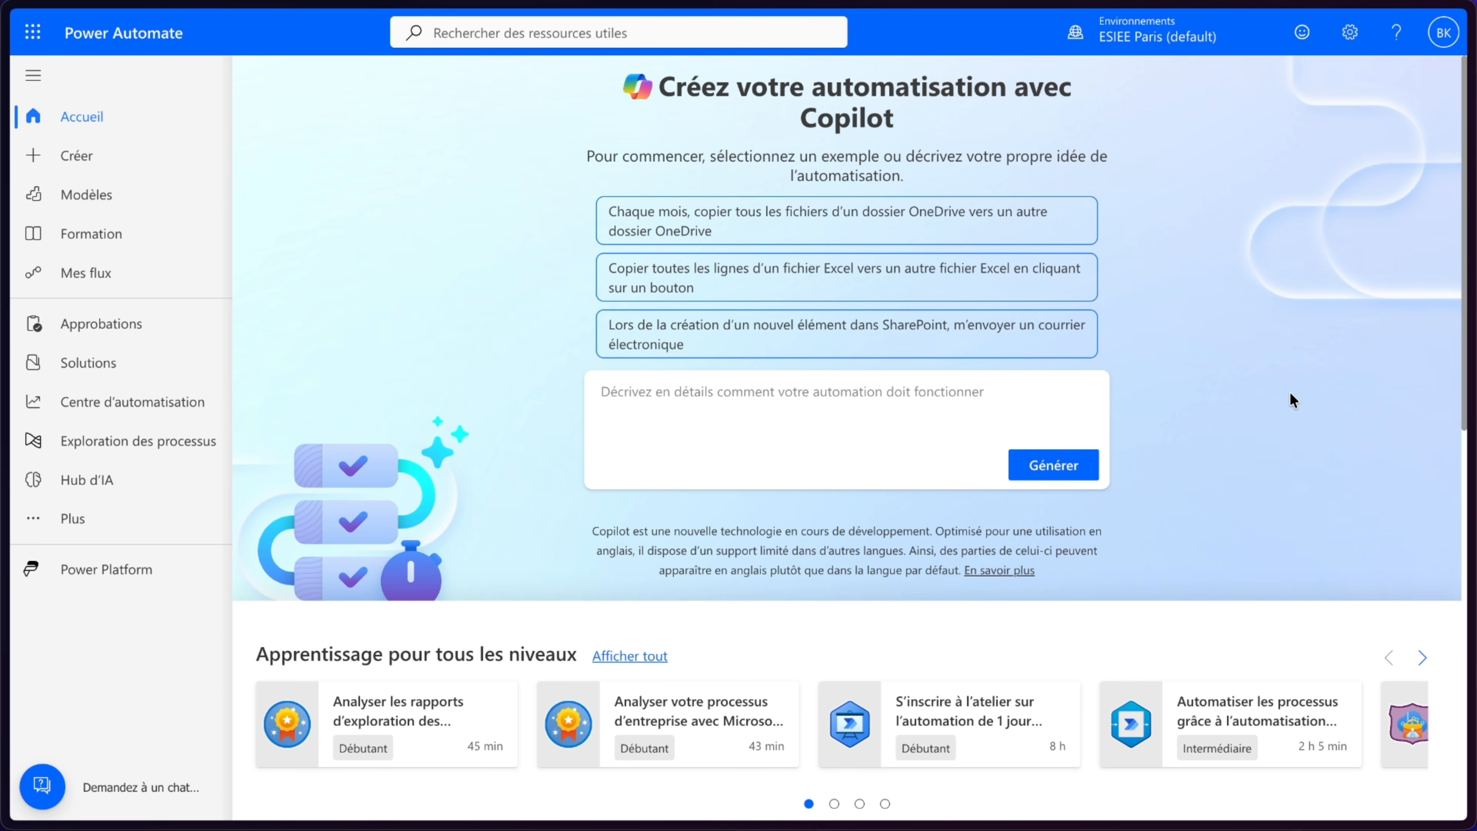
- Create an instant cloud flow named "Flux 1 - Les fondations" triggered by "Déclencher manuellement un flux"
left_click(55, 154)
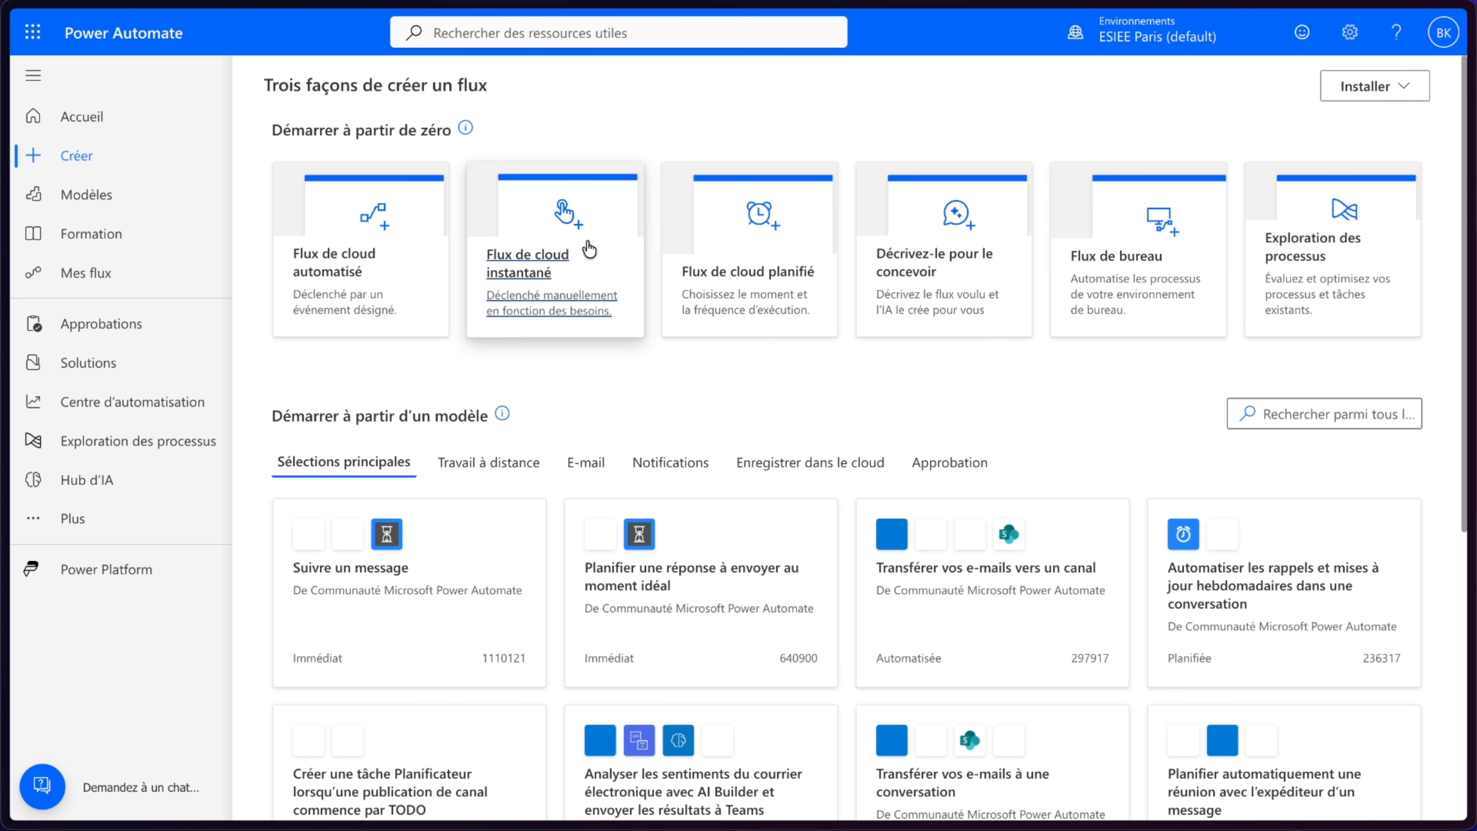
left_click(583, 224)
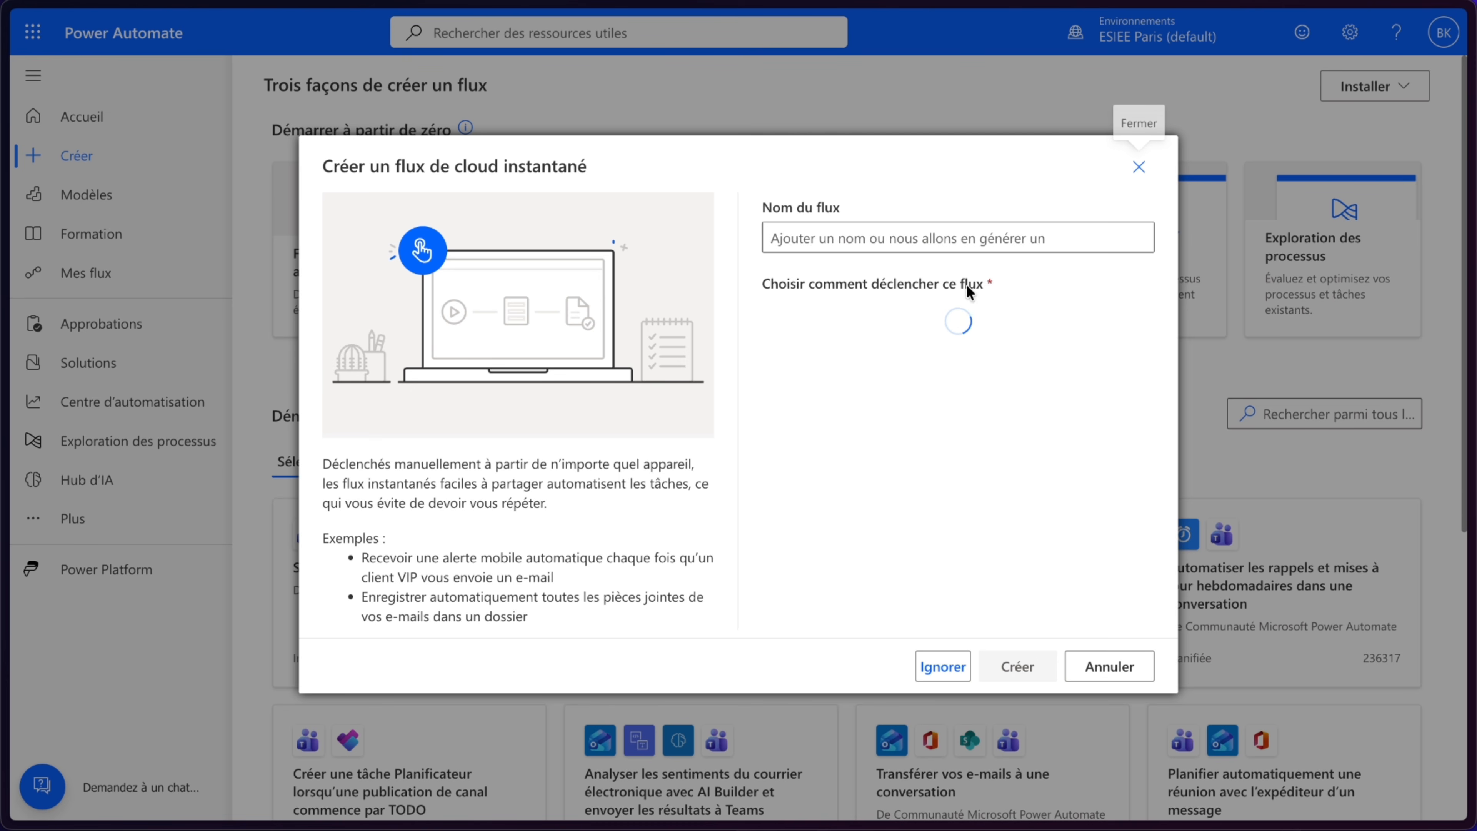
left_click(985, 239)
type("Flu")
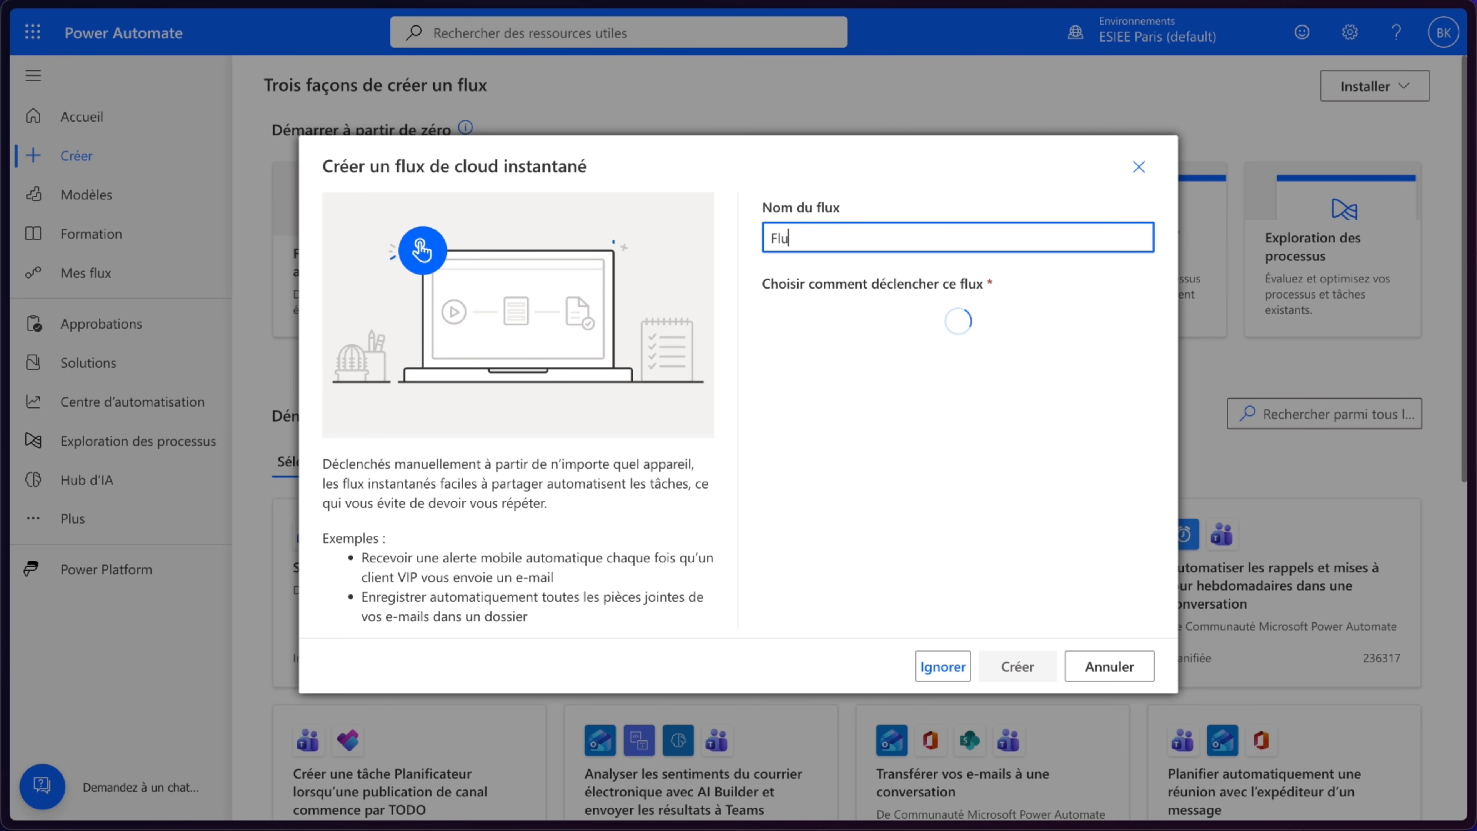
type("x 1 - Les fondations")
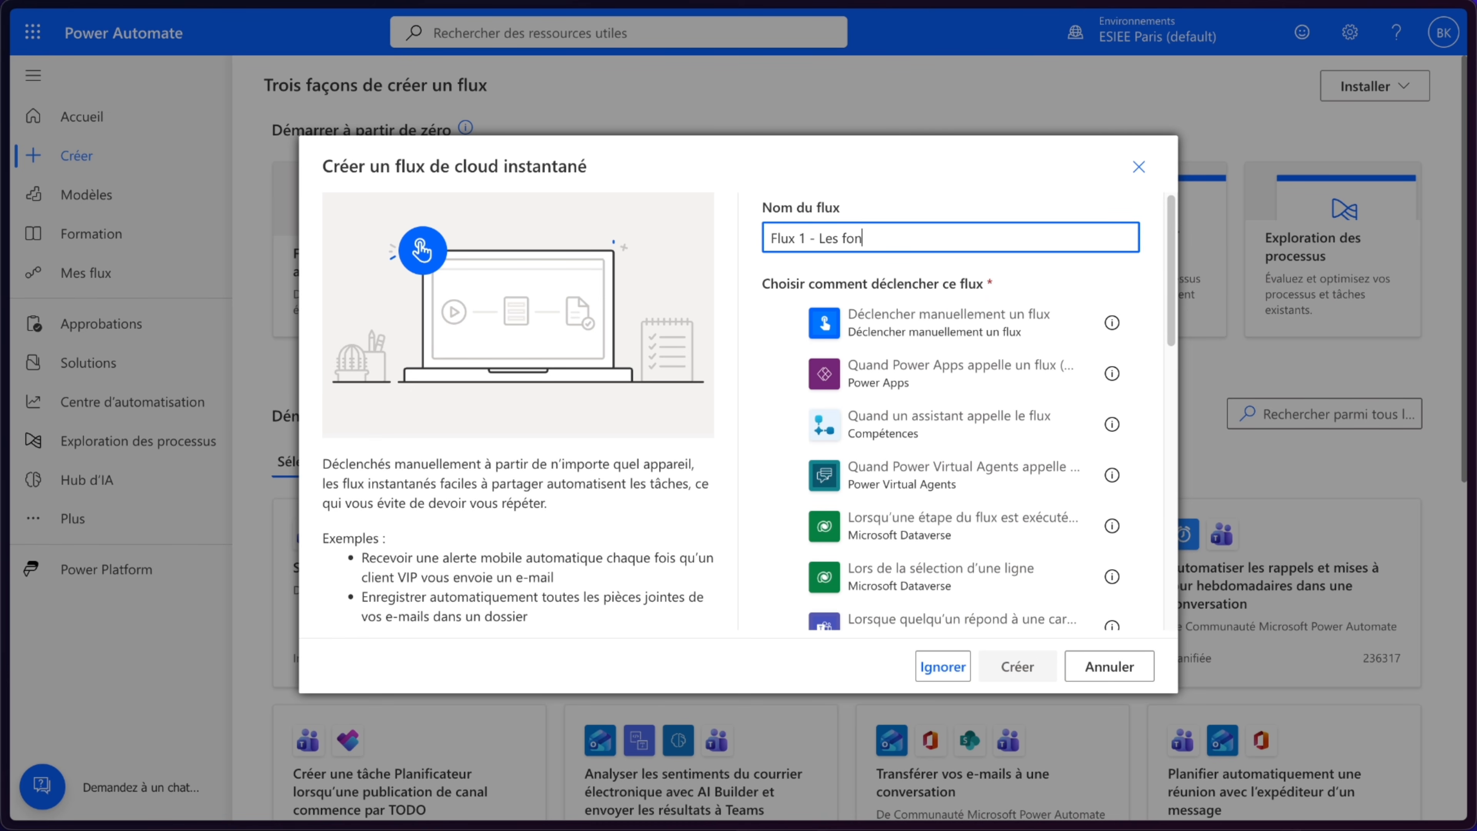
left_click(930, 343)
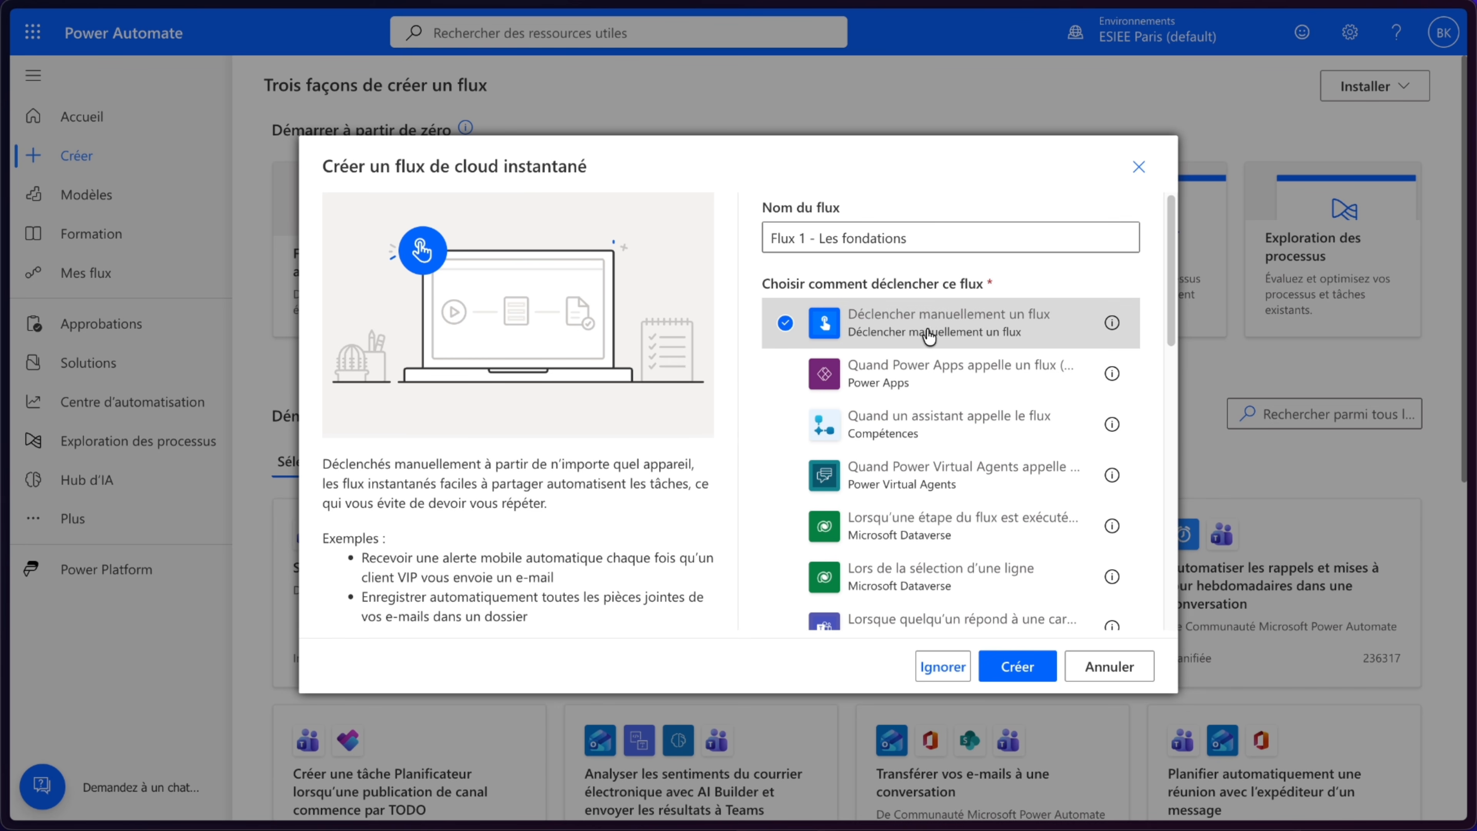
left_click(1012, 667)
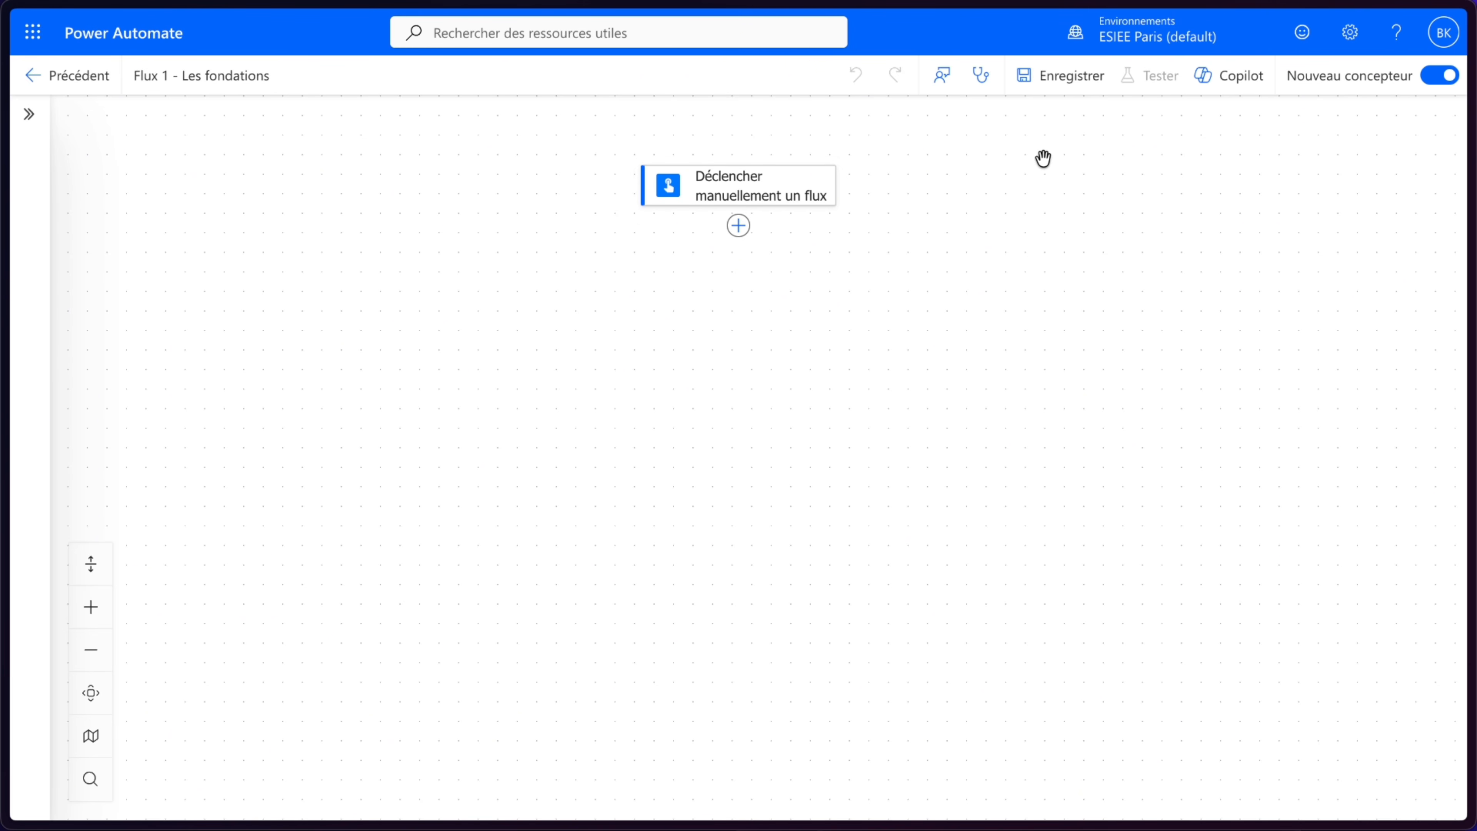
- Add a text input named "prénom" to the manual trigger
left_click(788, 201)
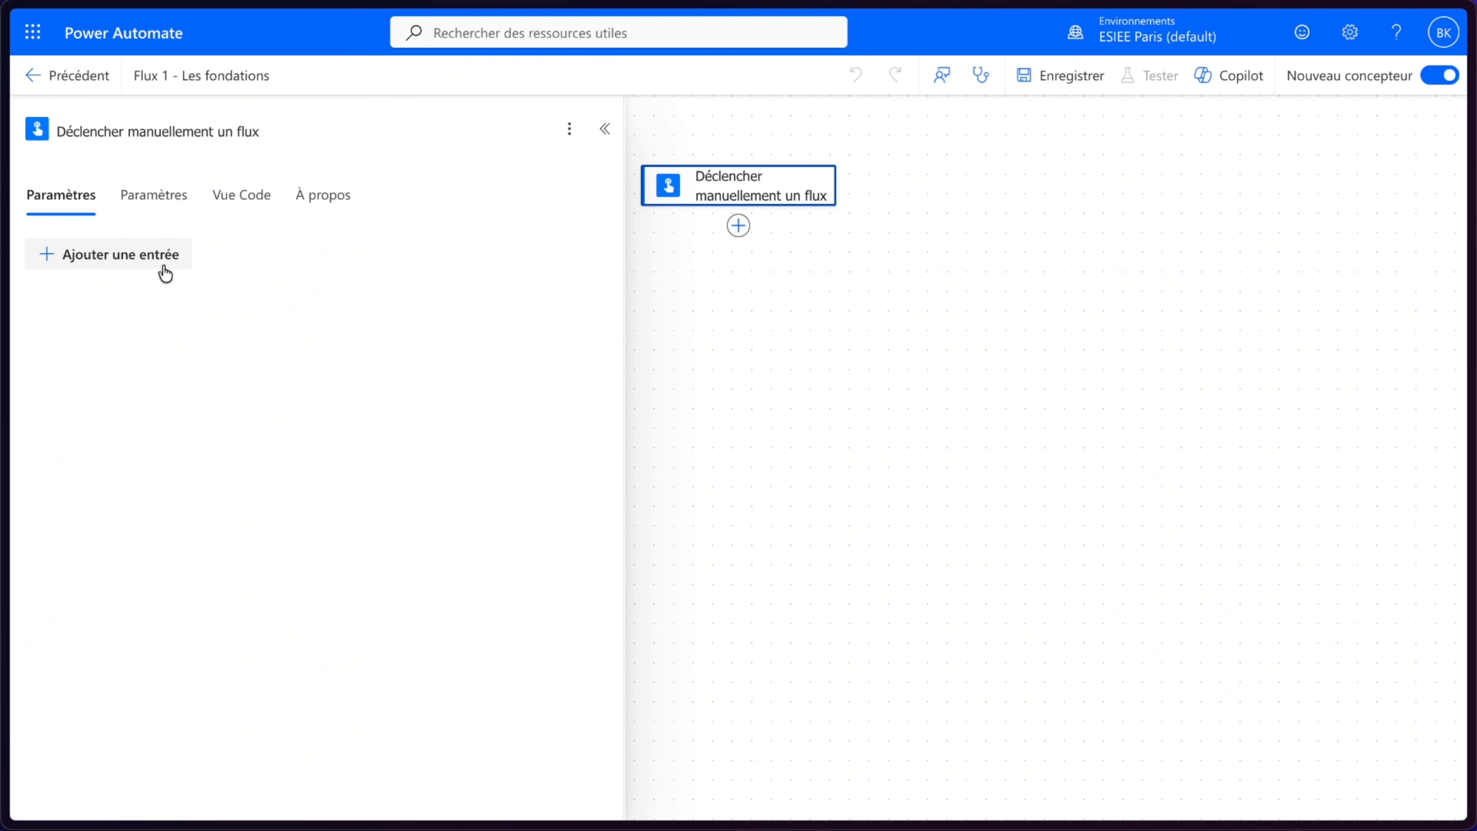
left_click(86, 252)
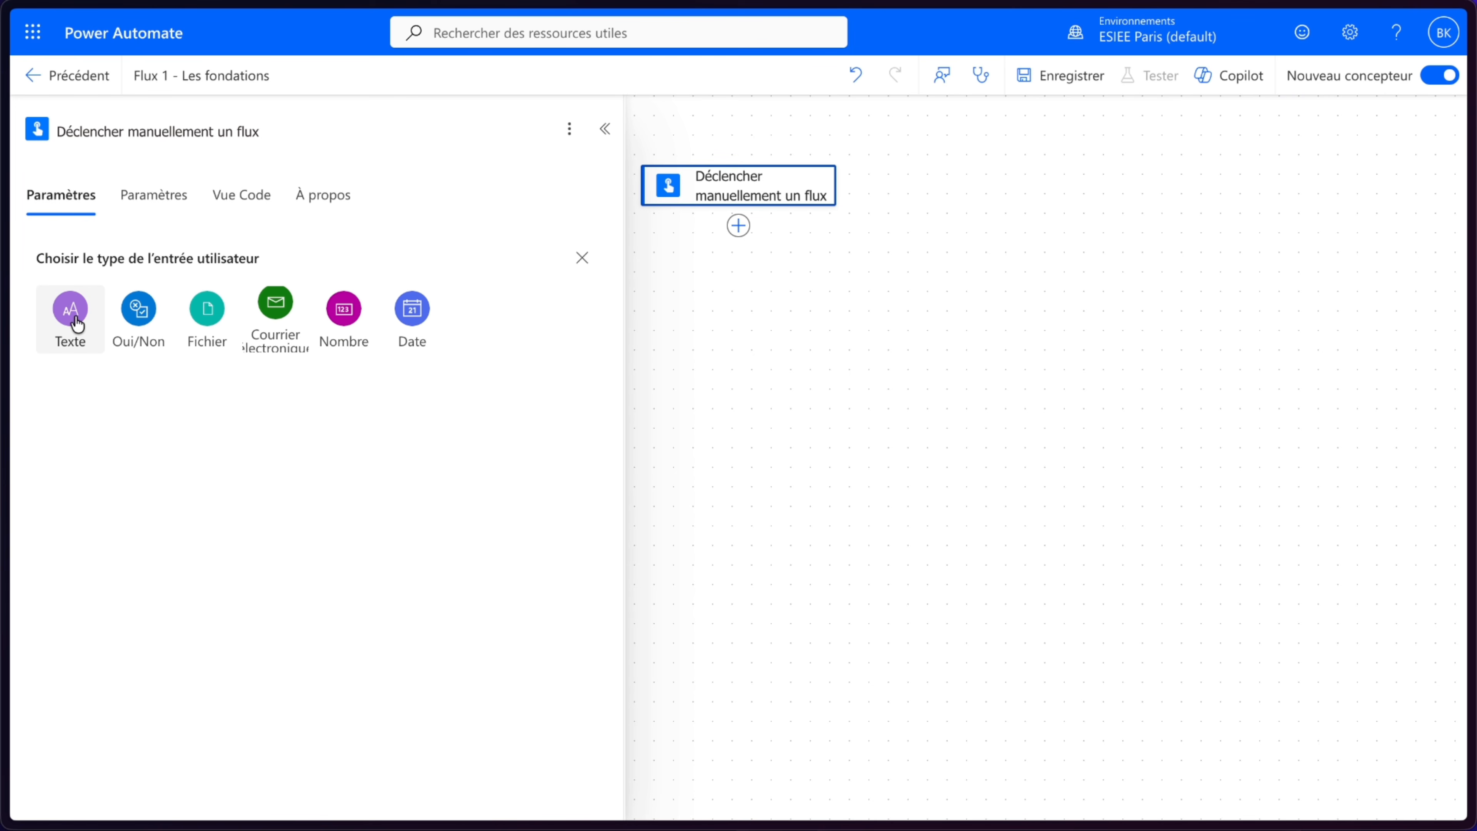
left_click(77, 324)
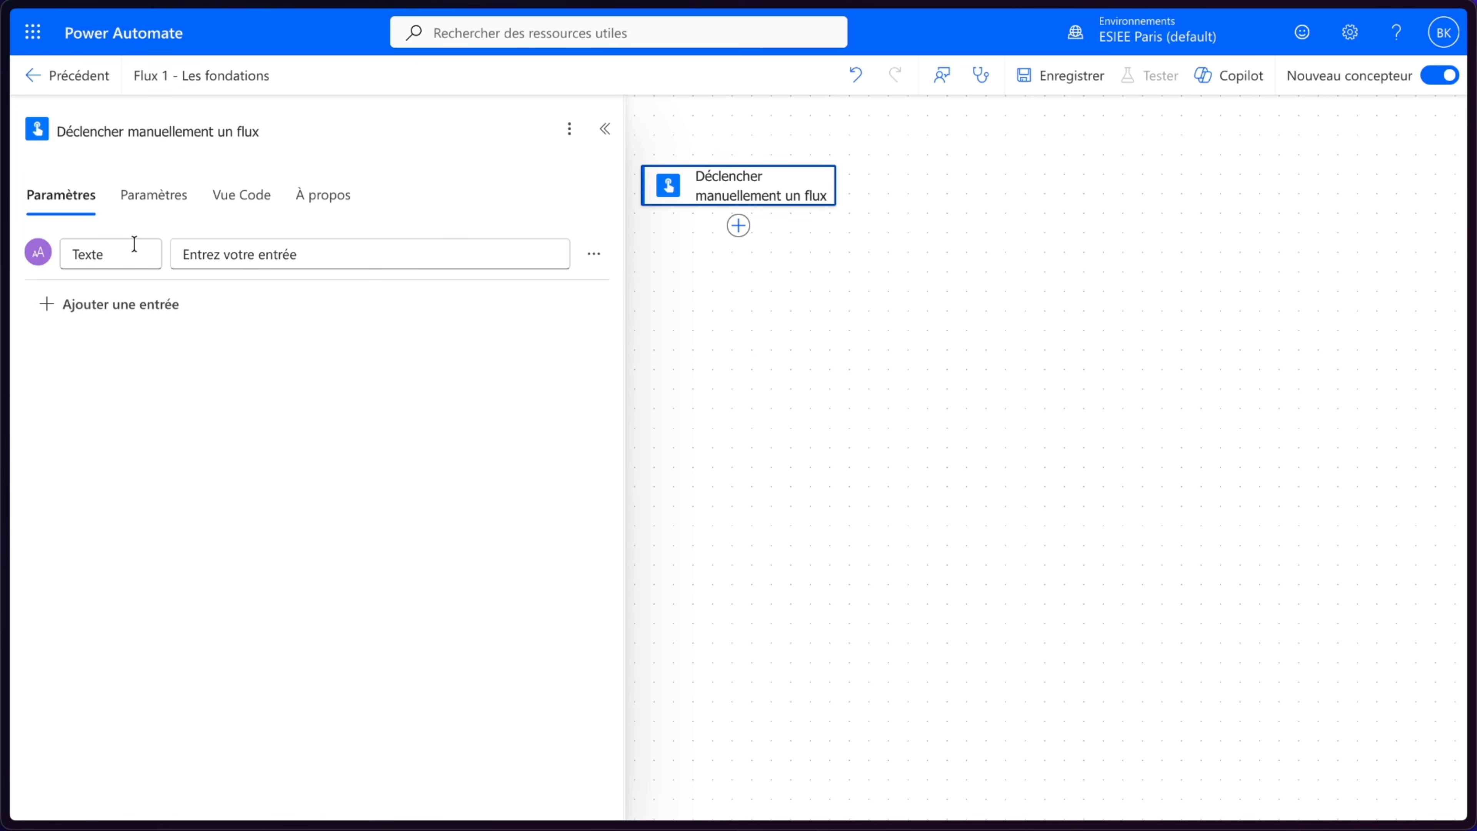
left_click_drag(134, 247, 39, 259)
type("prénom")
left_click(1050, 435)
left_click(998, 424)
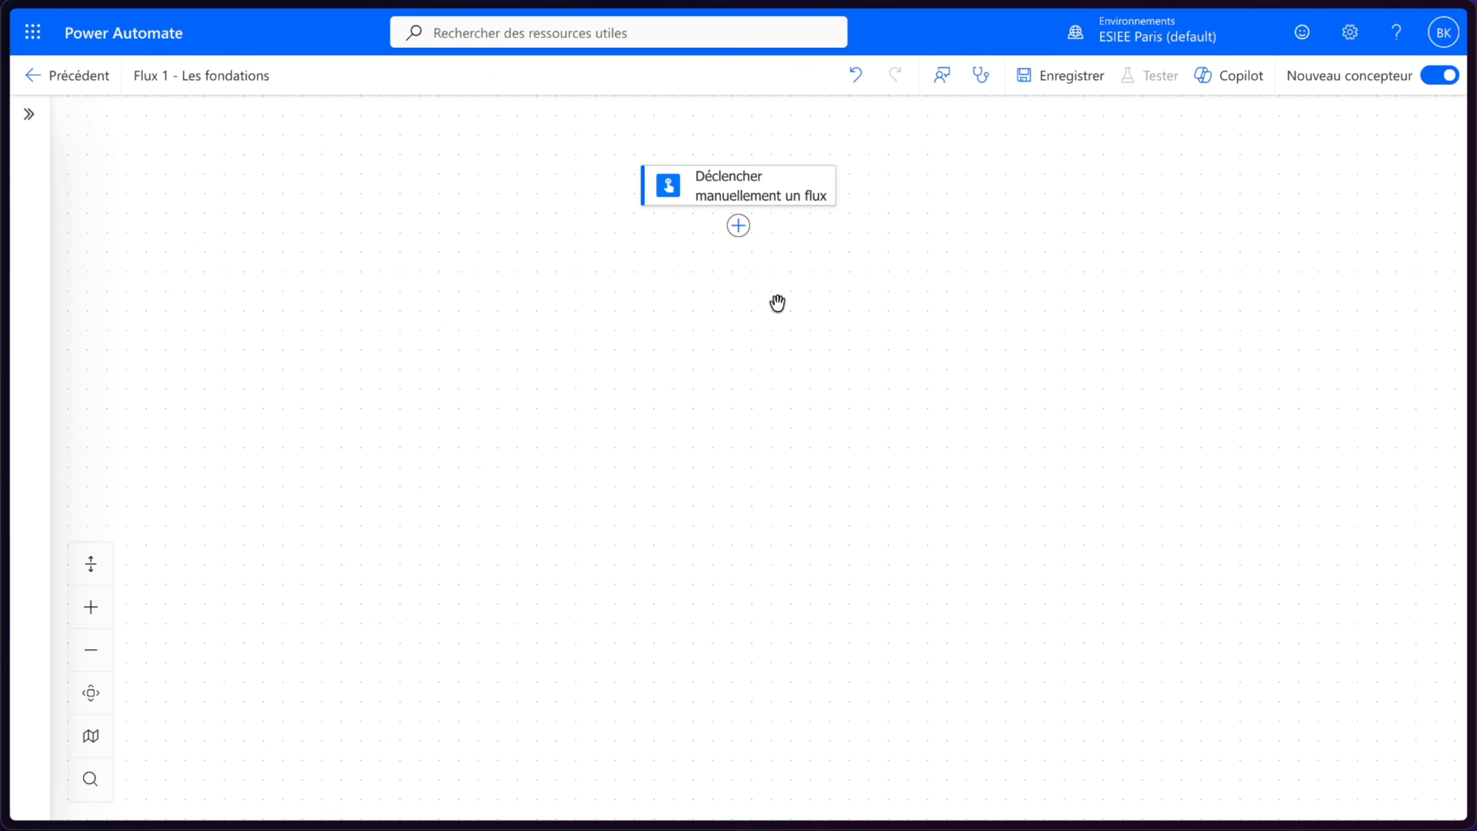
- Add an "Initialiser la variable" action below the manual trigger from the built-in Variable tools
left_click(739, 229)
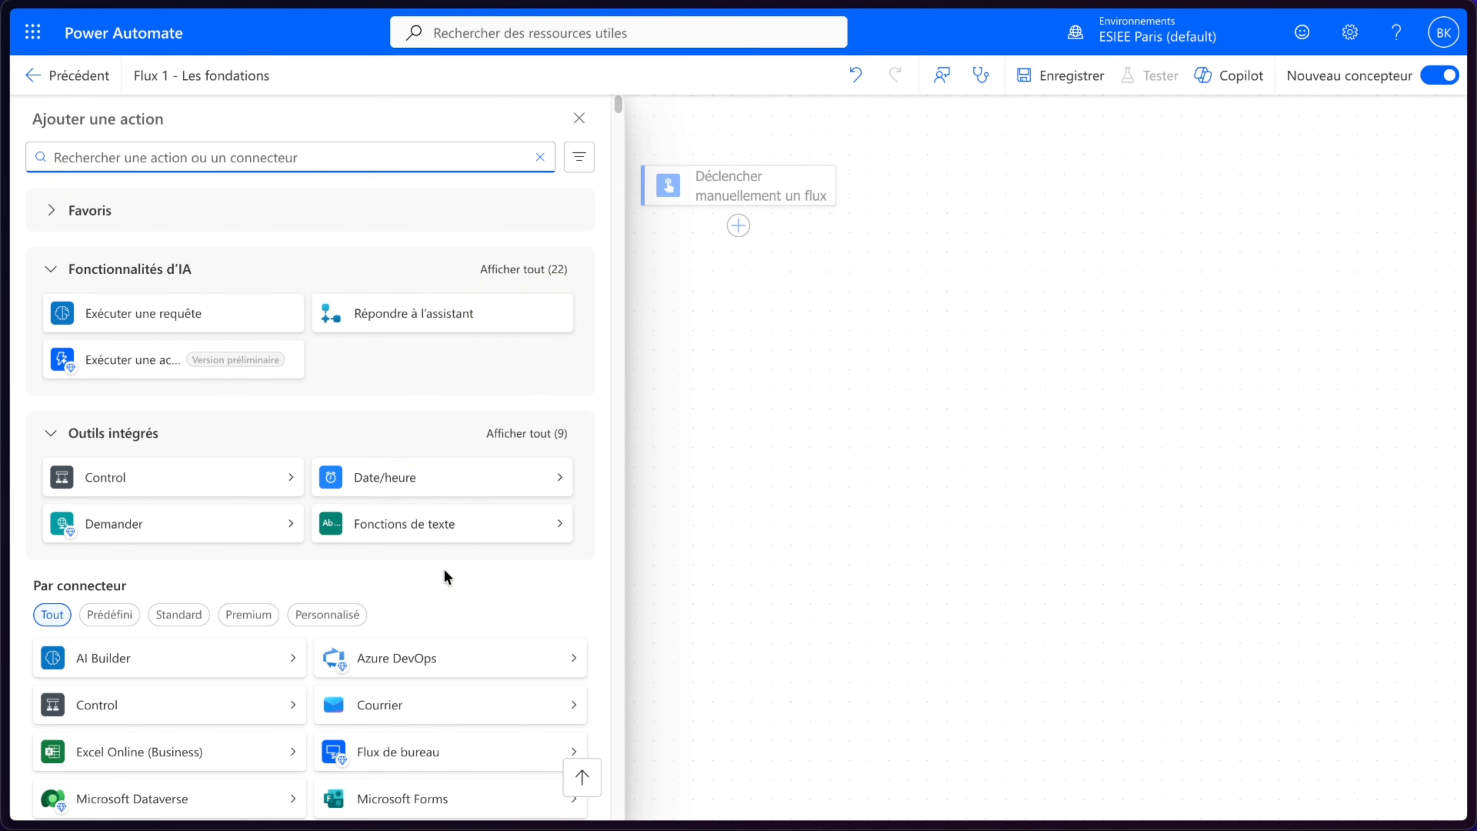
scroll(423, 554, "down", 4)
scroll(423, 554, "up", 3)
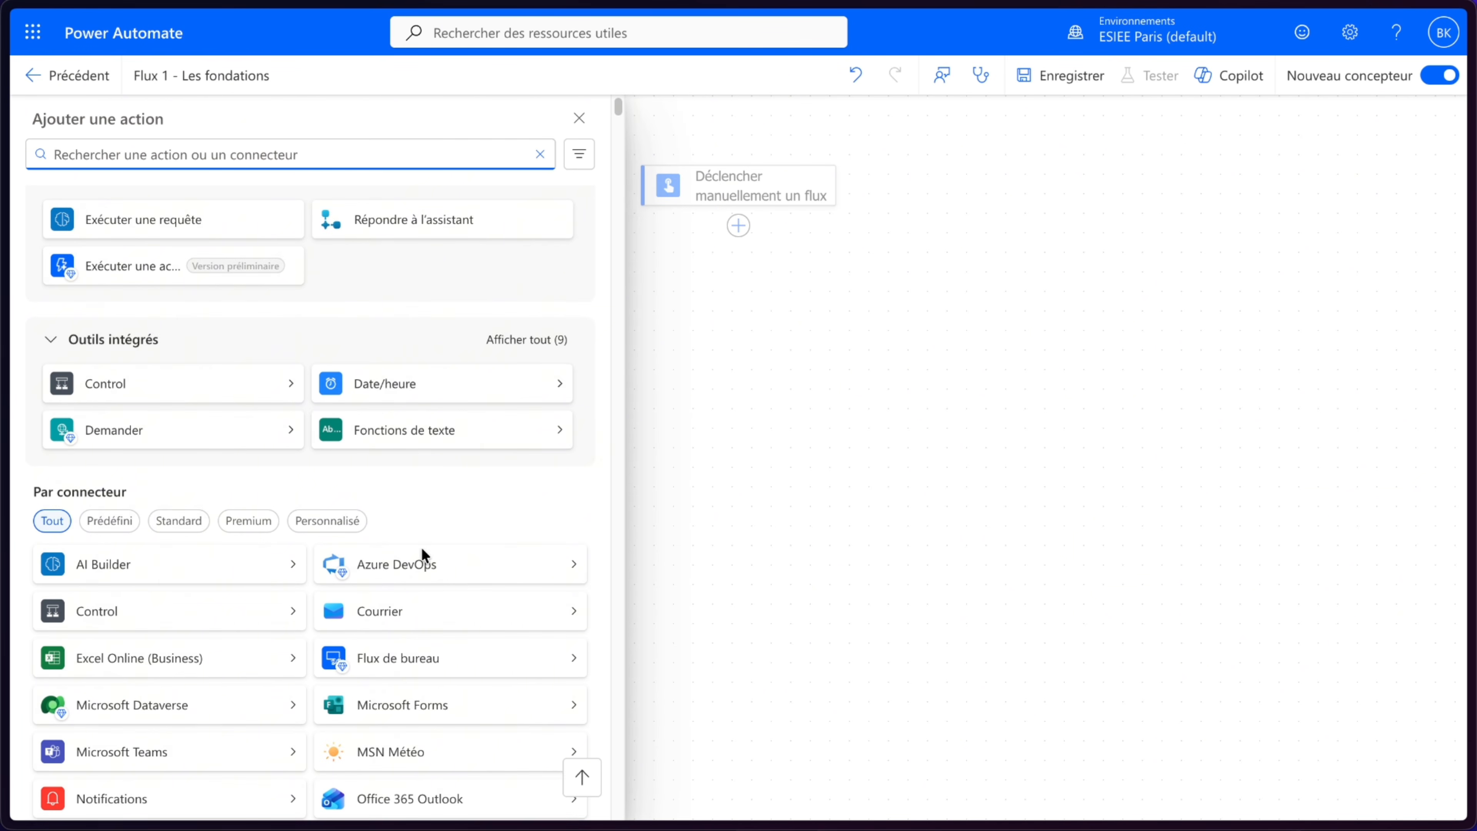
left_click(527, 340)
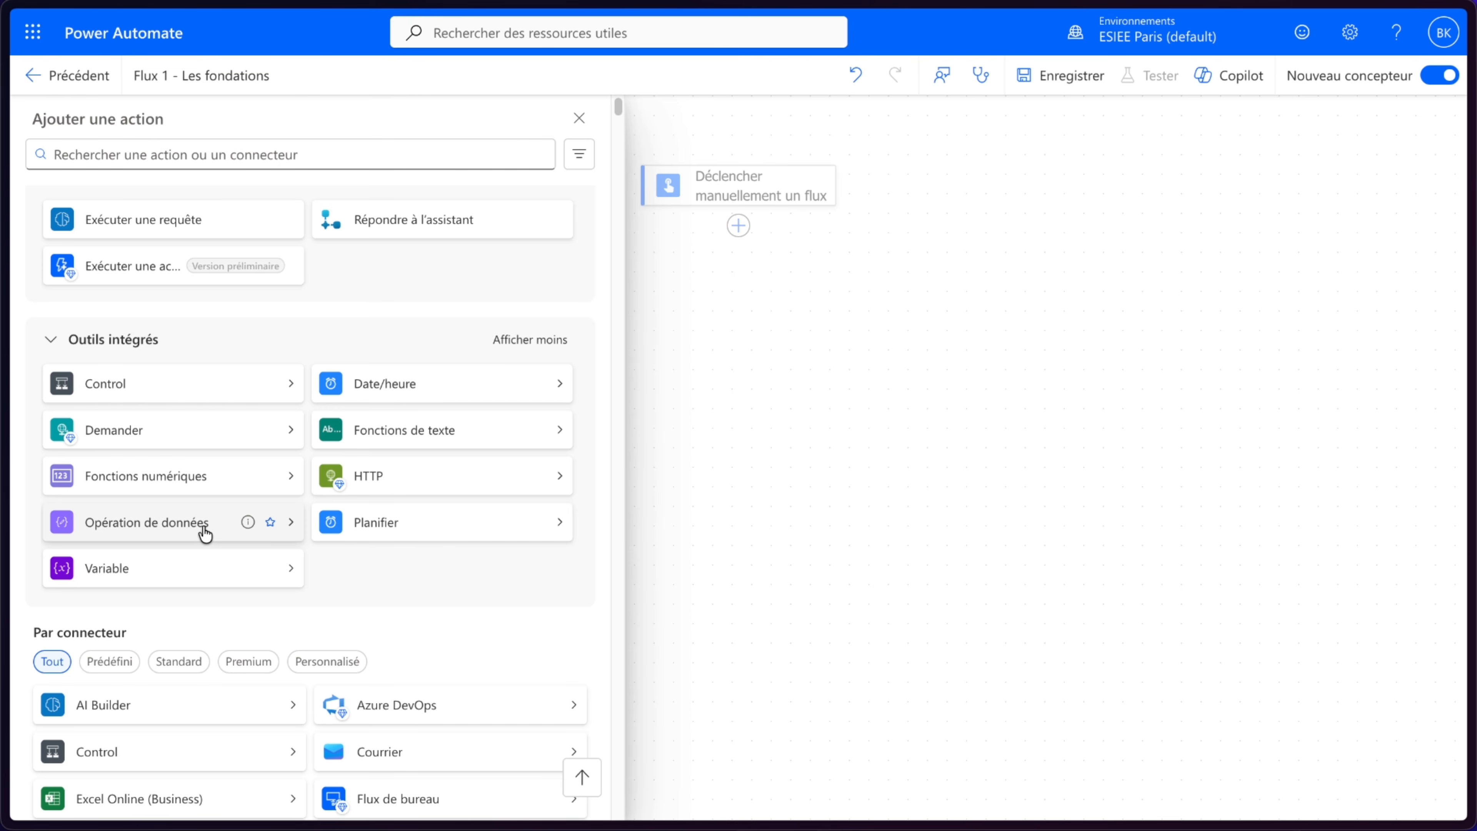
left_click(192, 562)
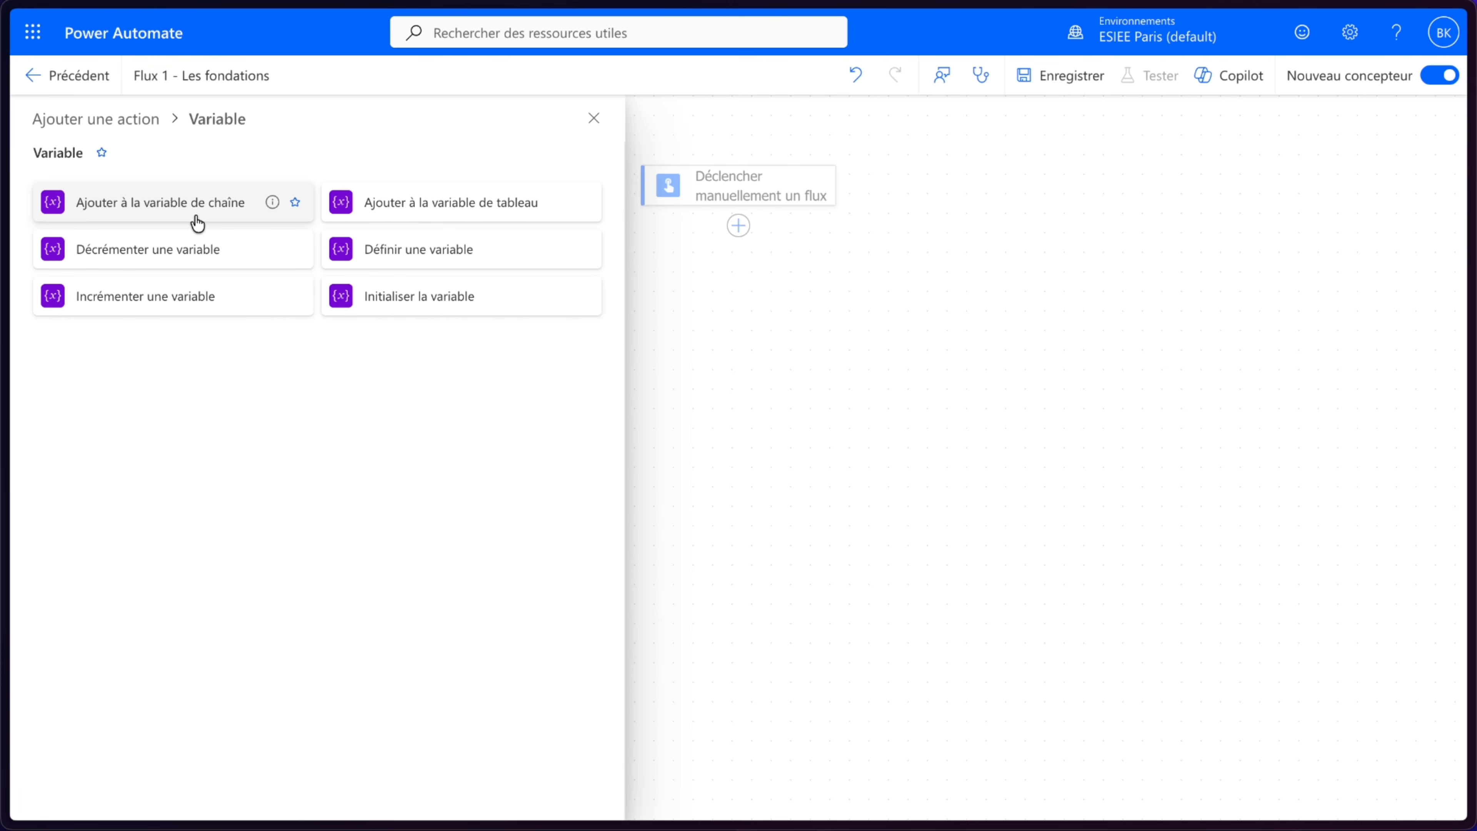
left_click(452, 303)
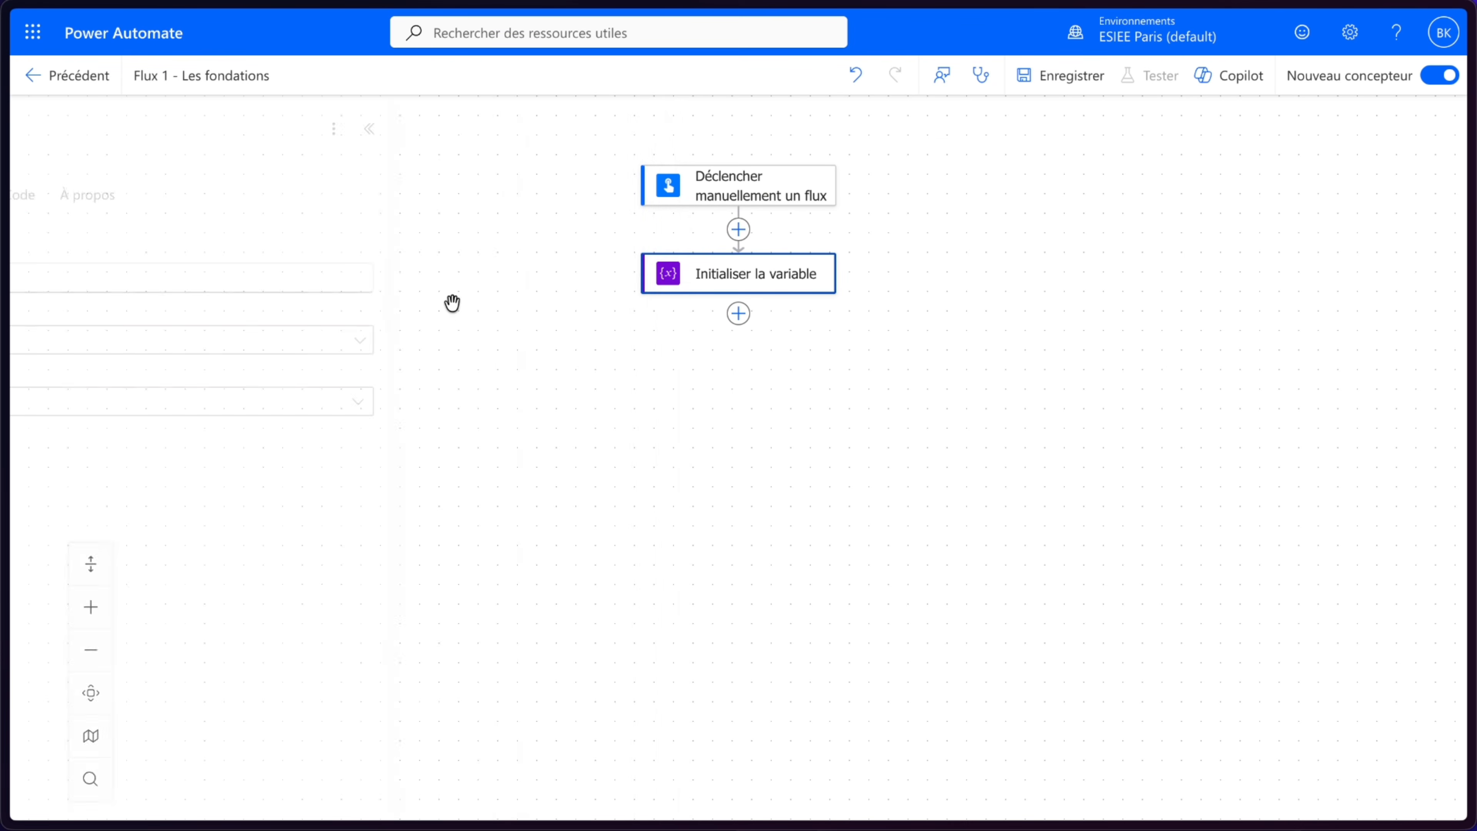
- Configure the variable with name messageFinal, type Chaîne and value "Bienvenue chez NovaTech industrie"
left_click(376, 277)
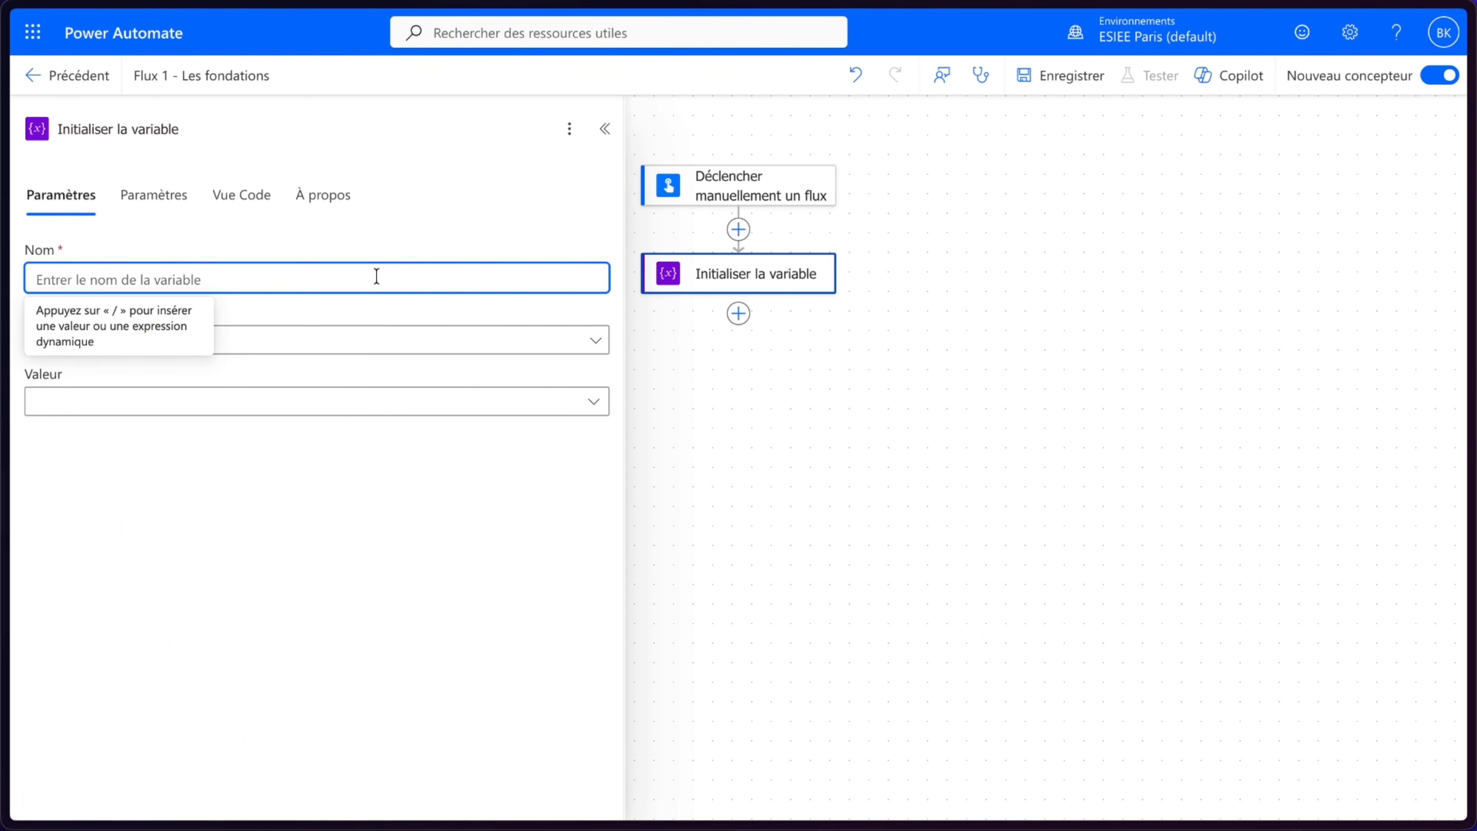
type("message")
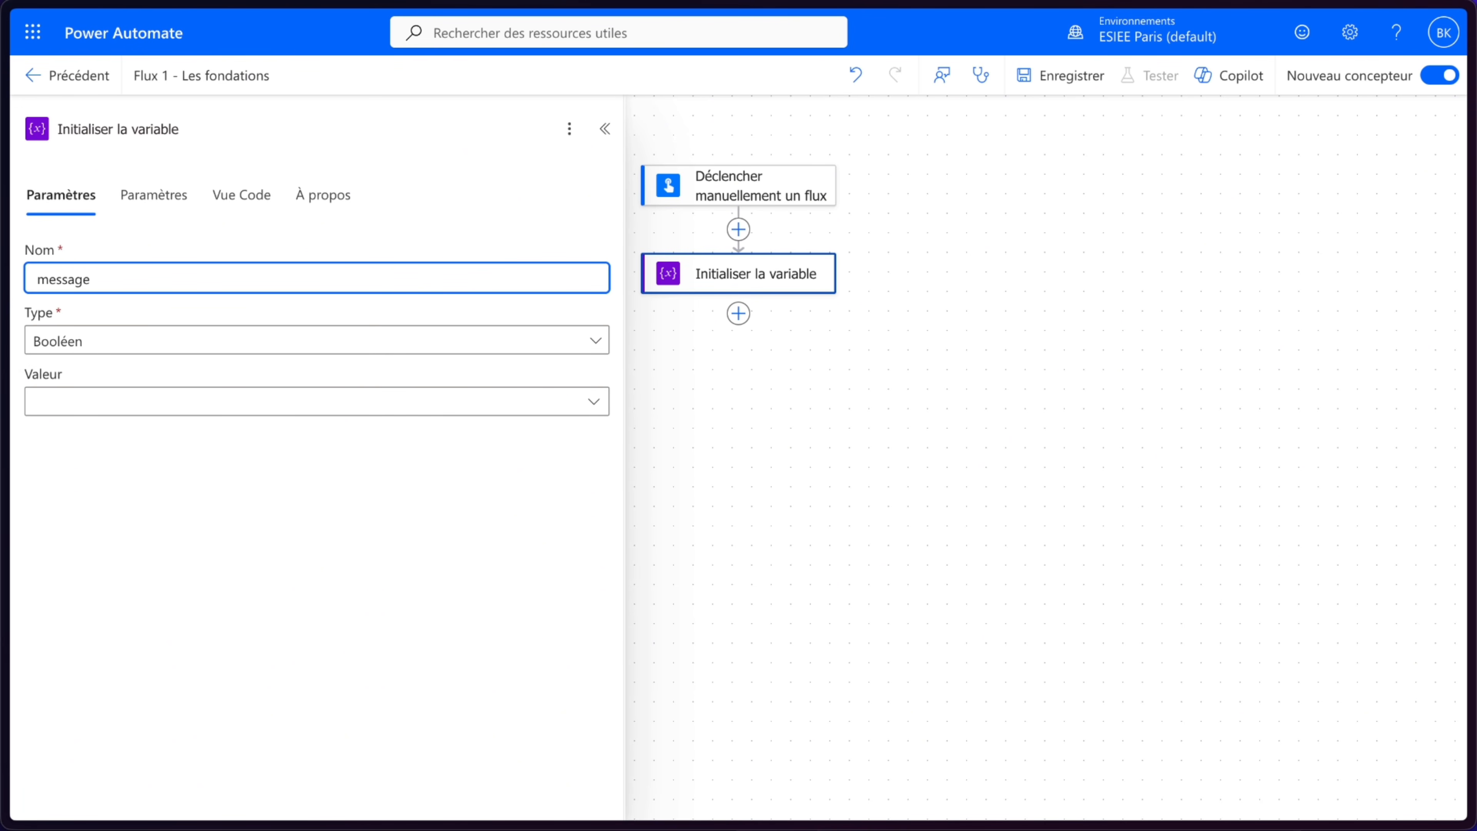
type("Final")
left_click(118, 334)
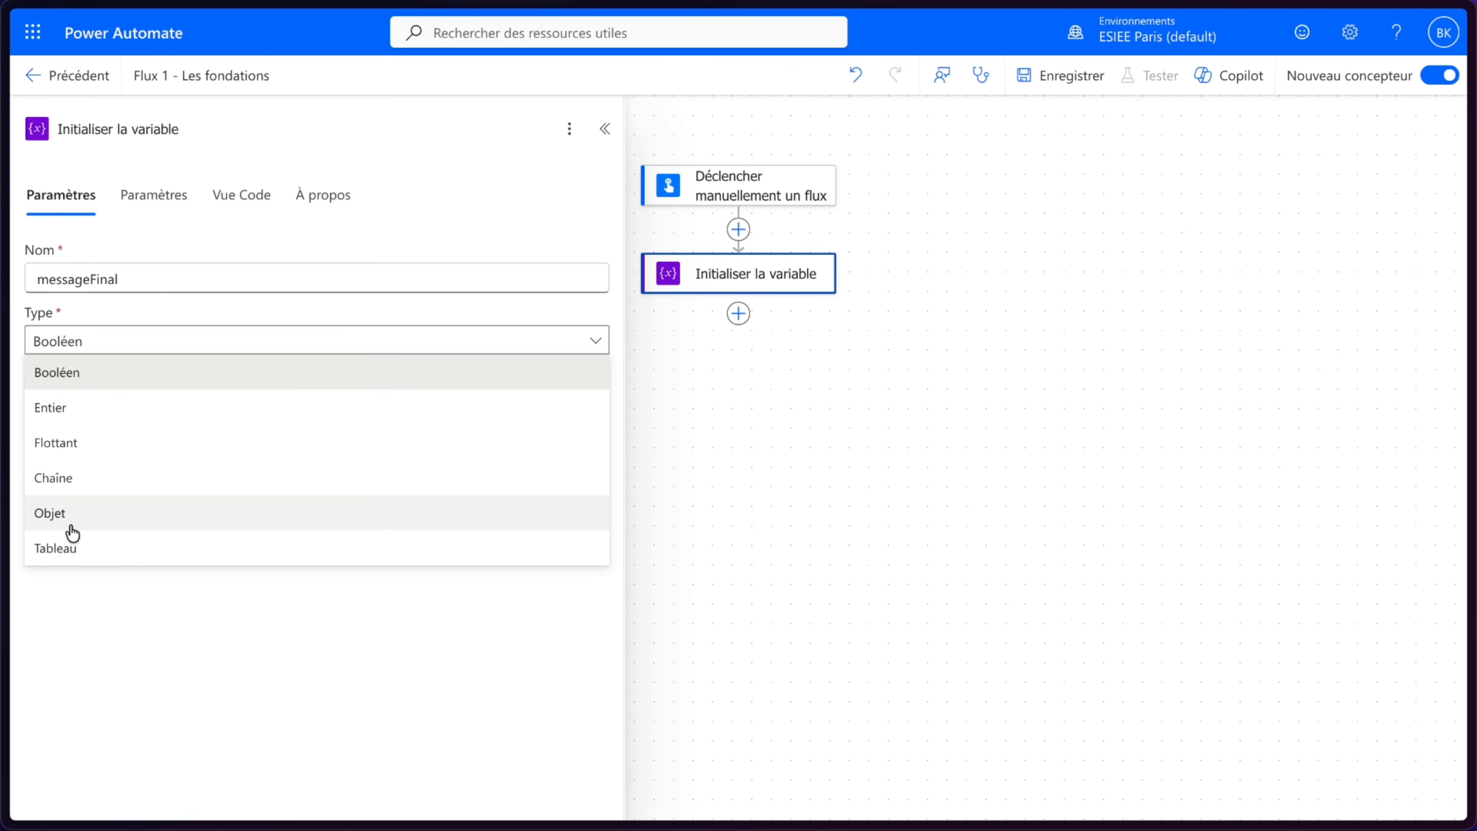
left_click(74, 483)
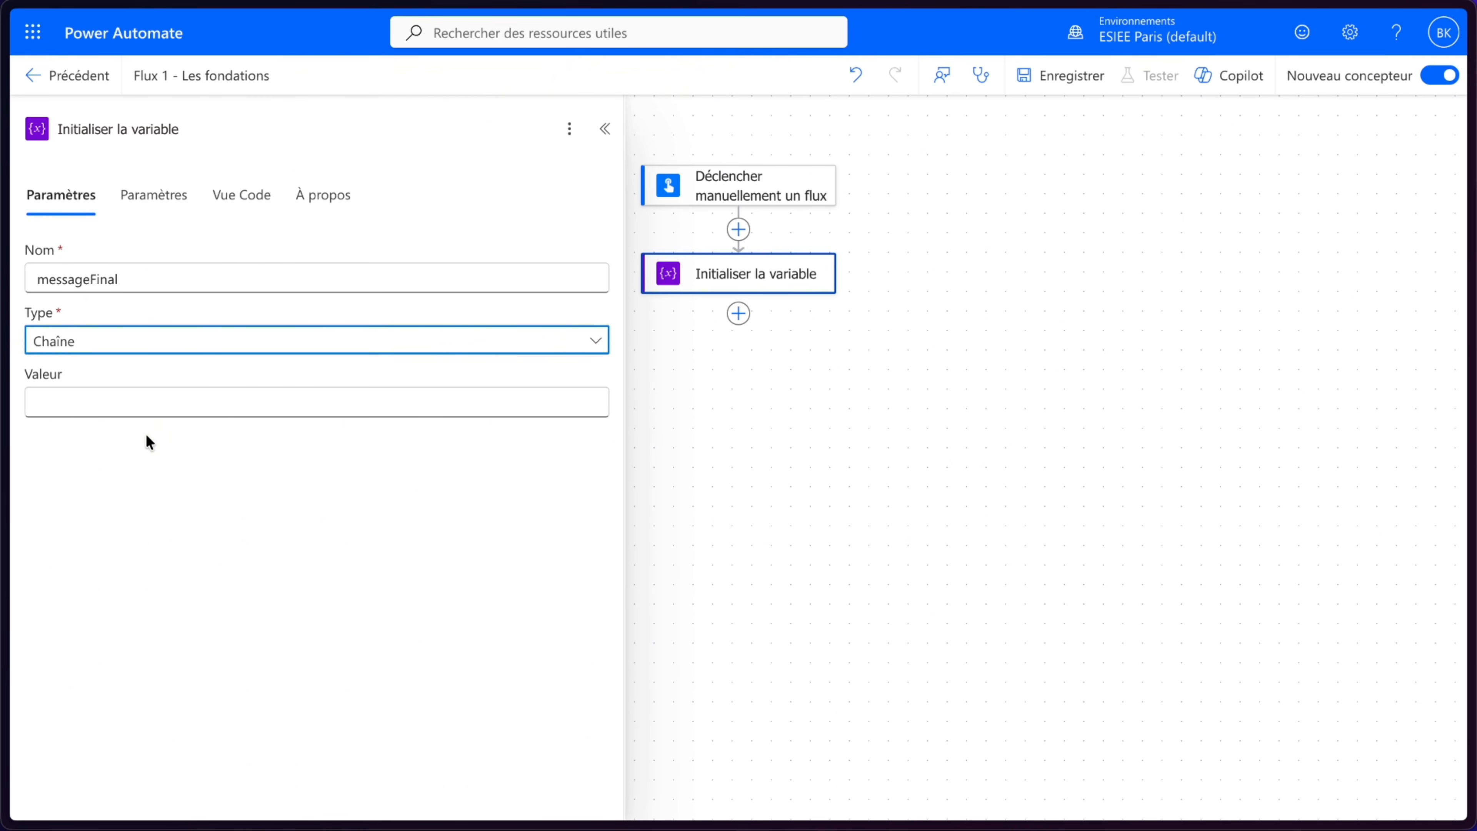
left_click(162, 402)
type("Bien")
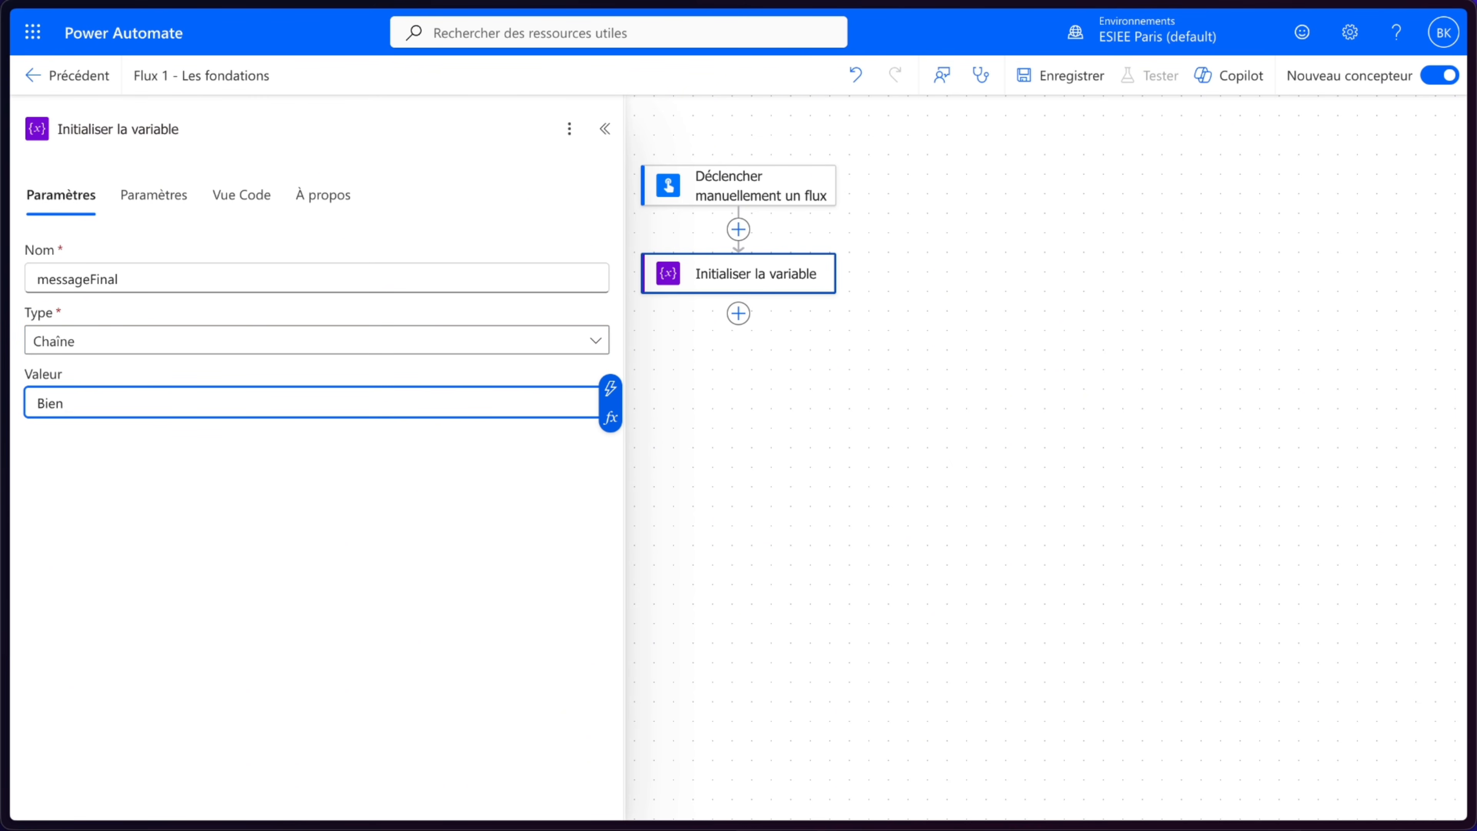
type("venue chez NovaTech industrie")
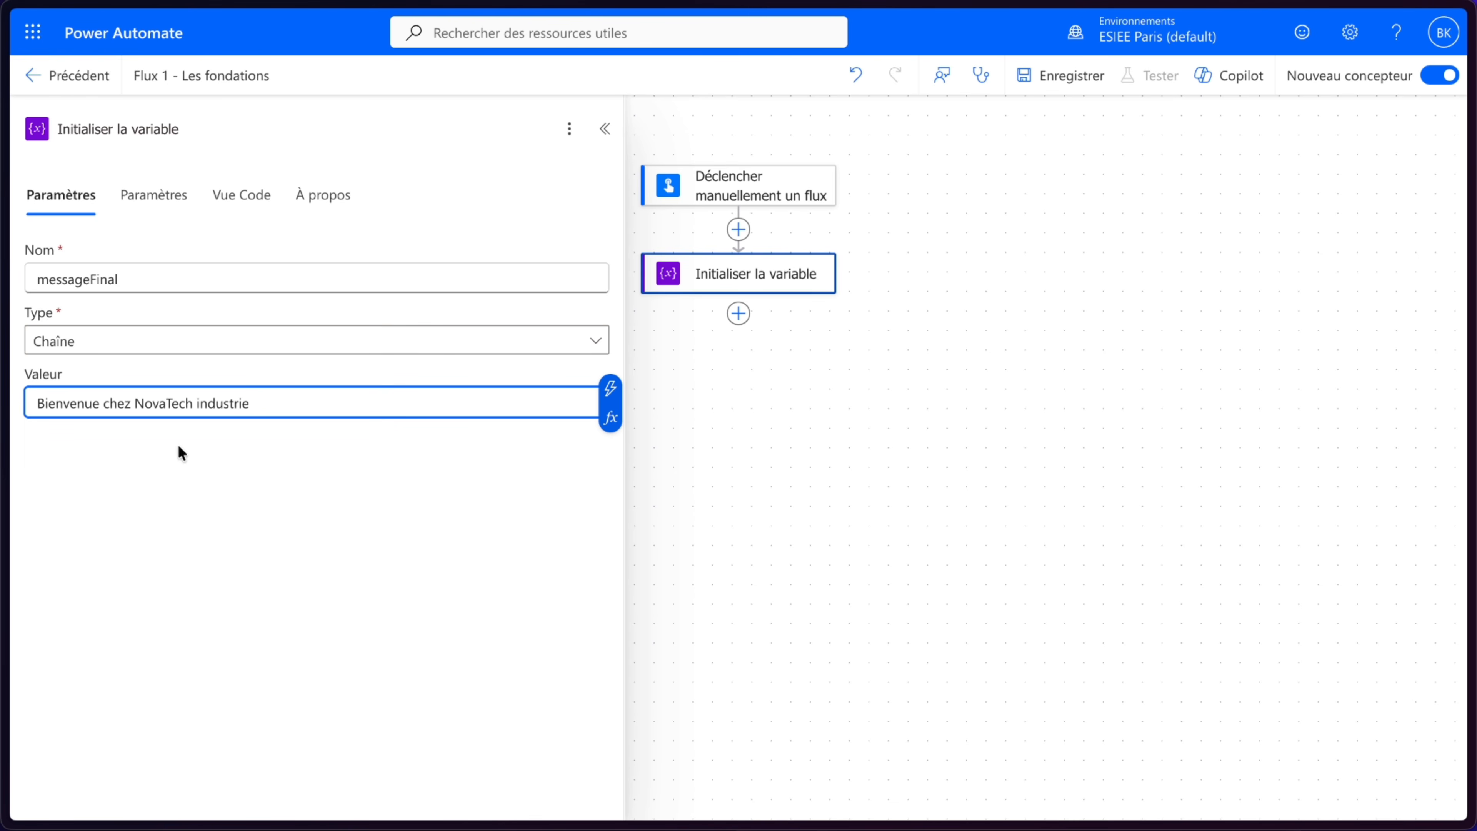
left_click(900, 433)
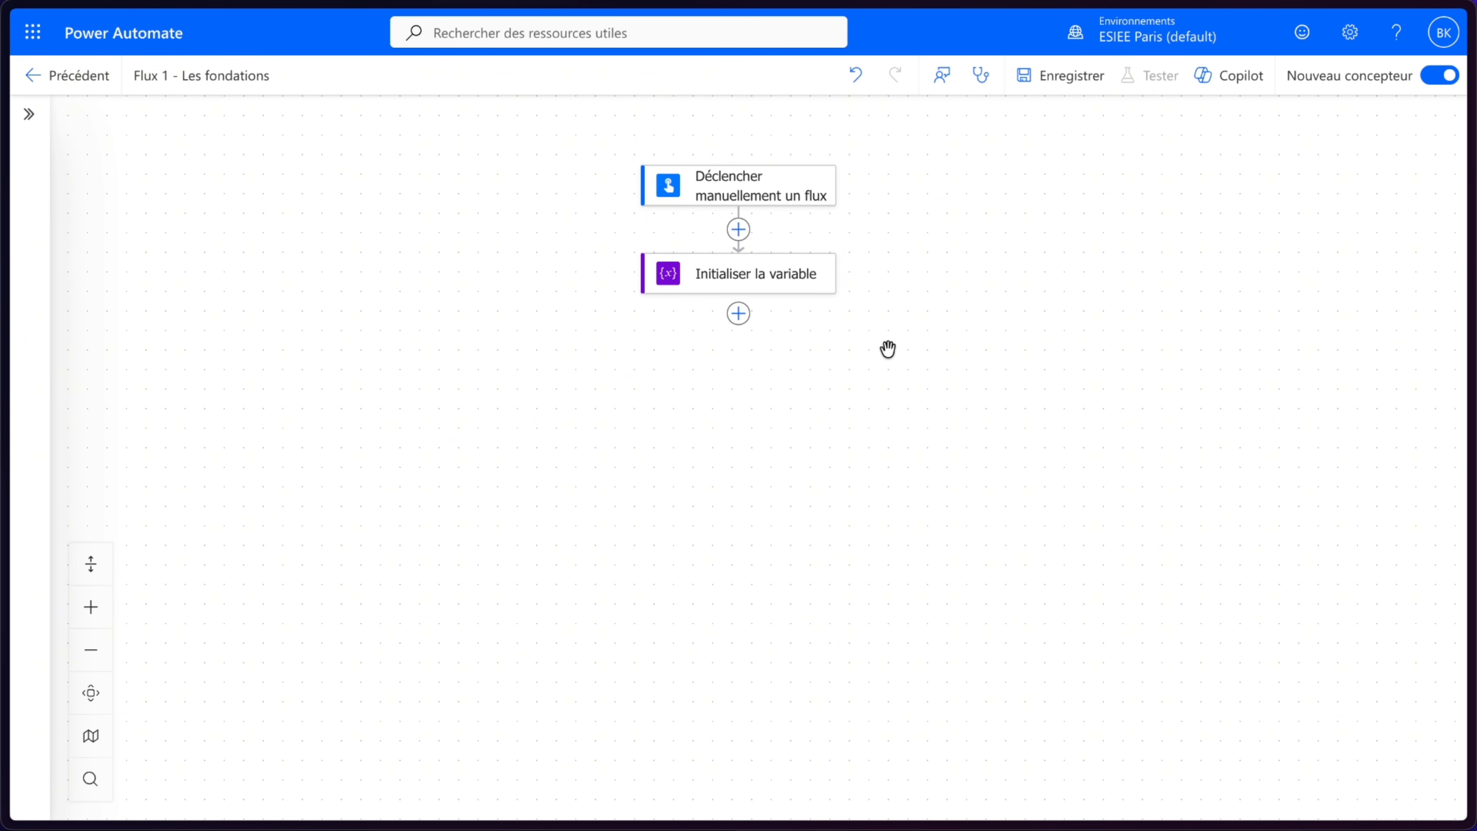
- Add a data operation action below the variable initialization
left_click(738, 315)
left_click(518, 434)
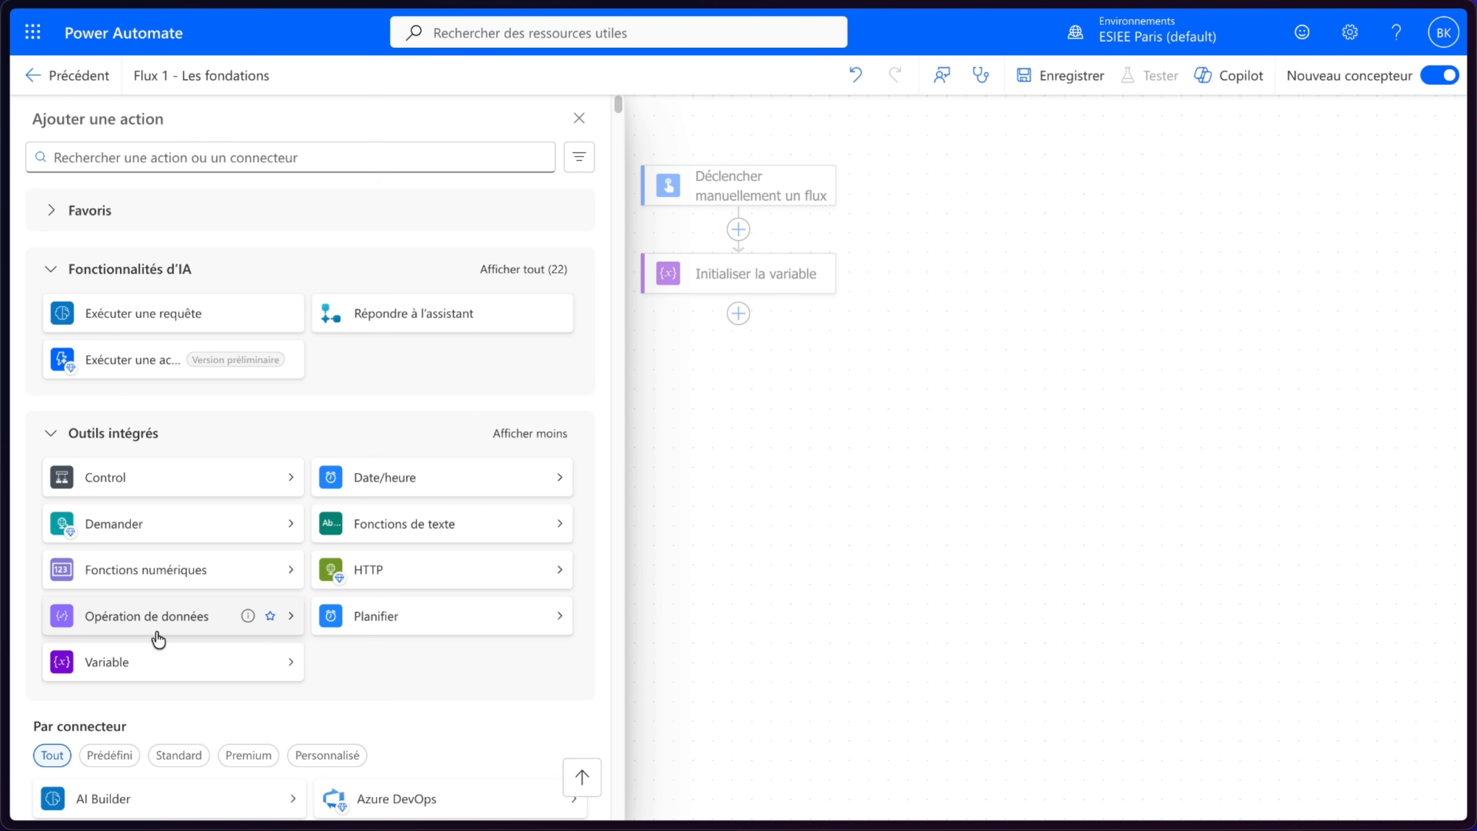
left_click(174, 629)
left_click(389, 317)
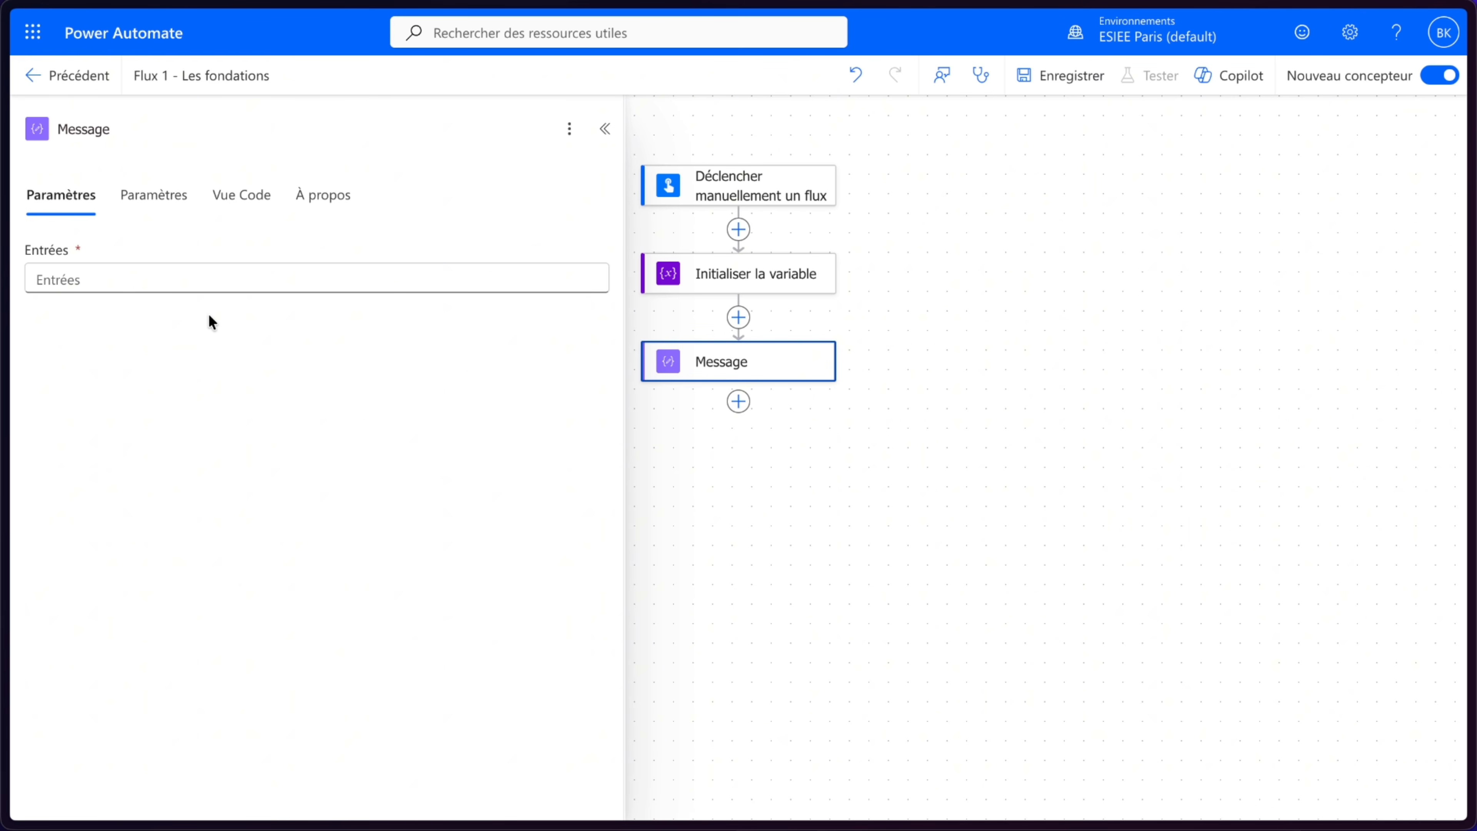
- Fill the action's inputs with "Bonjour " followed by the trigger's prénom dynamic content
left_click(176, 275)
type("Bonjour")
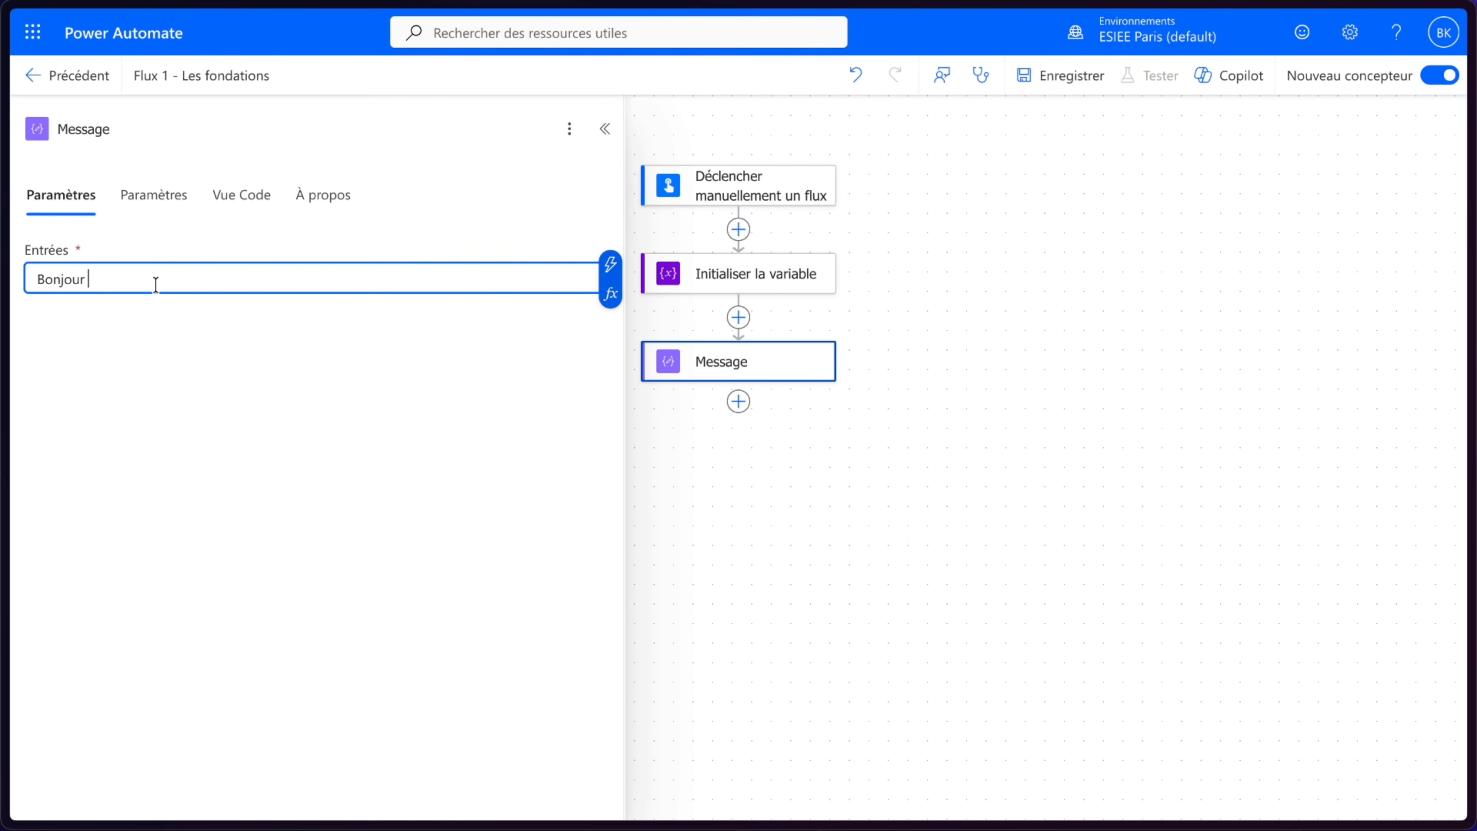
left_click(611, 267)
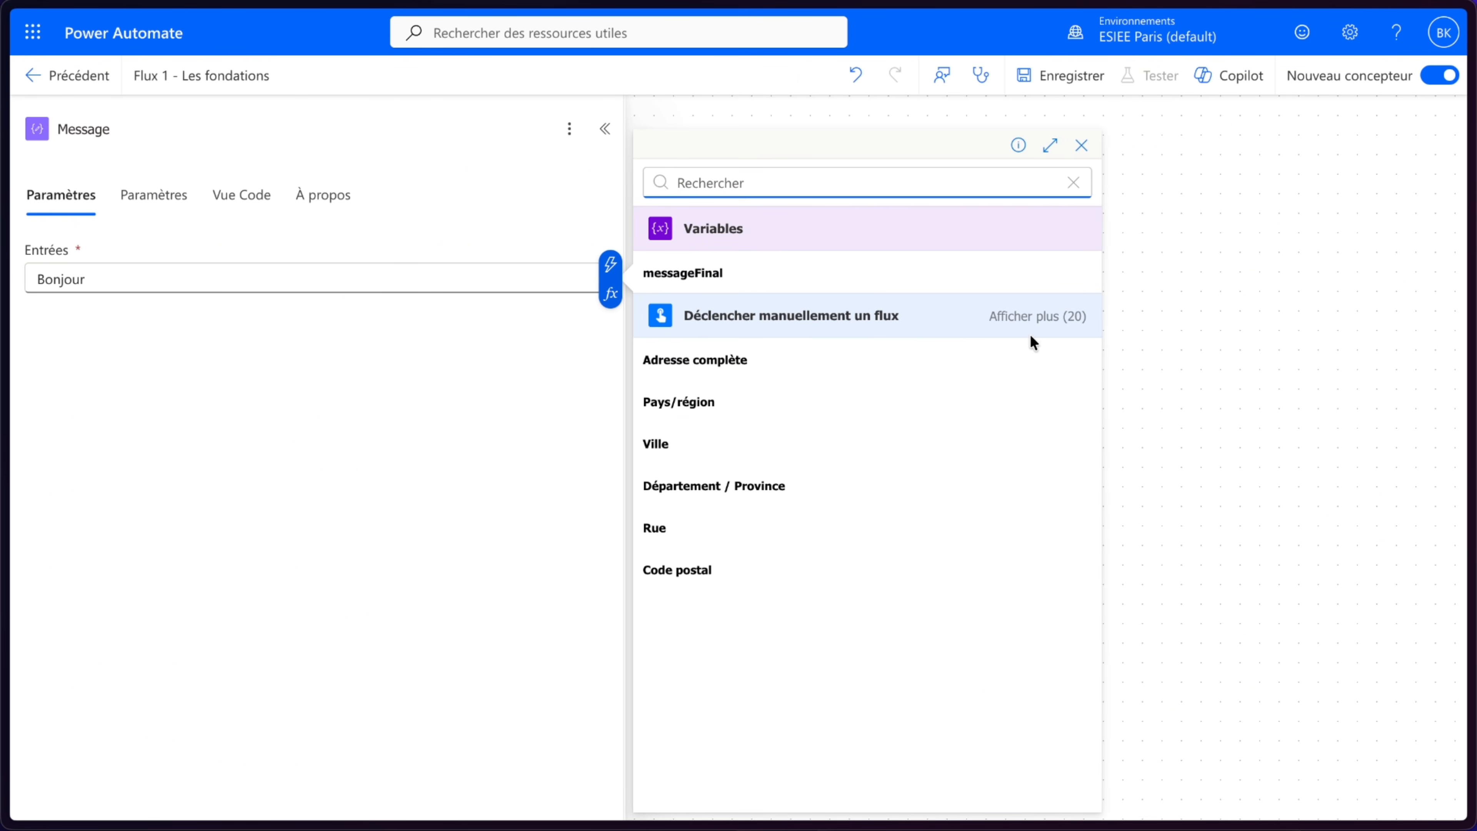
left_click(1039, 323)
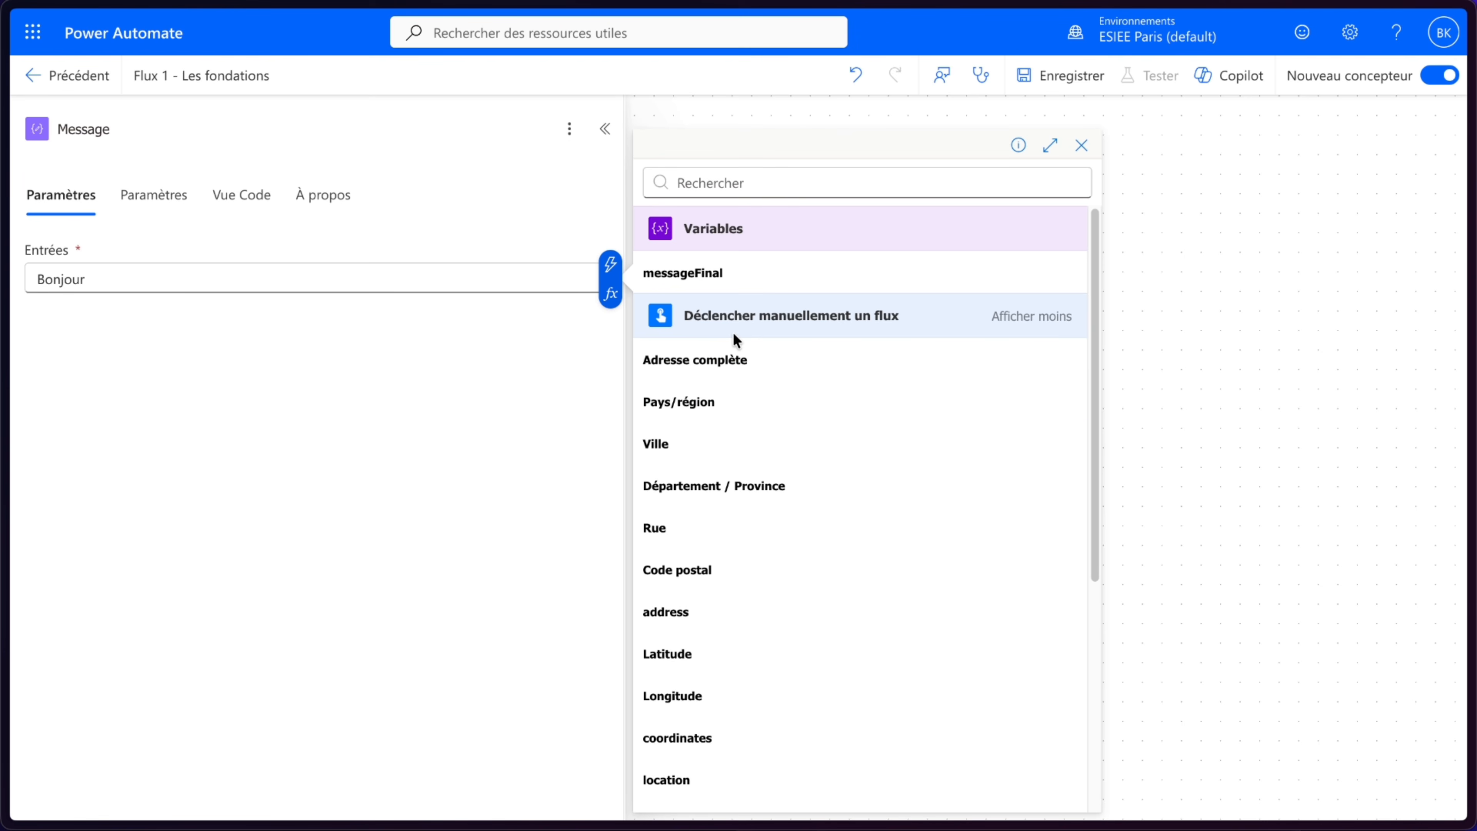
scroll(752, 436, "down", 1)
scroll(751, 436, "down", 5)
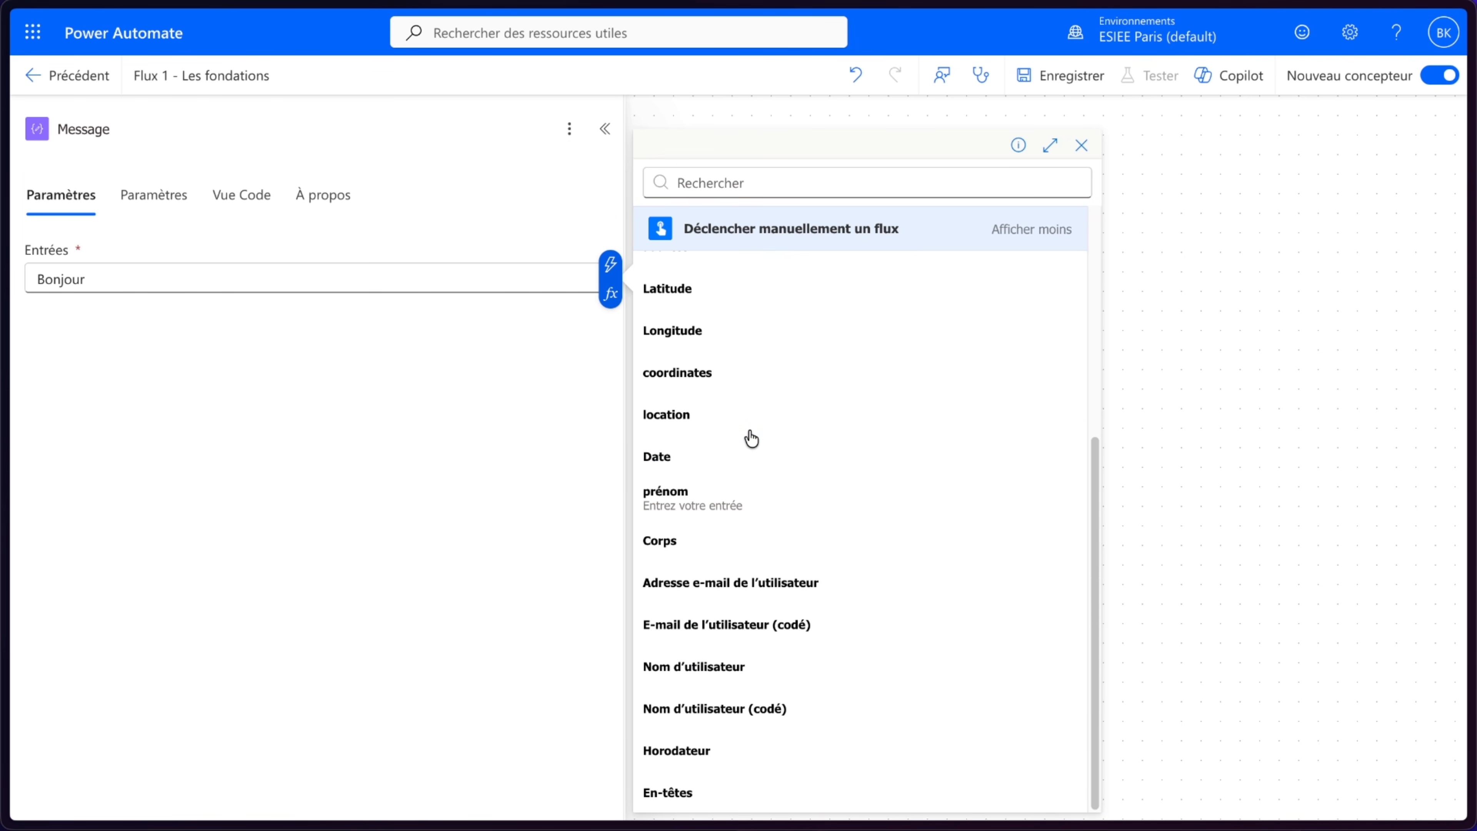
left_click(723, 512)
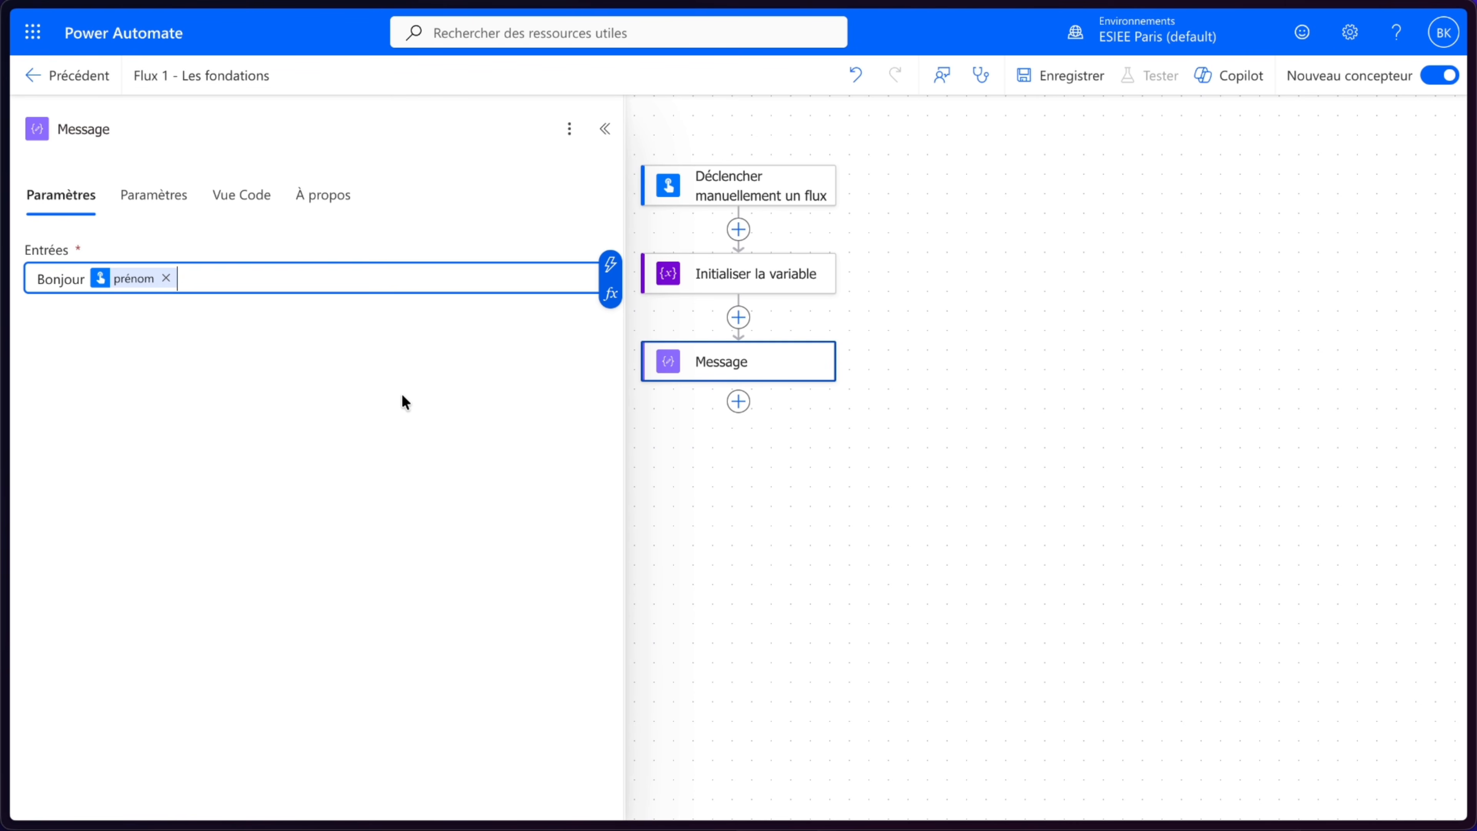
- Append the text ", nous sommes le" after the prénom token in the inputs
left_click(748, 185)
left_click(765, 380)
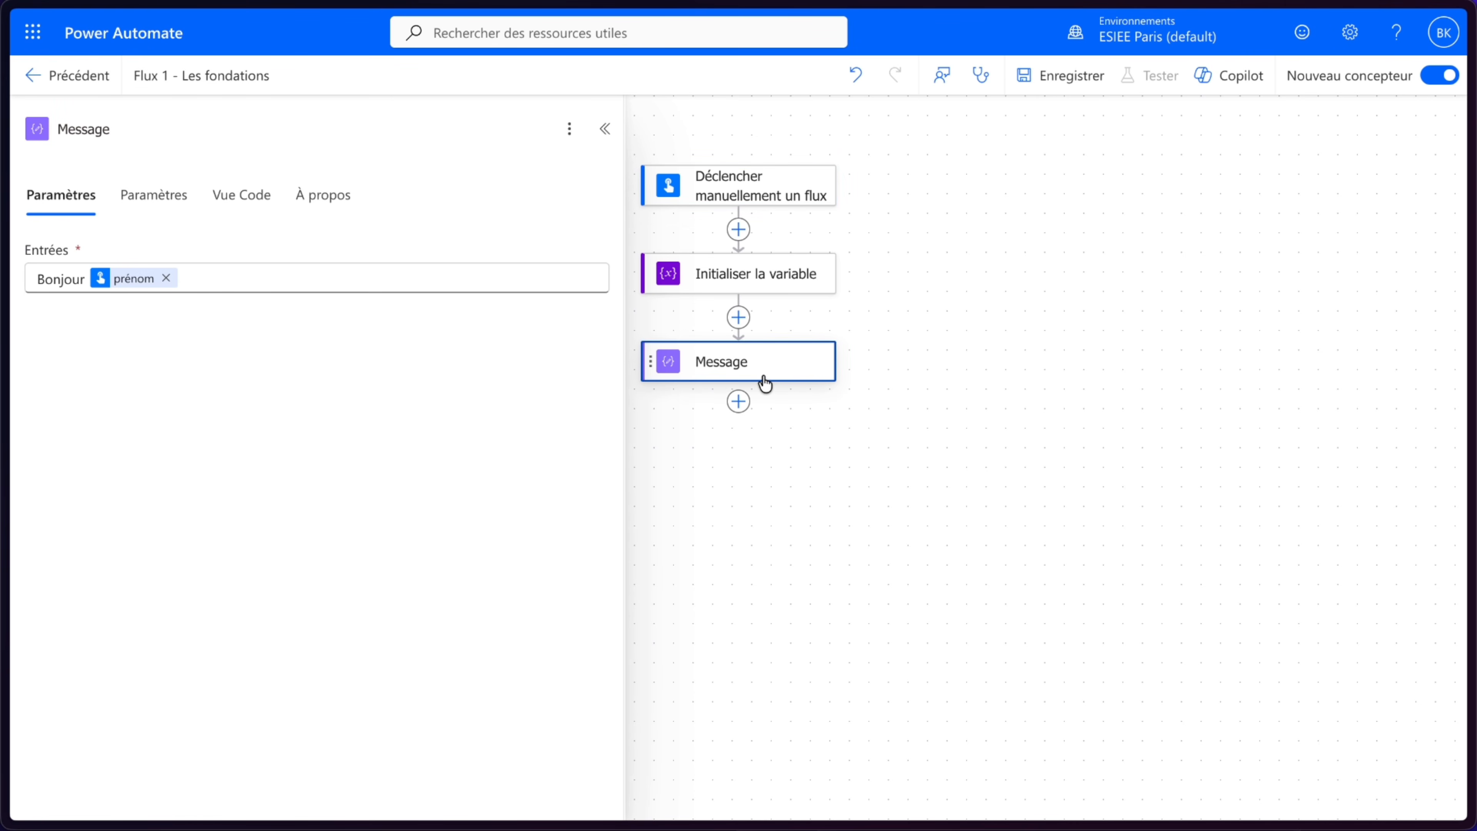
left_click(236, 282)
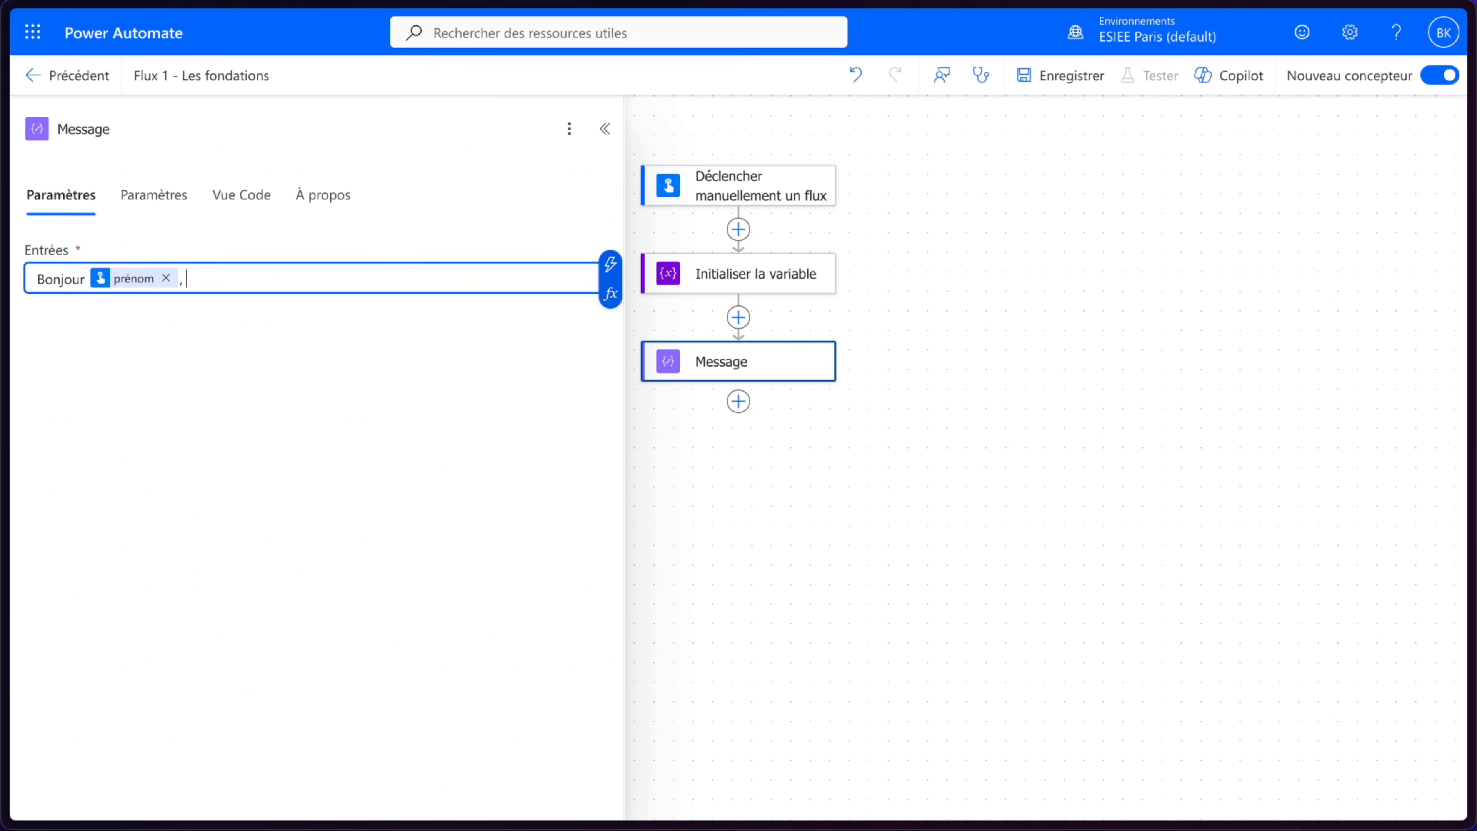
type(", nous sommes le")
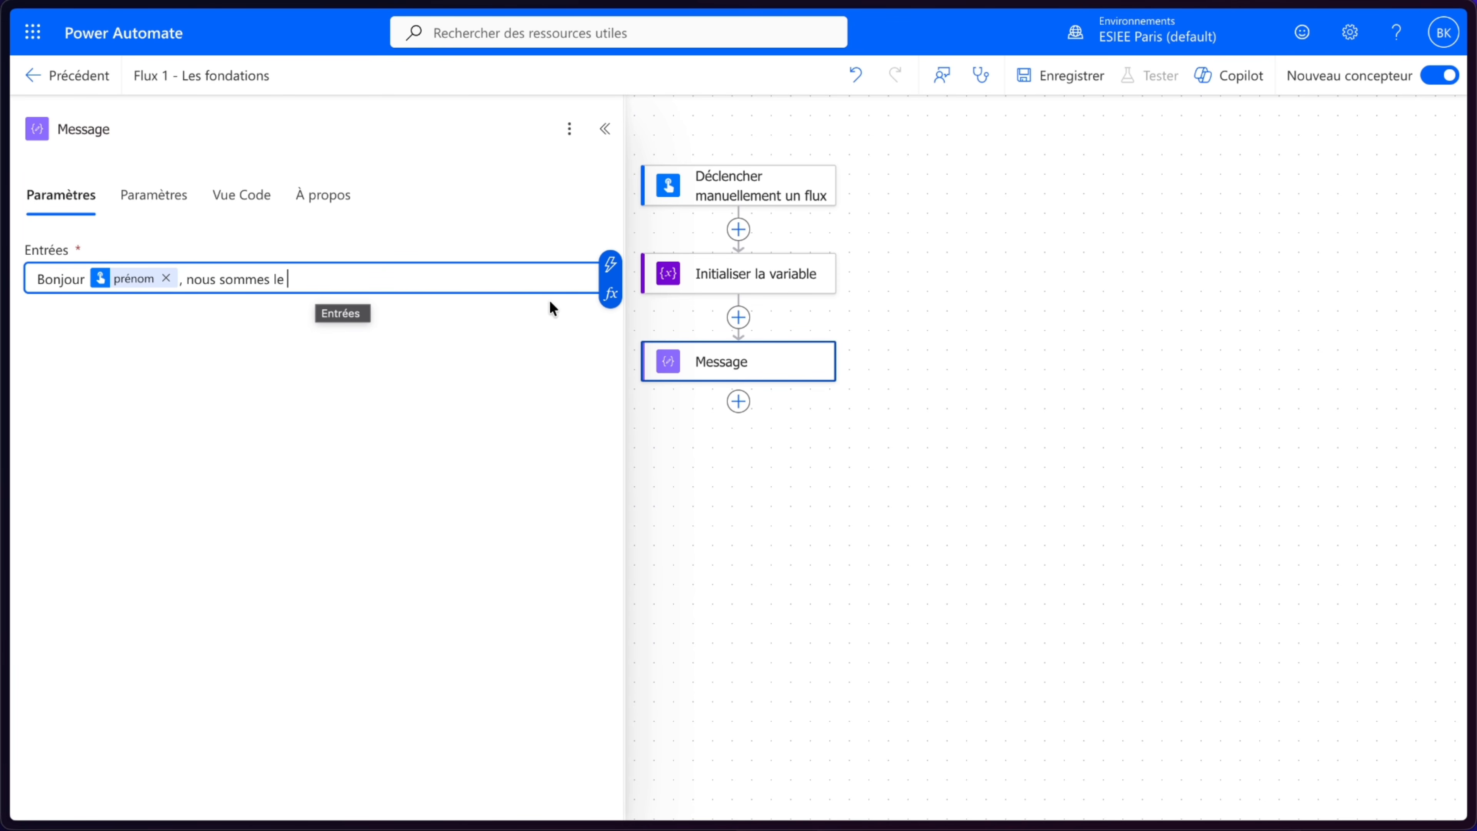
- Insert the utcNow() expression after ", nous sommes le" in the Message inputs
left_click(612, 295)
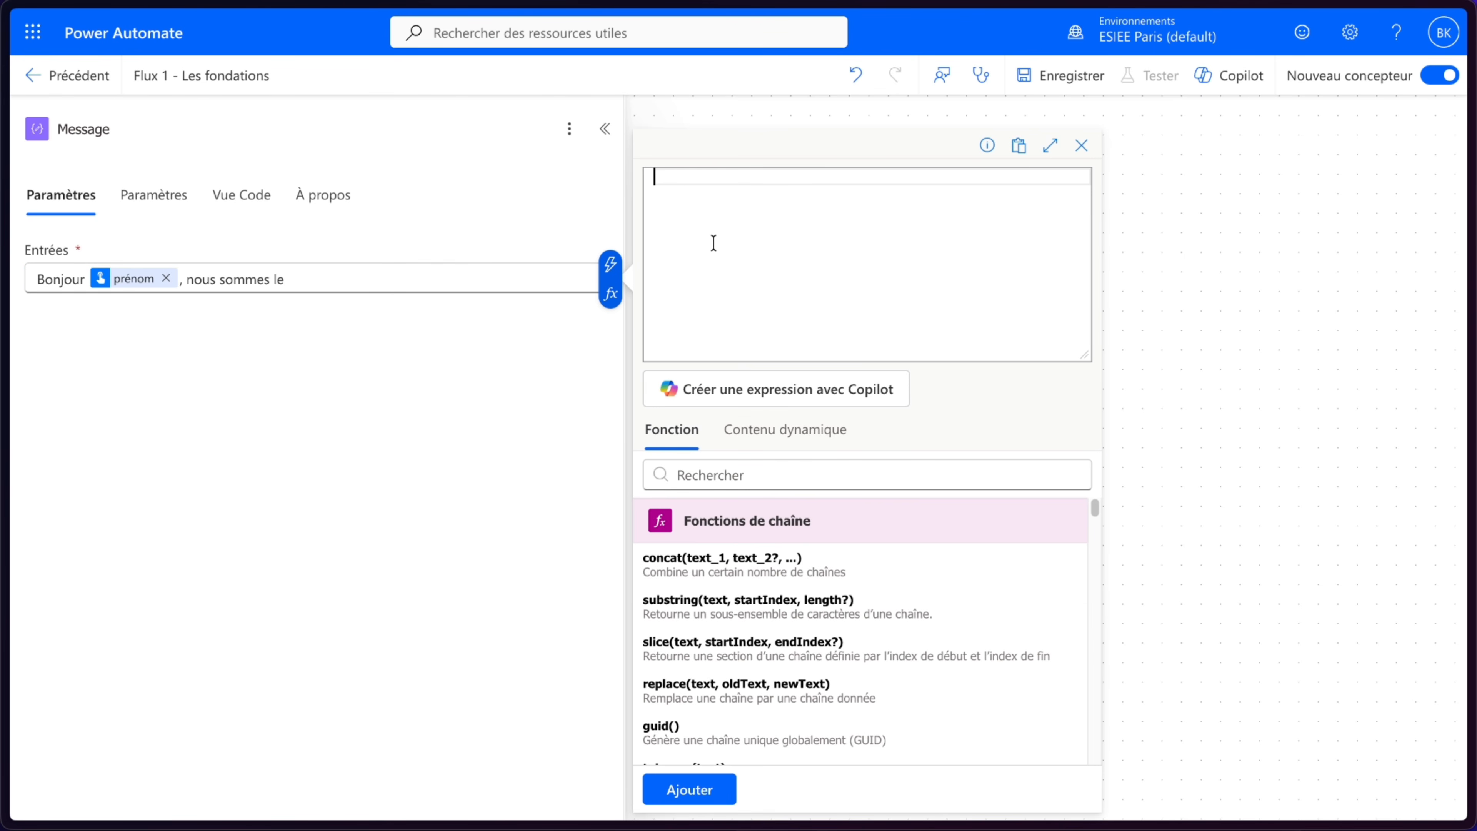
type("ut")
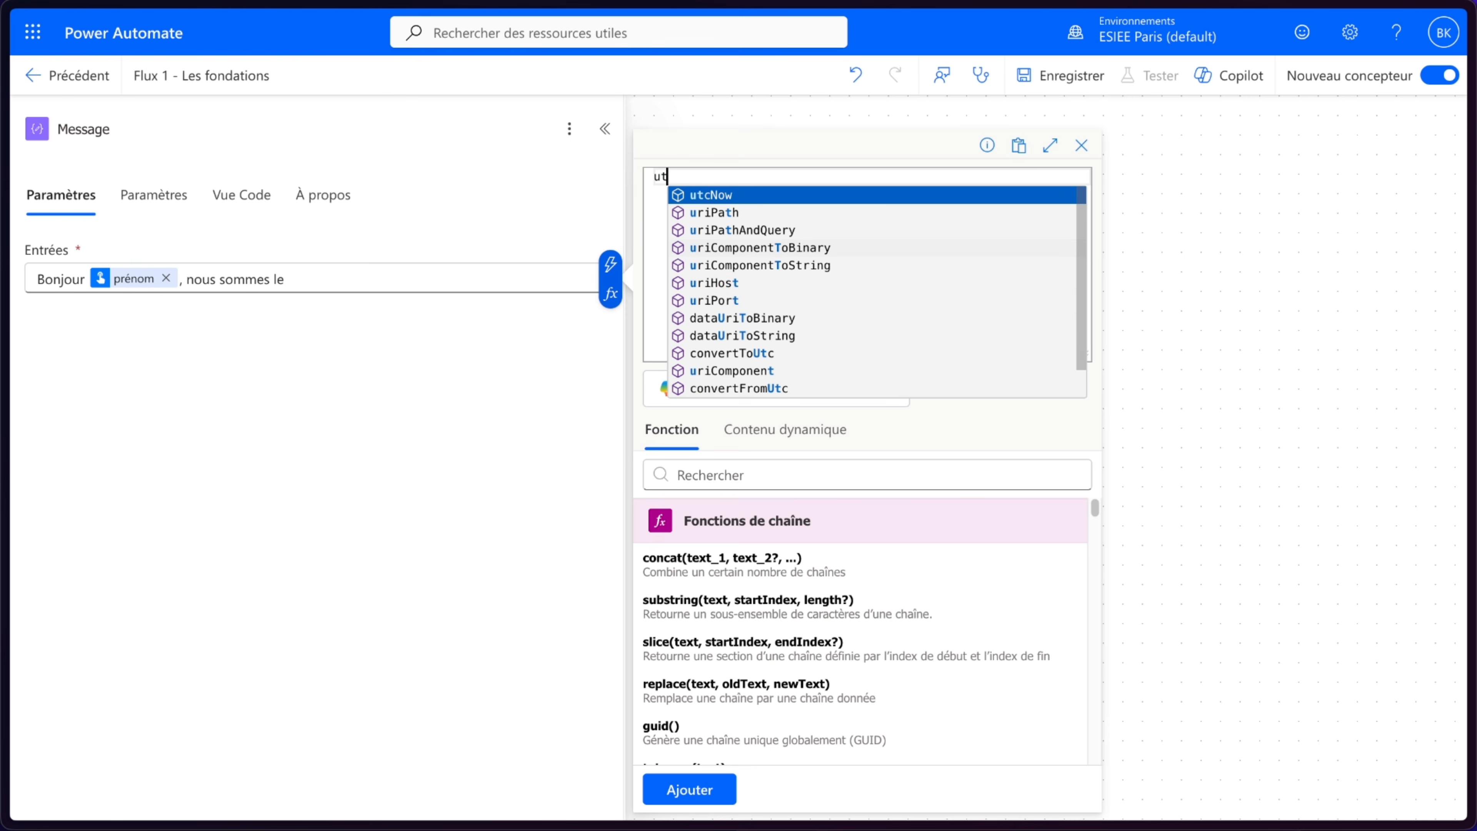
left_click(830, 196)
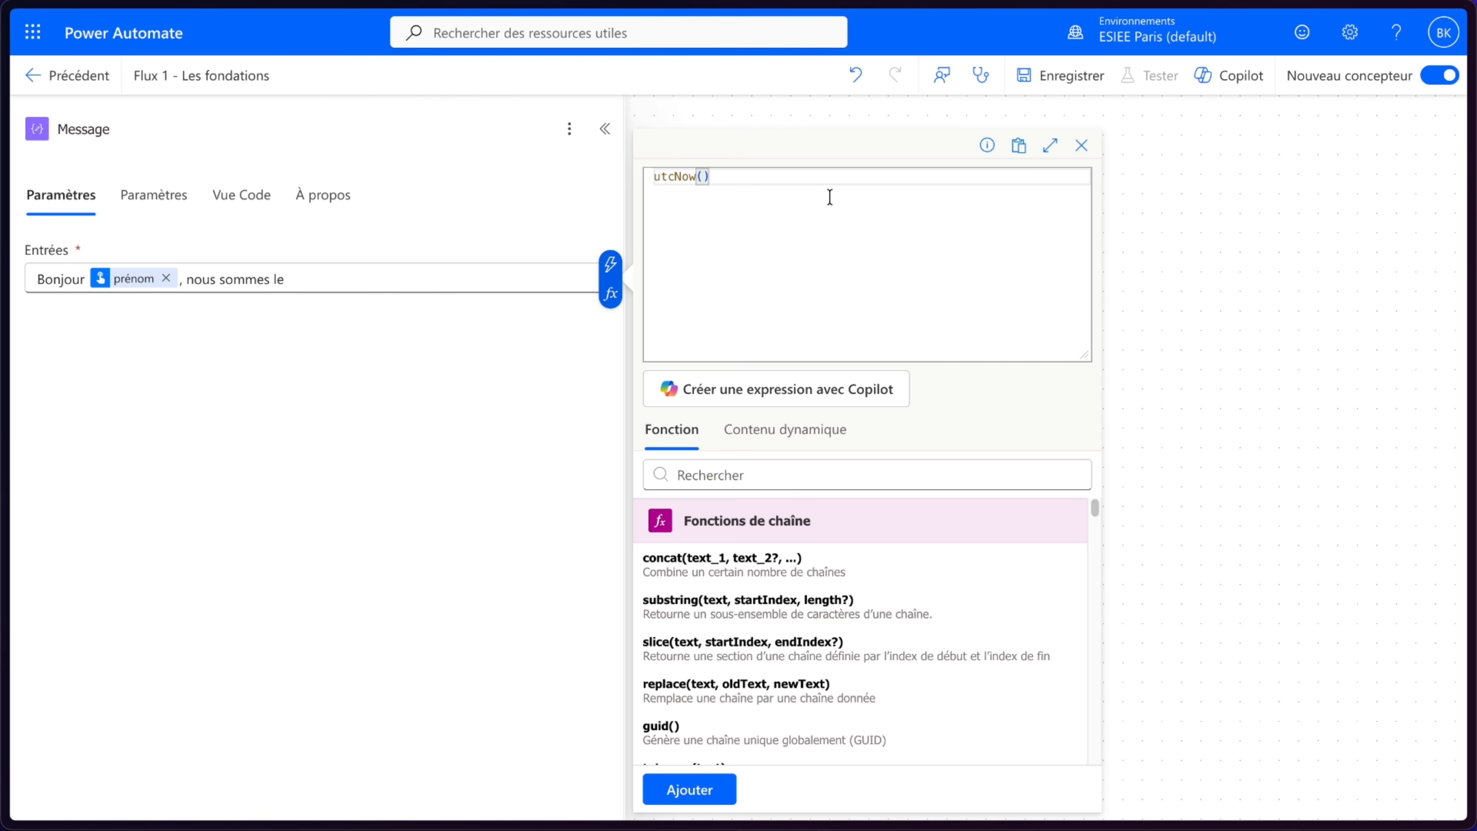
left_click(682, 792)
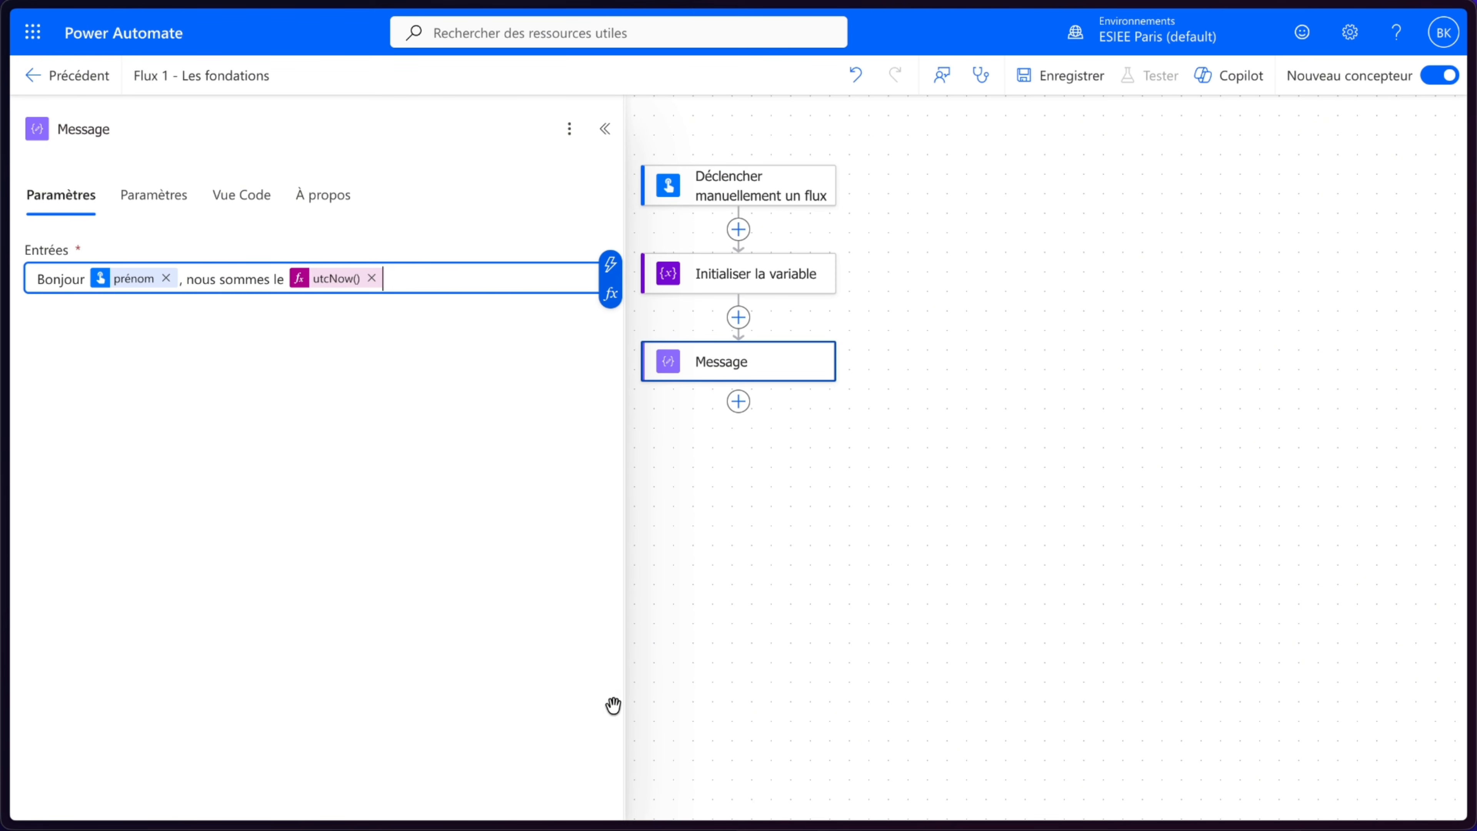
- Save the flow and dismiss the confirmation banner
left_click(1092, 249)
left_click(1066, 85)
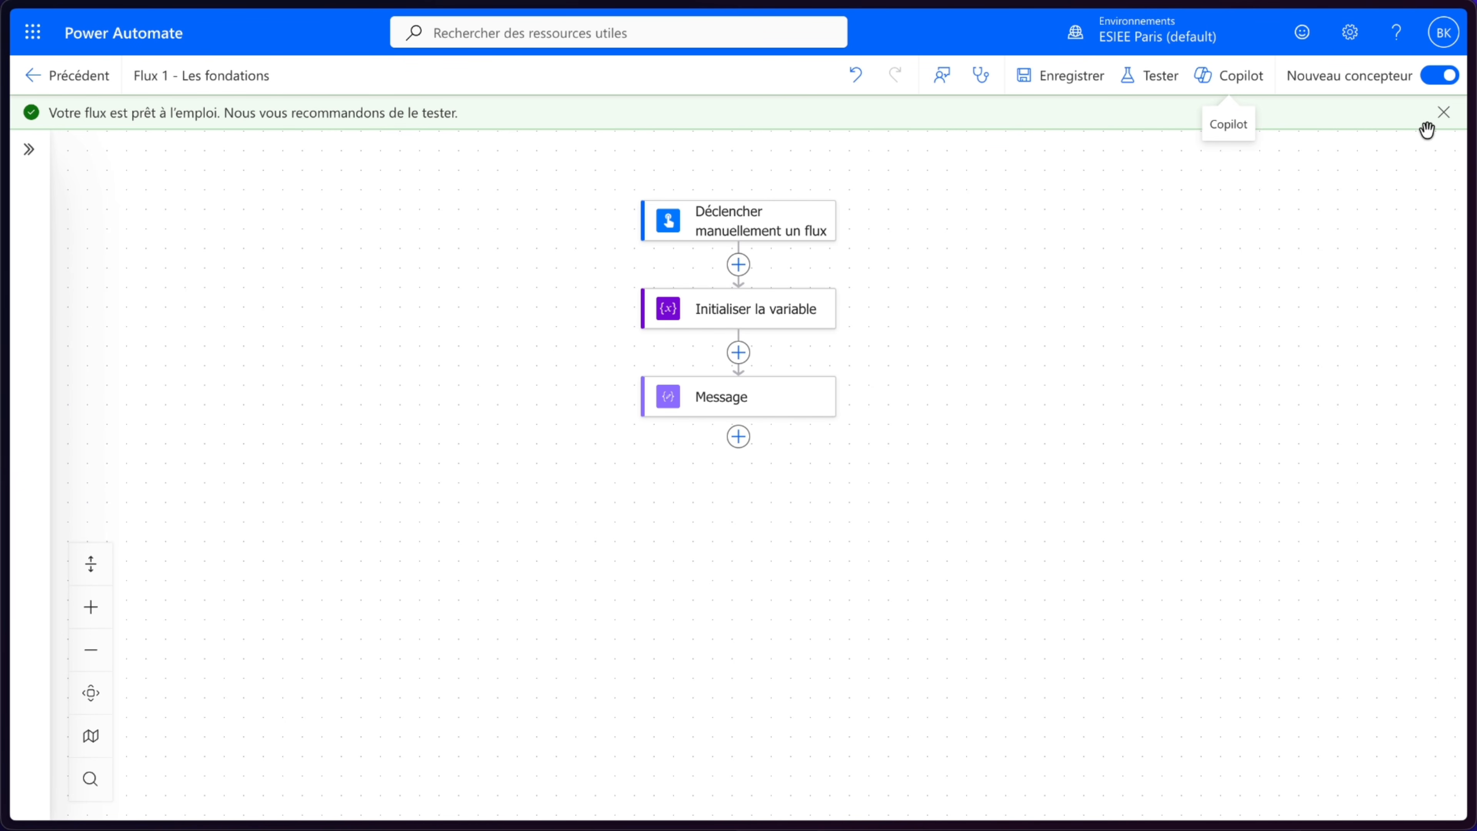
left_click(1440, 114)
- Test the flow manually, entering a first name for the prénom input, and run it to completion
left_click(1158, 77)
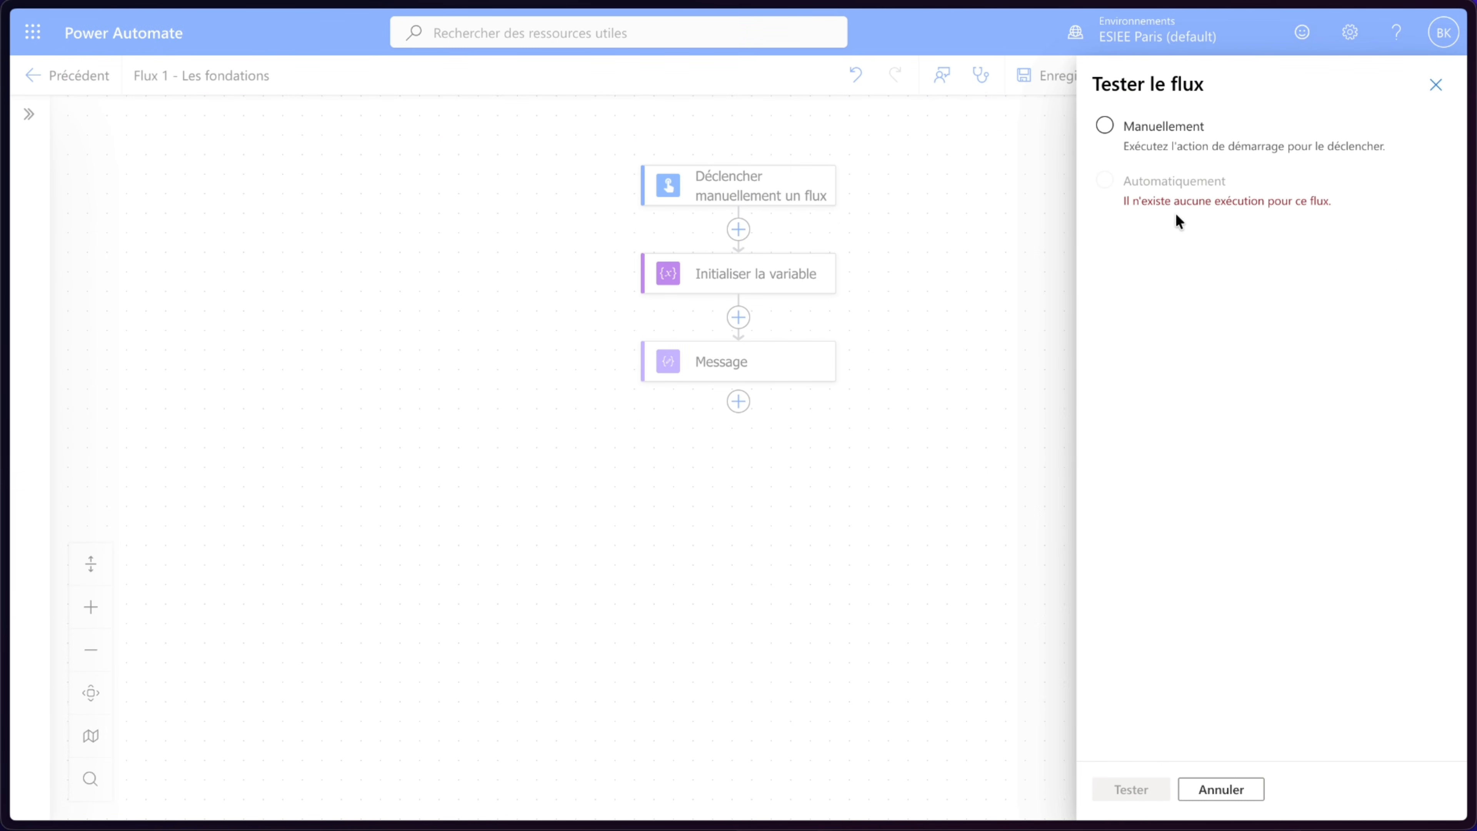
left_click(1127, 140)
left_click(1121, 796)
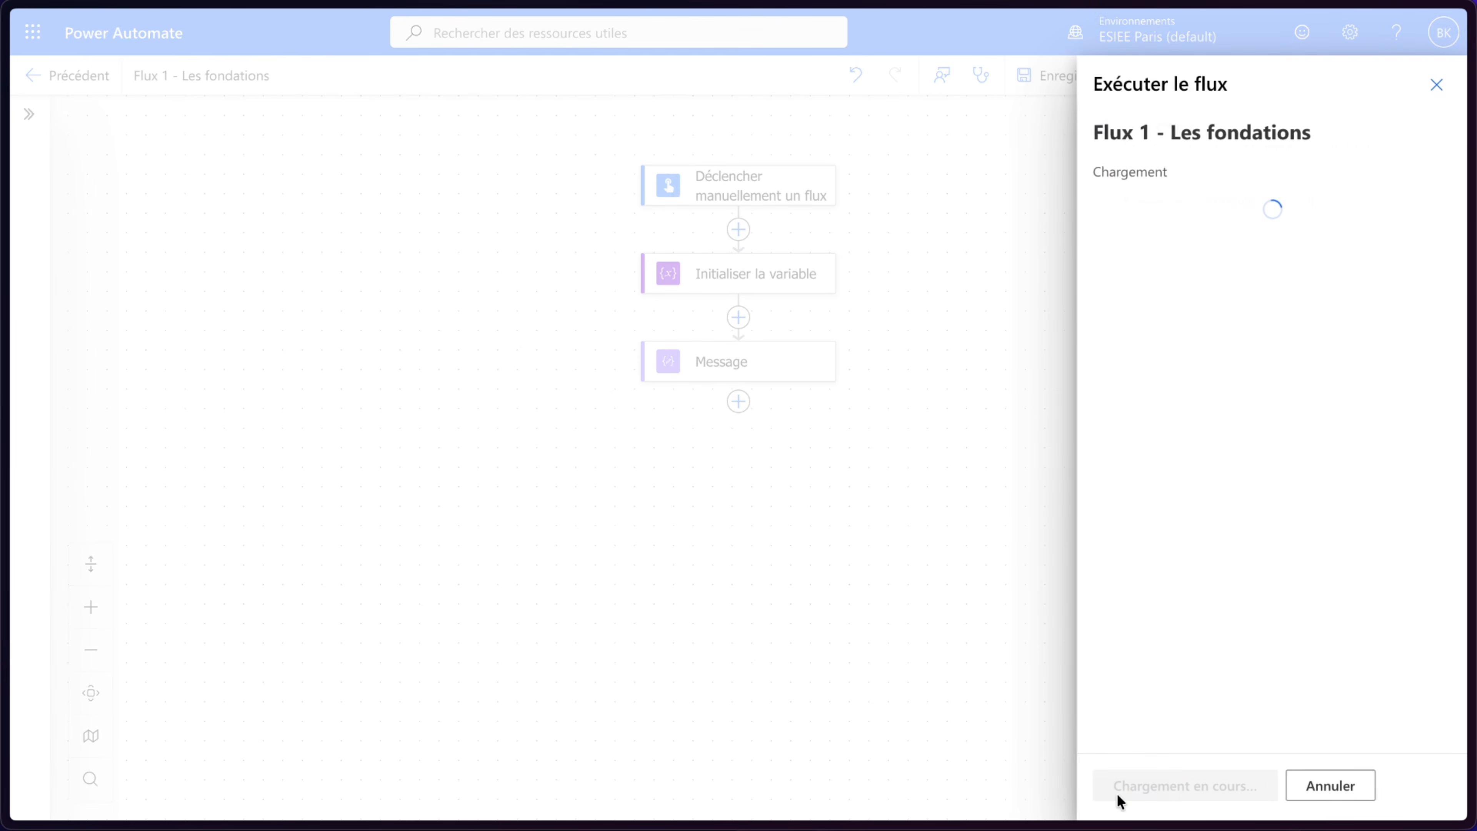
left_click(1198, 267)
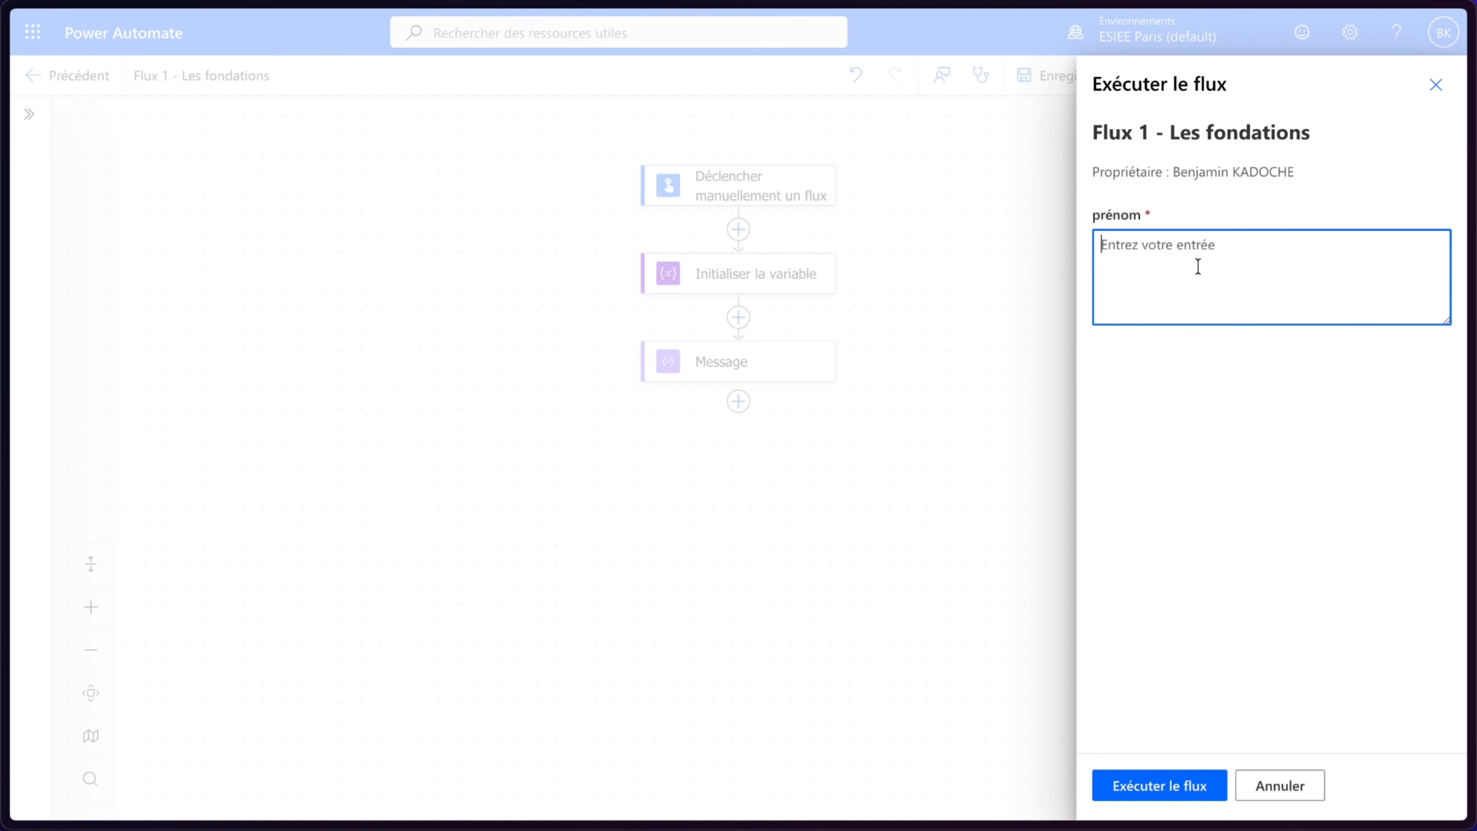
type("Ben")
left_click(1152, 787)
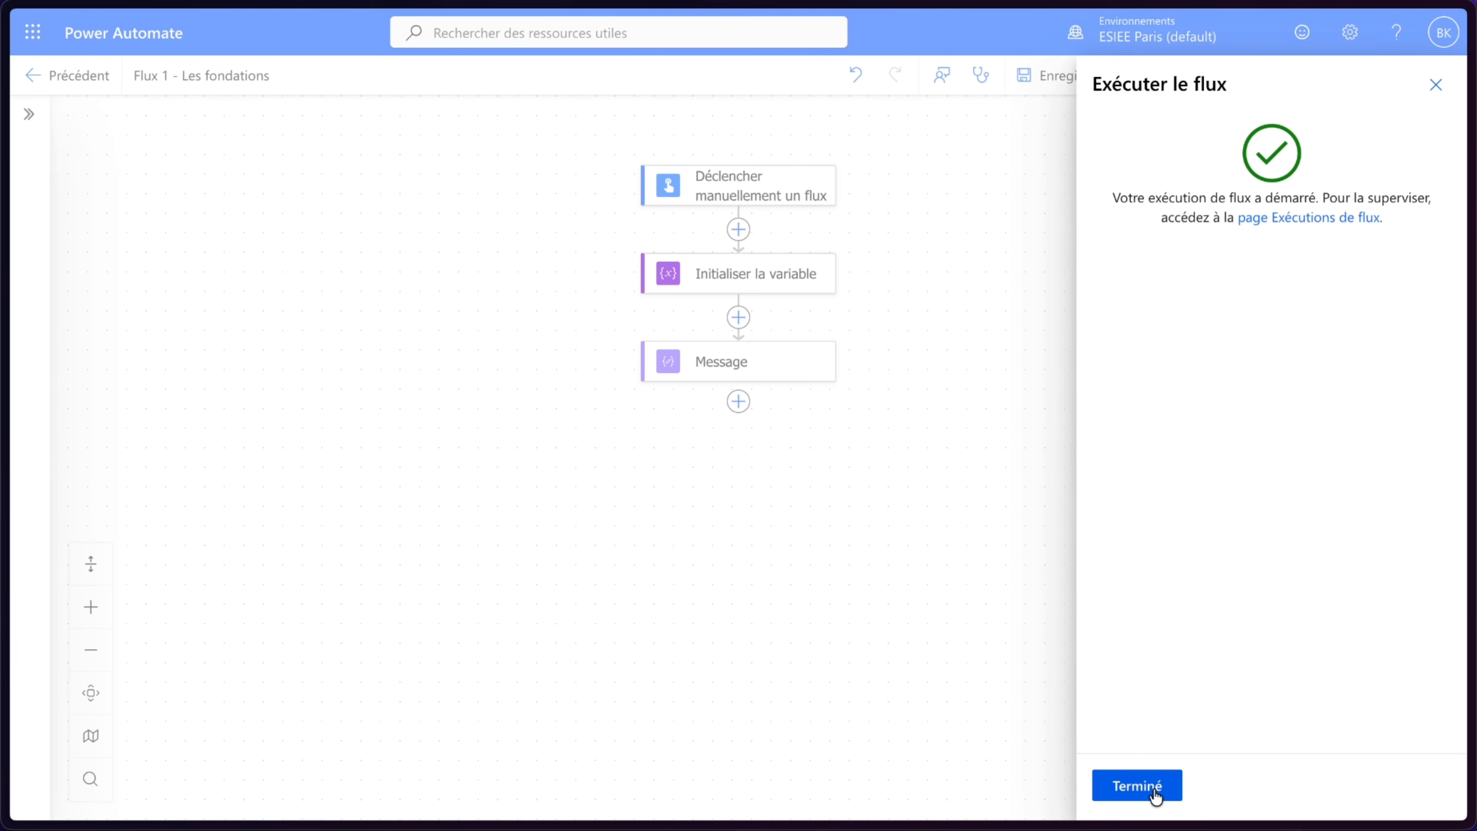
left_click(1137, 786)
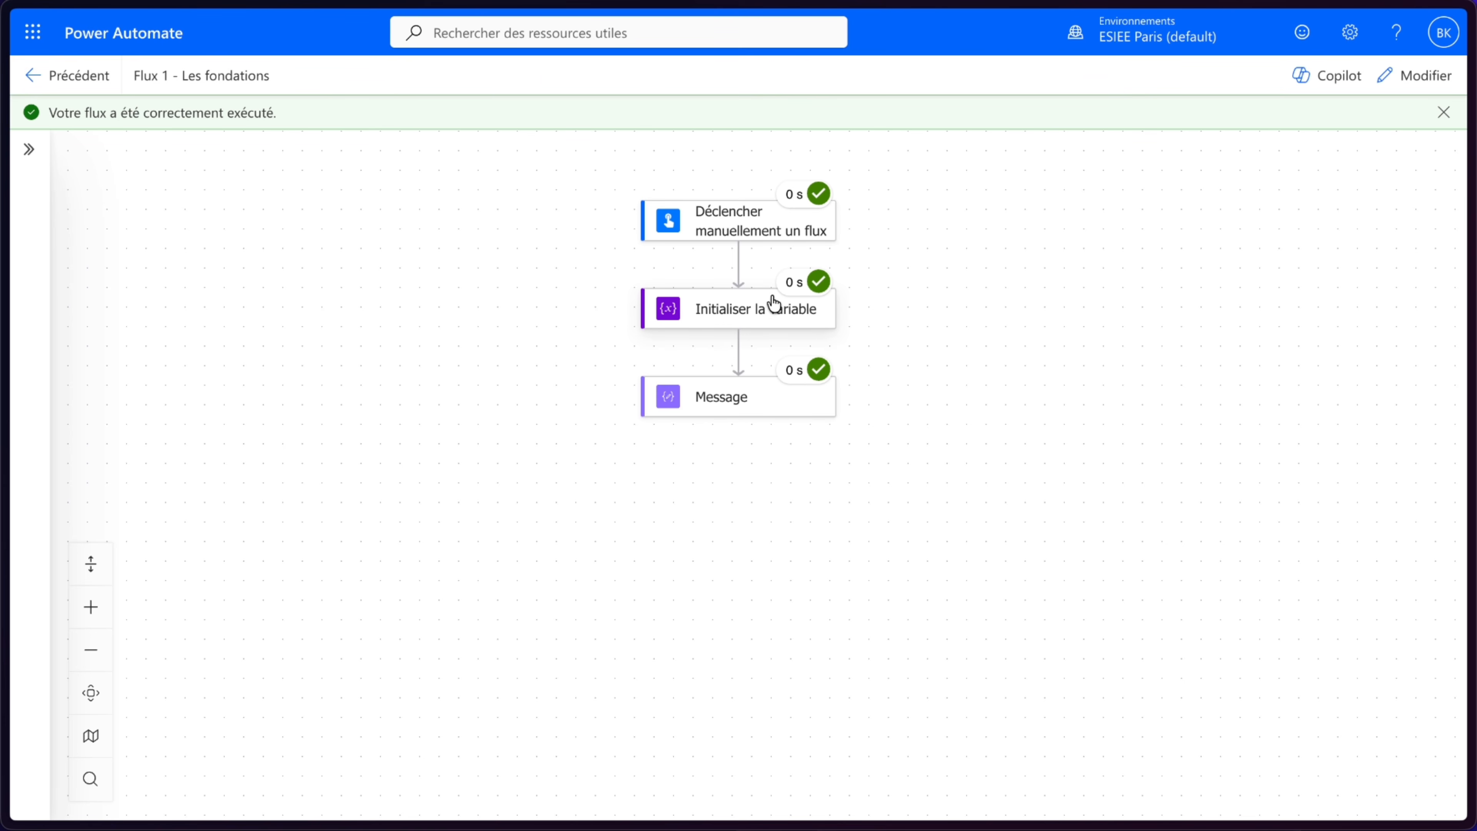
- Examine the Initialiser la variable action's run results and its raw inputs
left_click(769, 319)
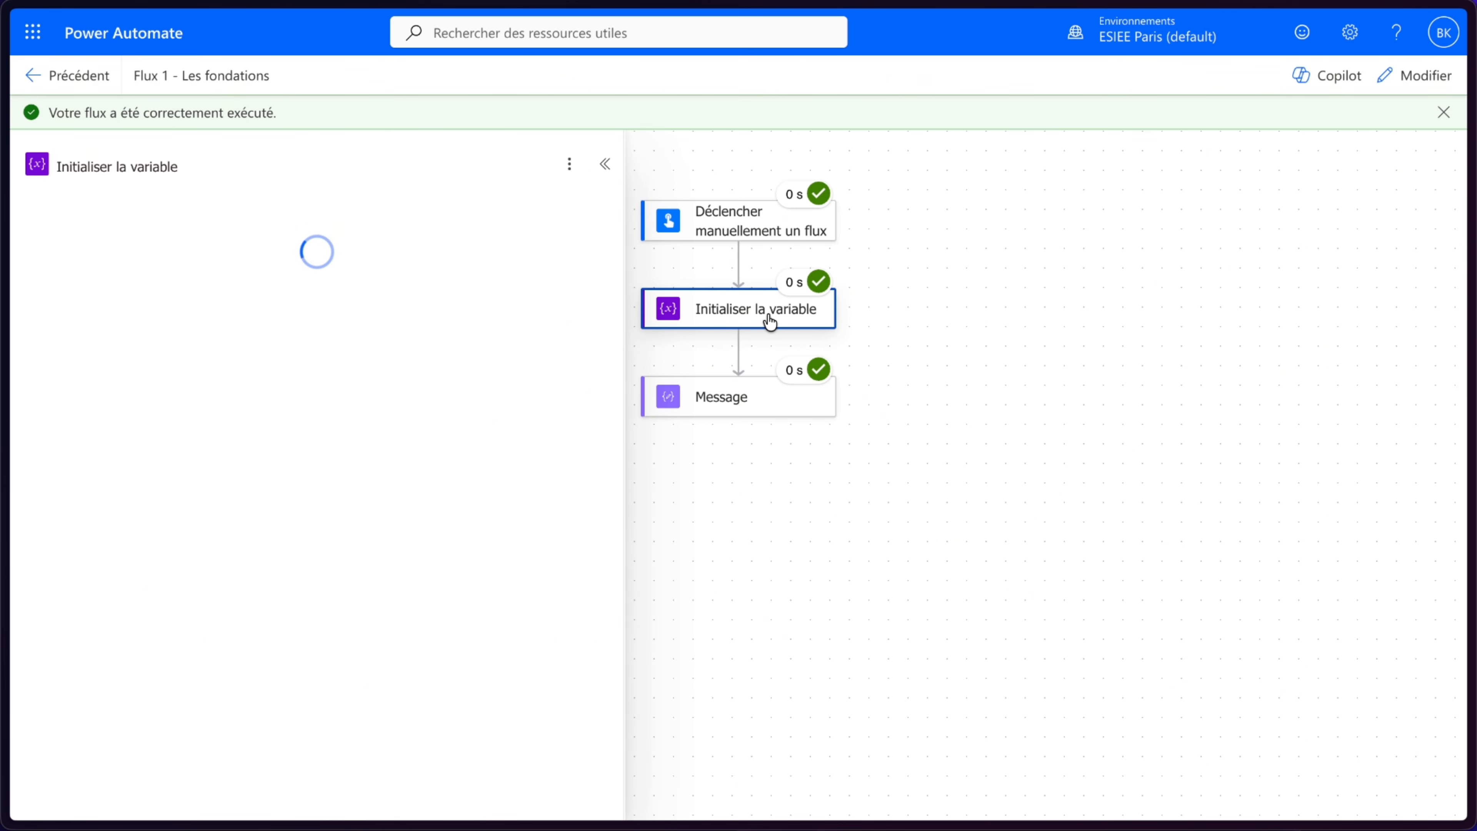
scroll(307, 487, "down", 1)
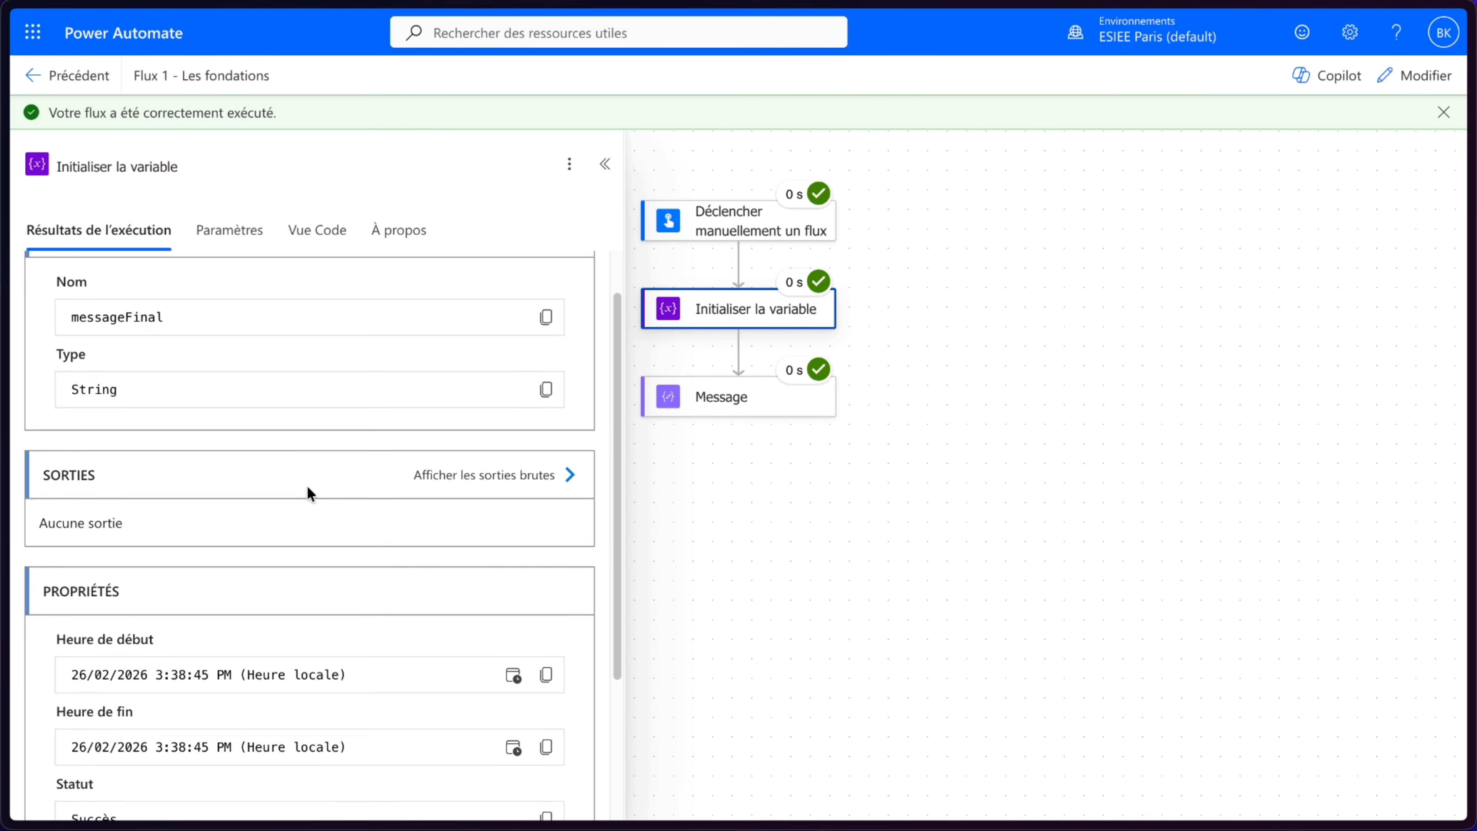
scroll(308, 487, "up", 1)
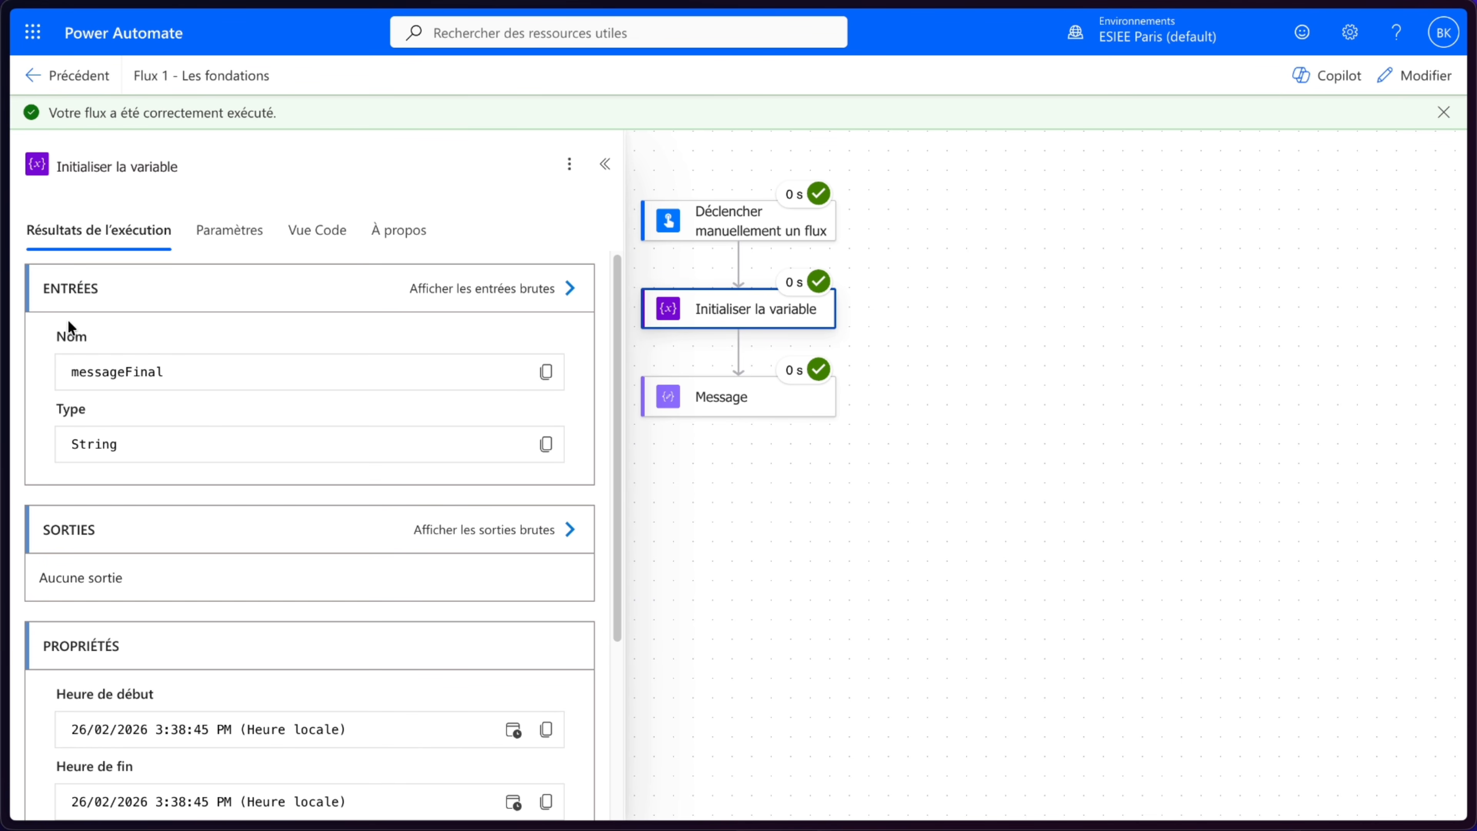
scroll(444, 482, "down", 4)
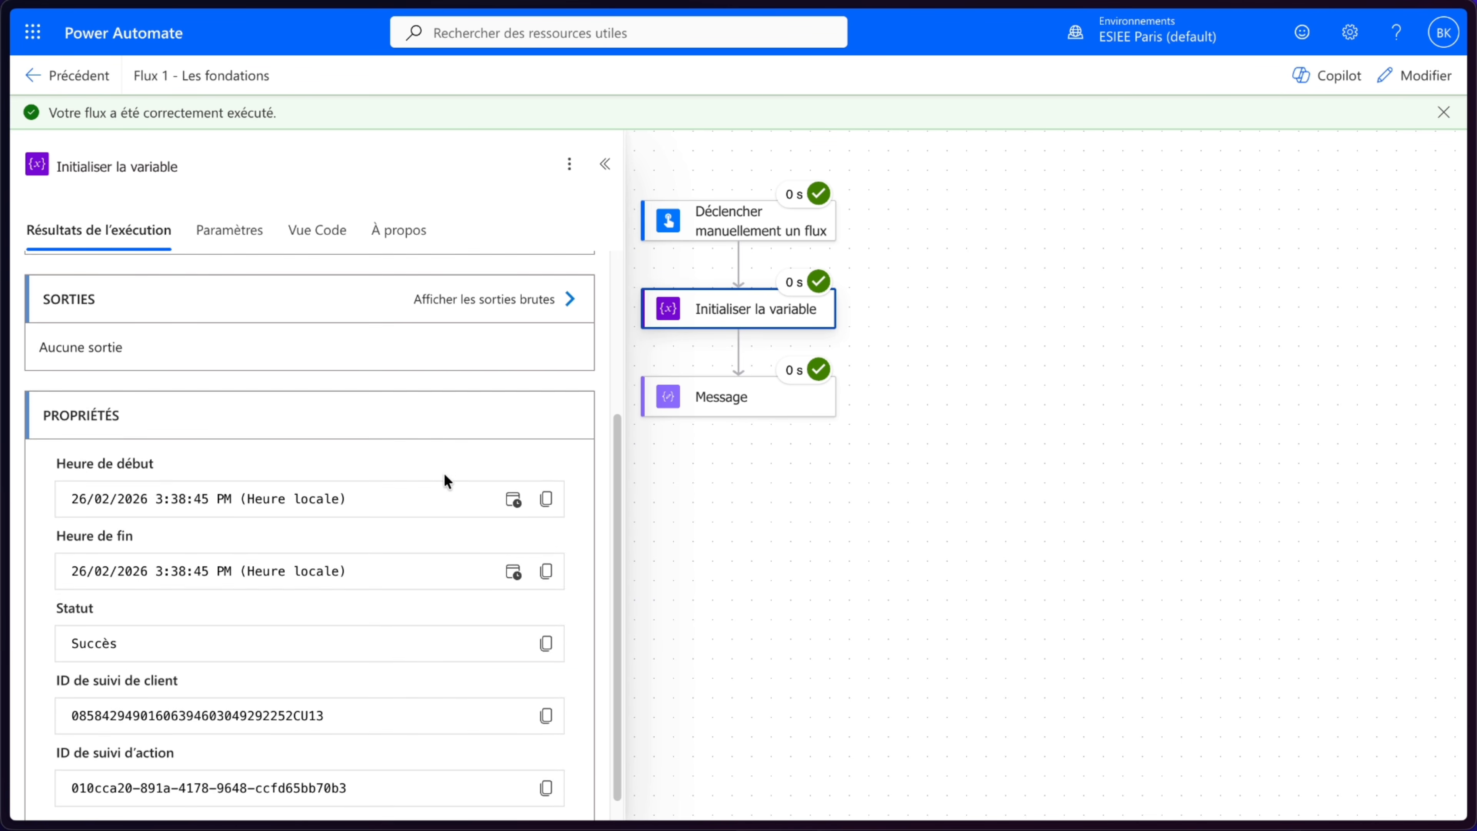
scroll(444, 482, "up", 1)
left_click(541, 365)
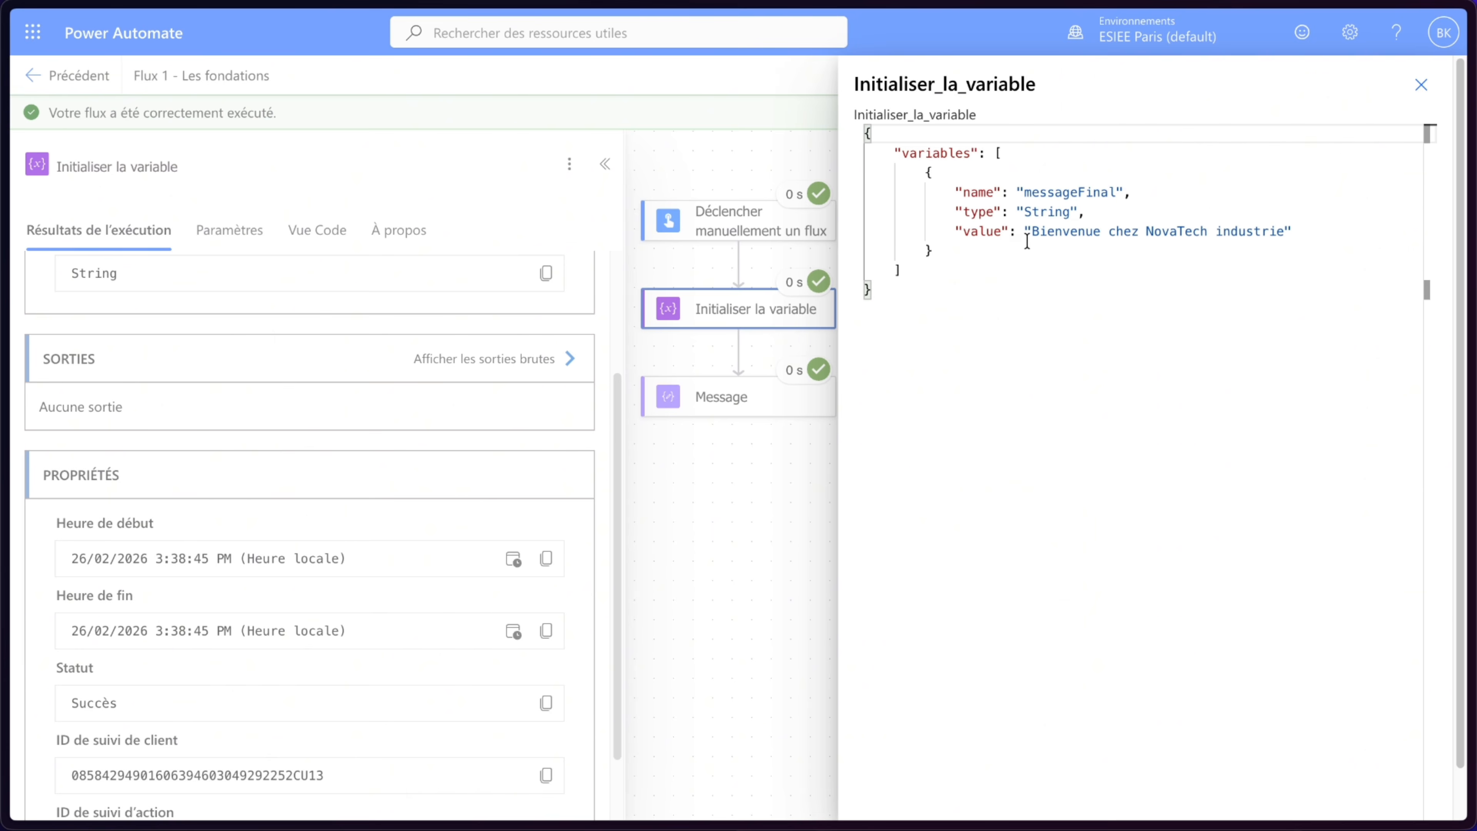
left_click_drag(1031, 231, 1283, 232)
left_click(1421, 84)
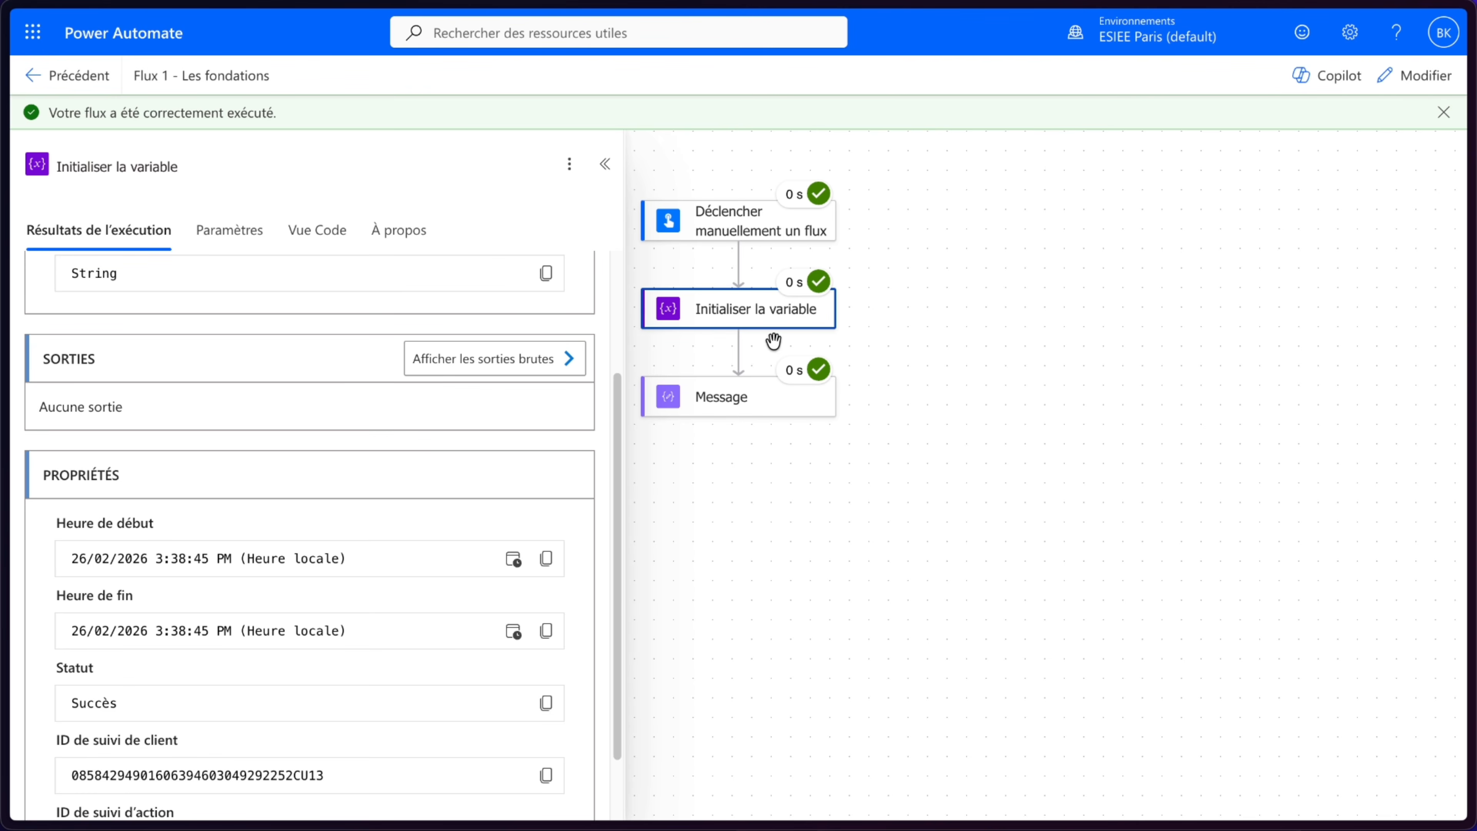
- Inspect the Message action's run outputs and its raw output text
left_click(722, 415)
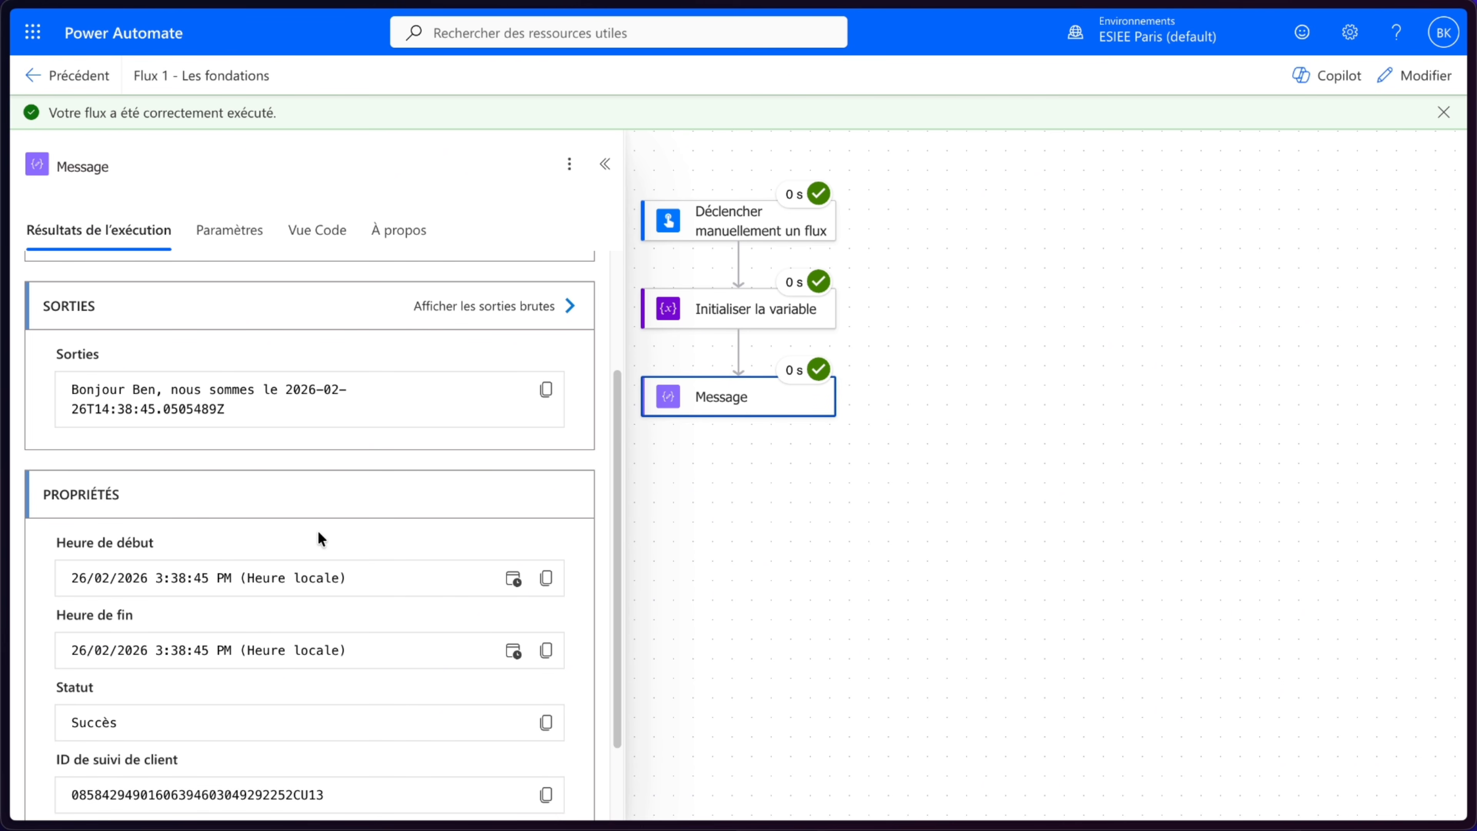
left_click(512, 306)
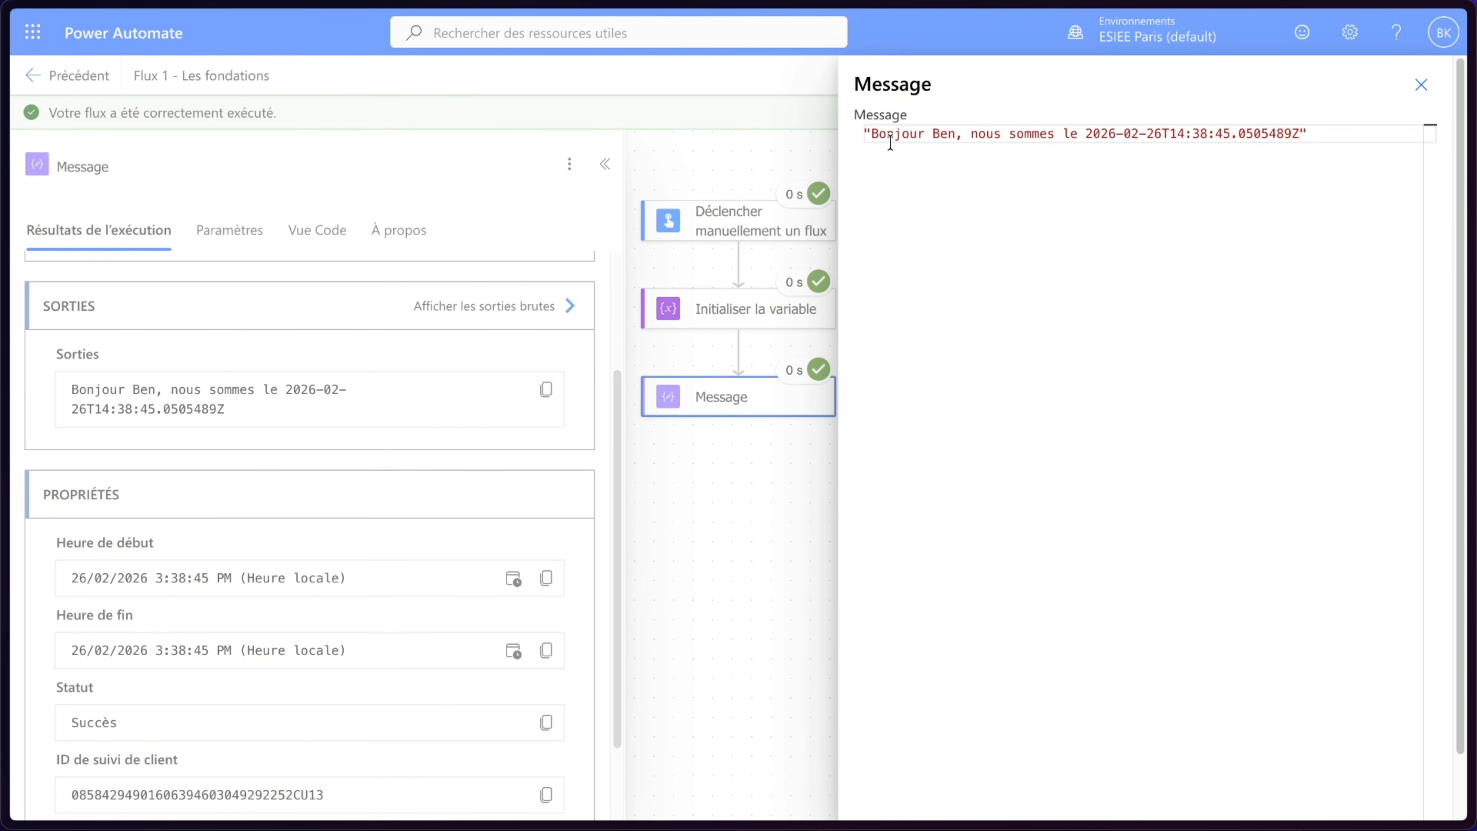
double_click(940, 135)
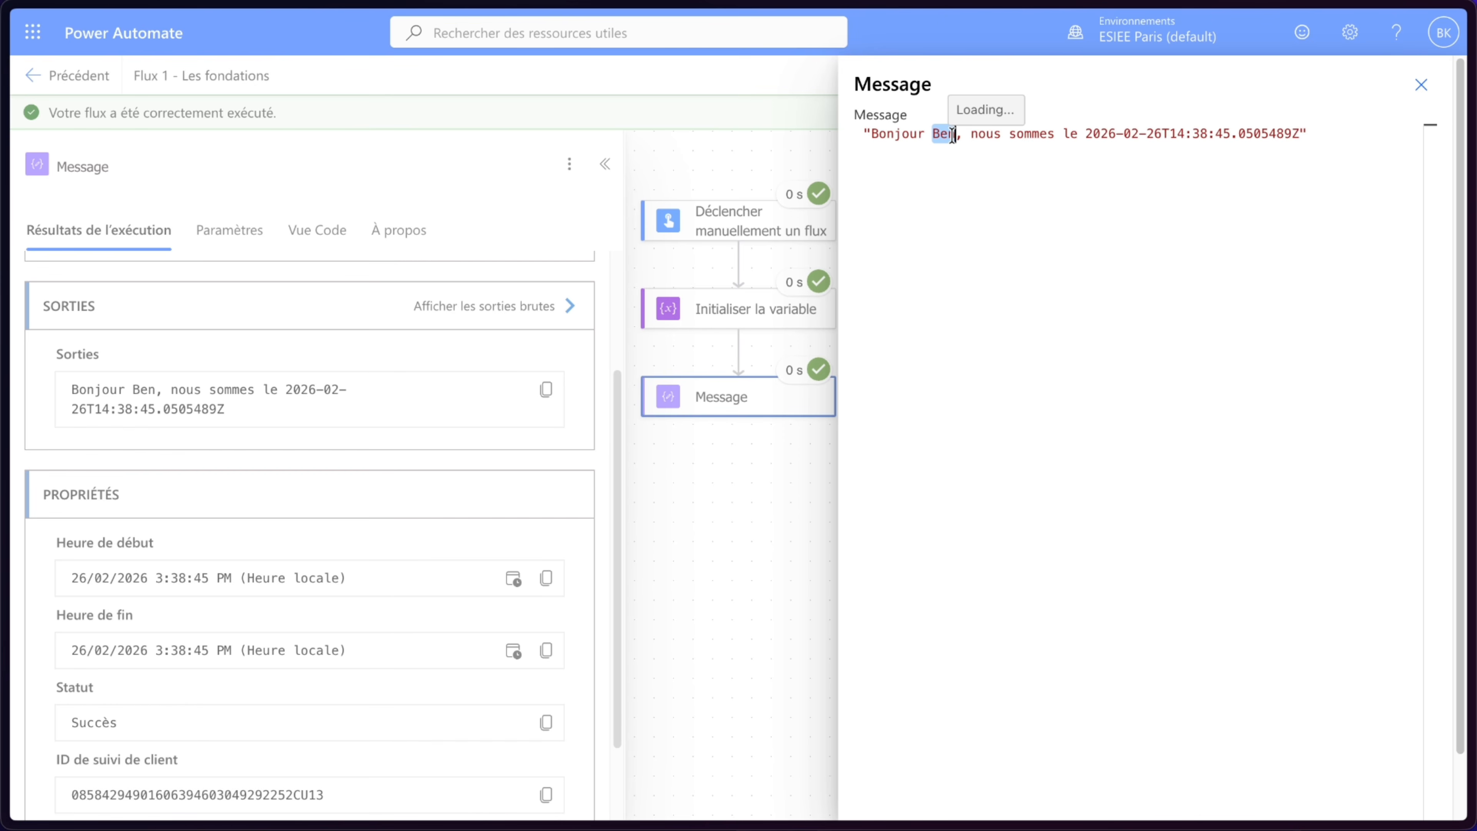
left_click(939, 160)
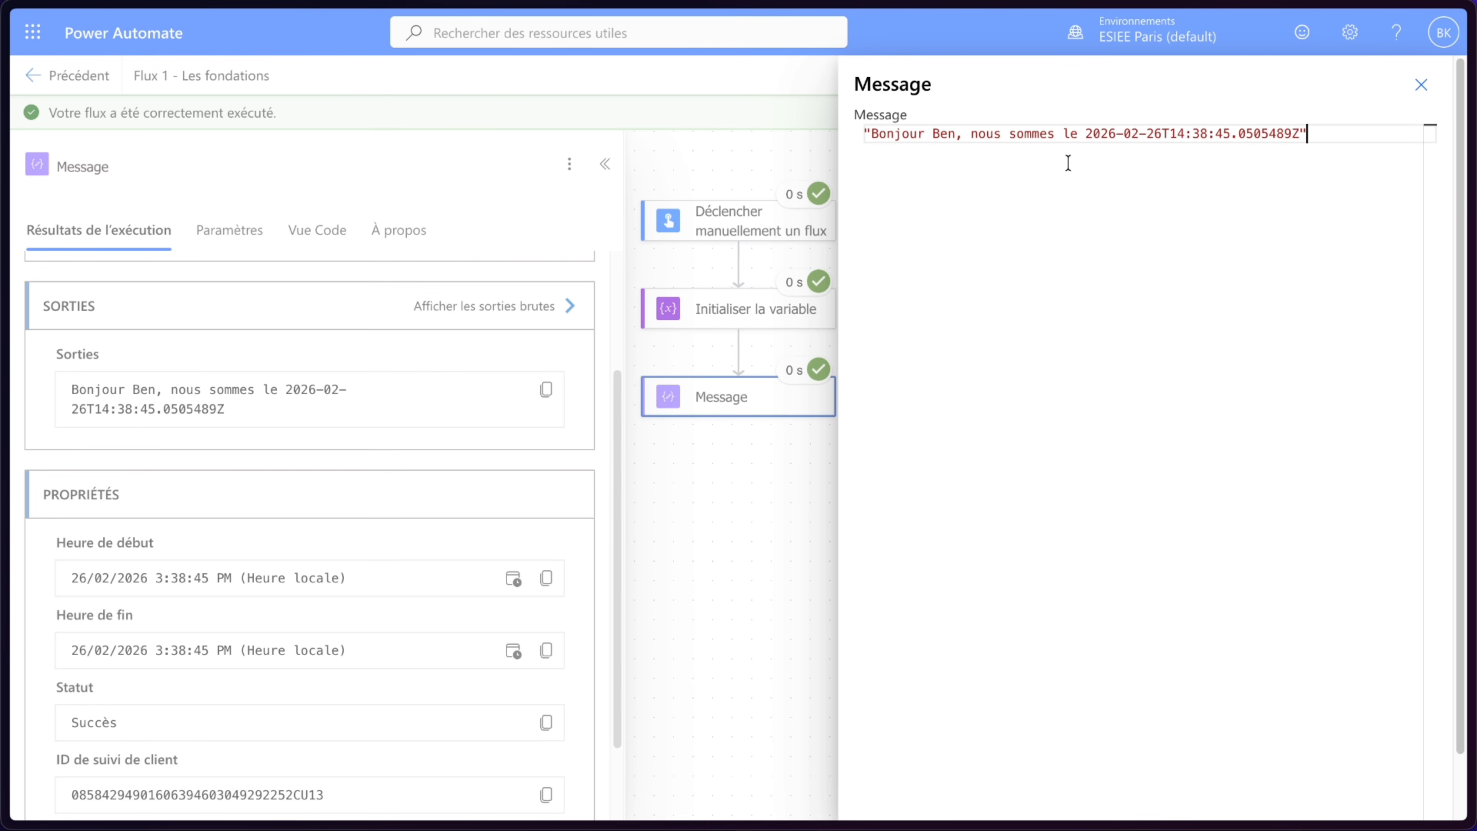
left_click_drag(1089, 136, 1298, 138)
left_click(1139, 163)
left_click(1421, 84)
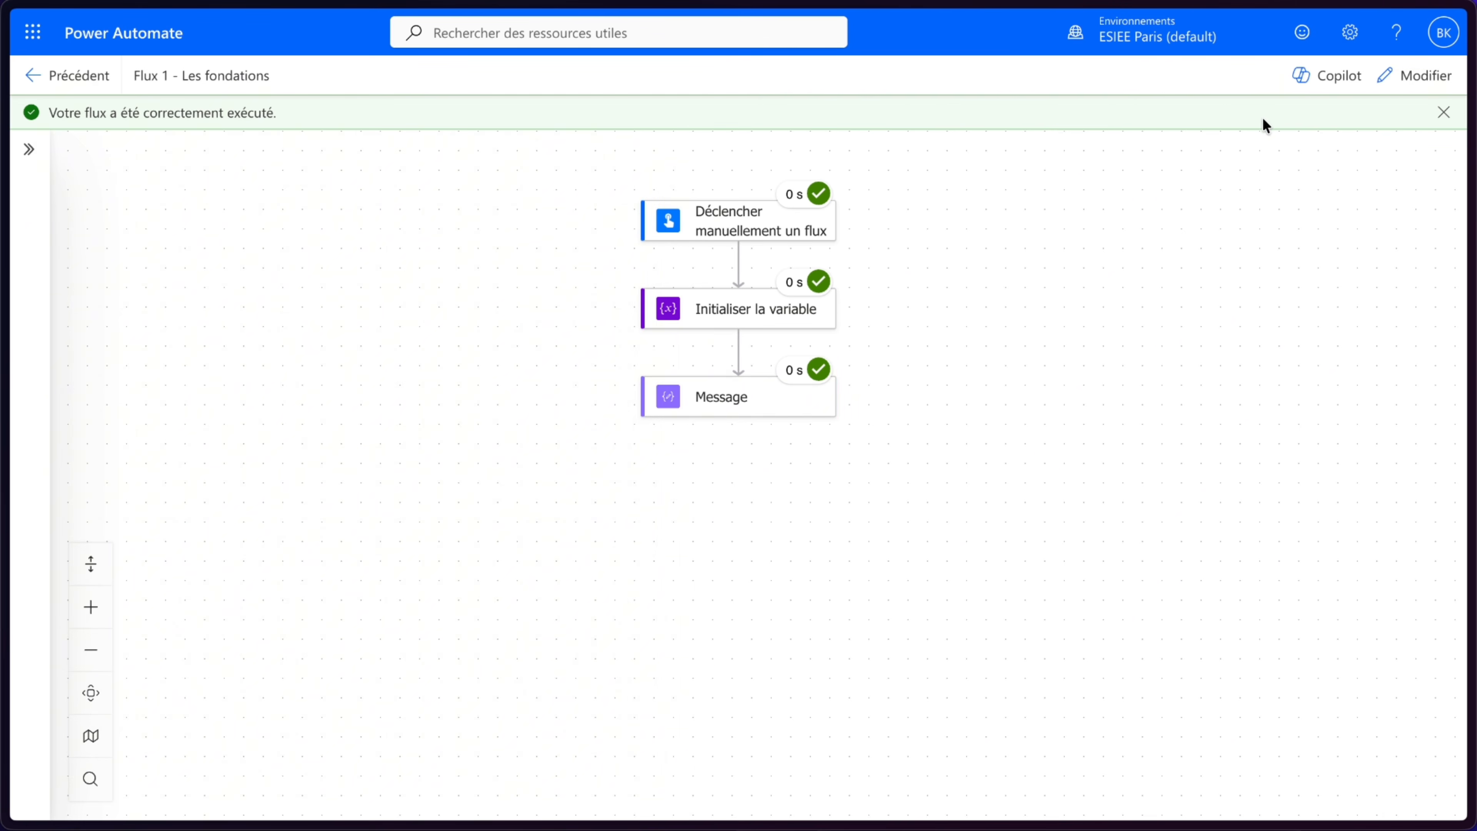
- Return to editing and change the date expression in Message to formatDateTime(utcNow(),'dd/MM/yyyy')
left_click(1419, 74)
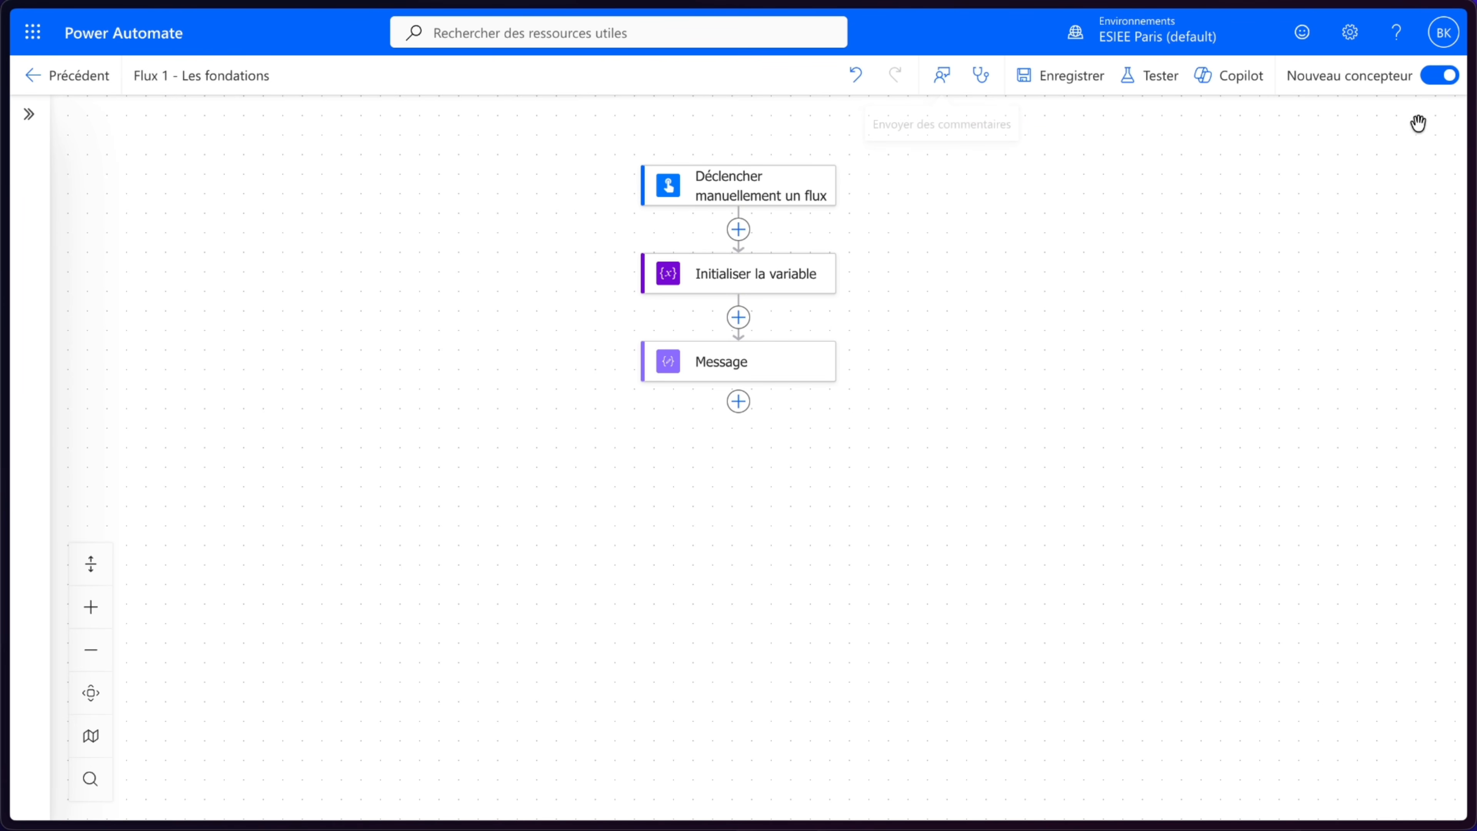
left_click(744, 366)
left_click(329, 280)
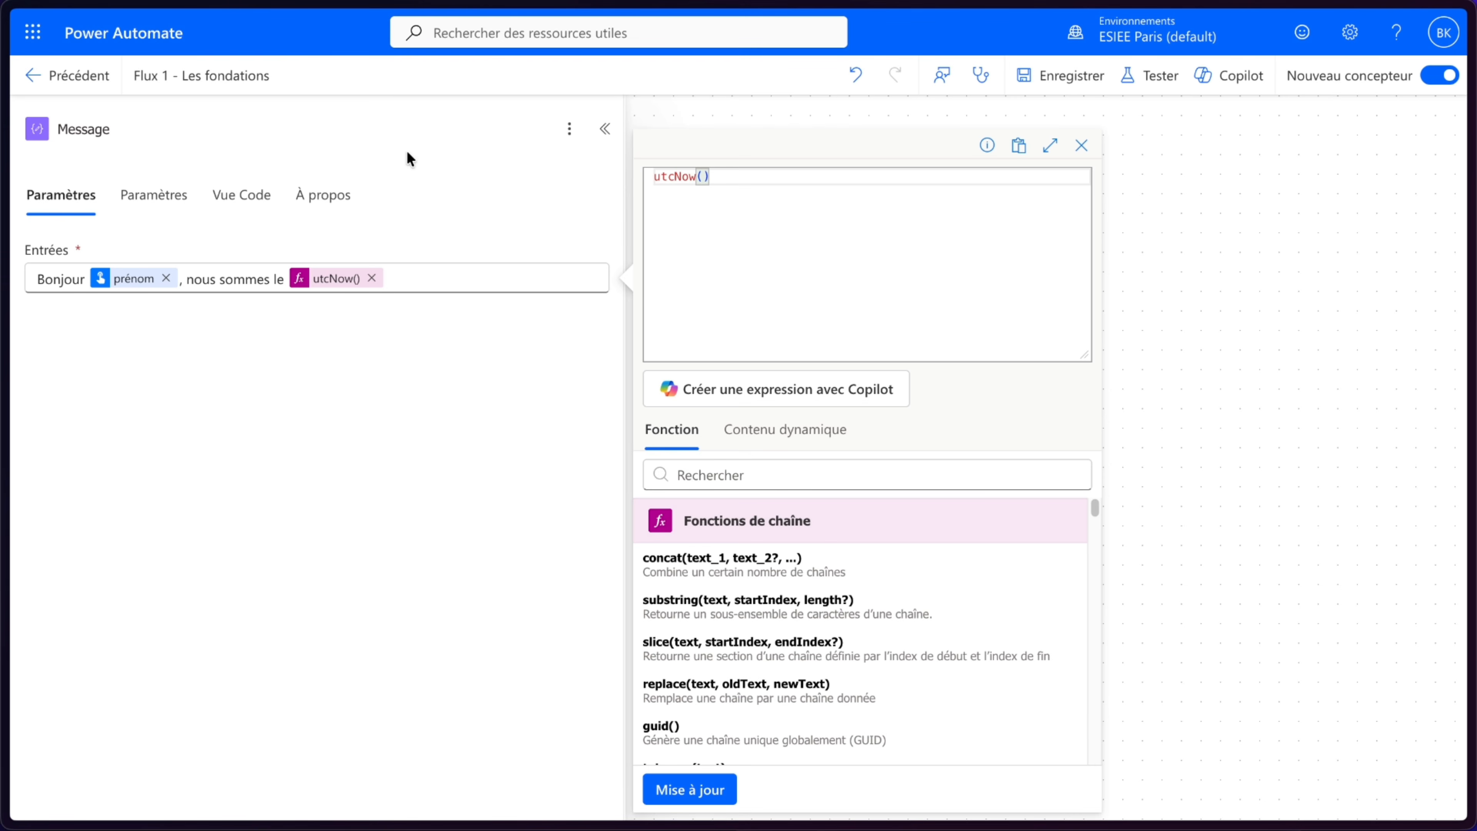
left_click(661, 235)
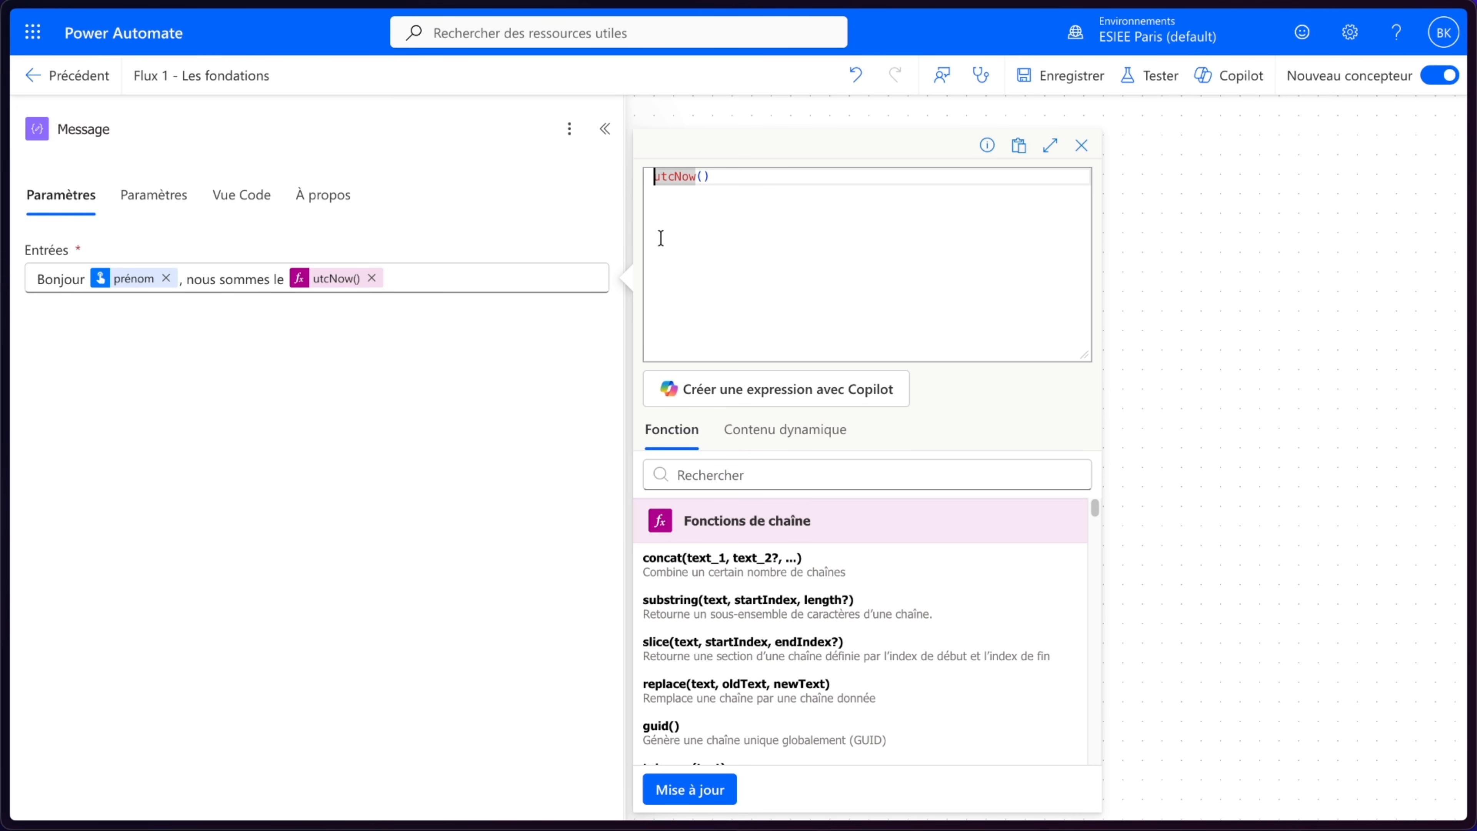
type("formatDa")
left_click(782, 198)
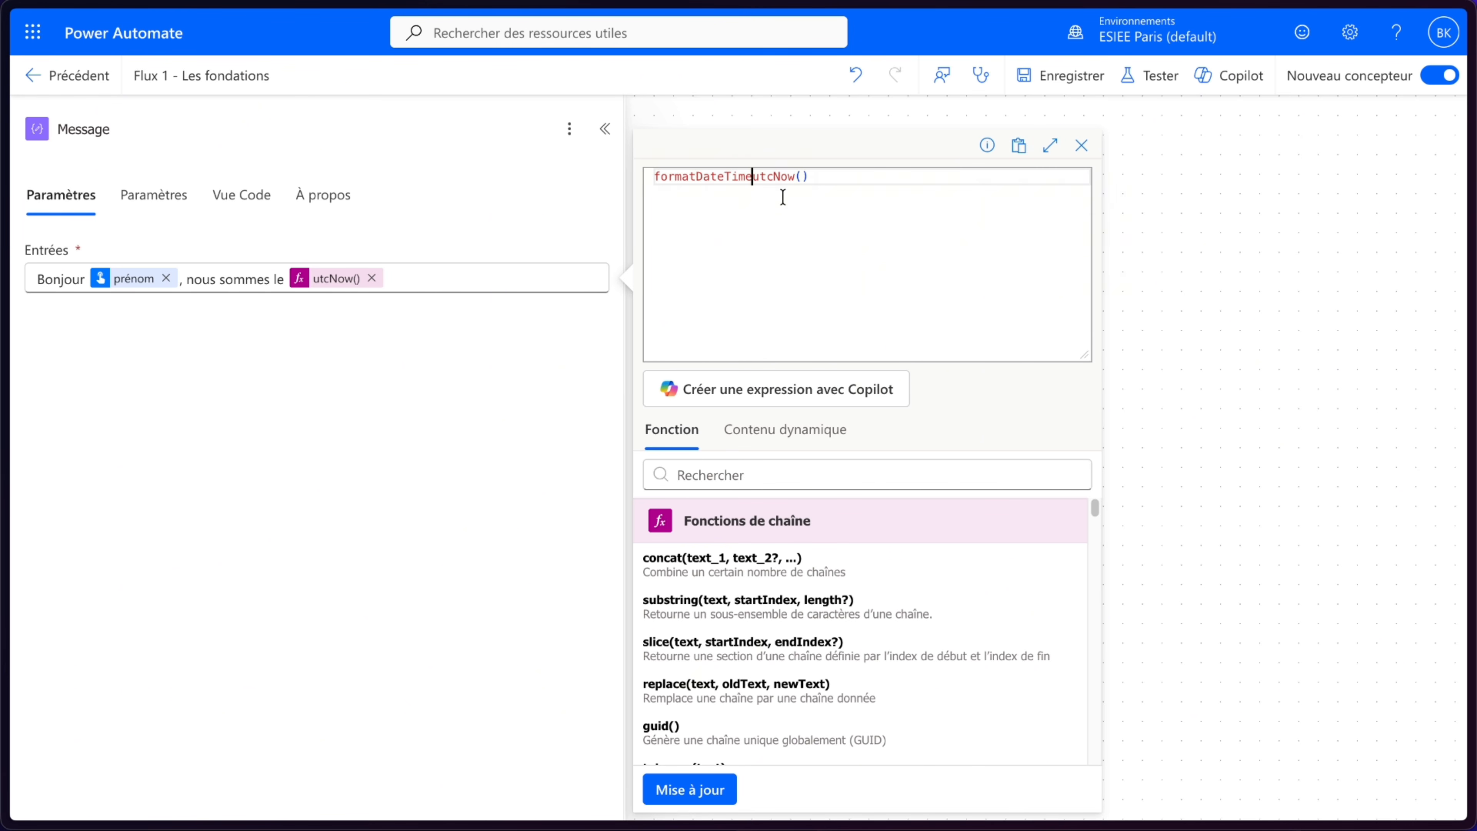
type("(")
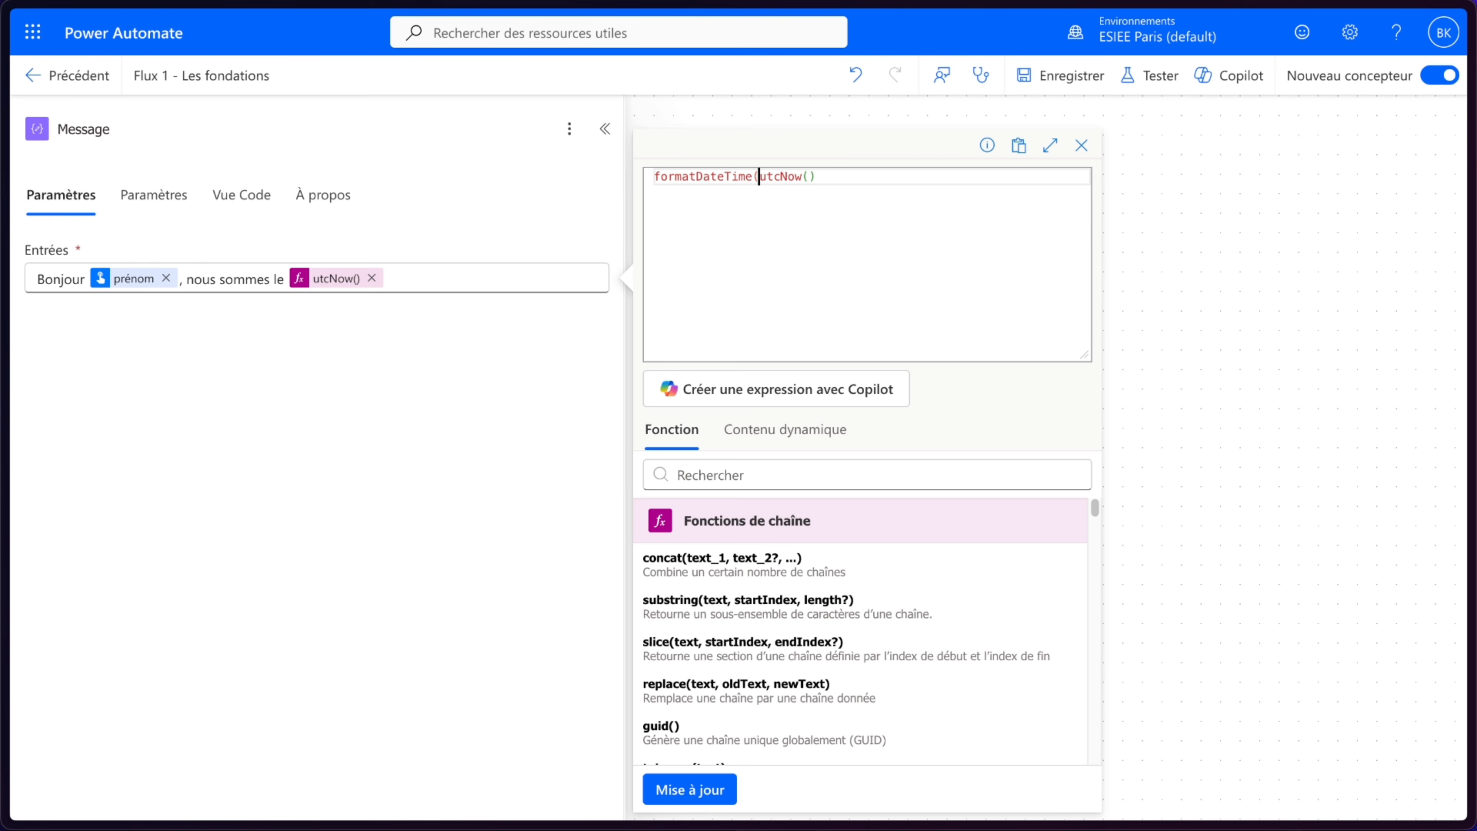
left_click(834, 179)
type(",")
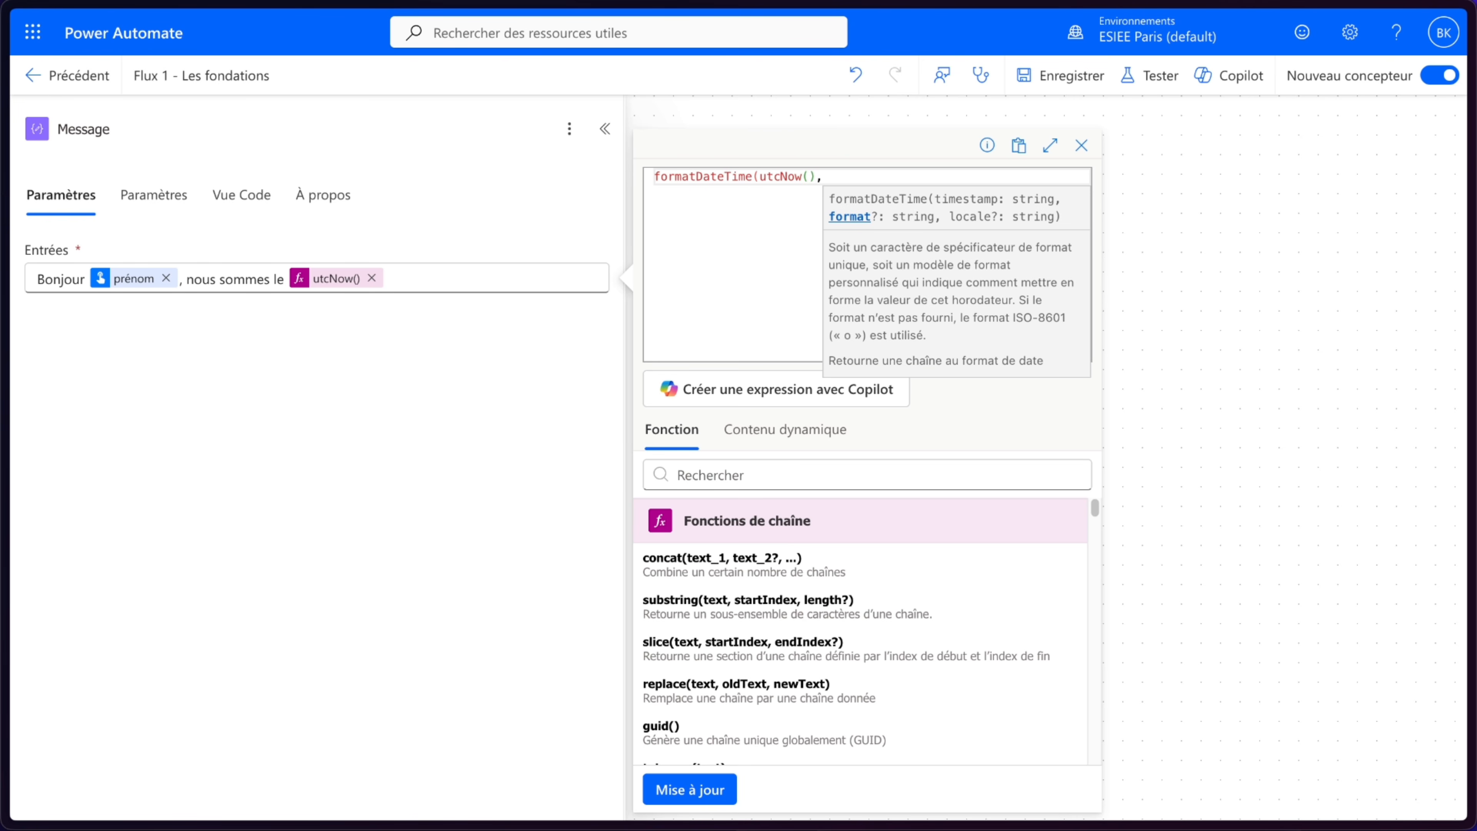
type("''")
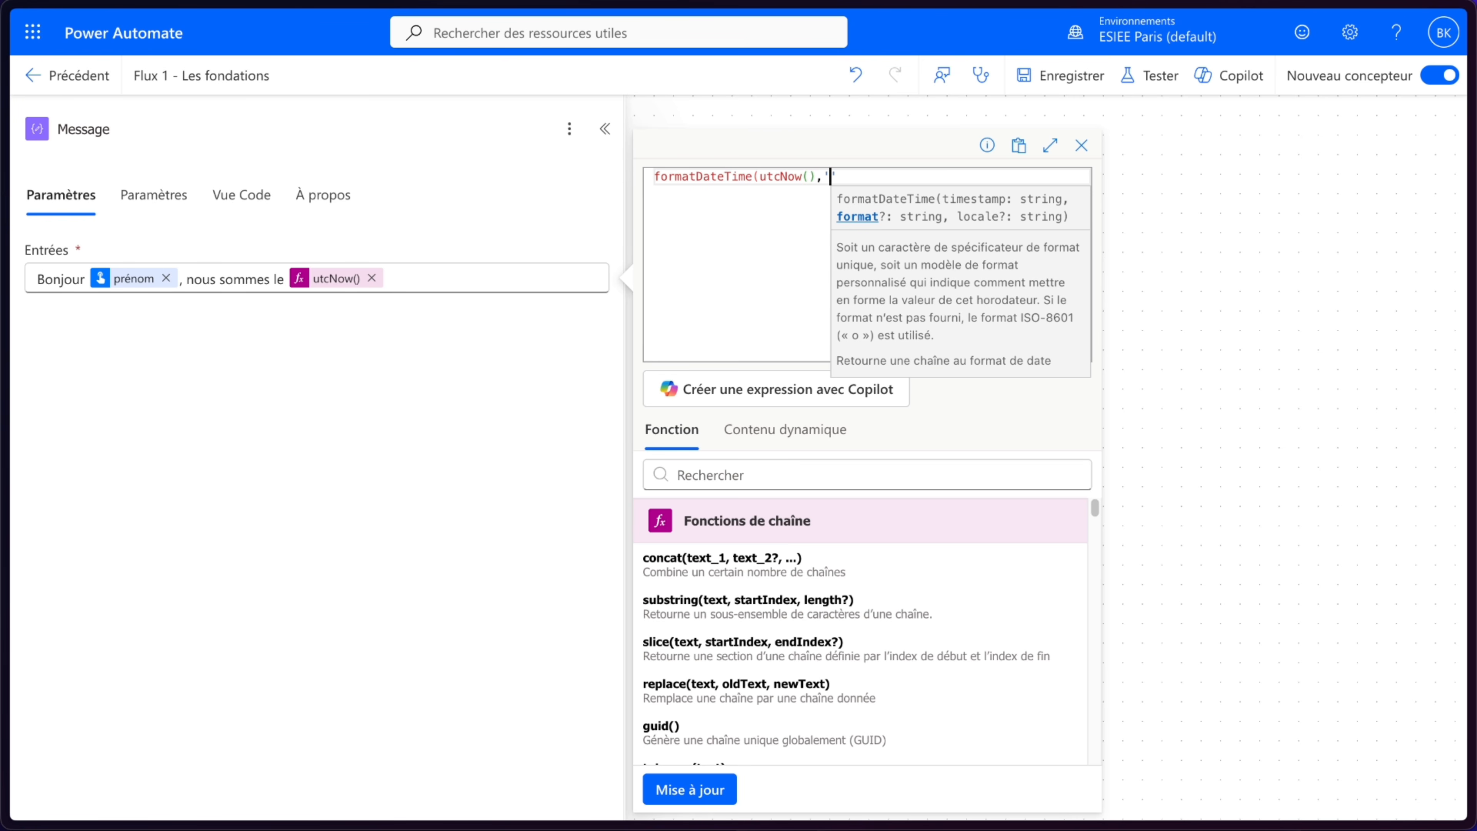
type("dd/MM/yyyy")
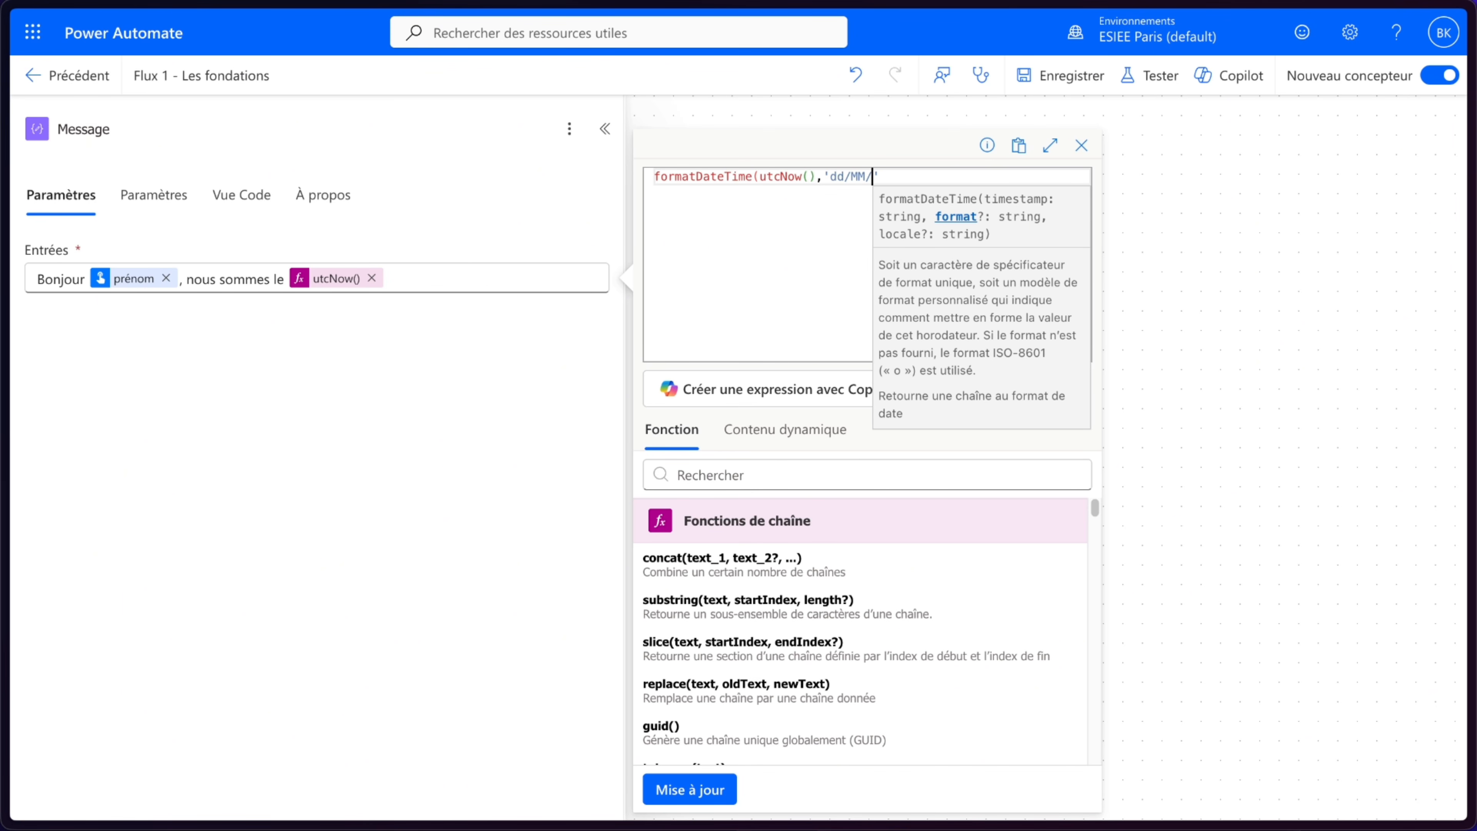
left_click(909, 177)
type(")")
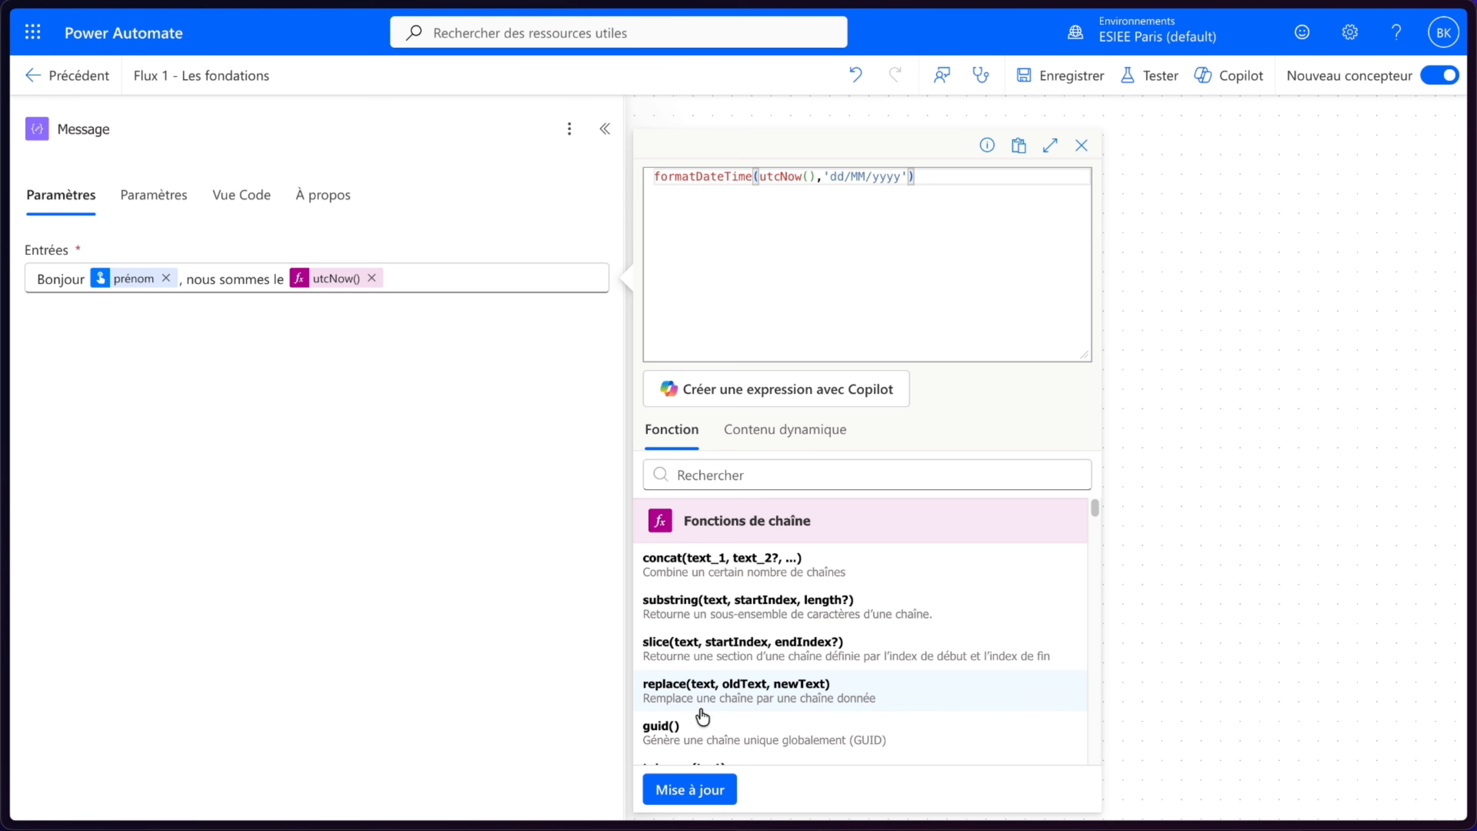
left_click(689, 790)
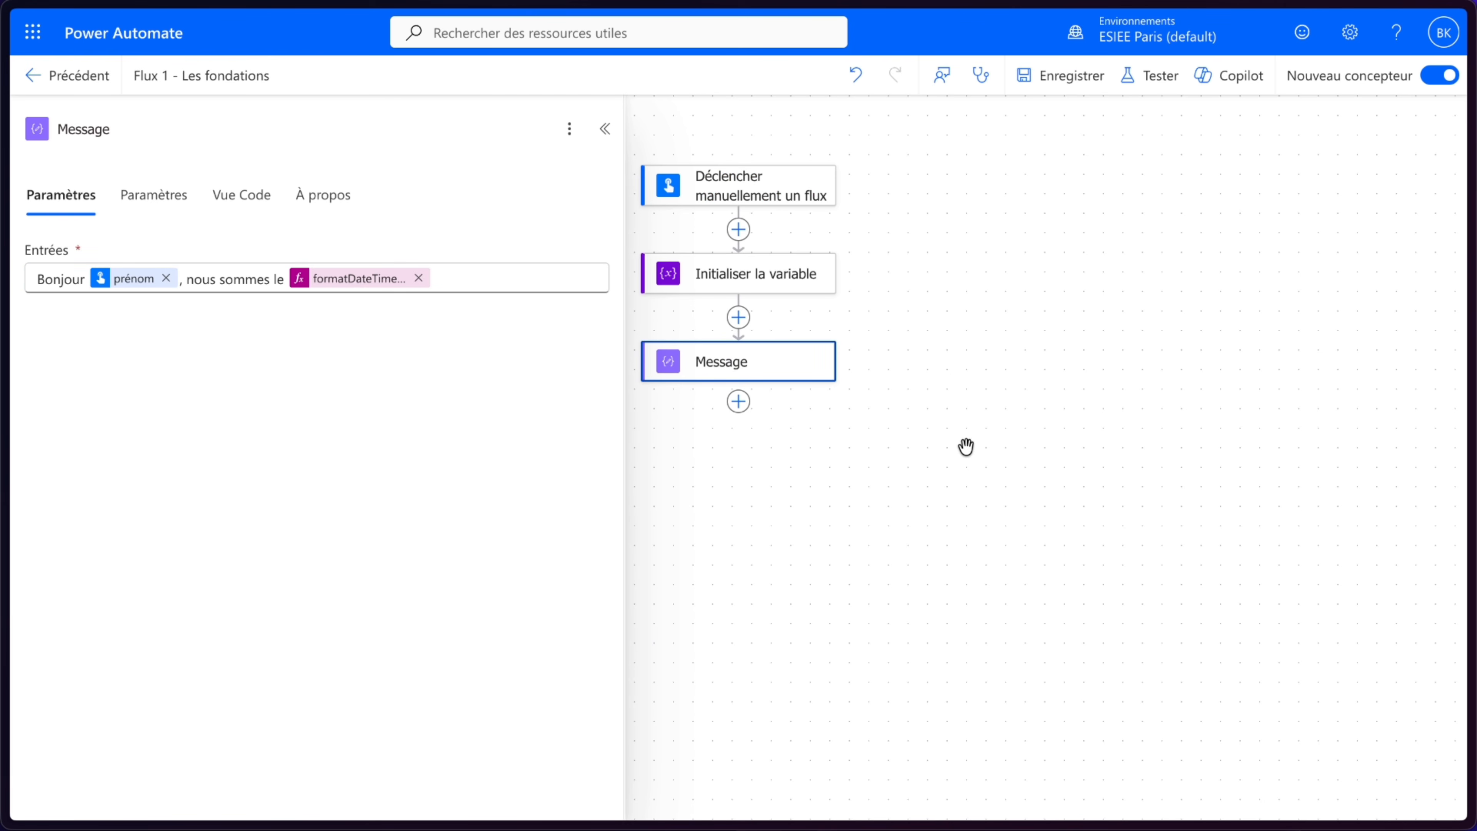
- Add an Office 365 Outlook Envoyer un e-mail (V2) action after the Message action
left_click(897, 405)
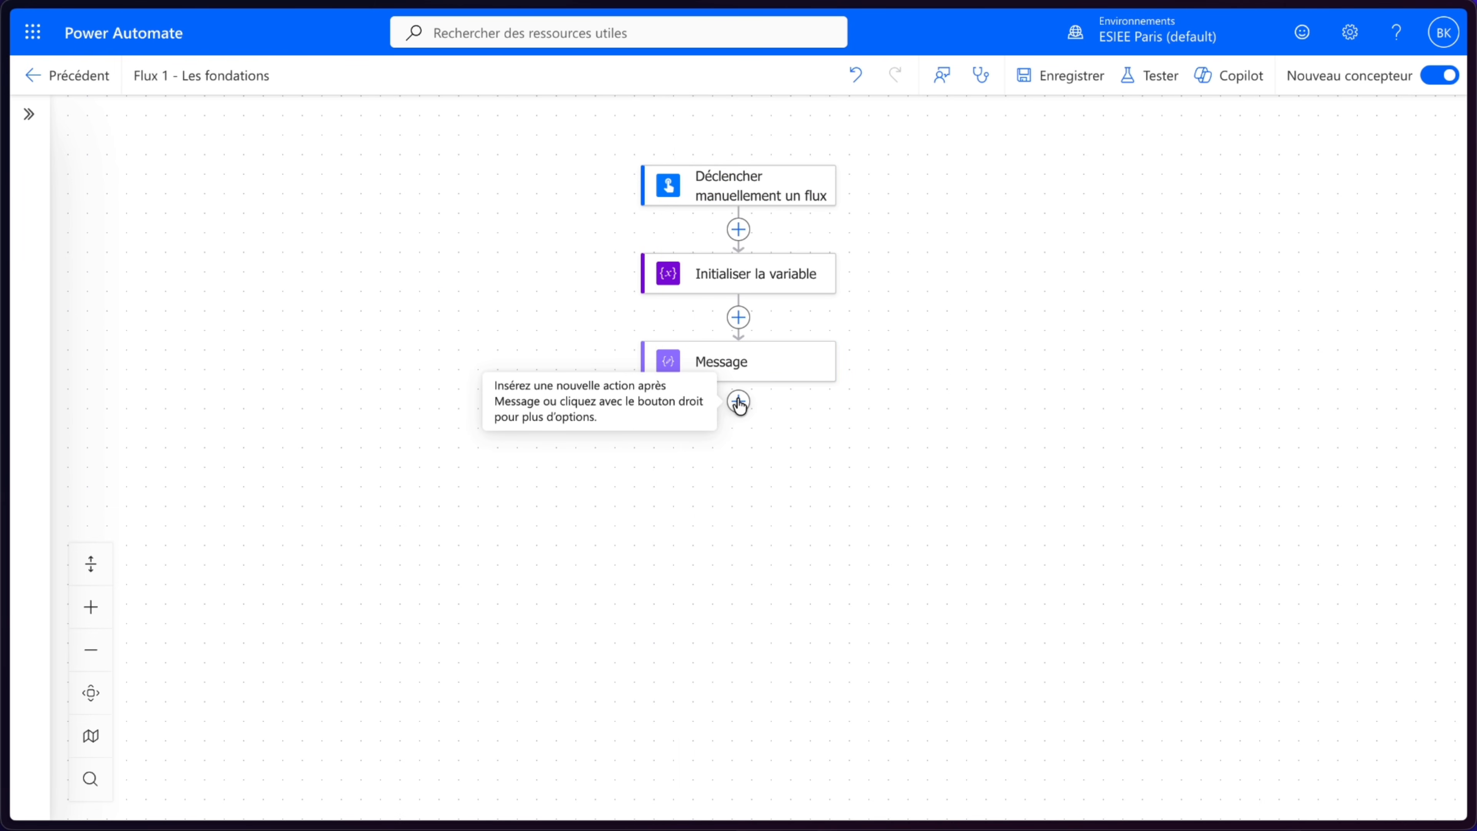
left_click(736, 401)
scroll(409, 527, "down", 8)
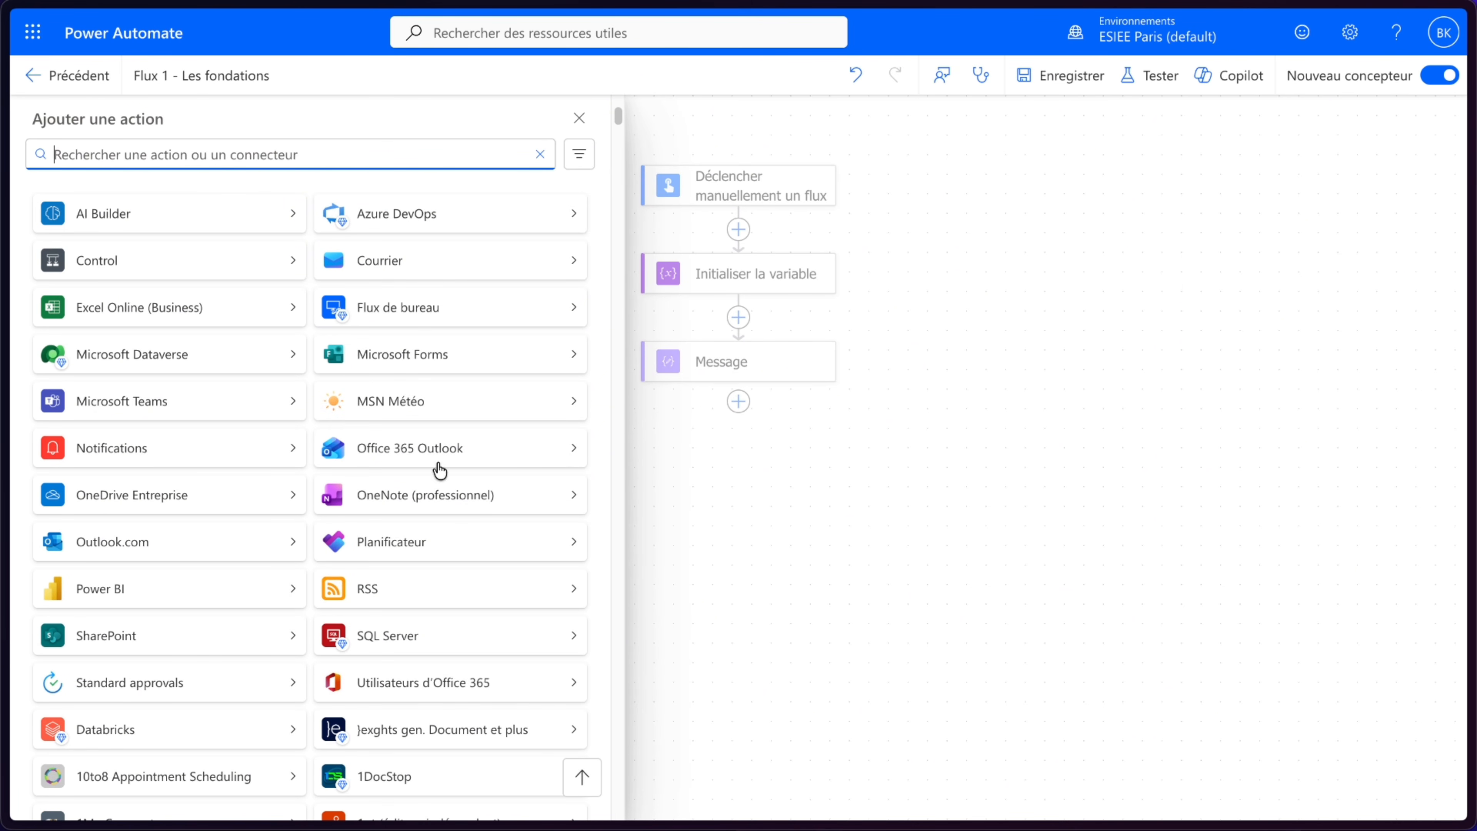
left_click(400, 466)
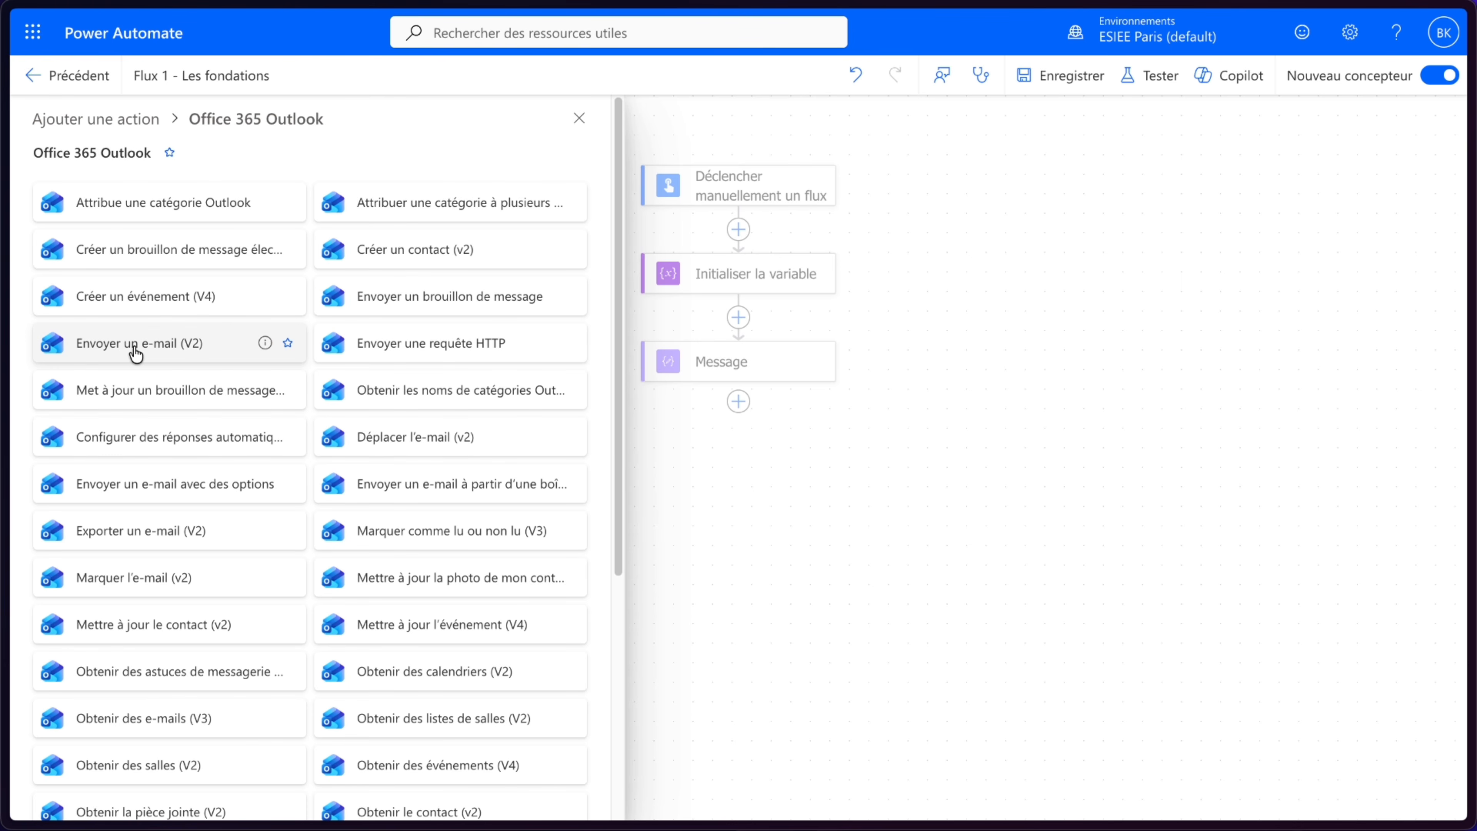
left_click(135, 362)
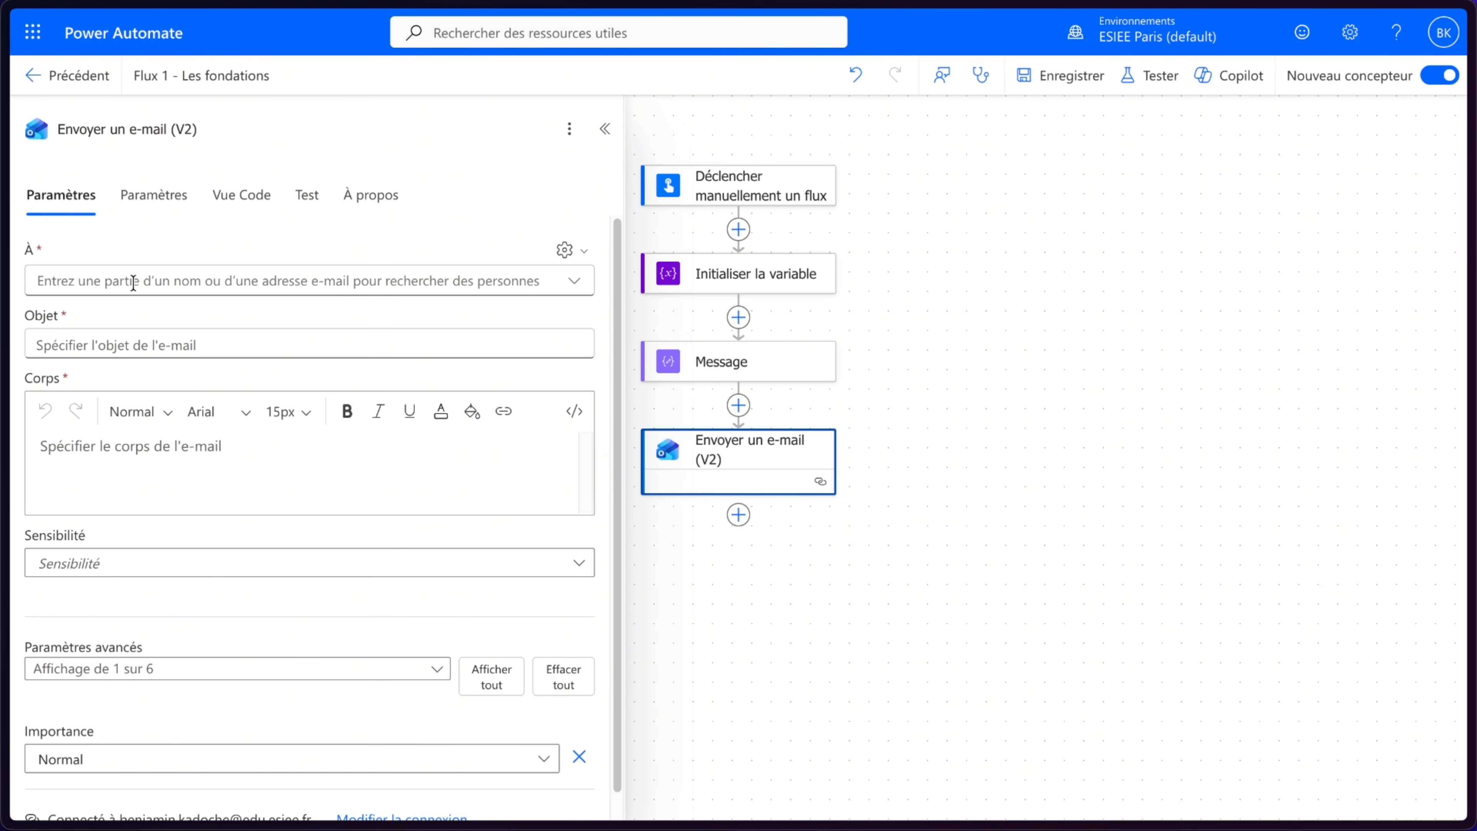
- Set the À recipient of the e-mail to the trigger's Adresse e-mail de l'utilisateur dynamic content
left_click(134, 283)
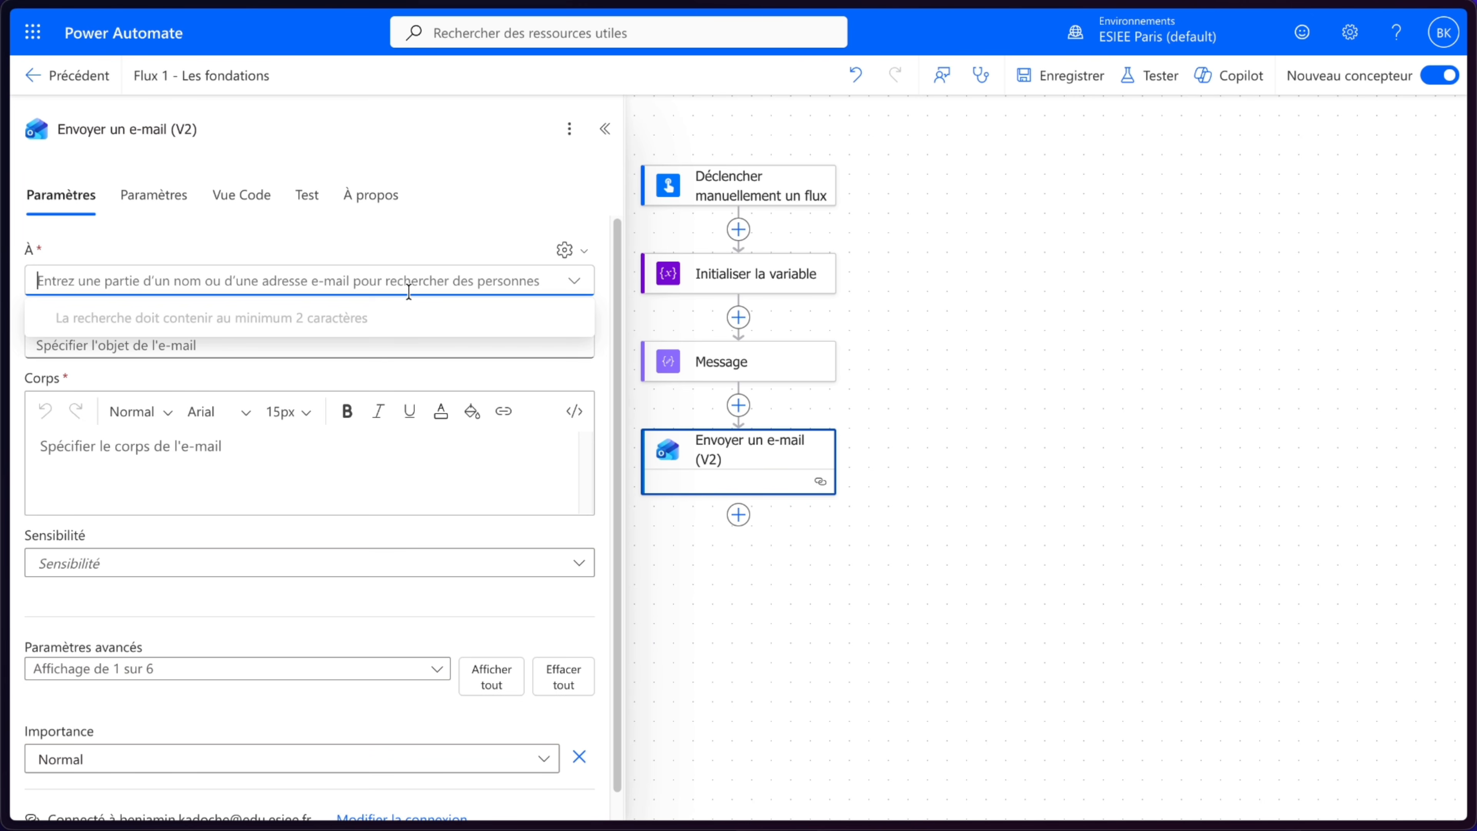
left_click(581, 255)
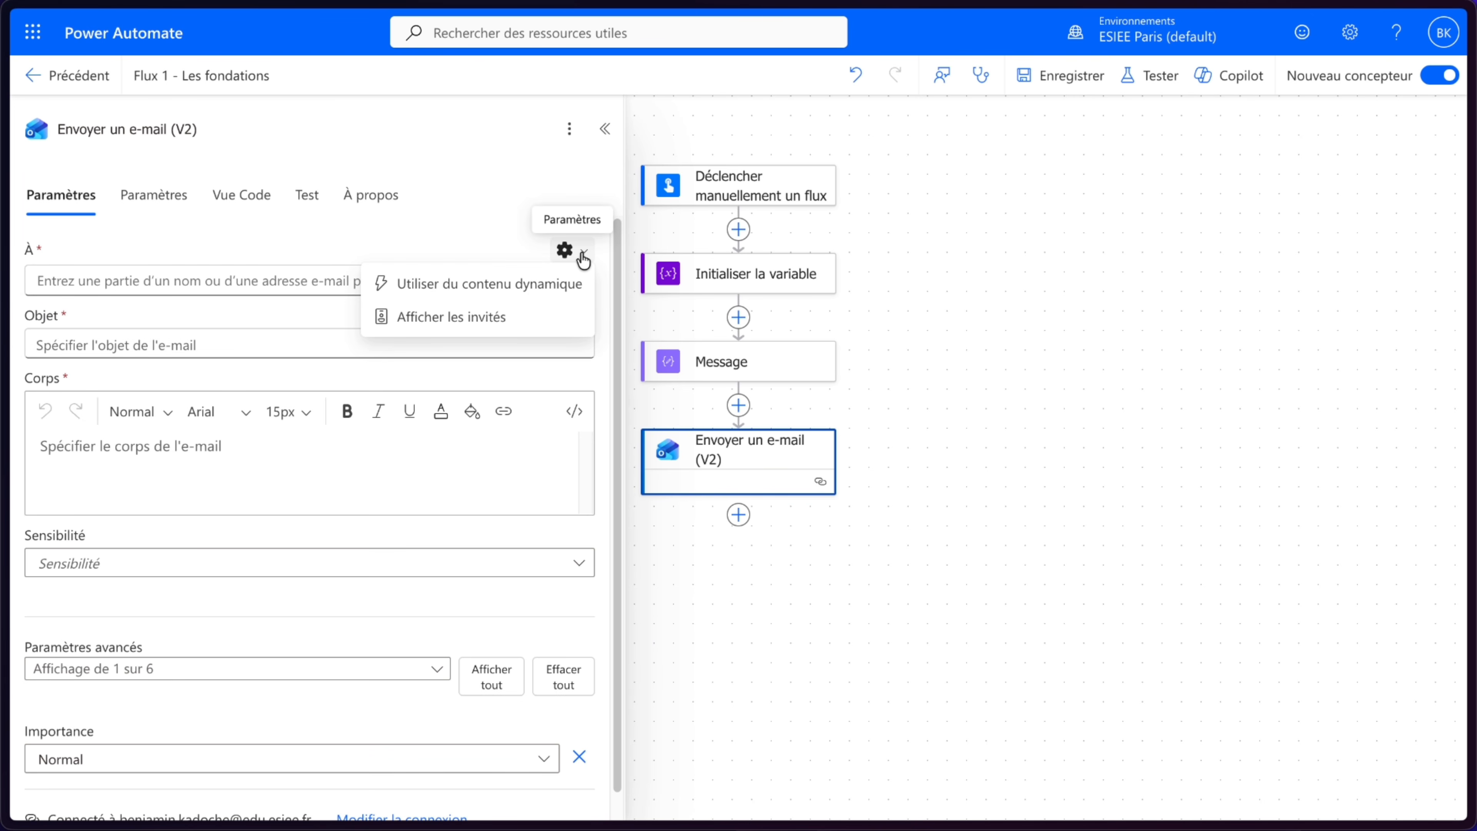
left_click(477, 286)
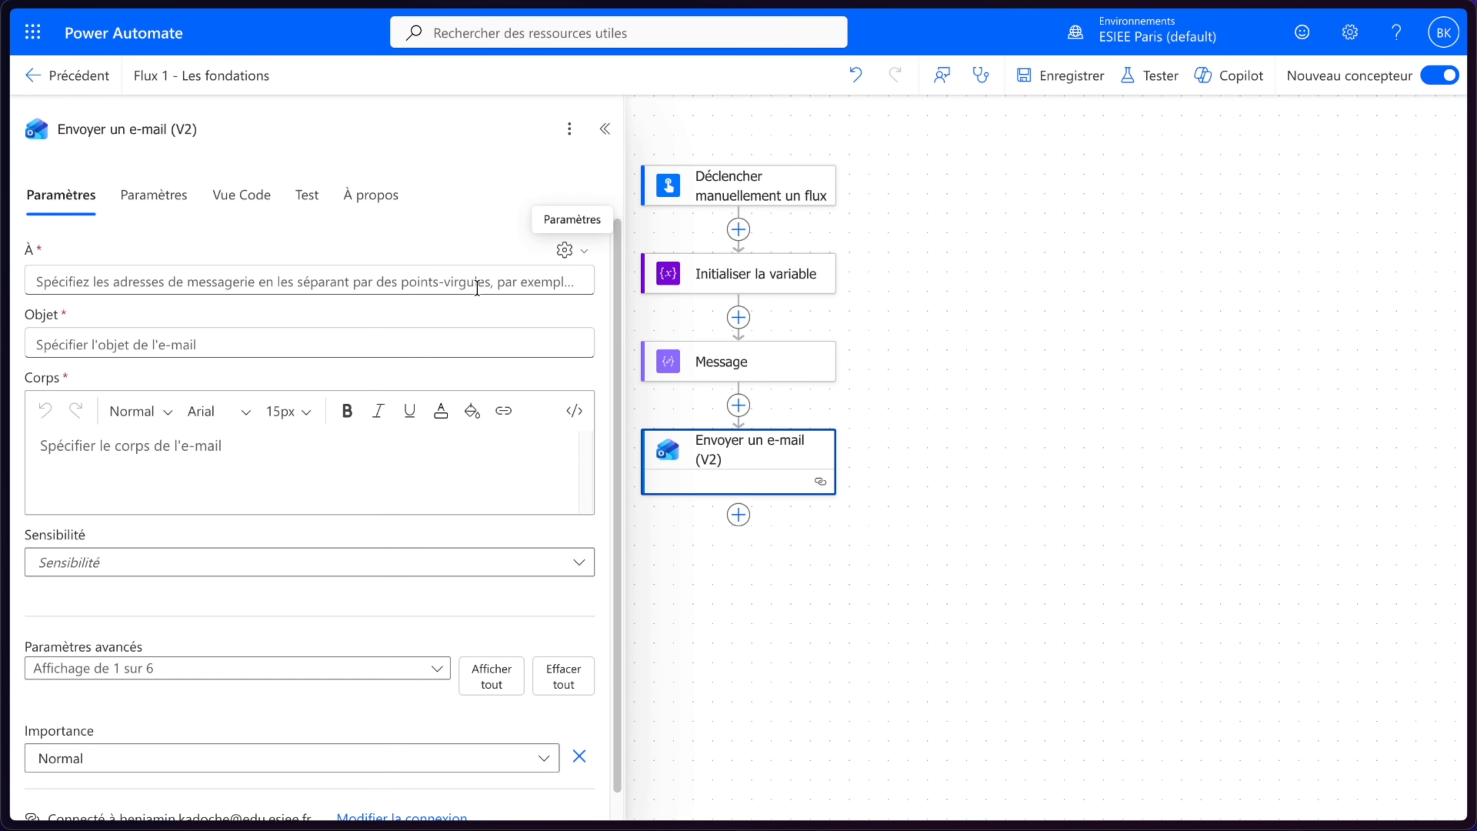
left_click(477, 287)
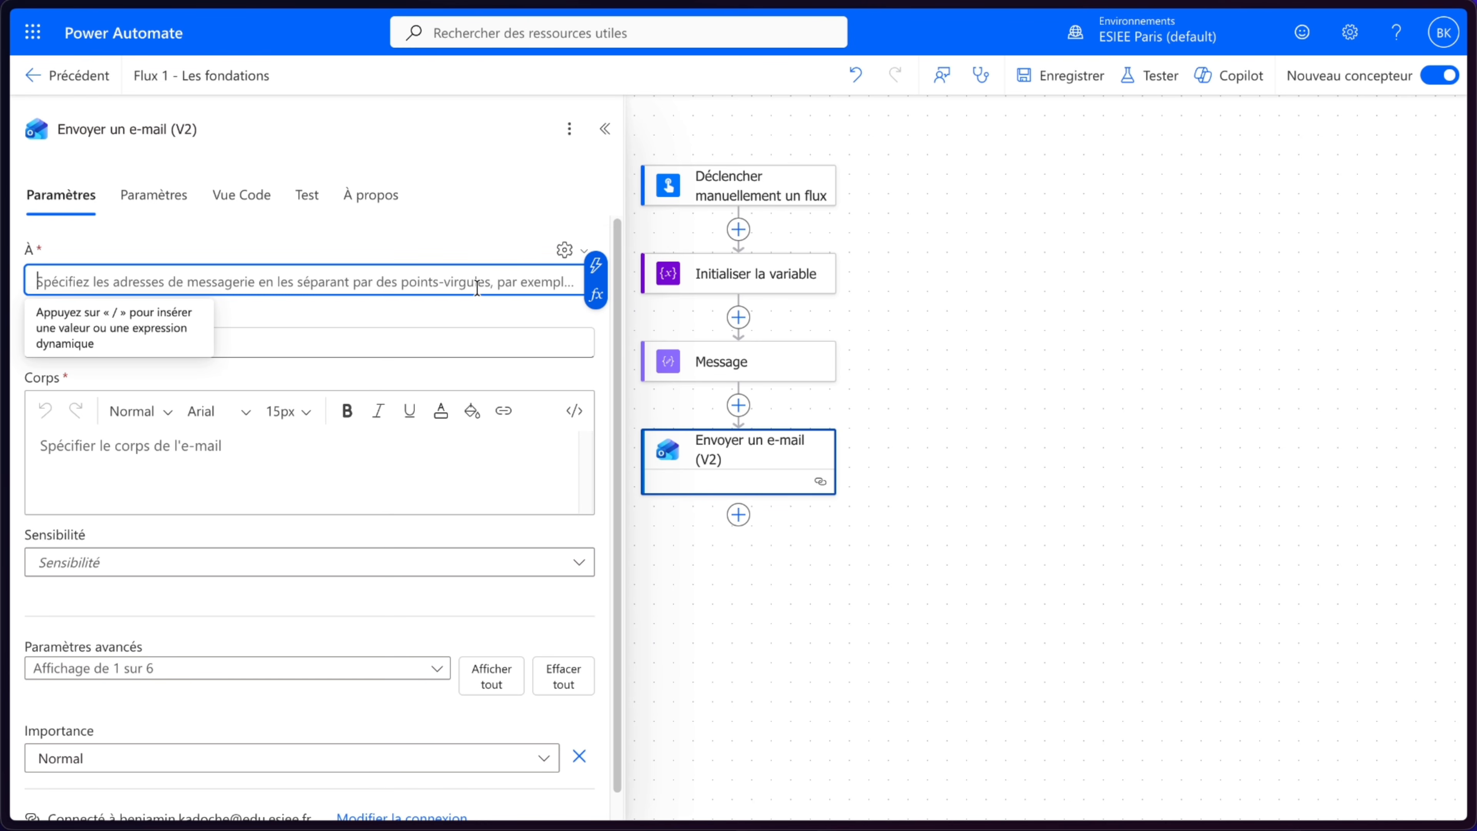
left_click(598, 269)
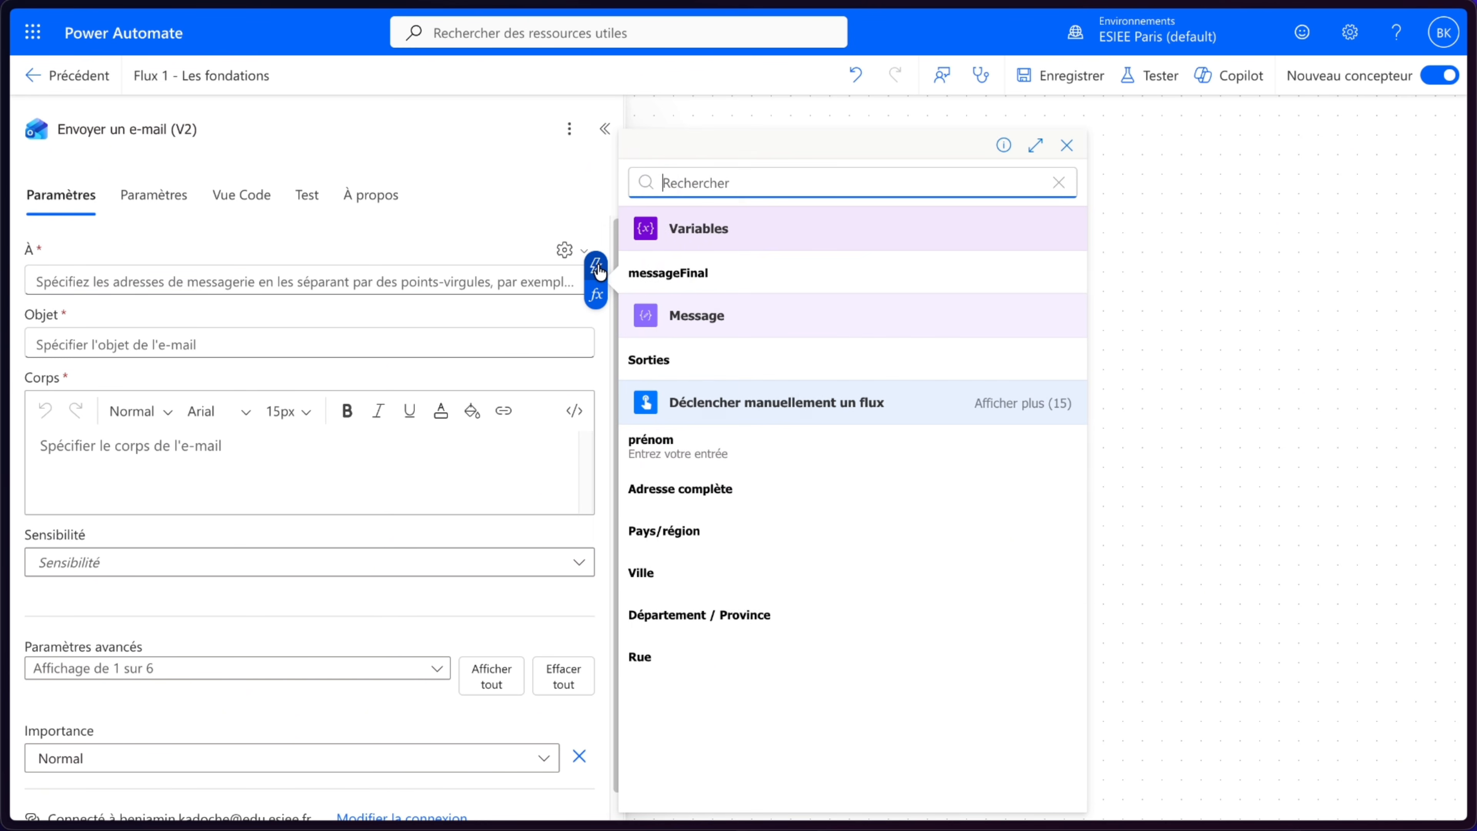
left_click(1032, 407)
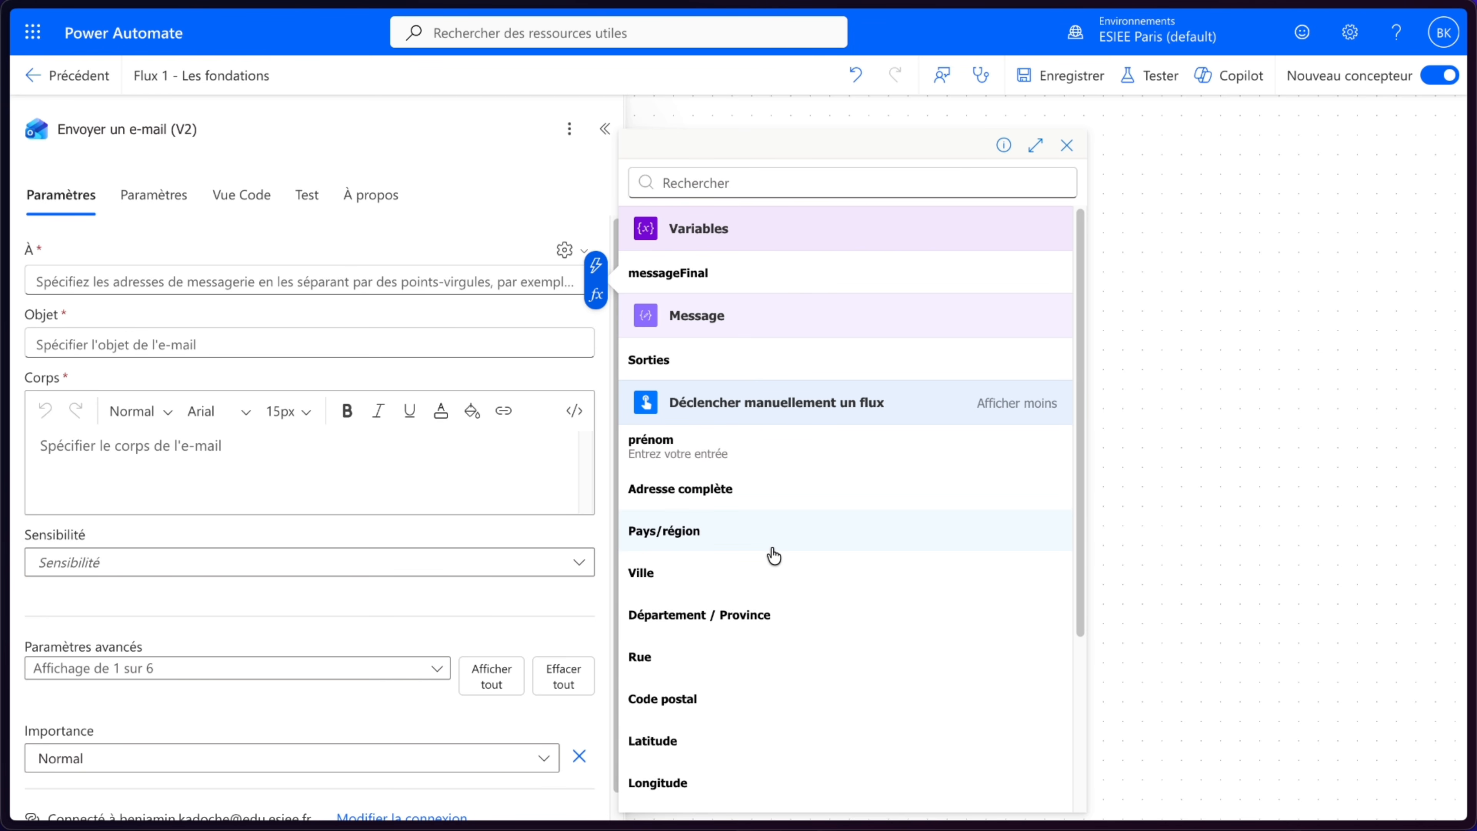
scroll(774, 556, "down", 3)
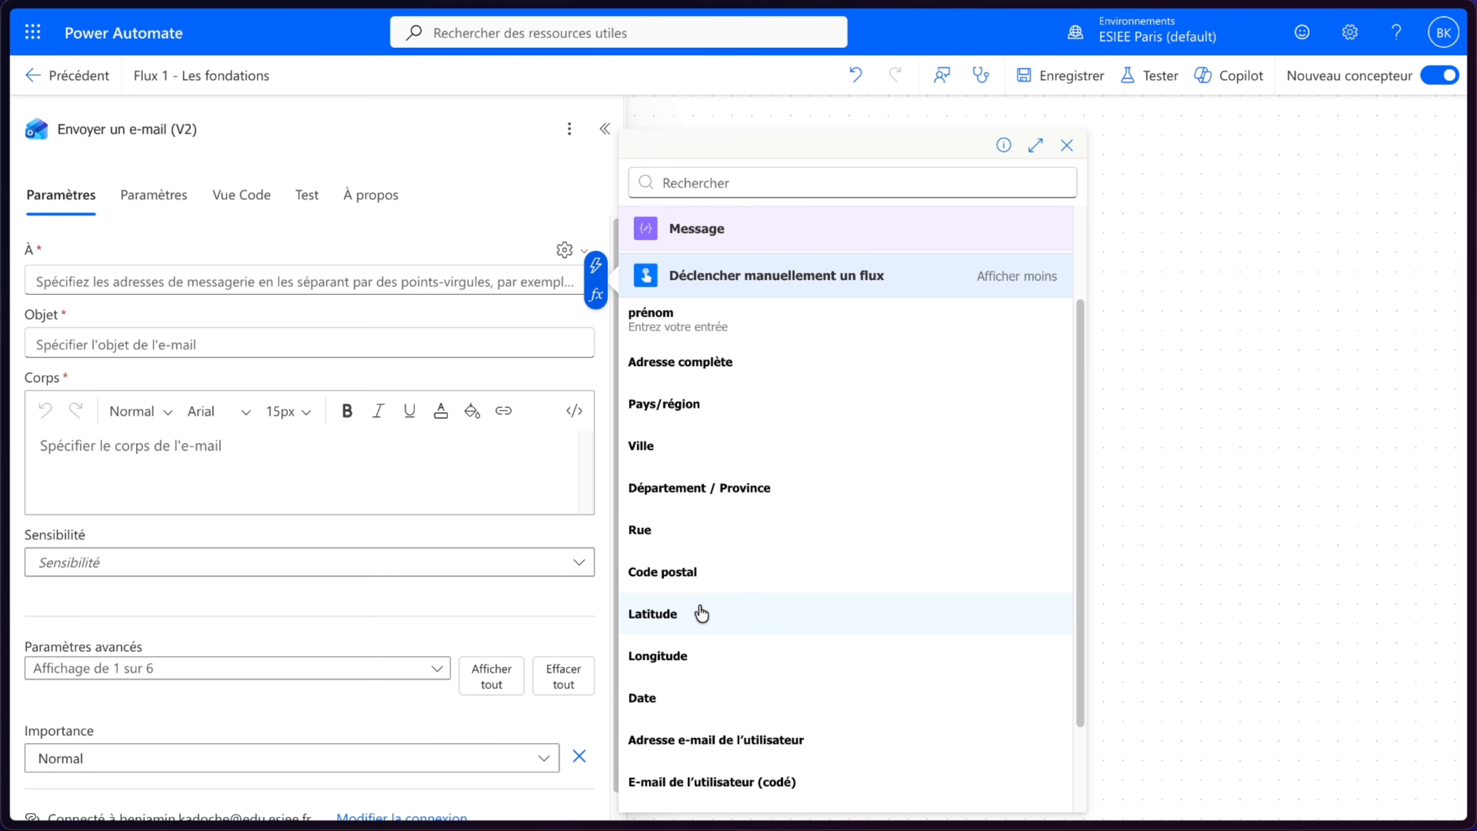
scroll(702, 613, "down", 3)
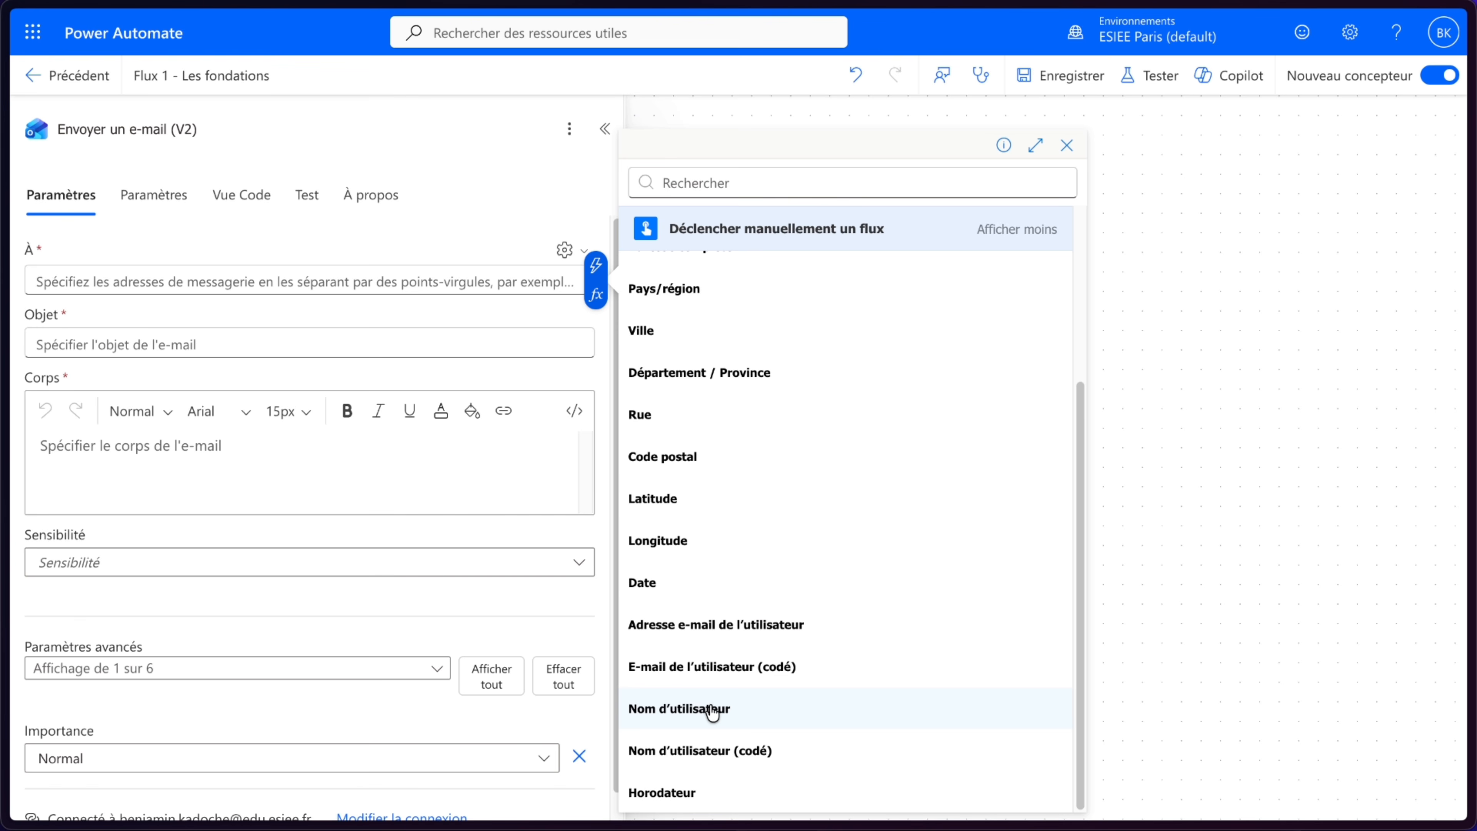
scroll(712, 714, "up", 2)
scroll(713, 716, "up", 1)
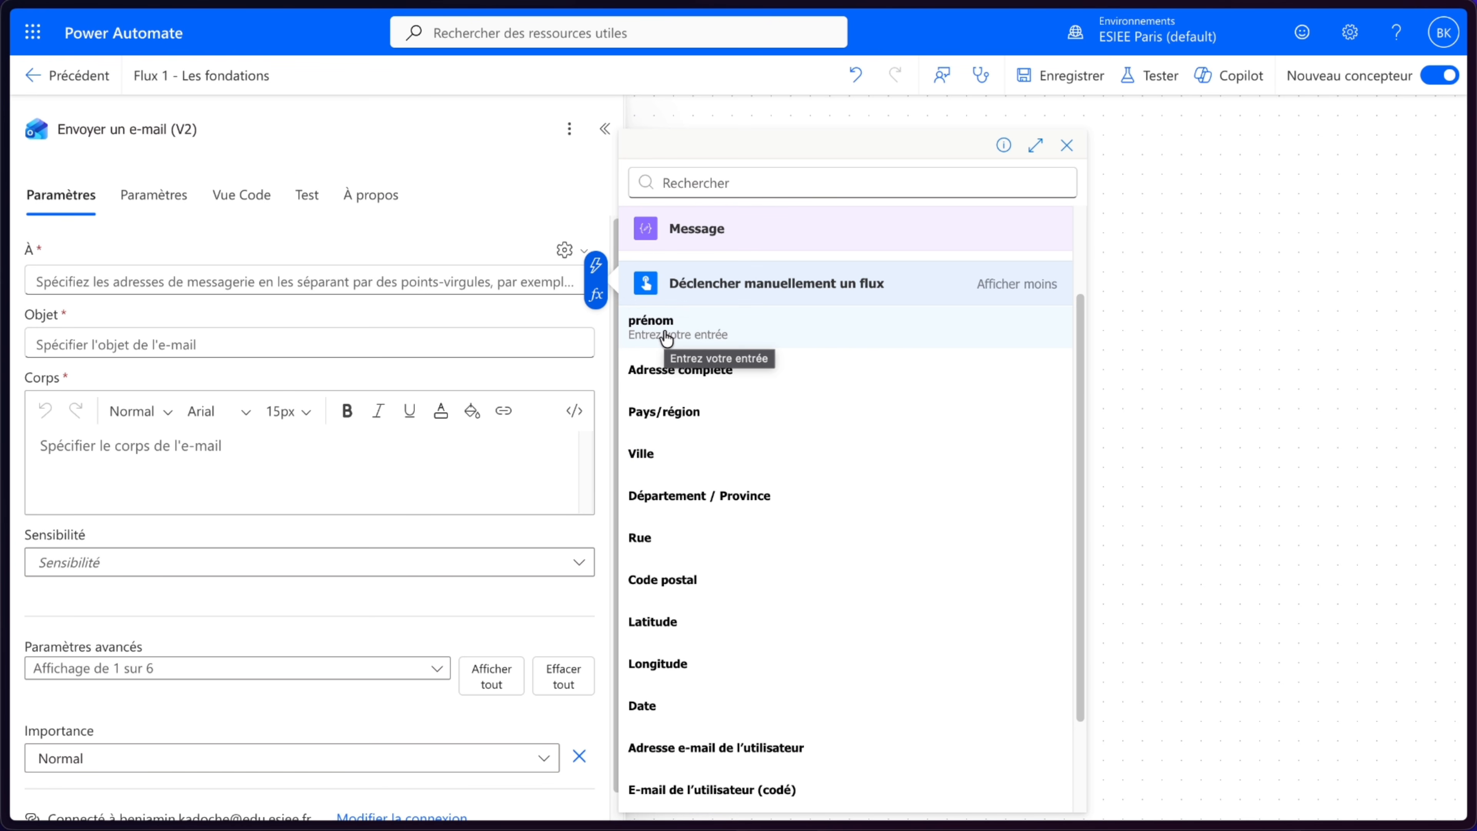
scroll(663, 335, "down", 2)
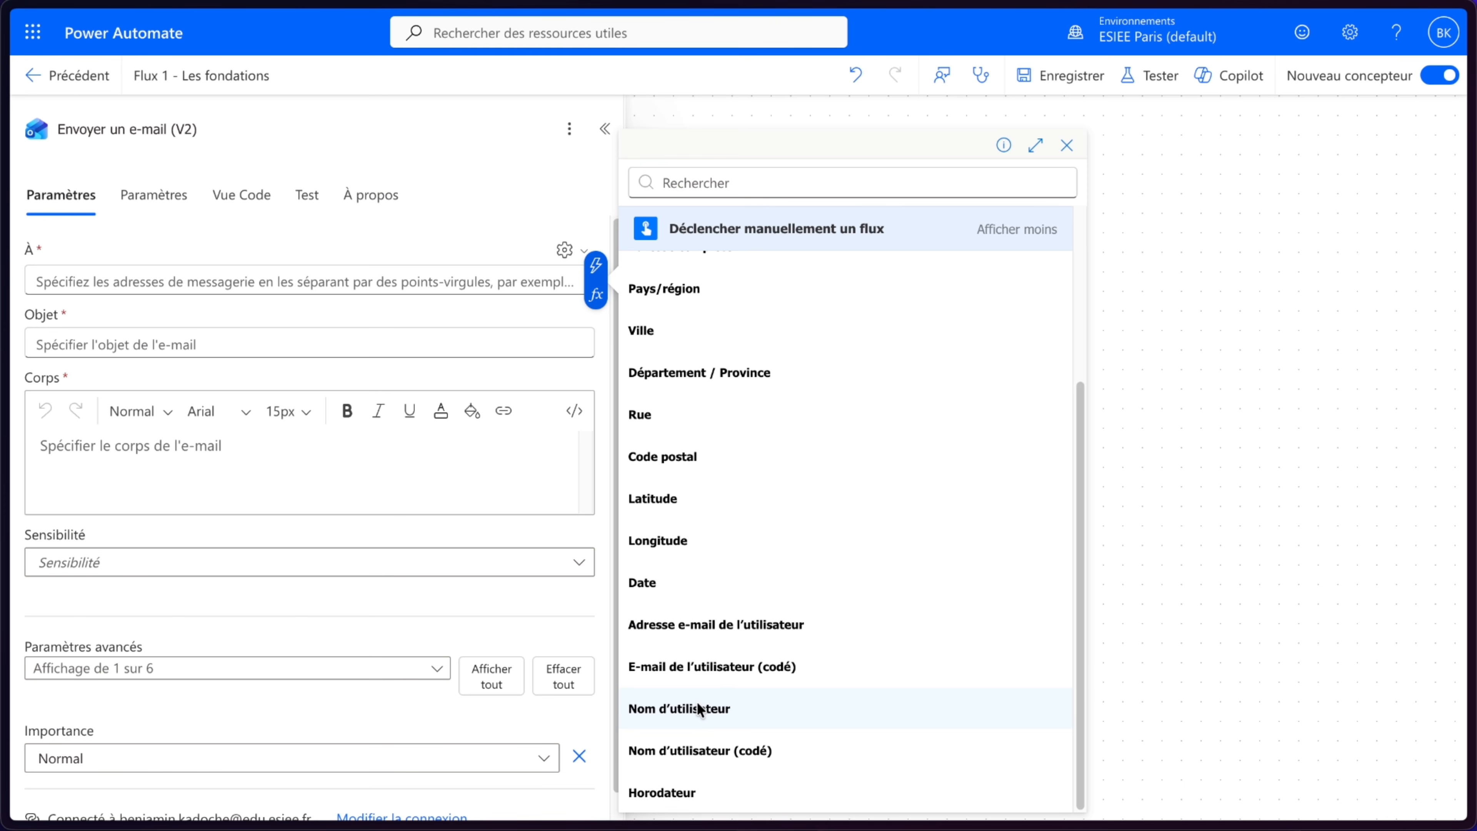
left_click(692, 629)
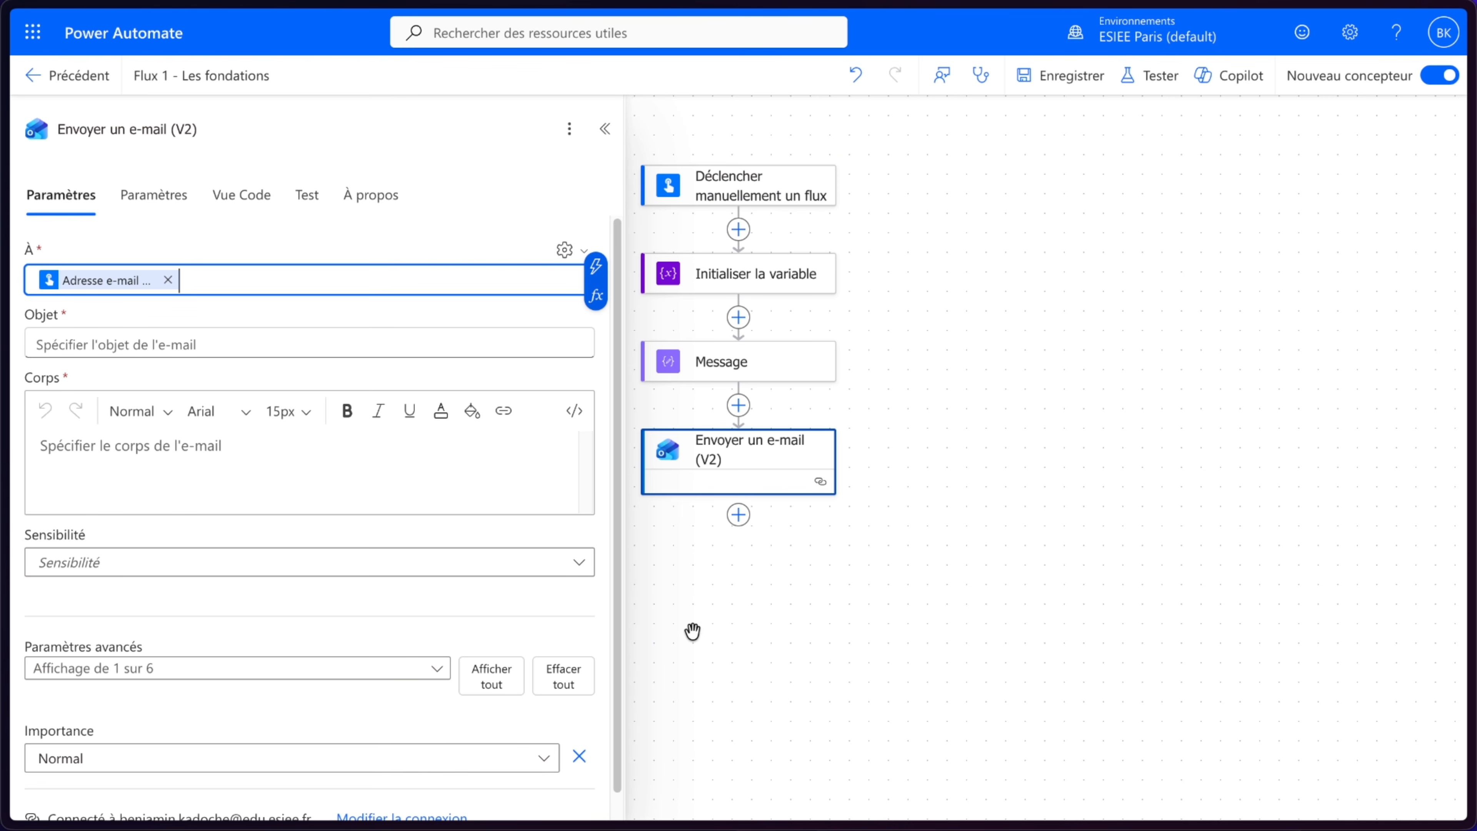
left_click(365, 319)
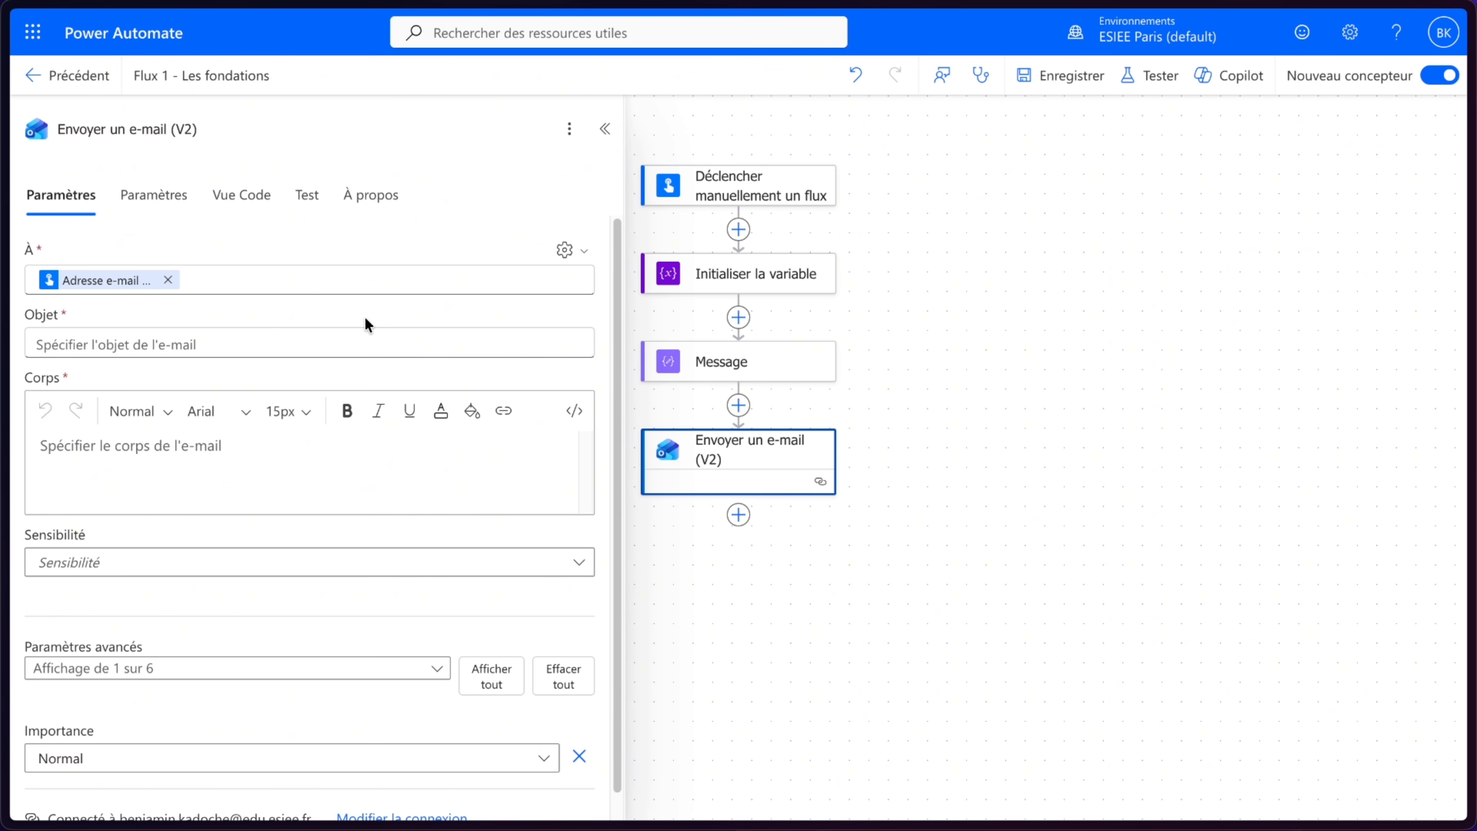
- Set the e-mail subject to "Votre premier flux fonctionne !"
left_click(165, 348)
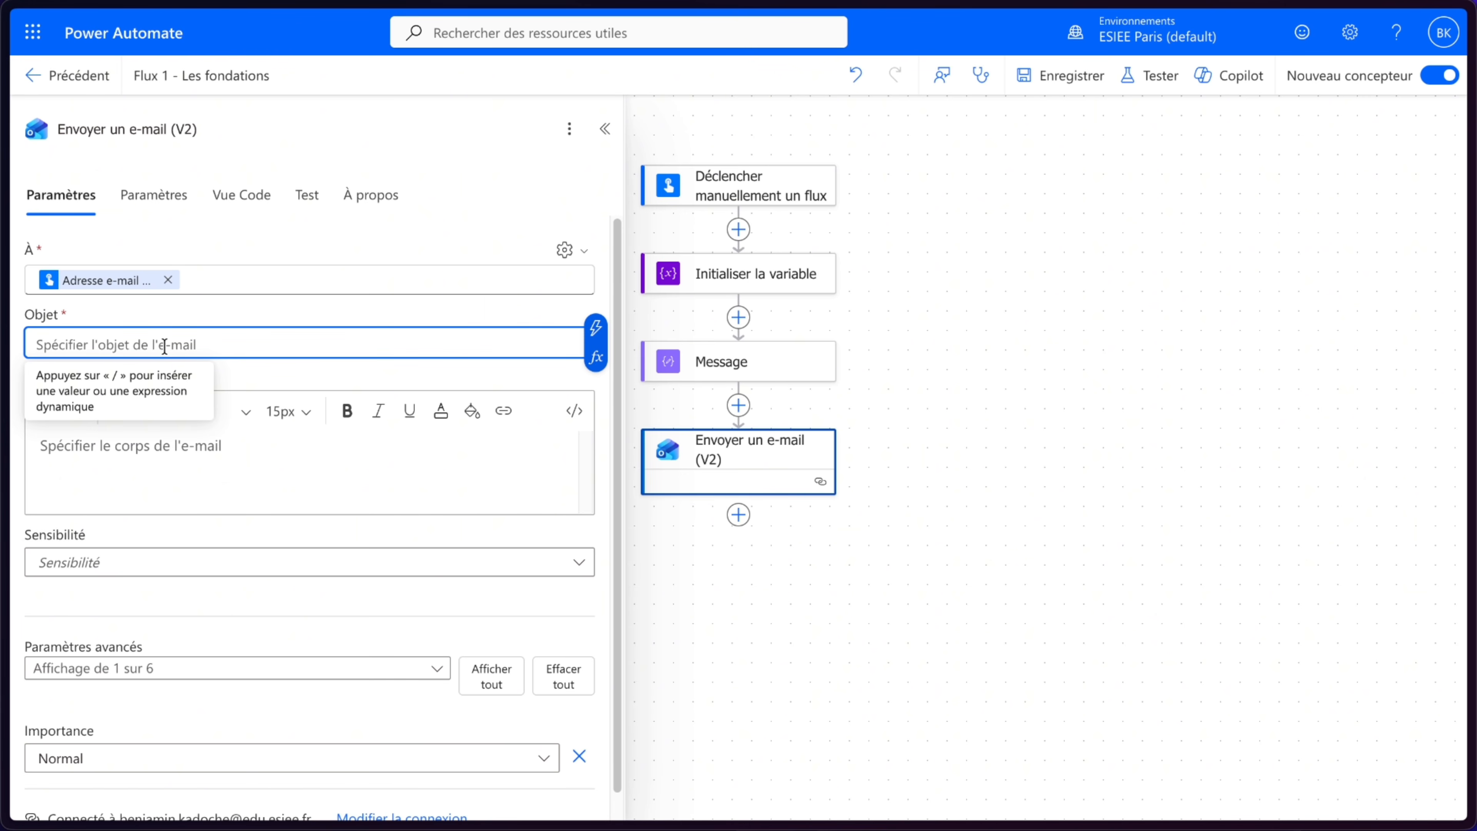
type("Votre premier flux fonctionn")
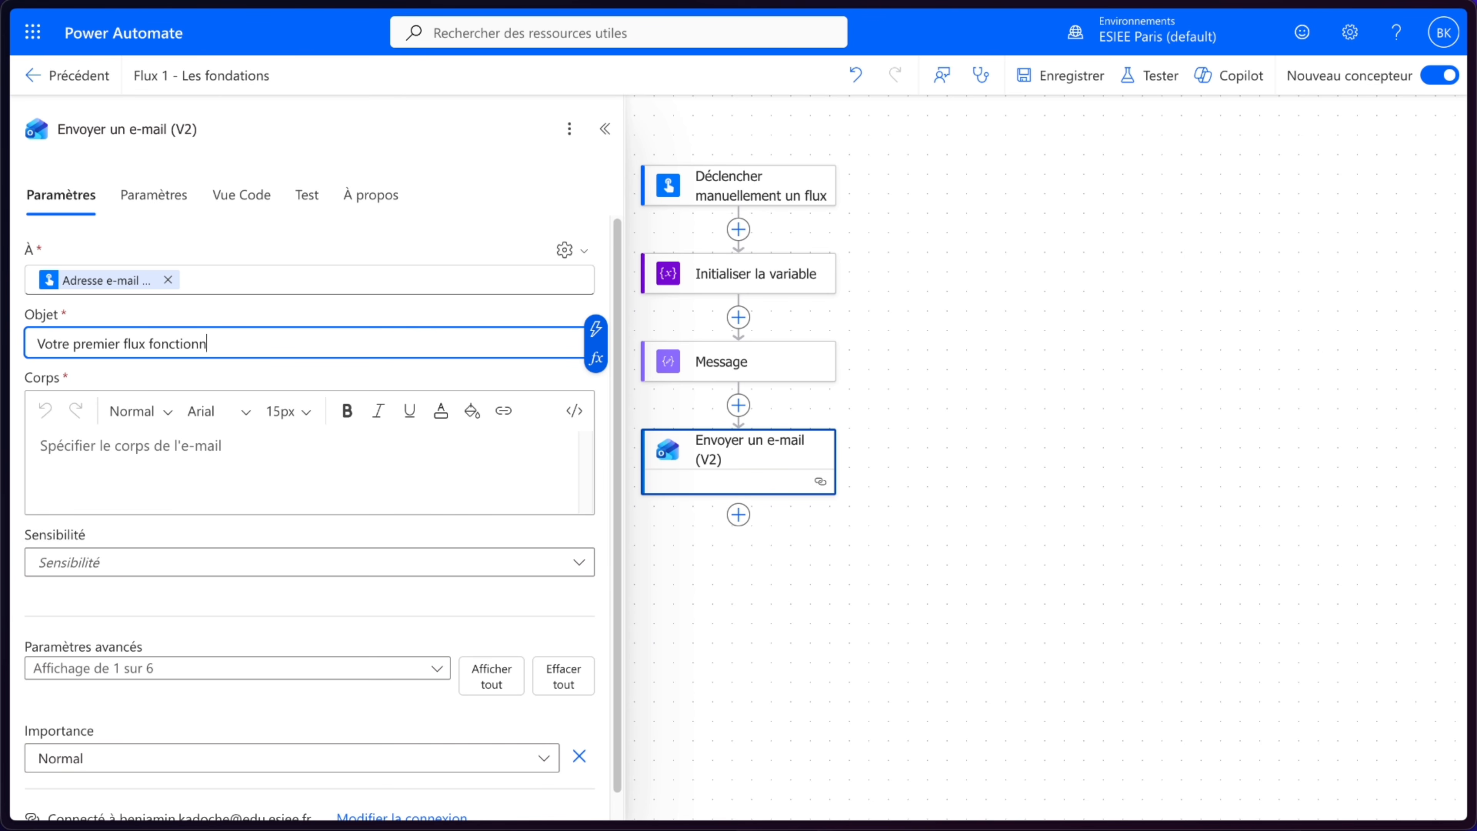
type("e !")
- Start the e-mail body with "Bonjour", the trigger's prénom dynamic value and a comma, then a new line
left_click(116, 456)
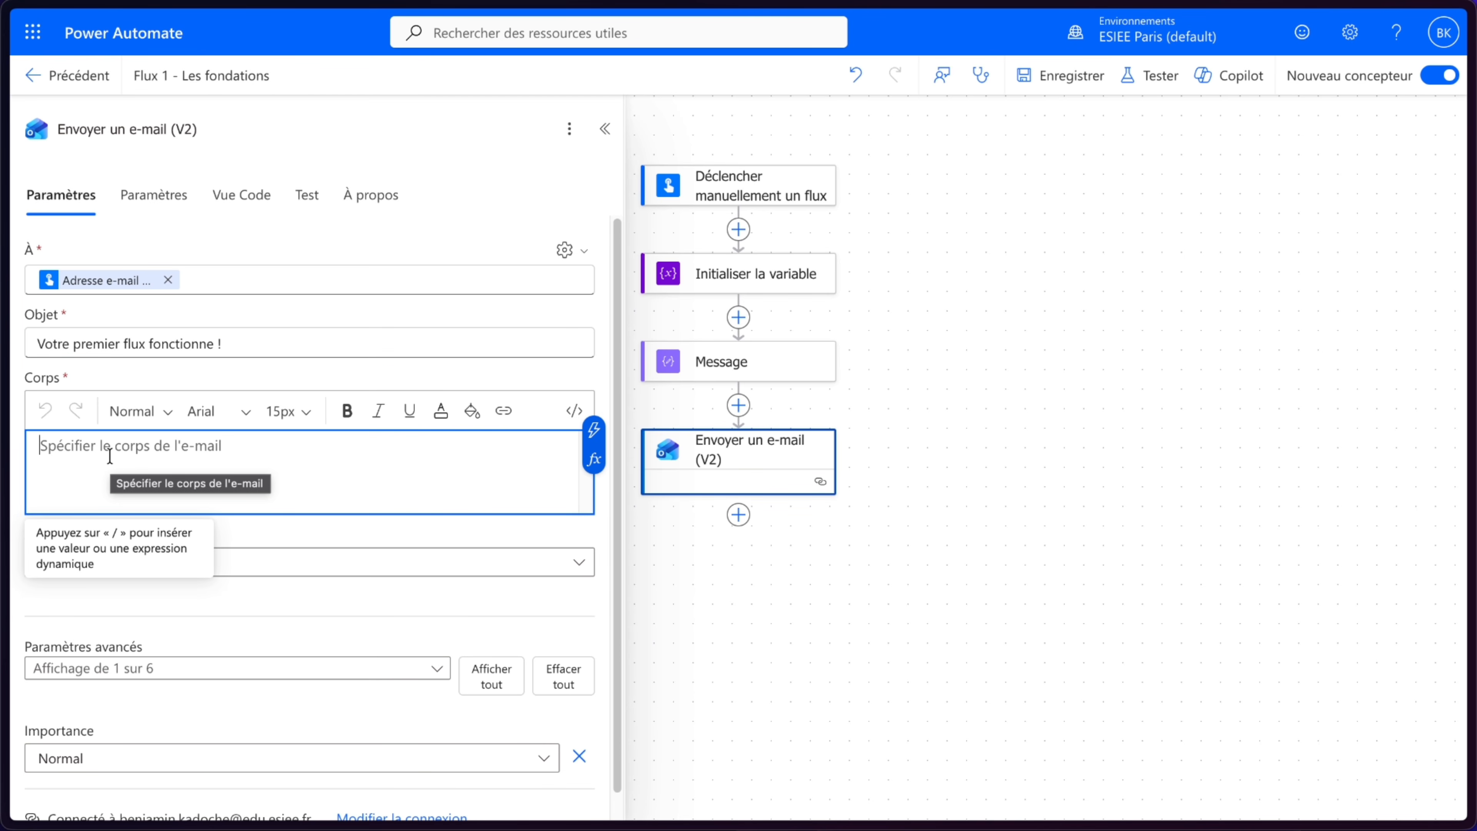
type("Bonjour")
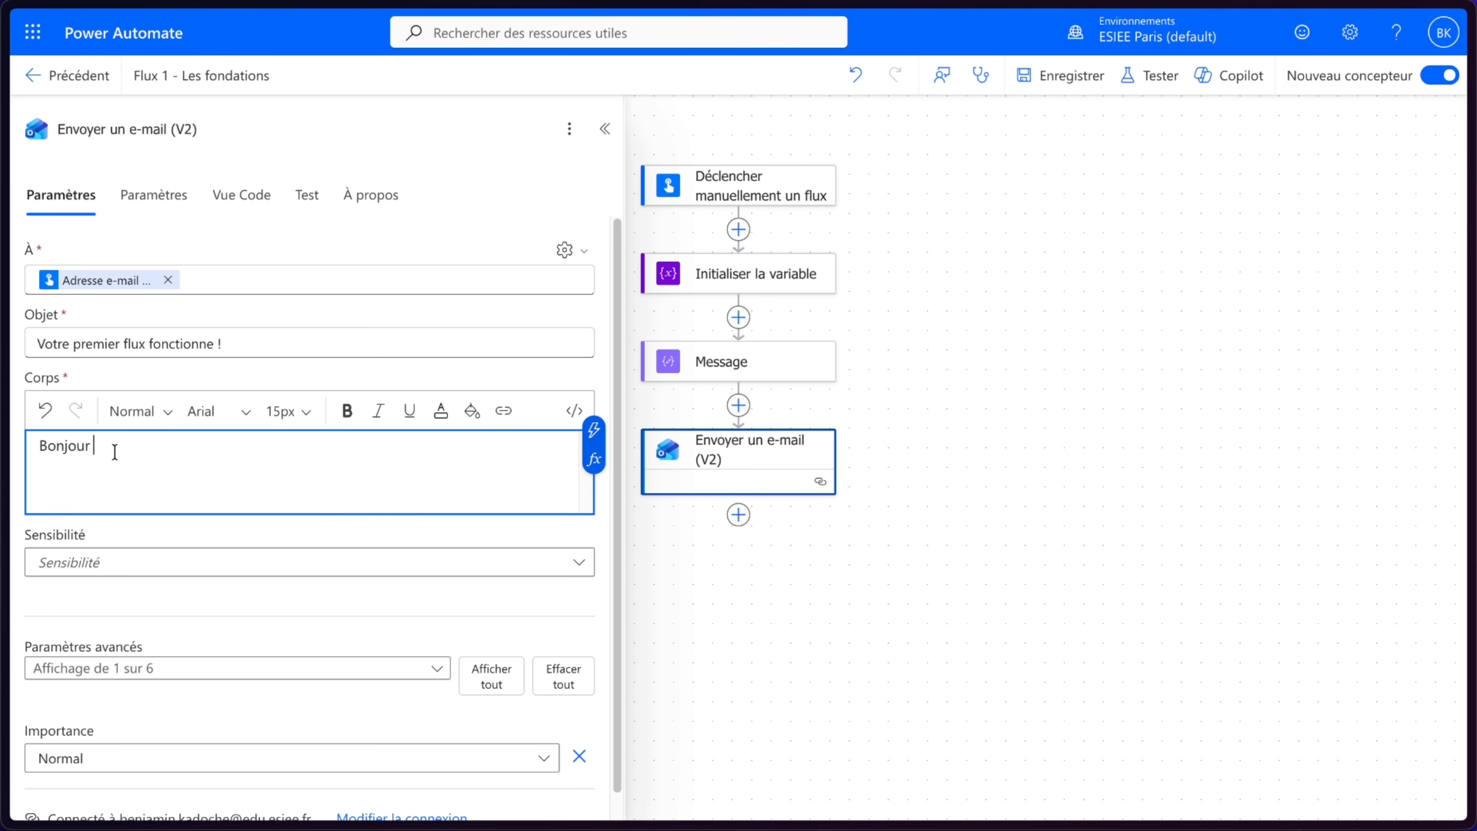
left_click(594, 429)
left_click(742, 456)
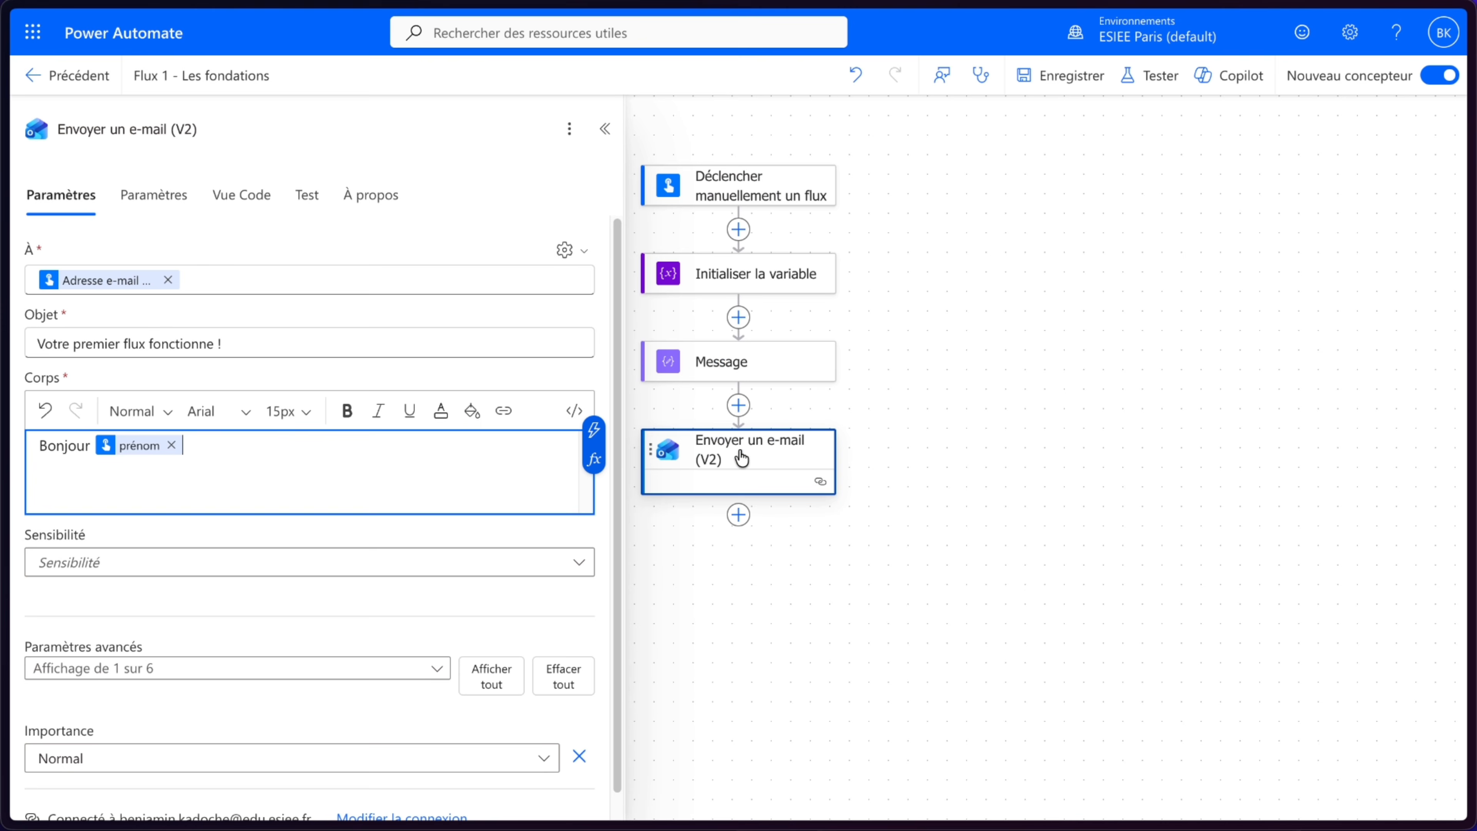
type(",")
key("Return")
- Add the line "Félicitation 🎉, votre premier flux fonctionne." to the body and insert the messageFinal variable below it
type("Félic")
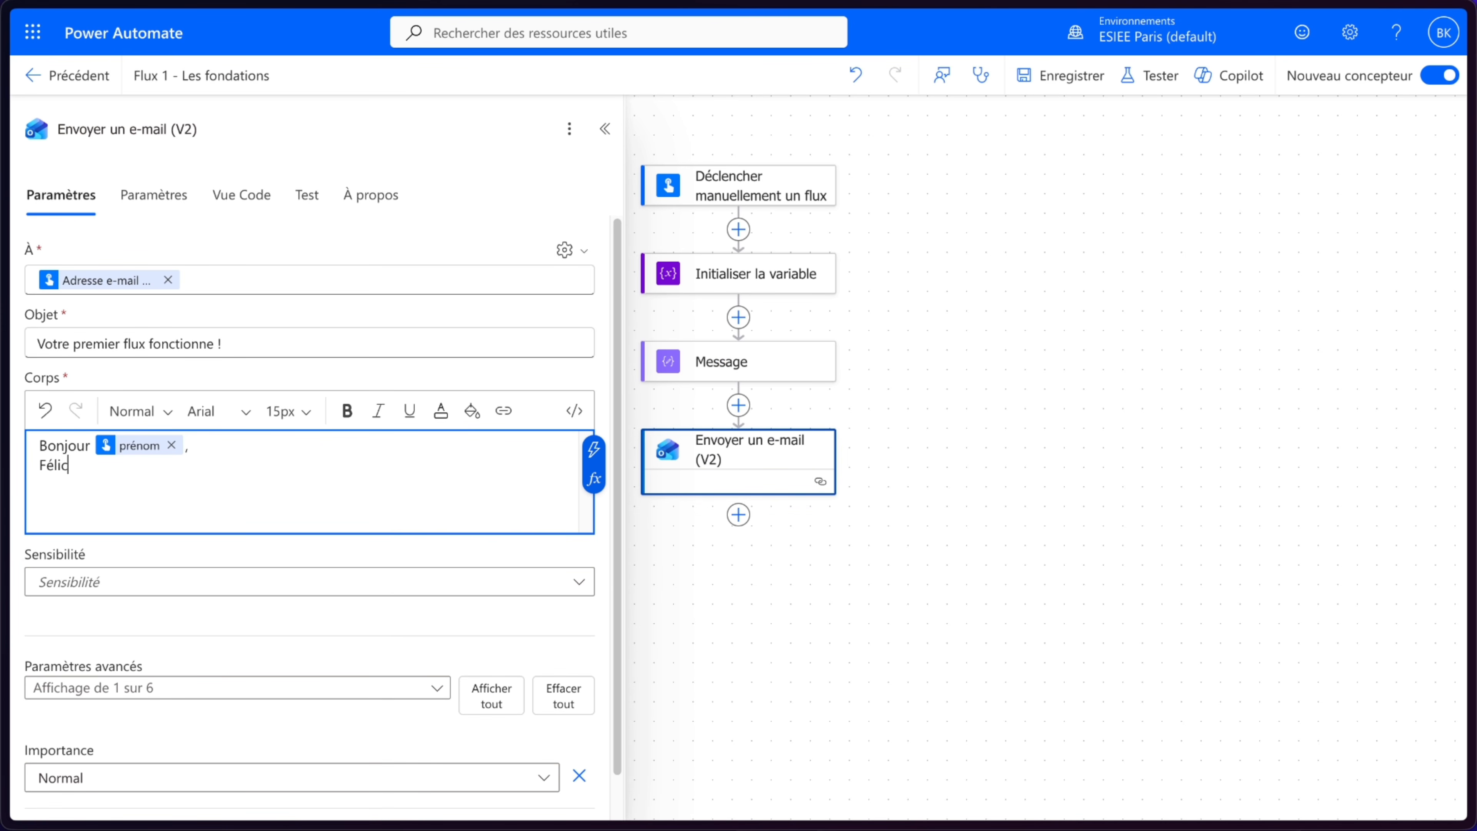
type("itation 🎉, votre premier flux ")
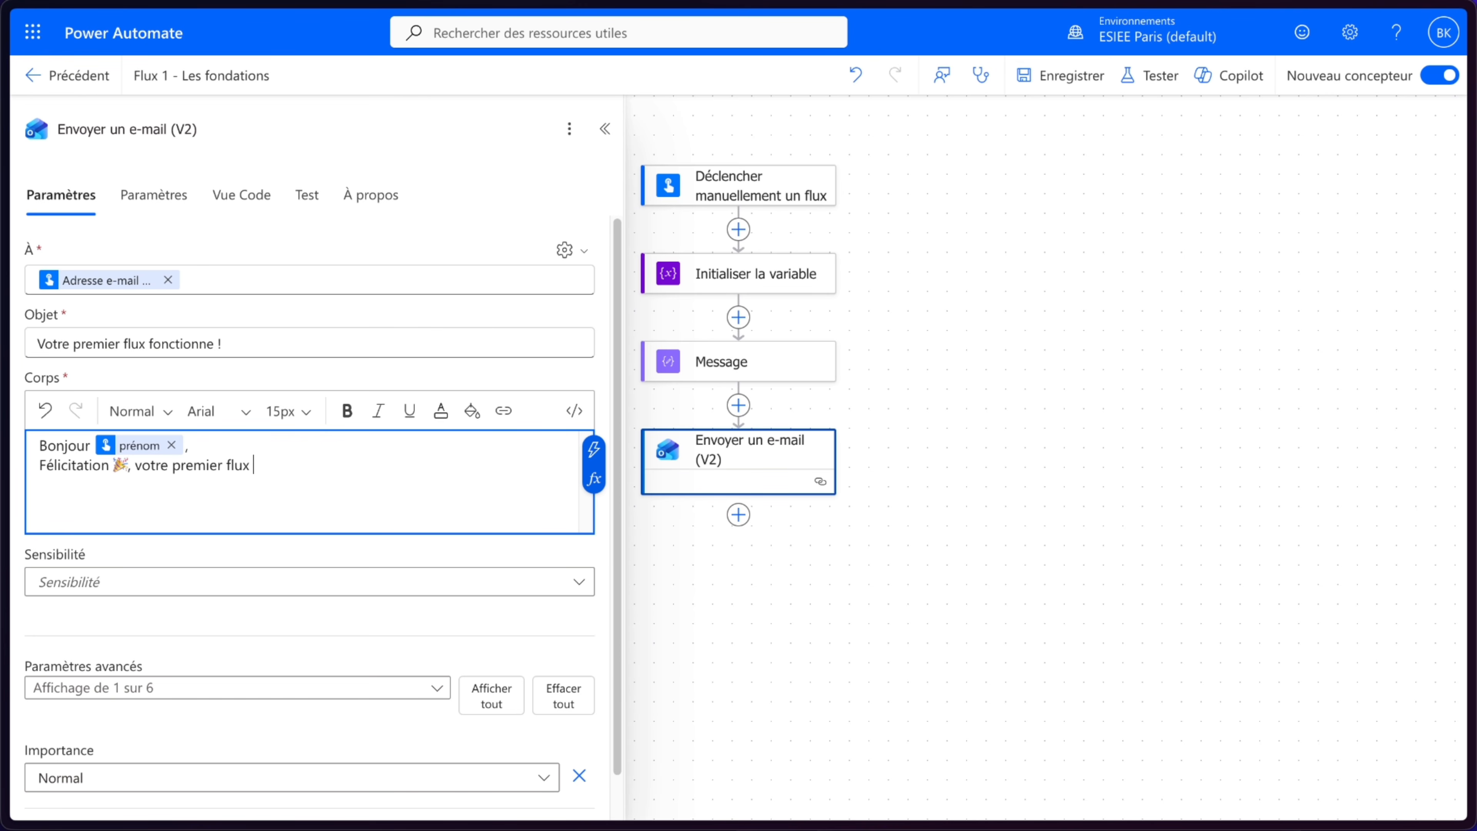
type("fondtionne.")
key("Return")
left_click(593, 449)
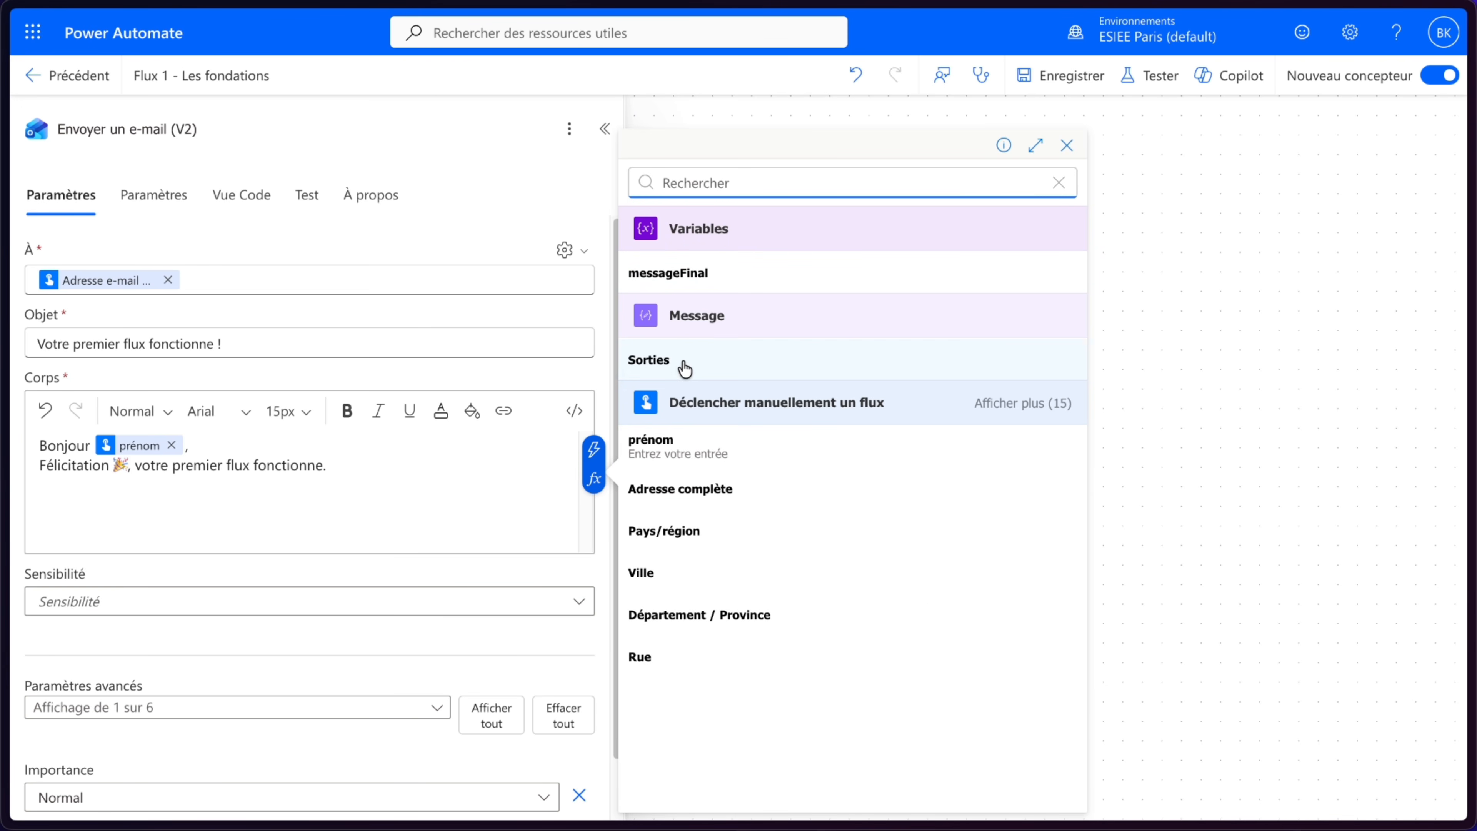
left_click(691, 274)
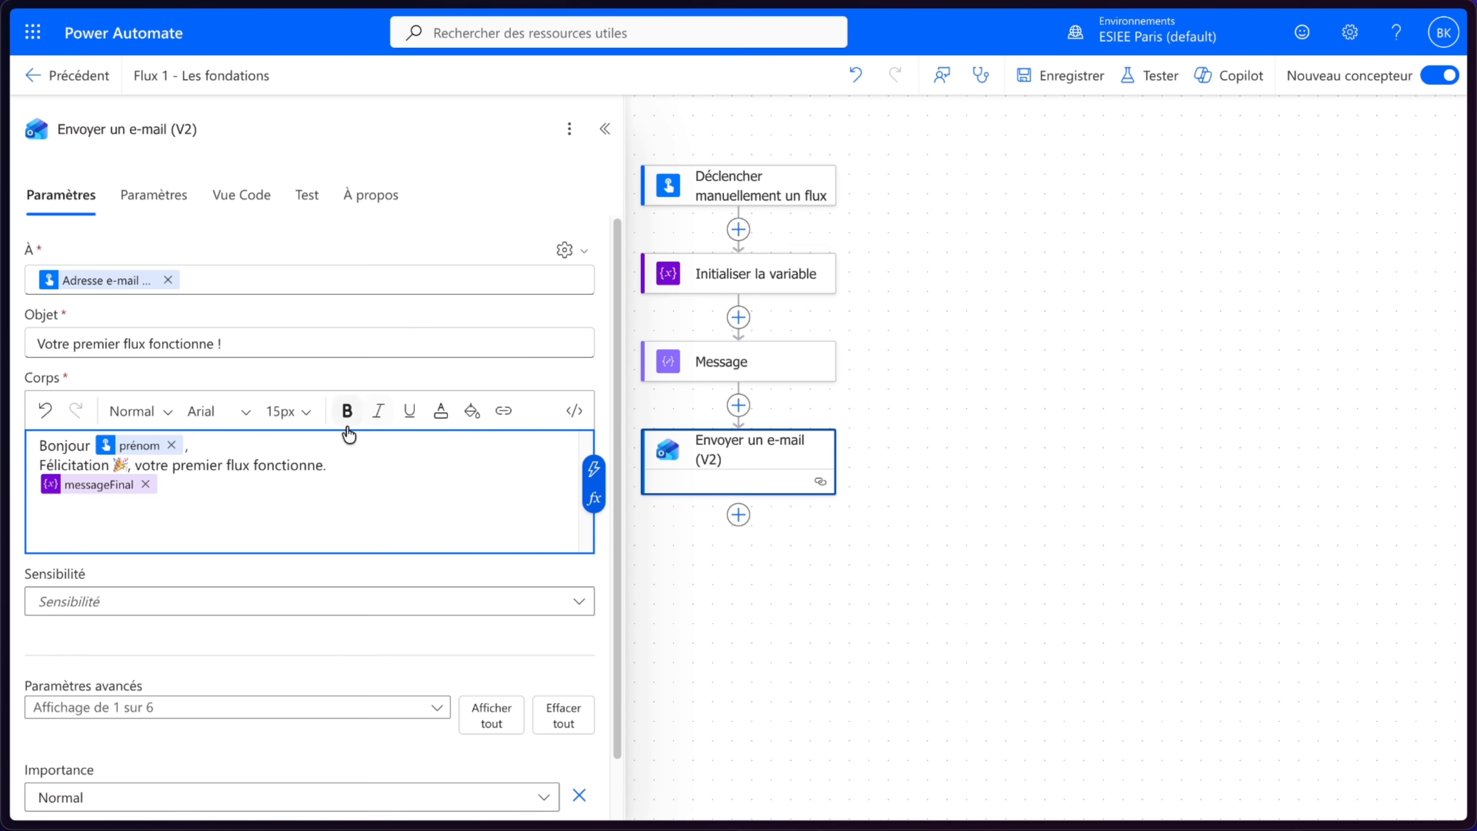
- Close the body with "Bonne journée." and add blank lines between the body's paragraphs
key("Return")
key("Return")
type("Bon")
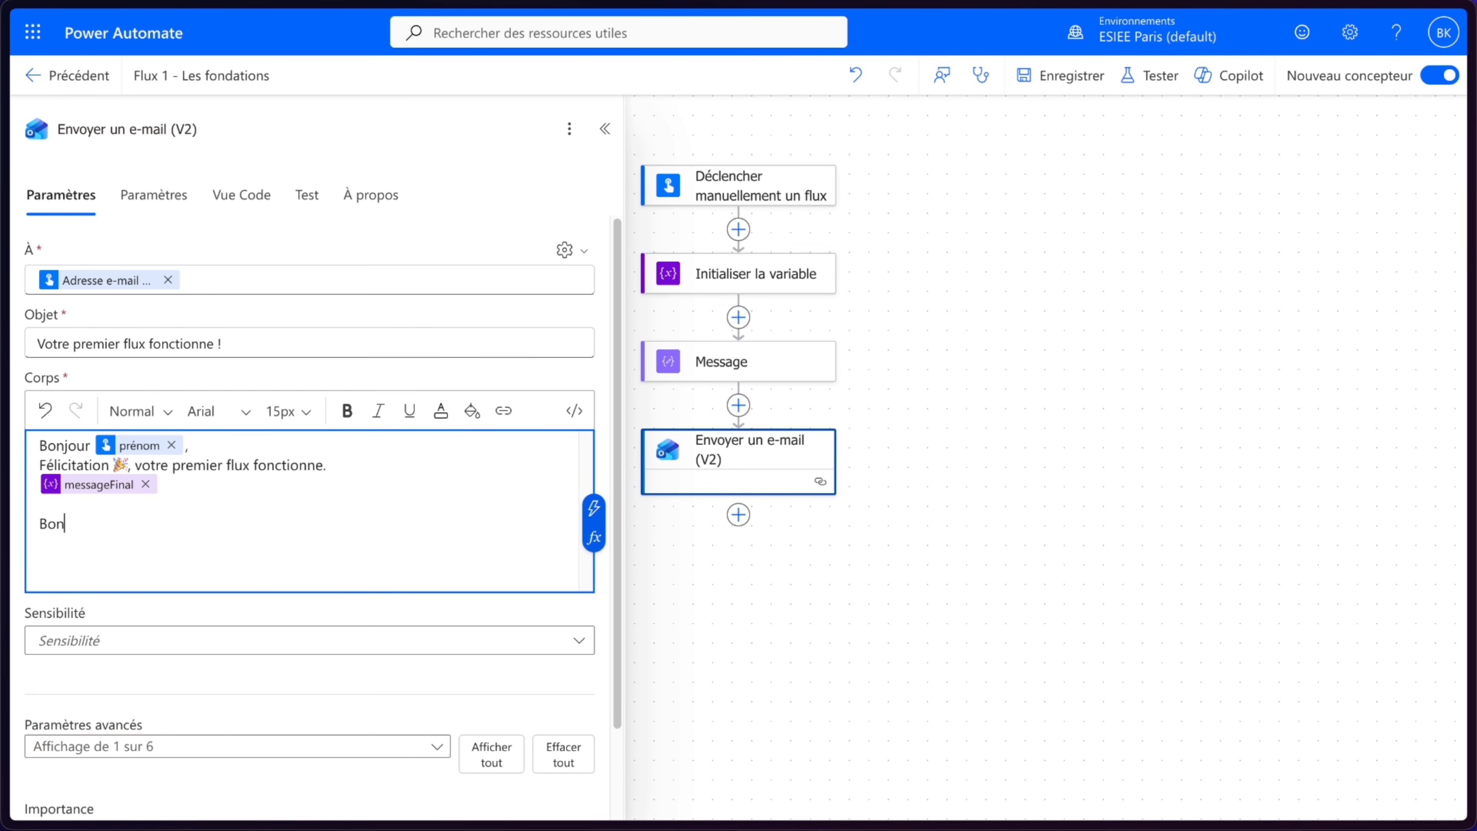
type("ne journée.")
left_click(374, 461)
key("Return")
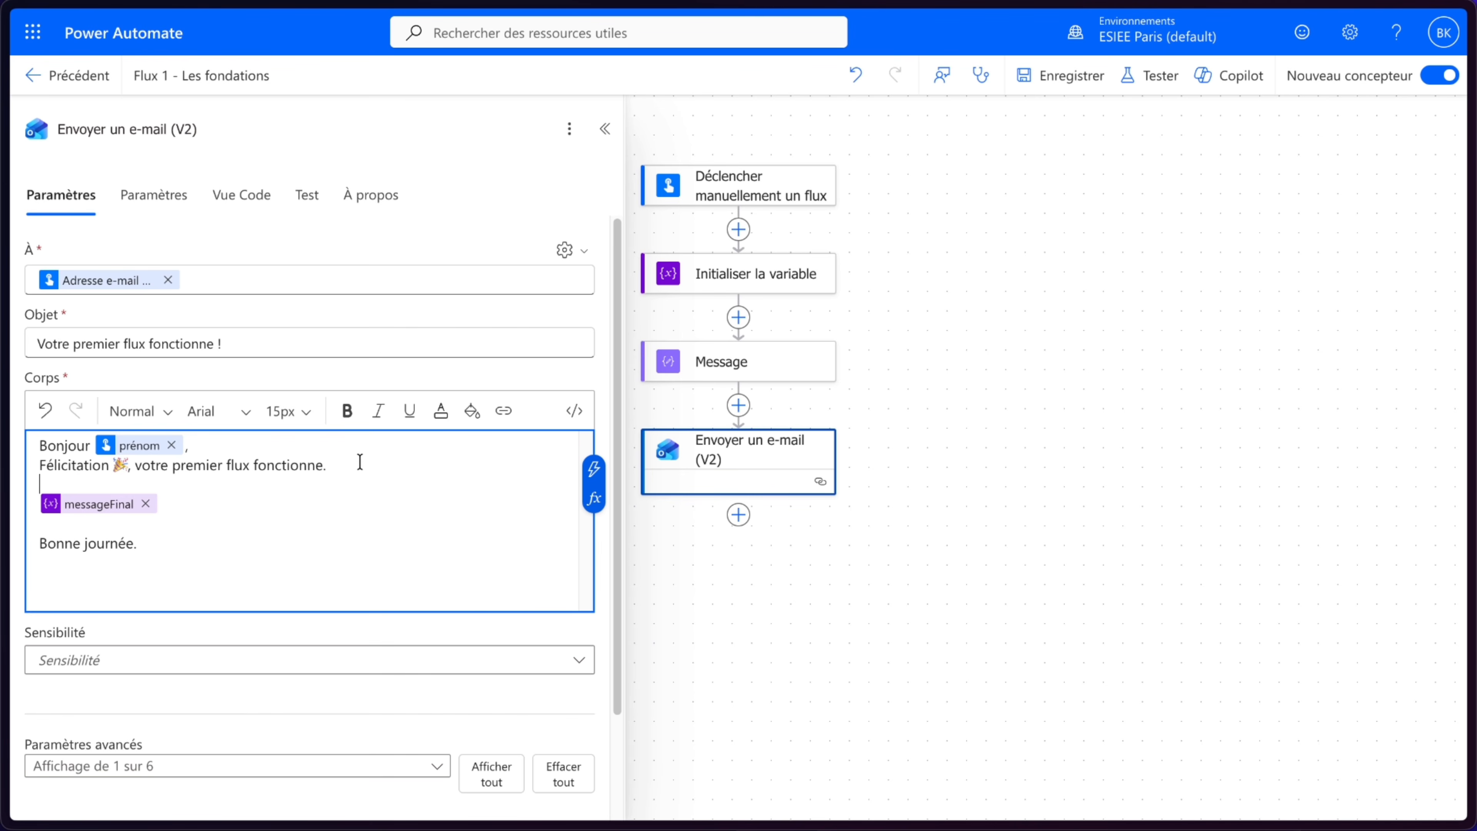
left_click(236, 443)
key("Return")
- Save the flow and start a manual test
left_click(1067, 74)
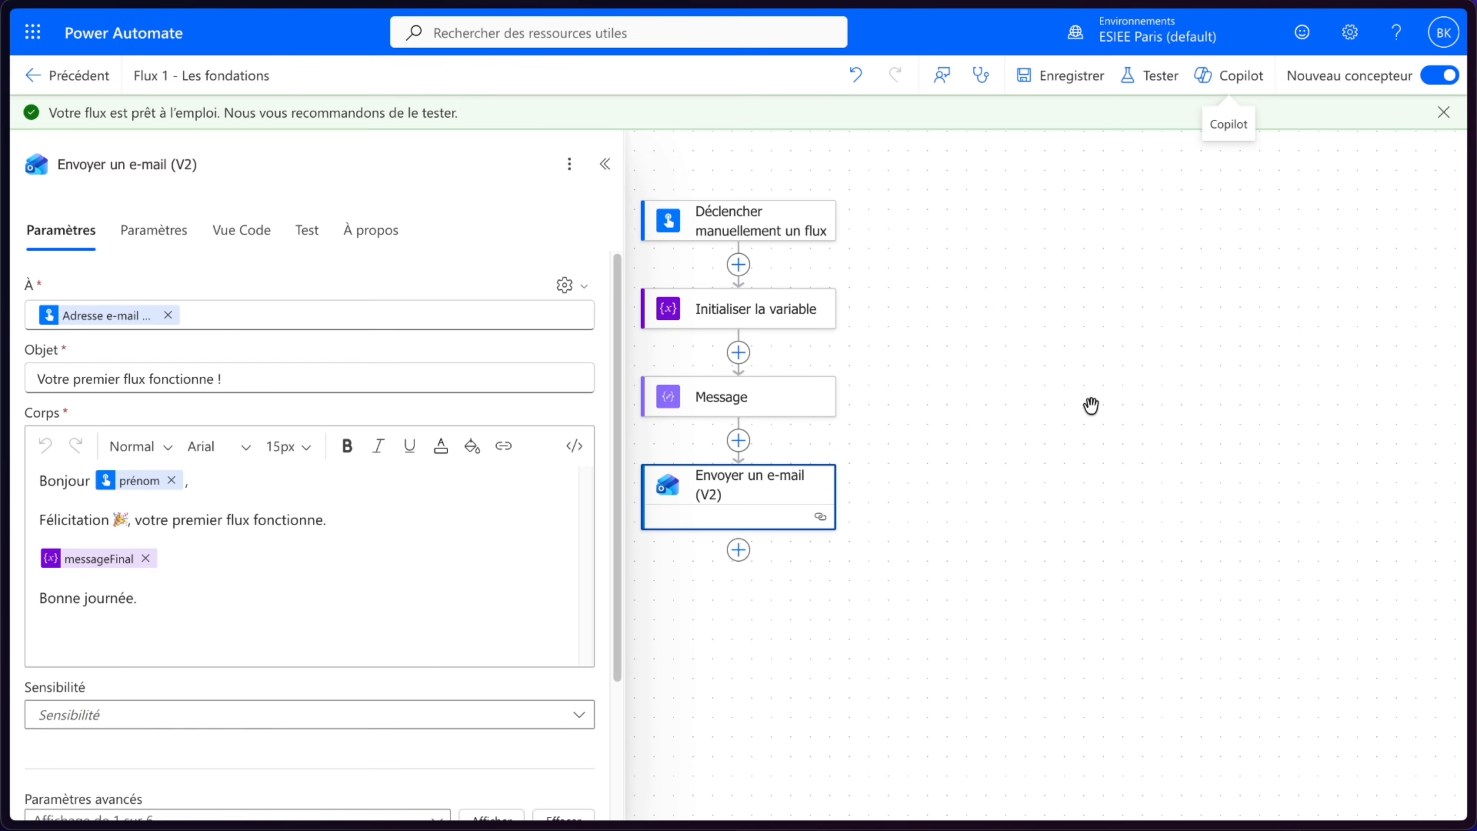
double_click(1155, 76)
left_click(1128, 134)
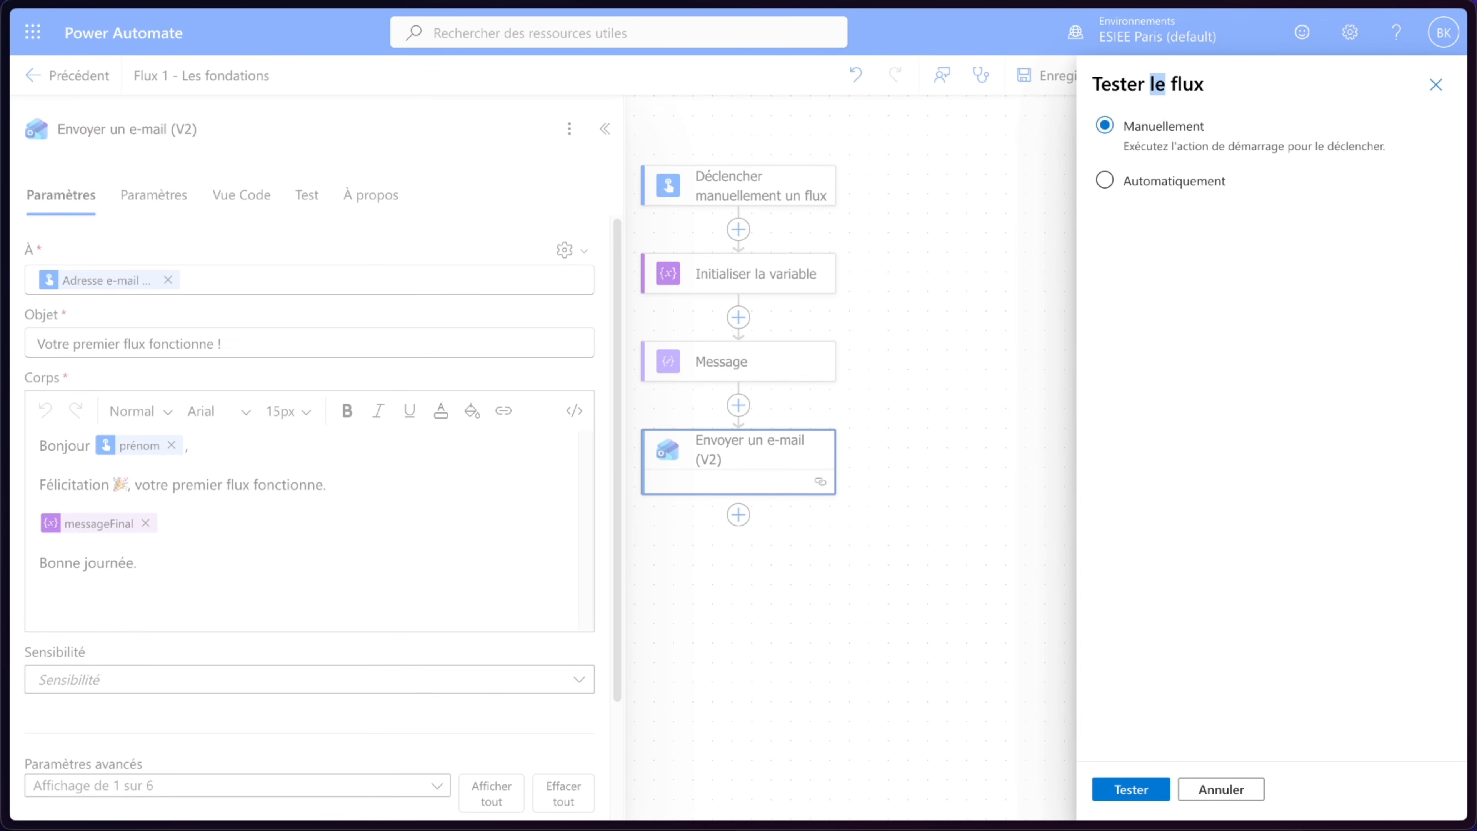
left_click(1131, 791)
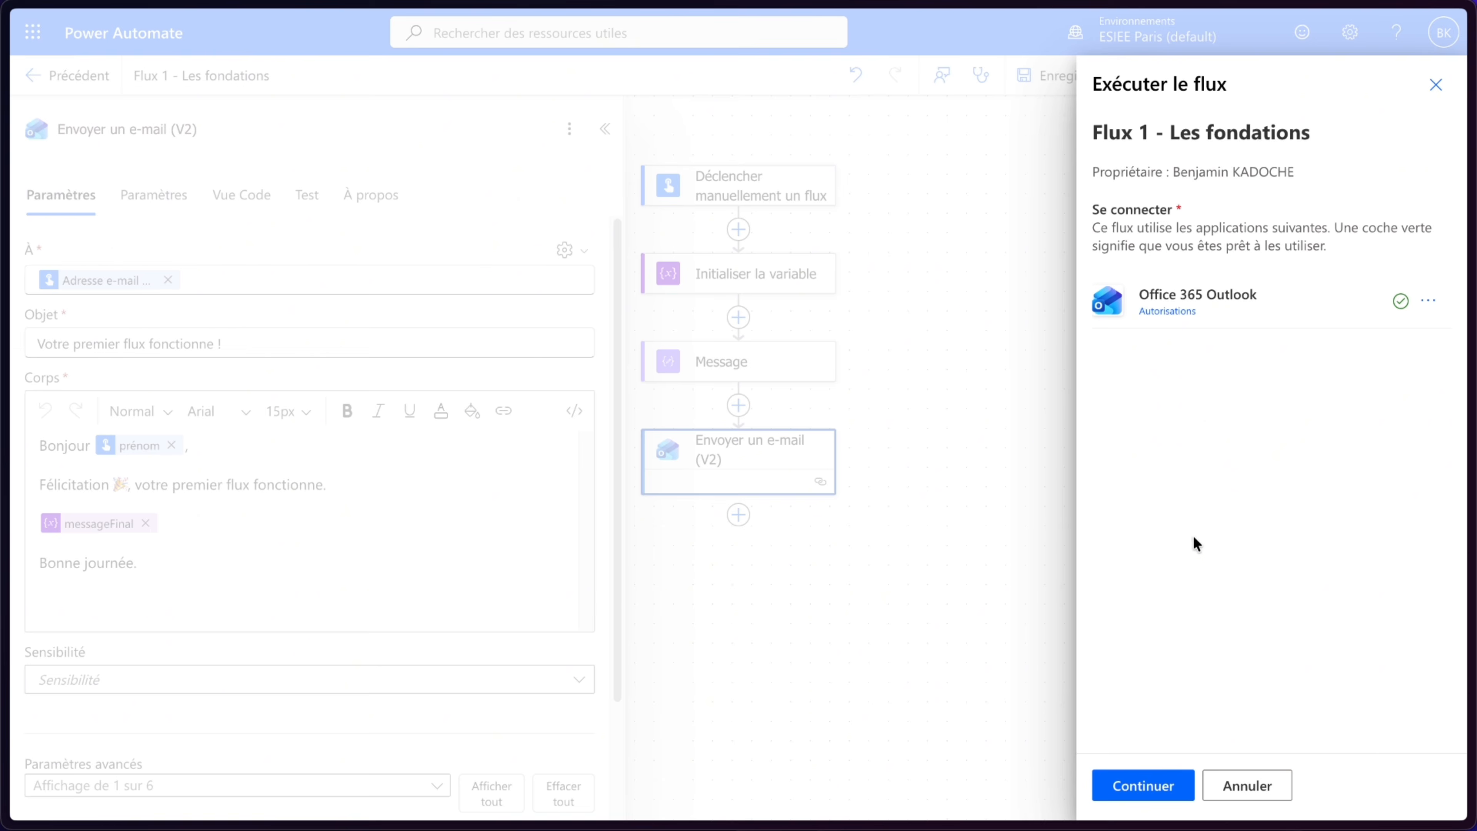
- Run the flow test, entering the user's first name in the prénom input, and close the run panel
left_click(1141, 786)
left_click(1217, 255)
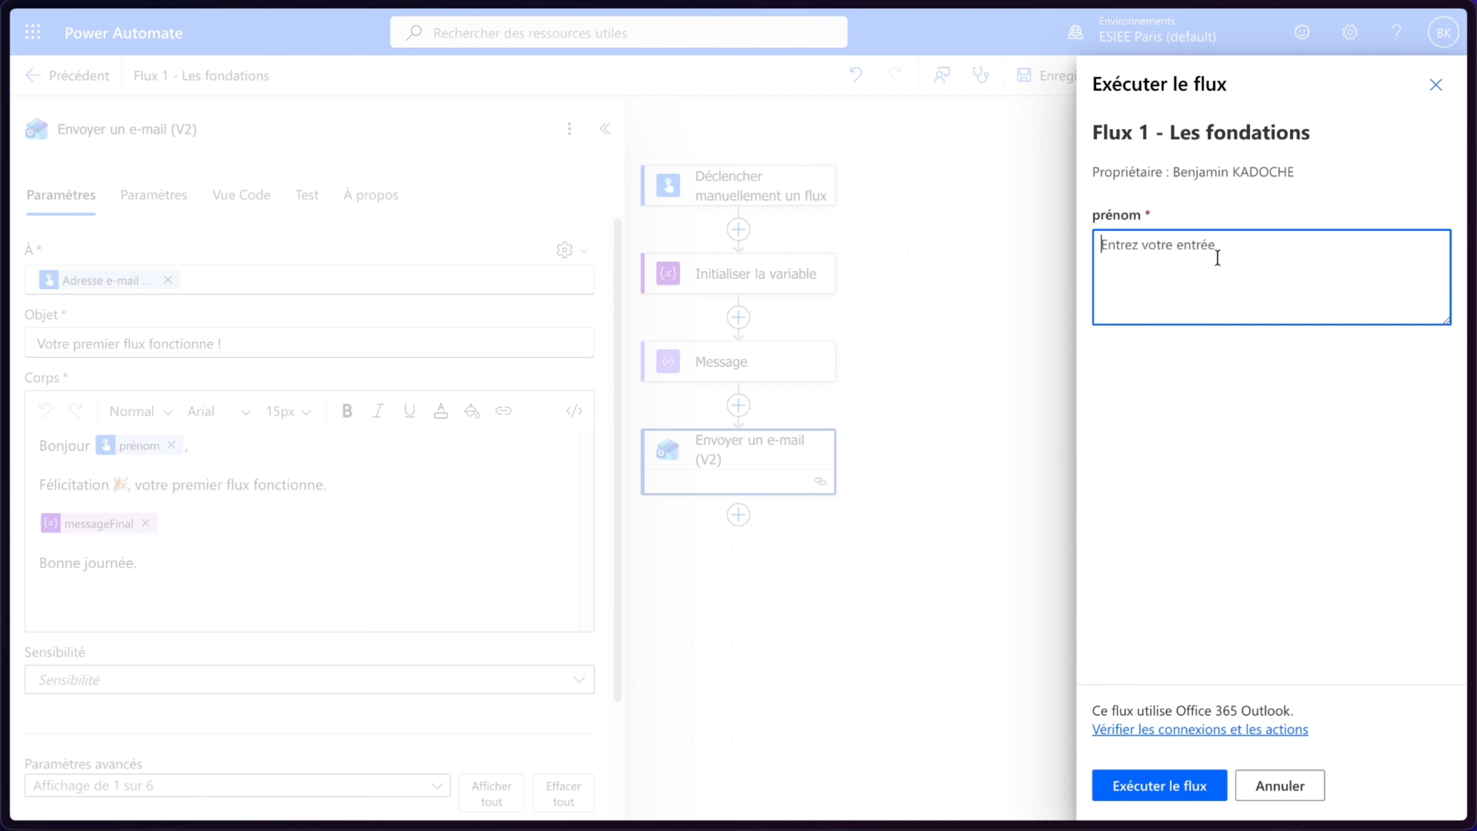
type("Ben")
left_click(1156, 786)
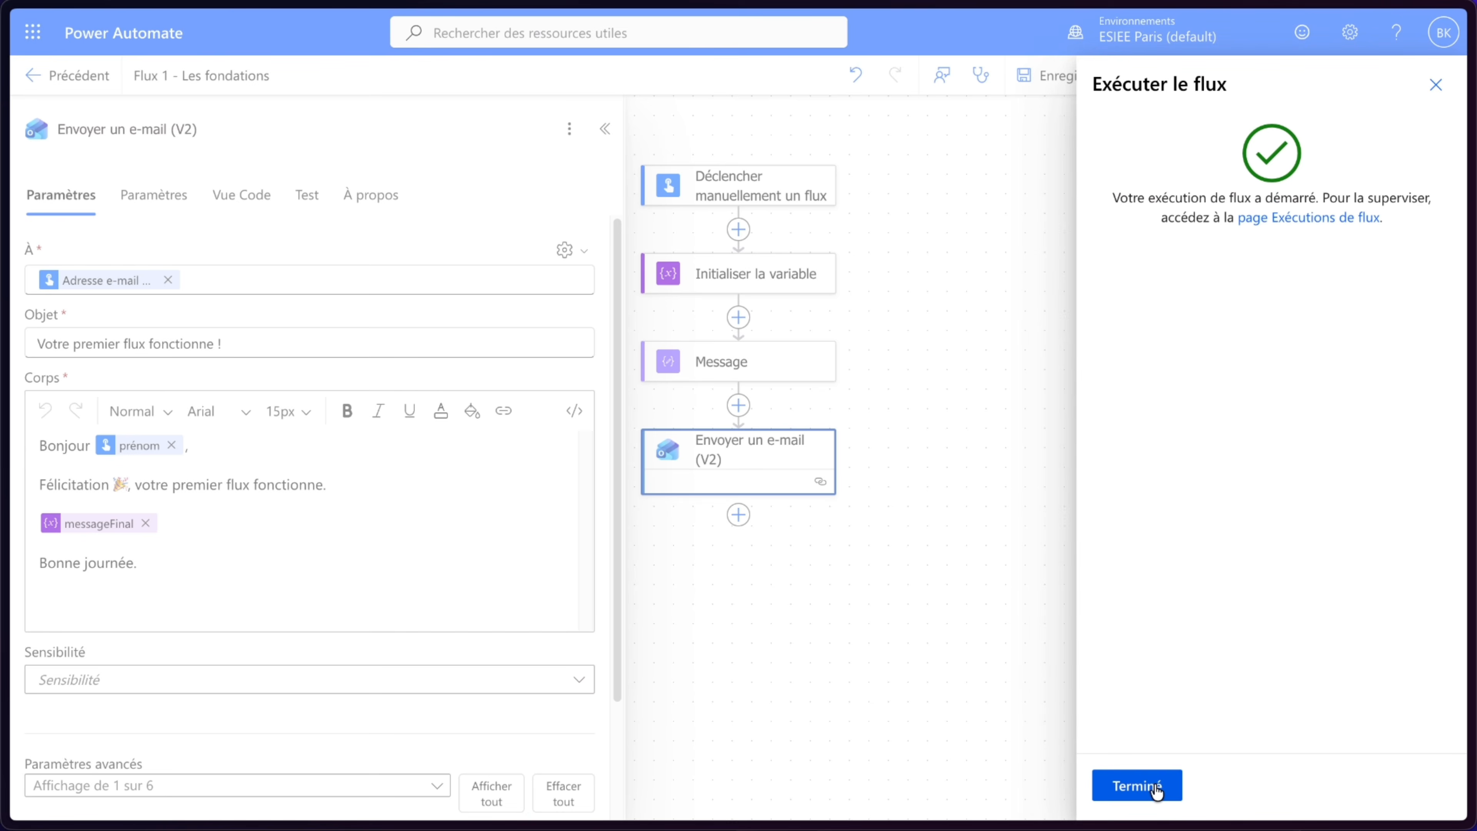
left_click(1156, 788)
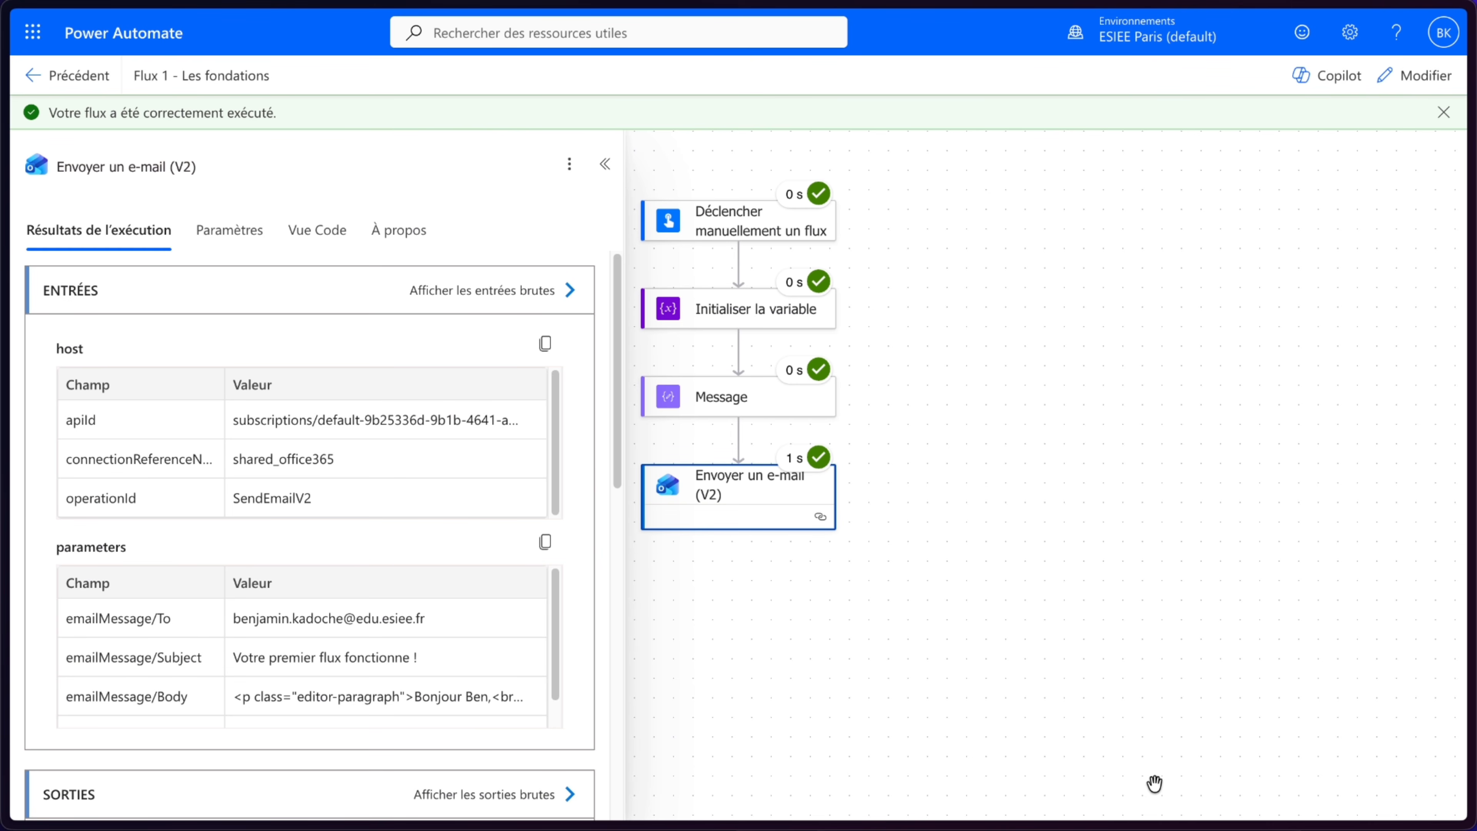
- Switch to the Outlook inbox tab and open the received "Votre premier flux fonctionne !" e-mail
mouse_move(5, 279)
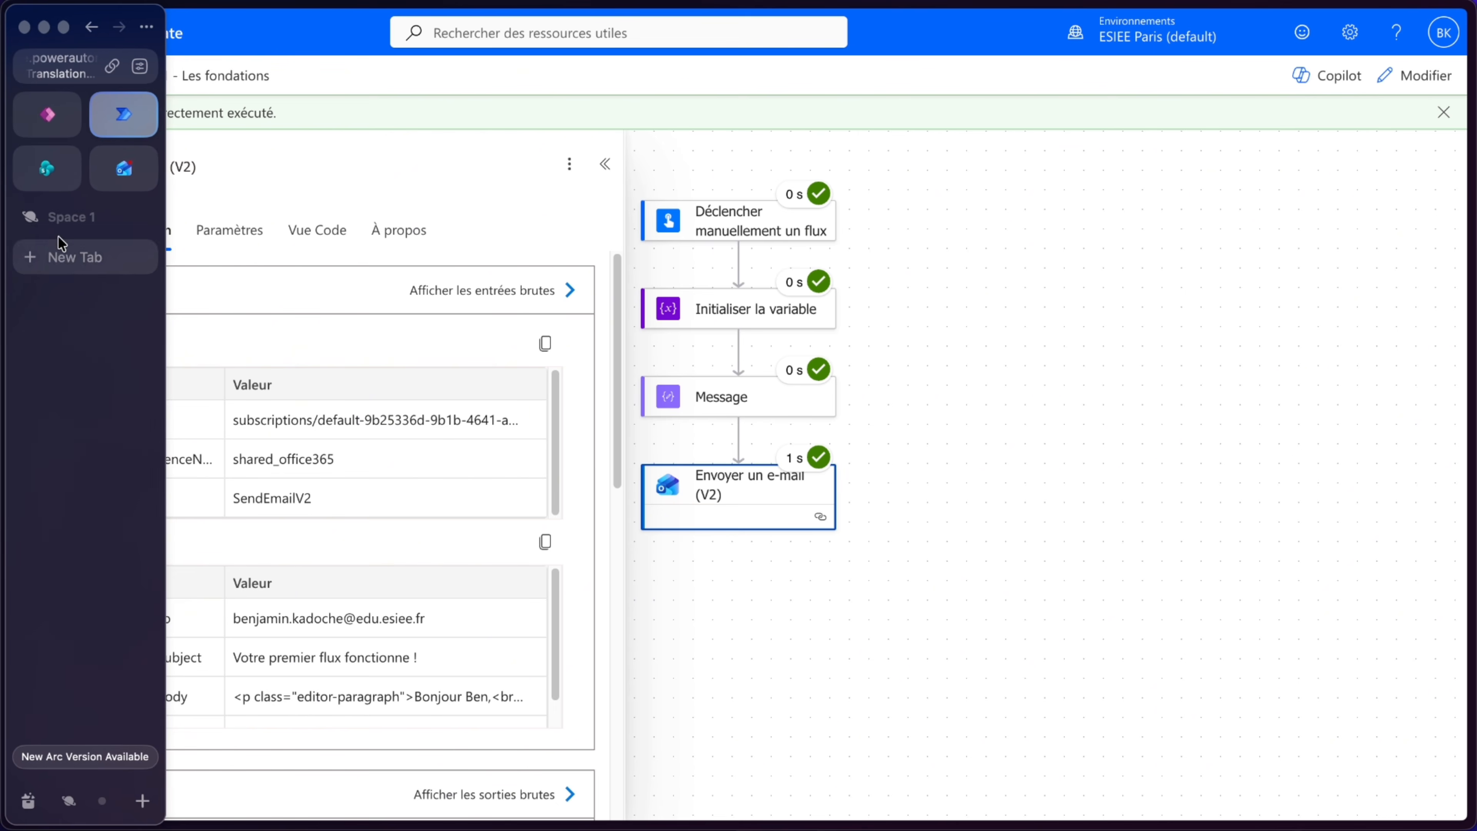
left_click(132, 181)
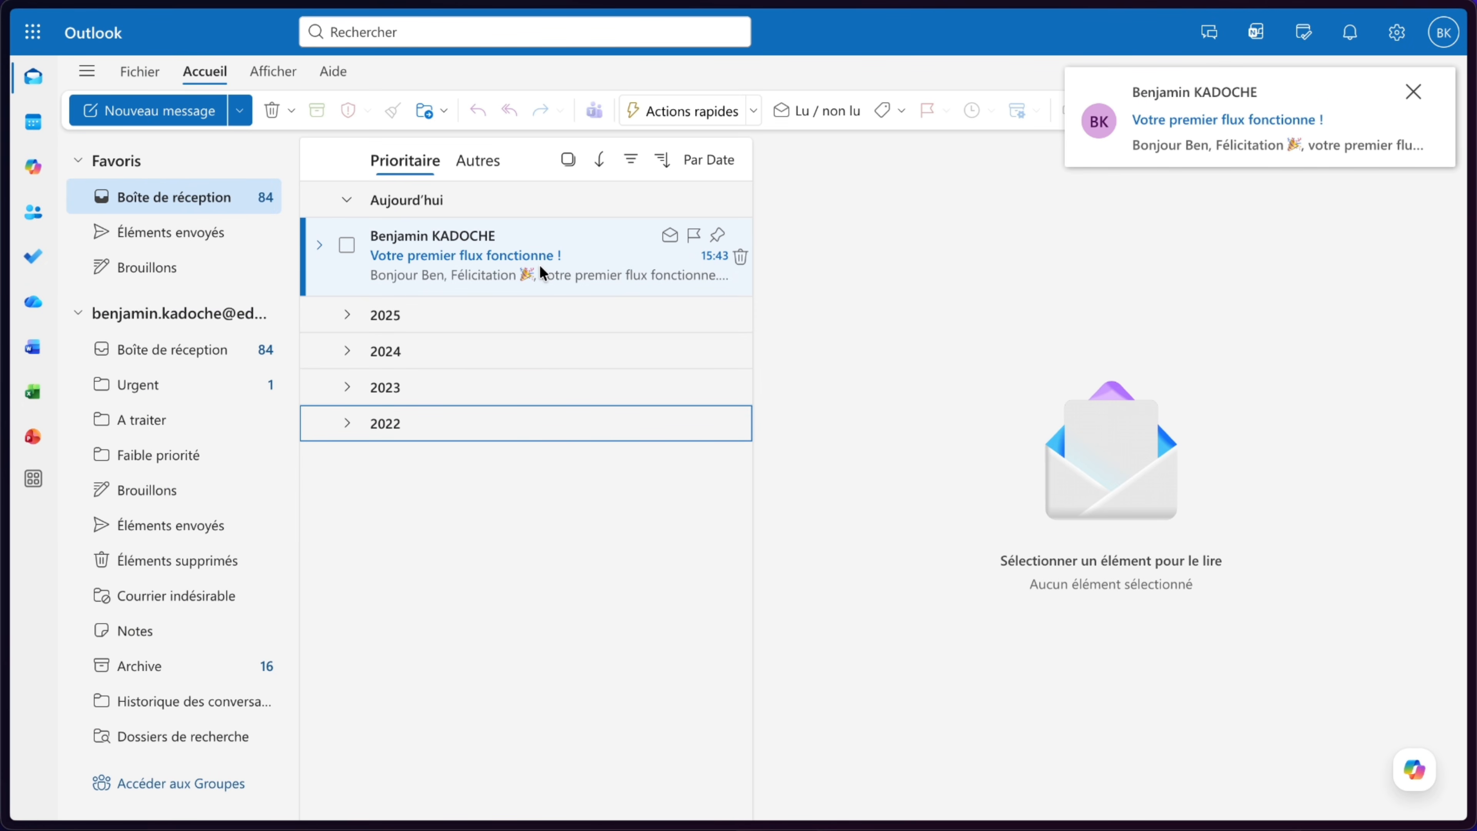
left_click(540, 269)
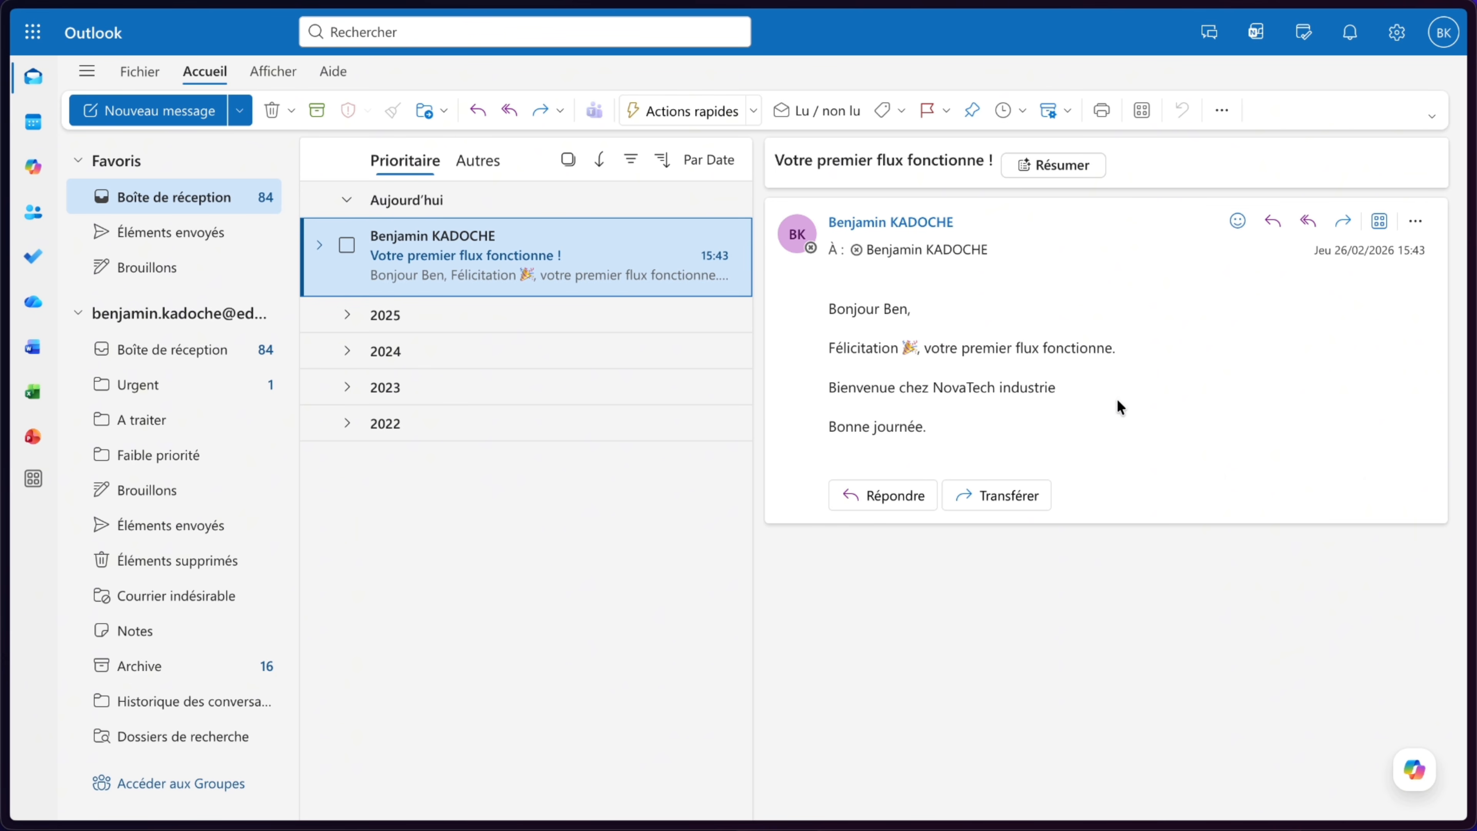
- Return to the flow's details page and review its 28-day run history
key("ctrl+Tab")
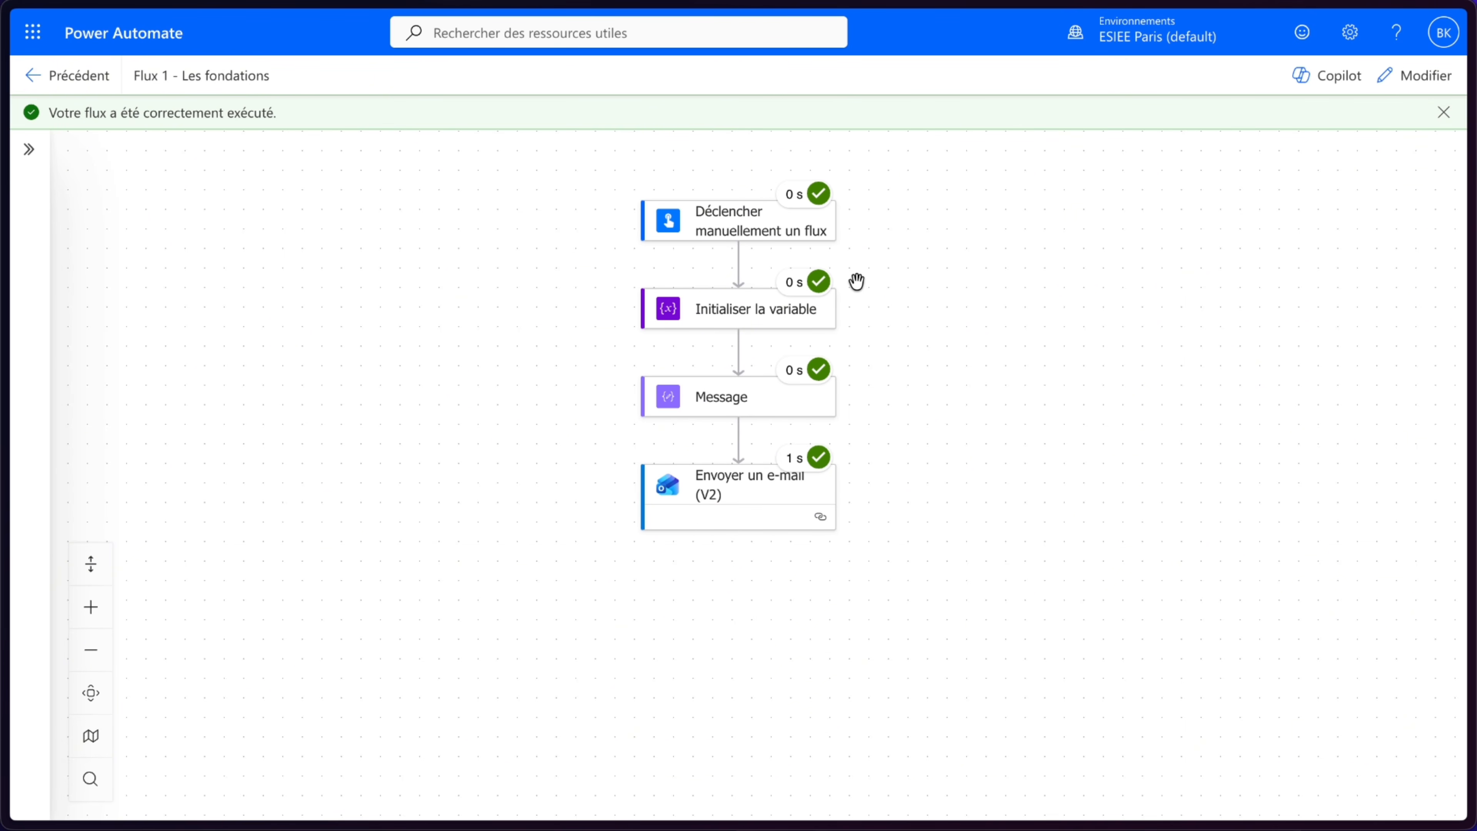
left_click(35, 75)
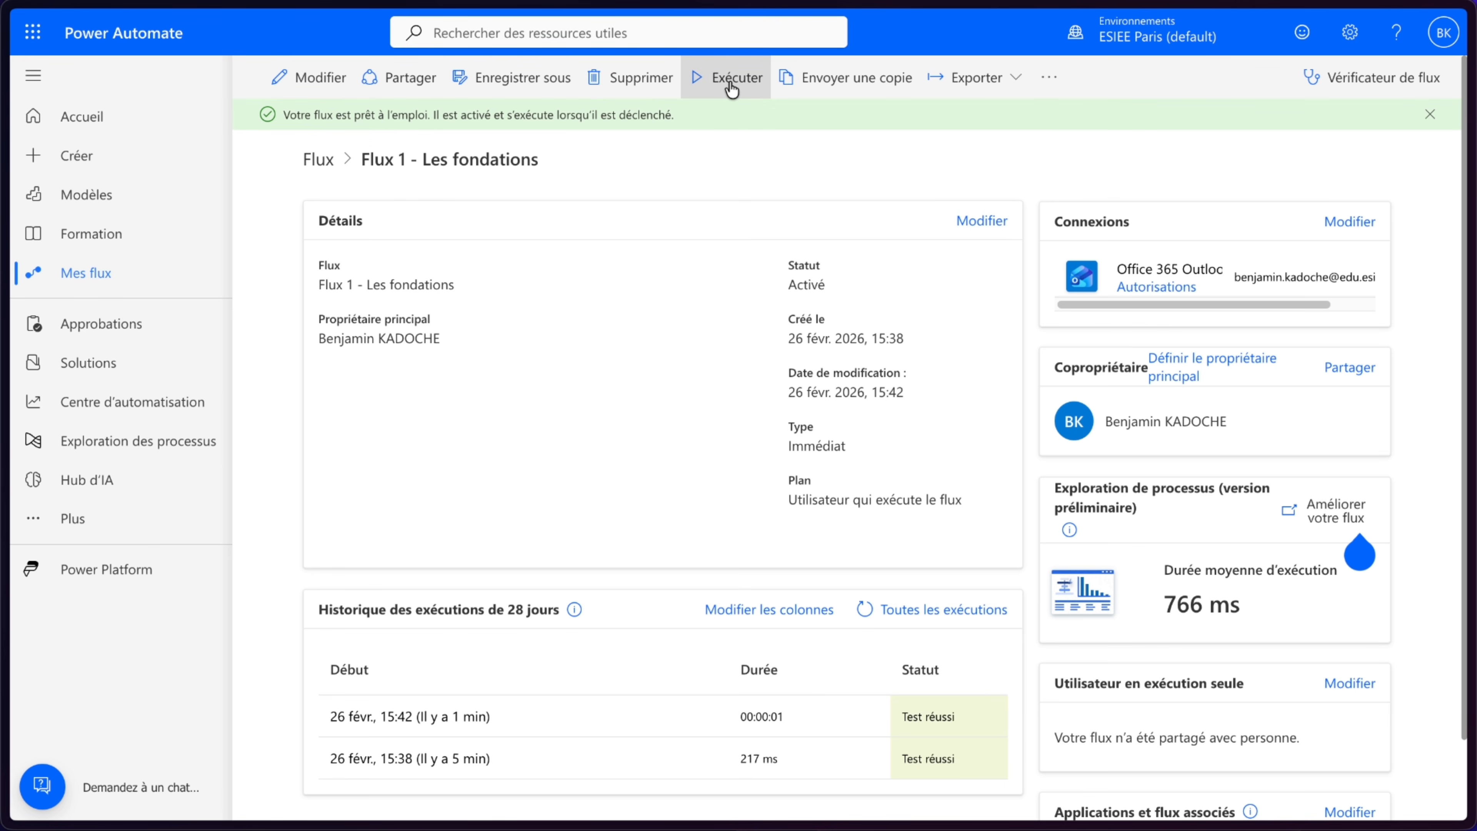
scroll(559, 710, "down", 2)
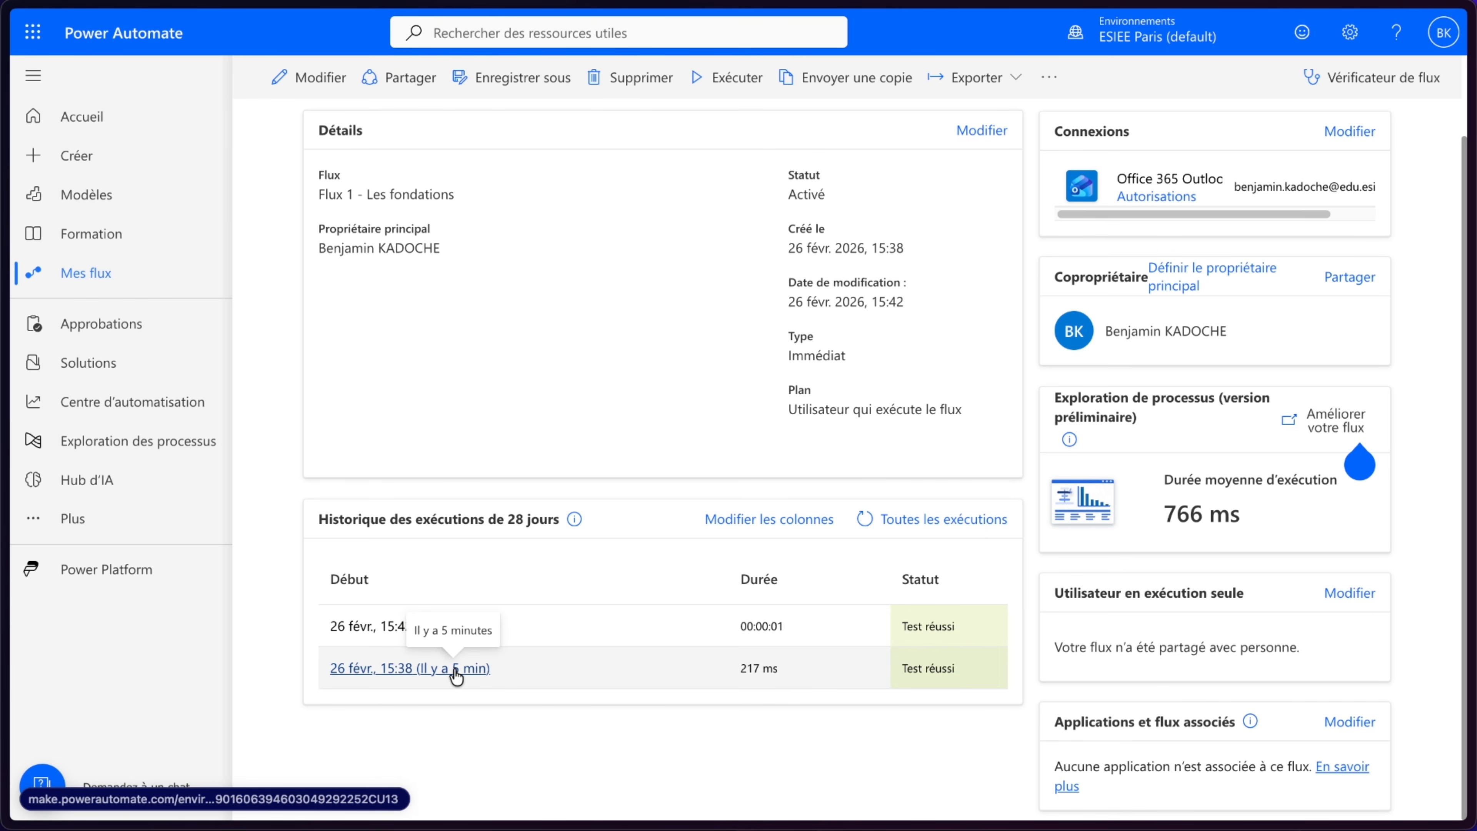
- Open the NovaTech_Industrie_Demandes.xlsx workbook in the NovaTech Industrie folder and inspect the Statut column's choice list
scroll(518, 719, "up", 2)
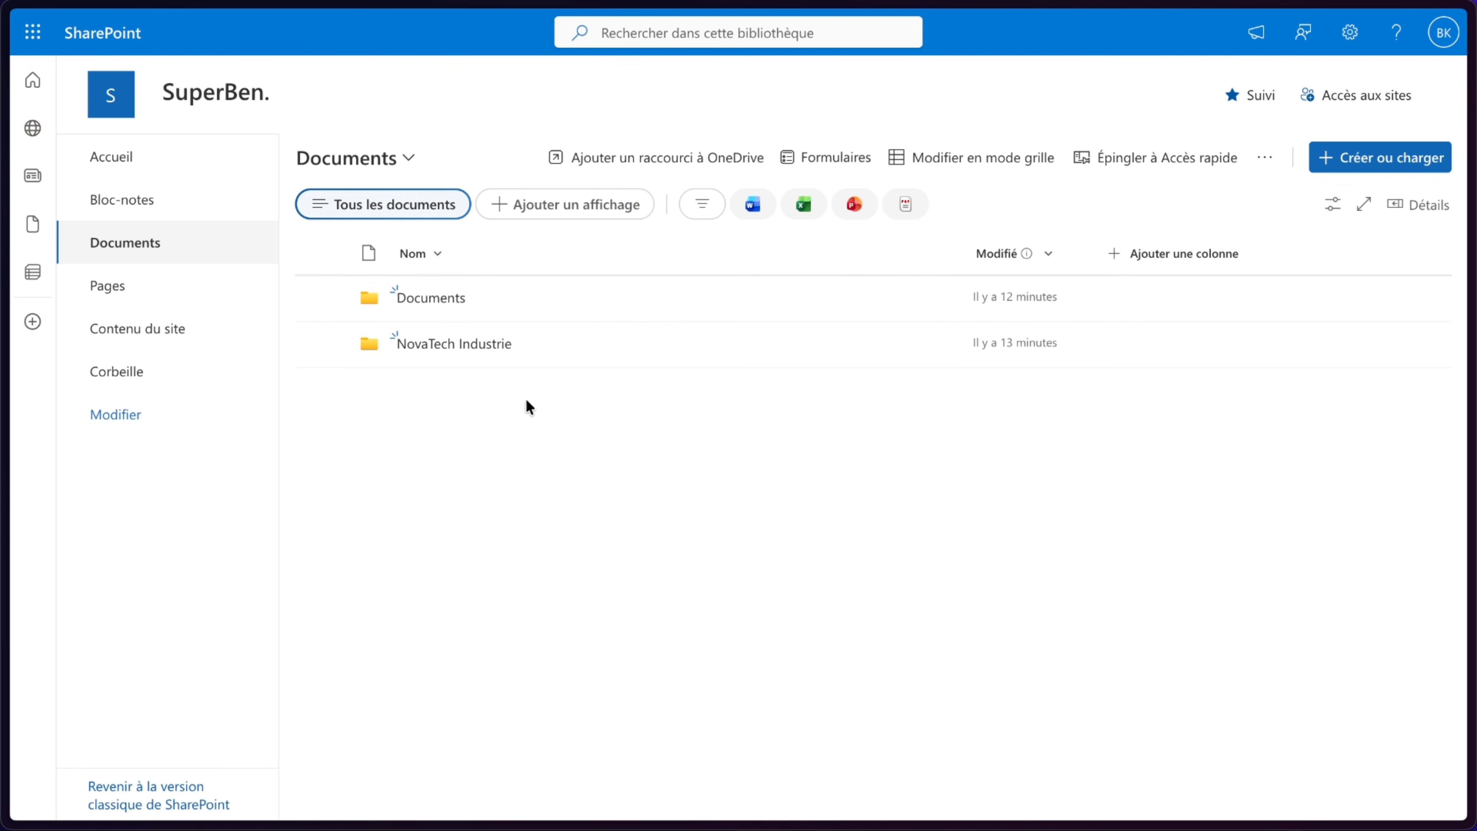
left_click(468, 347)
left_click(511, 294)
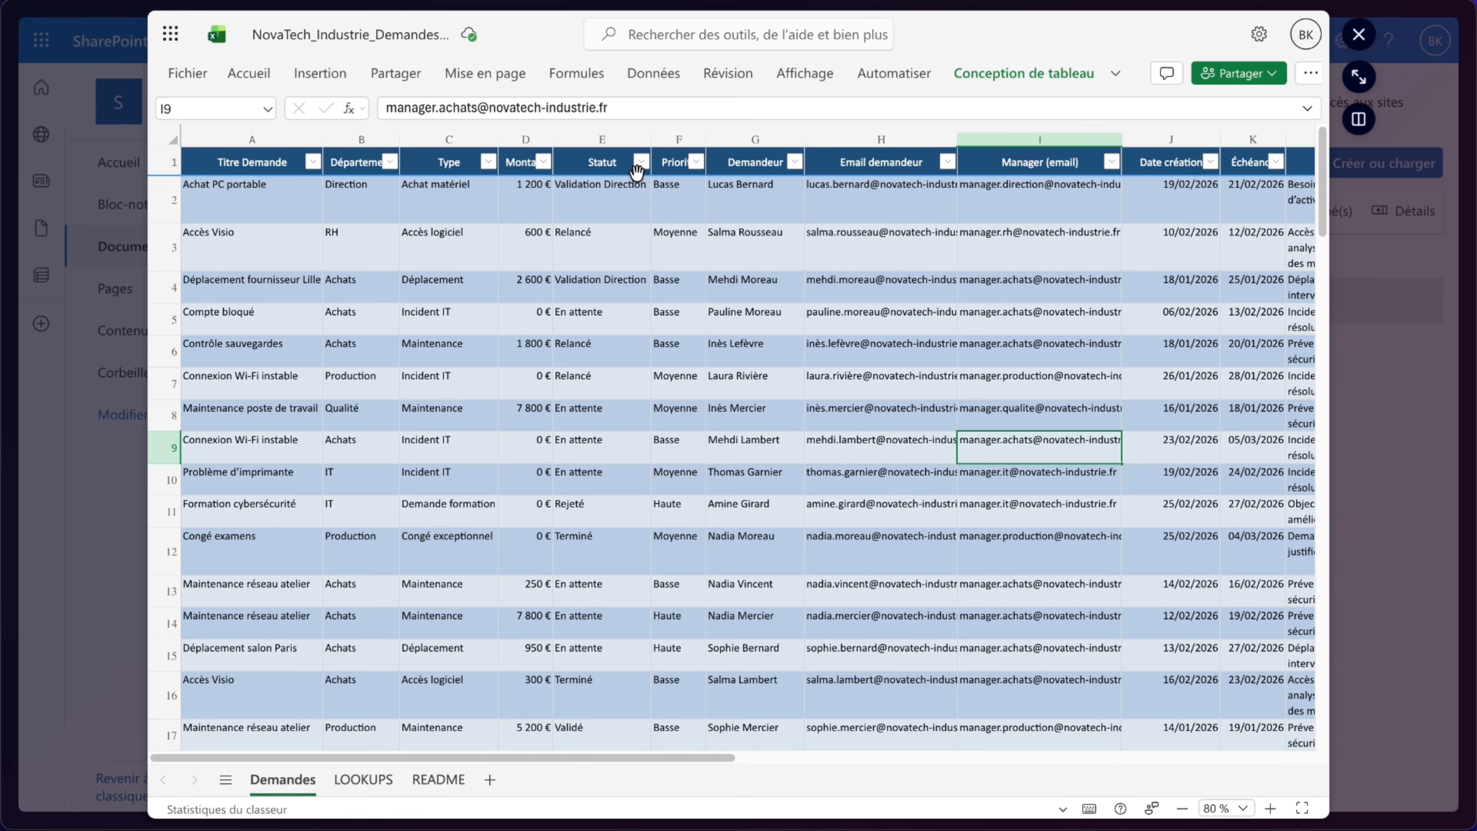
left_click(621, 240)
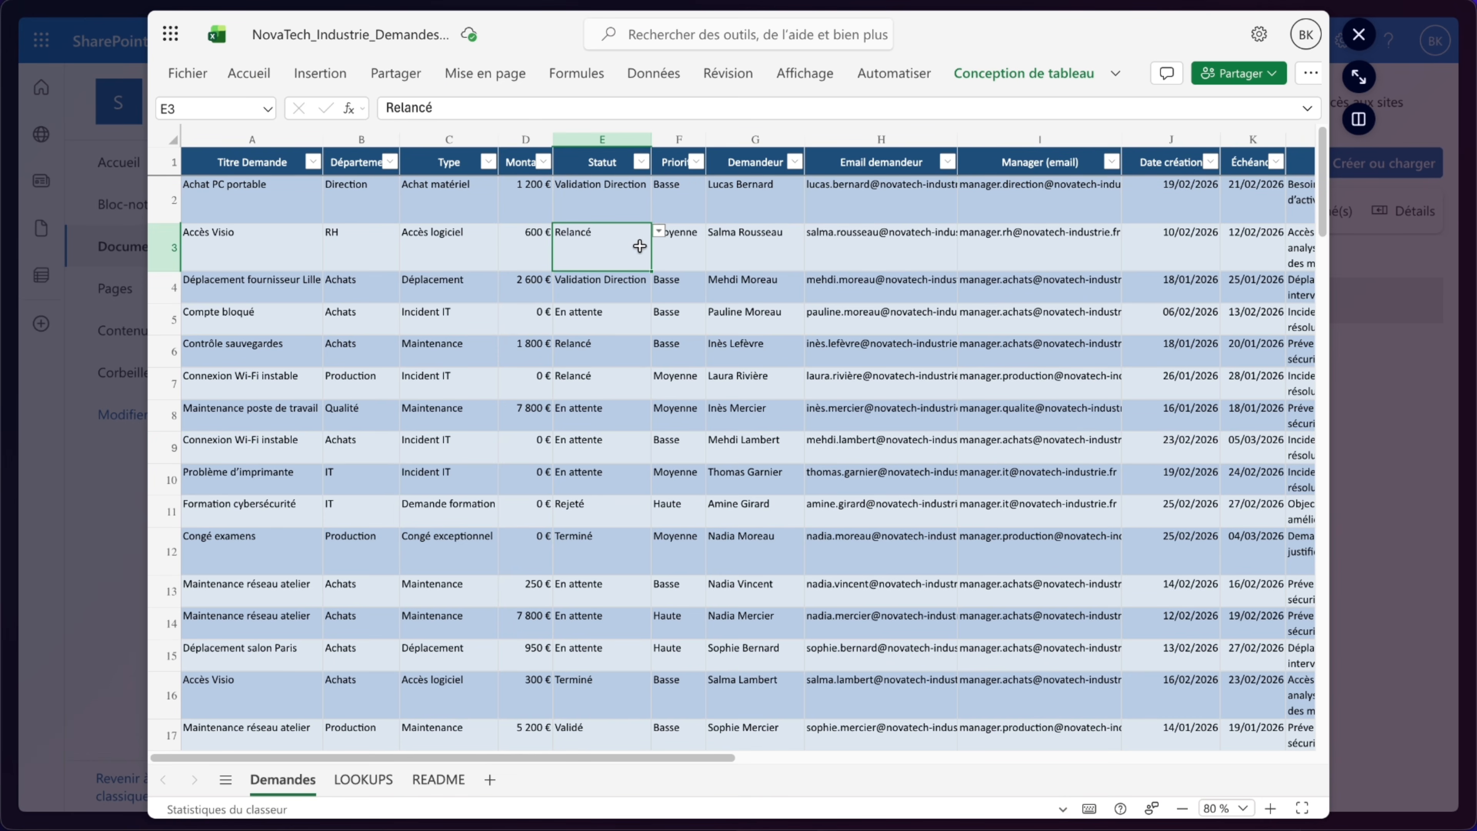
left_click(663, 236)
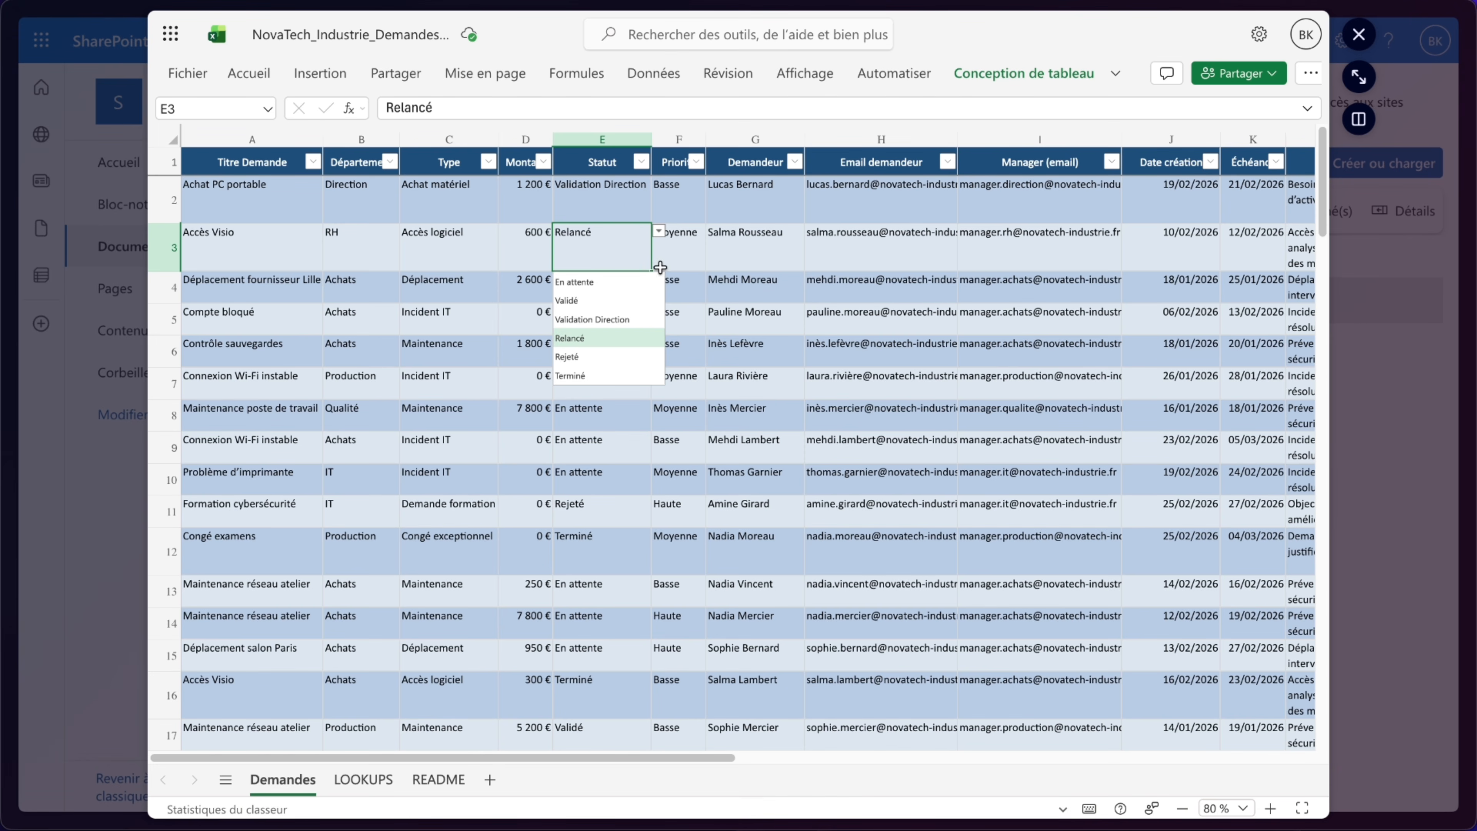
left_click(659, 233)
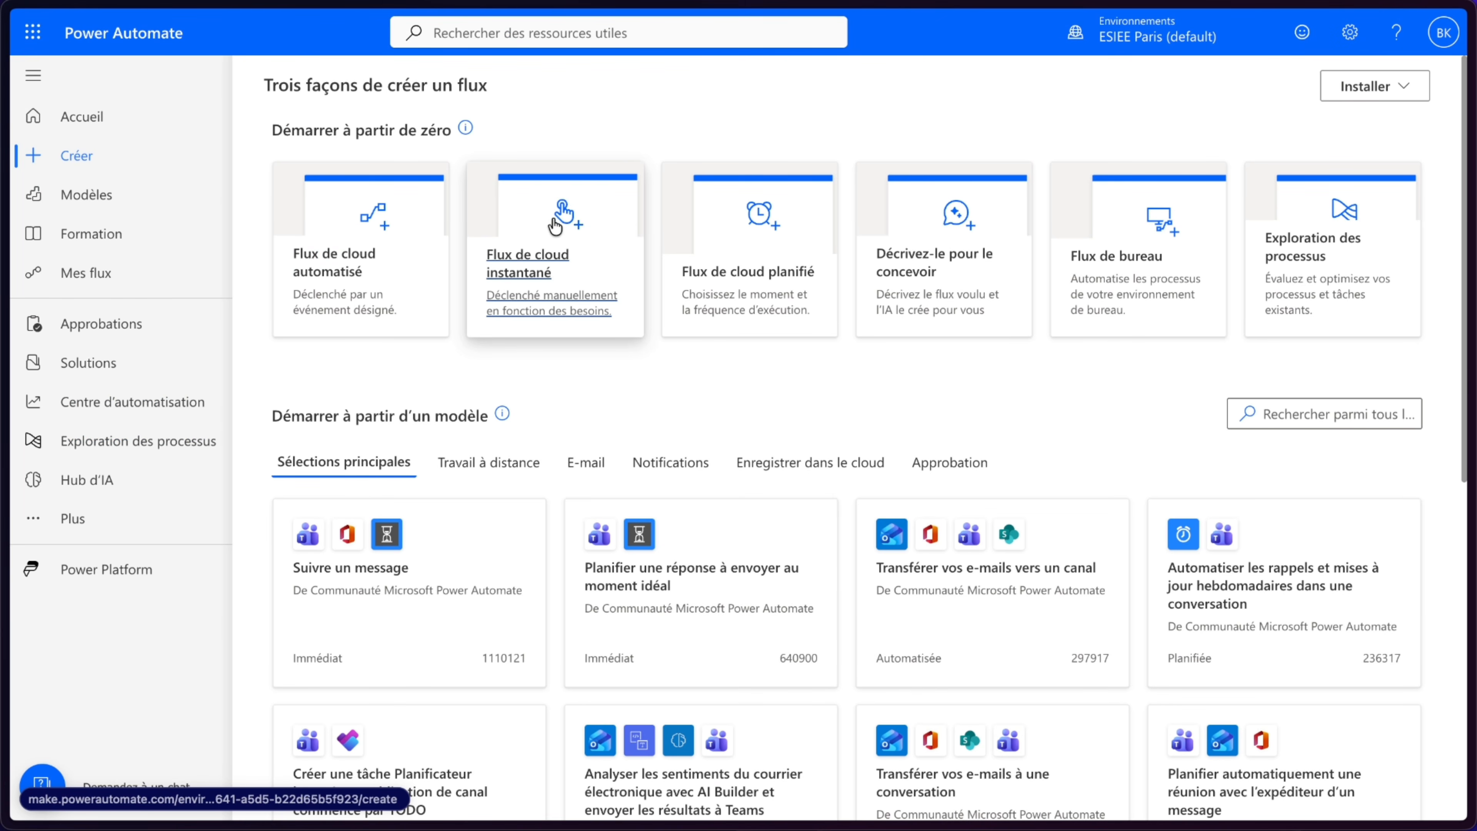
- Create an instant cloud flow named "Flux 2 - Deamnde interne Sharepoint" with the manual trigger
left_click(555, 226)
type("Fl")
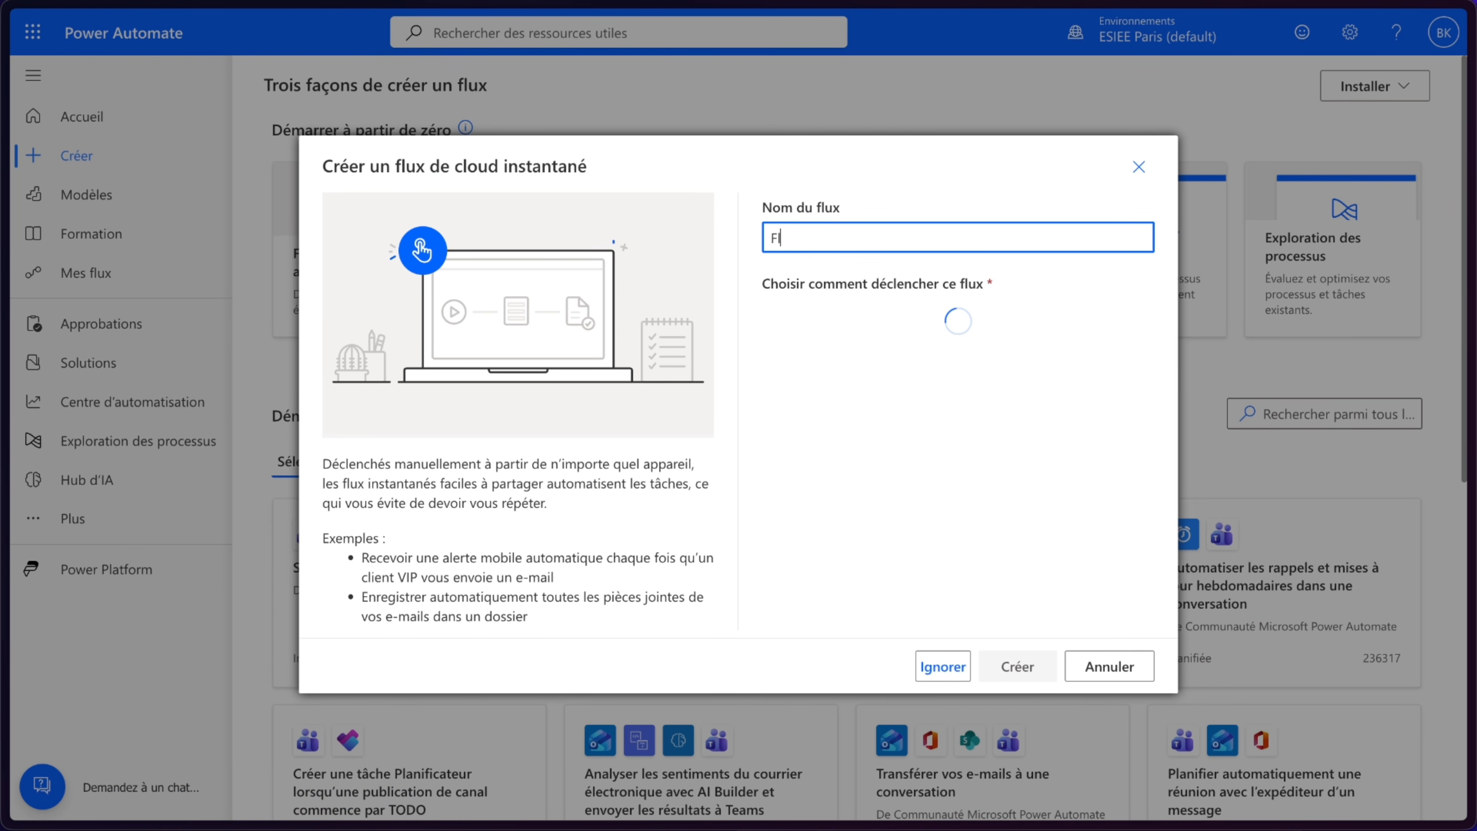
type("ux 2 - ")
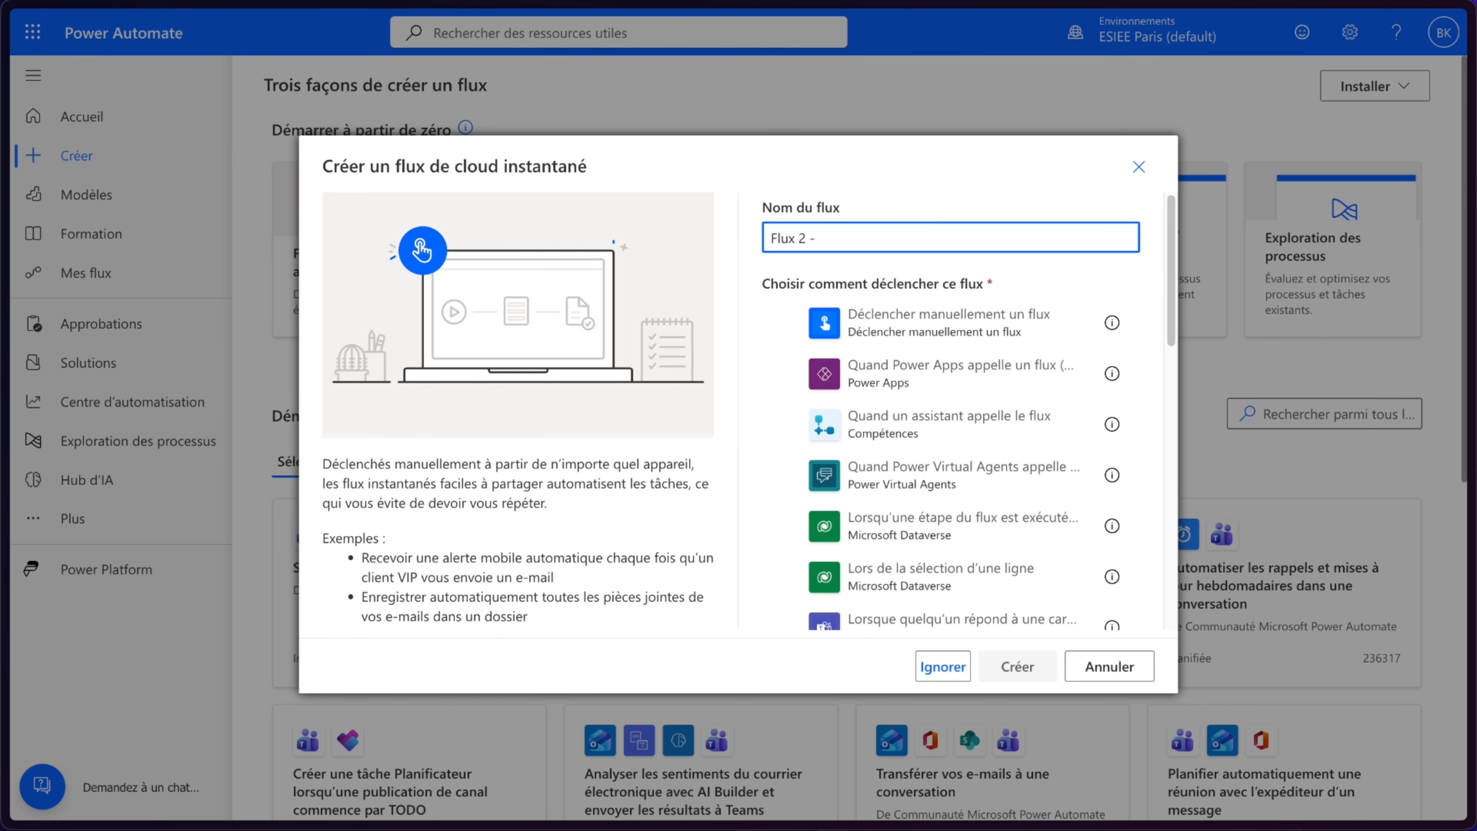
type("Deamnde interne Sharepo")
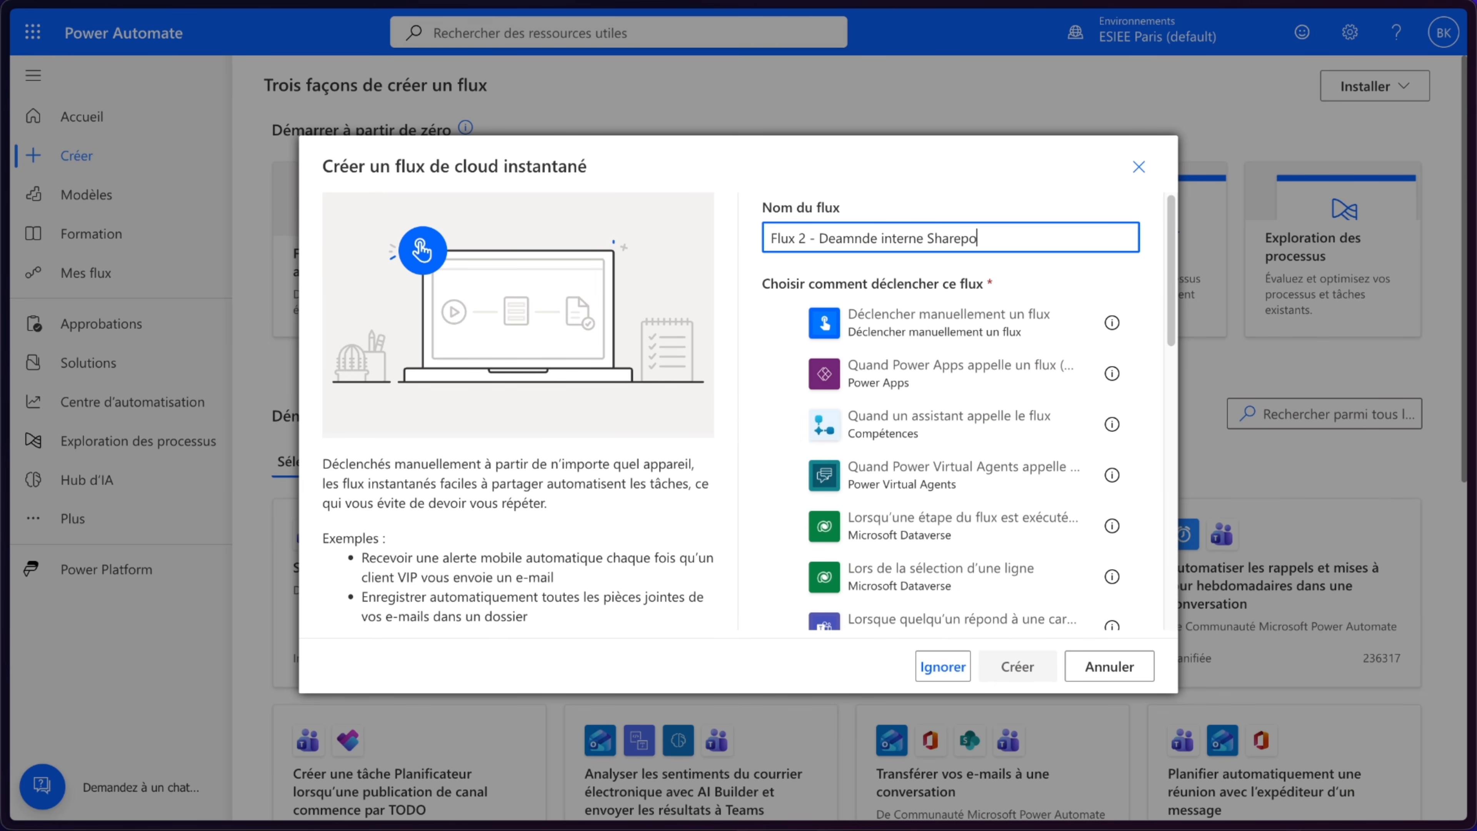
type("int")
left_click(953, 322)
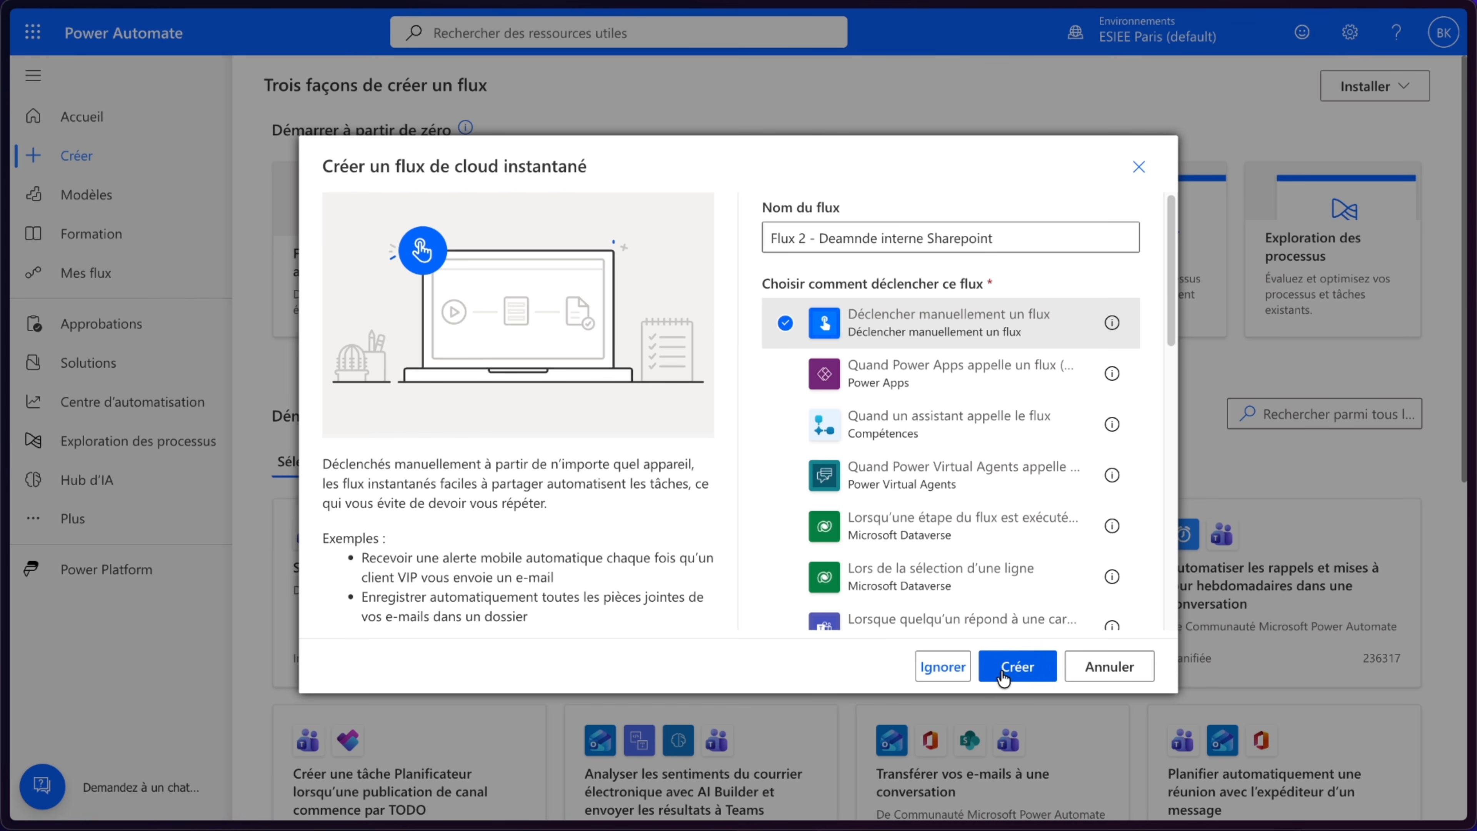
left_click(1017, 666)
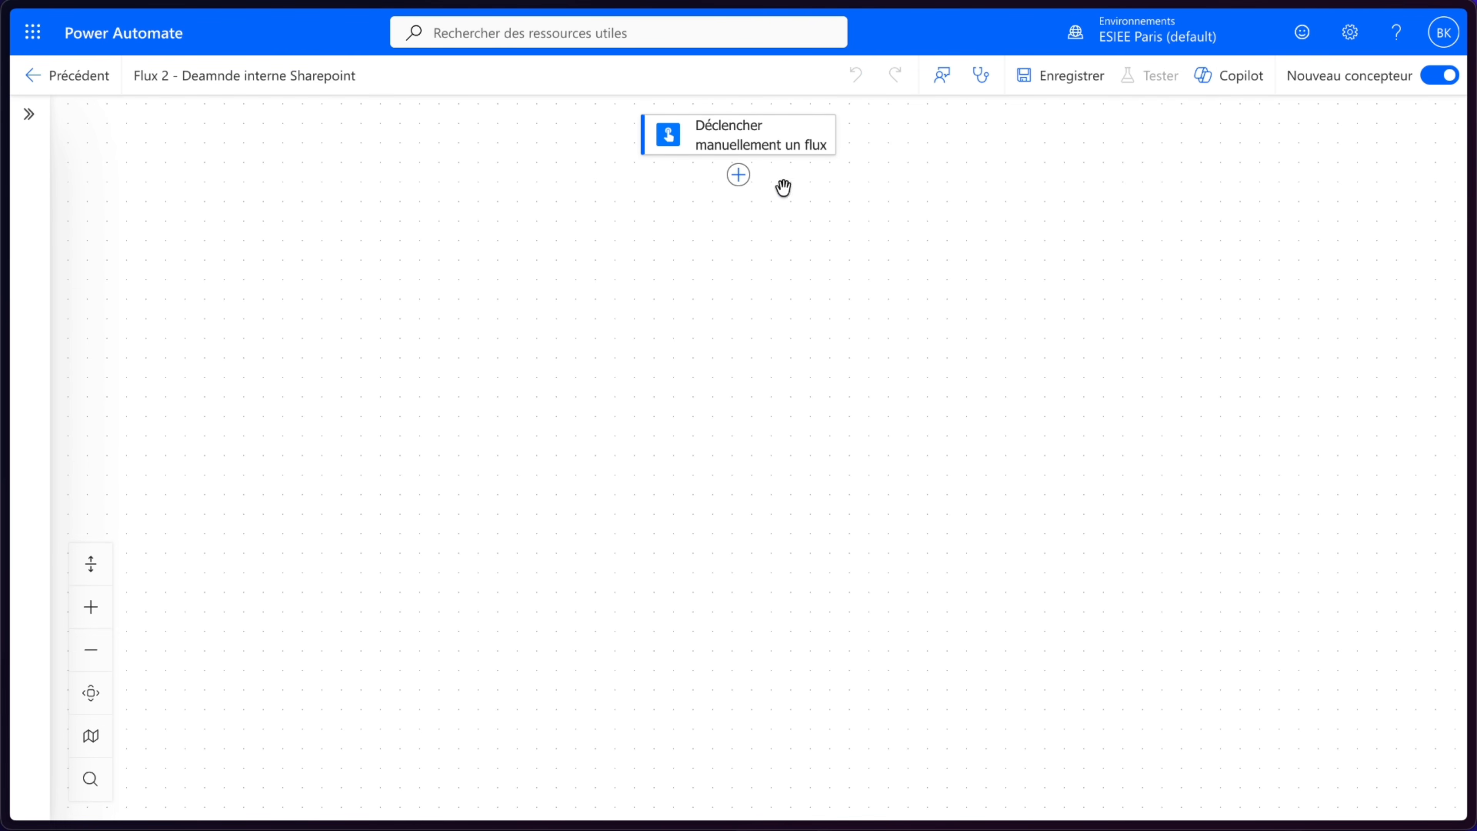
- Delete the flow's "Déclencher manuellement un flux" trigger
right_click(766, 228)
left_click(806, 243)
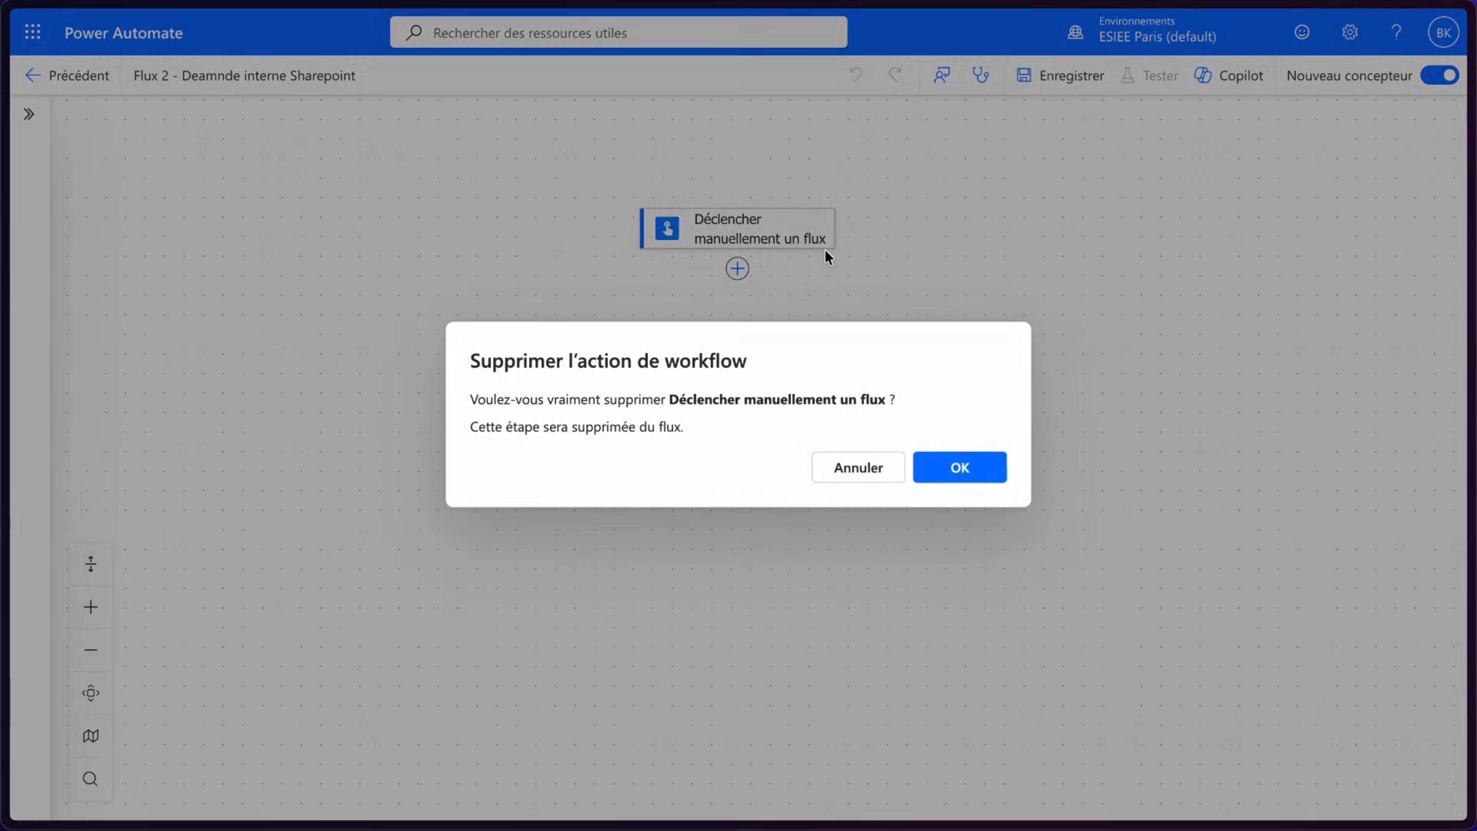
left_click(983, 473)
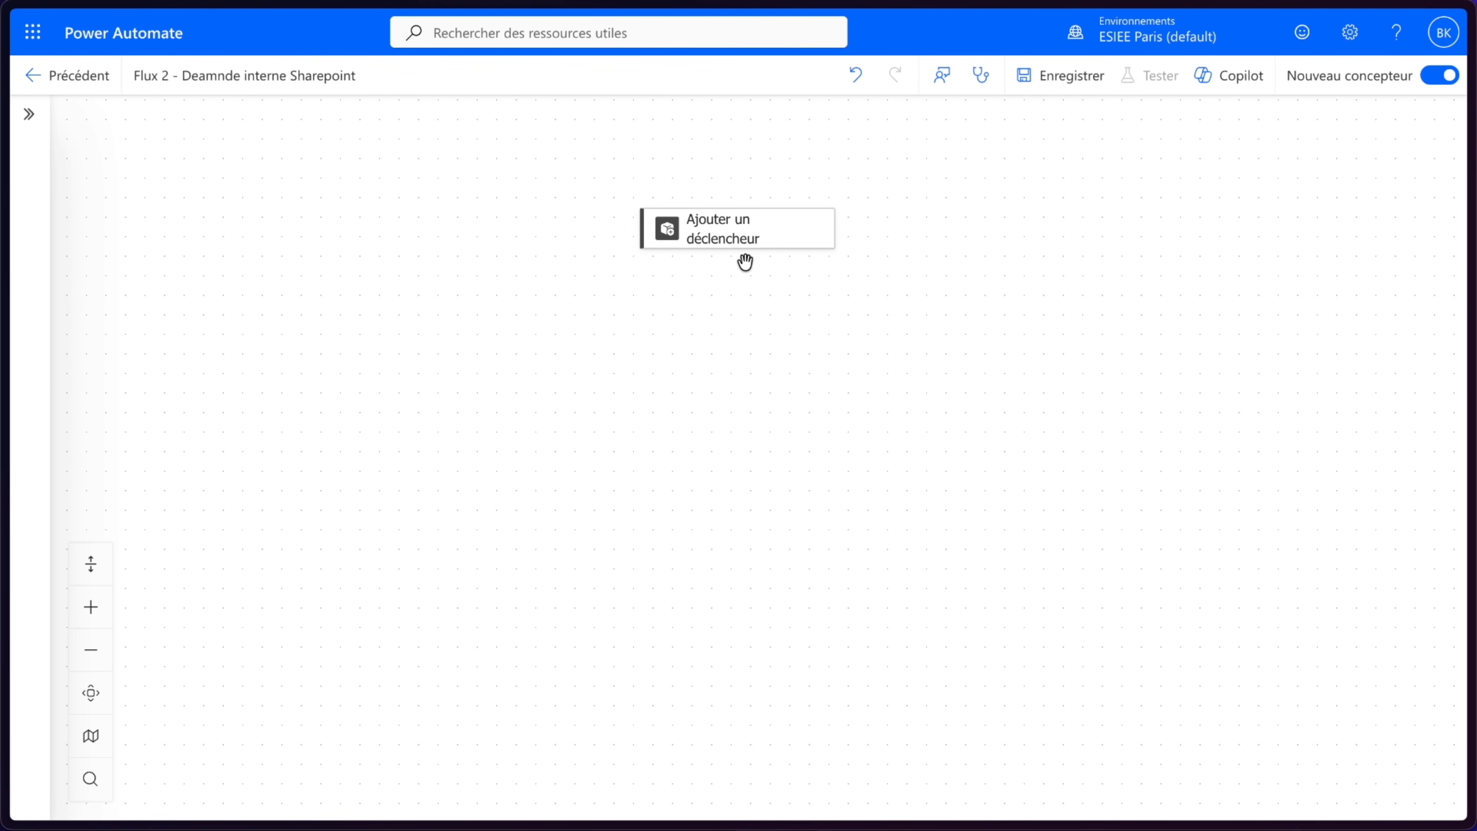
mouse_move(738, 241)
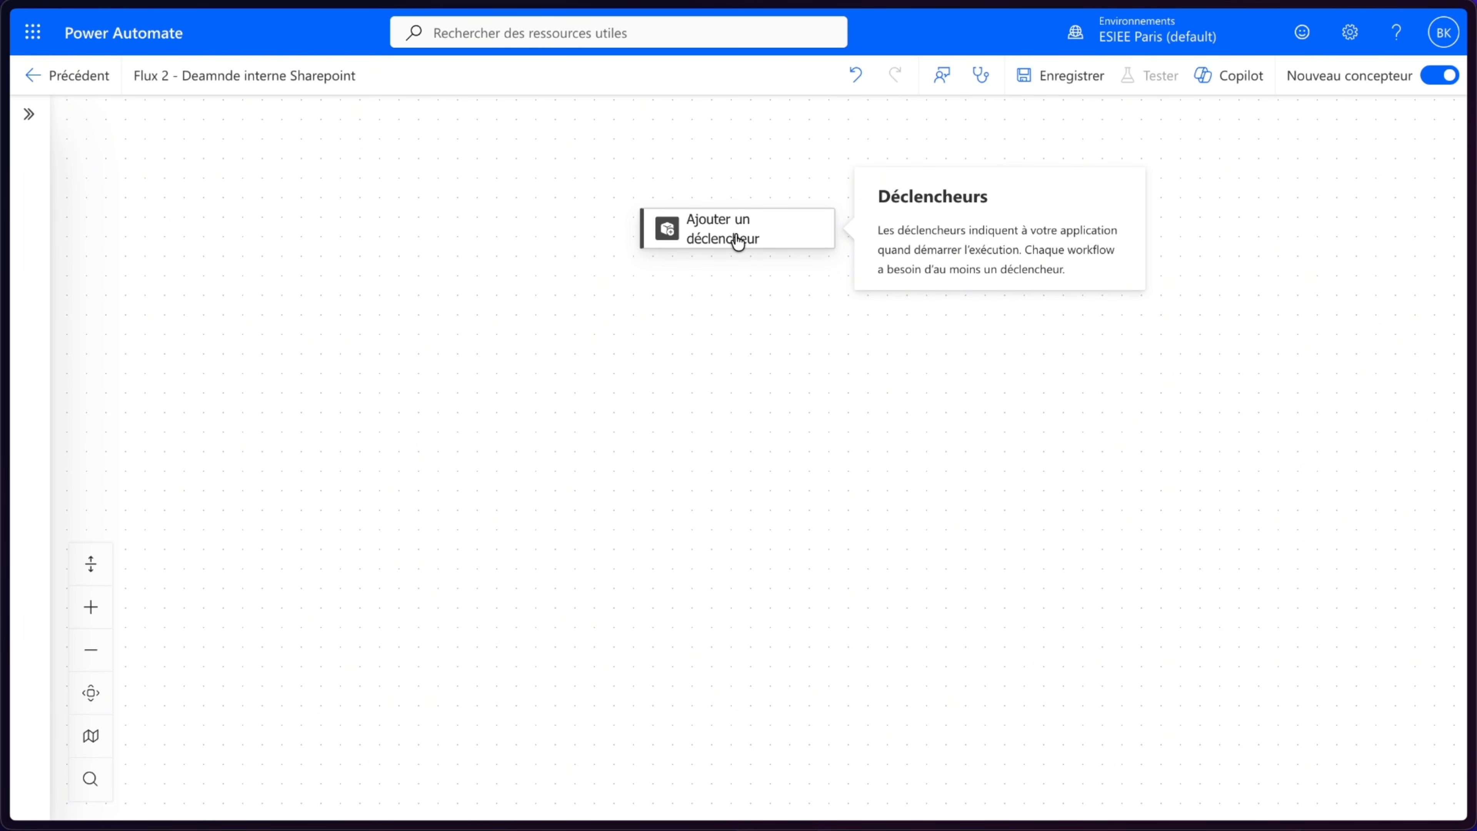
left_click(738, 241)
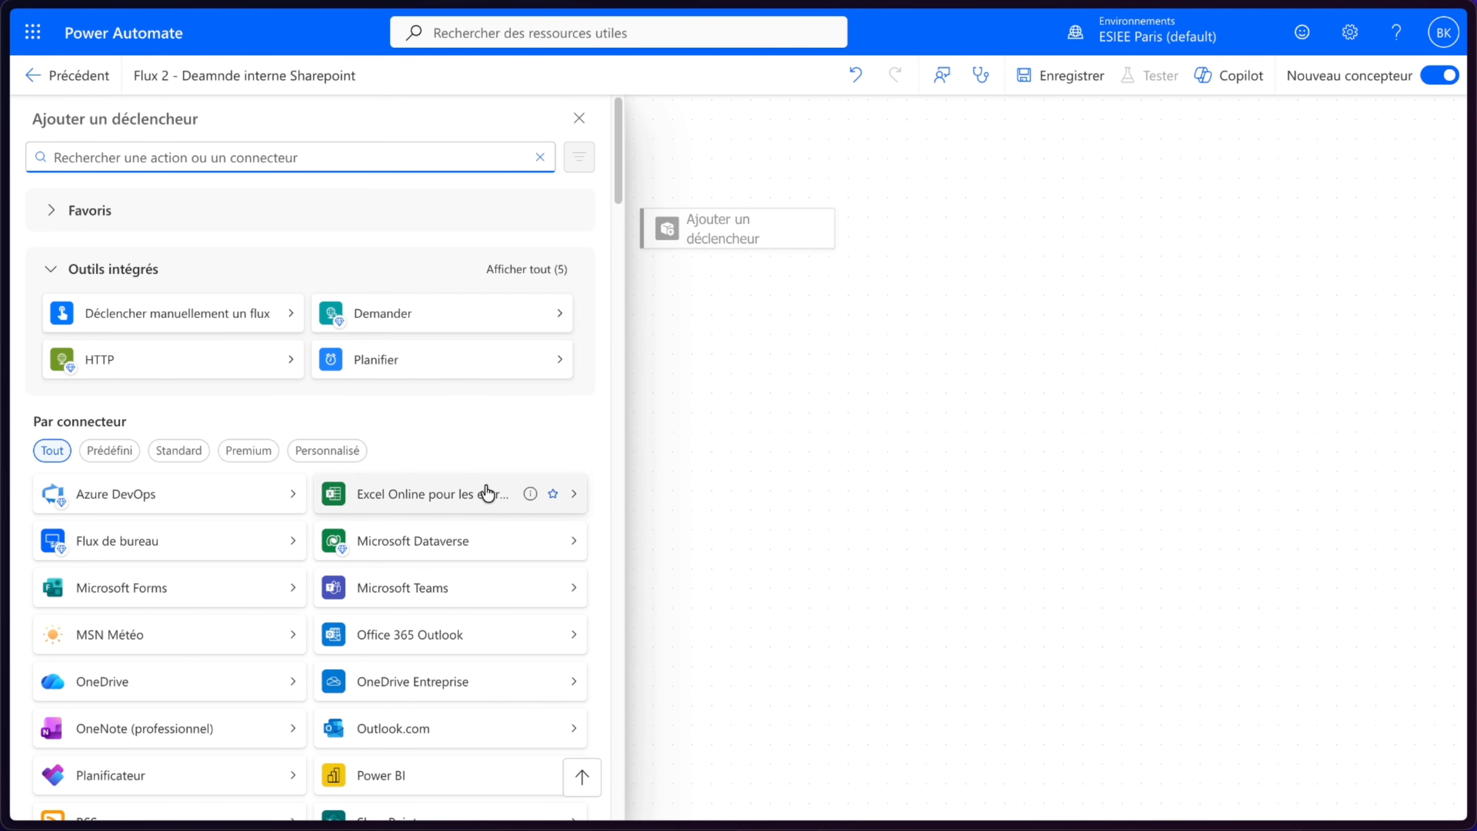
left_click(464, 501)
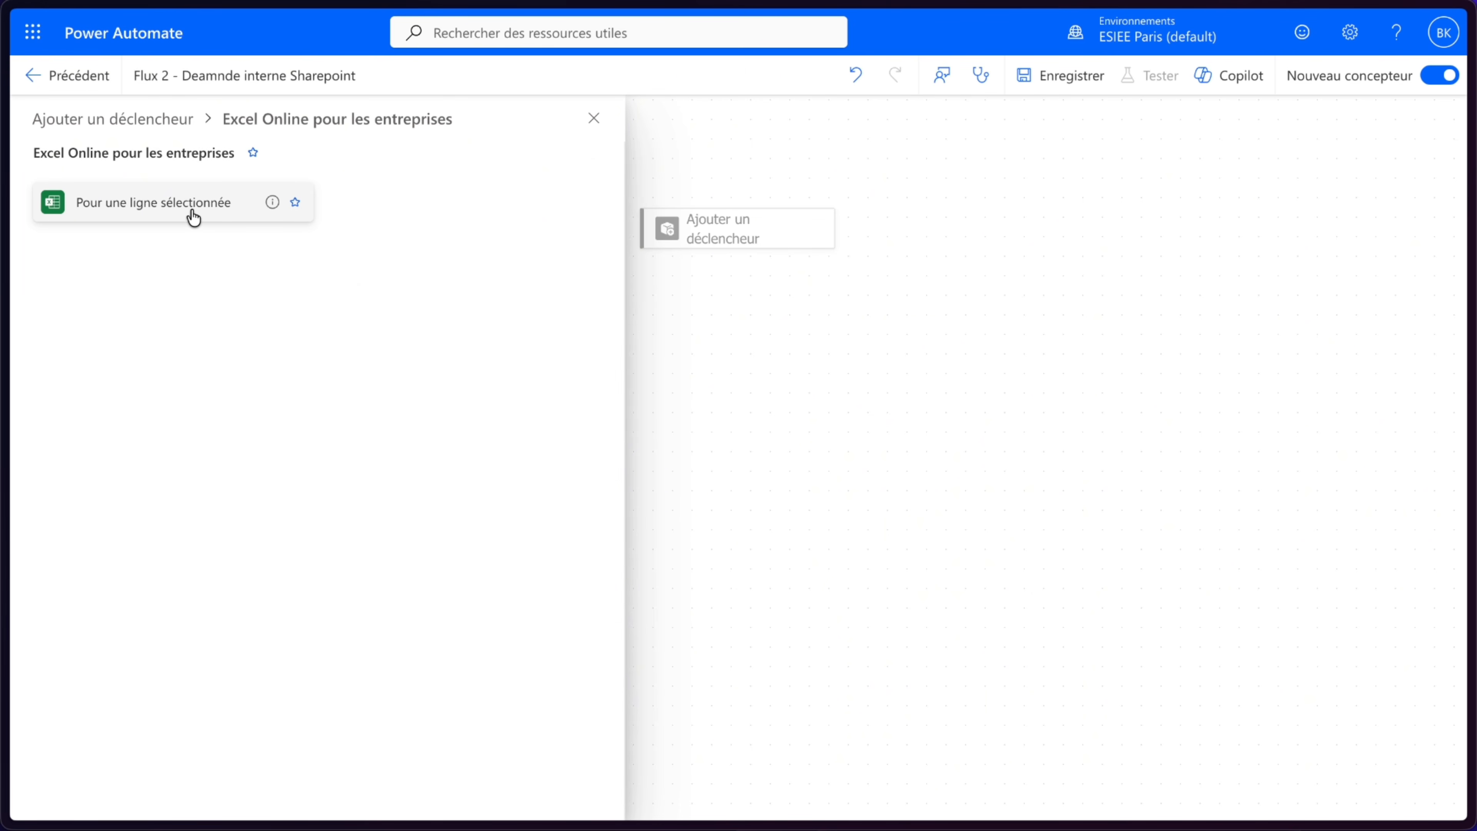
- Review the request rows in the NovaTech_Industrie_Demandes workbook
mouse_move(5, 195)
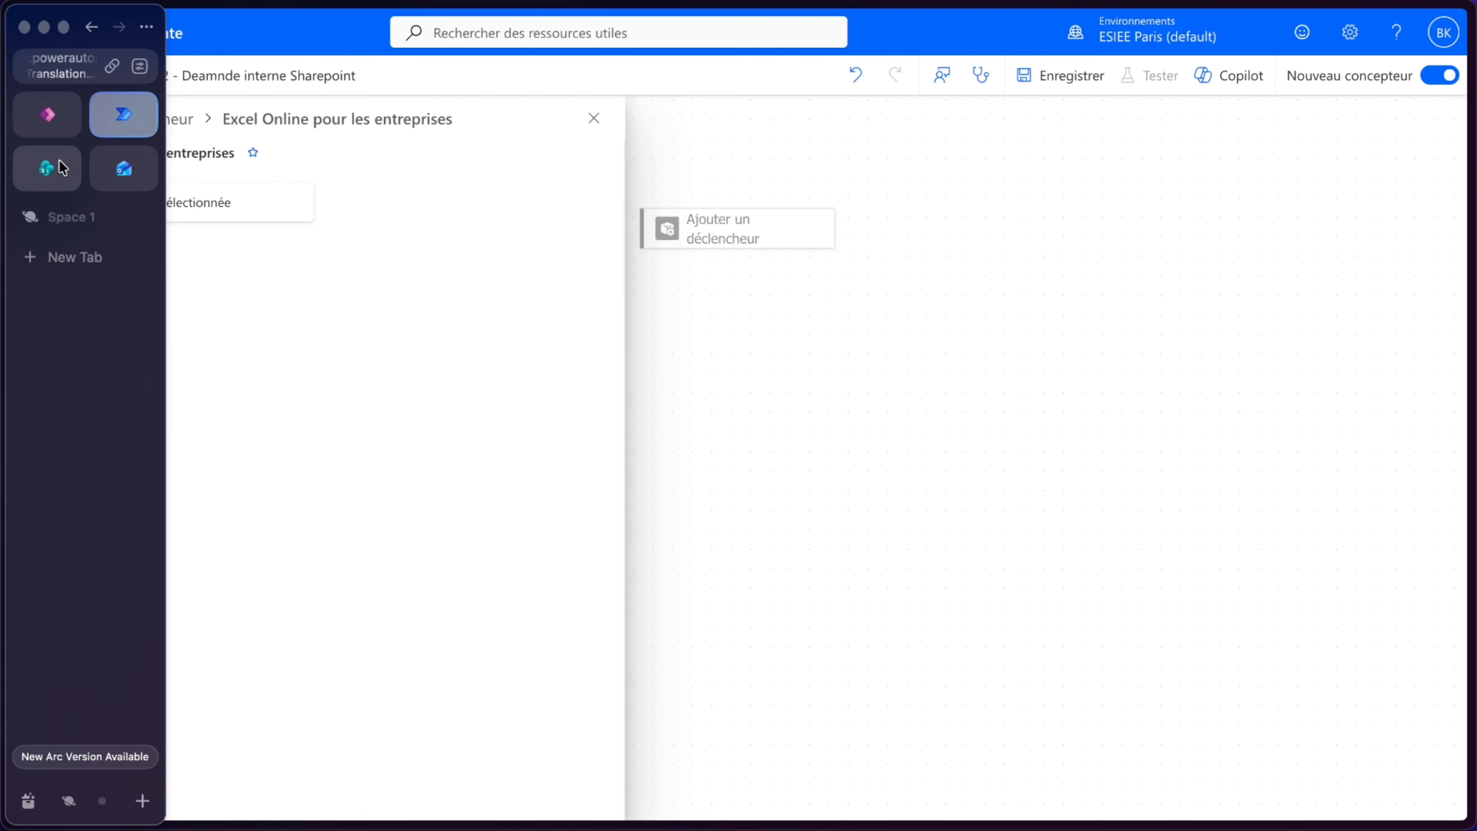
left_click(53, 168)
left_click(525, 310)
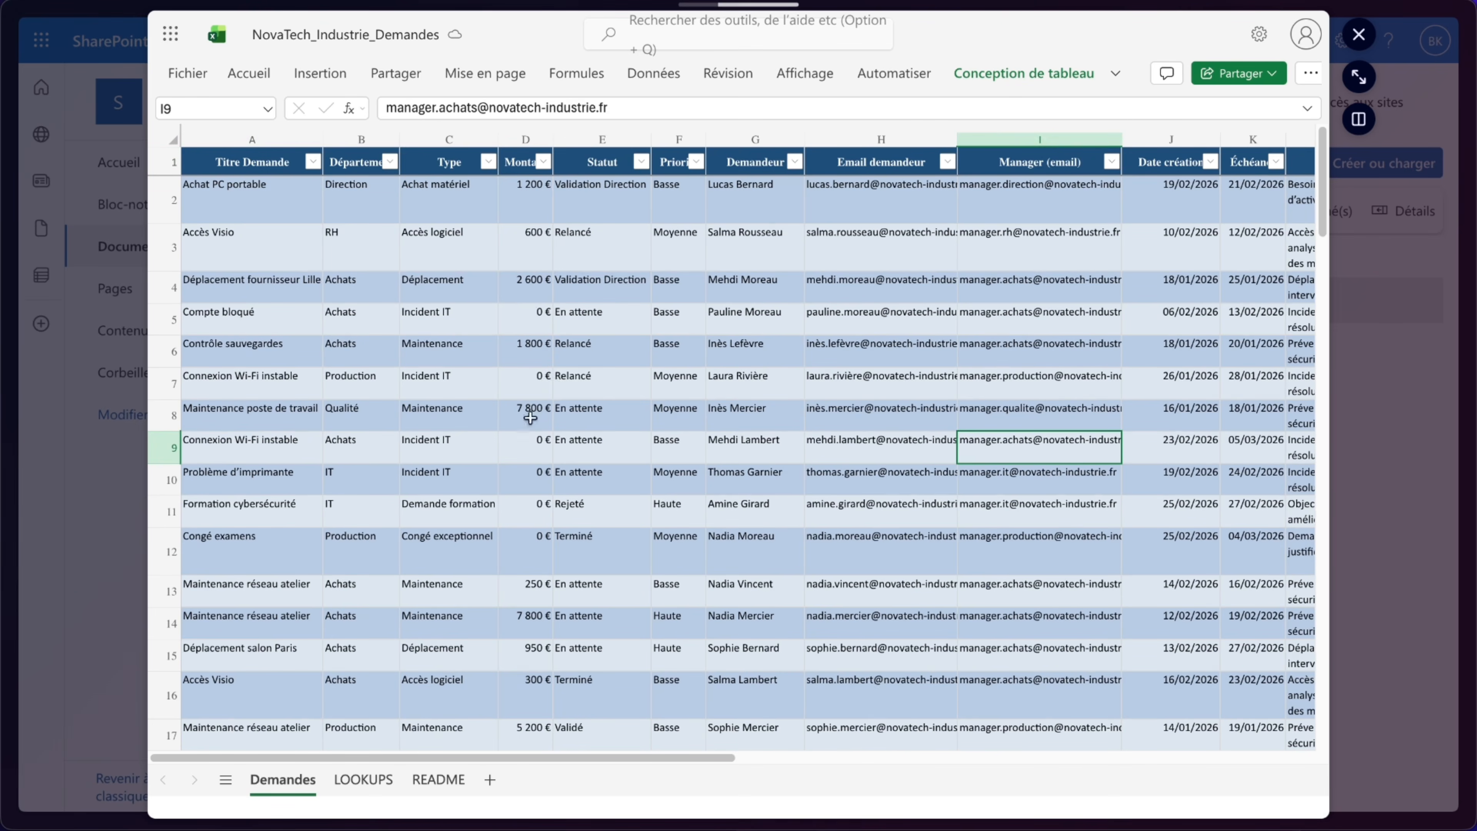
scroll(469, 432, "down", 3)
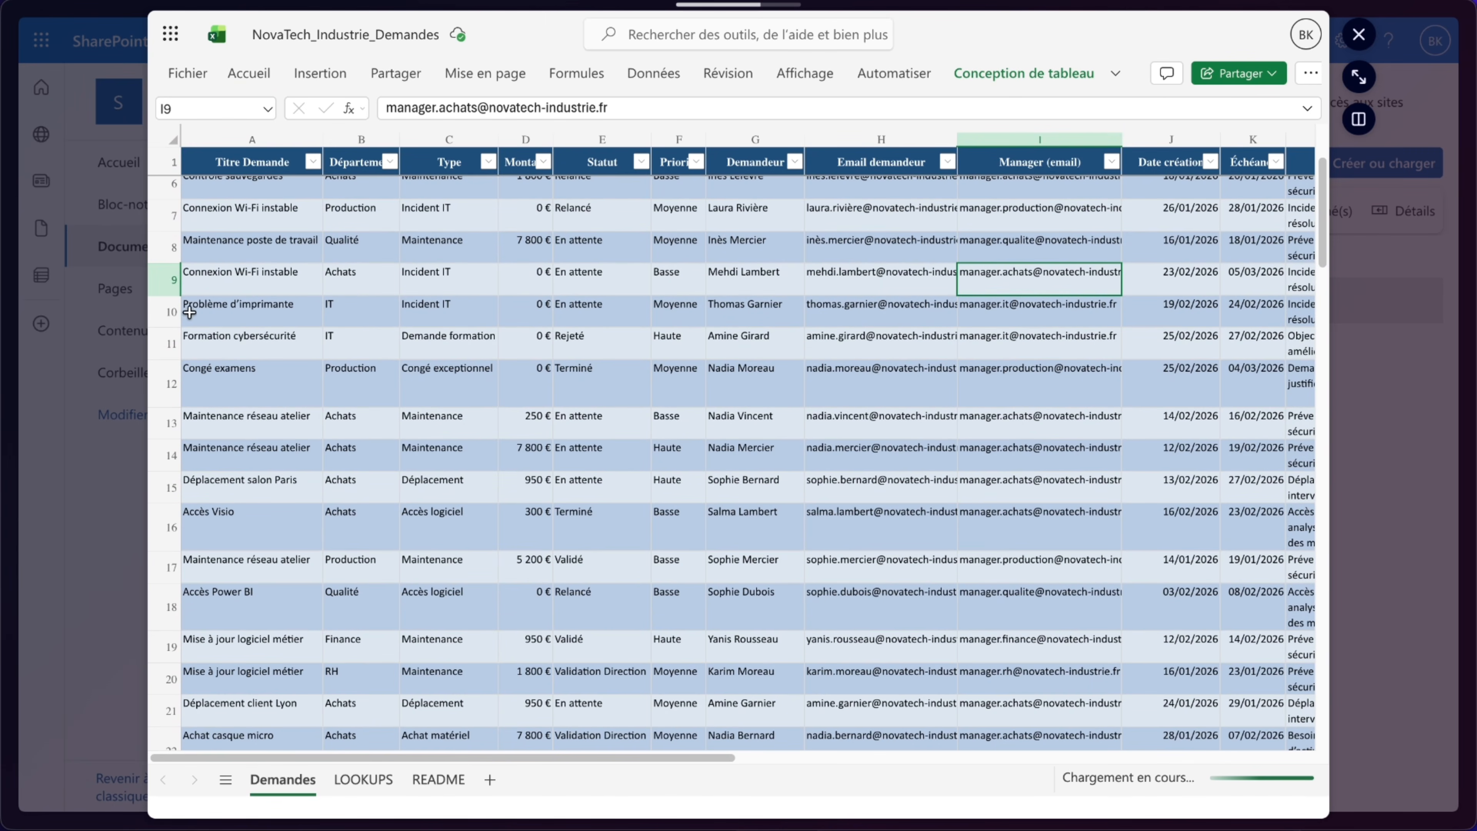
left_click(170, 312)
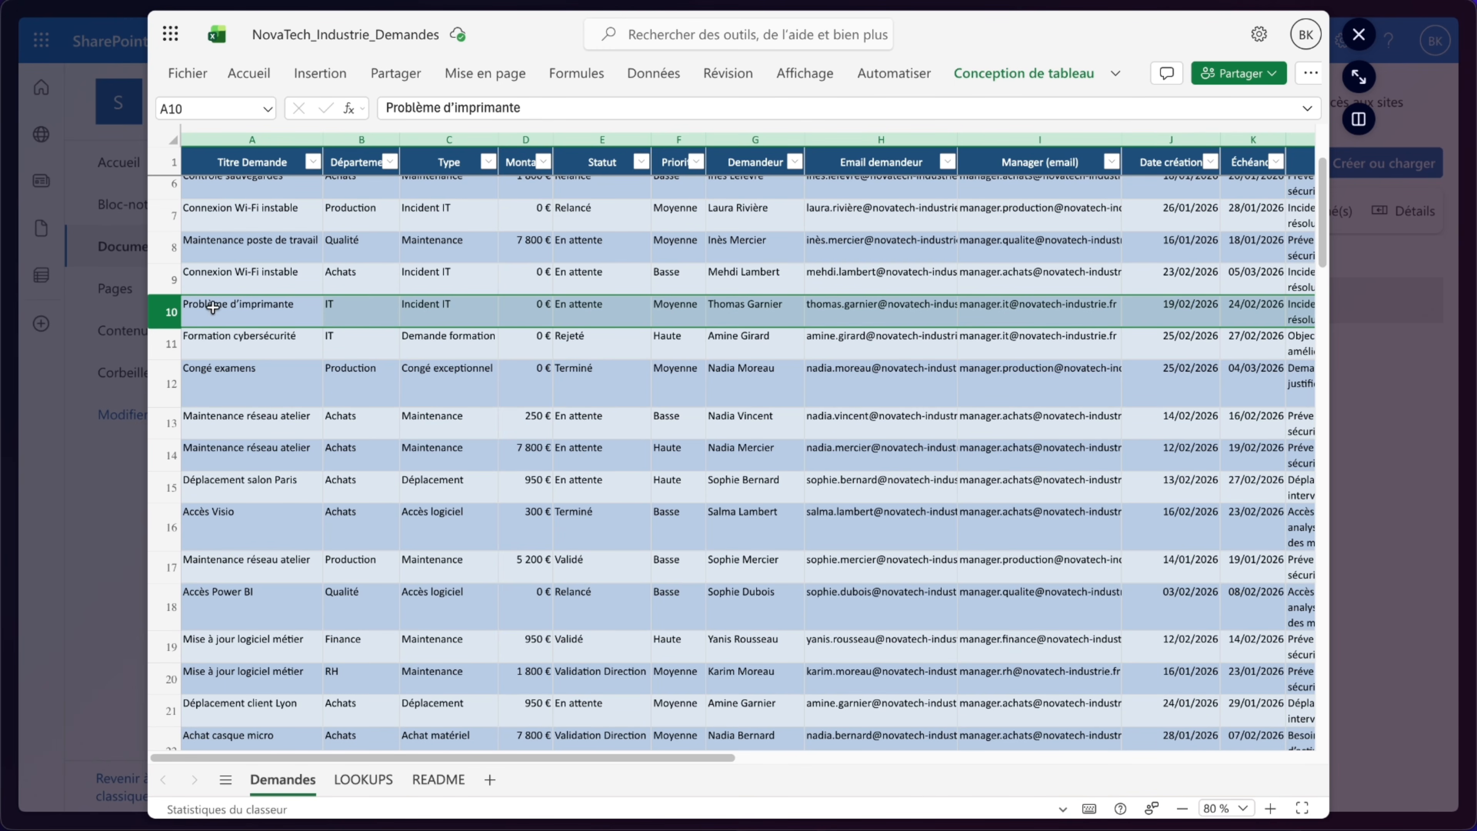
left_click(109, 280)
- Back in the flow designer, browse the trigger connectors and open the SharePoint triggers
mouse_move(7, 144)
left_click(125, 117)
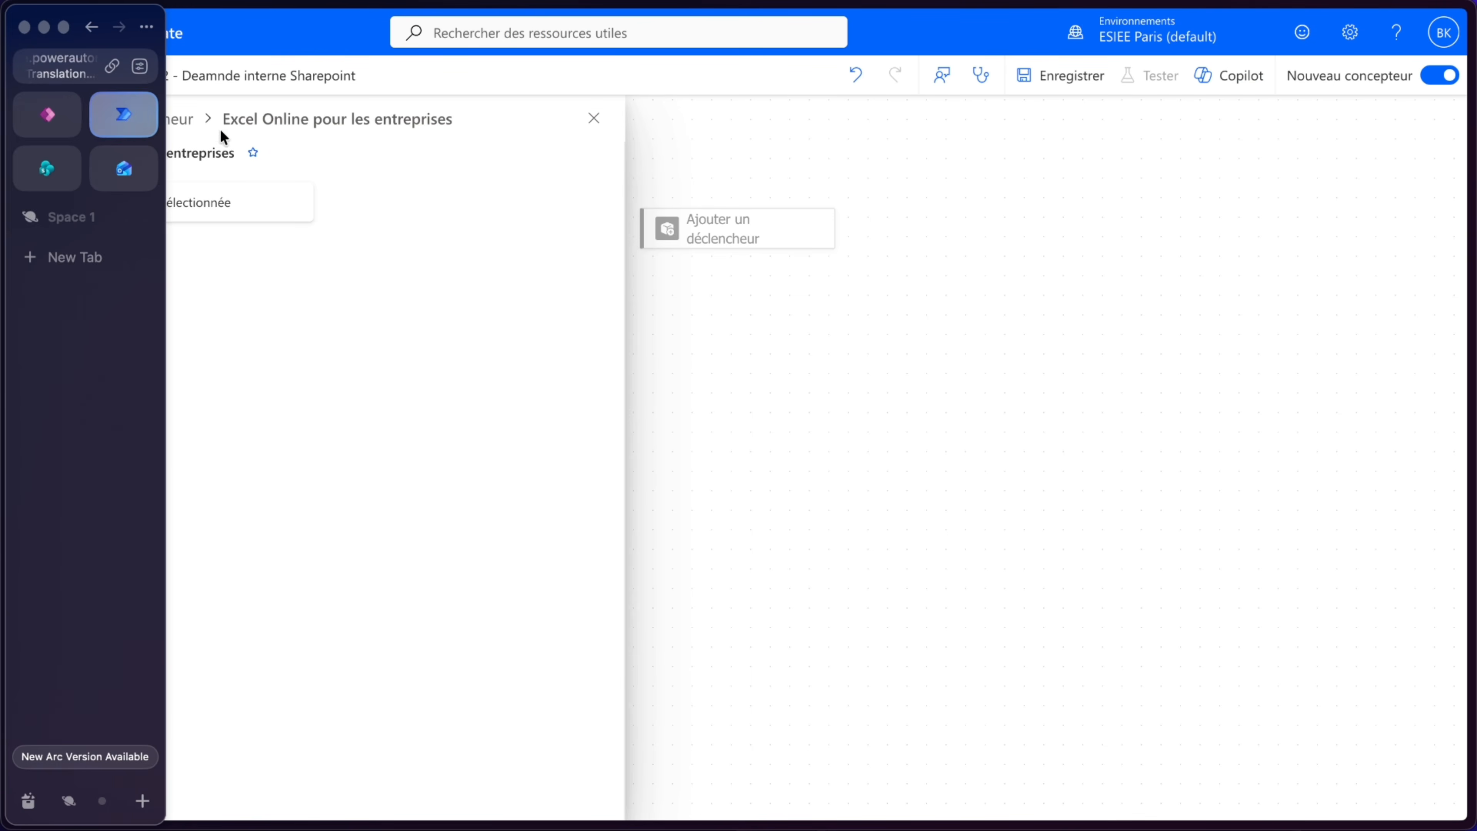
left_click(153, 131)
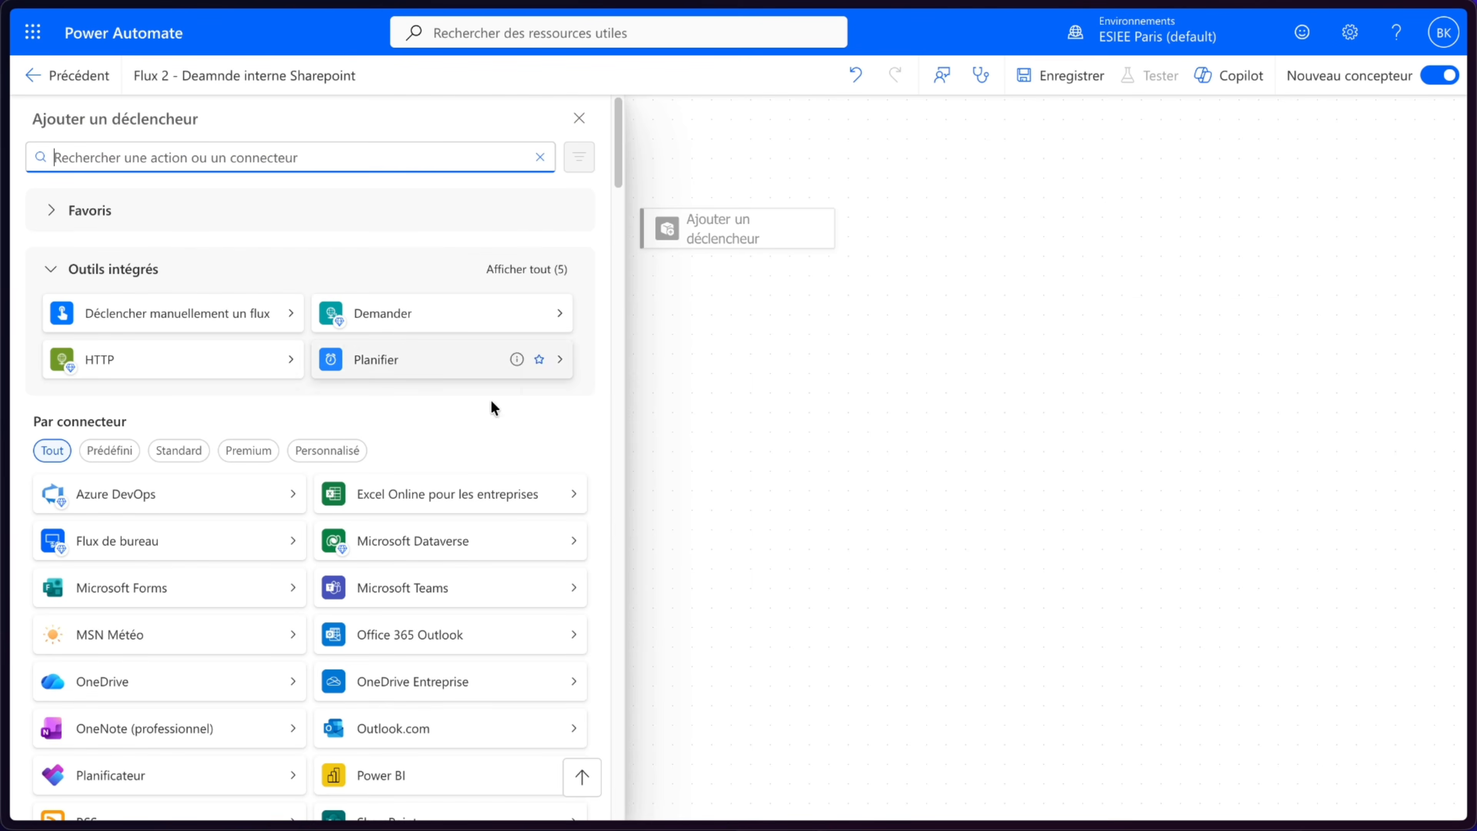
scroll(485, 564, "down", 4)
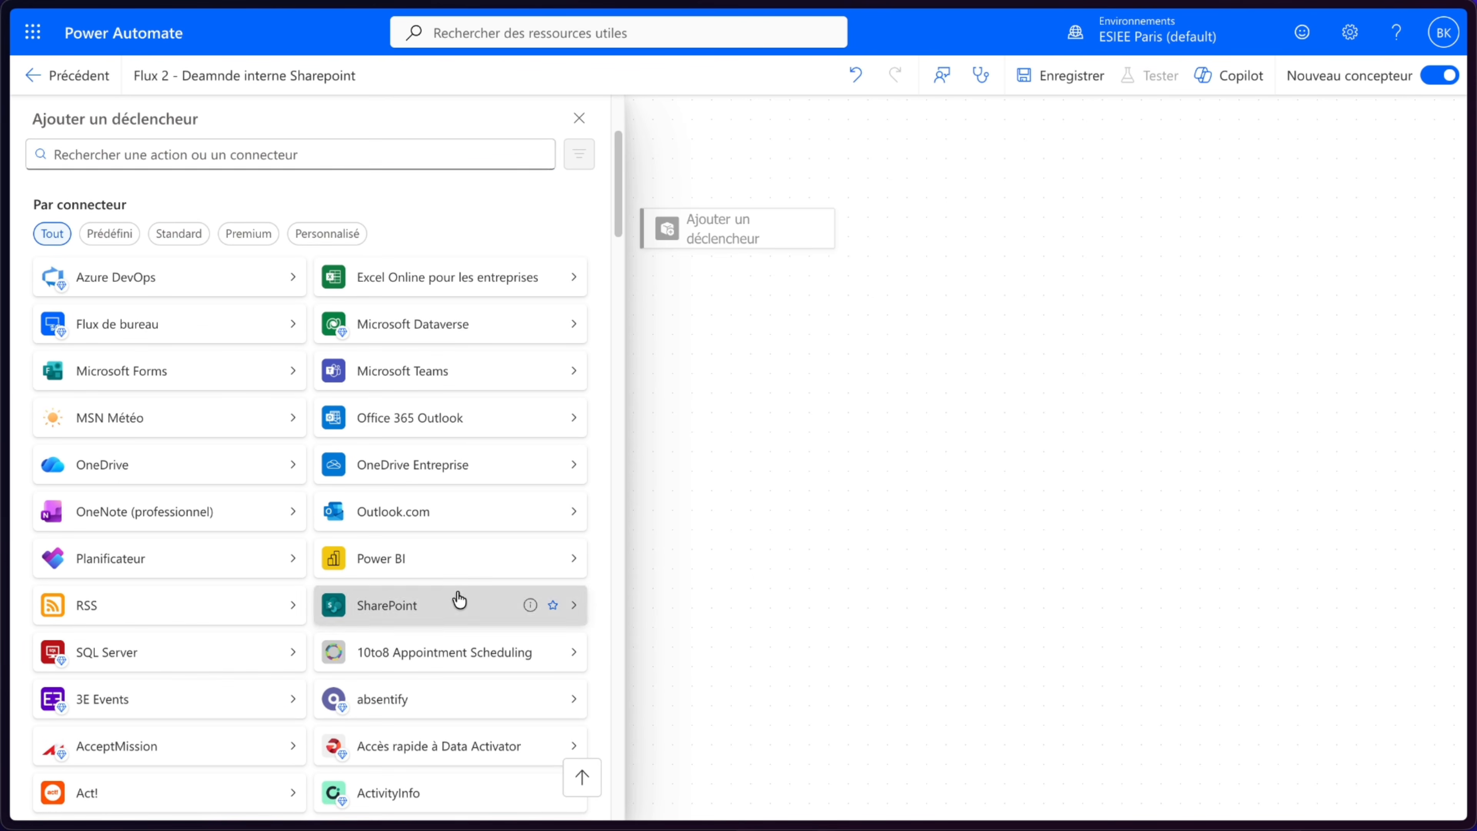
left_click(458, 601)
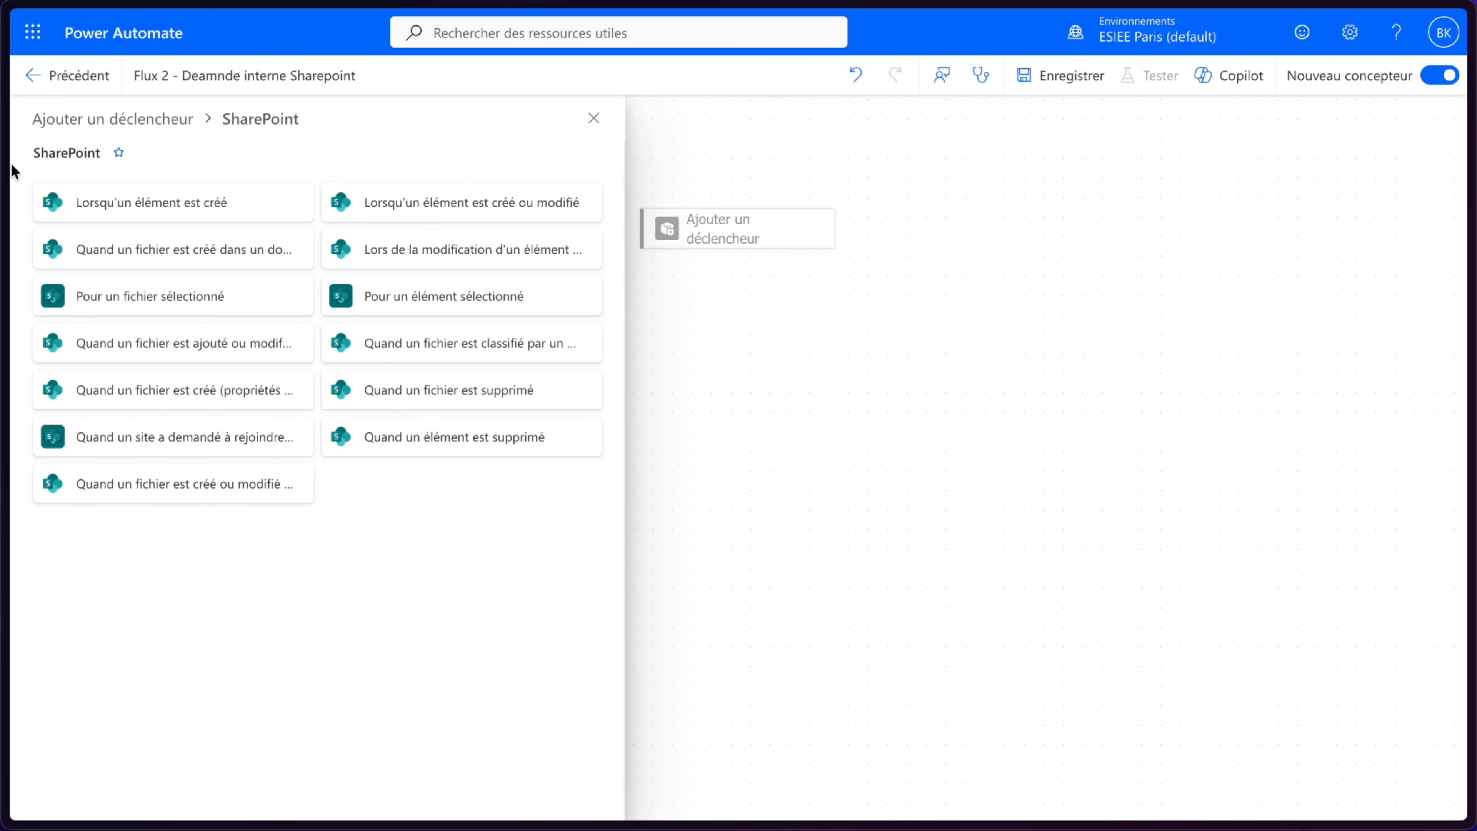
- Reopen the NovaTech_Industrie_Demandes workbook from SharePoint and select its Demandes table to check its range
mouse_move(3, 171)
left_click(47, 185)
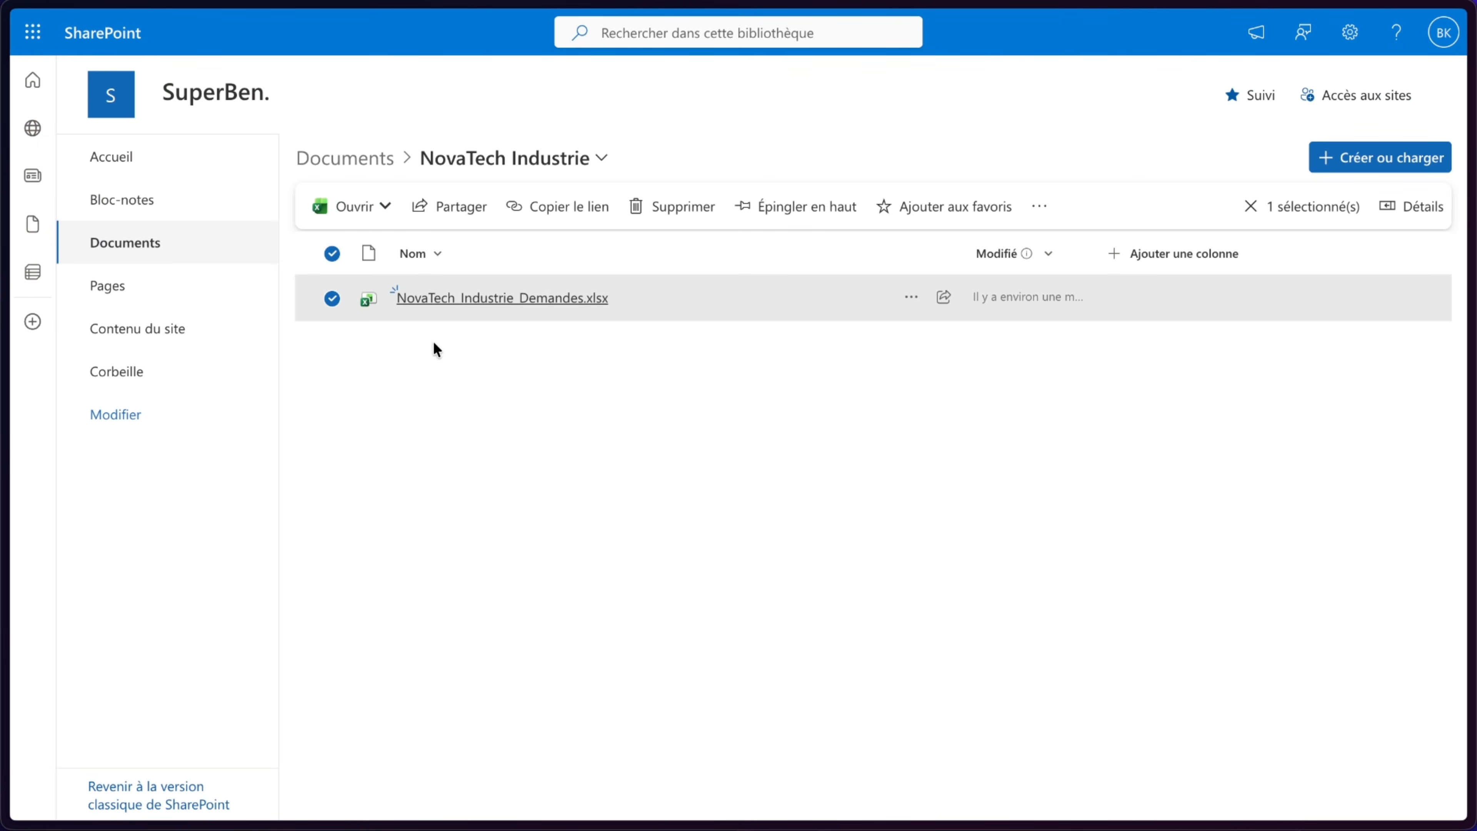
left_click(475, 371)
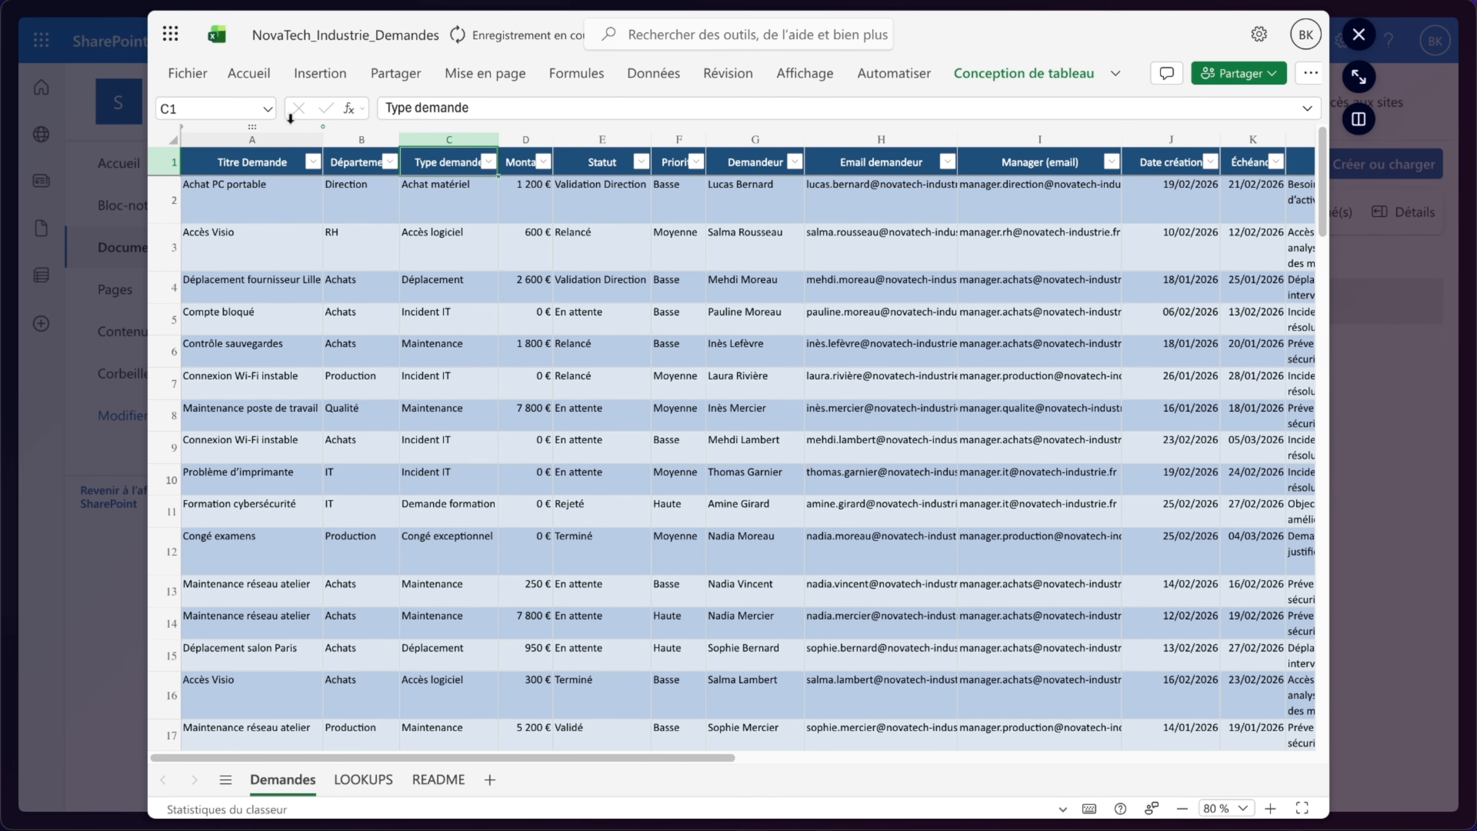
left_click(272, 111)
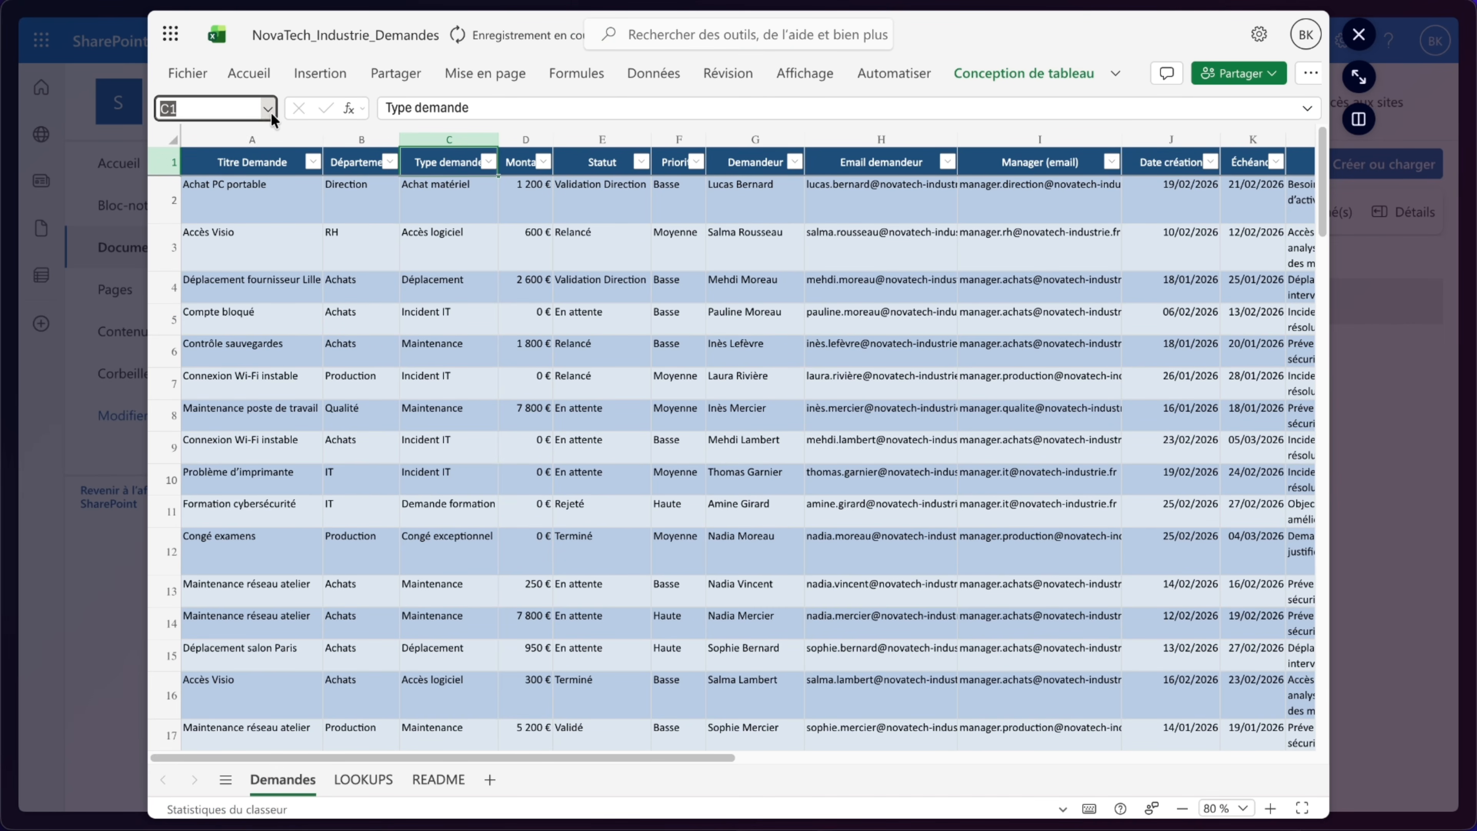
left_click(240, 144)
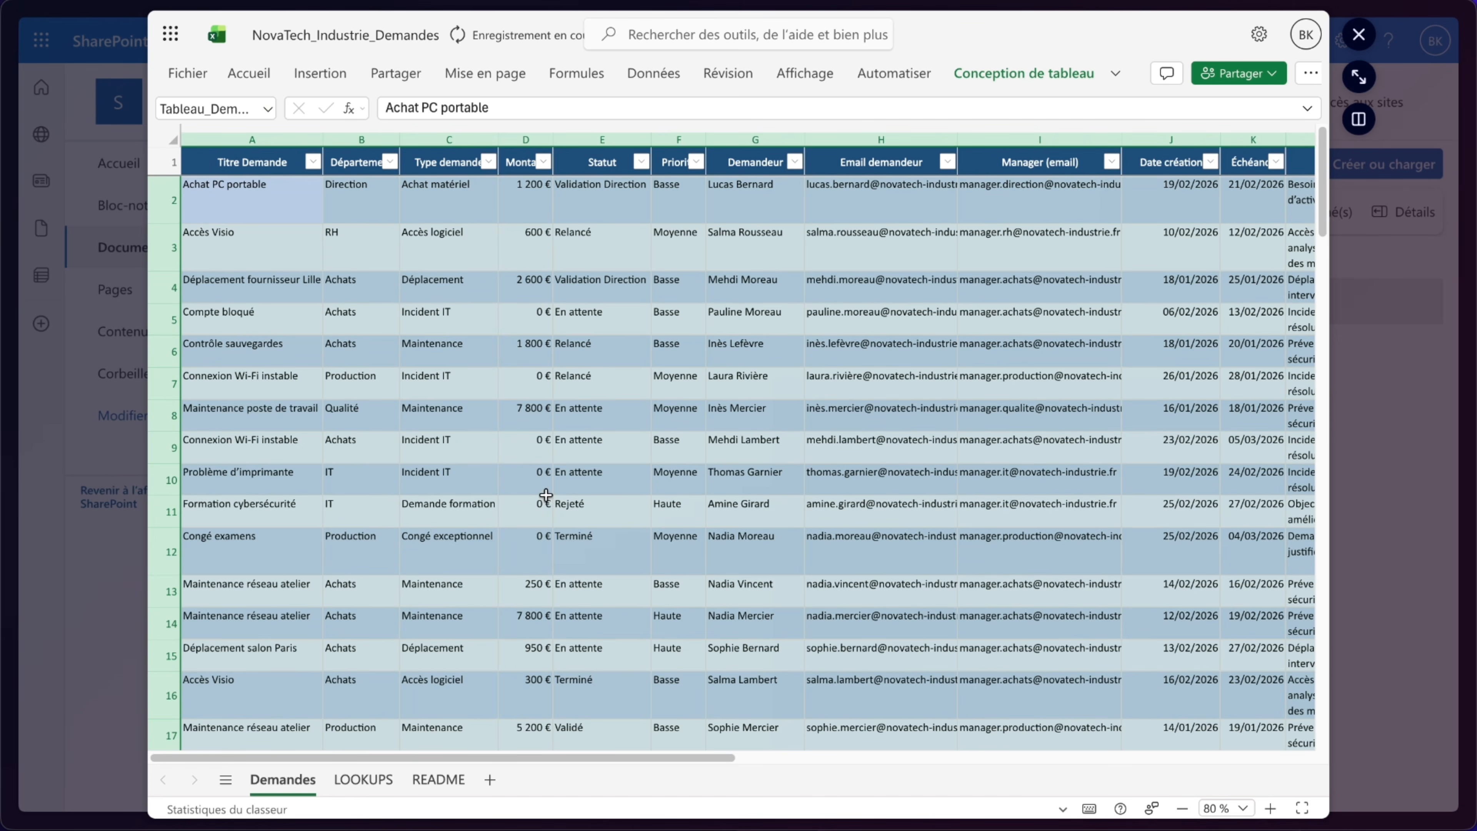
left_click(427, 378)
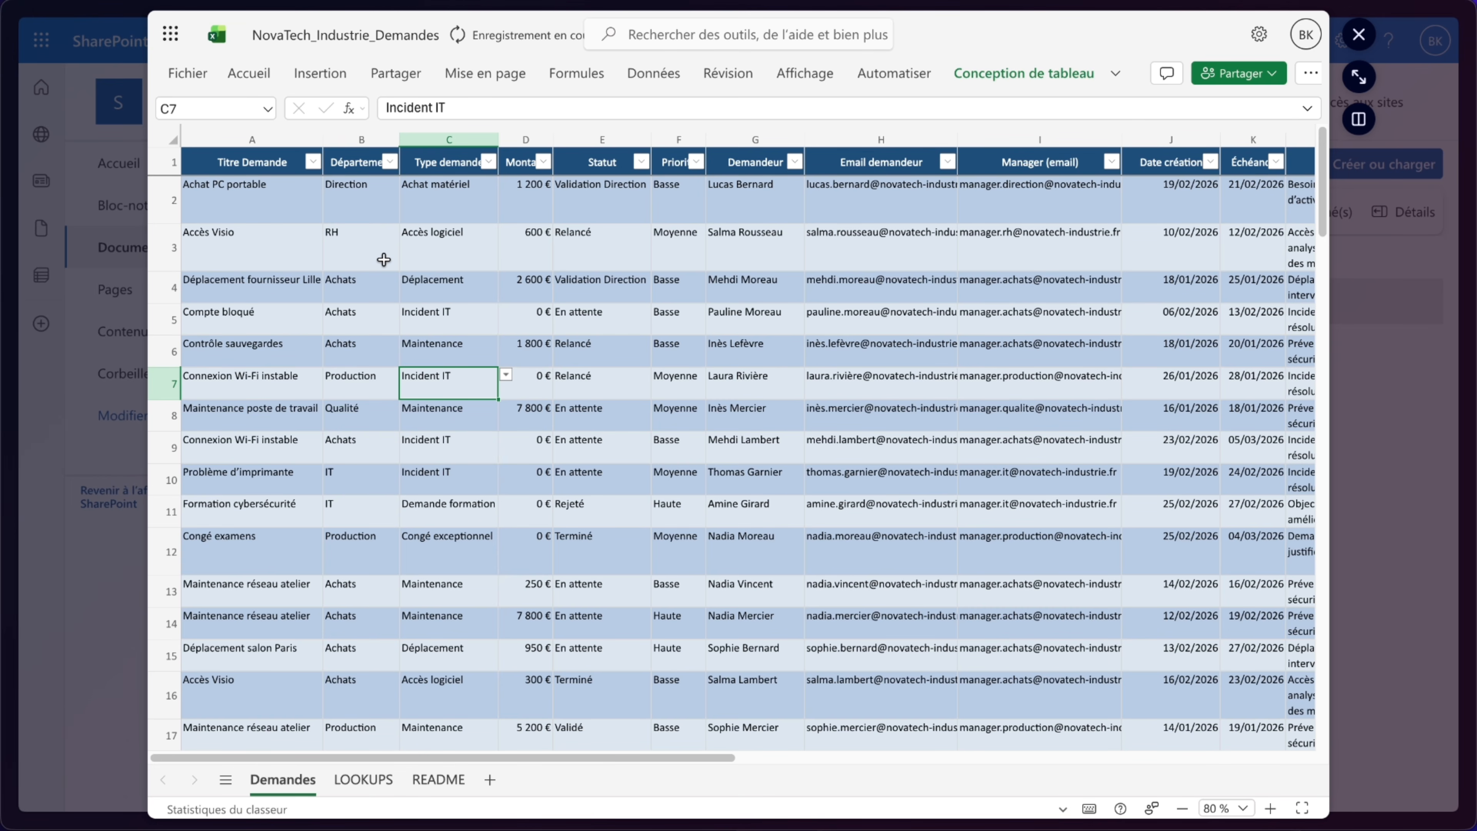
- Examine the table formatting options and the remaining columns up to Référence (interne)
left_click(250, 74)
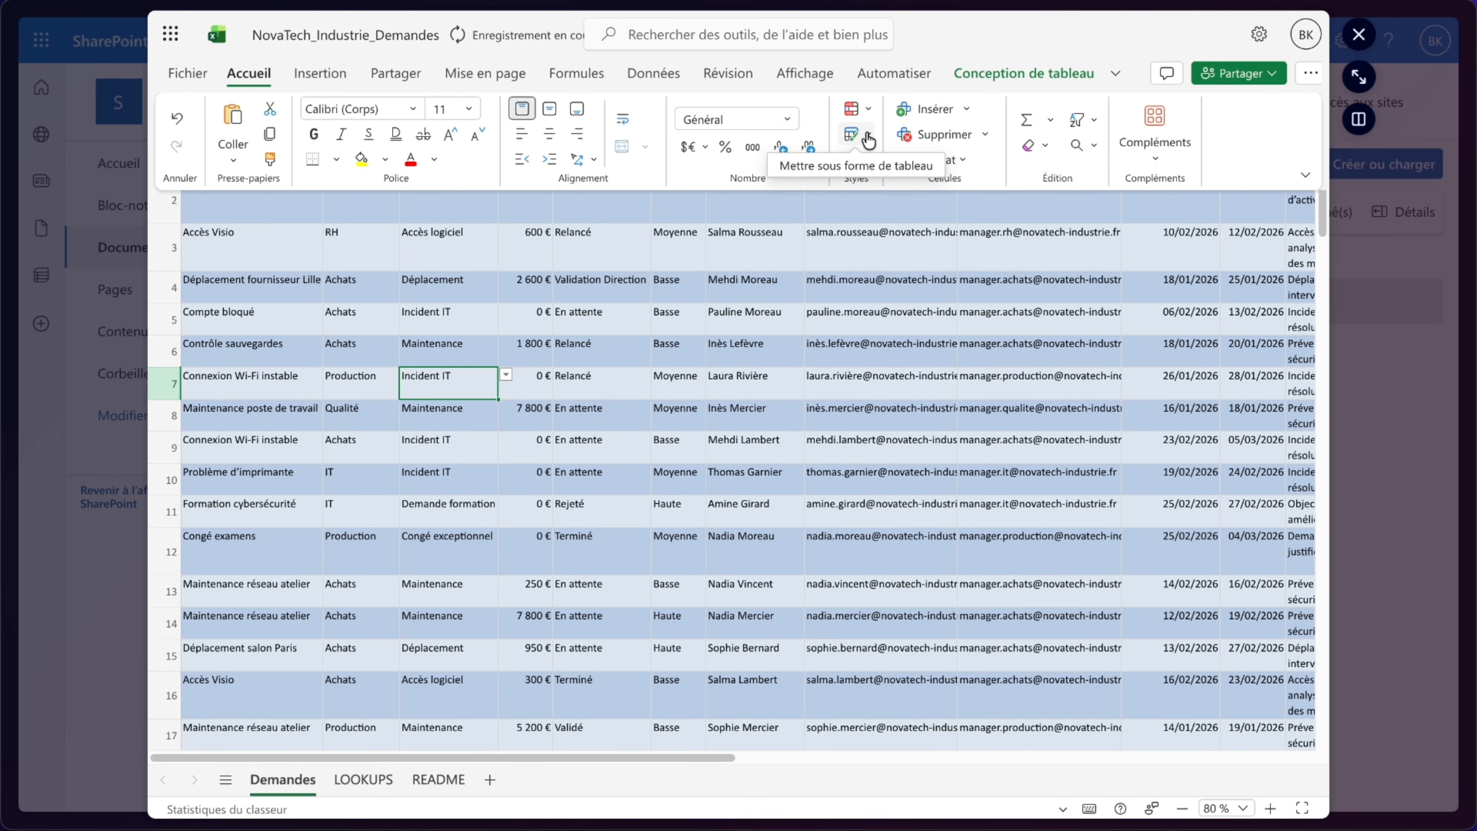
left_click(873, 549)
scroll(859, 484, "right", 5)
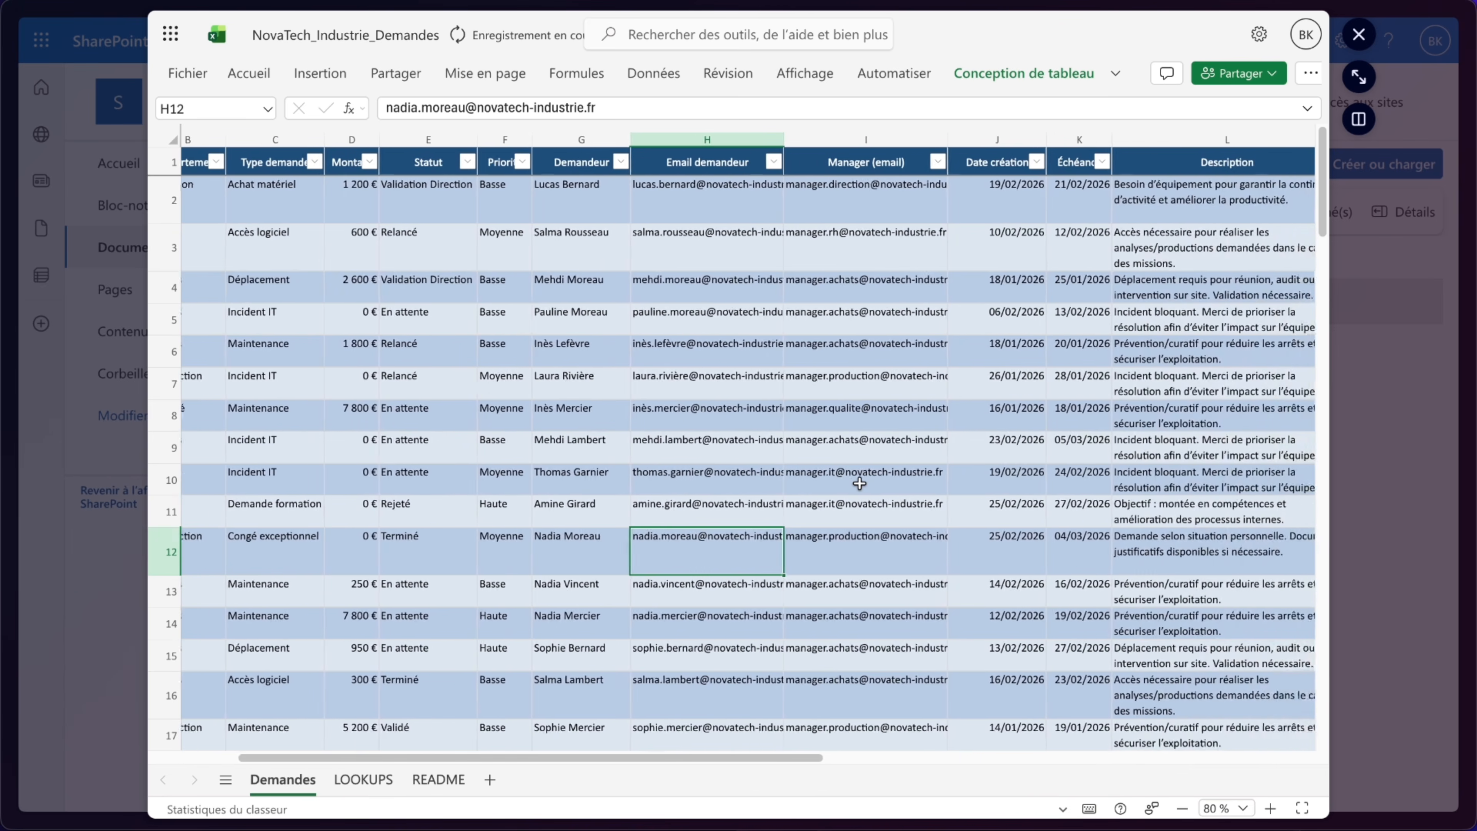
scroll(859, 483, "right", 2)
scroll(859, 484, "right", 3)
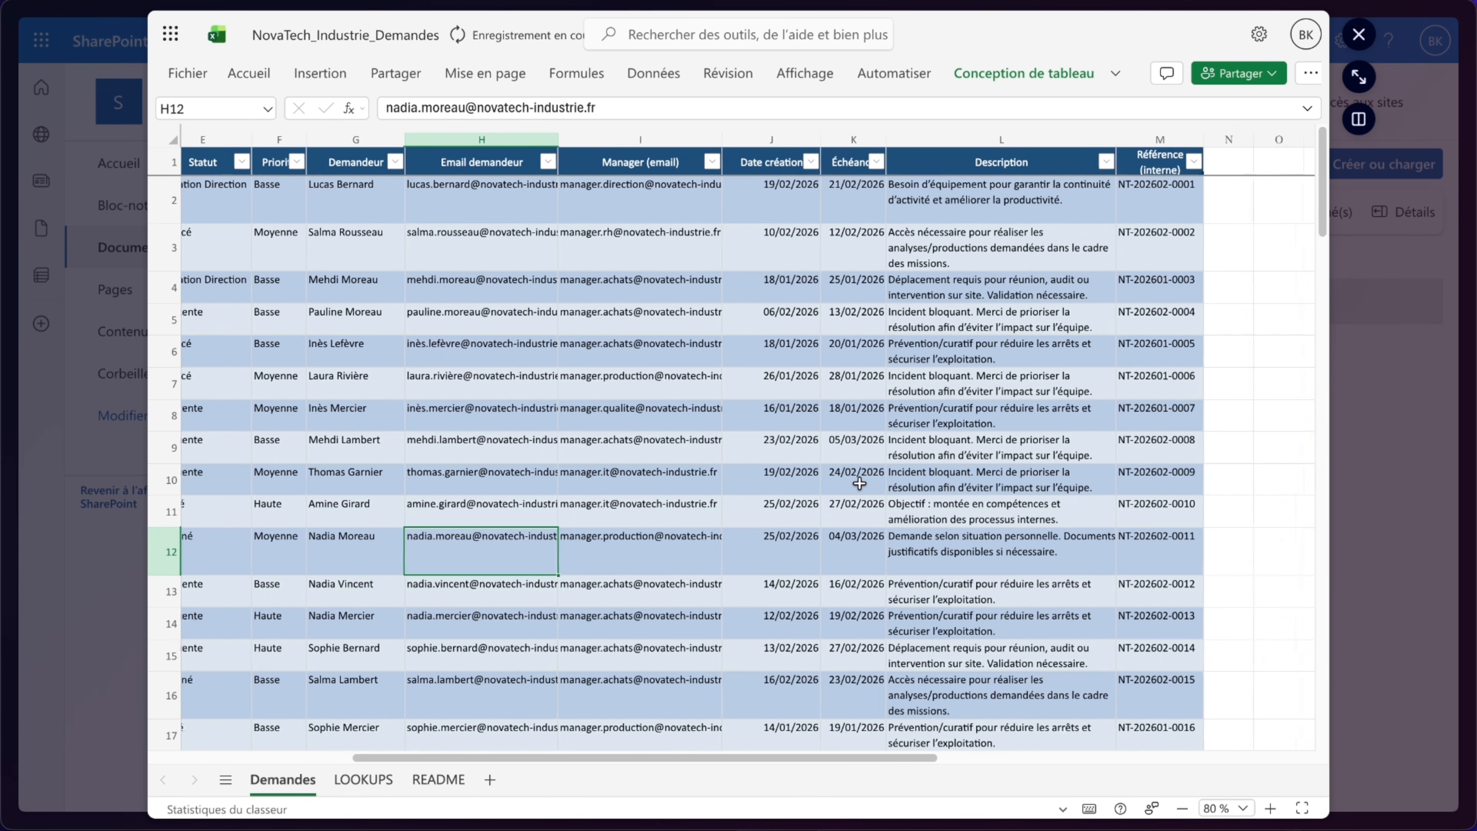
- Start a new SharePoint list imported from Excel, choosing NovaTech_Industrie_Demandes.xlsx in the NovaTech Industrie documents folder
left_click(175, 337)
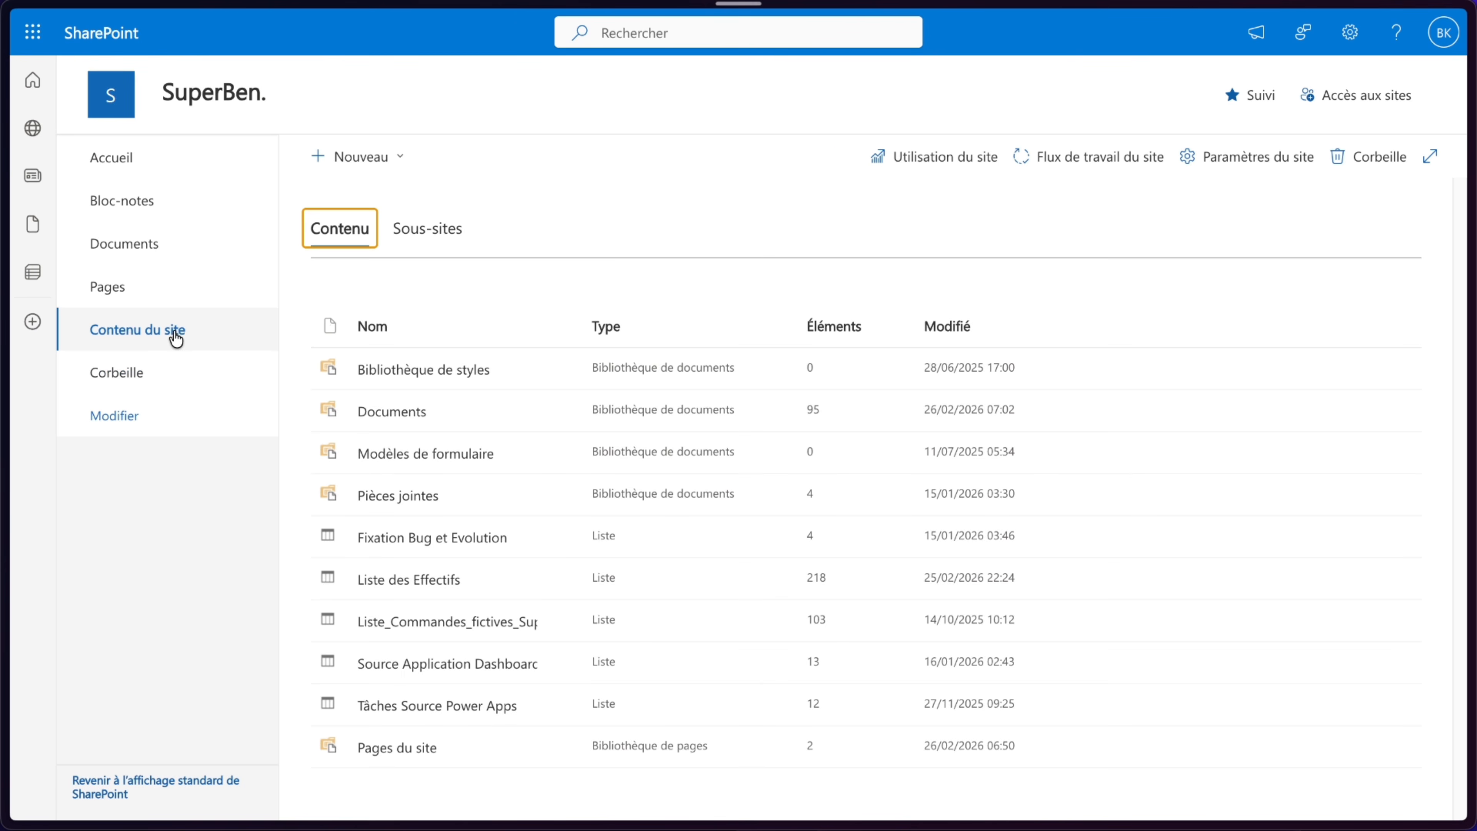
left_click(384, 156)
left_click(367, 198)
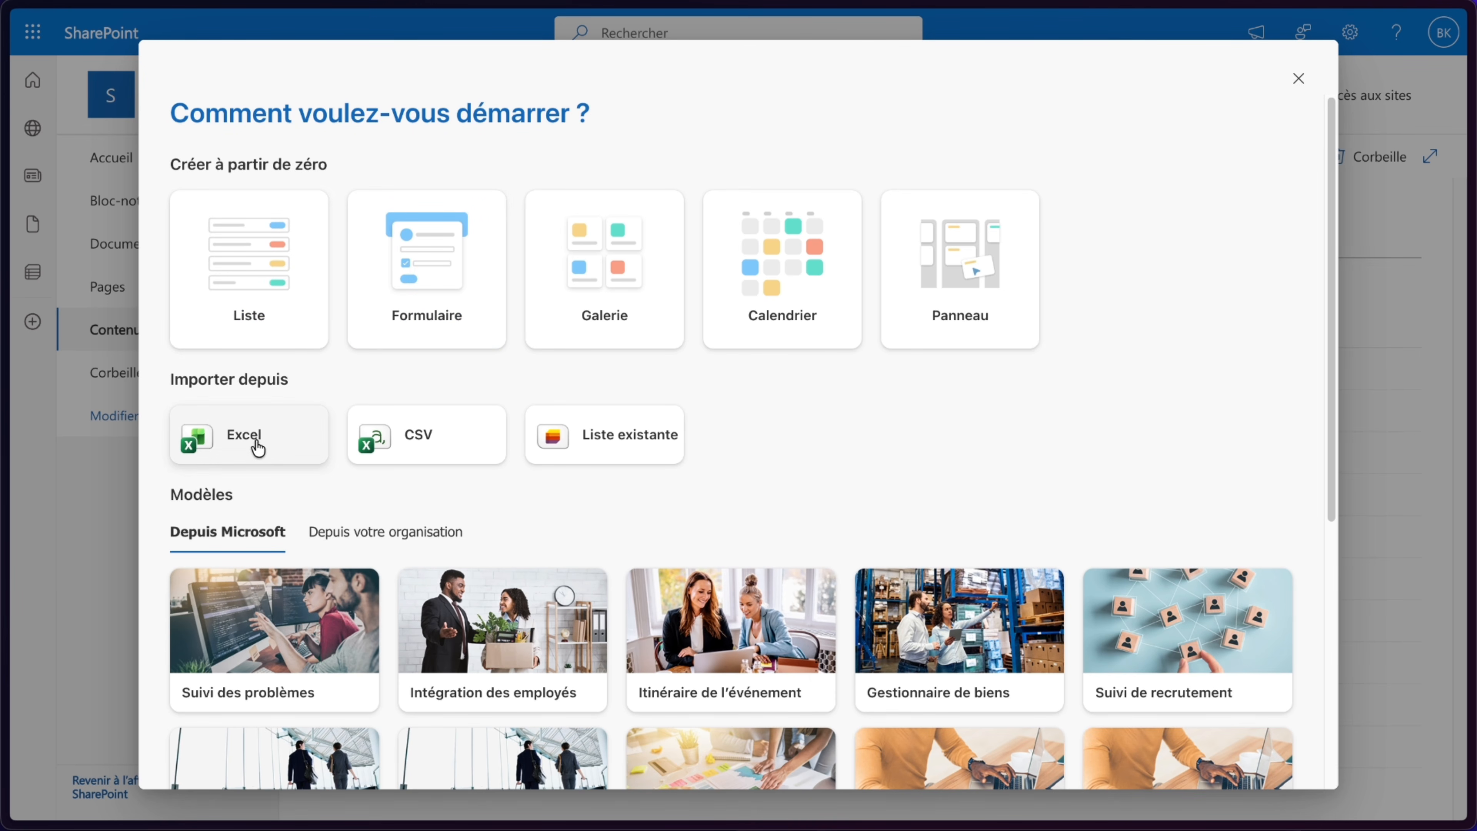
left_click(212, 442)
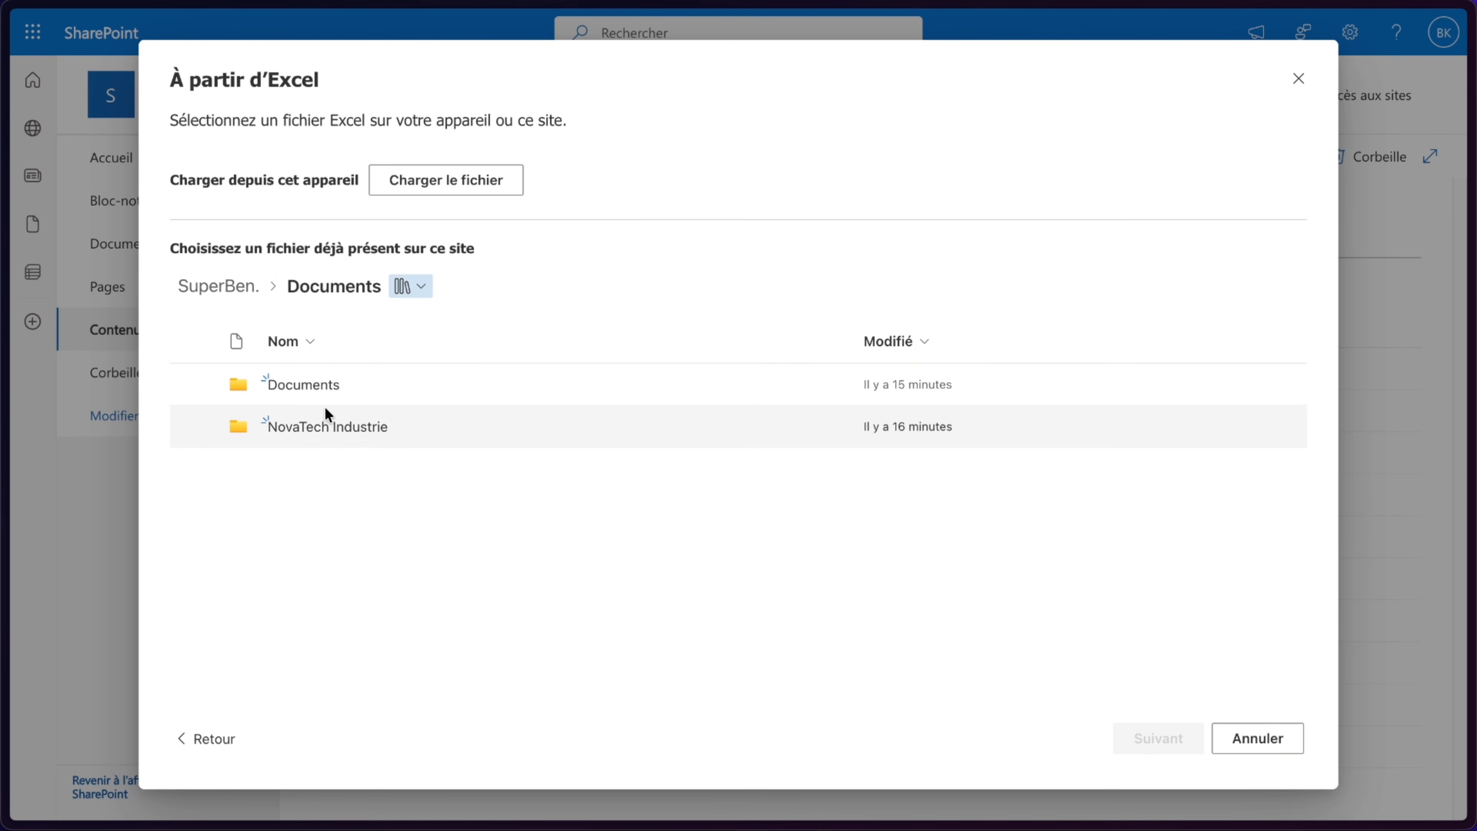
left_click(323, 422)
left_click(357, 387)
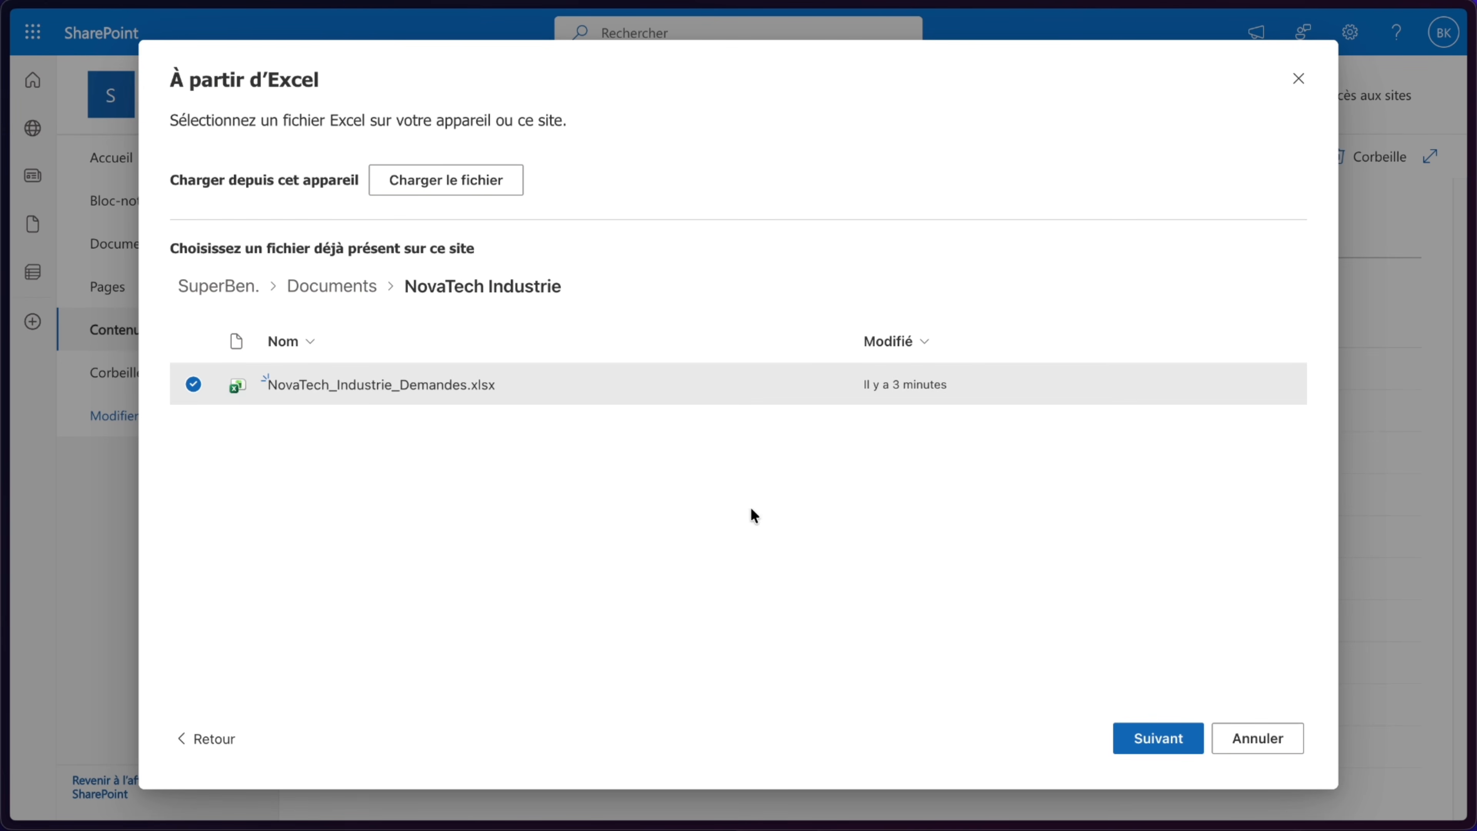
left_click(1156, 736)
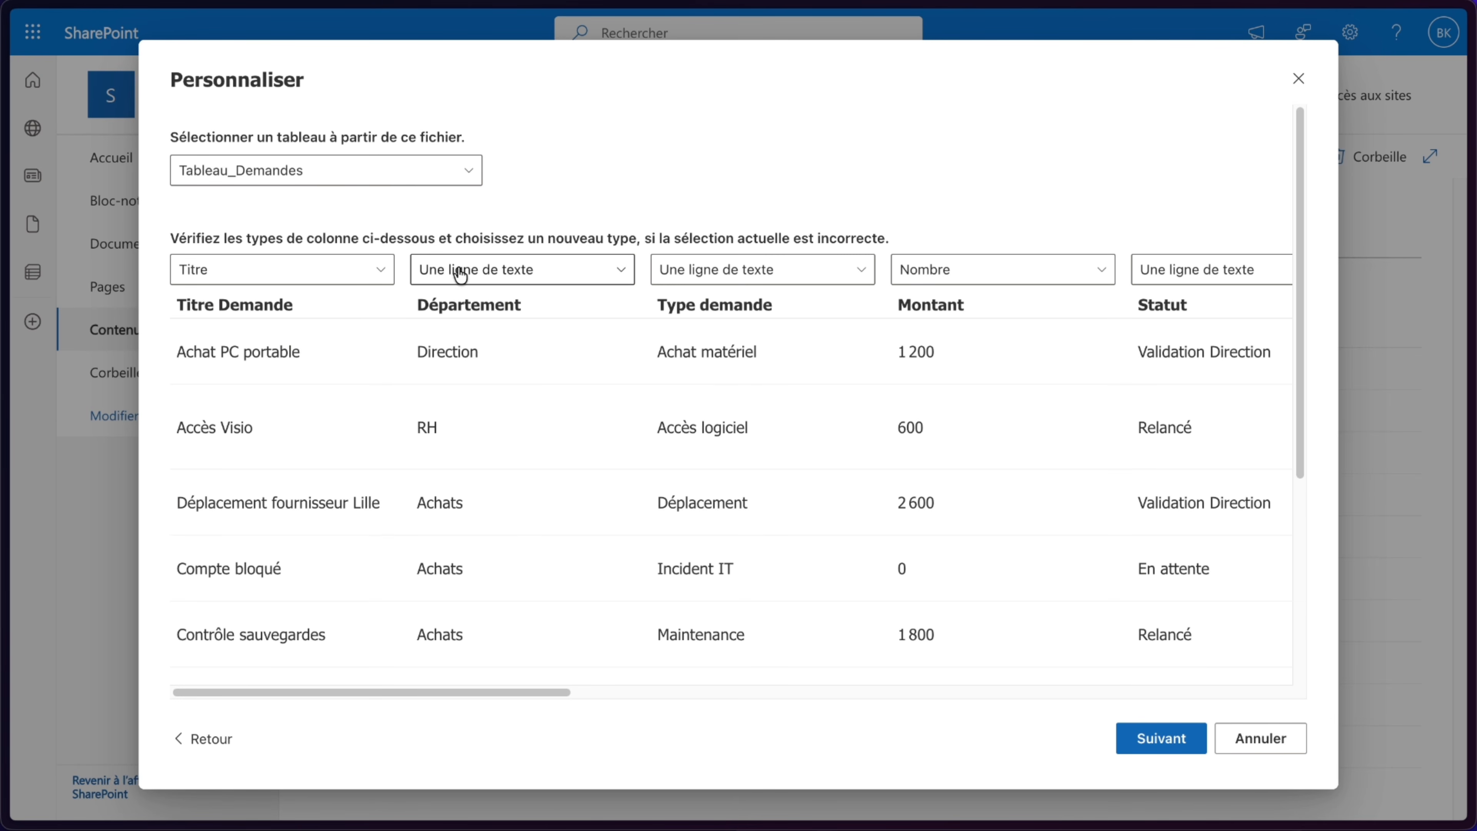
- Set the Département and Type demande columns to the Choix type
left_click(211, 280)
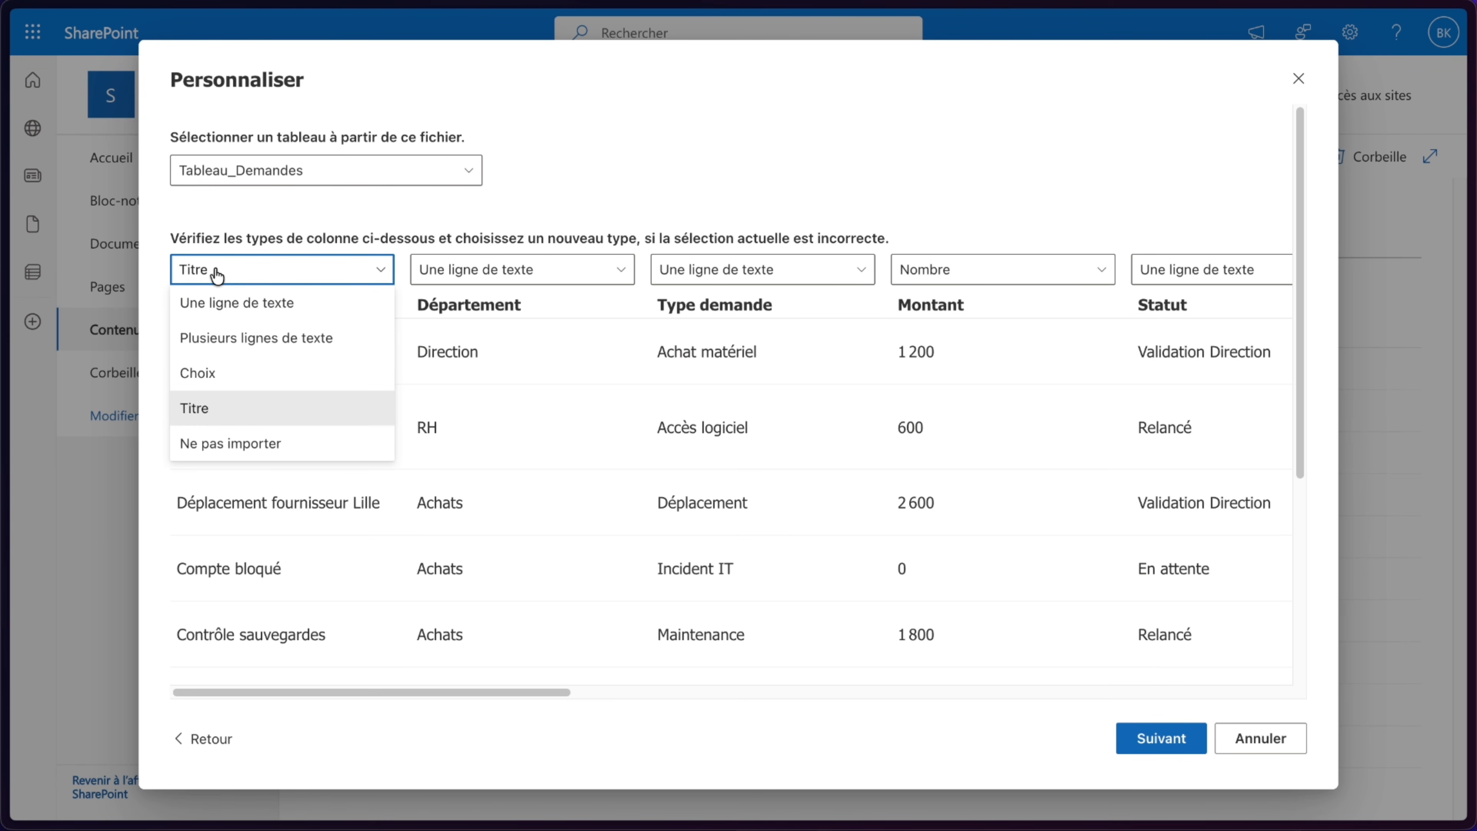
left_click(216, 275)
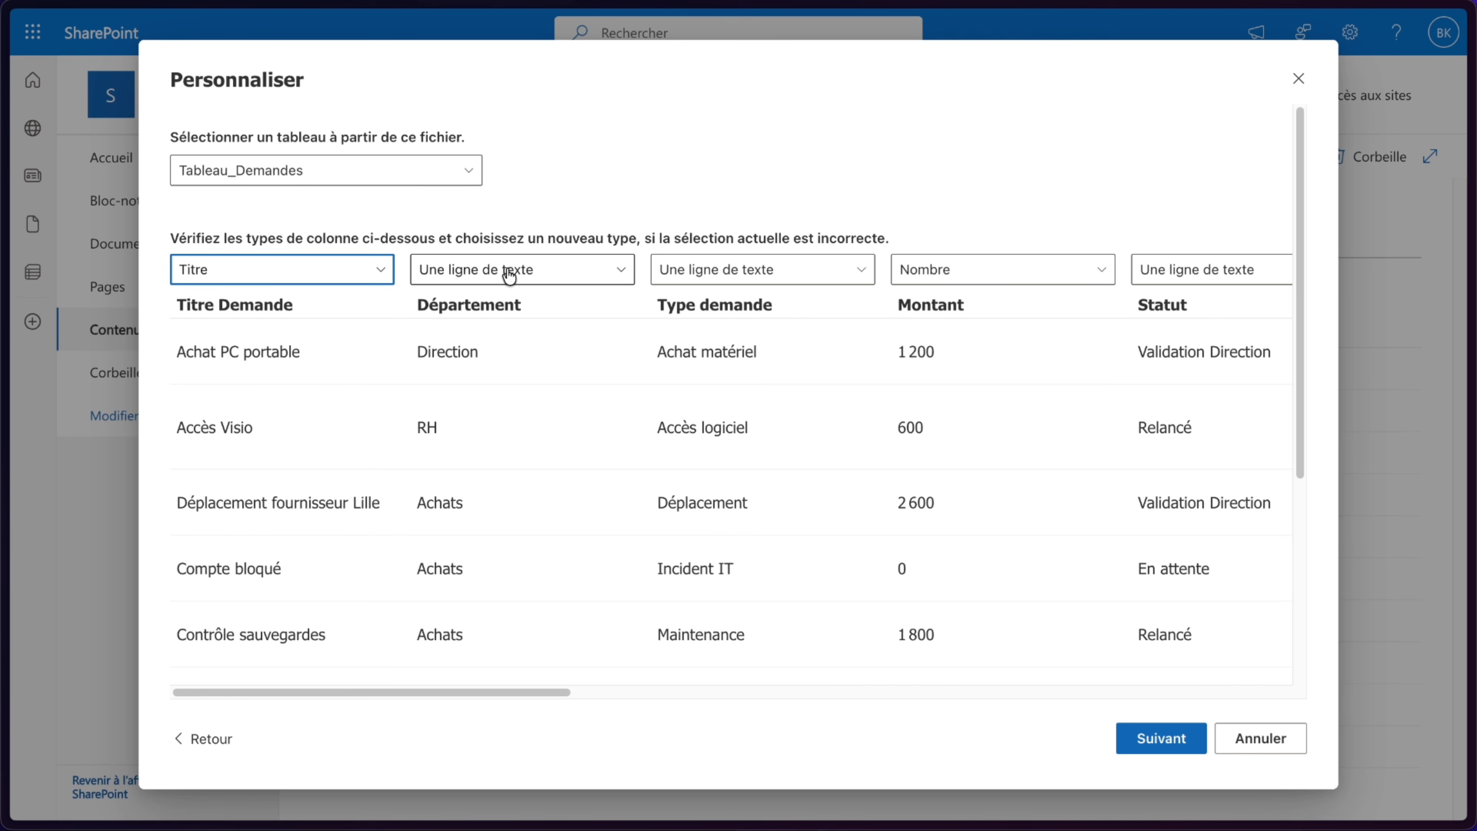
scroll(747, 279, "right", 3)
scroll(593, 270, "right", 1)
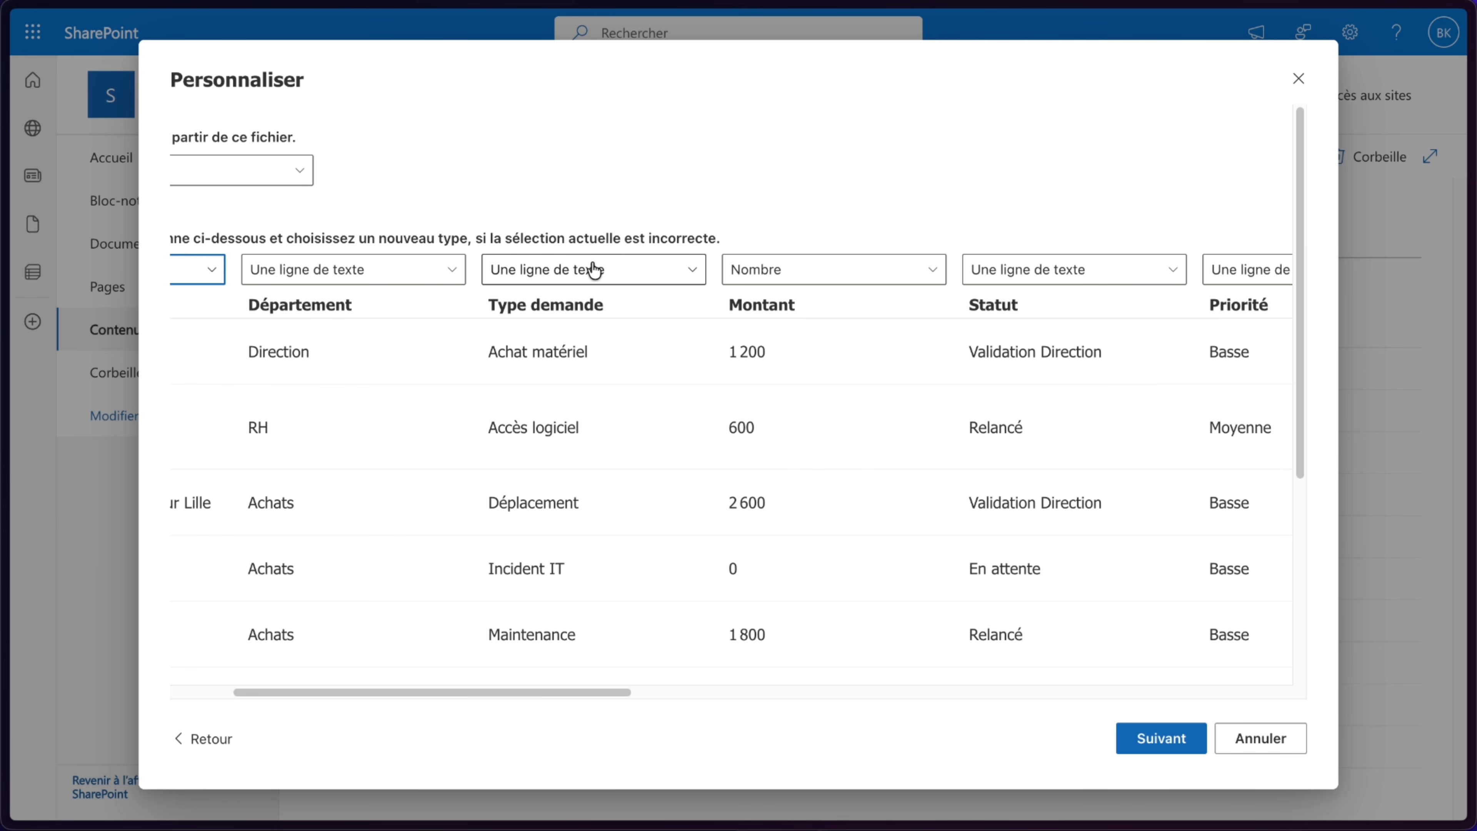
left_click(594, 271)
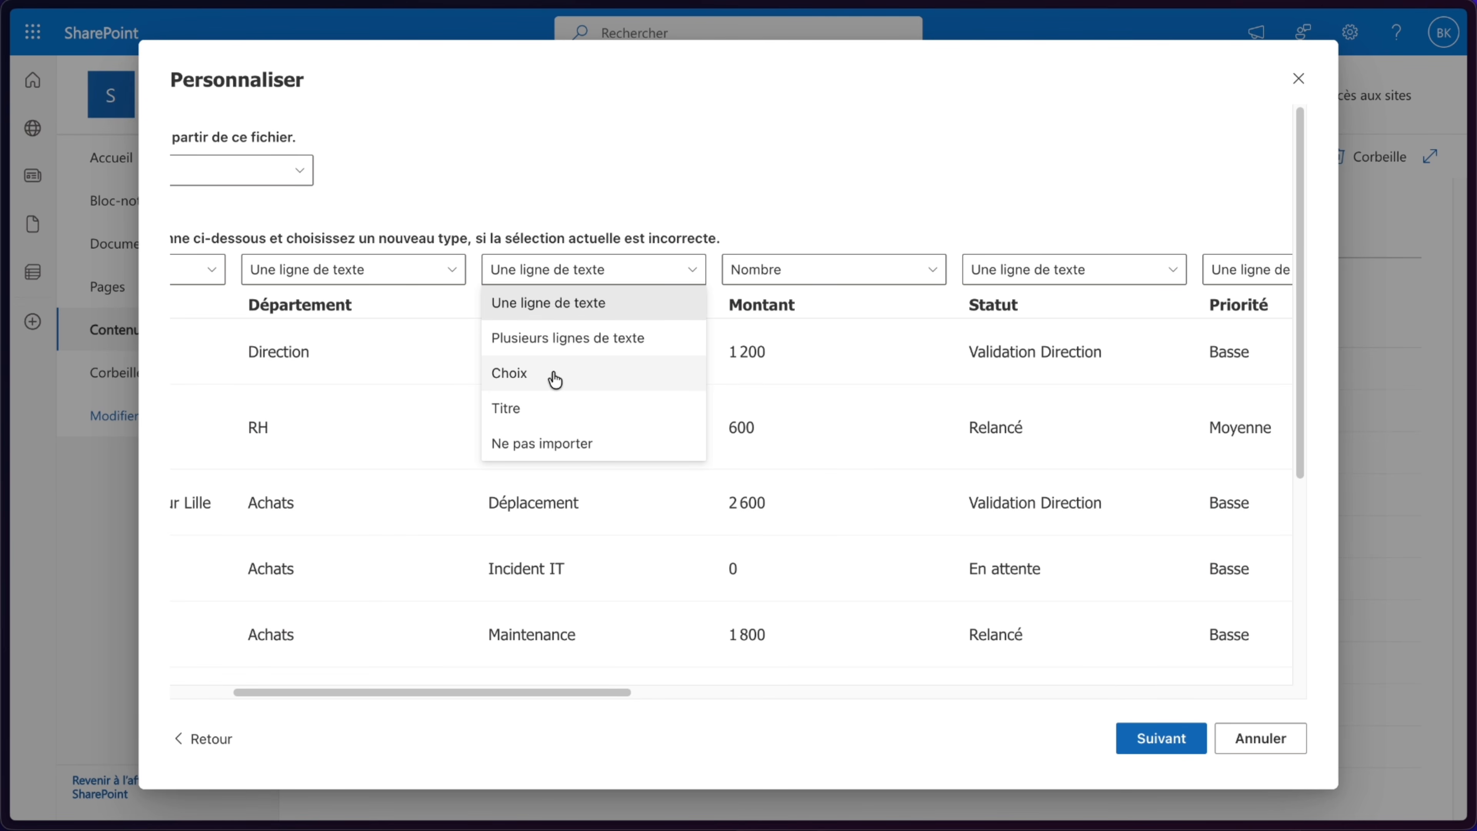
left_click(354, 270)
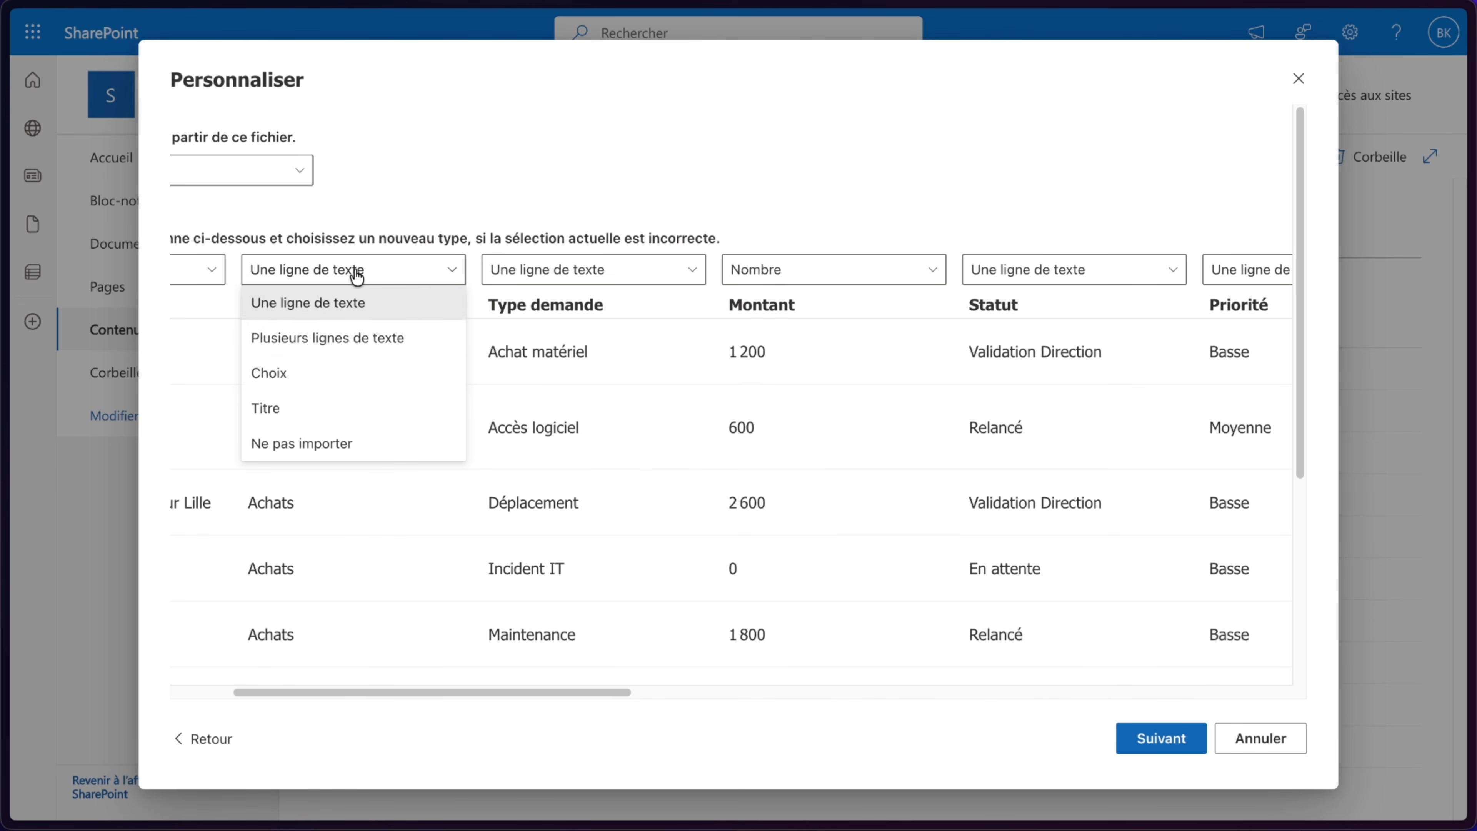
left_click(296, 380)
left_click(580, 270)
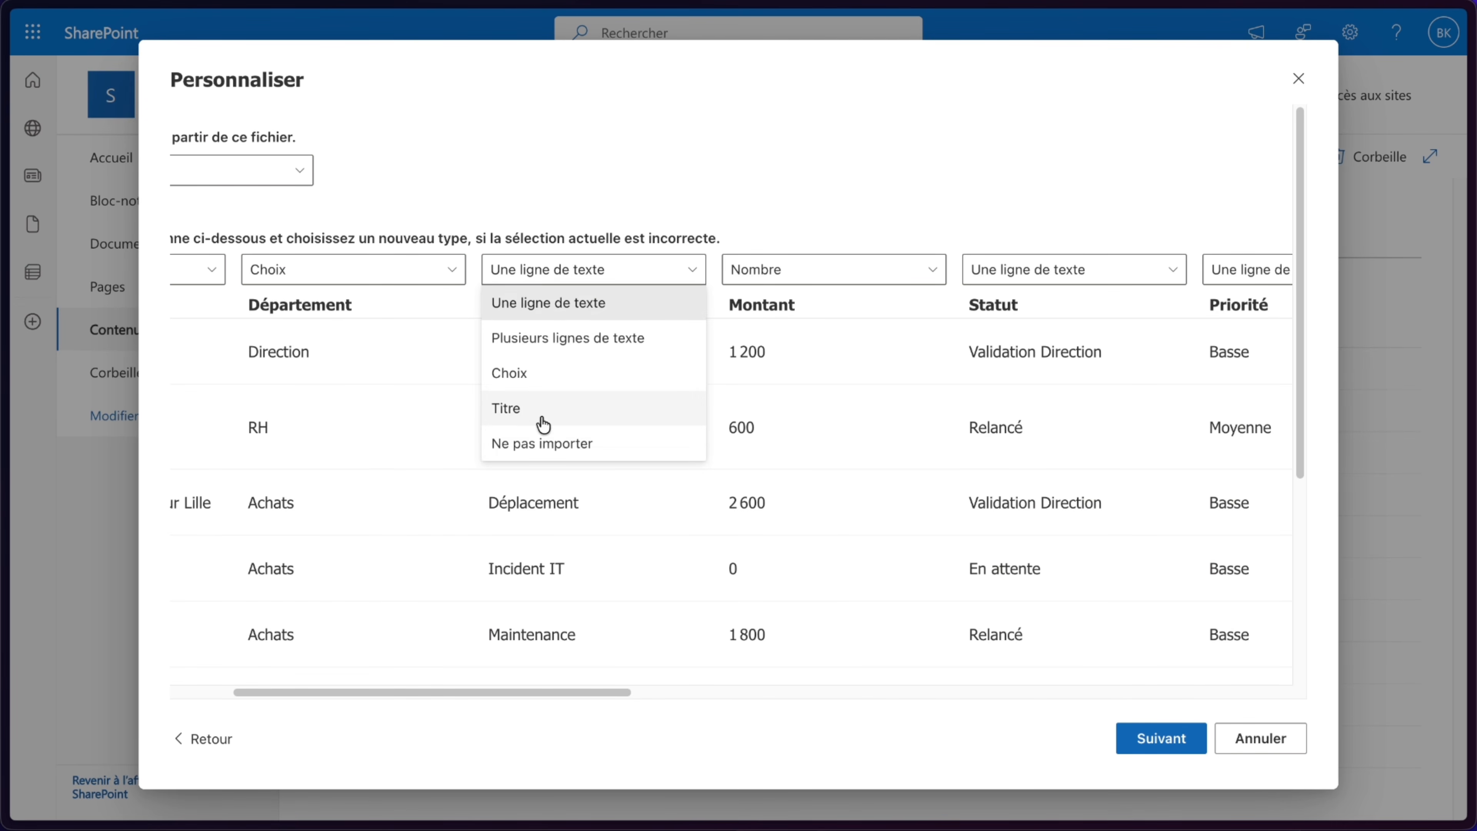
left_click(530, 378)
- Set the Statut and Priorité columns to the Choix type
scroll(941, 345, "right", 3)
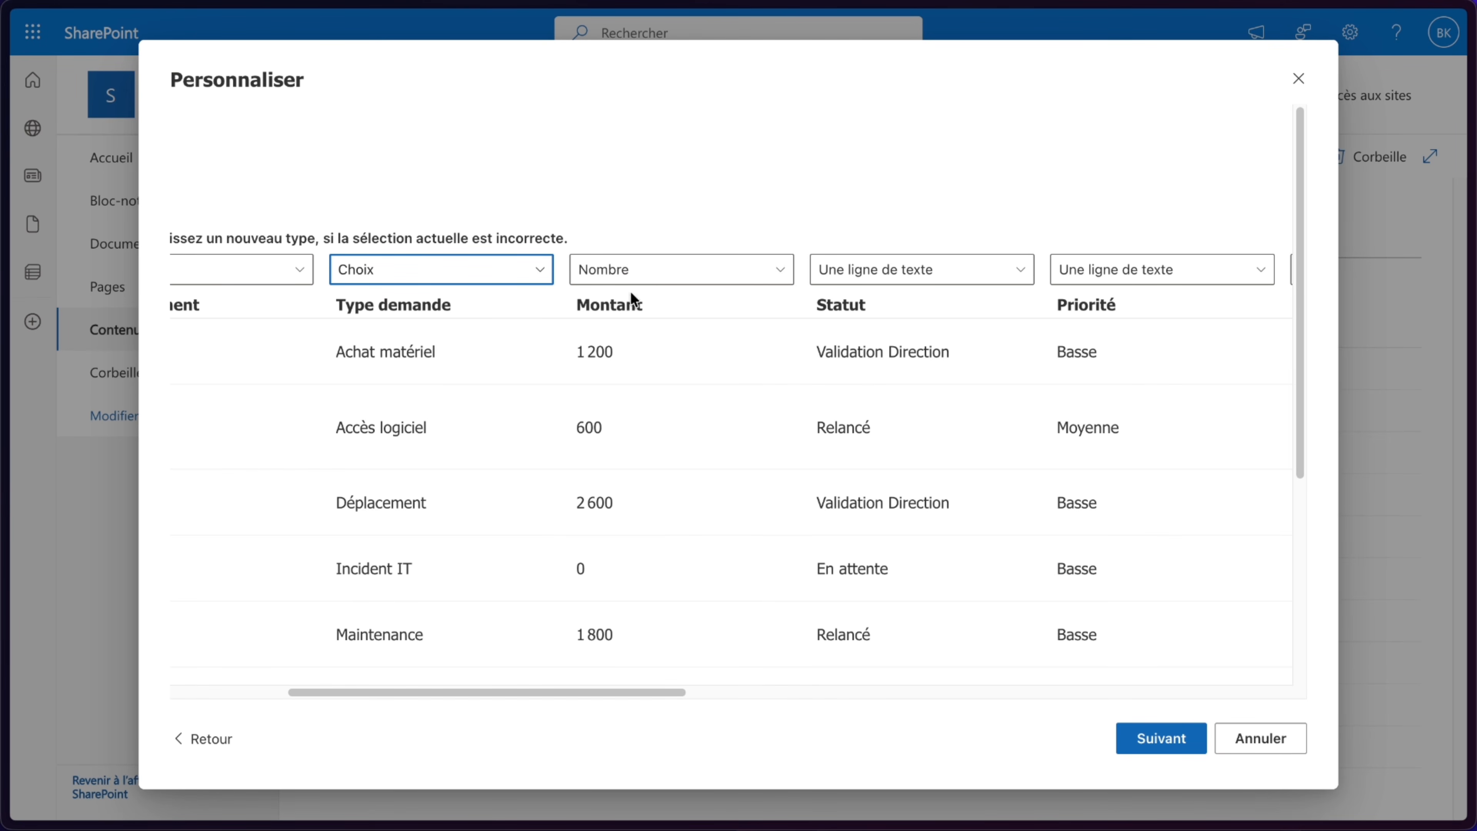
scroll(659, 364, "right", 3)
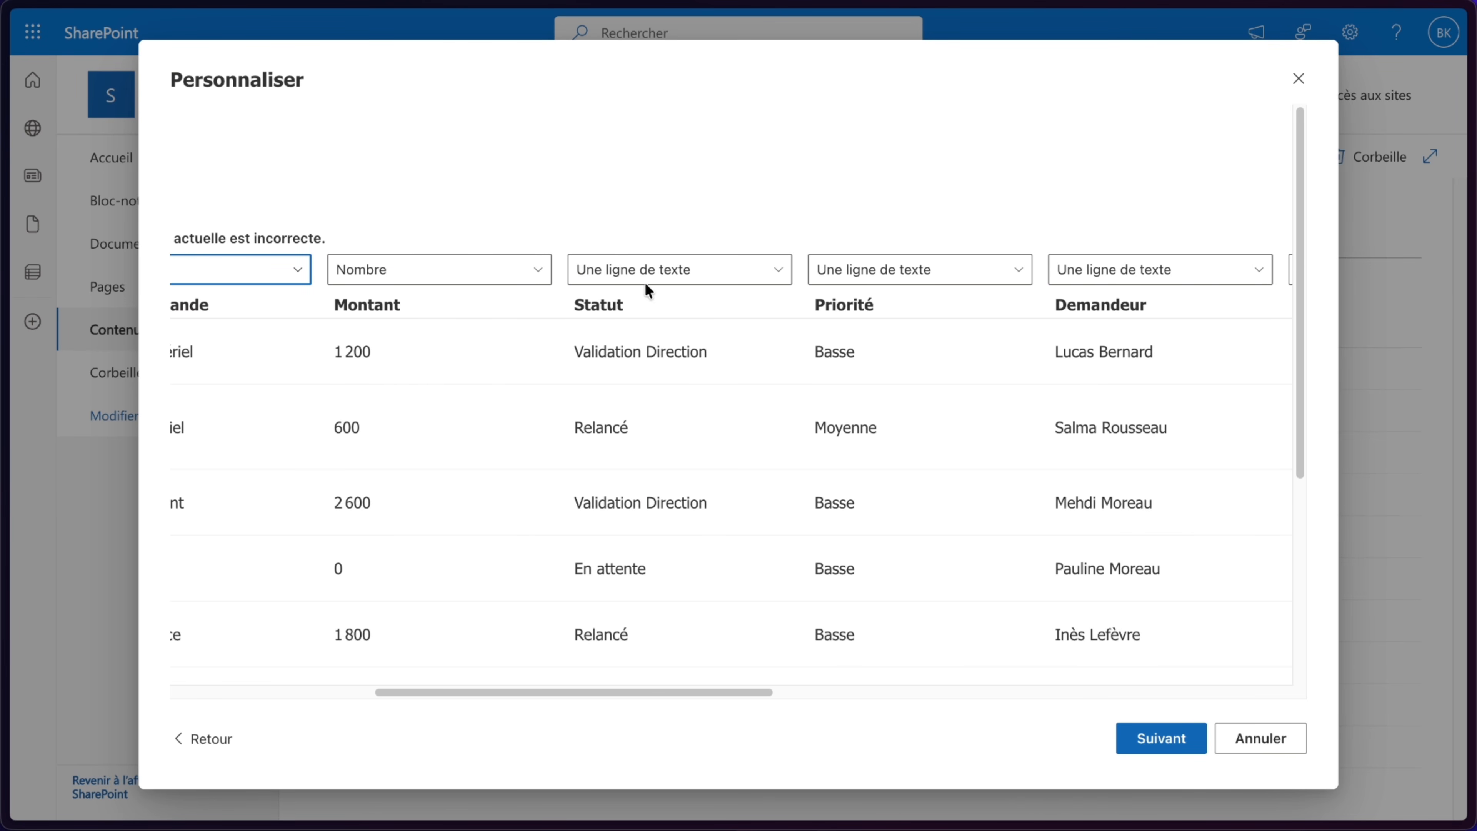
left_click(646, 273)
left_click(620, 375)
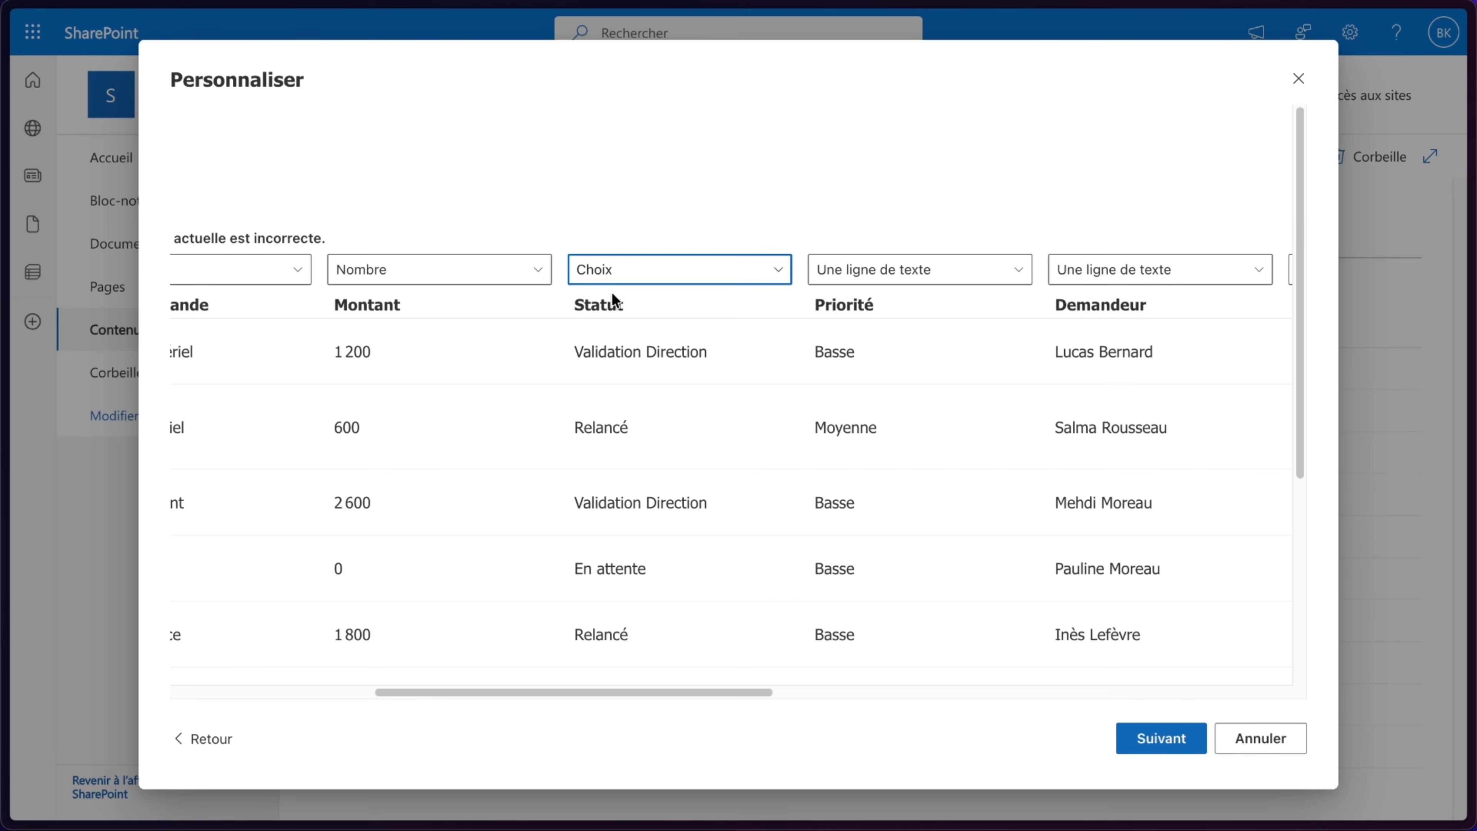
scroll(647, 382, "left", 1)
scroll(646, 382, "right", 4)
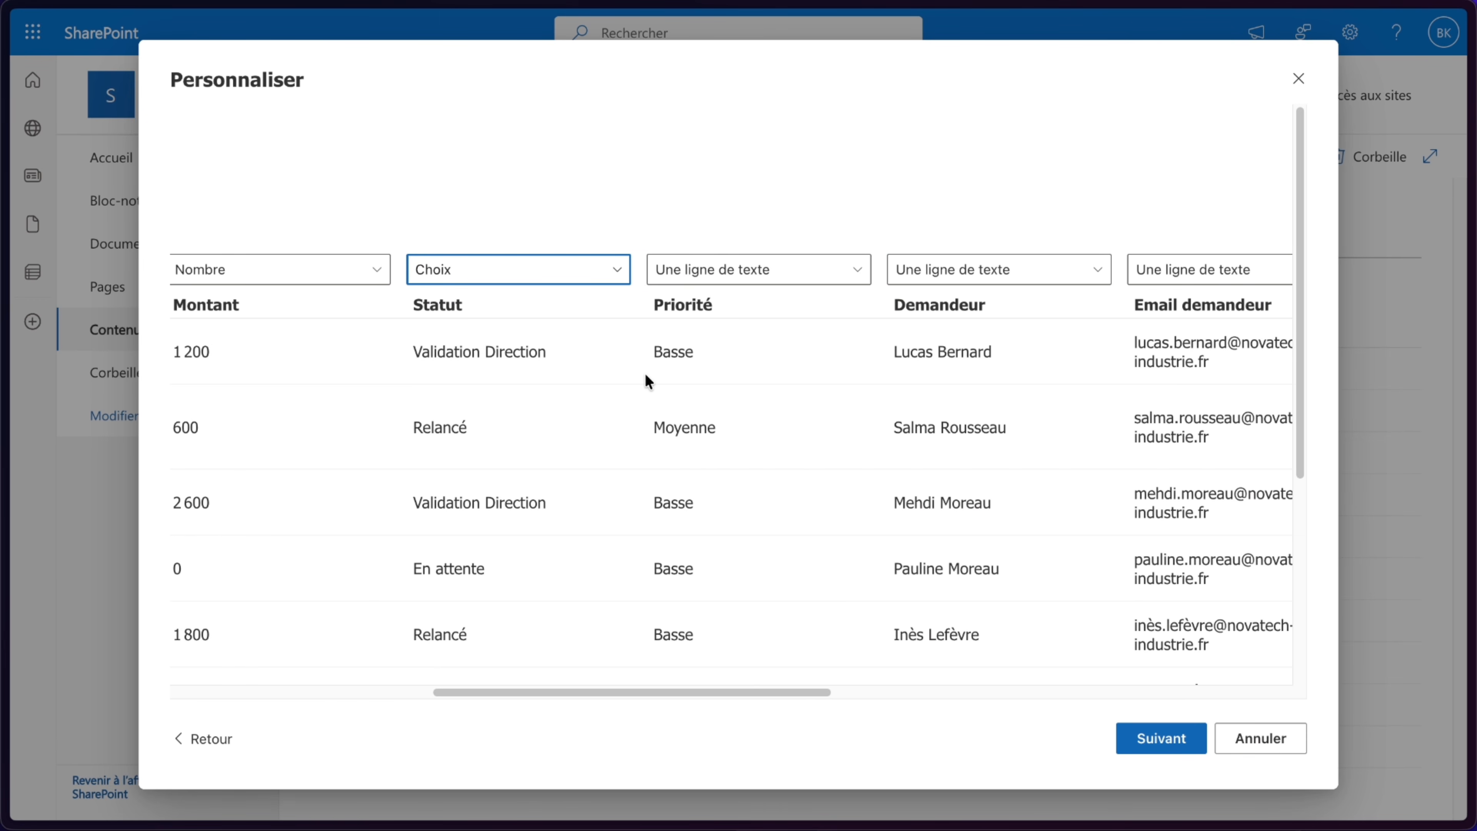
left_click(736, 278)
left_click(714, 384)
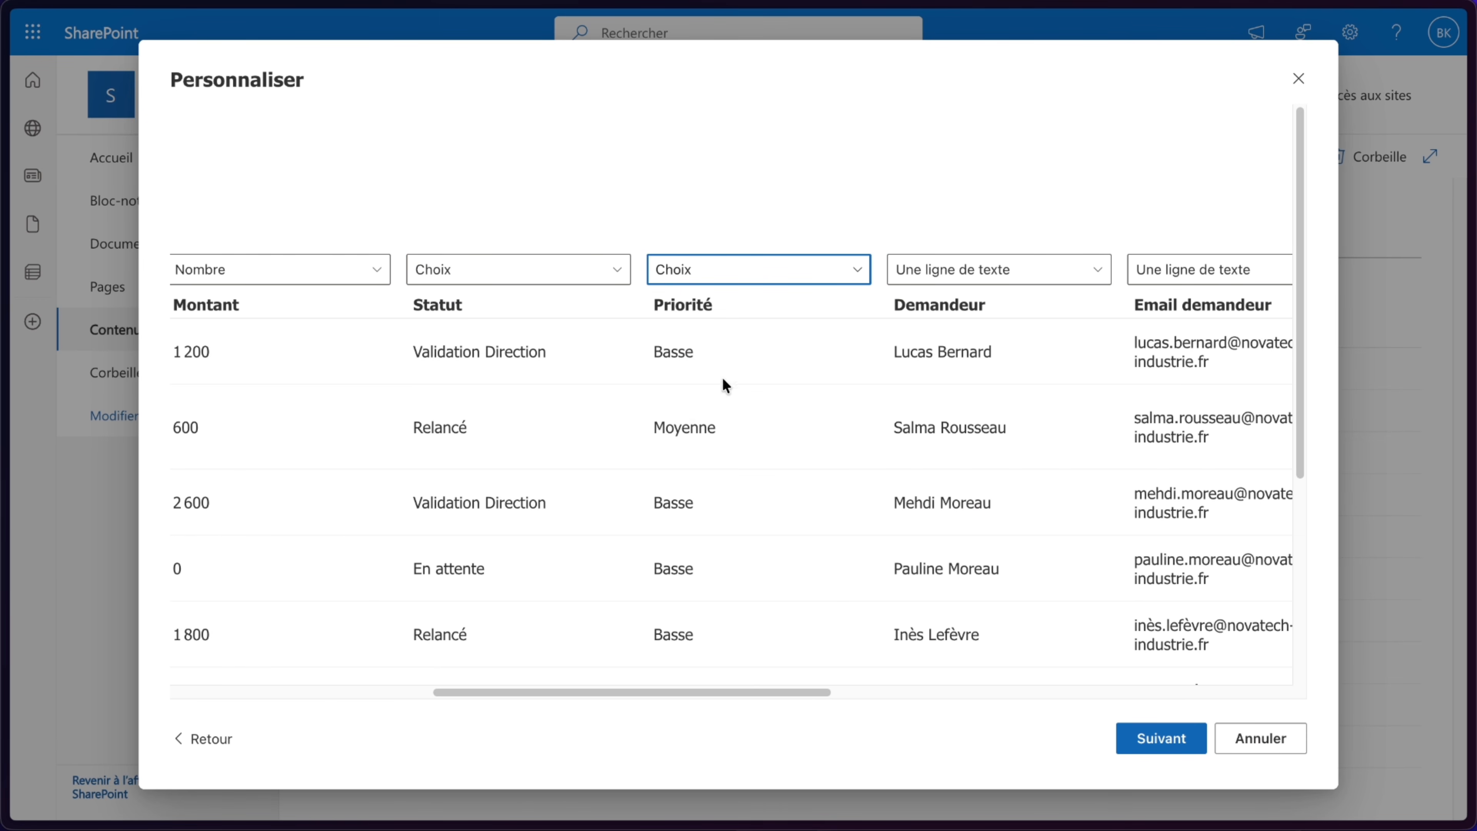
scroll(815, 367, "right", 2)
scroll(792, 376, "down", 3)
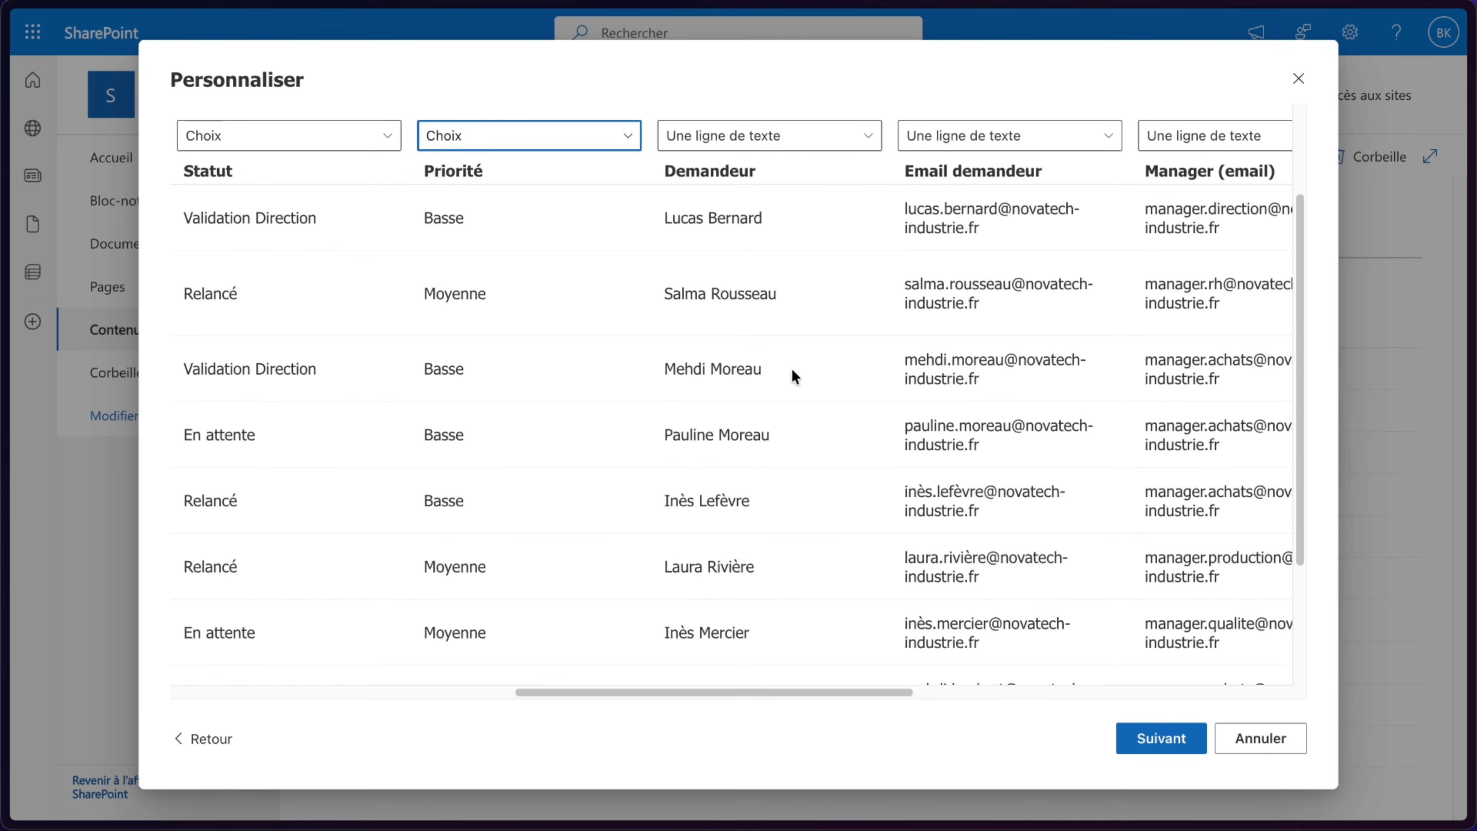
scroll(792, 376, "up", 3)
left_click(770, 278)
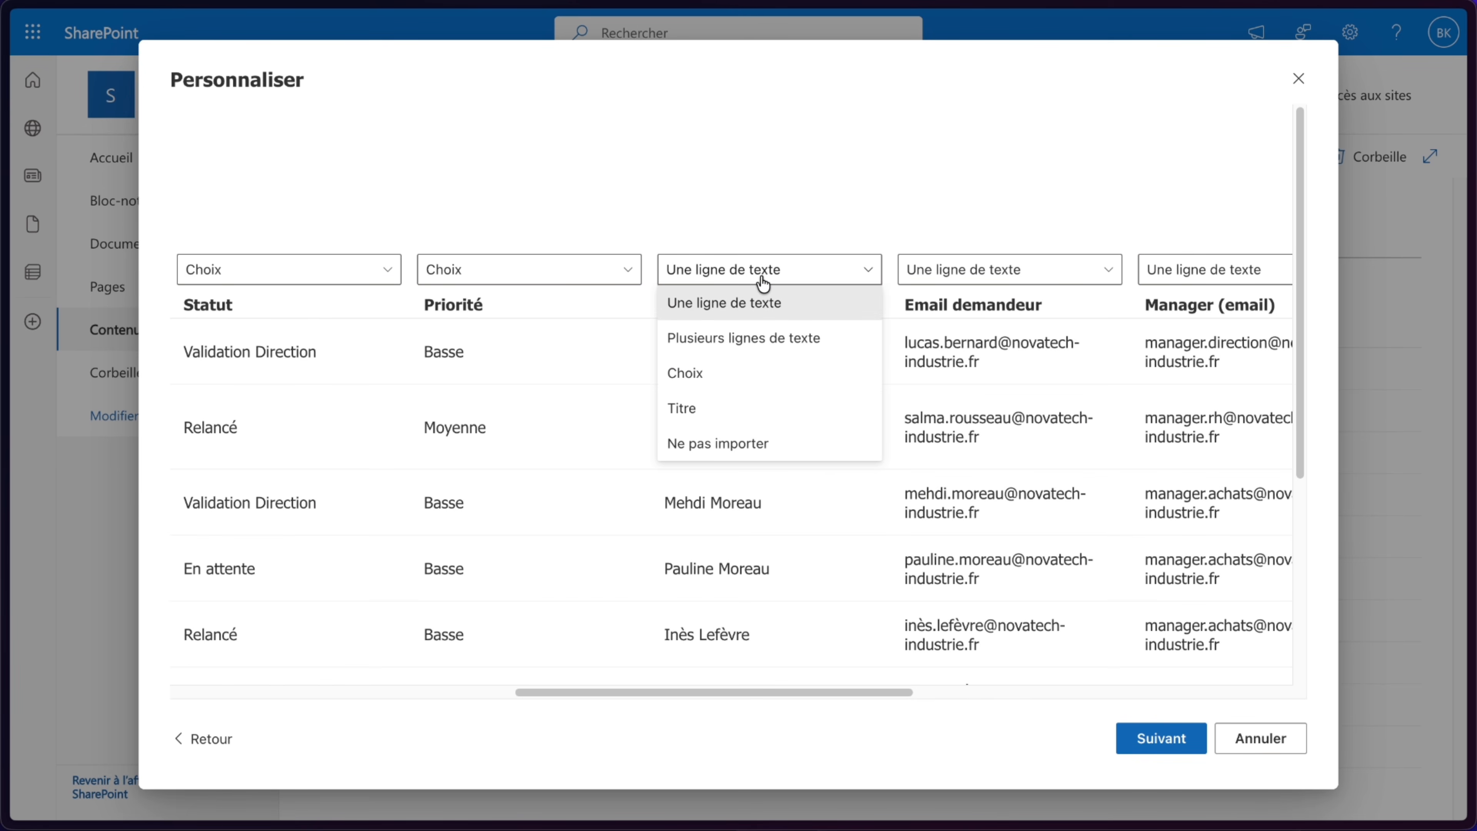
left_click(750, 227)
- Set the Date création demande and Échéance columns to the Date et heure type
scroll(1022, 320, "right", 4)
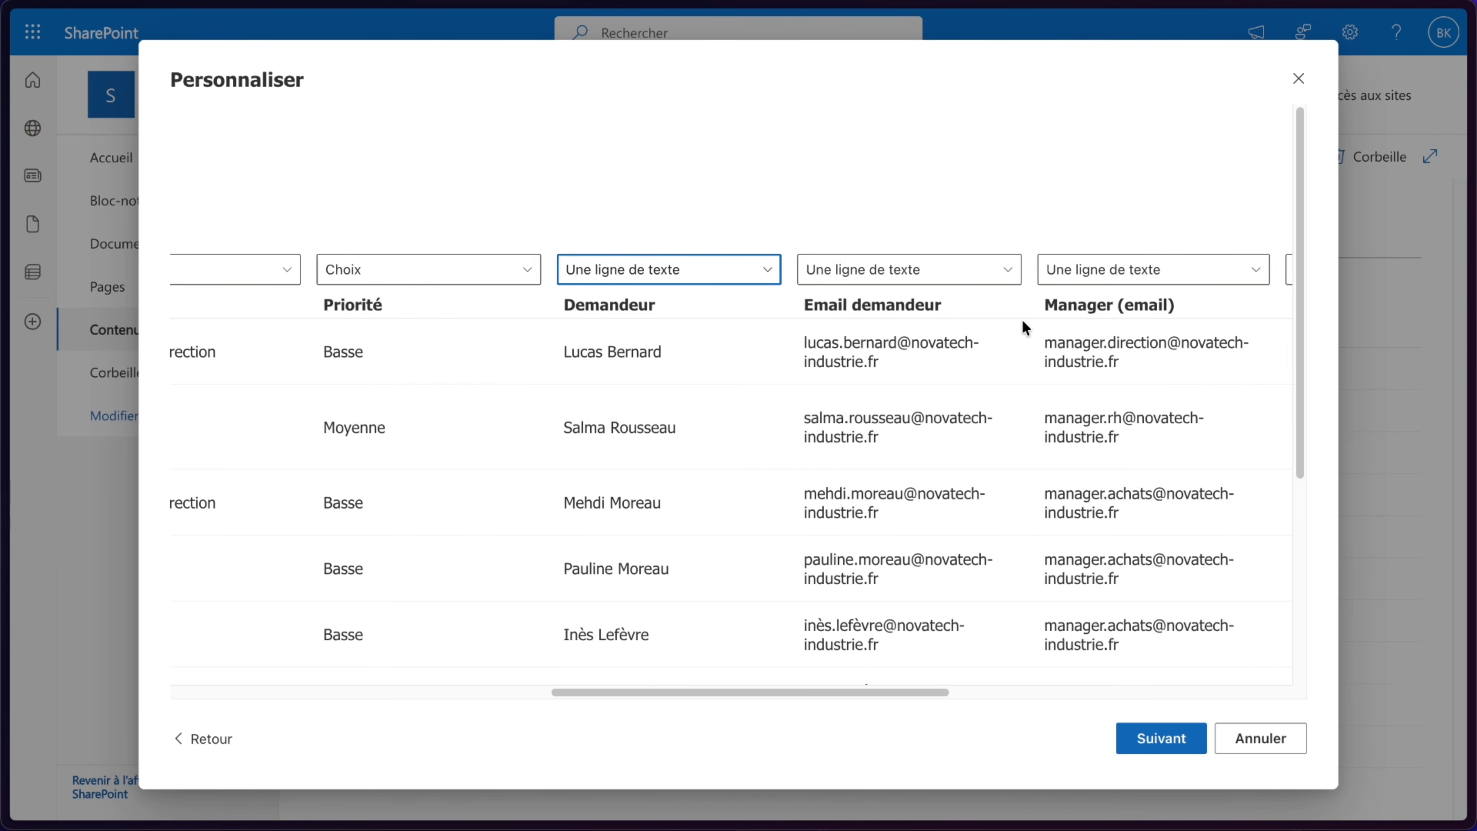
scroll(853, 279, "right", 6)
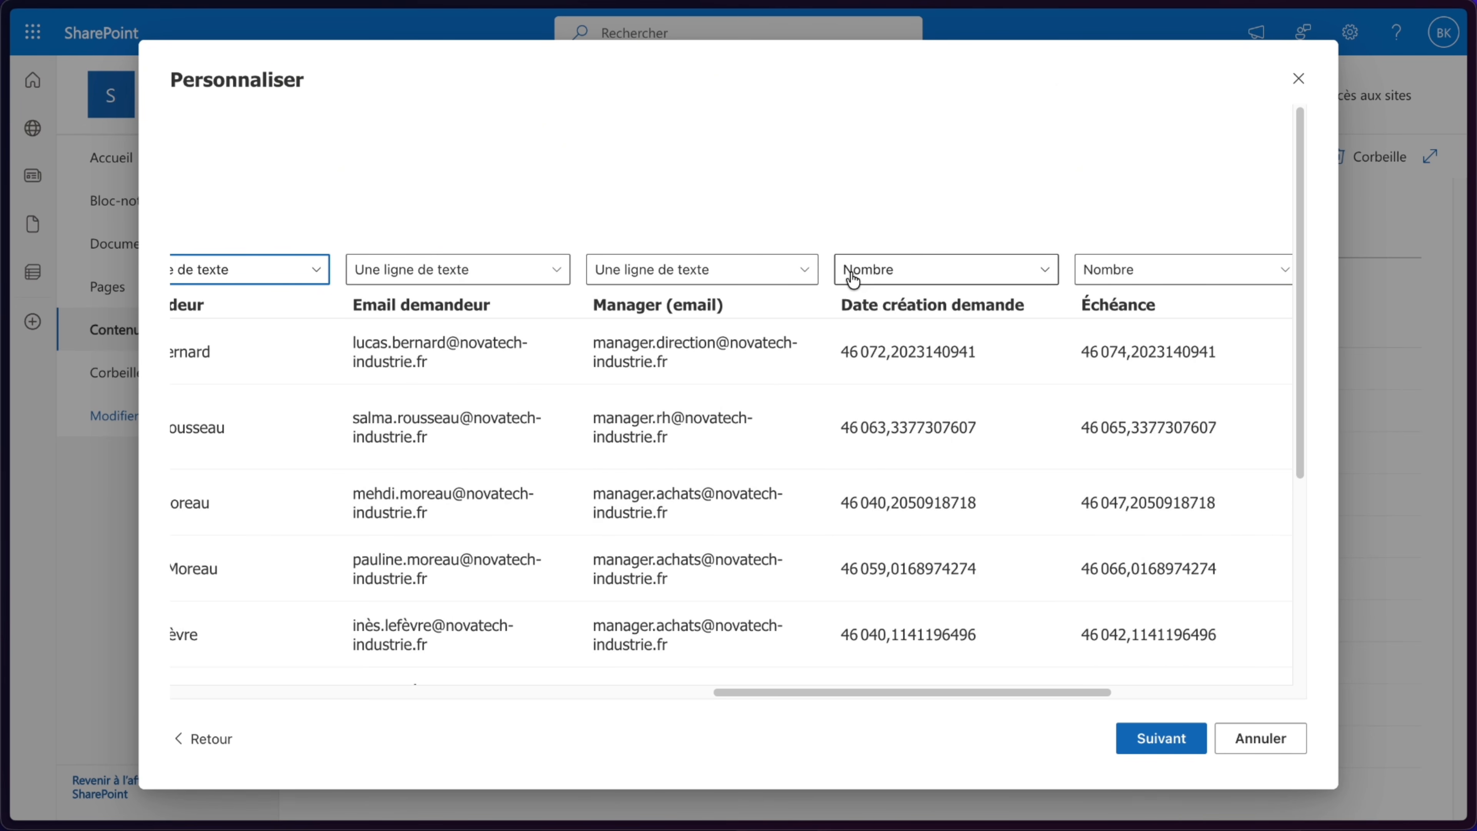
left_click(811, 284)
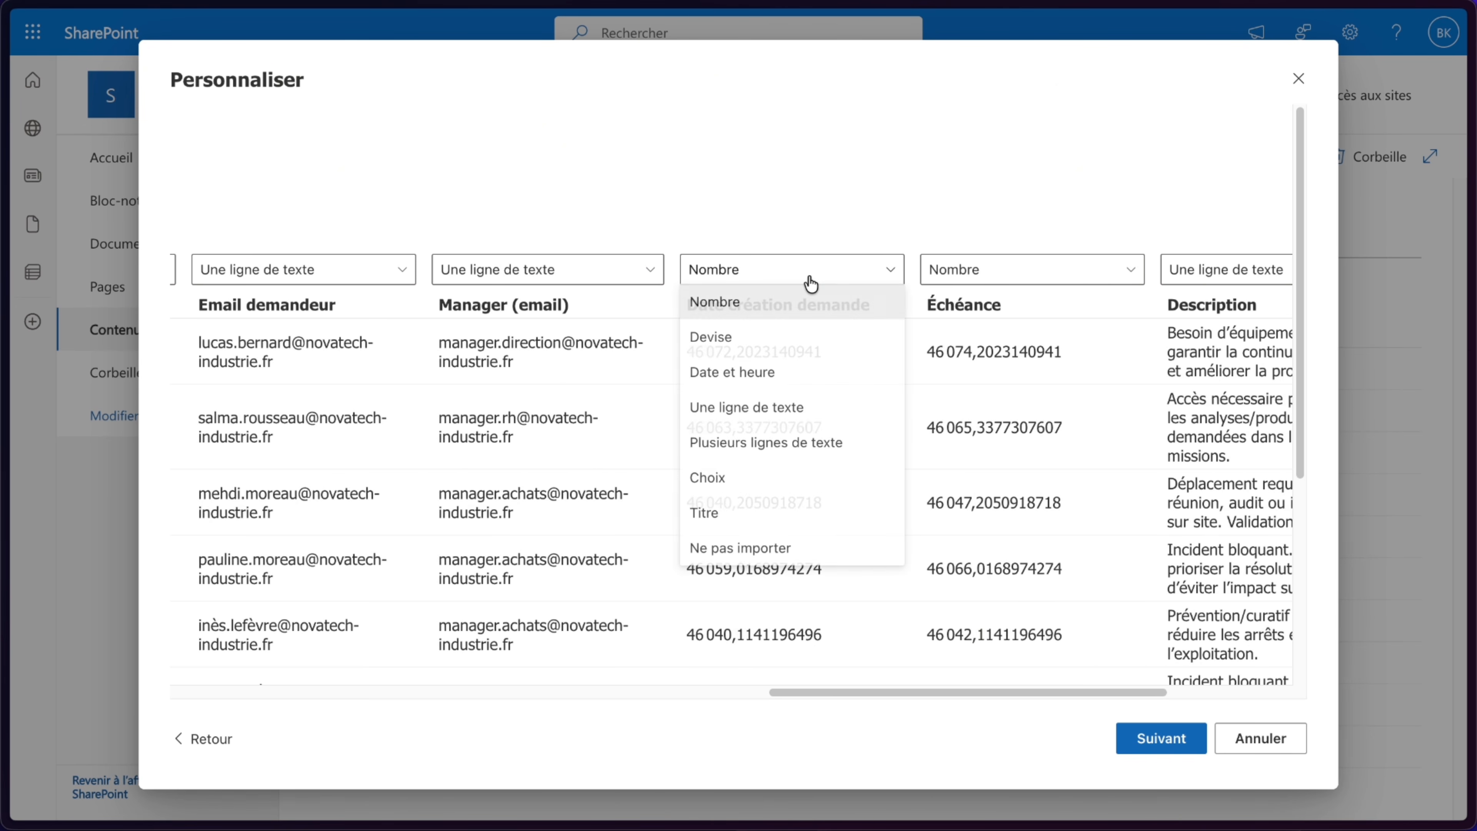
left_click(773, 191)
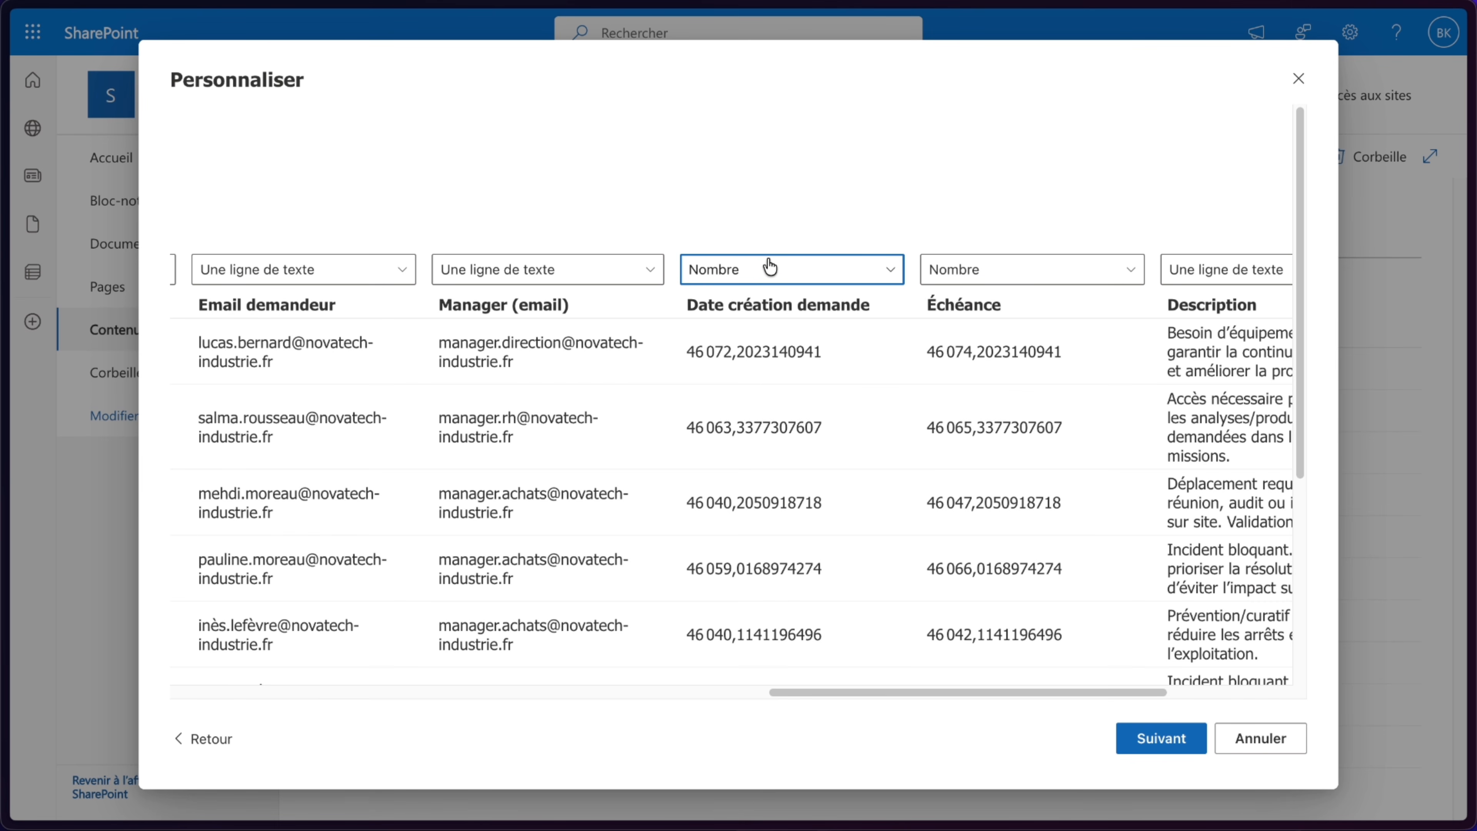
left_click(770, 268)
left_click(734, 372)
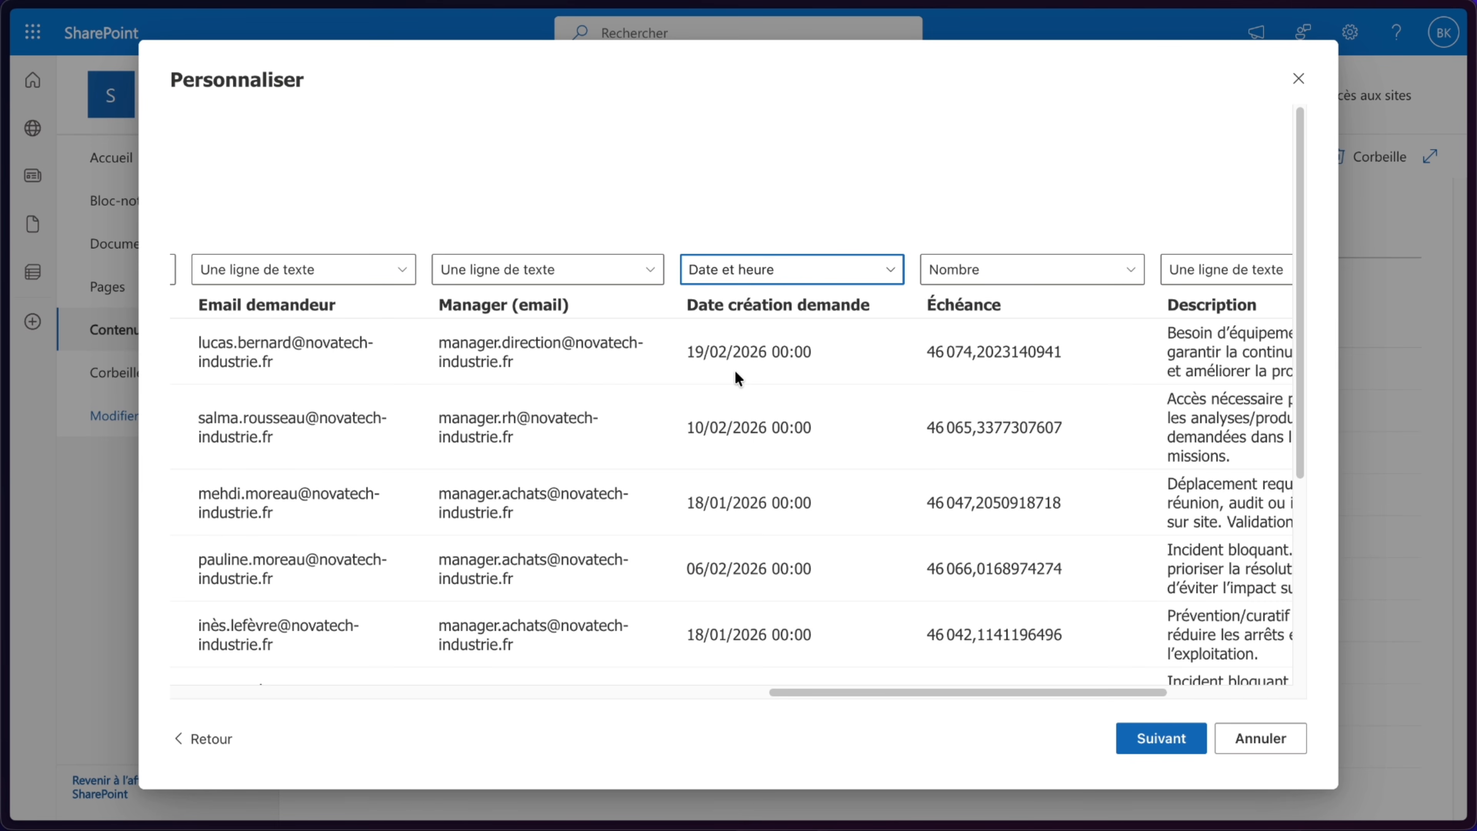
left_click(976, 279)
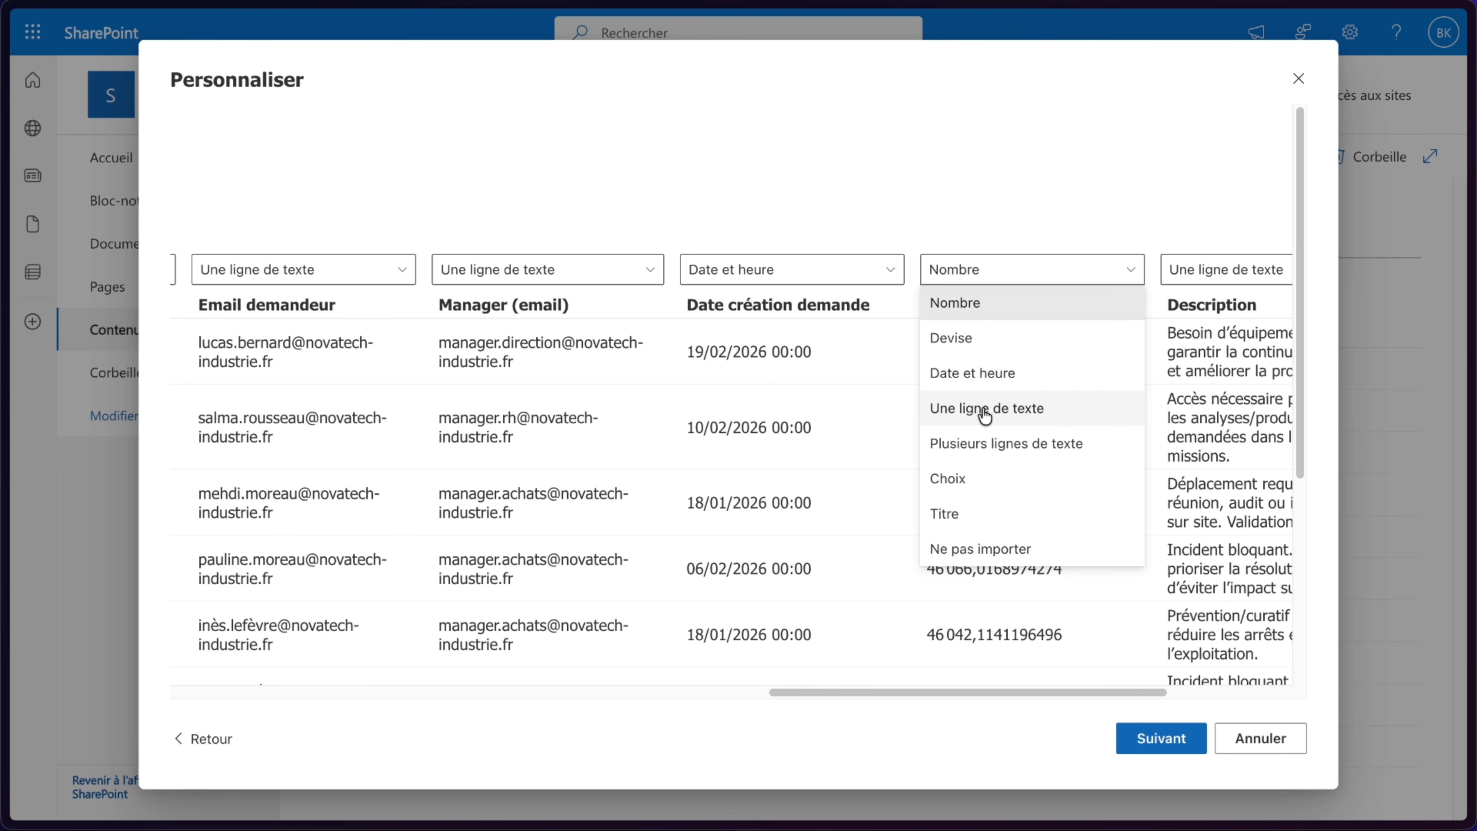
left_click(992, 380)
- Set Description to Plusieurs lignes de texte and make Référence (interne) the Titre column
scroll(993, 404, "right", 5)
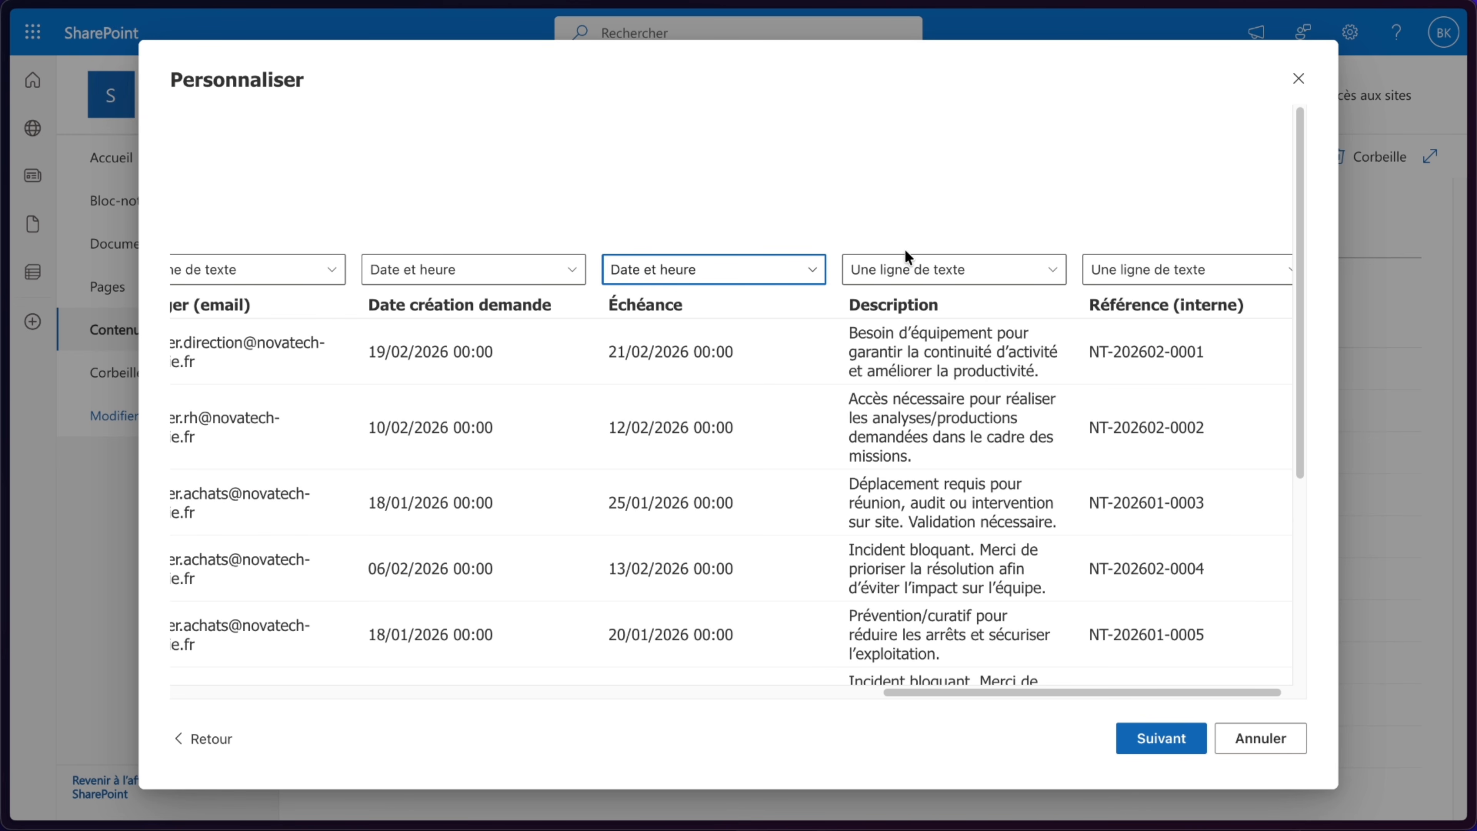
left_click(900, 270)
left_click(903, 334)
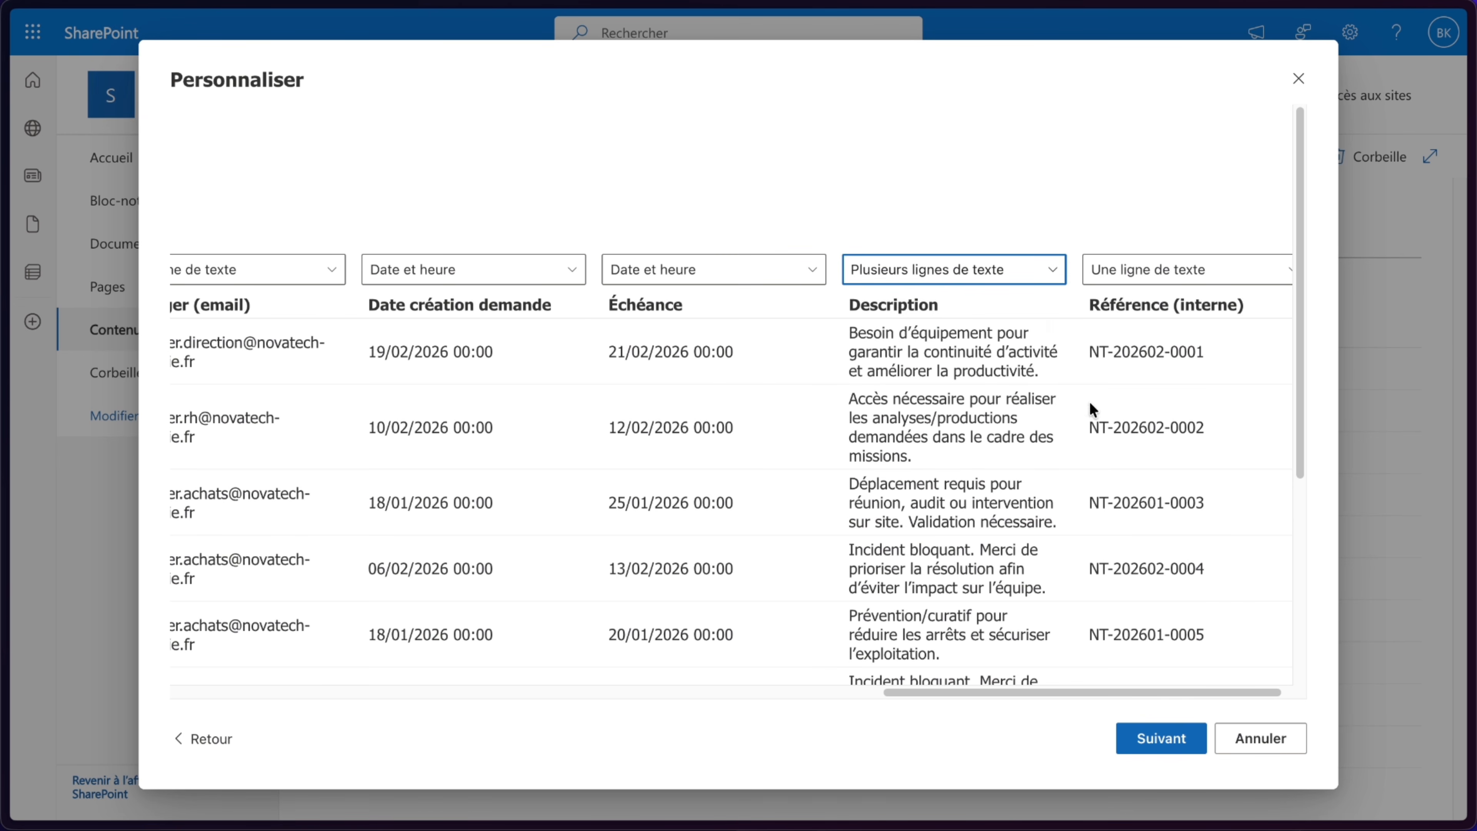
scroll(1111, 406, "right", 1)
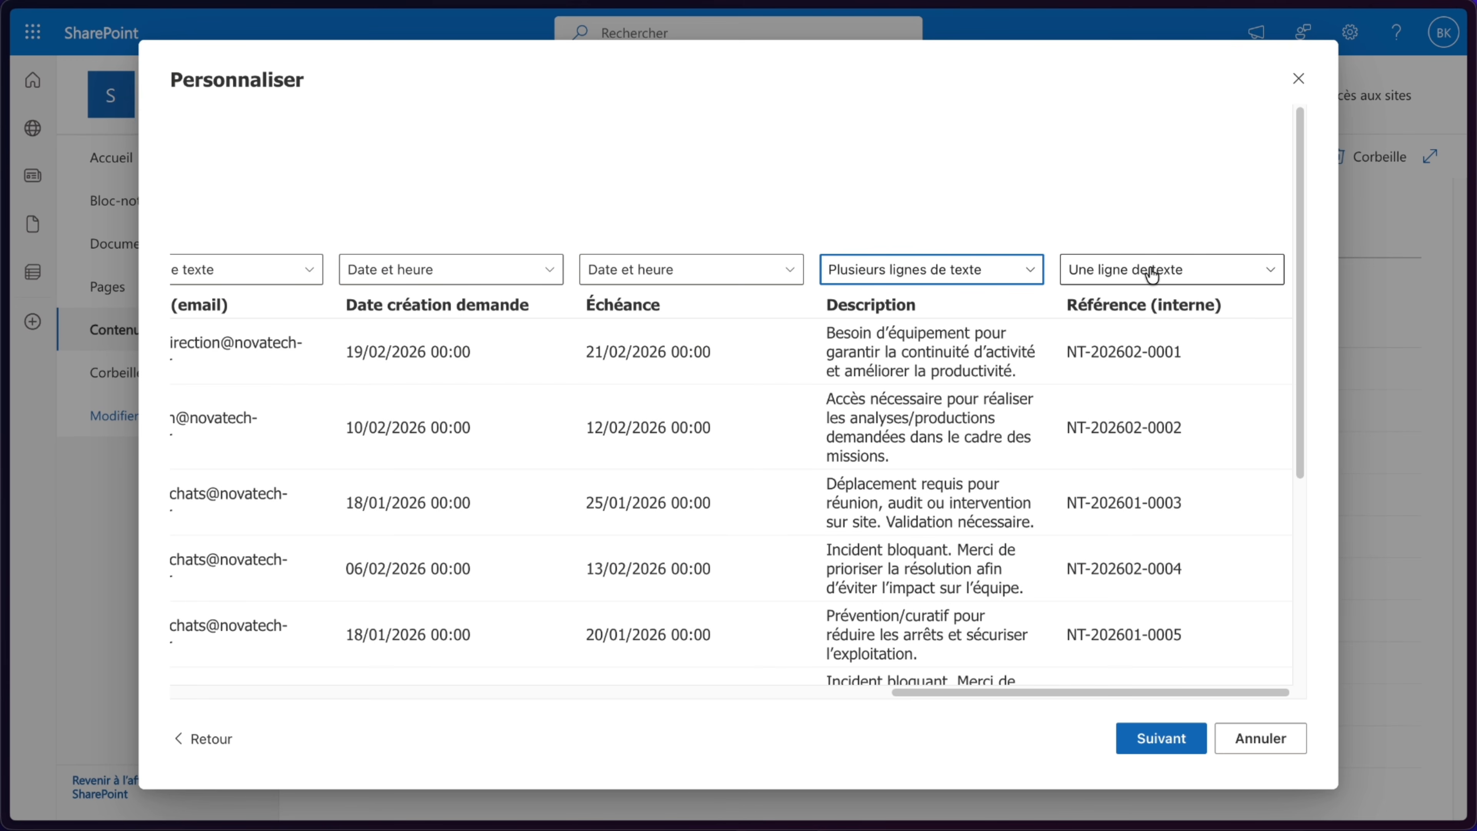
left_click(1151, 270)
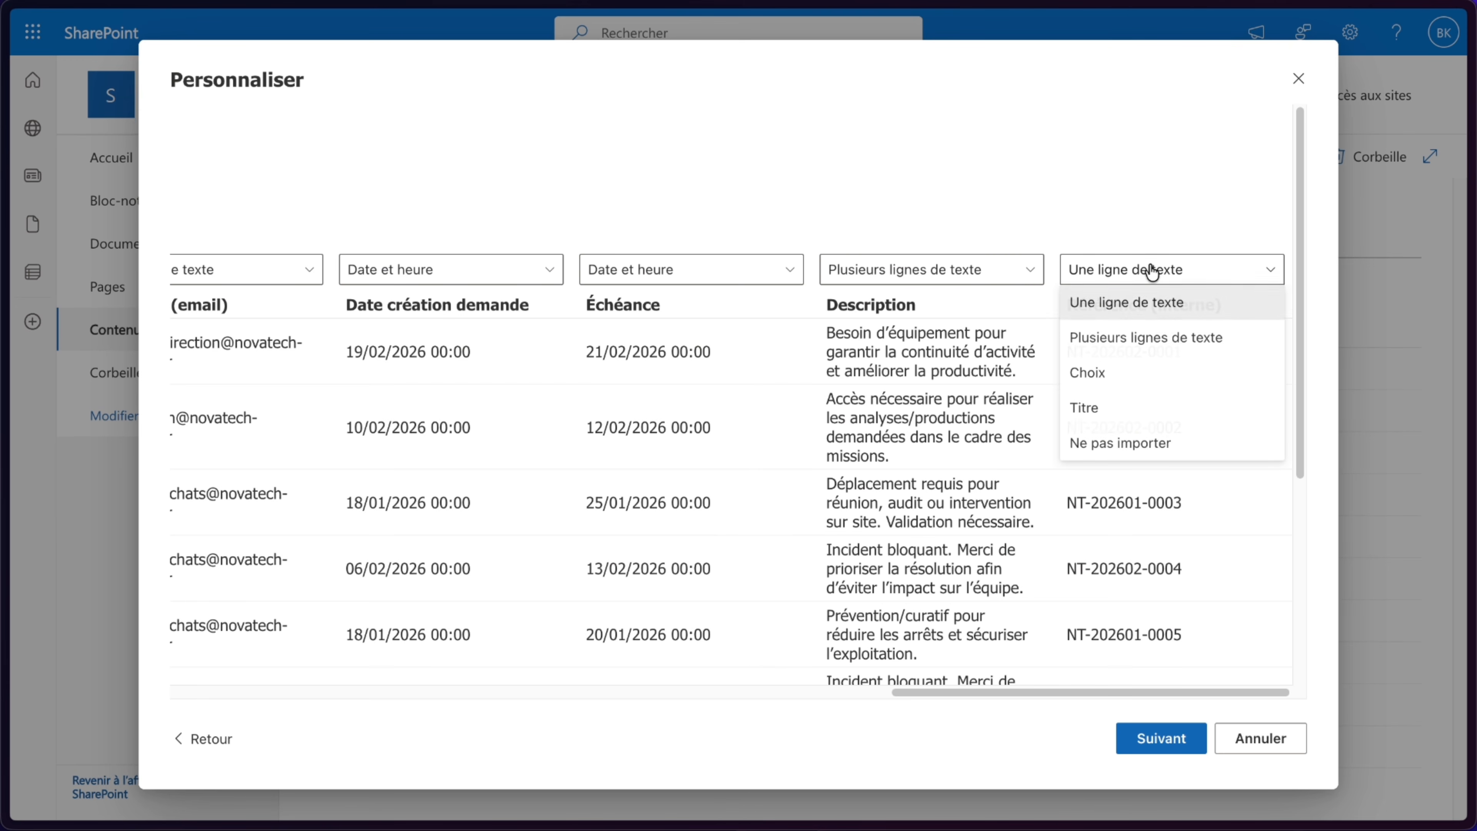
left_click(1111, 401)
- Review the column types, then create the list named NovaTech_Industrie_Demandes with site navigation display enabled
scroll(702, 359, "left", 15)
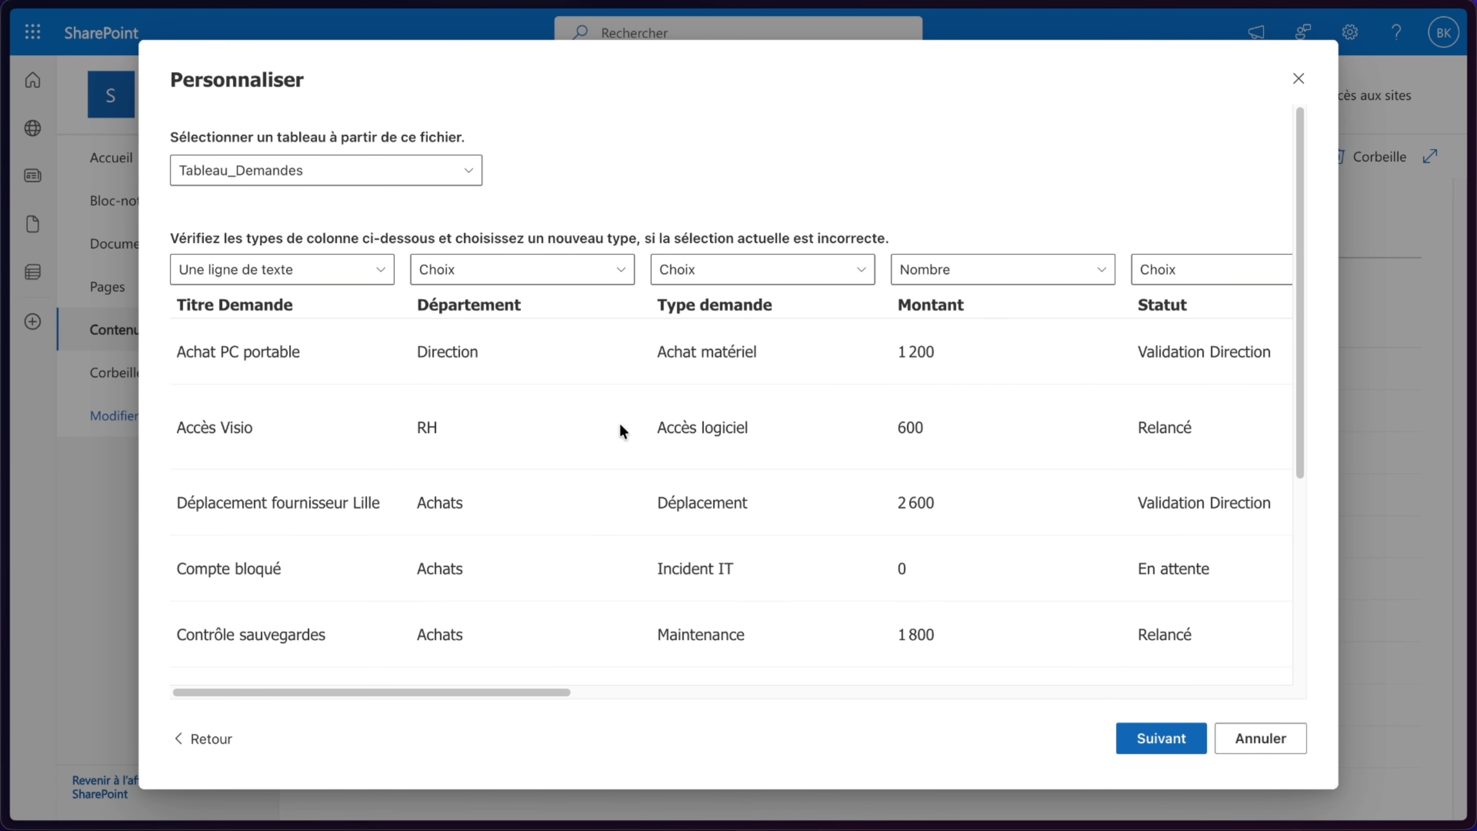
scroll(620, 424, "right", 12)
scroll(1178, 269, "right", 3)
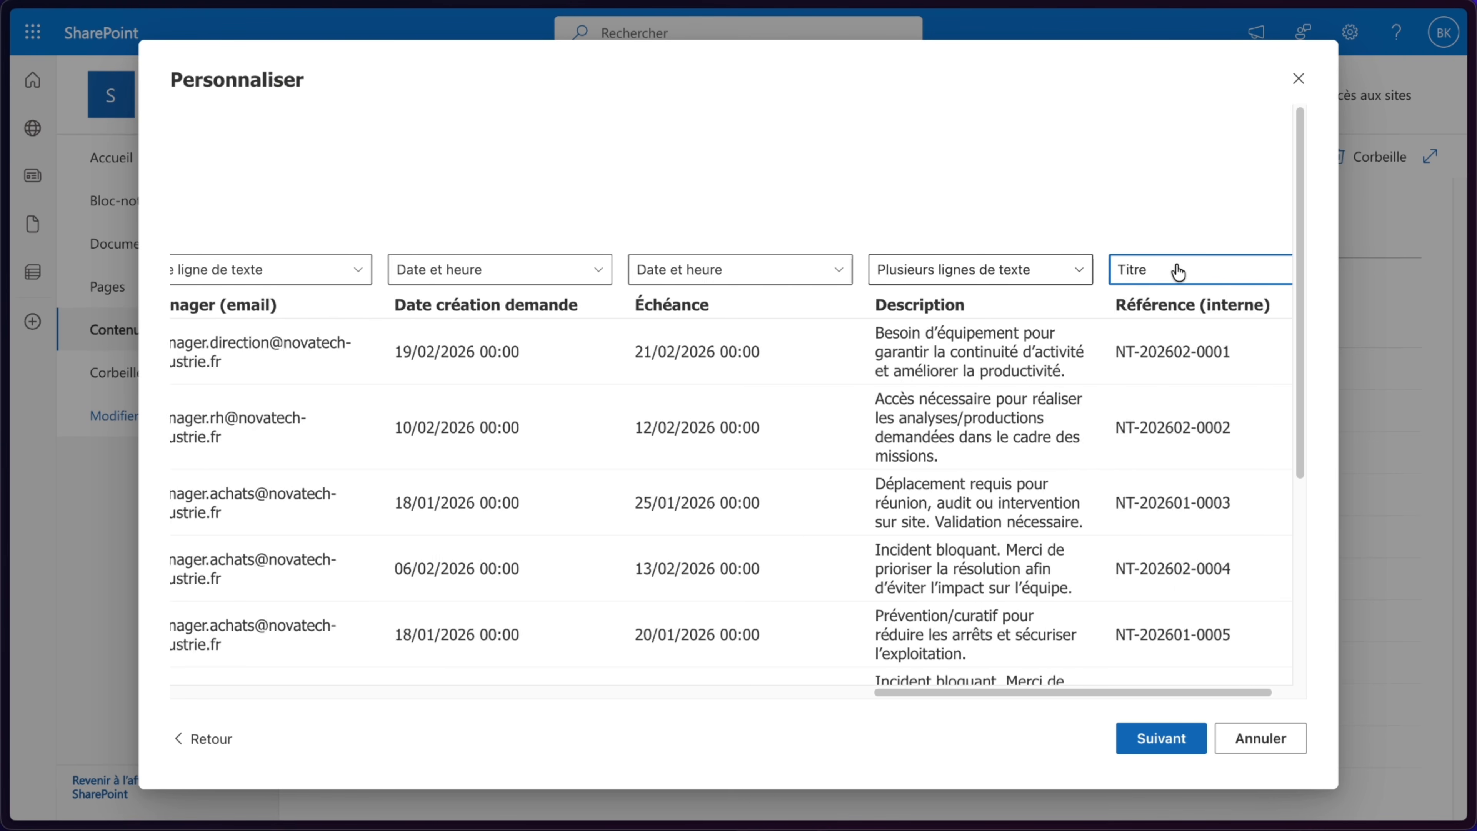
scroll(1106, 291, "left", 15)
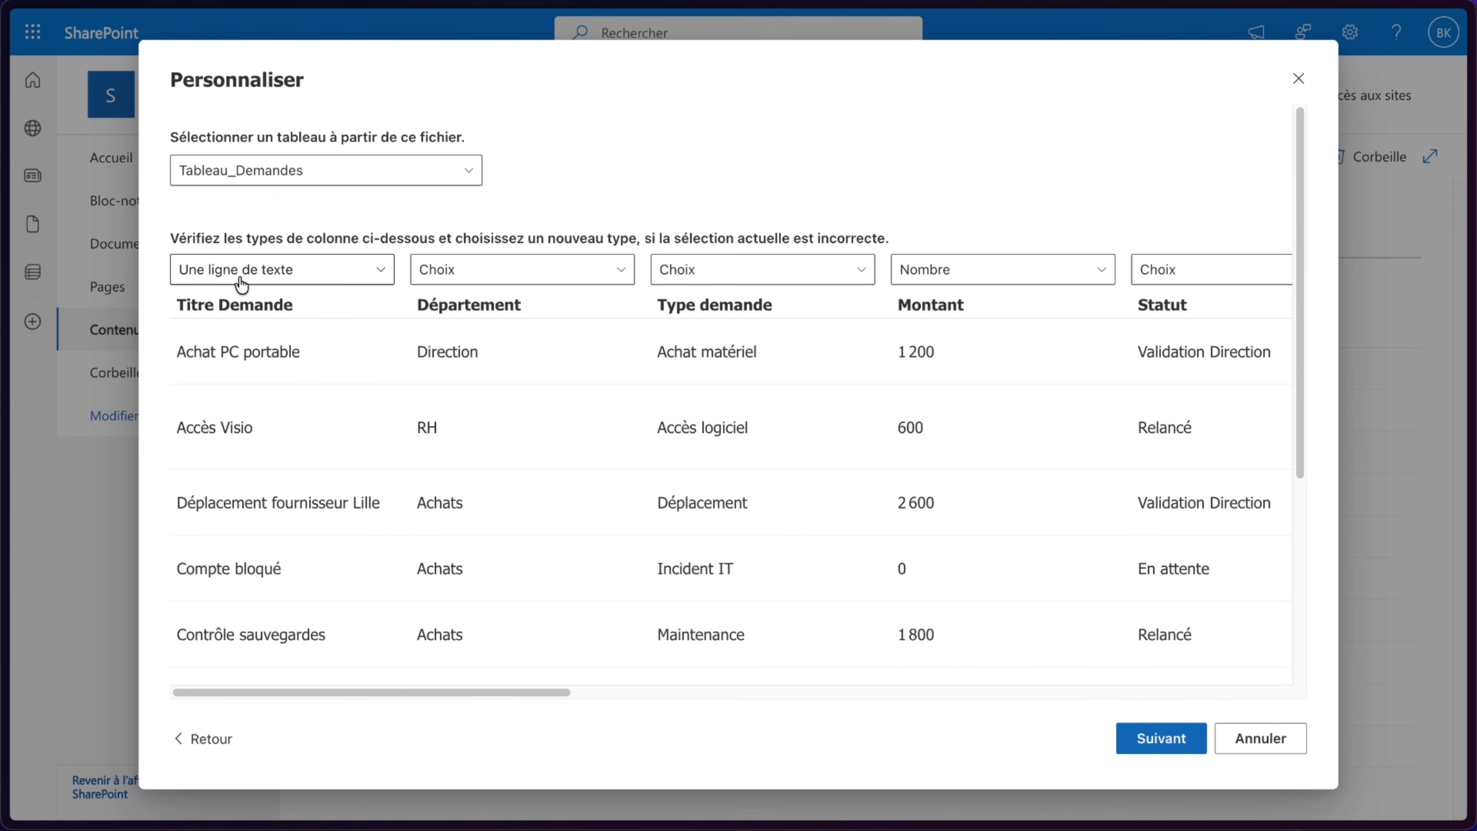
scroll(1041, 501, "right", 15)
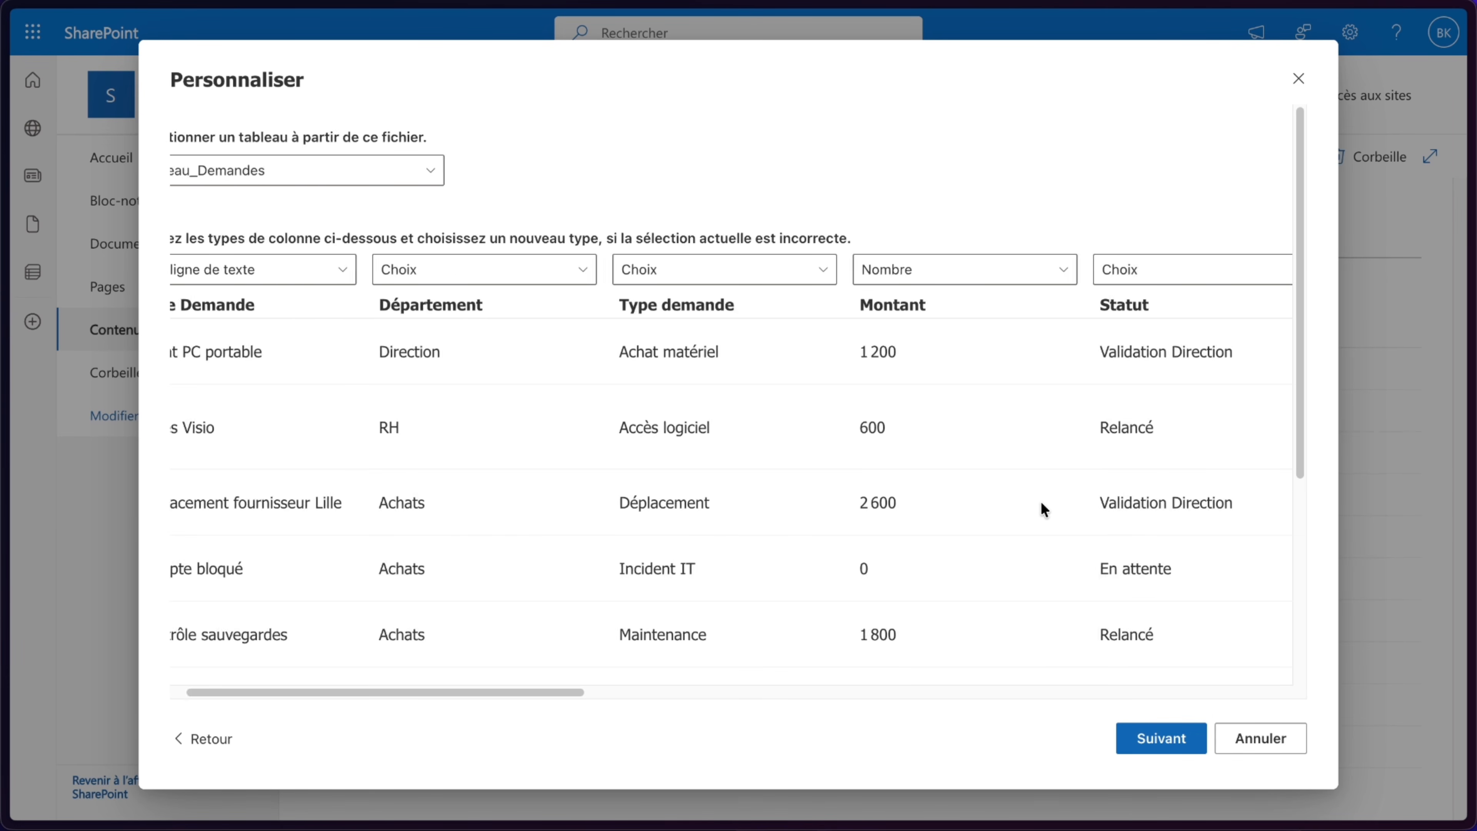
left_click(1162, 739)
double_click(934, 498)
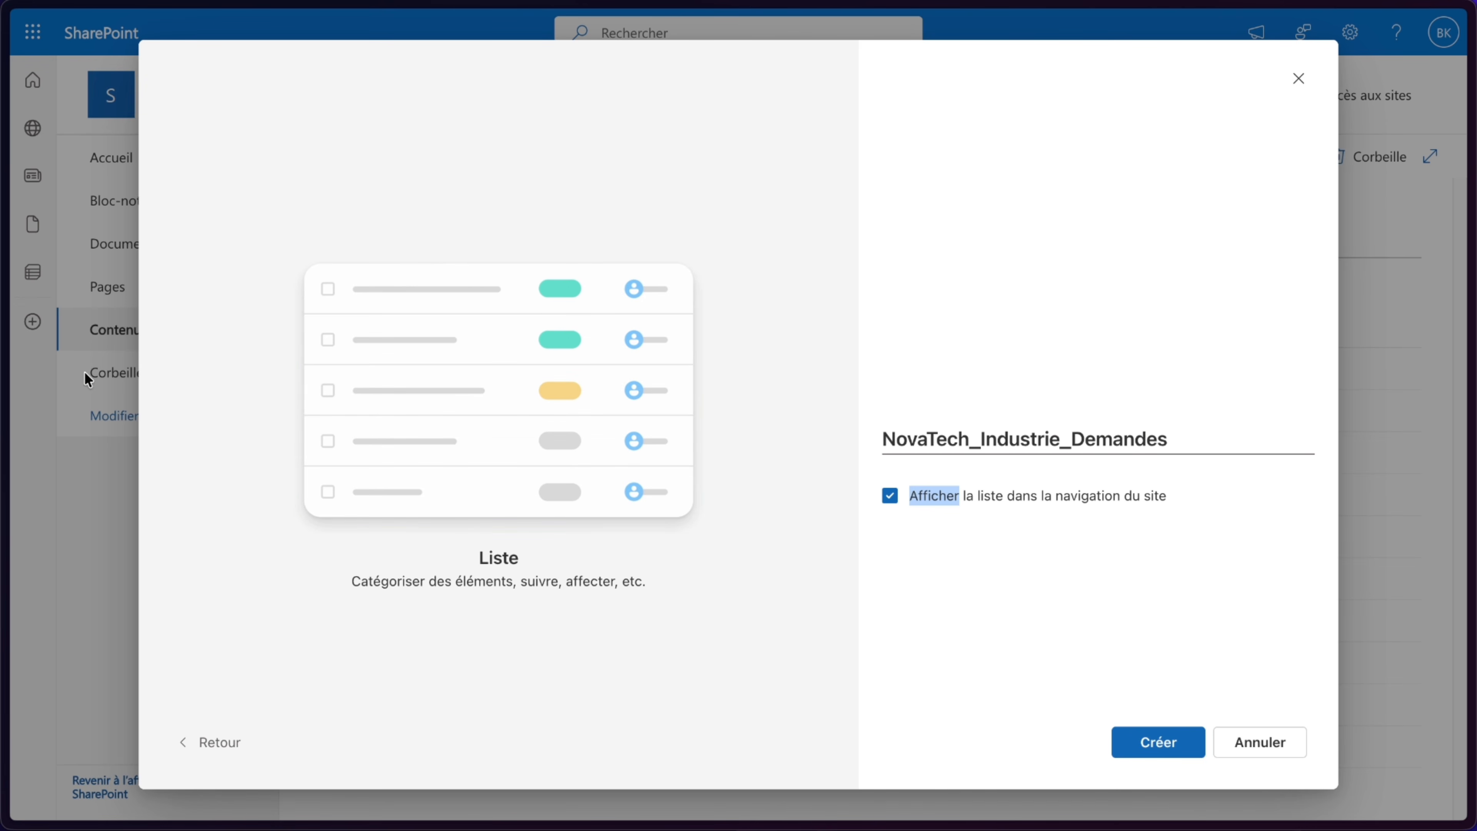
left_click(1154, 746)
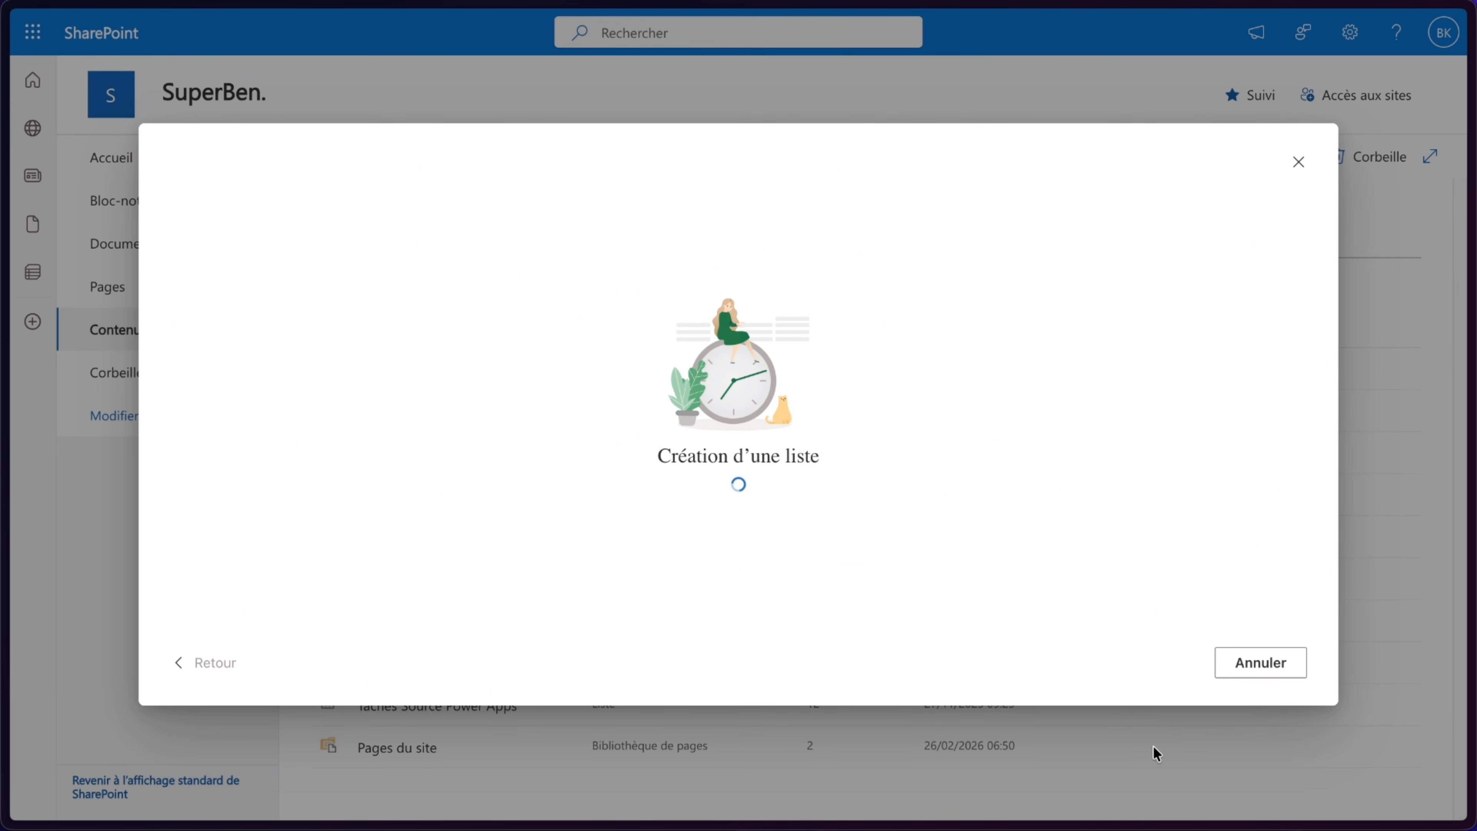
scroll(966, 558, "down", 10)
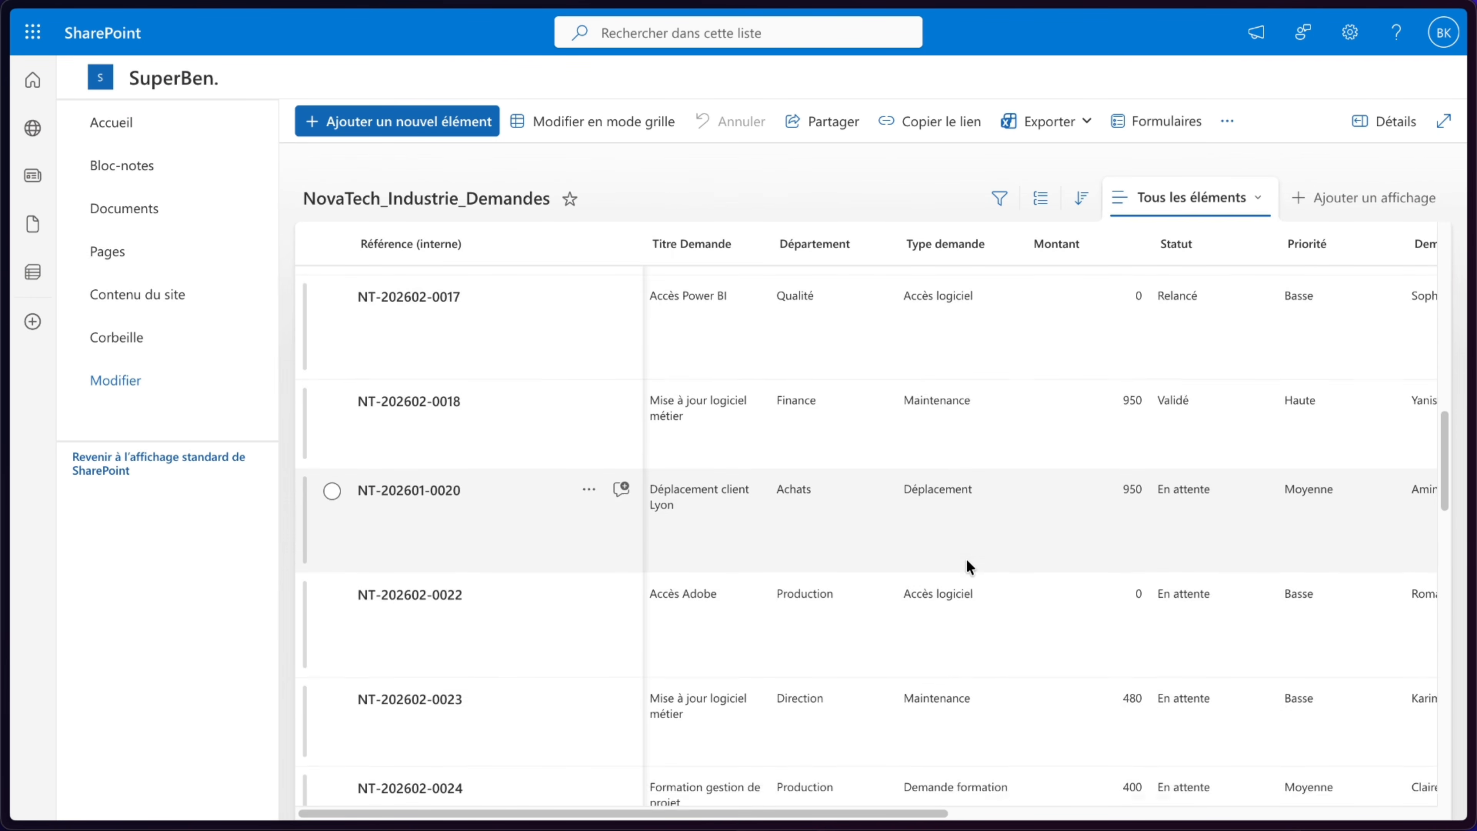
scroll(966, 568, "up", 5)
scroll(966, 567, "right", 1)
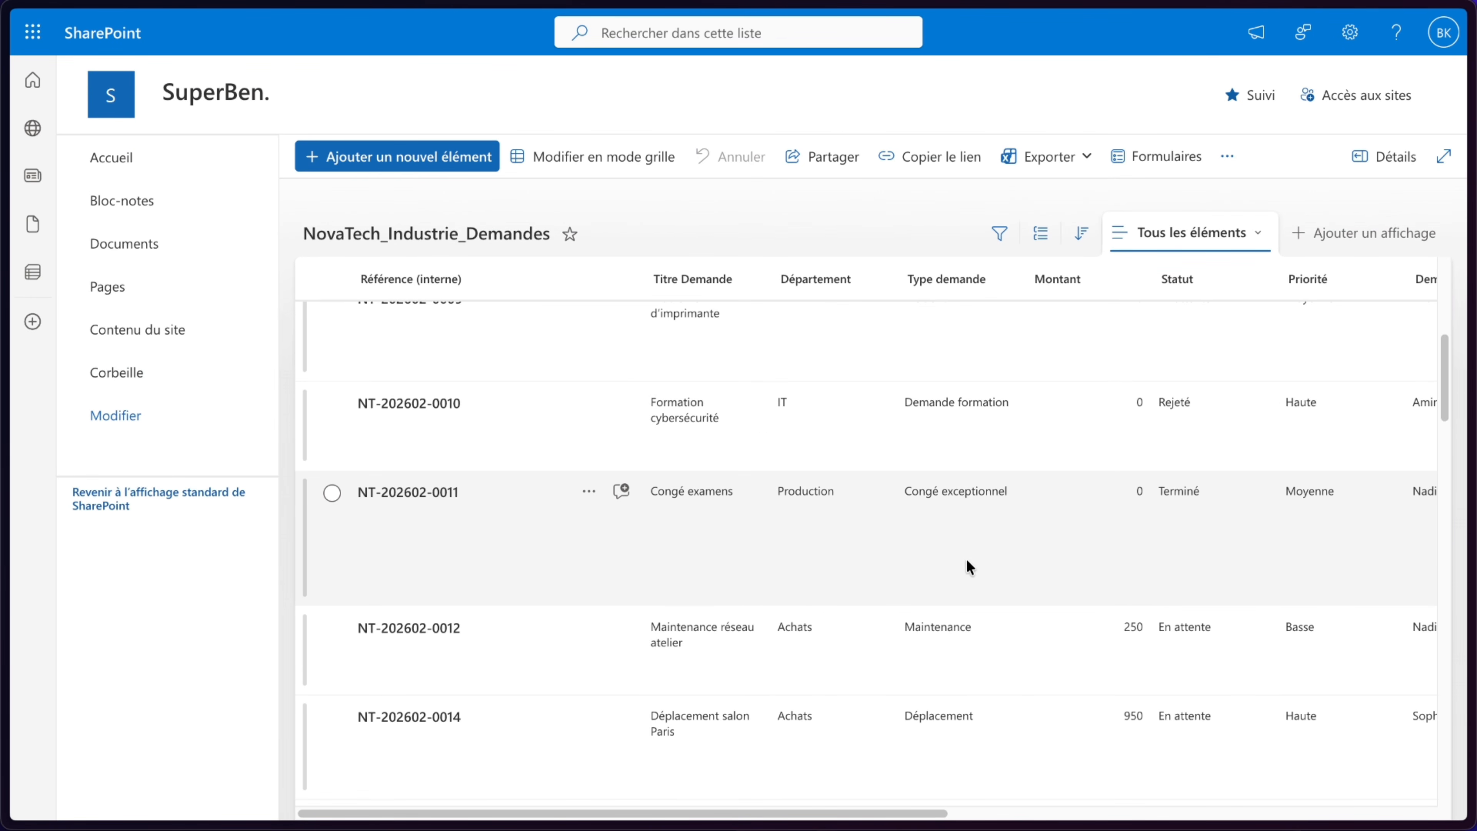
scroll(966, 559, "left", 1)
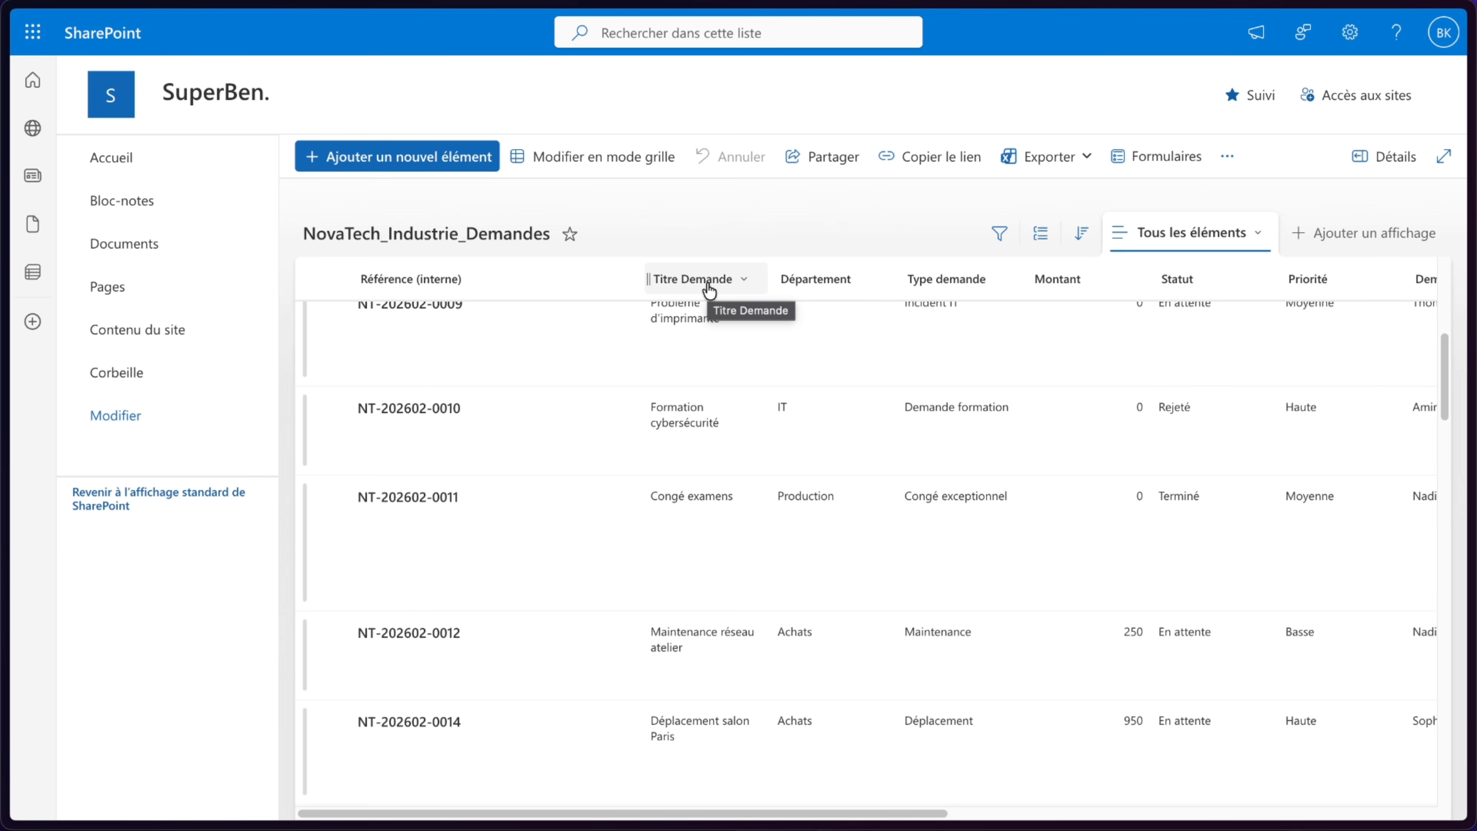
left_click(683, 280)
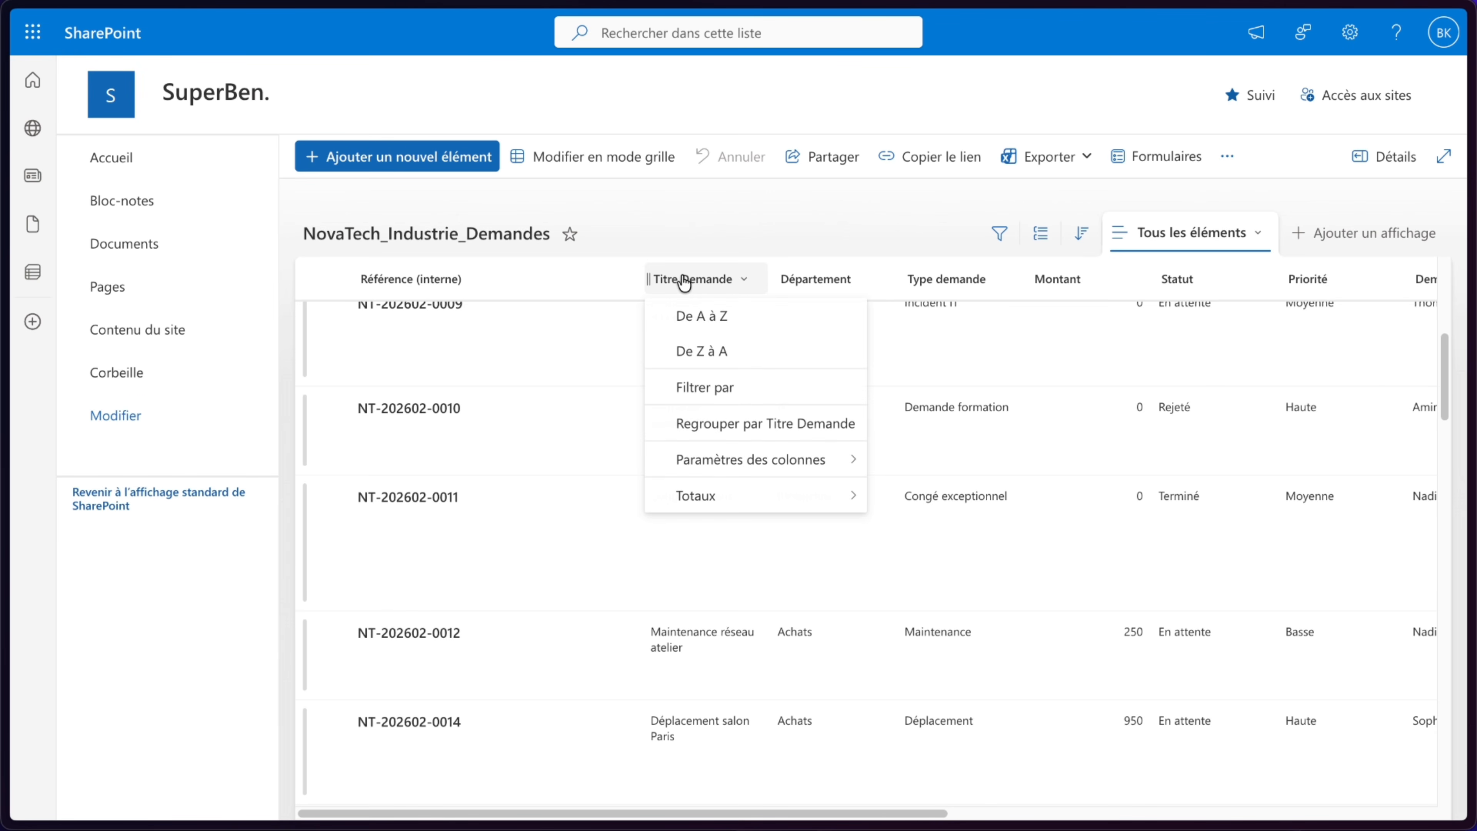
left_click(698, 280)
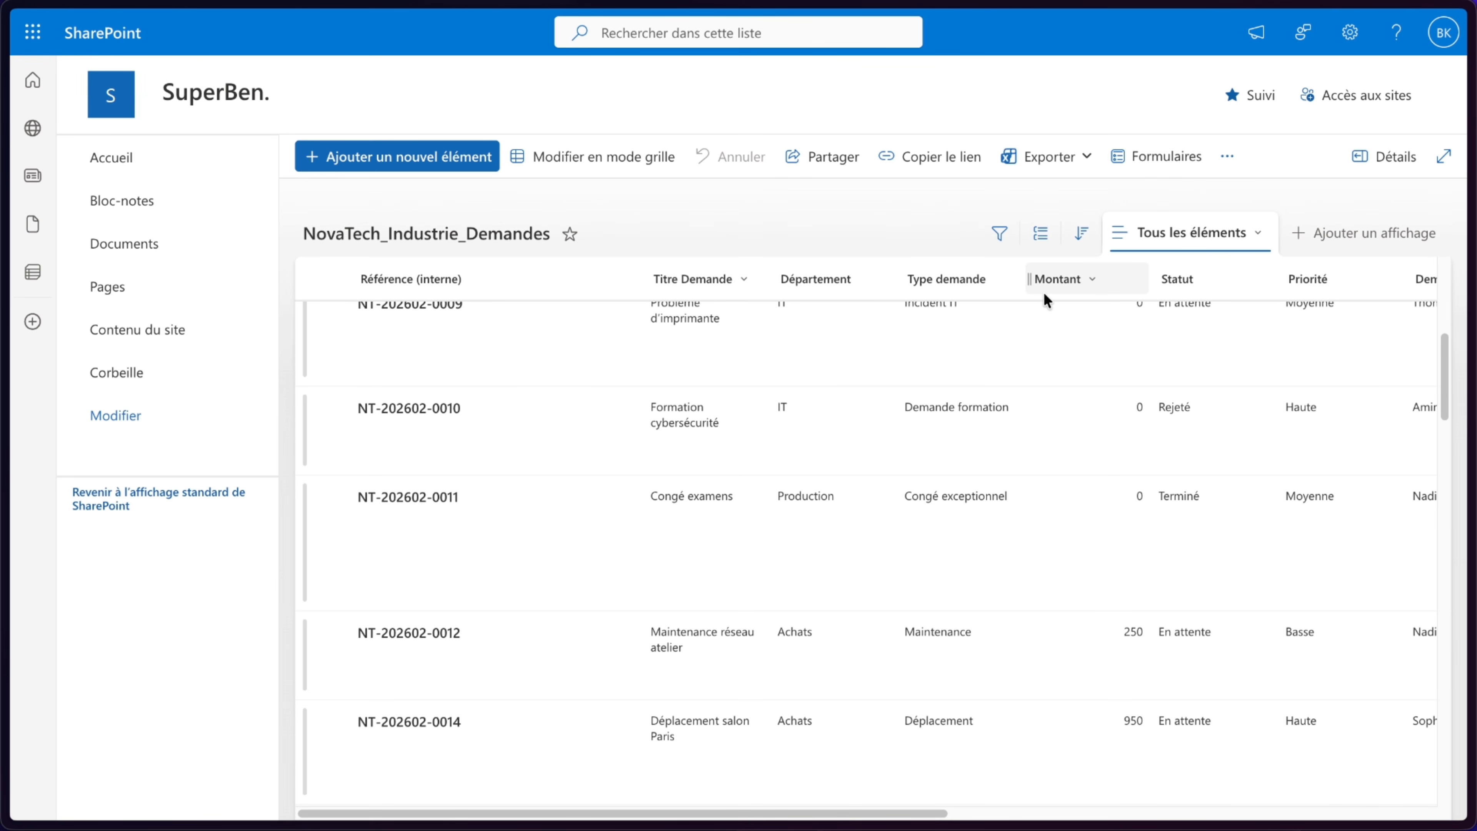
- Edit the Département column and add the choices IT and Production
left_click(826, 287)
mouse_move(860, 459)
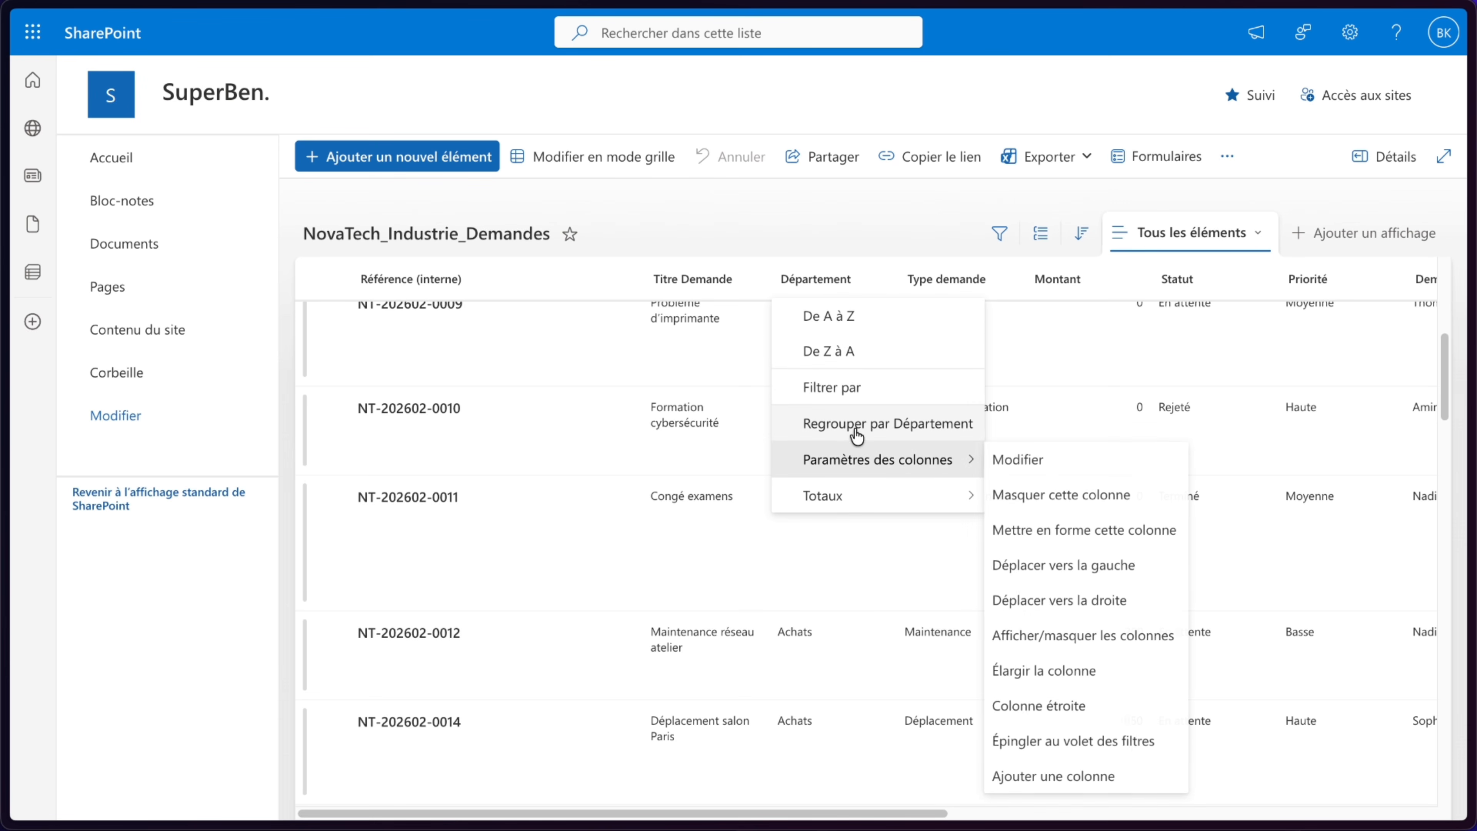
left_click(1060, 469)
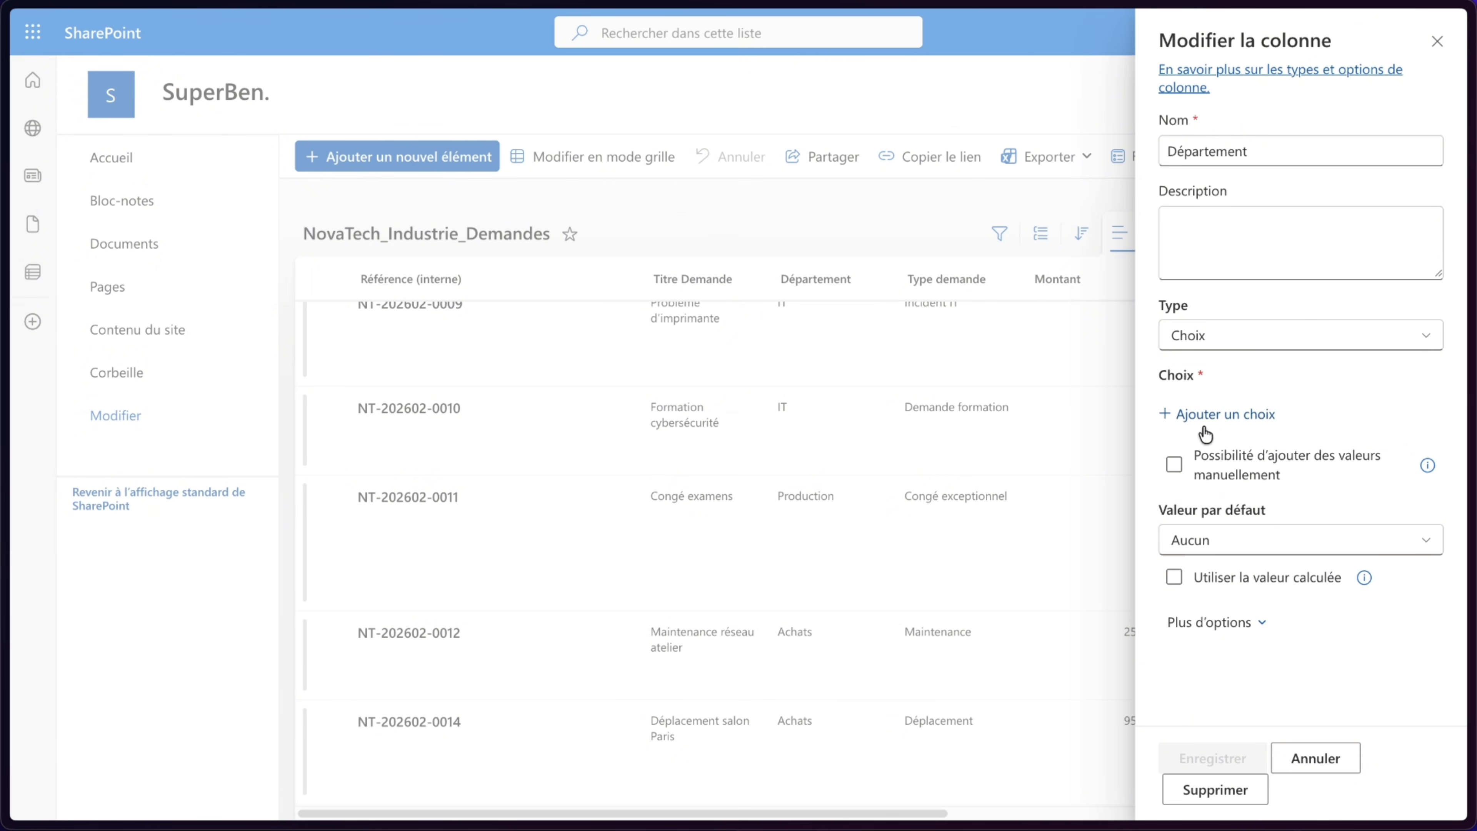
left_click(1215, 416)
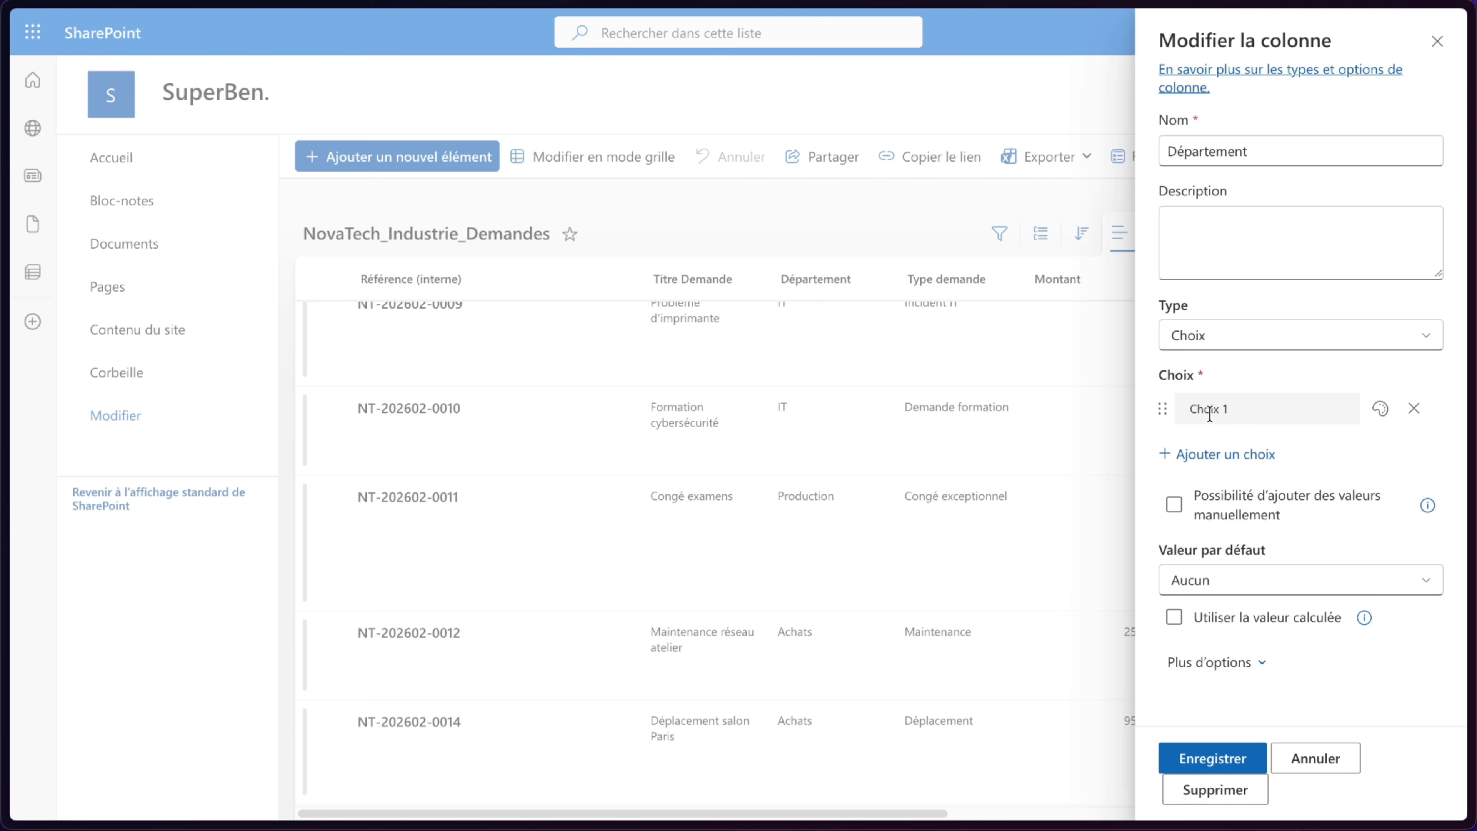
type("IT")
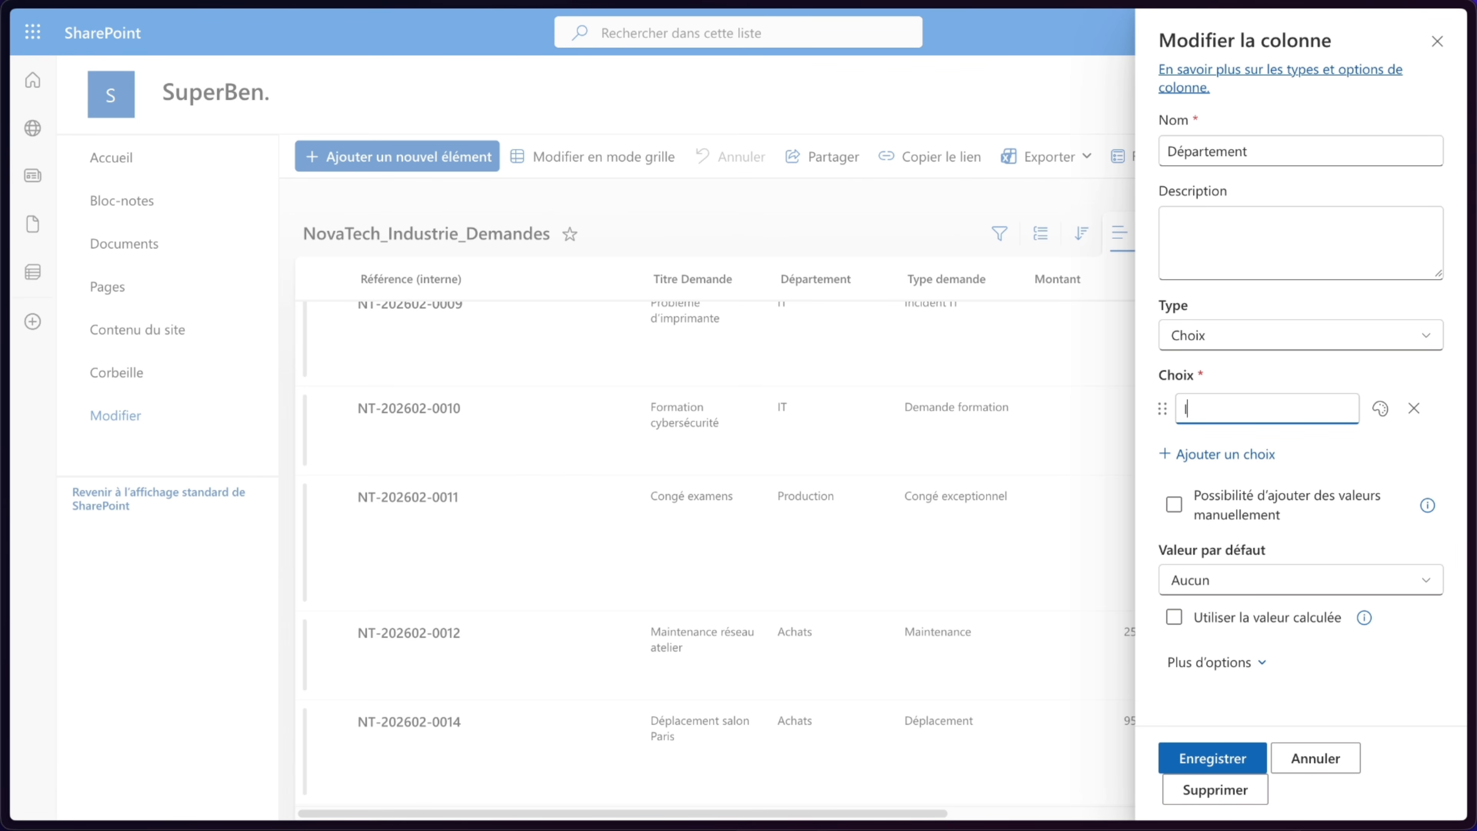
key("Return")
type("Production")
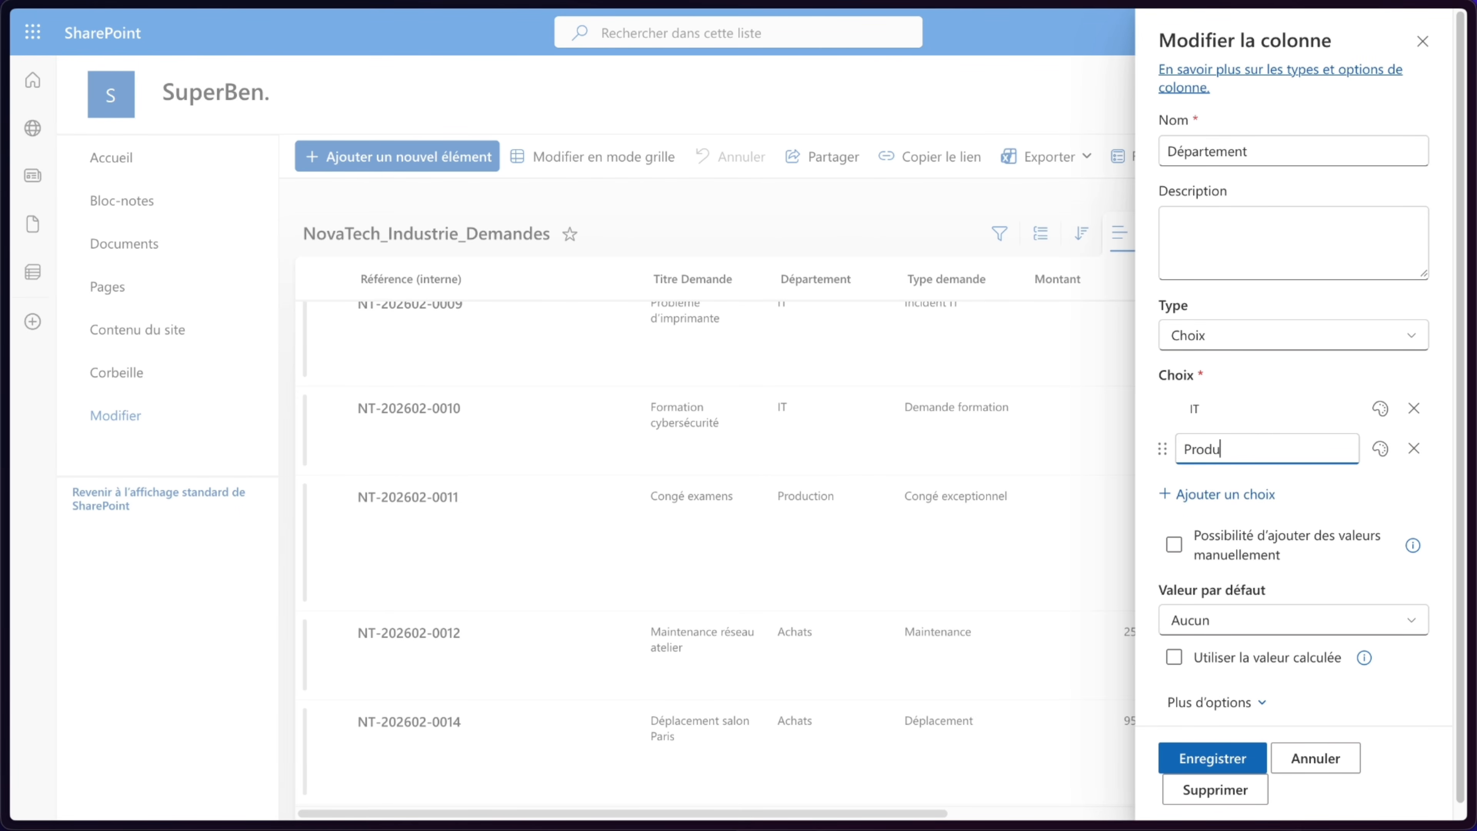
- Assign colours to the IT and Production choices and save the Département column
left_click(1380, 410)
left_click(1195, 517)
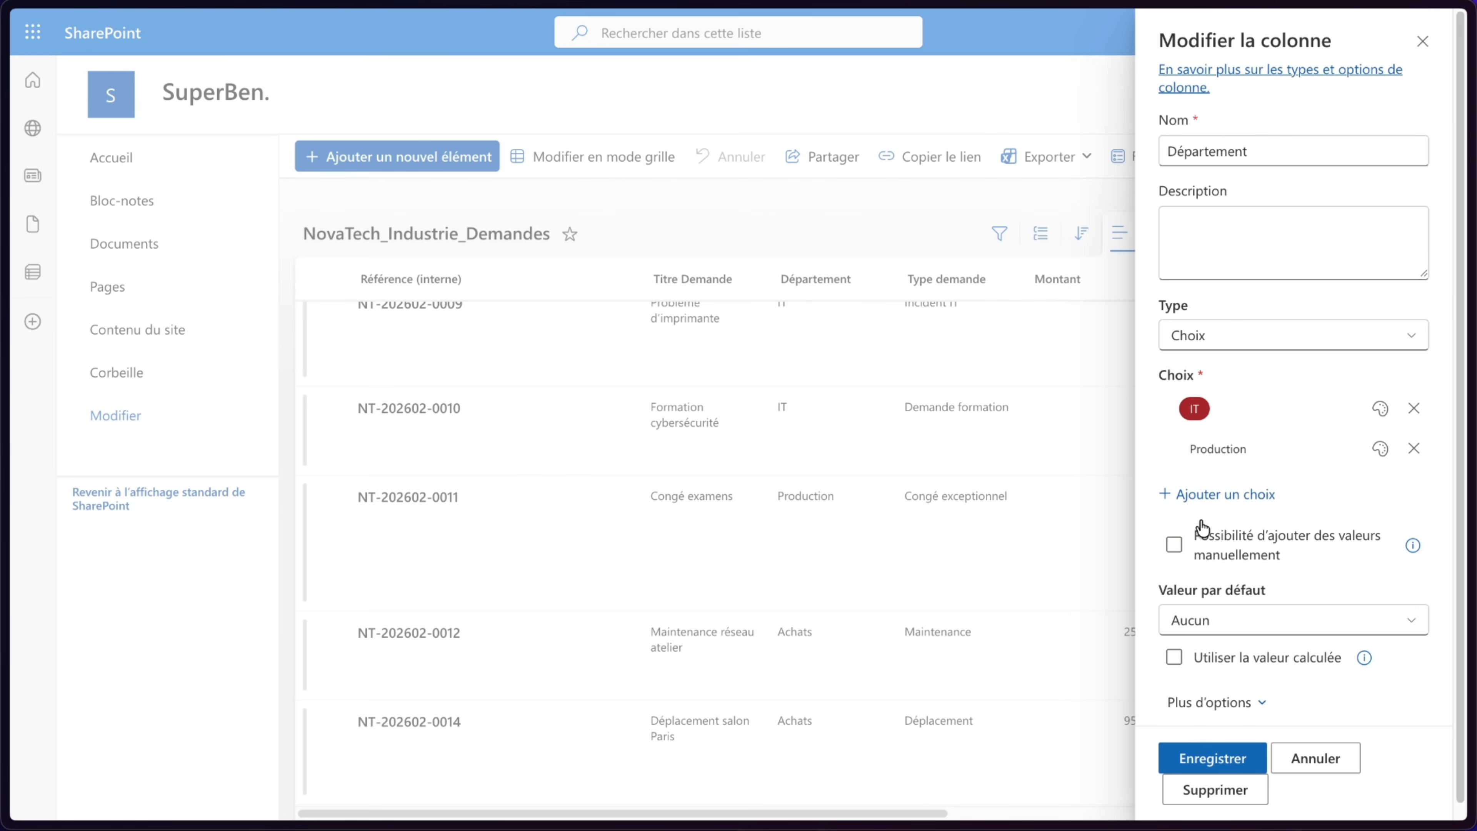
left_click(1381, 449)
left_click(1227, 557)
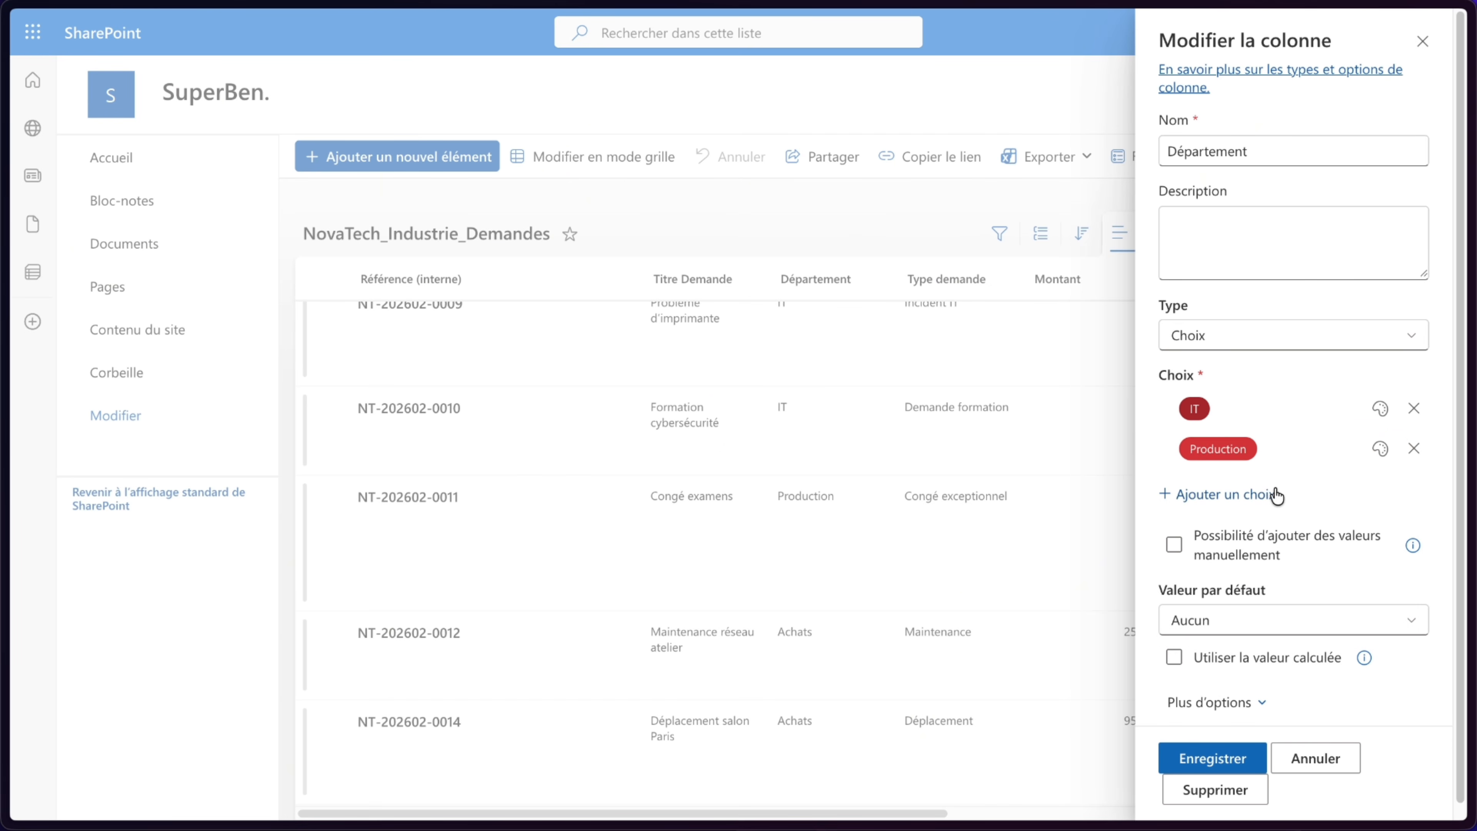
left_click(1215, 757)
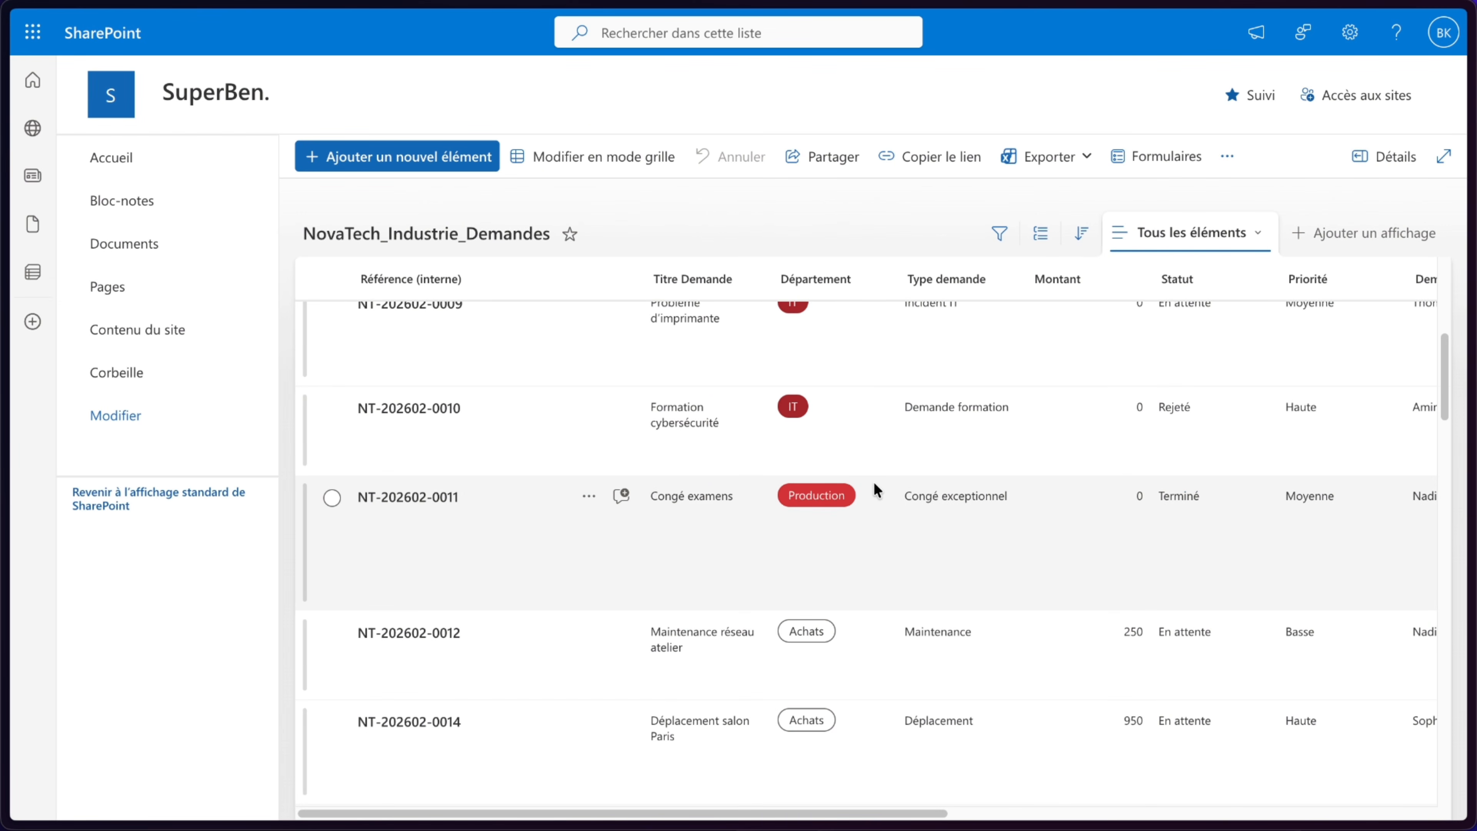
- Open the NovaTech_Industrie_Demandes workbook from the NovaTech Industrie folder in Documents
scroll(840, 597, "up", 5)
scroll(814, 517, "down", 10)
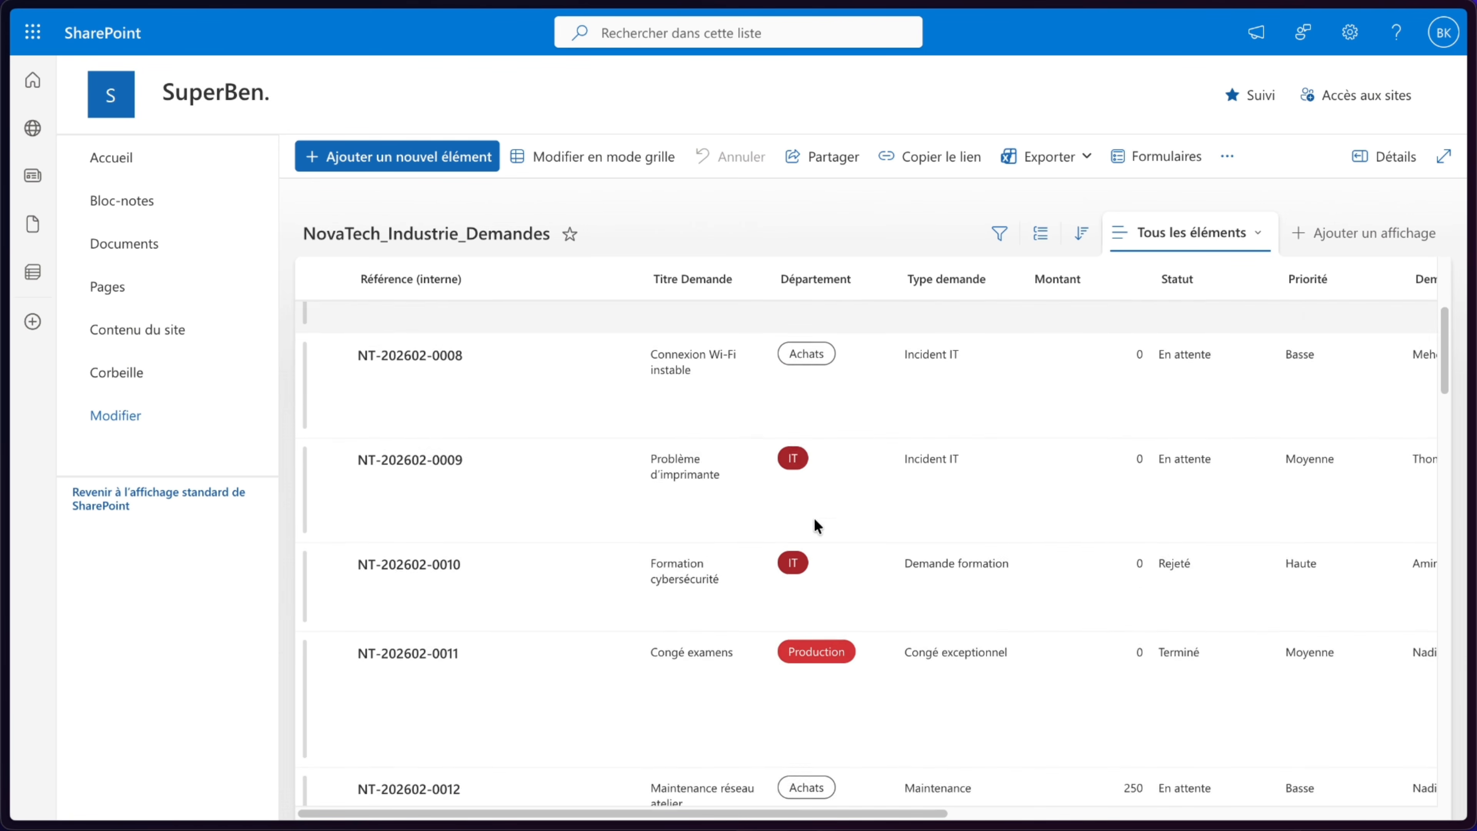
left_click(185, 301)
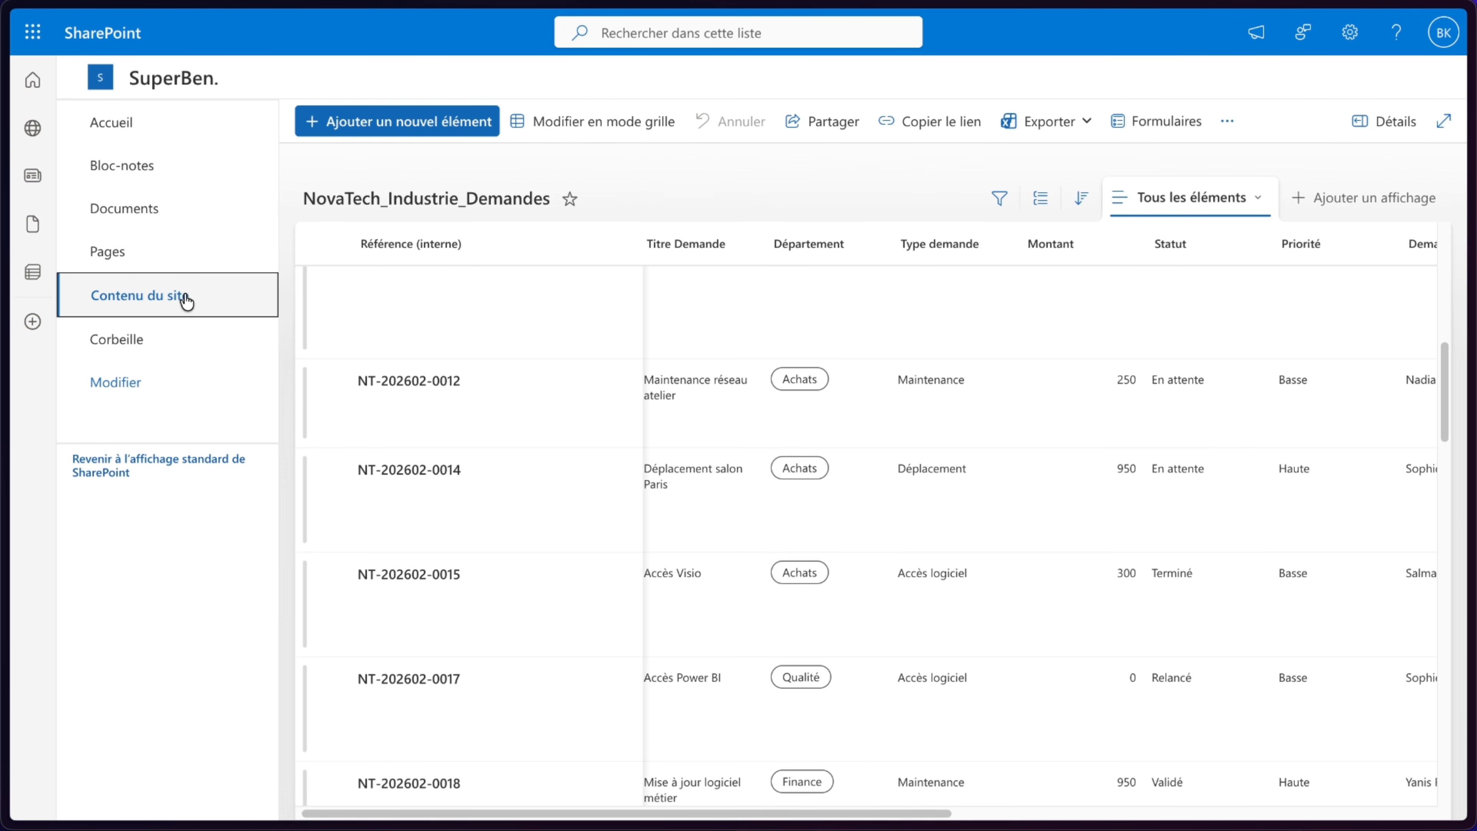
left_click(95, 244)
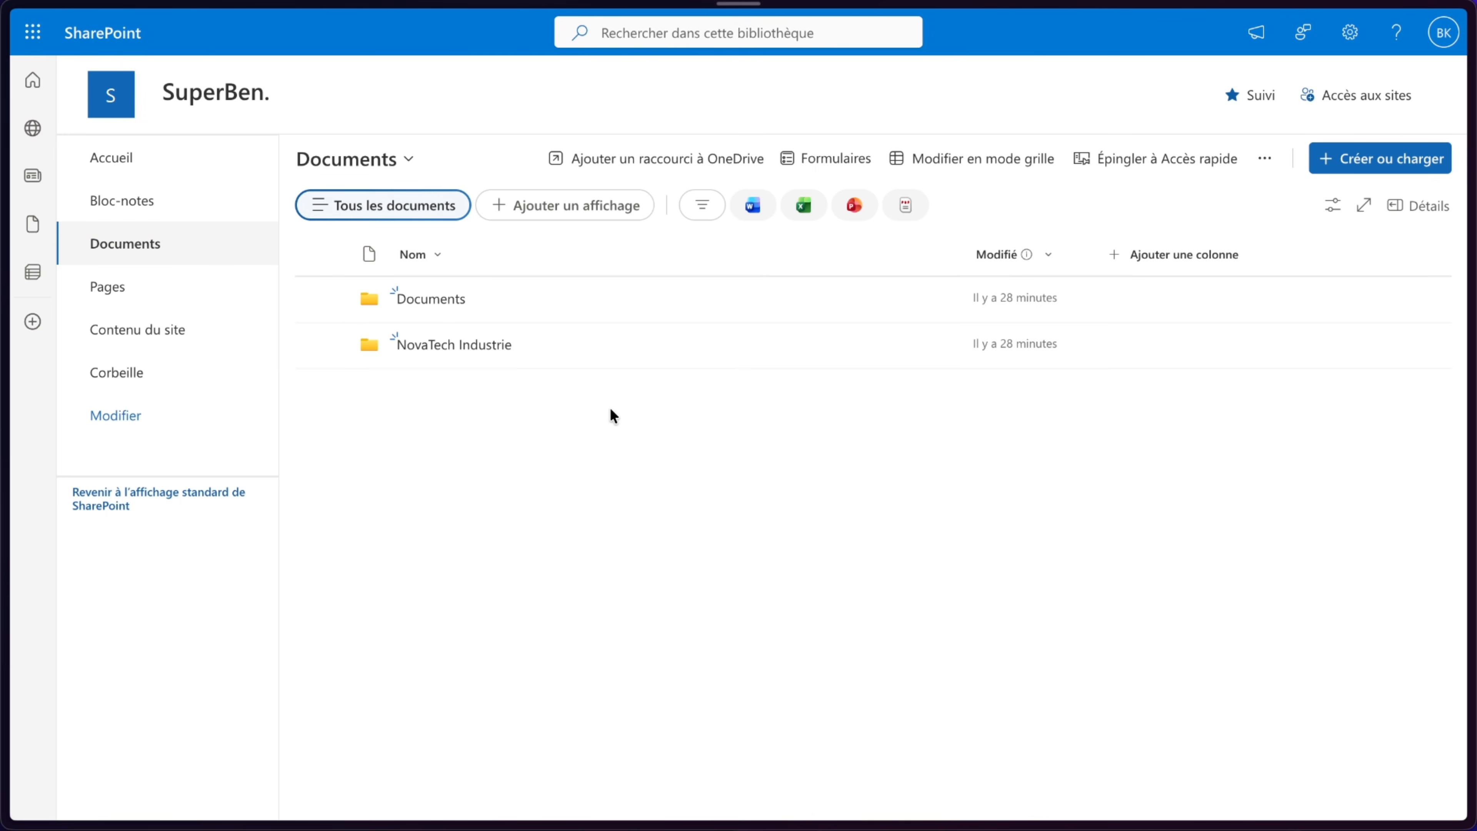
left_click(491, 344)
left_click(492, 298)
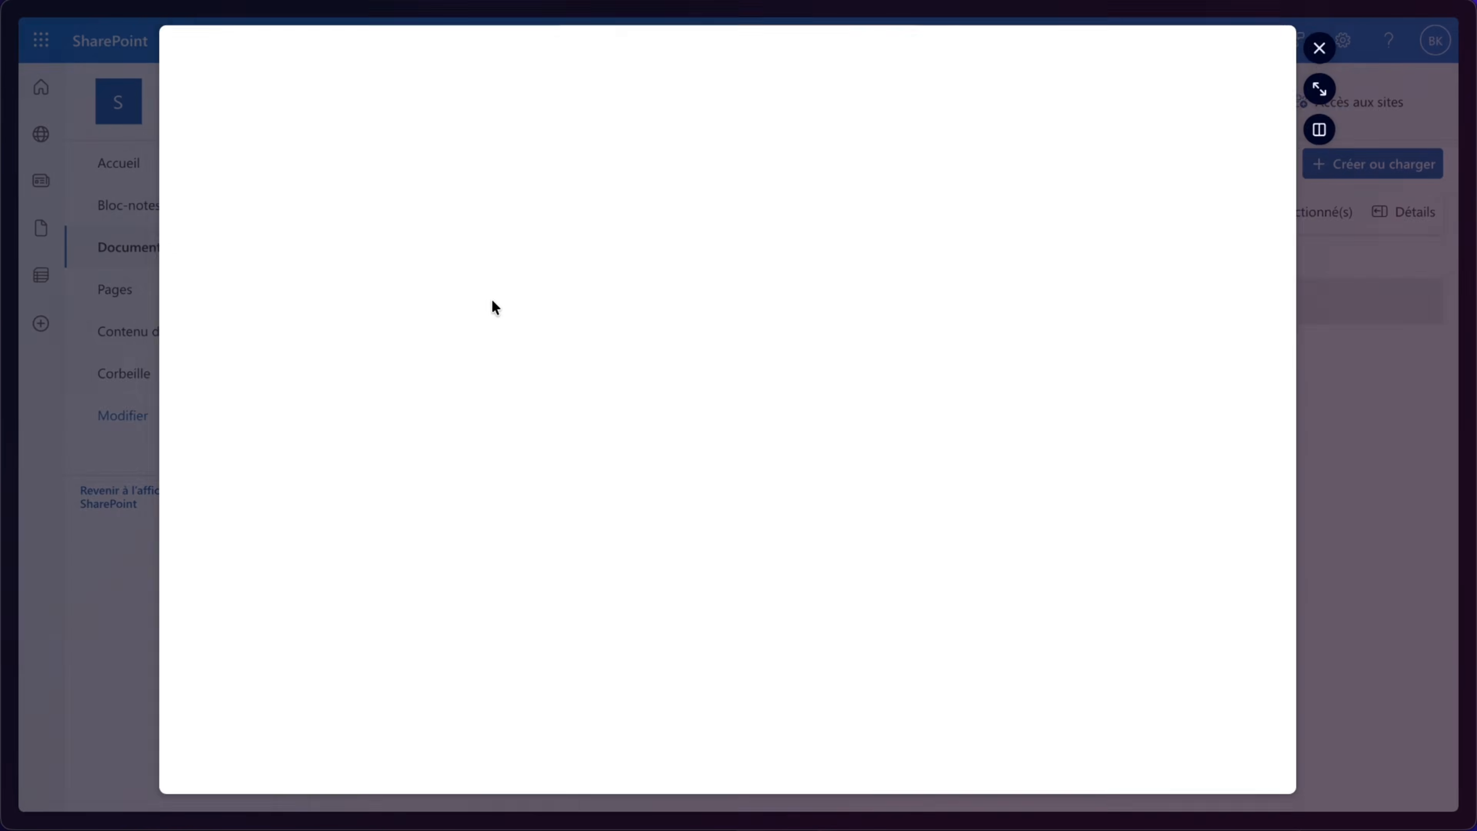
left_click(449, 217)
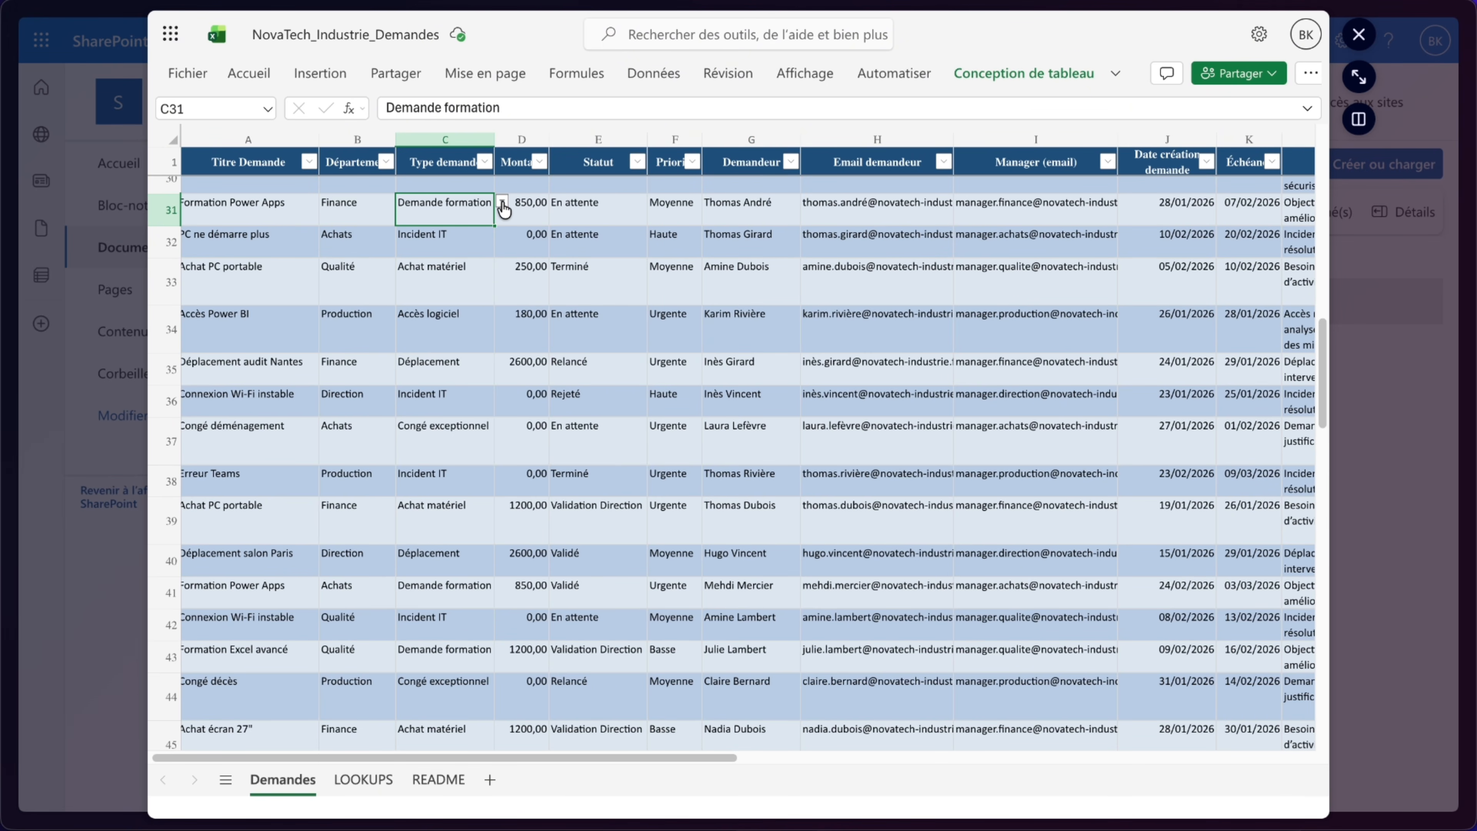
- Examine the dropdown value lists of the Département, Type demande, Statut and Priorité columns in the workbook
left_click(384, 203)
left_click(402, 202)
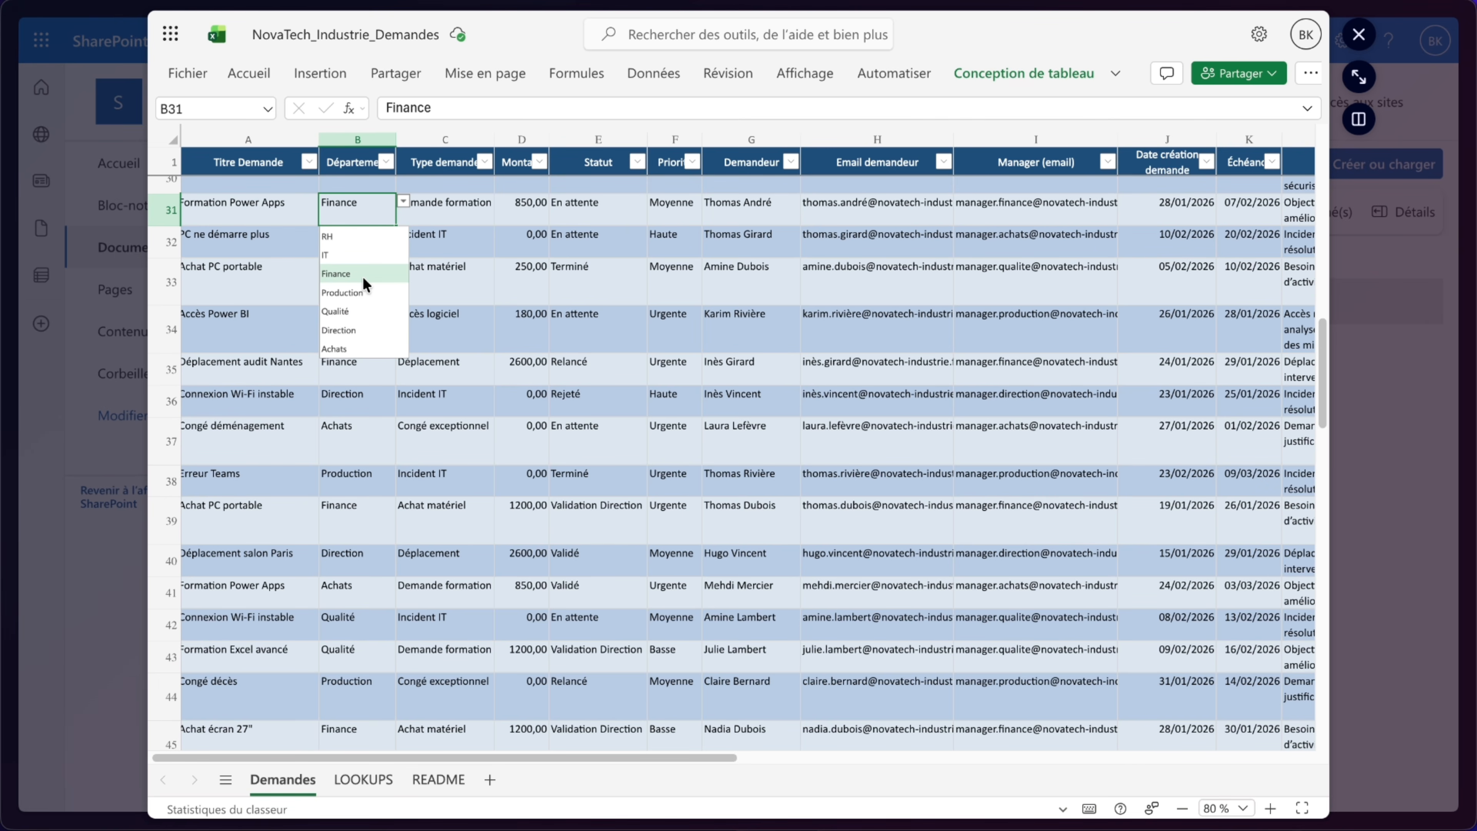
left_click(456, 210)
left_click(501, 201)
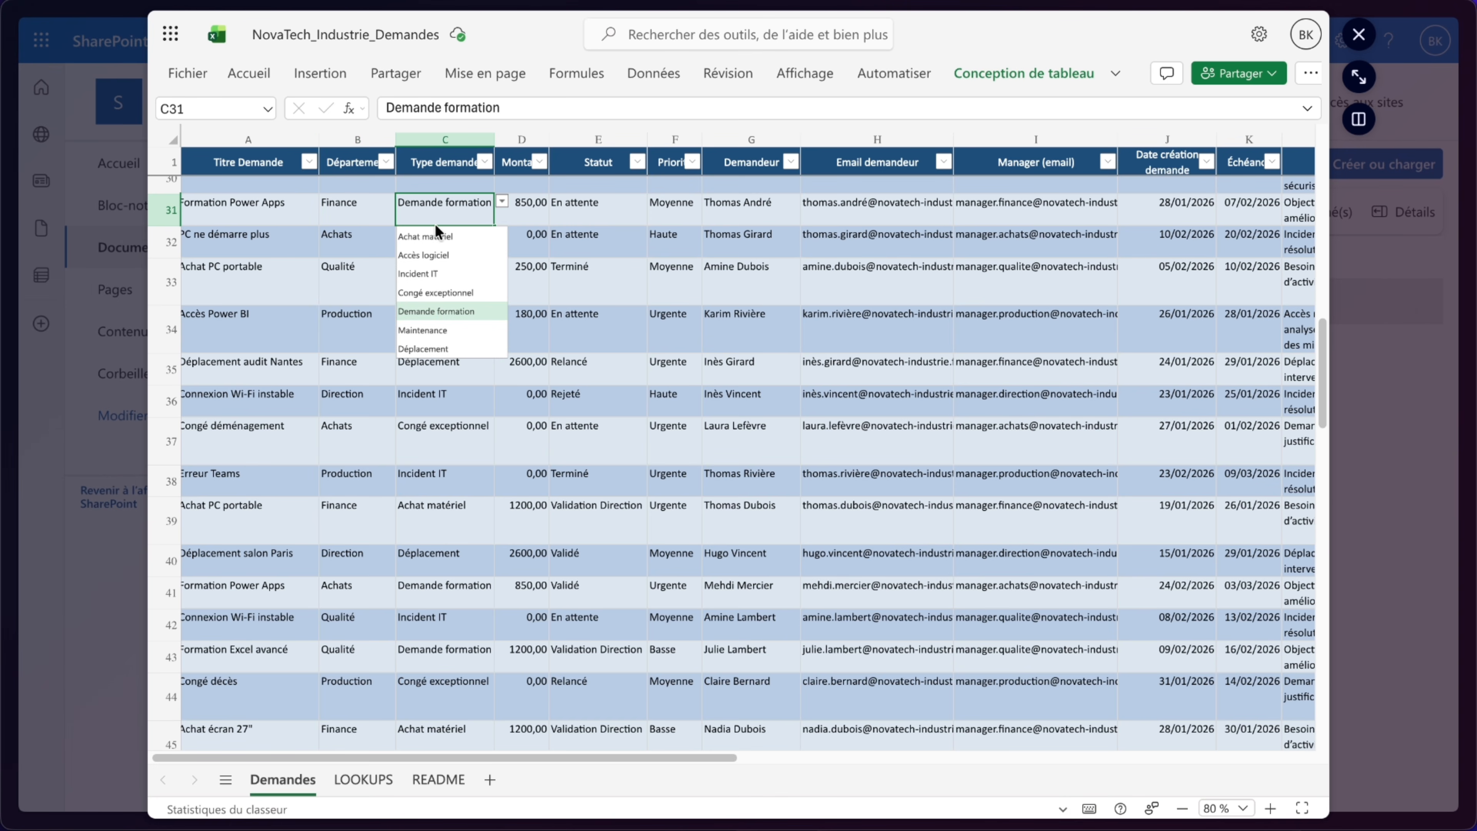
left_click(622, 215)
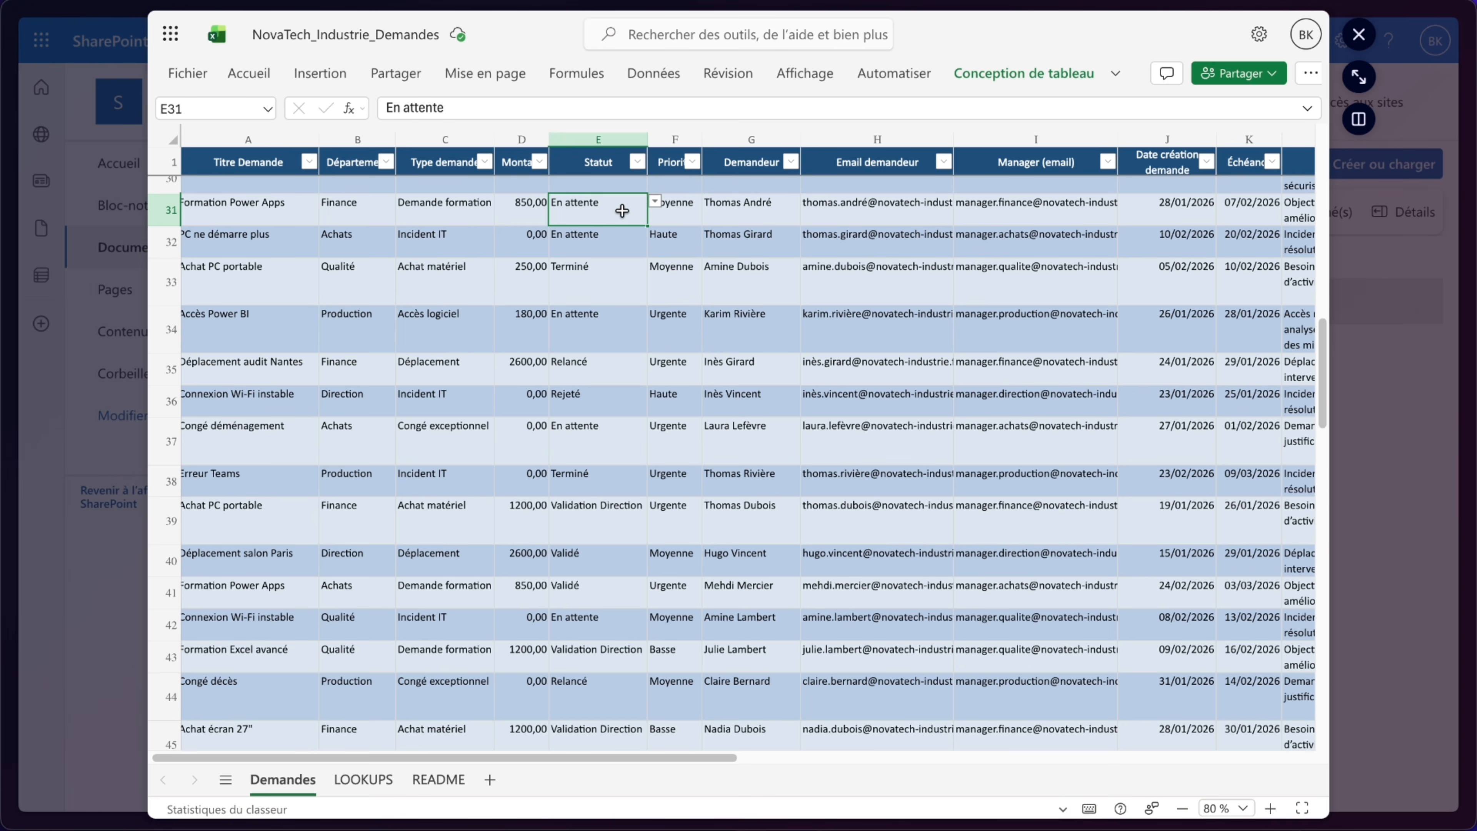
left_click(654, 202)
left_click(678, 202)
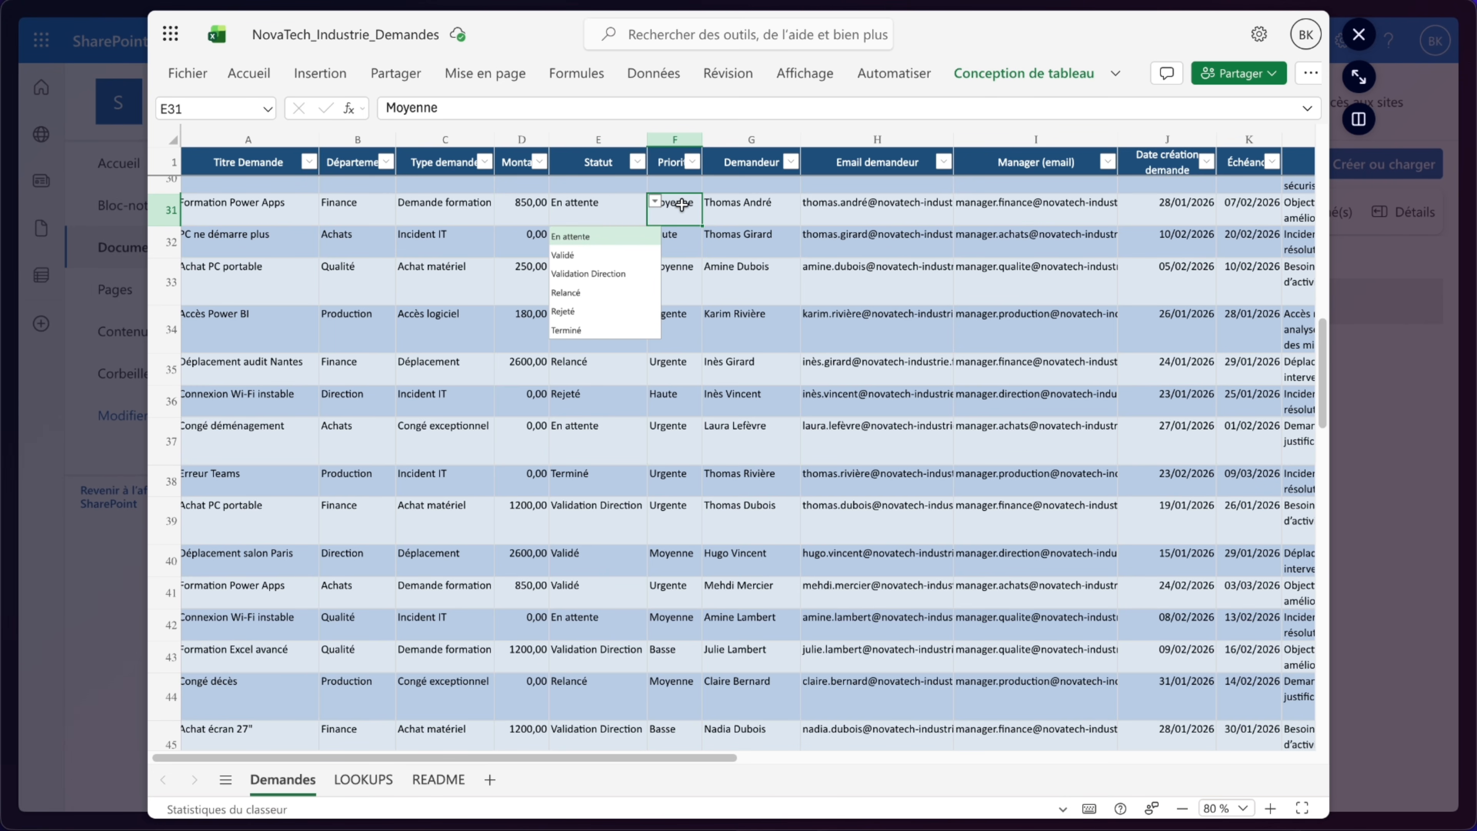
left_click(715, 201)
left_click(684, 203)
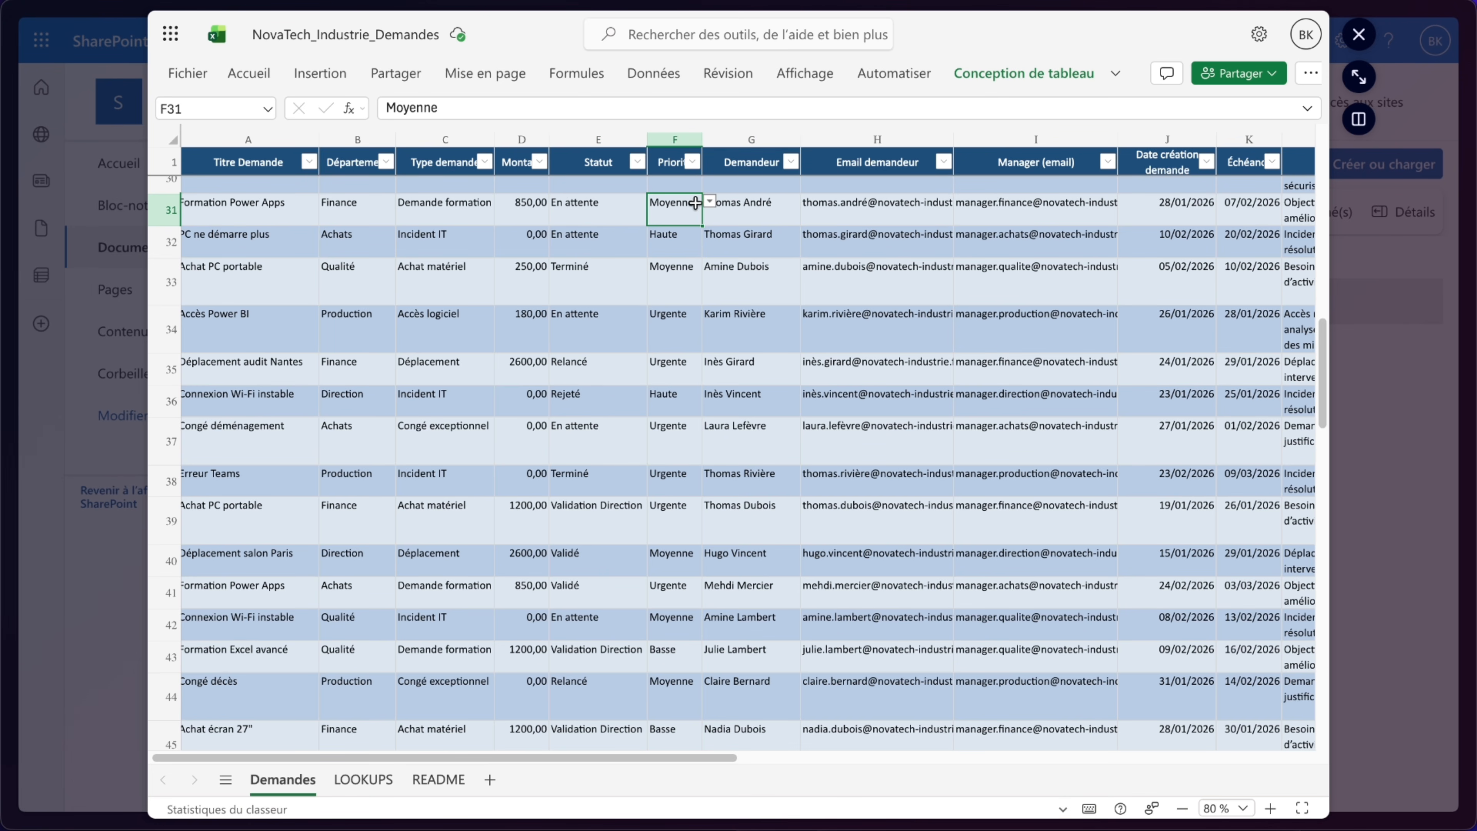
left_click(709, 201)
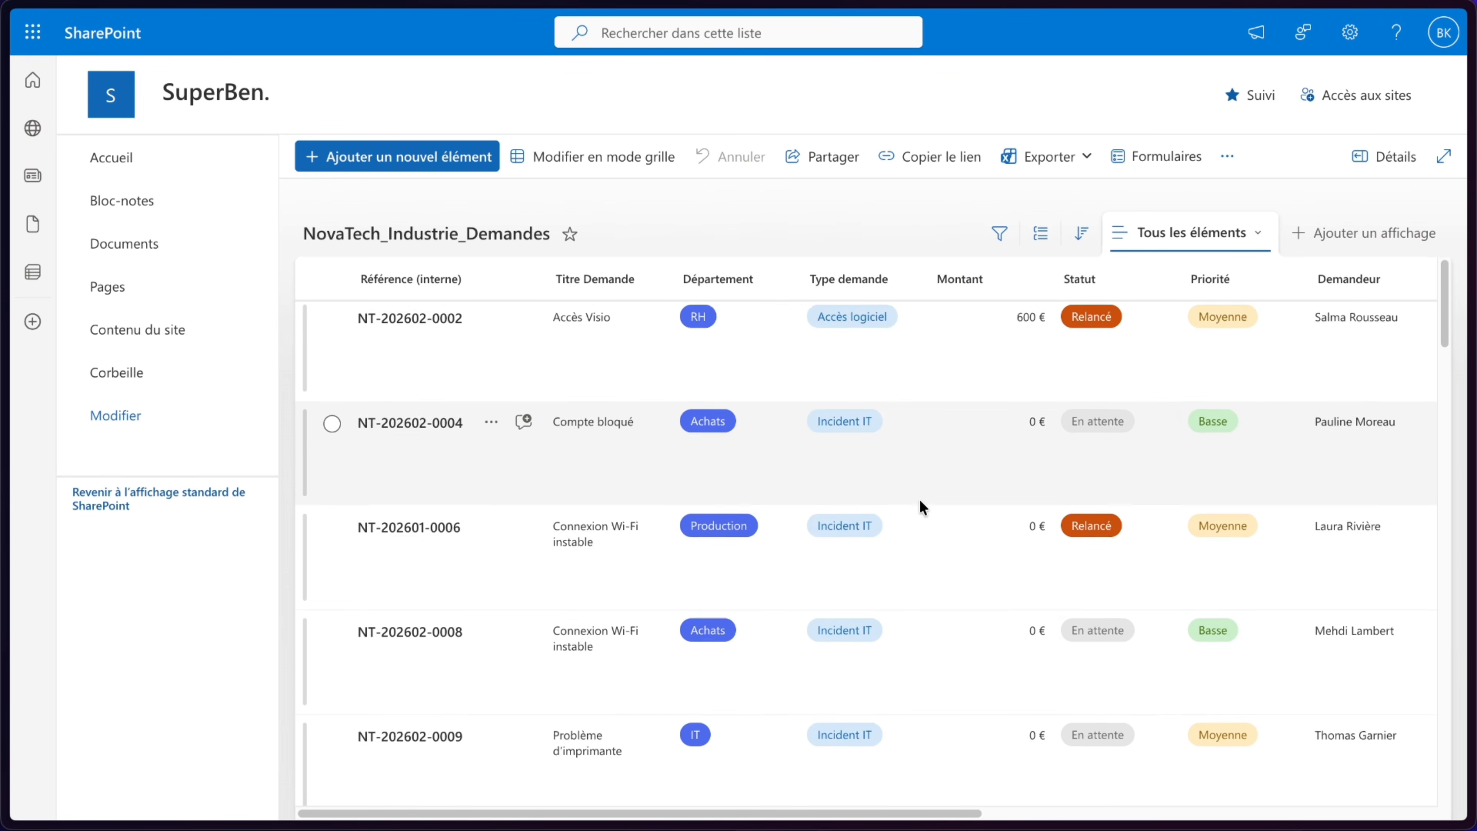
scroll(920, 498, "down", 5)
scroll(920, 500, "right", 3)
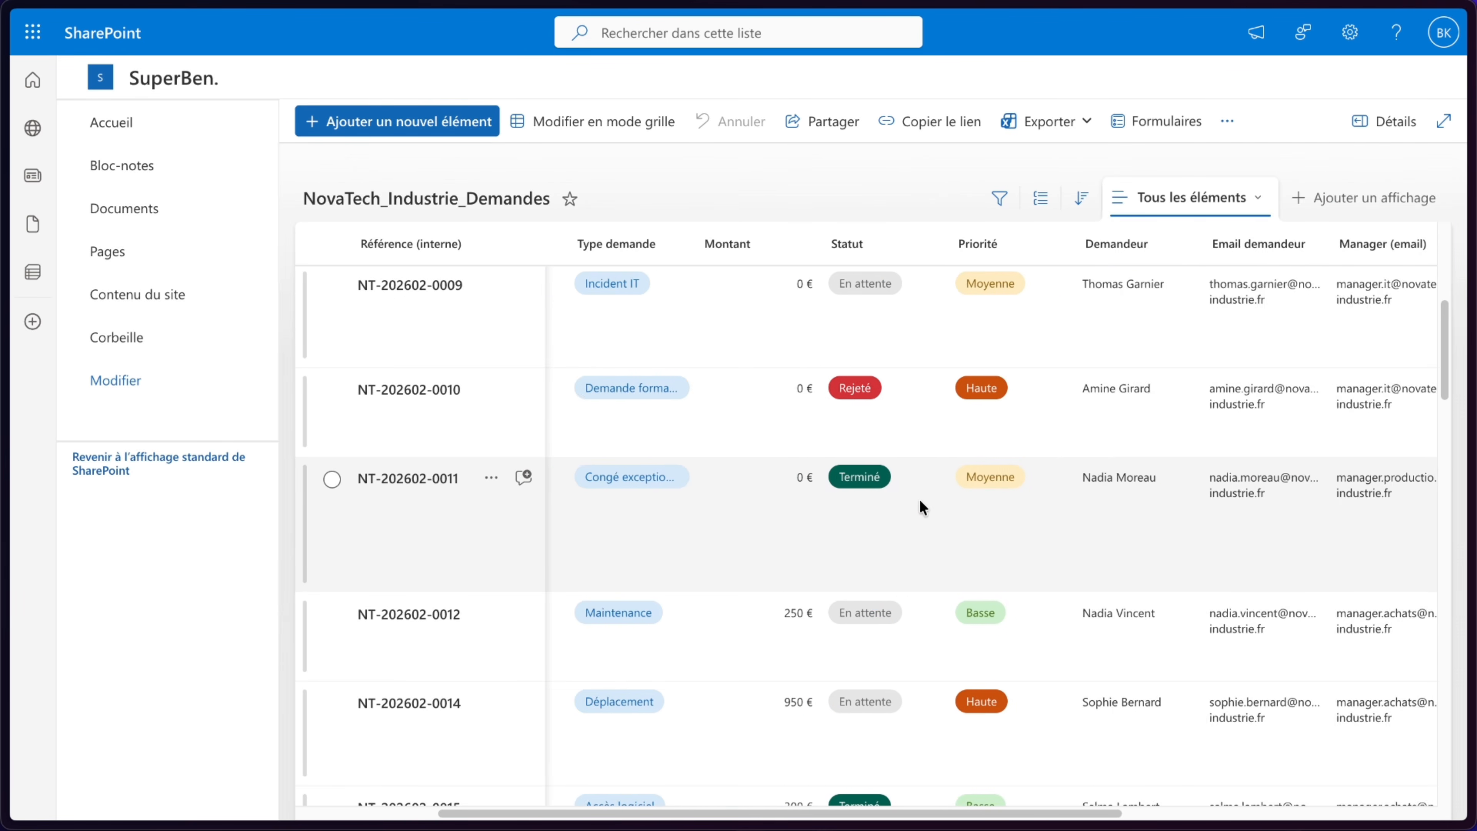
- Start a new list item titled Demande Test with Département IT and Type demande Accès logiciel
scroll(921, 501, "left", 5)
scroll(920, 501, "up", 3)
scroll(920, 507, "up", 1)
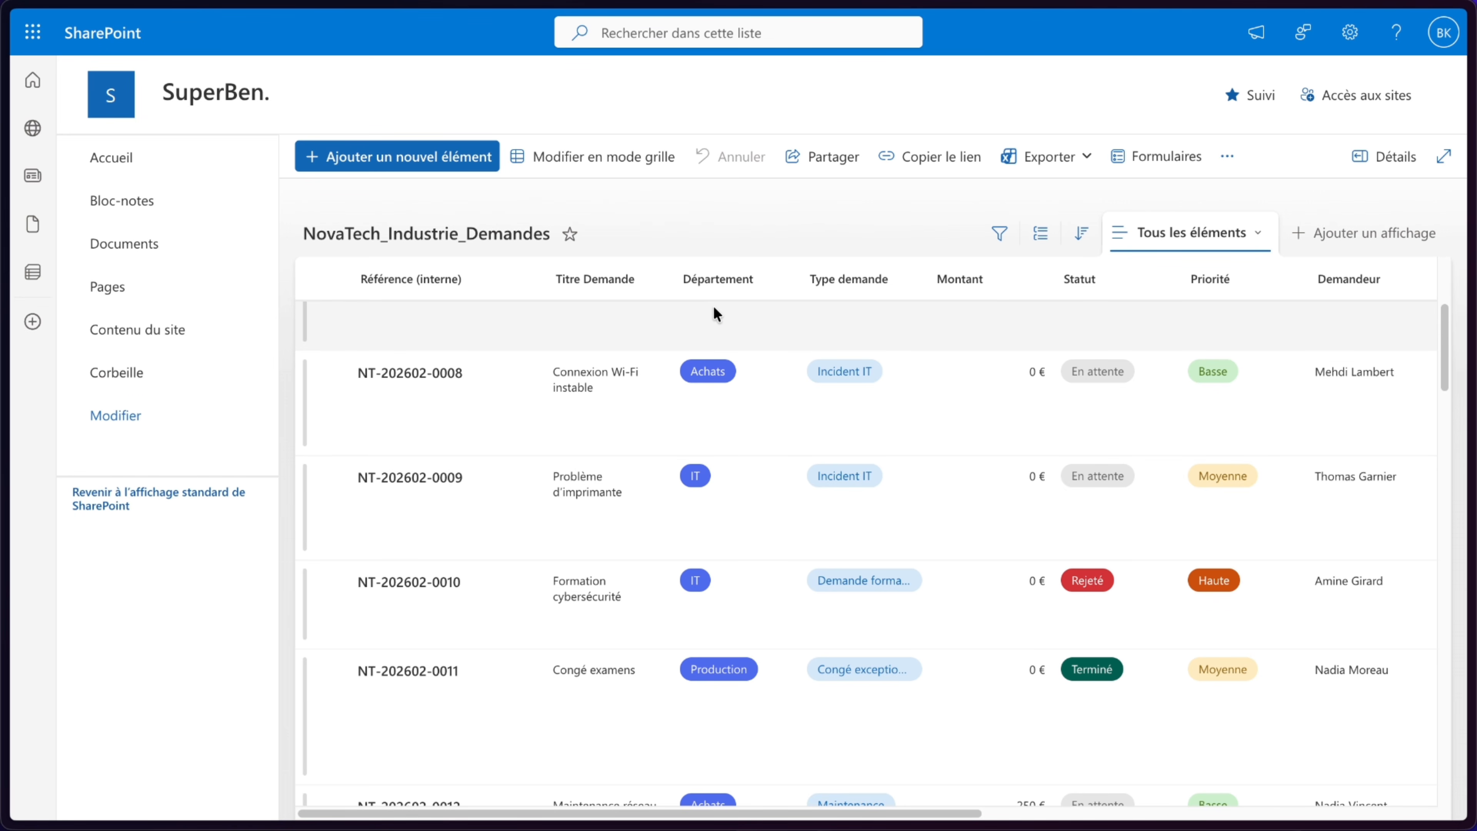
left_click(427, 164)
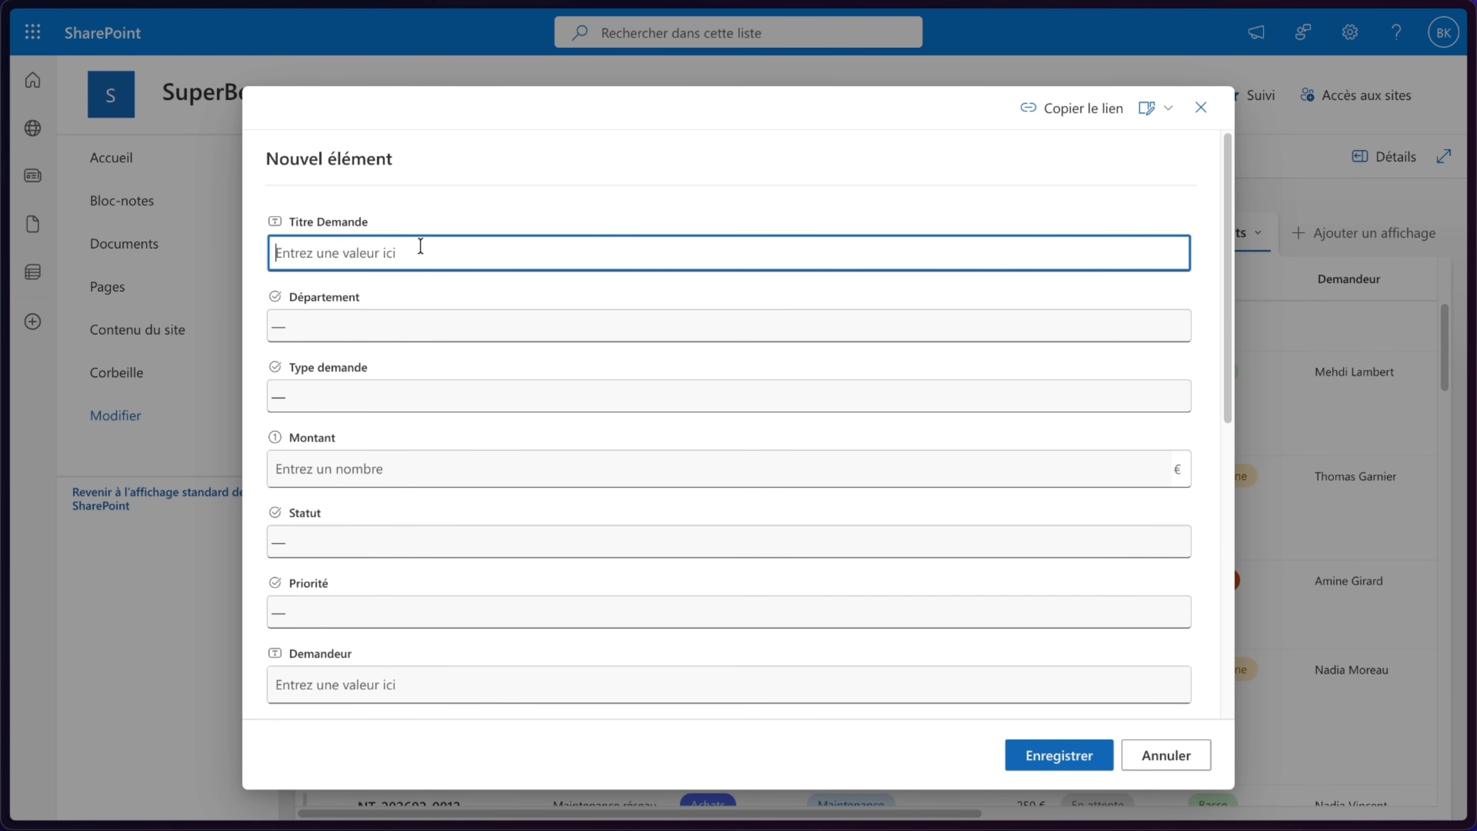
type("Demande Test")
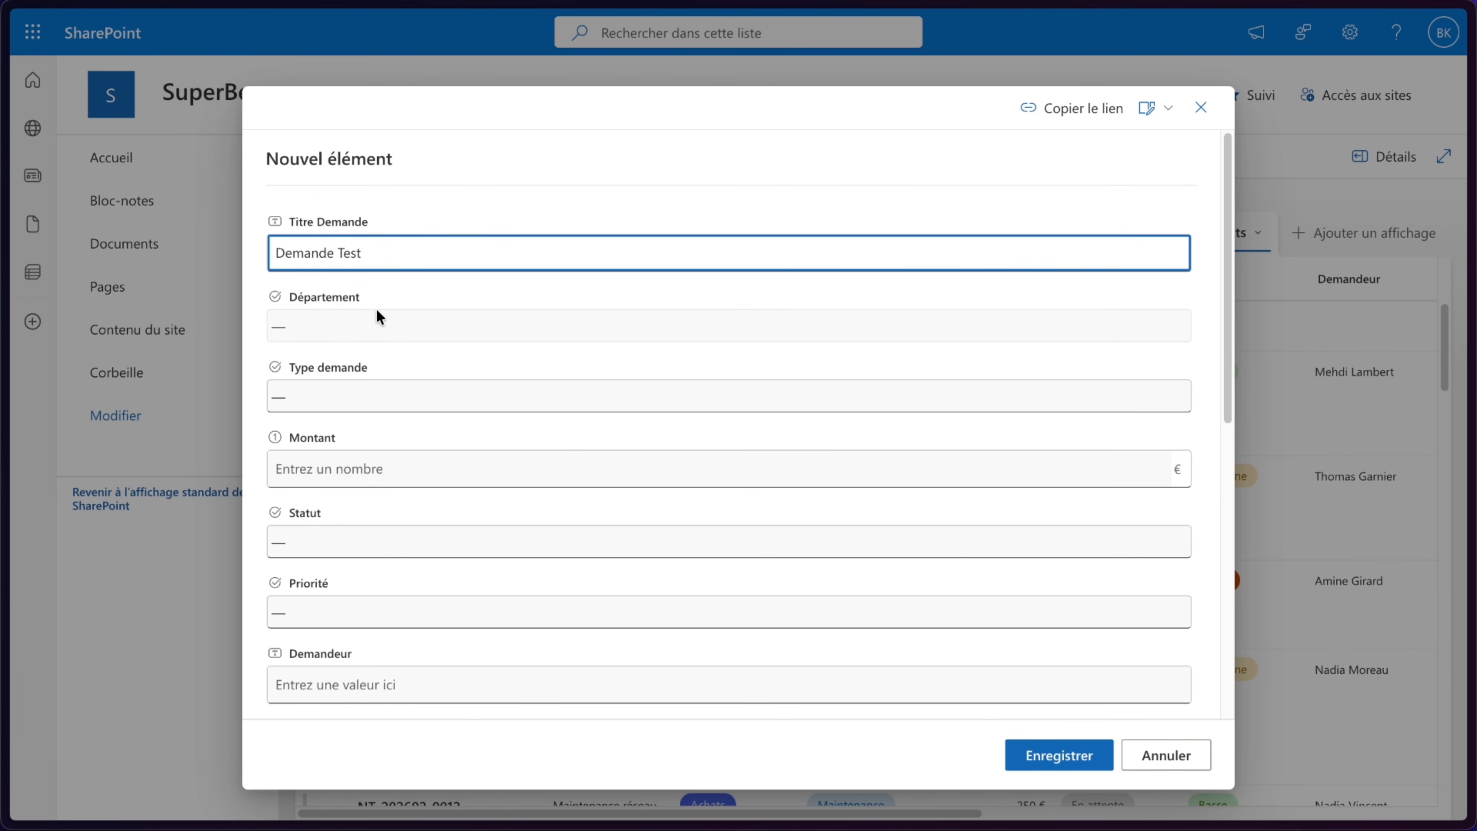
left_click(378, 325)
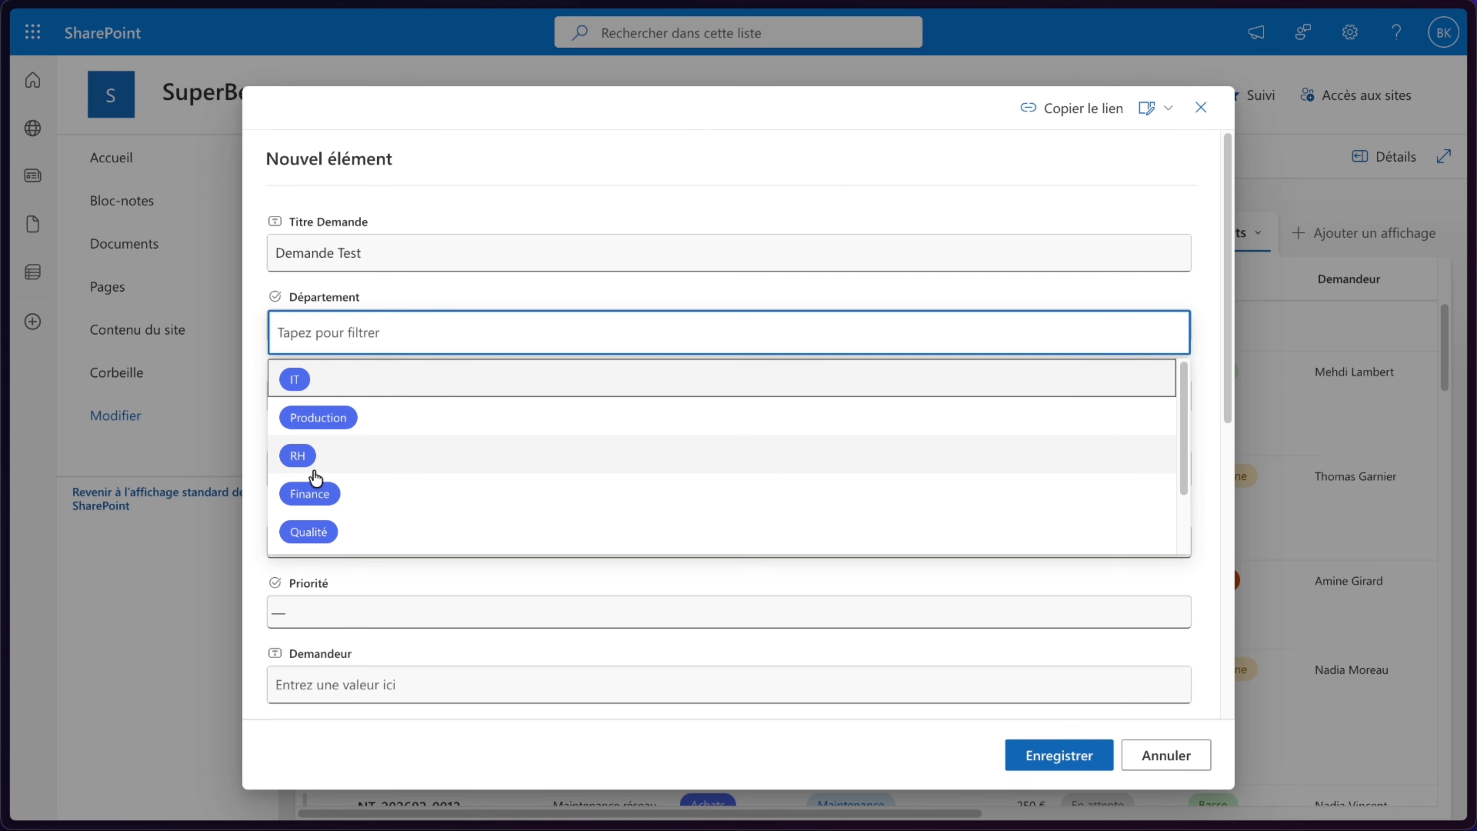
left_click(298, 381)
left_click(338, 402)
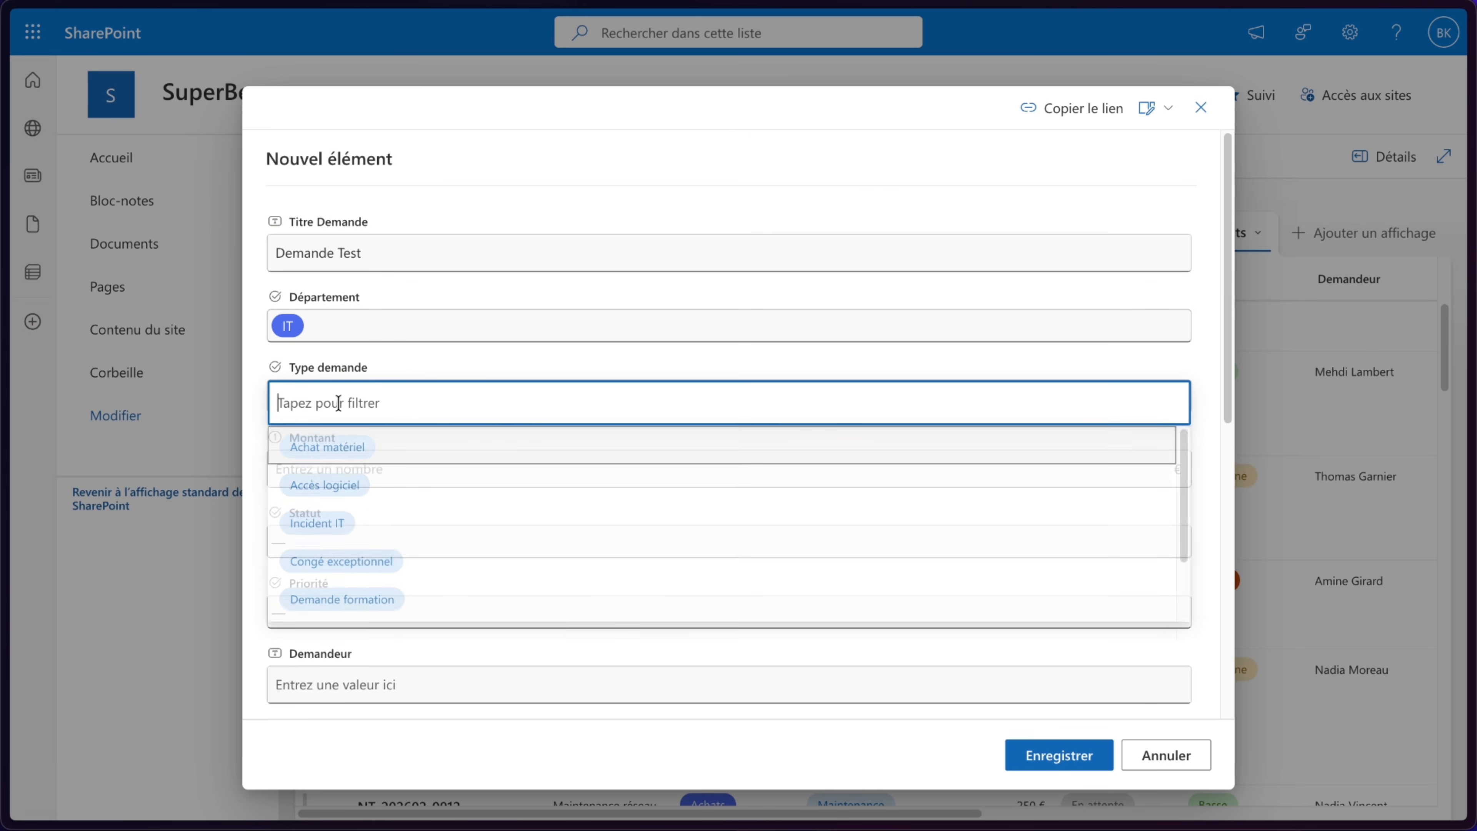
left_click(334, 486)
left_click(362, 467)
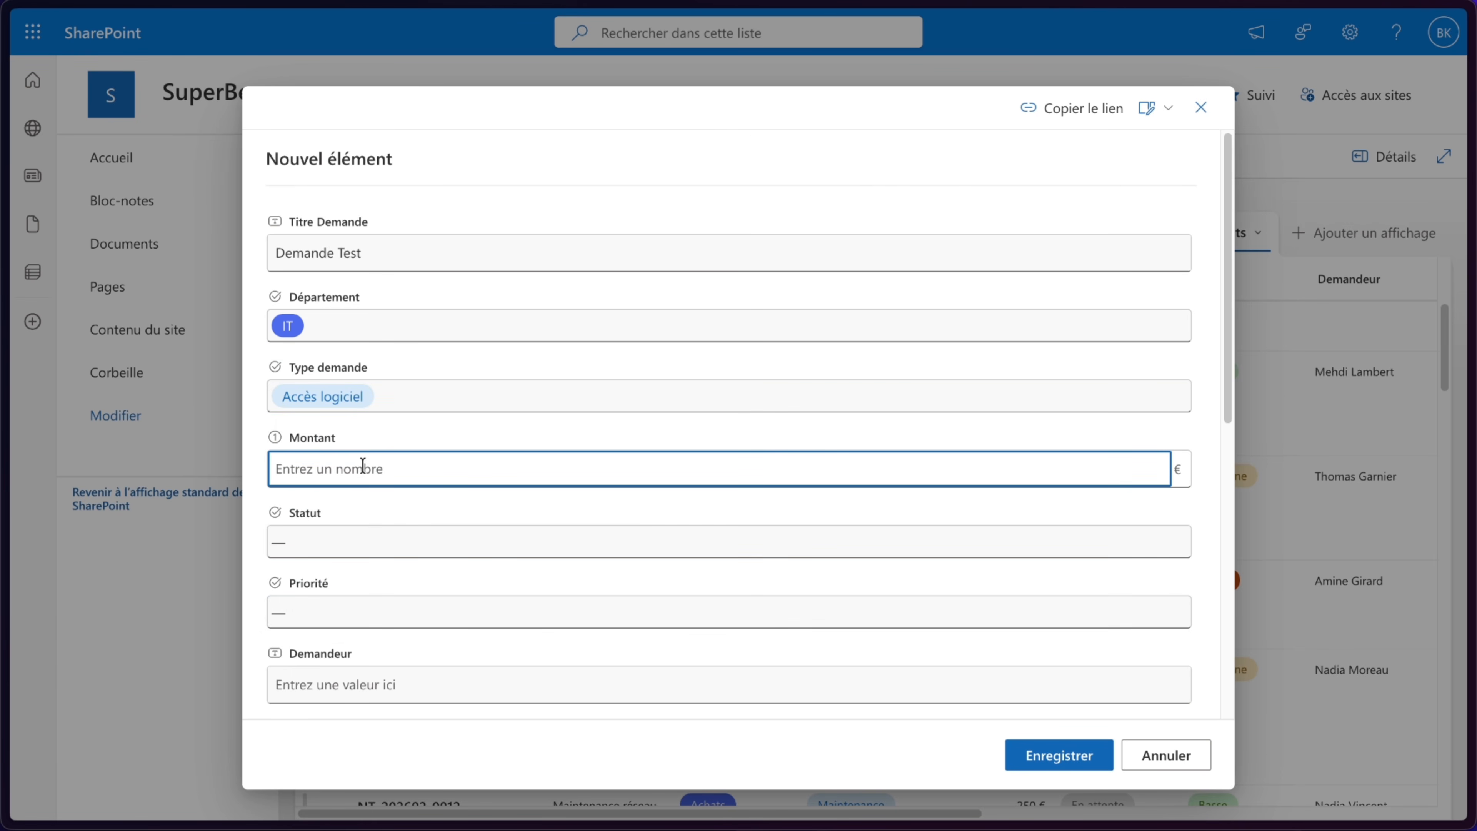
- Set the item's Montant to 300, Statut to En attente and Priorité to Haute, then close the form without saving
type("300")
left_click(387, 541)
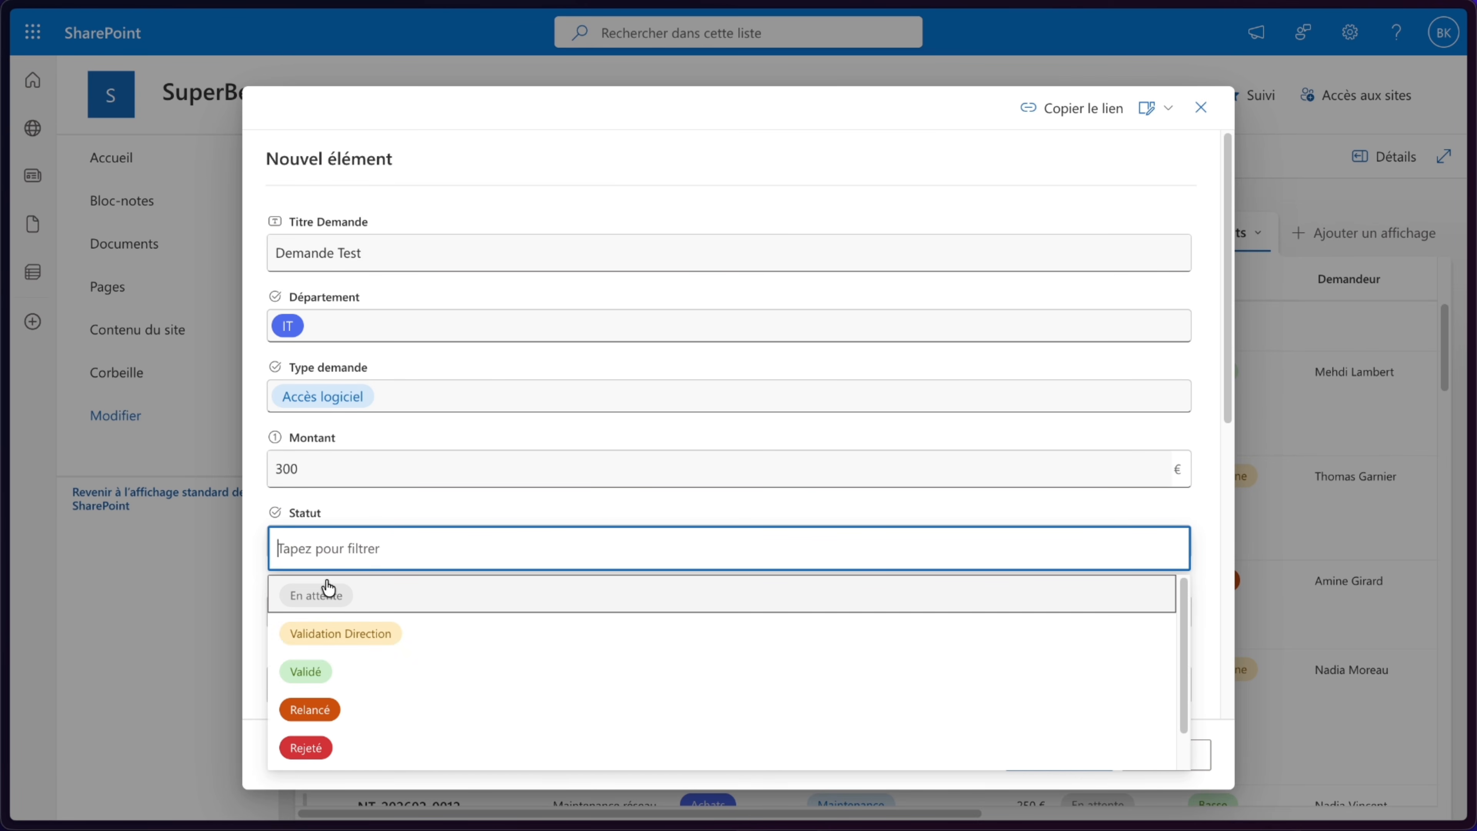
left_click(320, 596)
left_click(345, 609)
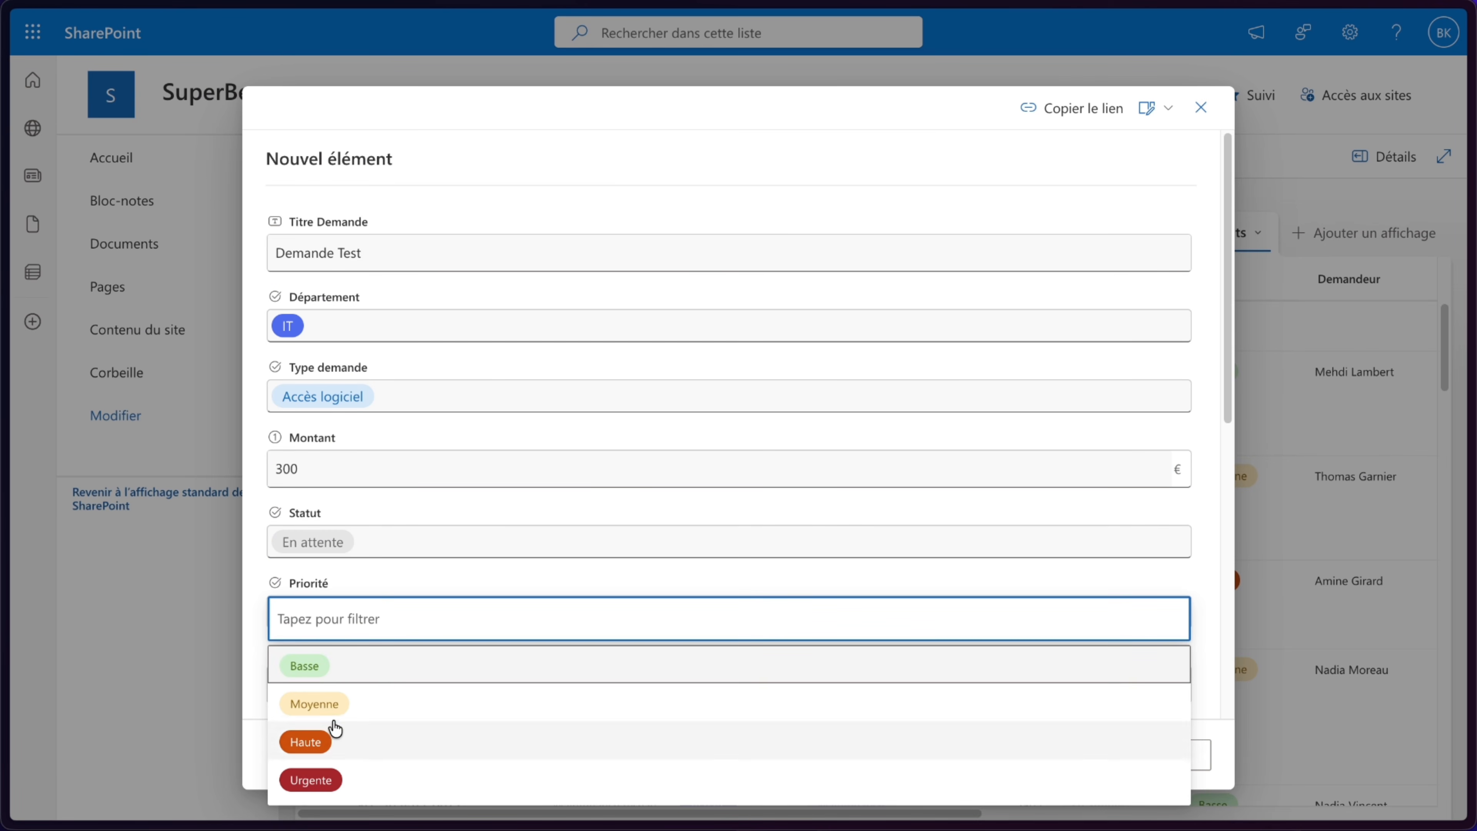
left_click(326, 741)
scroll(440, 665, "down", 2)
scroll(440, 665, "down", 3)
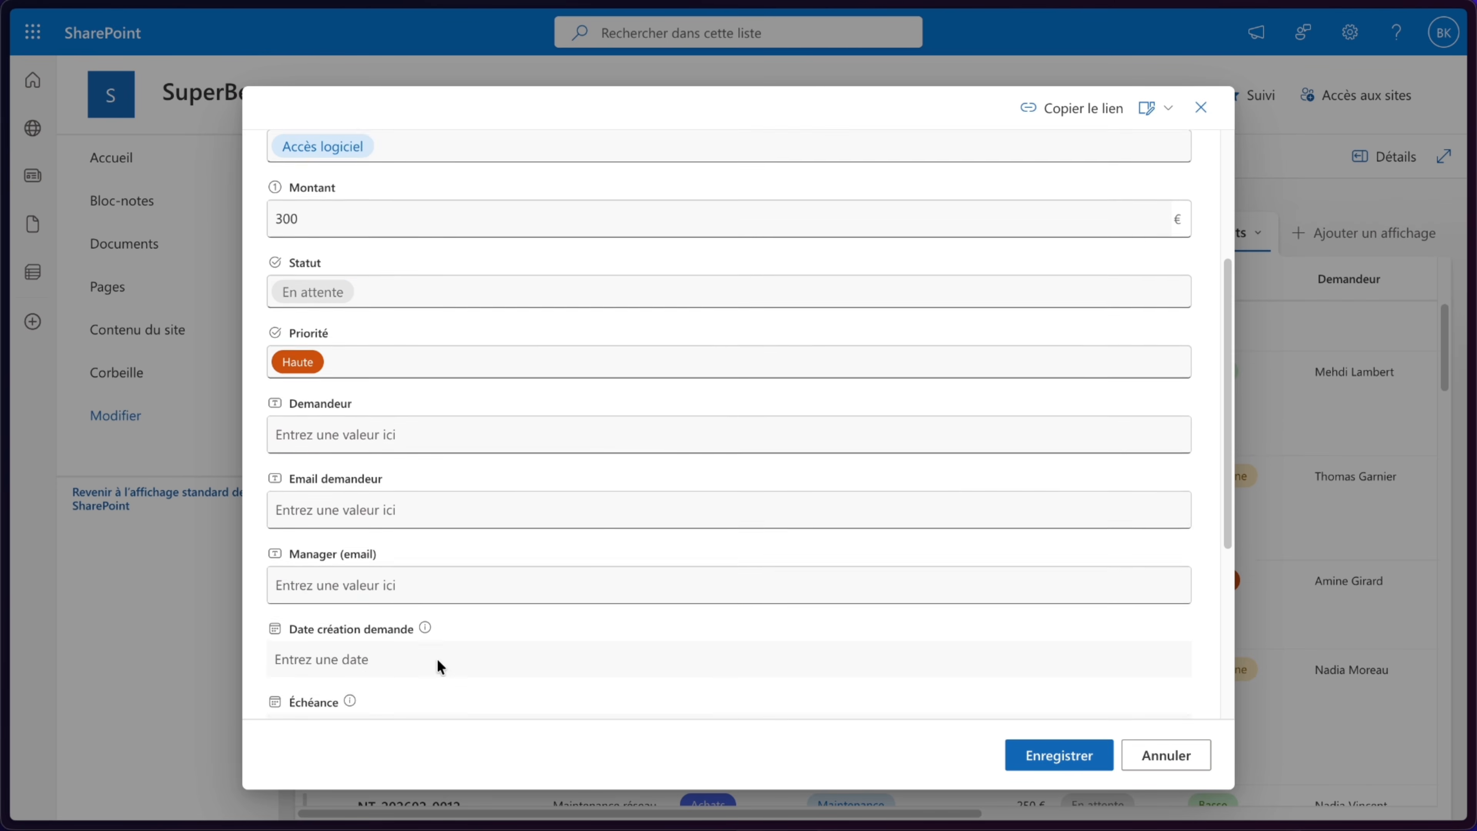
scroll(812, 529, "up", 5)
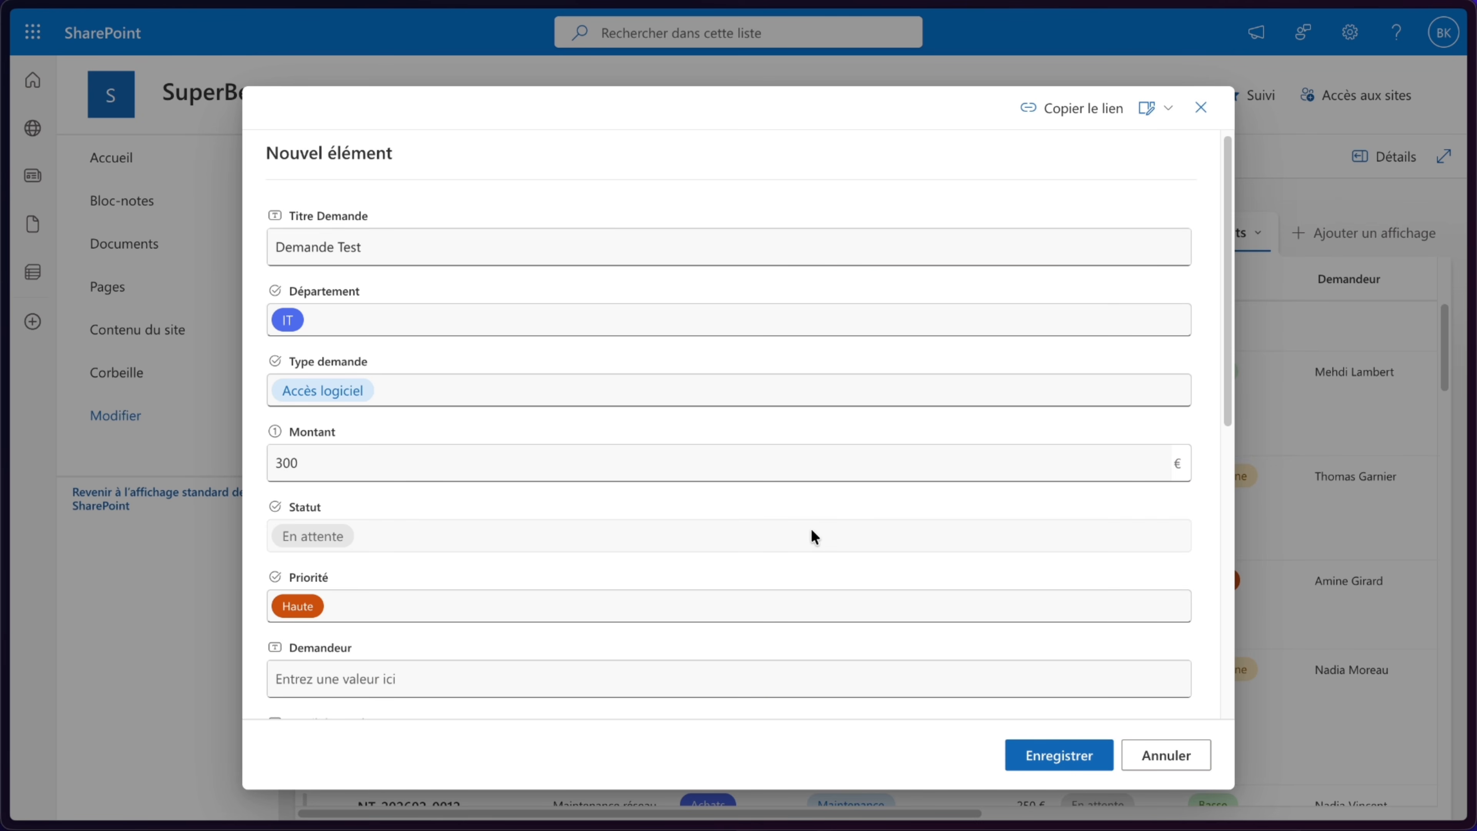
left_click(1201, 107)
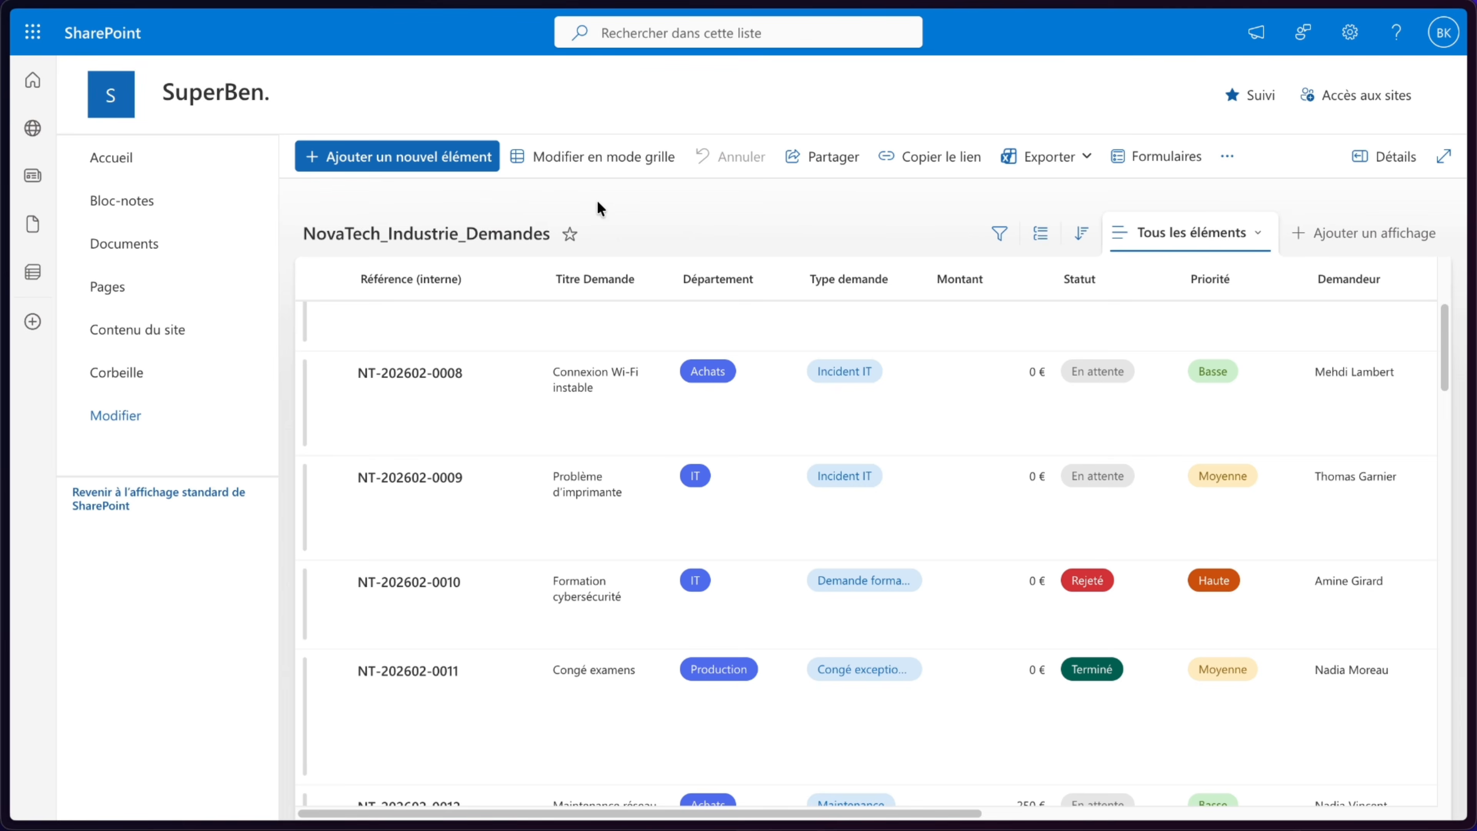
- Switch to the Power Automate flow and add the SharePoint trigger Lorsqu'un élément est créé ou modifié
mouse_move(5, 233)
left_click(121, 112)
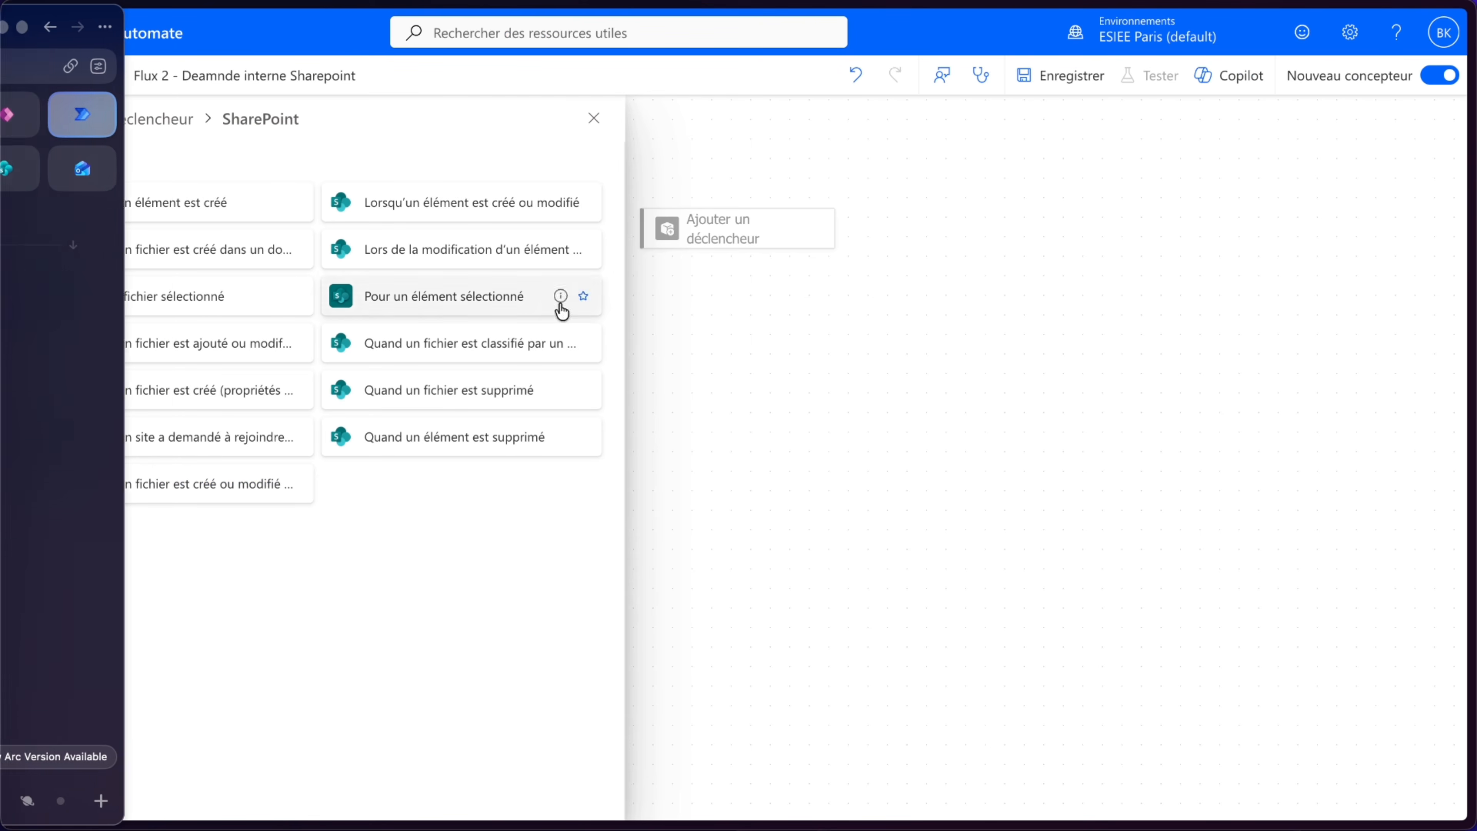
left_click(667, 280)
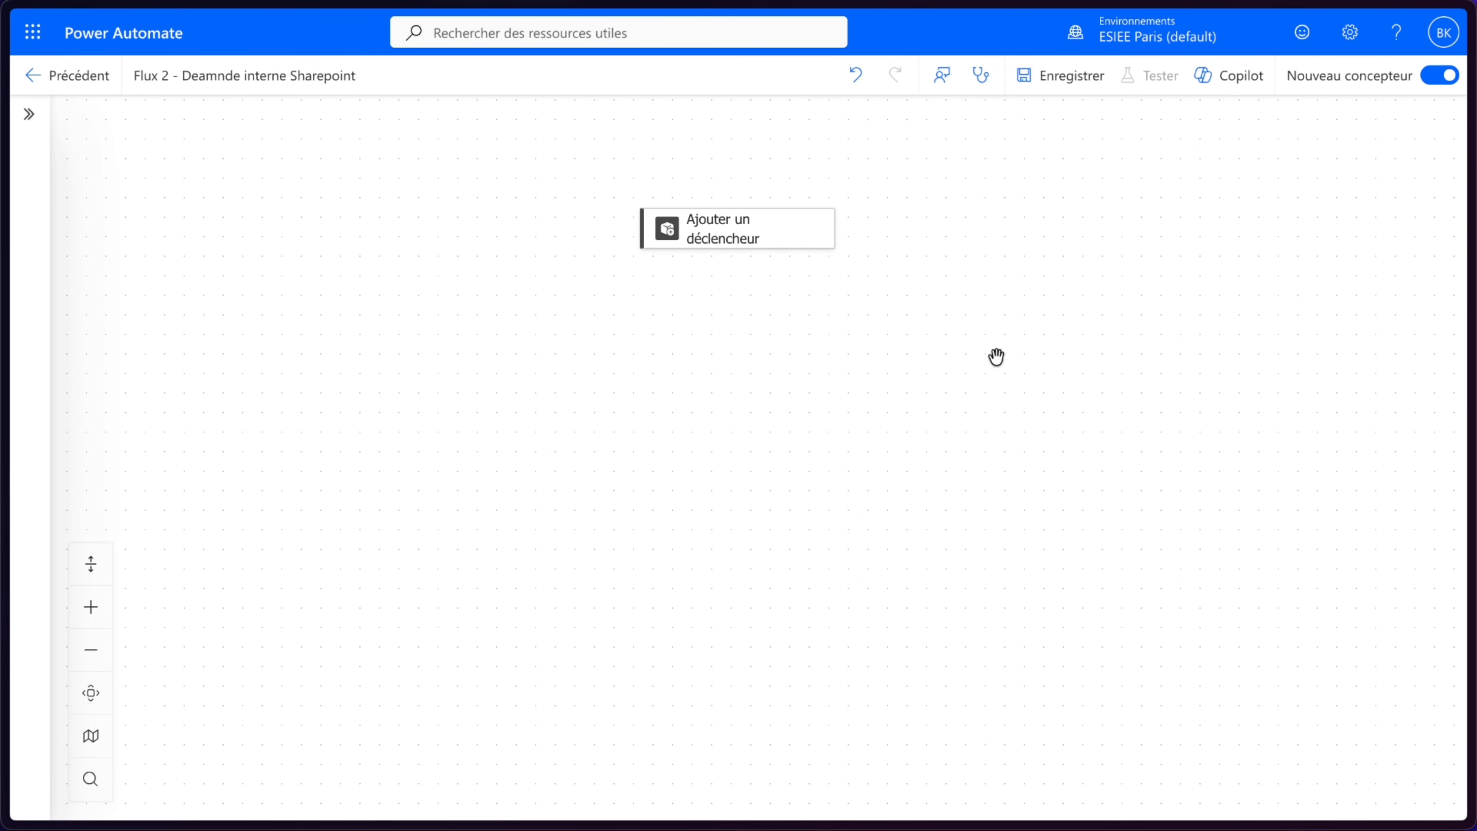
left_click(771, 244)
scroll(499, 645, "down", 4)
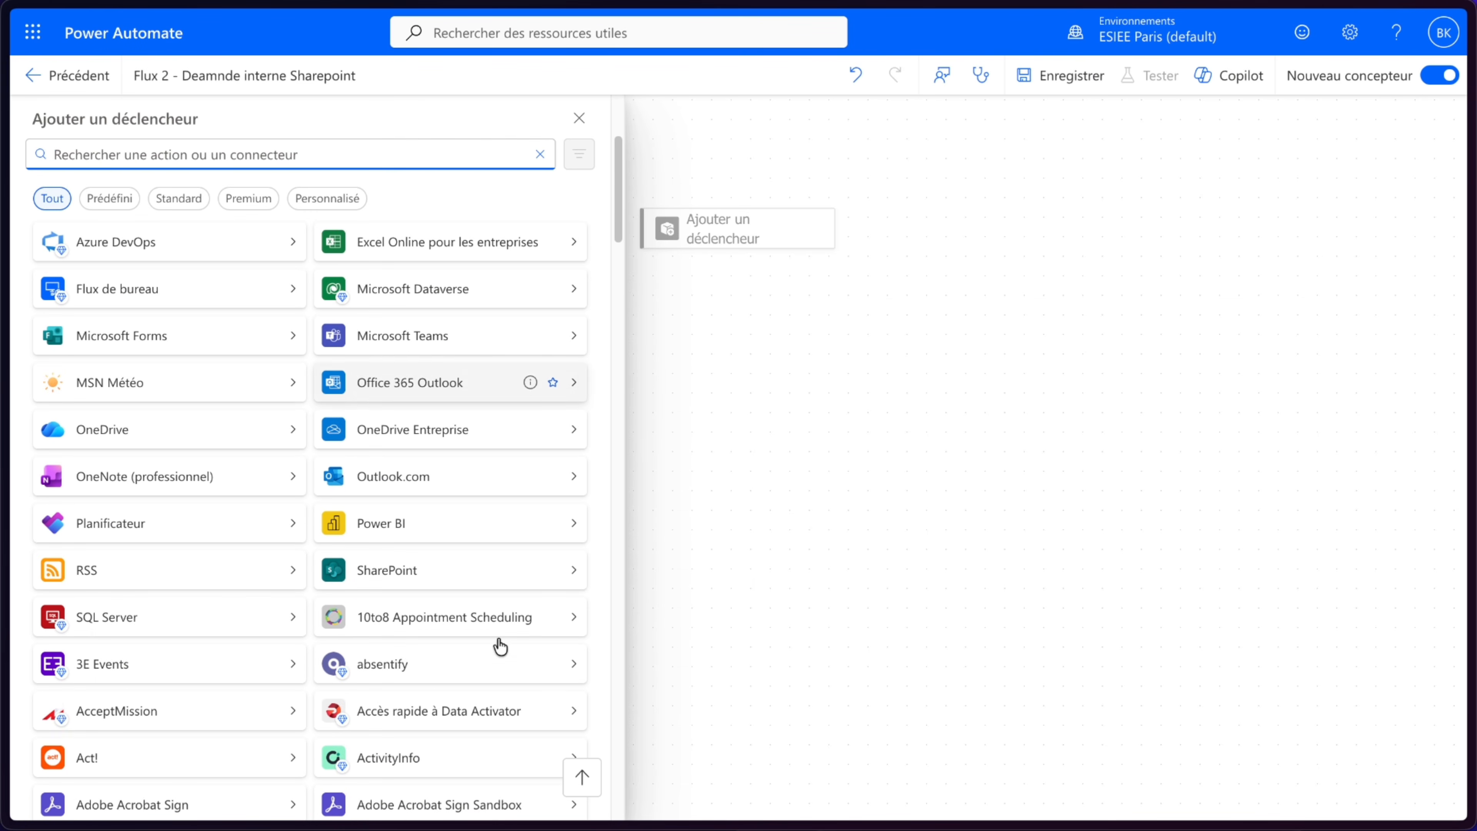
left_click(430, 584)
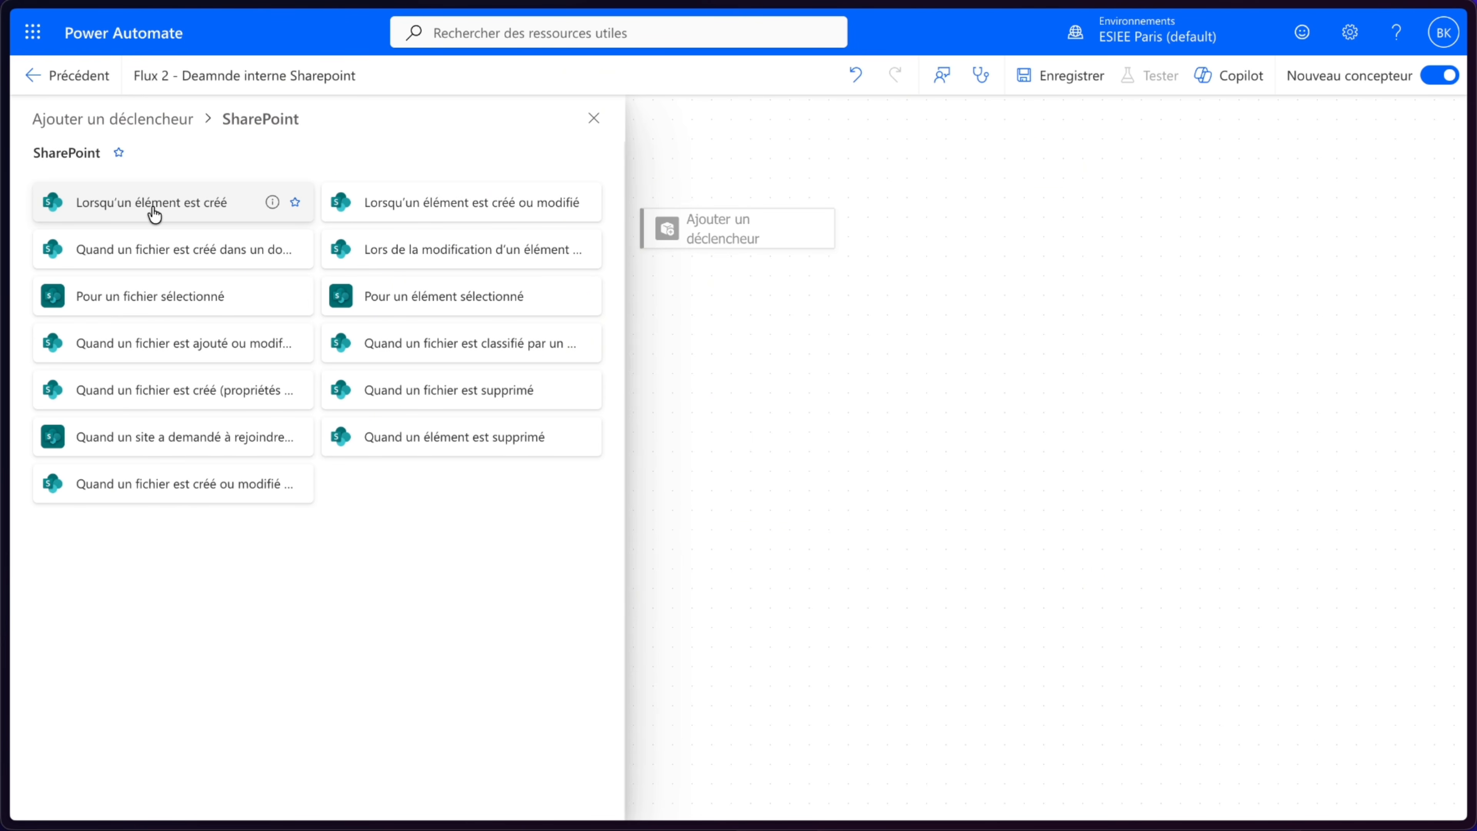
left_click(393, 210)
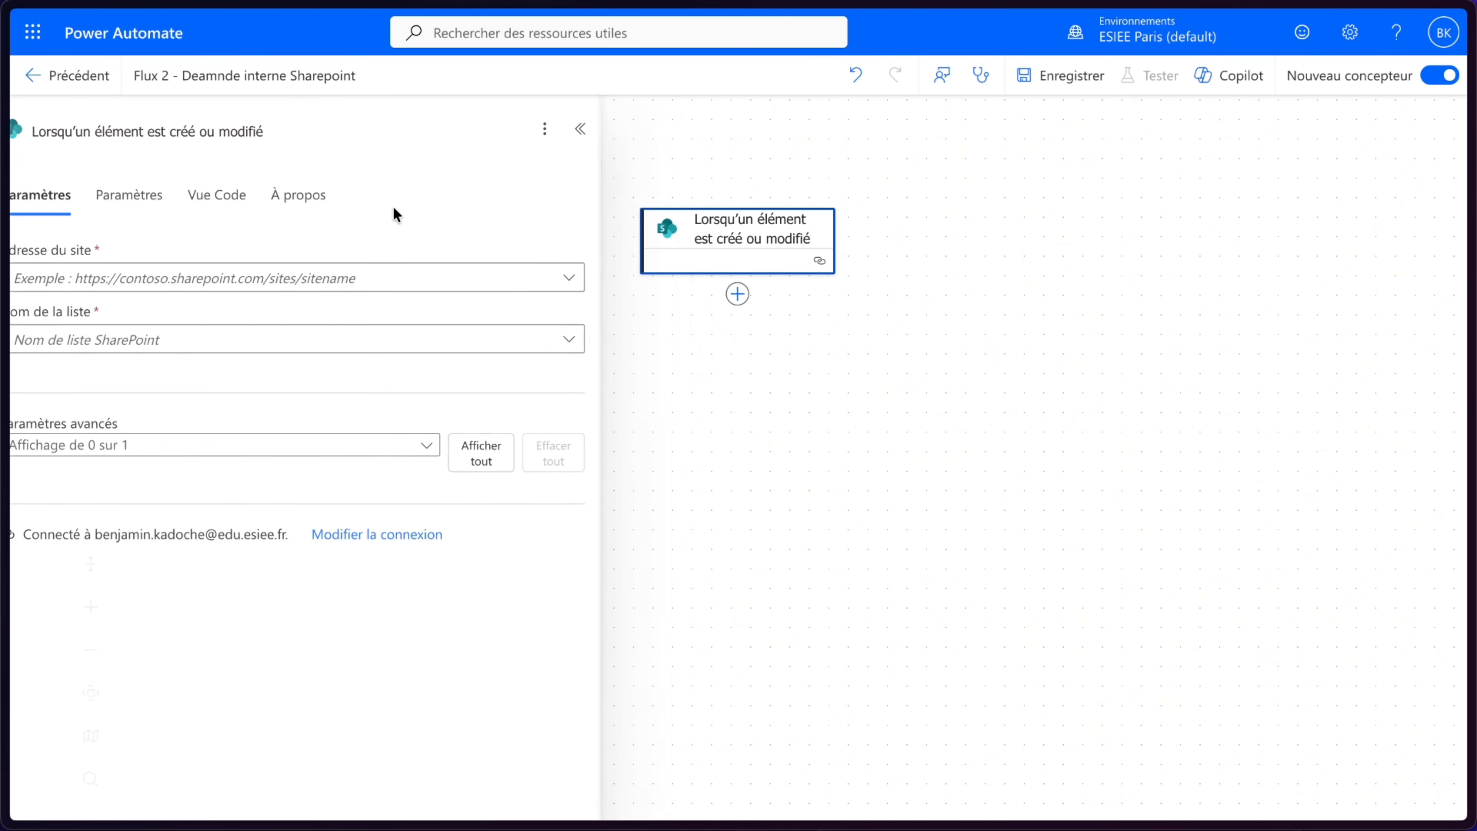
- Set the trigger's site address to the SuperBen PowerAppsSource site and its list to NovaTech_Industrie_Demandes
left_click(181, 285)
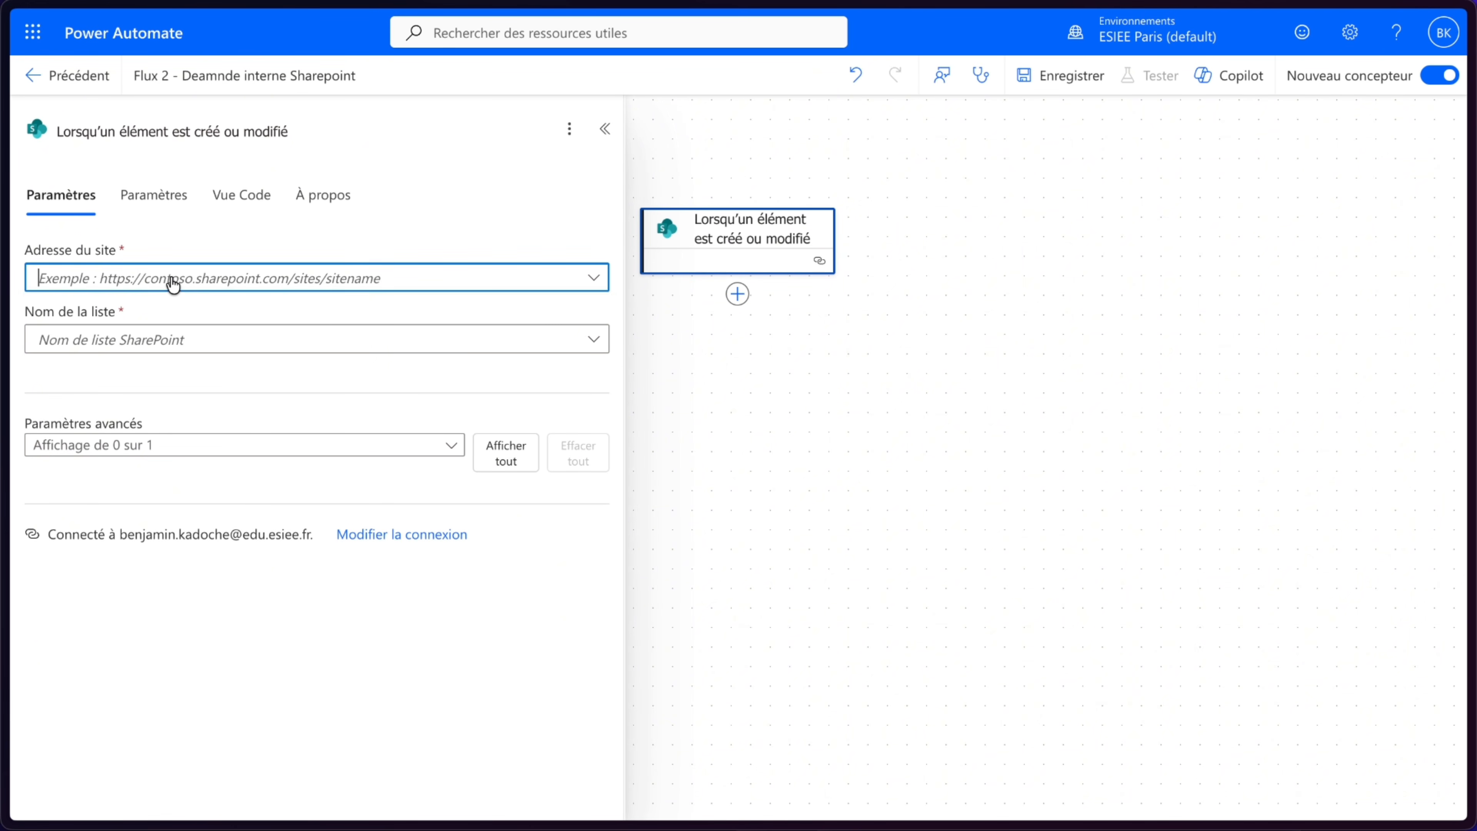
left_click(122, 527)
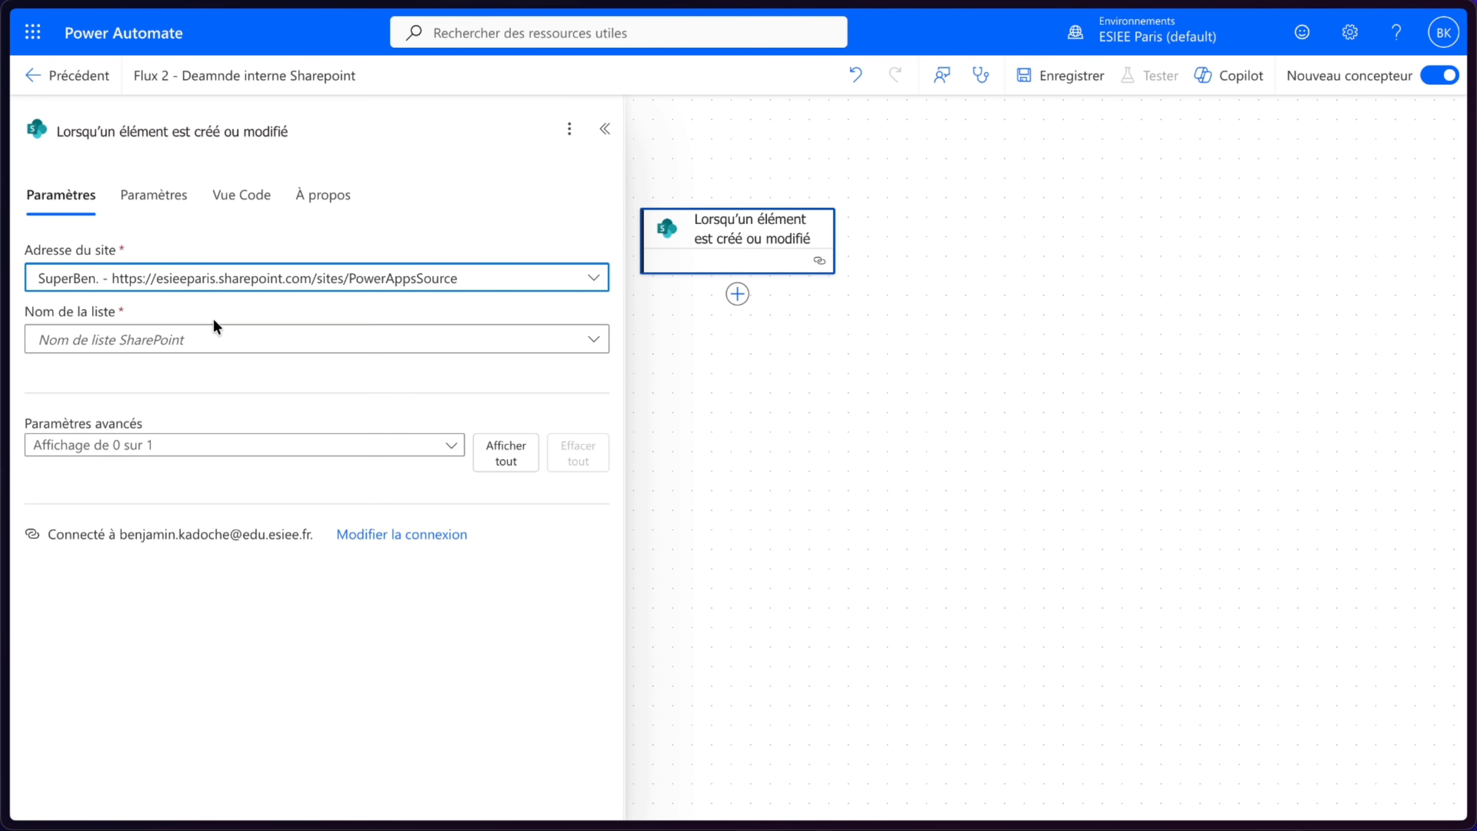
left_click(205, 348)
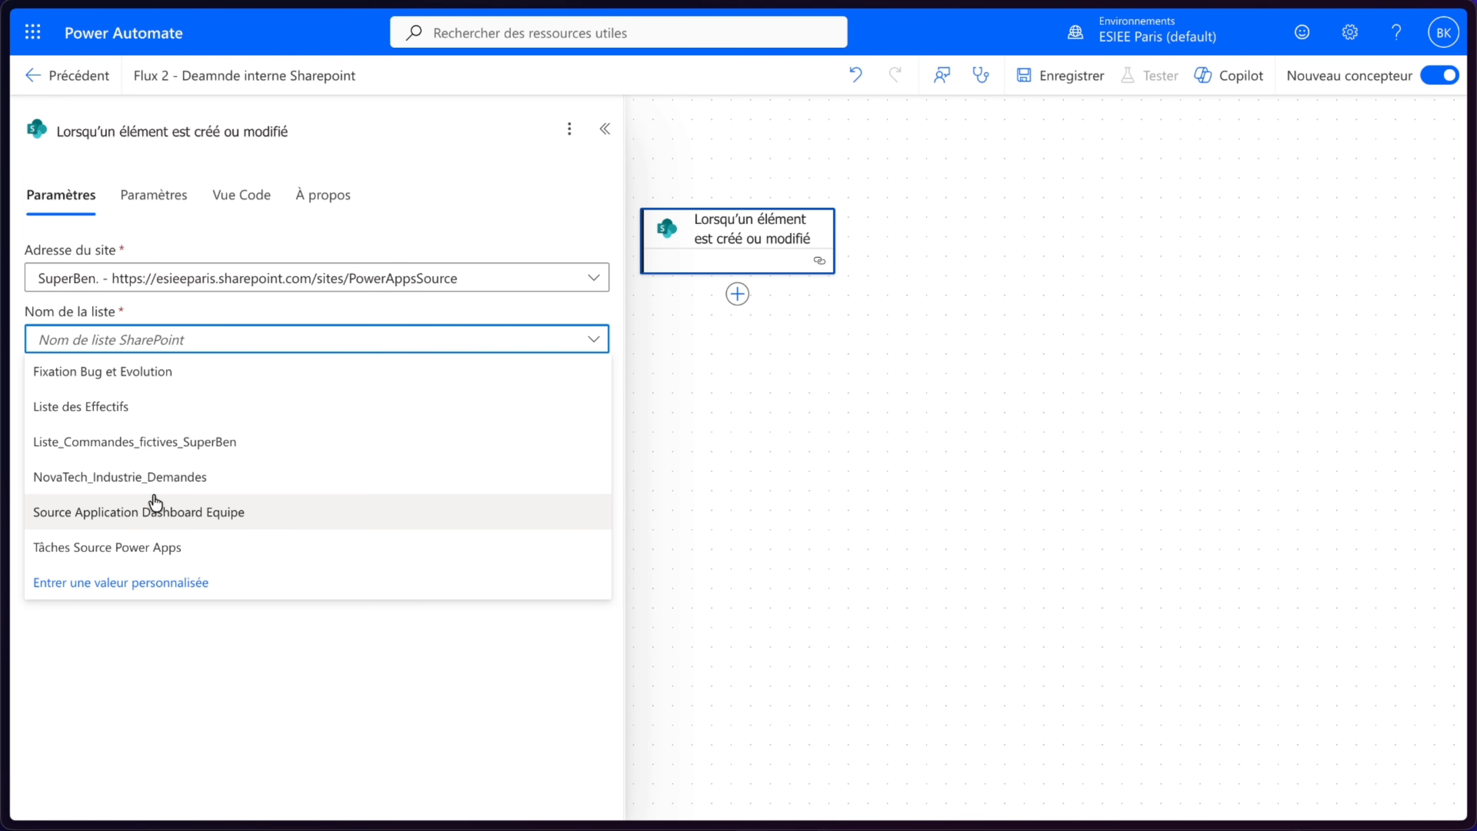
left_click(155, 494)
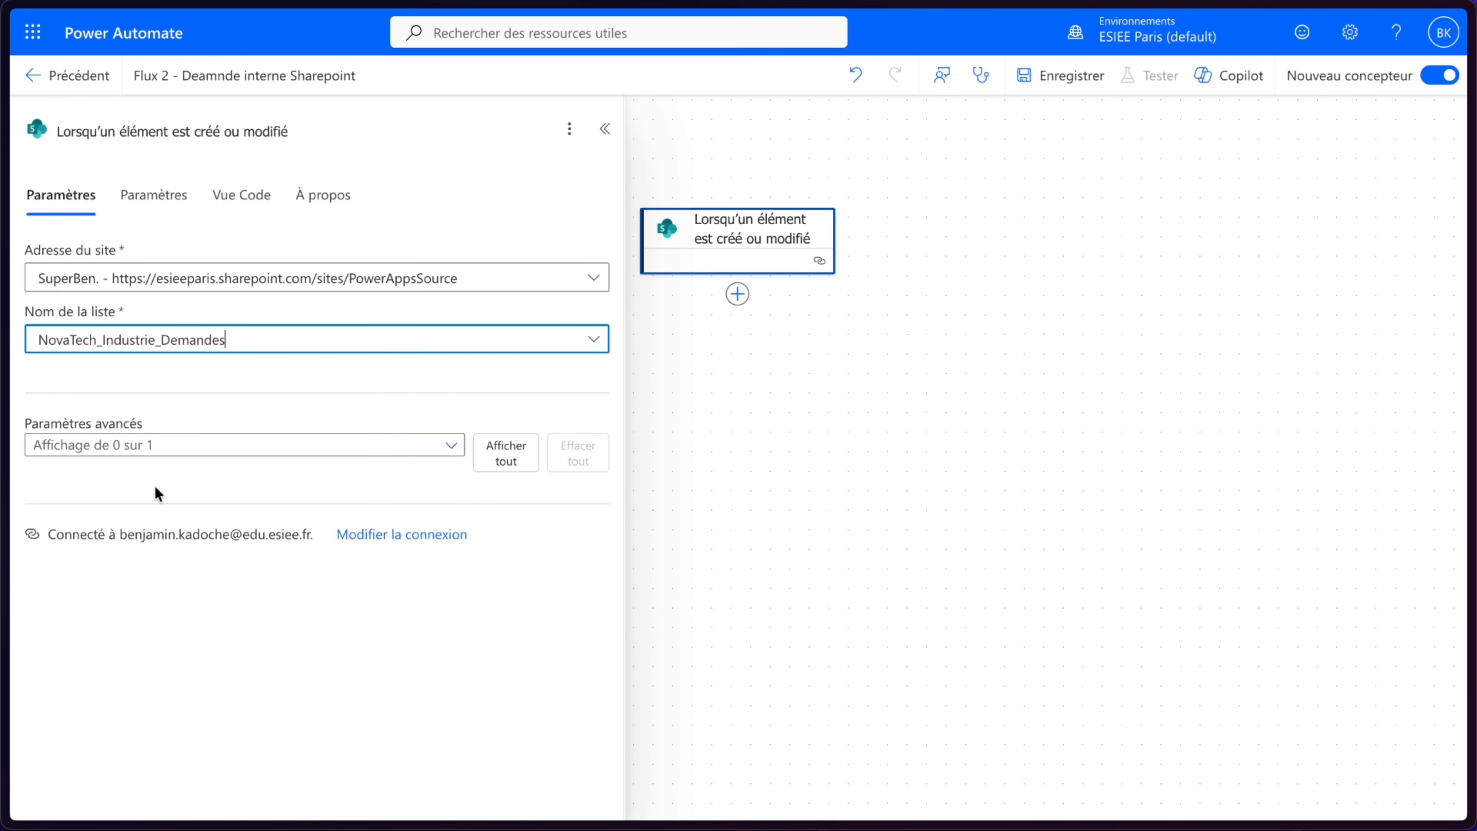
- Add a Condition control action after the SharePoint trigger
left_click(867, 364)
left_click_drag(867, 363, 986, 478)
scroll(837, 365, "up", 5)
scroll(1025, 495, "down", 2)
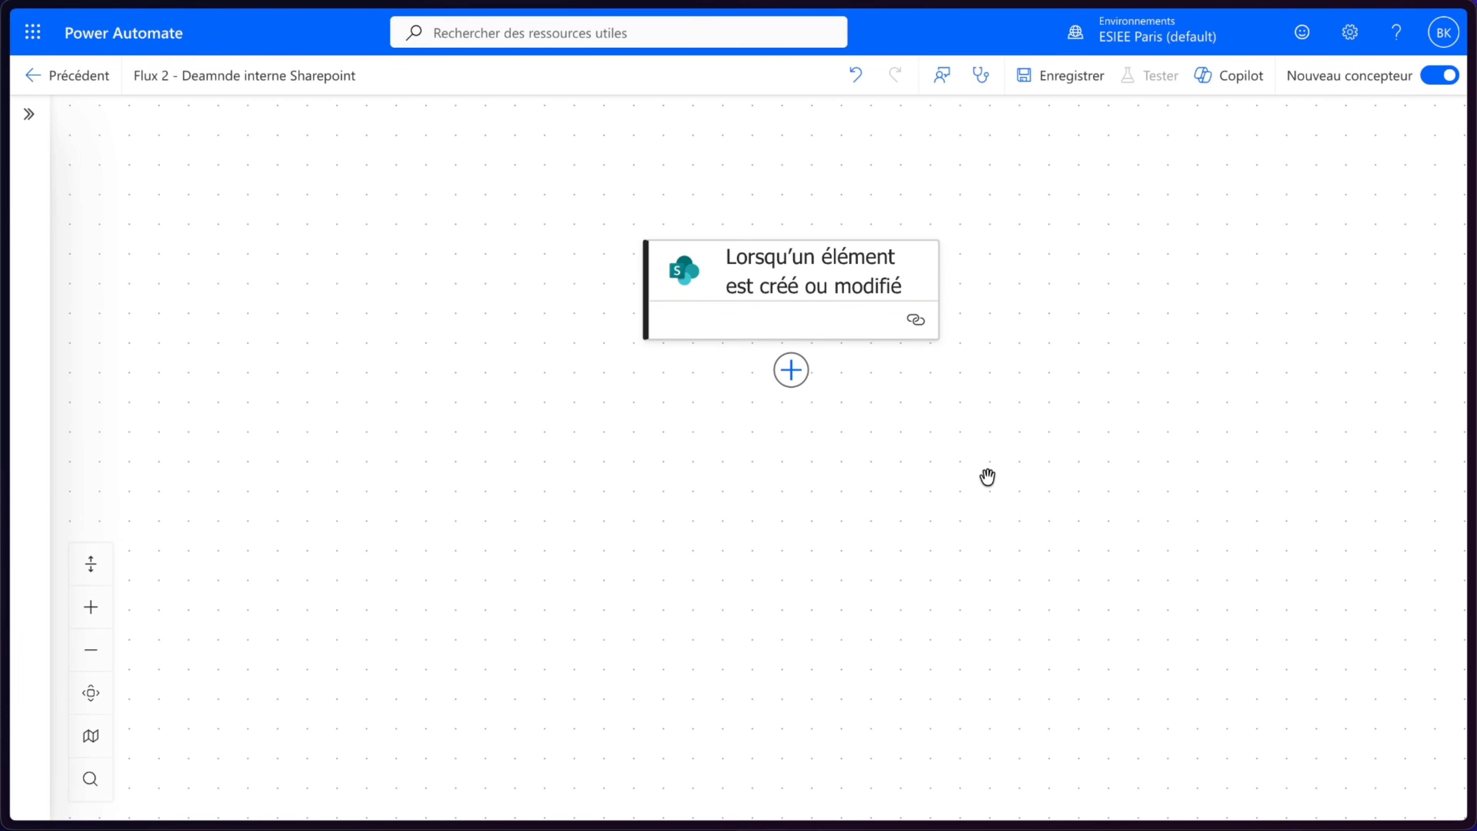
left_click(793, 375)
left_click(191, 481)
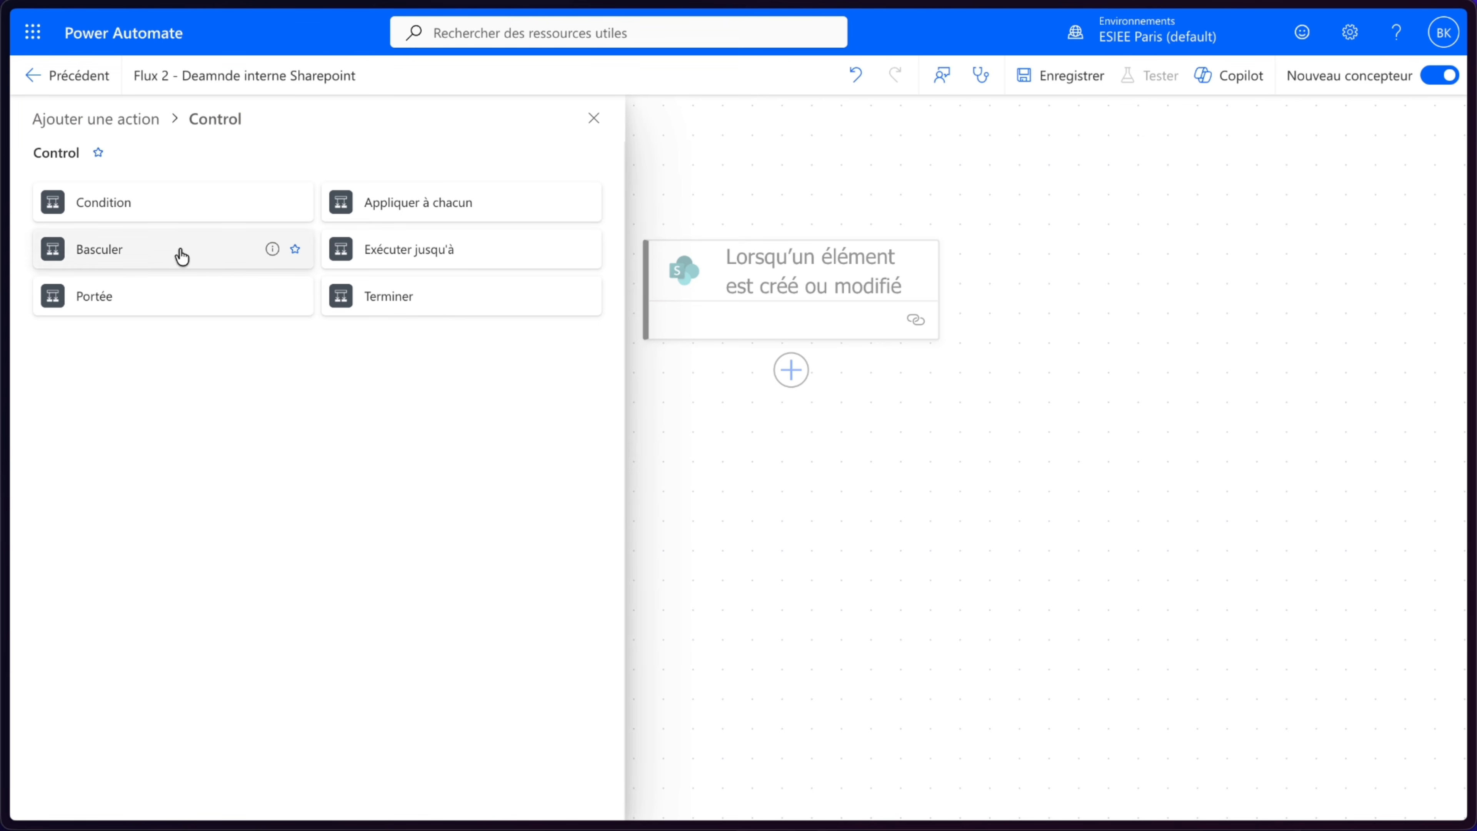
left_click(164, 202)
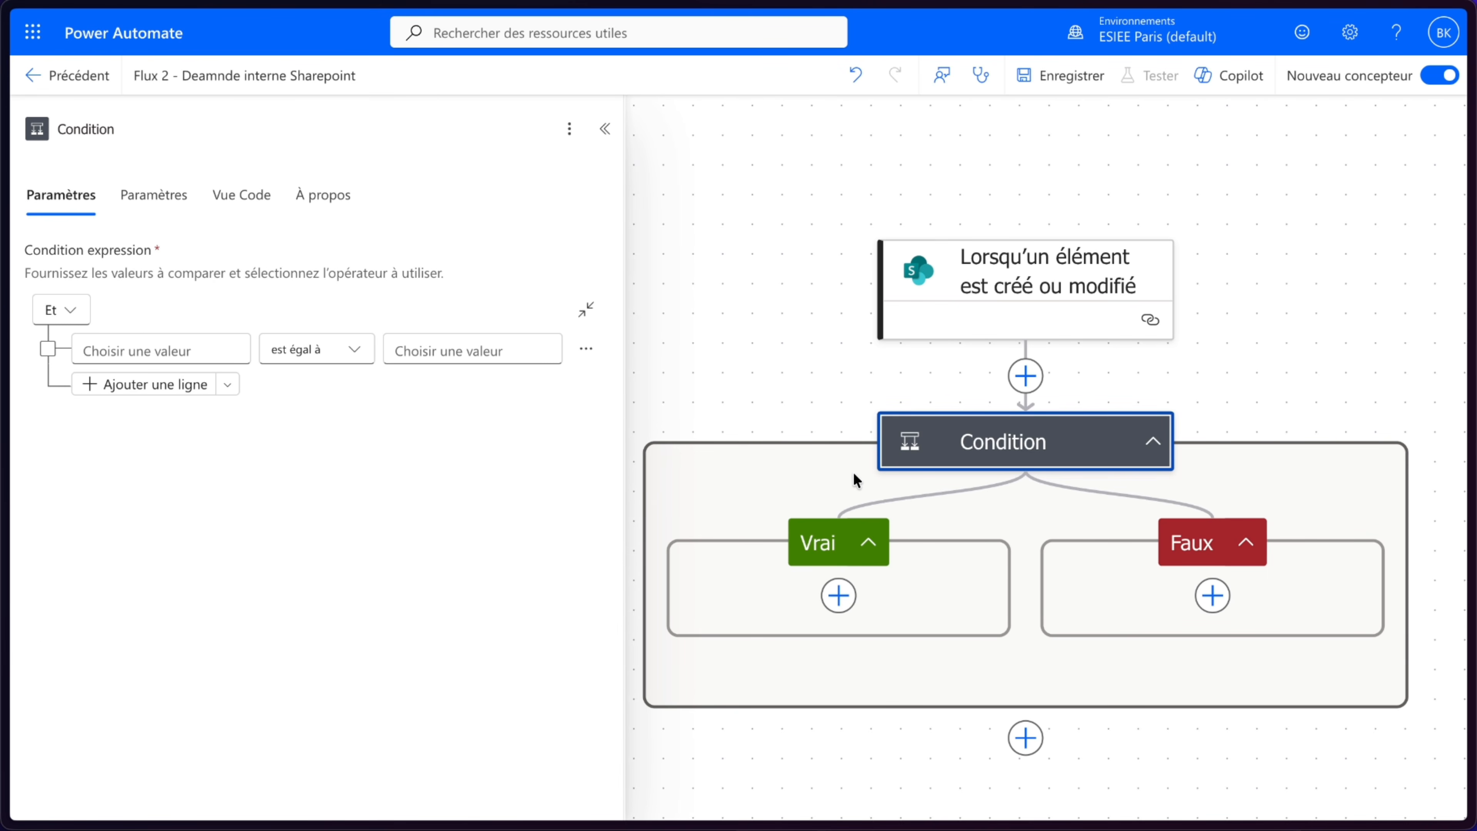
- Set the condition's first row to the trigger's Montant field, operator est supérieur à, compared with 1000
scroll(999, 300, "down", 5)
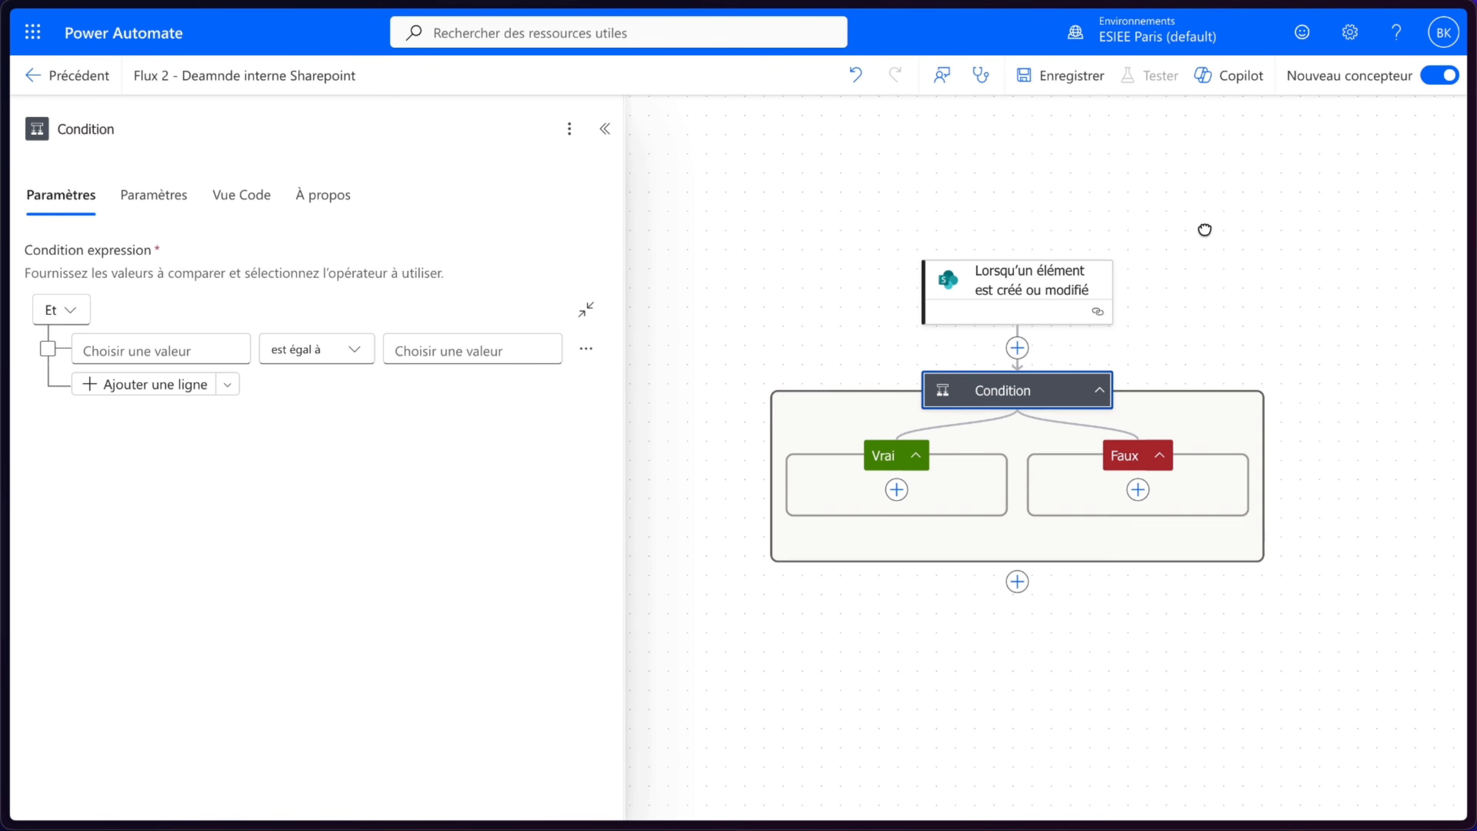
left_click_drag(1205, 230, 1168, 237)
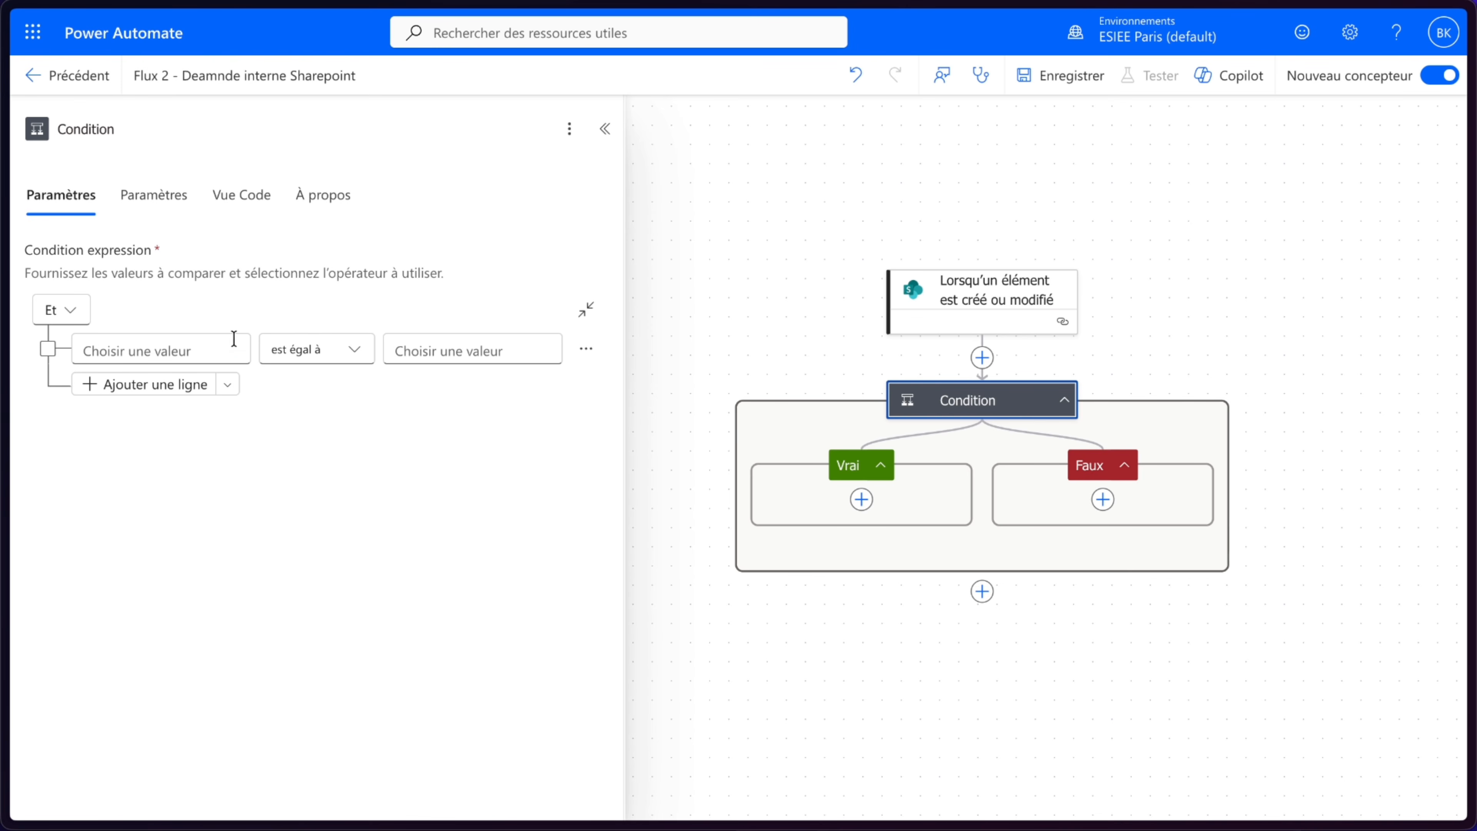
left_click(220, 343)
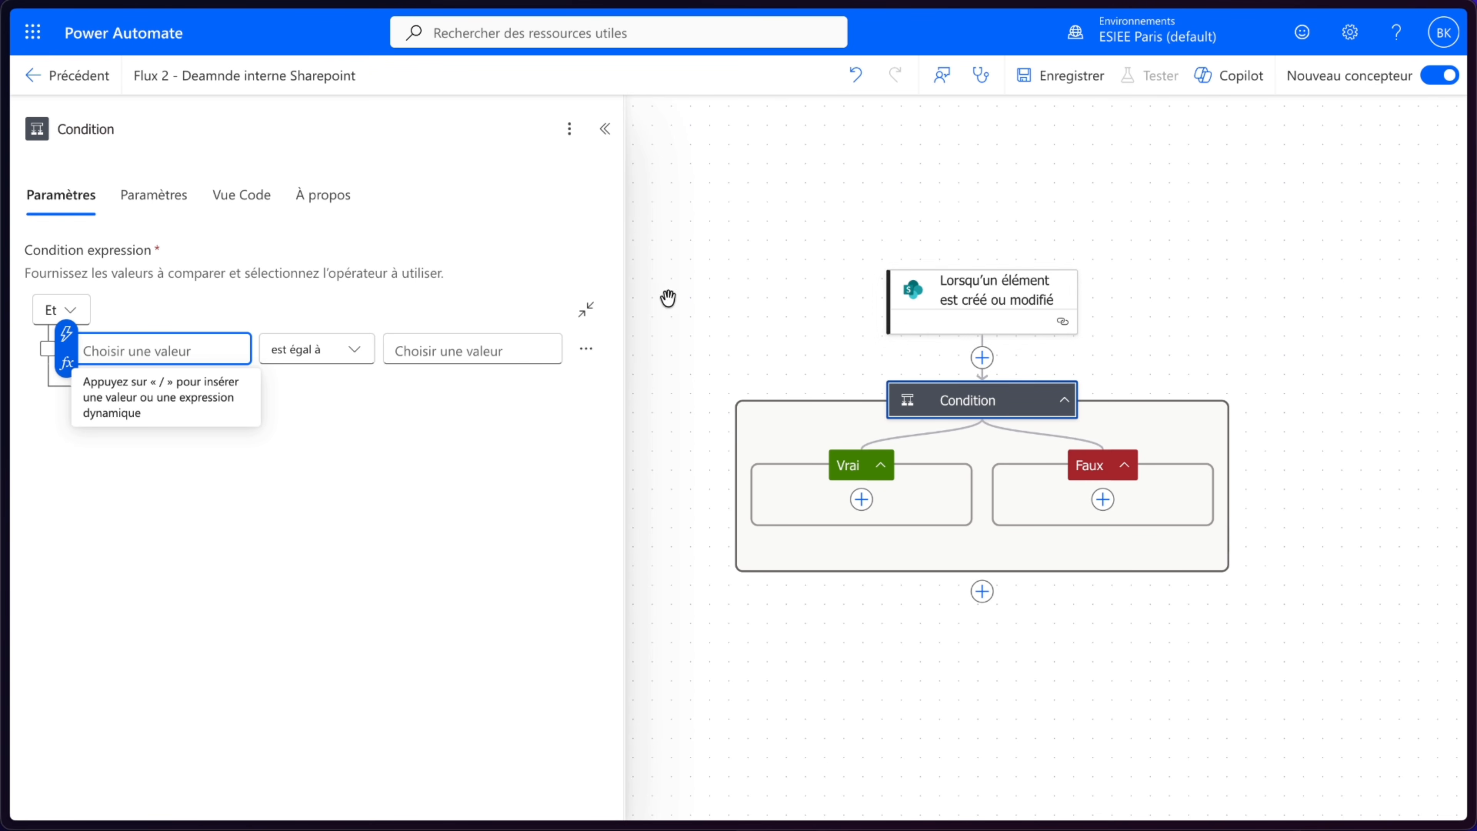
left_click(65, 333)
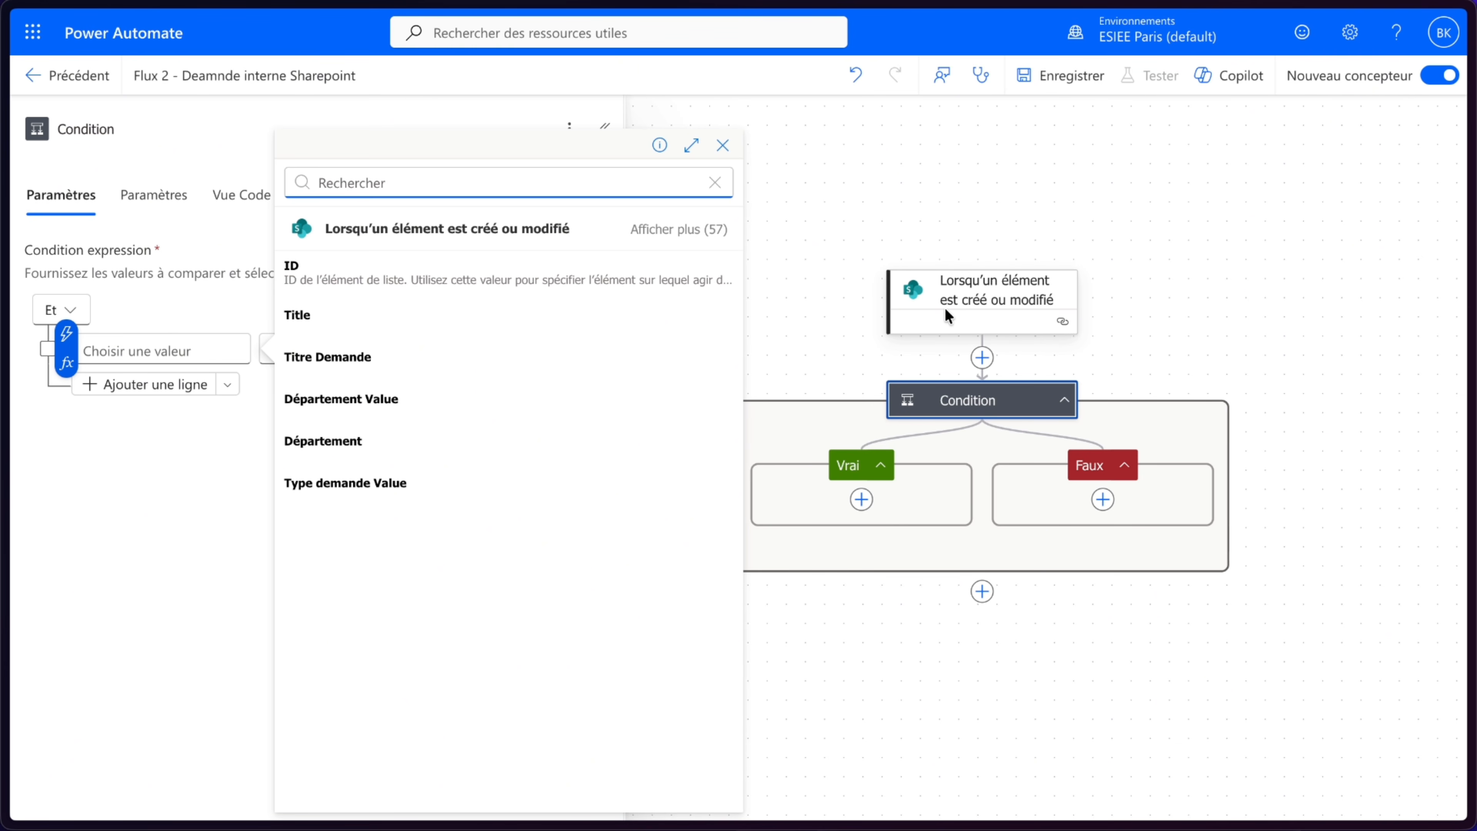
left_click(679, 228)
scroll(428, 442, "down", 3)
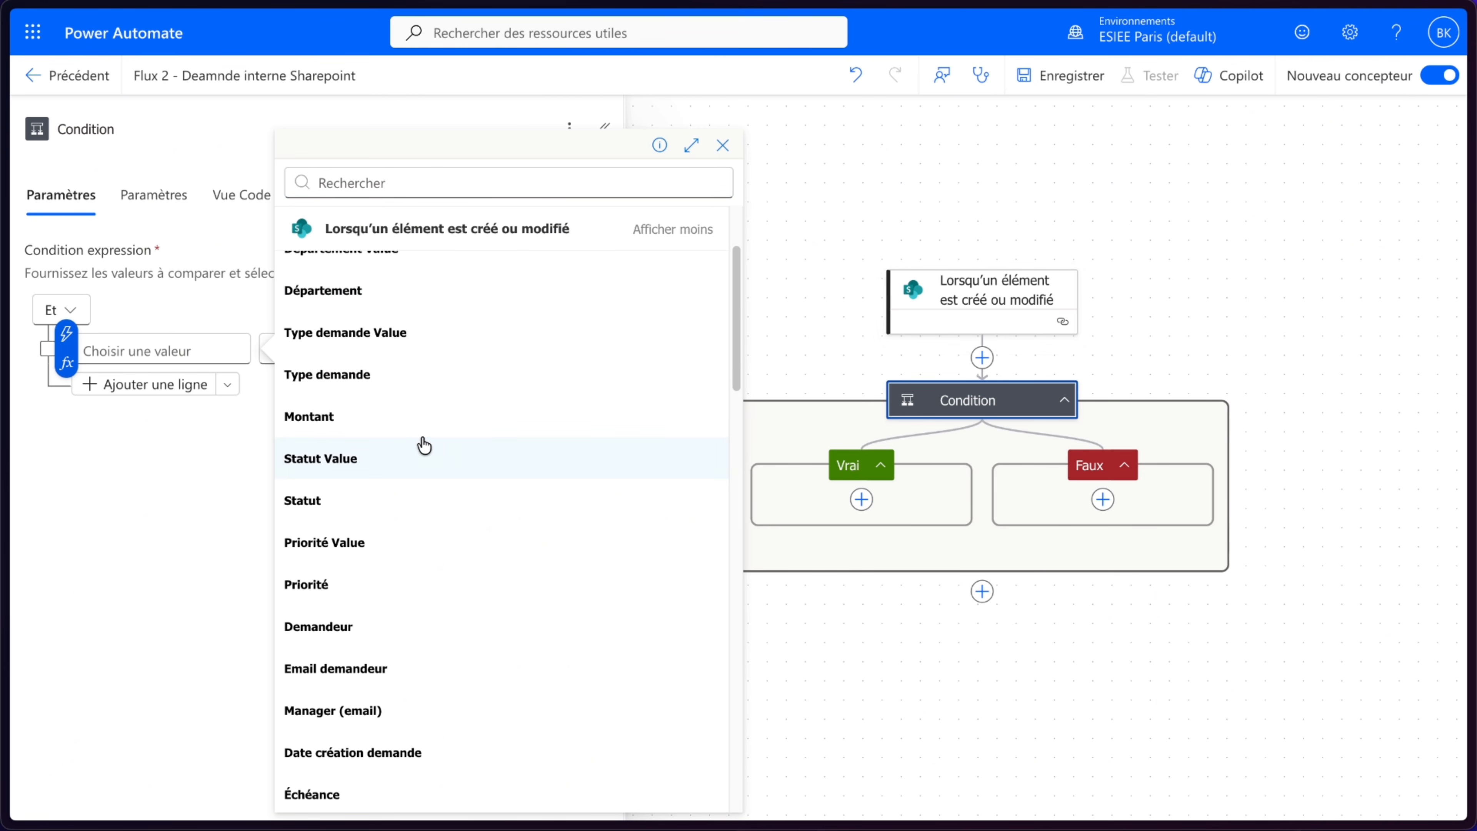
left_click(382, 427)
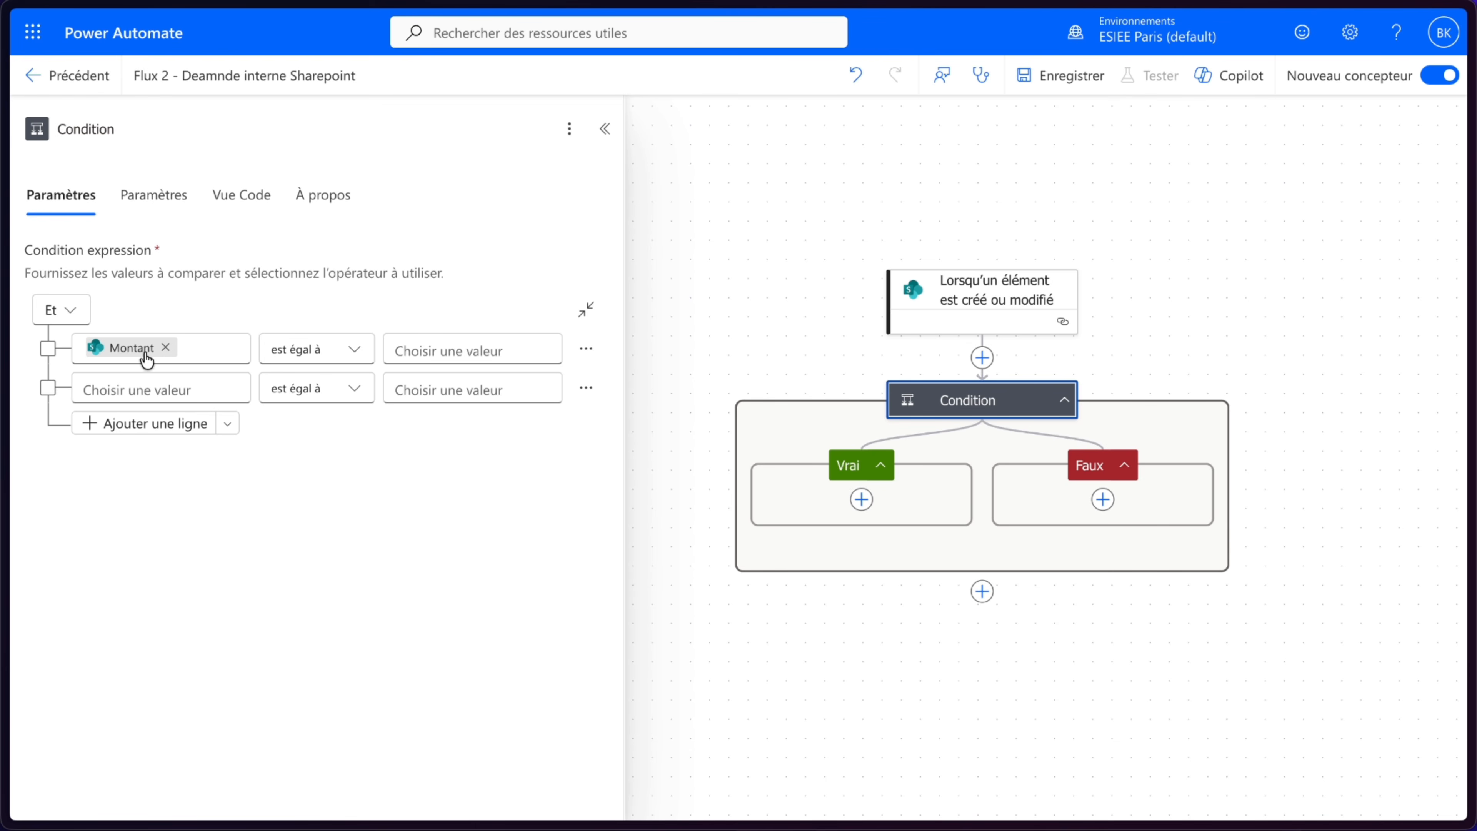
left_click(350, 349)
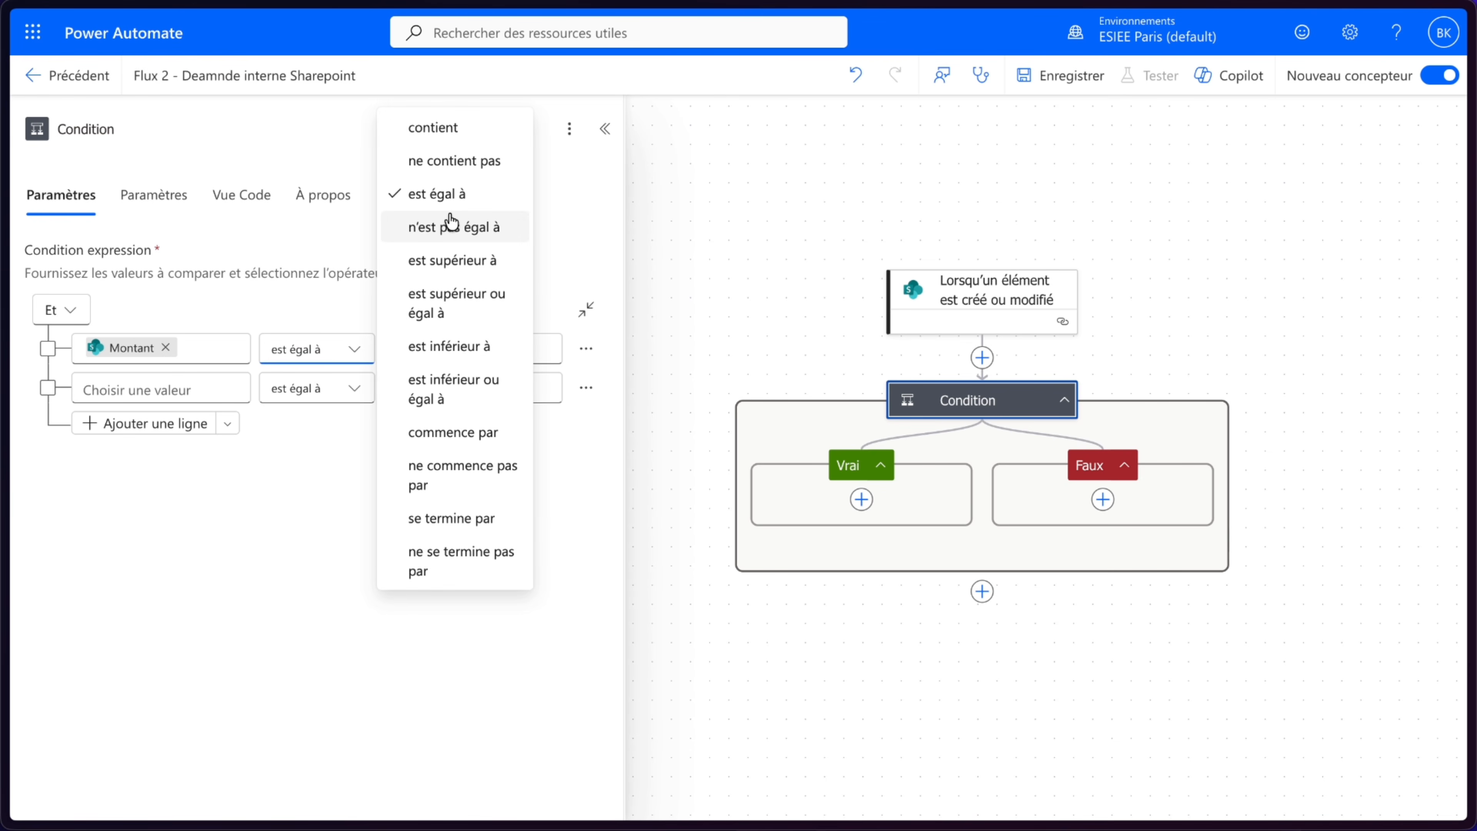
left_click(453, 262)
left_click(451, 349)
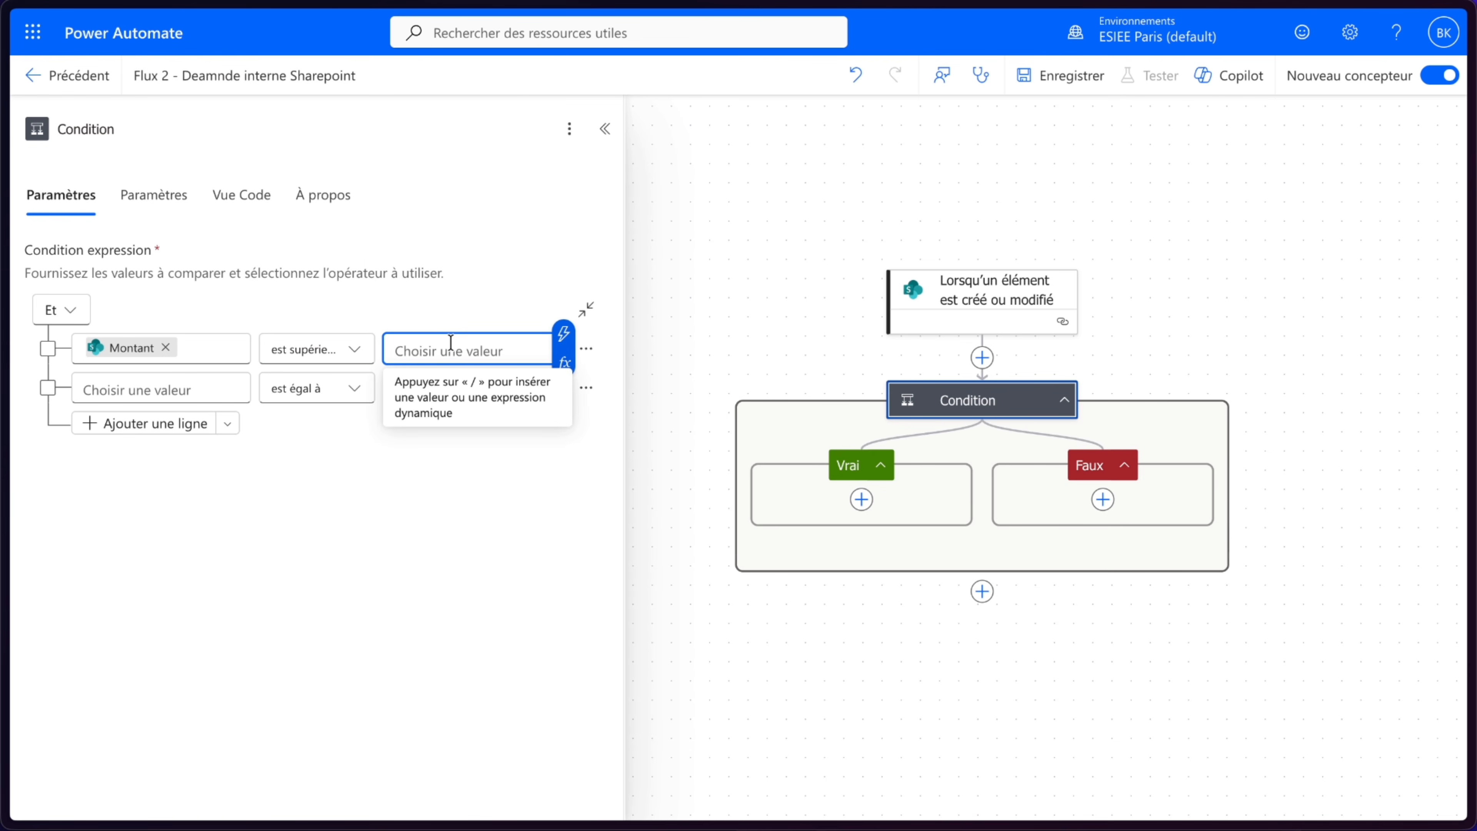
type("1000")
left_click(738, 515)
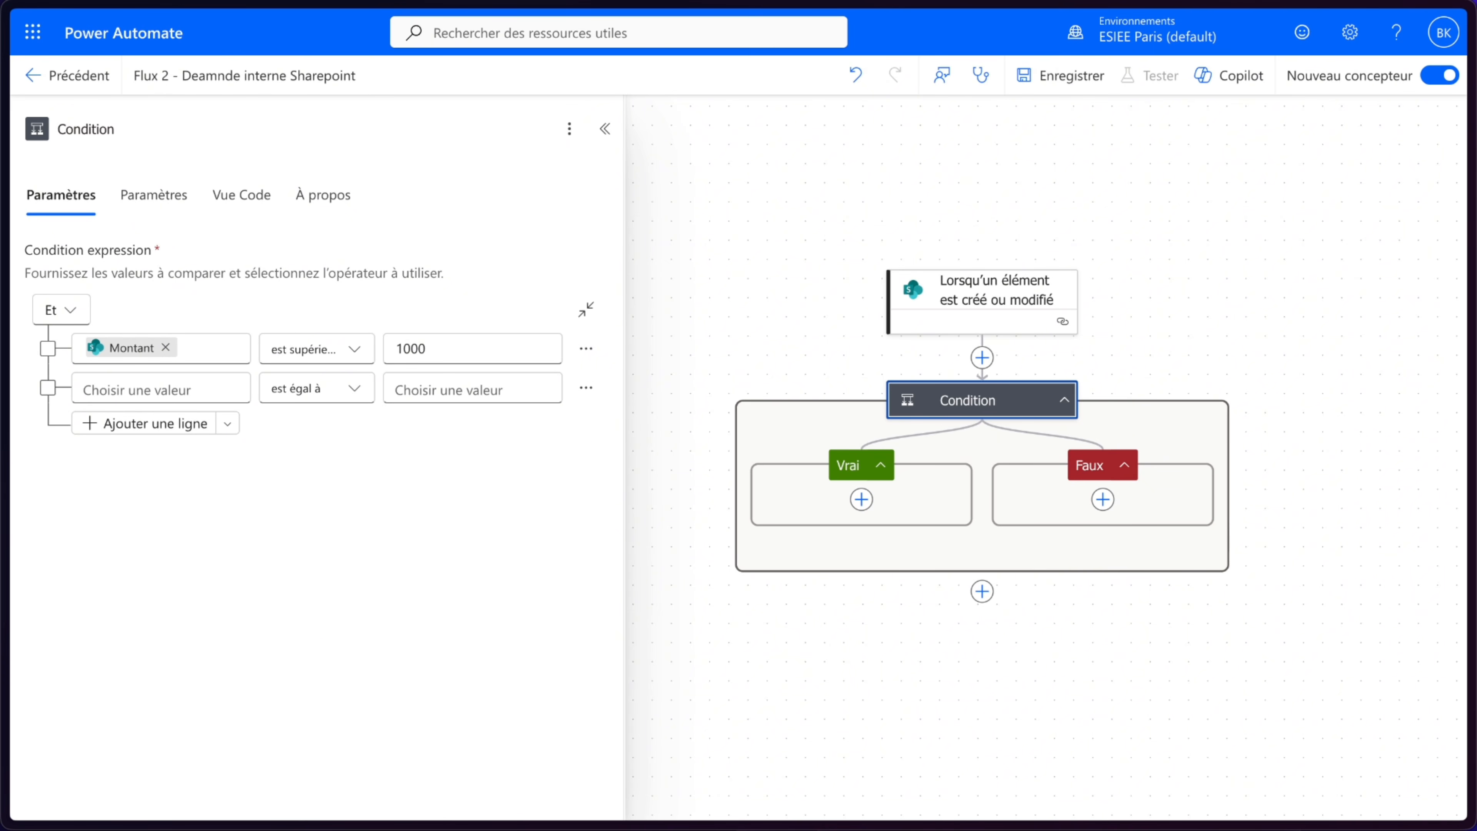
- Add a SharePoint Mettre à jour l'élément action inside the condition's Faux branch
left_click(1103, 499)
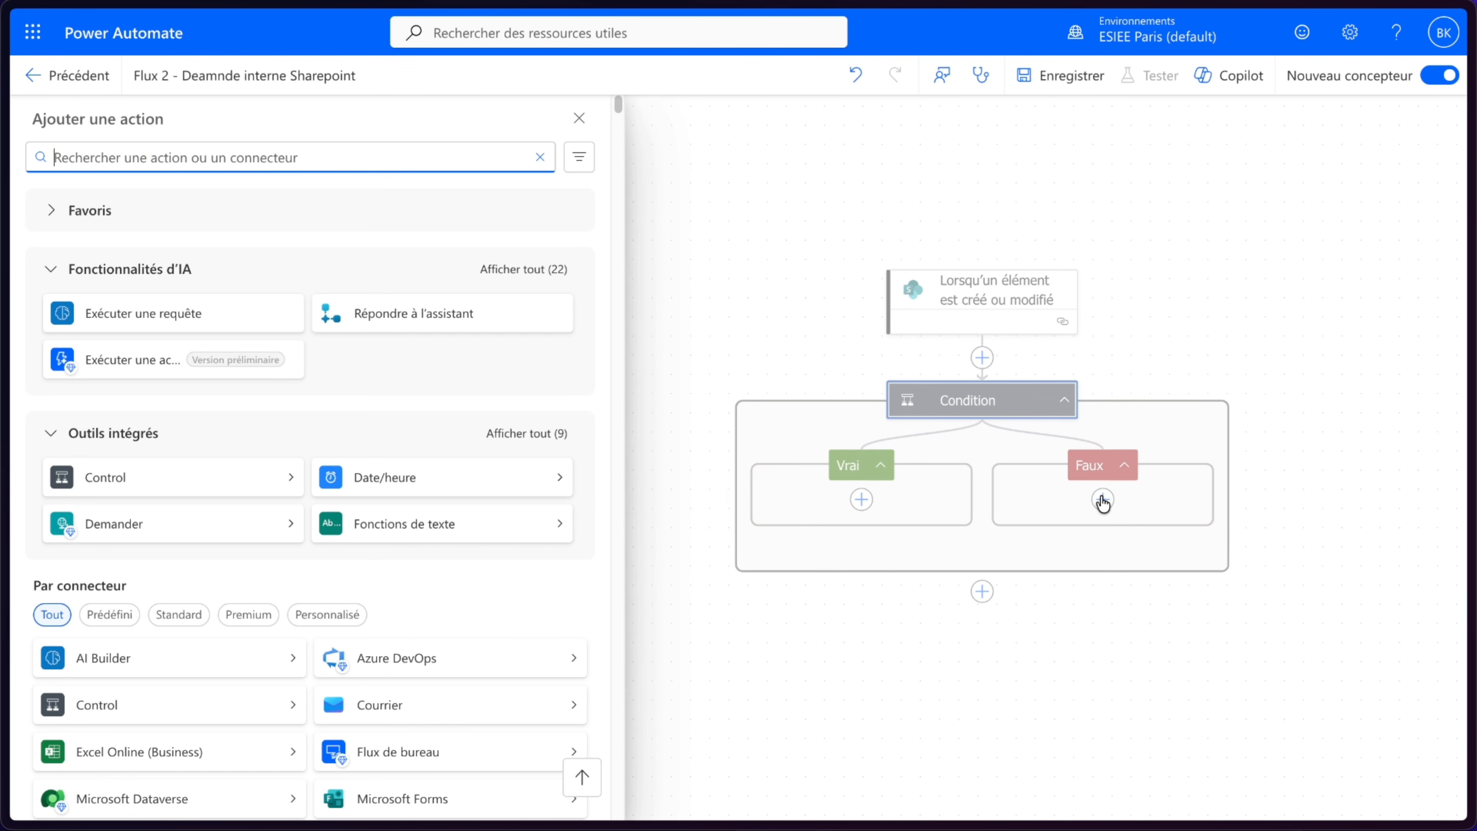
left_click(1218, 512)
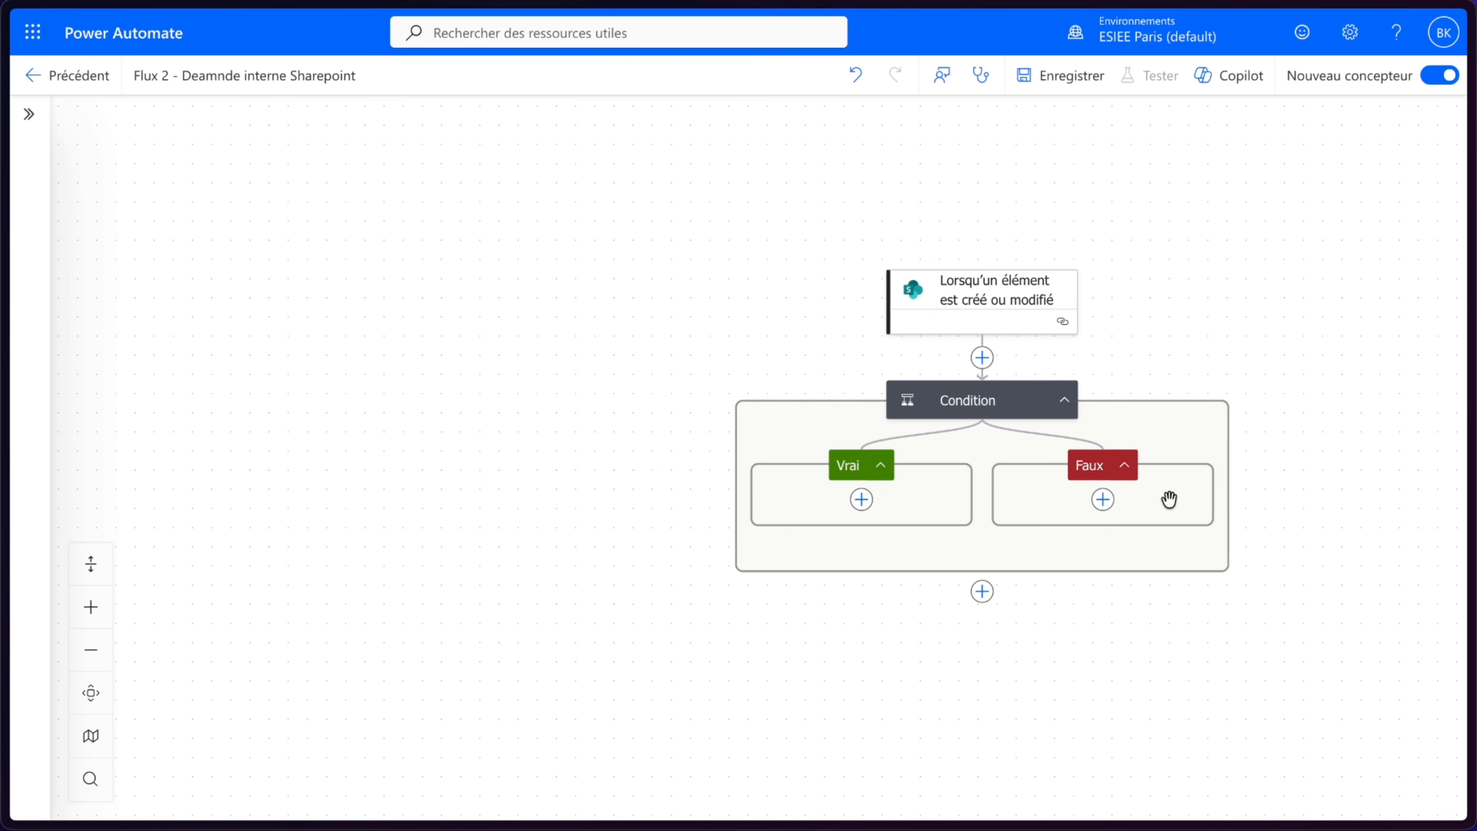
left_click(1103, 500)
scroll(379, 544, "down", 4)
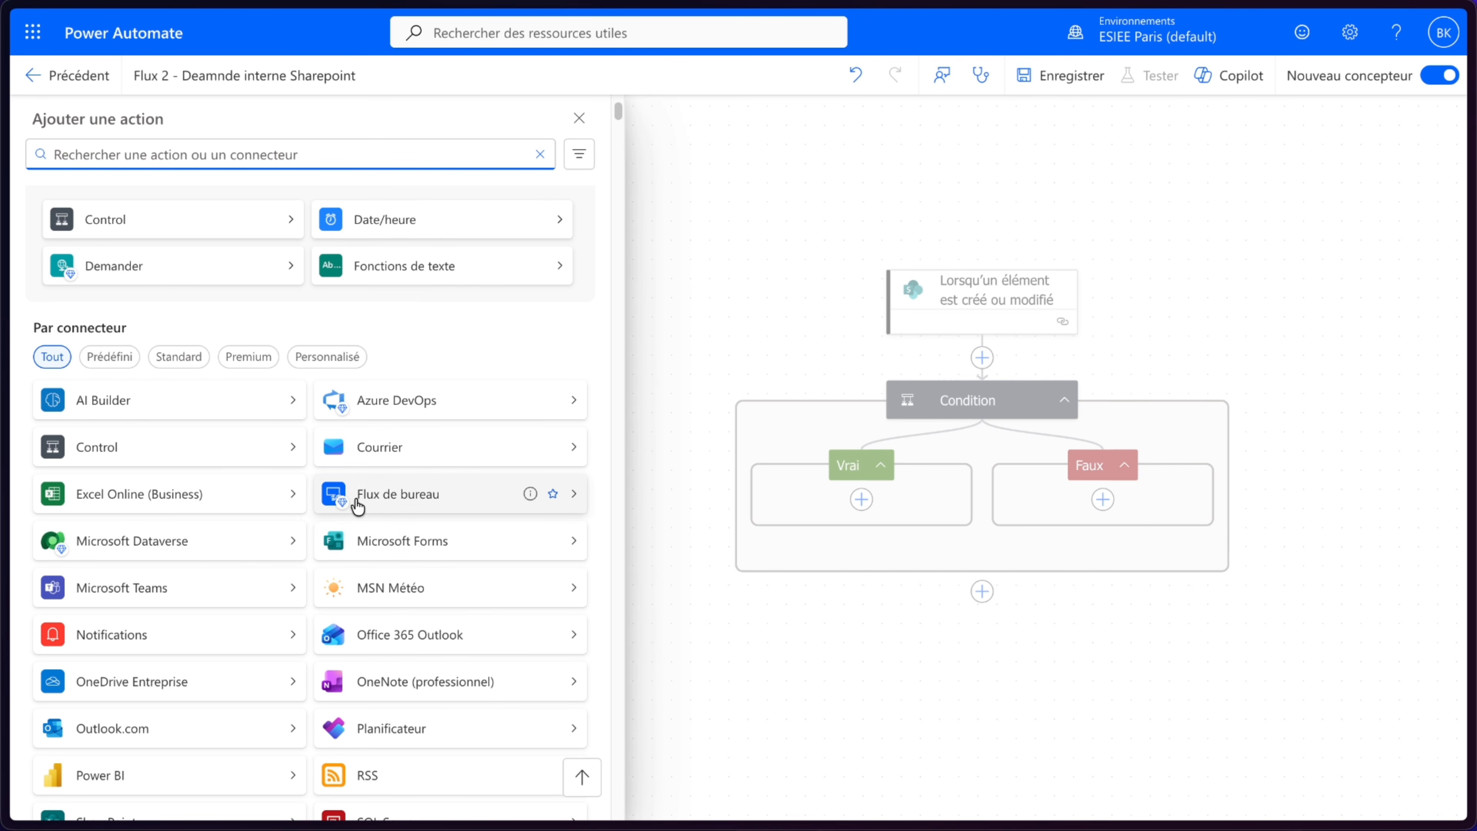
scroll(366, 503, "down", 4)
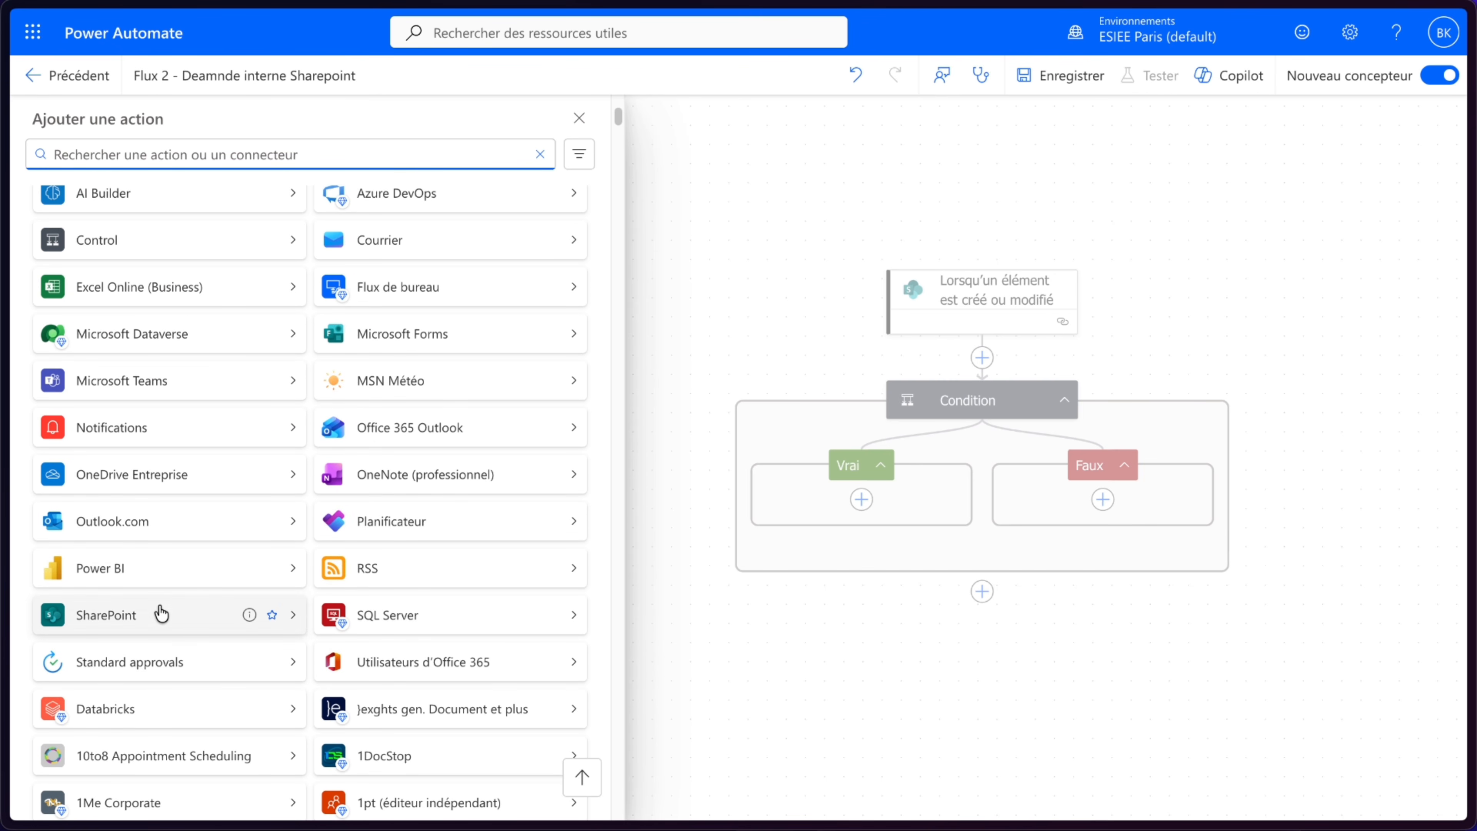
left_click(158, 611)
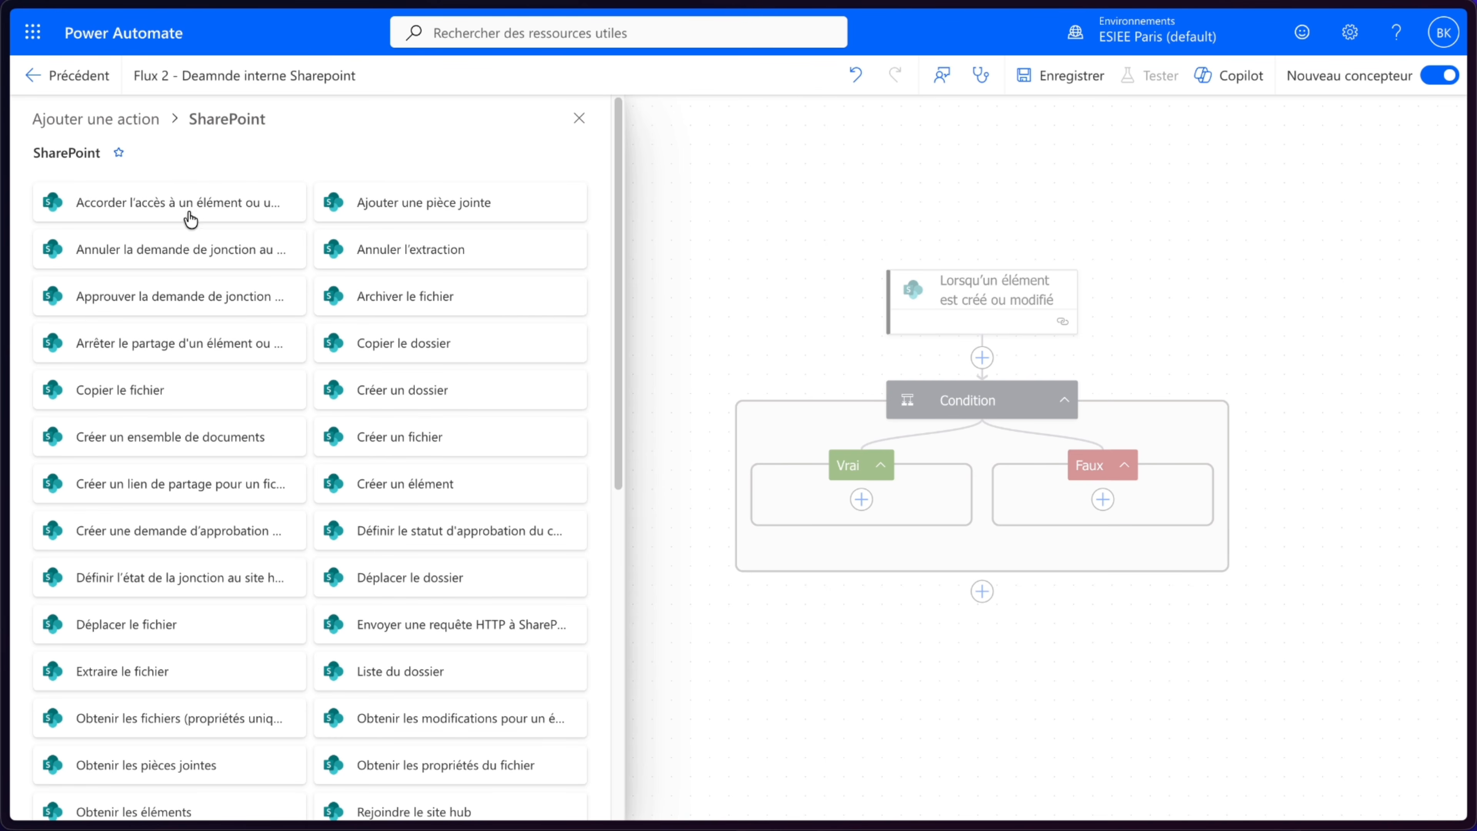
scroll(310, 397, "down", 5)
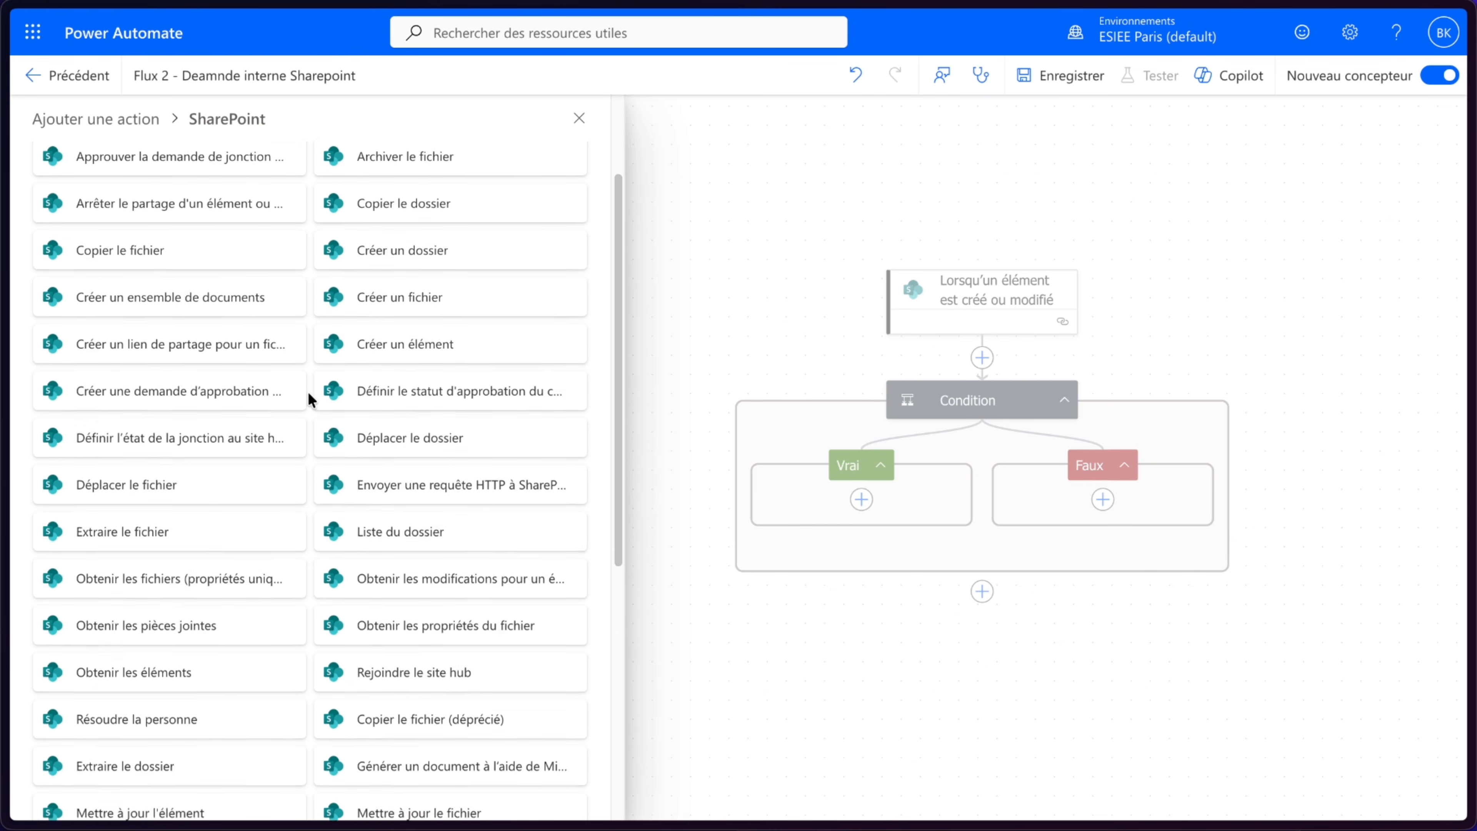
left_click(206, 650)
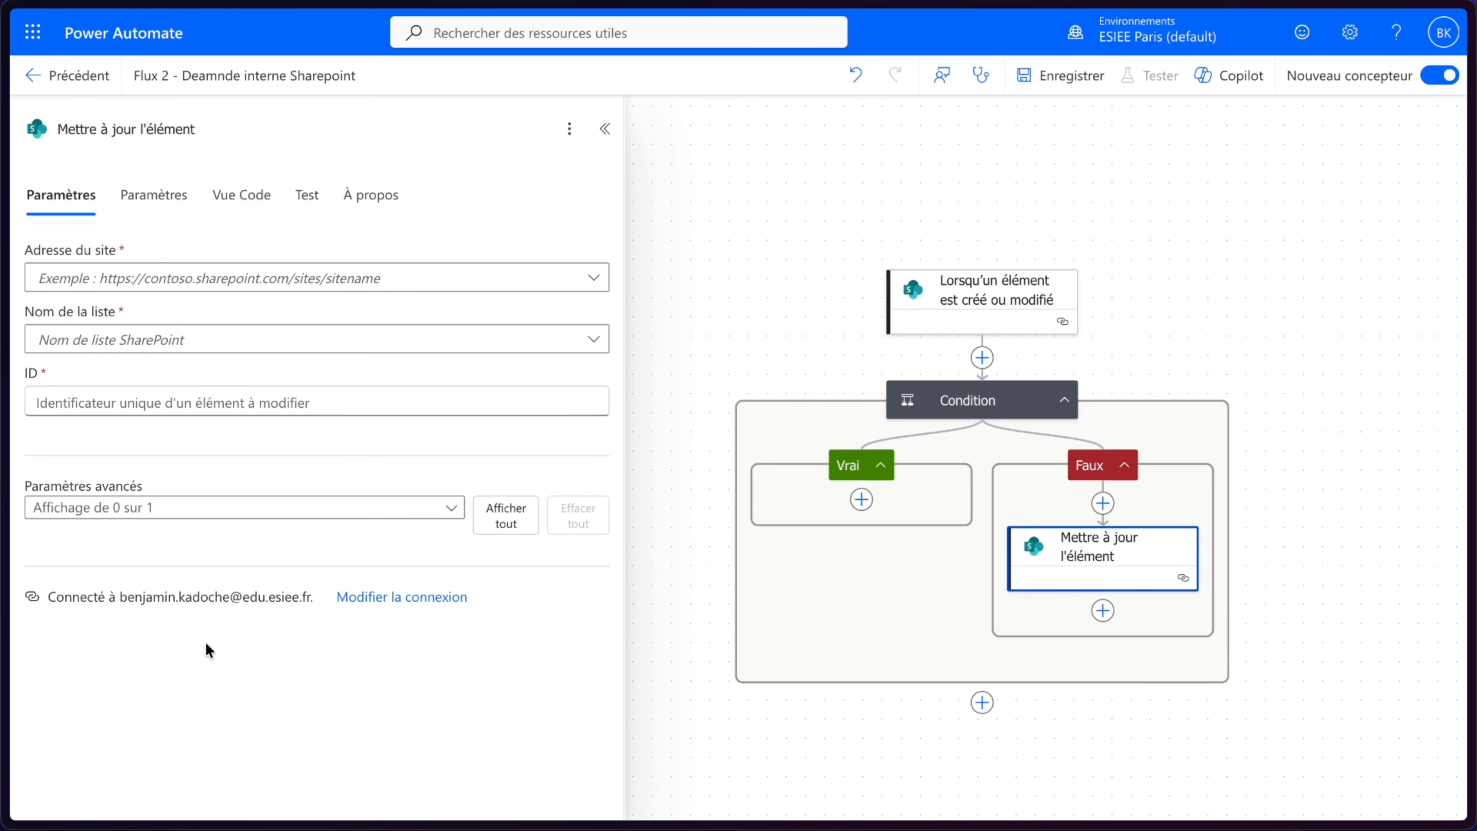
- Set the update action's site address to the SuperBen PowerAppsSource site and its list to NovaTech_Industrie_Demandes
left_click(223, 292)
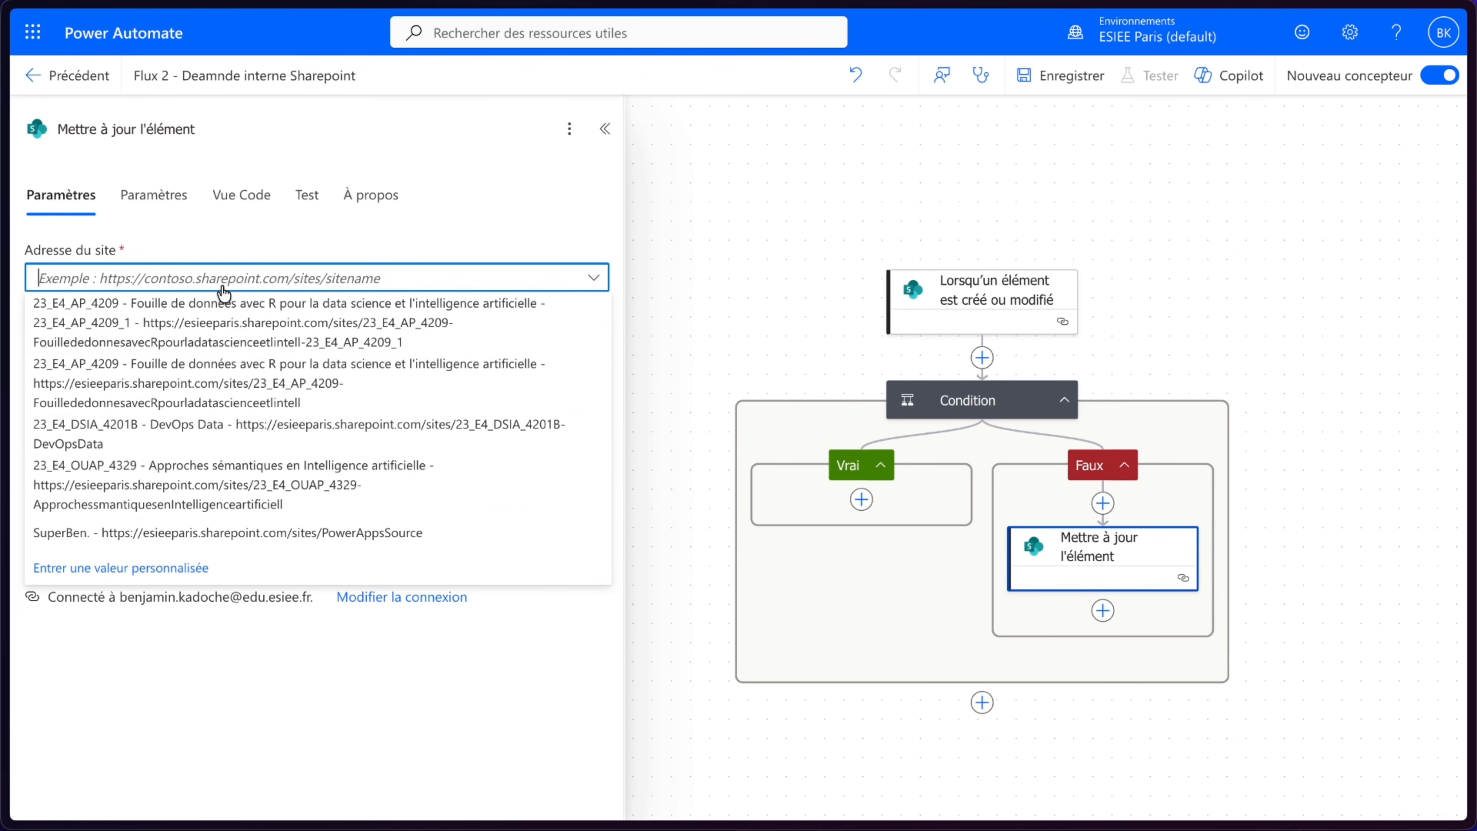
left_click(172, 525)
left_click(211, 345)
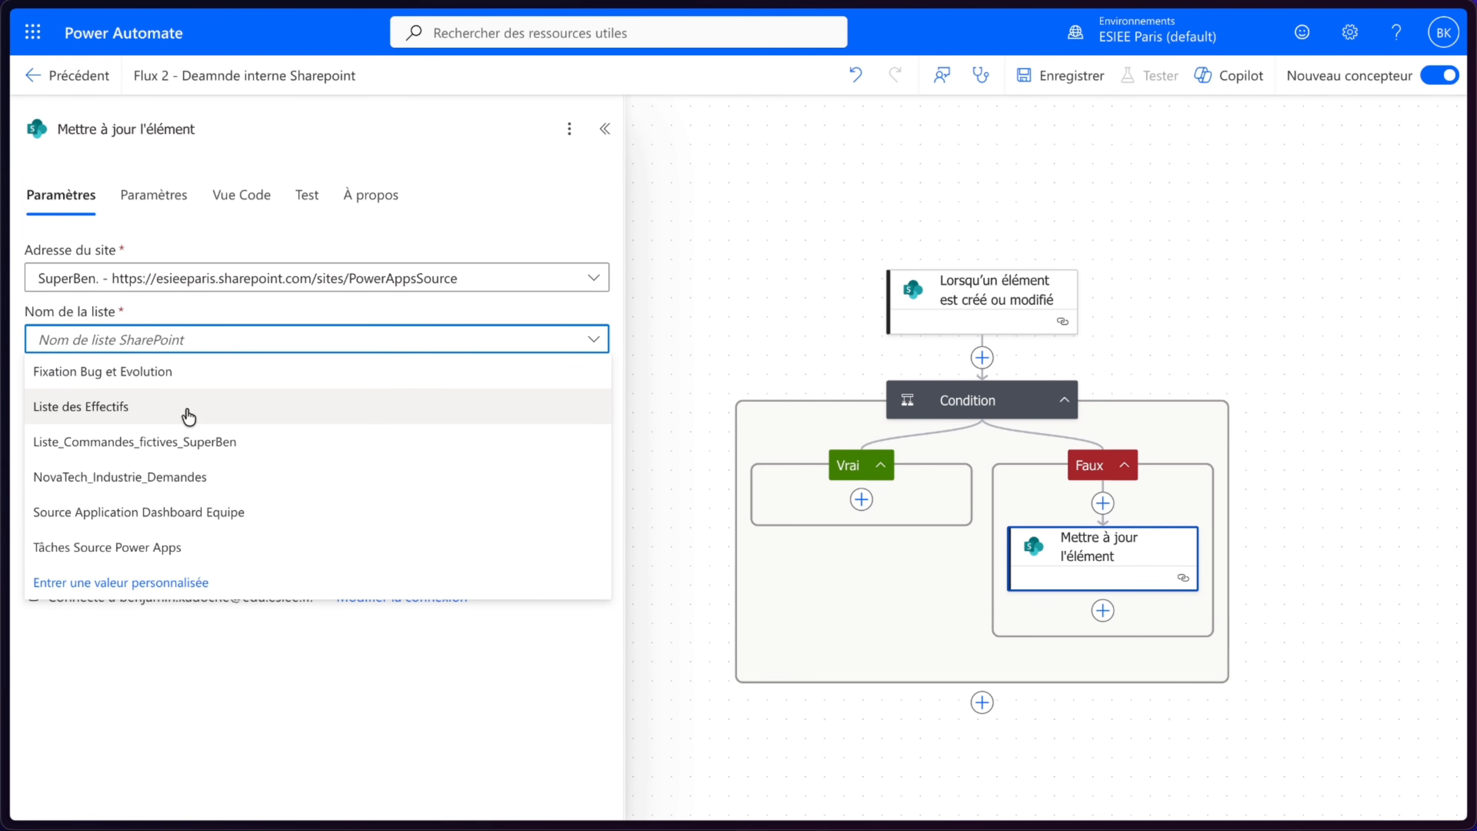
left_click(152, 478)
- Fill the update action's ID with the trigger's ID dynamic value
left_click(256, 401)
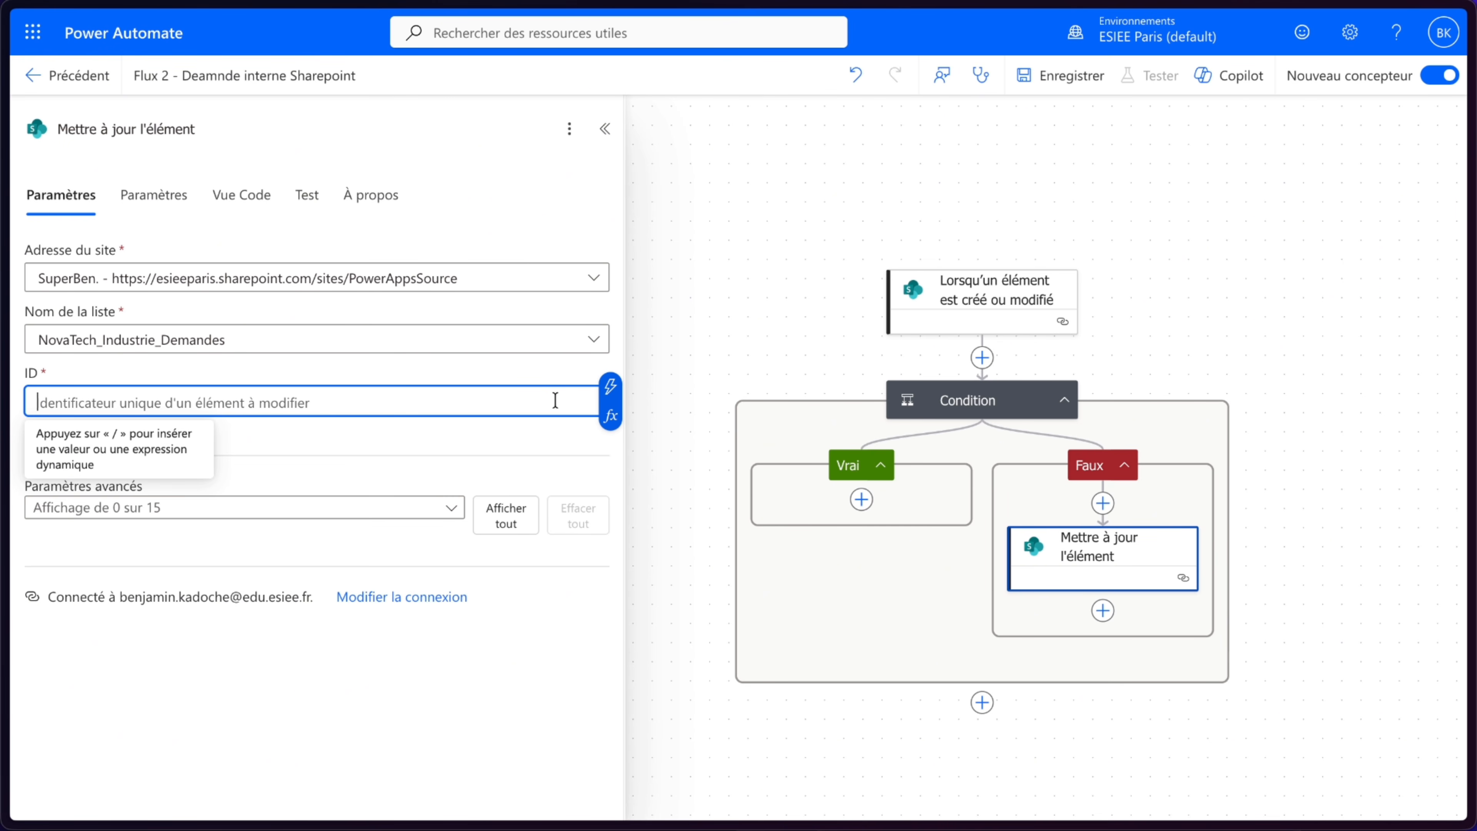
left_click(610, 386)
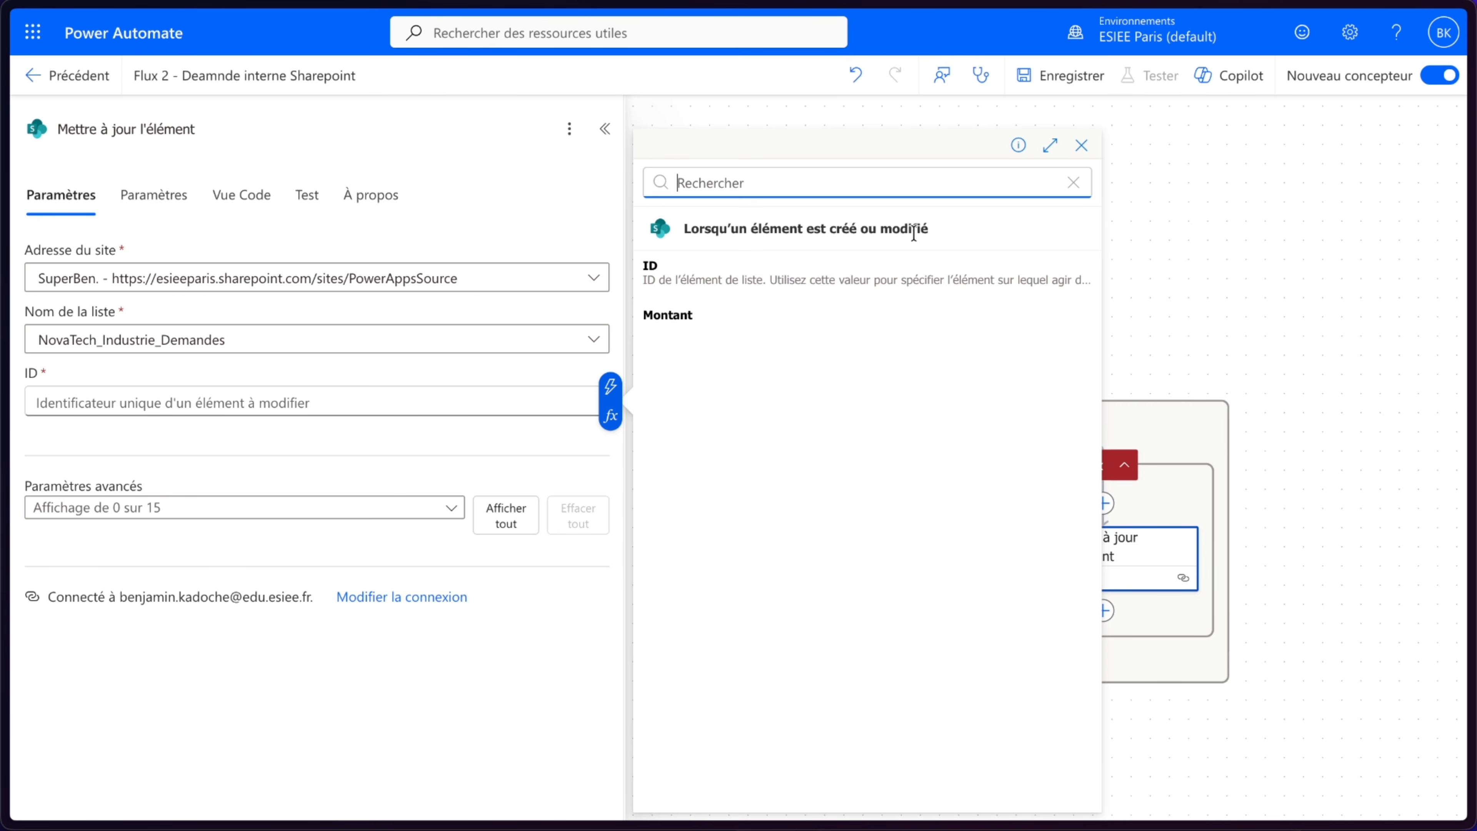
left_click(703, 291)
left_click(424, 373)
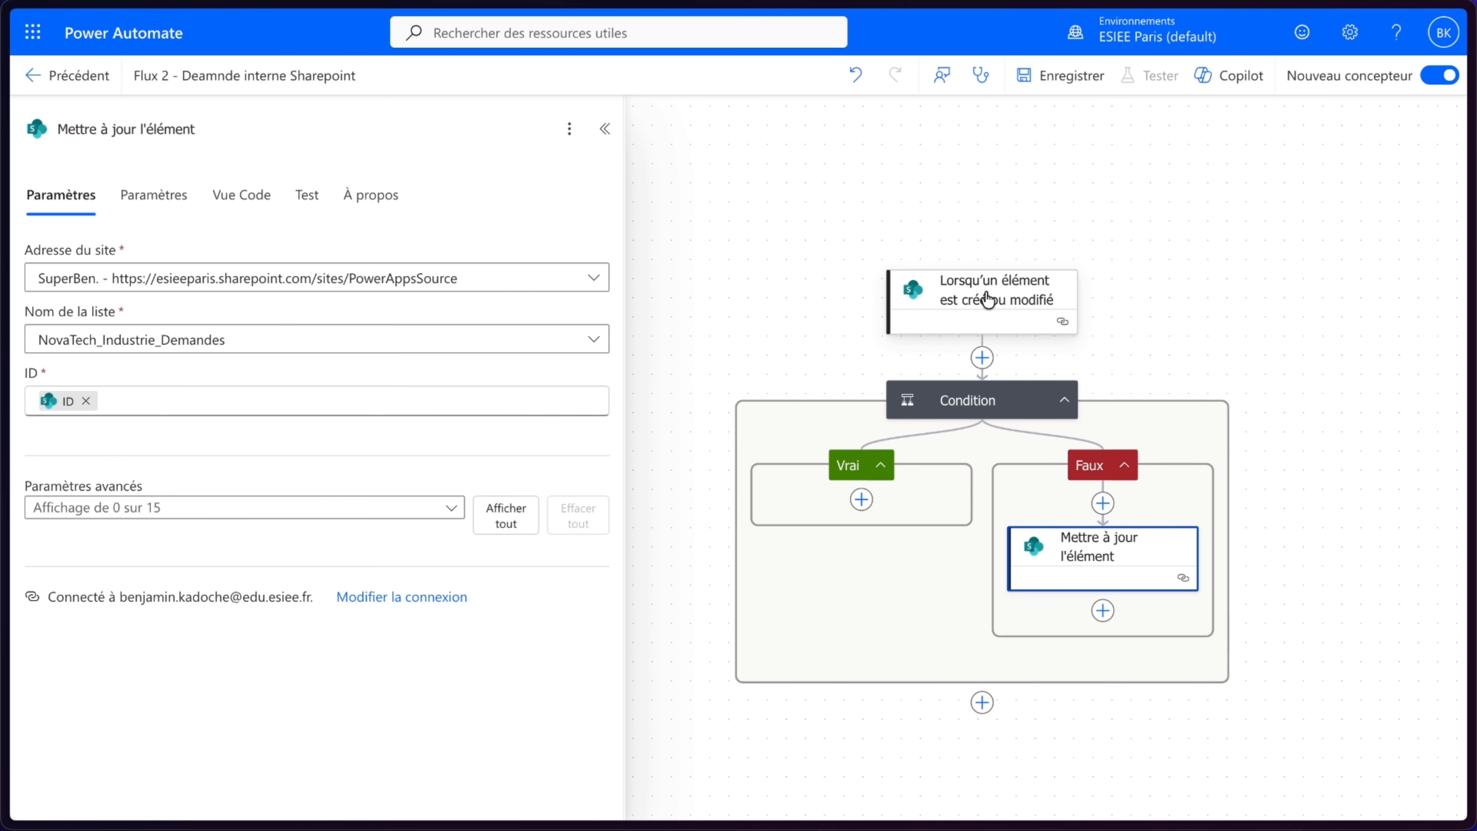
- Show the Statut Value advanced parameter and set it to Validé
mouse_move(74, 411)
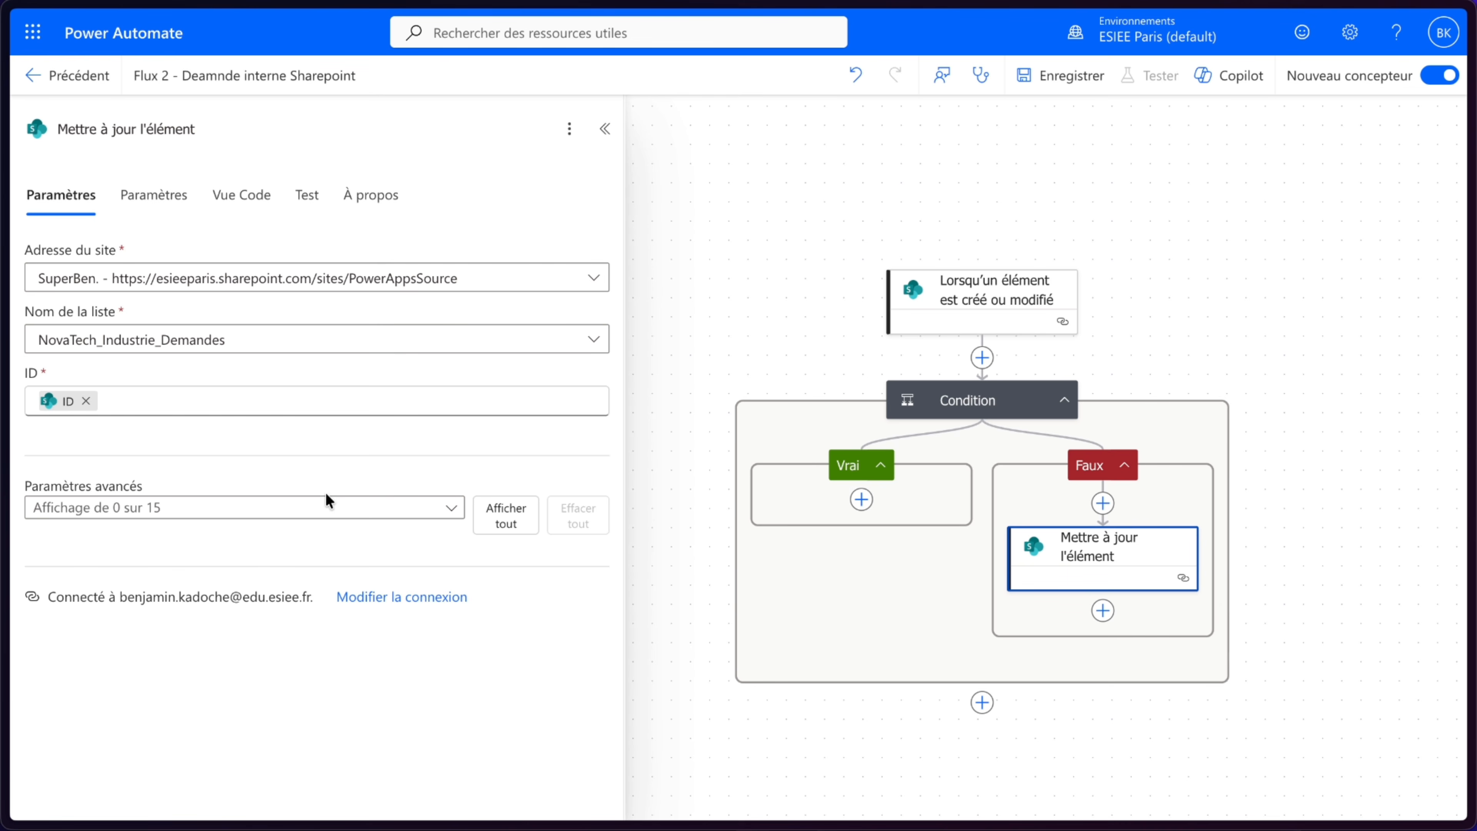
left_click(334, 507)
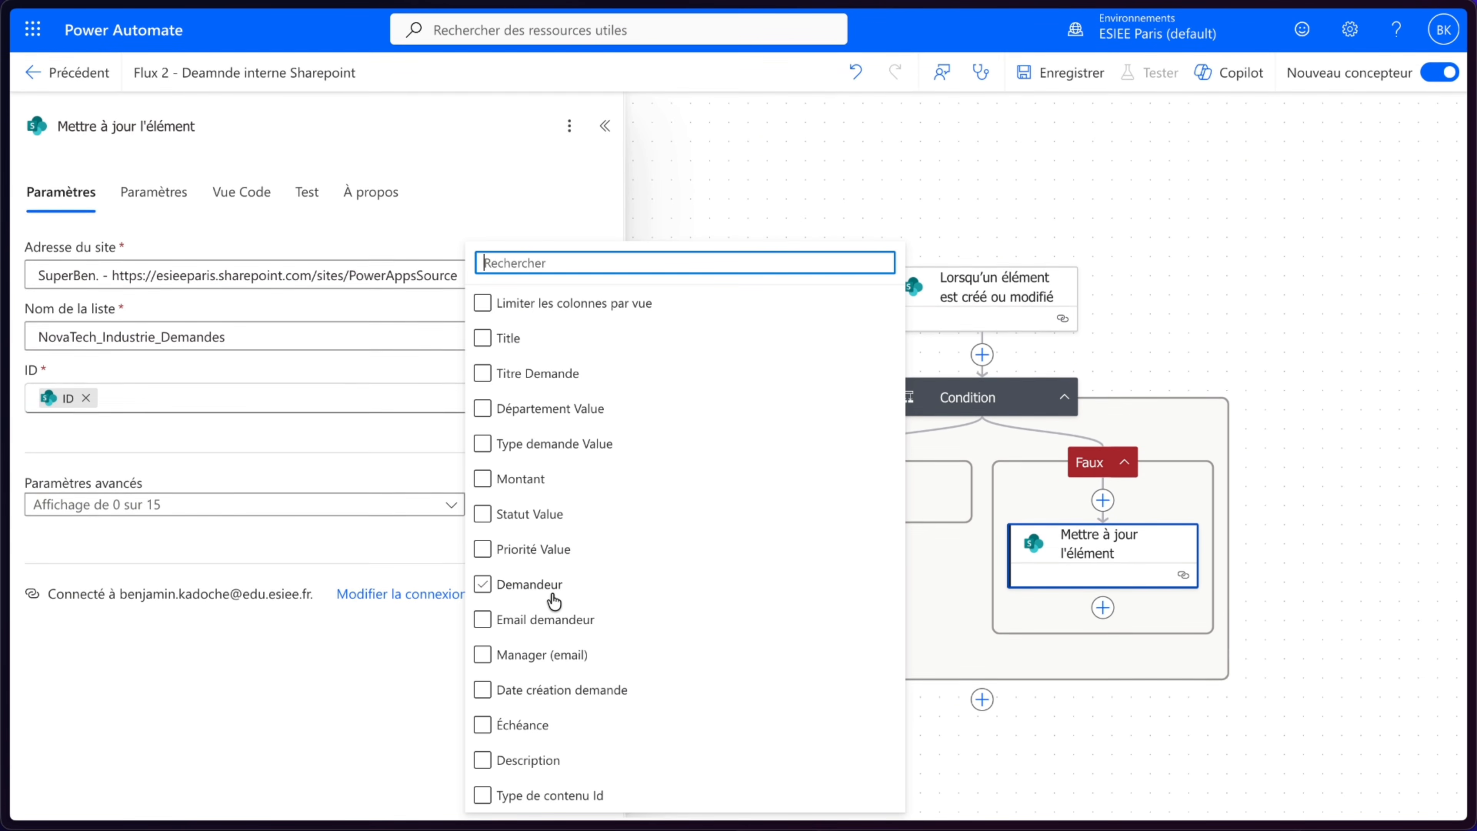
left_click(527, 527)
left_click(241, 537)
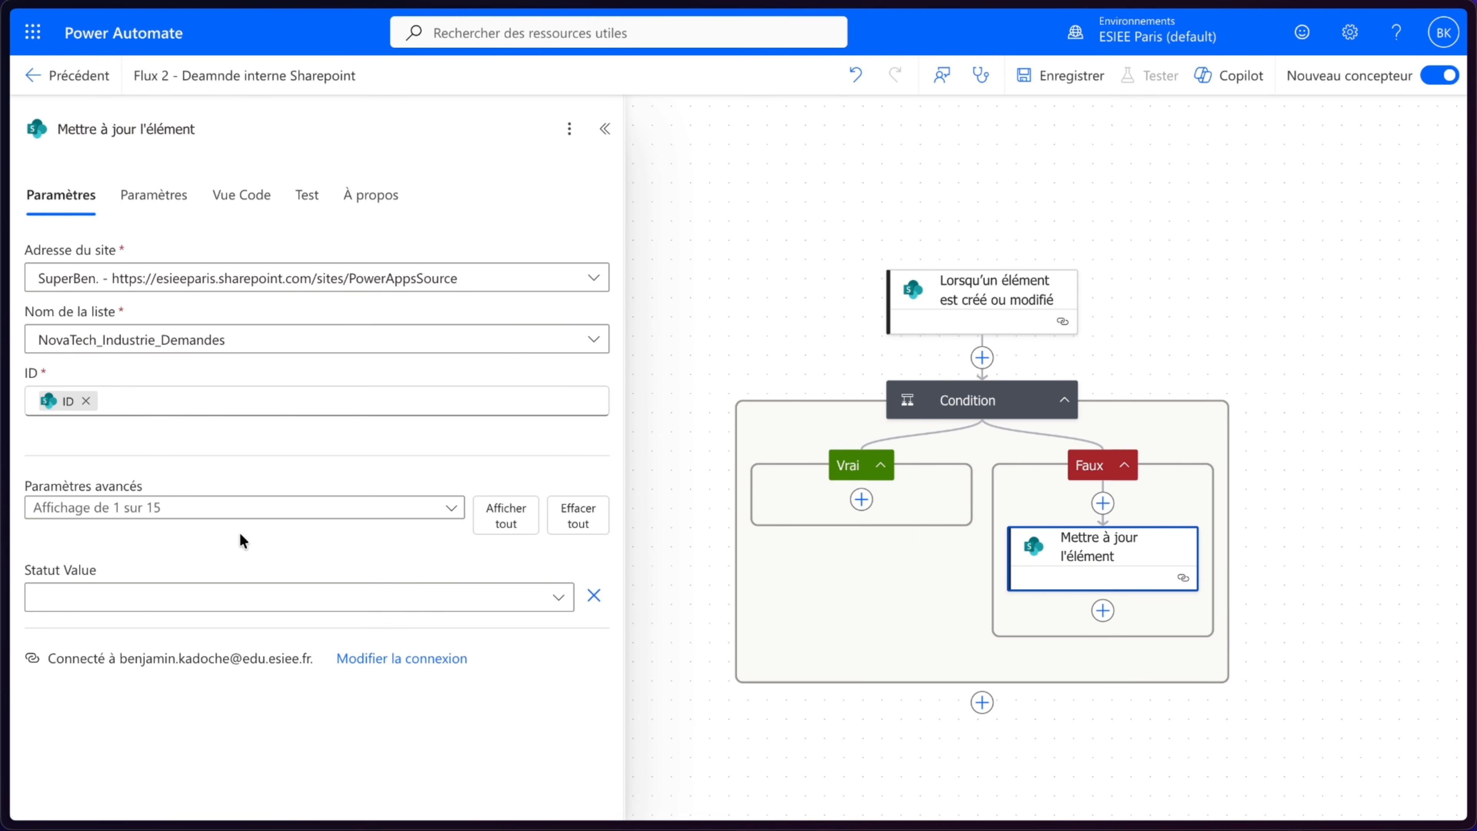
left_click(172, 606)
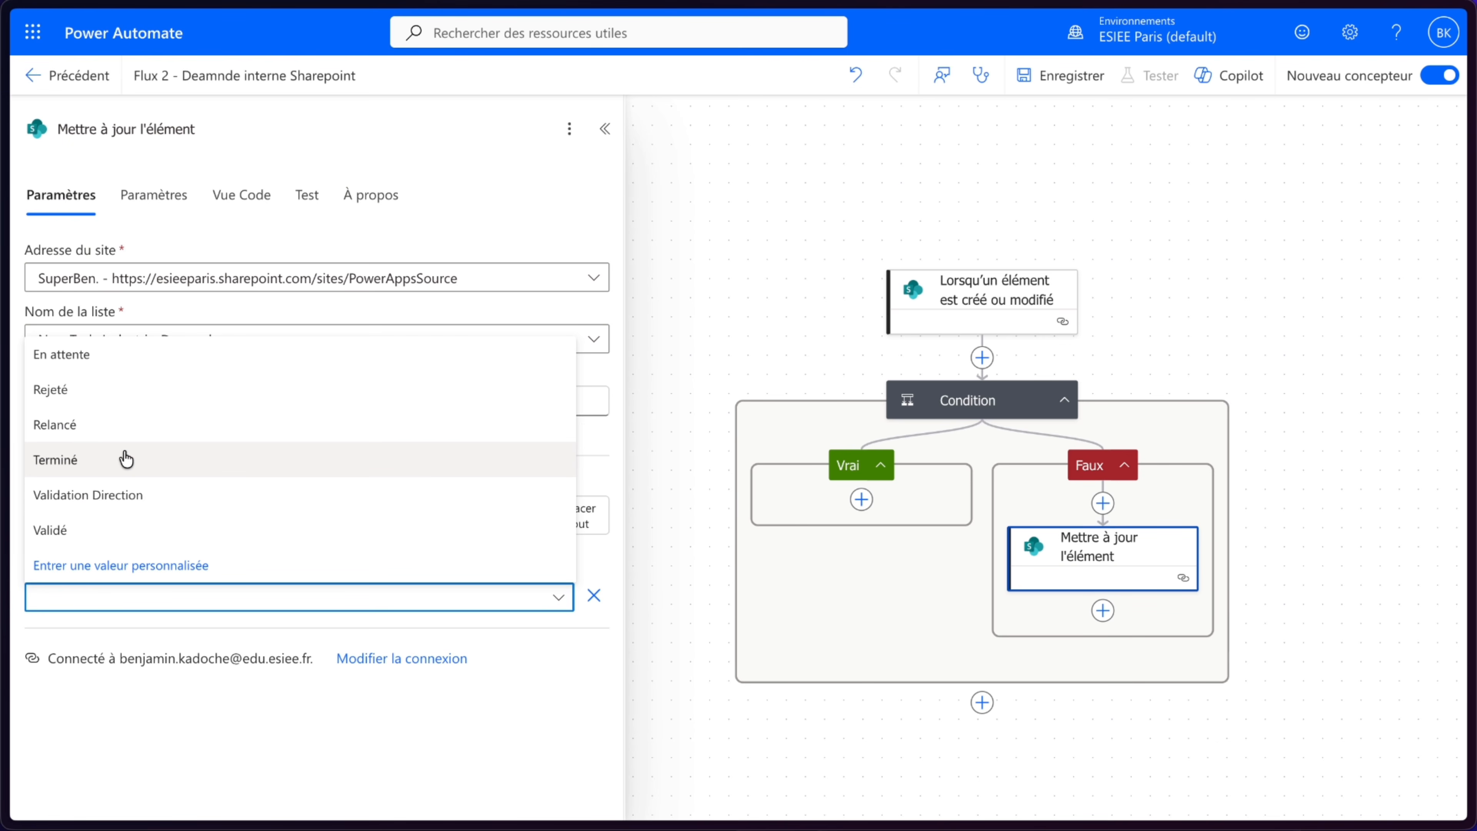
left_click(74, 535)
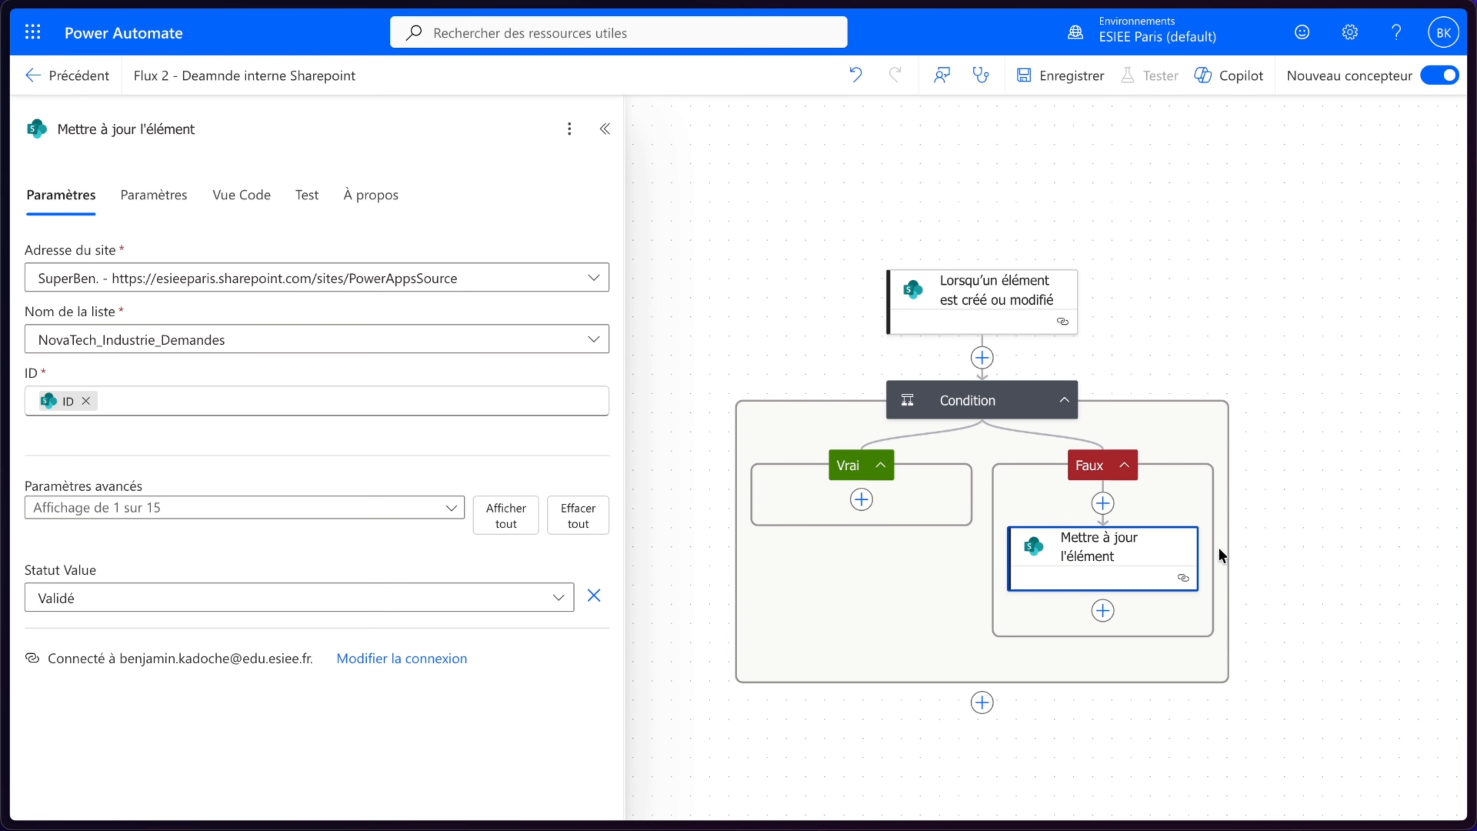
- Add an Office 365 Outlook Envoyer un e-mail (V2) action below the update action in the Faux branch
left_click_drag(1286, 551, 1216, 516)
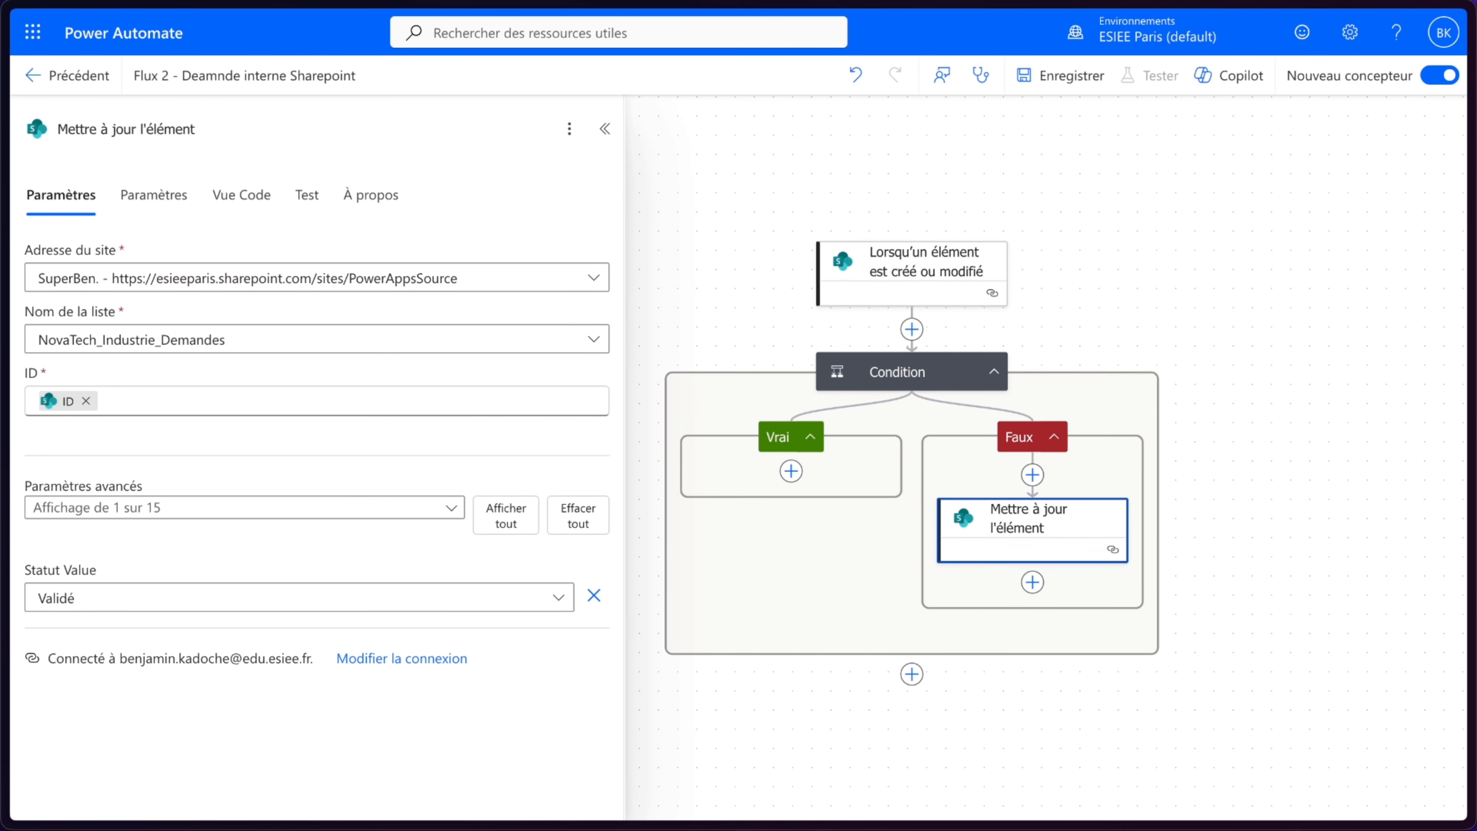
left_click(1033, 582)
scroll(447, 603, "down", 3)
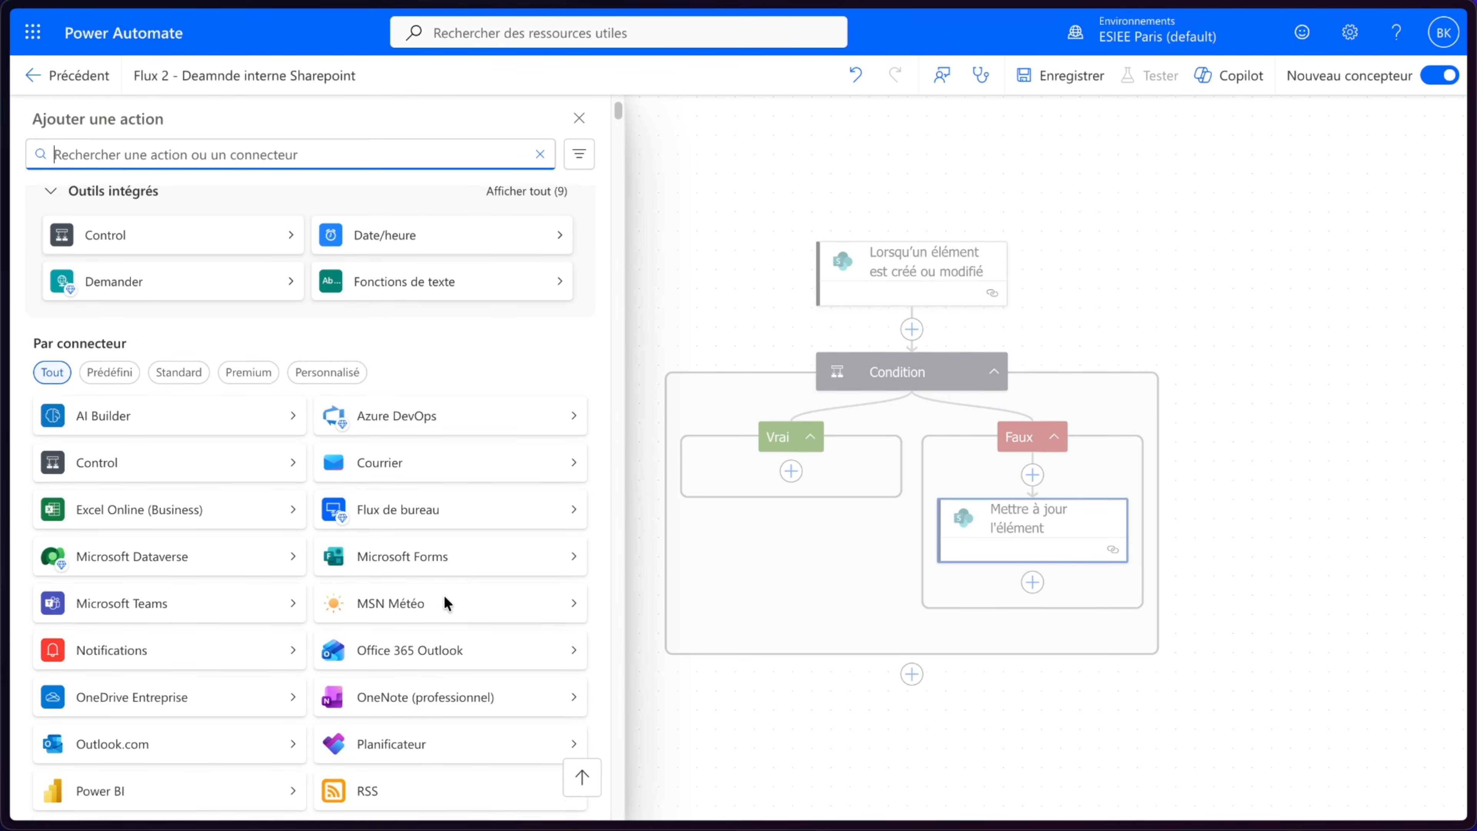
left_click(419, 645)
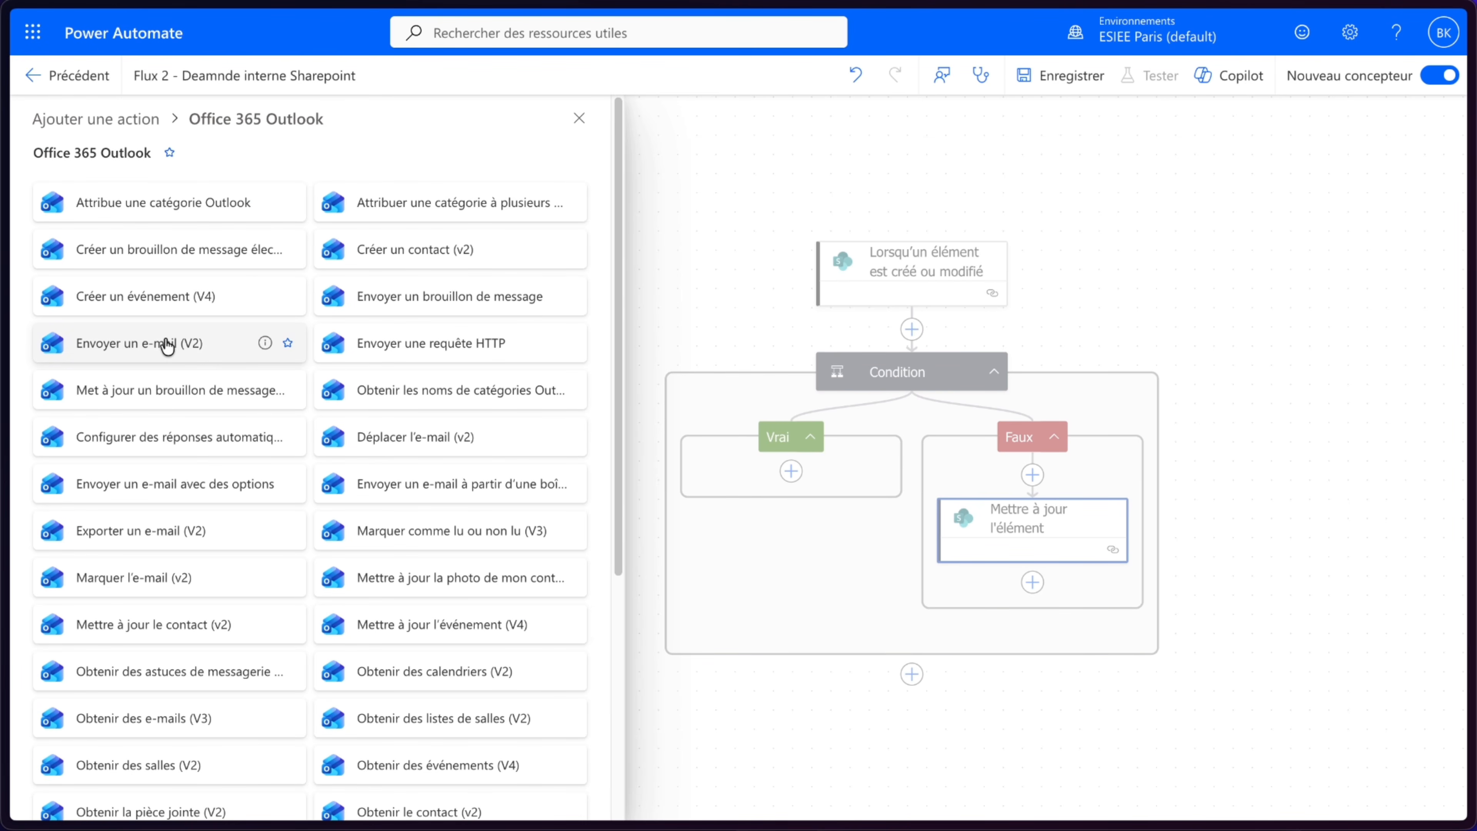
left_click(167, 345)
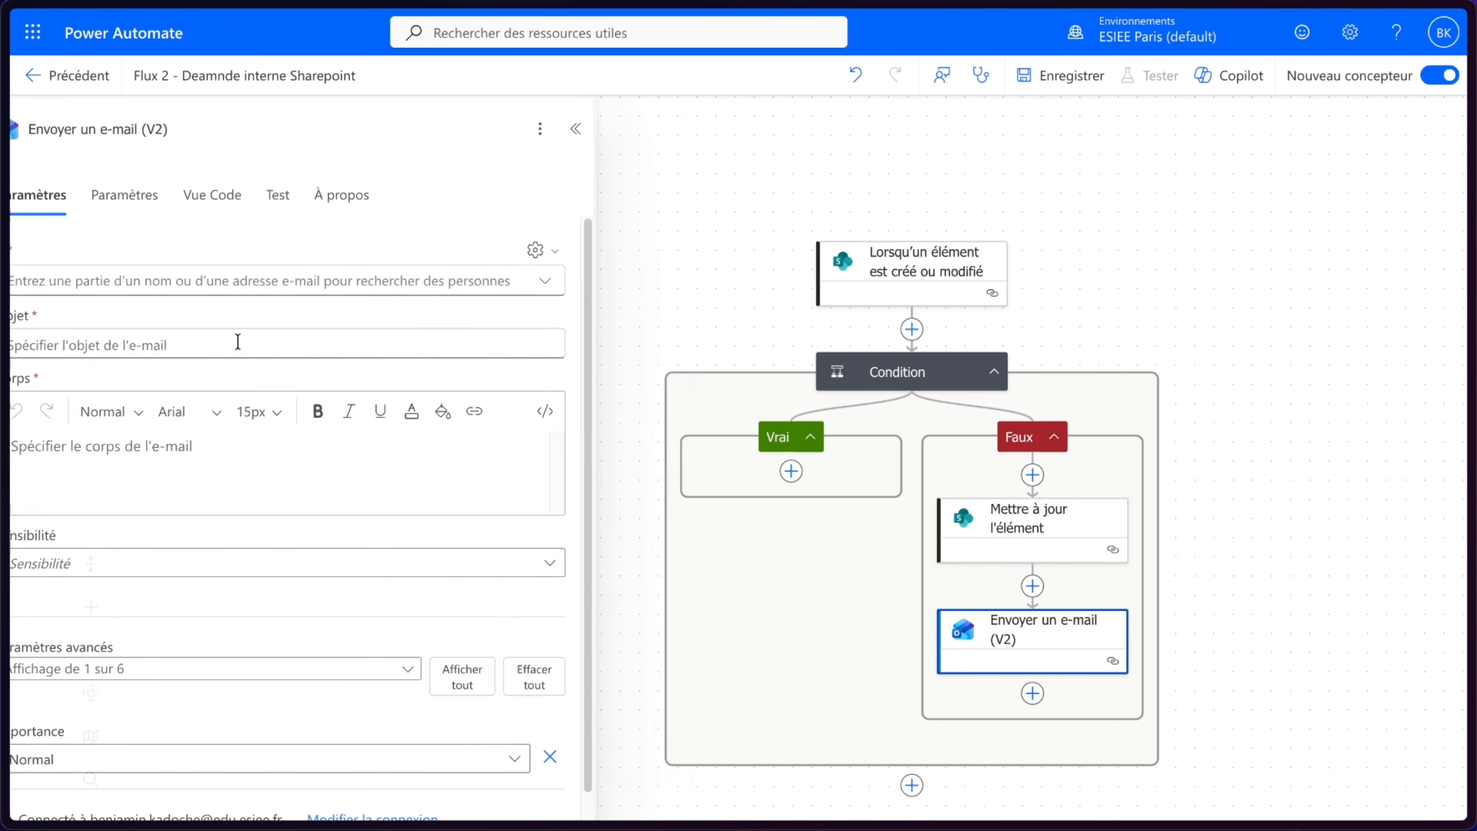
- Set the e-mail subject to "Deamnde Validé" and start the body with "Bonjour"
left_click(216, 347)
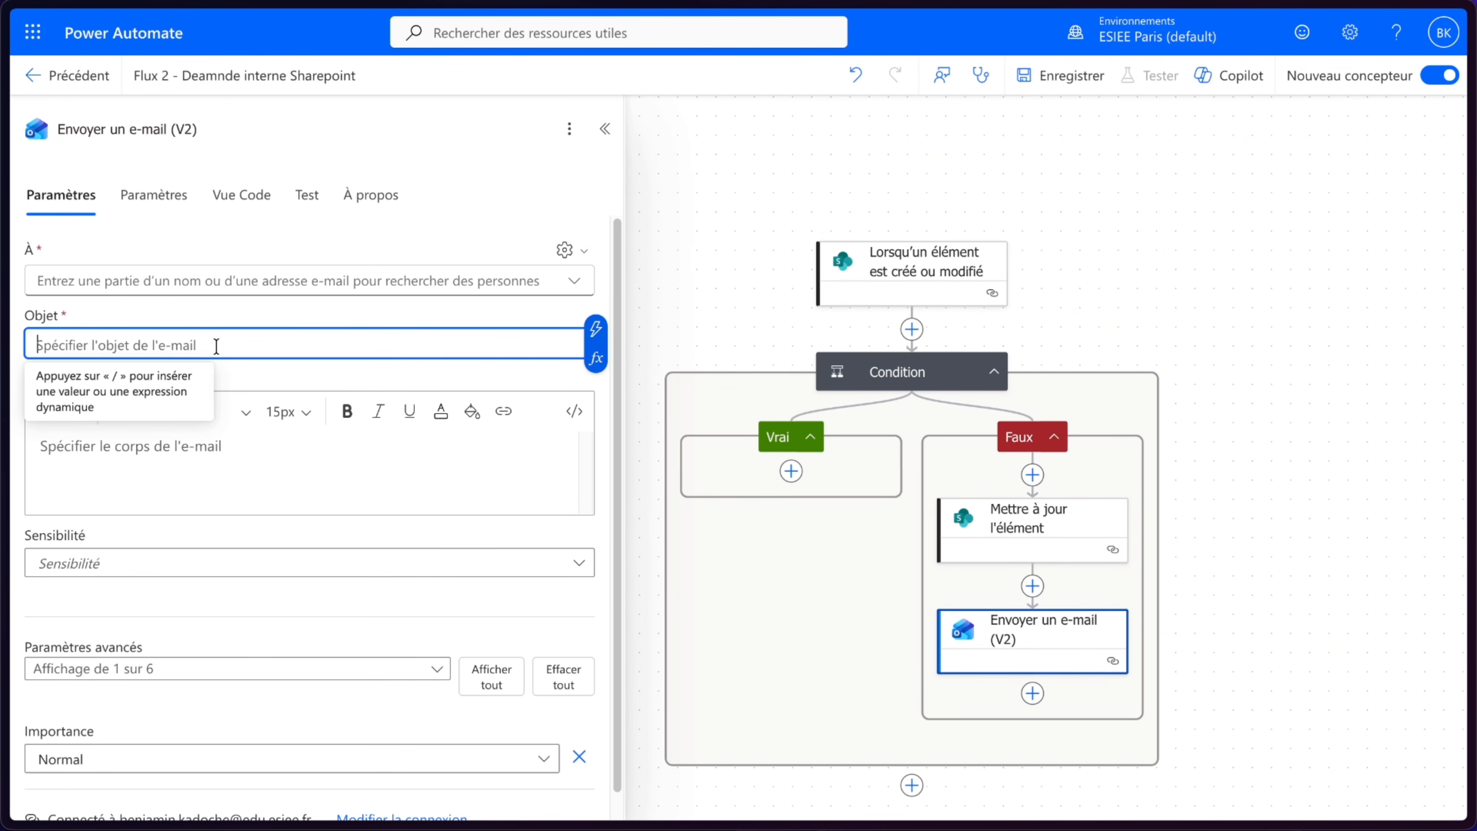
type("Deamnde Validé")
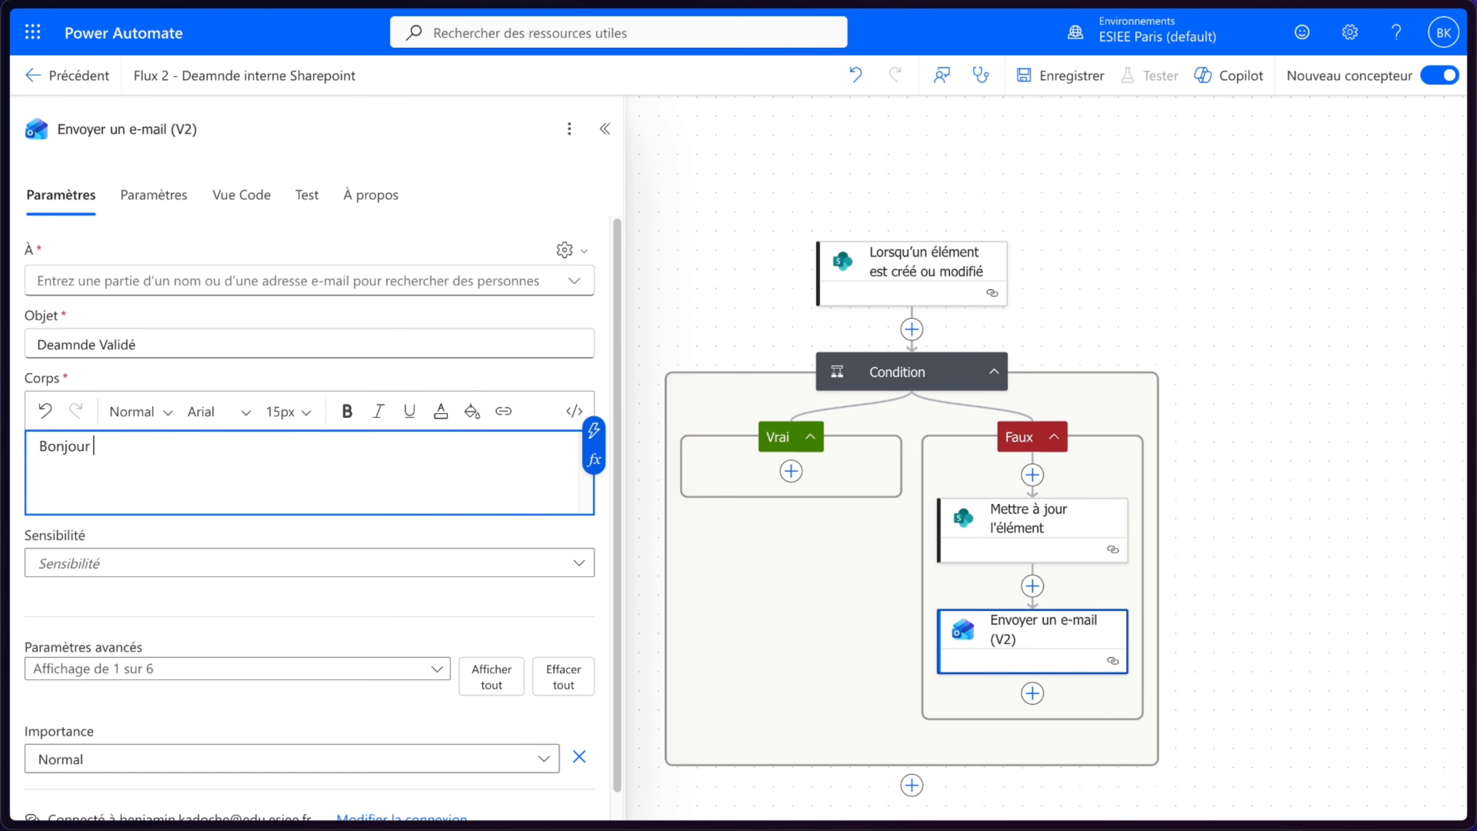
- Insert the trigger's Demandeur field after "Bonjour" in the e-mail body
left_click(593, 431)
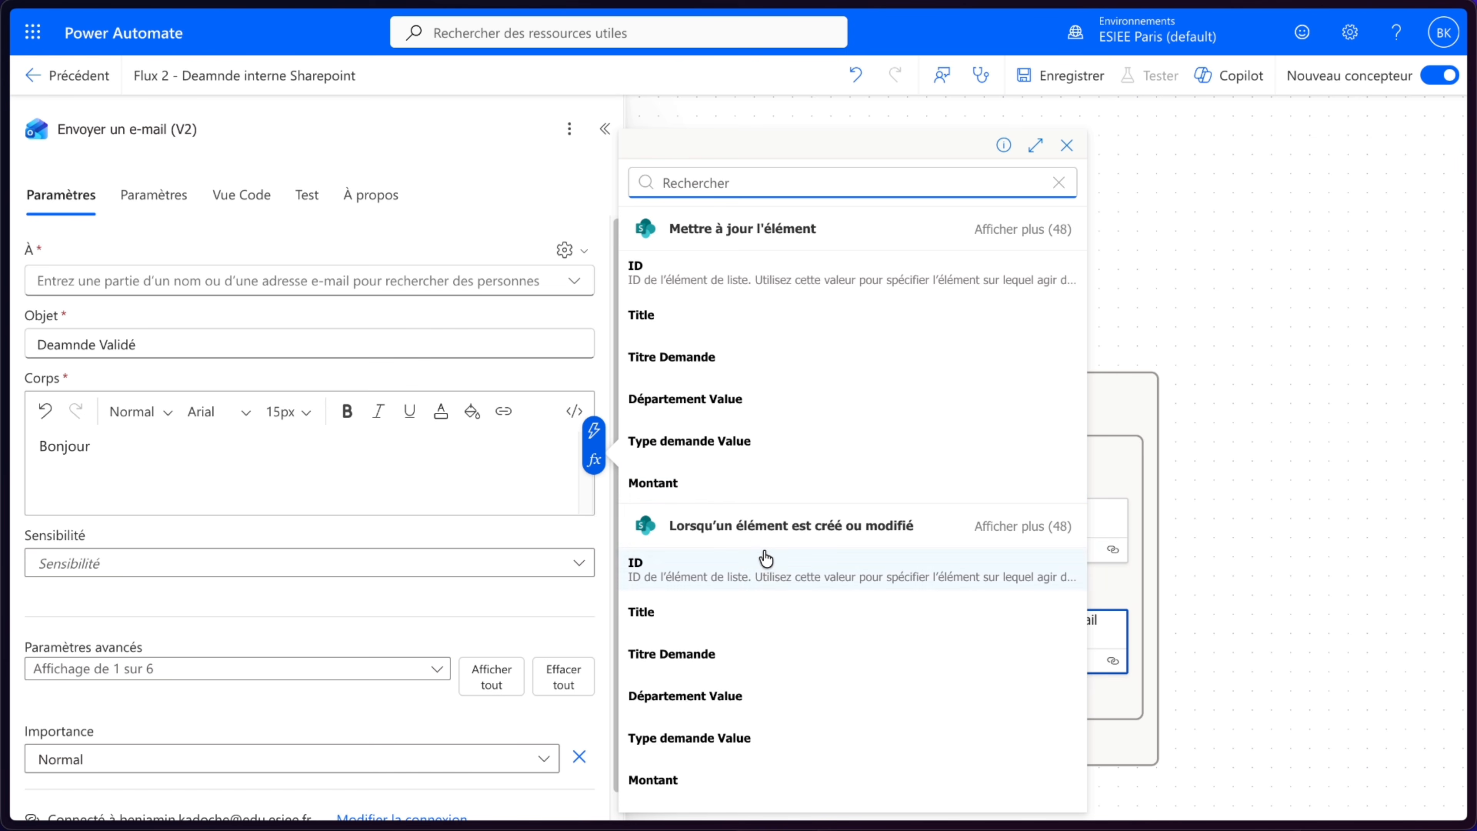
left_click(1053, 526)
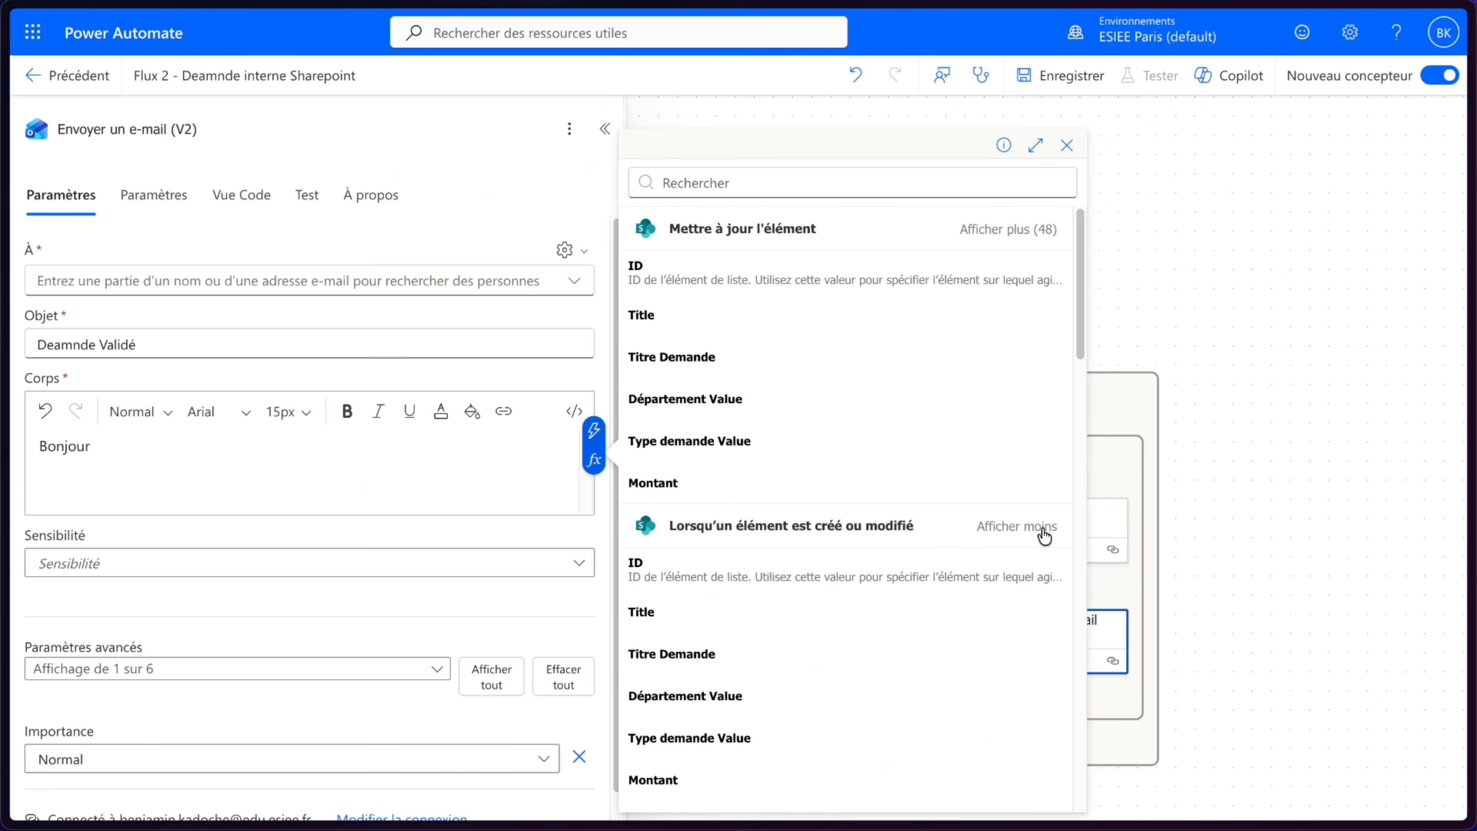
scroll(716, 380, "down", 5)
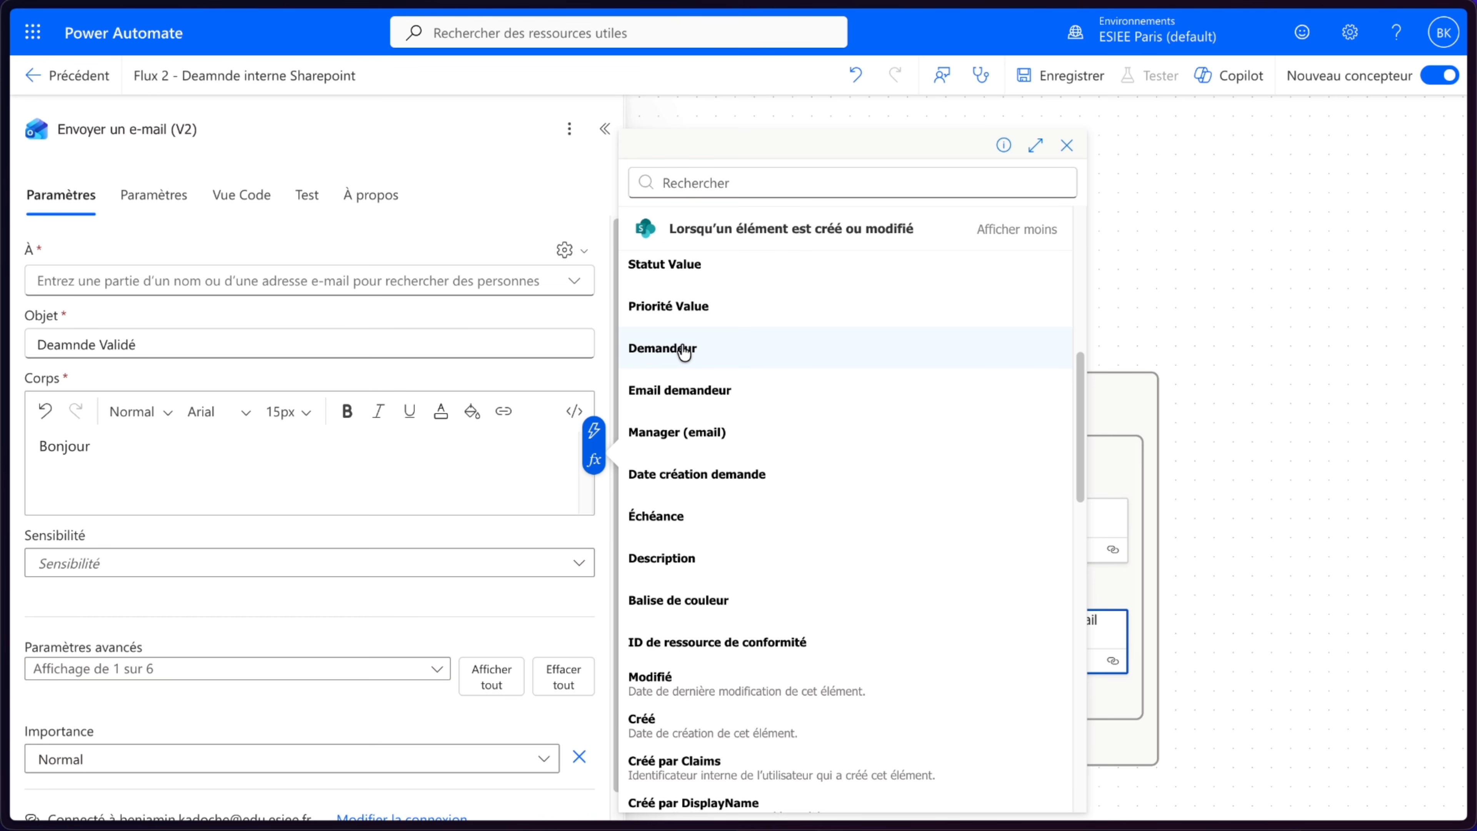
left_click(684, 350)
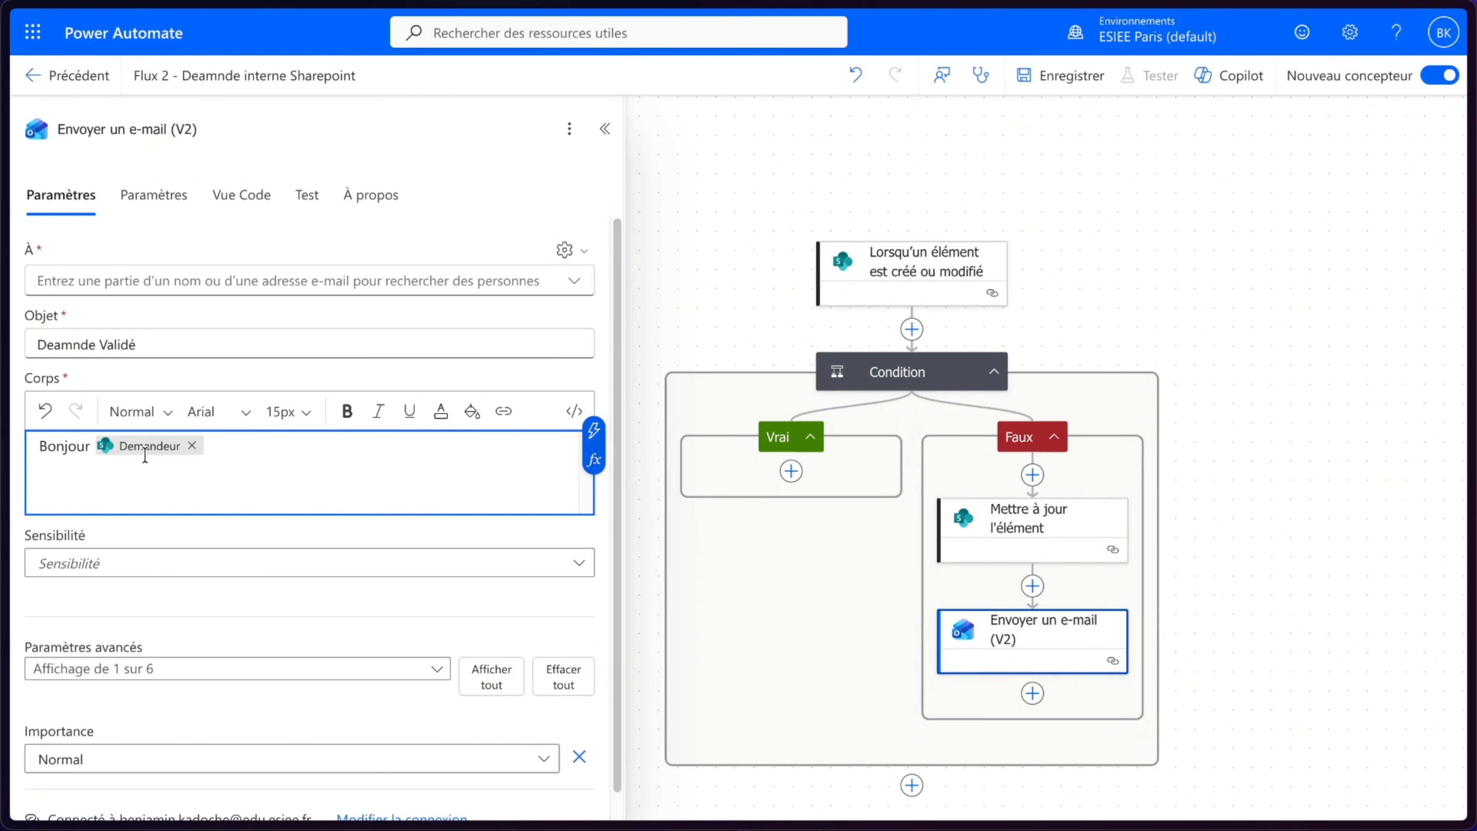
- Review the NovaTech_Industrie_Demandes list columns in SharePoint, then return to the flow
left_click(47, 169)
scroll(911, 391, "right", 10)
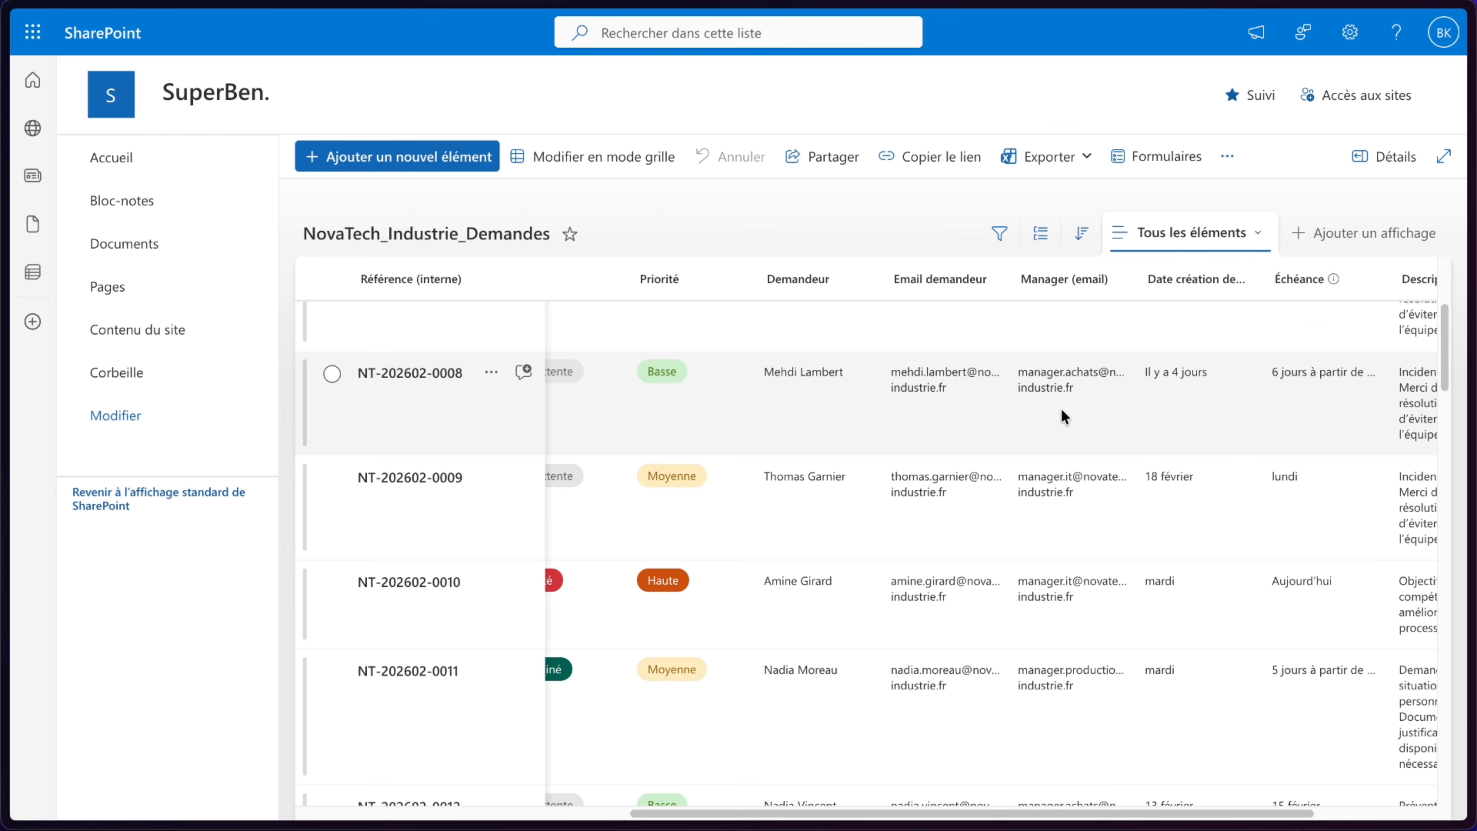
mouse_move(7, 238)
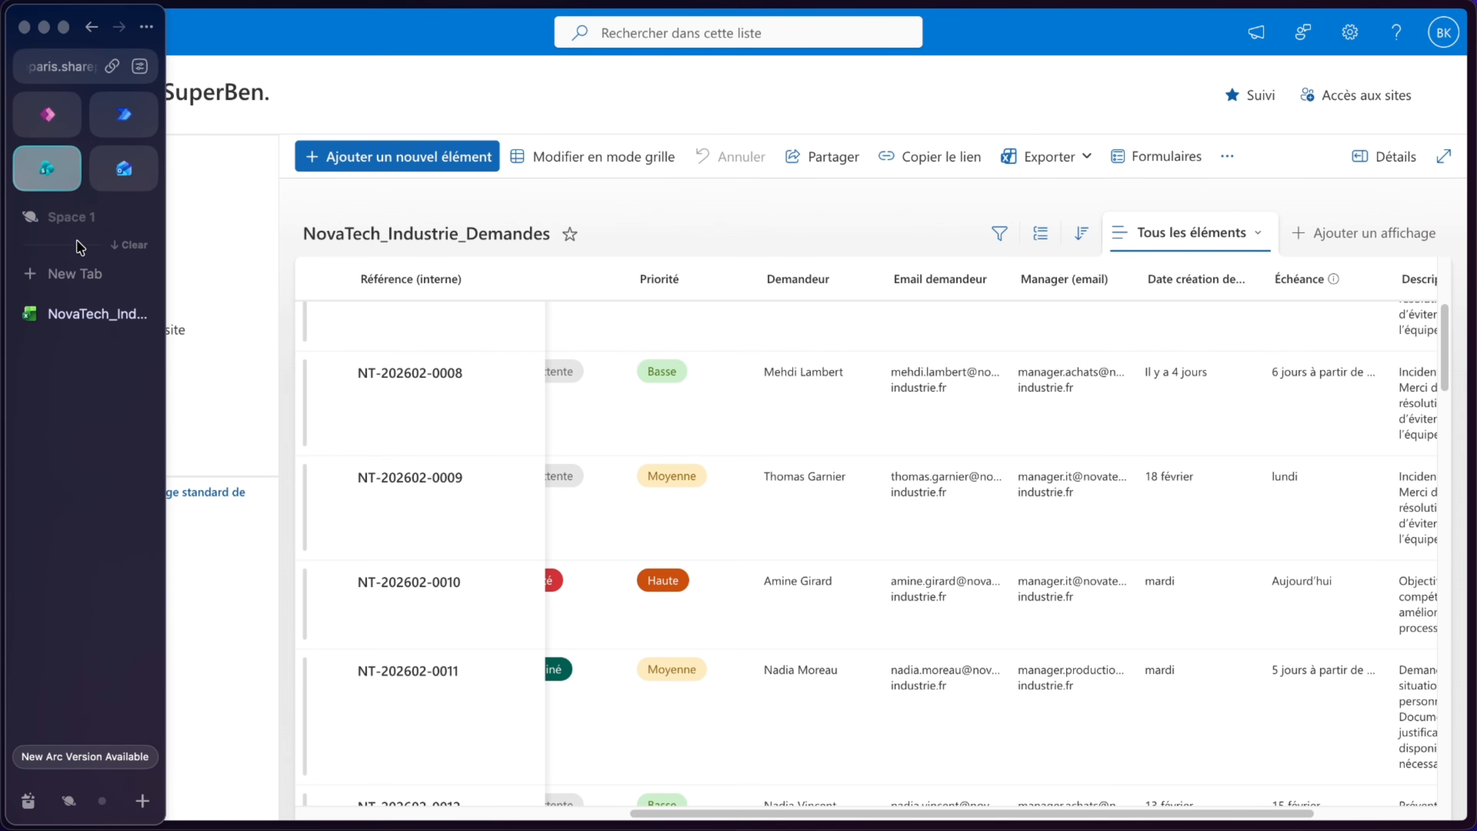
left_click(112, 120)
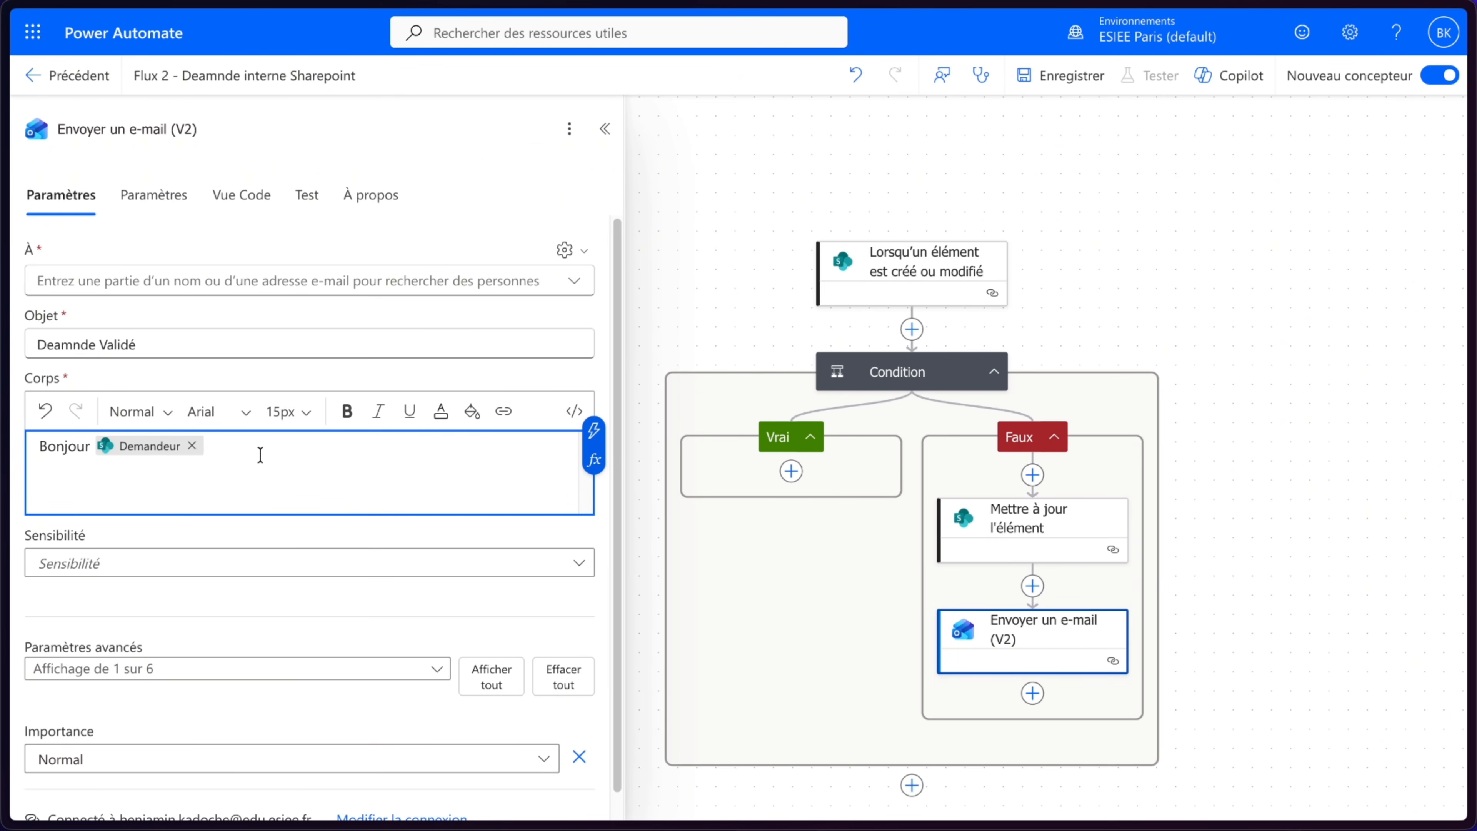
- Complete the body with "Votre demande a été validée automatiquement." and "Bonne journée." on separate lines
key("Return")
key("Return")
type("Votre dema")
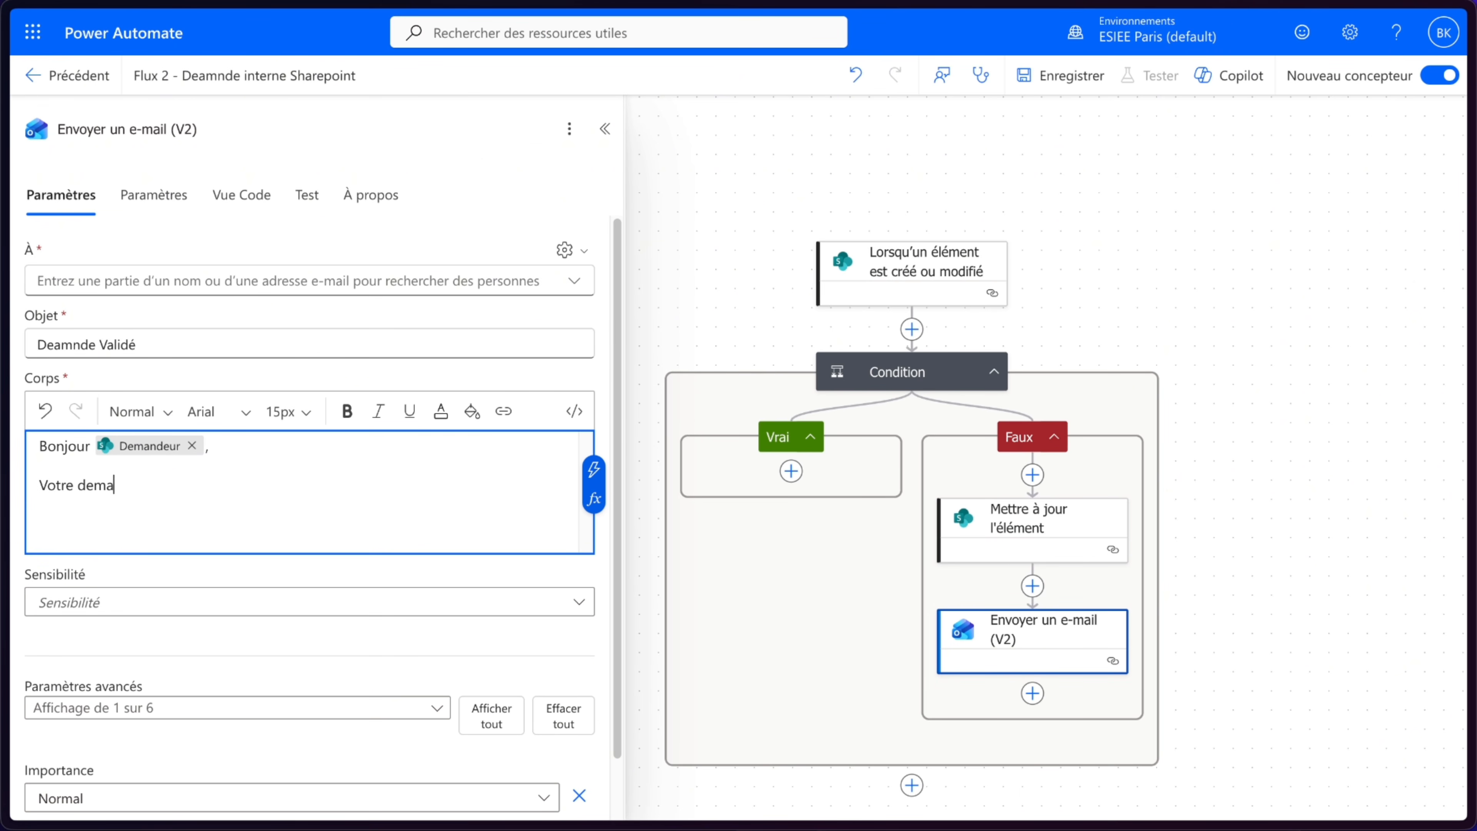
type("nde a été validée automatiquement.")
key("Return")
key("Return")
type("Bonne journée.")
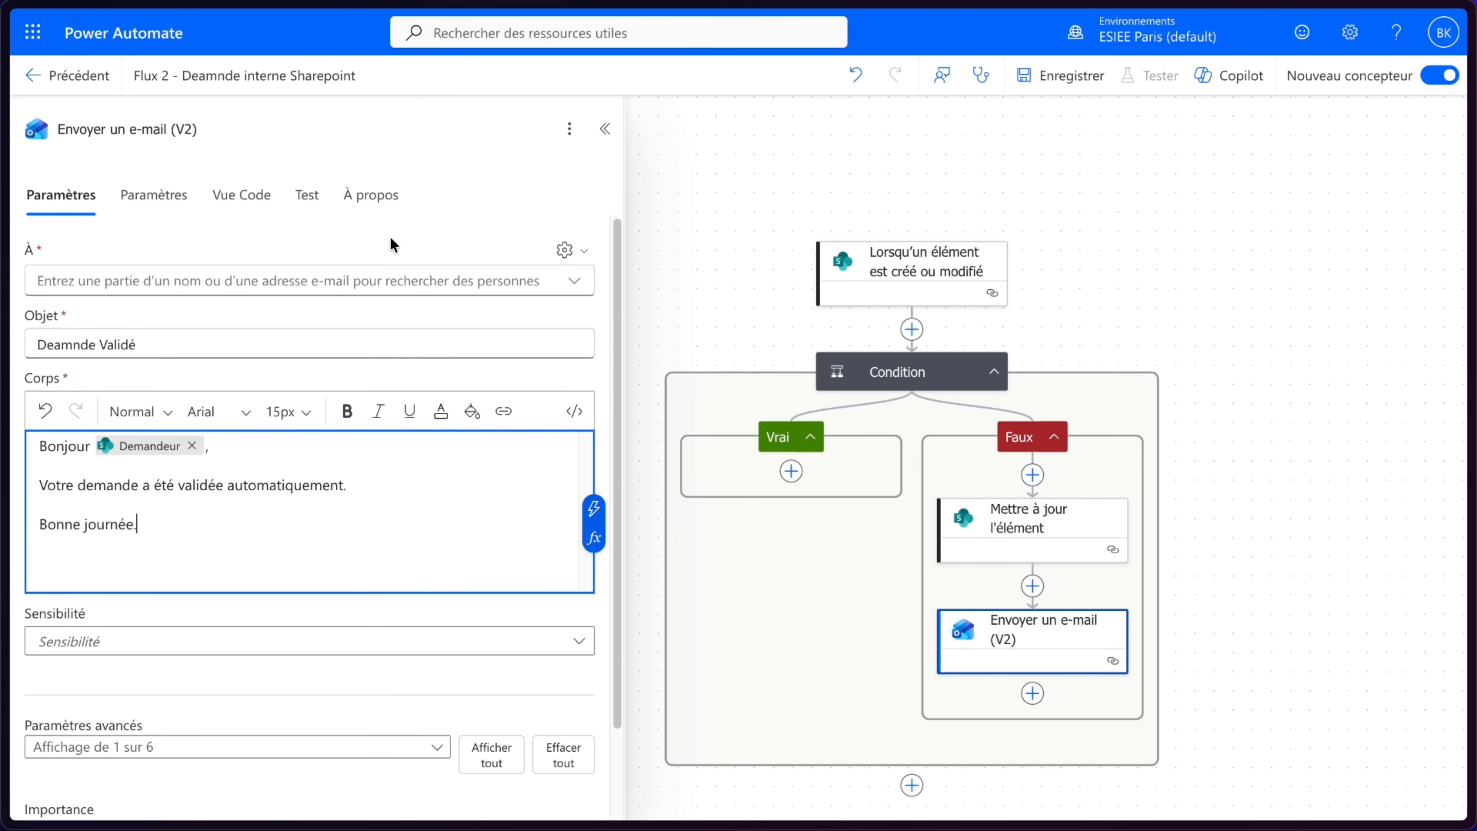
- Switch the recipient field to text entry and set it to the trigger's Email demandeur field
left_click(588, 252)
left_click(489, 282)
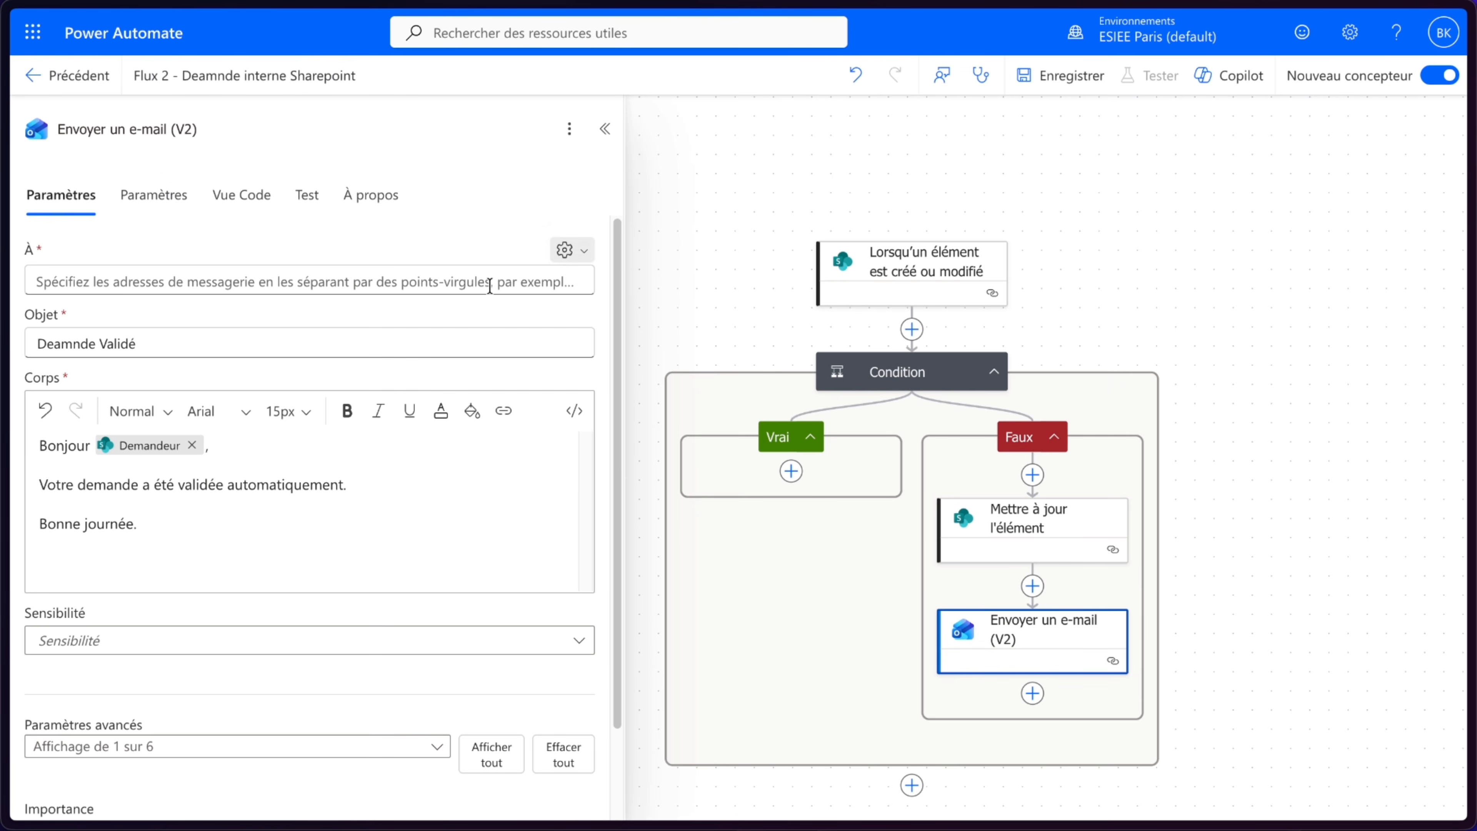
left_click(582, 281)
left_click(593, 267)
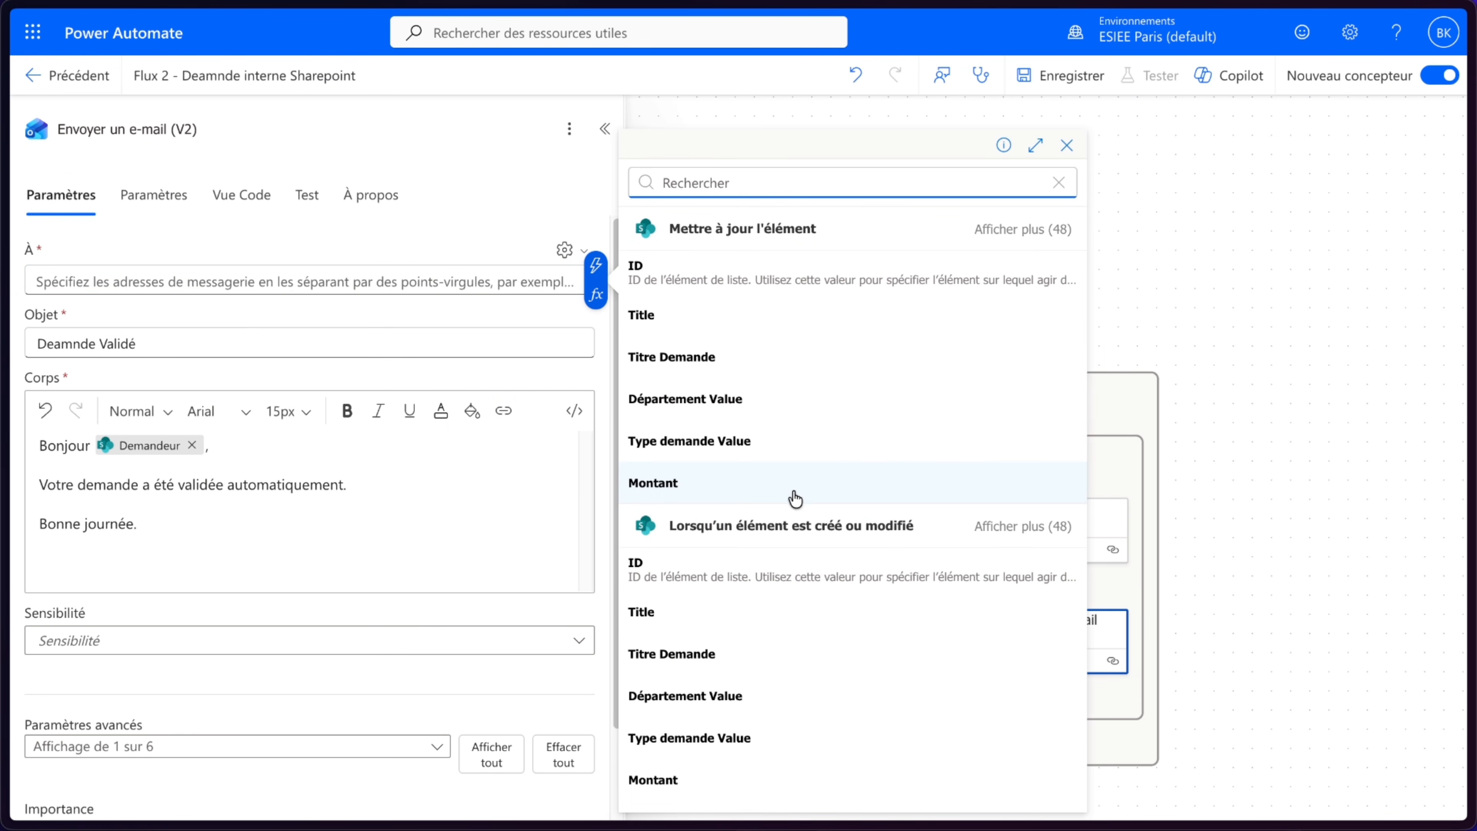
left_click(1016, 526)
scroll(889, 580, "down", 5)
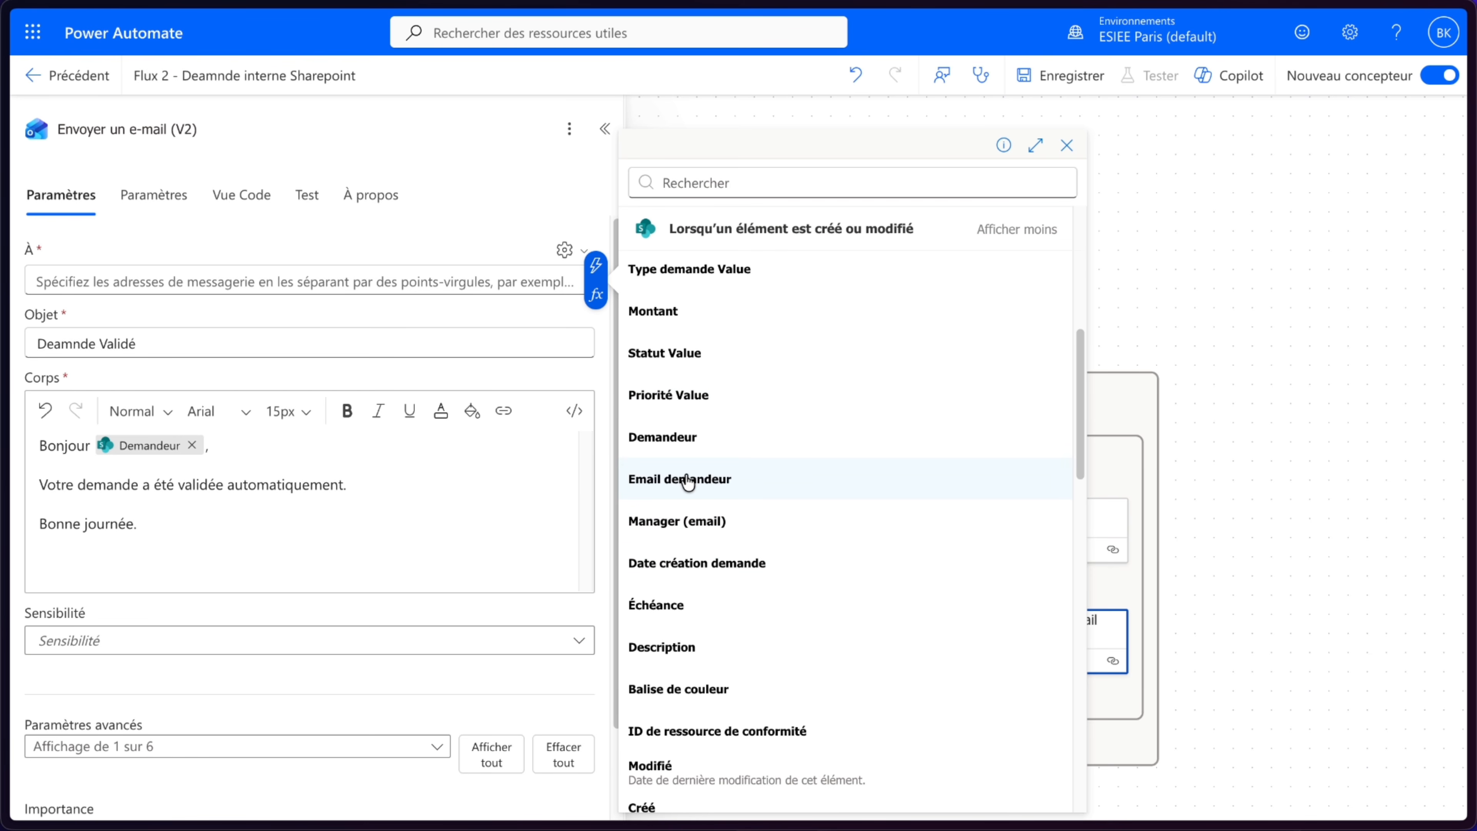
left_click(681, 480)
left_click(319, 307)
scroll(432, 528, "down", 2)
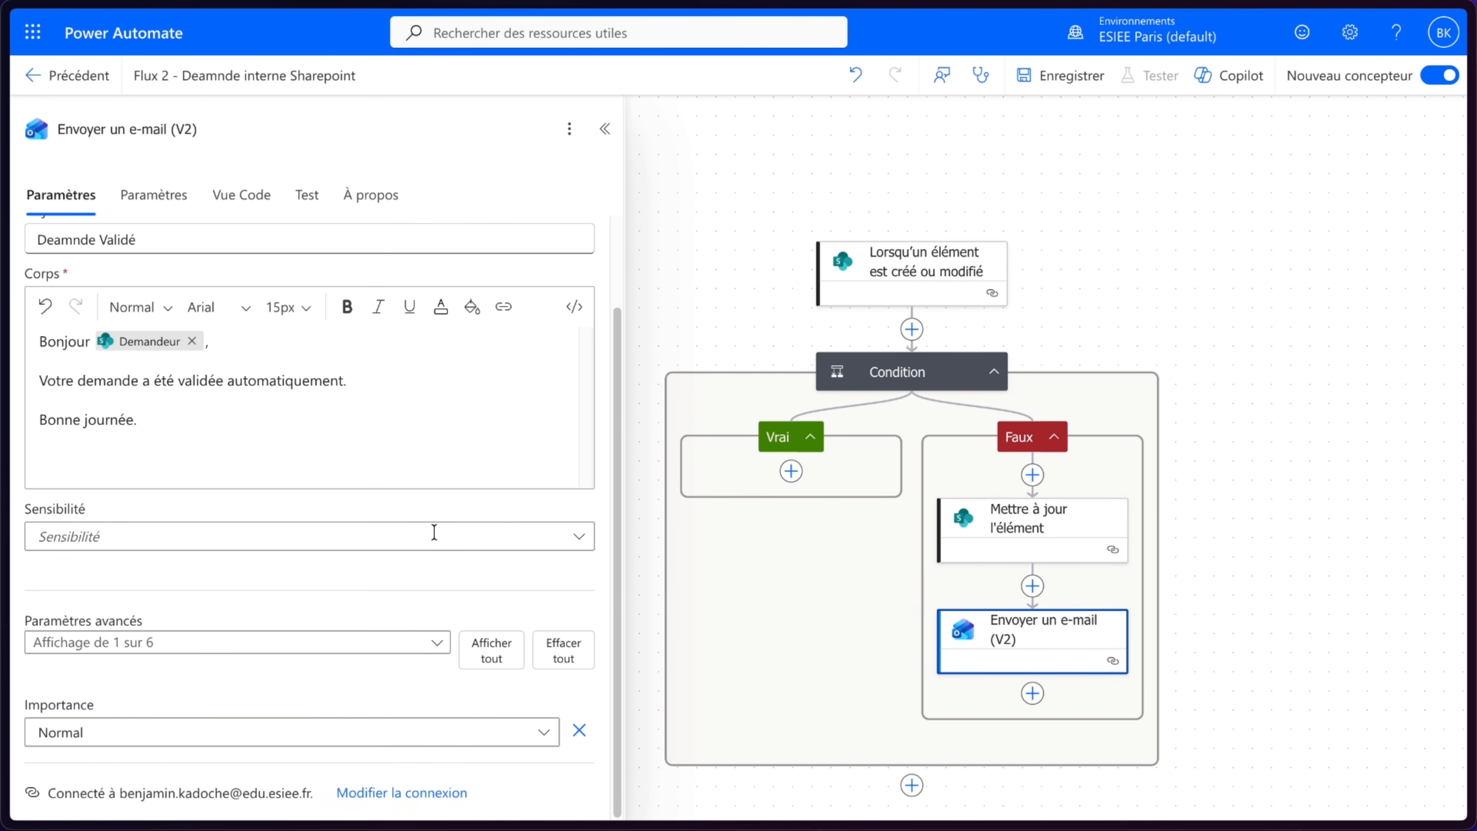
- Save the flow and dismiss the ready notification
left_click_drag(1203, 200, 1111, 194)
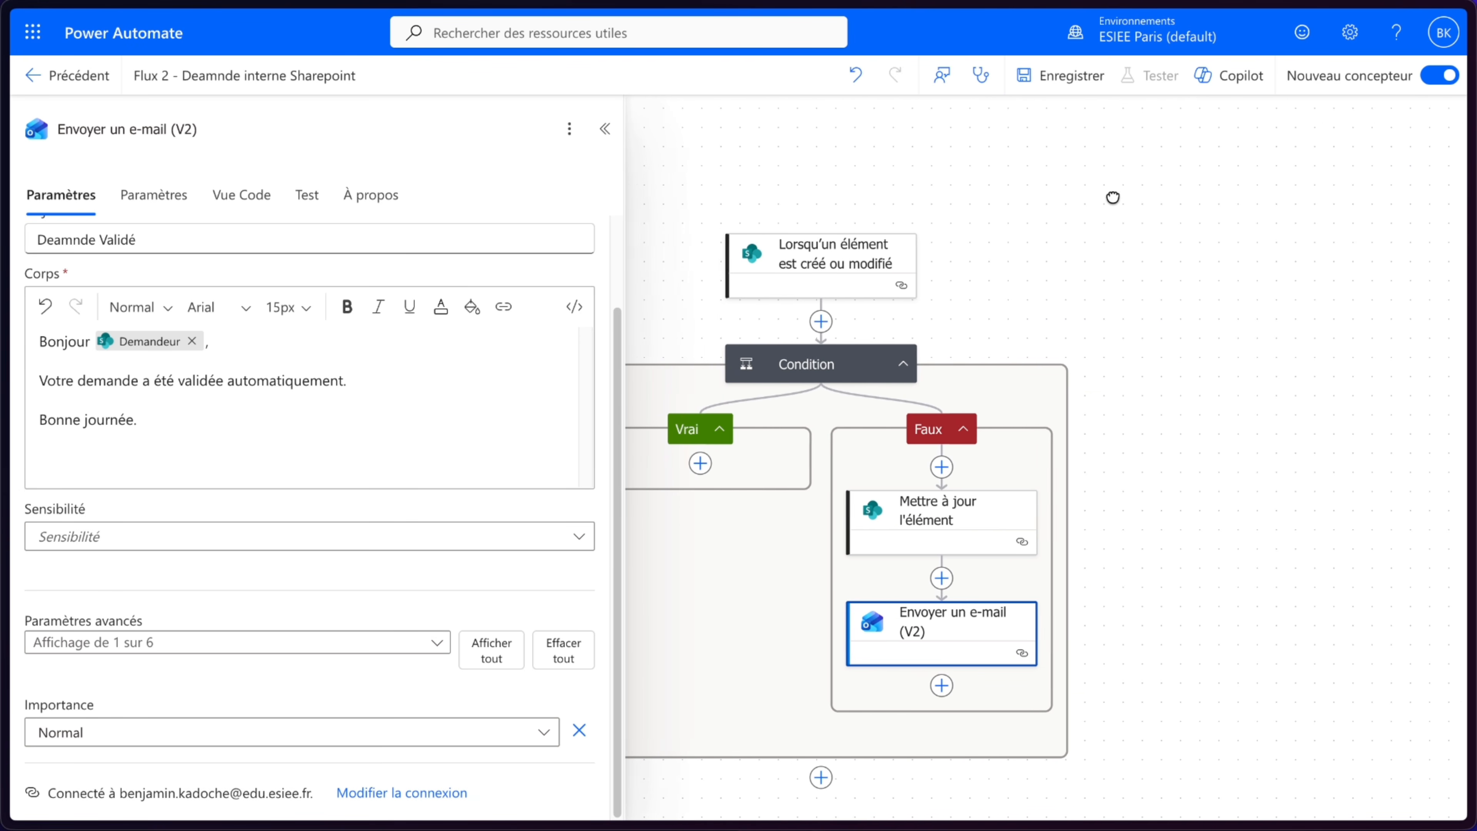
left_click(1072, 79)
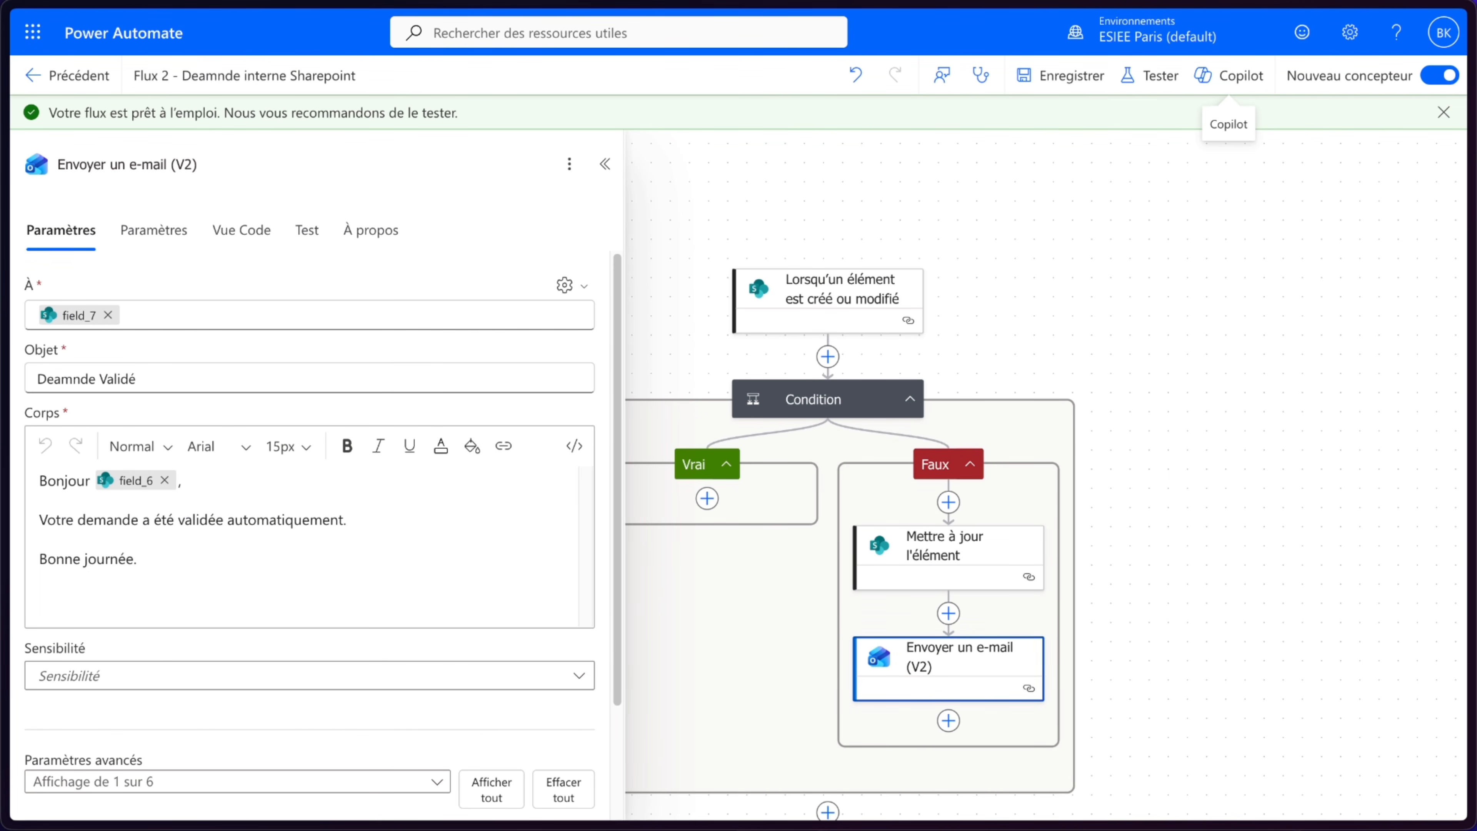
left_click(1443, 110)
- Copy the Faux branch's Mettre à jour l'élément action and paste it into the Vrai branch
left_click_drag(1154, 214, 1203, 202)
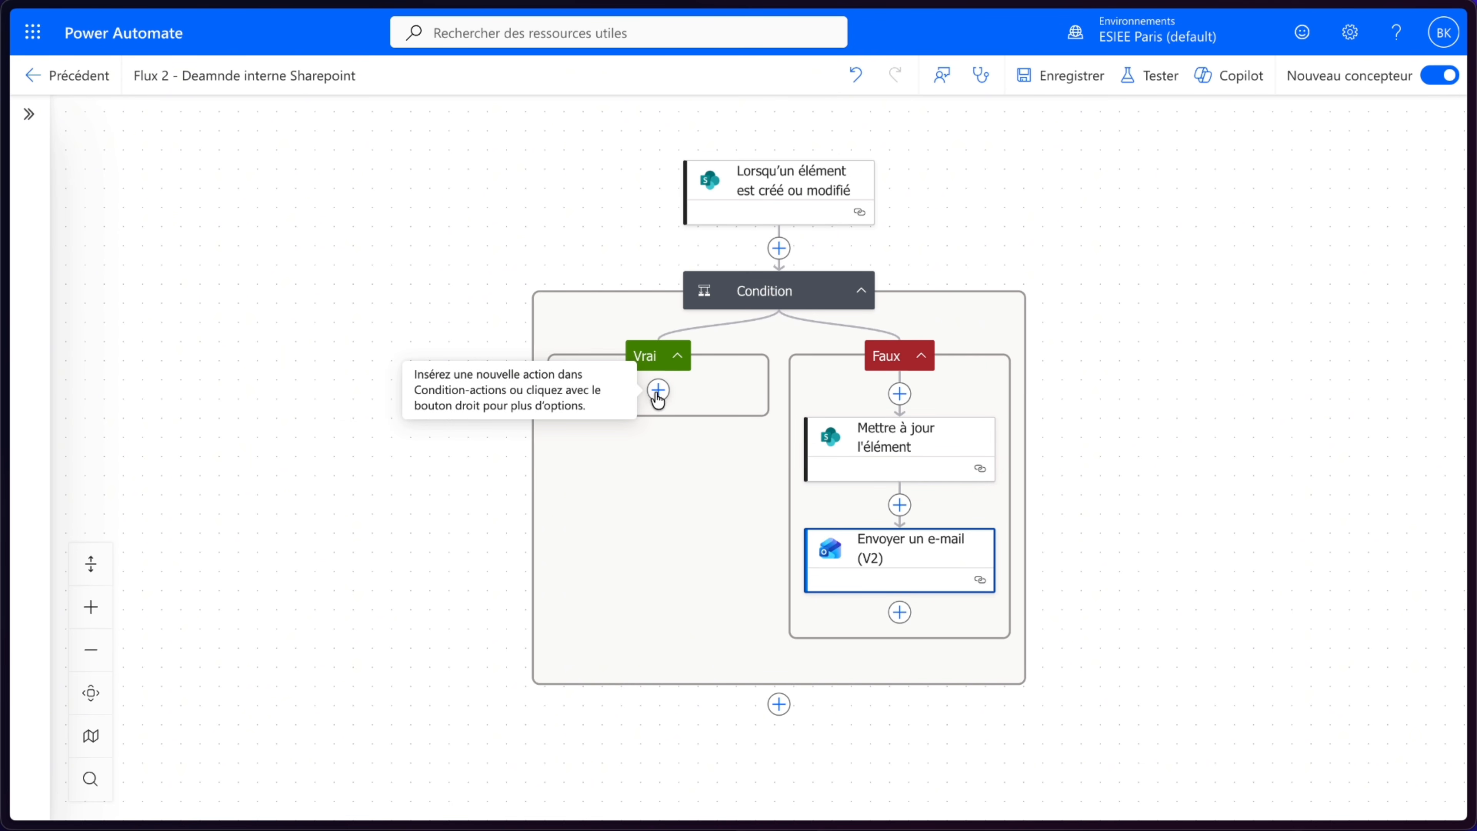
left_click(857, 448)
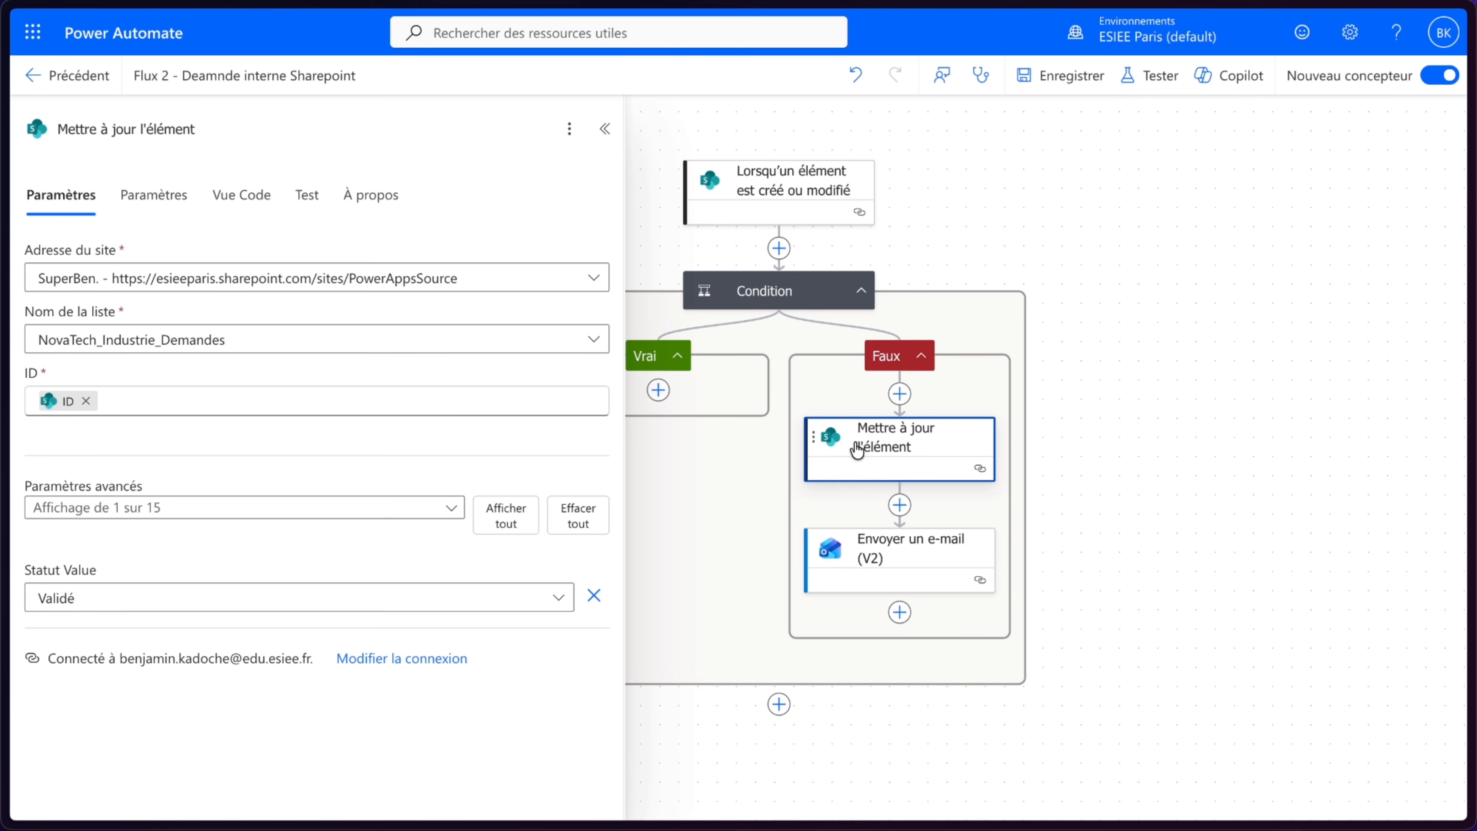
right_click(856, 448)
left_click(931, 493)
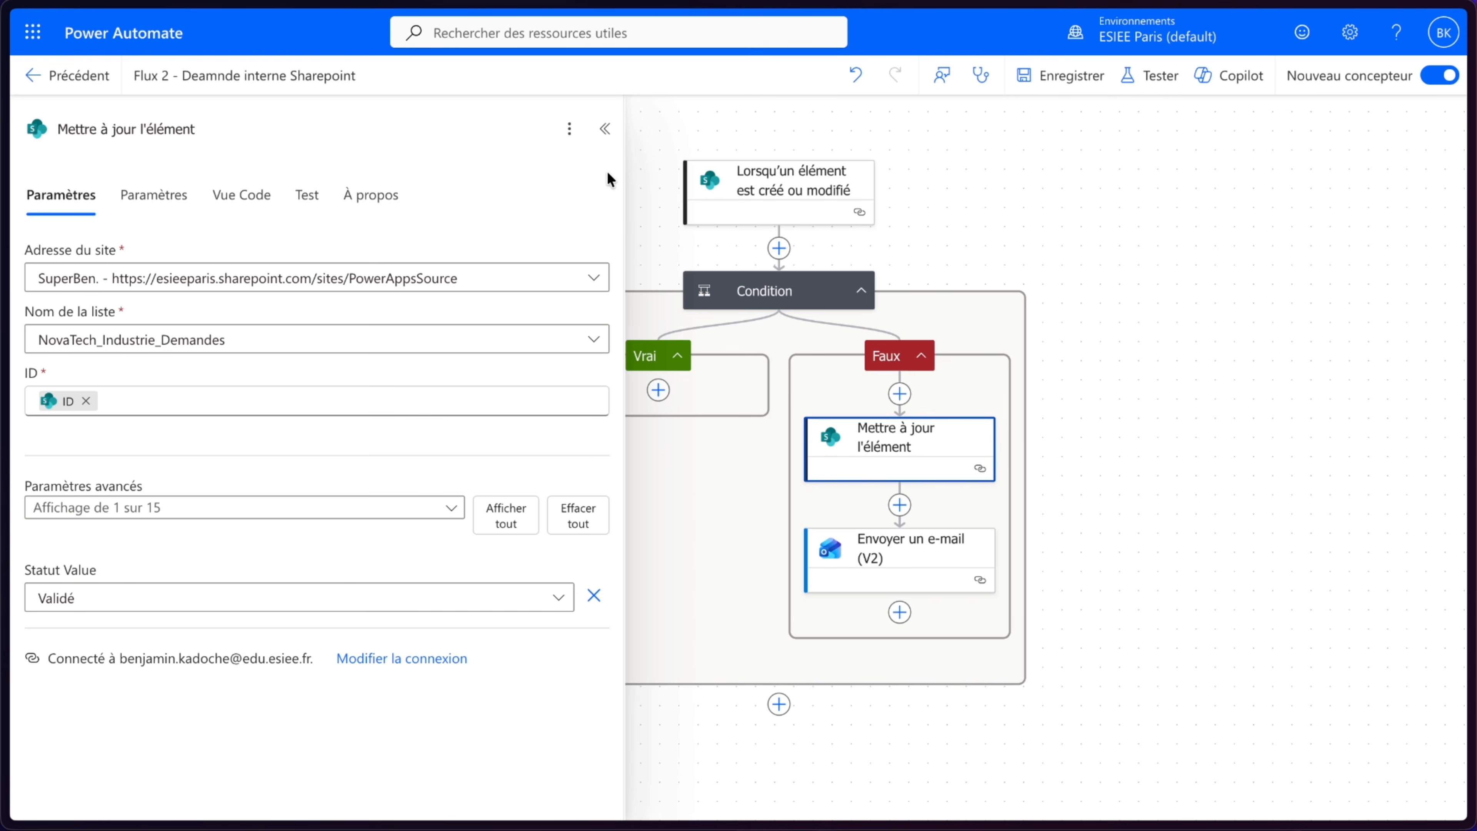
left_click(605, 129)
left_click(658, 389)
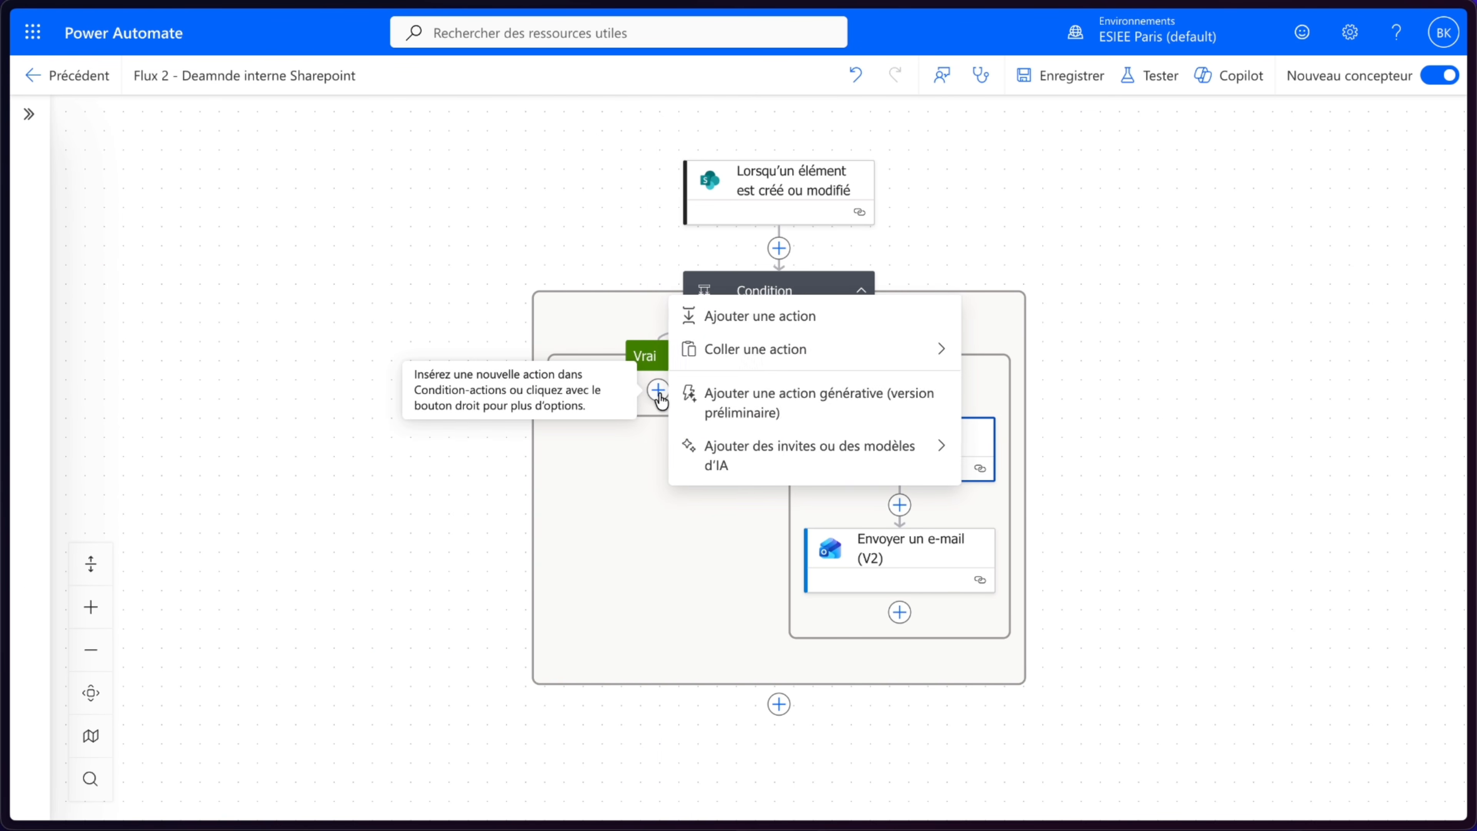
left_click(731, 352)
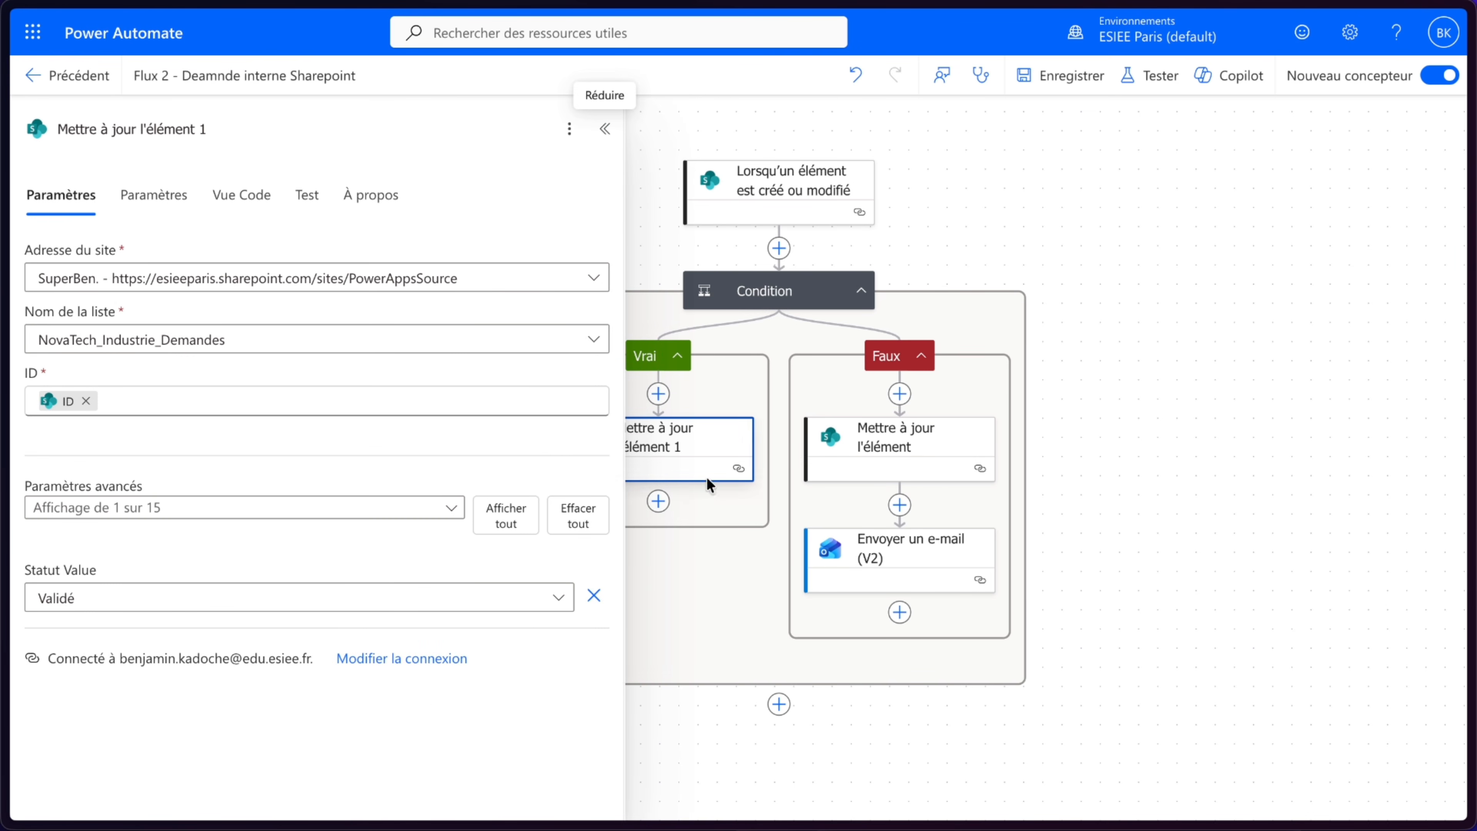
- Set the pasted update action's Statut Value to Validation Direction
left_click(125, 599)
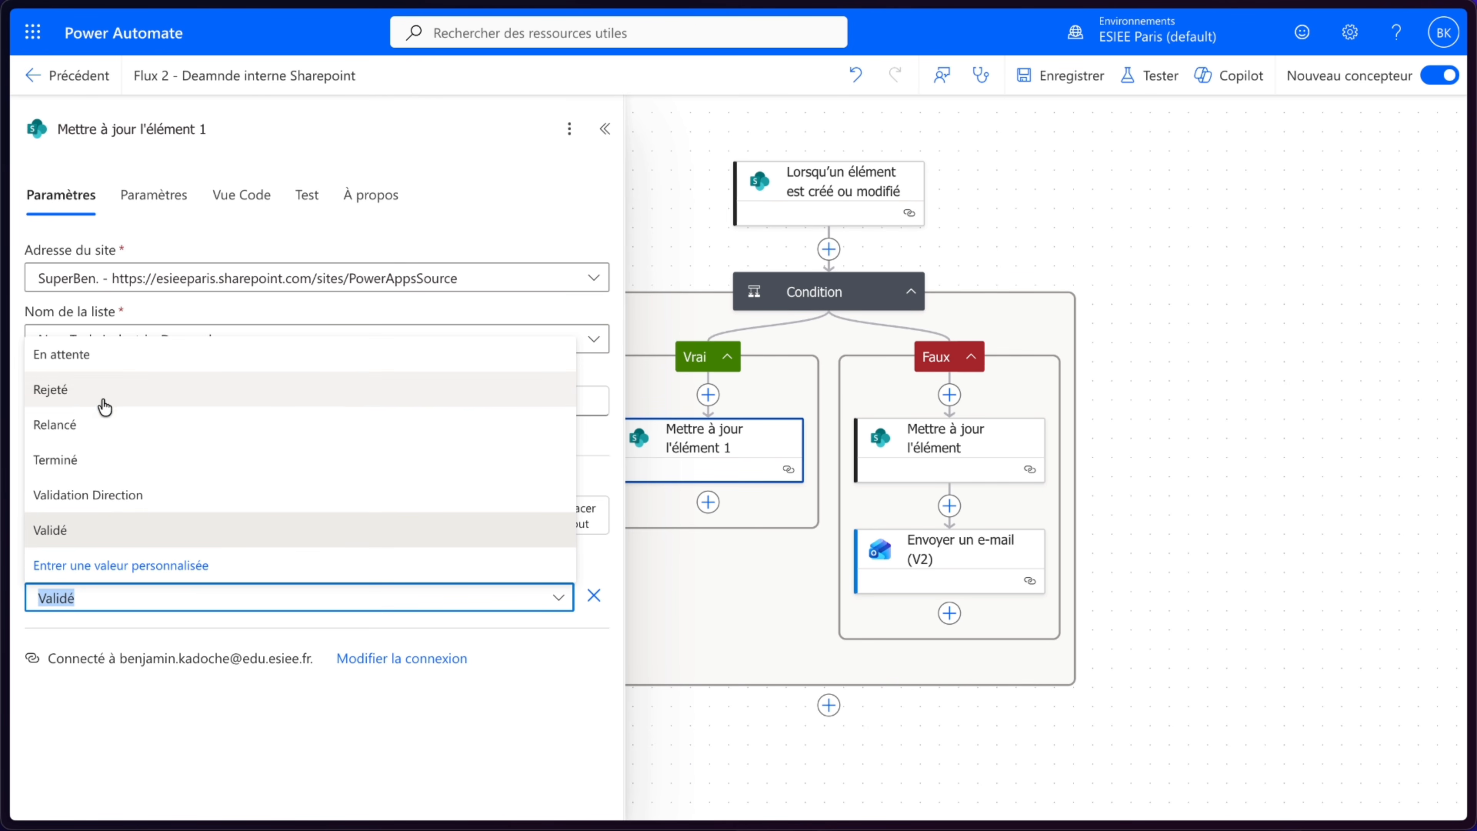
left_click(90, 495)
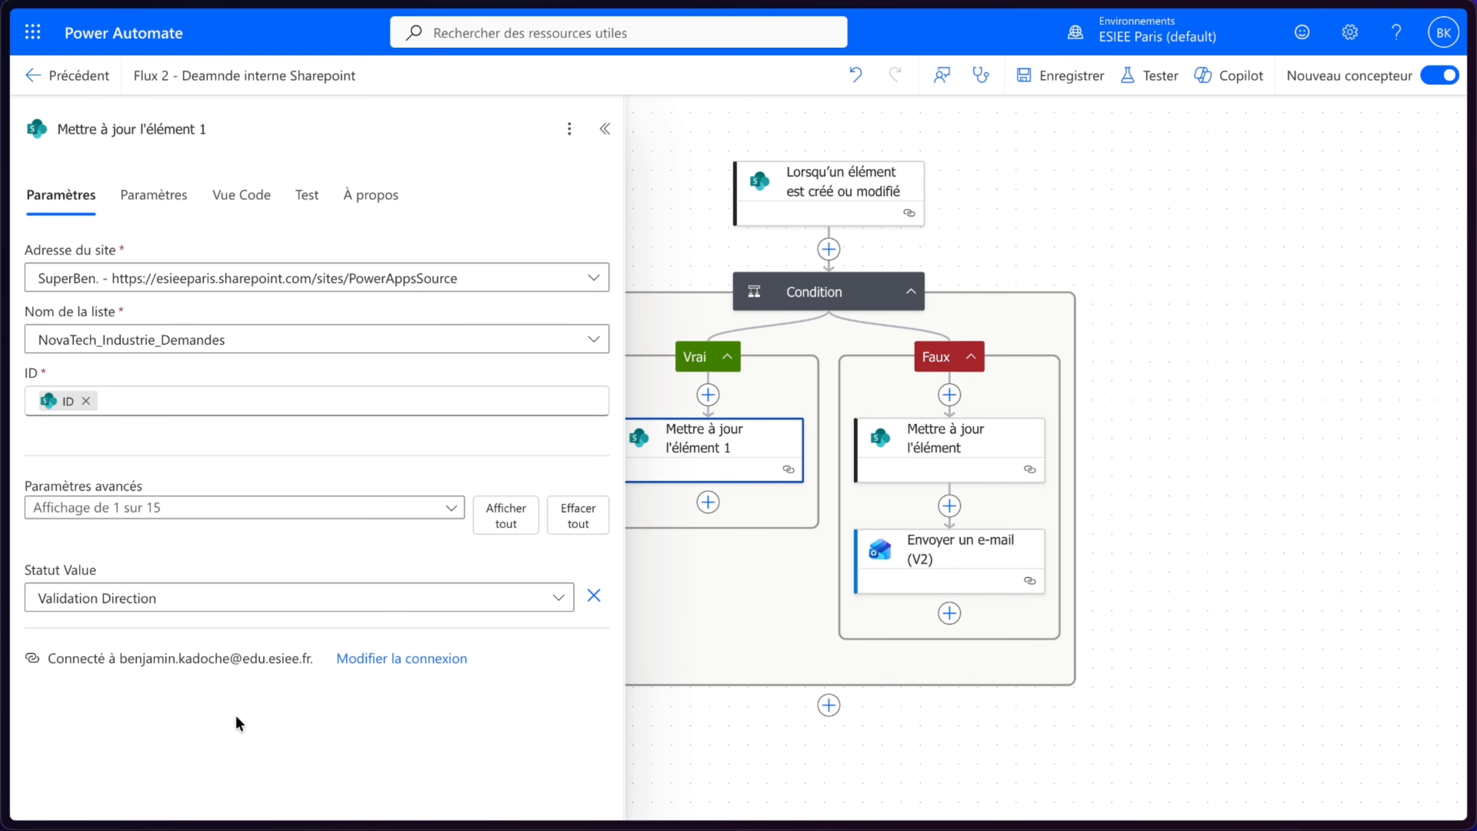
left_click(605, 128)
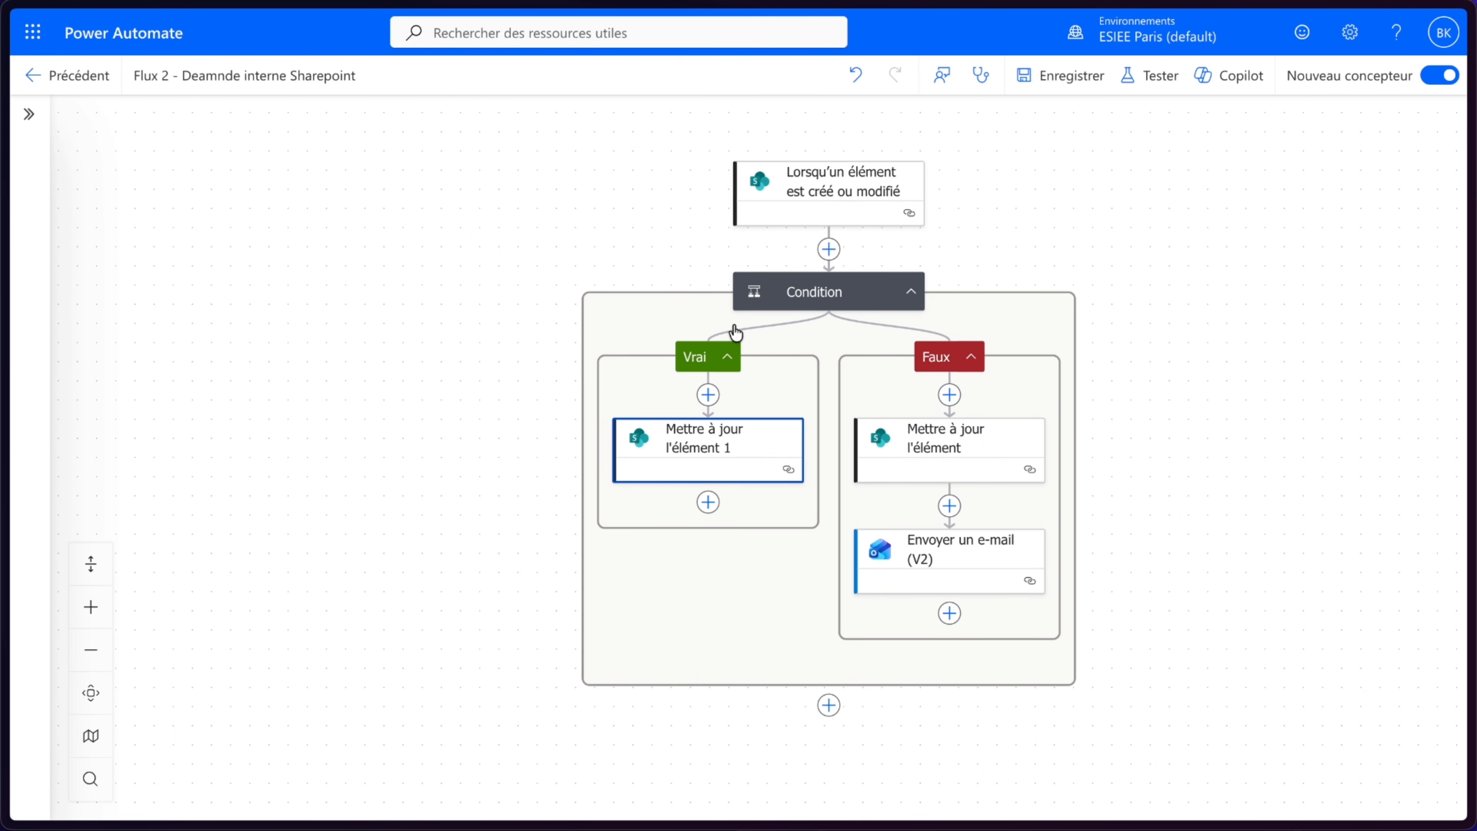
- Add an Office 365 Outlook Envoyer un e-mail (V2) action after the update in the Vrai branch
left_click(708, 502)
scroll(460, 605, "down", 3)
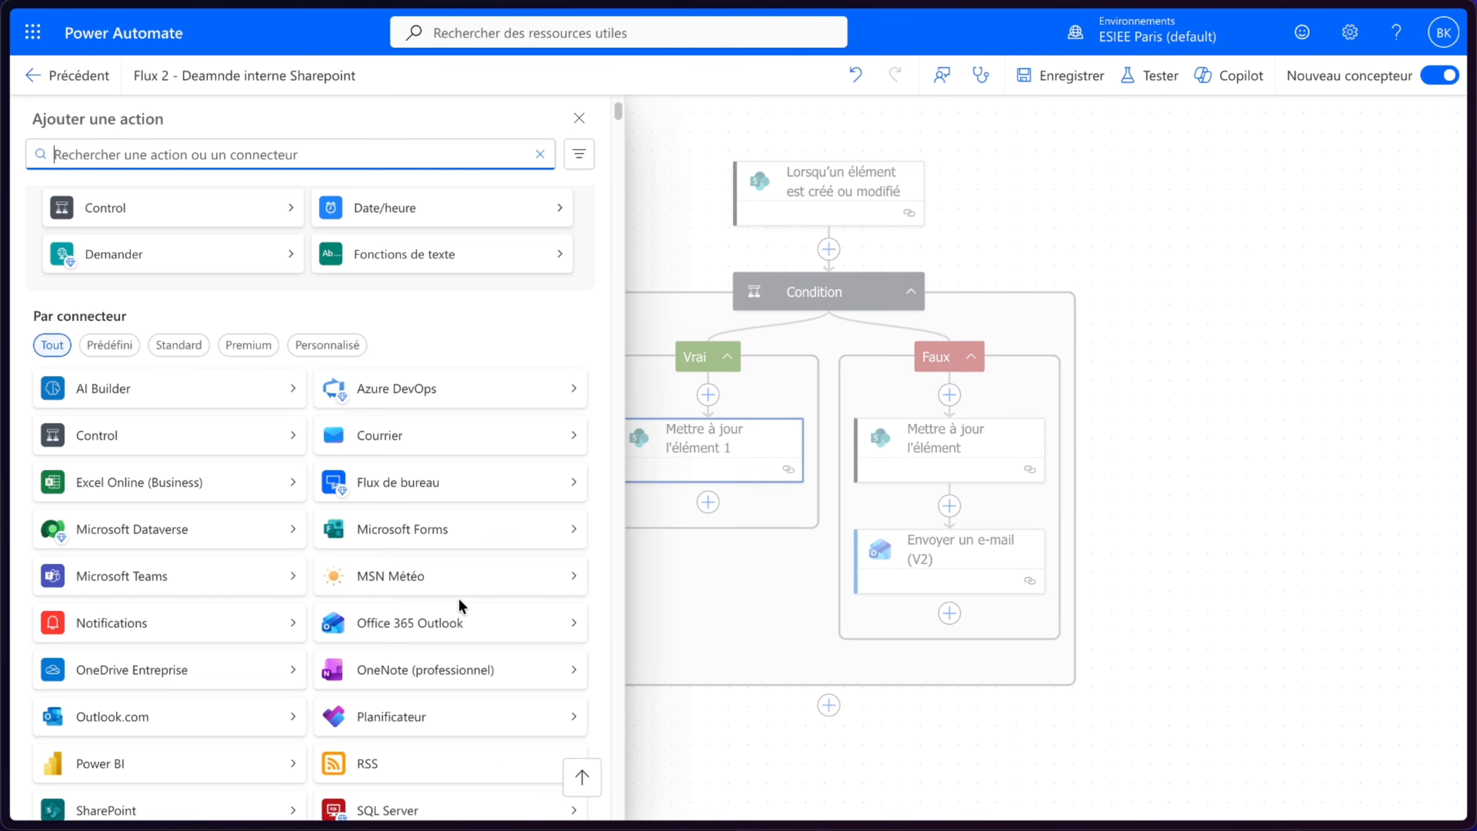
left_click(442, 621)
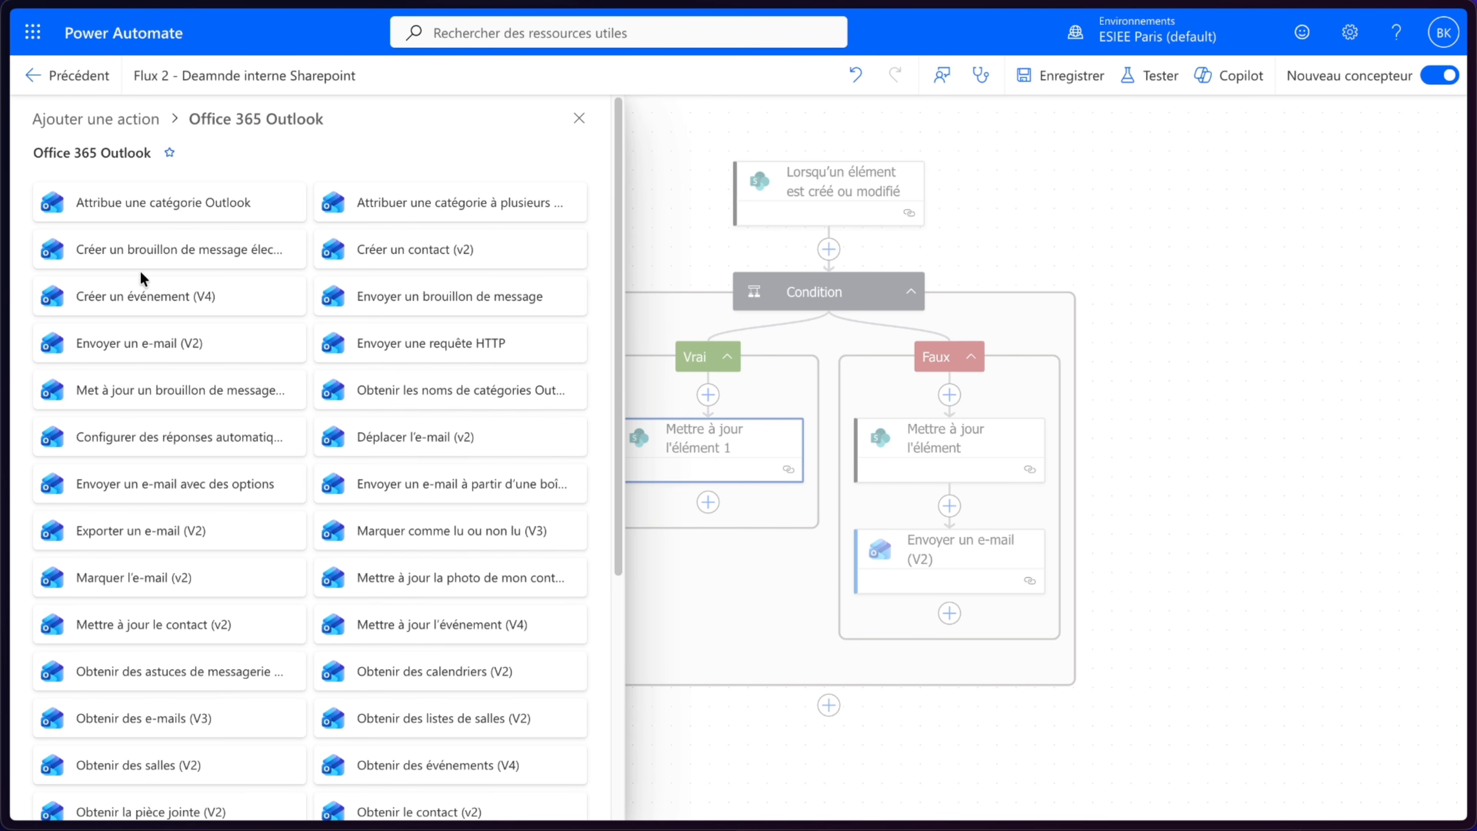
left_click(179, 349)
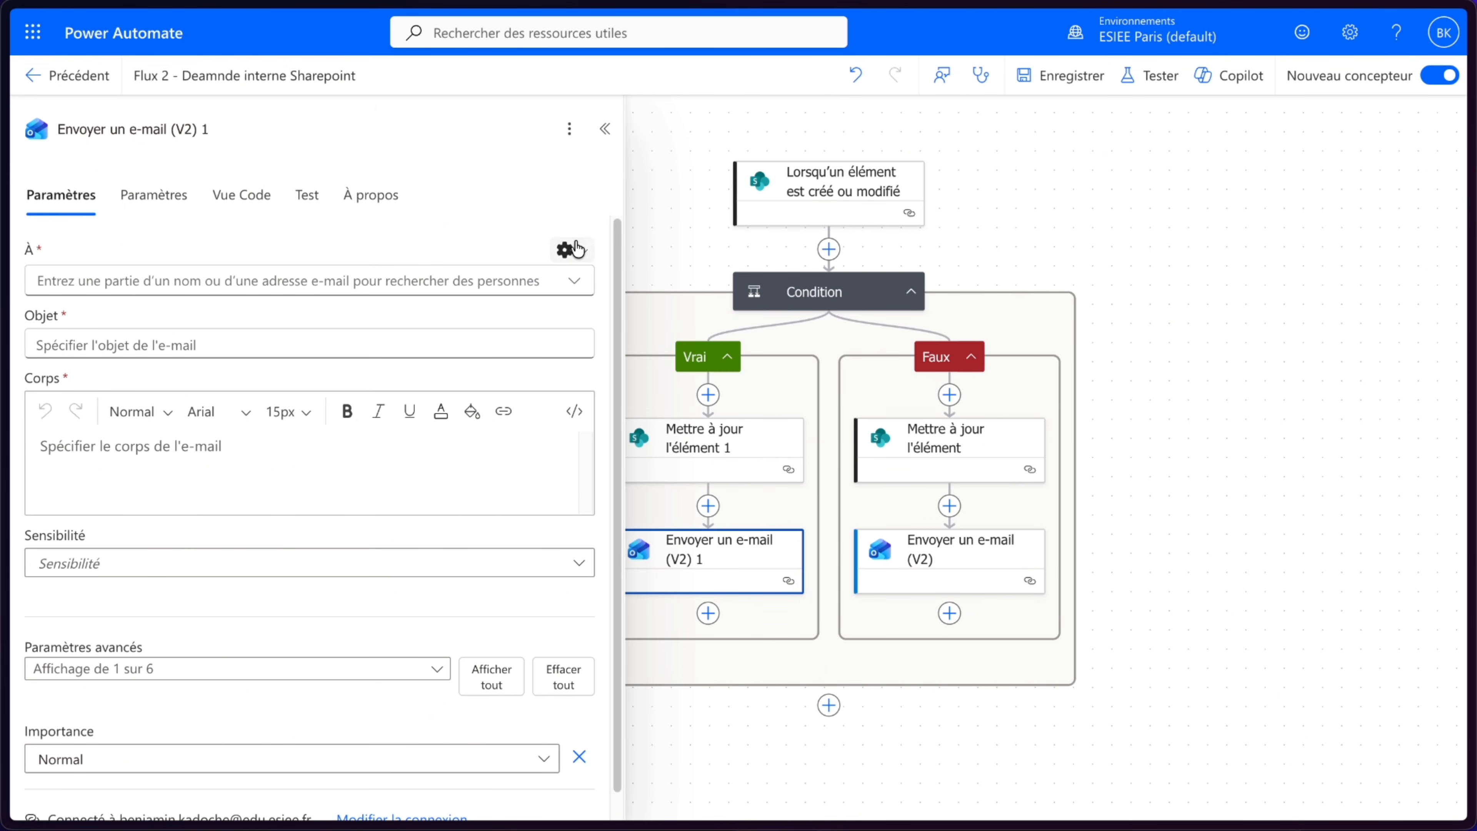
- Switch the new e-mail's recipient to text entry and insert the trigger's Manager (email) field
left_click(564, 250)
left_click(494, 284)
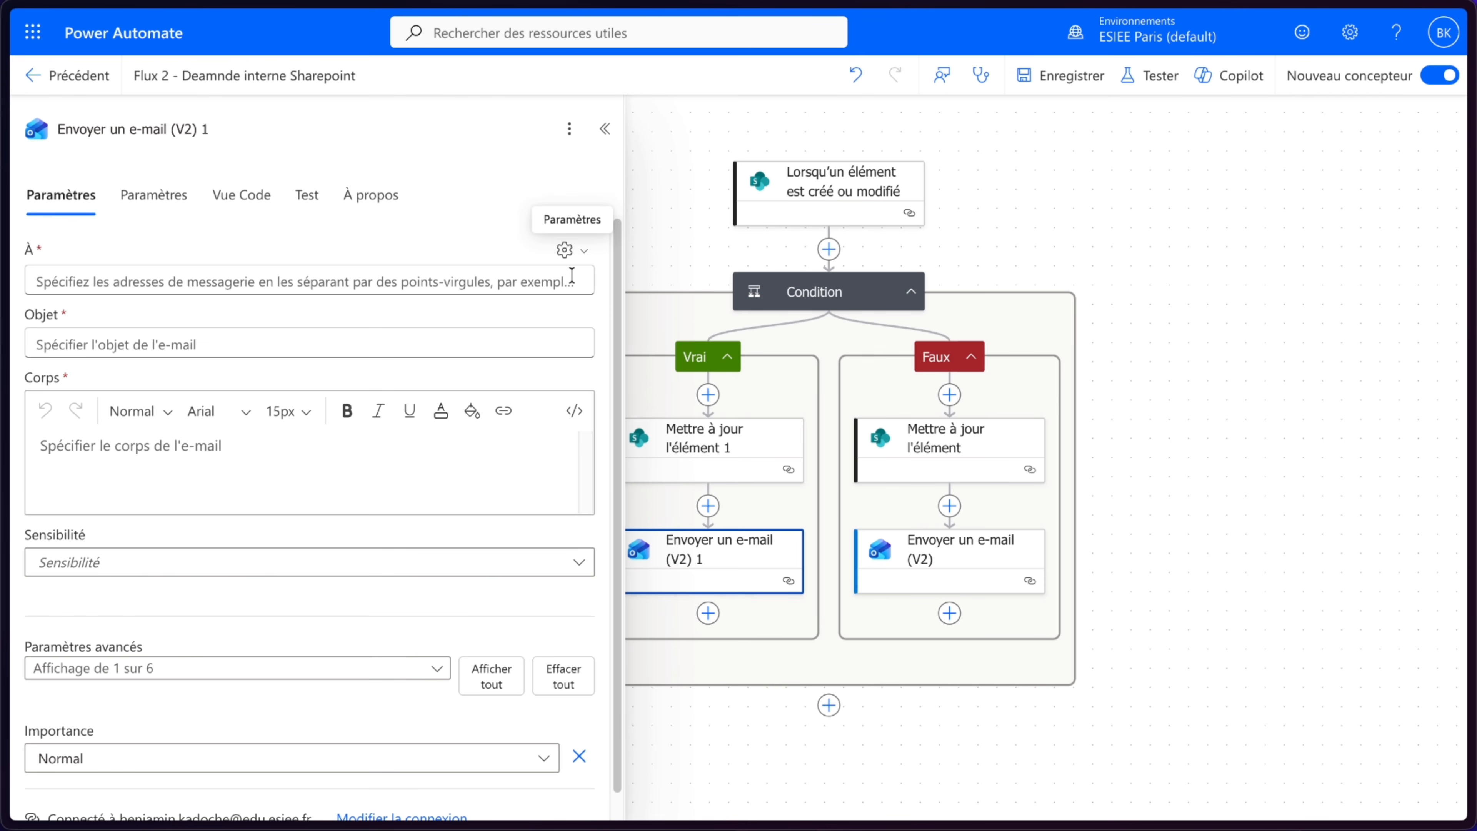
left_click(536, 272)
left_click(595, 265)
left_click(1015, 529)
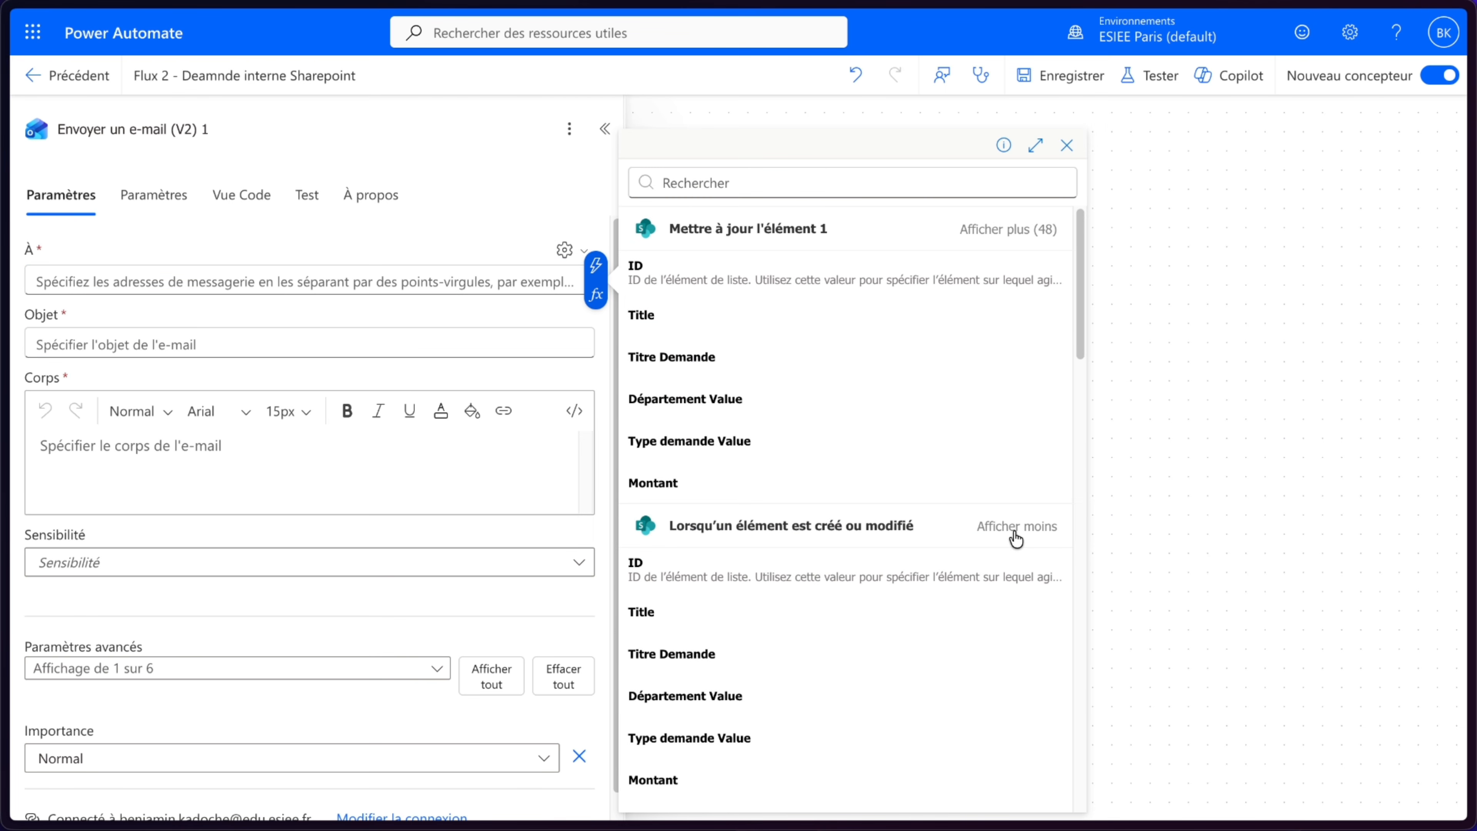
scroll(811, 617, "down", 8)
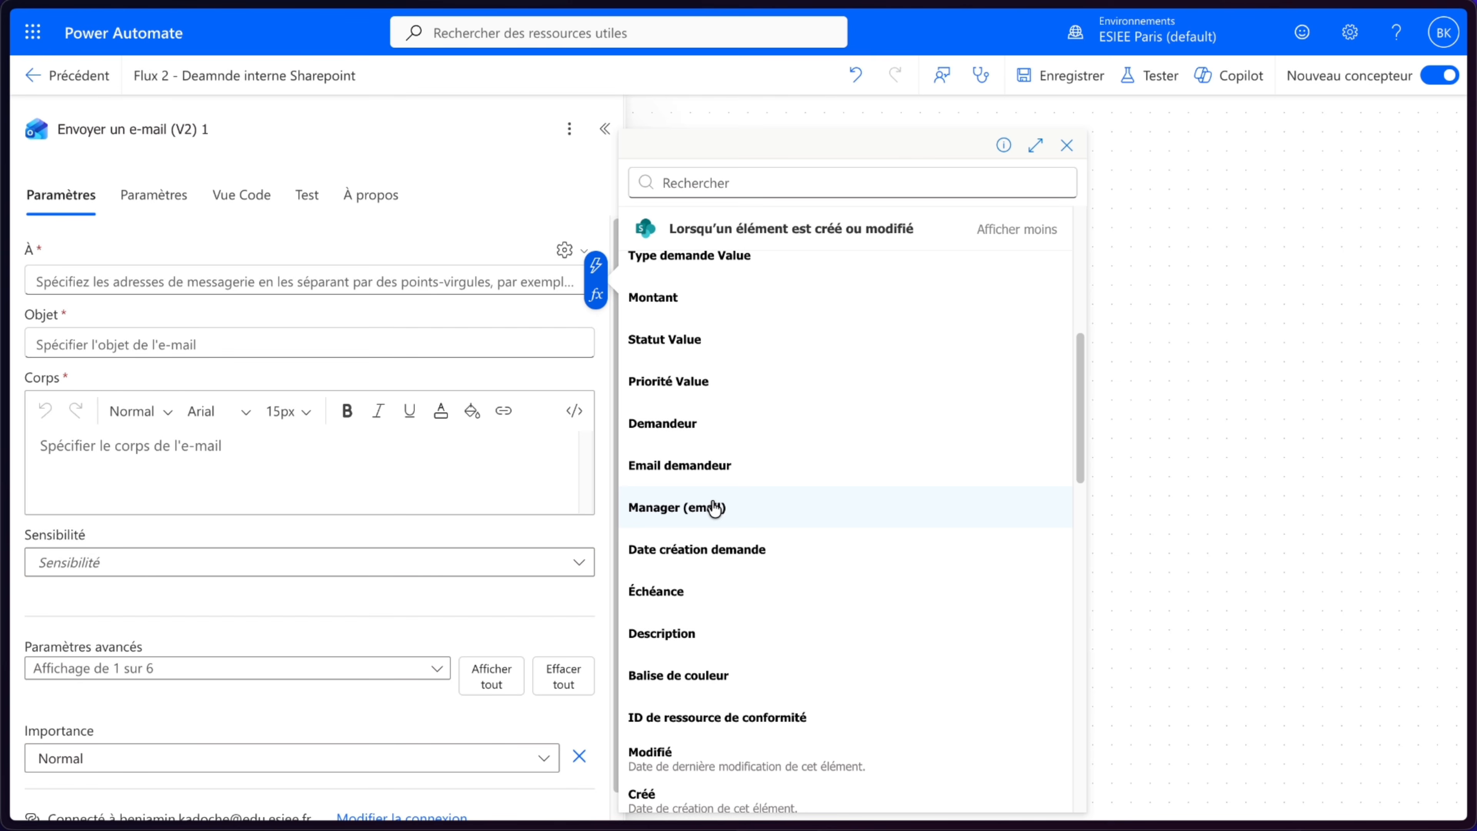
left_click(714, 507)
- Set the subject to "Validation requise - " followed by the trigger's Titre Demande field
left_click(220, 337)
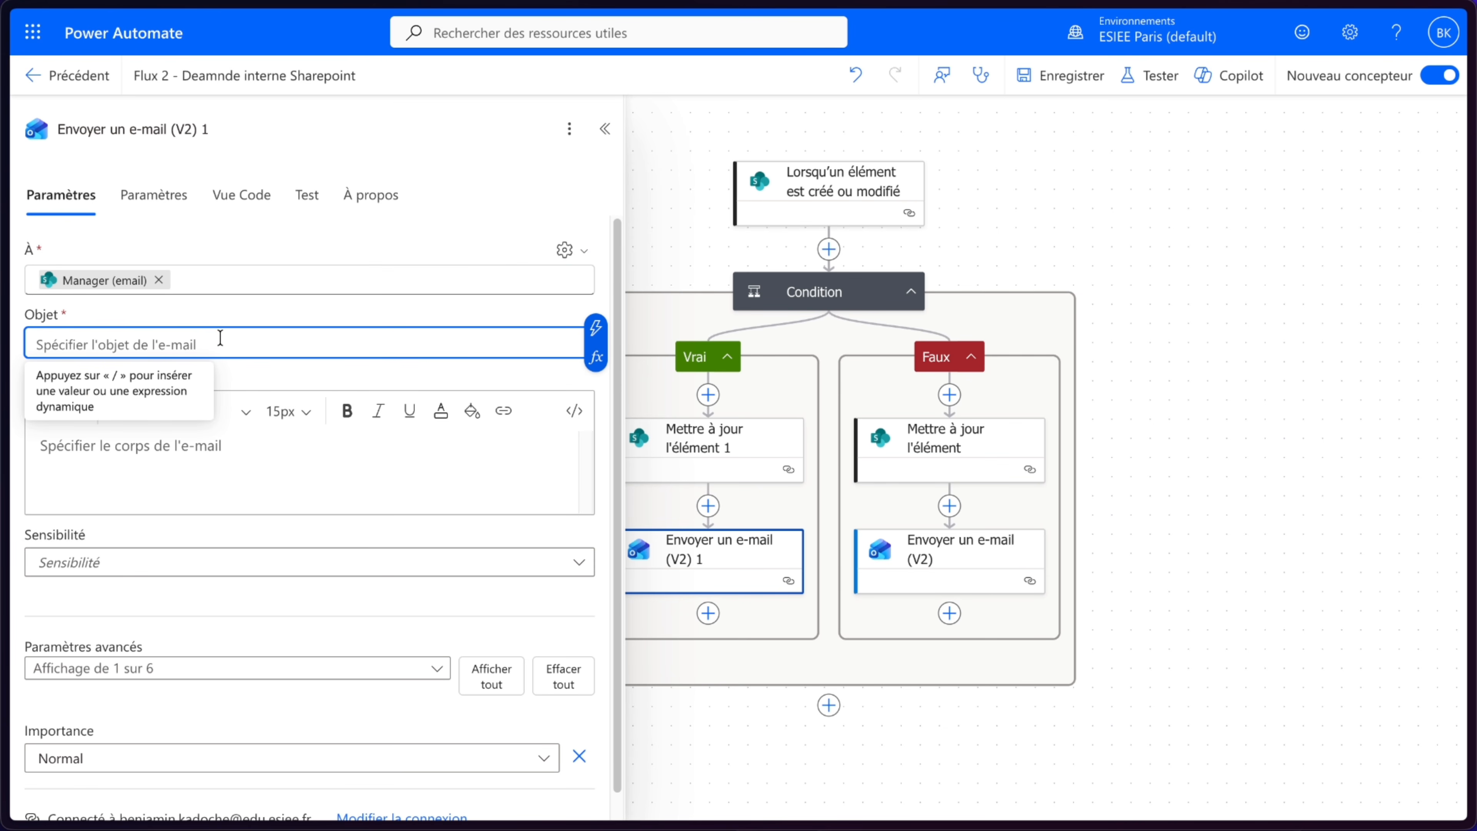
type("Validation requise -")
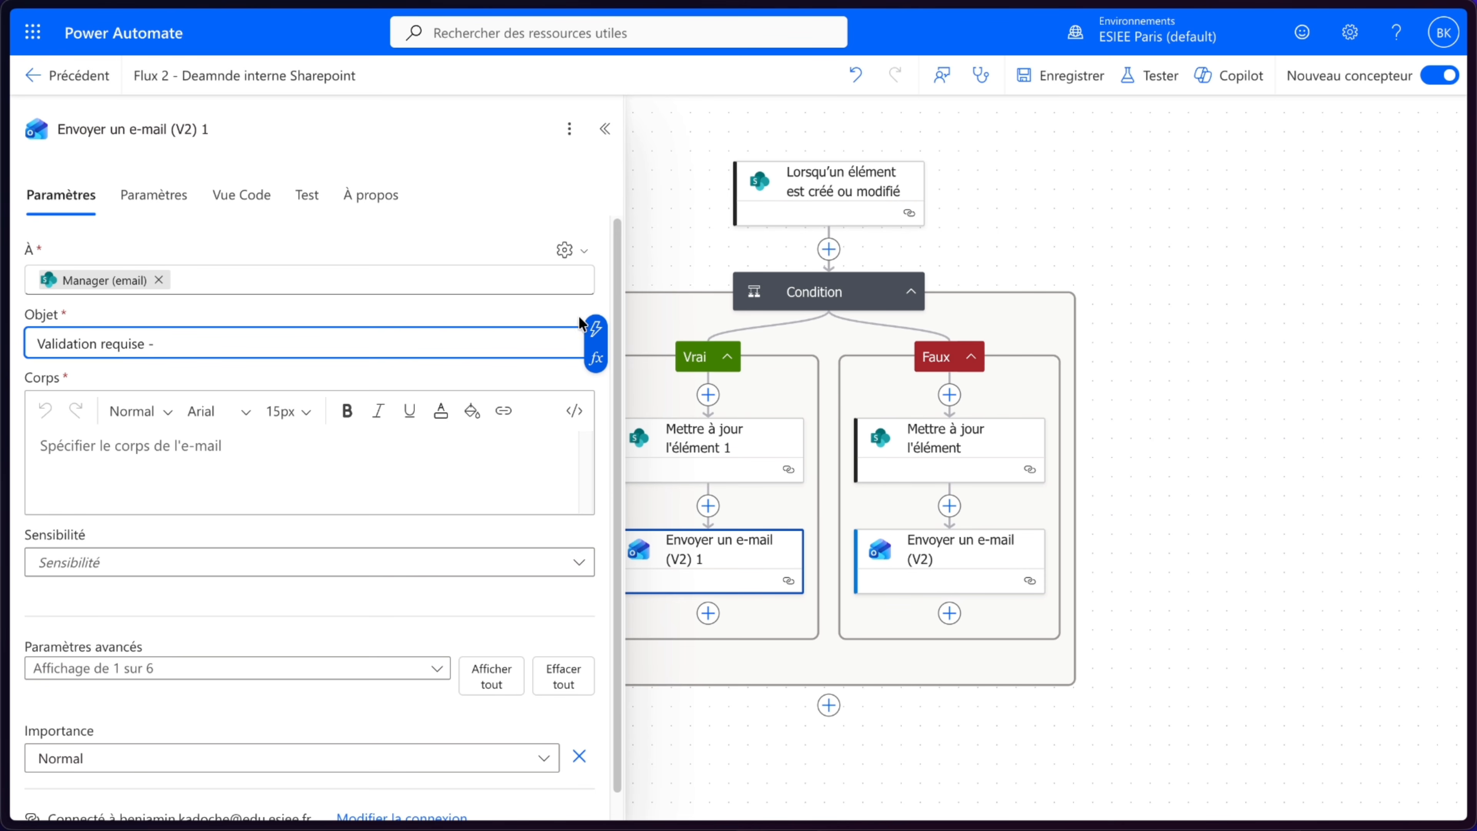
left_click(596, 329)
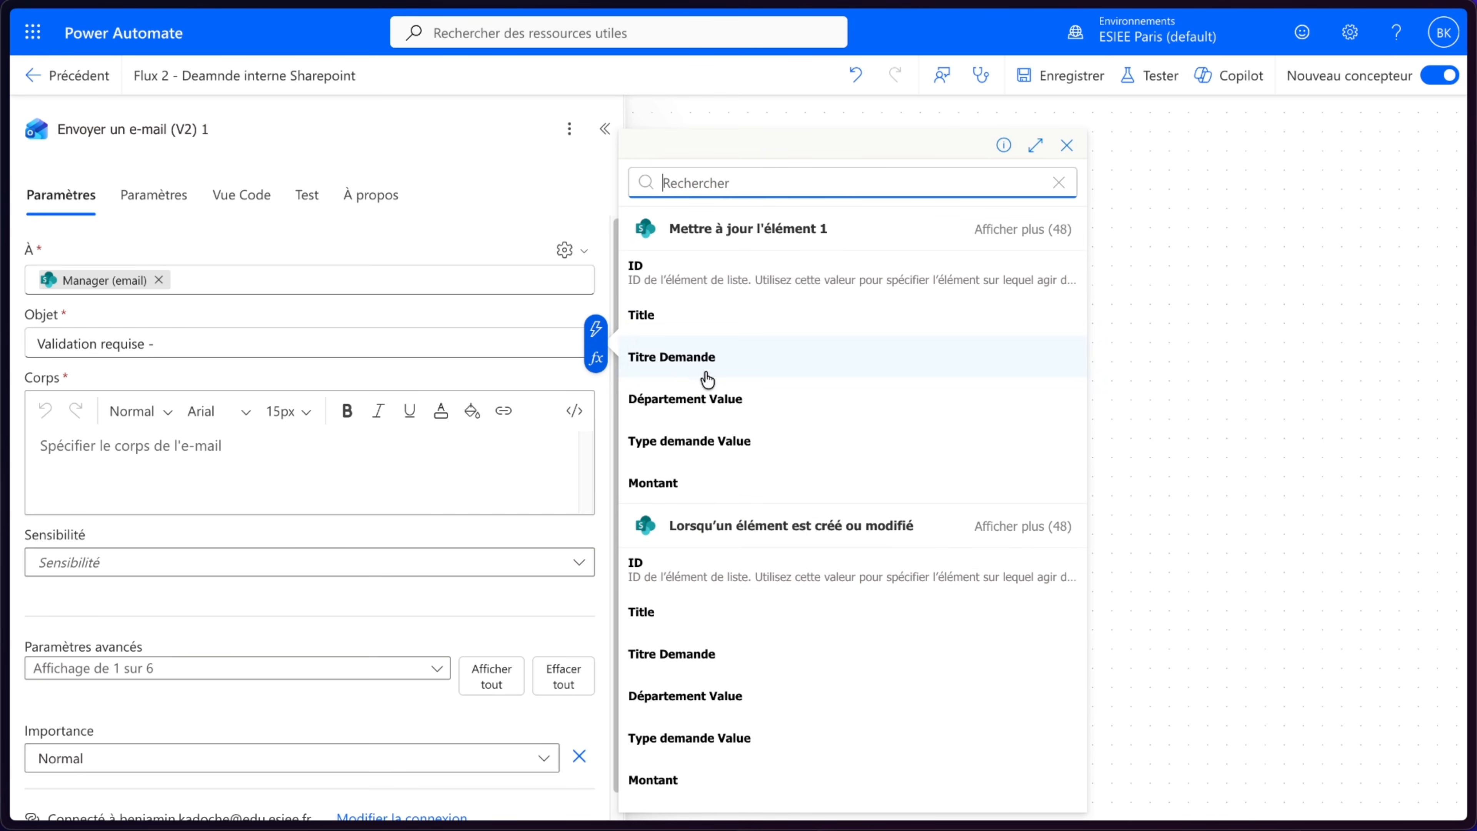
scroll(801, 621, "down", 1)
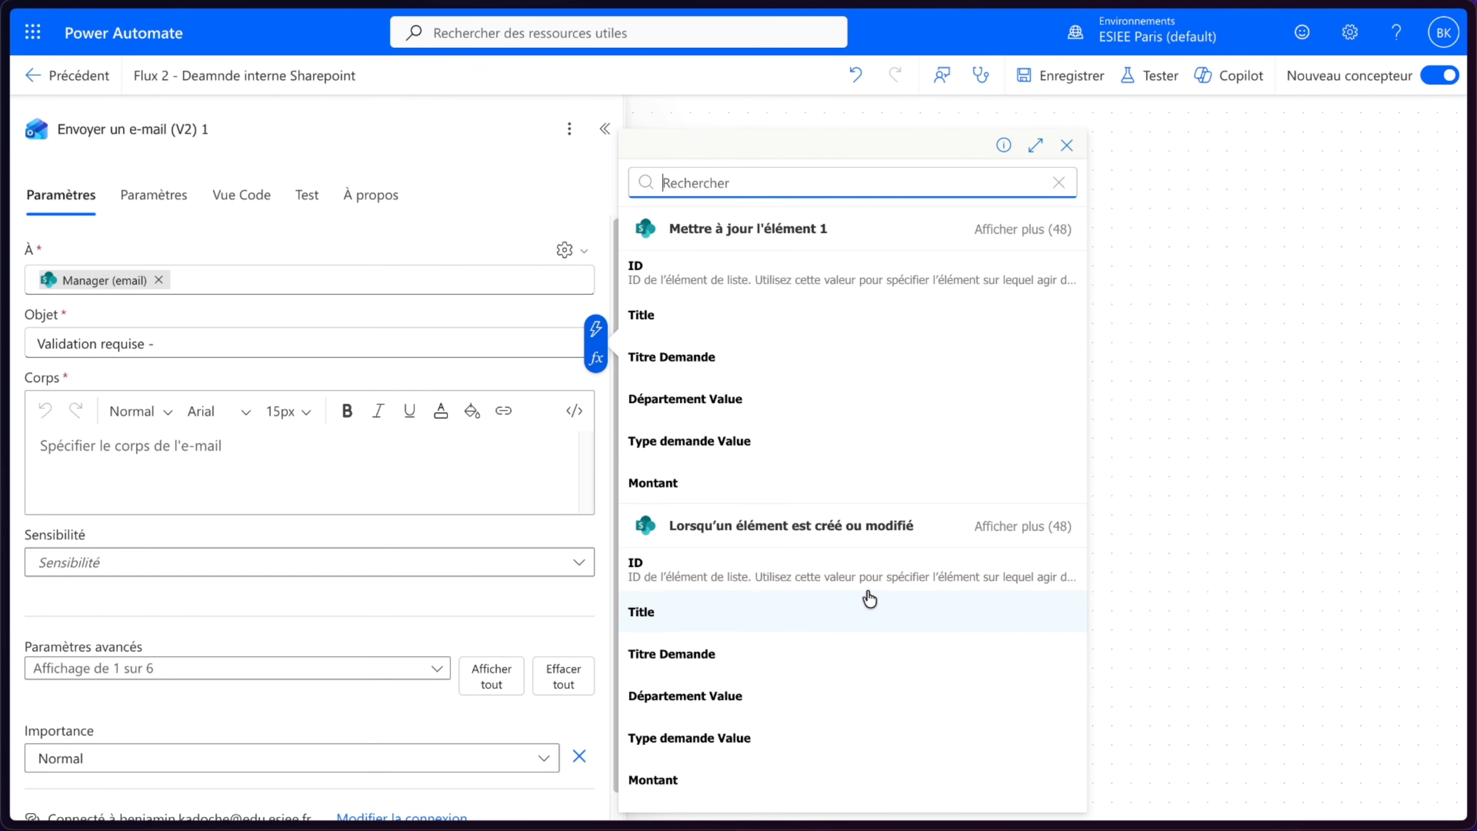
left_click(672, 647)
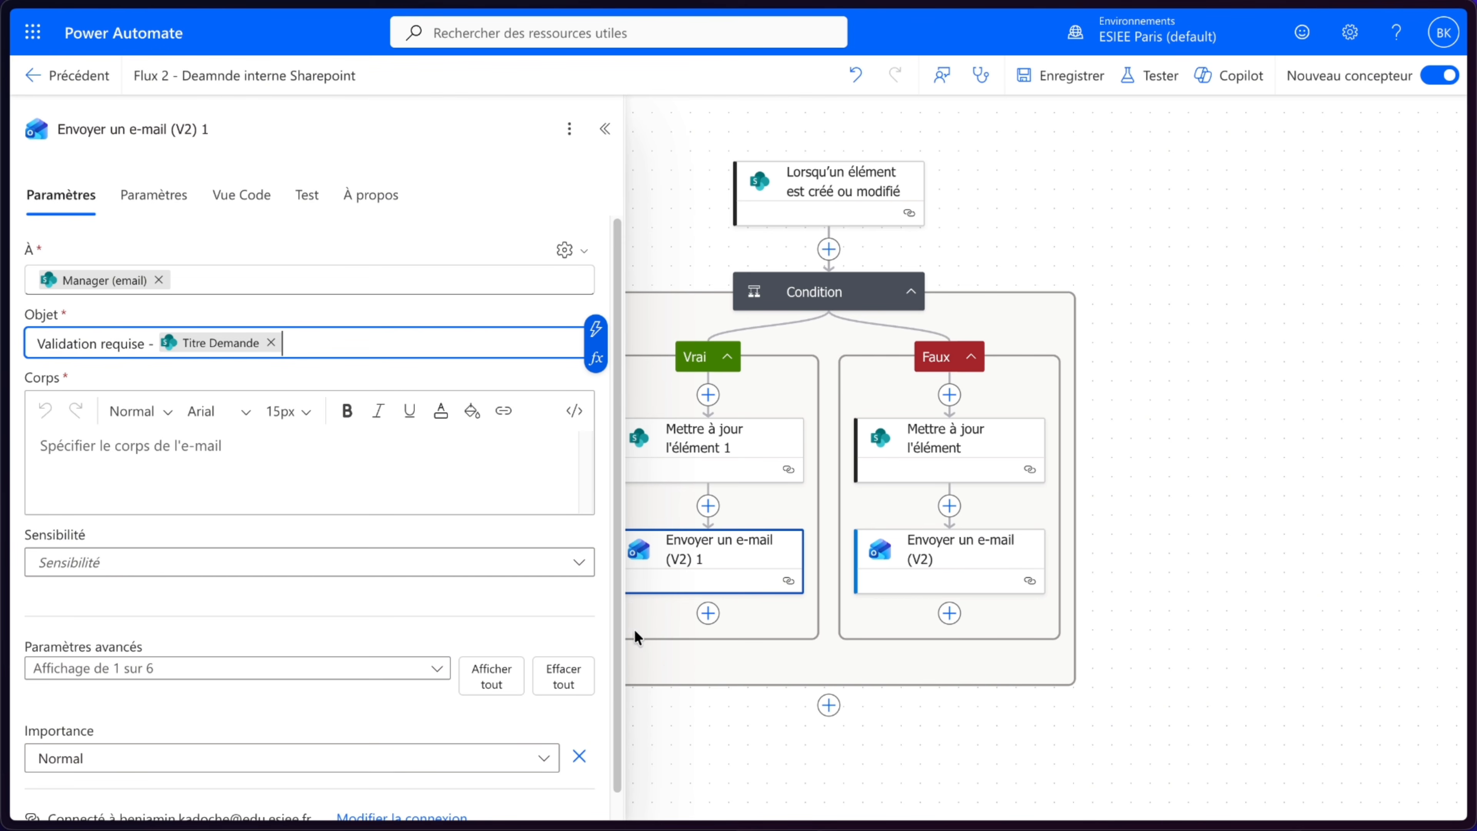
left_click(284, 371)
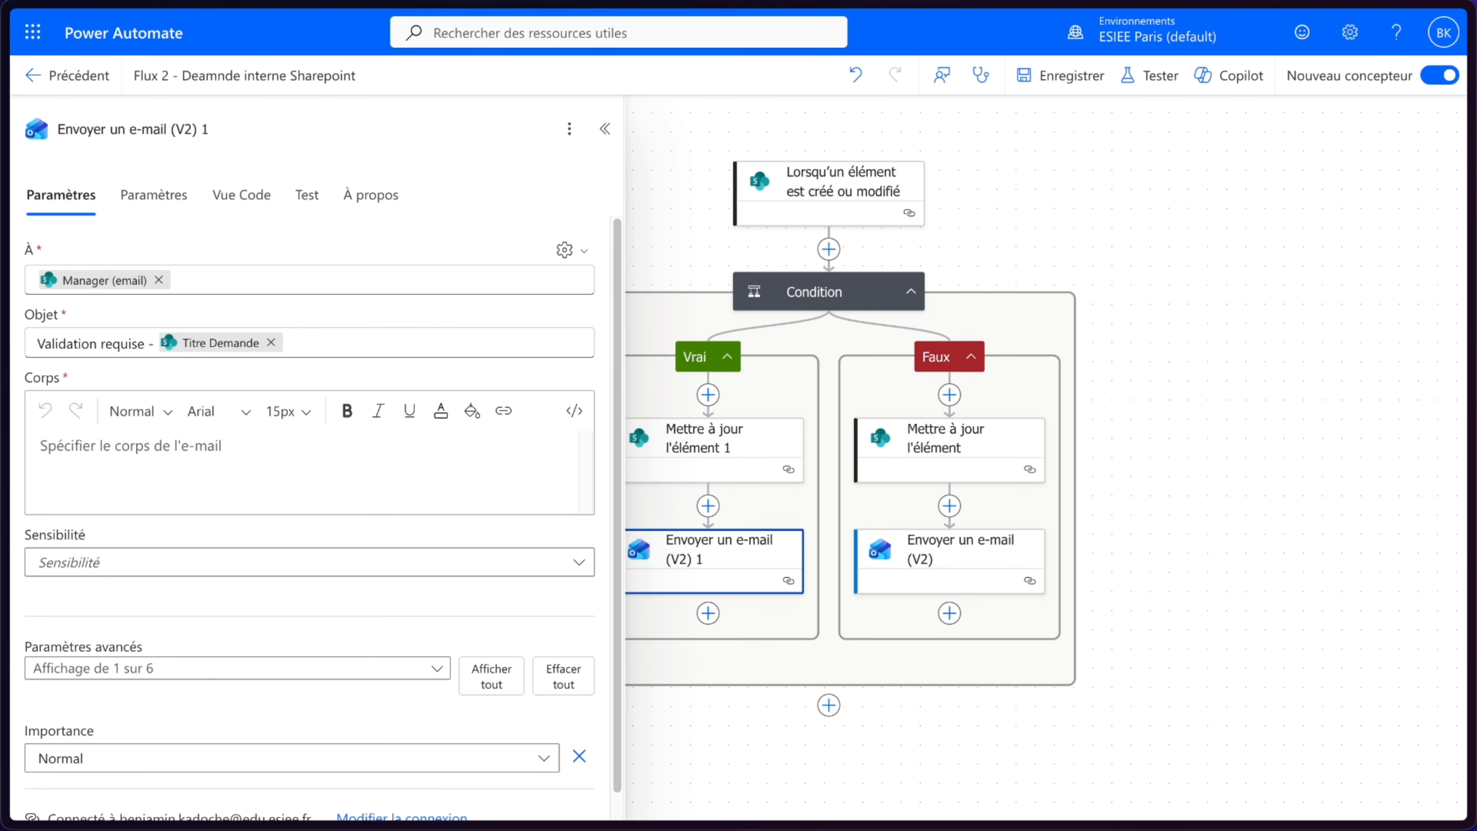
- Write the body "Bonjour," and "Une demande supérieure à 1000€ nécessite votre validation." on separate lines
left_click(120, 447)
type("Bonjour,")
key("Return")
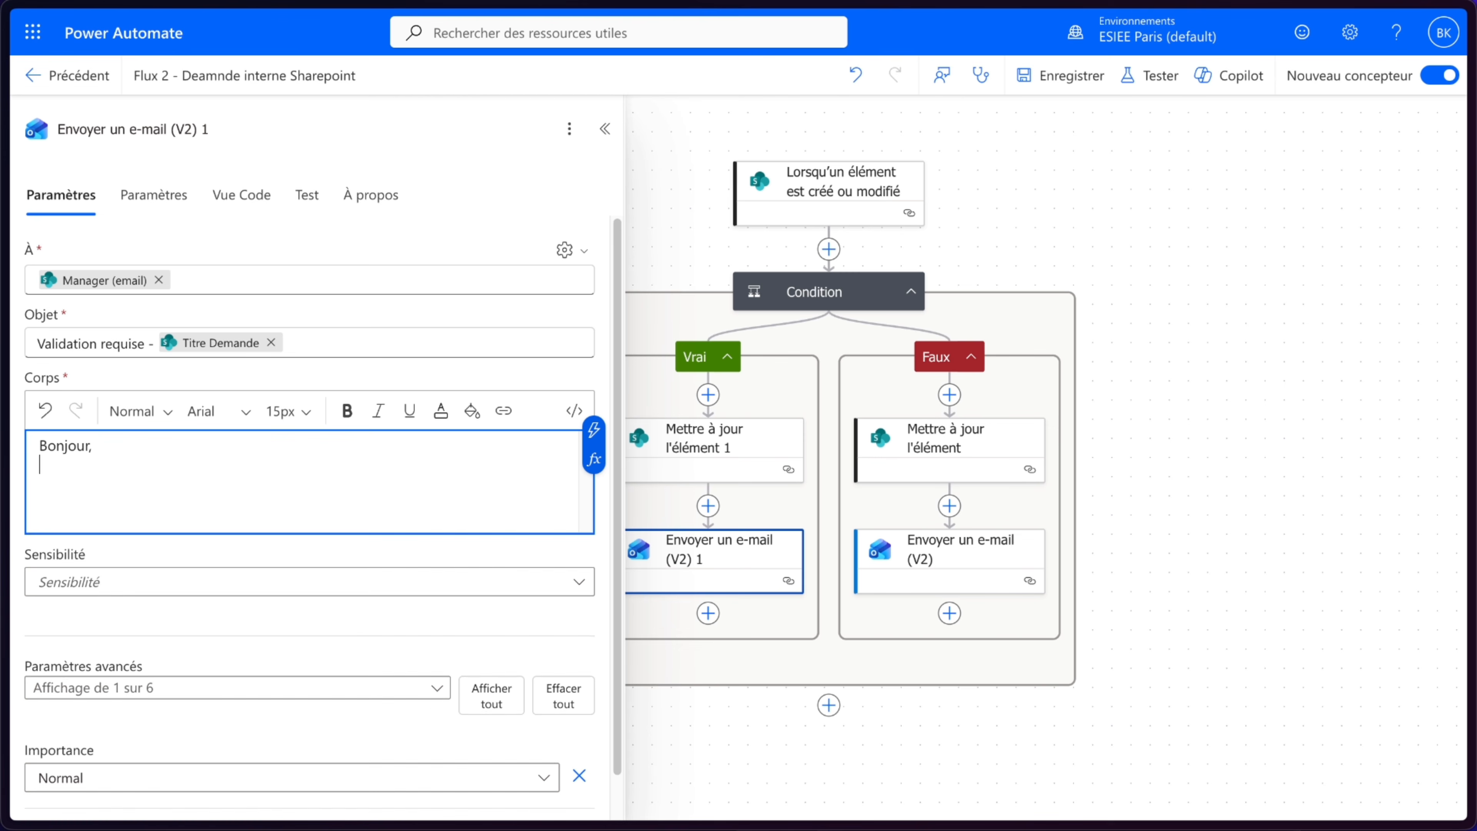
key("Return")
type("Une demande supérieure")
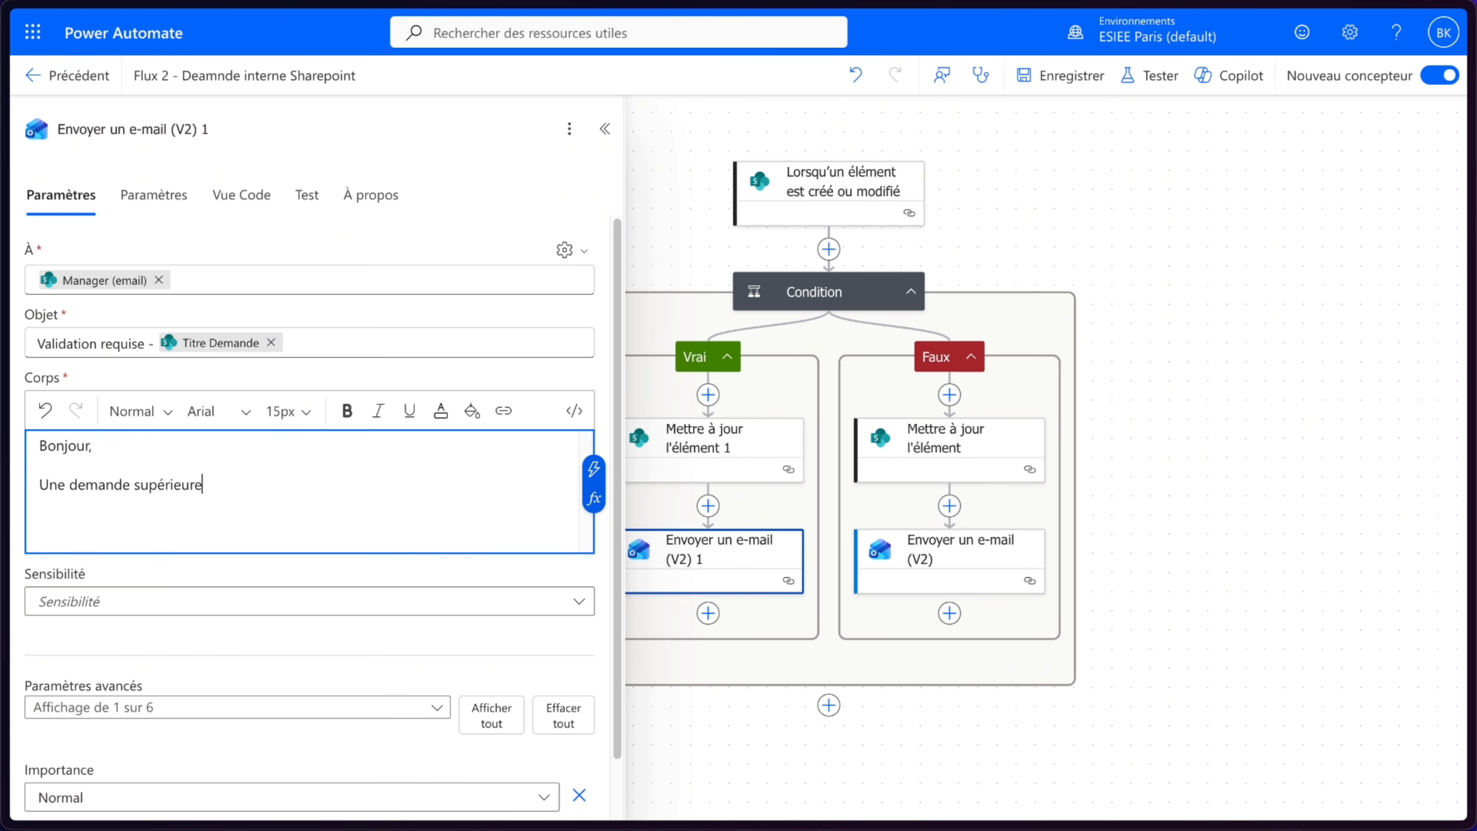
type(" à 1000€ nécessite votre validation.")
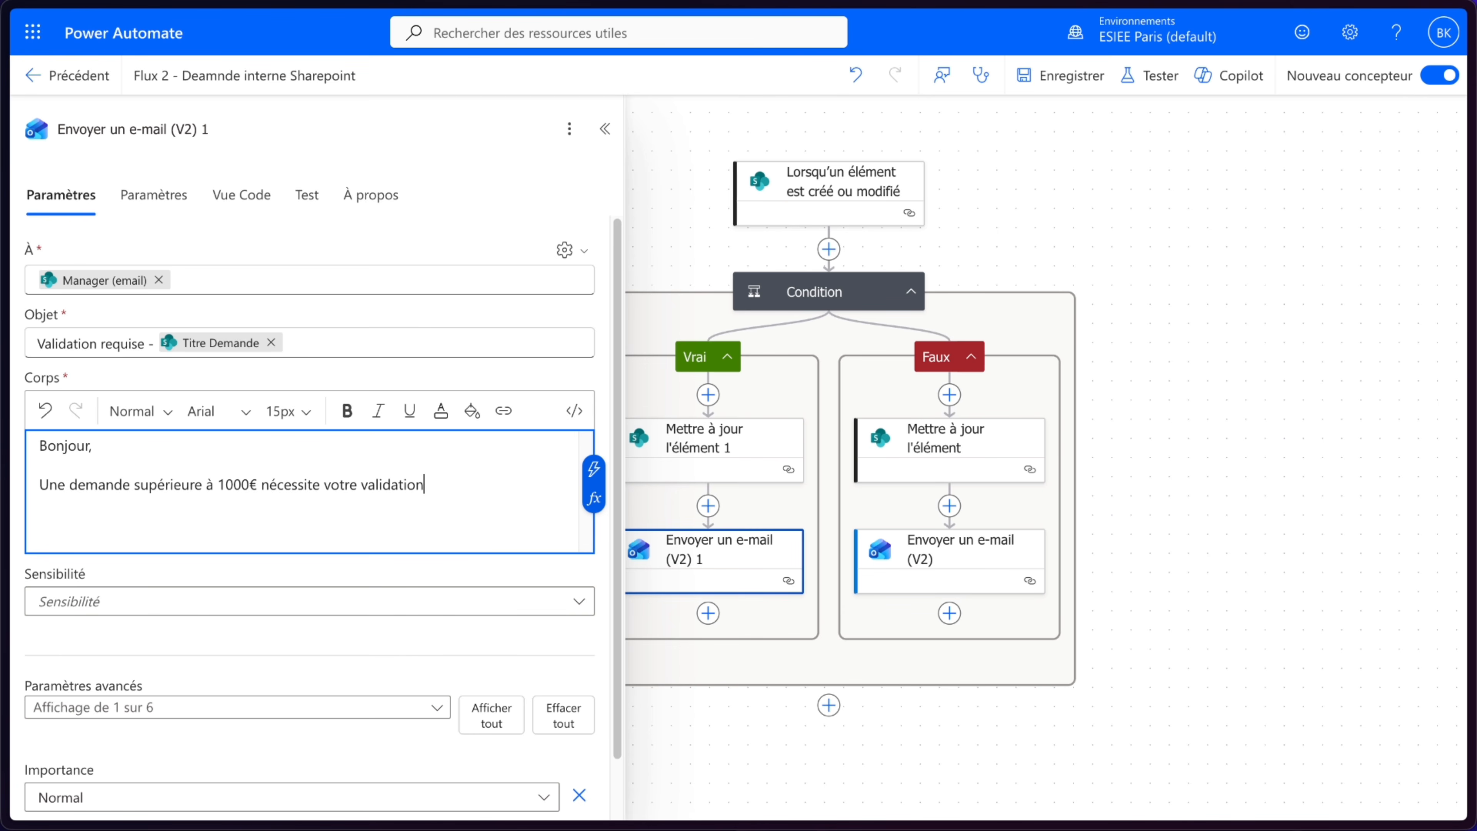
- End the body with "Bonne journée." on a new line and close the action panel
key("Return")
key("Return")
type("Bonne journée.")
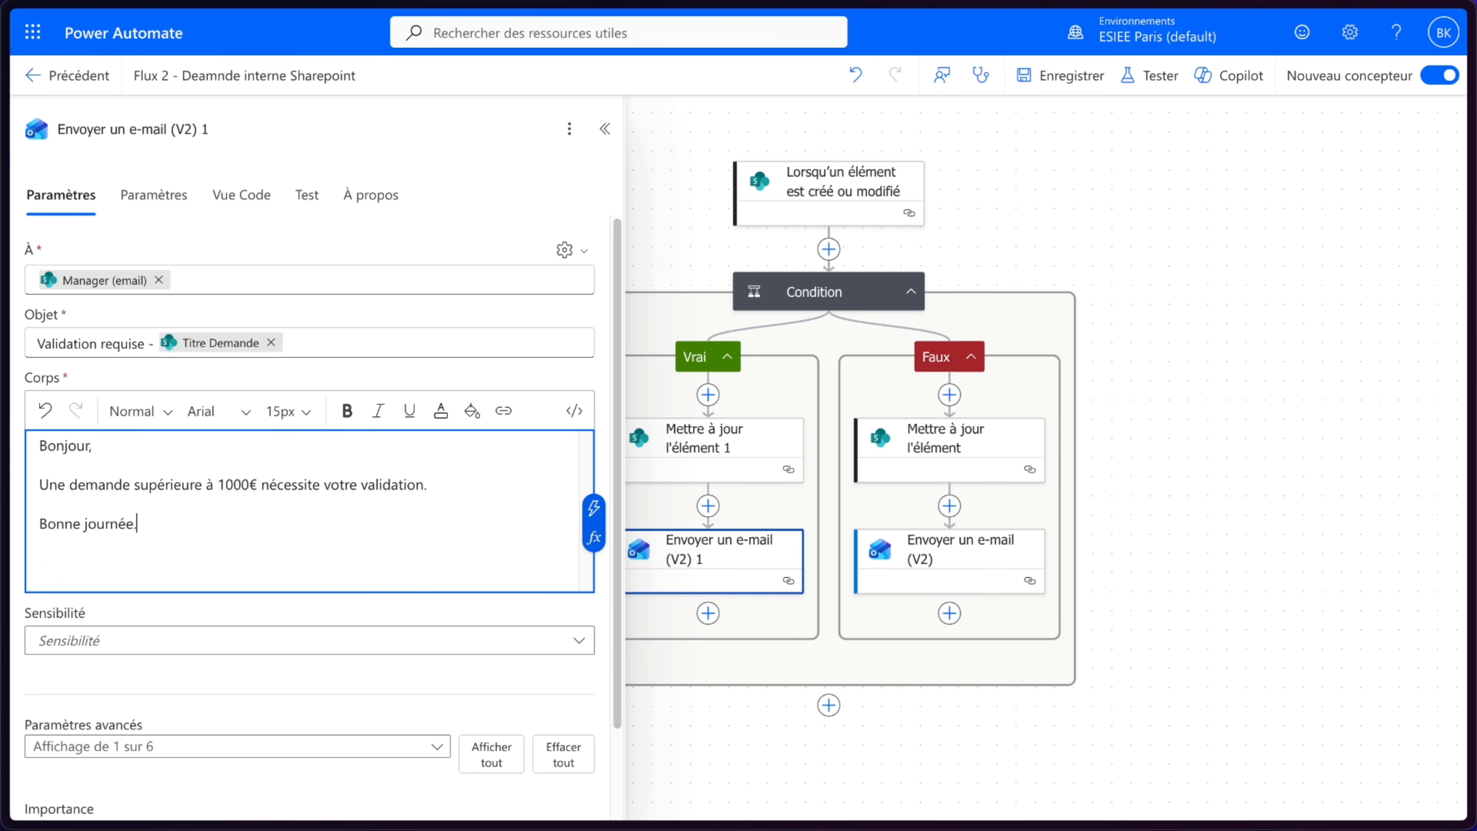
left_click(605, 129)
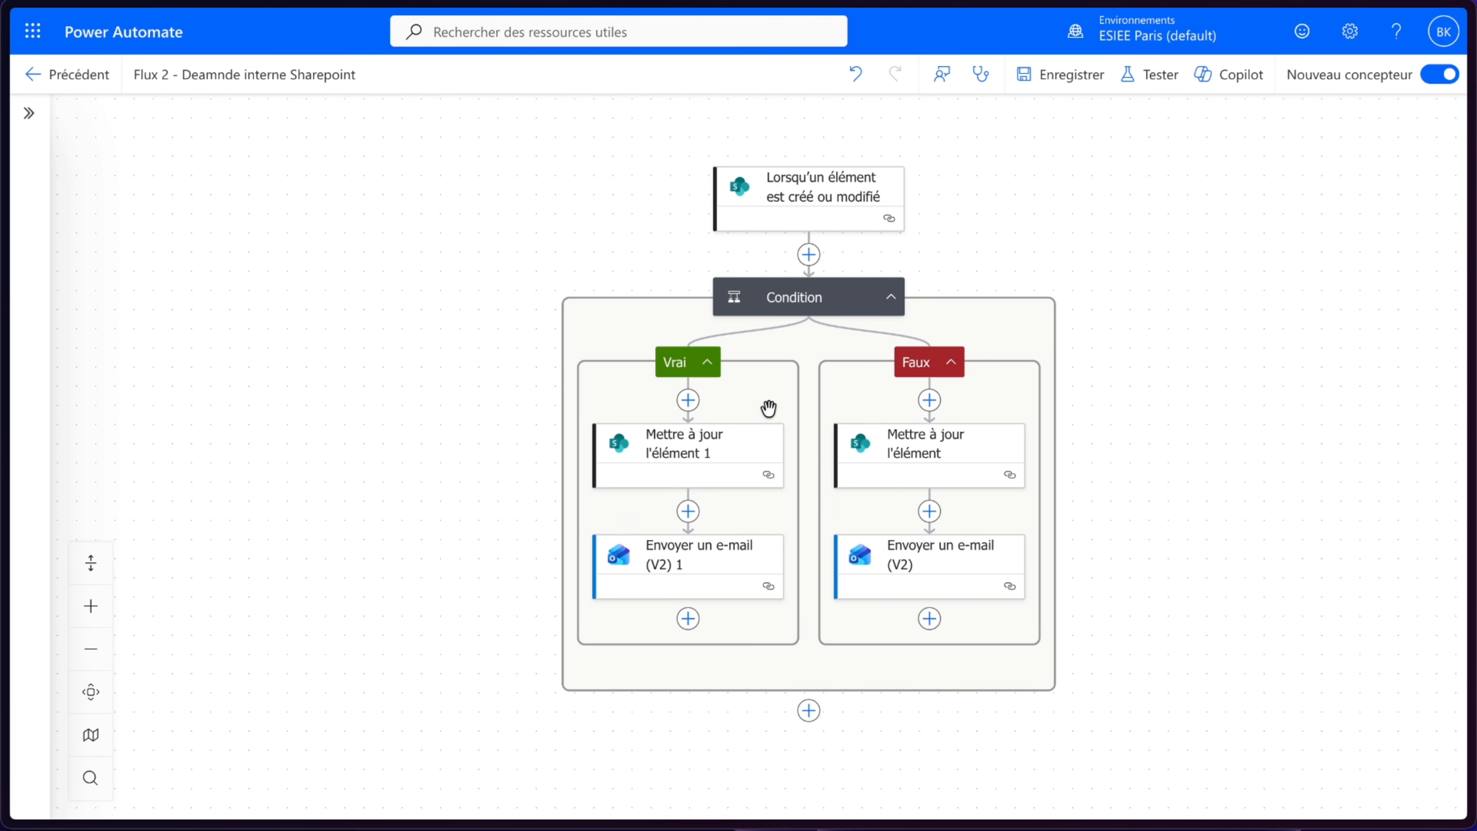
- Save and test the flow manually
left_click(1166, 76)
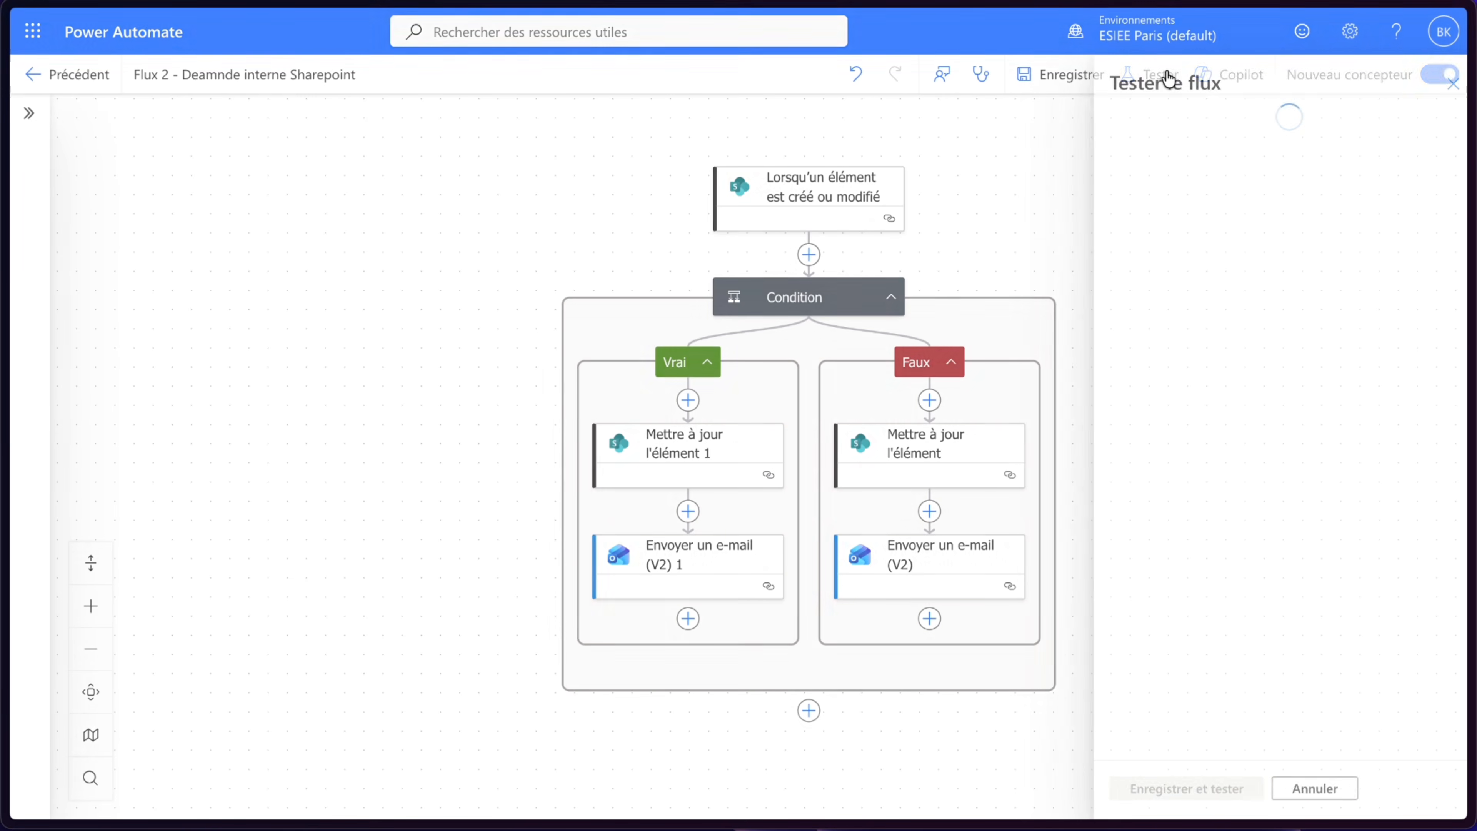
left_click(1166, 123)
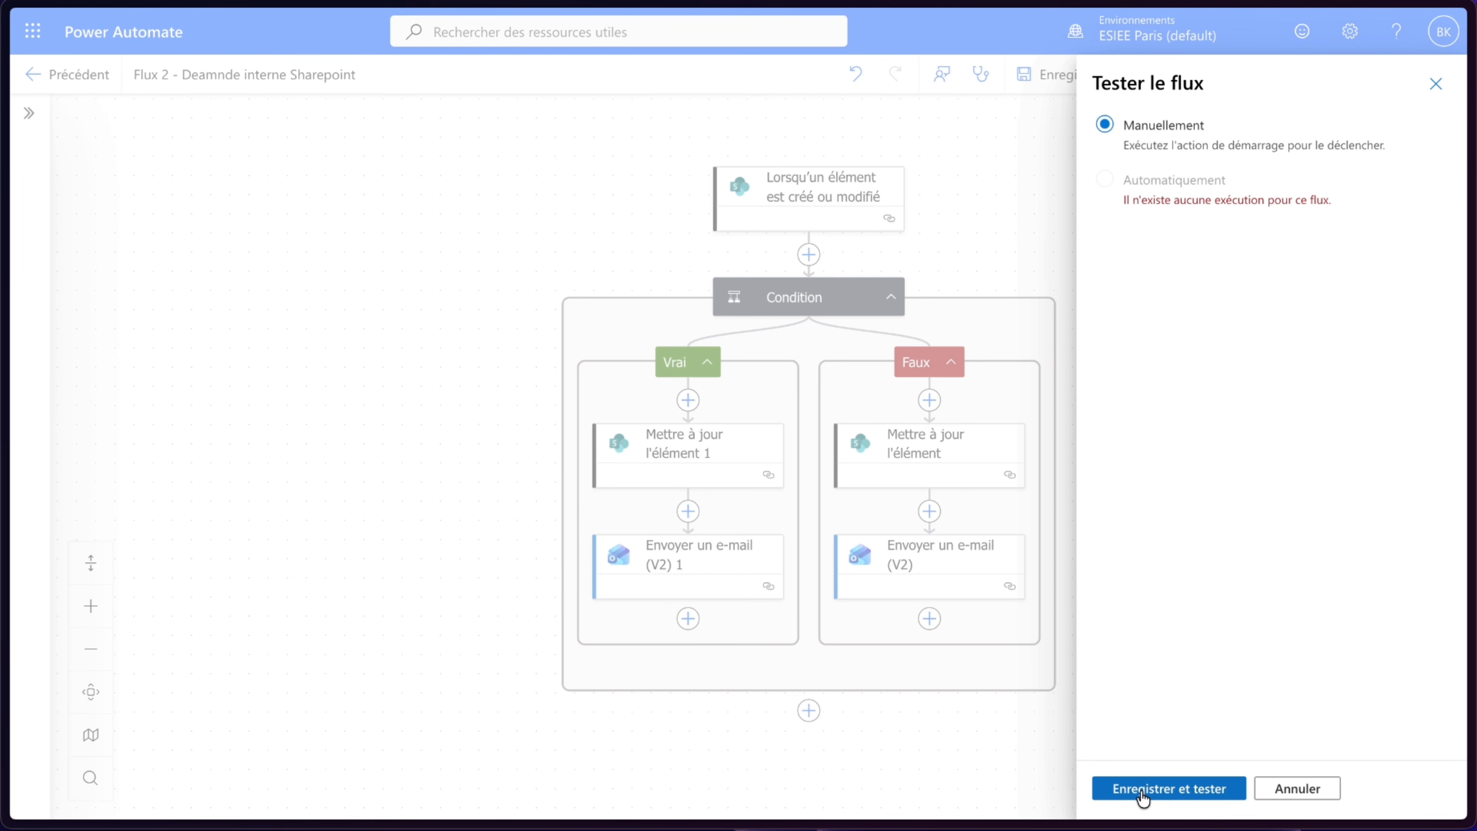
left_click(1163, 786)
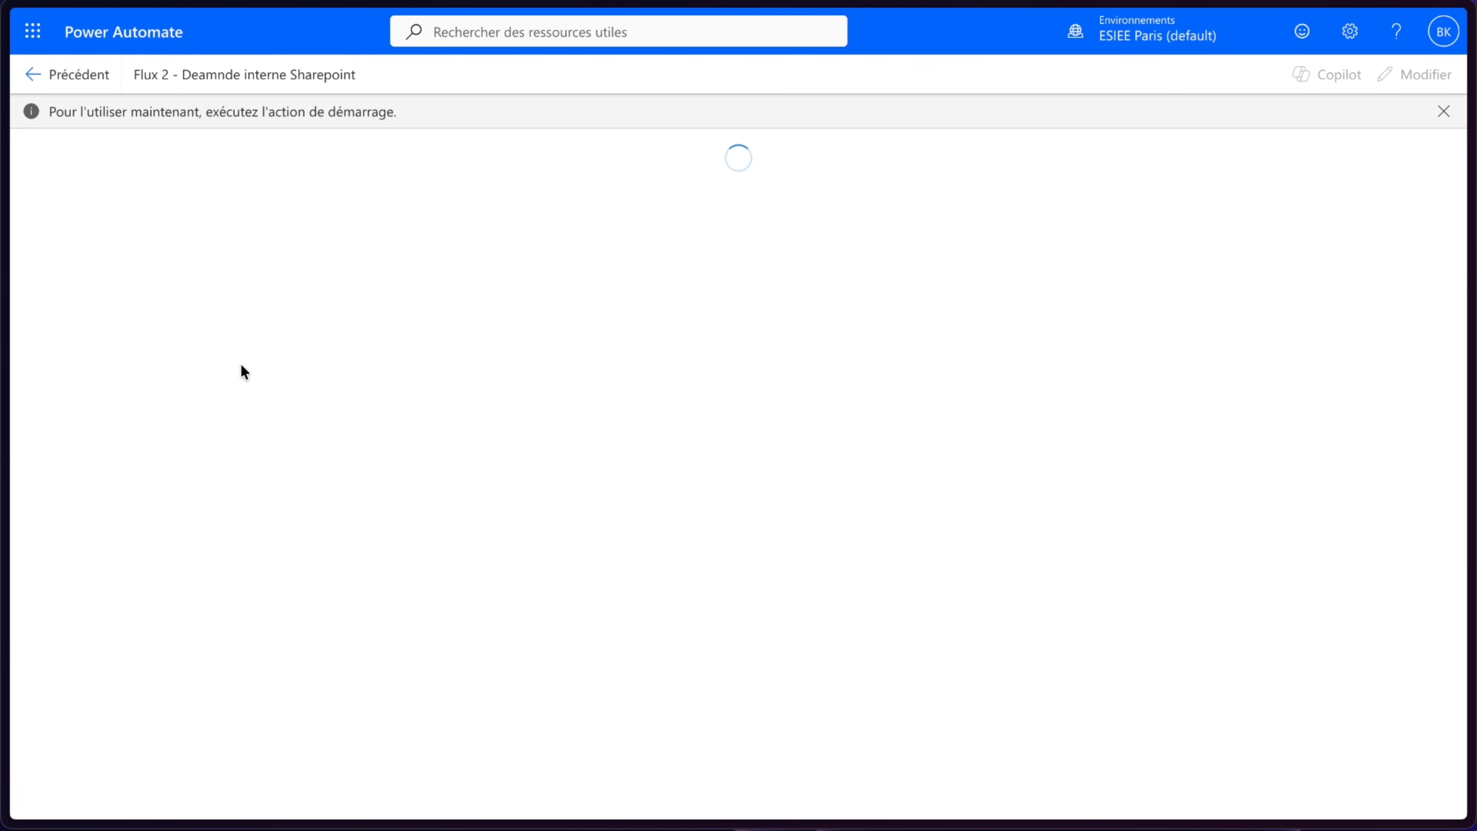
mouse_move(3, 292)
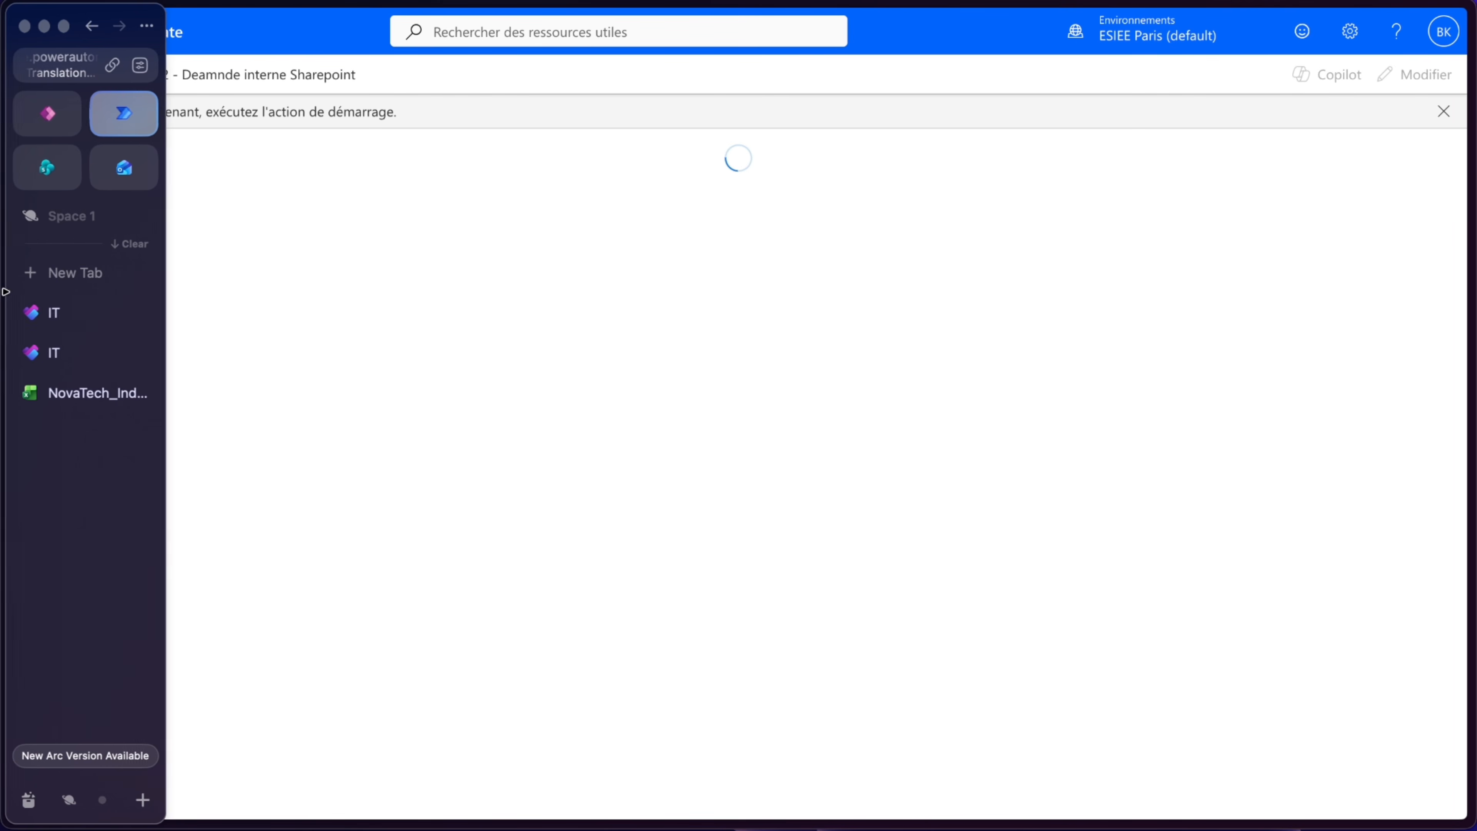
left_click(47, 186)
scroll(985, 556, "right", 10)
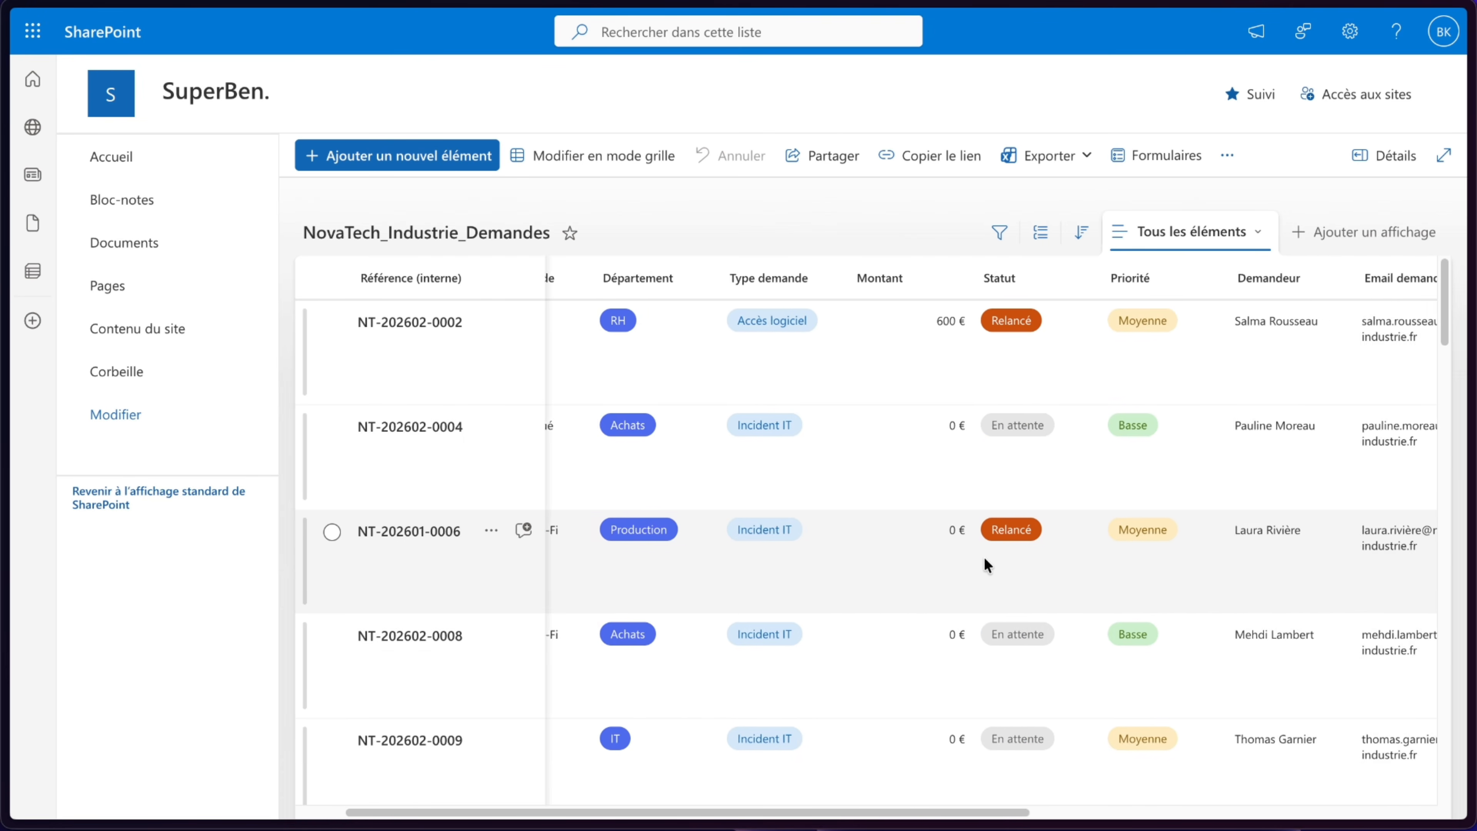
scroll(984, 556, "down", 5)
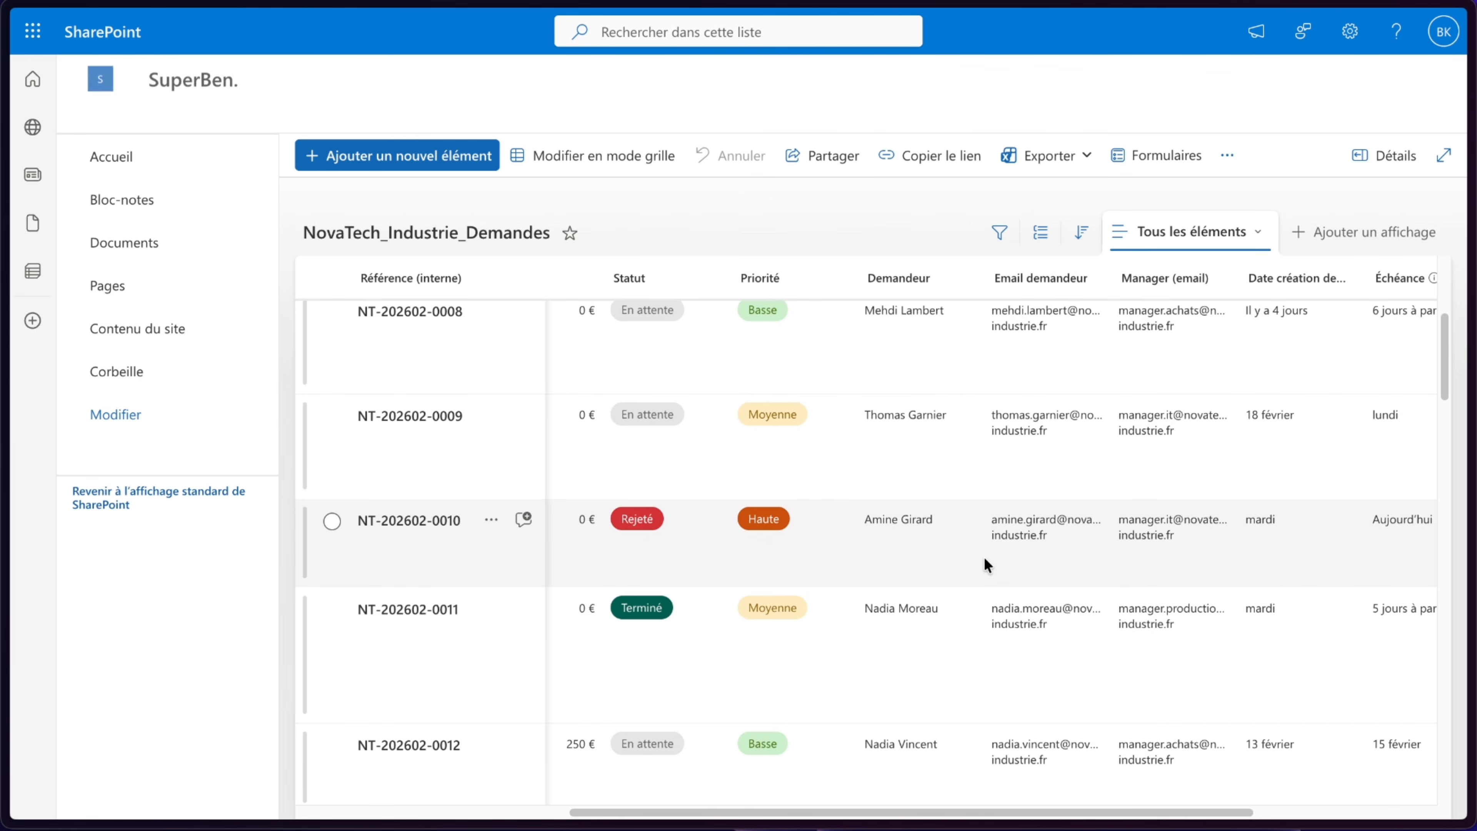
scroll(985, 556, "left", 5)
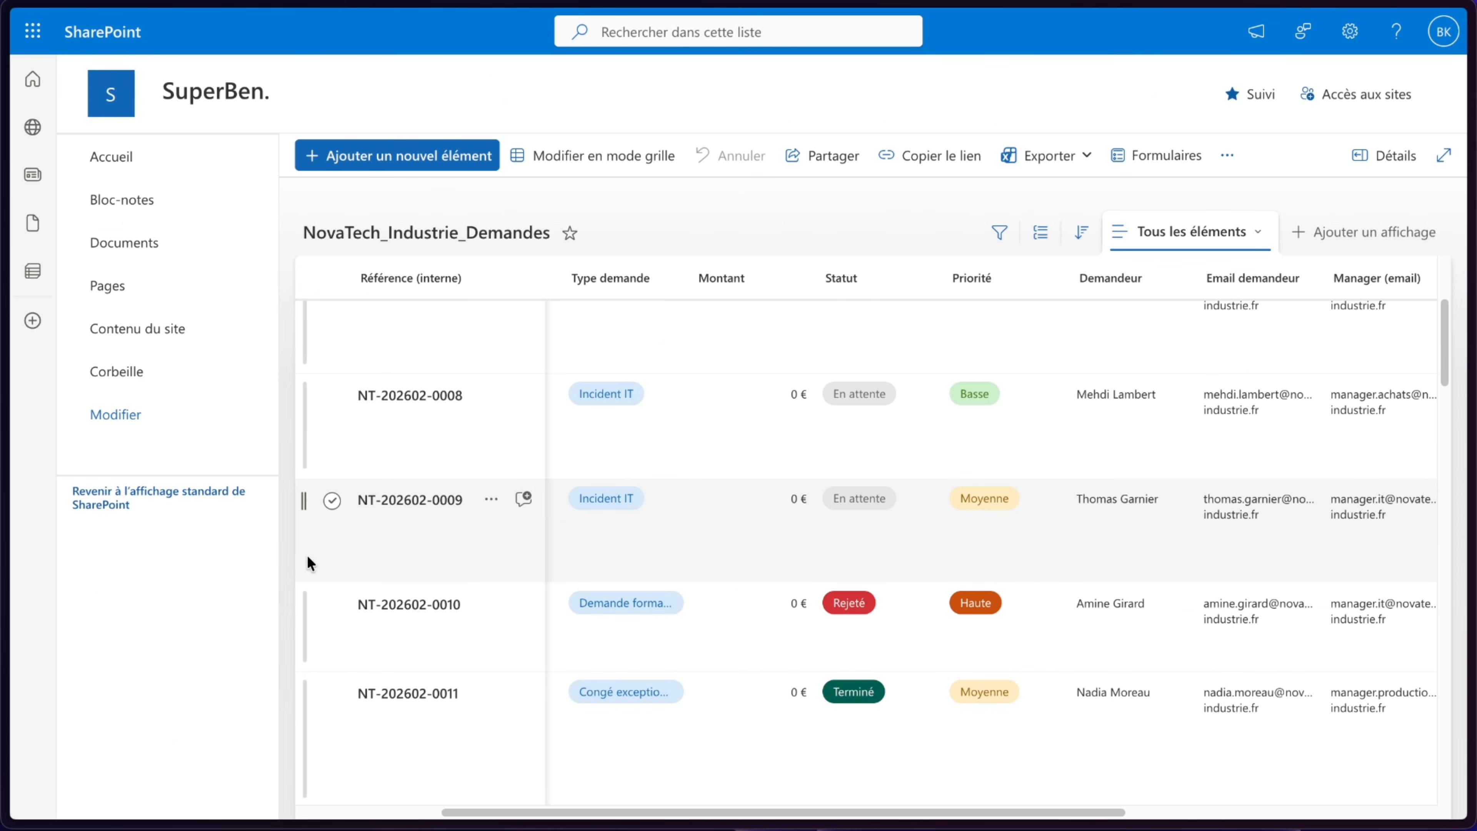
left_click(332, 502)
left_click(420, 519)
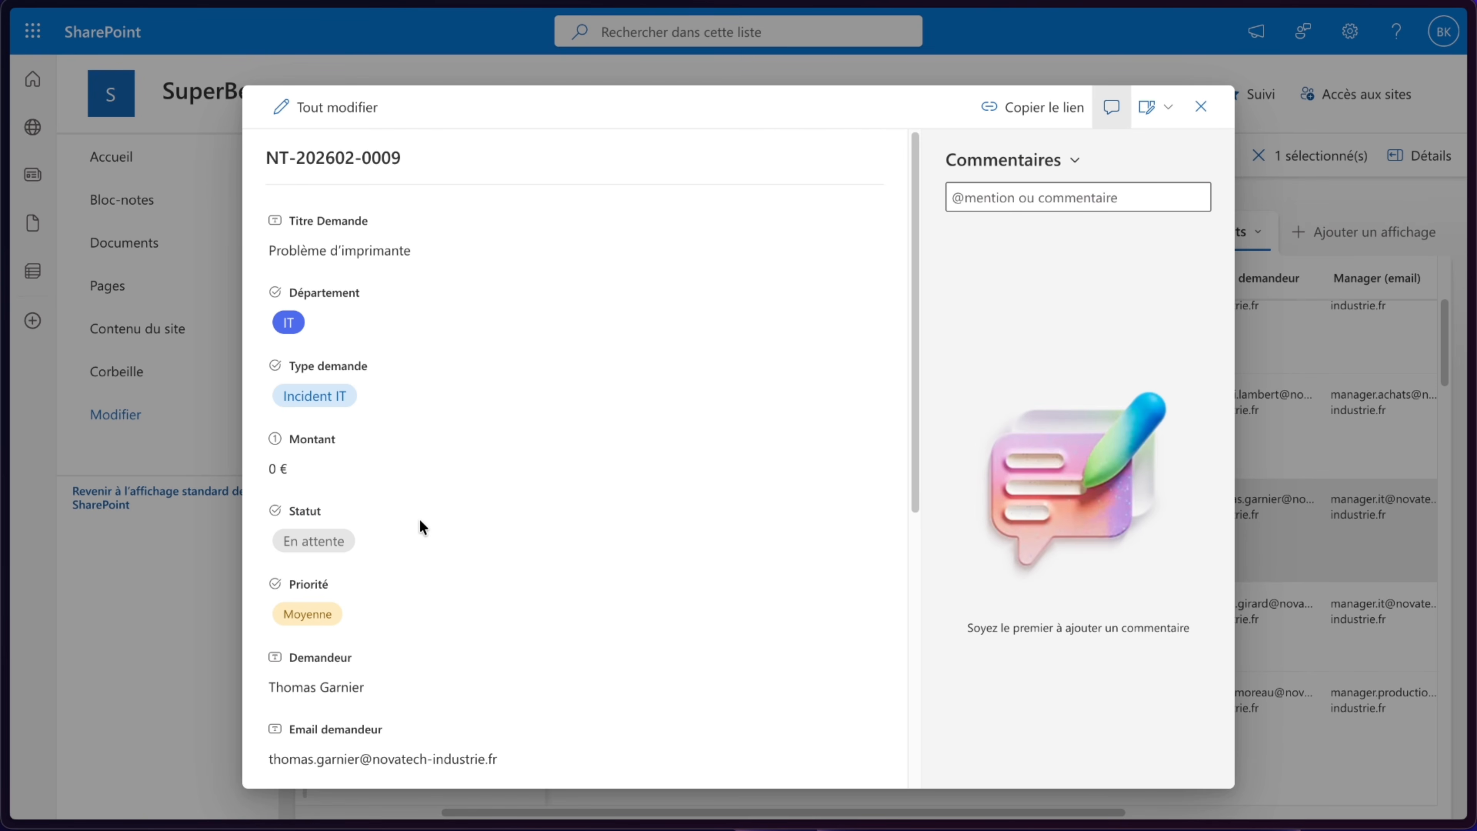
- Set the request's Demandeur to the tester's name and both requester and manager e-mail fields to the tester's address
scroll(538, 402, "down", 5)
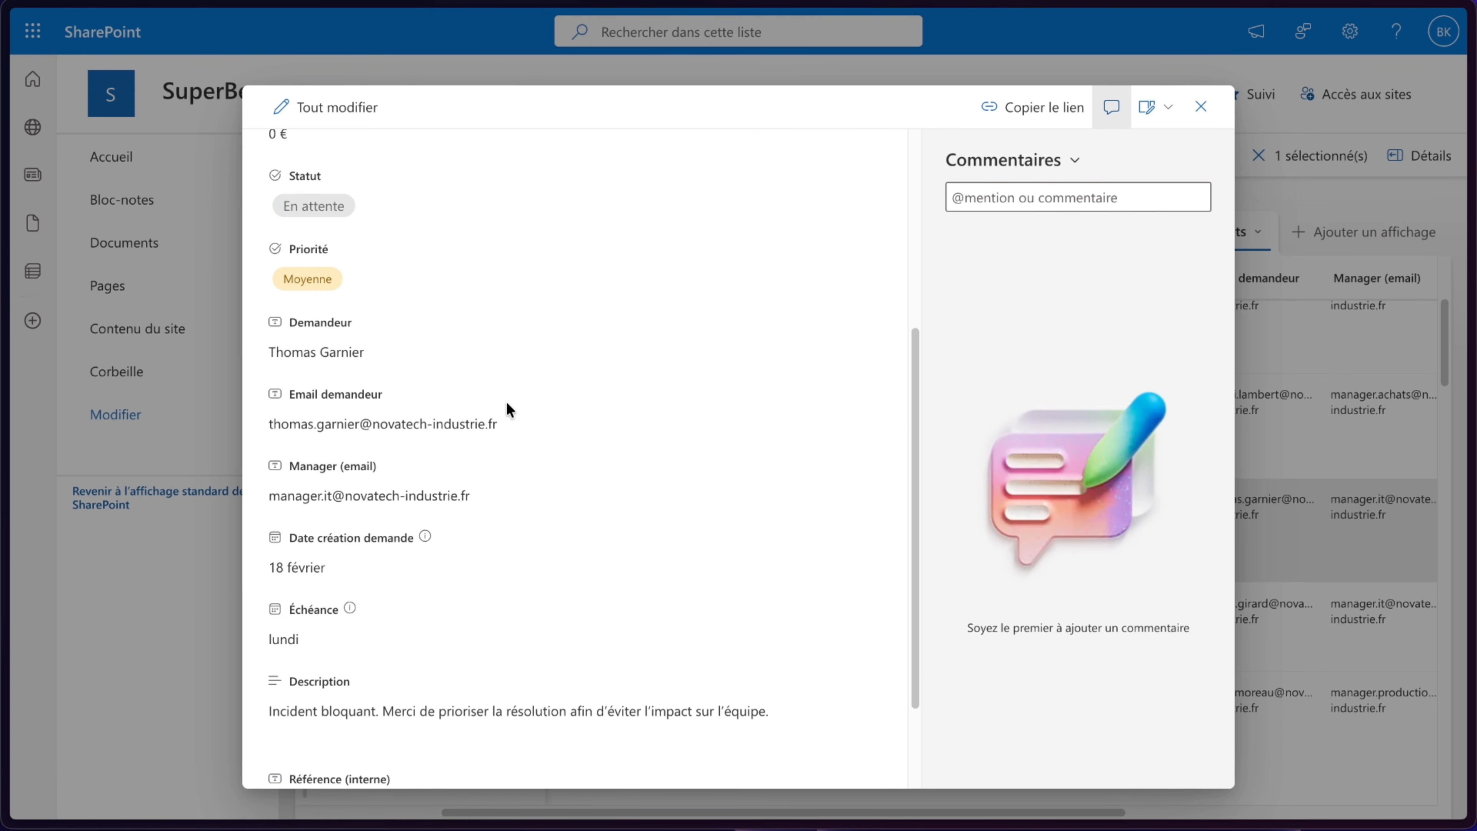
left_click(384, 354)
type("Ben")
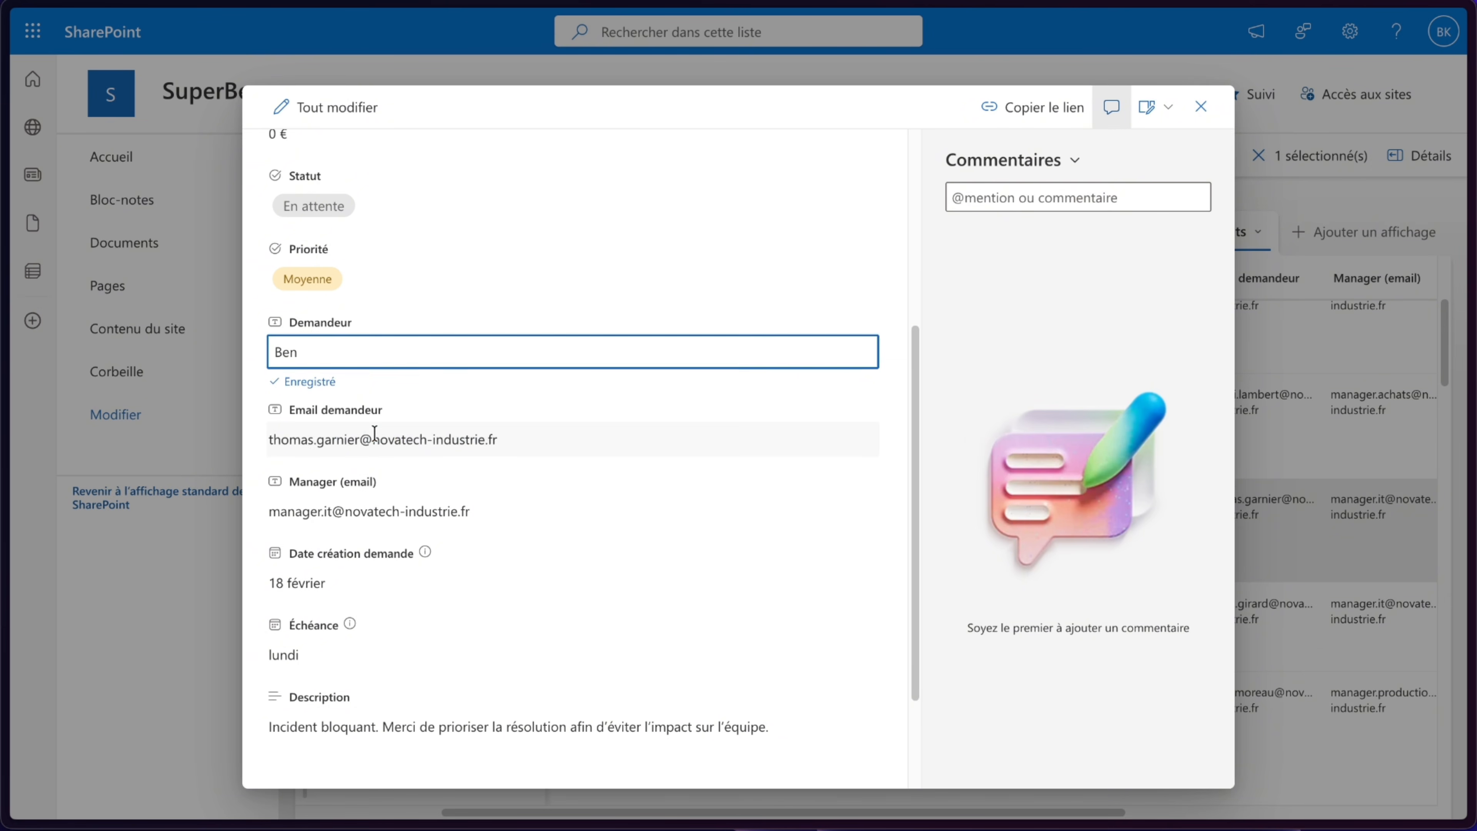
key("Tab")
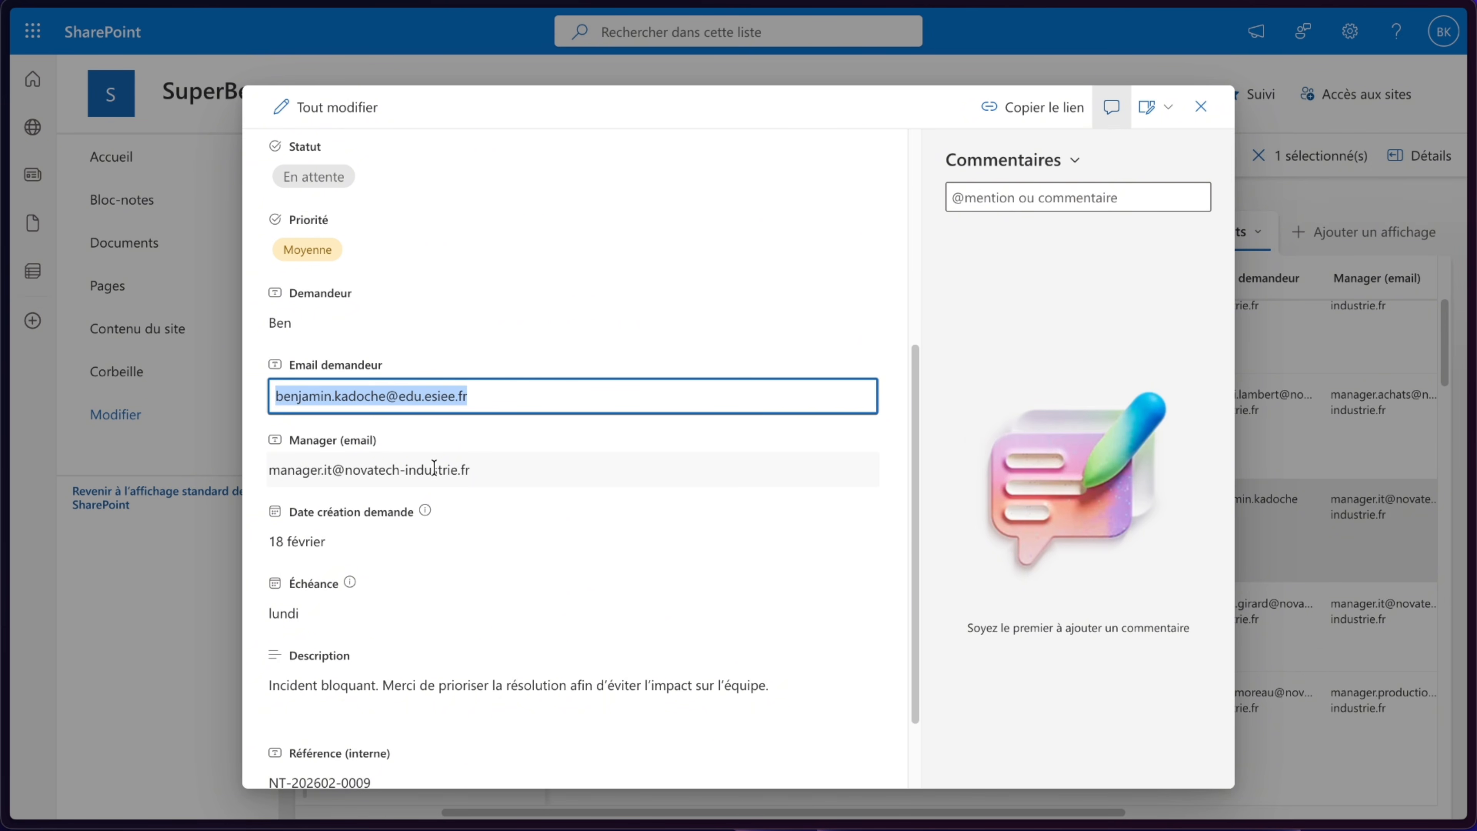
left_click(432, 481)
key("ctrl+v")
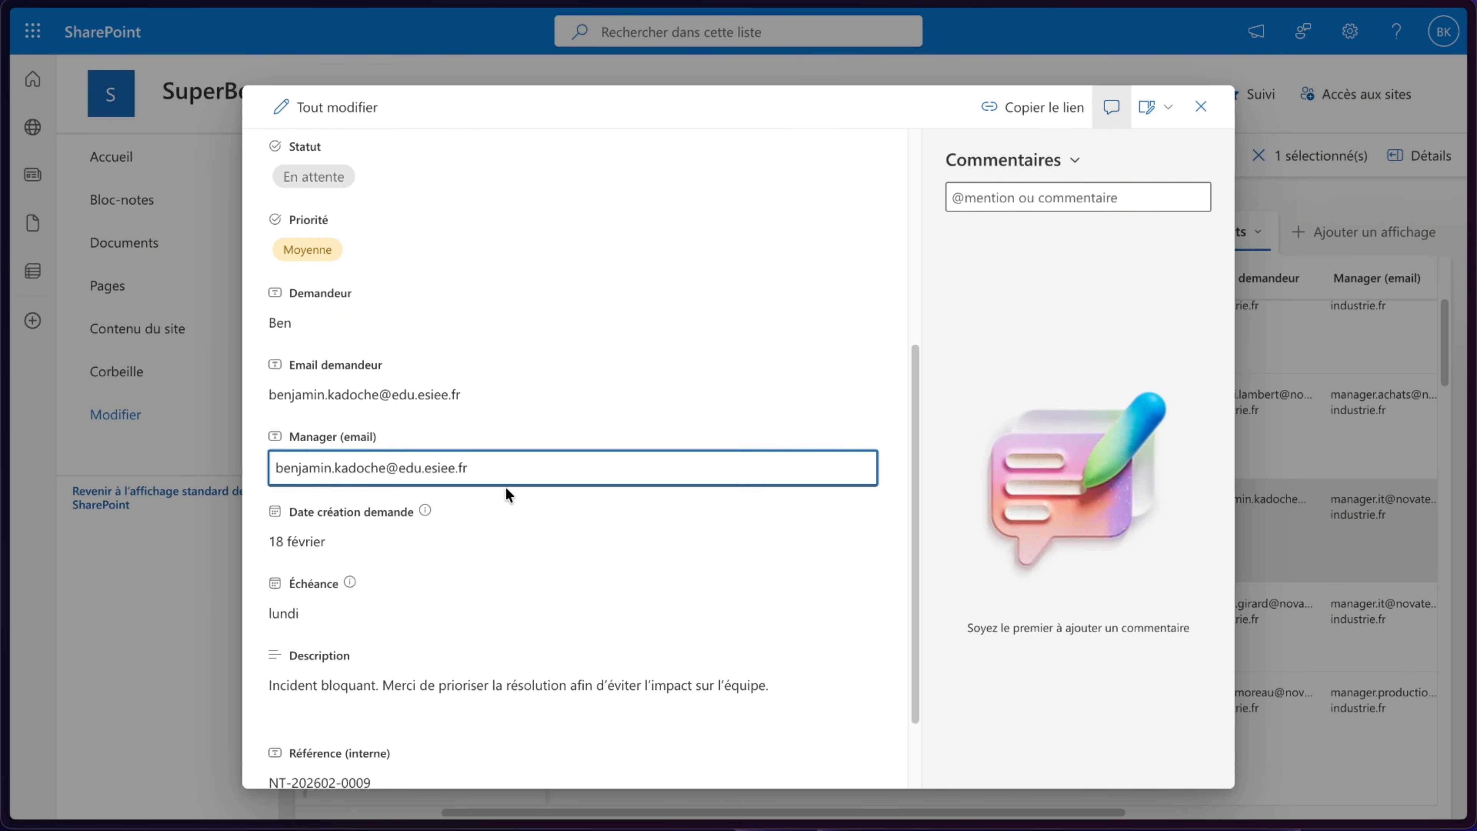
- Set the request's creation date to 26/02/2026 and its amount to 100 €, then close the item
scroll(505, 494, "down", 2)
left_click(384, 457)
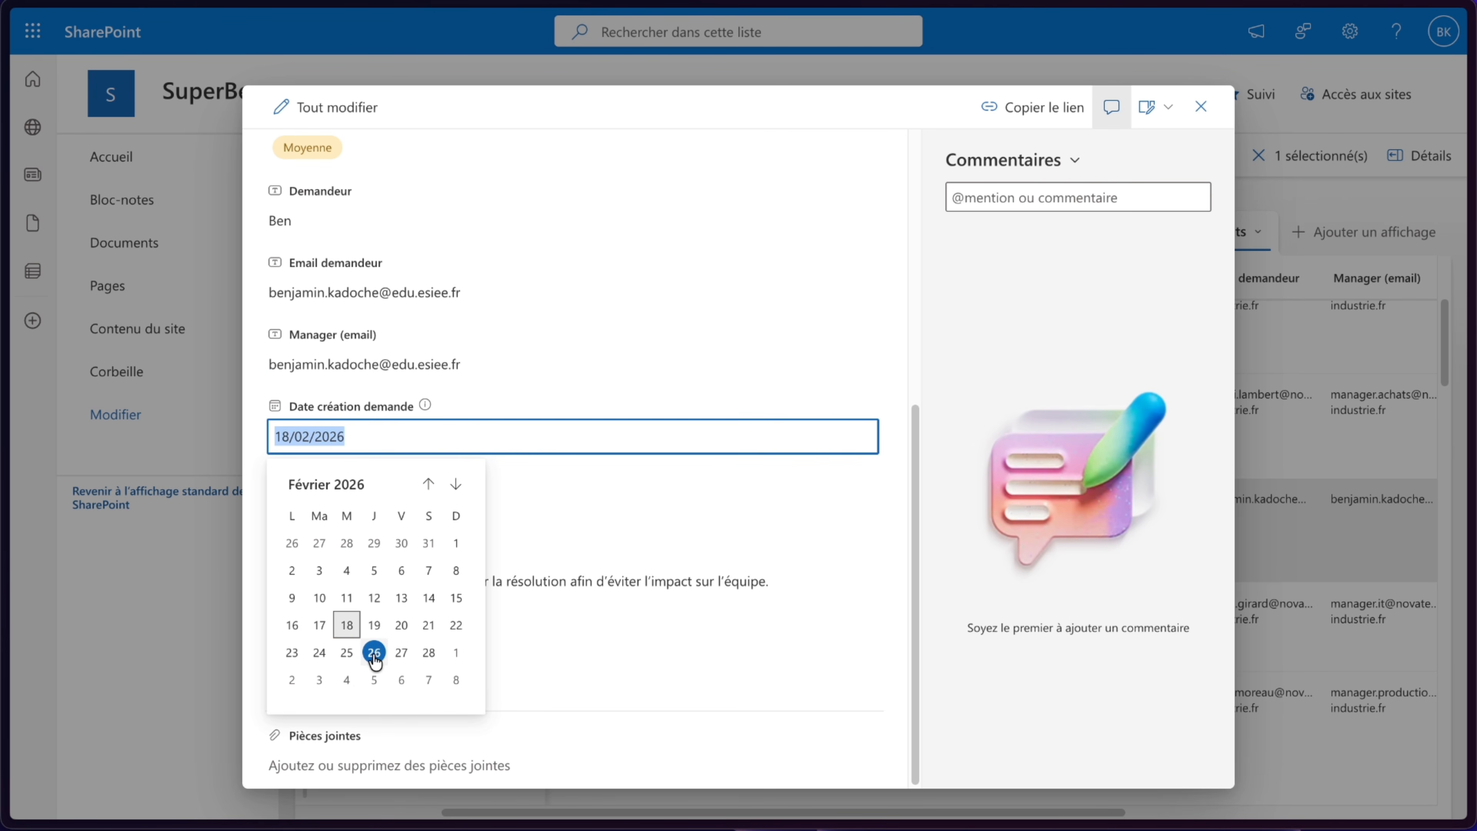
left_click(374, 654)
scroll(623, 412, "up", 8)
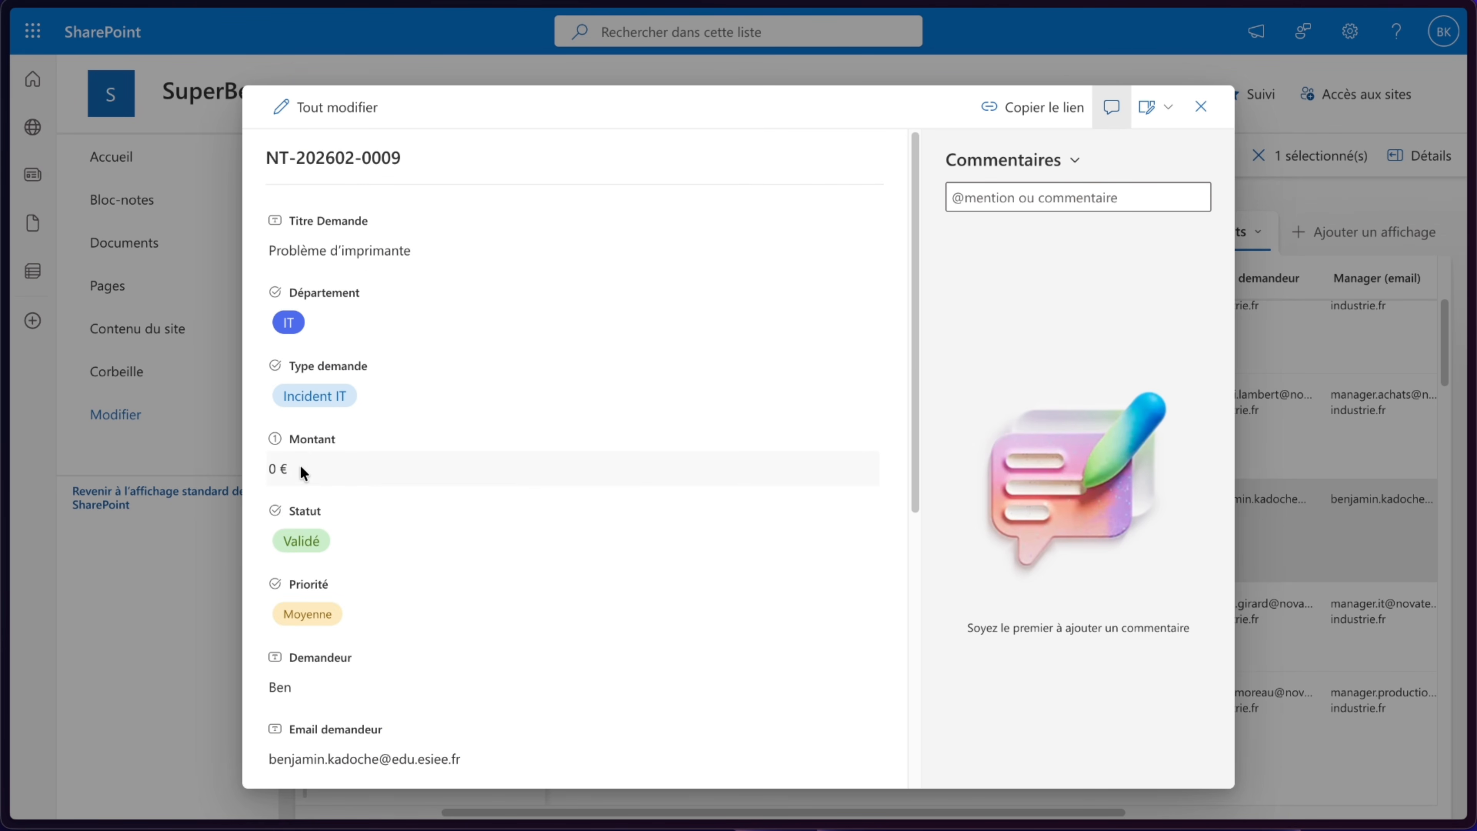
left_click(301, 468)
type("100")
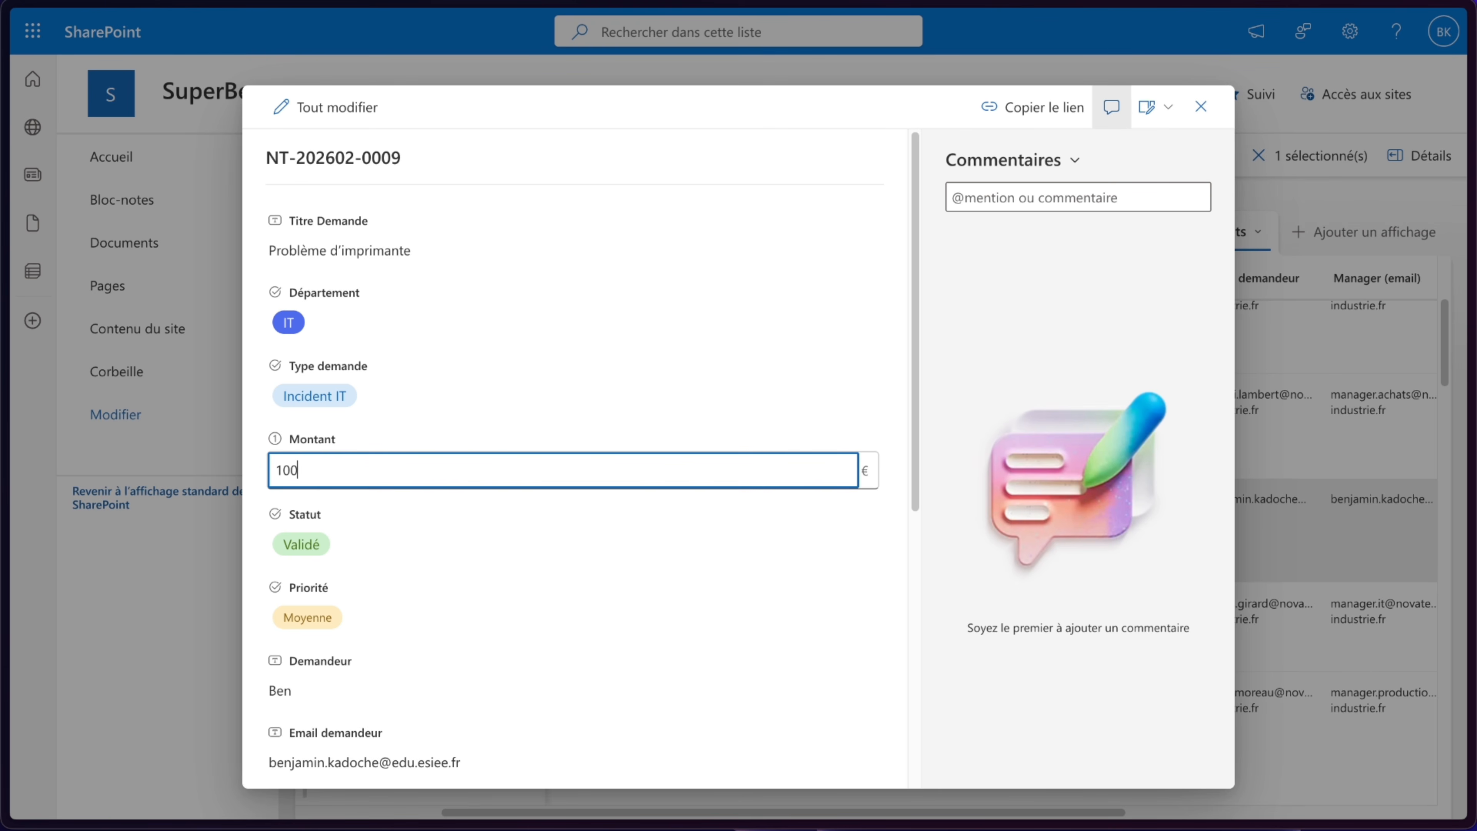
left_click(273, 494)
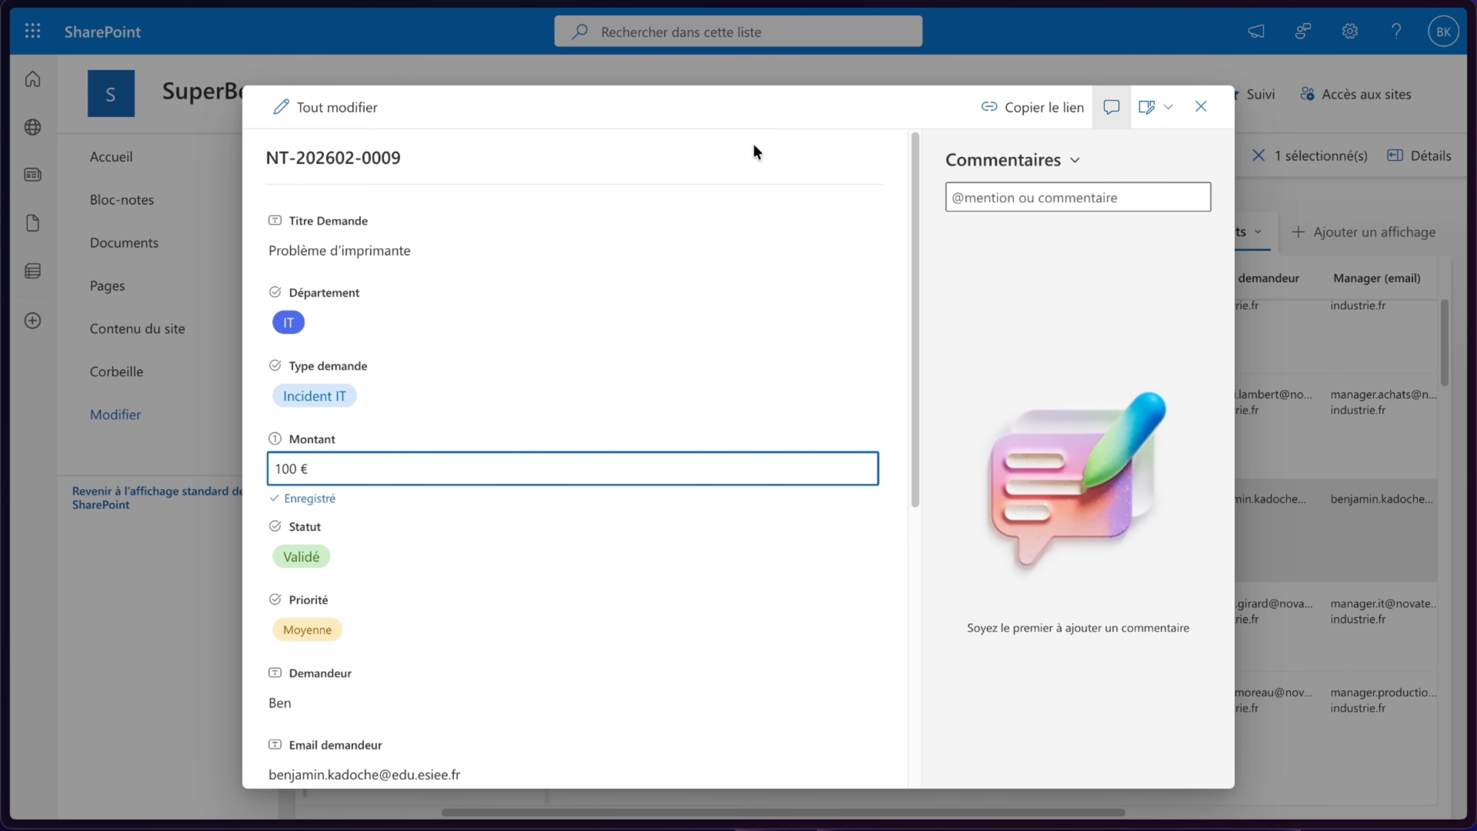
scroll(760, 481, "down", 6)
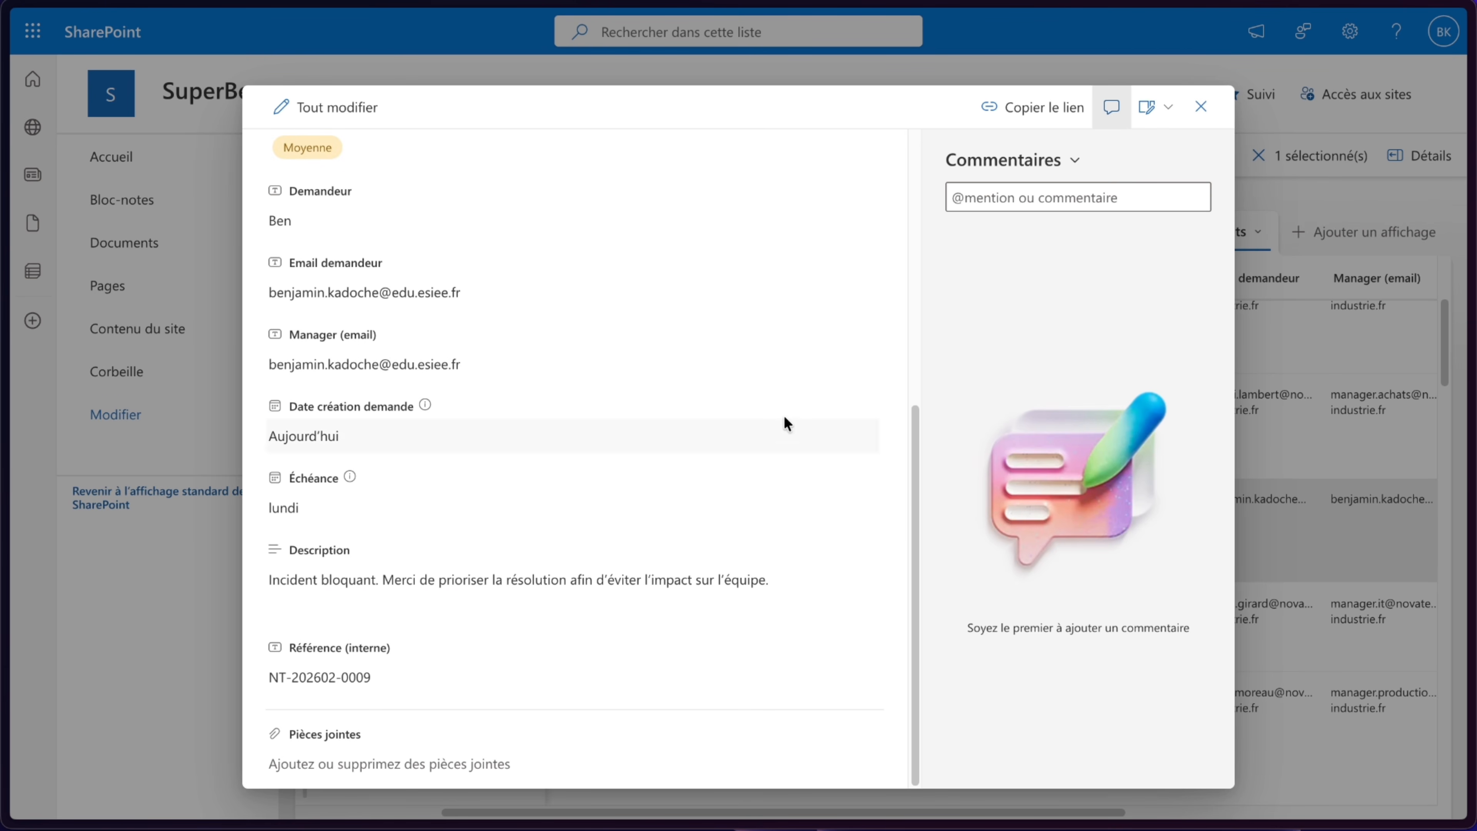
left_click(1202, 107)
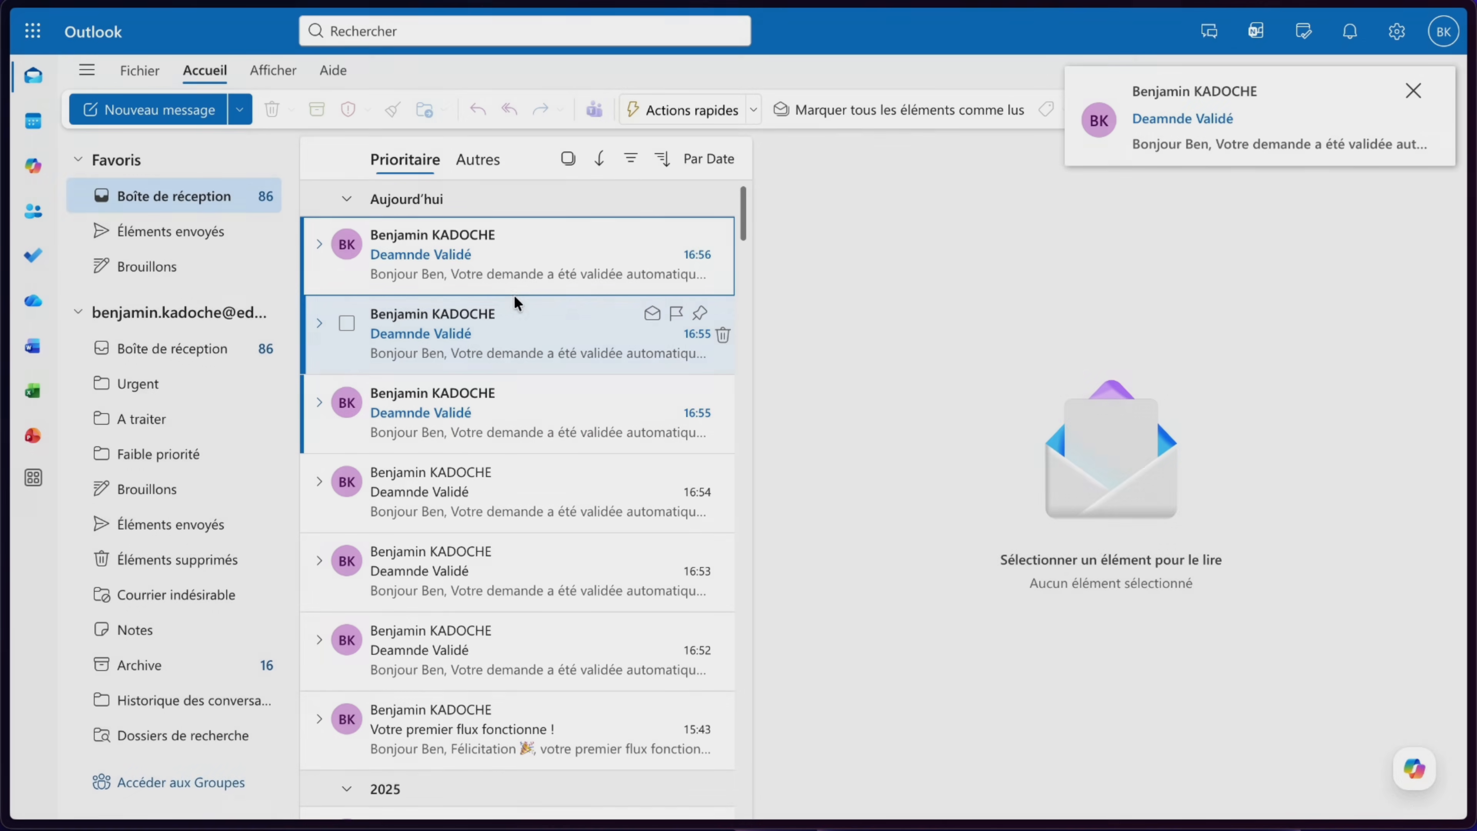
- Open the newest "Deamnde Validé" email in the Outlook inbox
left_click(516, 302)
left_click(546, 255)
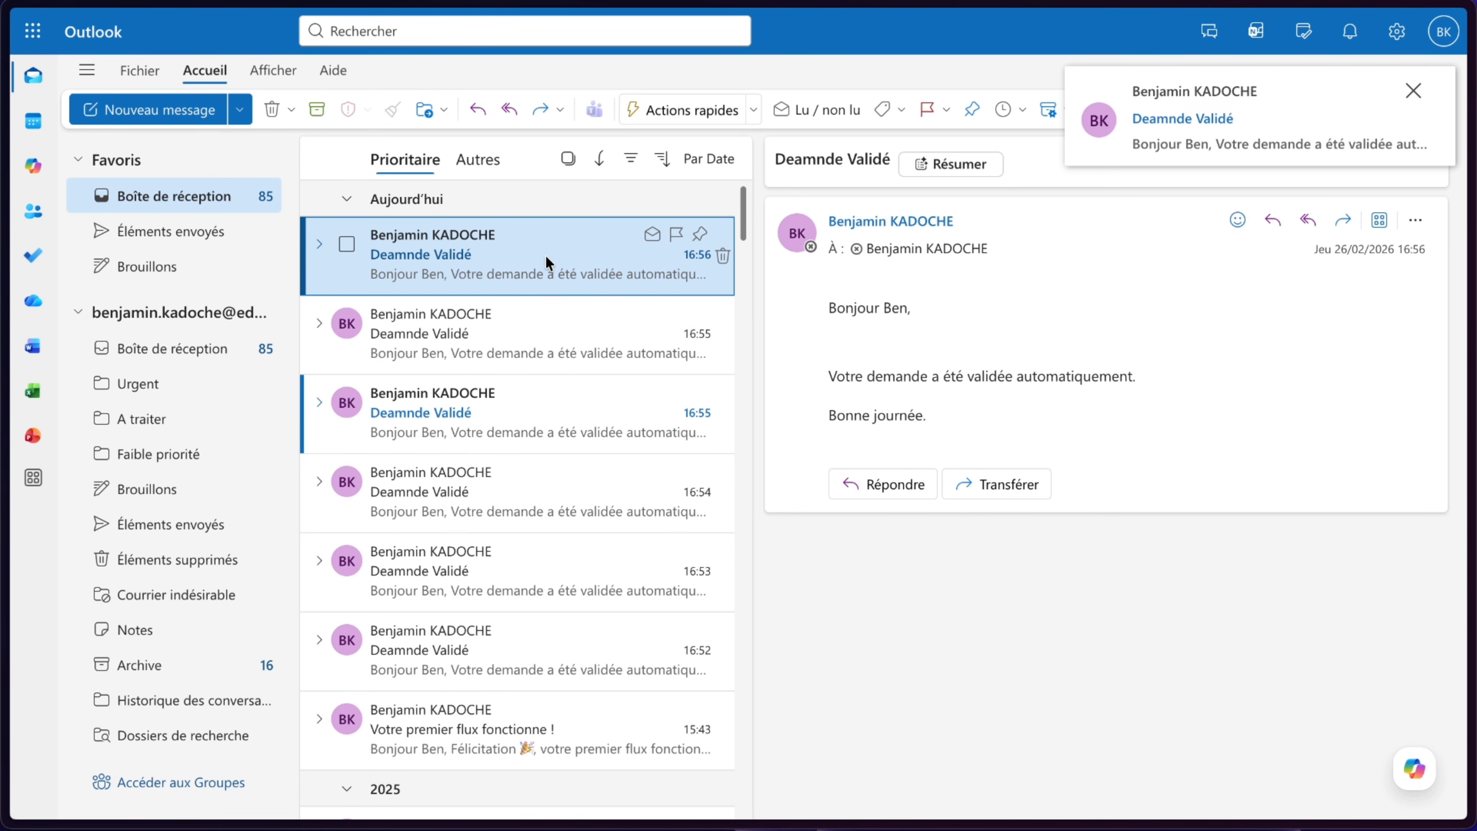
mouse_move(54, 235)
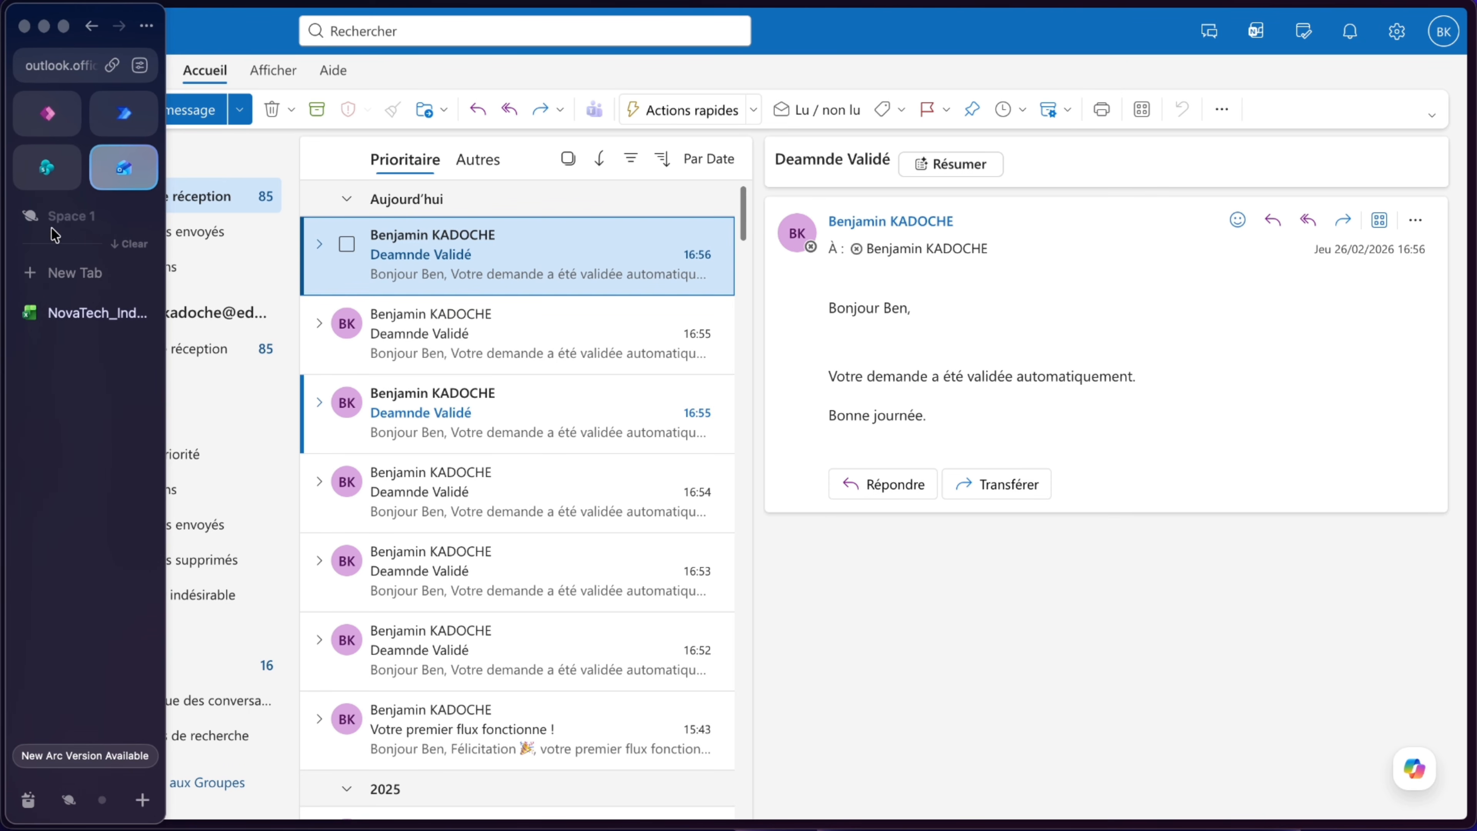
- Review the flow's 28-day run history on its details page
left_click(116, 117)
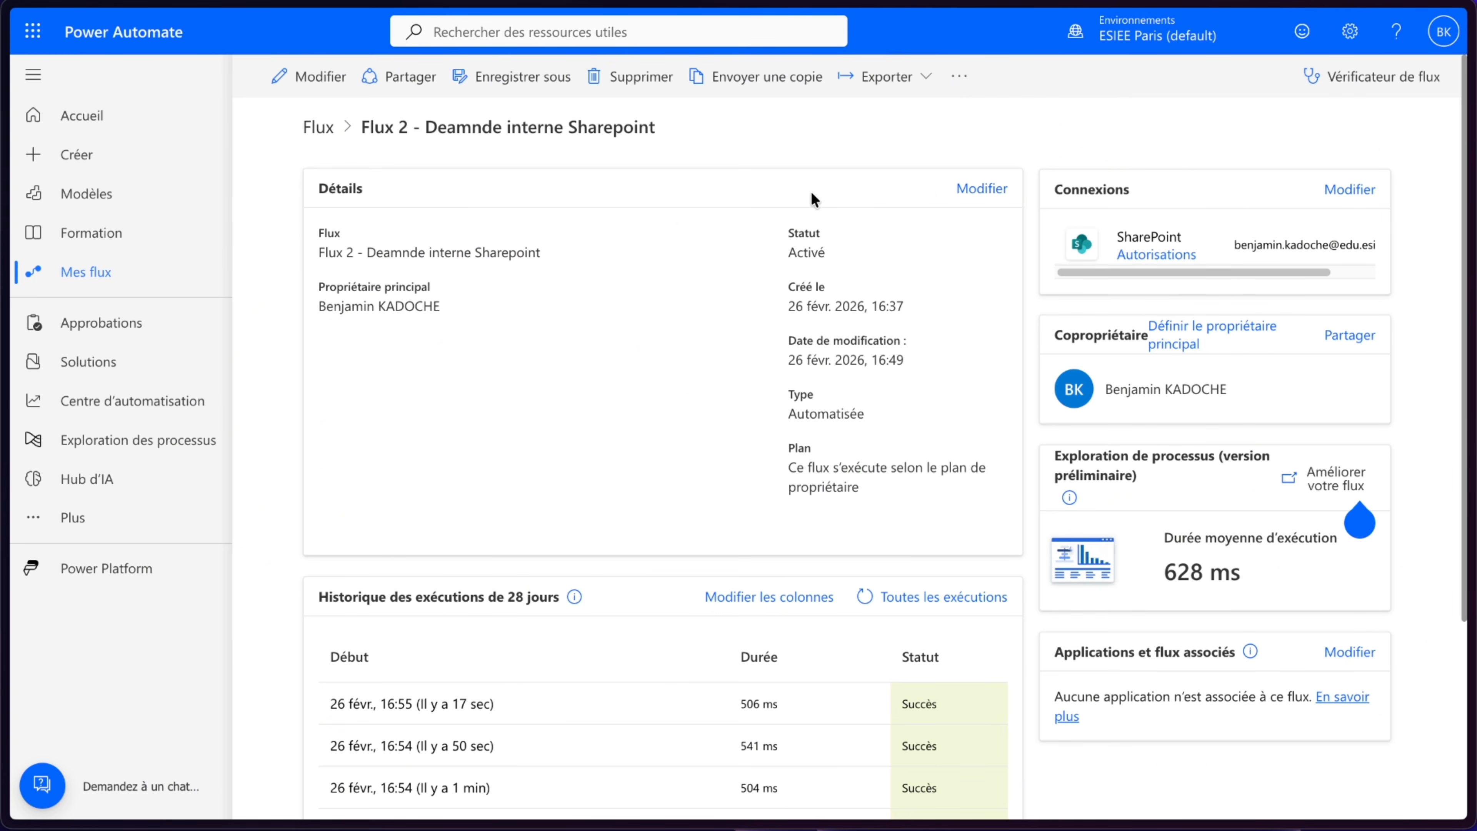
scroll(792, 652, "down", 4)
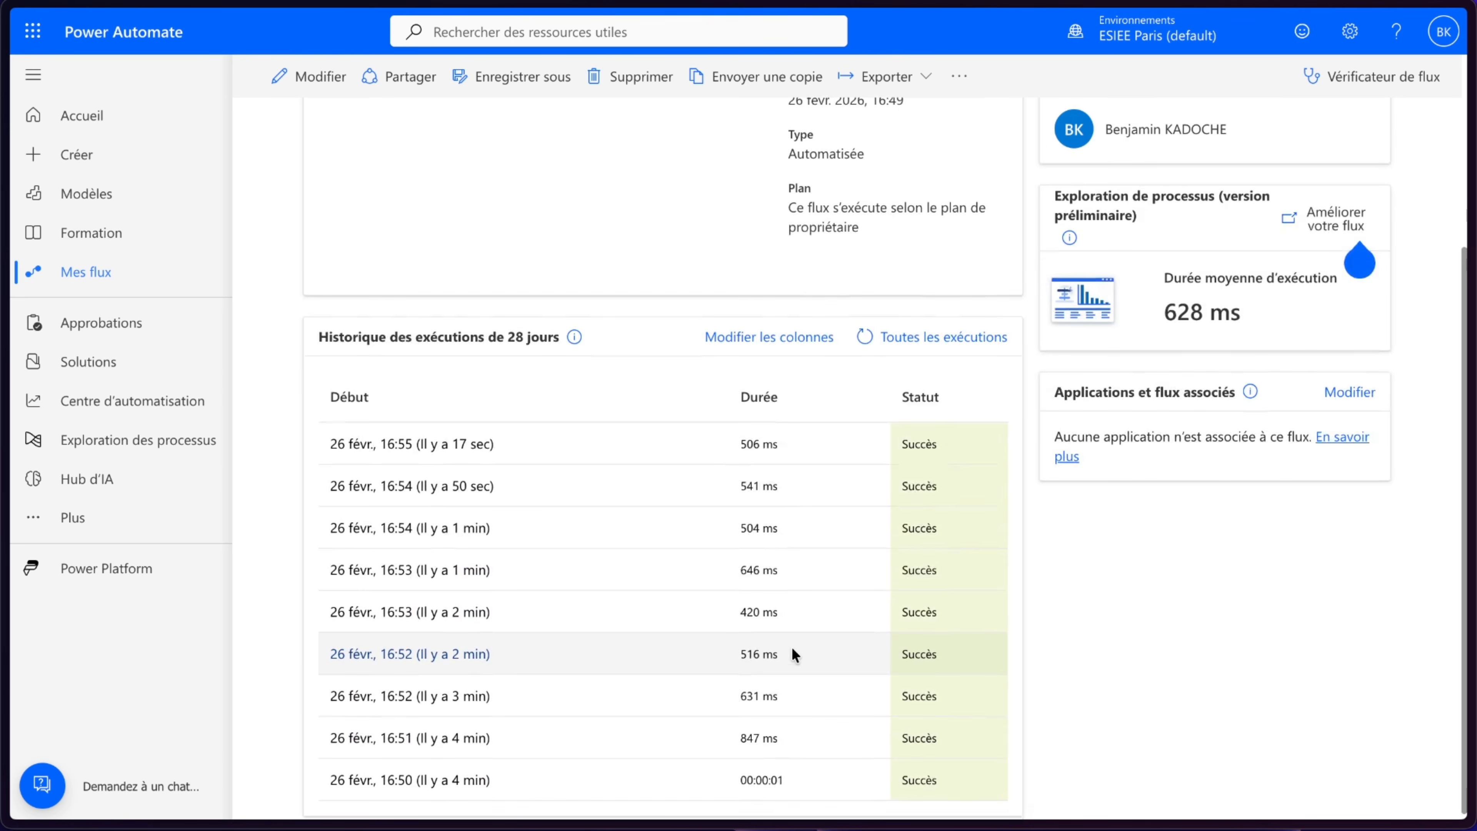
scroll(792, 646, "up", 4)
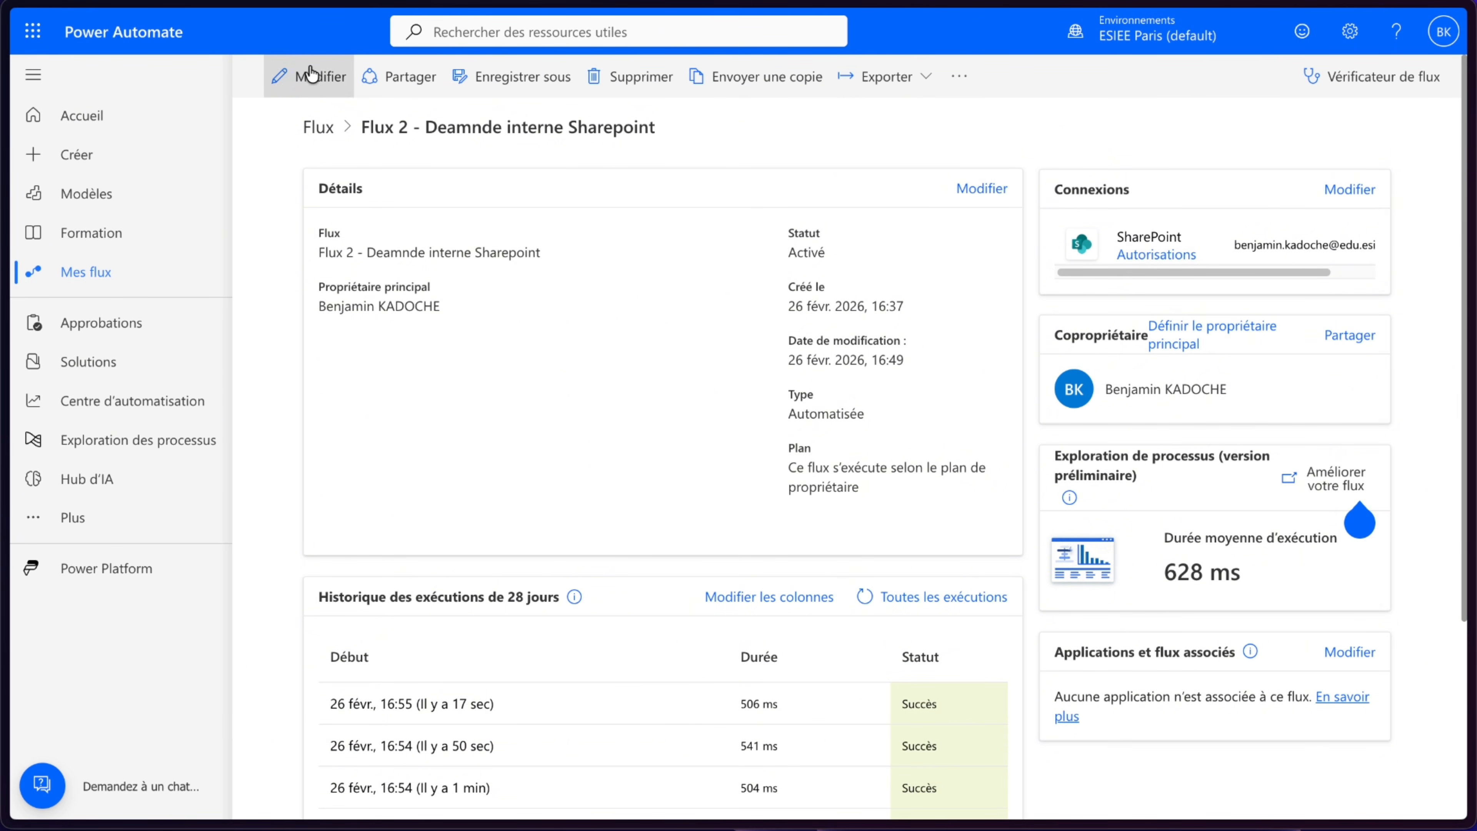
left_click(312, 76)
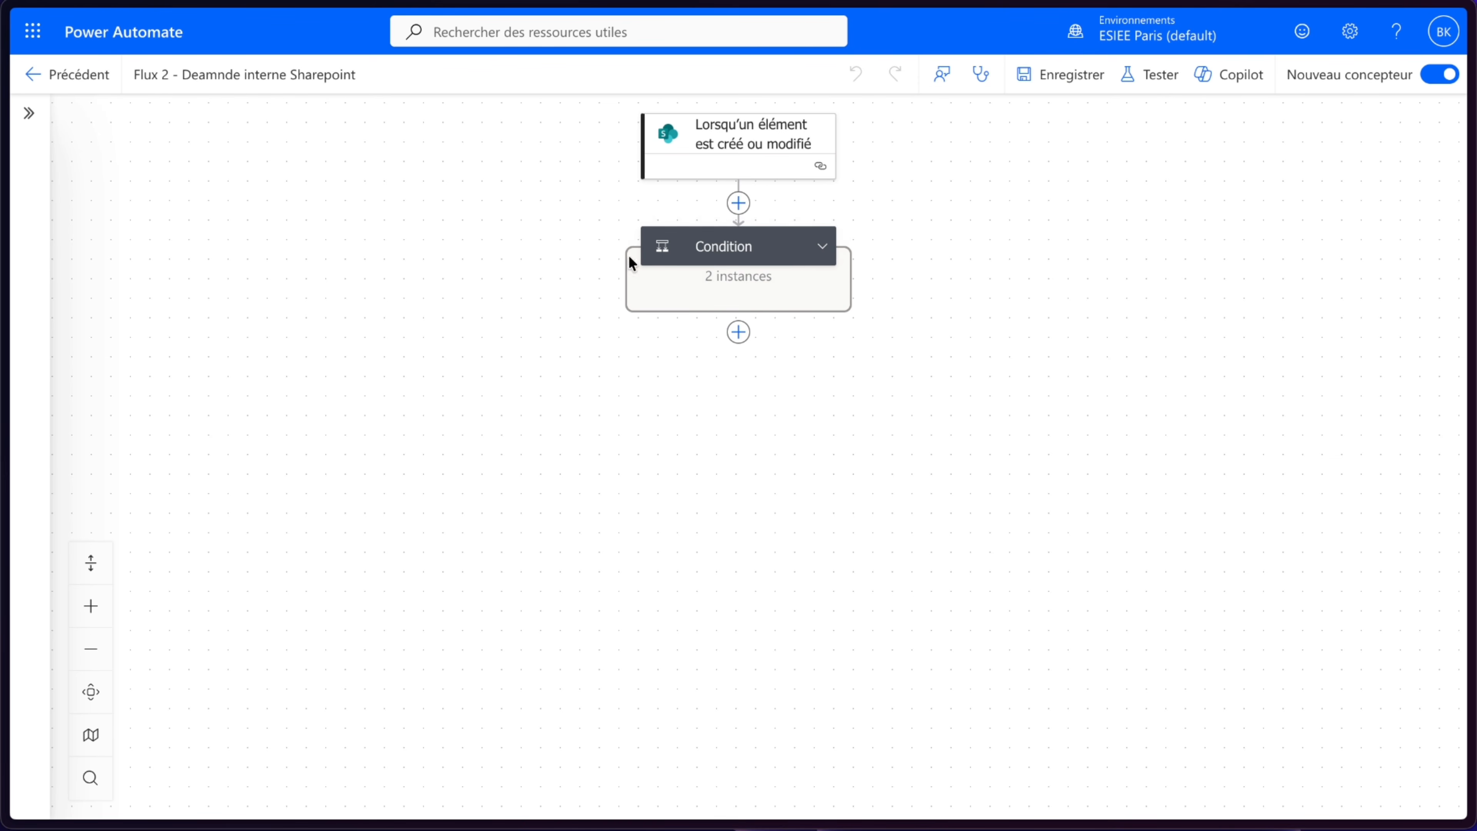
left_click(836, 247)
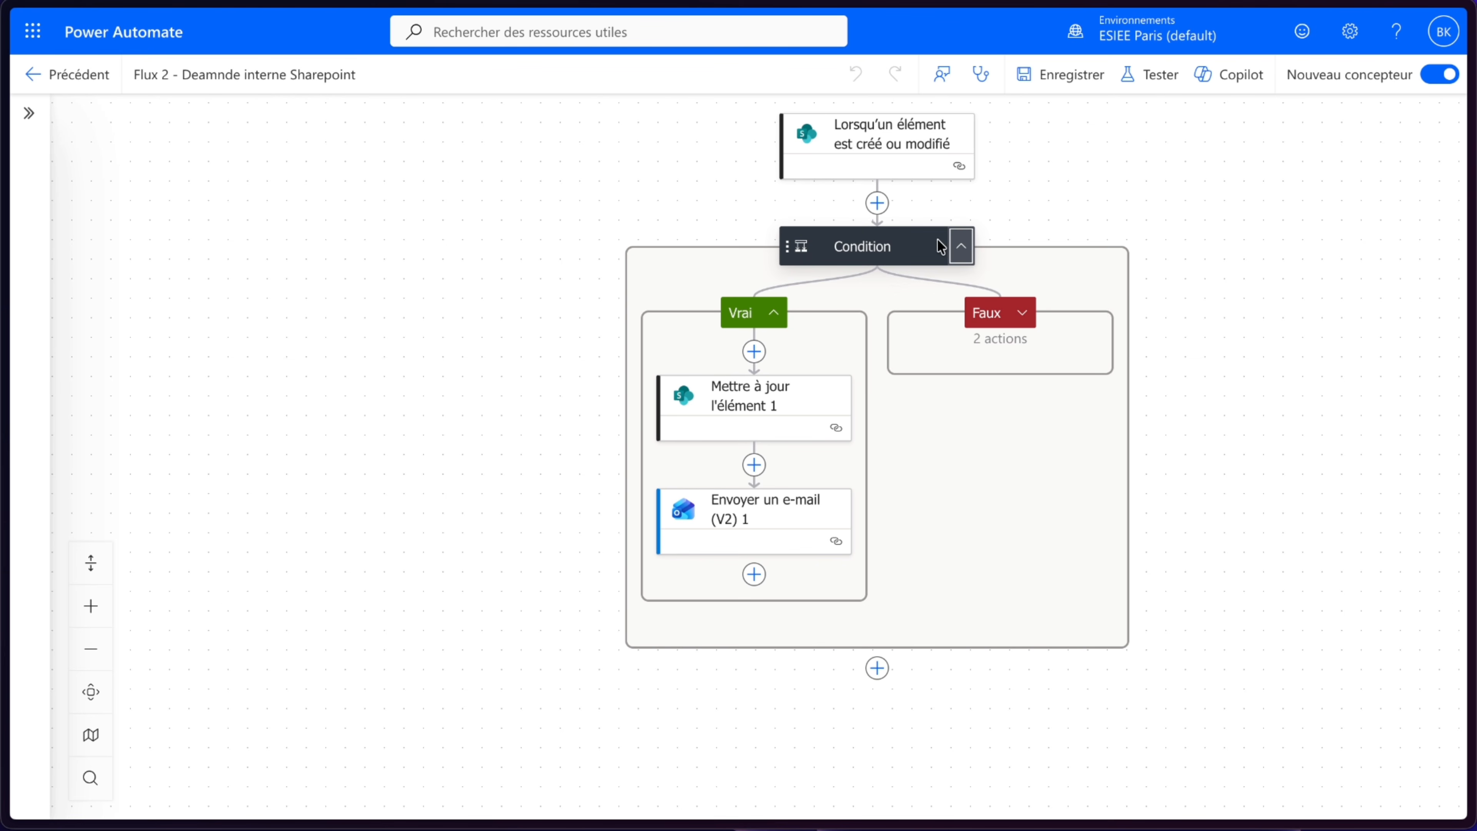
left_click(1022, 313)
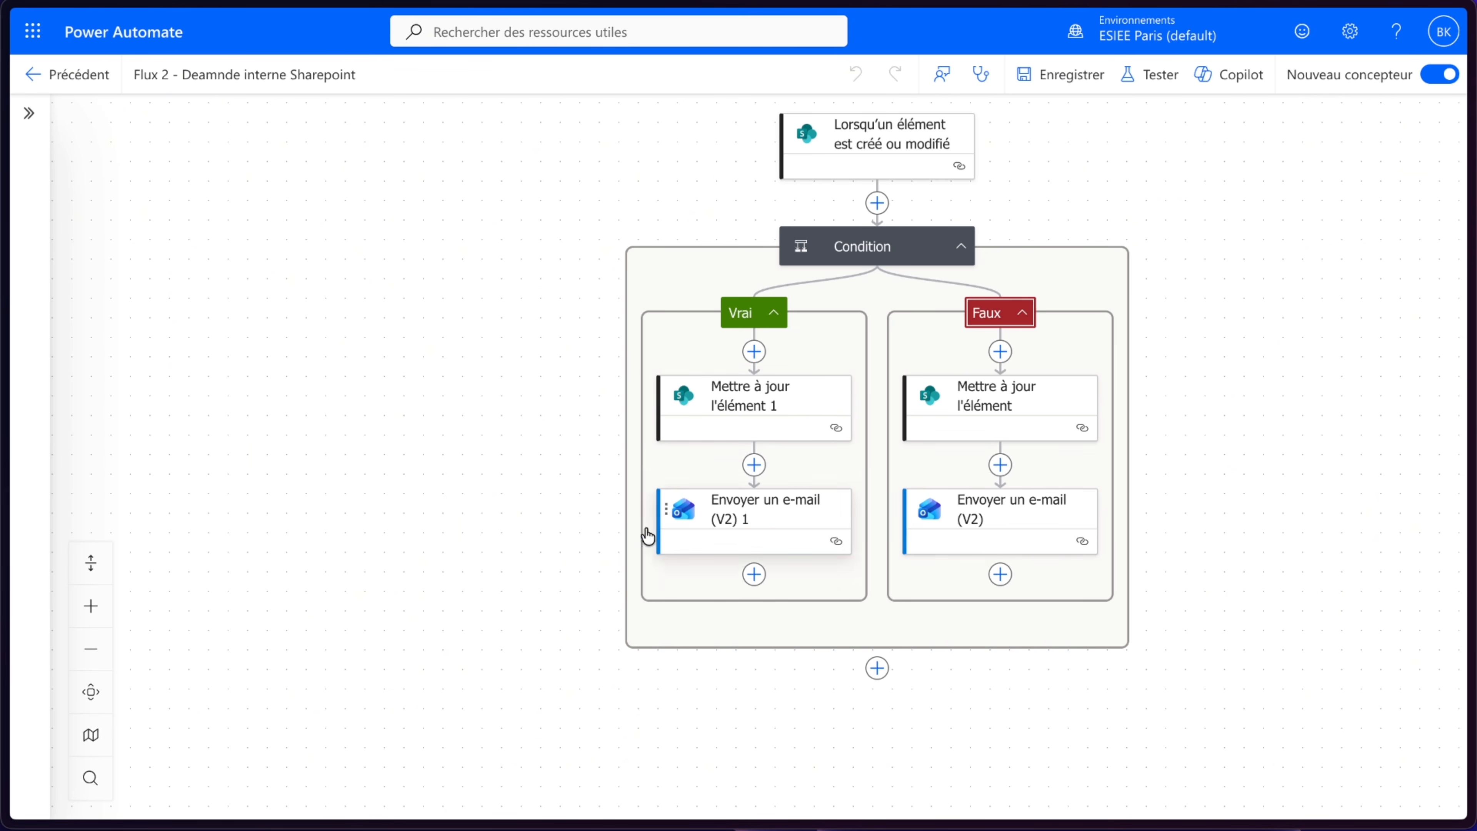
left_click(879, 207)
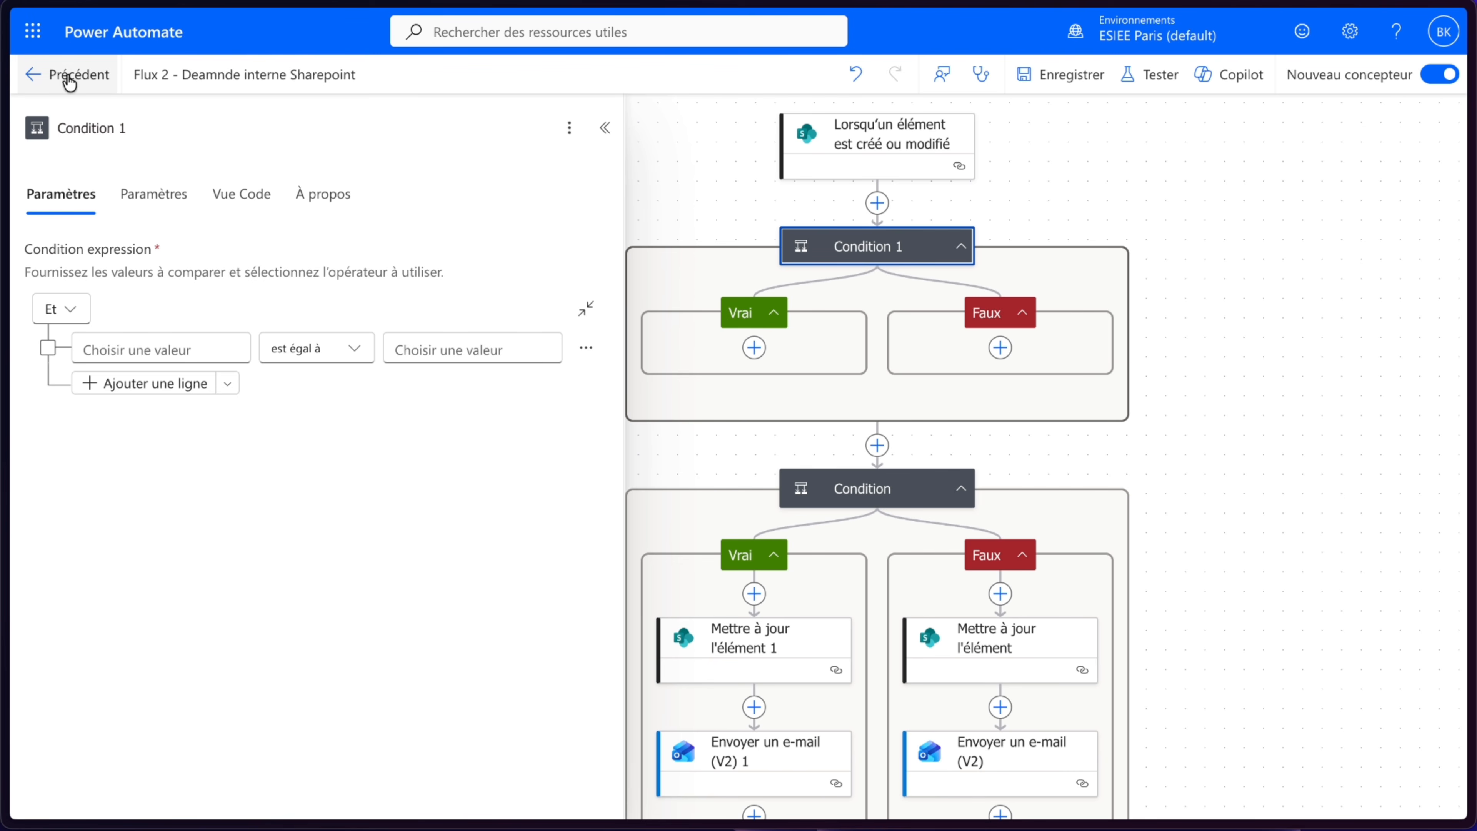
left_click(33, 79)
- Turn off the Flux 2 flow
left_click(959, 78)
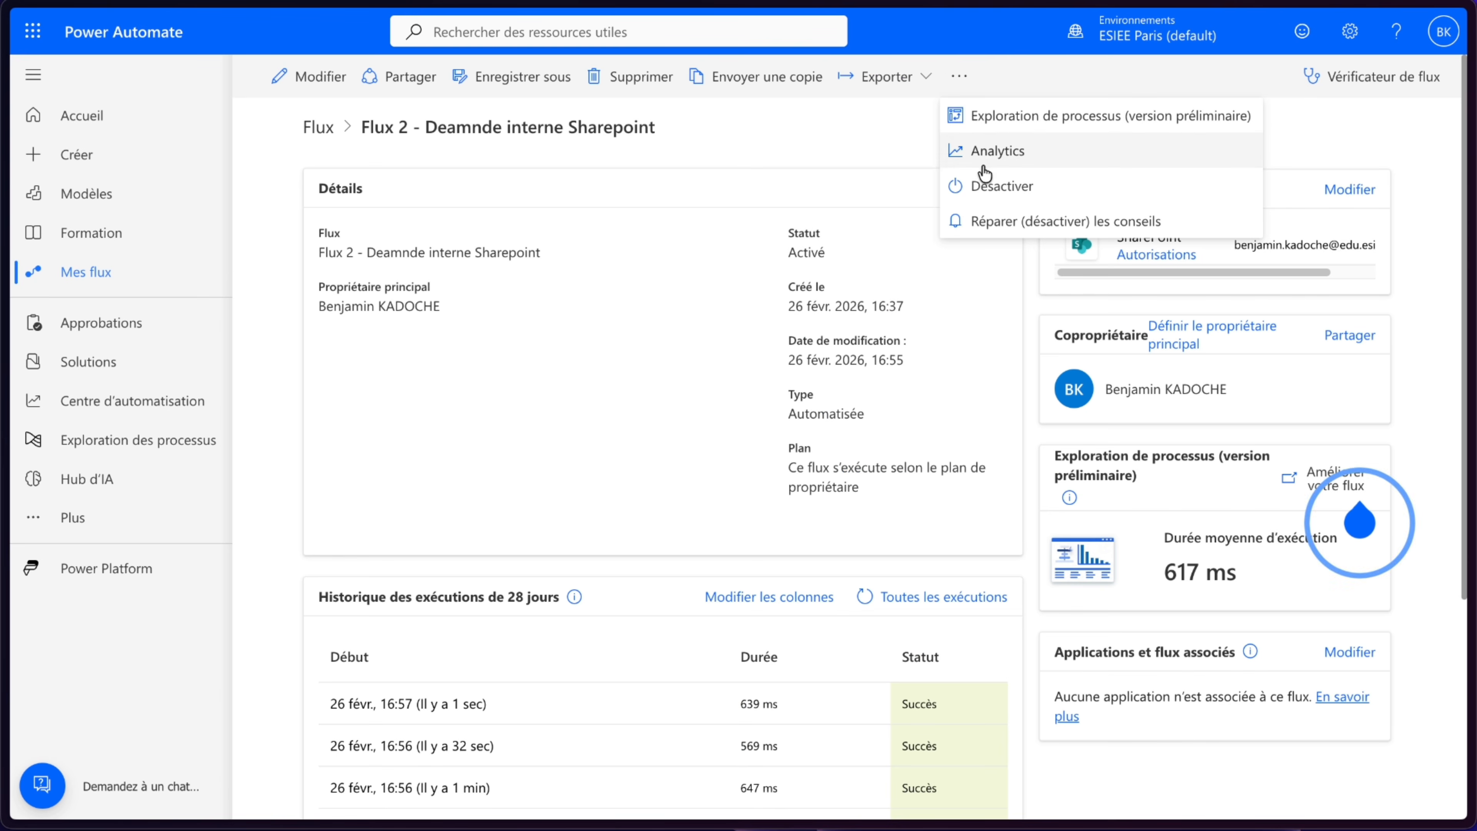
left_click(995, 187)
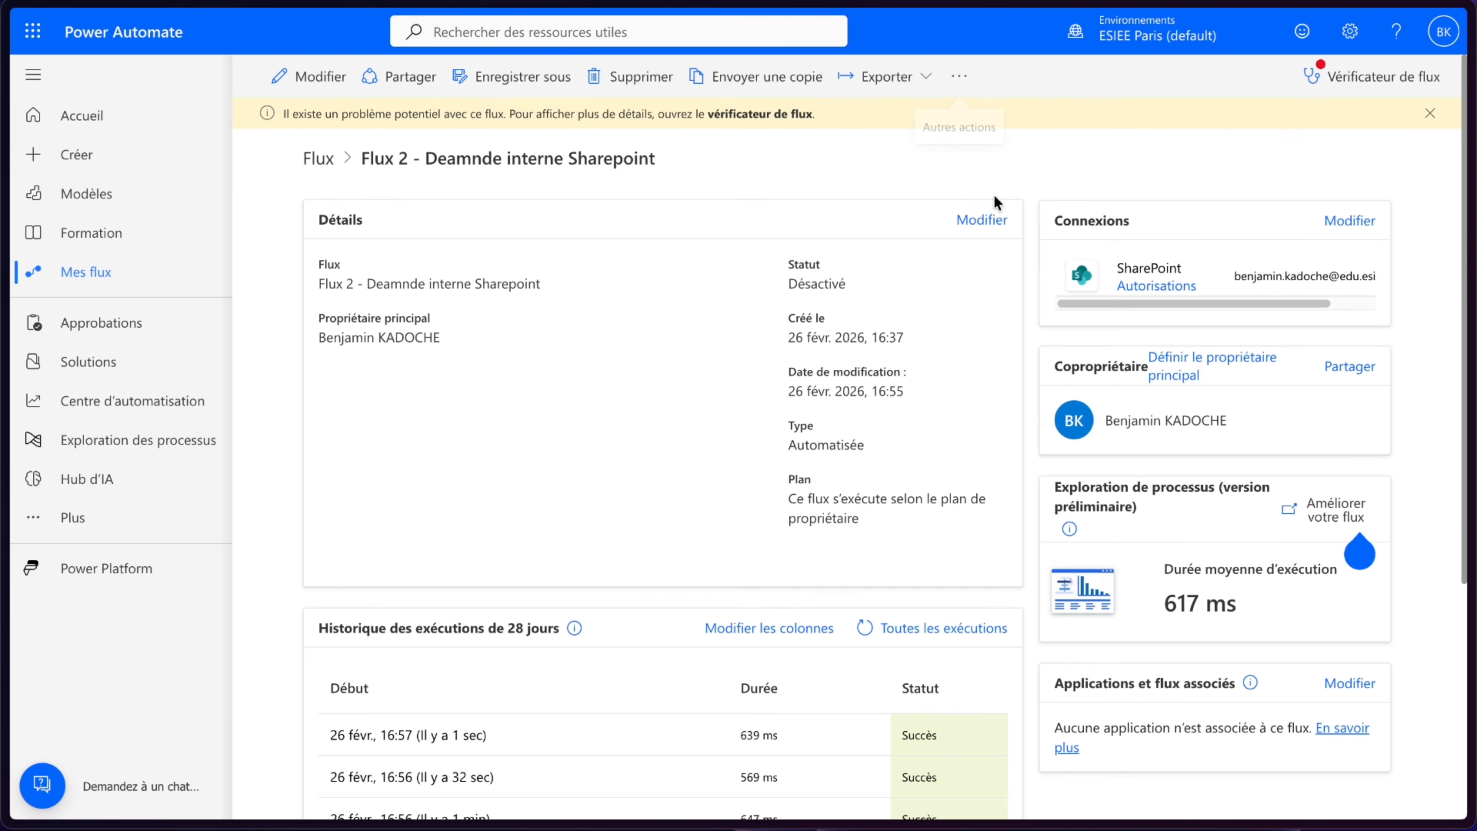
- Check the Outlook inbox for new validation emails and return to the flow
mouse_move(23, 152)
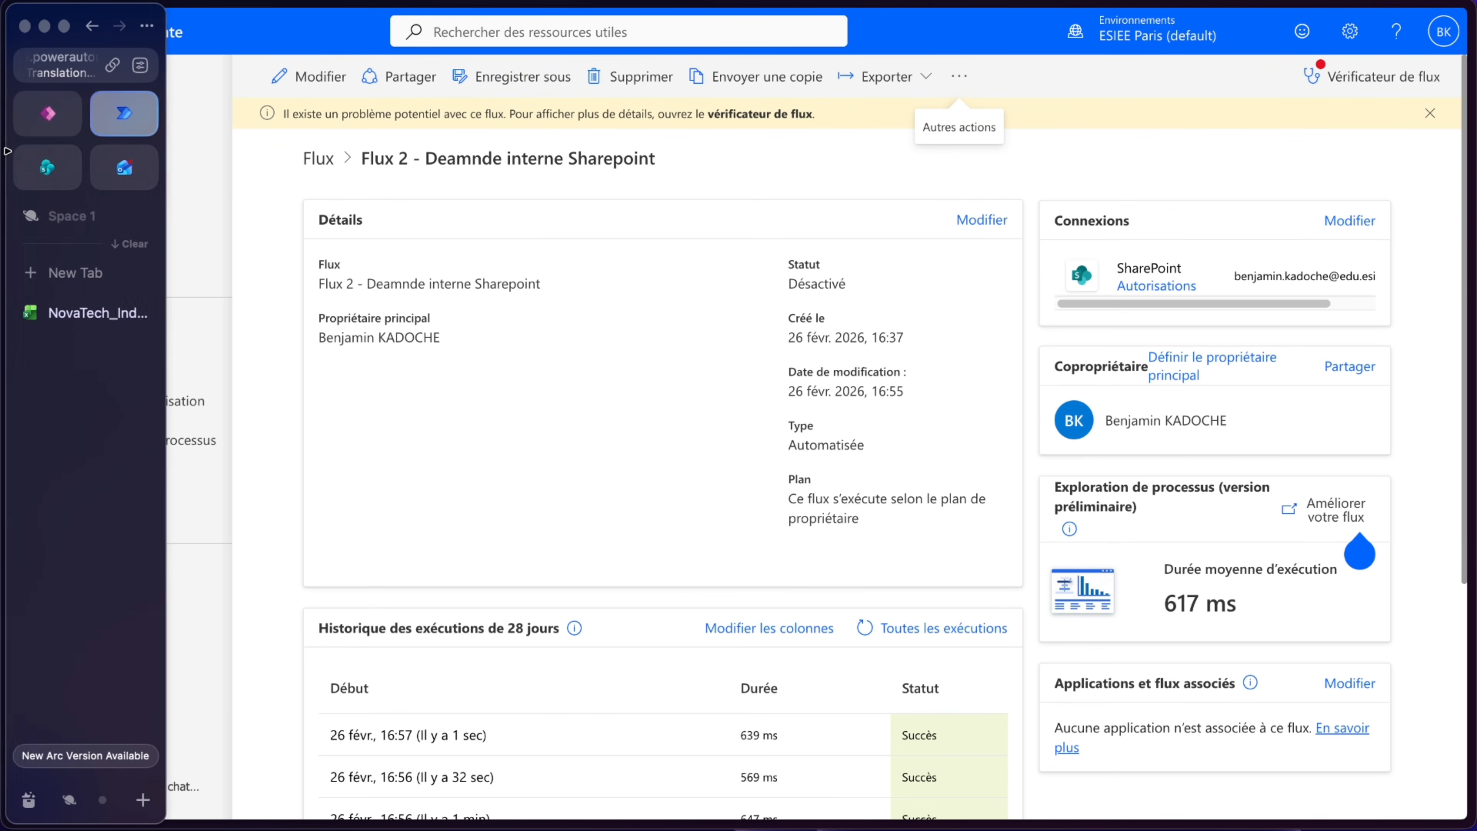
left_click(128, 168)
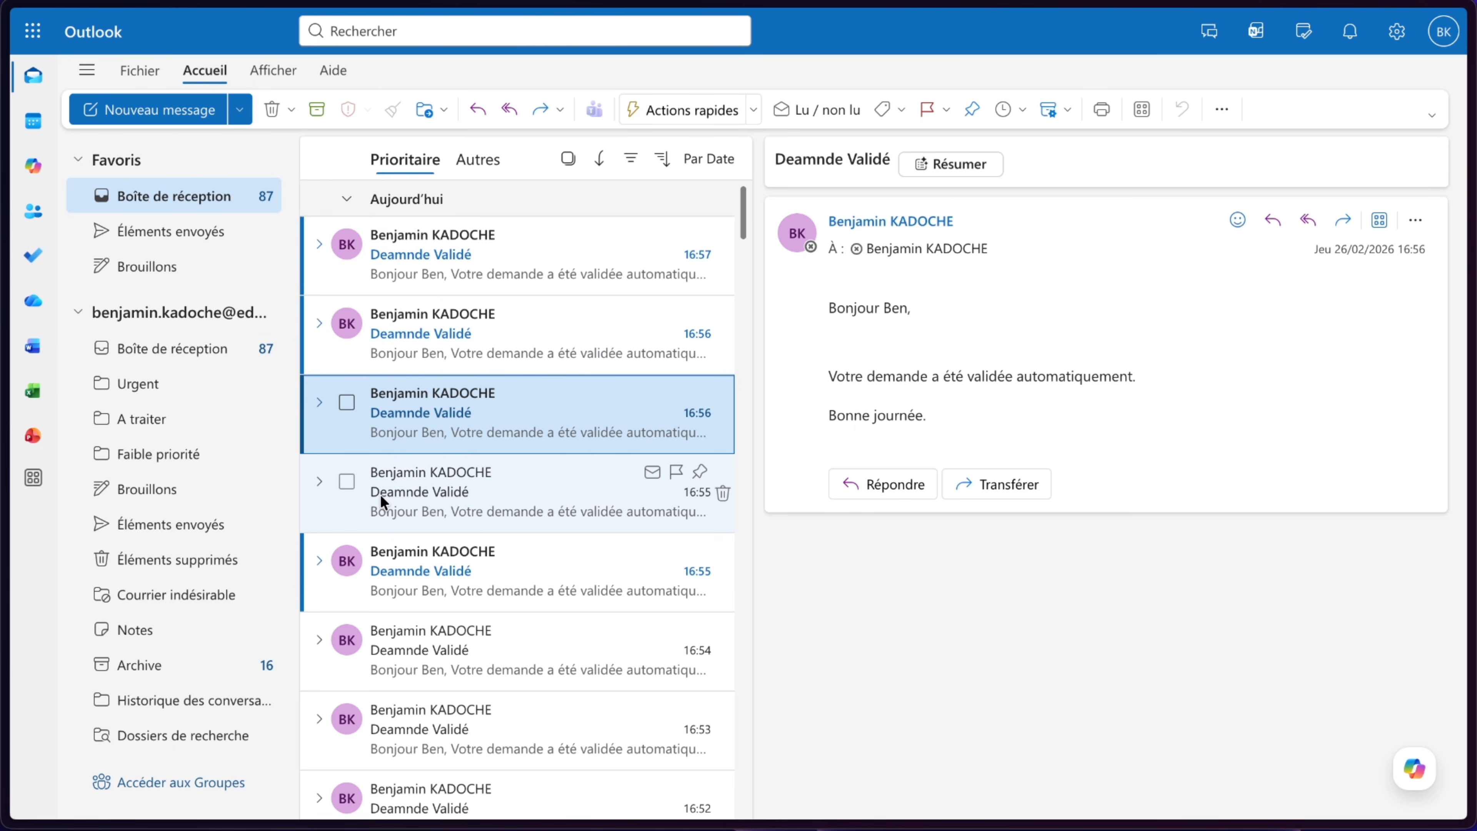
mouse_move(5, 407)
left_click(125, 117)
- Edit the flow and insert a new Condition between the trigger and the existing Condition
left_click(311, 76)
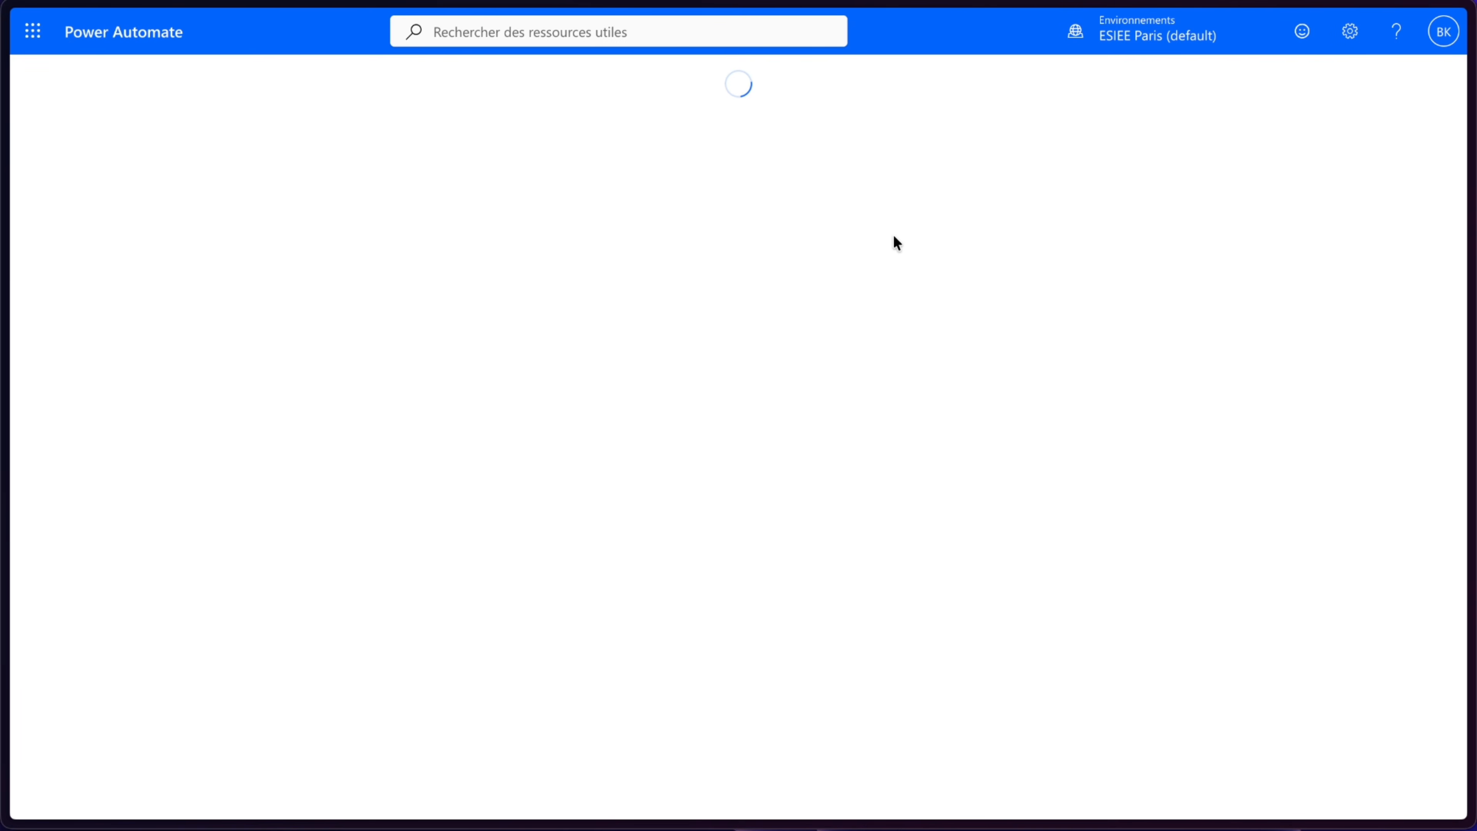
left_click(821, 247)
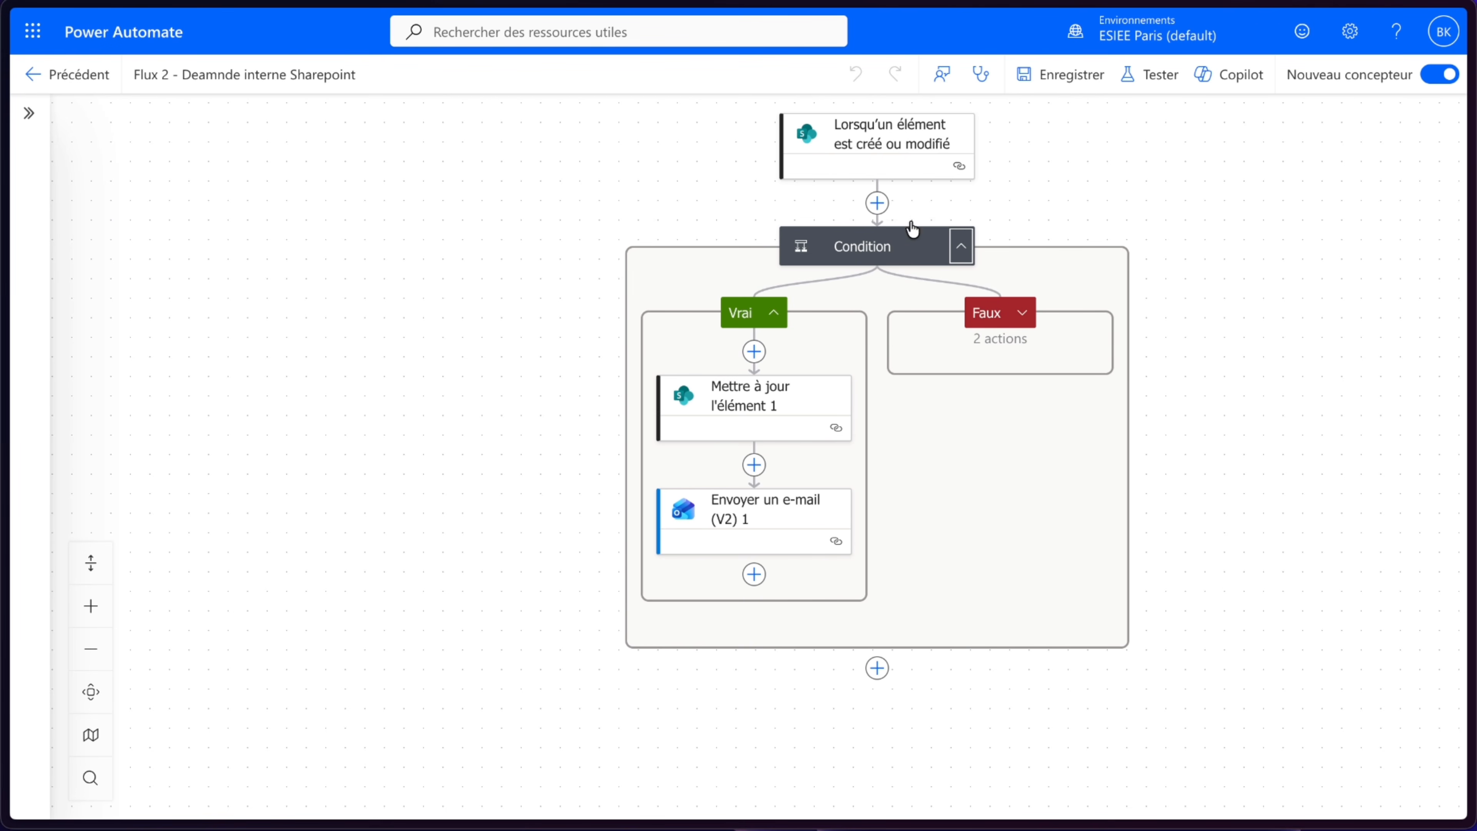
left_click(879, 209)
left_click(144, 486)
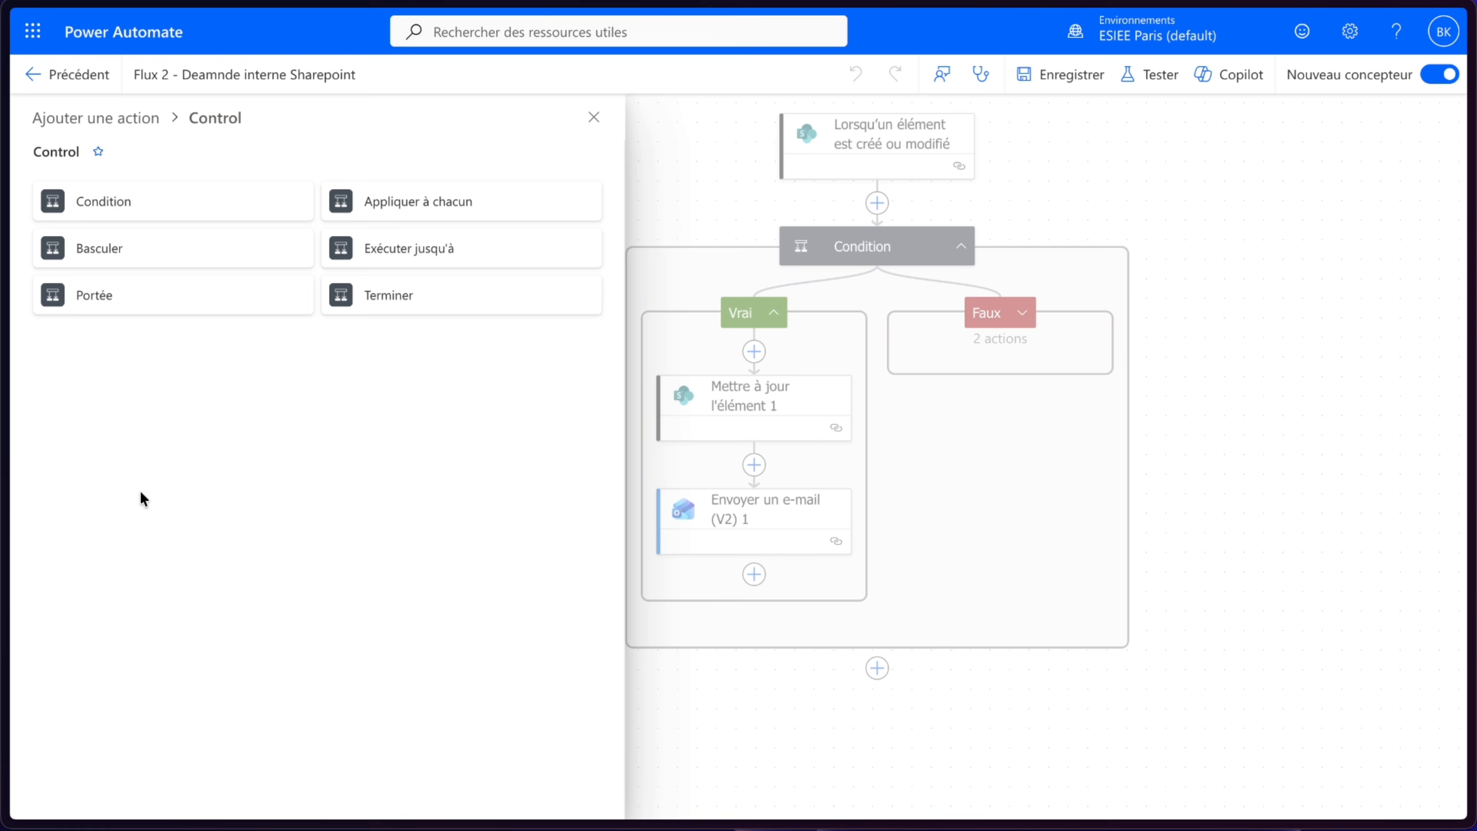
left_click(201, 213)
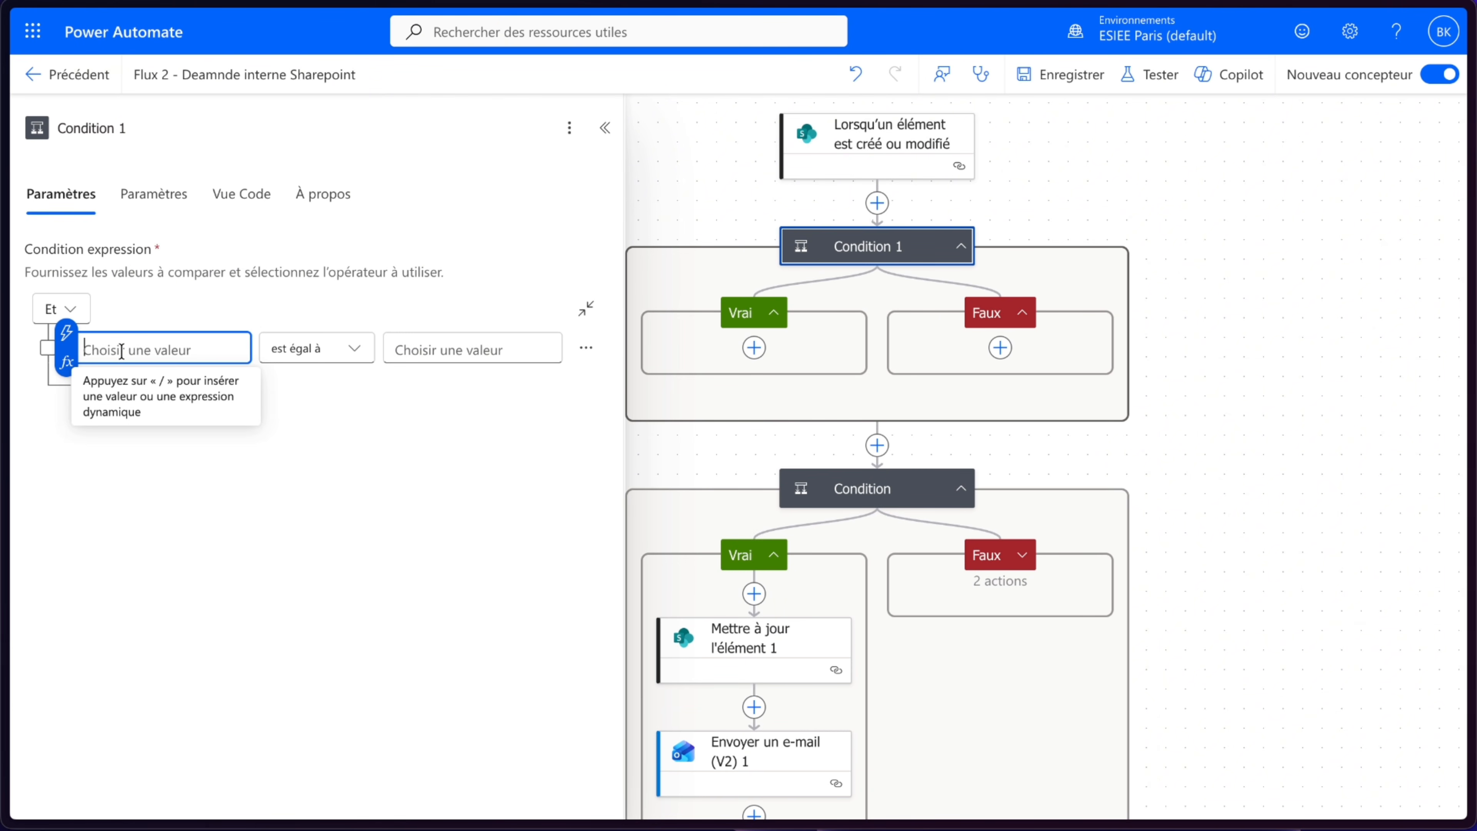
- Make the new condition check that the trigger's Statut Value is equal to "En attente"
left_click(67, 333)
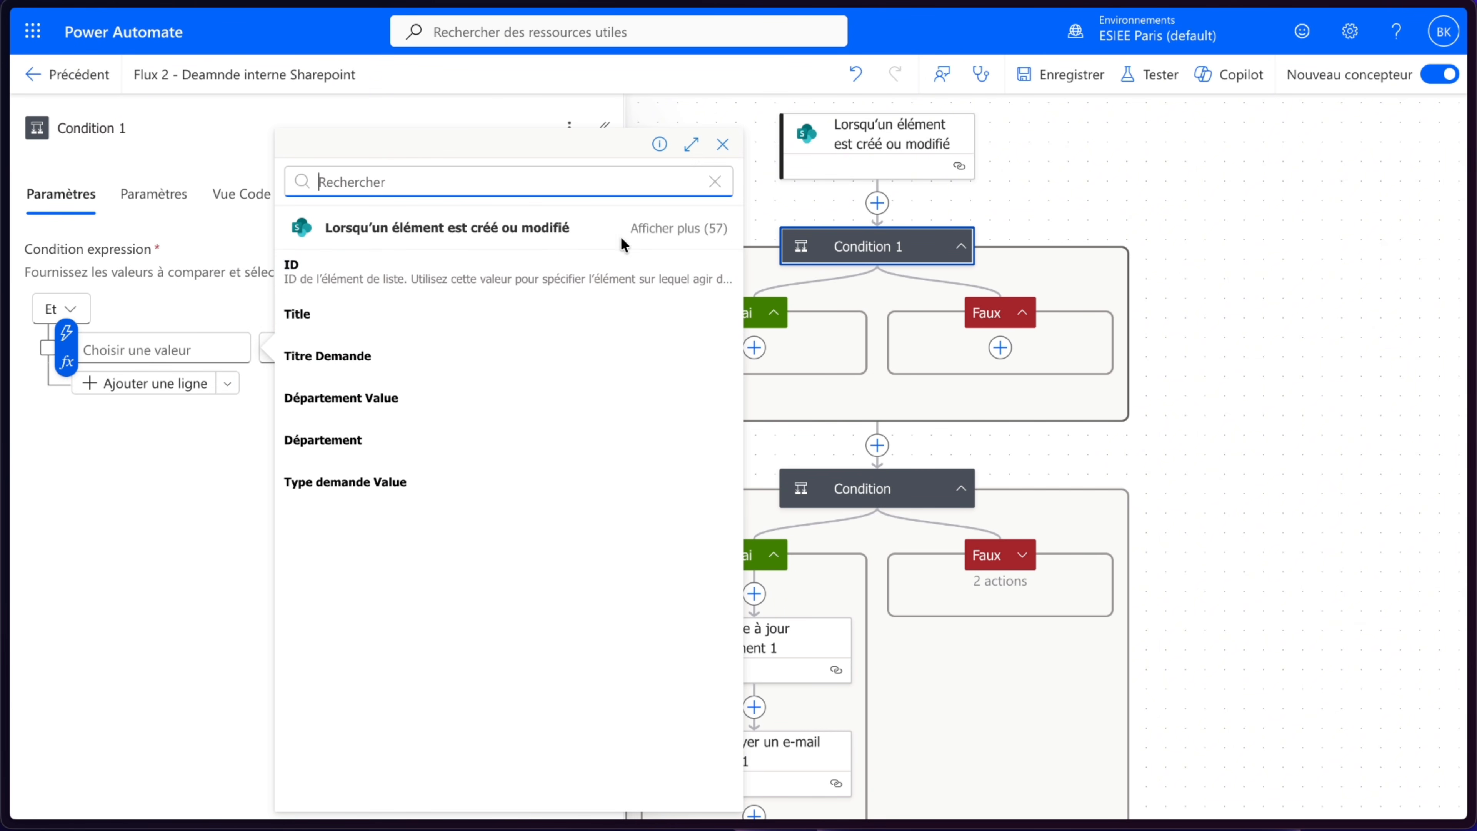
left_click(669, 235)
scroll(288, 516, "down", 2)
left_click(302, 492)
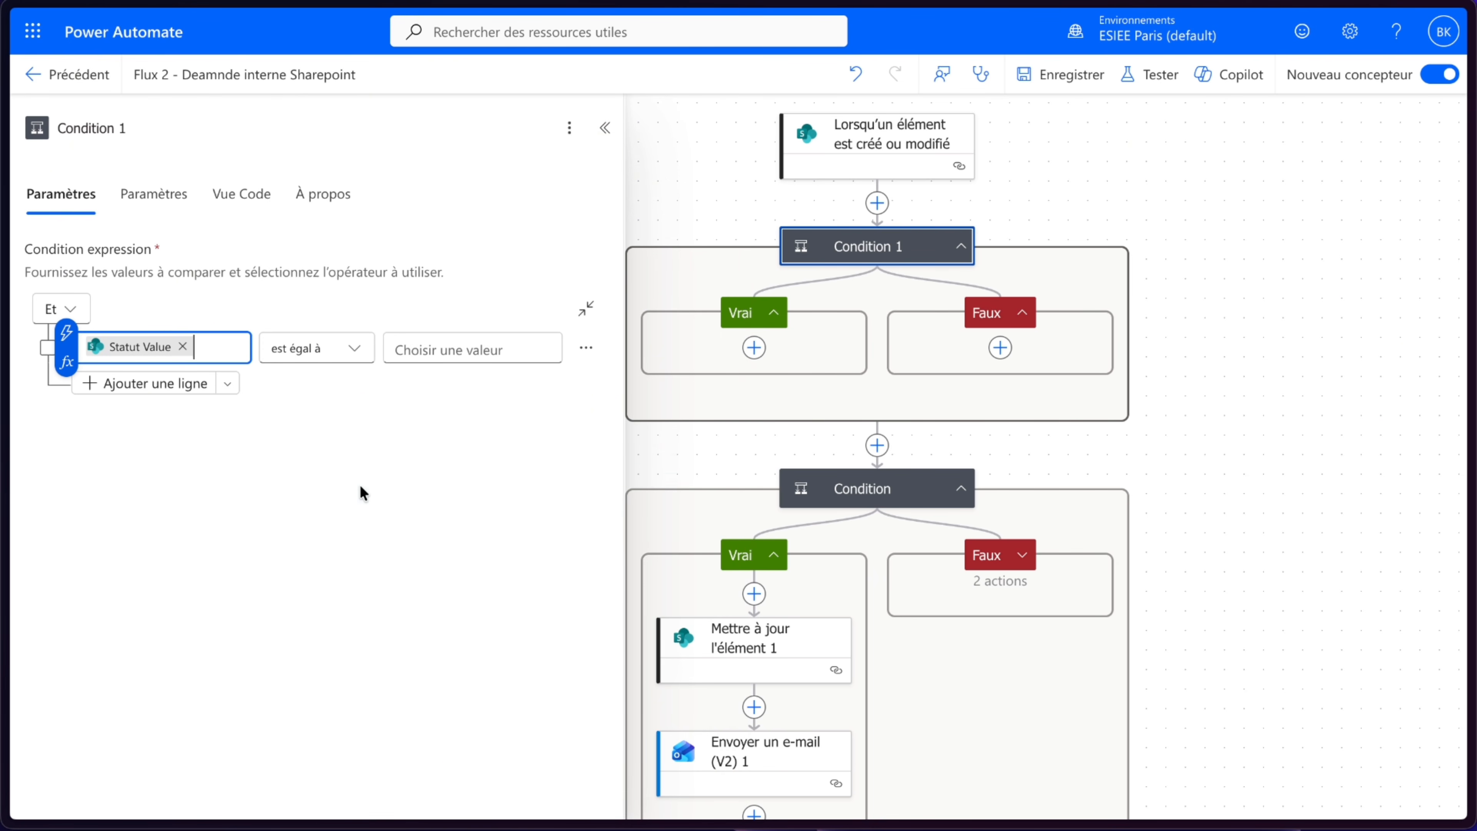
left_click(483, 350)
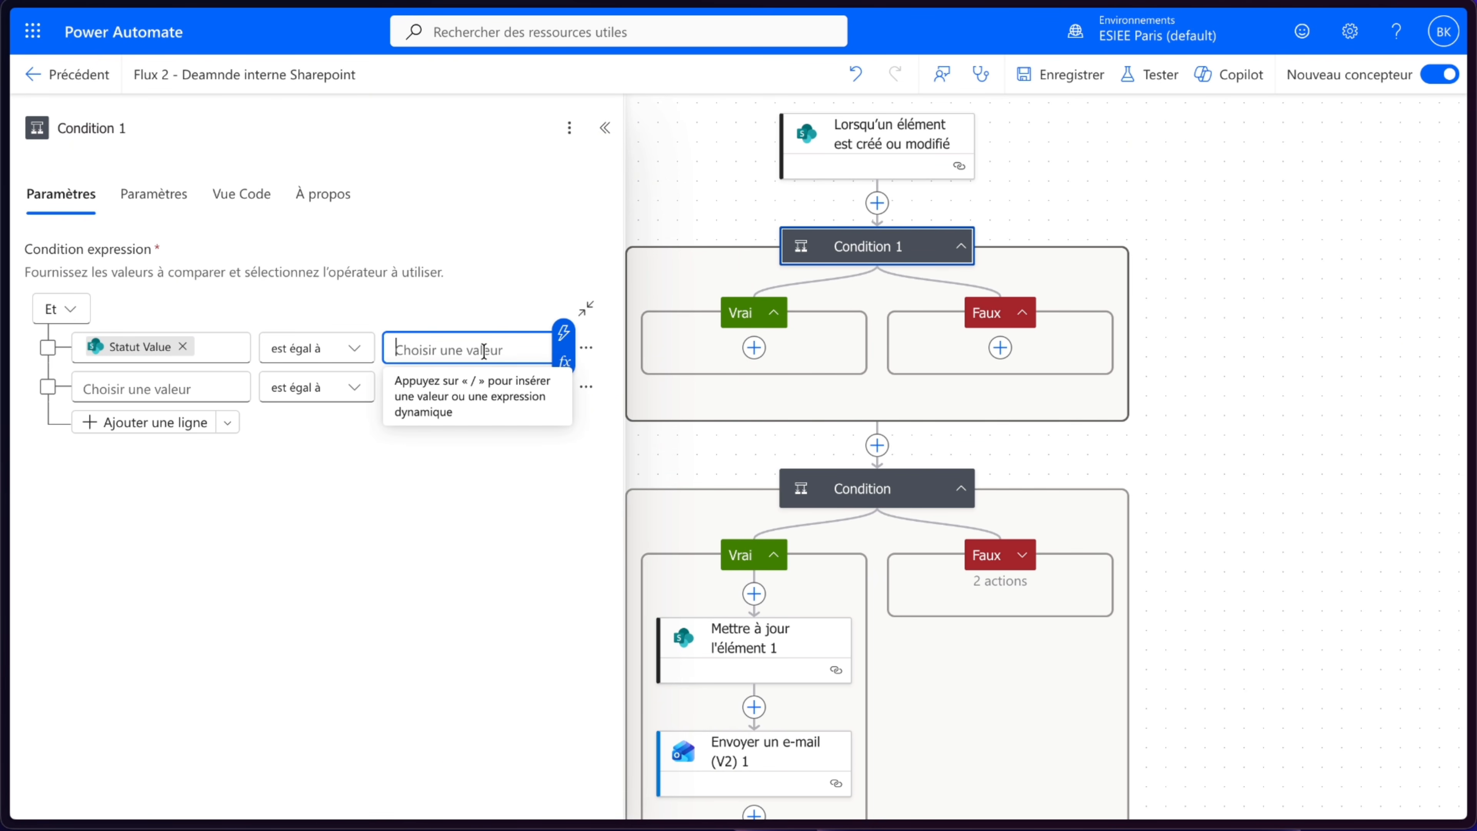
type("En attente")
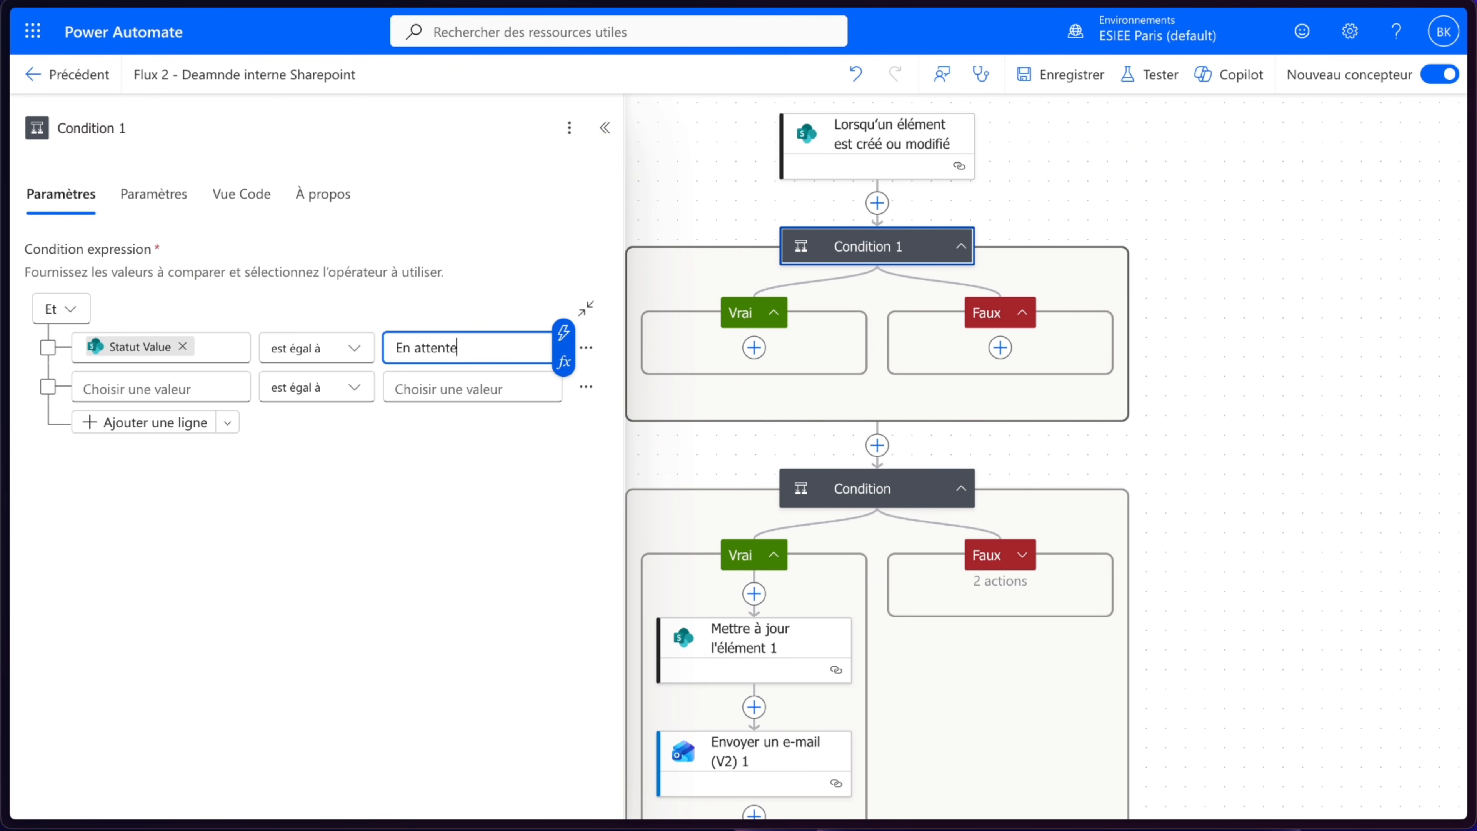
- Move the existing amount Condition inside the True branch of Condition 1
left_click(1268, 313)
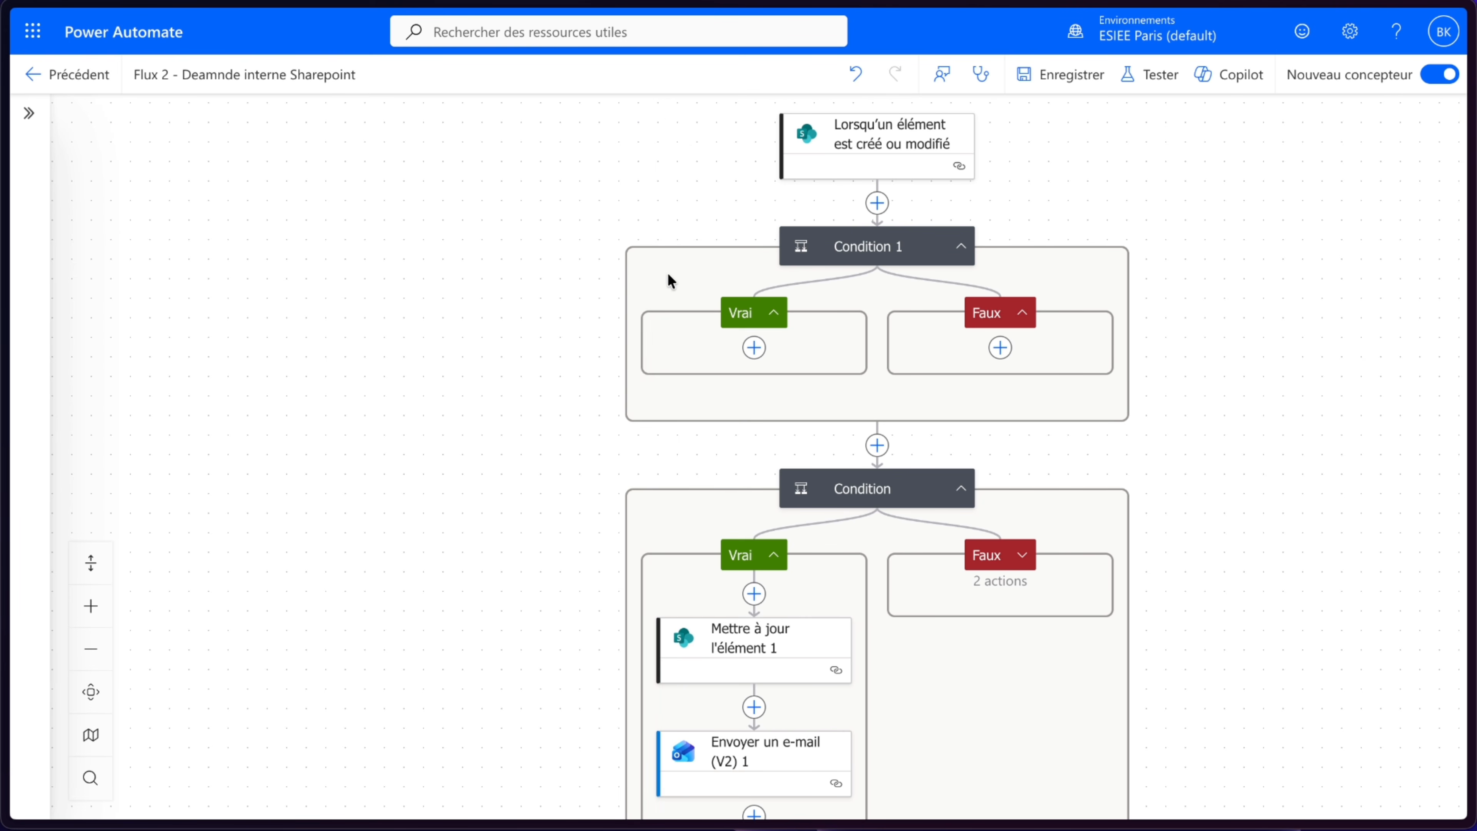
left_click_drag(879, 497, 758, 351)
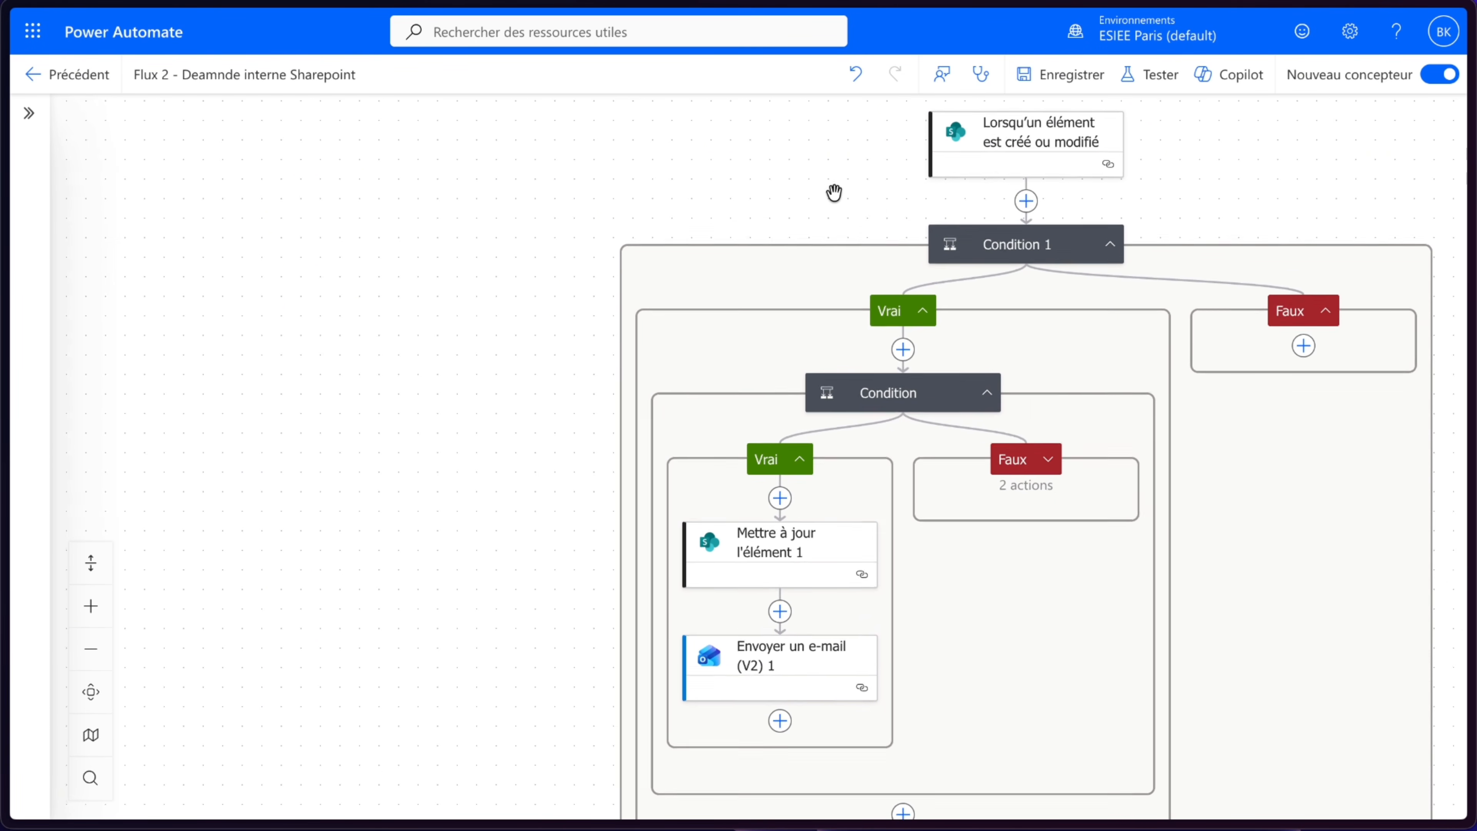
scroll(834, 192, "right", 2)
scroll(834, 193, "down", 1)
scroll(1306, 347, "right", 3)
scroll(1306, 346, "down", 1)
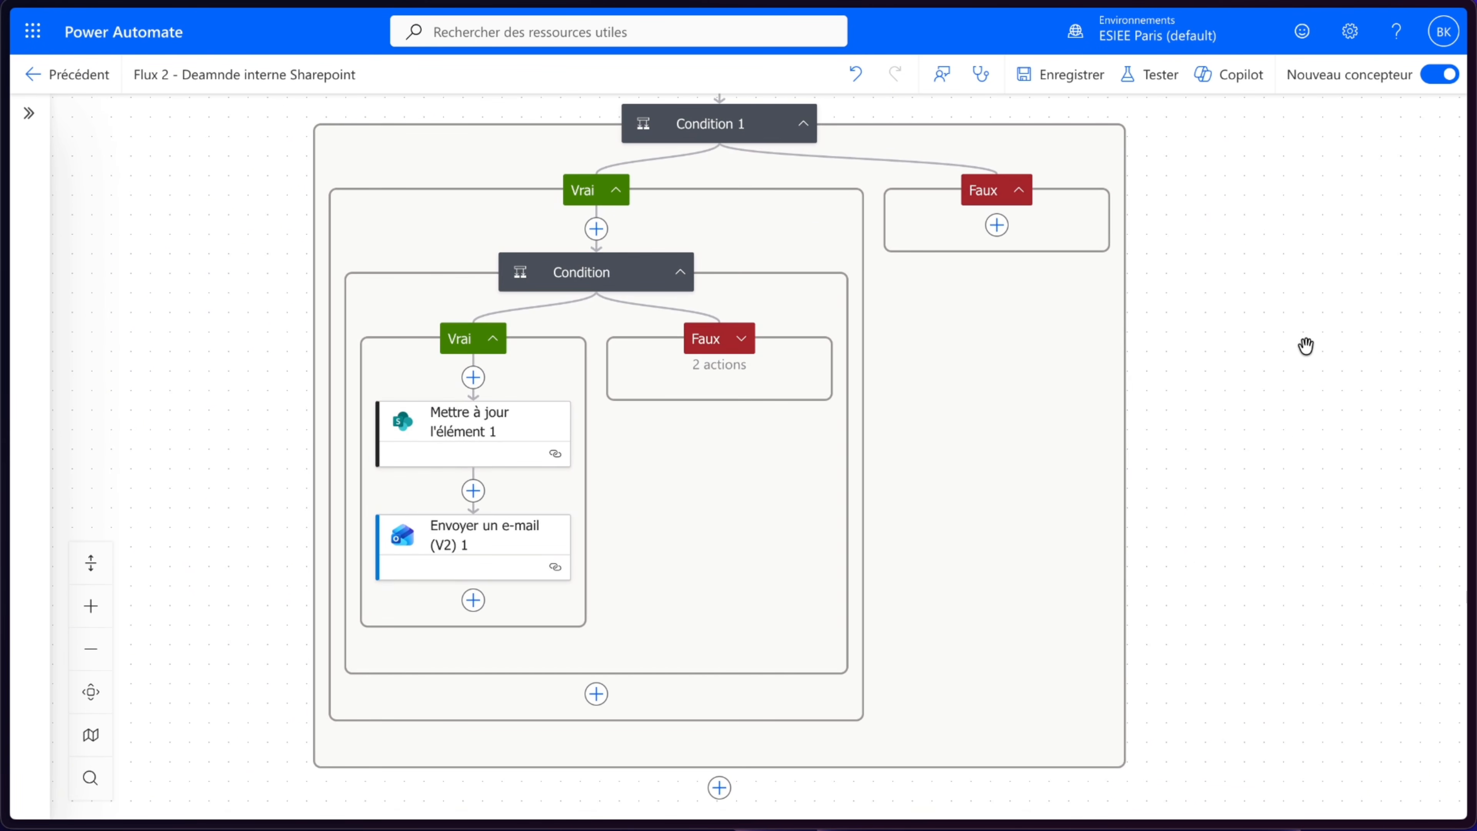
scroll(1306, 347, "down", 3)
scroll(1306, 346, "right", 1)
scroll(1305, 347, "up", 1)
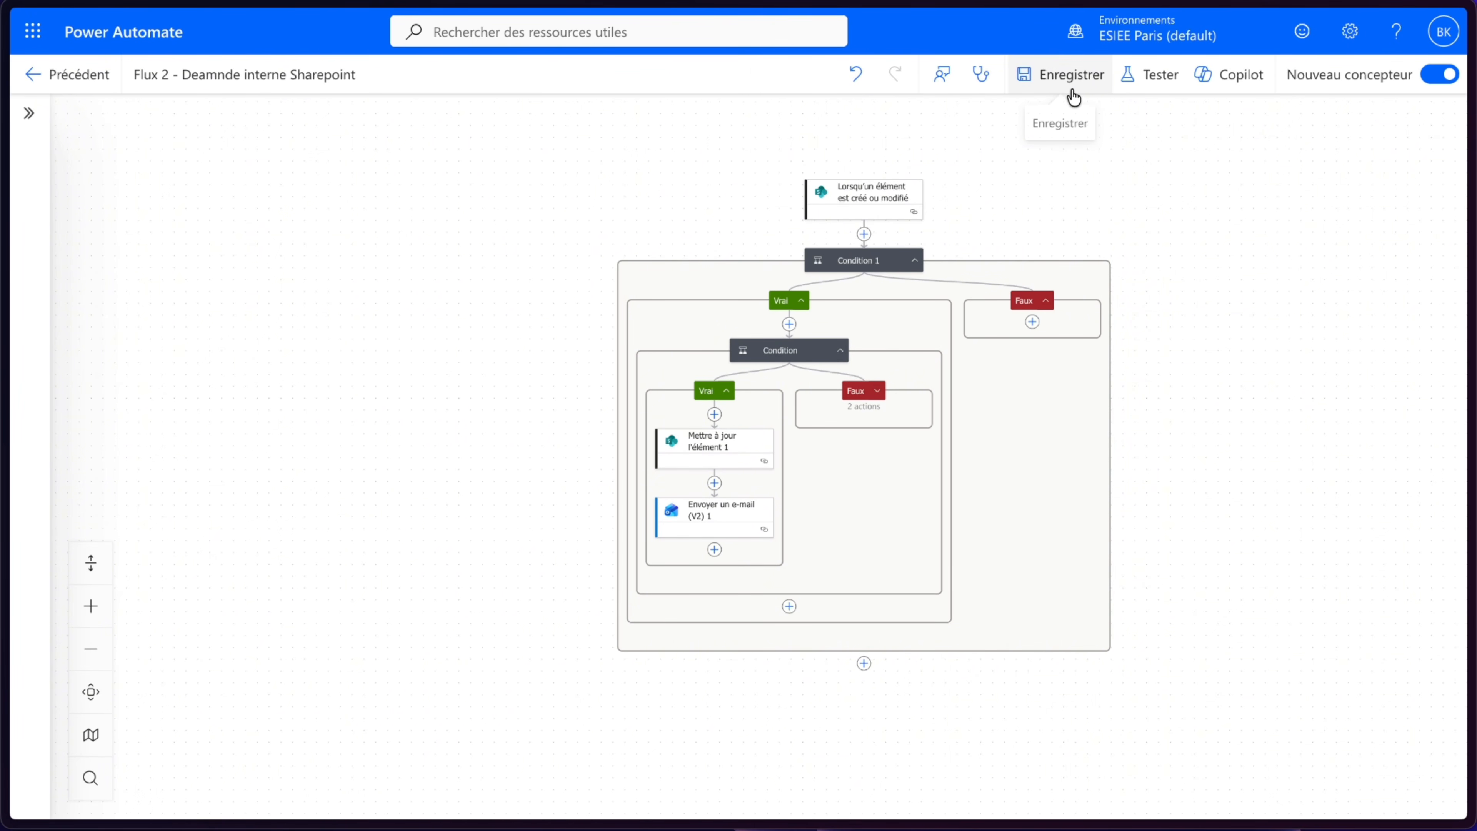
- Save the flow and start a manual test
left_click(1074, 96)
left_click(1132, 84)
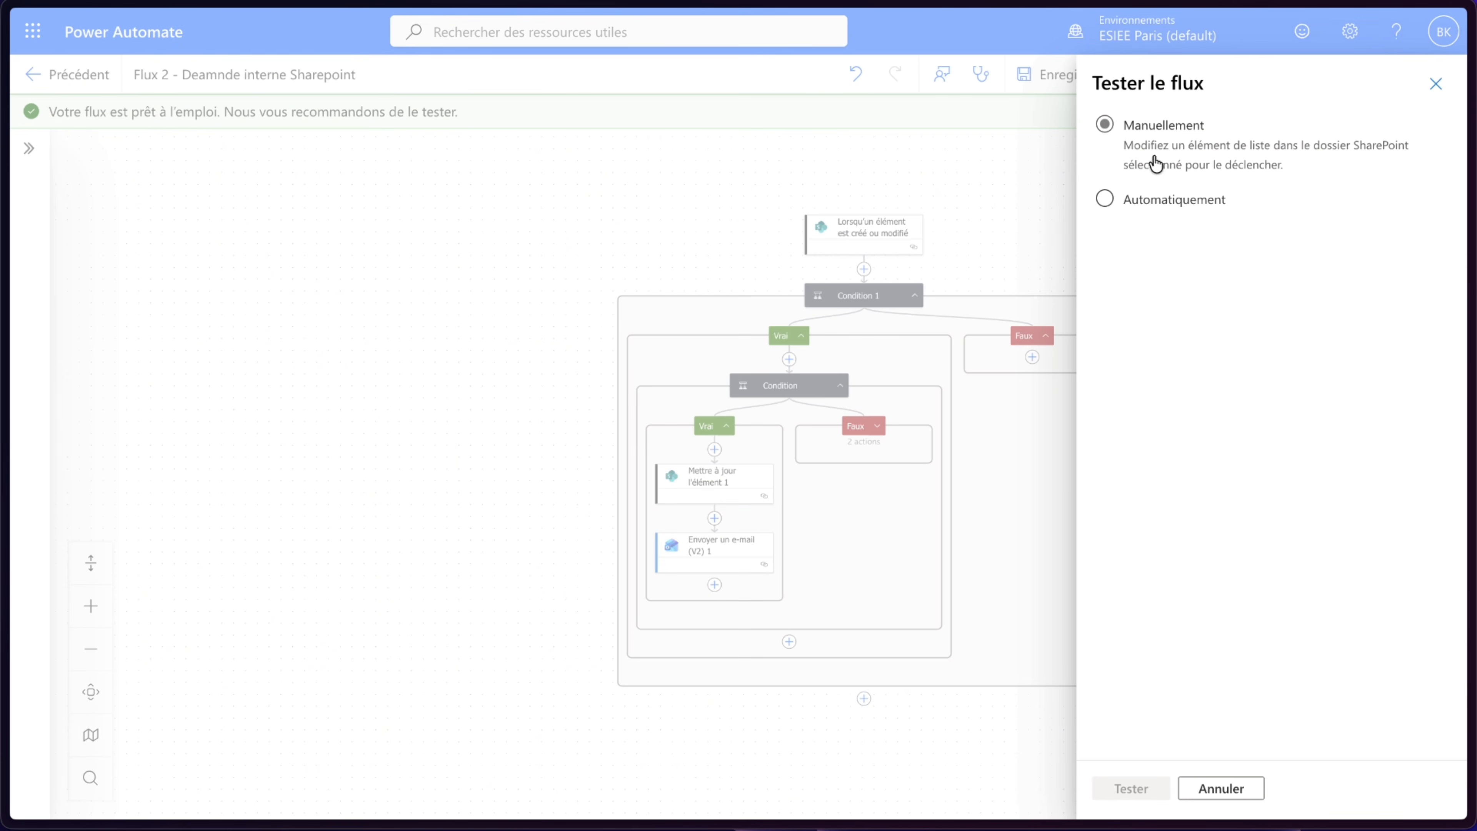
left_click(1161, 129)
left_click(1131, 788)
mouse_move(4, 367)
left_click(36, 184)
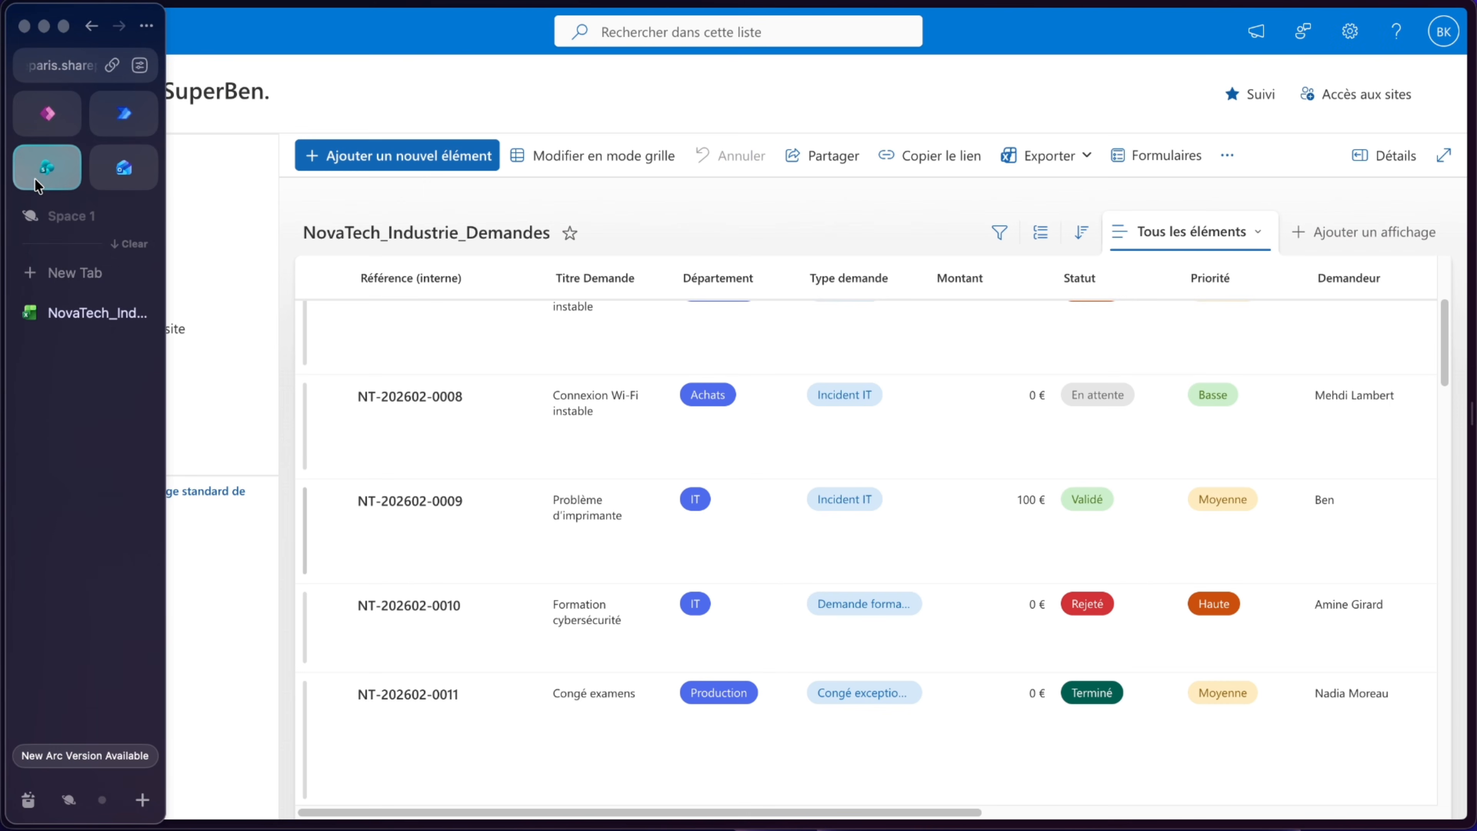
scroll(1034, 582, "right", 2)
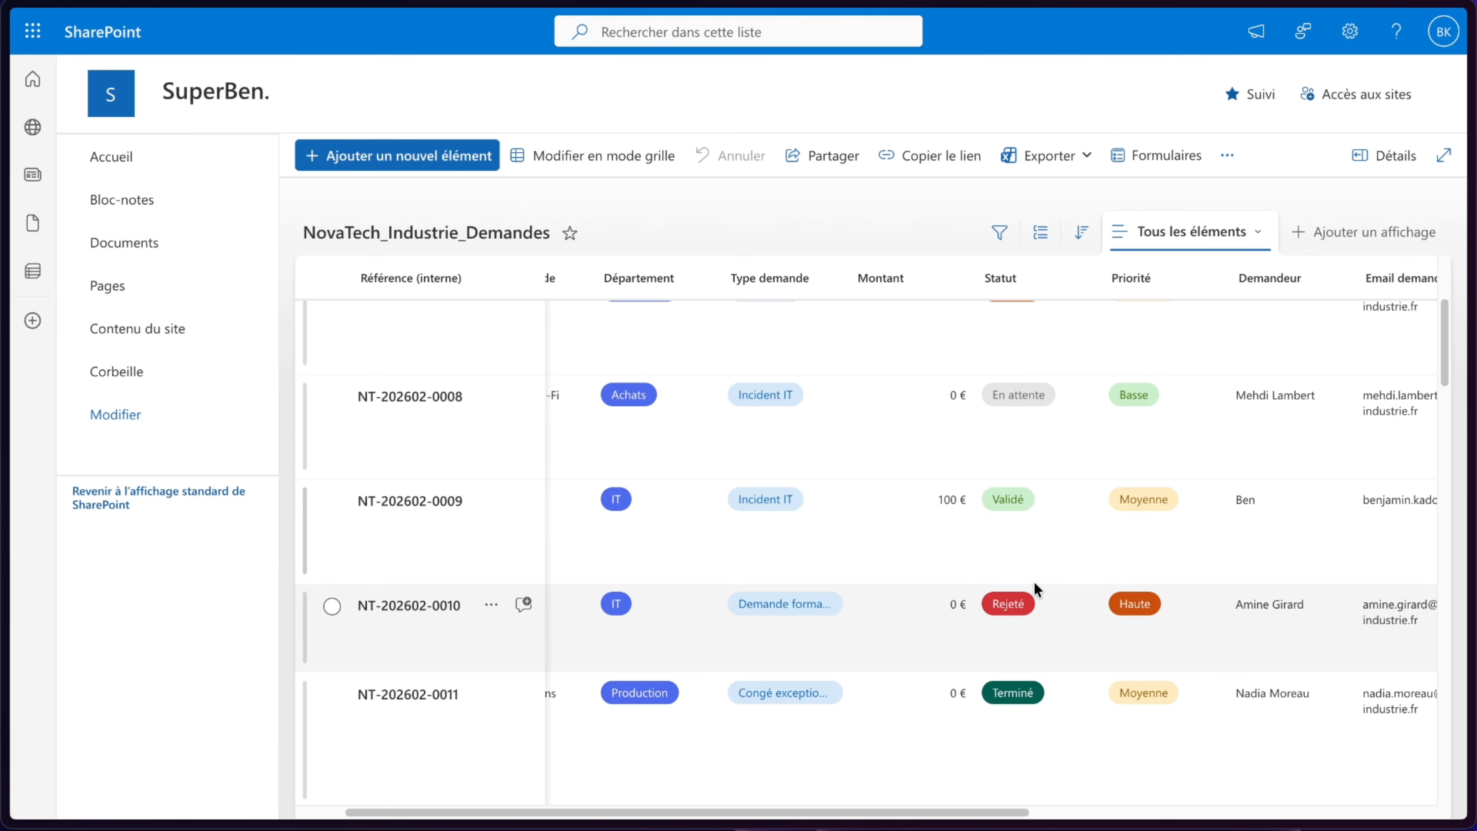
scroll(1034, 582, "left", 2)
left_click(416, 553)
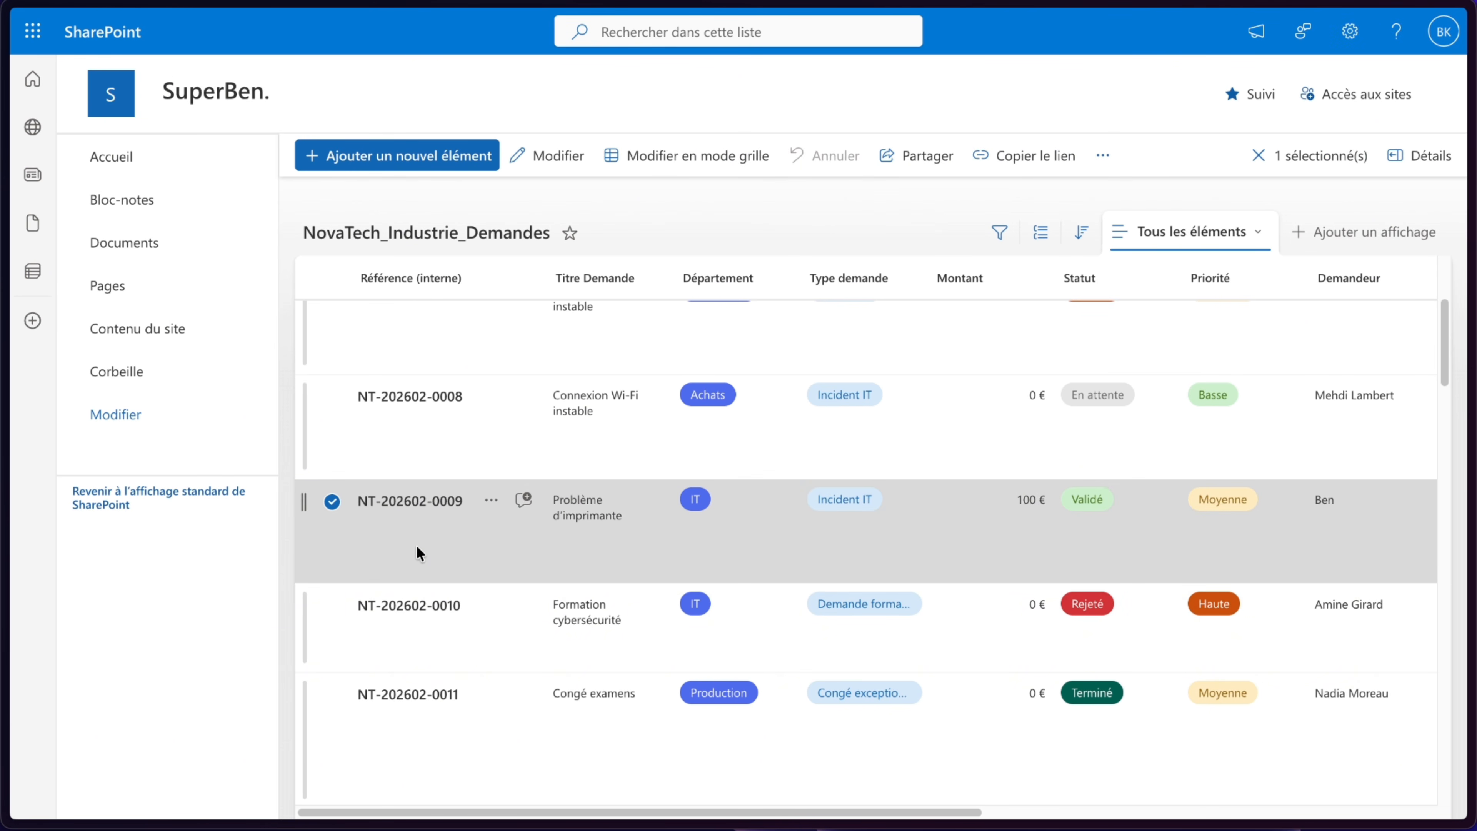
left_click(416, 547)
scroll(533, 335, "down", 3)
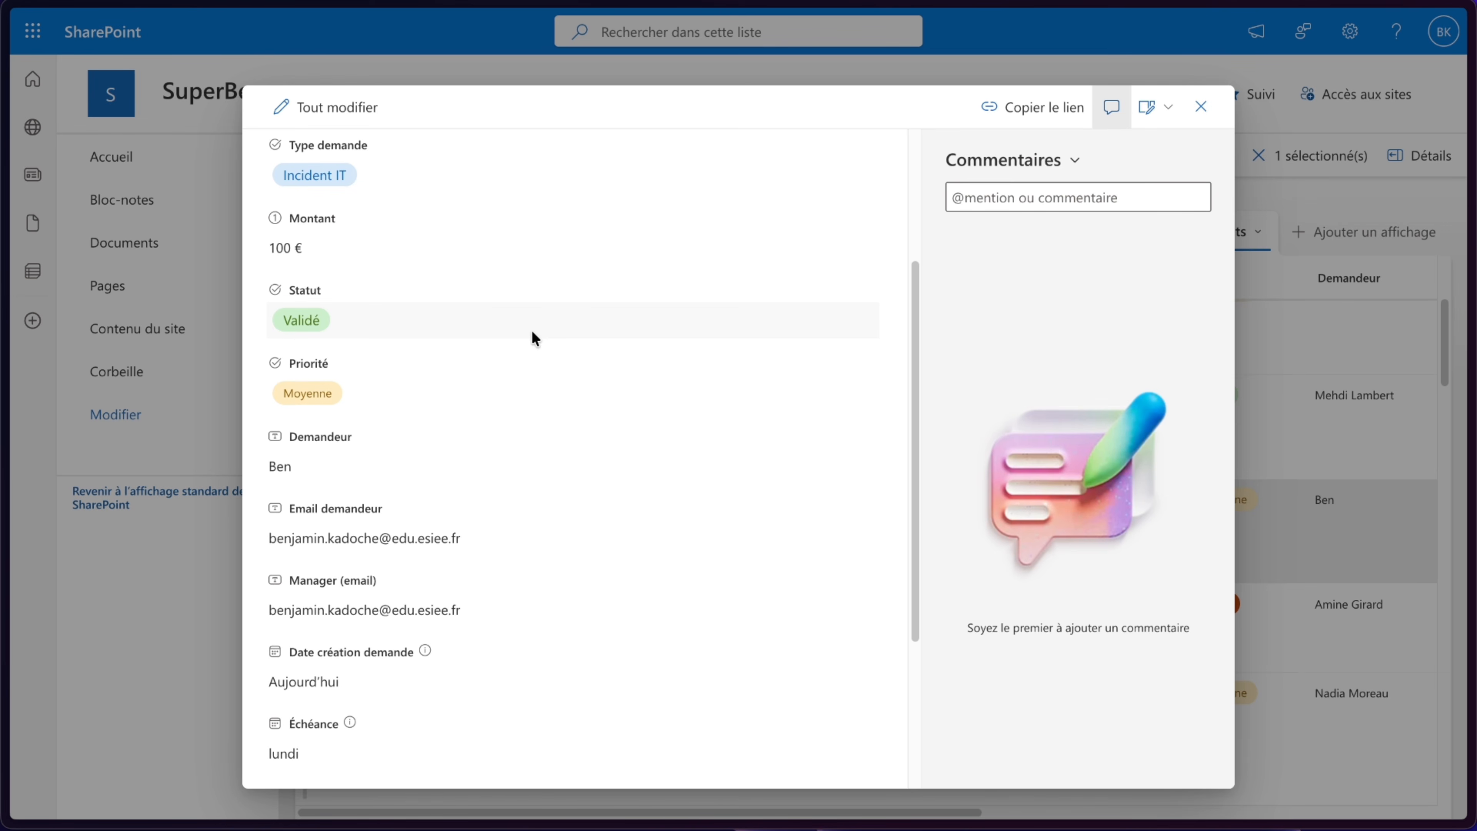
scroll(532, 331, "up", 2)
scroll(532, 332, "down", 4)
scroll(532, 332, "up", 1)
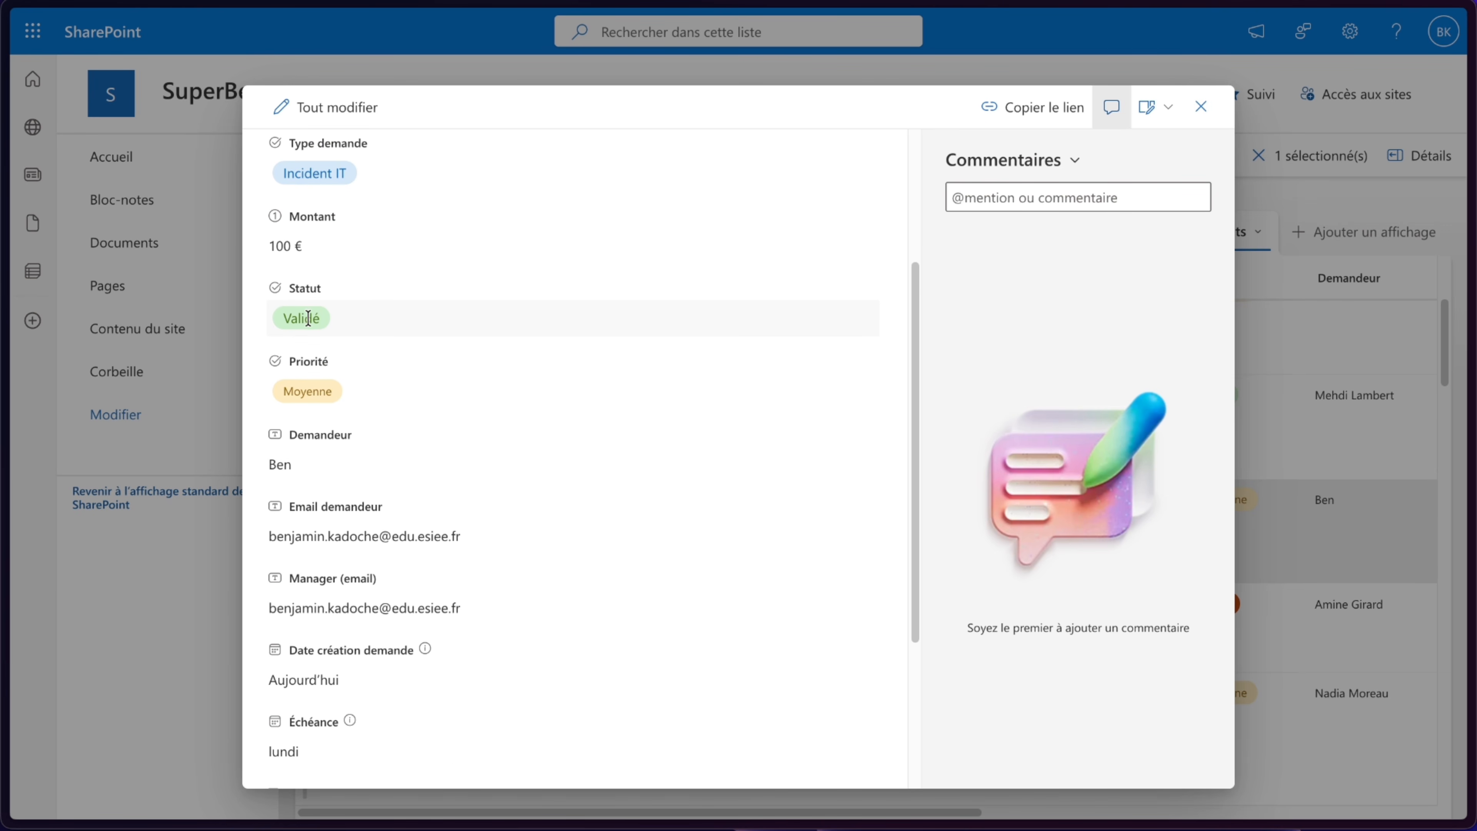
scroll(465, 503, "down", 3)
scroll(468, 510, "down", 1)
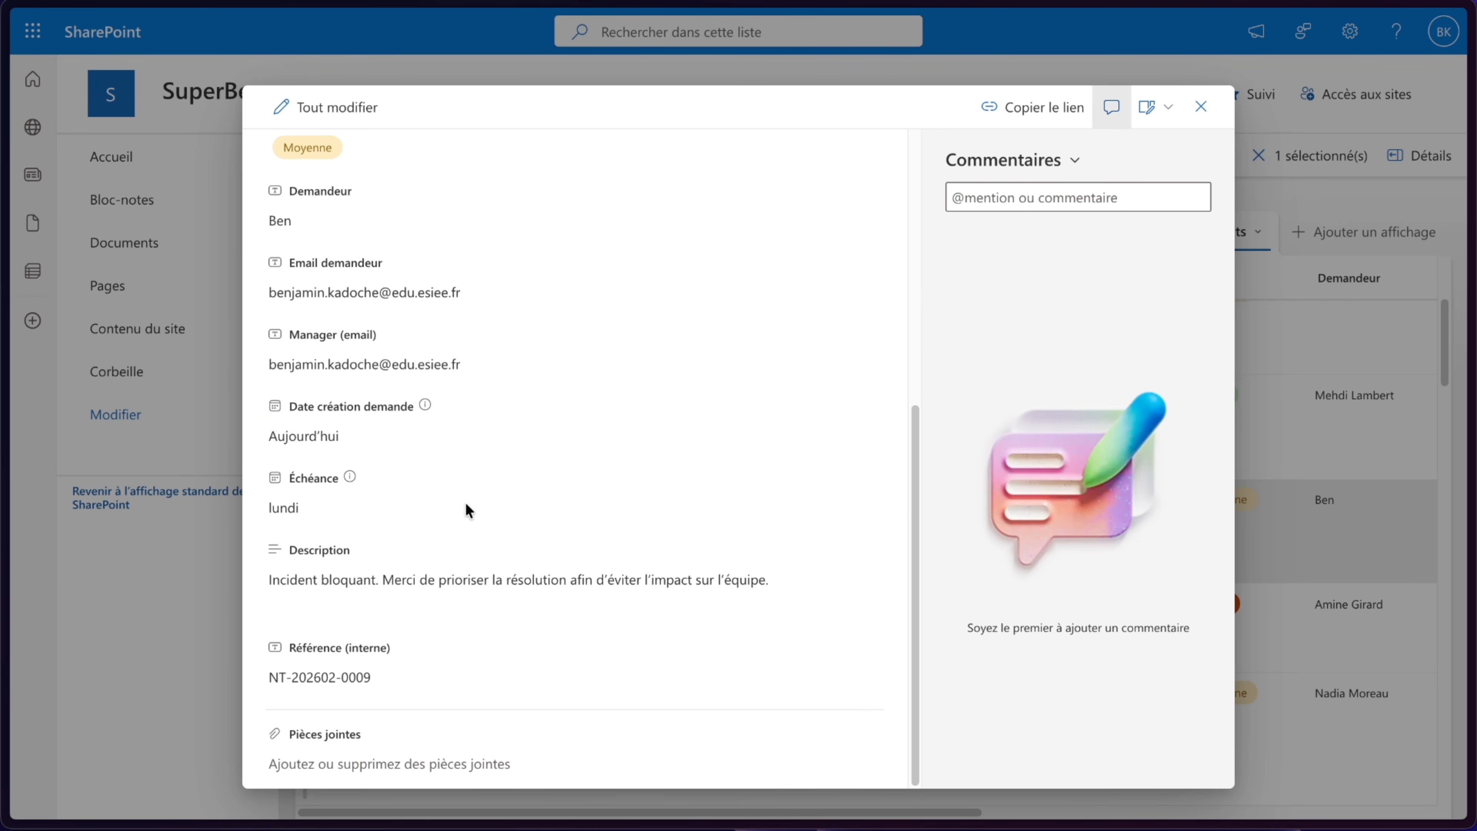
left_click(363, 506)
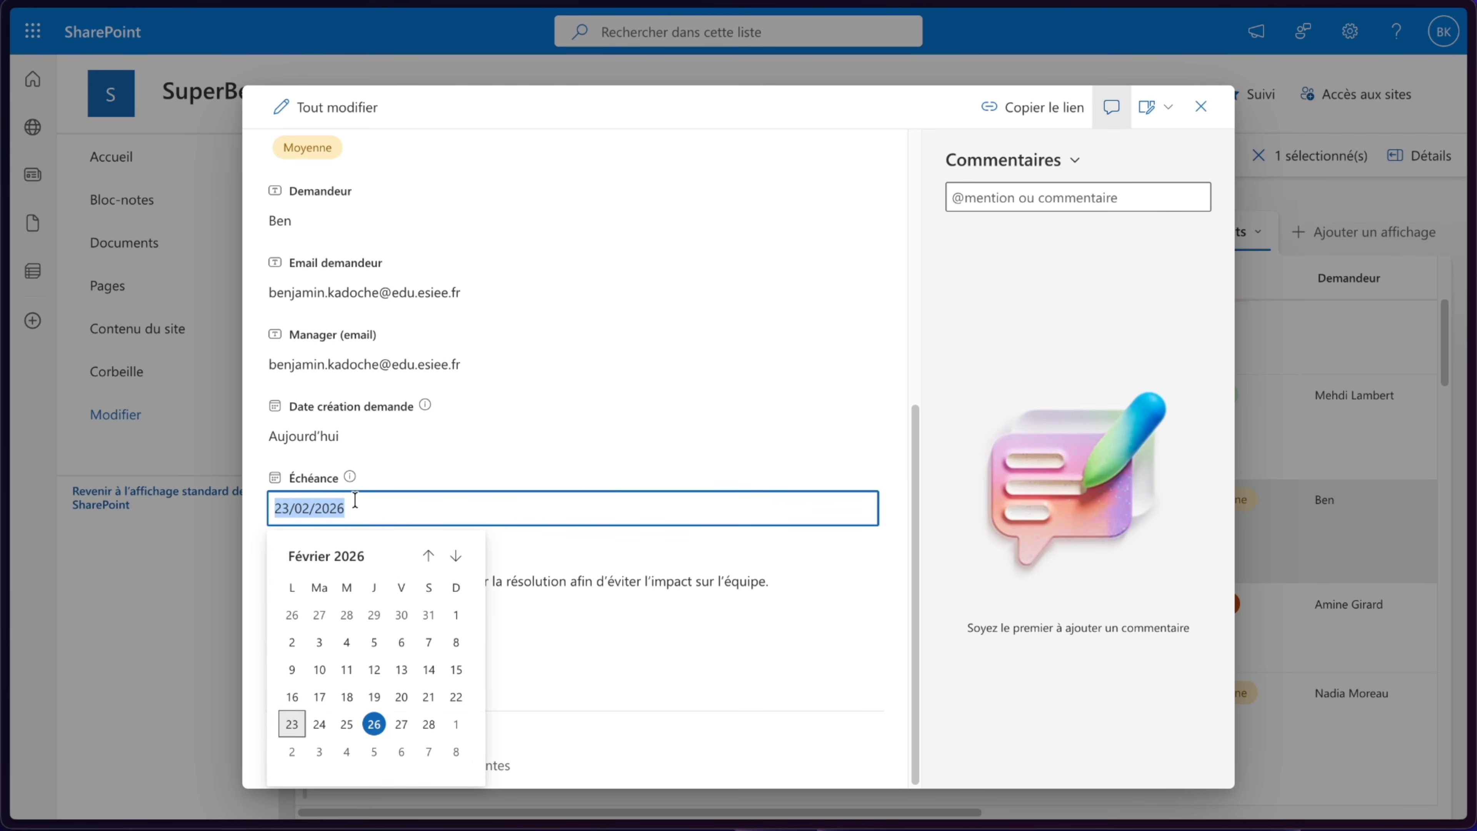
left_click(401, 725)
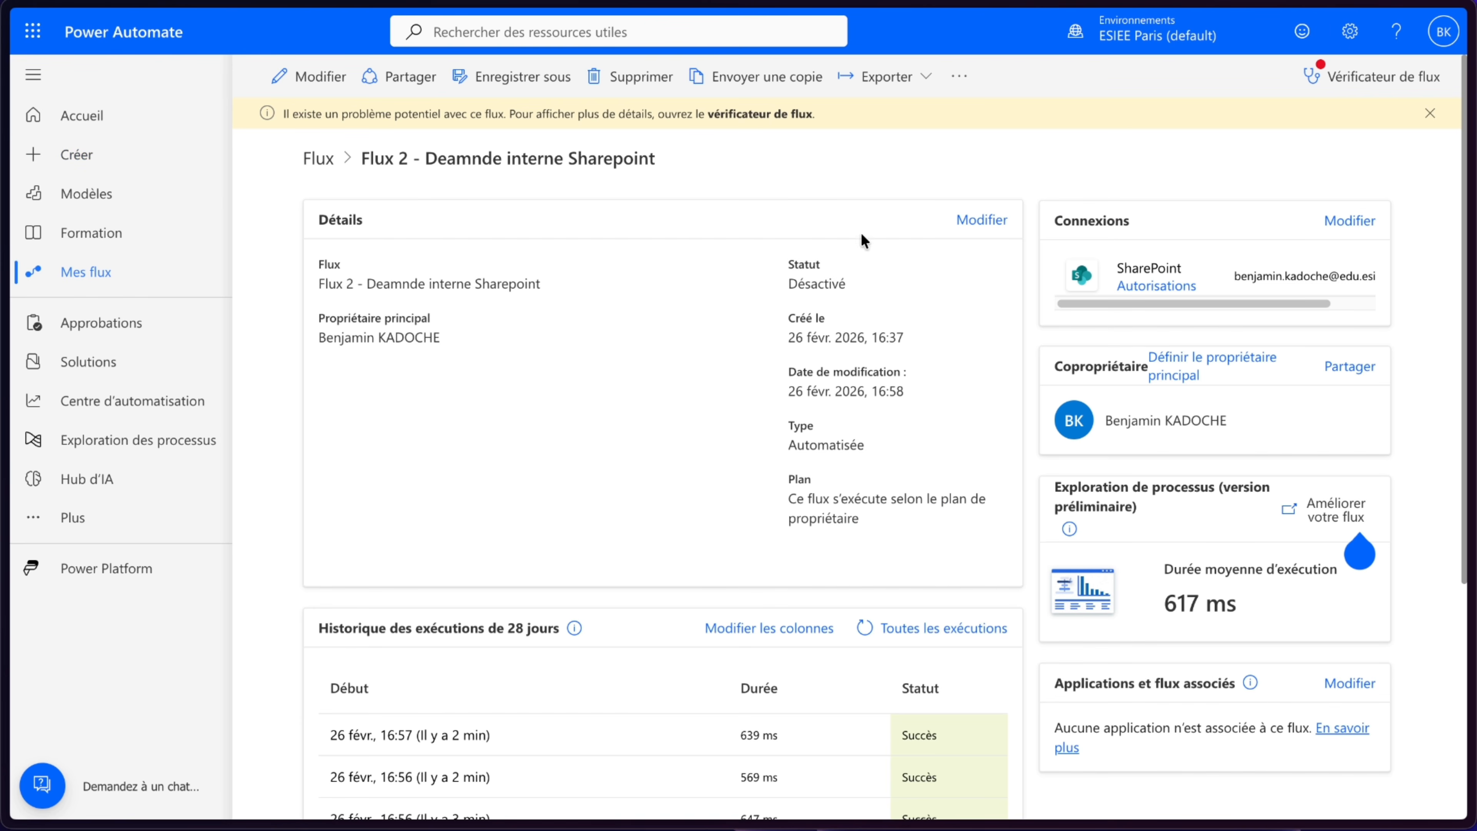
- Turn on the Flux 2 flow from the flow details page
left_click(959, 76)
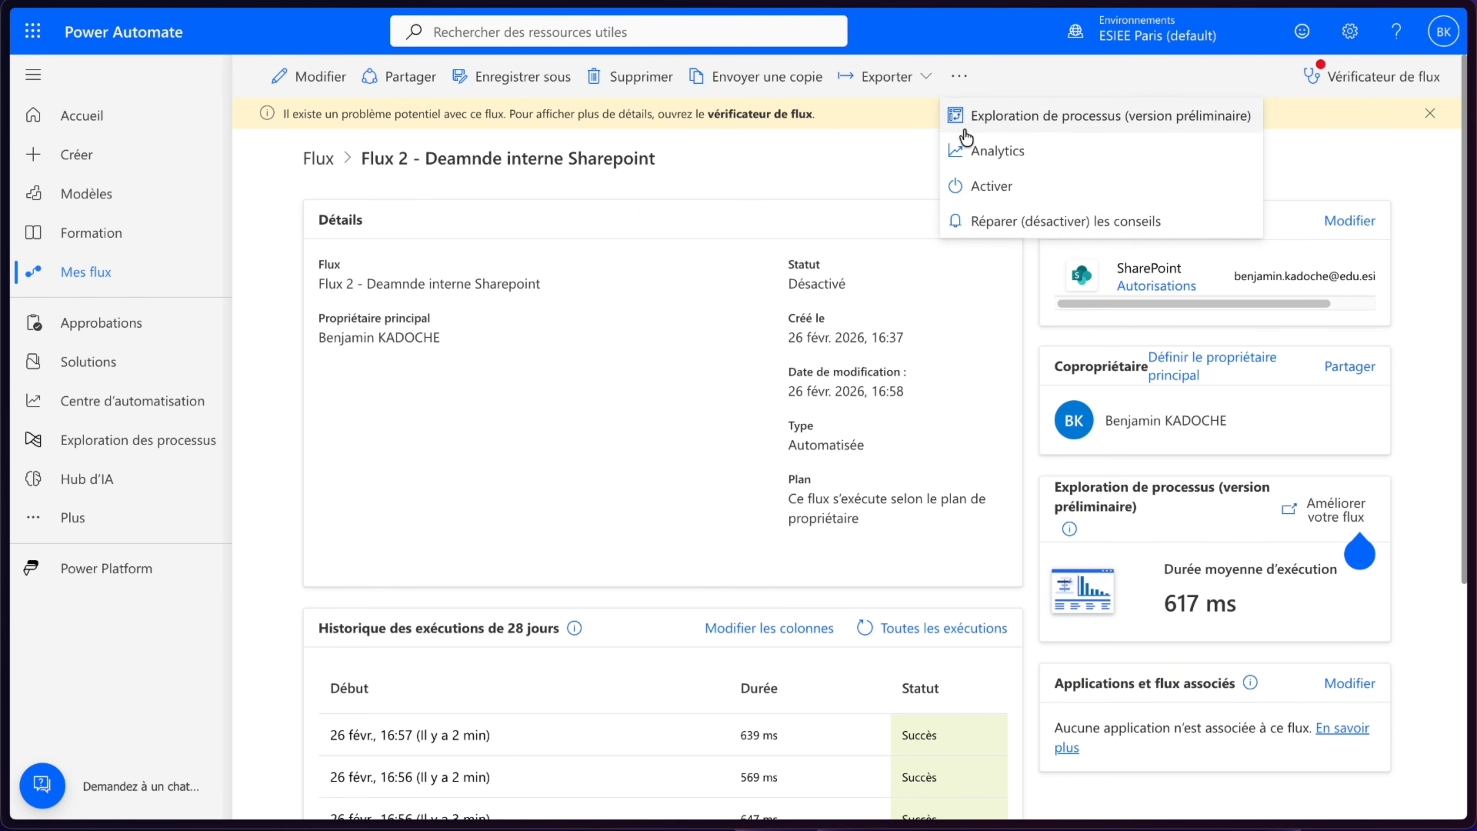
left_click(996, 188)
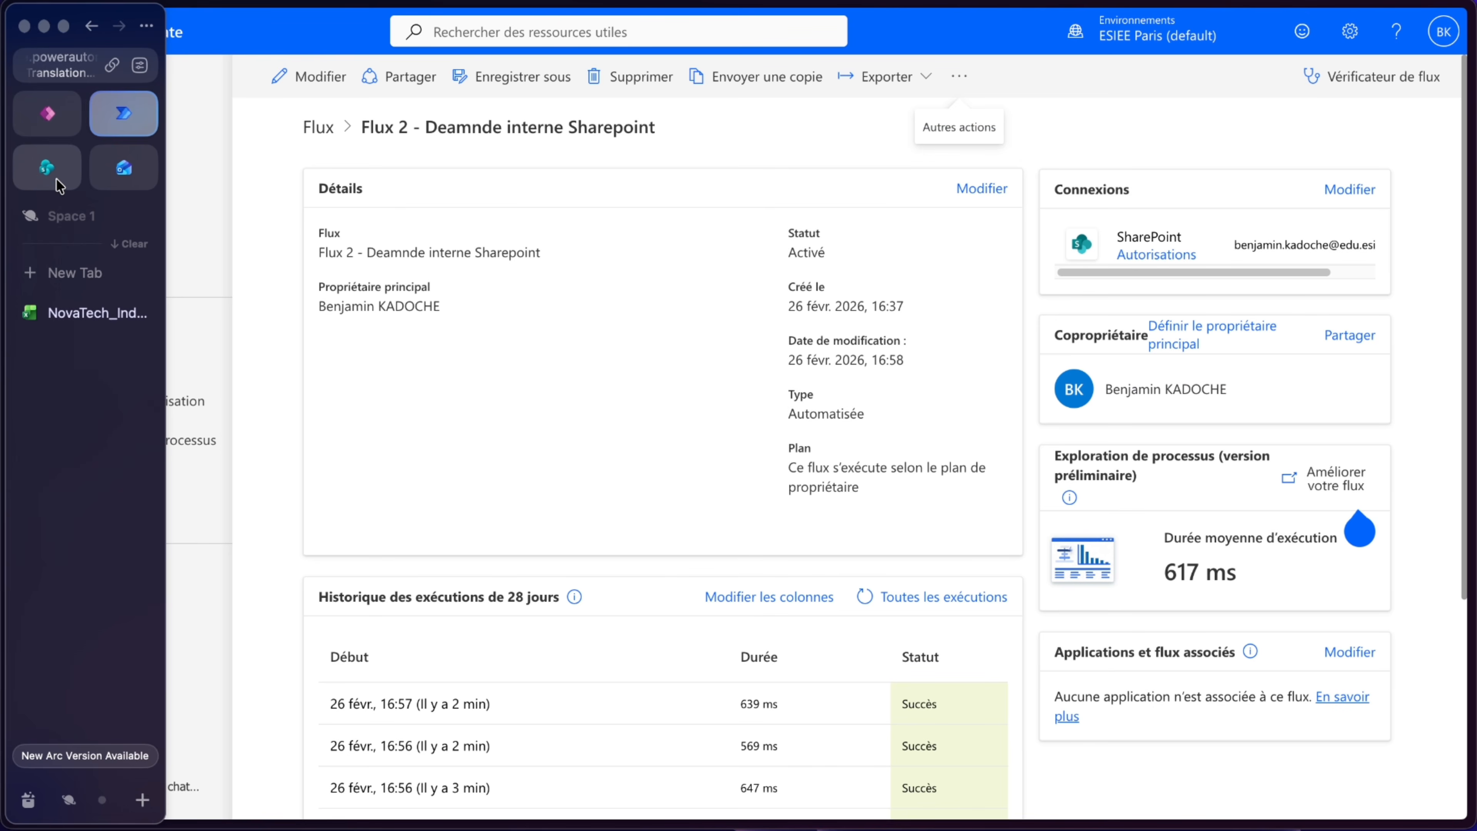
left_click(41, 175)
scroll(919, 616, "up", 5)
scroll(919, 617, "right", 2)
left_click(349, 652)
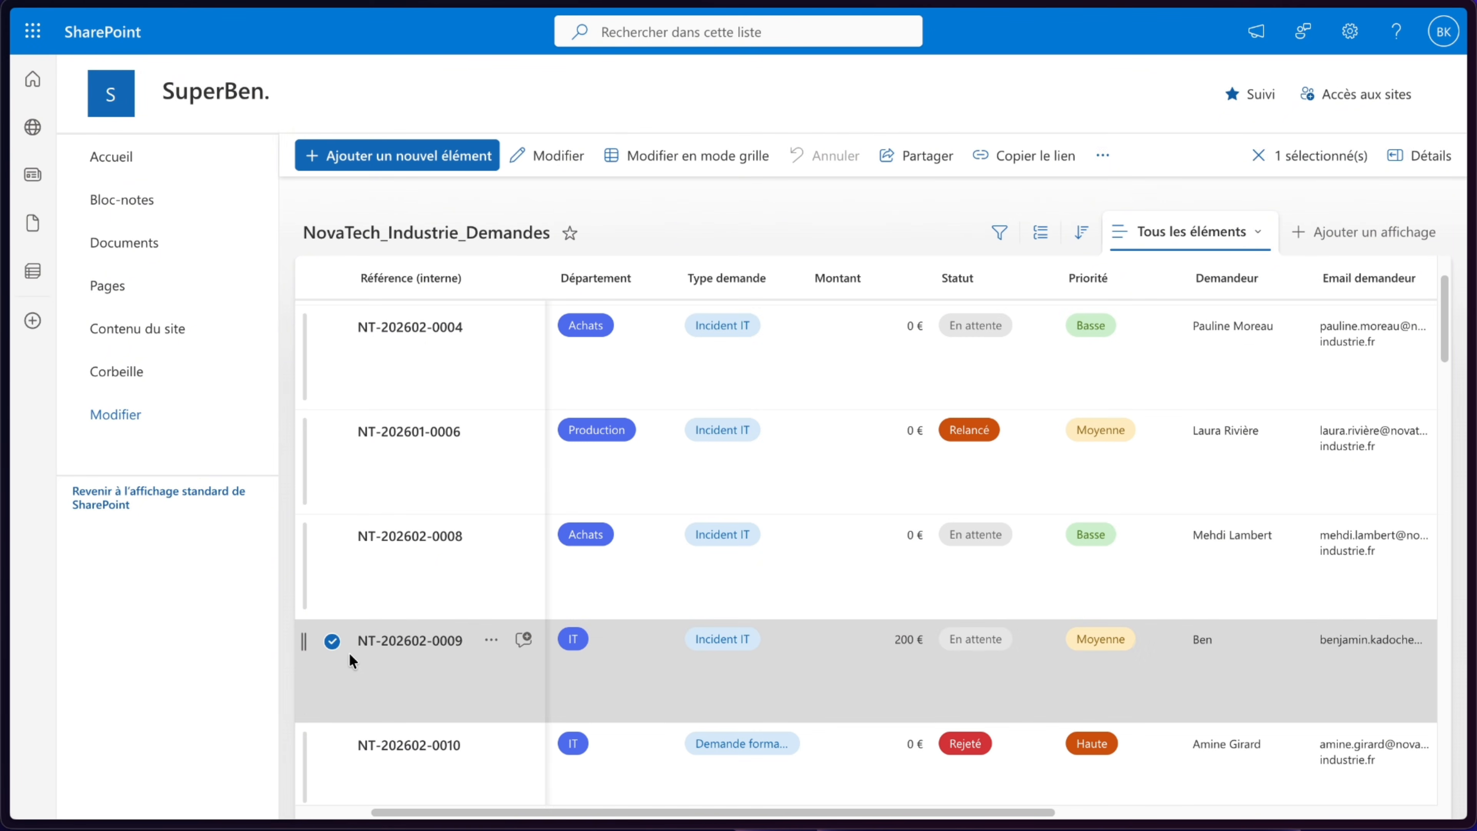
scroll(476, 435, "down", 2)
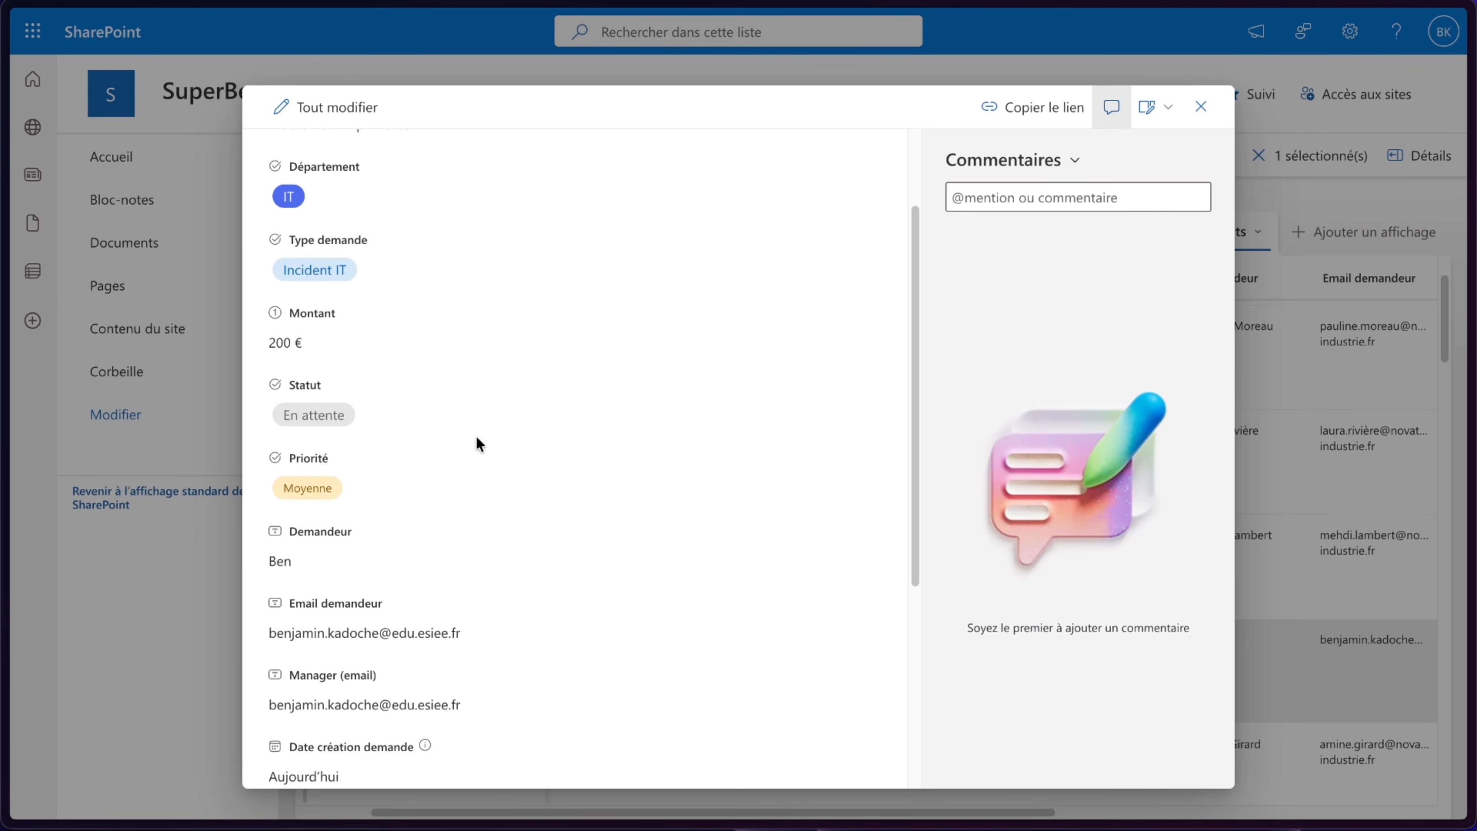
left_click(313, 416)
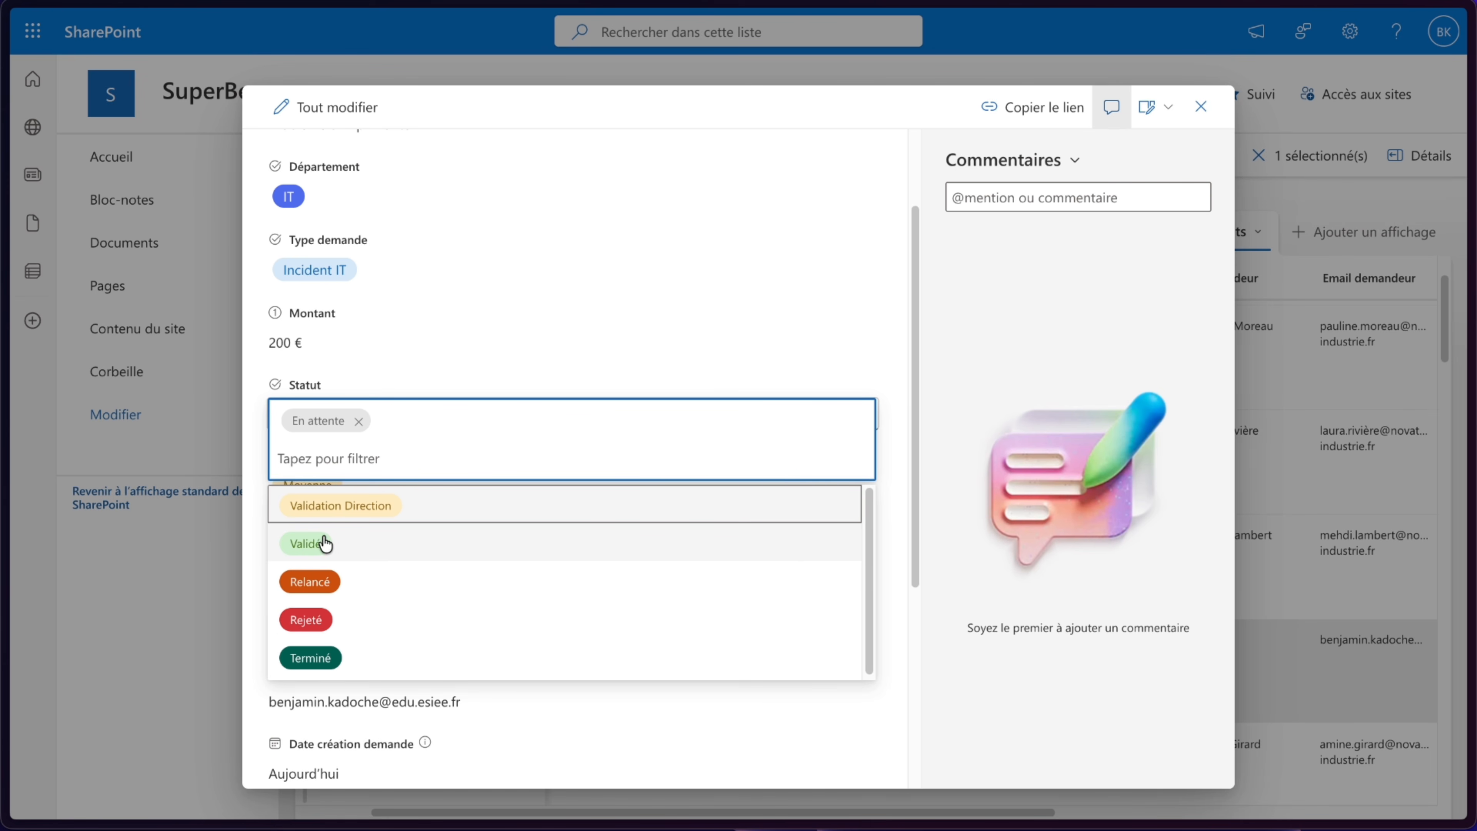
left_click(301, 550)
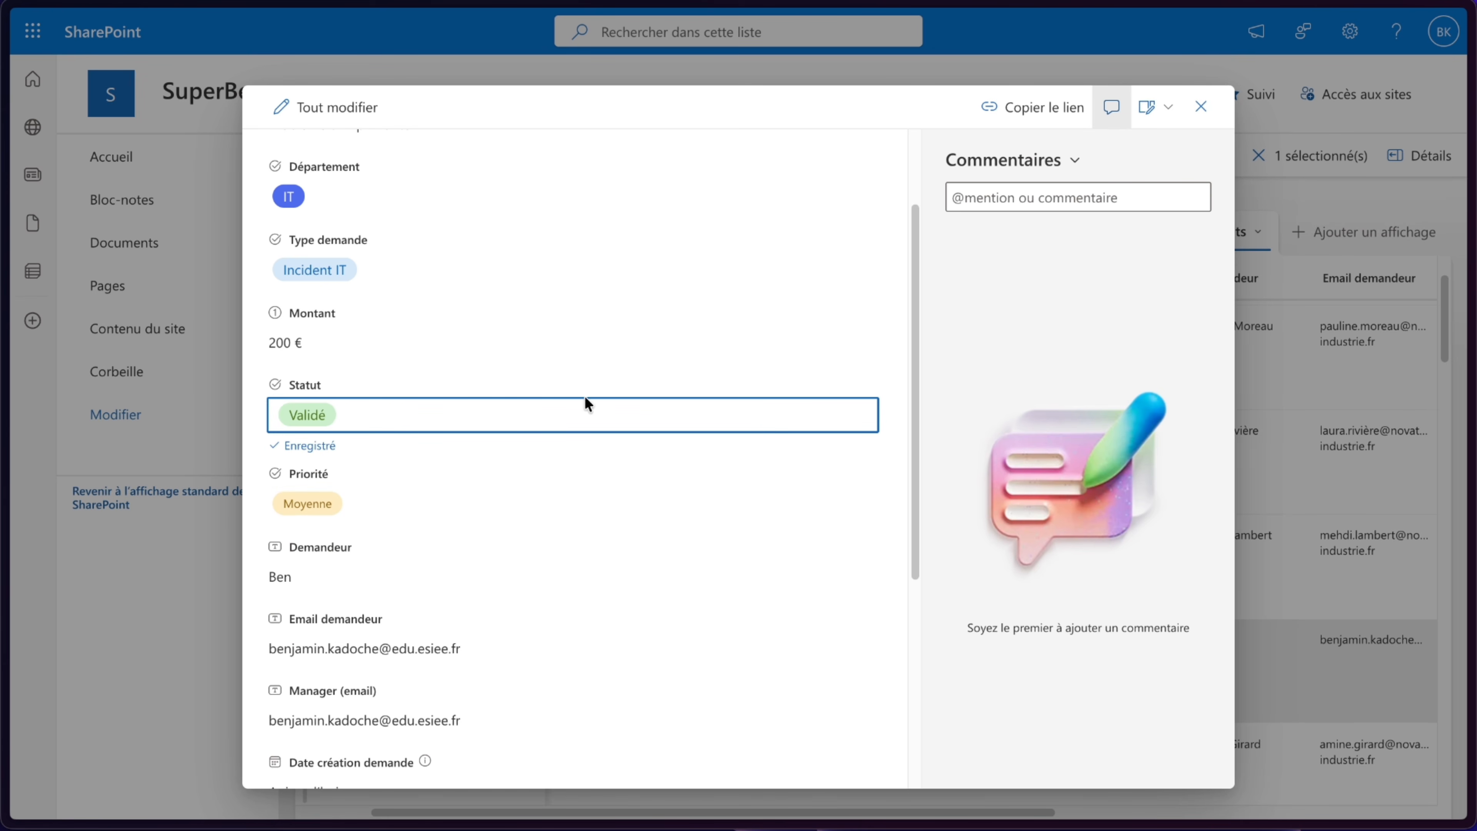
left_click(255, 429)
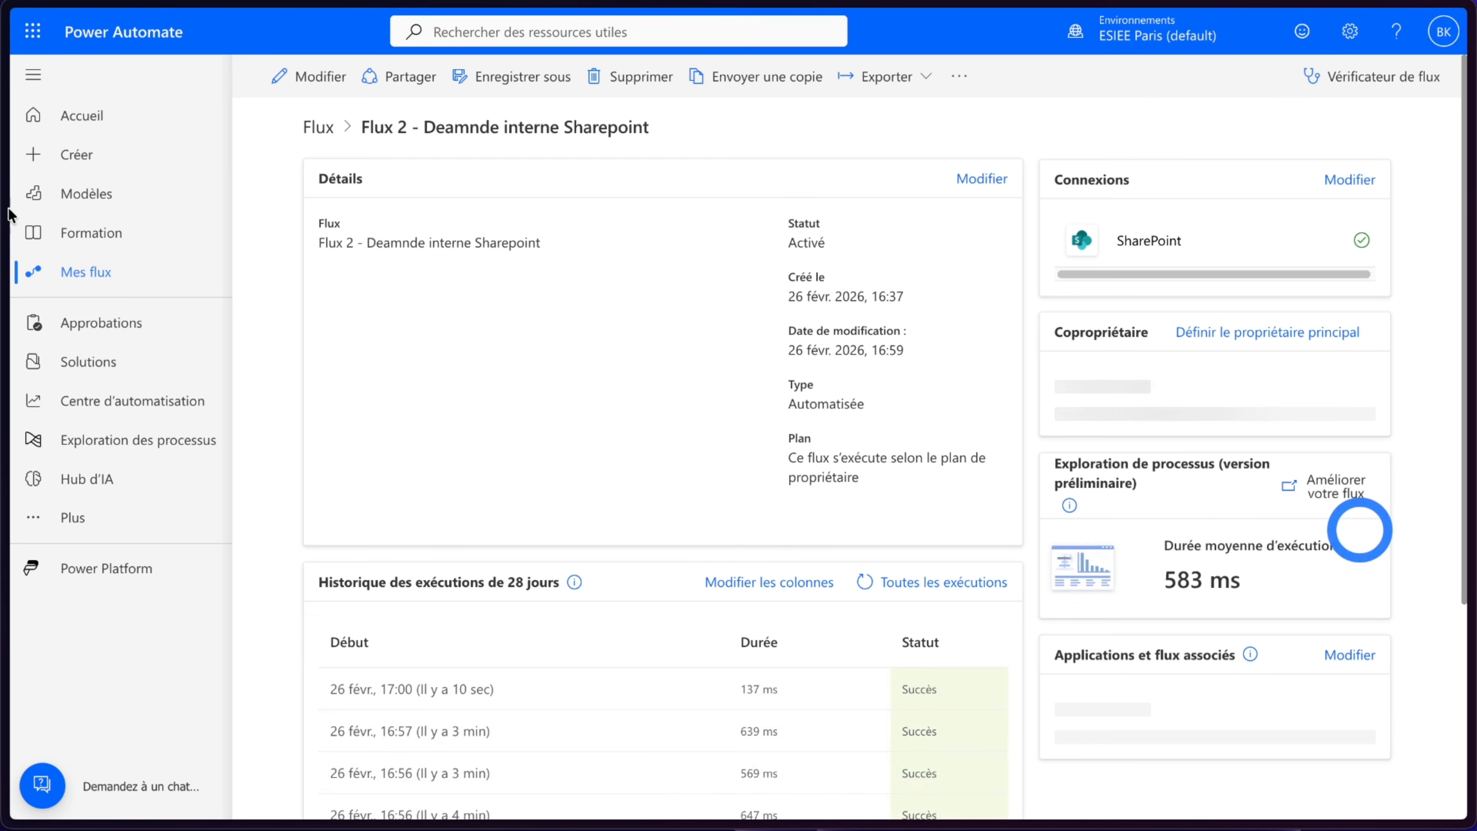
- Open the latest flow run and expand the False branch of Condition 1
scroll(676, 504, "down", 2)
left_click(455, 582)
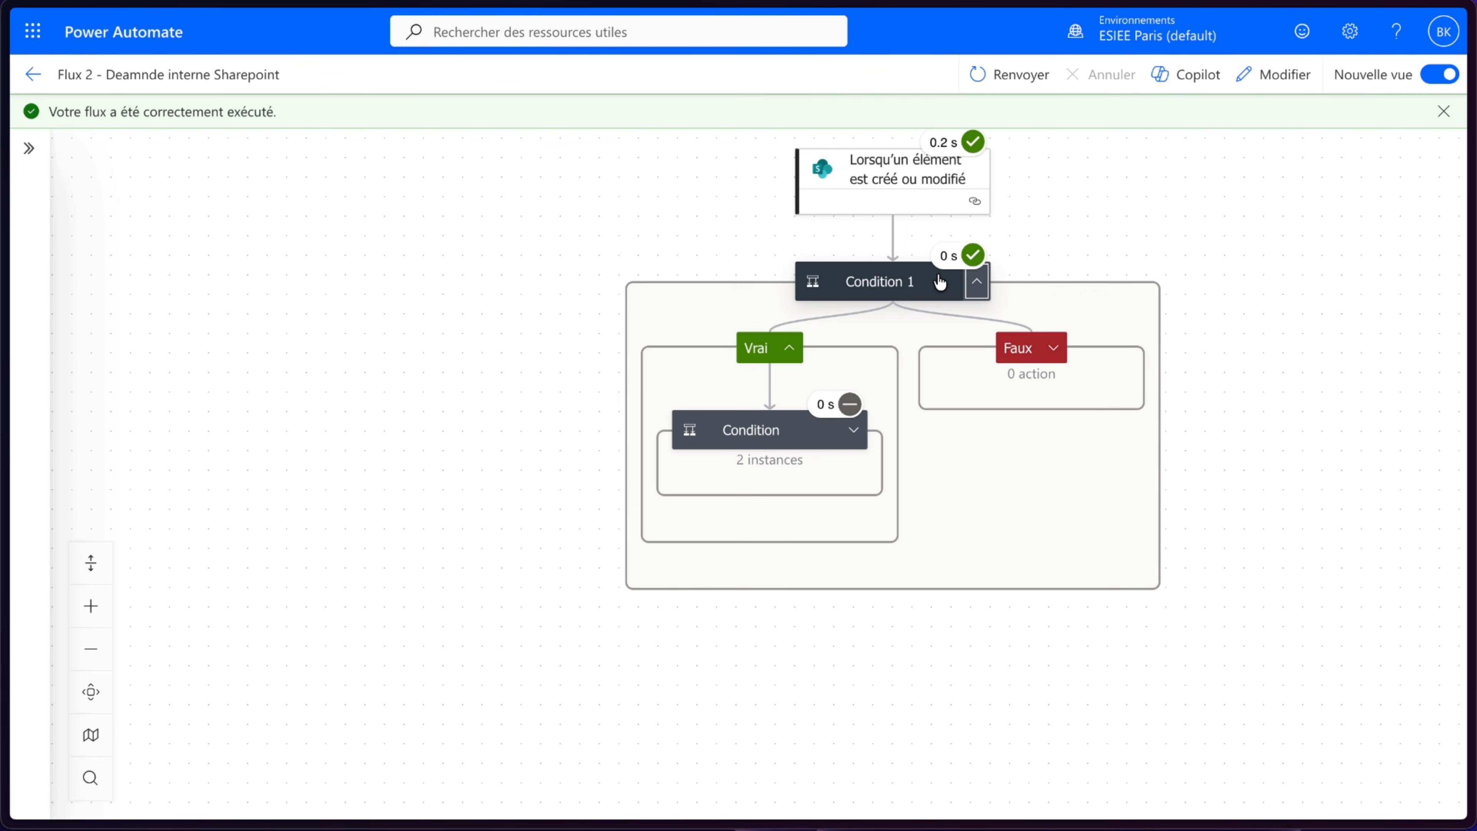
left_click(1056, 351)
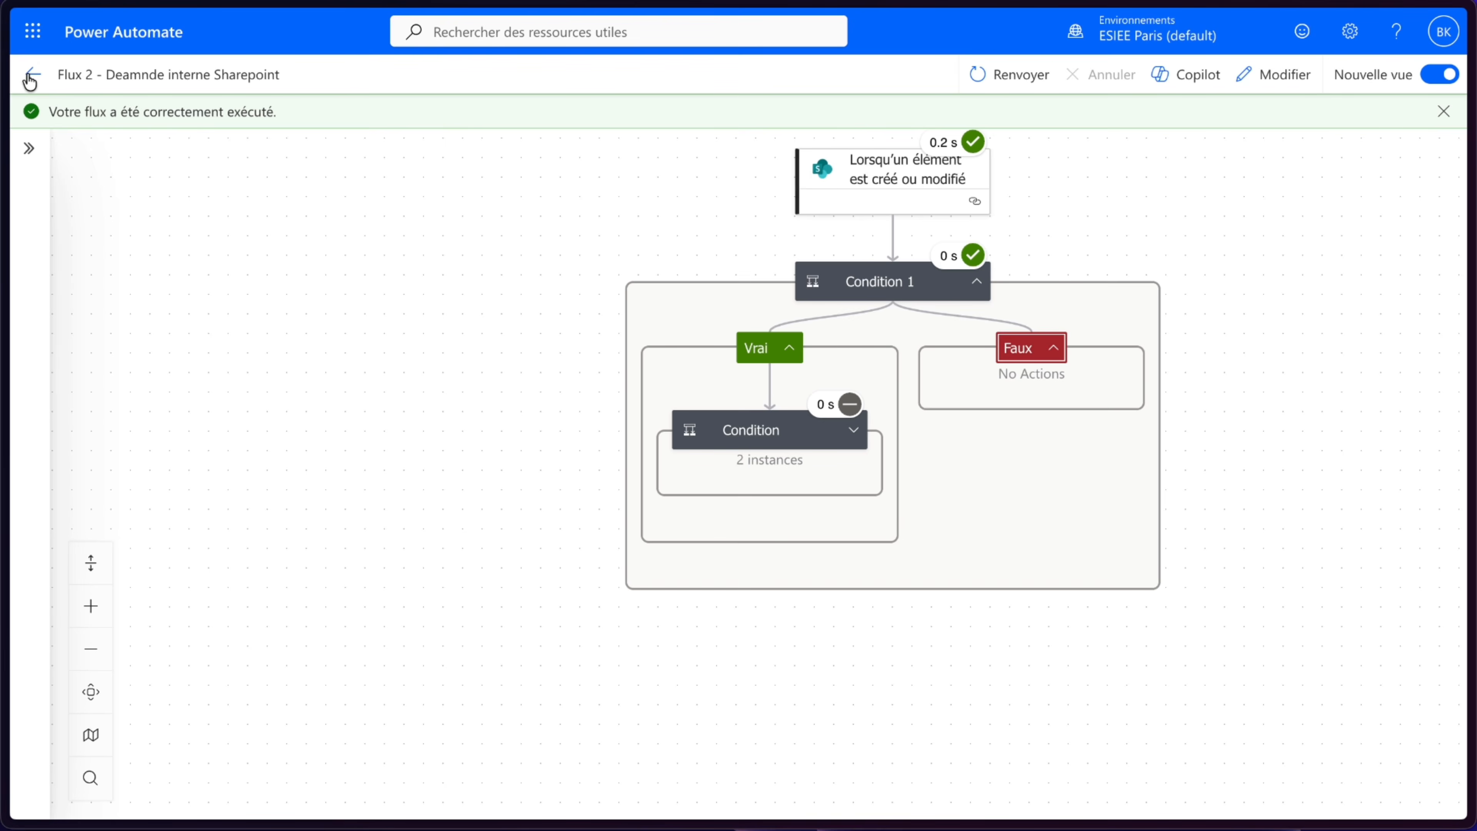
mouse_move(5, 87)
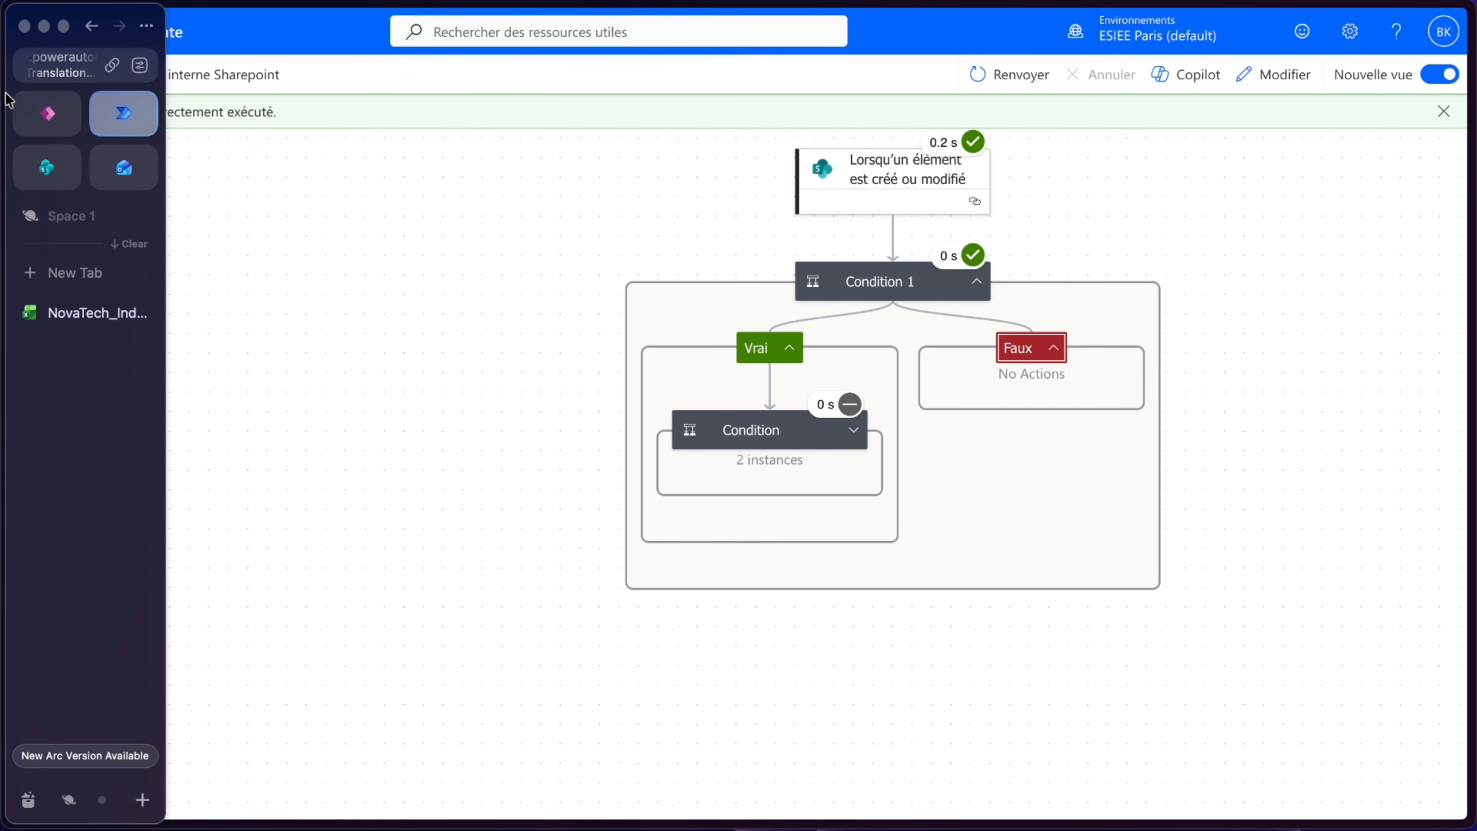
left_click(48, 169)
left_click(291, 411)
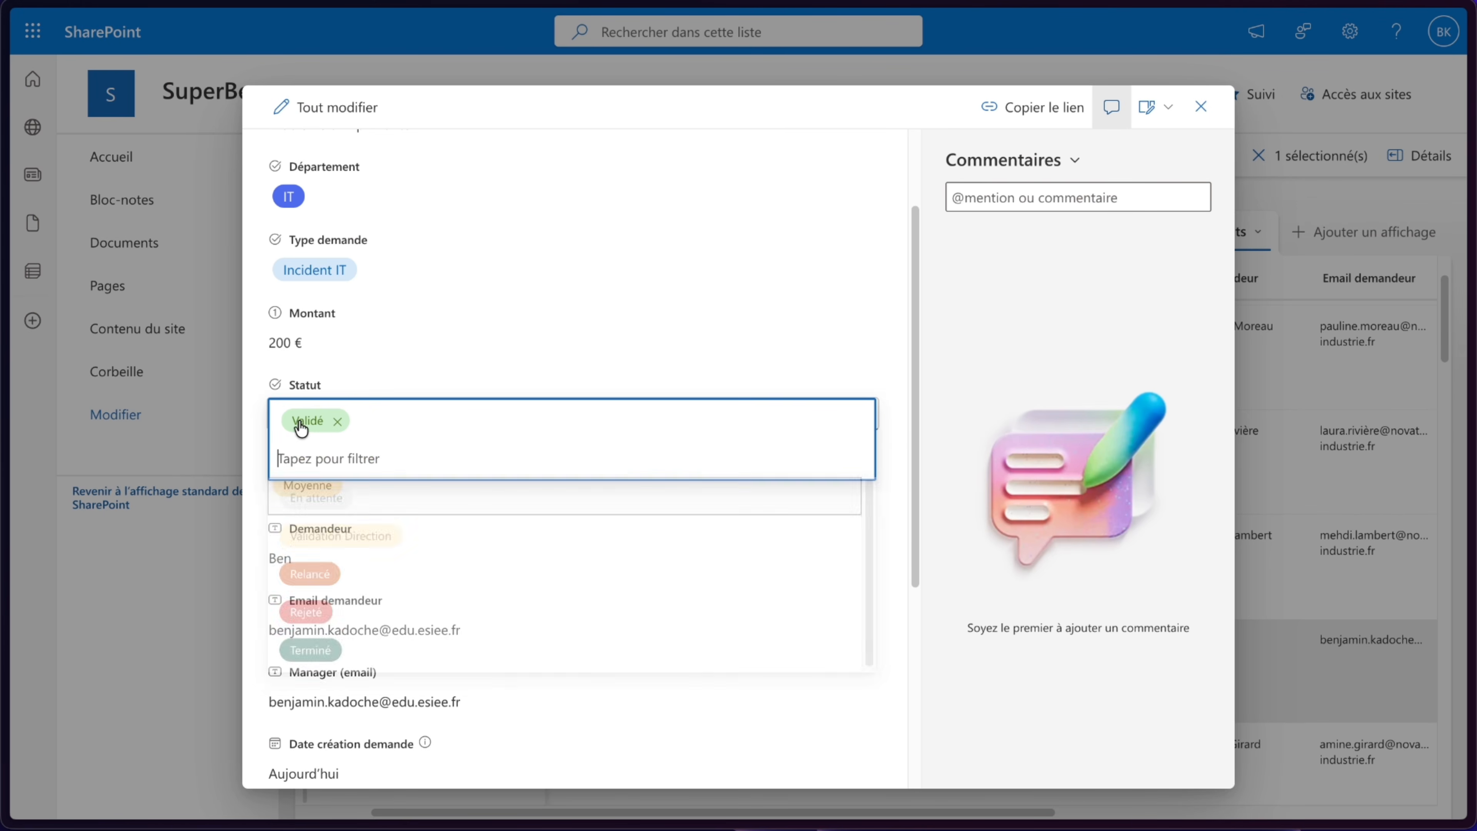
left_click(318, 505)
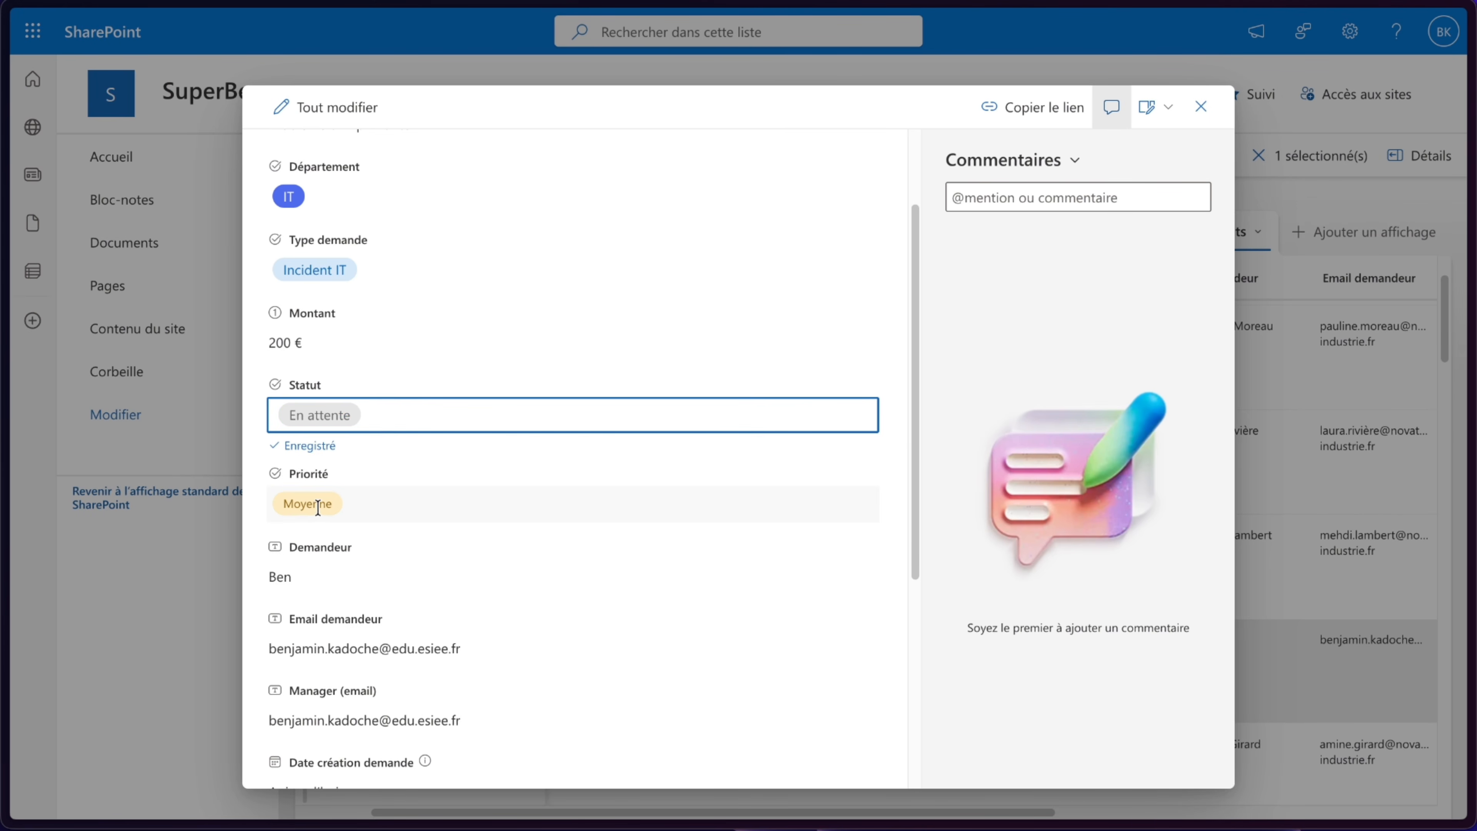
left_click(255, 444)
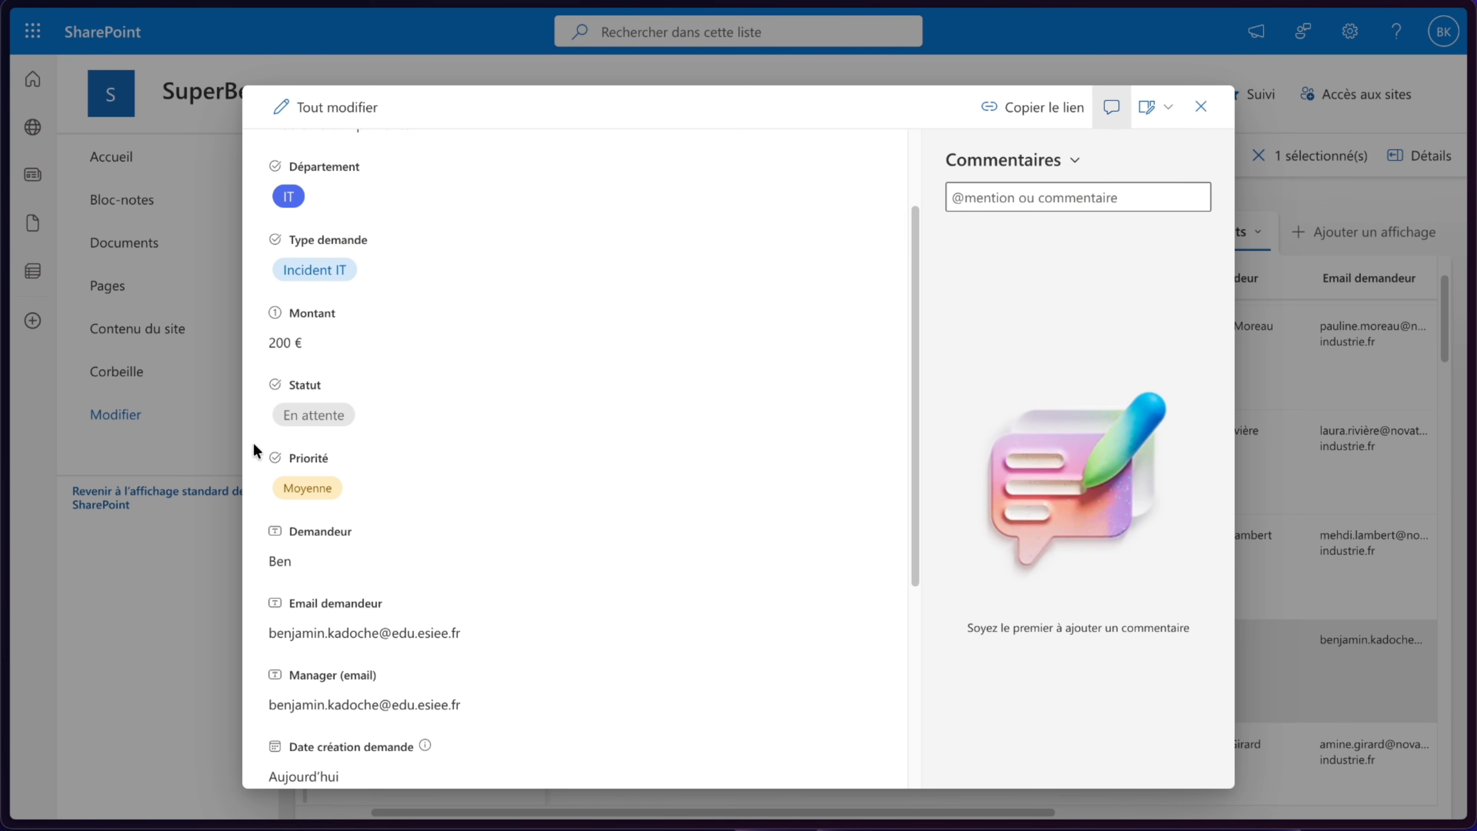
- In Outlook, delete the earlier Deamnde Validé emails and open the newest one
mouse_move(106, 214)
left_click(119, 184)
left_click(545, 264)
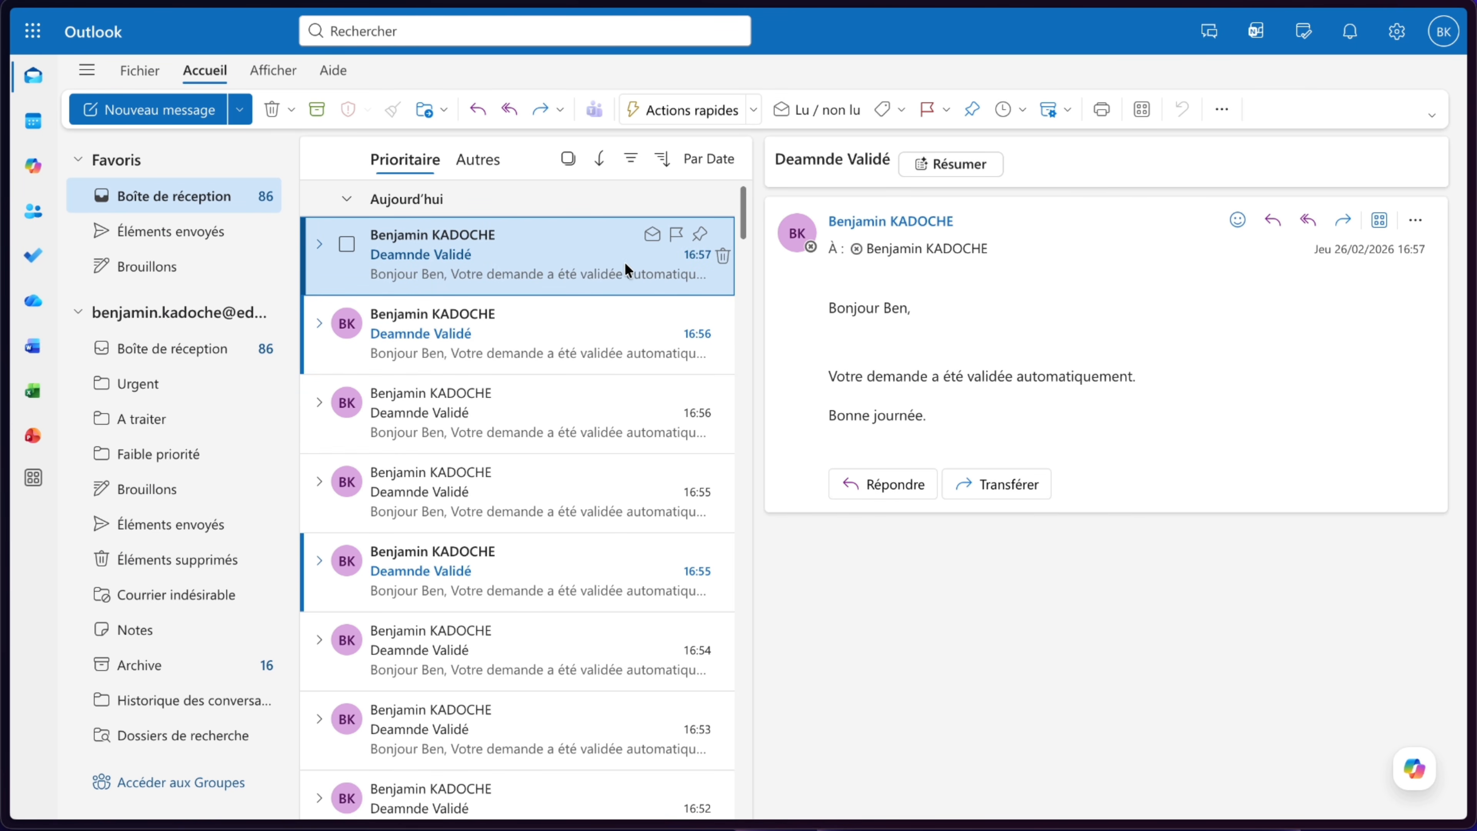
left_click(269, 110)
left_click(270, 109)
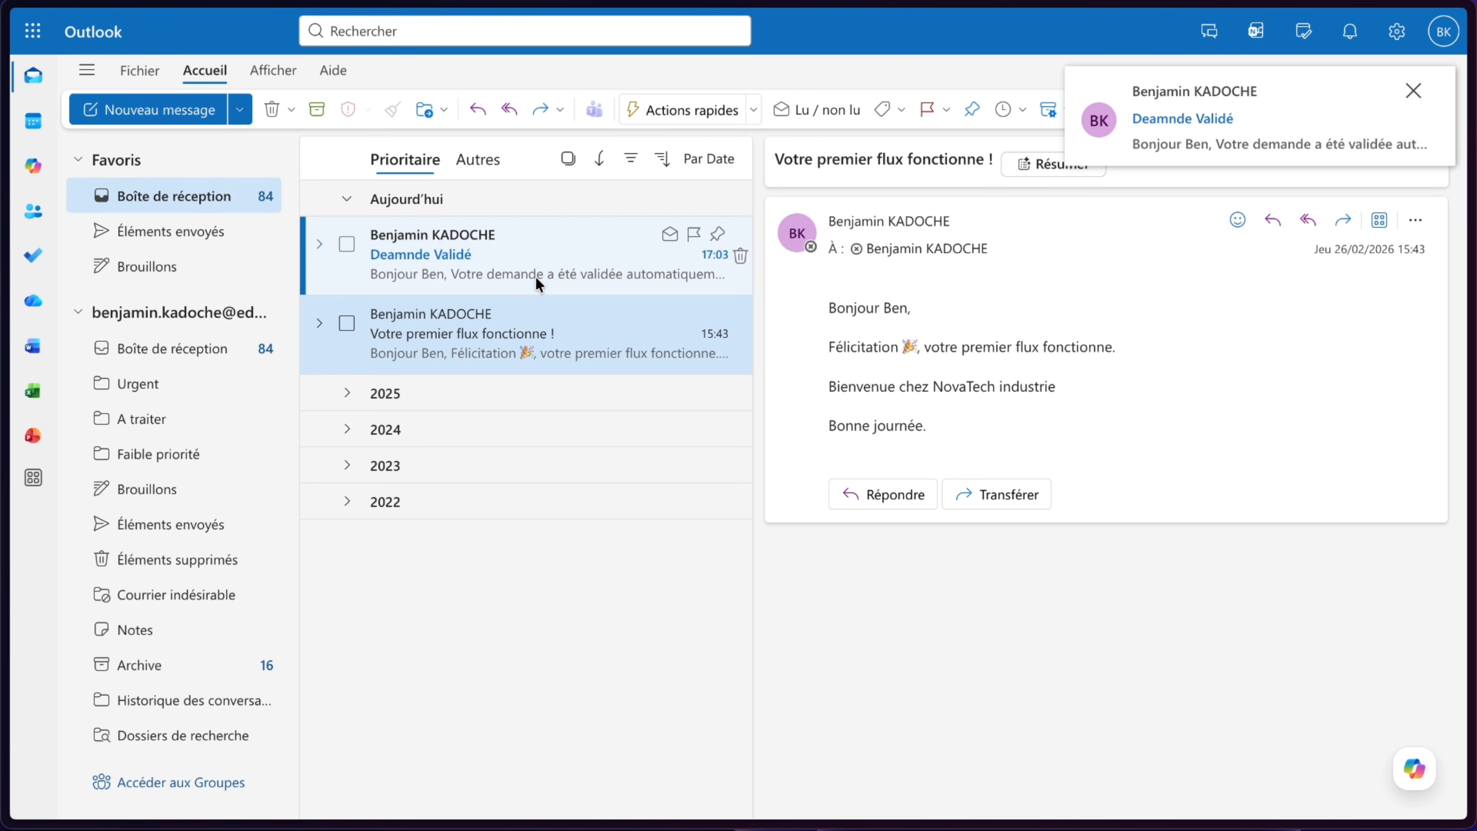
left_click(537, 278)
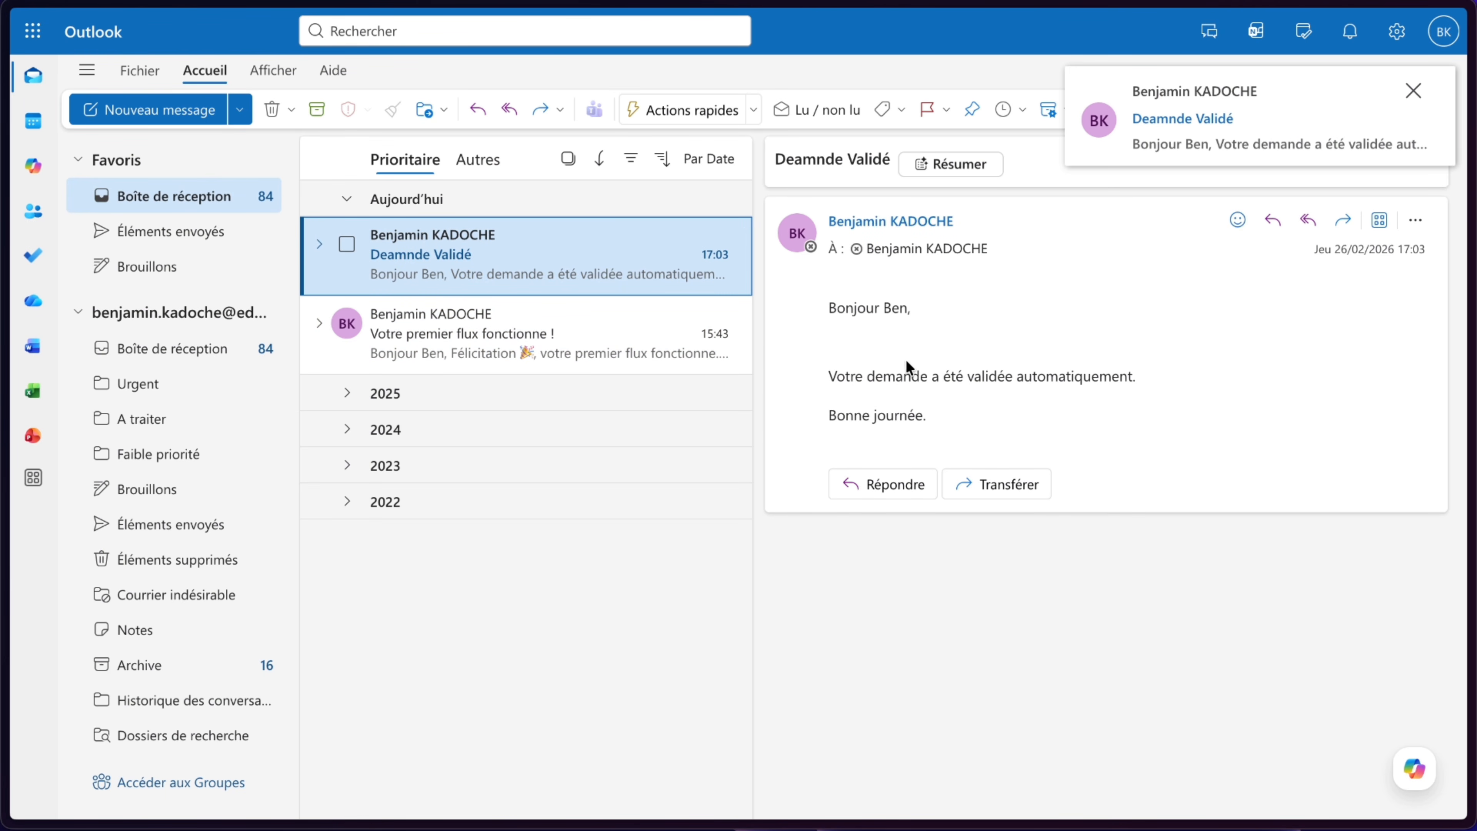
- Open the latest flow run and inspect the results of Condition 1, Condition and the False branch actions
mouse_move(6, 193)
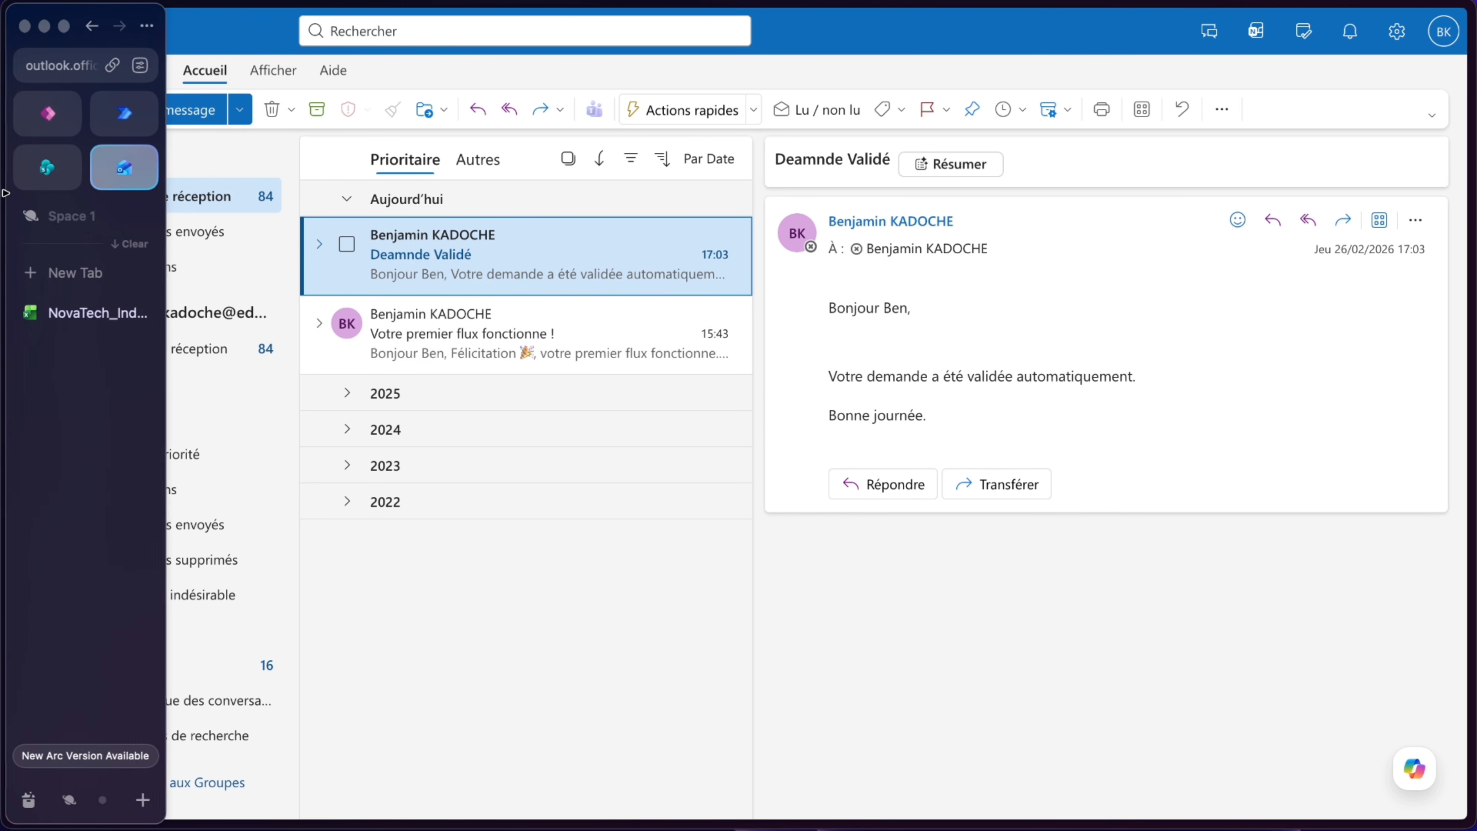
left_click(124, 113)
left_click(437, 691)
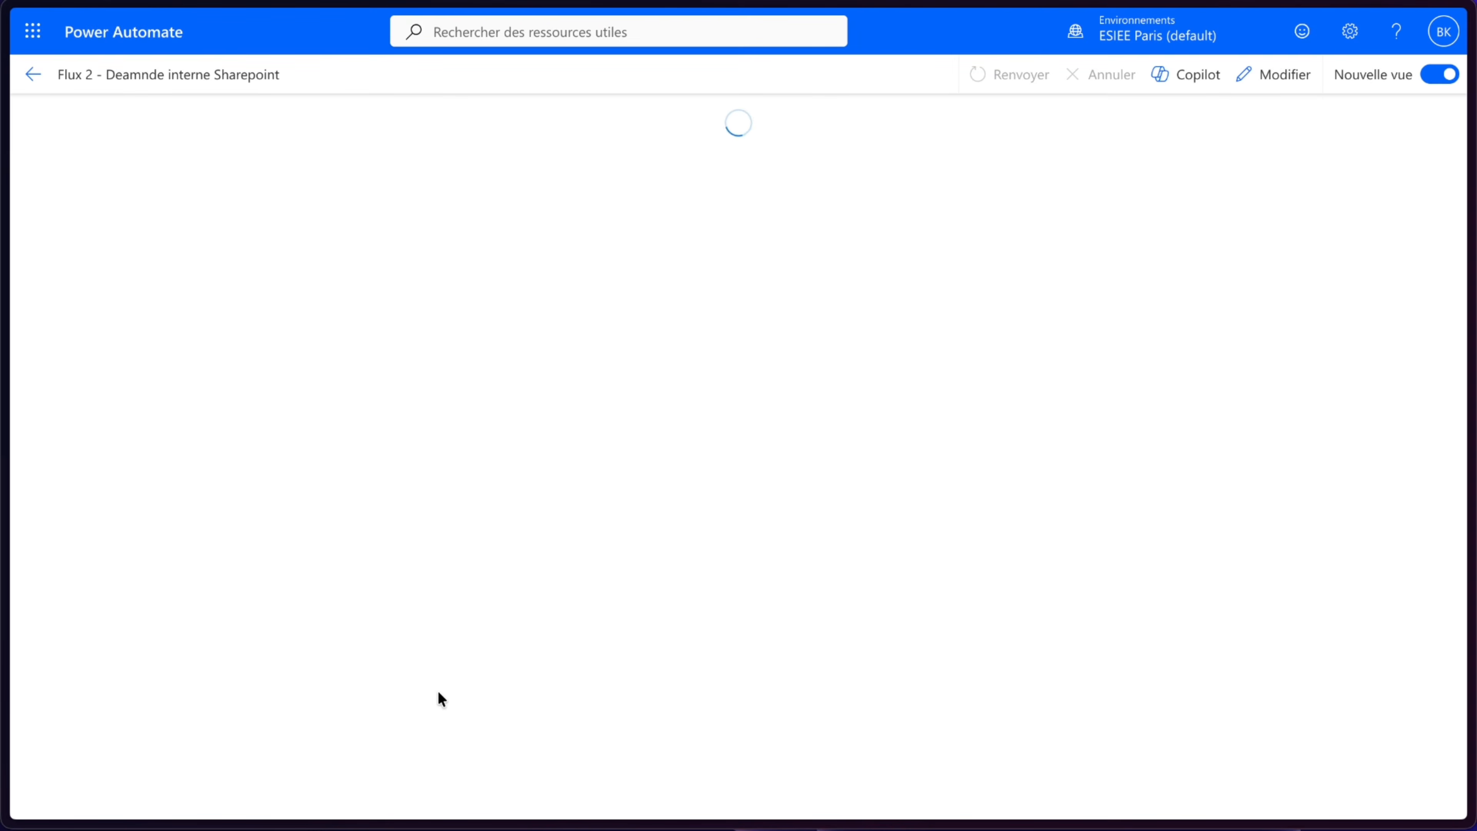
left_click(826, 285)
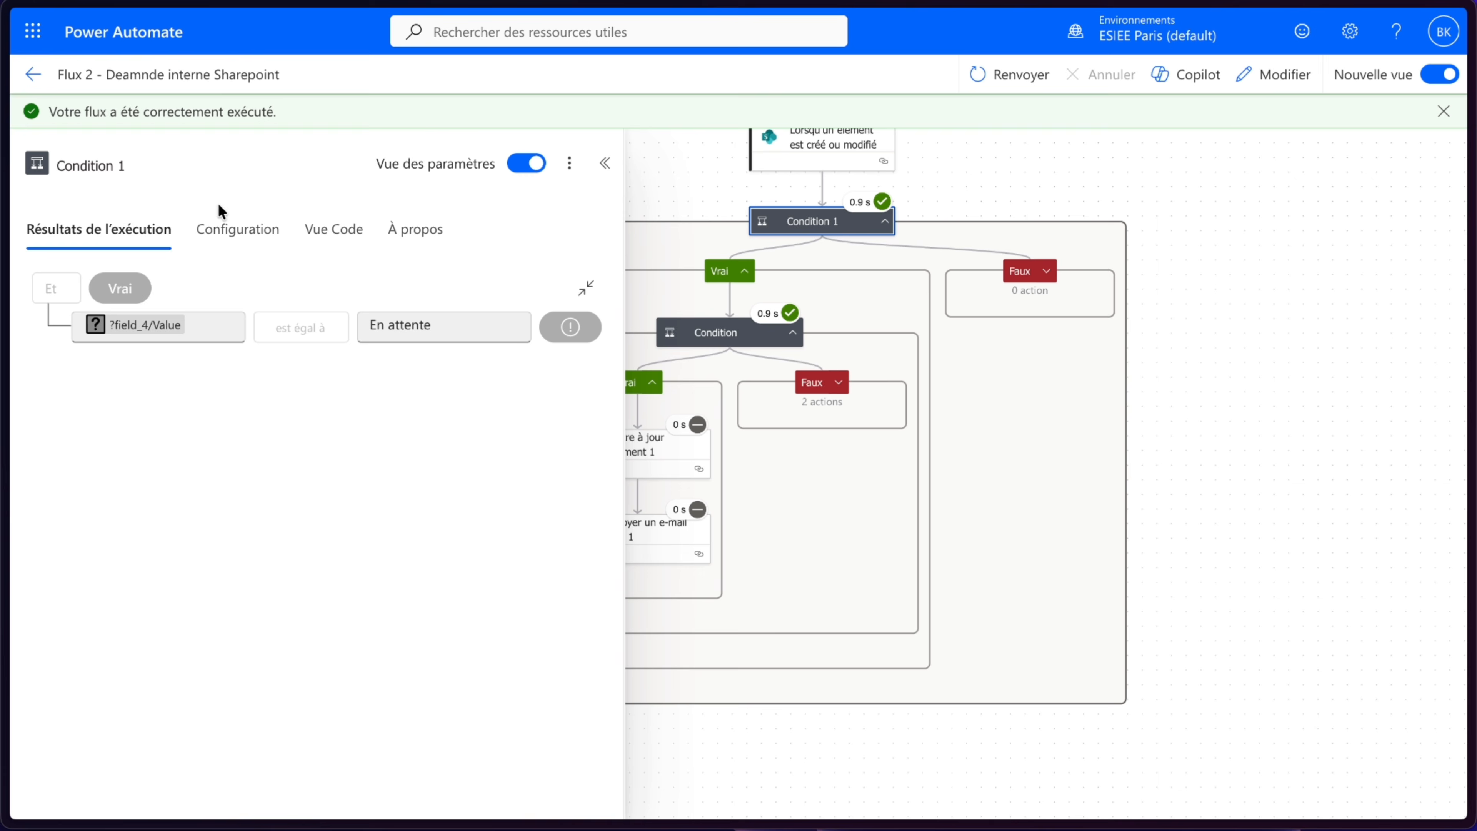
left_click(1291, 368)
left_click(694, 330)
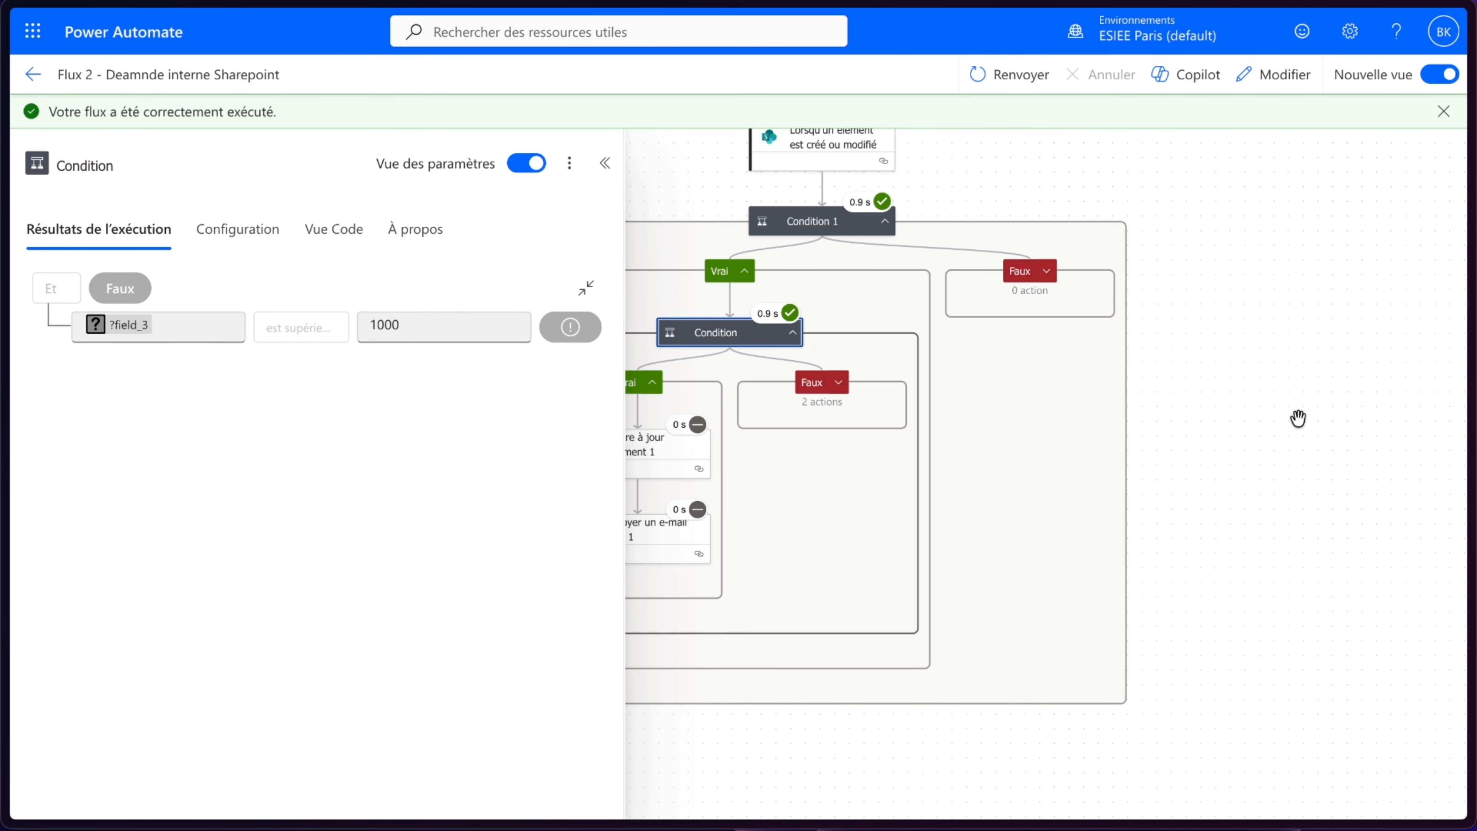
left_click(1287, 418)
left_click(838, 384)
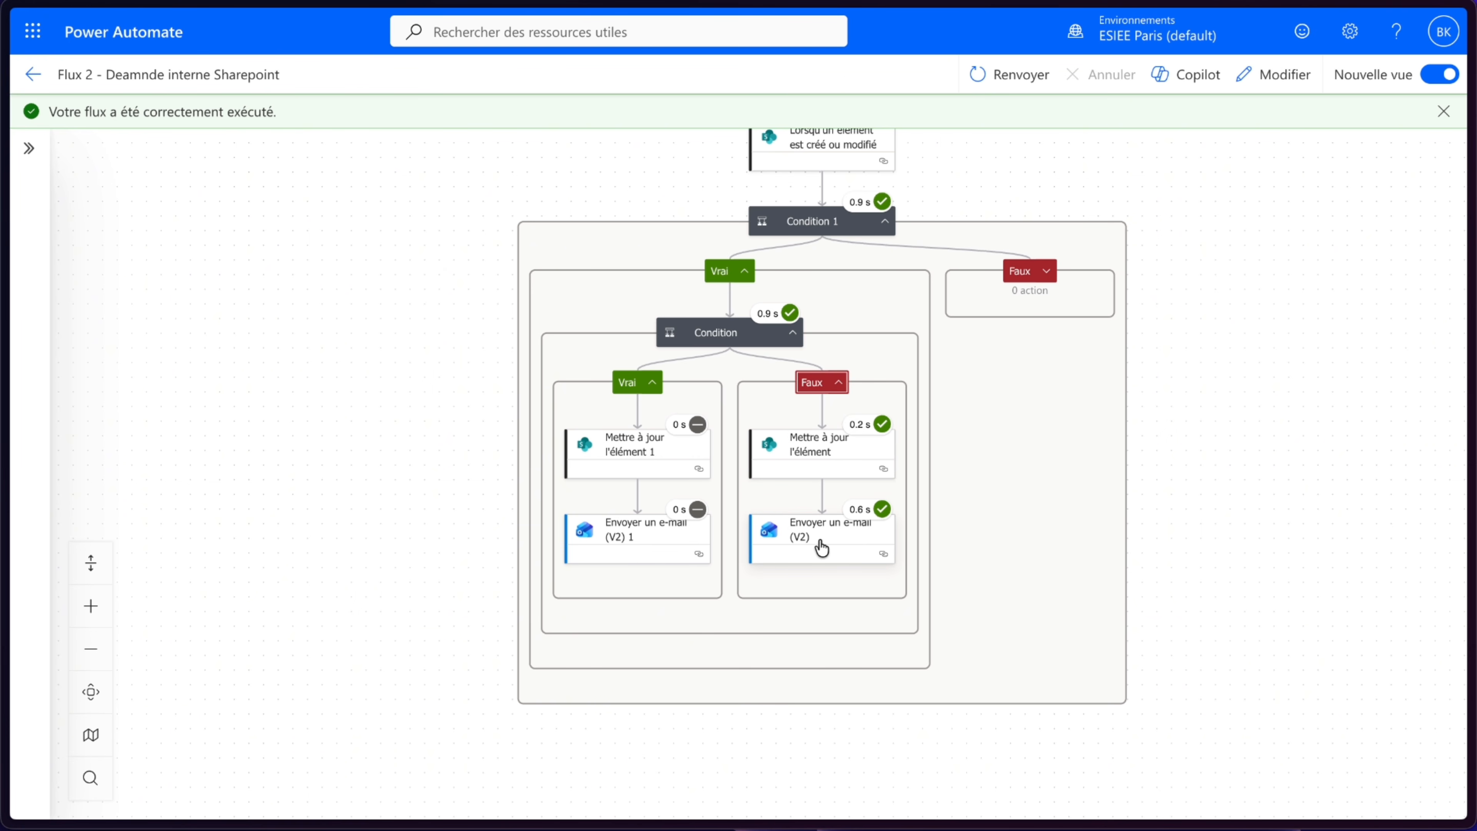
mouse_move(5, 250)
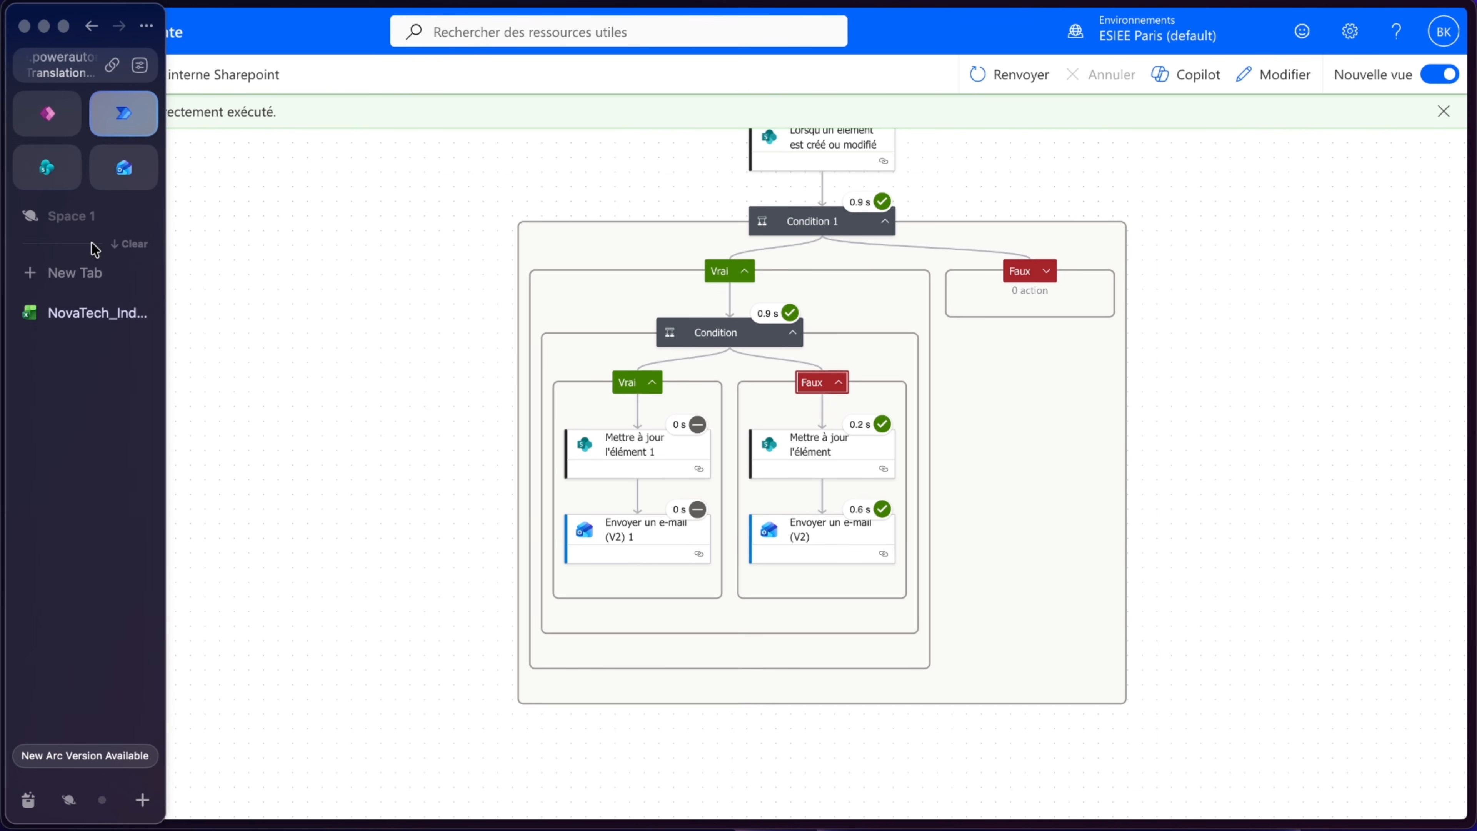
left_click(43, 169)
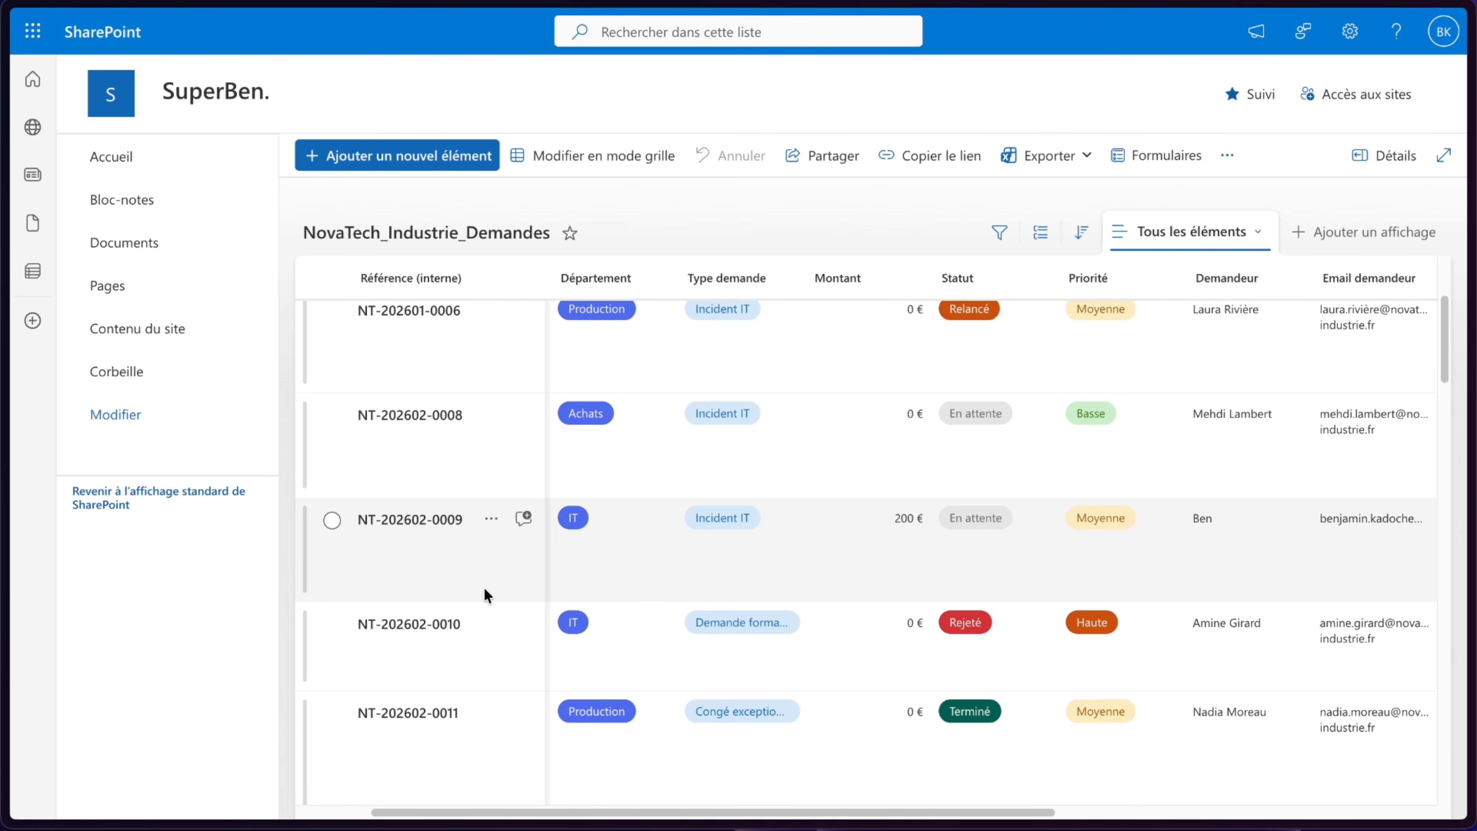
left_click(485, 588)
left_click(485, 588)
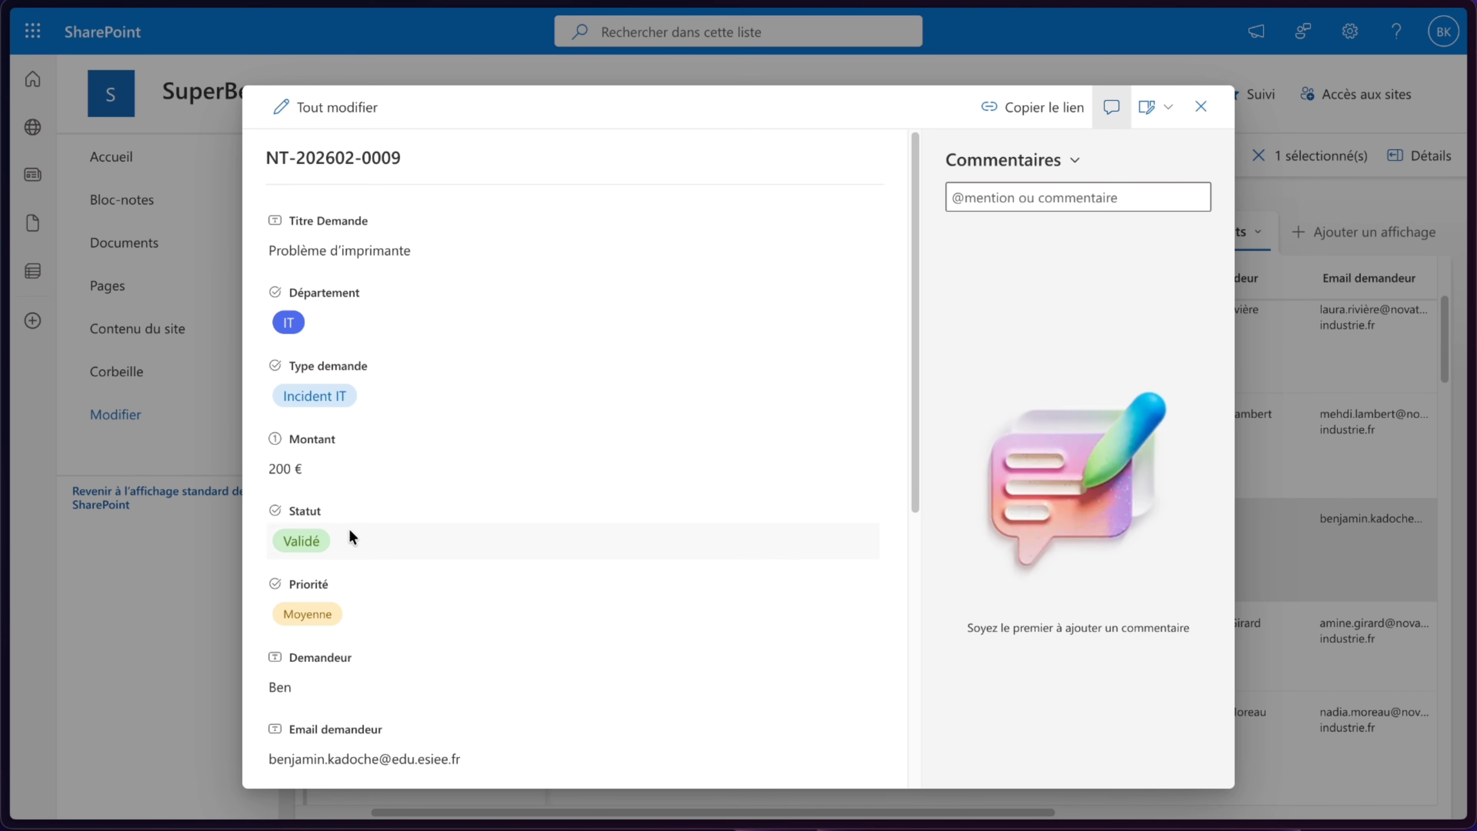
left_click(300, 470)
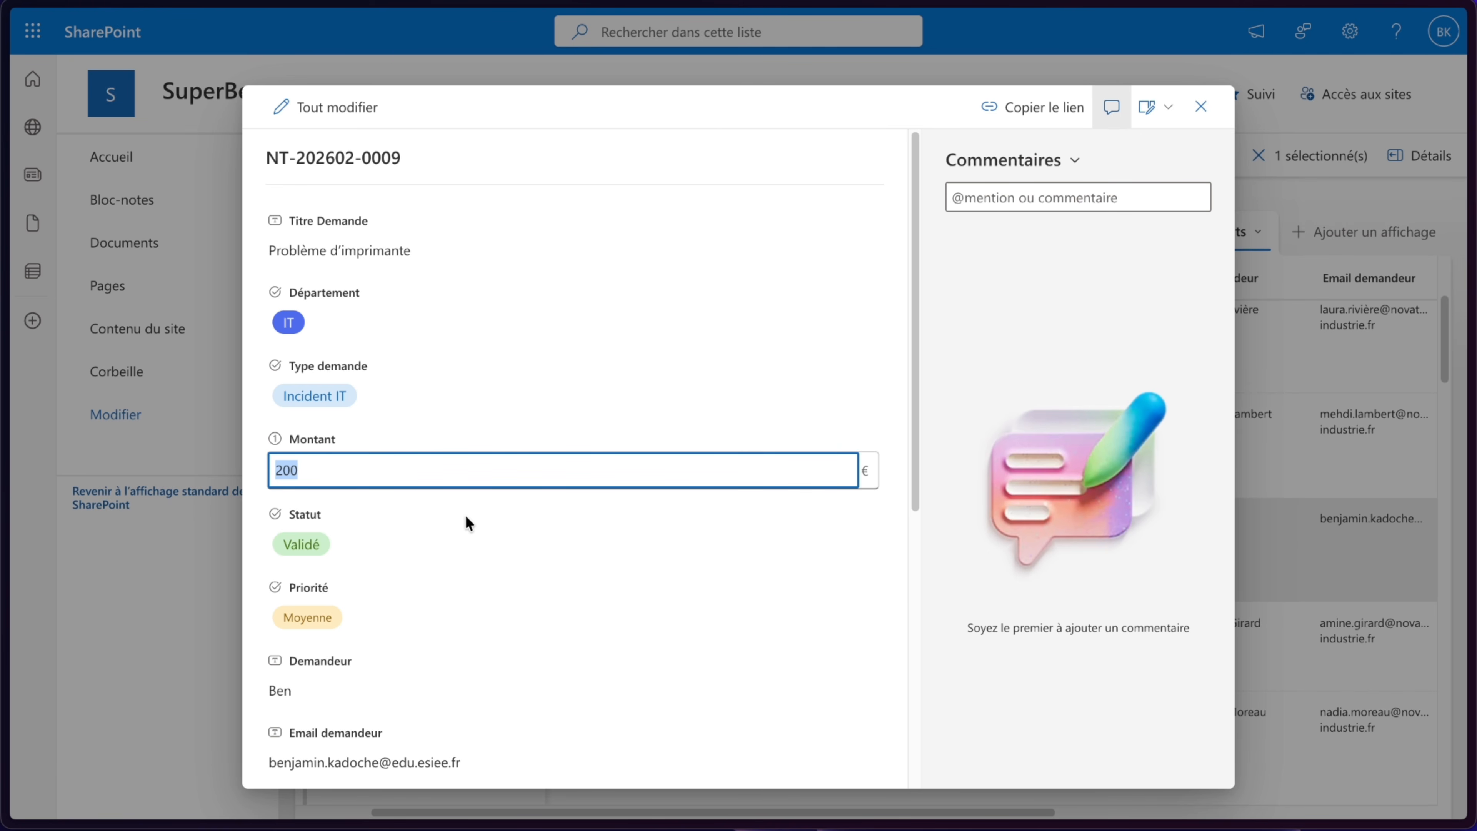
type("2000")
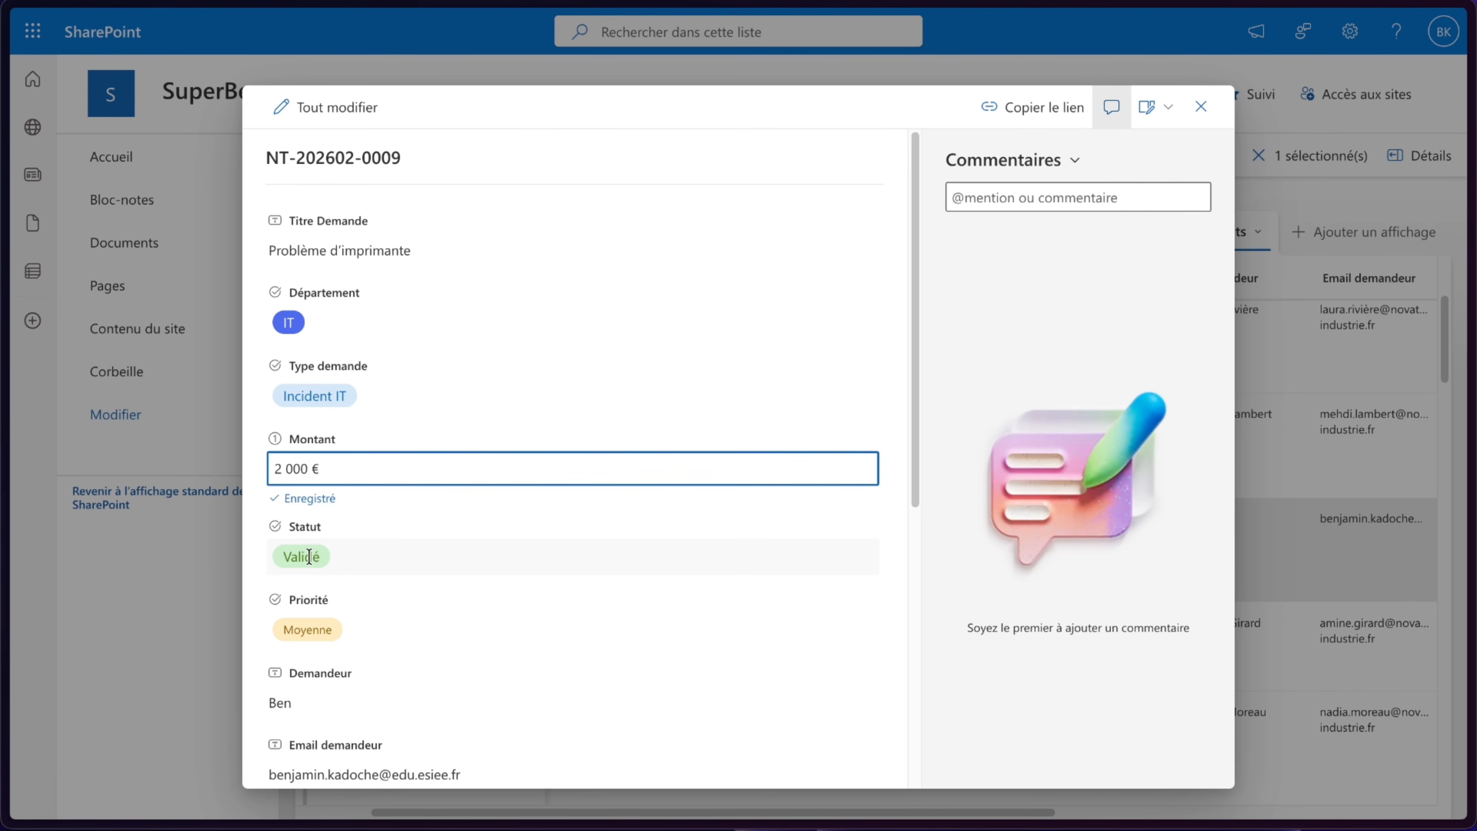
left_click(308, 553)
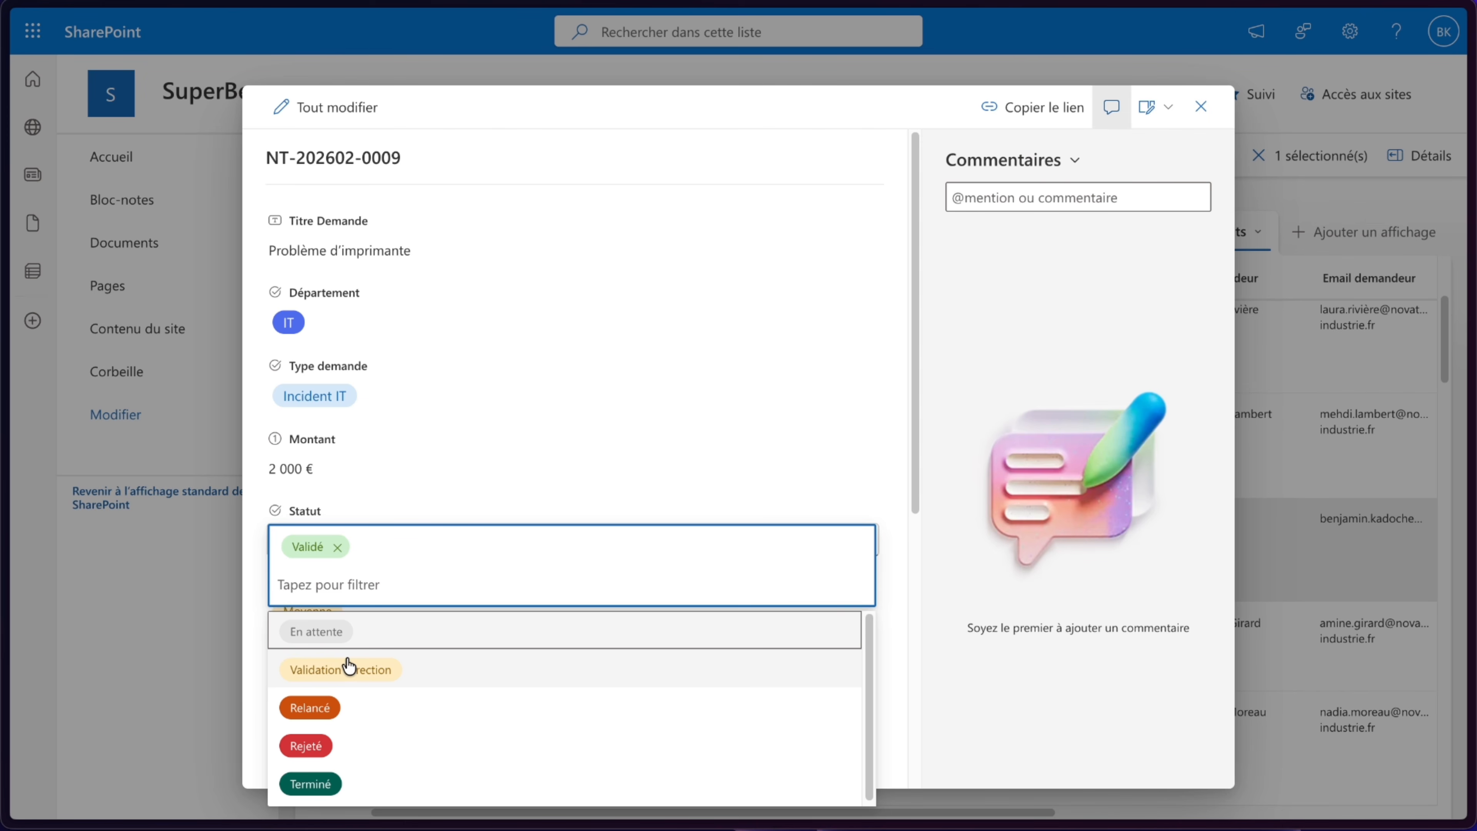
key("Escape")
- Change the request's Montant to 2500 € and close the item panel
left_click(297, 469)
left_click(312, 477)
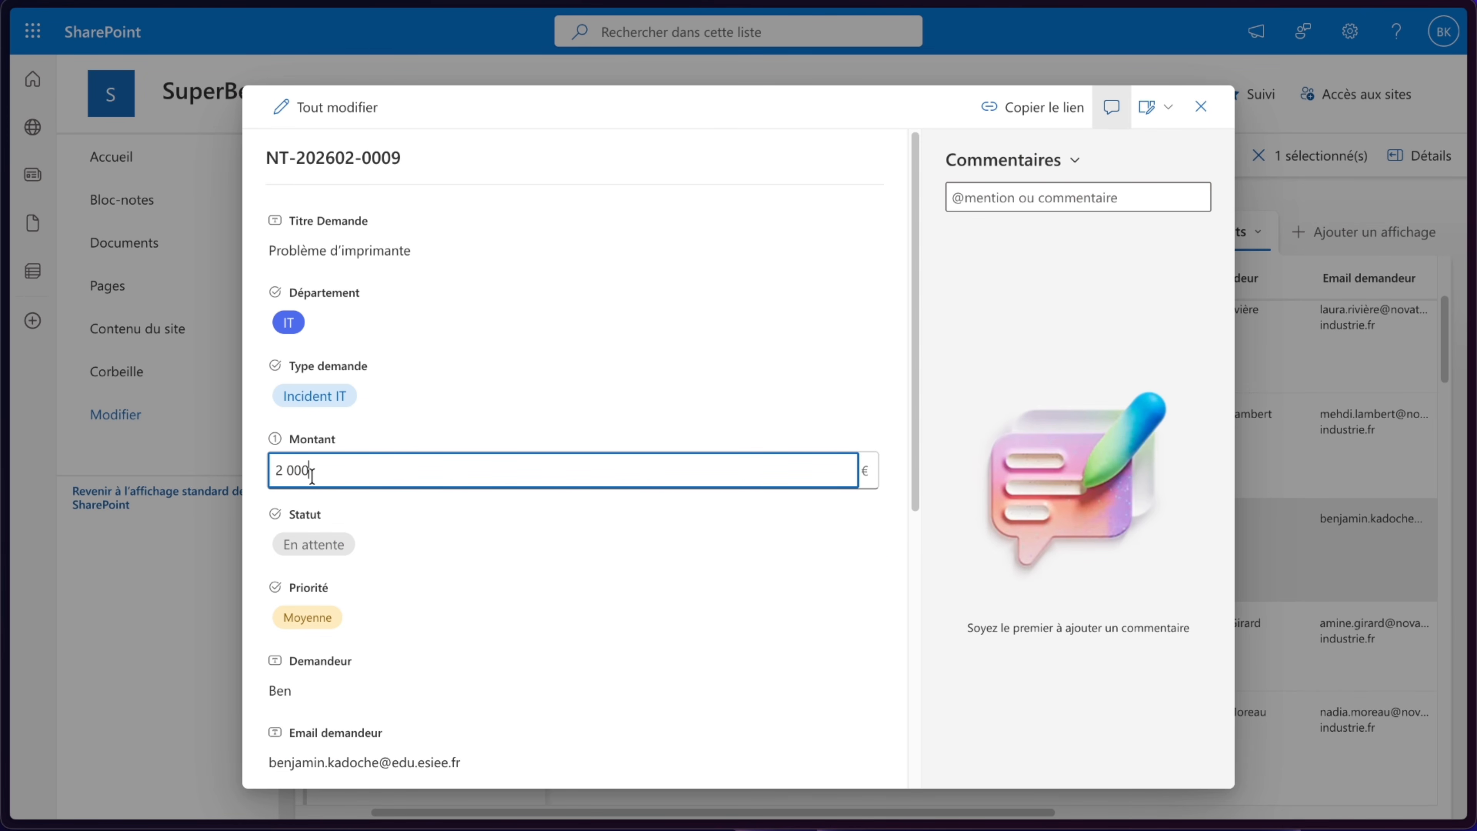
type("500")
left_click(253, 524)
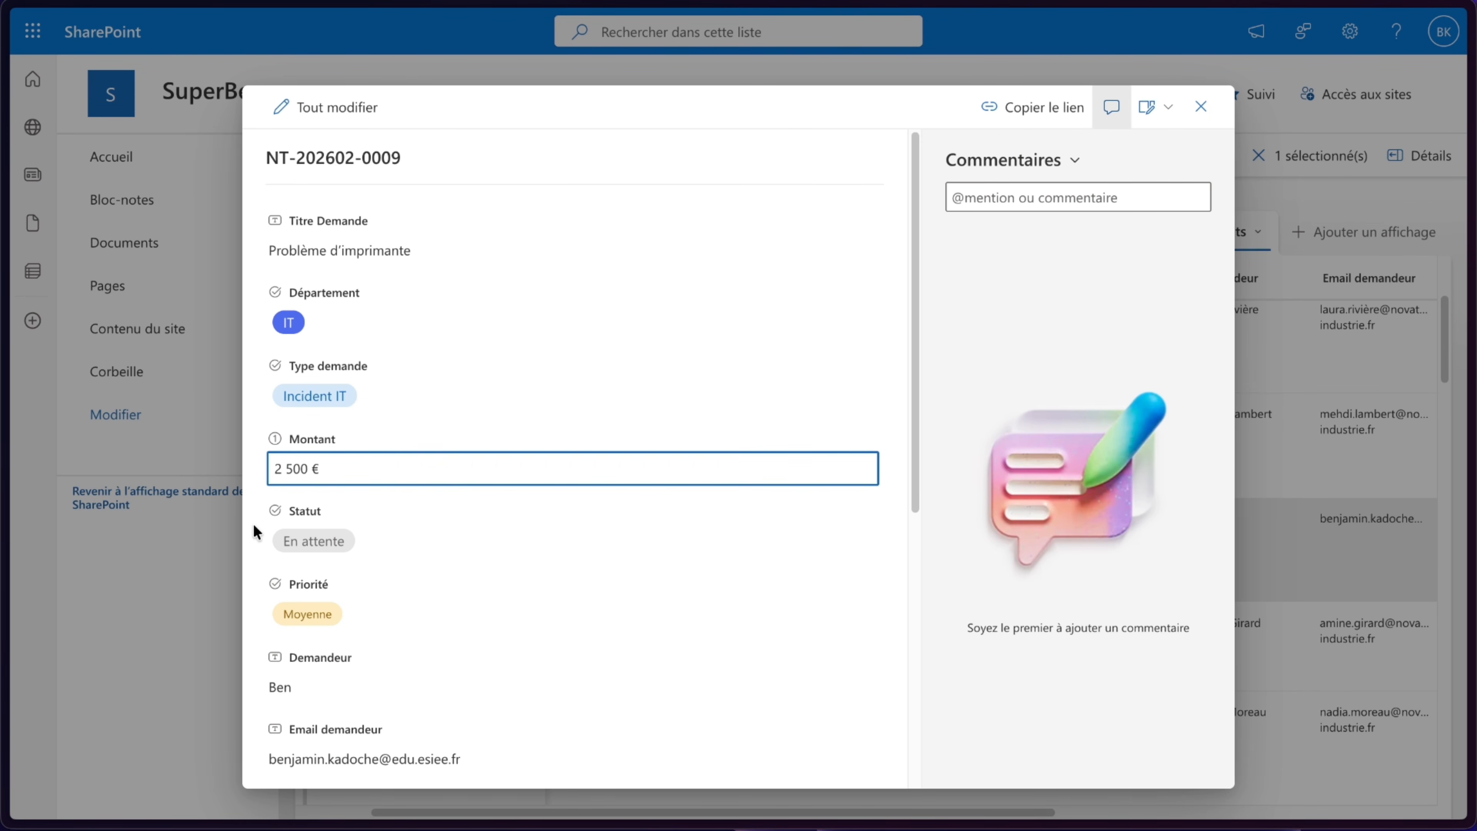
left_click(1201, 106)
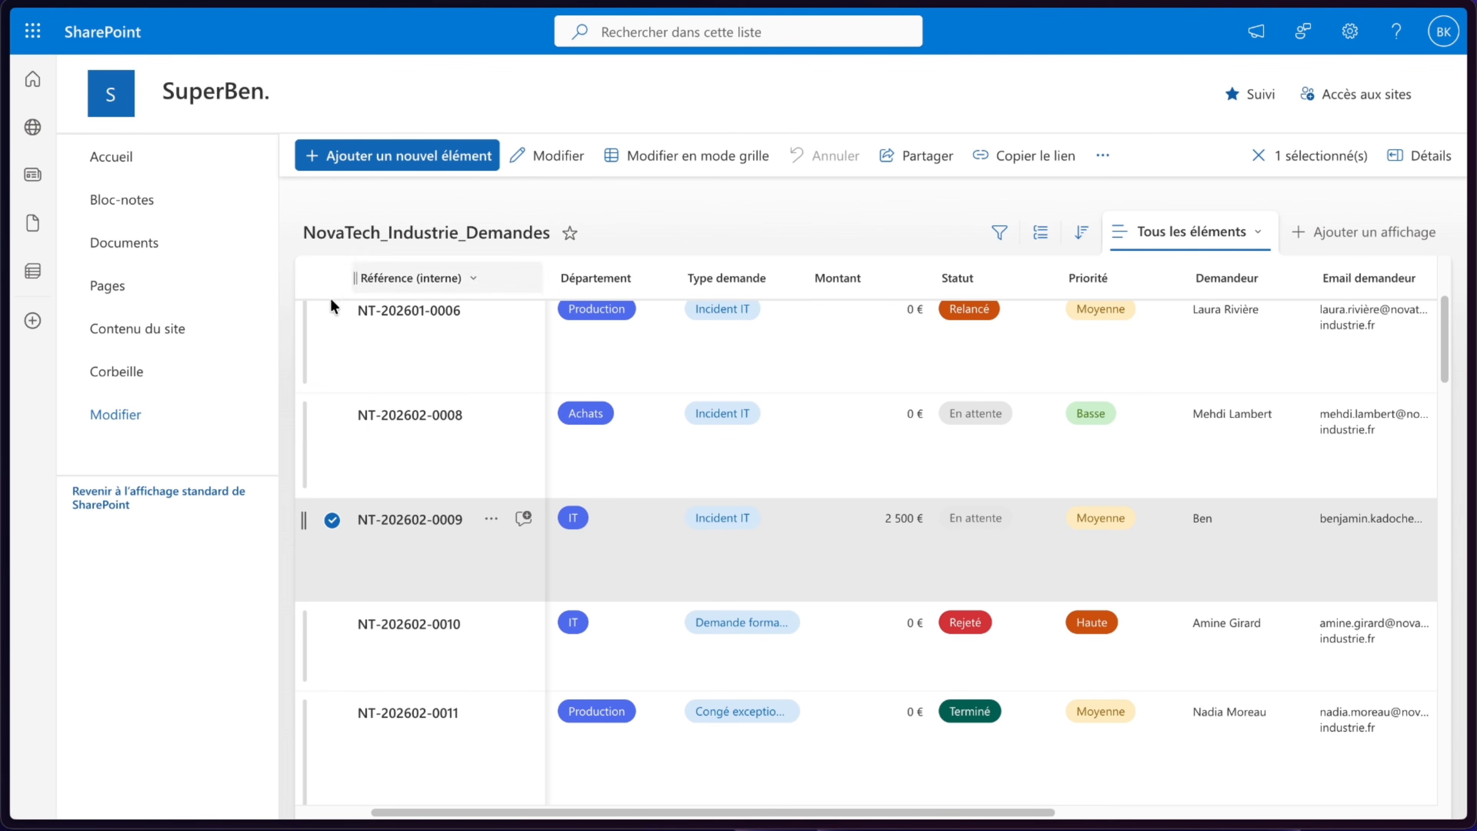
- In Outlook, open the new Validation requise - Problème d'imprimante email
mouse_move(5, 282)
left_click(123, 168)
left_click(605, 285)
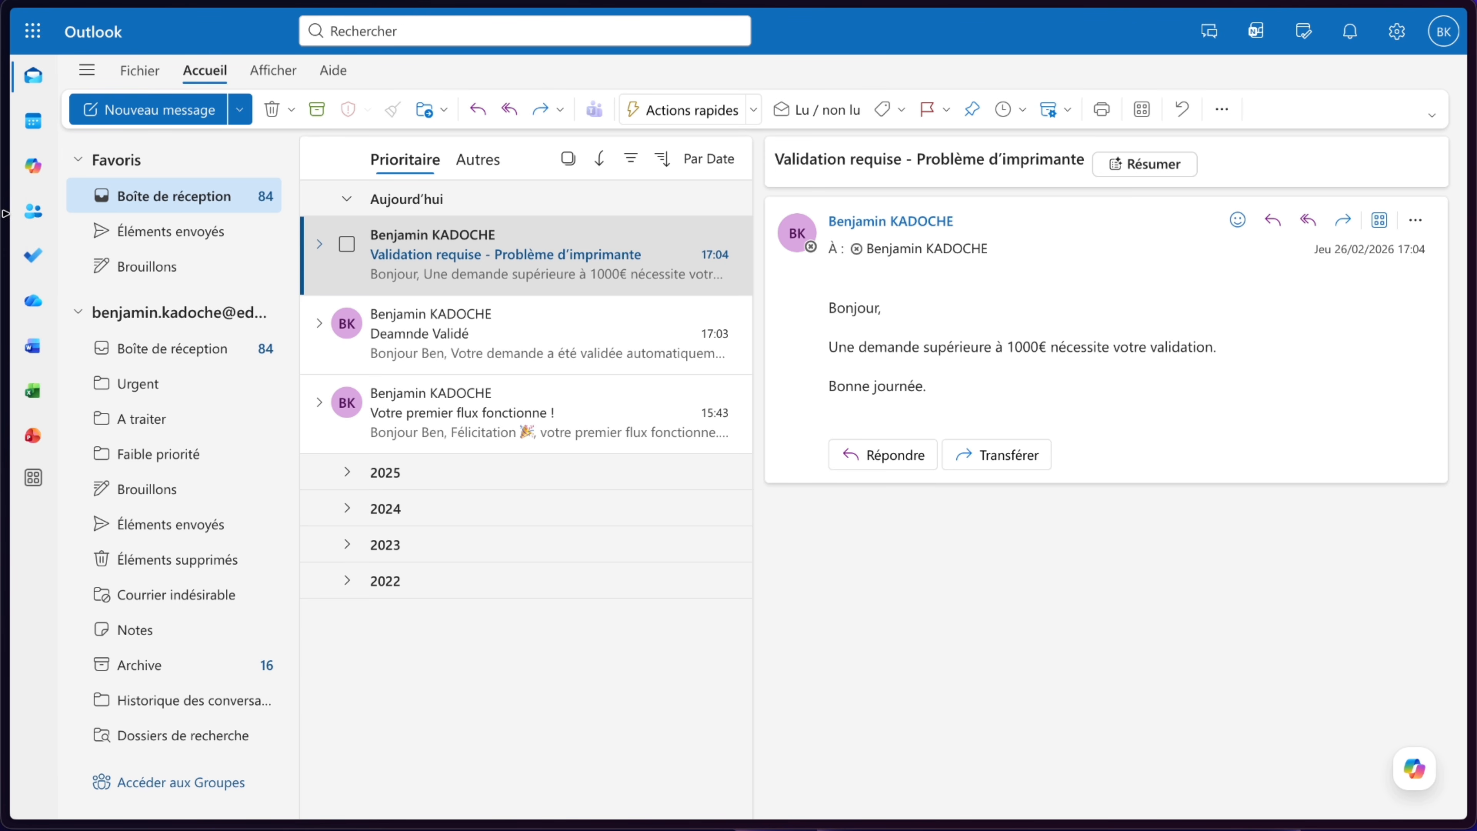
- Back in the SharePoint list, filter the requests by Titre Demande Problème d'imprimante
left_click(47, 178)
scroll(611, 470, "down", 1)
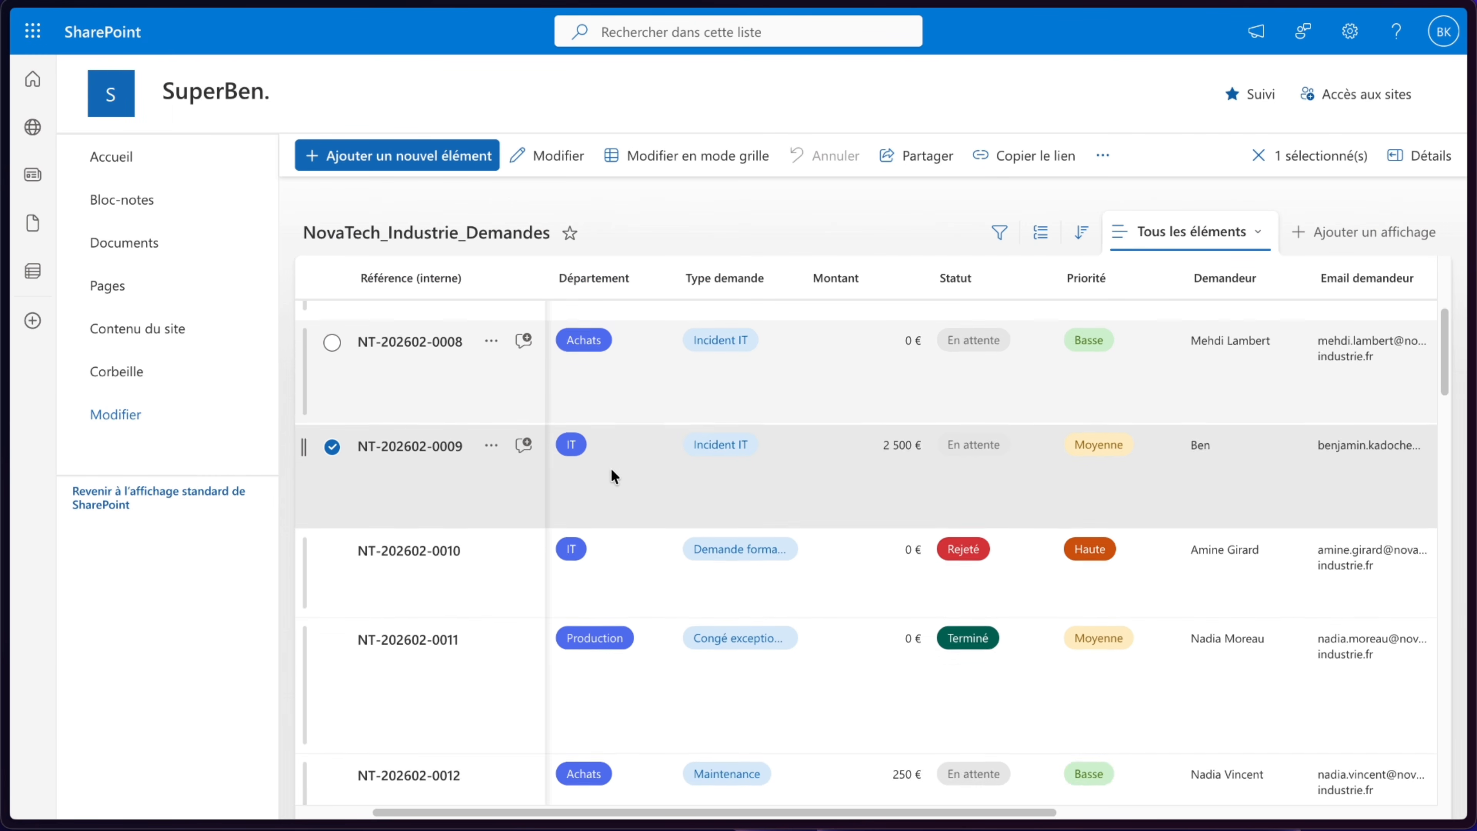
scroll(631, 469, "up", 1)
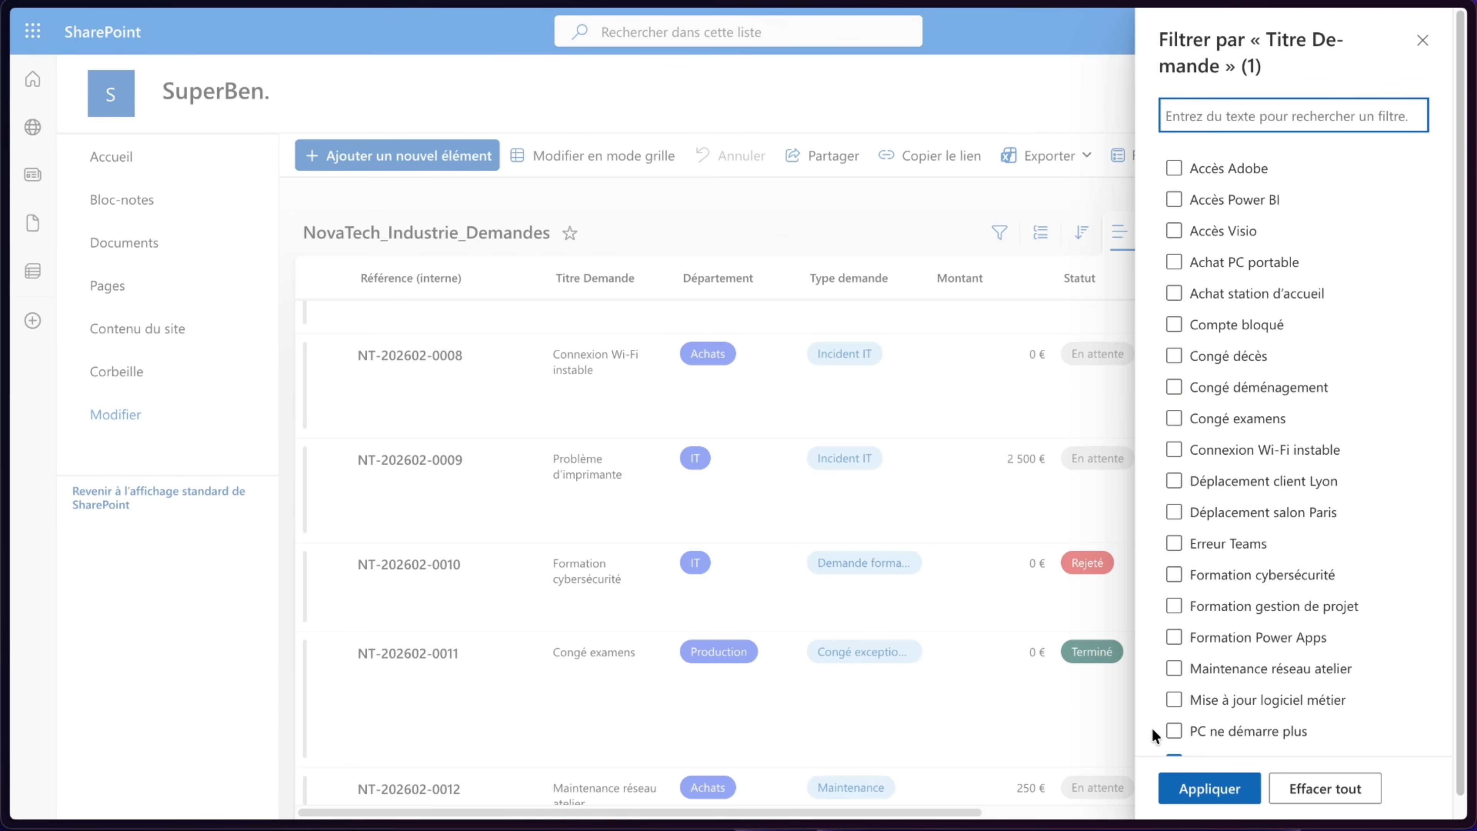
left_click(1209, 789)
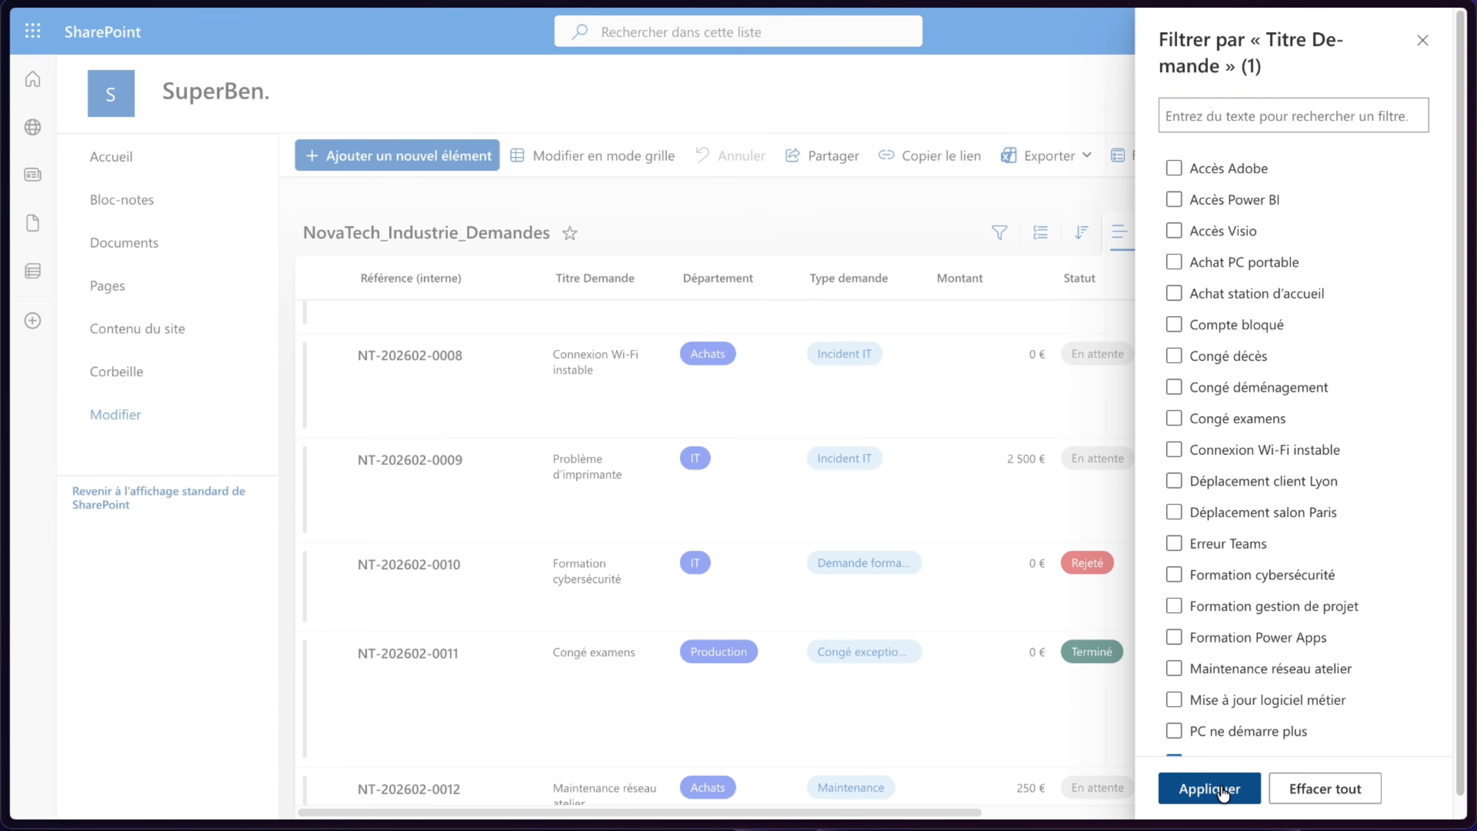
scroll(950, 499, "right", 1)
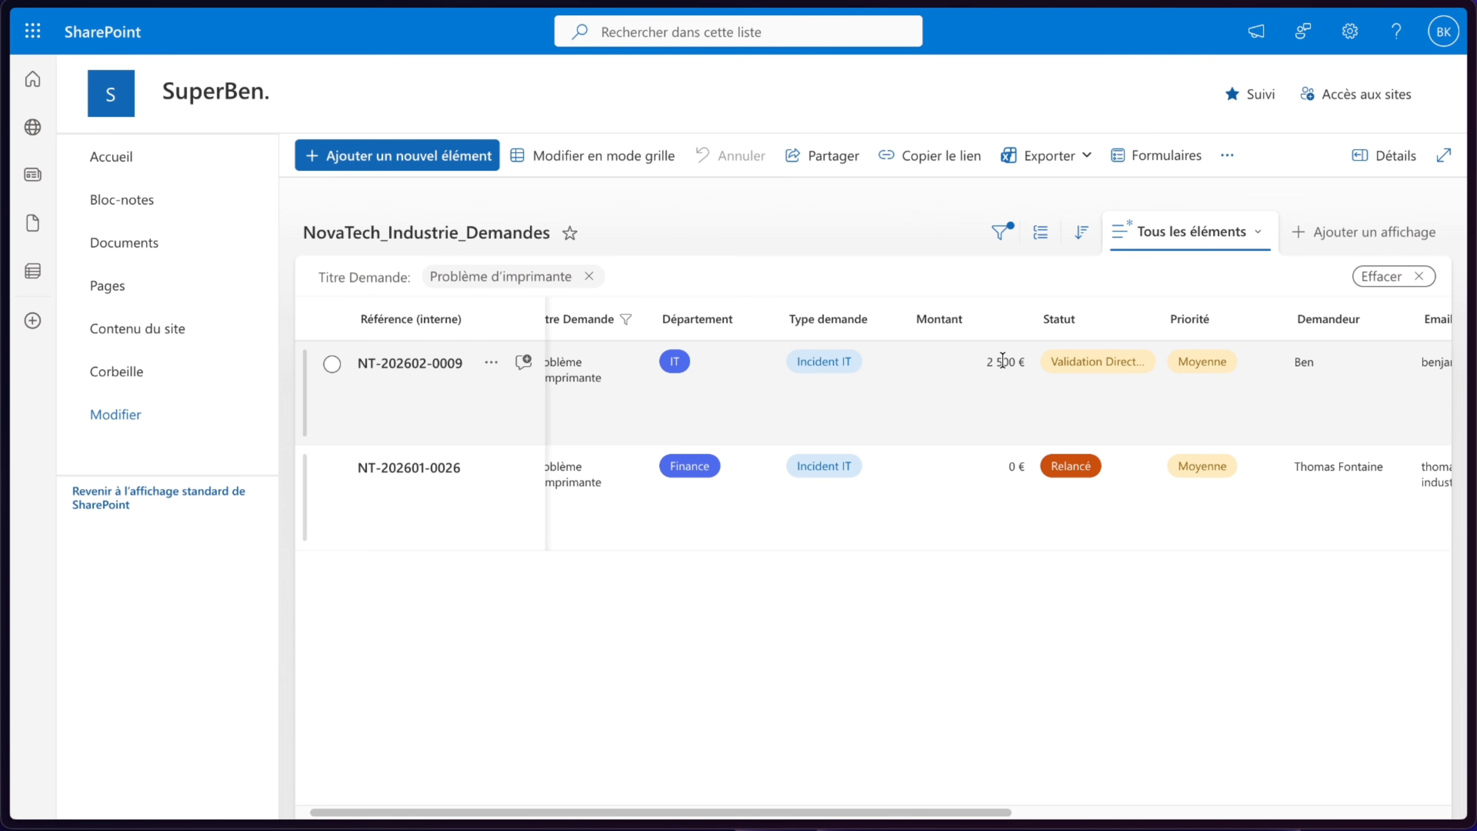
left_click(603, 156)
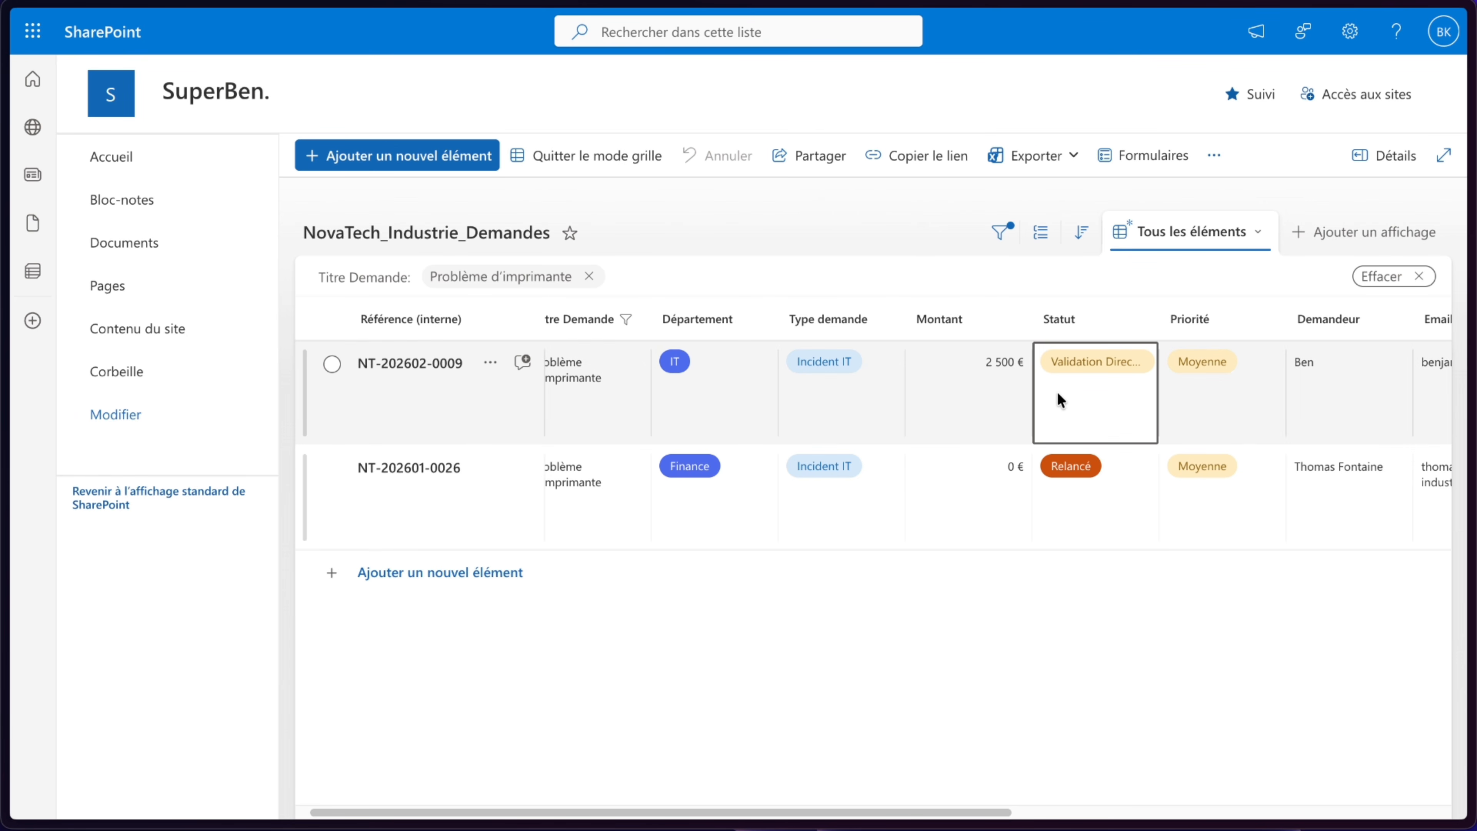
scroll(1057, 392, "right", 2)
left_click(931, 378)
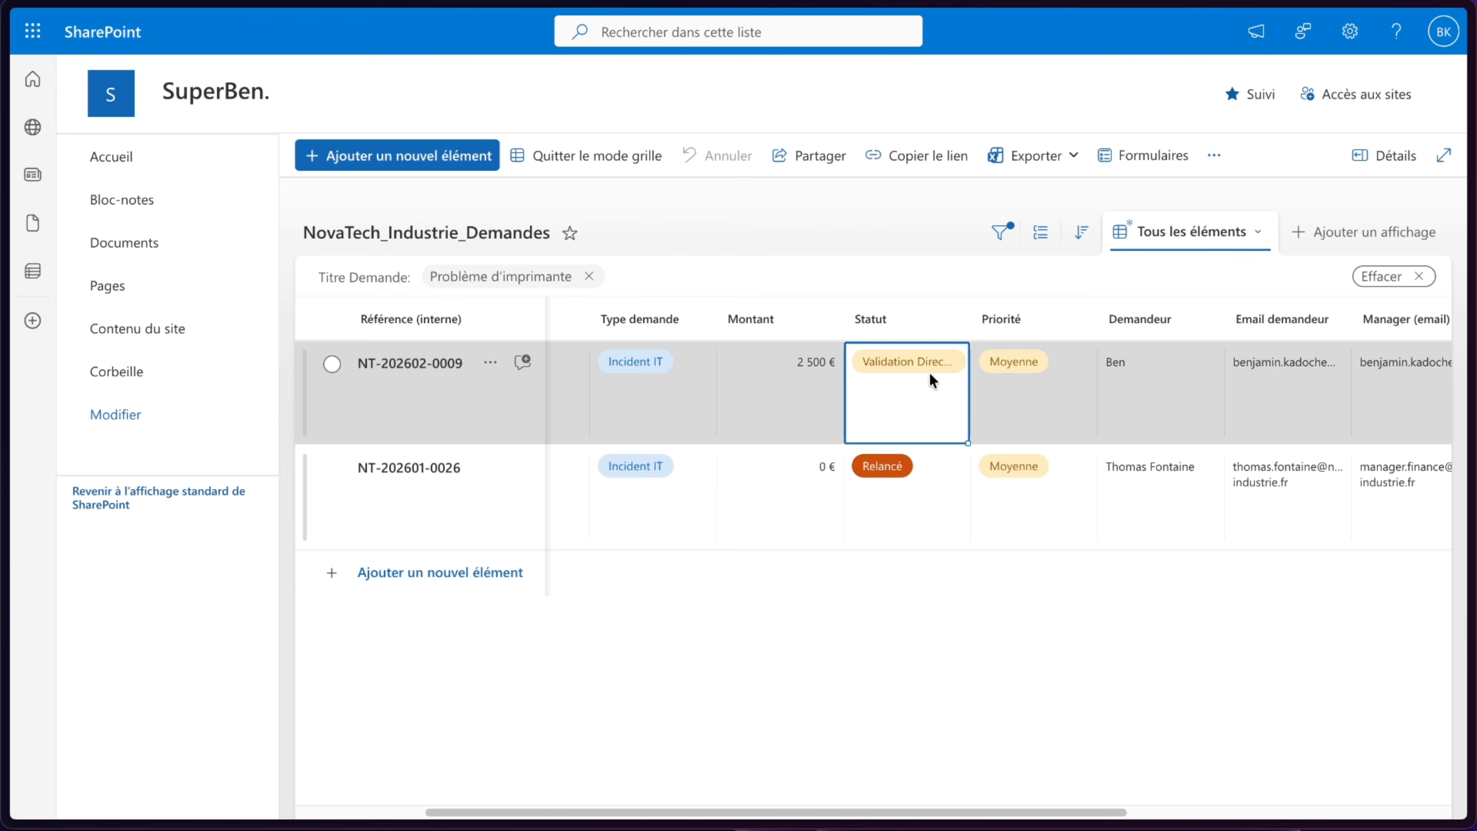
left_click(929, 364)
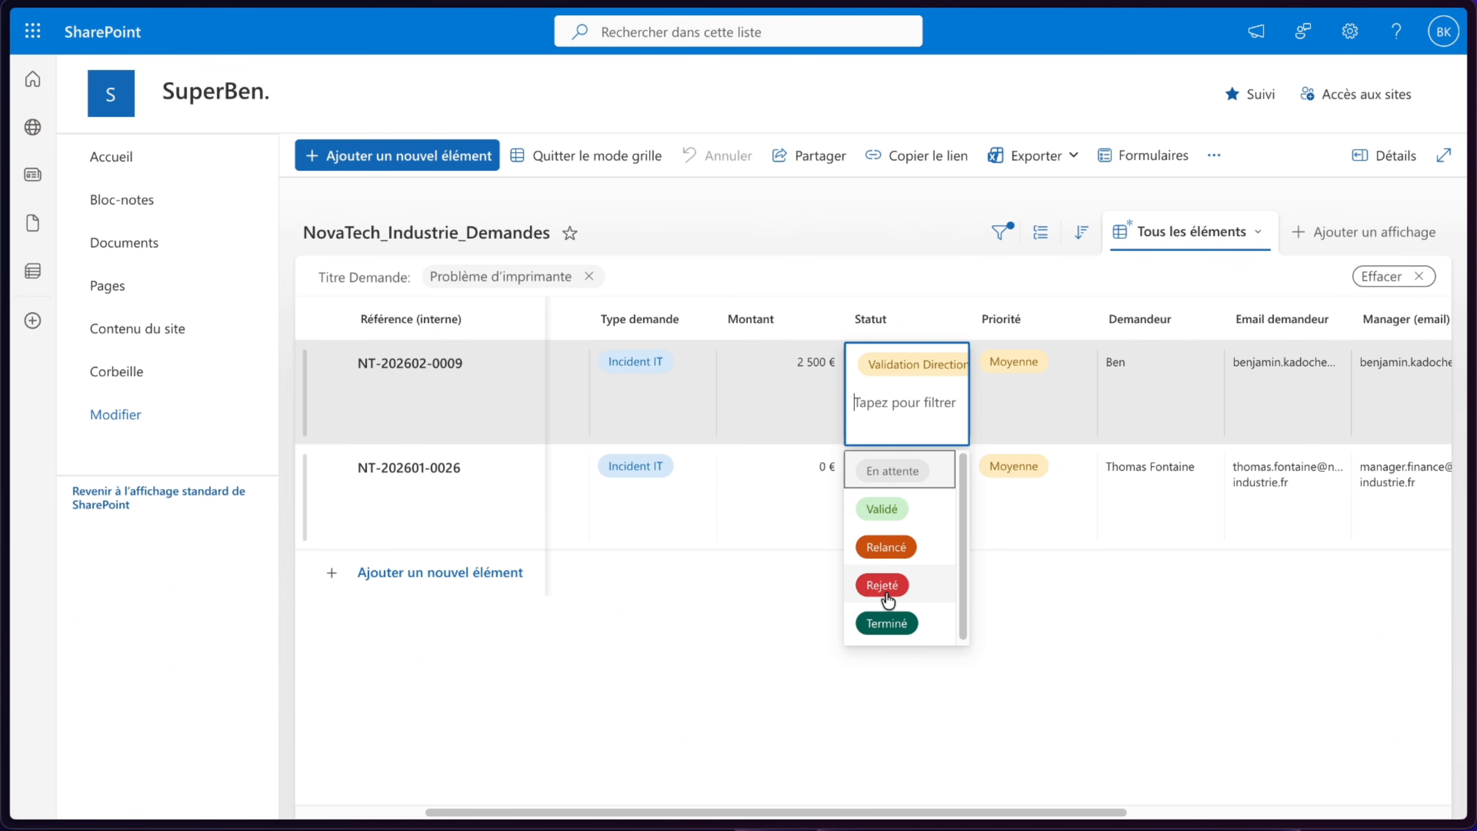
left_click(892, 507)
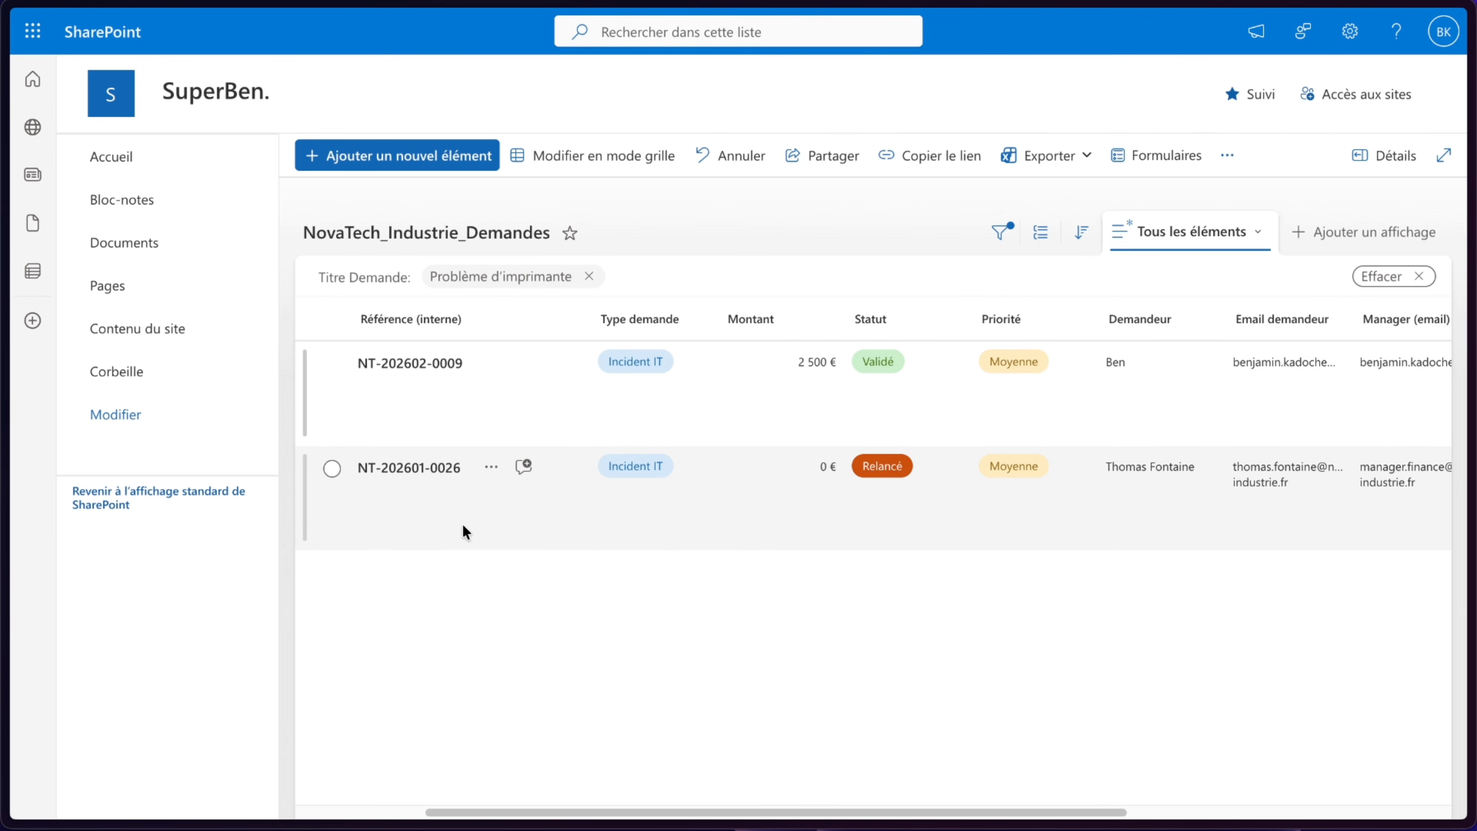
- Open Flux 2 for editing and expand the False branch of the inner Condition
mouse_move(3, 316)
left_click(121, 118)
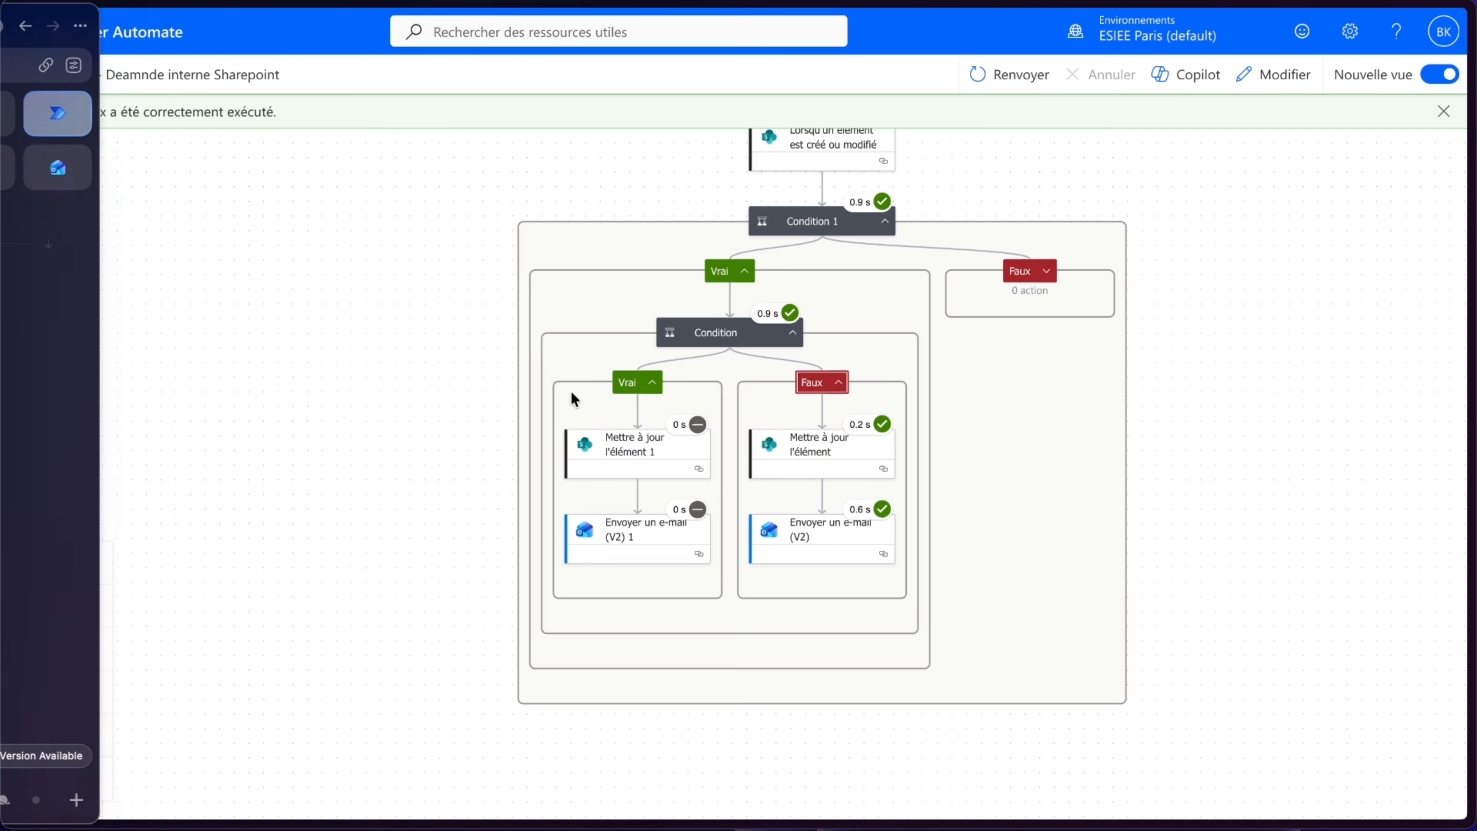
left_click(1274, 76)
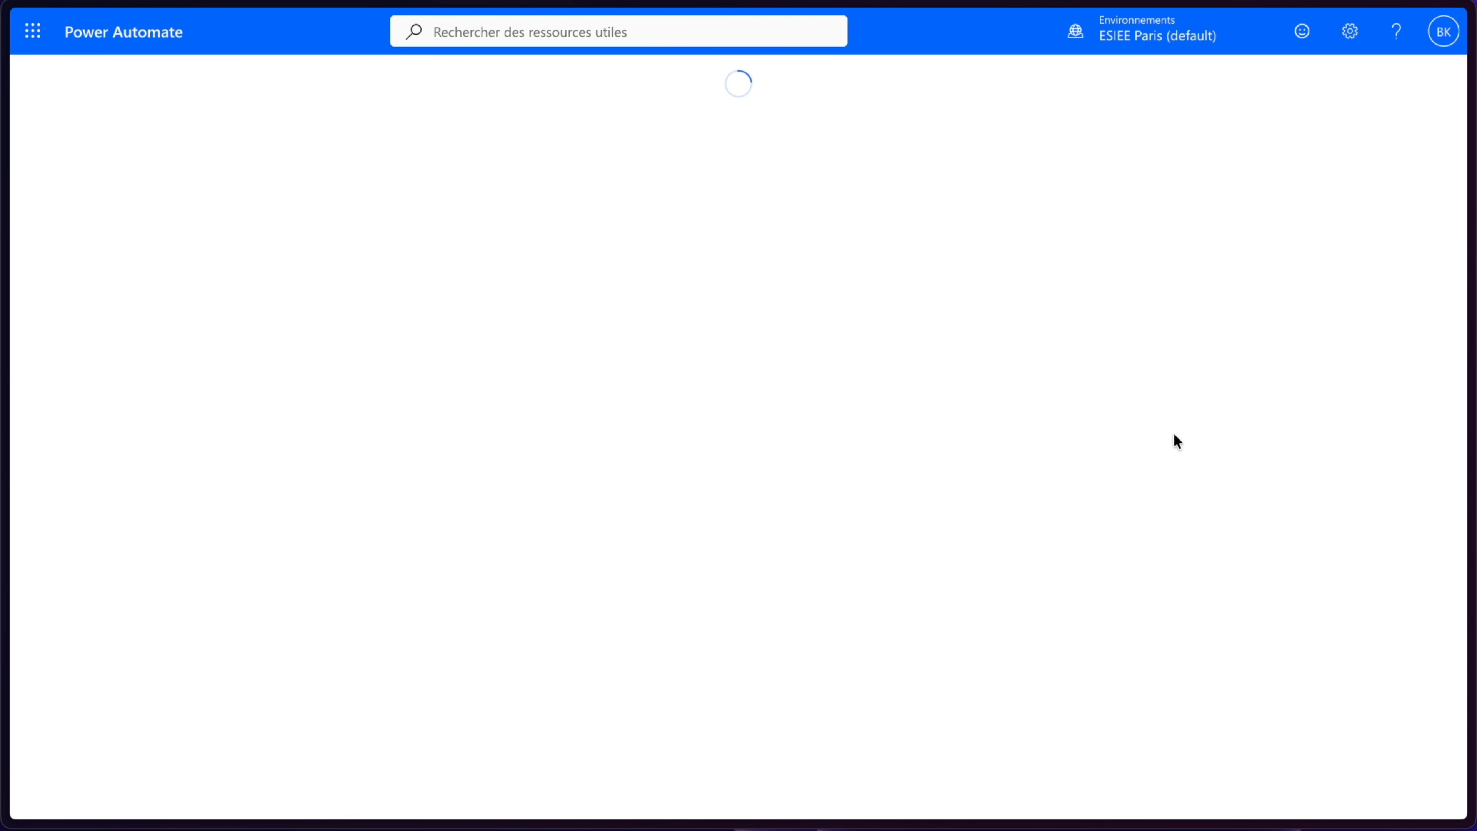
left_click(853, 395)
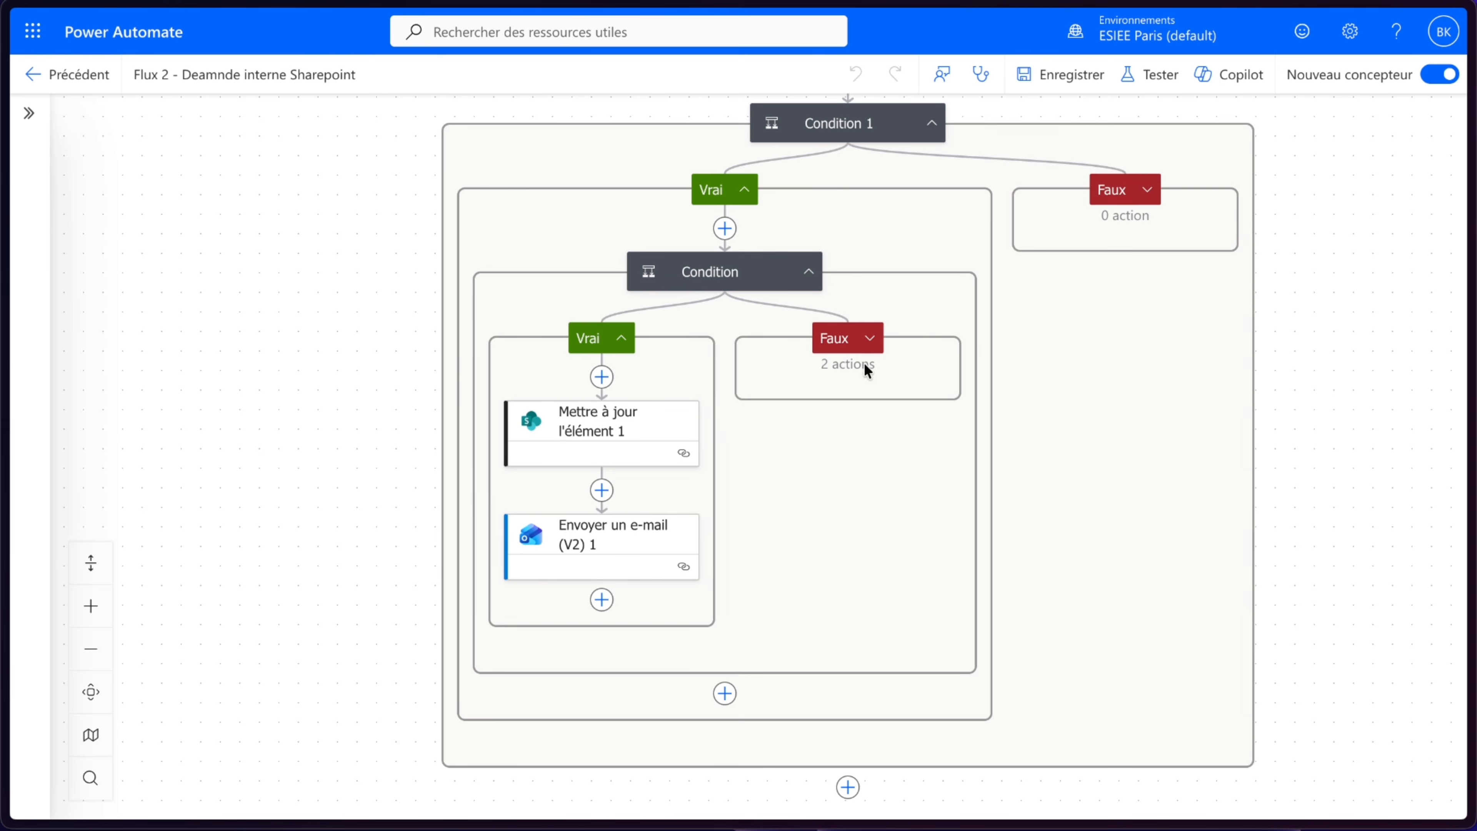
left_click(869, 338)
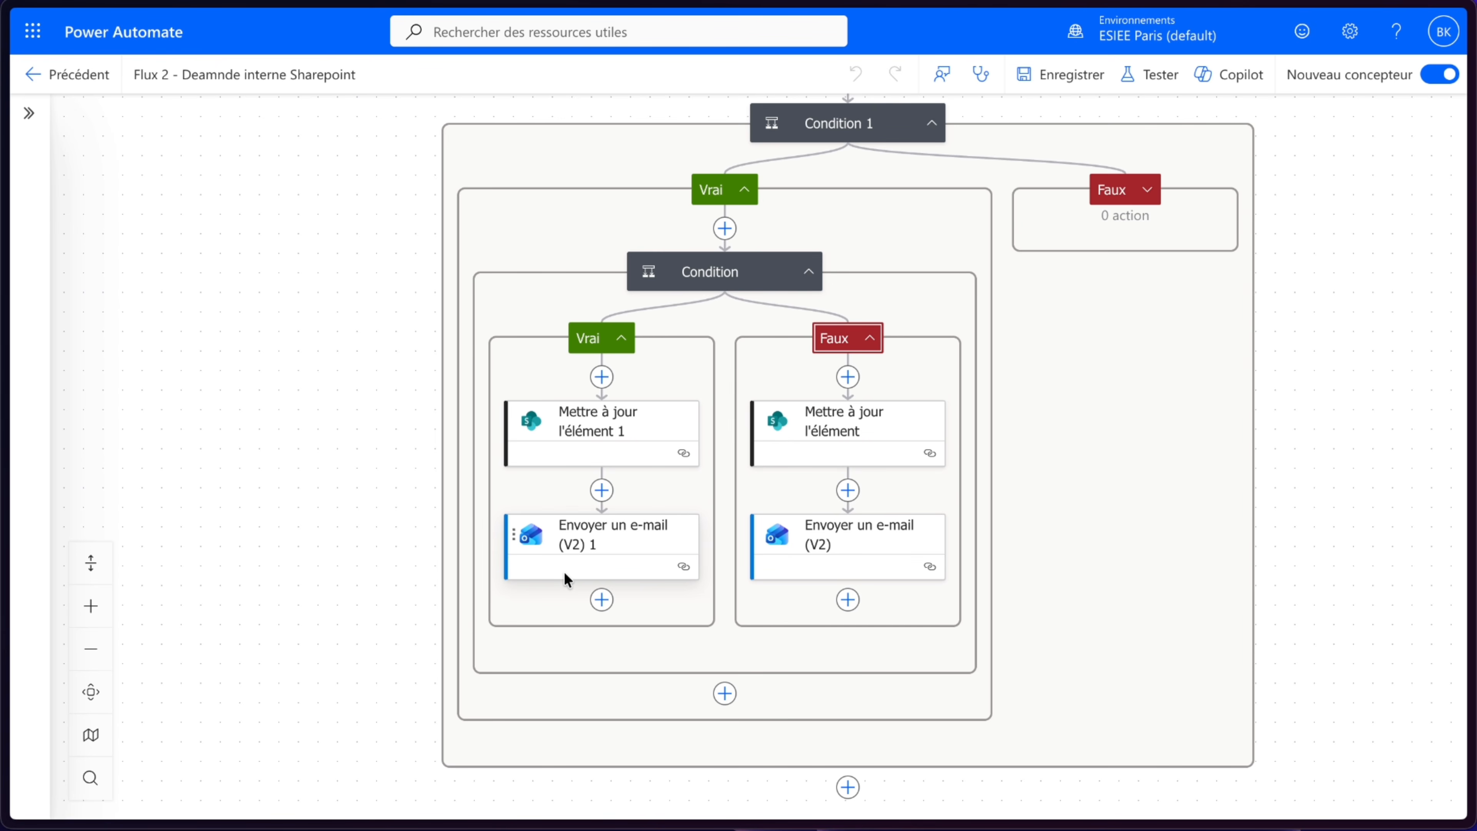
- Delete the Envoyer un e-mail (V2) 1 action from the inner Condition's True branch
scroll(1073, 322, "up", 3)
scroll(1071, 320, "down", 6)
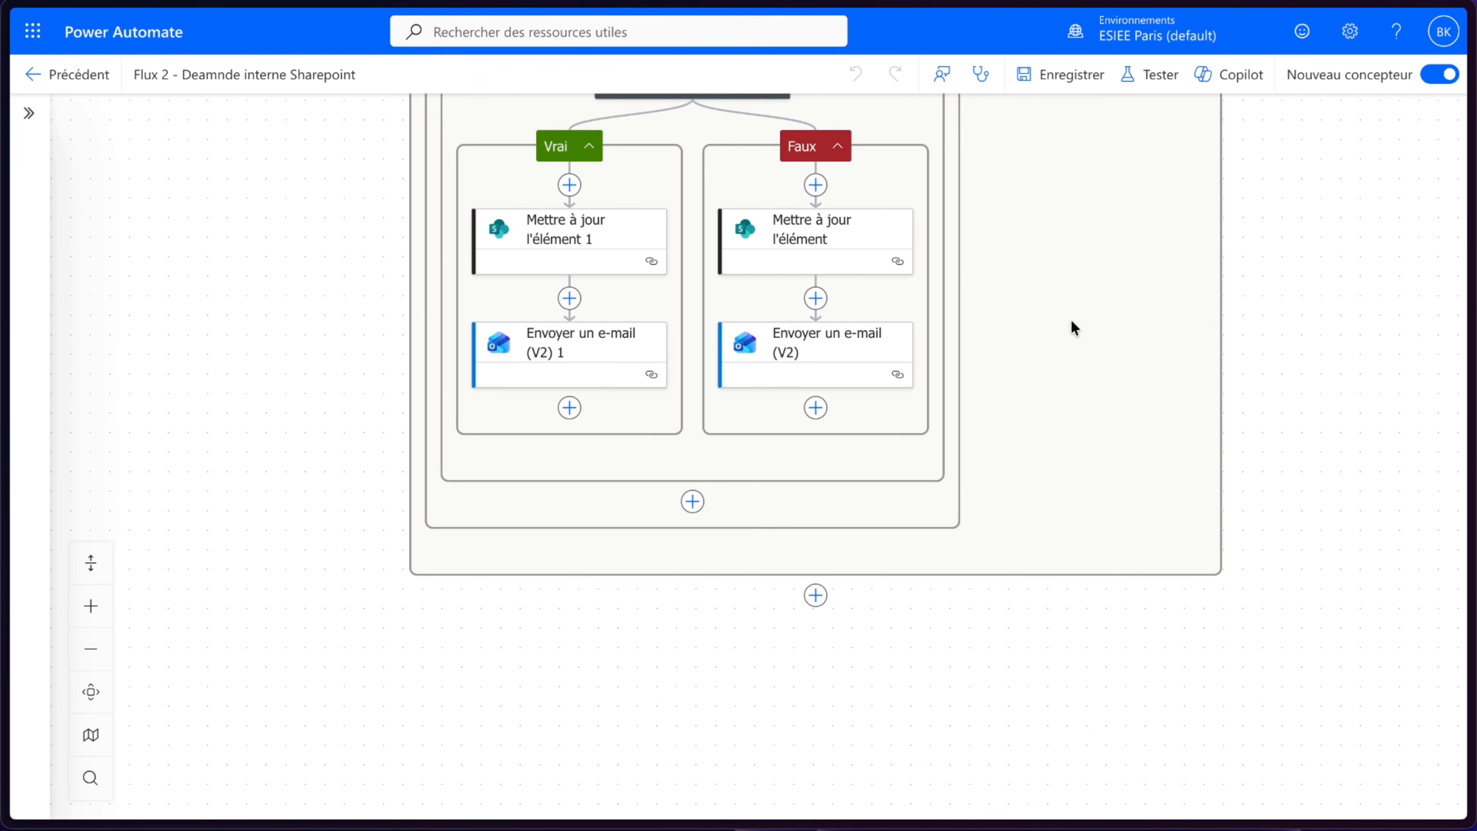
right_click(599, 344)
left_click(662, 364)
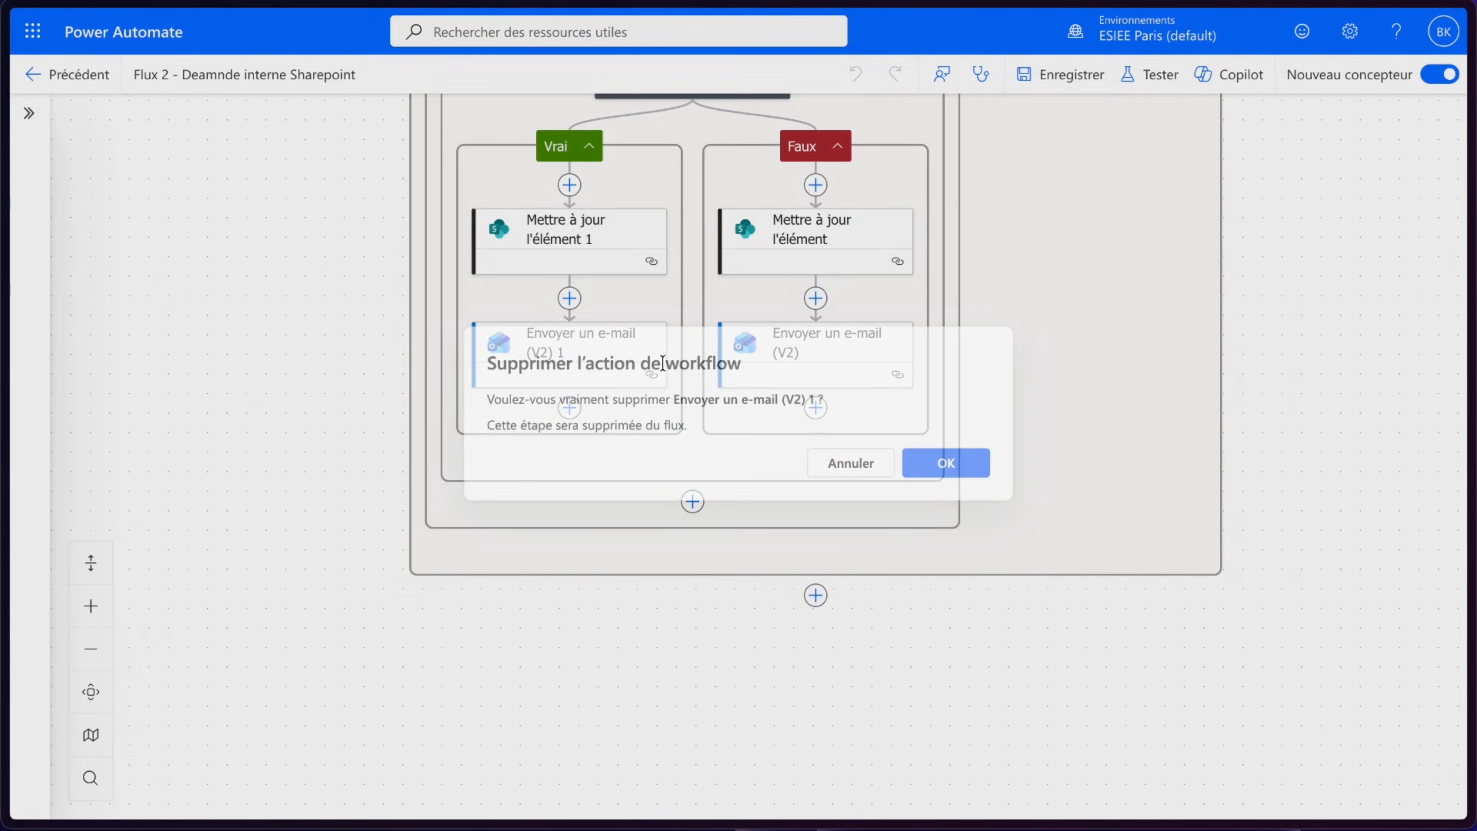
left_click(930, 465)
- Add a Standard approvals Démarrer et attendre une approbation action after Mettre à jour l'élément 1, with type Approuver/Rejeter - Premier à répondre
left_click(570, 298)
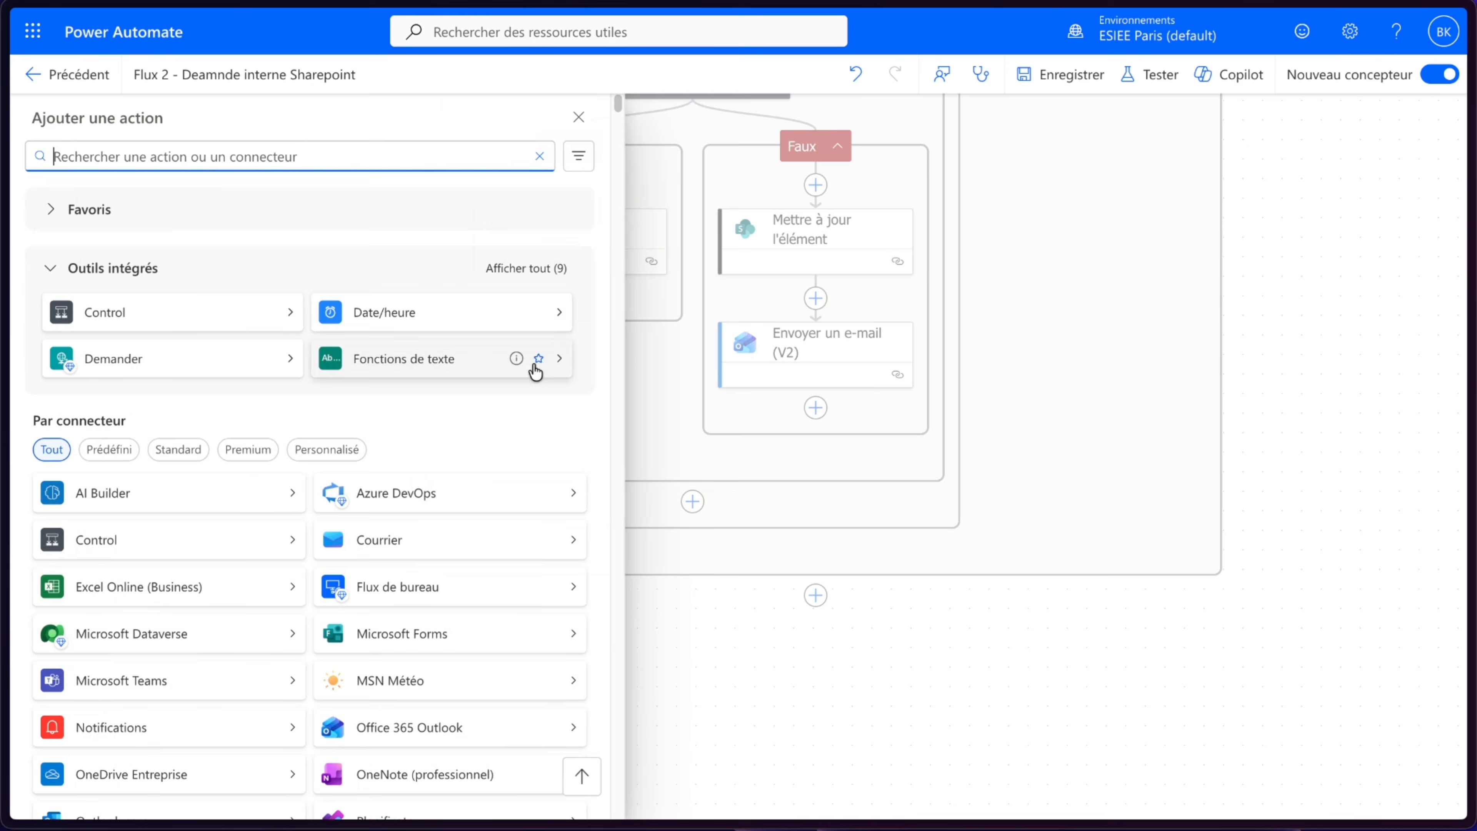
scroll(303, 527, "down", 8)
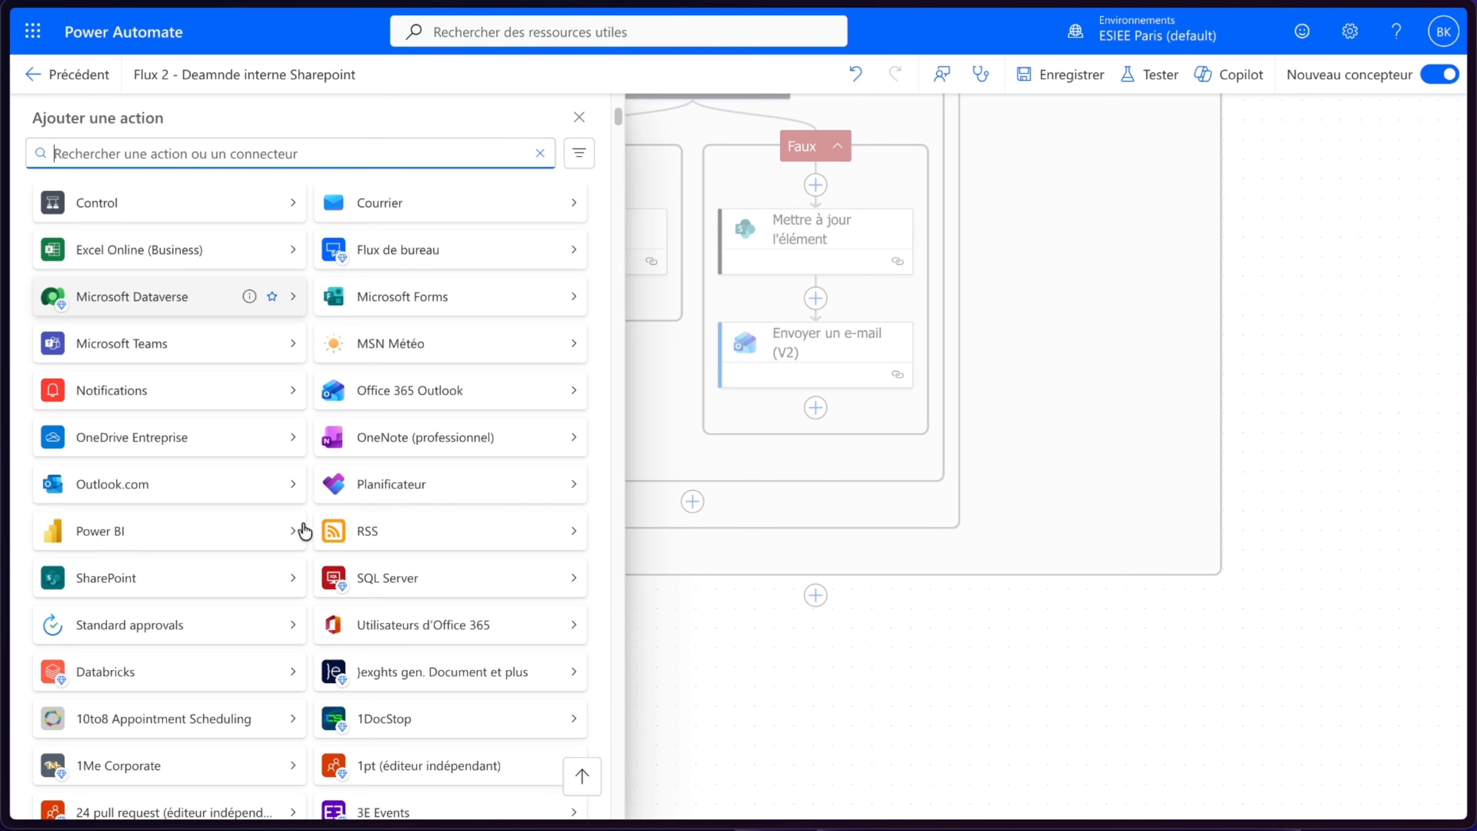
left_click(155, 628)
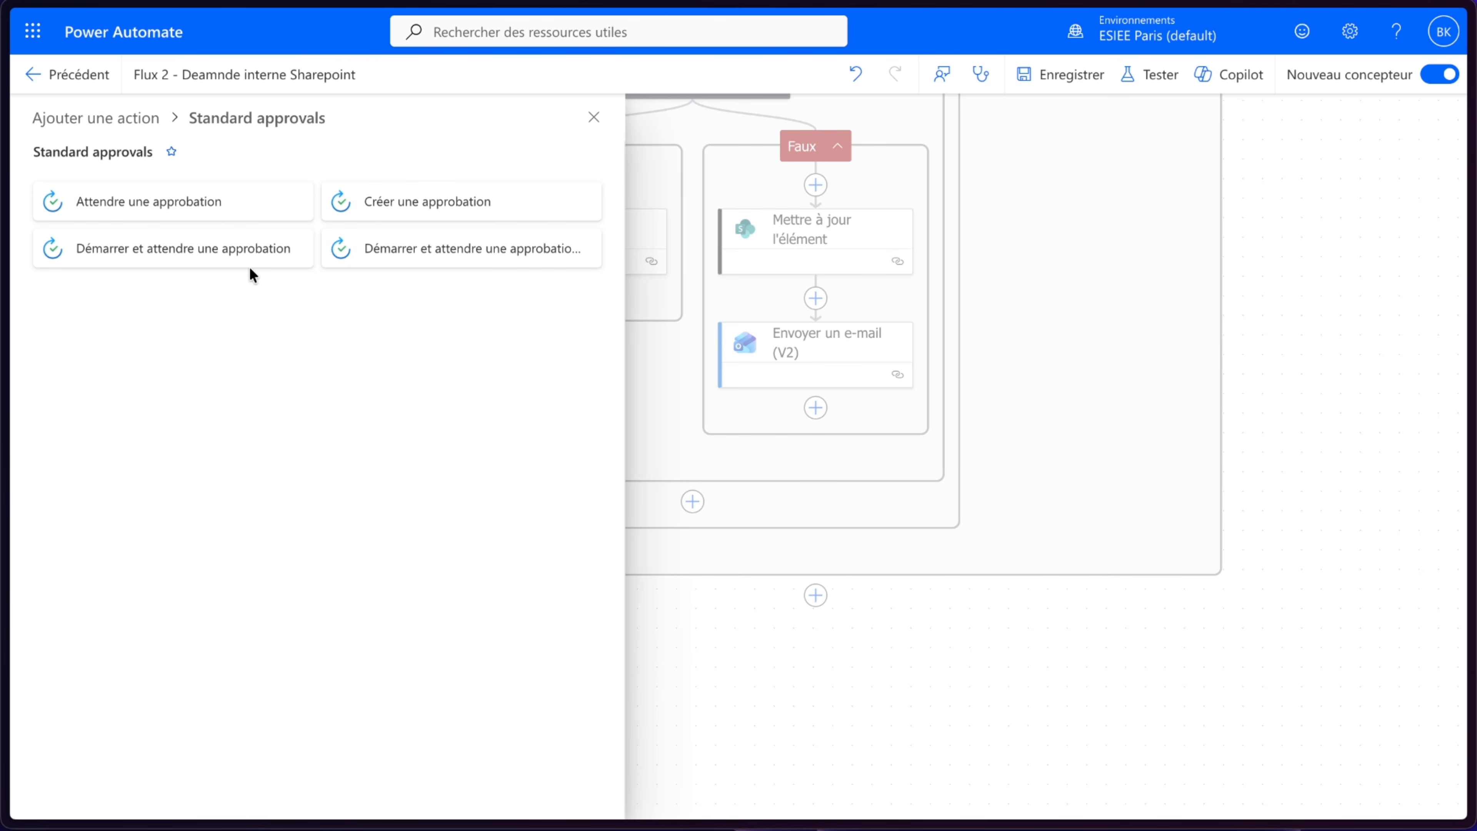
left_click(241, 246)
left_click(251, 274)
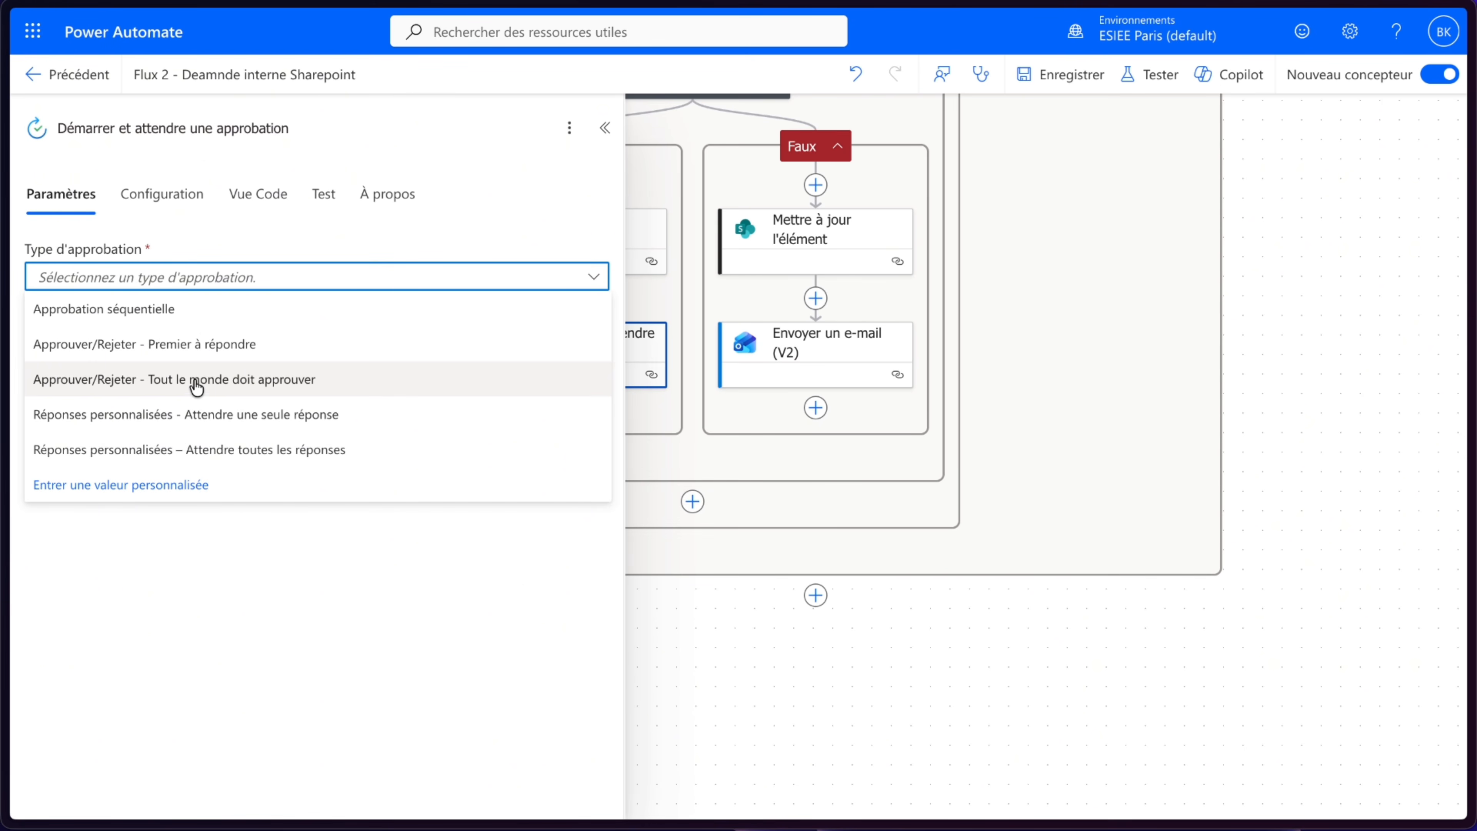
left_click(199, 348)
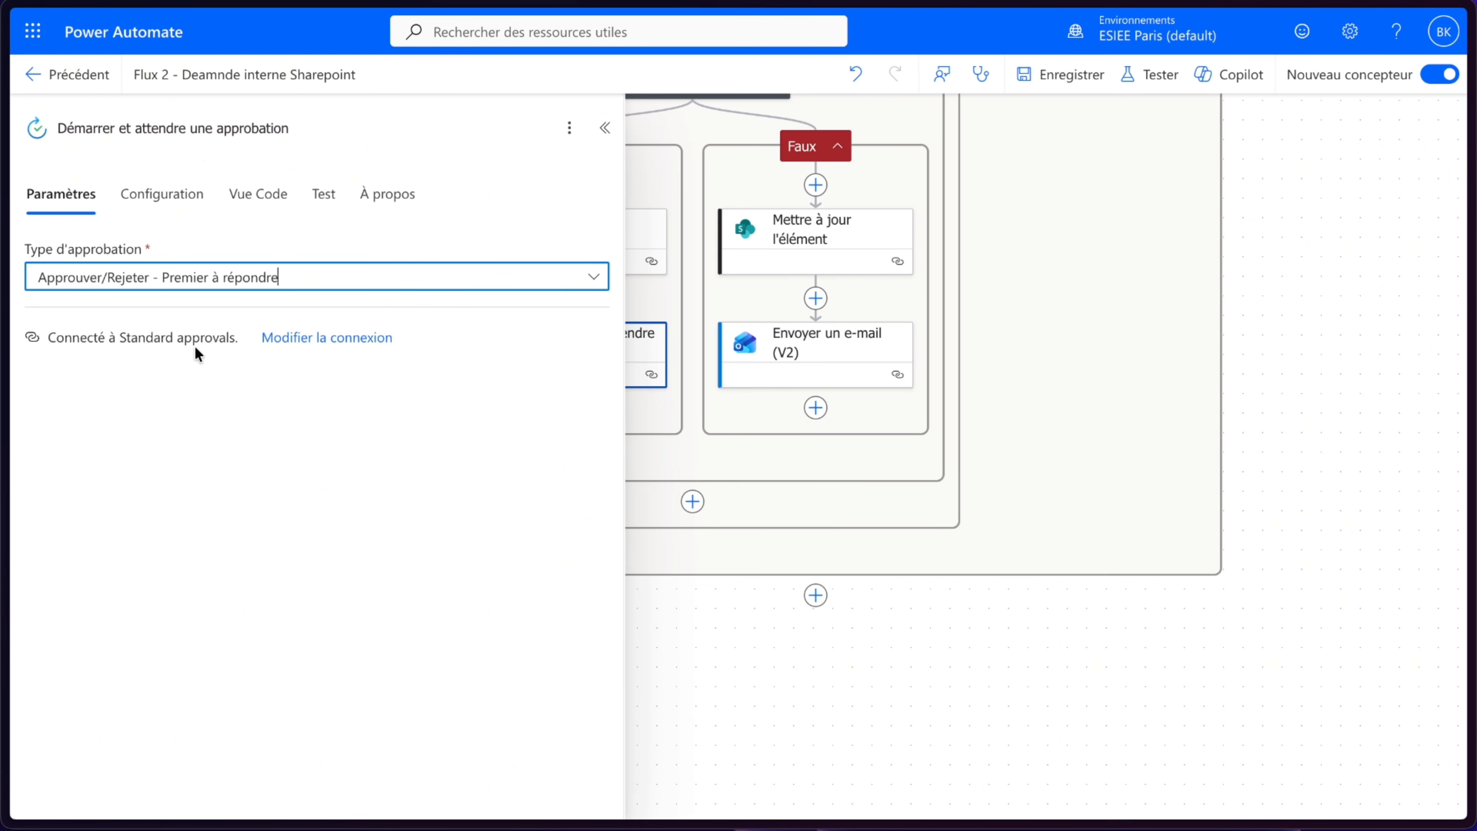
- Set the approval's Titre to "Demande Validation - " followed by the Titre Demande dynamic value
left_click(241, 336)
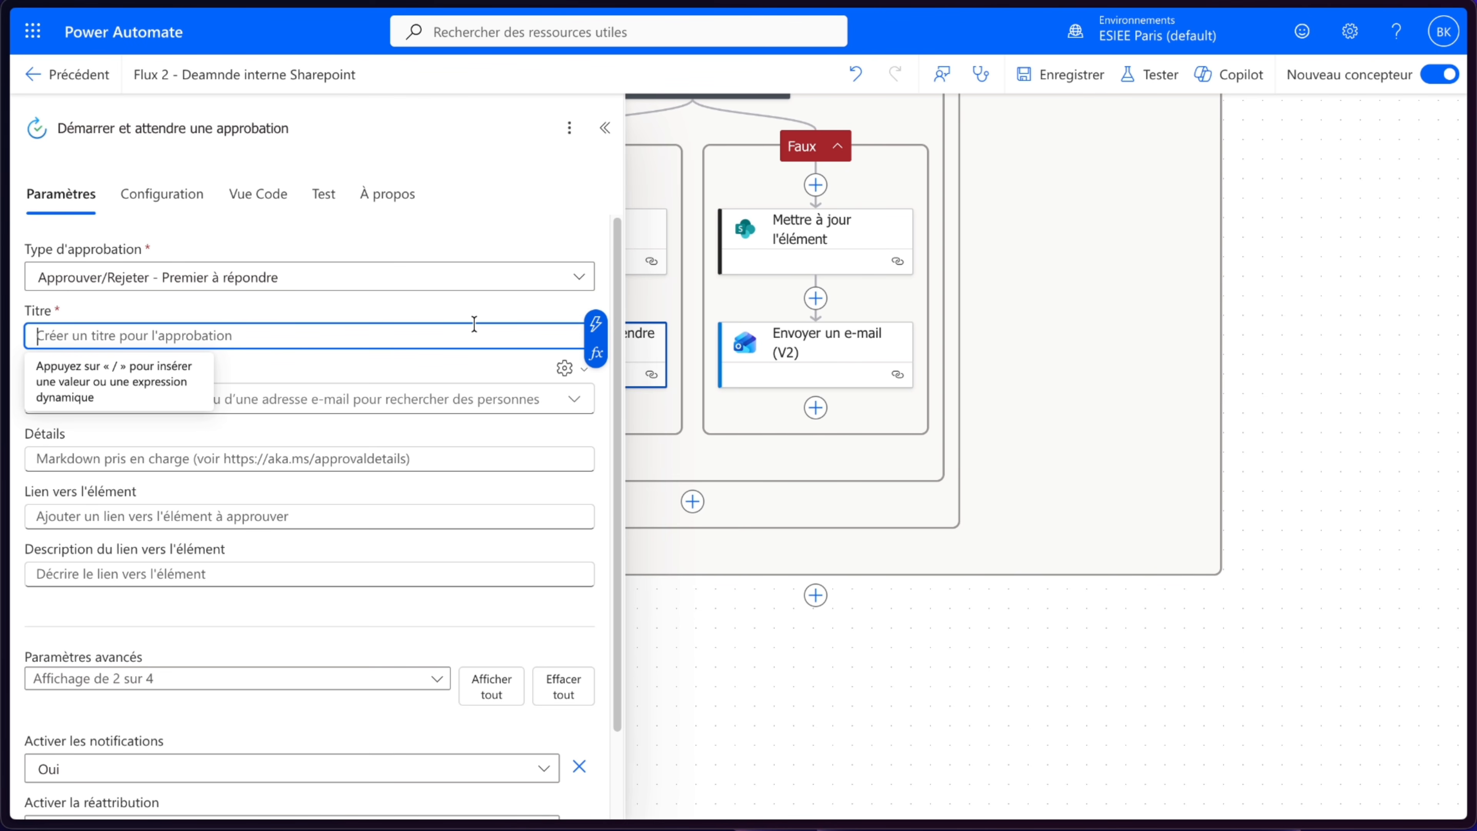
type("Deamnde Validation -")
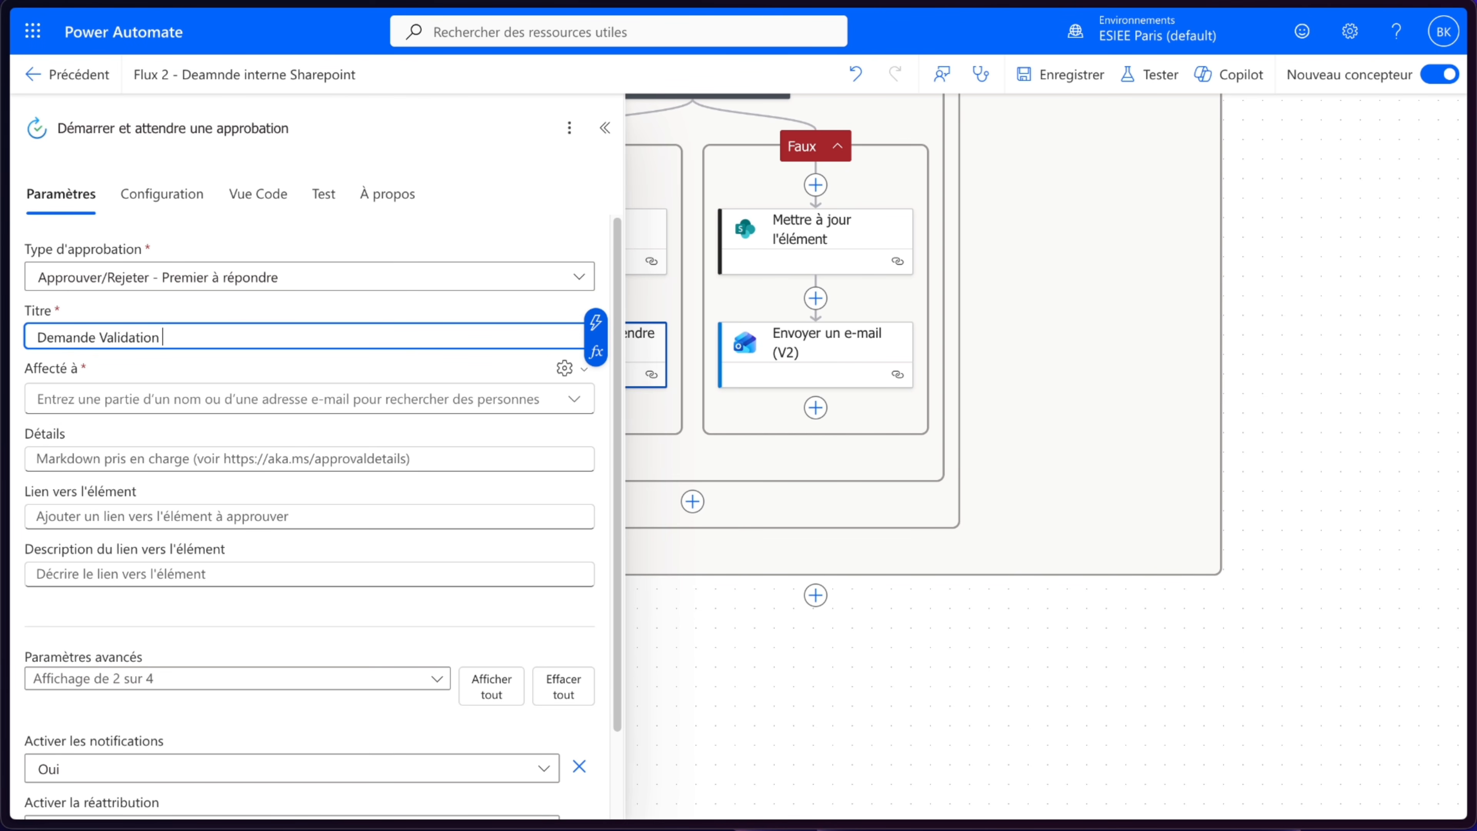
left_click(596, 322)
left_click(702, 653)
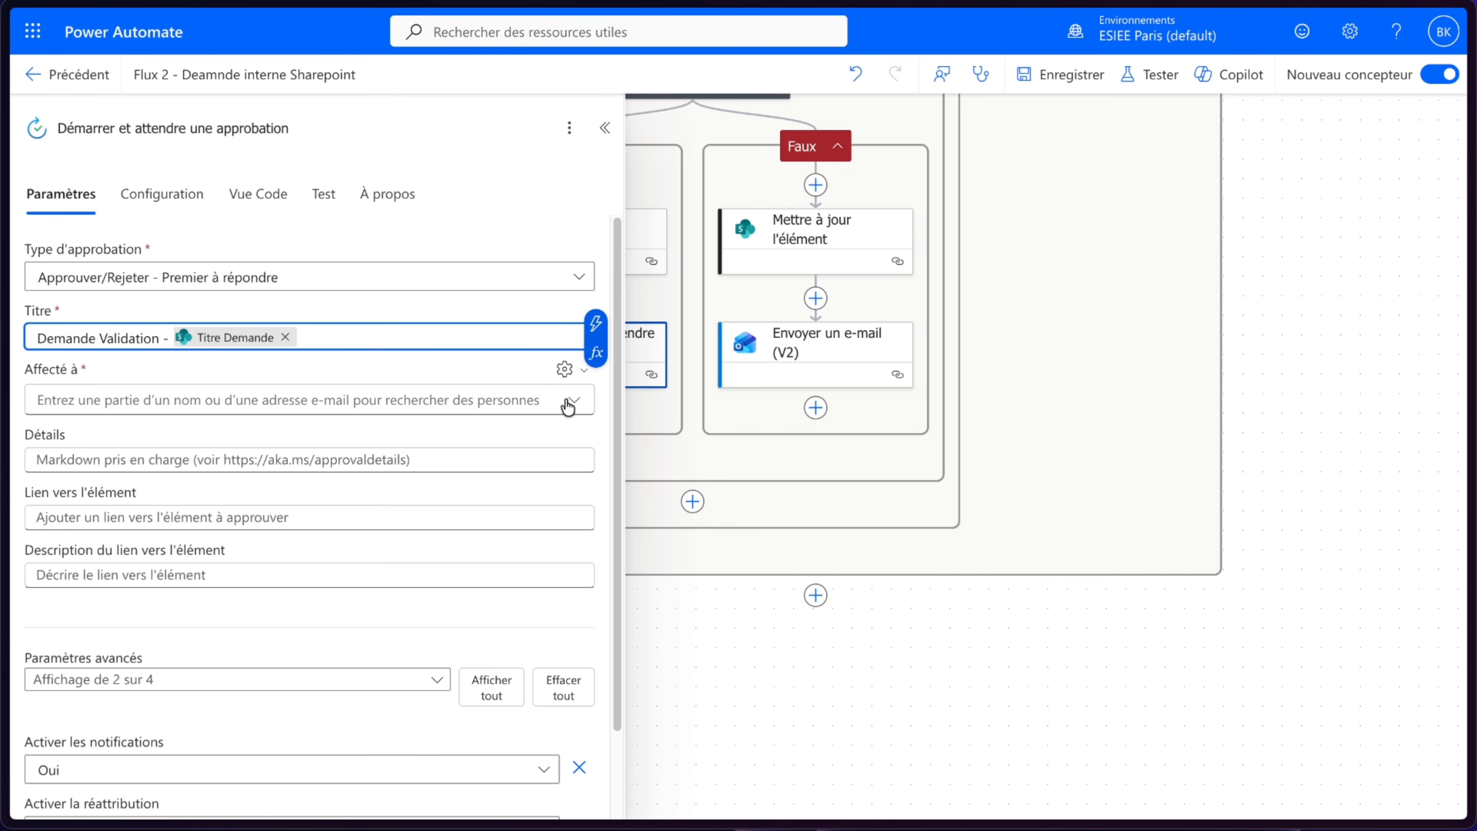
- Assign the approval to the Manager (email) dynamic value from the SharePoint trigger
left_click(564, 369)
left_click(504, 409)
left_click(508, 397)
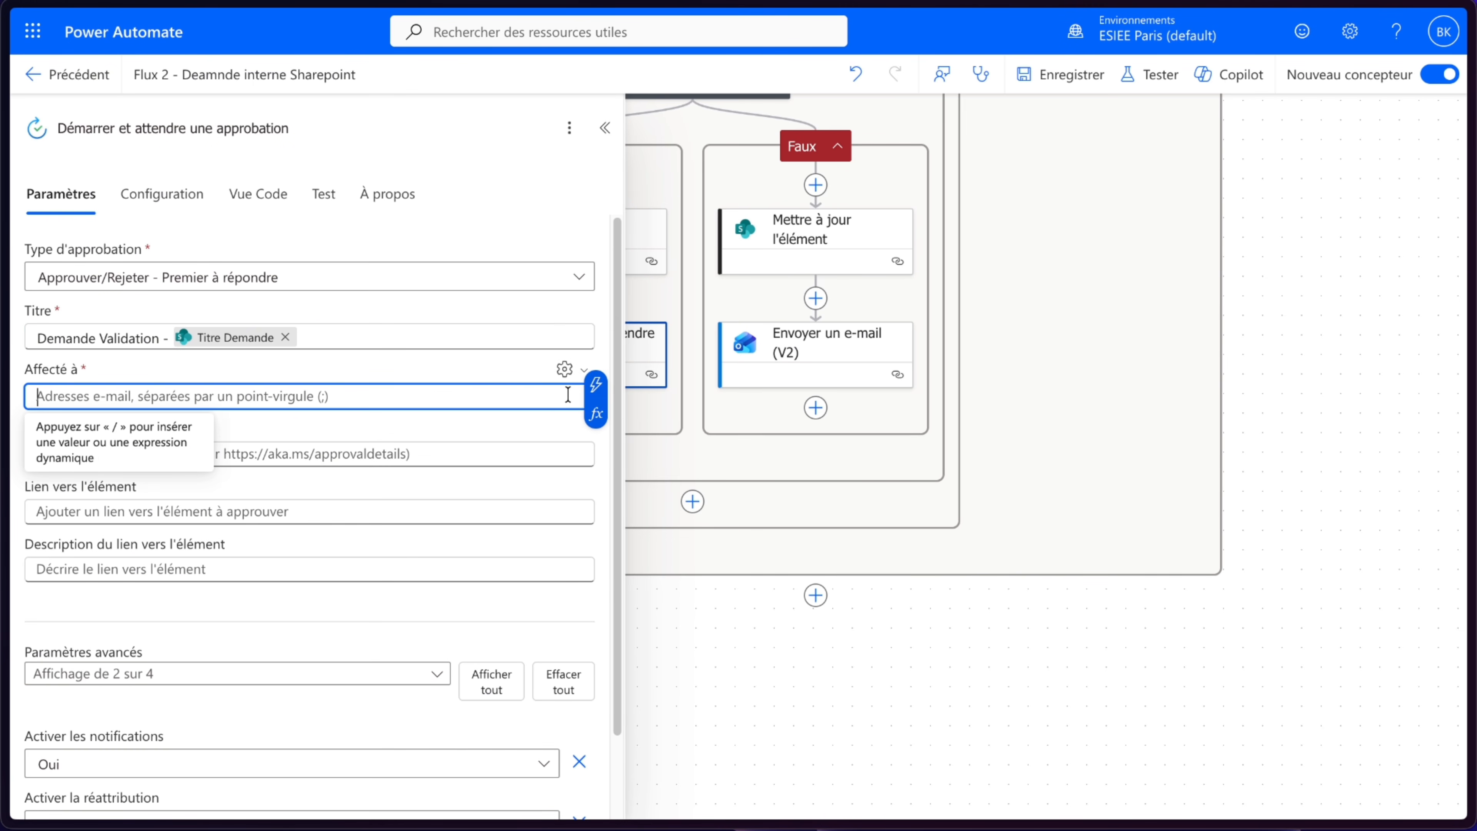
left_click(596, 384)
scroll(815, 634, "down", 6)
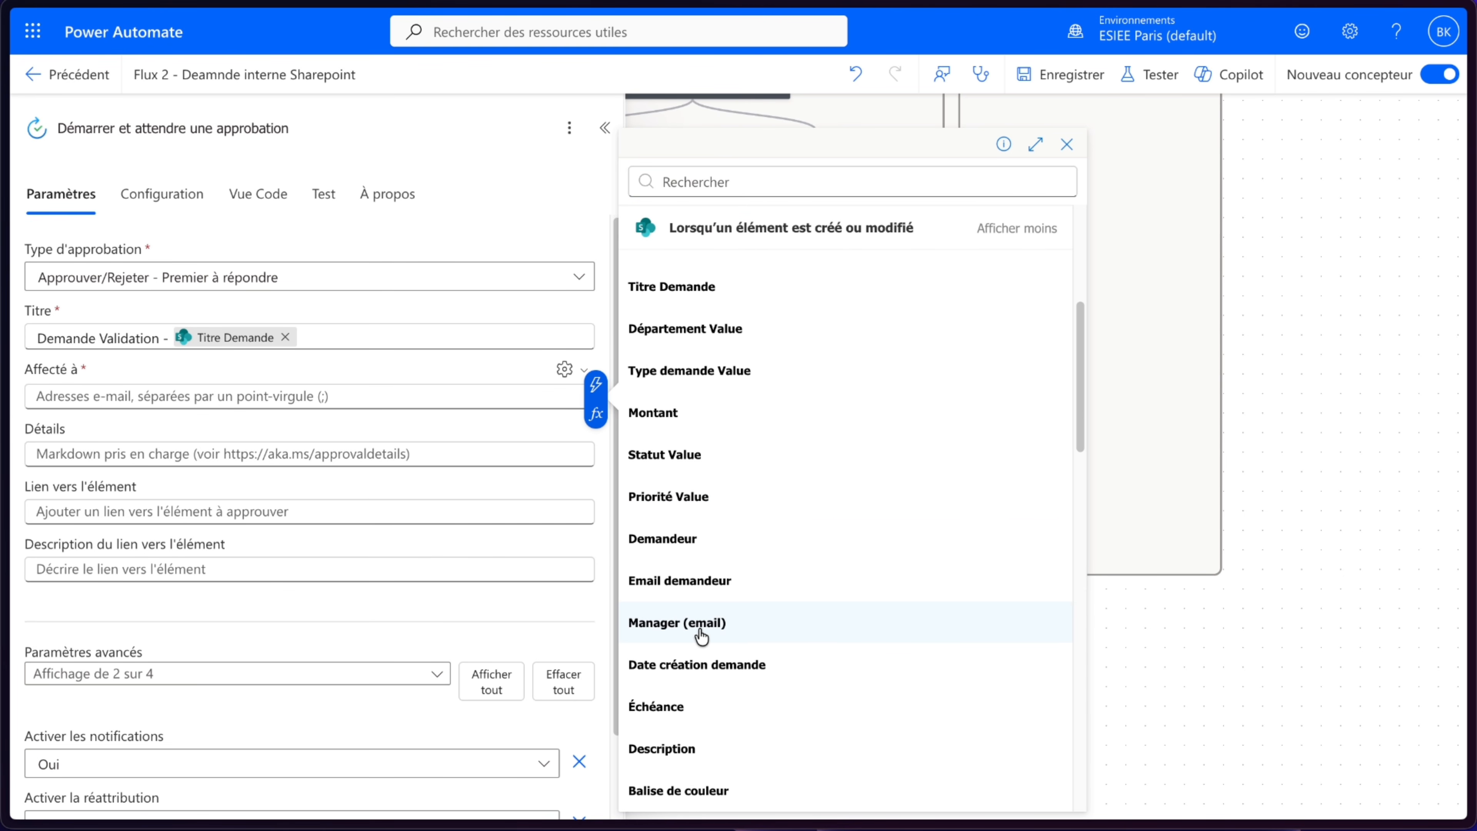
left_click(701, 636)
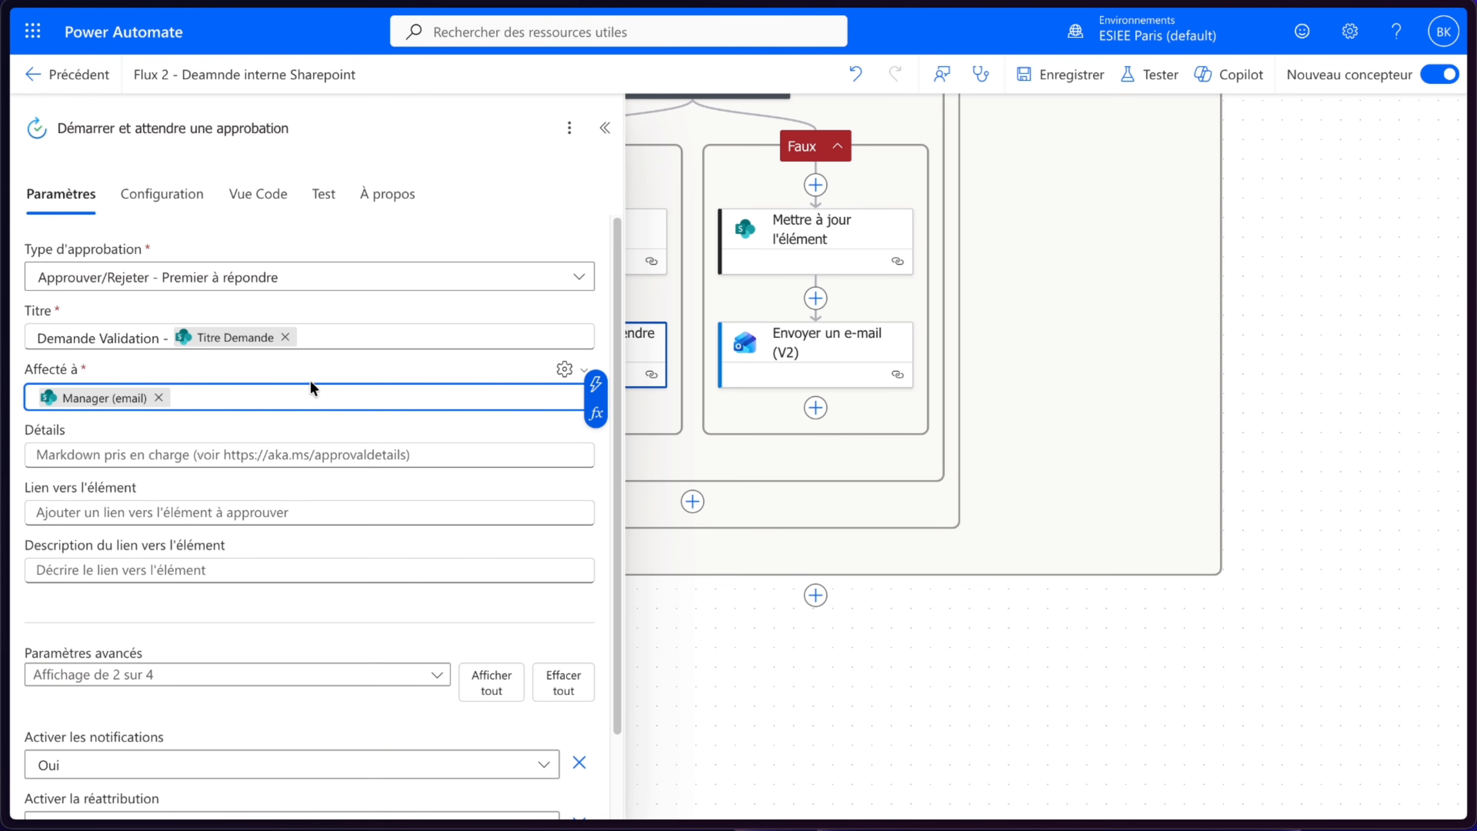
left_click(151, 457)
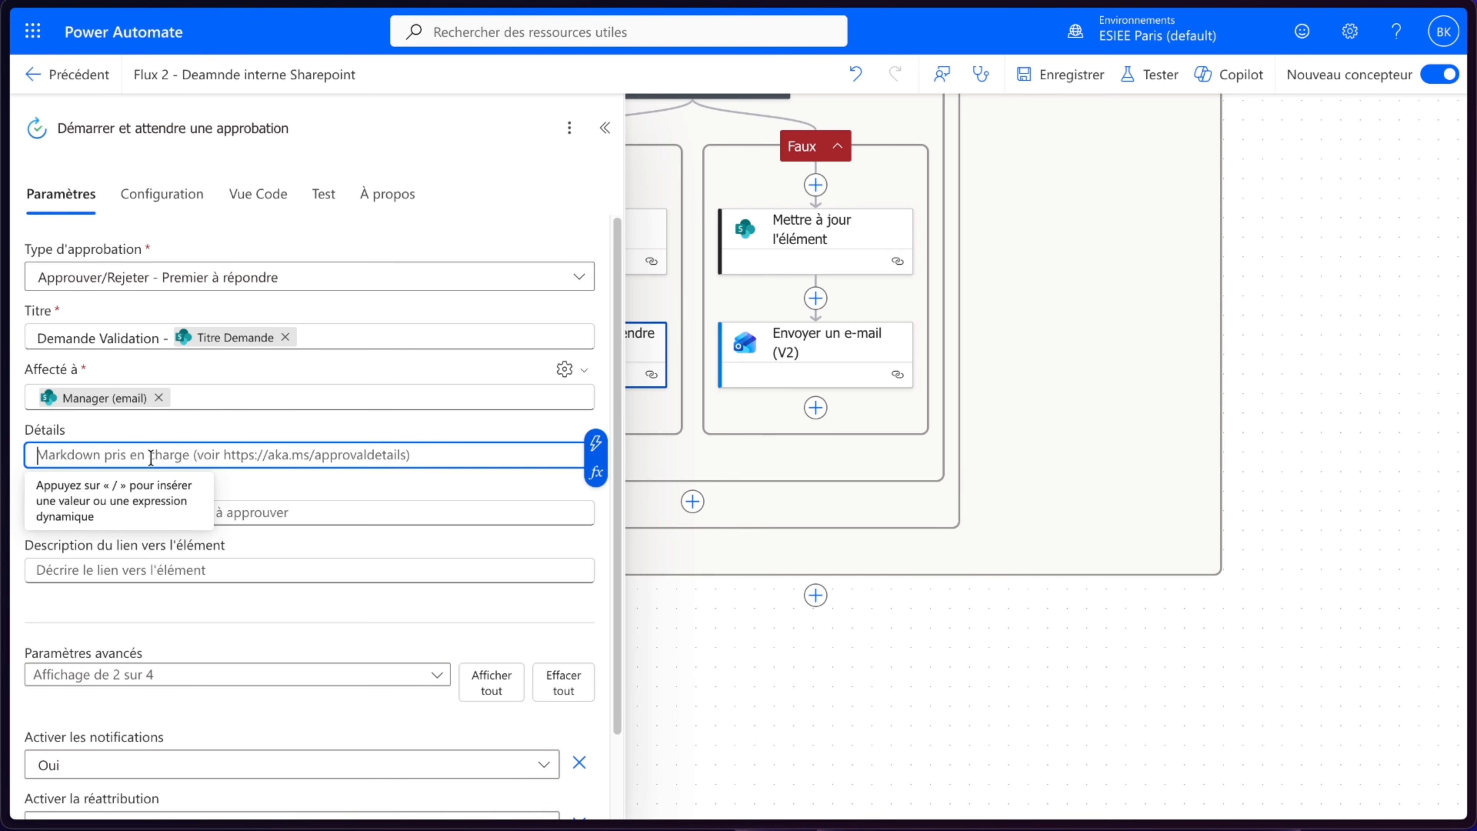
left_click(178, 500)
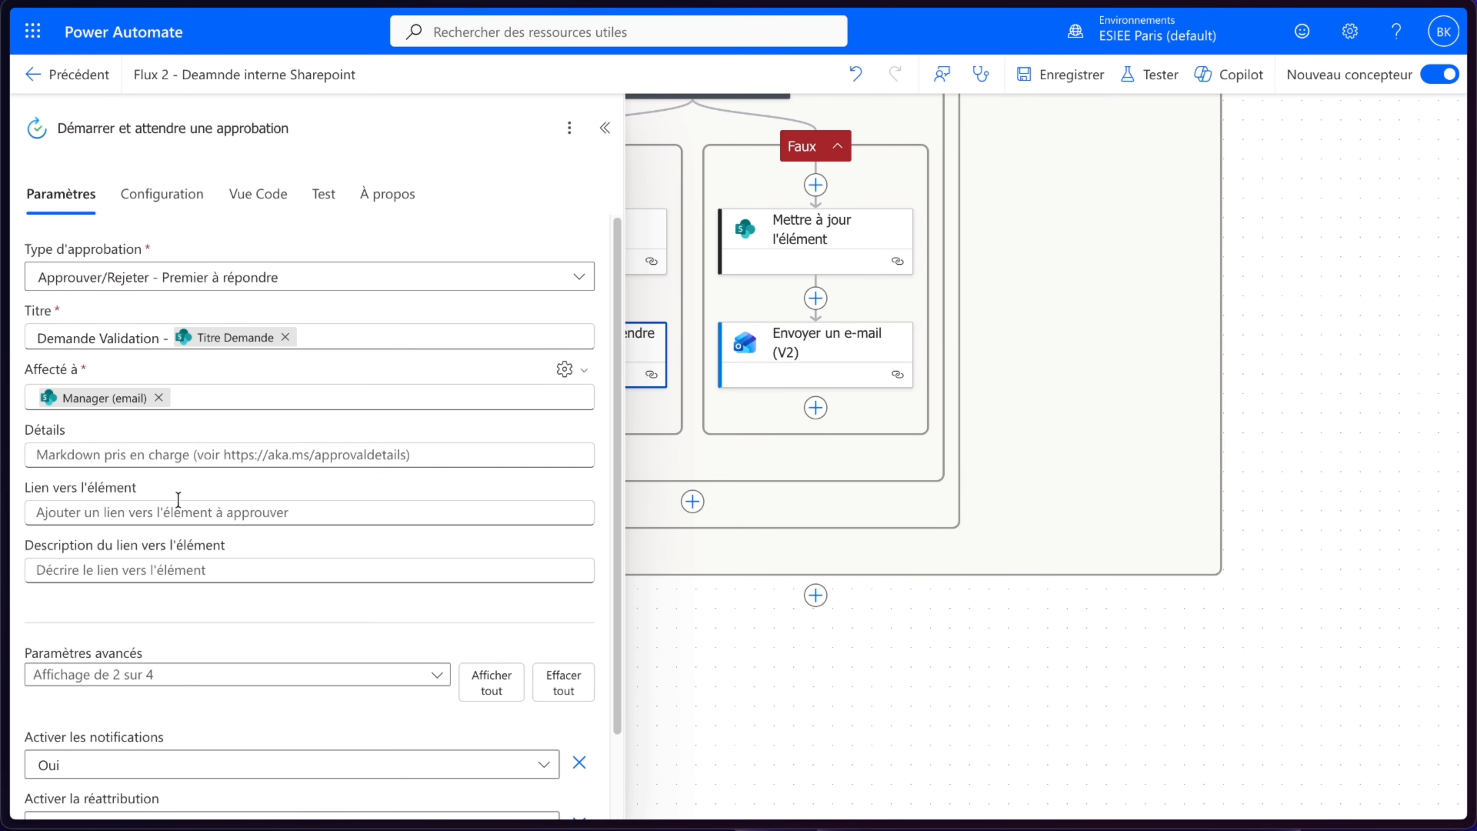
- Set the approval's item link description to the trigger's Description dynamic value
left_click(265, 573)
left_click(595, 557)
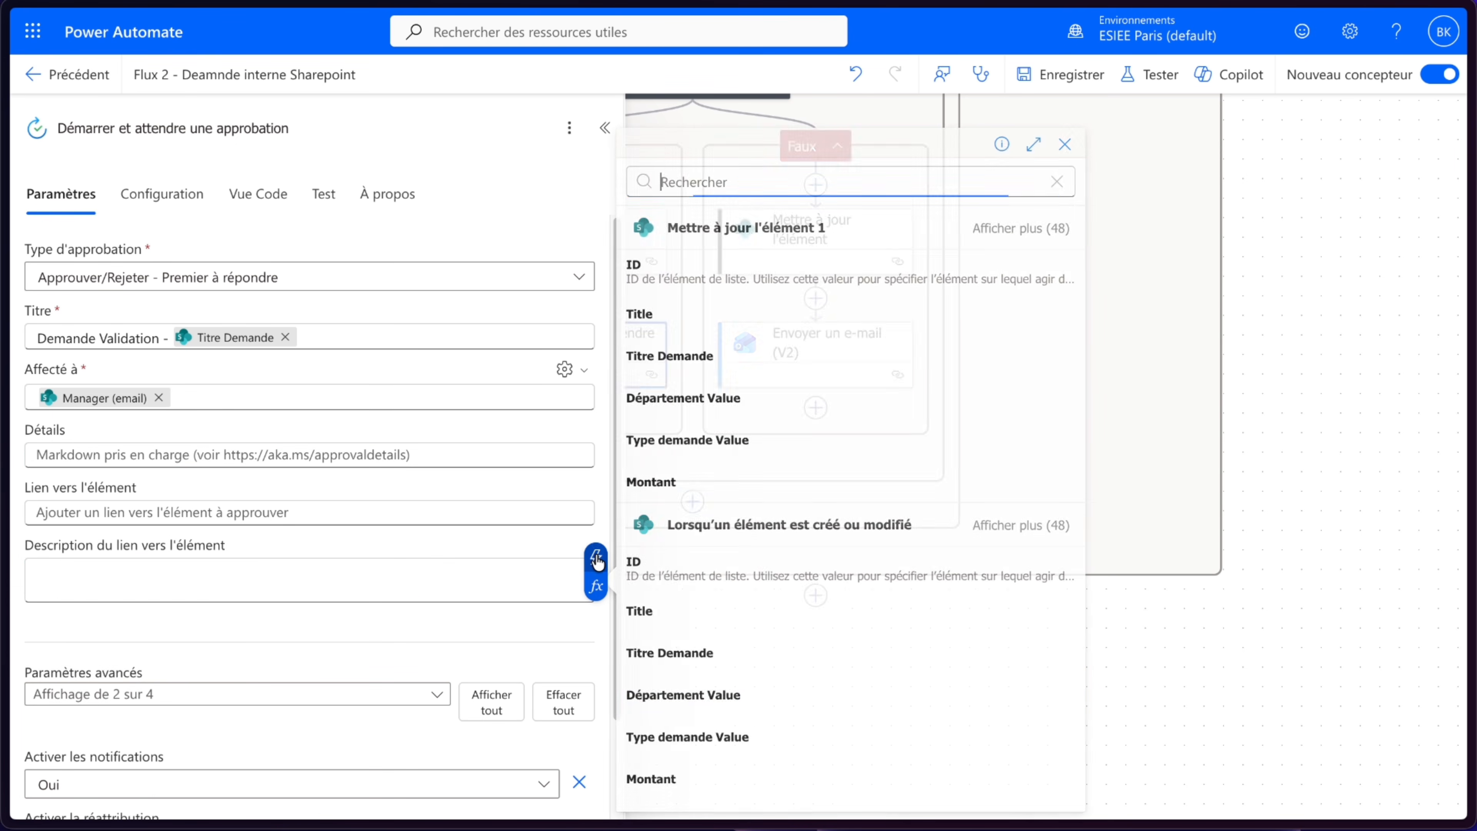
left_click(1018, 526)
scroll(832, 626, "down", 10)
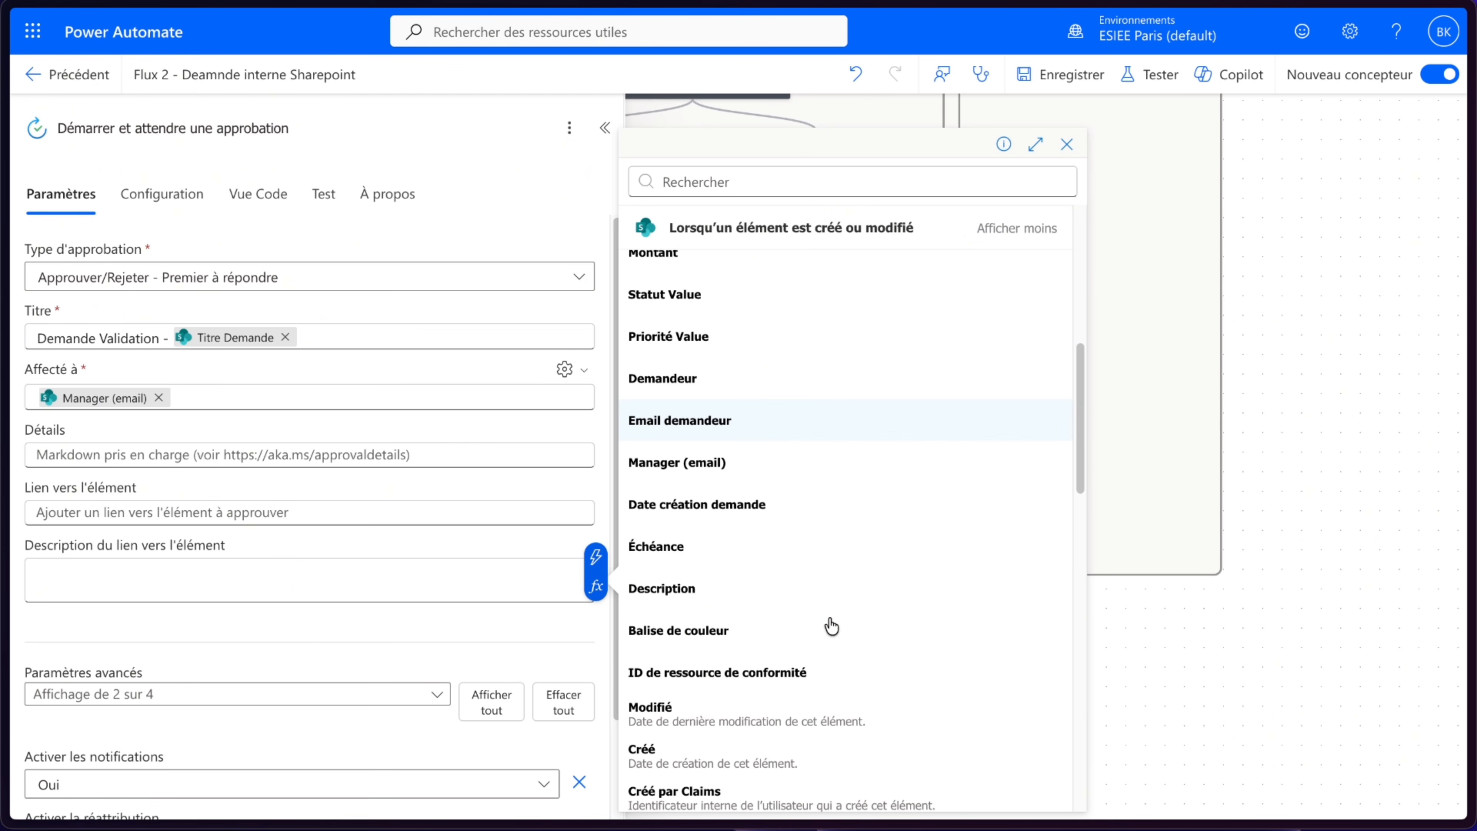
left_click(662, 587)
left_click(235, 637)
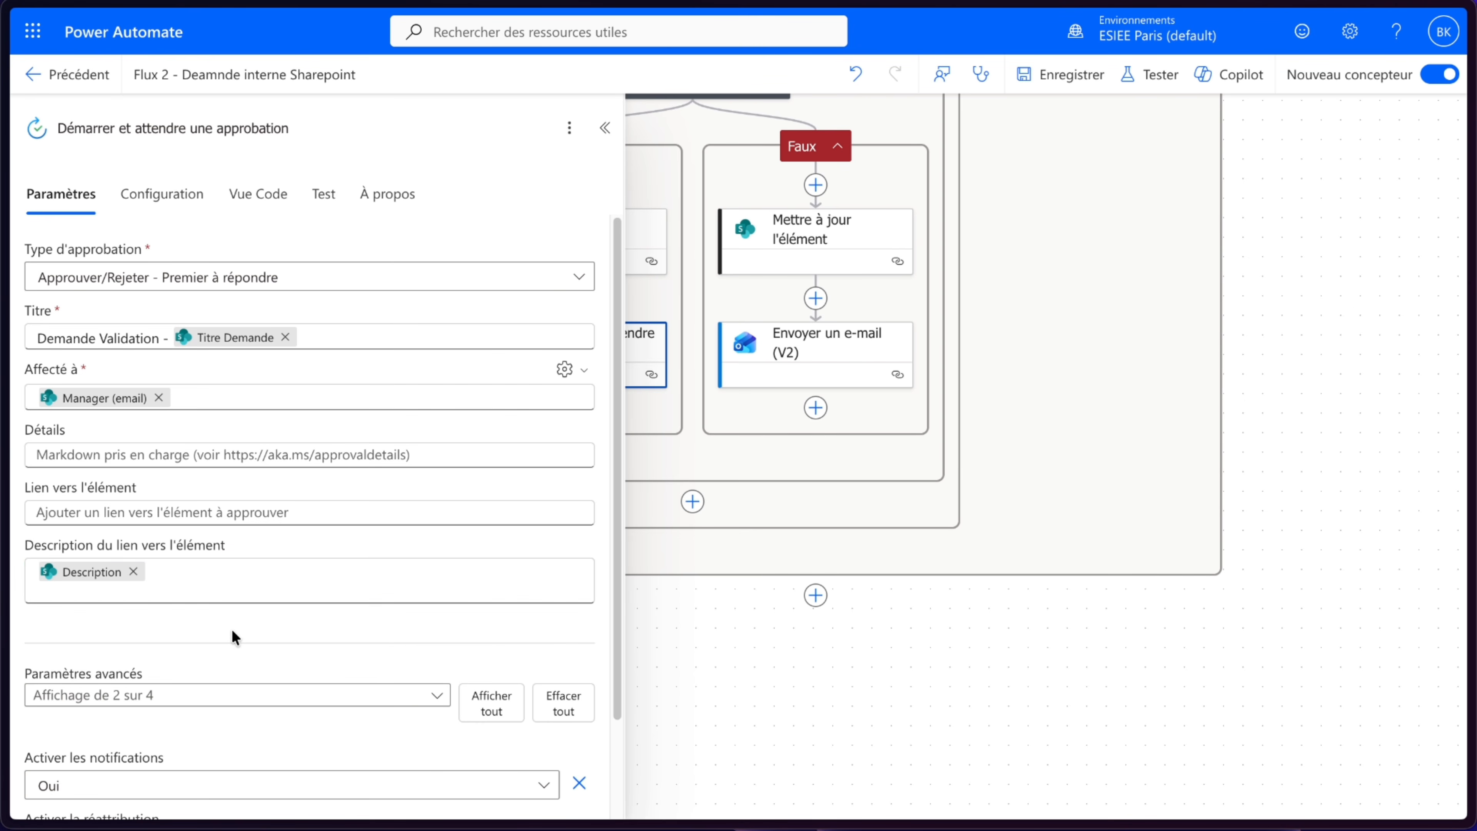
- Fill the approval's Détails with "Montant : " followed by the Montant dynamic value and €
left_click(116, 461)
type("Montant :")
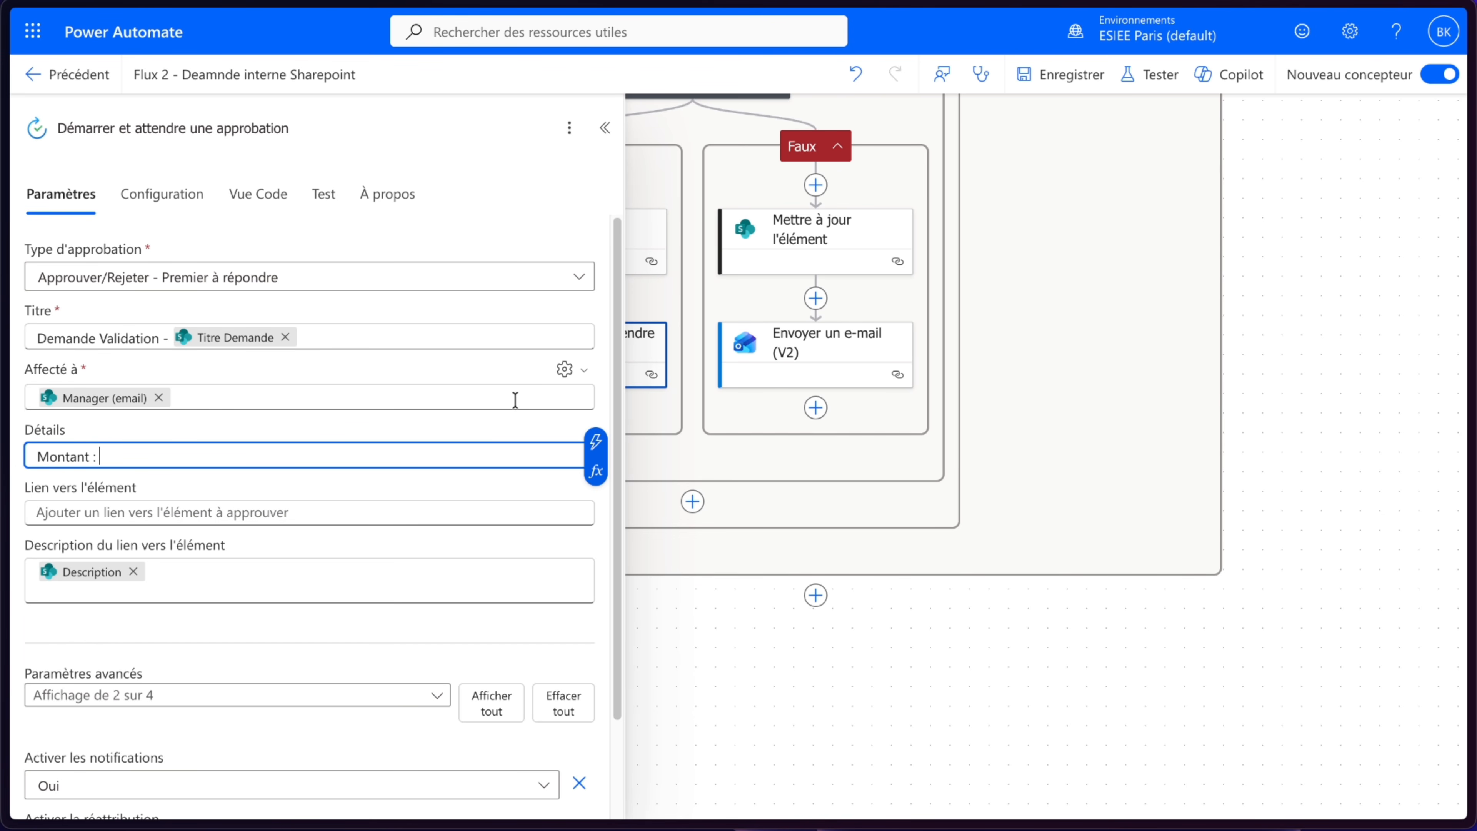
left_click(595, 441)
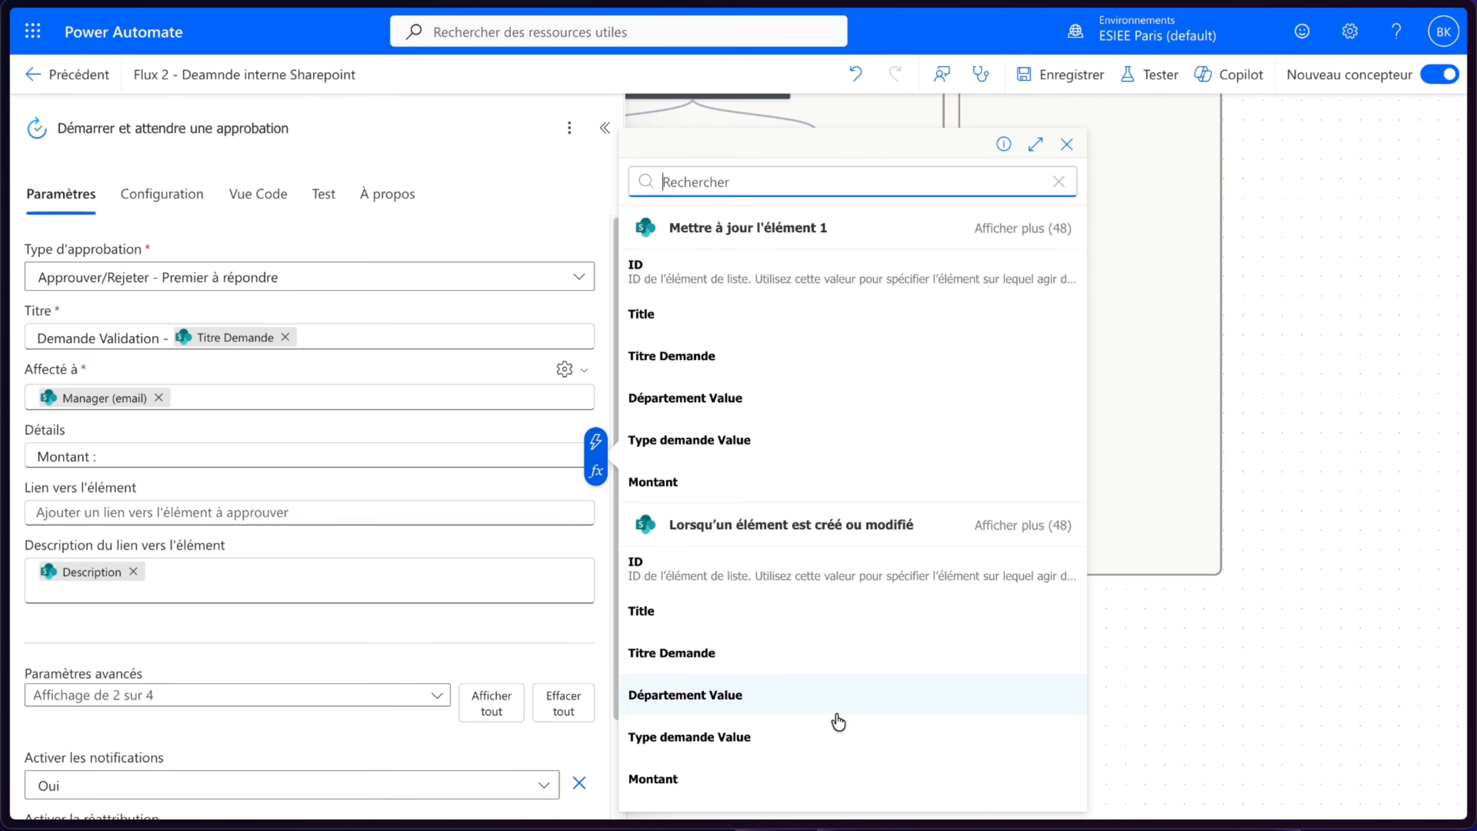
left_click(693, 777)
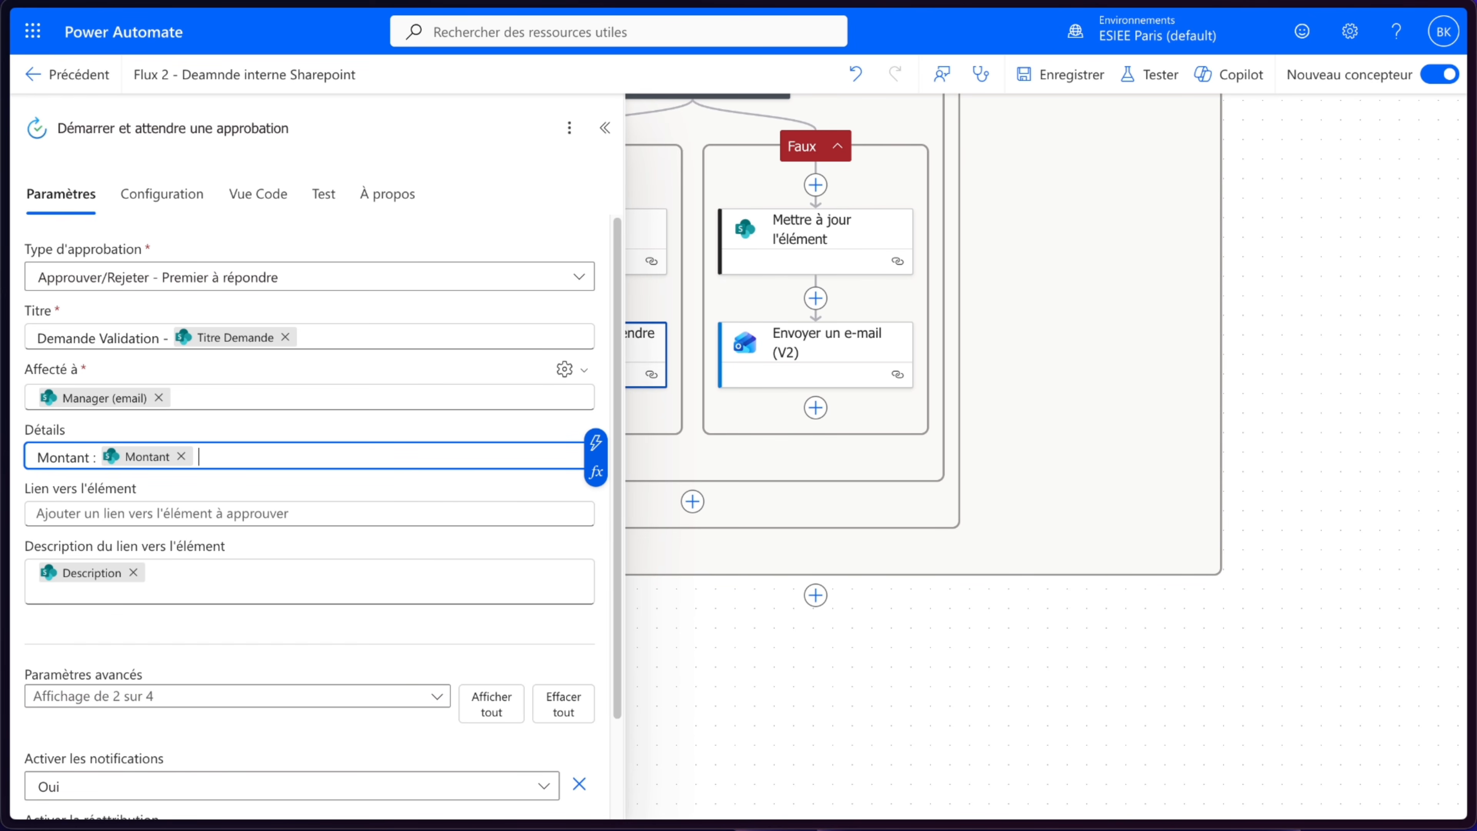
left_click(204, 641)
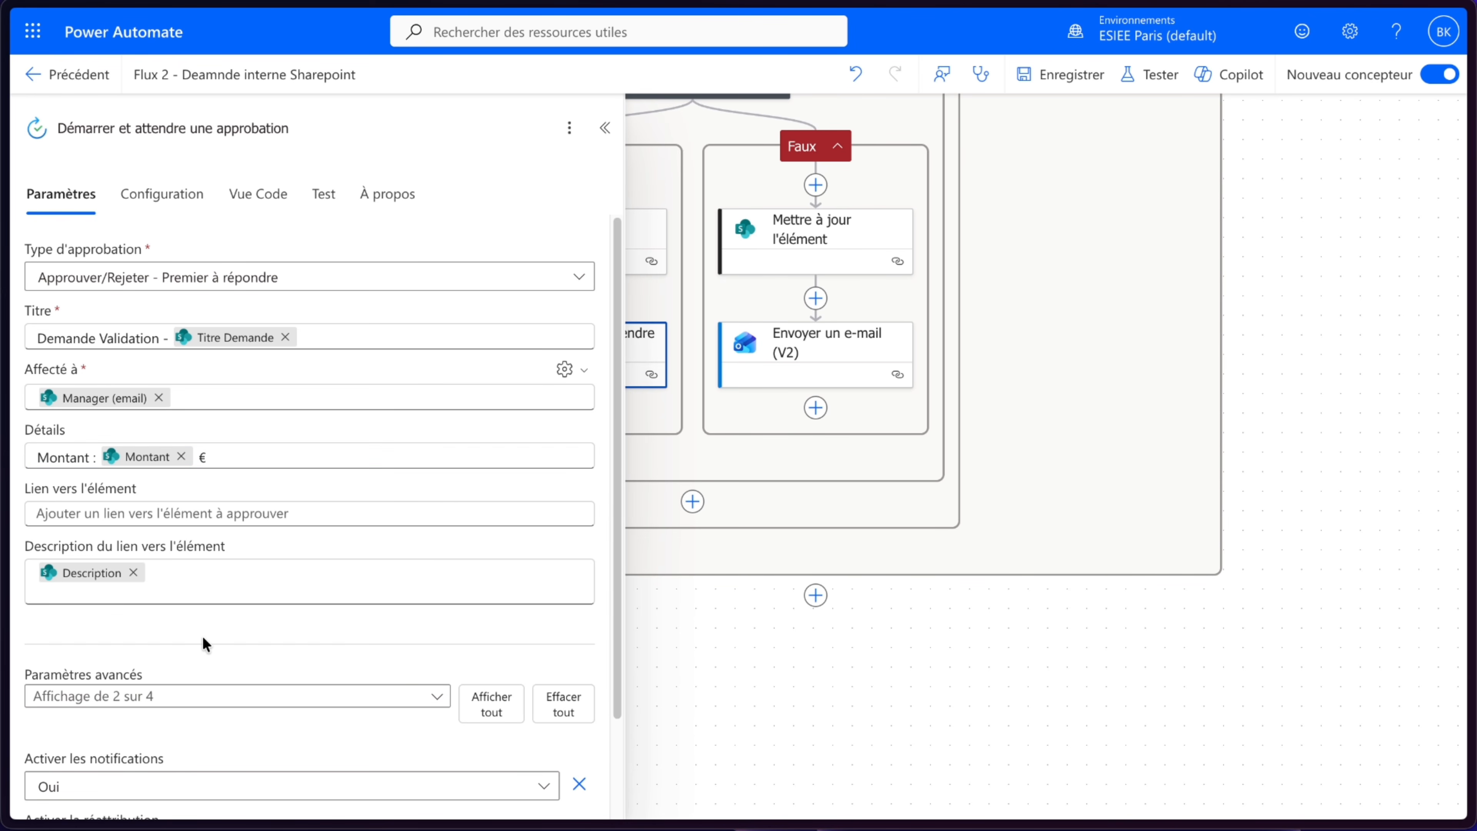
- Show the Demandeur advanced parameter and set it to the trigger's Email demandeur dynamic value
scroll(385, 560, "down", 2)
scroll(384, 559, "up", 2)
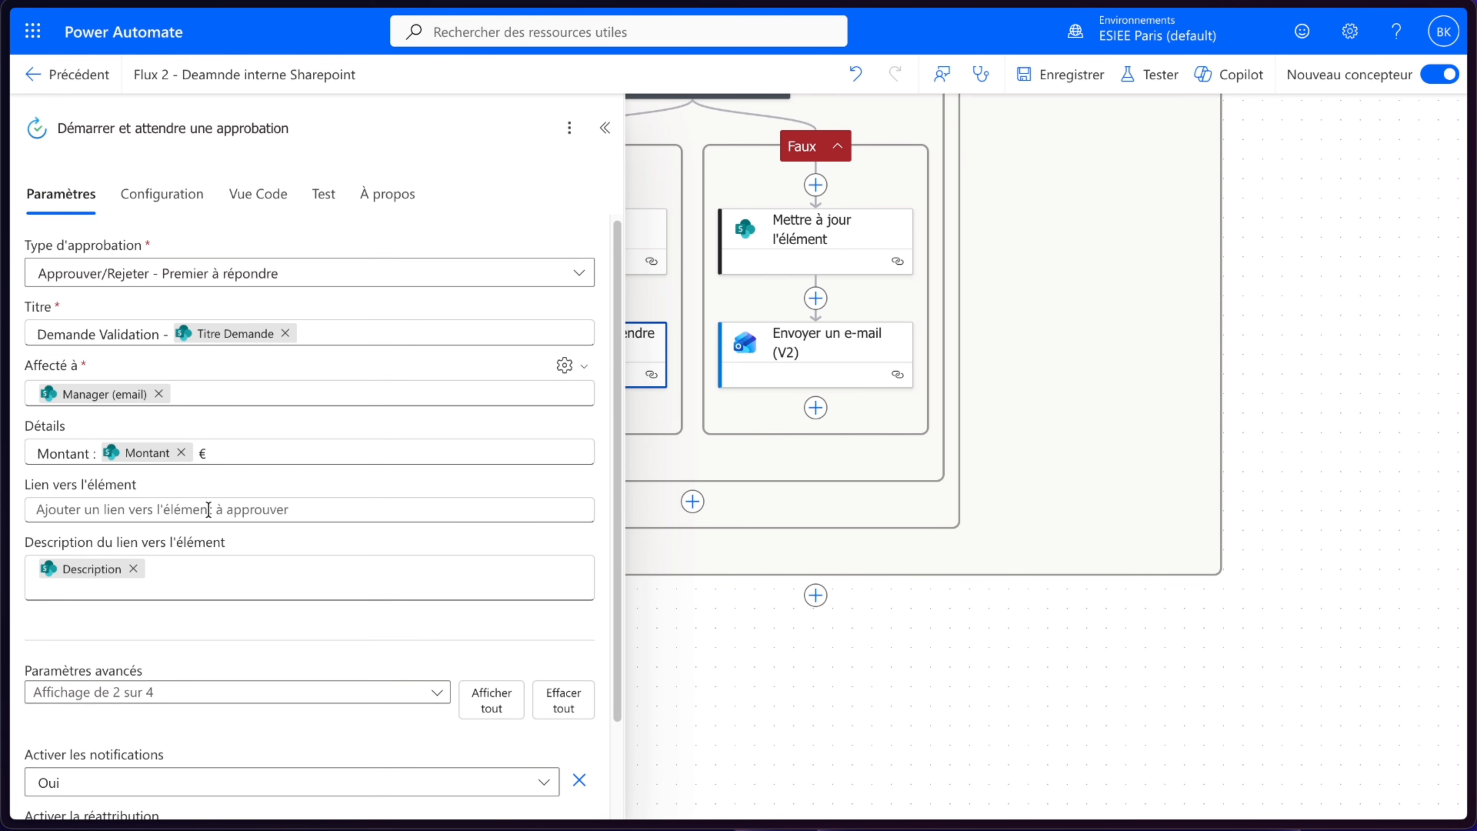
scroll(359, 396, "down", 2)
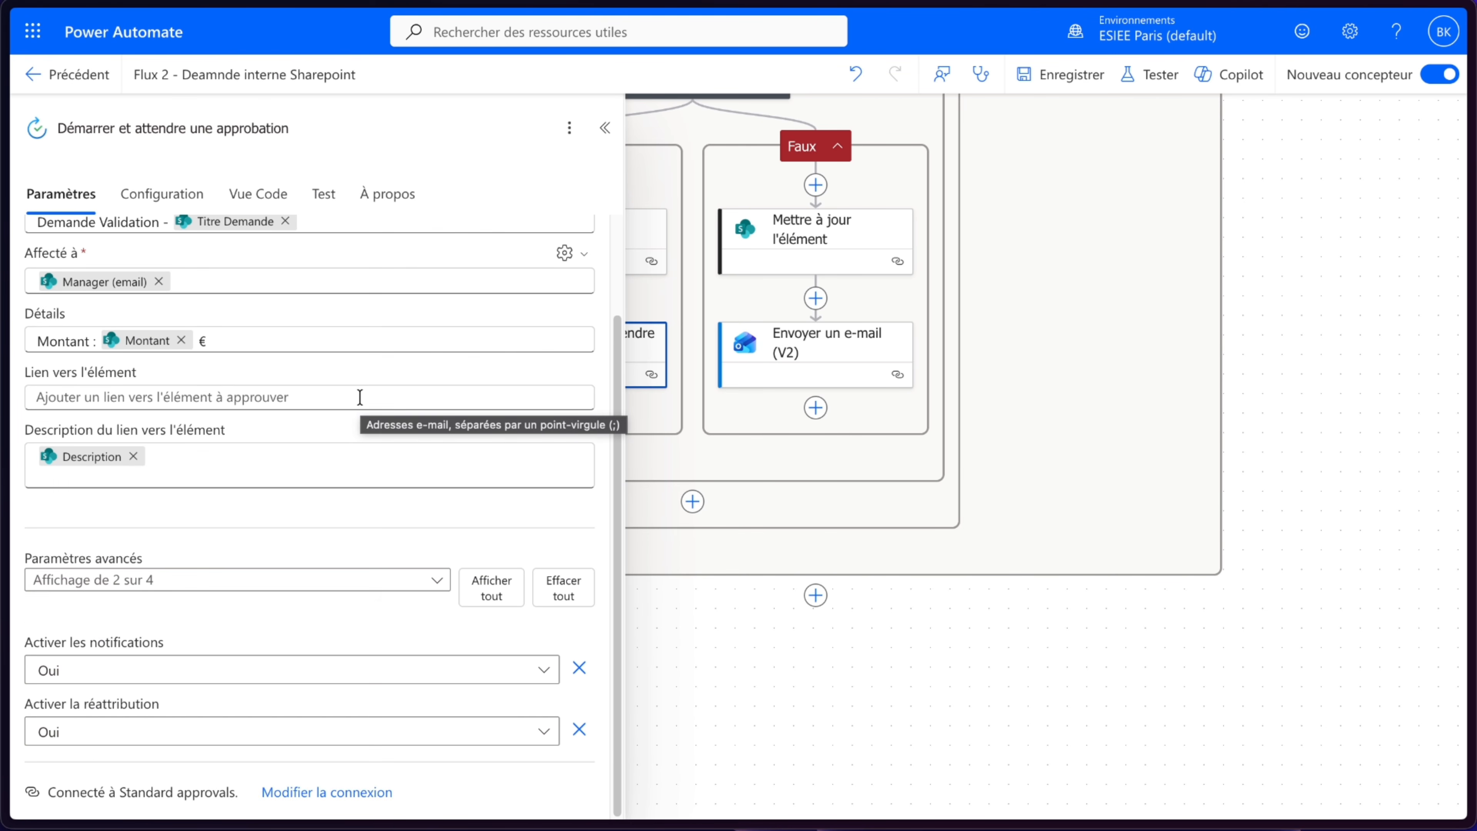
left_click(158, 581)
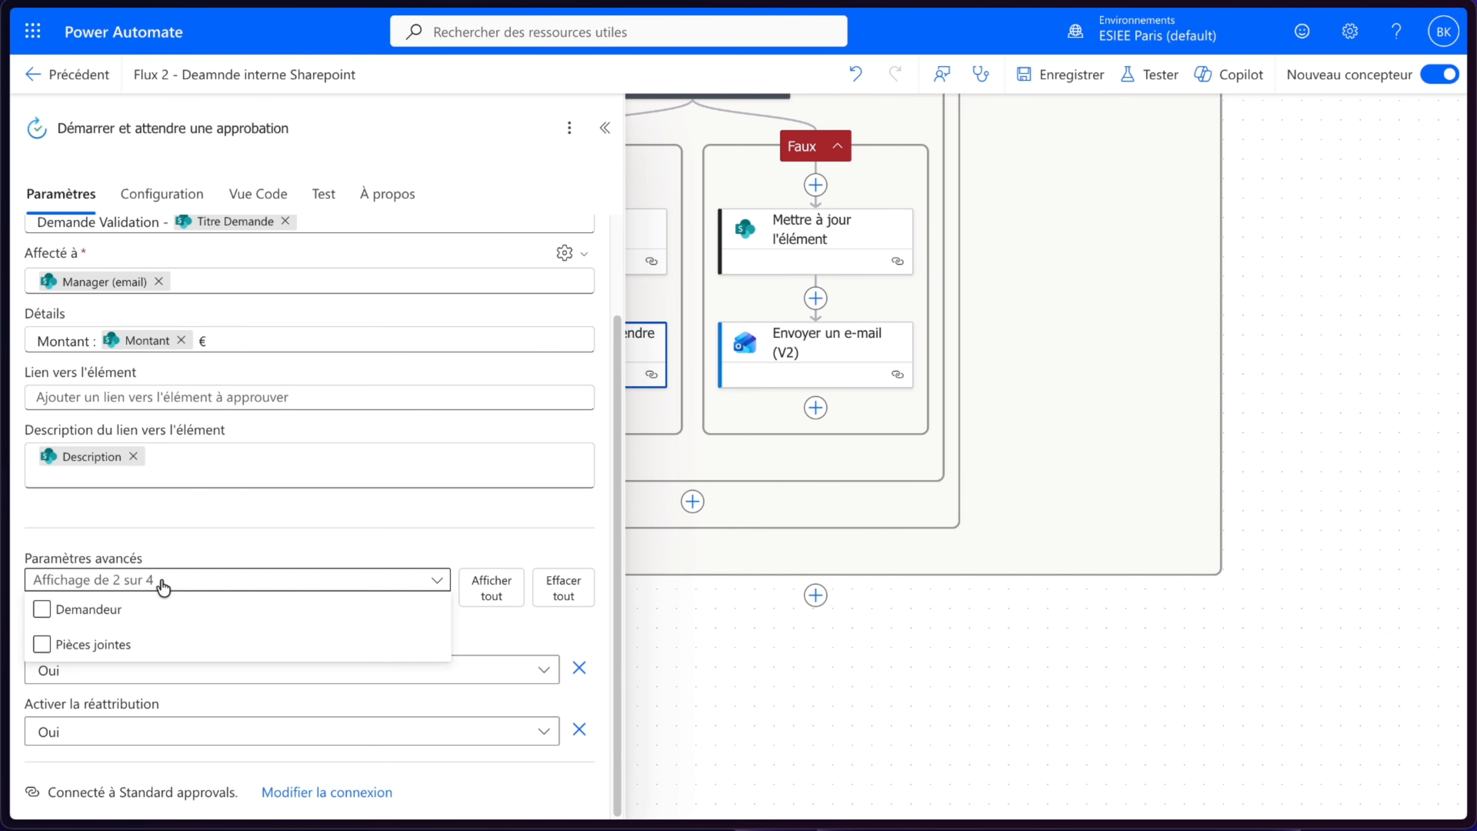
left_click(102, 608)
left_click(154, 527)
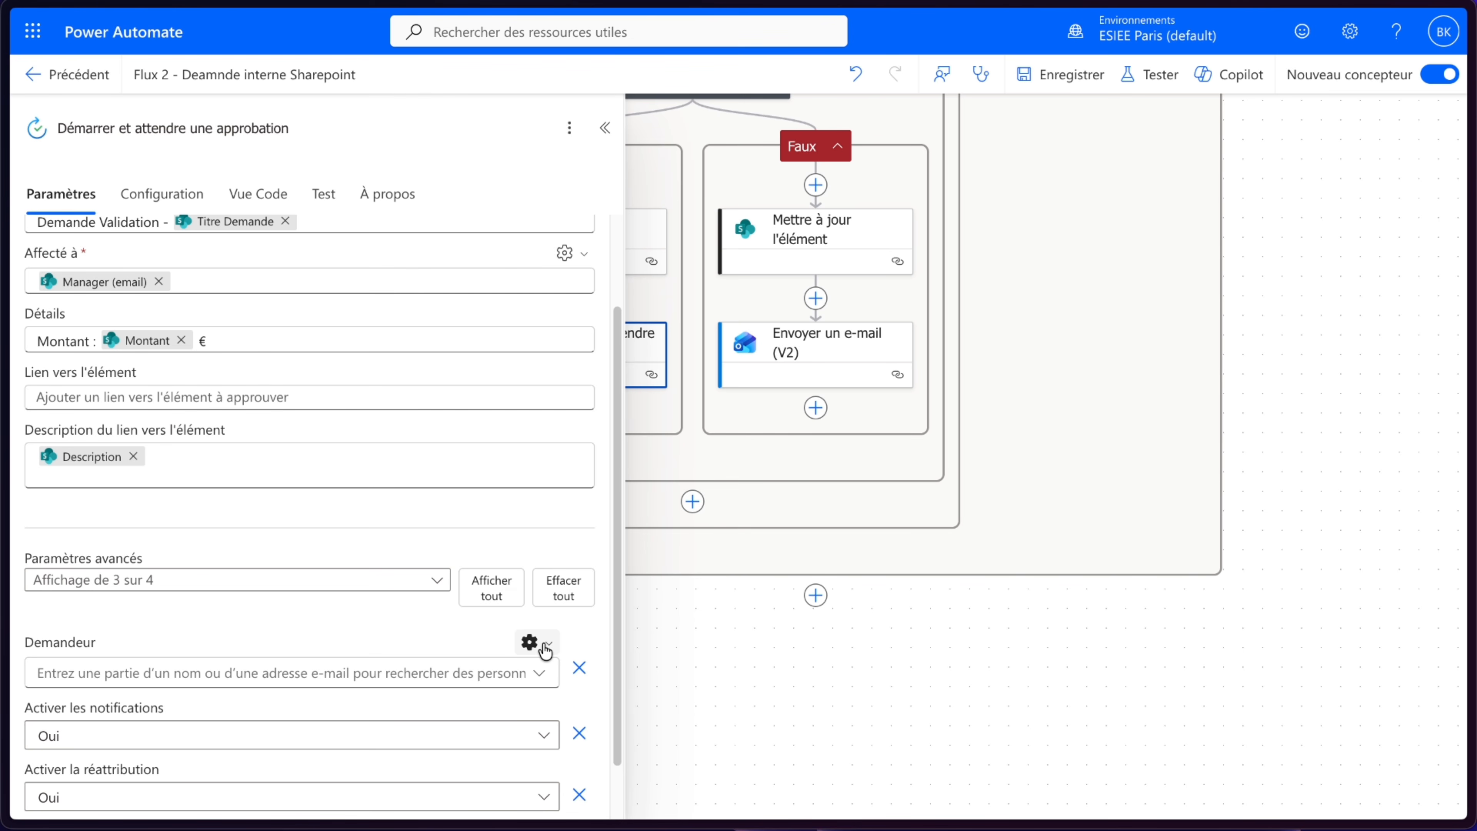
left_click(530, 642)
left_click(482, 675)
left_click(506, 673)
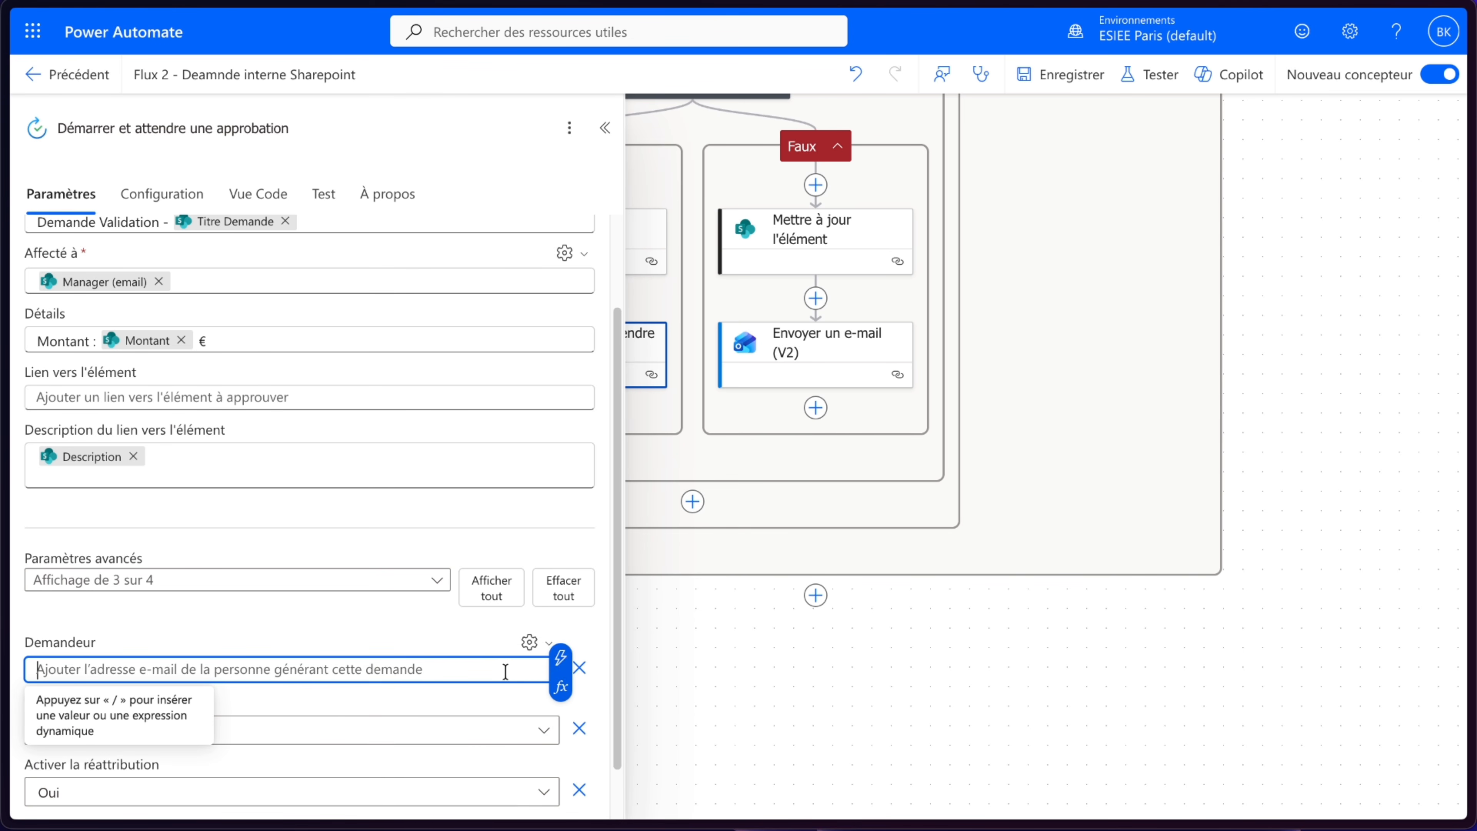
left_click(560, 659)
left_click(966, 529)
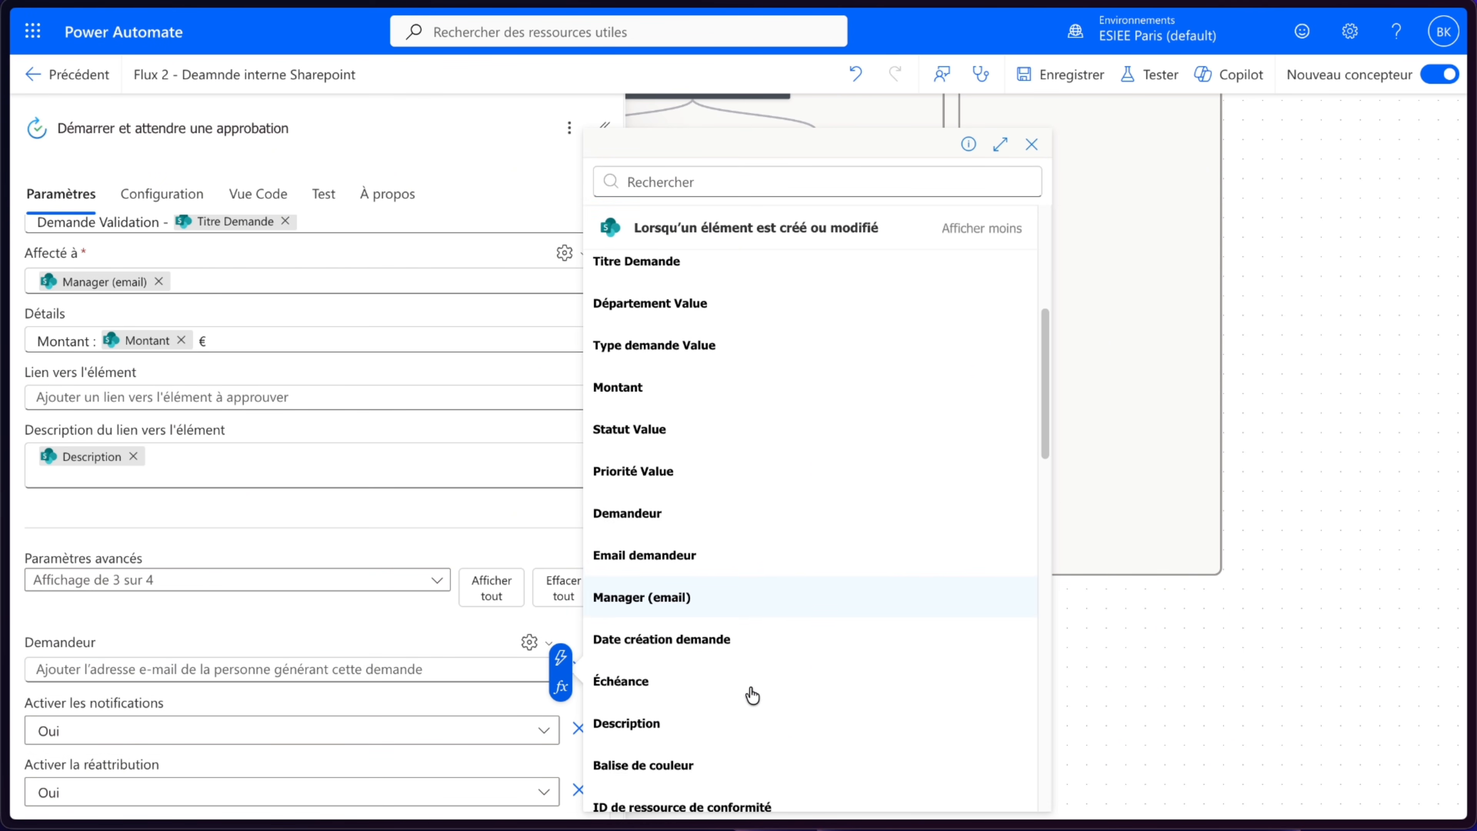
left_click(669, 545)
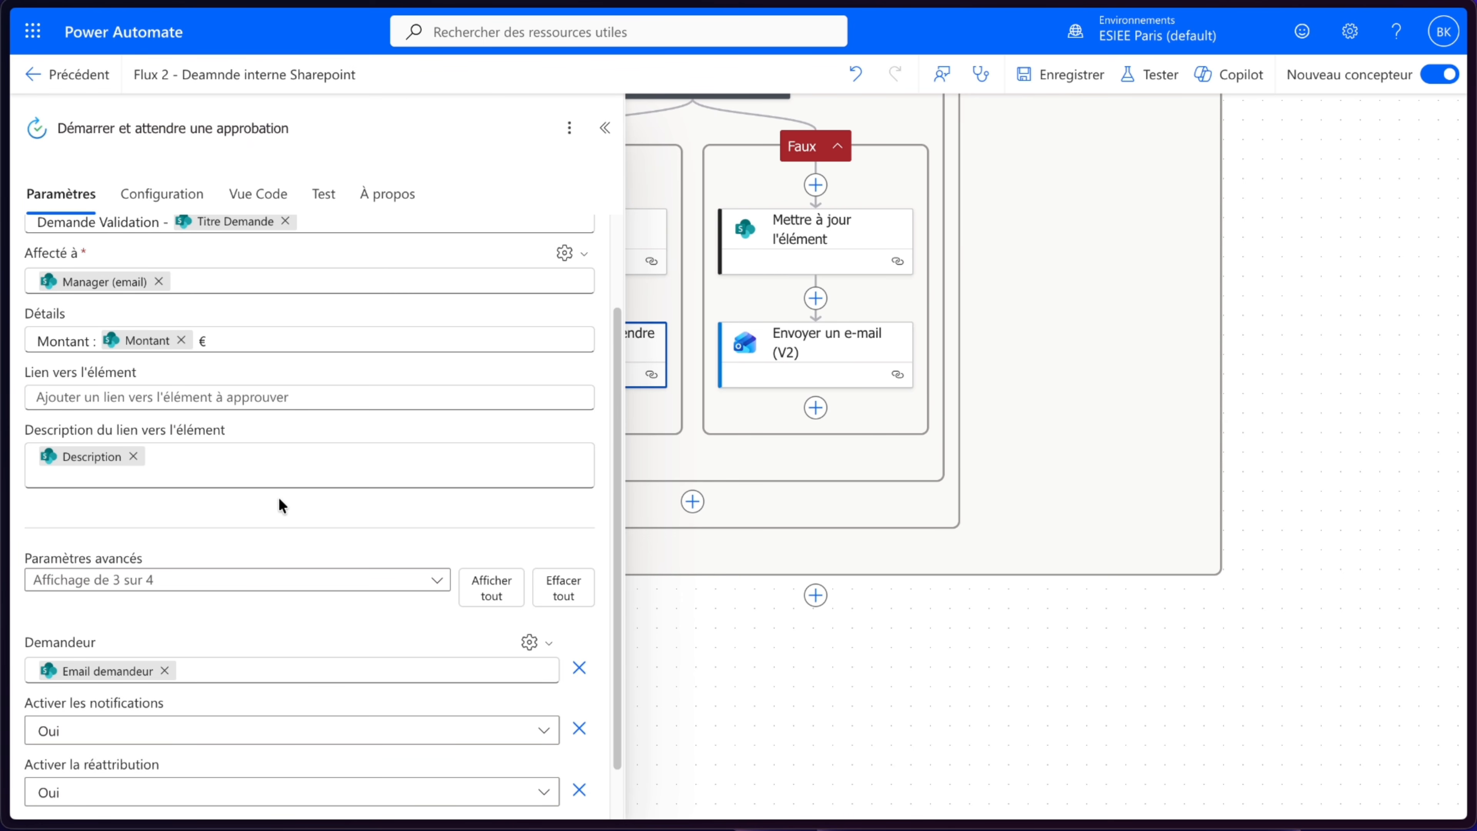
- Close the action settings panel and save the flow
scroll(279, 500, "up", 2)
left_click(608, 129)
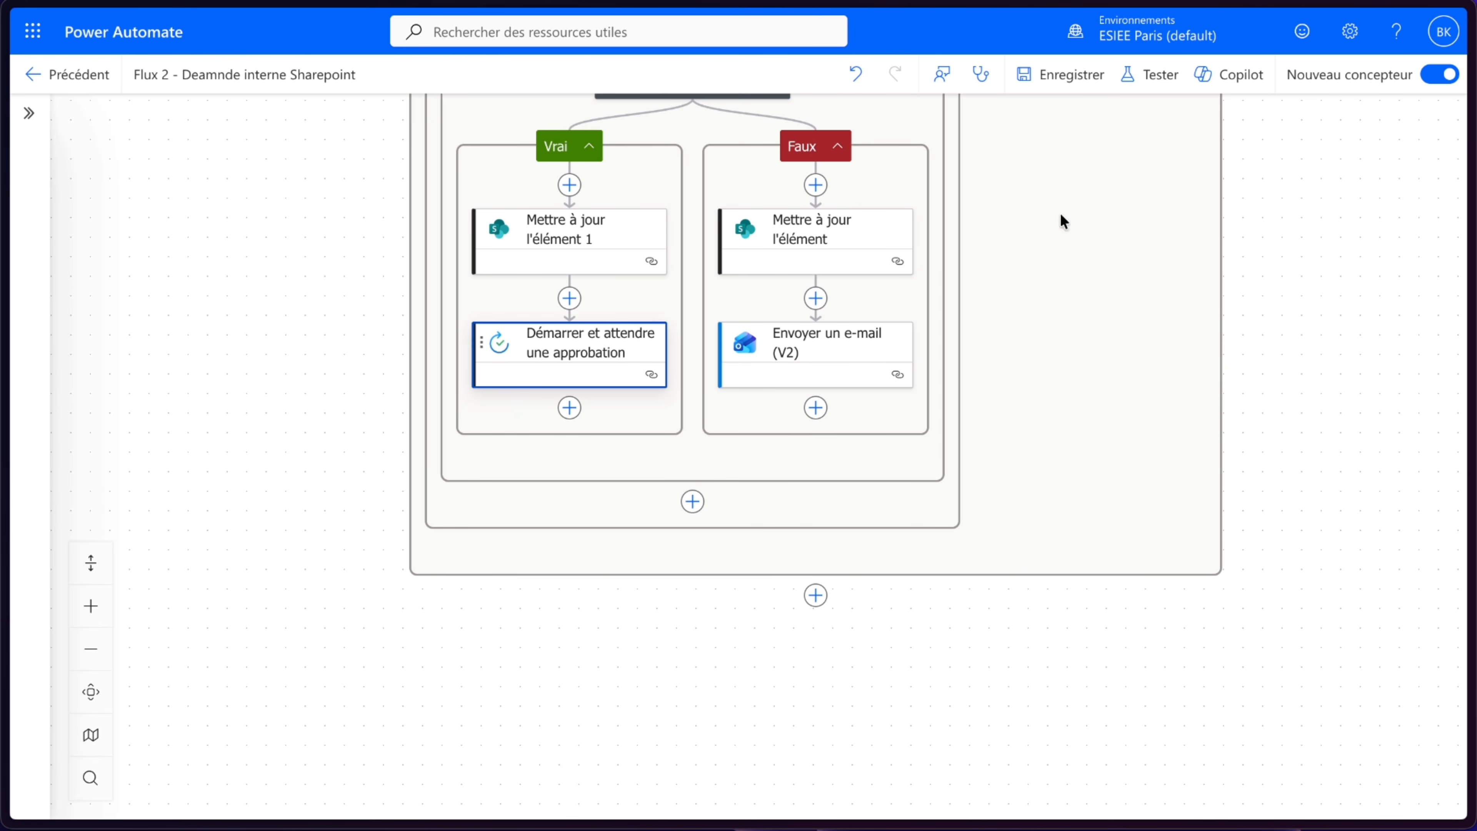
left_click(1047, 81)
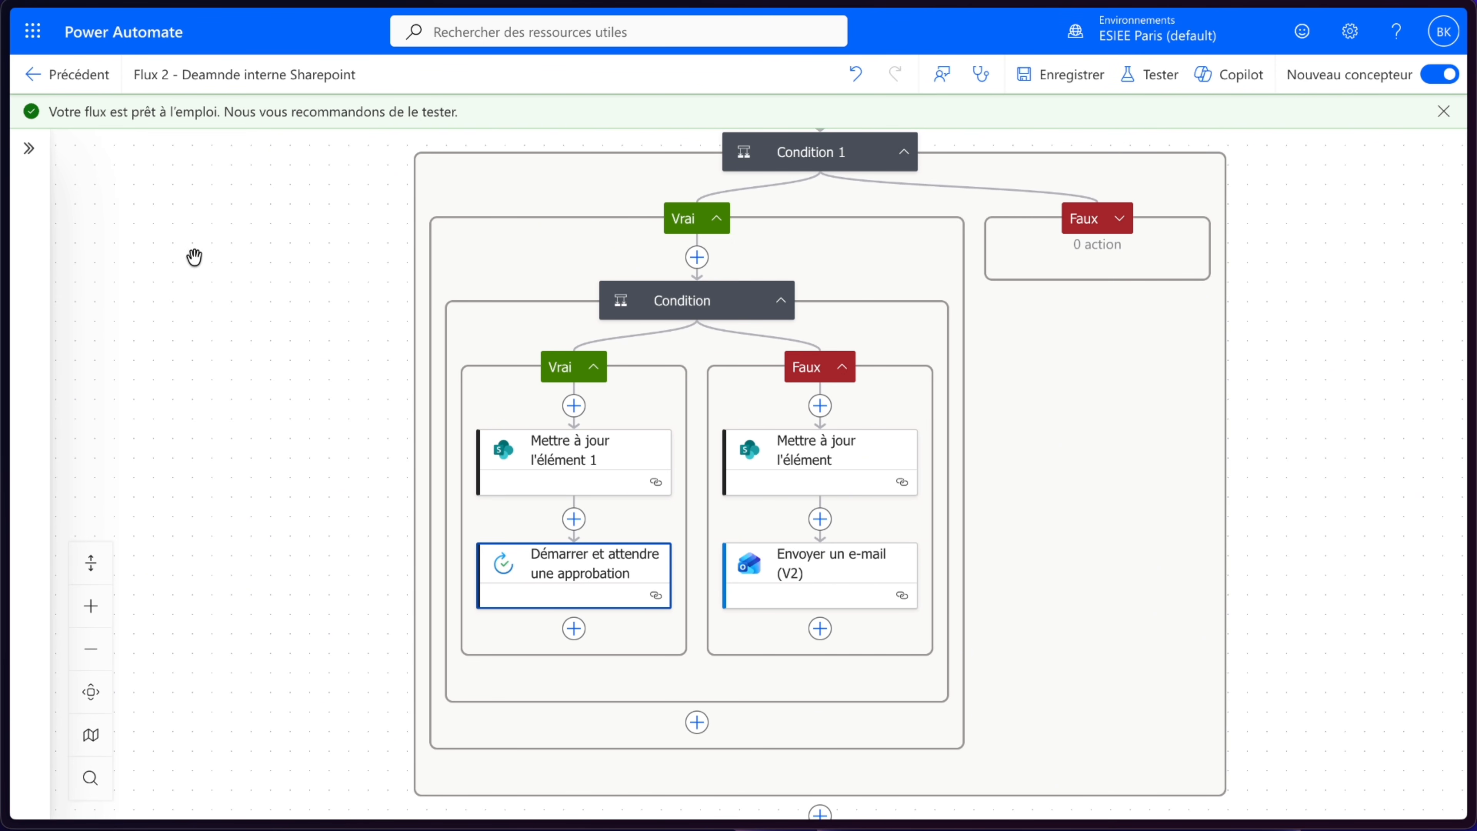
- Return to the flow's details page and browse its additional options
left_click(44, 86)
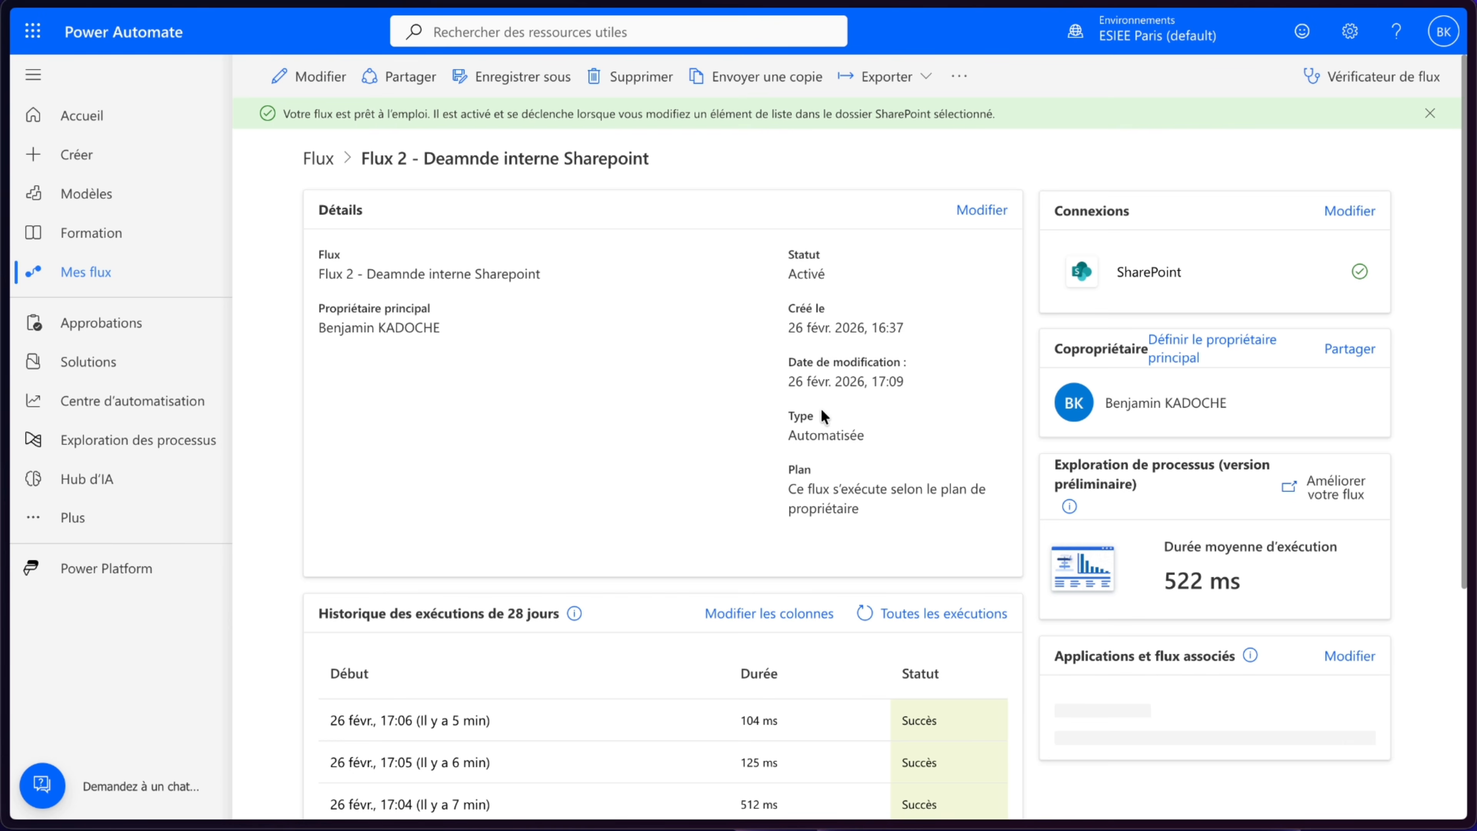
left_click(959, 77)
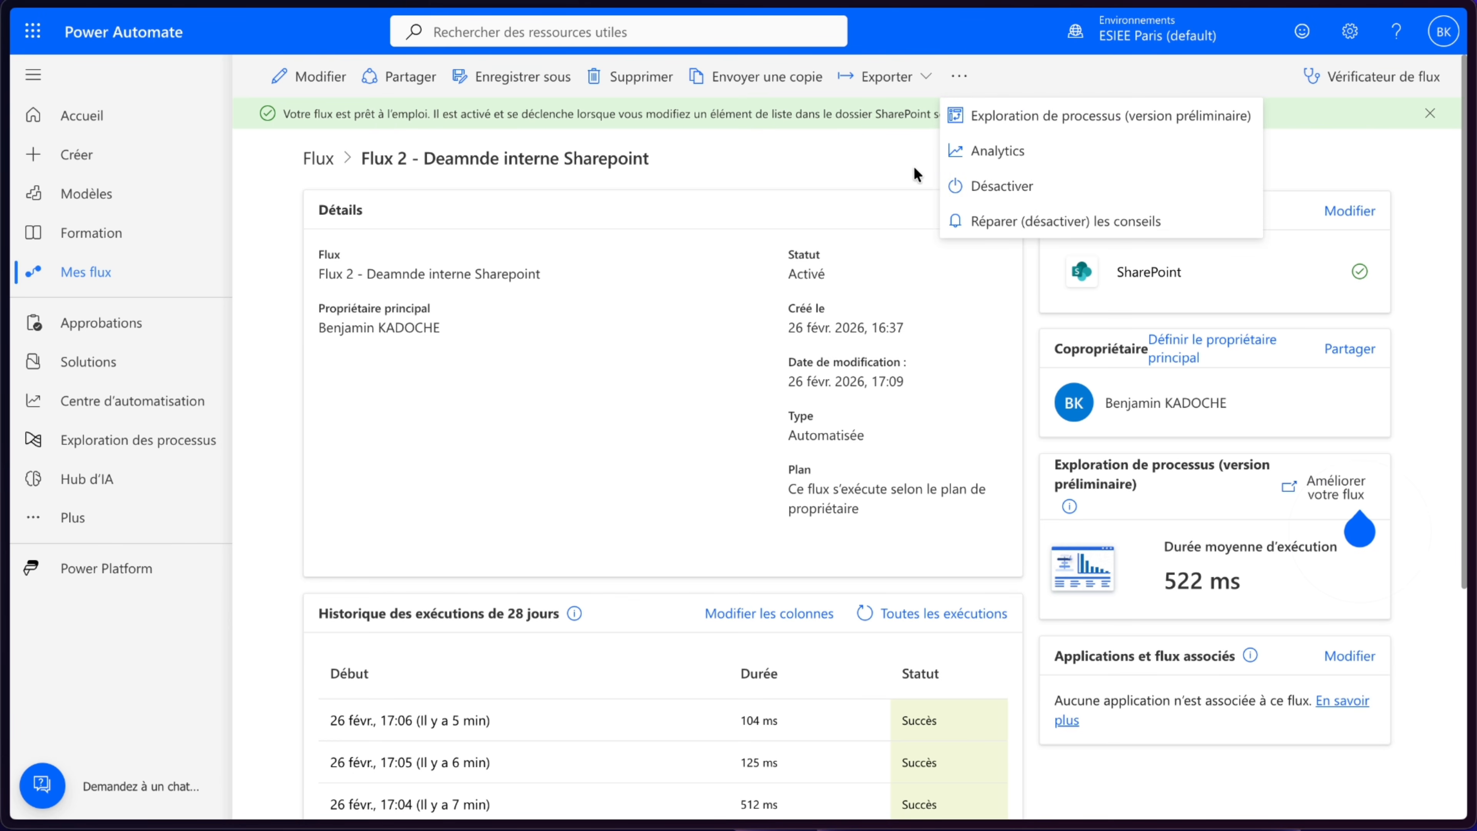
left_click(861, 163)
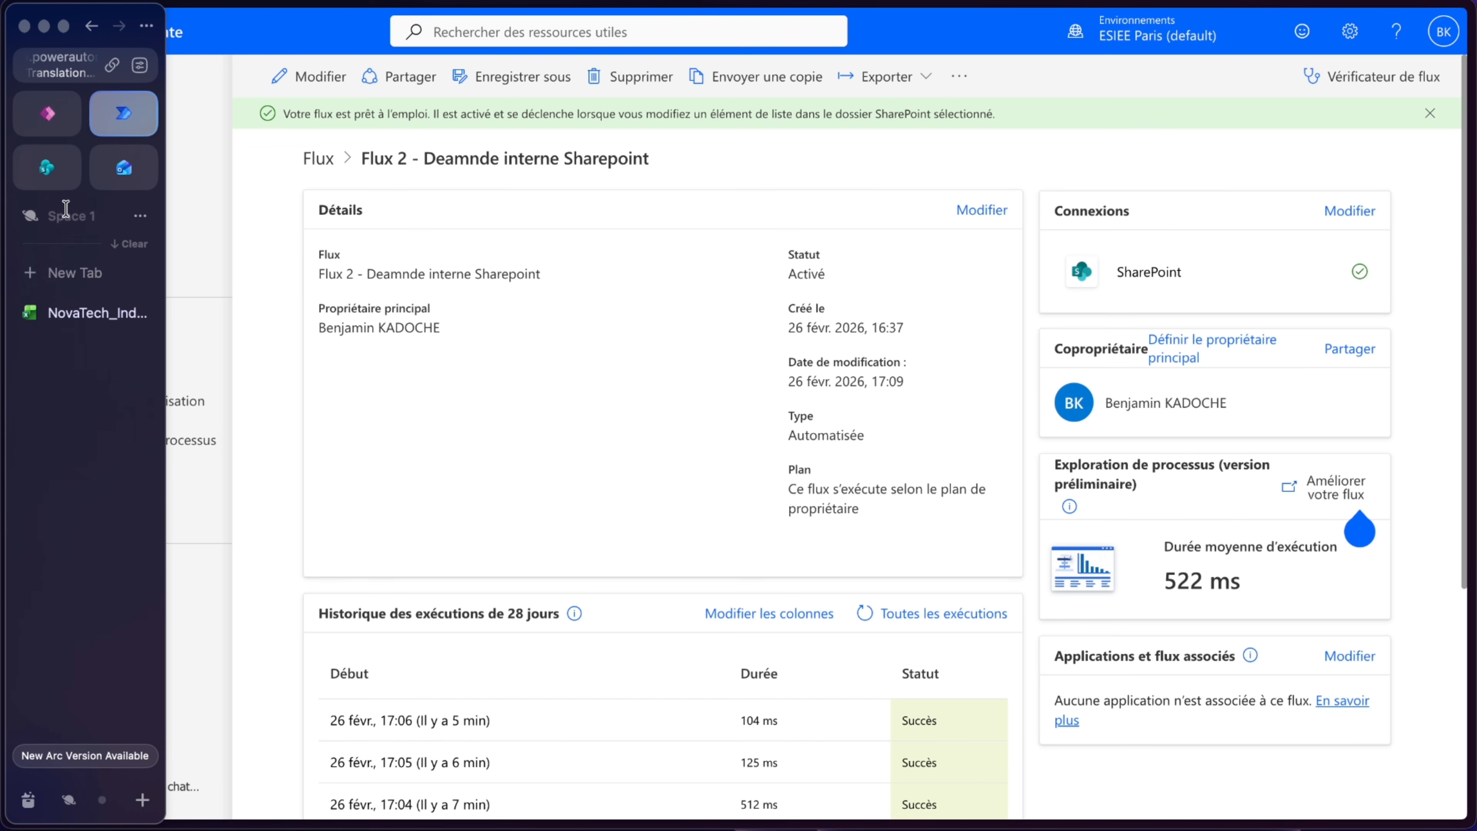
left_click(43, 169)
left_click(377, 403)
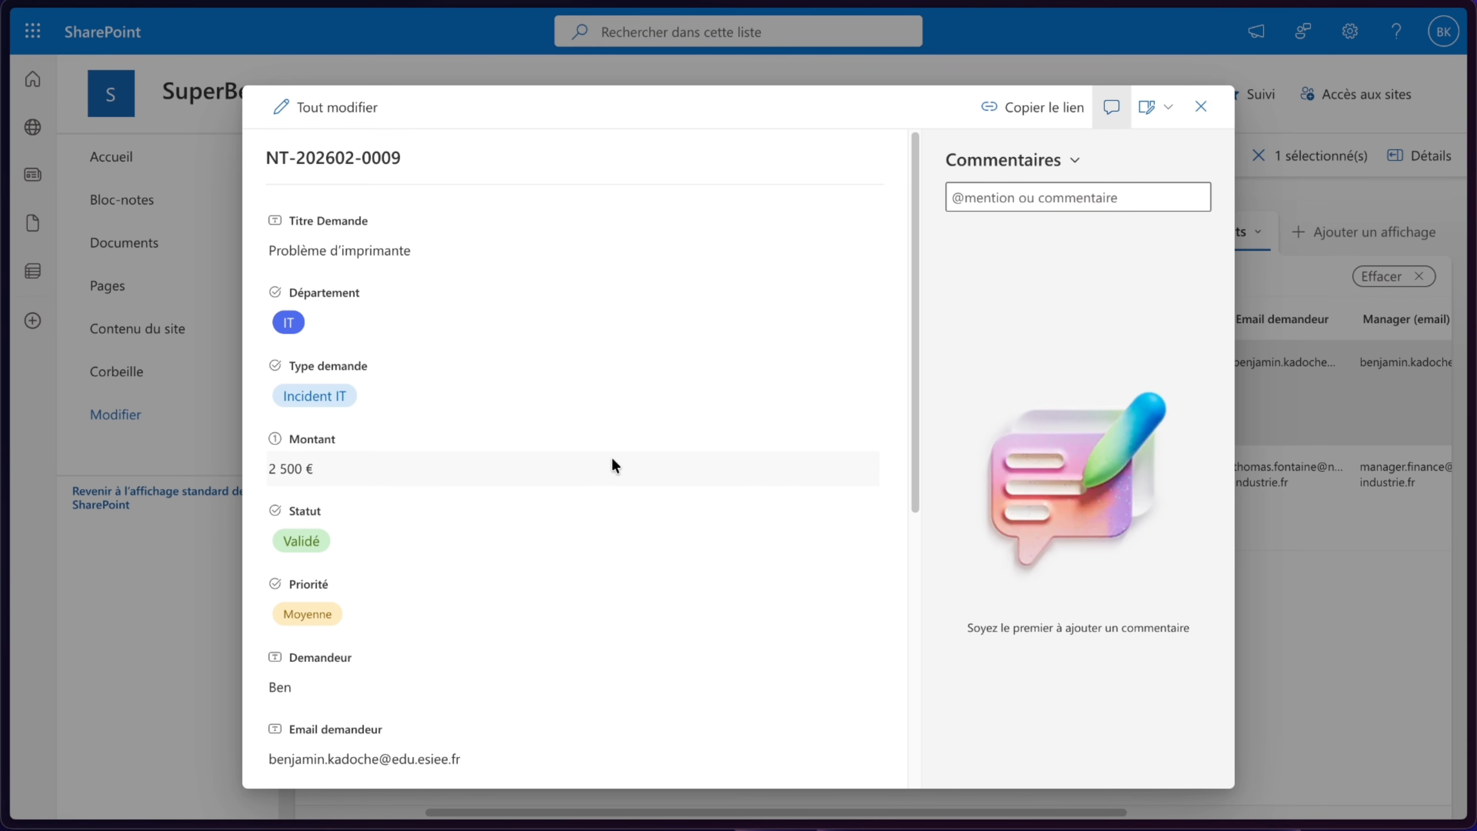
scroll(307, 515, "down", 4)
scroll(443, 547, "down", 3)
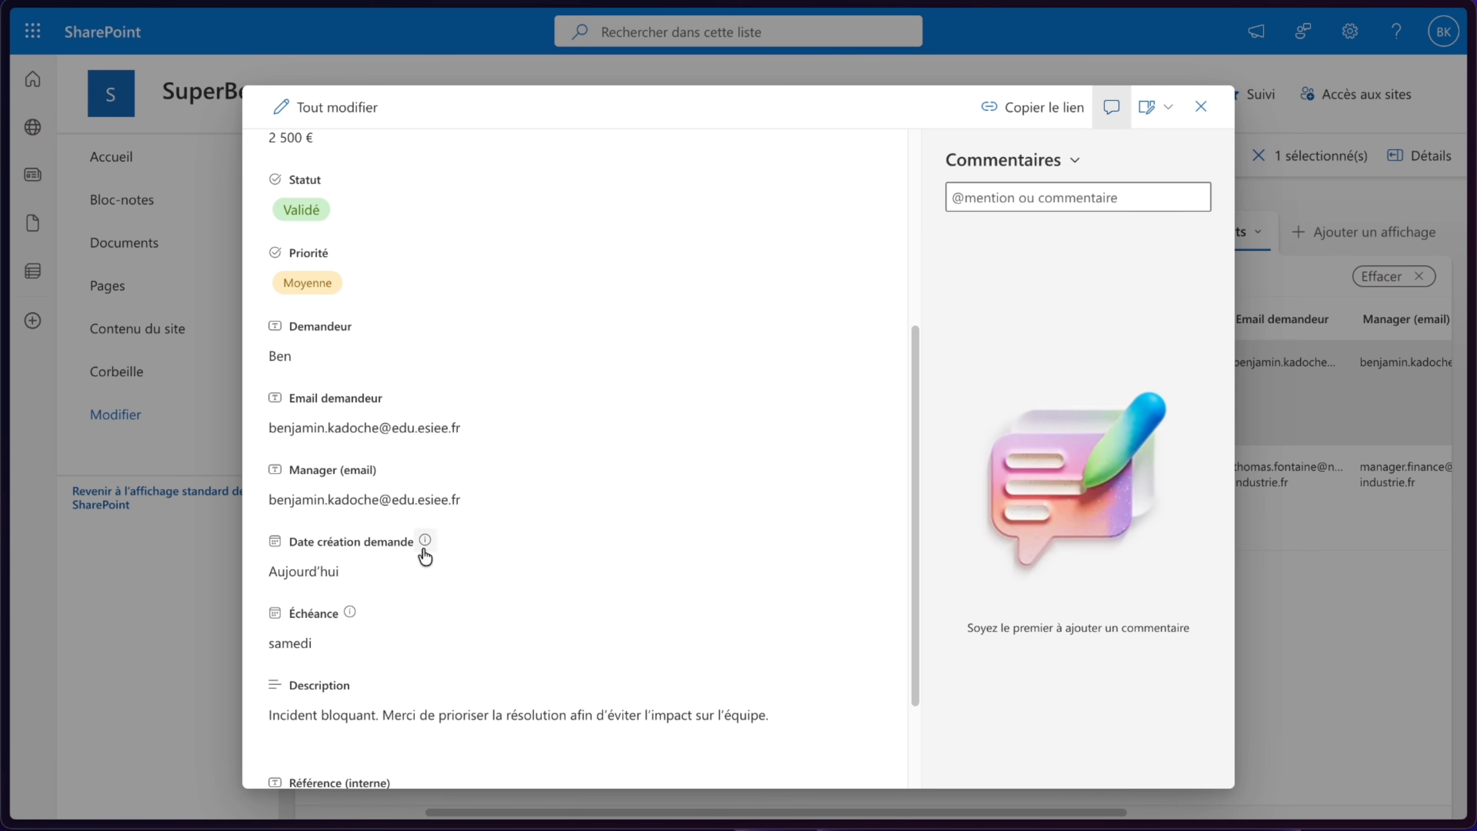
scroll(505, 499, "down", 2)
scroll(505, 499, "up", 8)
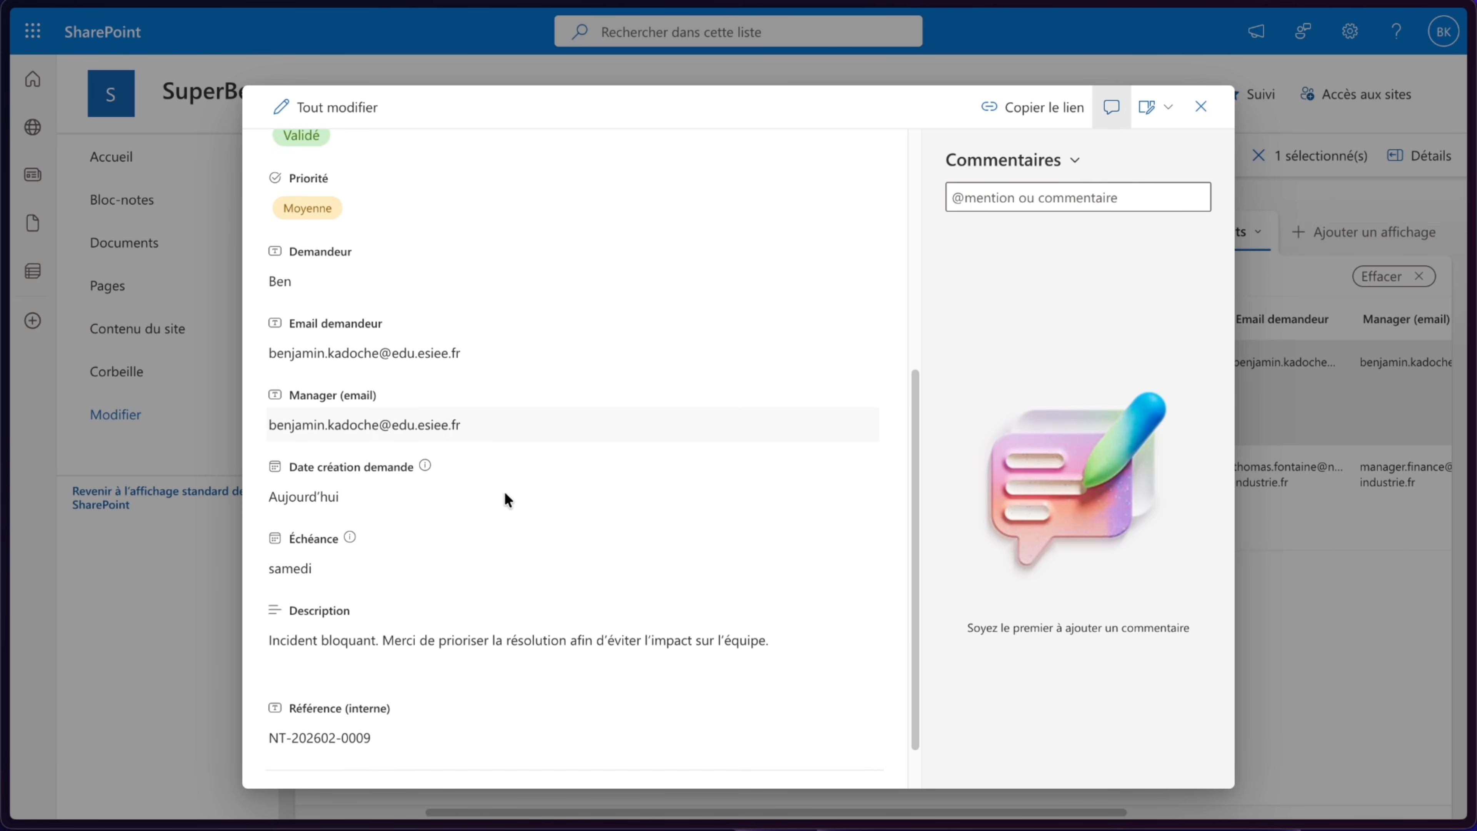
scroll(506, 499, "up", 1)
left_click(288, 538)
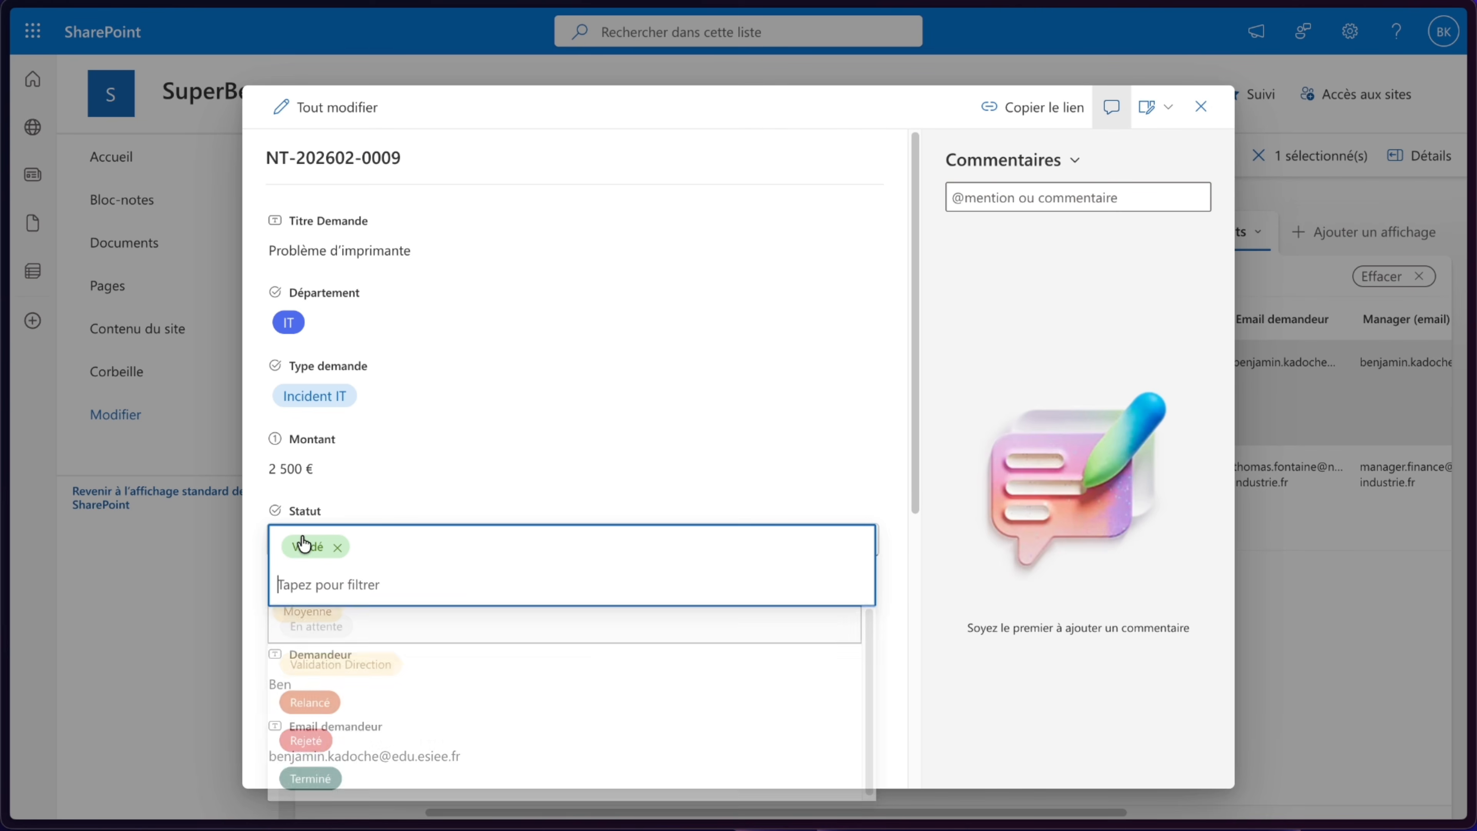
left_click(317, 632)
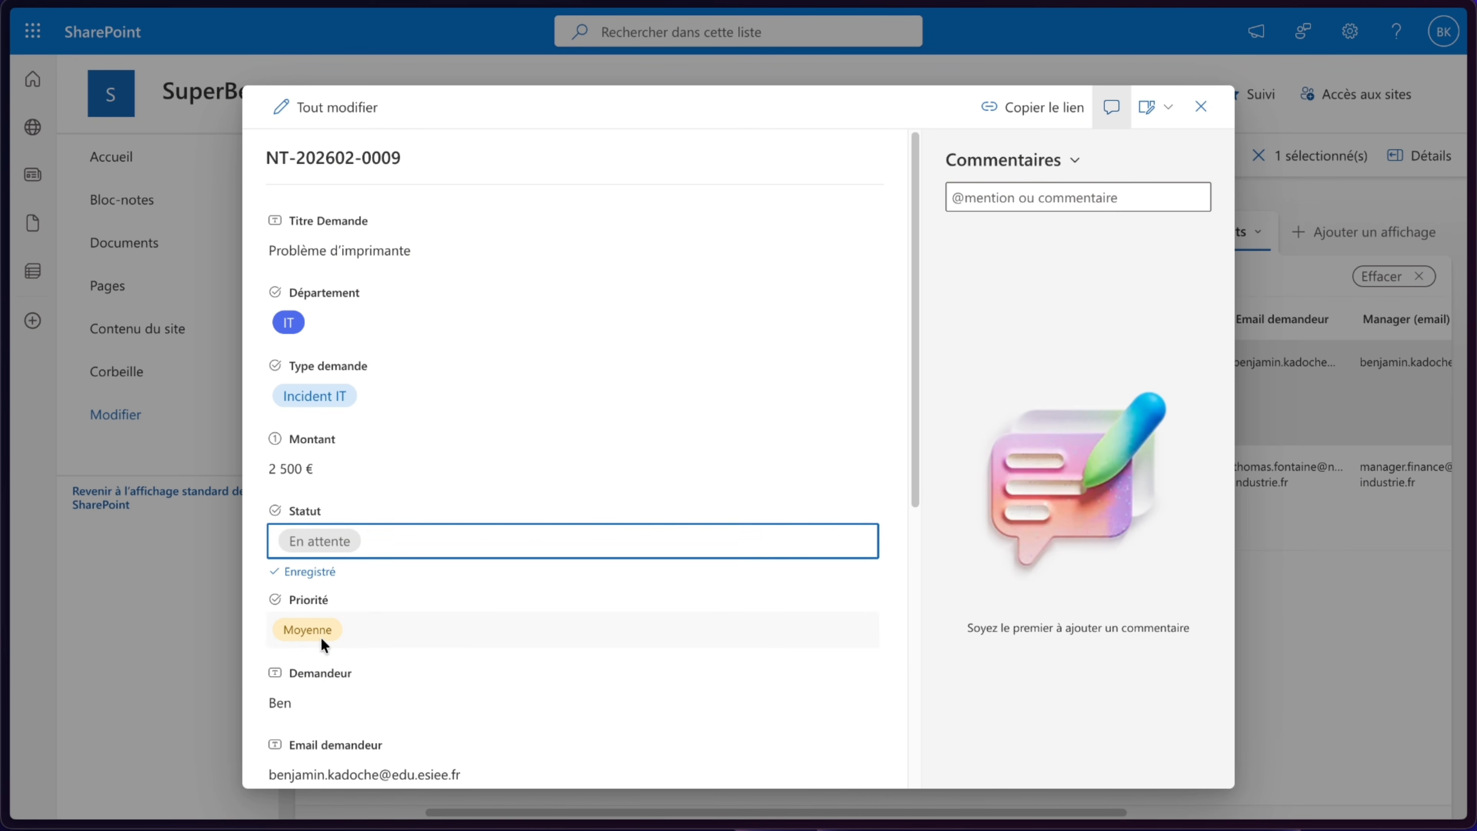
- Change the request's Montant to 2 800 € and close the item panel
left_click(286, 469)
left_click(294, 463)
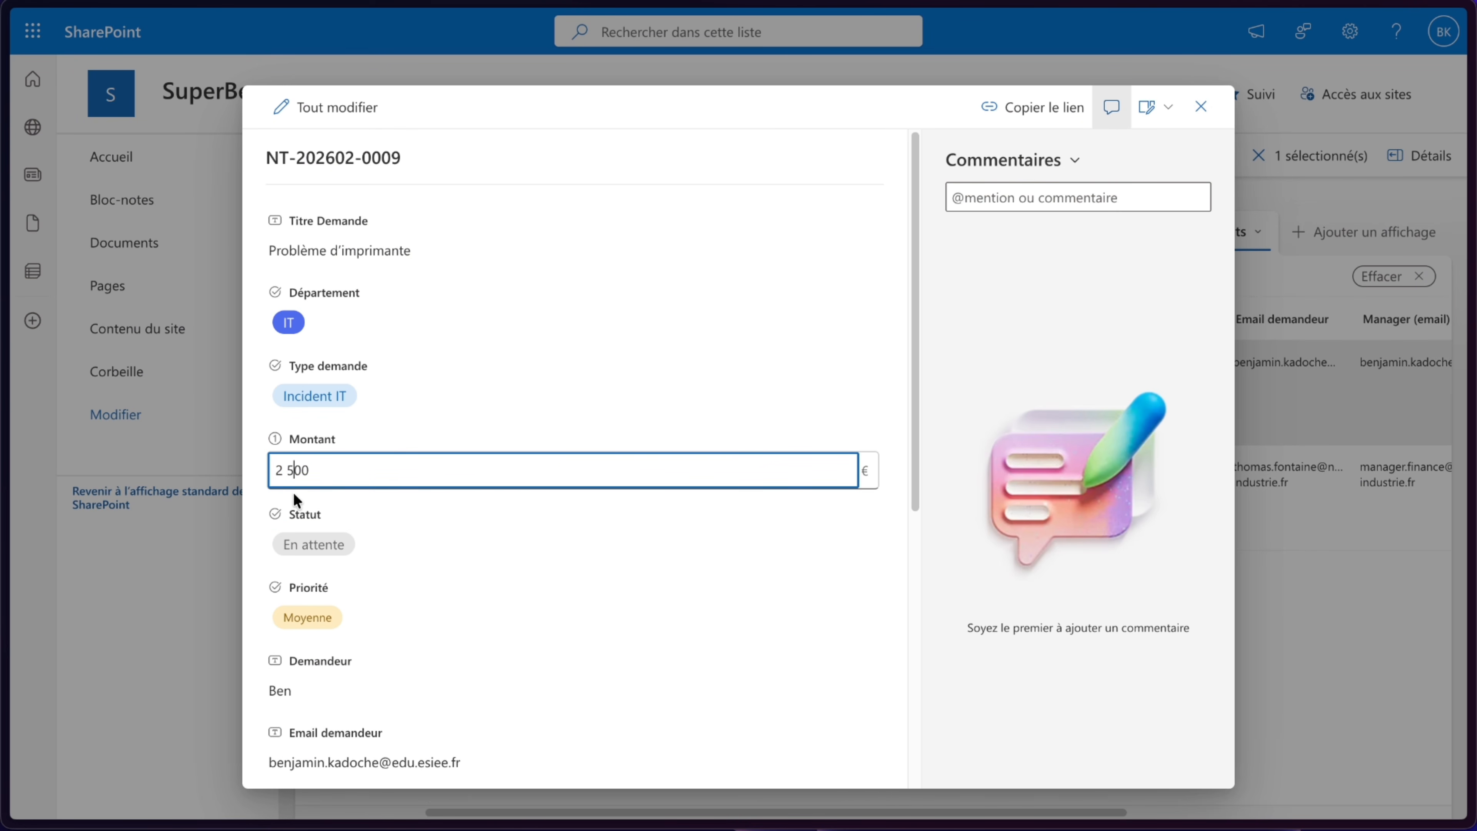
key("BackSpace")
type("8")
left_click(260, 483)
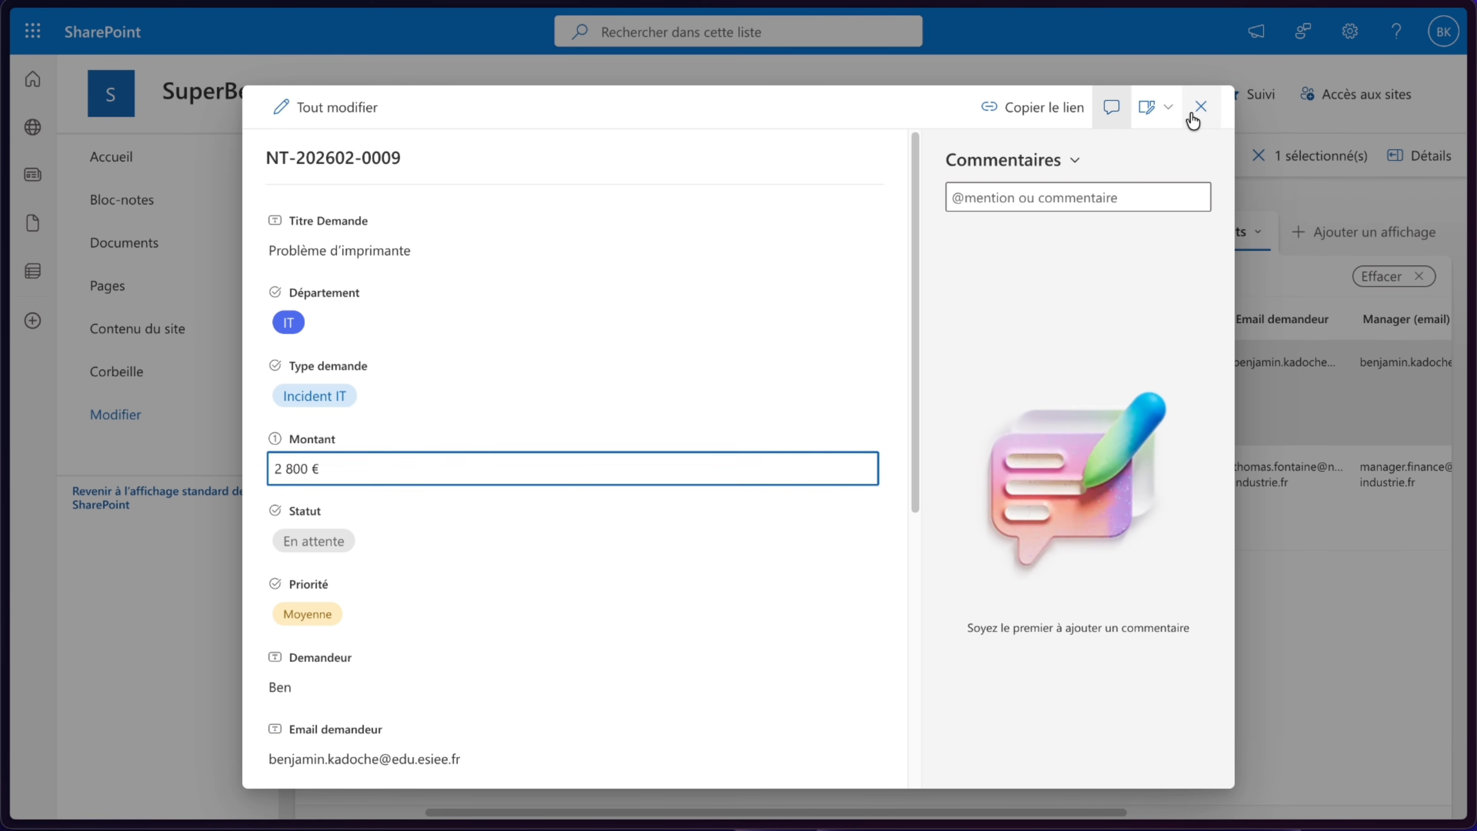
left_click(1200, 108)
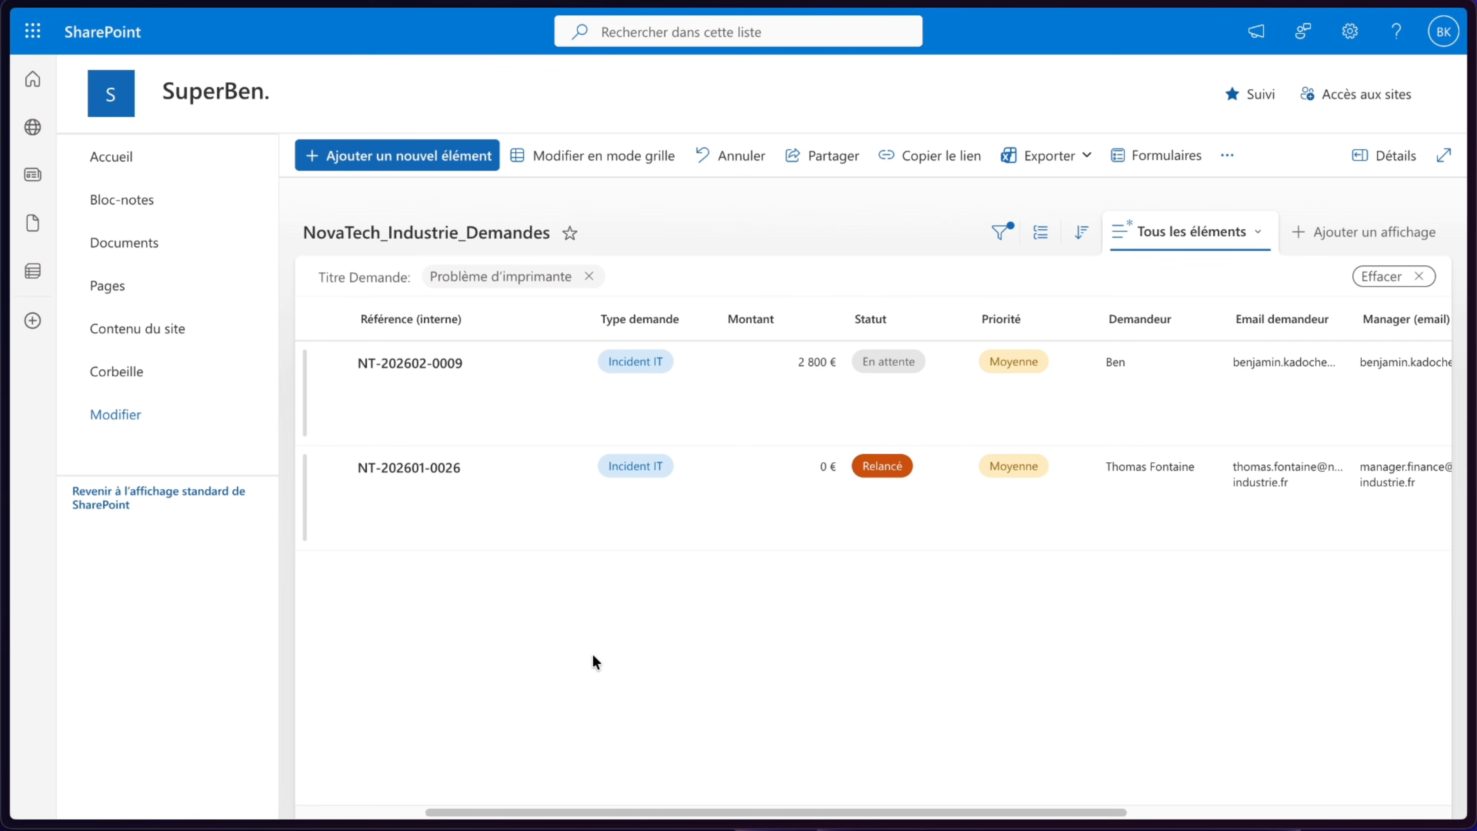
- Switch to Teams and approve the Demande Validation - Problème d'imprimante request from the activity feed
left_click(33, 31)
left_click(356, 241)
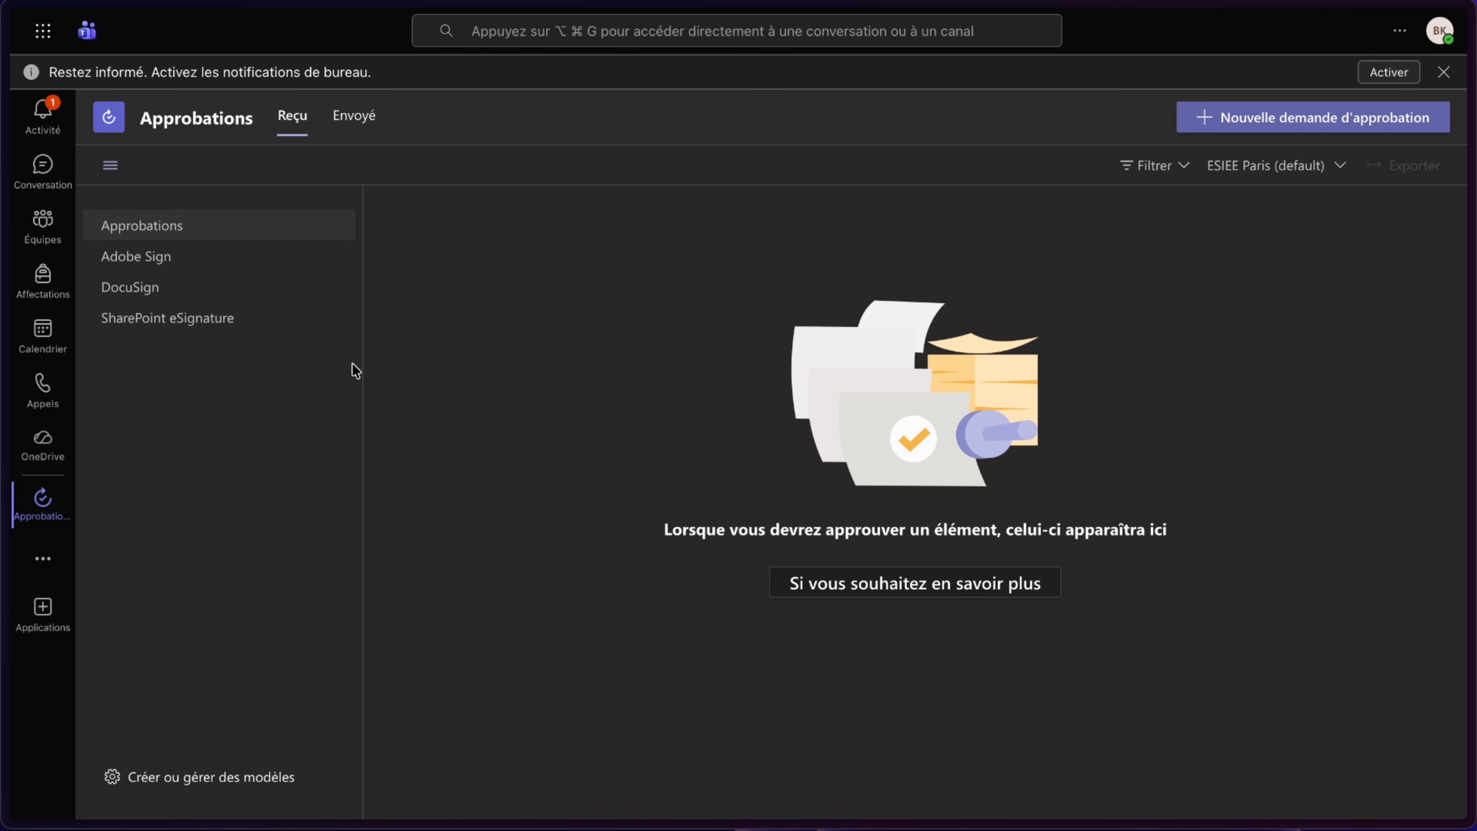
left_click(43, 114)
left_click(261, 242)
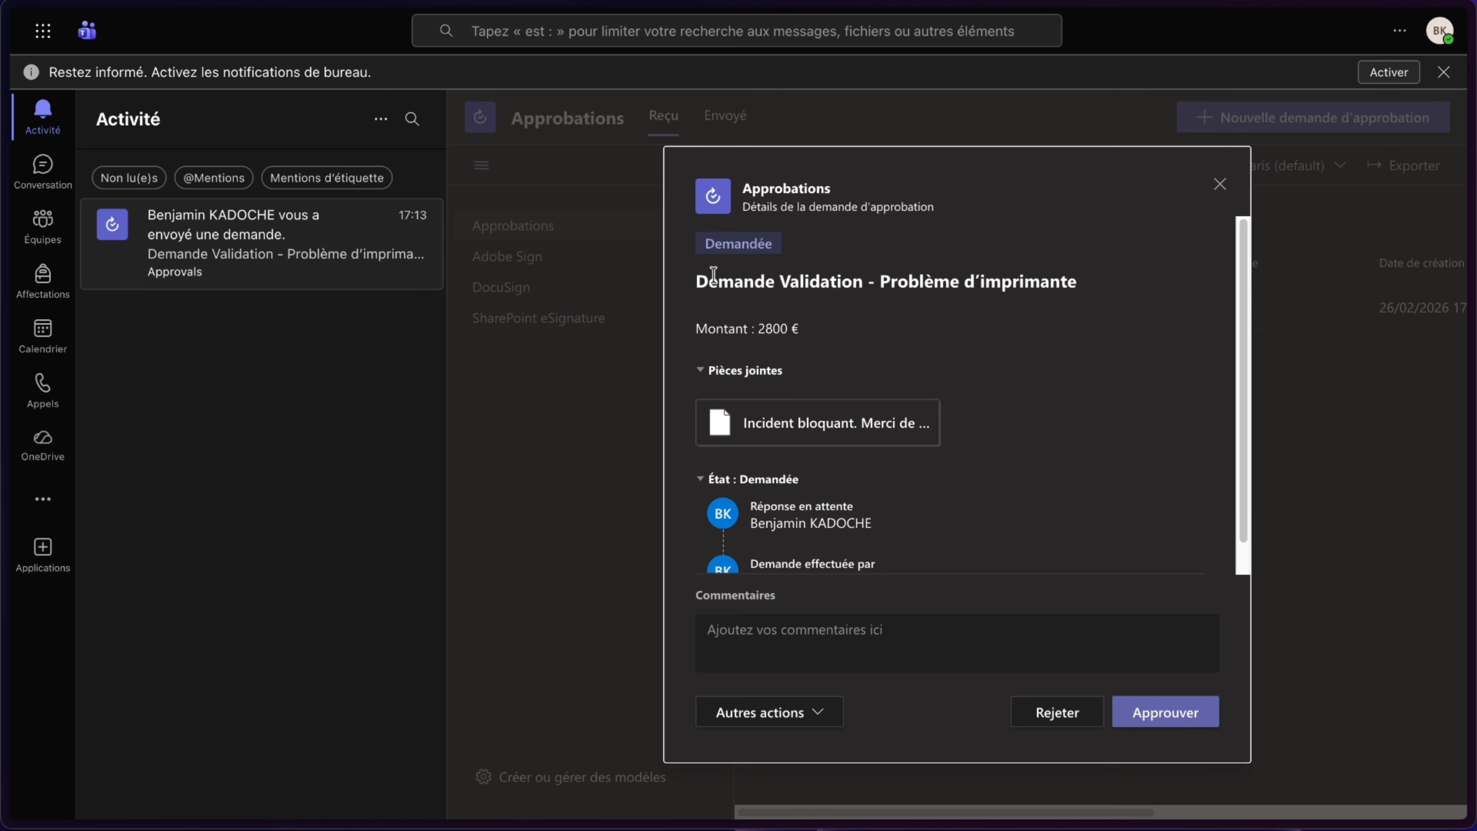
scroll(1033, 304, "down", 1)
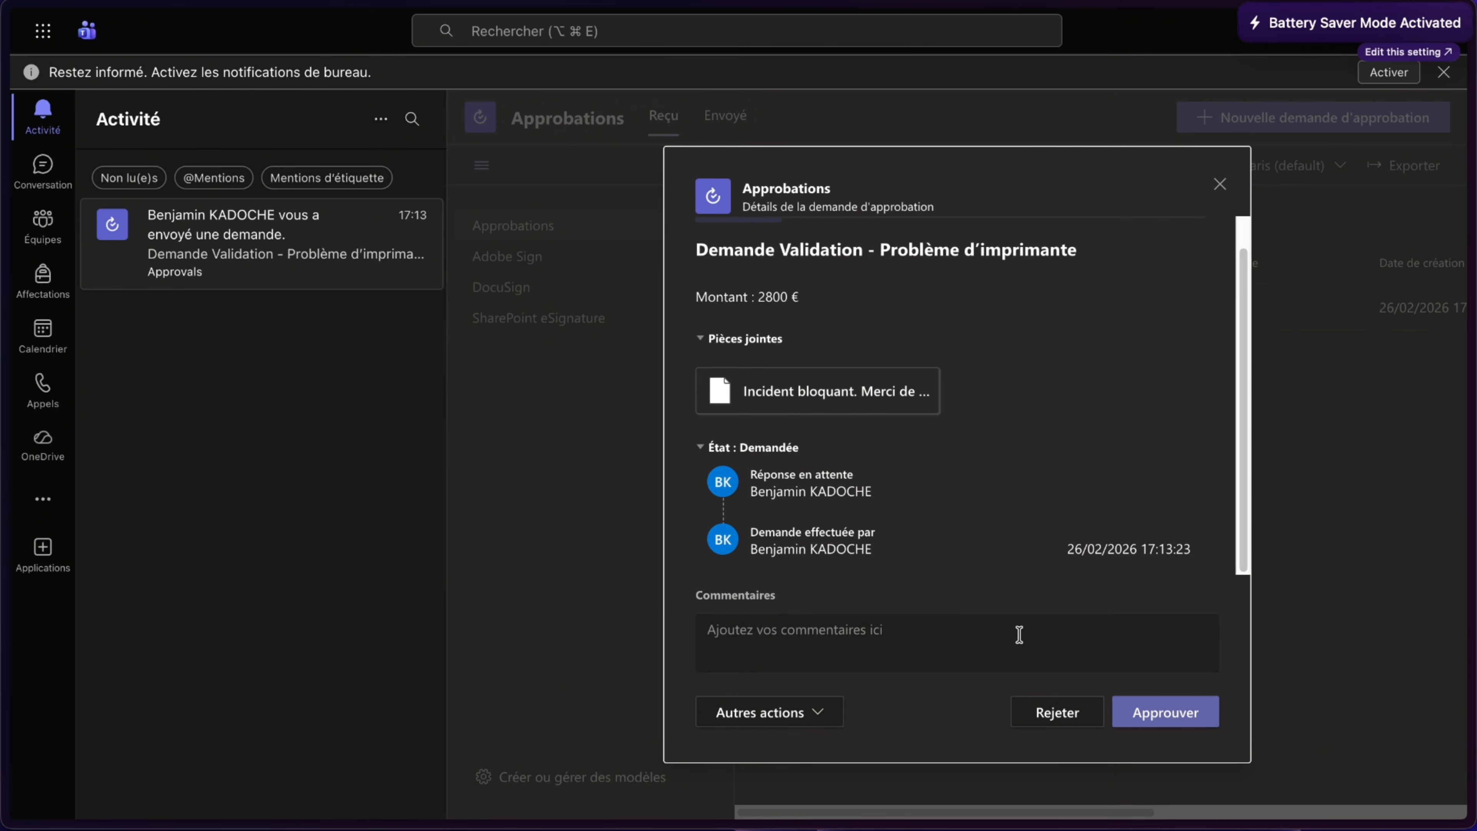
left_click(1176, 715)
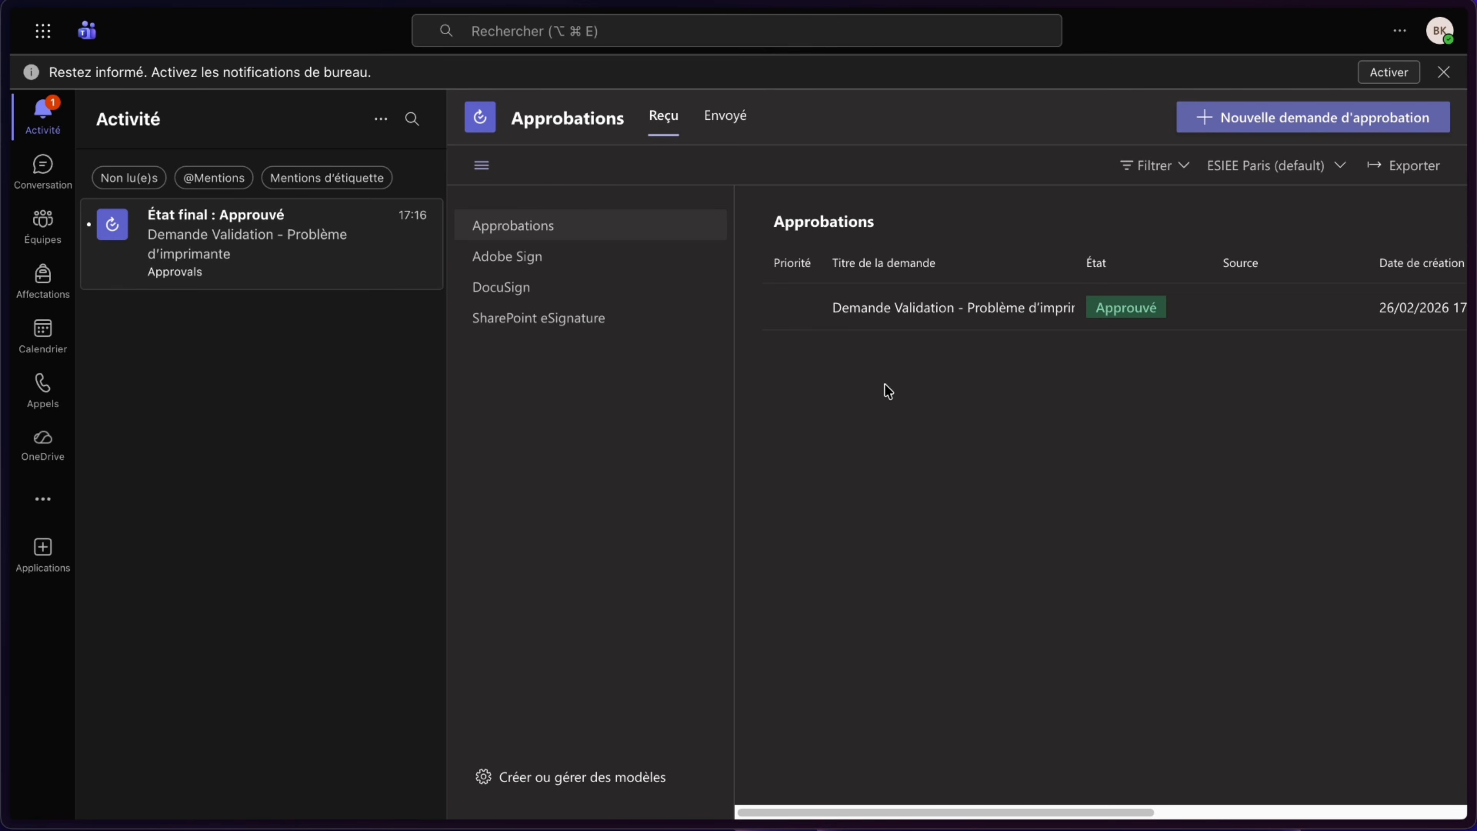
- Check the approval's final state and the request's Statut in the SharePoint list
left_click(269, 254)
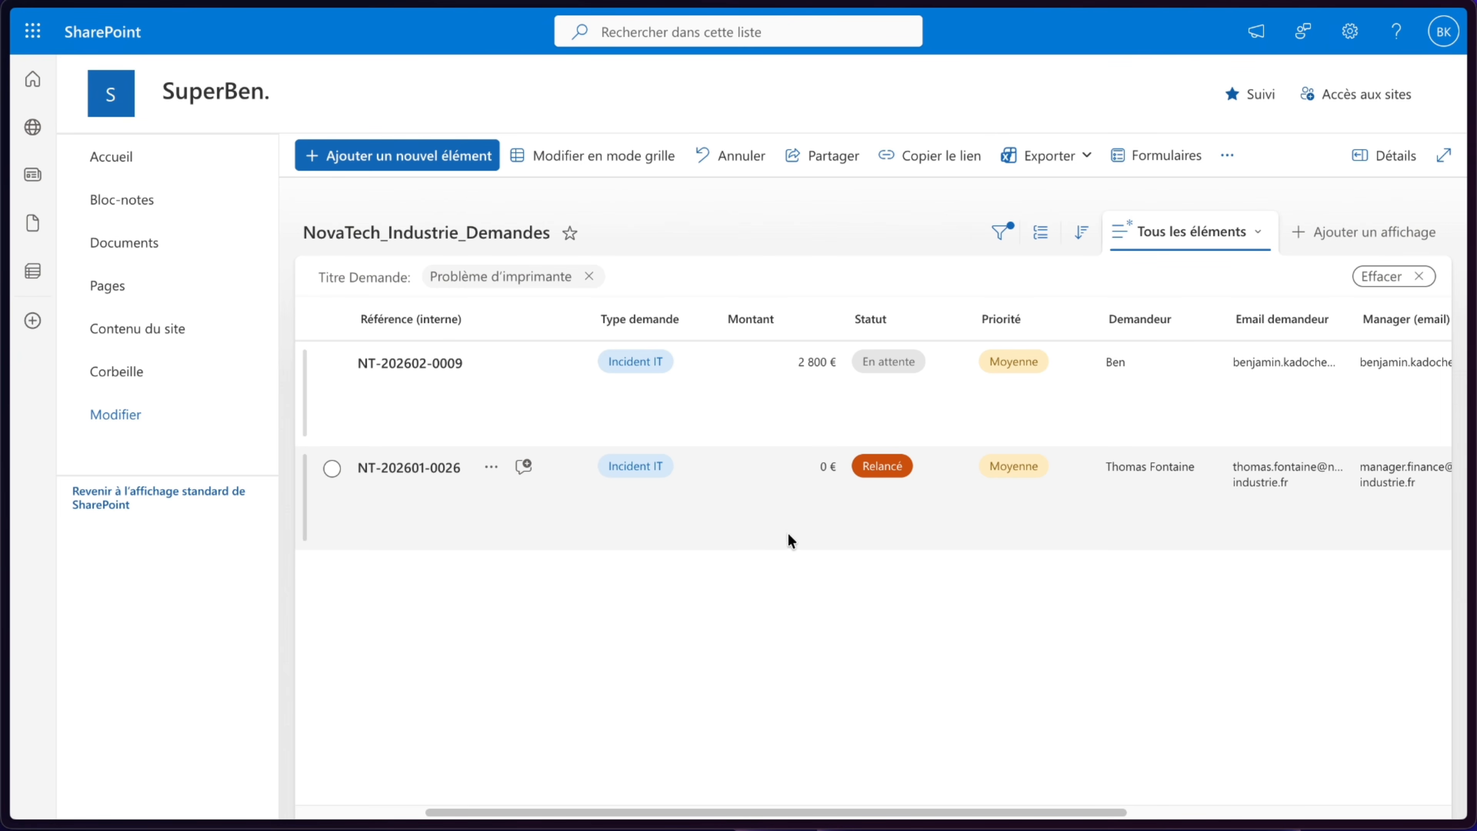
left_click(786, 534)
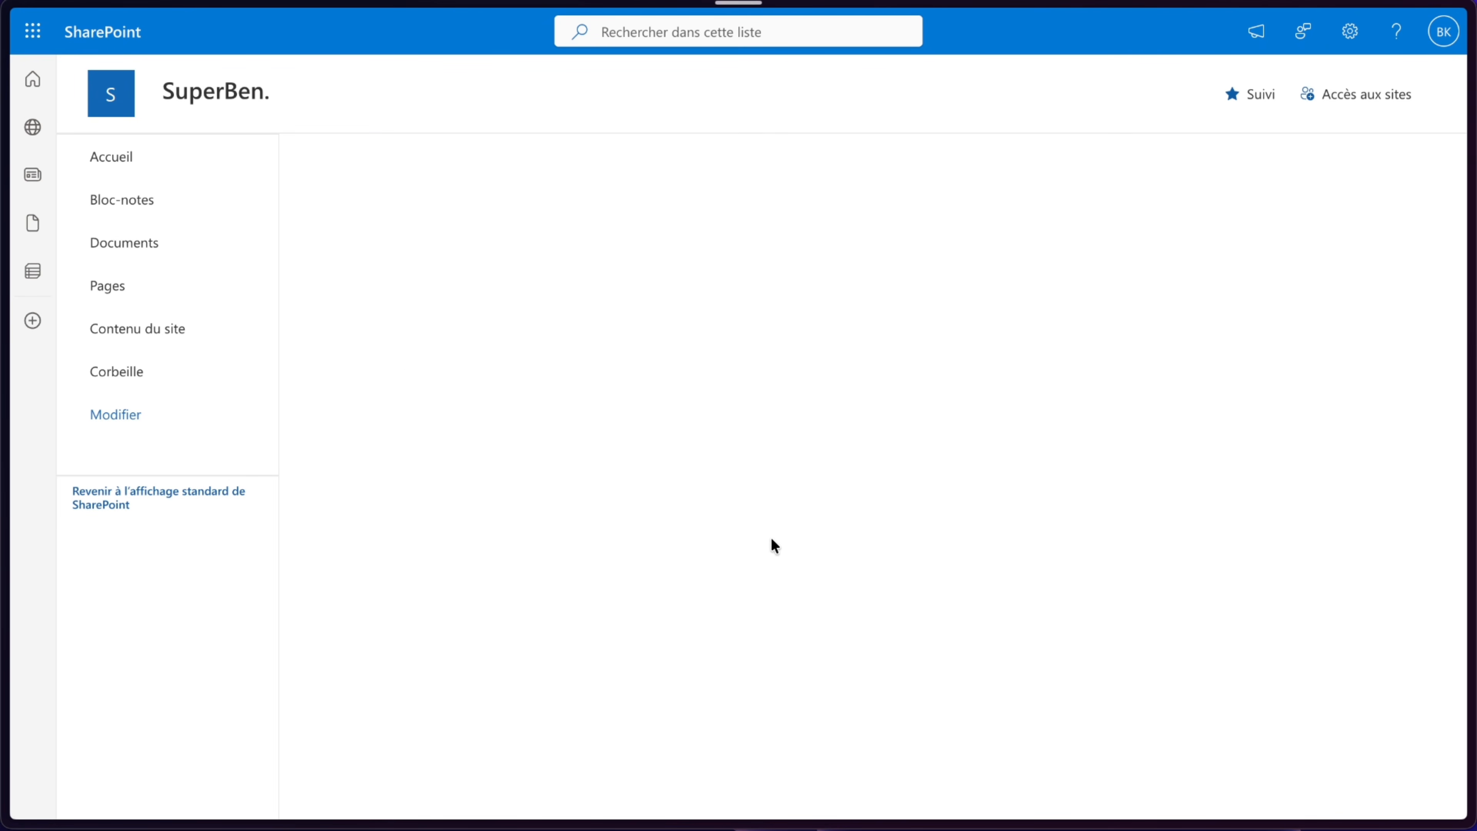
scroll(796, 479, "right", 3)
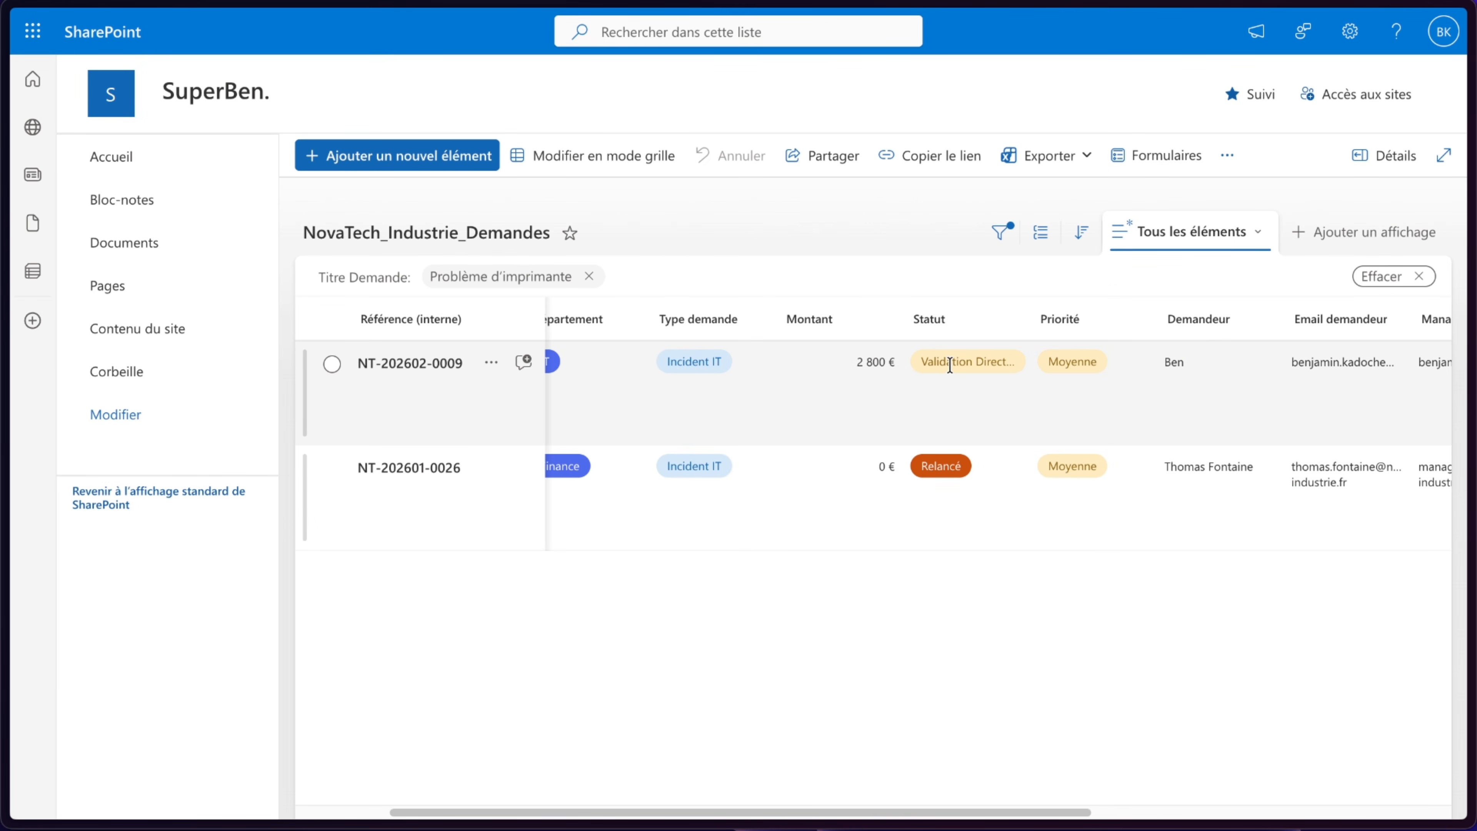
mouse_move(2, 316)
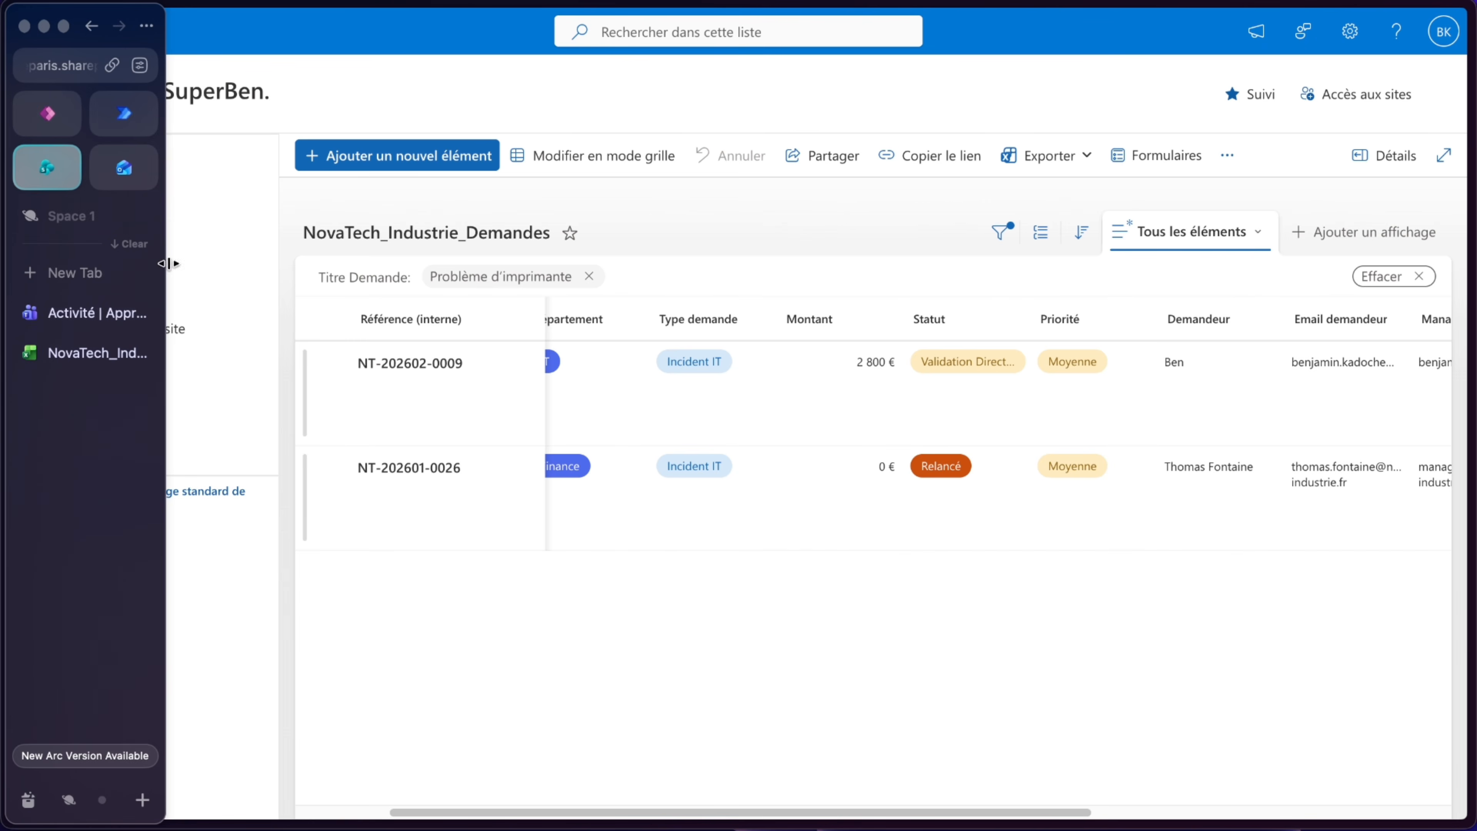
- Switch to Power Automate and open Flux 2 in the designer
left_click(124, 108)
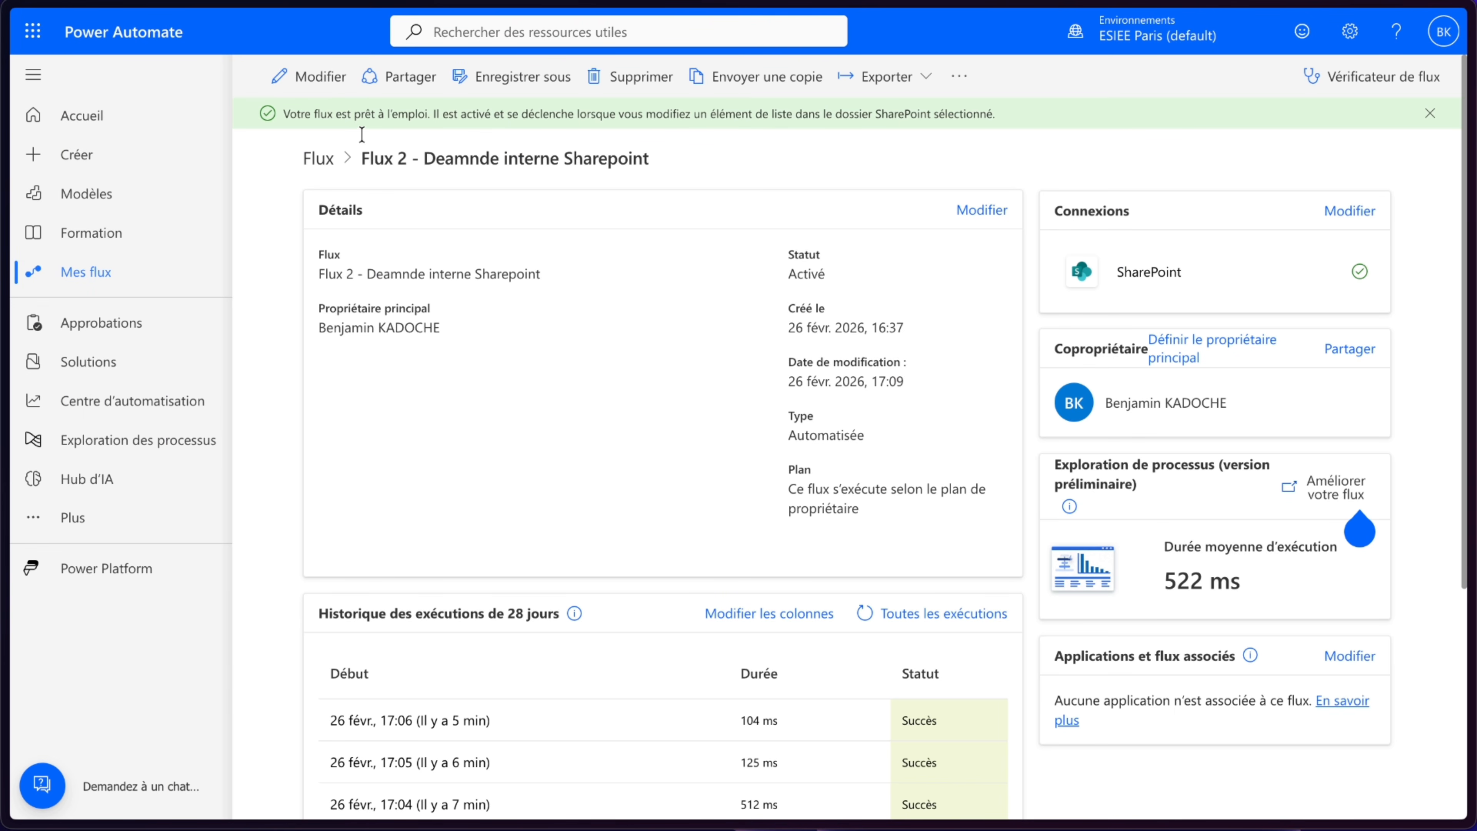
left_click(291, 82)
left_click(709, 419)
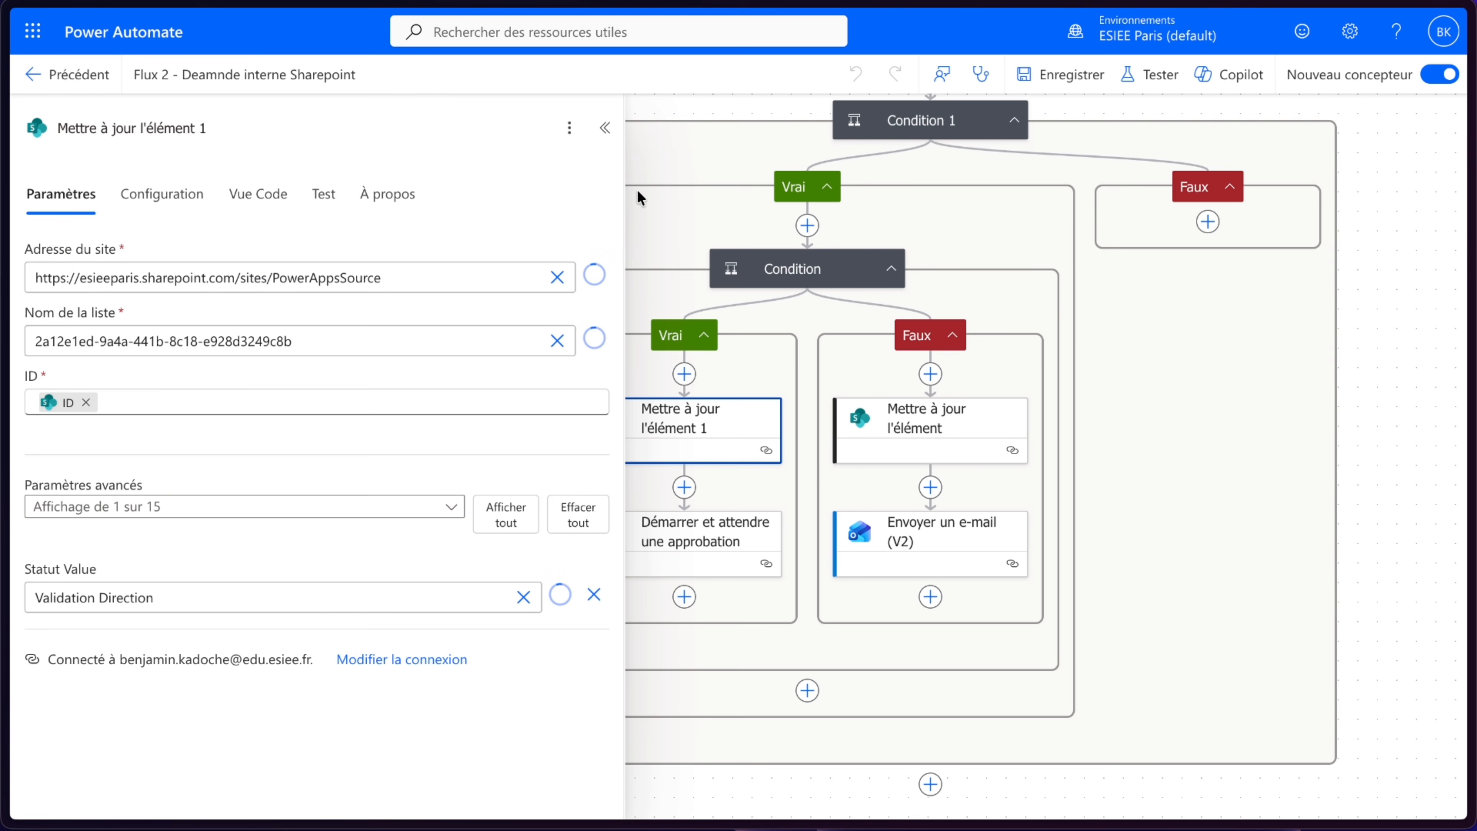
left_click(605, 127)
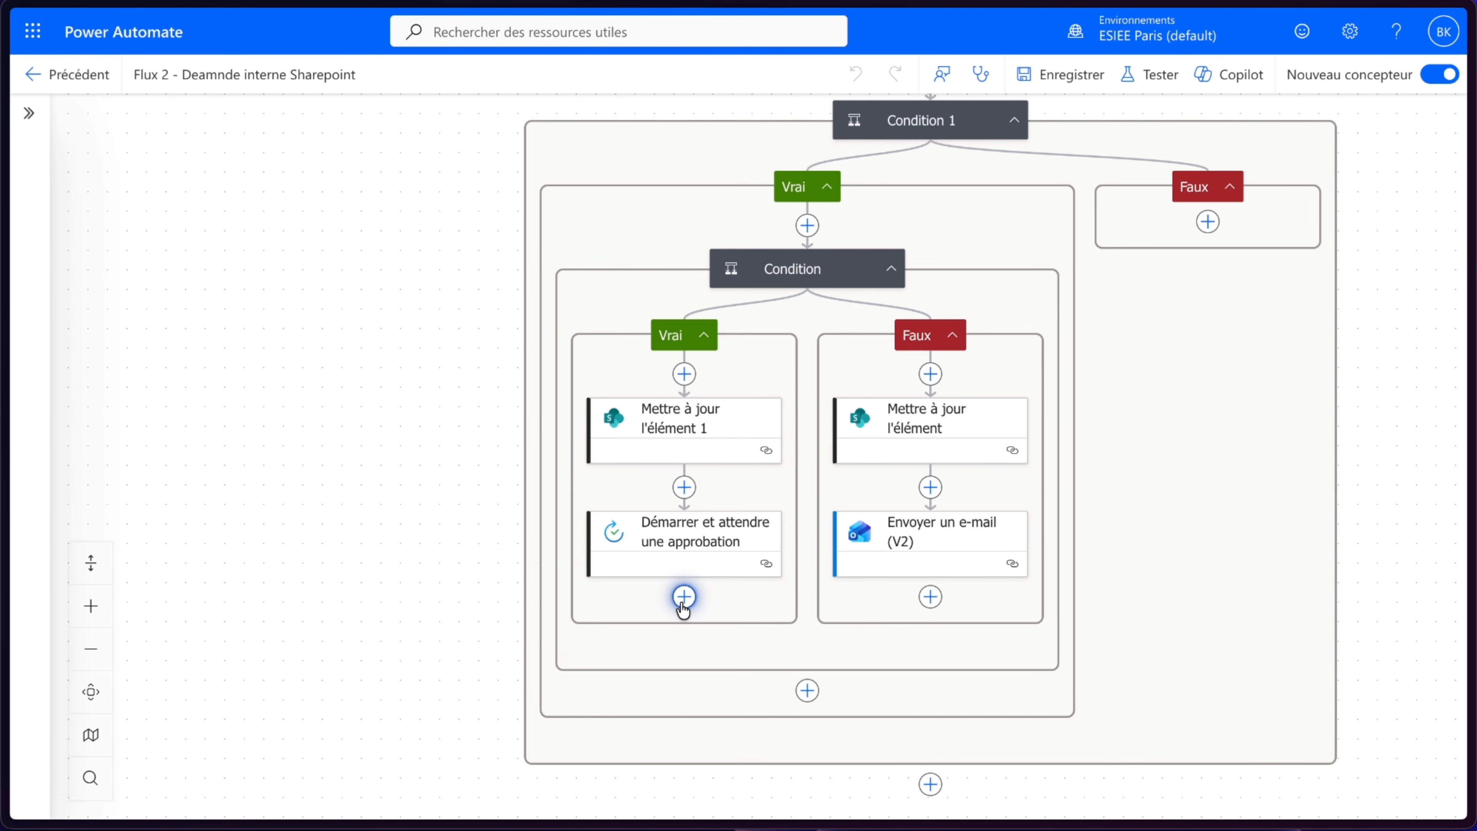
- Try adding a Condition 2 after the approval testing whether Résultat equals Approuver, then leave the designer without saving
left_click(685, 597)
left_click(161, 490)
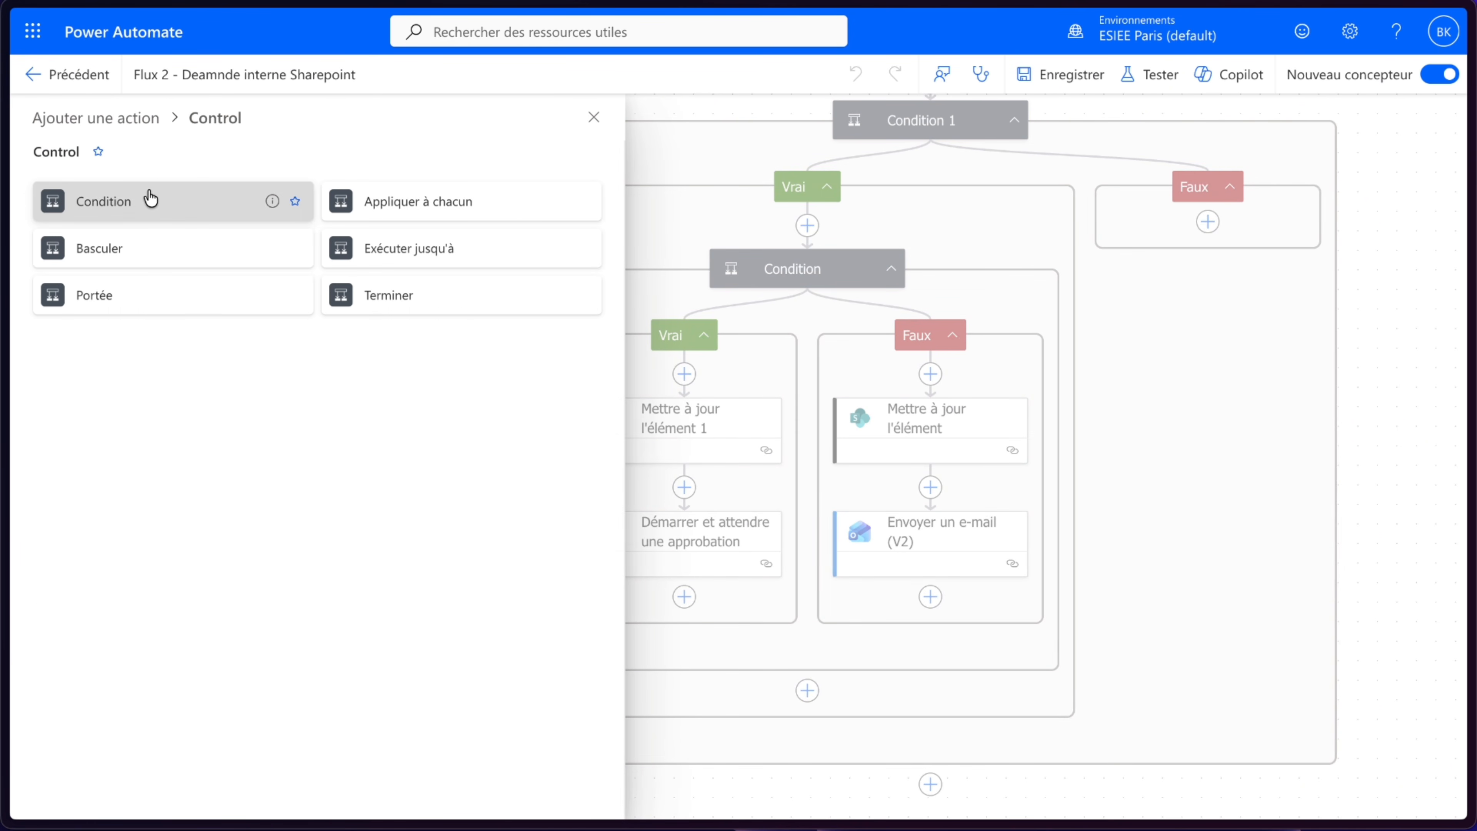
left_click(149, 197)
left_click(181, 347)
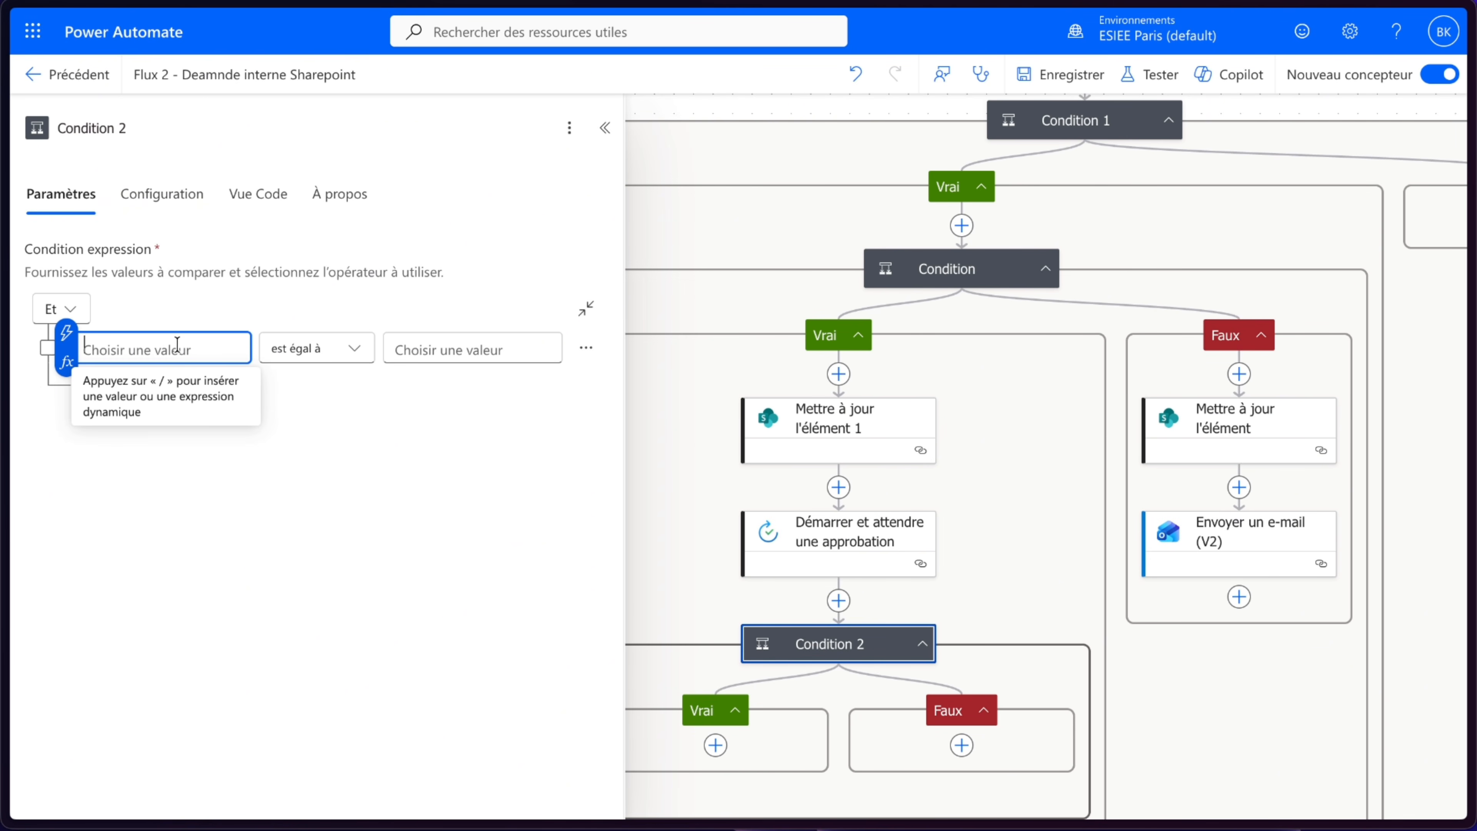
left_click(66, 332)
left_click(393, 371)
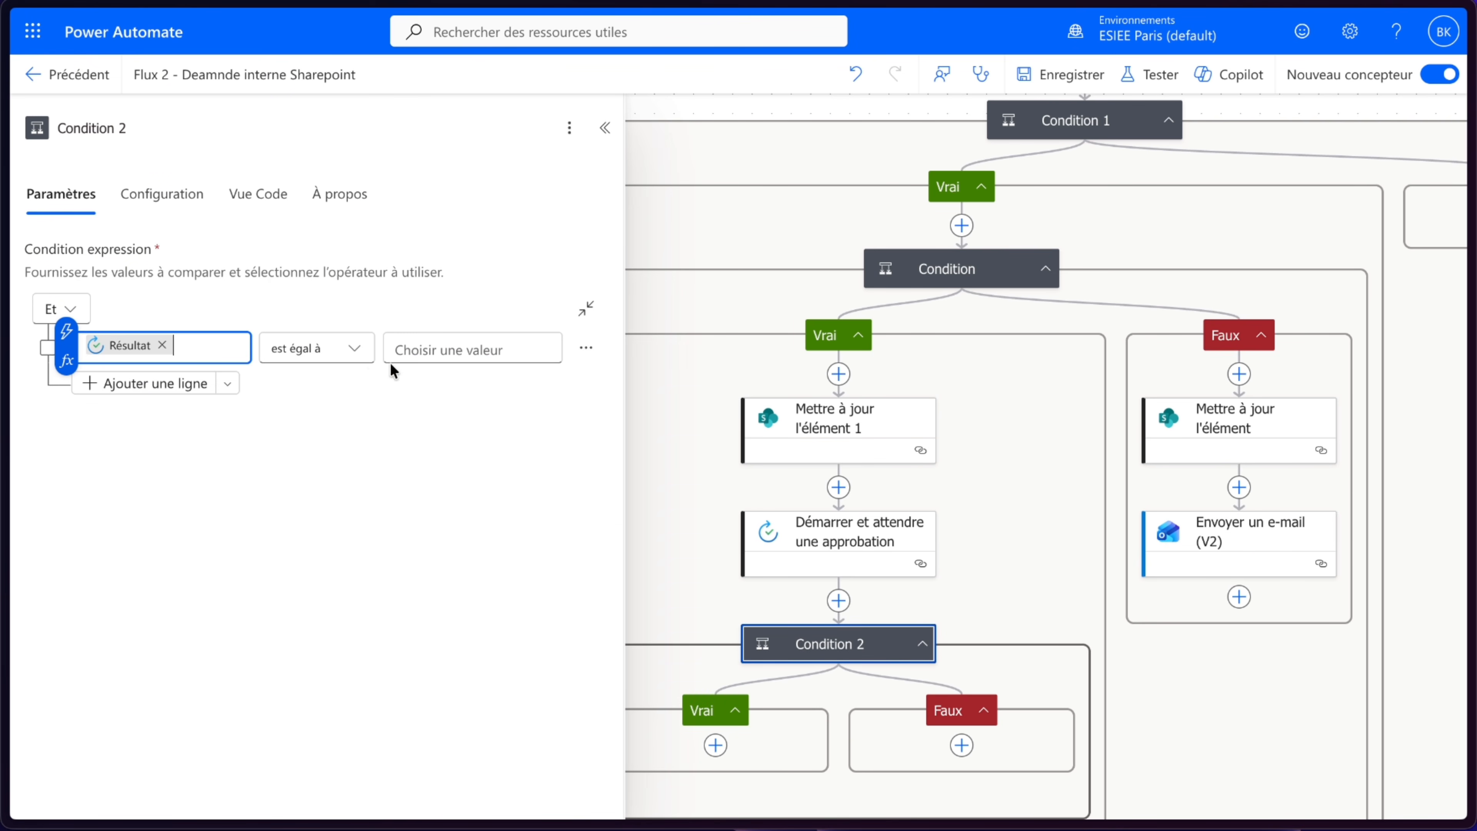
left_click(149, 382)
left_click(444, 349)
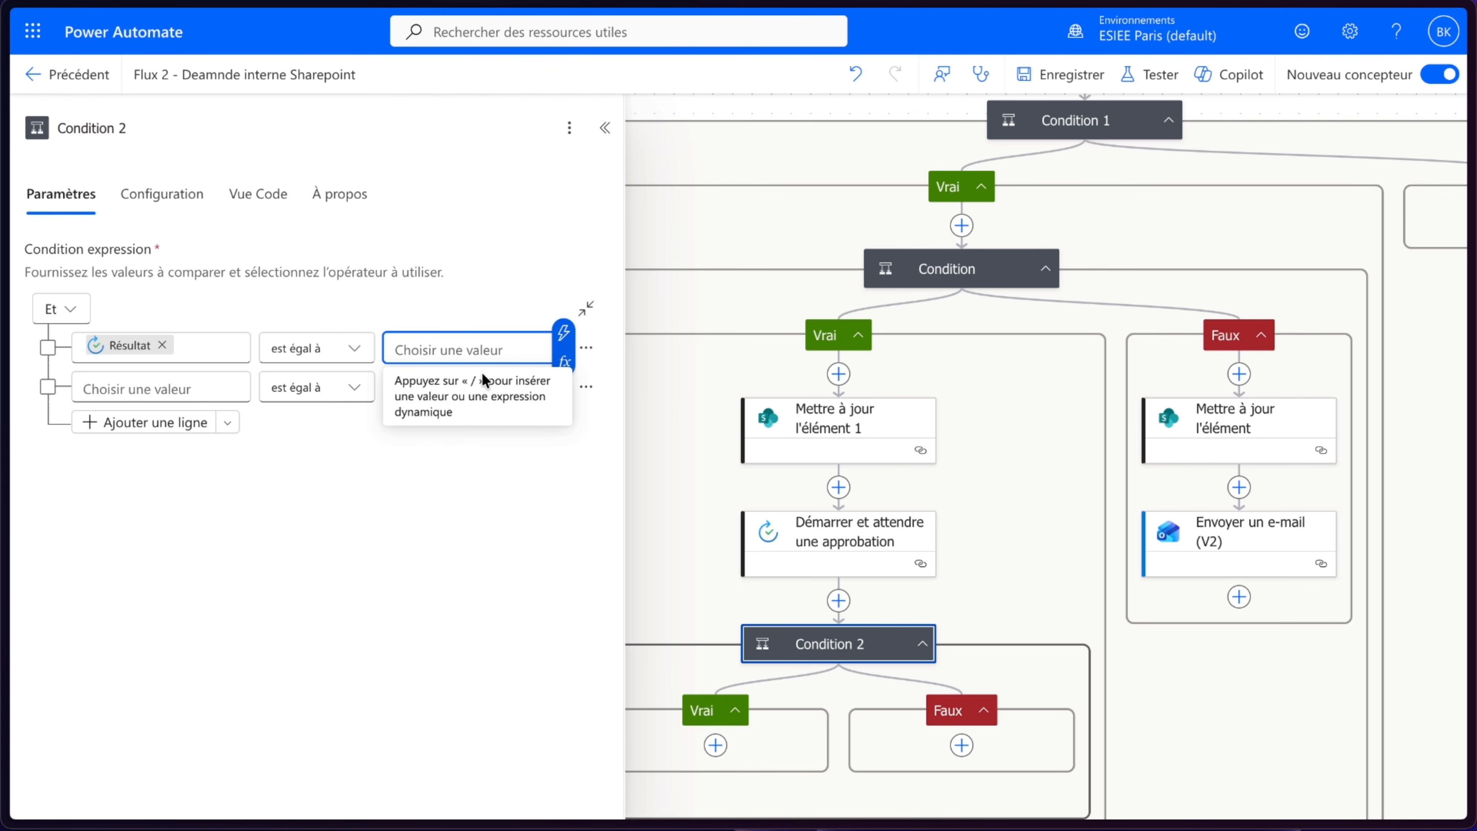
type("App")
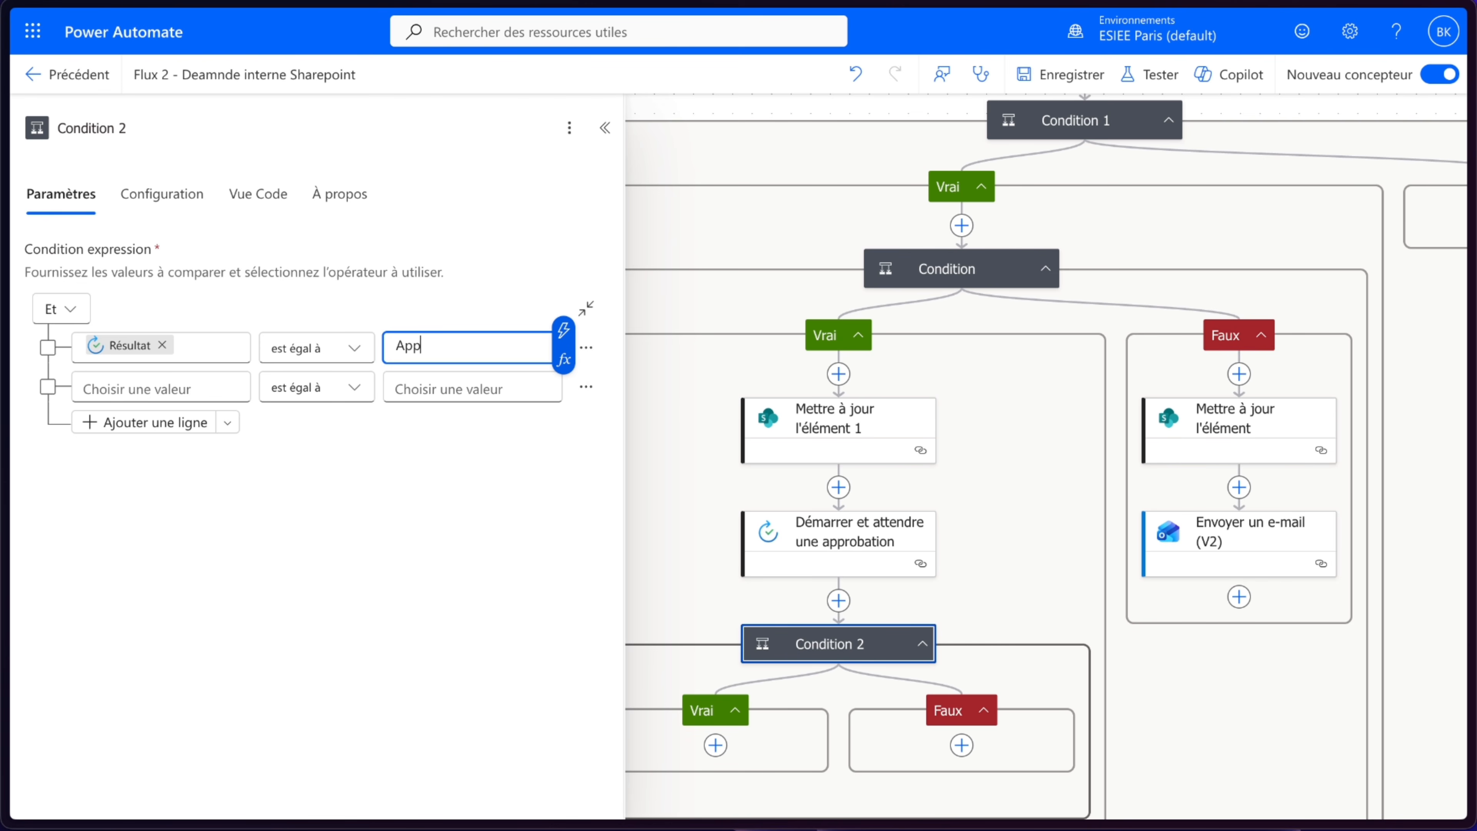
type("rouver")
left_click(443, 501)
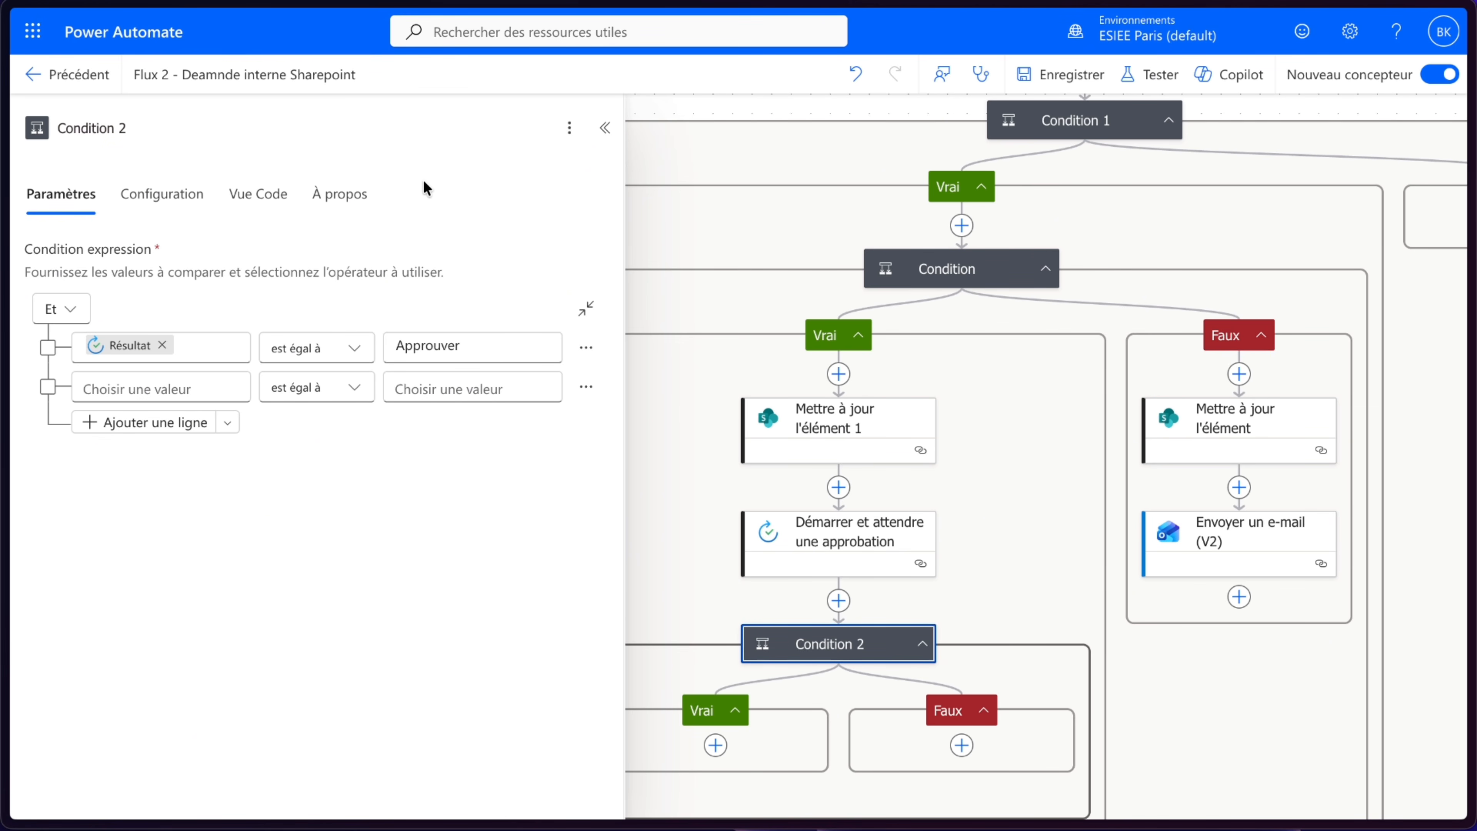
left_click(40, 74)
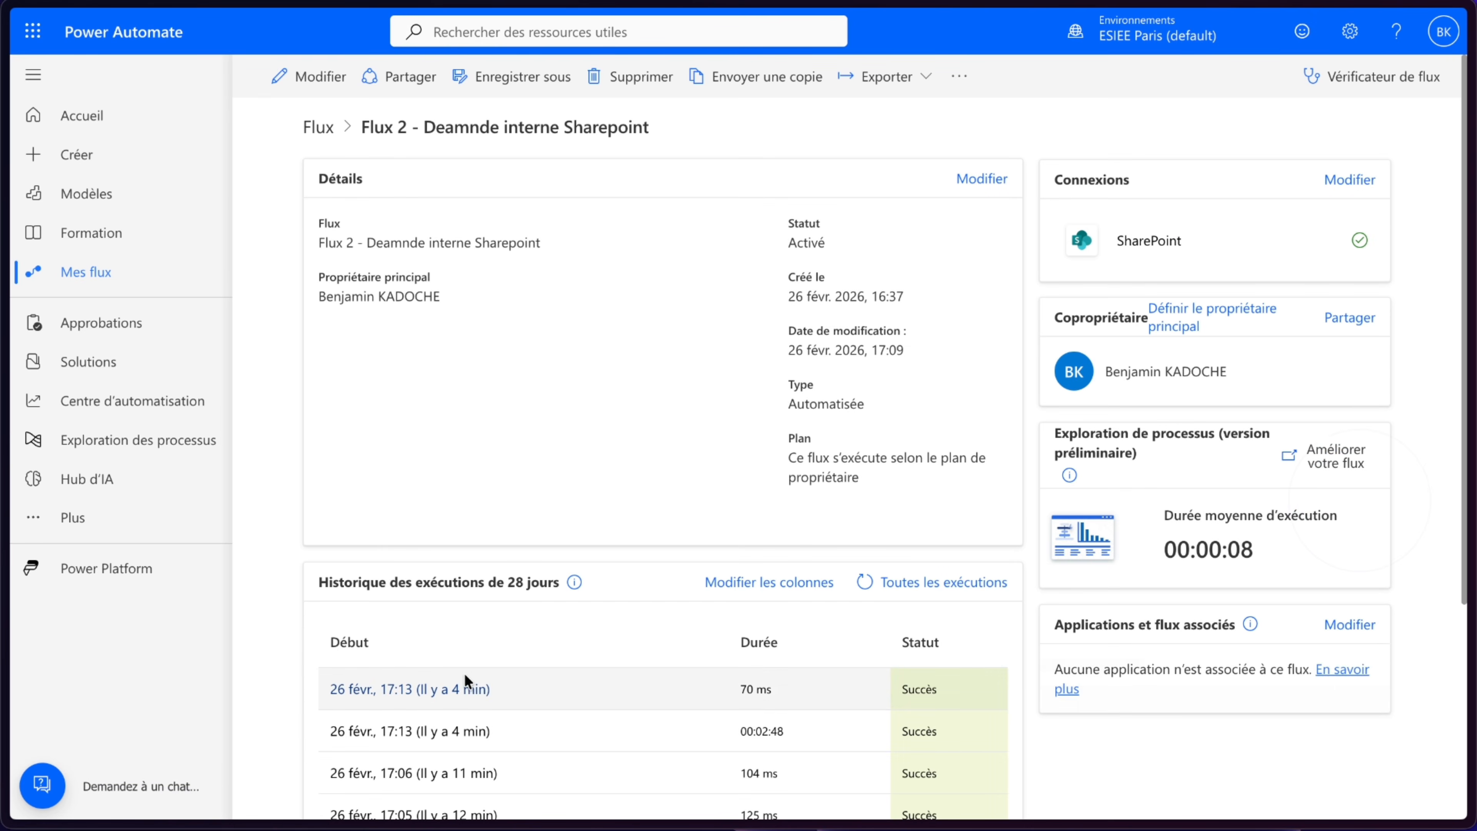
- Open the latest run and inspect the approval action's raw outputs for the approver response value
left_click(454, 690)
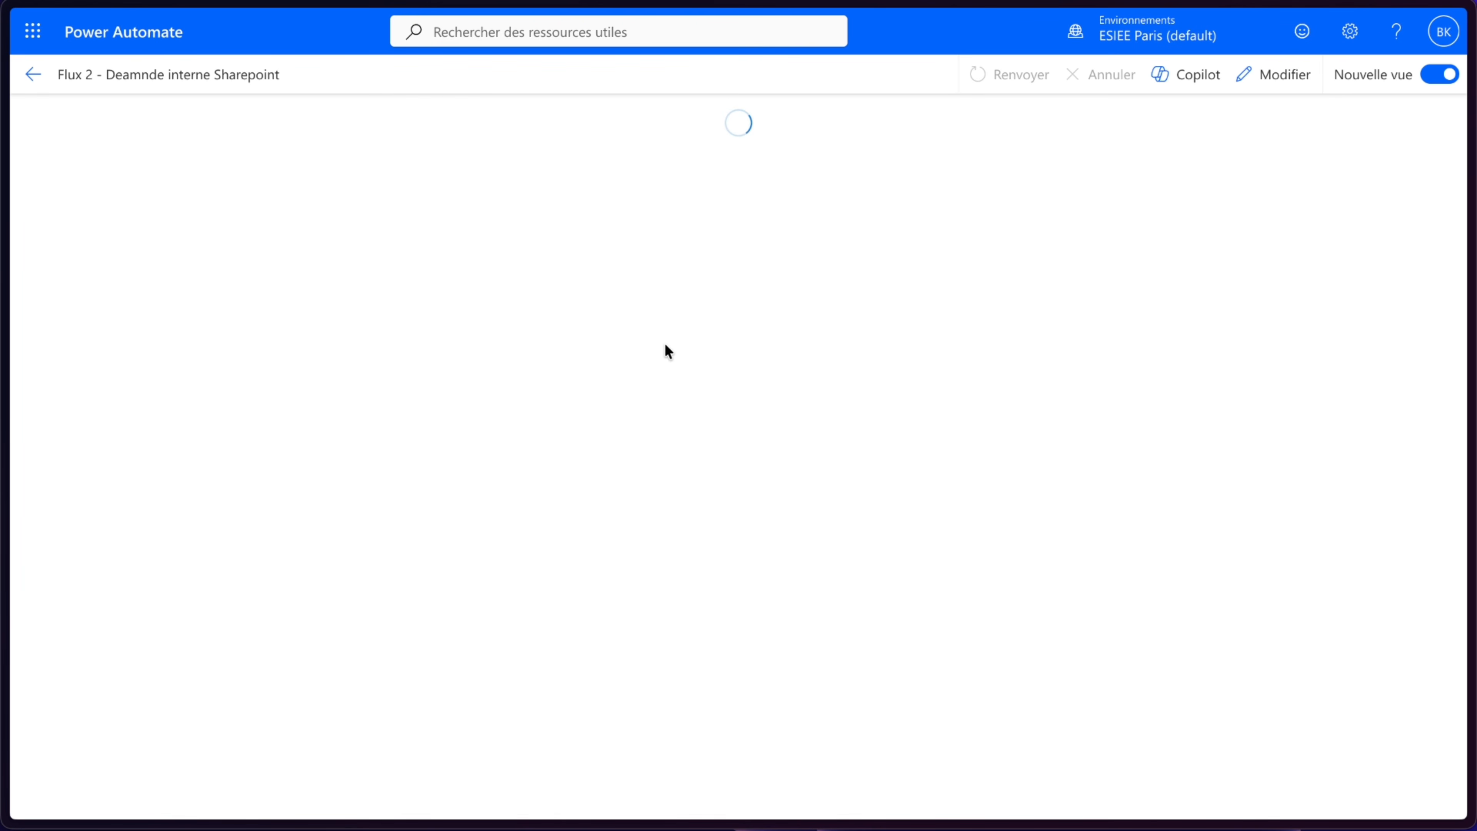
left_click(824, 301)
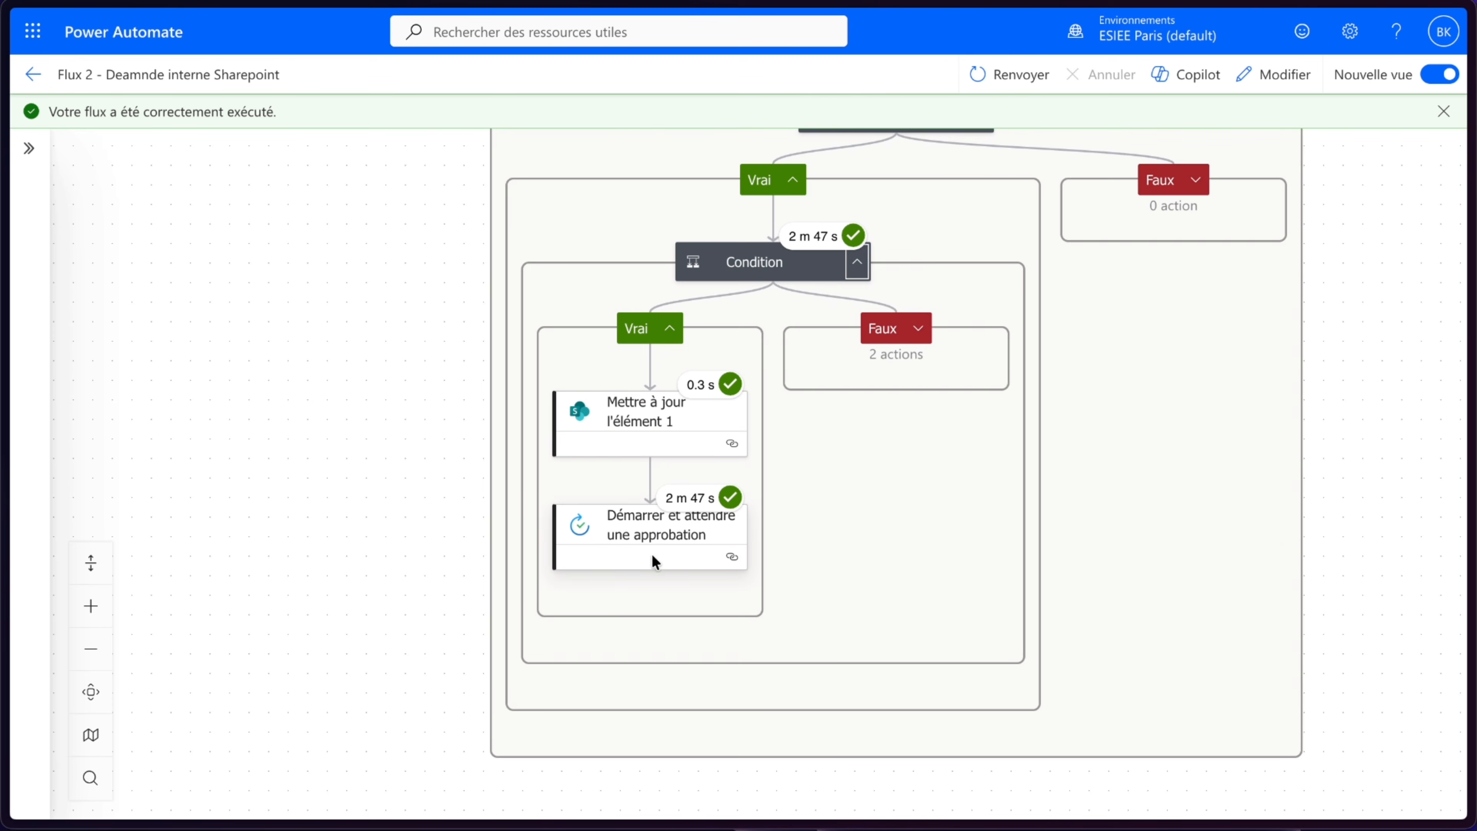
left_click(654, 556)
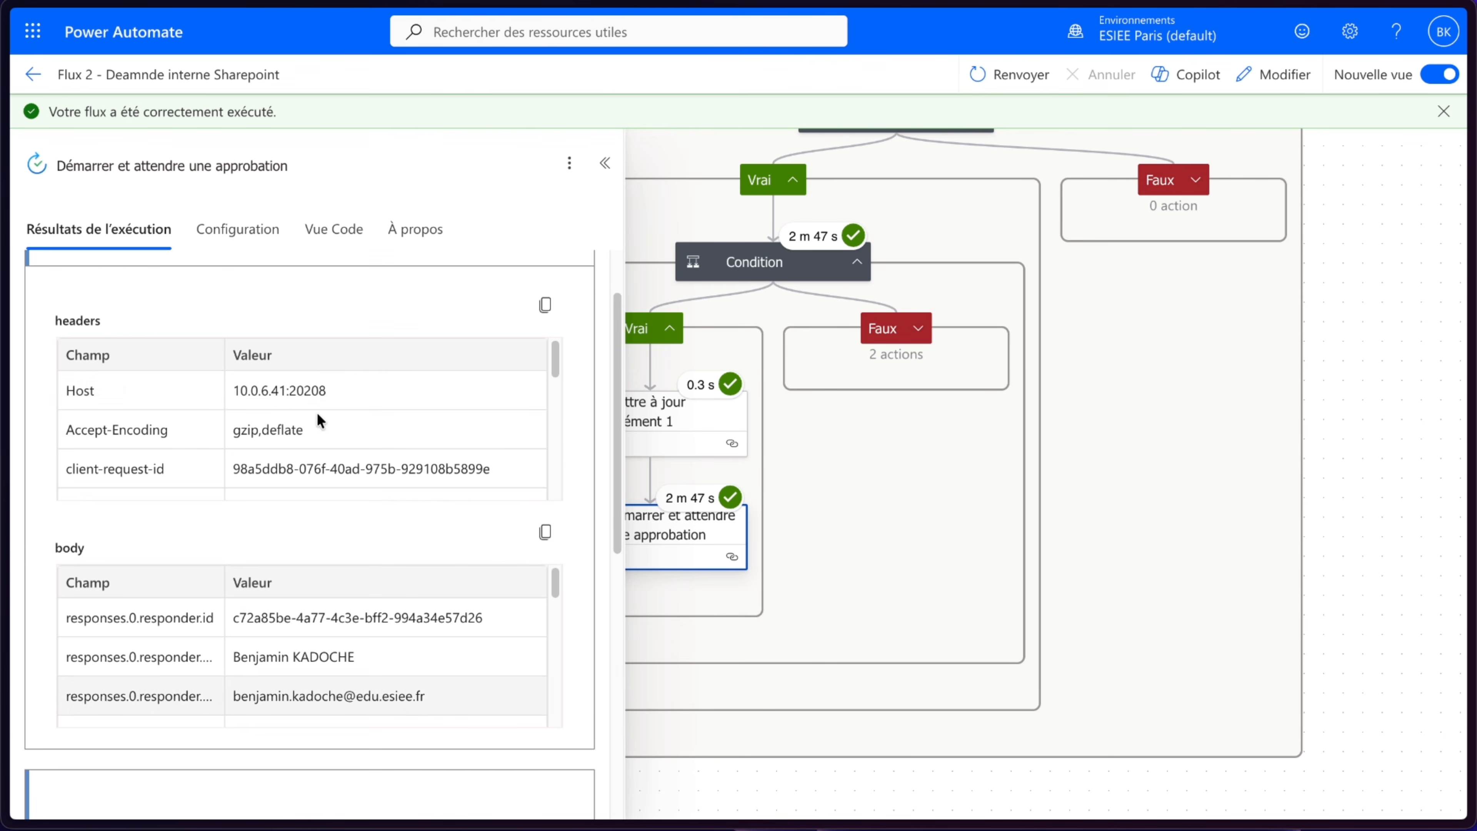
left_click(478, 306)
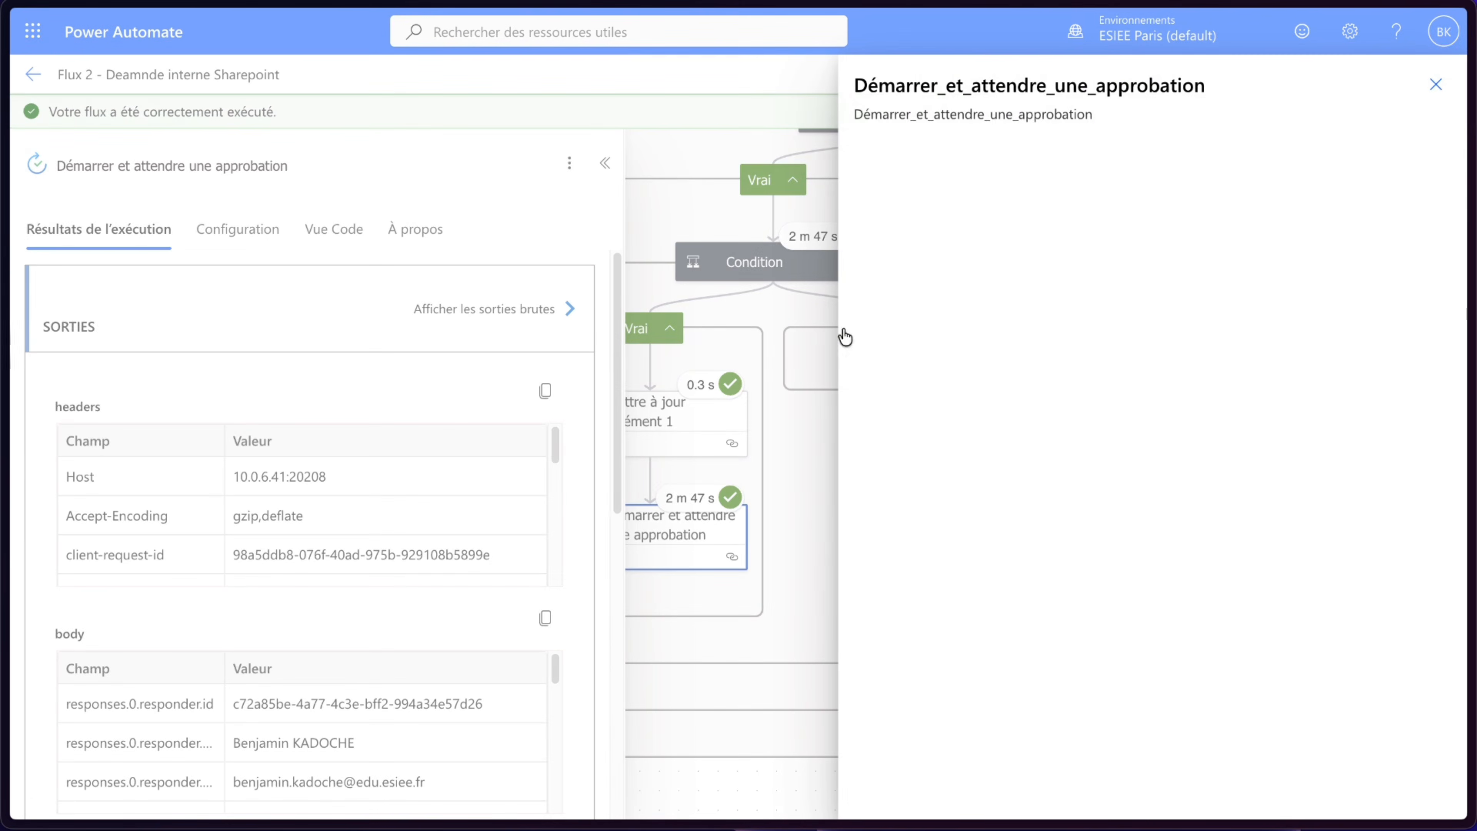
scroll(1286, 503, "down", 3)
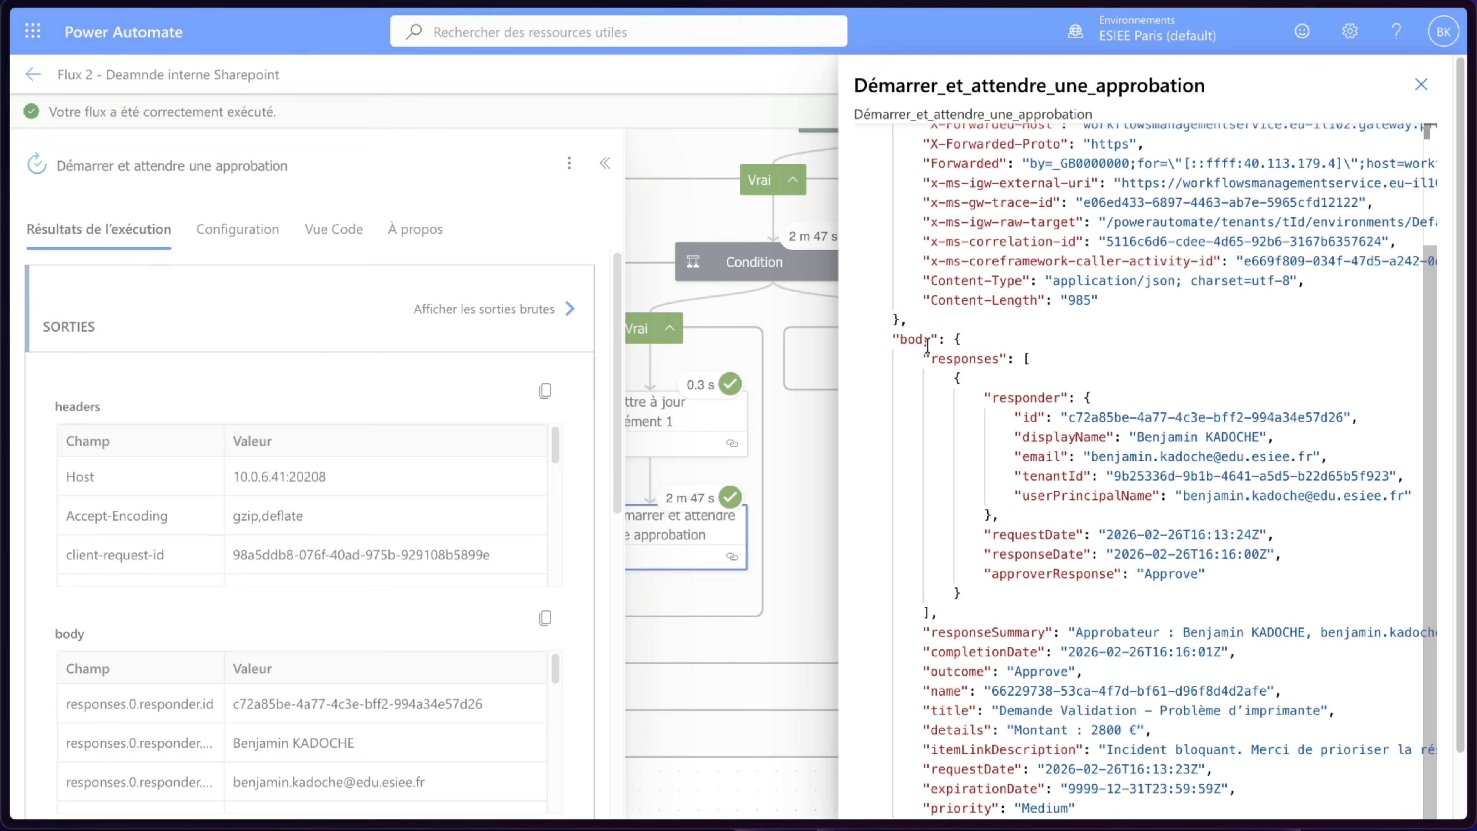
double_click(1174, 576)
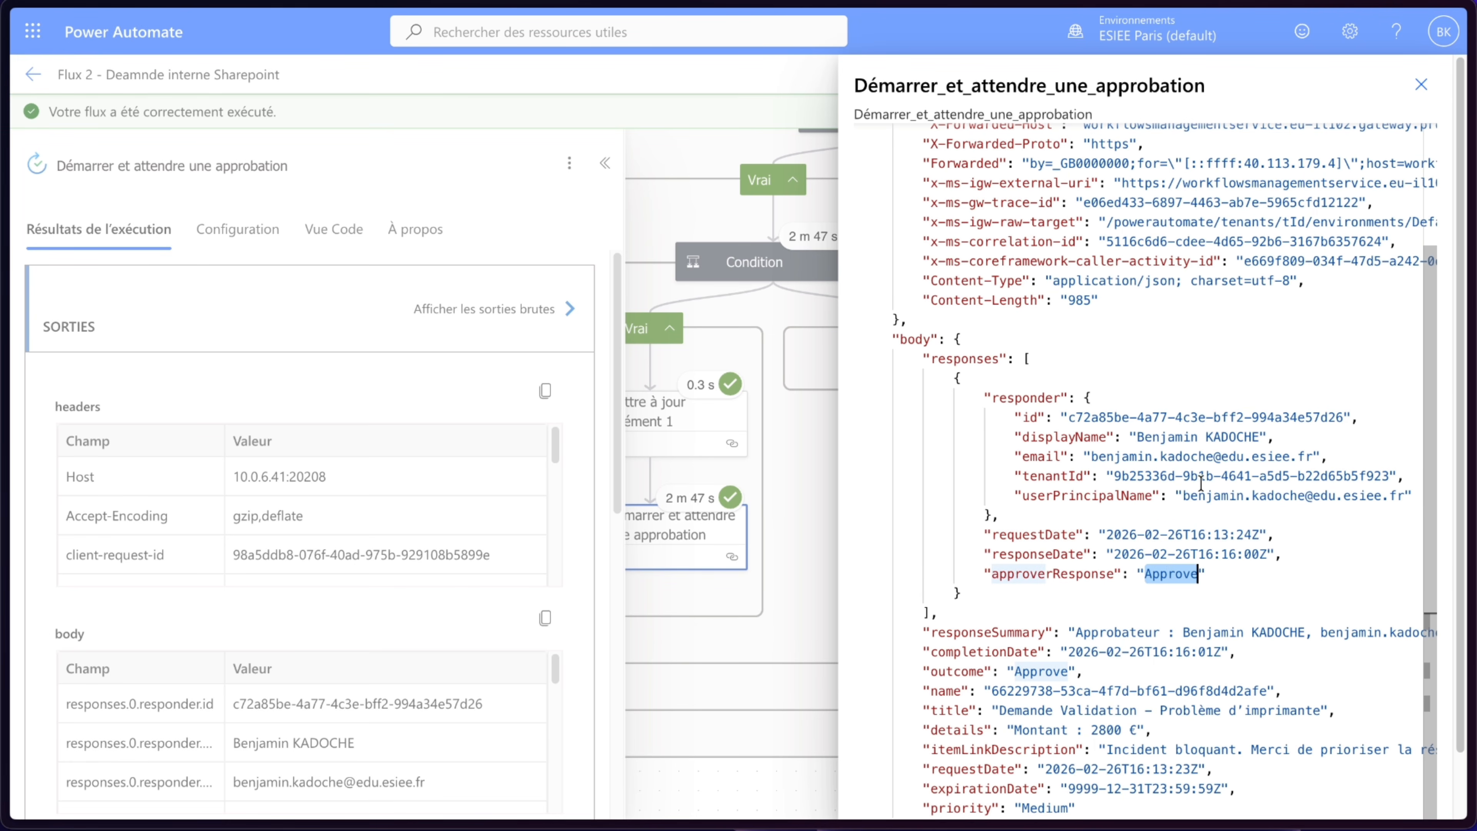
scroll(1201, 483, "right", 1)
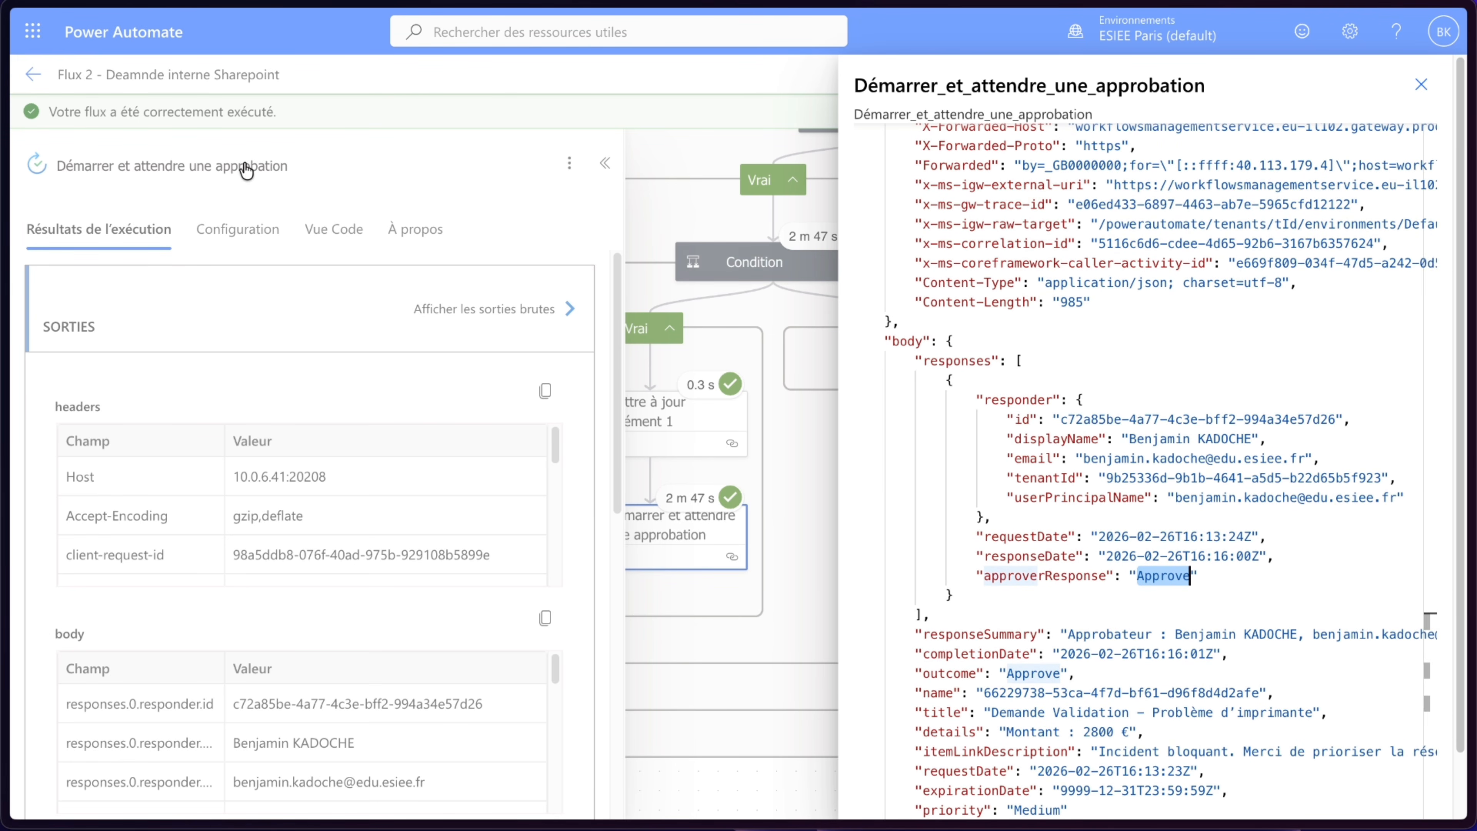
left_click(104, 94)
left_click(30, 80)
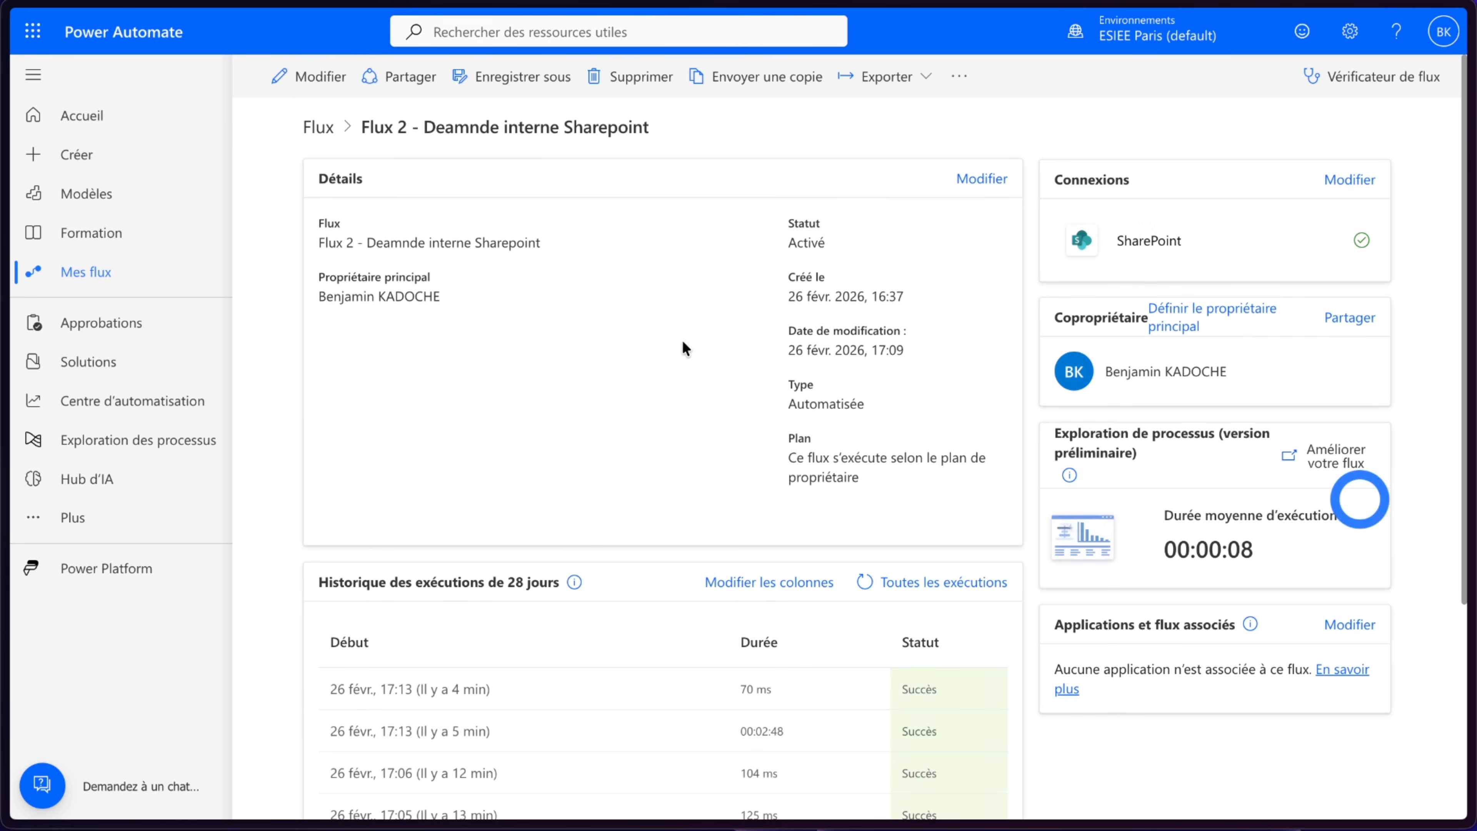
- Reopen the designer and add Condition 2 after the approval, testing whether Résultat equals Approve
left_click(300, 73)
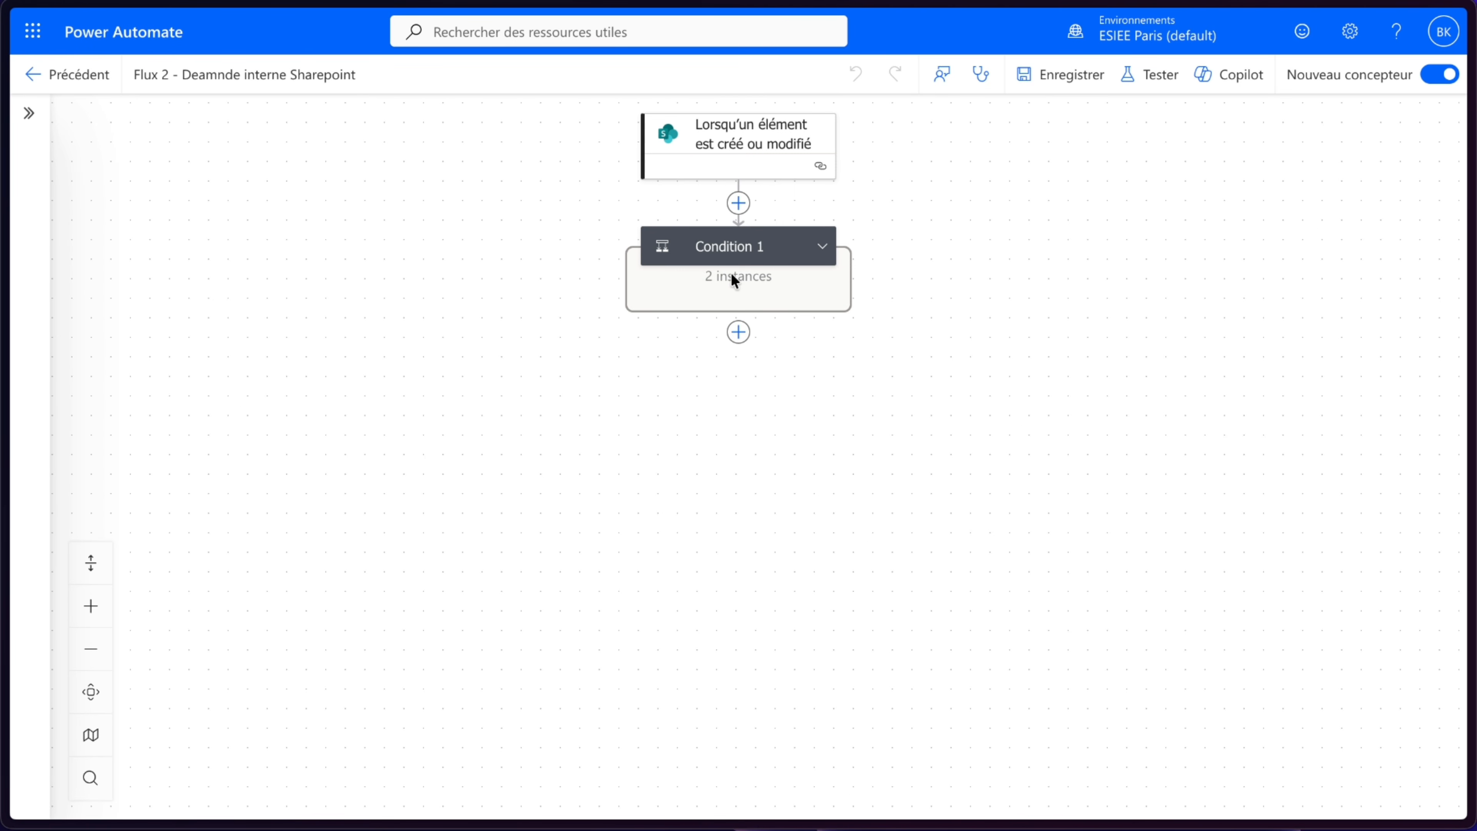
left_click(832, 238)
left_click(874, 423)
scroll(863, 430, "down", 3)
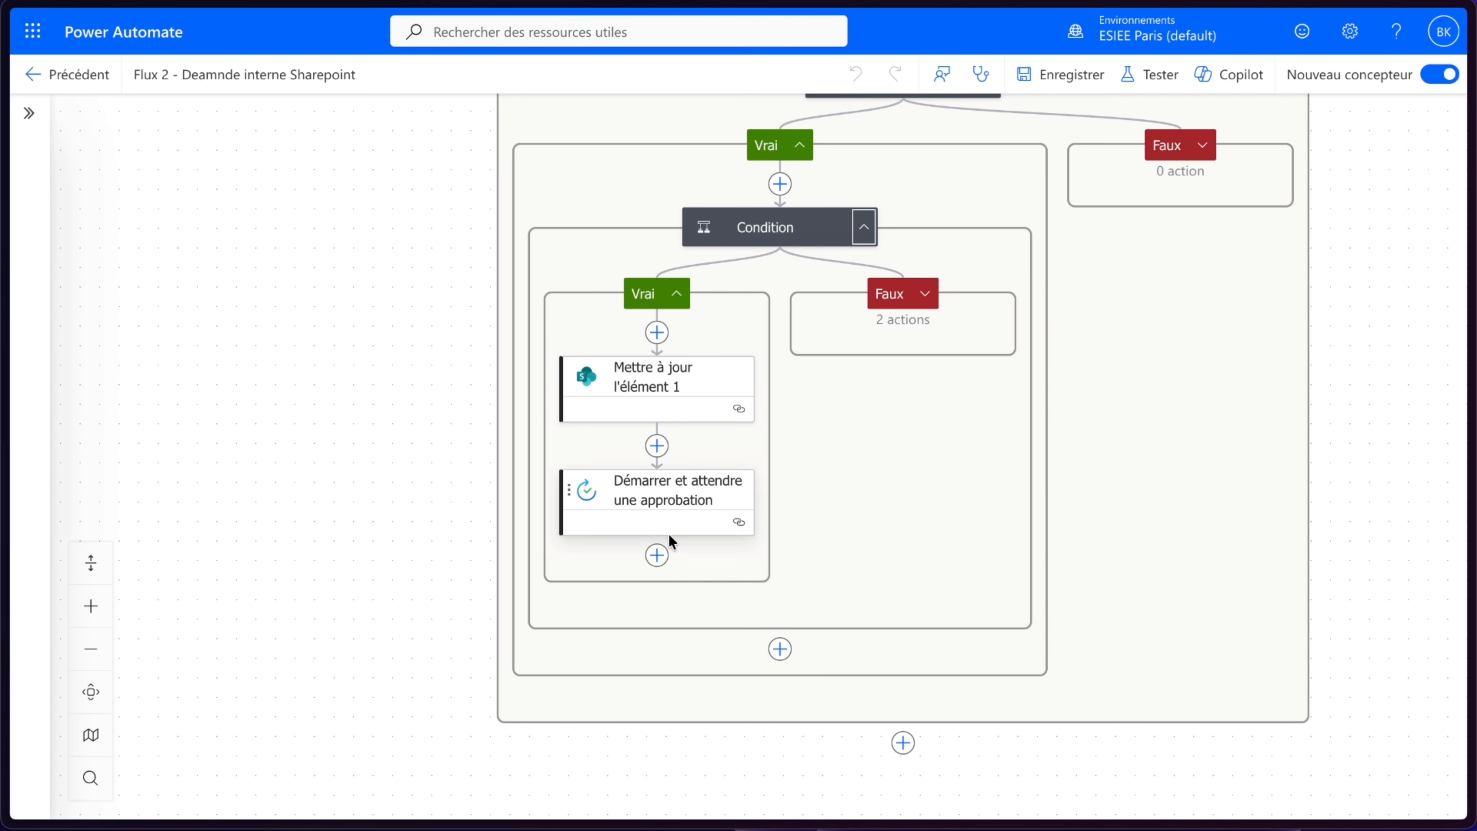
left_click(657, 555)
left_click(85, 471)
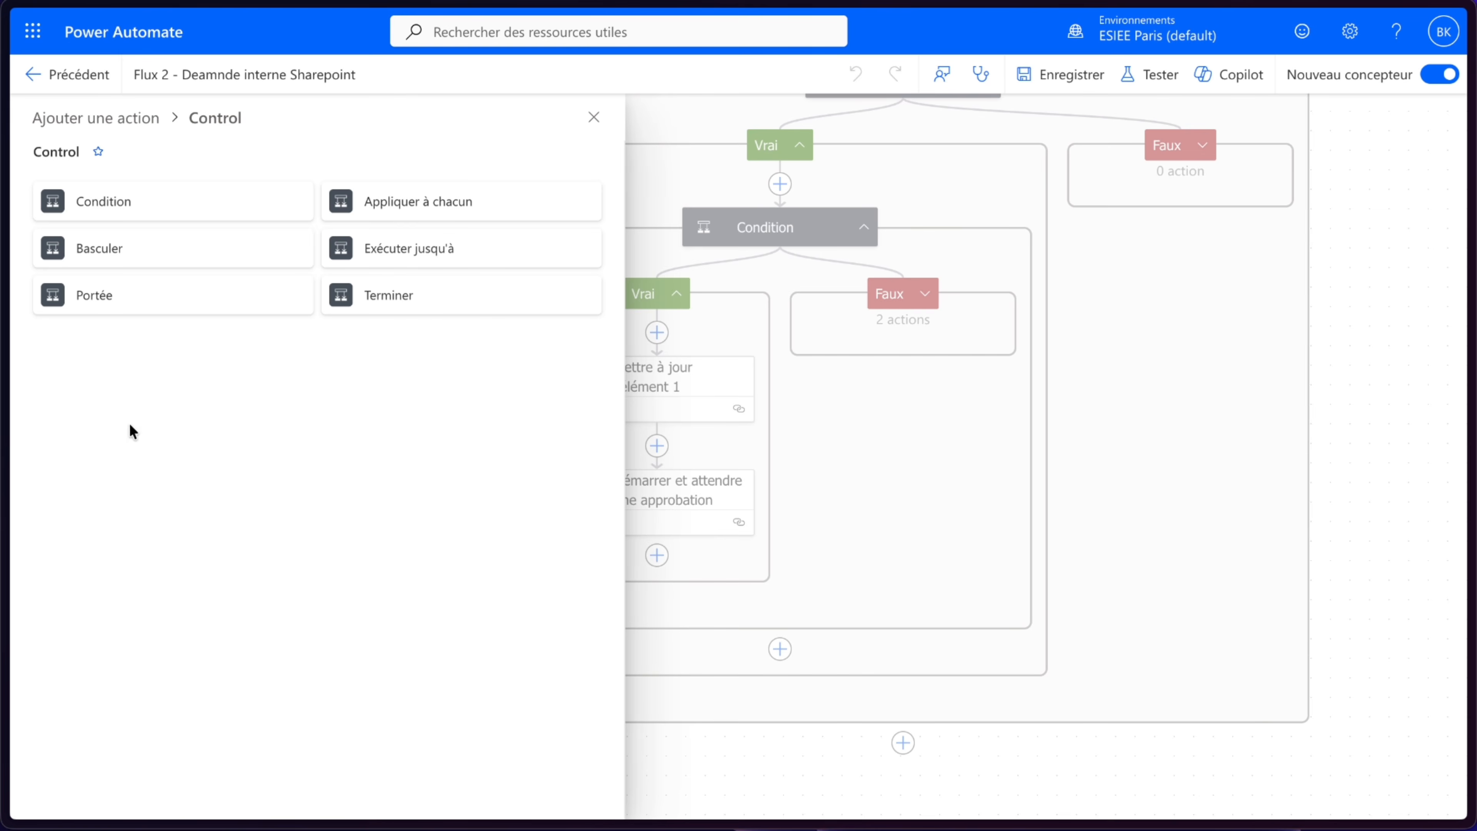
left_click(149, 210)
left_click(164, 338)
left_click(72, 334)
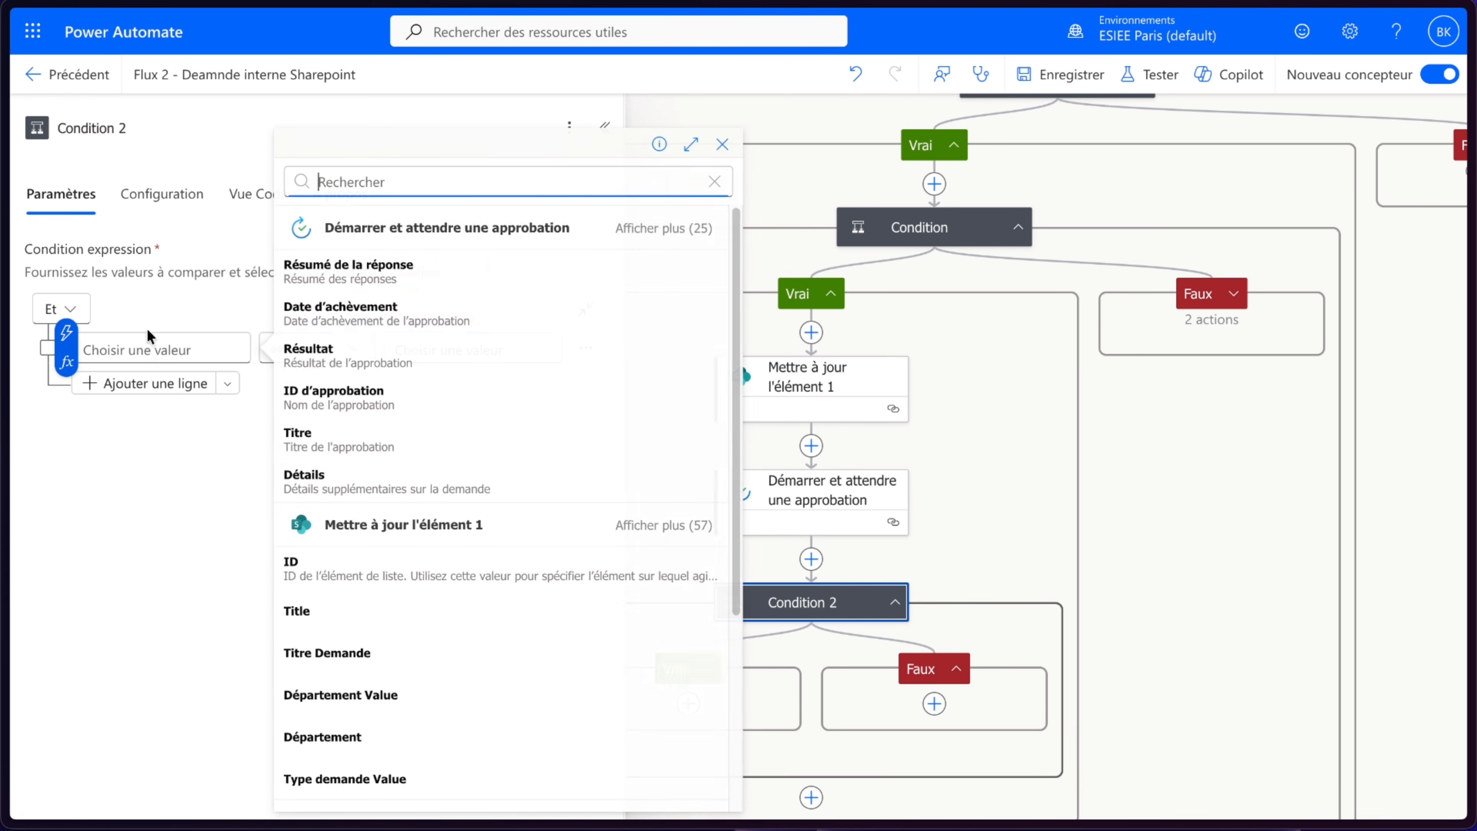
left_click(363, 366)
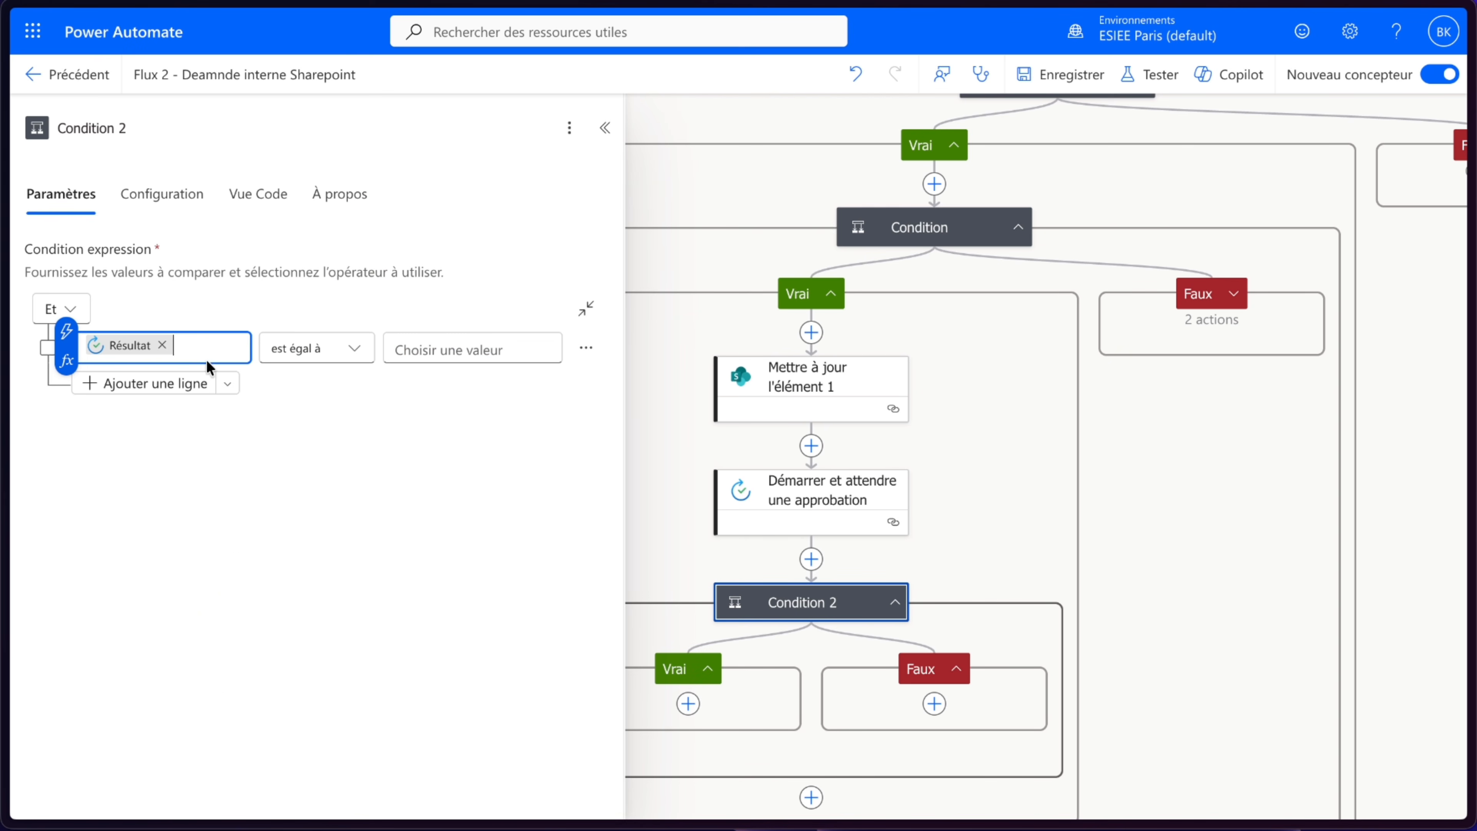
left_click(501, 352)
type("Approve")
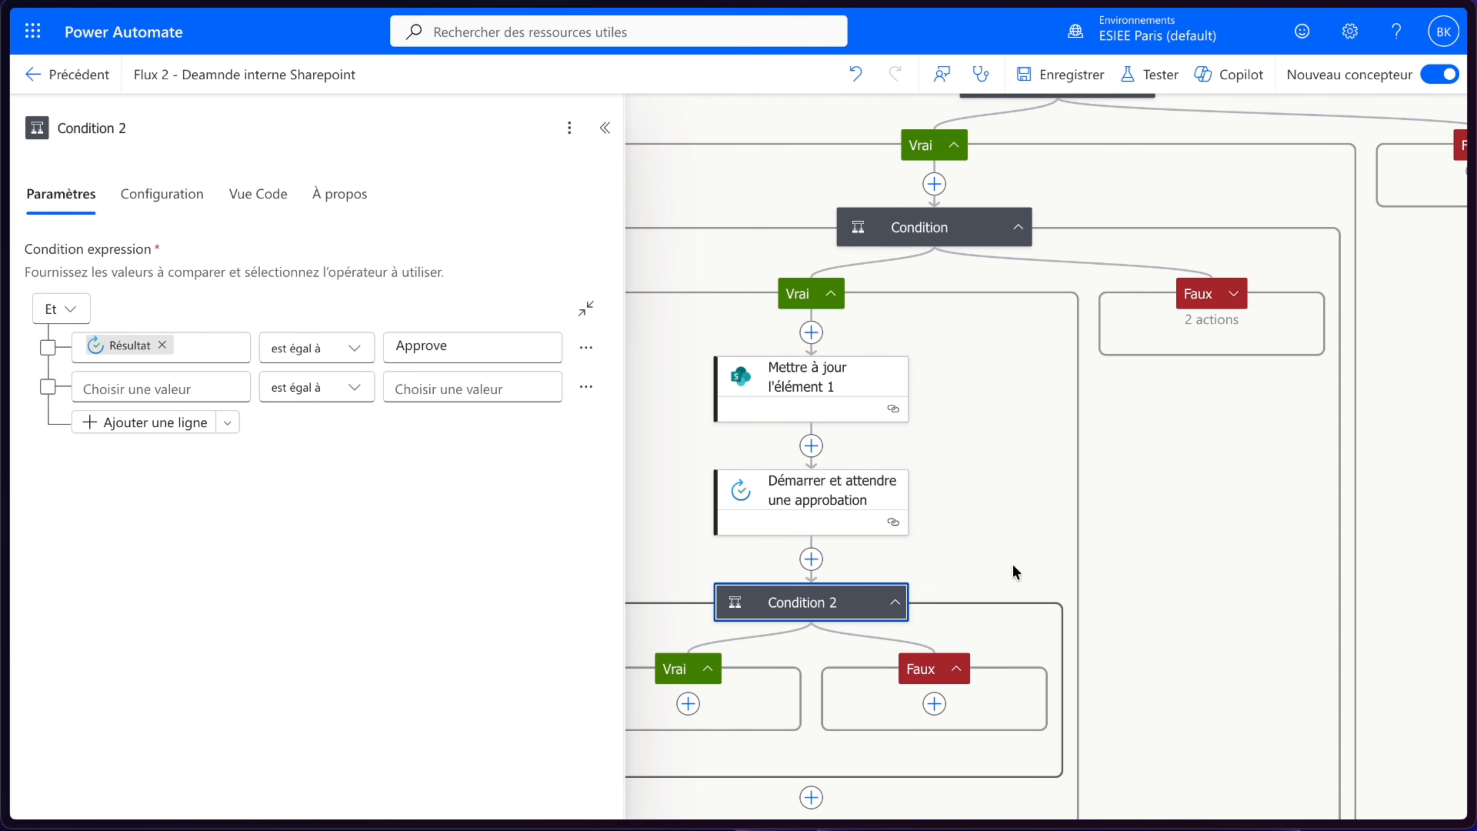
- Copy the update item action from the first Condition's Faux branch into Condition 2's Vrai branch
scroll(1015, 571, "down", 2)
left_click(865, 312)
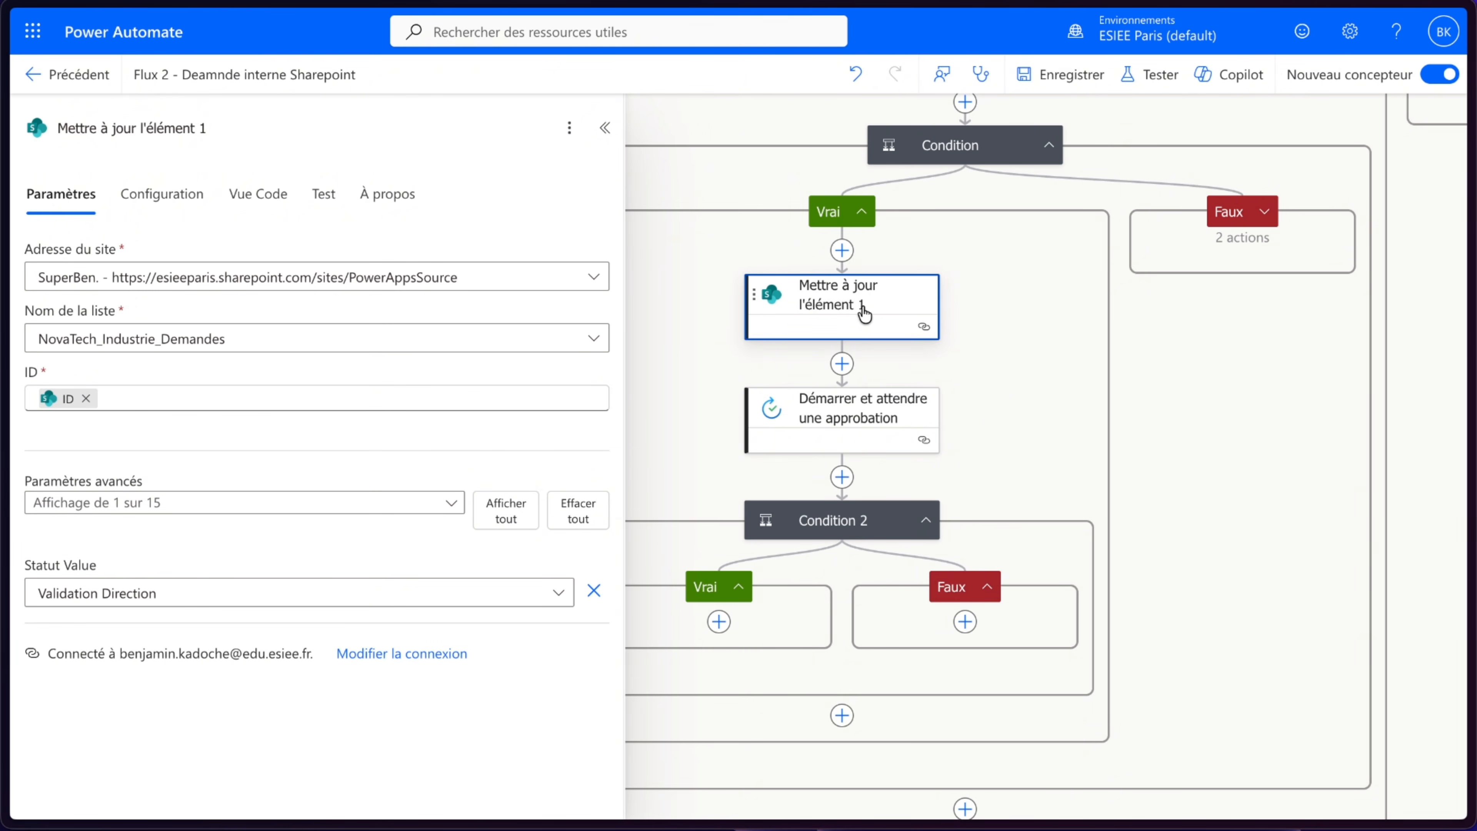
left_click(1265, 211)
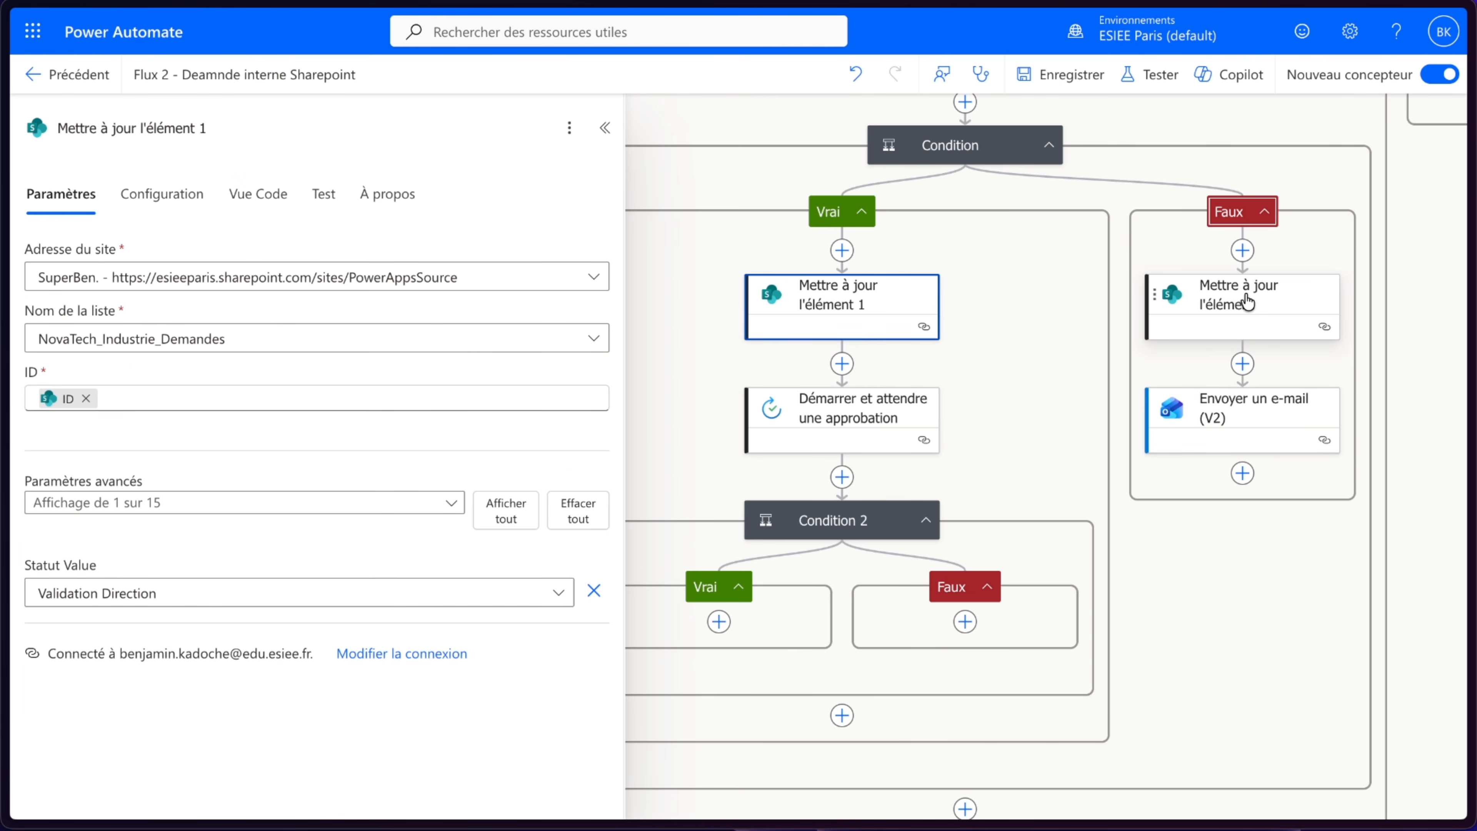
right_click(1247, 301)
left_click(1309, 349)
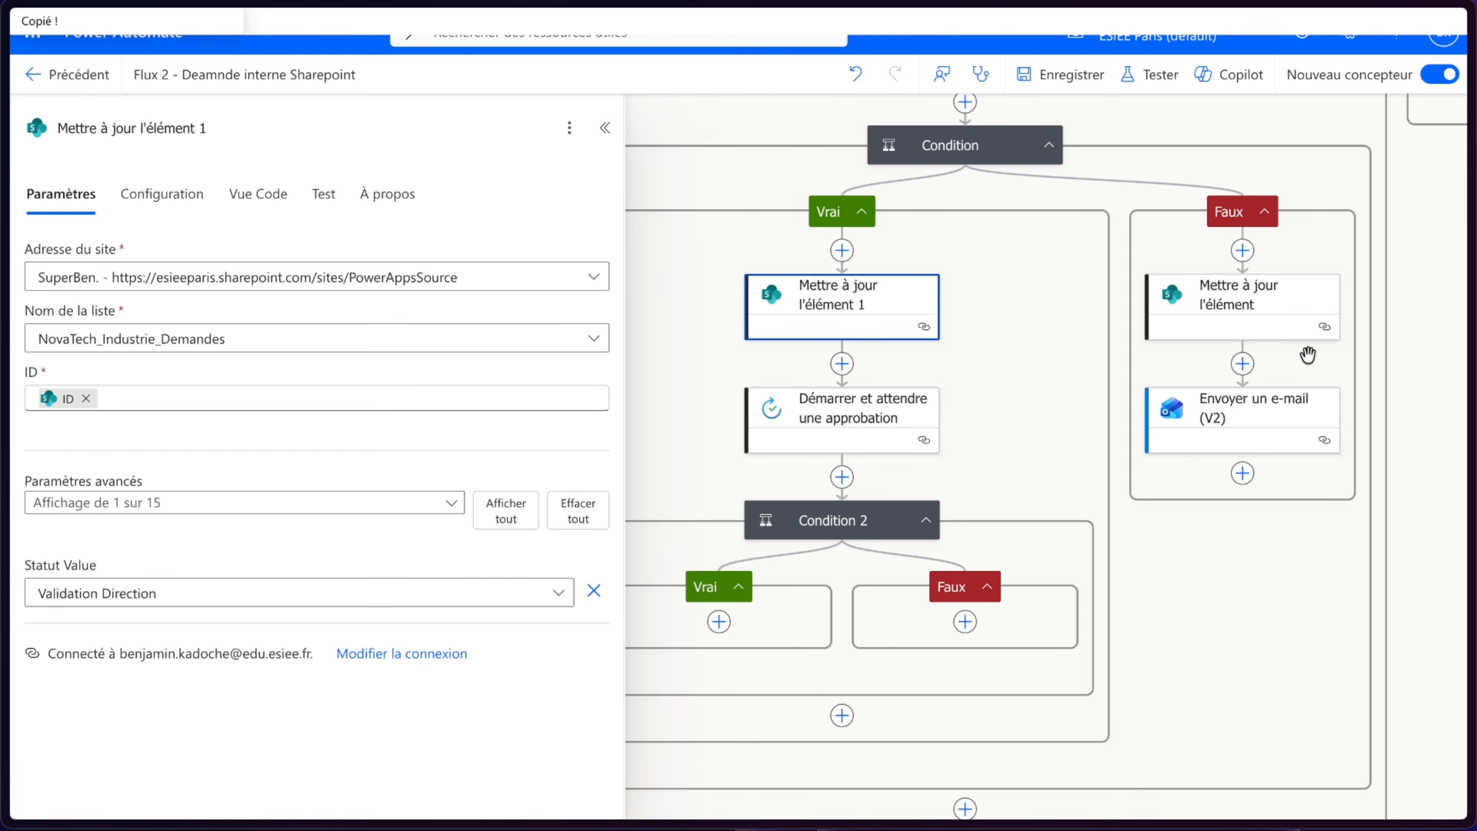
left_click(719, 622)
left_click(815, 589)
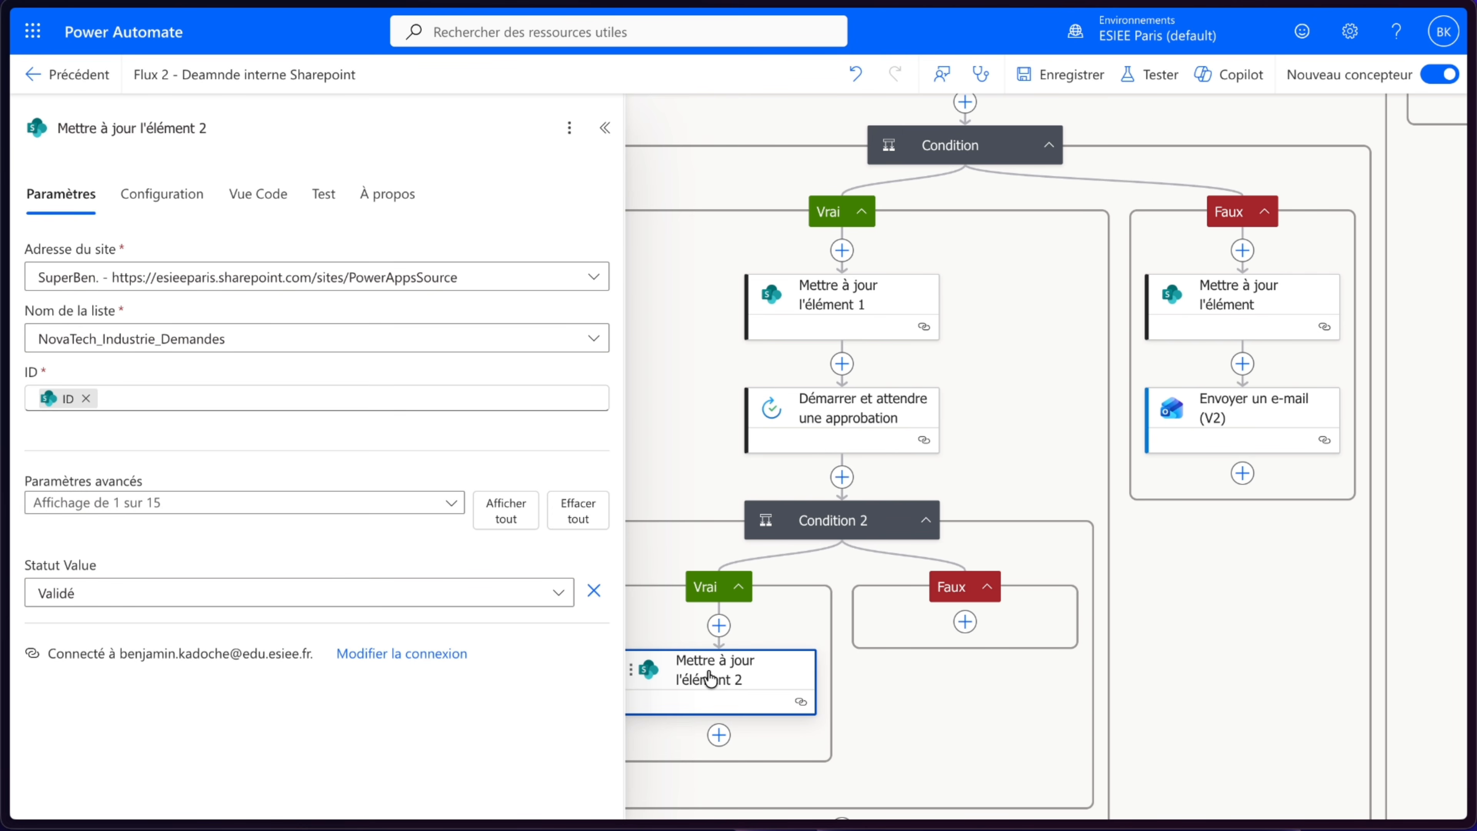
- Duplicate that update into Condition 2's Faux branch with its Statut set to Rejeté, and save the flow
right_click(709, 678)
left_click(778, 723)
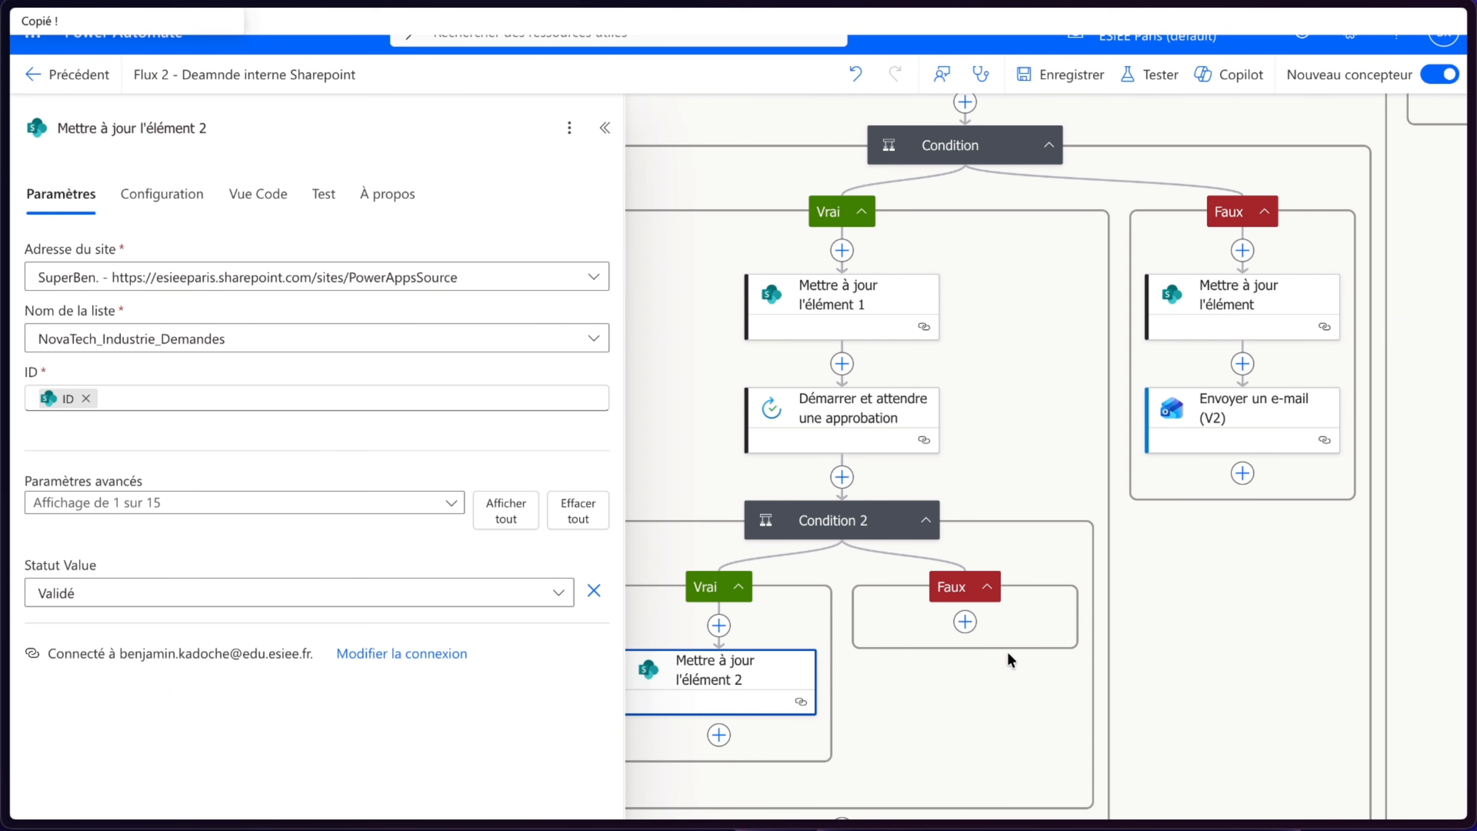
left_click(966, 621)
left_click(1052, 585)
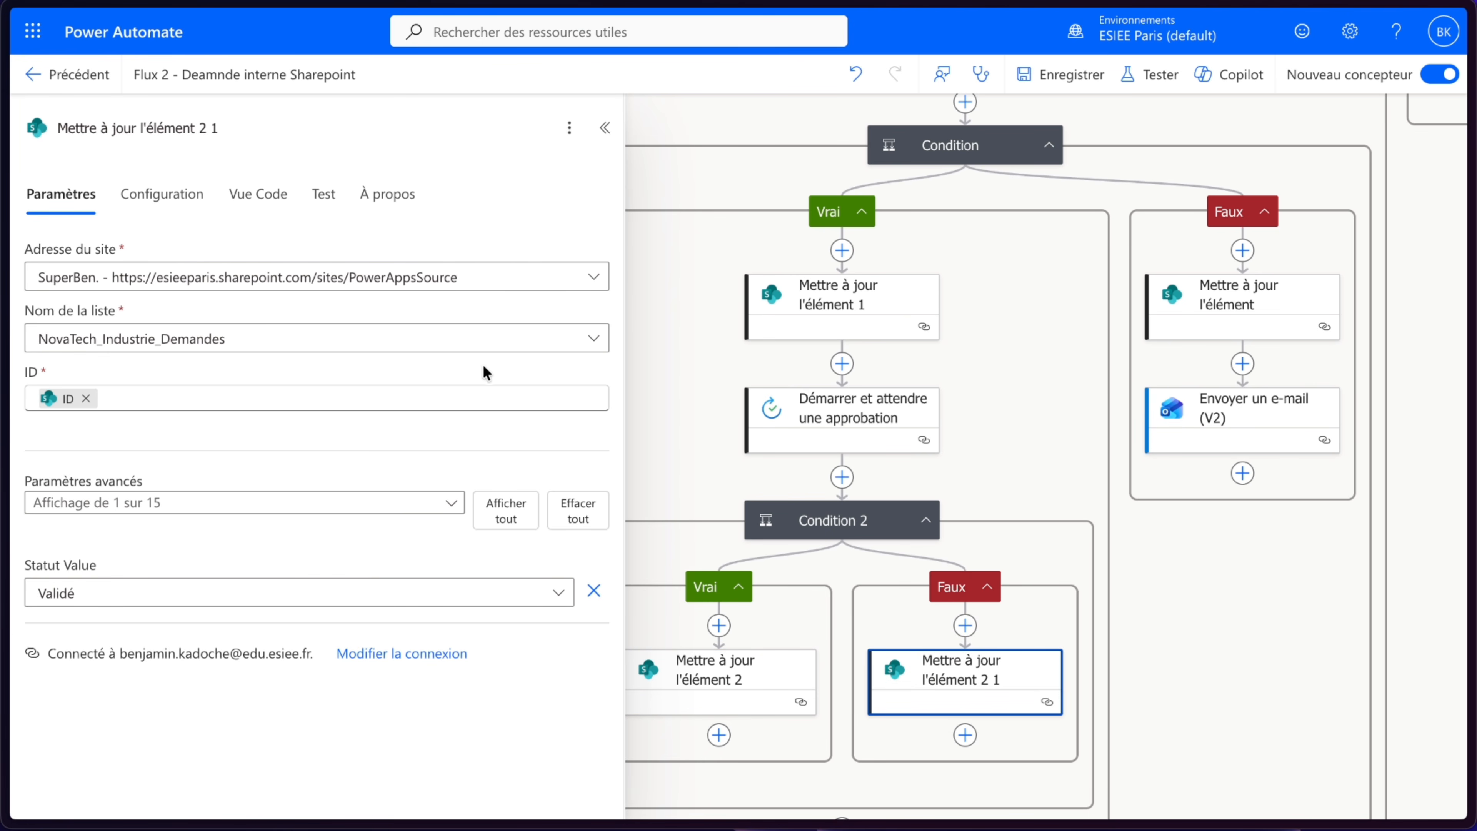
left_click(87, 592)
left_click(99, 397)
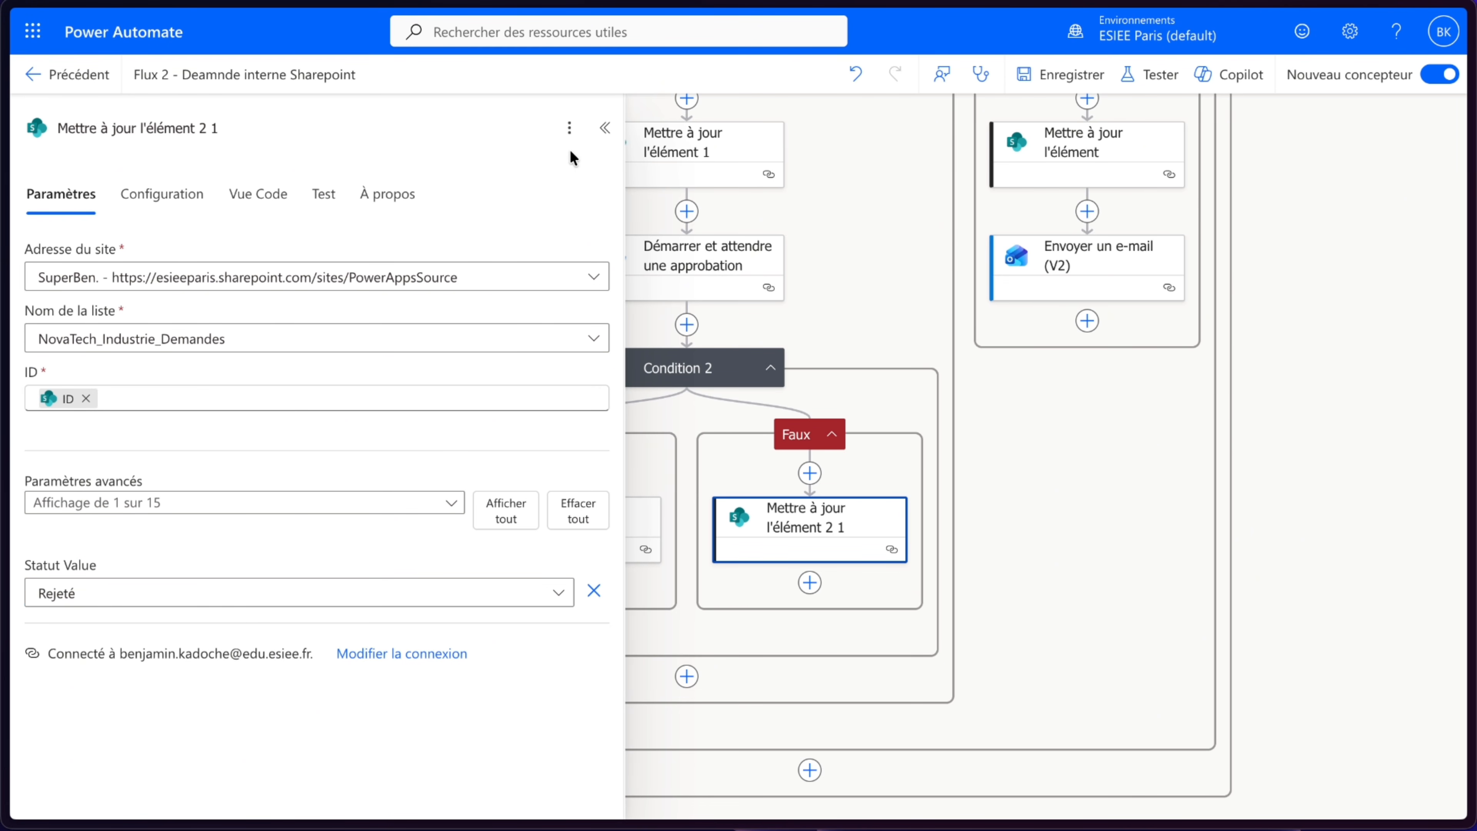
left_click(605, 128)
left_click(1050, 75)
- Switch to the SharePoint list and edit the printer-problem request, setting Statut to En attente and Montant to 3 000 €
mouse_move(3, 330)
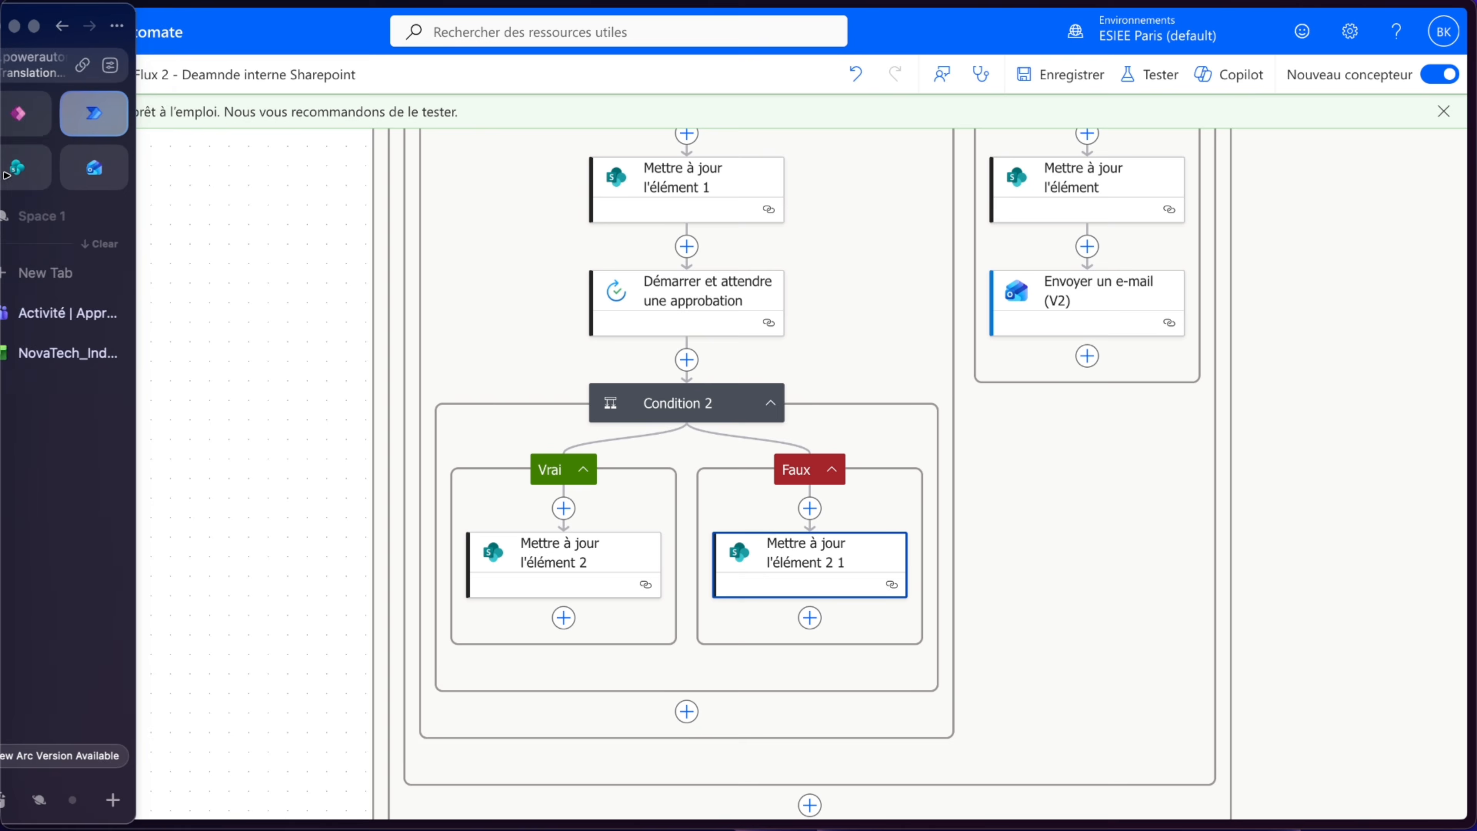
left_click(66, 330)
left_click(452, 413)
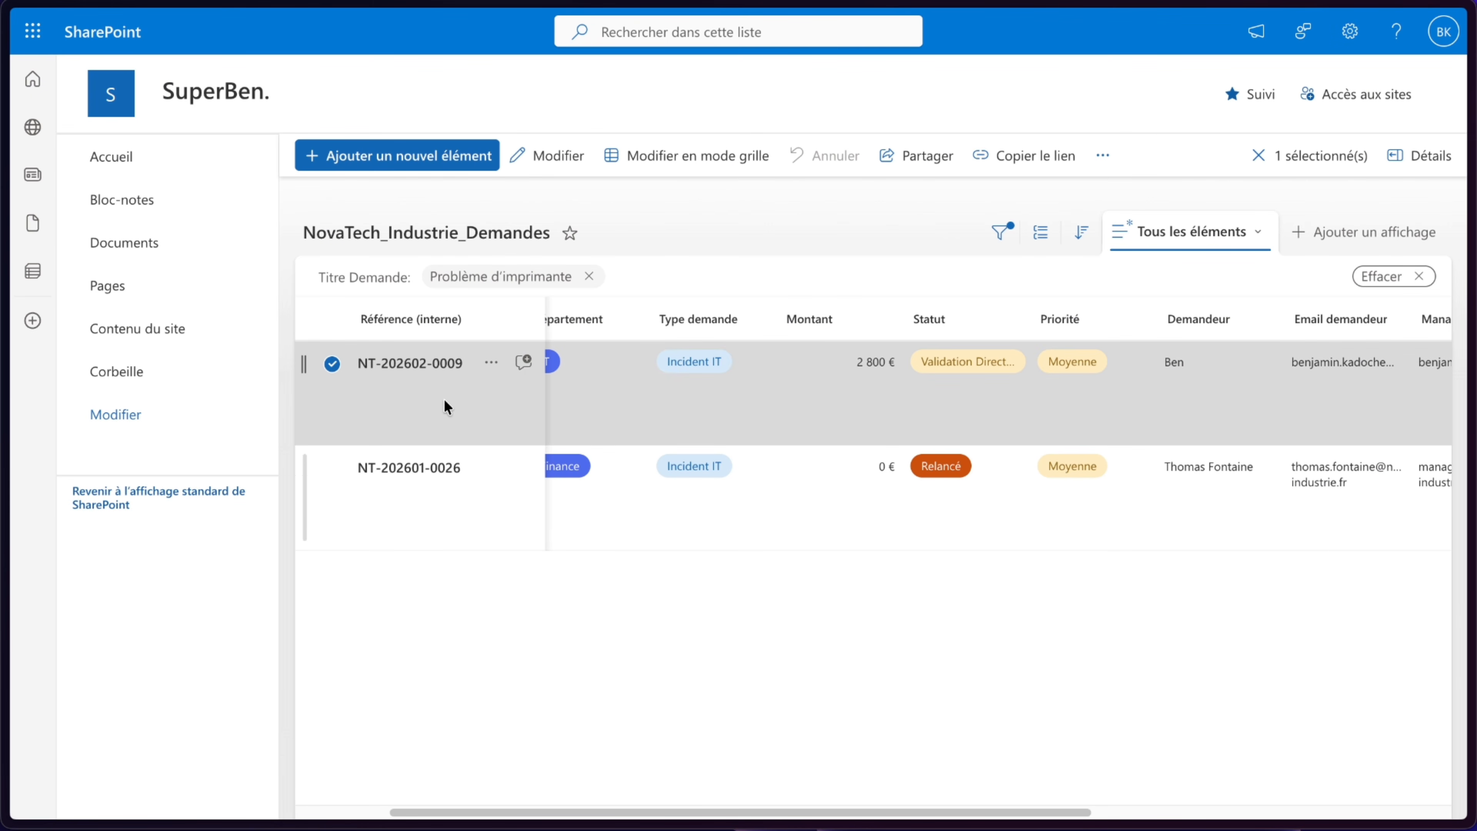
double_click(445, 398)
left_click(349, 475)
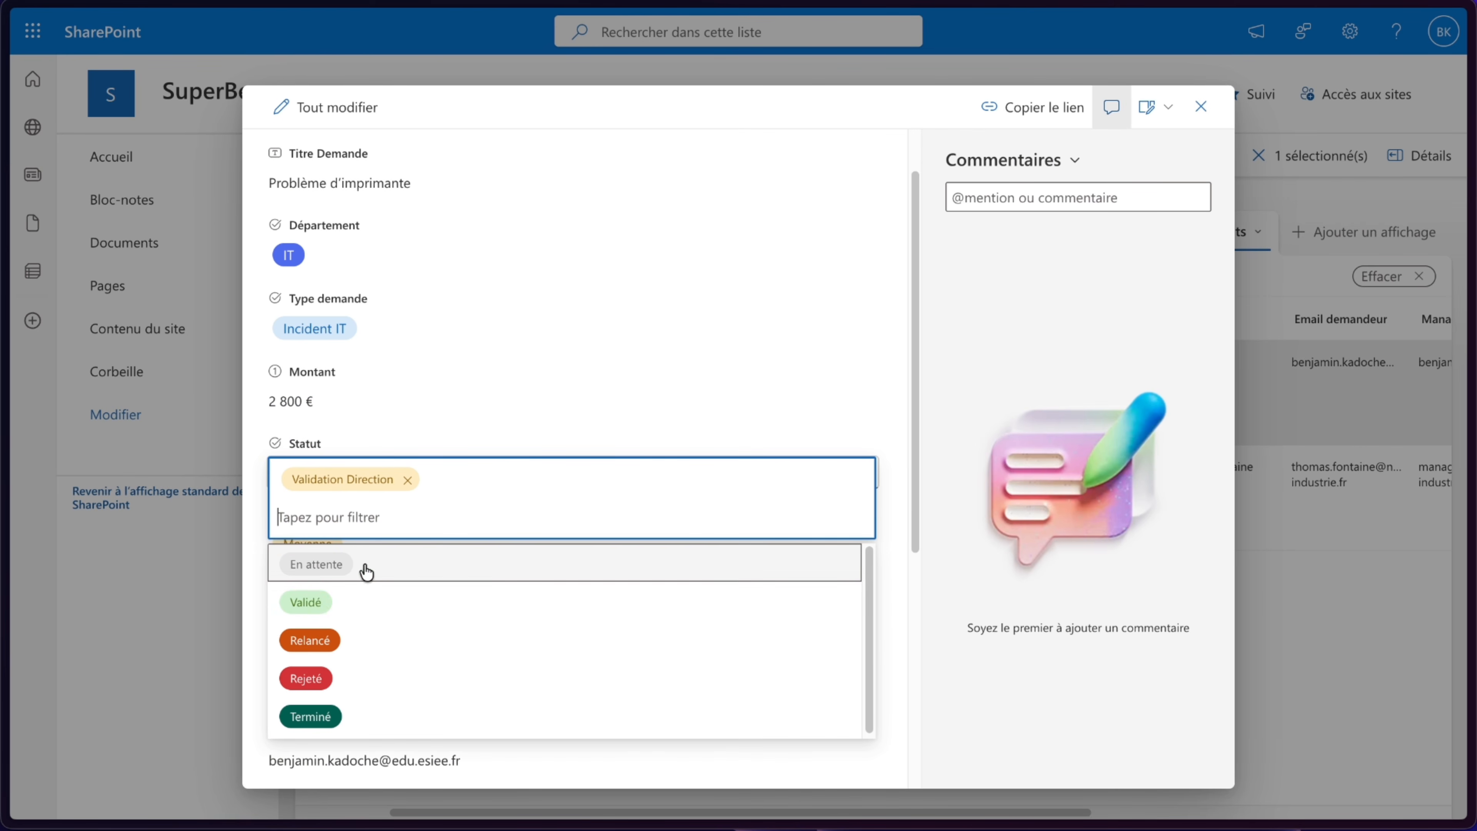
left_click(314, 573)
left_click(300, 403)
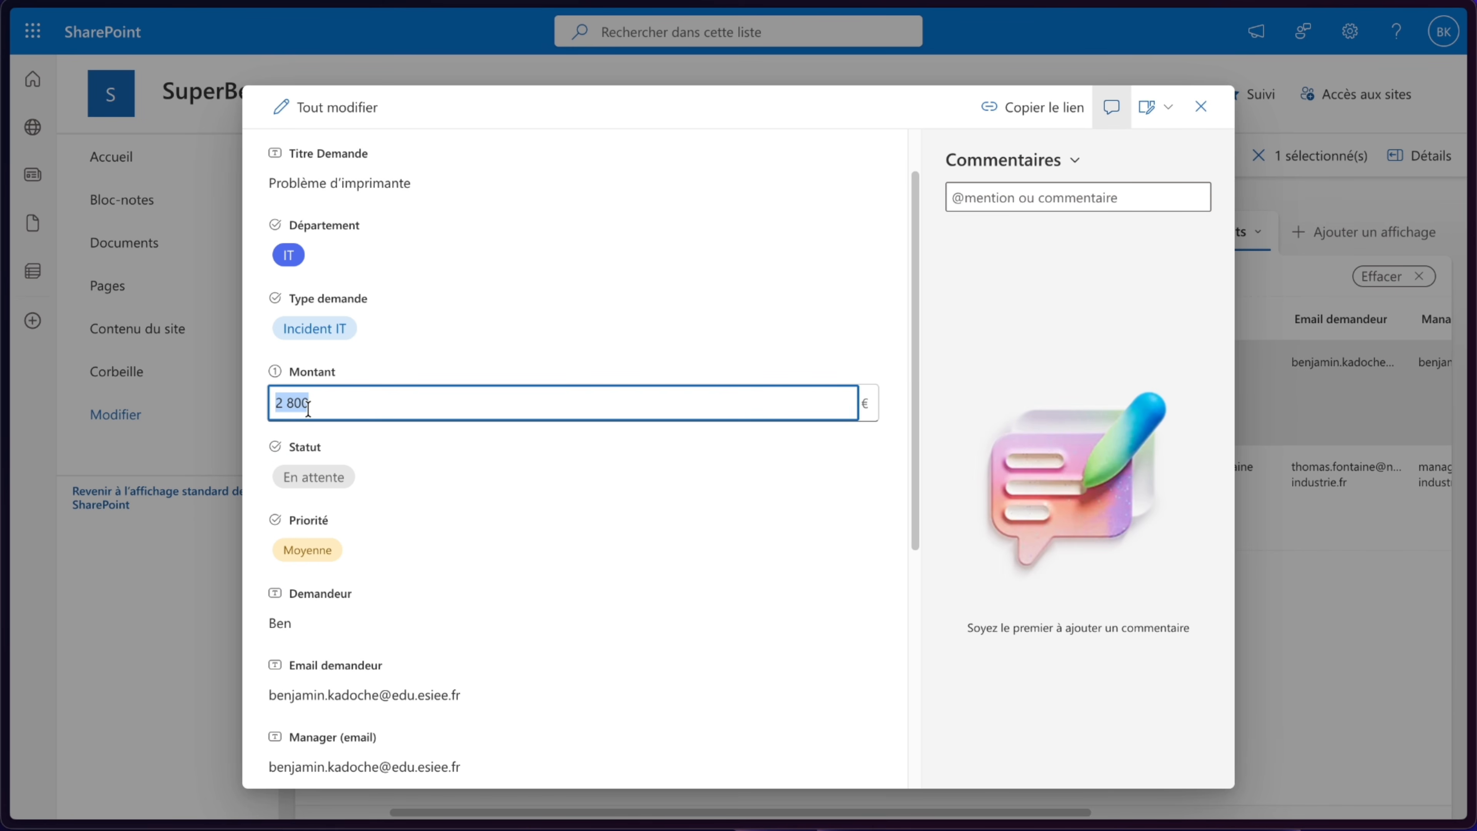
type("3000")
key("Return")
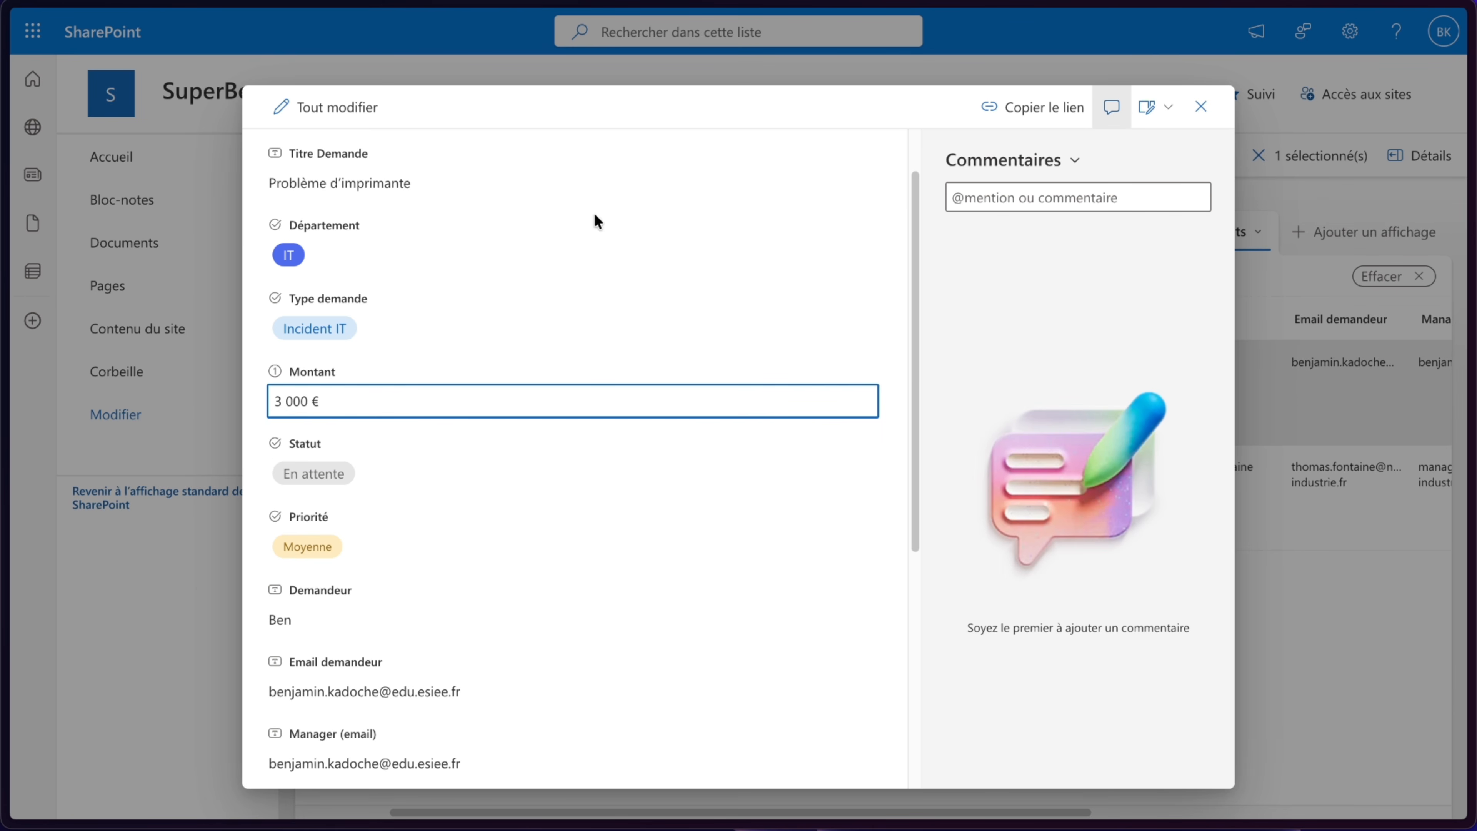
left_click(1201, 106)
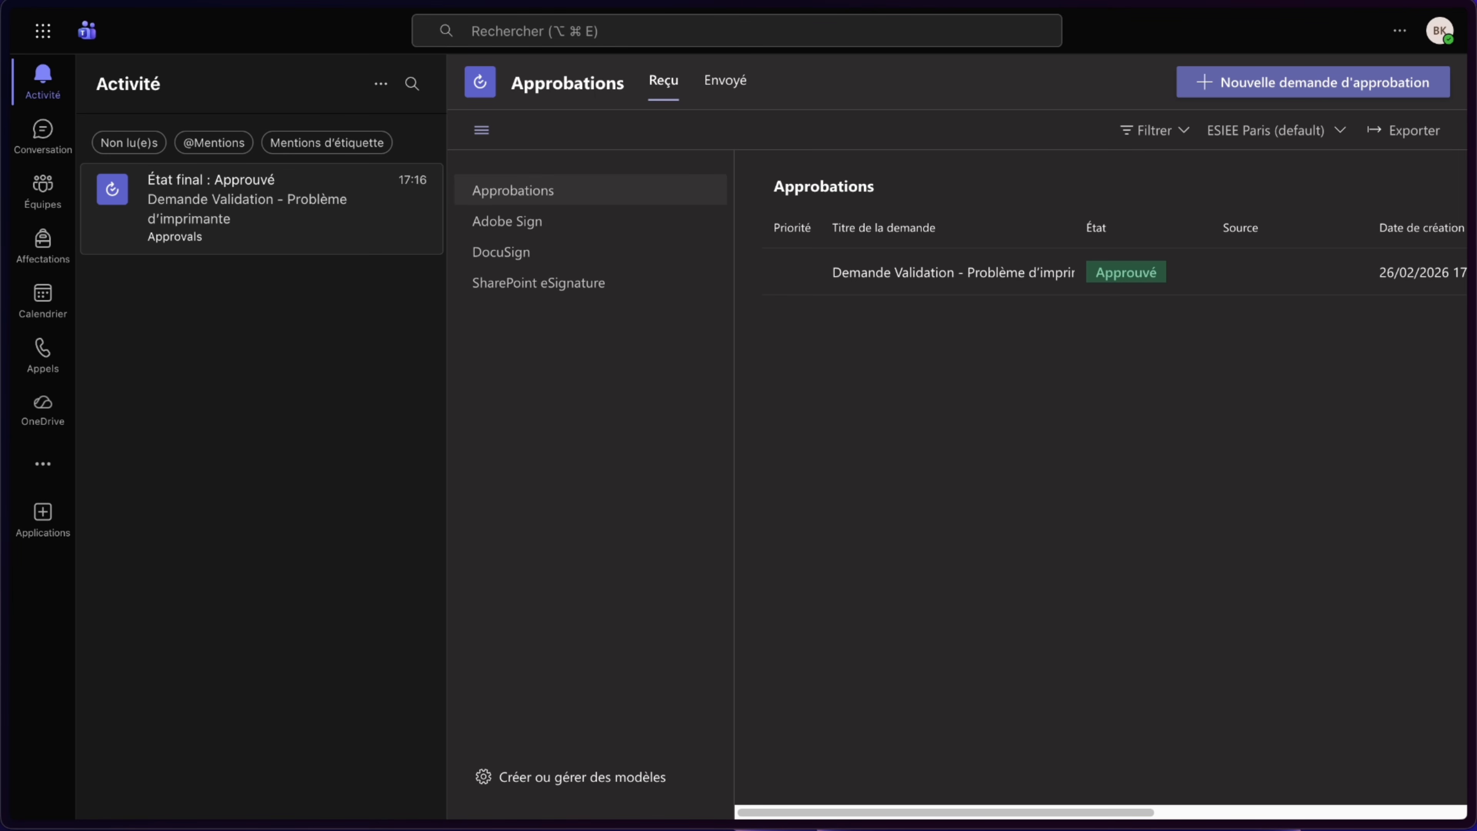
- In Teams Approvals, open the new approval request for the printer problem and reject it
left_click_drag(1476, 512, 334, 10)
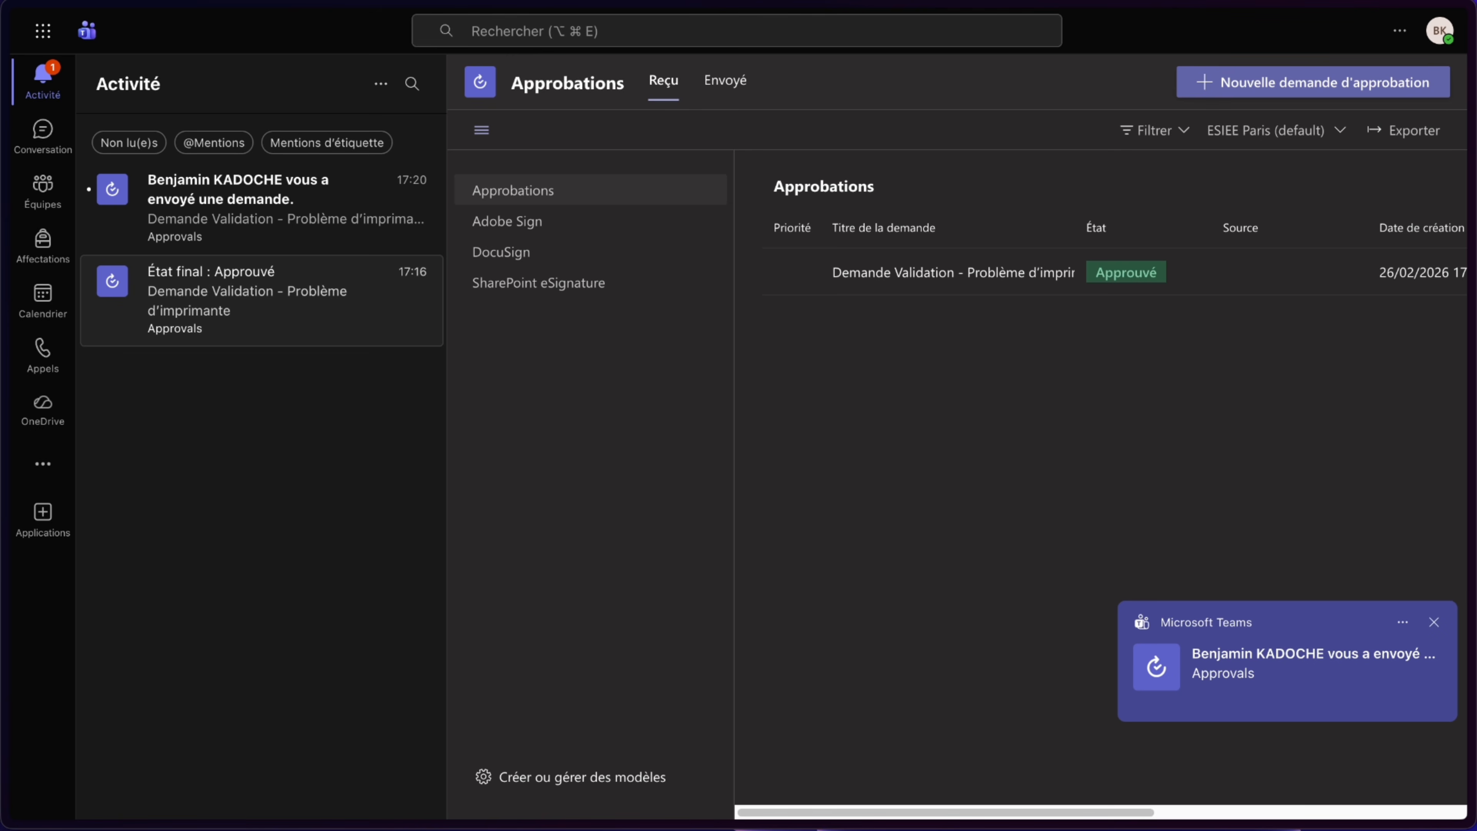
left_click(239, 171)
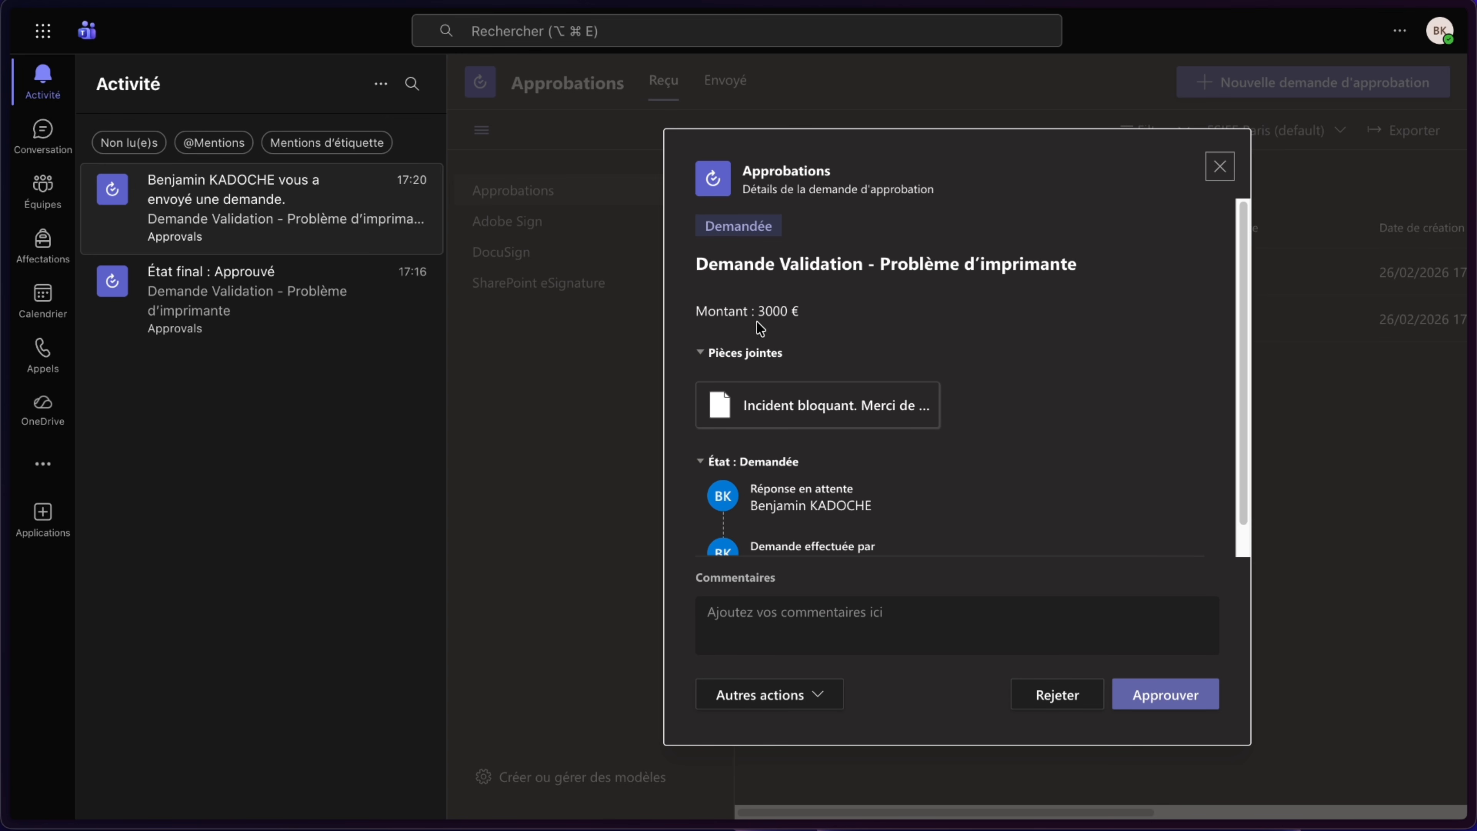
scroll(857, 362, "down", 1)
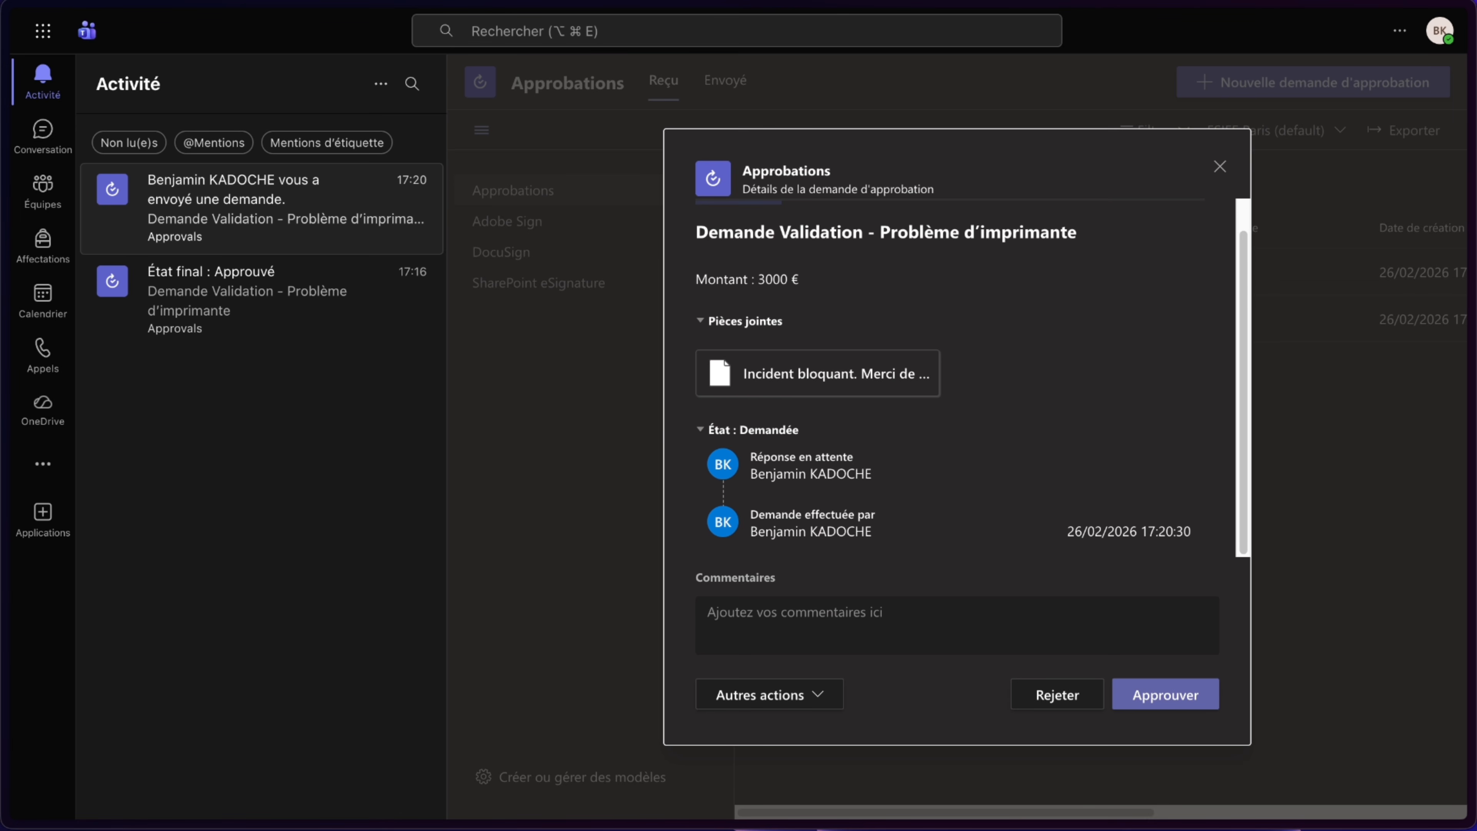
left_click(1054, 701)
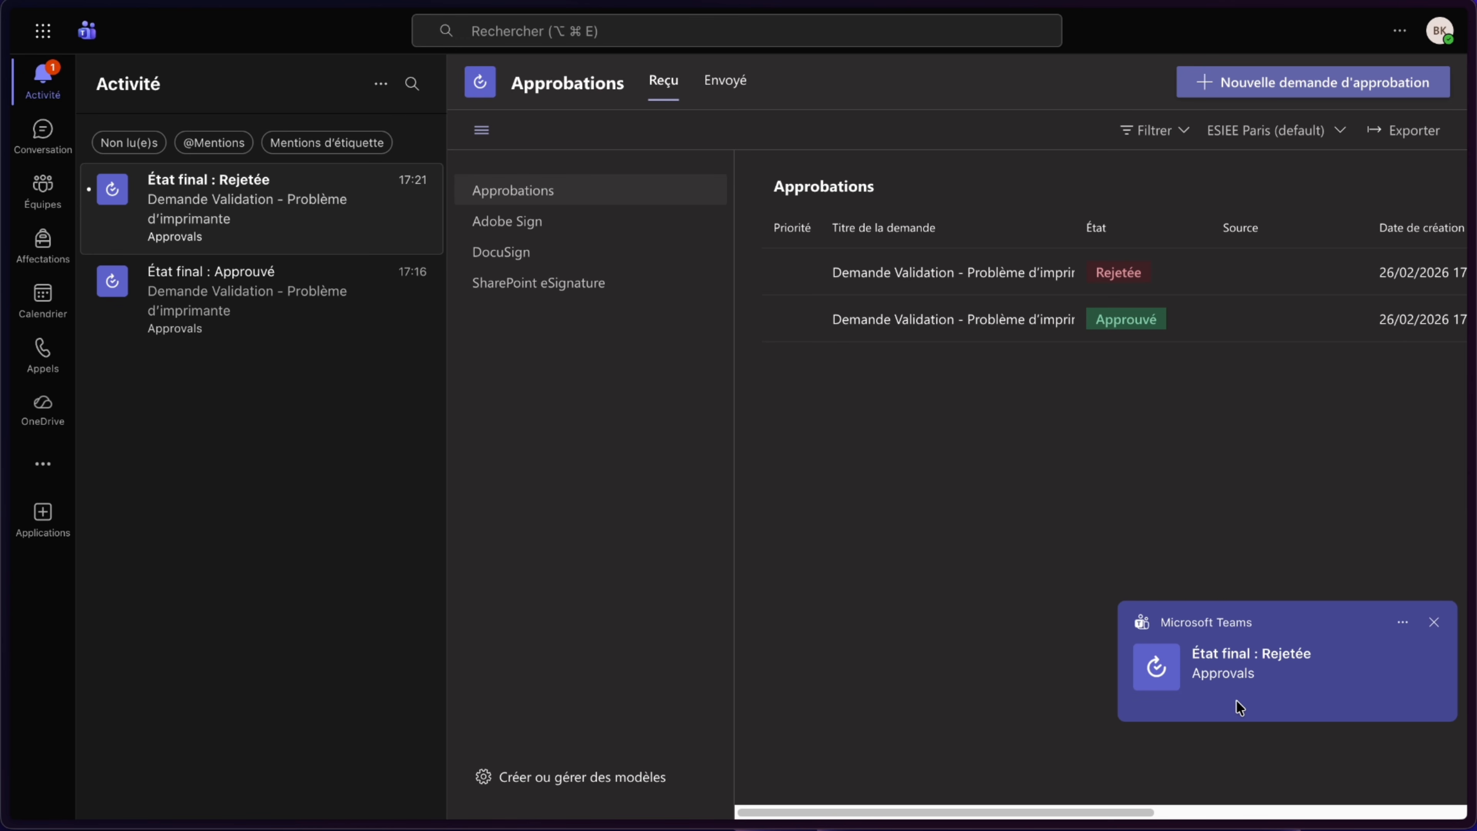
- Return to Power Automate, open the flow's latest run and expand Condition 1 and its nested Condition
mouse_move(60, 172)
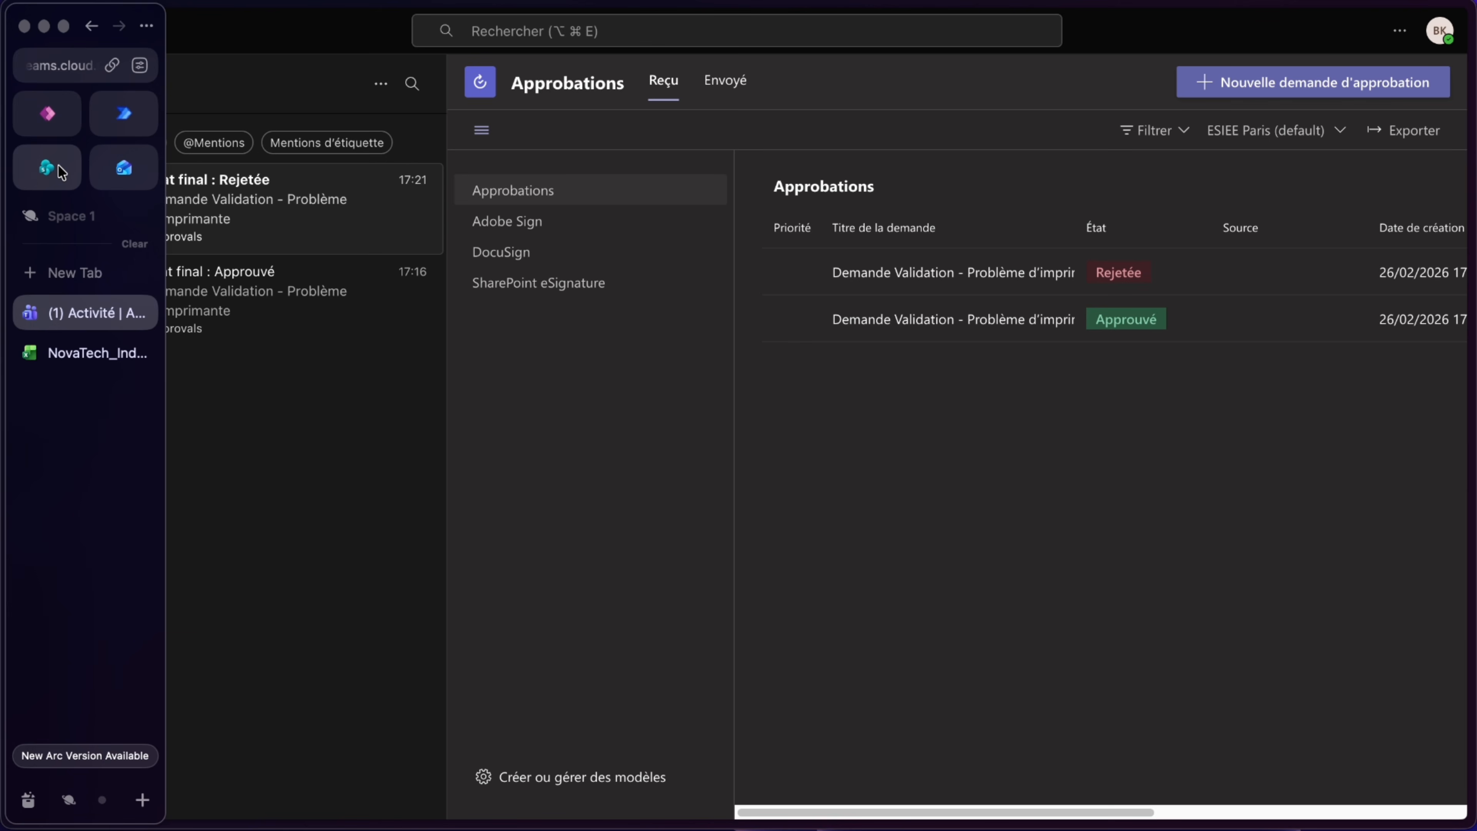
left_click(122, 112)
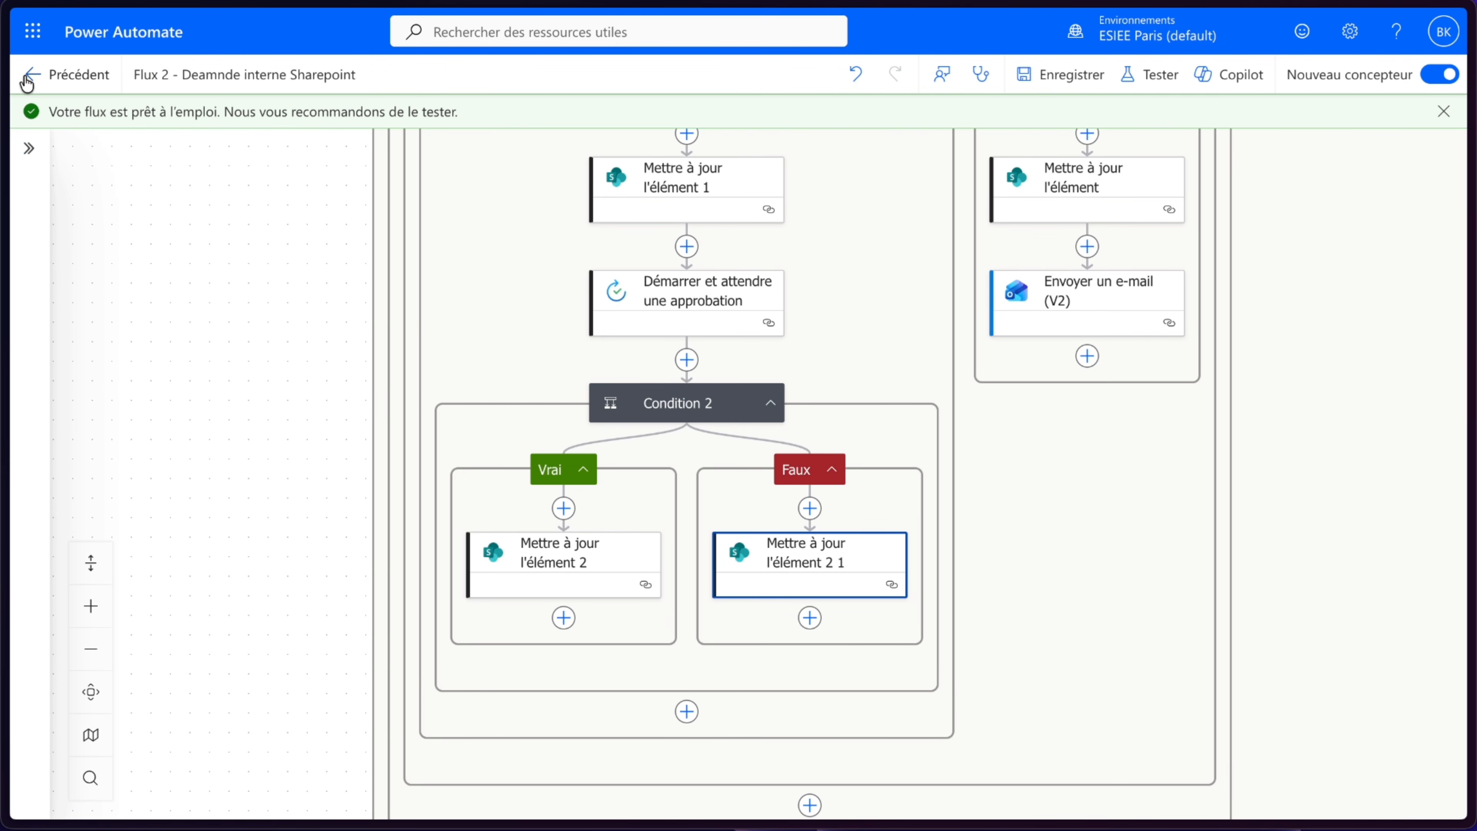
left_click(26, 83)
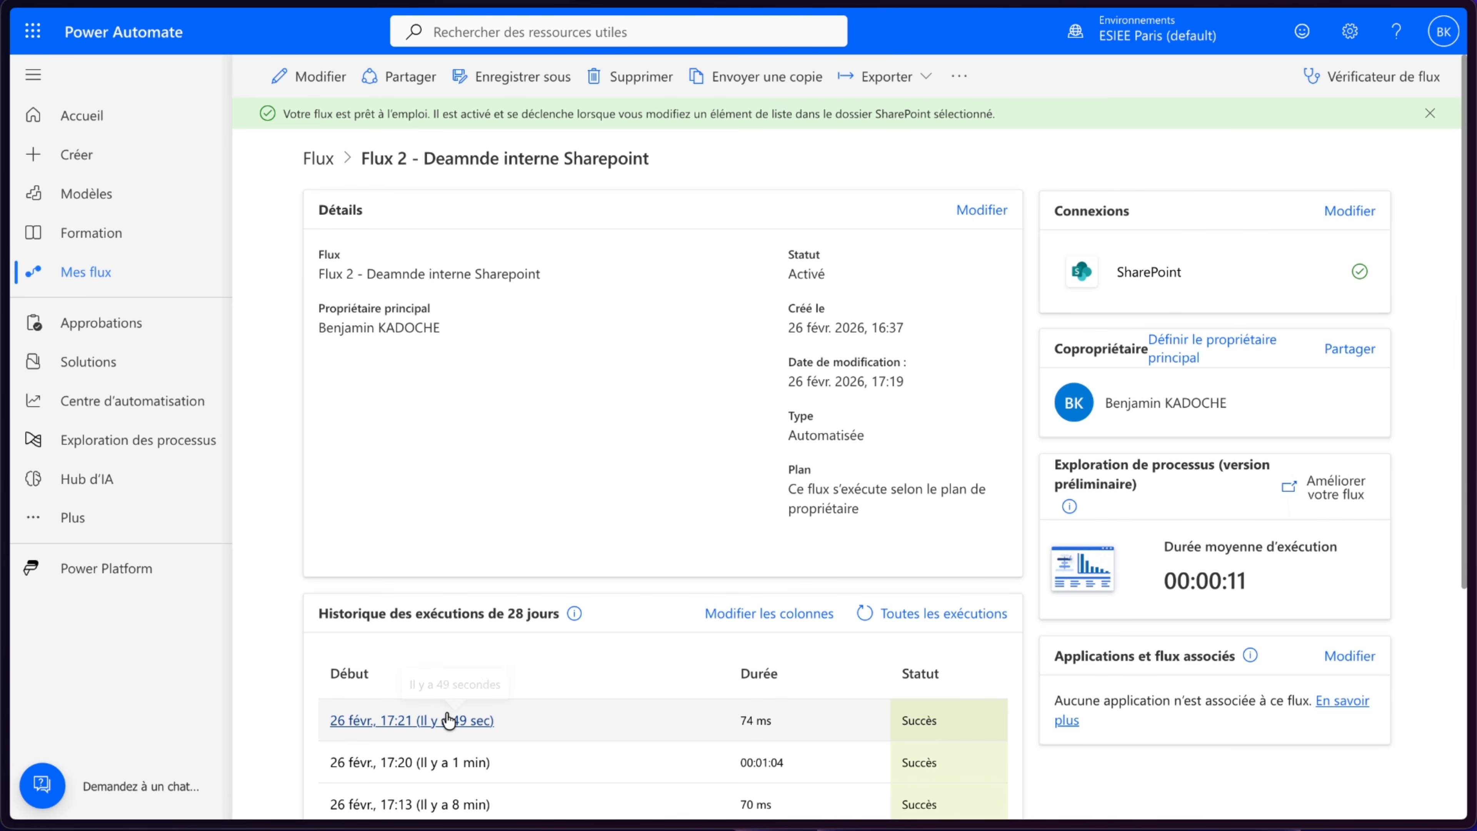
left_click(449, 718)
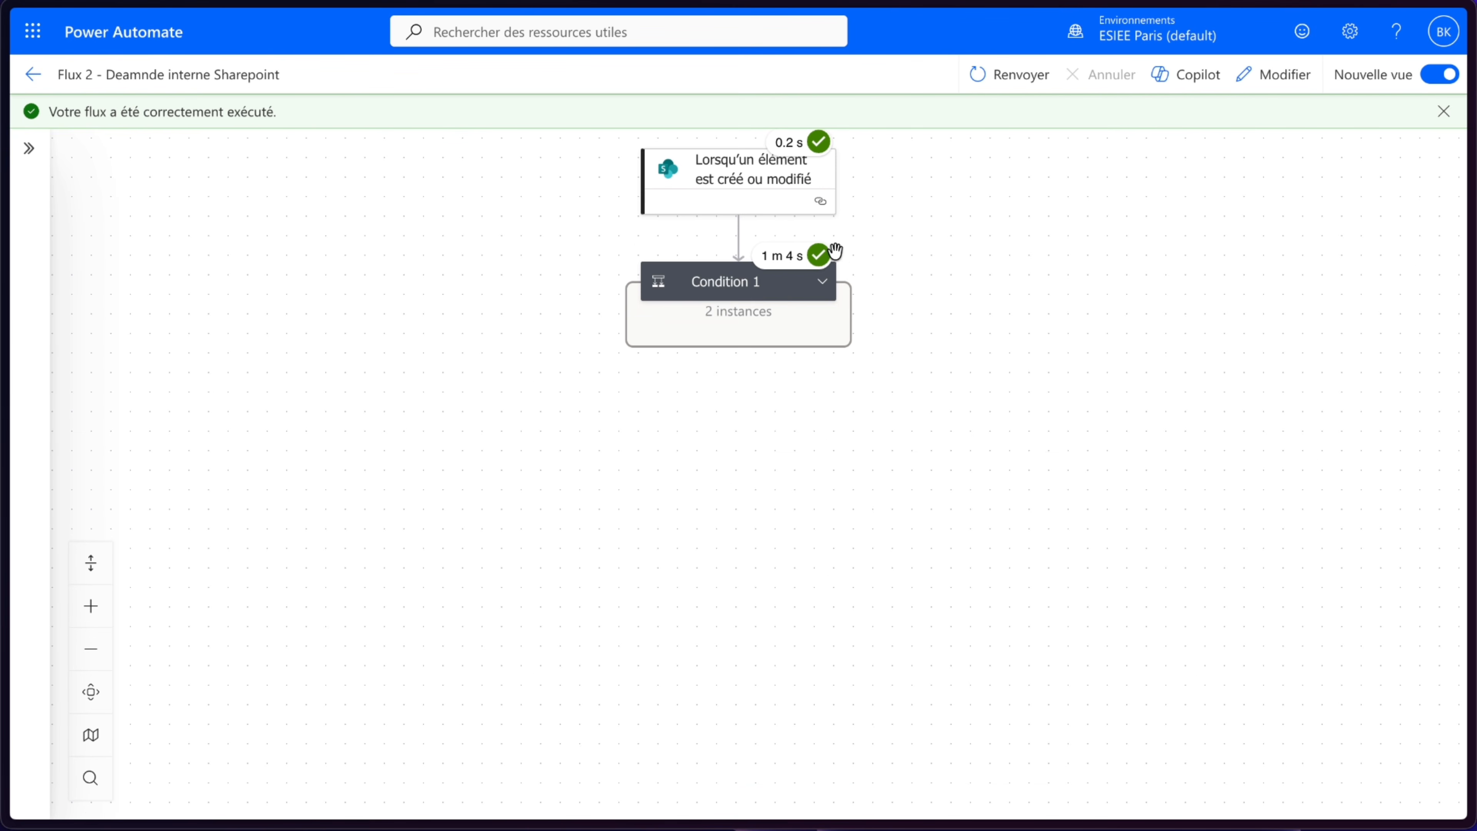
left_click(823, 276)
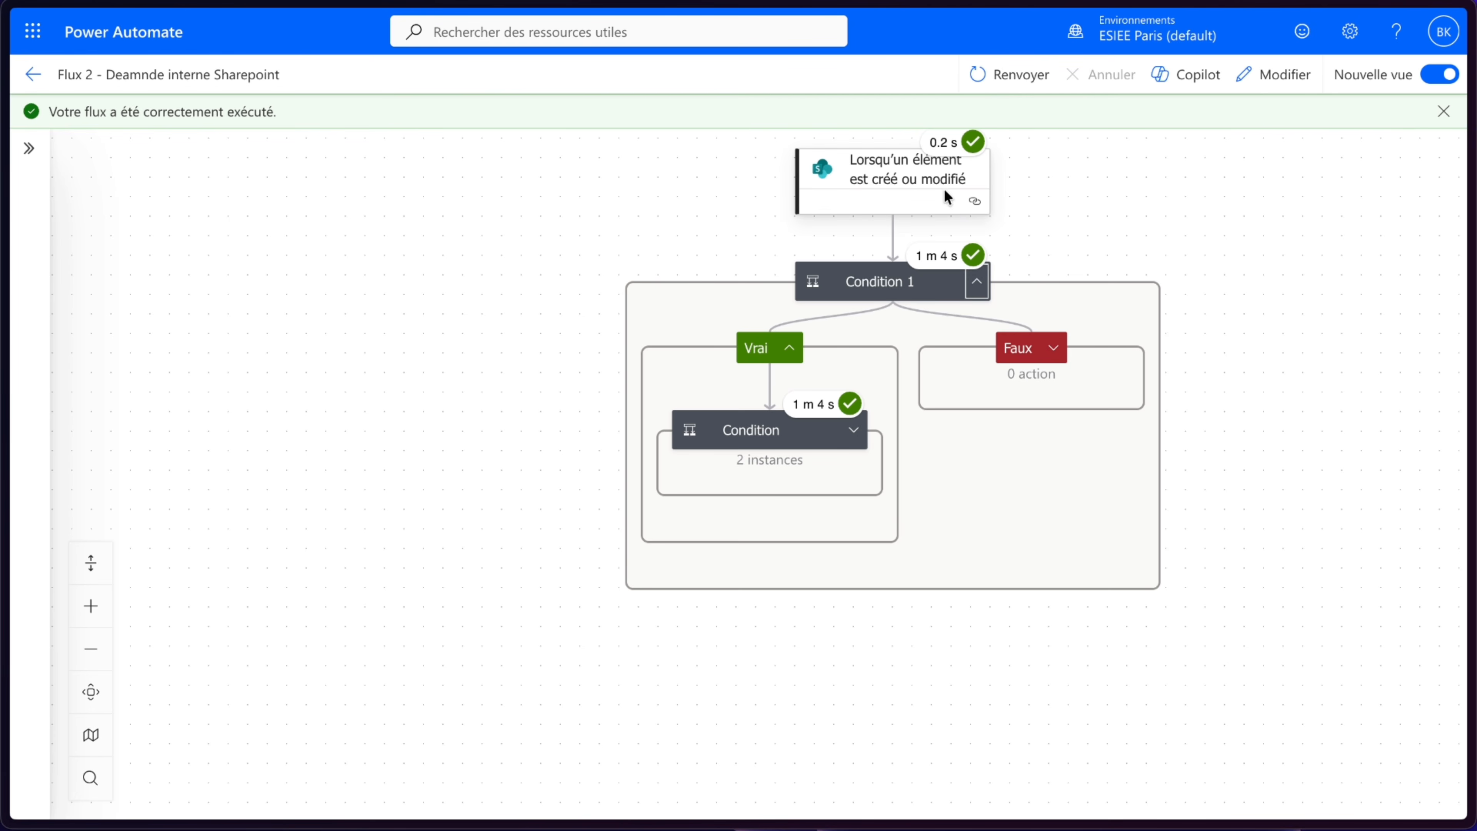
left_click_drag(1151, 254, 1031, 262)
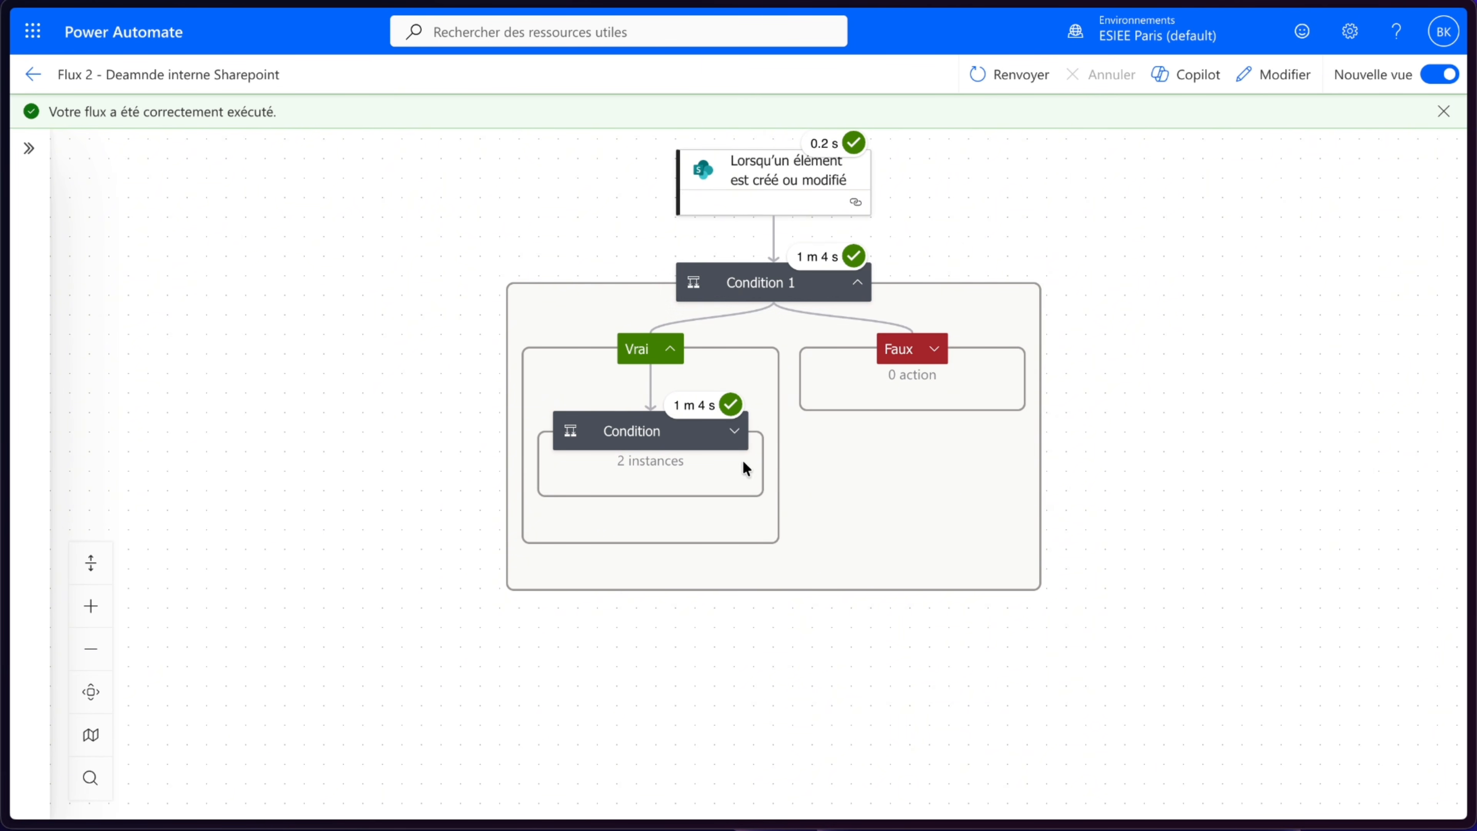
left_click(734, 432)
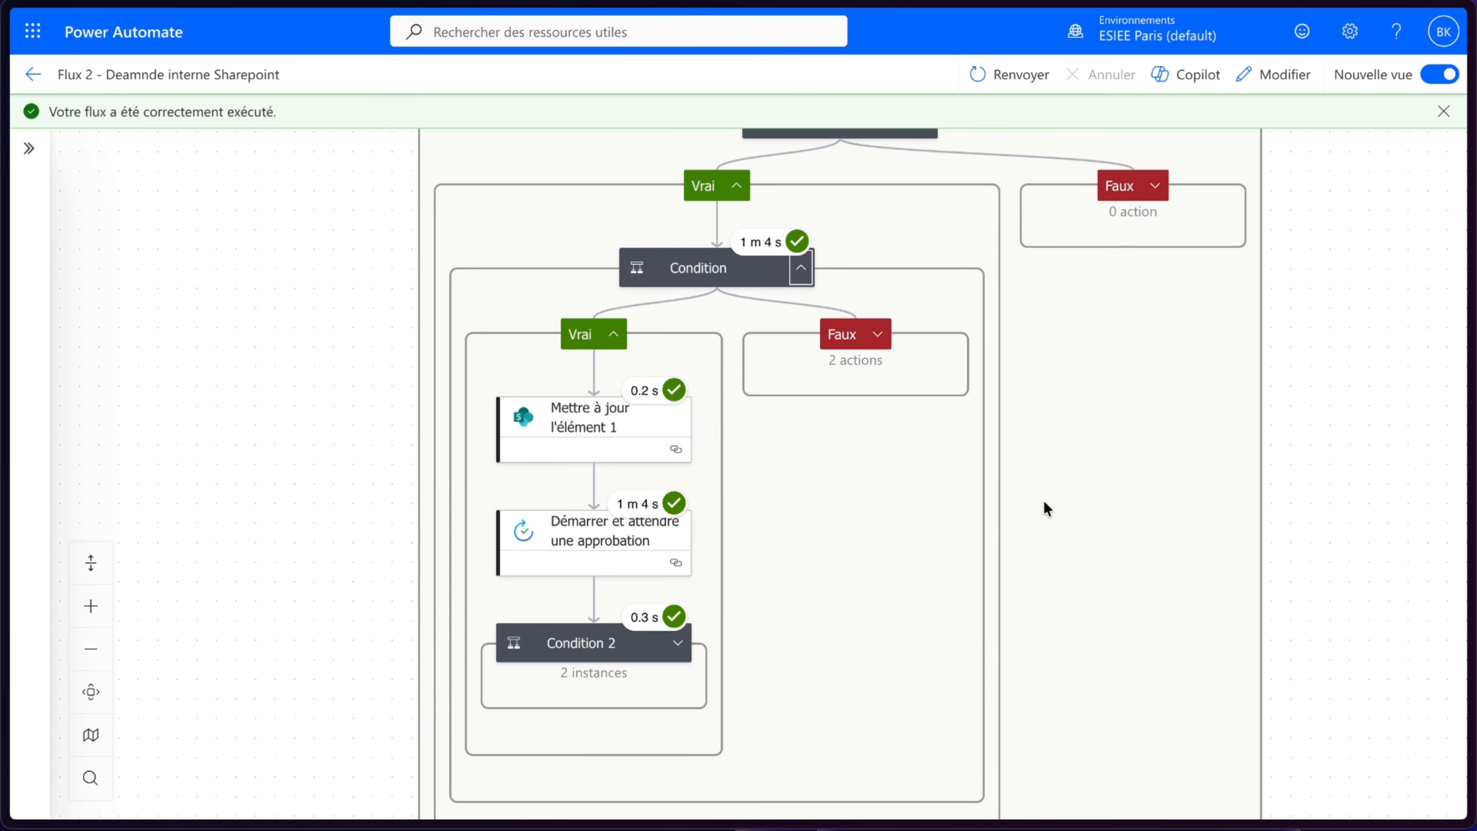
left_click(689, 237)
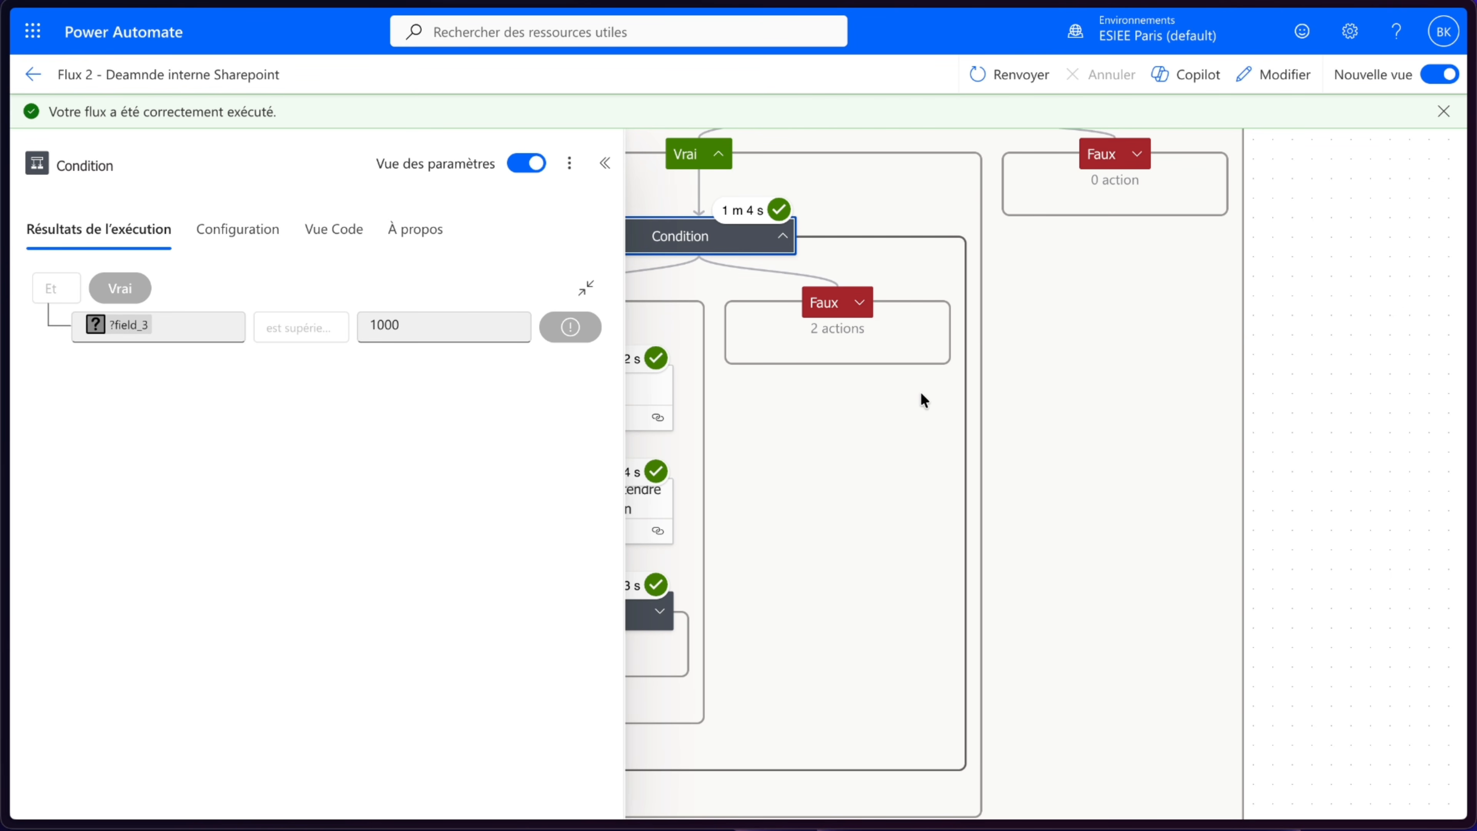
left_click(605, 163)
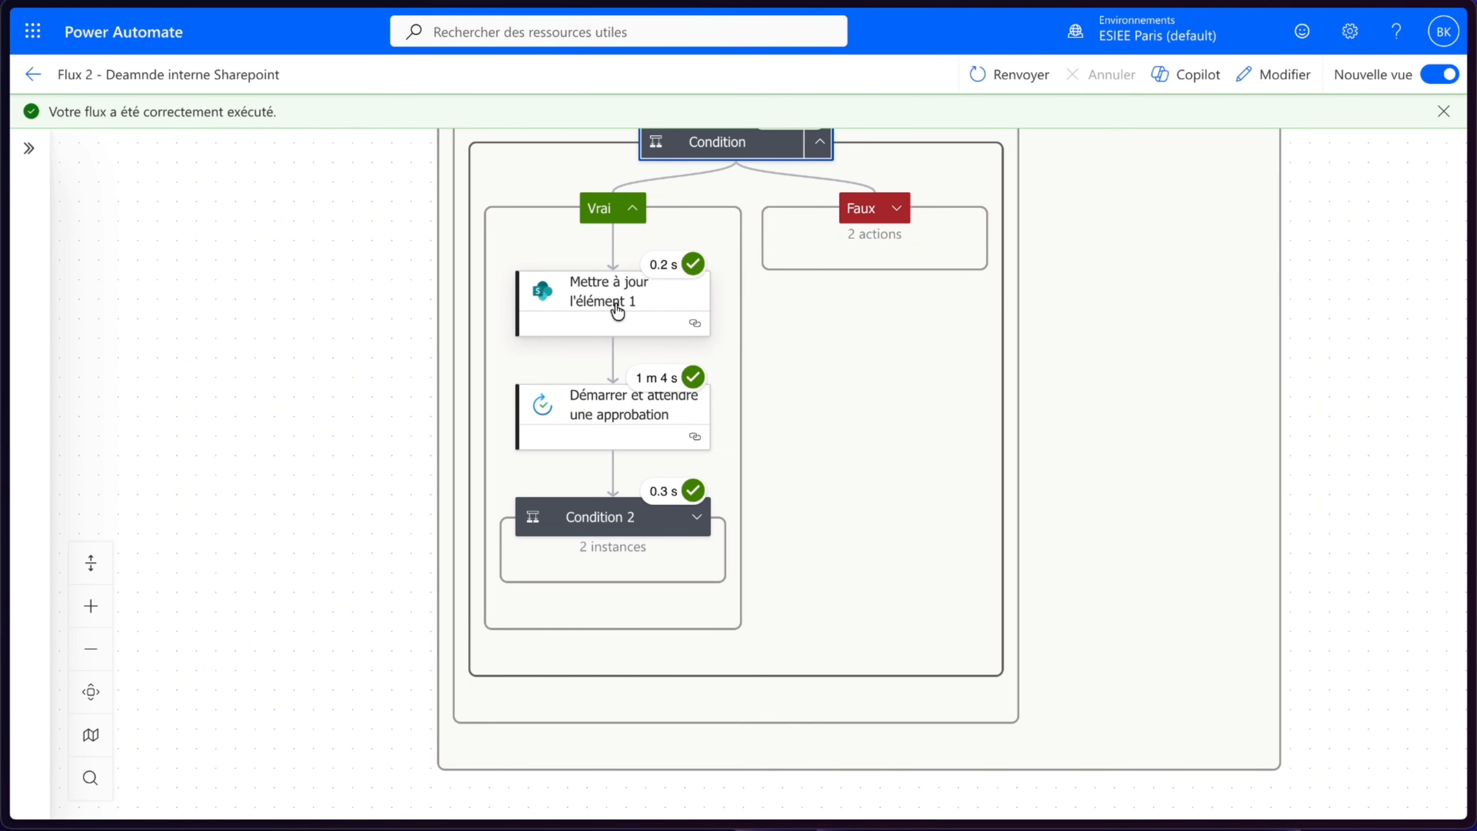
- Inspect the first update item action's raw outputs for the Statut value it wrote
left_click(618, 312)
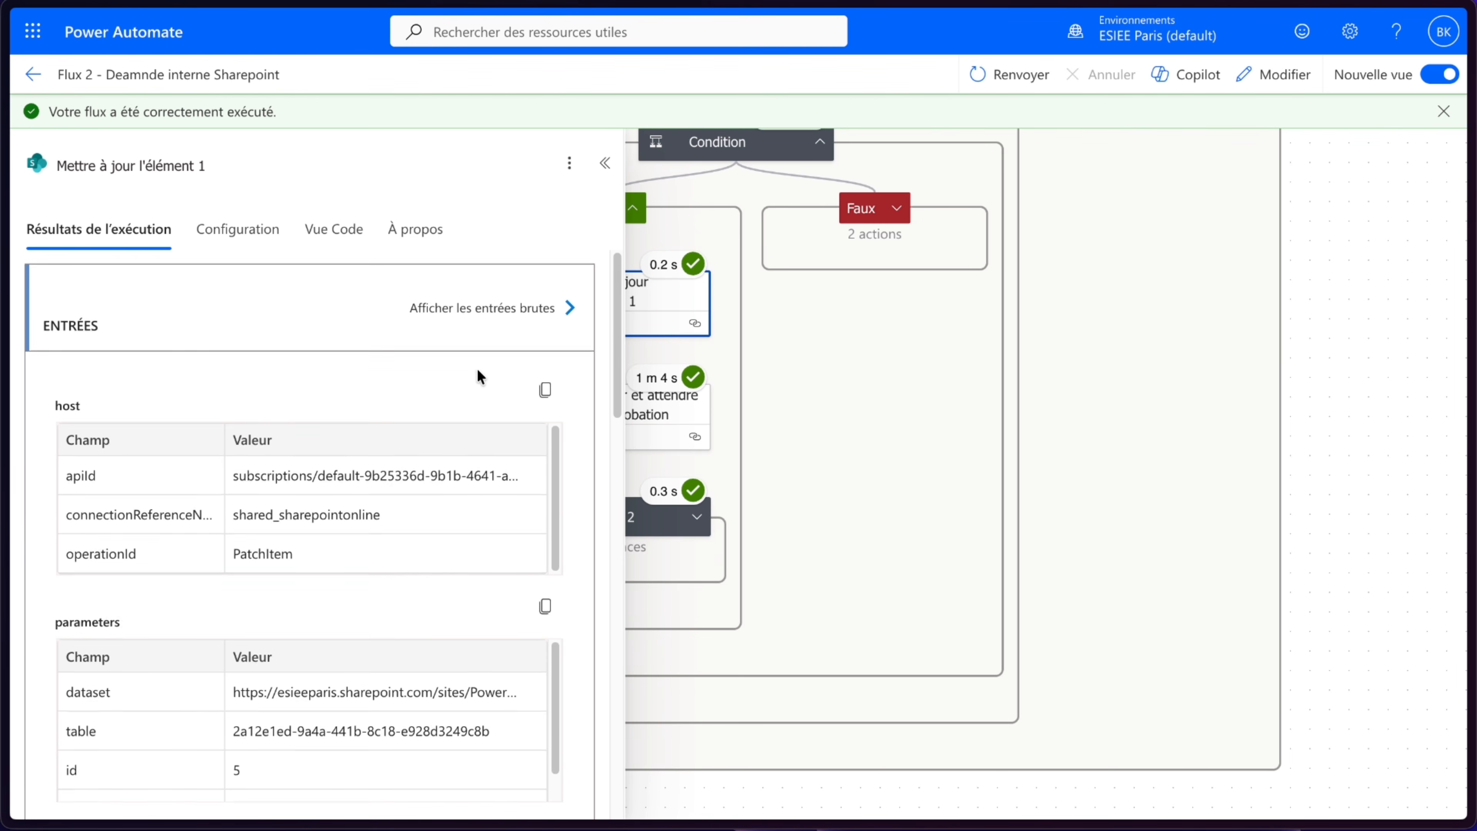
scroll(478, 373, "down", 5)
scroll(478, 375, "down", 5)
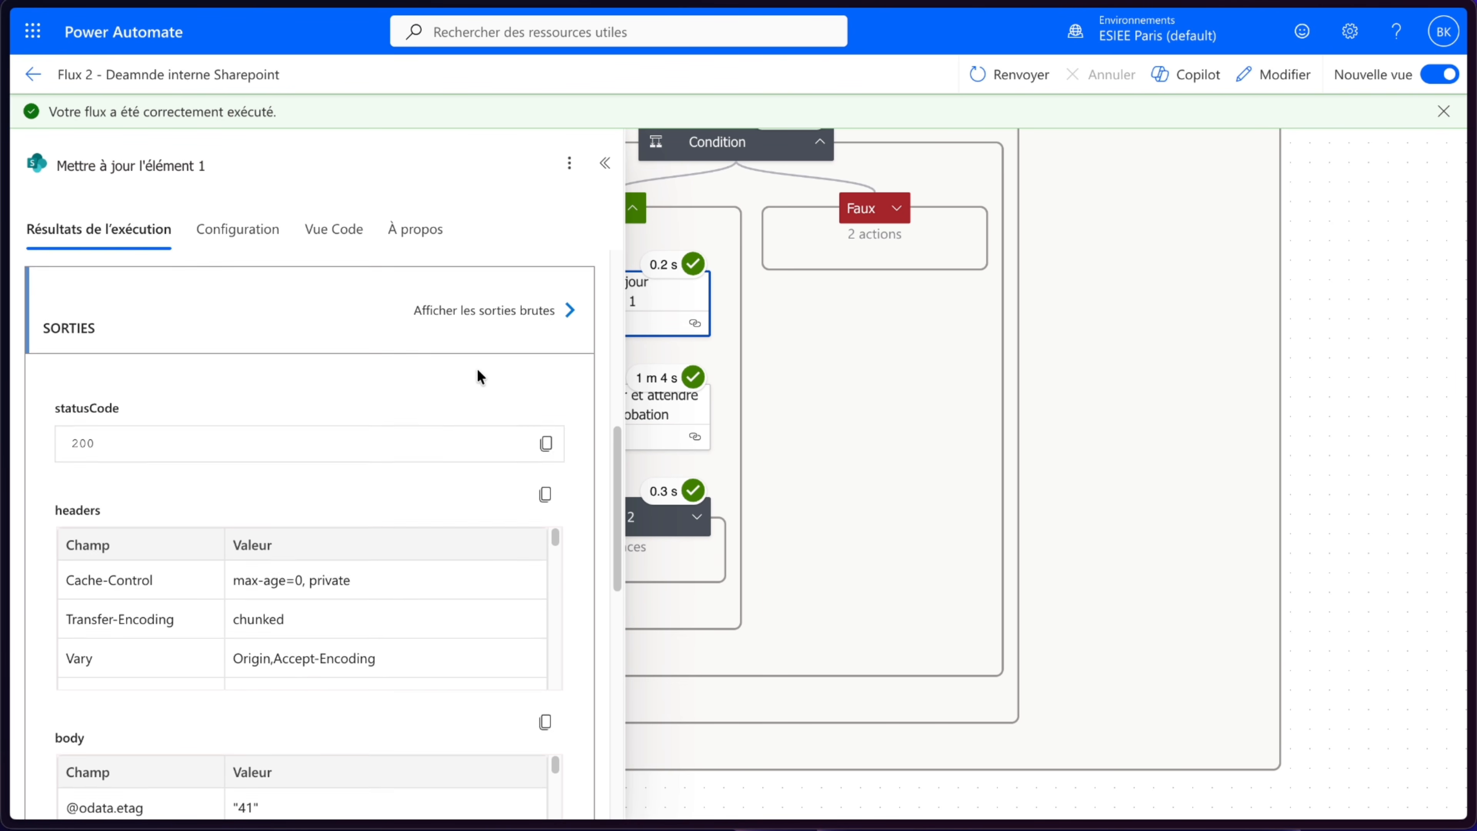
left_click(503, 324)
scroll(1190, 518, "down", 10)
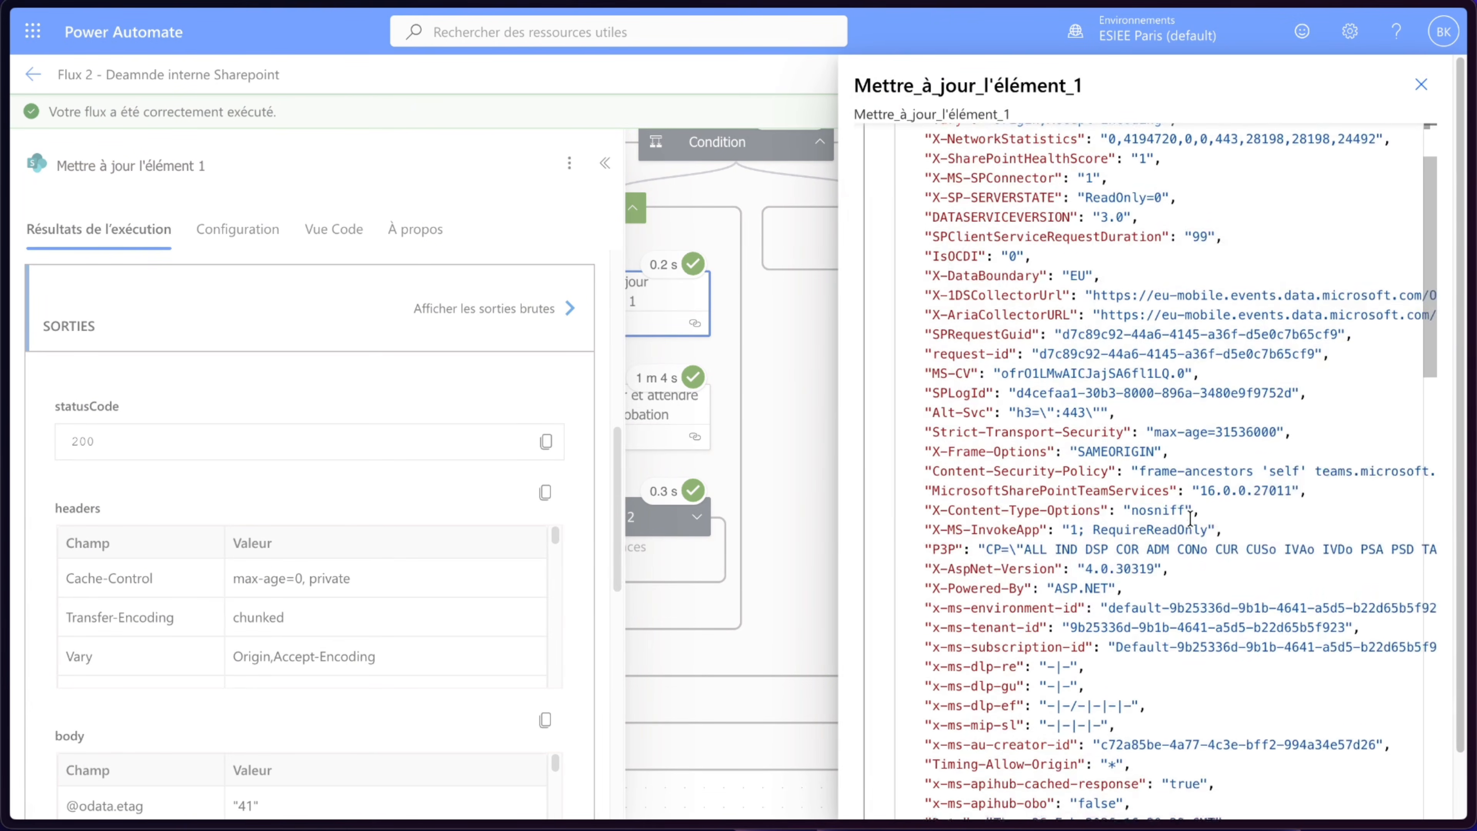
left_click_drag(1181, 503, 1038, 501)
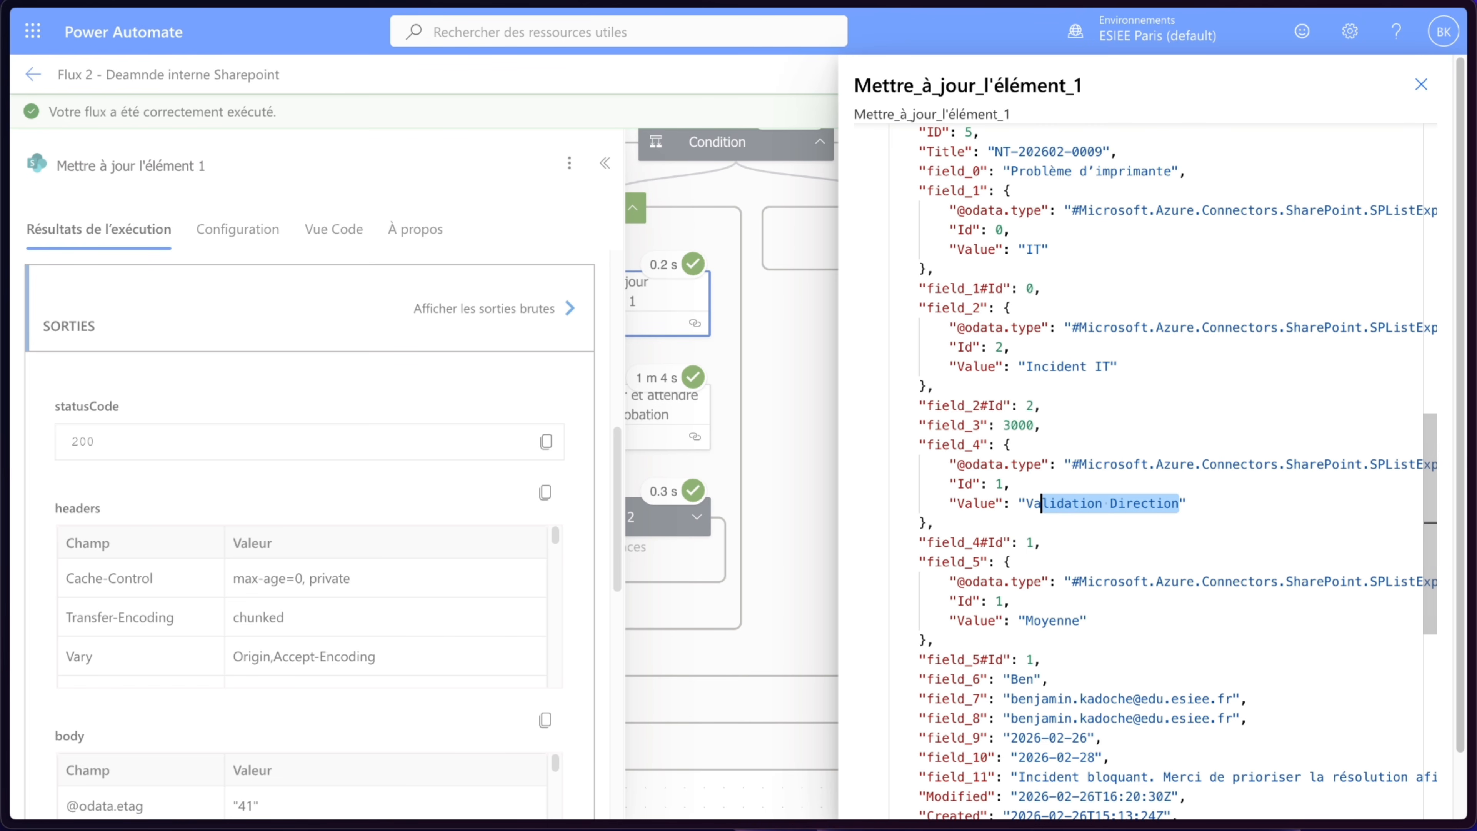
left_click(1421, 84)
left_click(604, 163)
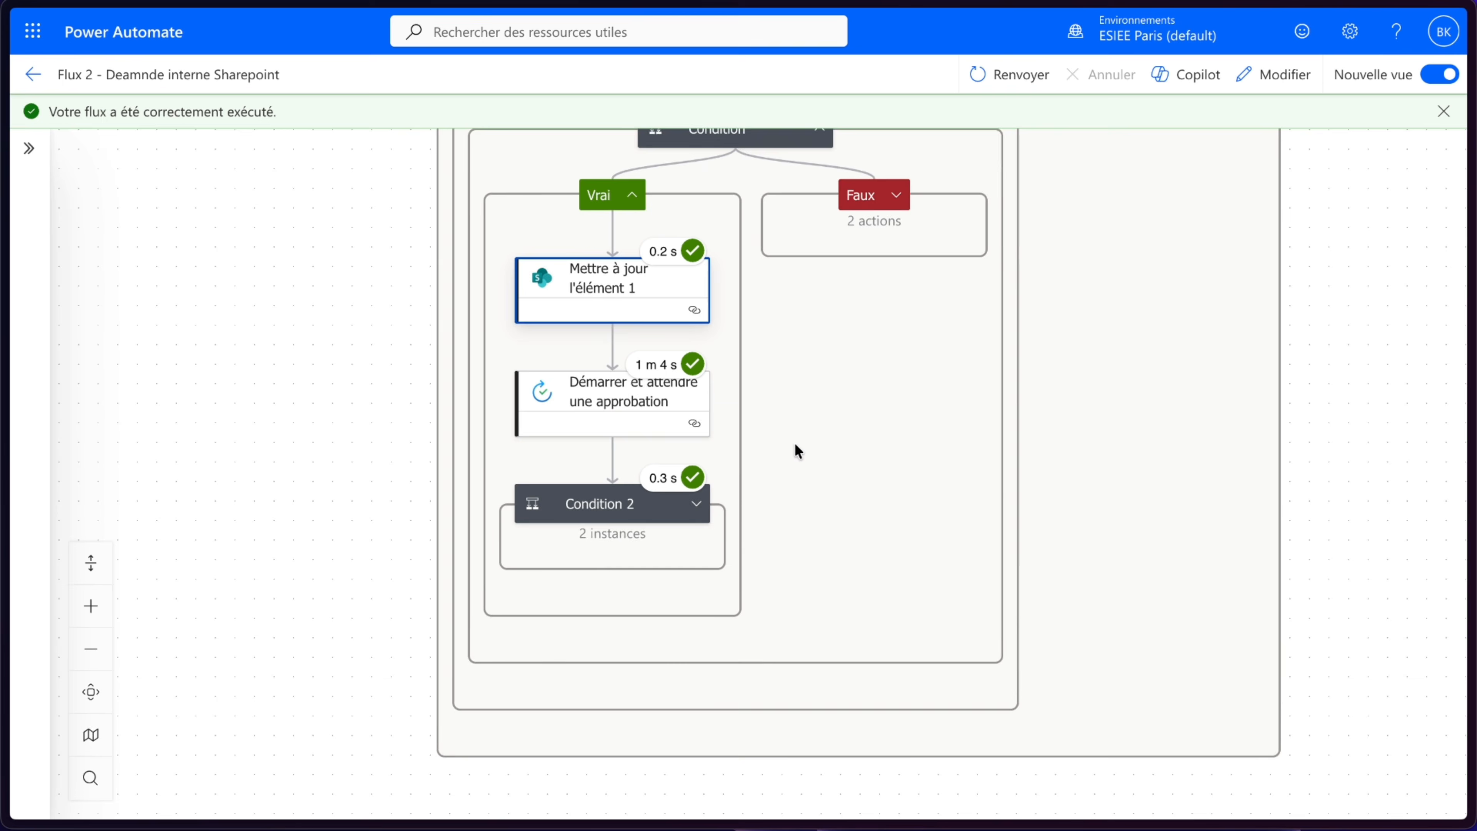
- Open the approval action's outputs and expand Condition 2's branches to check which update action ran
left_click(669, 394)
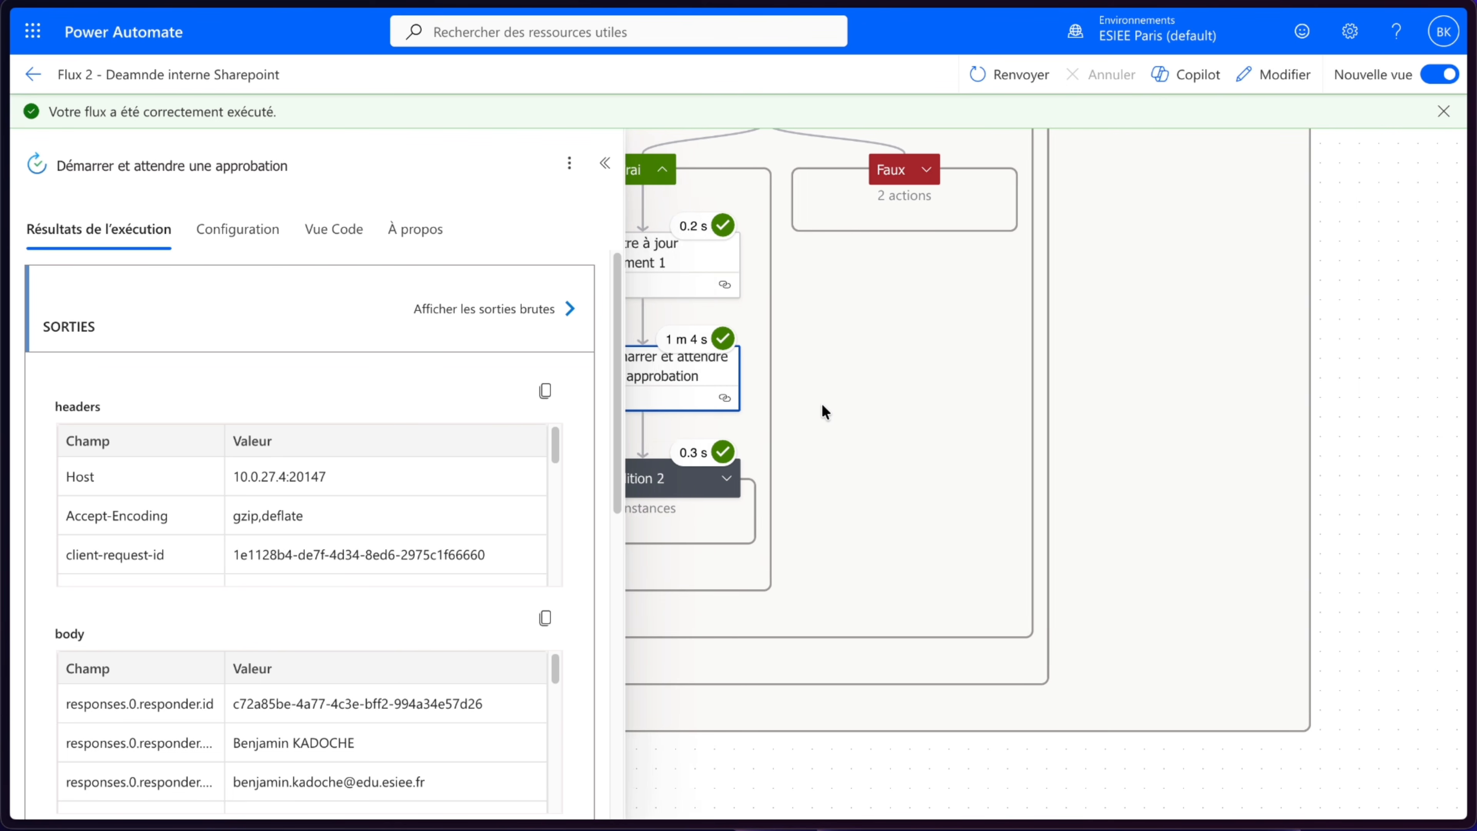
left_click_drag(822, 403, 960, 406)
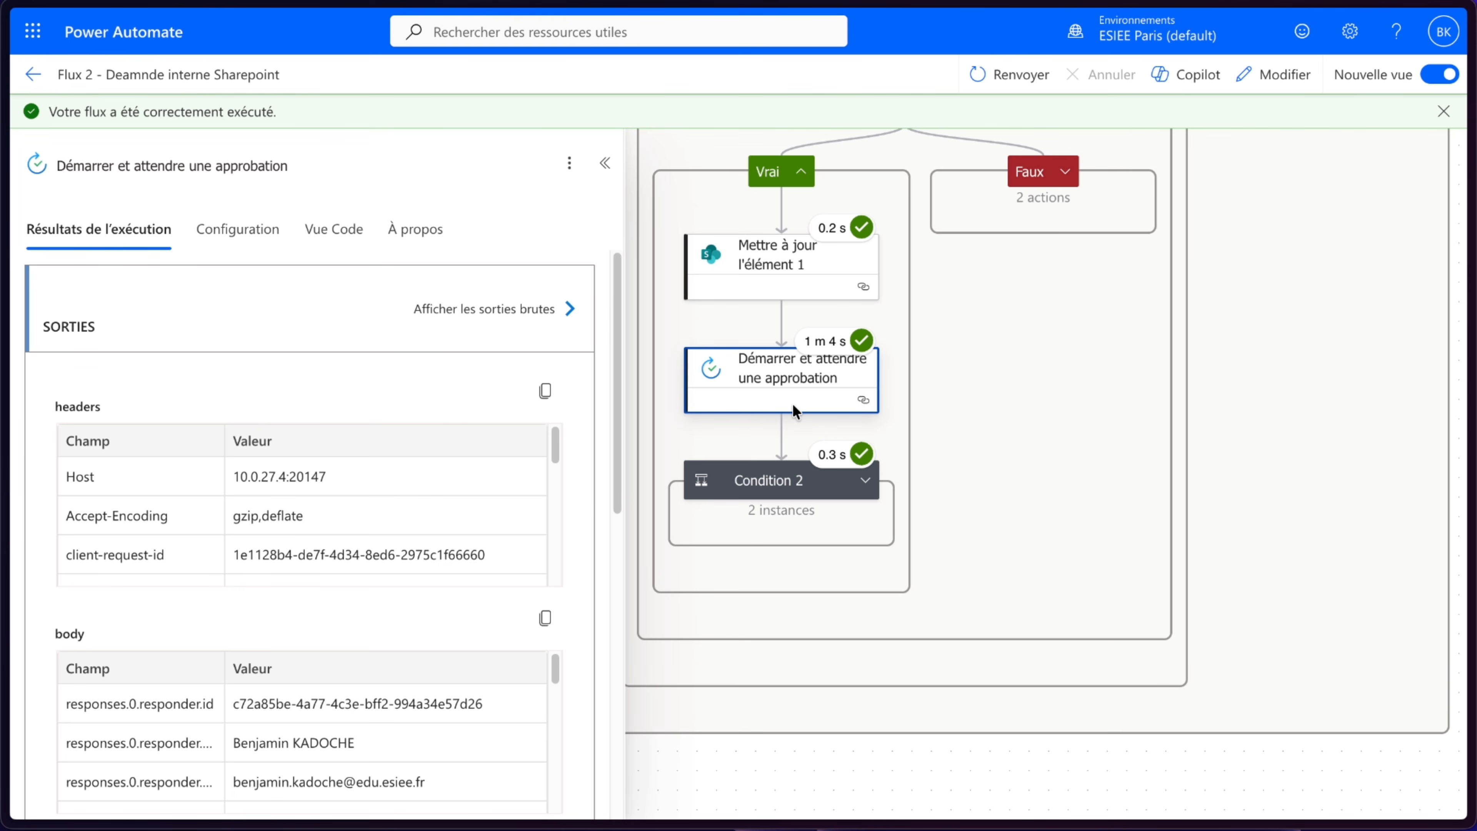
left_click(865, 480)
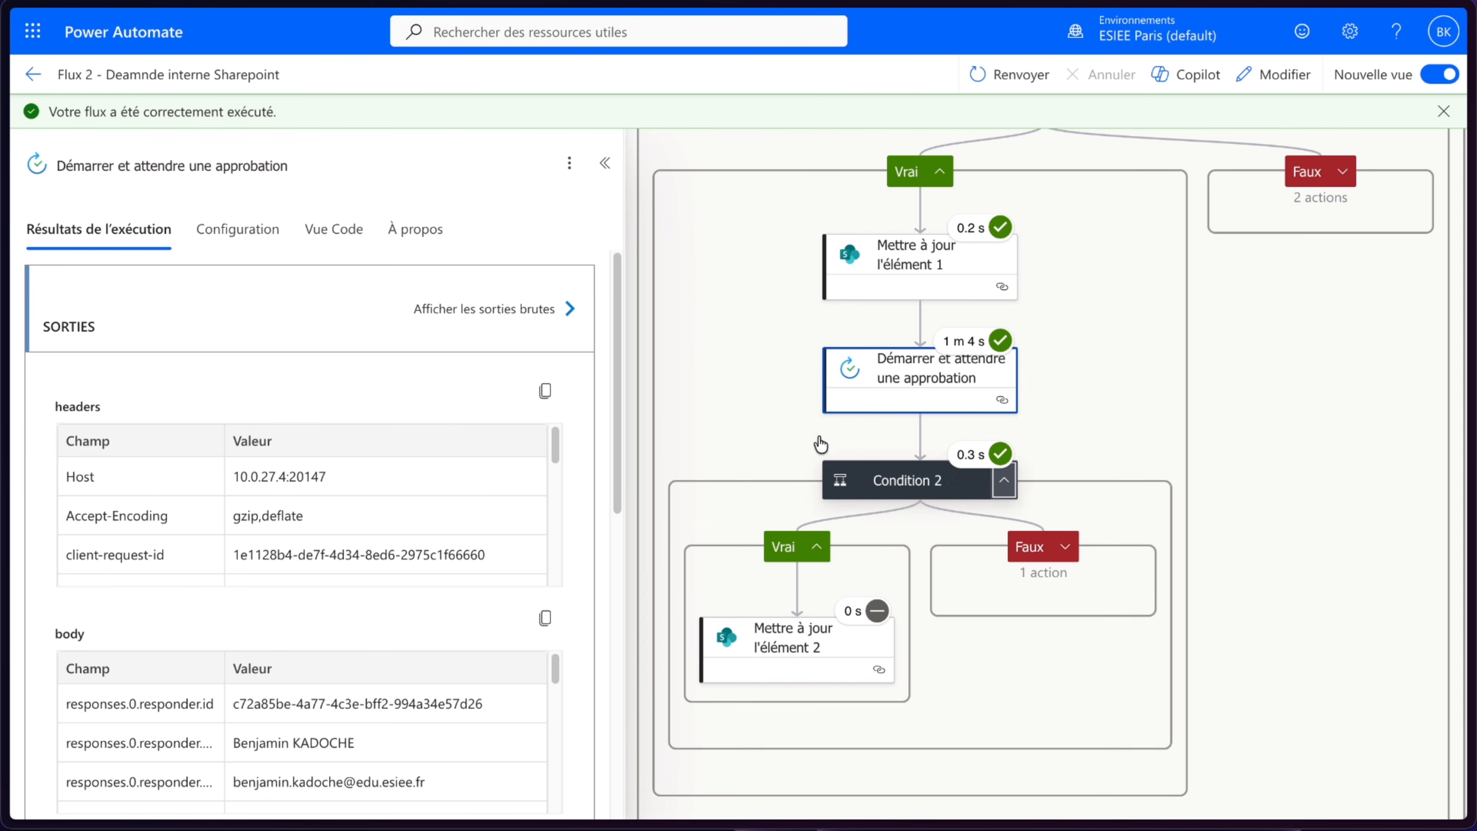
left_click_drag(1110, 455, 1017, 384)
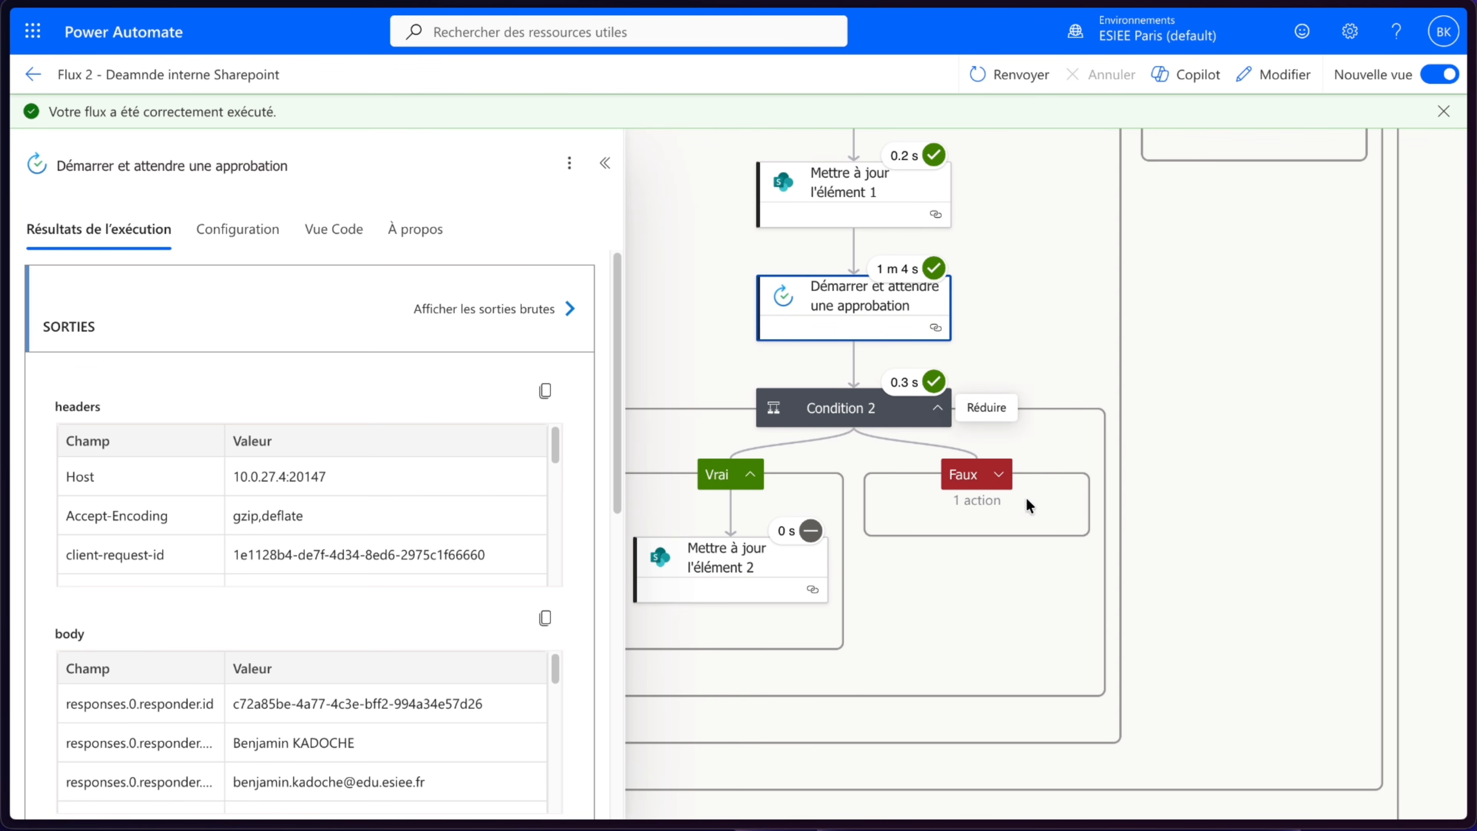
left_click(1002, 477)
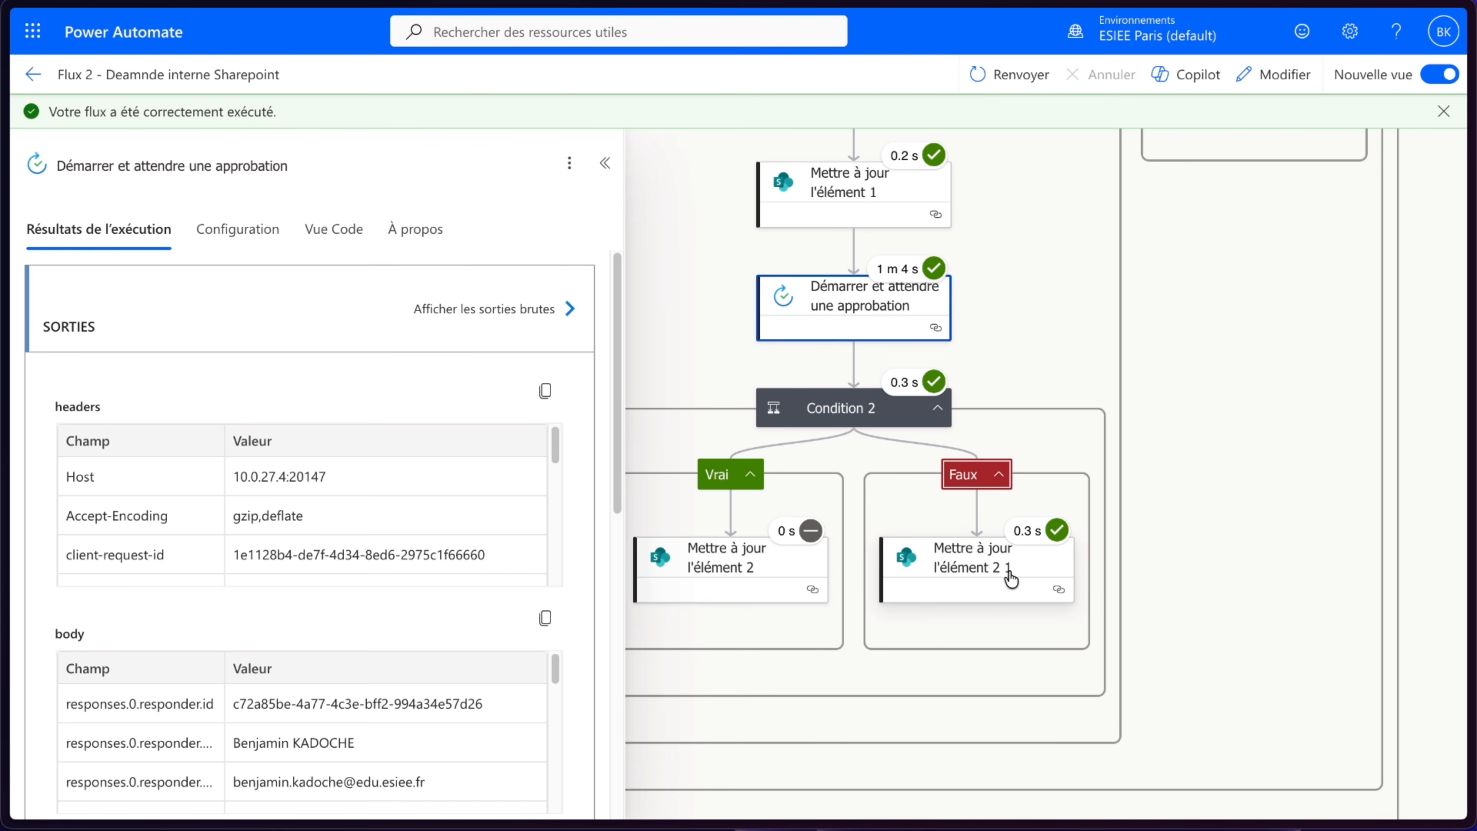
mouse_move(7, 213)
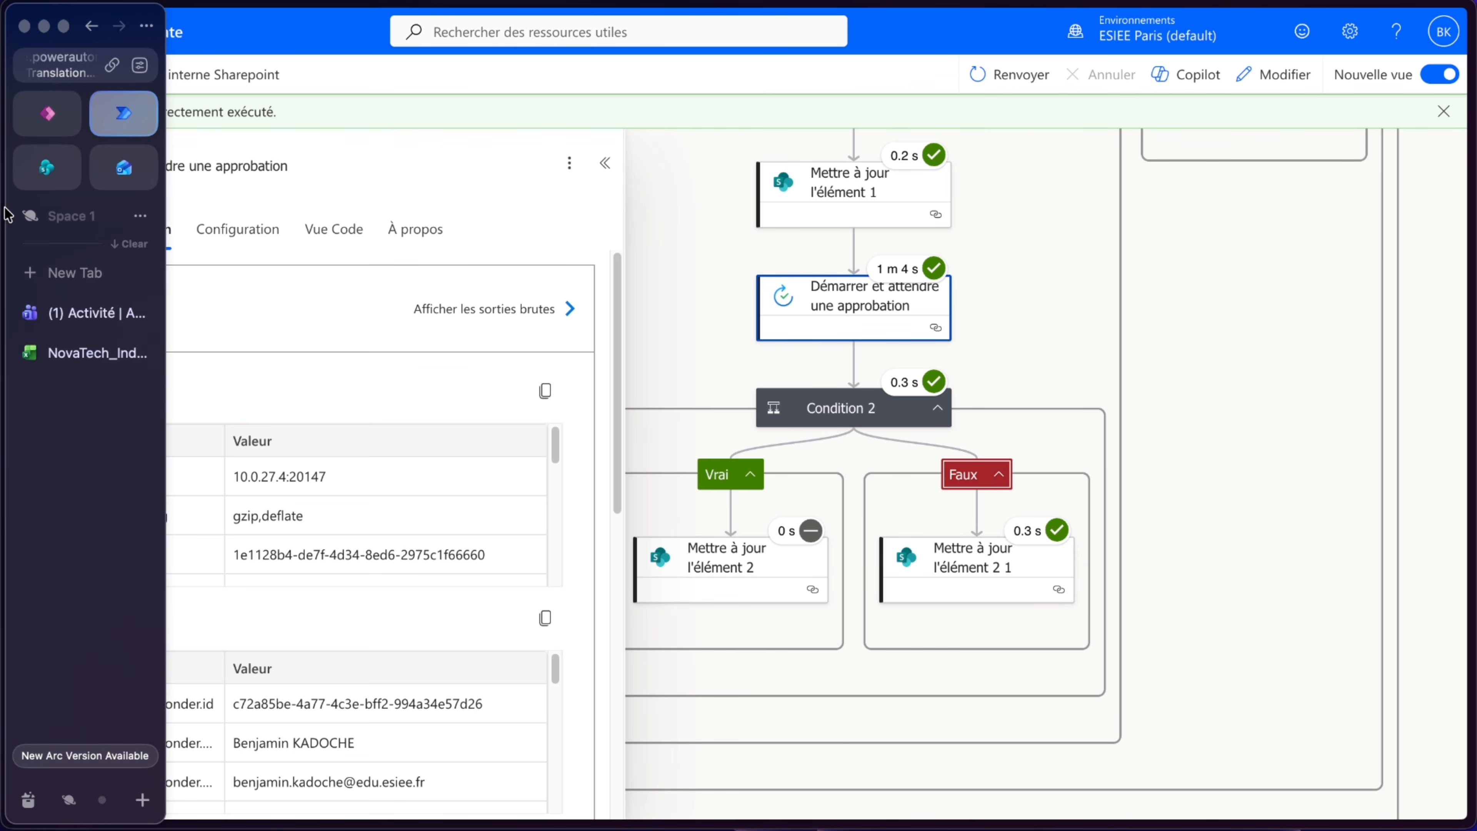
left_click(71, 155)
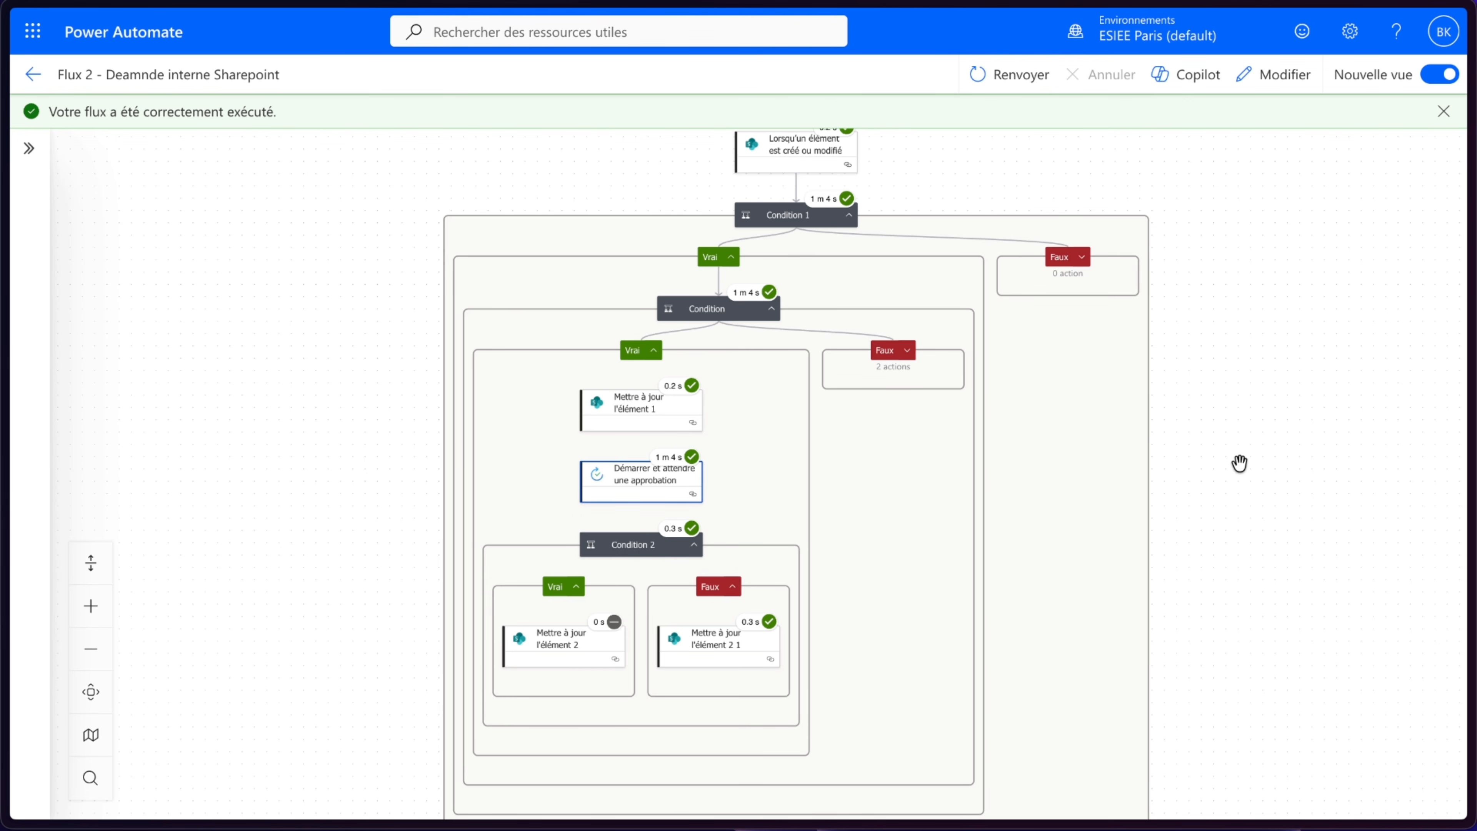
scroll(1240, 464, "down", 2)
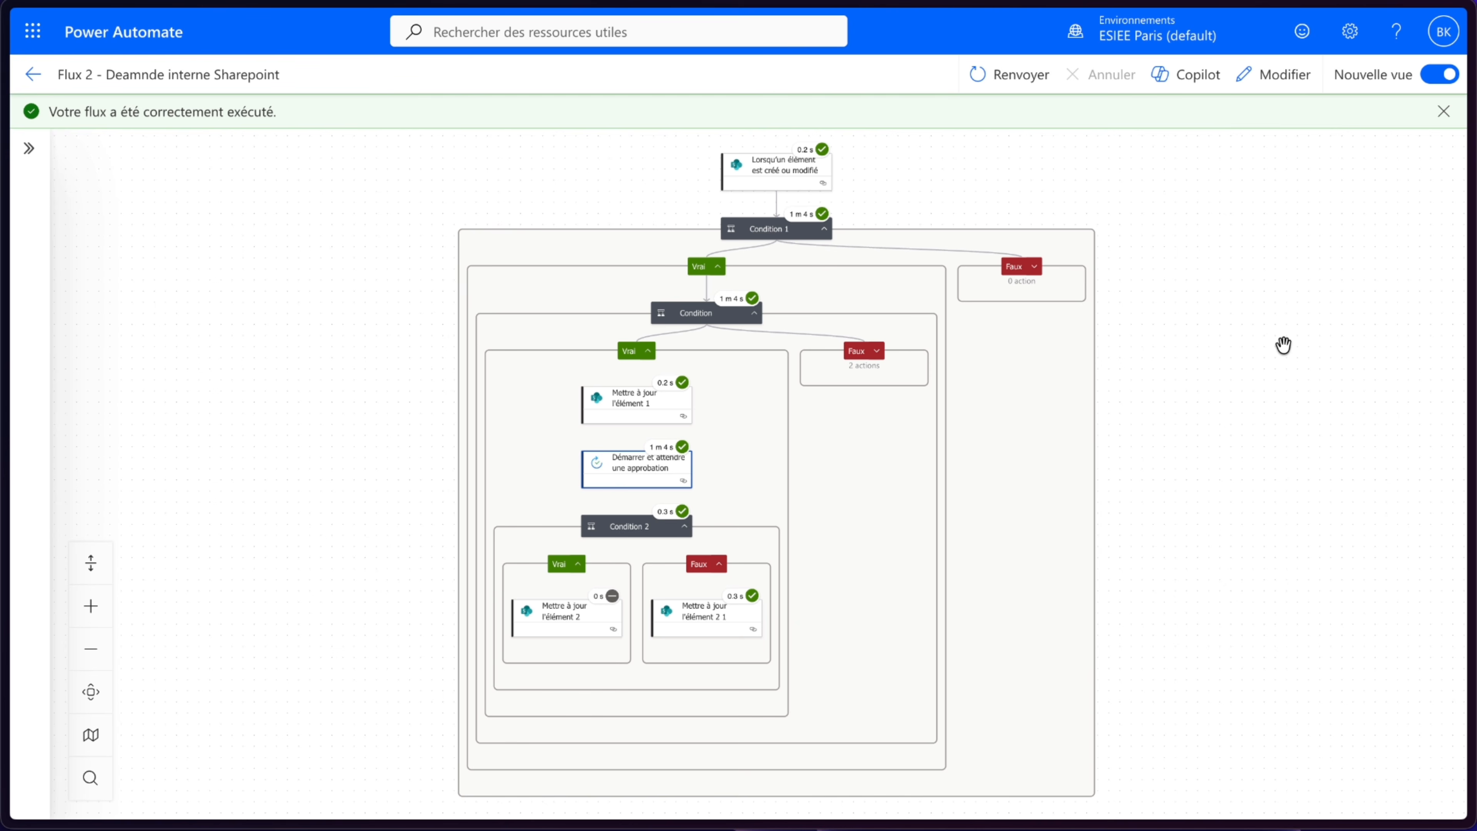
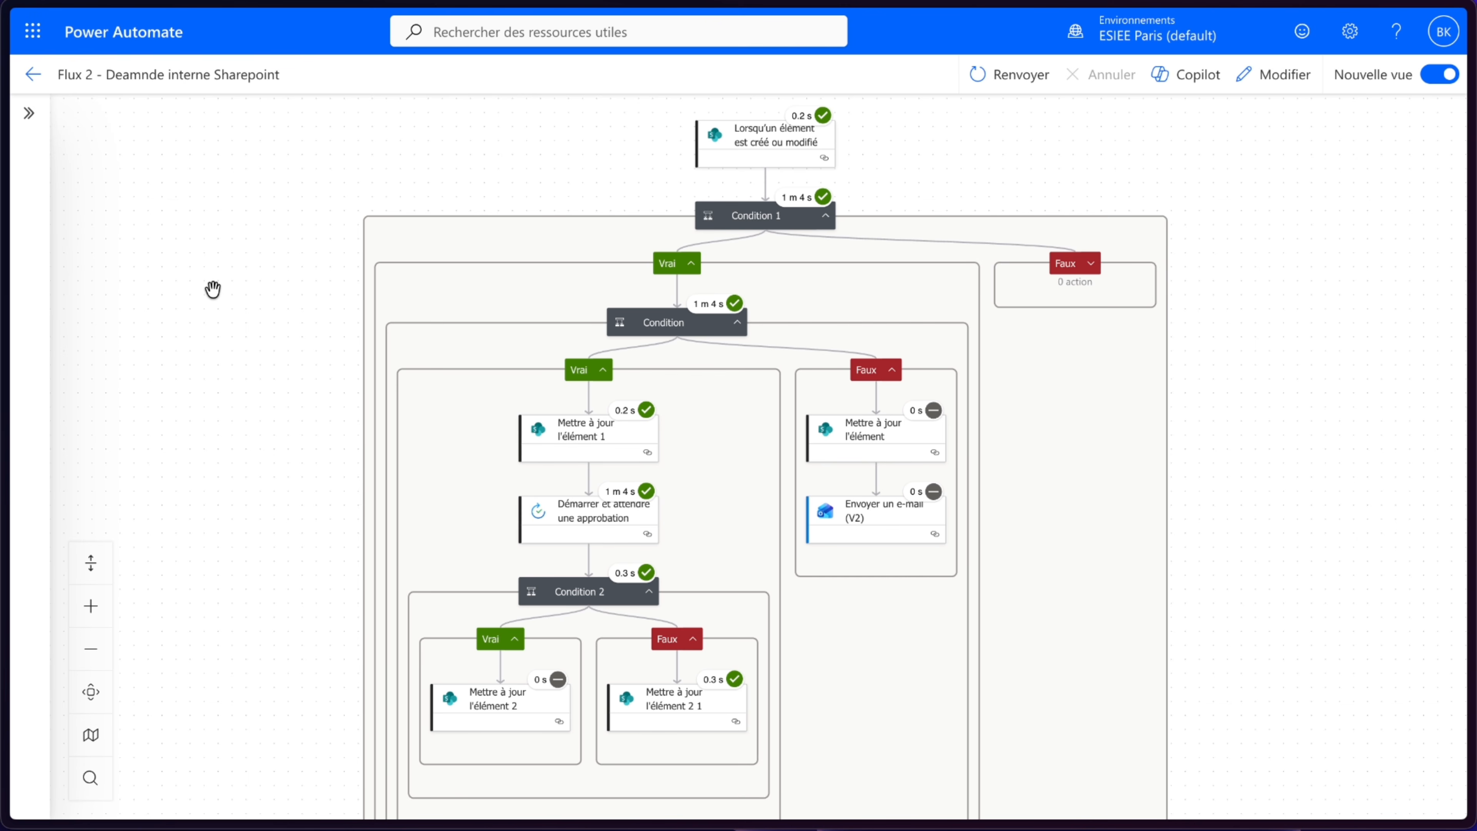
- Create a new instant cloud flow named "Flux 3 - Escalade automatique 48h" with the manual trigger
left_click(31, 76)
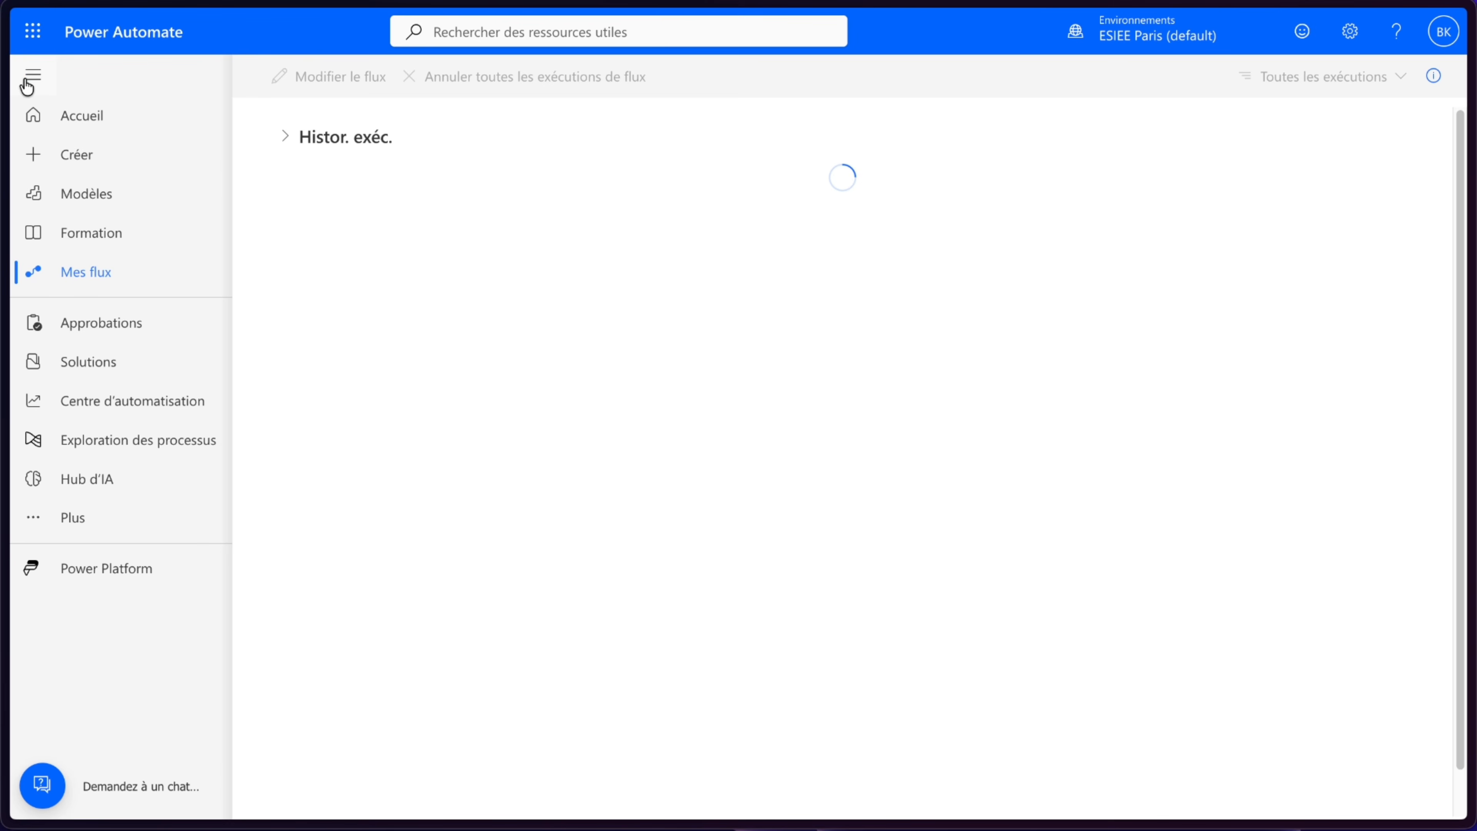
left_click(73, 167)
left_click(573, 209)
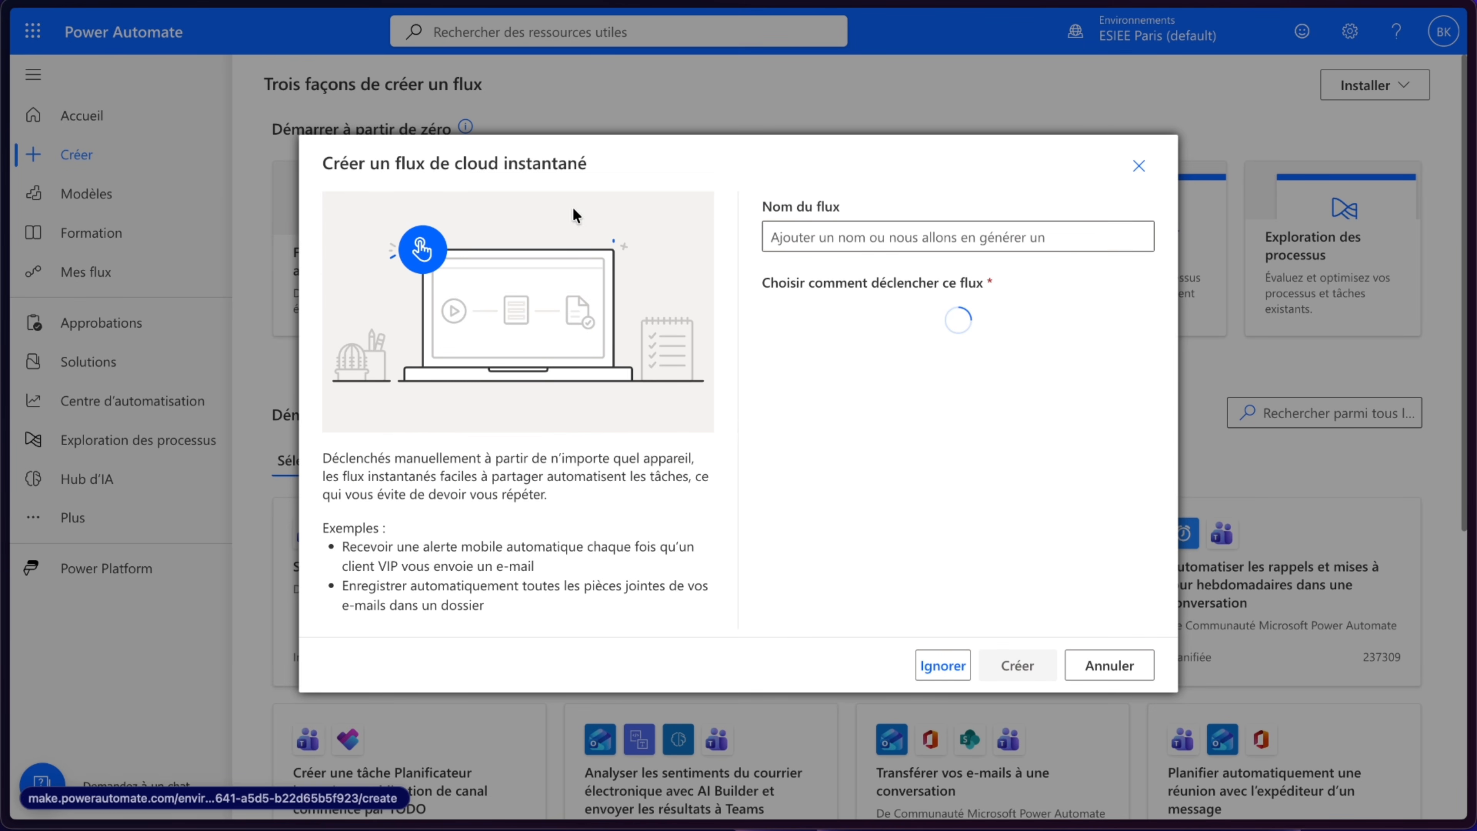
left_click(855, 239)
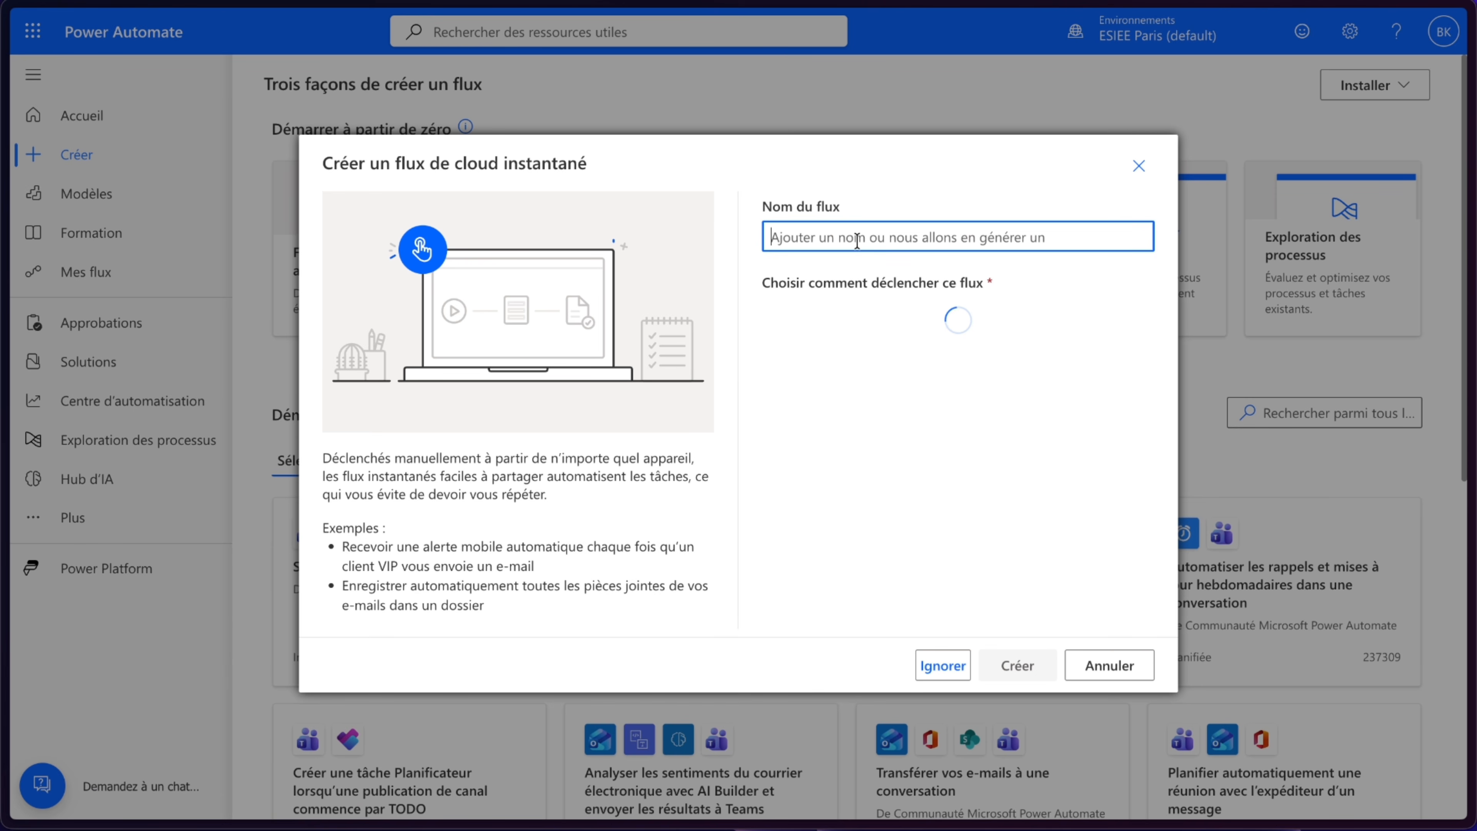
type("Flux 3 ")
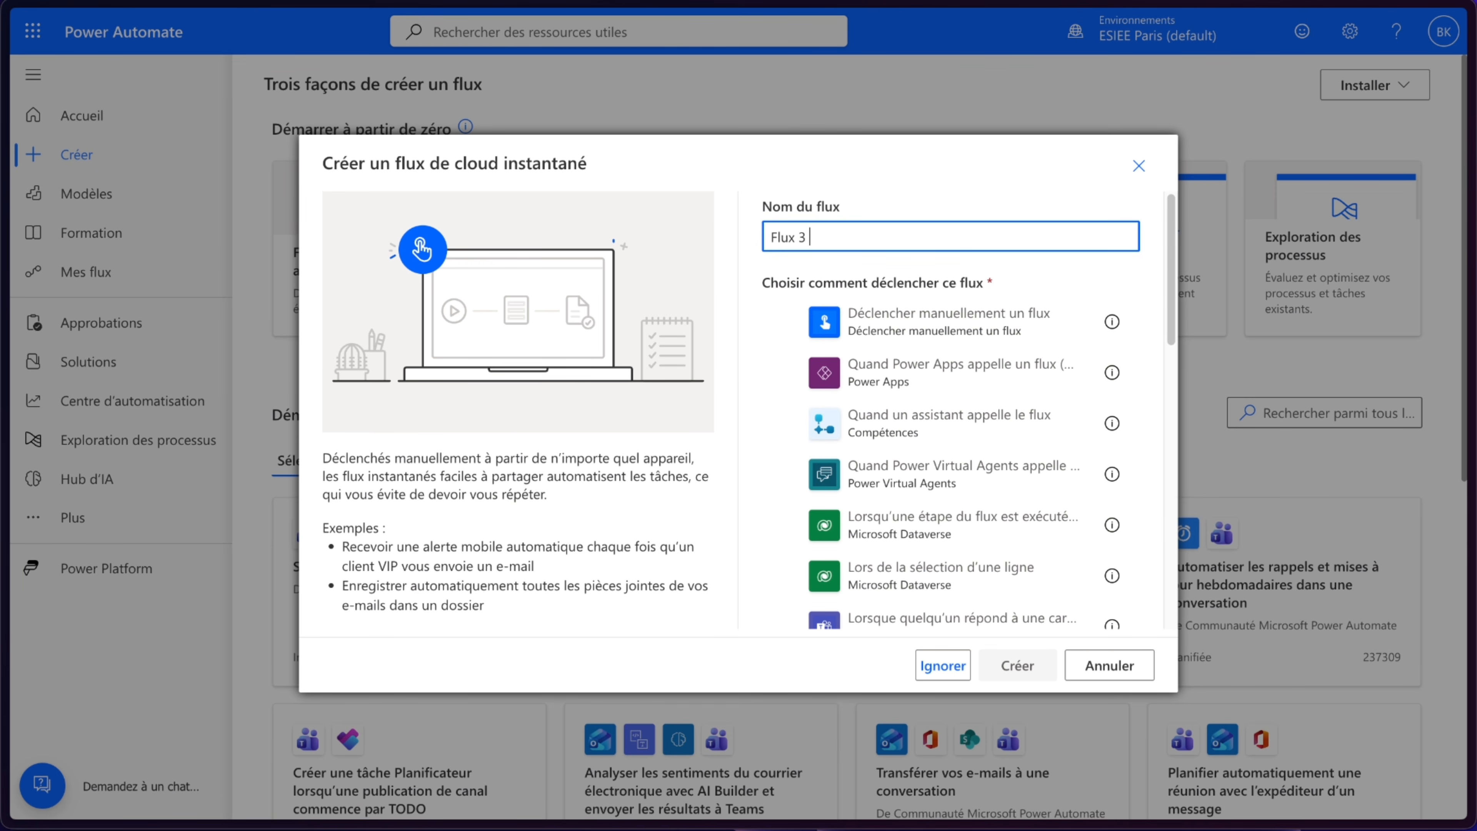
type("- Escalade automatique 48h")
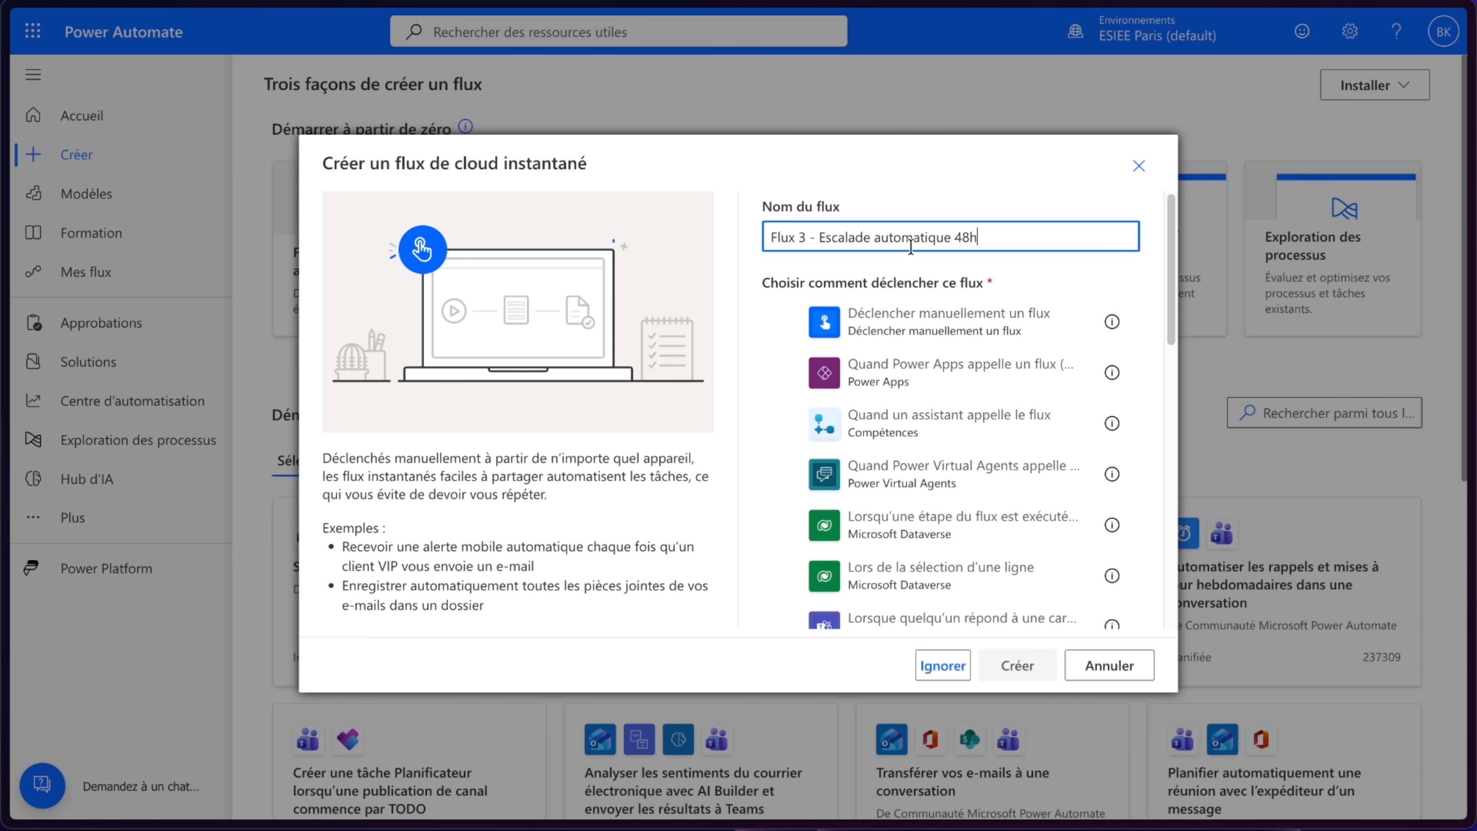
left_click(948, 322)
left_click(1018, 665)
- Delete the flow's manual trigger
right_click(753, 145)
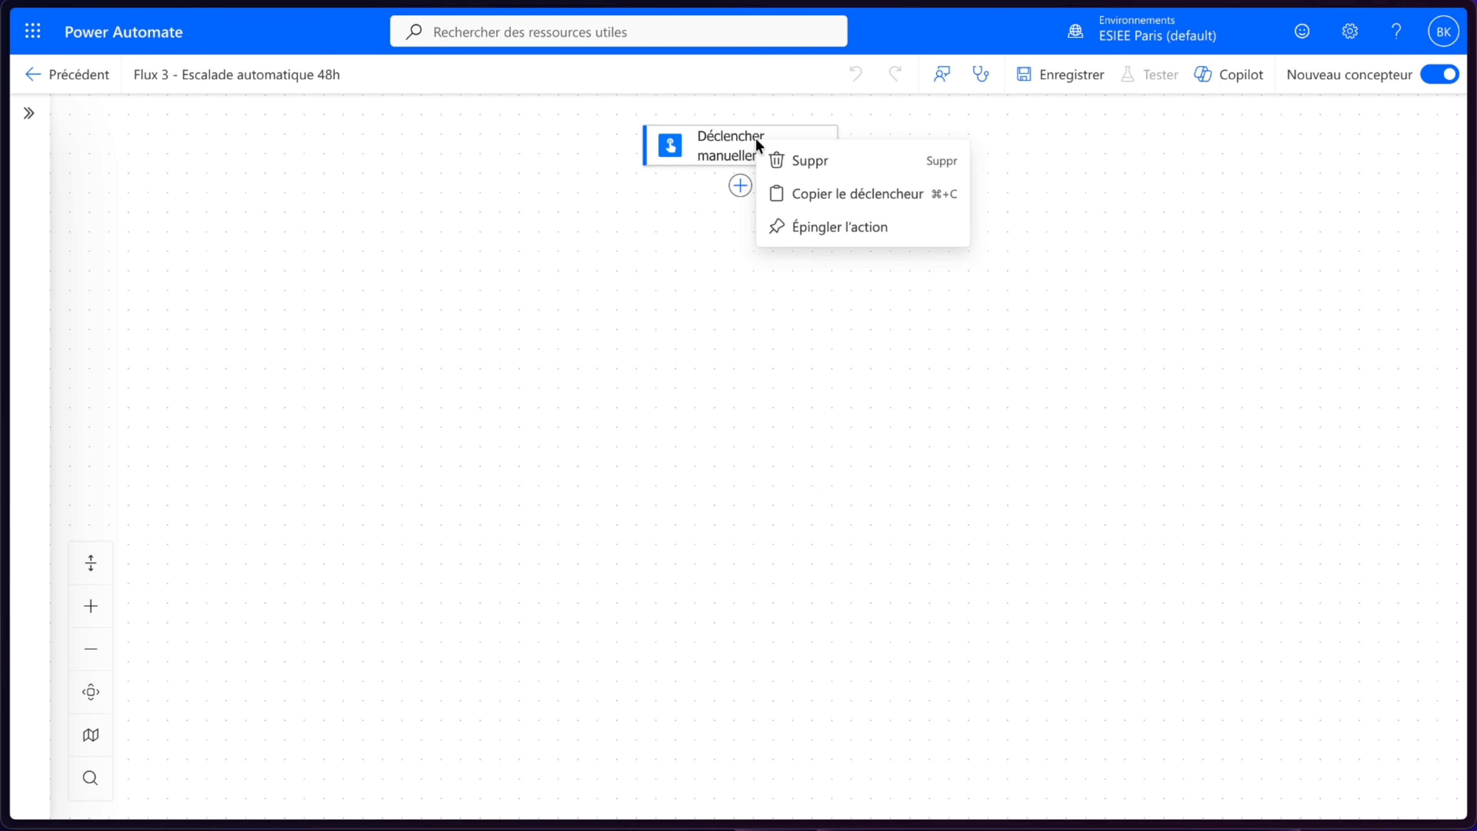
left_click(794, 158)
left_click(951, 483)
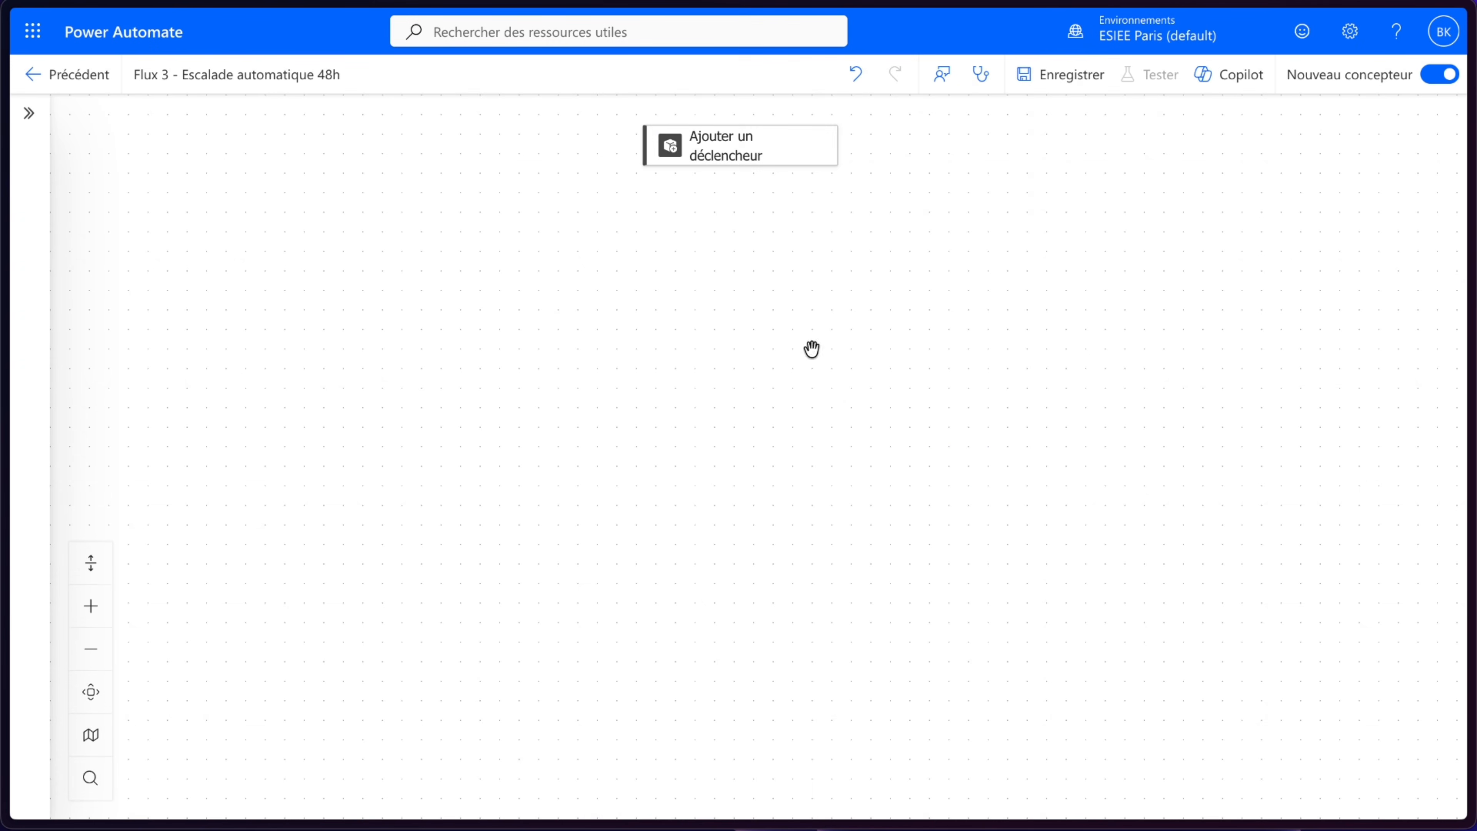
- Add a Planifier Périodicité (recurrence) trigger to the empty flow
left_click(824, 145)
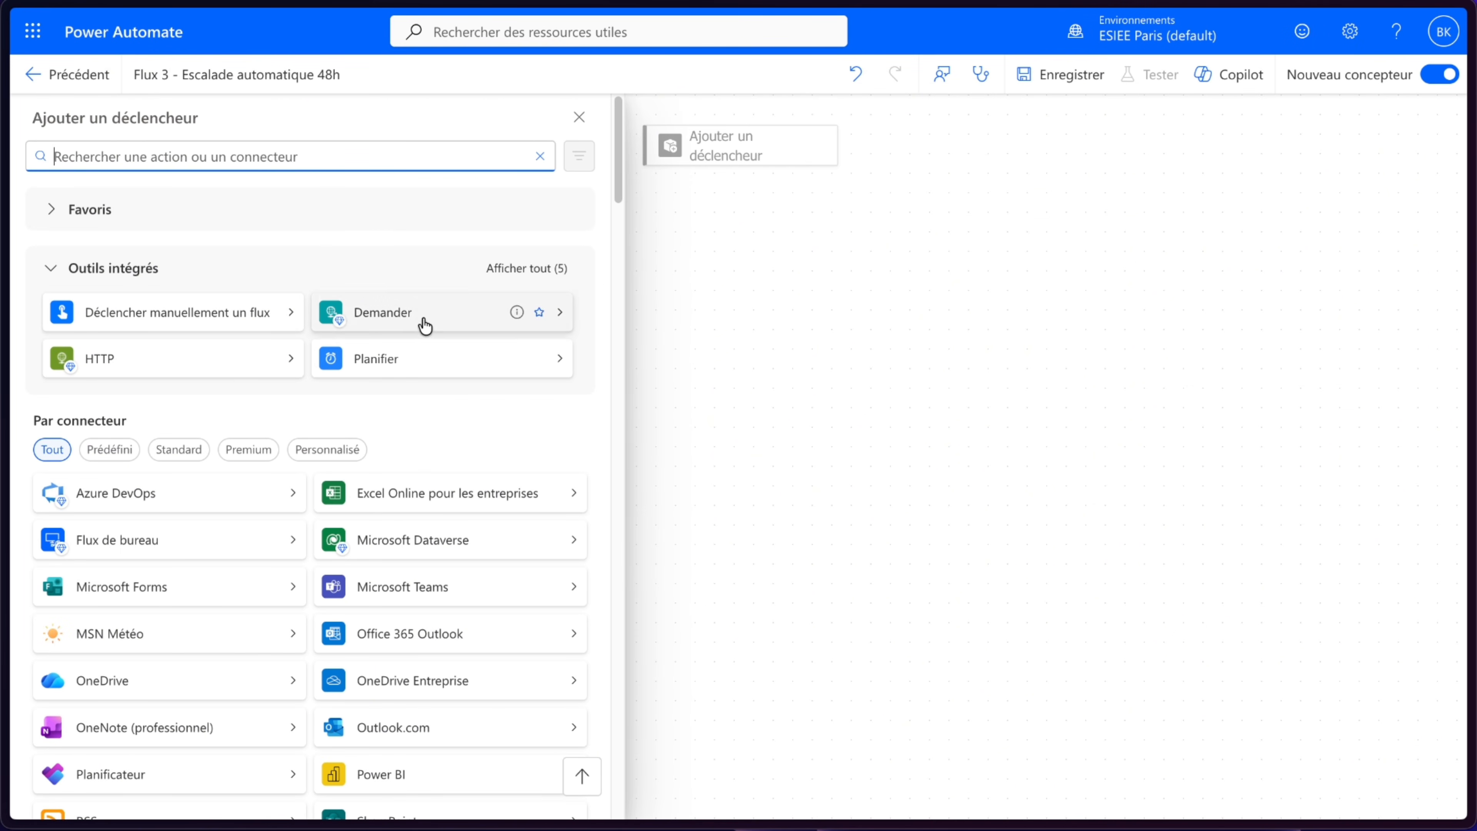
left_click(456, 373)
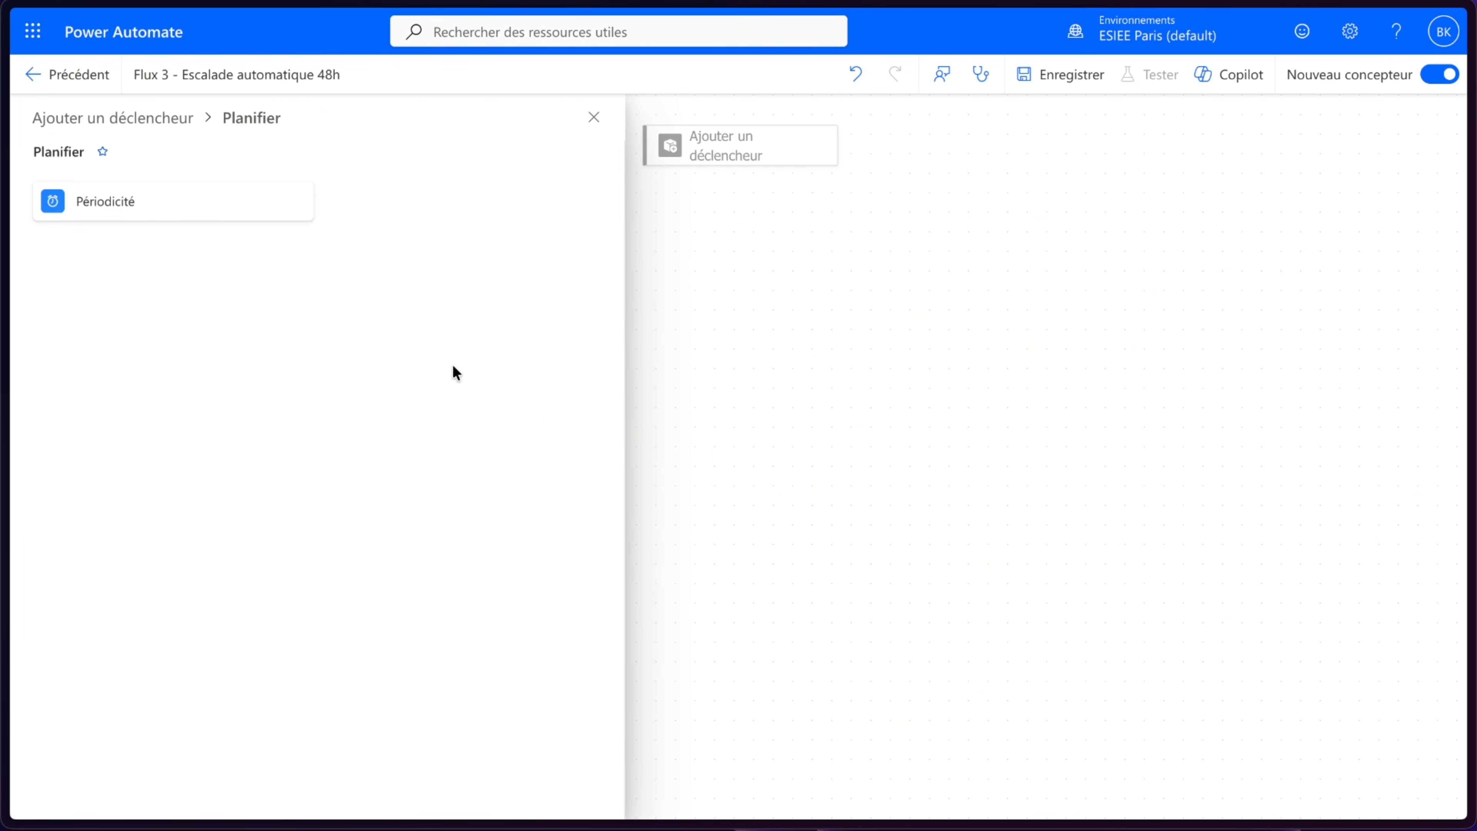
left_click(165, 211)
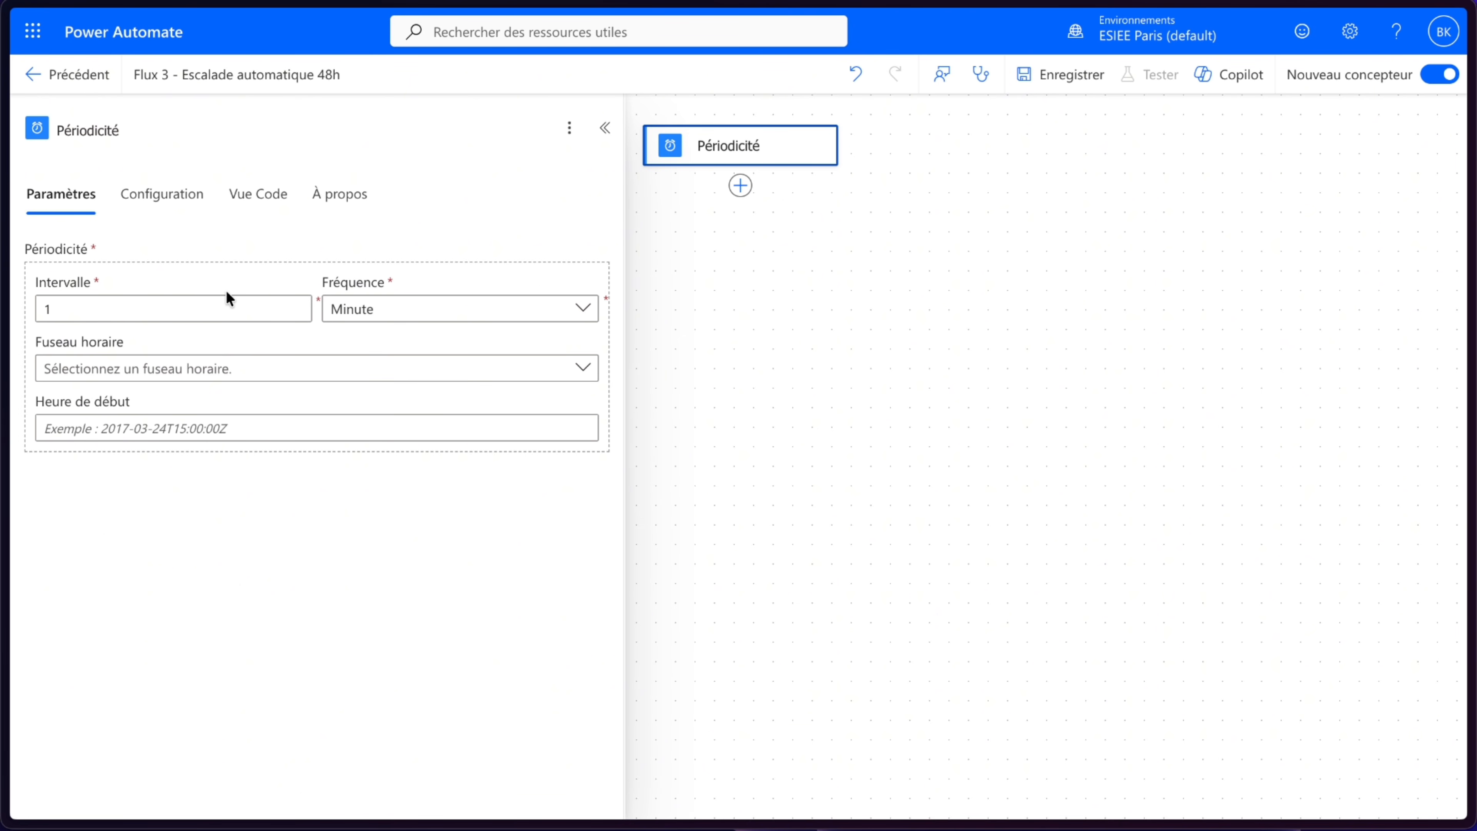
- Set the recurrence frequency to Jour and the time zone to (UTC+01:00) Bruxelles, Copenhague, Madrid, Paris
left_click(395, 314)
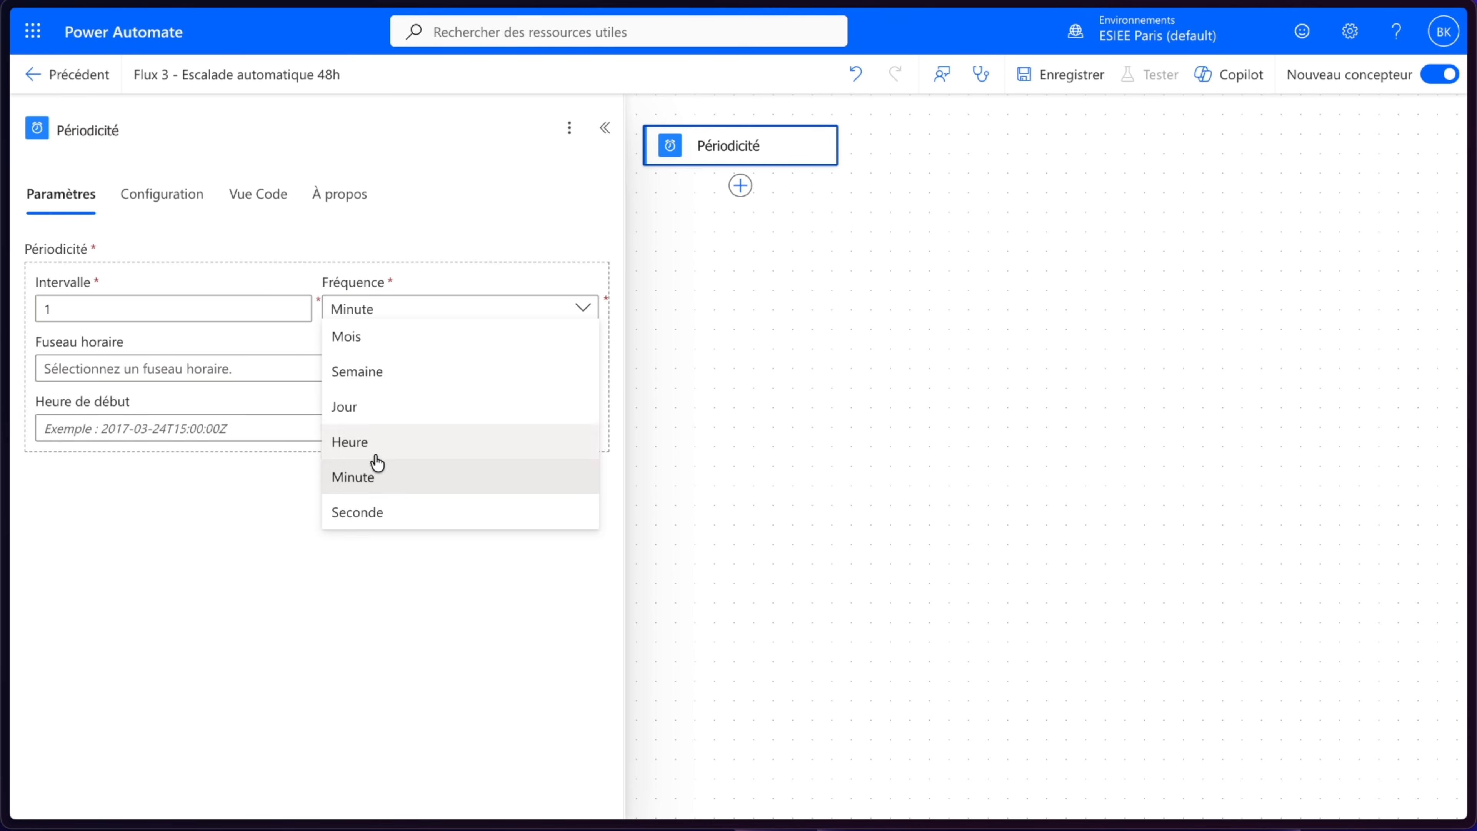
left_click(353, 415)
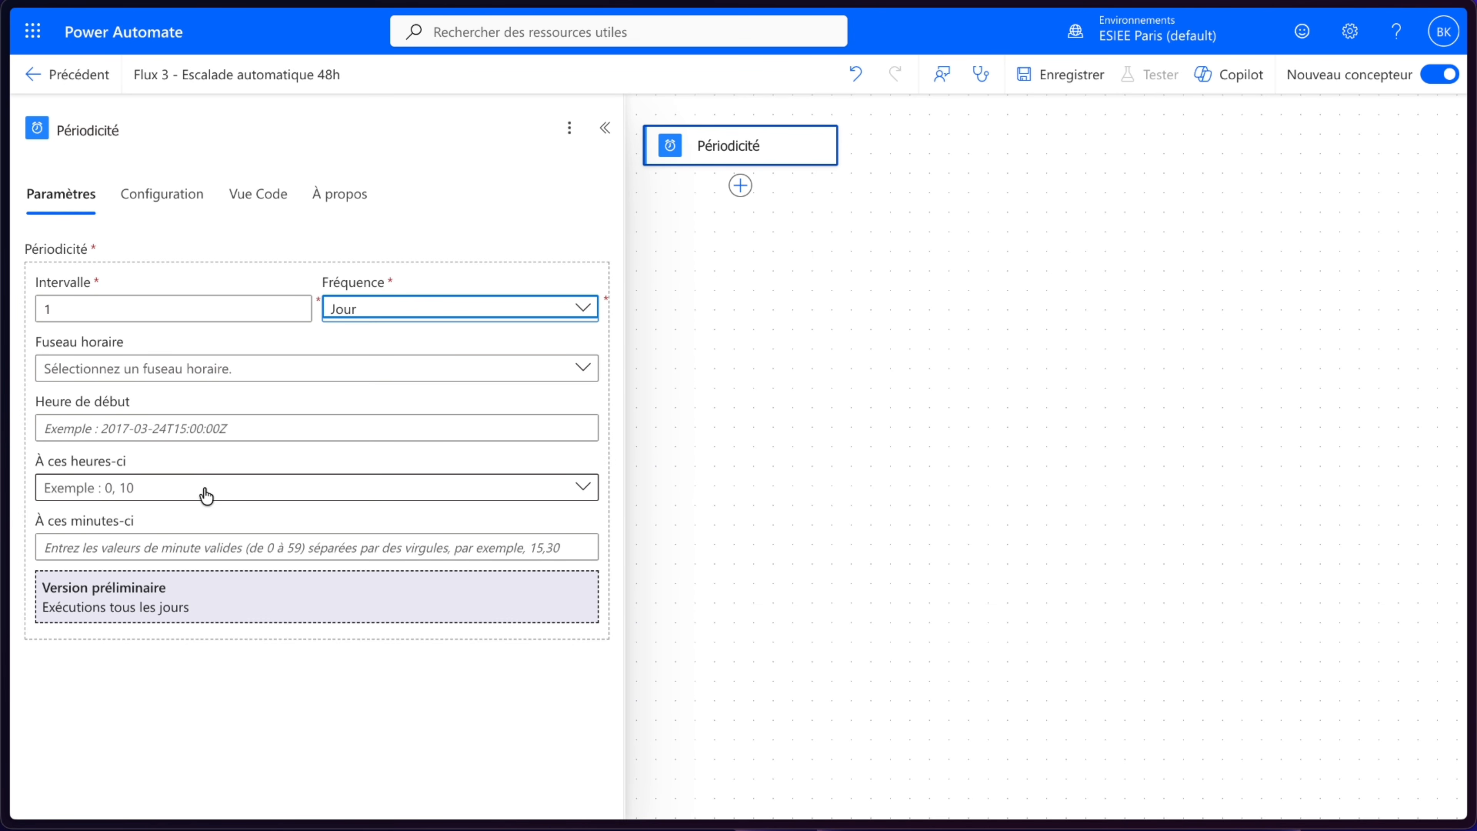
left_click(260, 372)
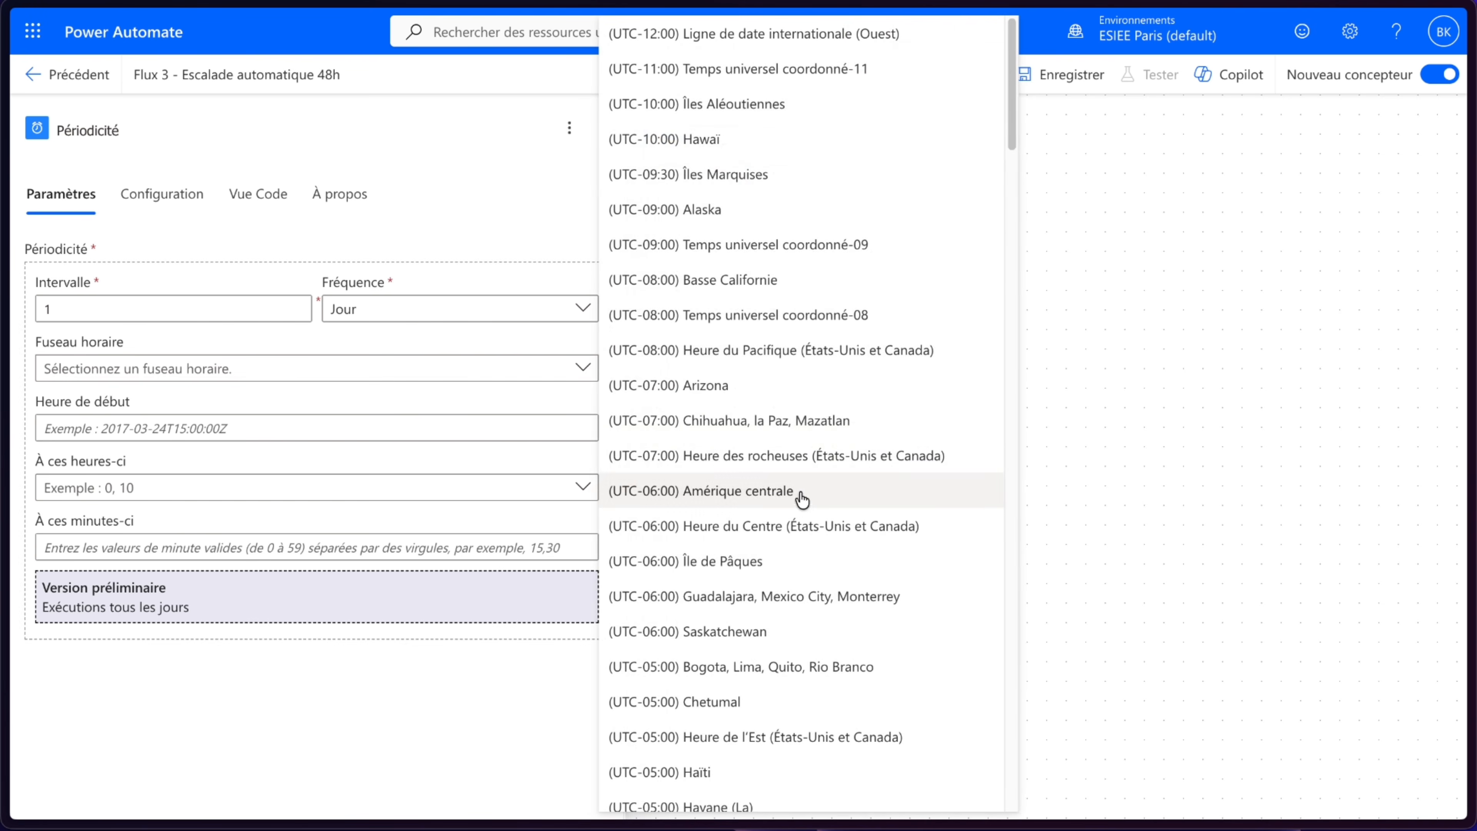
scroll(805, 501, "down", 20)
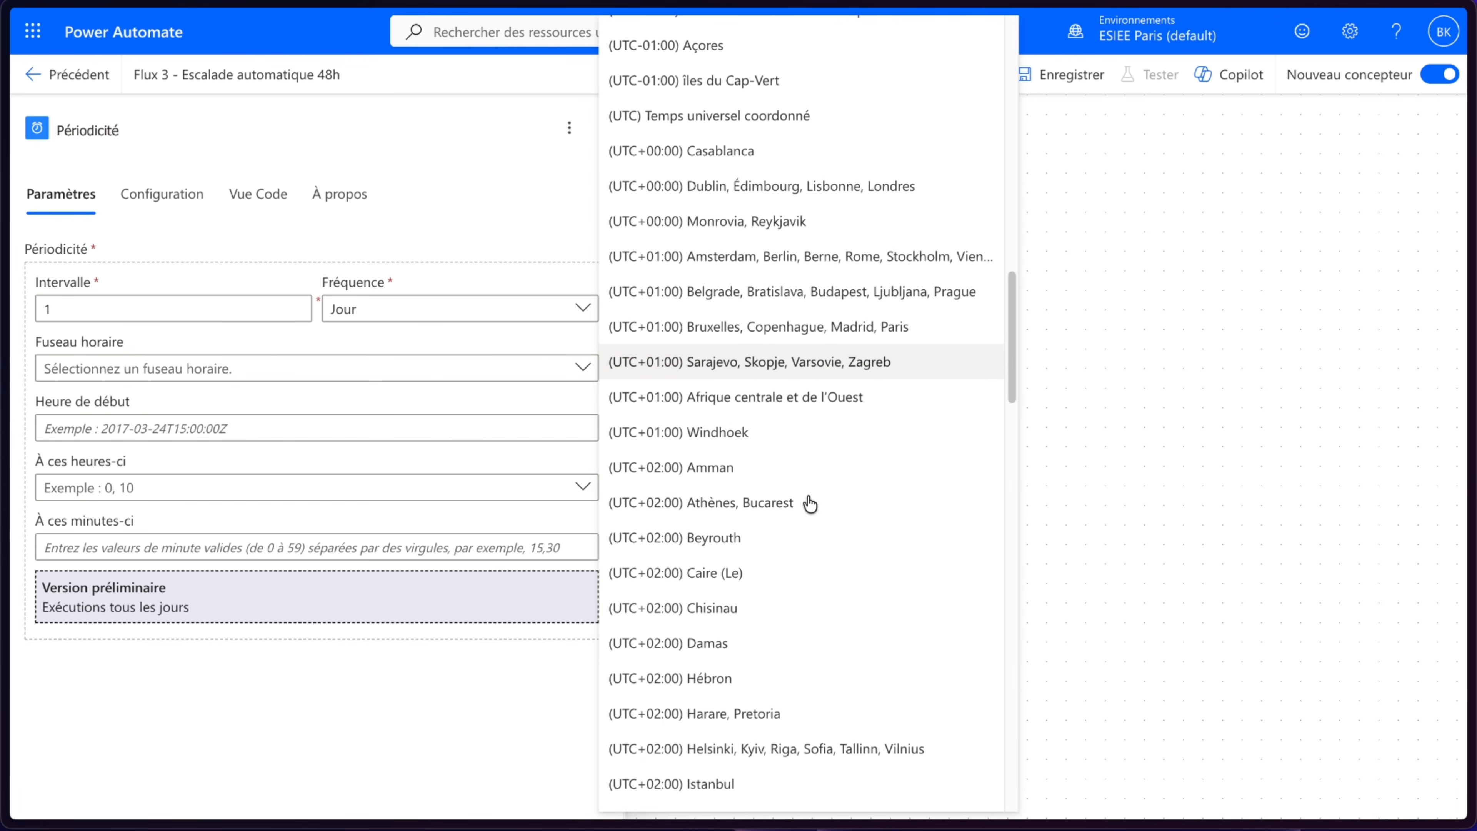
left_click(831, 329)
- Schedule the daily recurrence to run at hour 8 and close the trigger settings
left_click(200, 492)
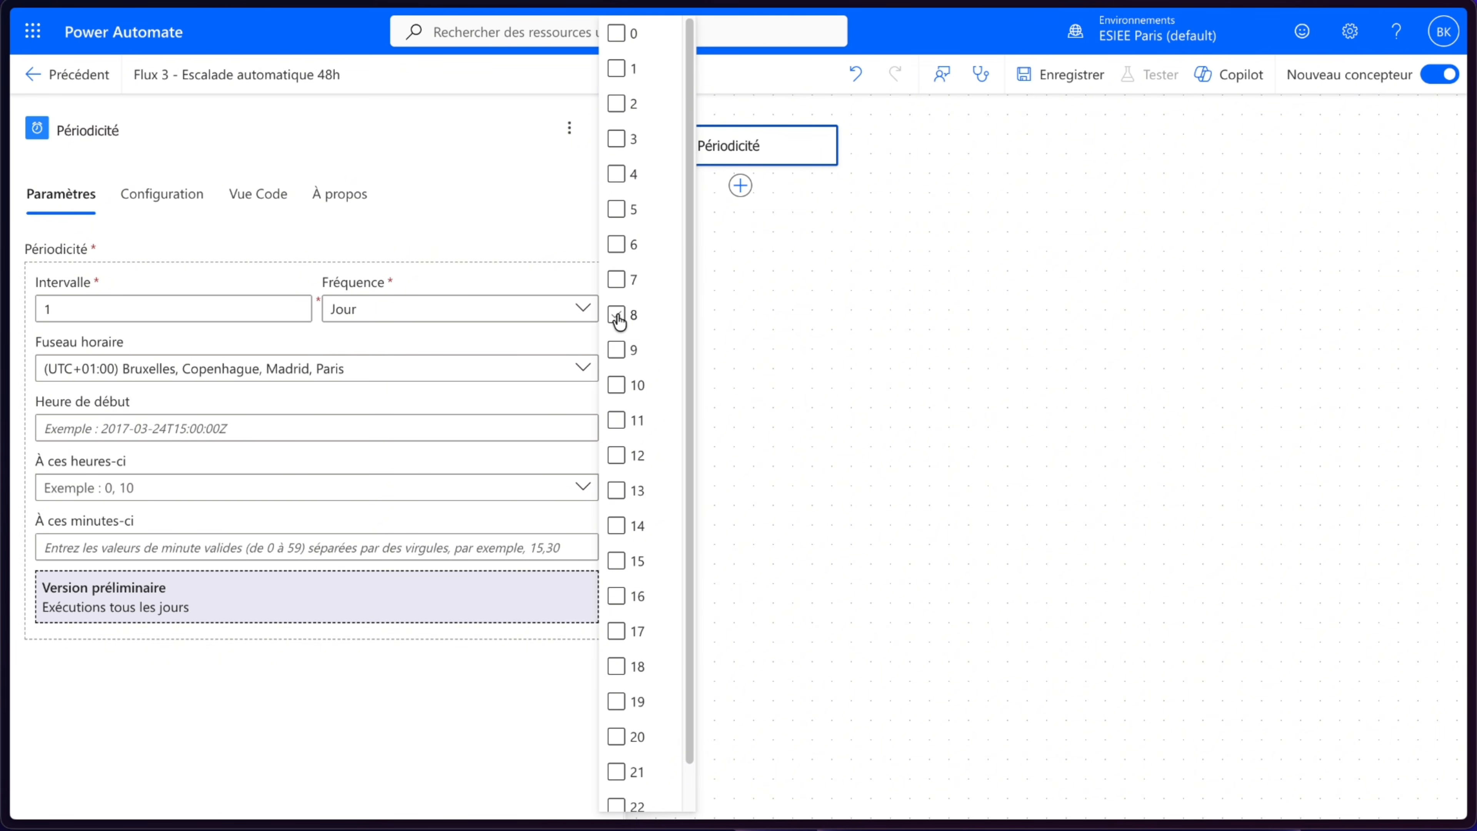
left_click(618, 318)
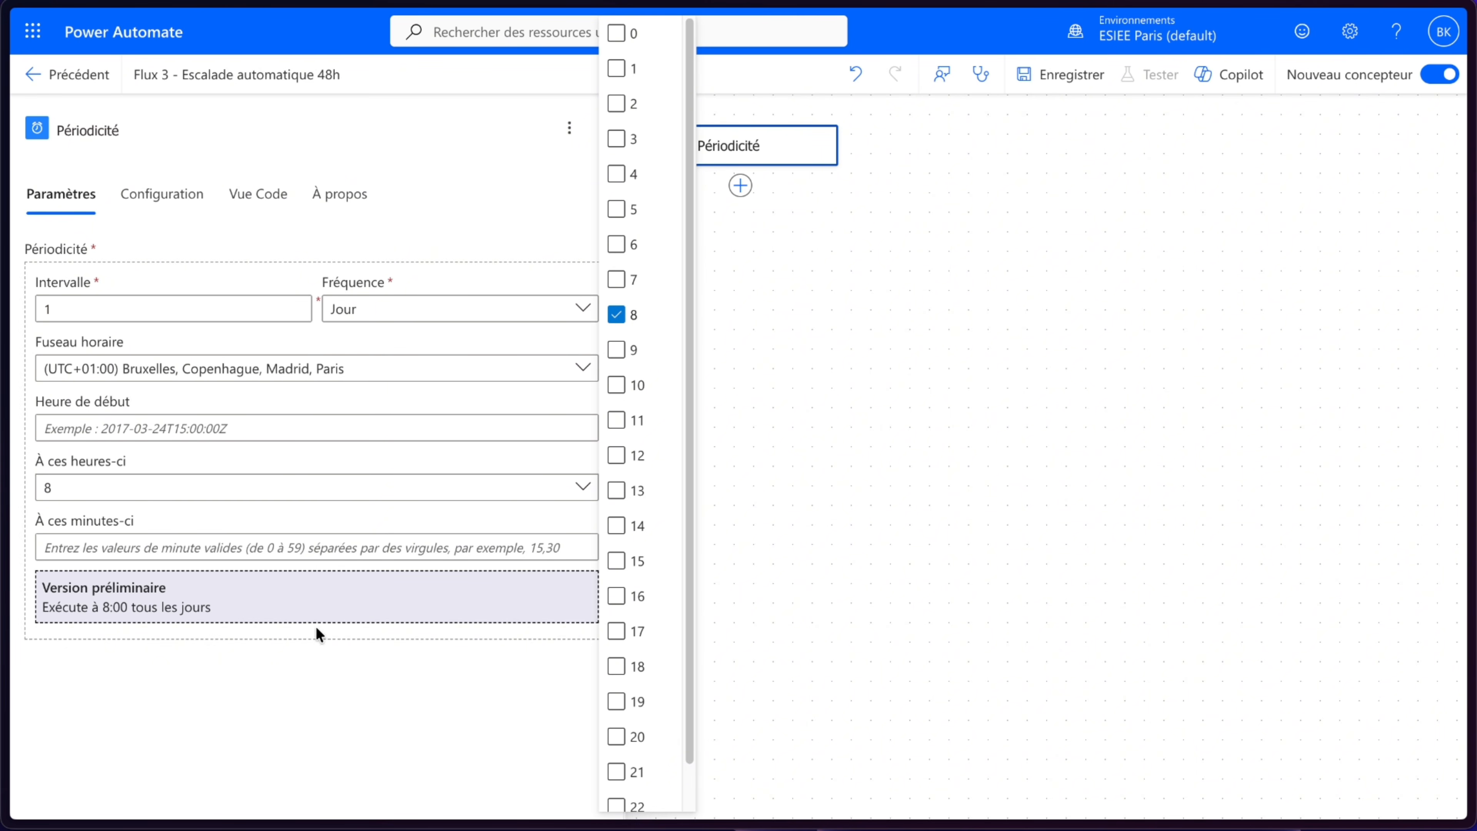
left_click(313, 640)
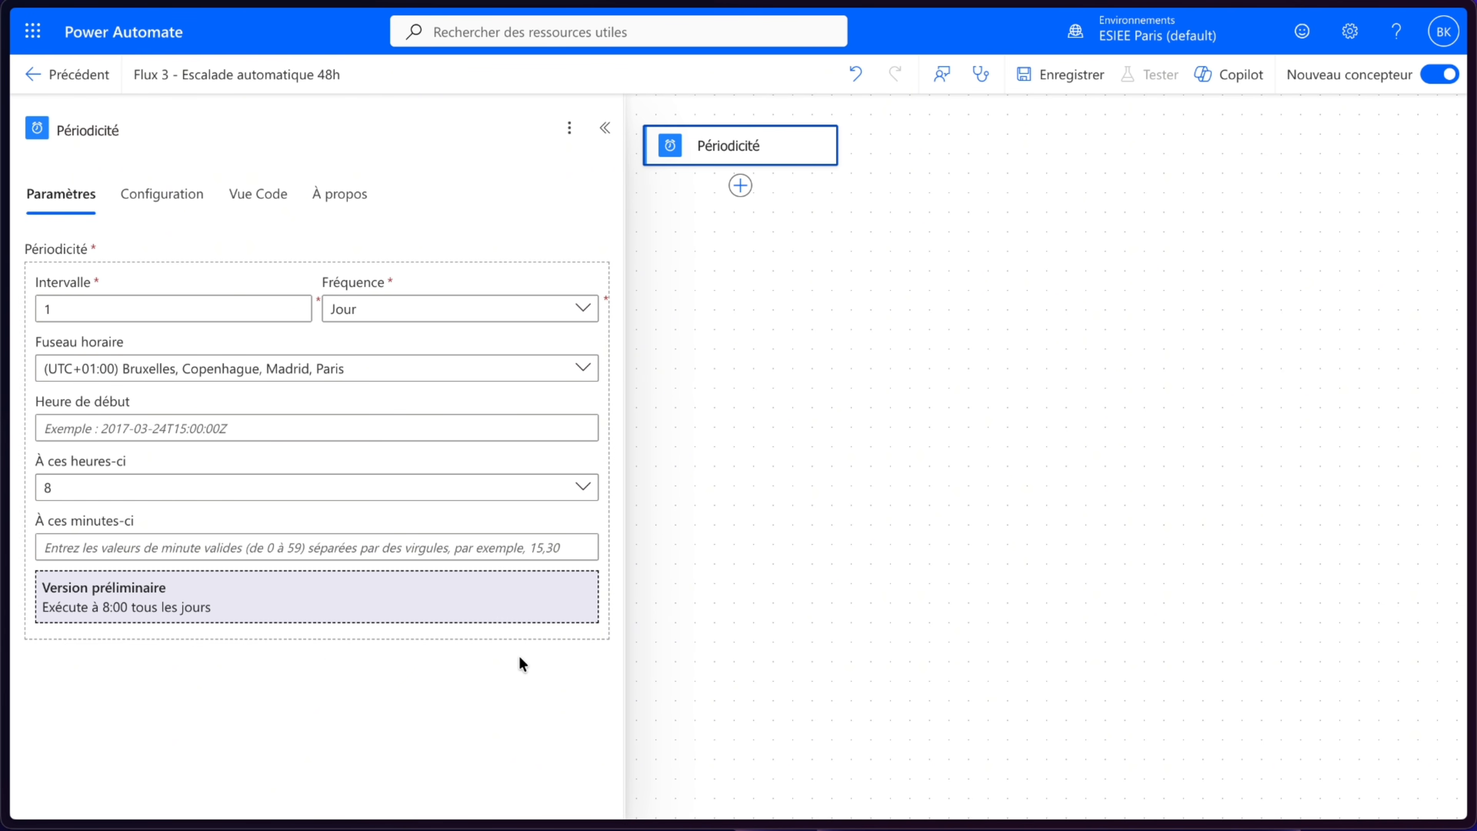
left_click(605, 128)
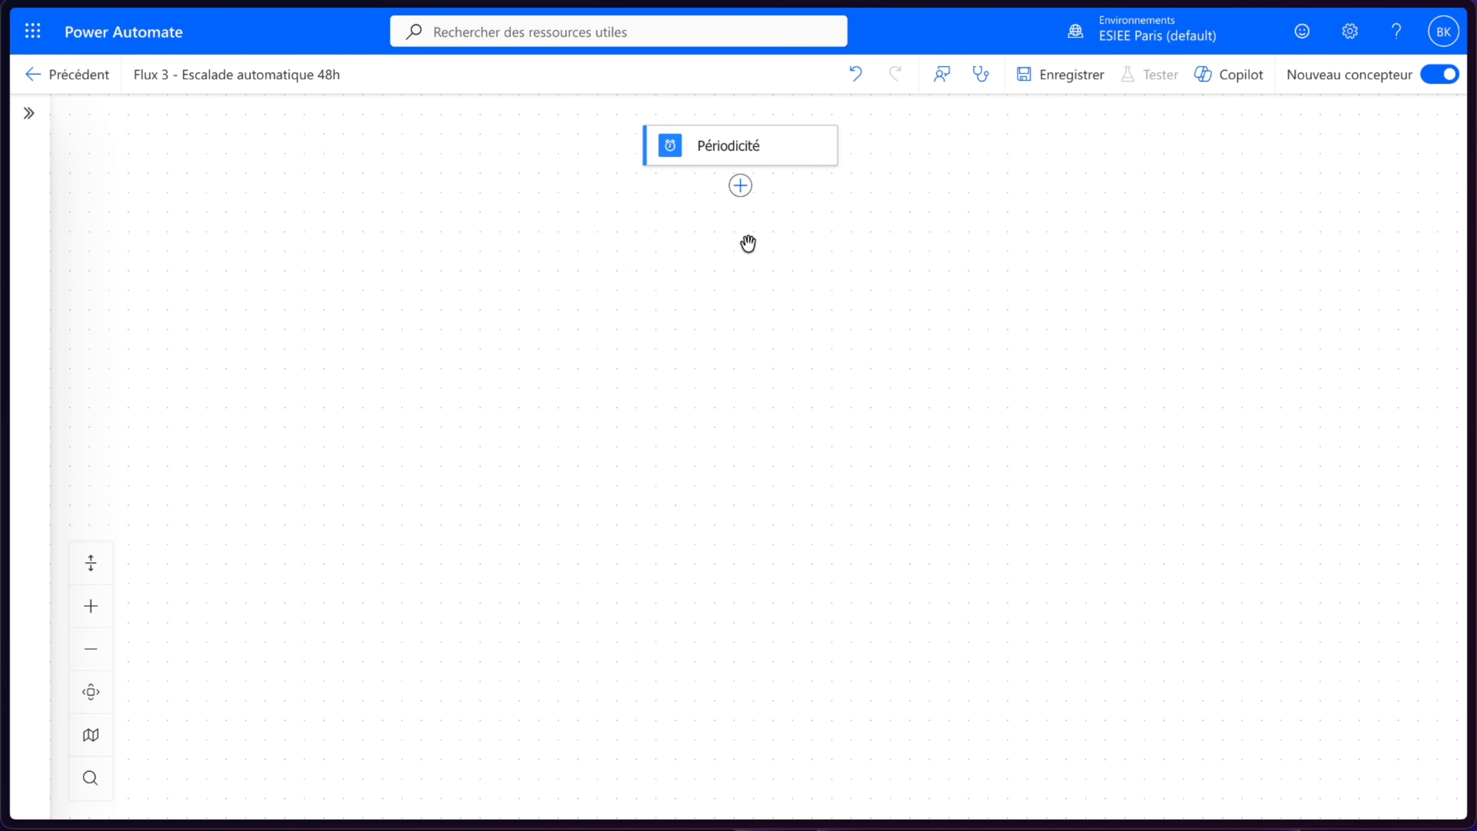
- Add a SharePoint Obtenir les éléments action below the recurrence trigger
left_click(741, 186)
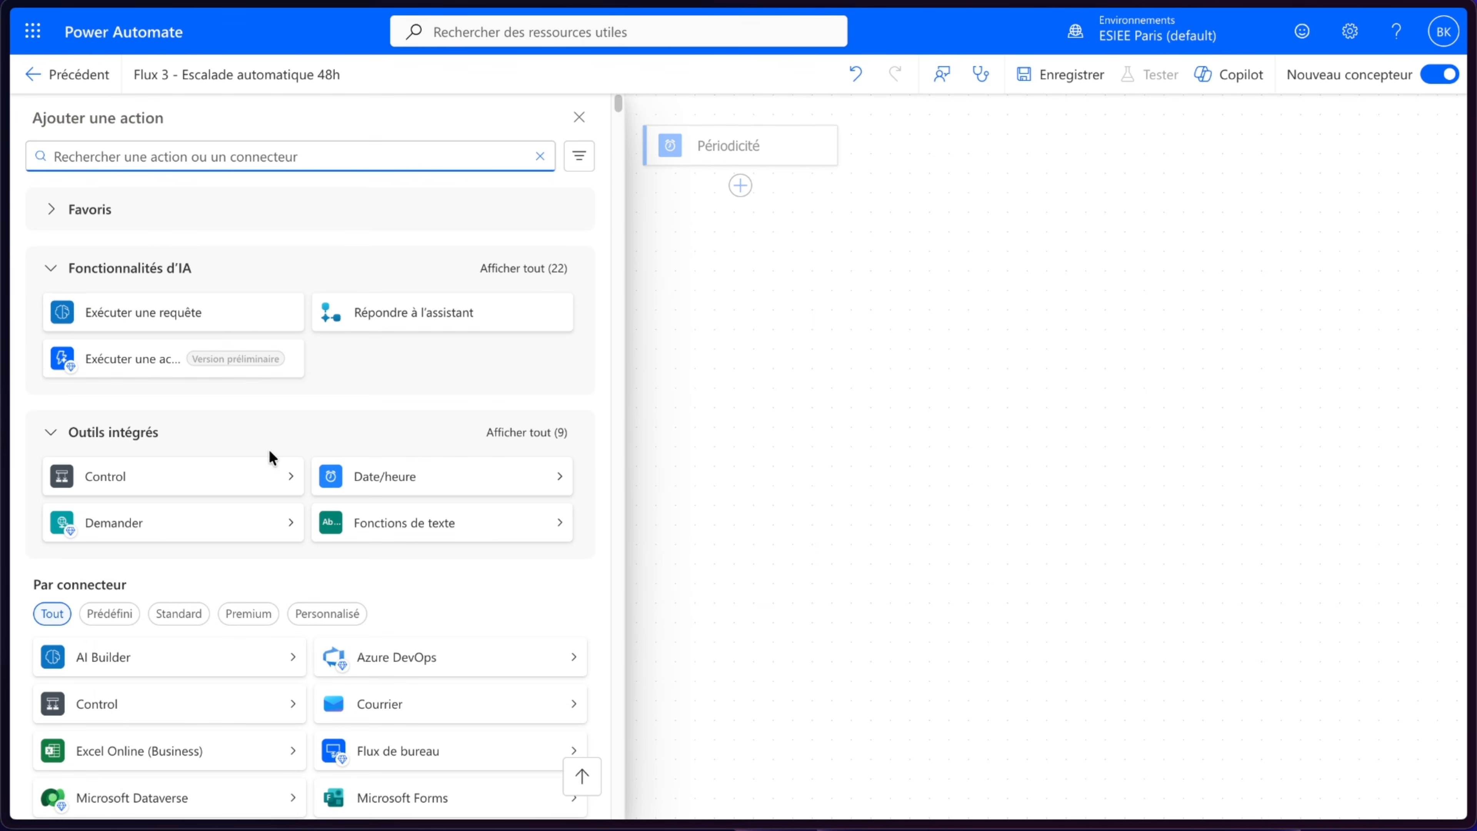
scroll(271, 457, "down", 5)
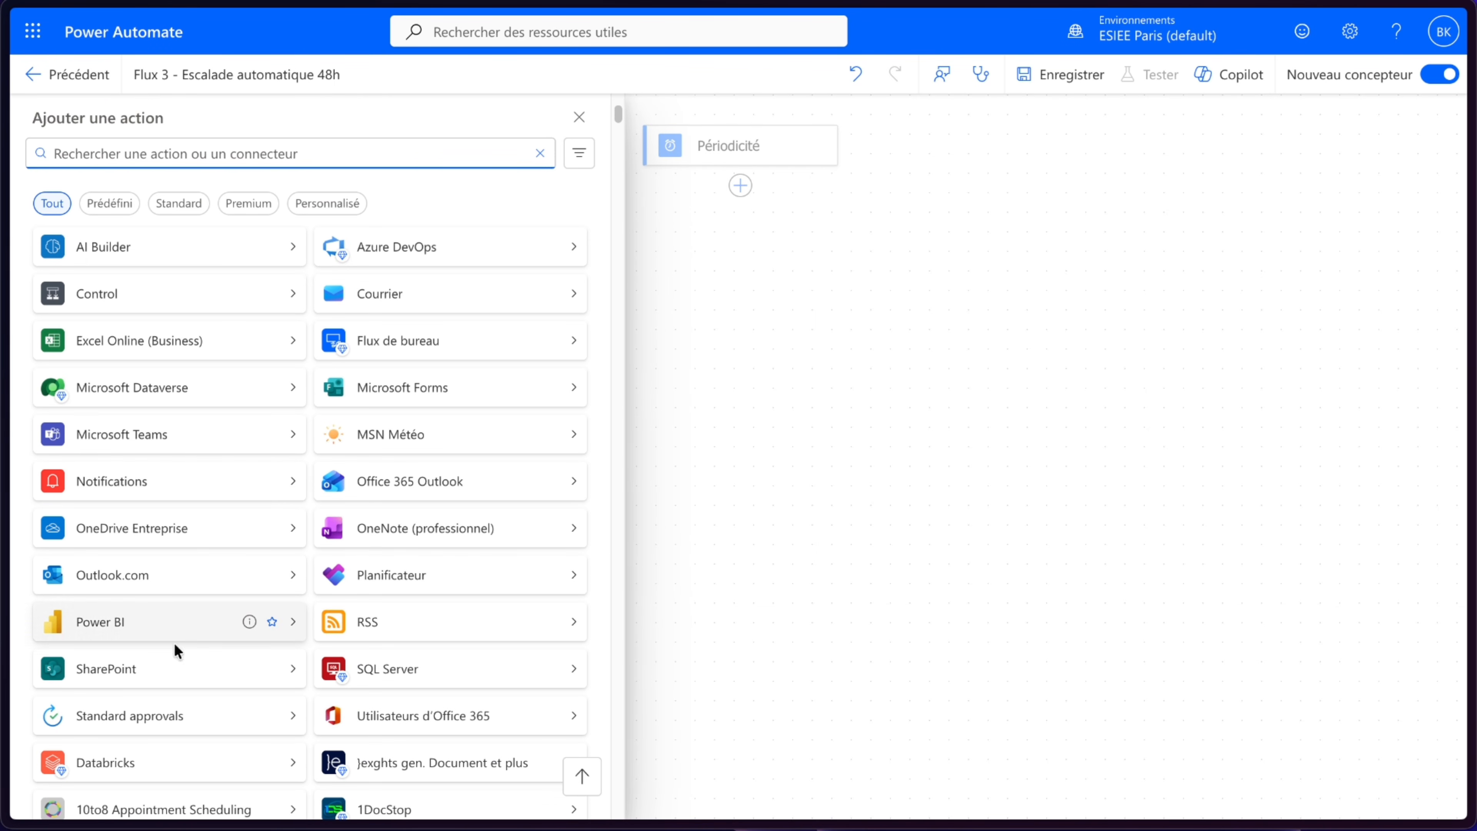
left_click(175, 666)
scroll(224, 458, "down", 5)
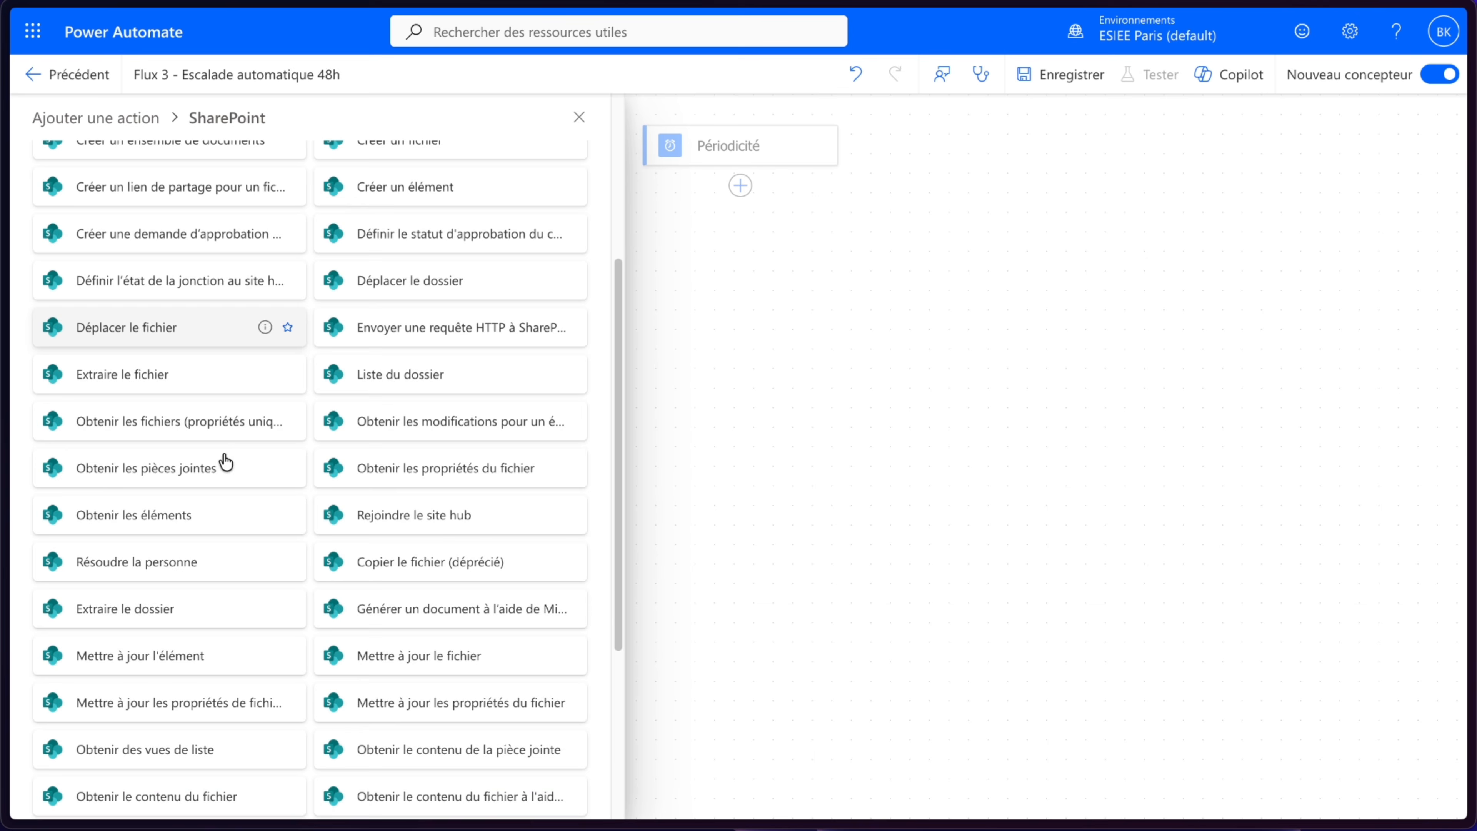
left_click(224, 514)
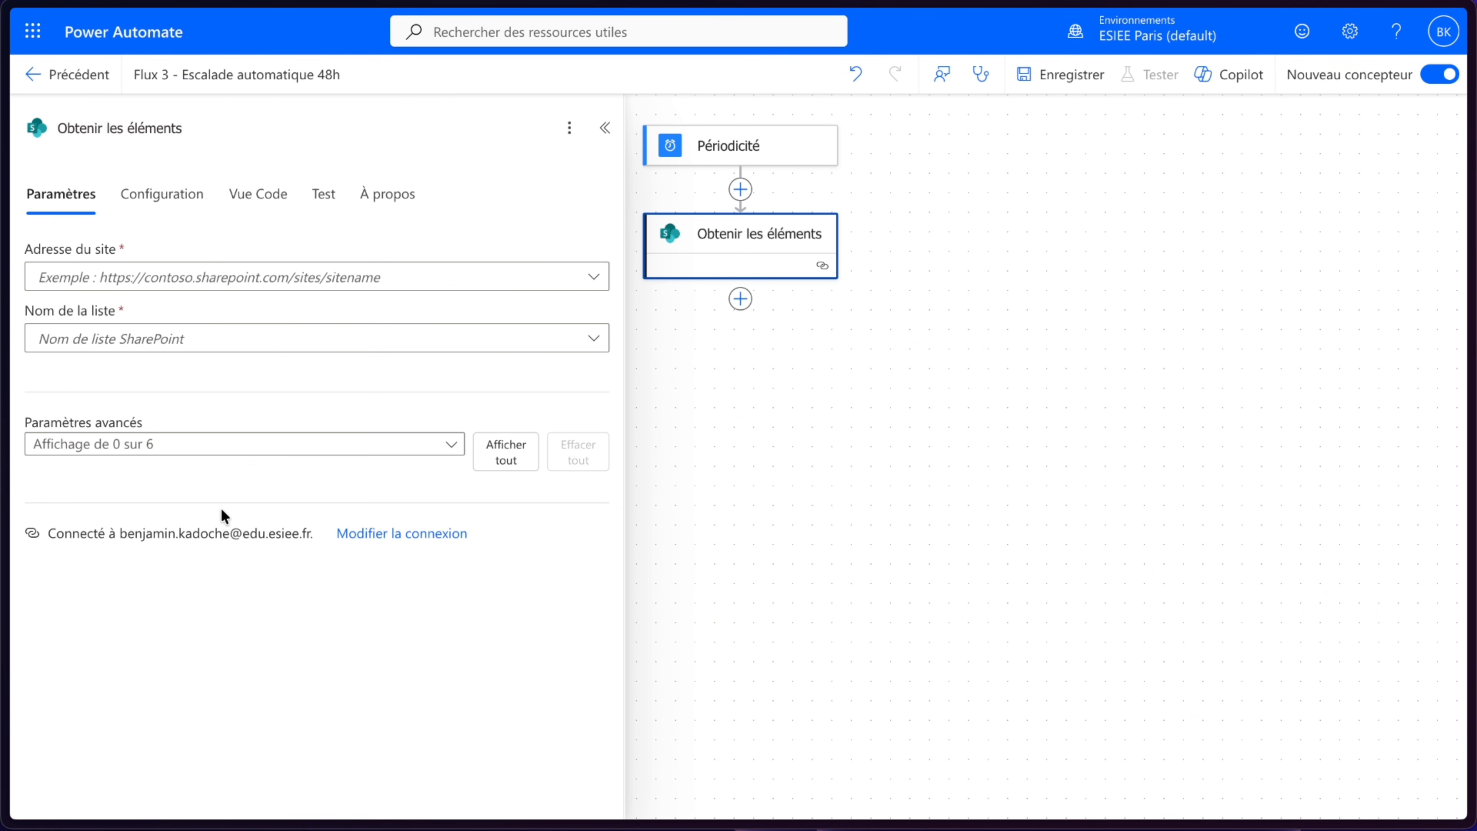
- Point Obtenir les éléments at the SuperBen PowerAppsSource site and the NovaTech_Industrie_Demandes list
left_click(367, 282)
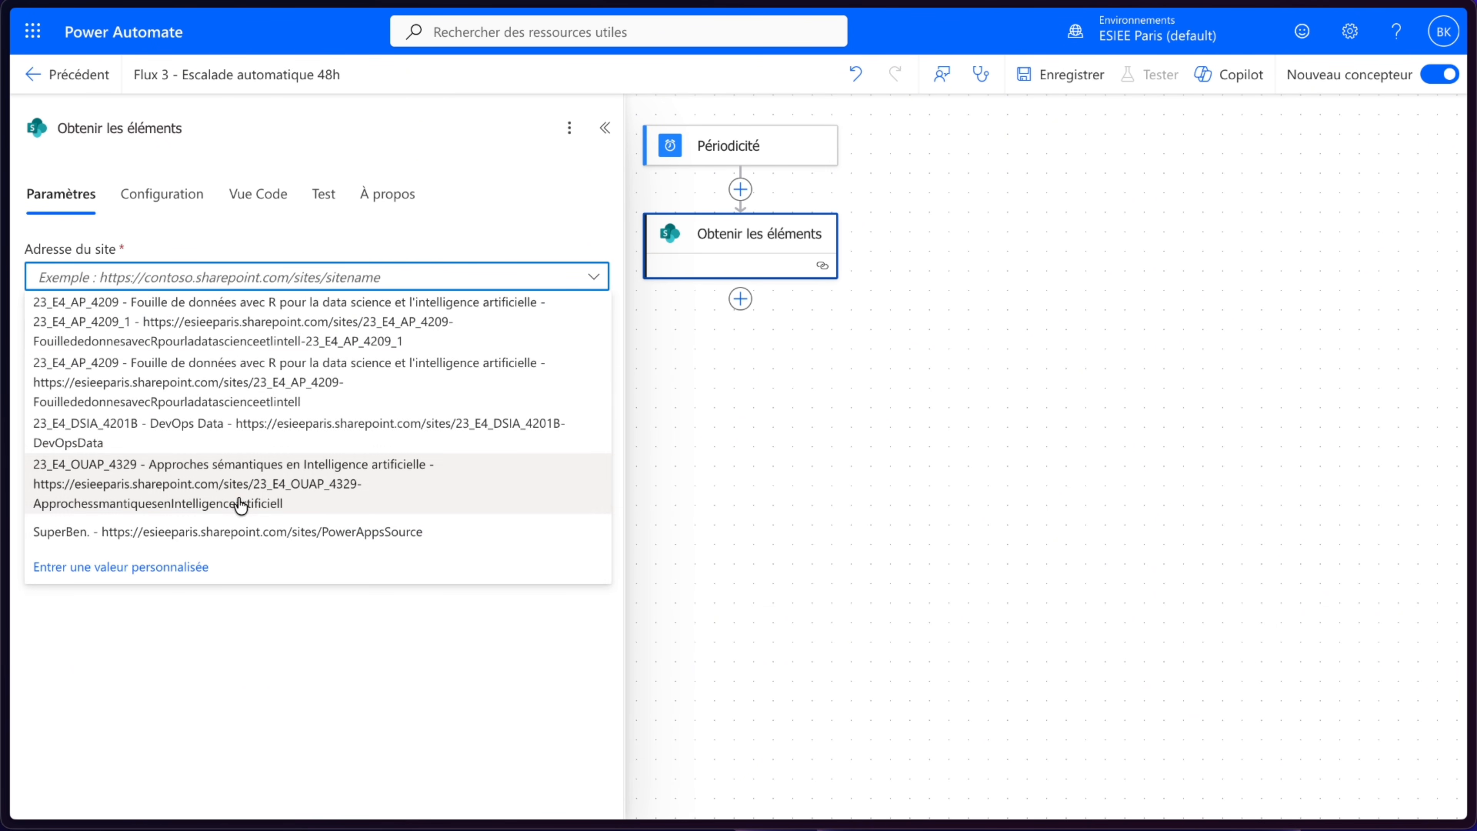
left_click(233, 532)
left_click(290, 348)
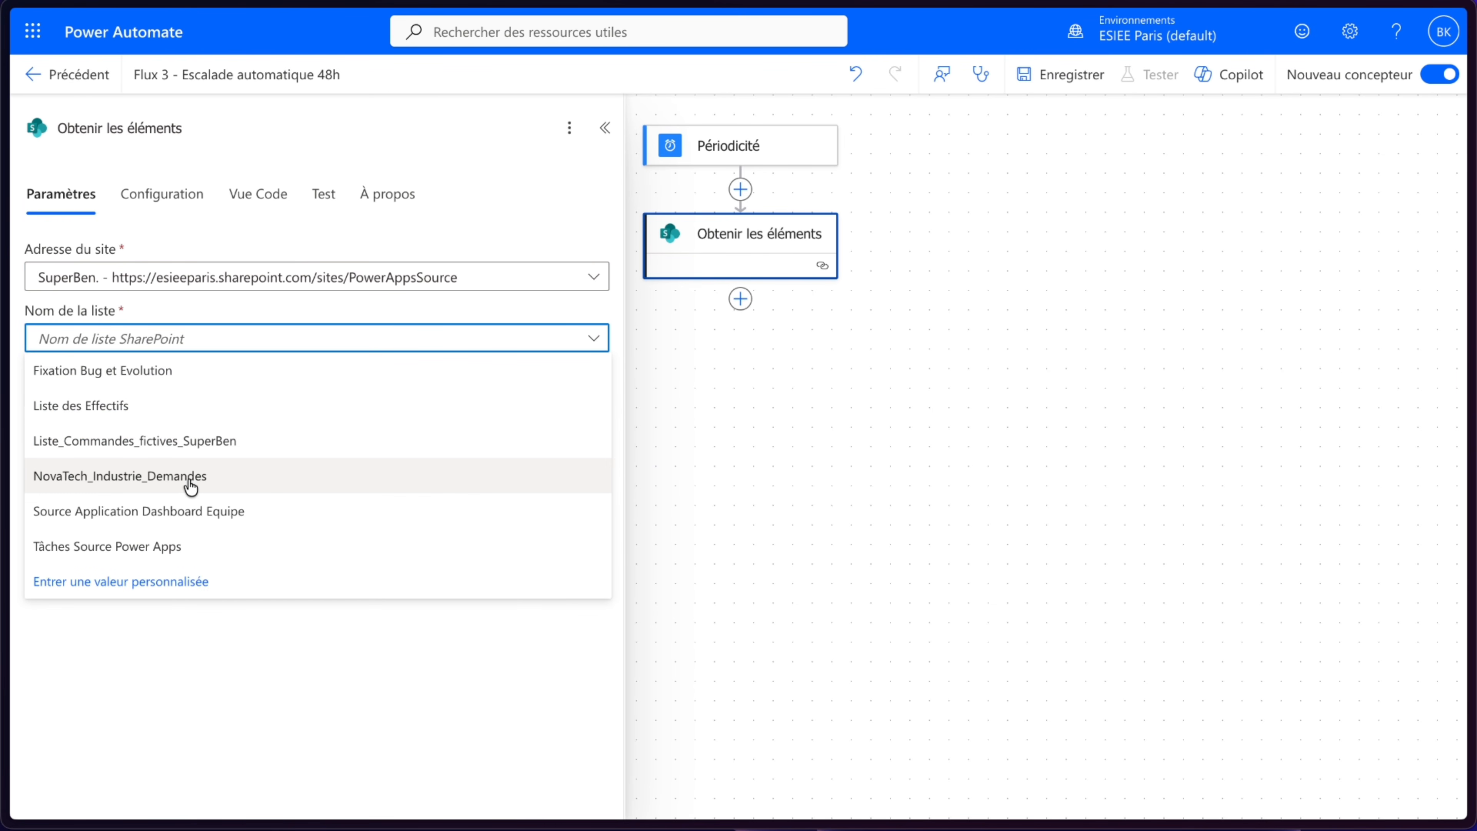
left_click(191, 486)
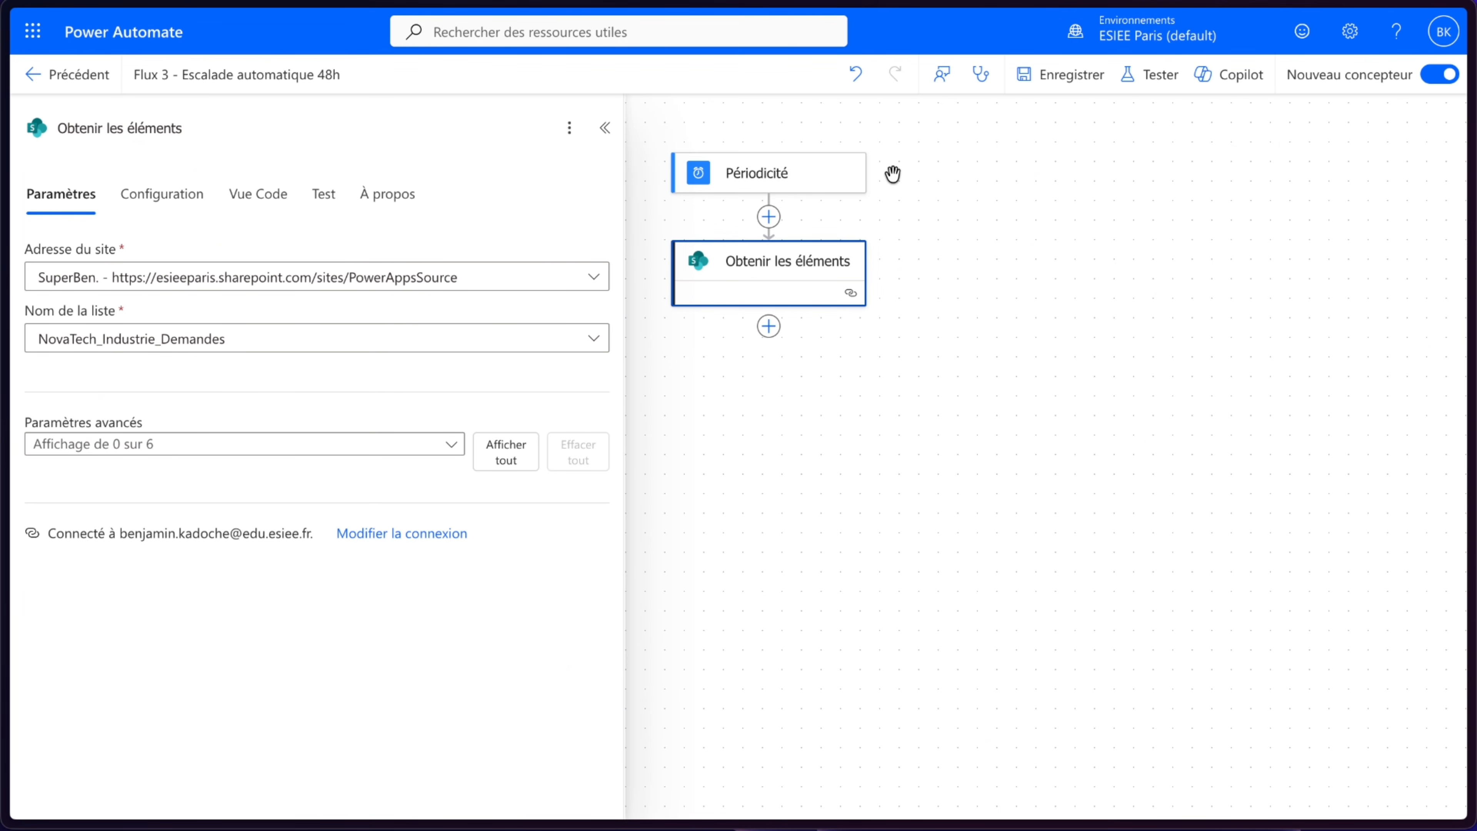
- Save the flow and reopen the Obtenir les éléments action settings from the flow checker
left_click(1058, 77)
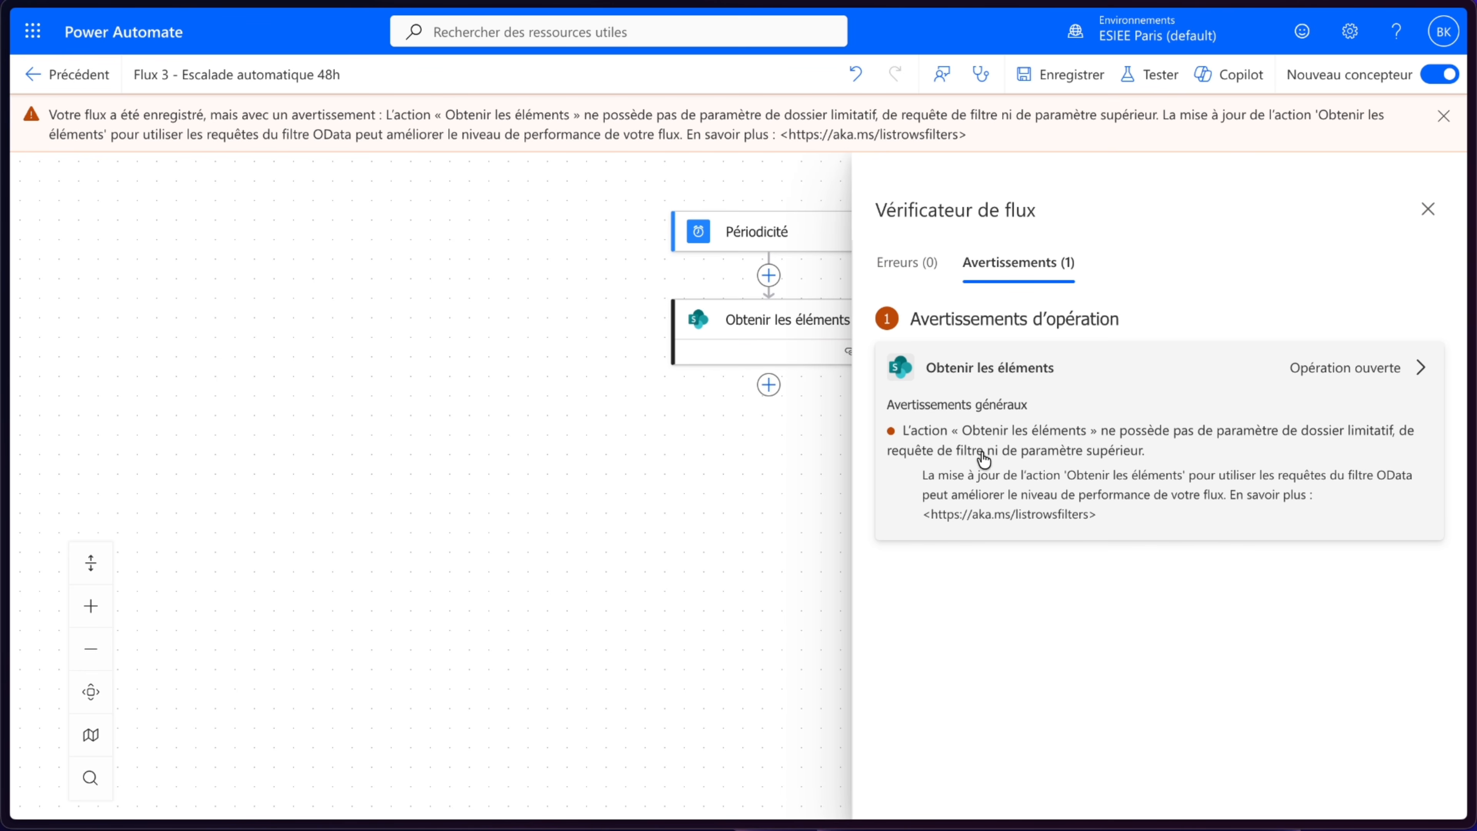
left_click(1024, 443)
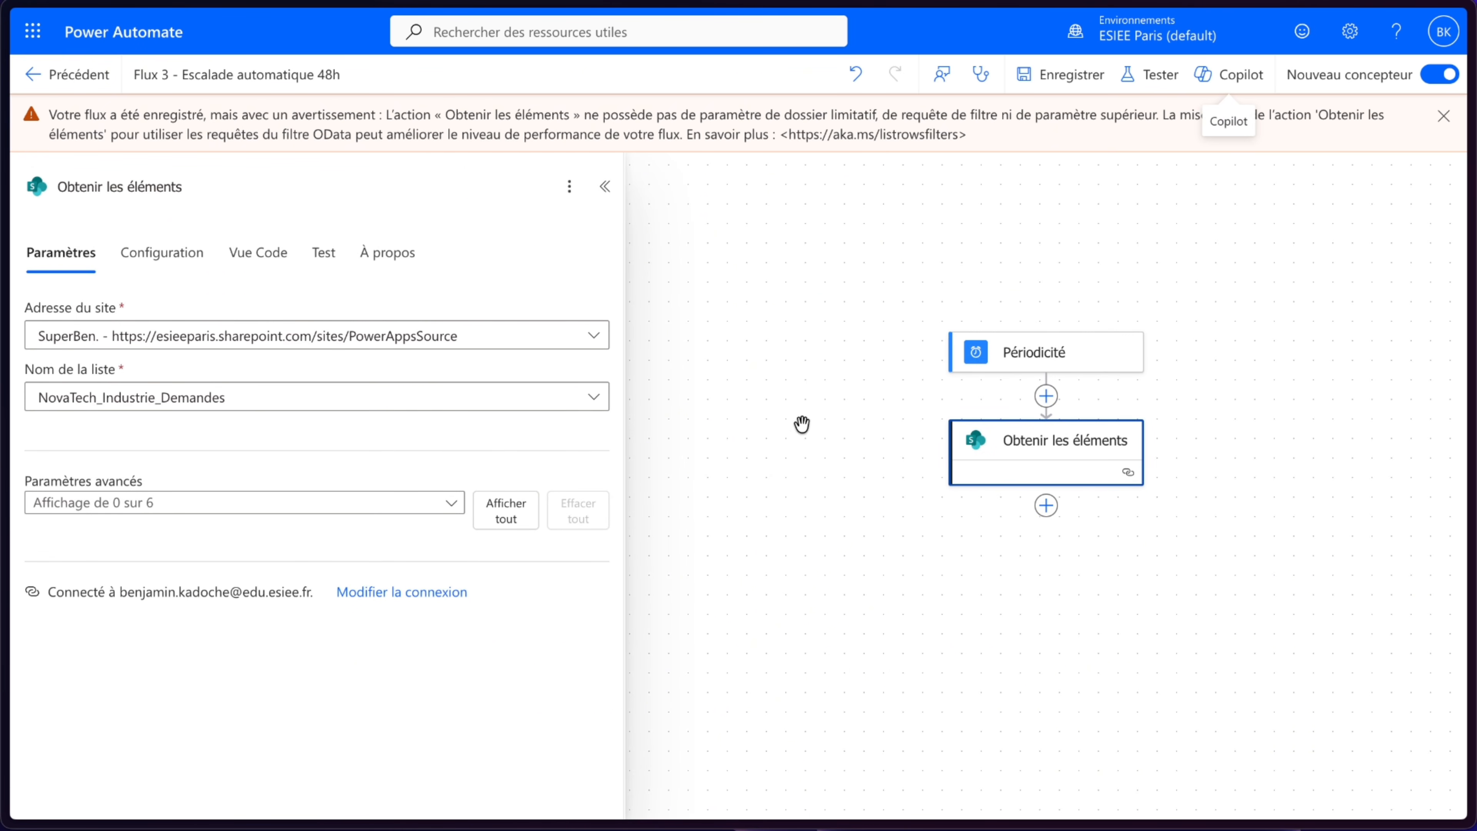
left_click_drag(1049, 547, 914, 506)
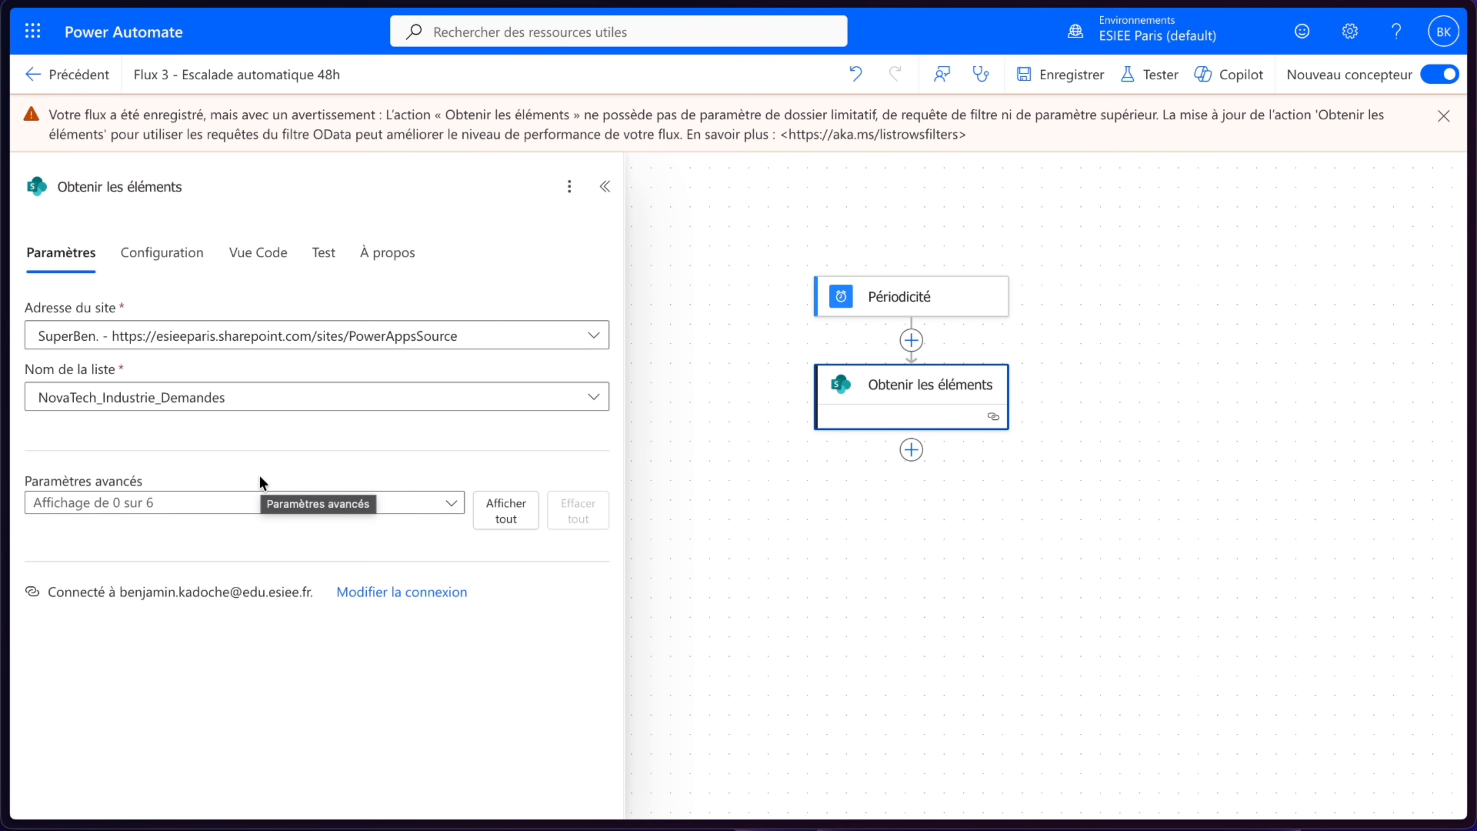
- Enable the Jusqu'au nombre d'échantillons advanced parameter and set it to 2000
left_click(215, 511)
left_click(116, 614)
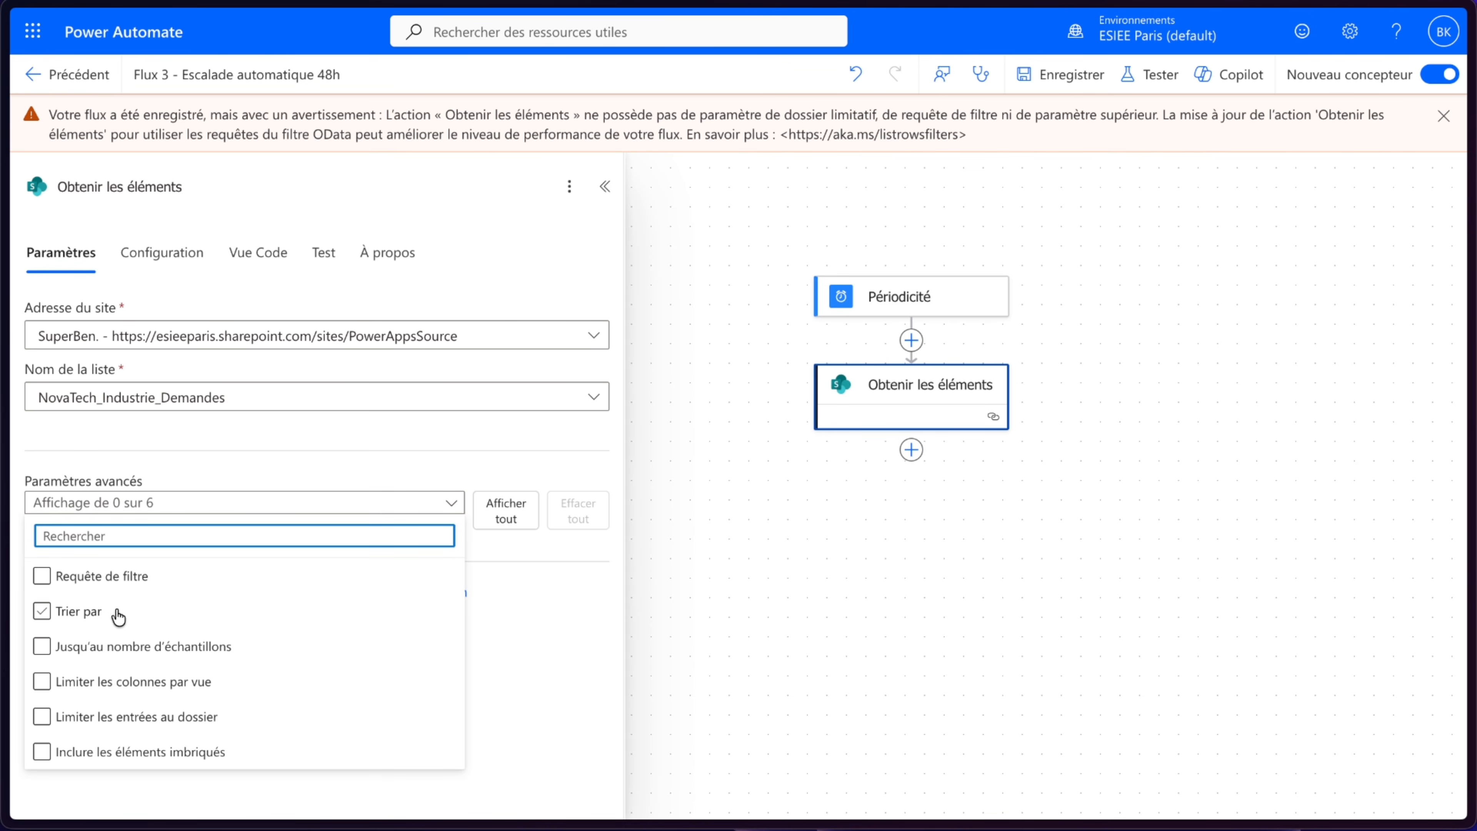
left_click(84, 642)
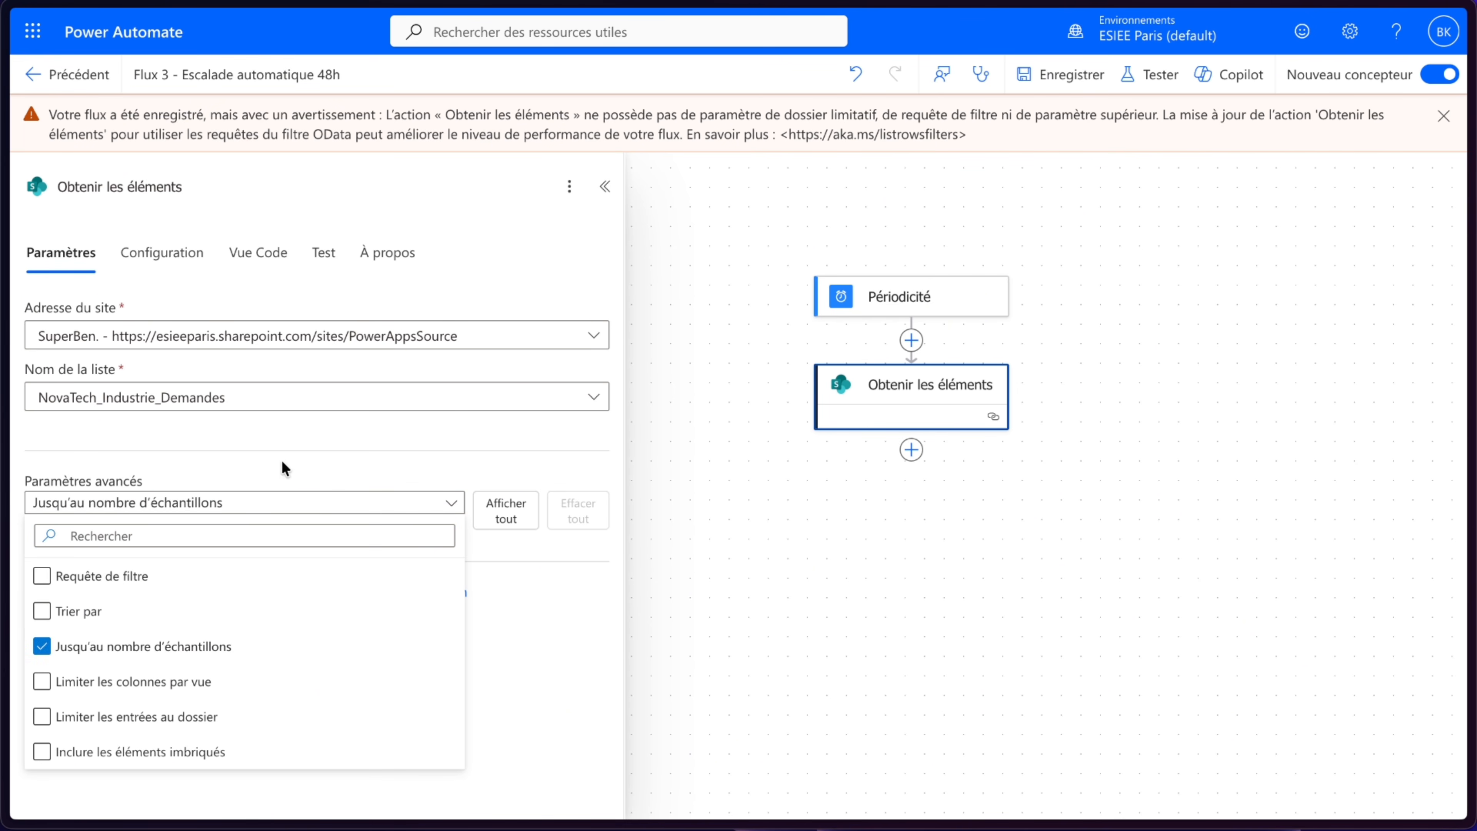
left_click(265, 469)
left_click(180, 591)
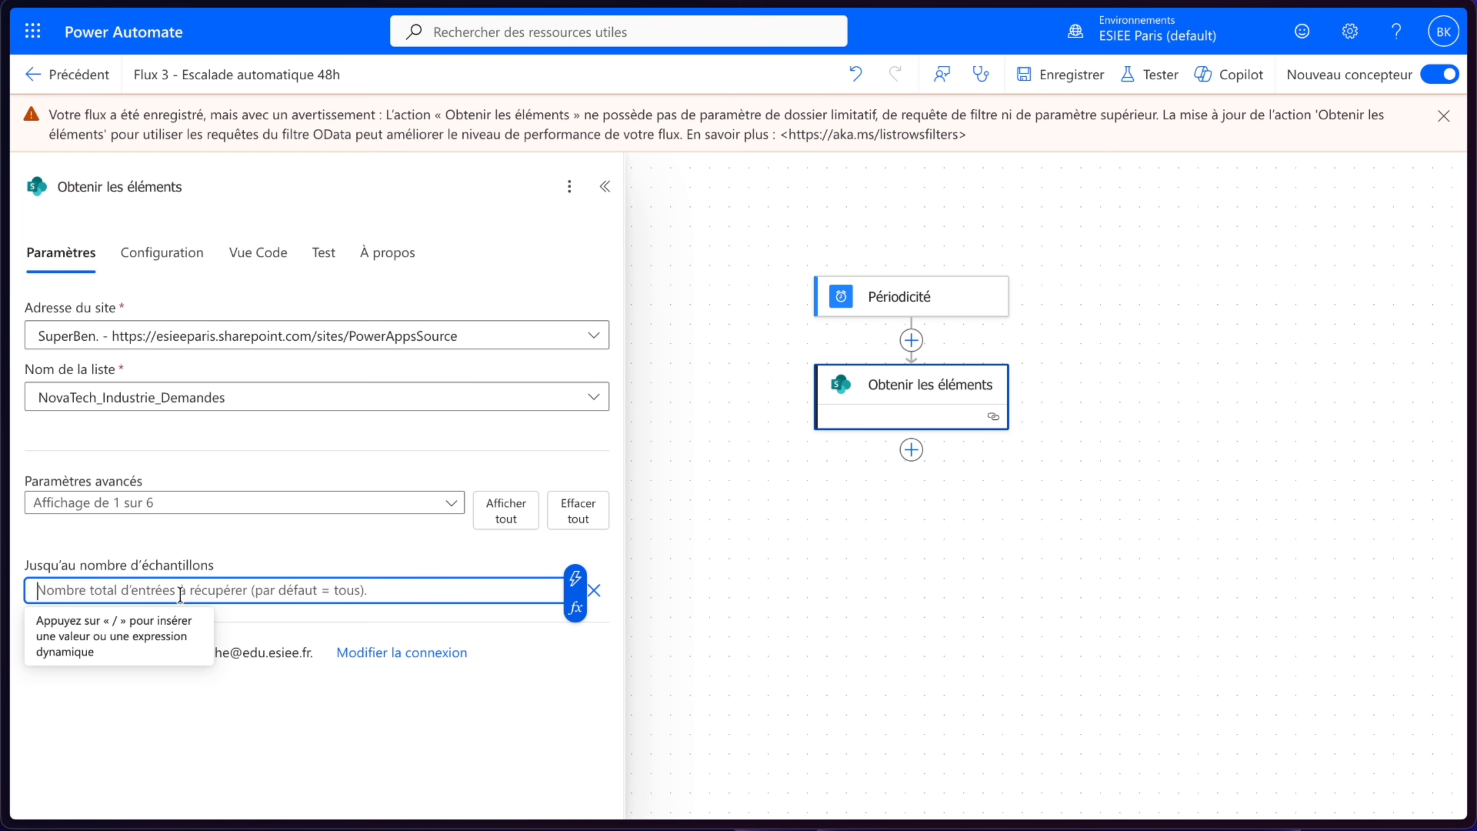
type("2000")
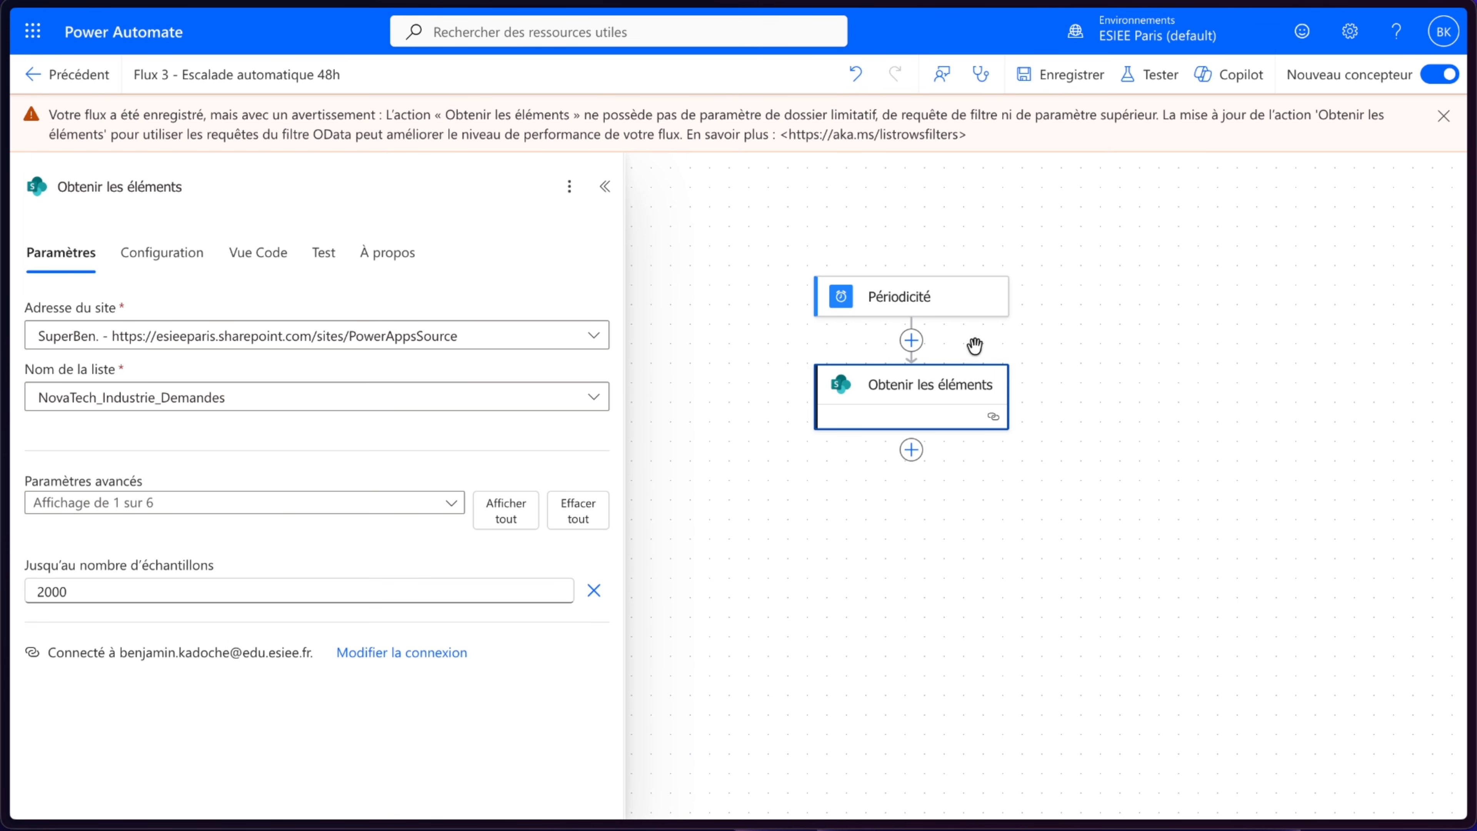
- Save the flow and run a manual test of it
left_click(1062, 87)
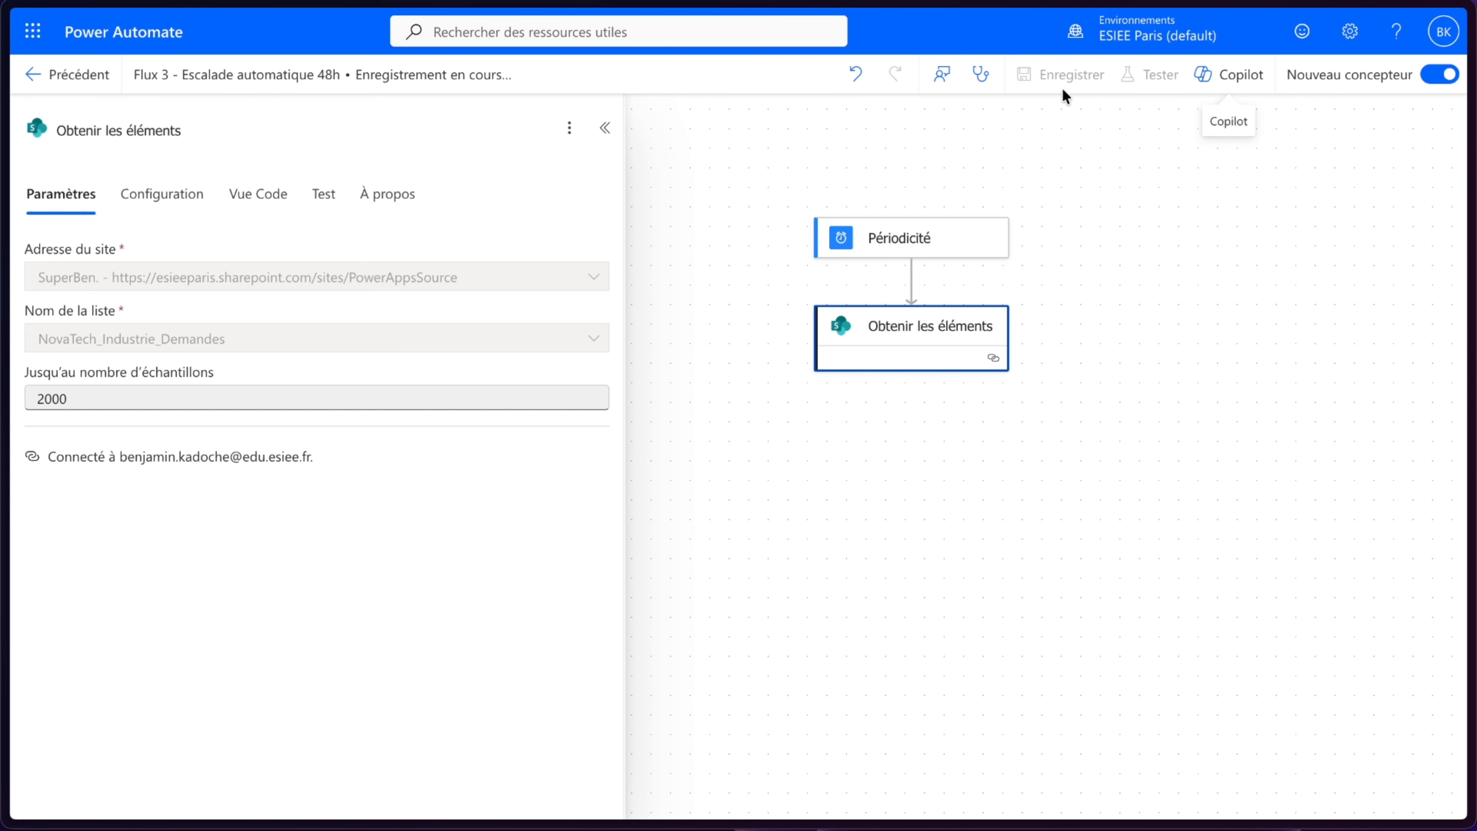
left_click(1156, 78)
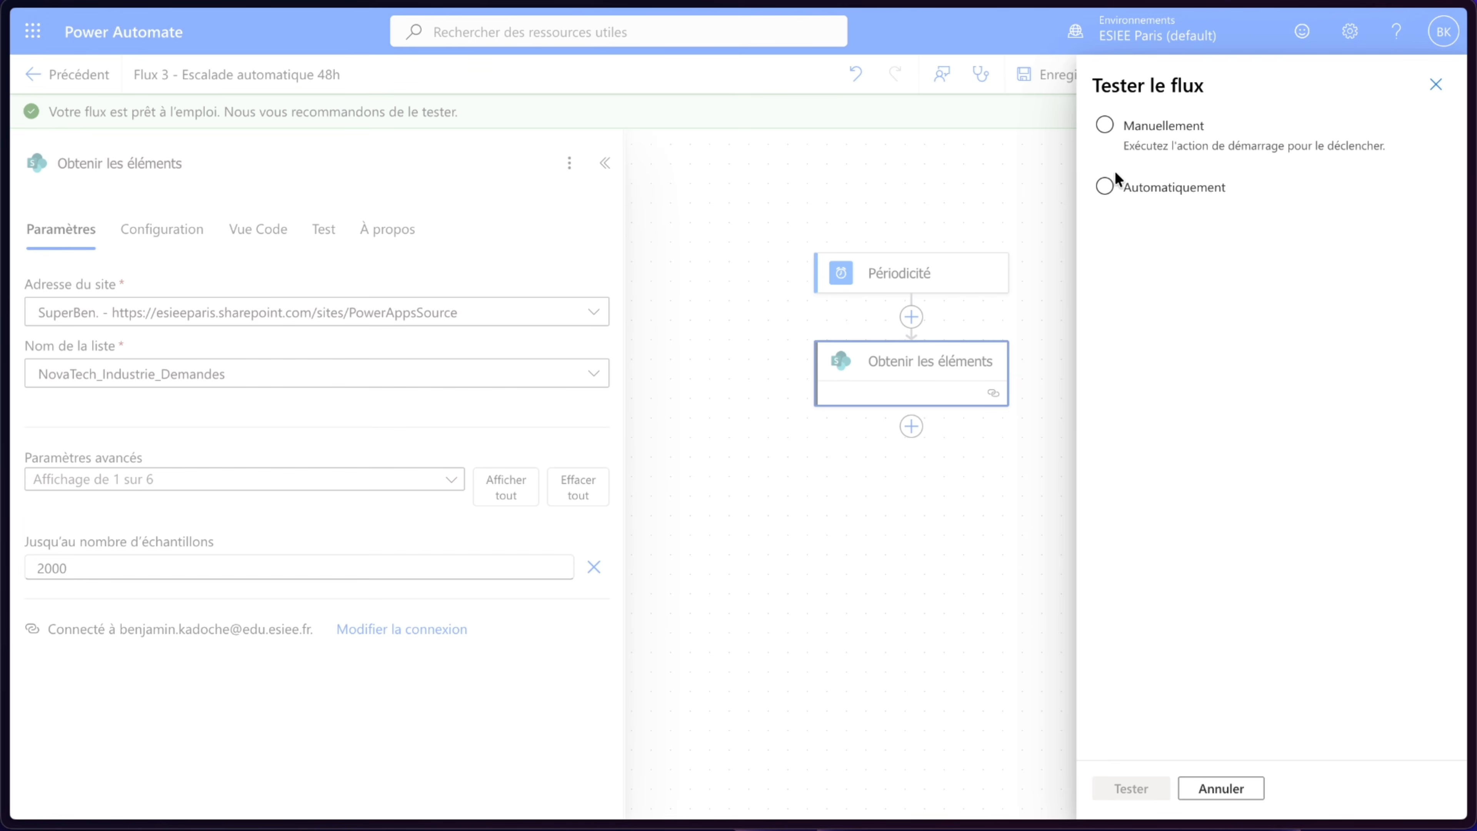
left_click(1111, 137)
left_click(1108, 787)
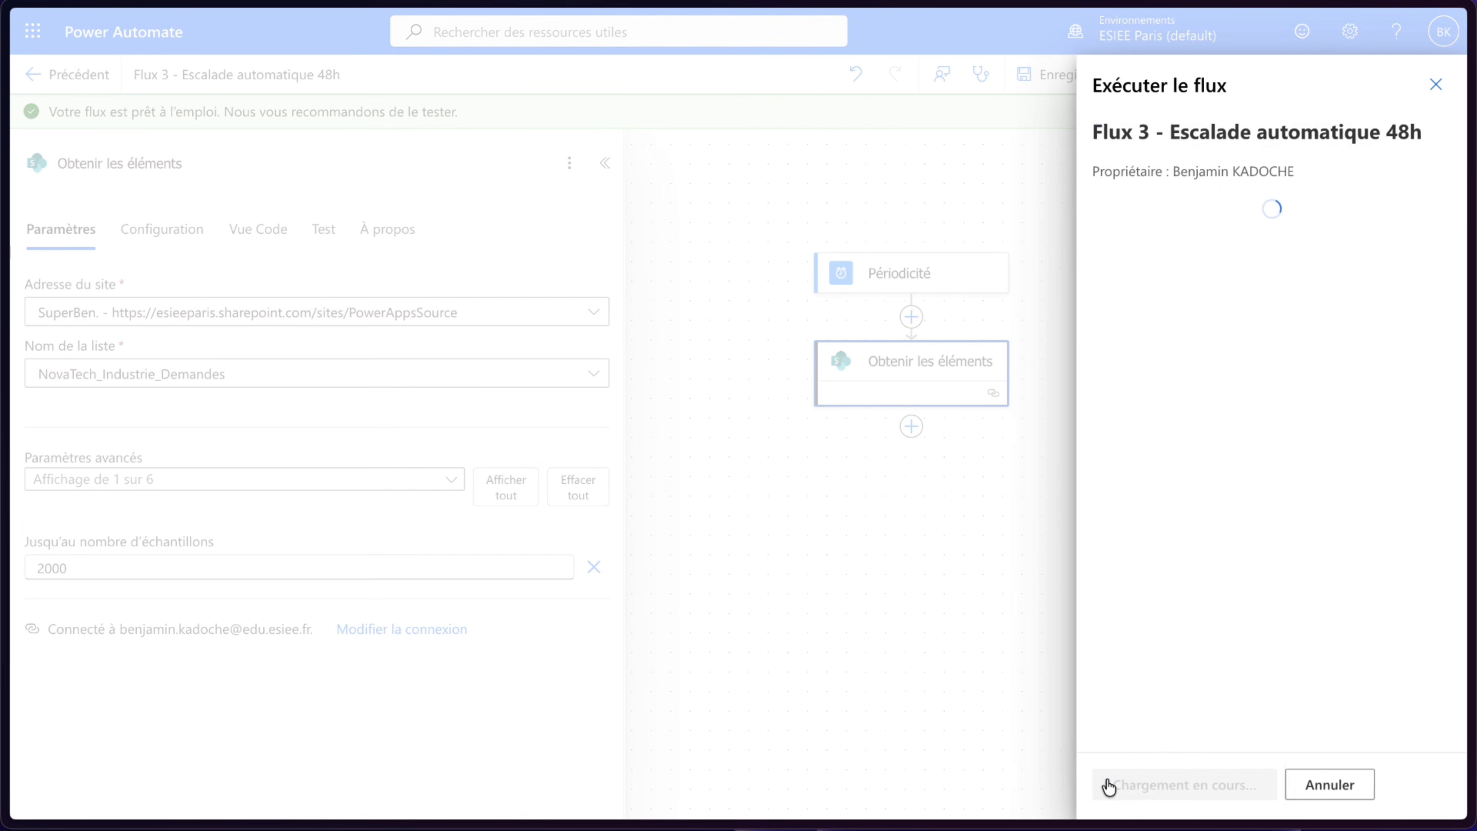
left_click(1124, 788)
left_click(1125, 786)
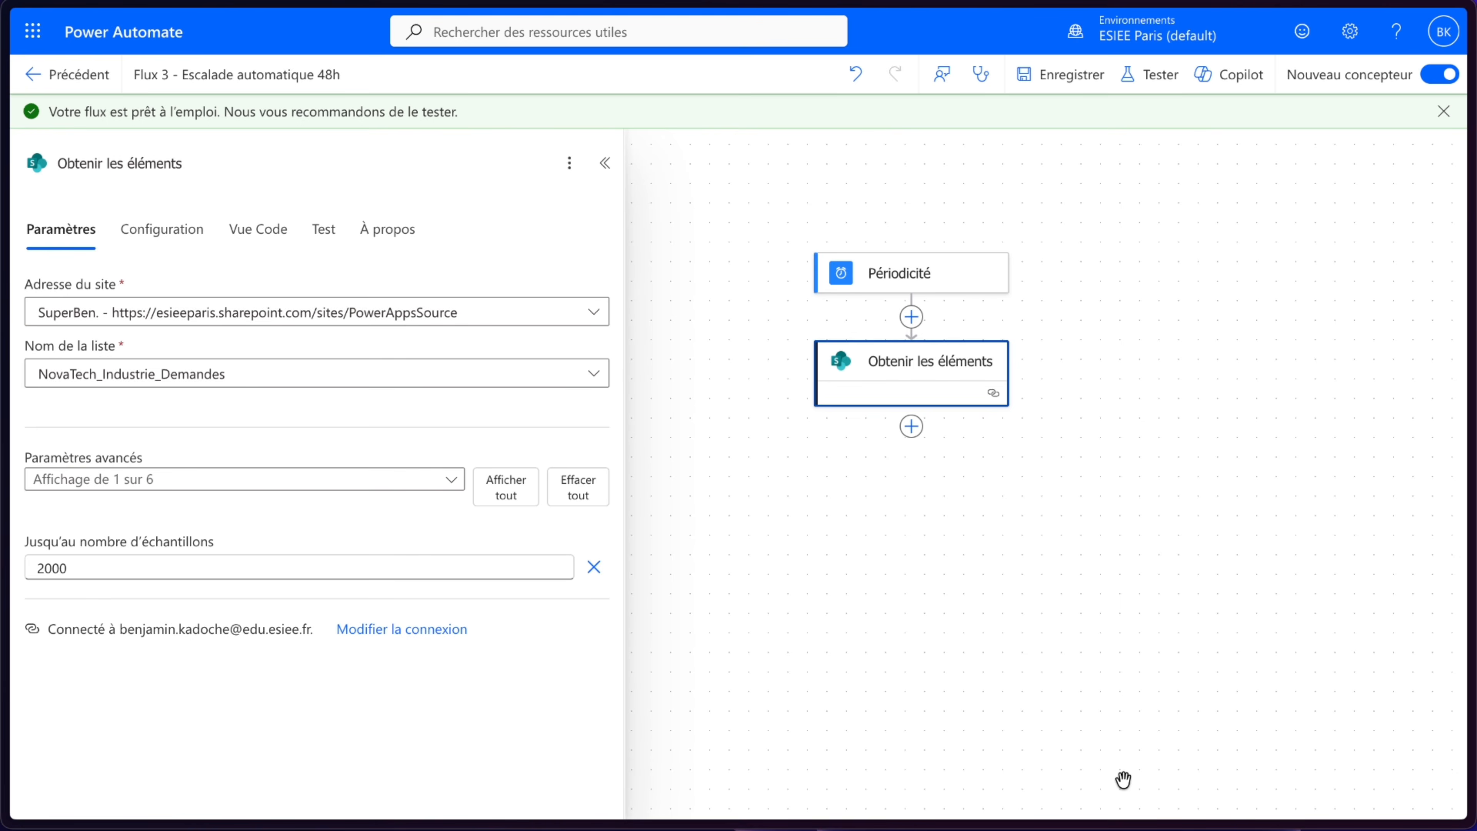
- Inspect the raw outputs returned by Obtenir les éléments in the run results
left_click_drag(1052, 498, 1002, 498)
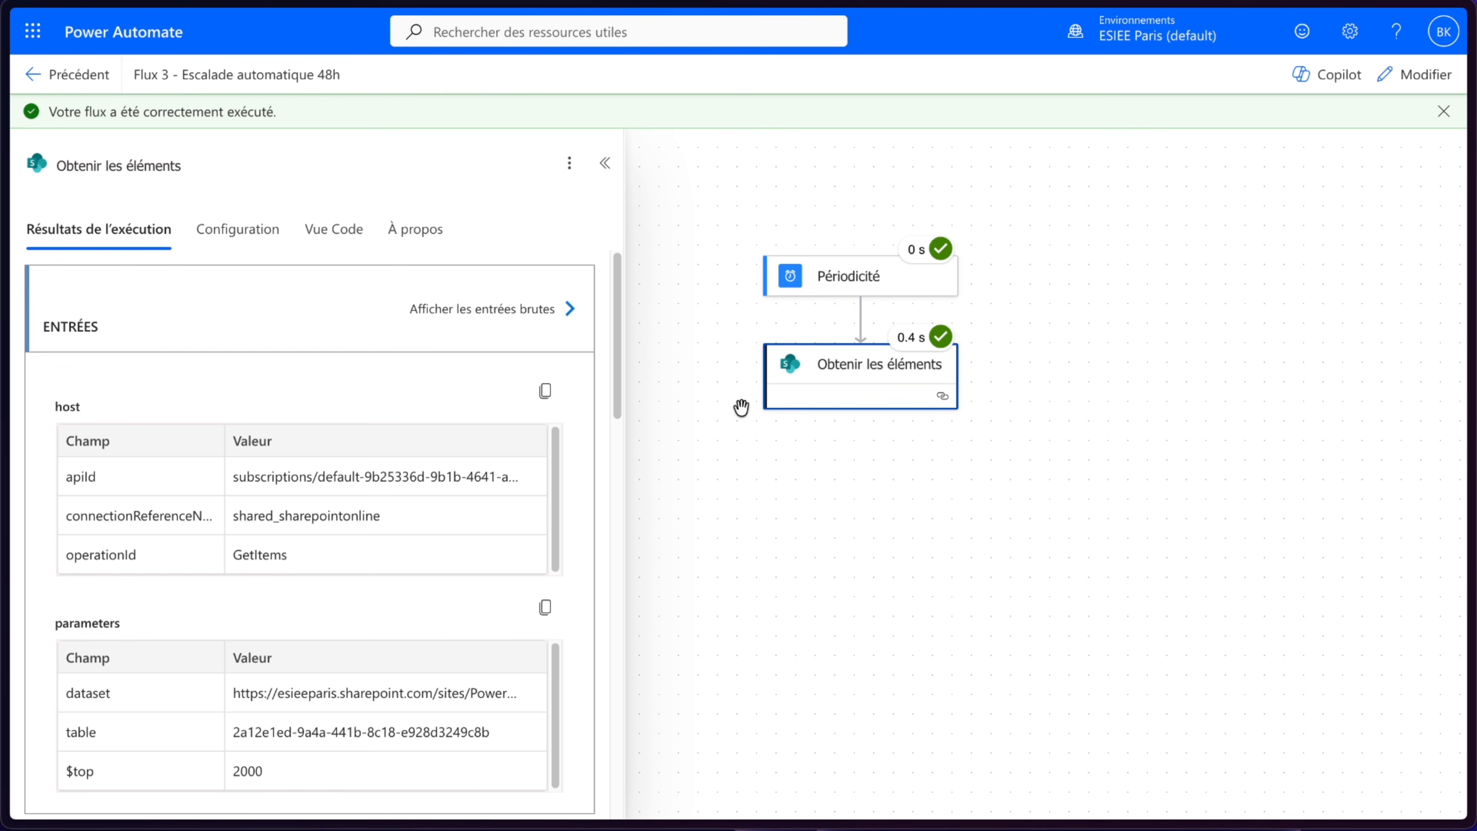
scroll(362, 537, "down", 3)
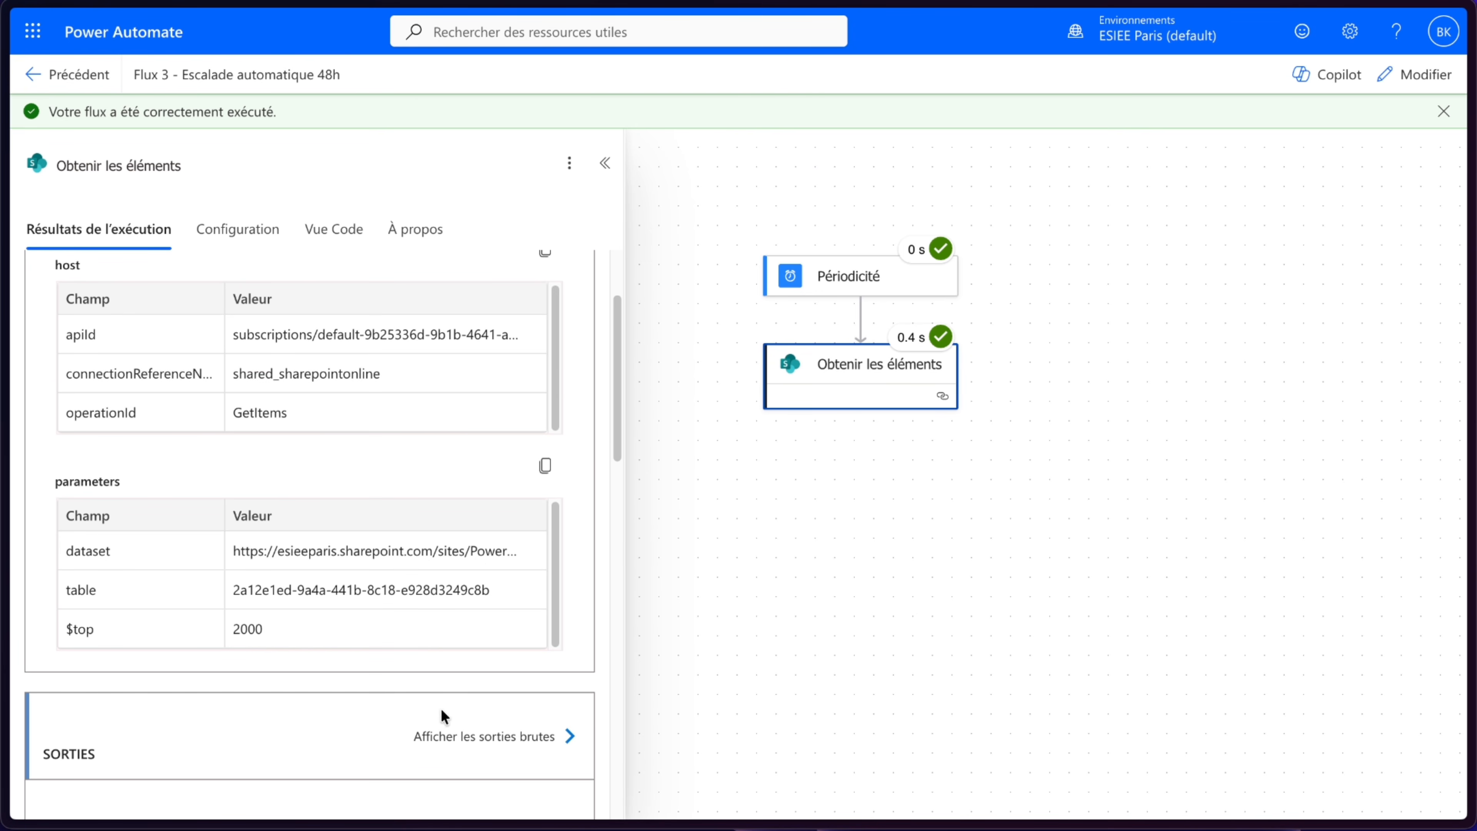
left_click(440, 738)
scroll(438, 746, "down", 8)
scroll(1171, 457, "down", 8)
scroll(1172, 457, "down", 6)
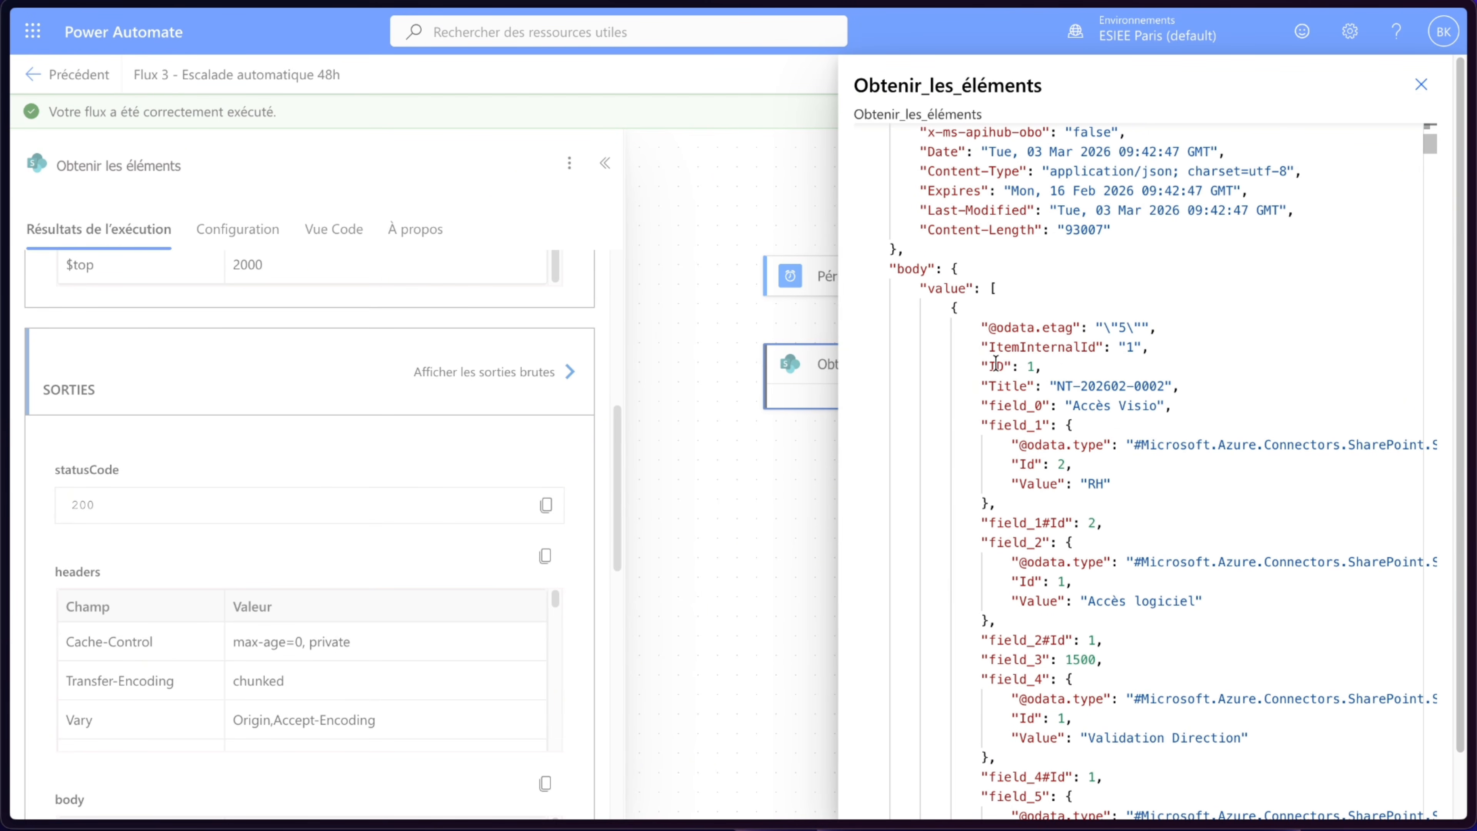
scroll(1071, 361, "down", 12)
scroll(1070, 361, "down", 11)
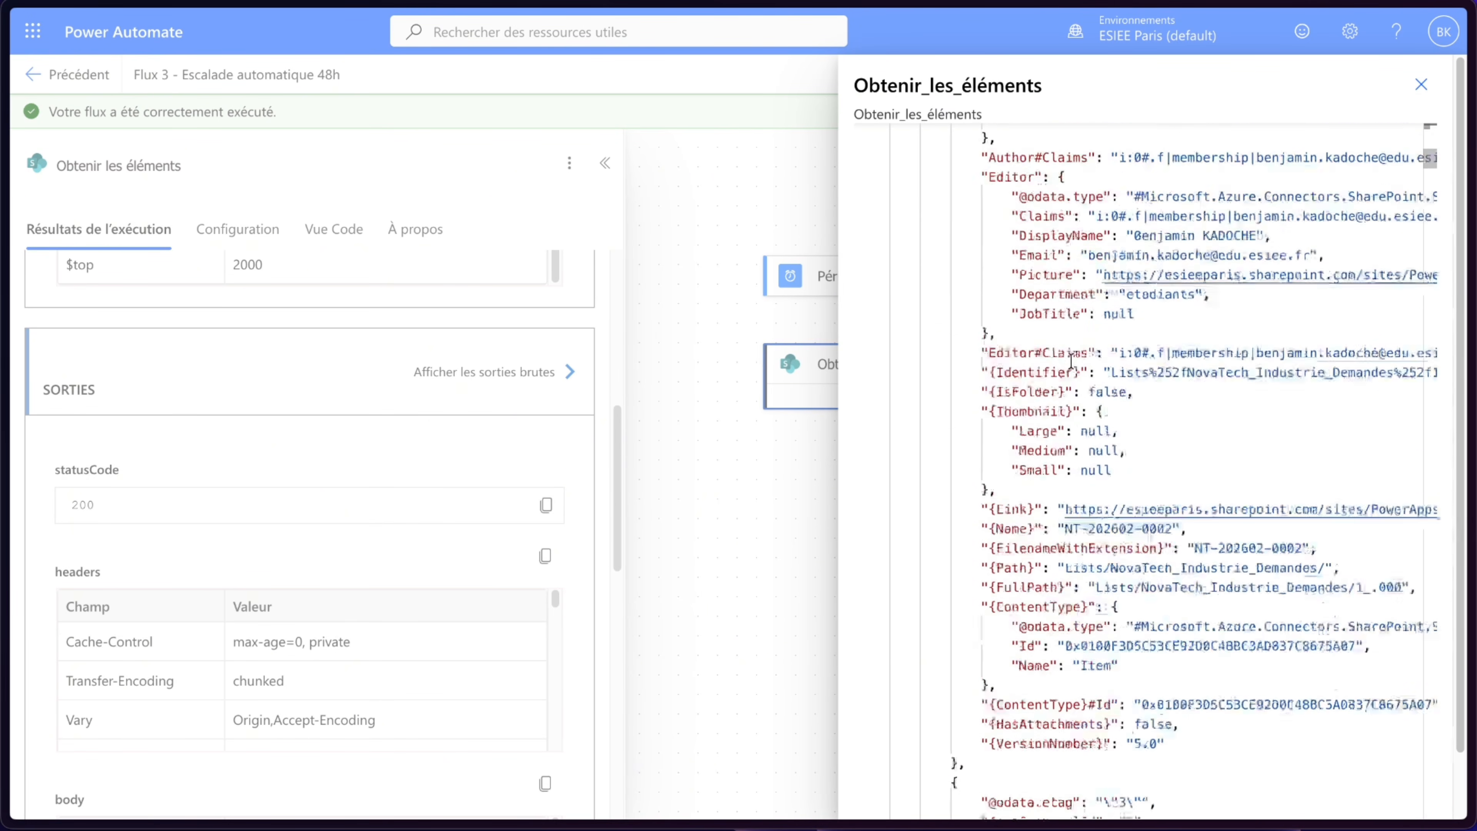
scroll(1048, 471, "down", 9)
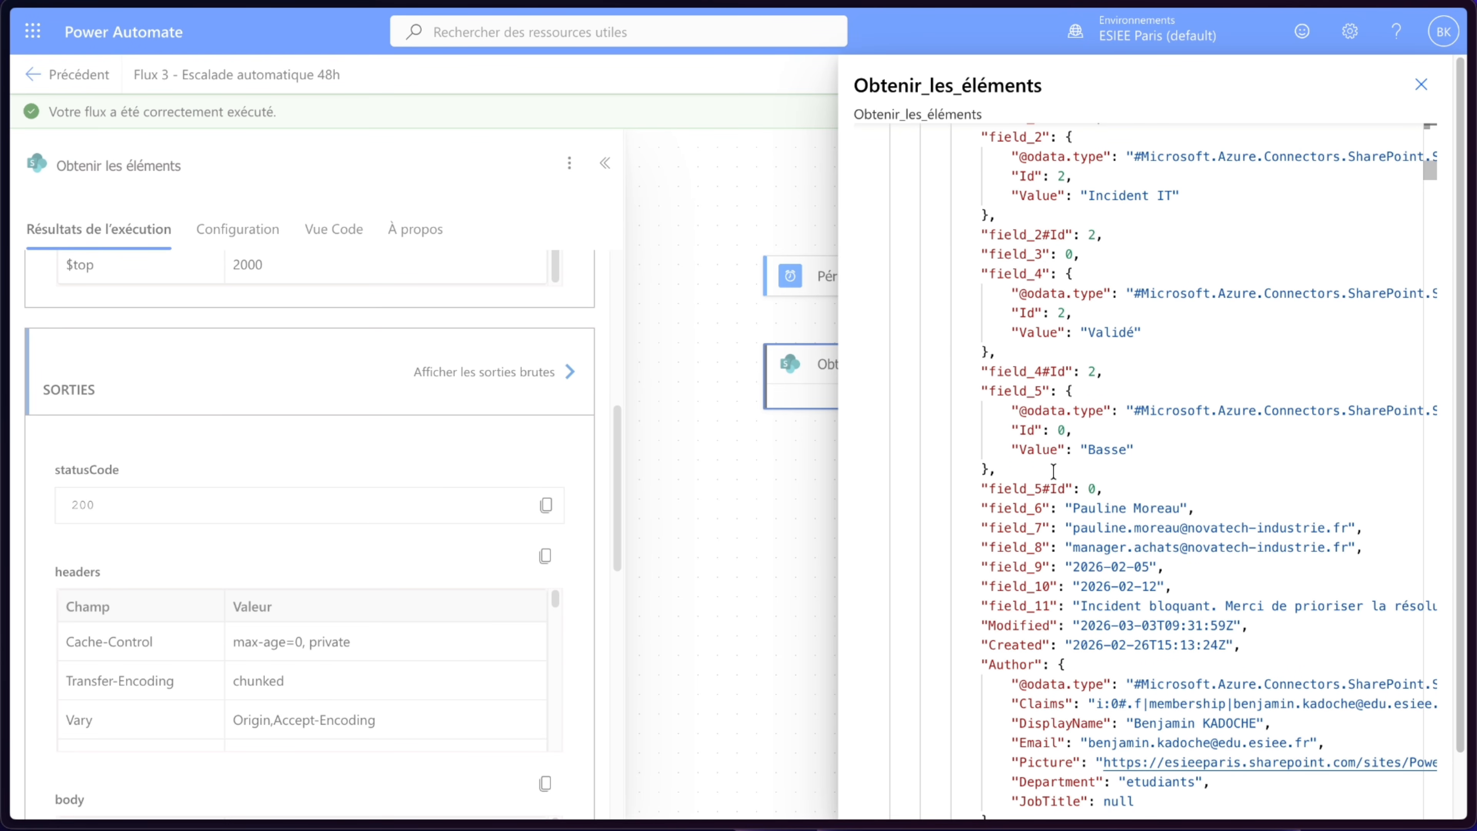
- Switch to the SharePoint list and filter its view by Statut Validation Direction
mouse_move(47, 198)
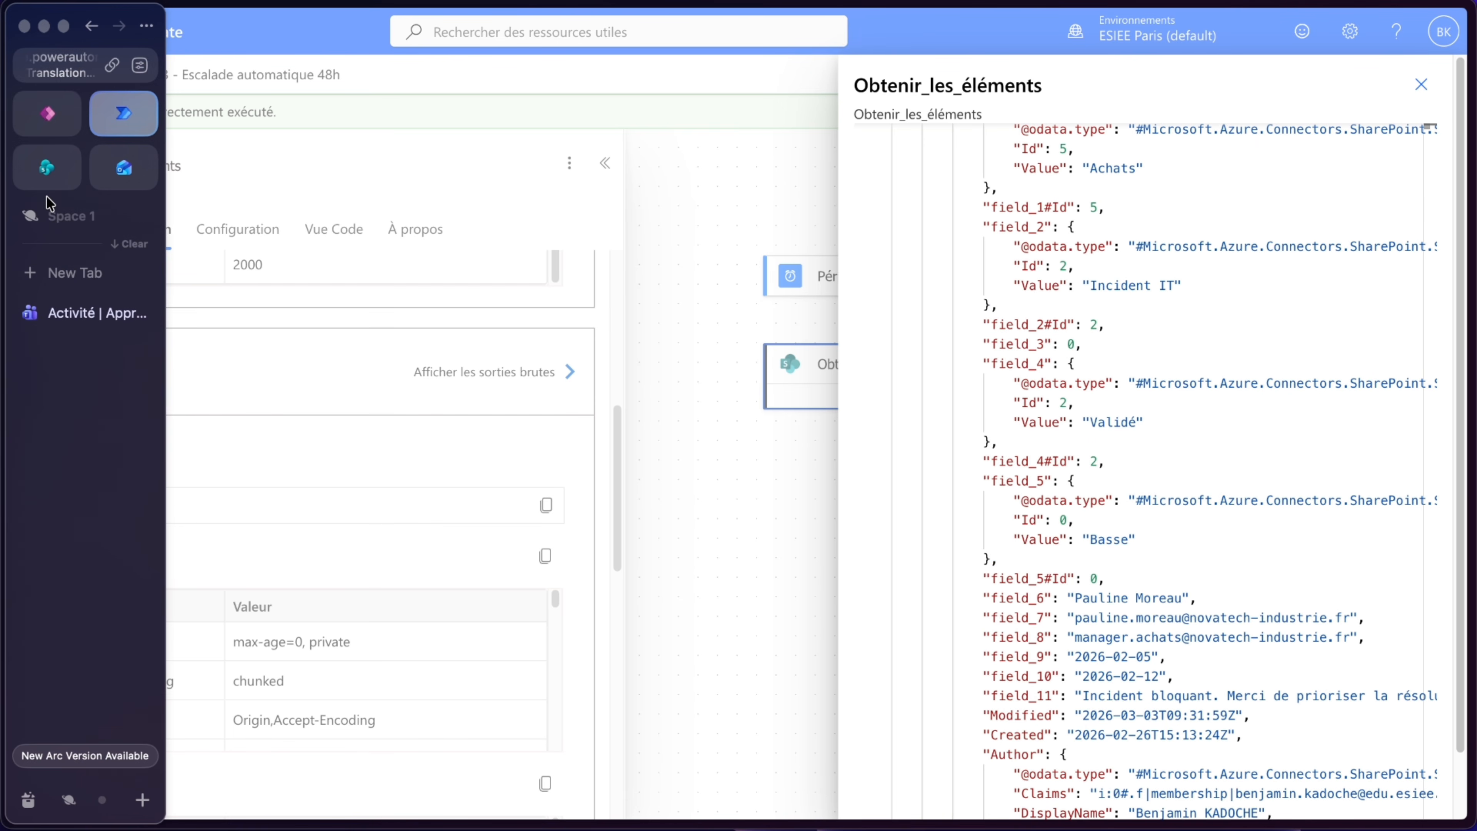
left_click(47, 172)
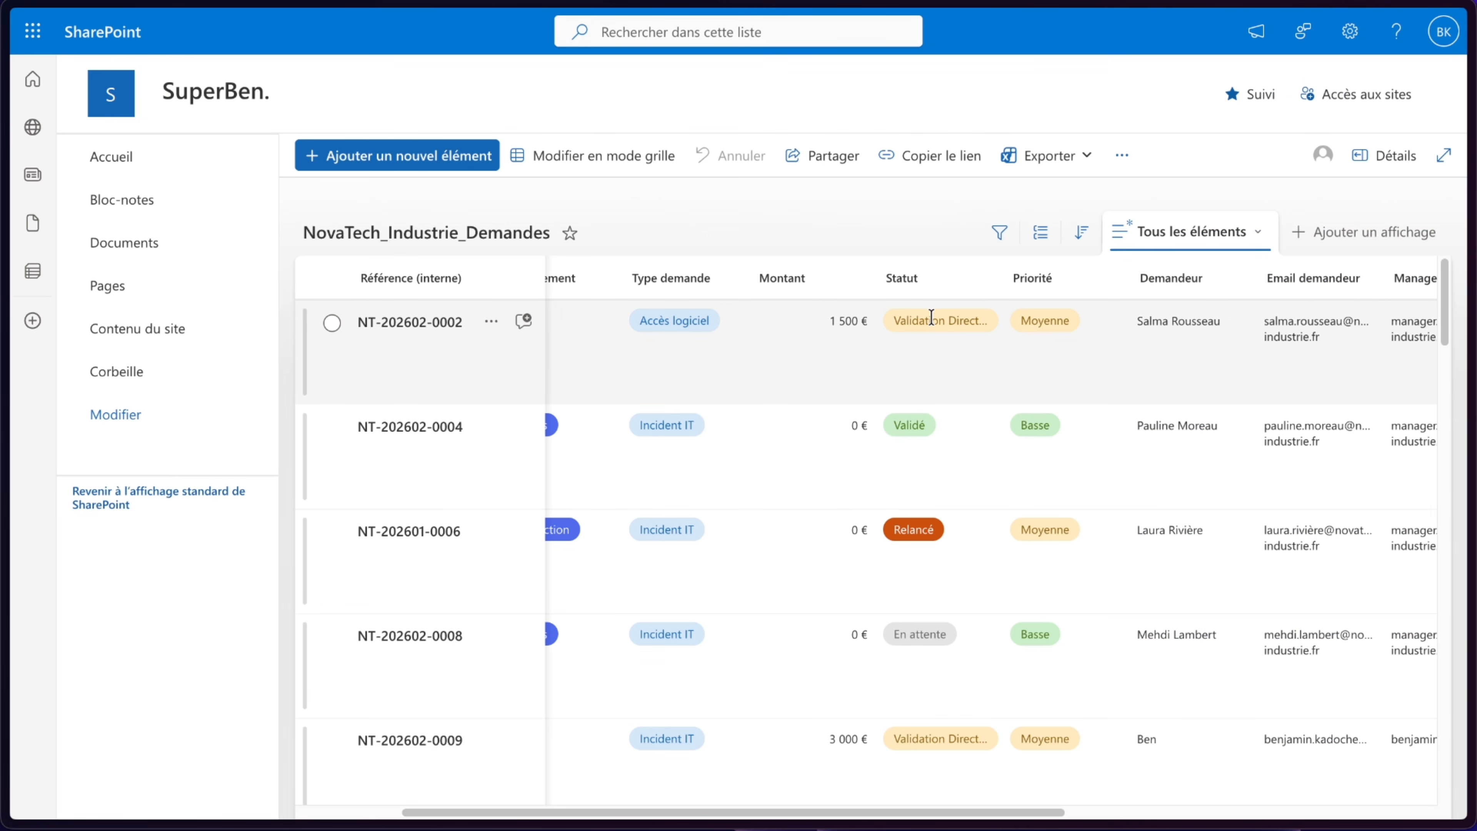
left_click(922, 283)
left_click(931, 389)
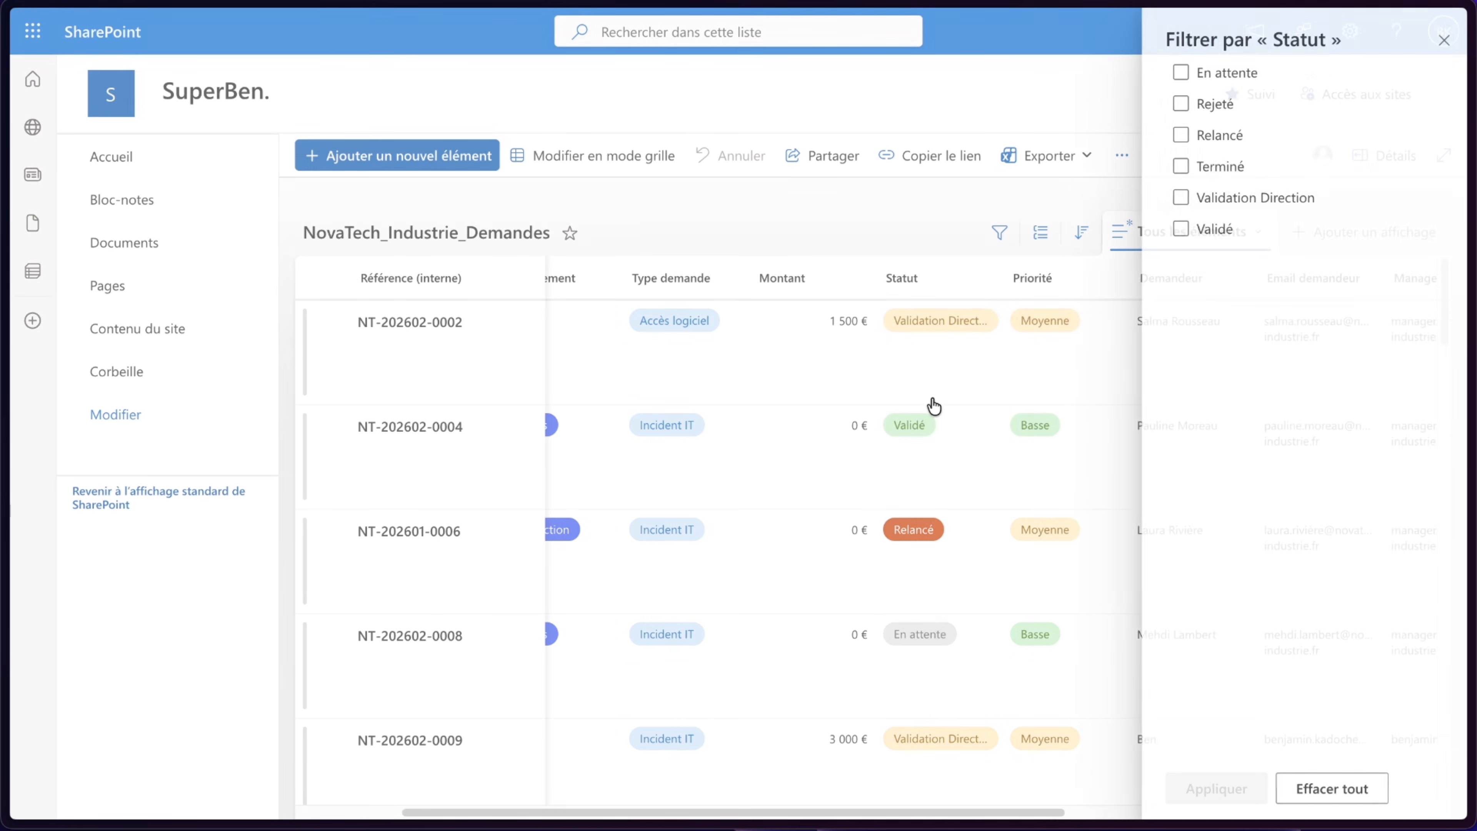
left_click(1272, 198)
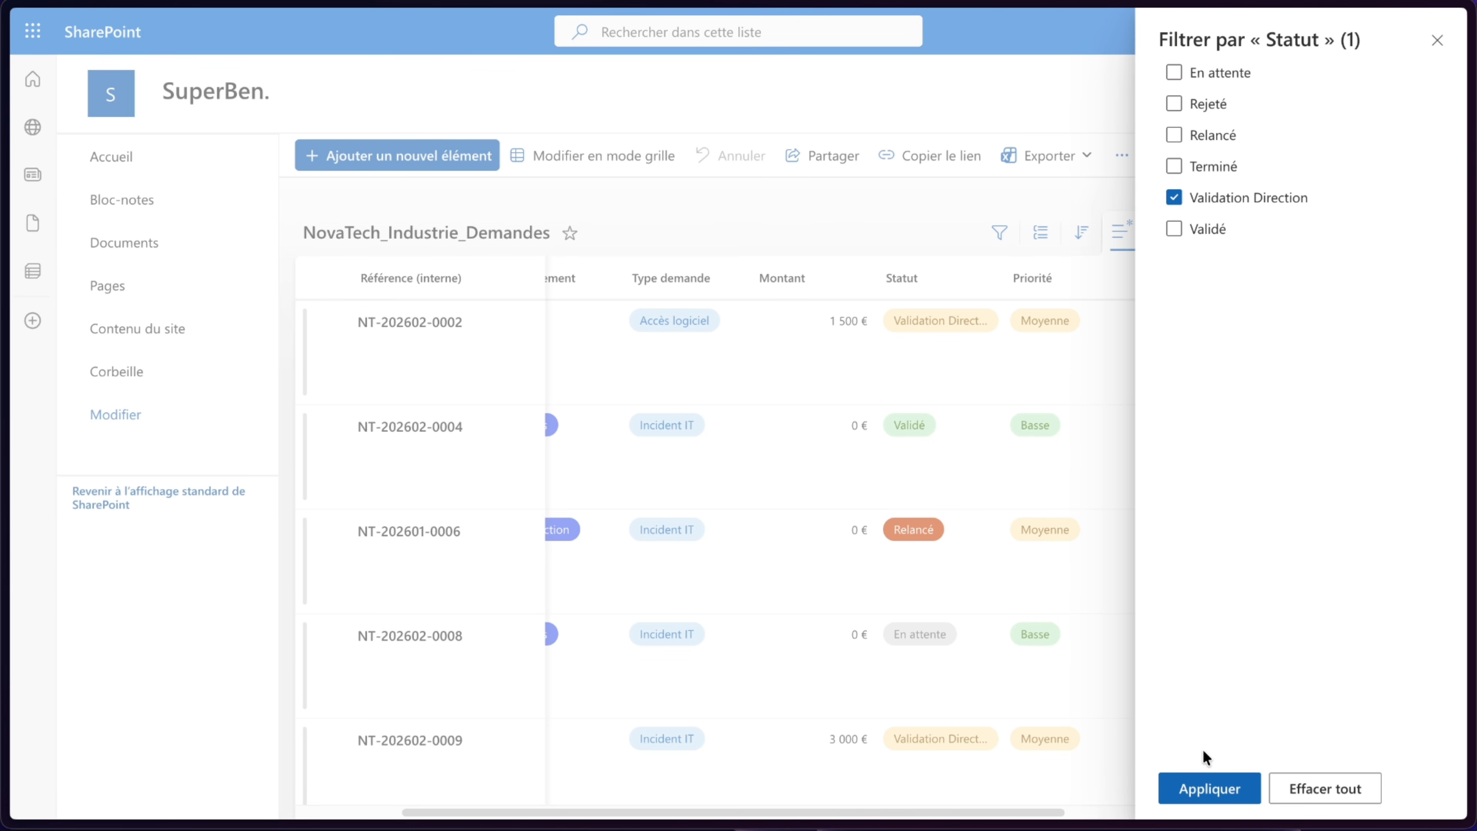
left_click(1192, 778)
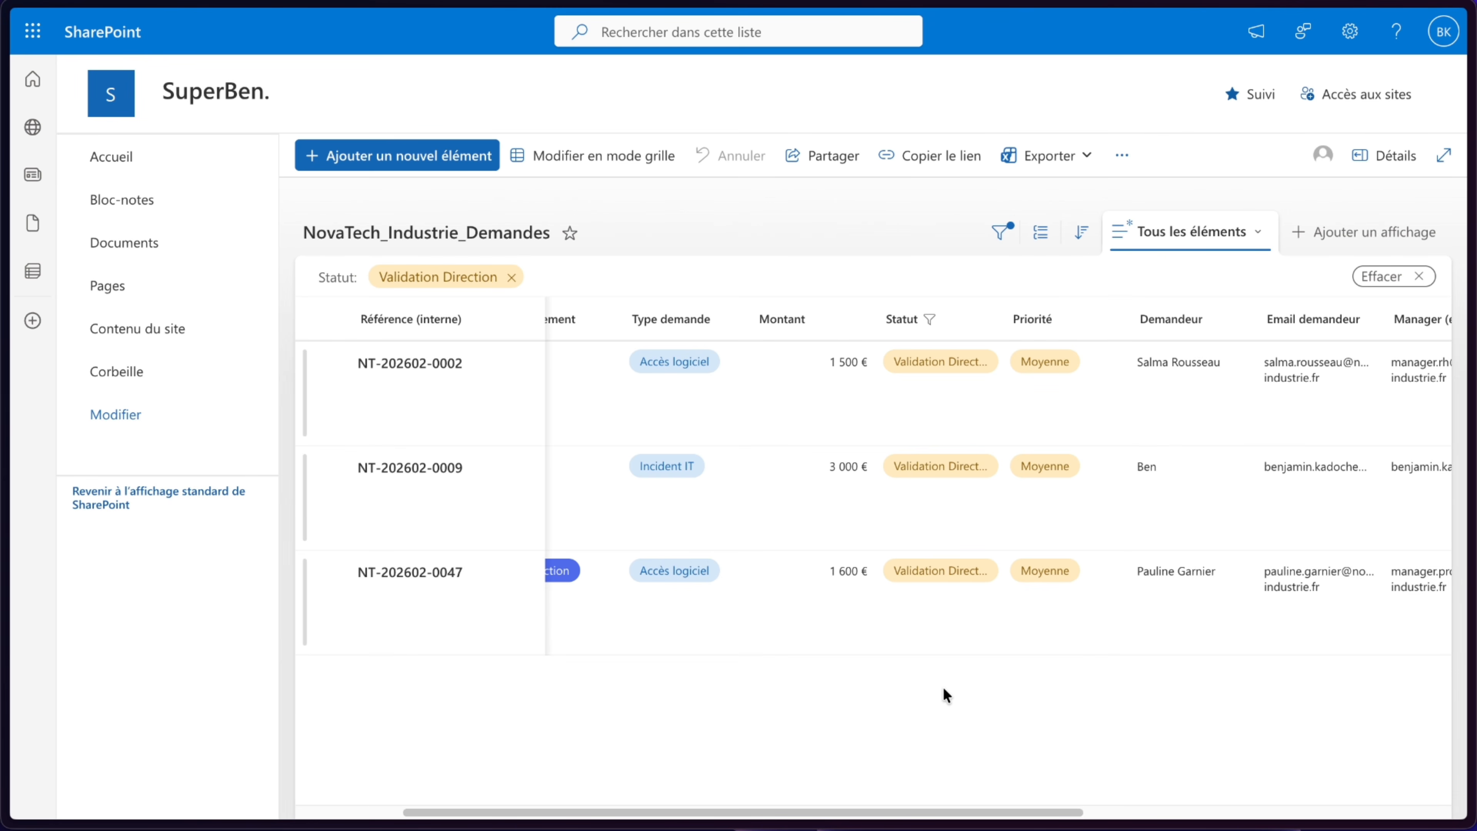
scroll(943, 687, "right", 2)
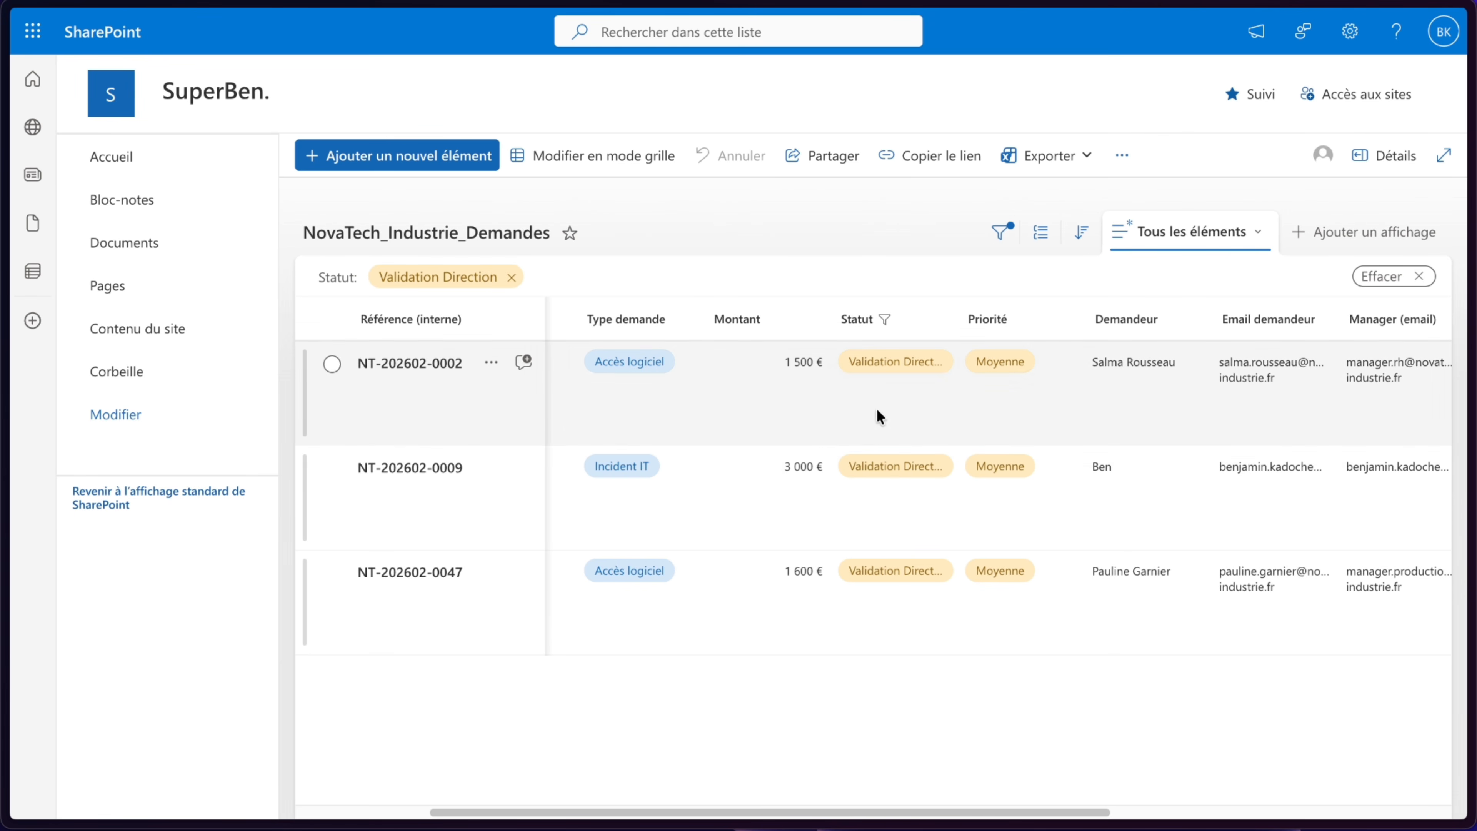
mouse_move(6, 419)
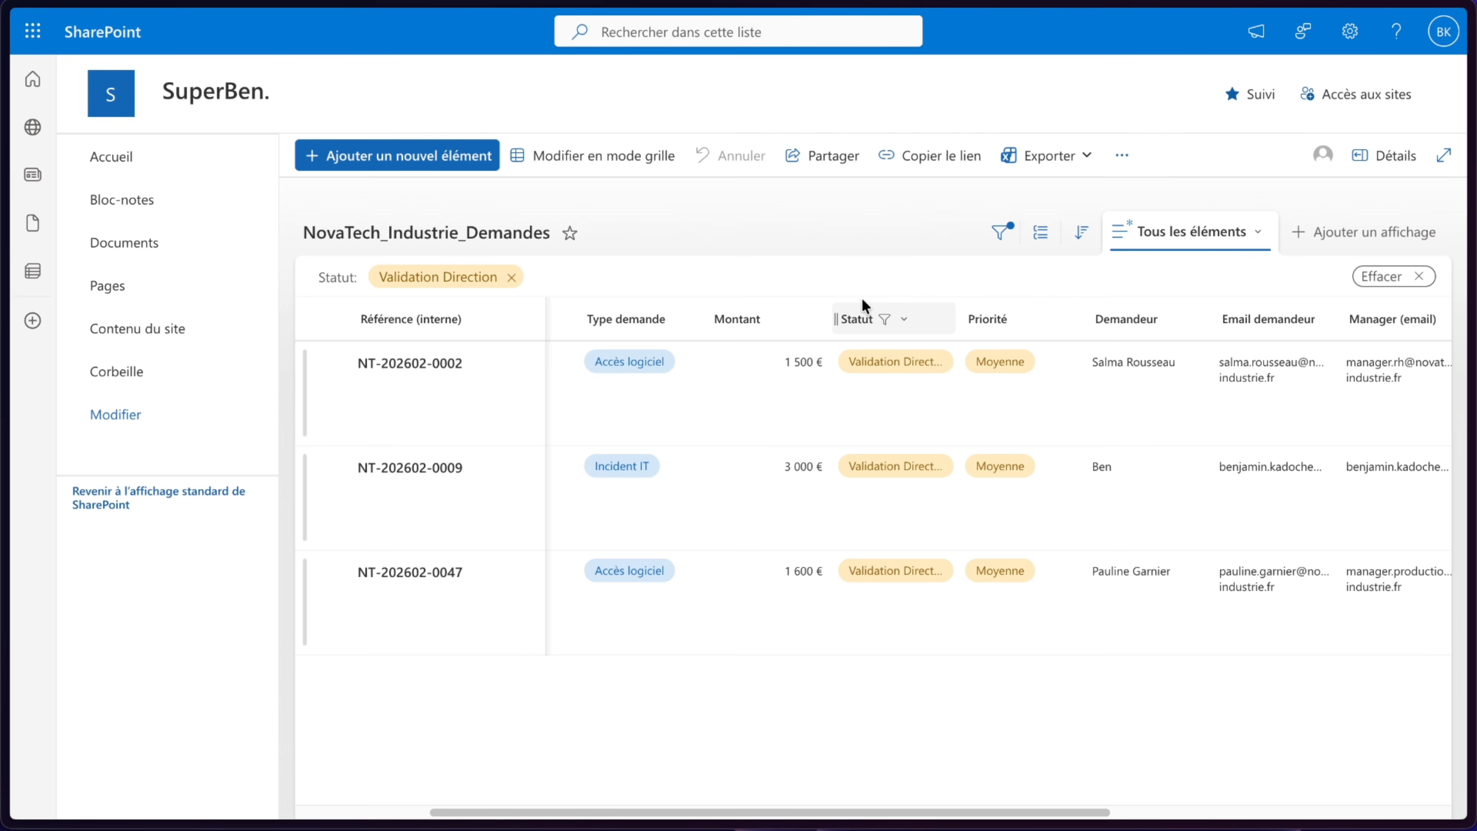
mouse_move(5, 582)
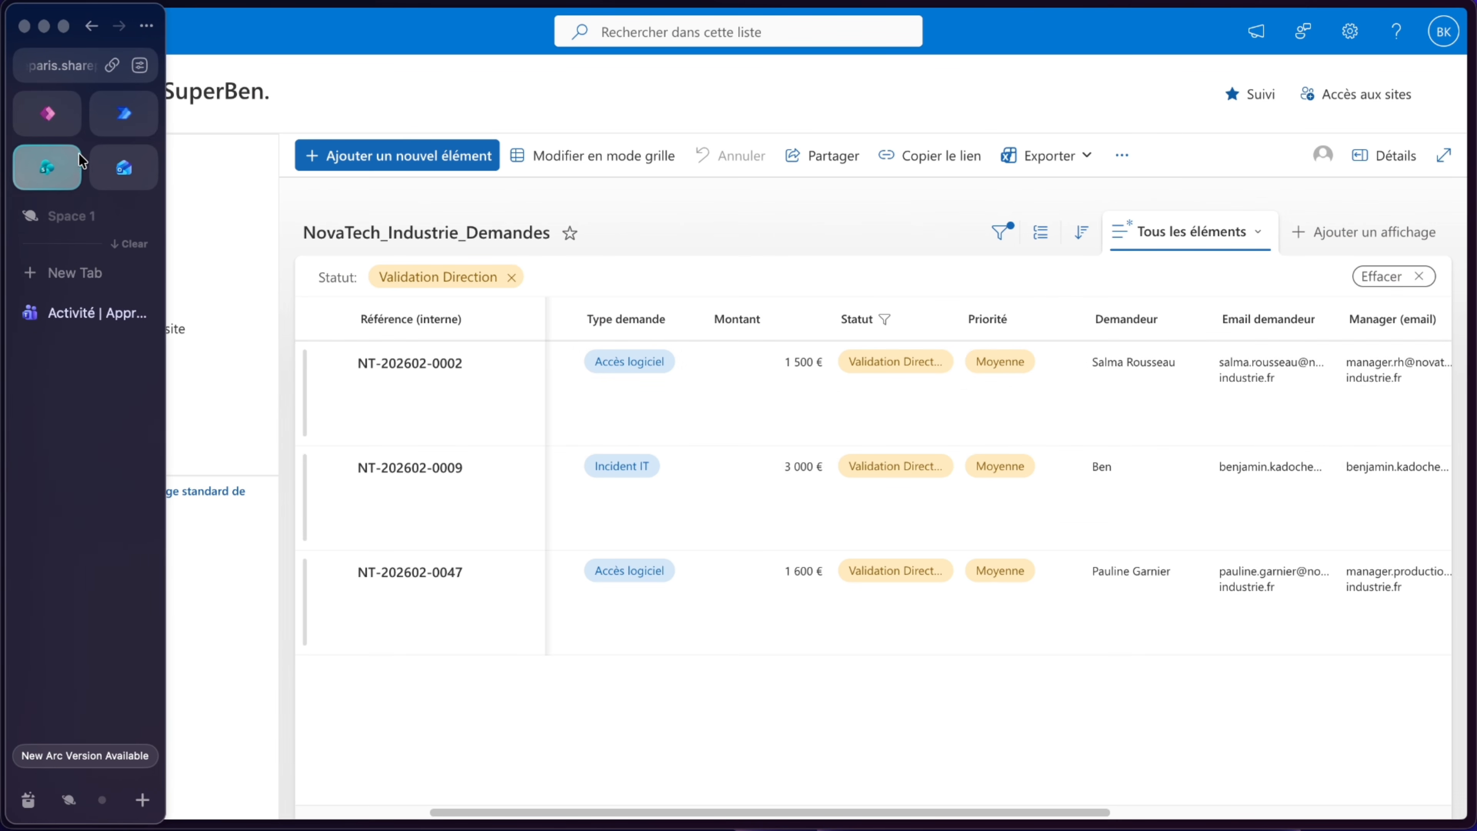
- Examine the raw output JSON to find the internal field name holding the Statut value
left_click(108, 129)
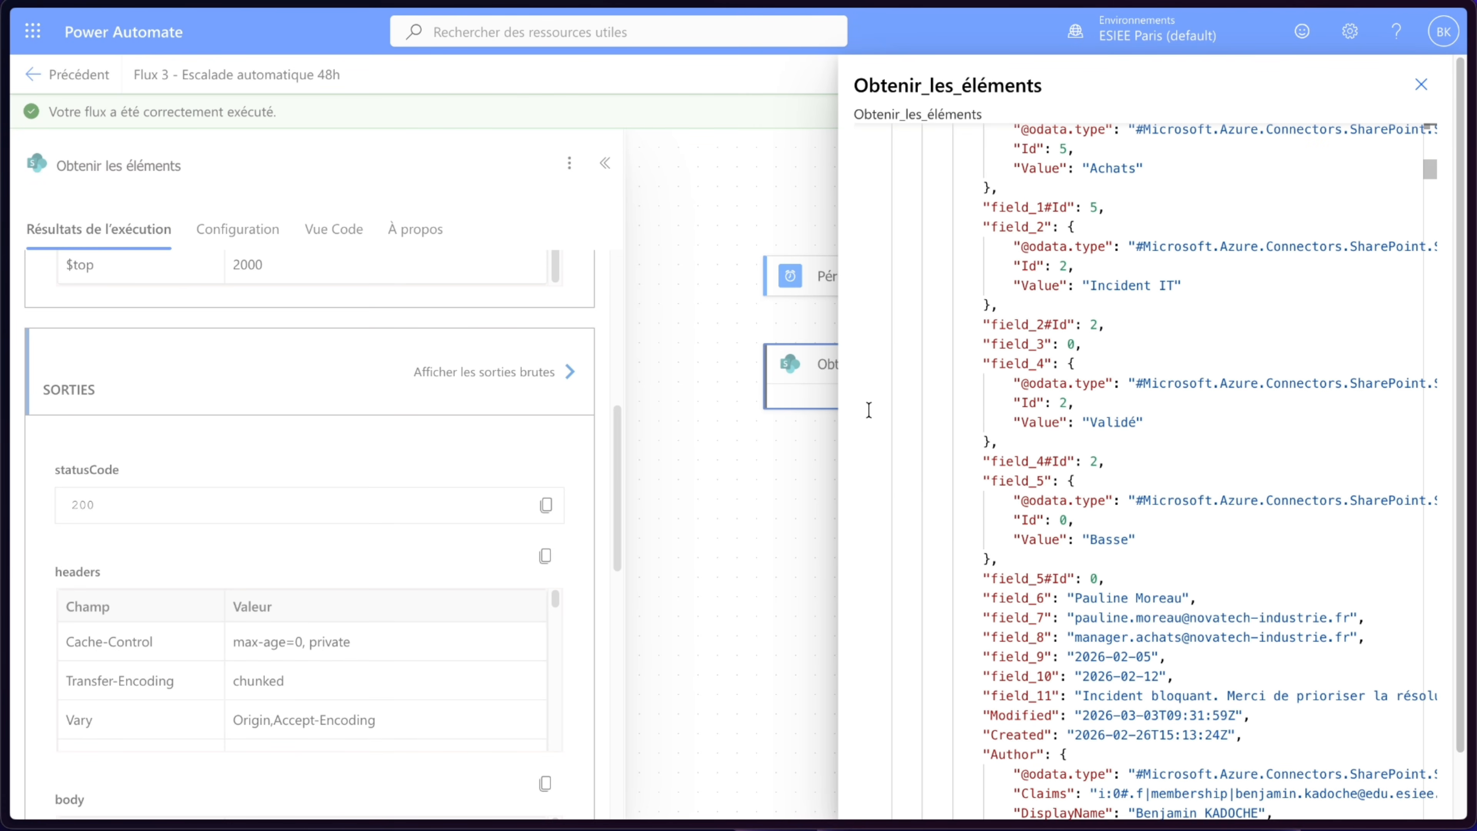
scroll(1012, 372, "up", 3)
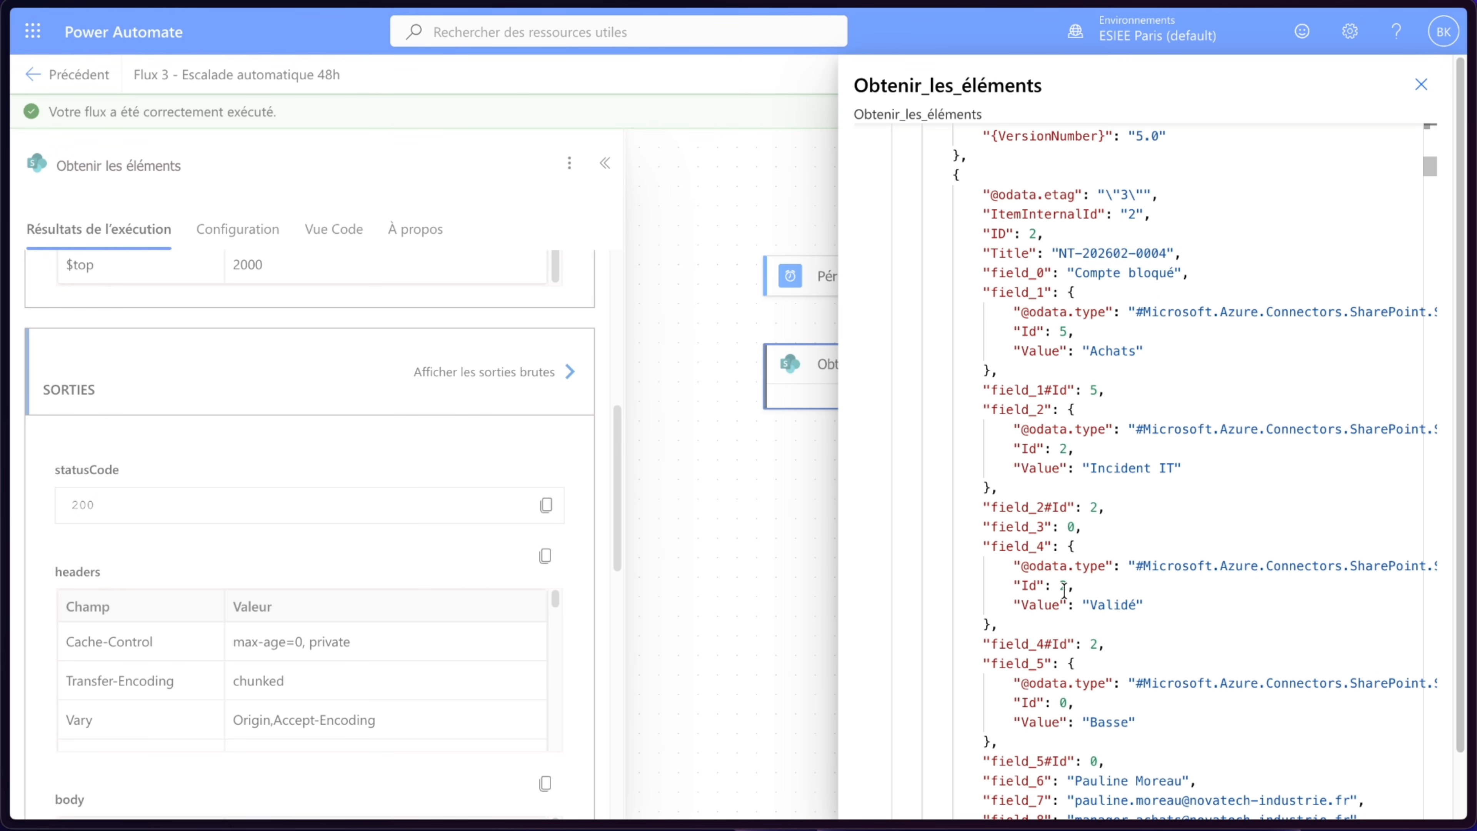
scroll(1116, 600, "down", 15)
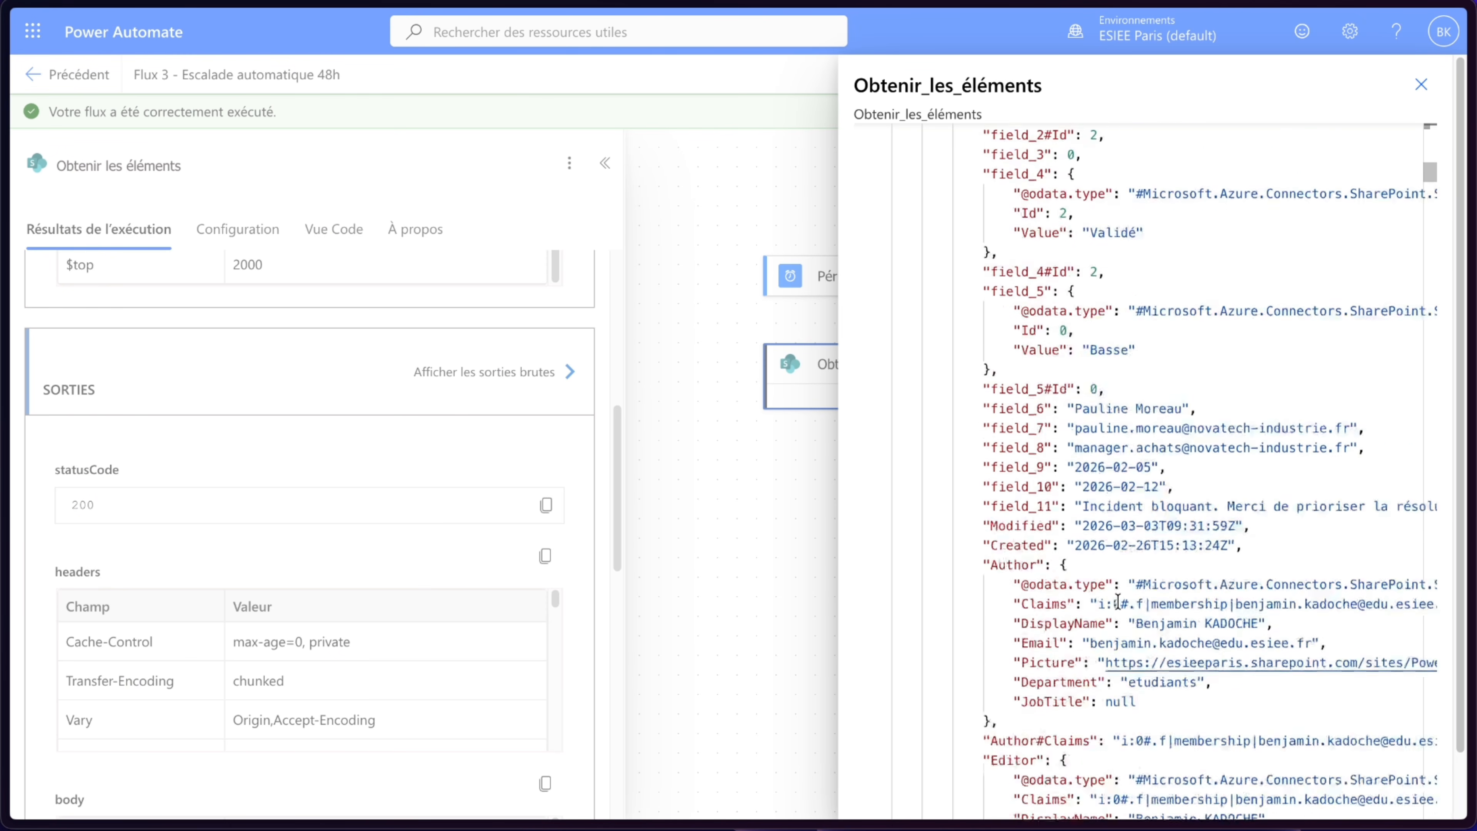
scroll(1117, 599, "down", 5)
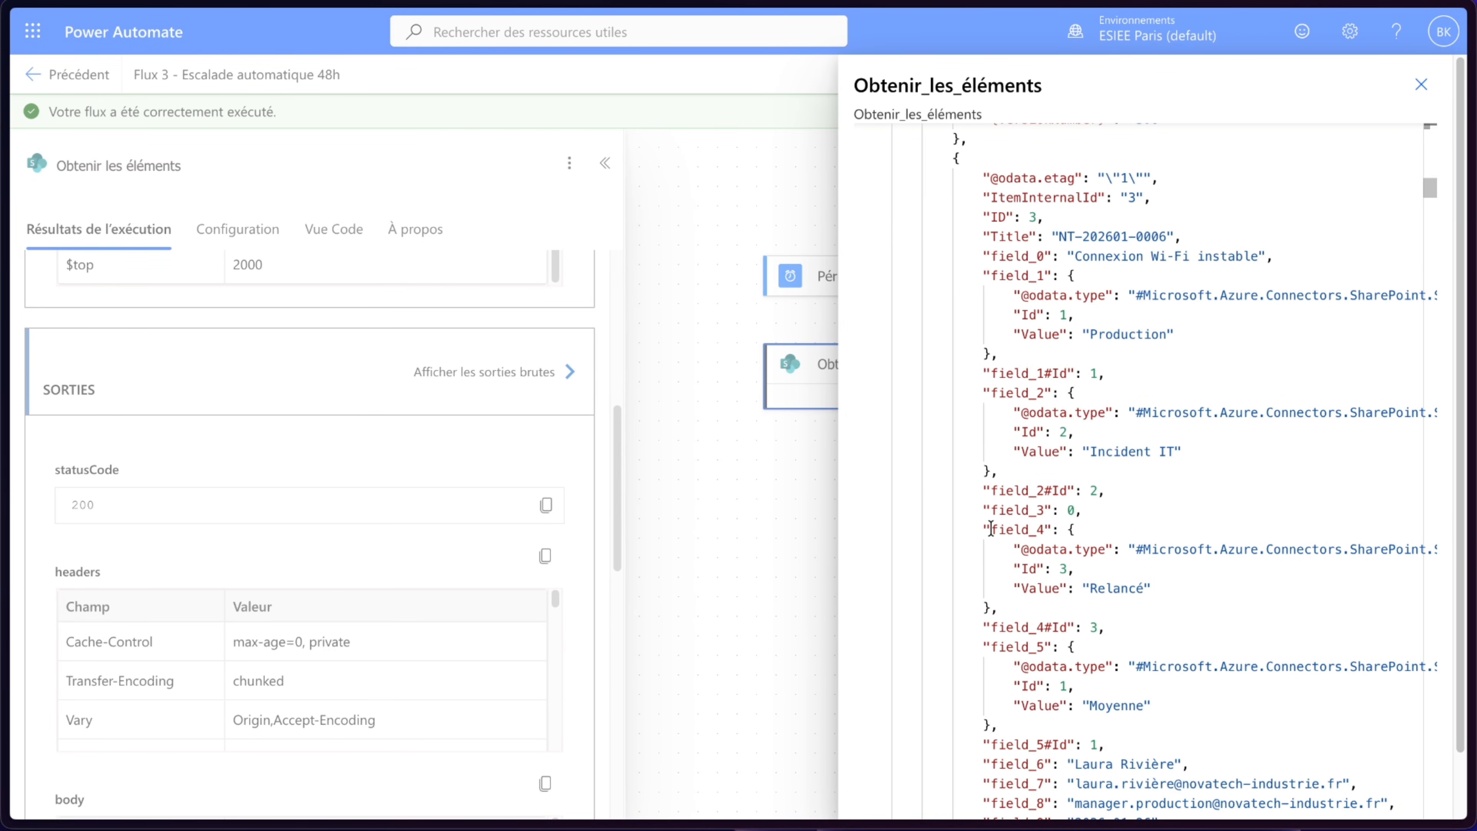
left_click_drag(991, 529, 1042, 531)
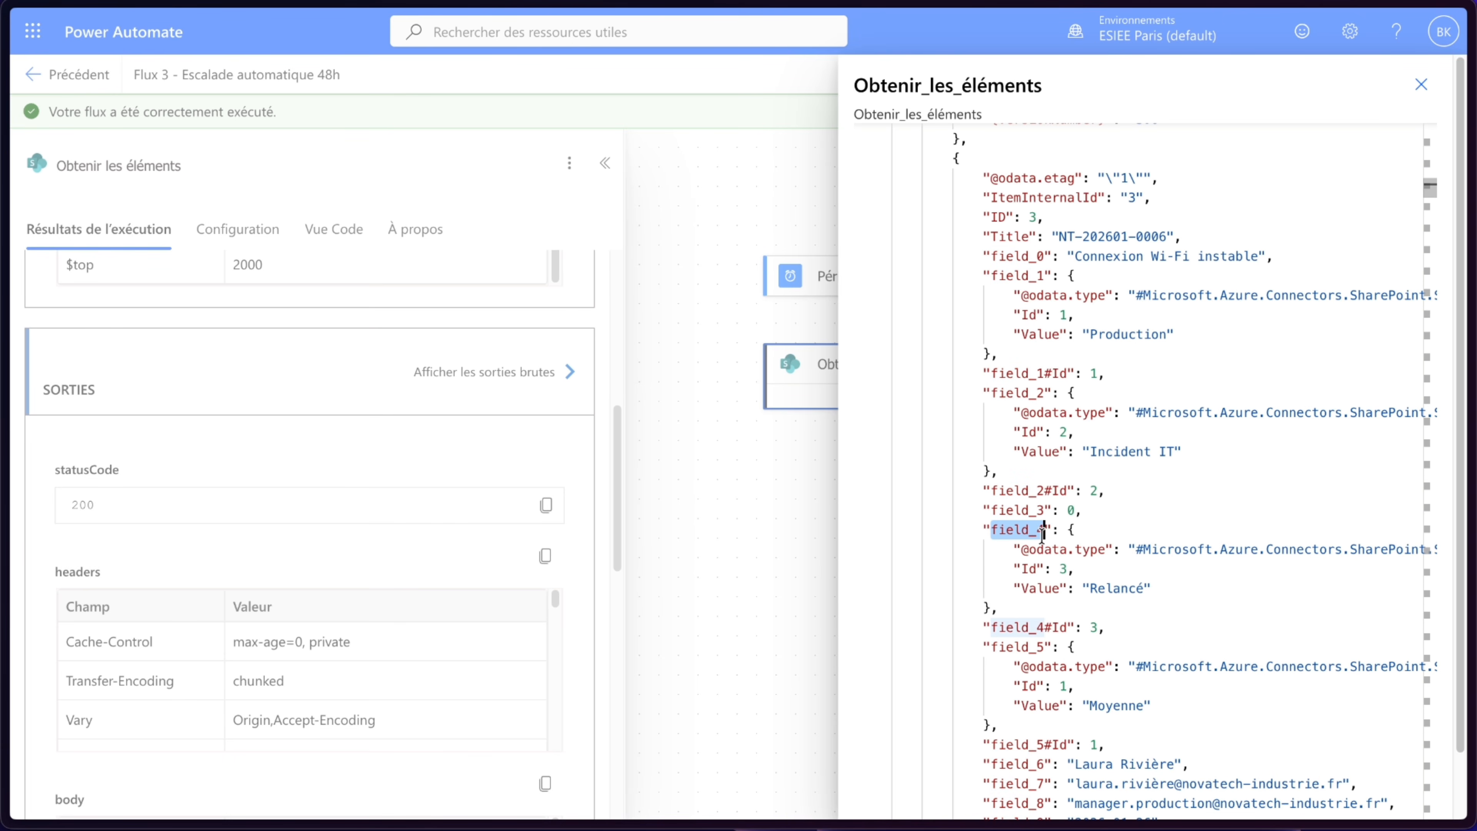
- Return to edit mode and add the filter query field_4 eq 'Validation Direction' to Obtenir les éléments
left_click(1422, 84)
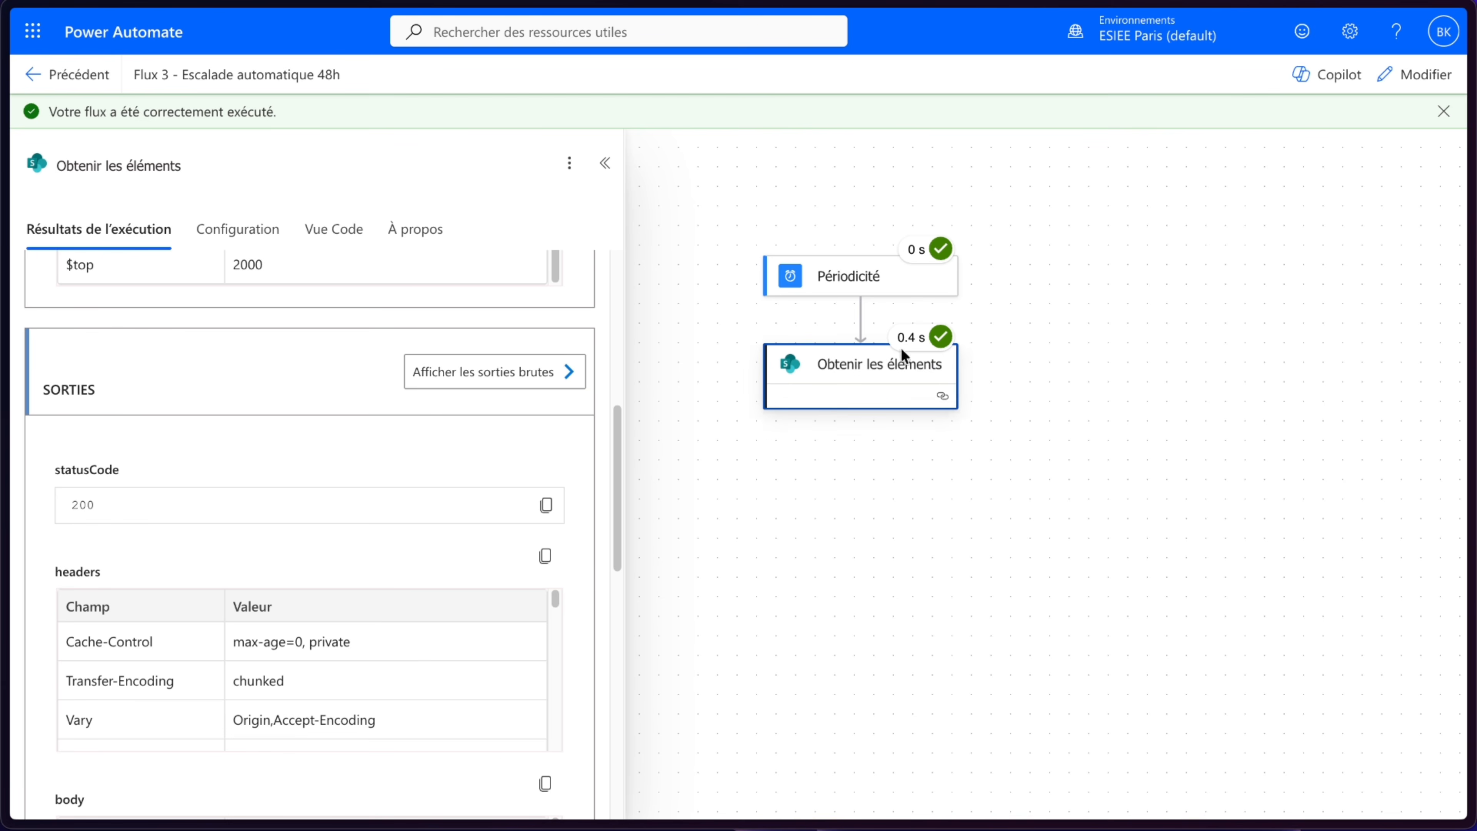
left_click(605, 163)
left_click(1407, 75)
left_click(818, 368)
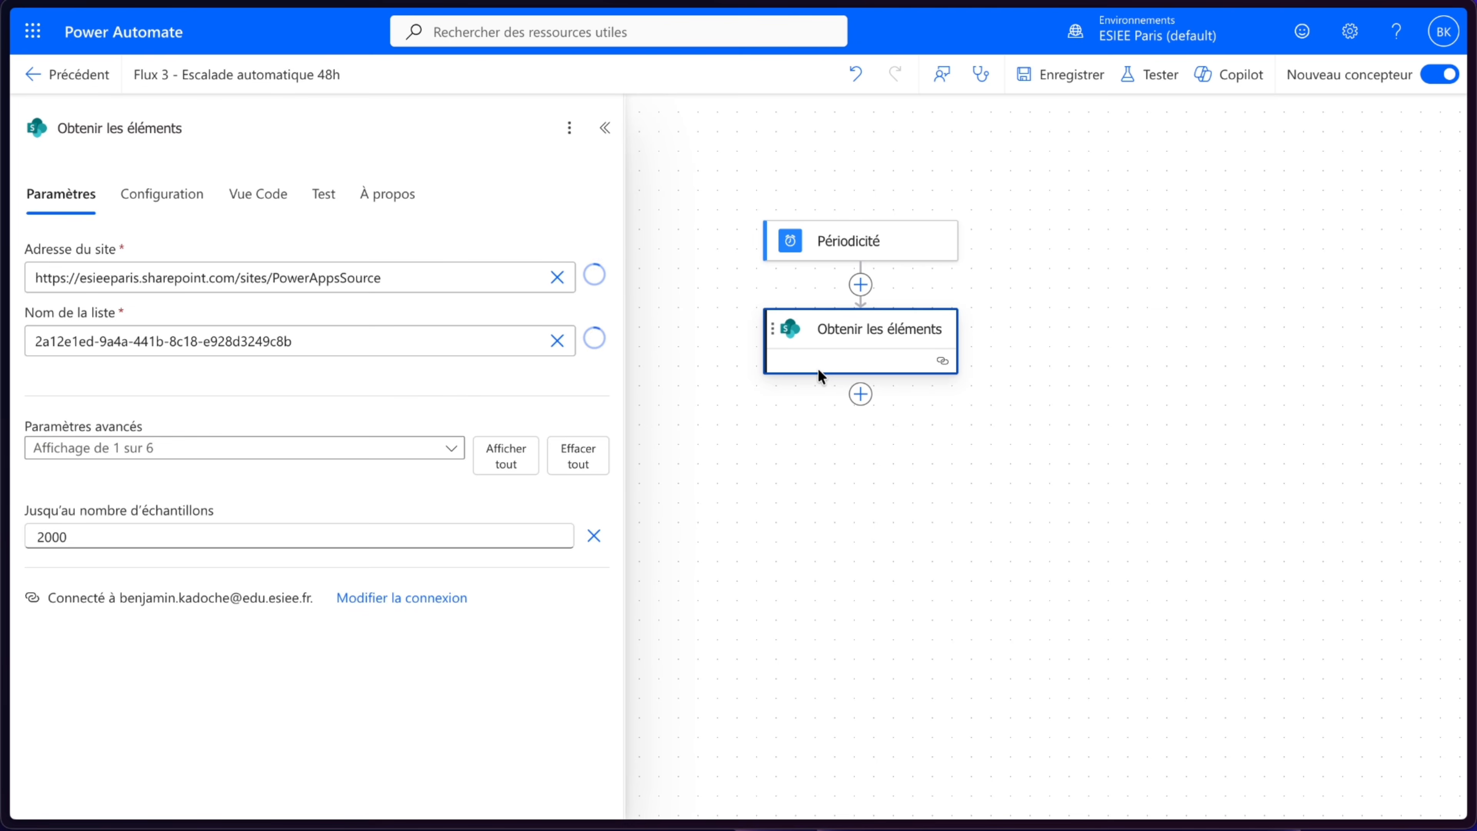
left_click(457, 460)
left_click(96, 524)
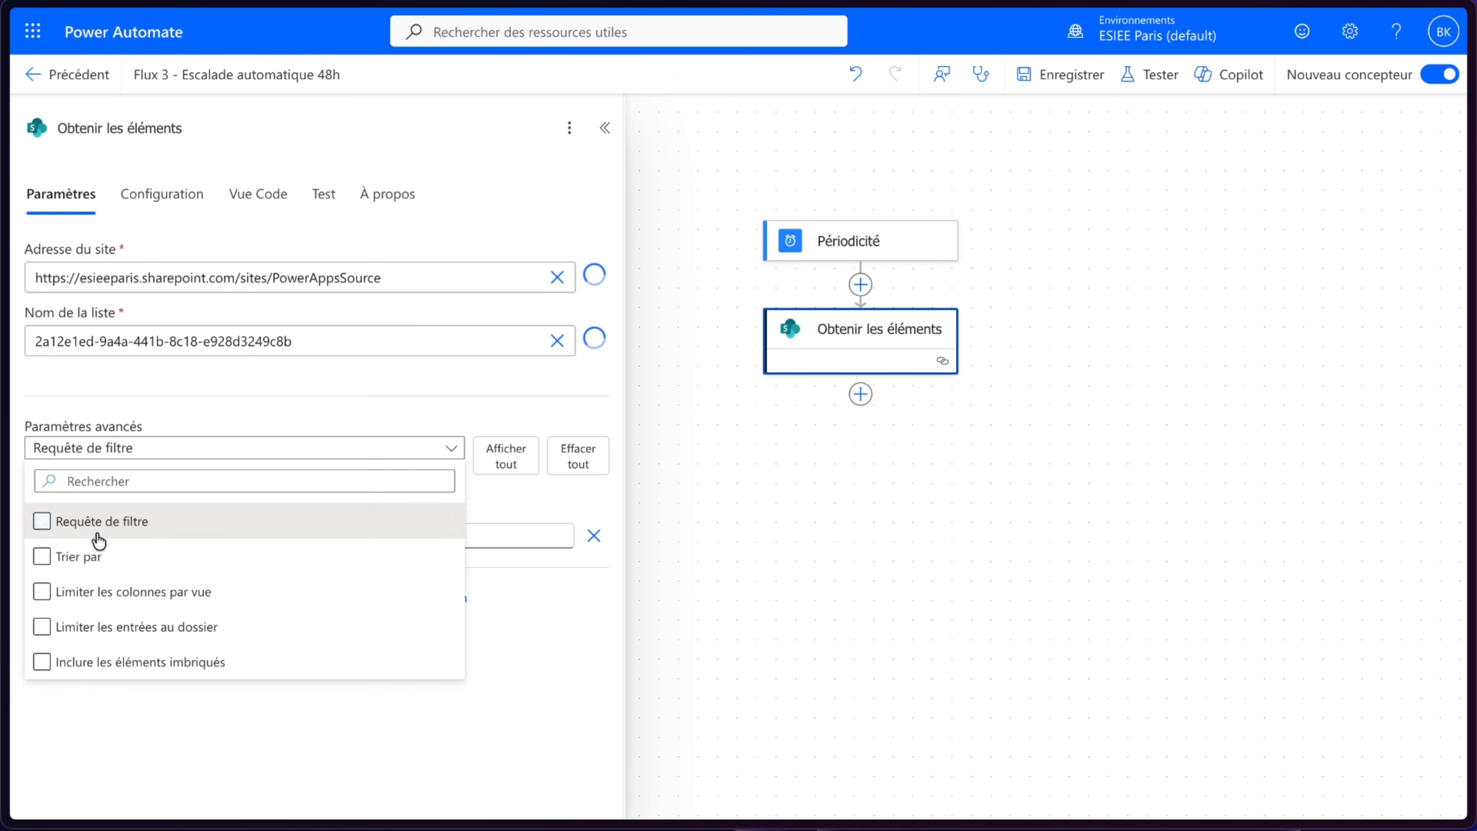
left_click(198, 742)
left_click(138, 535)
type("field_4")
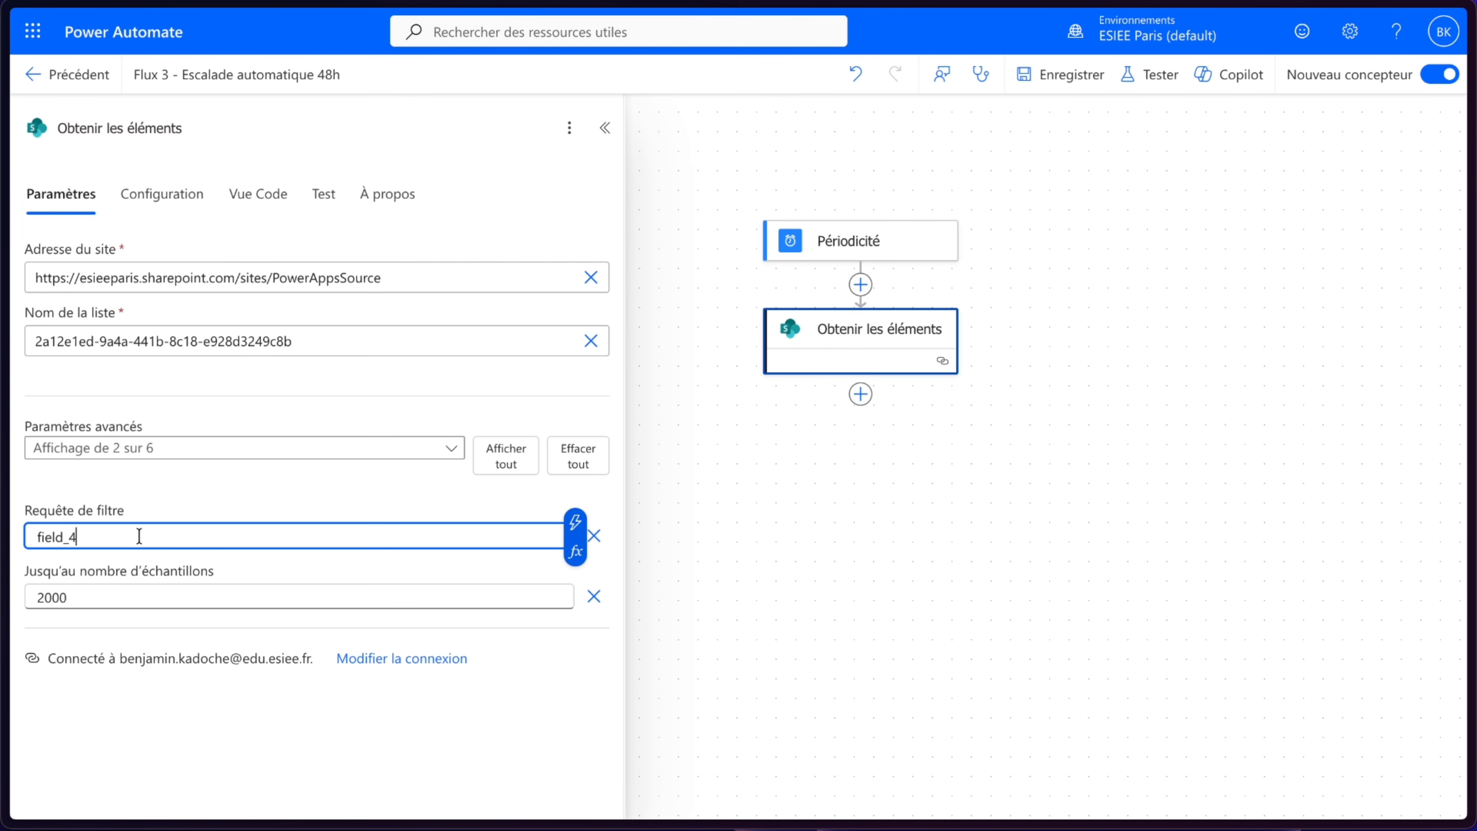
type(" eq '")
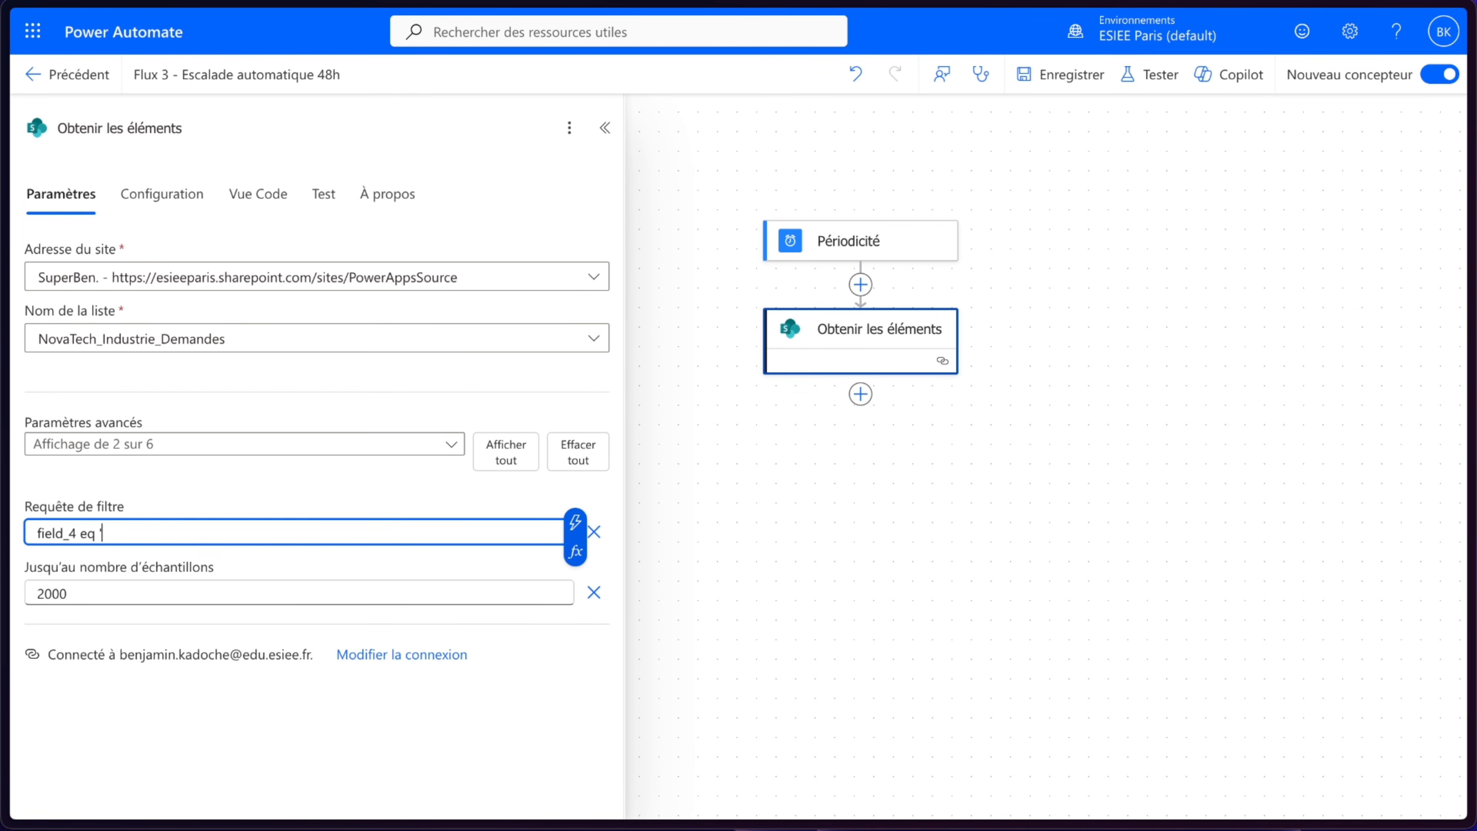
type("Validation Direction")
- Save the filtered flow and test it manually
left_click(1086, 64)
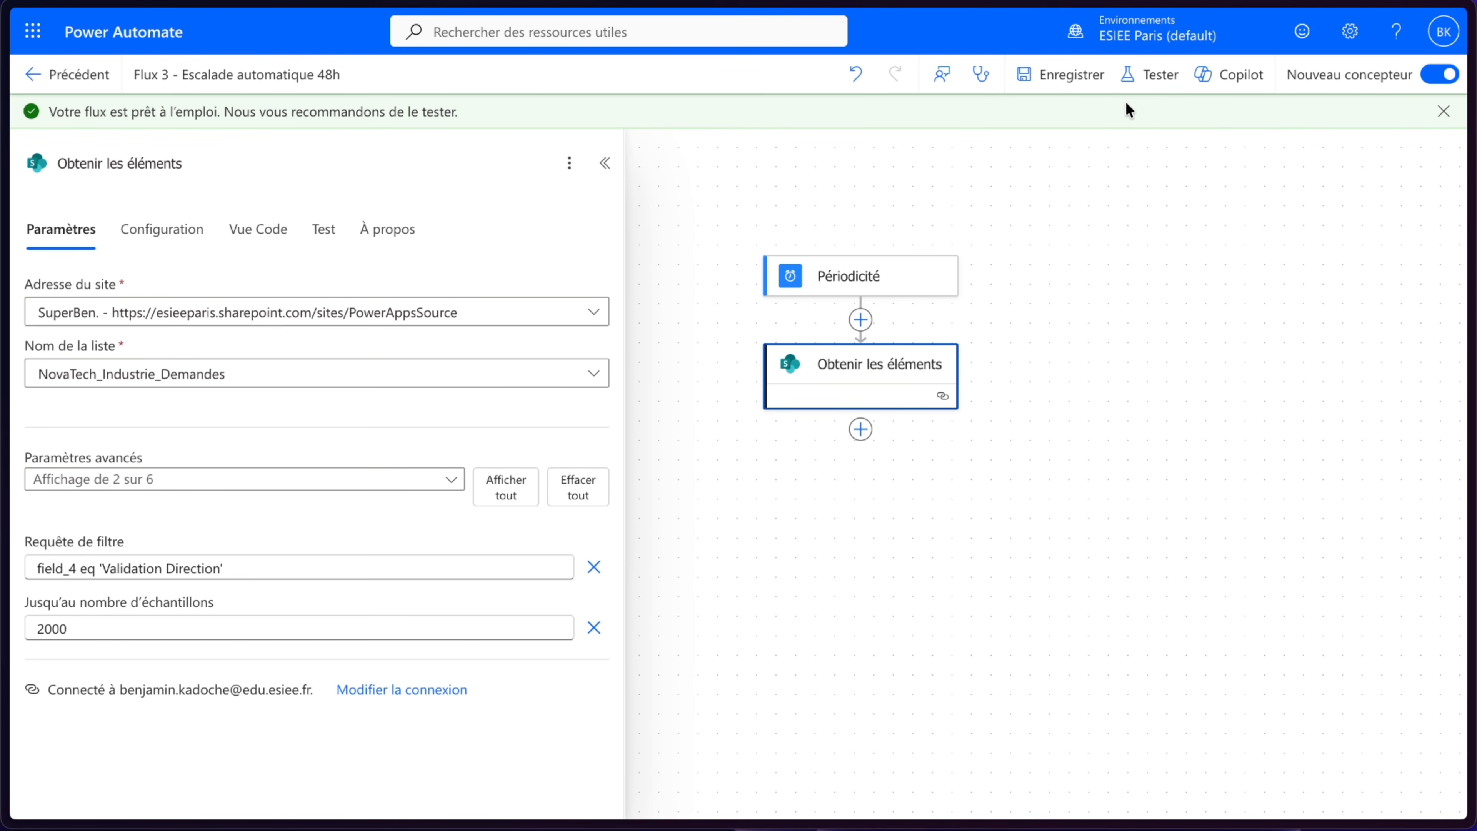
left_click(1170, 88)
left_click(1148, 150)
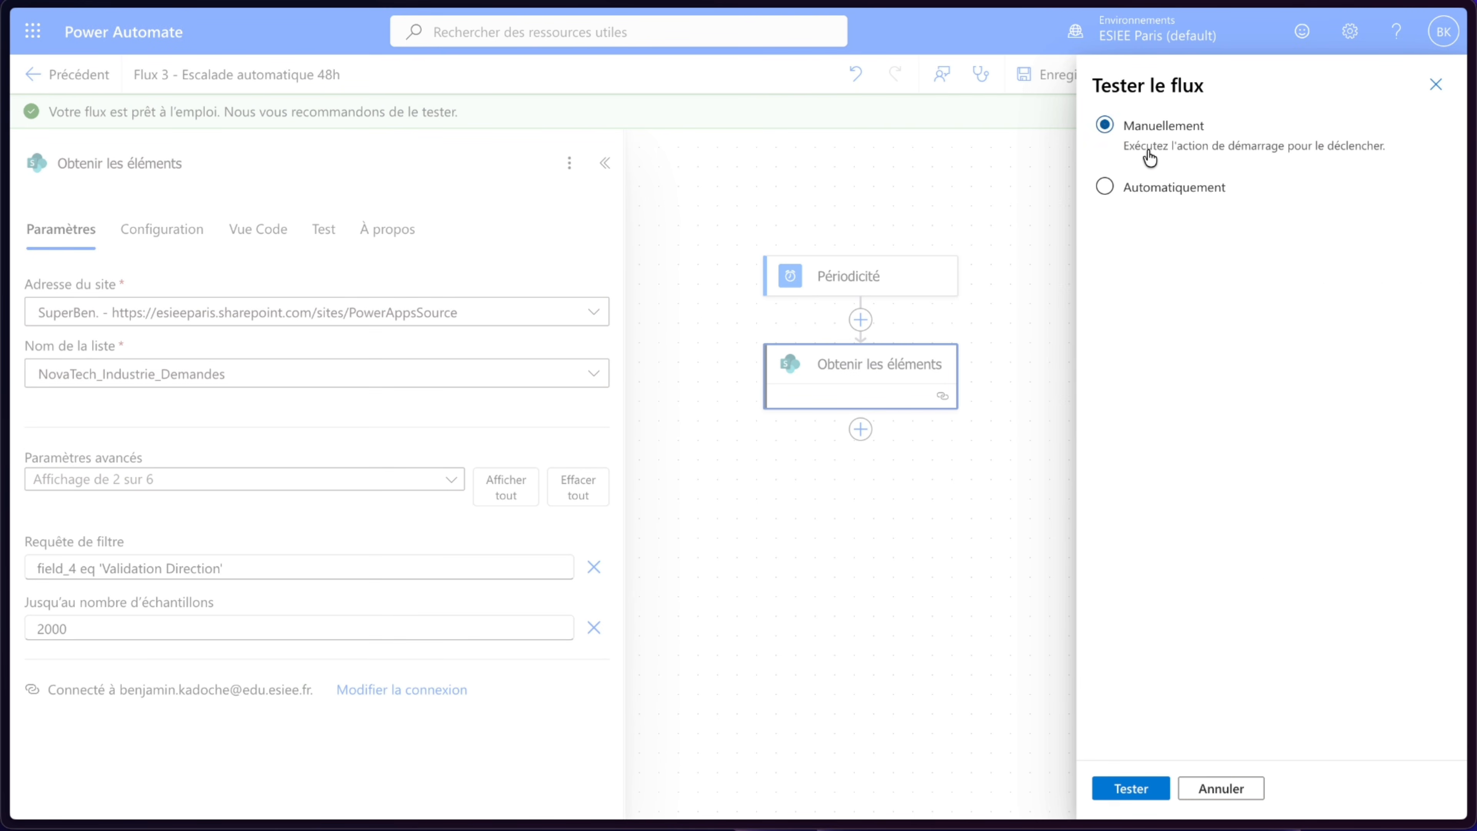
left_click(1129, 785)
left_click(1124, 783)
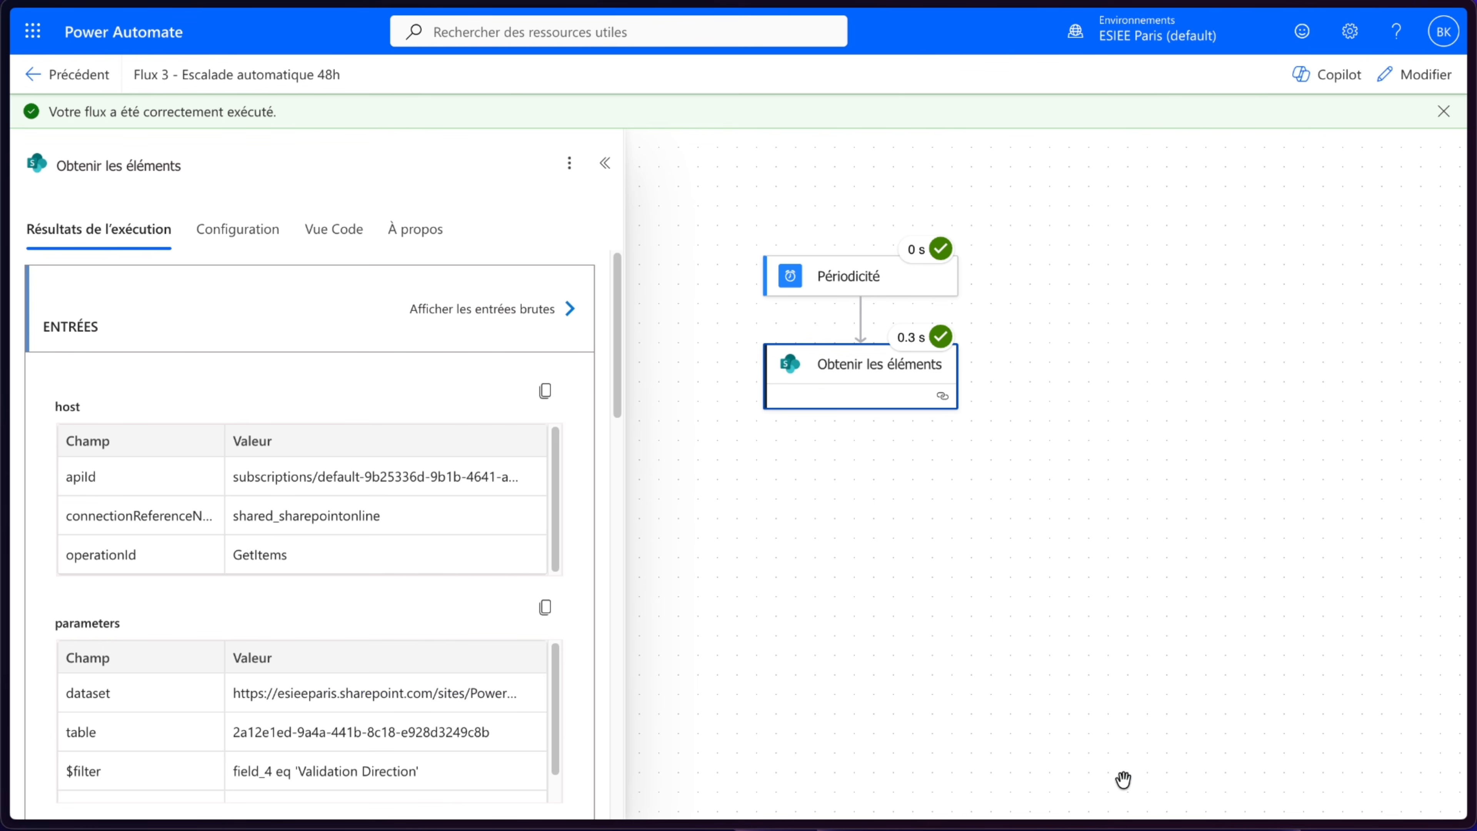
- Review the run's raw outputs to check the items returned by the filtered query
scroll(429, 643, "down", 1)
scroll(511, 587, "down", 6)
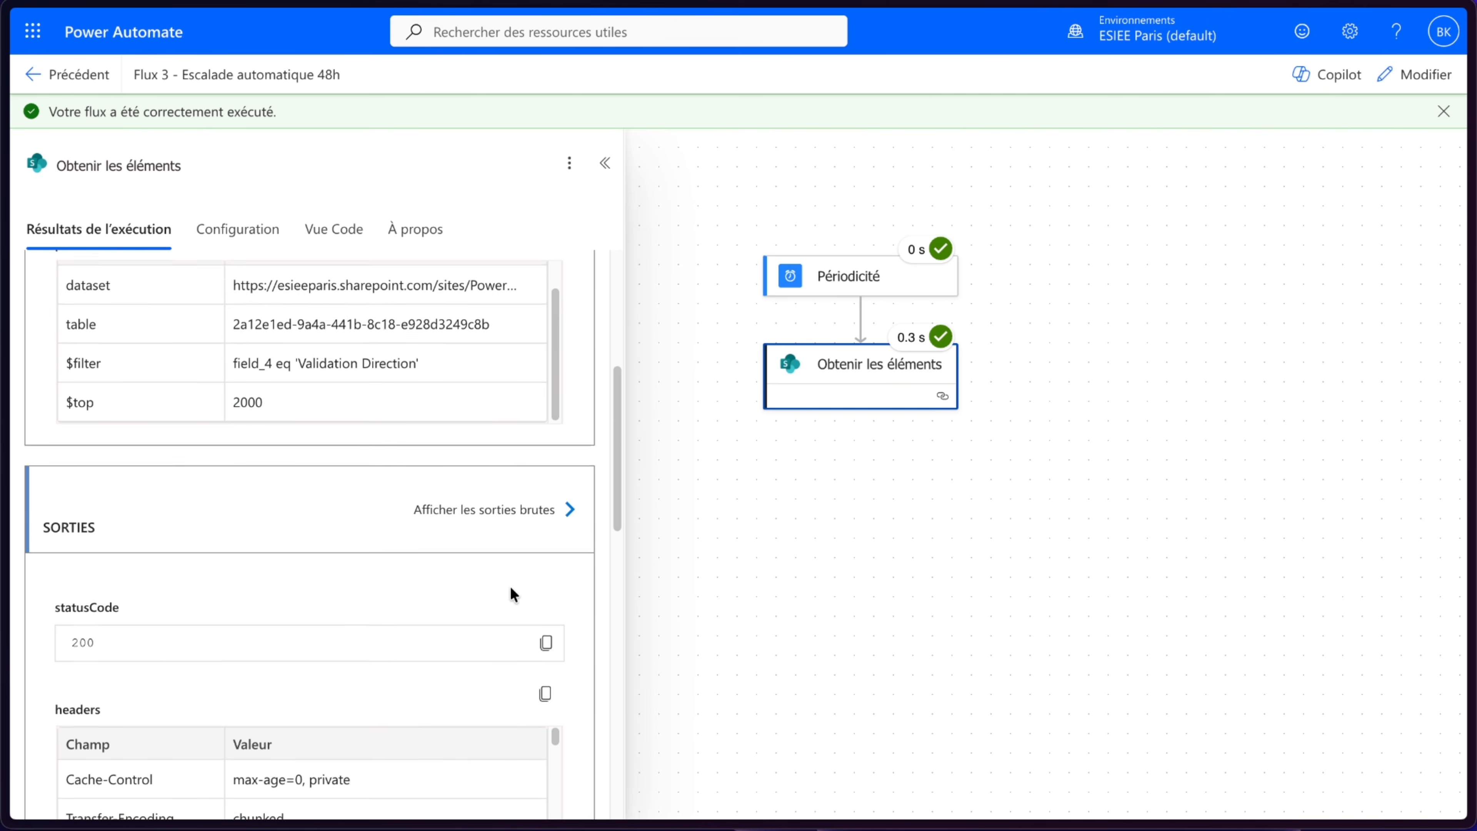
left_click(532, 466)
scroll(1257, 376, "down", 6)
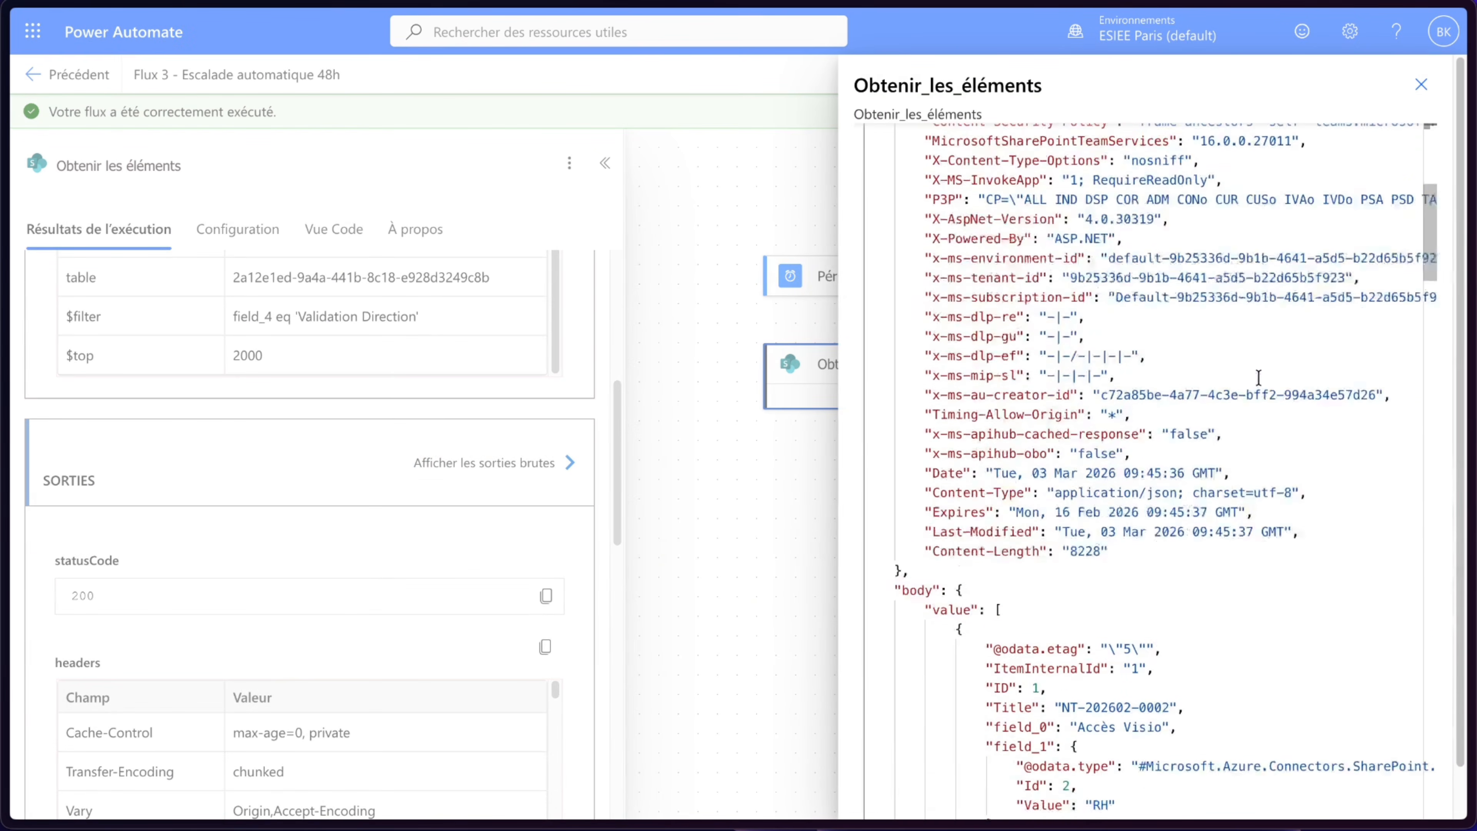
scroll(1258, 378, "down", 1)
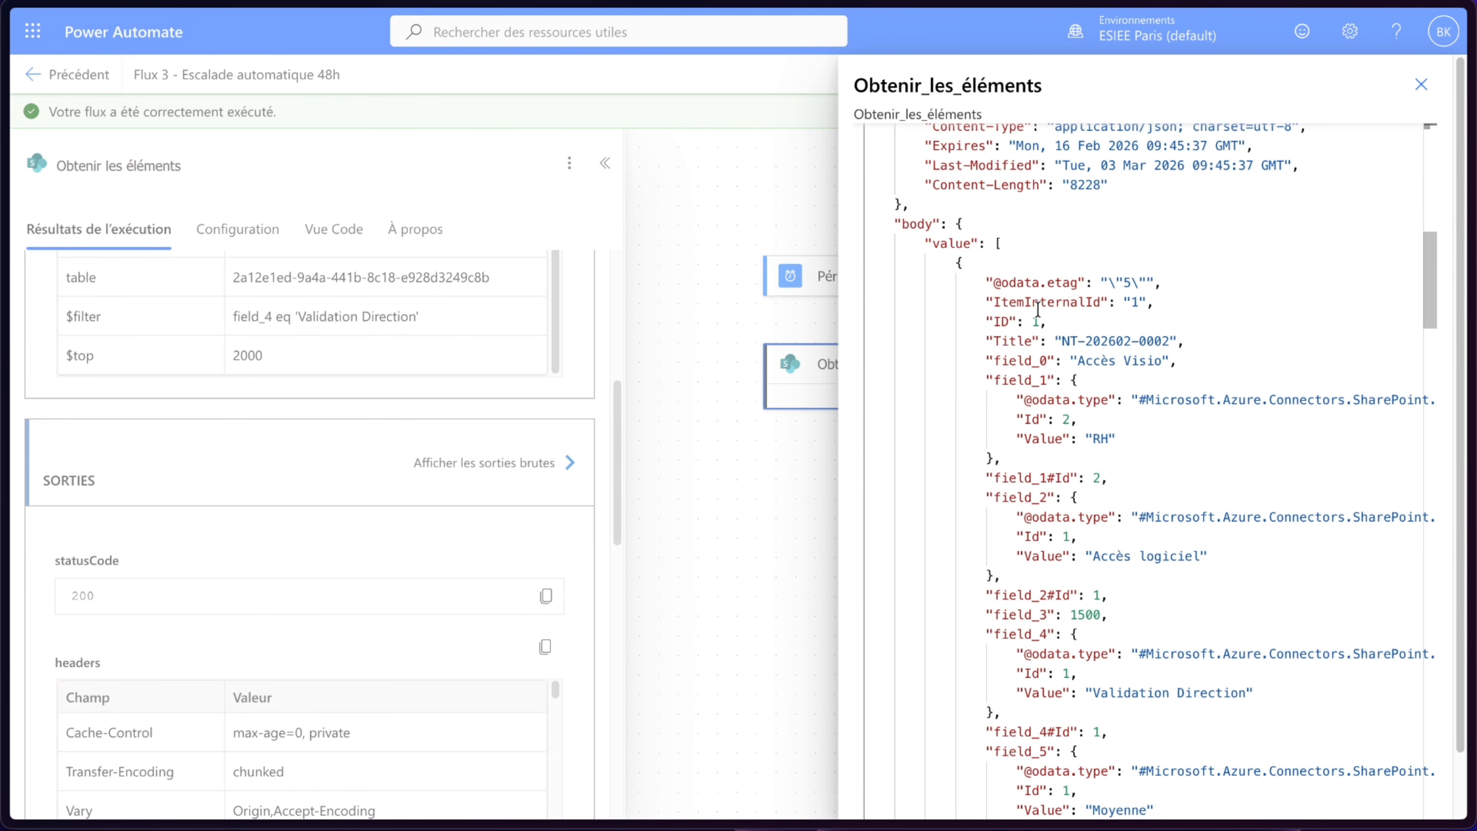
scroll(1037, 309, "down", 4)
scroll(1038, 309, "down", 15)
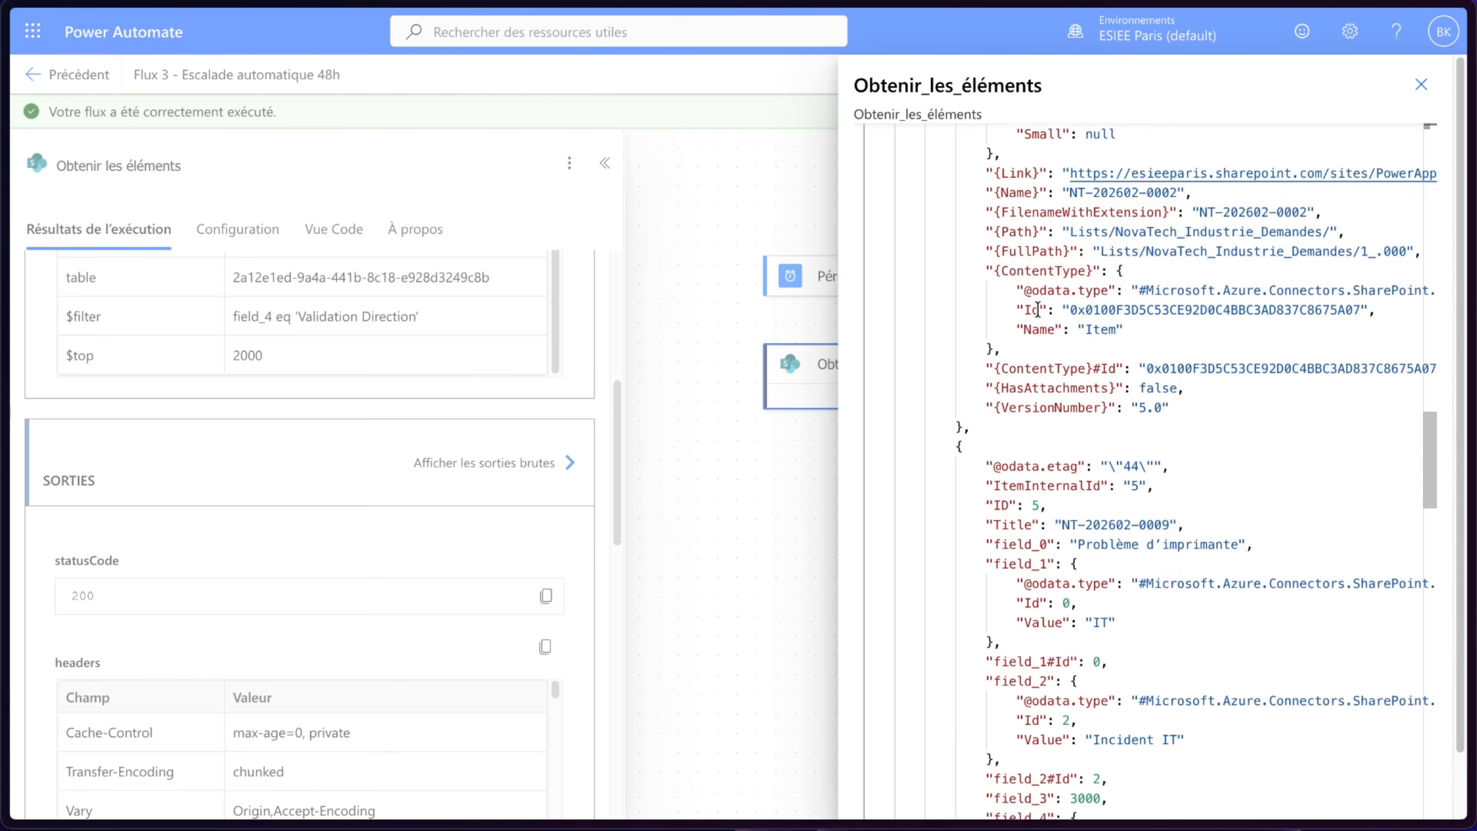
- Compare the items in the raw outputs with the NovaTech_Industrie_Demandes list filtered to Validation Direction
scroll(1049, 494, "down", 20)
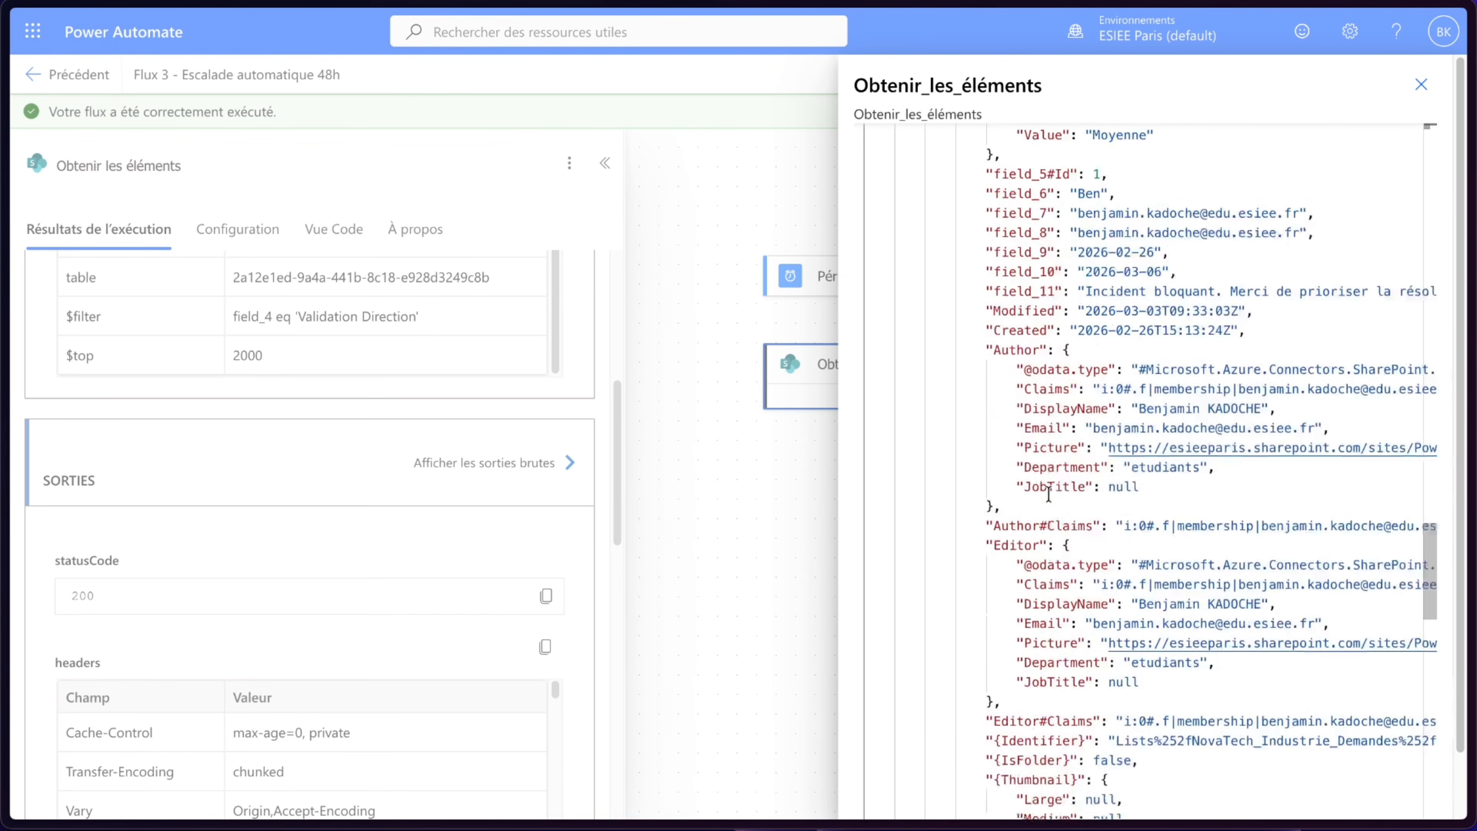
scroll(1049, 494, "down", 1)
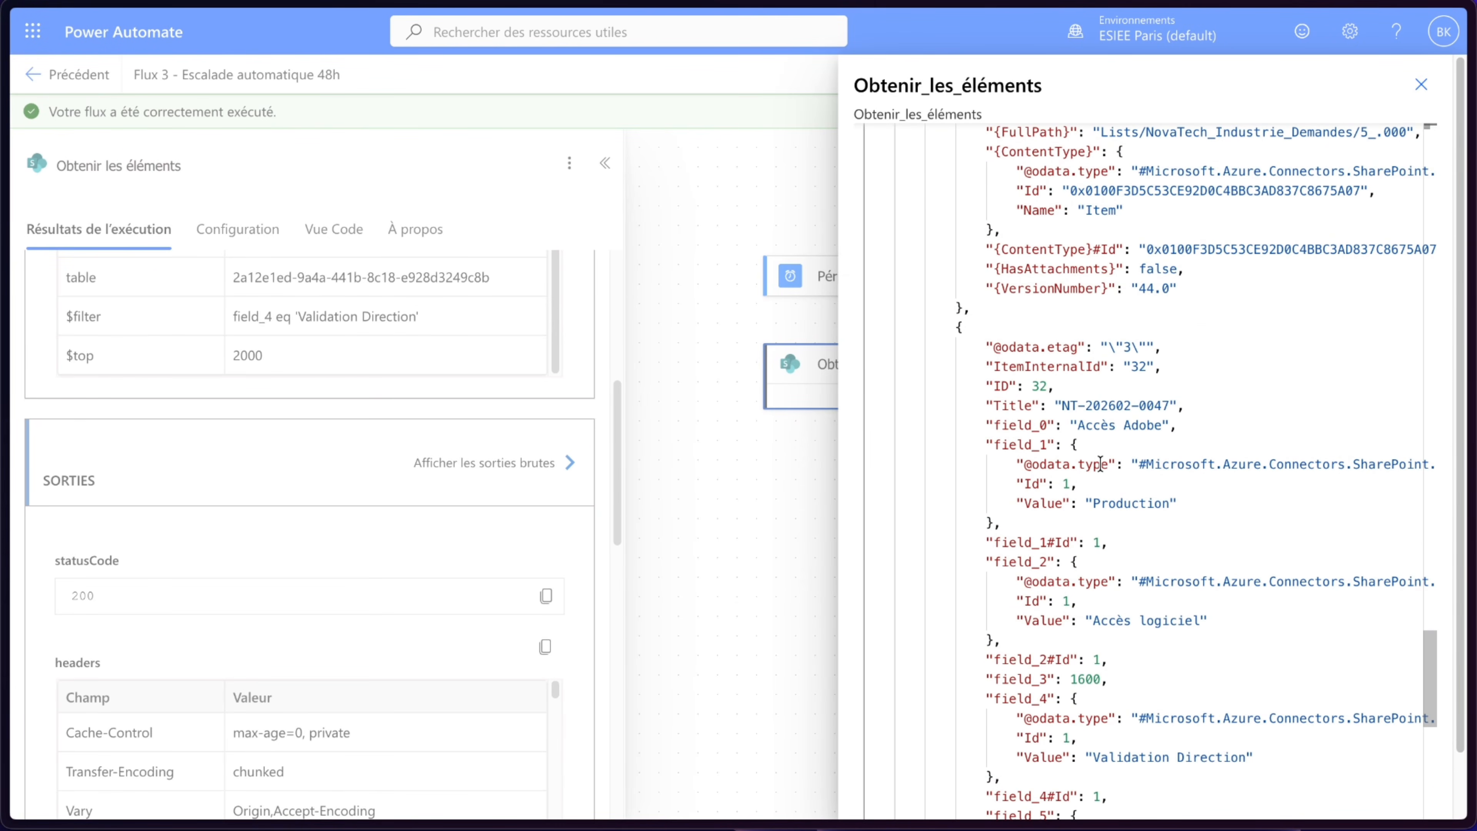
scroll(1100, 464, "down", 3)
scroll(1100, 464, "up", 5)
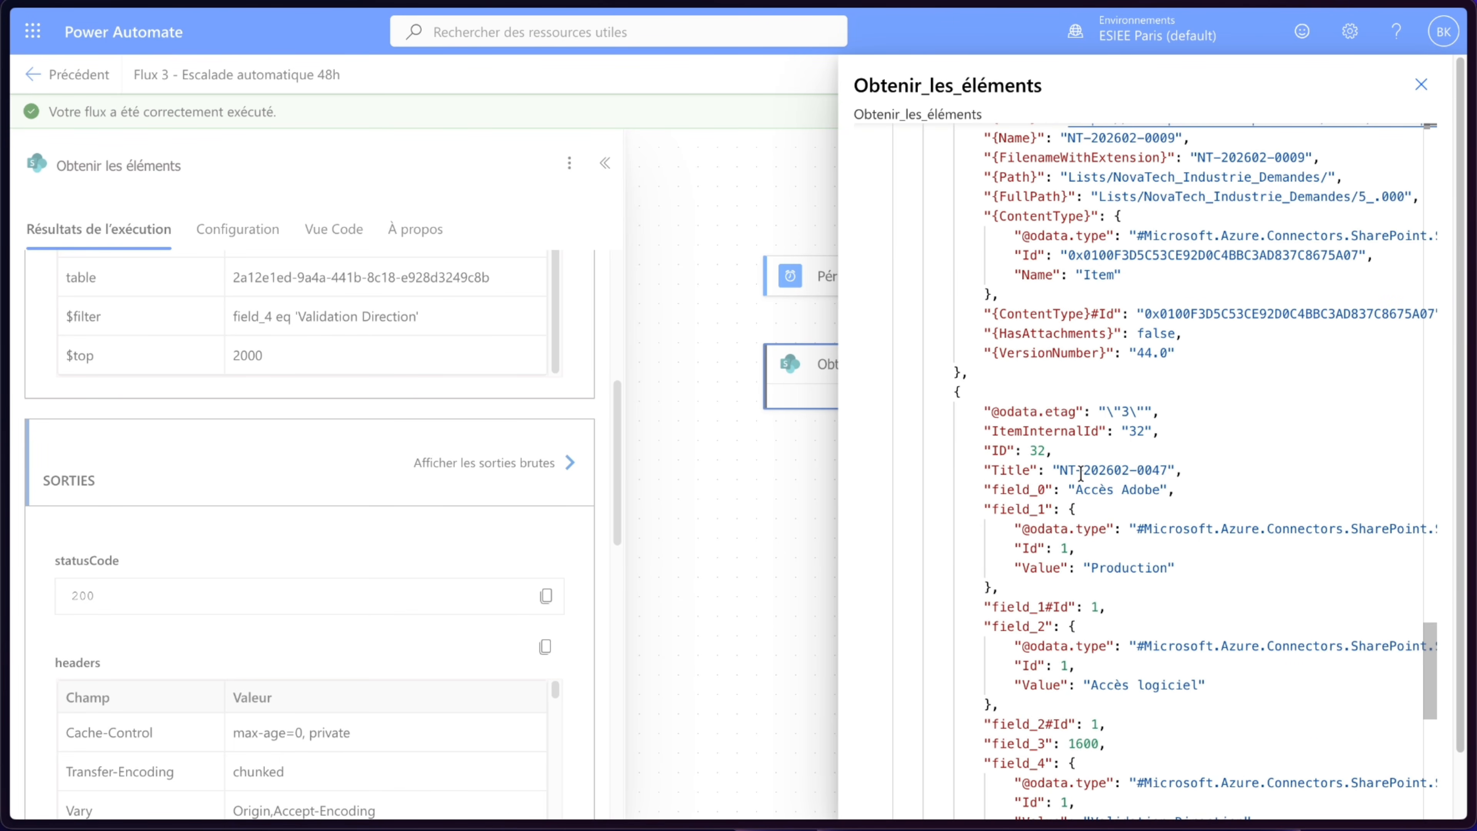
scroll(1149, 470, "up", 20)
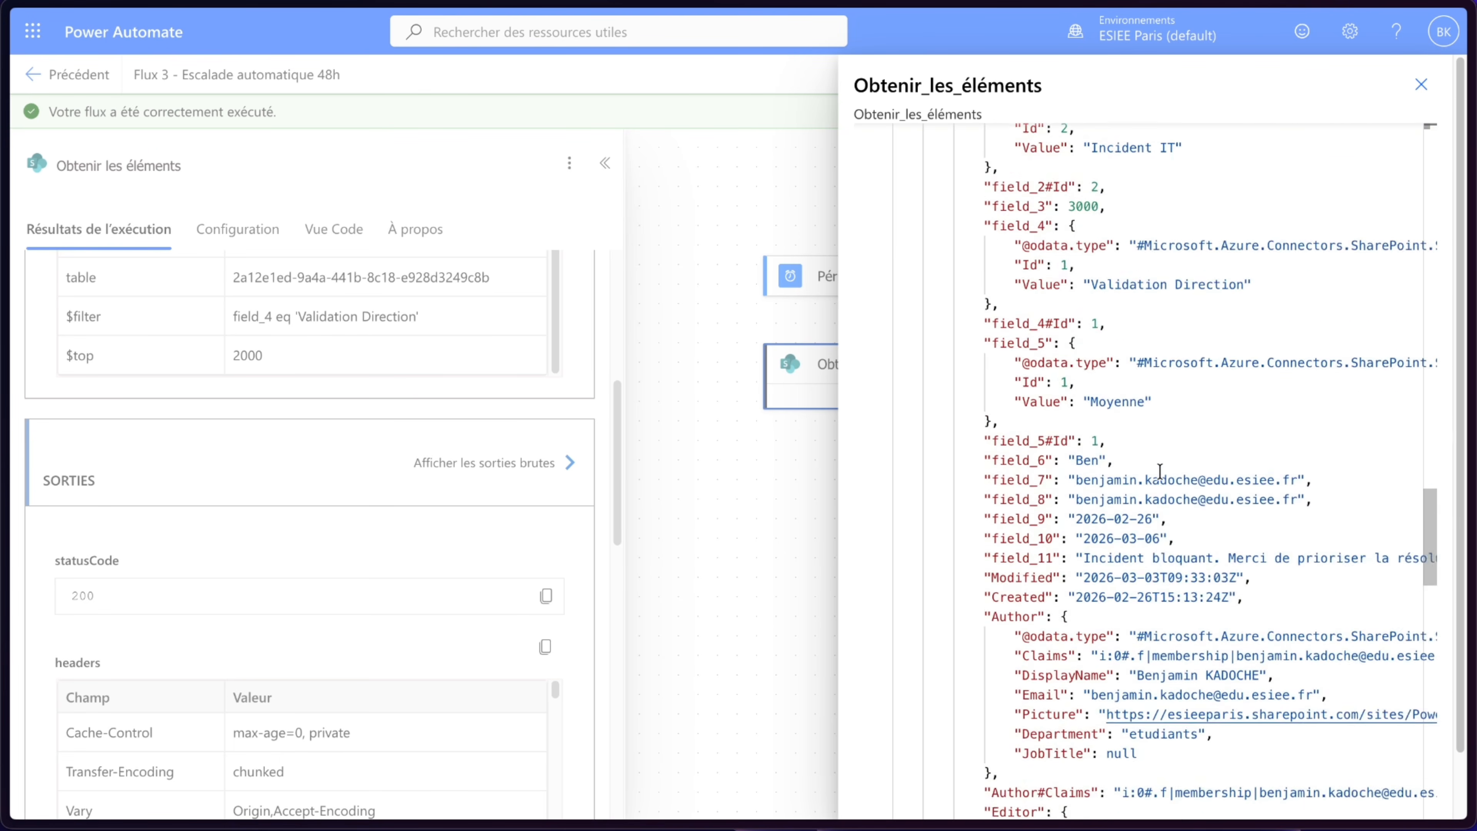
scroll(1159, 472, "up", 5)
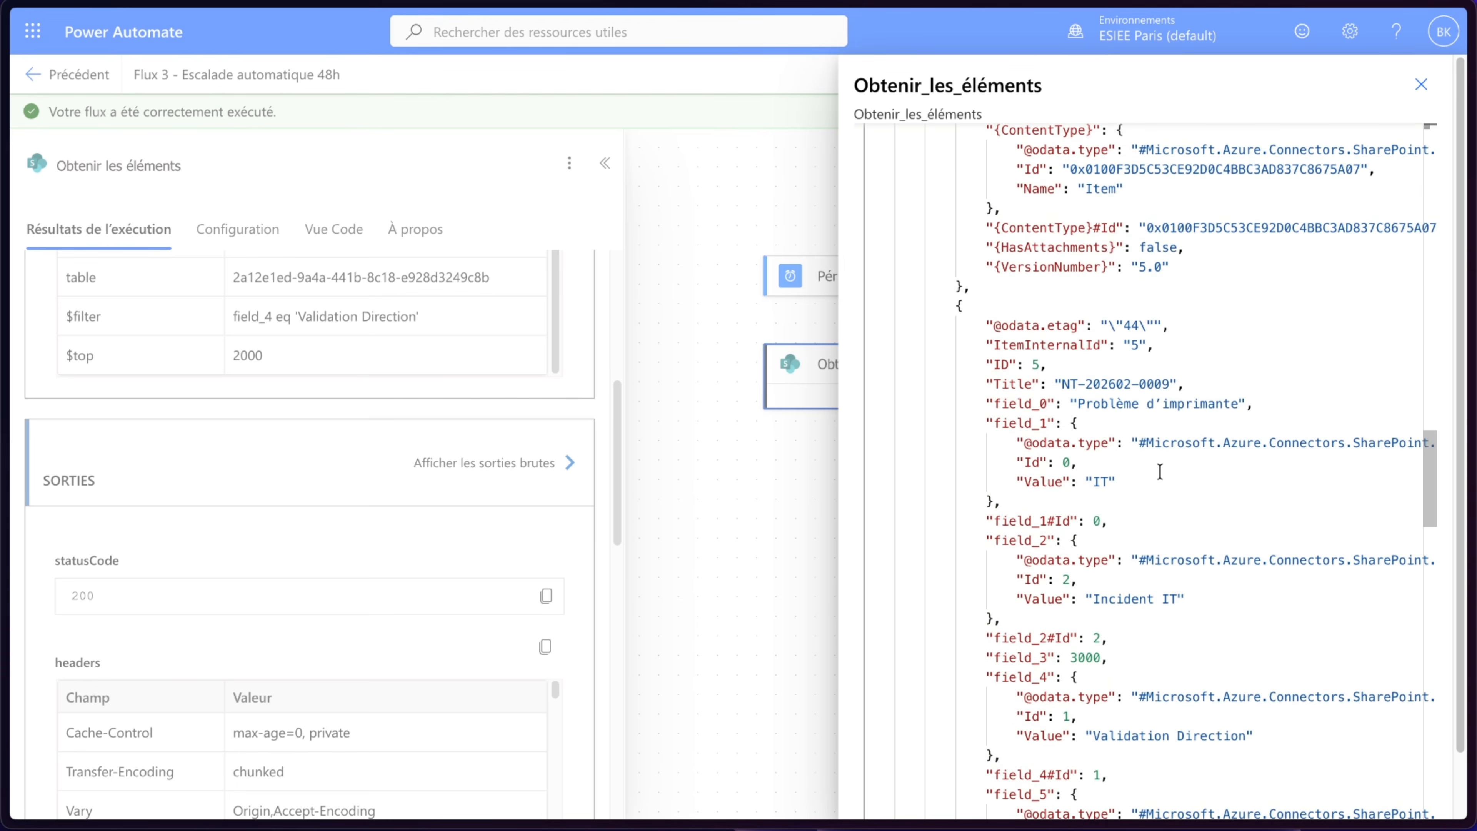
scroll(1162, 429, "up", 18)
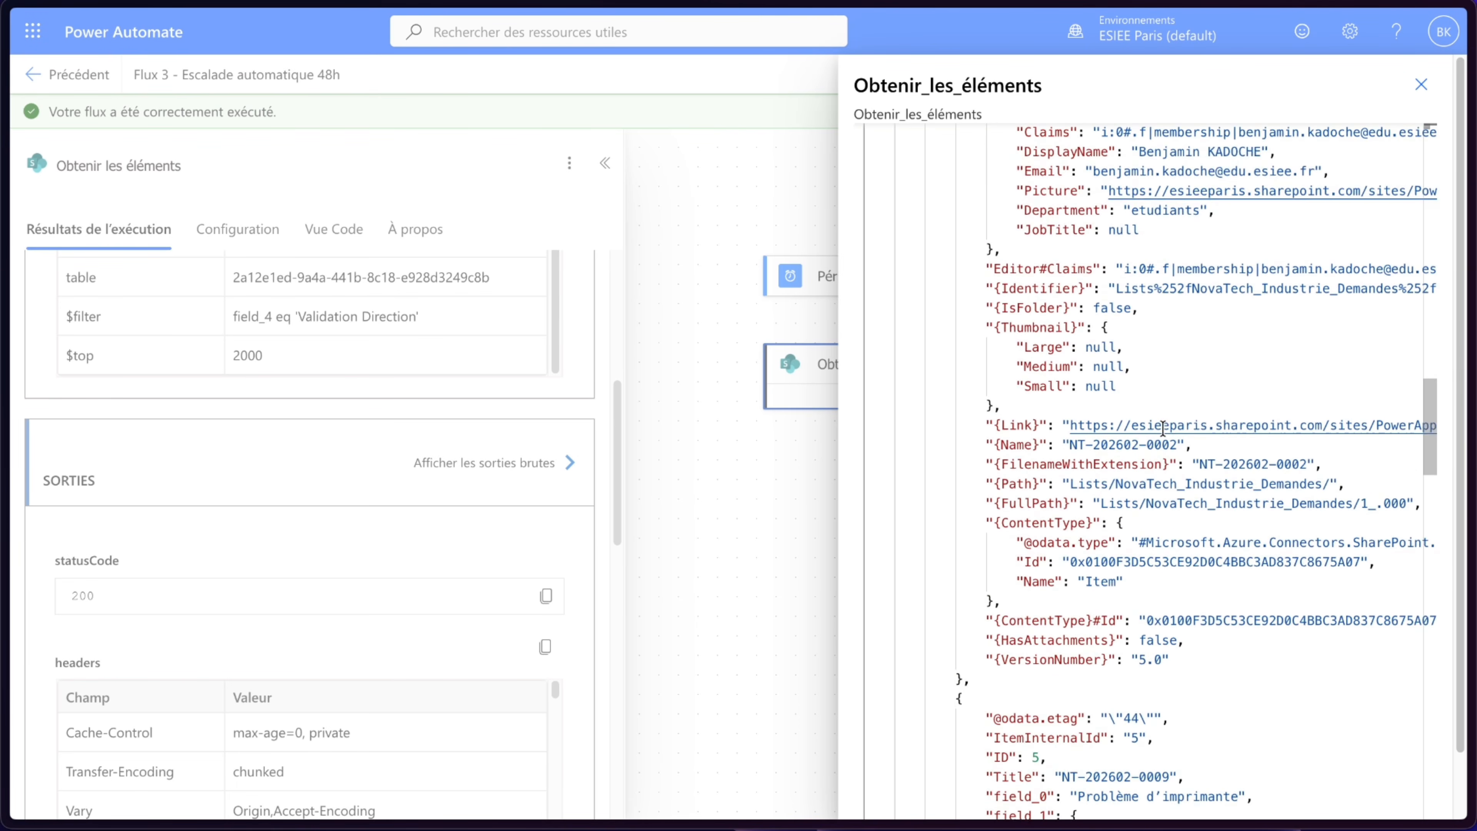
scroll(1163, 429, "up", 9)
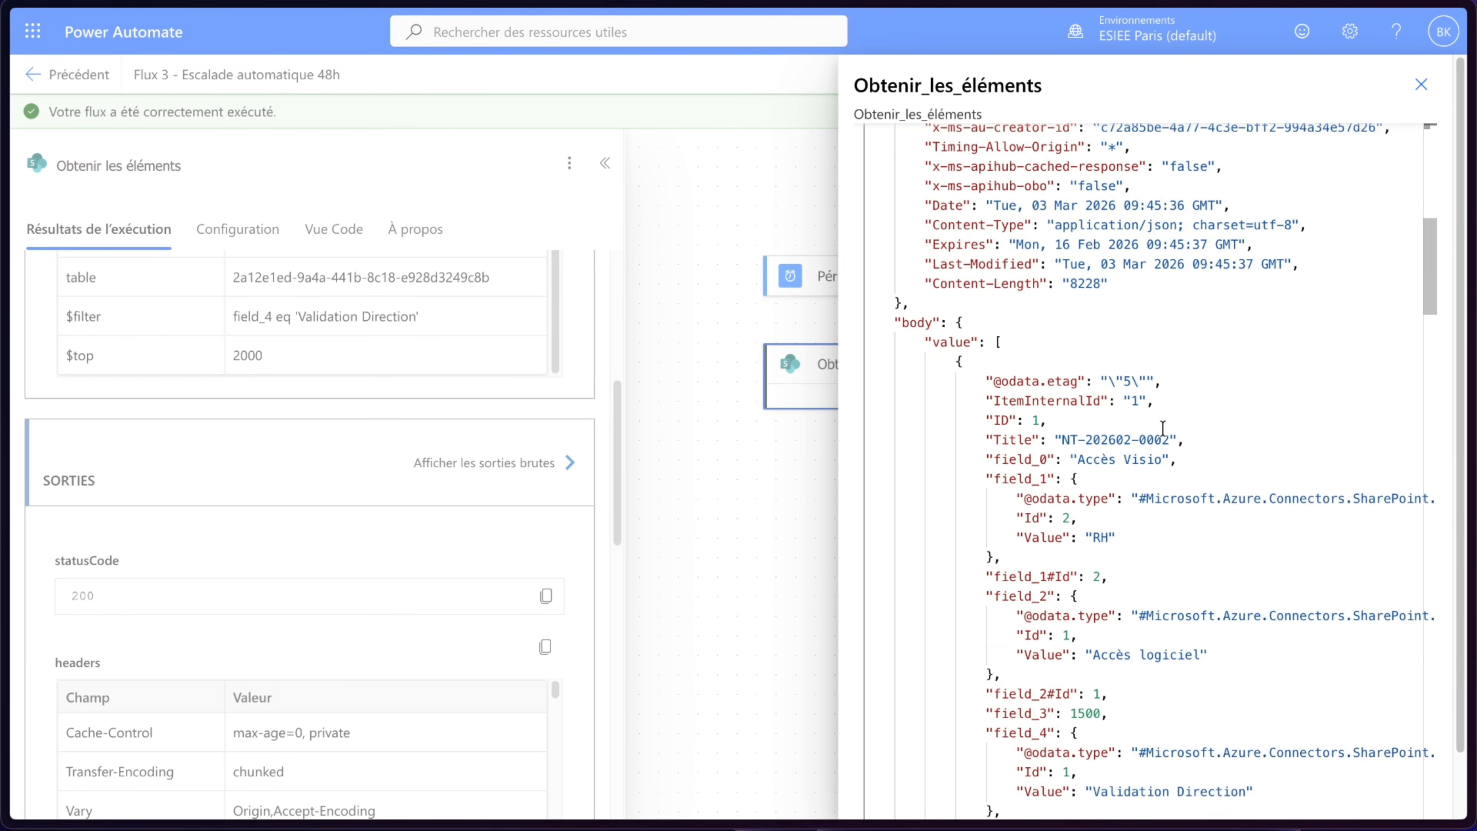
mouse_move(12, 192)
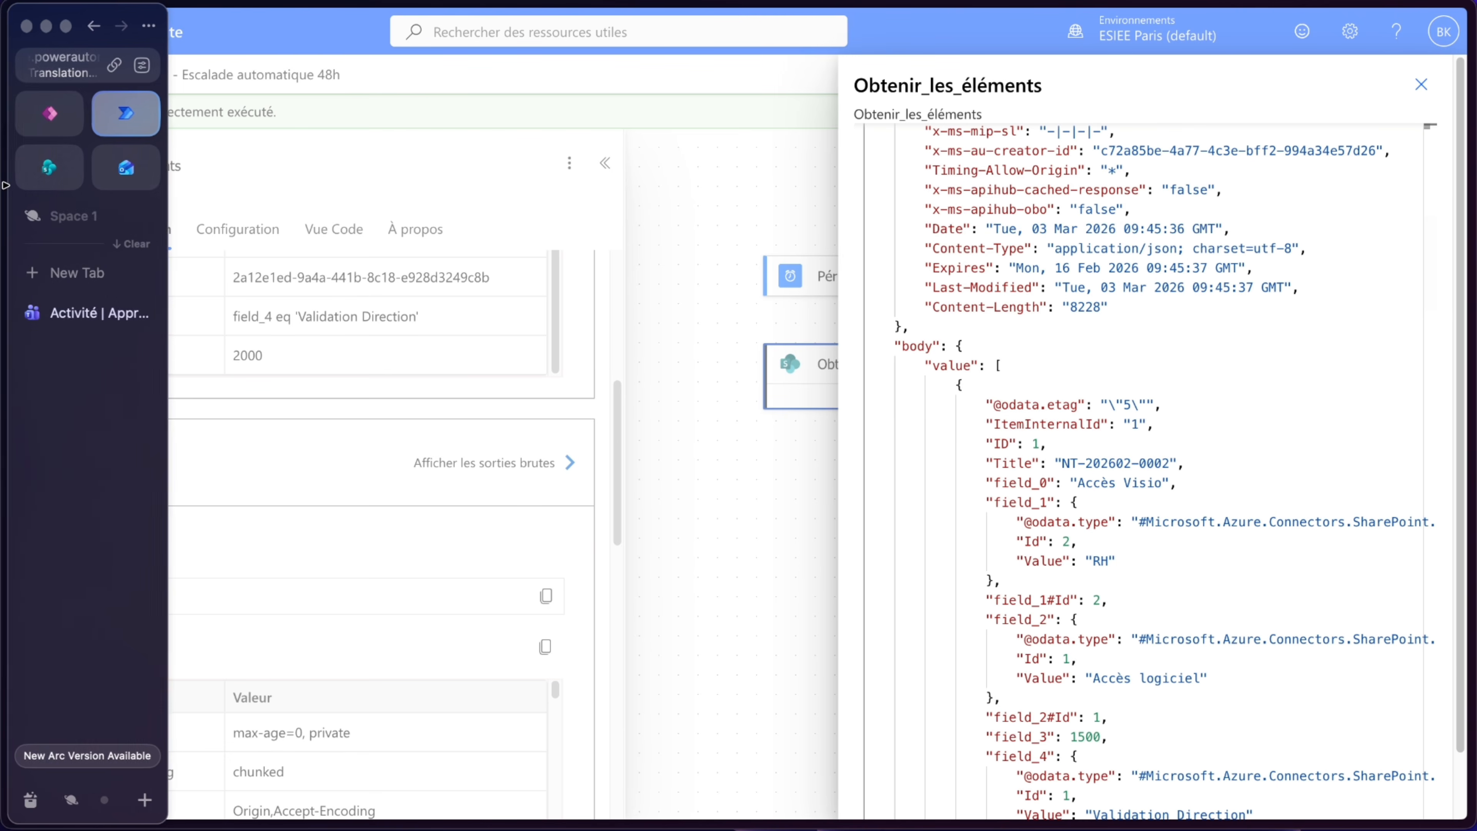
left_click(62, 168)
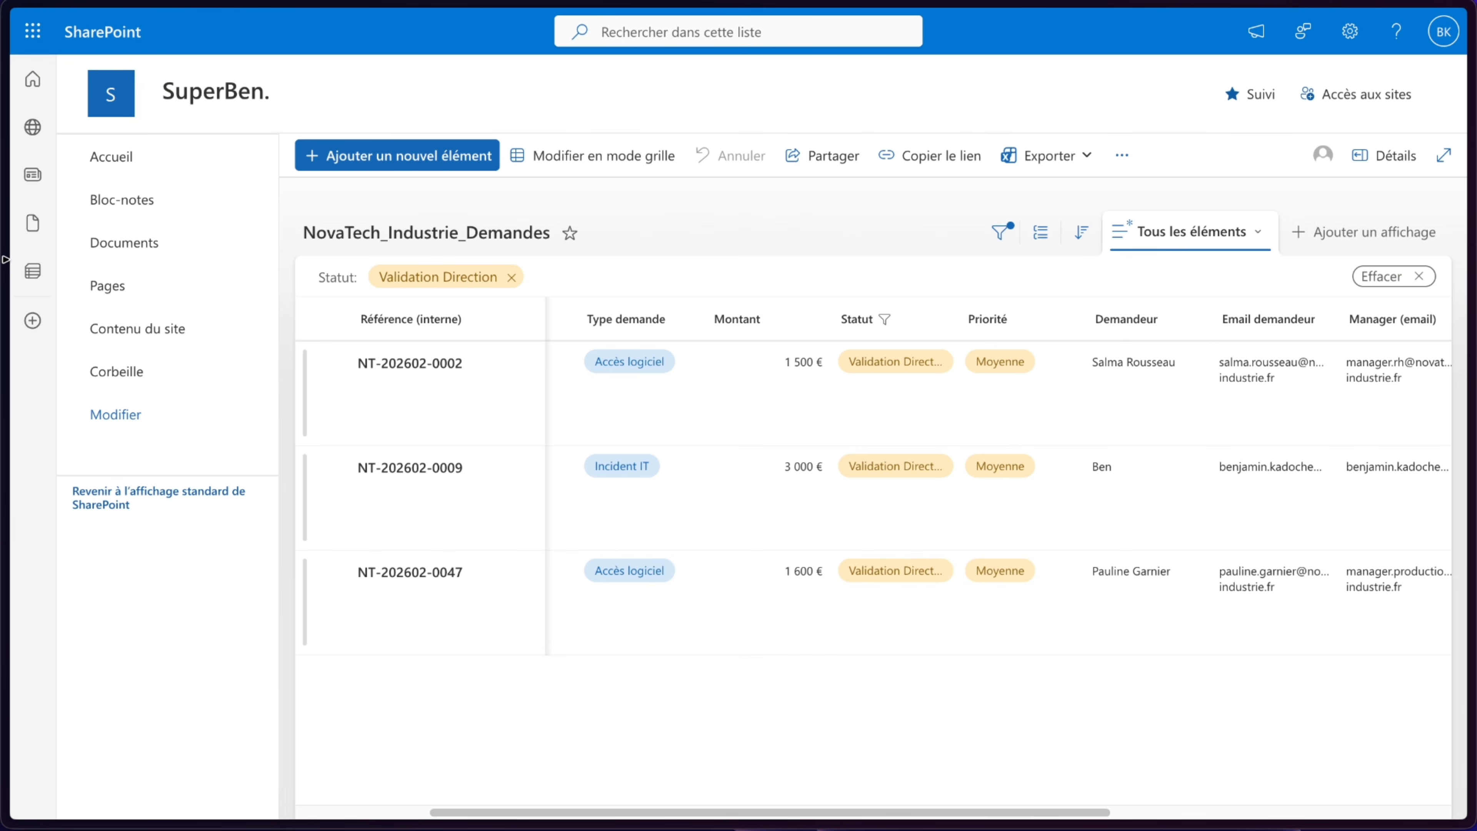
mouse_move(6, 259)
left_click(124, 117)
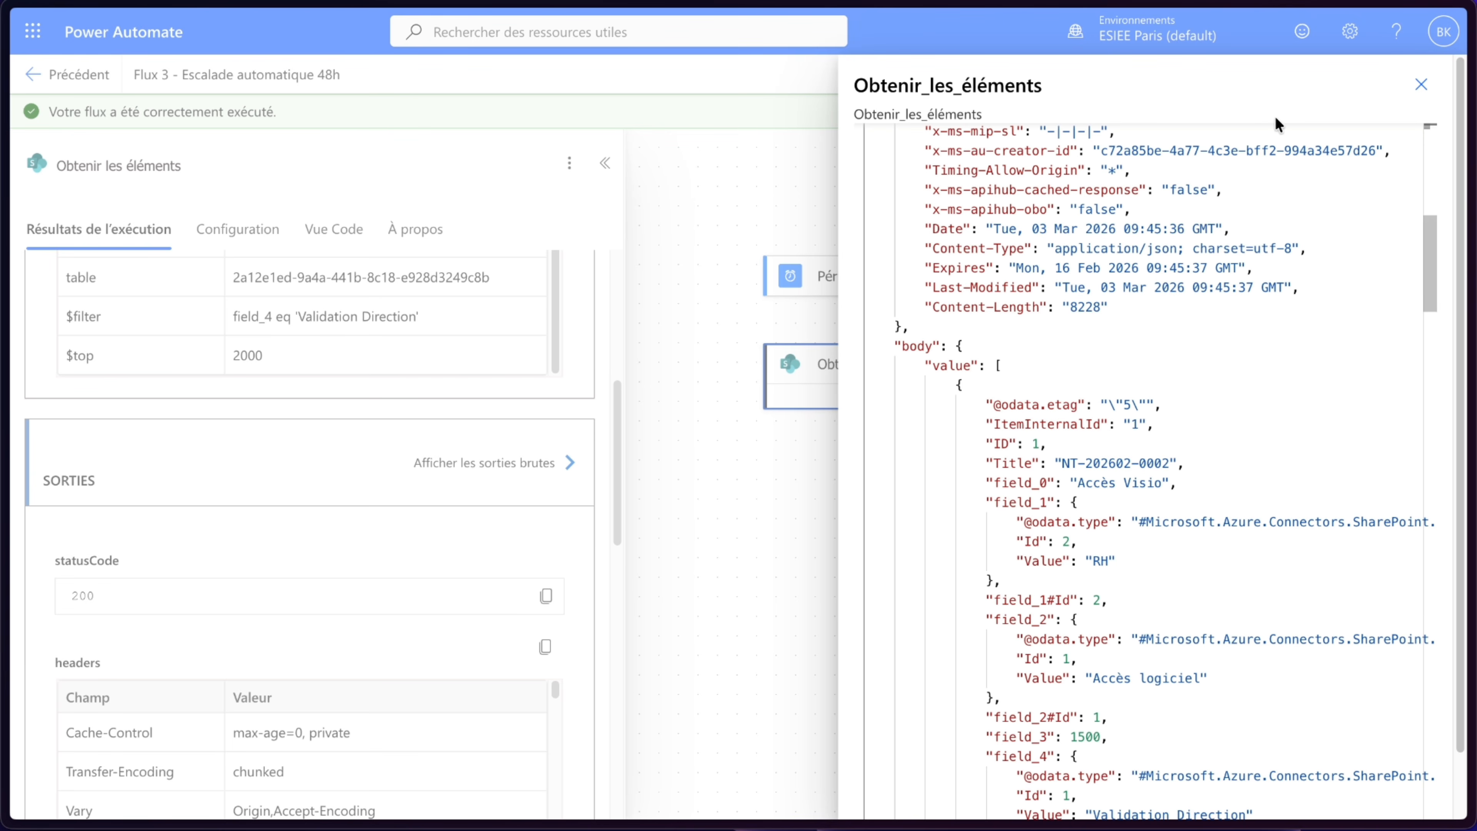
scroll(1112, 355, "up", 3)
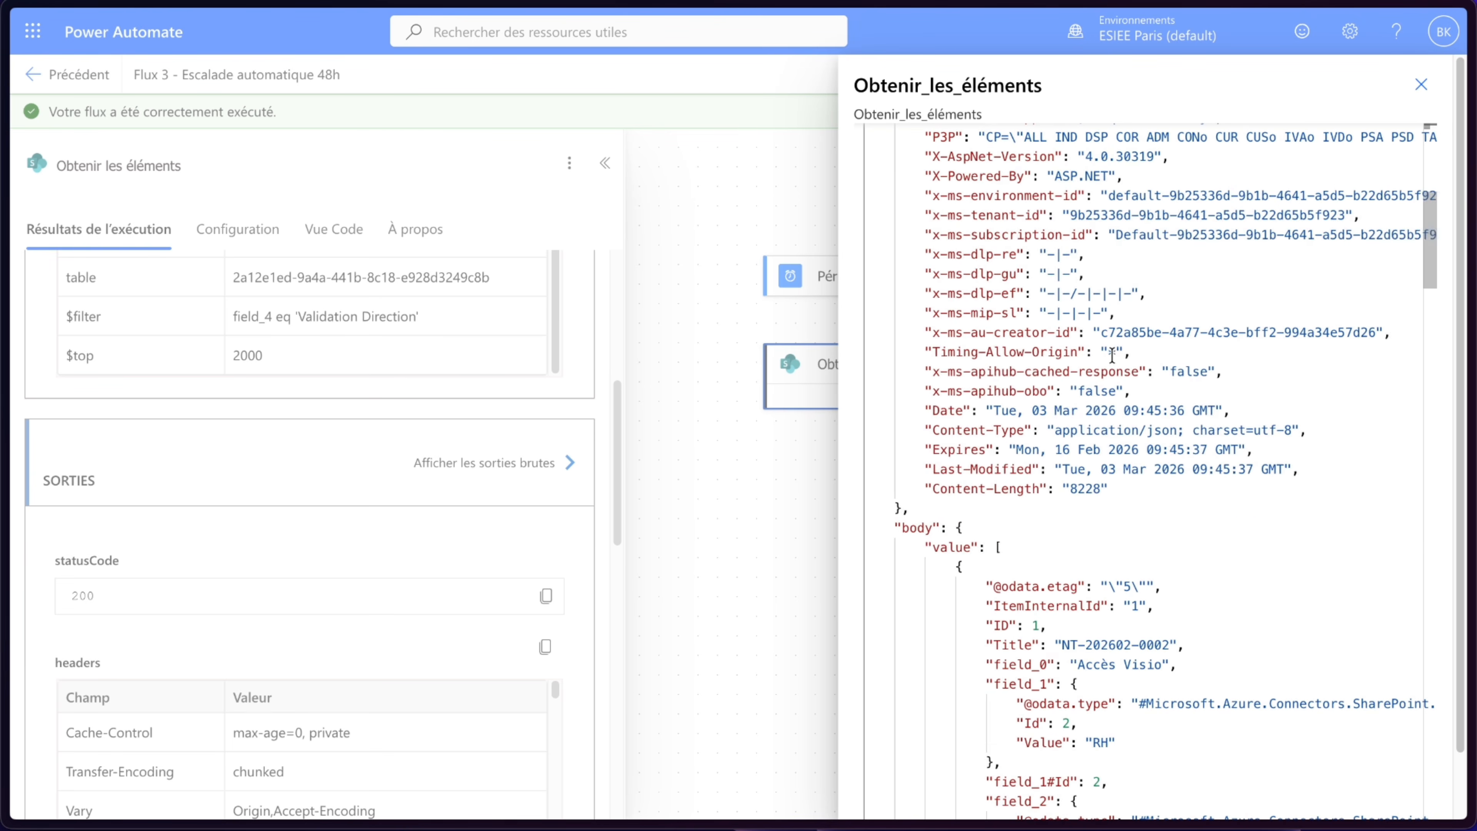
- Return to edit mode and add a Filtrer un tableau action after Obtenir les éléments, with From set to body/value
left_click(1421, 84)
left_click(605, 163)
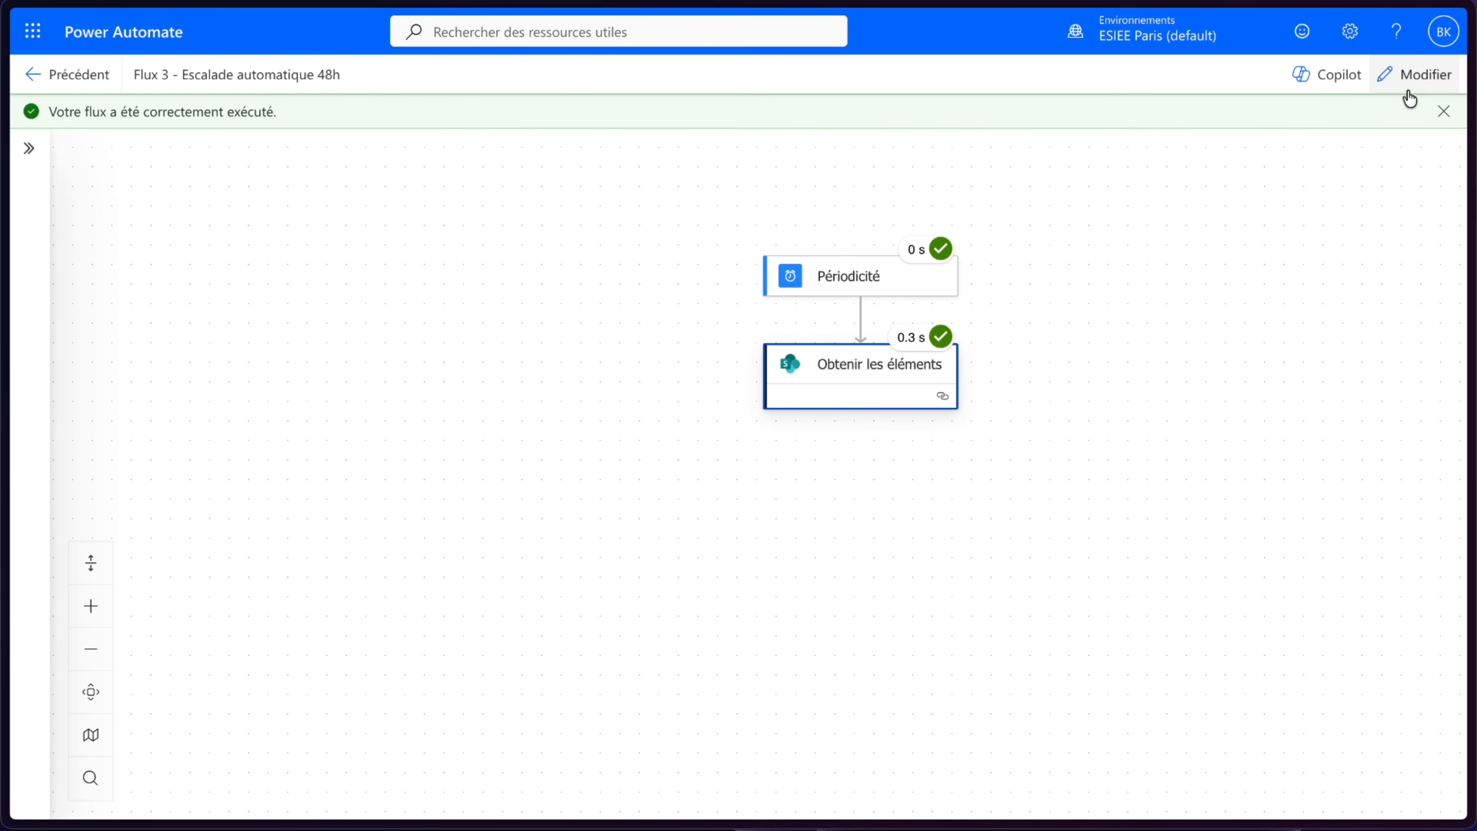
left_click(1410, 75)
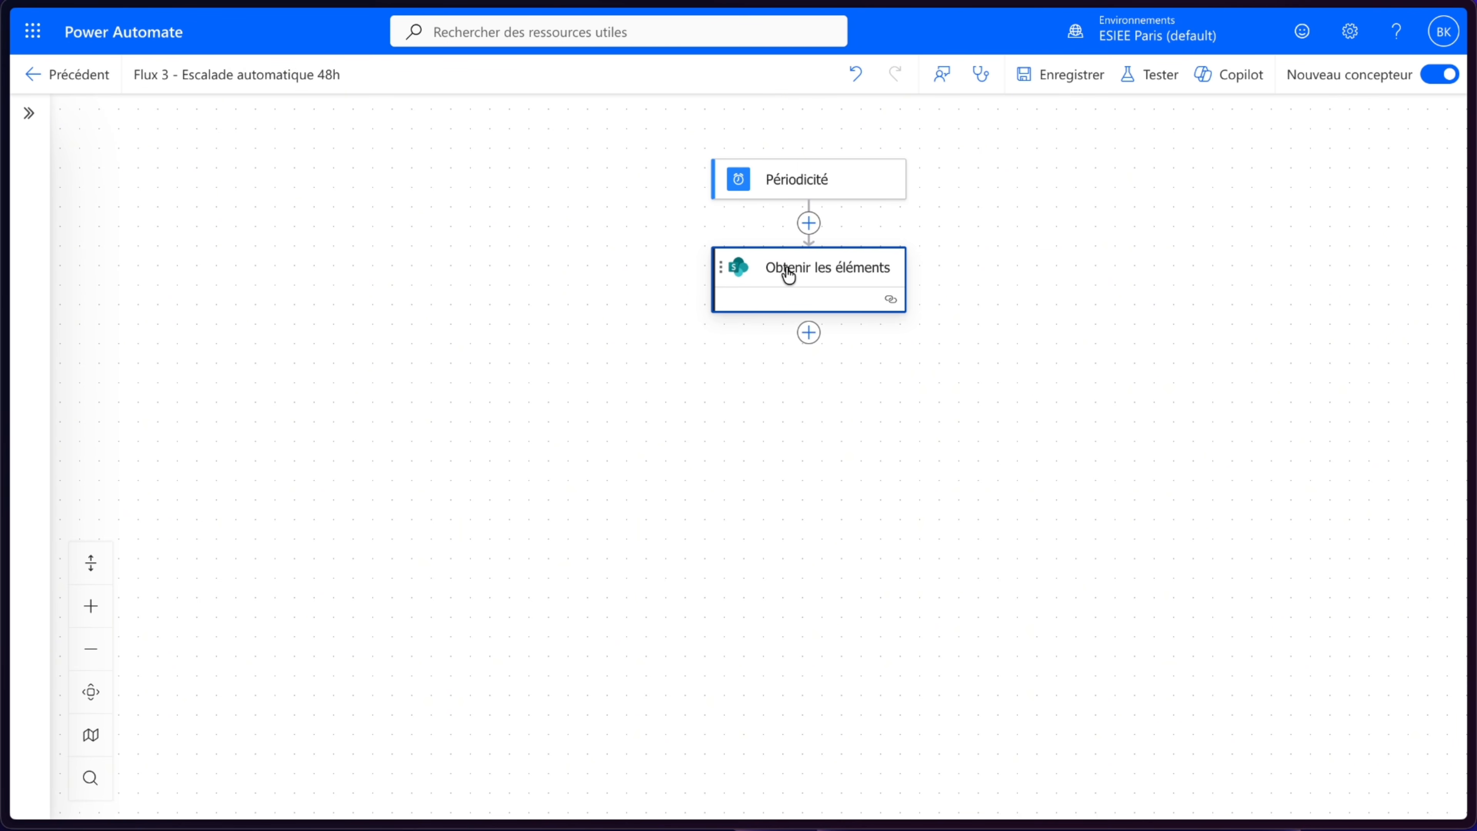
left_click(807, 335)
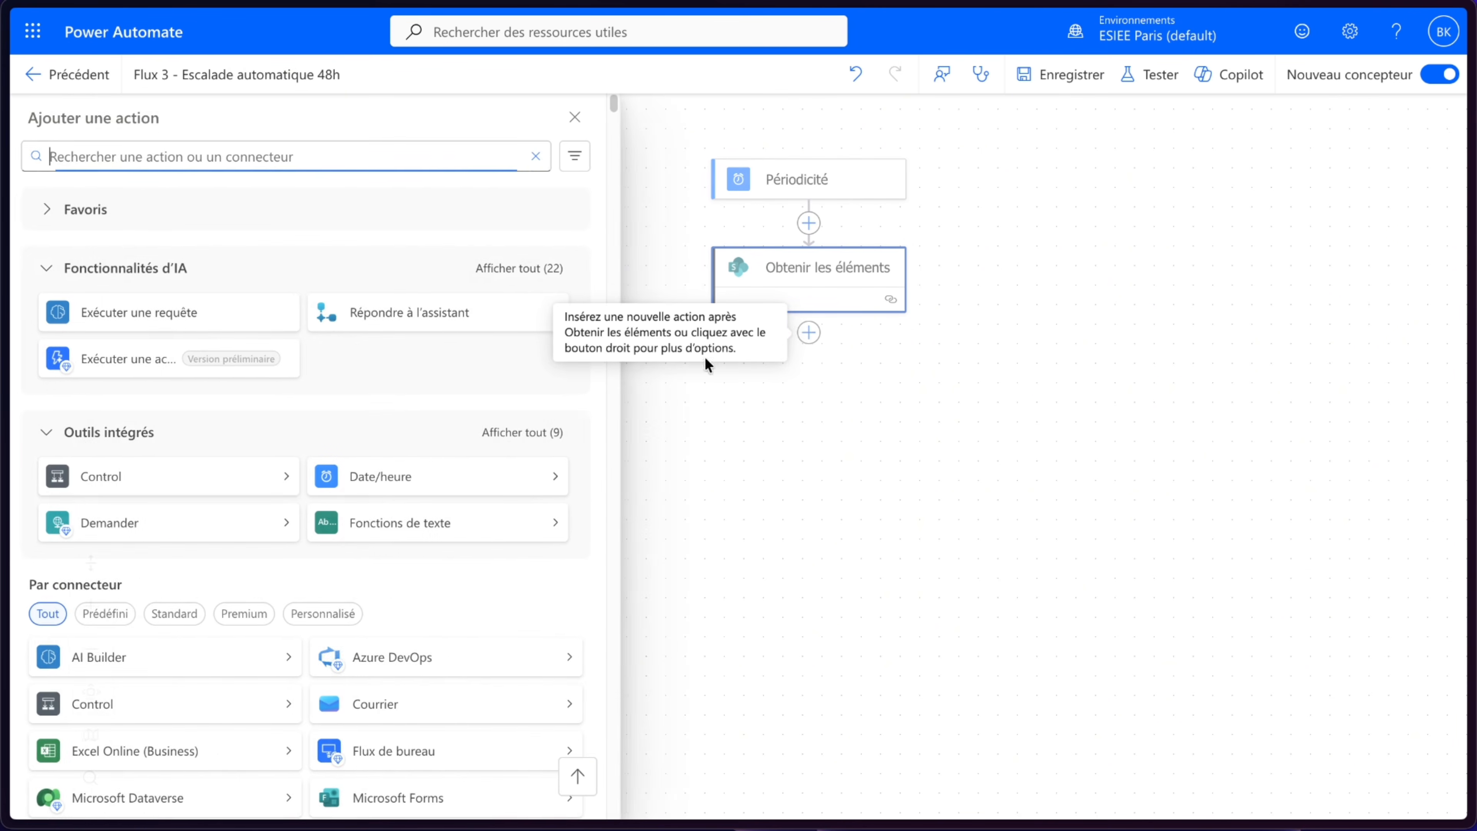
left_click(501, 436)
left_click(172, 616)
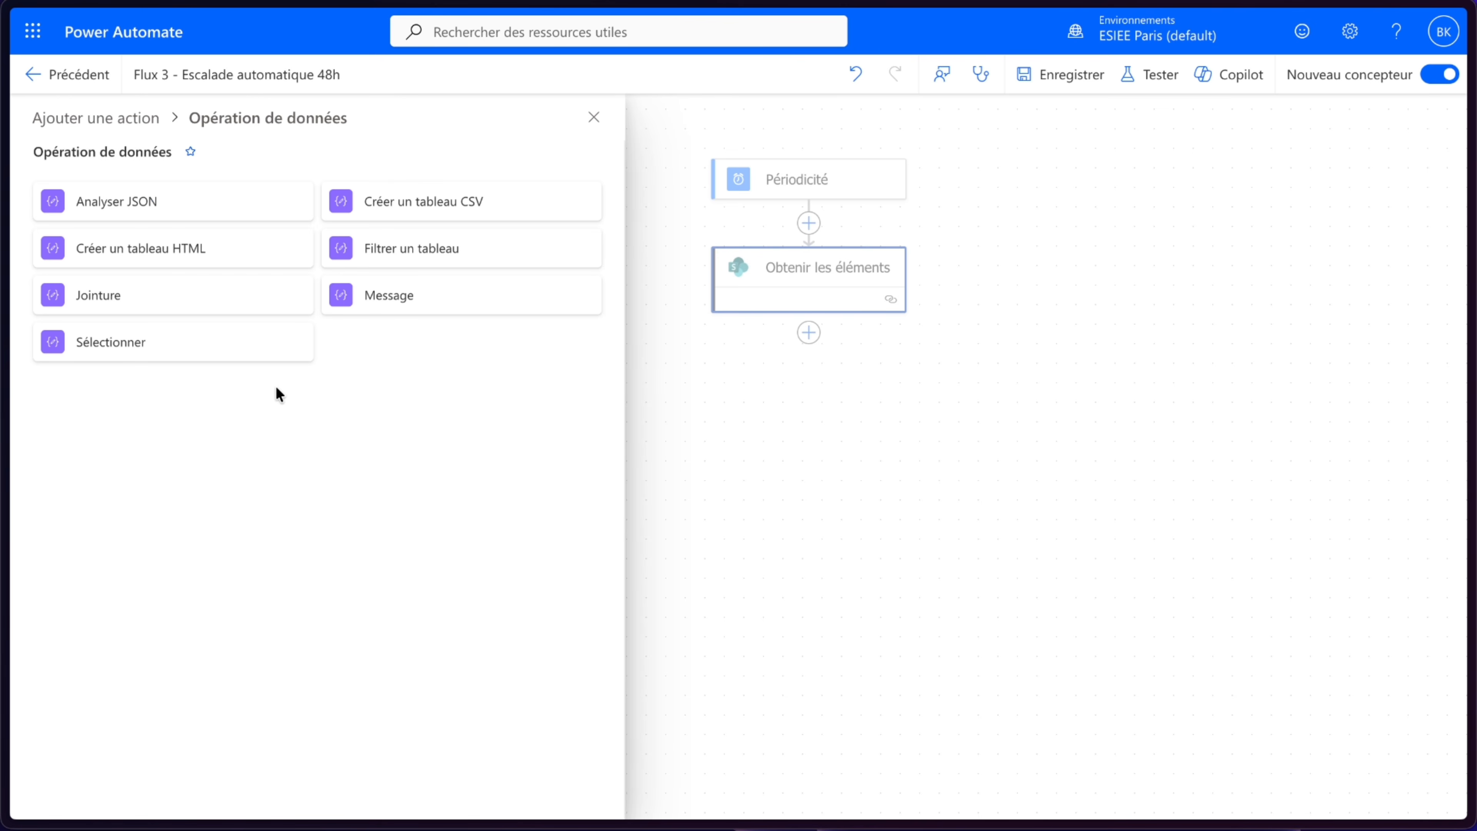
left_click(391, 255)
left_click(270, 279)
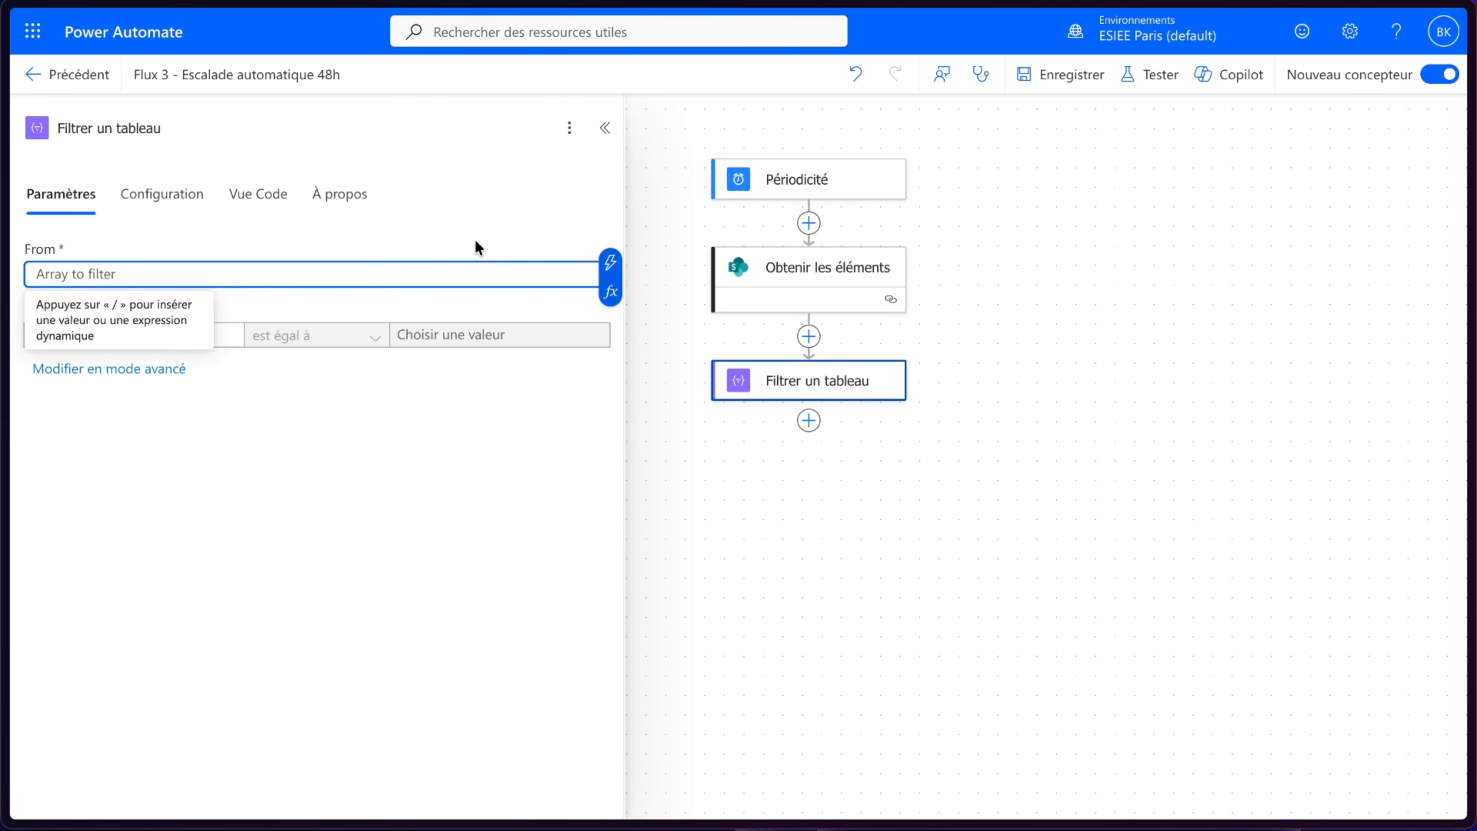
left_click(606, 260)
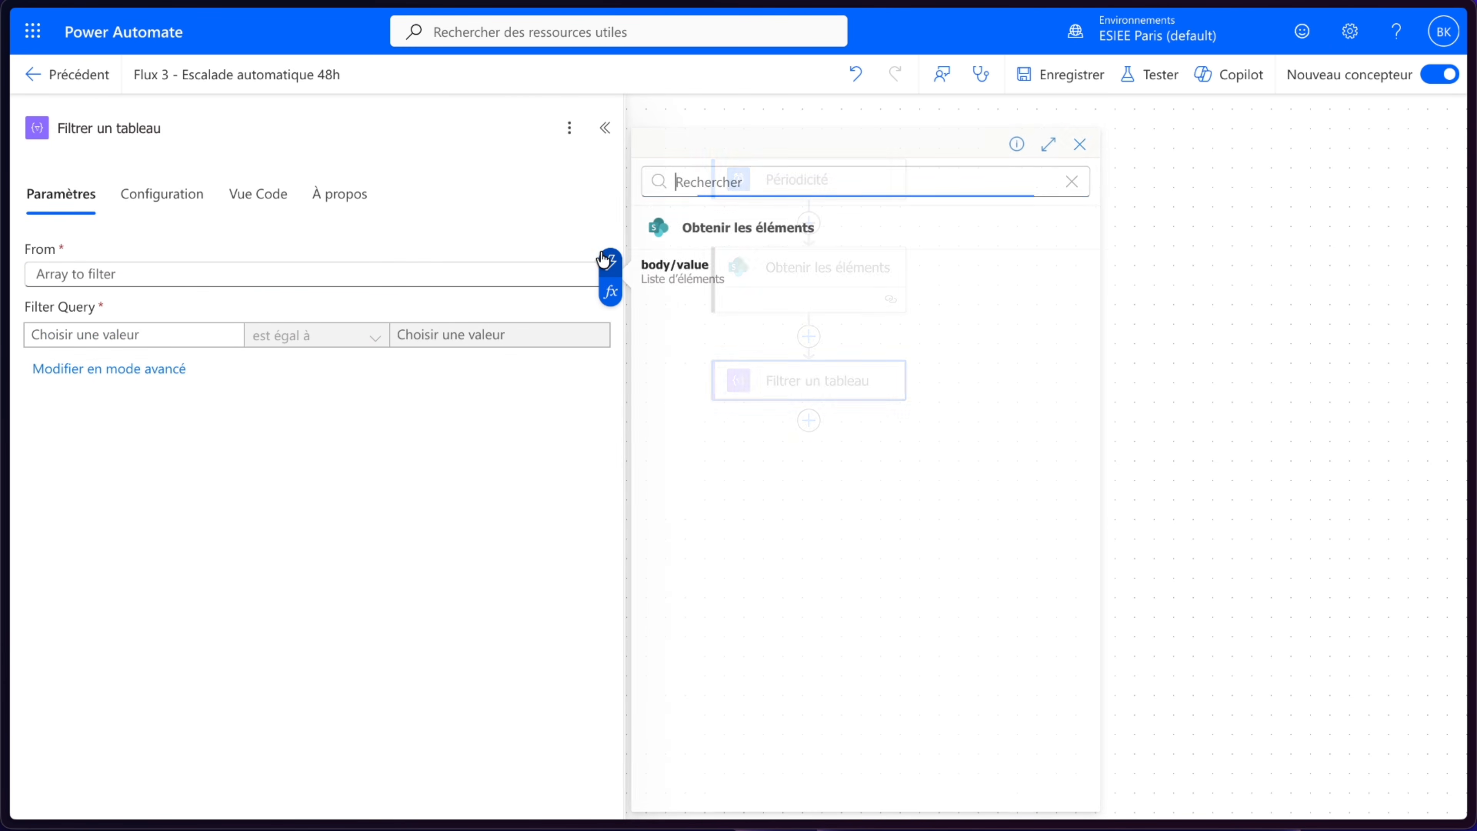
left_click(730, 282)
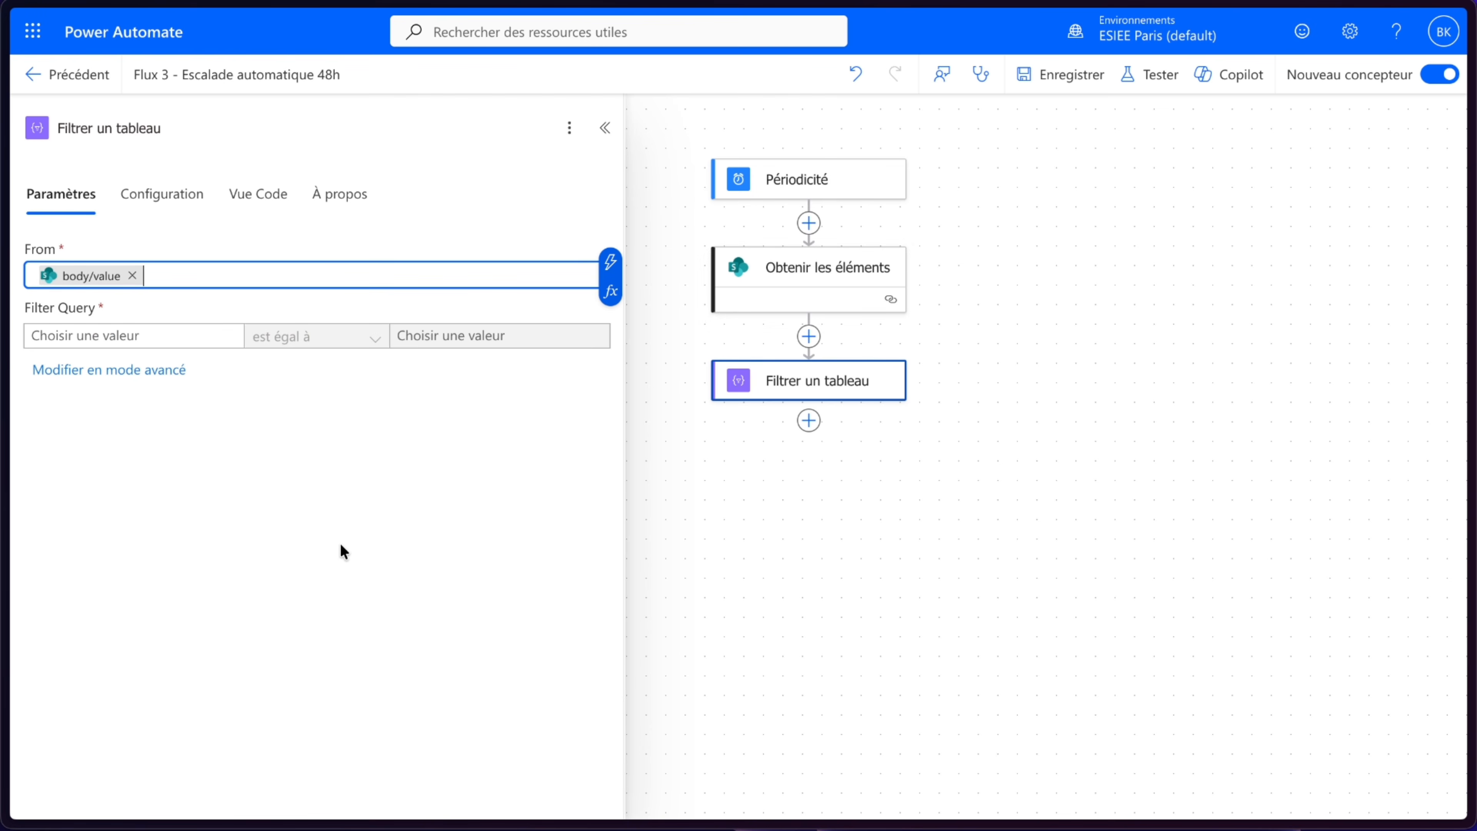
- Set the filter's left value to the expression addDays(item()?['field_9'], 2) built from Date création demande
left_click(90, 329)
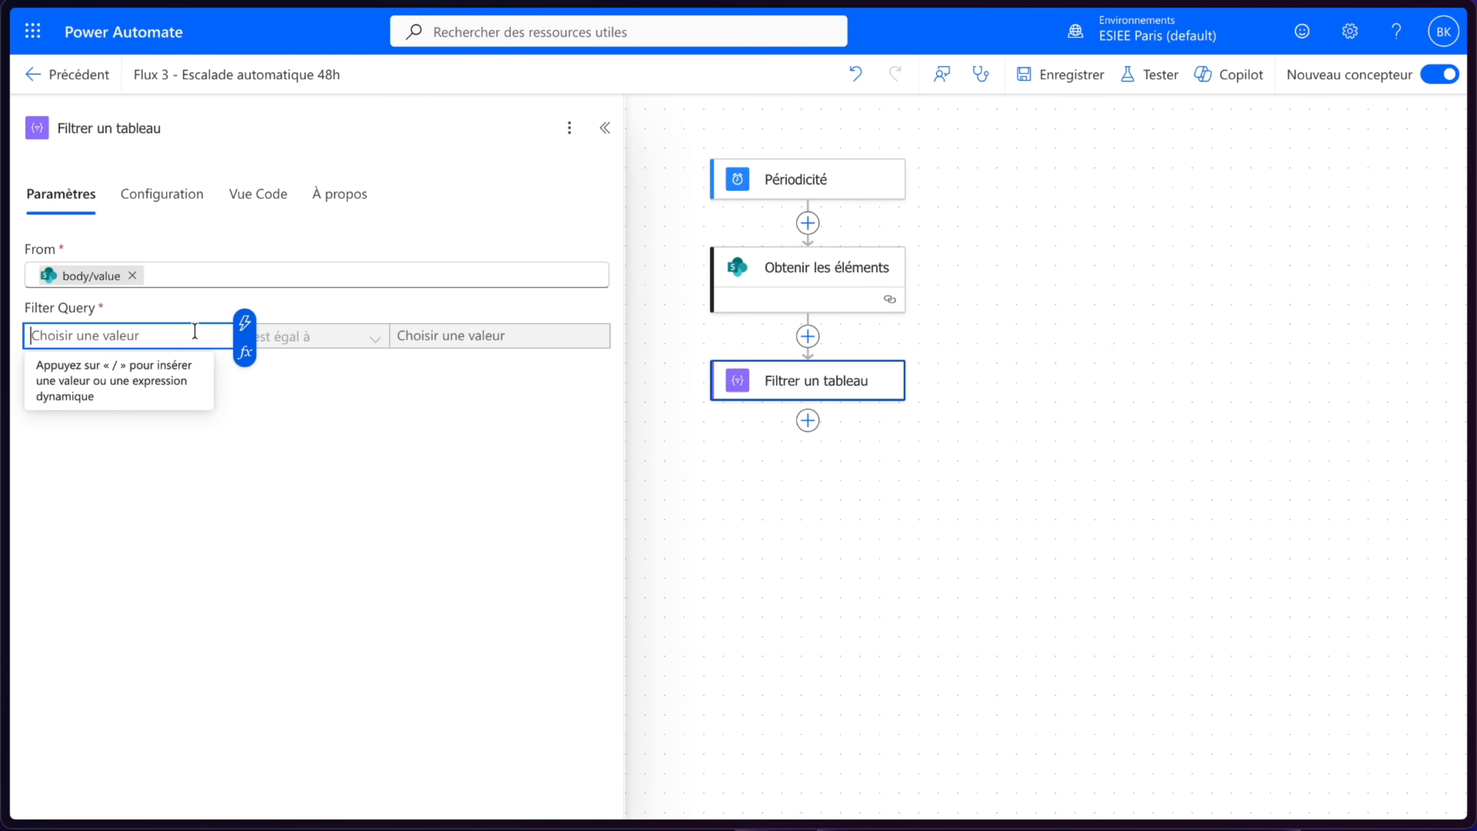
left_click(192, 480)
left_click(163, 333)
left_click(244, 352)
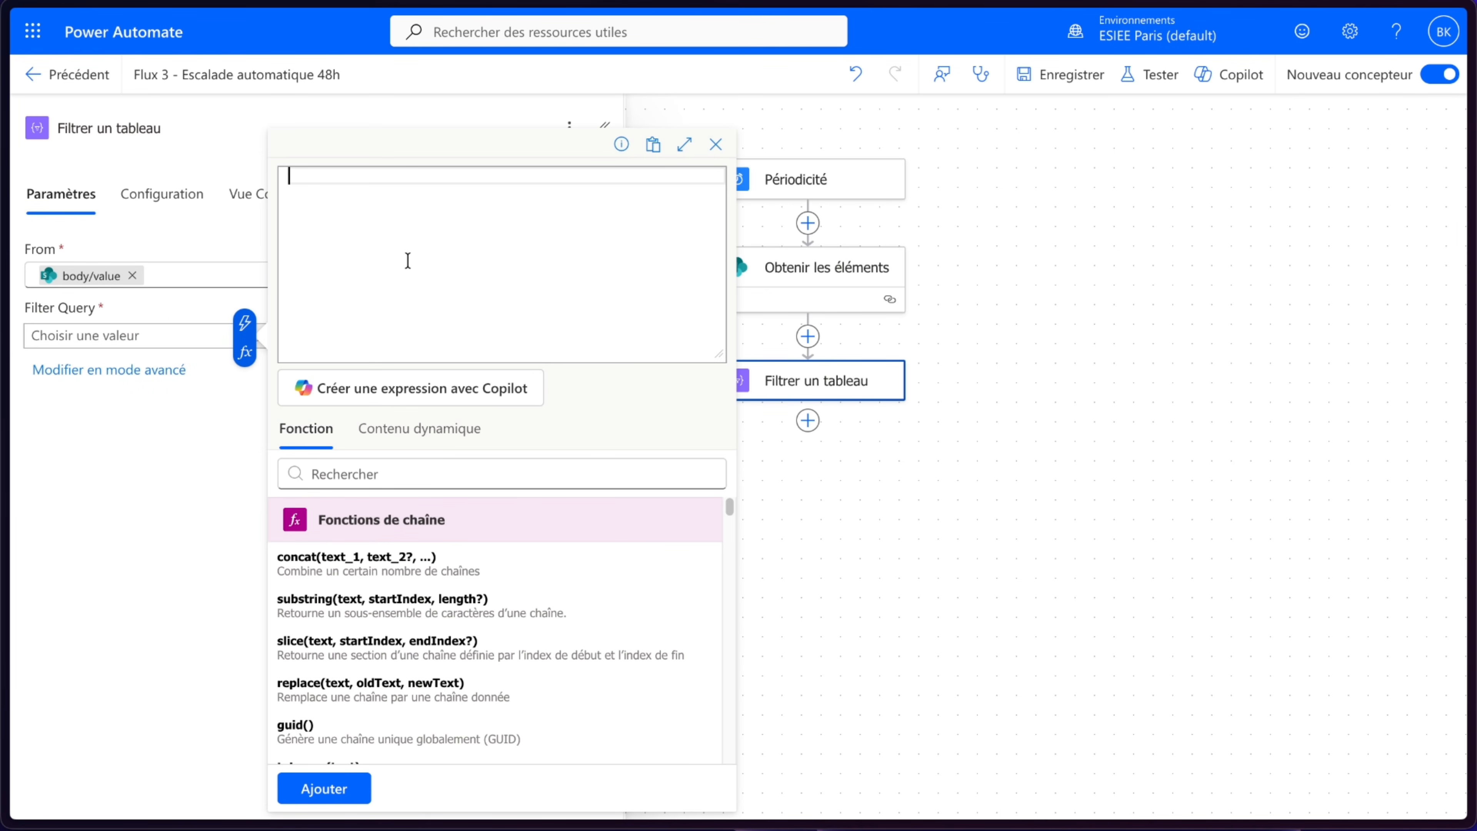
type("addd")
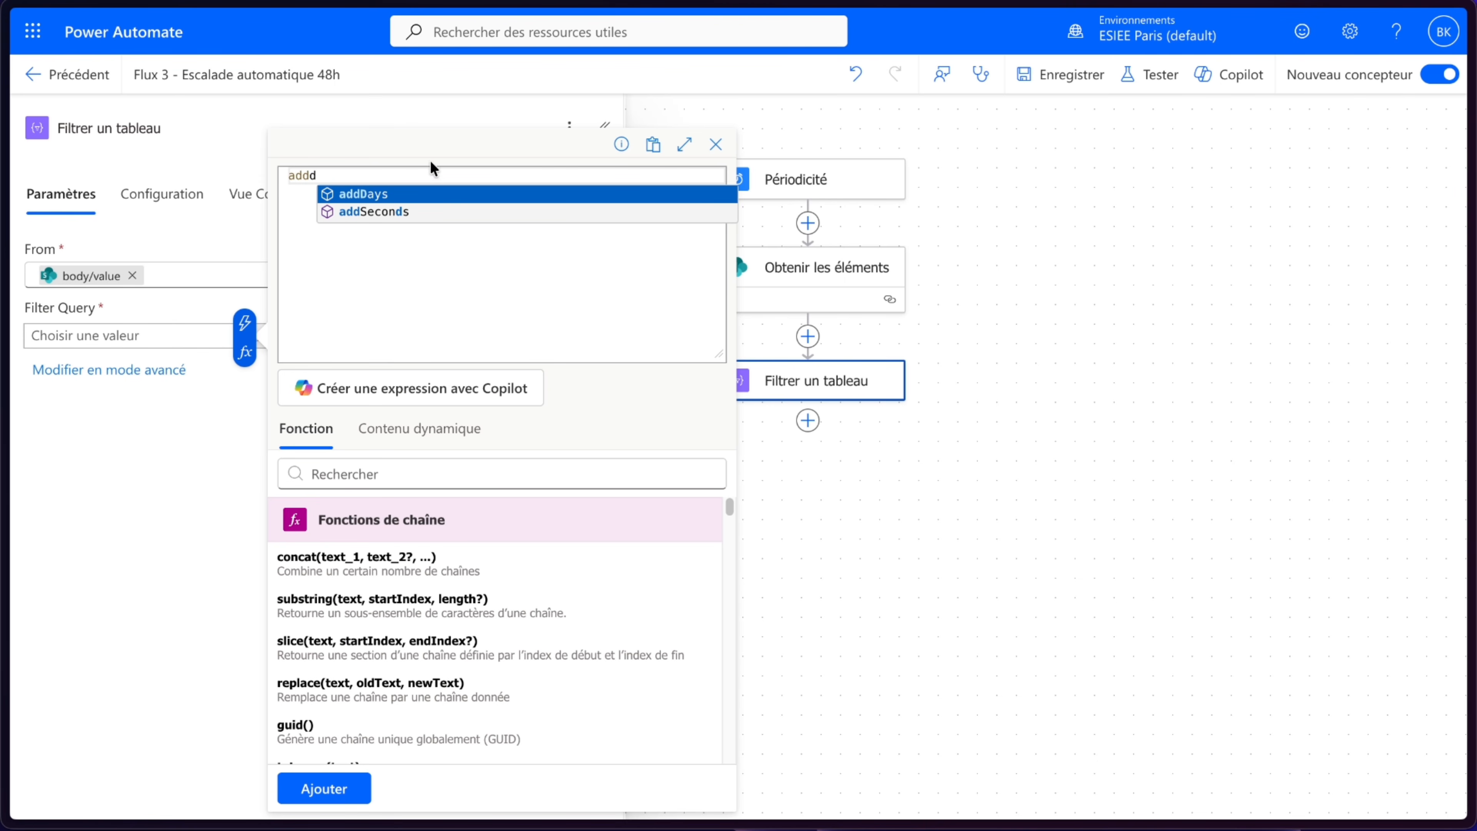
left_click(426, 195)
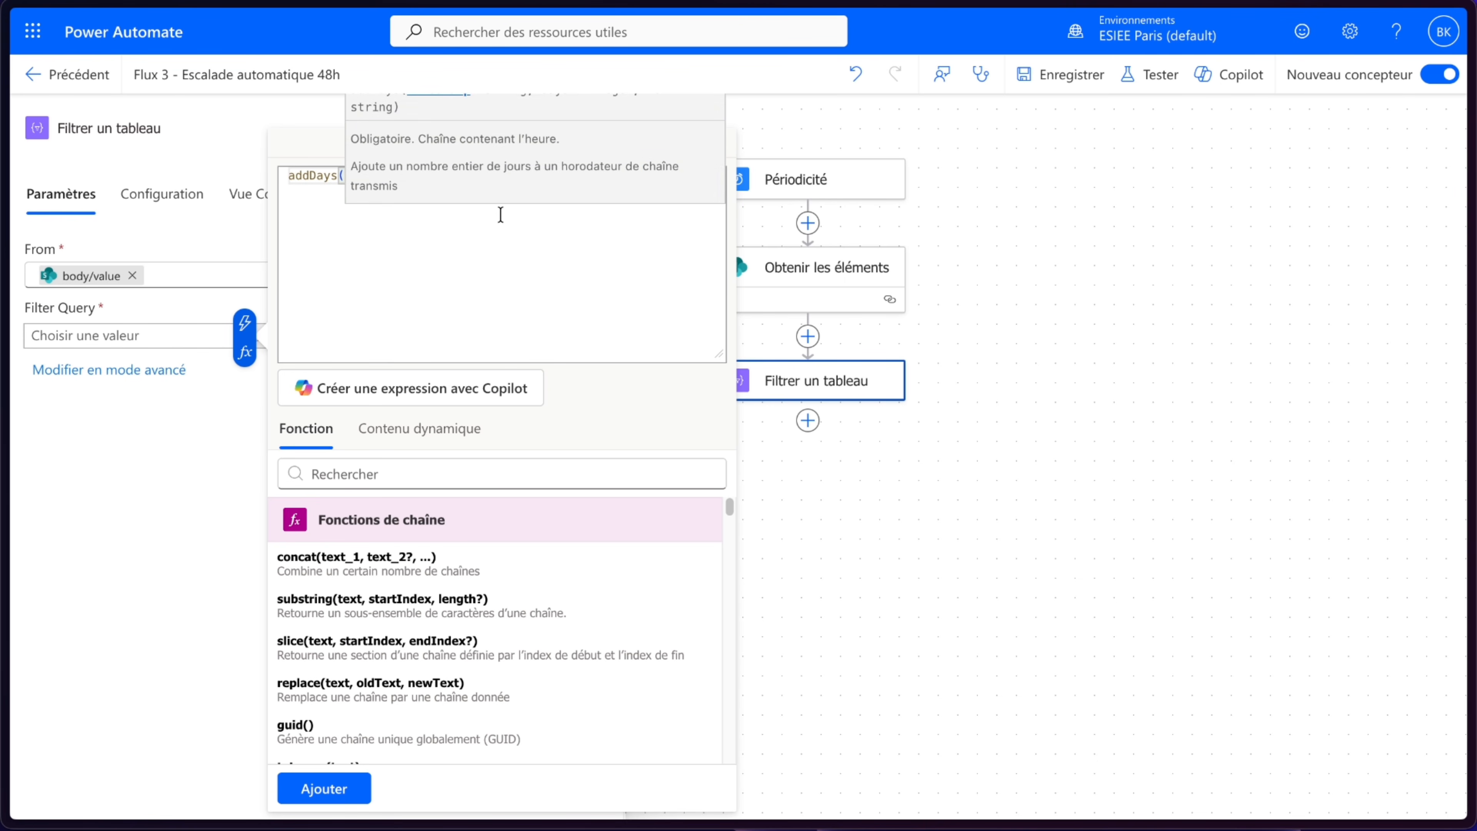
key("Left")
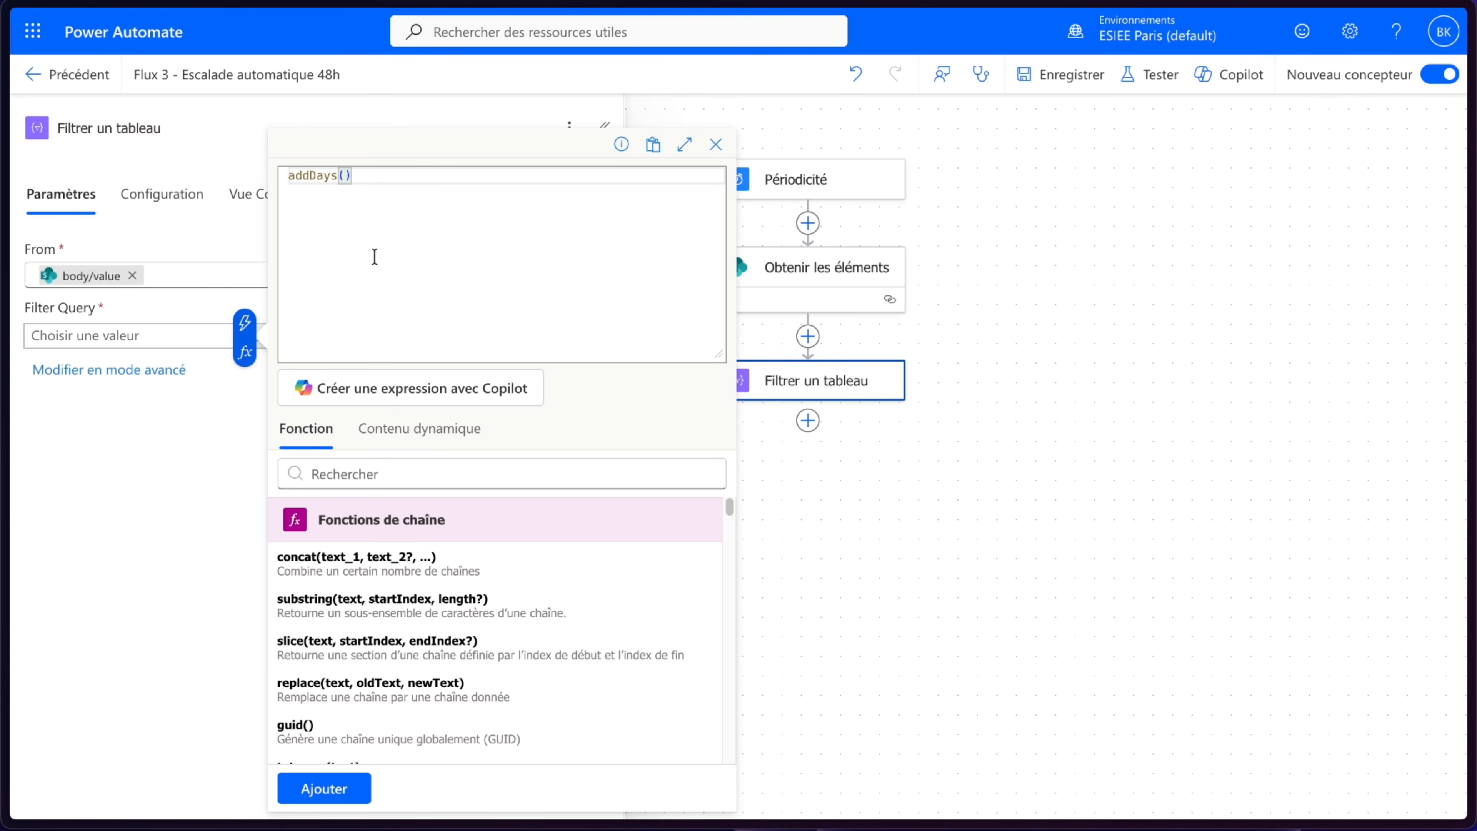
left_click(369, 431)
scroll(498, 574, "down", 1)
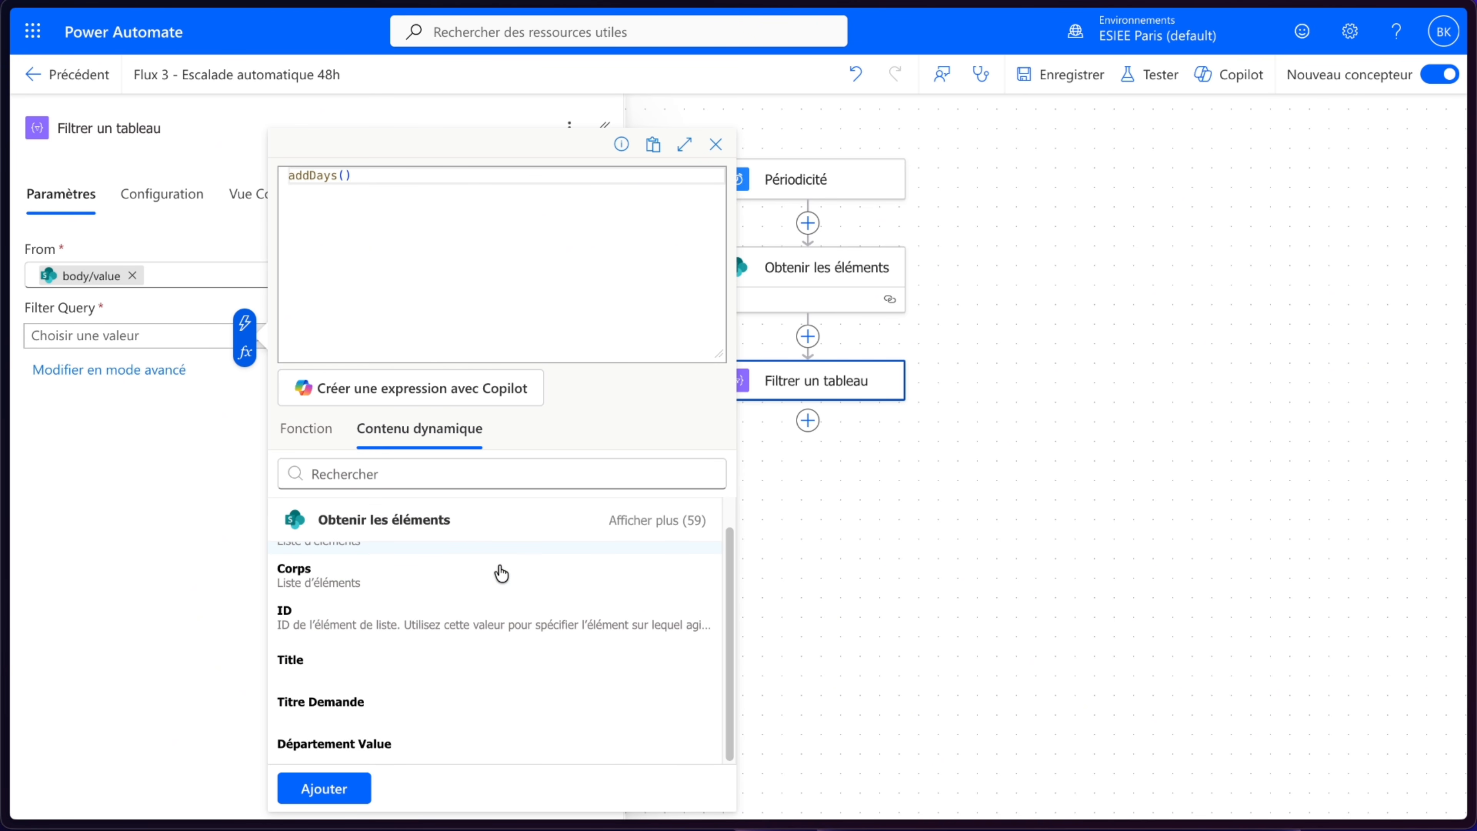
left_click(632, 519)
scroll(494, 657, "down", 4)
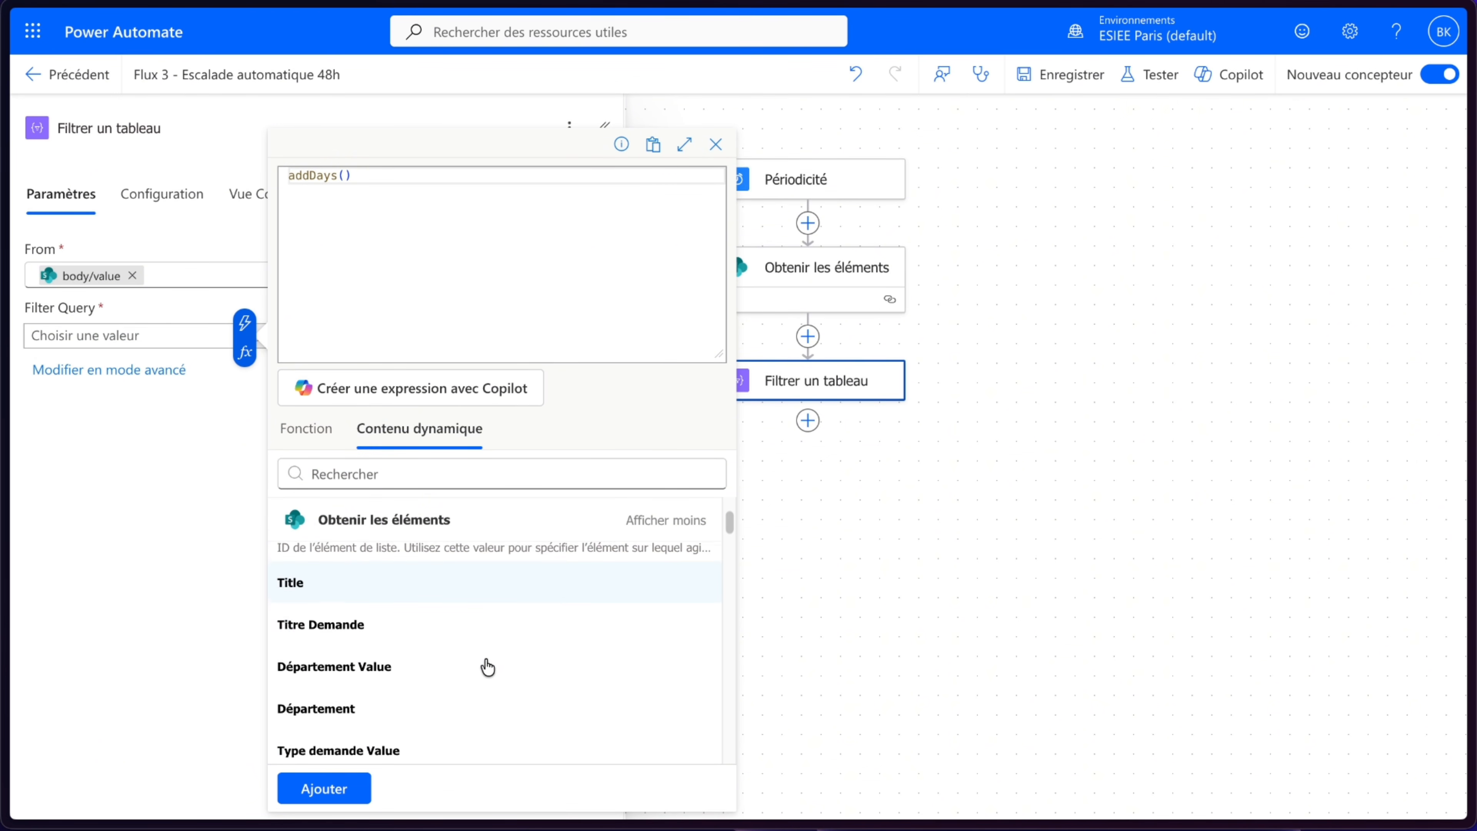
scroll(487, 667, "down", 5)
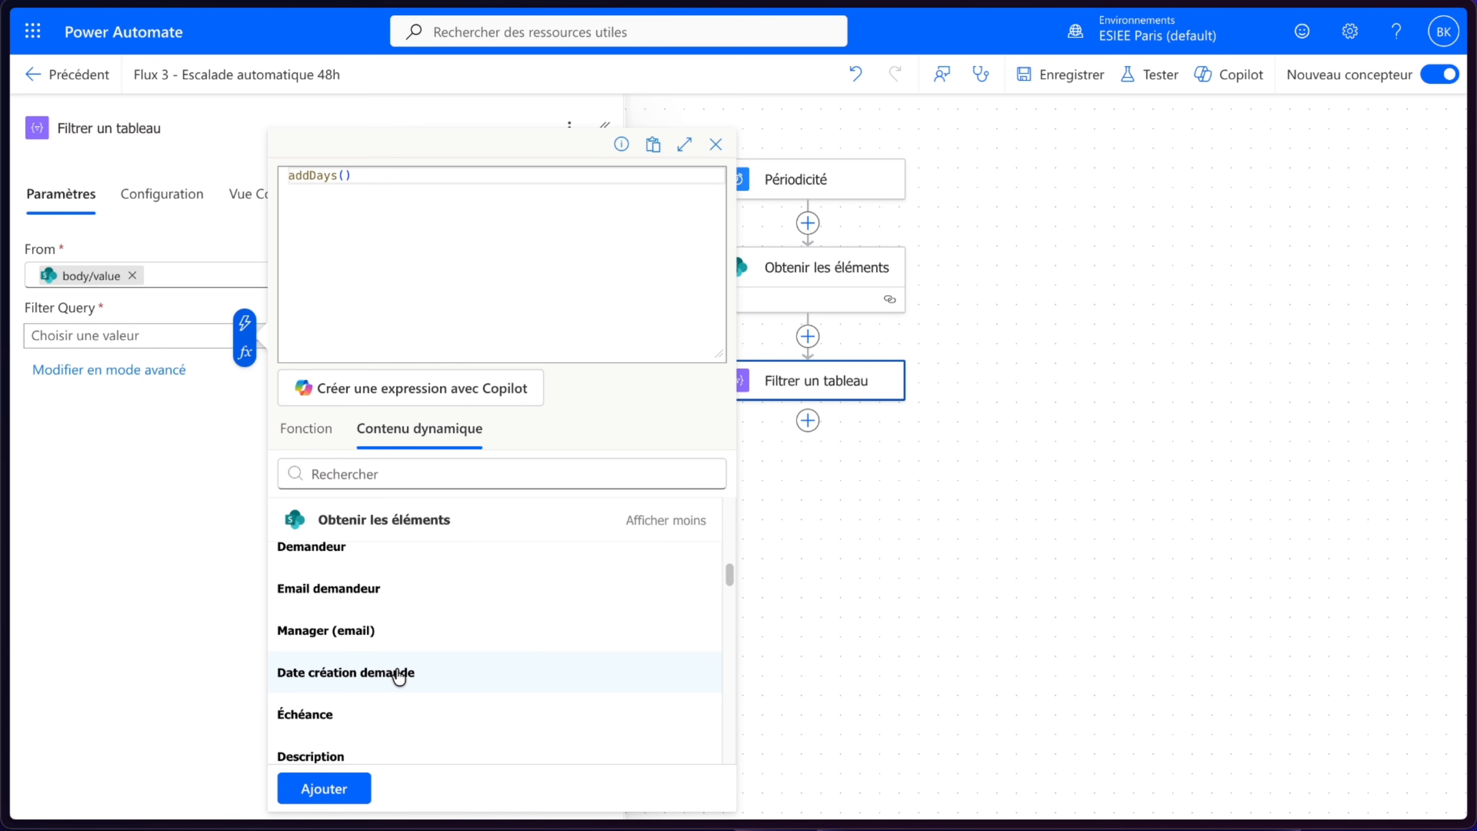
left_click(398, 674)
type(", 2")
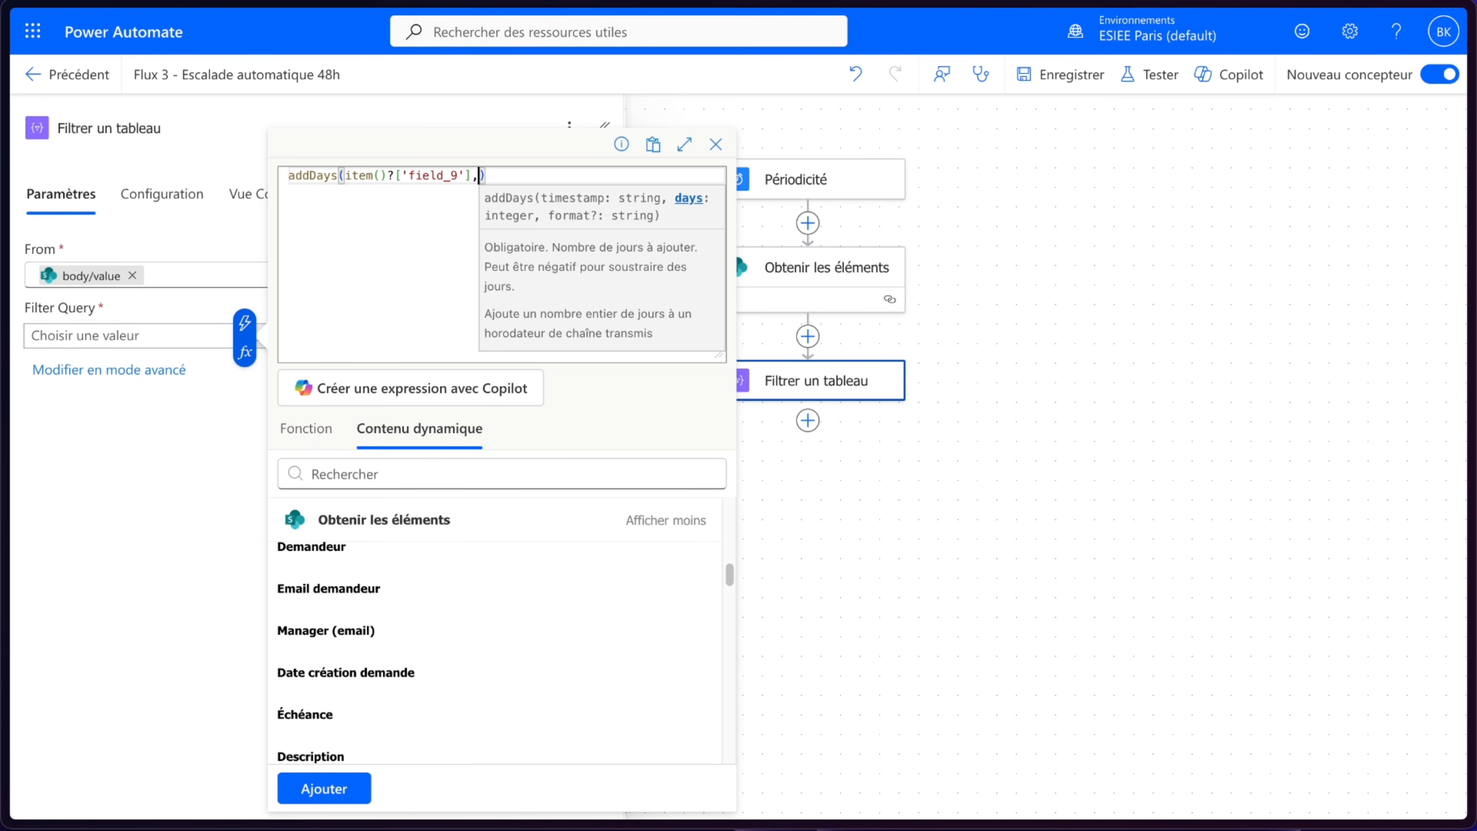
left_click(324, 790)
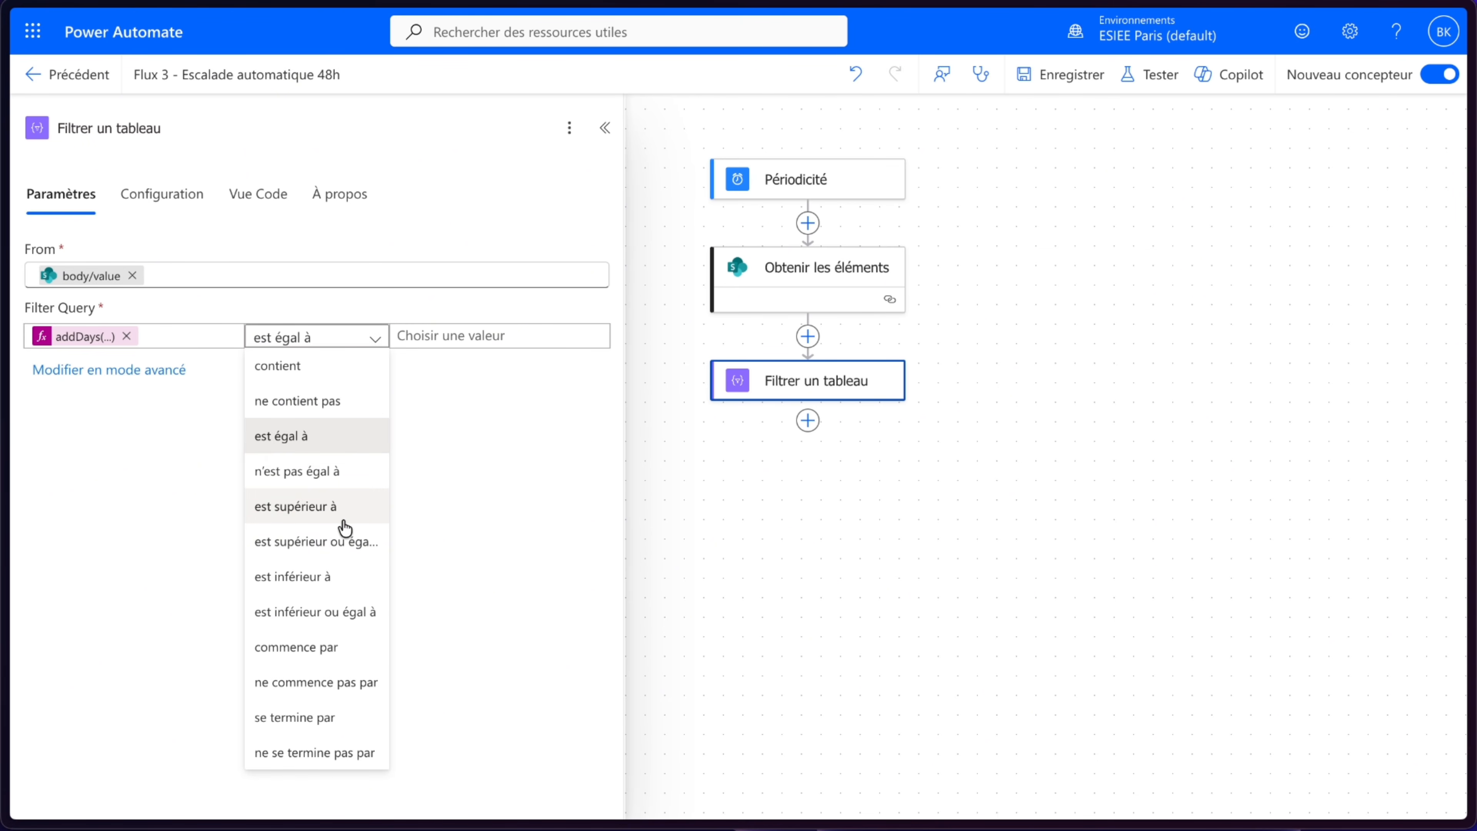
- Set the filter condition to est inférieur à with the expression utcNow() as the compared value
left_click(338, 579)
left_click(487, 340)
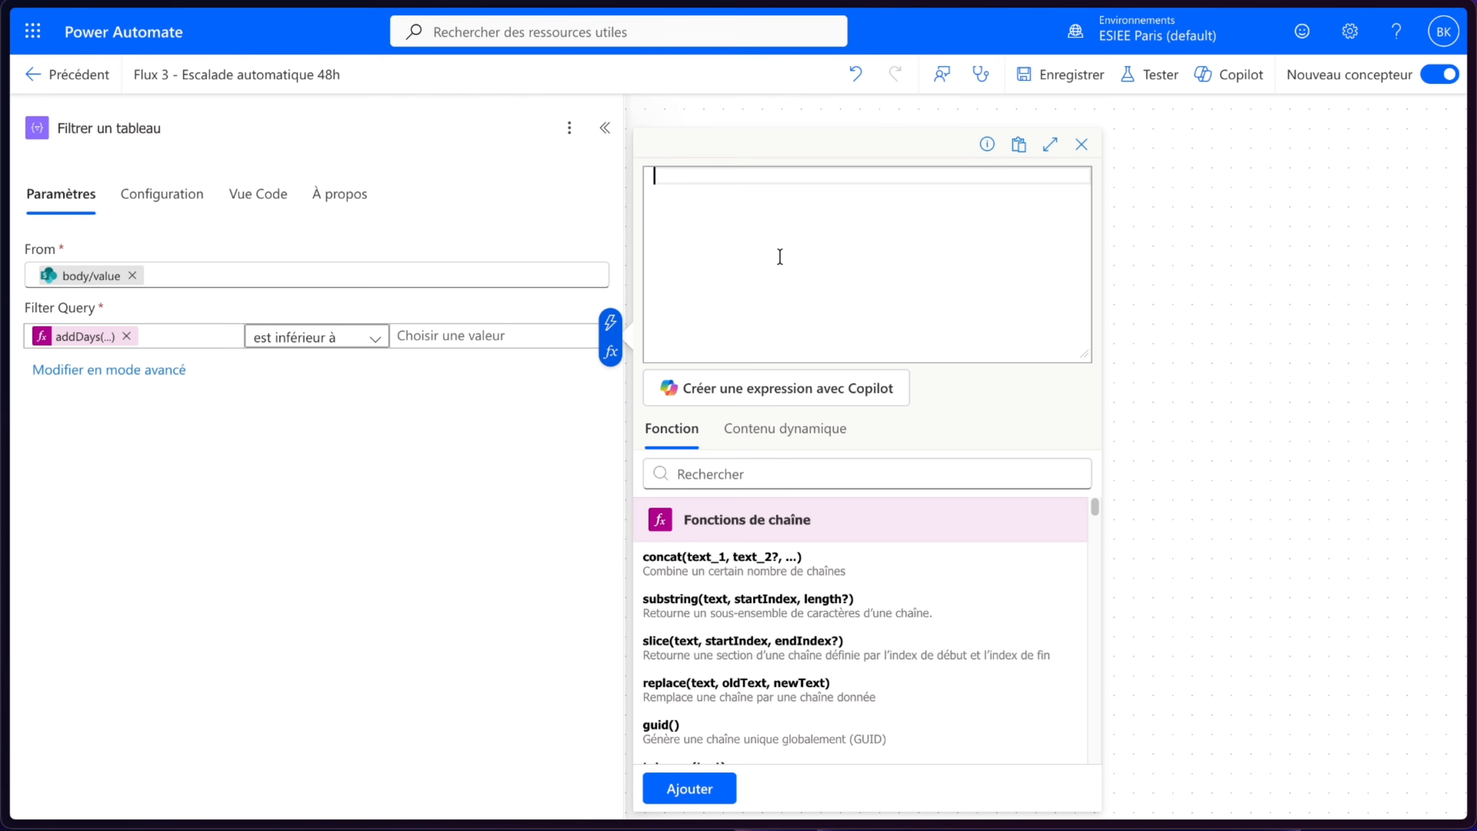
type("utc")
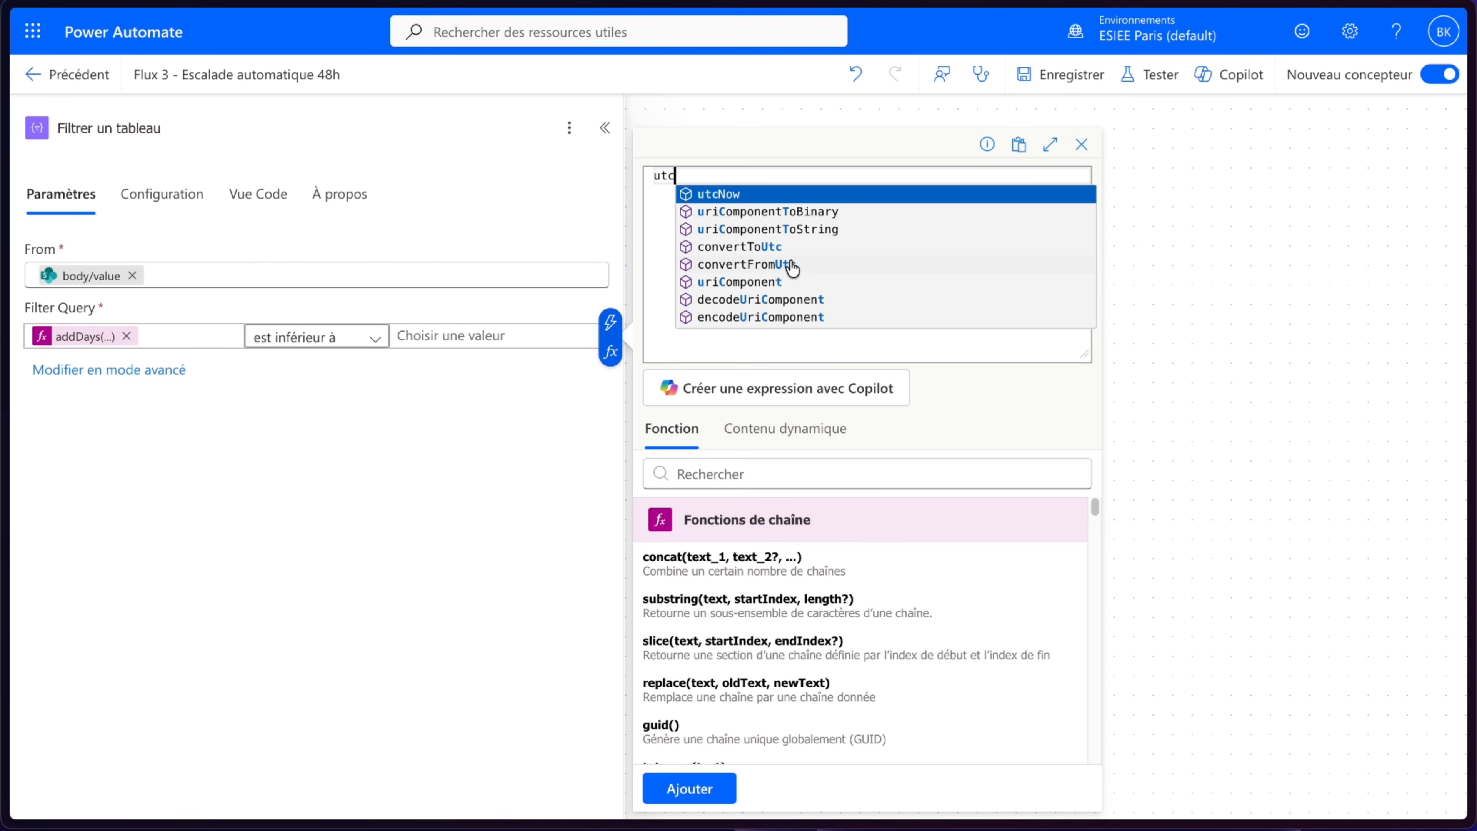
left_click(867, 194)
left_click(692, 791)
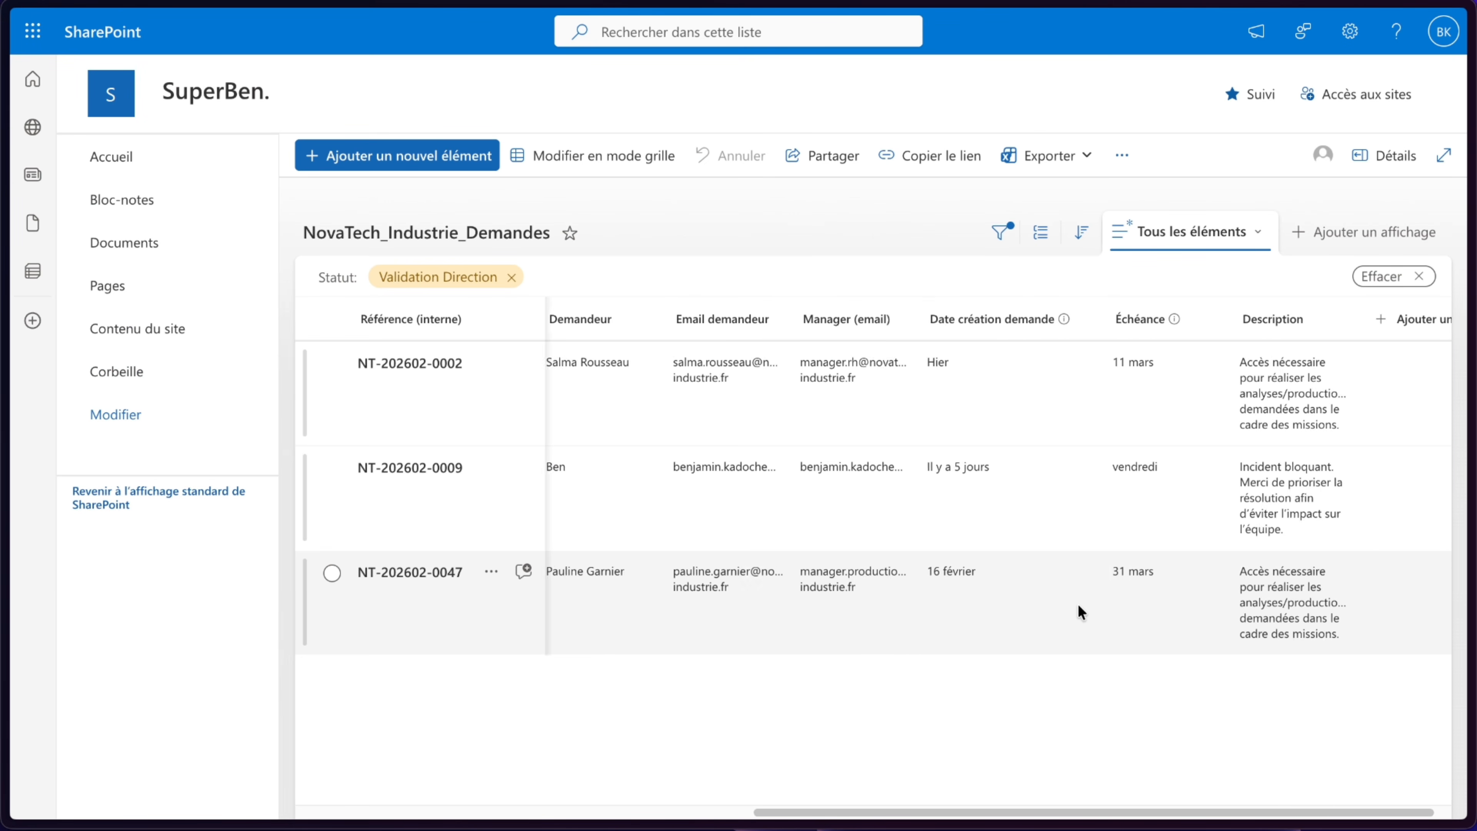
- Inspect the Date création demande values of the Validation Direction items in the SharePoint list
scroll(1077, 604, "right", 1)
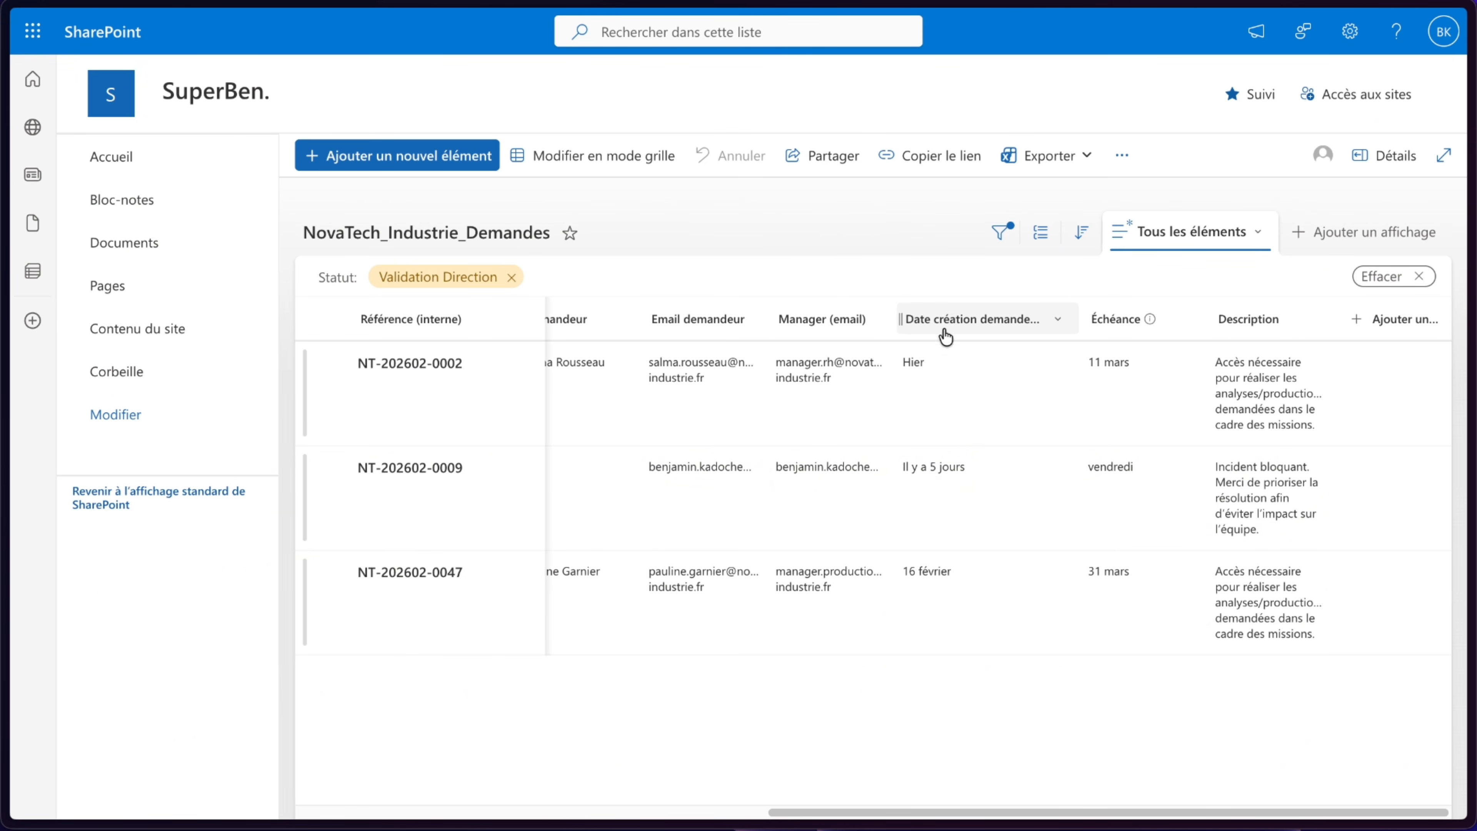
mouse_move(942, 416)
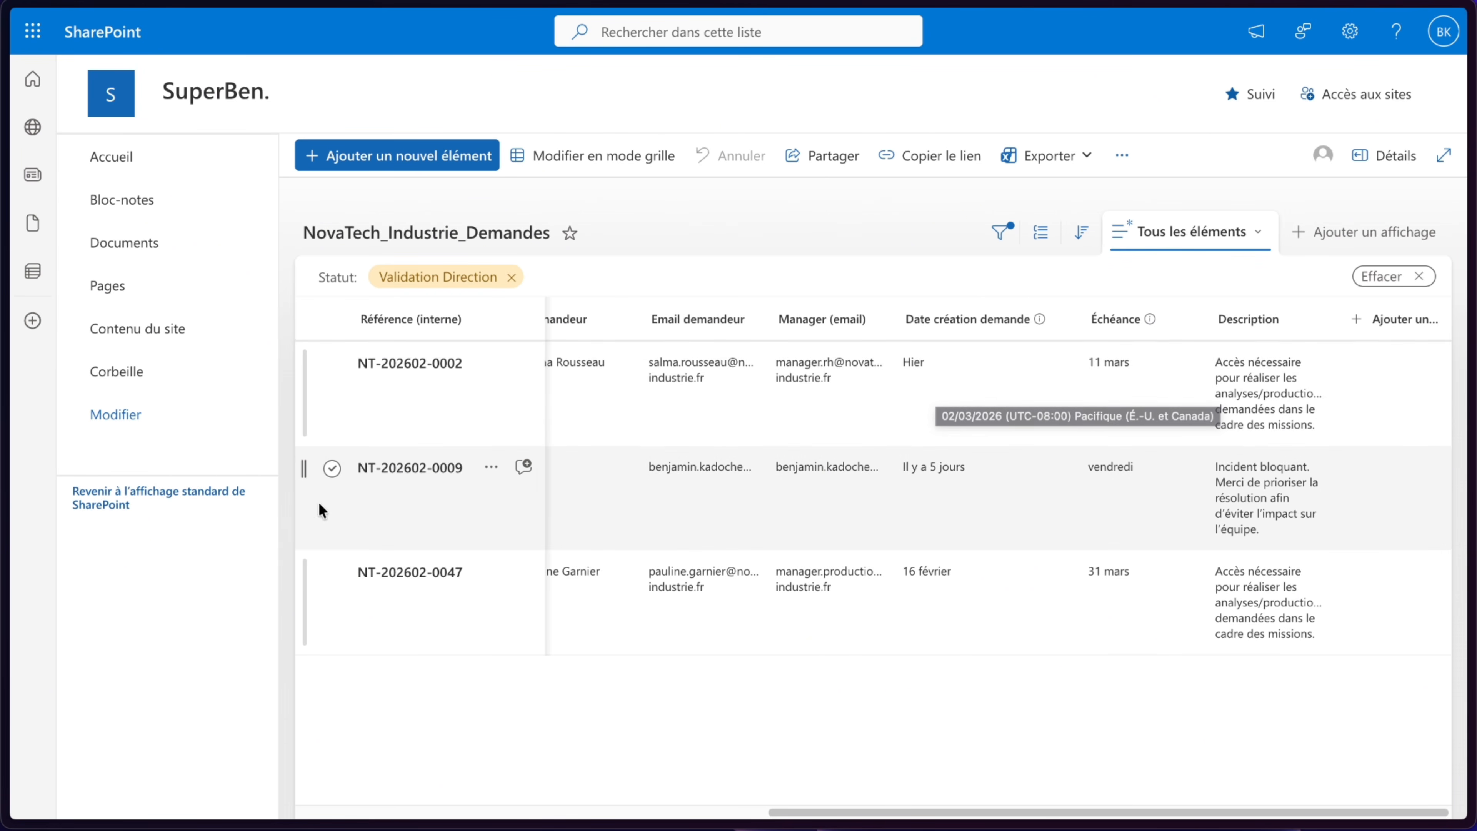
left_click(334, 366)
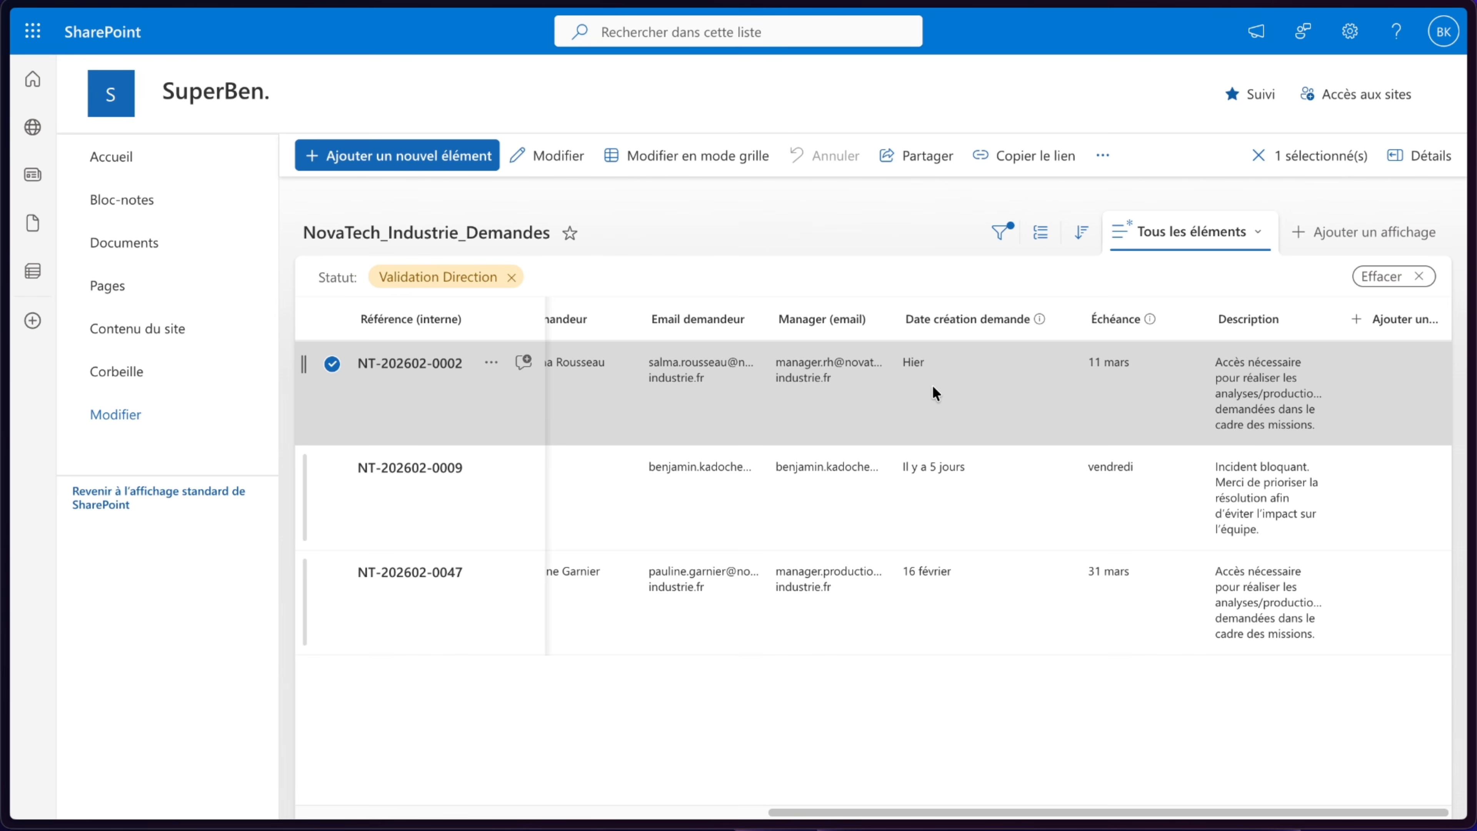
mouse_move(932, 387)
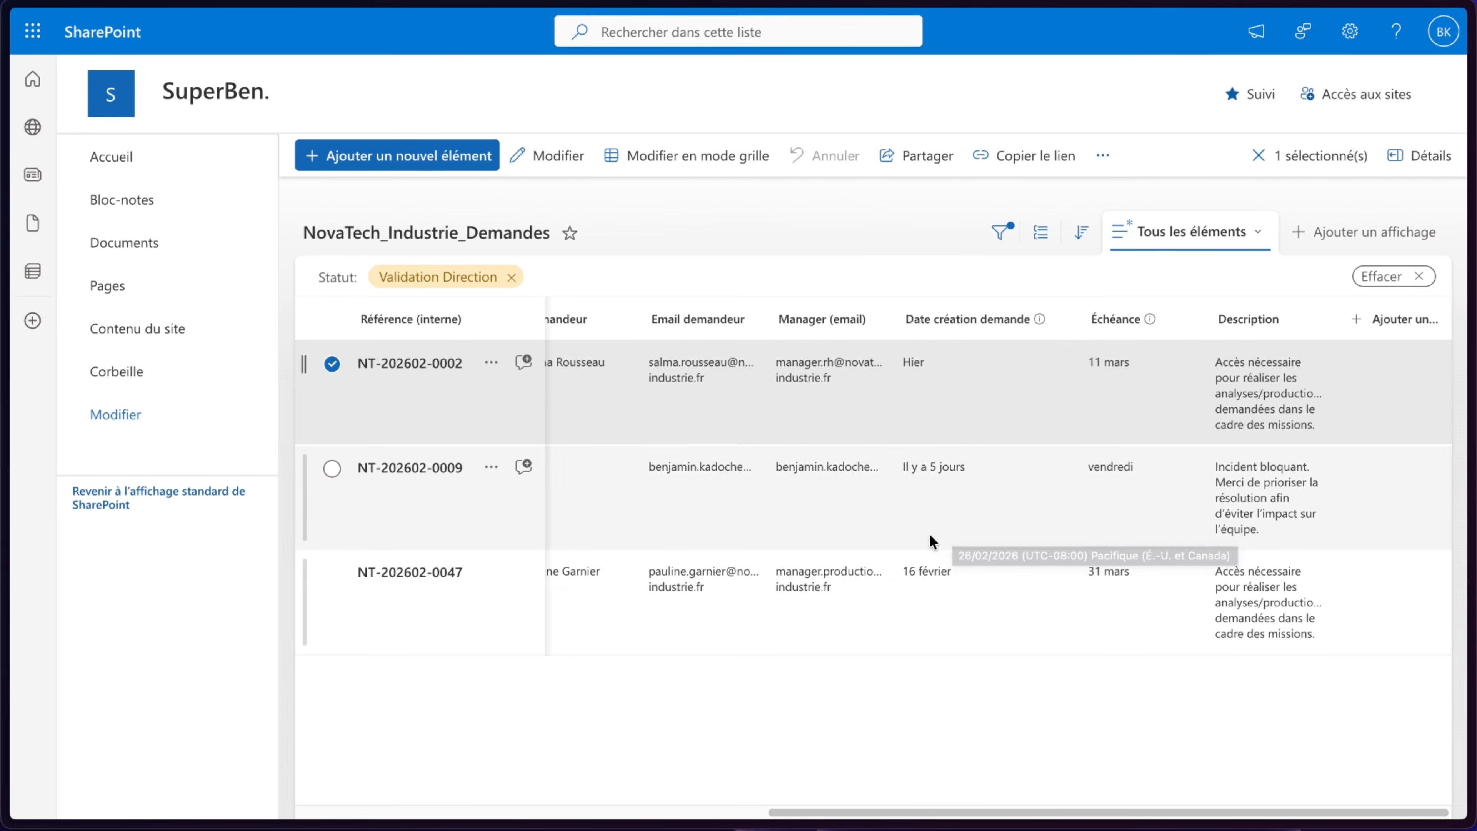
- Save the flow and return to its editor
mouse_move(925, 590)
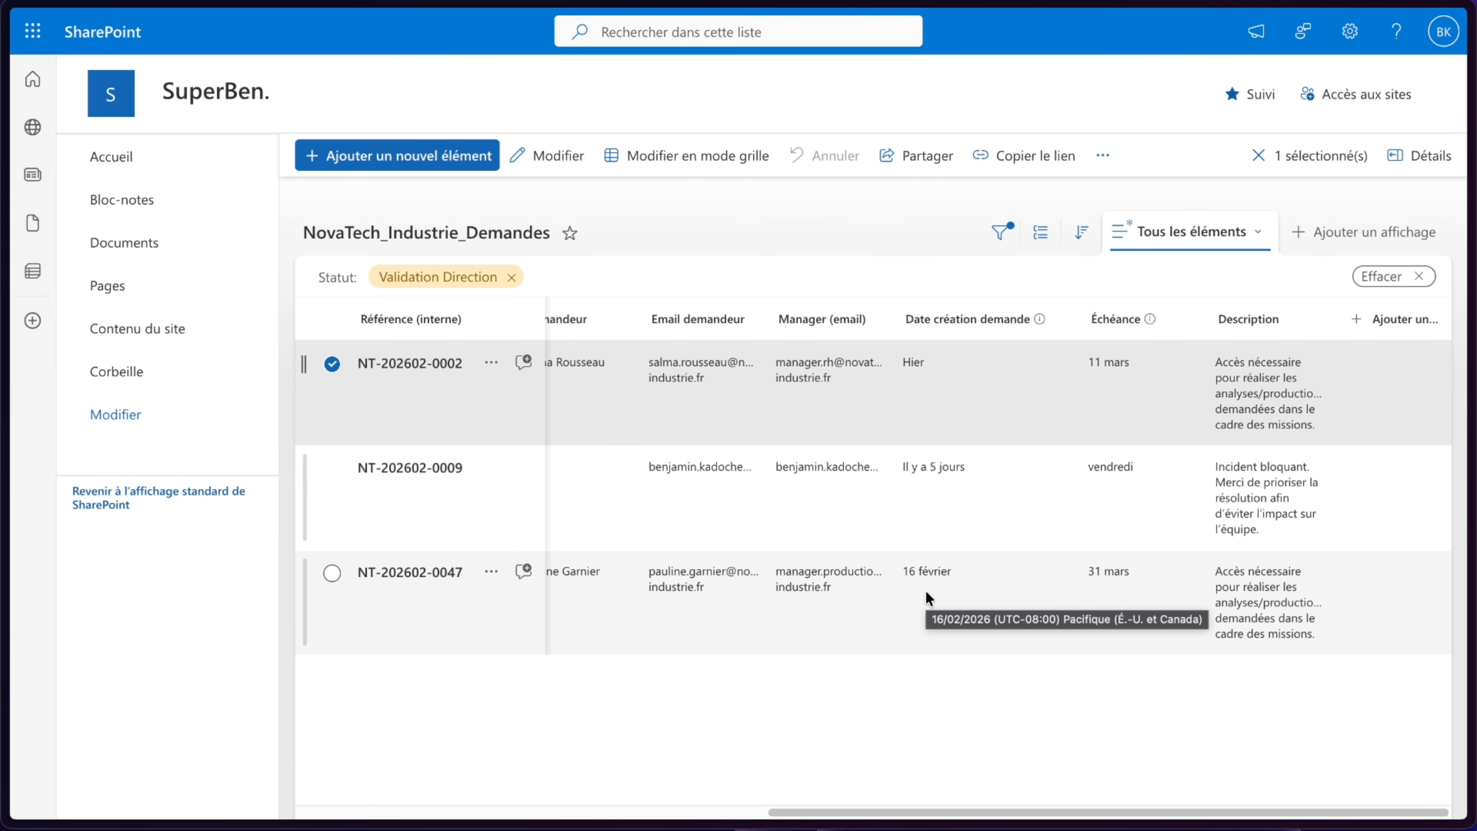
mouse_move(972, 467)
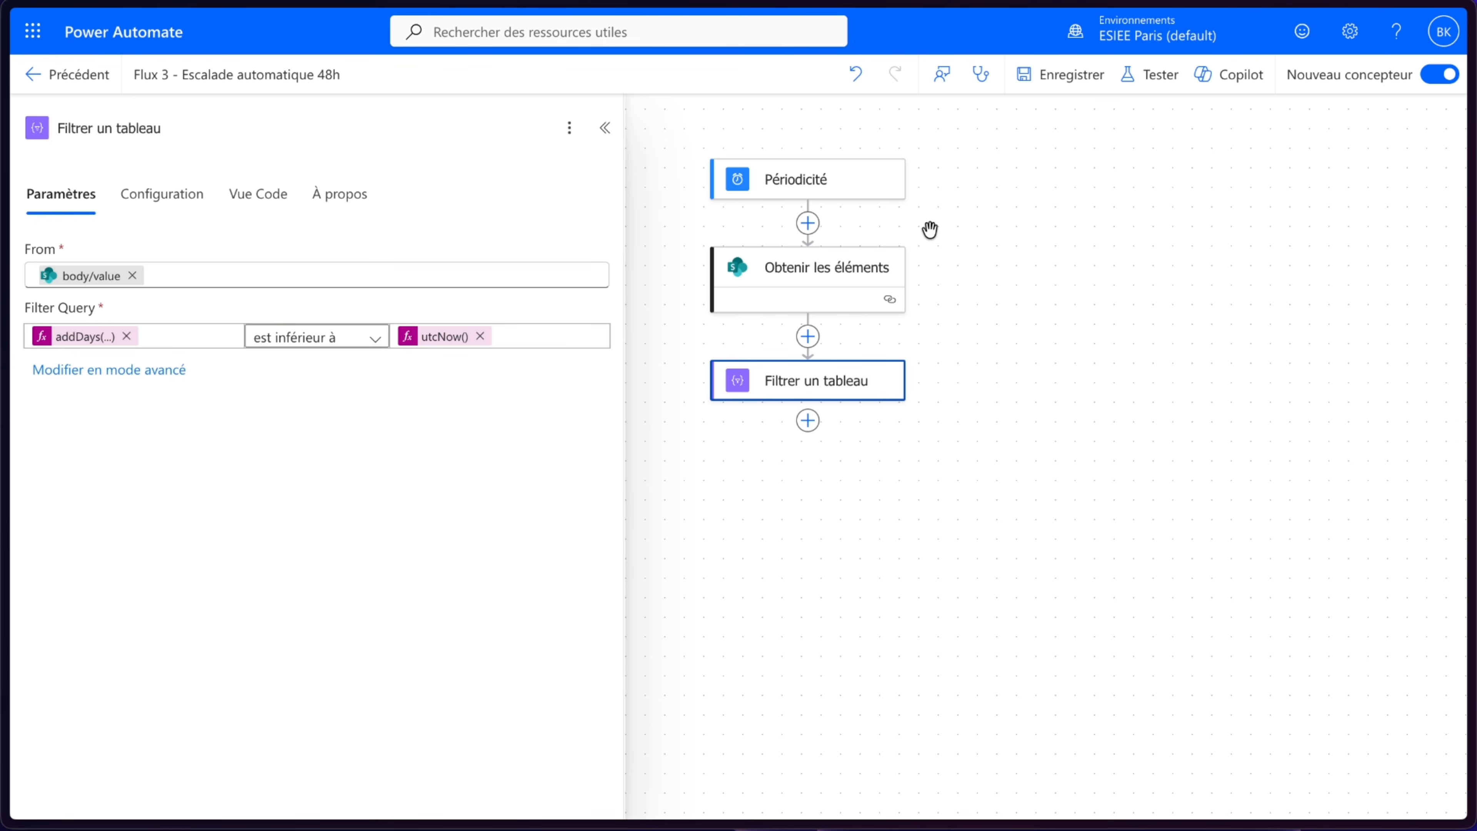
left_click(1085, 88)
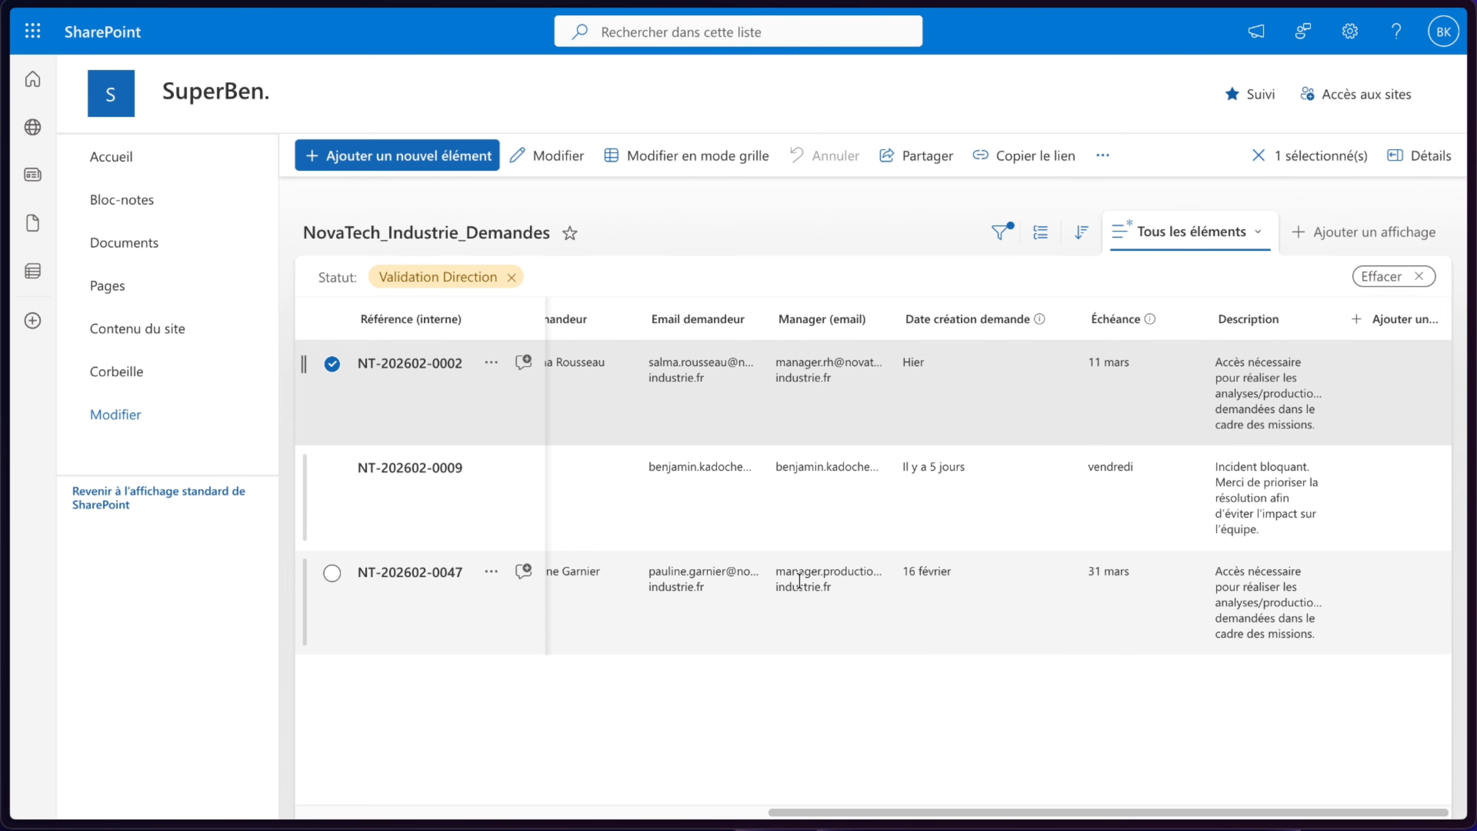
mouse_move(10, 154)
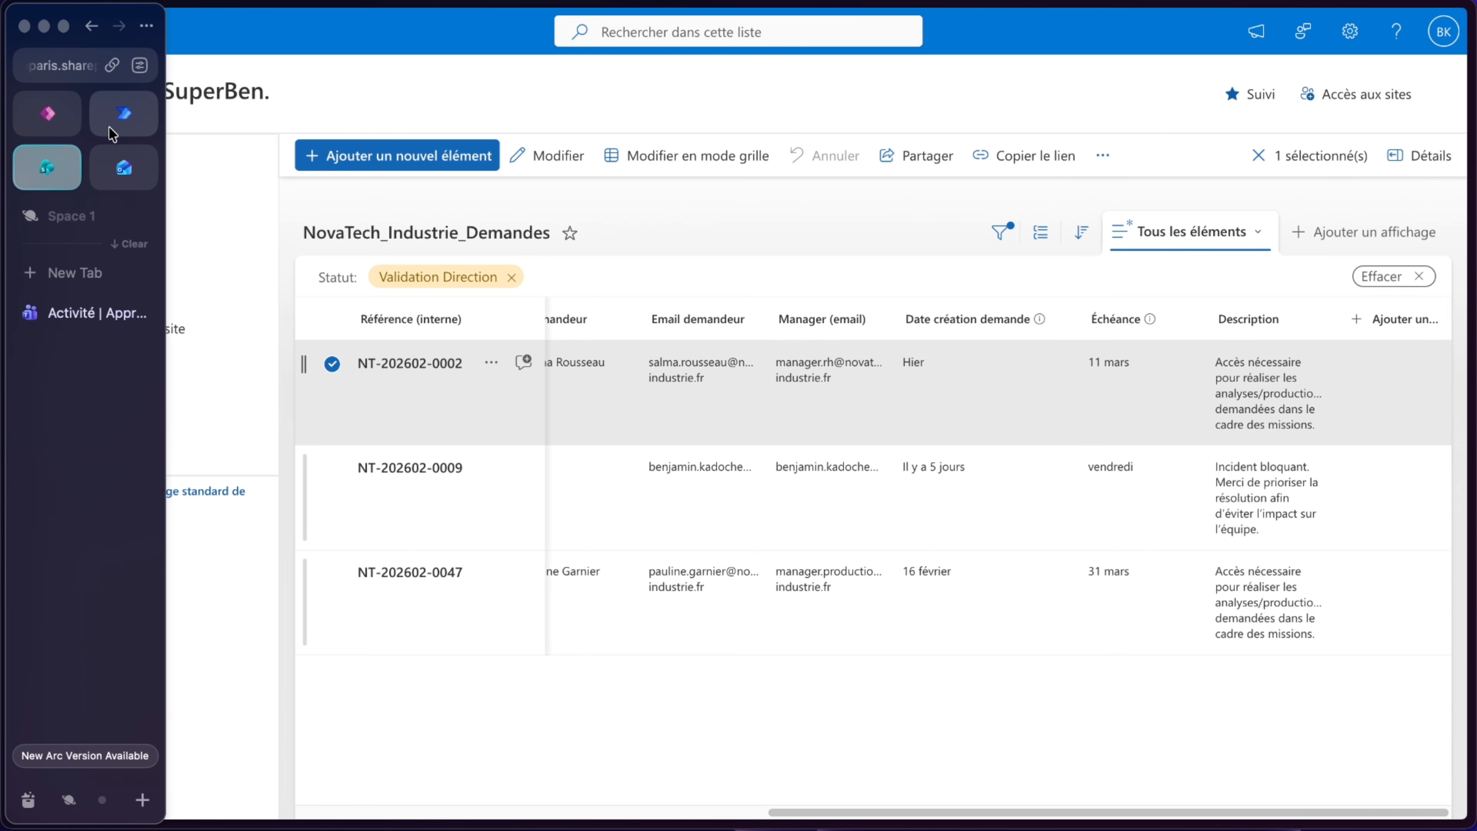
left_click(124, 114)
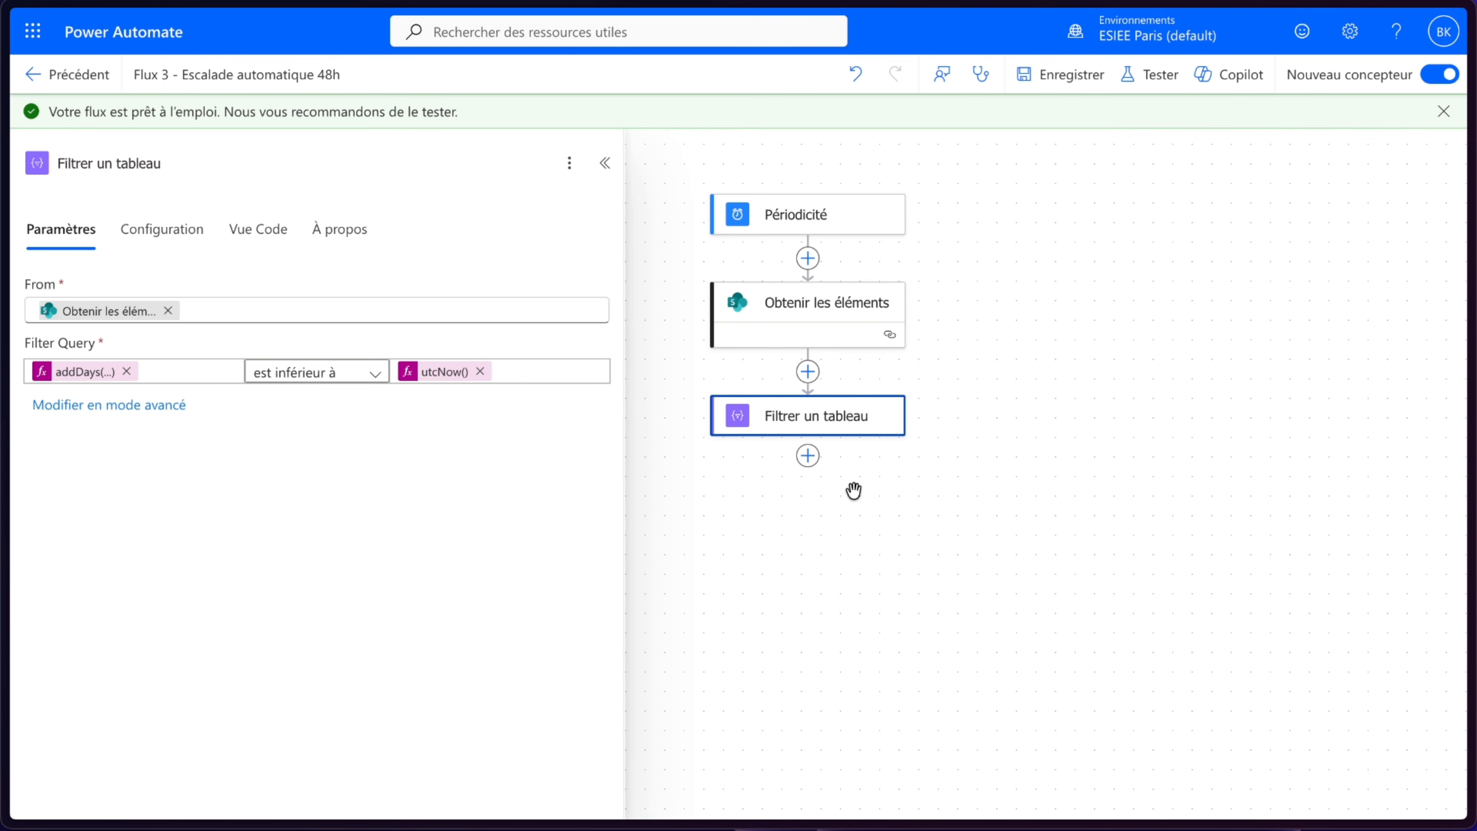
- Add an Office 365 Outlook Envoyer un e-mail (V2) action after Filtrer un tableau
left_click(809, 456)
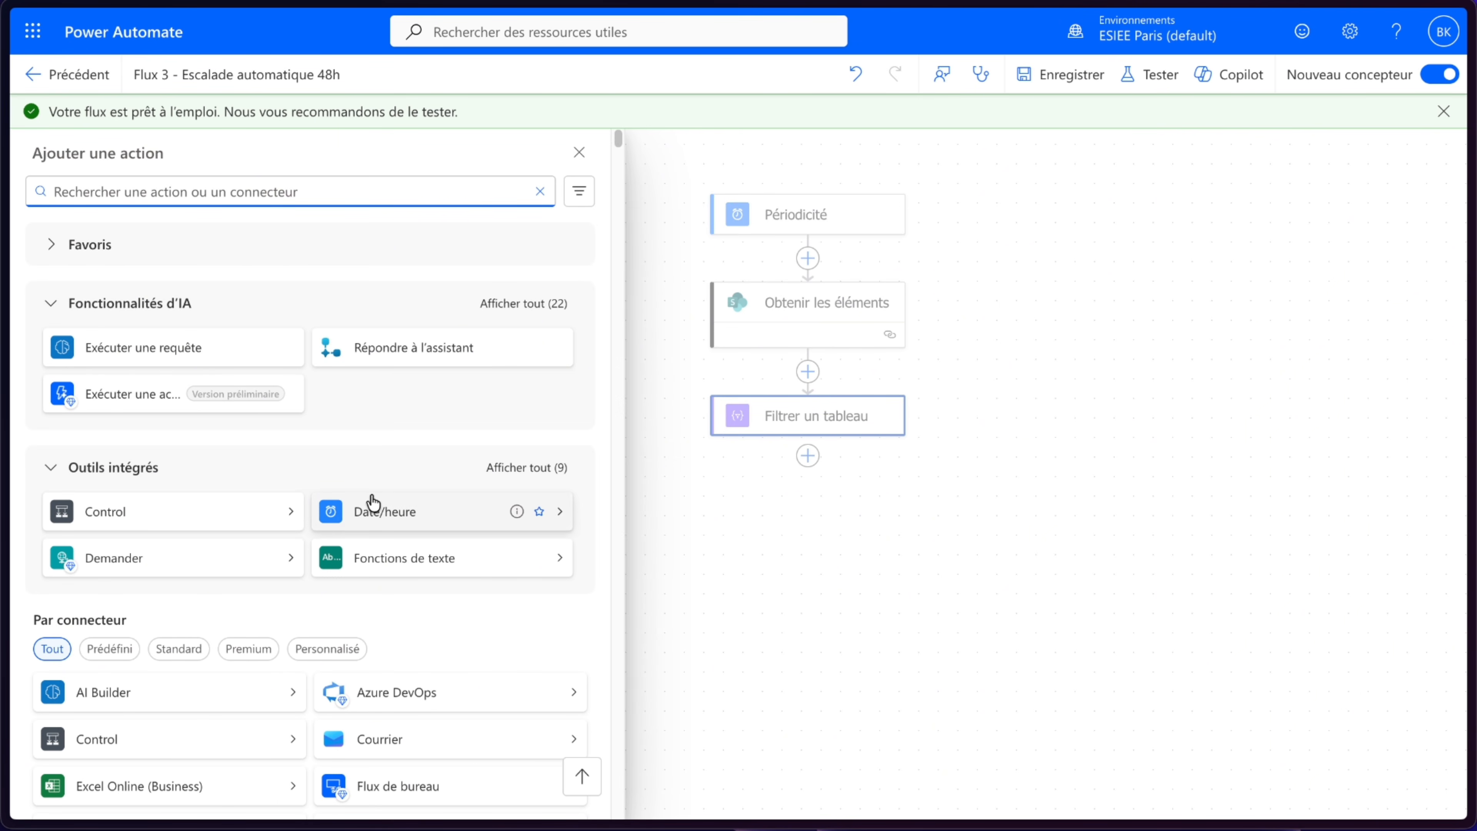
scroll(372, 497, "down", 6)
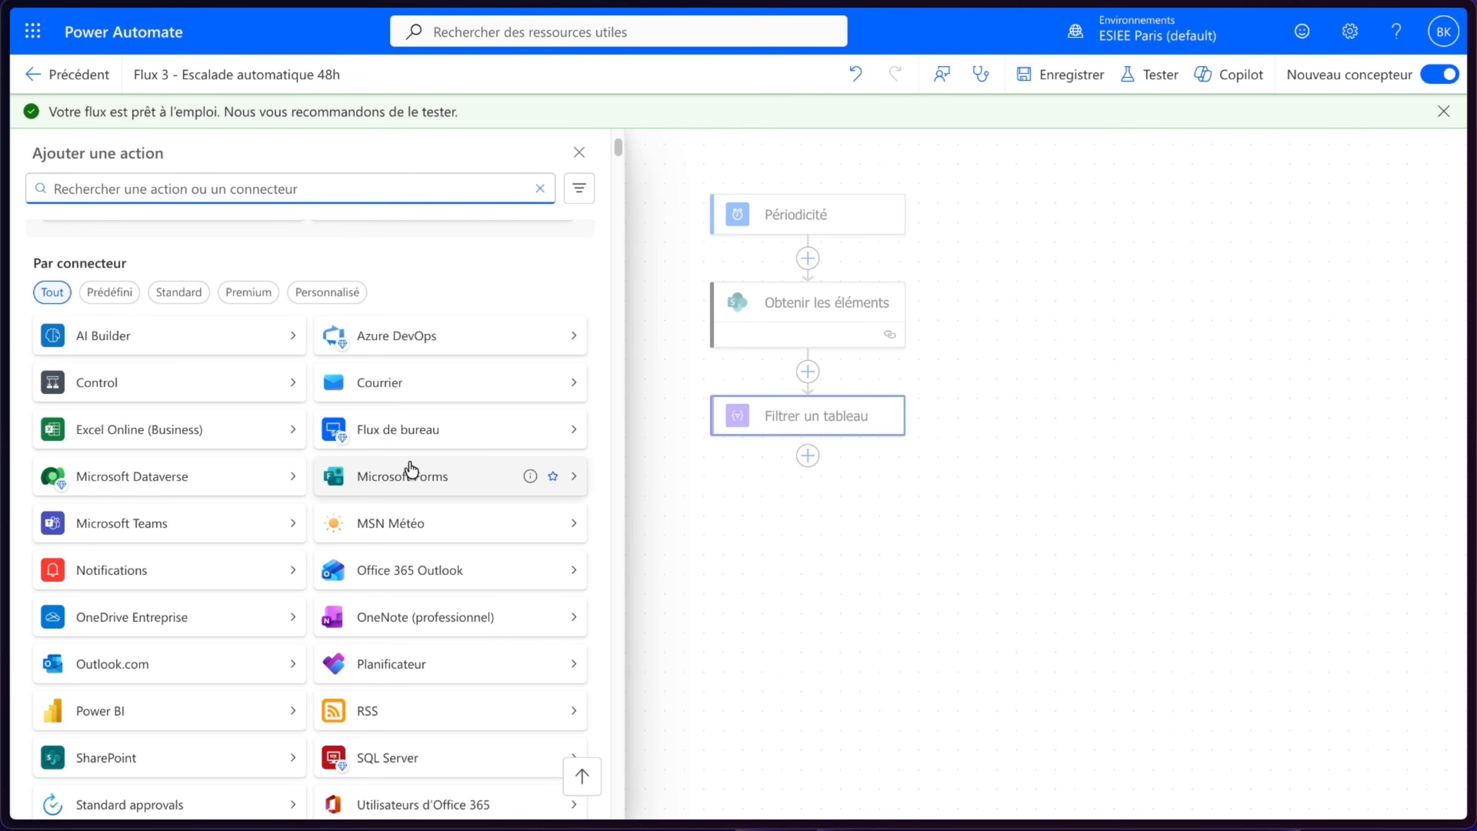
left_click(416, 576)
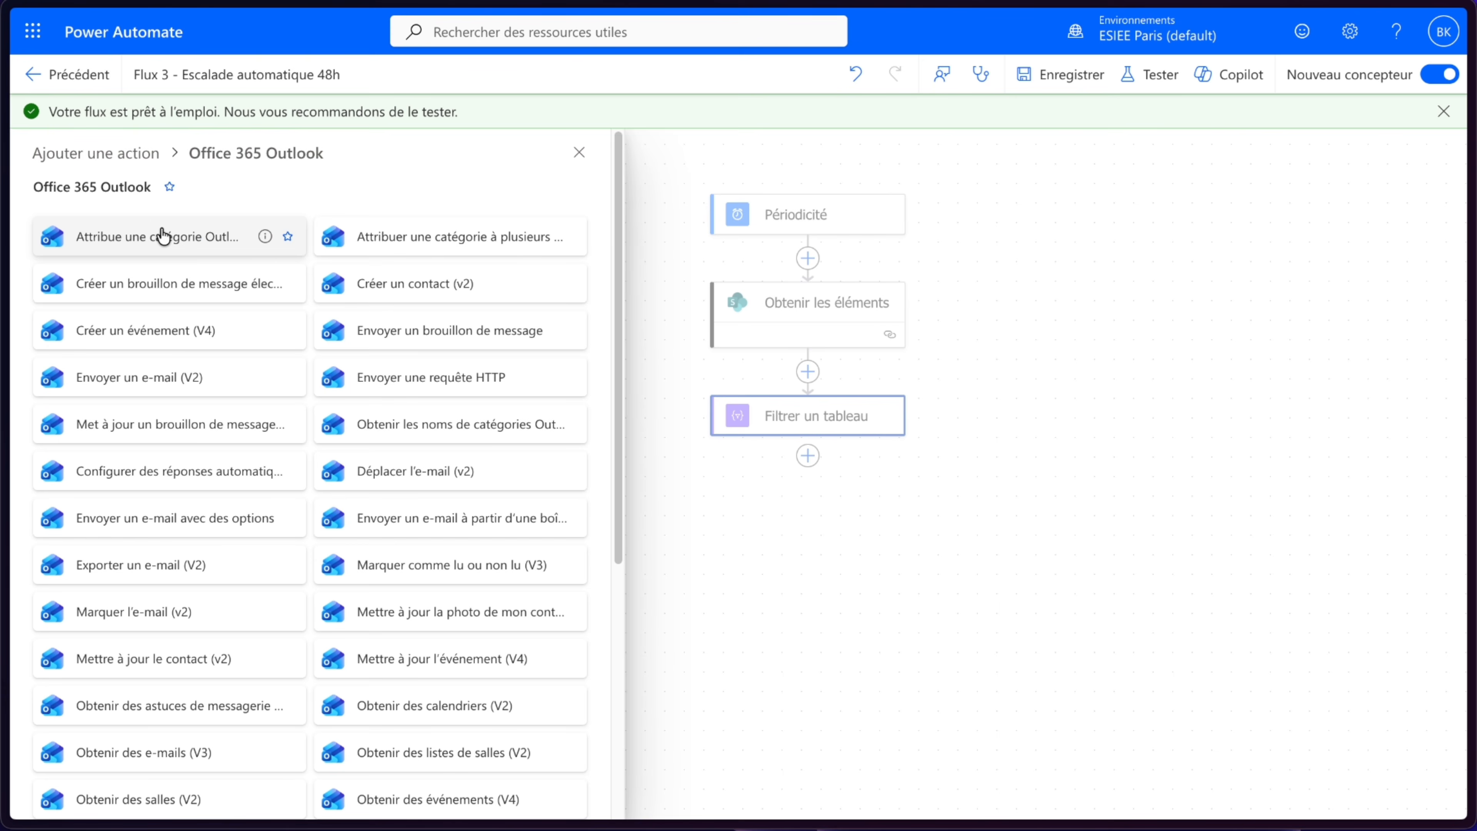
left_click(140, 380)
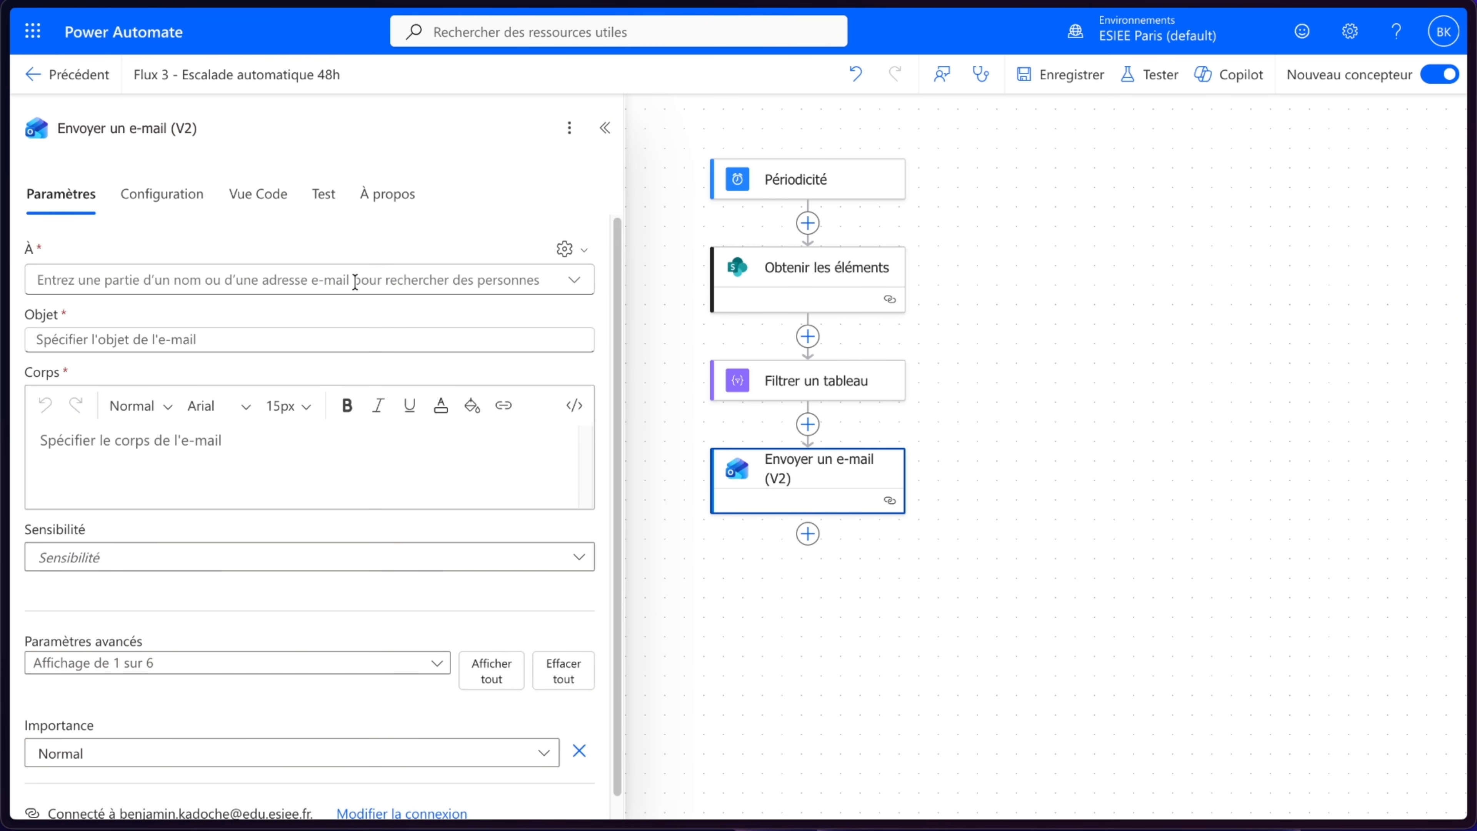
- Set the e-mail's À field to the dynamic Manager (email) value from Obtenir les éléments
left_click(563, 249)
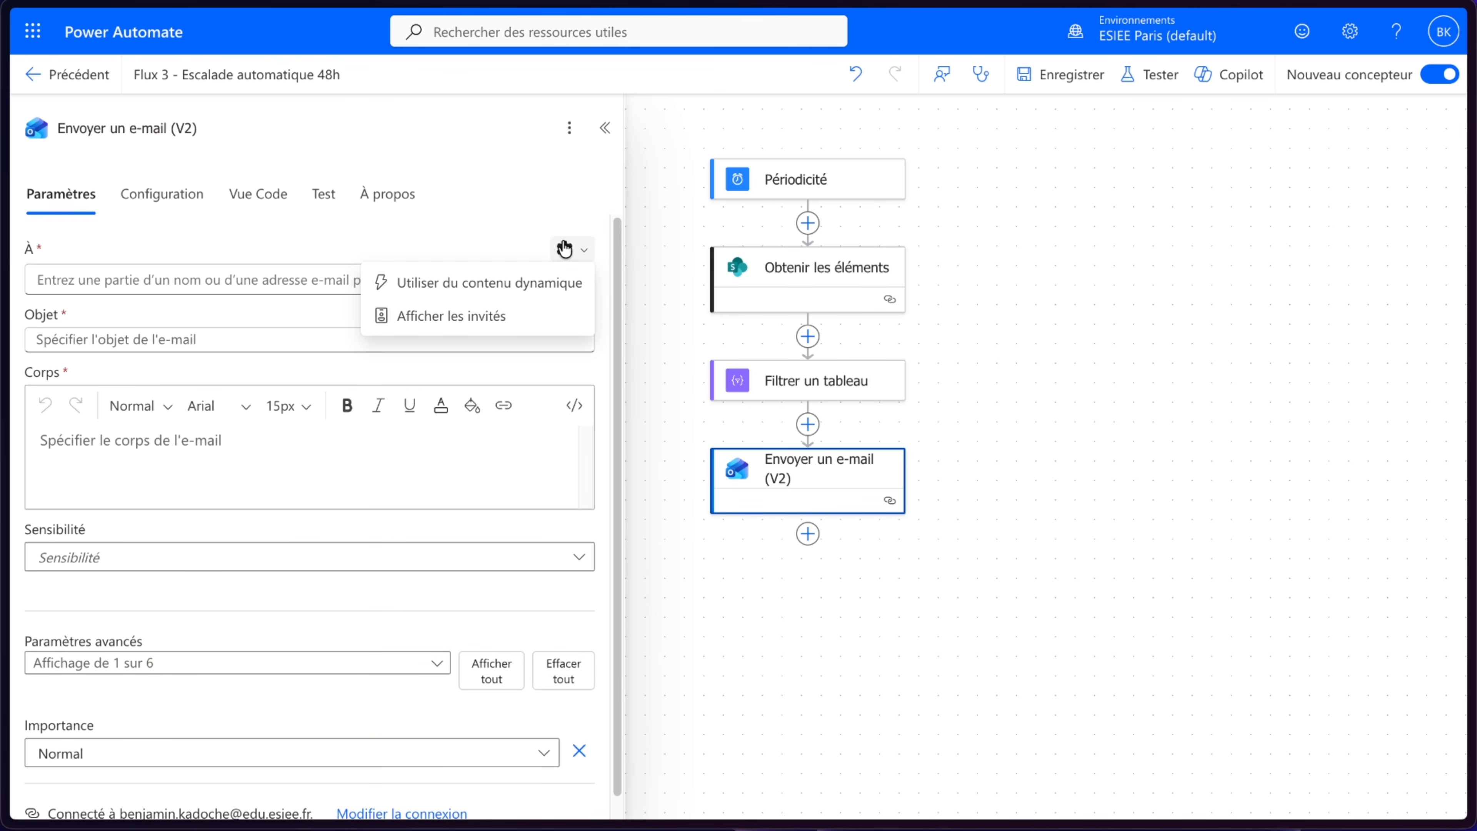
left_click(529, 282)
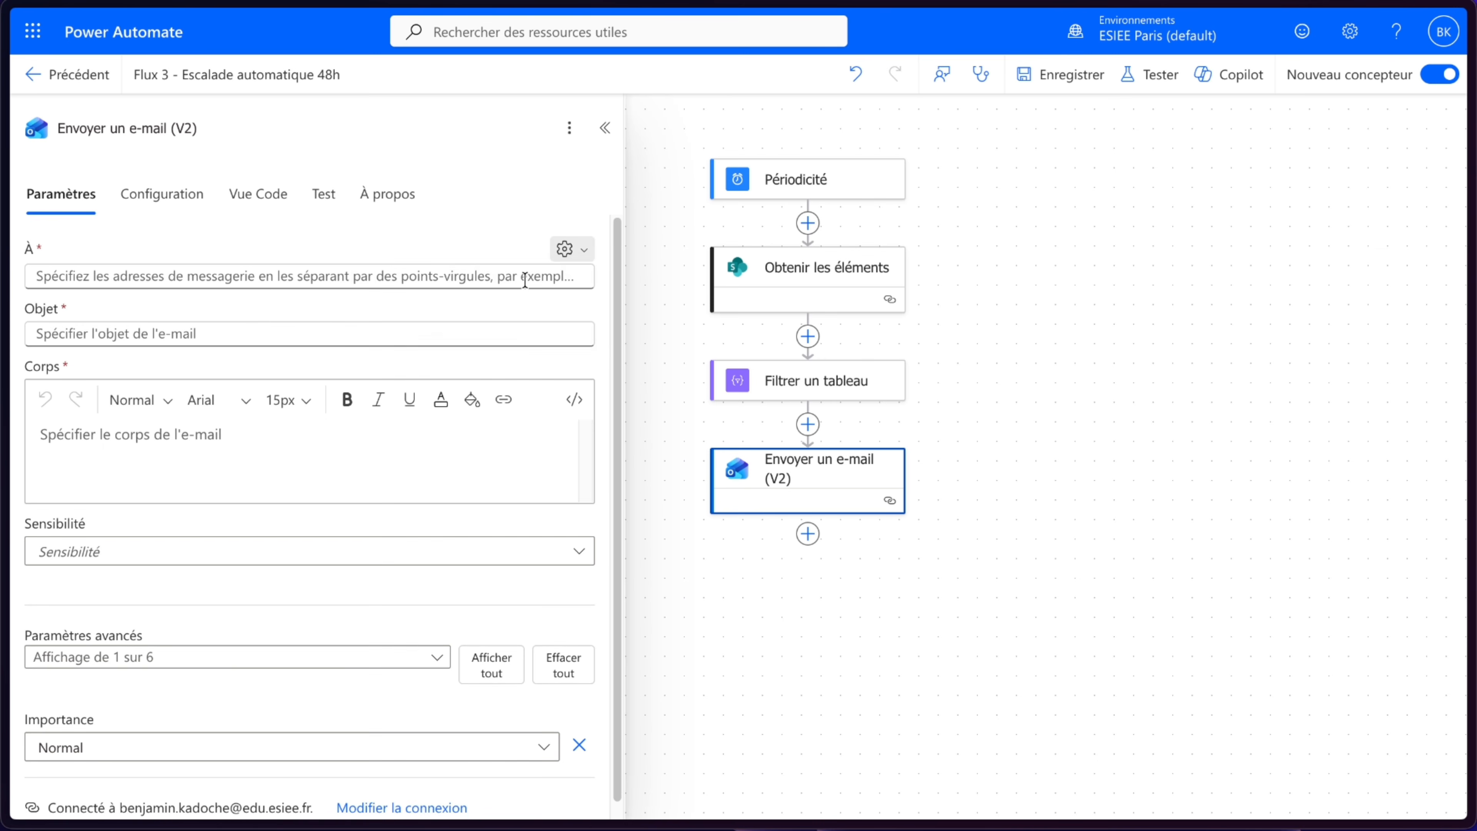
left_click(596, 265)
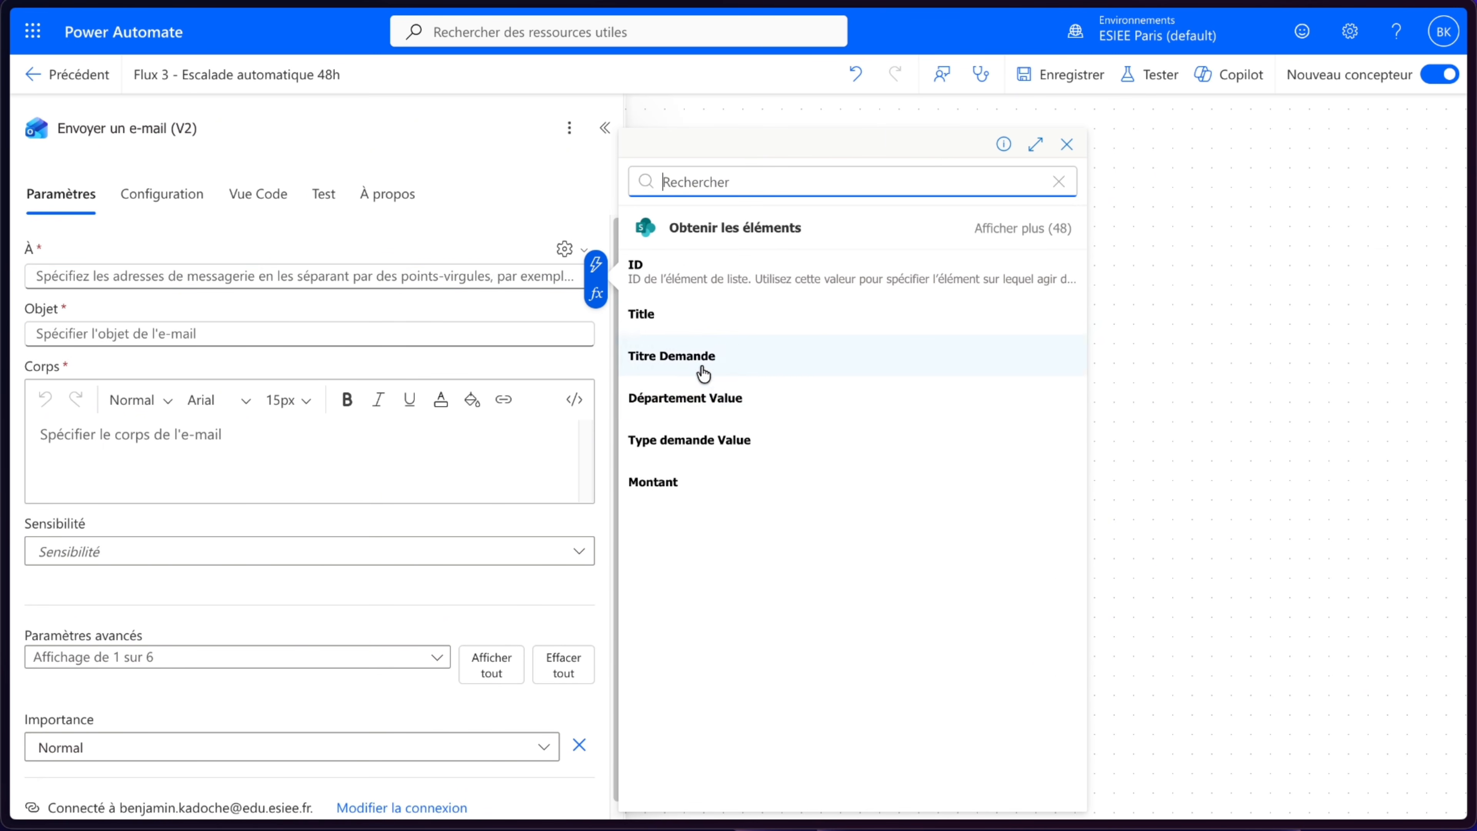
left_click(1002, 230)
scroll(807, 557, "down", 5)
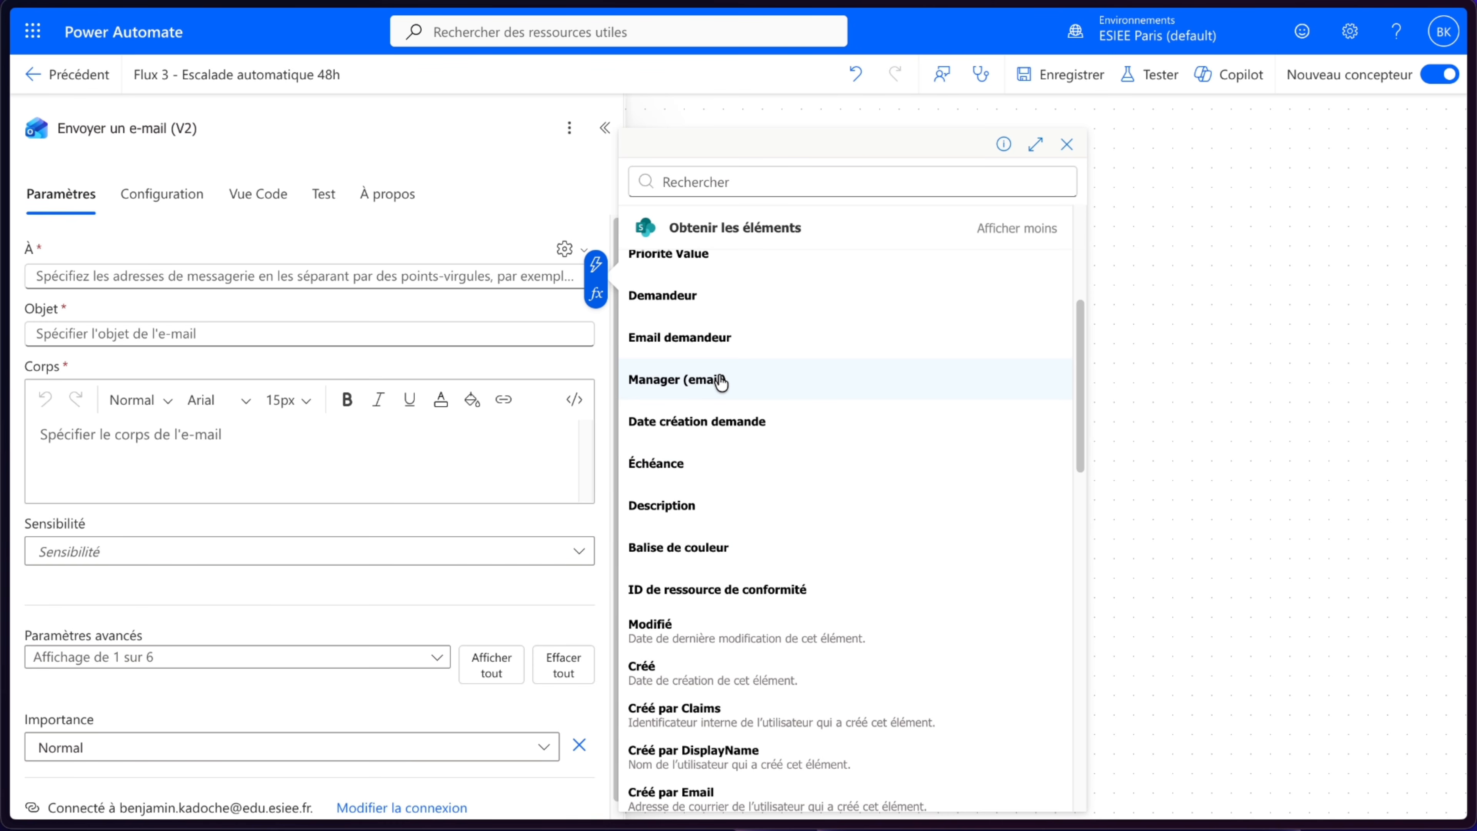
left_click(722, 382)
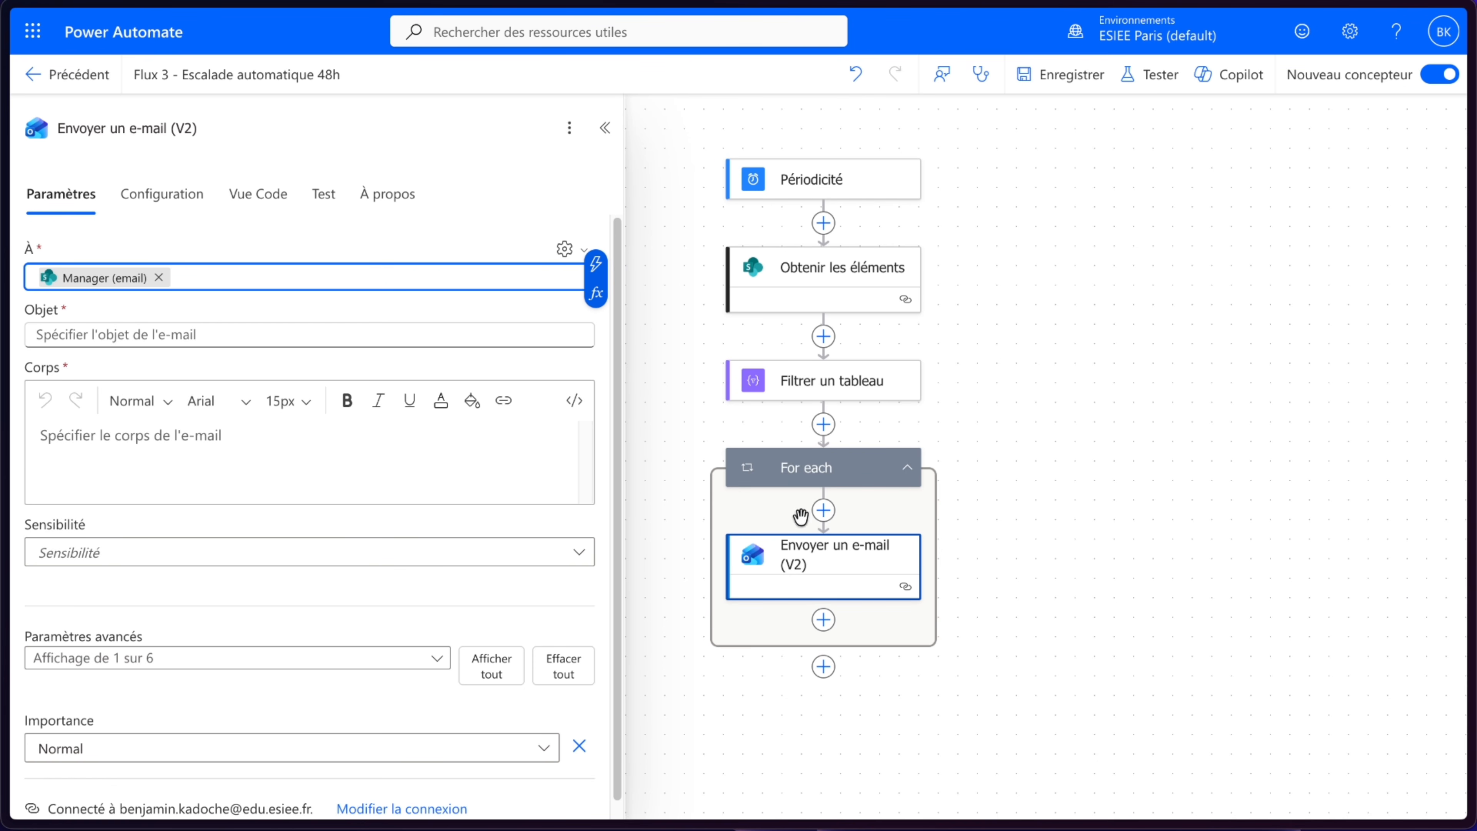
- Delete the For each loop that wraps the e-mail action
left_click(817, 469)
left_click(810, 569)
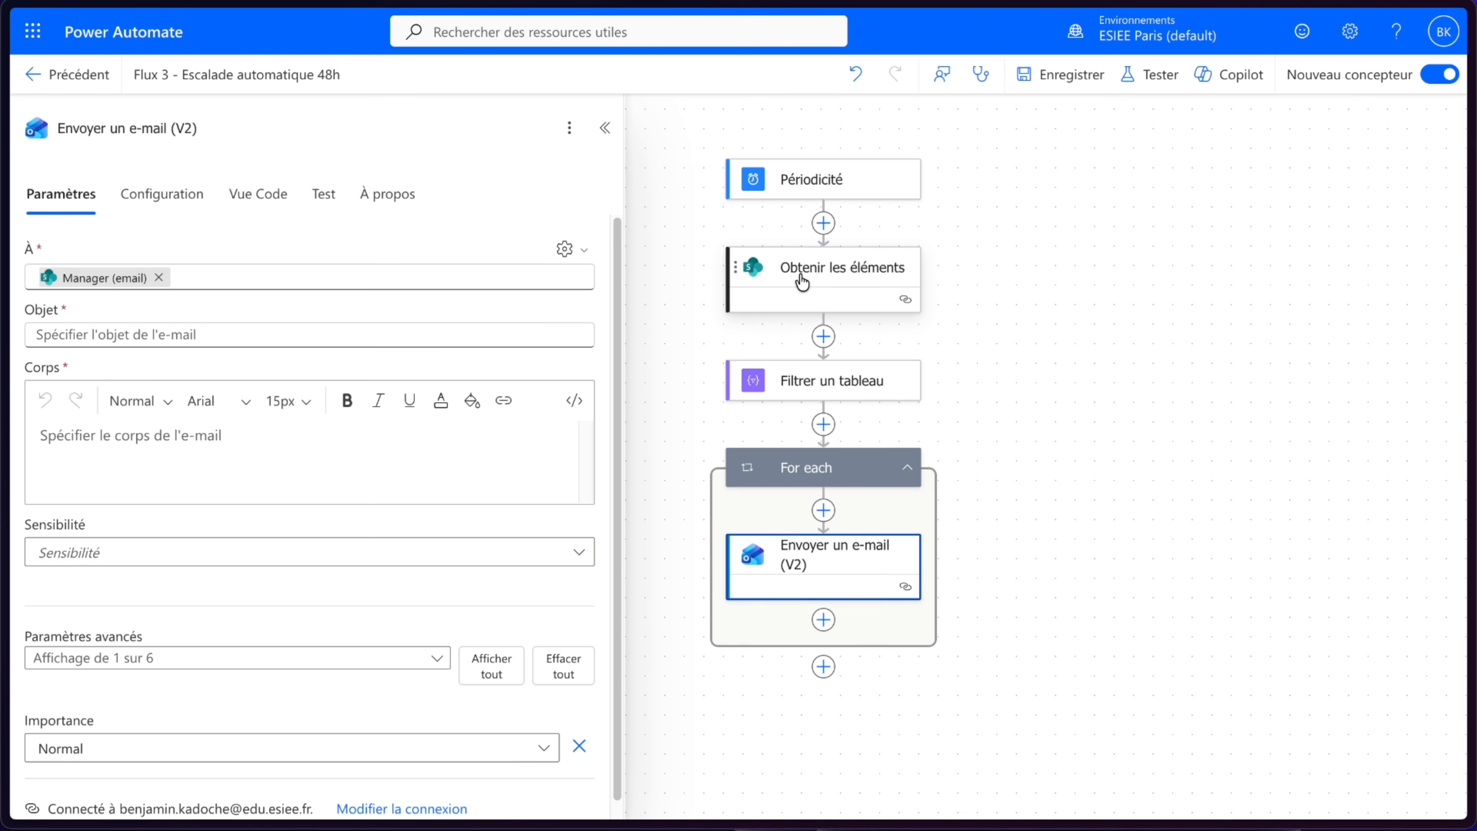
mouse_move(90, 284)
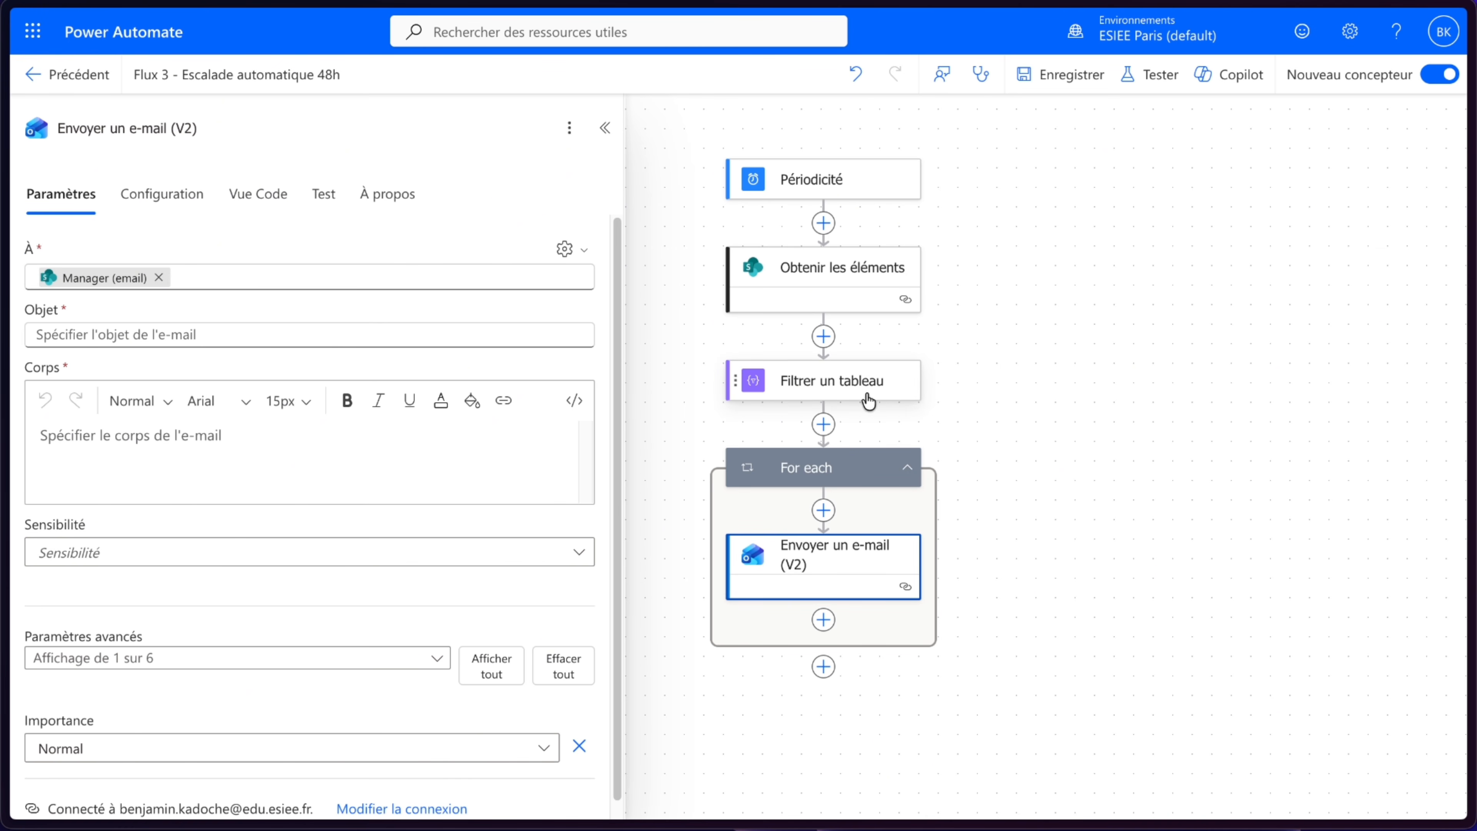
left_click(831, 475)
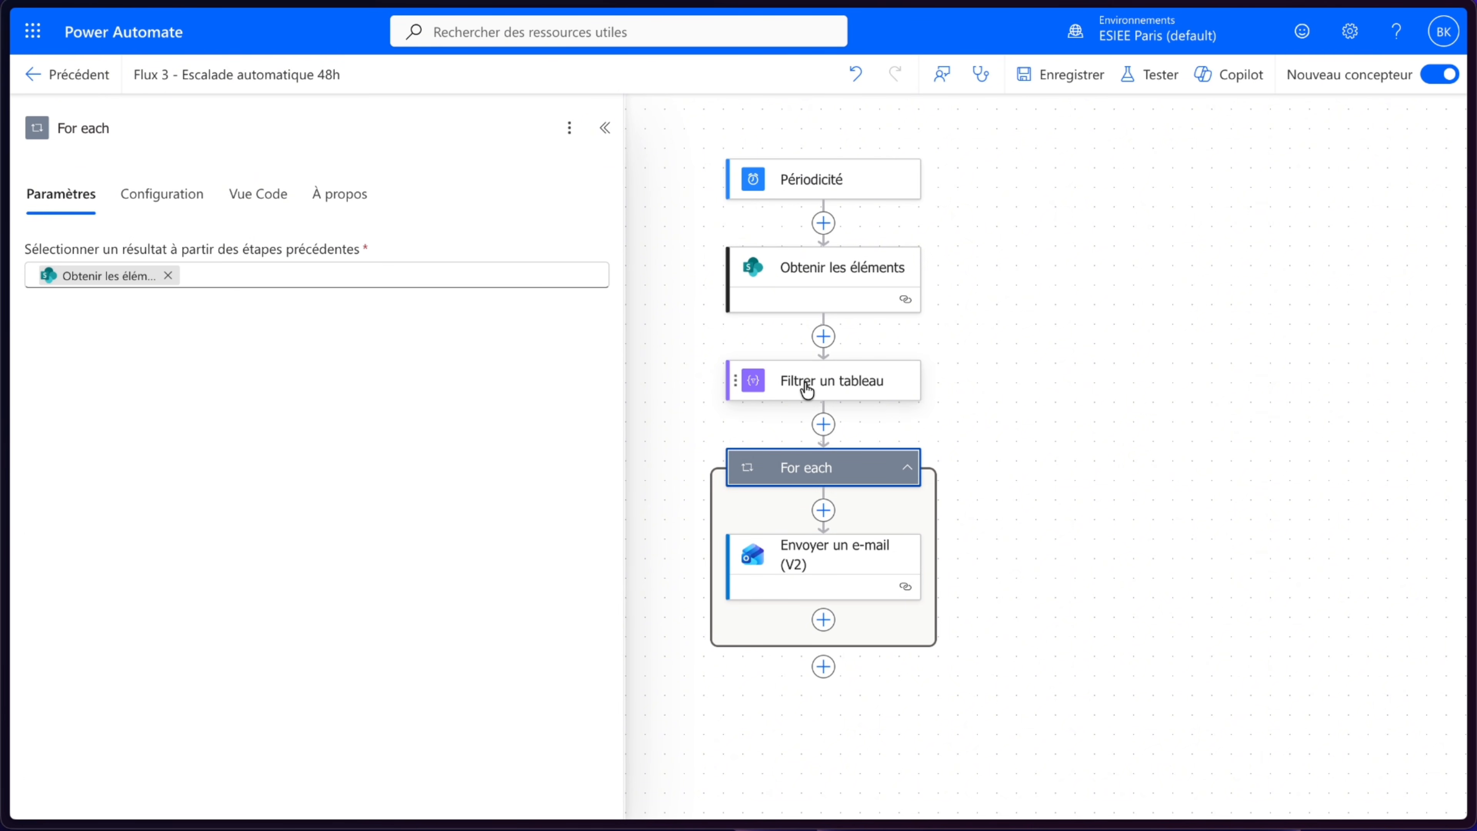
right_click(829, 465)
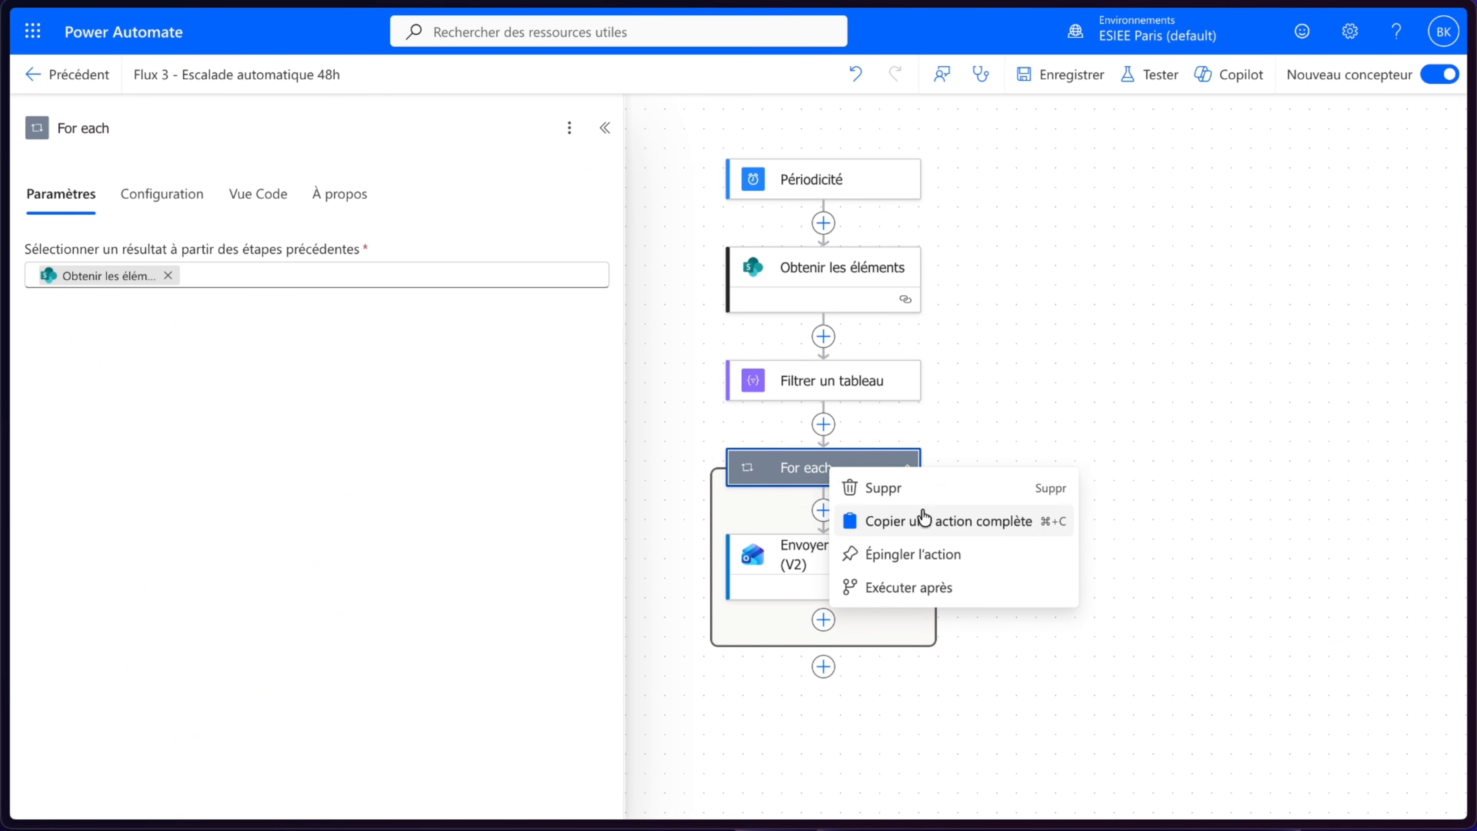
left_click(910, 488)
left_click(955, 469)
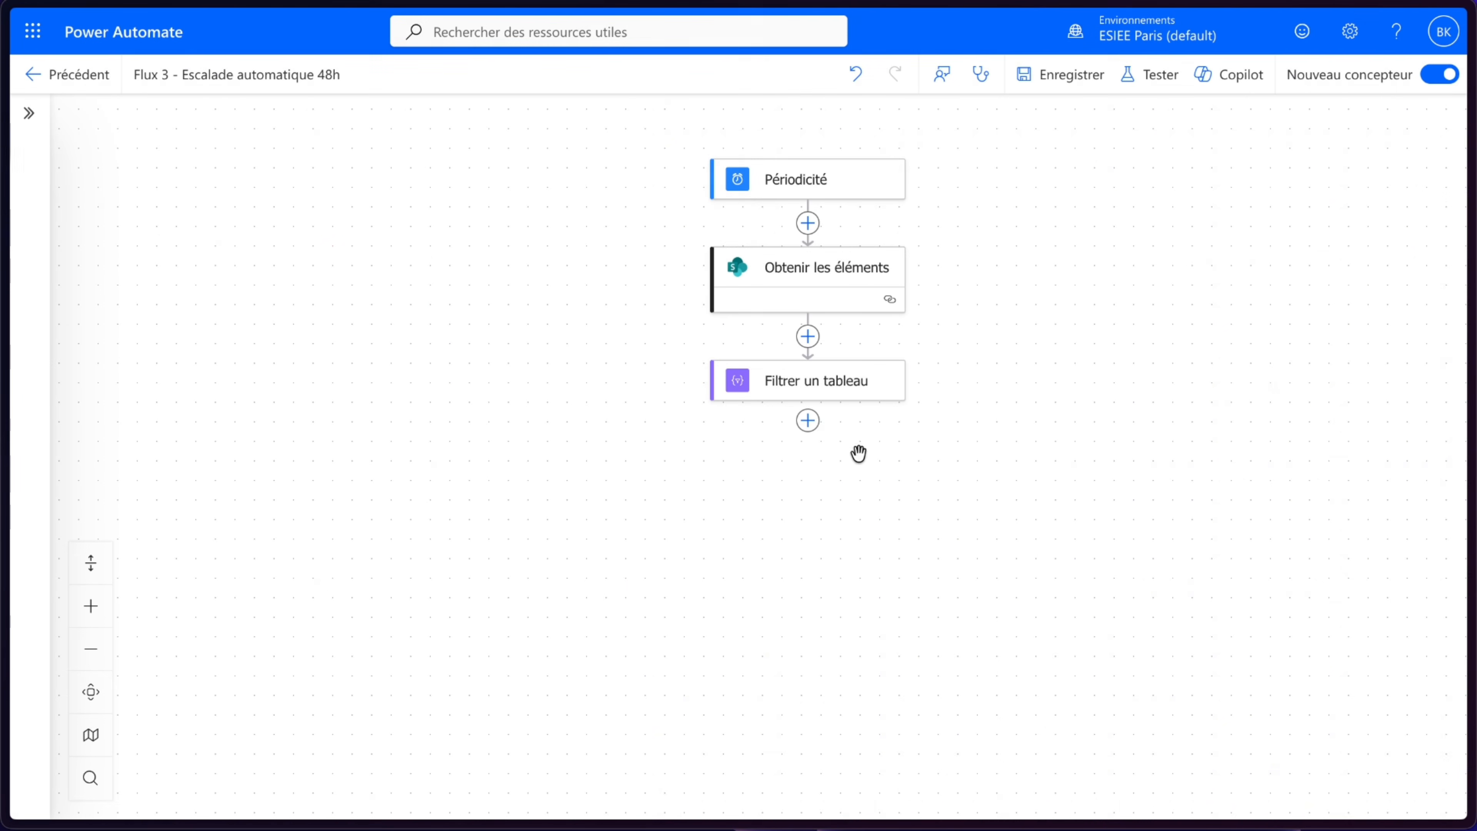
- Add an Appliquer à chacun loop after Filtrer un tableau, looping over the filter's Body output
left_click(808, 421)
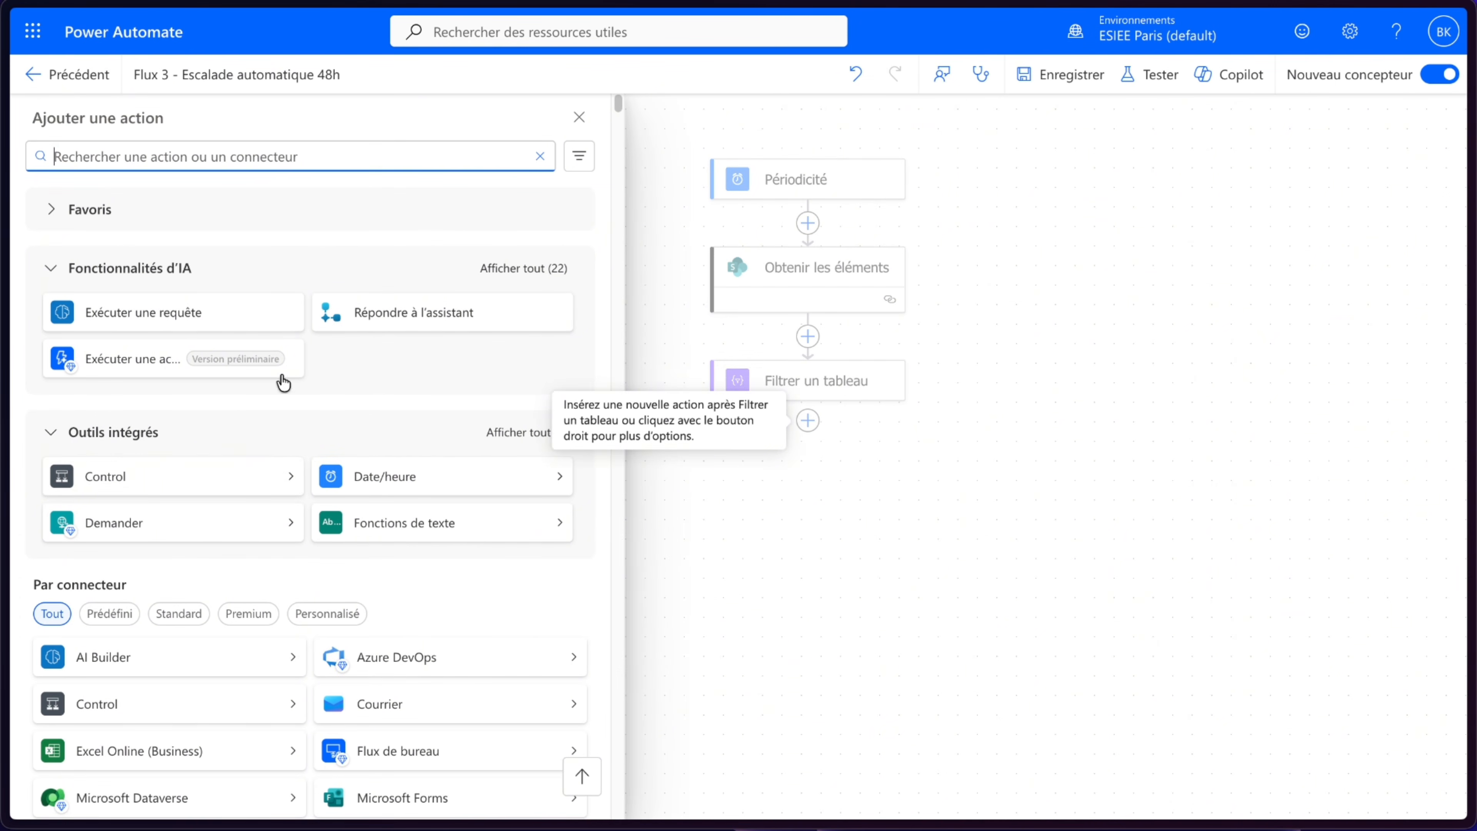
left_click(158, 490)
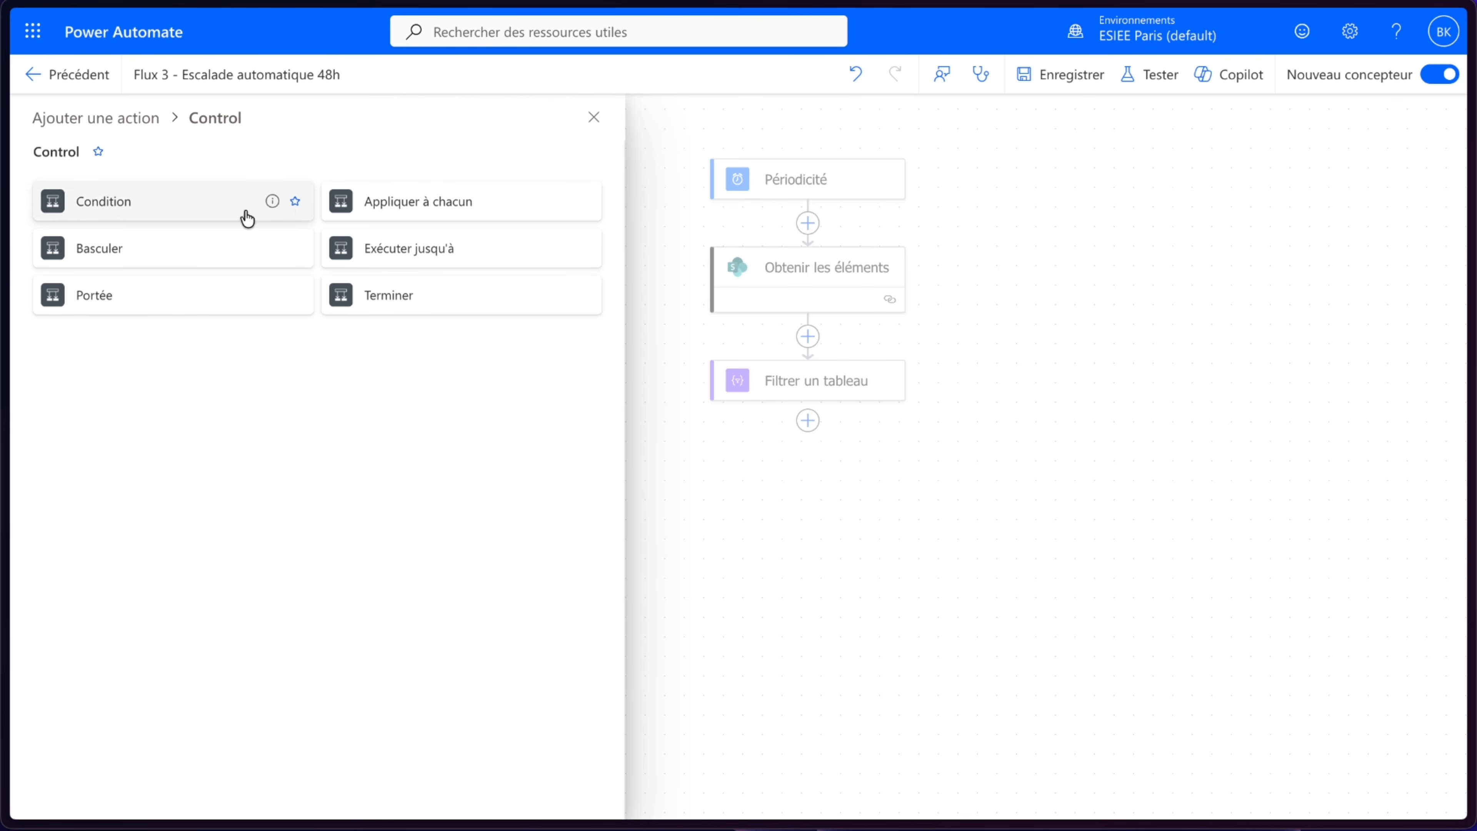
left_click(399, 201)
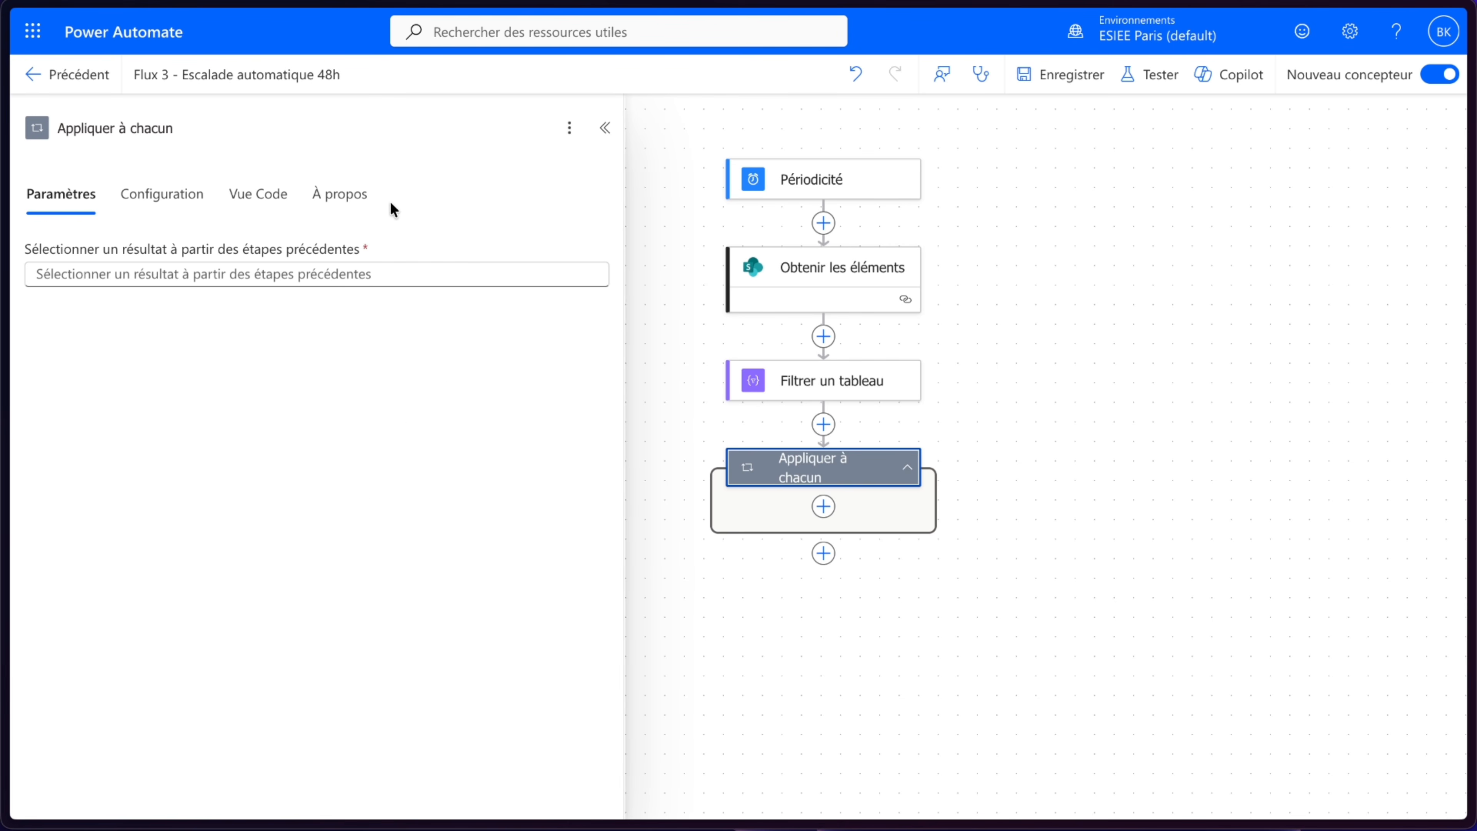
left_click(353, 271)
left_click(609, 262)
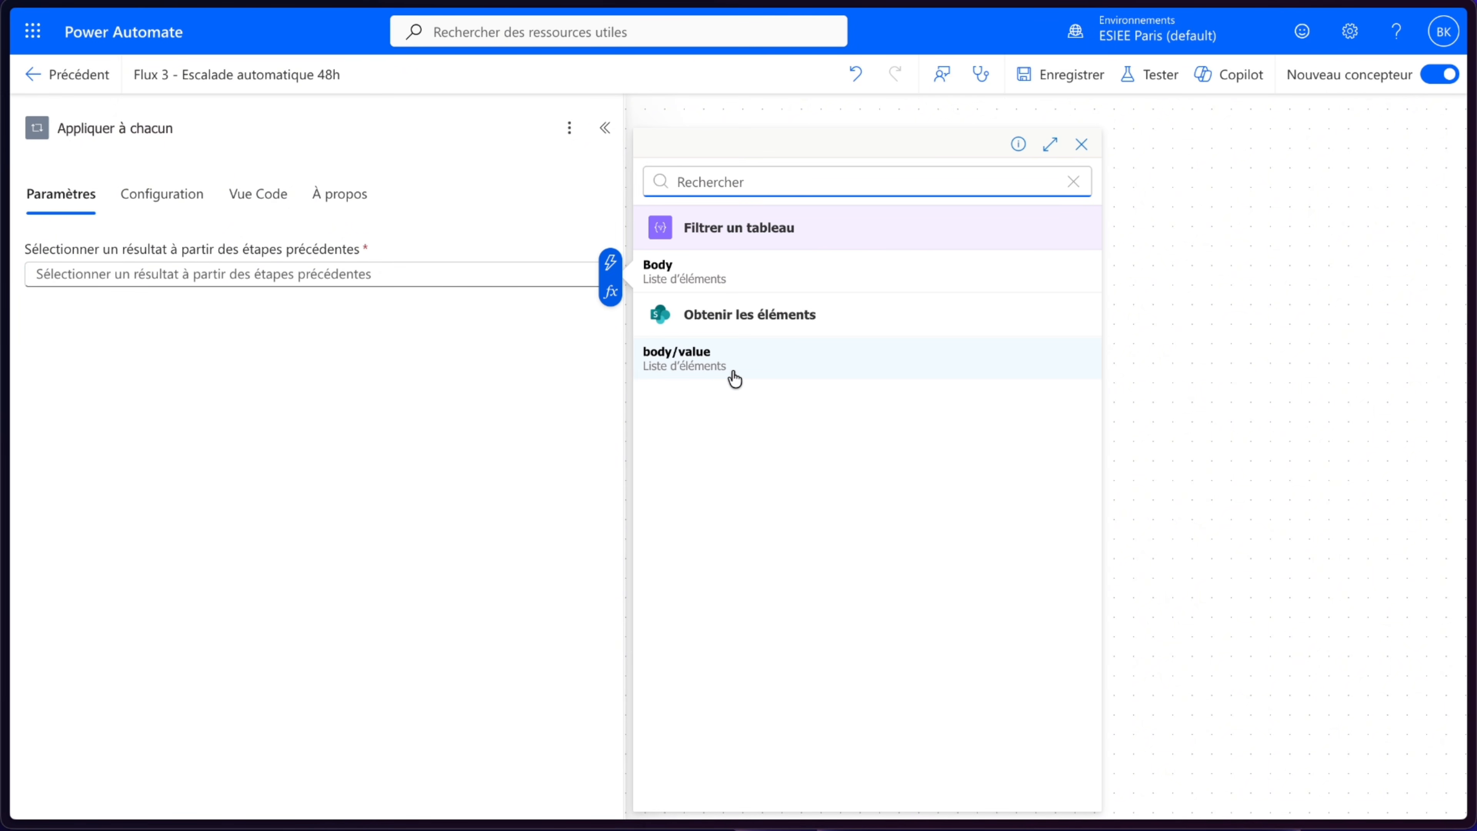
left_click(725, 281)
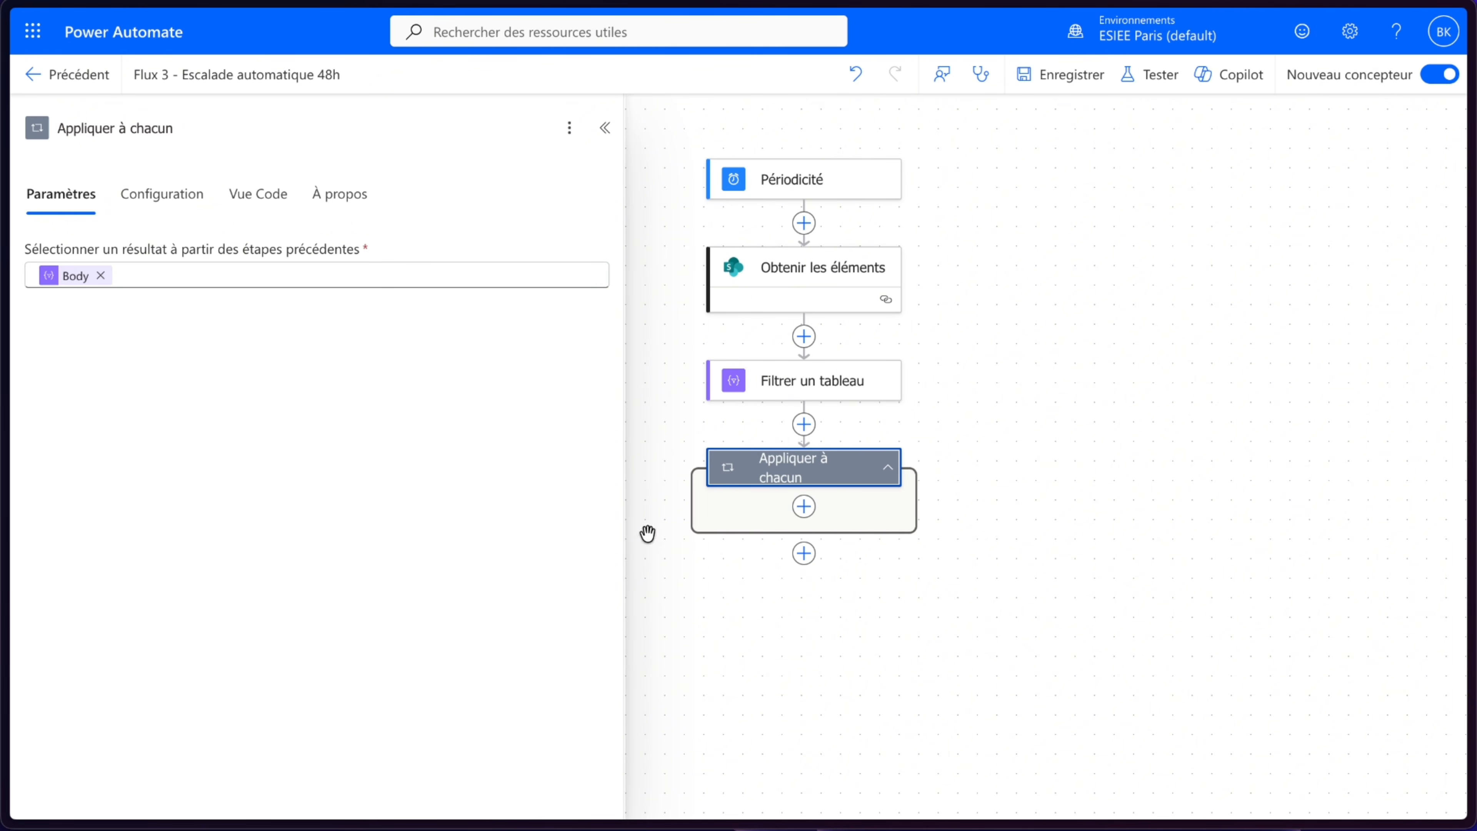
- Add a Message data operation inside the Appliquer à chacun loop
left_click(806, 509)
scroll(269, 477, "down", 3)
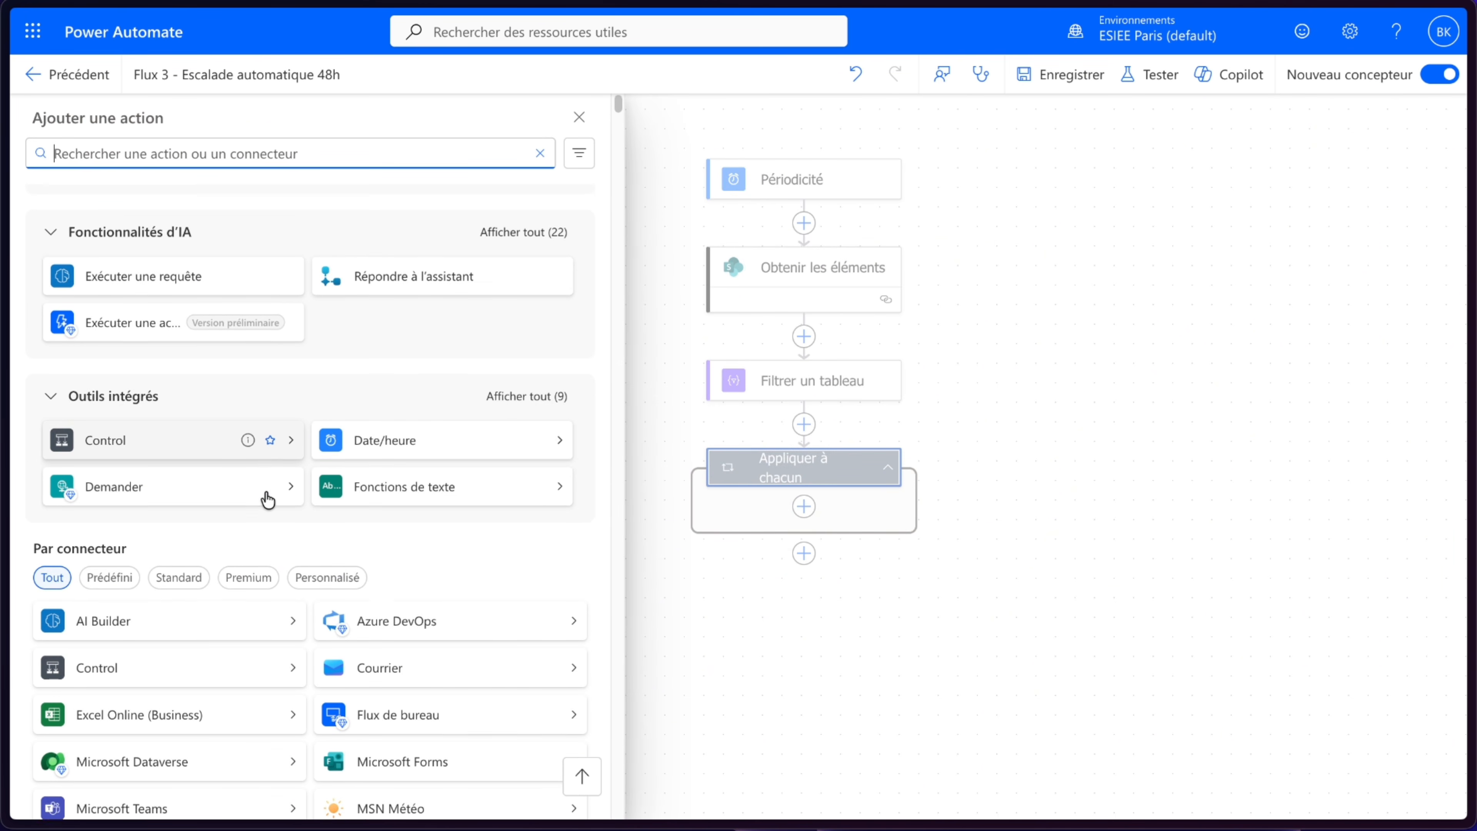
left_click(520, 263)
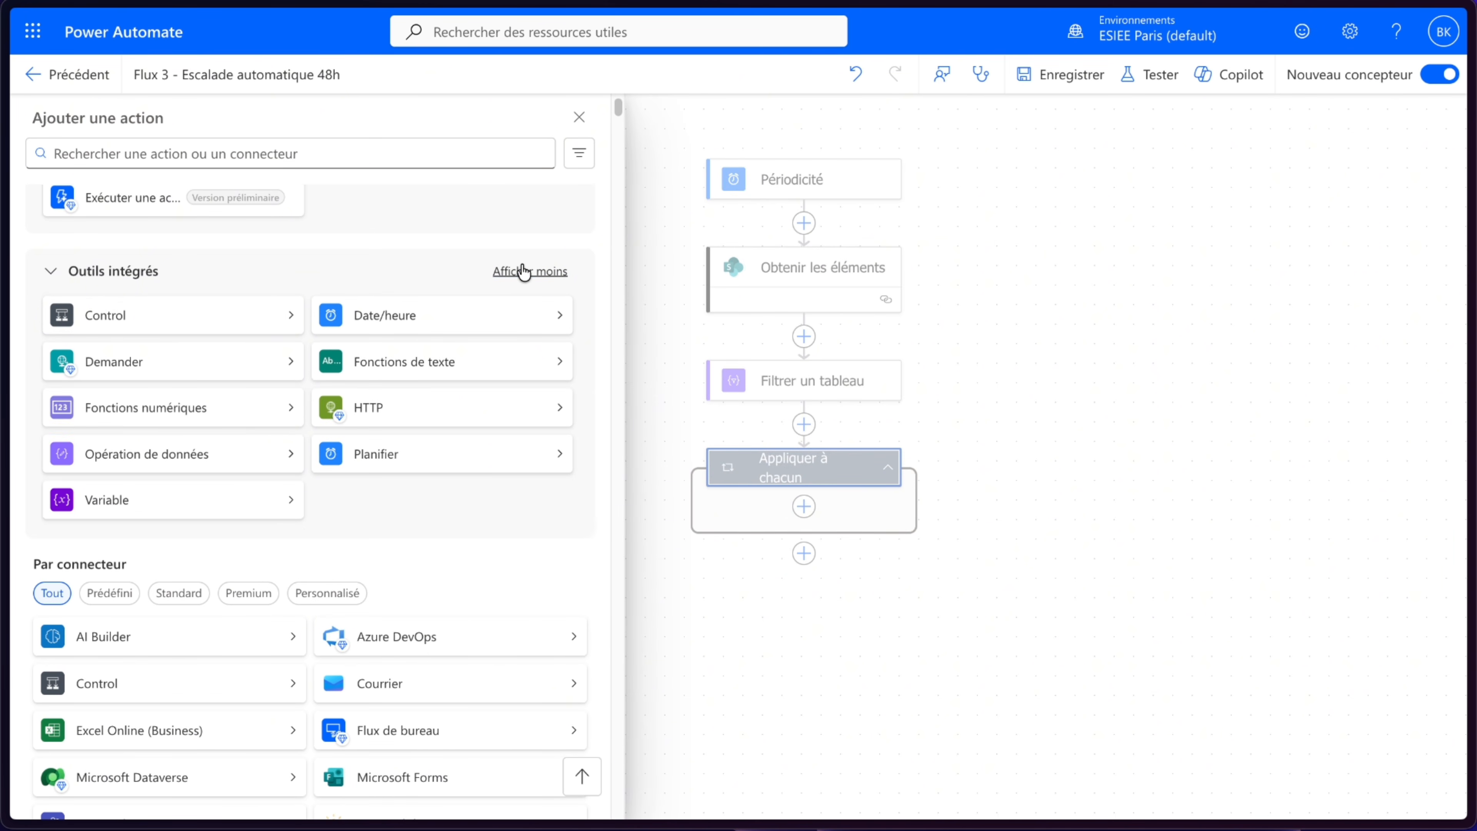
left_click(153, 460)
left_click(401, 298)
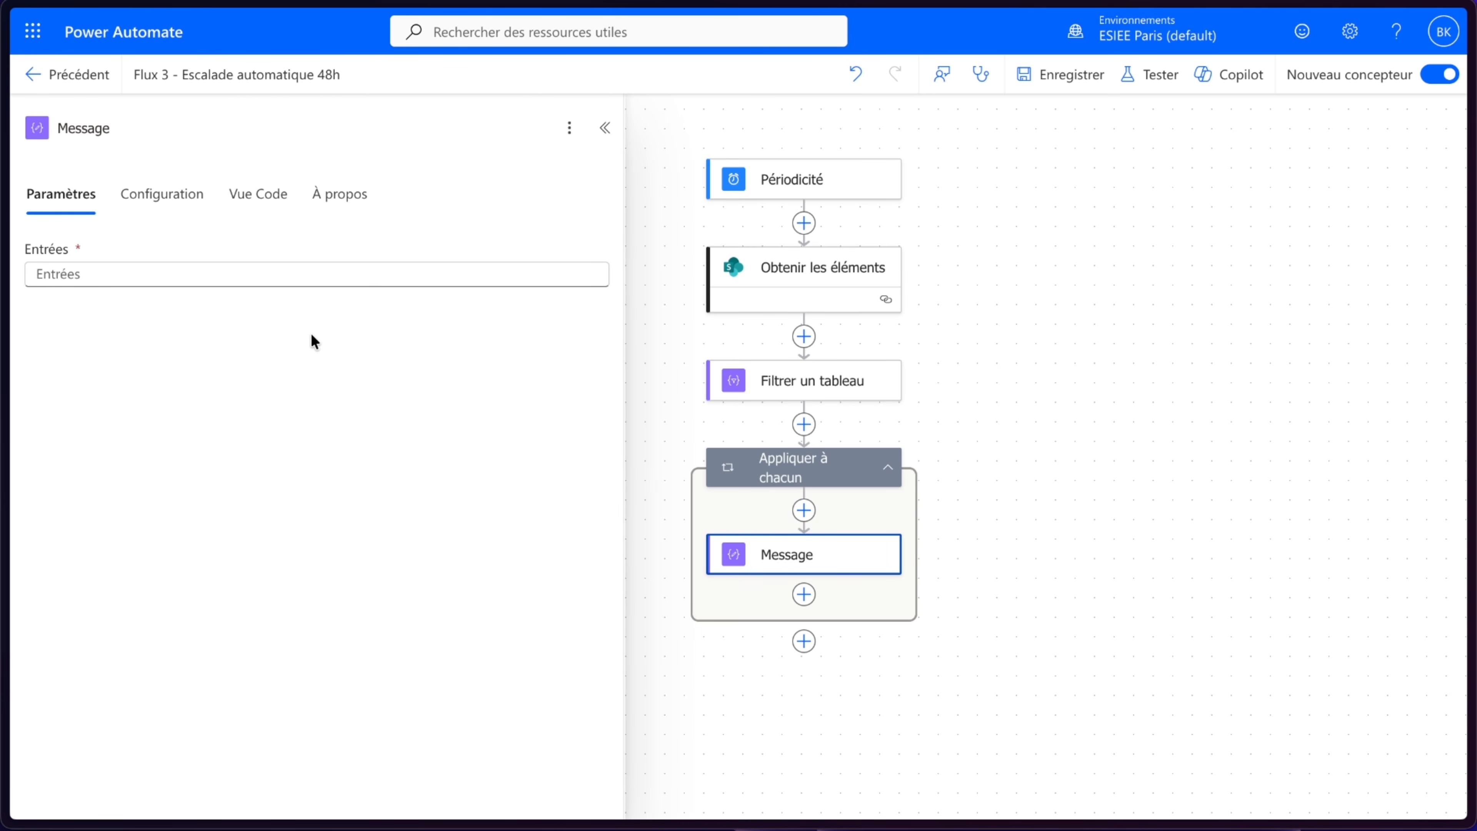
- Browse the dynamic content outputs of Filtrer un tableau and Obtenir les éléments for the Message input
left_click(308, 273)
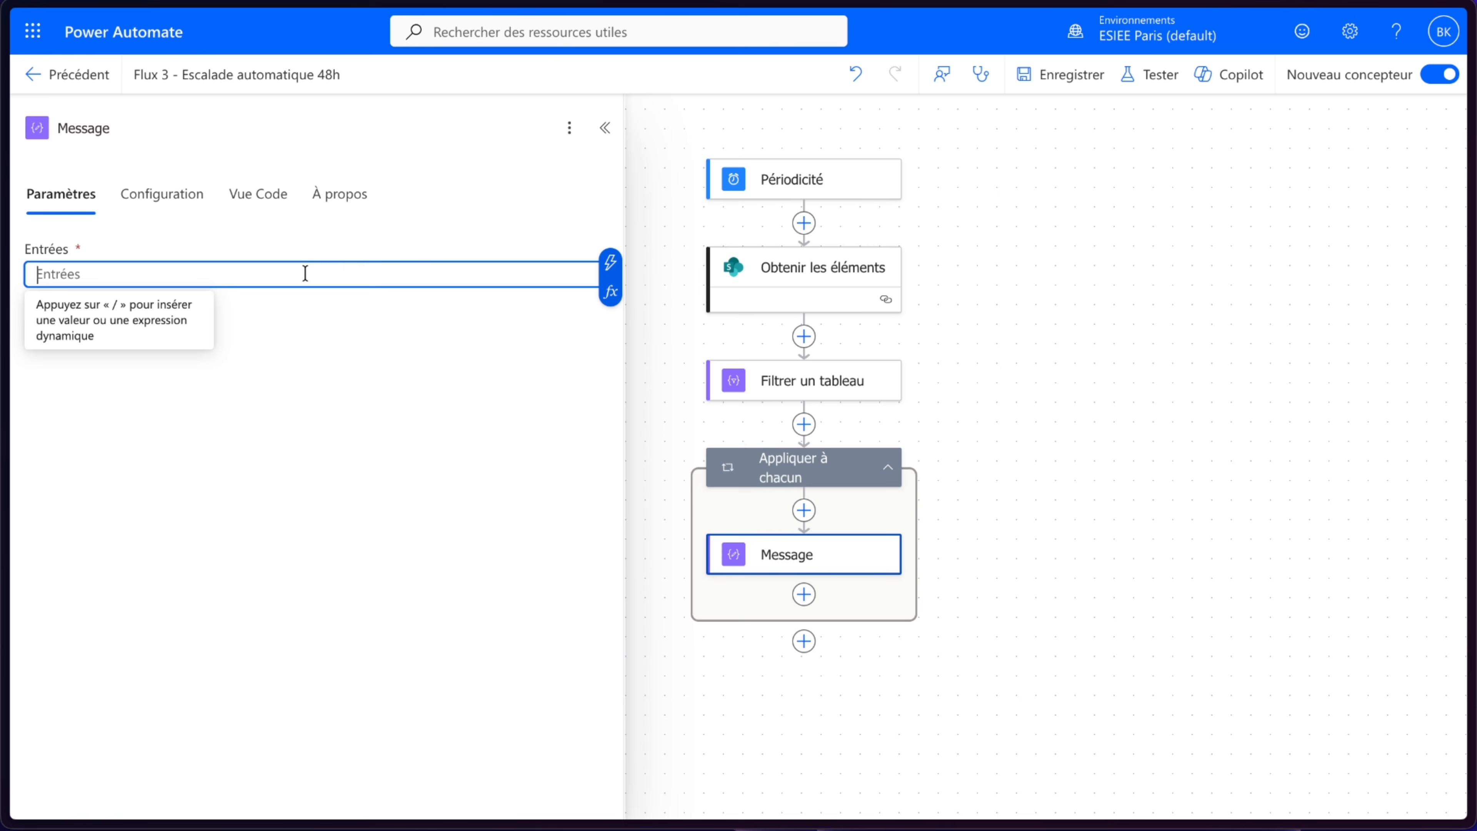
left_click(610, 263)
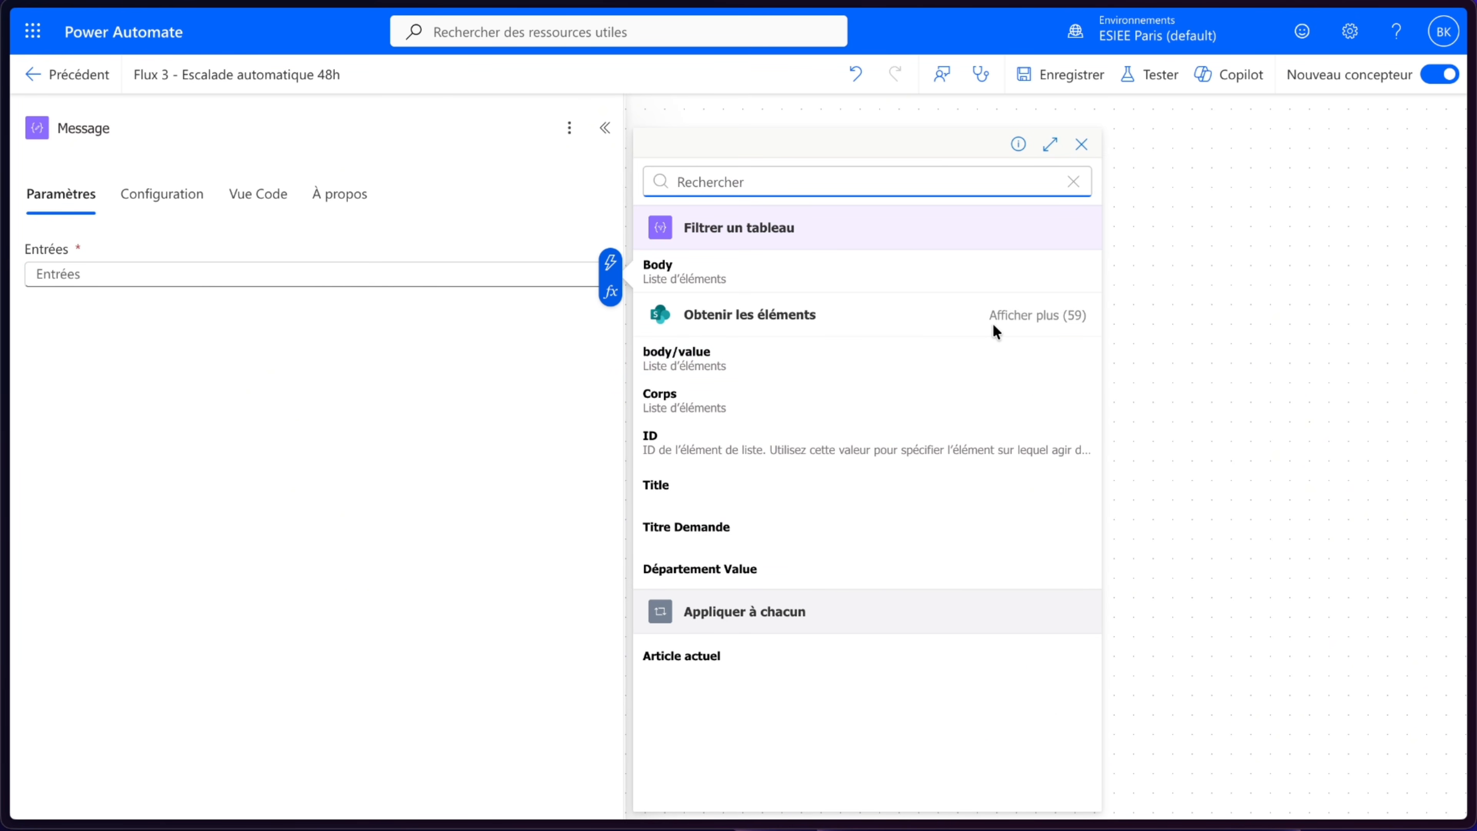
left_click(1004, 321)
scroll(686, 678, "down", 3)
scroll(686, 678, "down", 3)
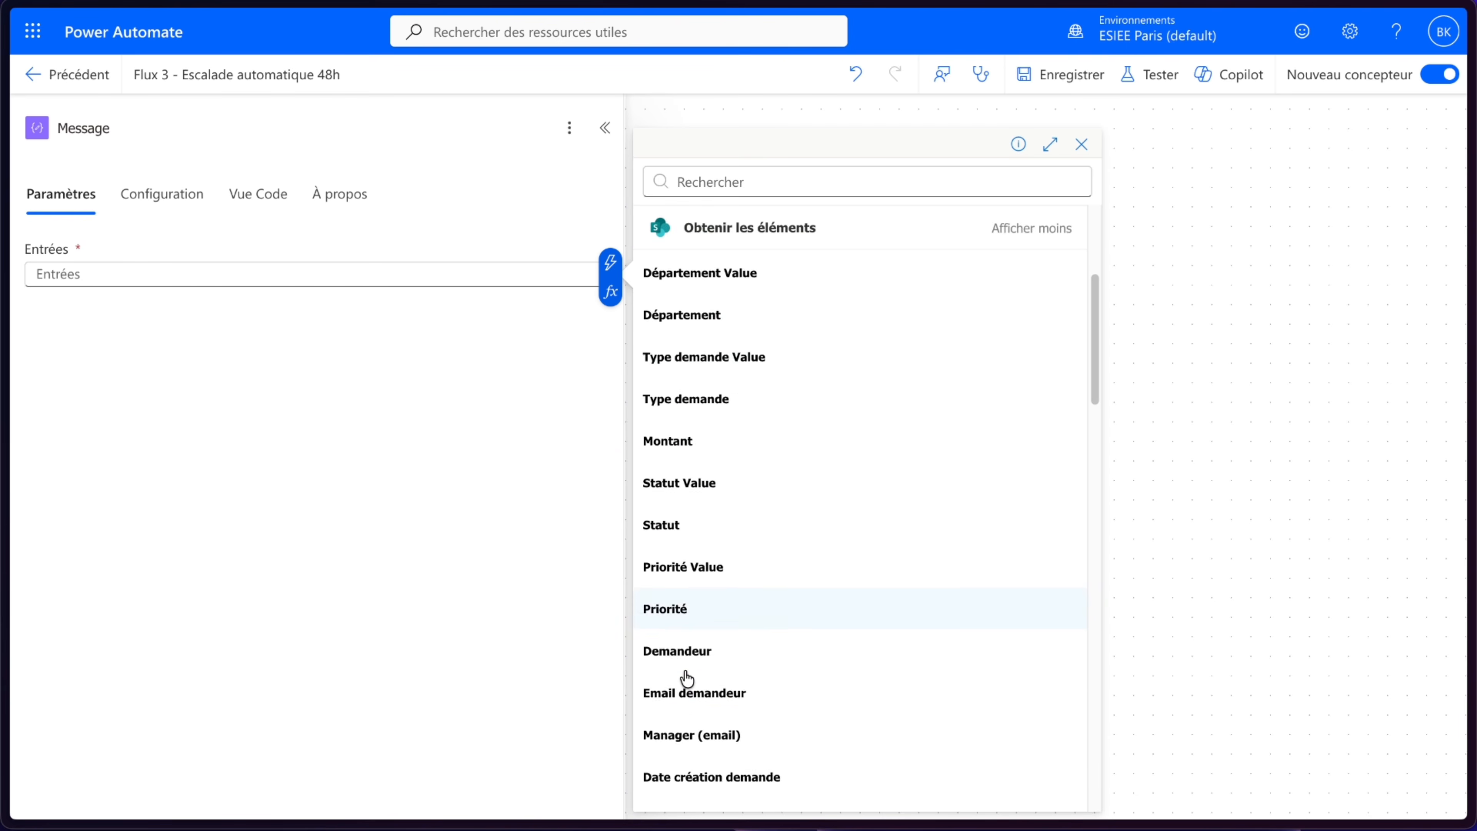
scroll(714, 635, "up", 3)
scroll(715, 637, "up", 5)
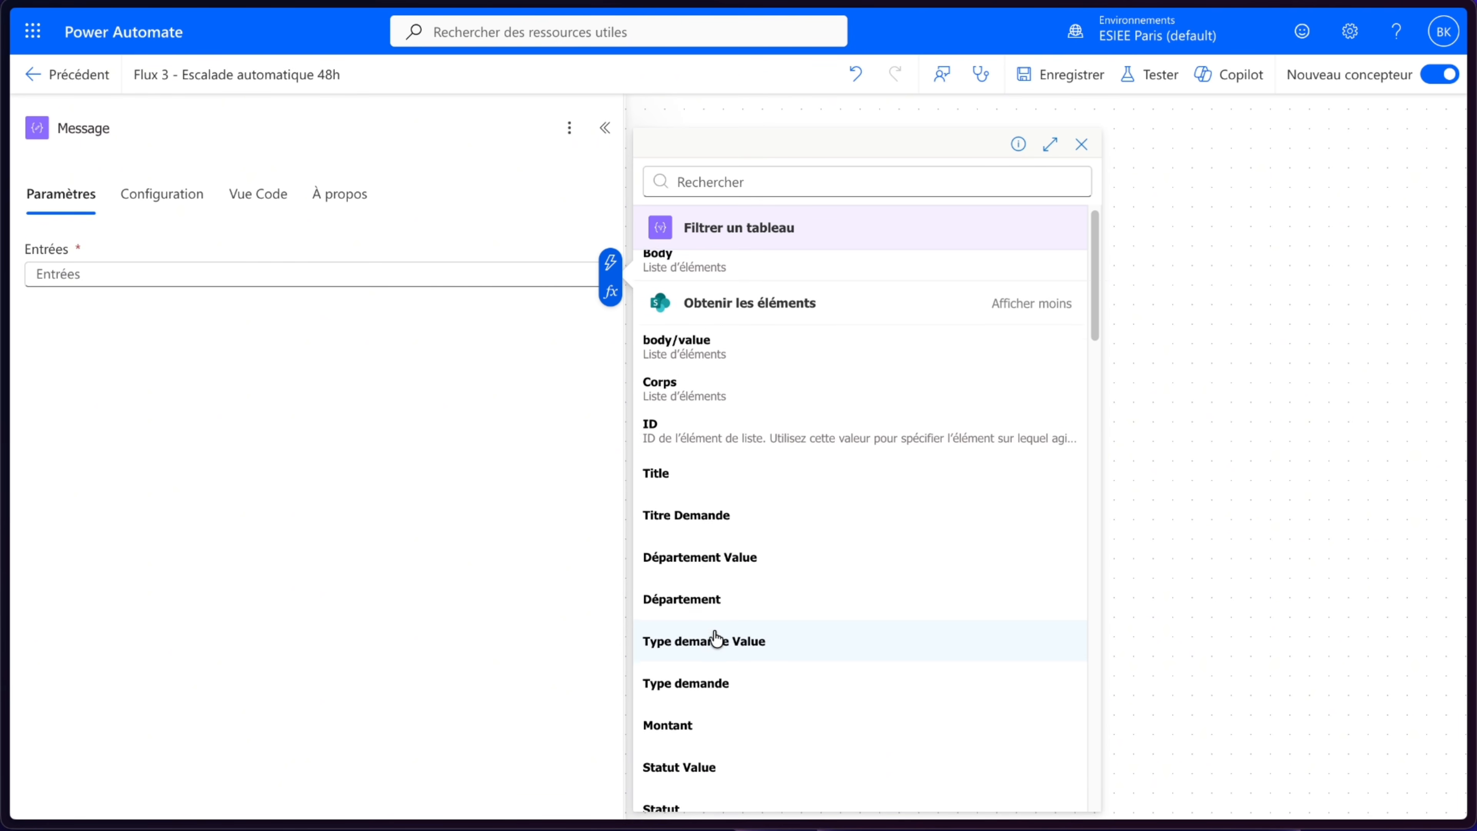
left_click(1023, 315)
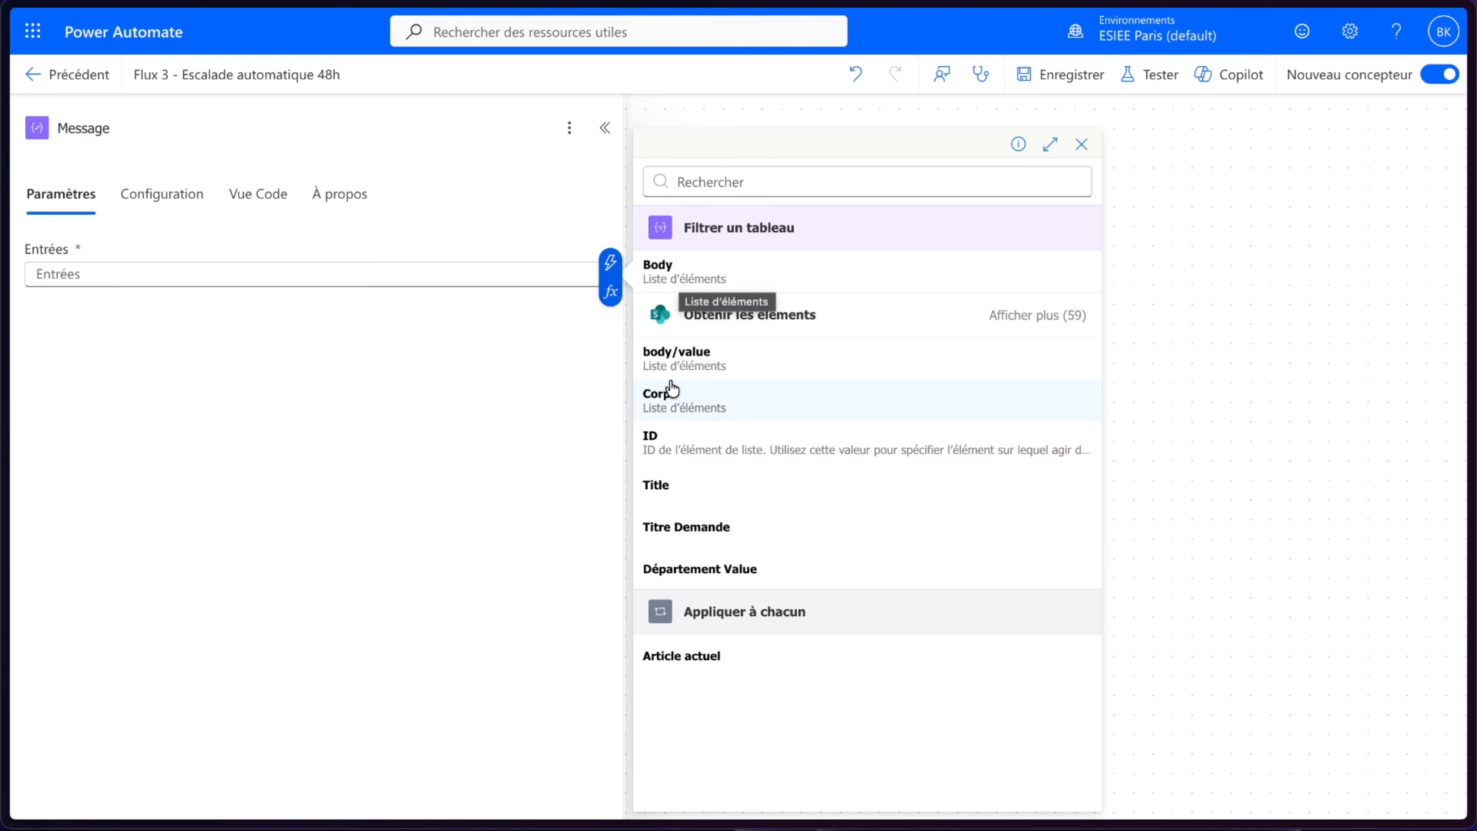
left_click(455, 284)
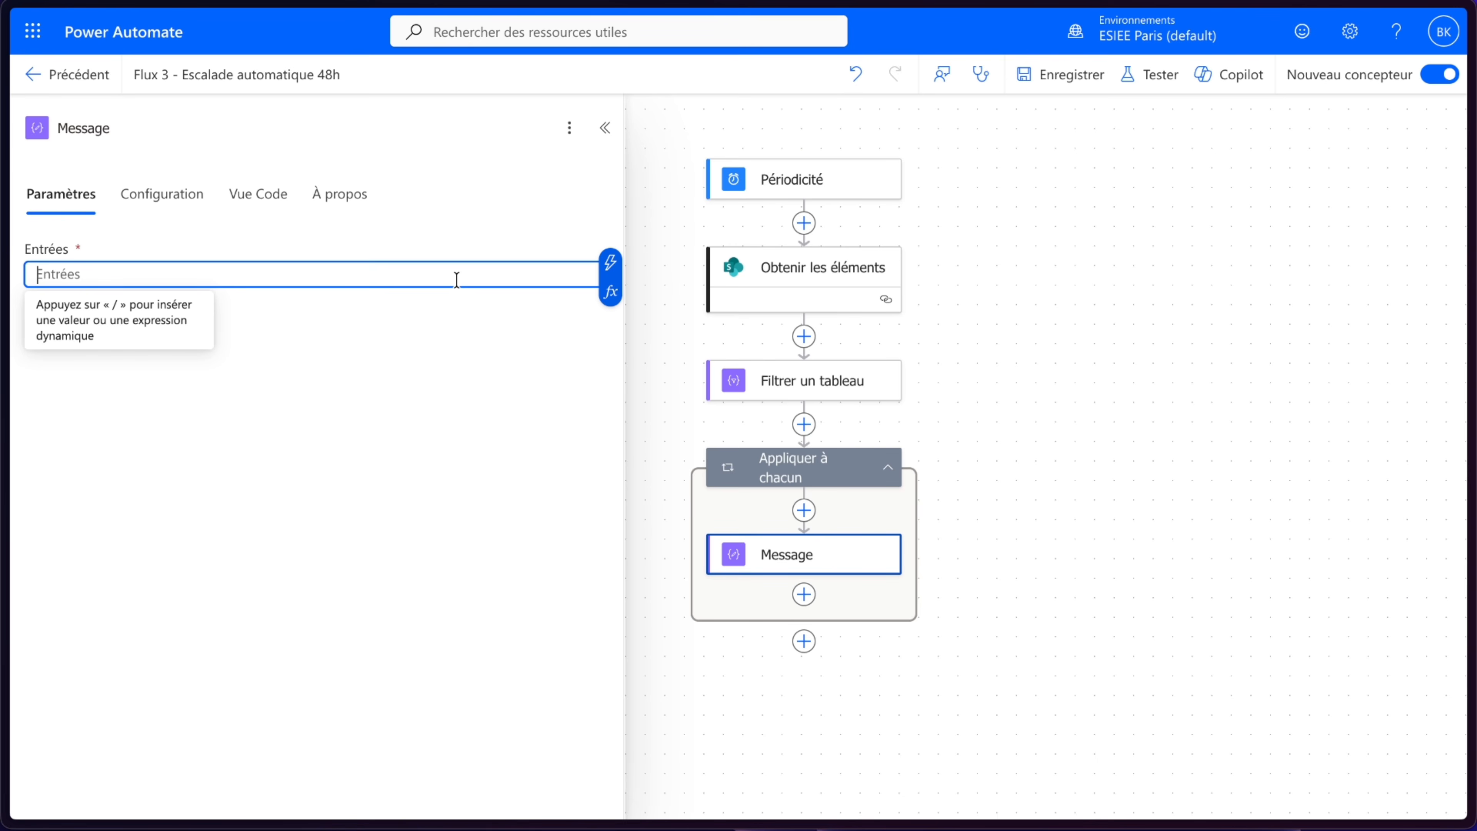
- Set the Message input to the loop's current item expression items('Appliquer_à_chacun')
left_click(610, 292)
left_click(759, 443)
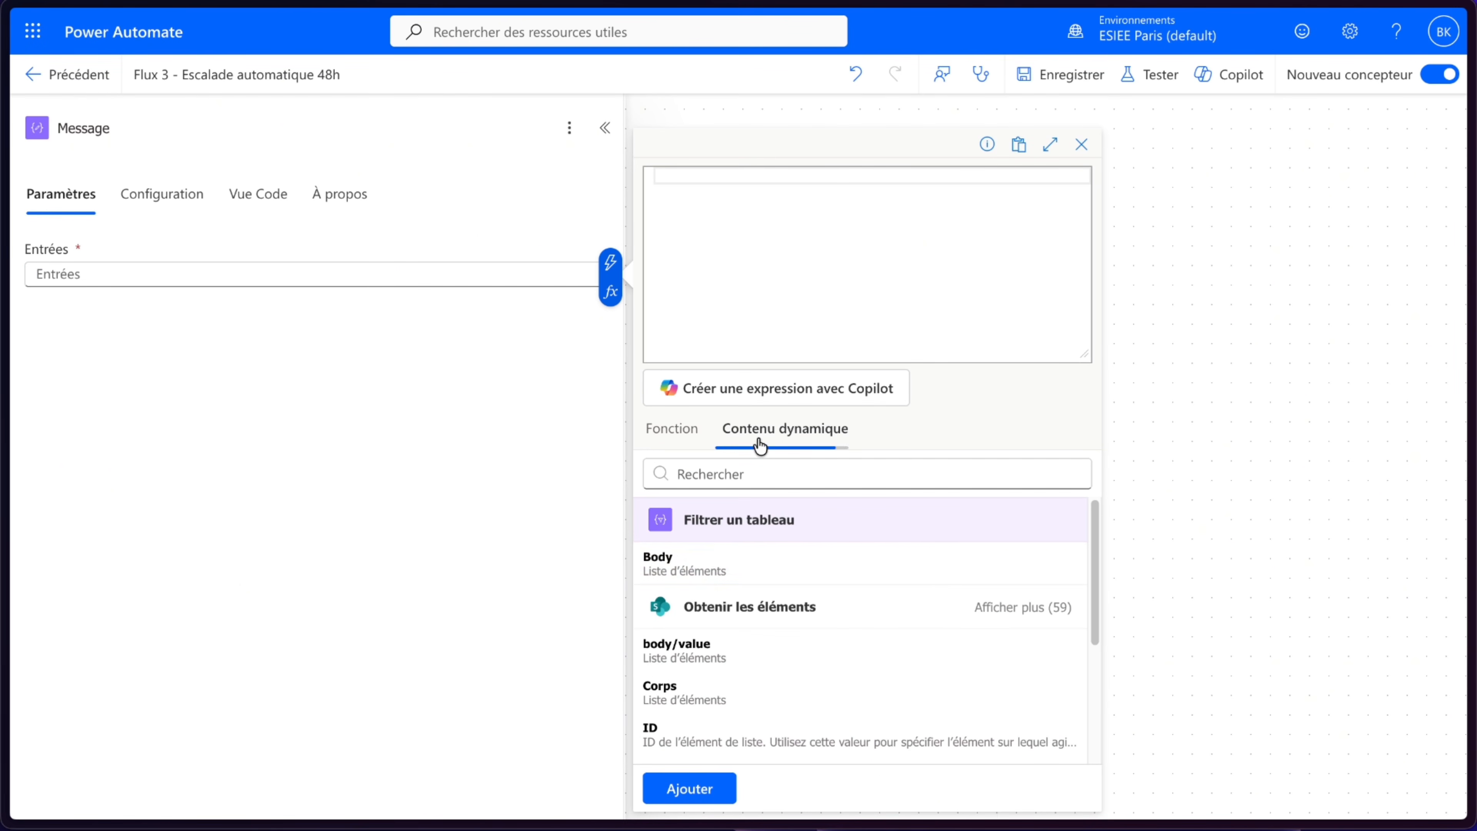
scroll(784, 569, "down", 5)
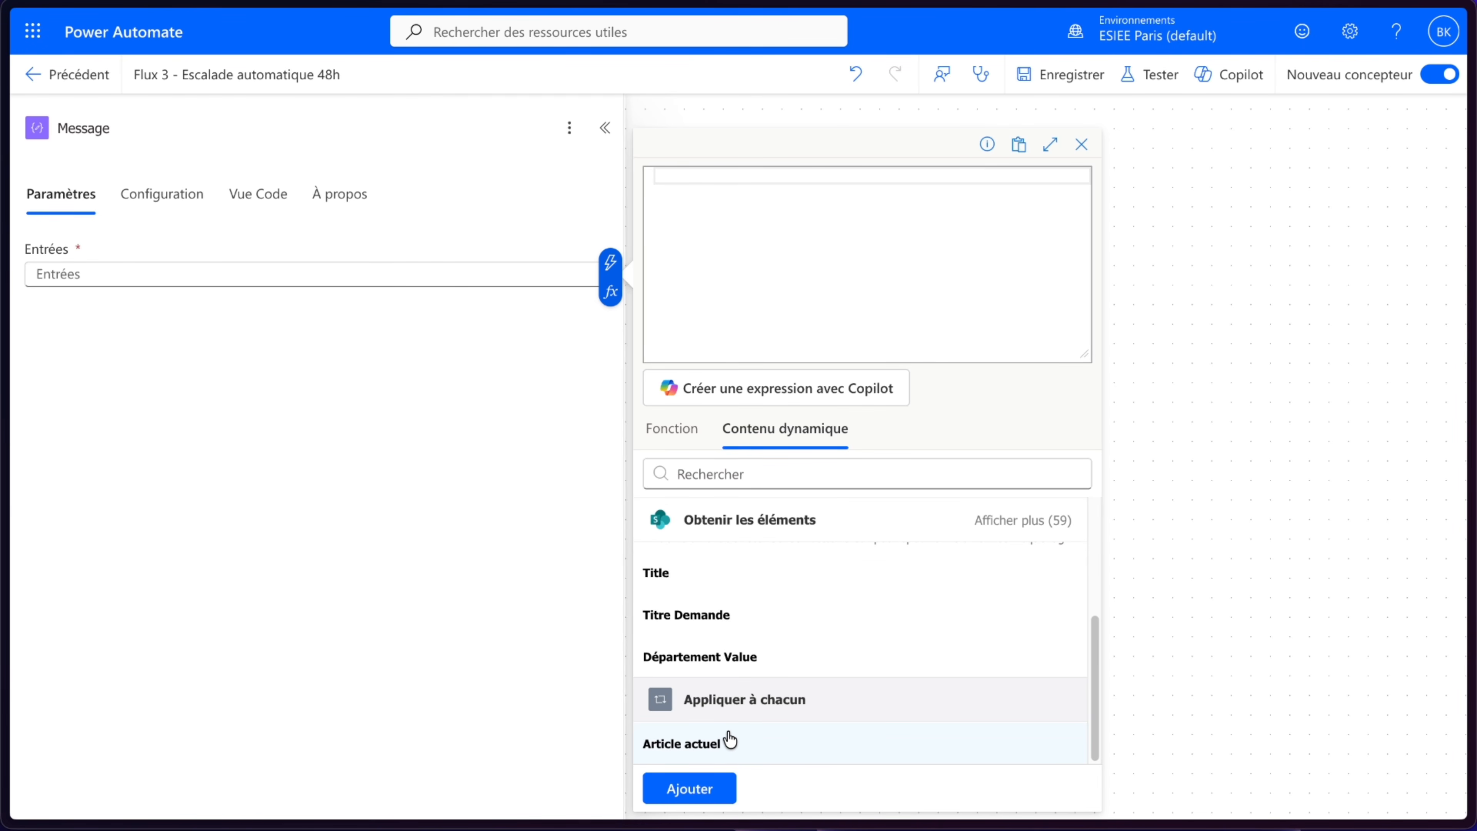
left_click(730, 736)
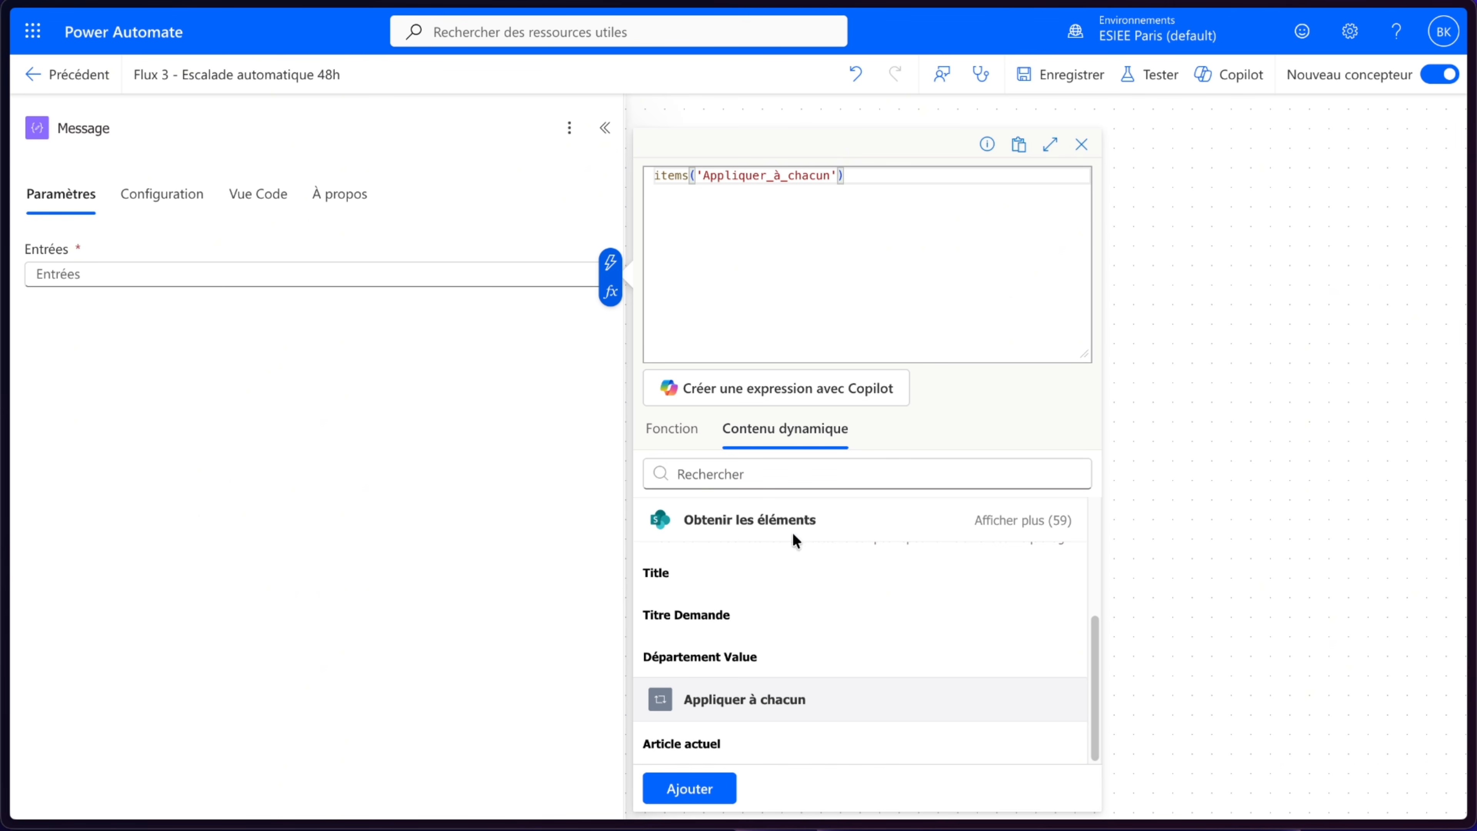
left_click(719, 790)
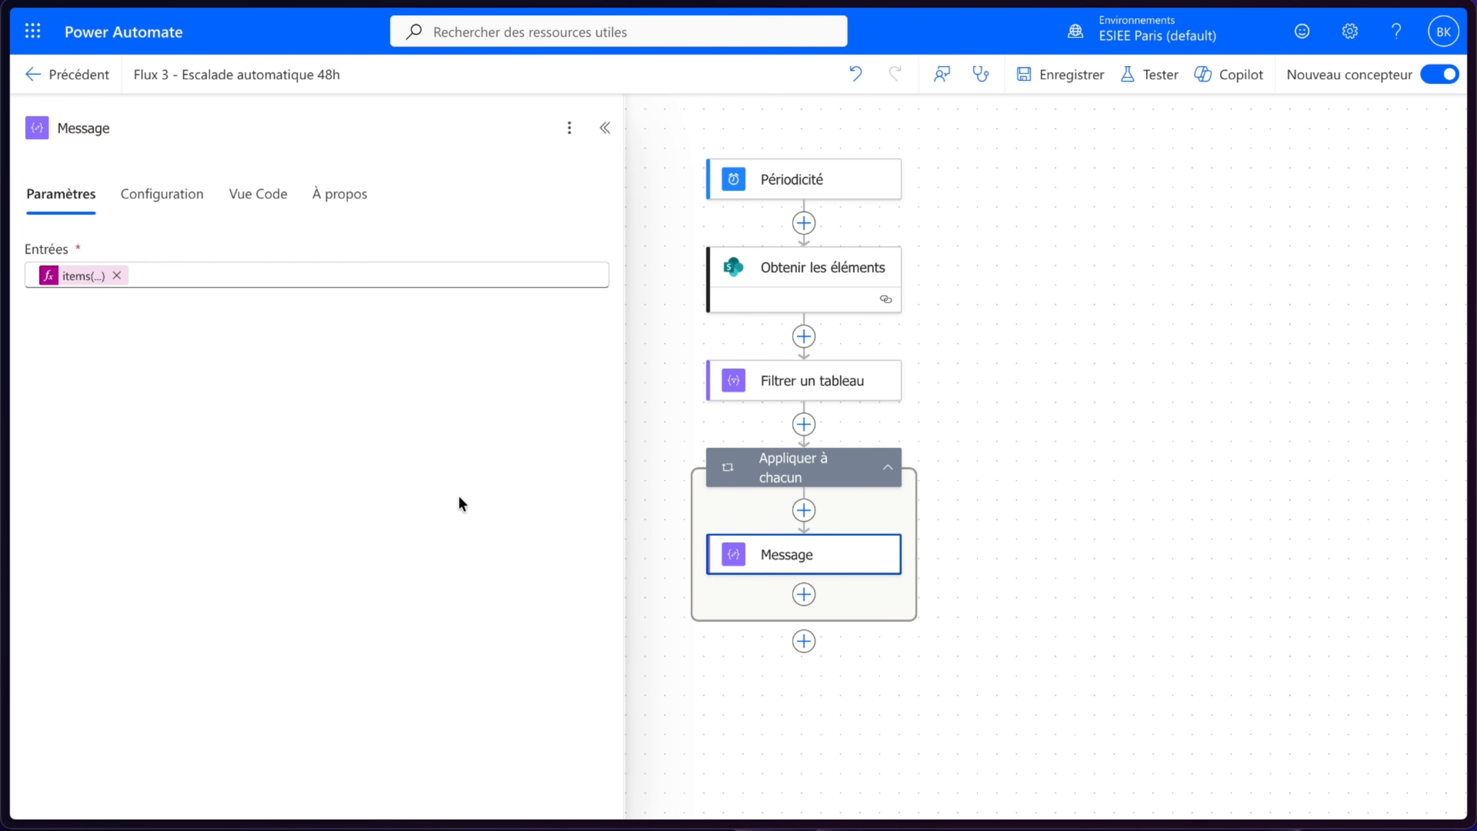
- Save and test the flow manually
left_click(1148, 96)
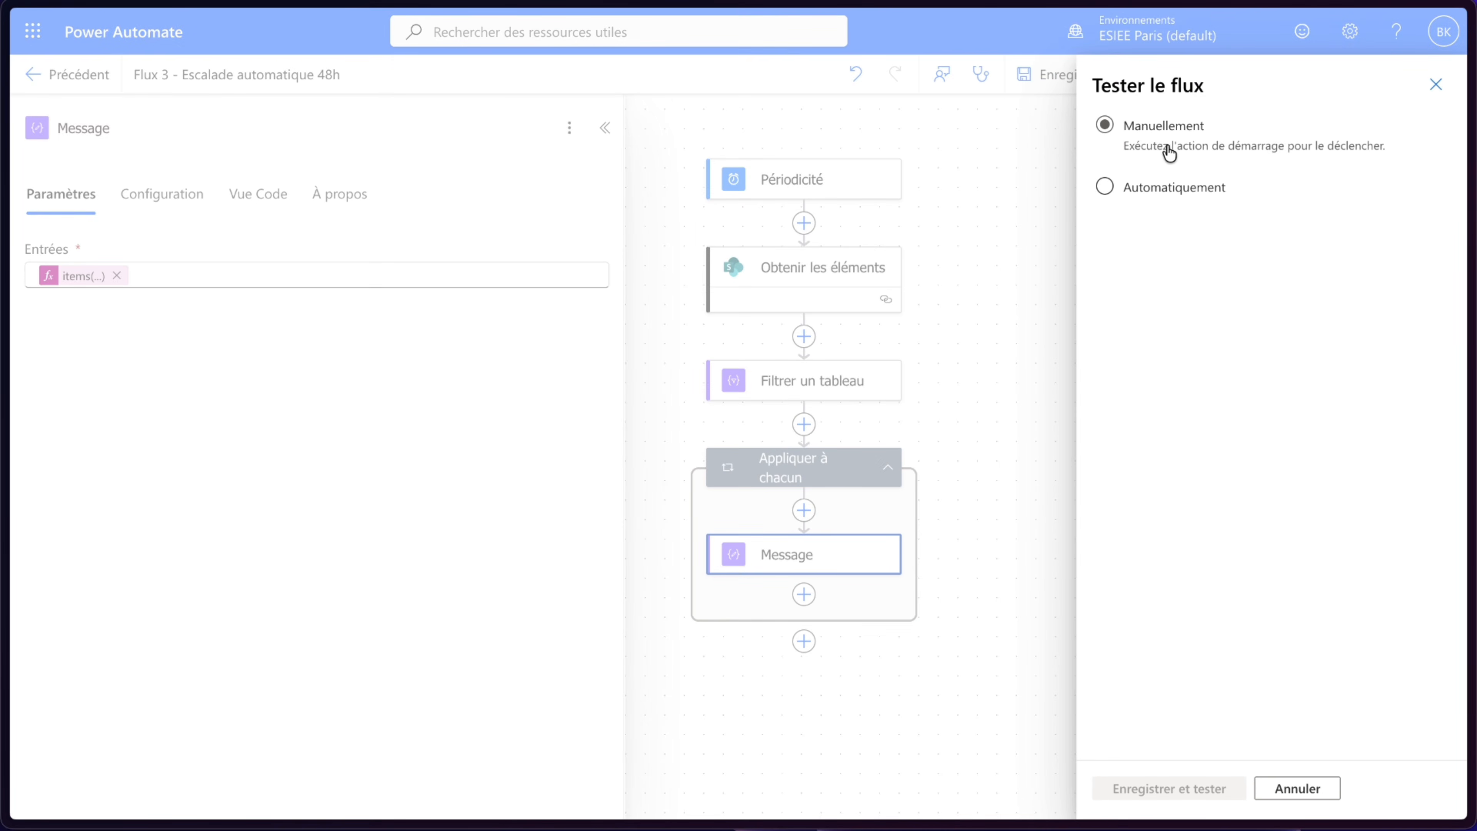
left_click(1169, 780)
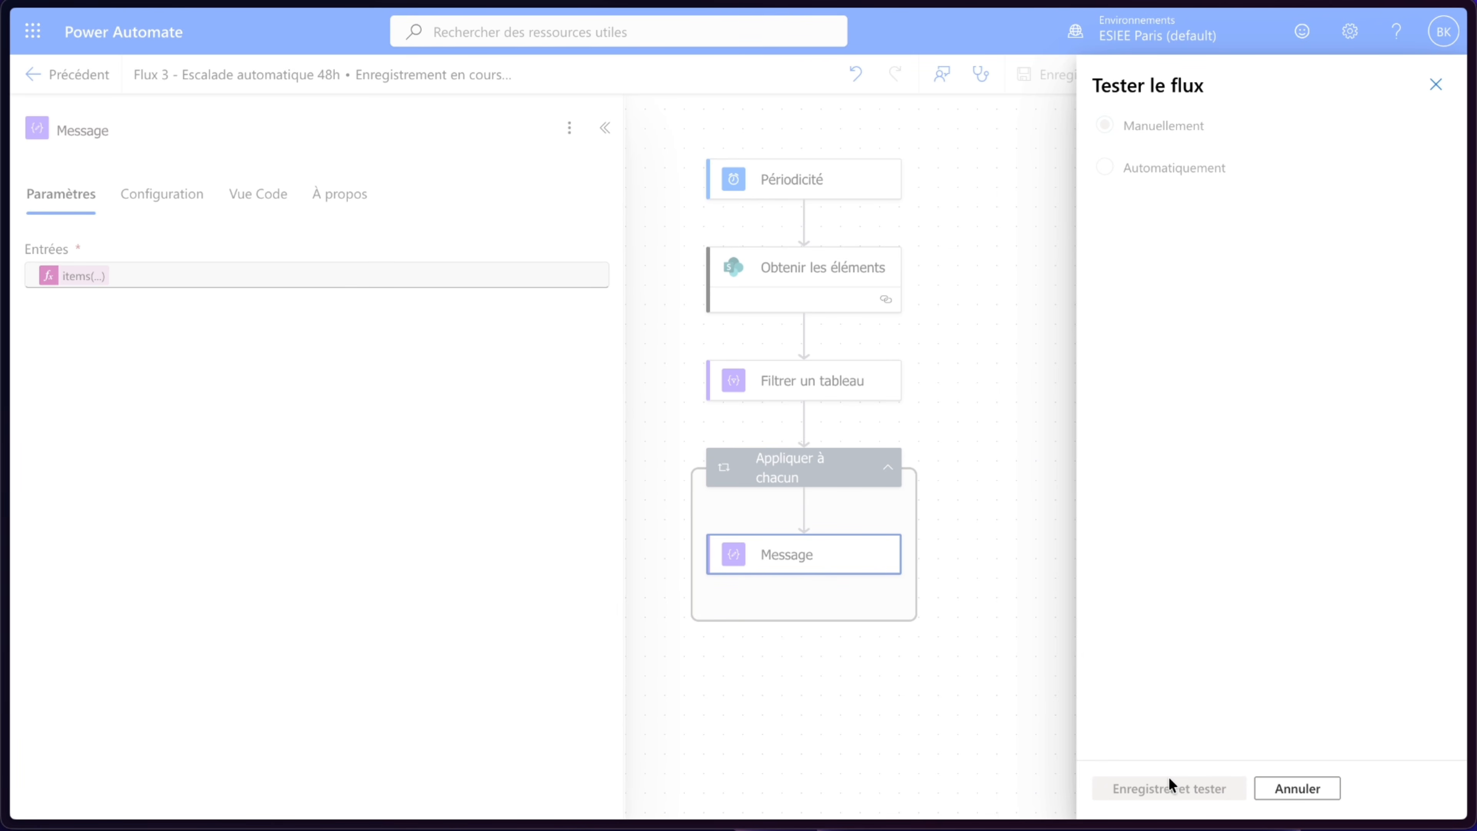
left_click(1169, 779)
left_click(1169, 785)
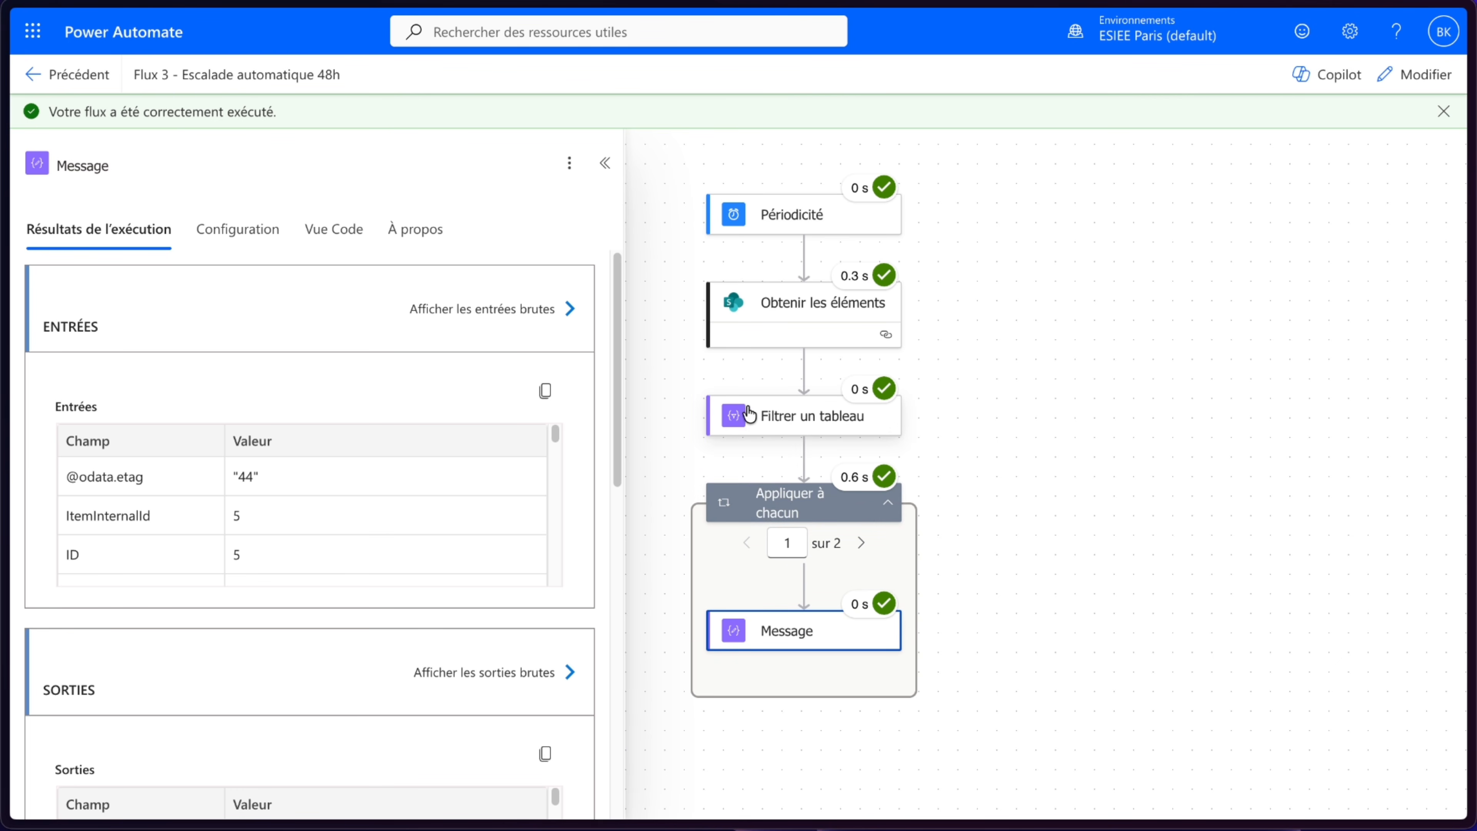
- Examine the Message raw outputs for each loop iteration to identify the field holding the manager e-mail, then return to editing
scroll(366, 605, "down", 3)
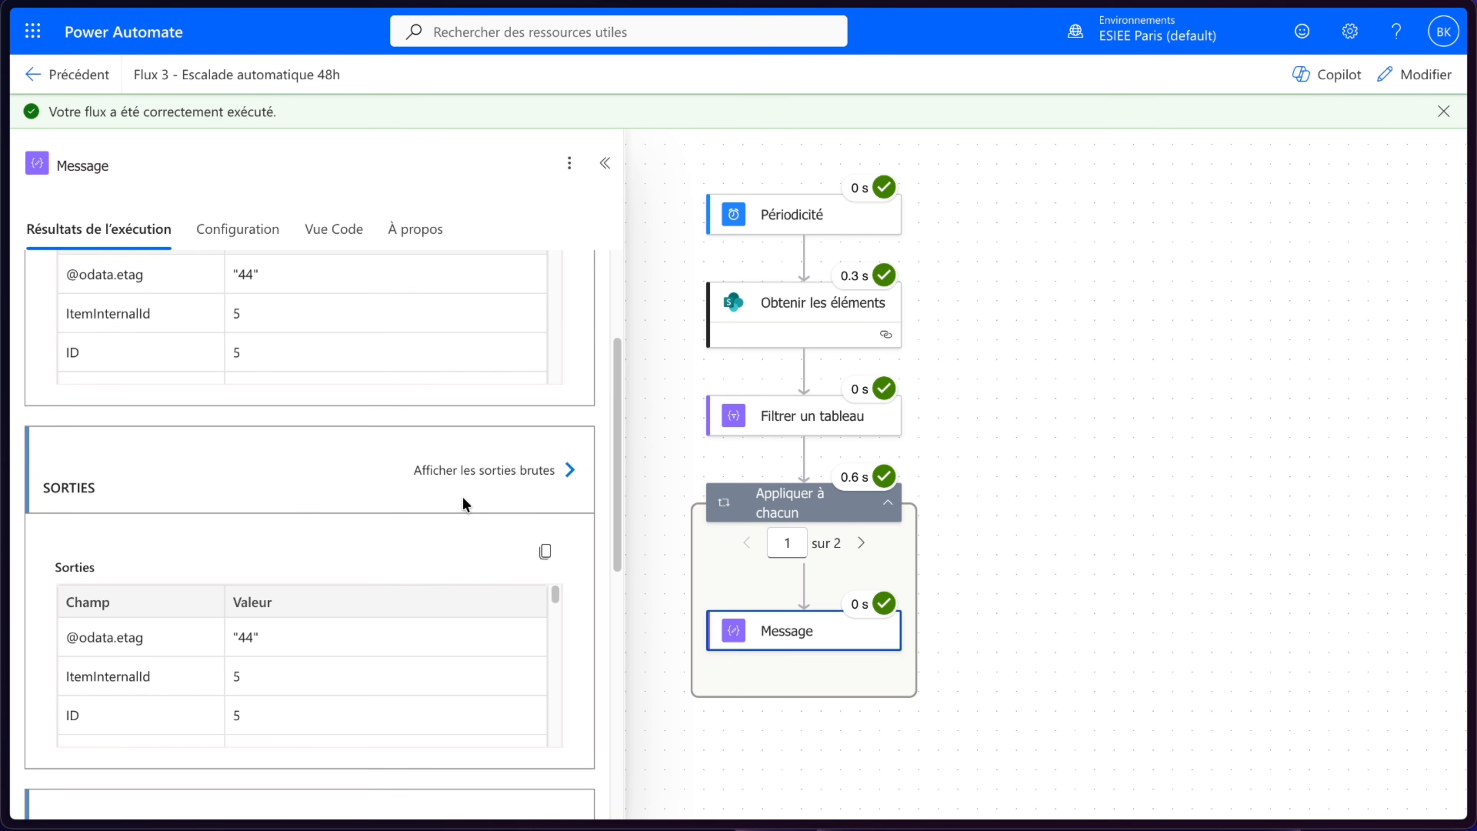
left_click(488, 471)
scroll(1320, 412, "down", 10)
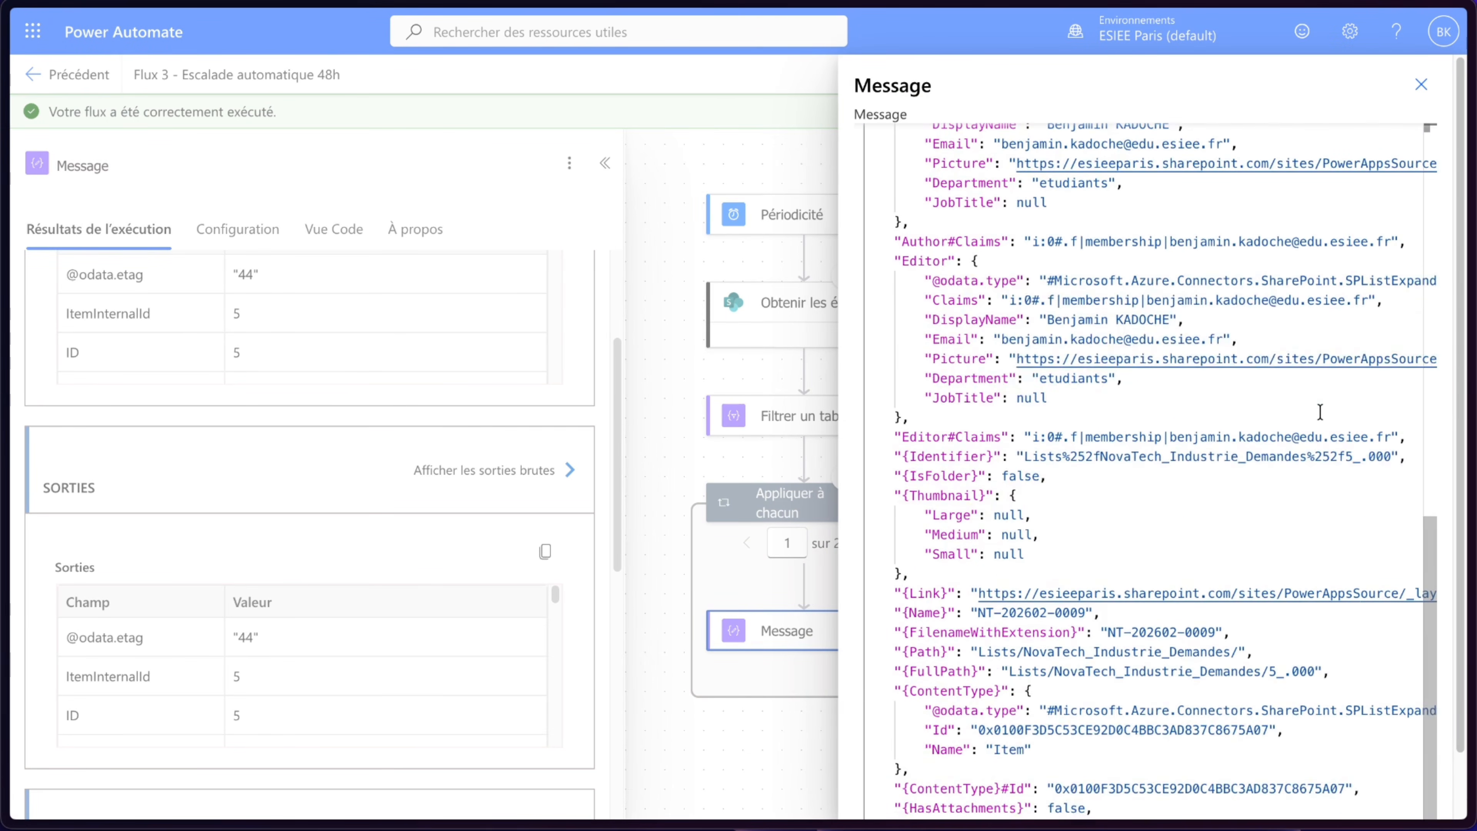
scroll(1320, 412, "up", 10)
left_click(809, 315)
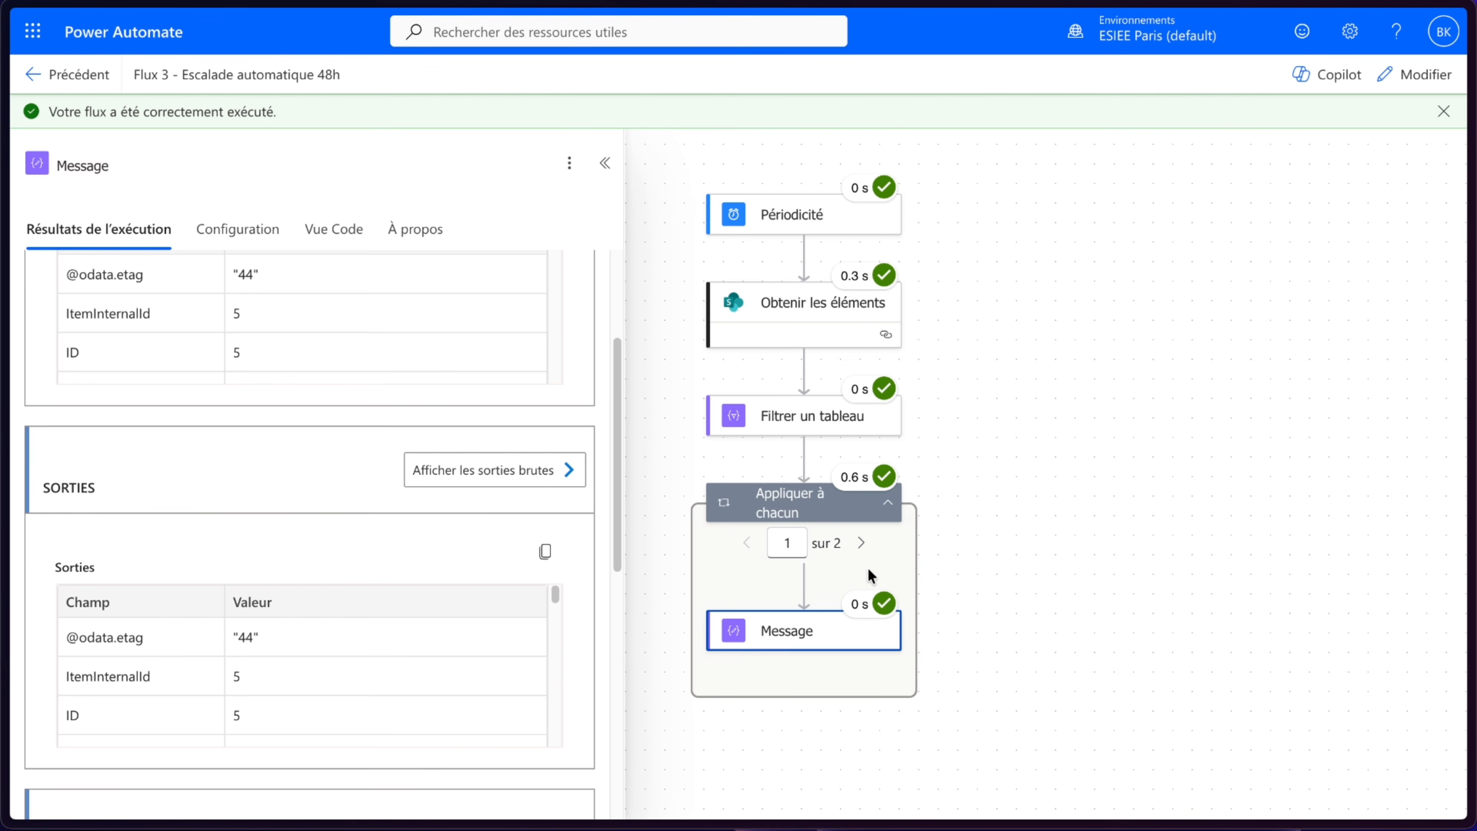
left_click(861, 543)
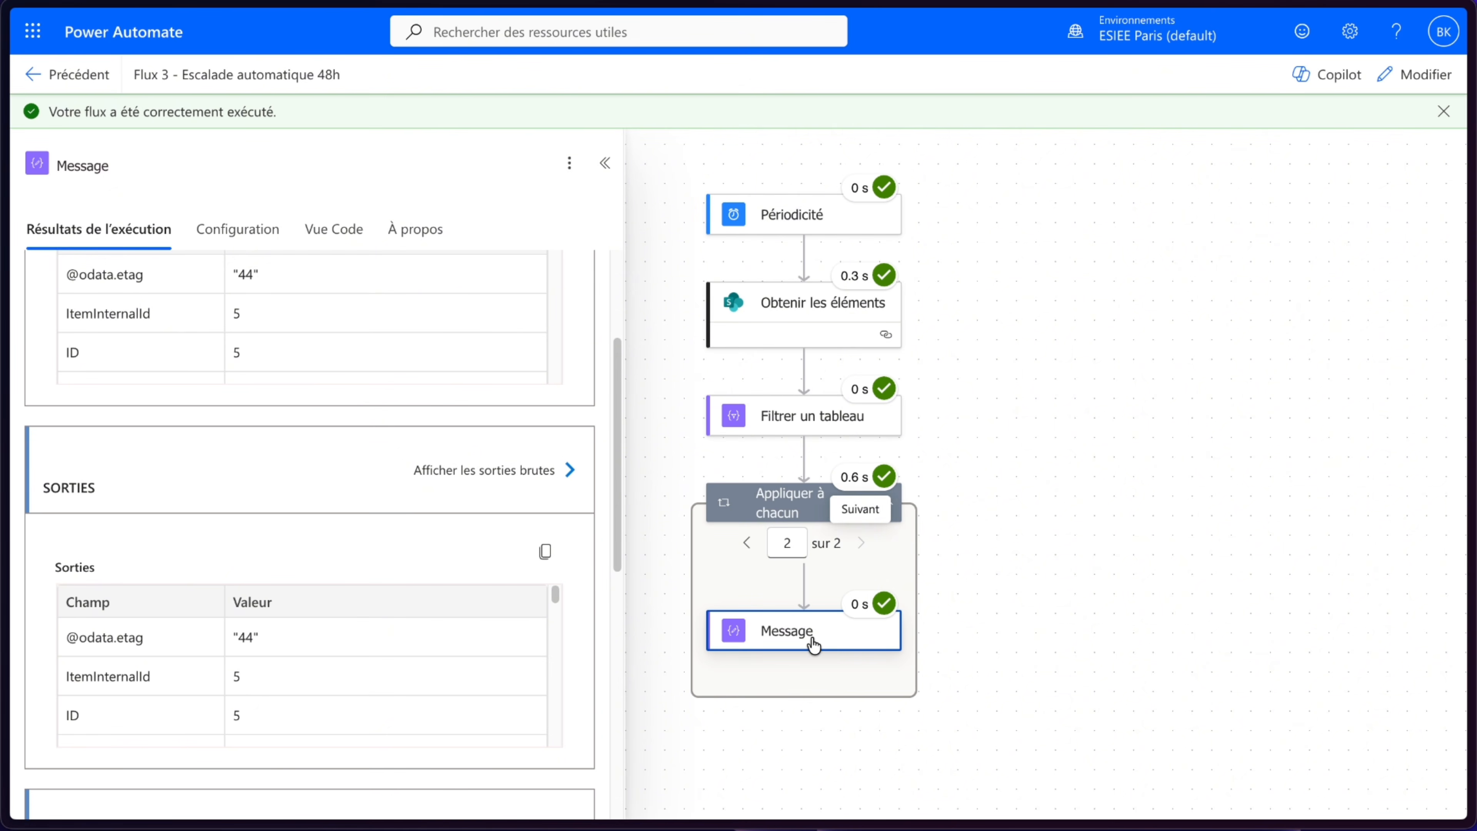
left_click(551, 471)
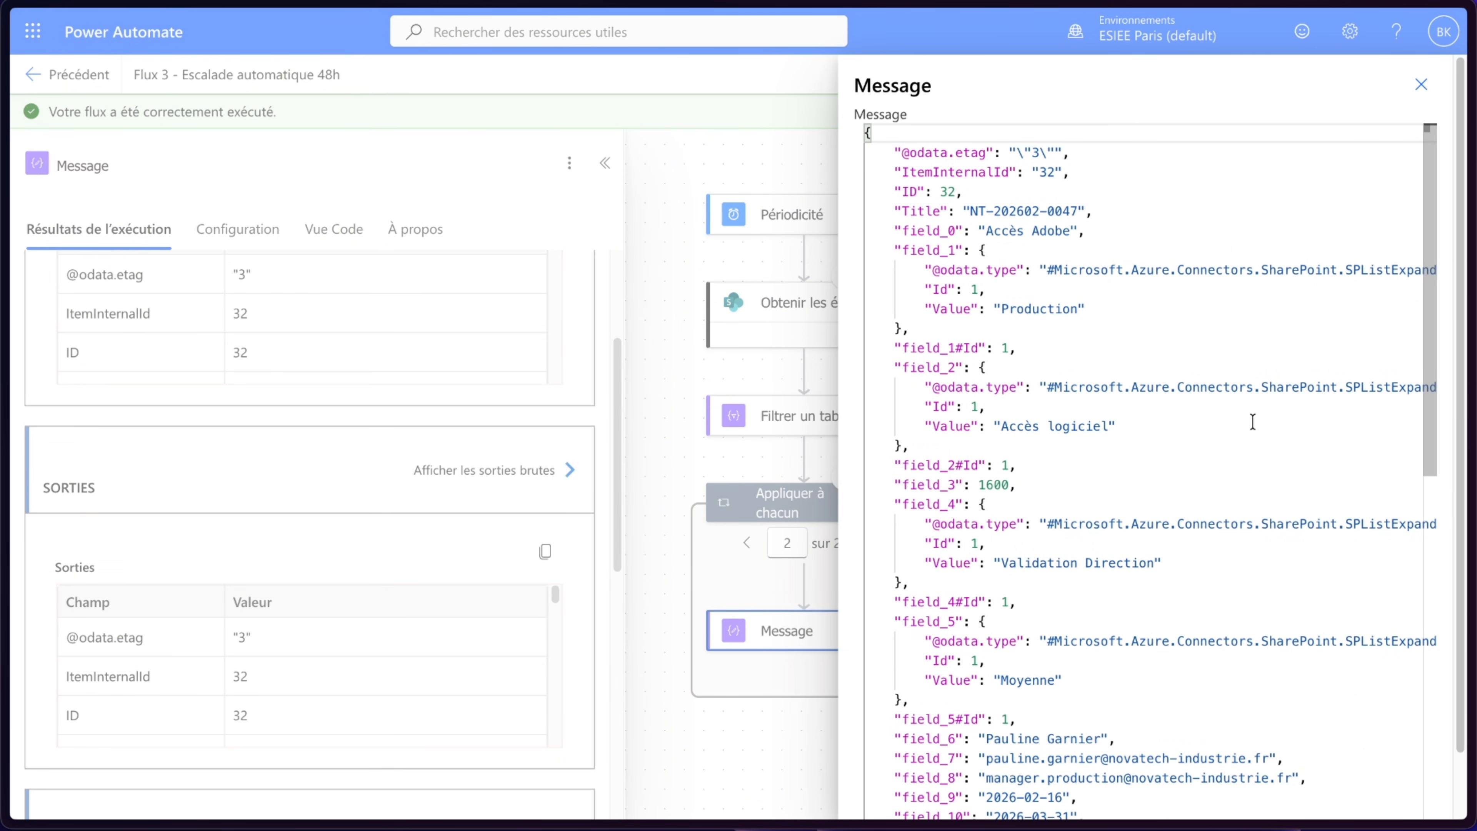
scroll(1252, 422, "down", 4)
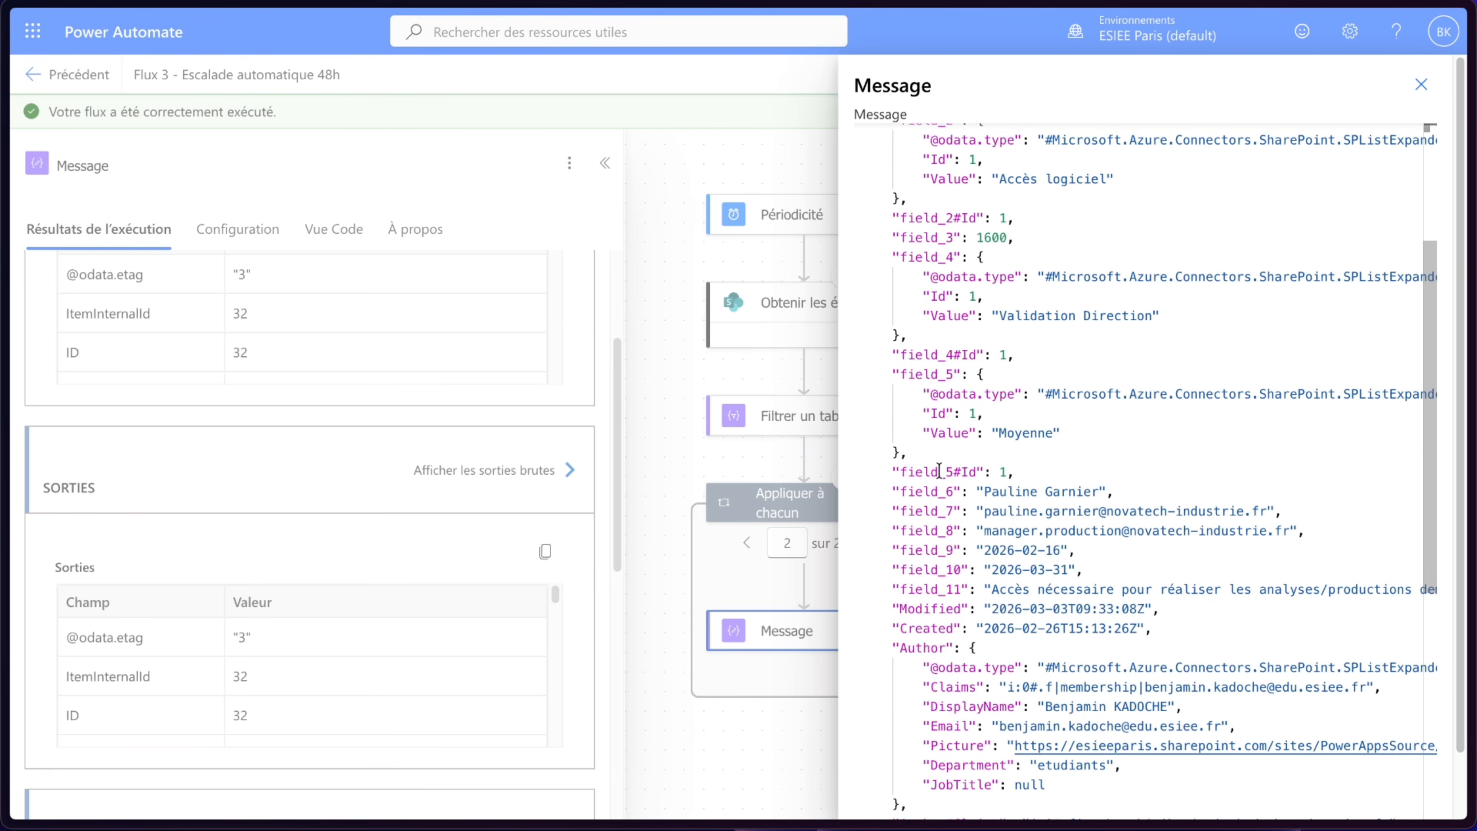
double_click(920, 532)
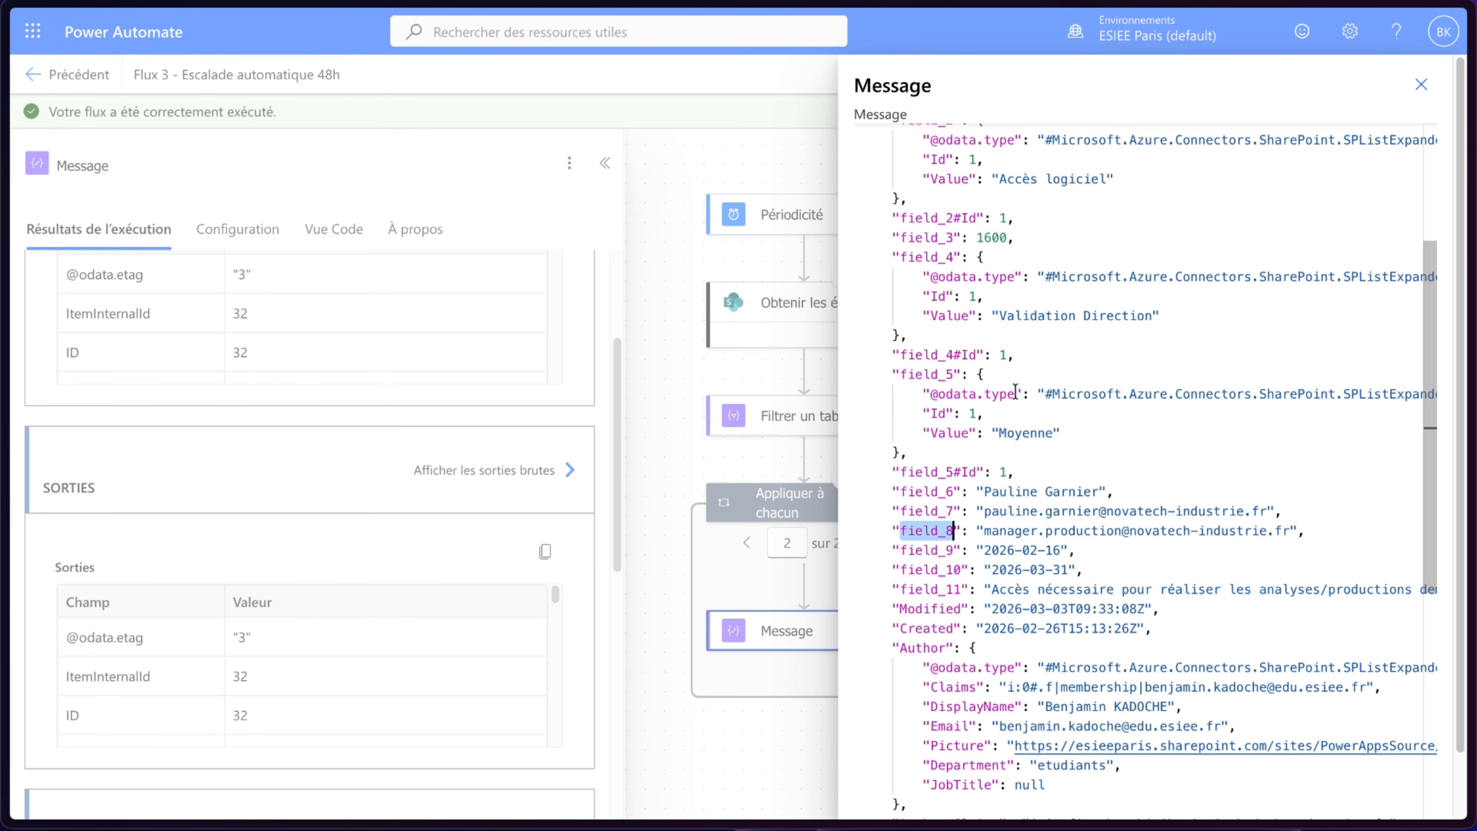
scroll(1016, 392, "up", 4)
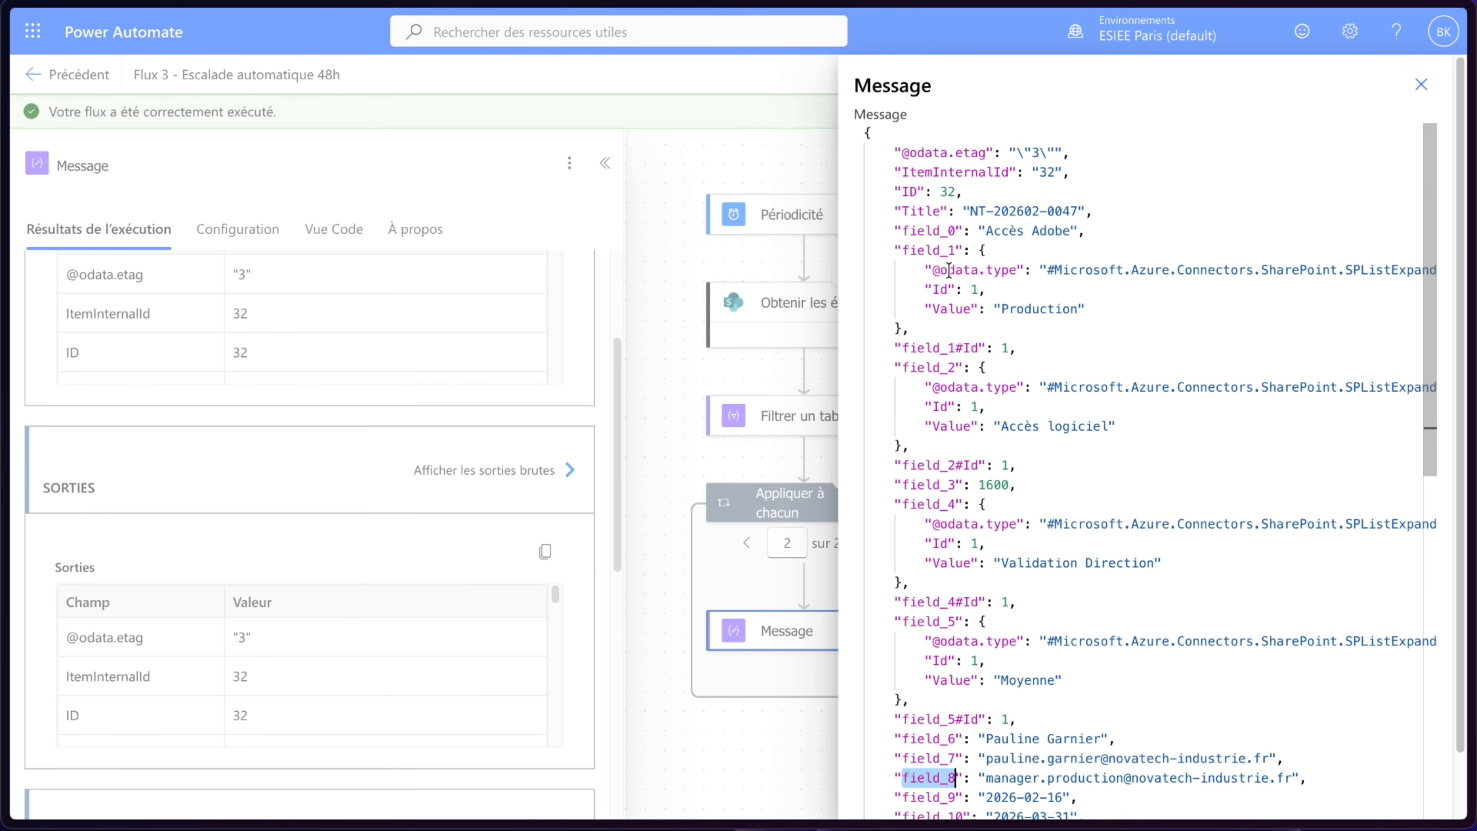
double_click(931, 232)
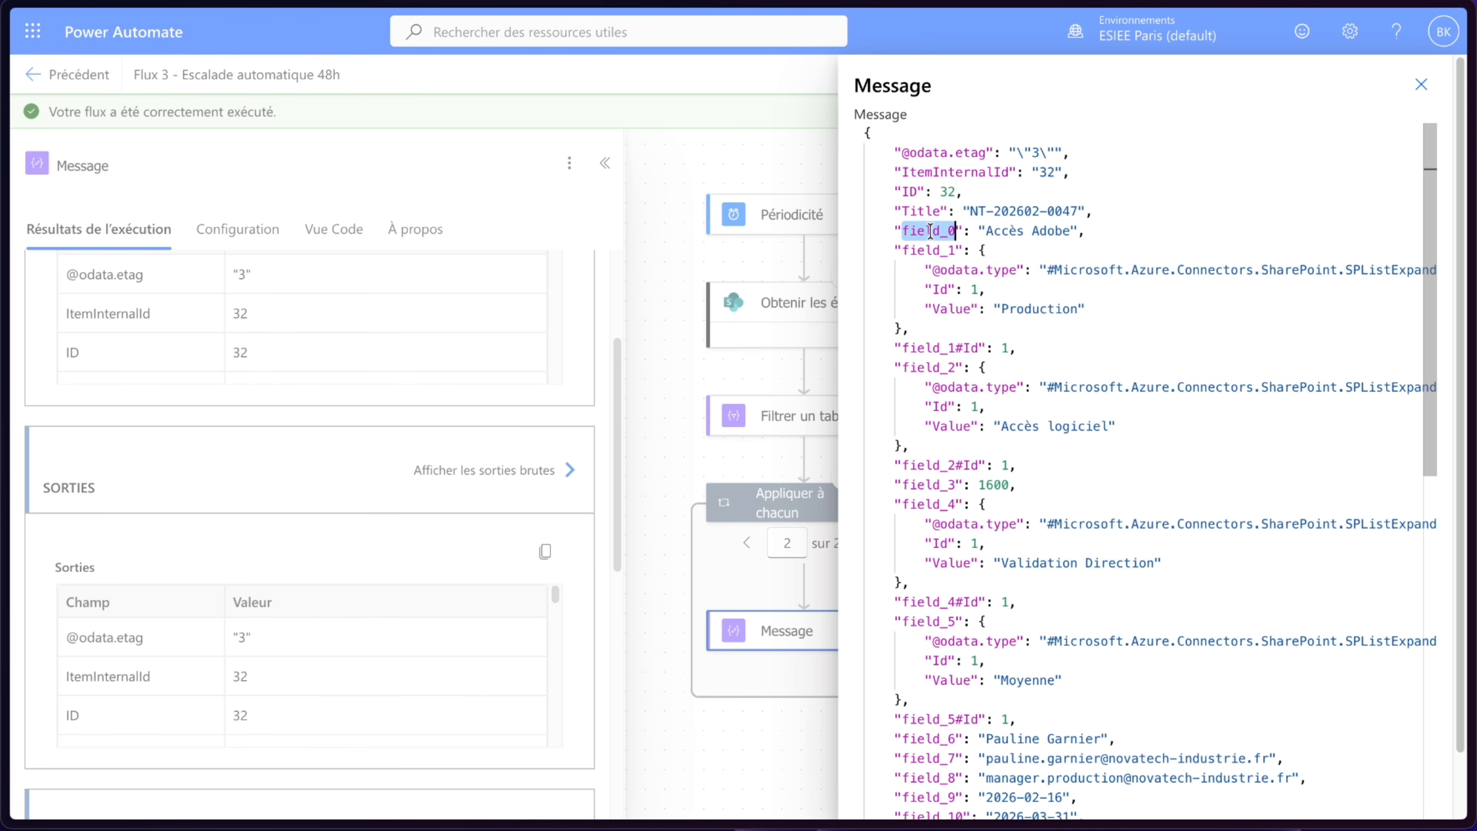
scroll(1160, 388, "down", 2)
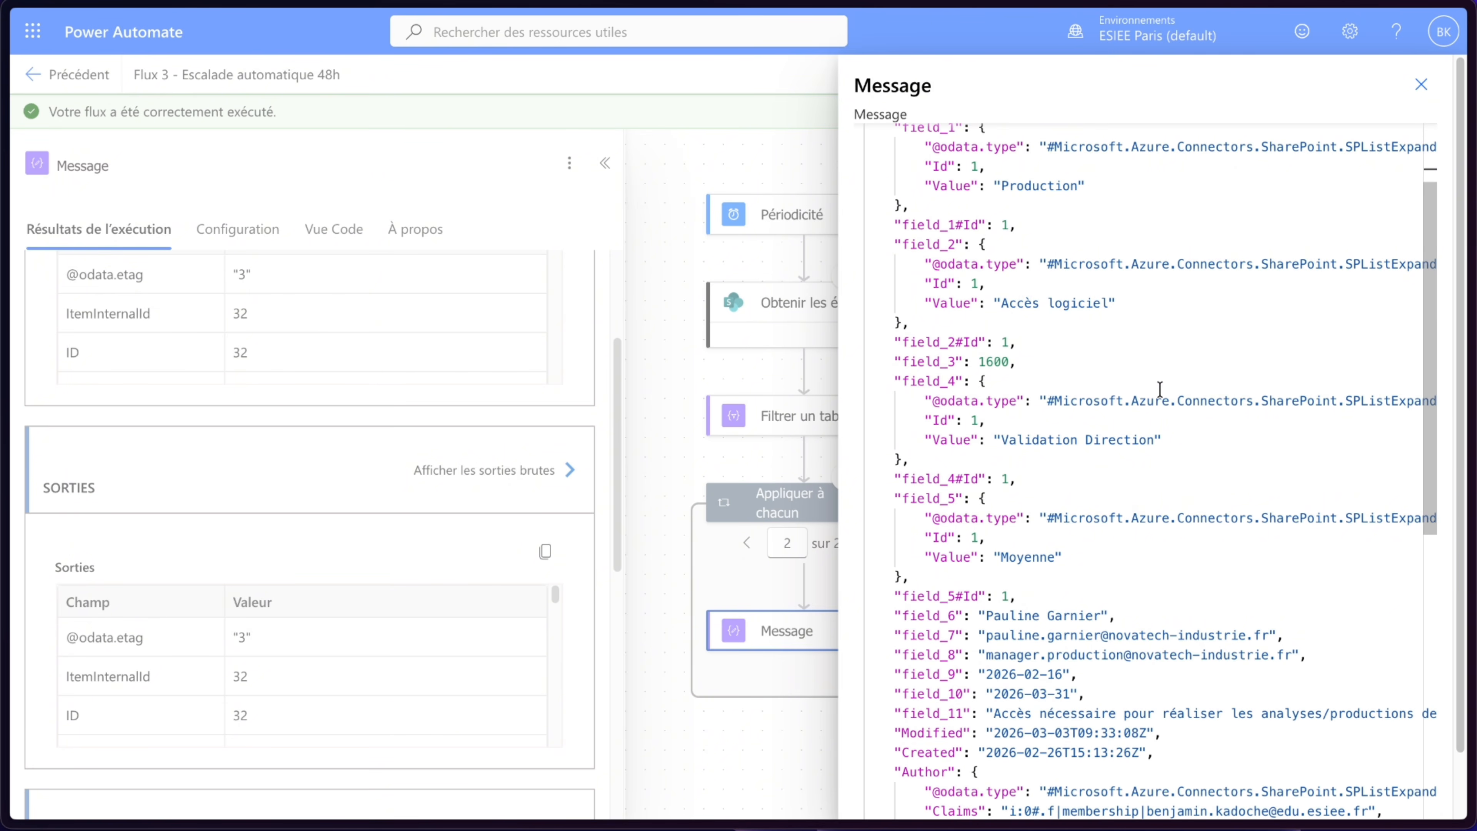
left_click(1422, 85)
left_click(1425, 74)
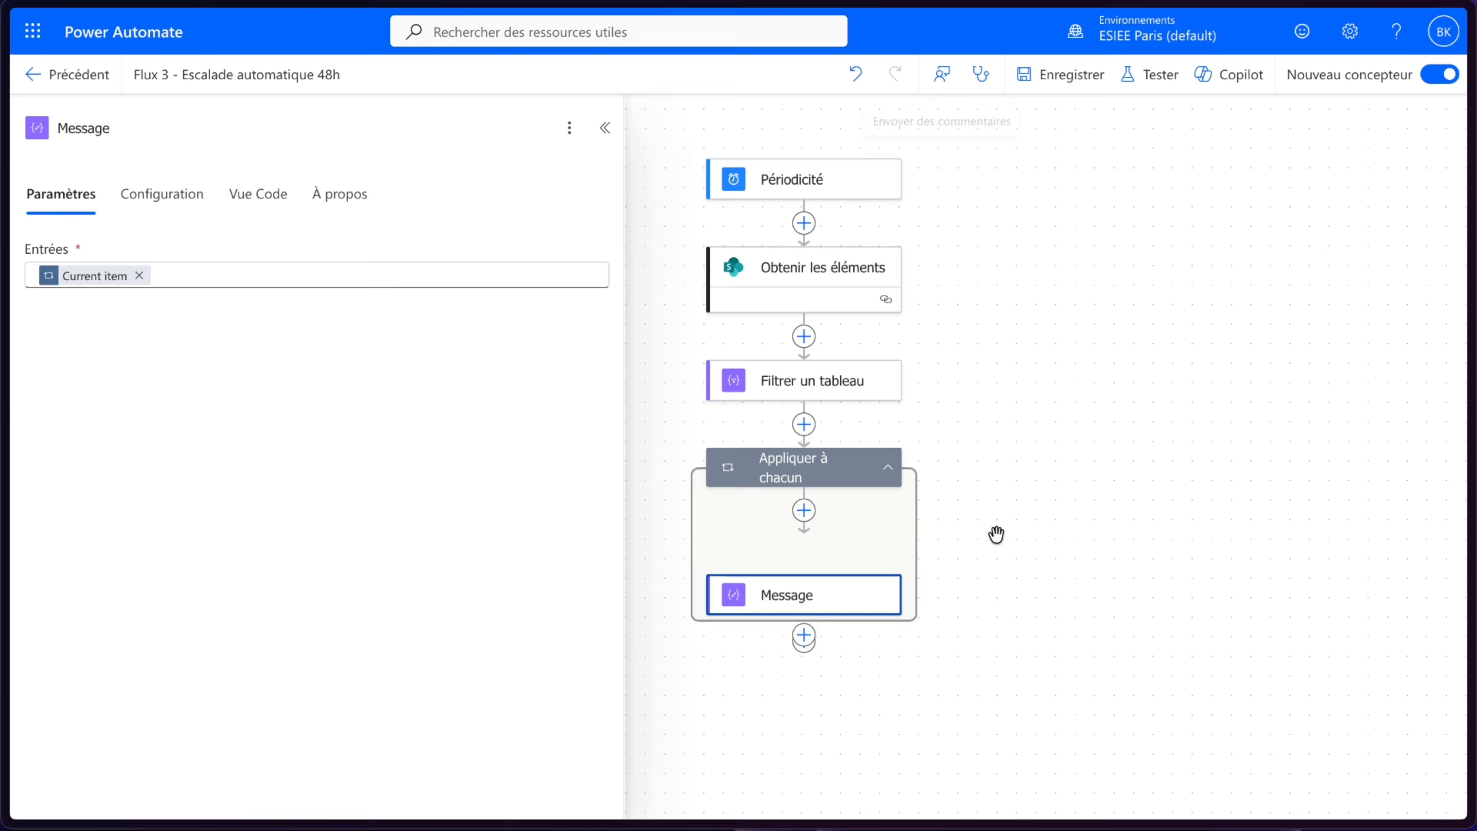
- Replace the Message input with the expression items('Appliquer_à_chacun')?['field_8']
left_click(84, 276)
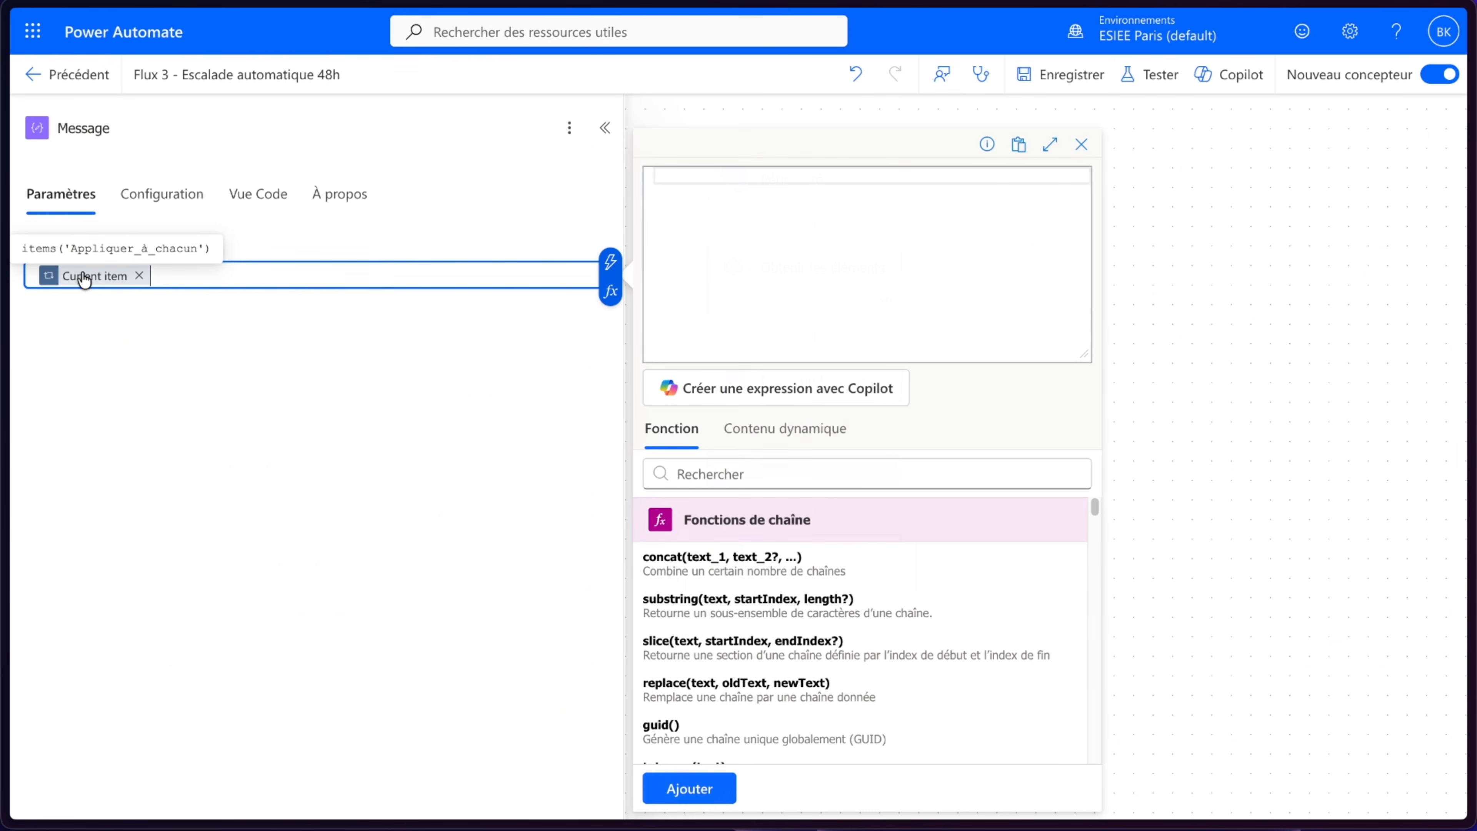
left_click(164, 283)
left_click(139, 275)
left_click(608, 292)
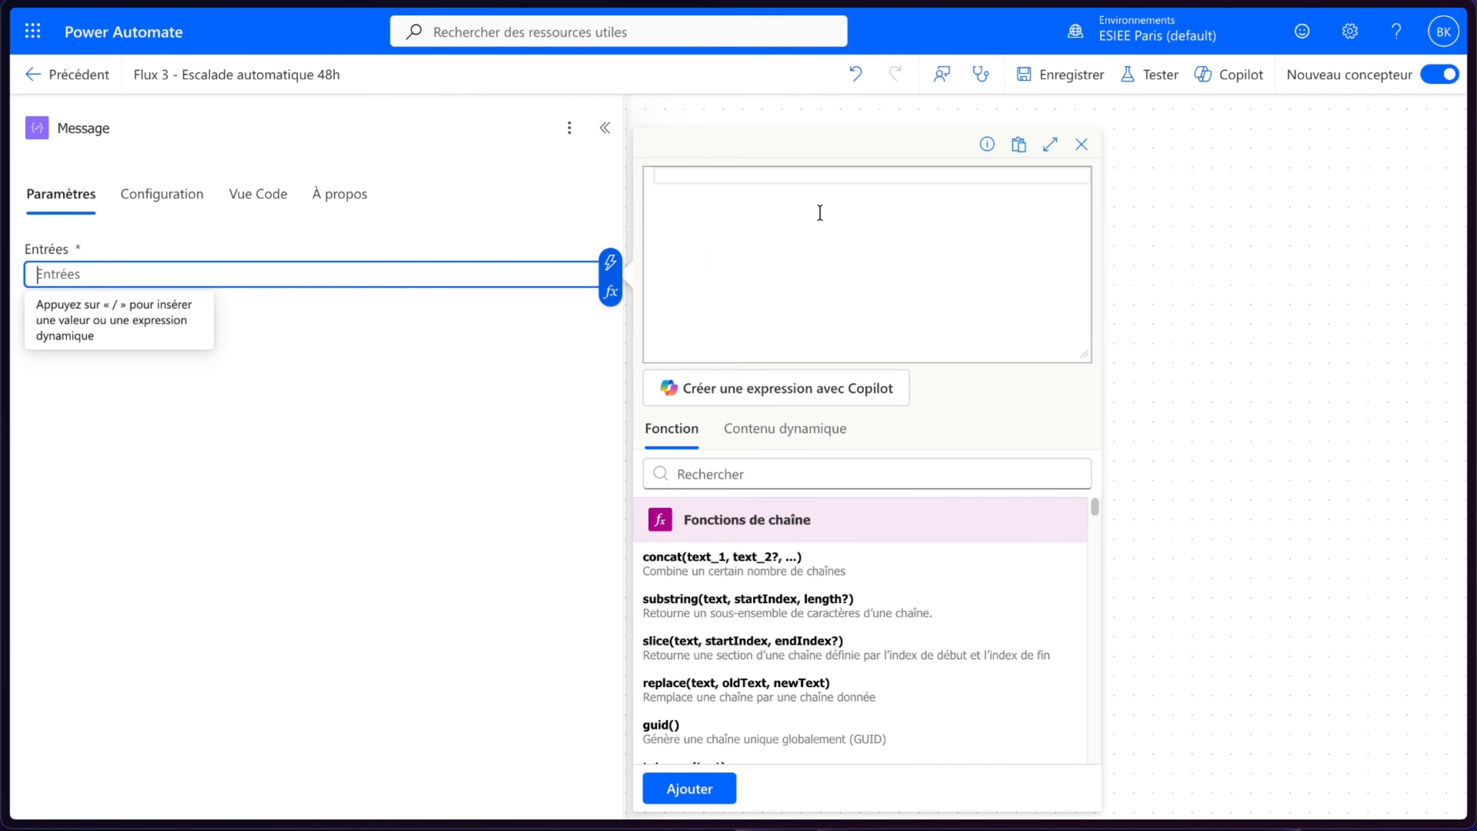
left_click(791, 433)
scroll(793, 590, "down", 5)
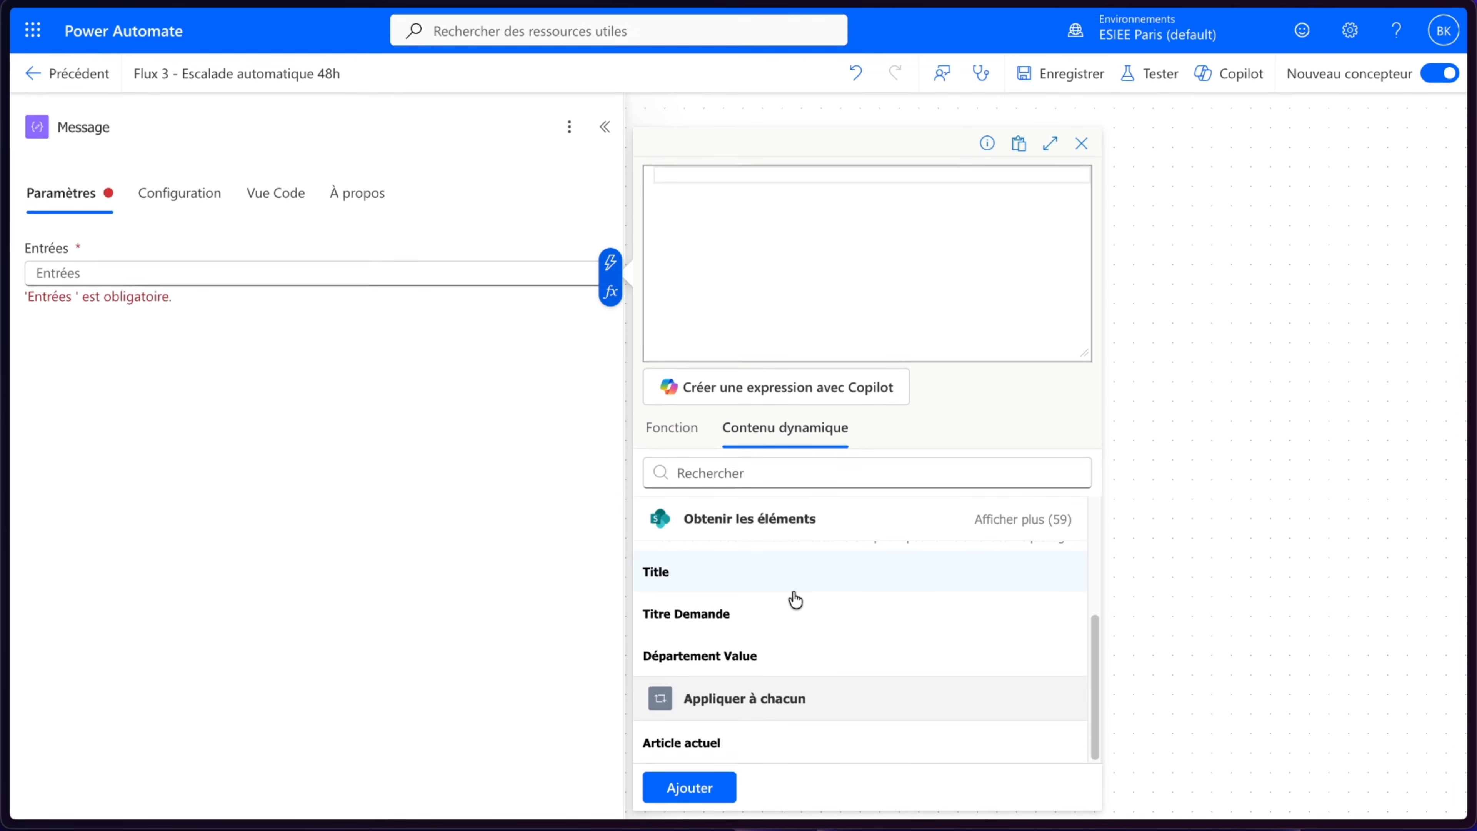
left_click(731, 754)
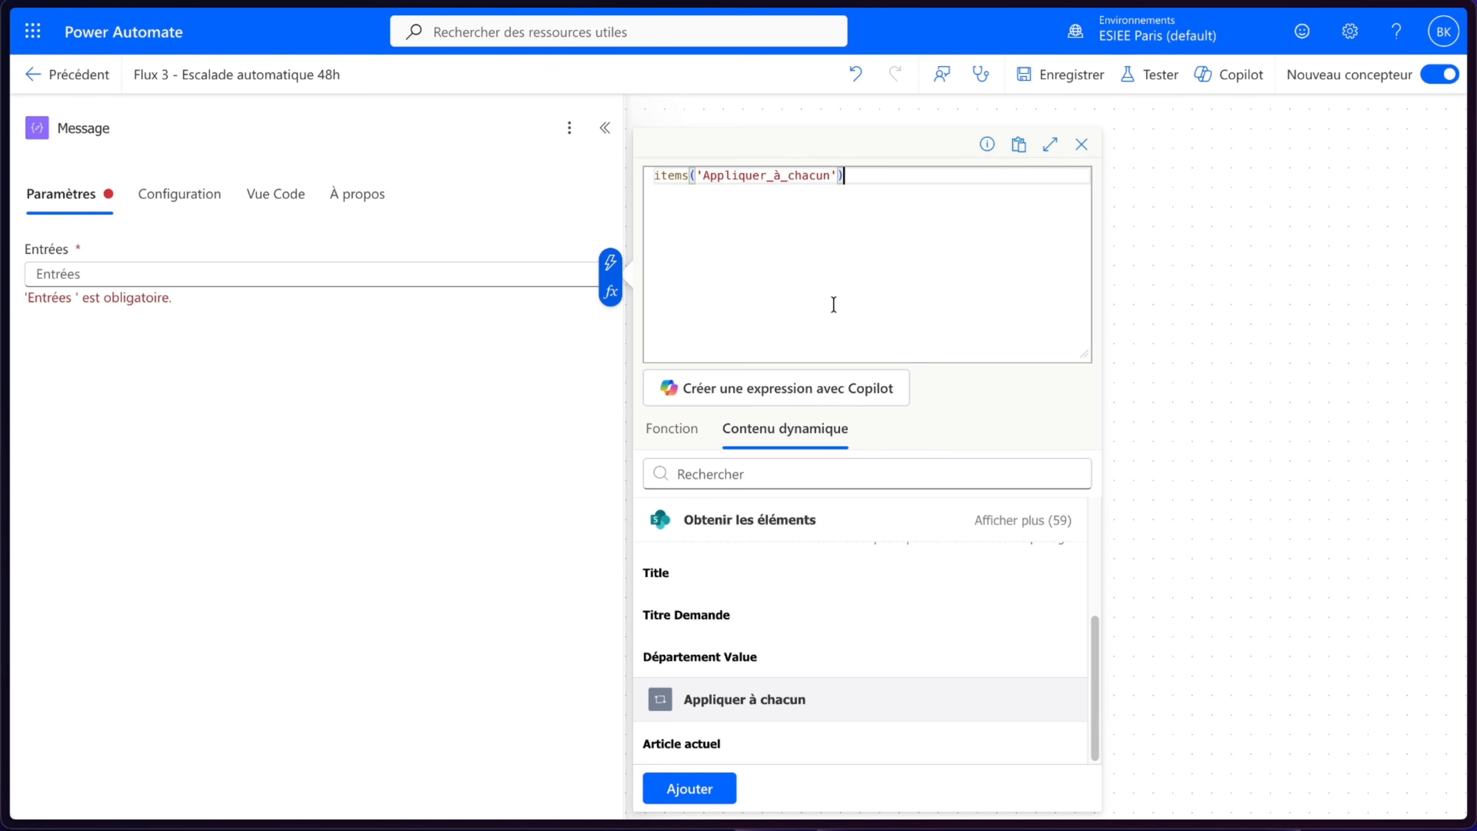
type("?['field_8")
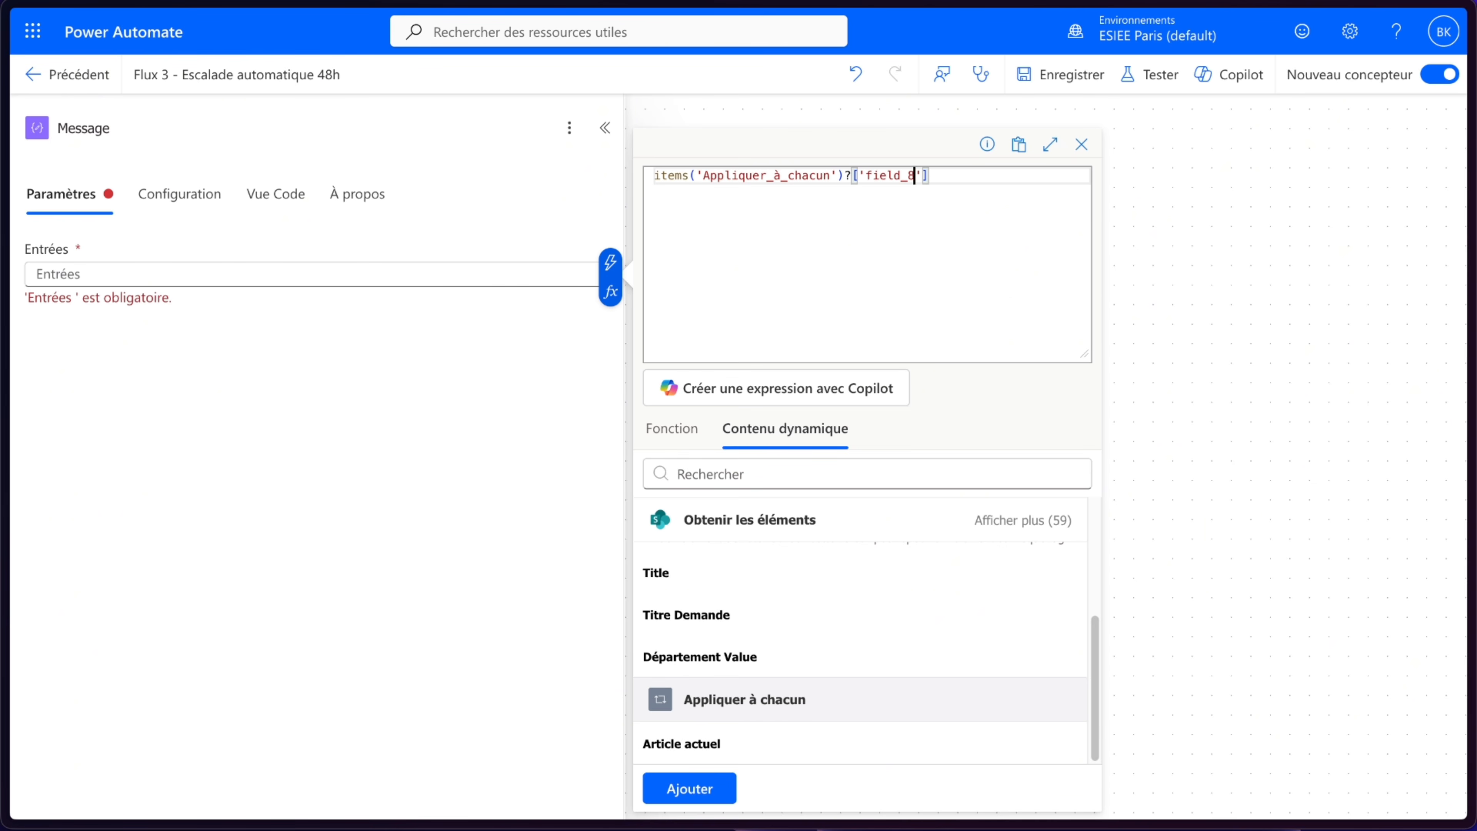
left_click(715, 795)
left_click(449, 536)
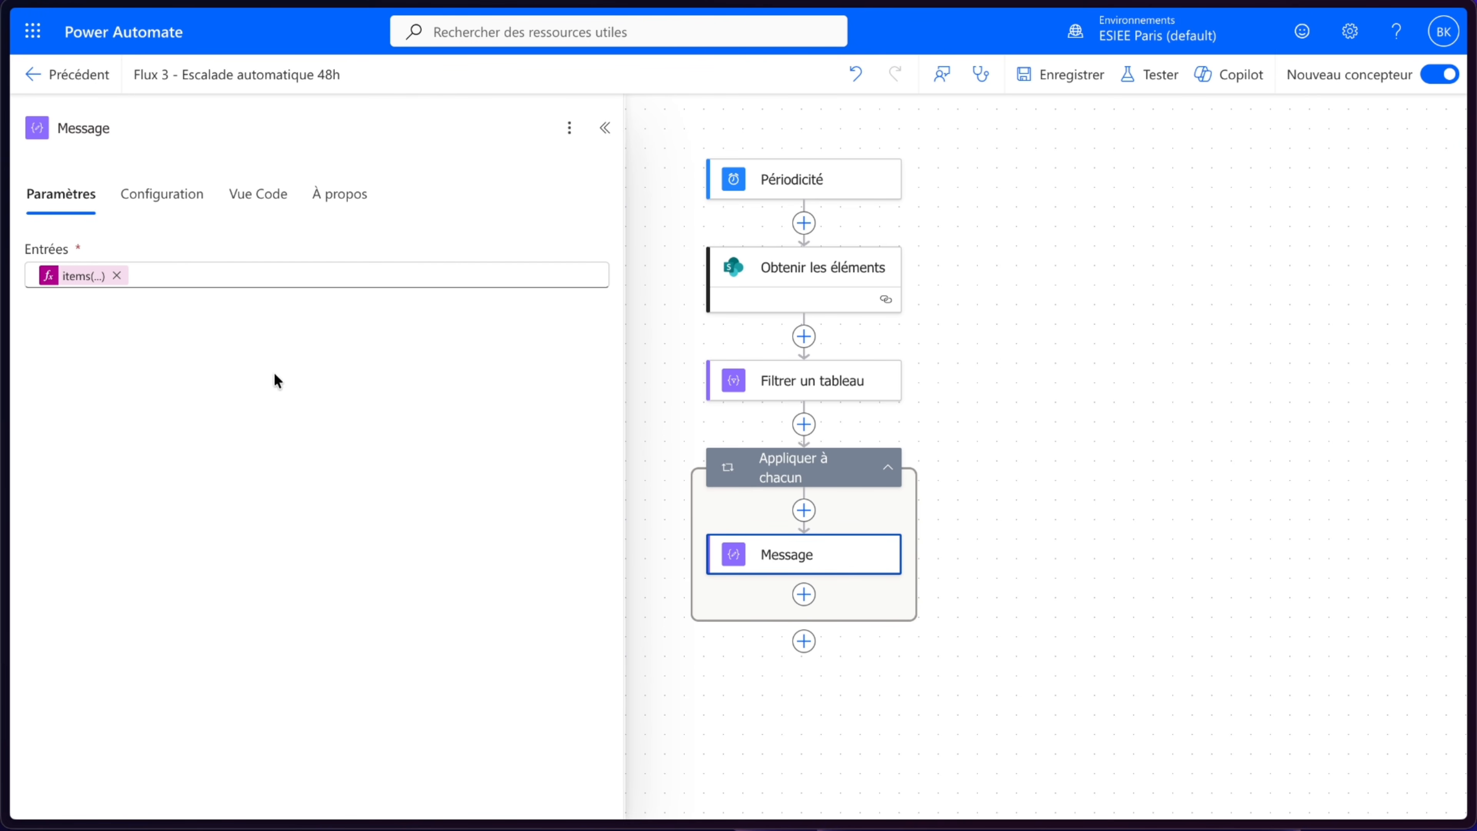
- Rename the Message action to Mail Manager
left_click_drag(111, 124, 17, 123)
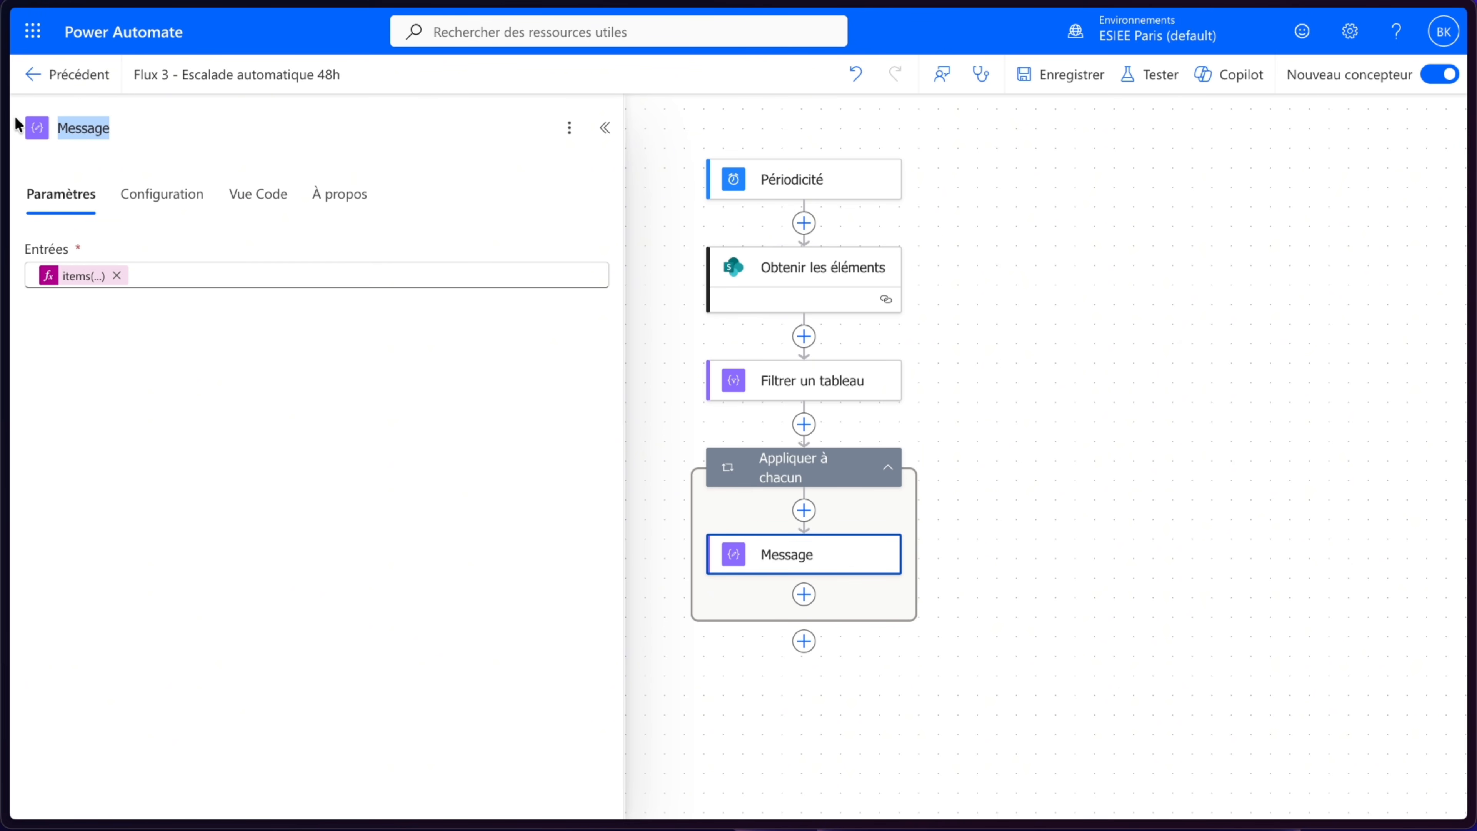
type("Mail Man")
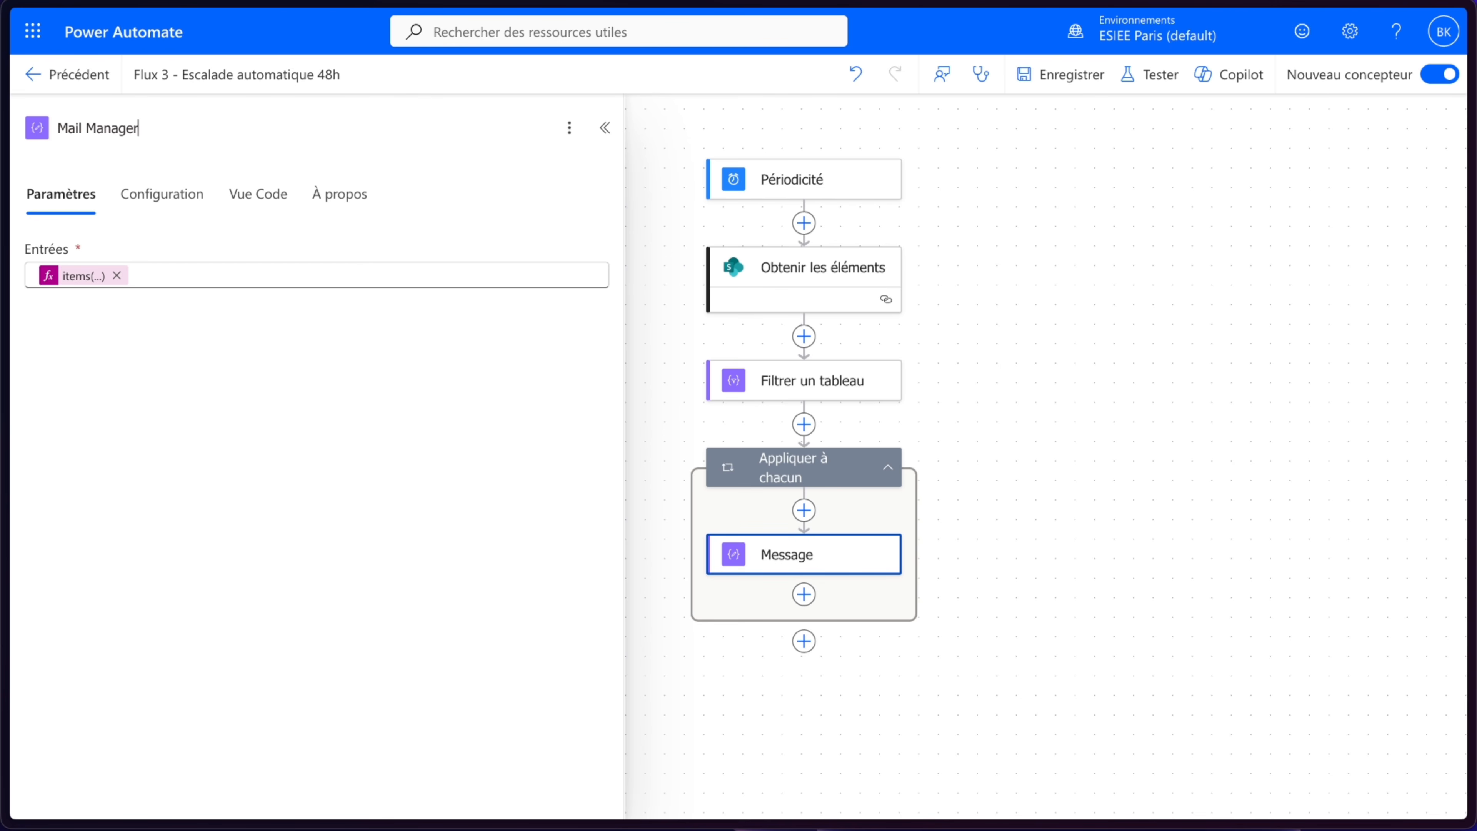
- Add another Message data operation after Mail Manager inside the Appliquer à chacun loop
left_click(804, 594)
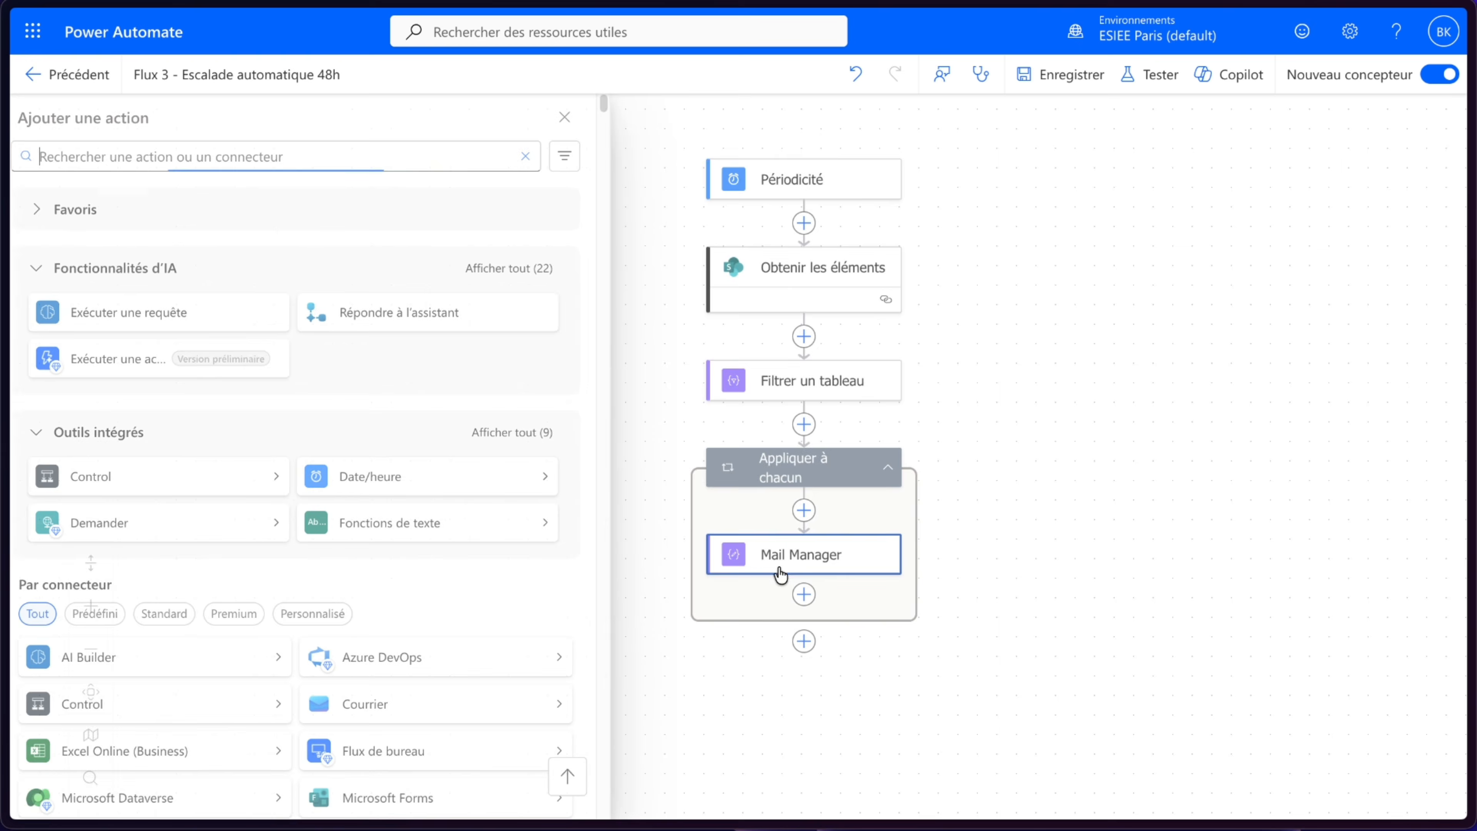
left_click(526, 432)
scroll(209, 542, "down", 1)
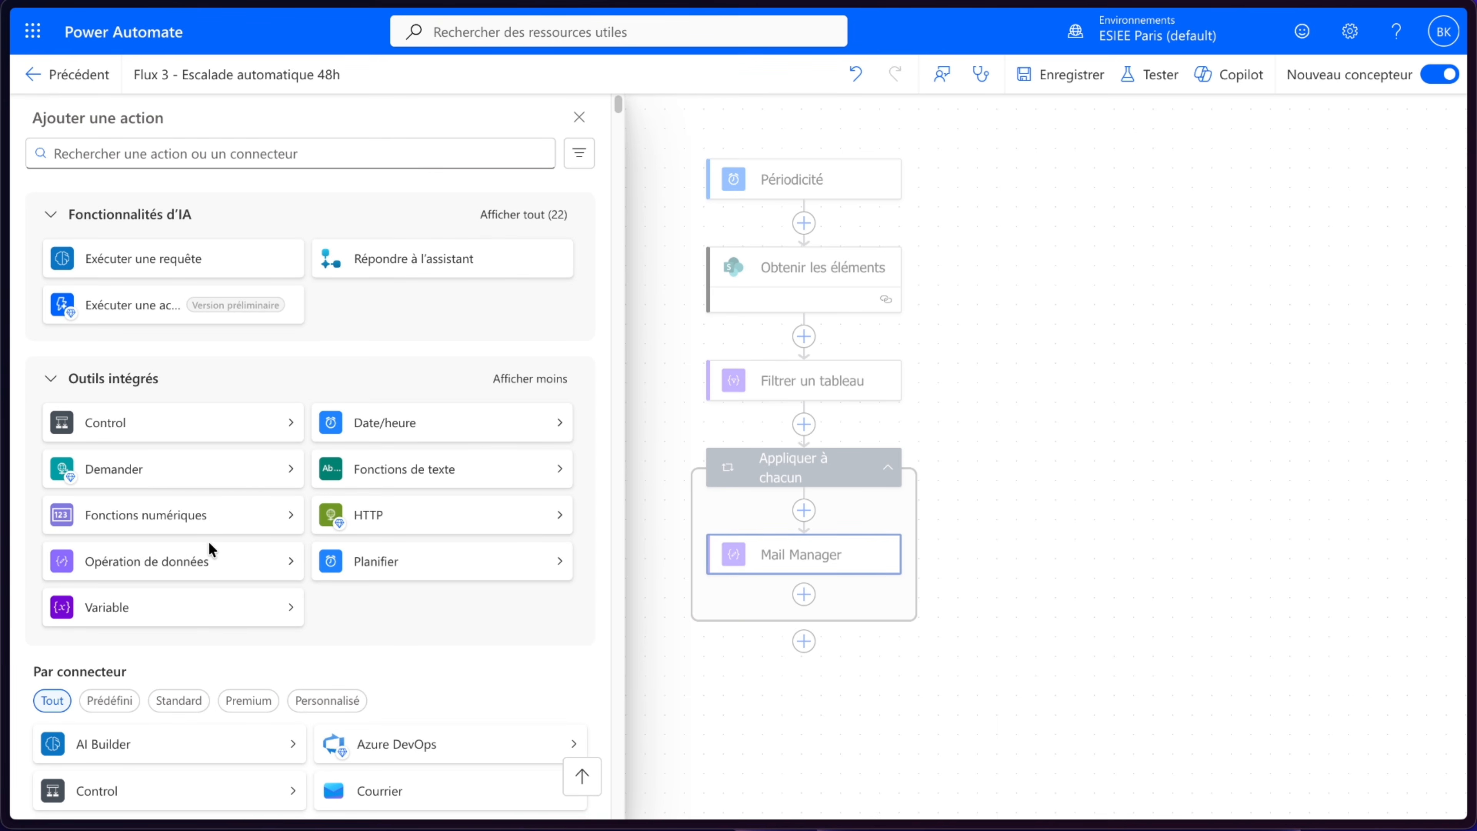
left_click(201, 559)
left_click(402, 300)
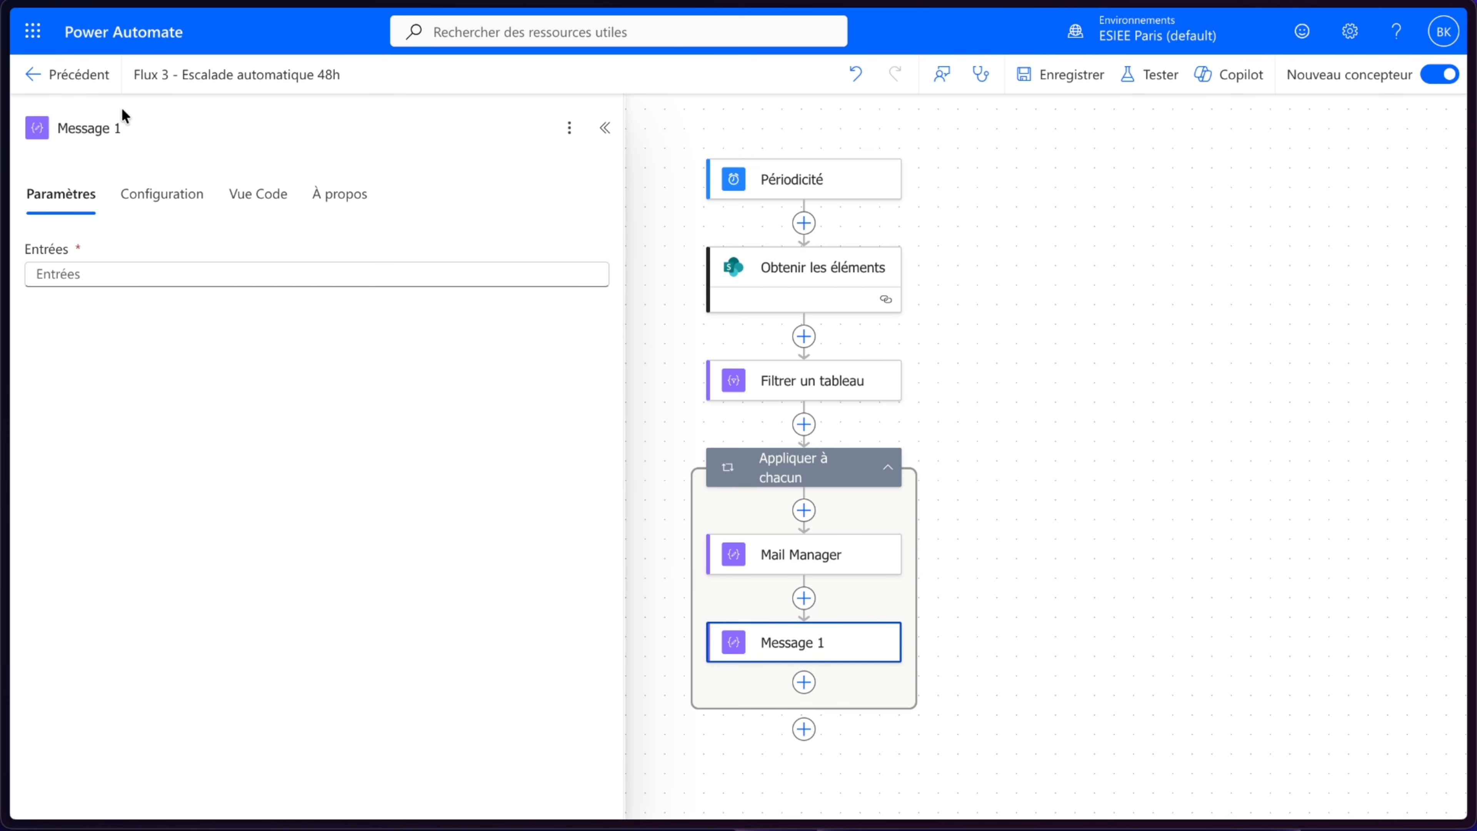
- Rename the new Message action to Titre demande
triple_click(142, 115)
type("Titre demande")
left_click(89, 265)
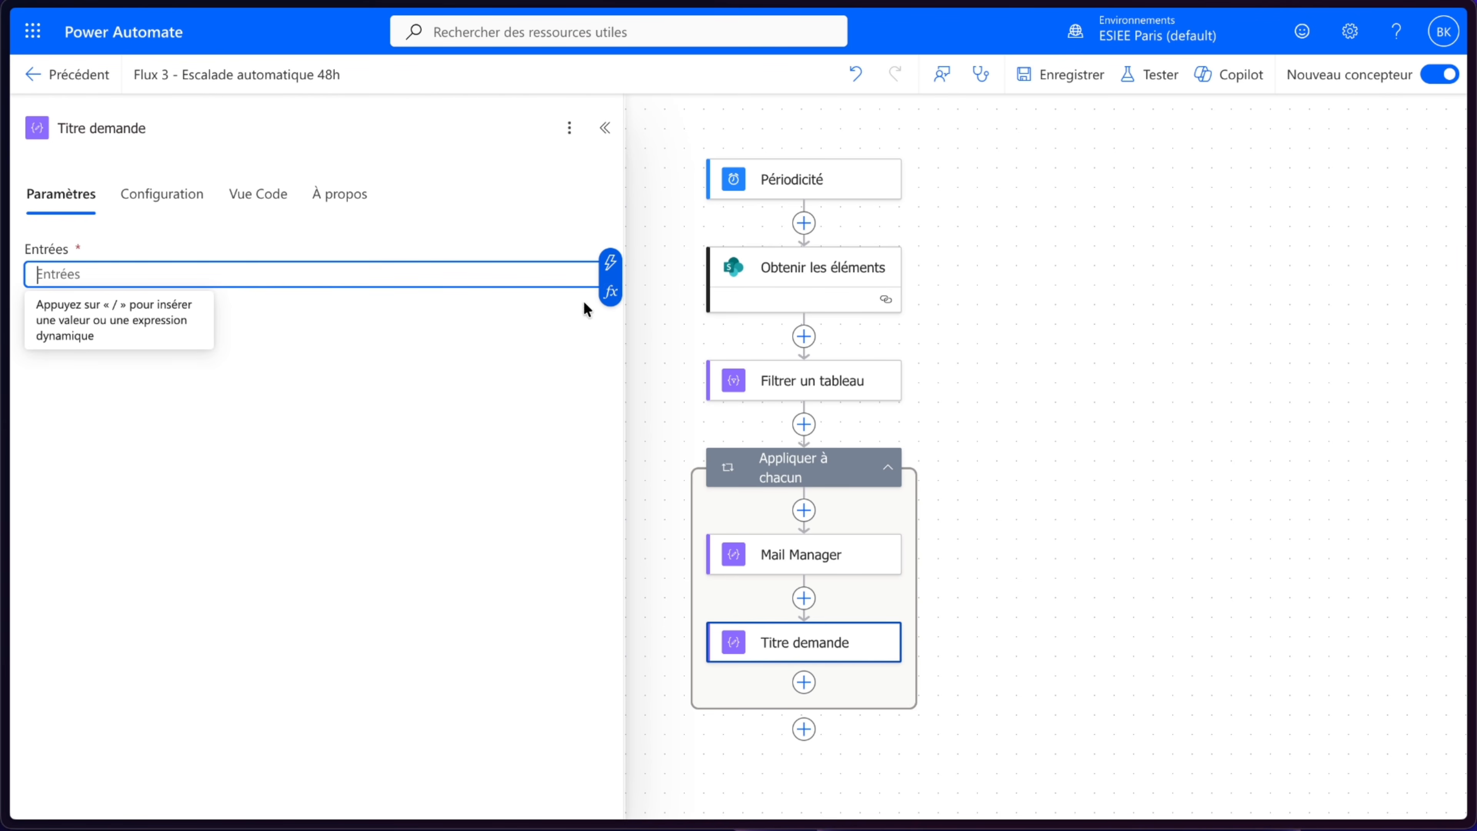
- Paste the Mail Manager expression into Titre demande's input and change its field to items('Appliquer_à_chacun')?['field_0']
left_click(801, 554)
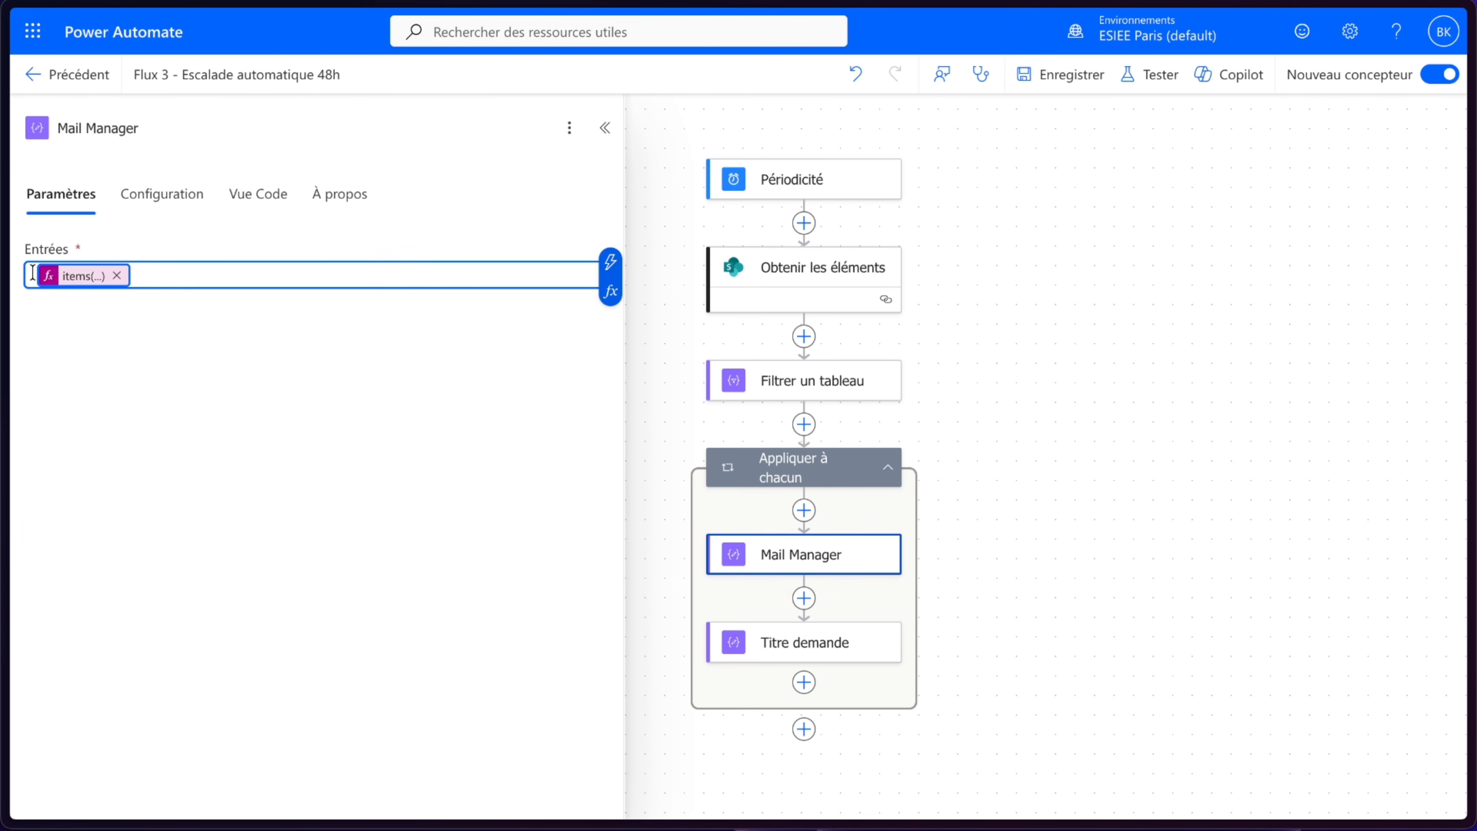
left_click(778, 659)
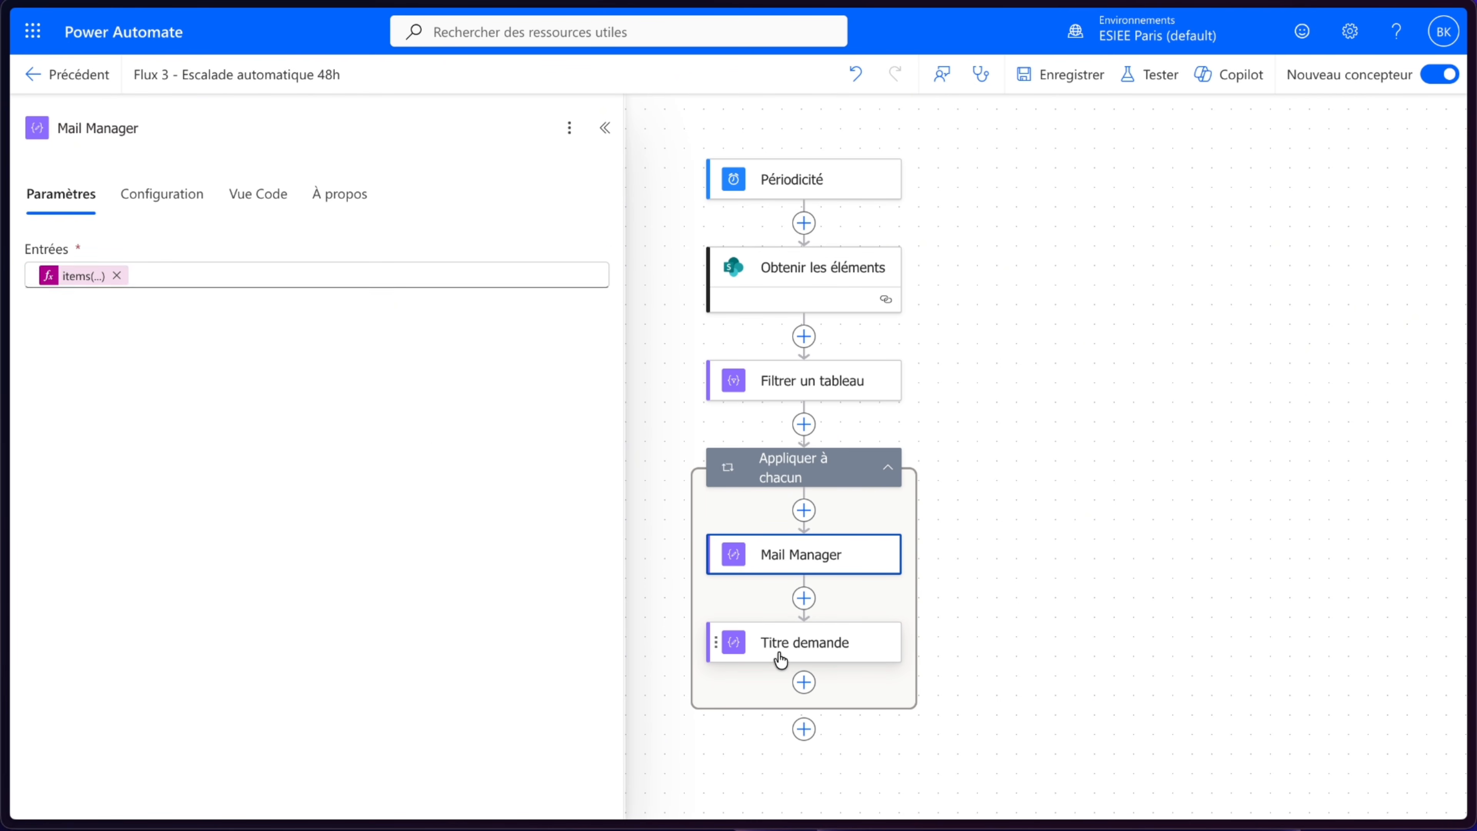
left_click(84, 270)
key("ctrl+v")
left_click(84, 275)
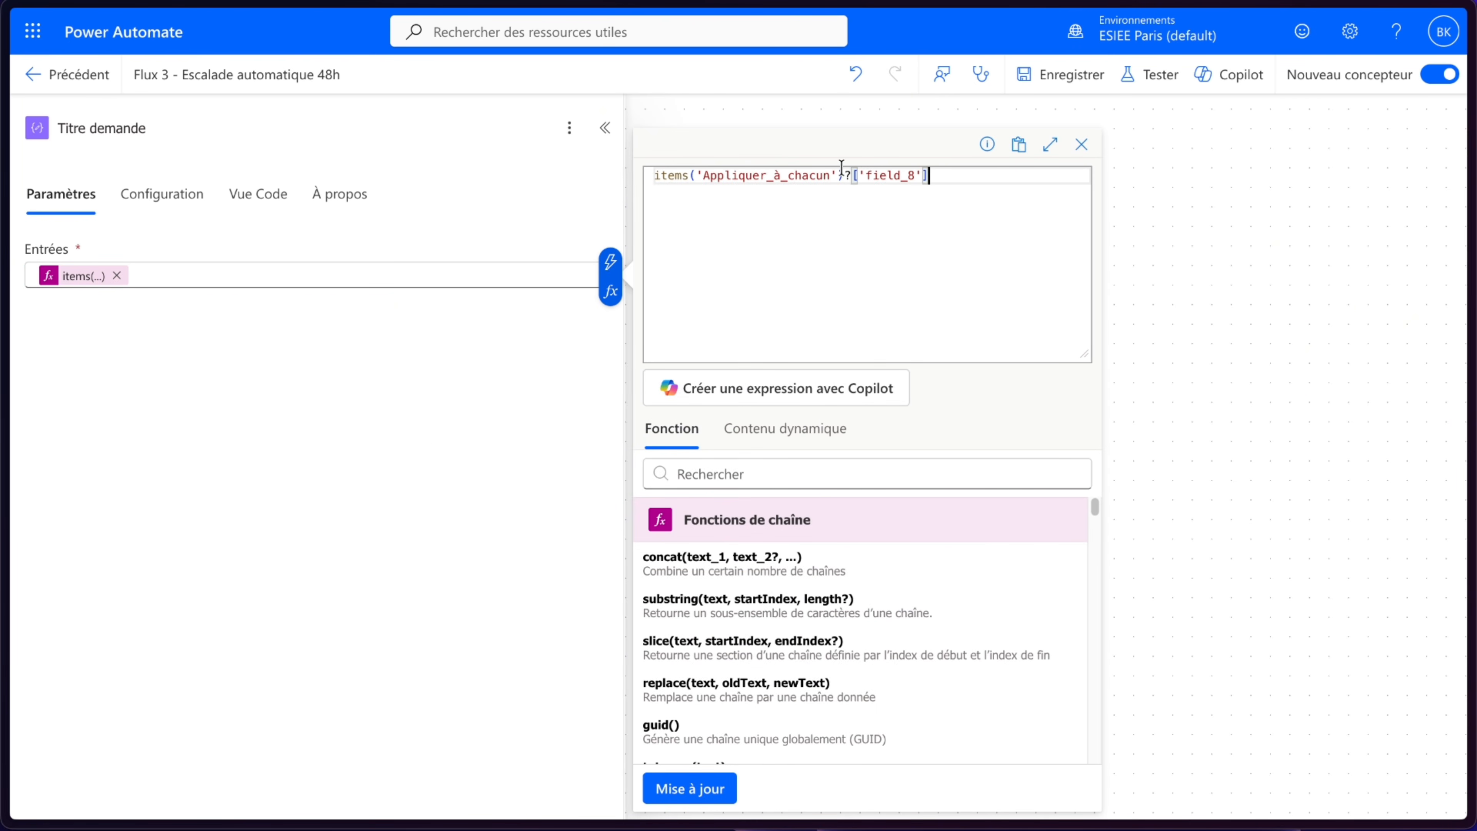
double_click(916, 175)
type("field_0")
left_click(705, 779)
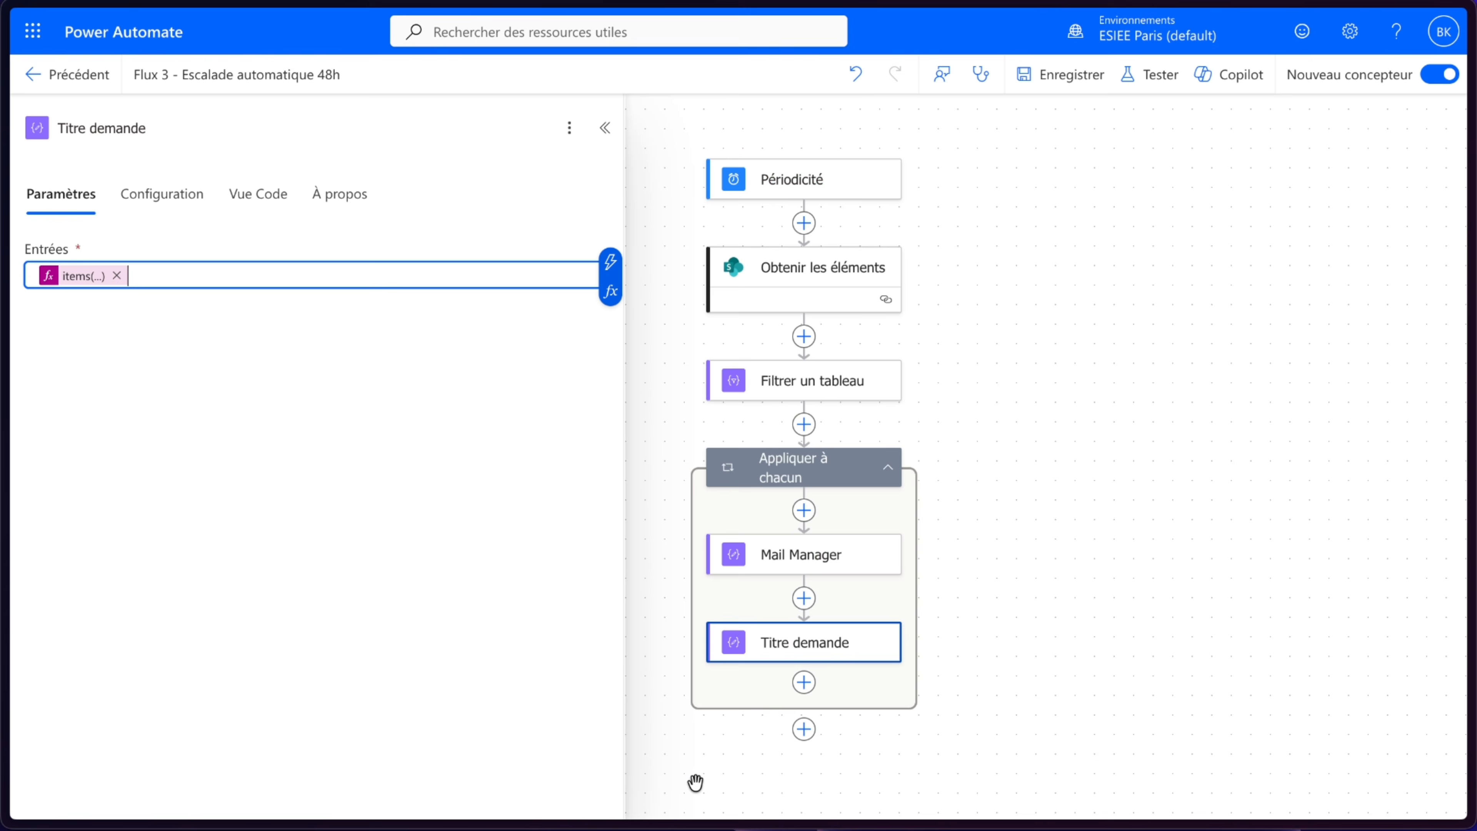
- Copy the Titre demande action and paste the copy directly after it inside the loop
left_click(413, 596)
right_click(834, 643)
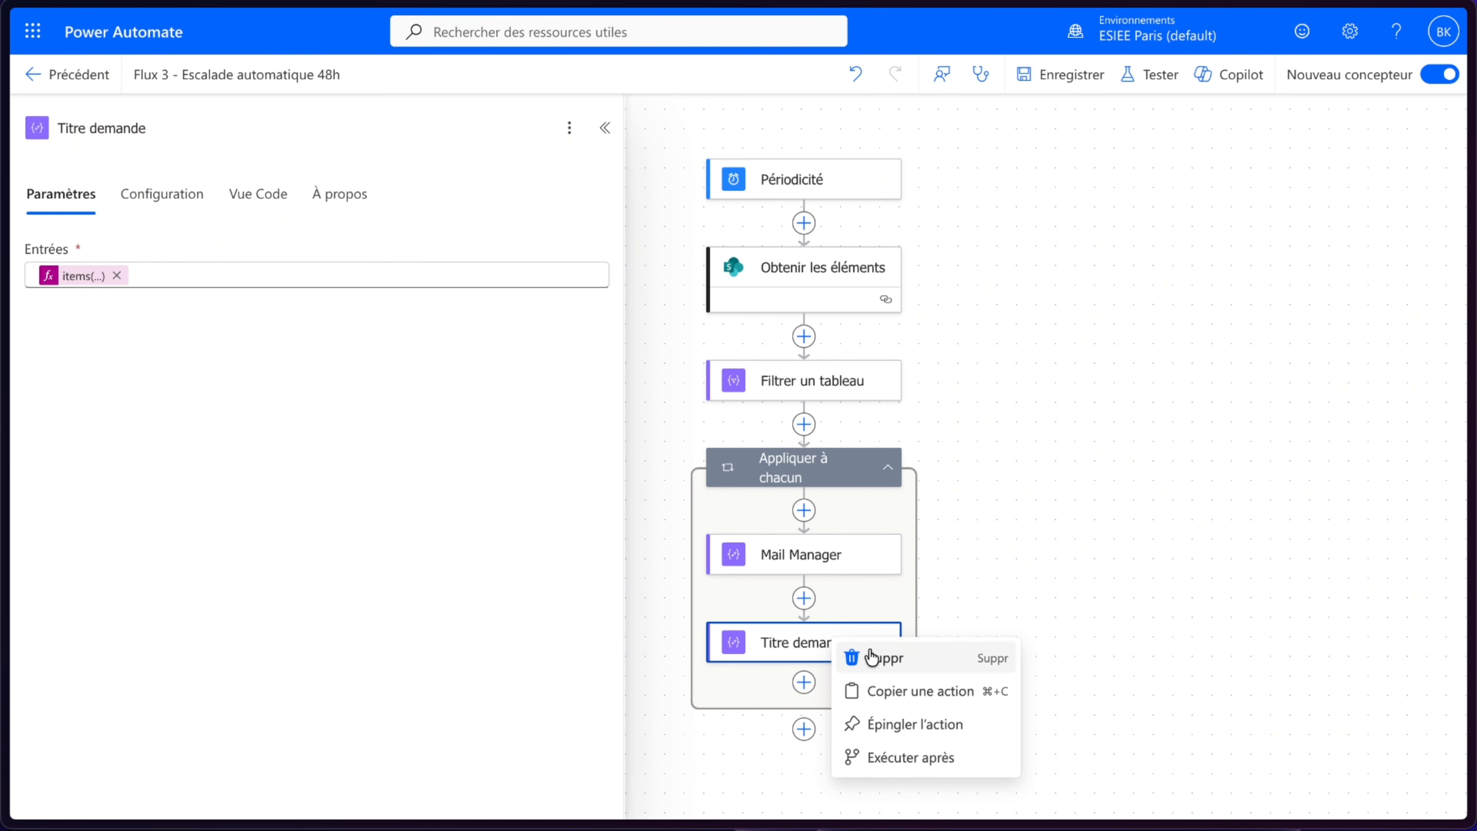
left_click(875, 691)
right_click(804, 685)
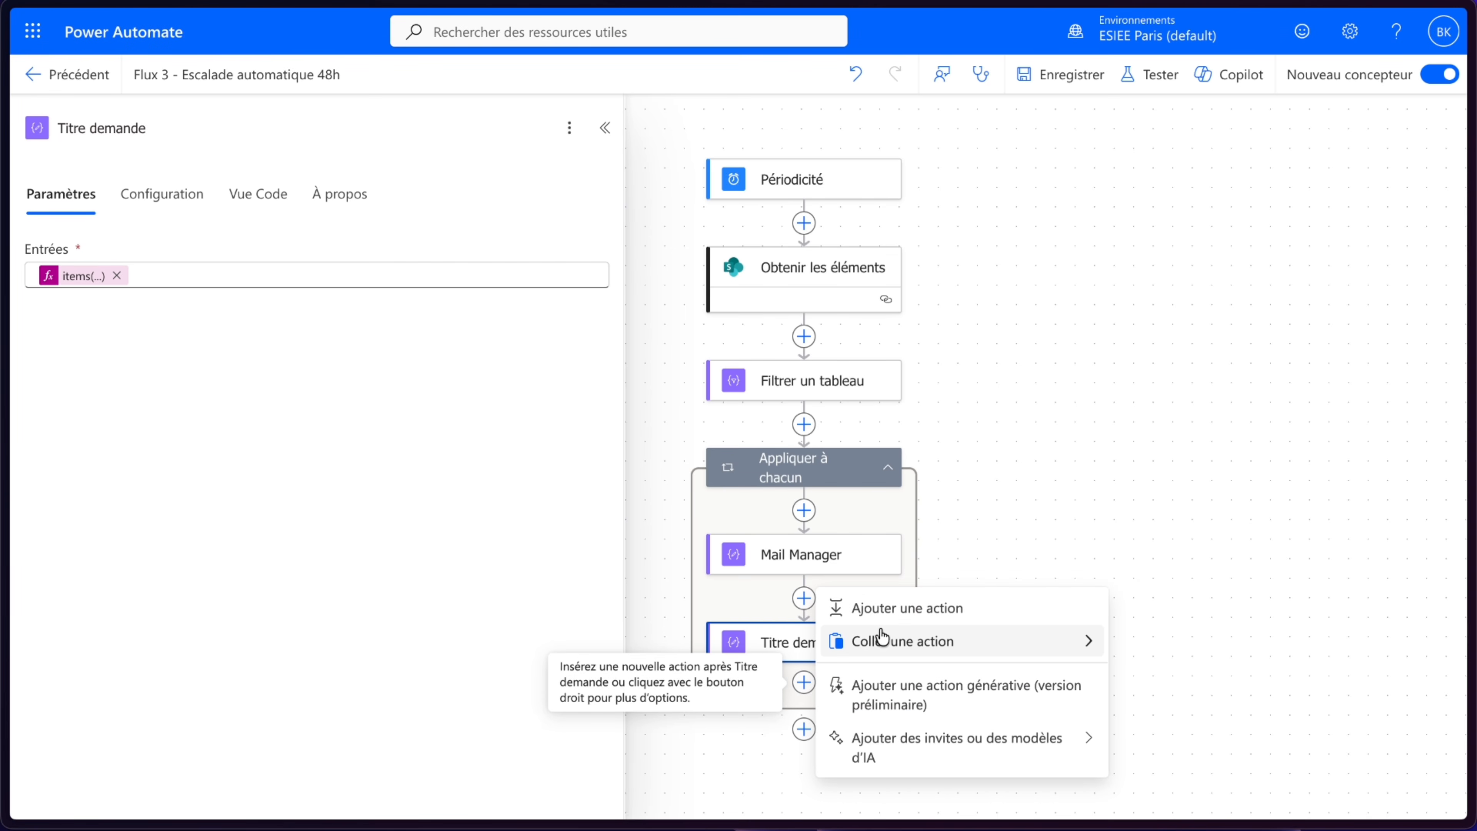
left_click(881, 653)
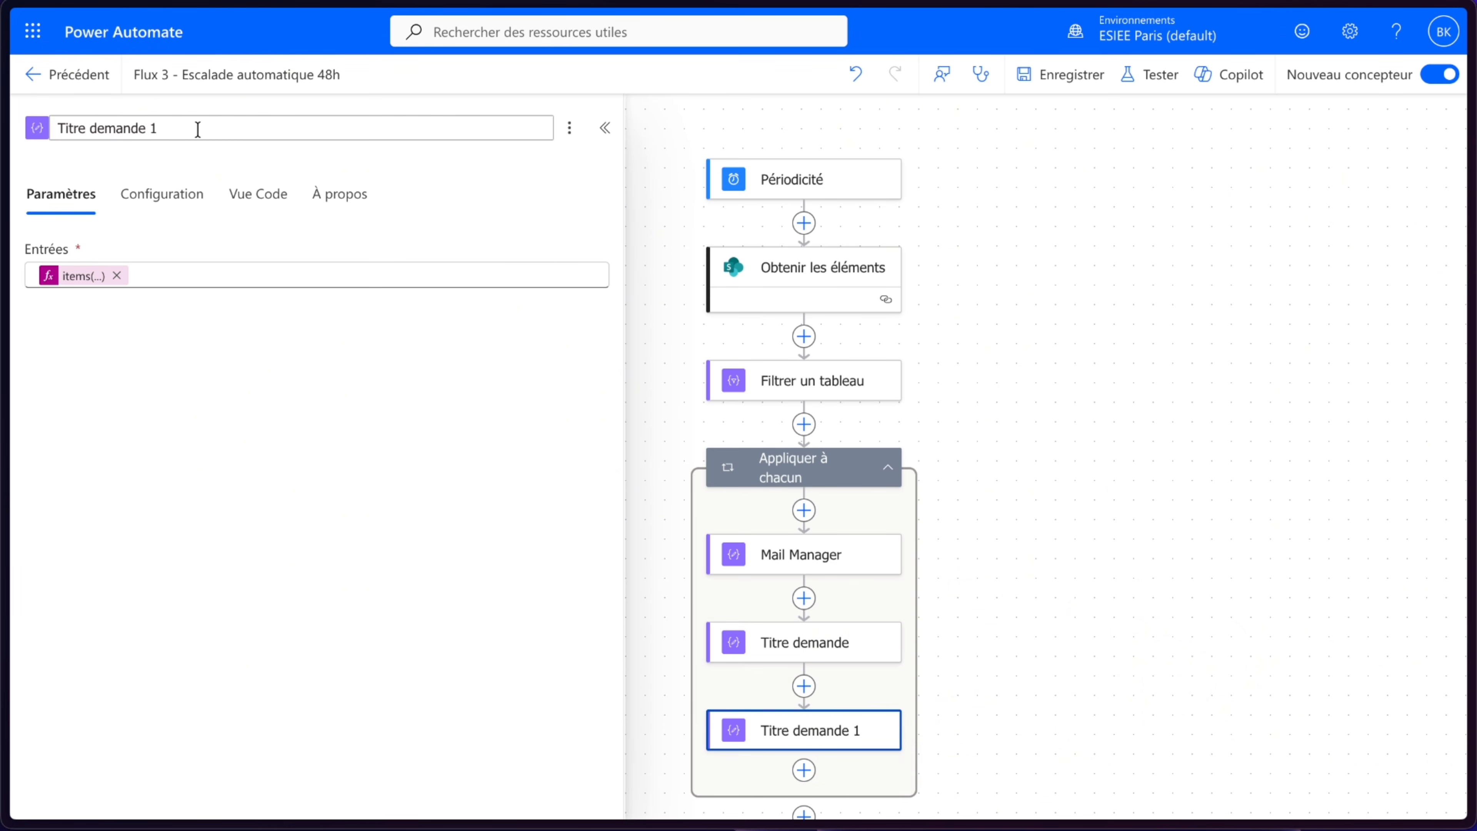
- Rename the pasted copy to Montant and change its expression field to field_3
left_click_drag(198, 129, 42, 134)
type("Monta")
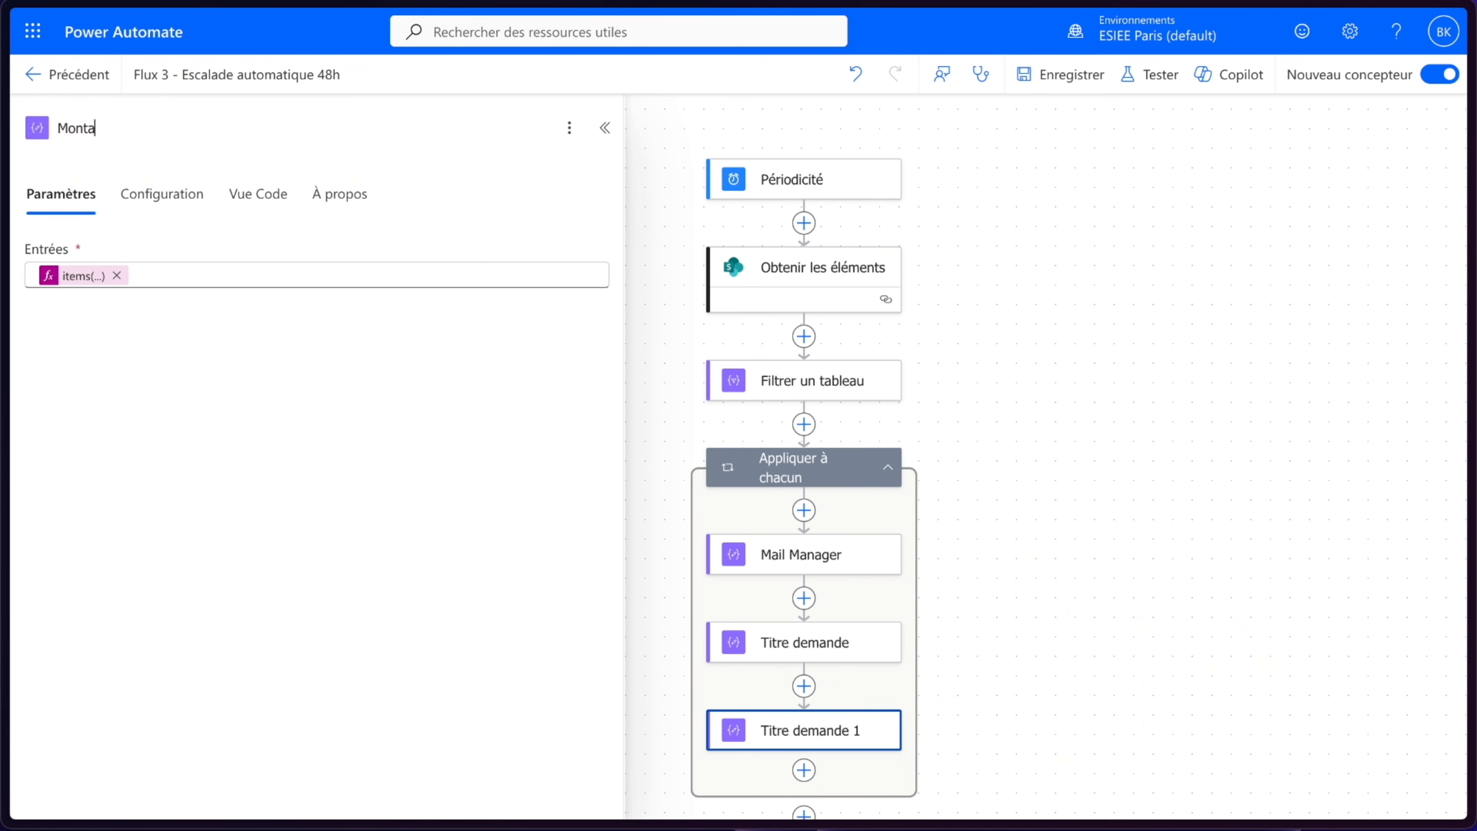
type("nt")
left_click(82, 277)
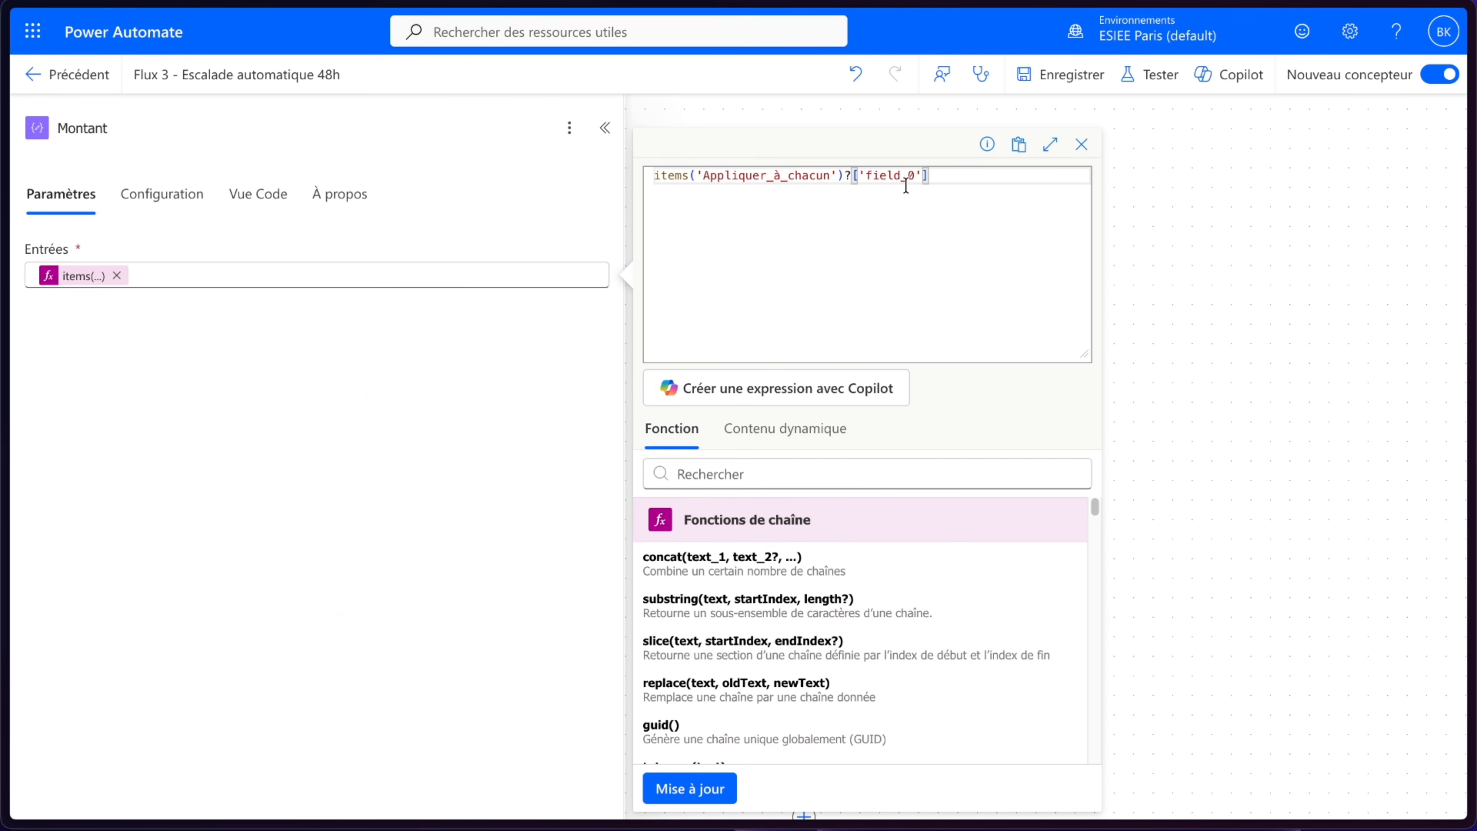
double_click(914, 175)
type("field_3")
left_click(701, 788)
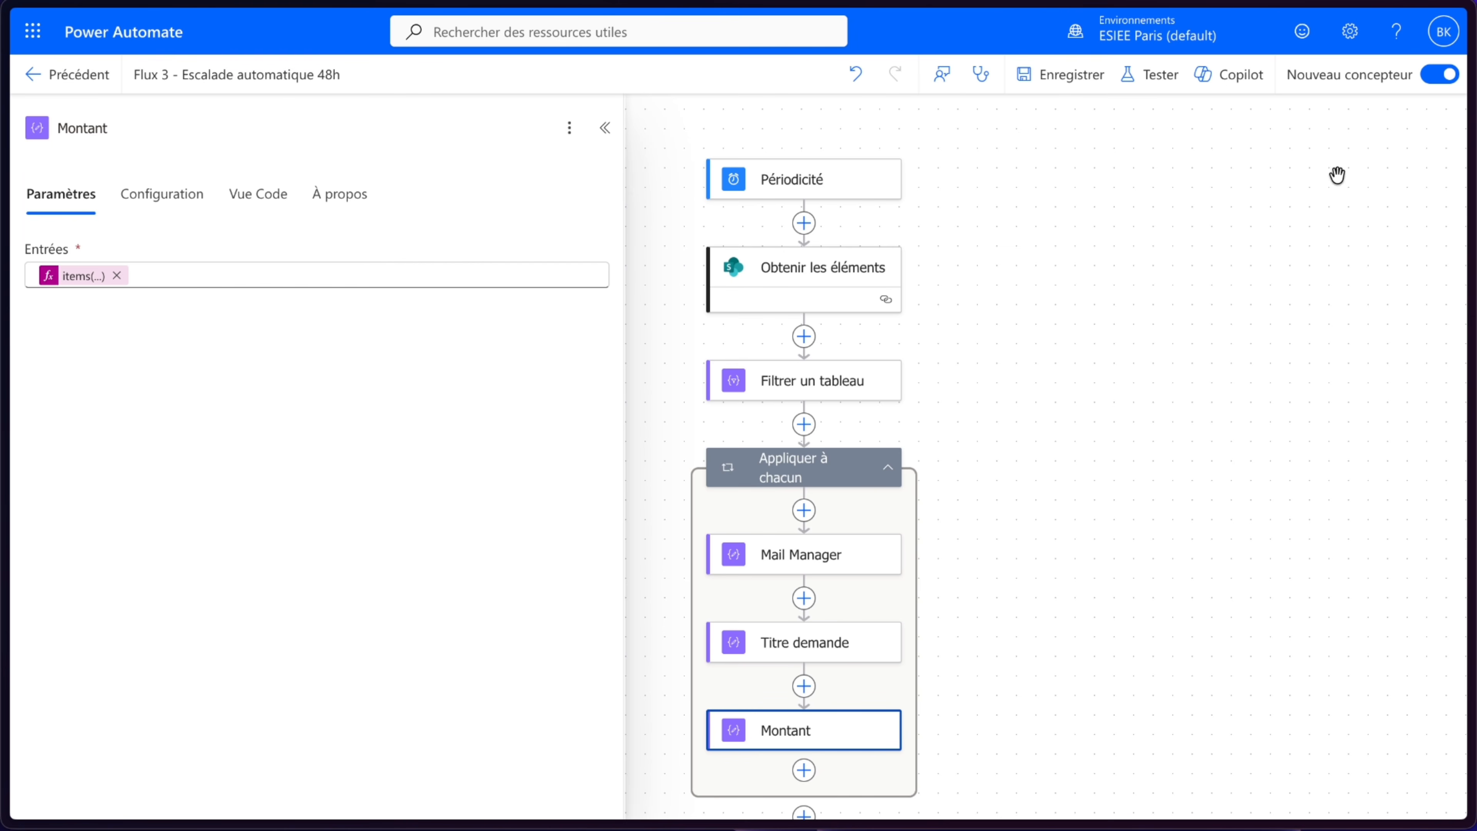
- Save the flow and run a manual test
left_click(1083, 75)
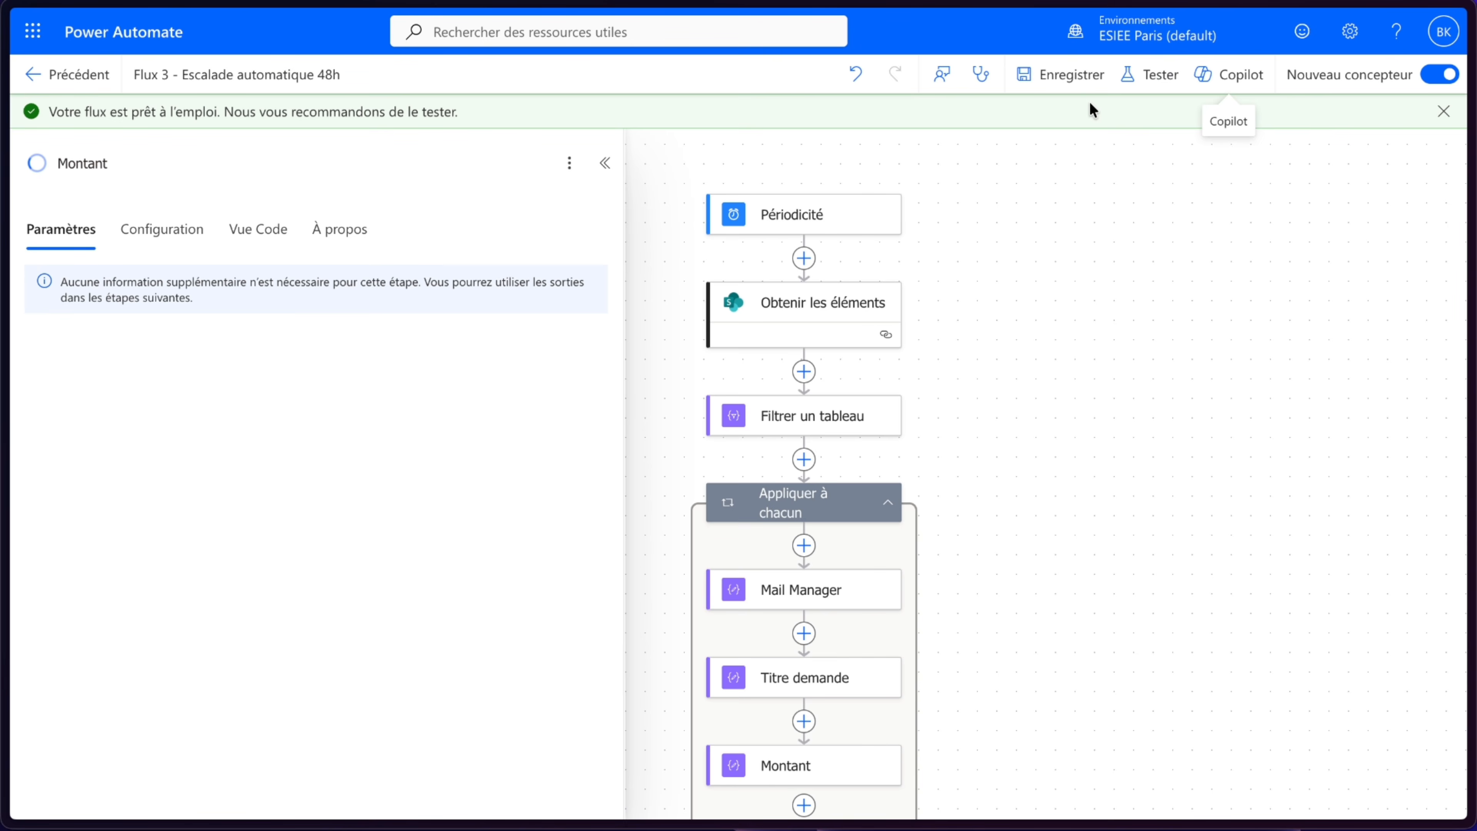
left_click(1132, 76)
left_click(1118, 134)
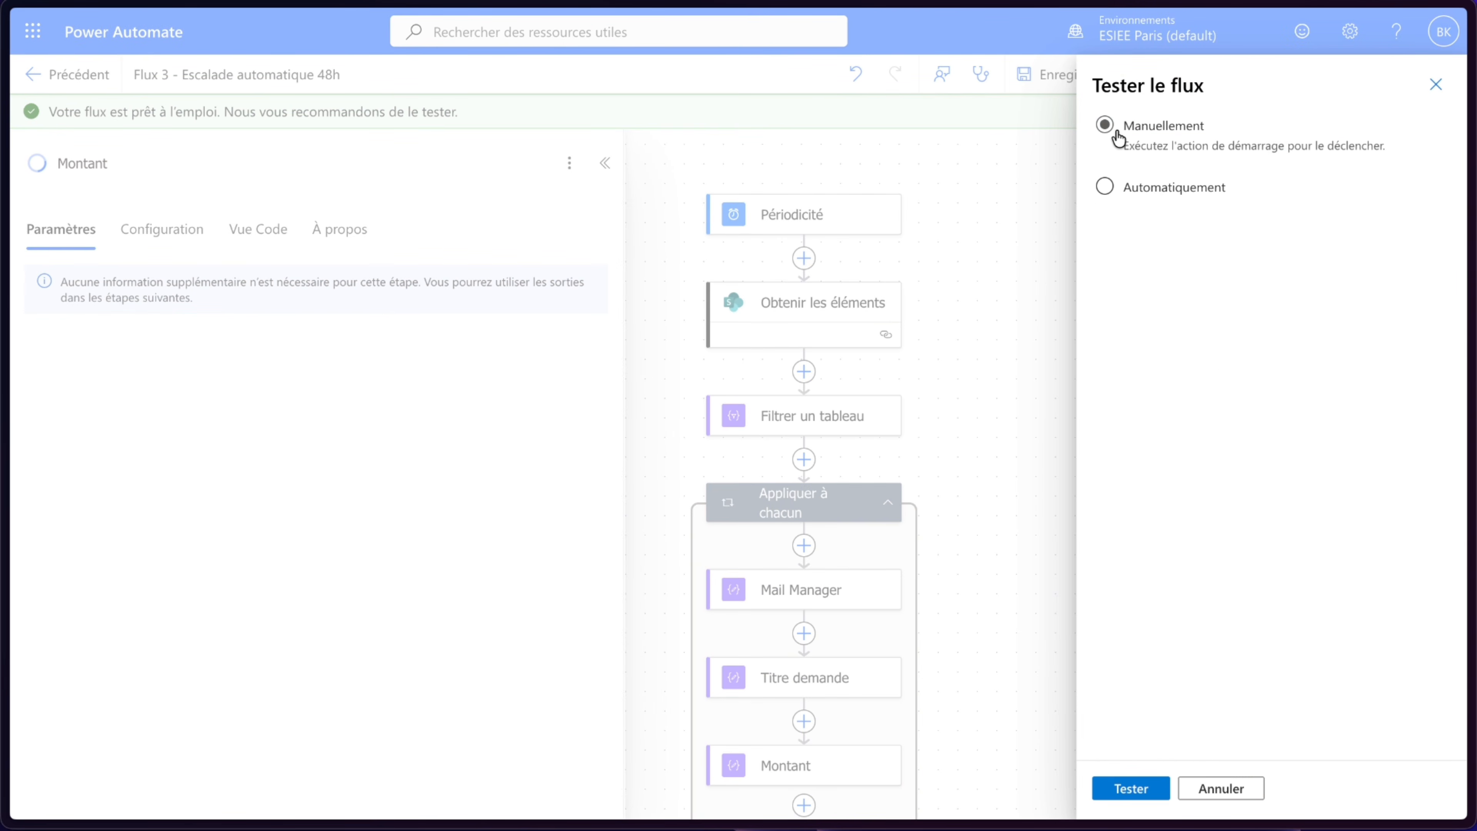
left_click(1129, 788)
left_click(1134, 785)
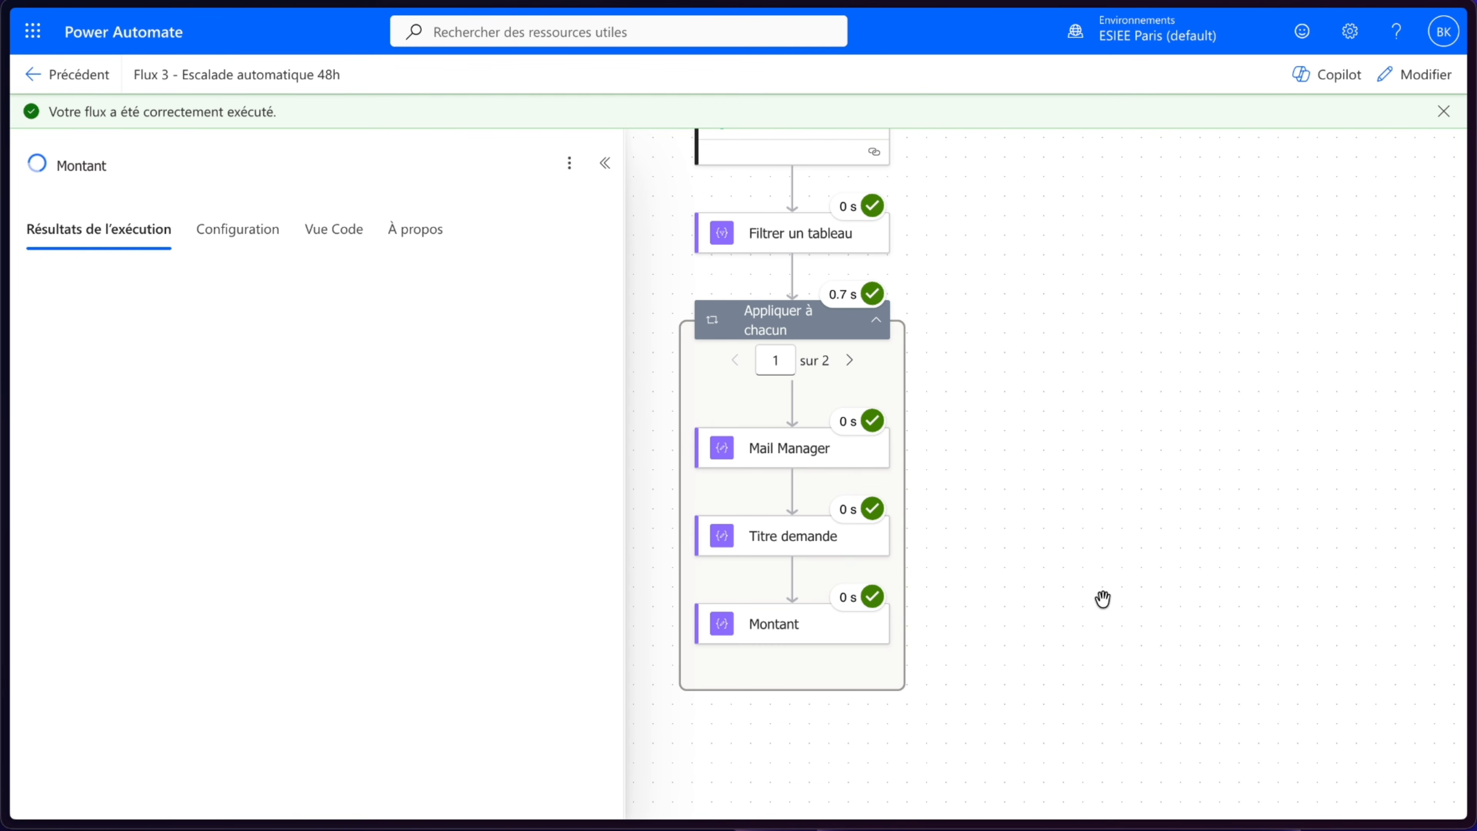
- Examine the run outputs of Mail Manager, Titre demande and Montant across both loop iterations
left_click(794, 444)
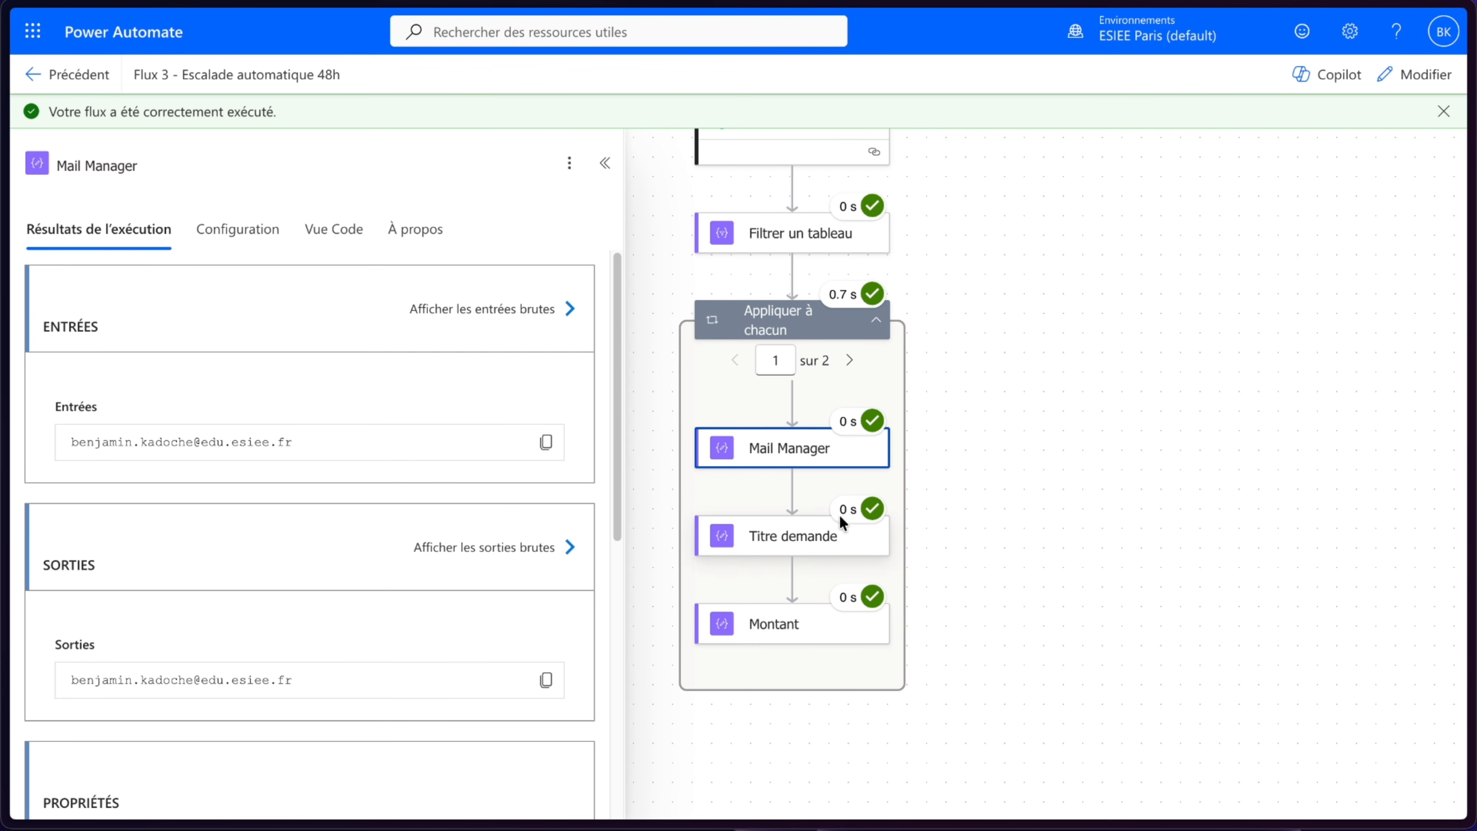
left_click(807, 540)
left_click(839, 637)
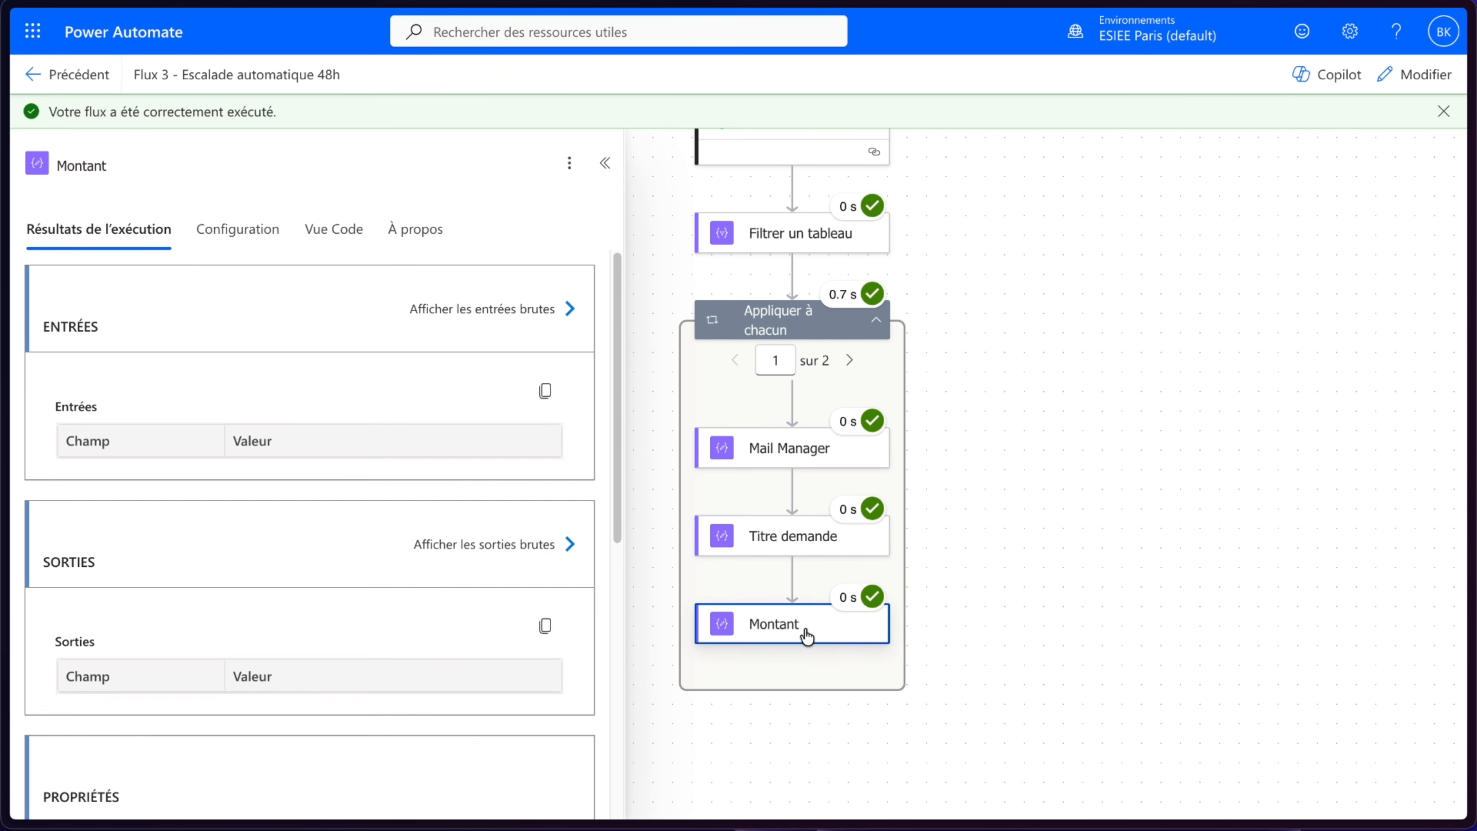
left_click(849, 362)
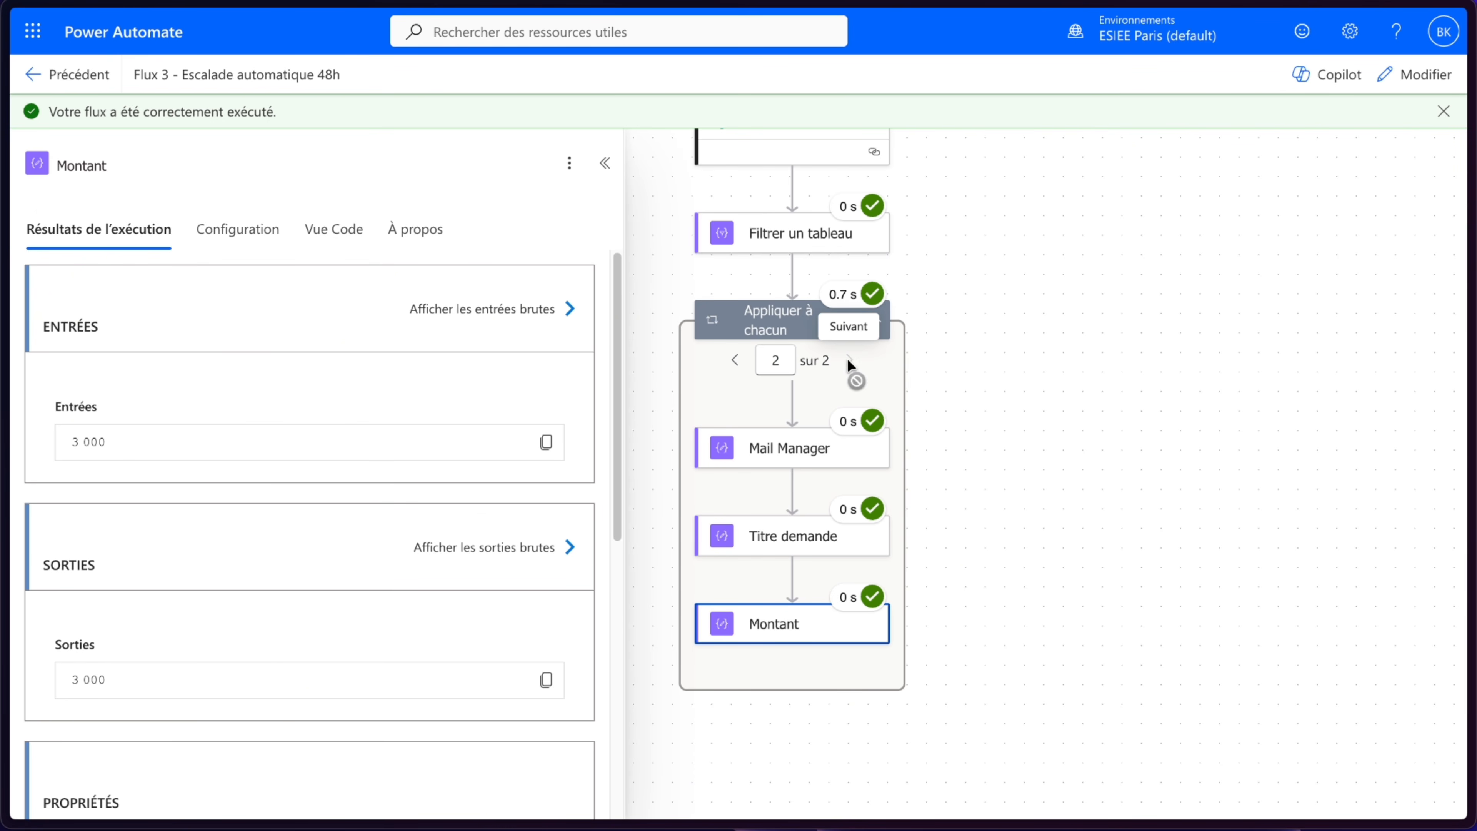
left_click(773, 467)
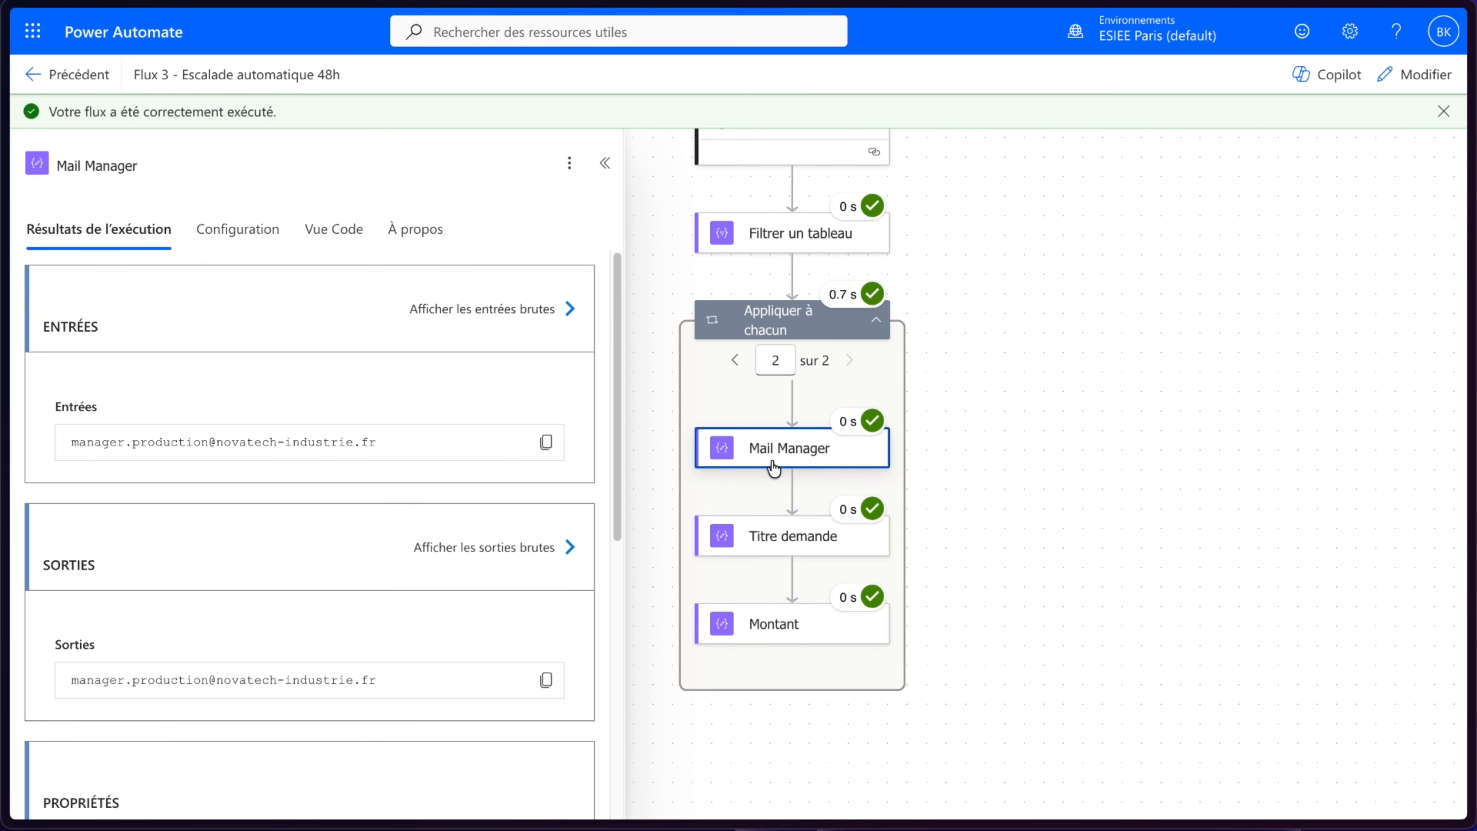
left_click(784, 544)
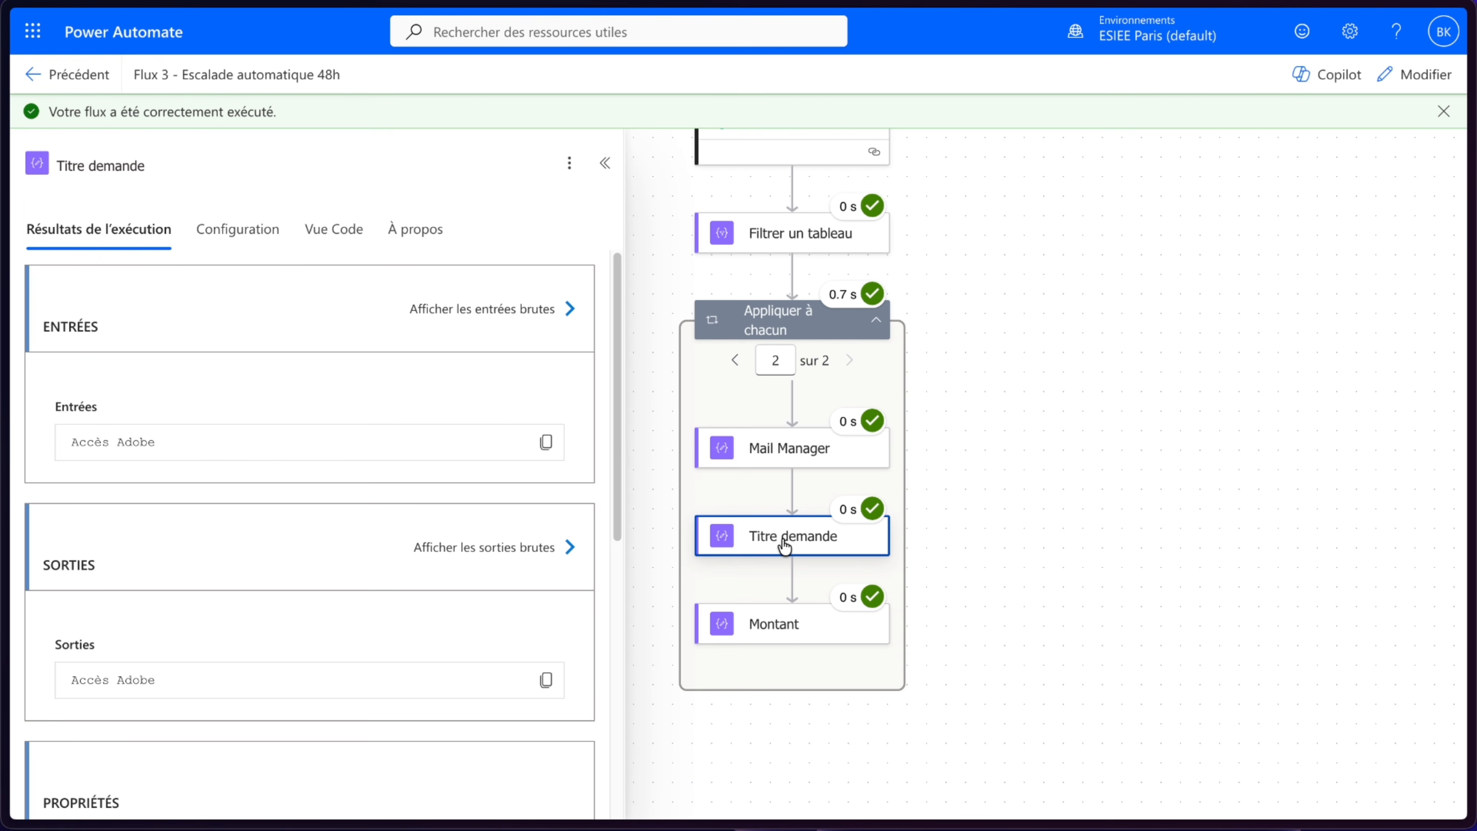
left_click(778, 628)
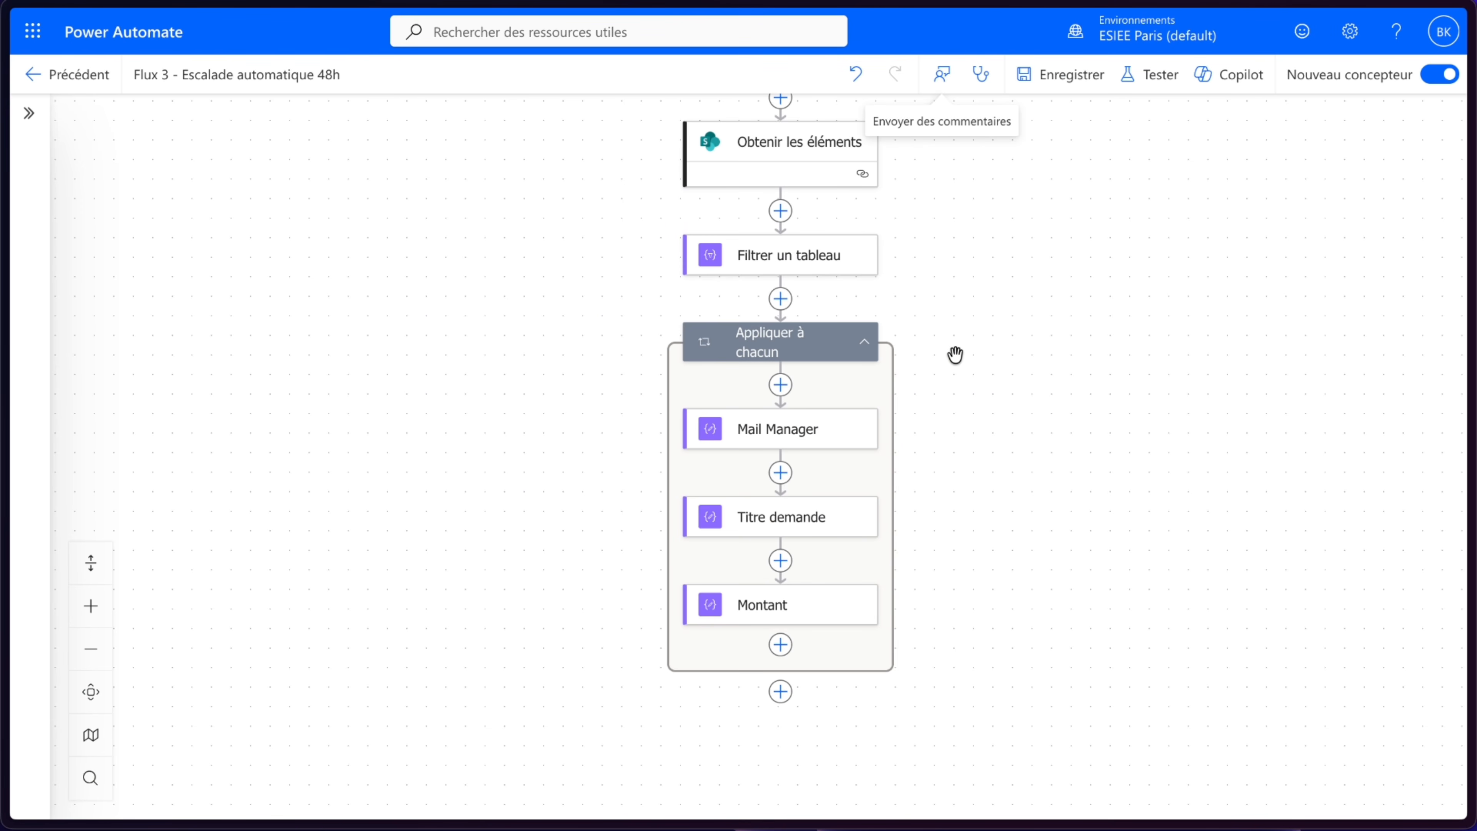
- Add an Office 365 Outlook Envoyer un e-mail (V2) action after Montant inside the loop
left_click(779, 646)
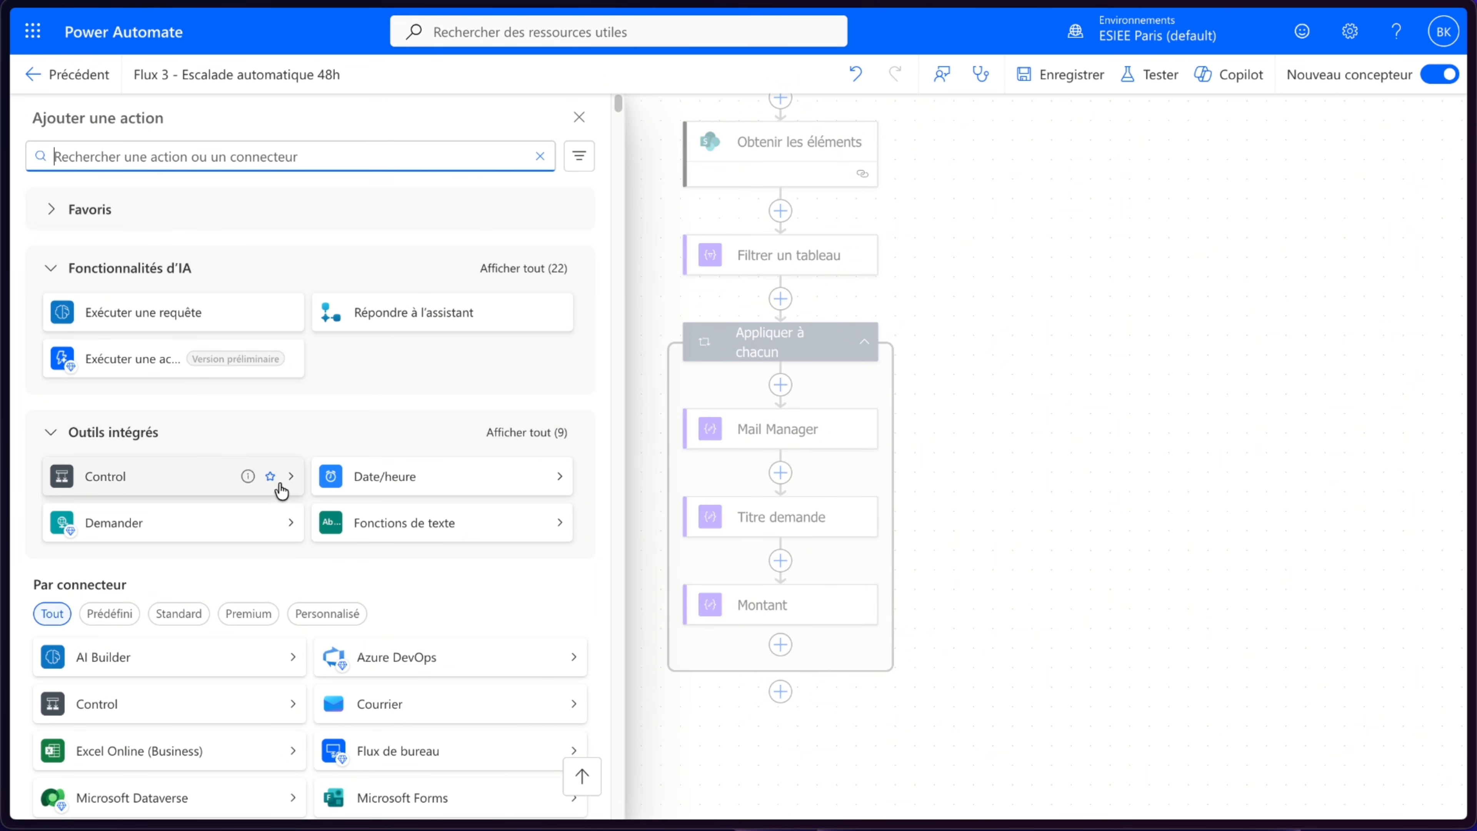
scroll(218, 433, "down", 10)
left_click(459, 301)
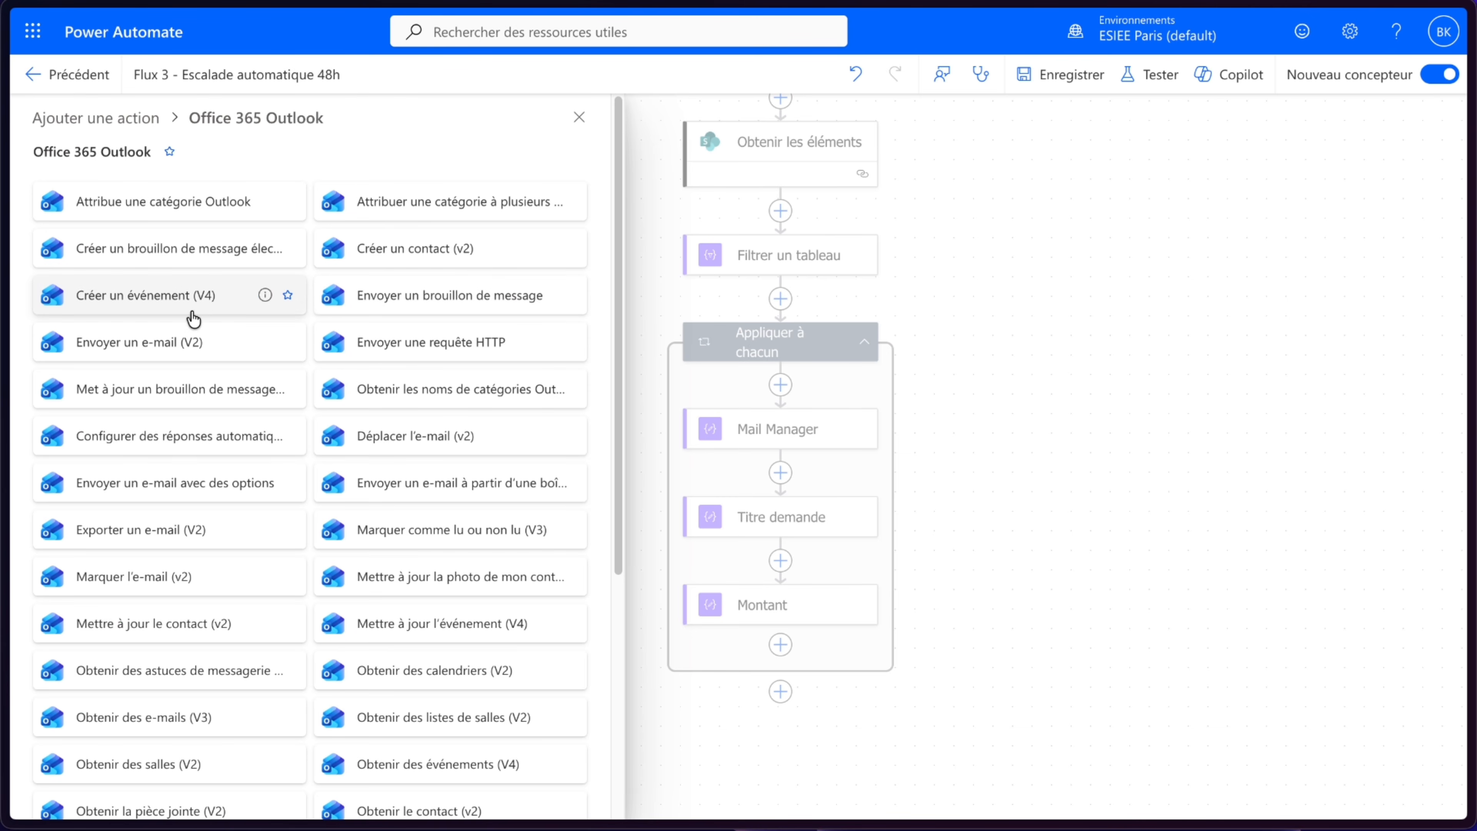
left_click(197, 348)
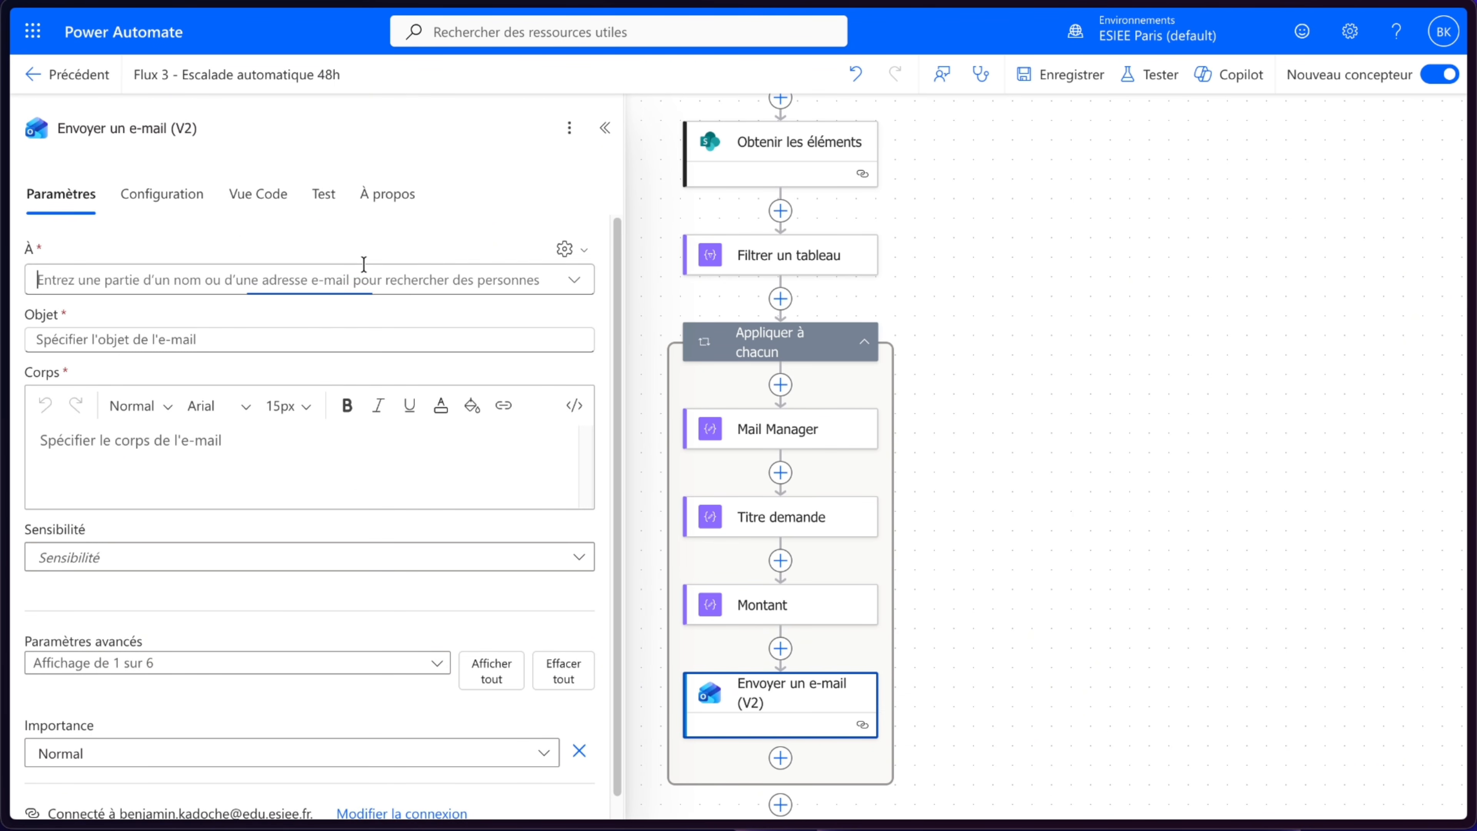
- Switch the recipient field to manual address entry and set it to the Mail Manager output
left_click(363, 267)
left_click(587, 249)
left_click(488, 281)
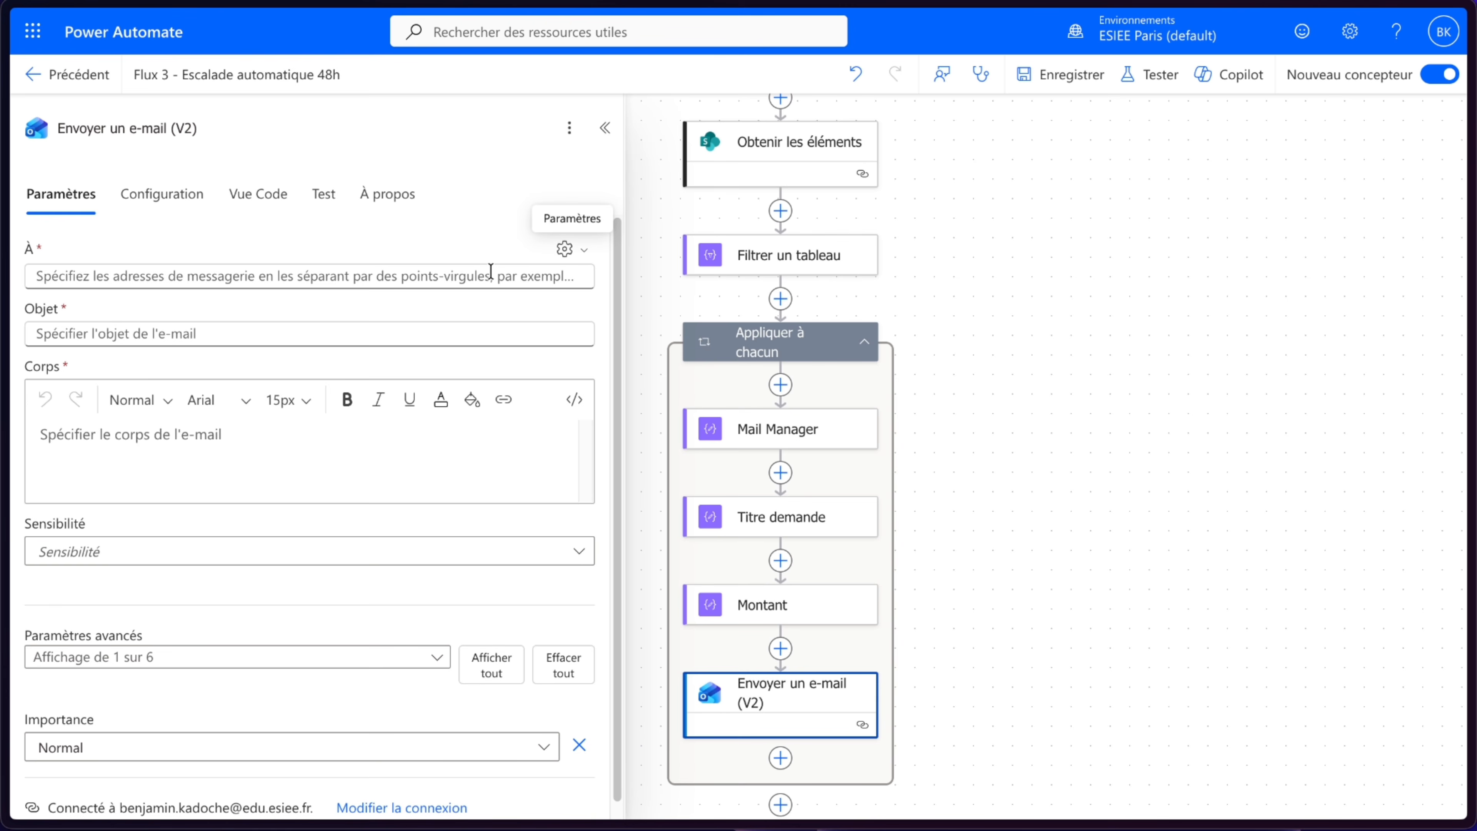
left_click(603, 266)
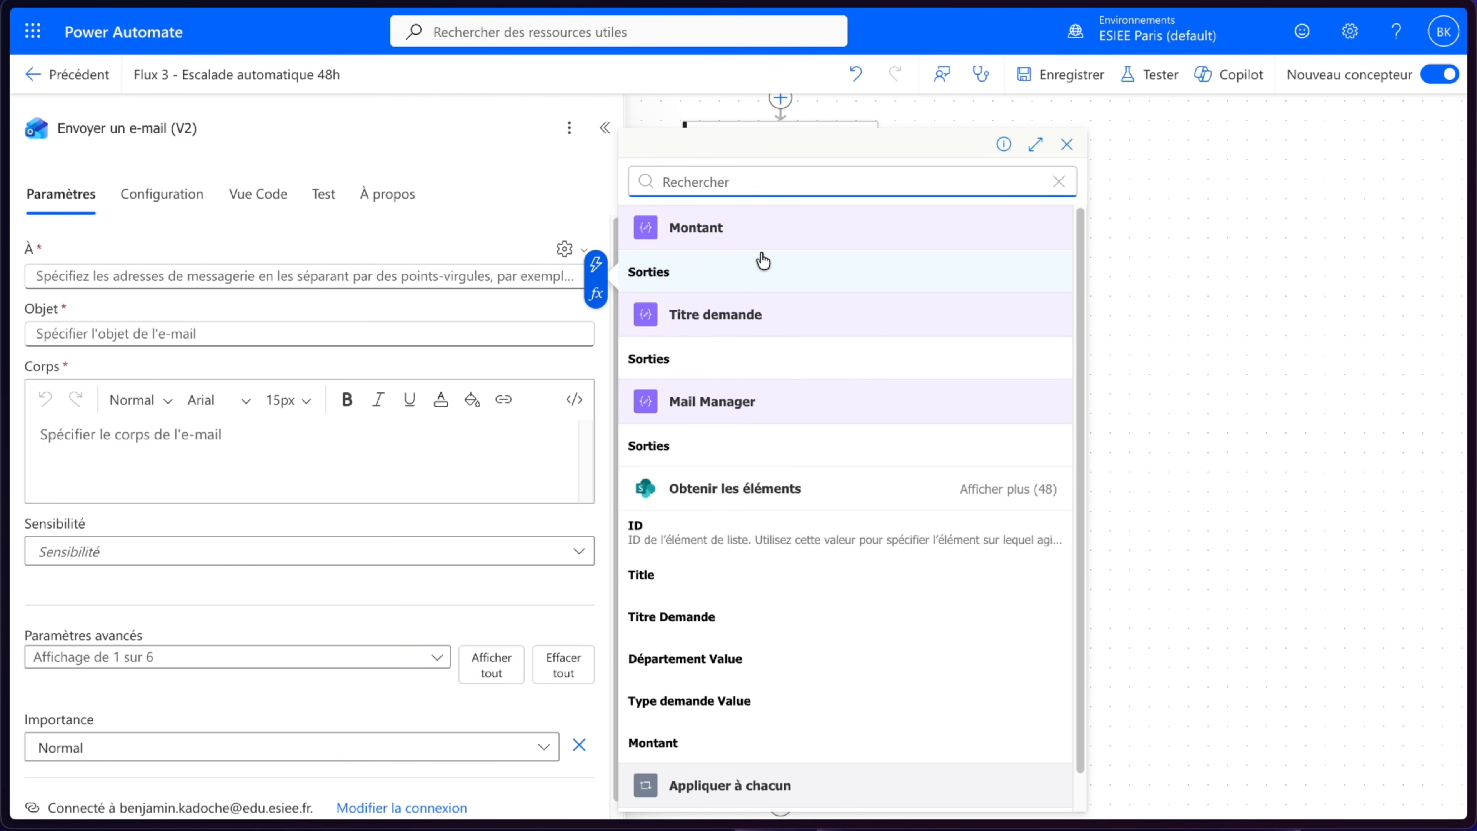
left_click(710, 448)
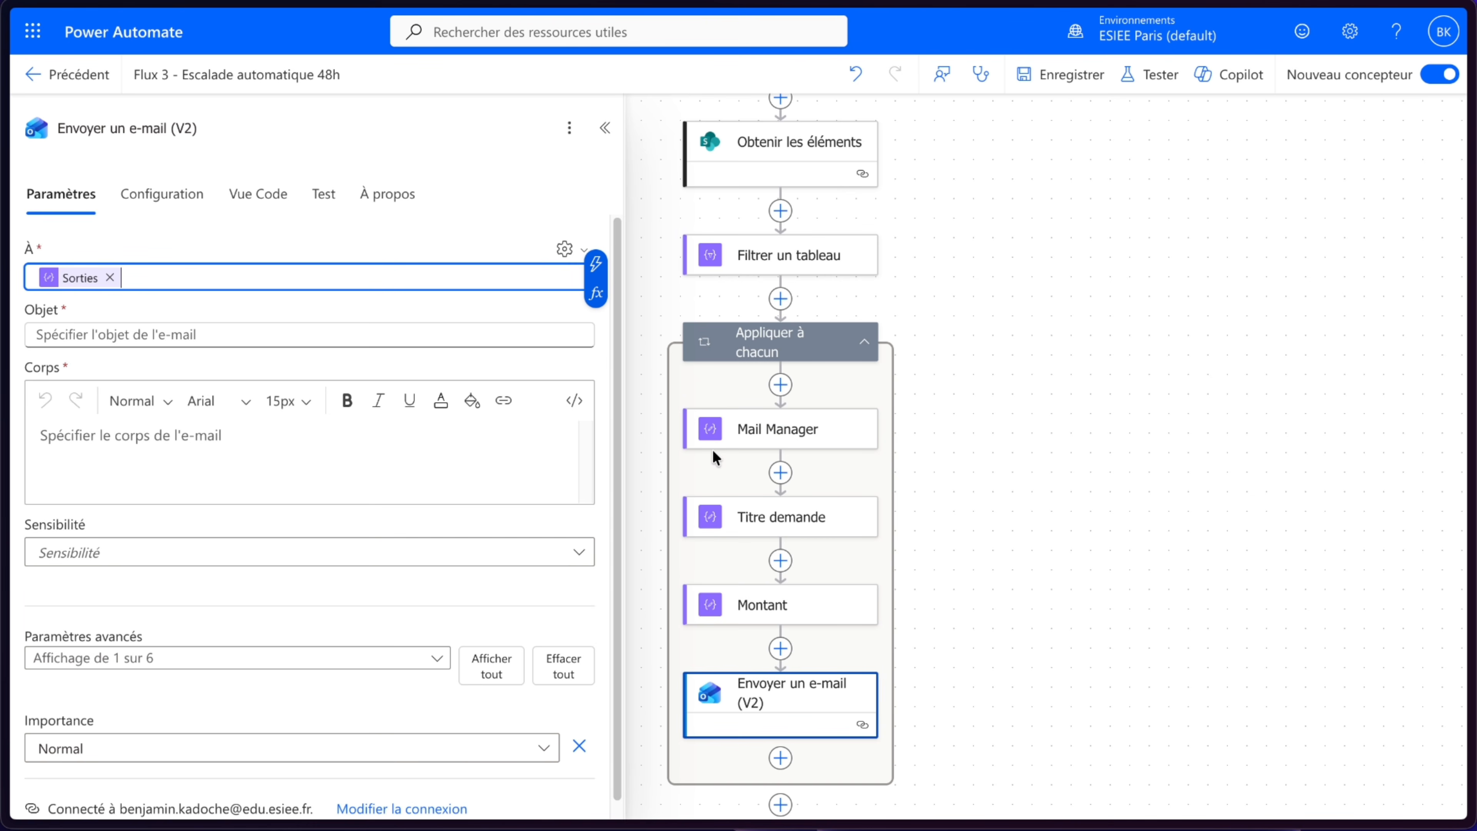
- Set the subject to 'Relance automatique - ' followed by the Titre demande output
left_click(276, 337)
type("Relance automa")
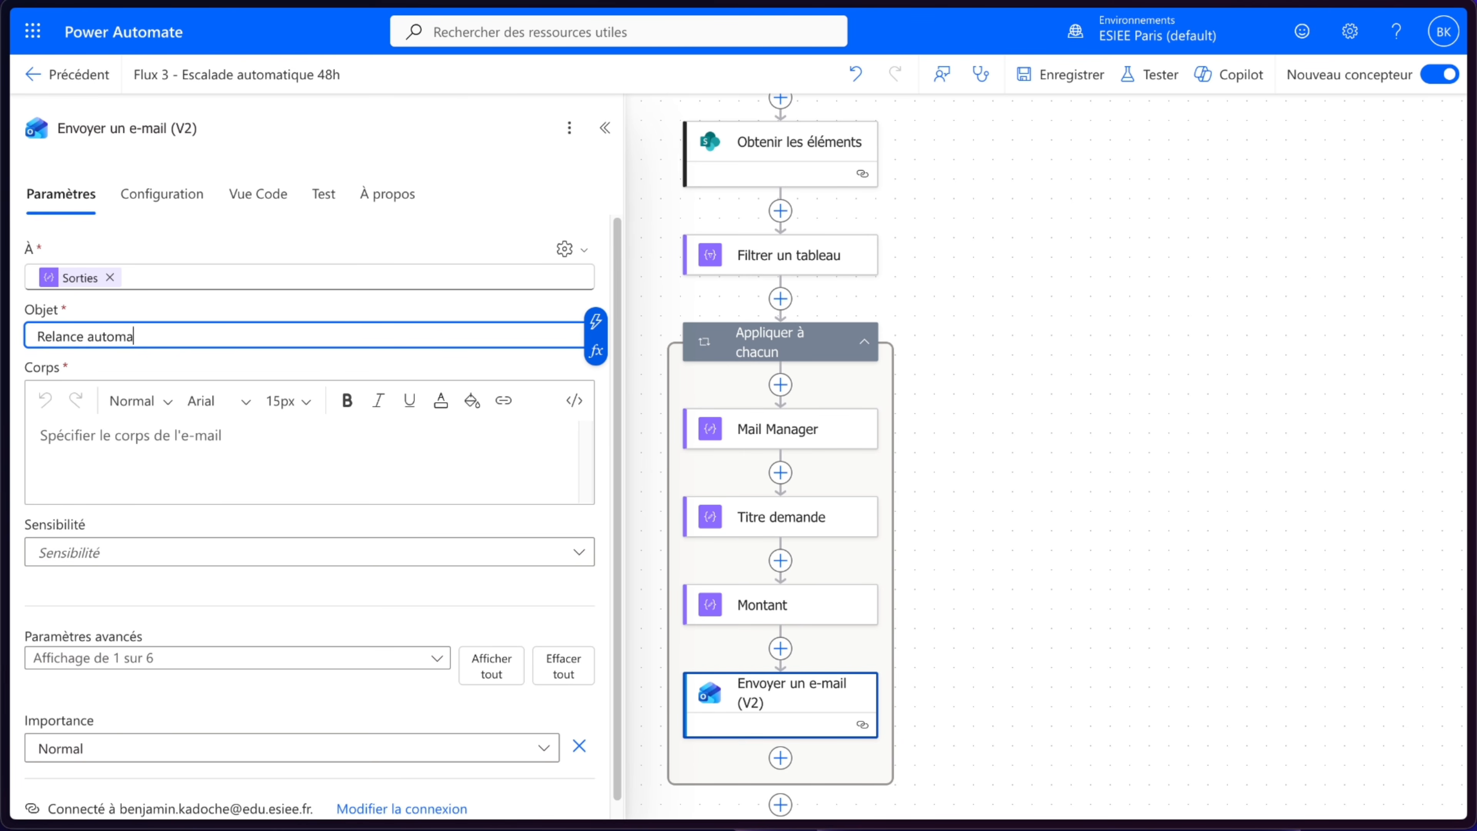
type("tique -")
left_click(595, 320)
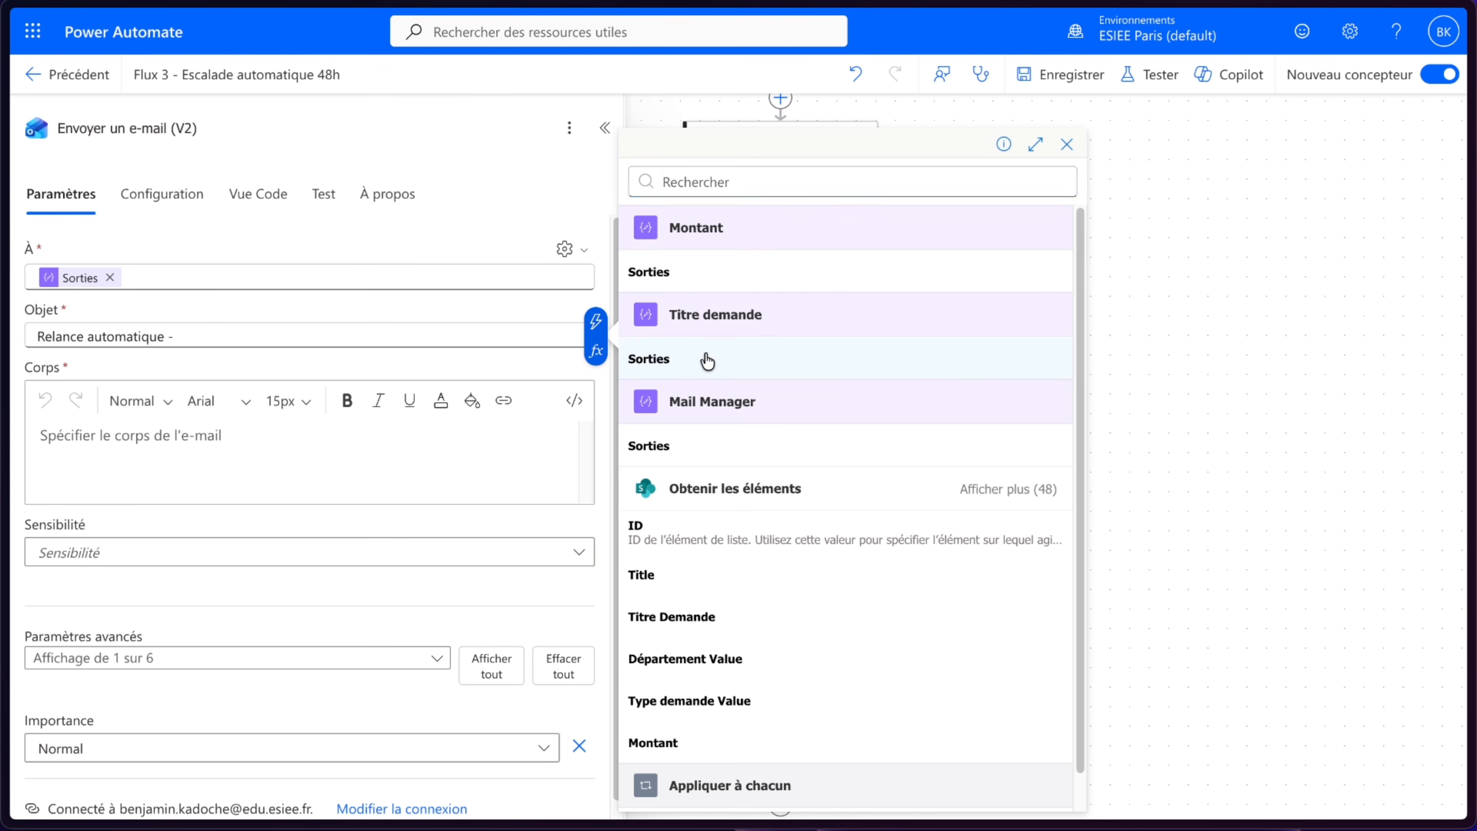
left_click(707, 360)
- Start the e-mail body with 'Bonjour,' and a line 'La demande' followed by the Titre demande output
left_click(225, 438)
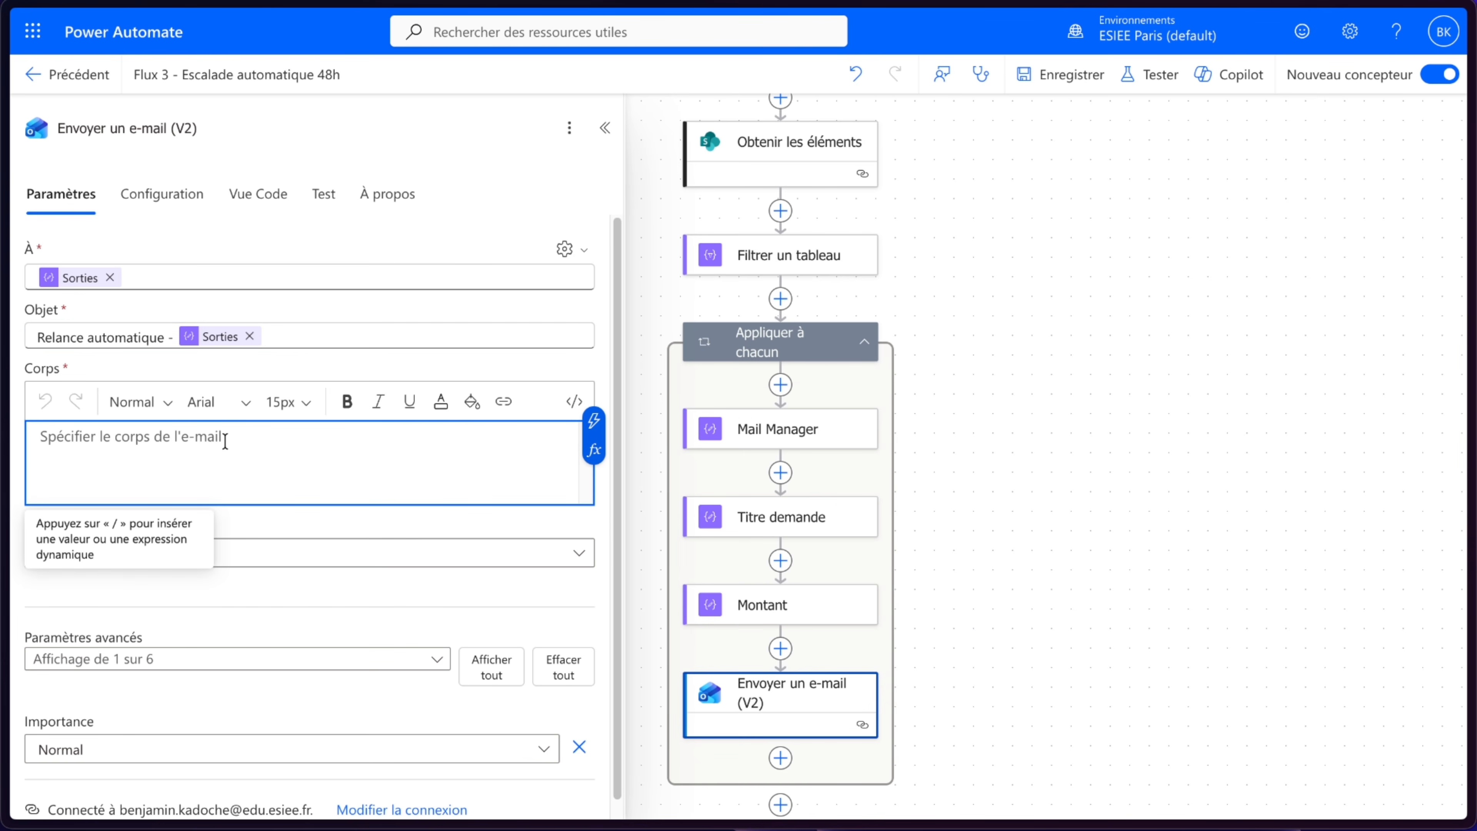
type("Bonjour,")
key("Return")
key("Return")
type("La dem")
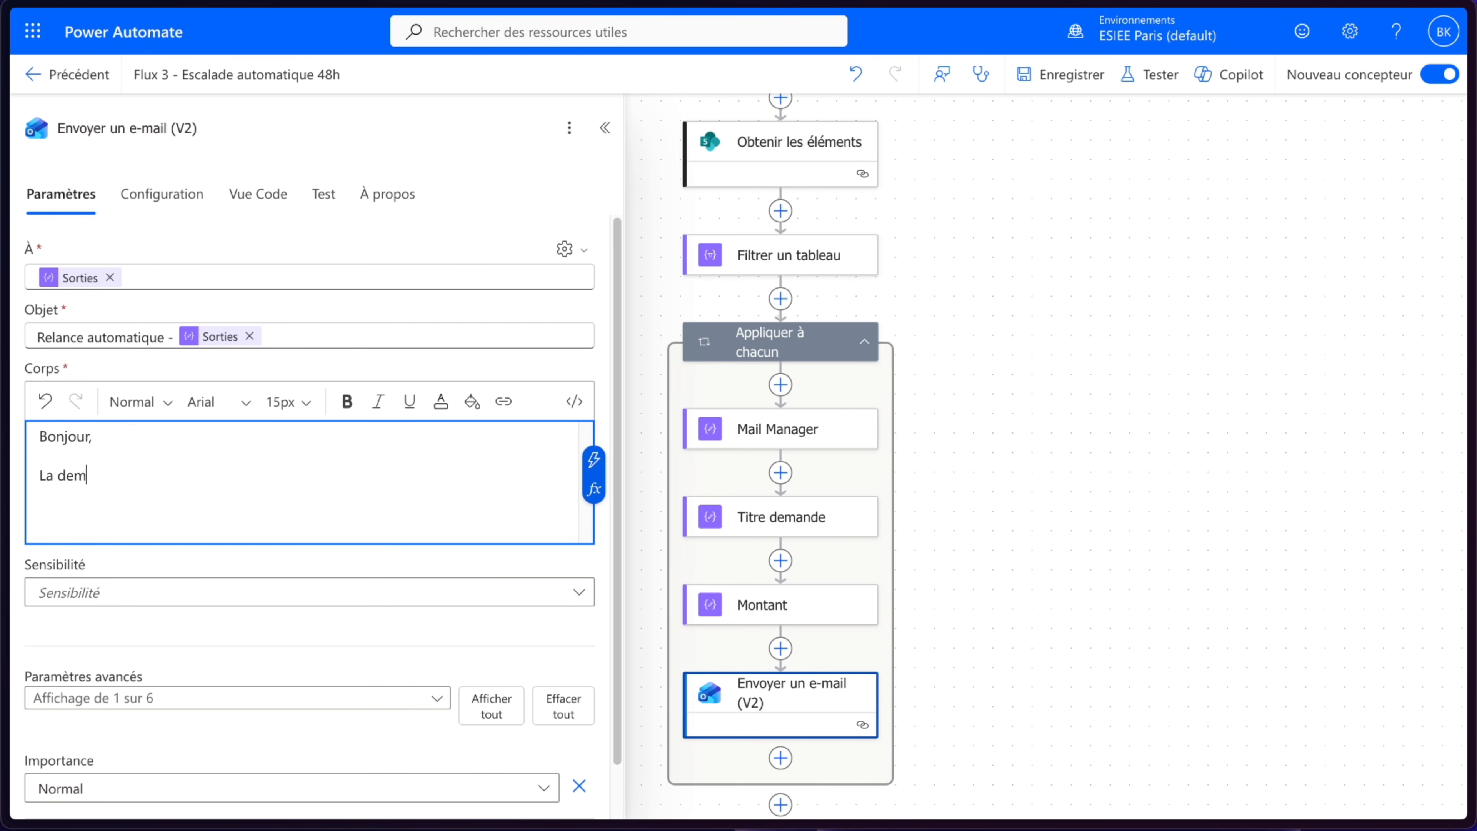
type("ande")
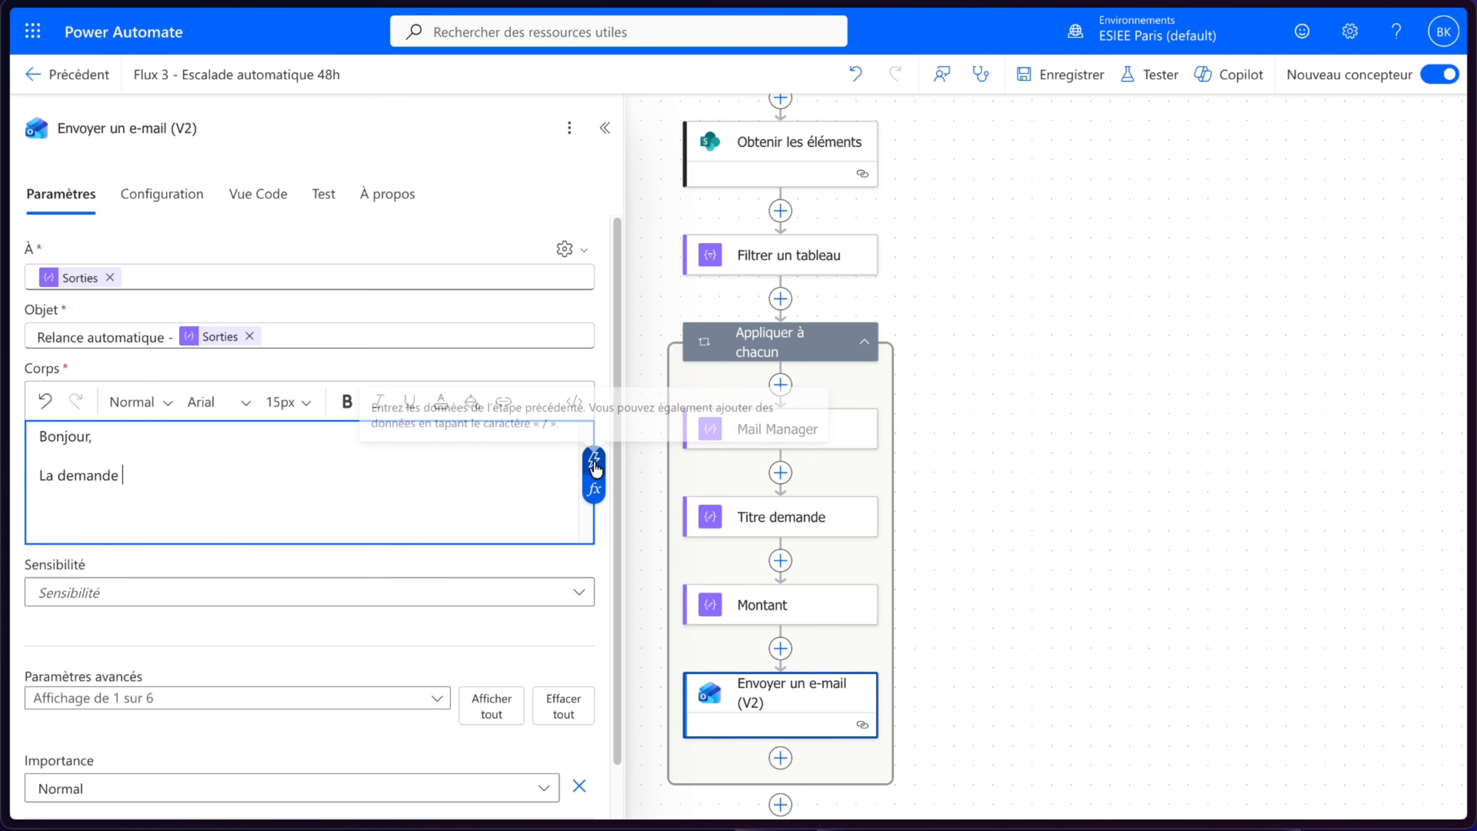
left_click(593, 460)
left_click(706, 368)
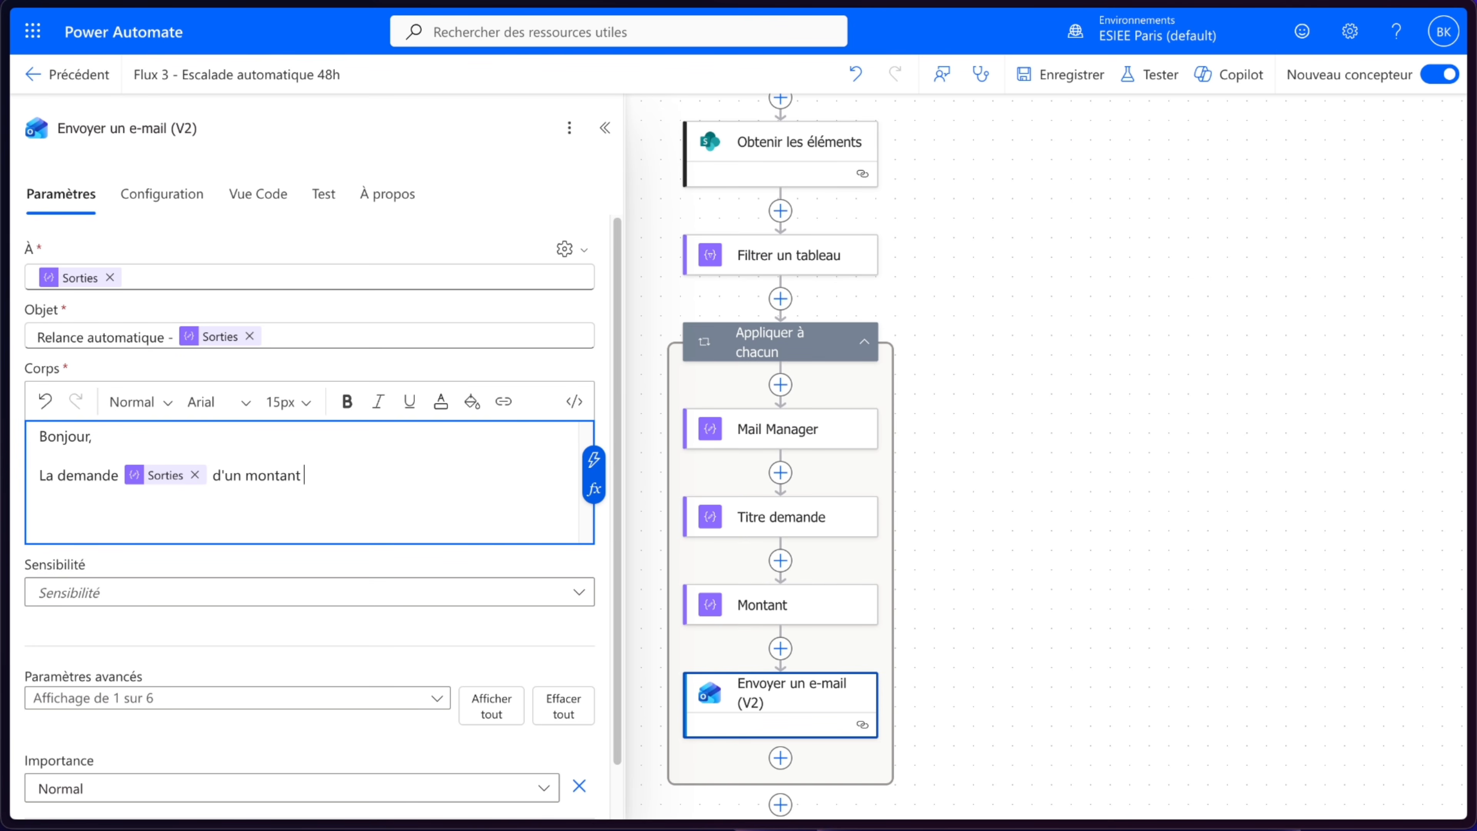
- Continue the body with 'd'un montant de', the Montant output, '€ est en attente depuis plus de 48h, veuillez la traiter au plus vite.' and 'Merci pour votre vigilence.'
left_click(593, 459)
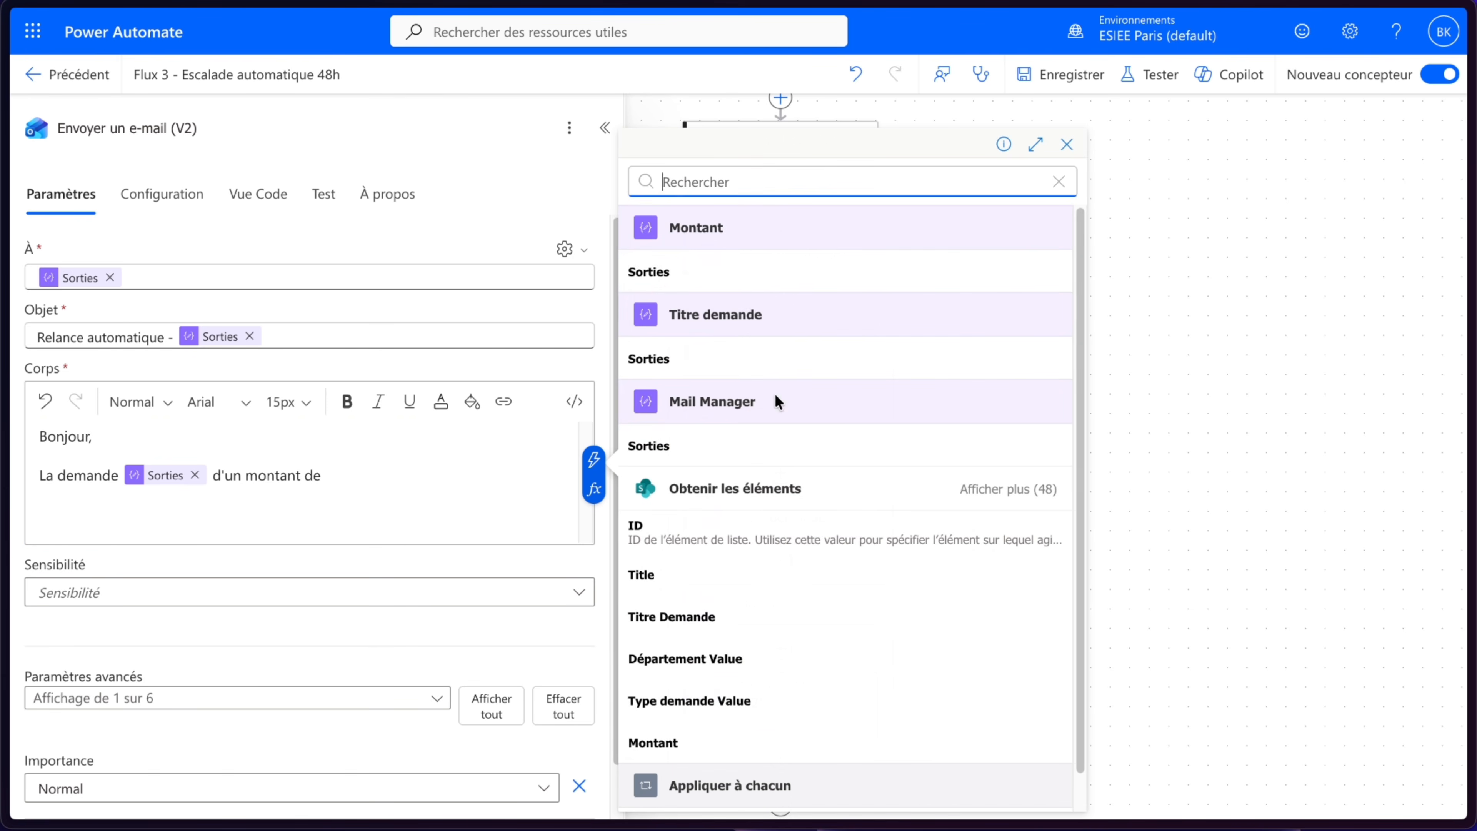
left_click(715, 226)
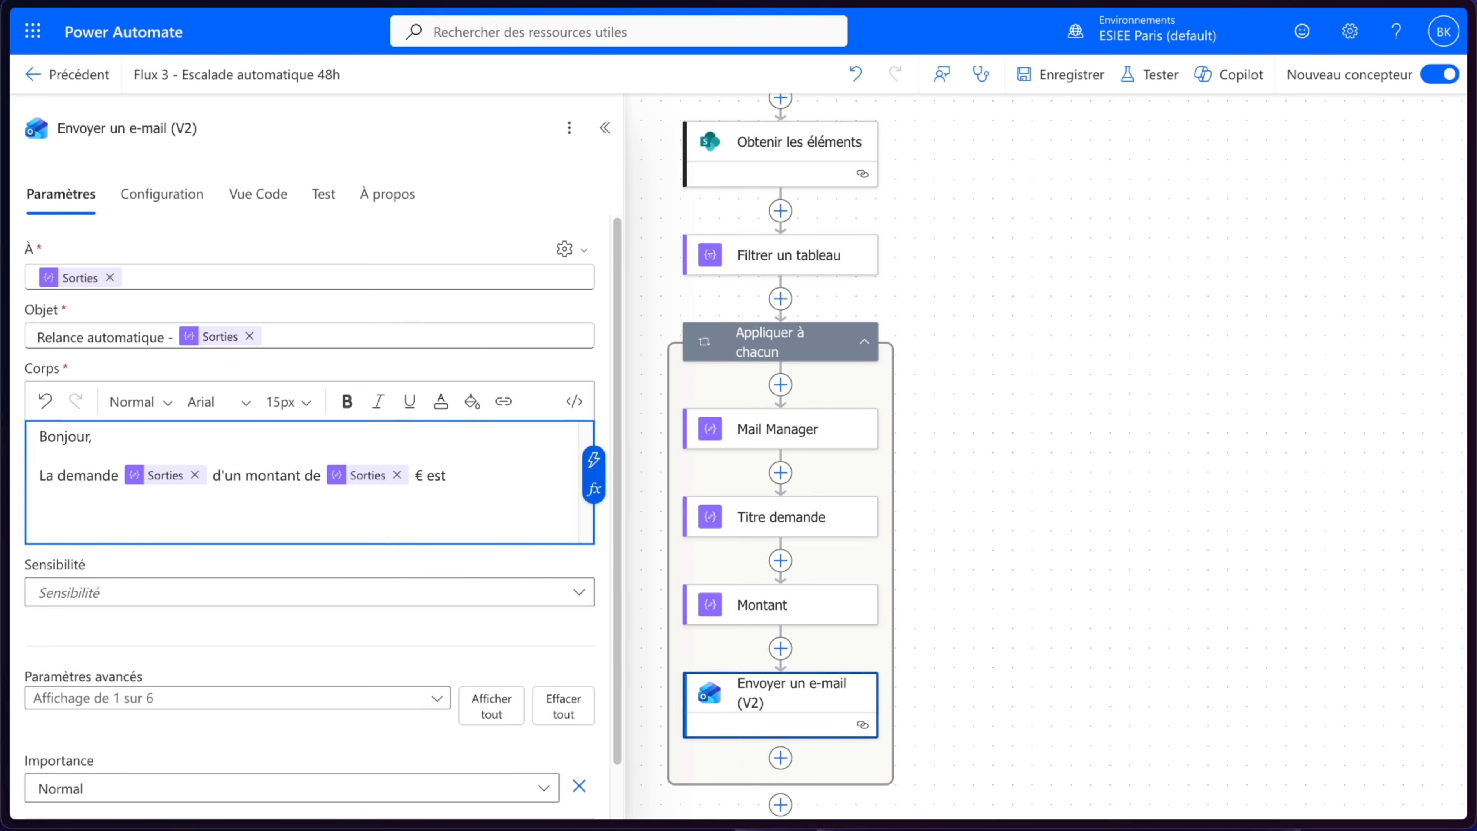
type("depuis plus de 4")
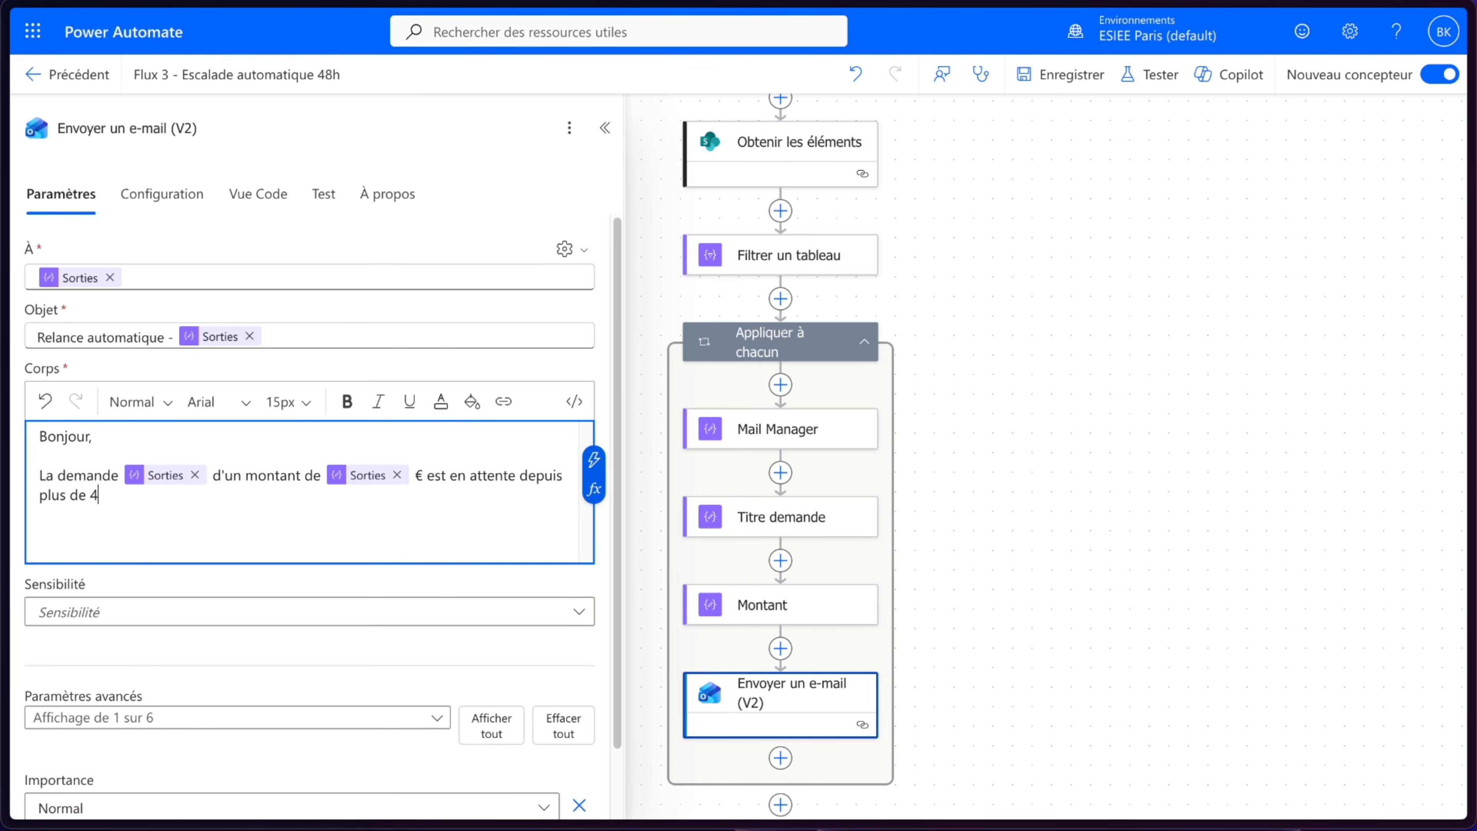
type("8h, veuillez la traiter au p")
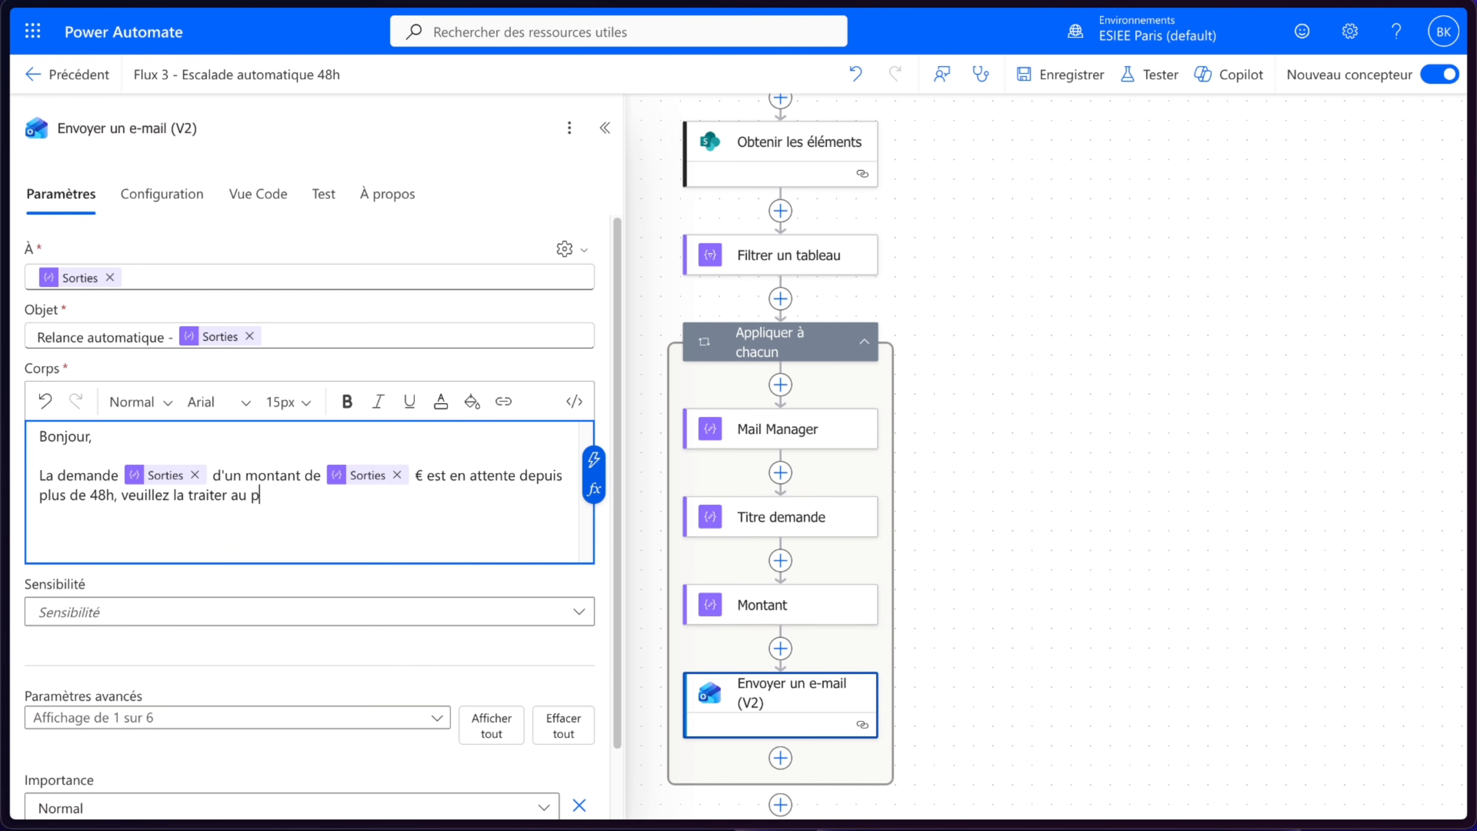
type("lus vite.")
key("Return")
key("Return")
type("Merci pour ")
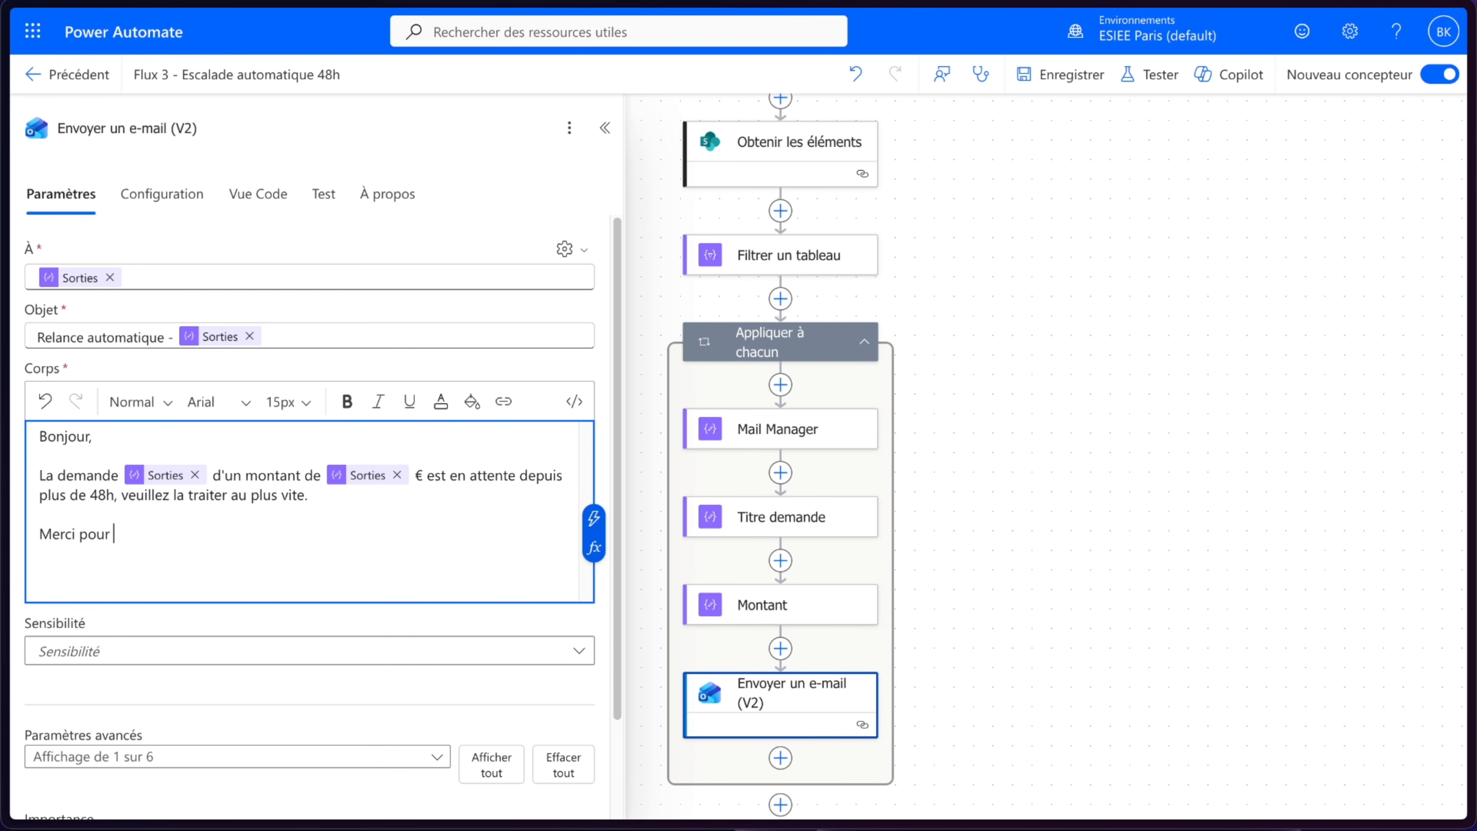
type("votre vigilence.")
- Save the flow
scroll(286, 650, "down", 2)
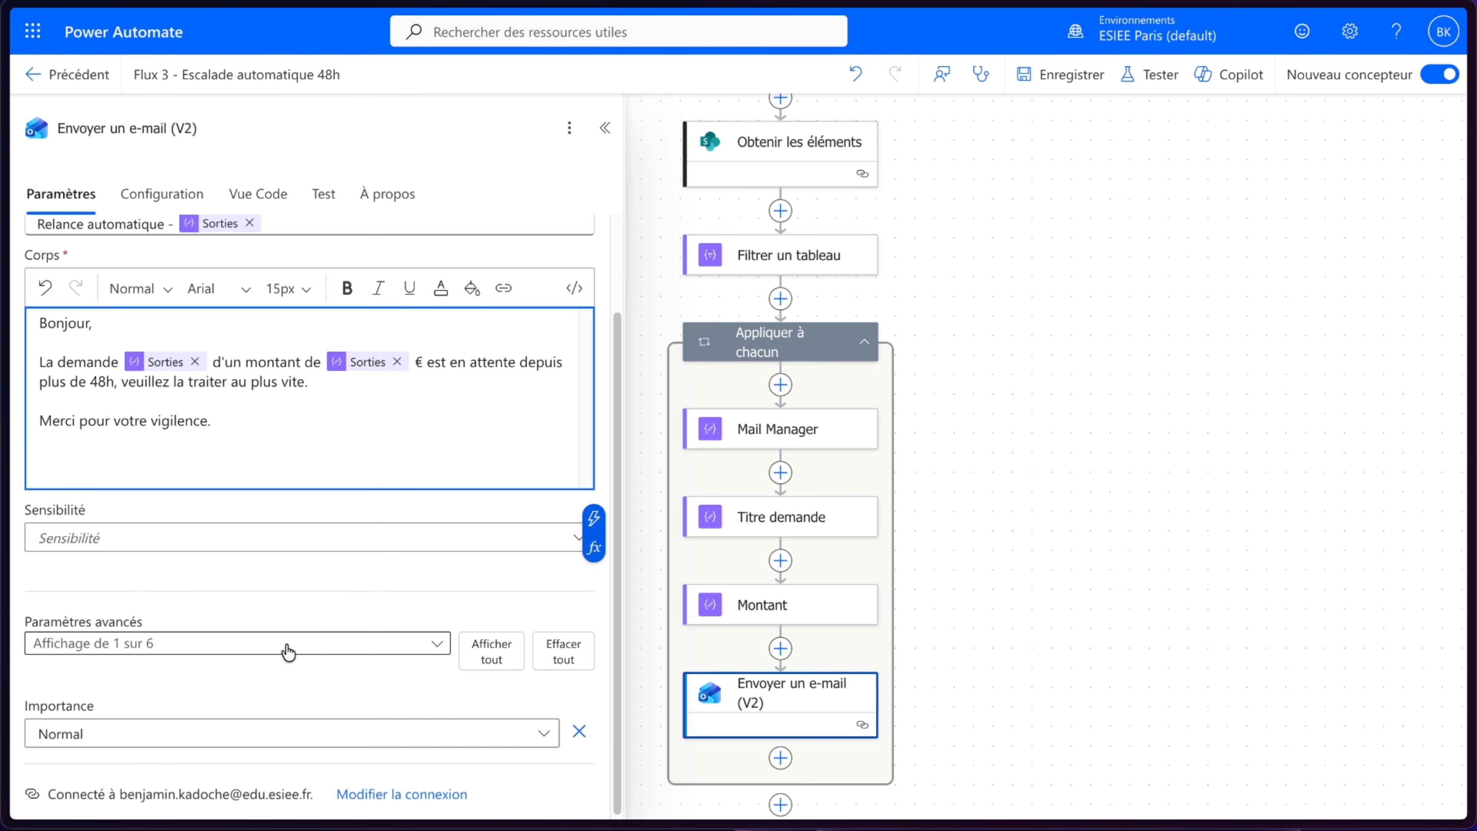
scroll(286, 650, "up", 2)
left_click(1062, 78)
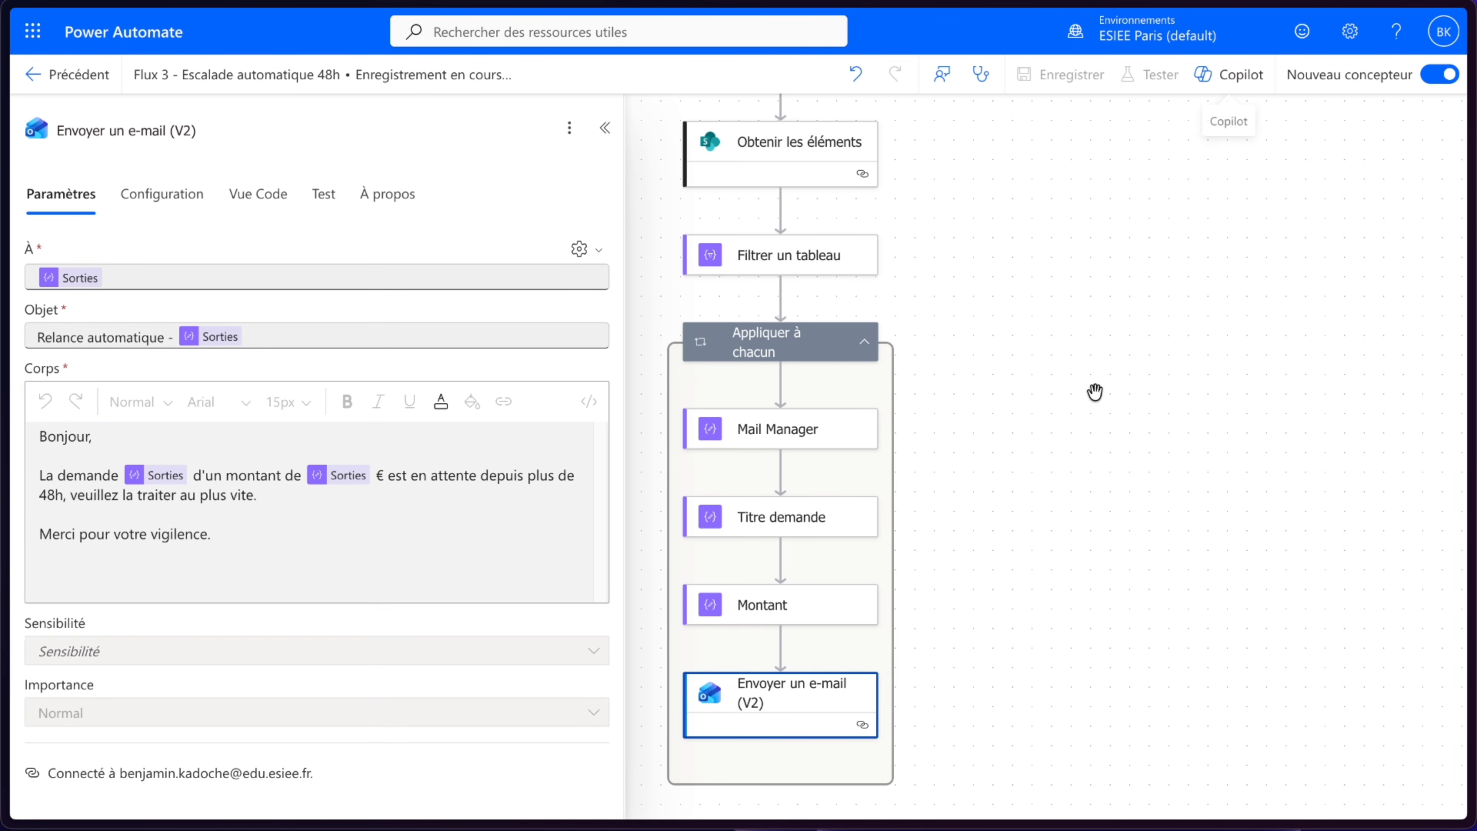
- Add a SharePoint Mettre à jour l'élément action after the e-mail action inside the loop
left_click(791, 579)
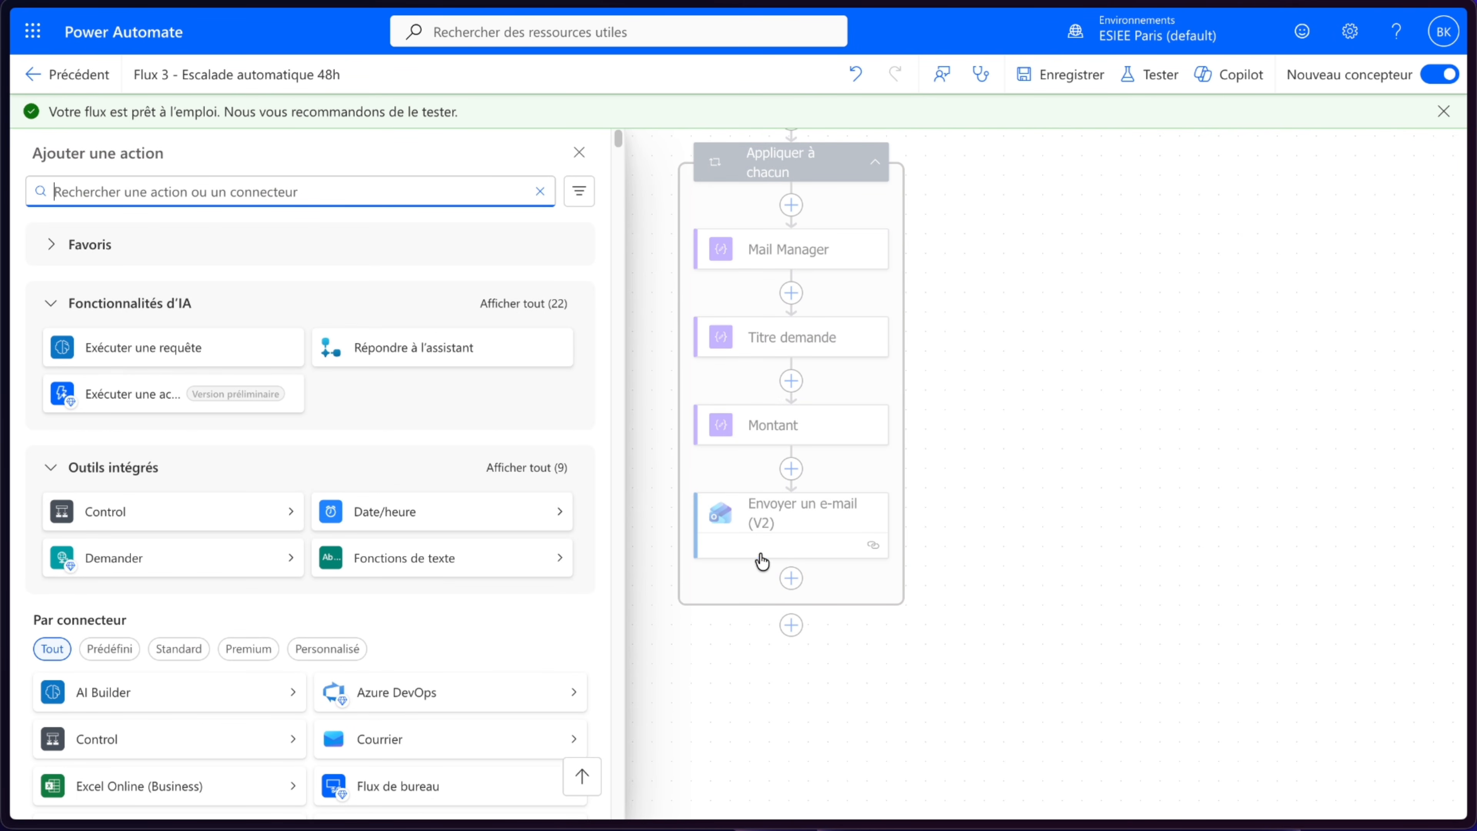
scroll(213, 492, "down", 5)
scroll(411, 534, "down", 5)
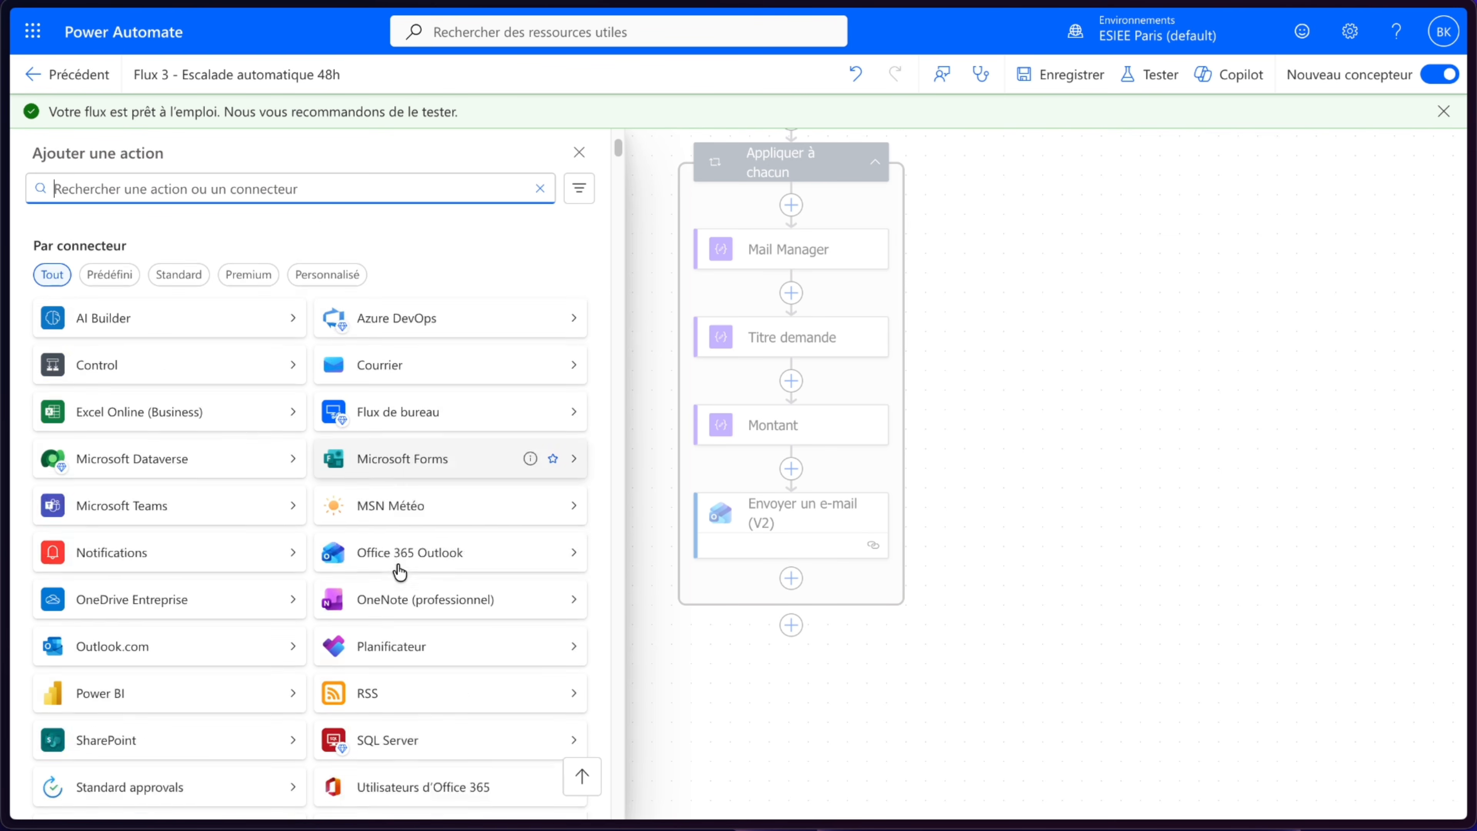
left_click(182, 594)
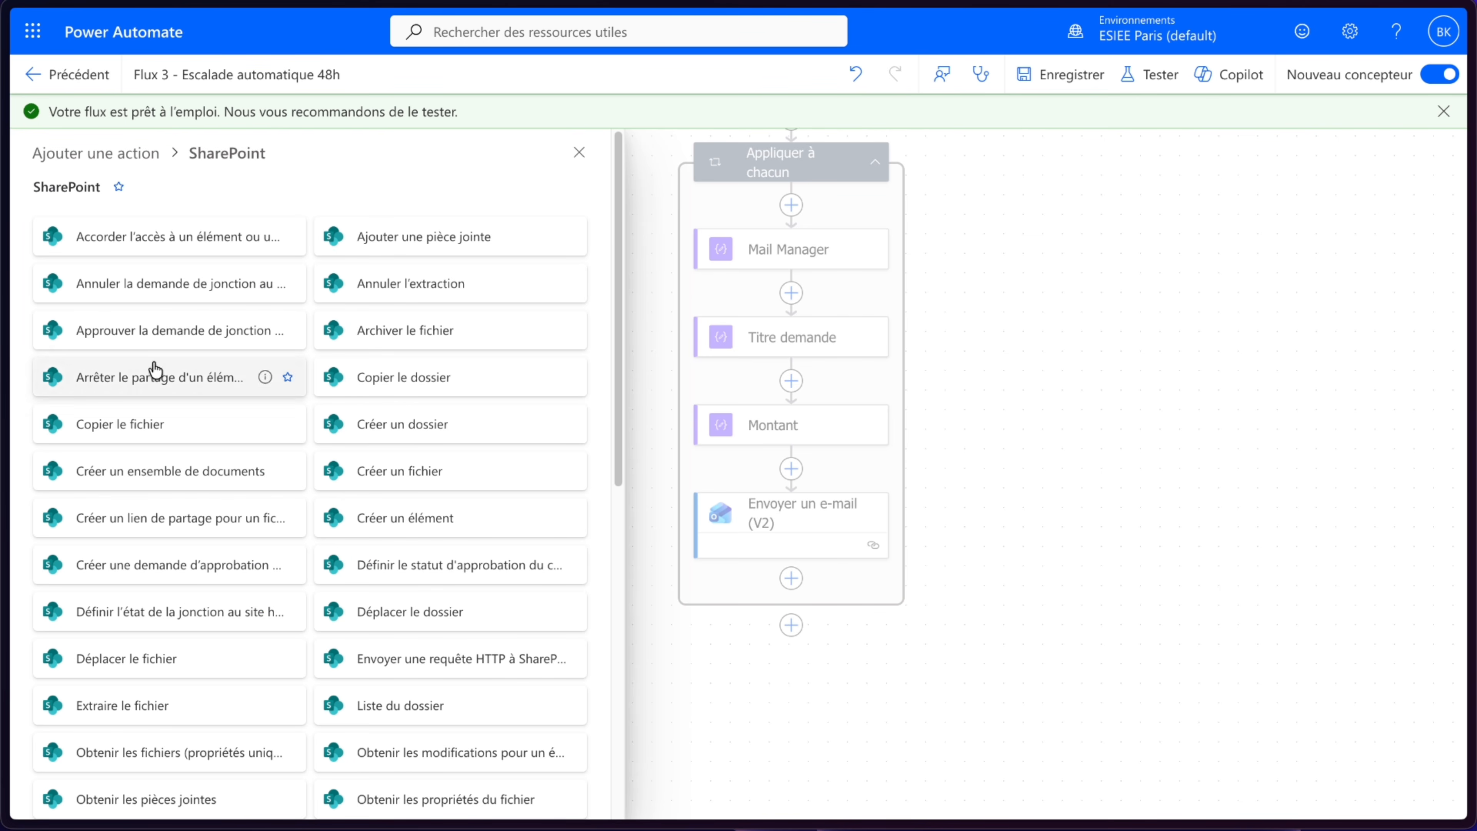
scroll(201, 459, "down", 8)
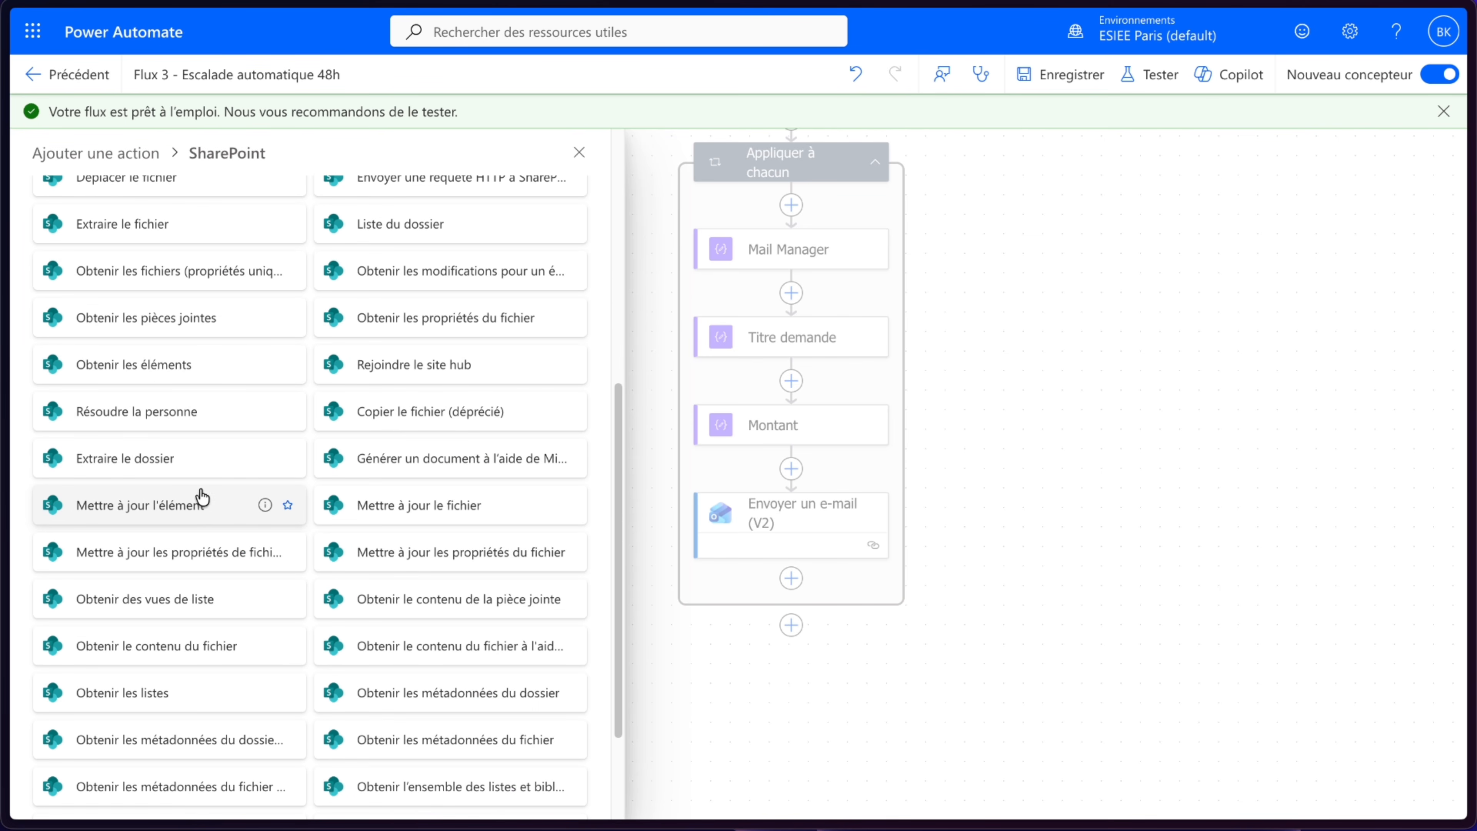
left_click(198, 504)
- Set the site address to SuperBen. and the list name to NovaTech_Industrie_Demandes
left_click(330, 273)
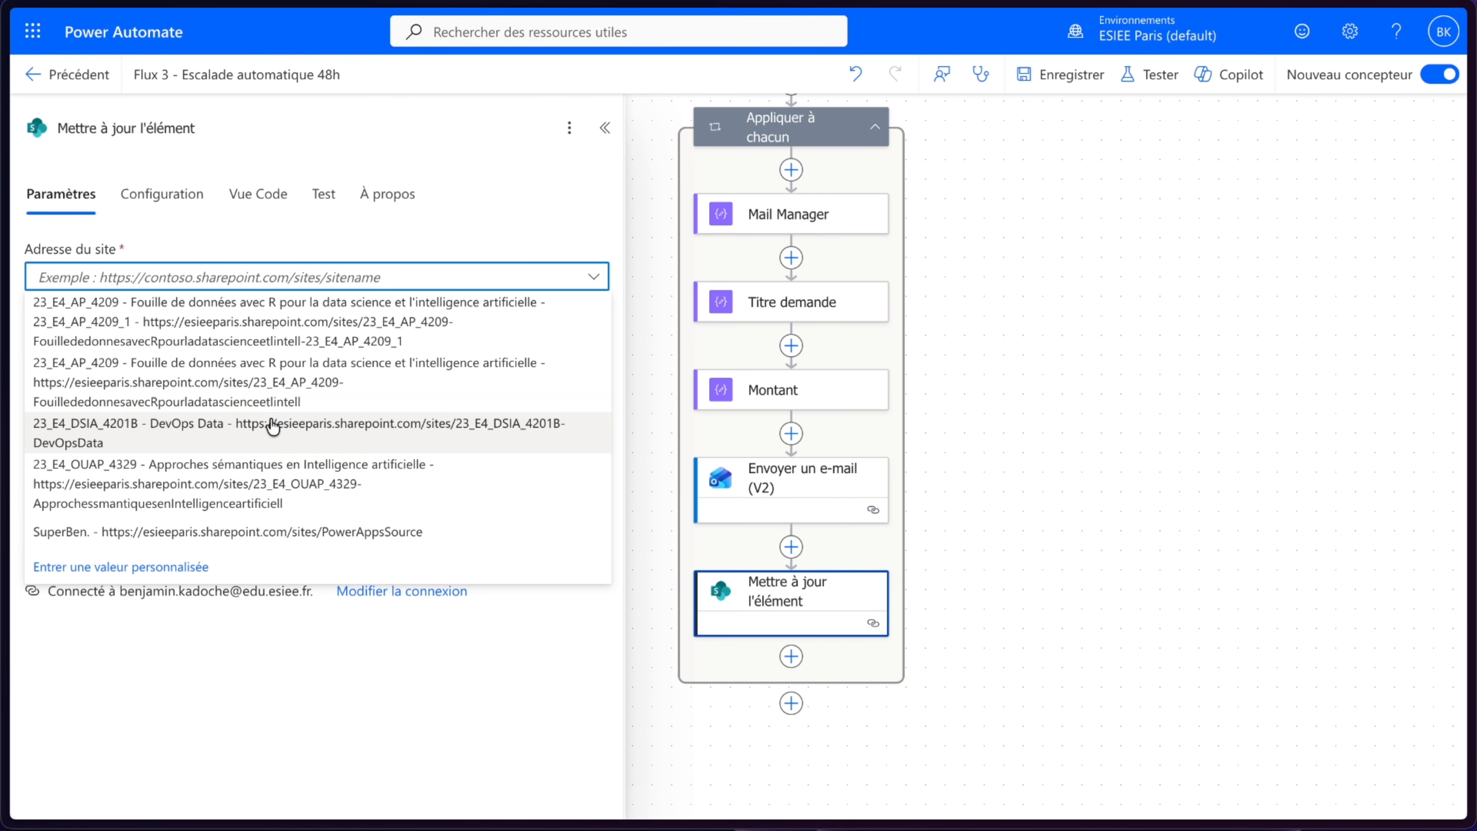
left_click(211, 530)
left_click(192, 342)
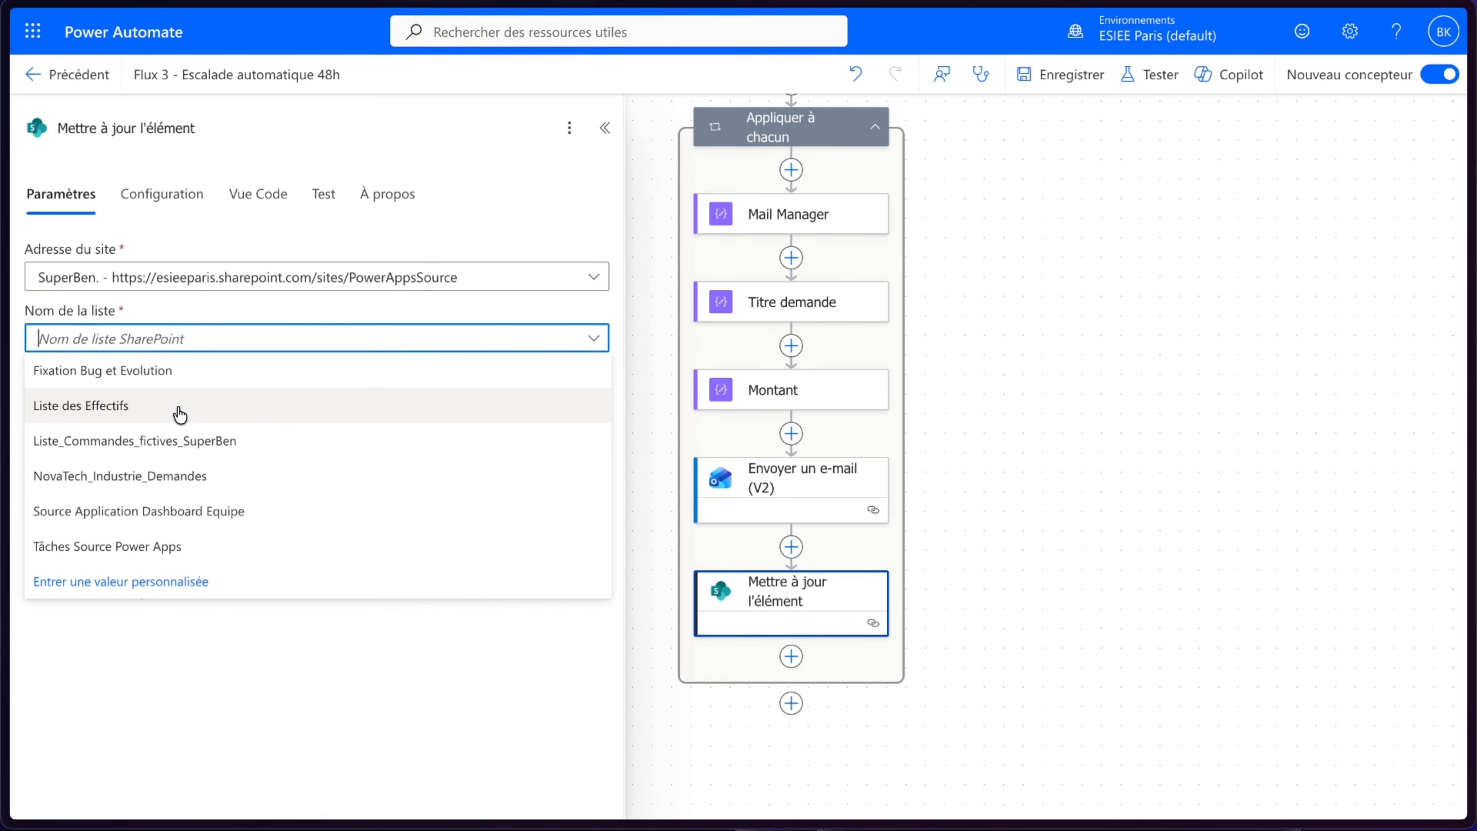
left_click(160, 489)
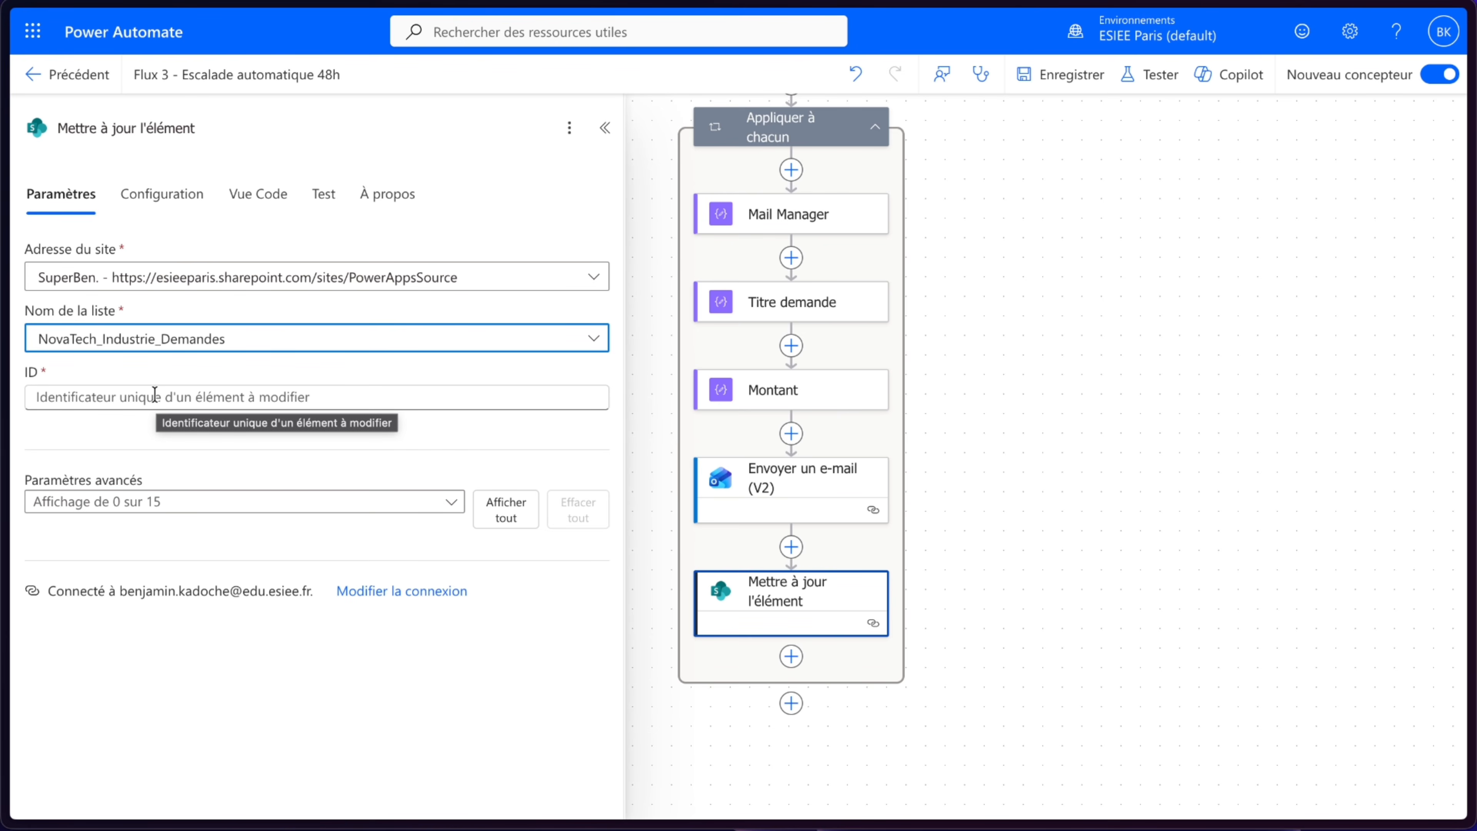
- Set the ID field to the expression items('Appliquer_à_chacun')?['ID'] built from the loop's current item
left_click(155, 396)
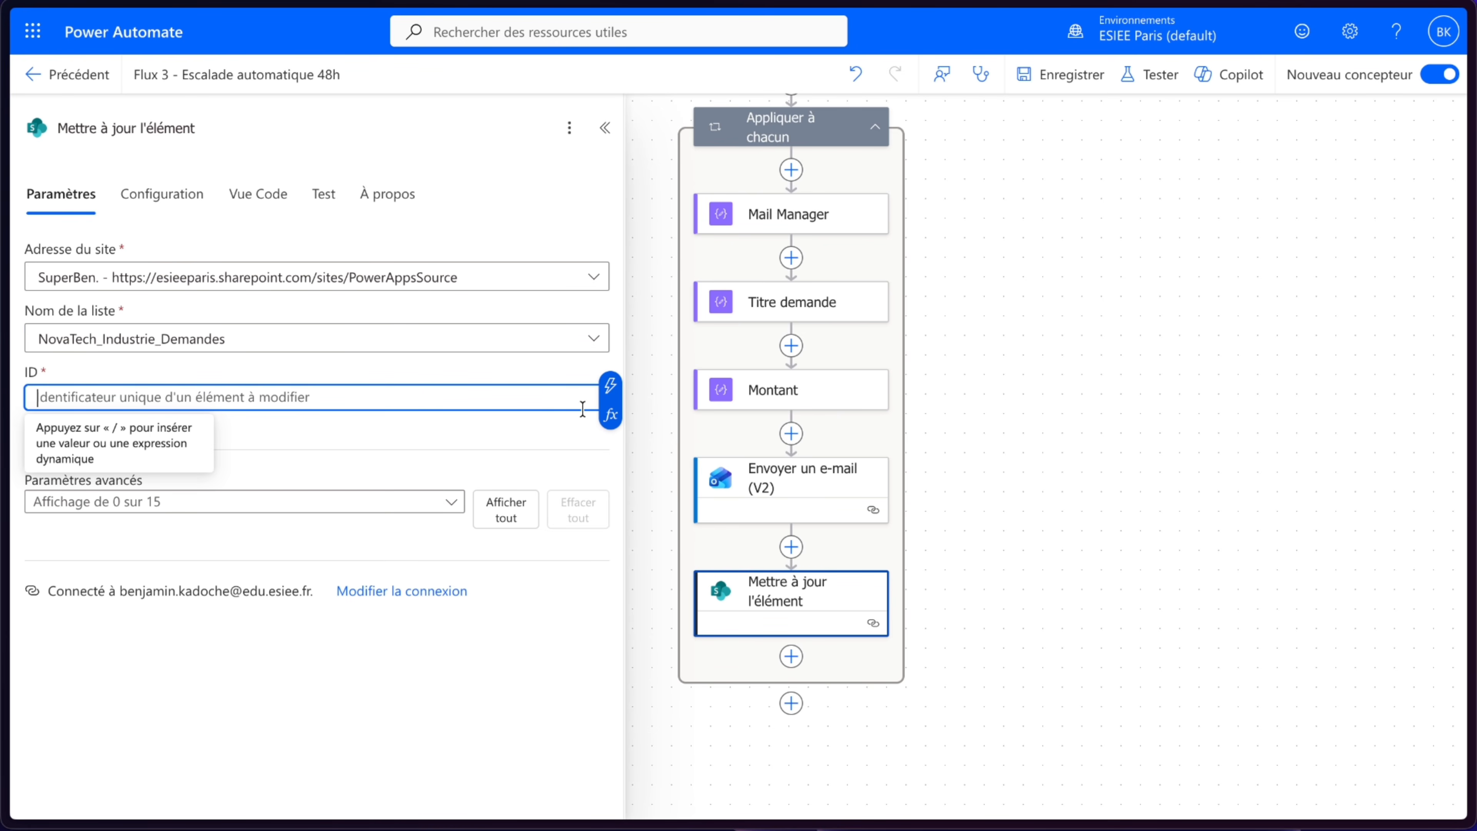
left_click(610, 414)
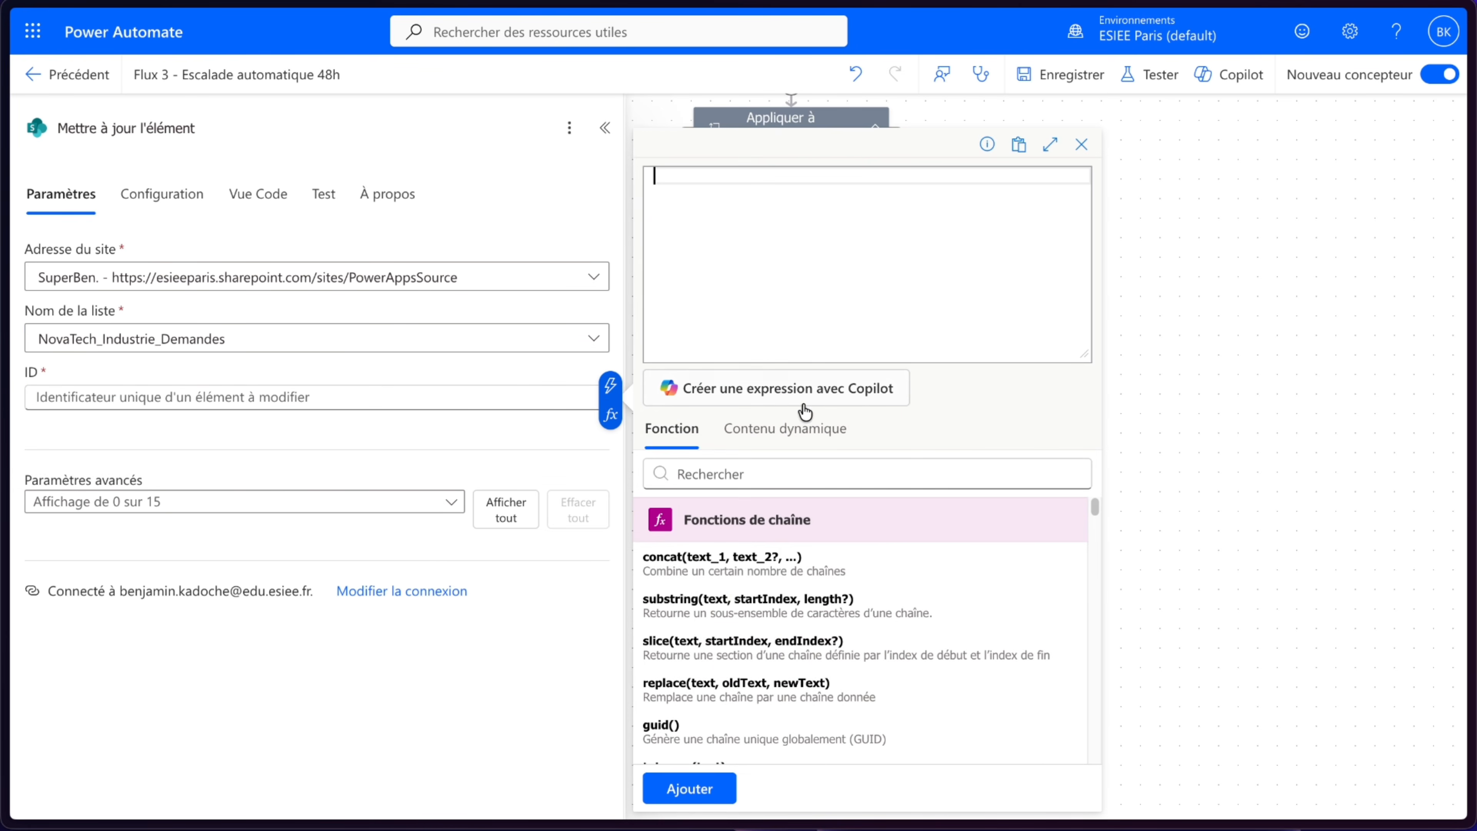
left_click(784, 428)
scroll(795, 616, "down", 3)
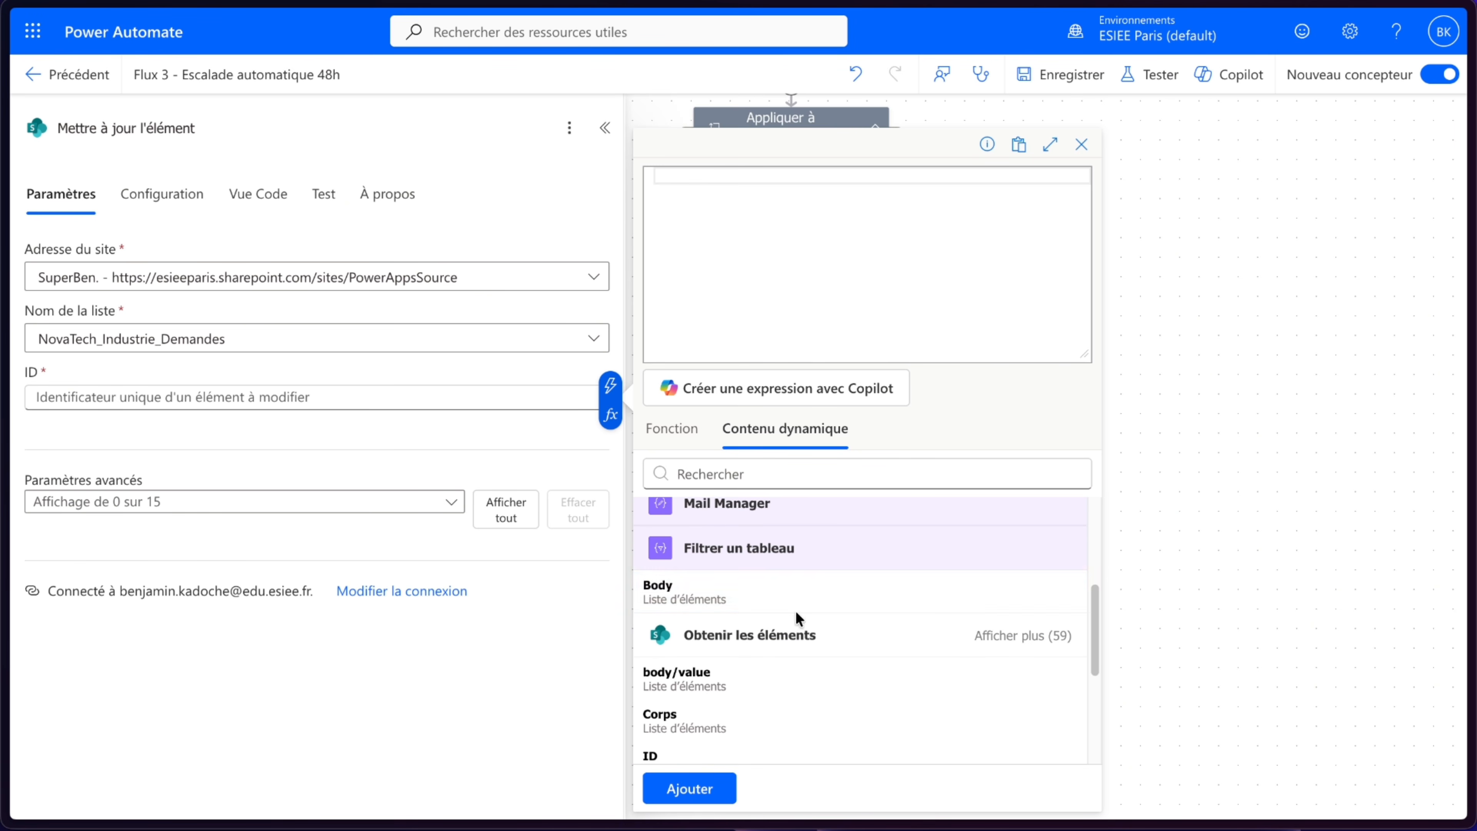
scroll(768, 597, "down", 3)
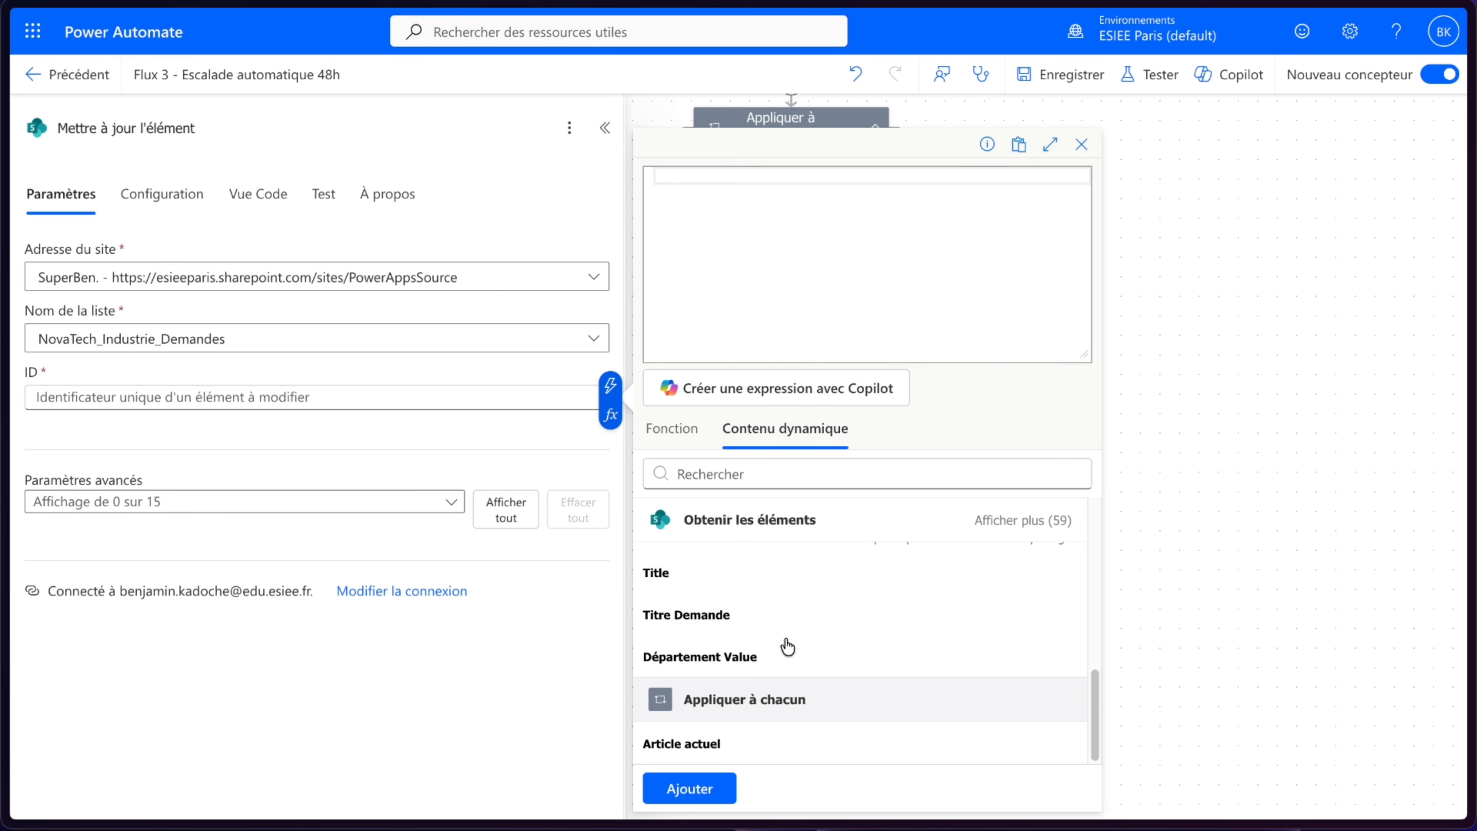
left_click(756, 745)
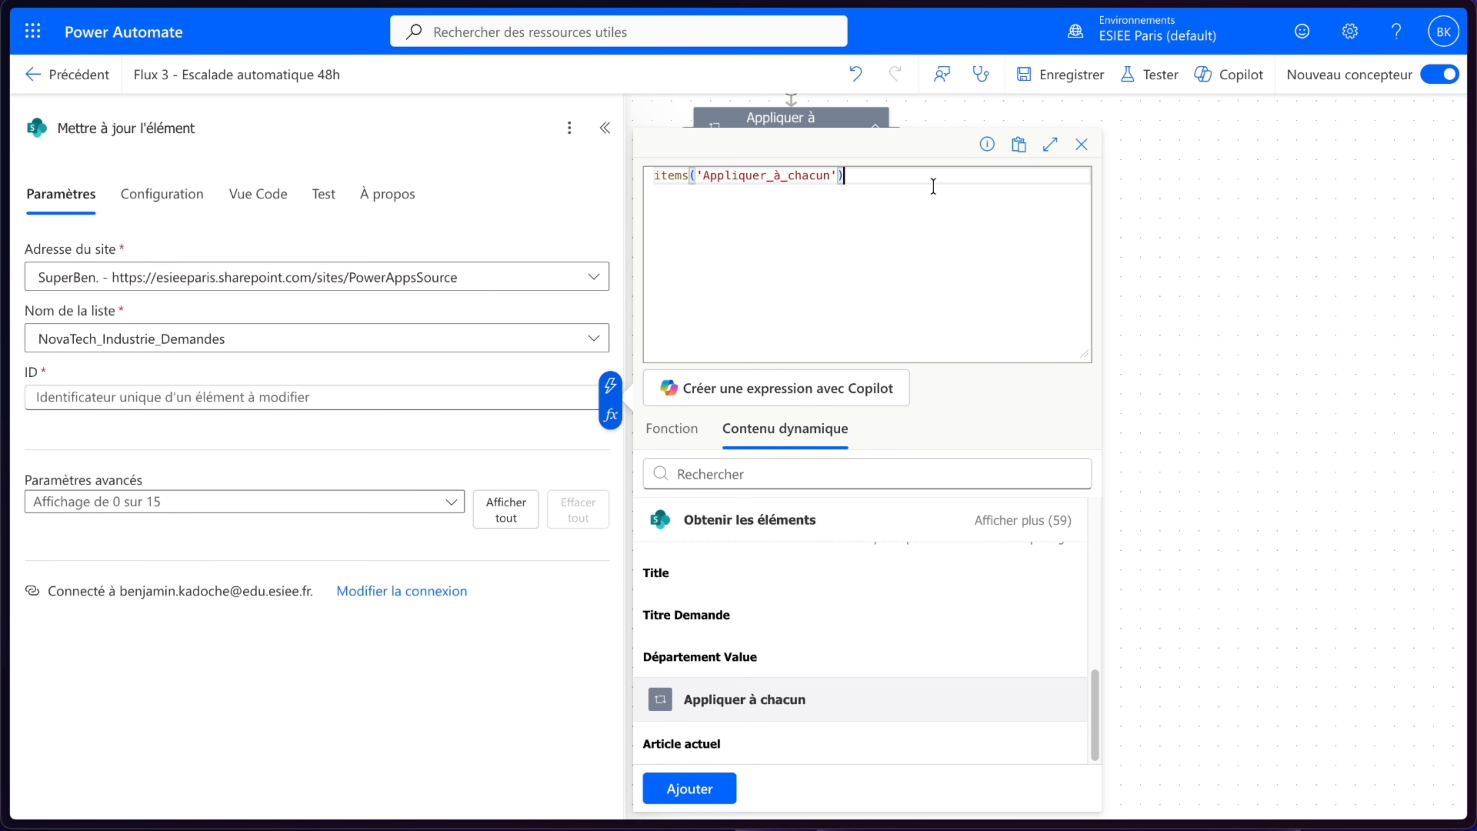
type("?['ID")
left_click(690, 788)
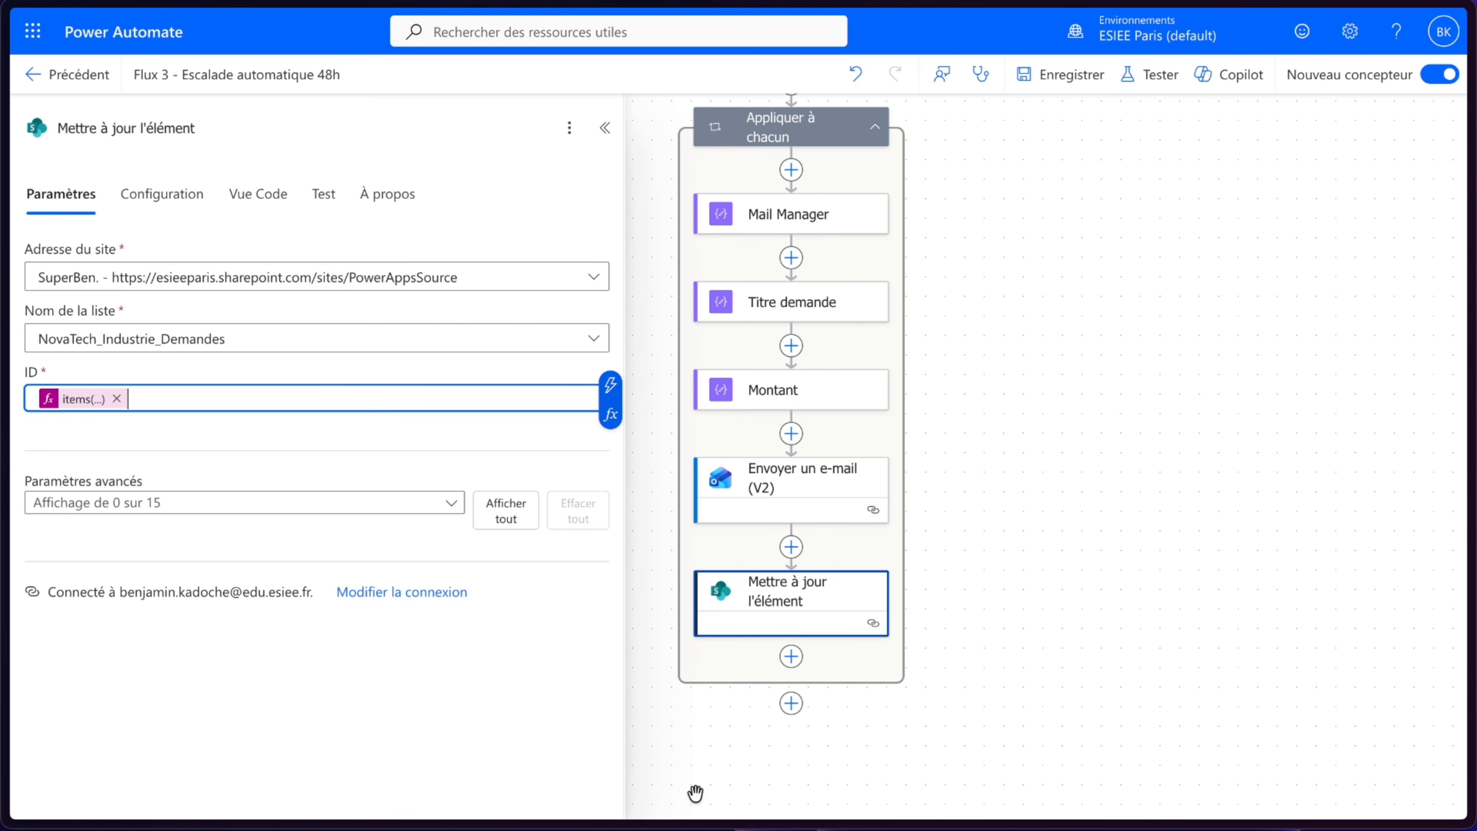
- Show the Statut Value advanced parameter and set it to Relancé
left_click(330, 502)
left_click(506, 481)
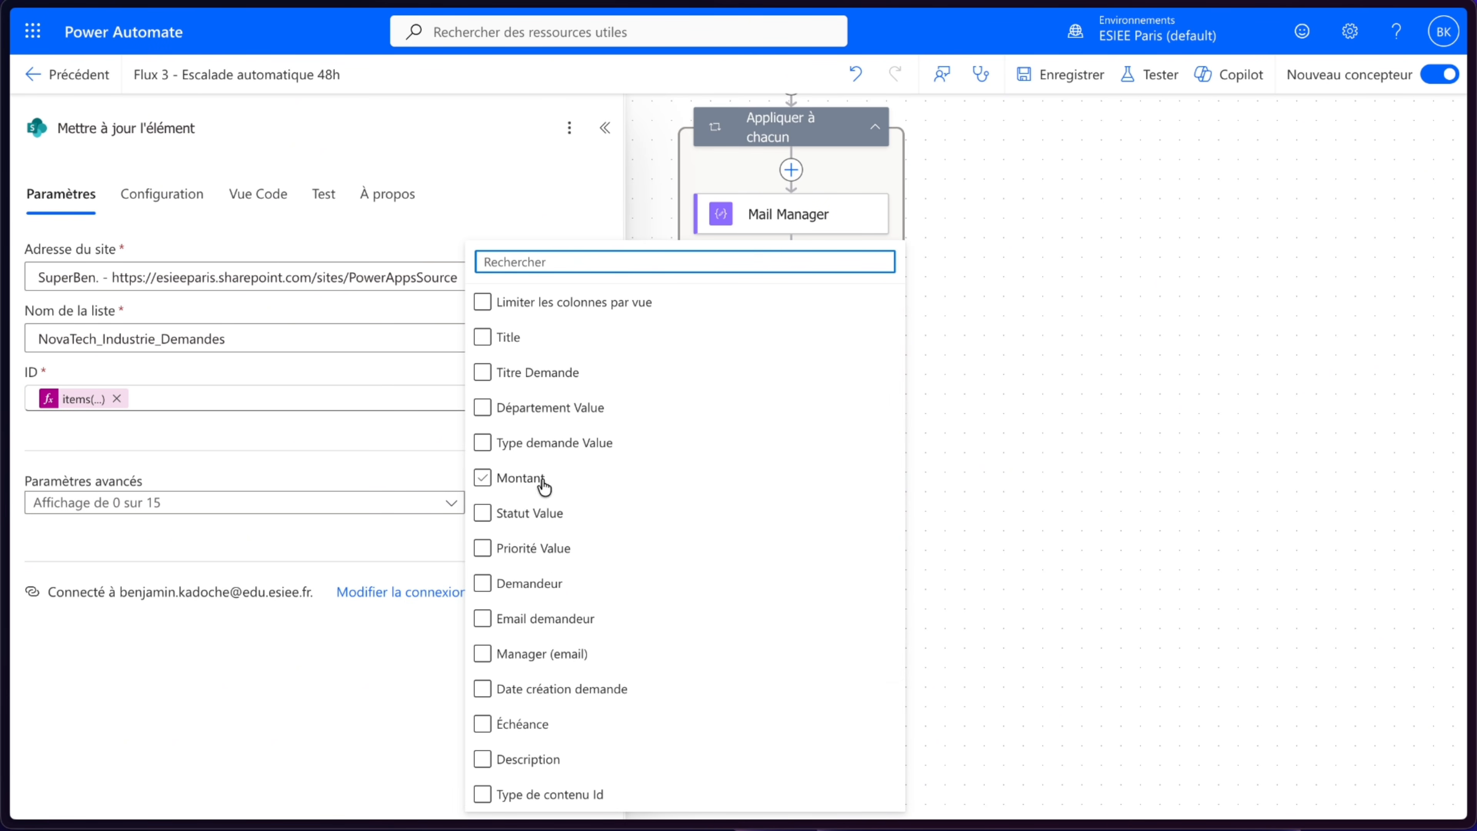
left_click(527, 513)
left_click(314, 698)
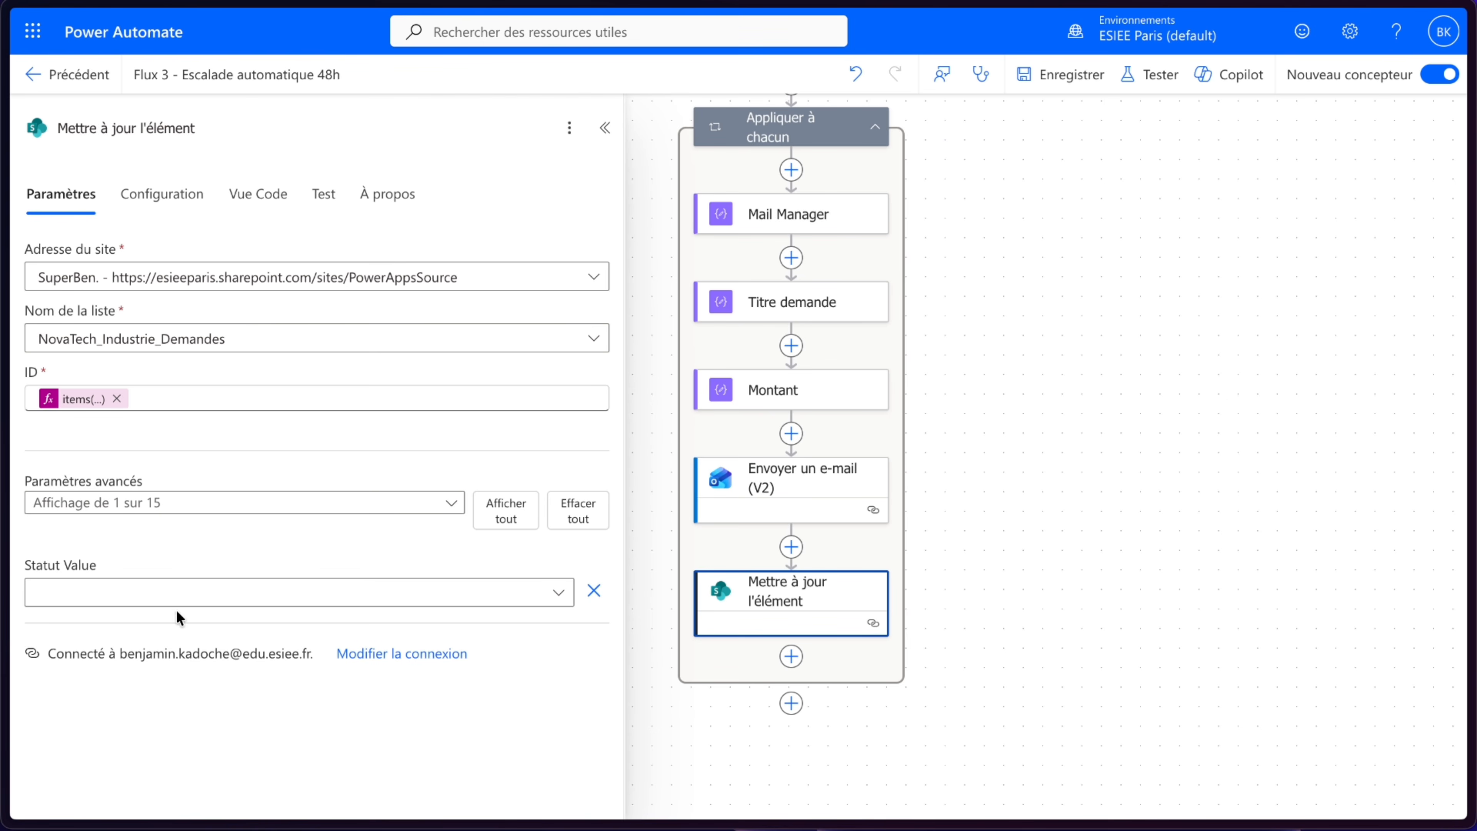
left_click(166, 594)
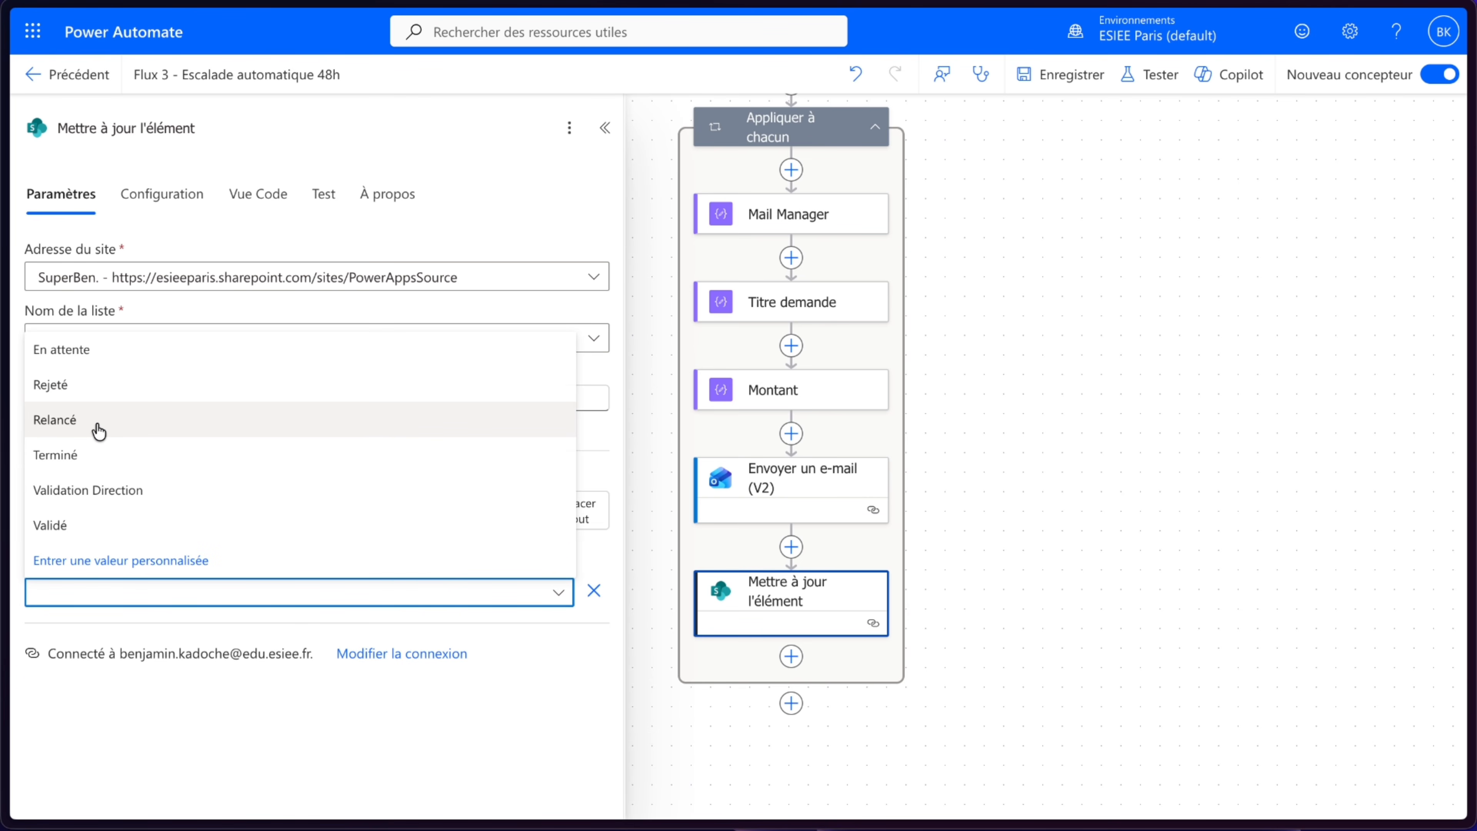
left_click(99, 430)
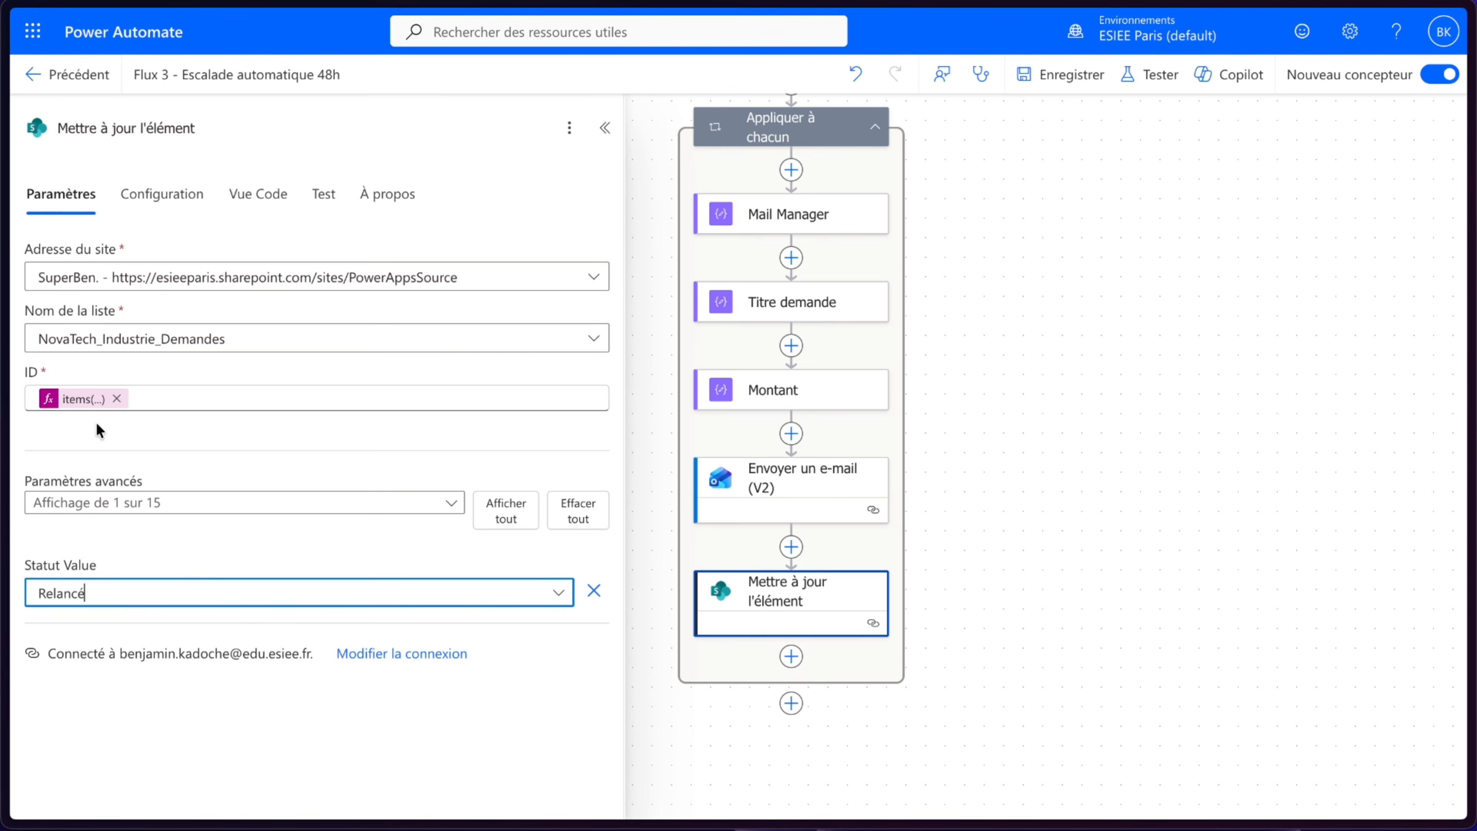
- Save the updated flow and return to the full canvas
left_click(1065, 87)
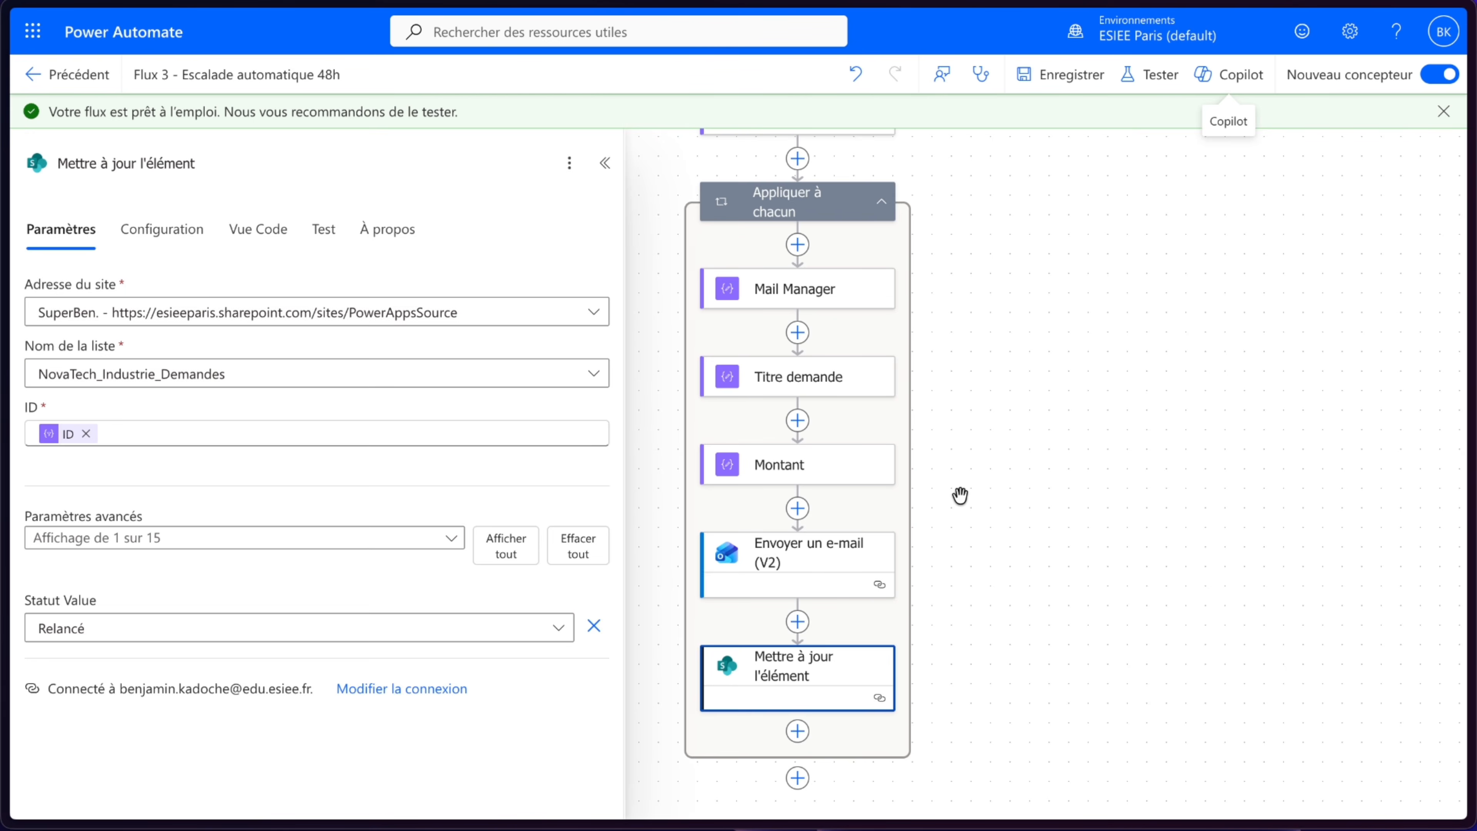
left_click(960, 498)
left_click_drag(1080, 185, 1049, 425)
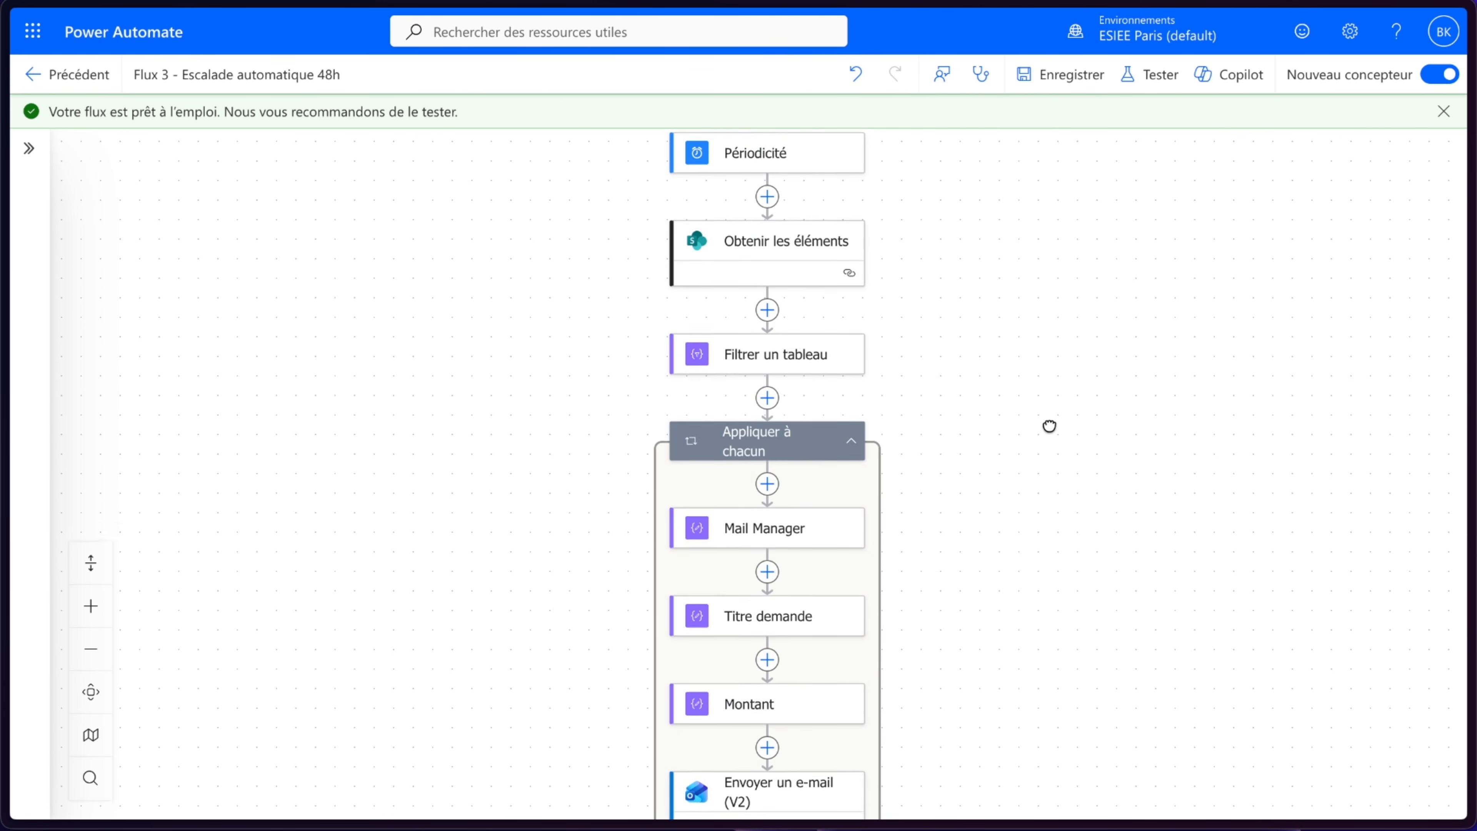
left_click(47, 167)
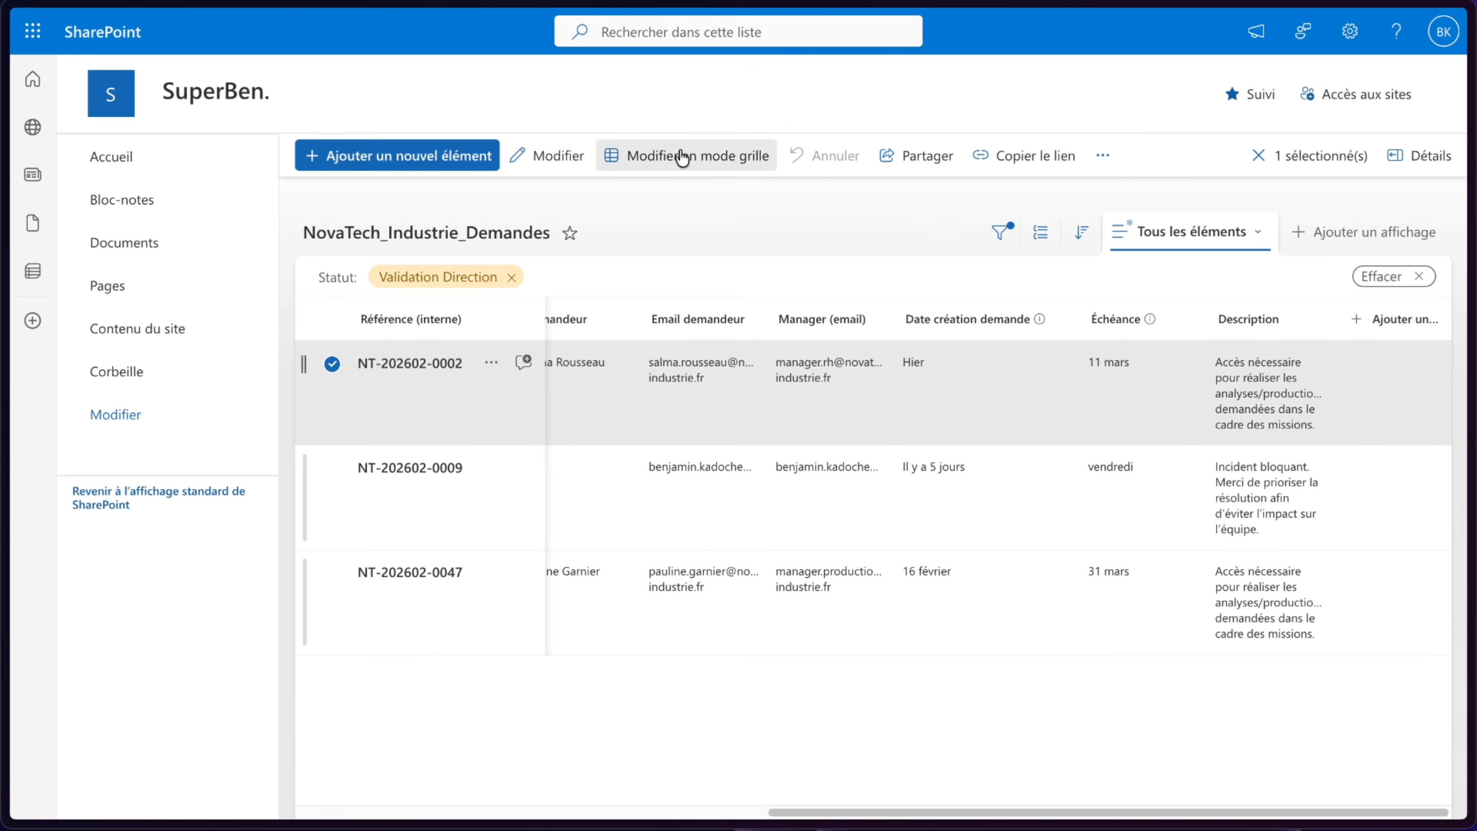
left_click(683, 155)
left_click(843, 497)
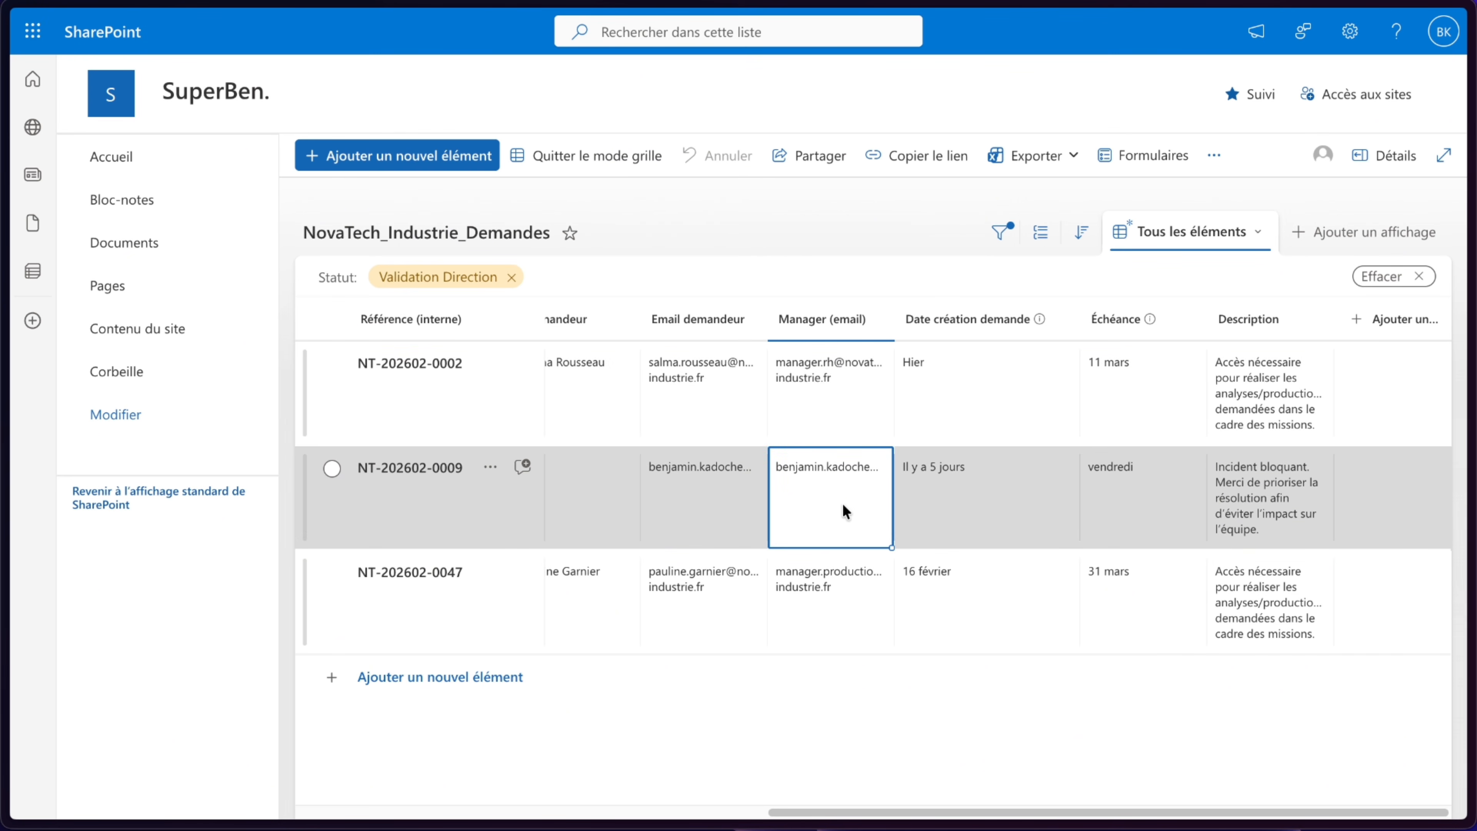
key("ctrl+c")
left_click(835, 614)
key("ctrl+v")
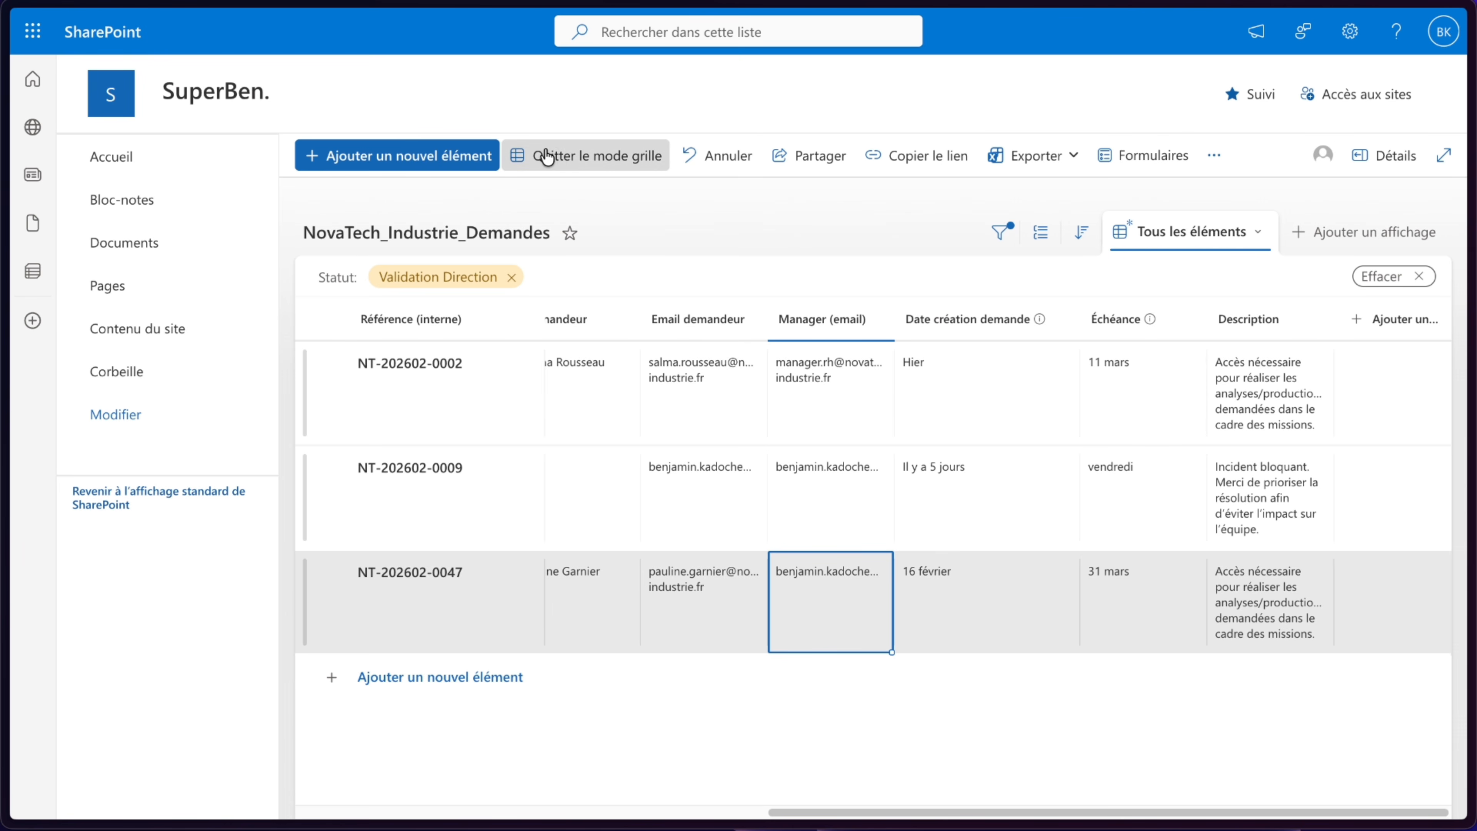
left_click(544, 154)
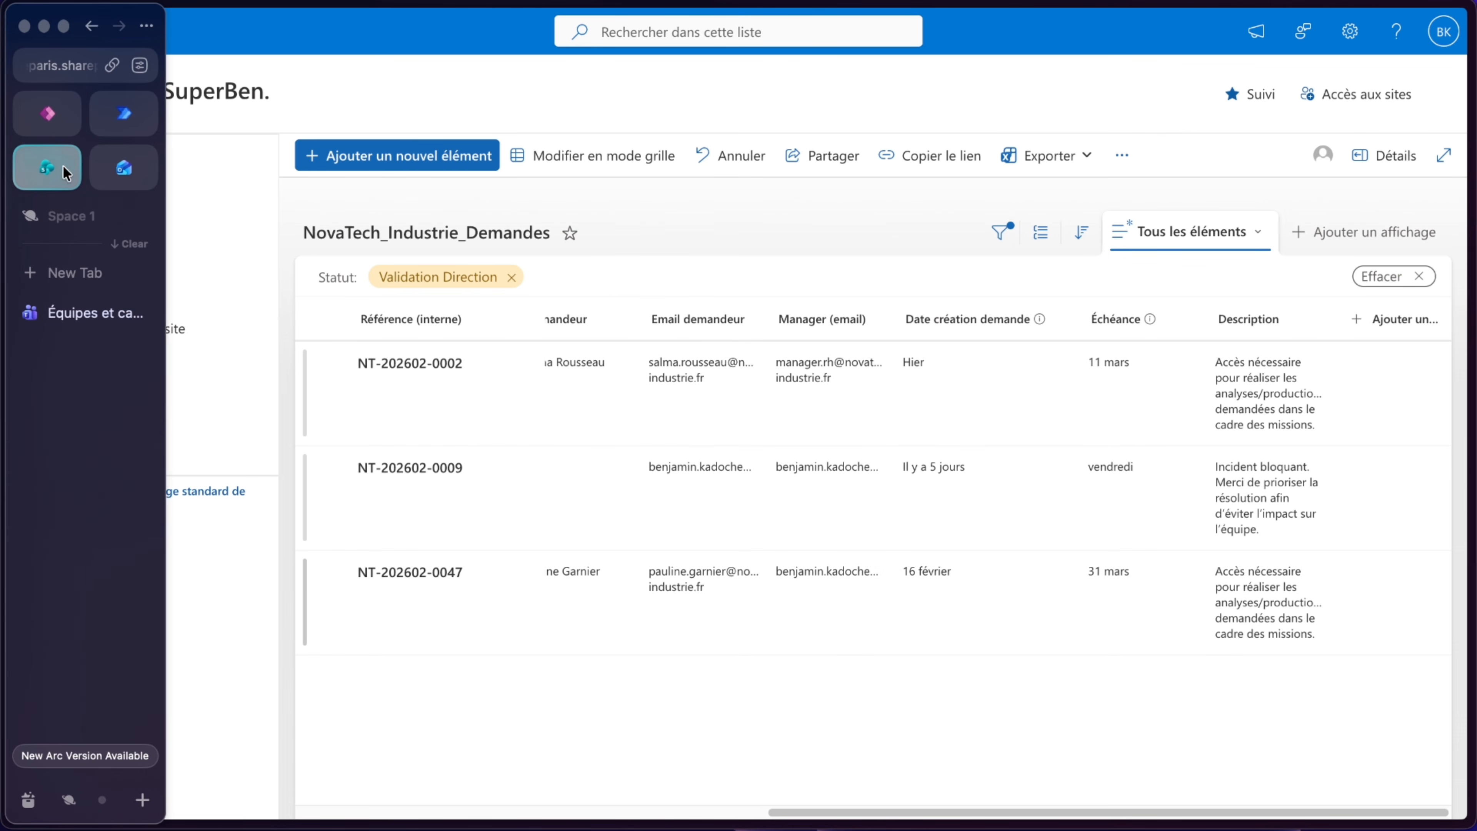
- Return to the flow in the Power Automate designer
left_click(122, 165)
left_click_drag(1029, 267, 1026, 277)
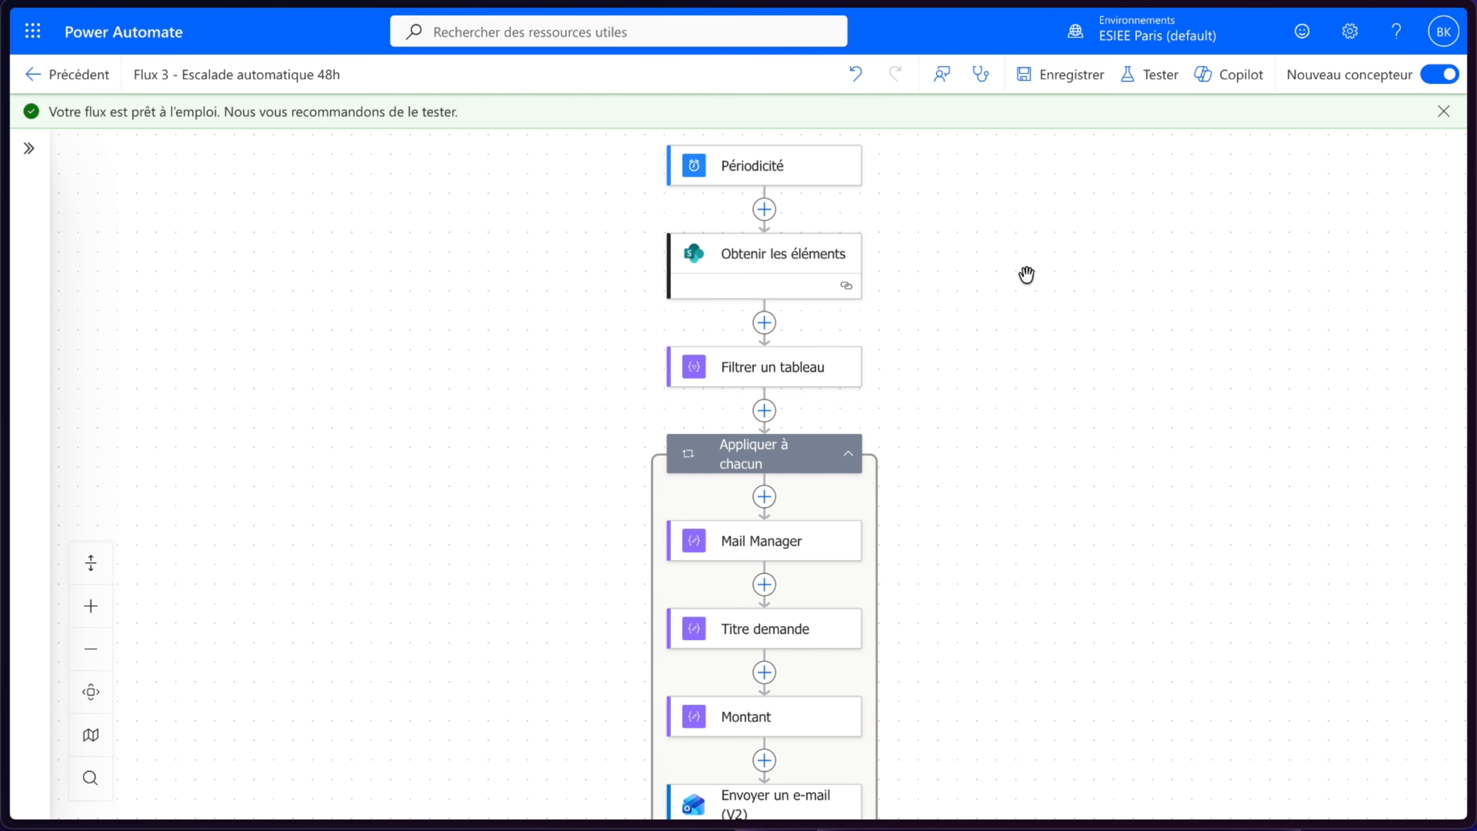
- Test the flow manually, then review both iterations of the Appliquer à chacun loop in the run
left_click(1155, 87)
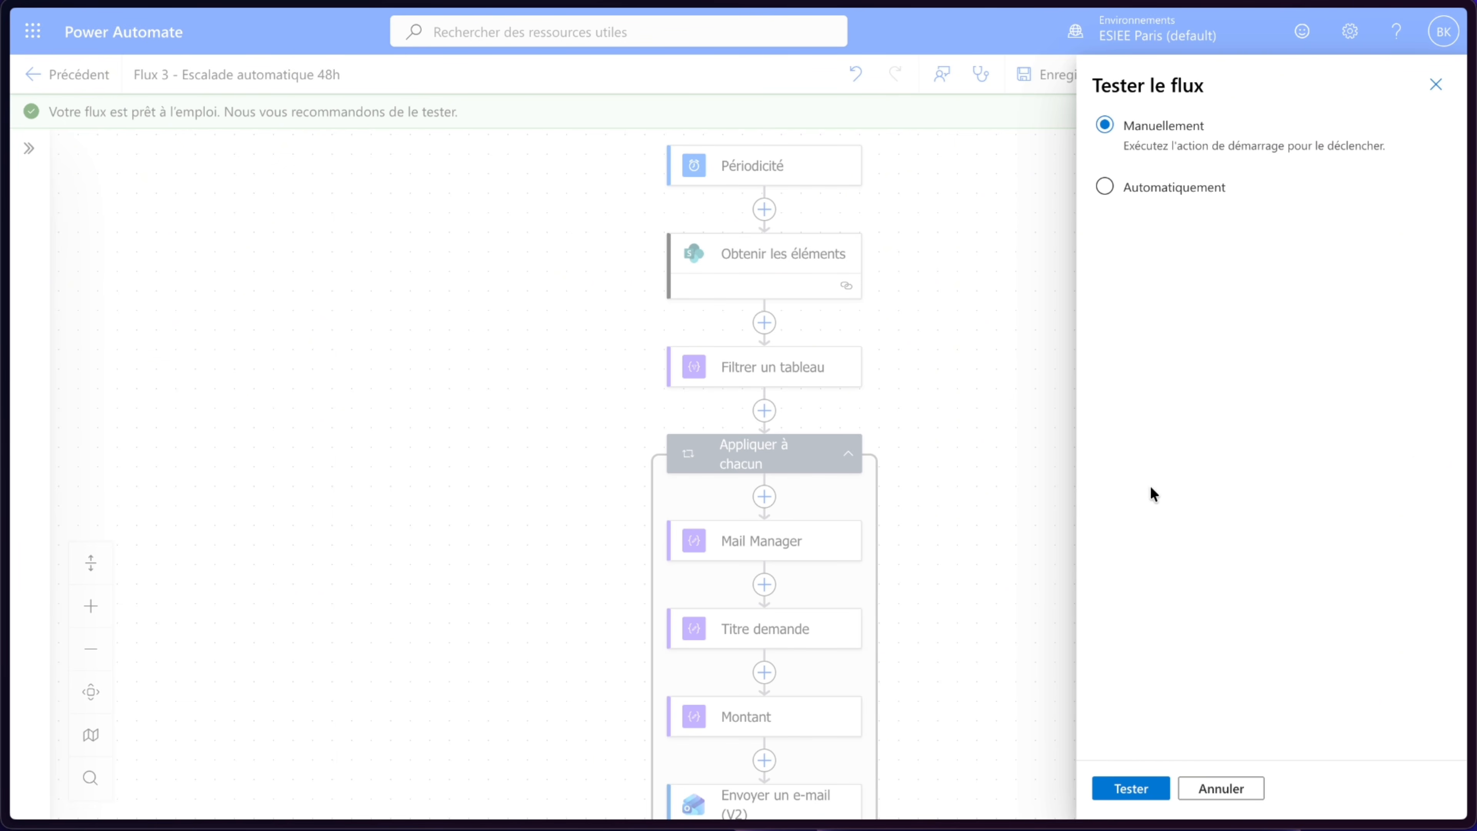
left_click(1131, 790)
left_click(1141, 789)
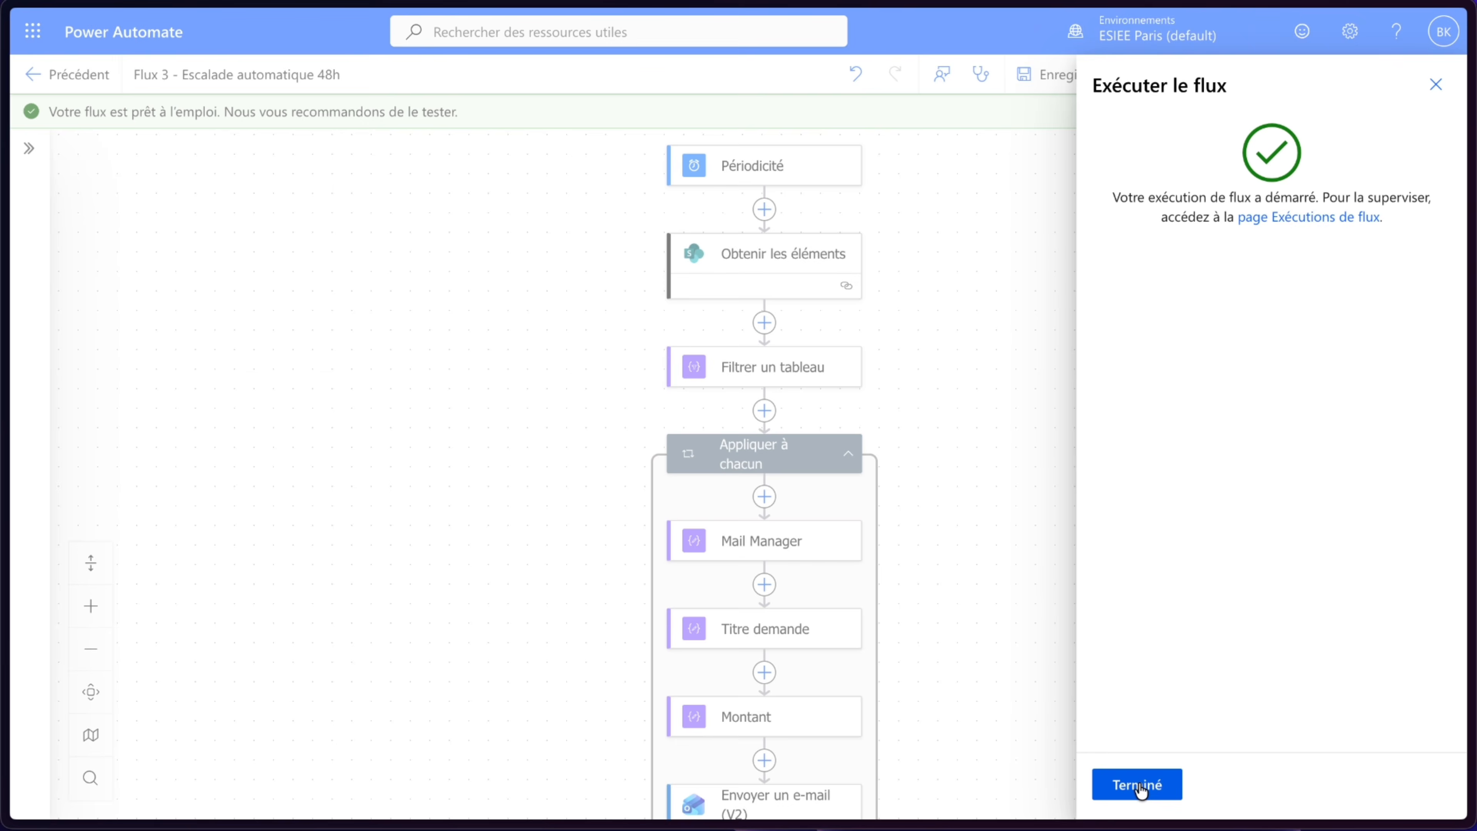
left_click(1139, 789)
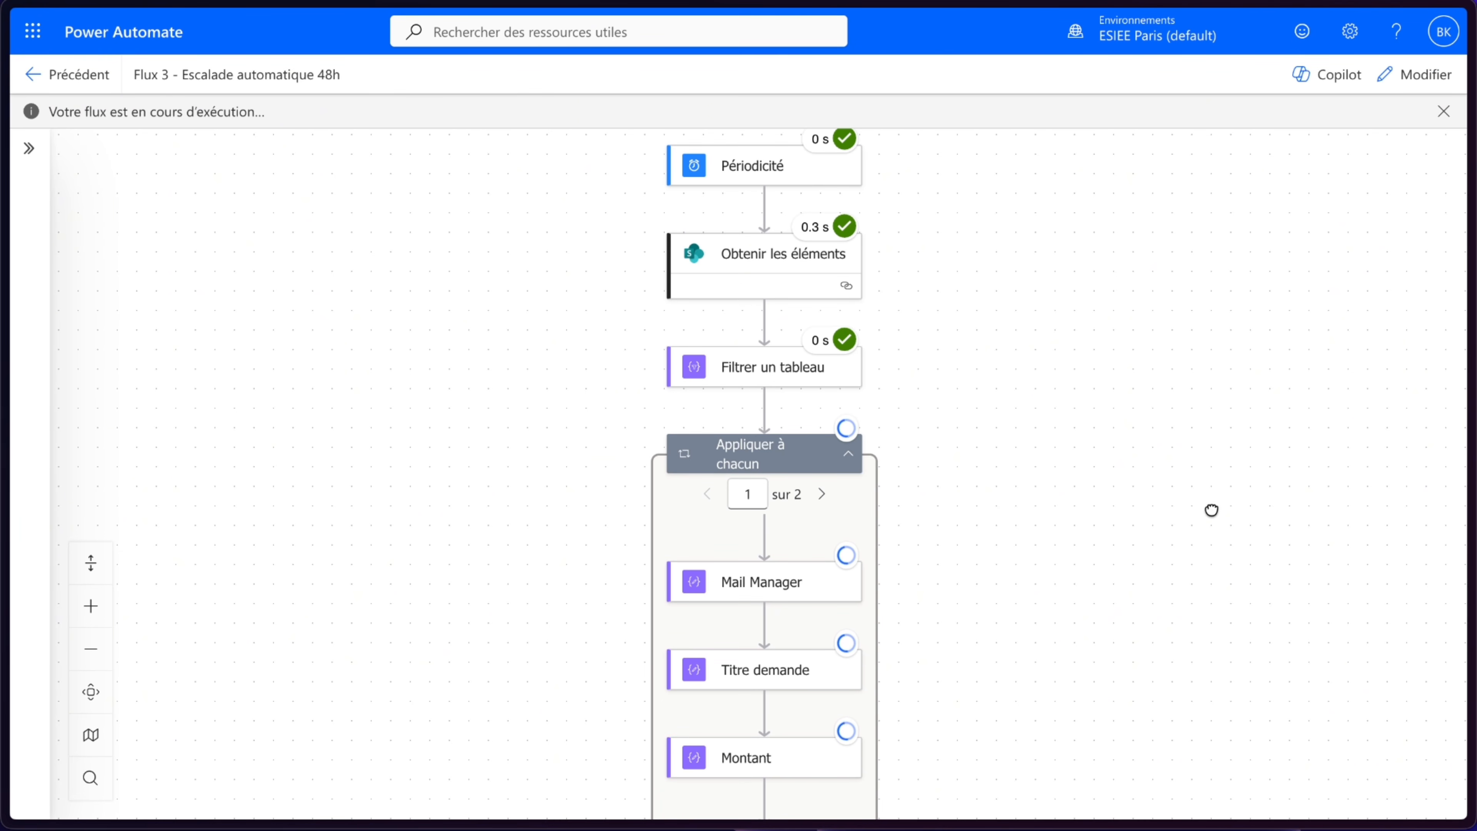
left_click_drag(1210, 511, 1201, 244)
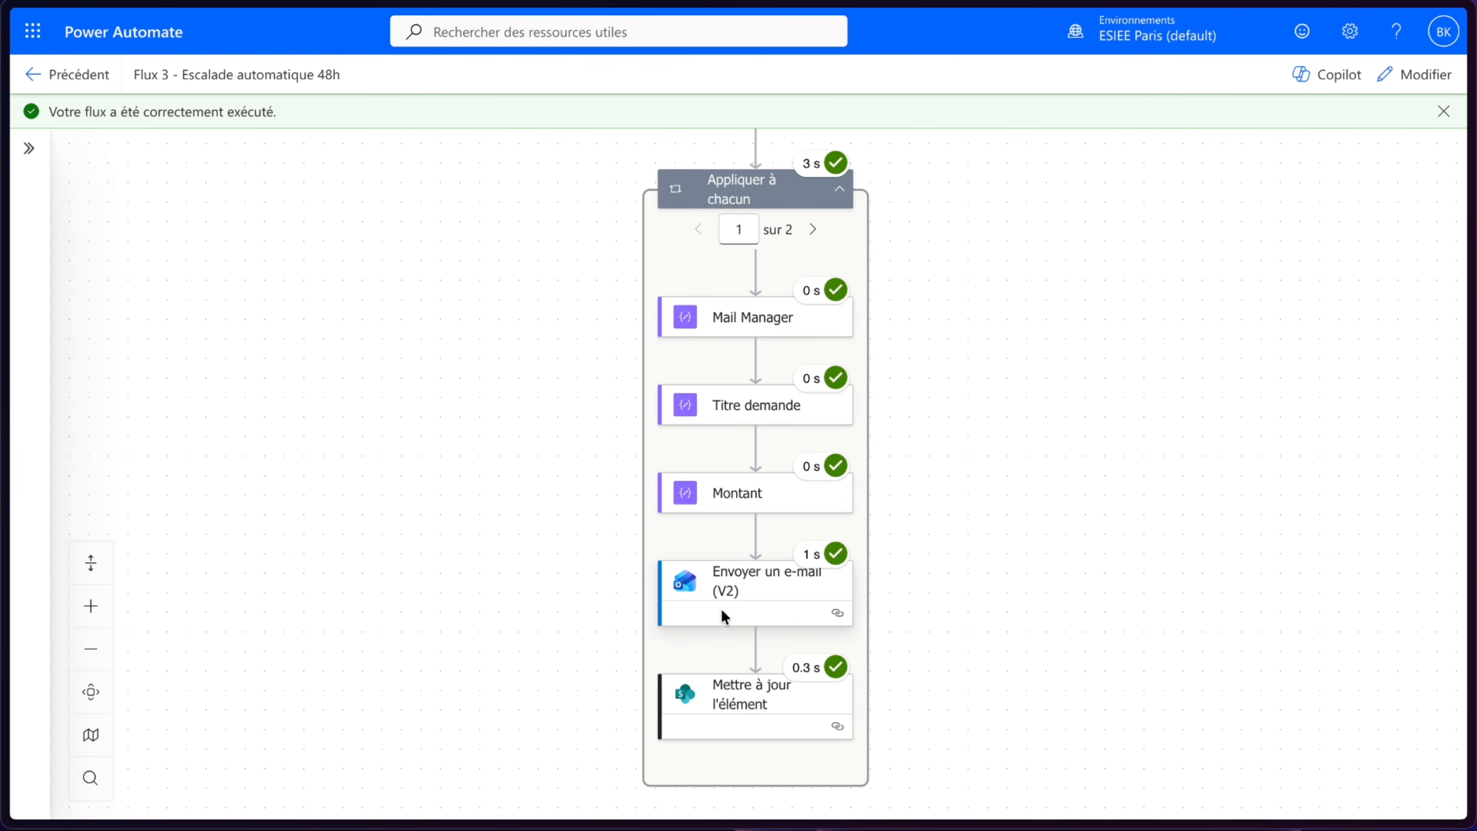
left_click(814, 229)
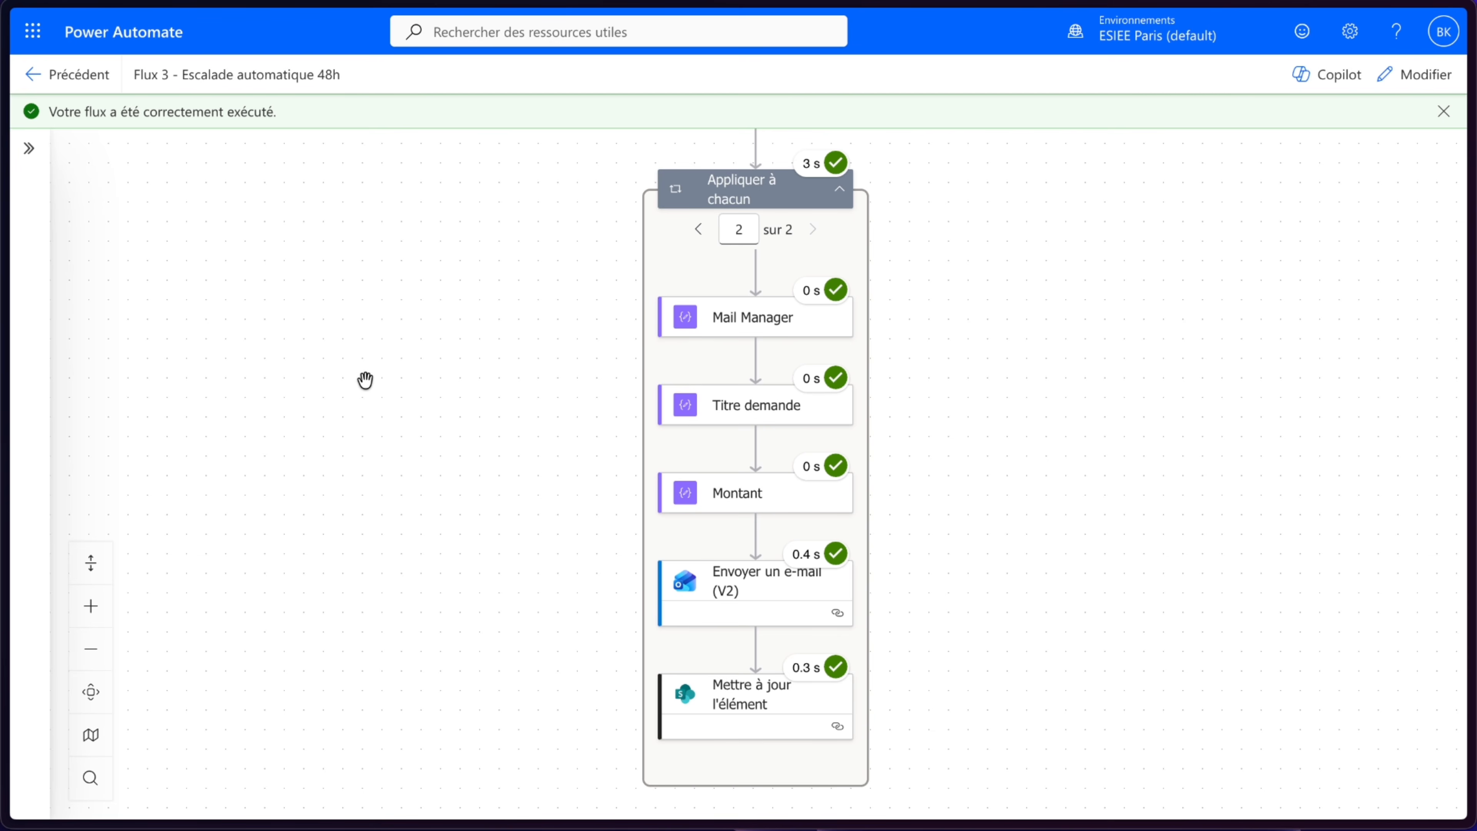
- Switch to Outlook and read the two Relance automatique e-mails sent by the flow
mouse_move(6, 133)
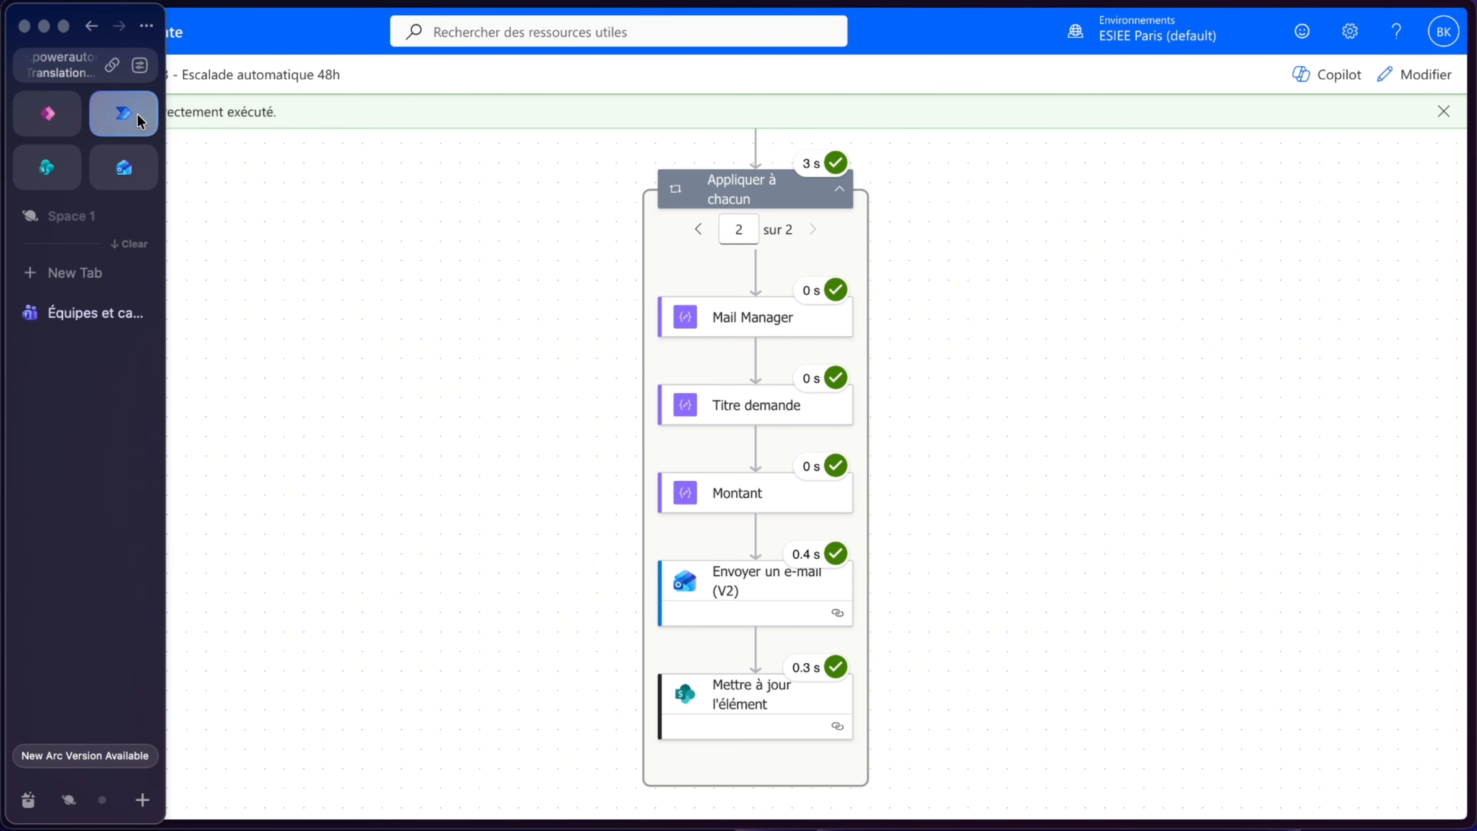
left_click(124, 167)
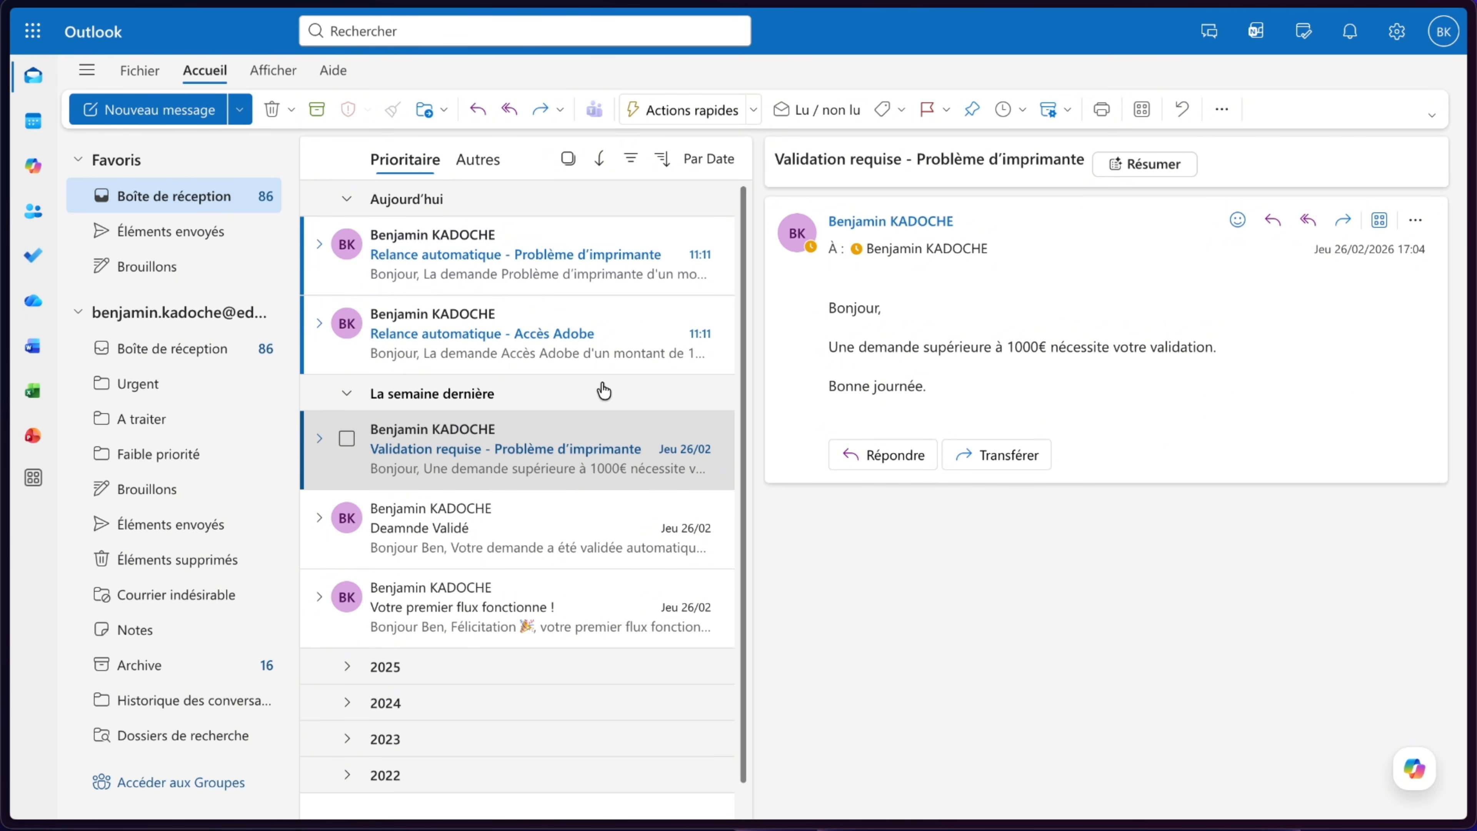
left_click(599, 338)
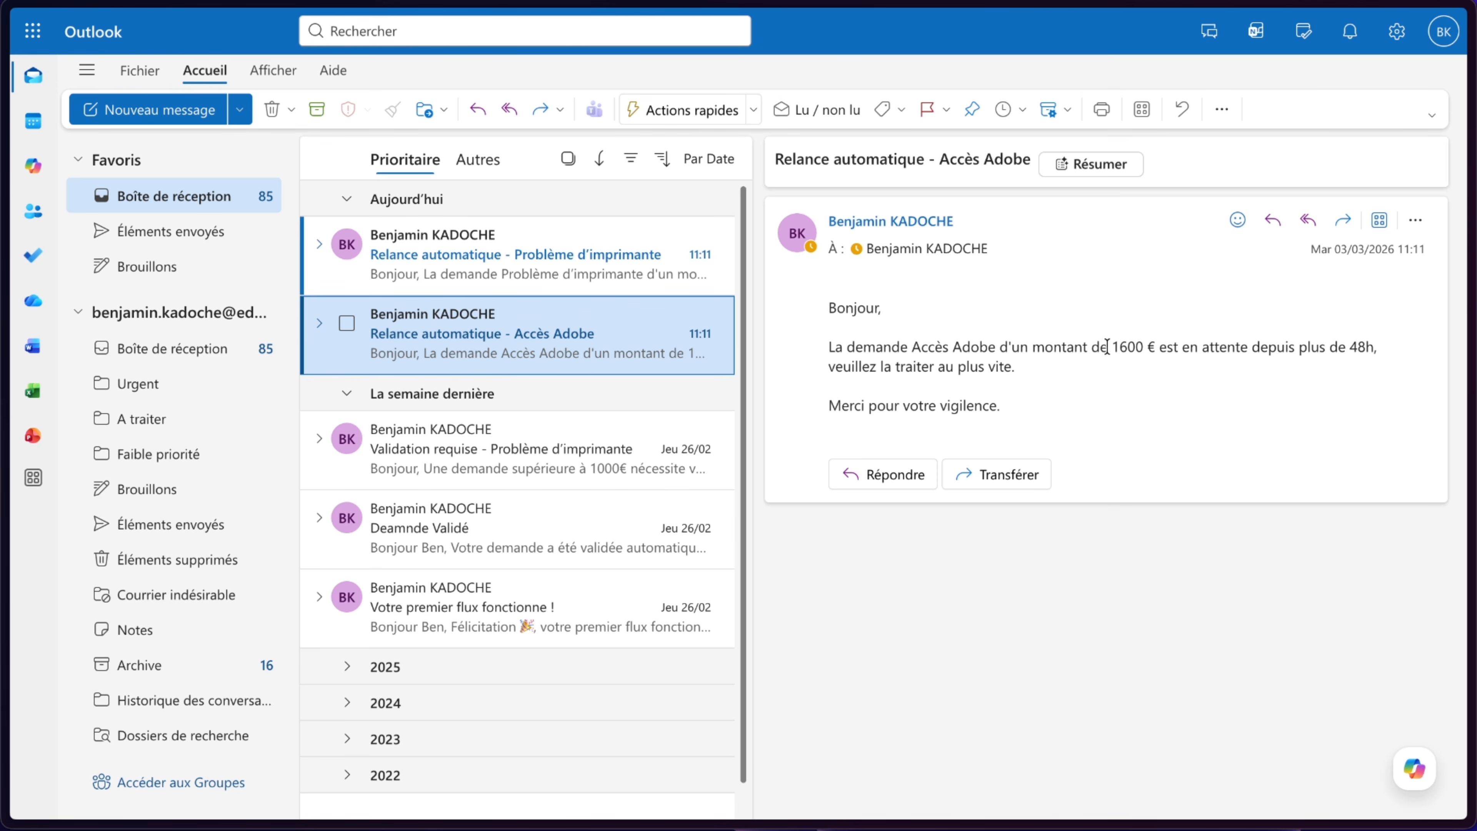
left_click(555, 282)
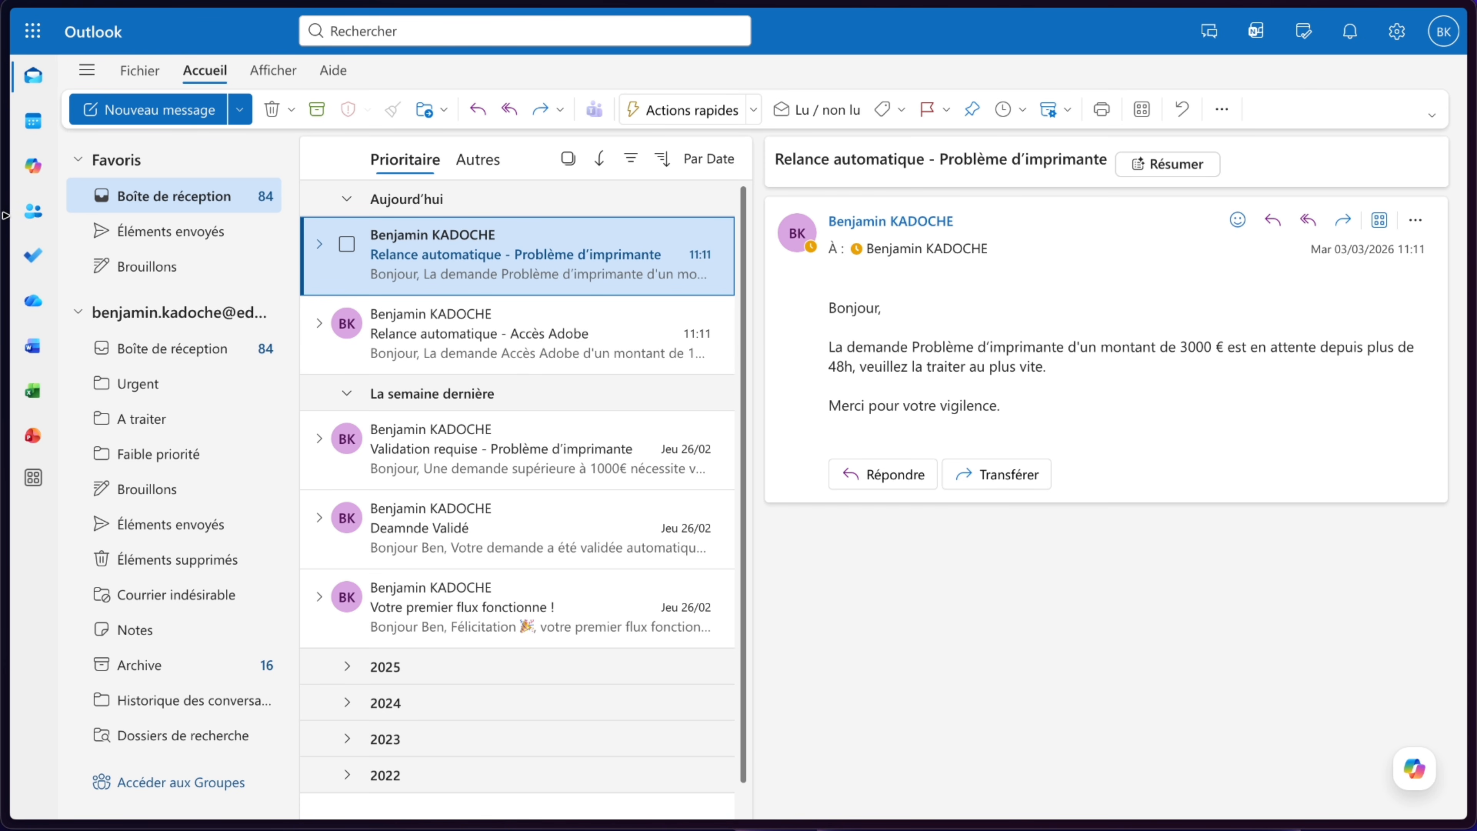
- Switch to the SharePoint list and clear the Validation Direction status filter
mouse_move(5, 216)
left_click(40, 185)
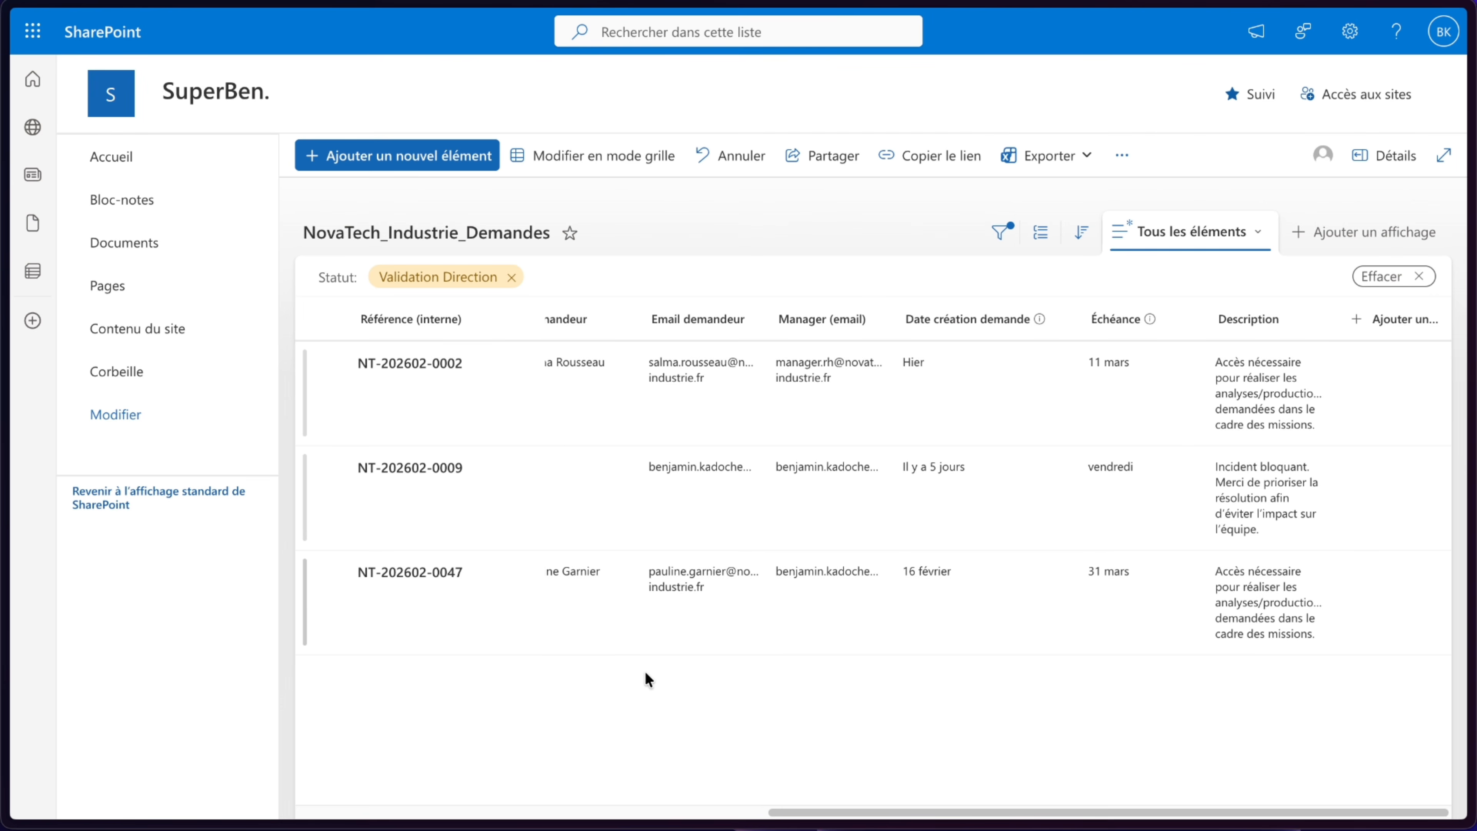
scroll(645, 671, "left", 5)
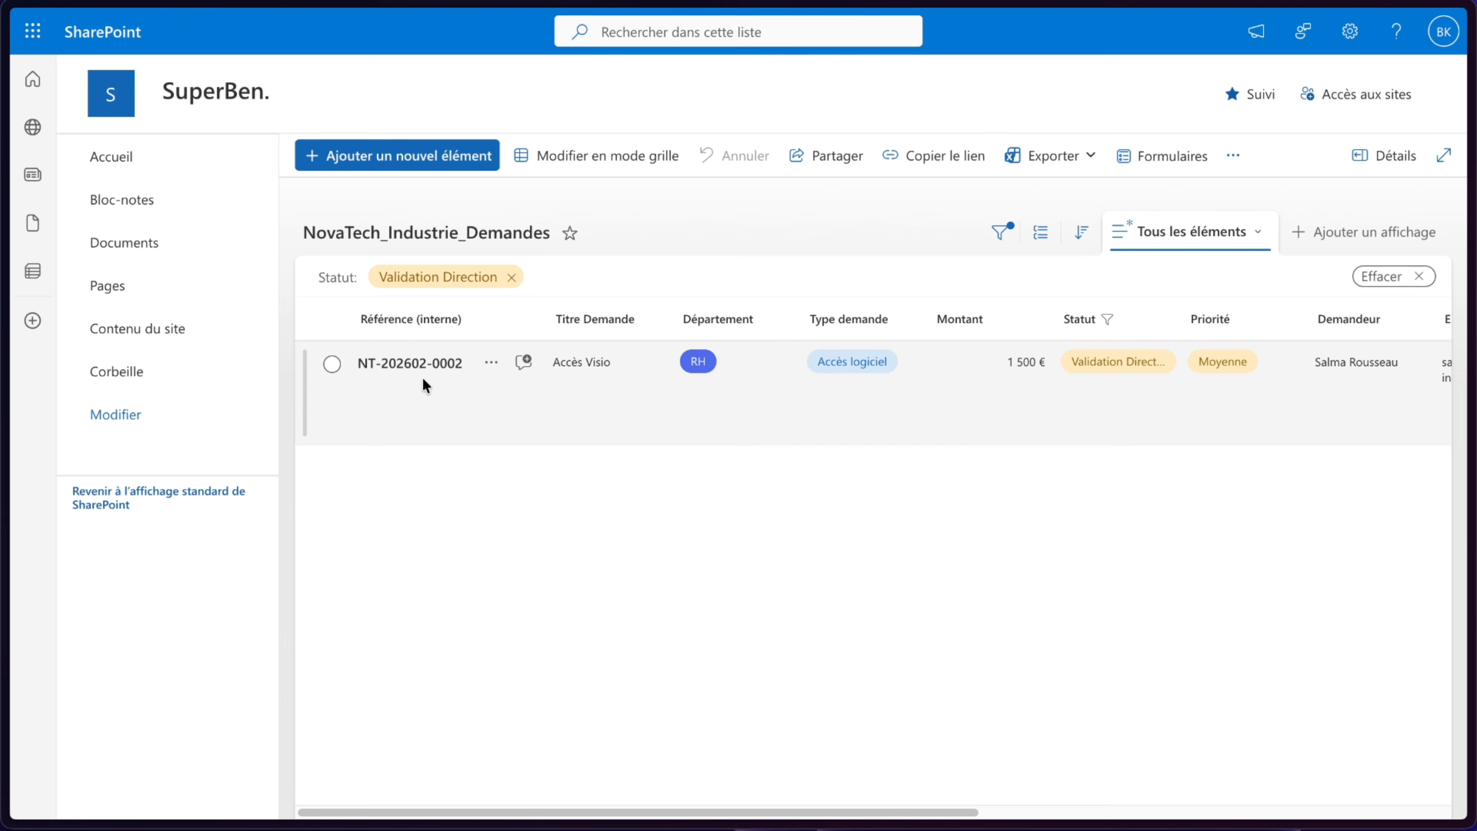
scroll(1082, 389, "right", 10)
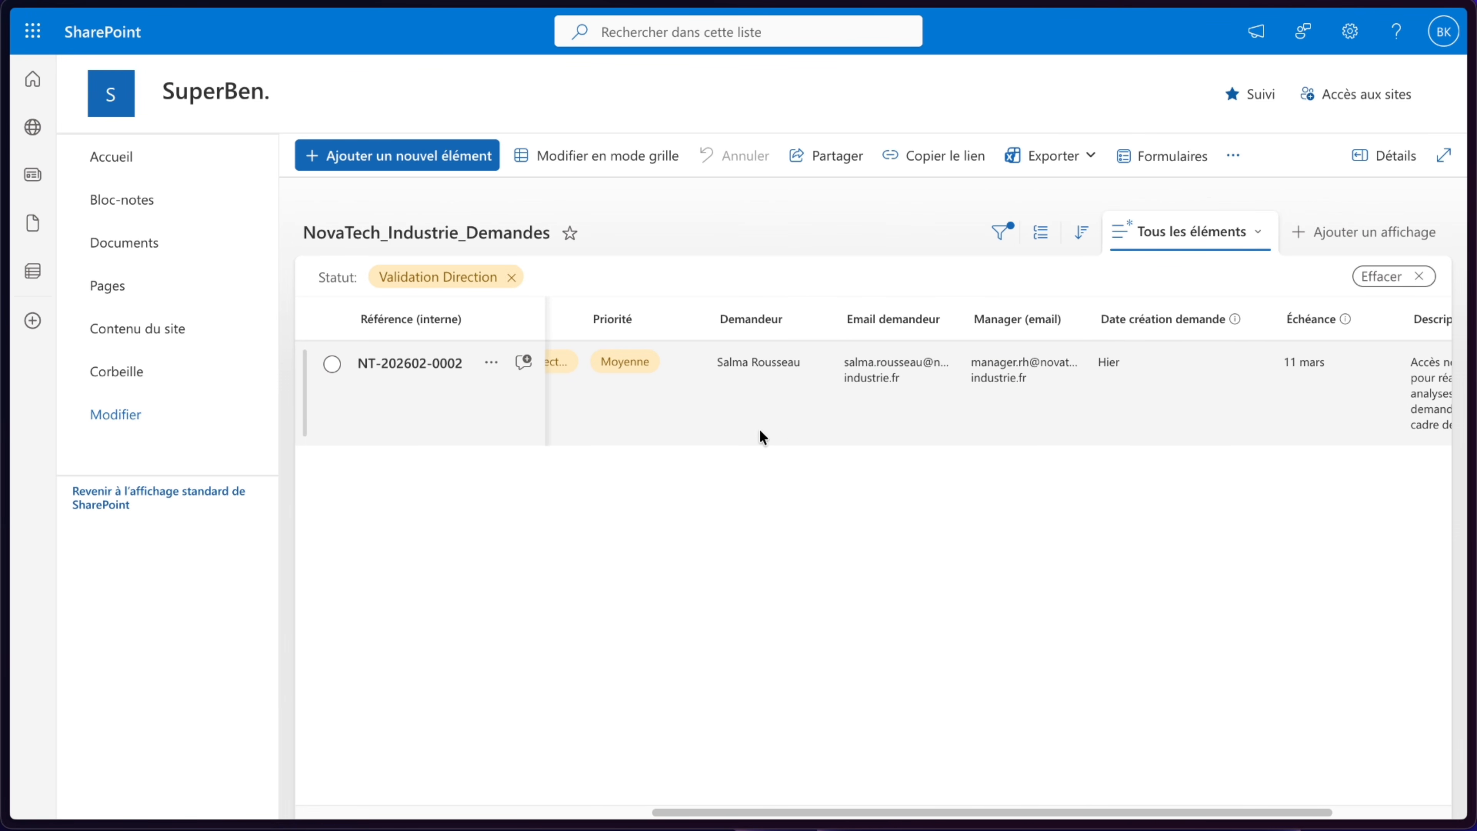
left_click(511, 277)
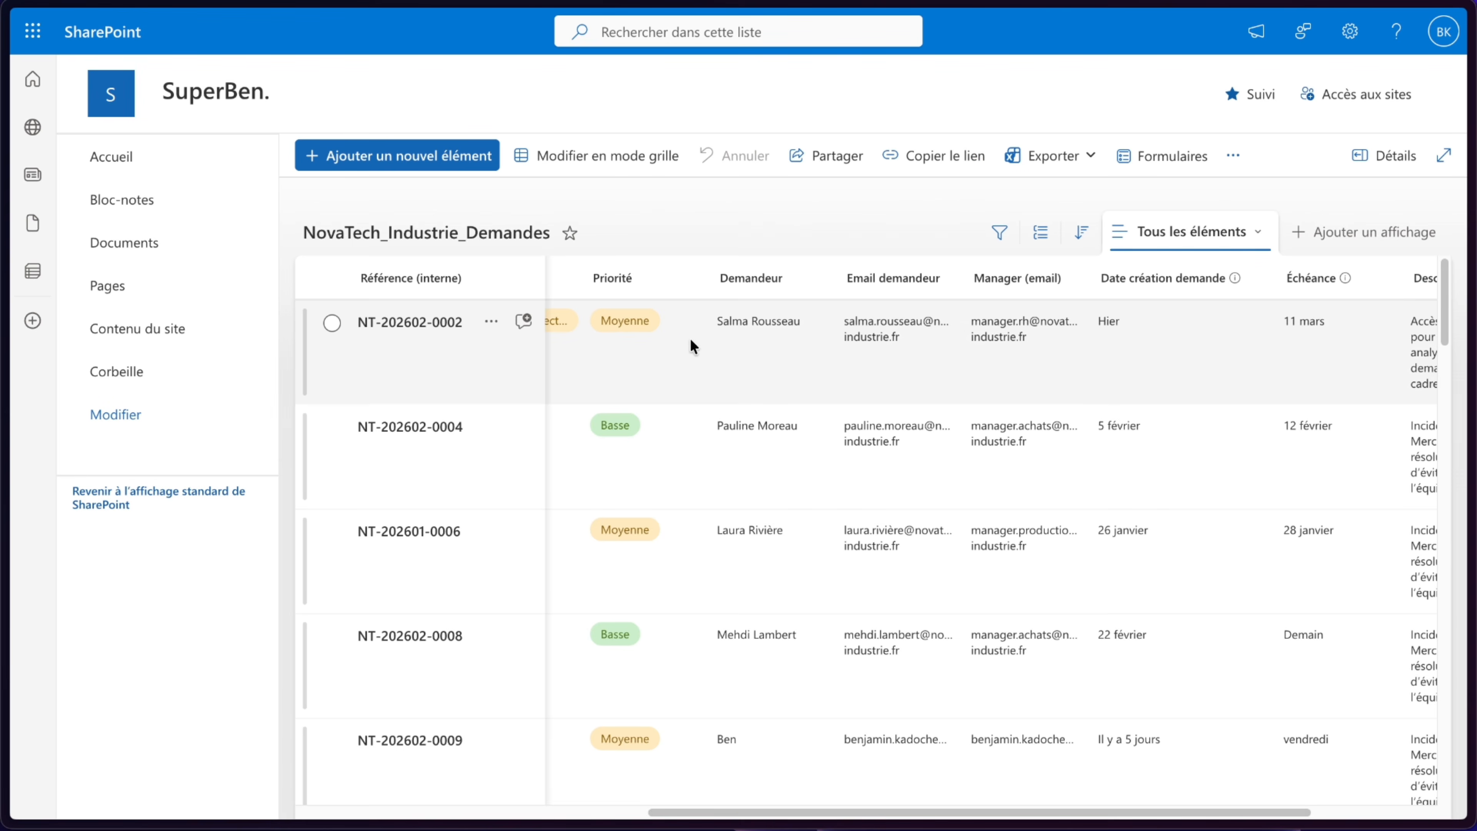
- Filter the list by Statut to show only Relancé items
scroll(641, 286, "left", 3)
left_click(739, 279)
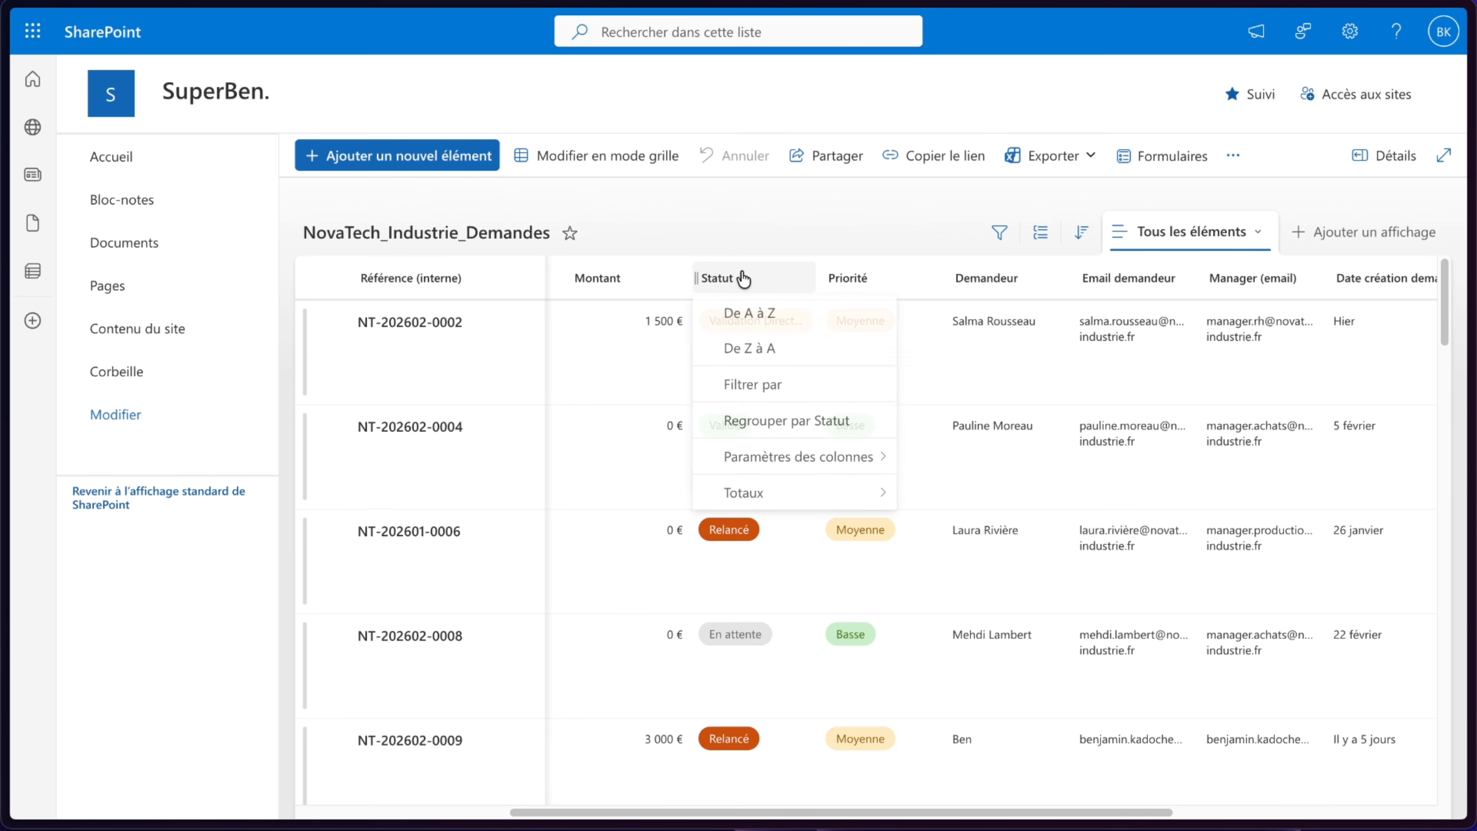
left_click(798, 389)
left_click(1218, 146)
left_click(1227, 787)
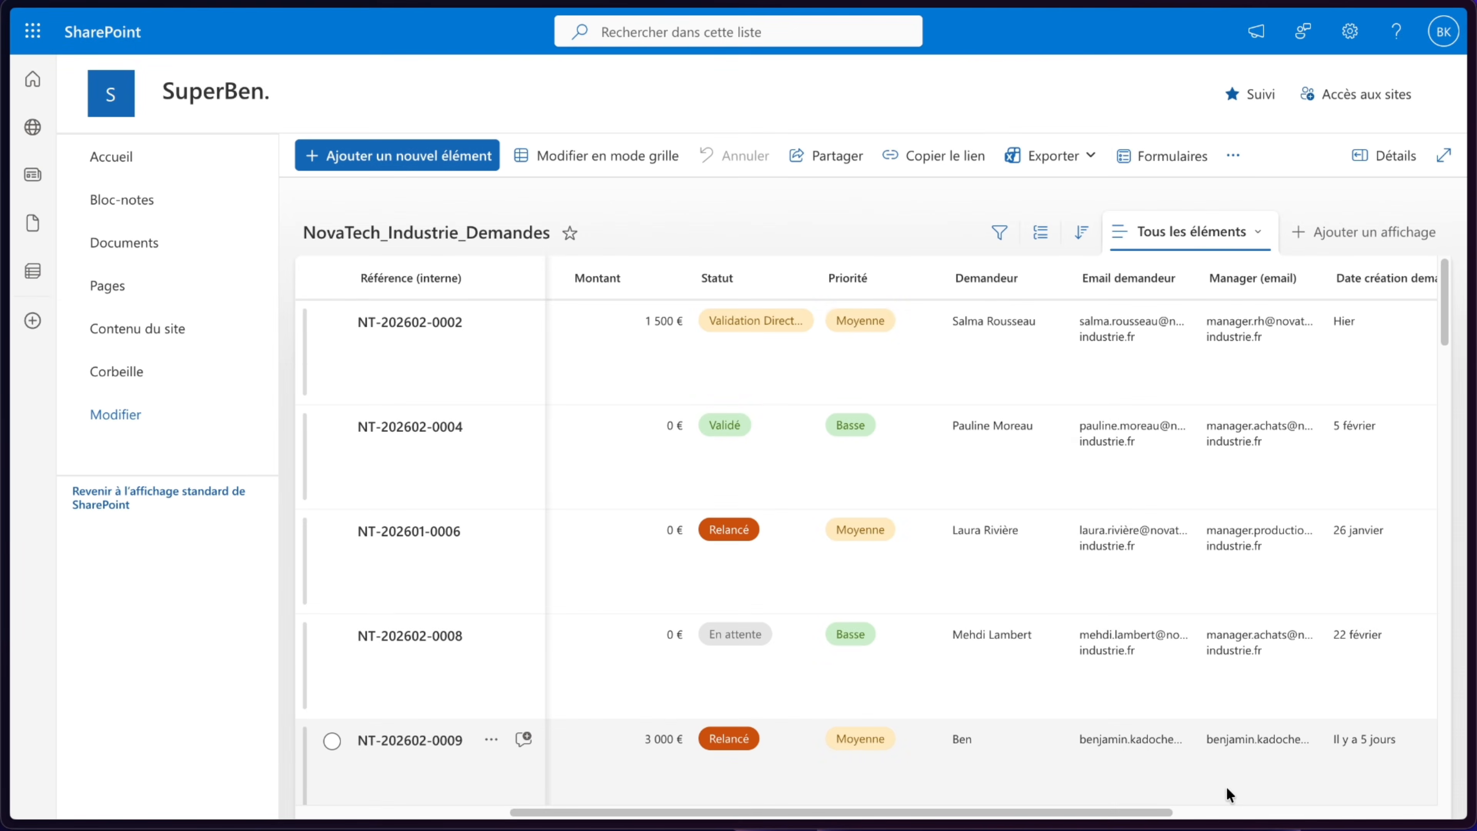
scroll(857, 524, "left", 5)
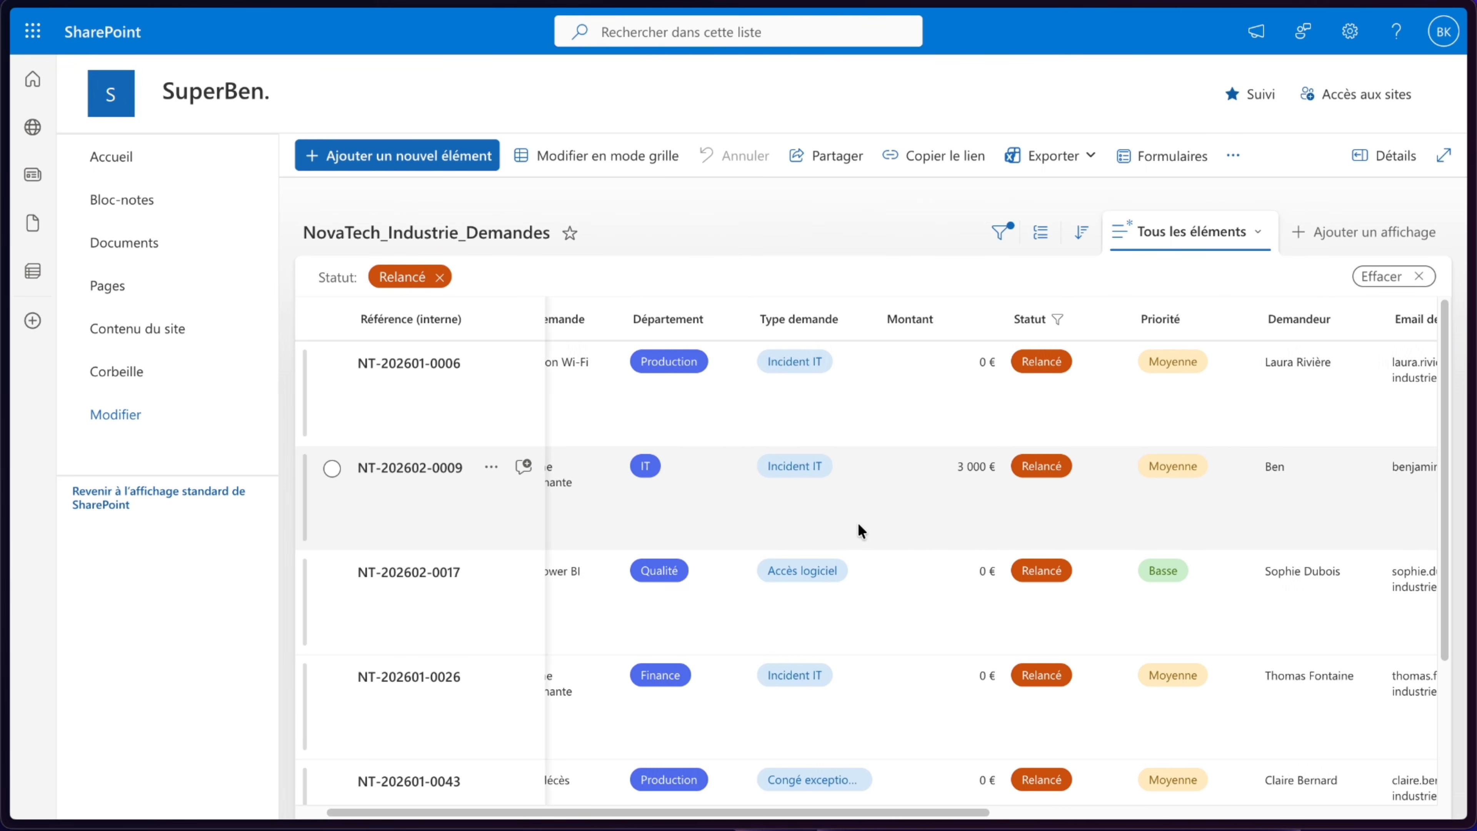
left_click(333, 481)
scroll(768, 485, "down", 3)
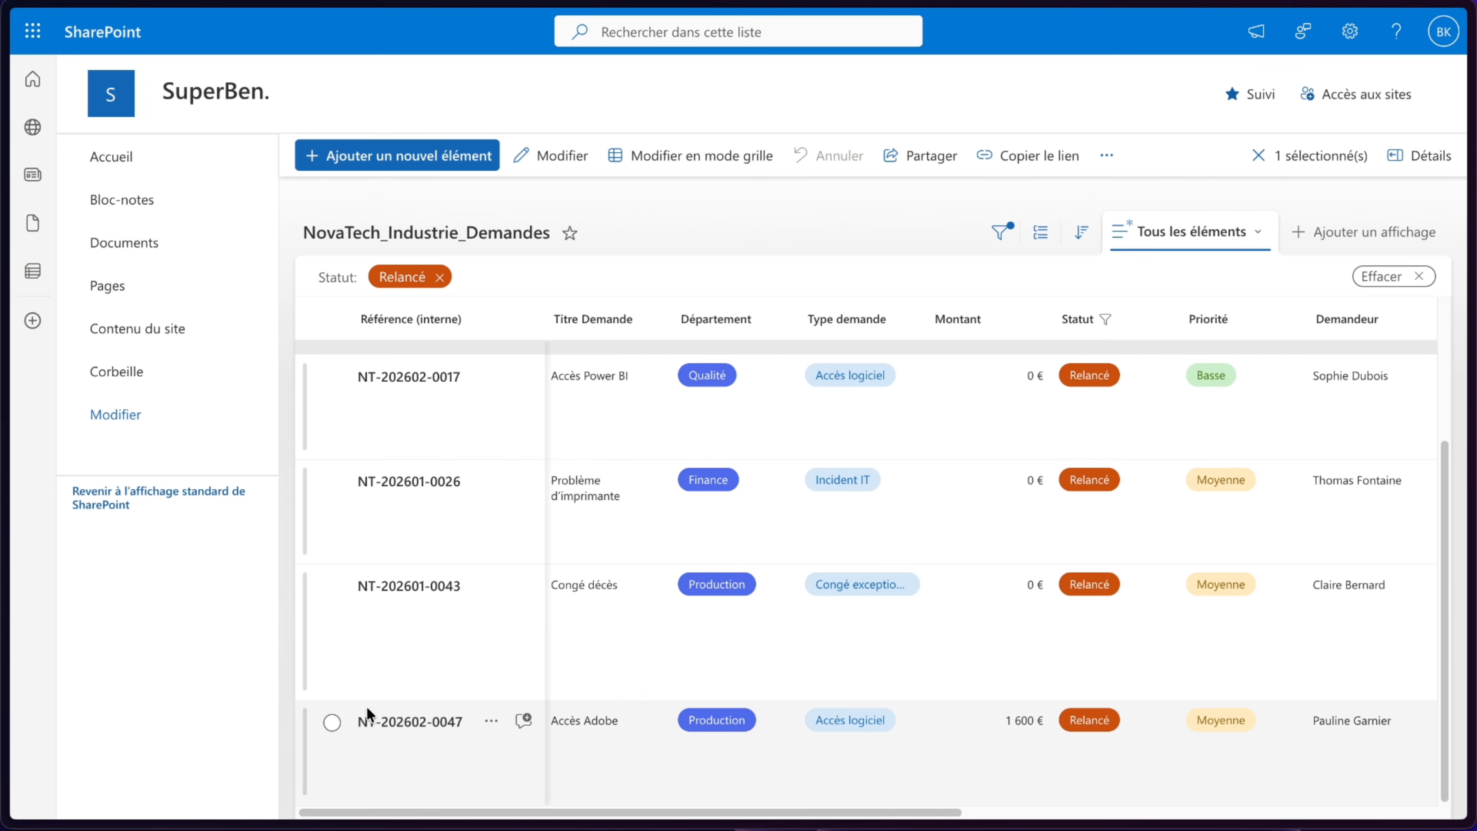
left_click(332, 724)
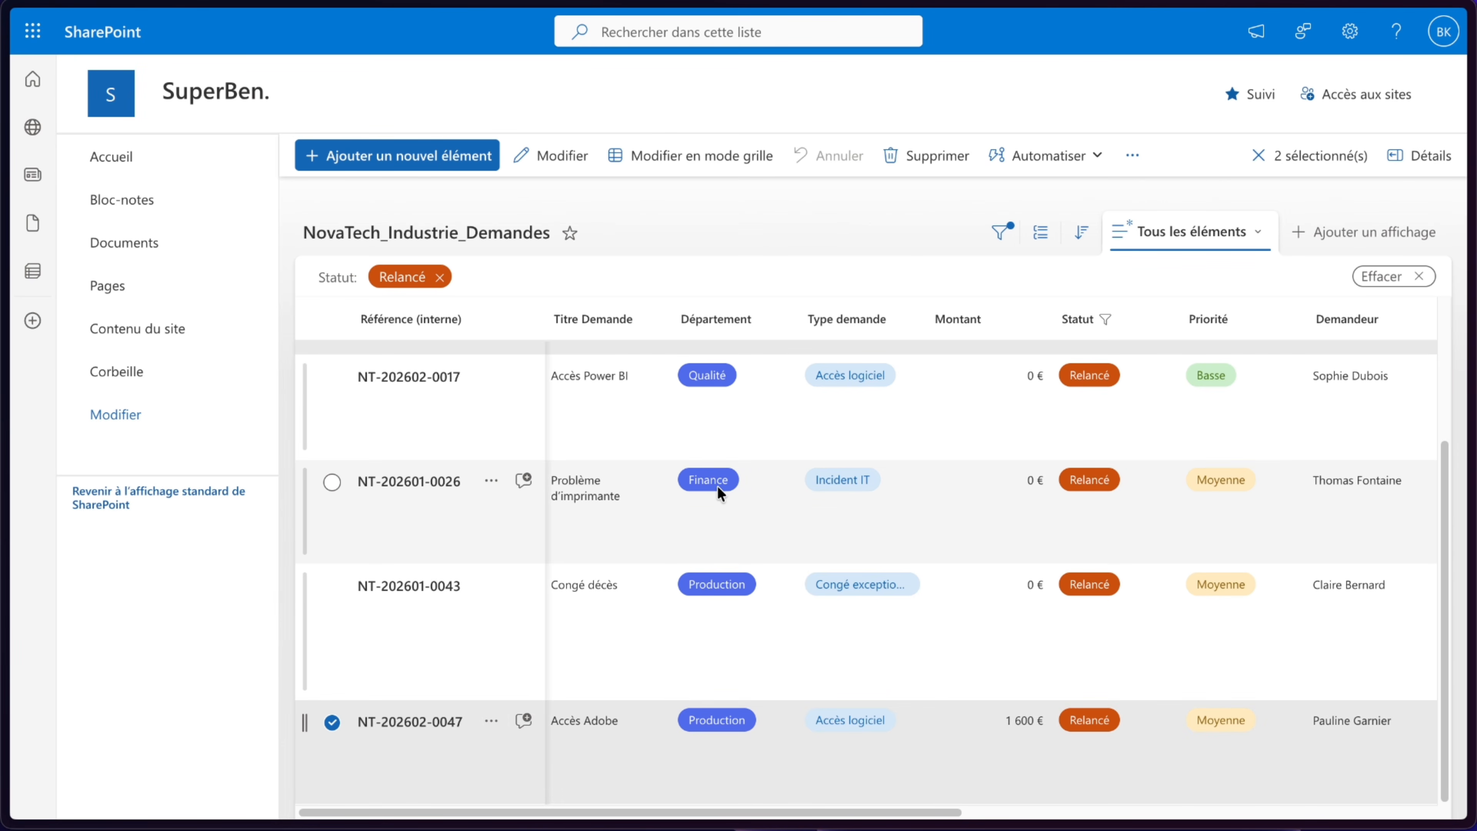
mouse_move(87, 142)
left_click(123, 113)
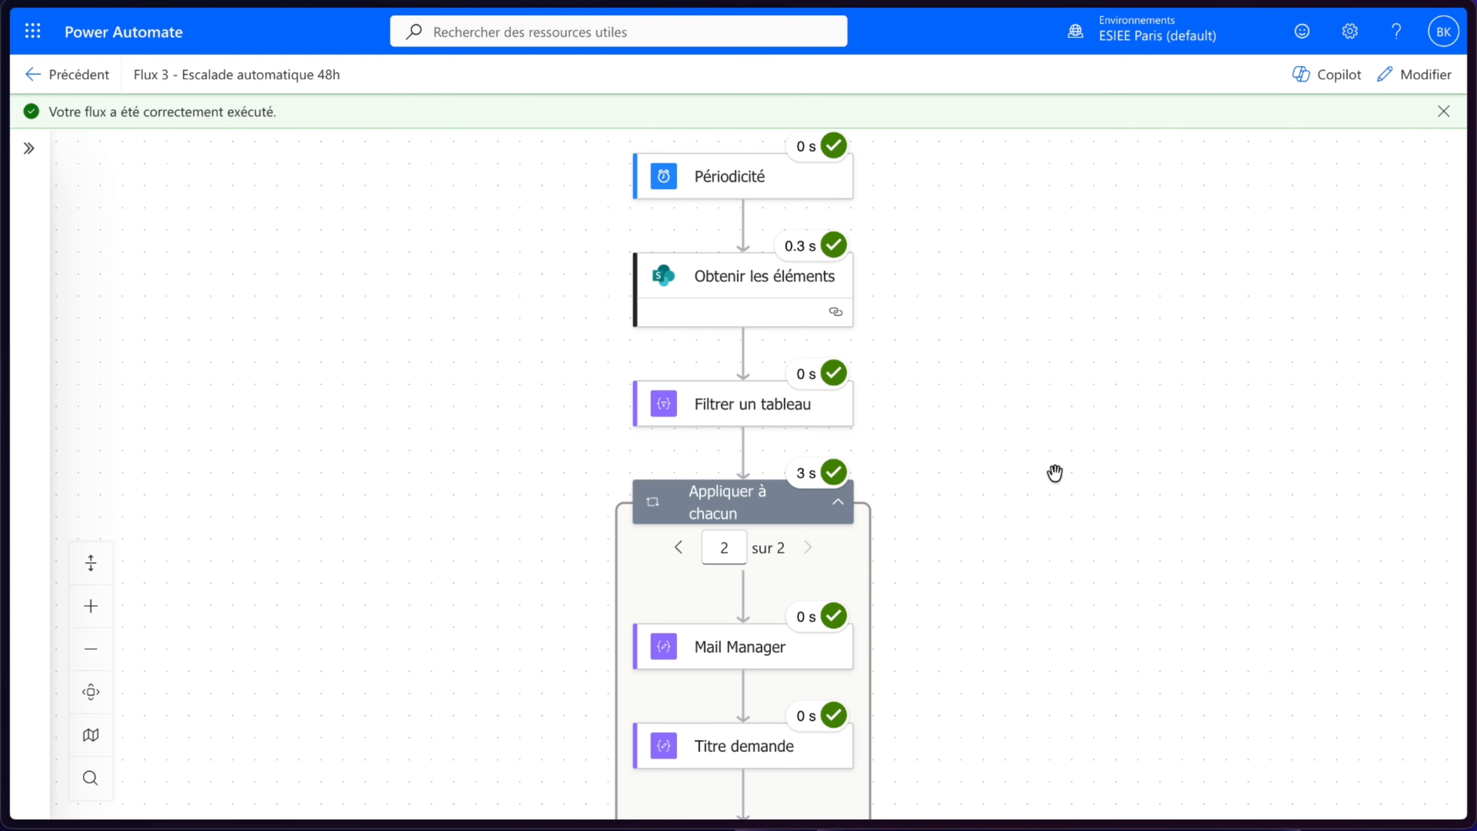
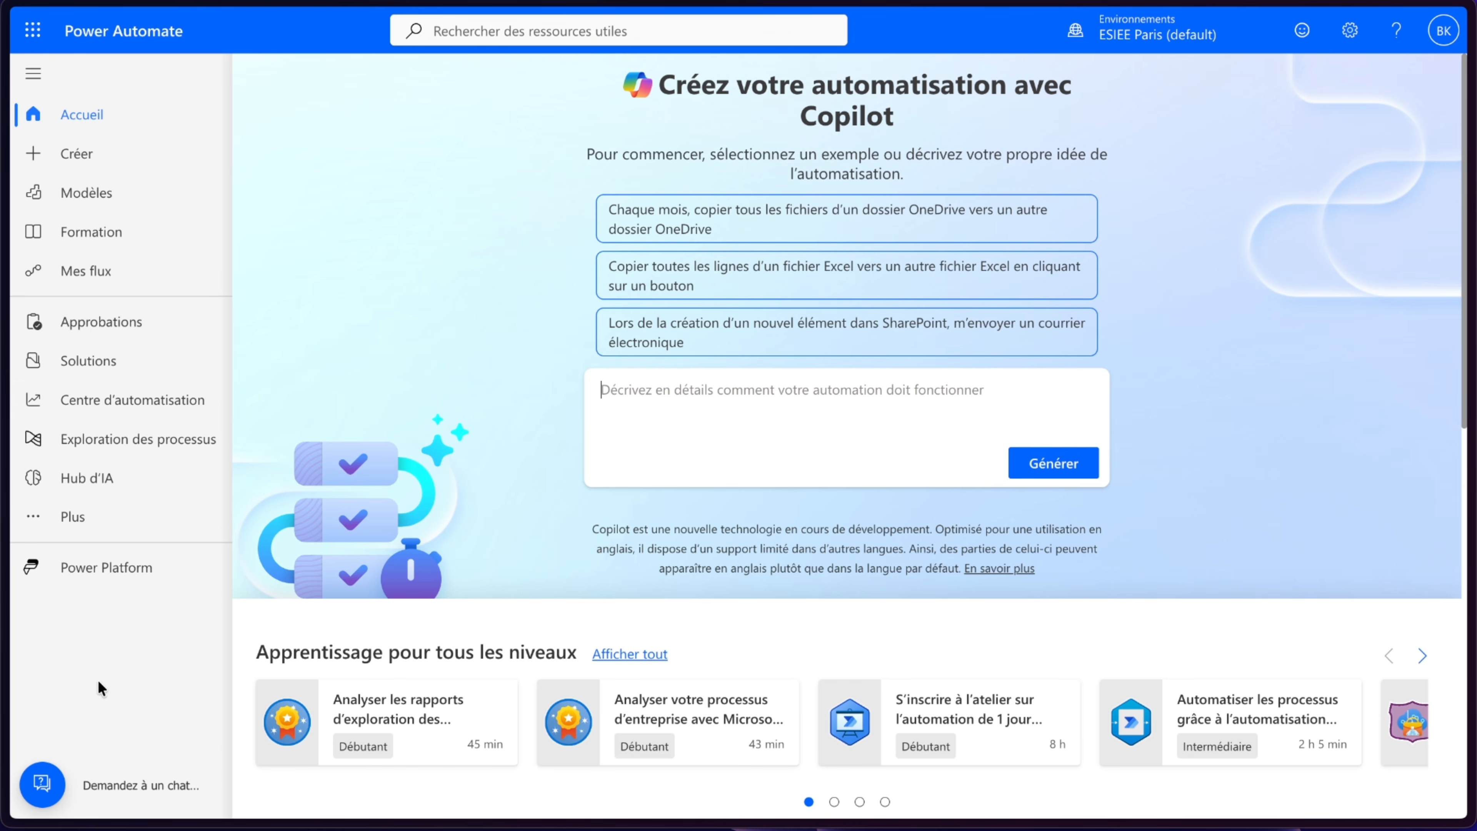
- Open the Dates Anniversaires.xlsx workbook in the SharePoint Anniversaires Automatique folder and select its birthday table
mouse_move(2, 211)
left_click(75, 181)
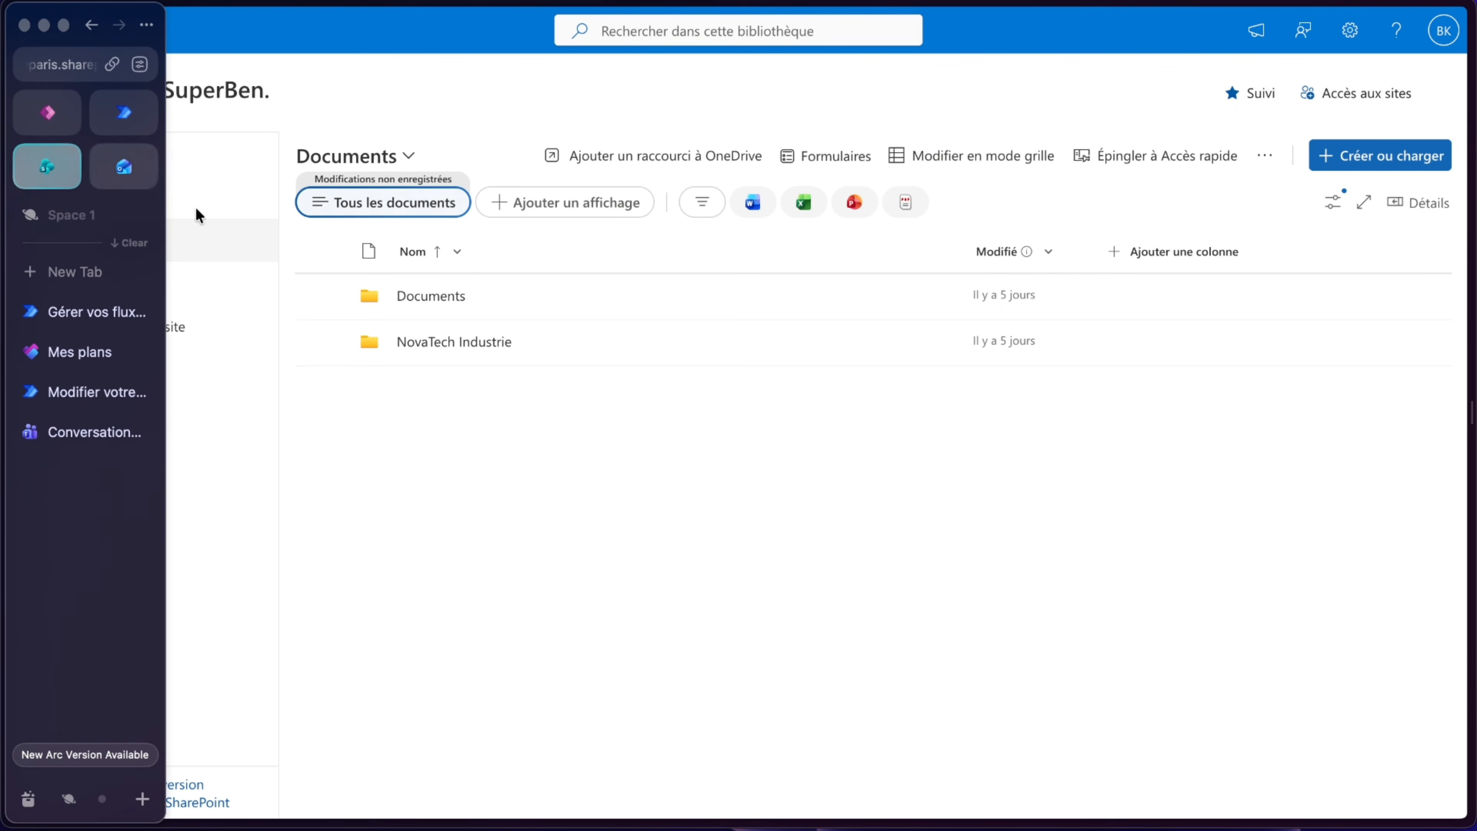
left_click(420, 344)
left_click(505, 297)
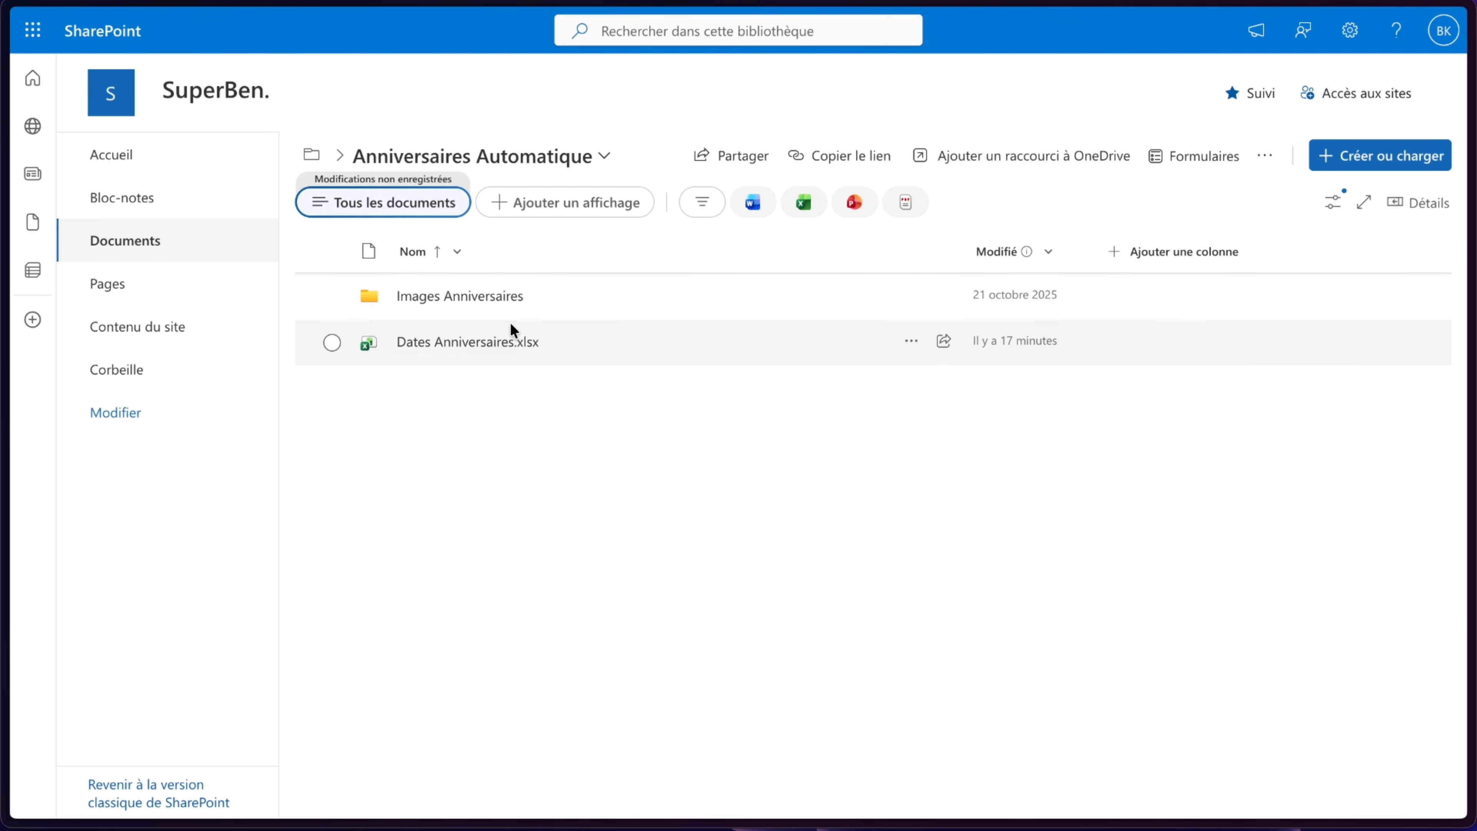
left_click(481, 344)
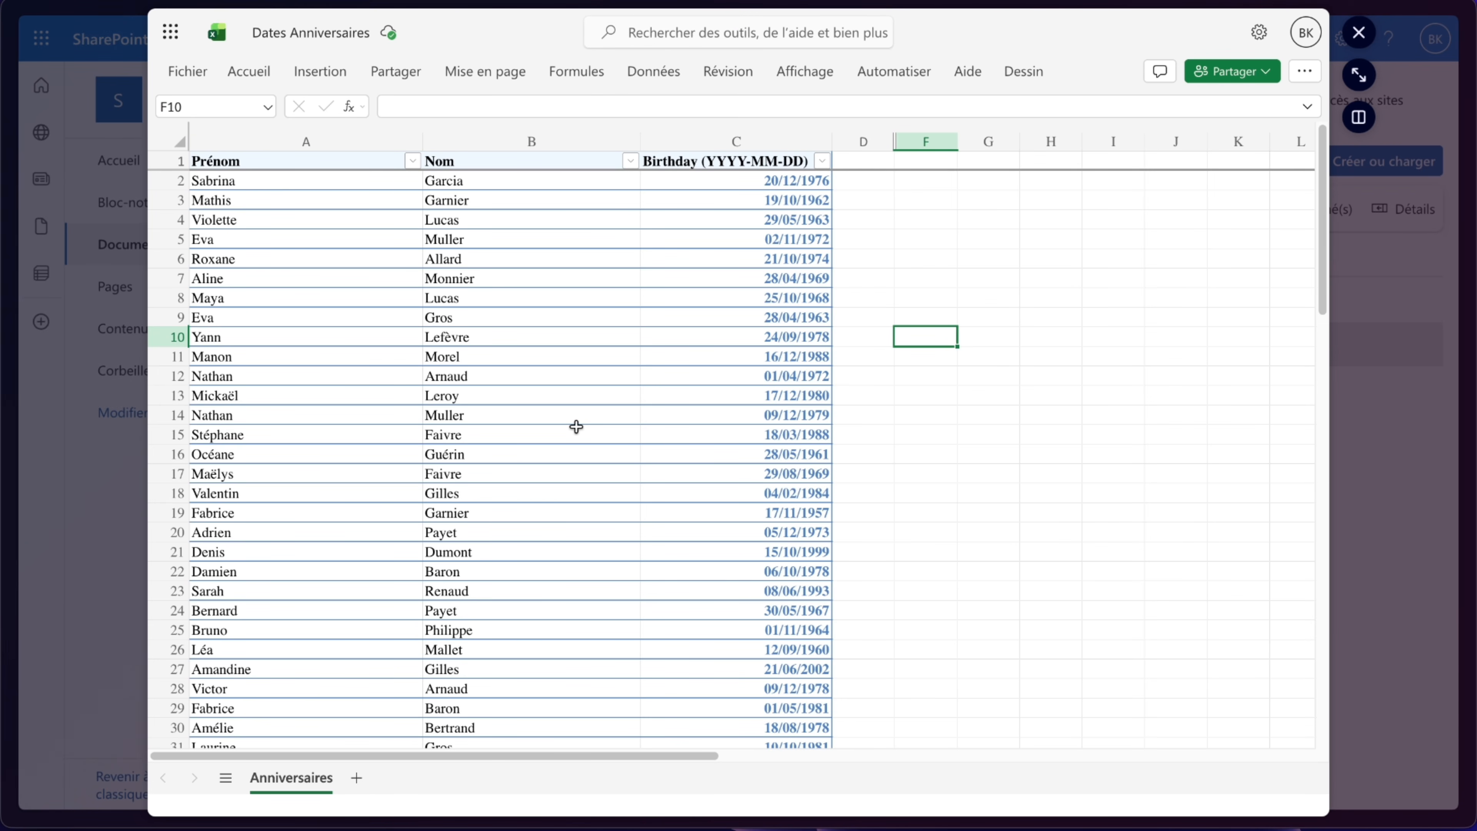
left_click(265, 107)
left_click(265, 155)
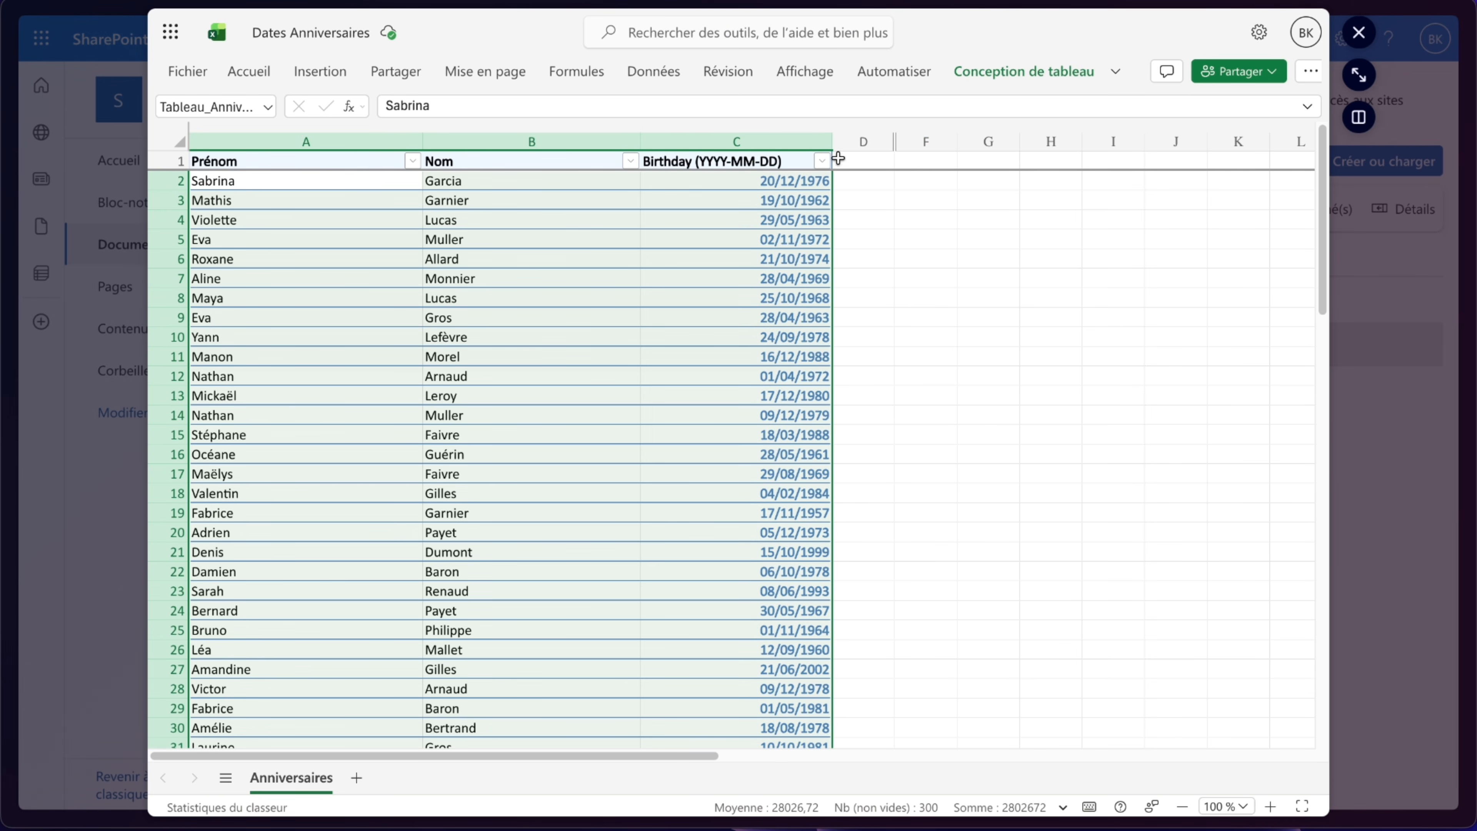
- Browse the Images Anniversaires folder and preview the Photo_anniversaire_12.png and Photo_anniversaire_03.png images
left_click(133, 442)
left_click(486, 299)
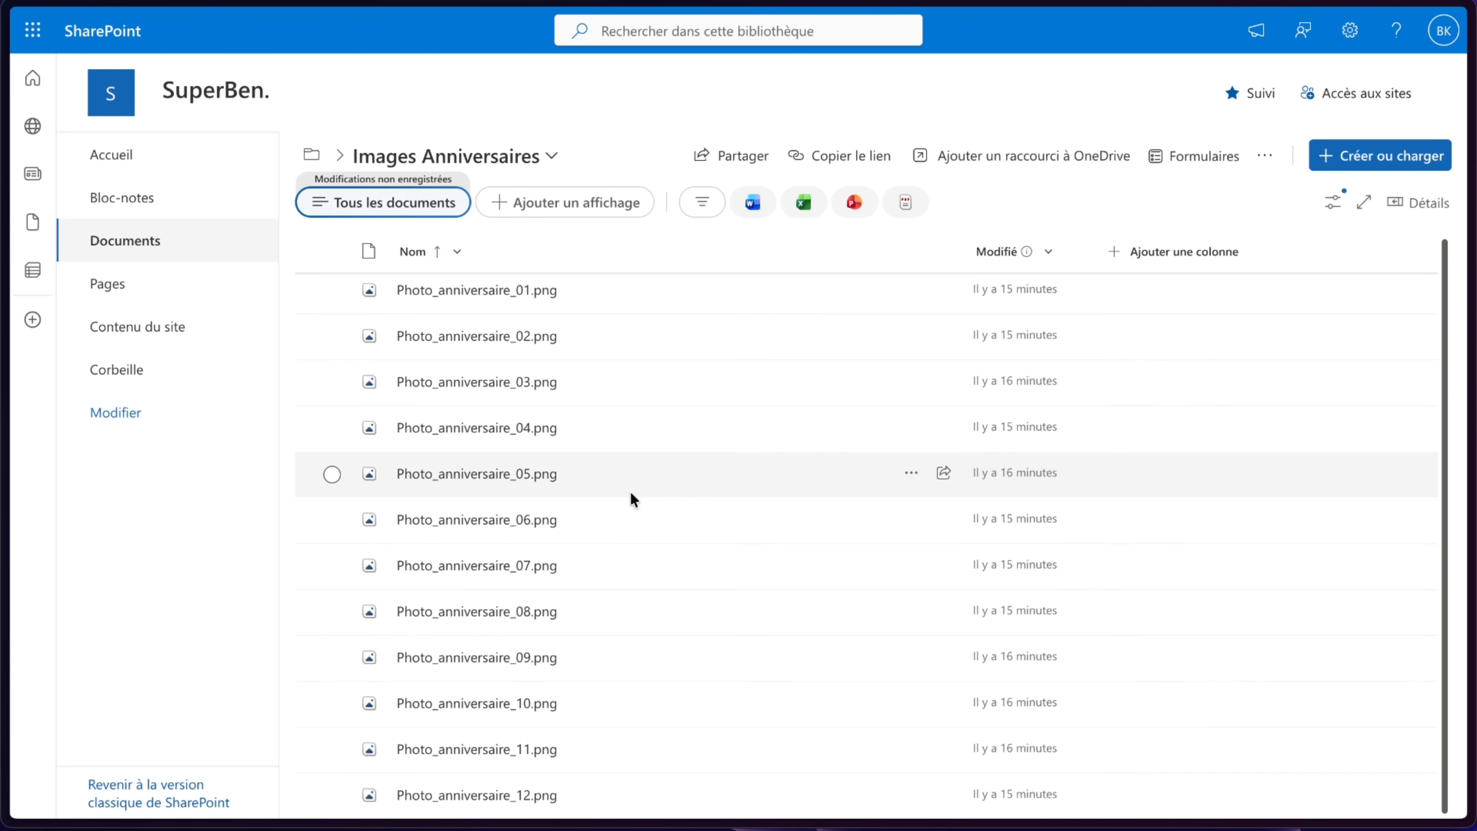
left_click(499, 792)
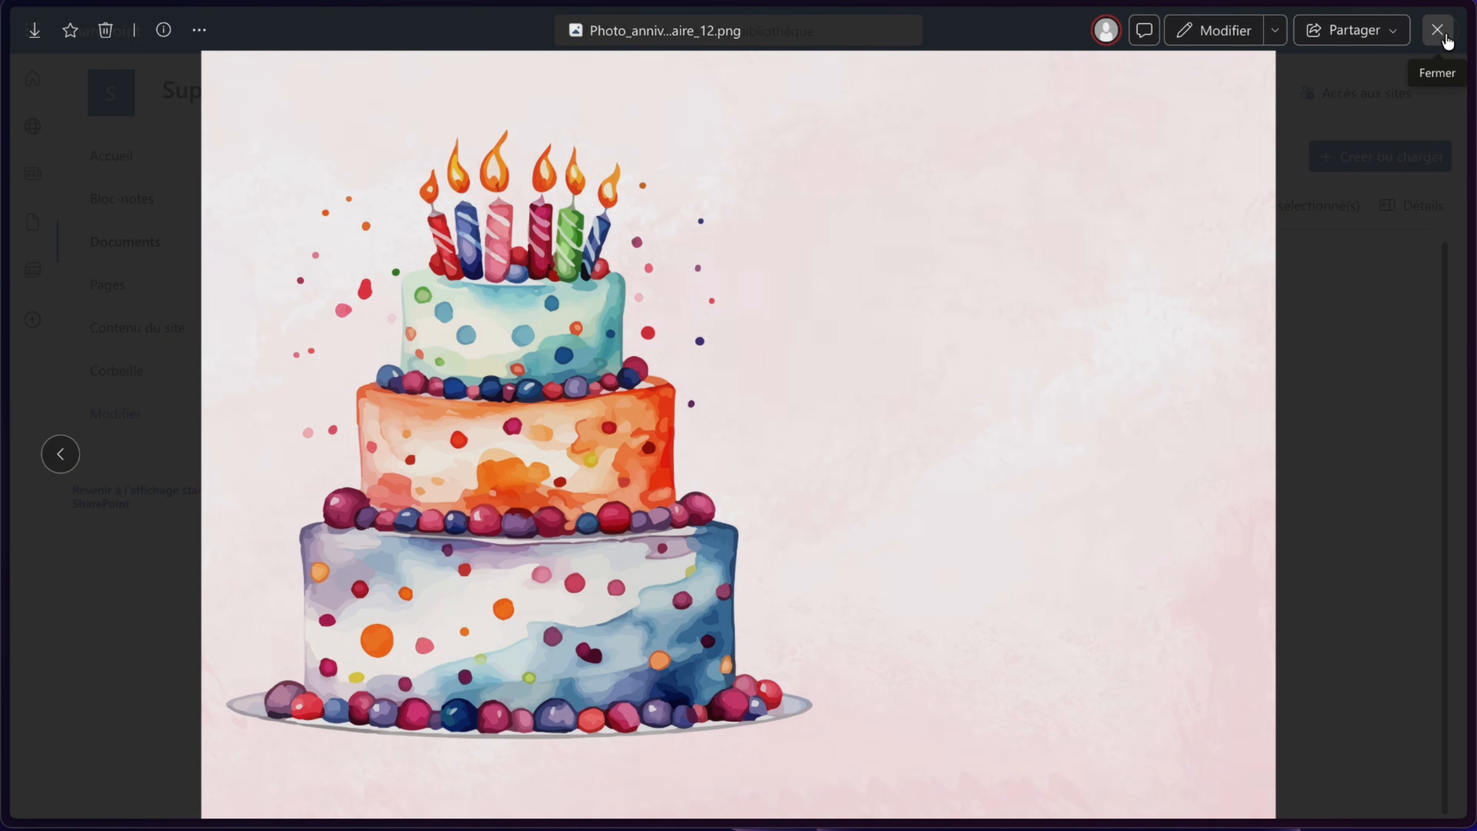
left_click(1438, 30)
left_click(473, 383)
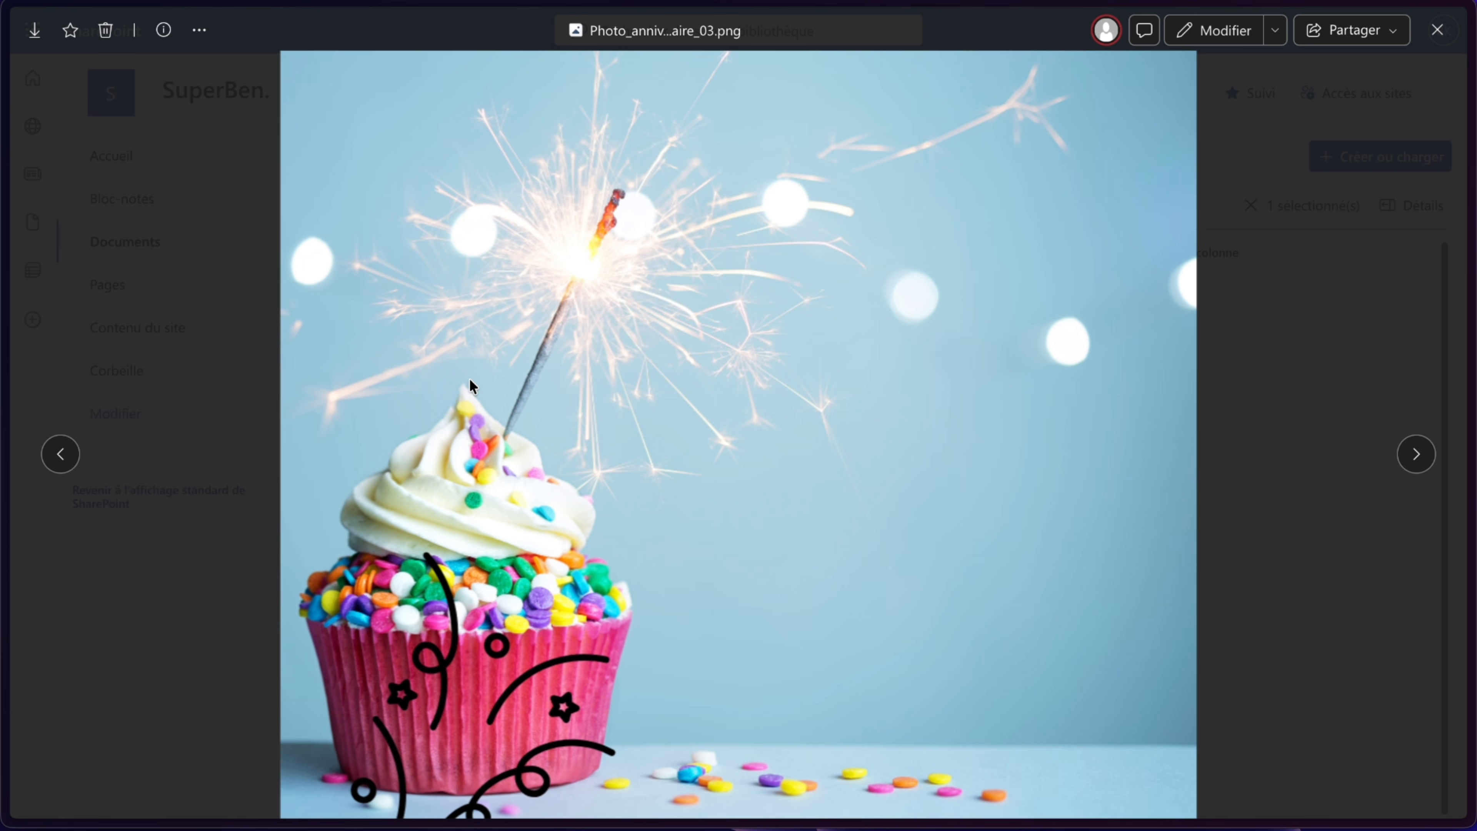
left_click(1437, 30)
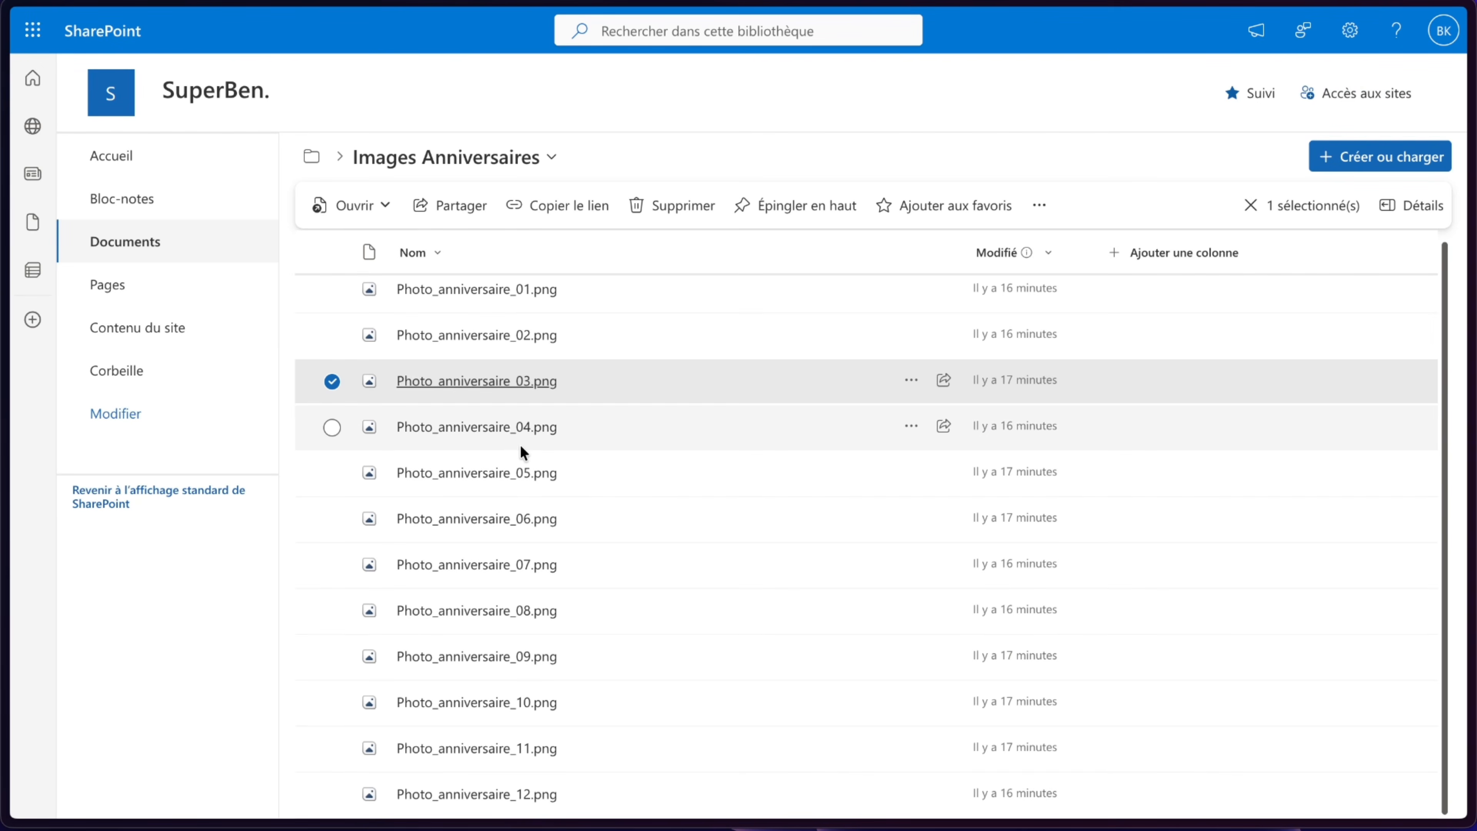
left_click(331, 380)
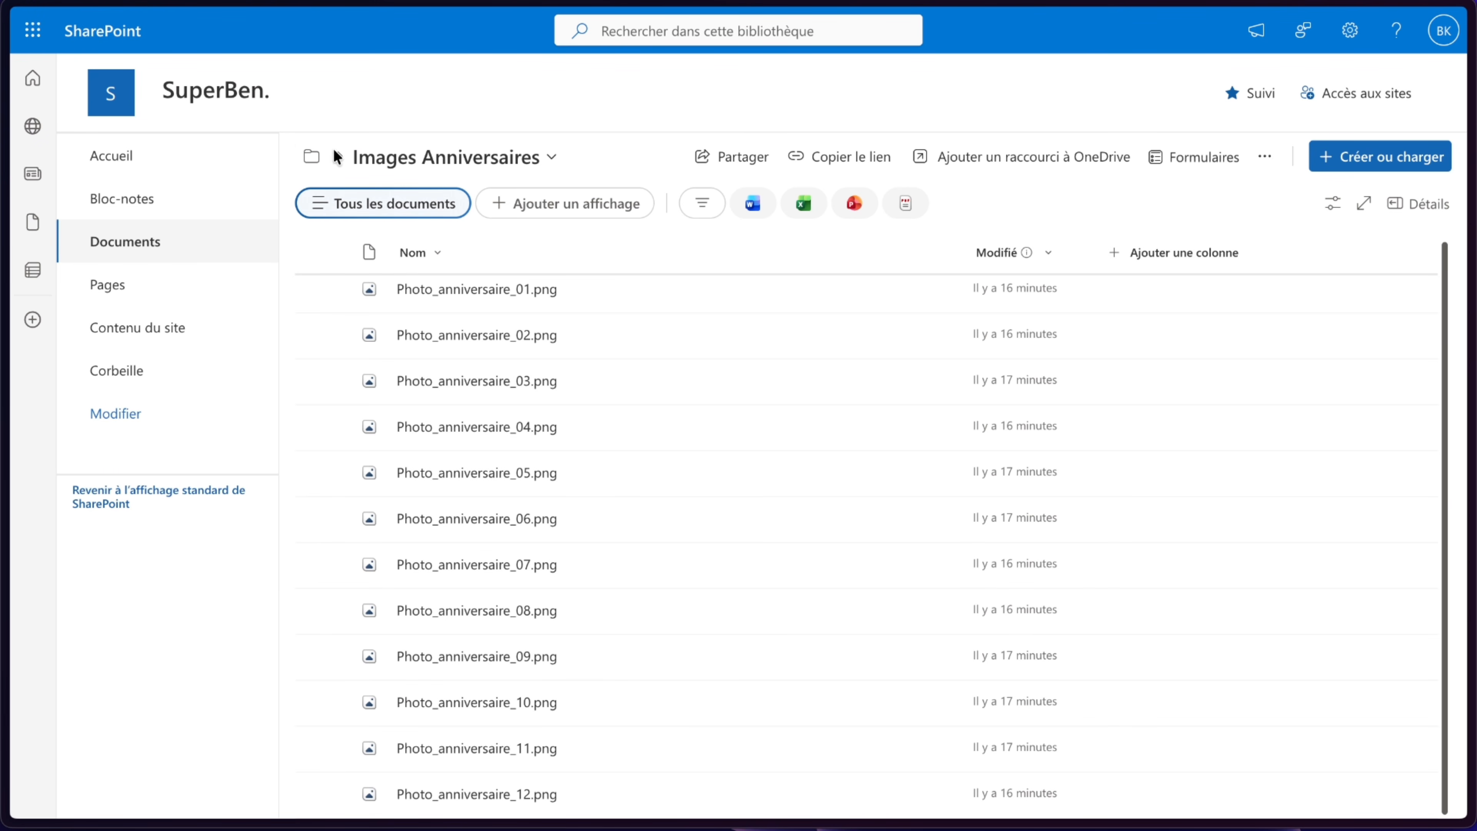
- Return to the Anniversaires Automatique folder and review the Dates Anniversaires.xlsx workbook again
left_click(311, 156)
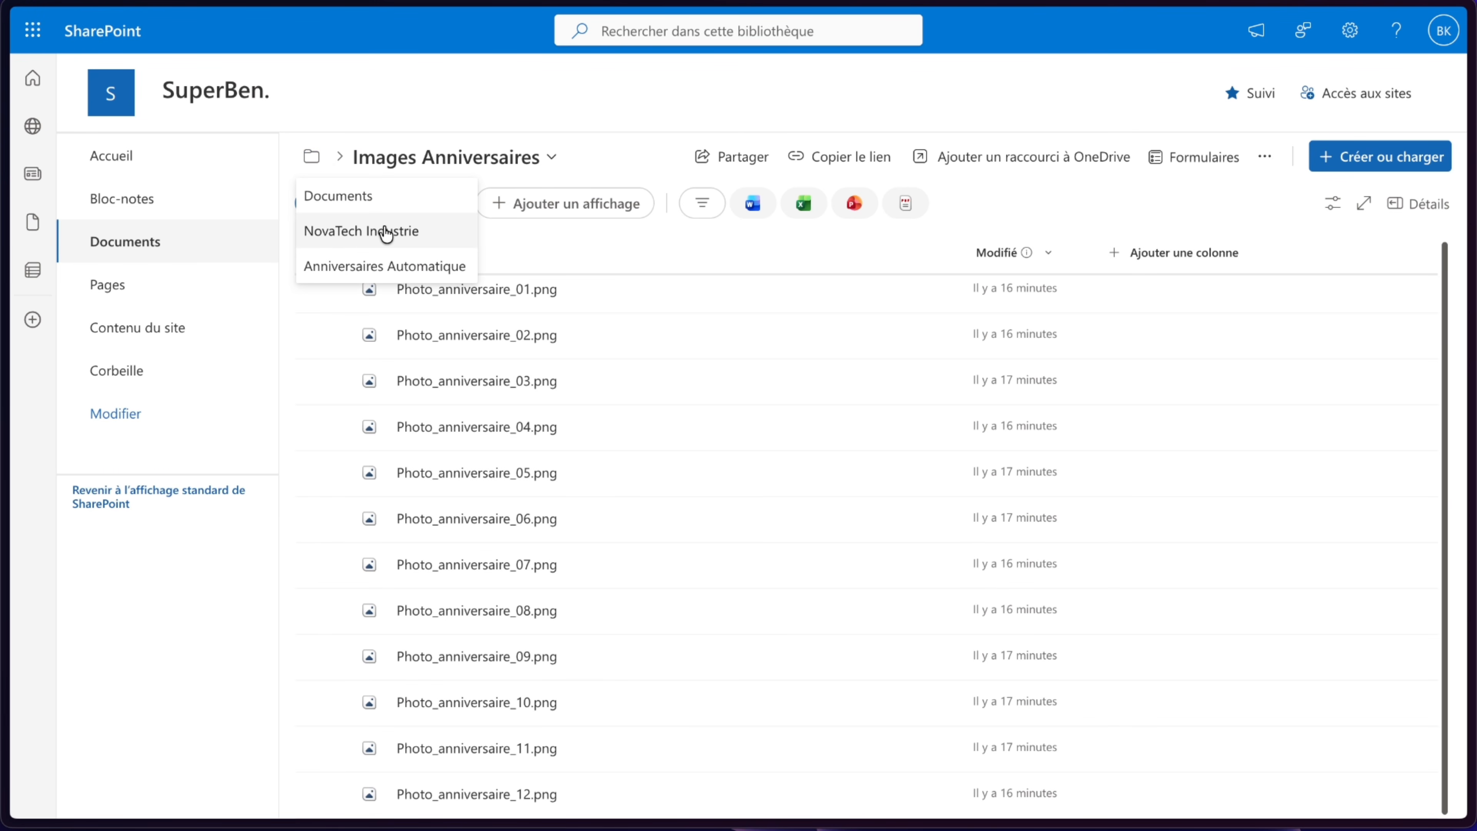
left_click(381, 266)
left_click(443, 344)
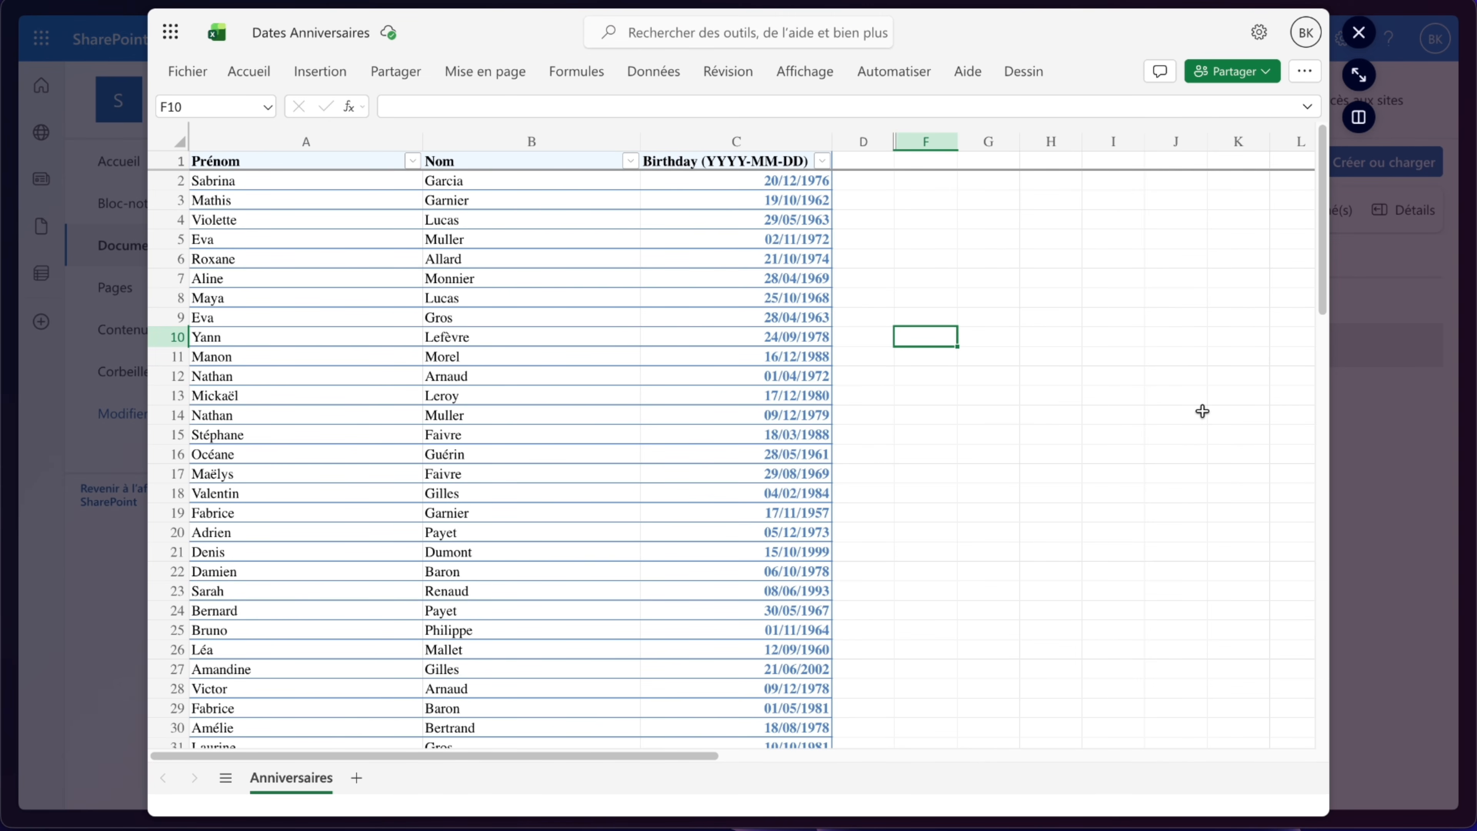
scroll(1203, 412, "down", 3)
left_click(1401, 463)
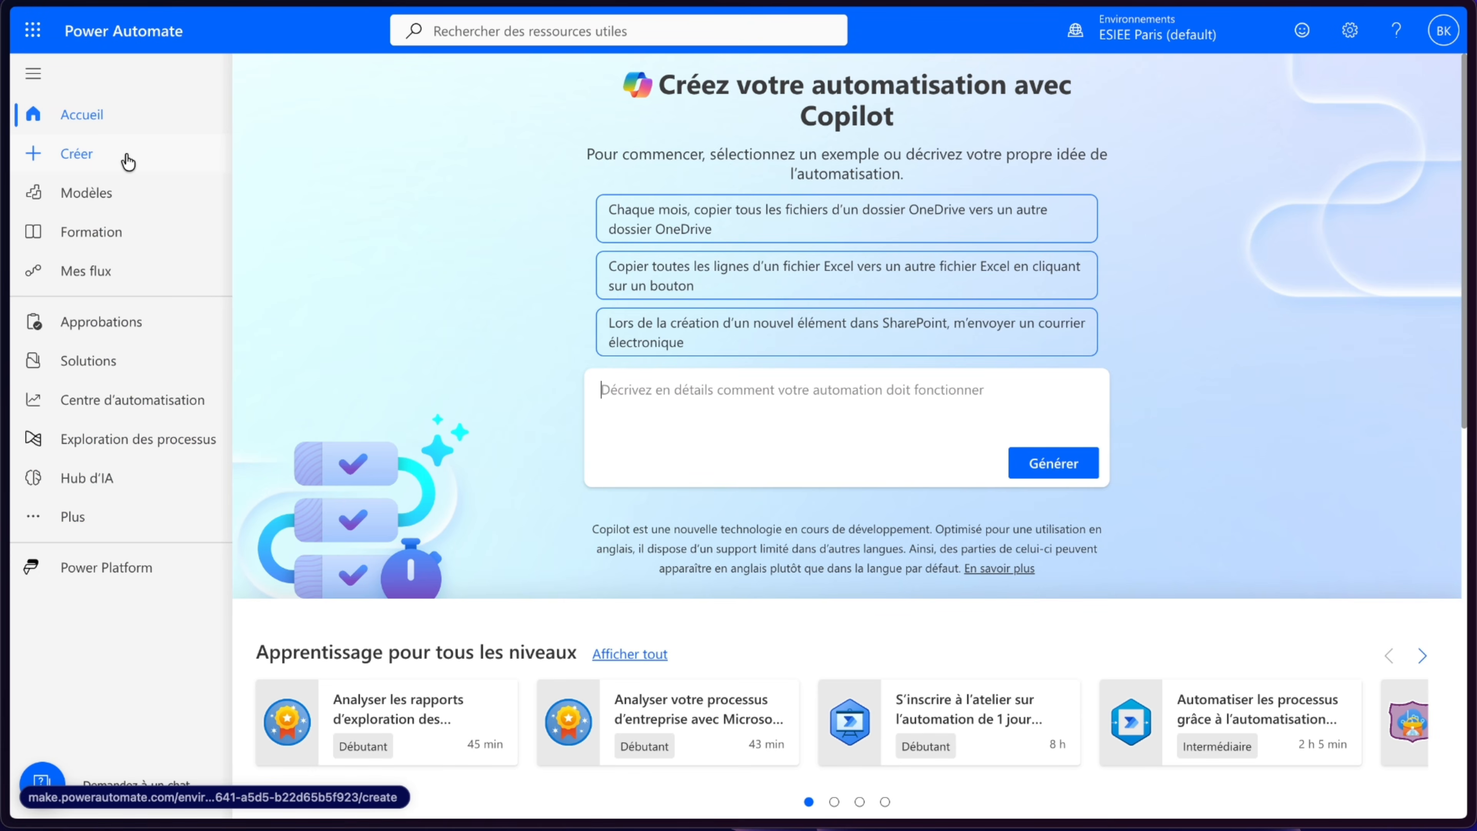
- Create an instant cloud flow named "Flux 4 - Anniversaire automatique" with the manual trigger
left_click(128, 162)
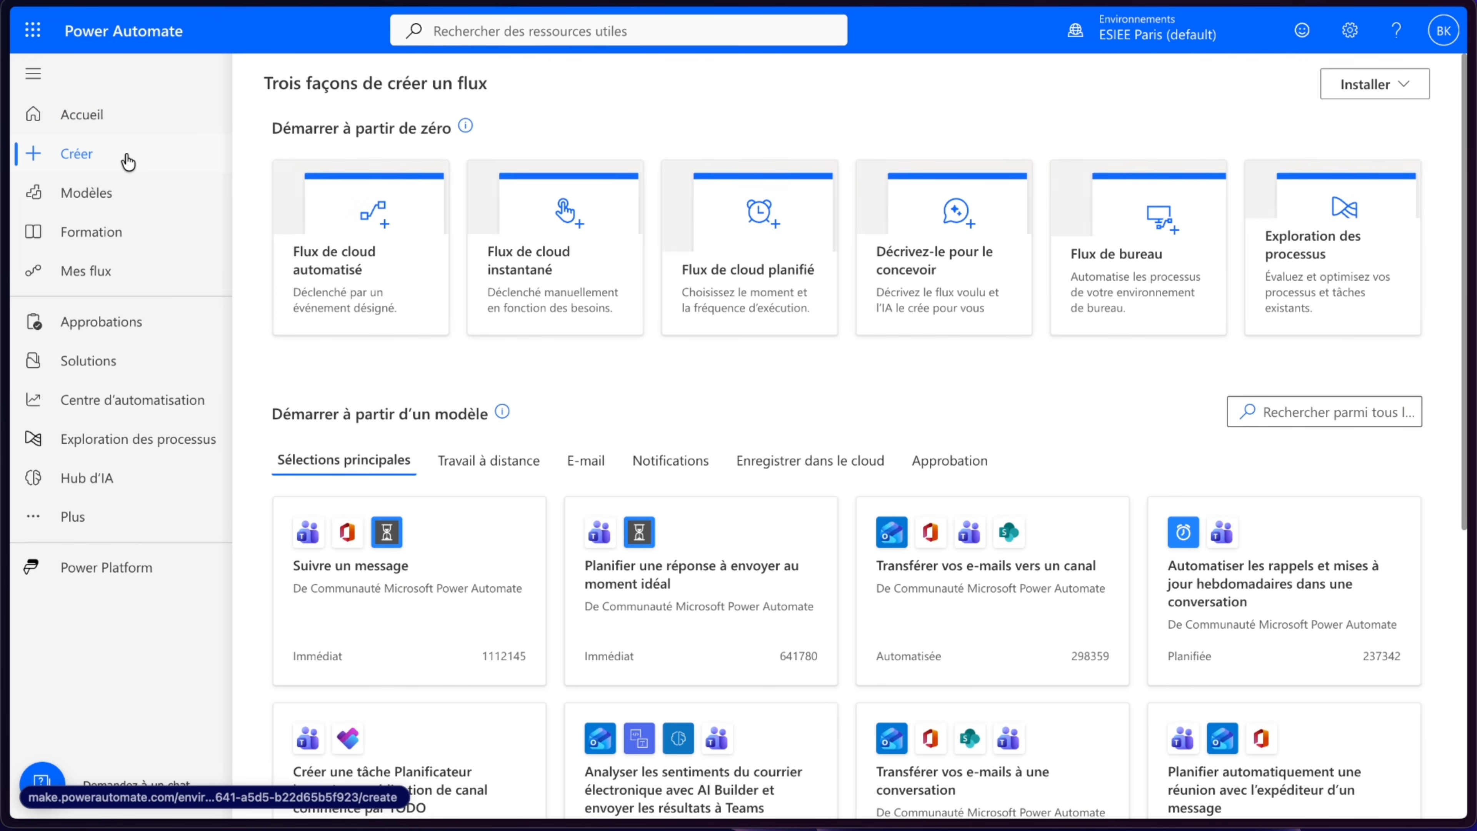
left_click(624, 227)
left_click(787, 224)
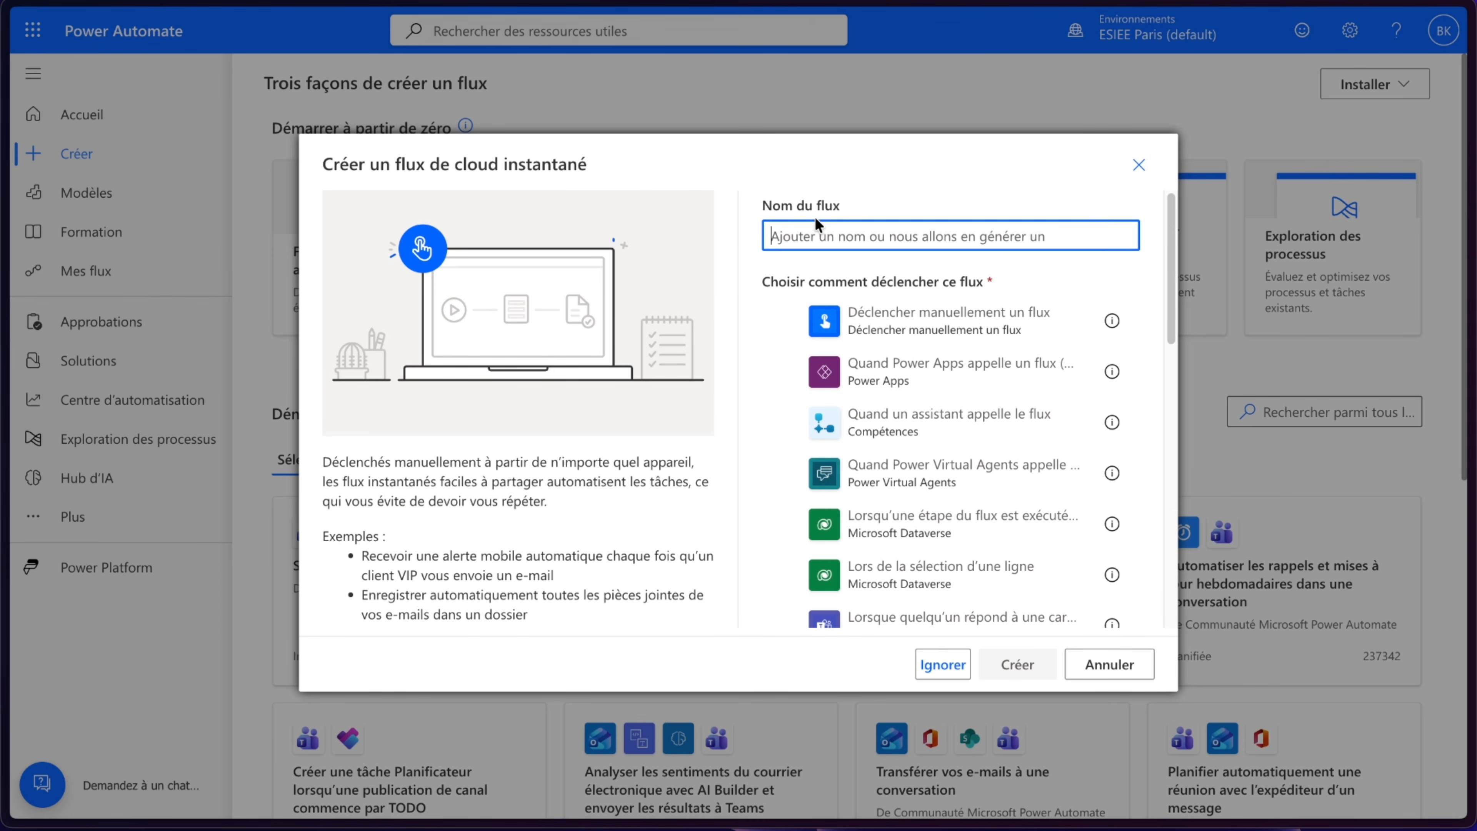
type("Flux")
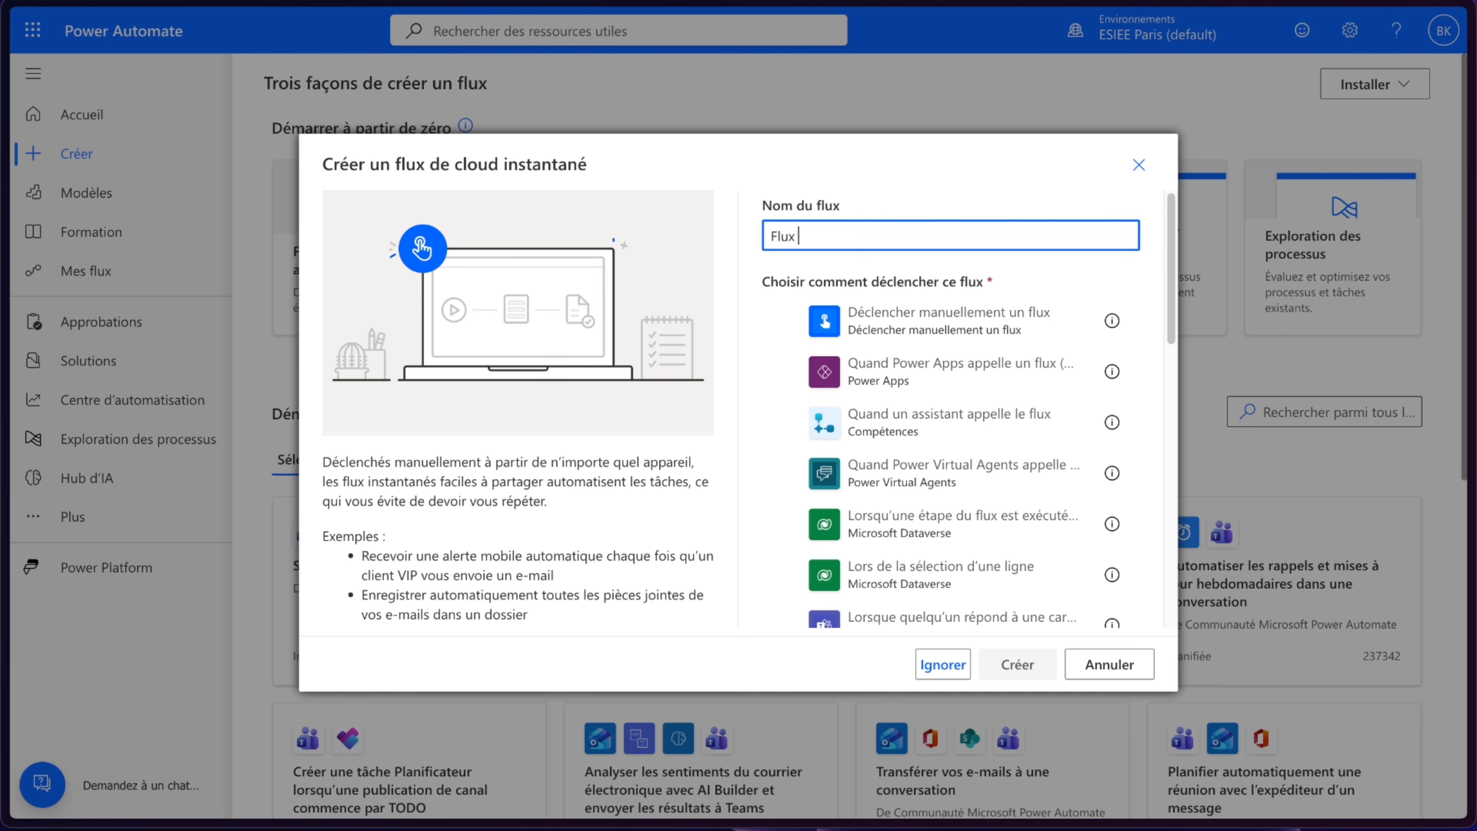
type(" 4 - Anniversaire automat")
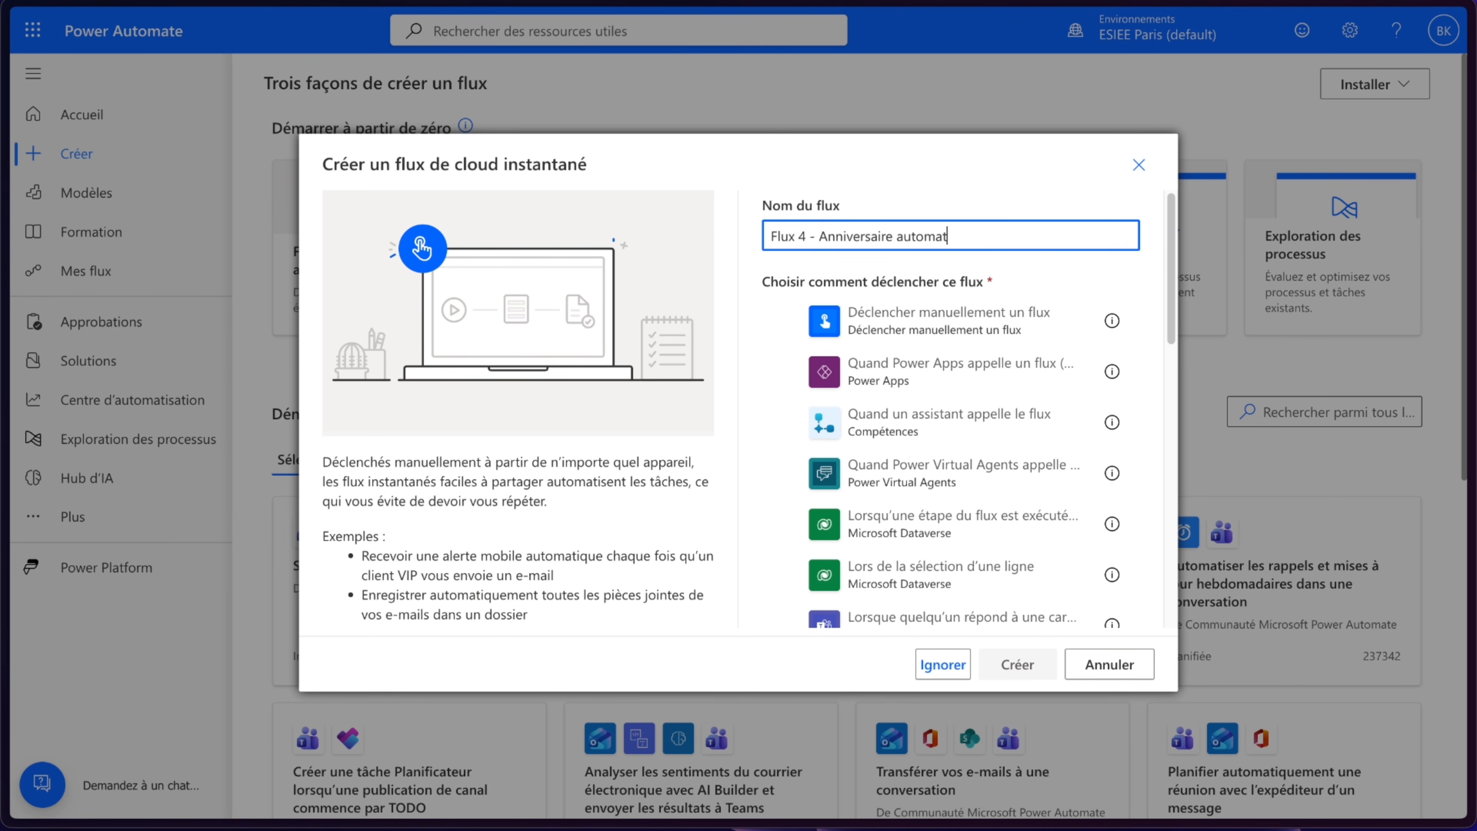
type("ique")
left_click(890, 326)
left_click(1000, 669)
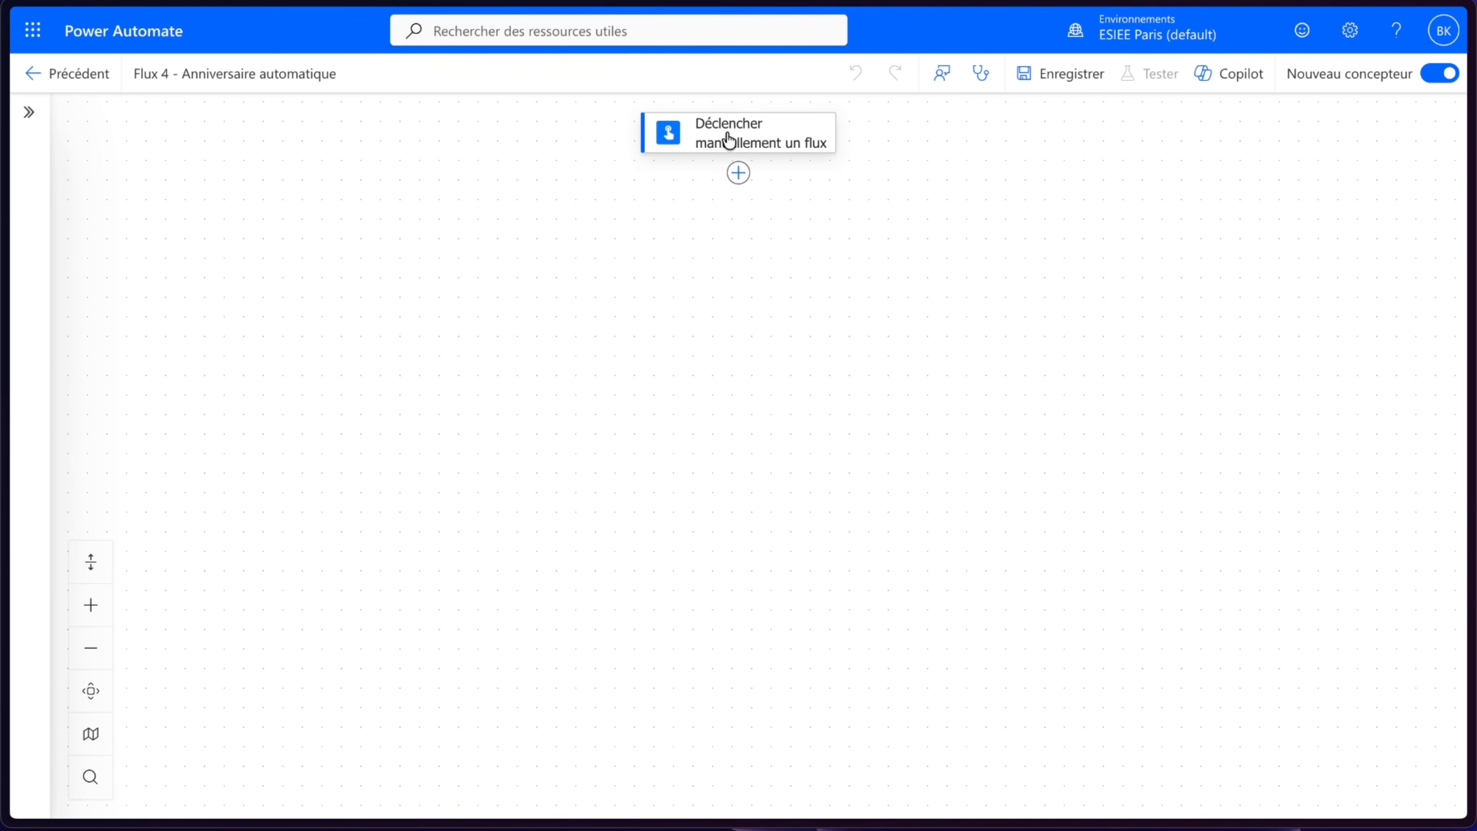
- Delete the manual trigger from the new flow
right_click(725, 142)
left_click(792, 150)
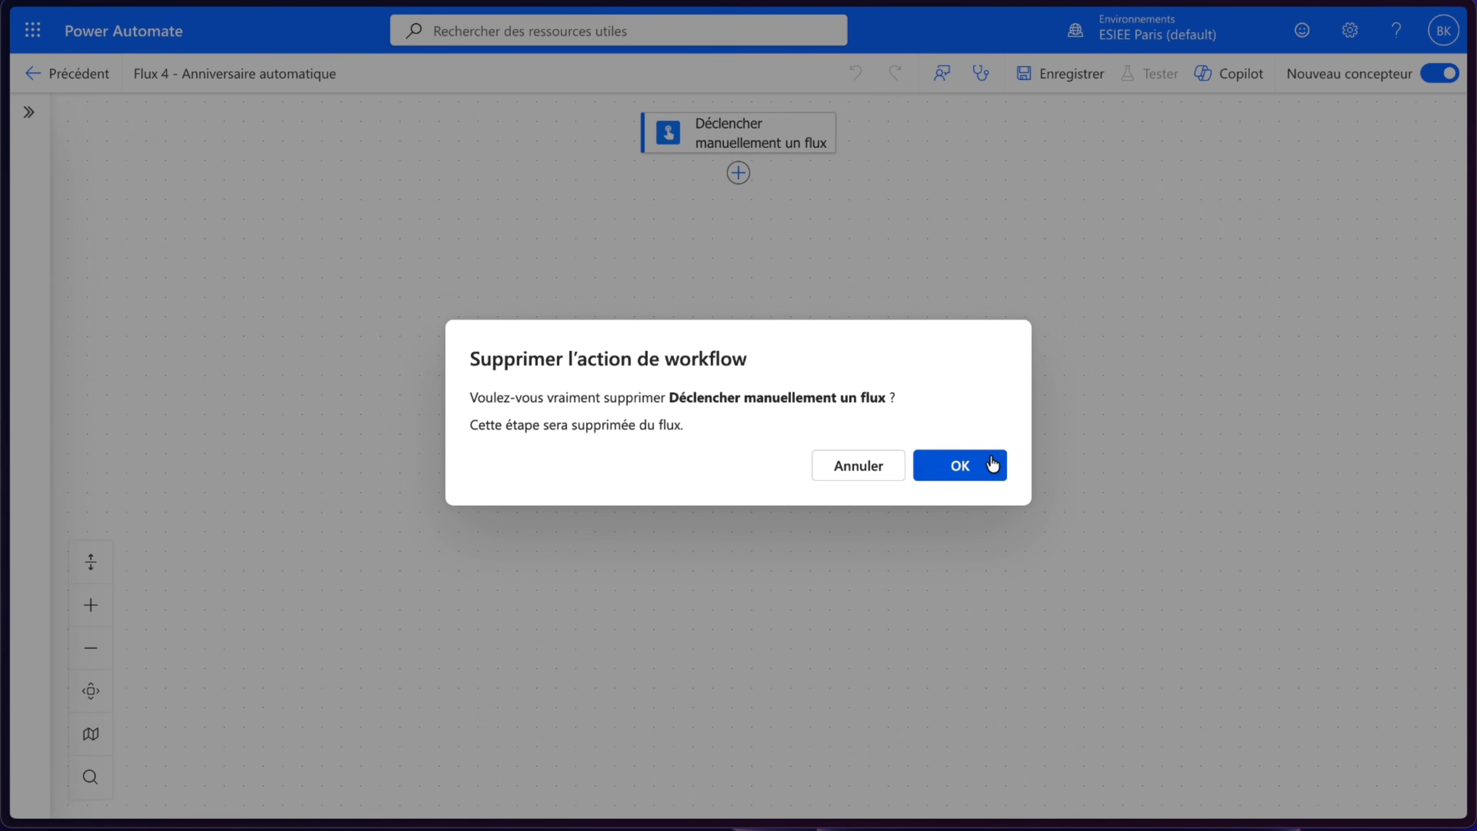
left_click(1002, 464)
- Add a Planifier Périodicité trigger with the frequency set to Jour
left_click(749, 150)
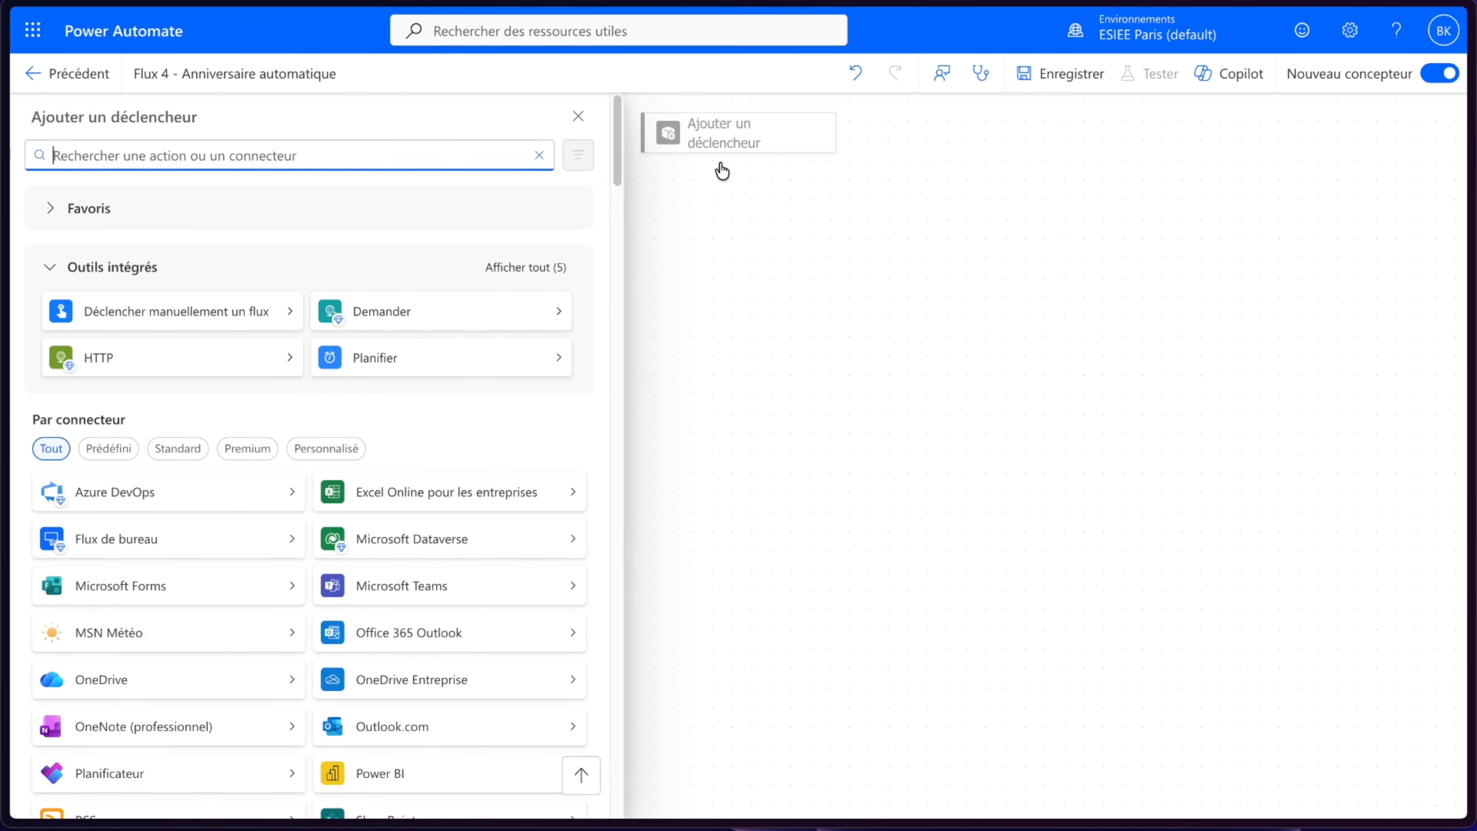
left_click(407, 367)
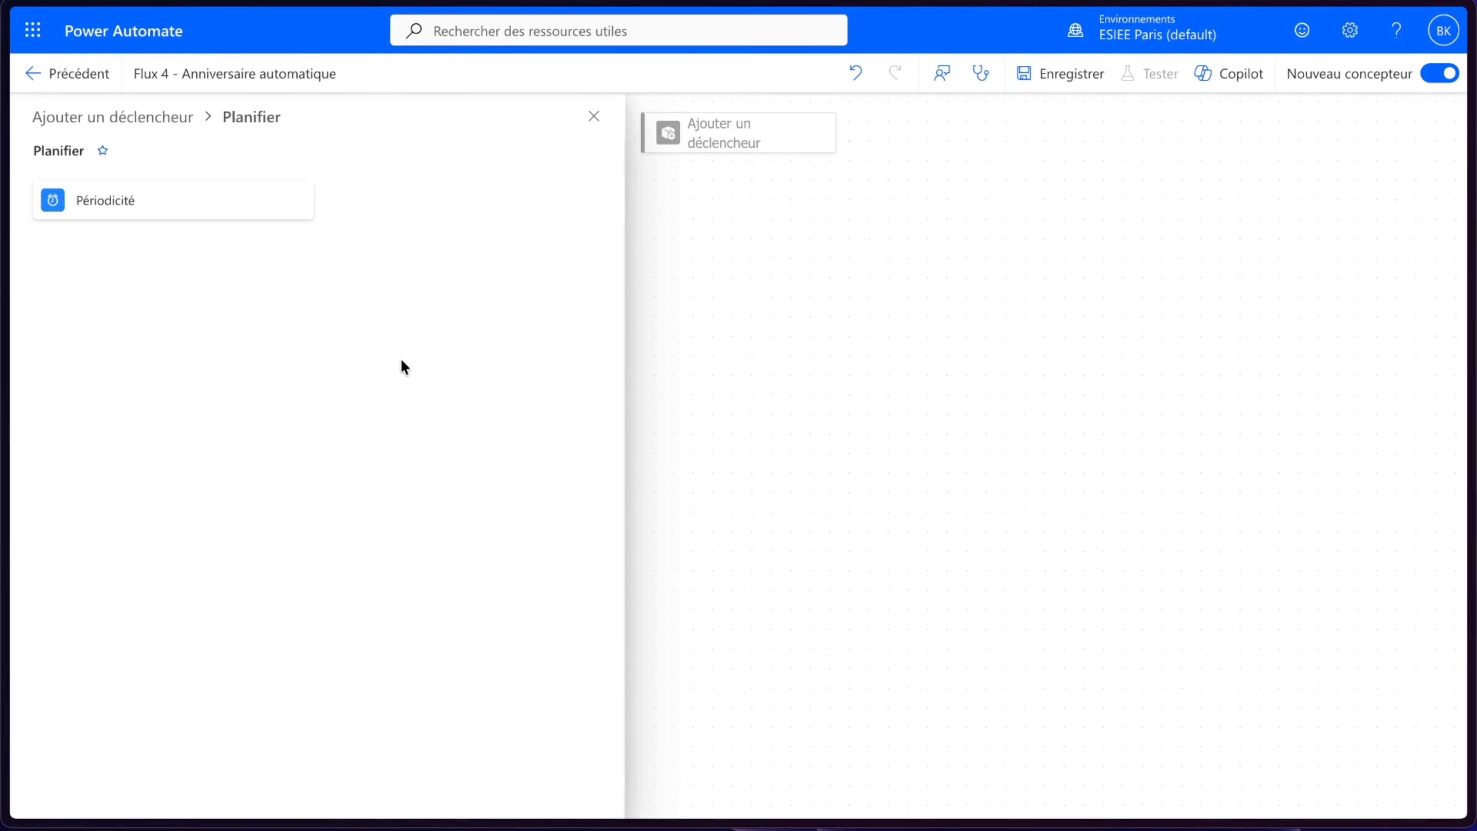
left_click(166, 210)
left_click(409, 314)
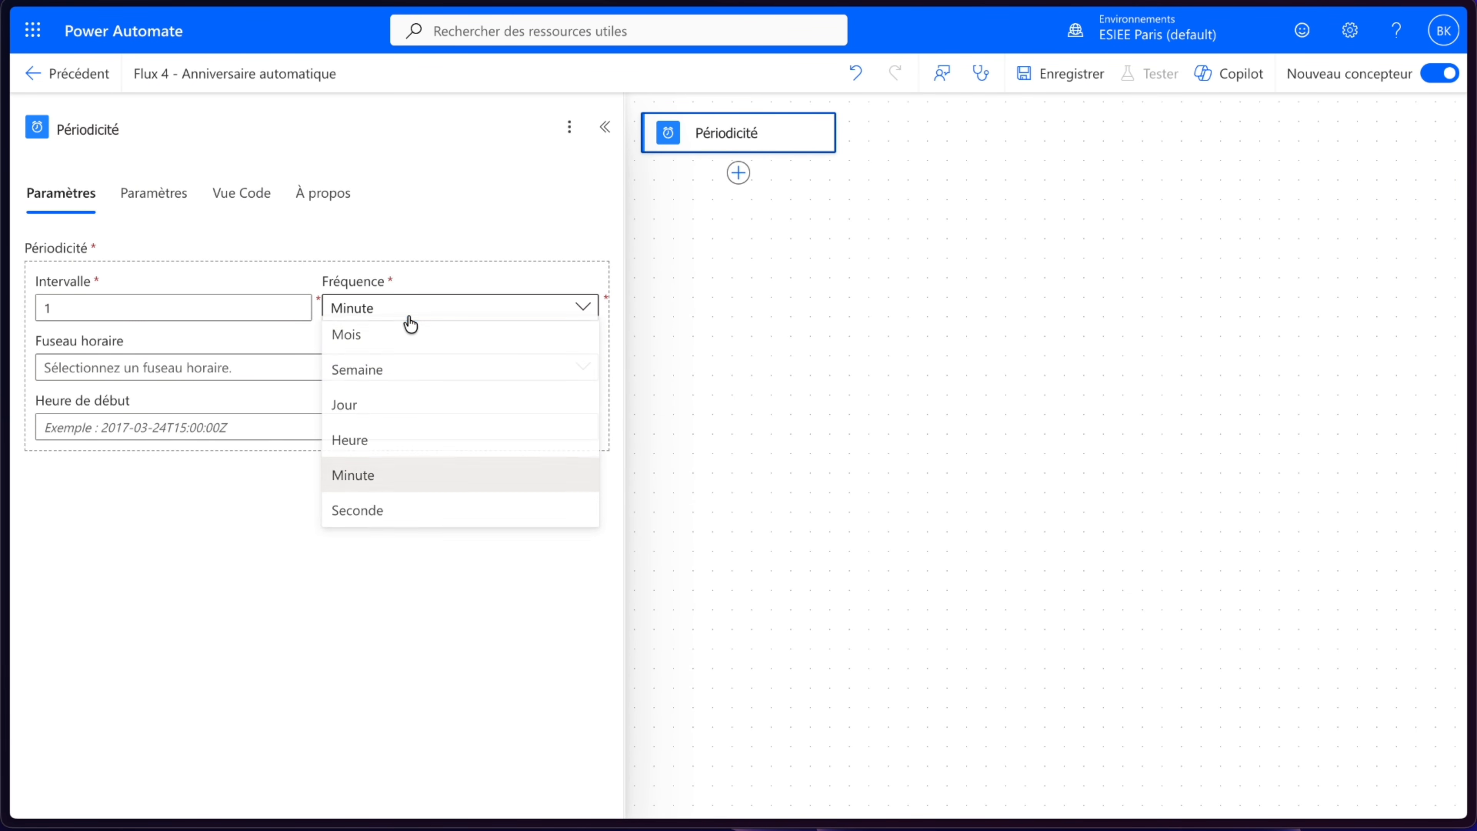
left_click(370, 414)
- Set the recurrence time zone to (UTC+01:00) Bruxelles, Copenhague, Madrid, Paris
left_click(313, 375)
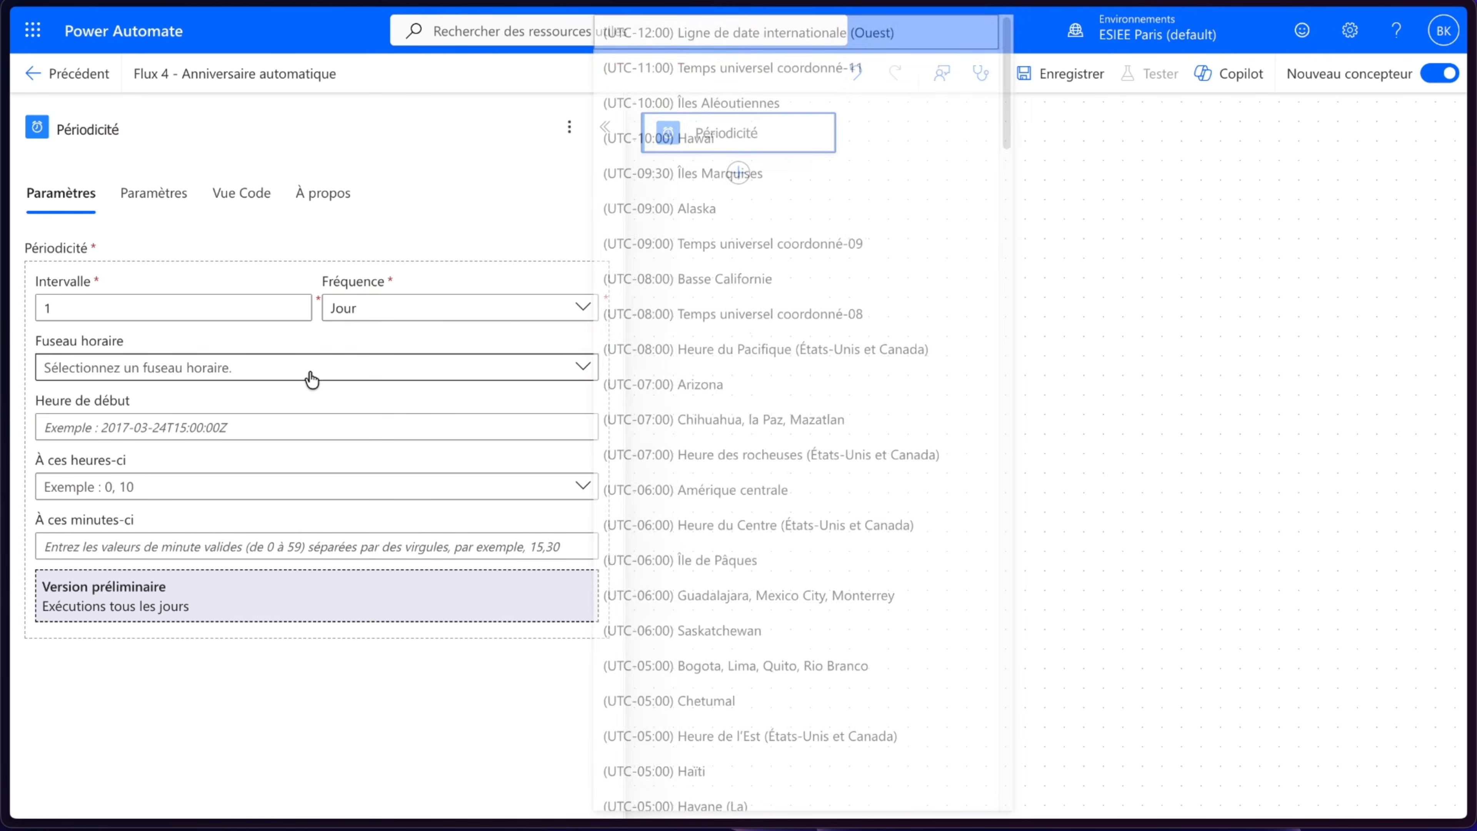
scroll(825, 454, "down", 15)
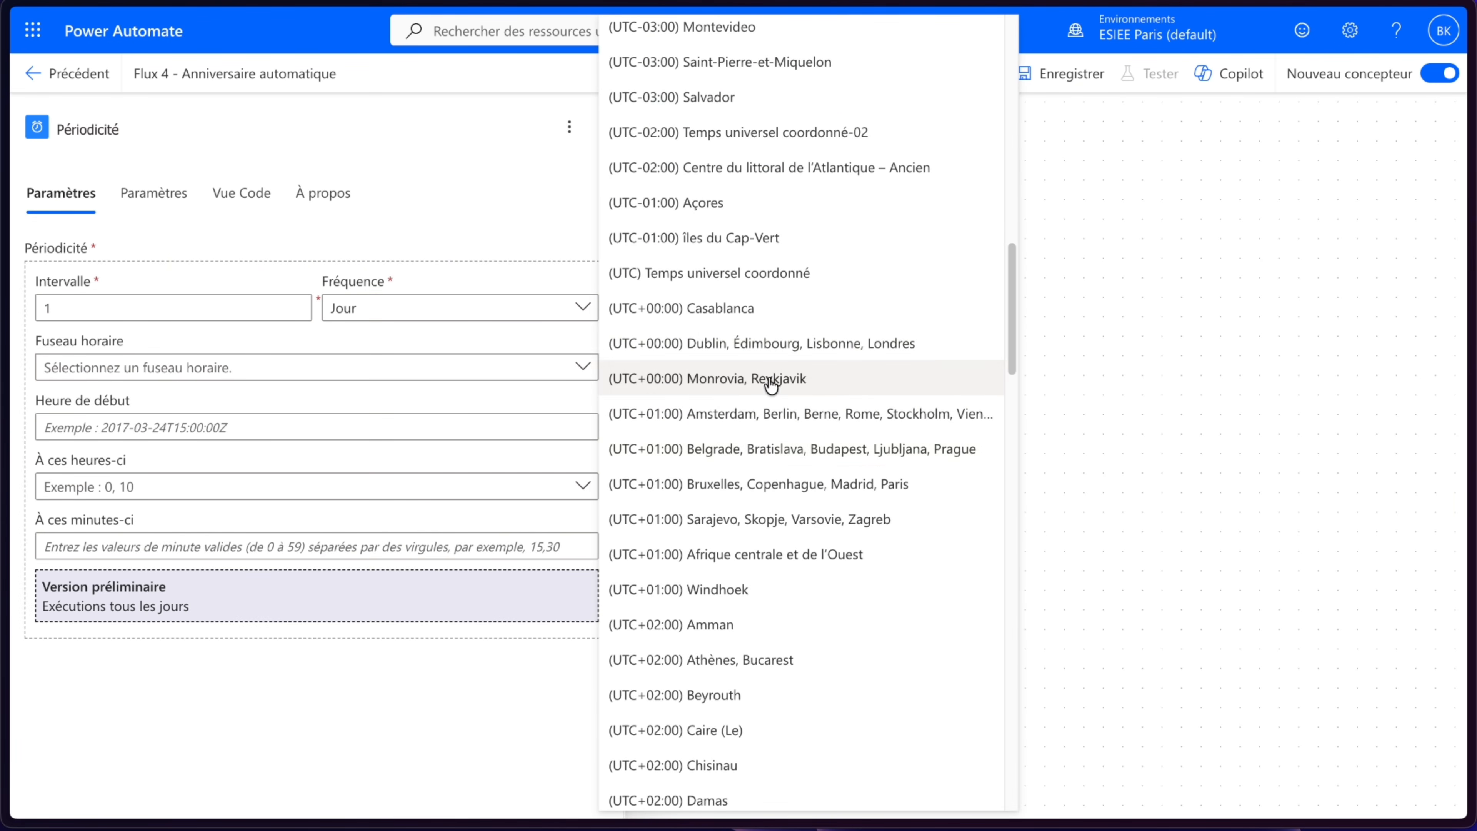
left_click(802, 481)
- Set the recurrence to run at hour 8 and close the trigger settings
left_click(247, 487)
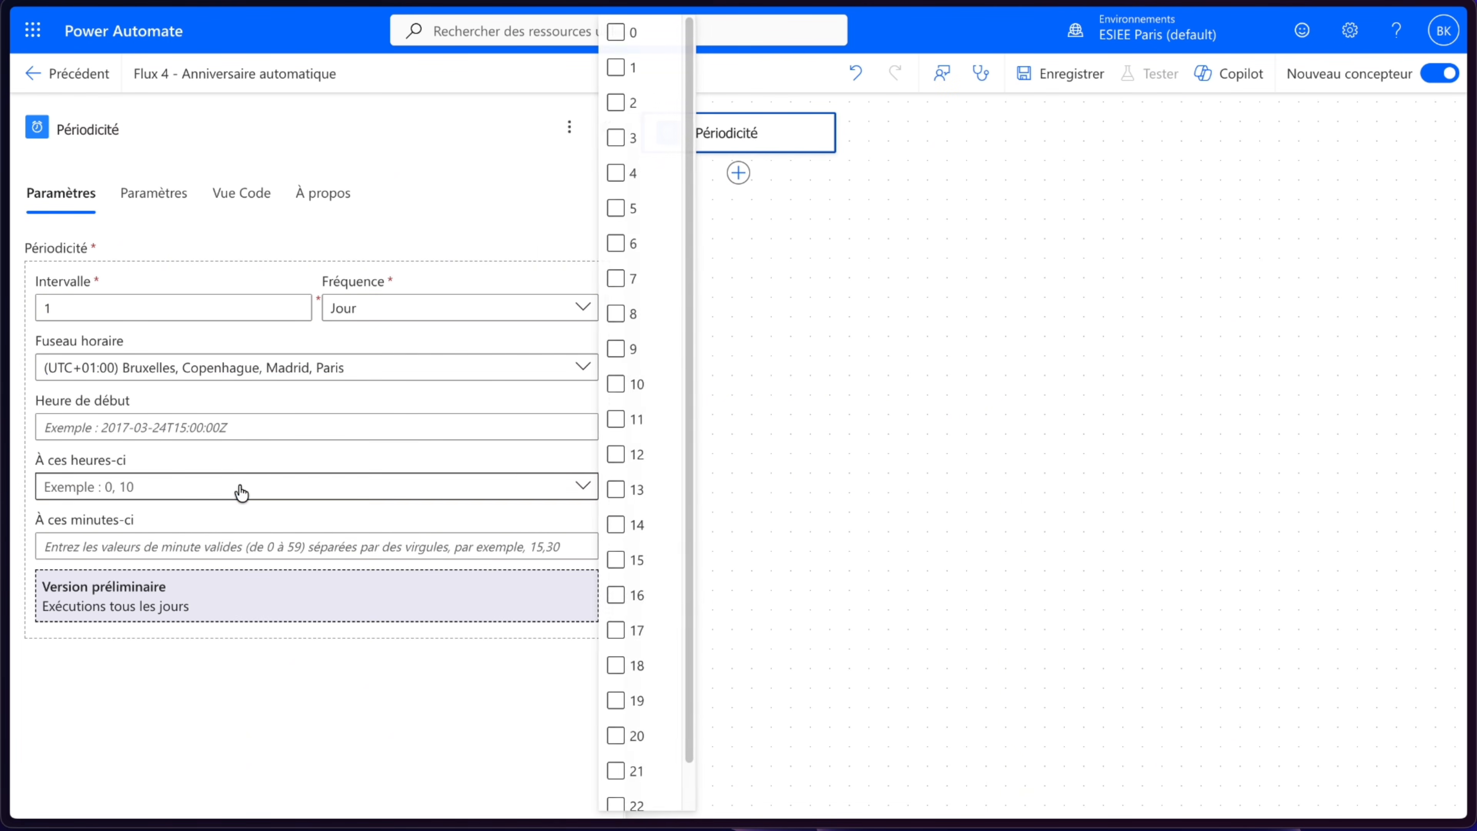
left_click(625, 321)
left_click(625, 324)
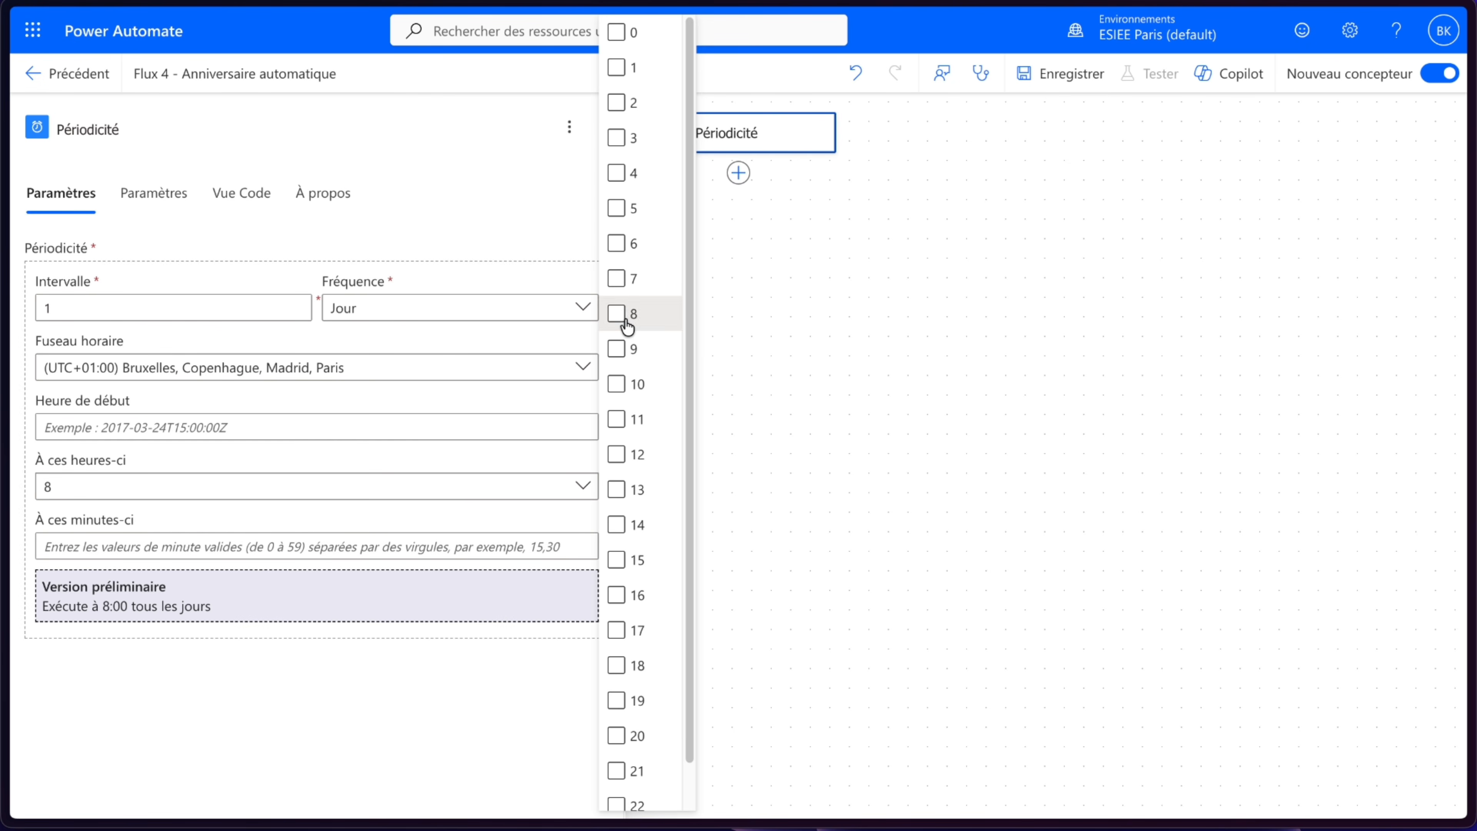
left_click(382, 795)
left_click(844, 442)
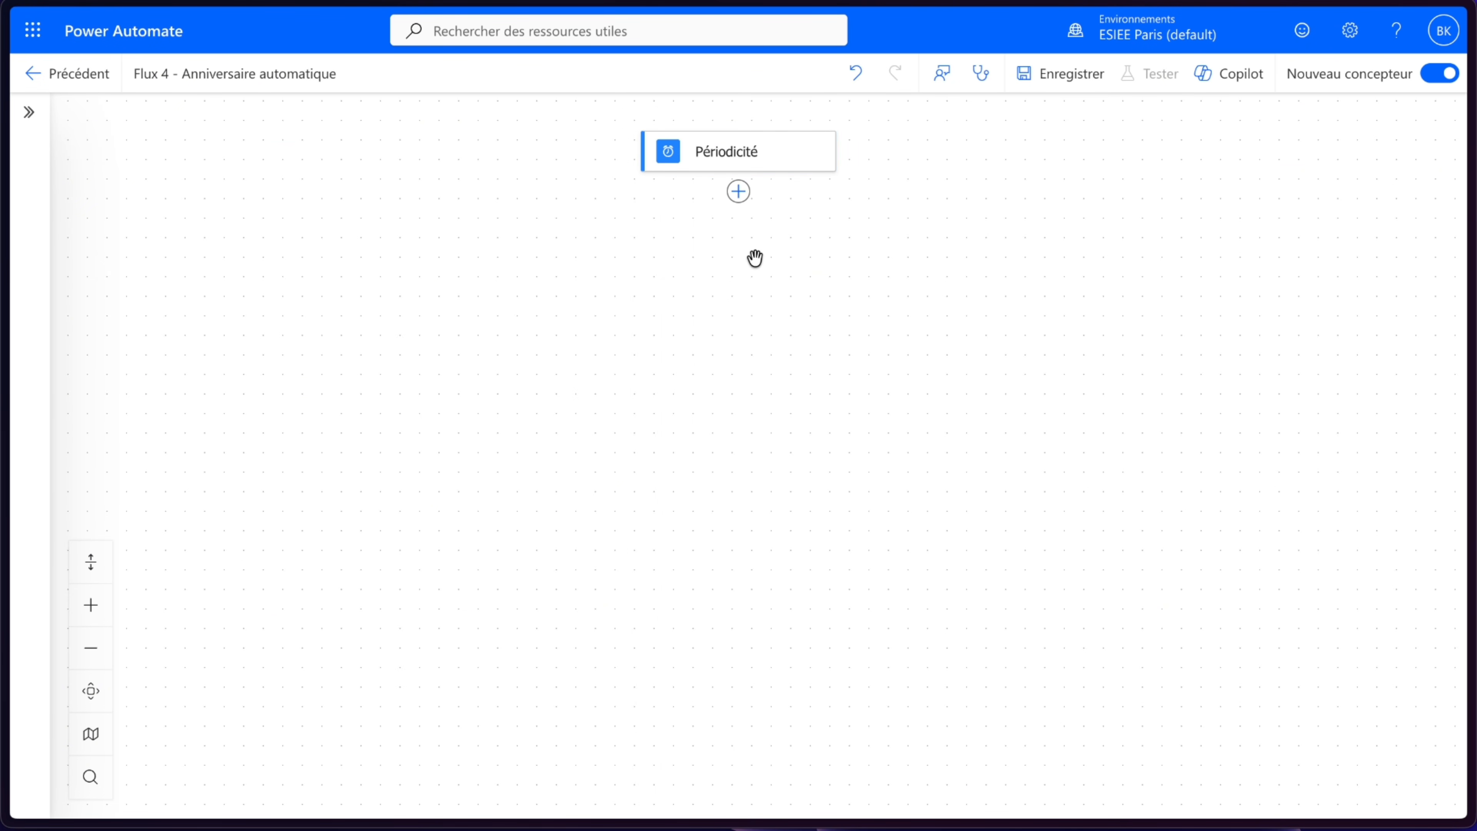
- Add the Excel Online (Business) action Lister les lignes présentes dans un tableau after the trigger
left_click(739, 204)
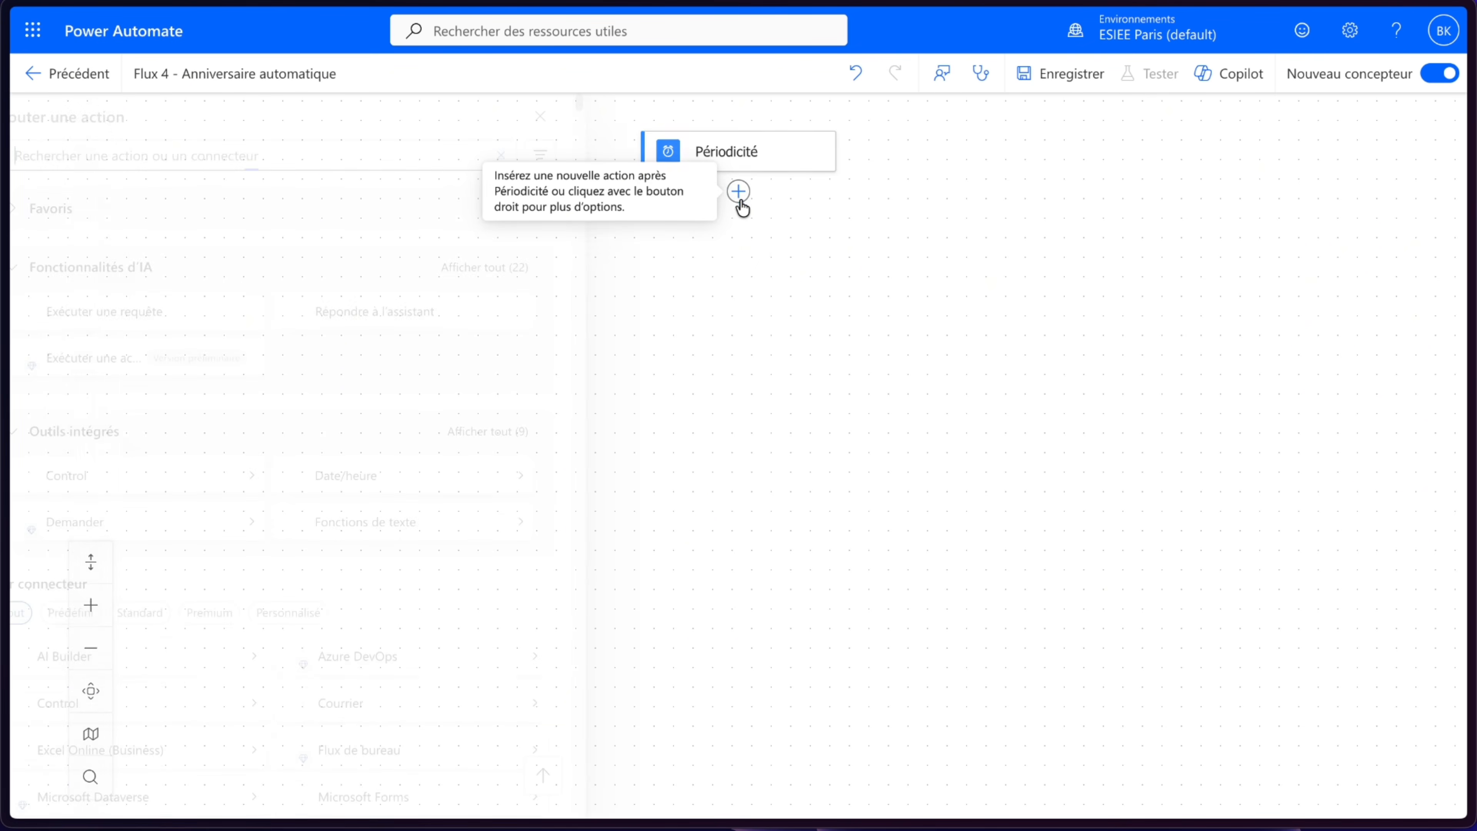
scroll(435, 442, "down", 3)
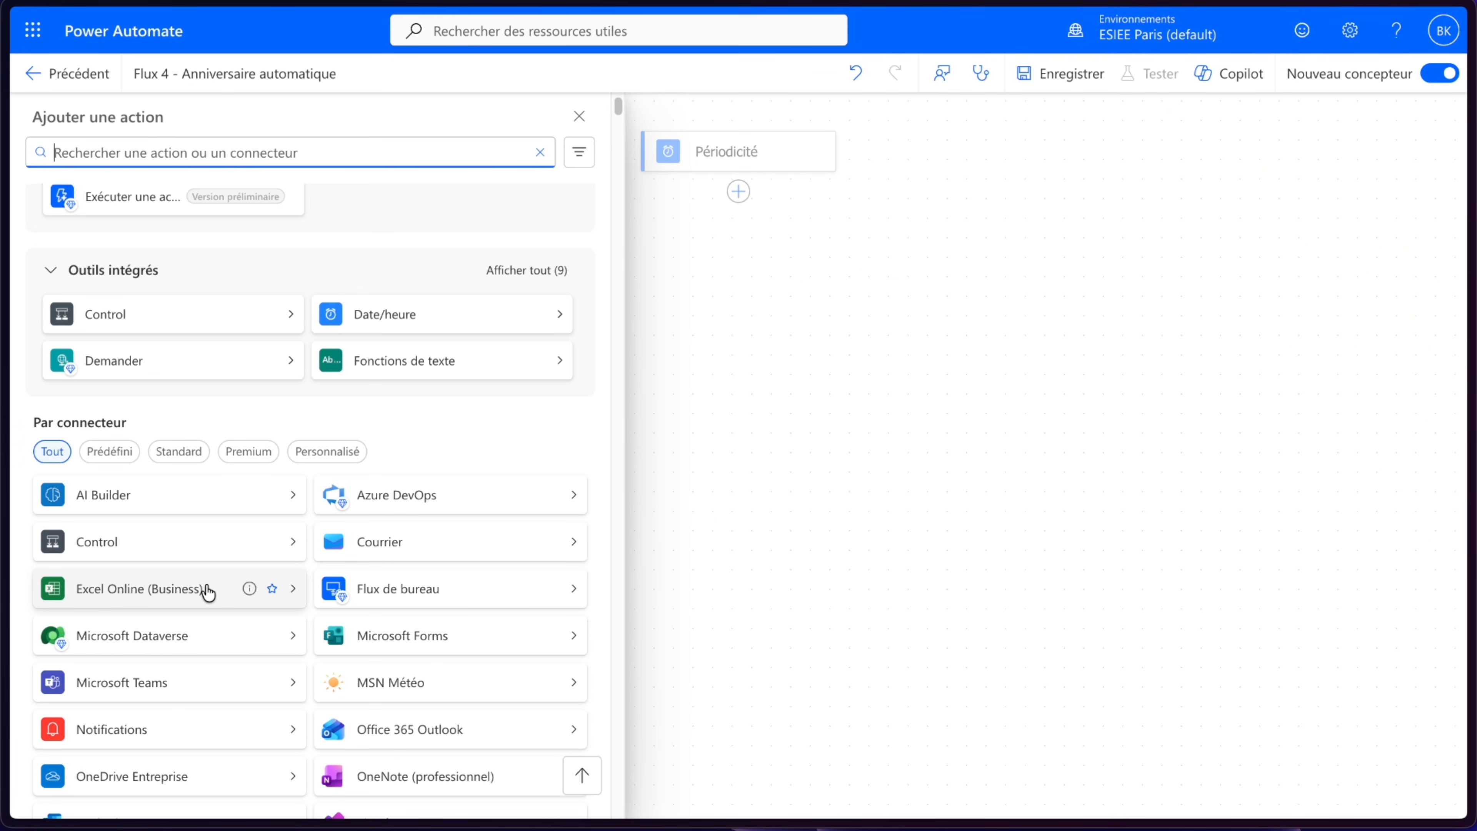
left_click(208, 589)
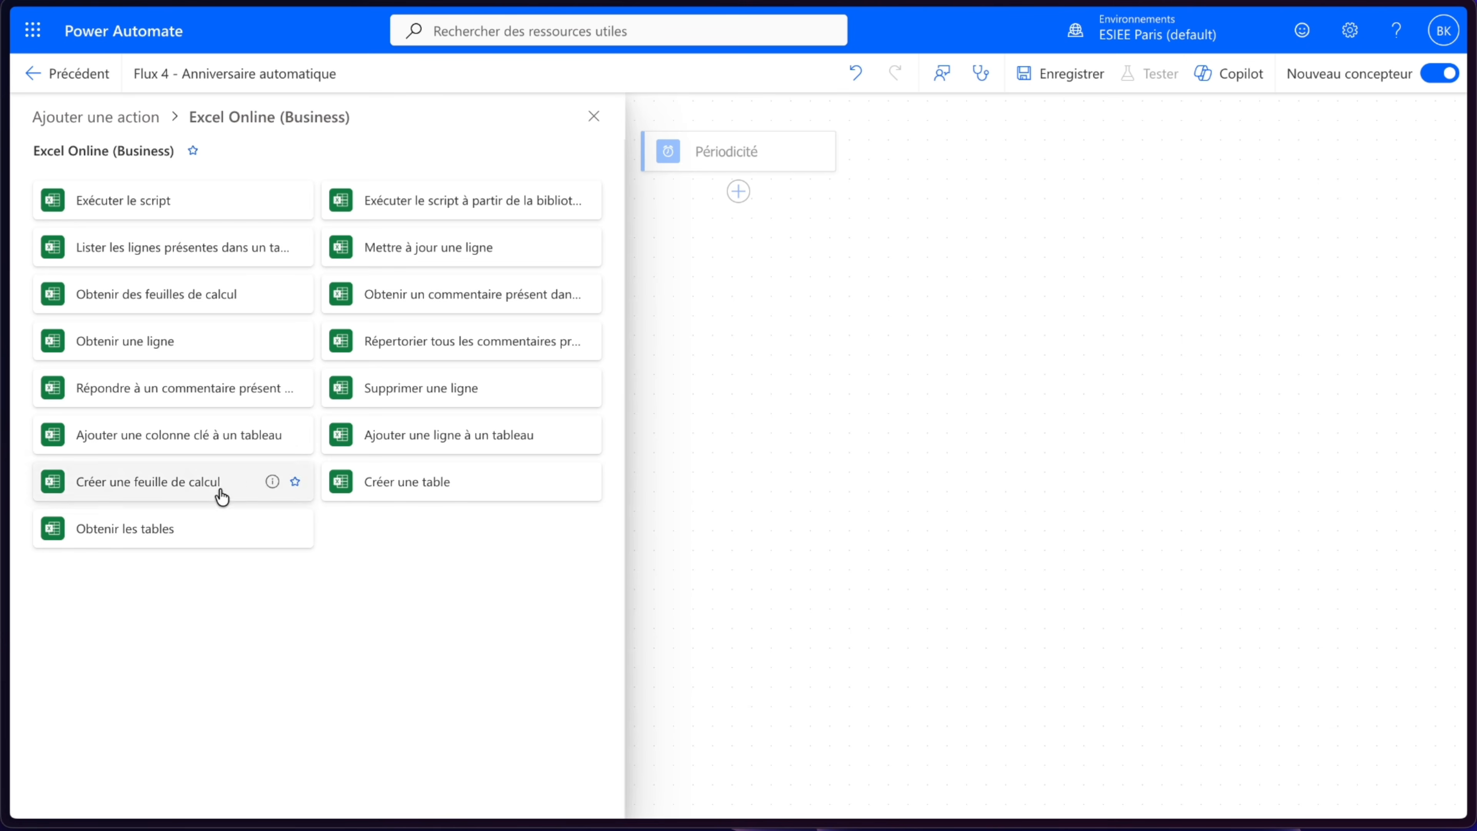
left_click(214, 262)
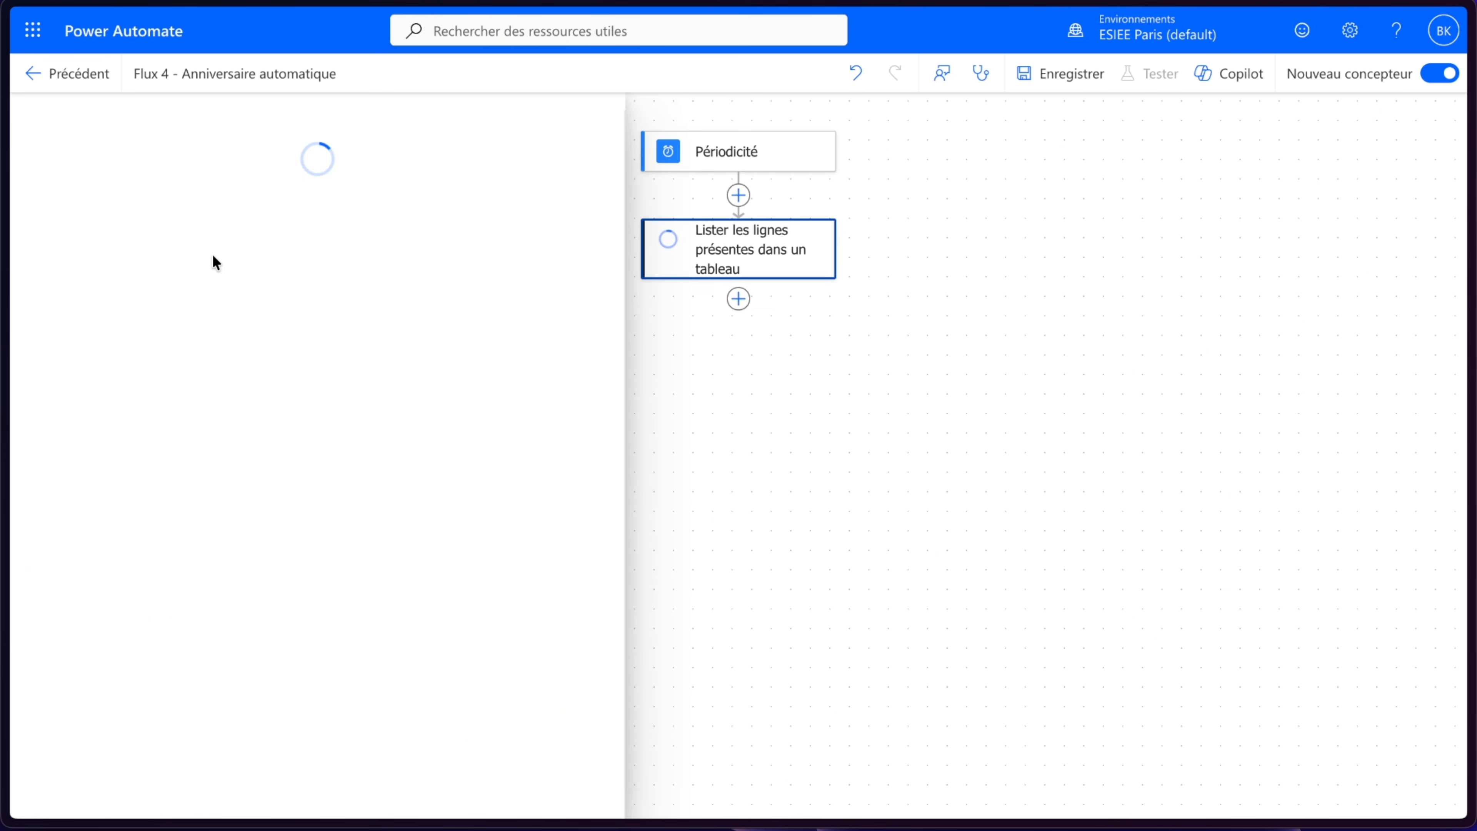
- Set the action's location to SharePoint Site - SuperBen
left_click(214, 287)
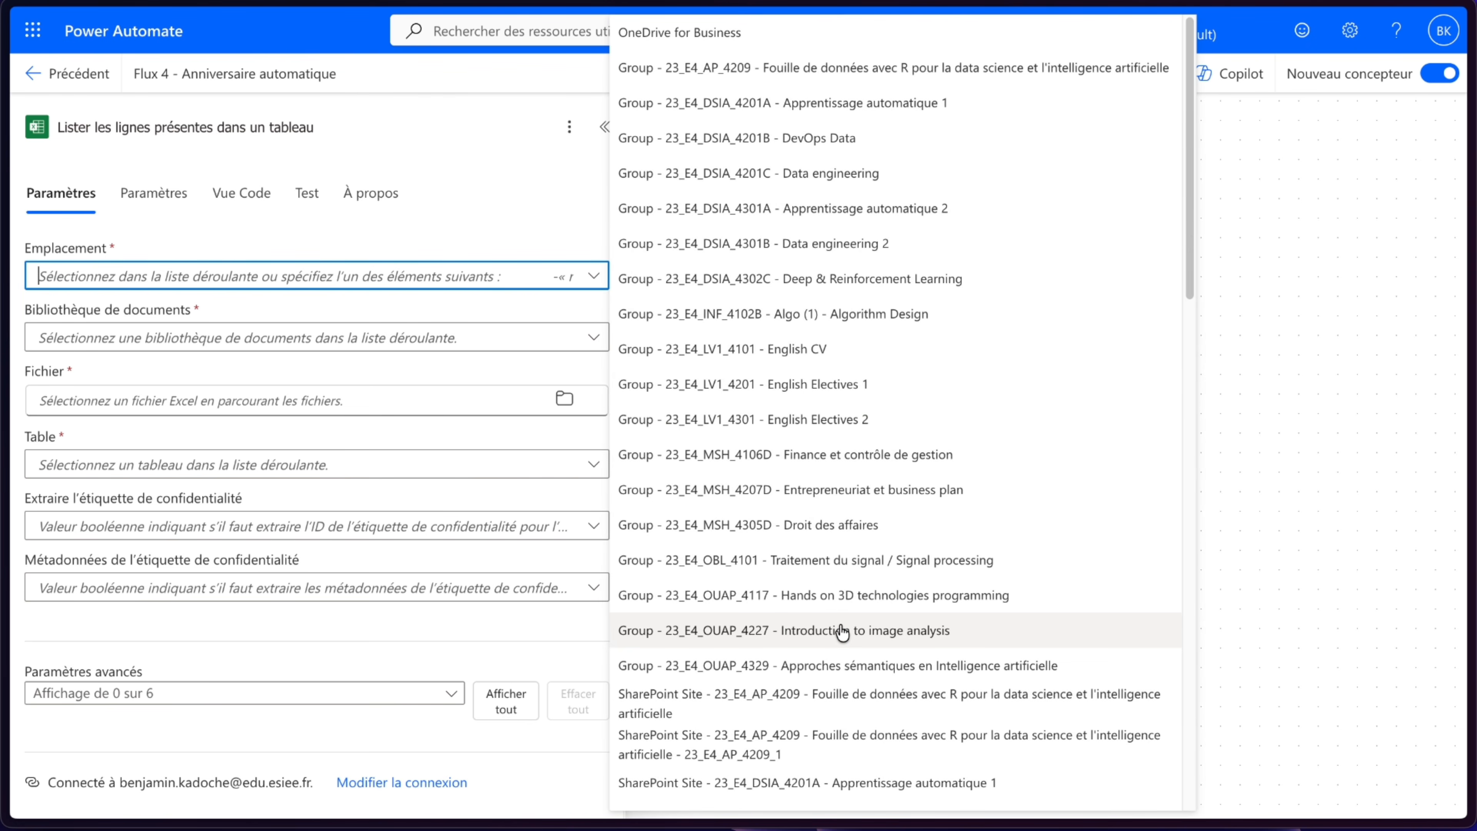
type("supe")
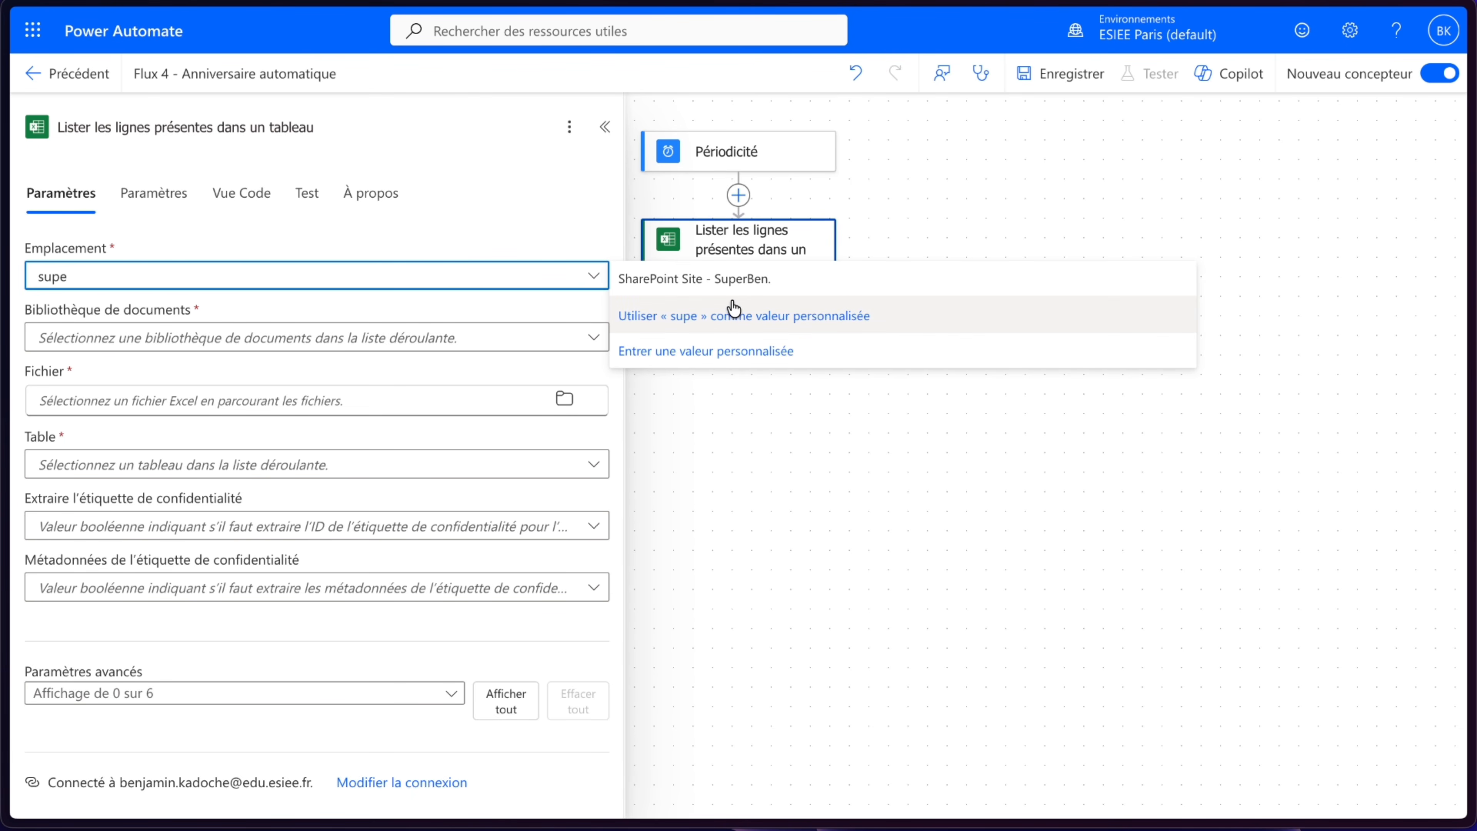
left_click(732, 286)
- Set the document library to Documents and choose the file /NovaTech Industrie/Anniversaires Automatique/Dates Anniversaires.xlsx
left_click(457, 340)
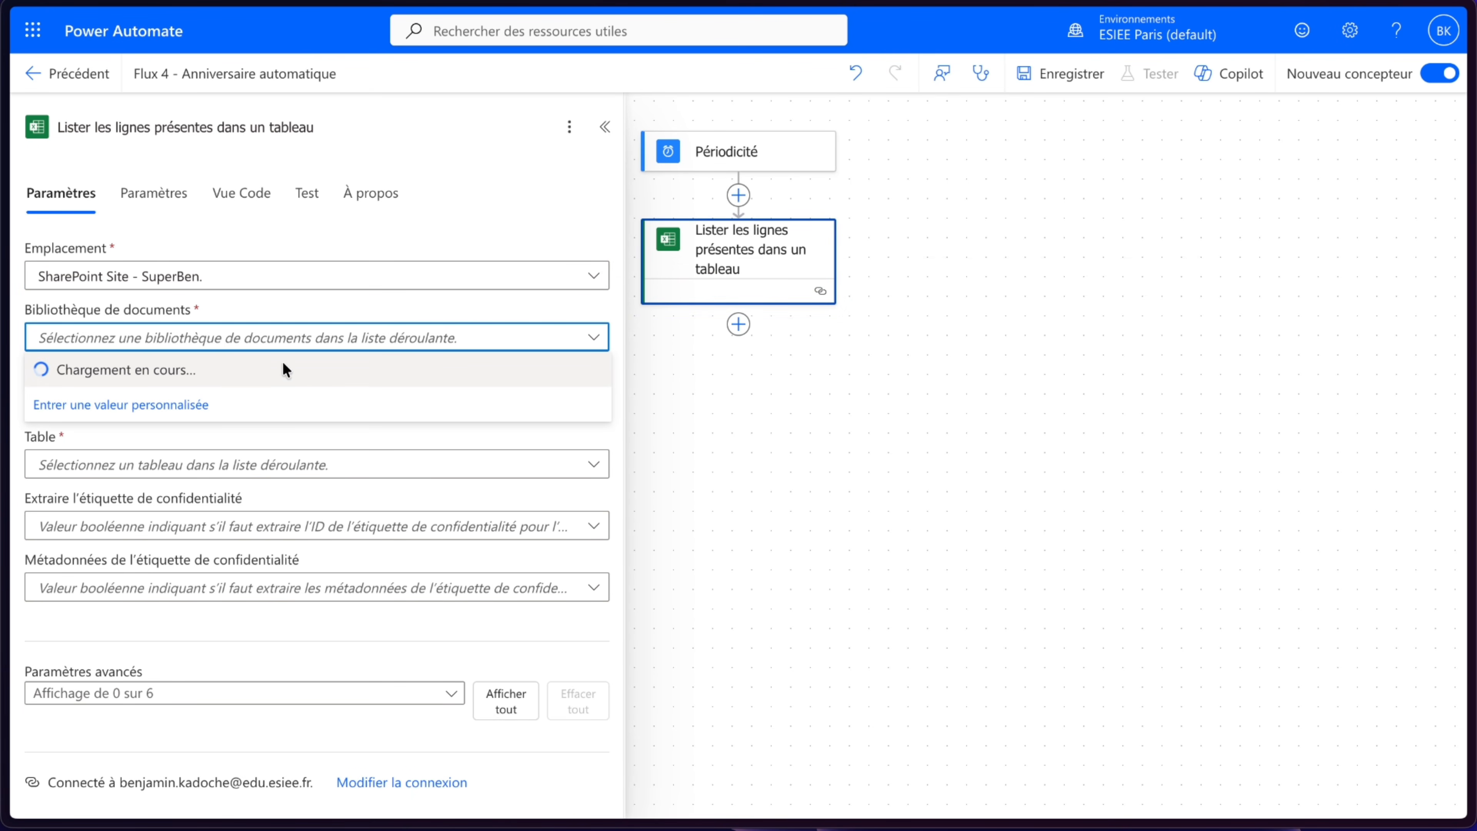
left_click(189, 379)
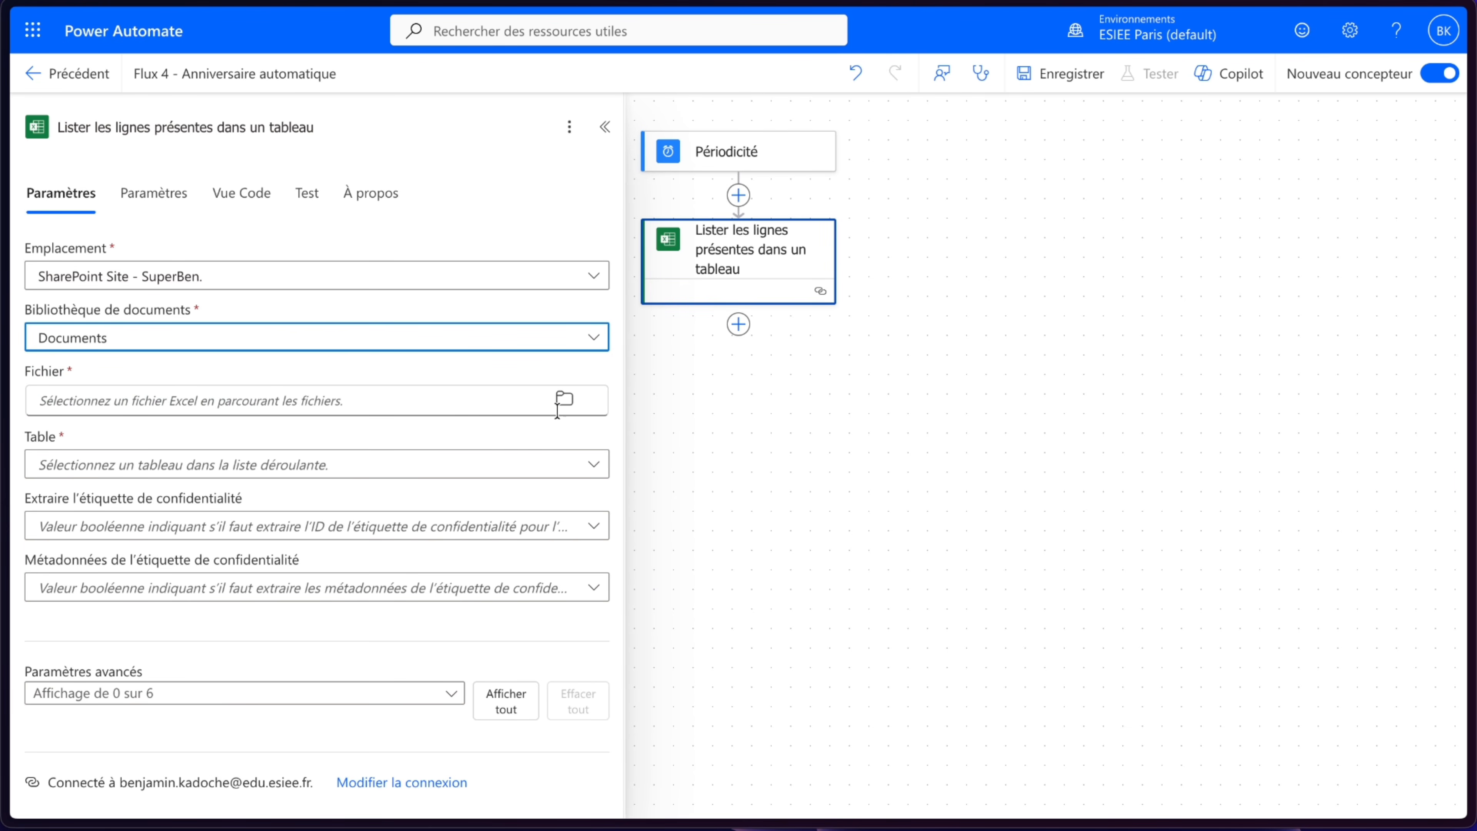
left_click(563, 399)
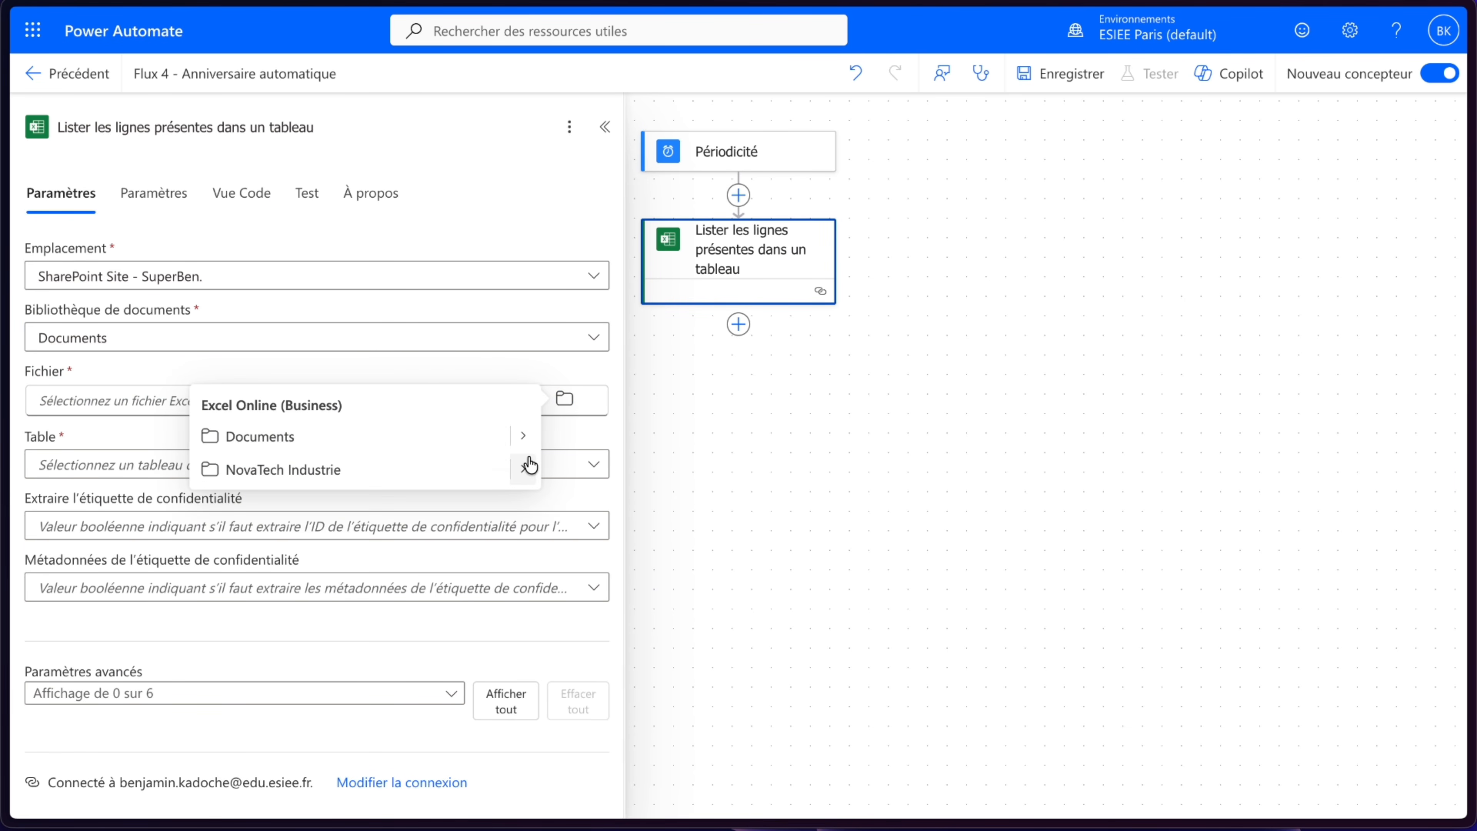
left_click(527, 468)
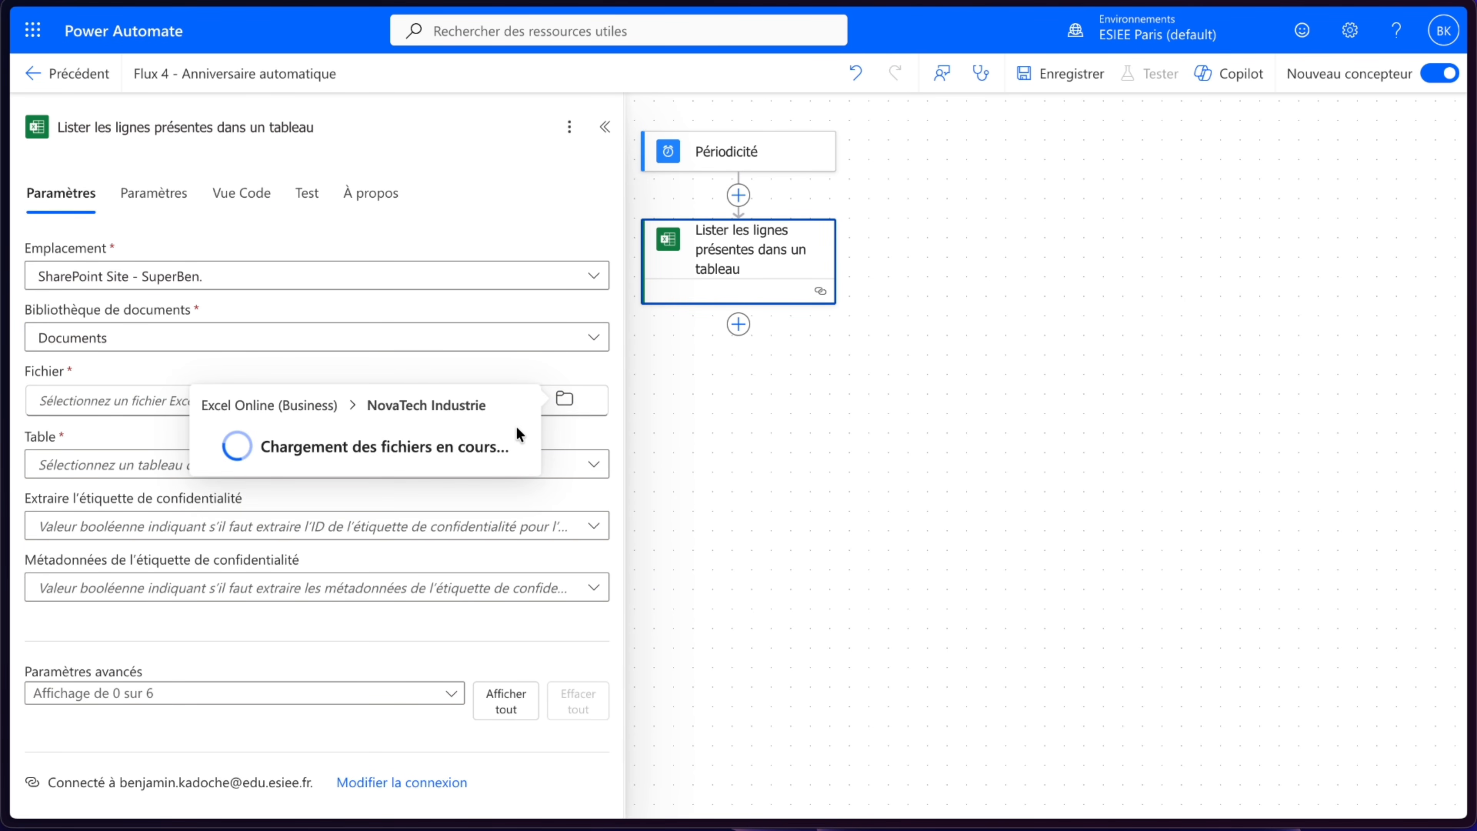
left_click(522, 439)
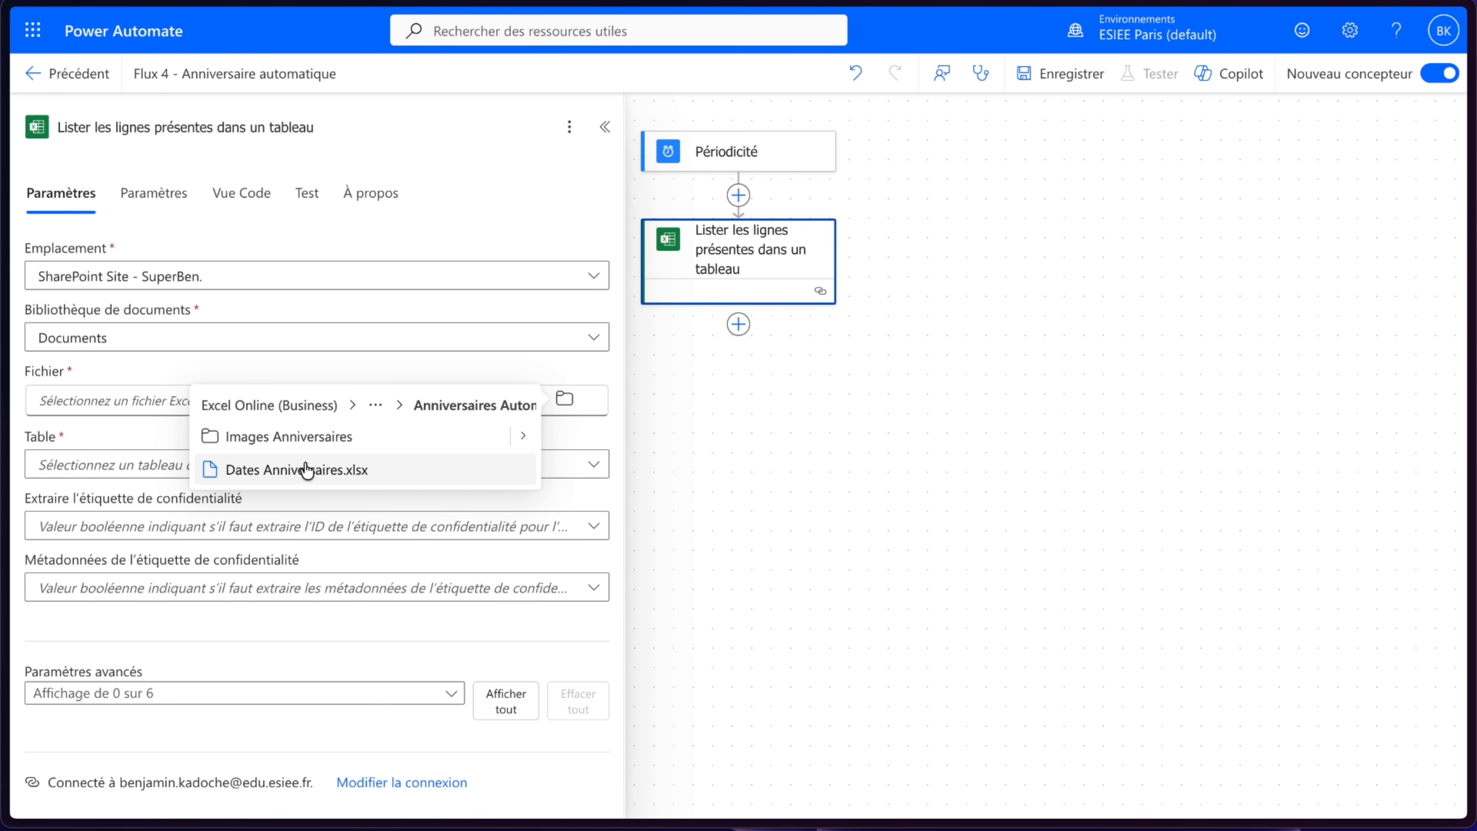
left_click(307, 470)
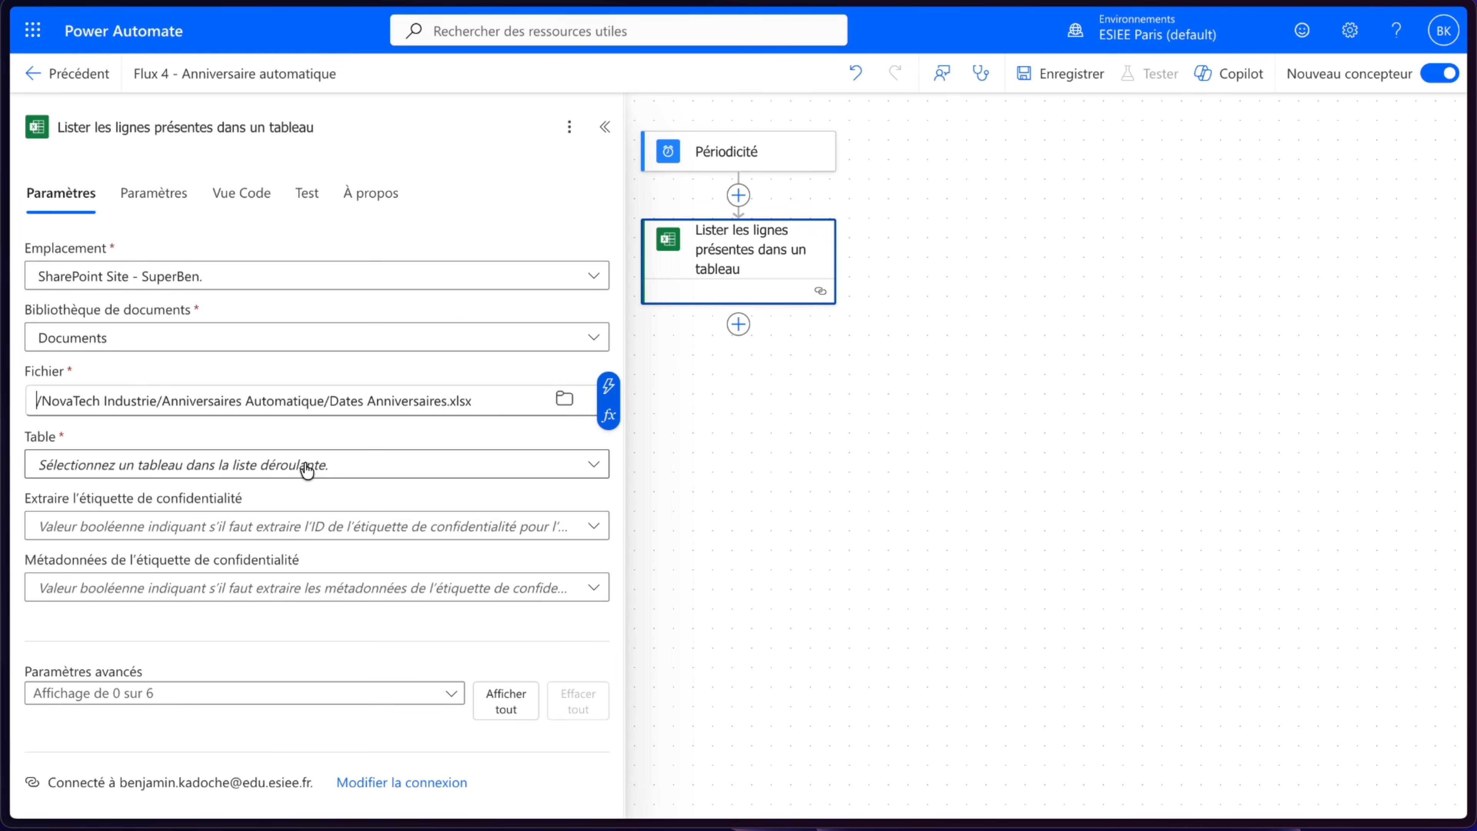
- Select the table Tableau_Anniversaire and add the advanced Format date/heure parameter set to ISO 8601
left_click(399, 473)
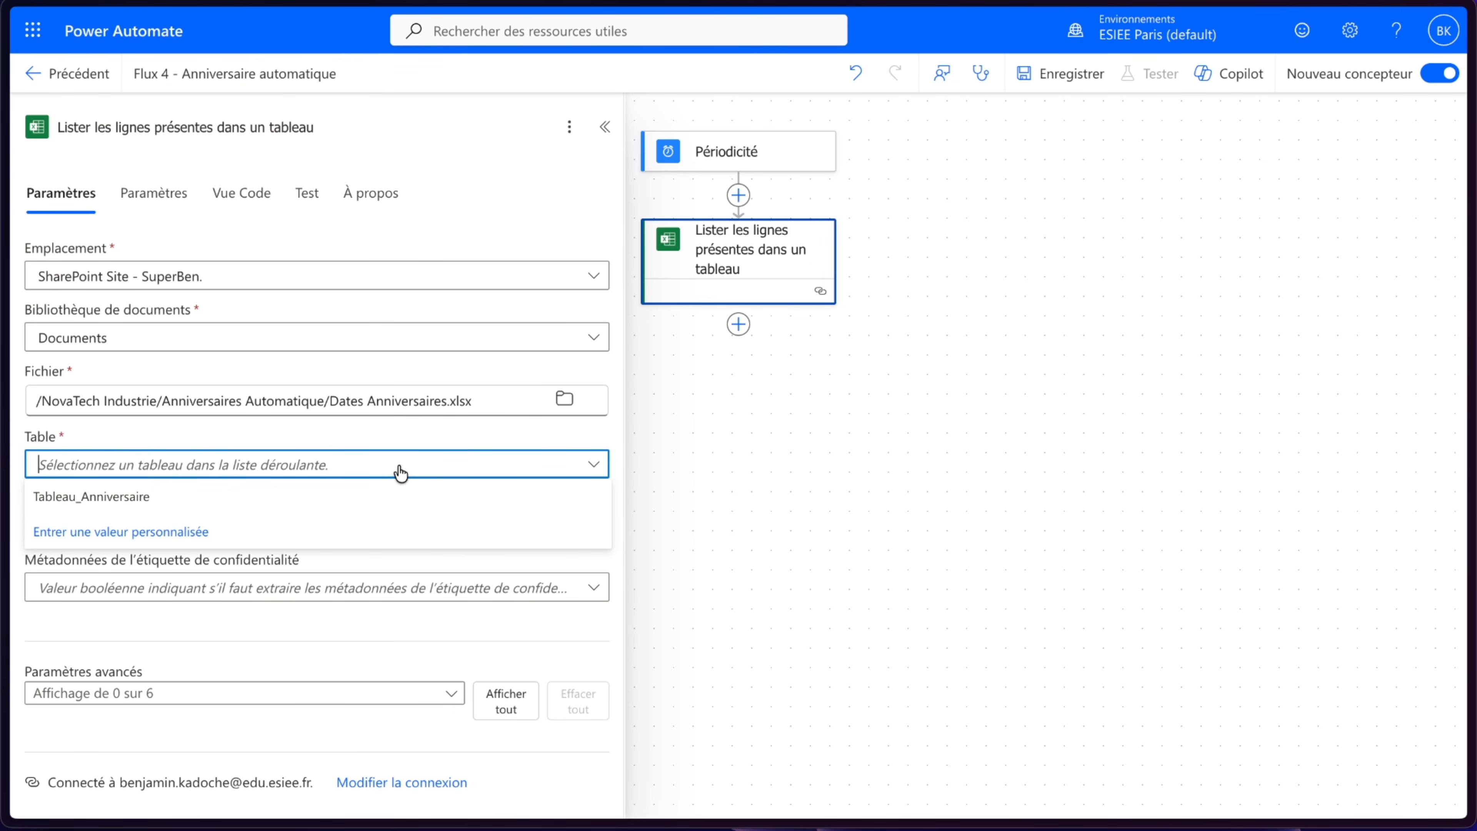
left_click(198, 488)
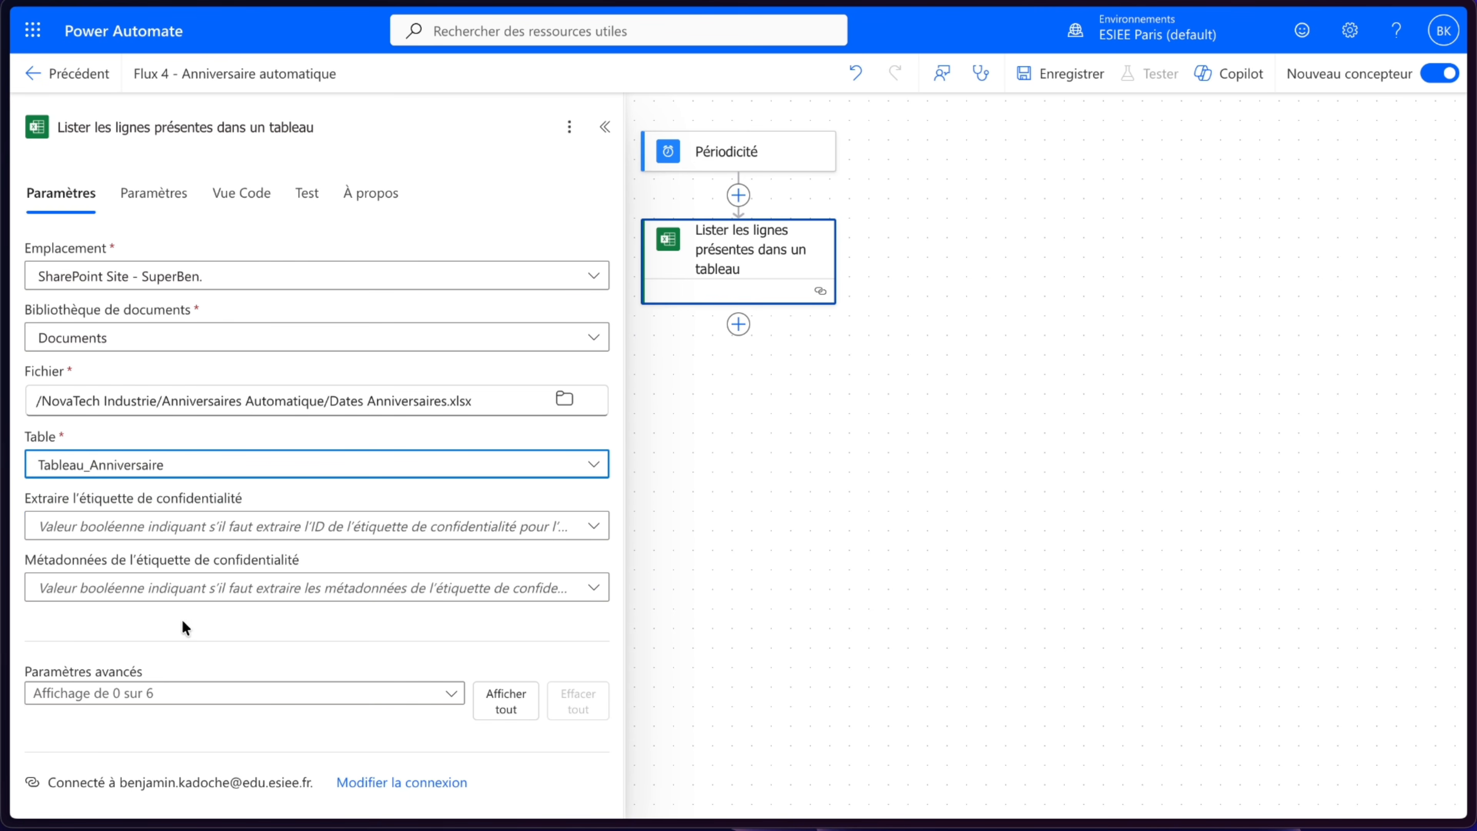
left_click(192, 694)
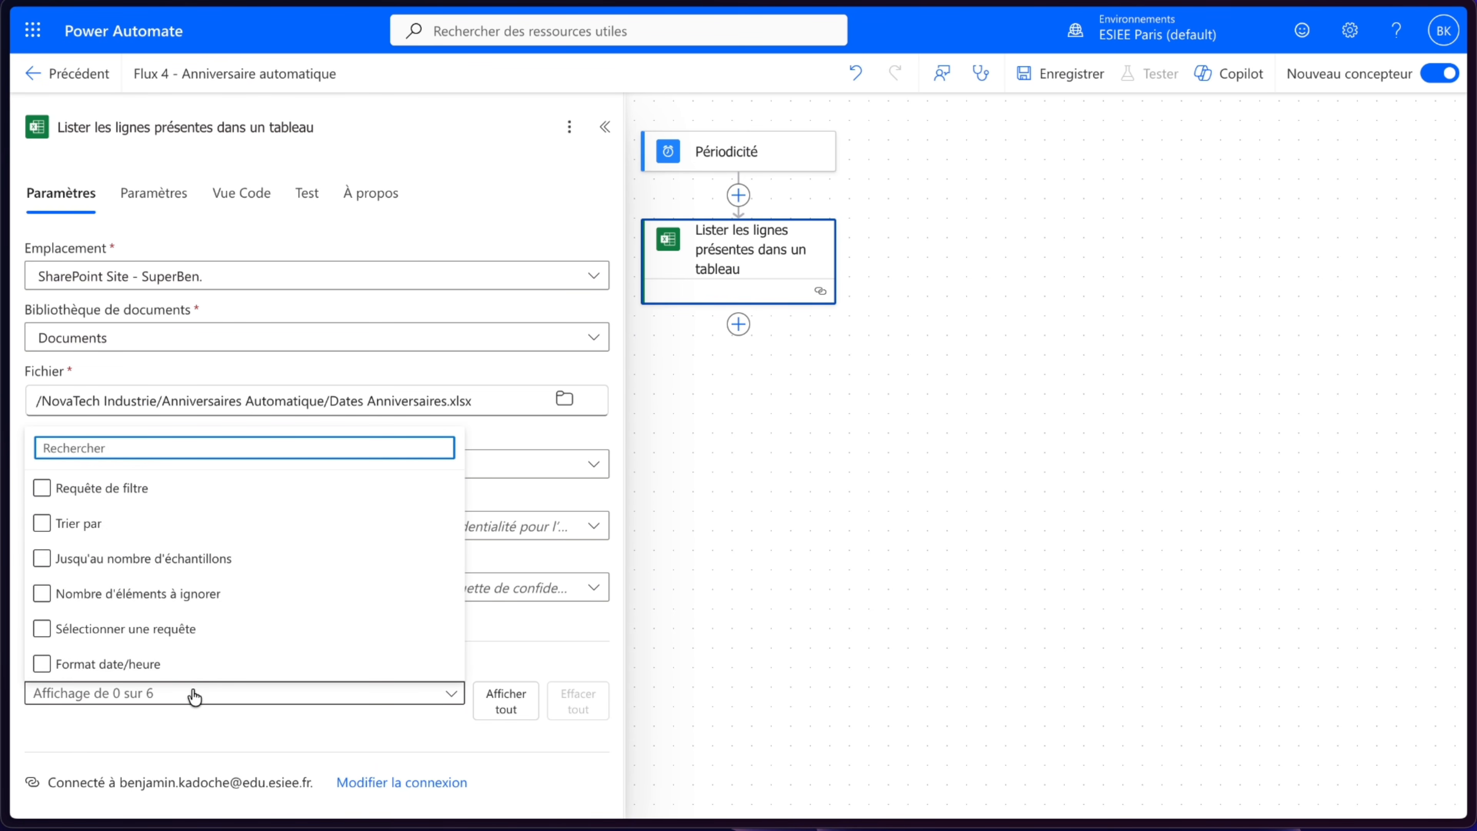
left_click(149, 664)
left_click(224, 746)
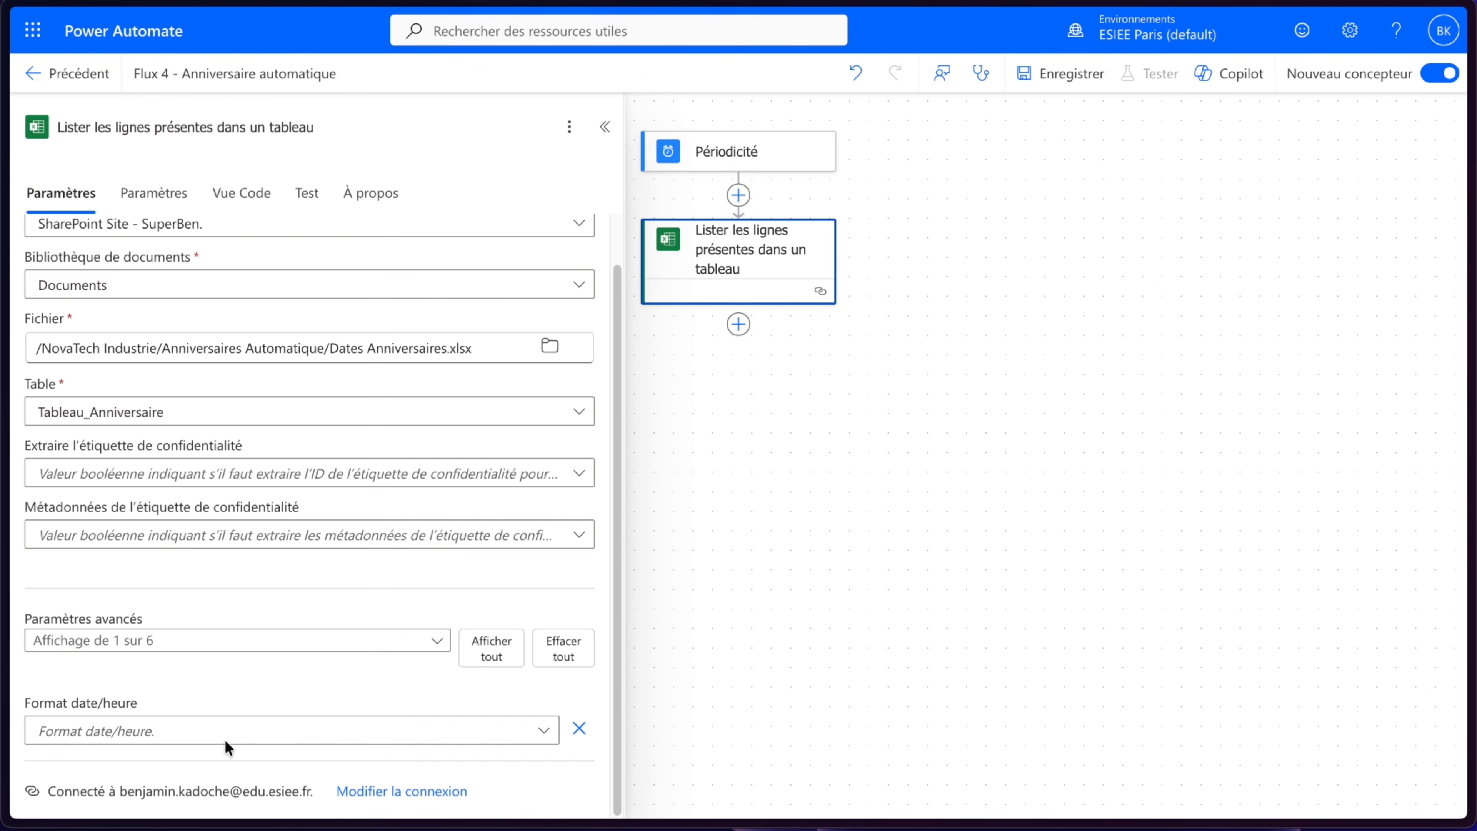
left_click(226, 739)
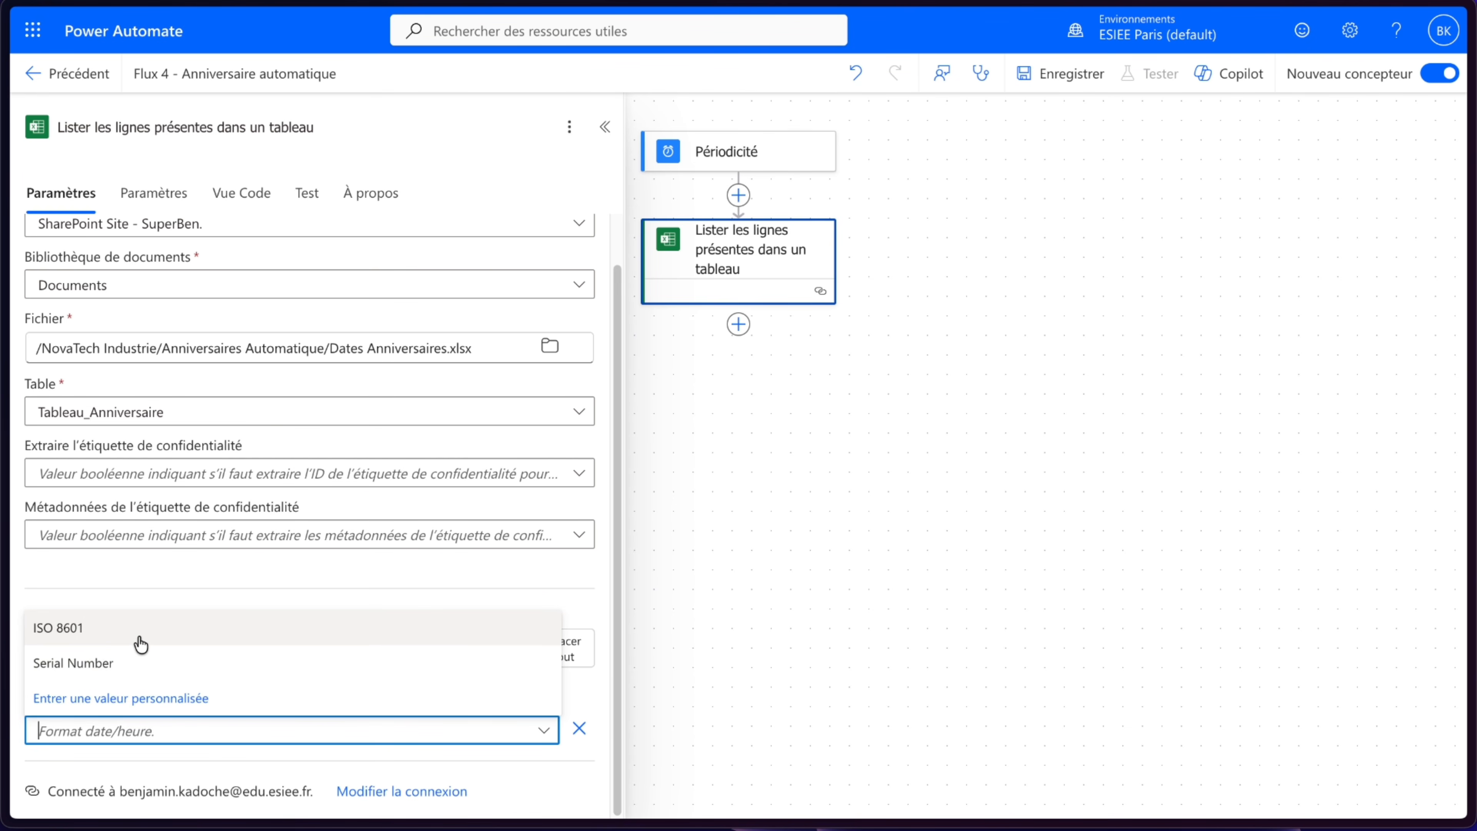
left_click(139, 641)
- Close the action settings and save the flow
left_click(779, 491)
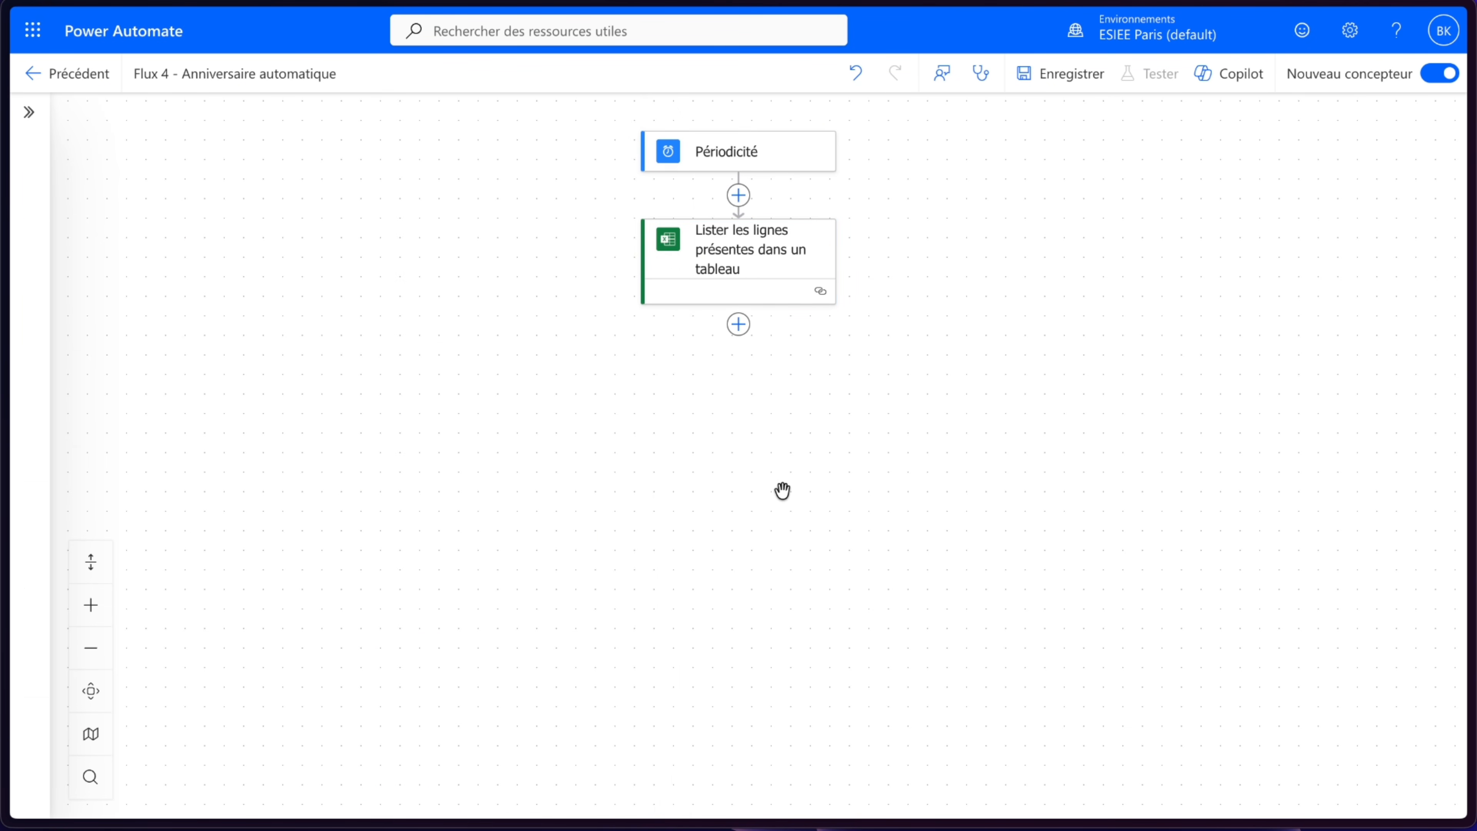
left_click(1079, 81)
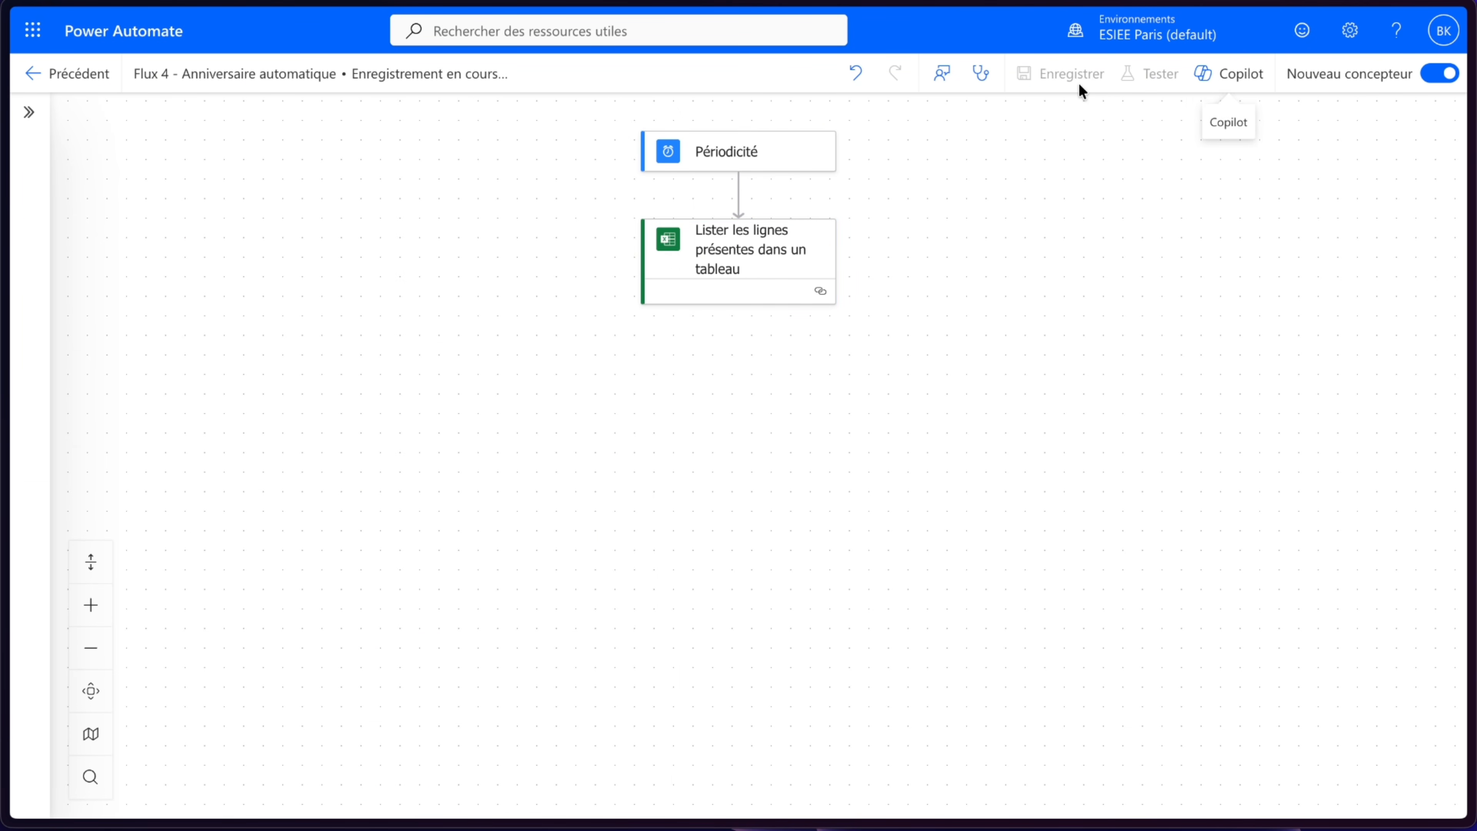
- Add a Filtrer un tableau data operation action after the Excel action
left_click(739, 361)
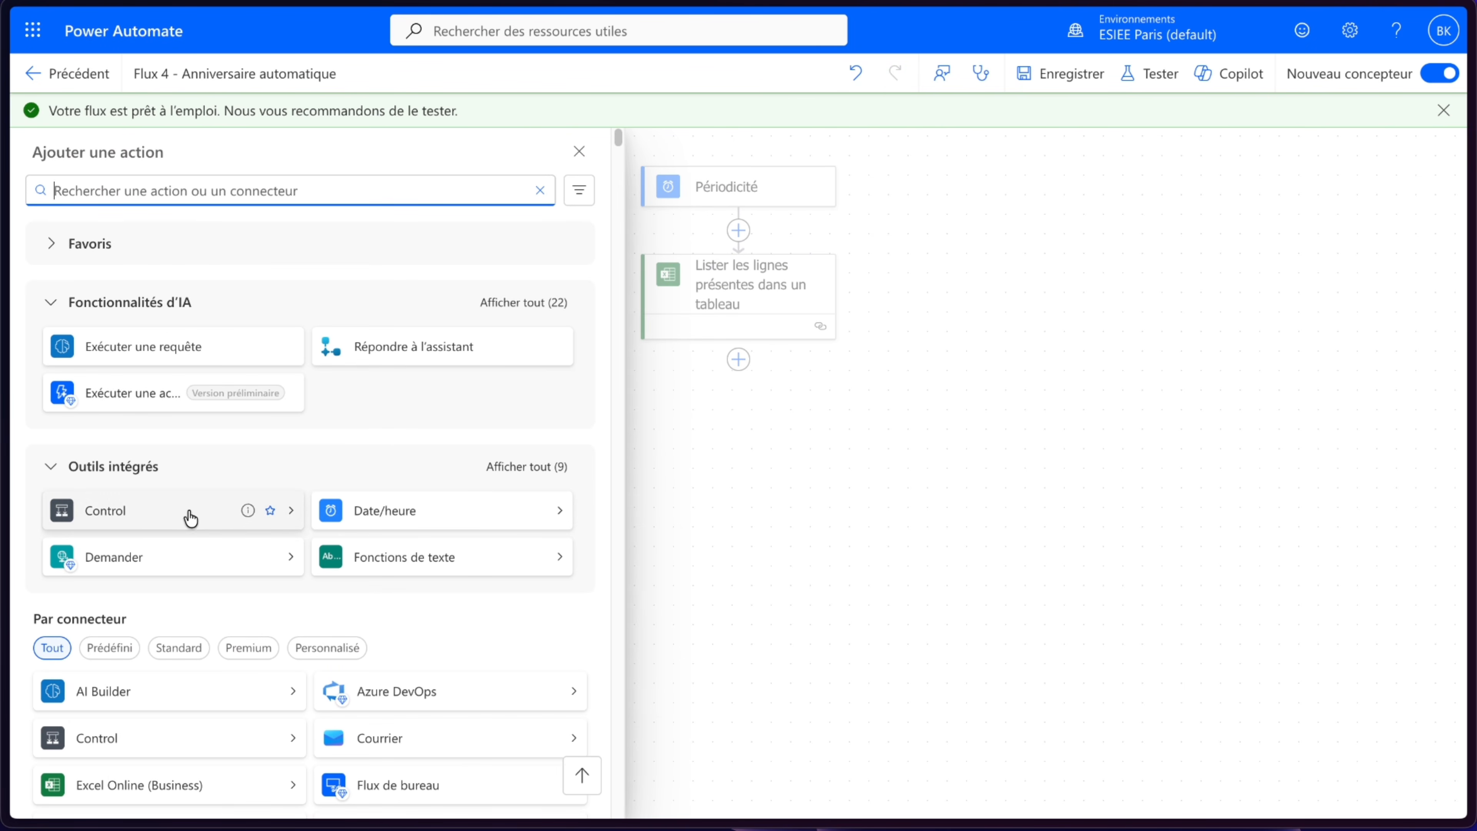
left_click(537, 466)
scroll(256, 622, "down", 2)
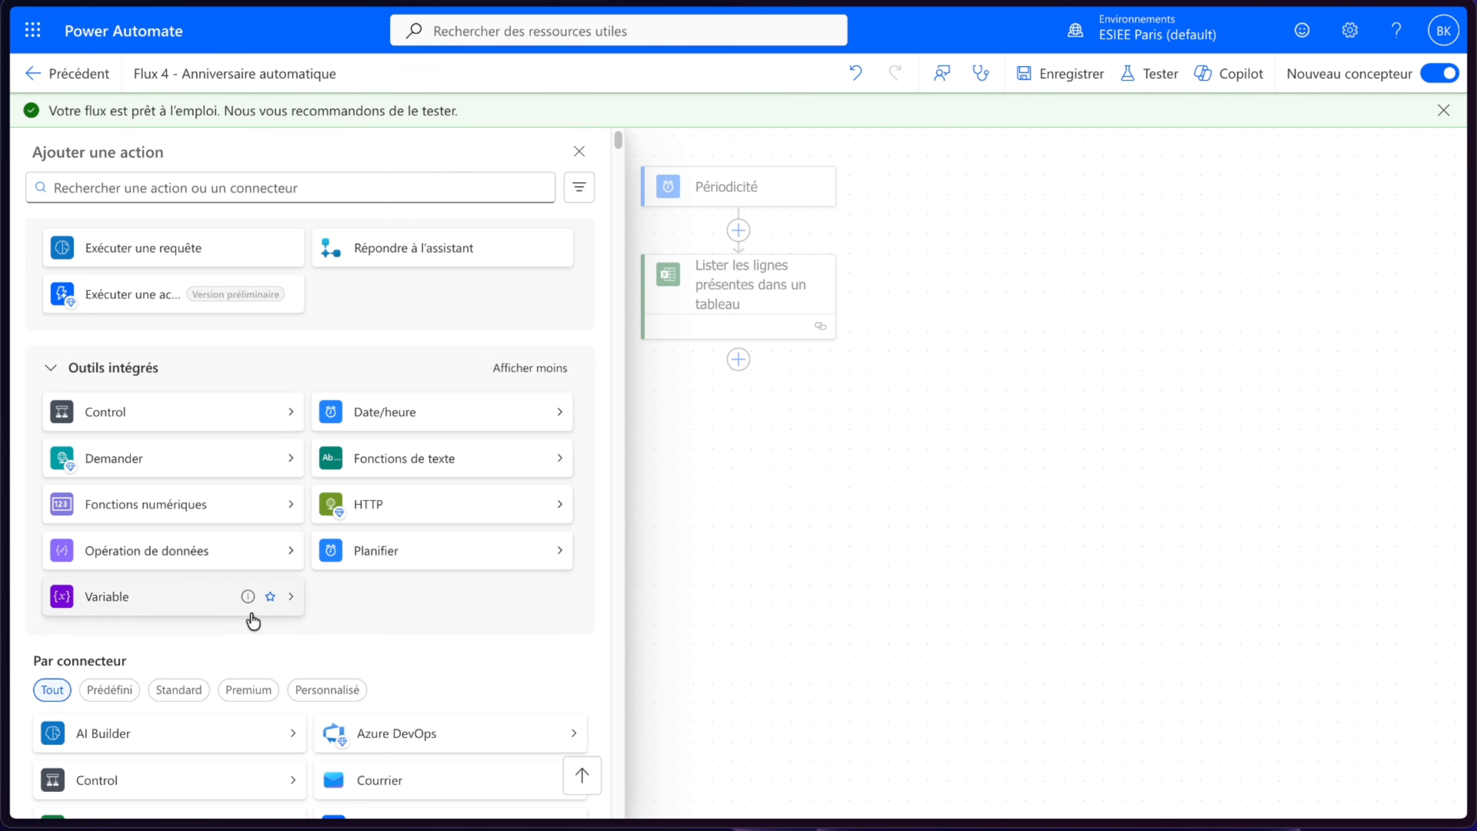
left_click(208, 562)
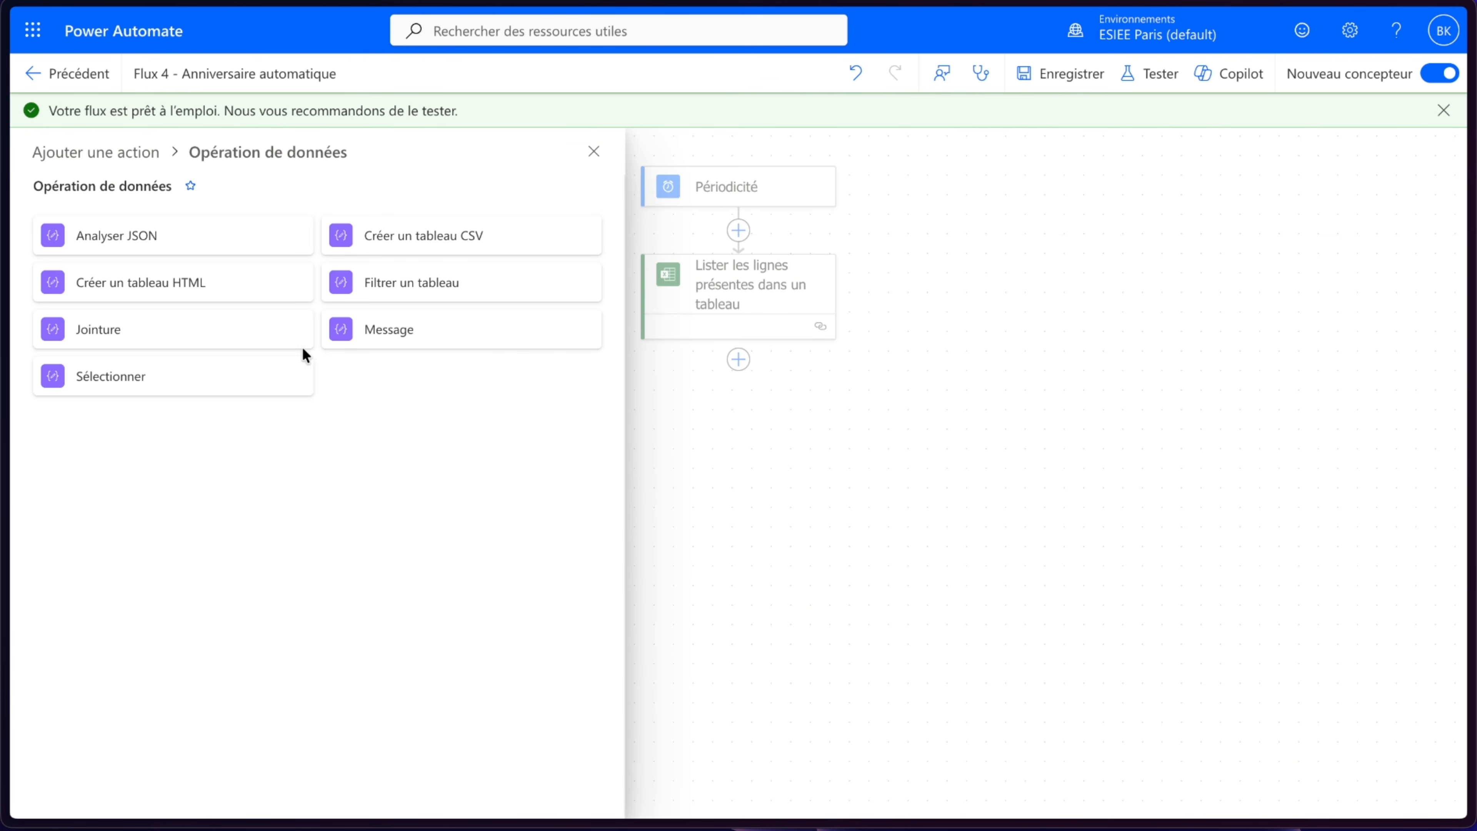
left_click(436, 285)
- Set the filter's From array to the Excel action's body/value output
left_click(322, 269)
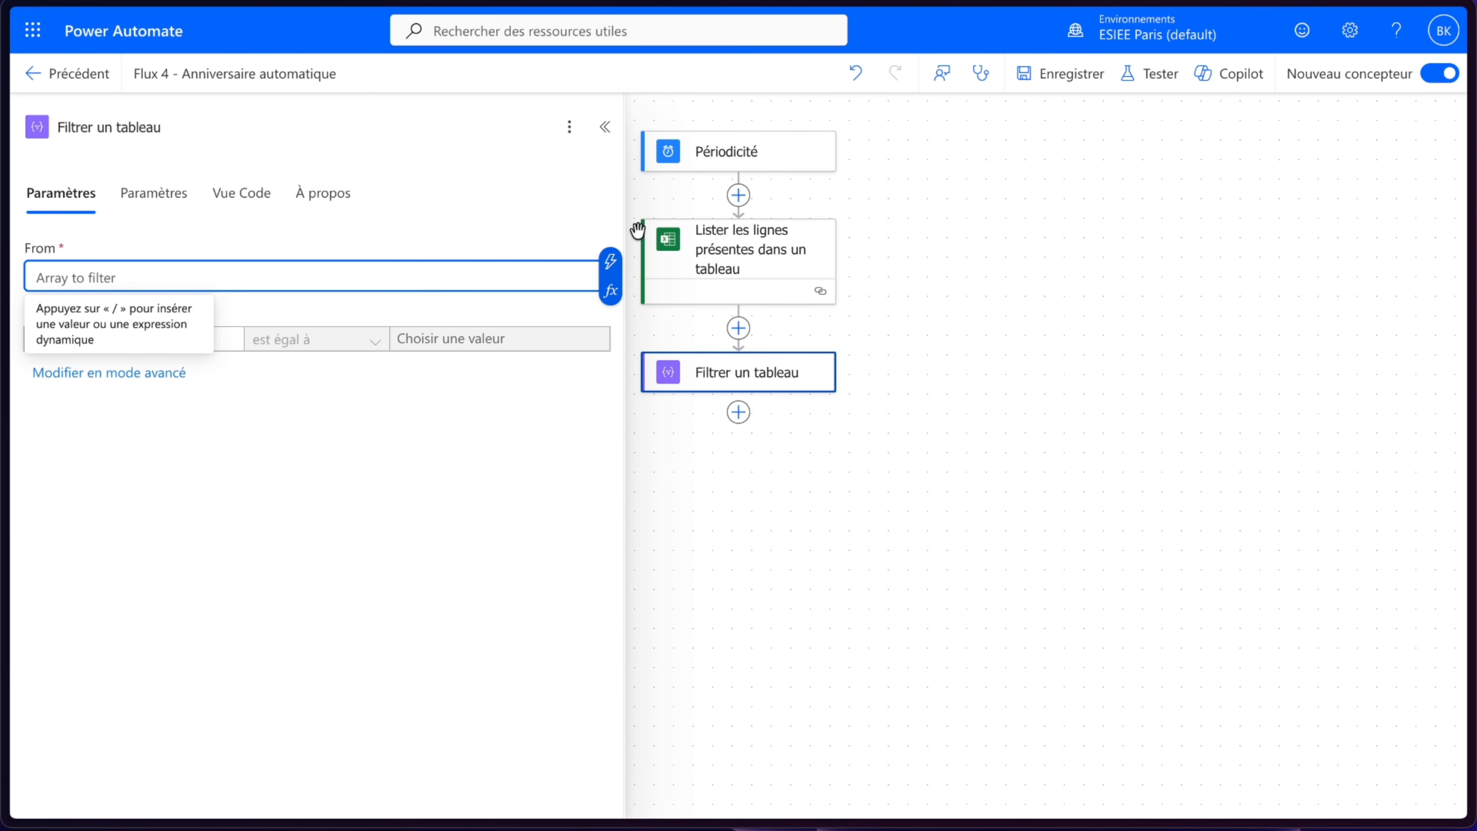
left_click(613, 269)
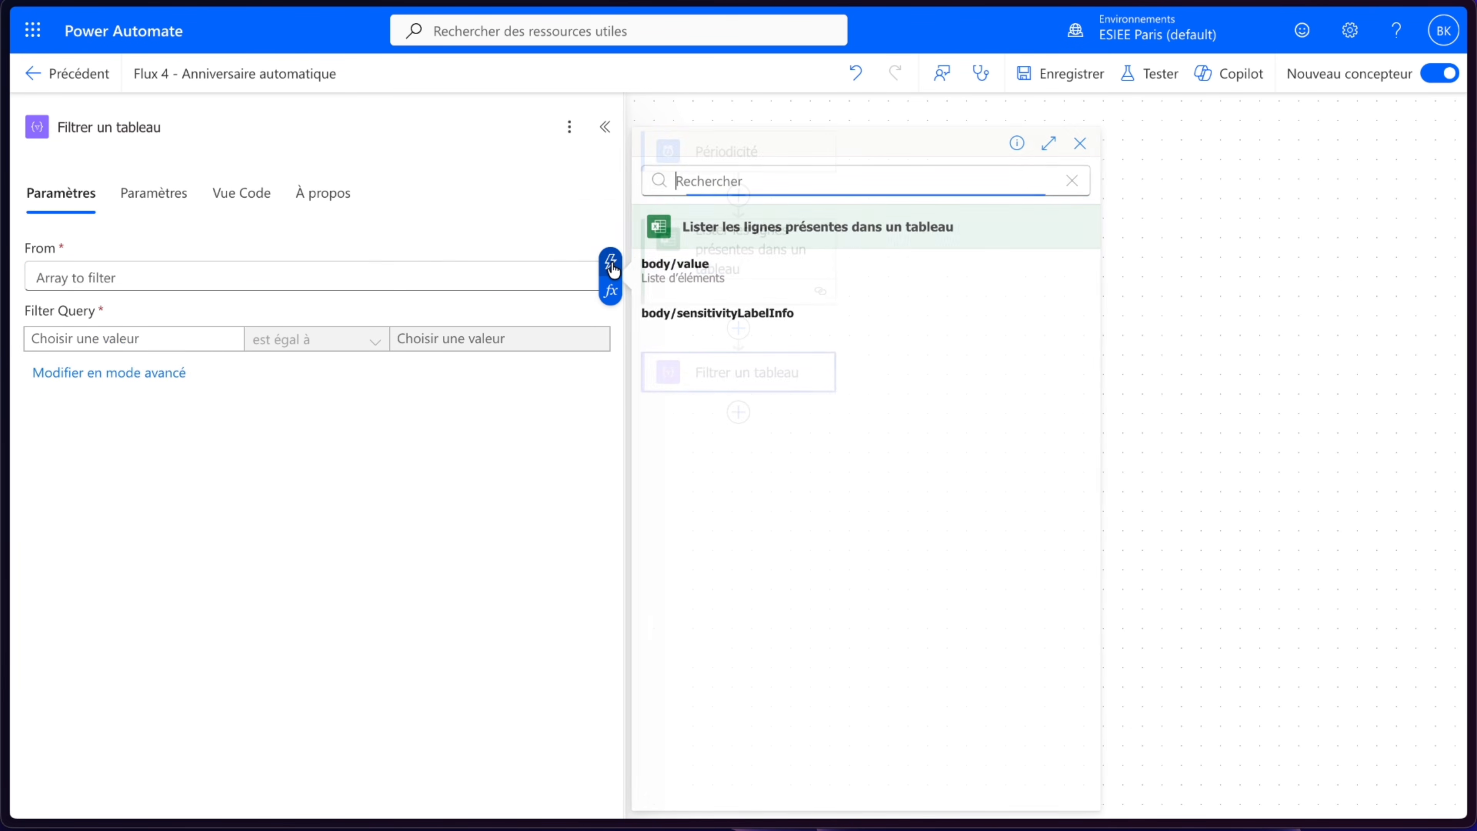
left_click(753, 287)
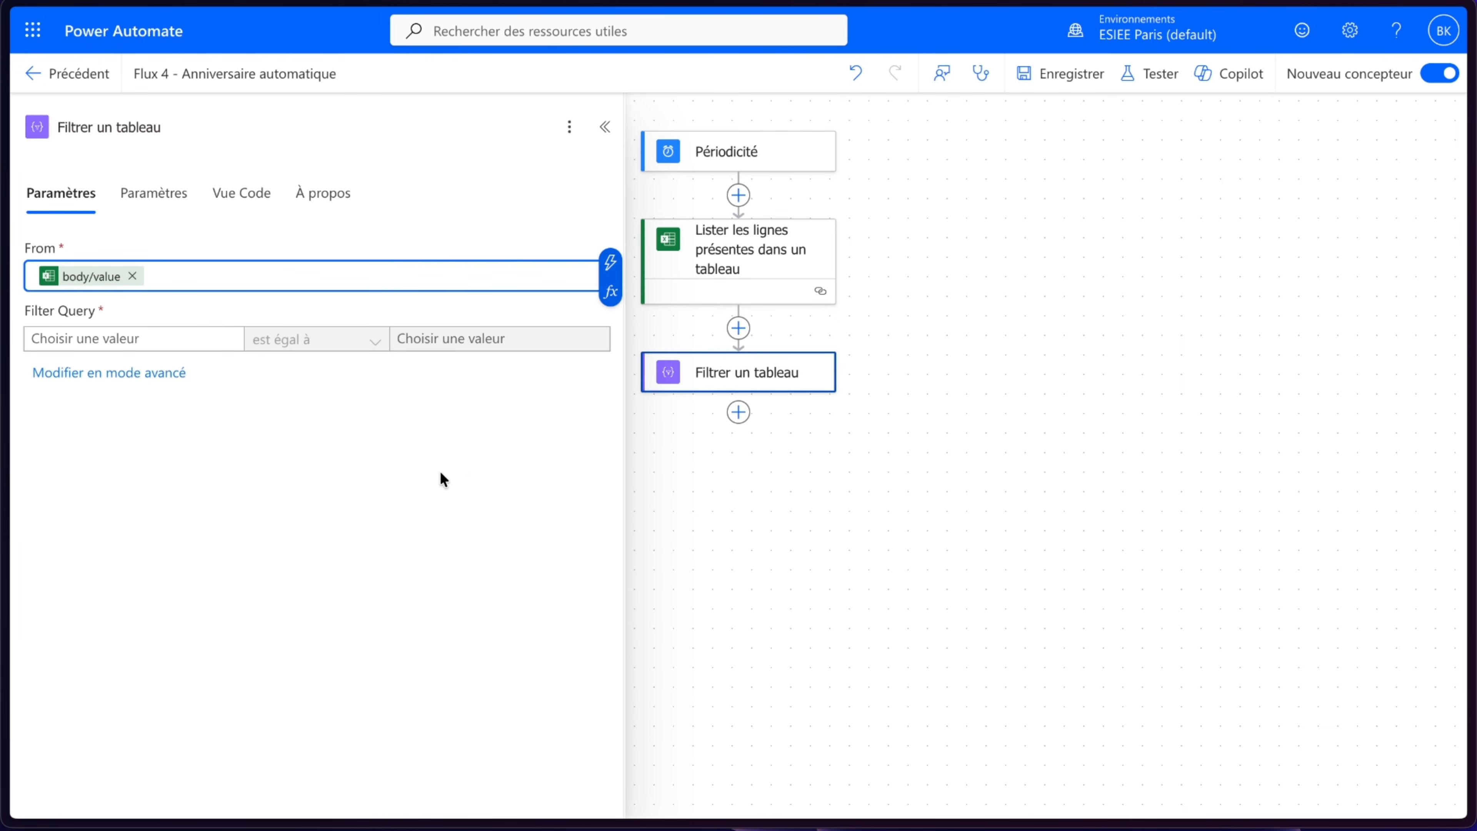
- Set the filter query's left value to the expression formatDateTime(item()?['Birthday (YYYY-MM-DD)'], 'MM')
left_click(147, 338)
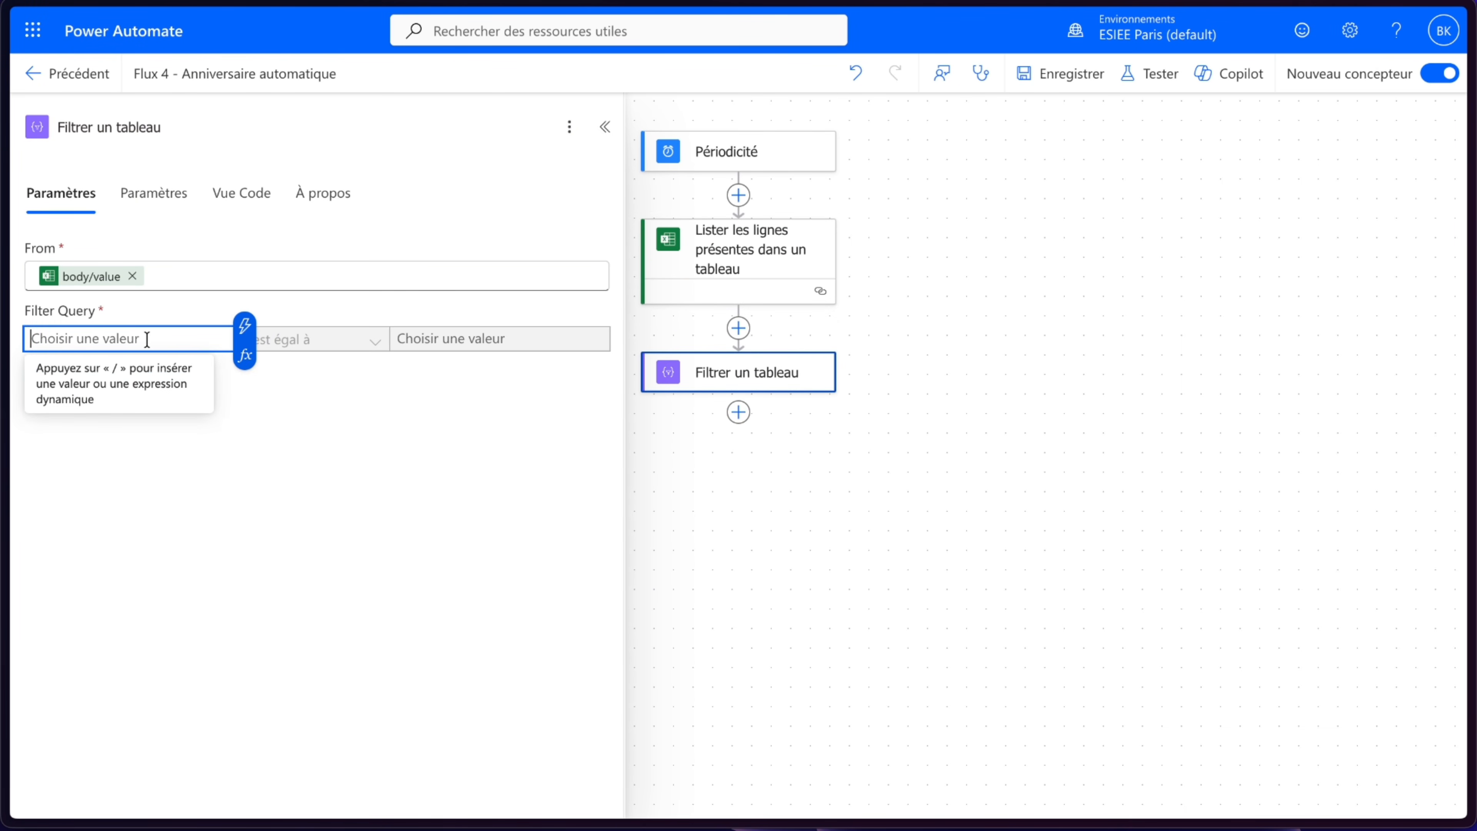
left_click(245, 356)
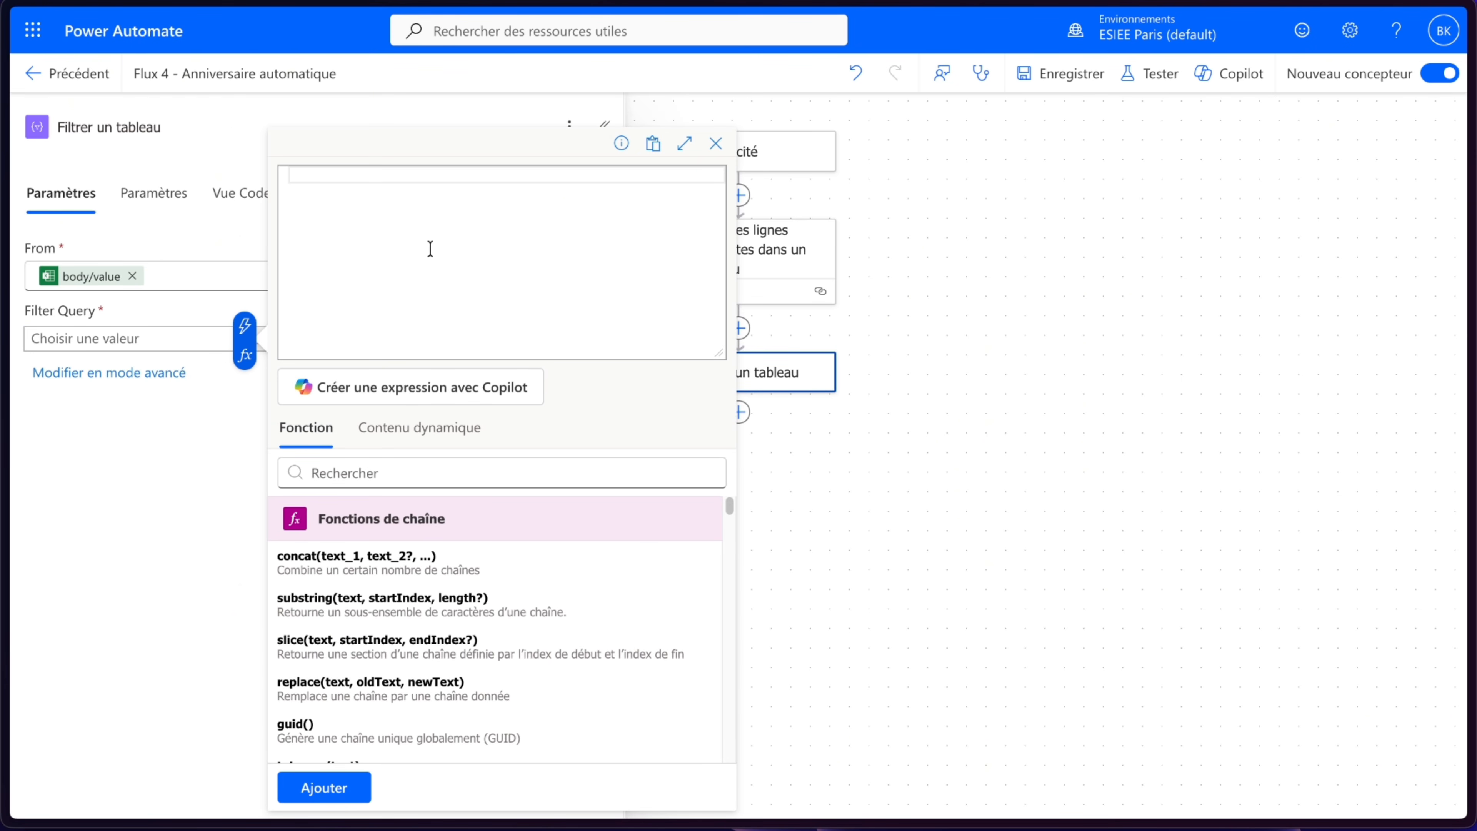
type("forma")
left_click(475, 193)
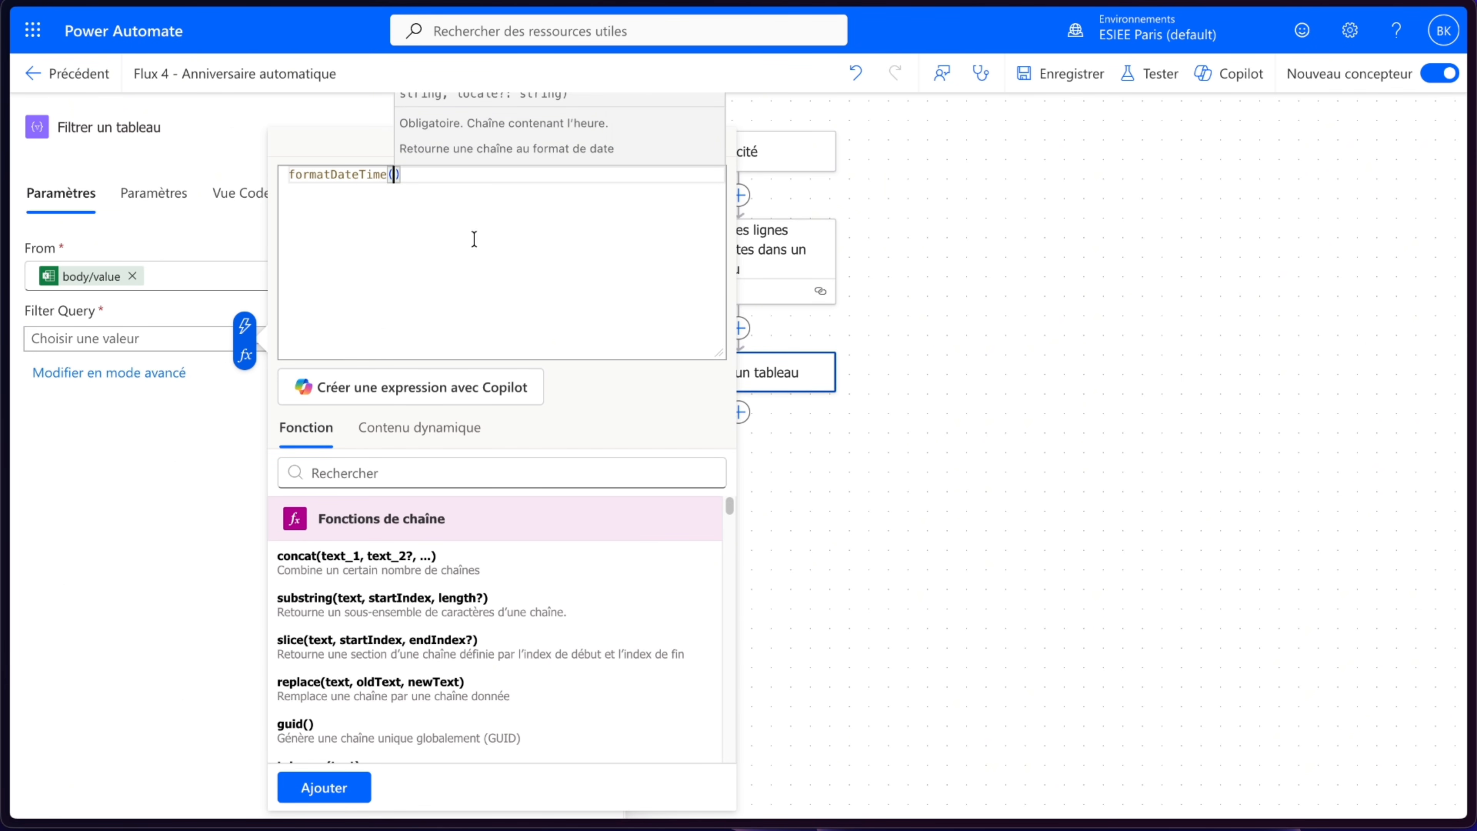
left_click(422, 435)
scroll(439, 547, "down", 1)
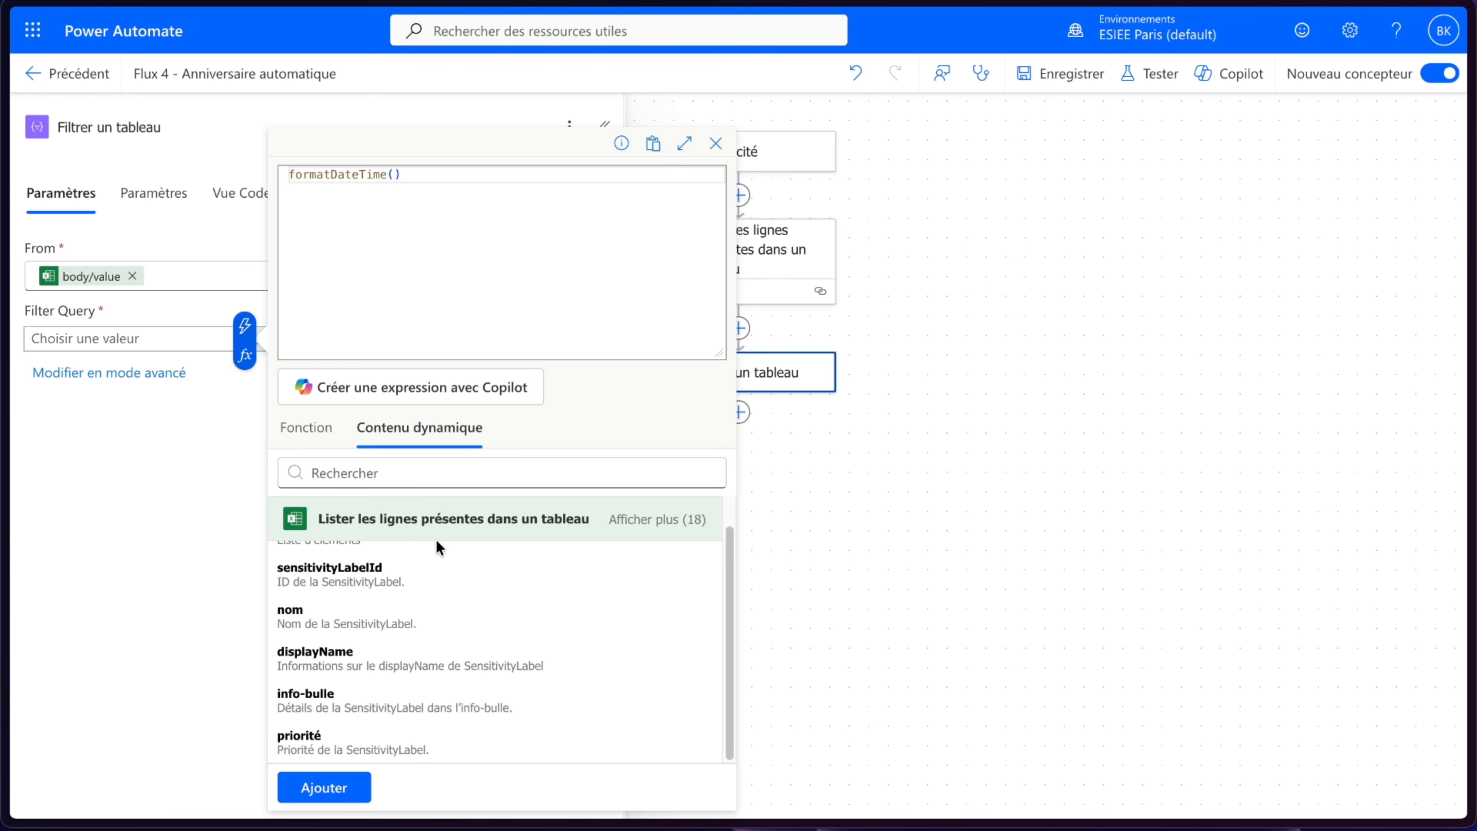
left_click(637, 518)
scroll(504, 627, "down", 10)
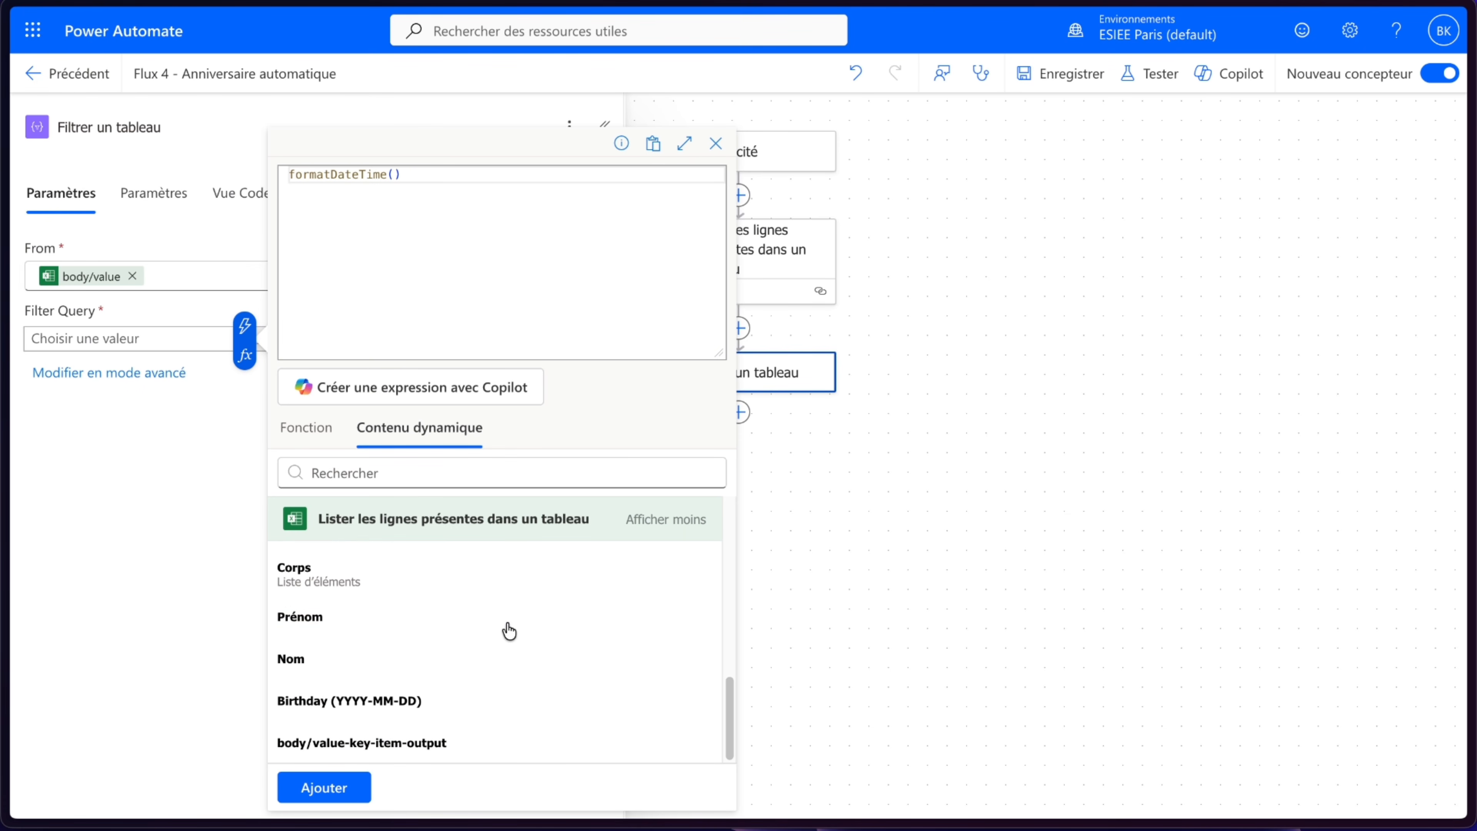
left_click(382, 701)
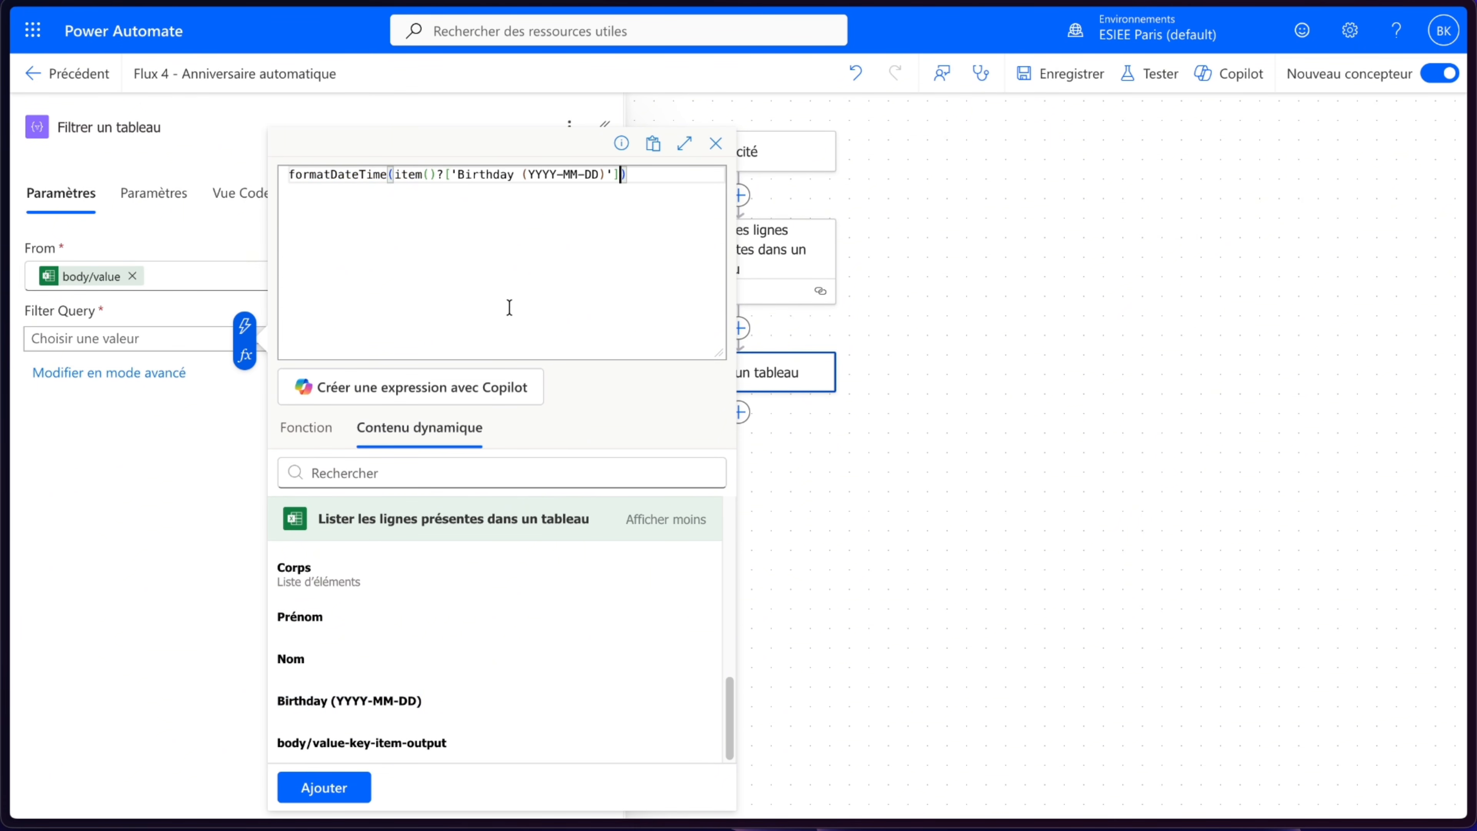
type(", ")
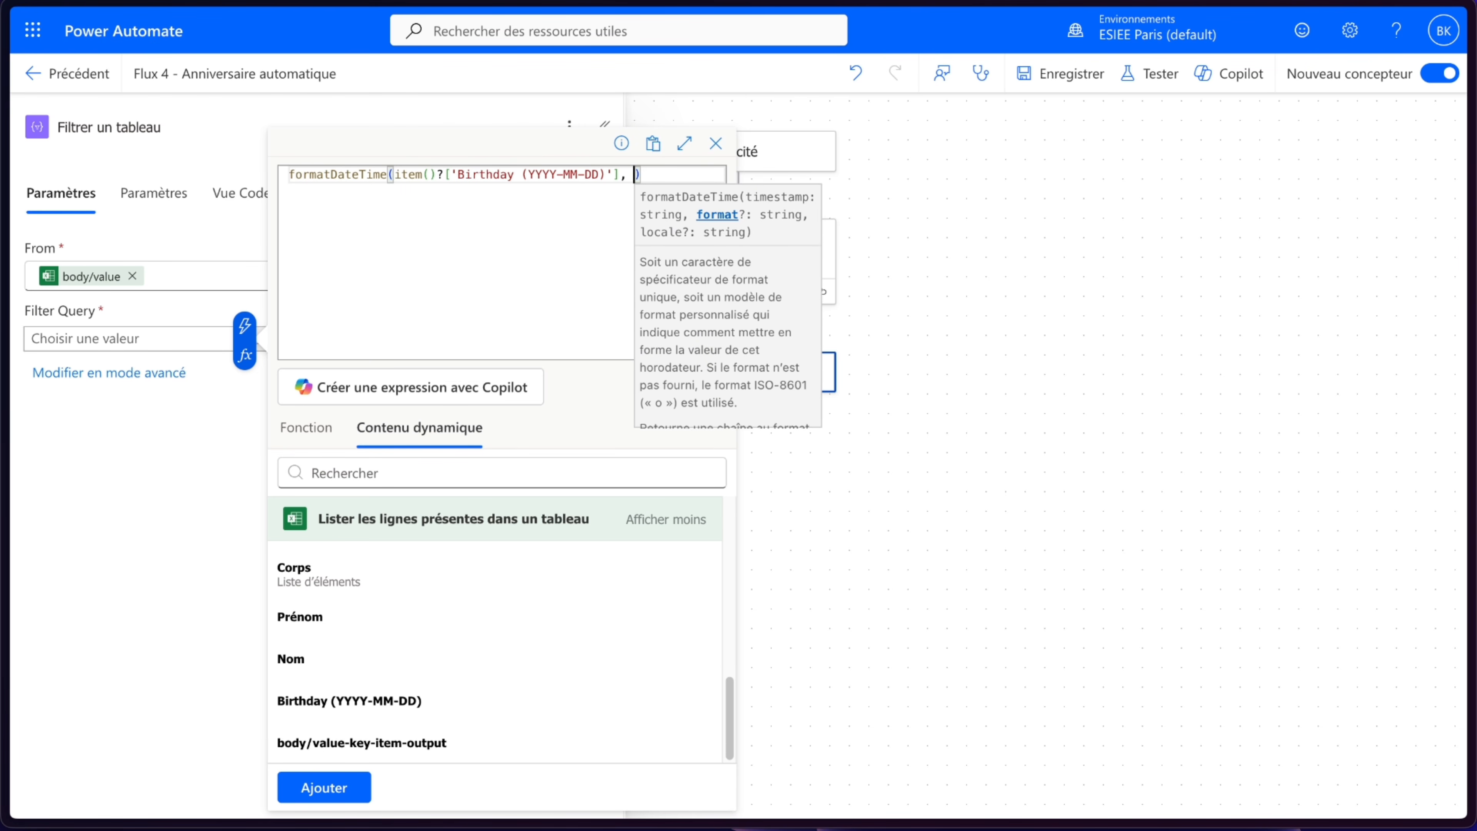
type("'MM-dd")
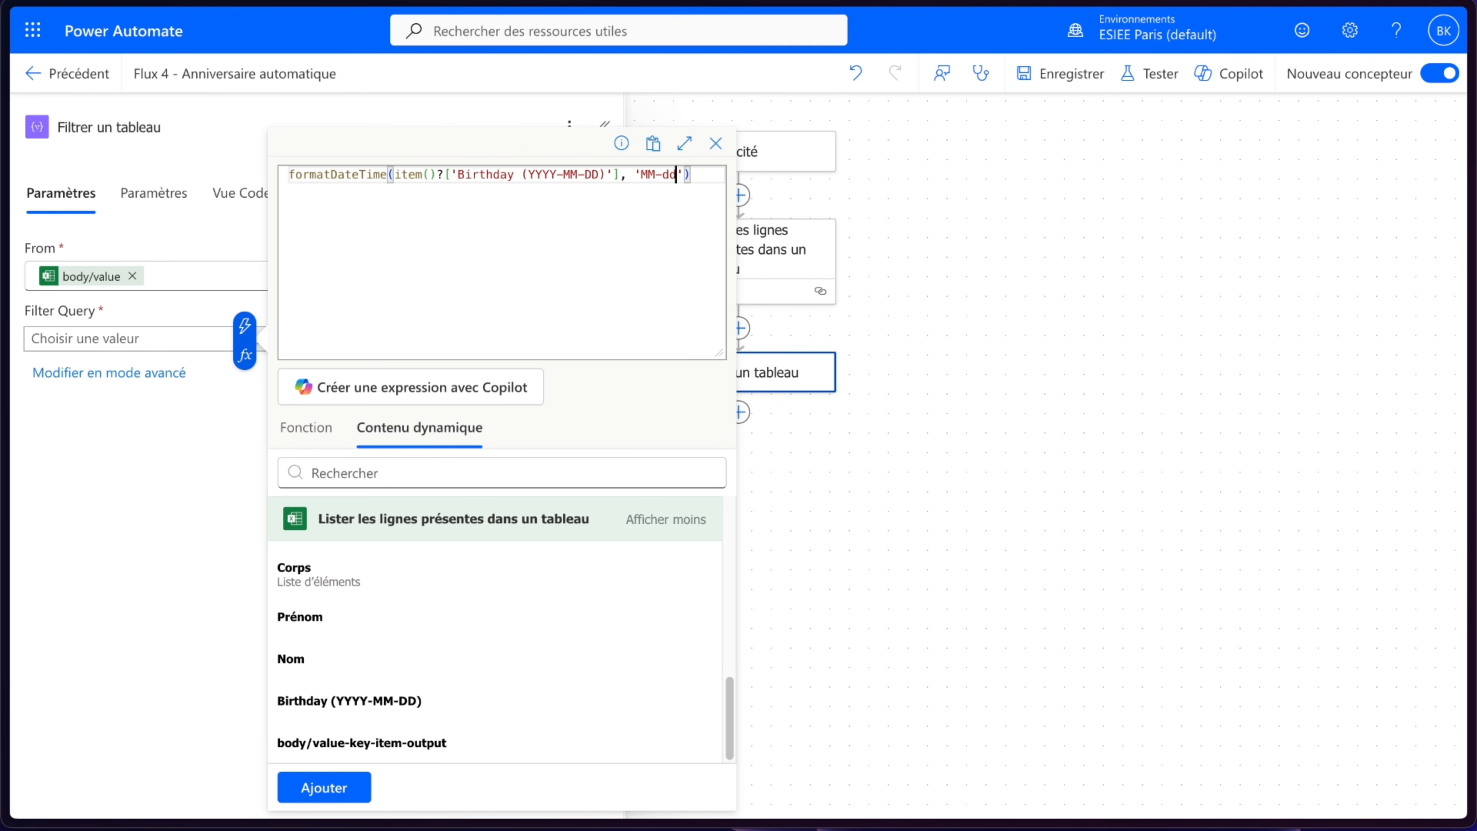
left_click(346, 786)
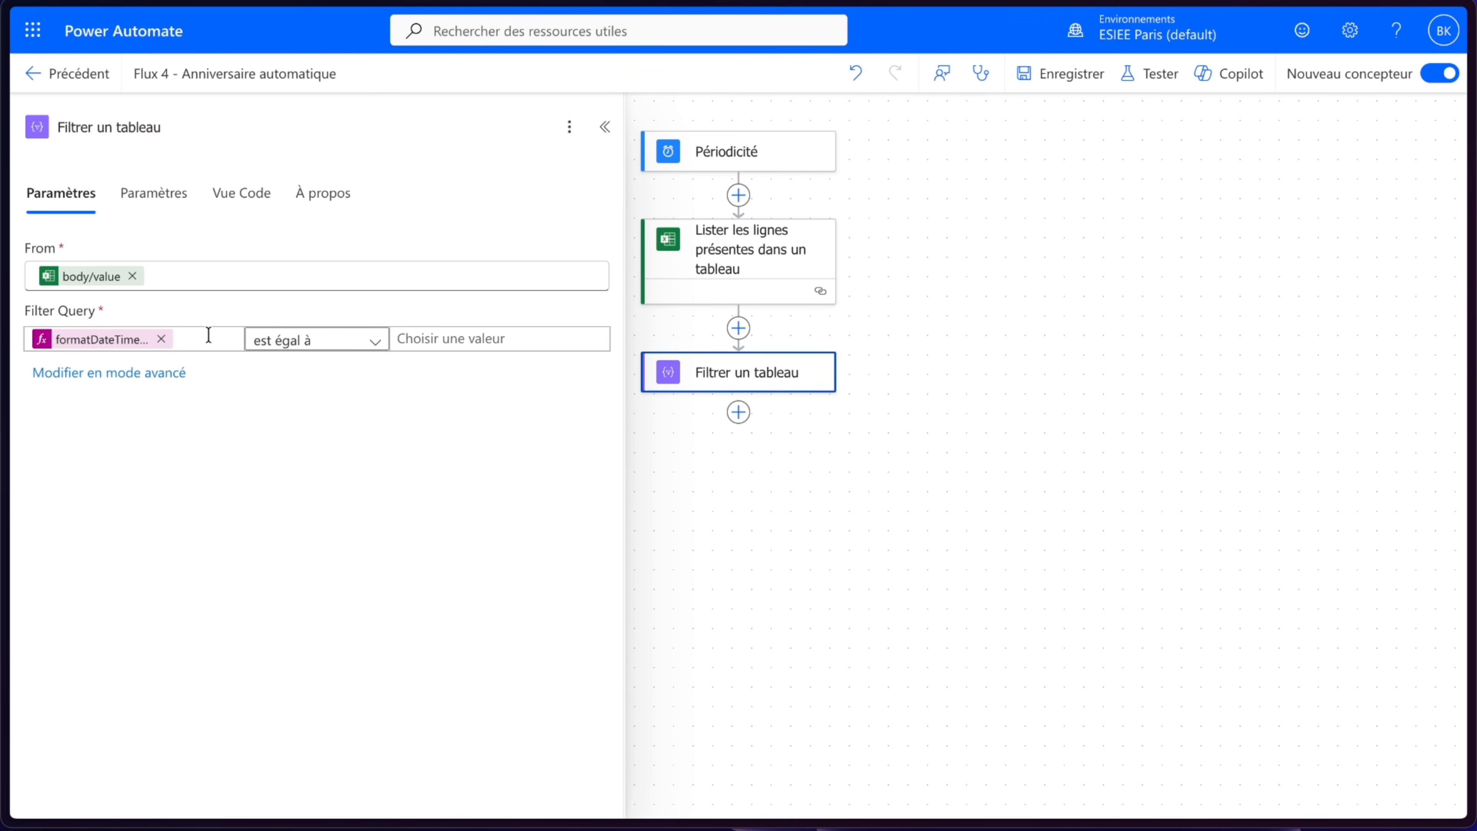
- Start the filter query's right value as the expression formatDateTime(convertTimeZone(utcNow(), 'UTC', 'Eastern Standard Time'))
left_click(476, 333)
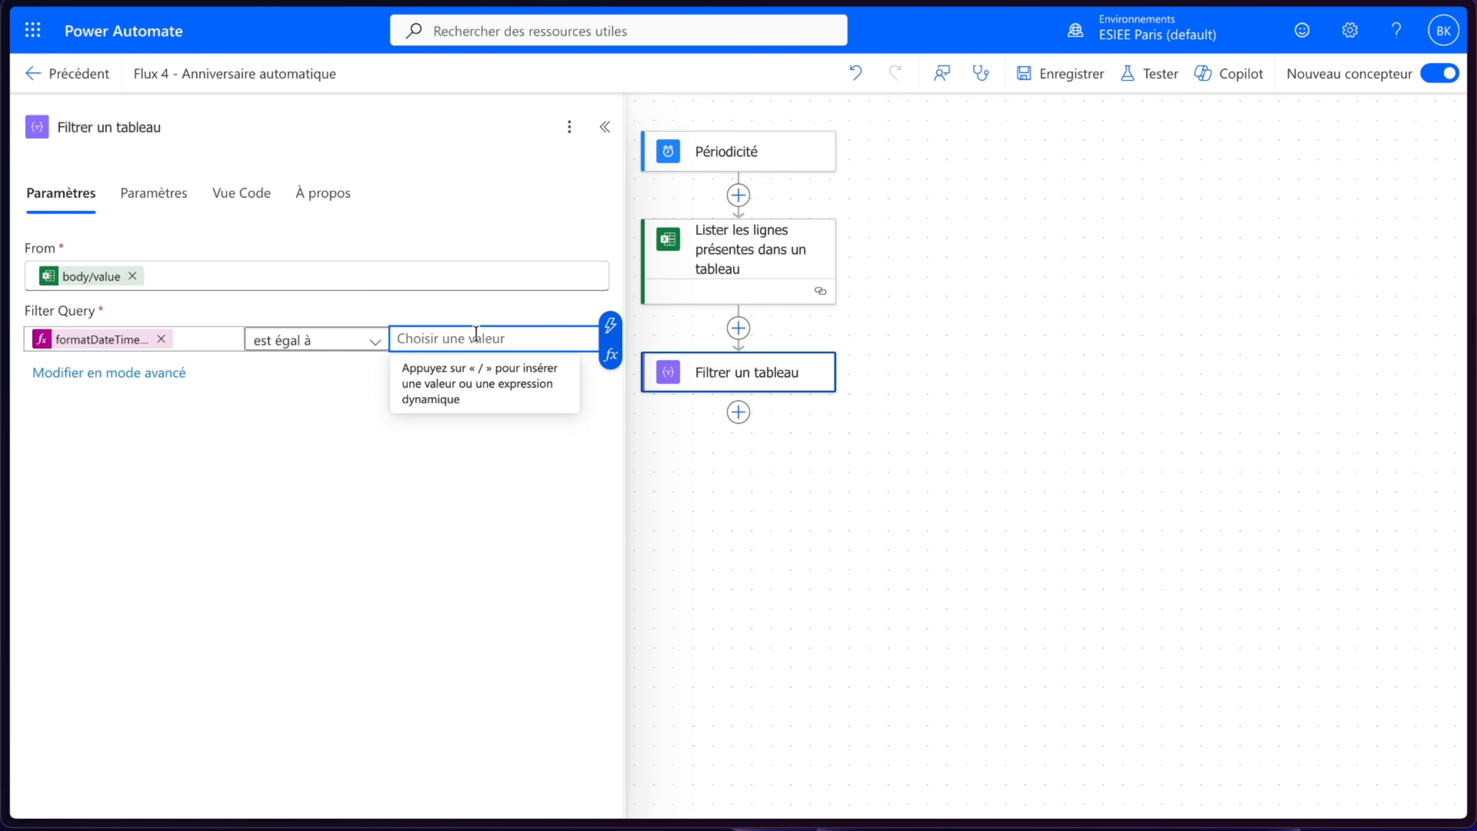
left_click(610, 355)
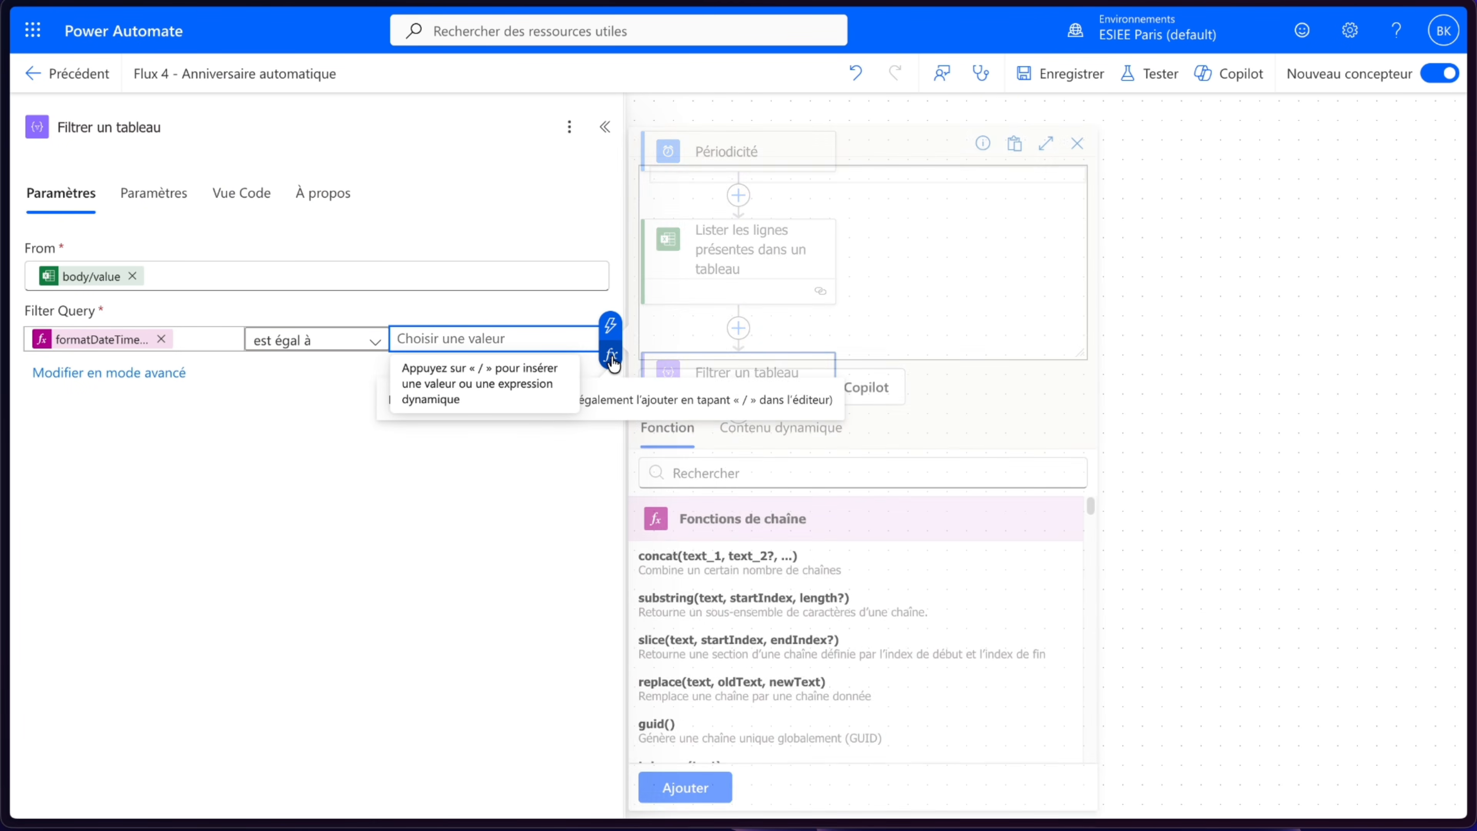
type("format")
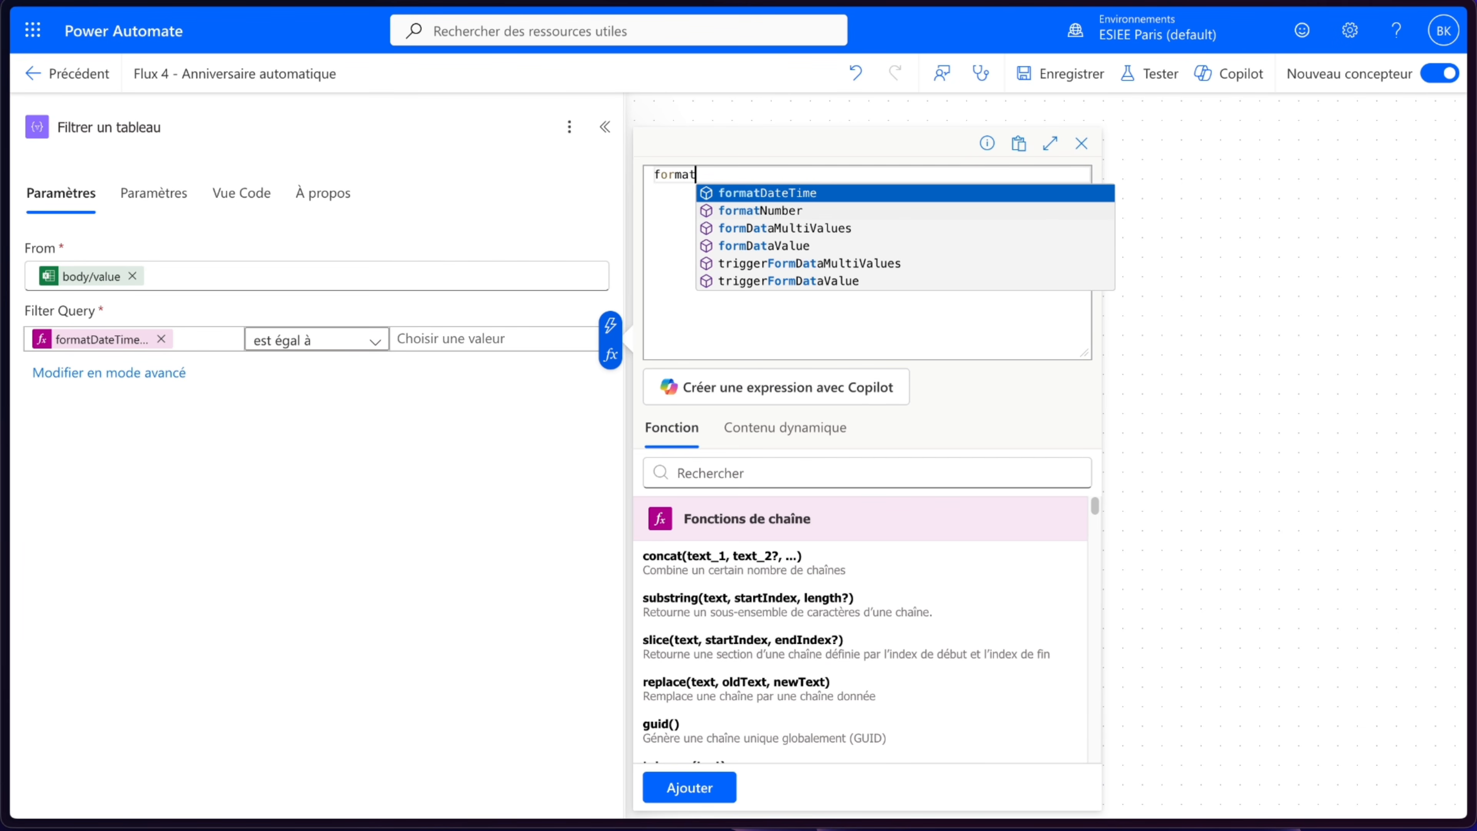
left_click(792, 193)
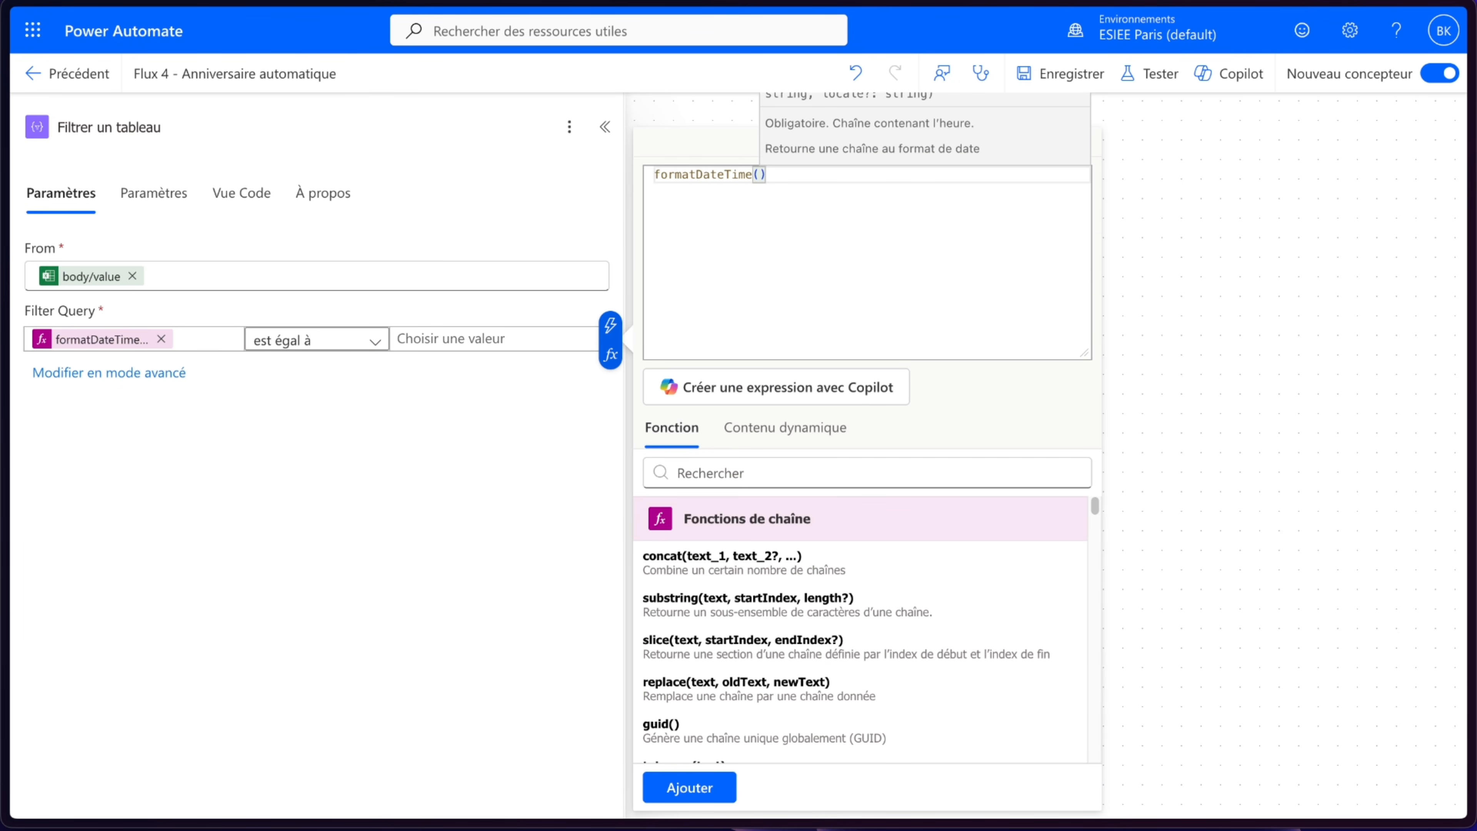
type("conver")
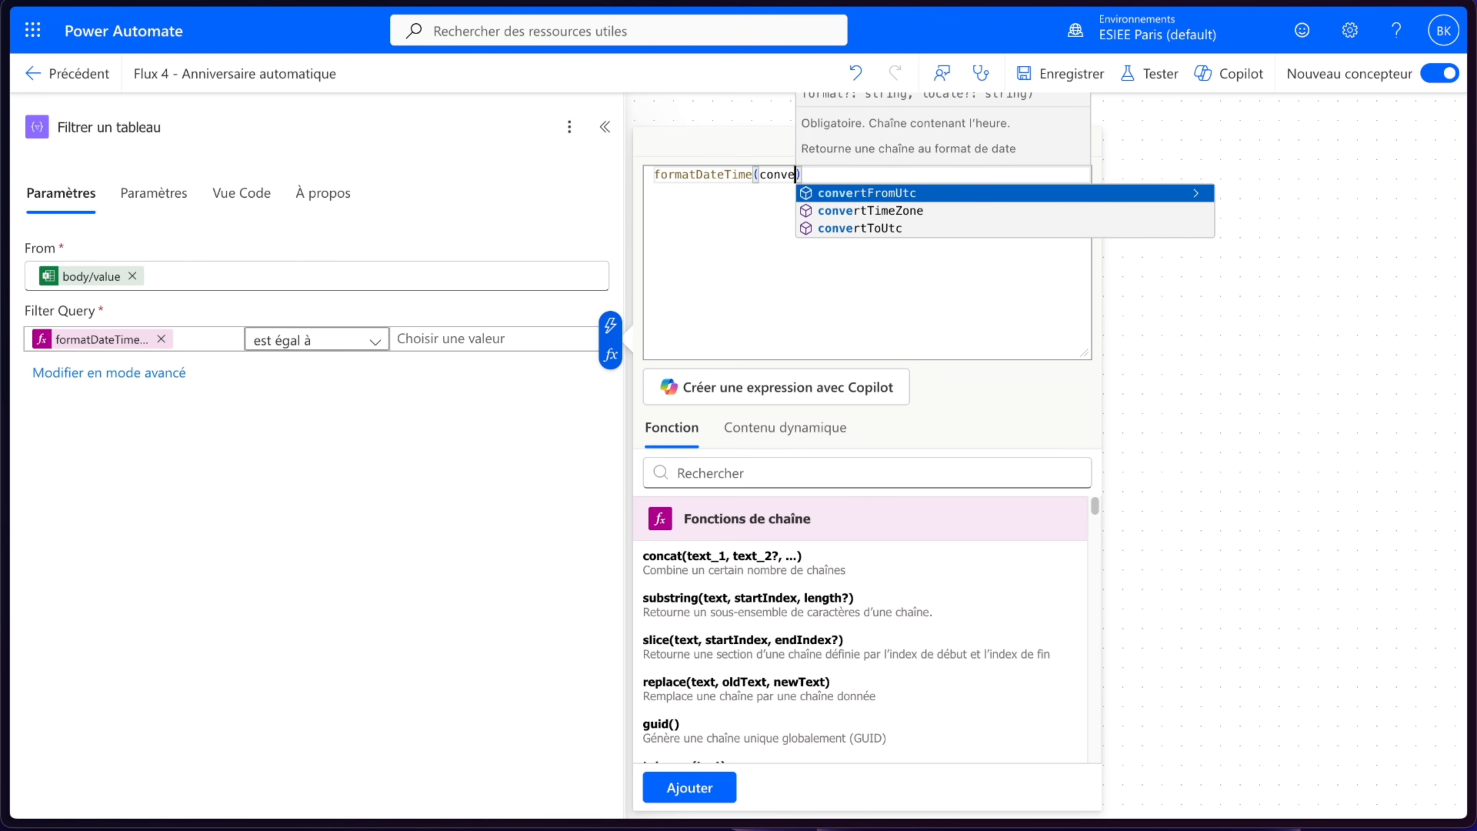
left_click(890, 213)
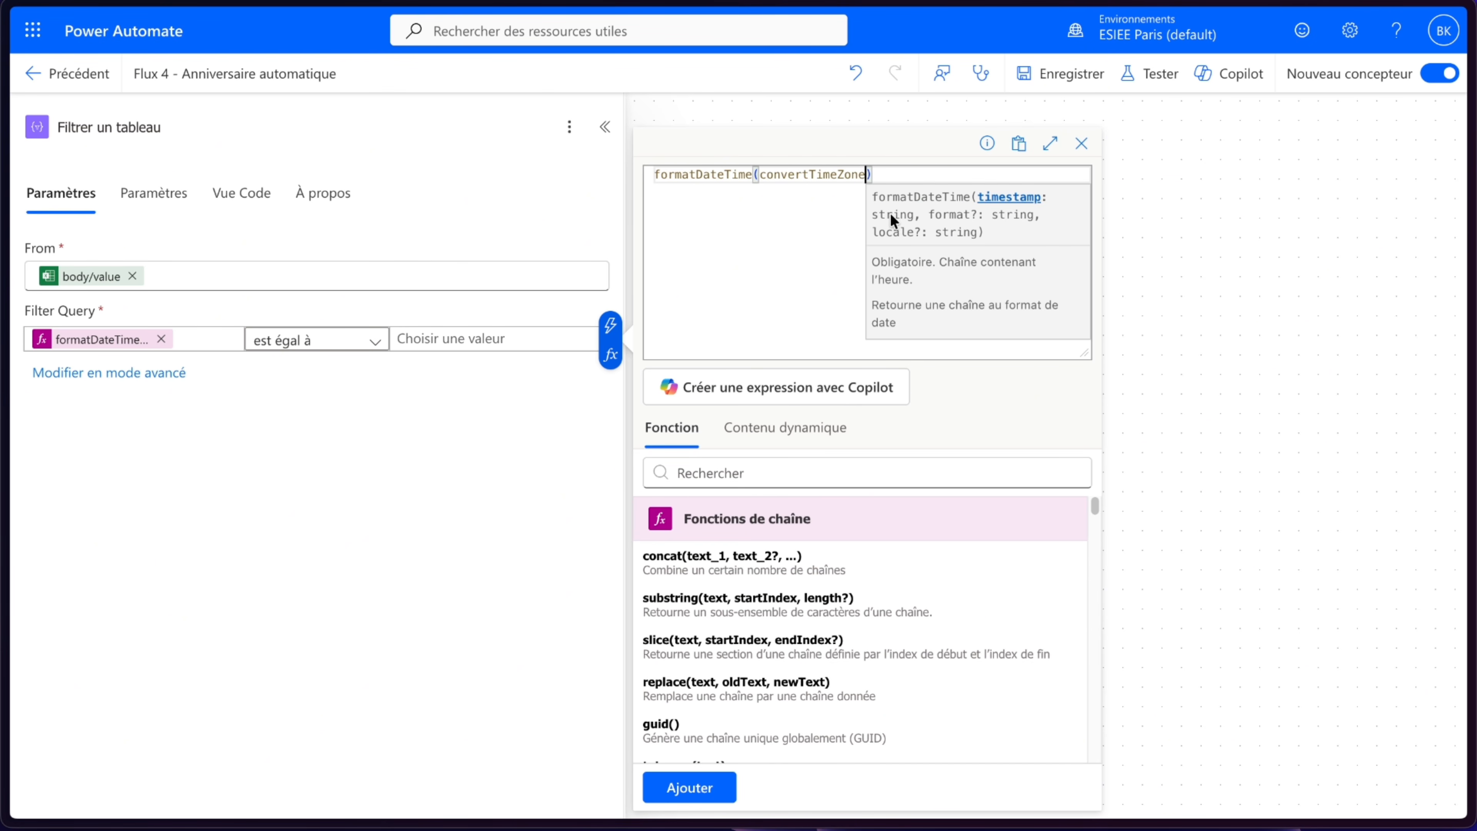
type("(utc")
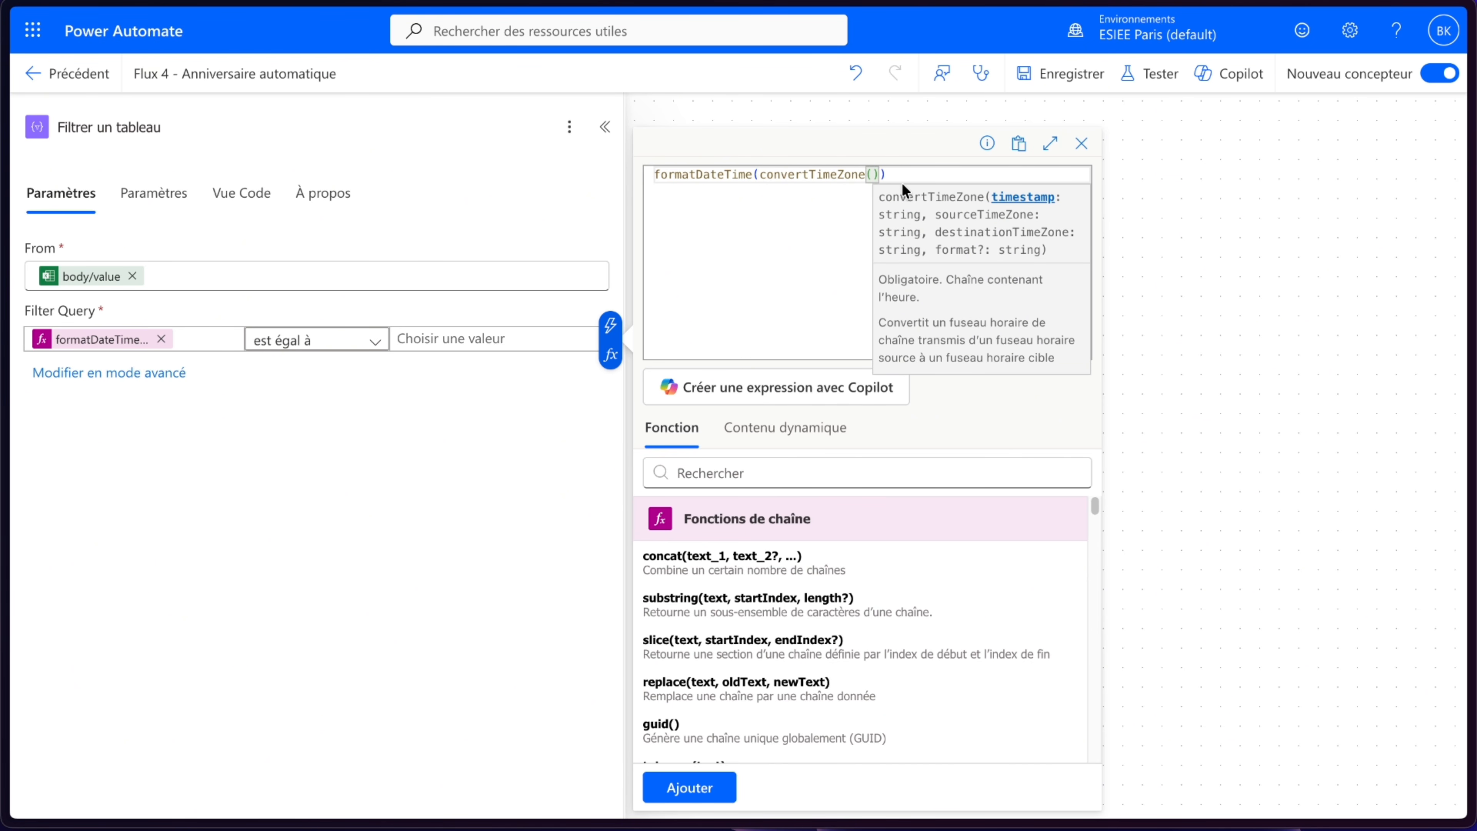
left_click(970, 194)
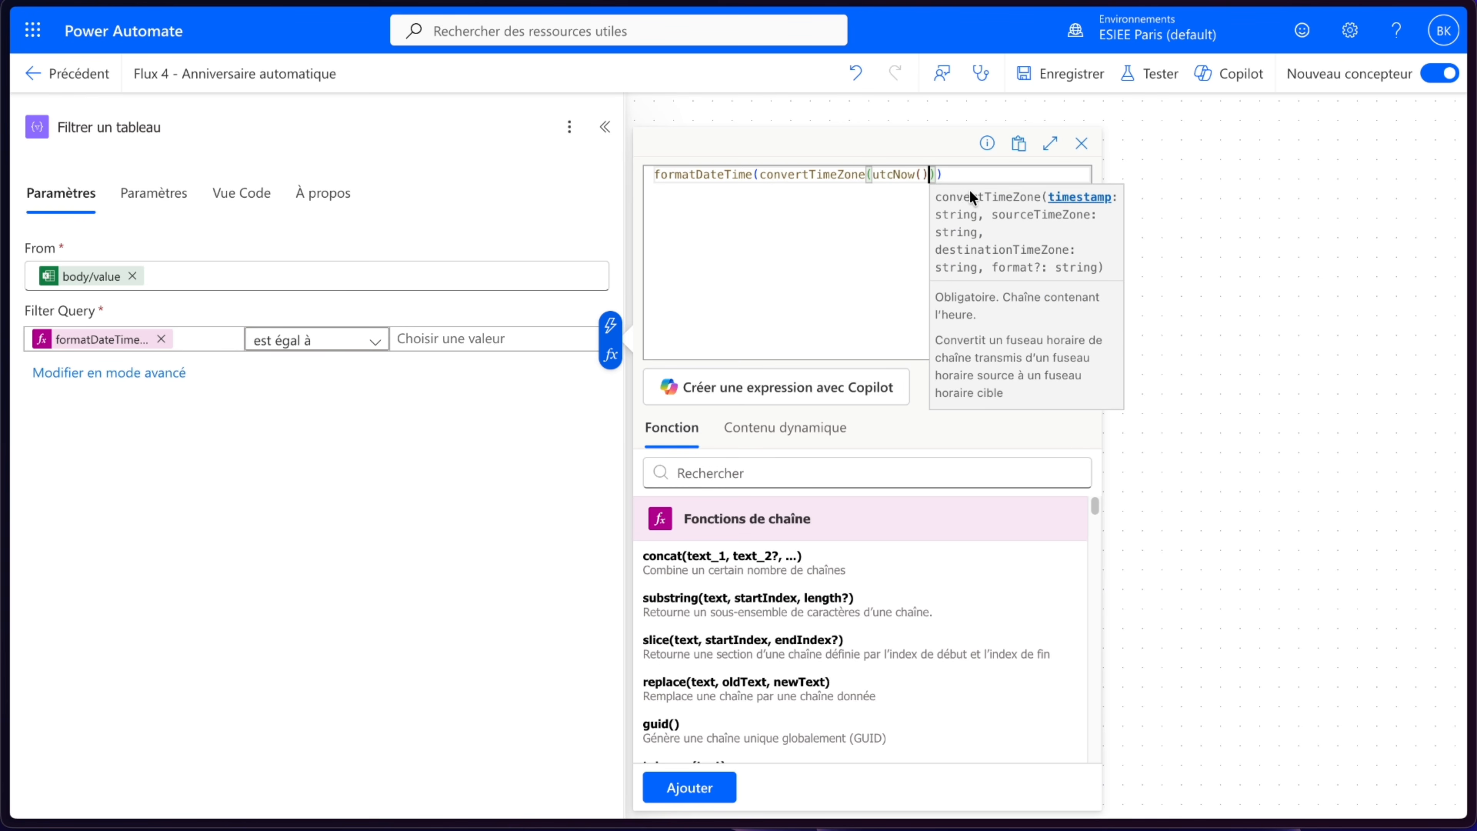
type(", '")
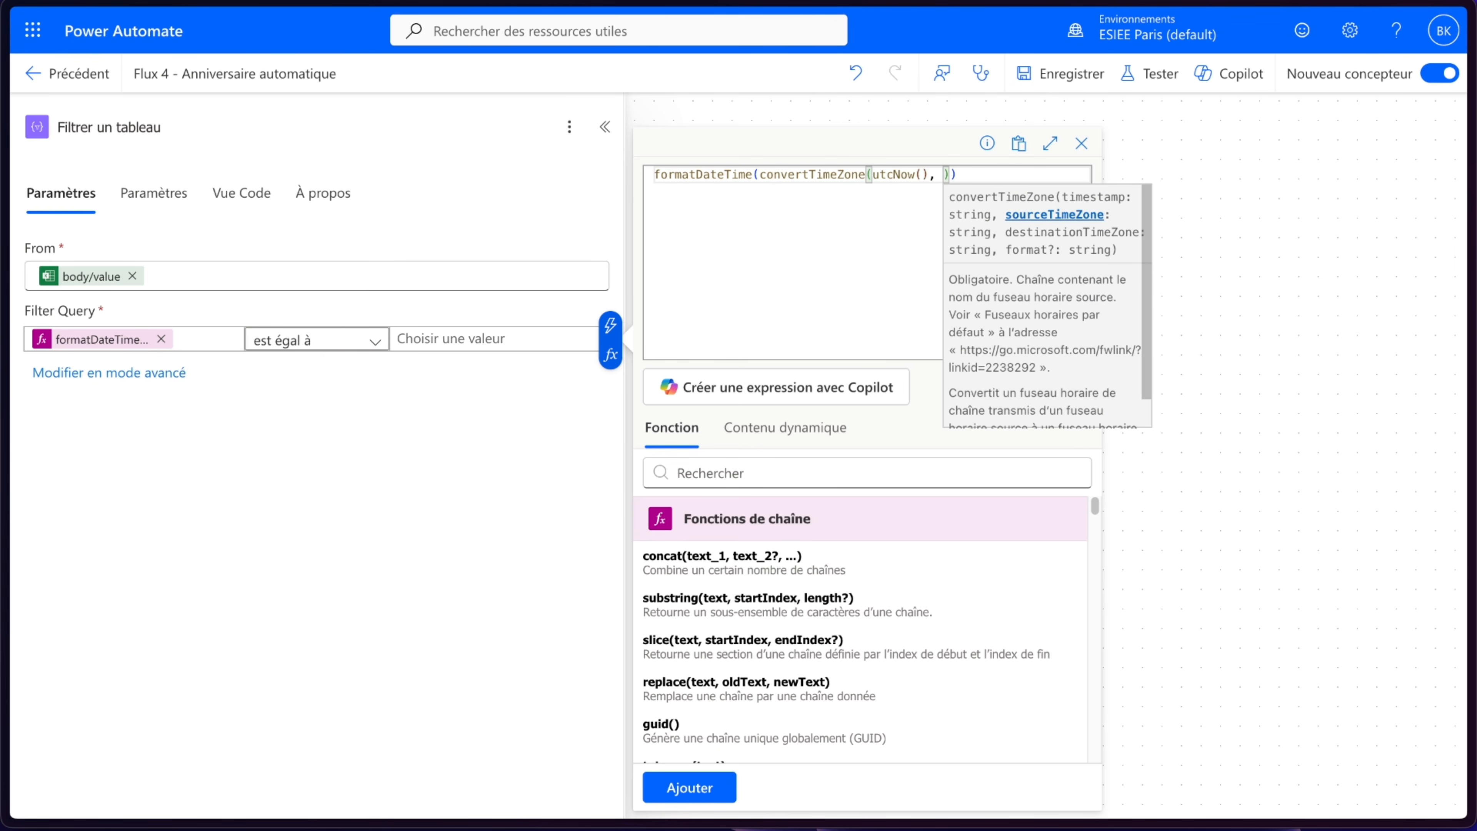
type("UTC'")
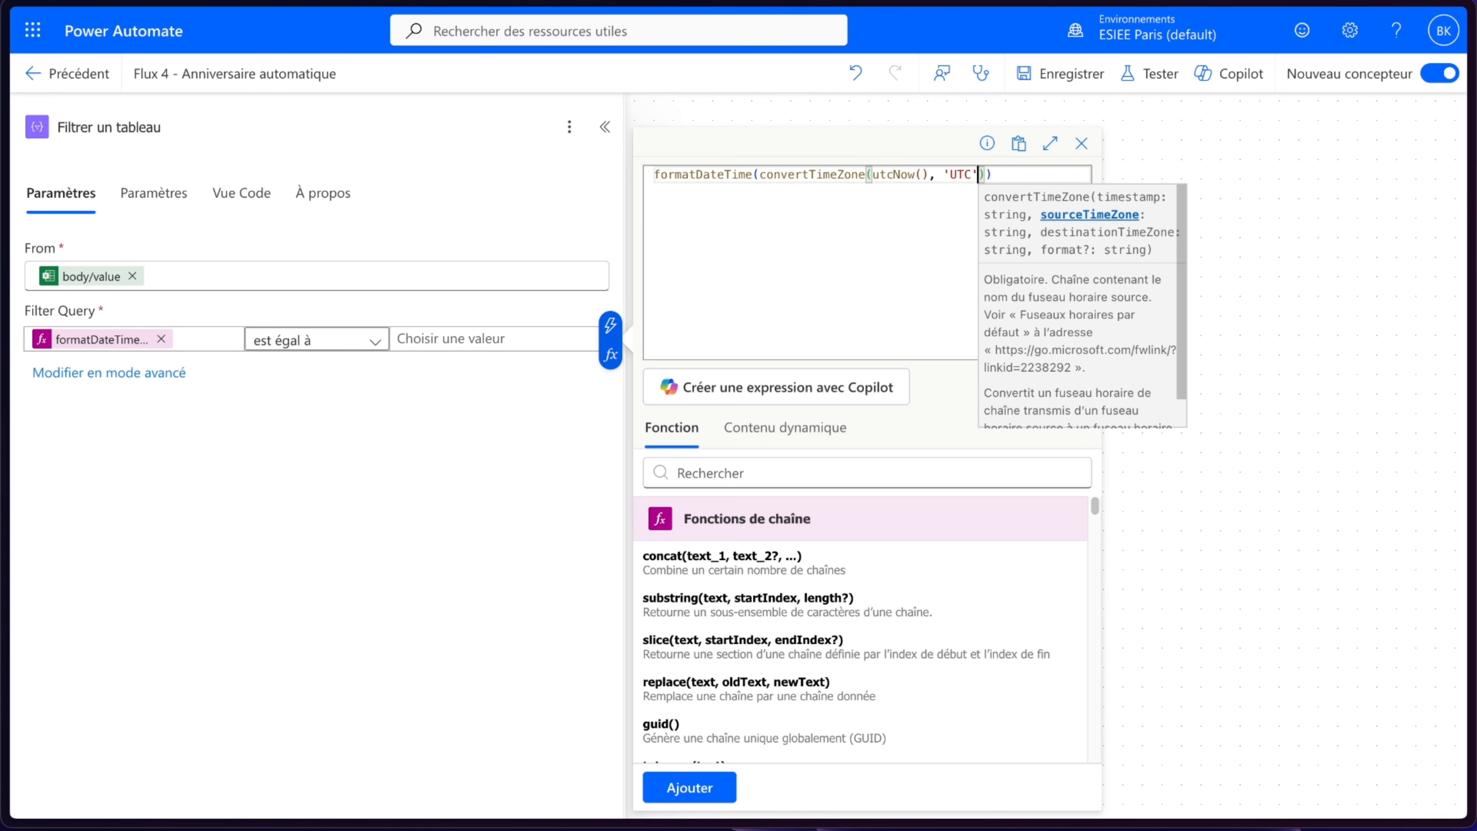
type(",")
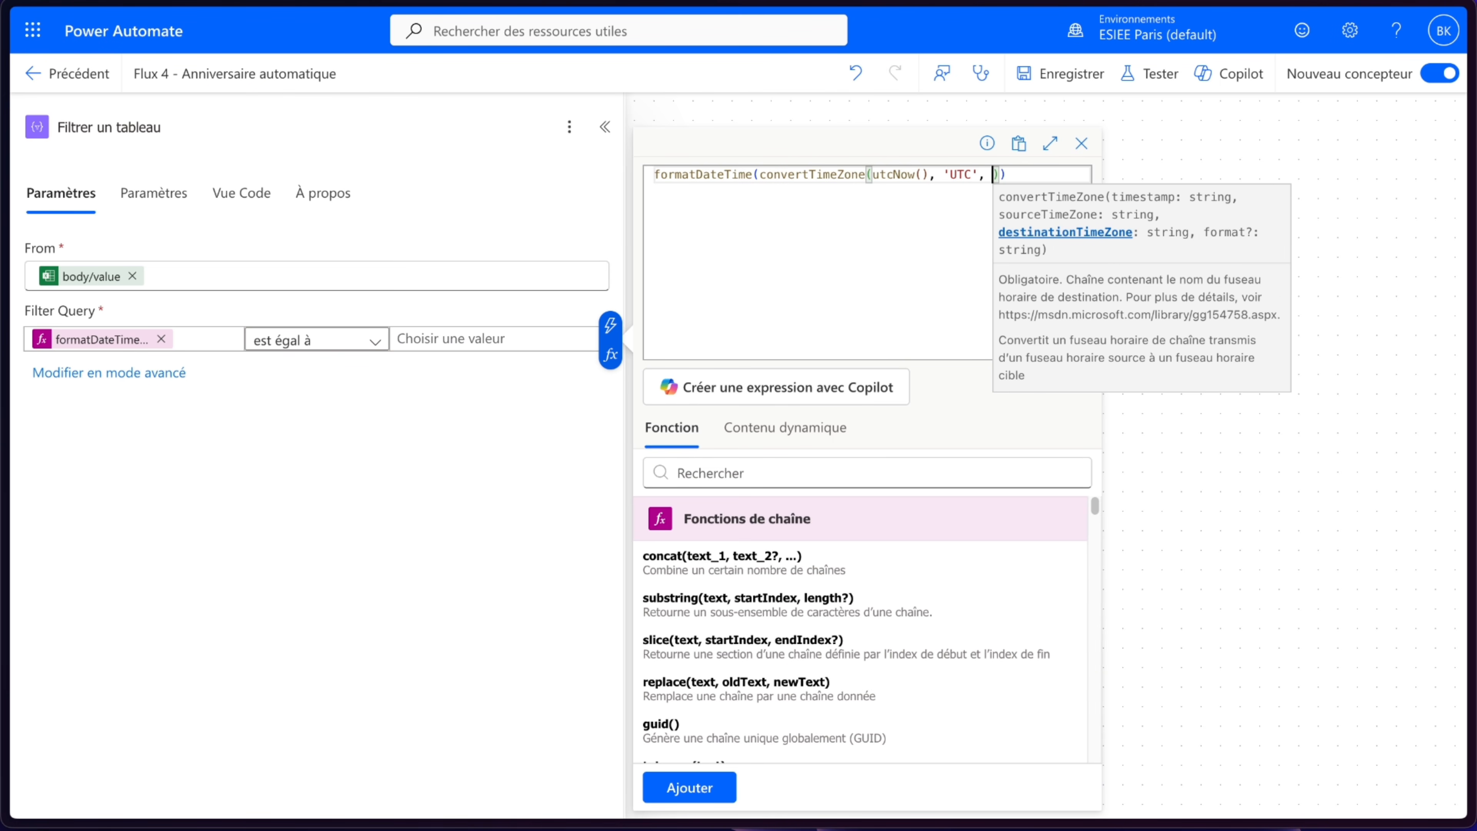
type("'Eastern Standard Time'")
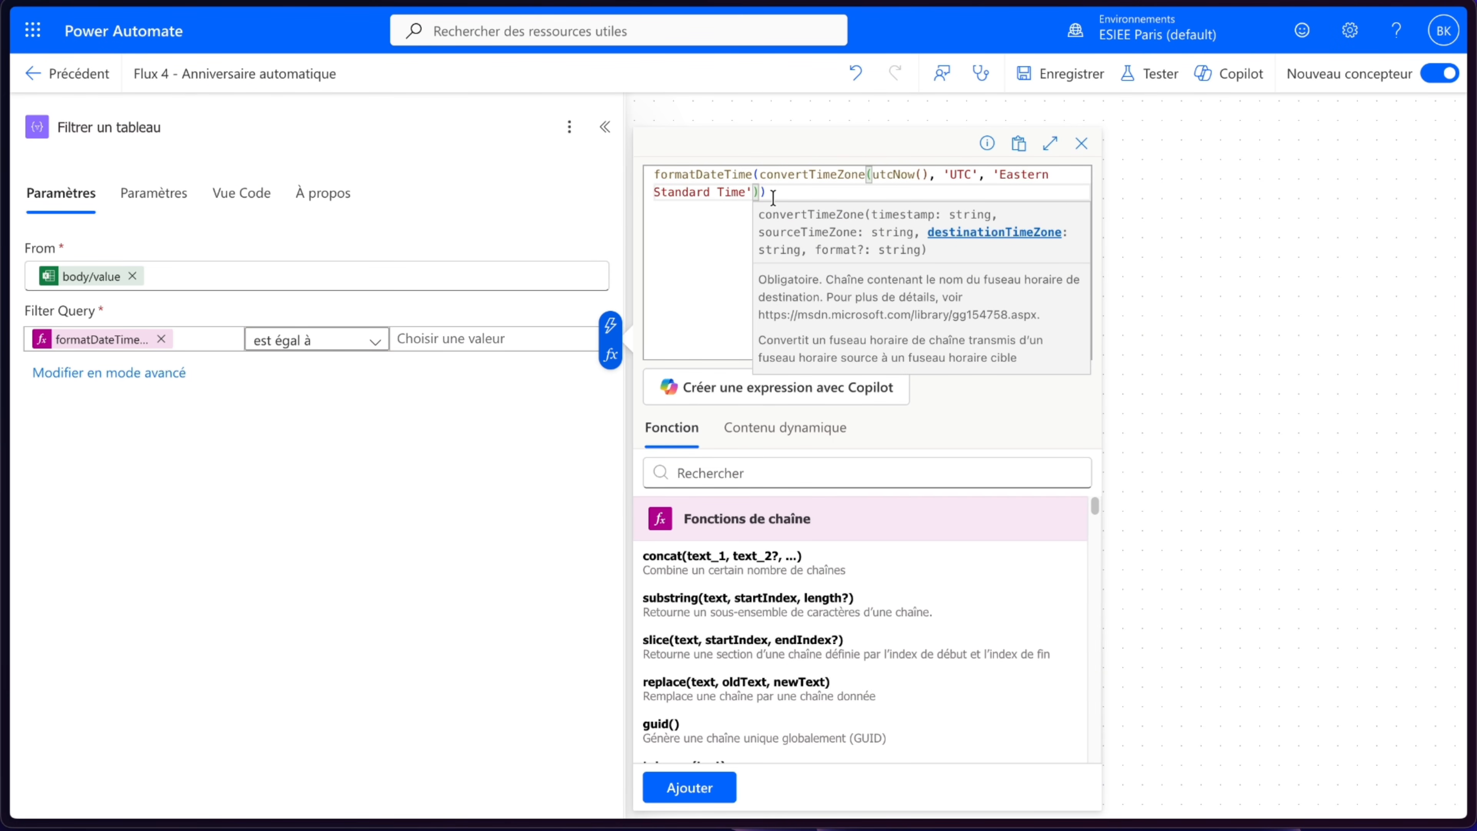
- Add the 'MM-dd' format argument to that formatDateTime expression and insert it as the right value
left_click(760, 191)
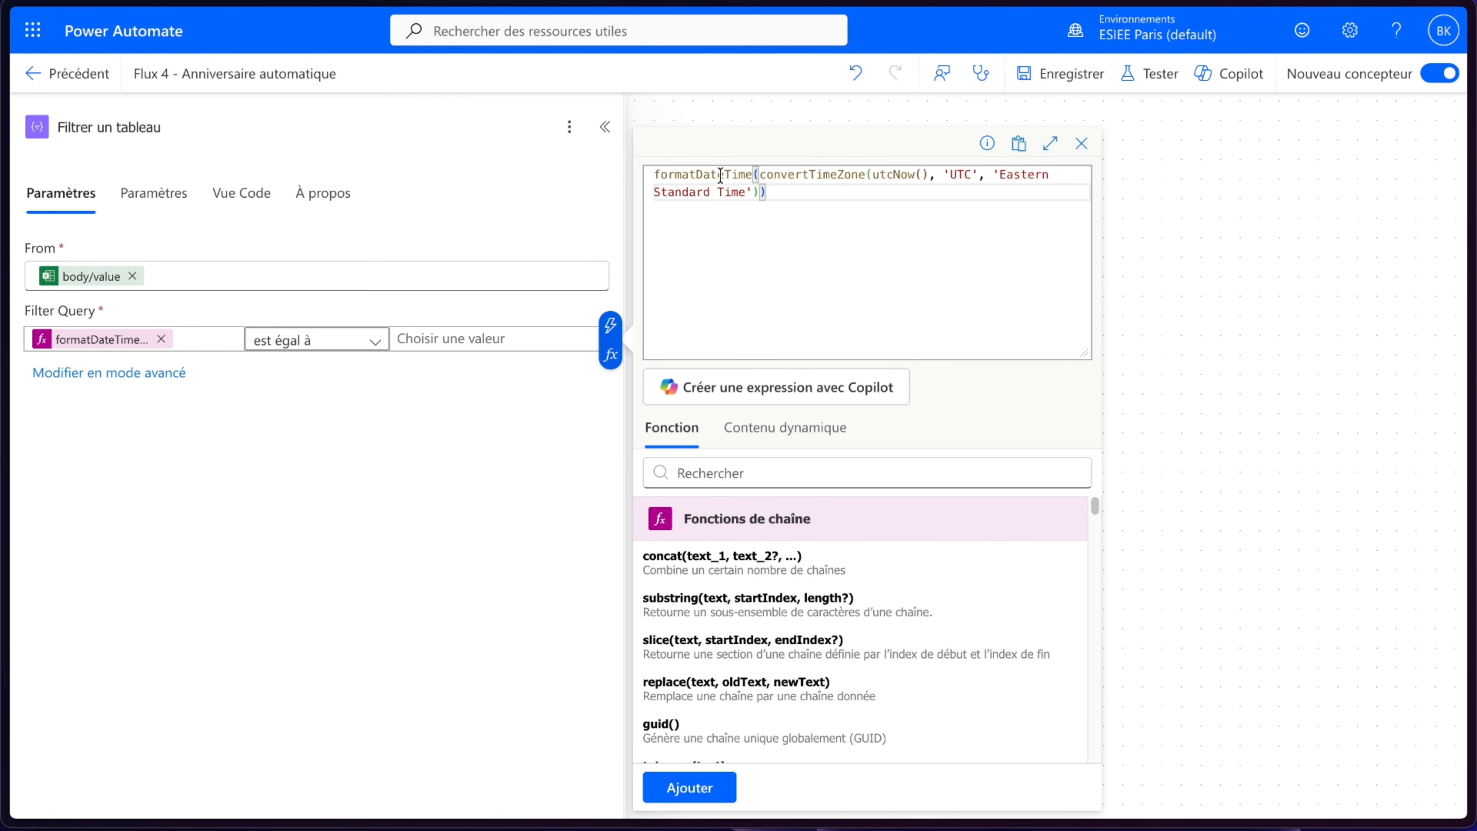
left_click_drag(760, 174, 758, 192)
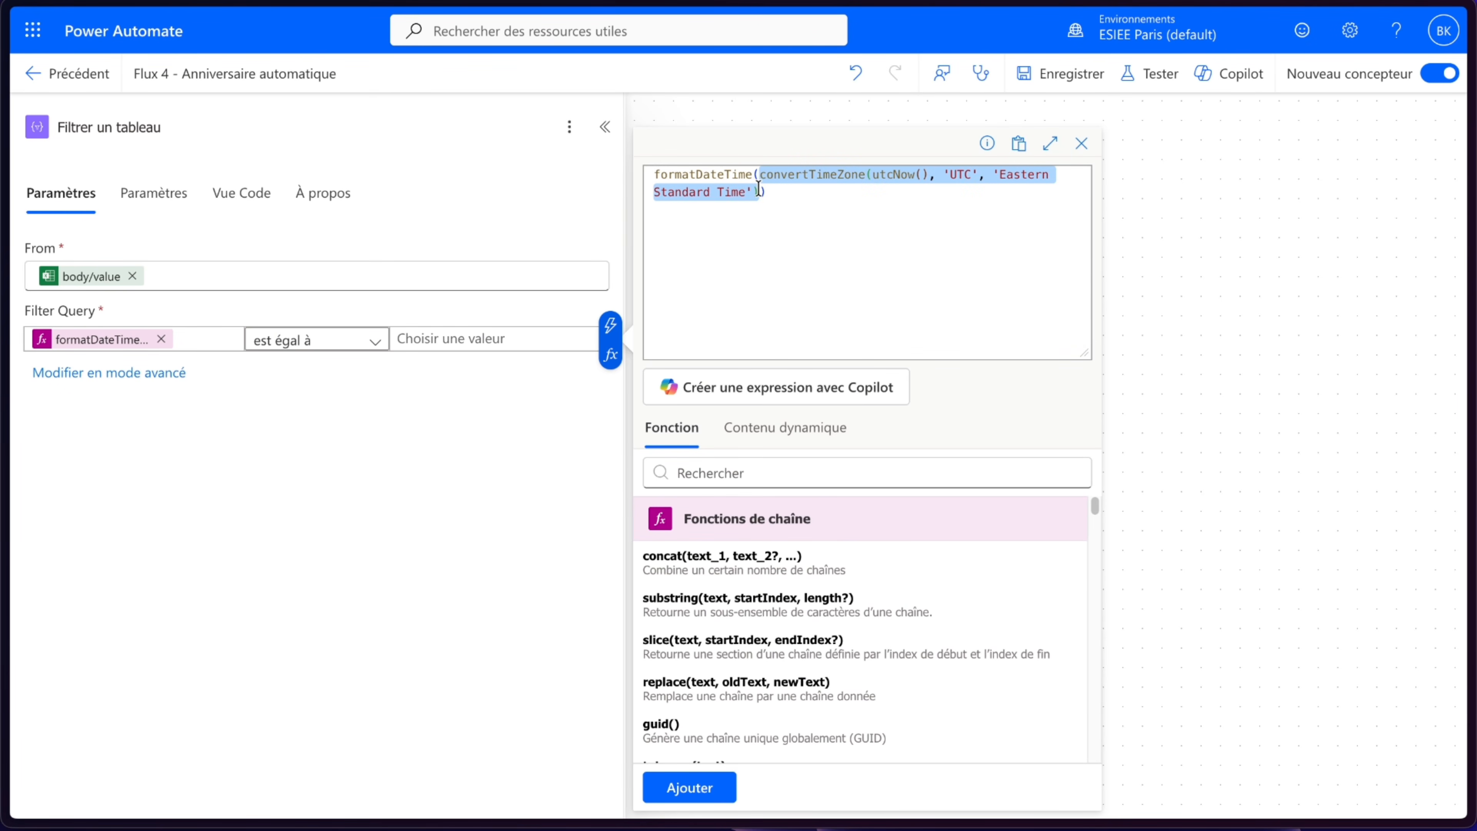
left_click(759, 192)
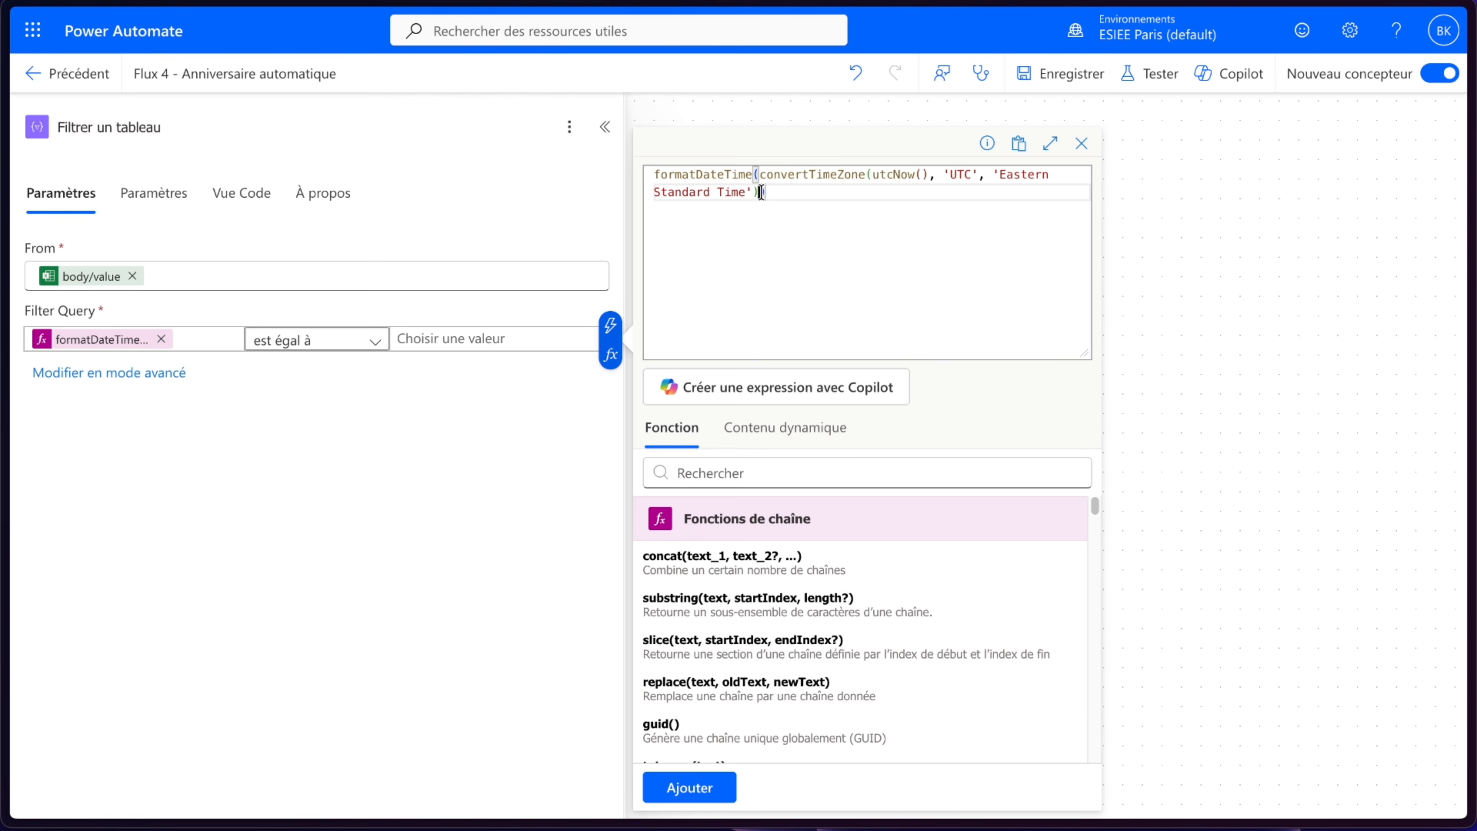
type(", 'MM")
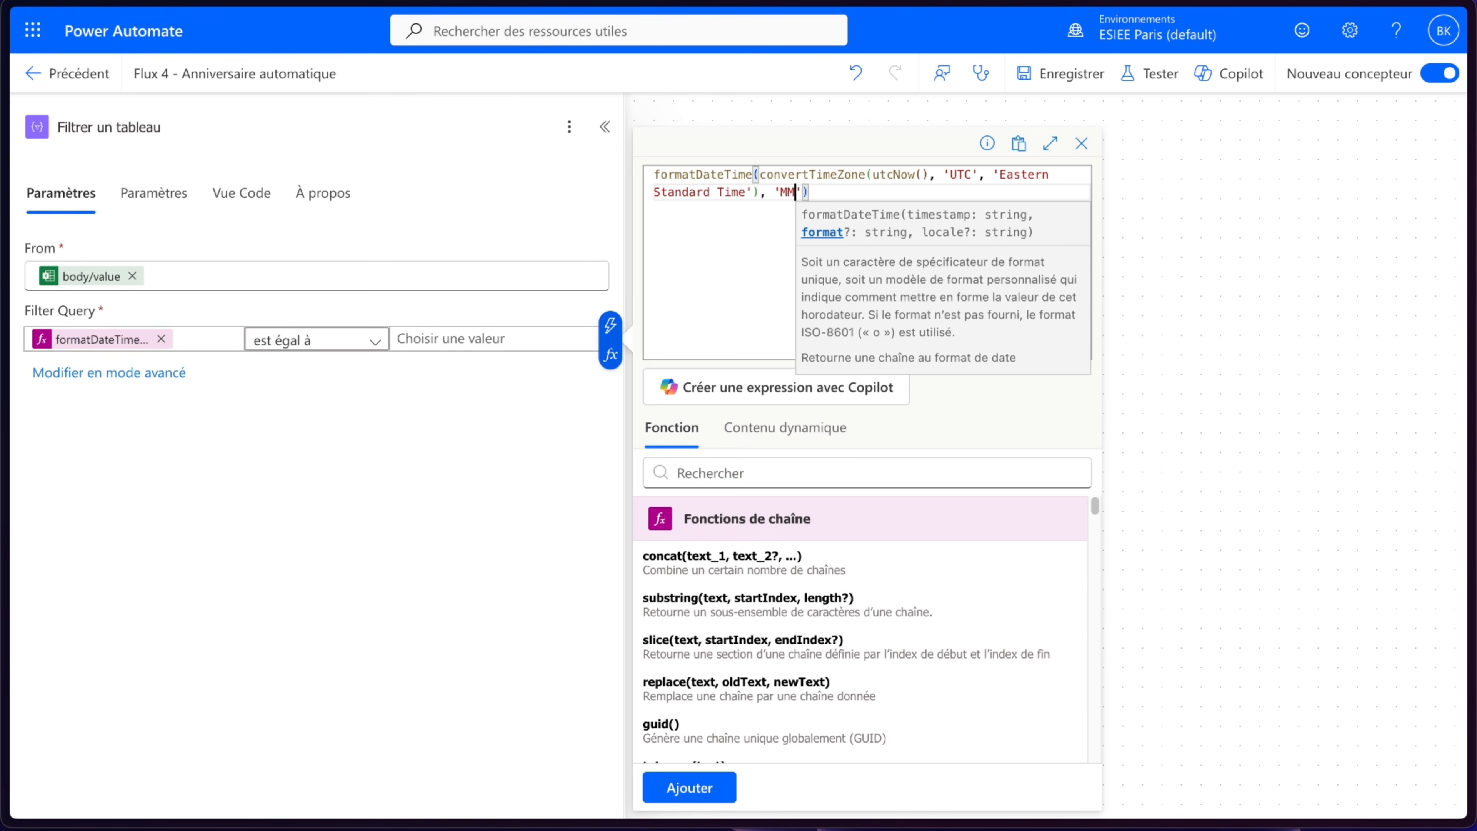
type("-dd")
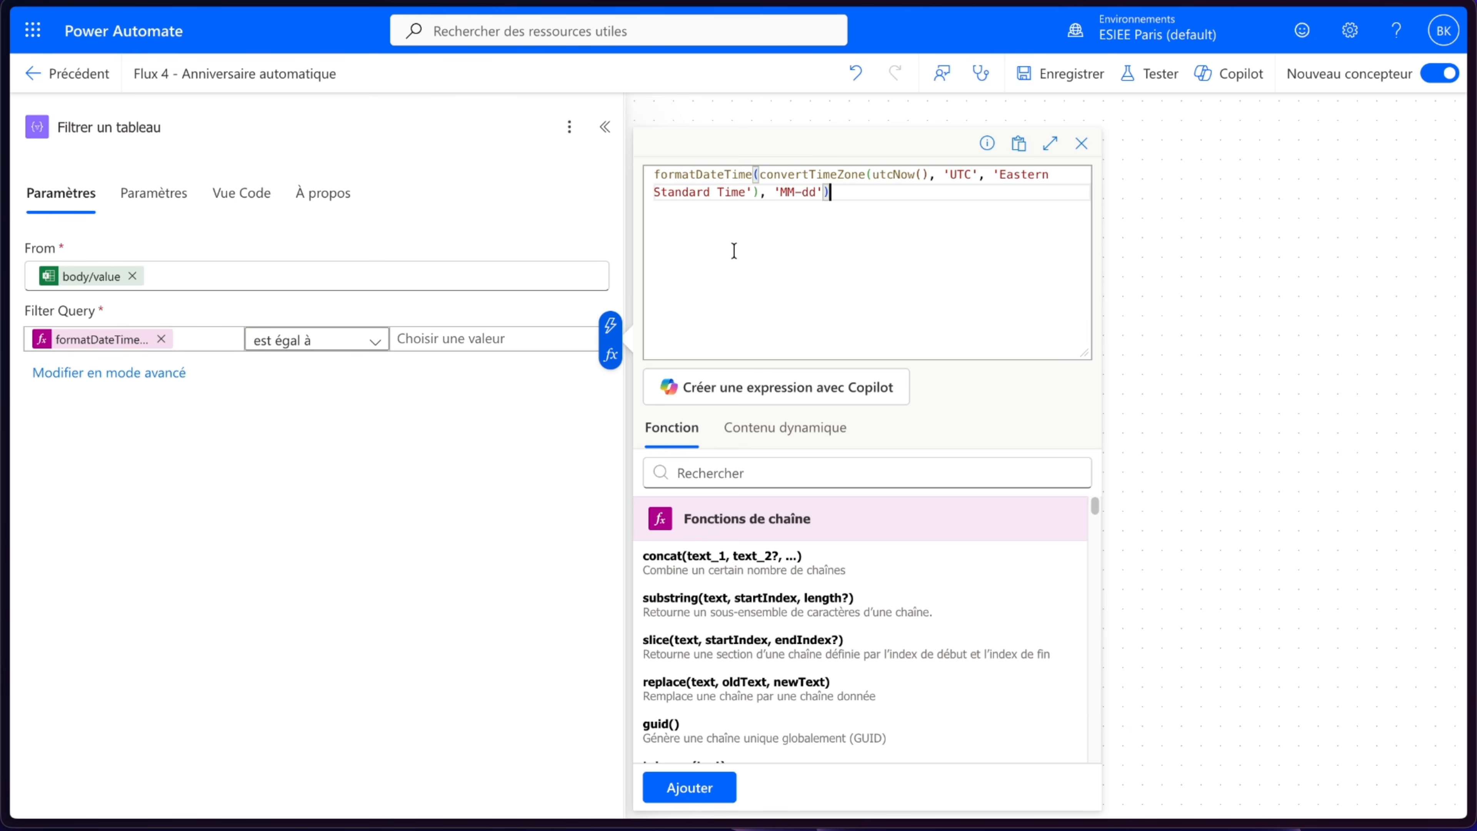
left_click(689, 787)
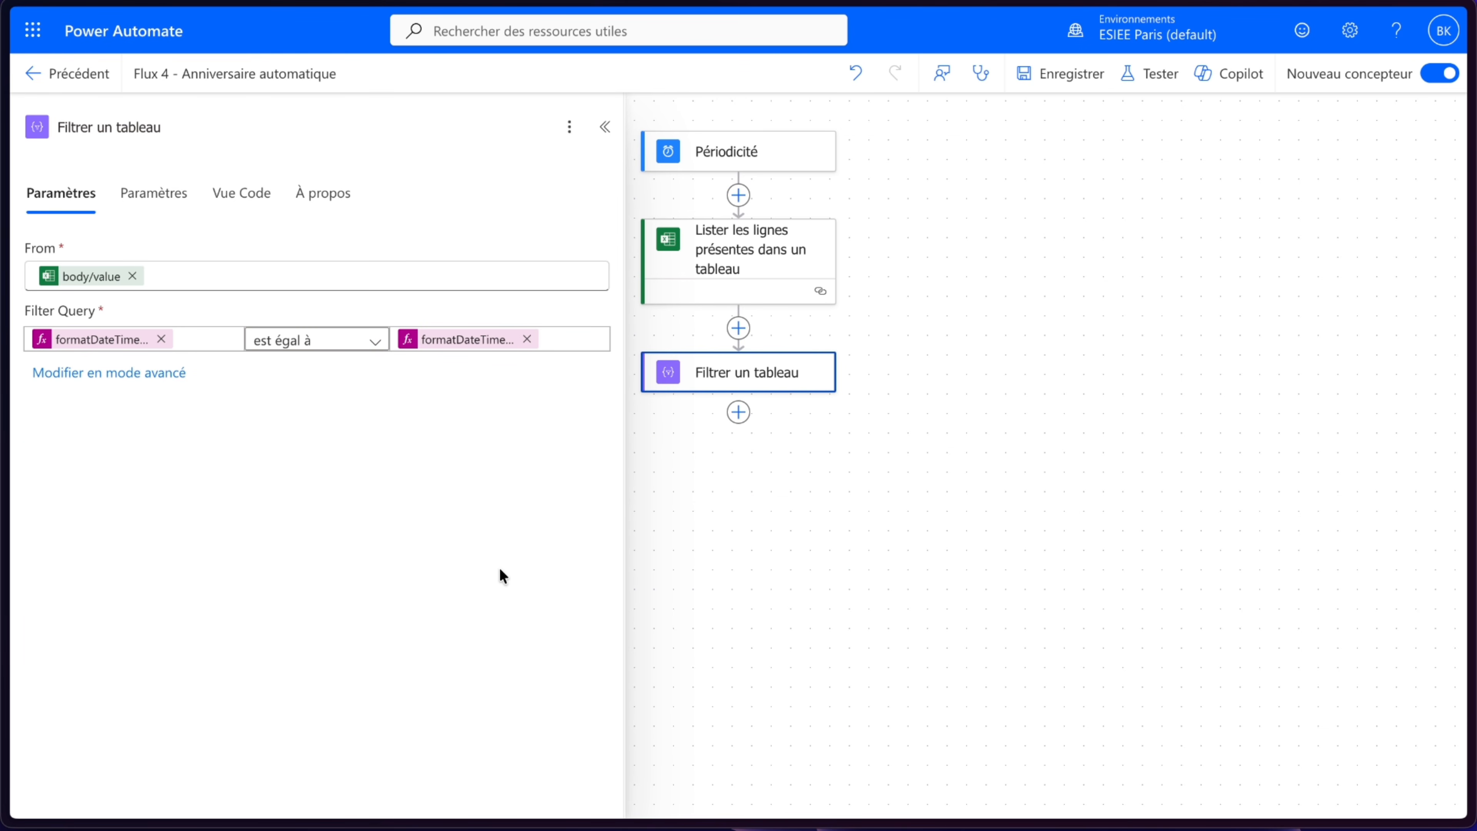
left_click(828, 475)
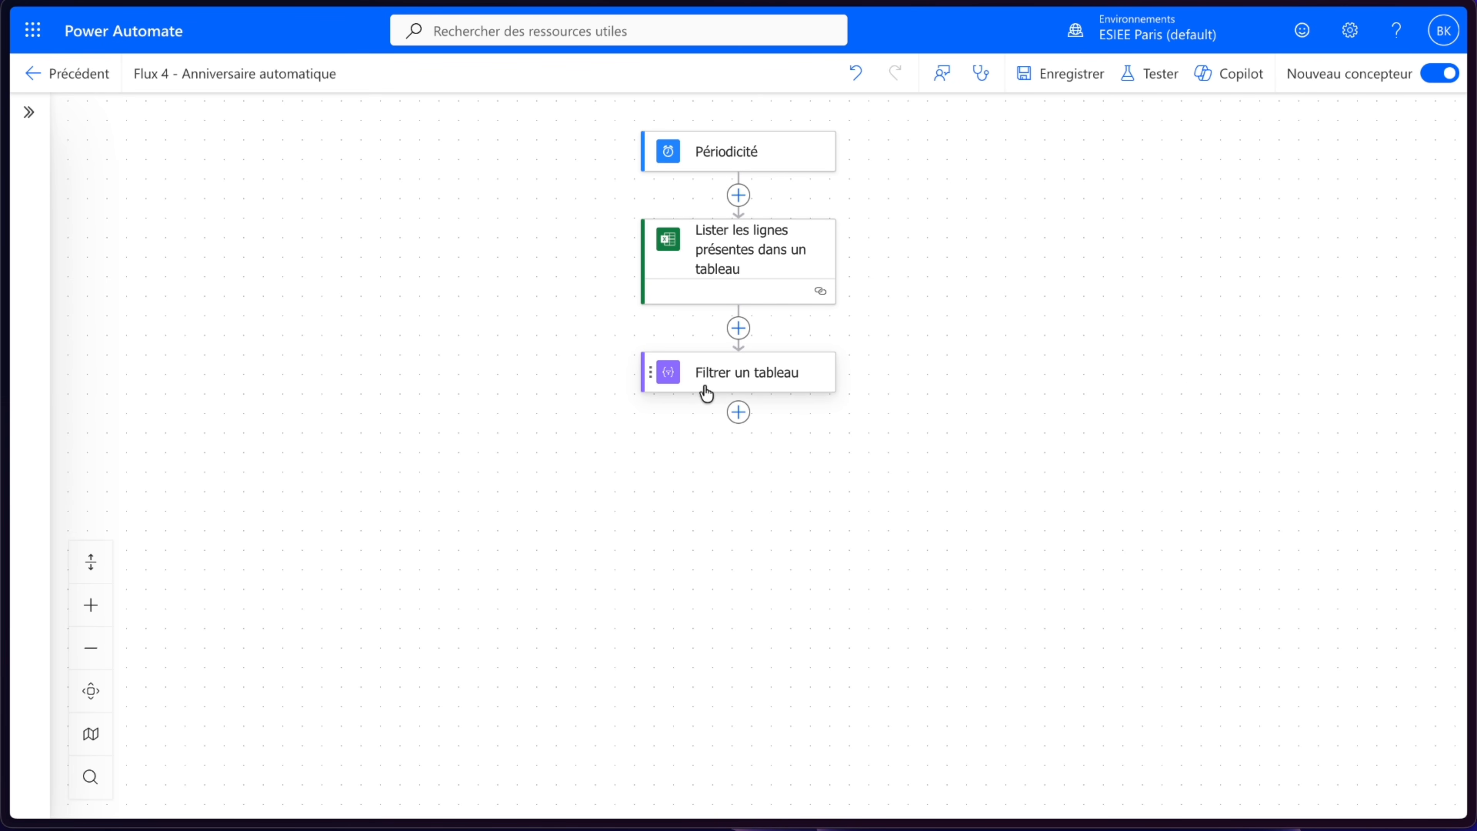
- Add a Condition control action after the Filtrer un tableau action
left_click(738, 414)
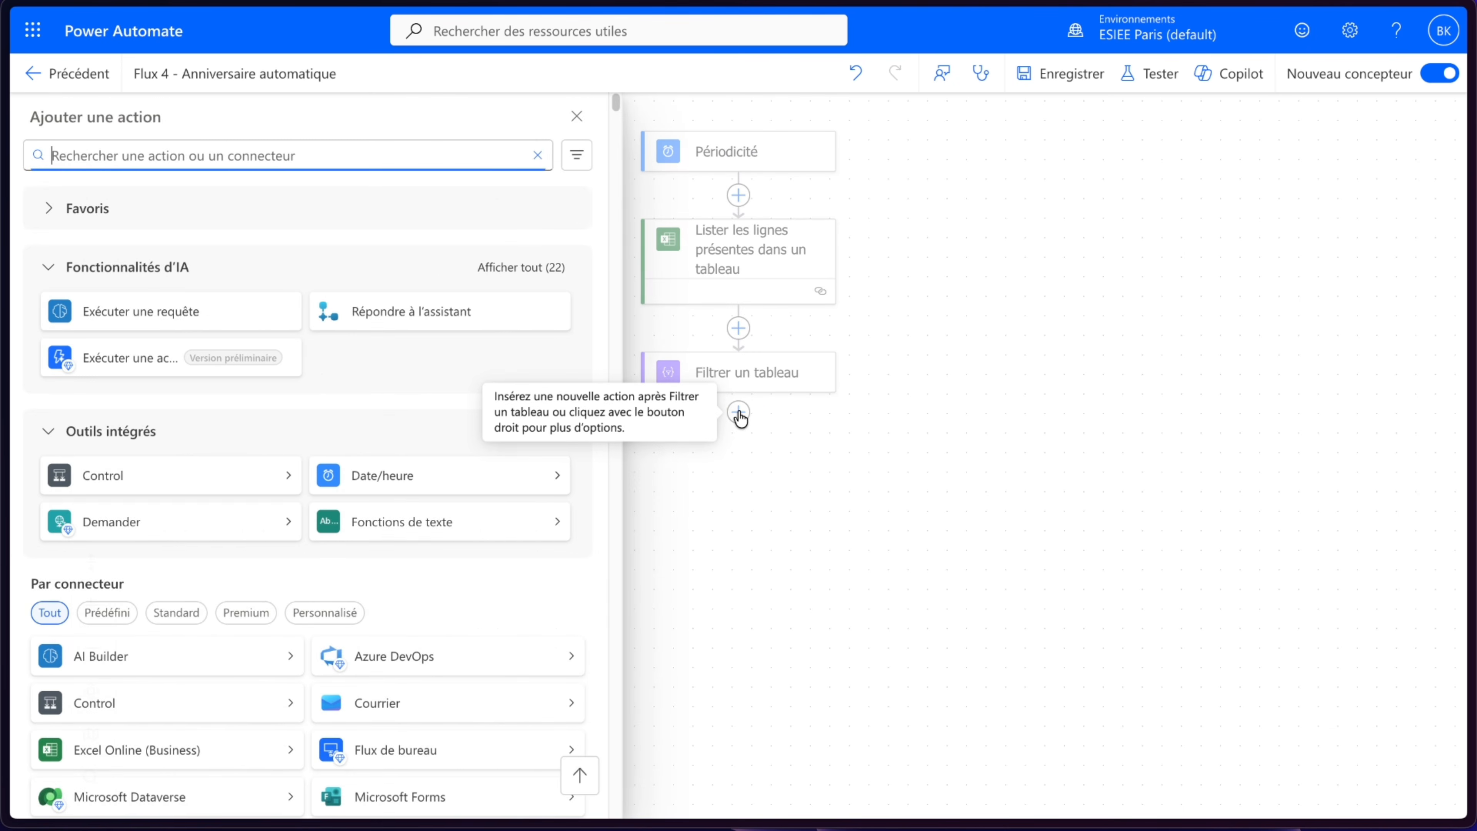
left_click(156, 492)
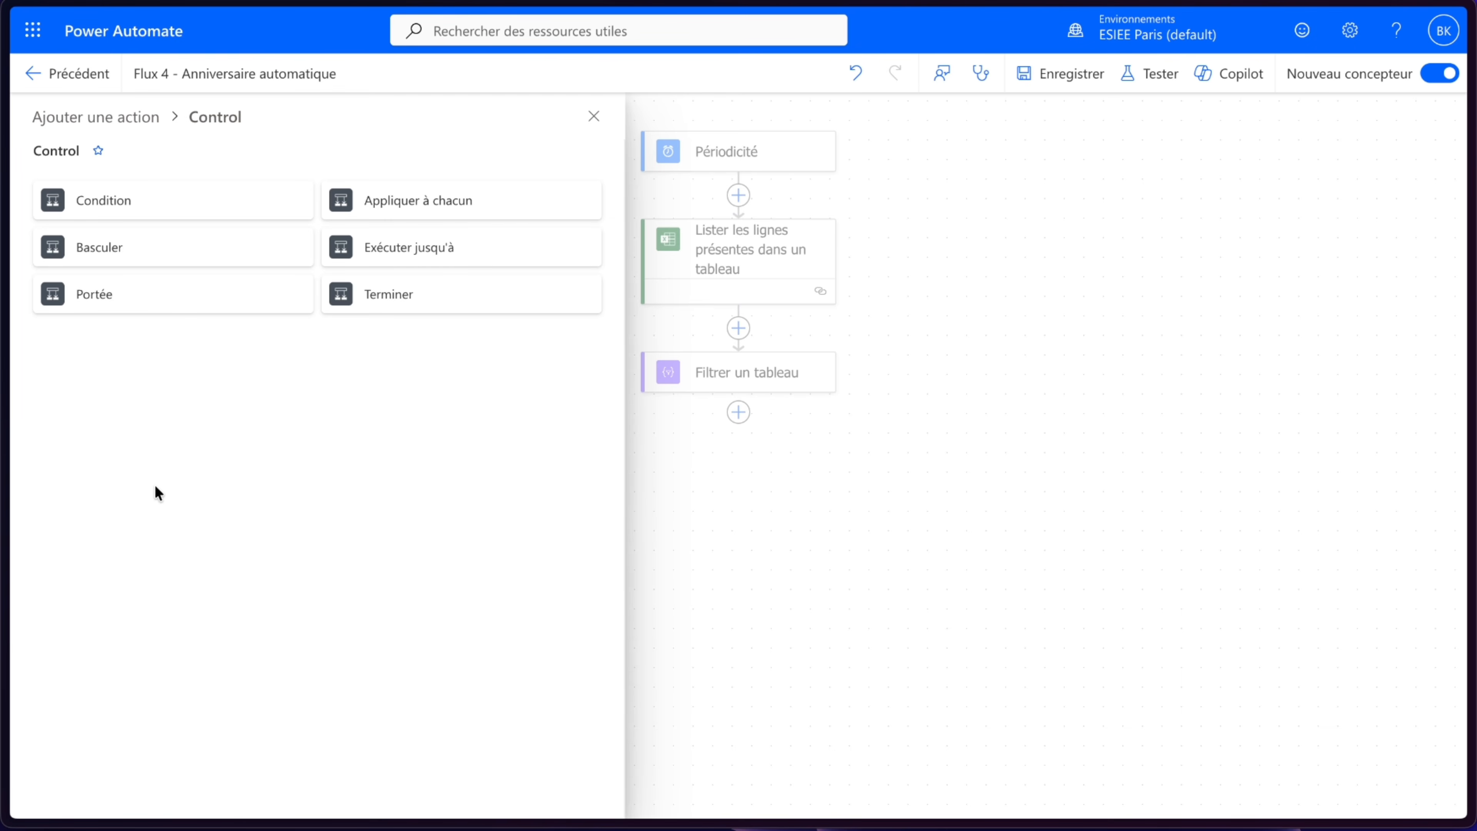
left_click(145, 211)
- Set the condition's left value to the expression length(body('Filtrer_un_tableau')) using the filter's Body output
left_click(172, 349)
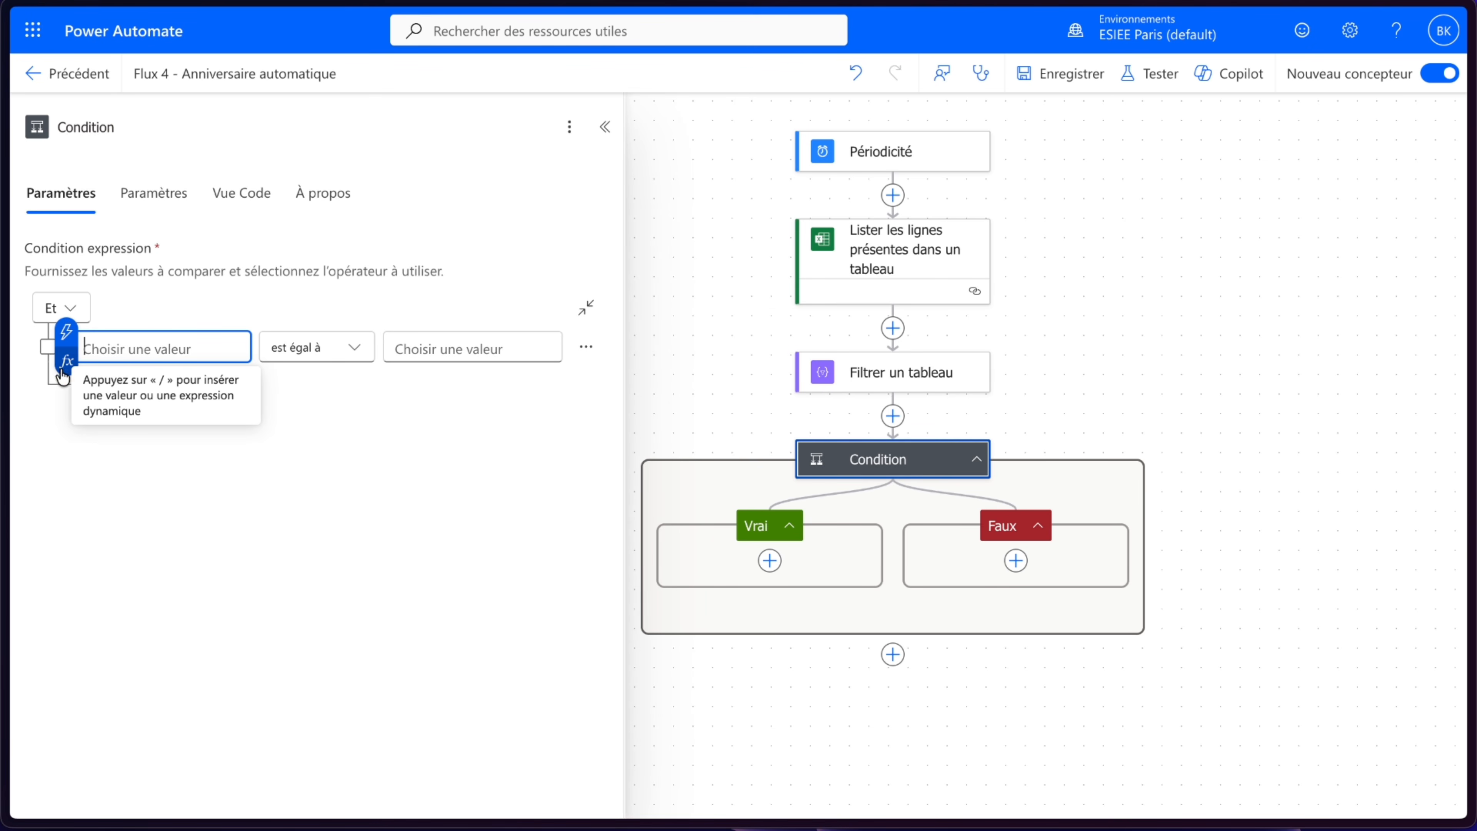
left_click(66, 361)
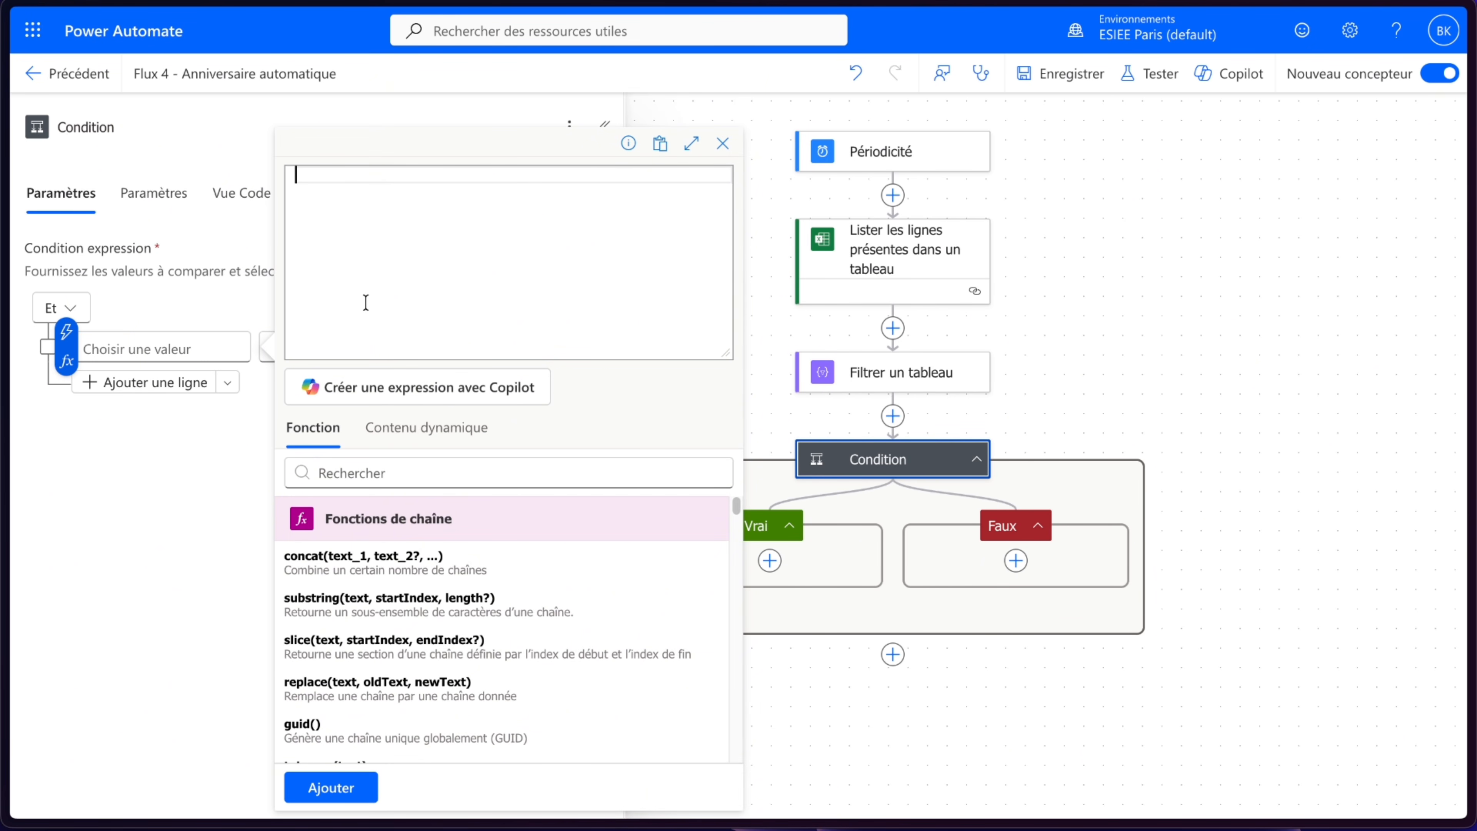
type("le")
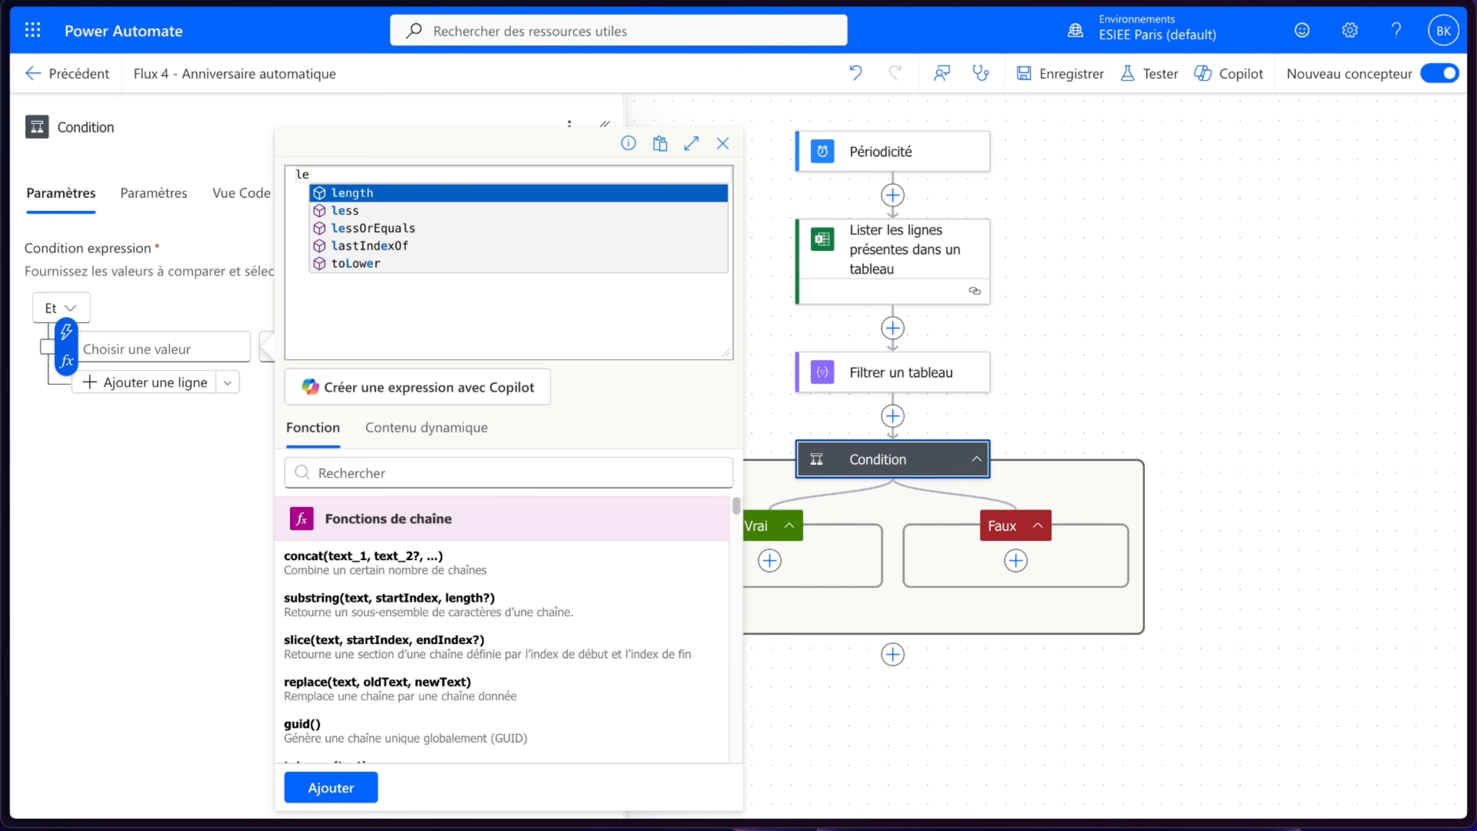
left_click(397, 196)
type("(")
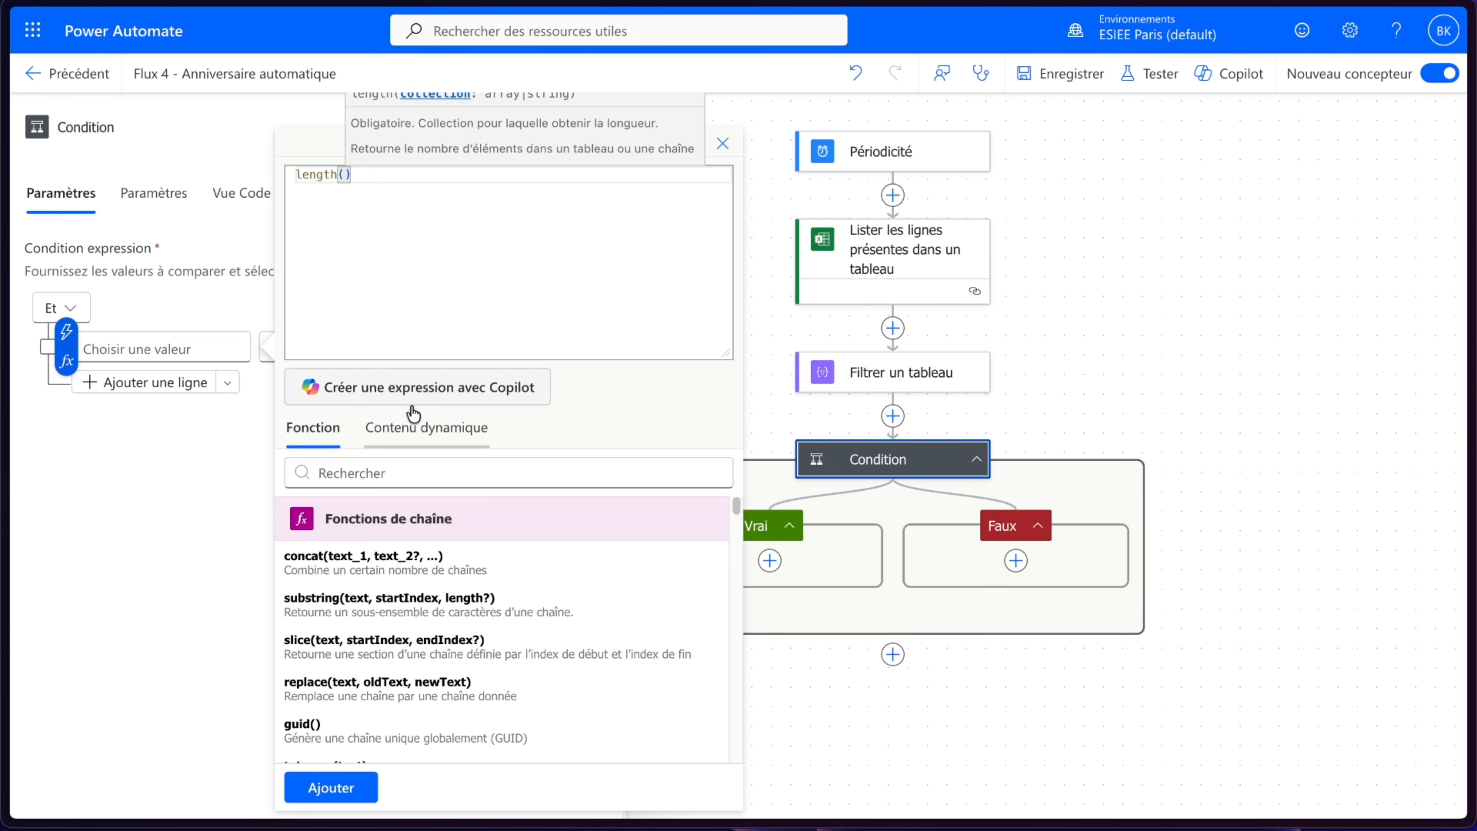
left_click(425, 428)
left_click(429, 568)
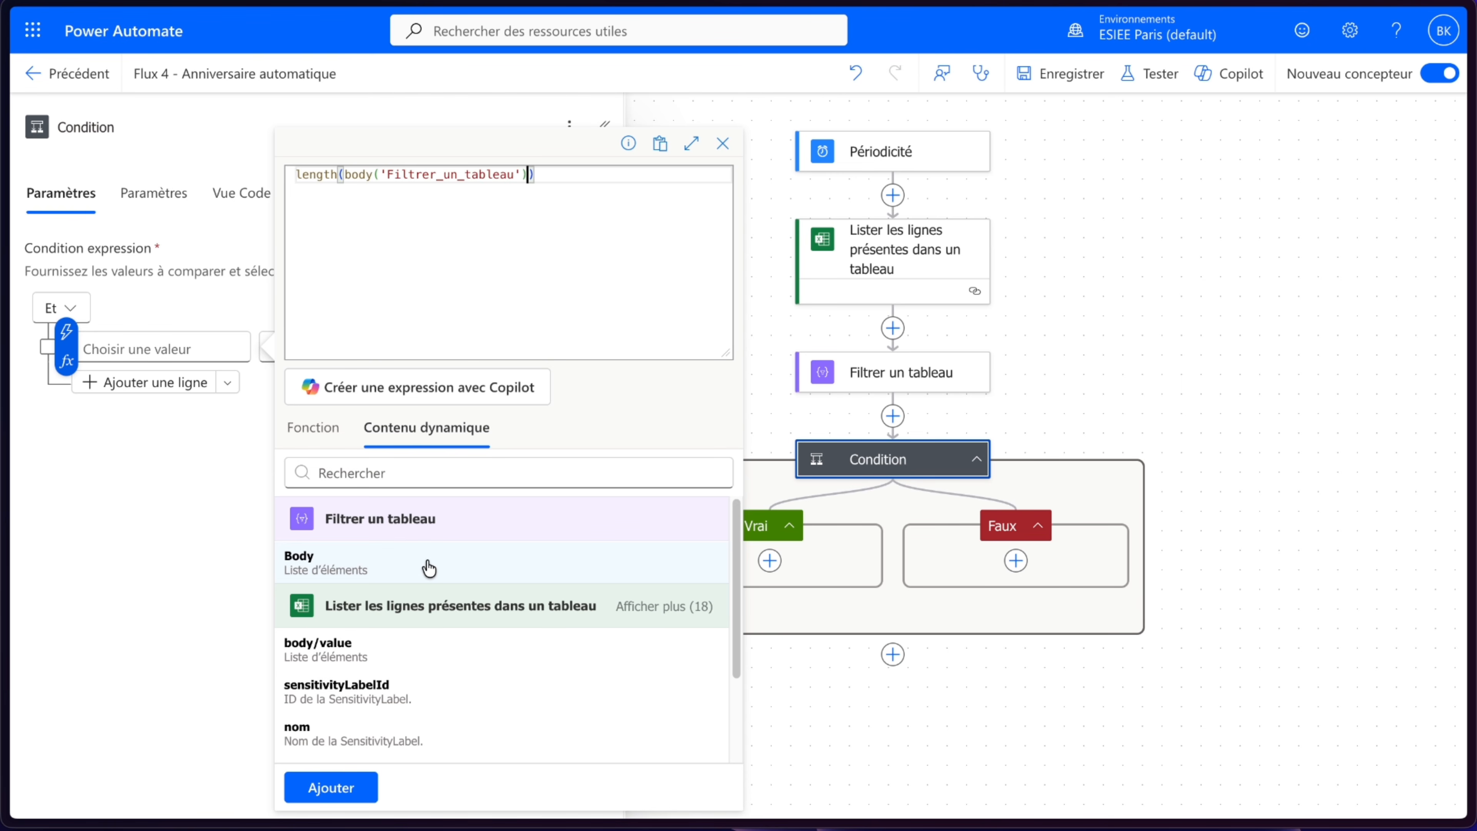
left_click(331, 786)
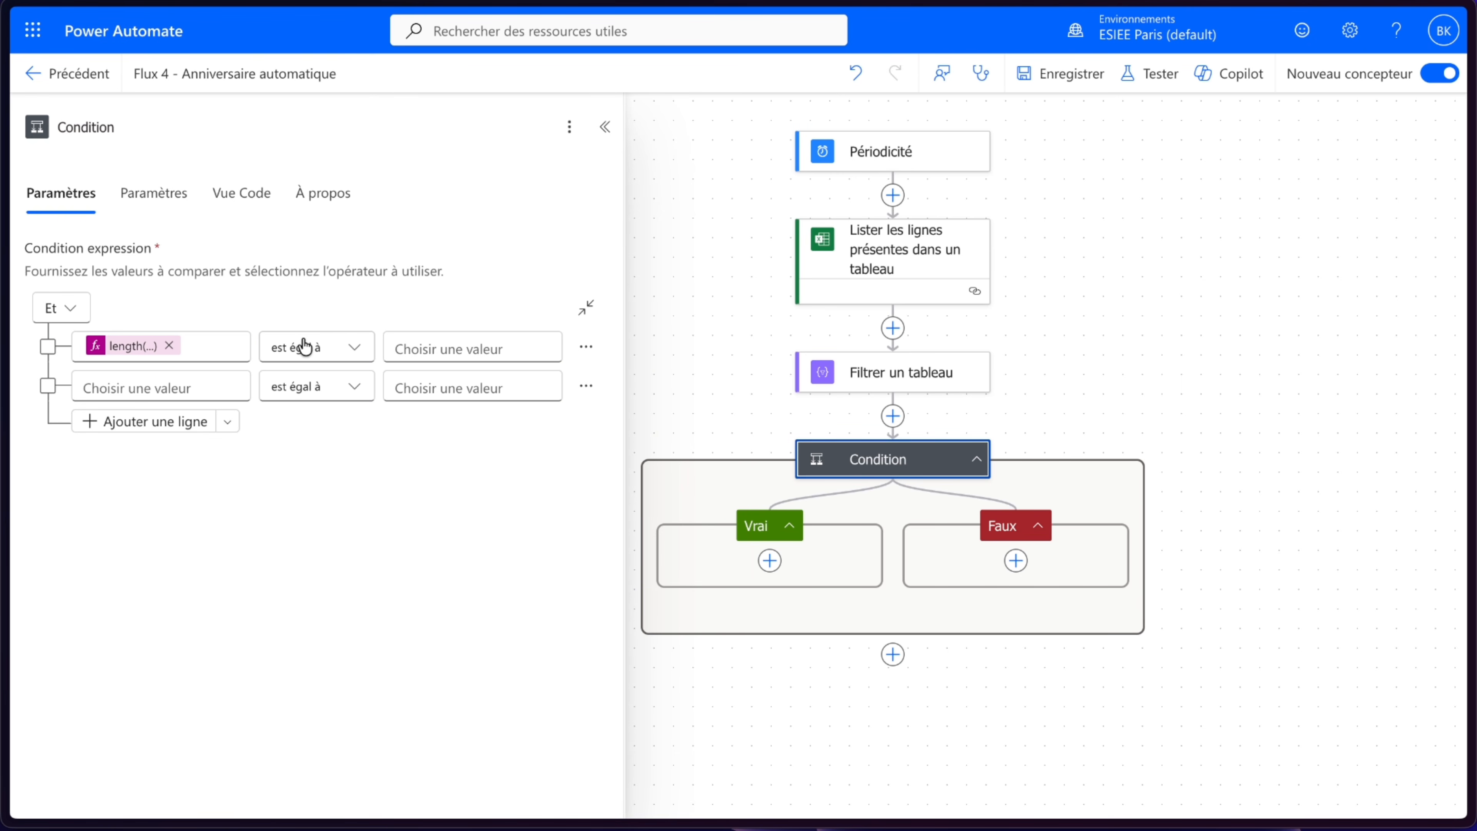
- Set the condition operator to est supérieur à and the compared value to 0
left_click(319, 347)
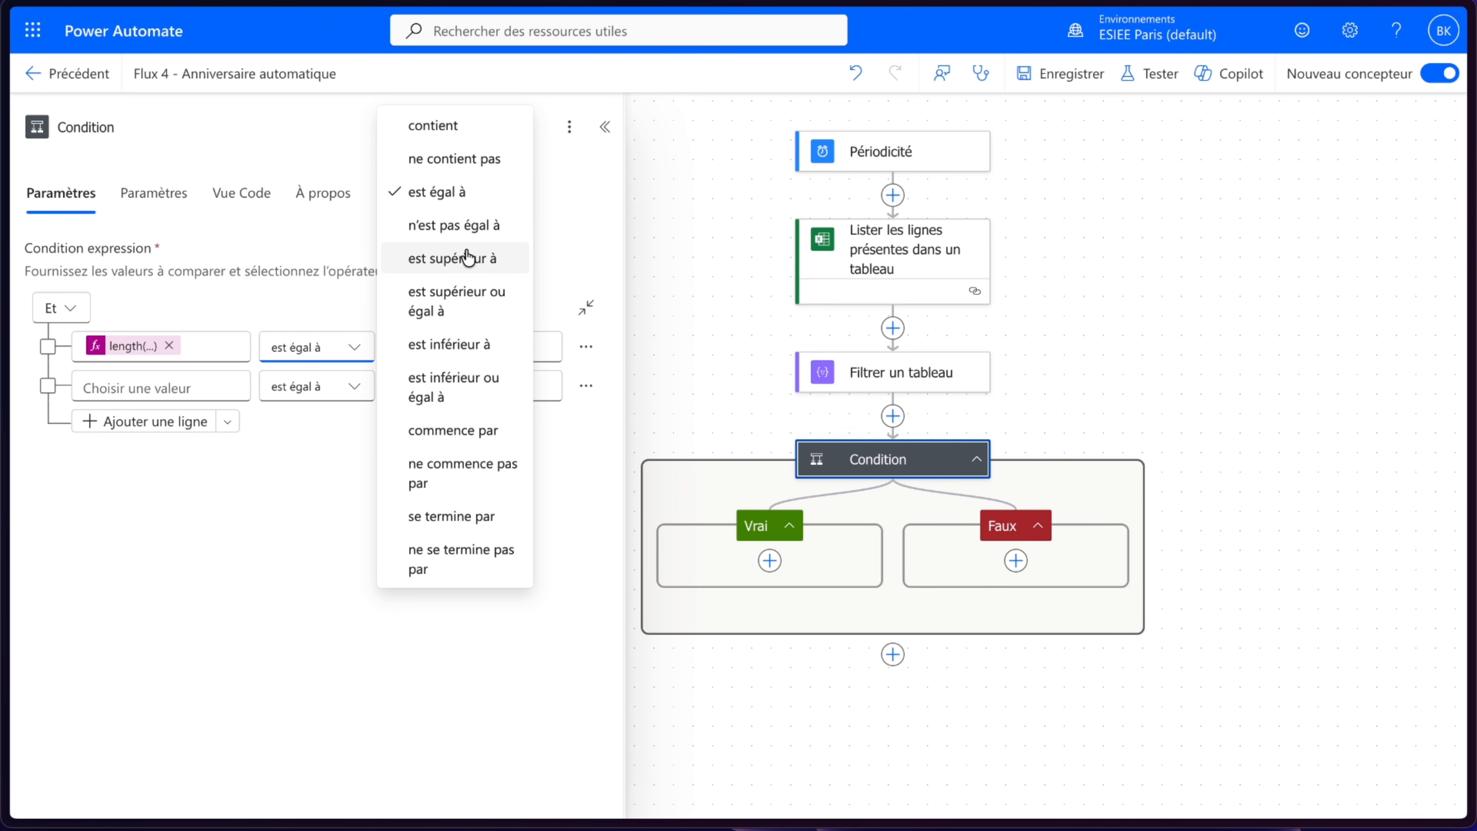
left_click(465, 265)
left_click(461, 348)
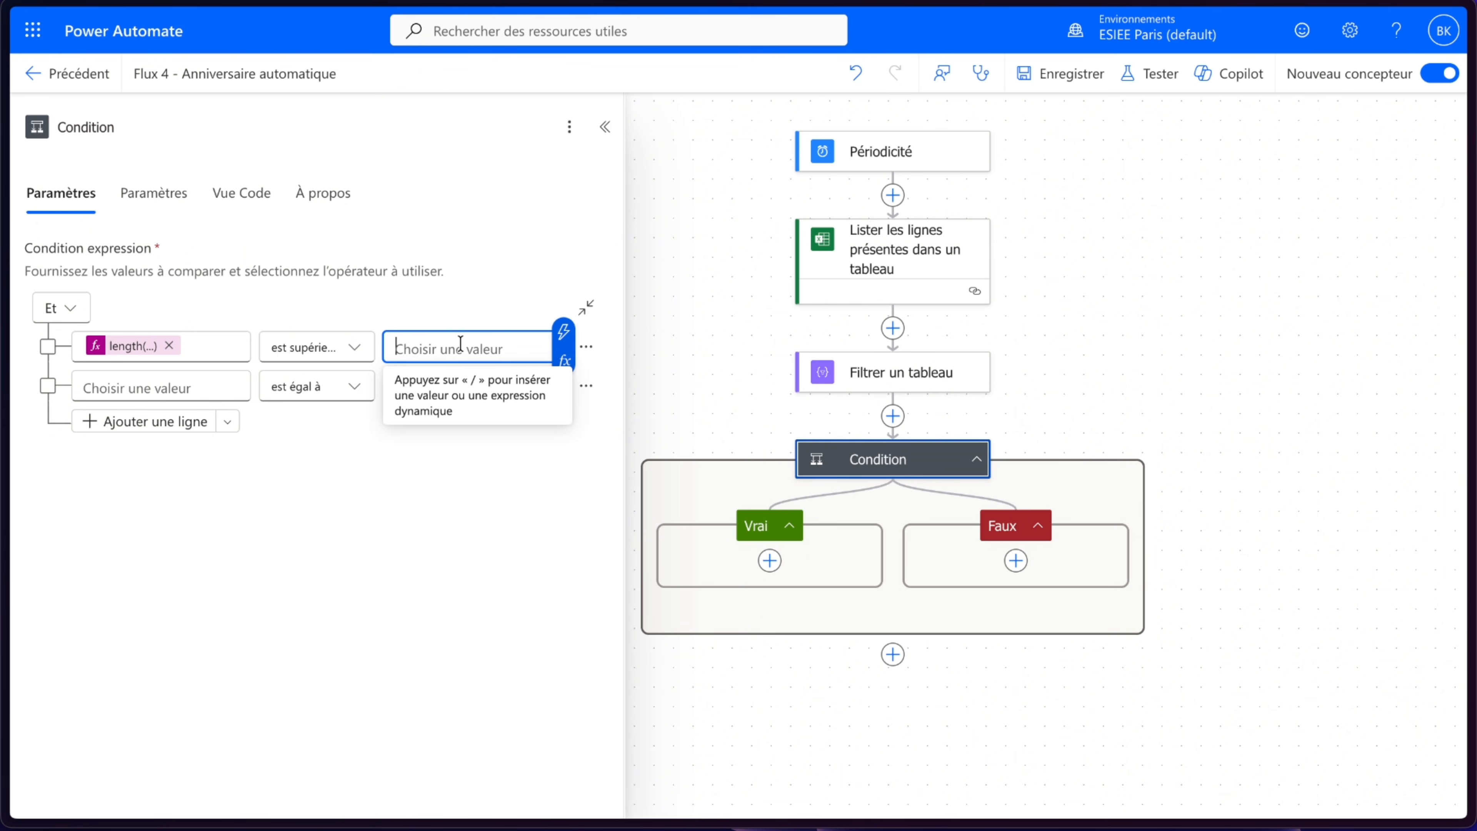
type("0")
left_click(393, 529)
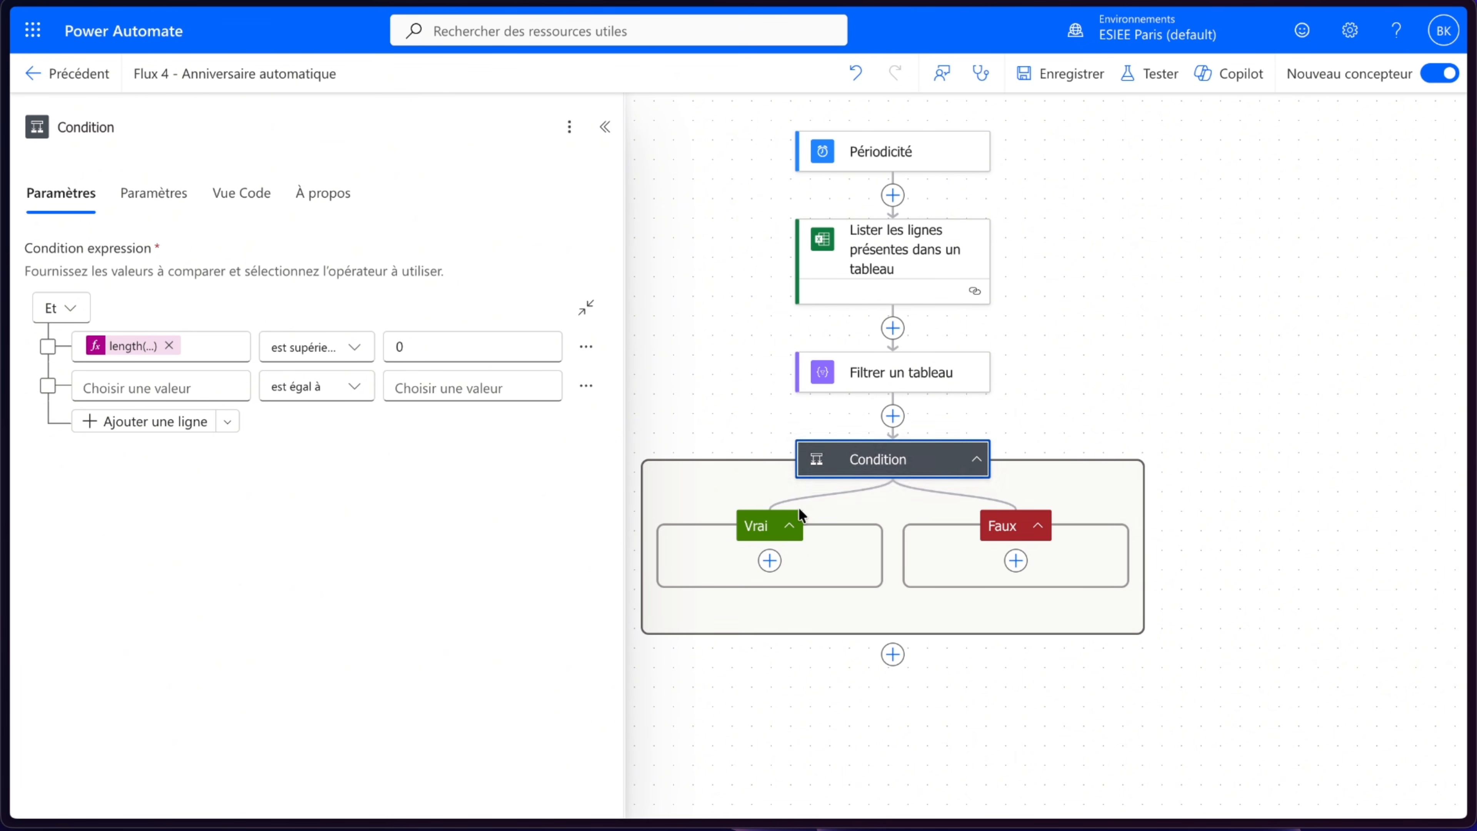
- Add the SharePoint action Obtenir les fichiers (propriétés uniquement) inside the condition's Vrai branch
scroll(756, 547, "down", 1)
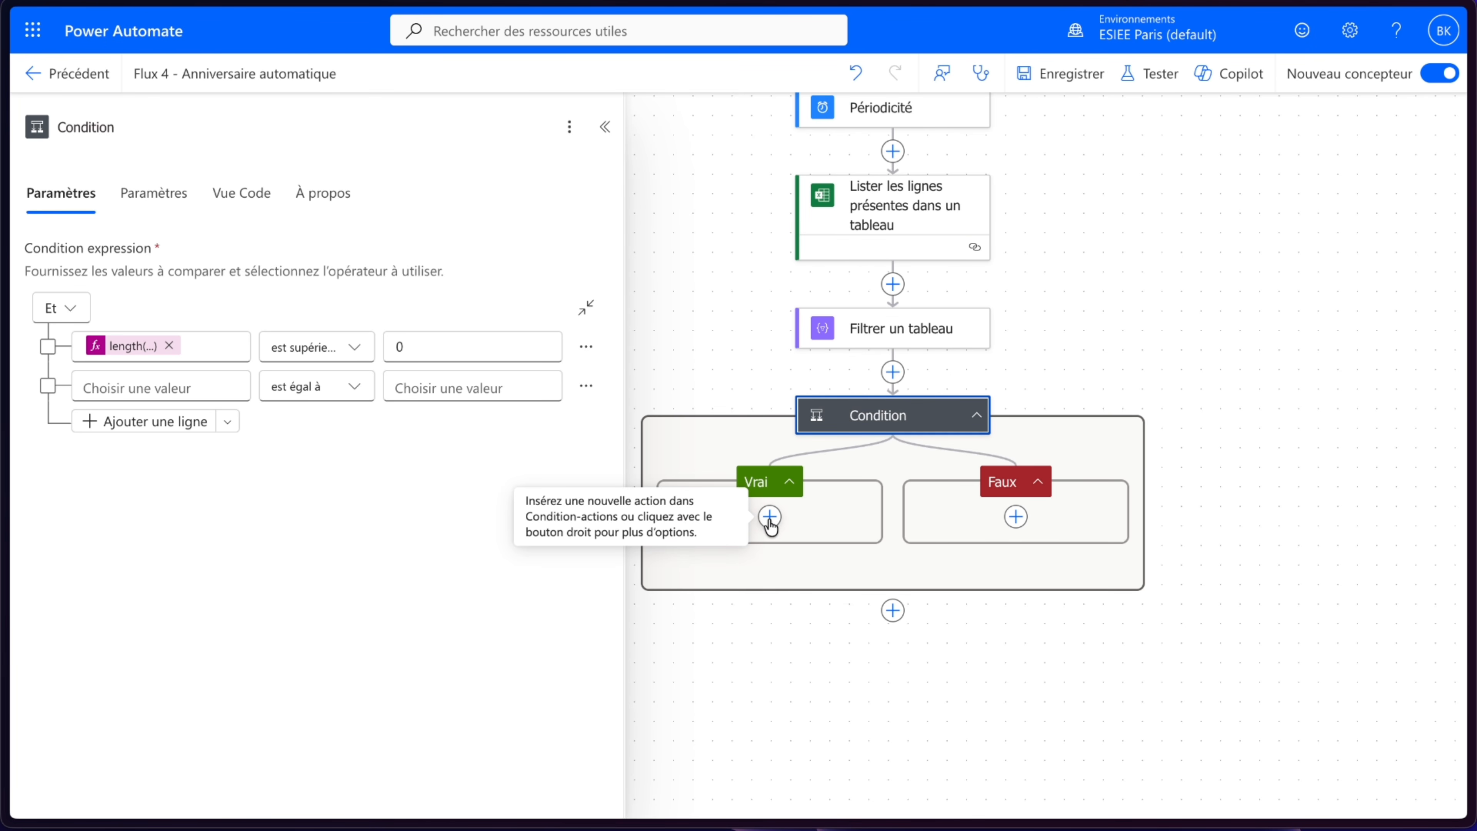
left_click(769, 518)
scroll(265, 433, "down", 3)
scroll(265, 433, "down", 3)
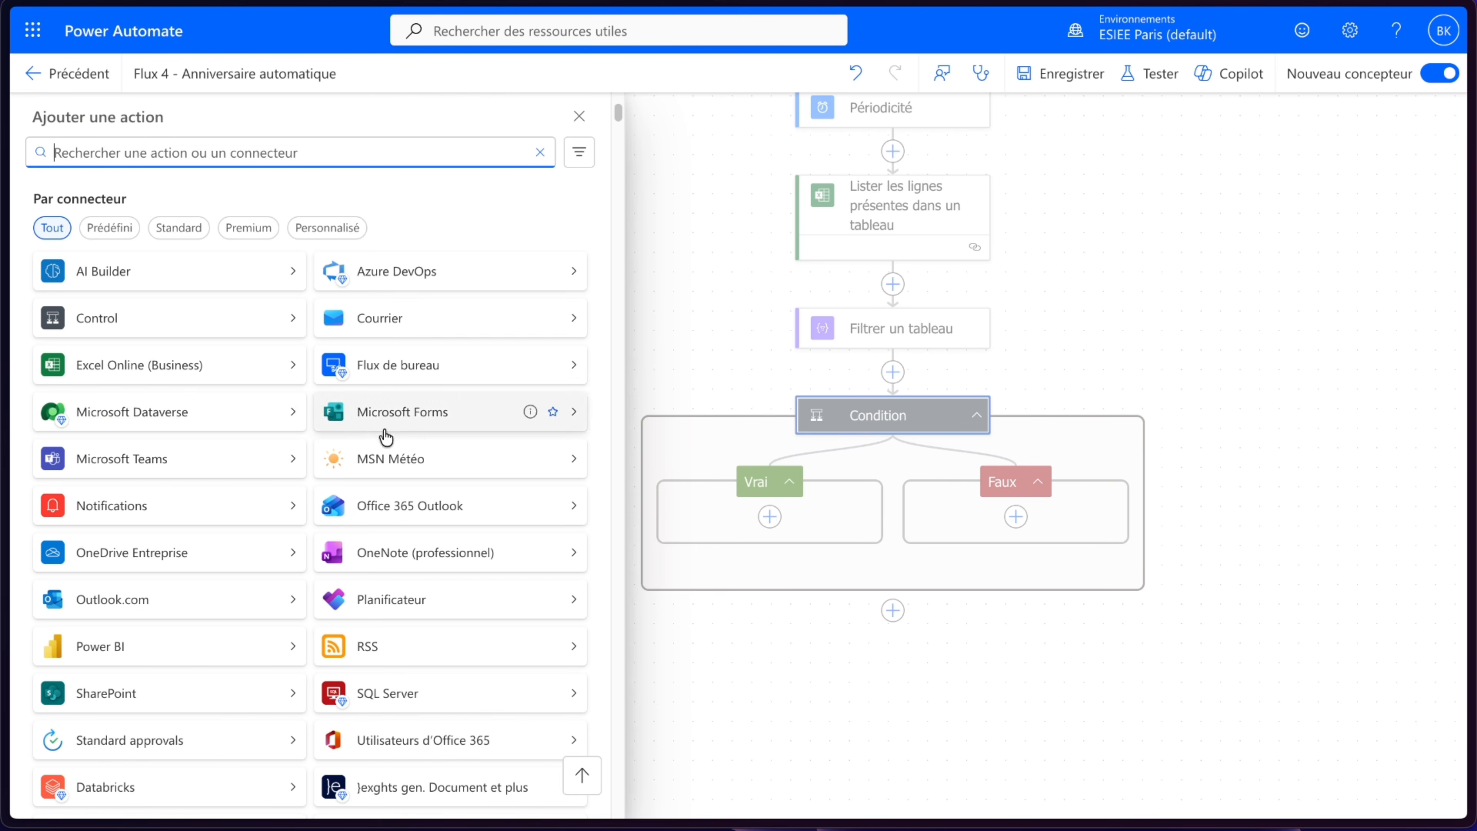
left_click(164, 681)
scroll(260, 508, "down", 1)
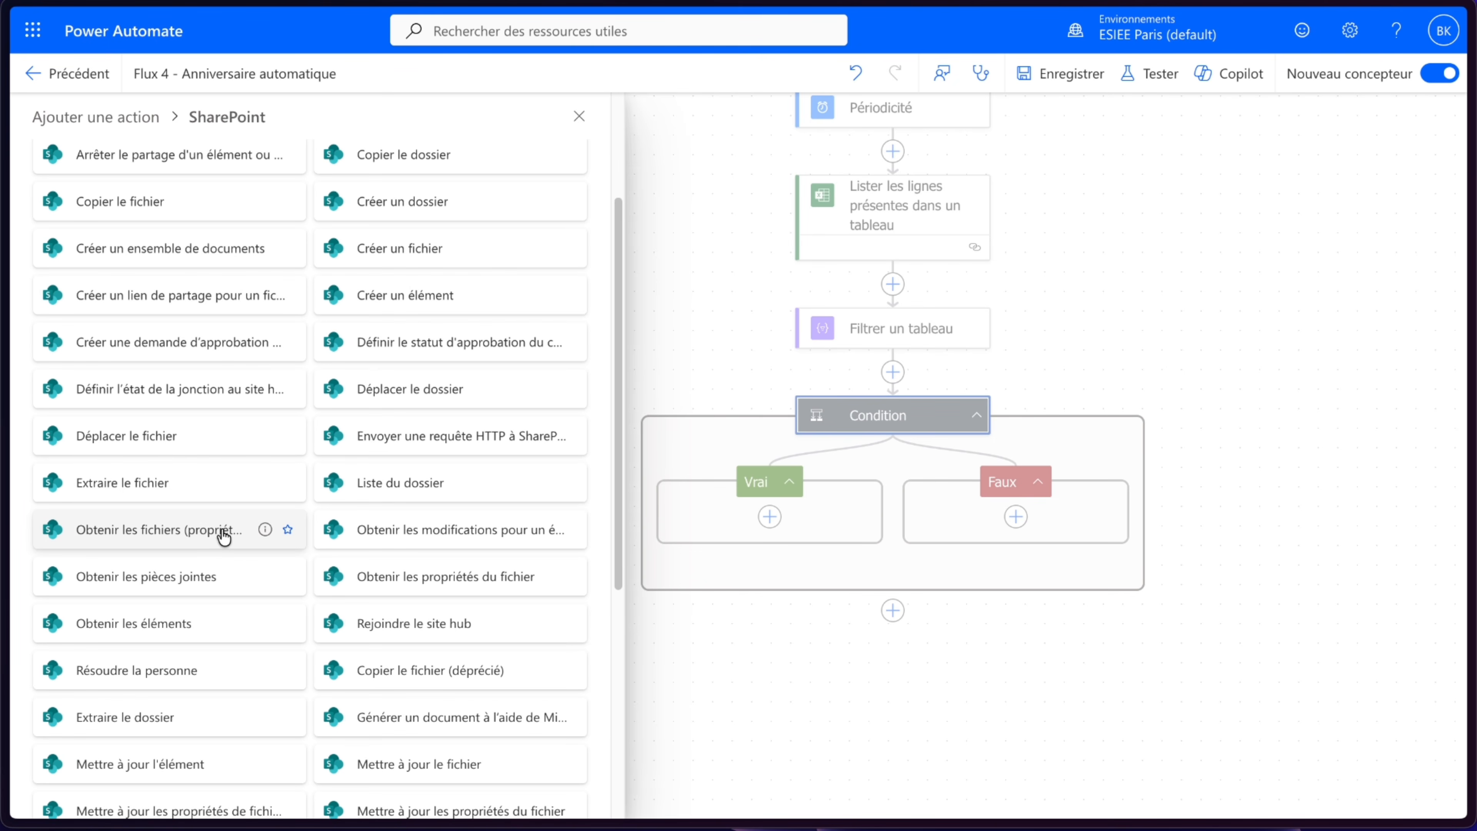
left_click(223, 531)
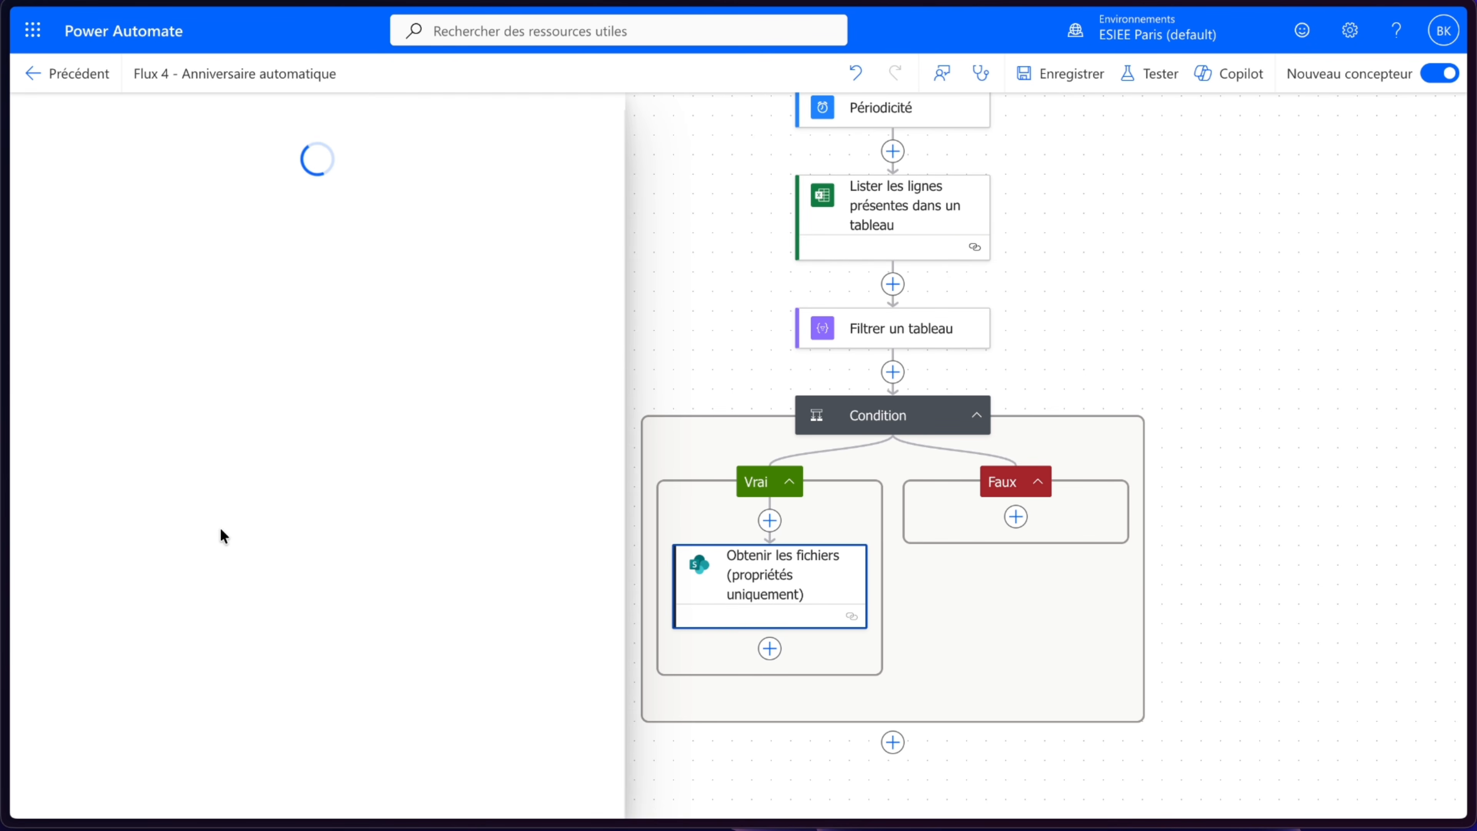
- Set the site address to the SuperBen. PowerAppsSource site and the library name to Documents
left_click(199, 276)
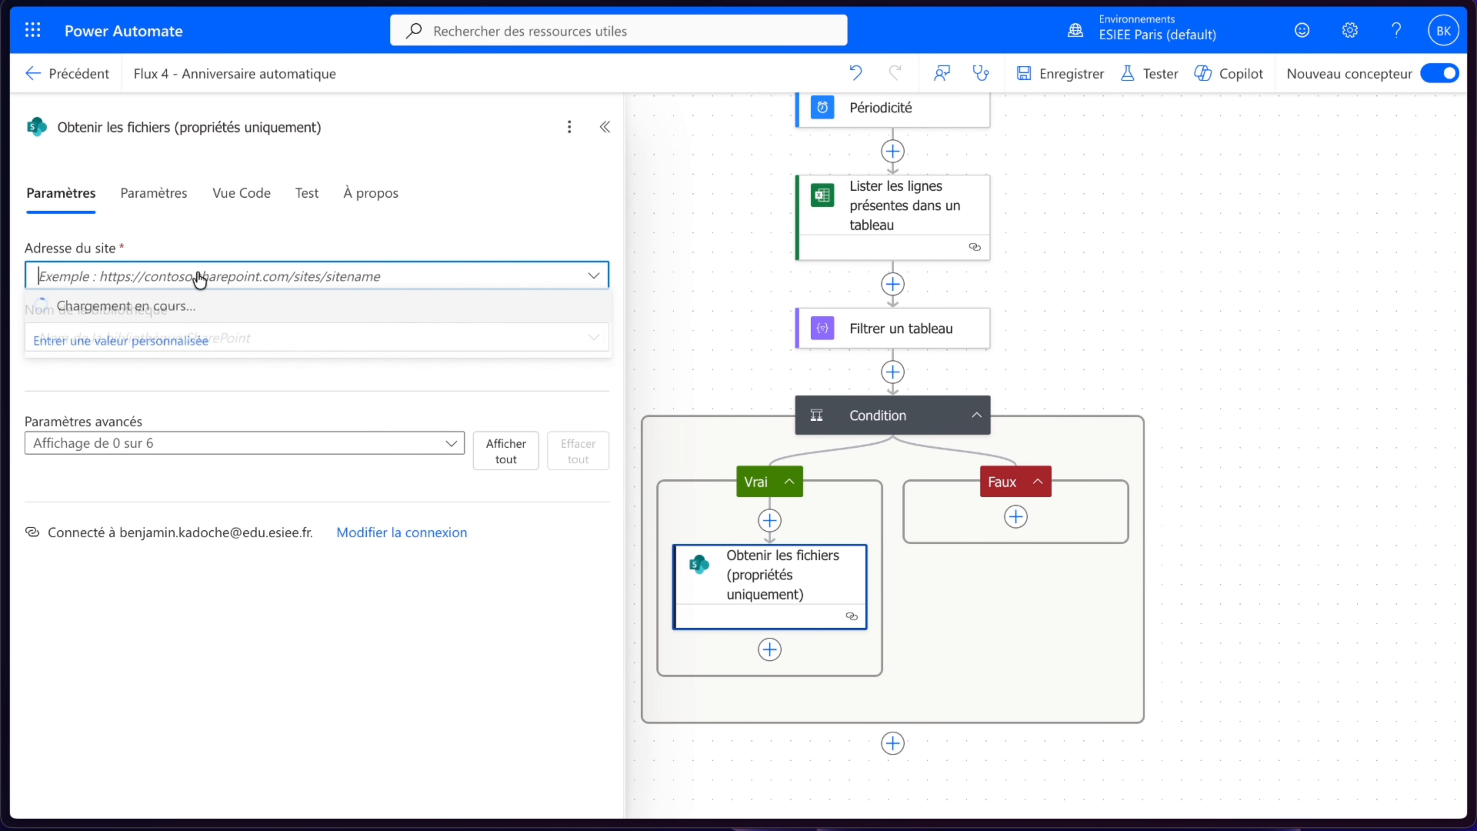
left_click(175, 531)
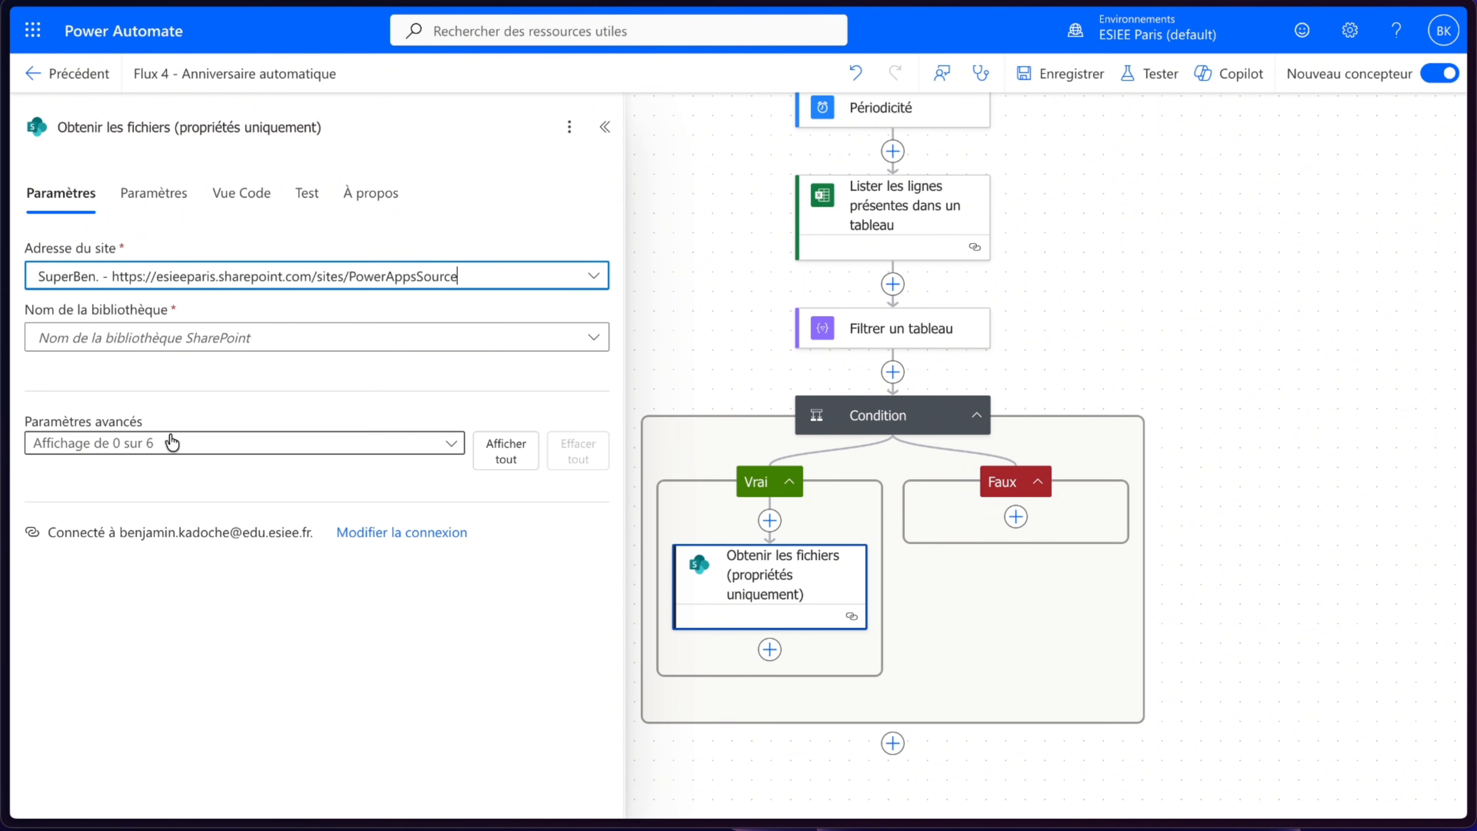
left_click(173, 344)
left_click(140, 370)
- Enable Limiter les entrées au dossier and pick the folder /Documents partages/NovaTech Industrie/Anniversaires Automatique/Images Anniversaires
left_click(355, 443)
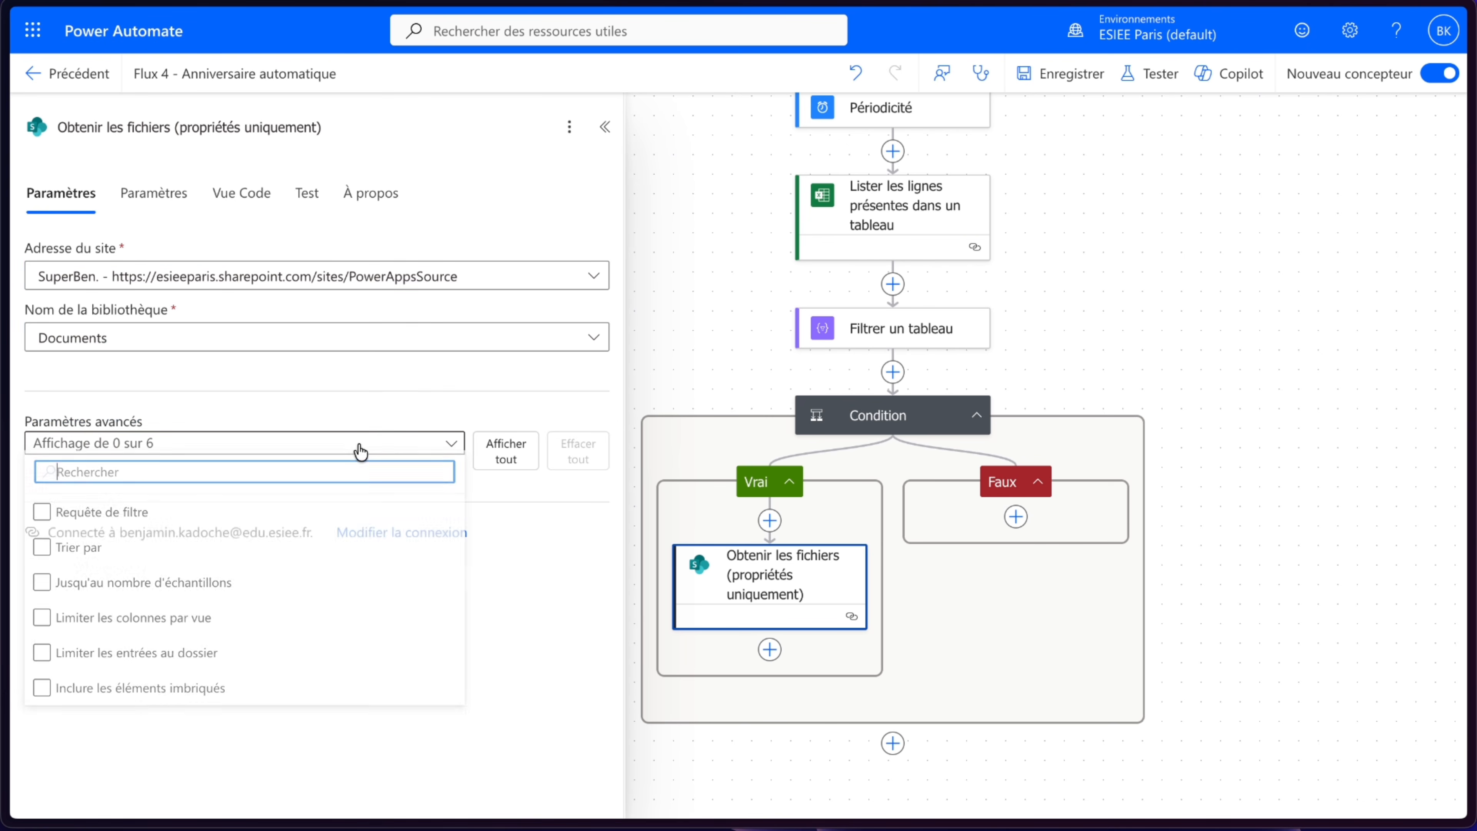
left_click(149, 588)
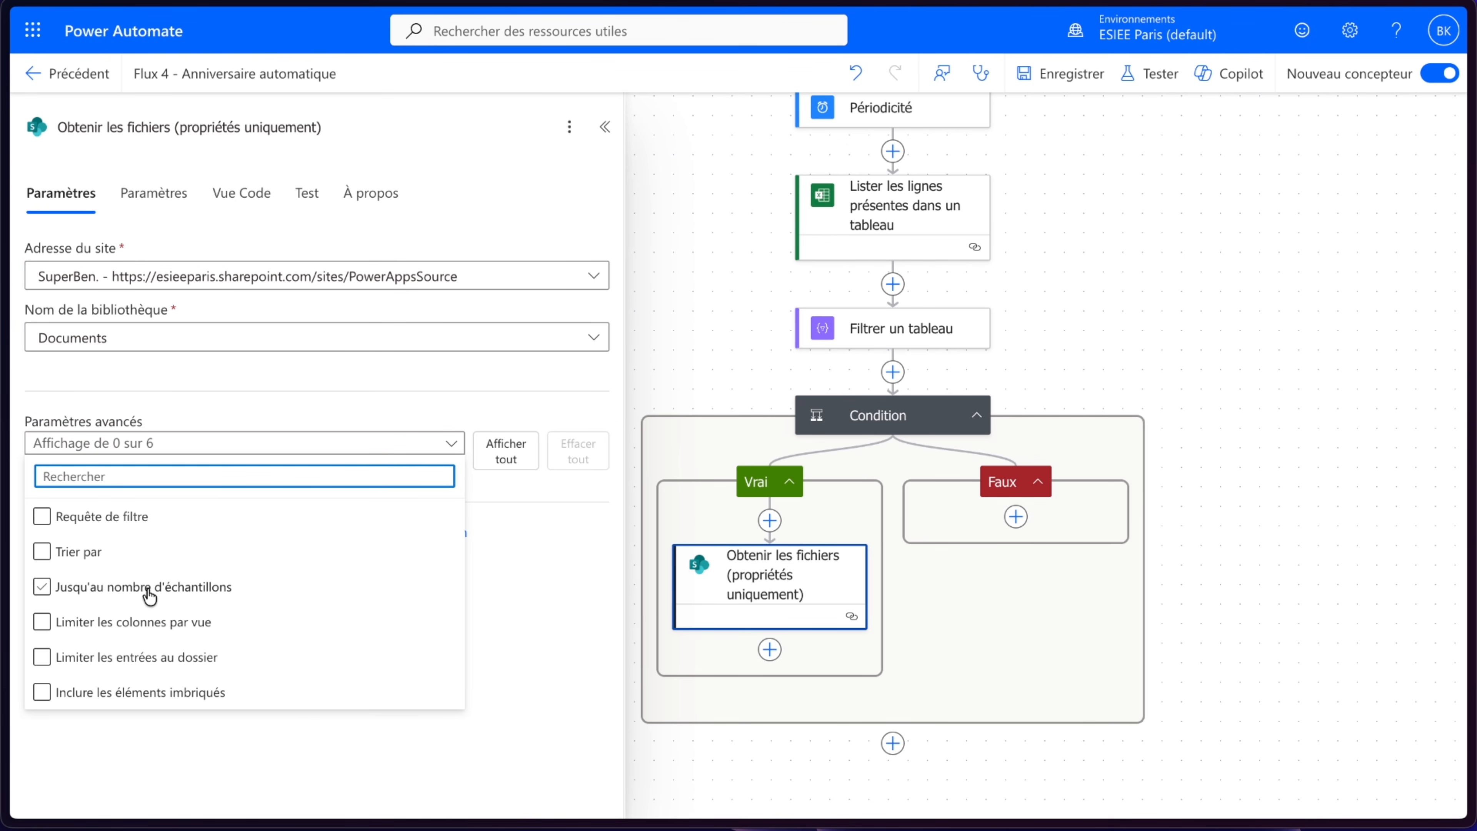
left_click(146, 660)
left_click(323, 750)
left_click(529, 533)
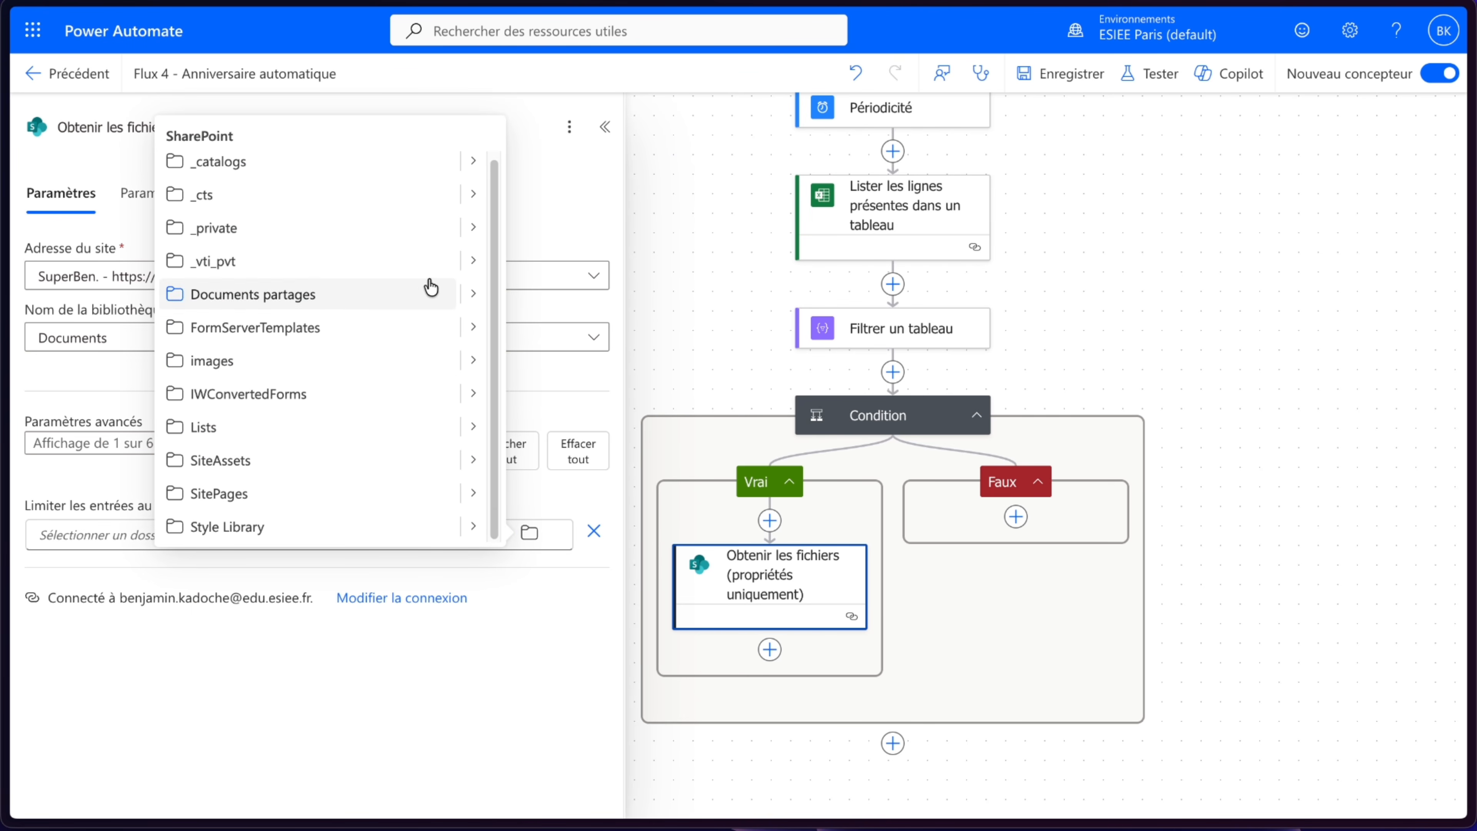
left_click(473, 293)
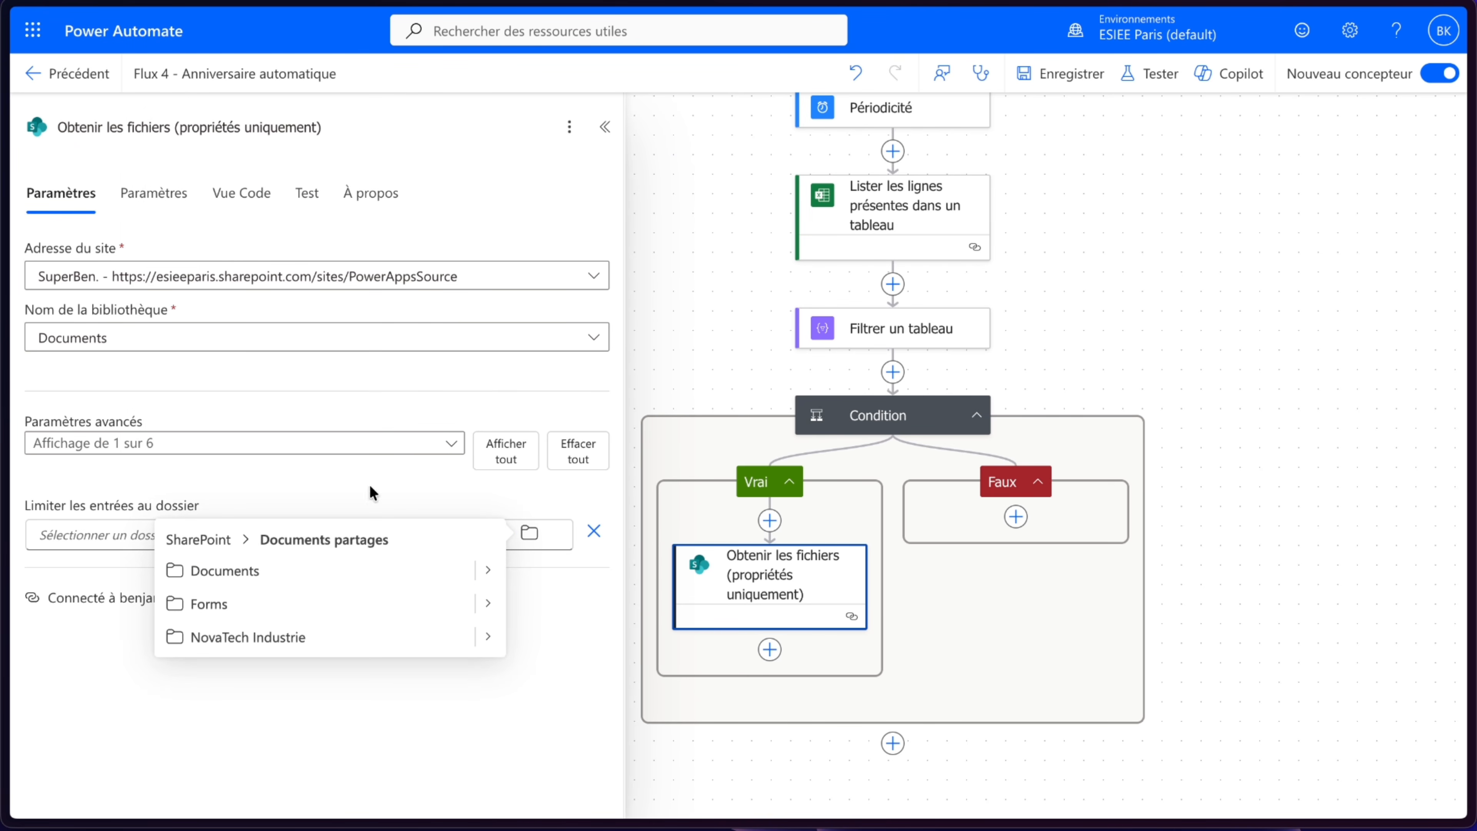
left_click(491, 636)
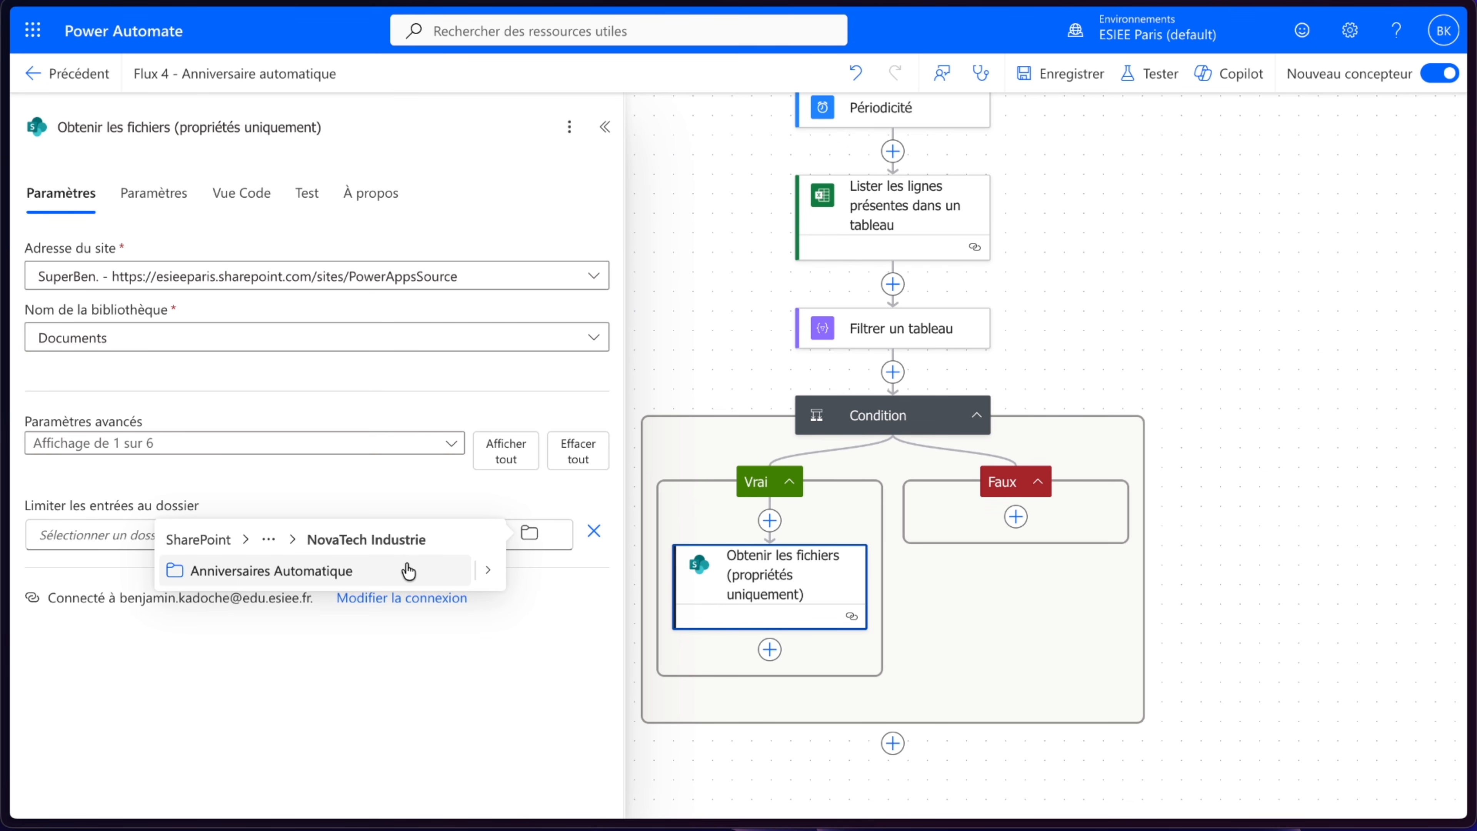
left_click(489, 573)
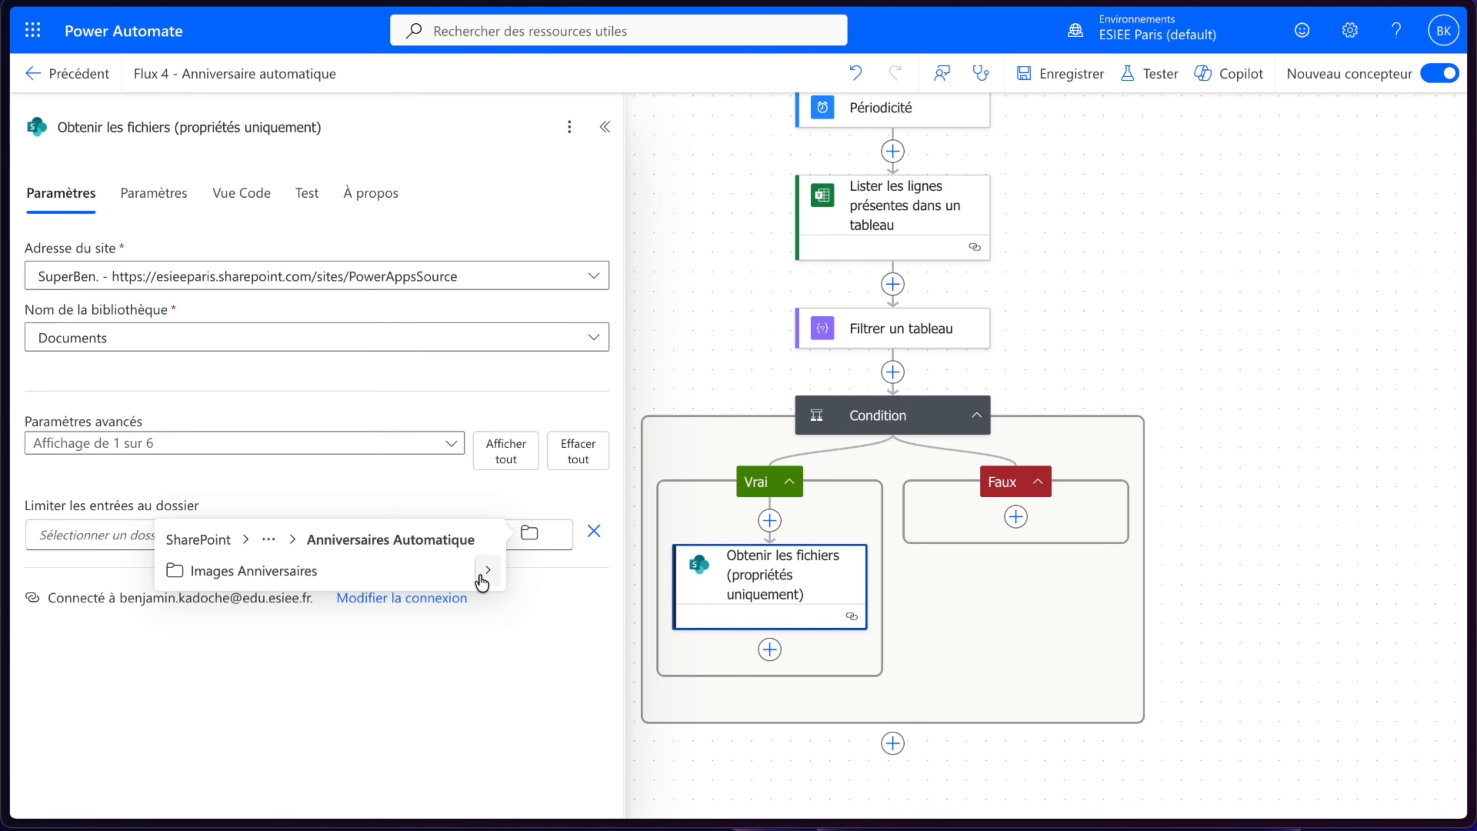
left_click(332, 584)
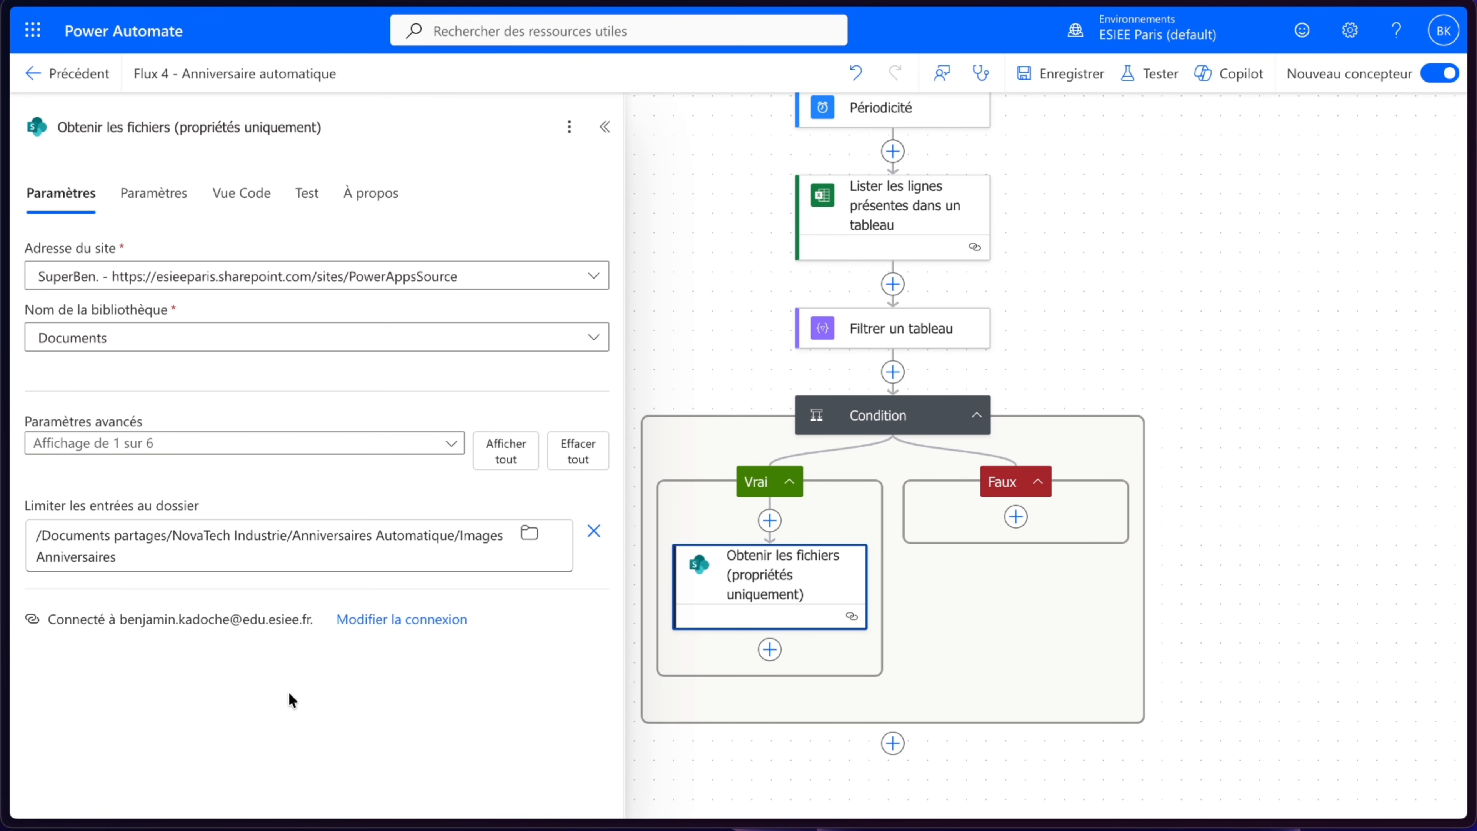
left_click(635, 634)
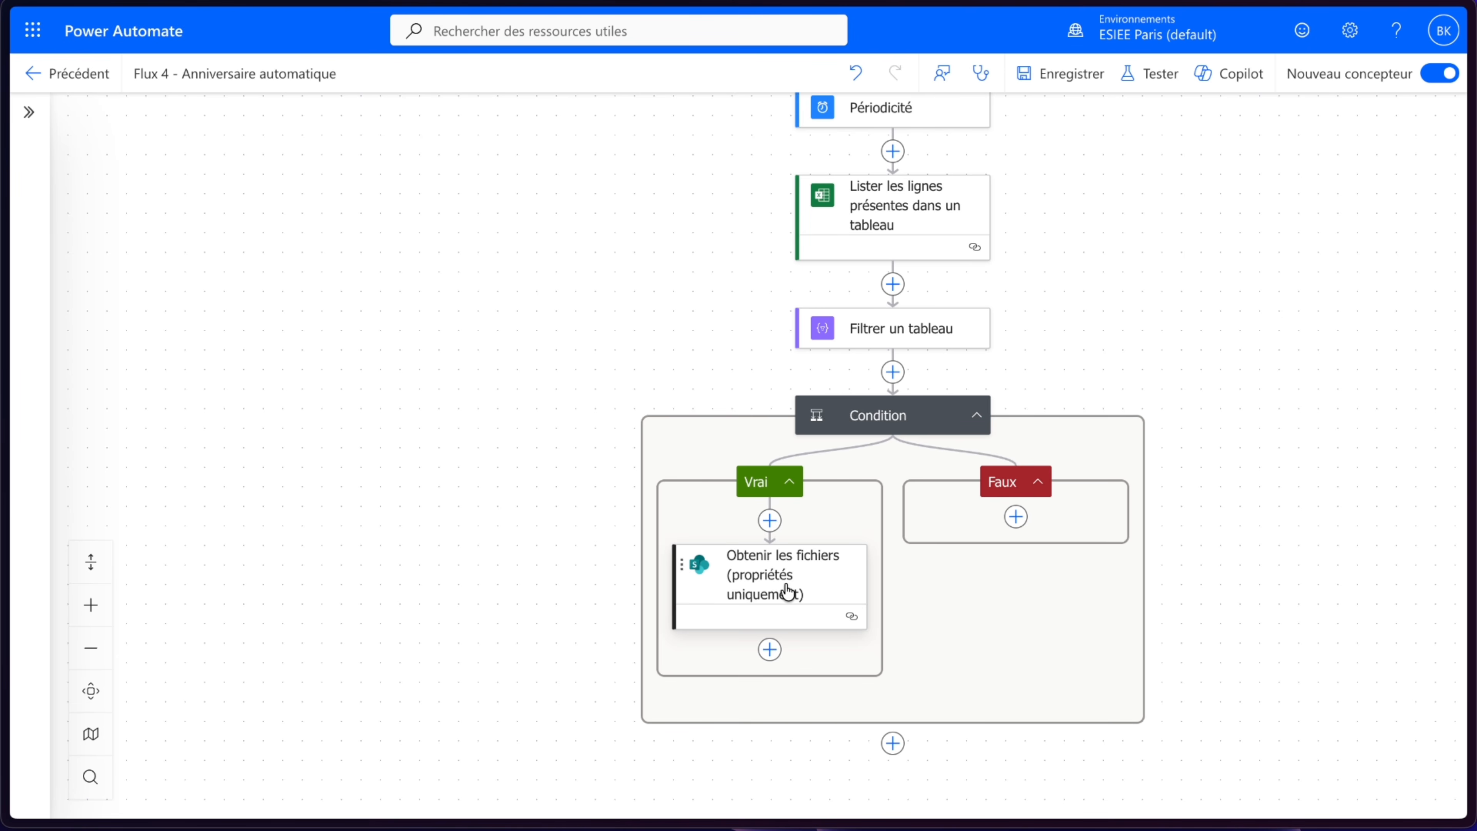
- Browse the Images Anniversaires SharePoint library to view the birthday photo files
mouse_move(6, 204)
left_click(45, 165)
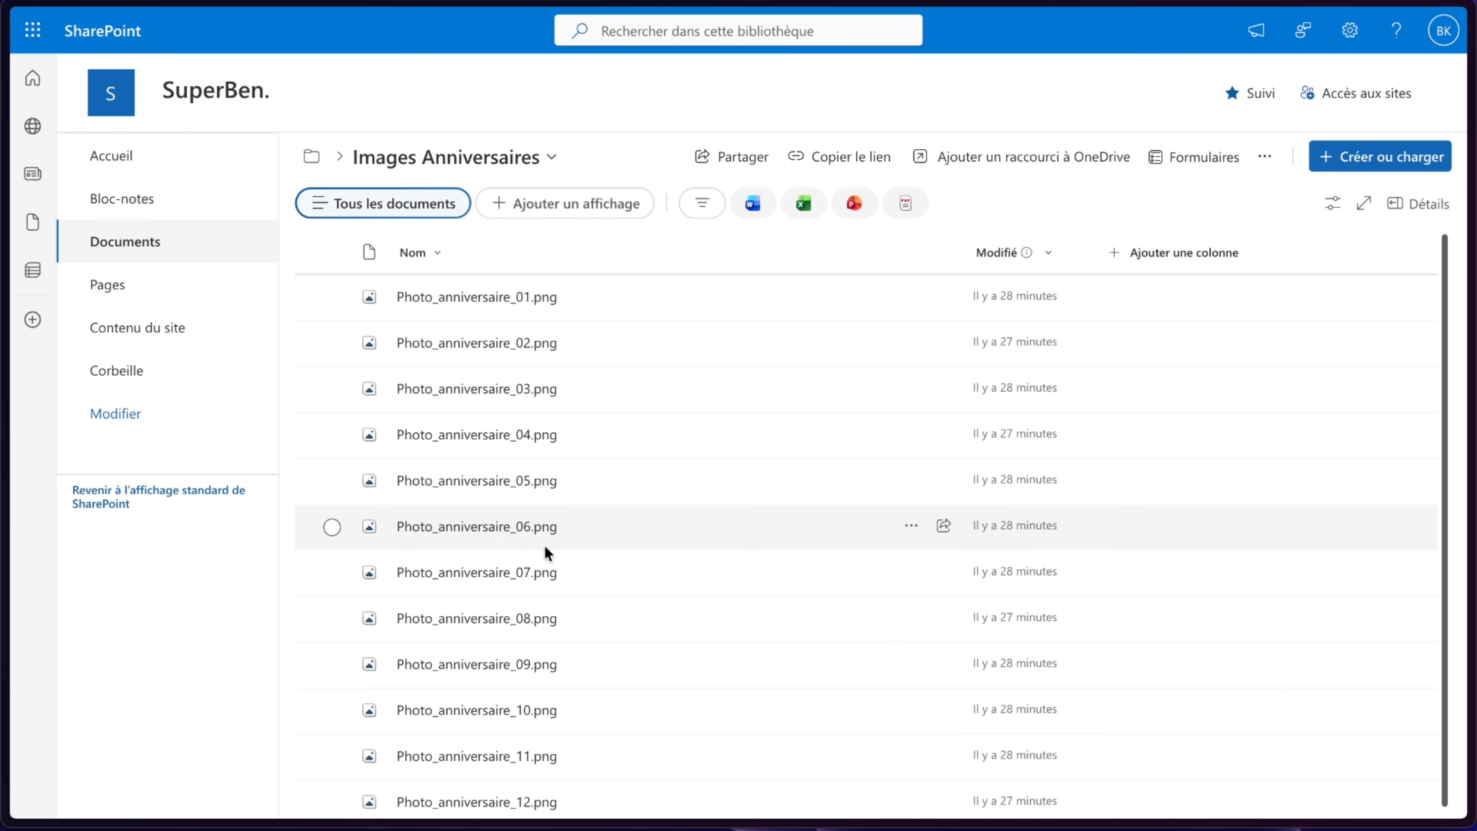
scroll(545, 547, "down", 1)
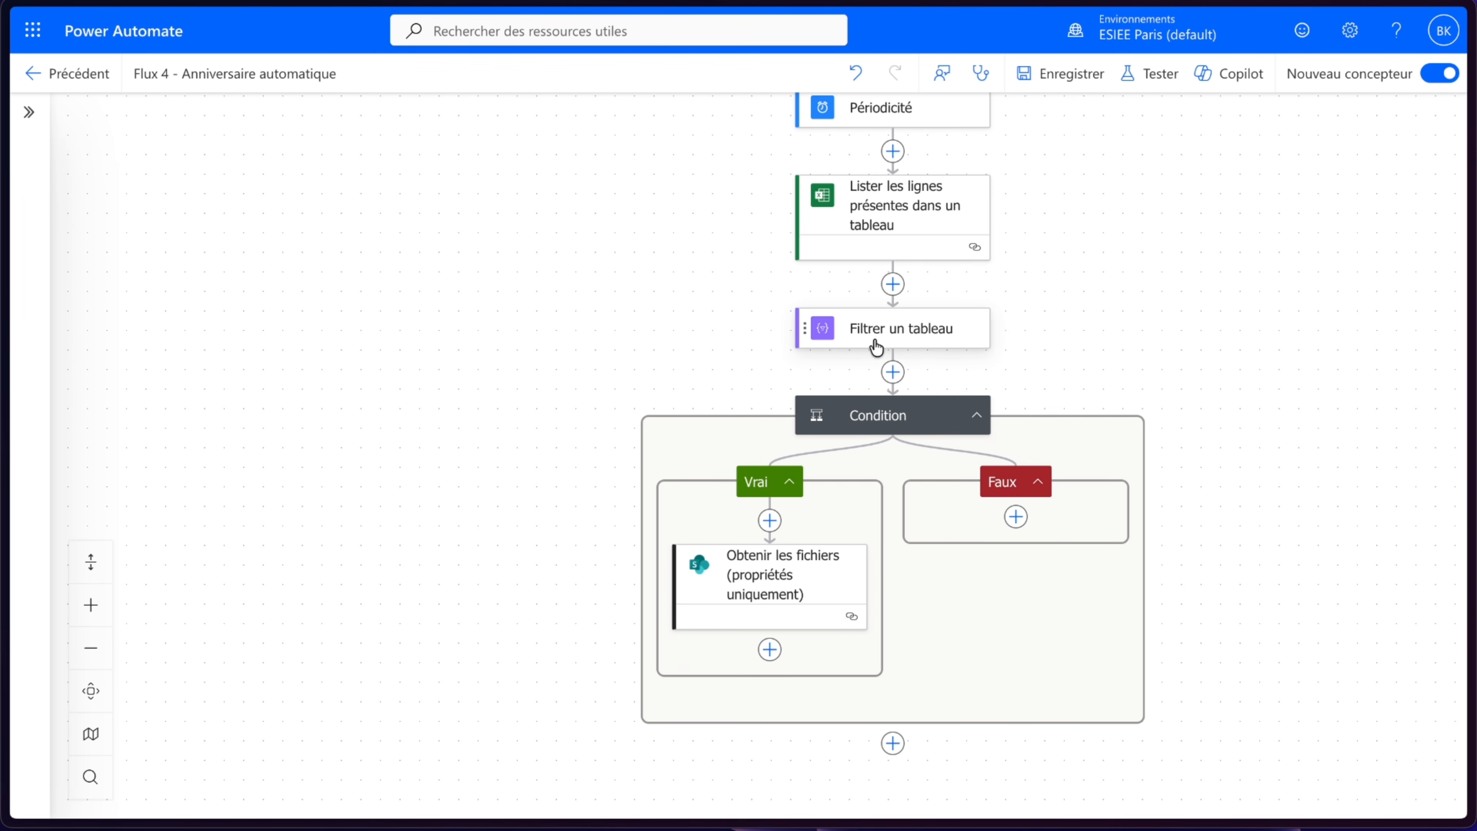
- Insert a Message data operation action between Filtrer un tableau and the Condition
left_click(892, 371)
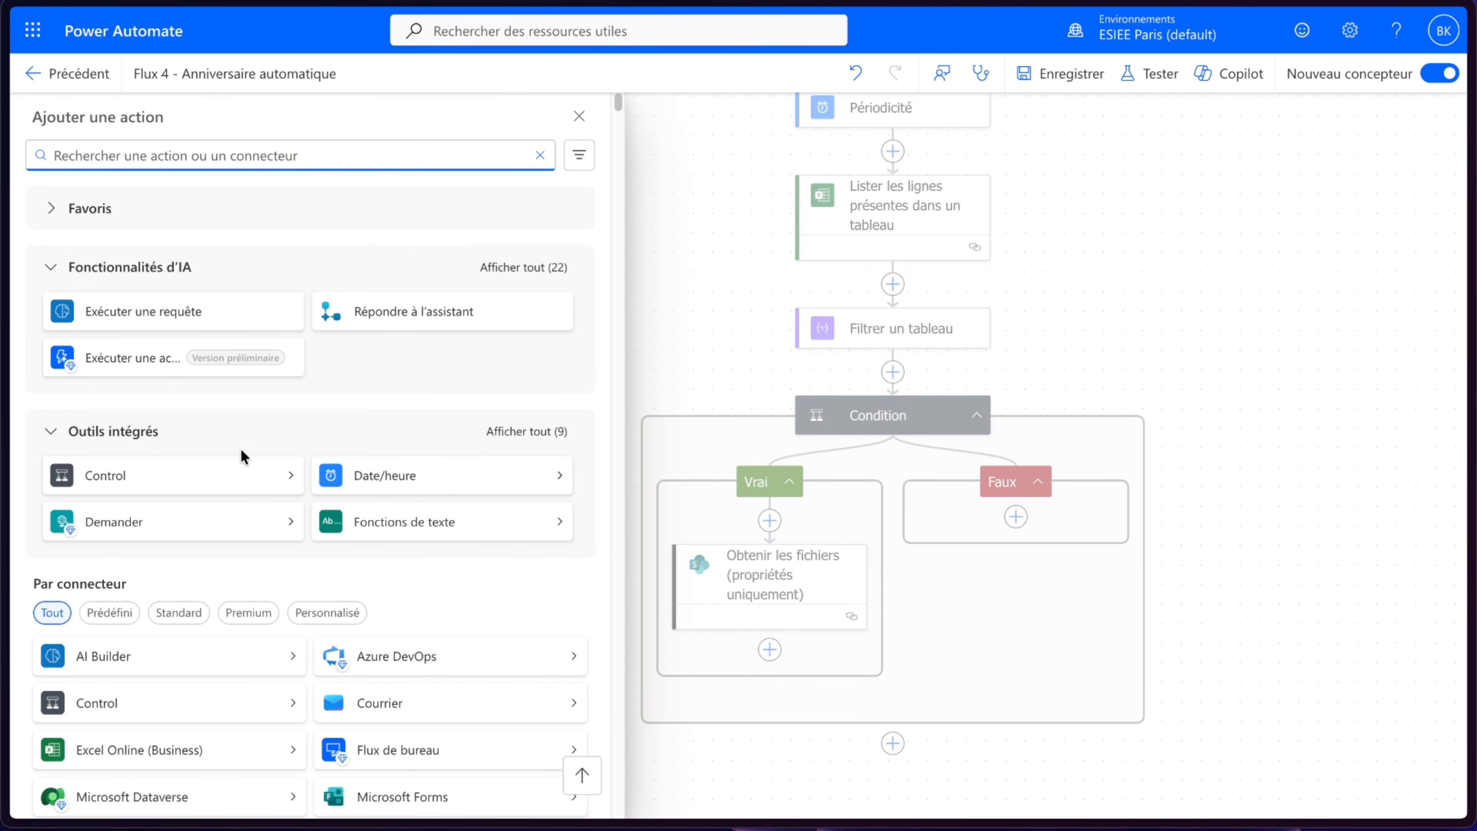
left_click(553, 431)
left_click(156, 629)
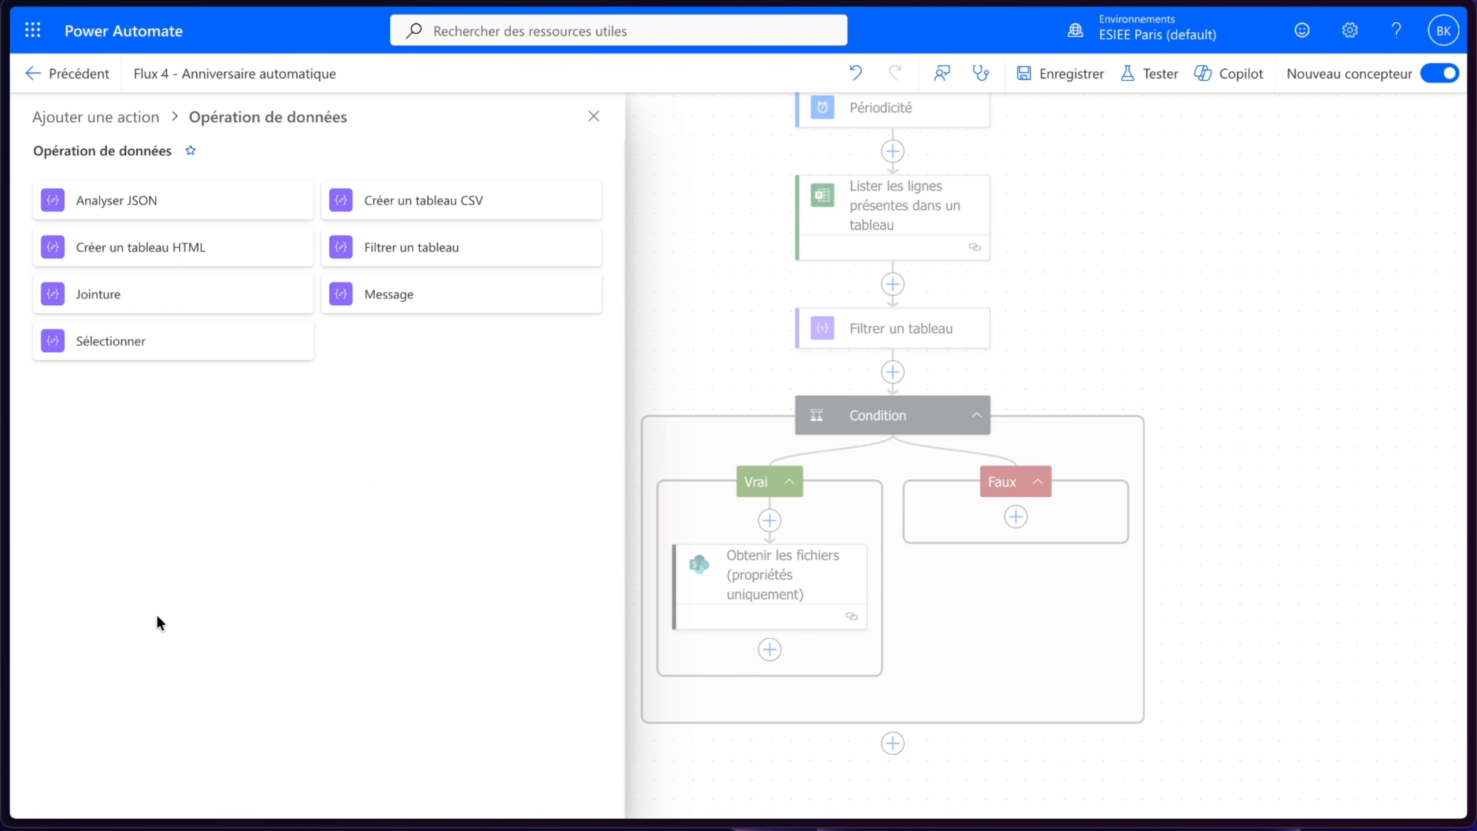
left_click(395, 297)
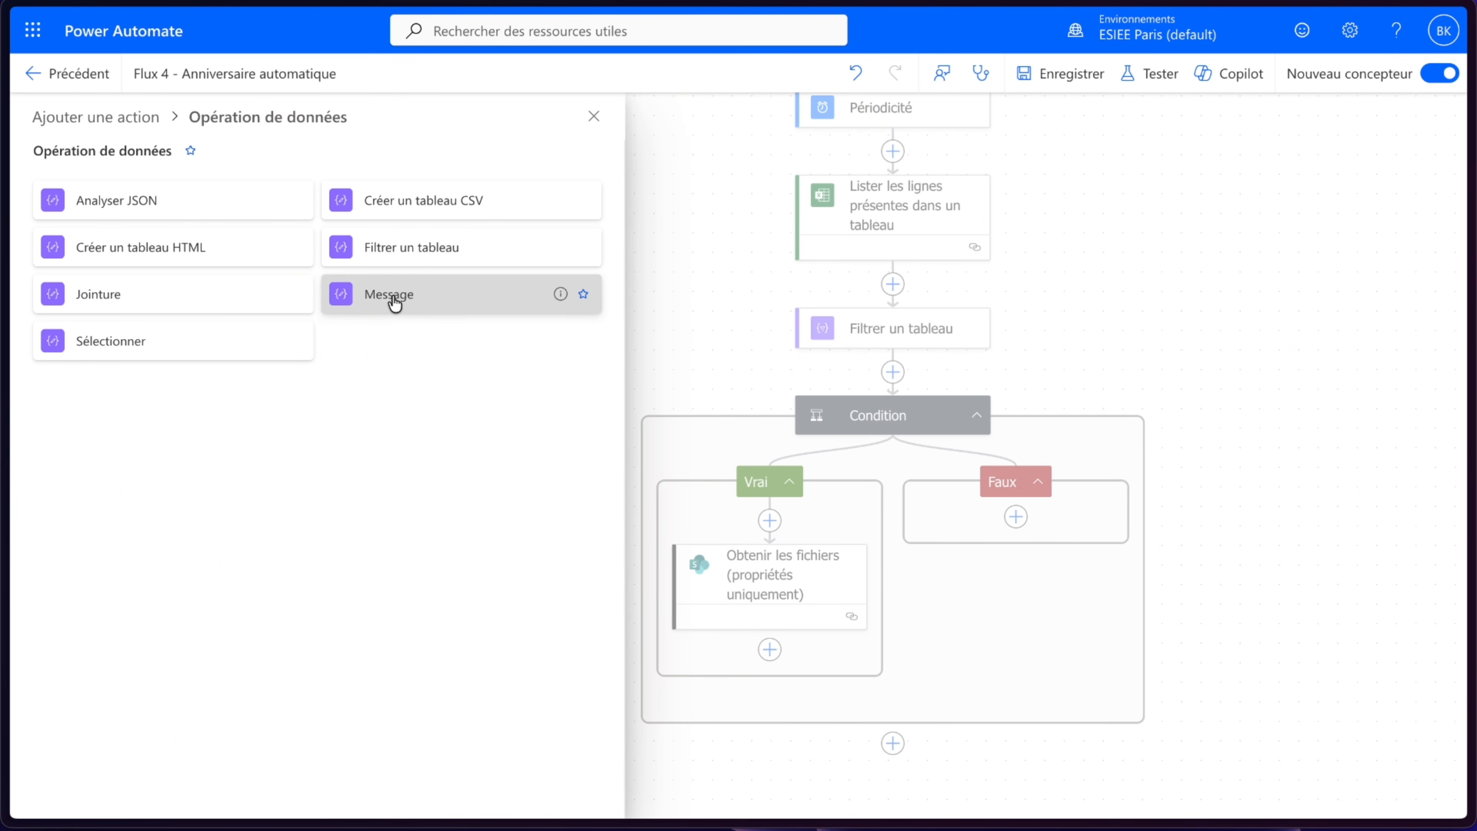
- Set the Message input to the expression formatDateTime(utcNow(), 'MM')
left_click(231, 279)
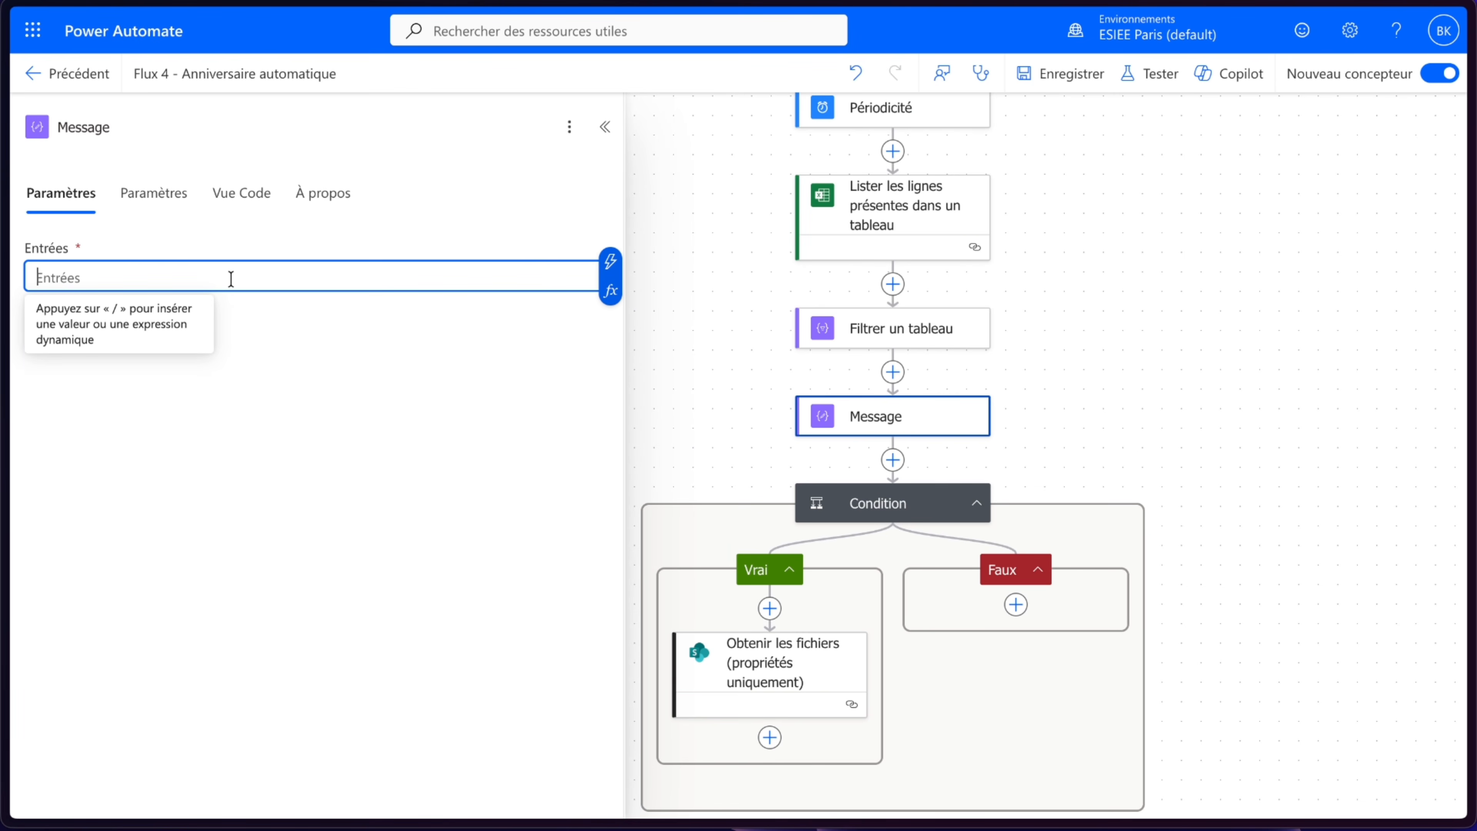
left_click(610, 290)
type("forma")
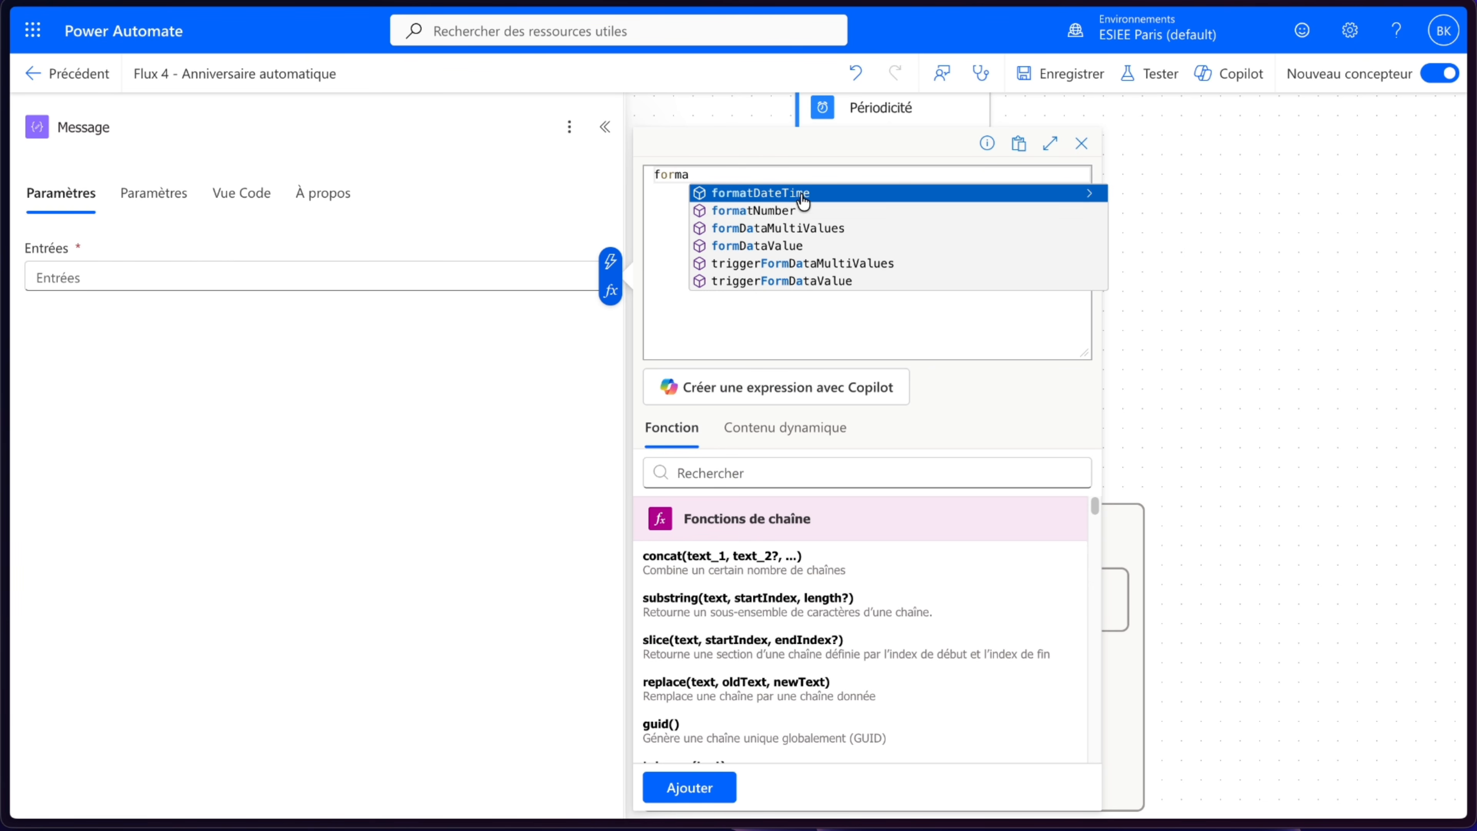
left_click(800, 196)
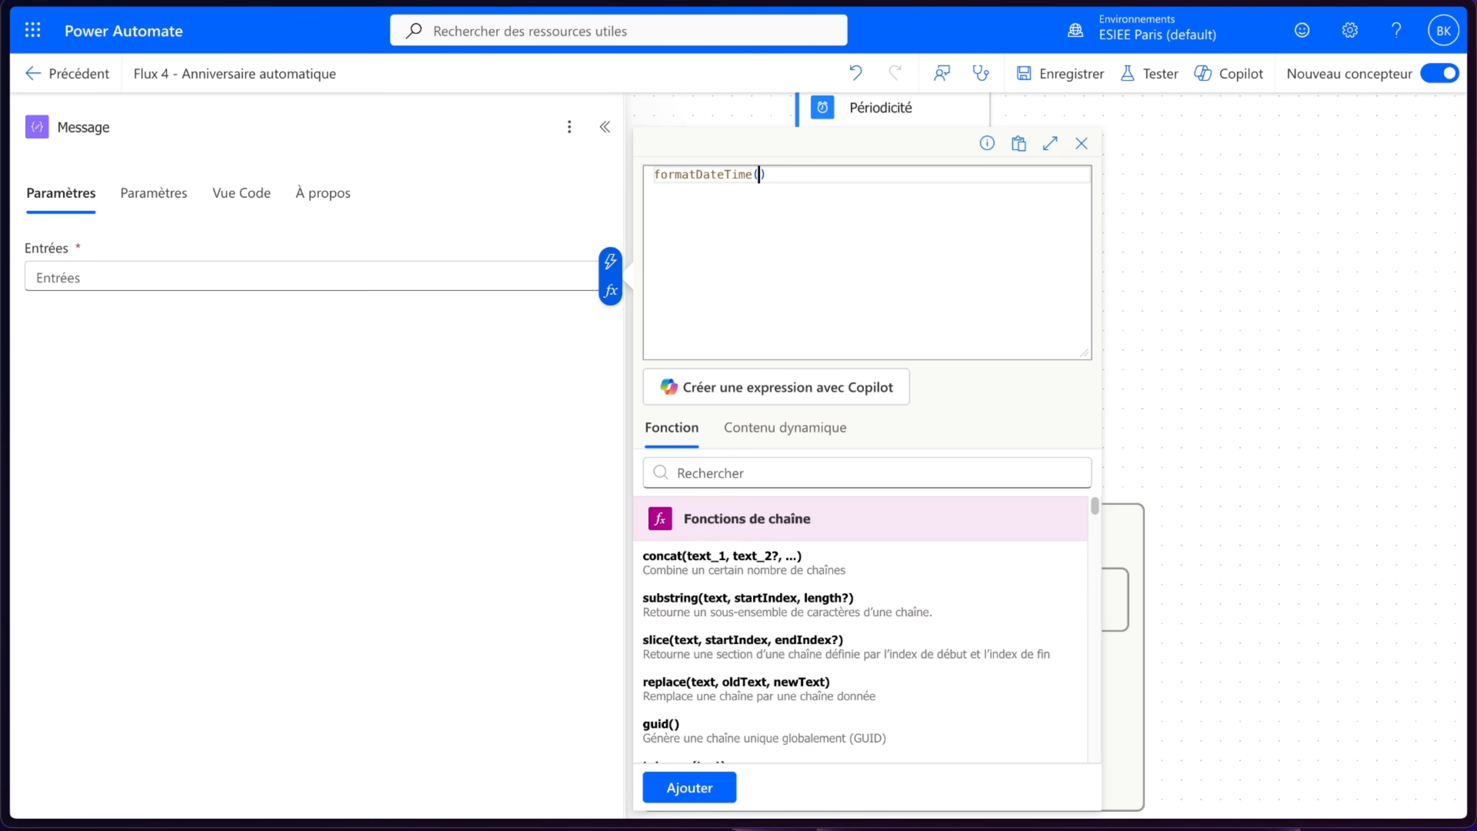
type("ut")
left_click(868, 190)
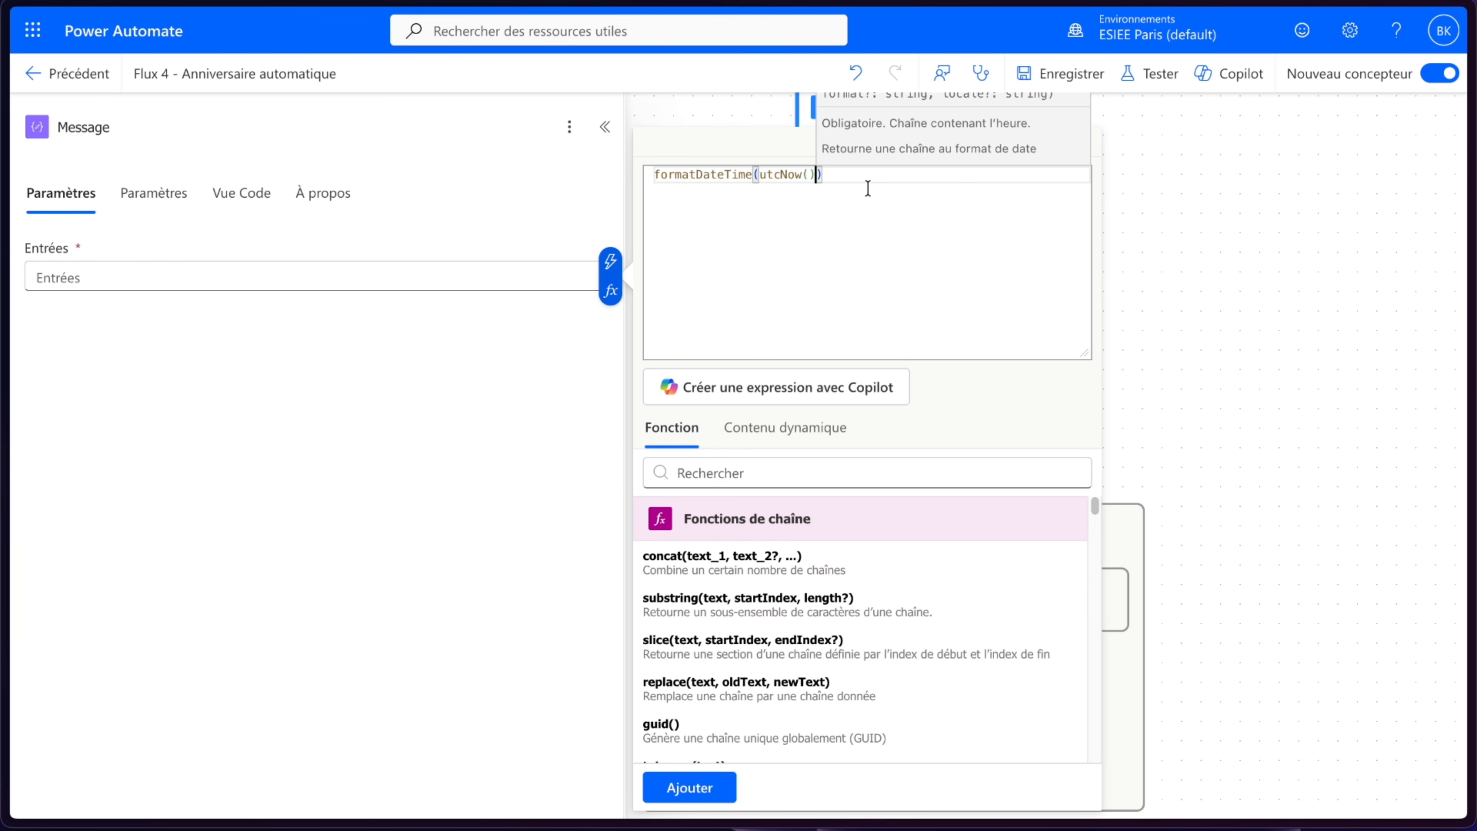
type(", 'MM")
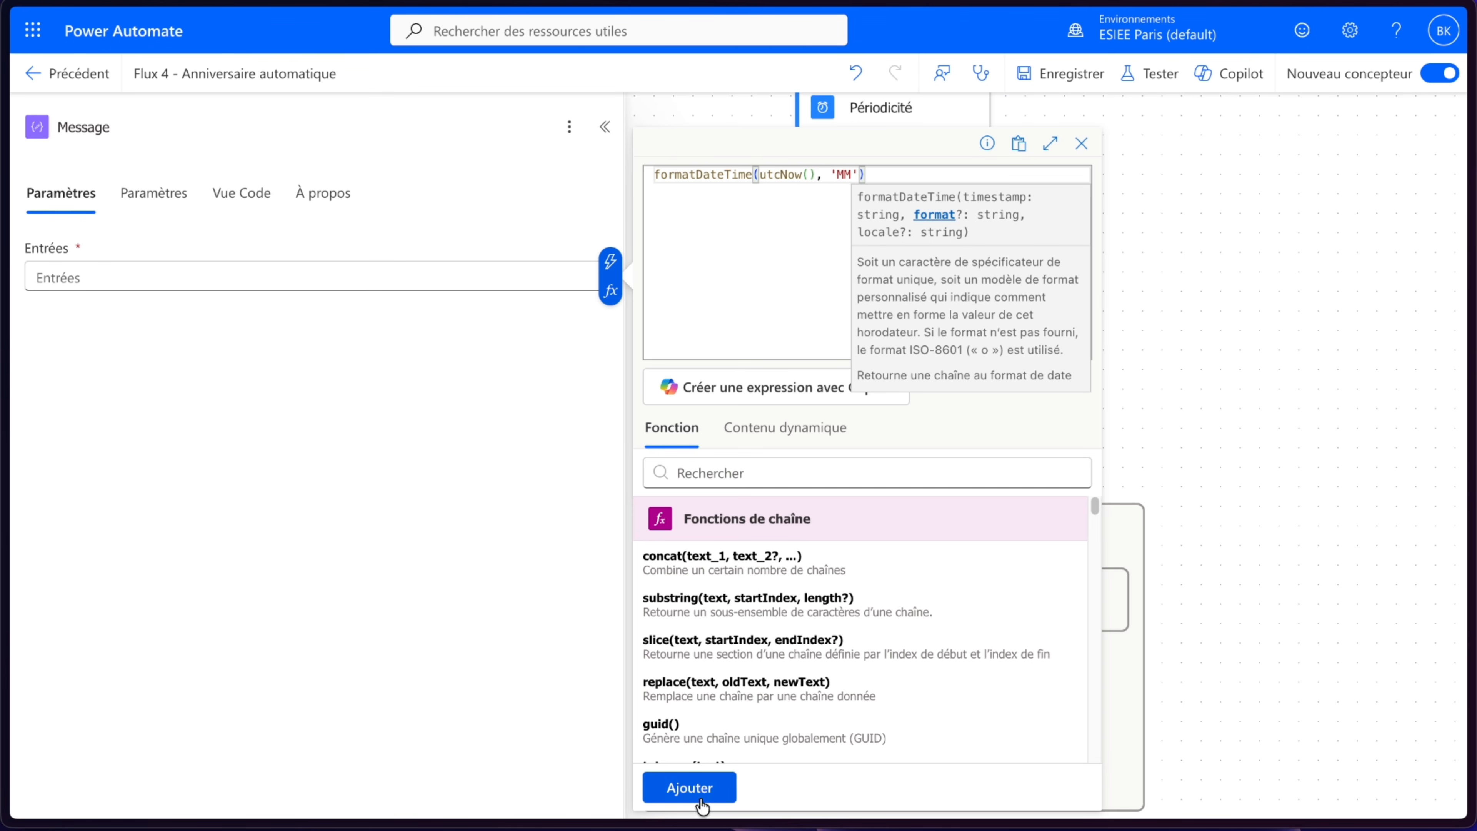
left_click(675, 794)
- Rename the Message action to MoisImage
left_click(477, 662)
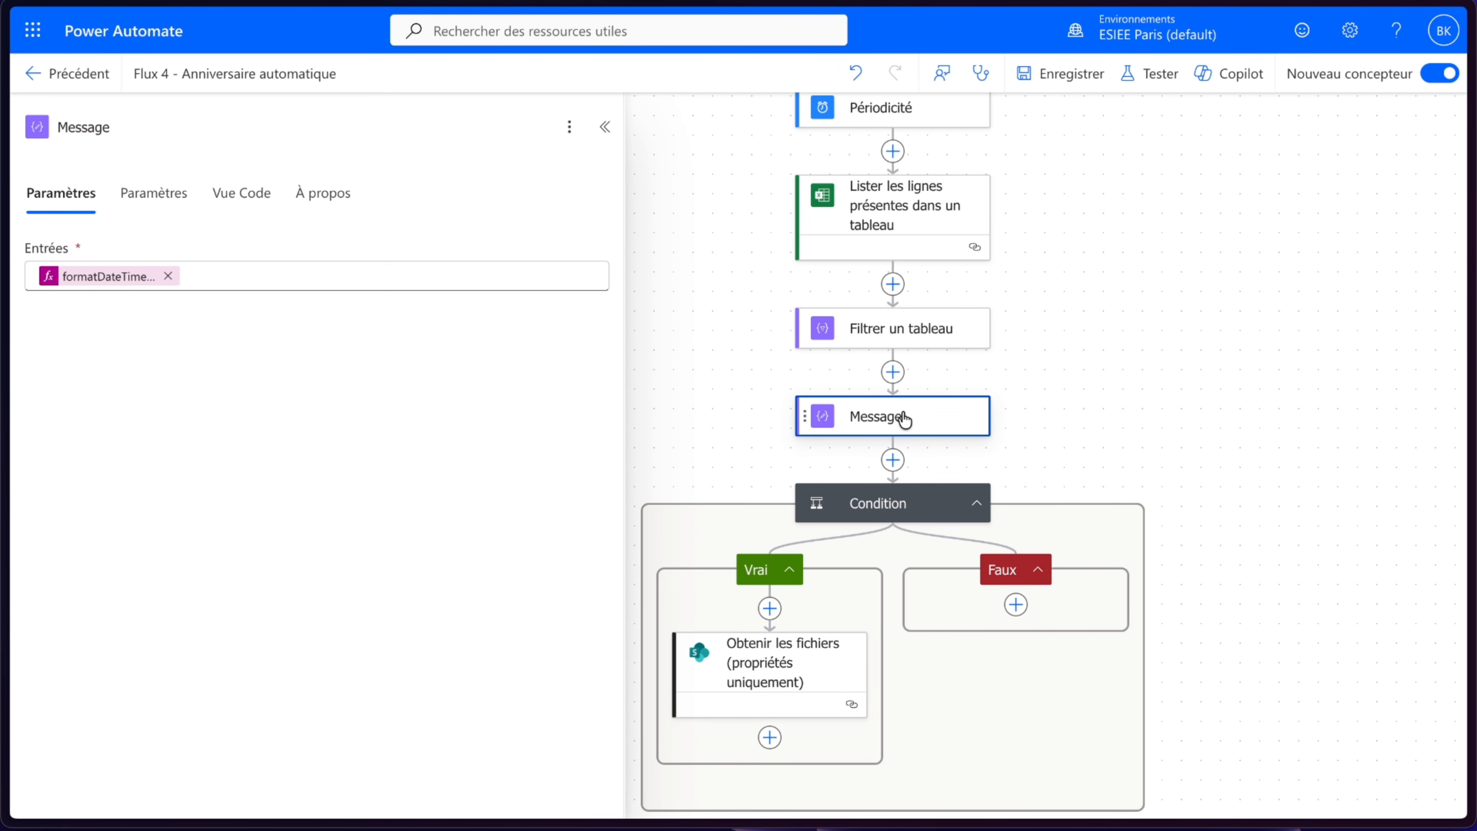
double_click(141, 125)
type("MoisIm")
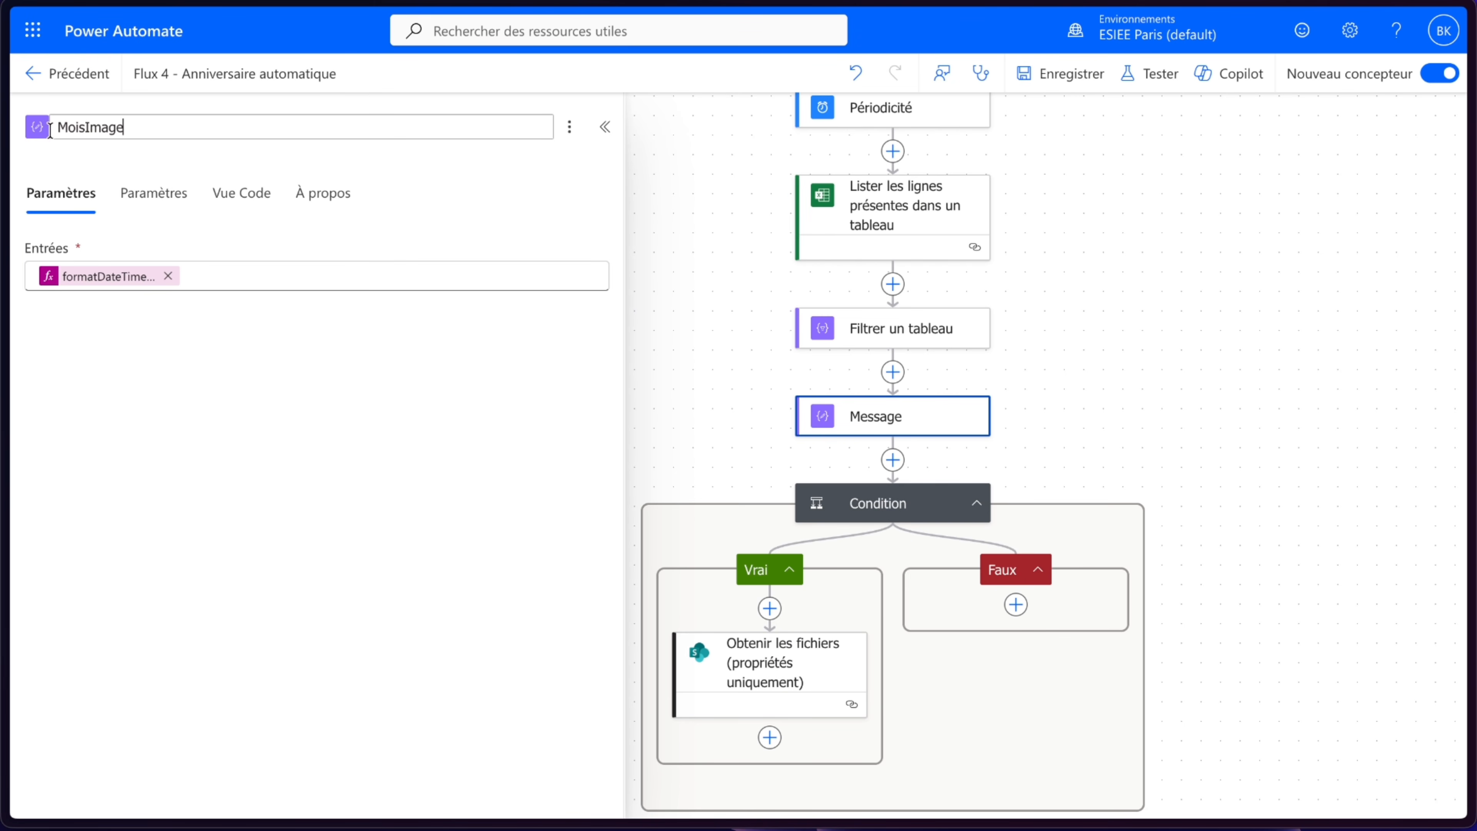
type("age")
key("Return")
- Add a Condition control after Obtenir les fichiers inside the Vrai branch
scroll(1210, 340, "down", 3)
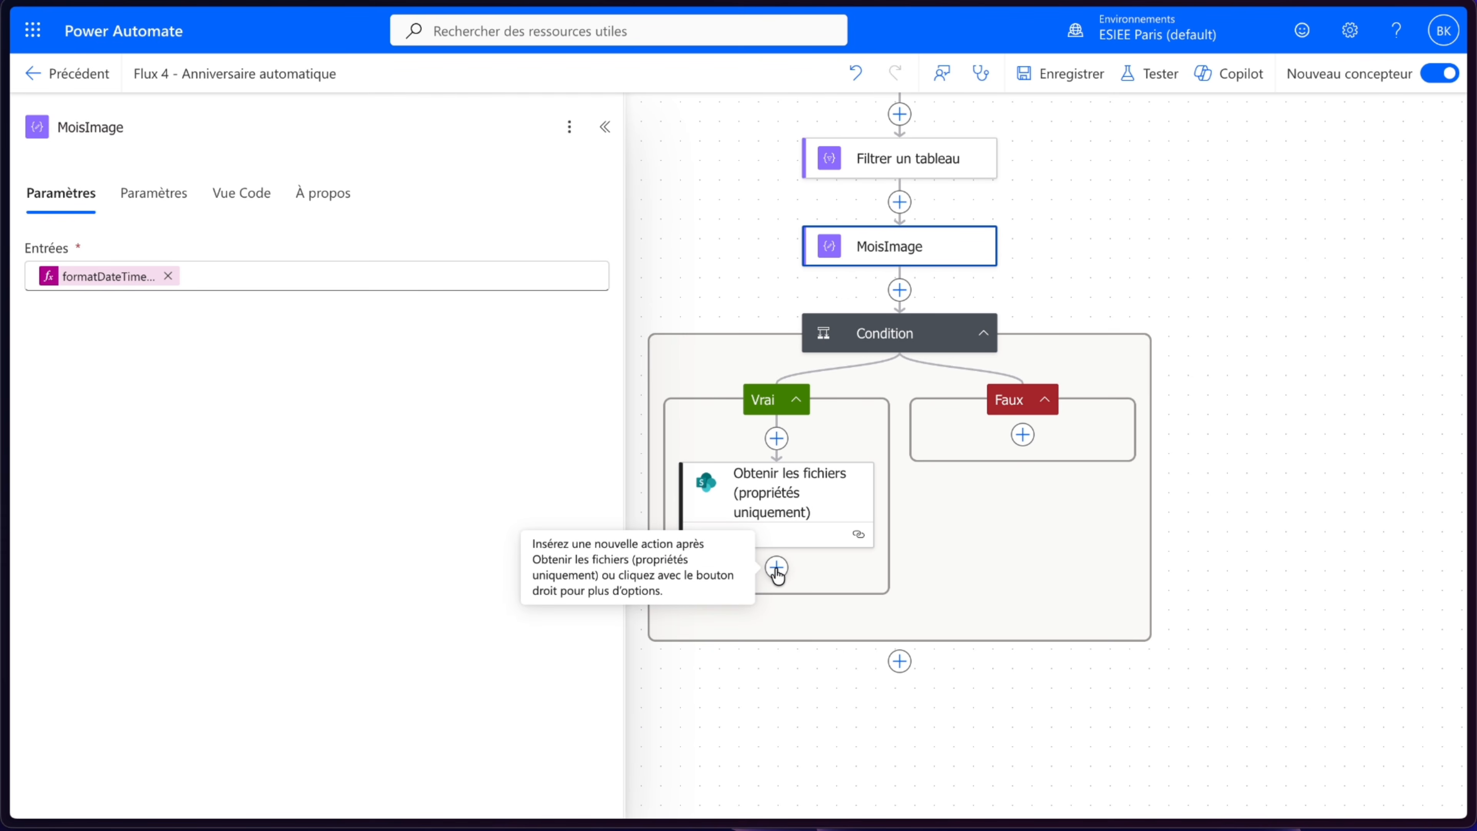
left_click(776, 567)
left_click(173, 478)
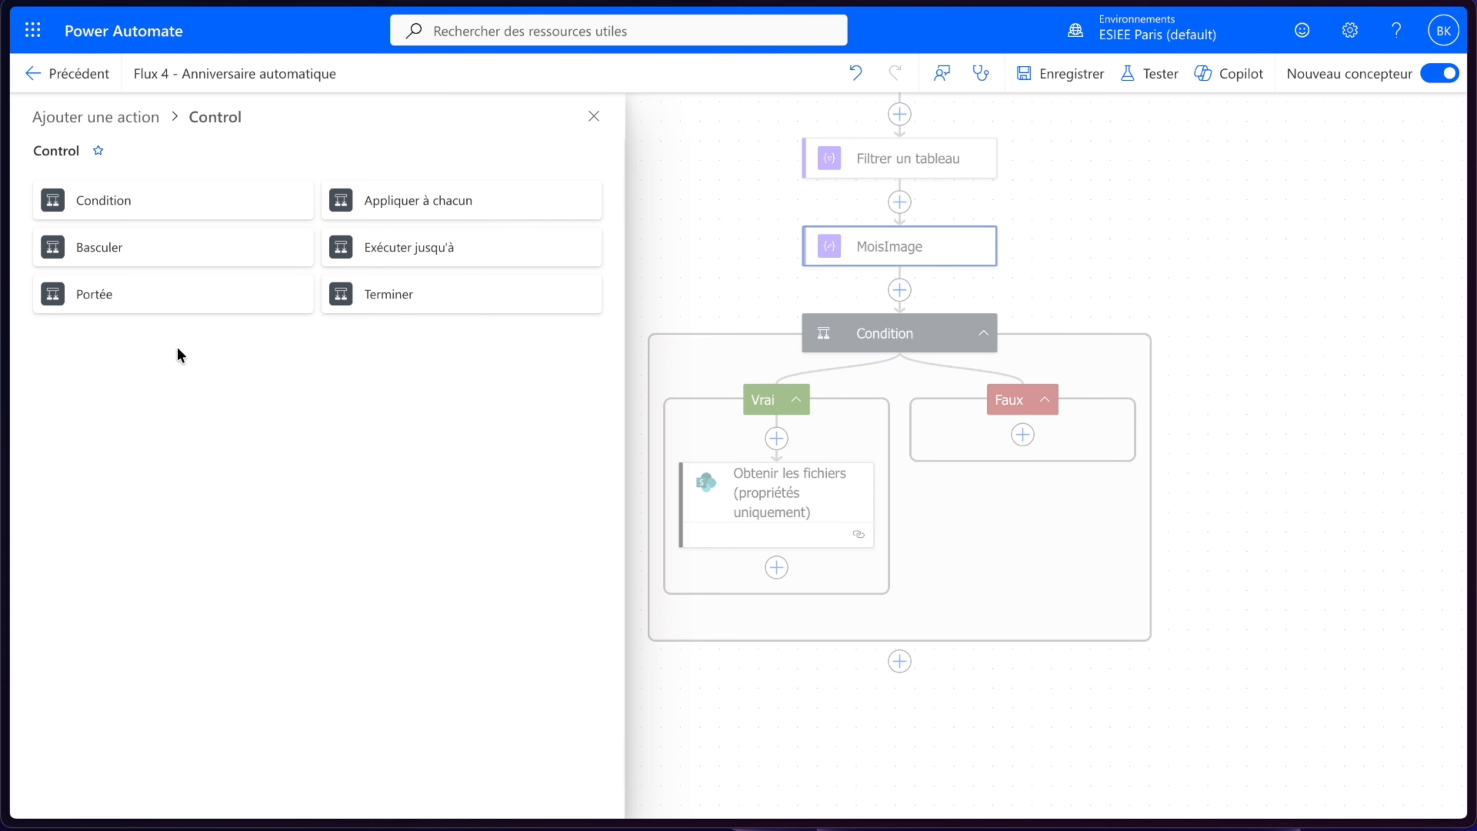
left_click(144, 209)
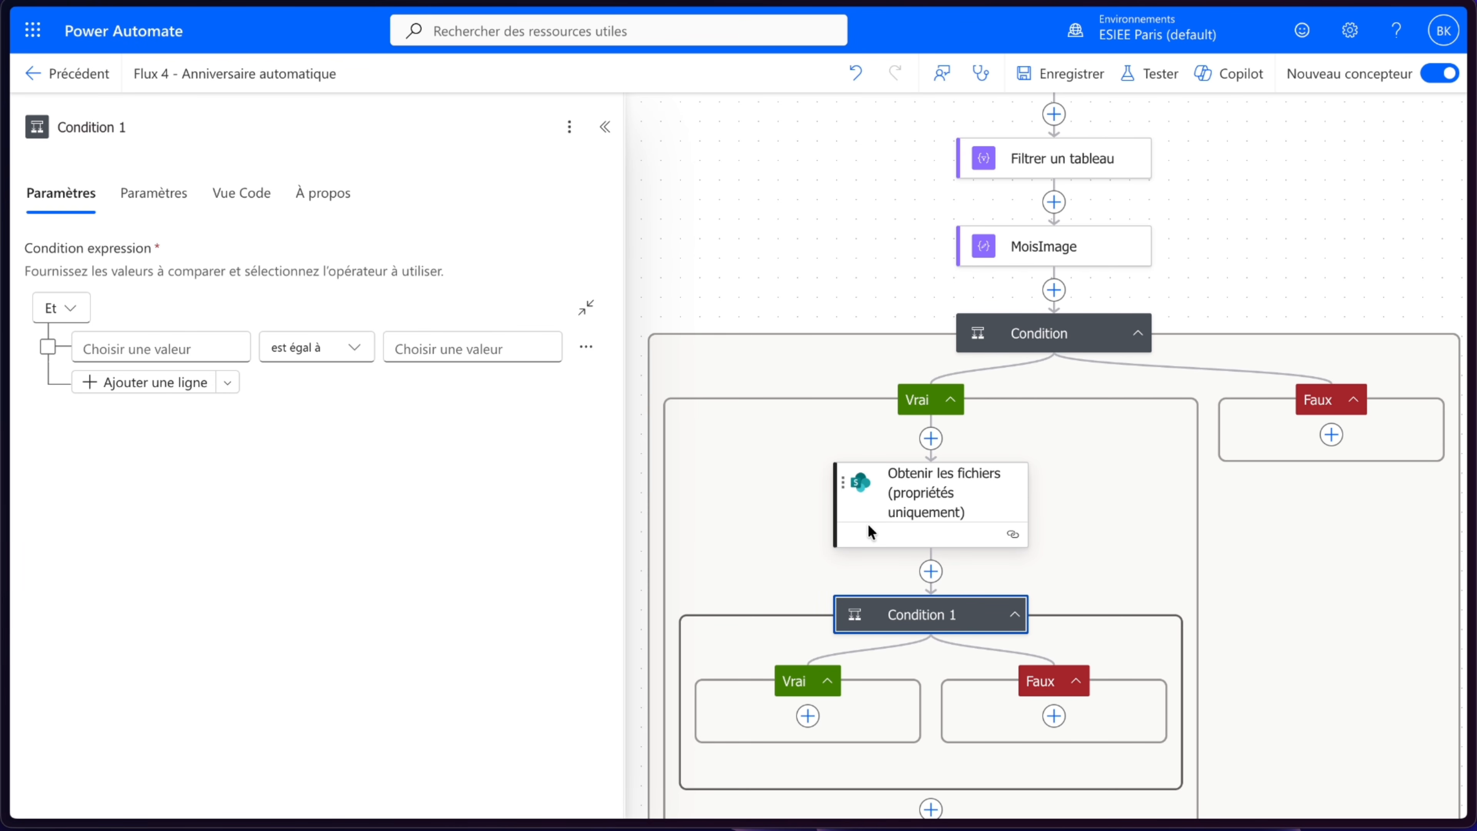
- Set Condition 1's left value to the Nom output of Obtenir les fichiers and open the enclosing For each loop
left_click(129, 349)
left_click(65, 333)
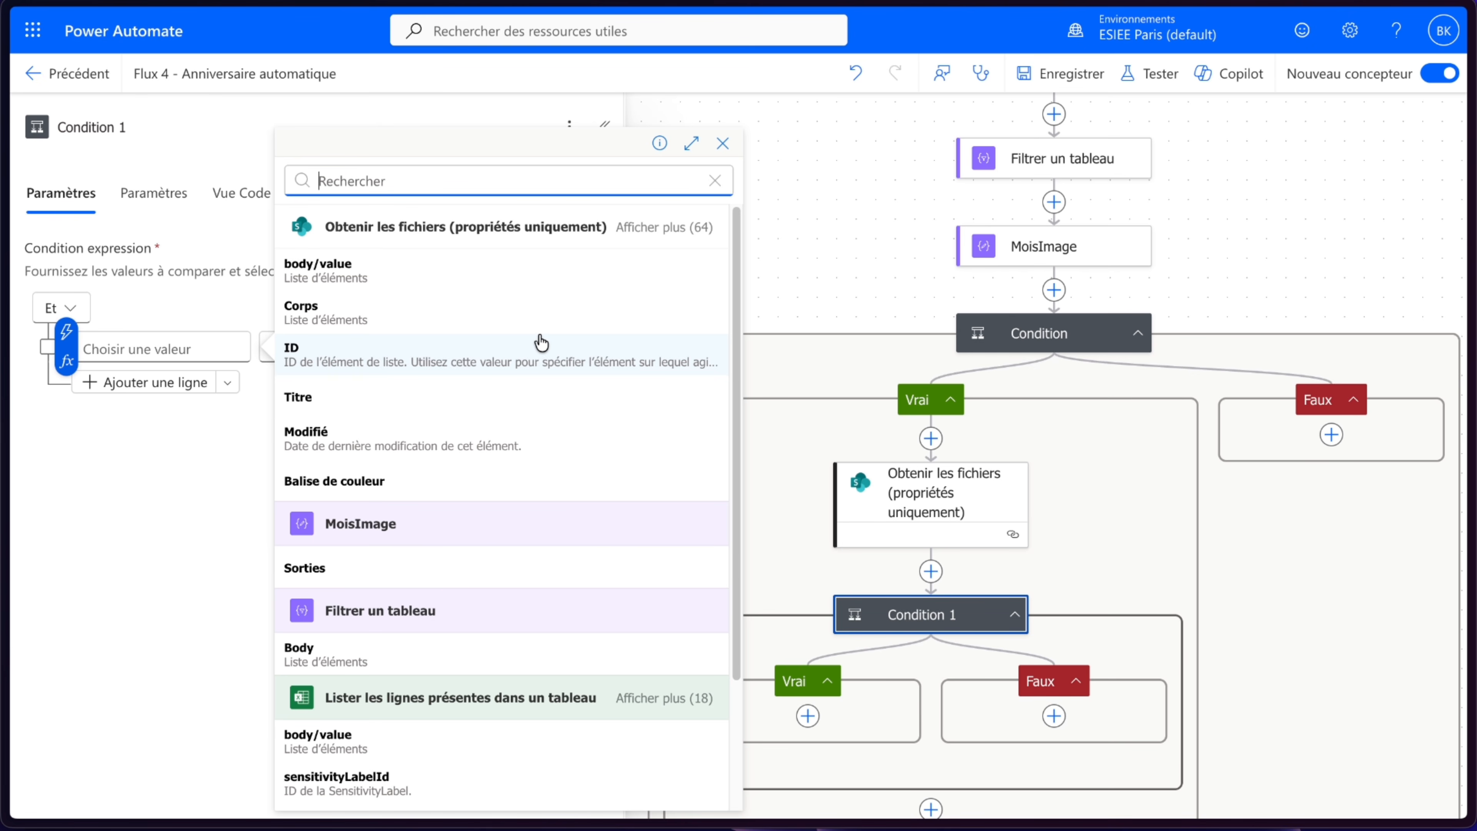
left_click(453, 244)
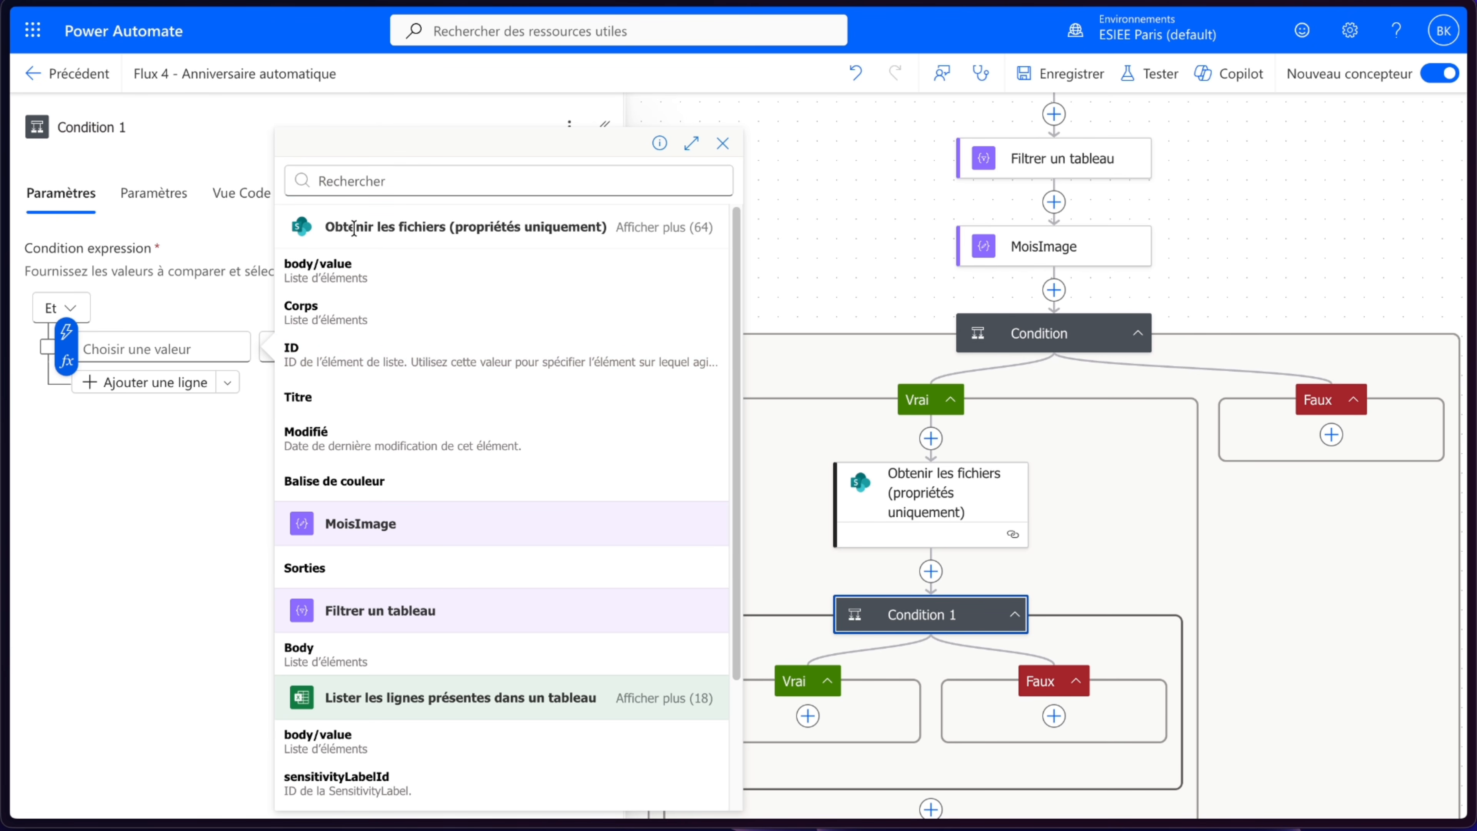
left_click(662, 233)
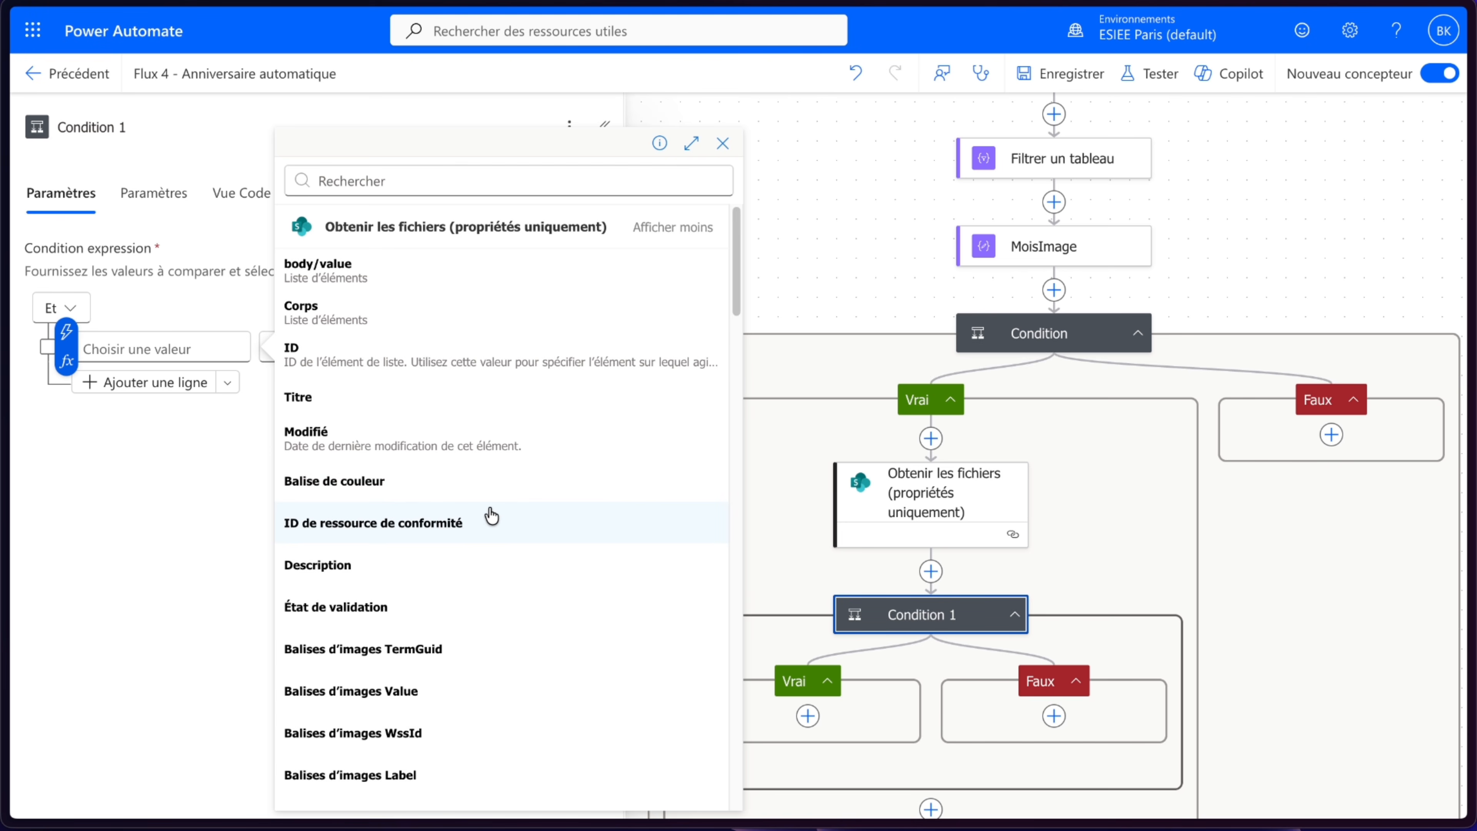
scroll(491, 512, "down", 5)
scroll(491, 515, "down", 10)
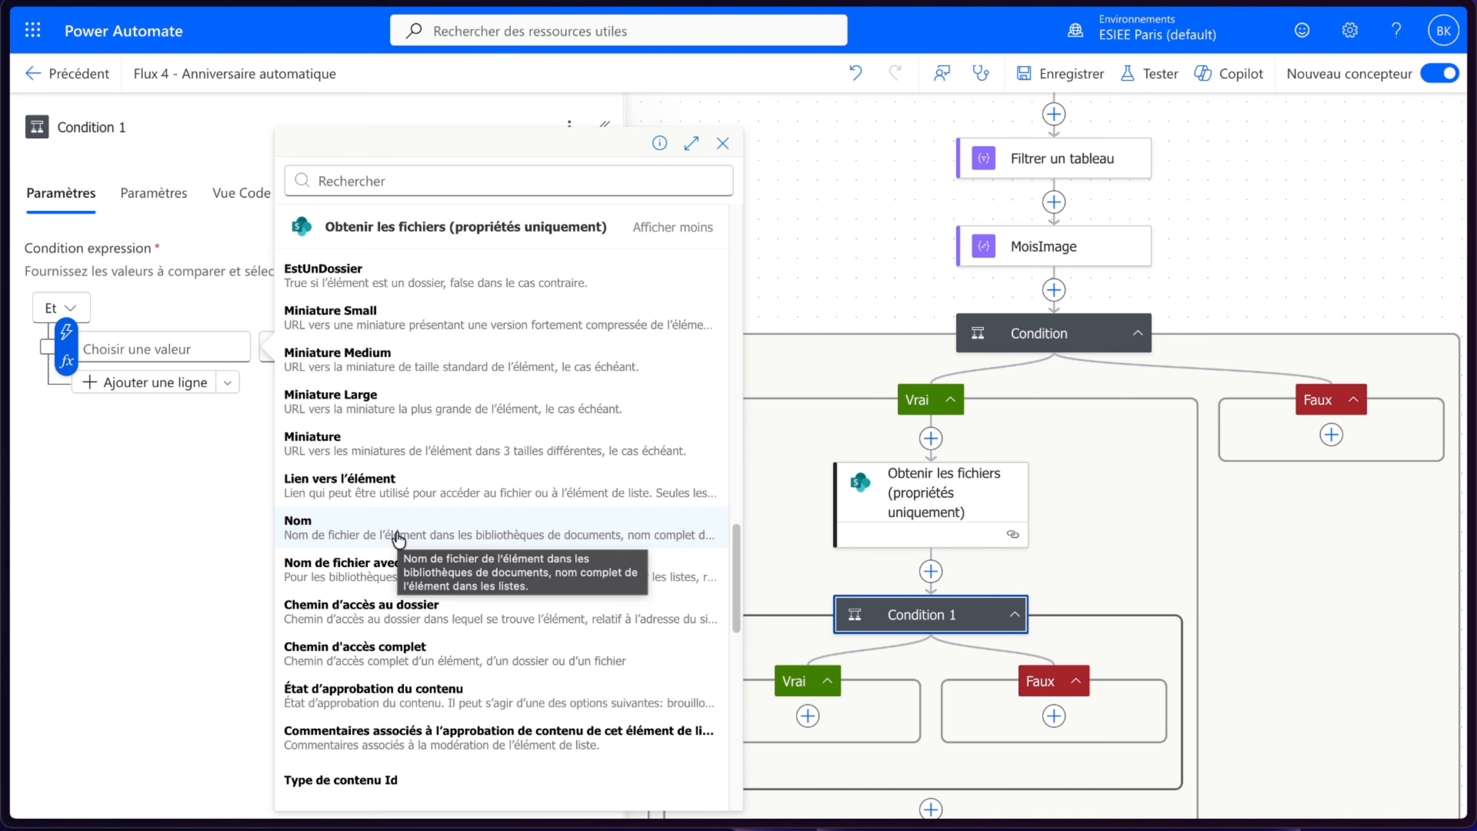
left_click(490, 518)
left_click(384, 531)
scroll(960, 512, "down", 5)
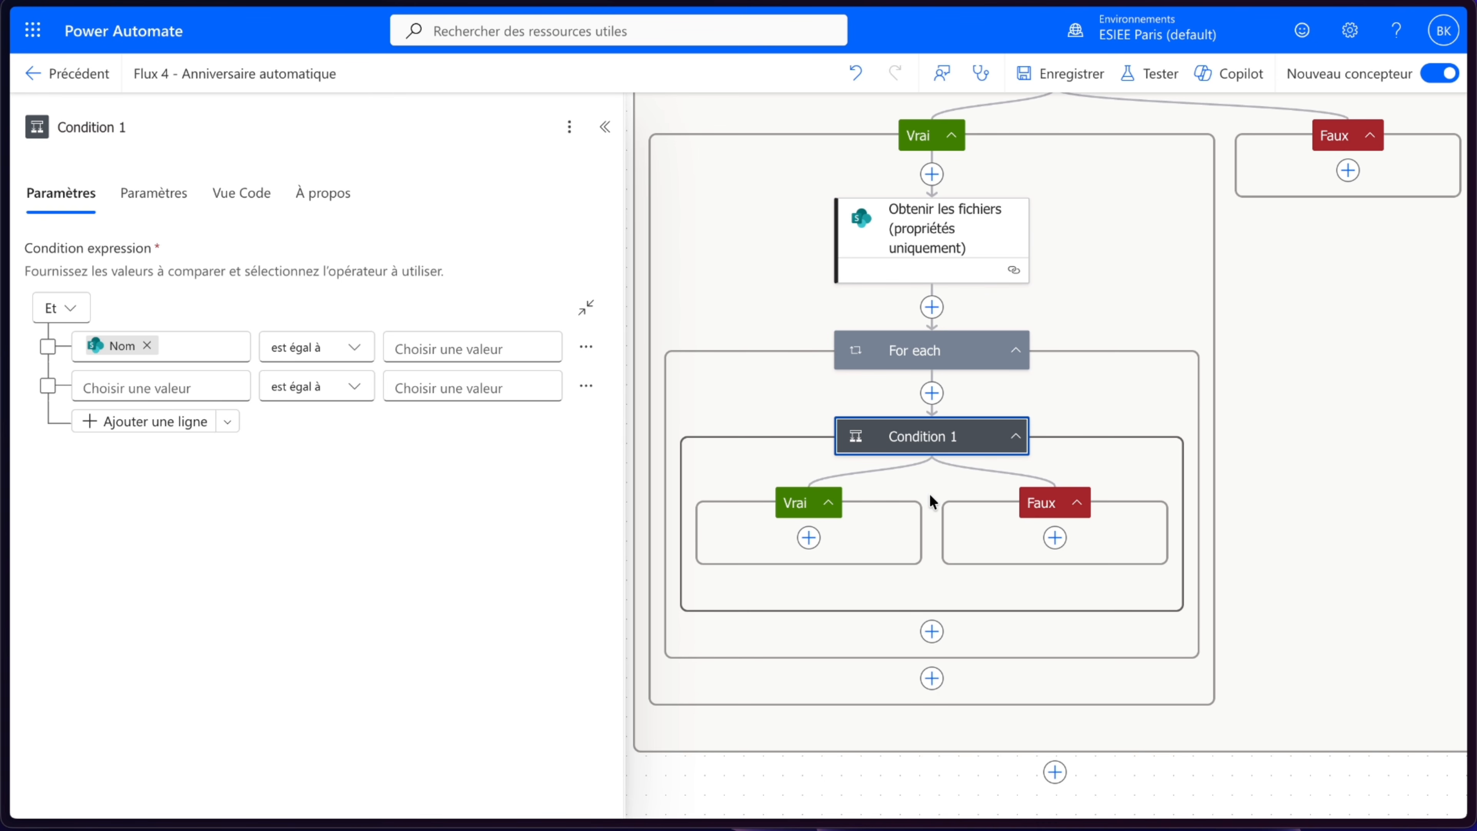
left_click(913, 355)
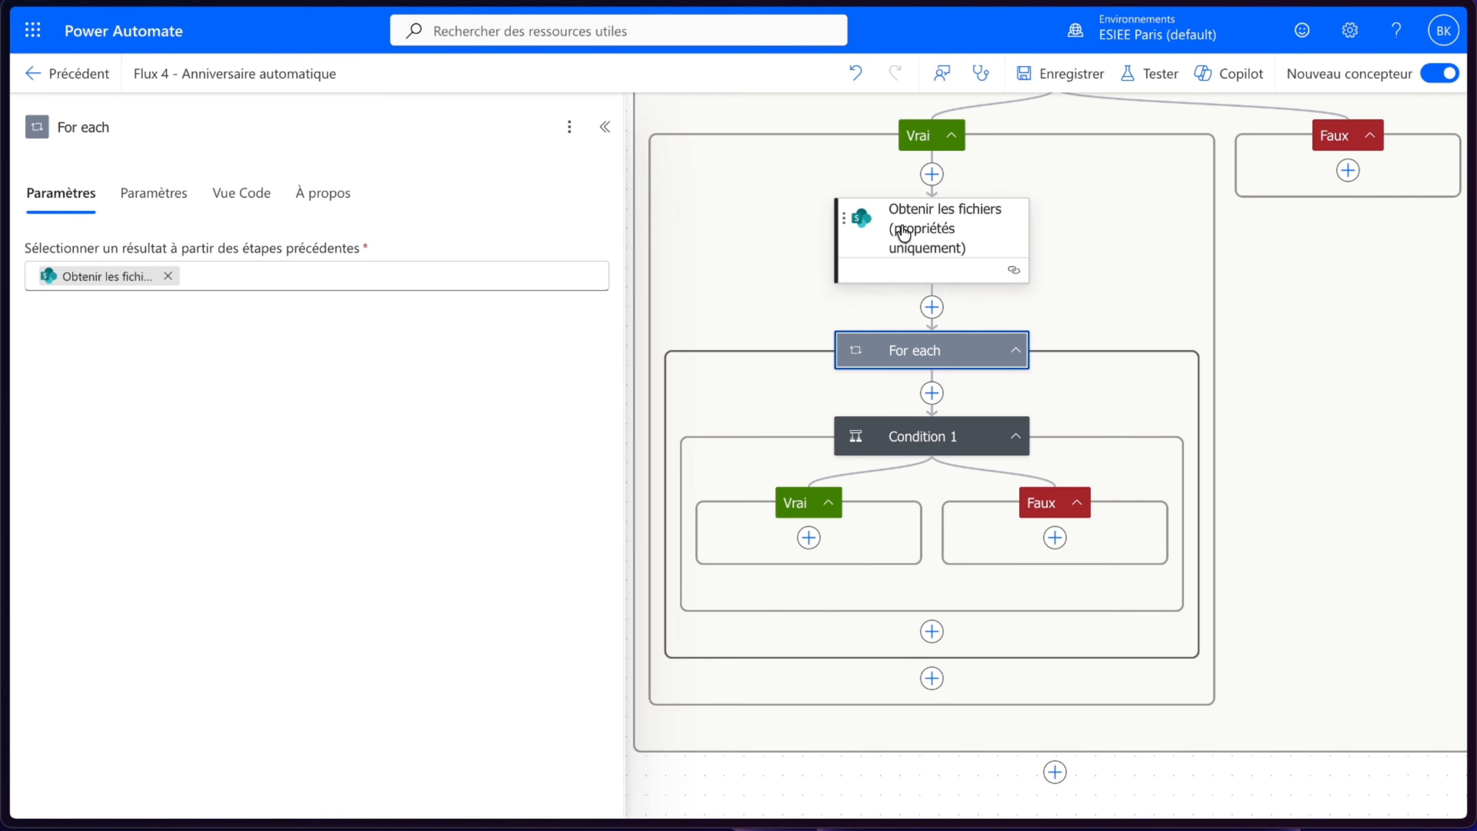
- Review the Photo_anniversaire image files in the SharePoint Images Anniversaires library, then return to the flow
mouse_move(6, 407)
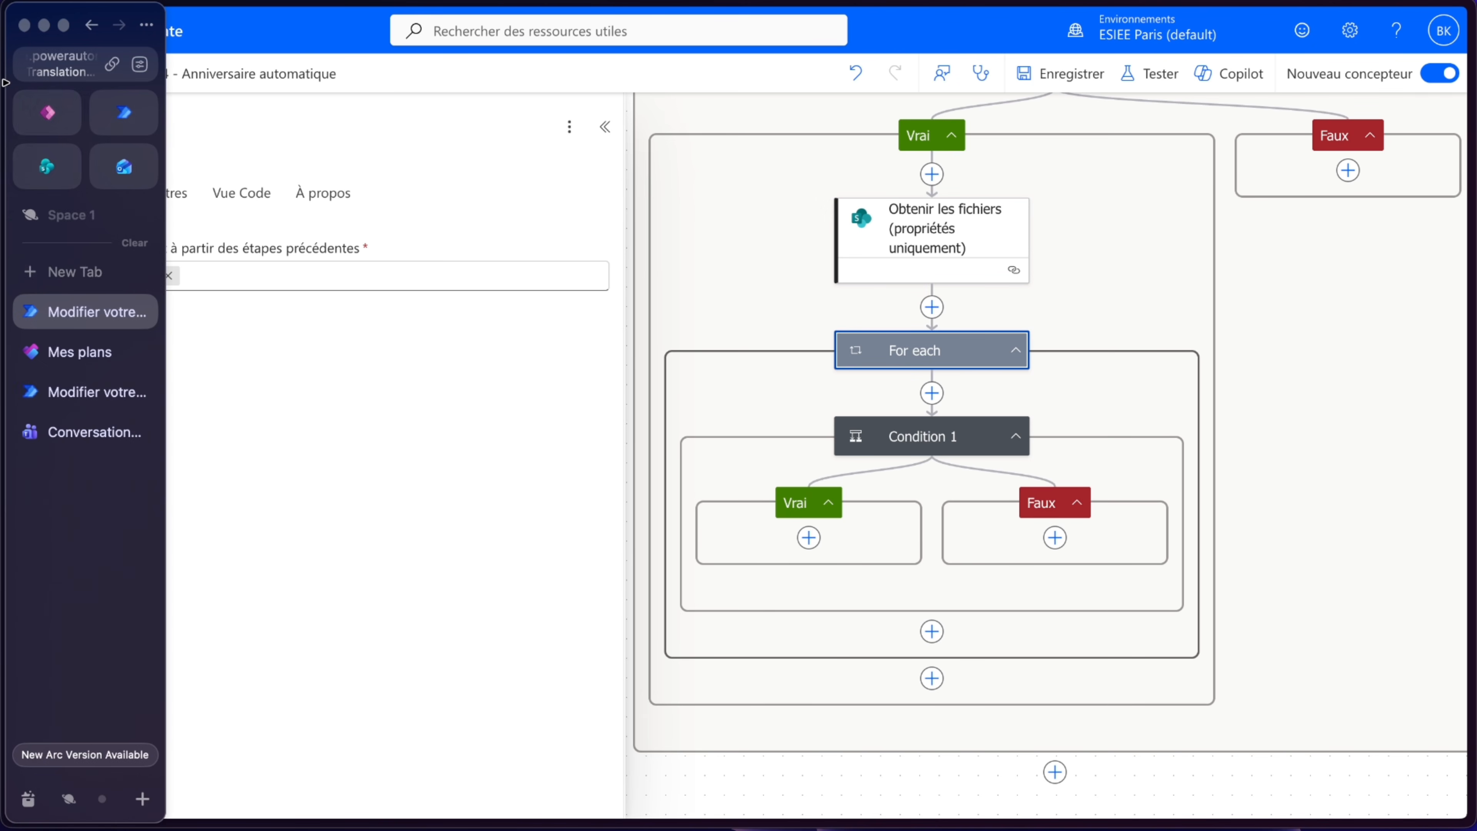
left_click(47, 167)
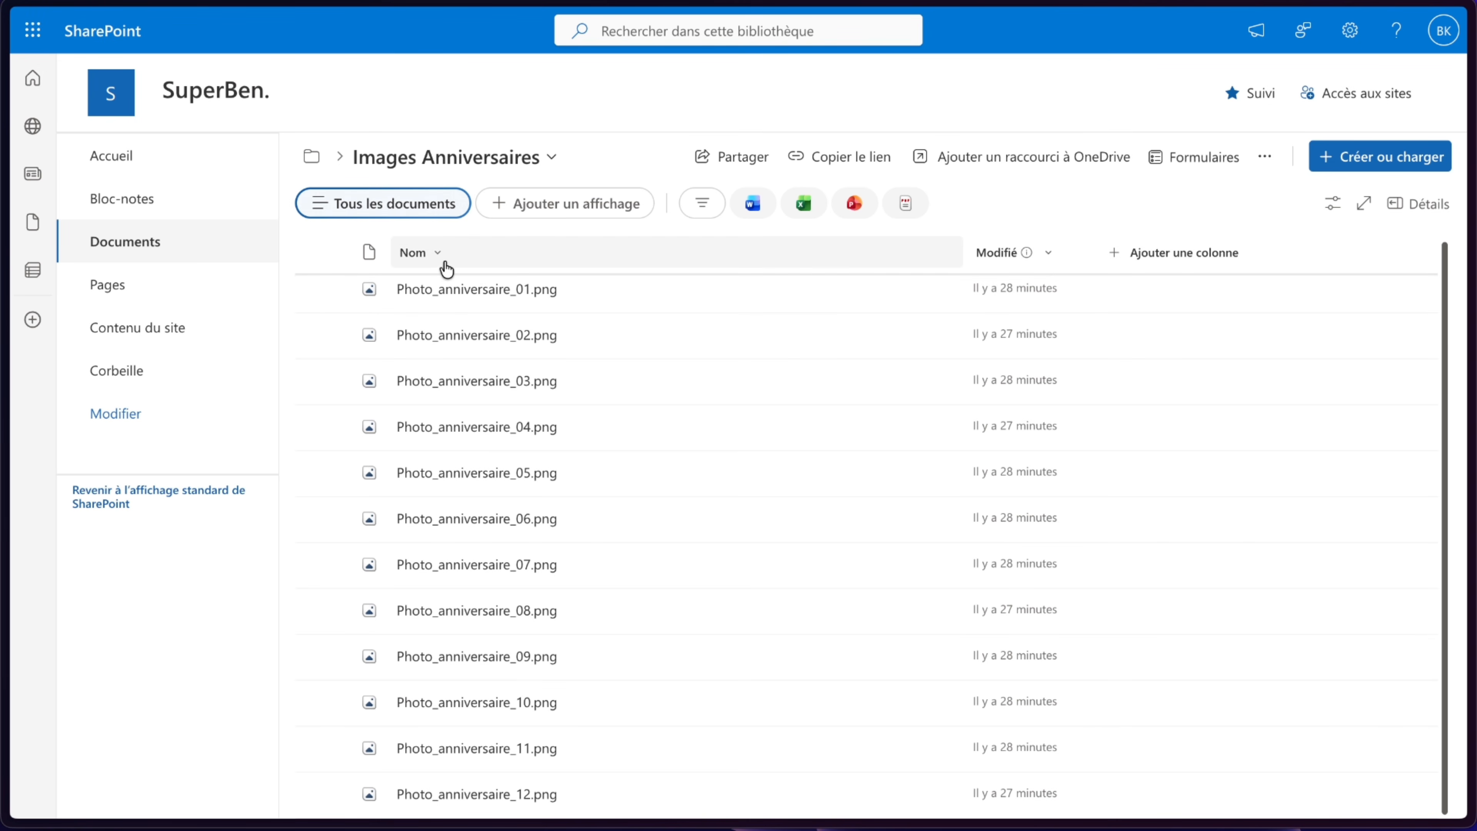
mouse_move(5, 151)
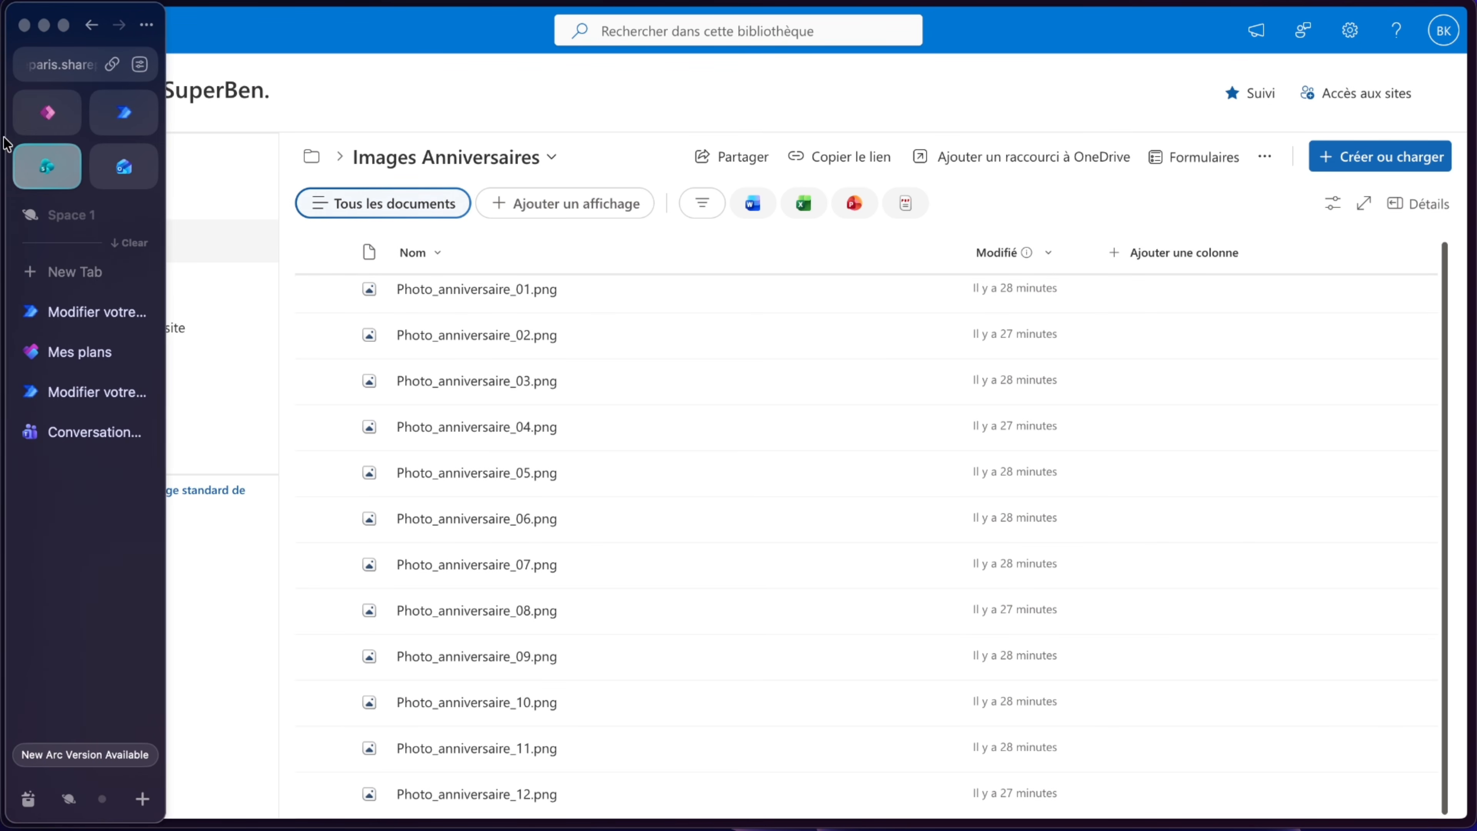
left_click(120, 166)
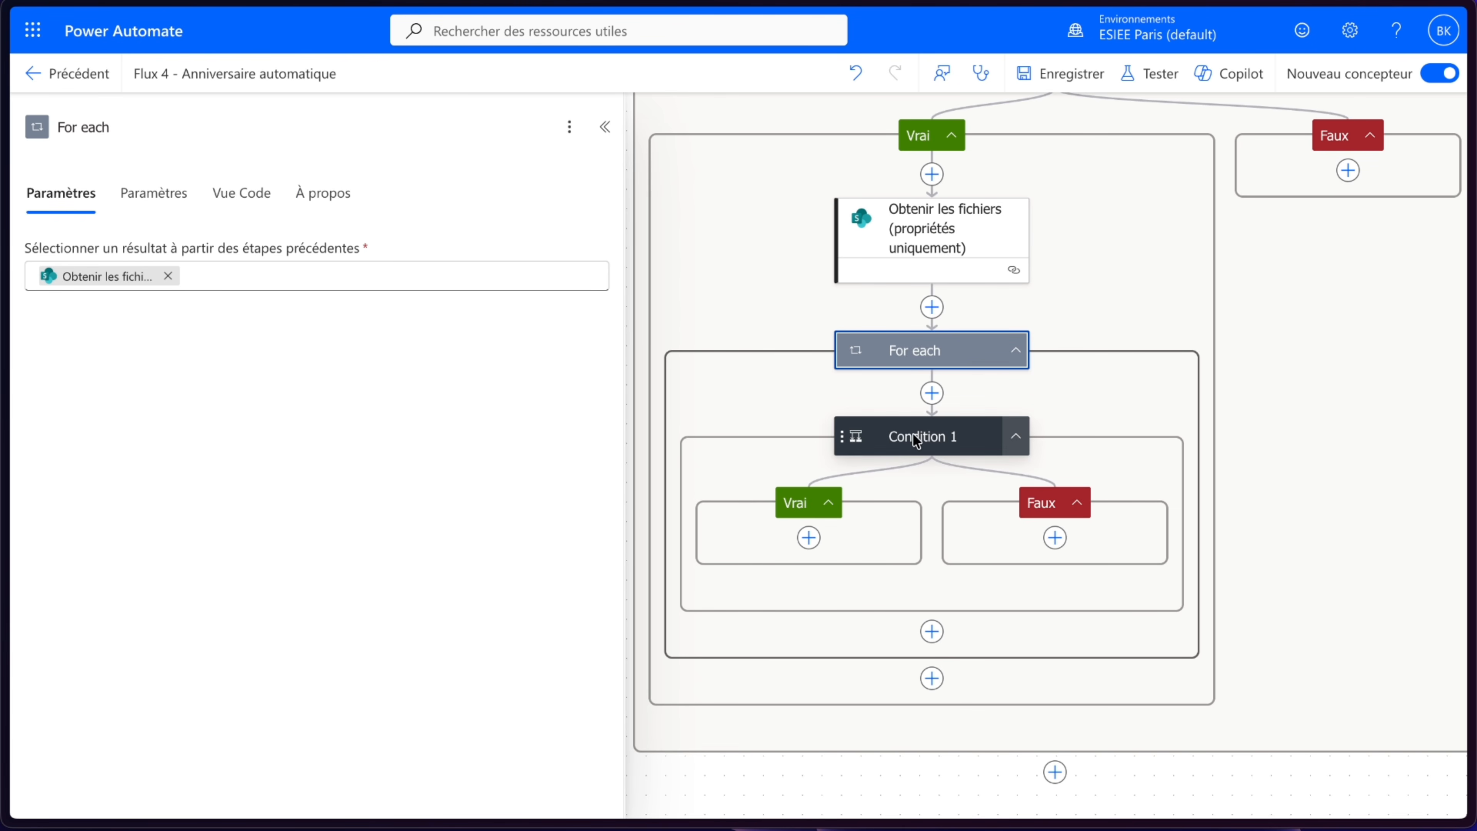
- Set Condition 1's right value to the Sorties output of MoisImage
left_click(890, 435)
mouse_move(115, 344)
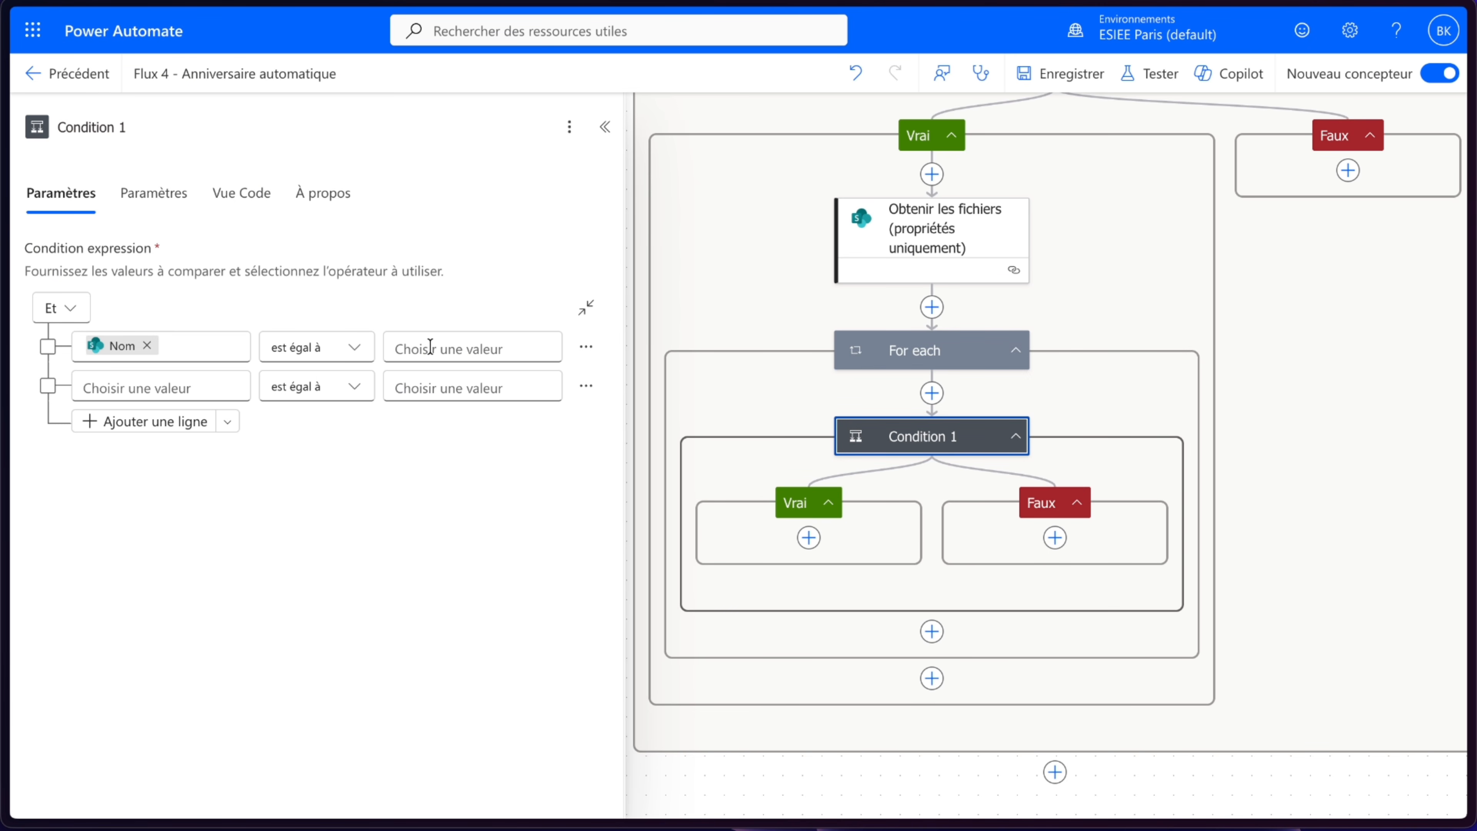
left_click(490, 339)
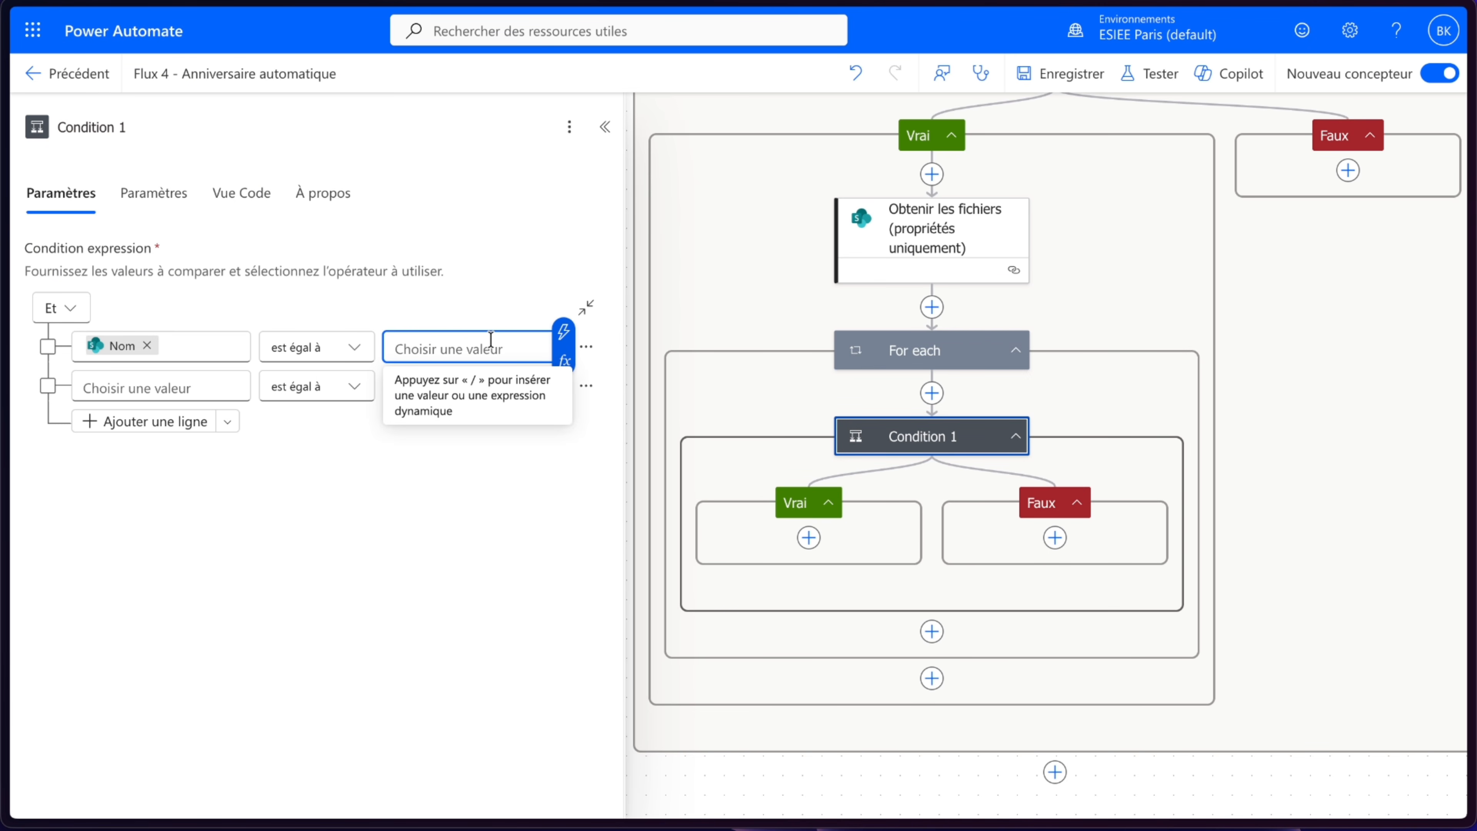
left_click(563, 332)
left_click(675, 653)
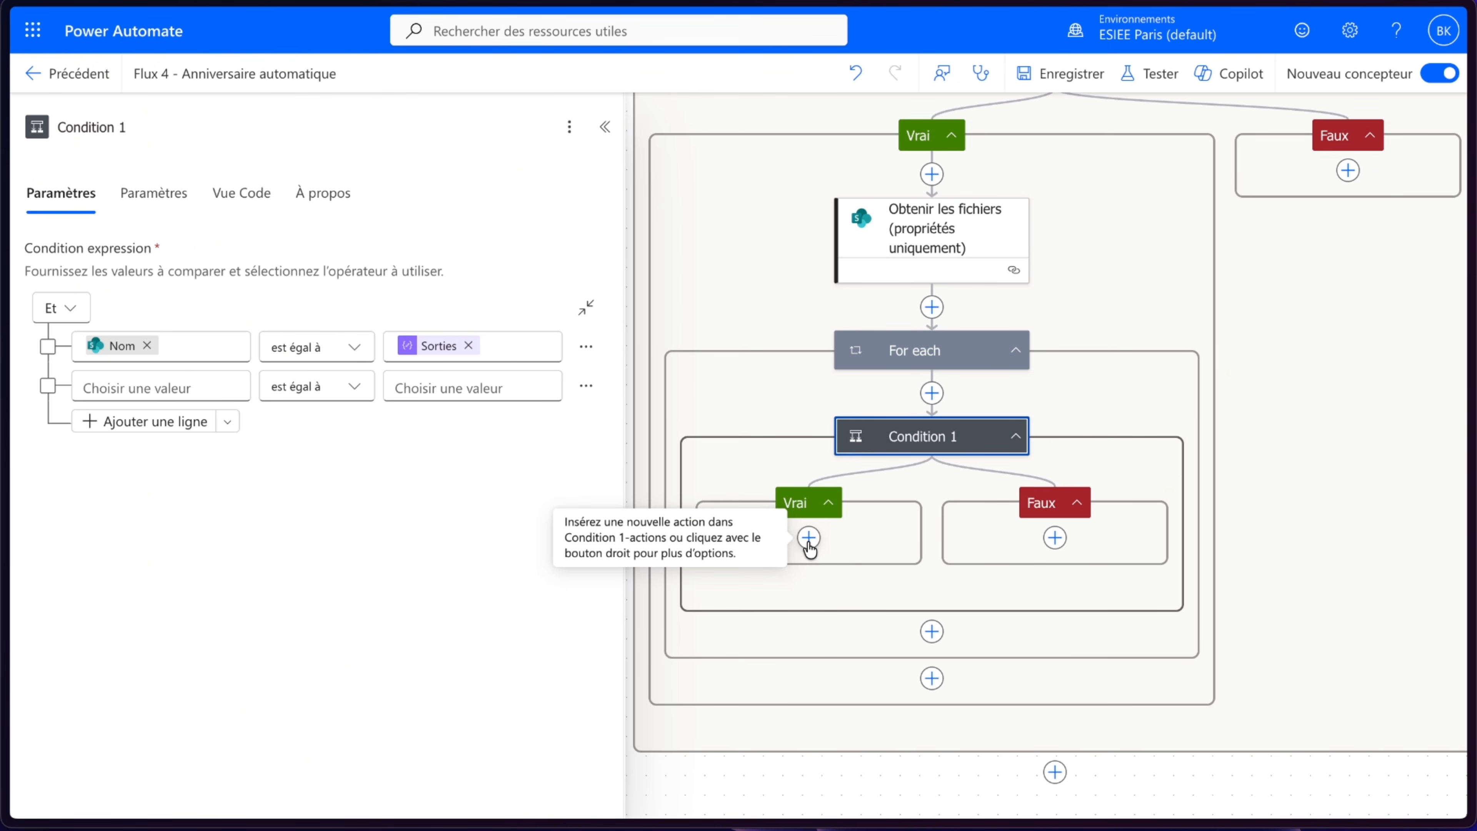
left_click(808, 539)
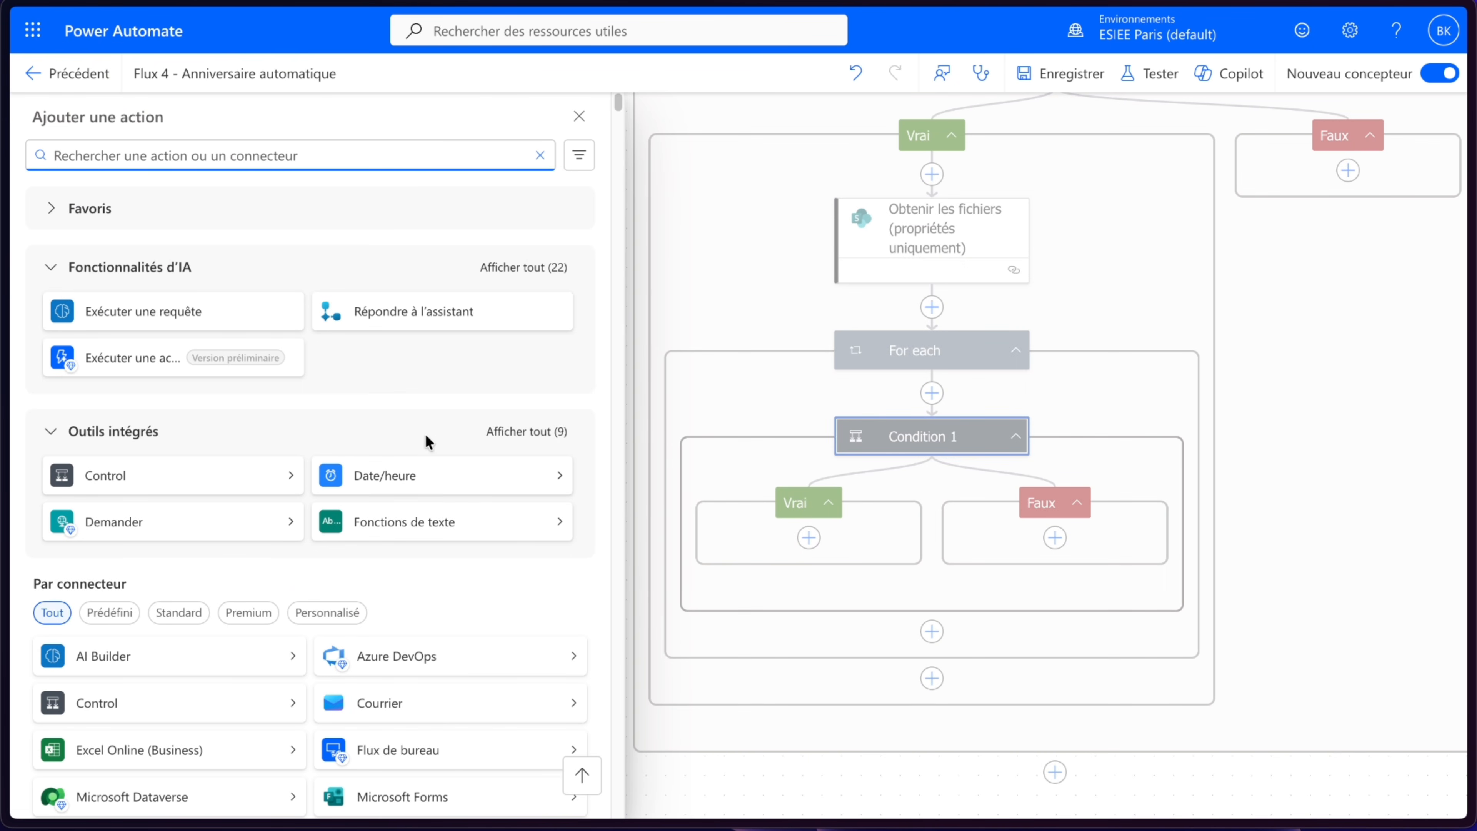
left_click(529, 430)
left_click(163, 656)
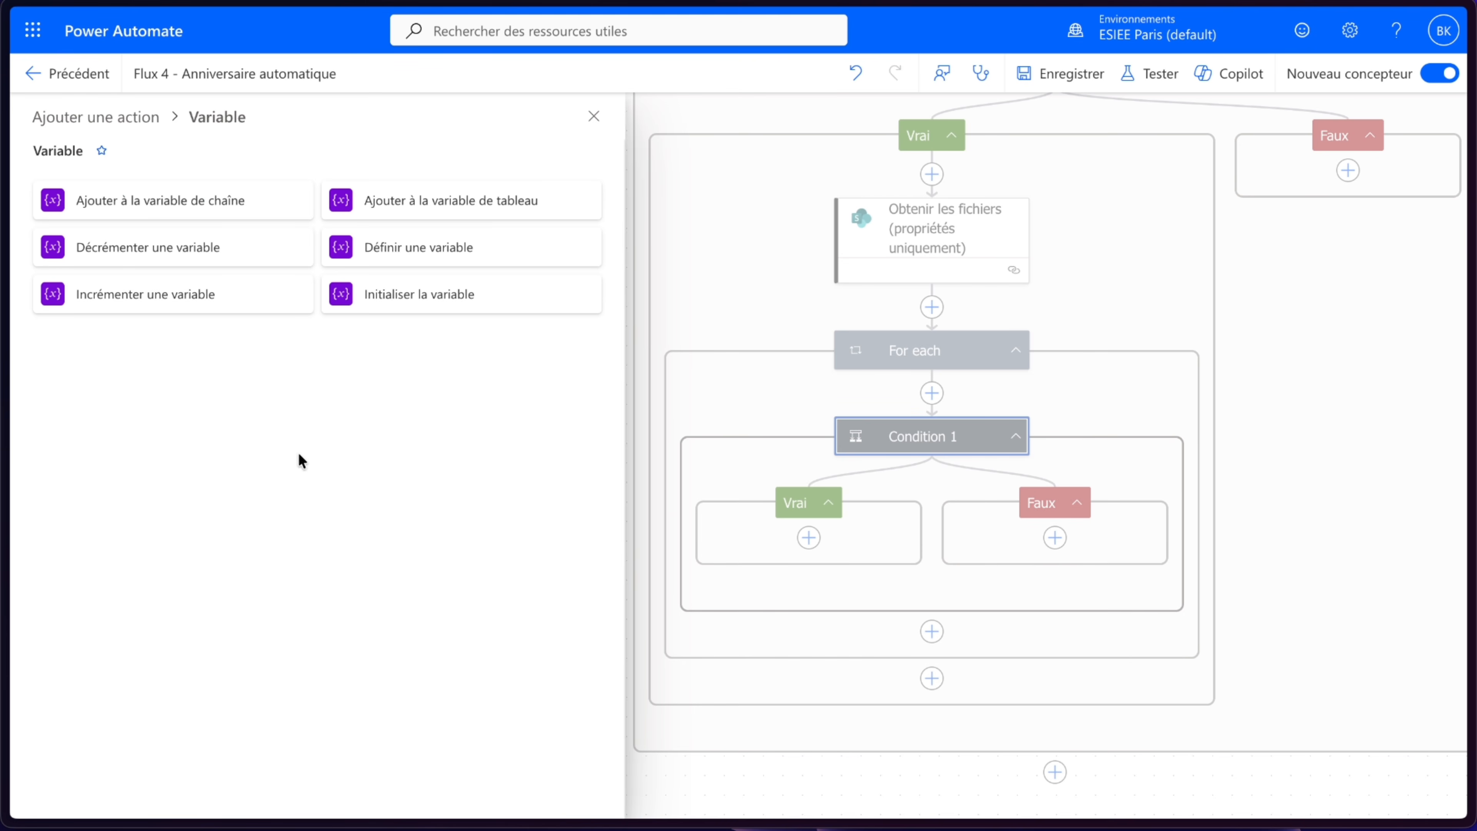
left_click(418, 249)
left_click(299, 275)
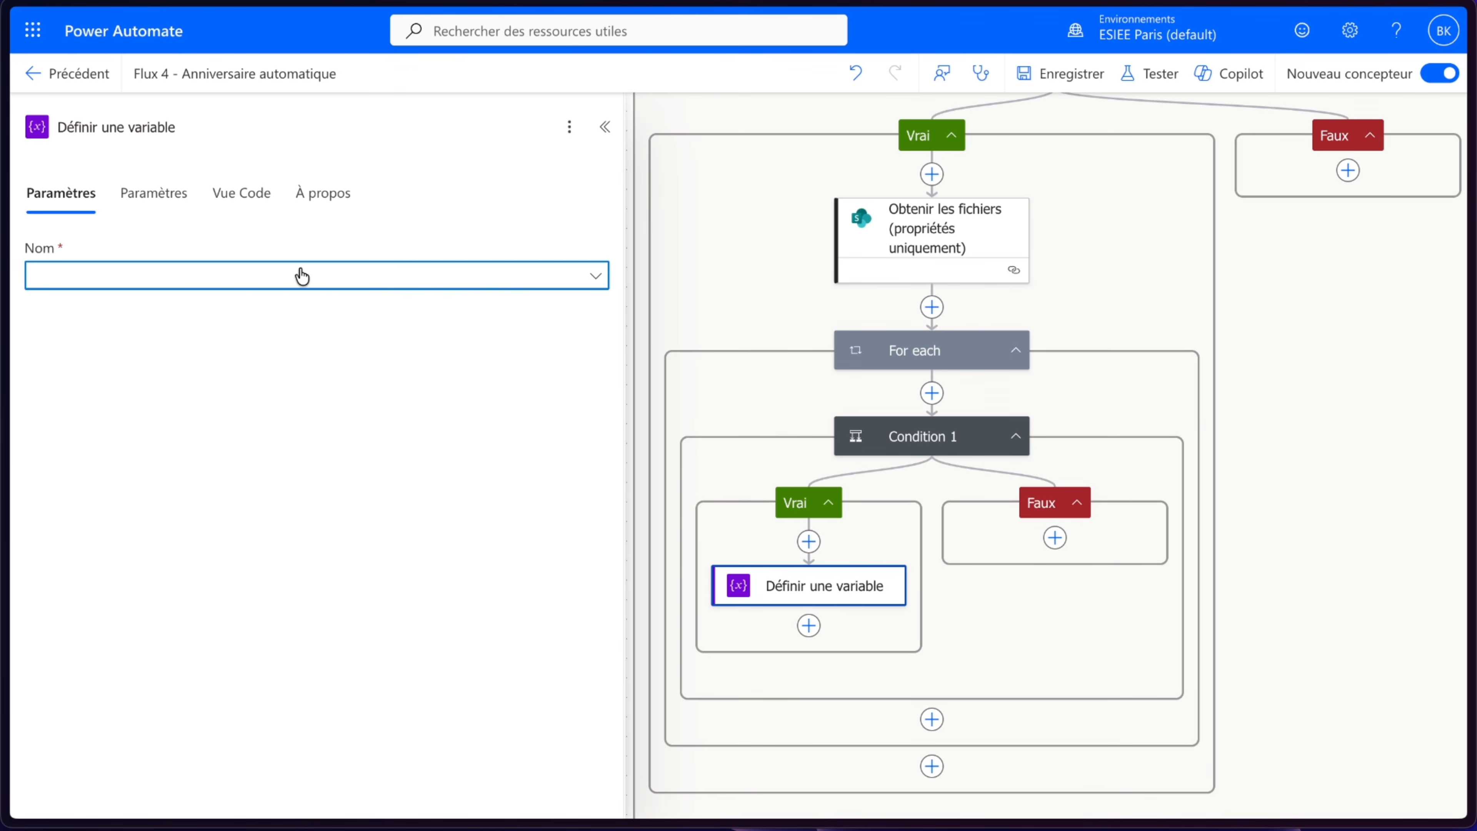
left_click(358, 391)
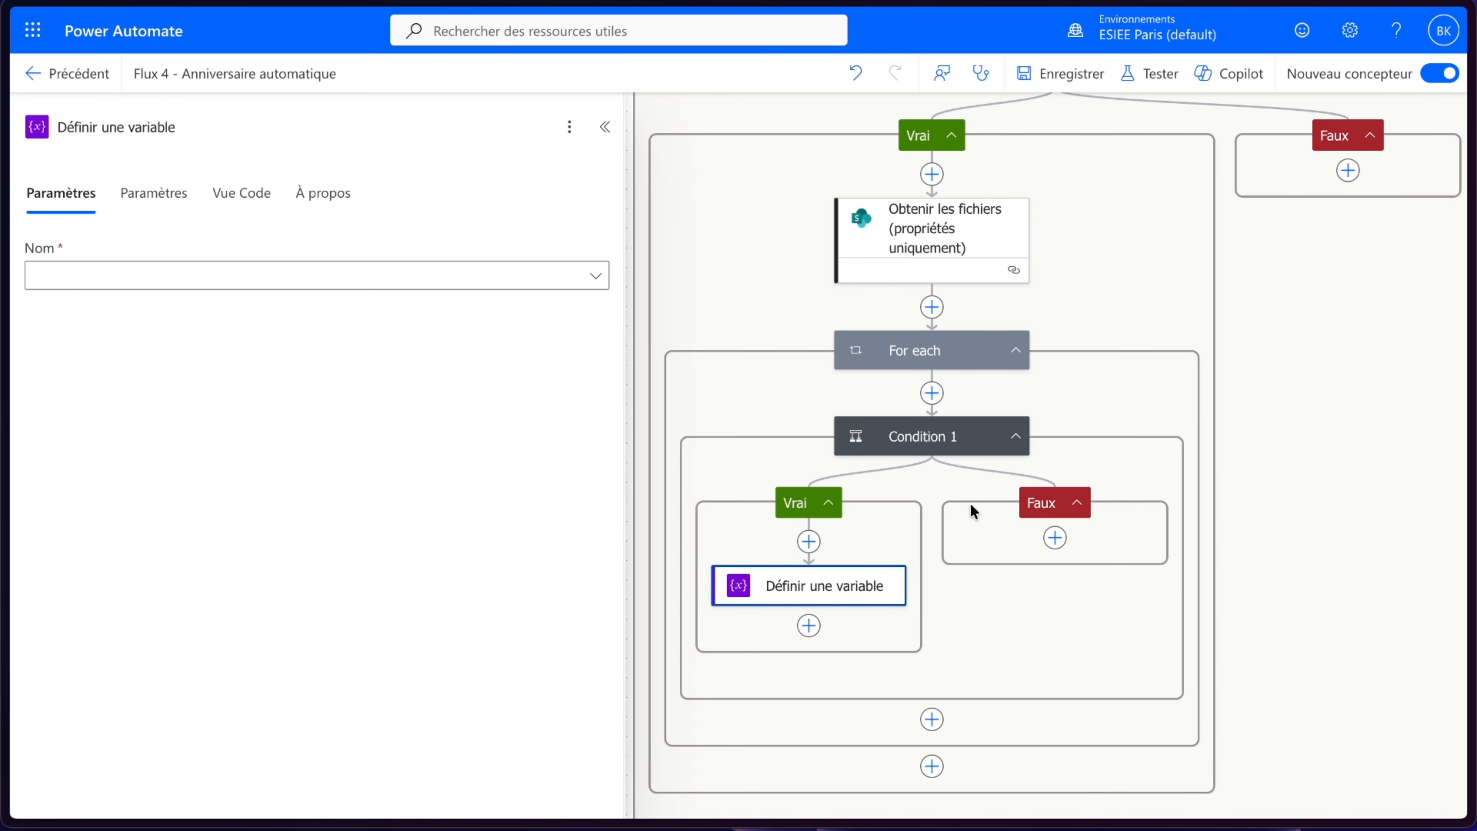
right_click(809, 587)
left_click(849, 605)
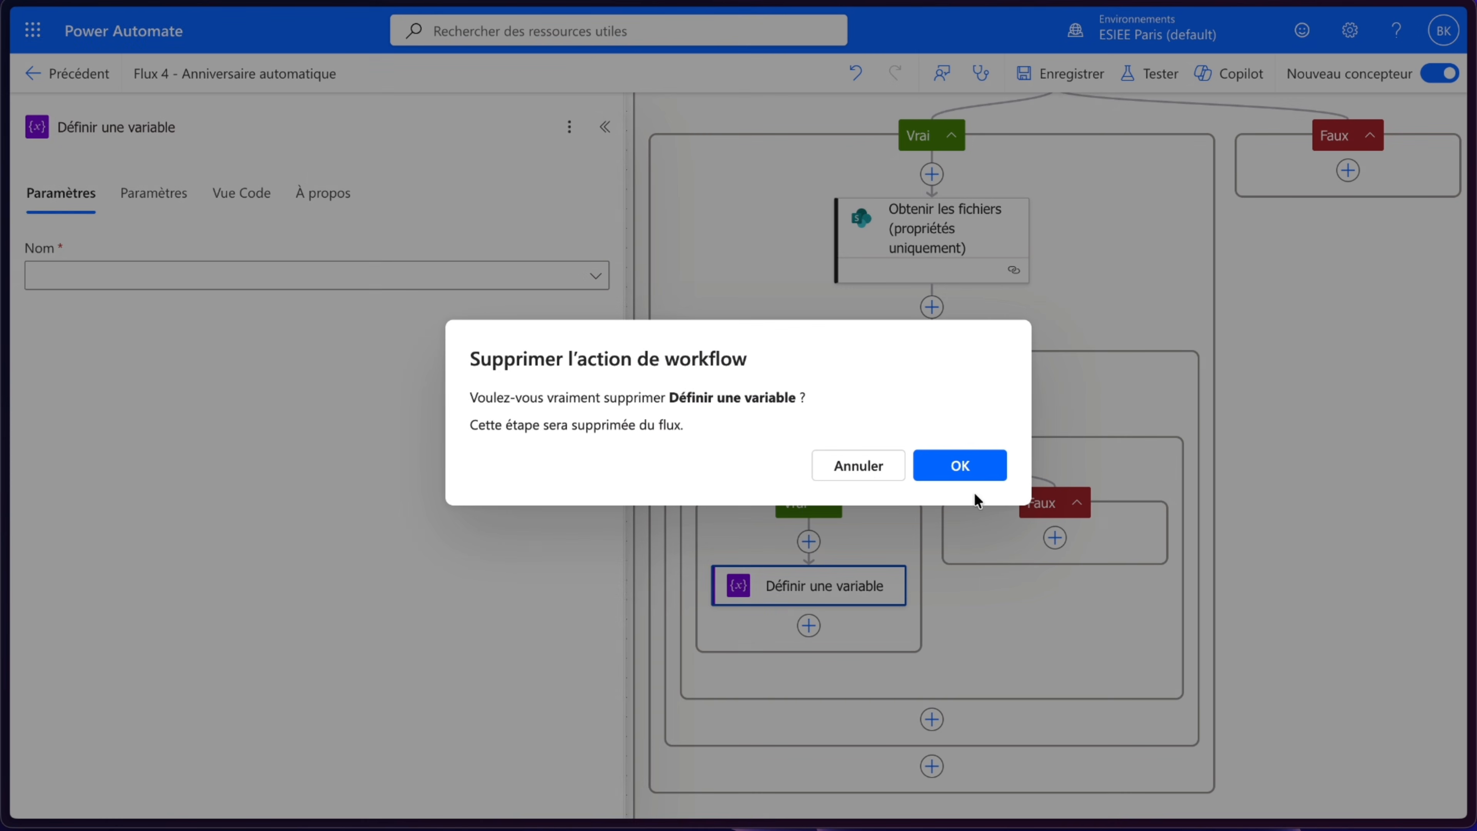
left_click(969, 468)
- Initialize a Chaîne variable lien_image with value Lien vers l'élément inside Condition 1's Vrai branch, and try to save the flow
left_click(808, 537)
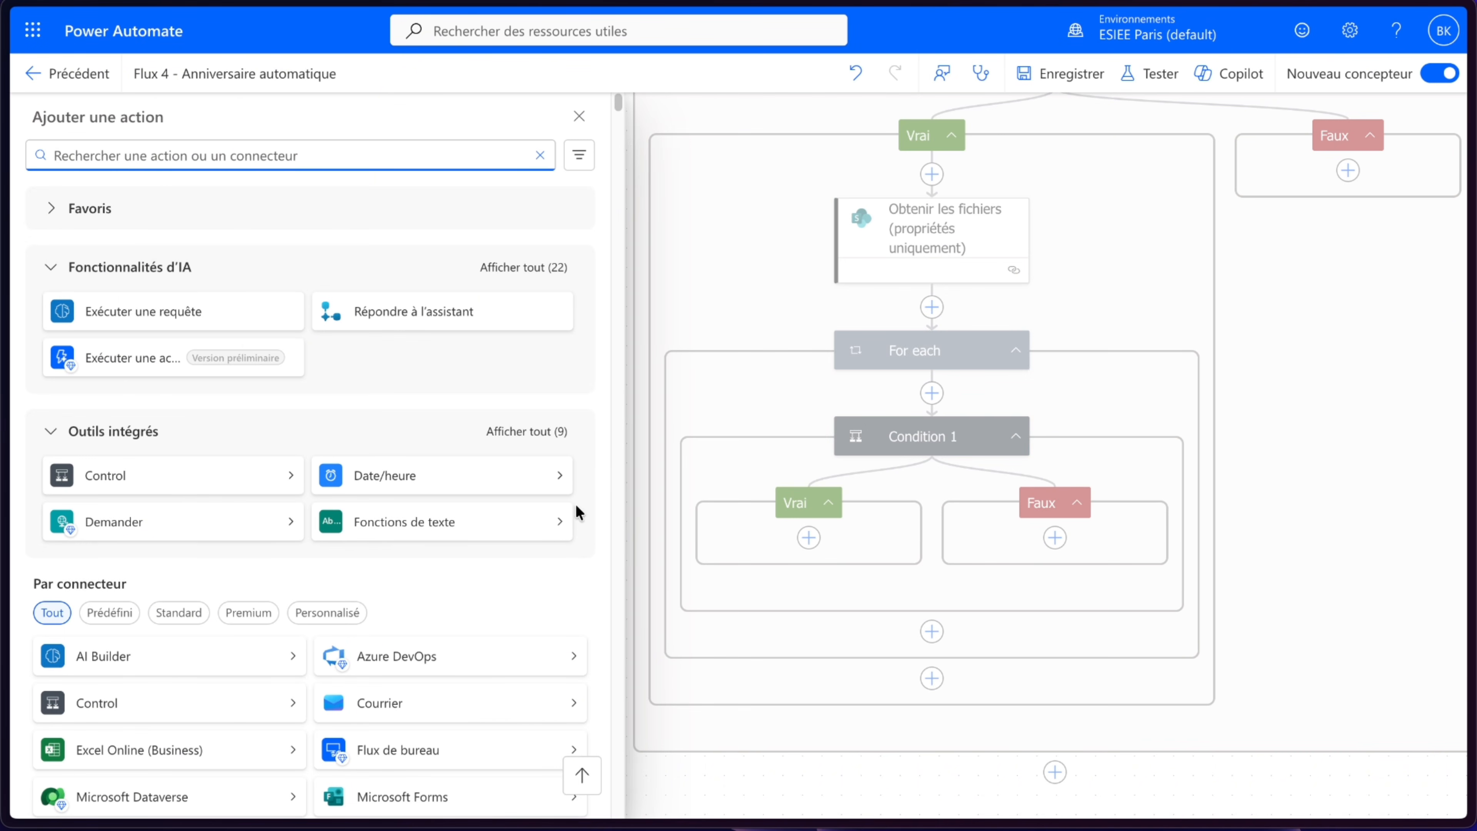
left_click(550, 437)
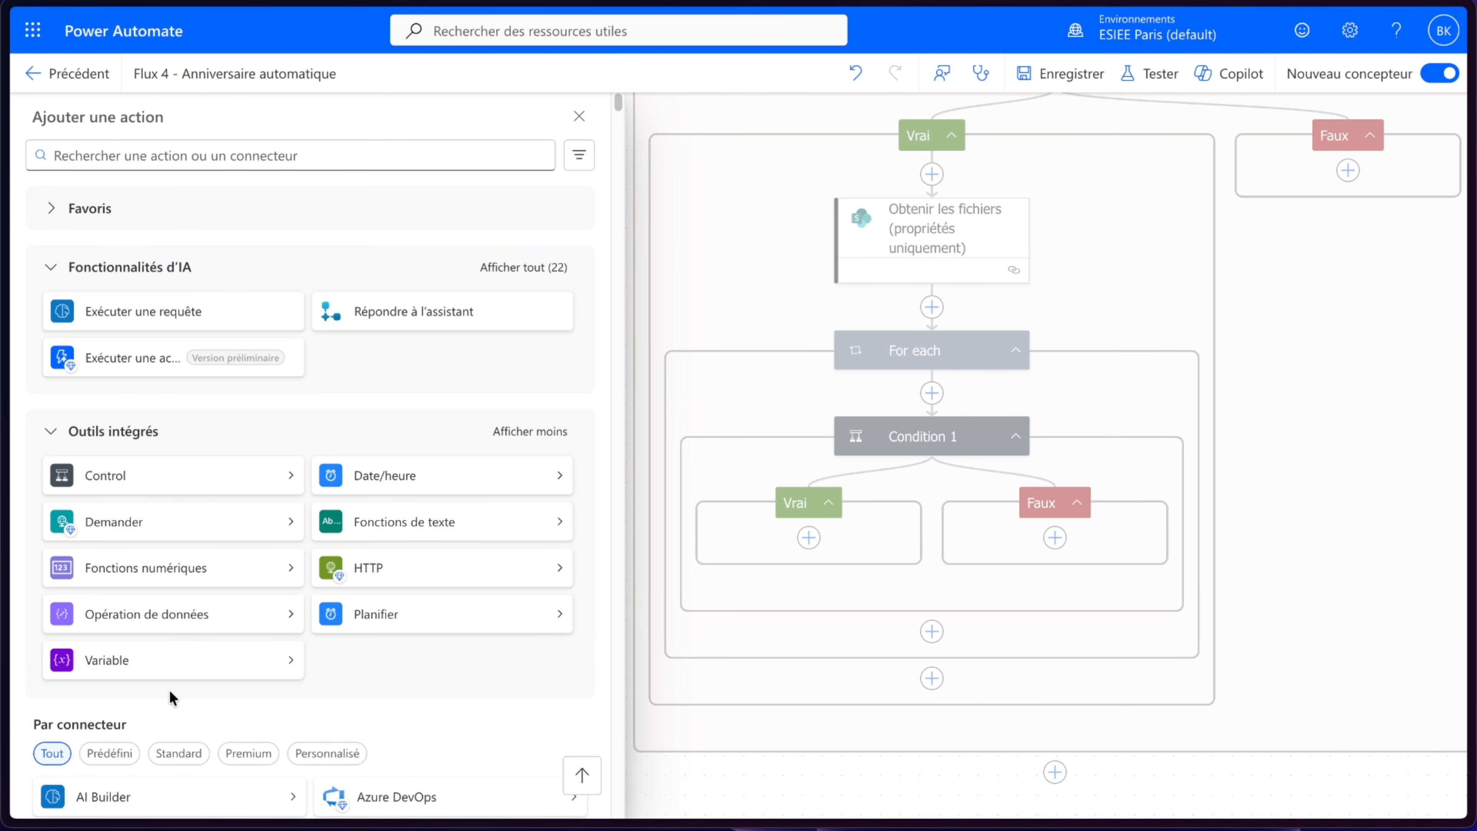
left_click(192, 669)
left_click(410, 296)
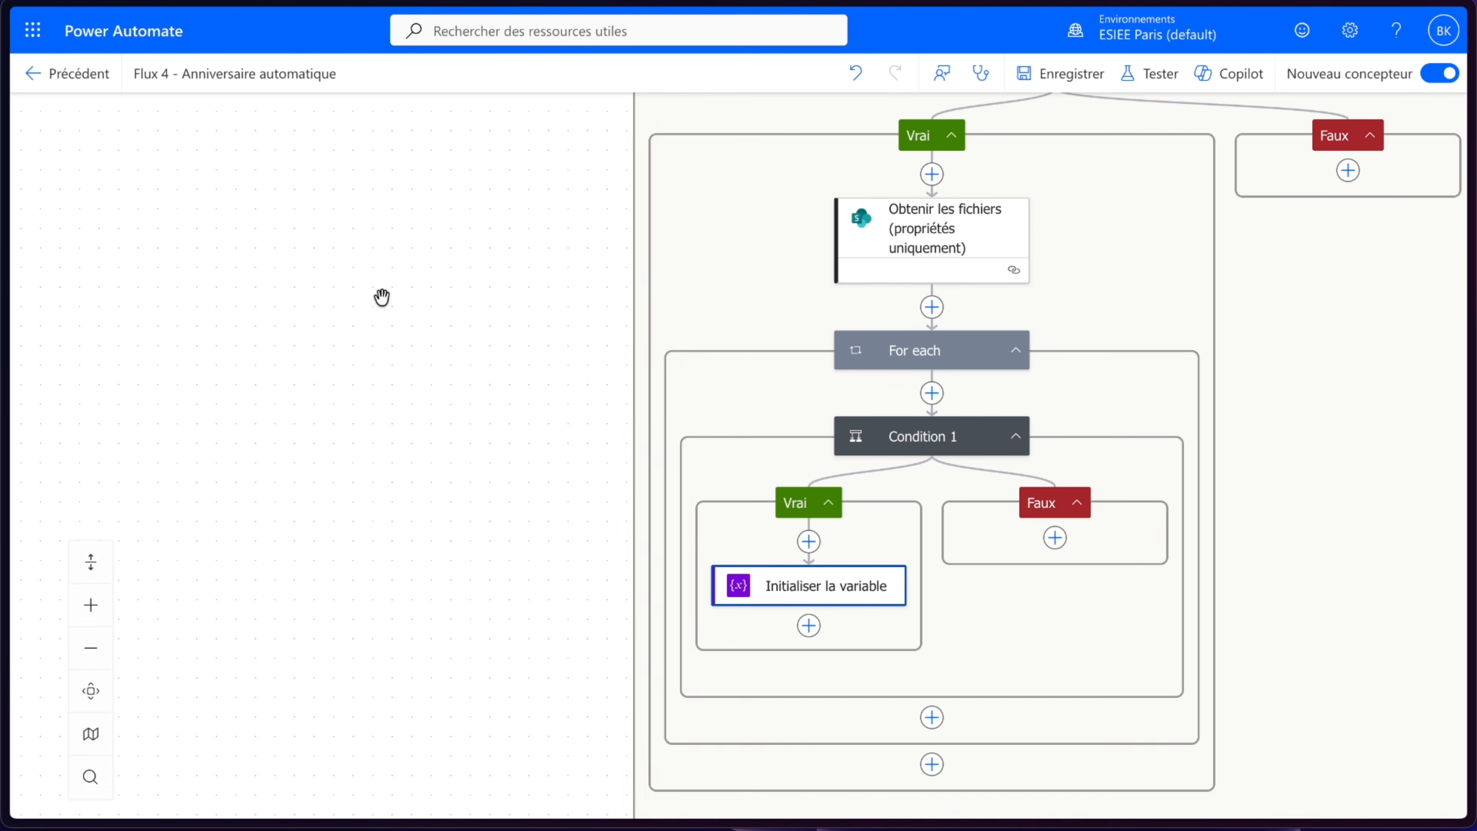
left_click(214, 277)
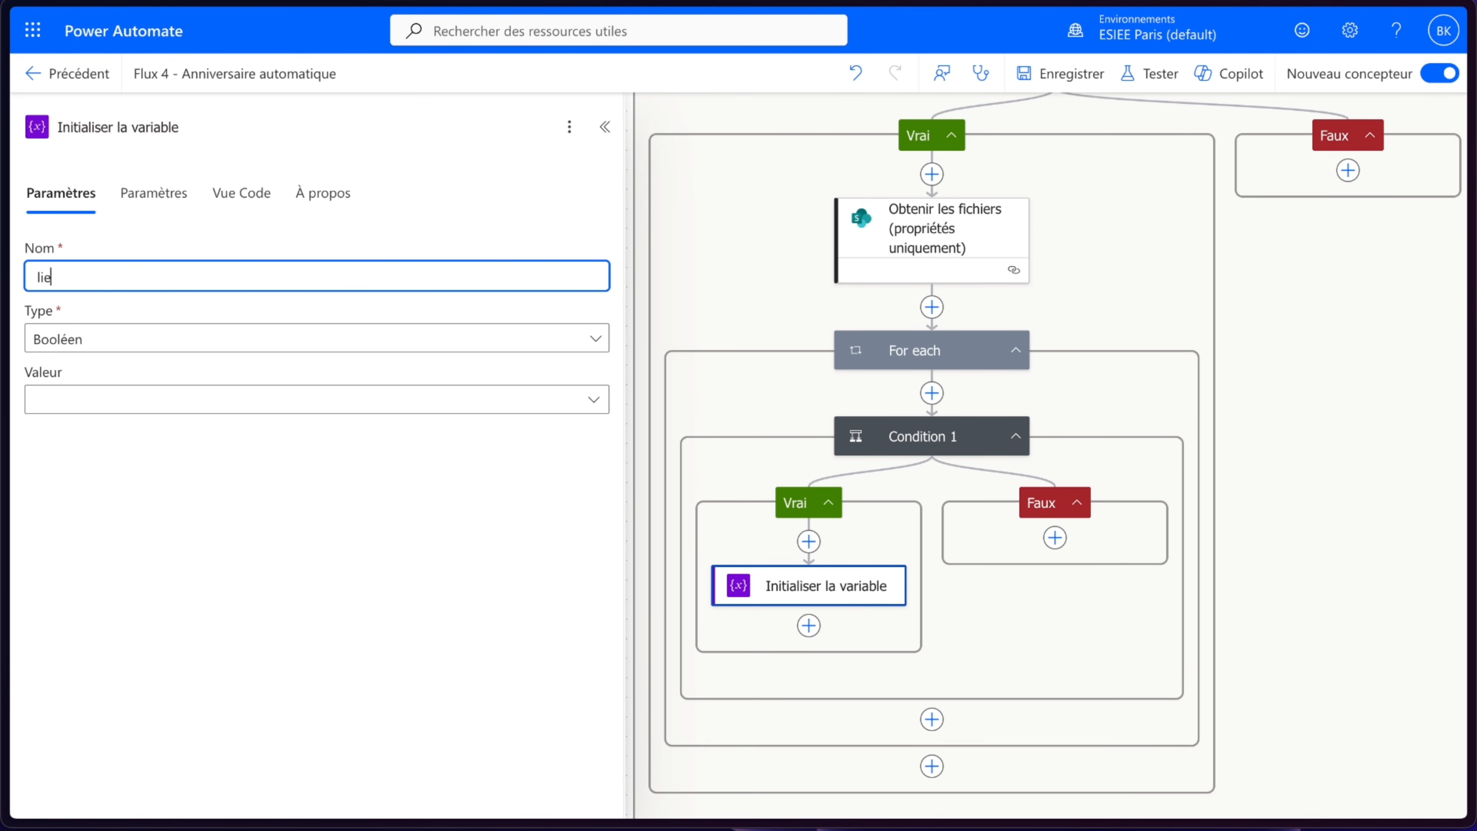
type("lien_image")
left_click(198, 338)
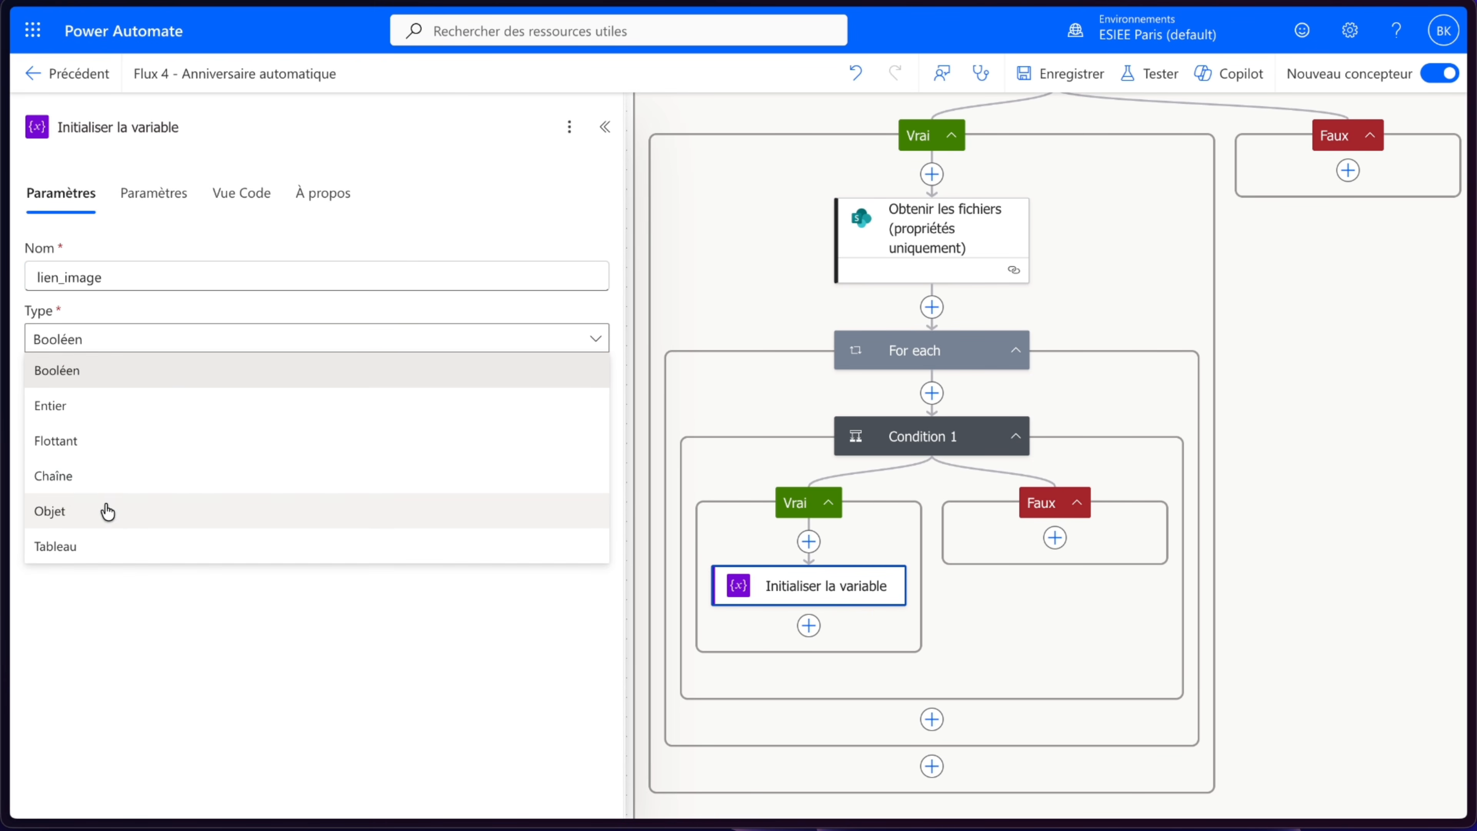
left_click(102, 476)
left_click(118, 400)
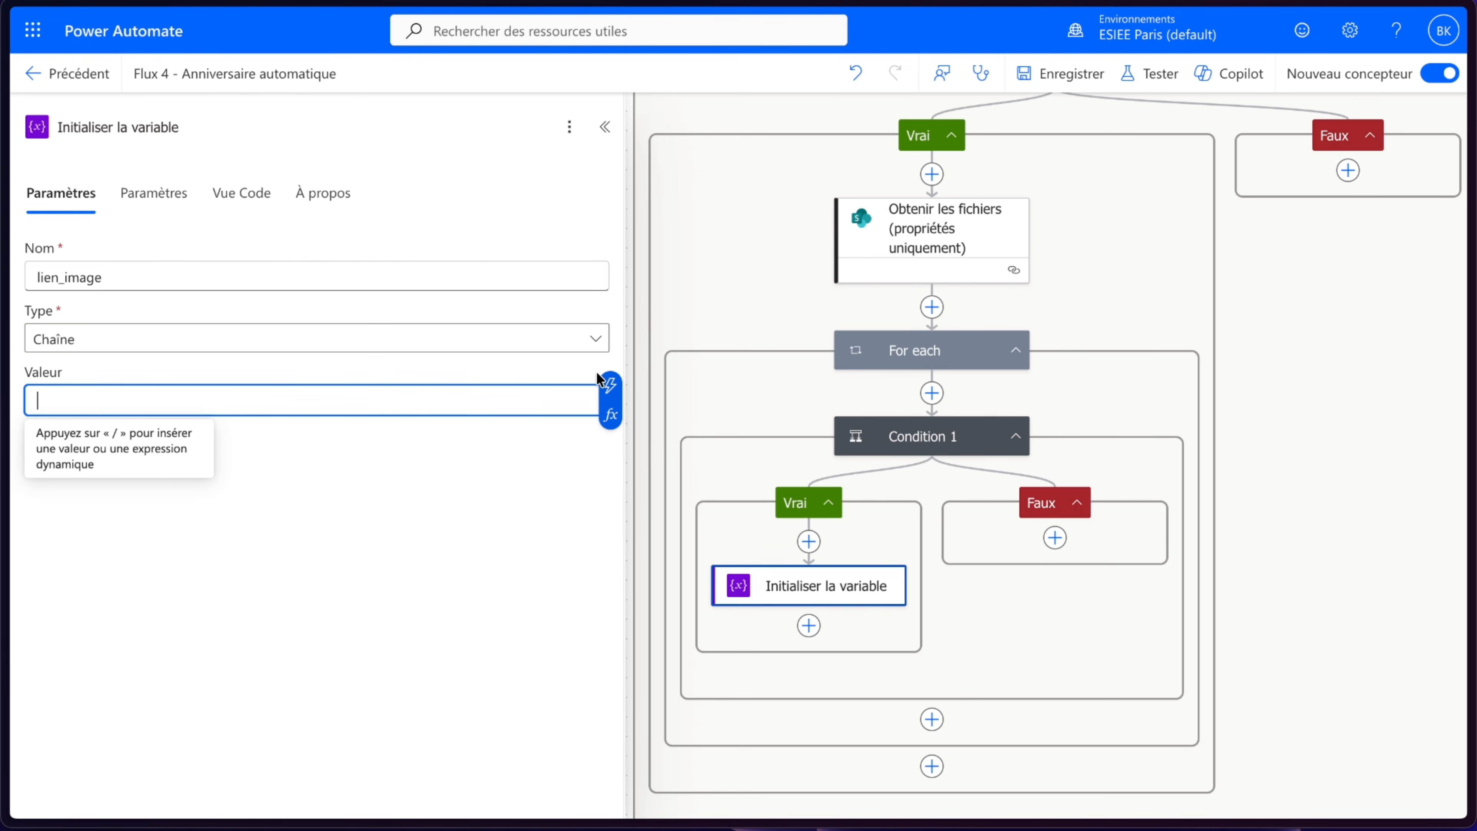
left_click(607, 384)
left_click(1015, 233)
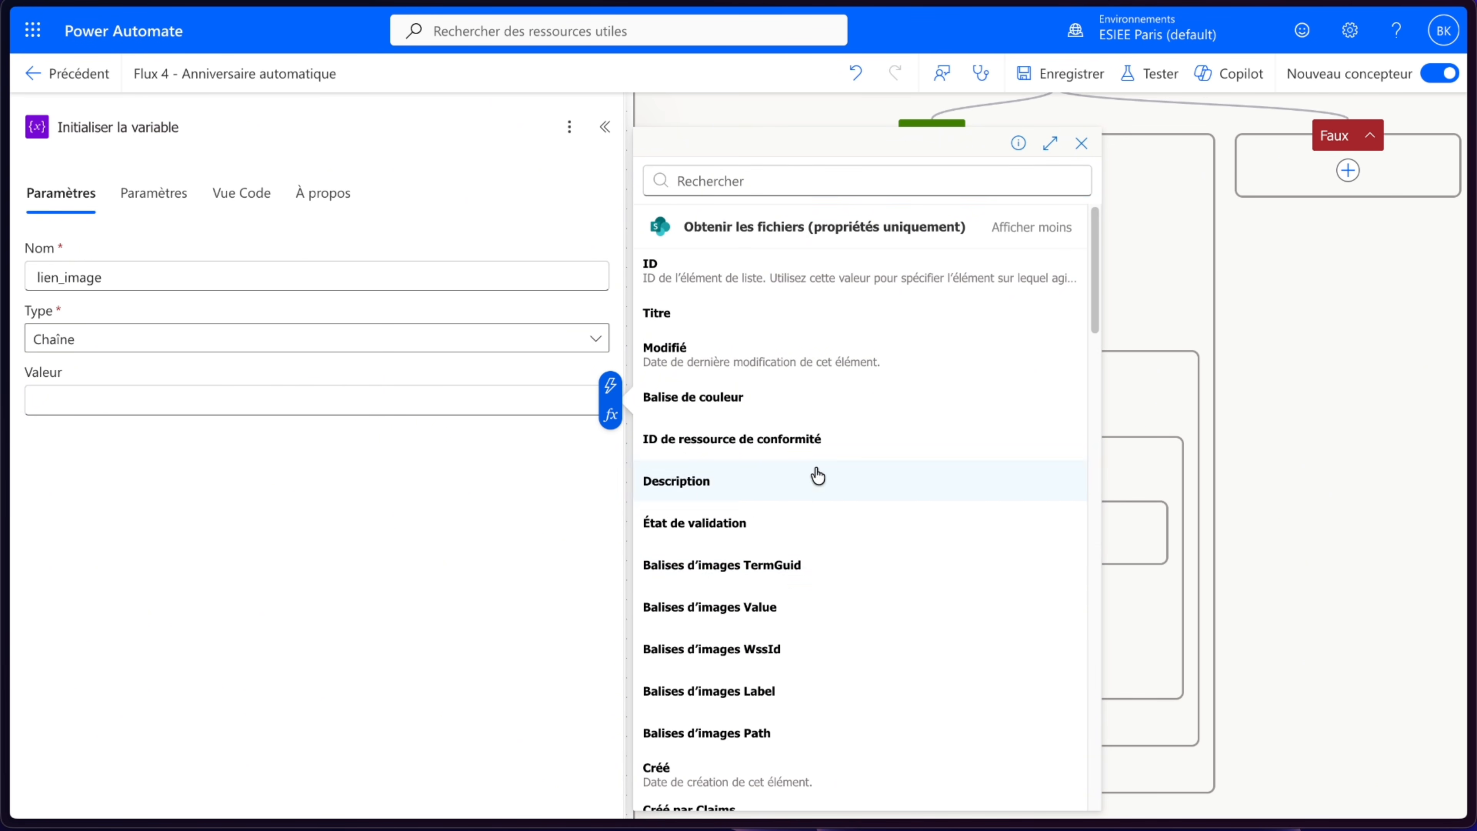
scroll(768, 552, "down", 15)
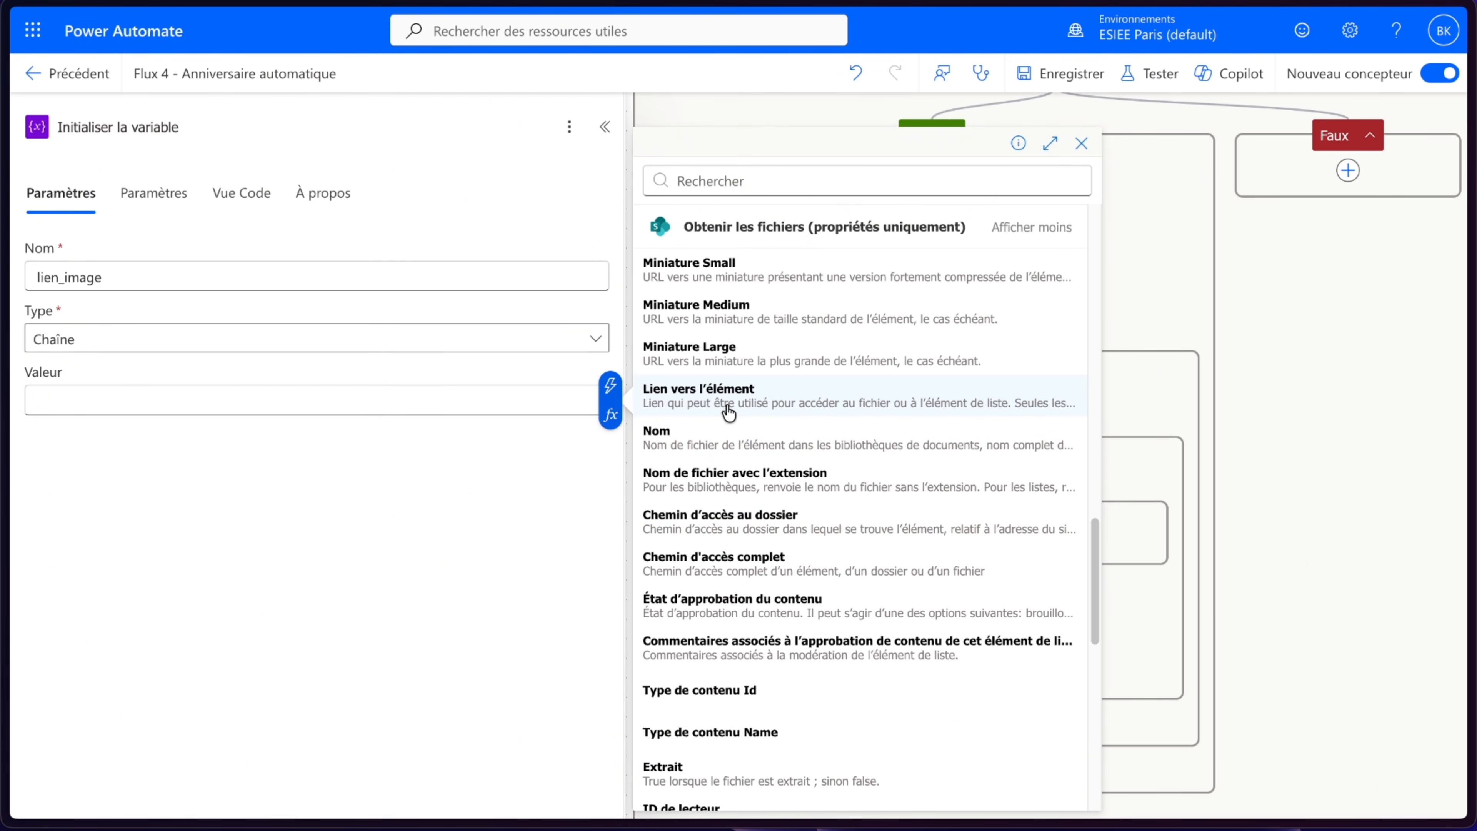
left_click(724, 409)
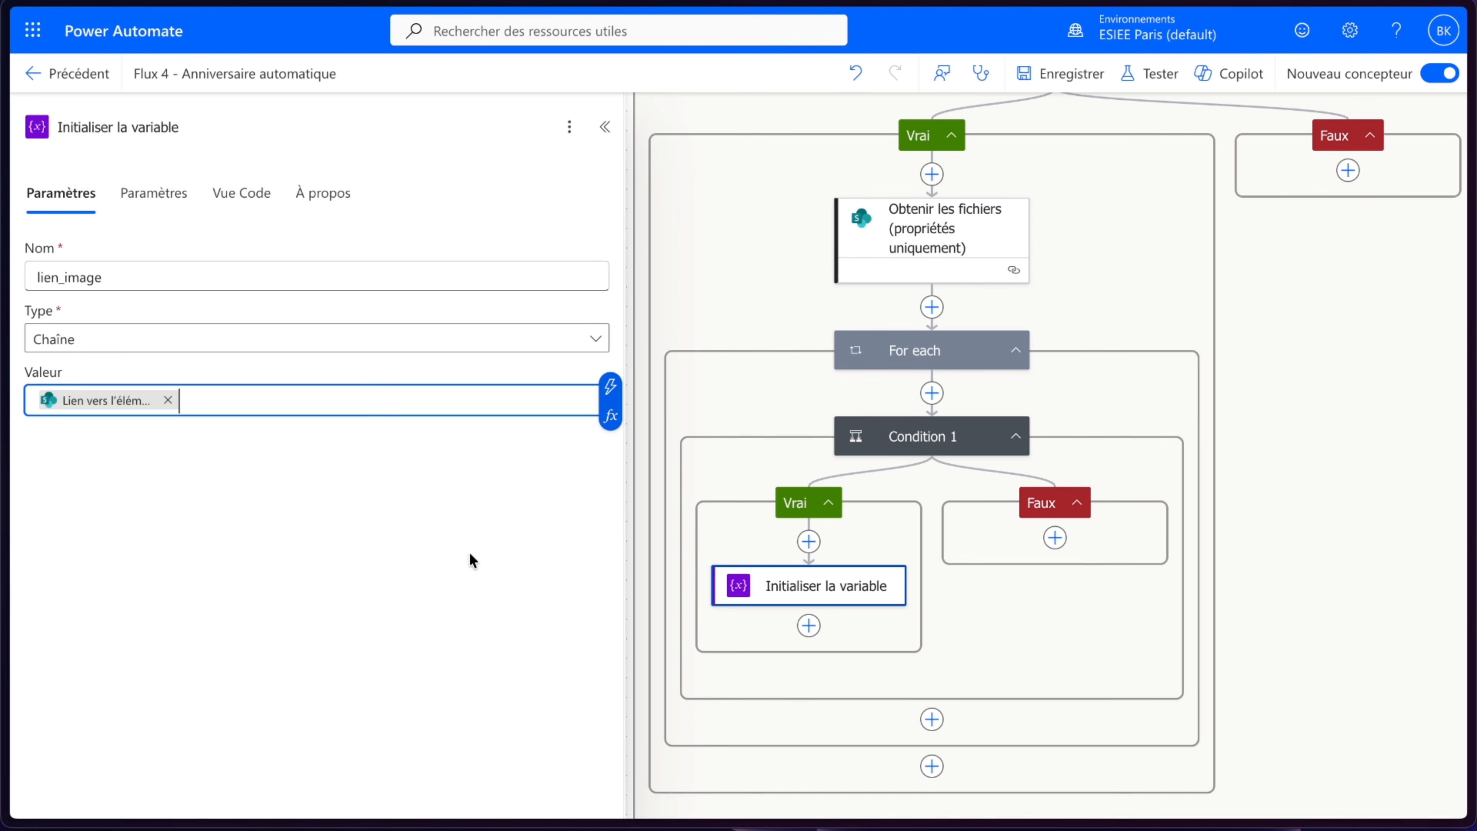
left_click(1065, 74)
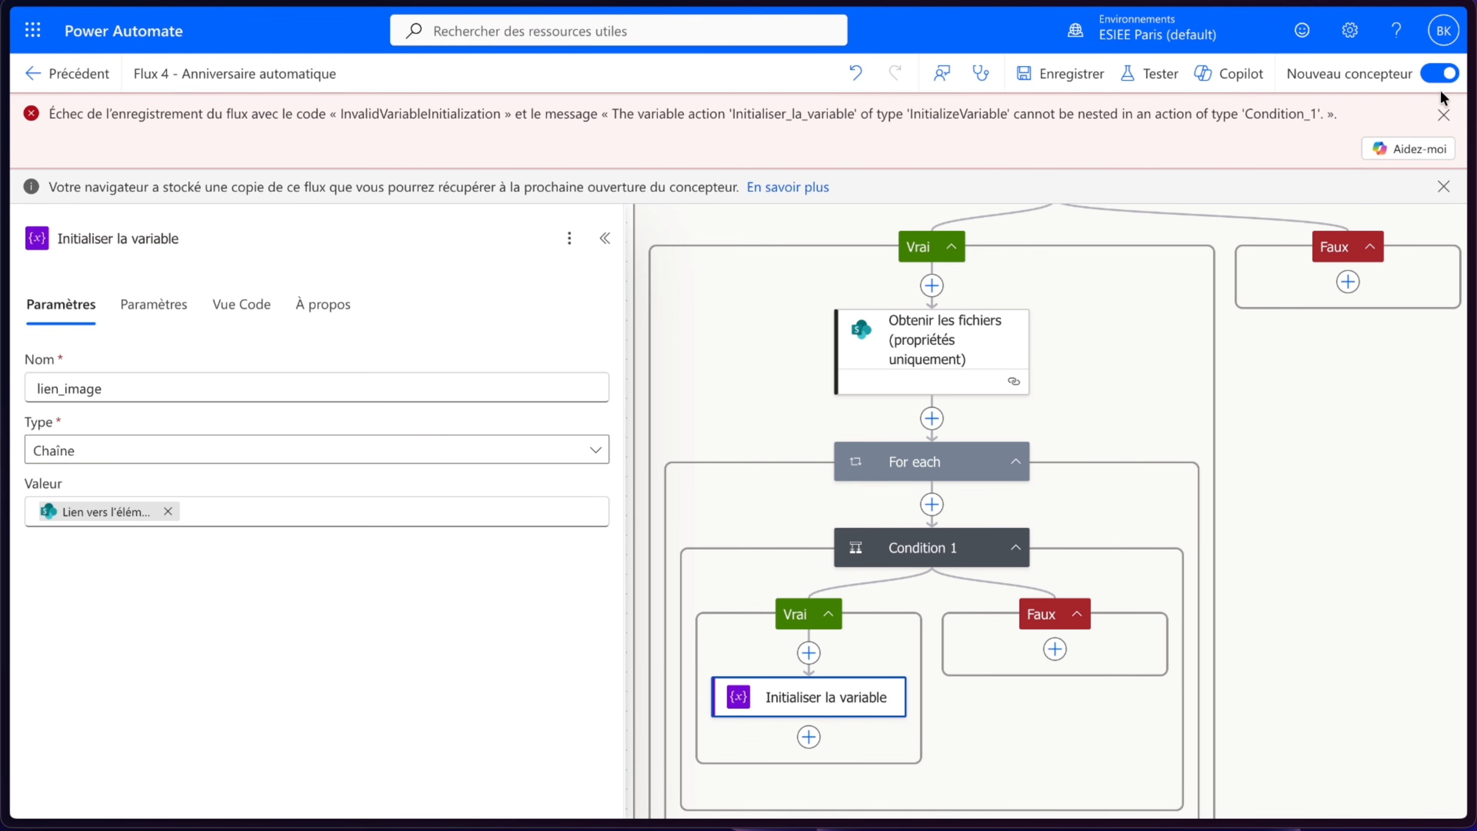
left_click(1444, 115)
- Copy the Initialiser la variable action and paste it between MoisImage and the top-level Condition
right_click(799, 626)
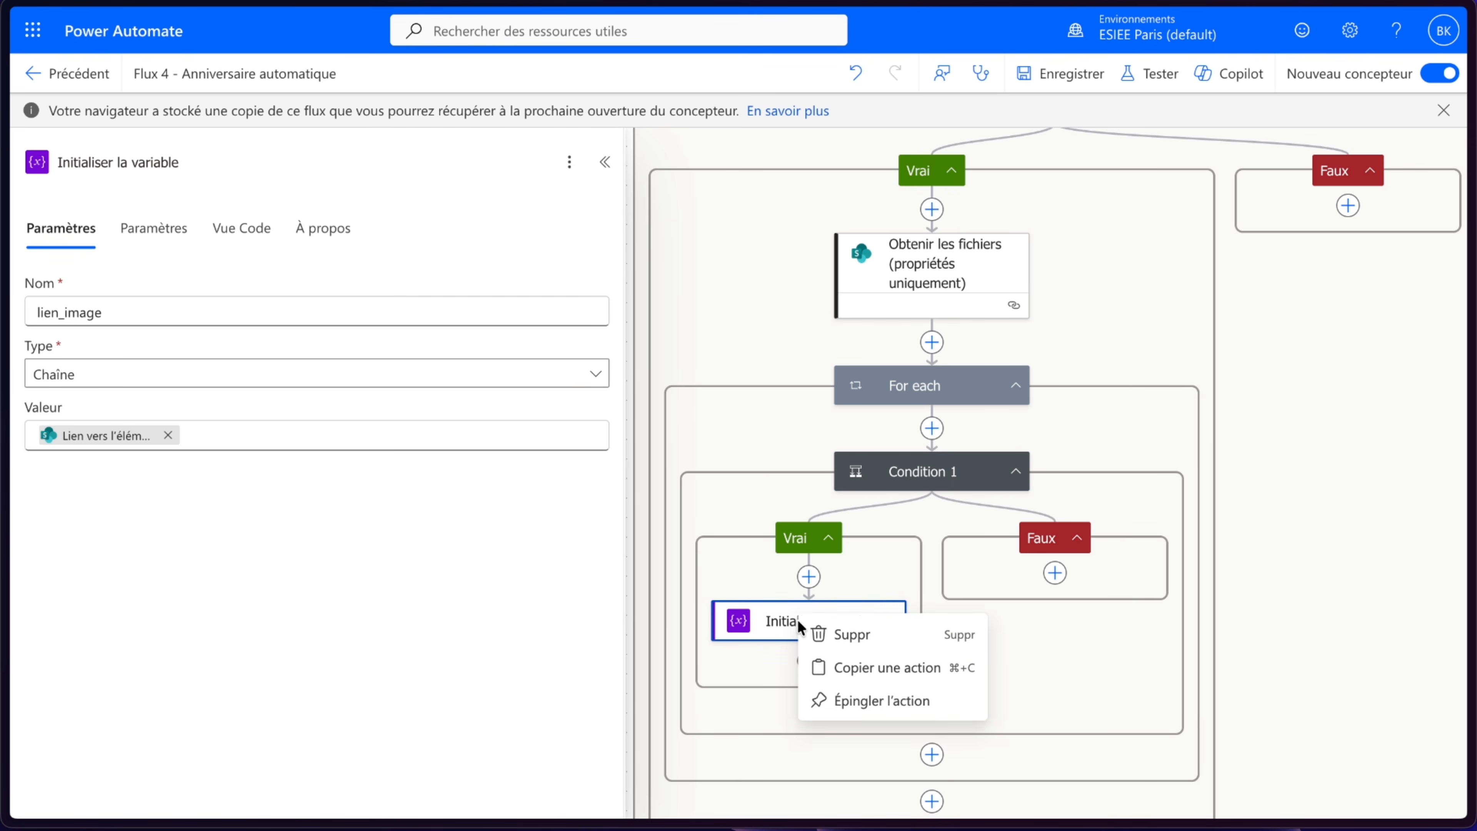
left_click(887, 669)
scroll(969, 518, "up", 5)
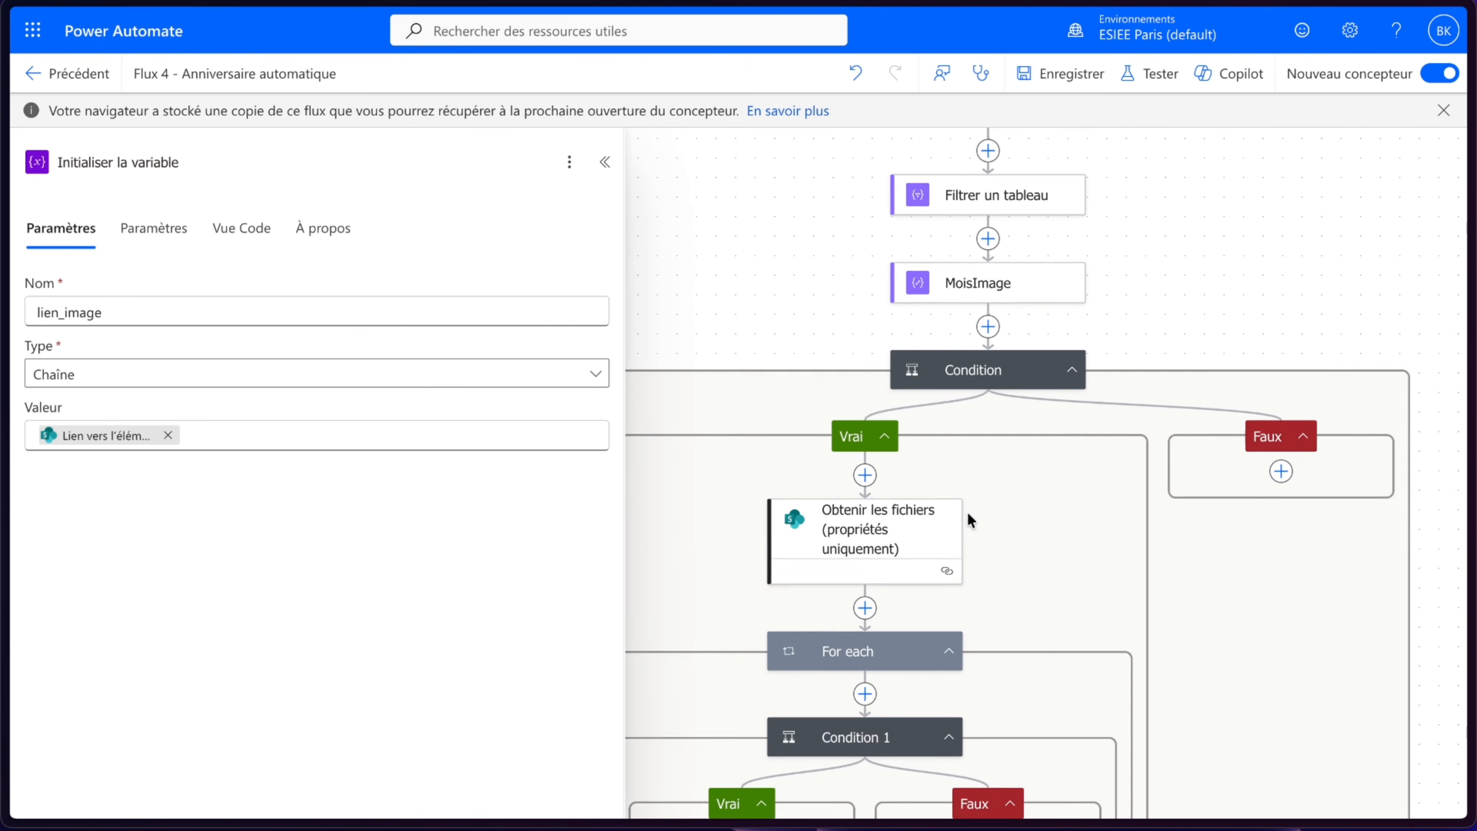
scroll(968, 512, "up", 3)
left_click(987, 484)
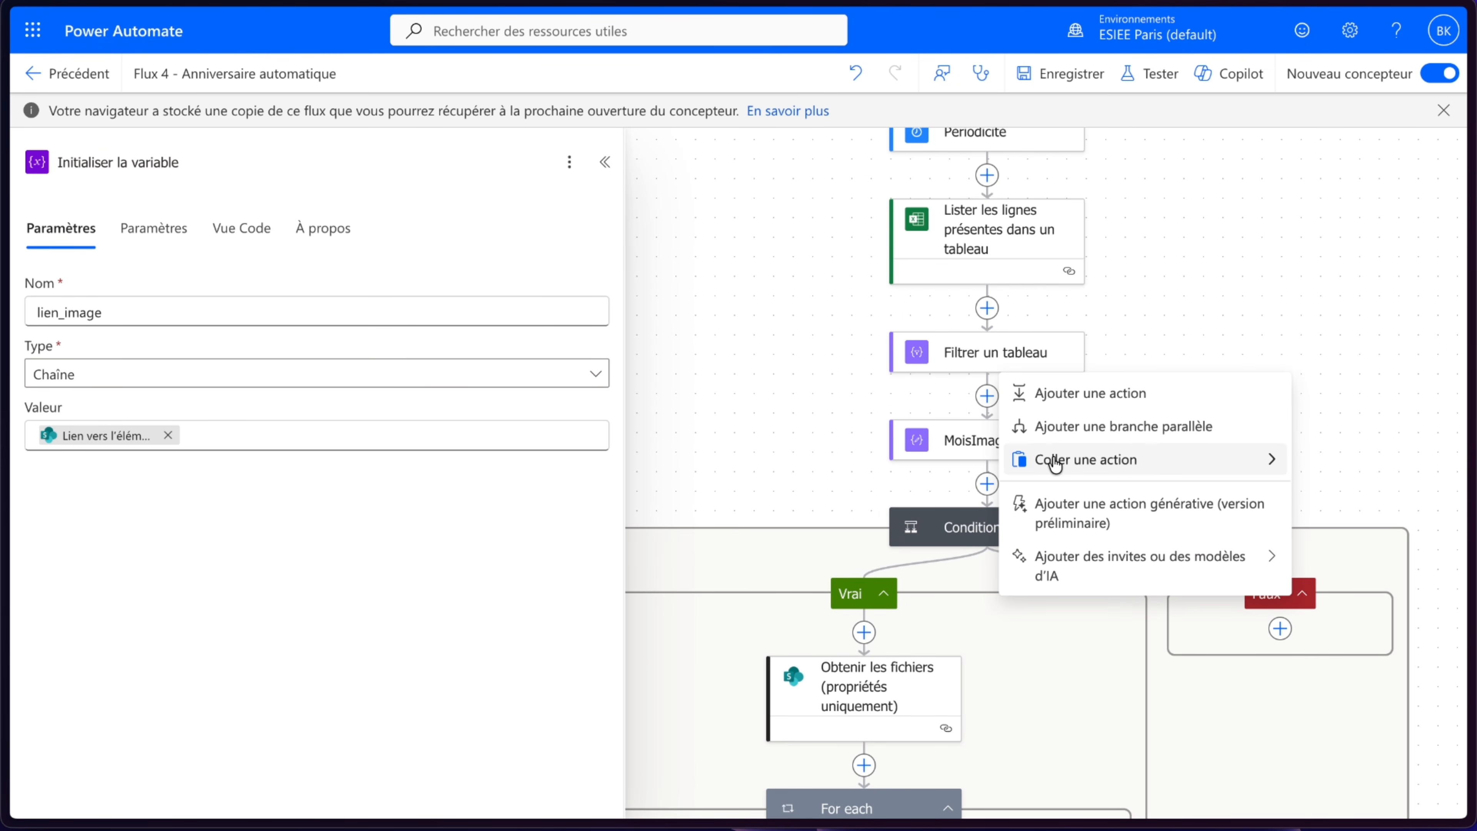
mouse_move(1058, 461)
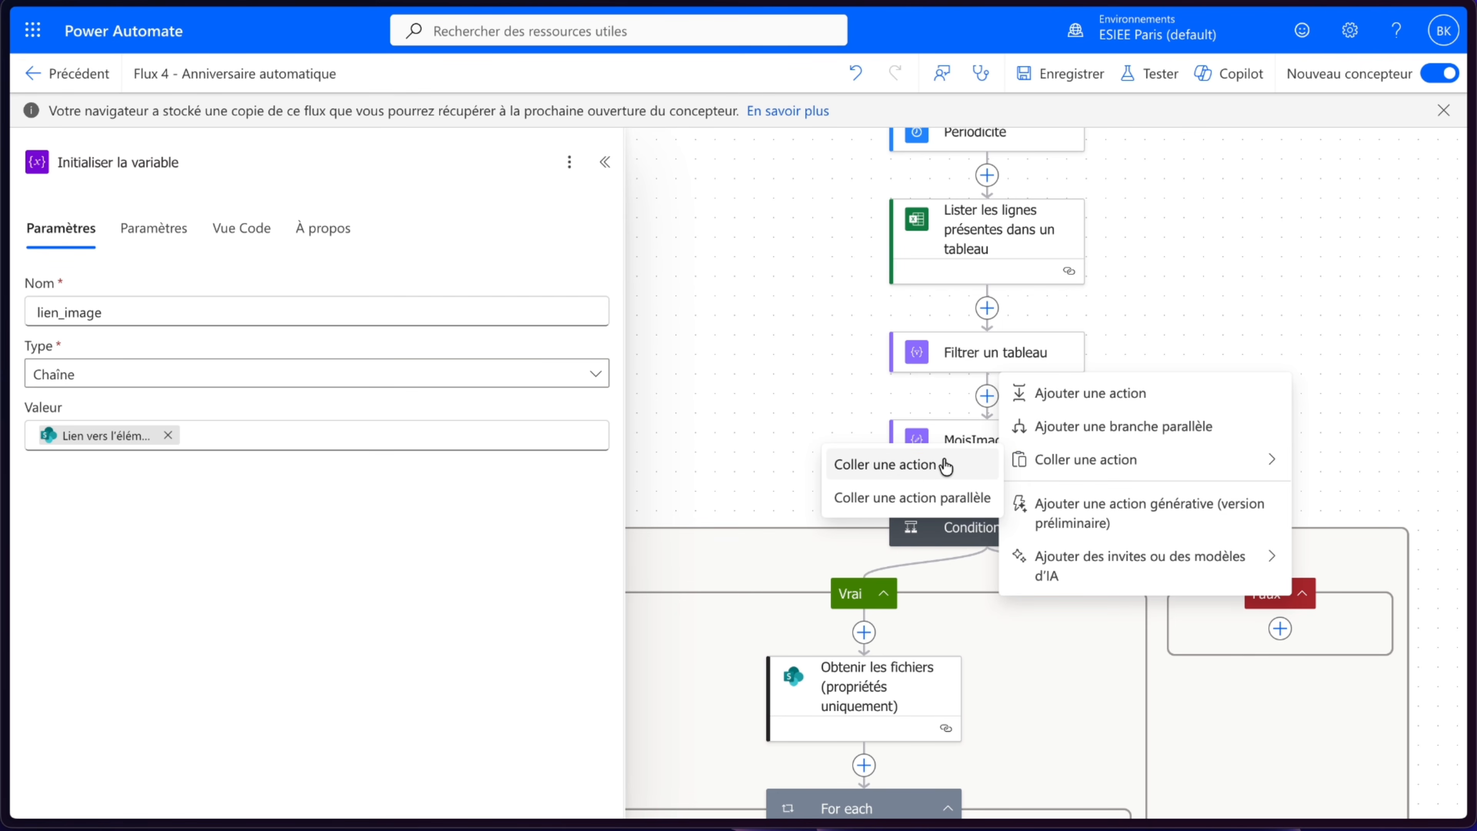
left_click(1072, 460)
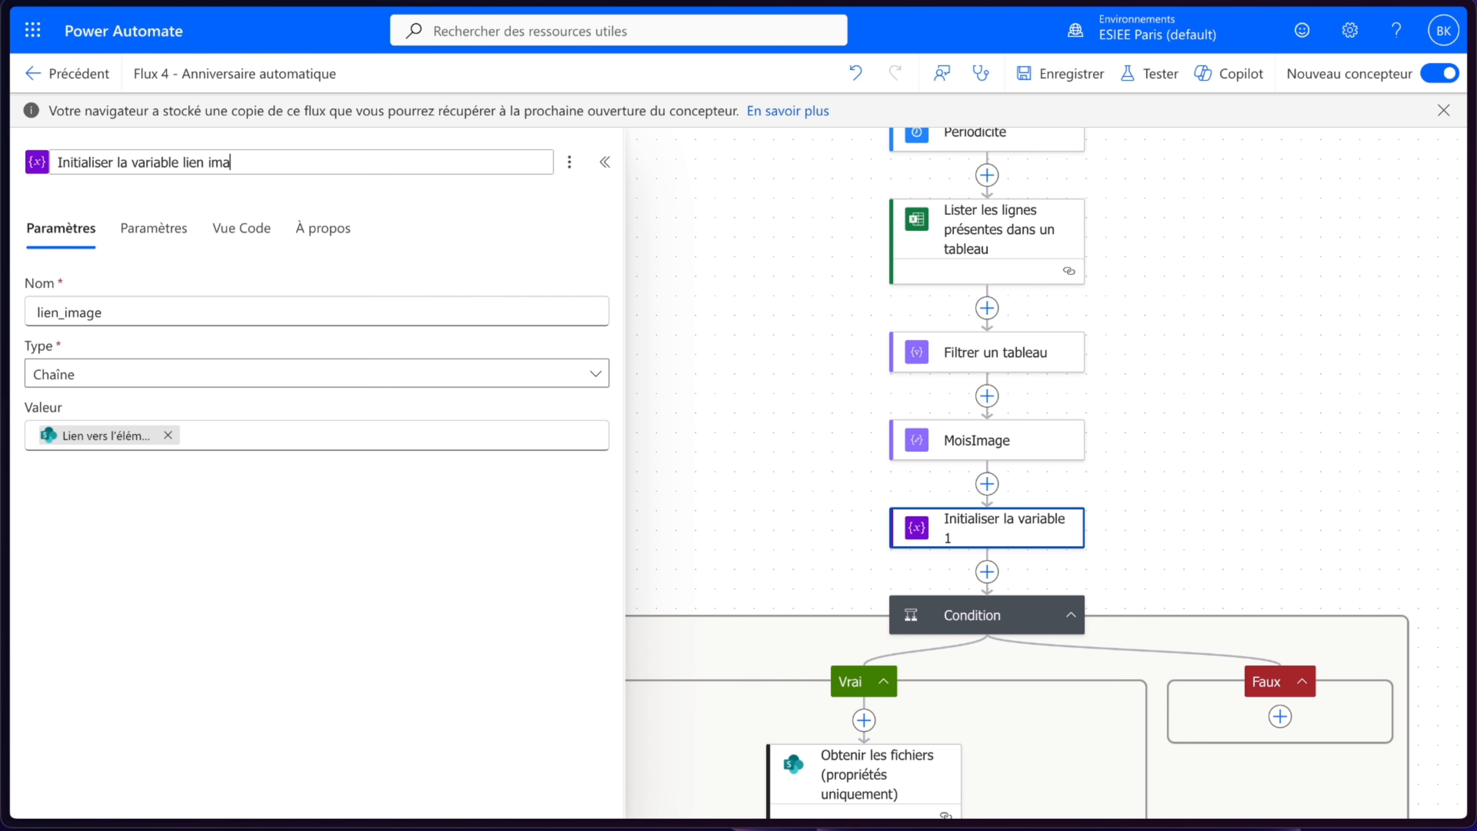
- Rename the pasted action to Initialiser la variable lien image and set its value to an empty string ""
type("ge")
key("Return")
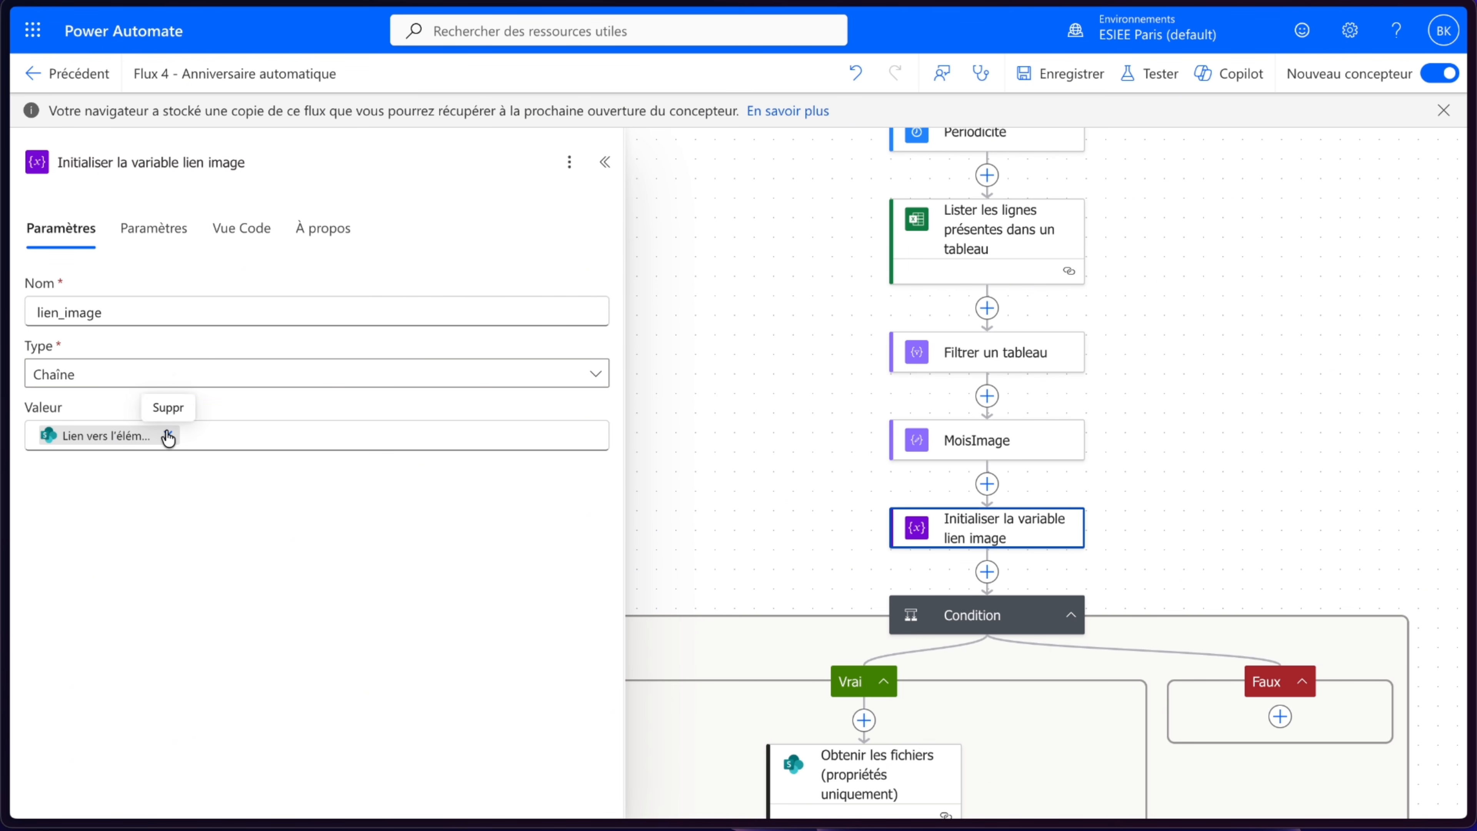
left_click(168, 436)
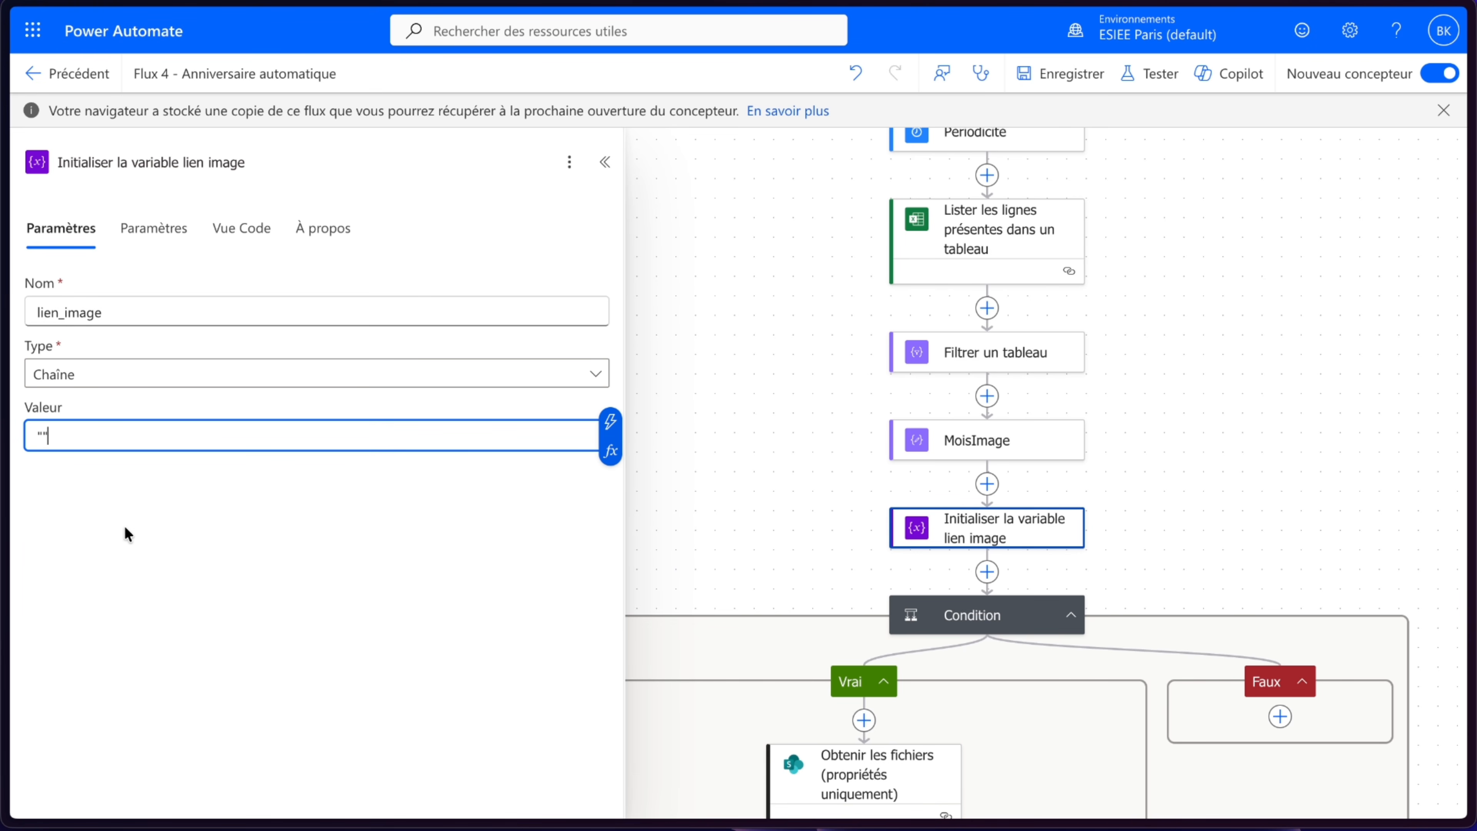
left_click(1253, 336)
- Delete the original Initialiser la variable action from Condition 1's Vrai branch
scroll(1253, 336, "down", 8)
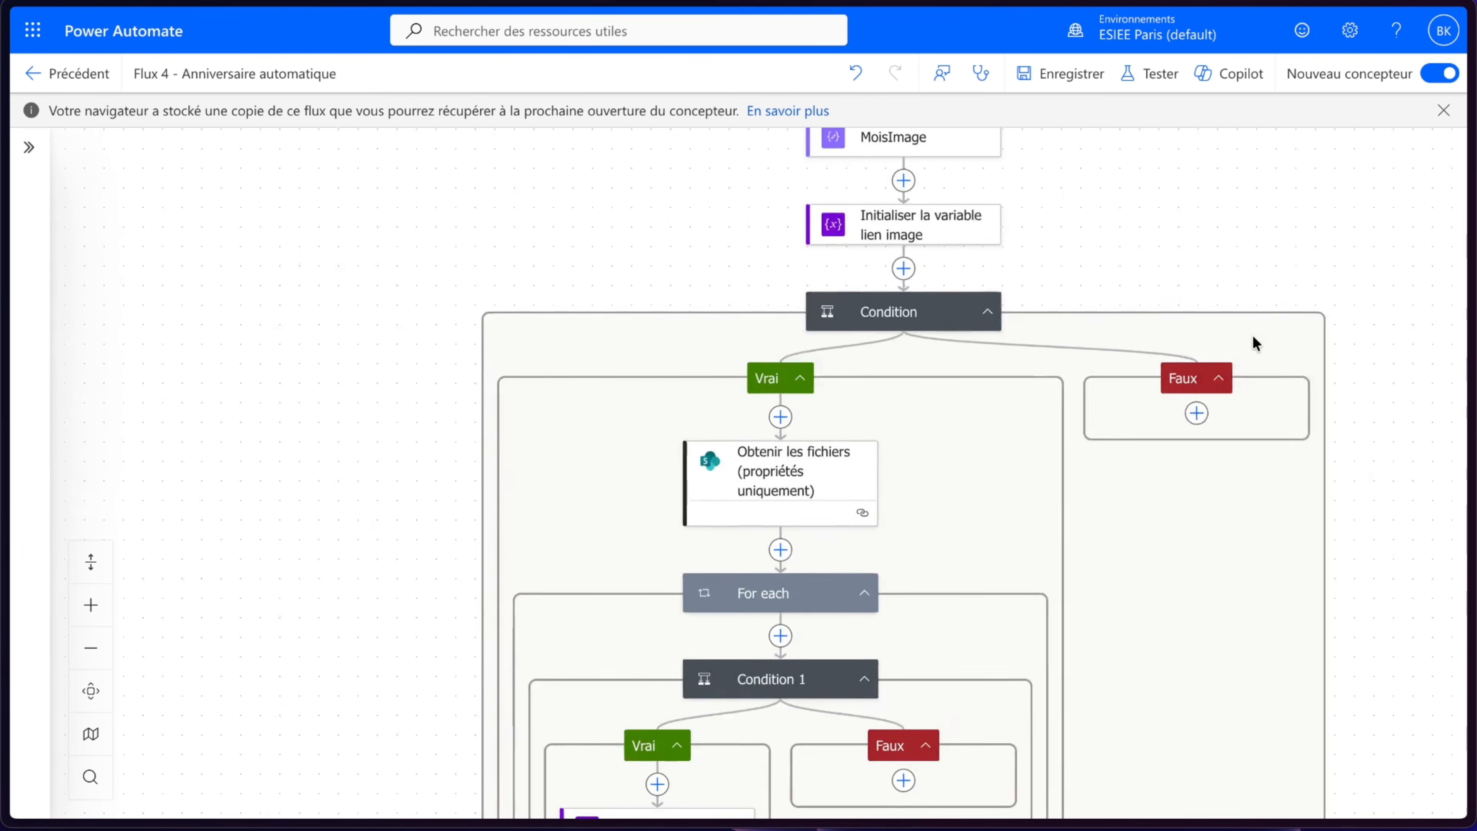
right_click(666, 611)
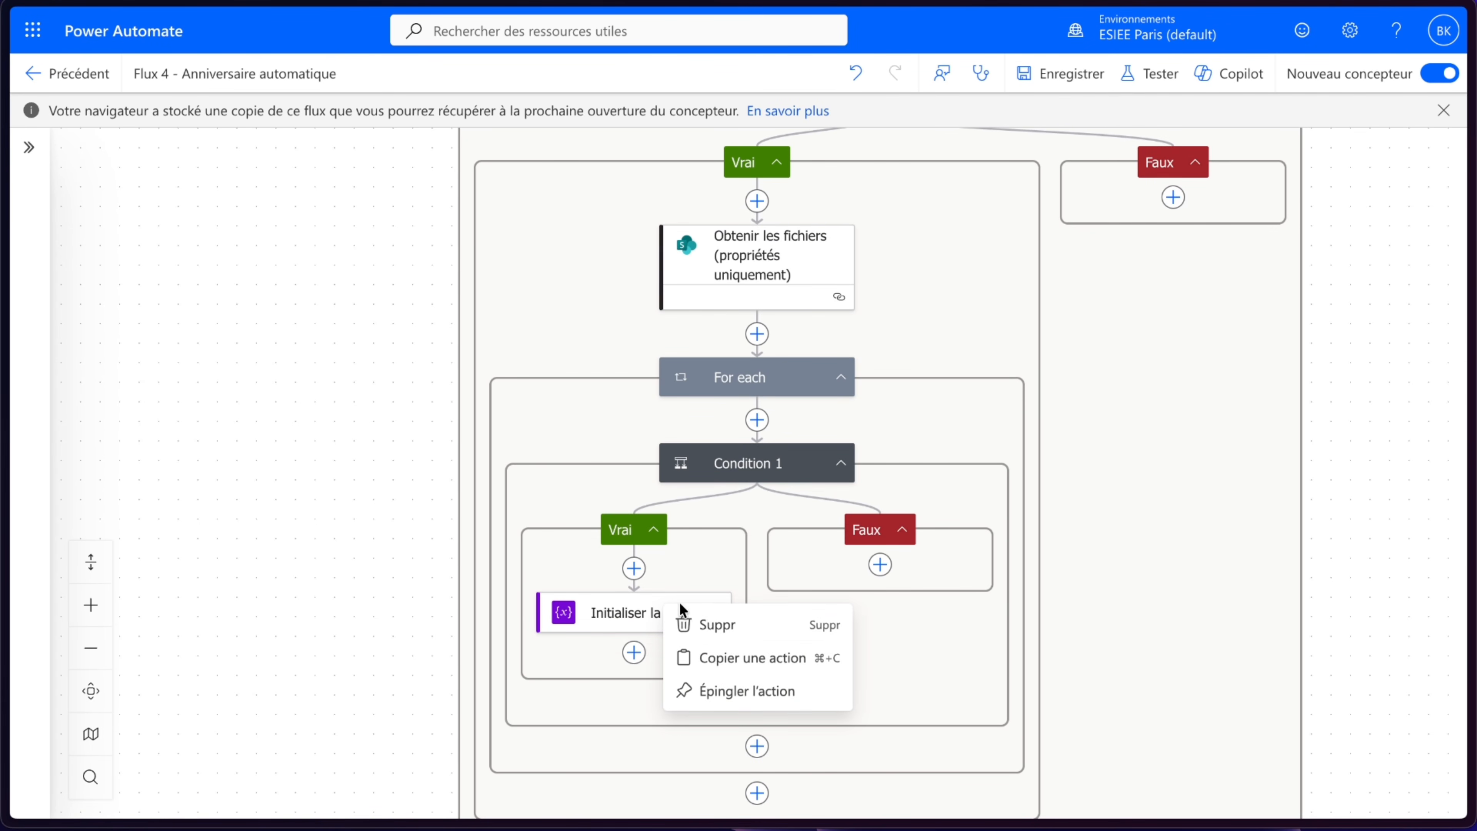
left_click(723, 622)
left_click(1005, 473)
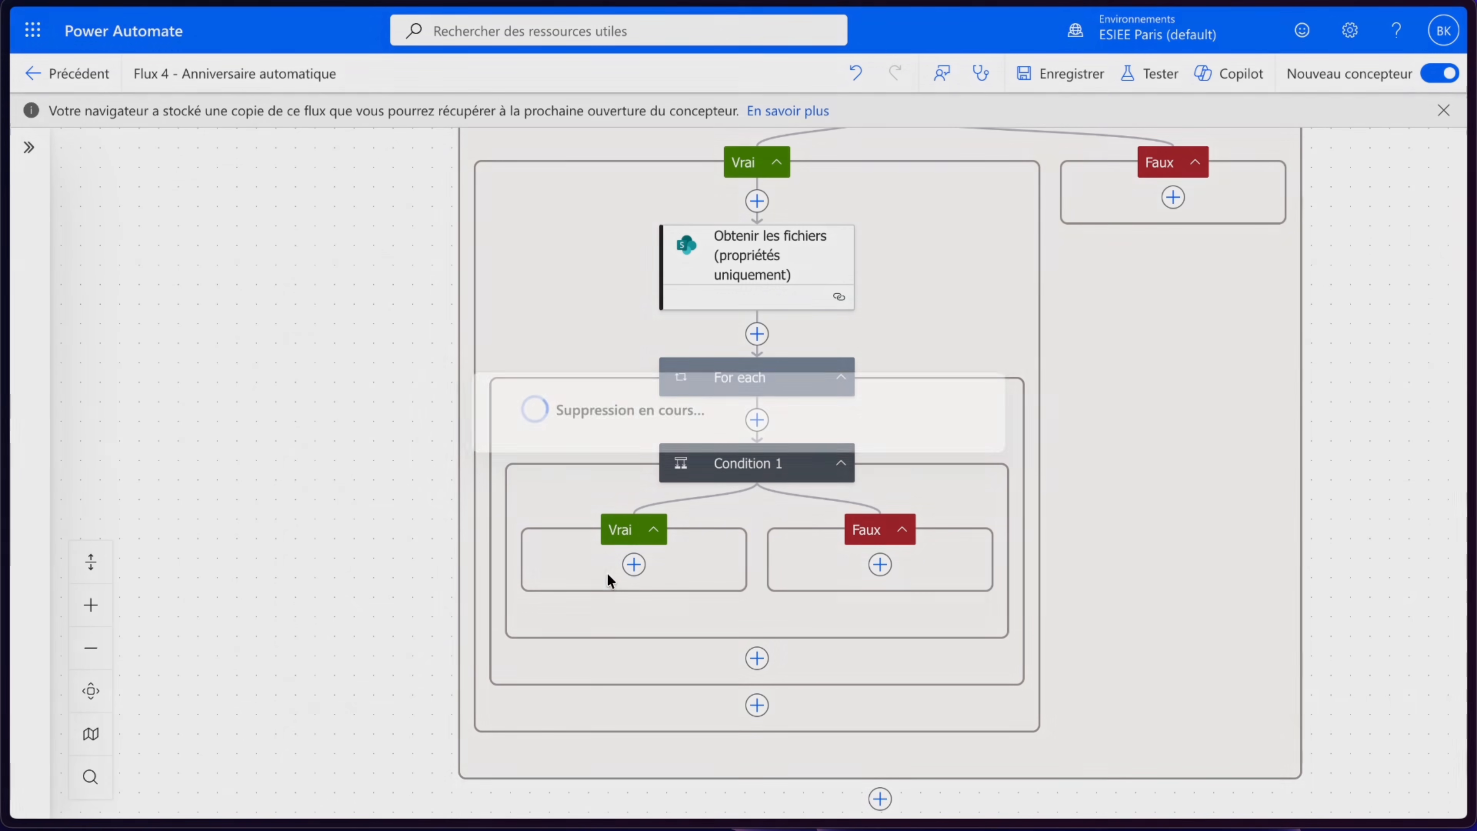
- Add a Définir une variable action in Condition 1's Vrai branch
left_click(633, 565)
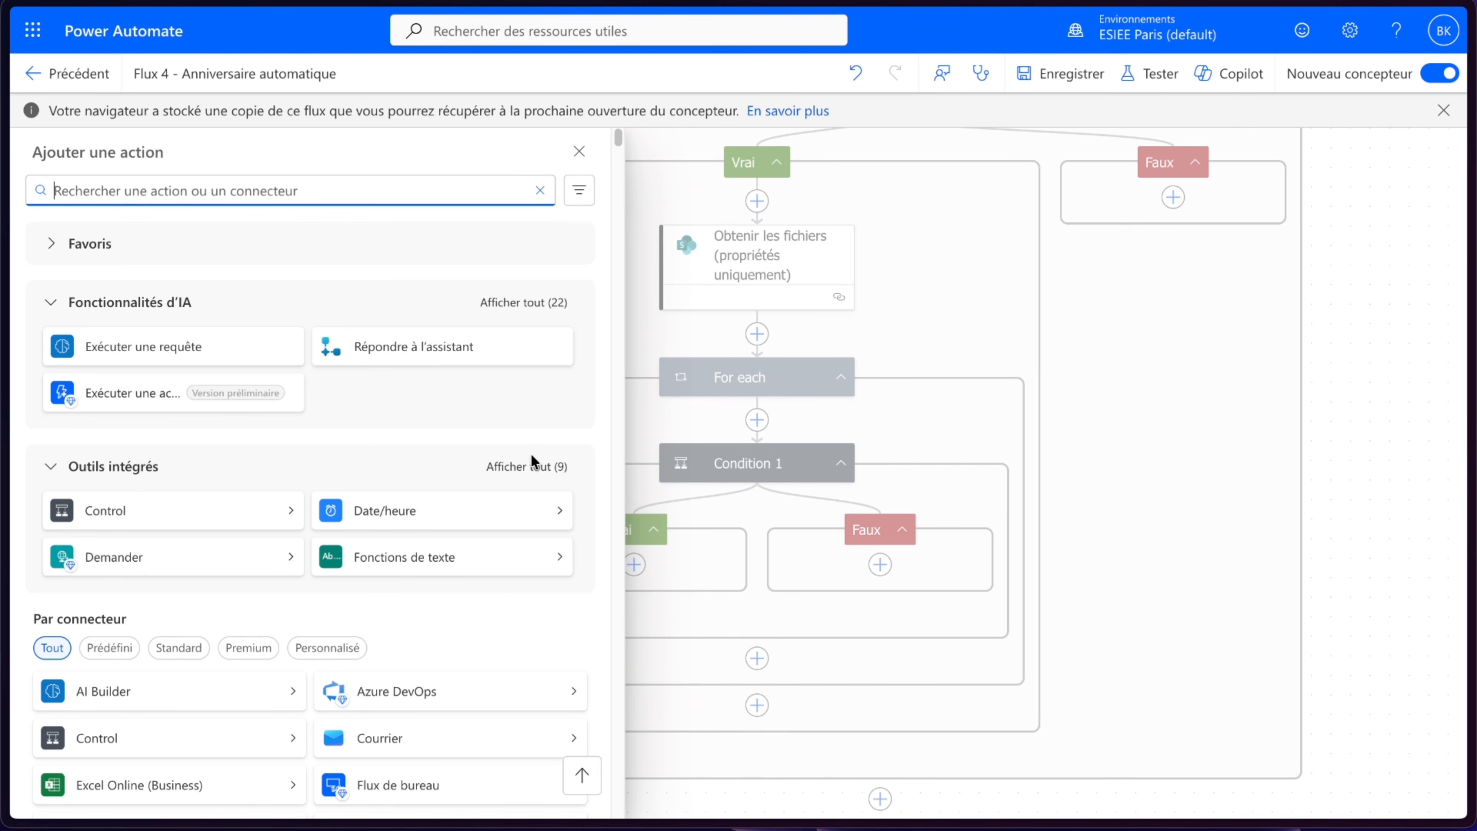
left_click(526, 466)
scroll(212, 609, "down", 1)
left_click(198, 631)
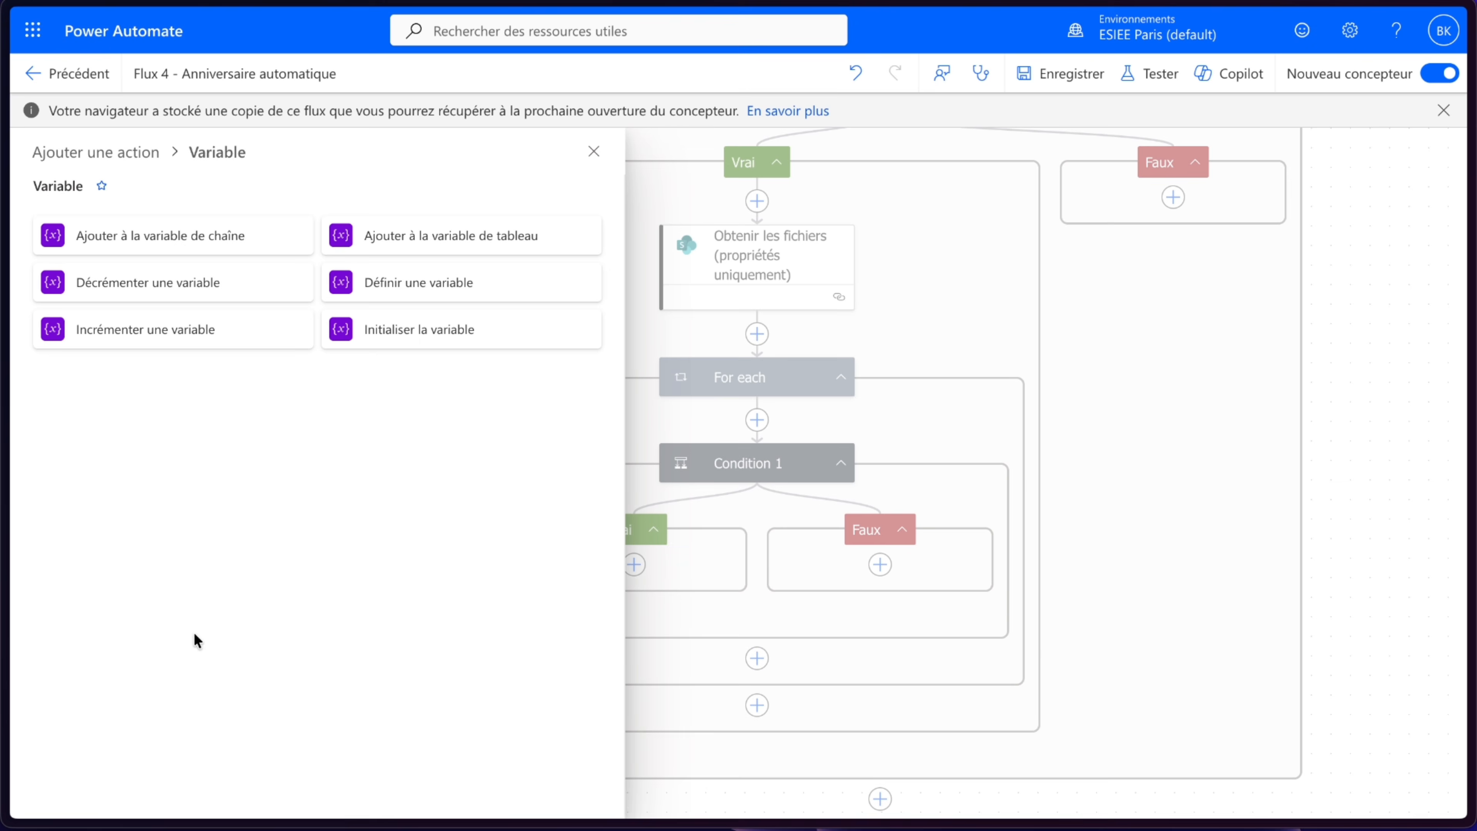
left_click(377, 284)
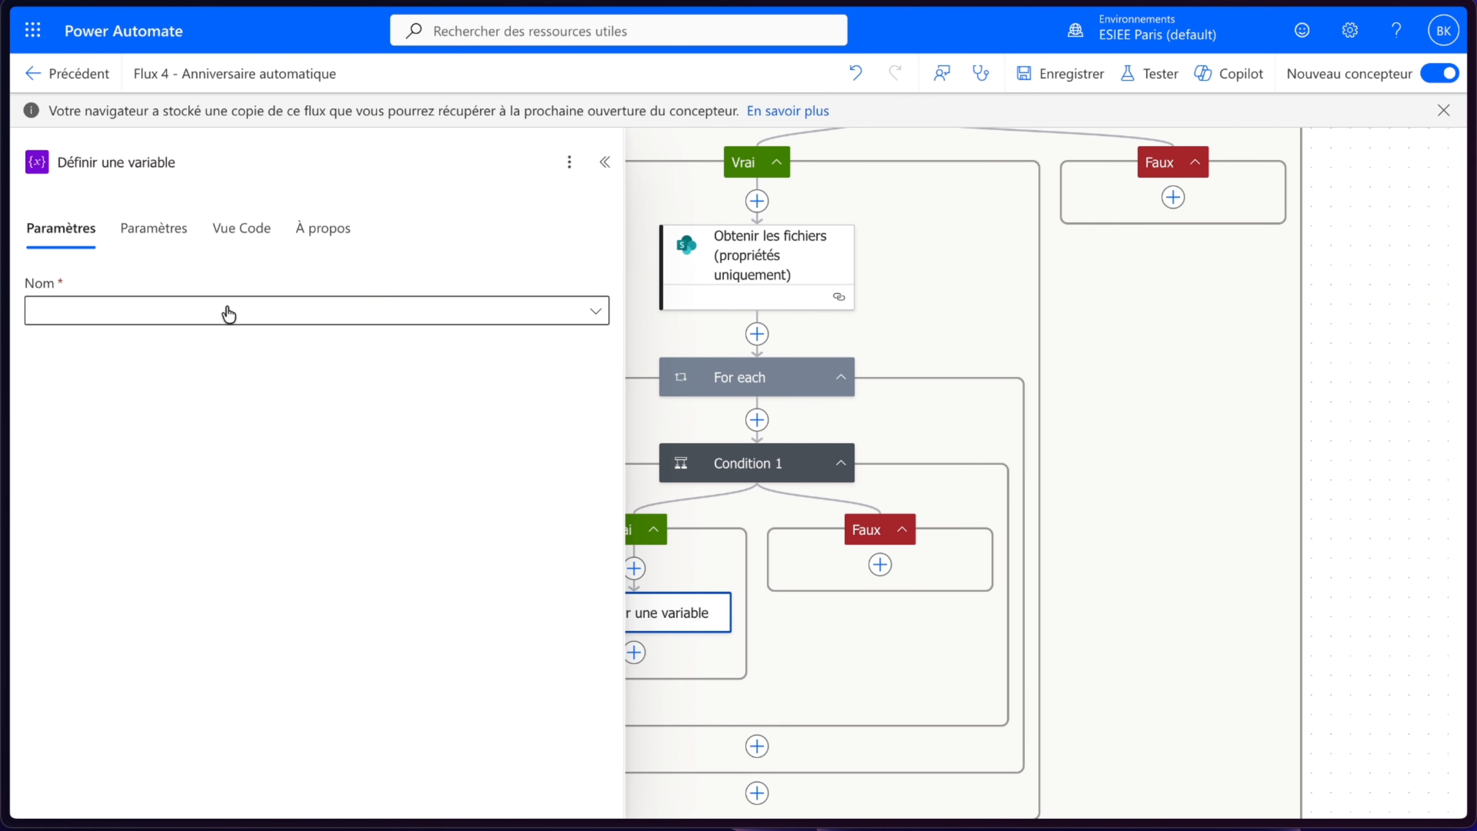
- Set the Définir une variable action's name to lien_image and its value to the SharePoint file's Lien vers l'élément
left_click(215, 314)
left_click(181, 308)
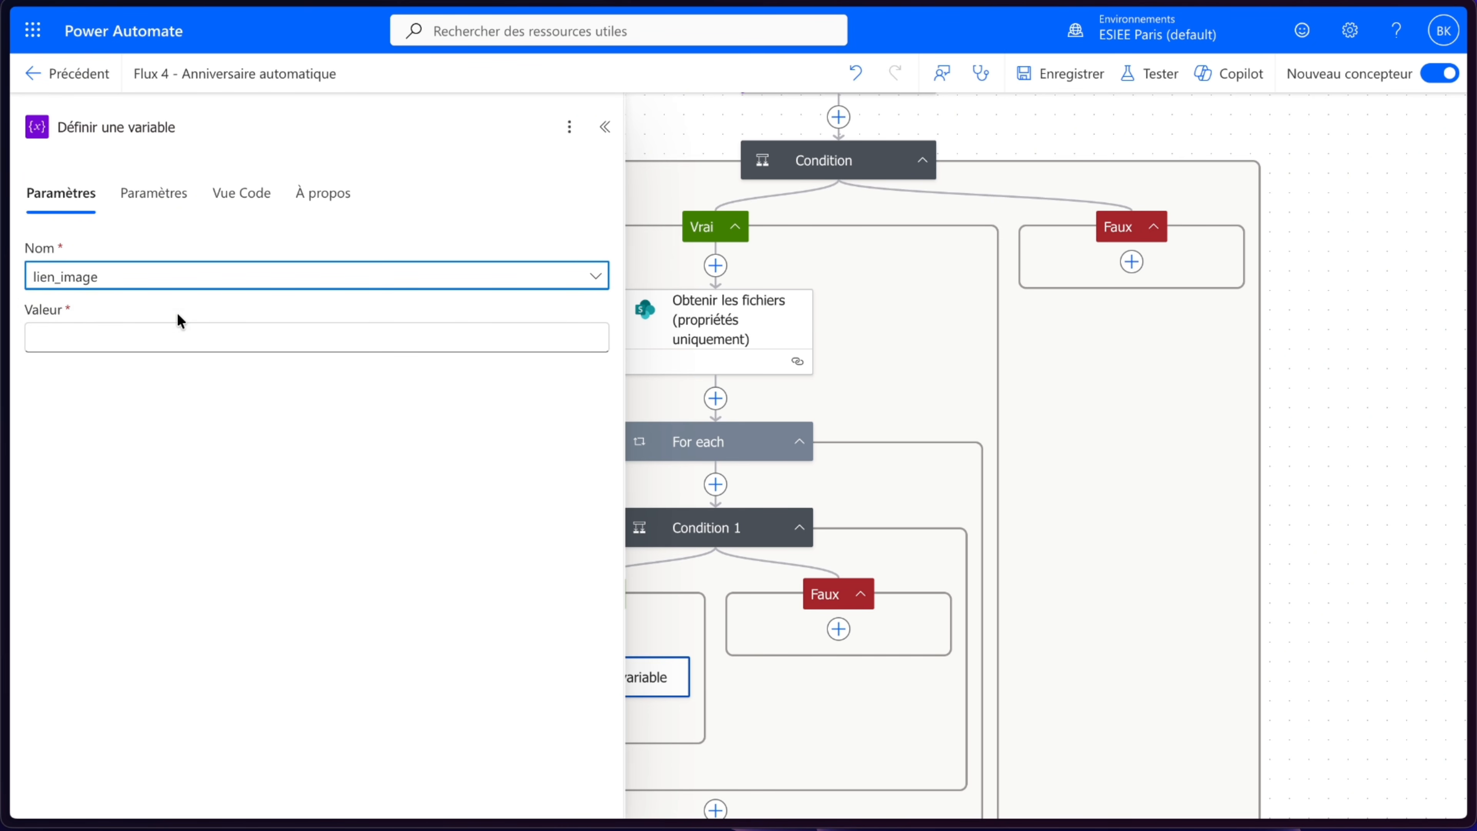
left_click(160, 336)
left_click(610, 321)
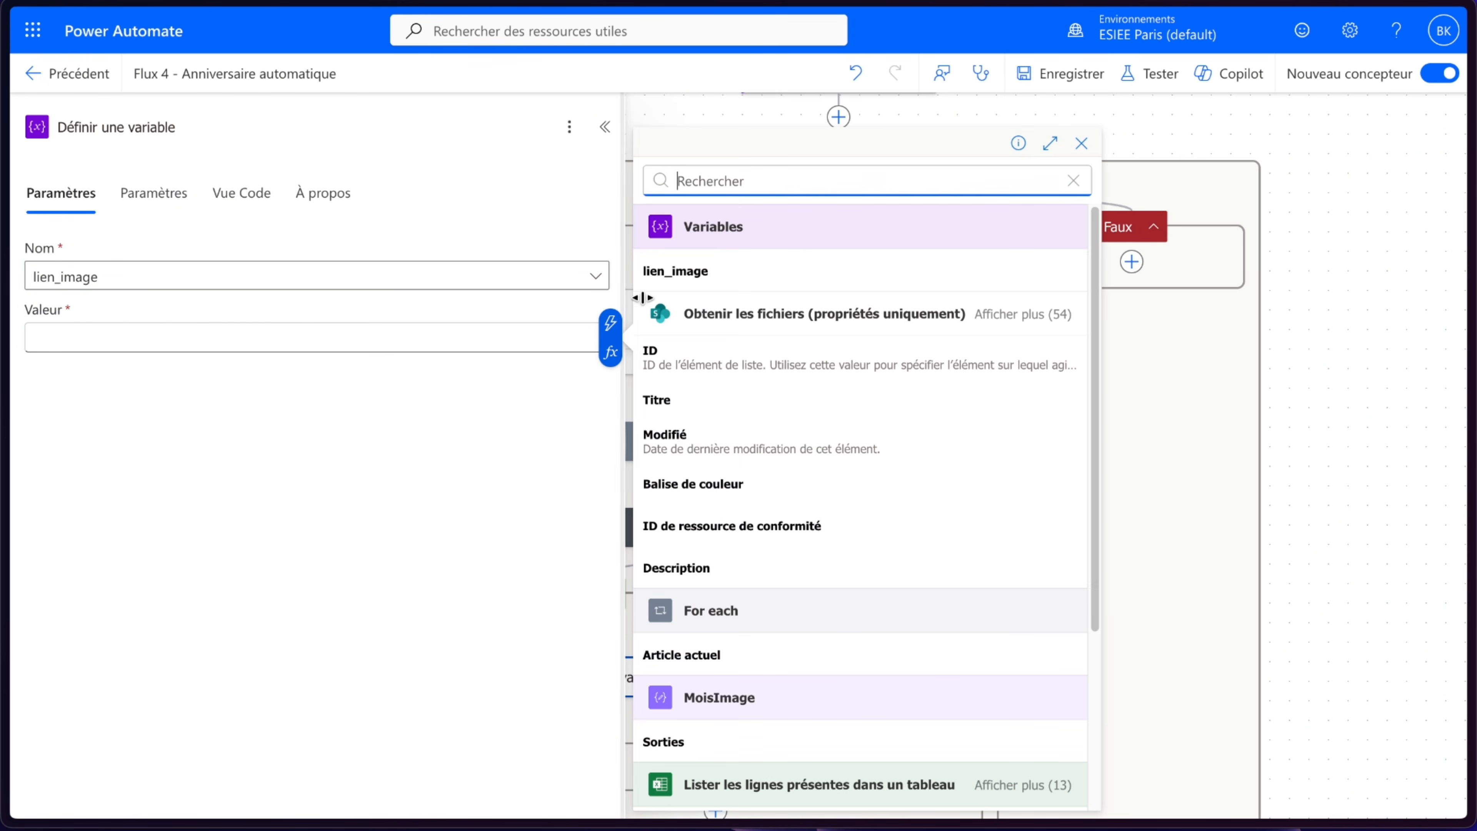
type("lien")
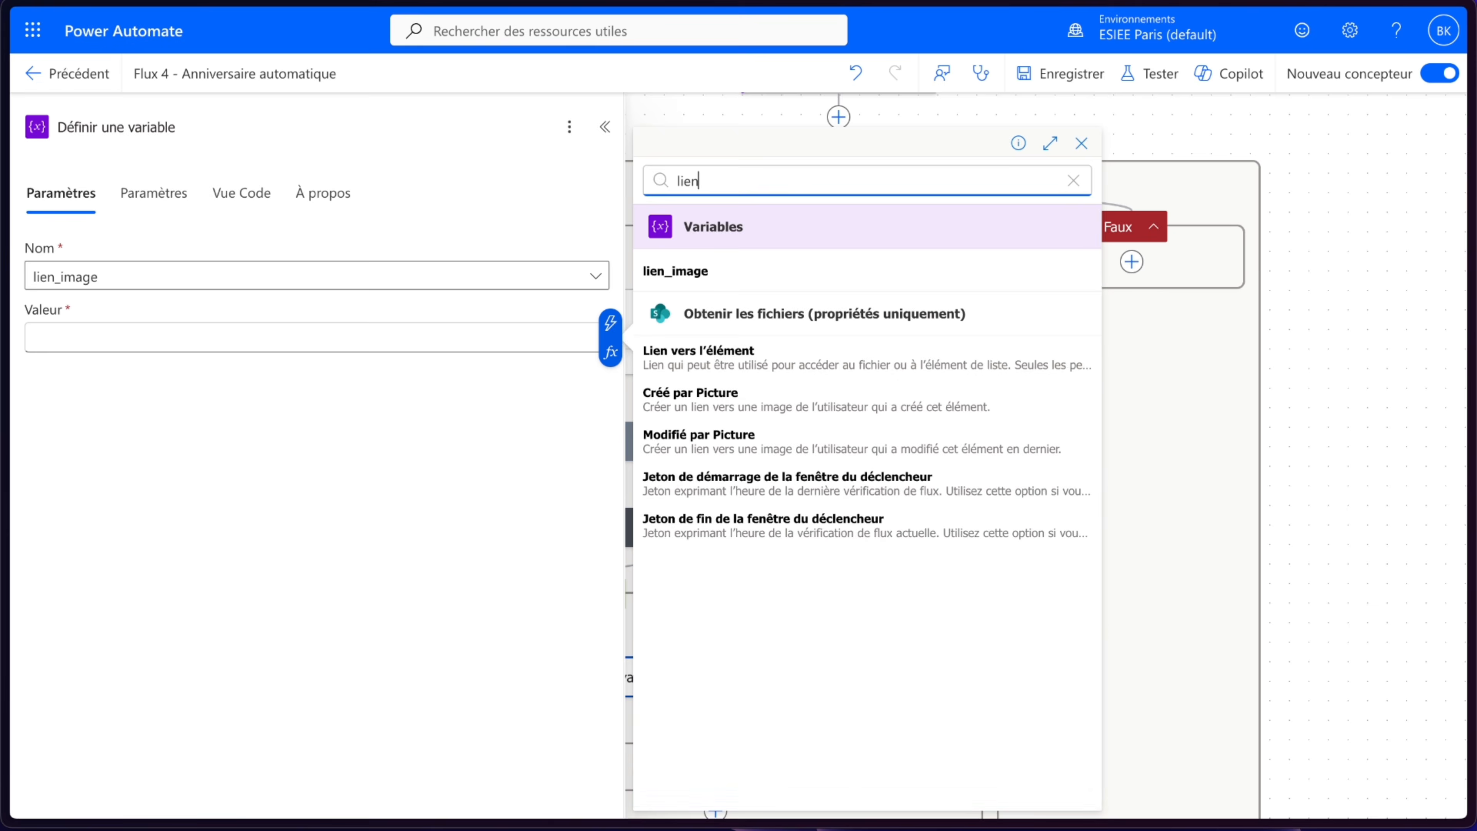
left_click(734, 369)
left_click(1300, 429)
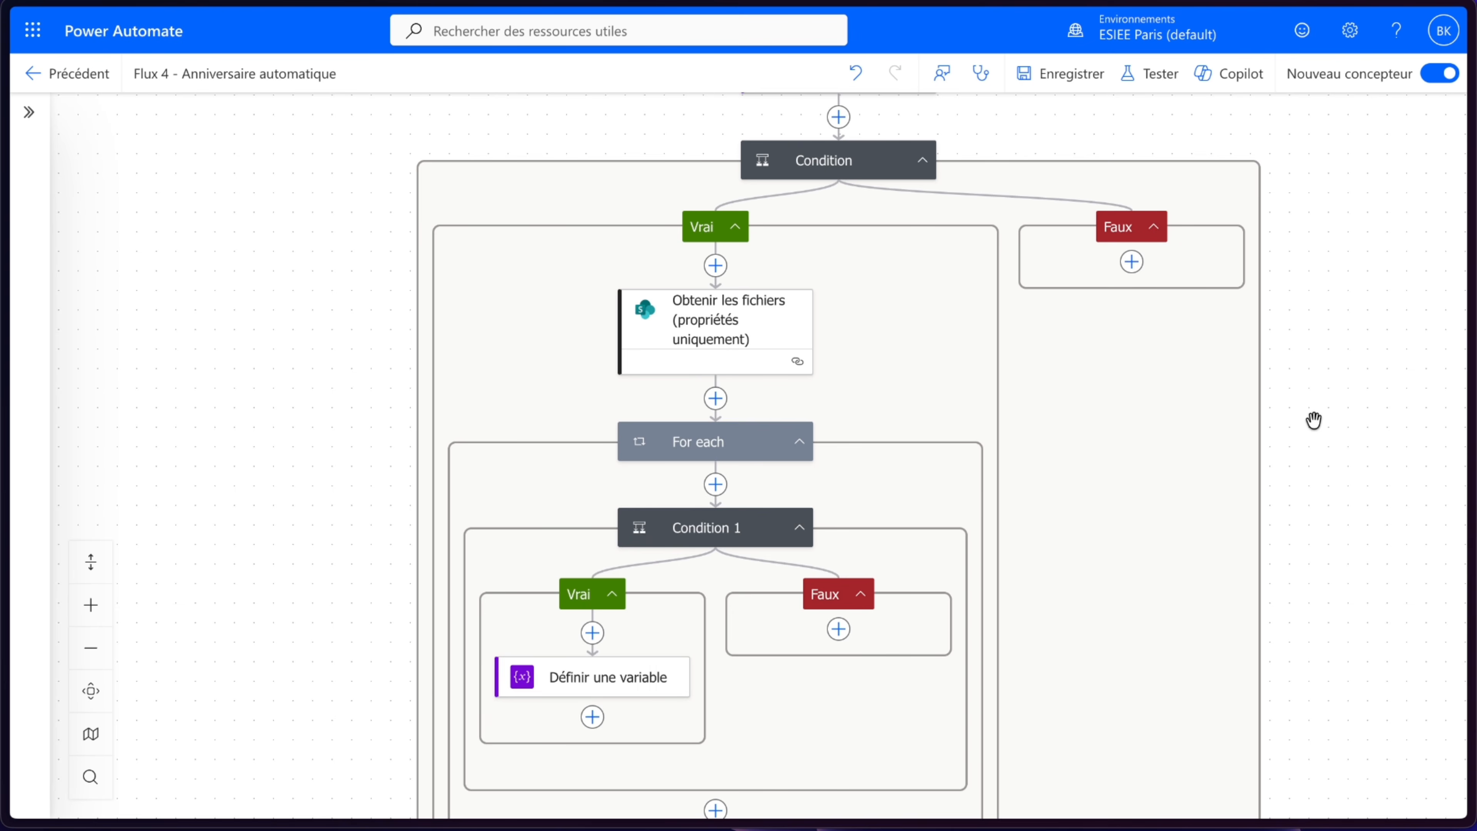
- Save the flow
scroll(1313, 418, "down", 2)
left_click_drag(1313, 417, 1228, 361)
left_click(1045, 86)
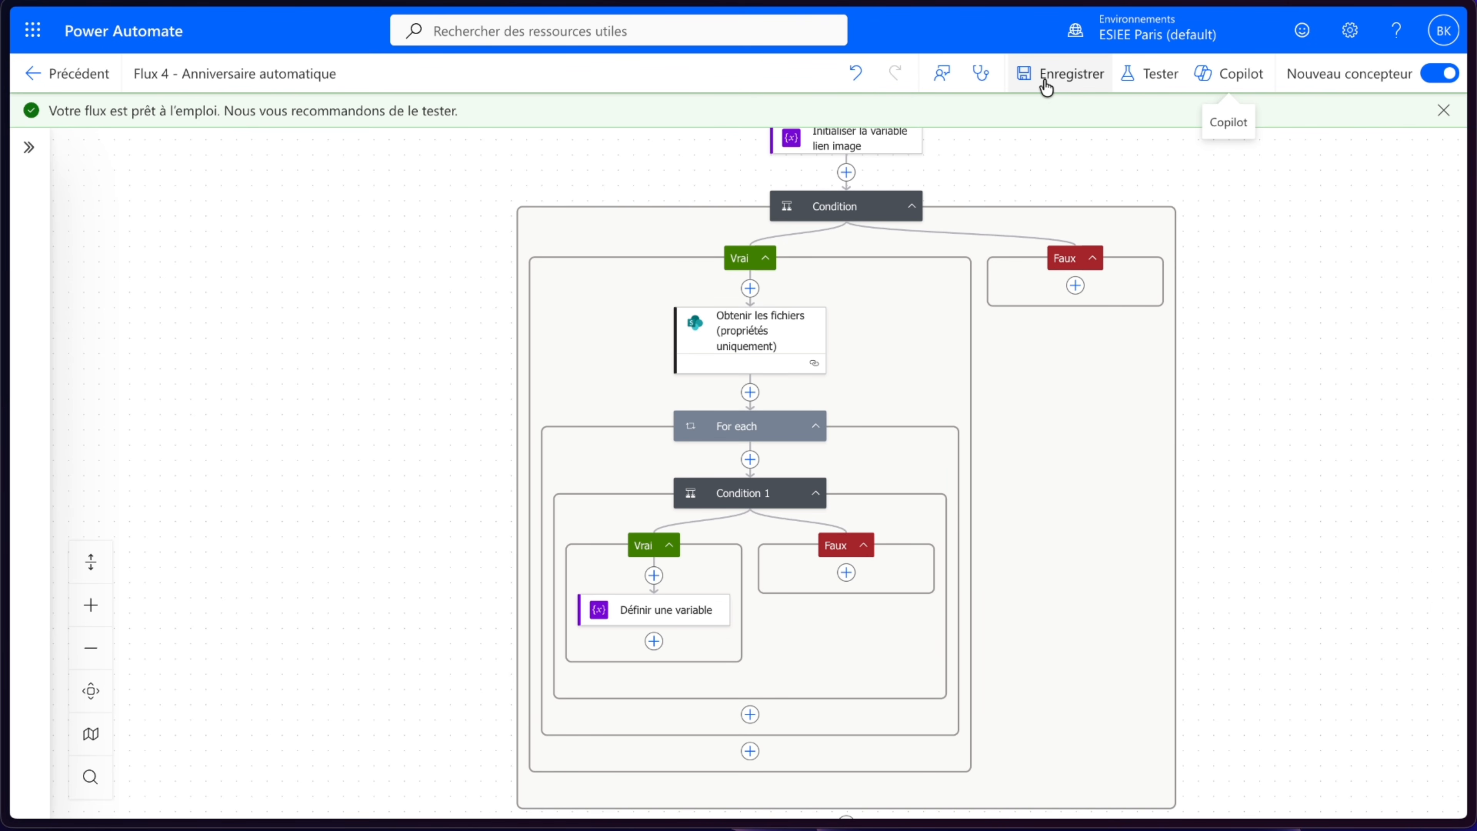
- Collapse the For each loop inside the top-level Condition's Vrai branch
scroll(745, 394, "down", 1)
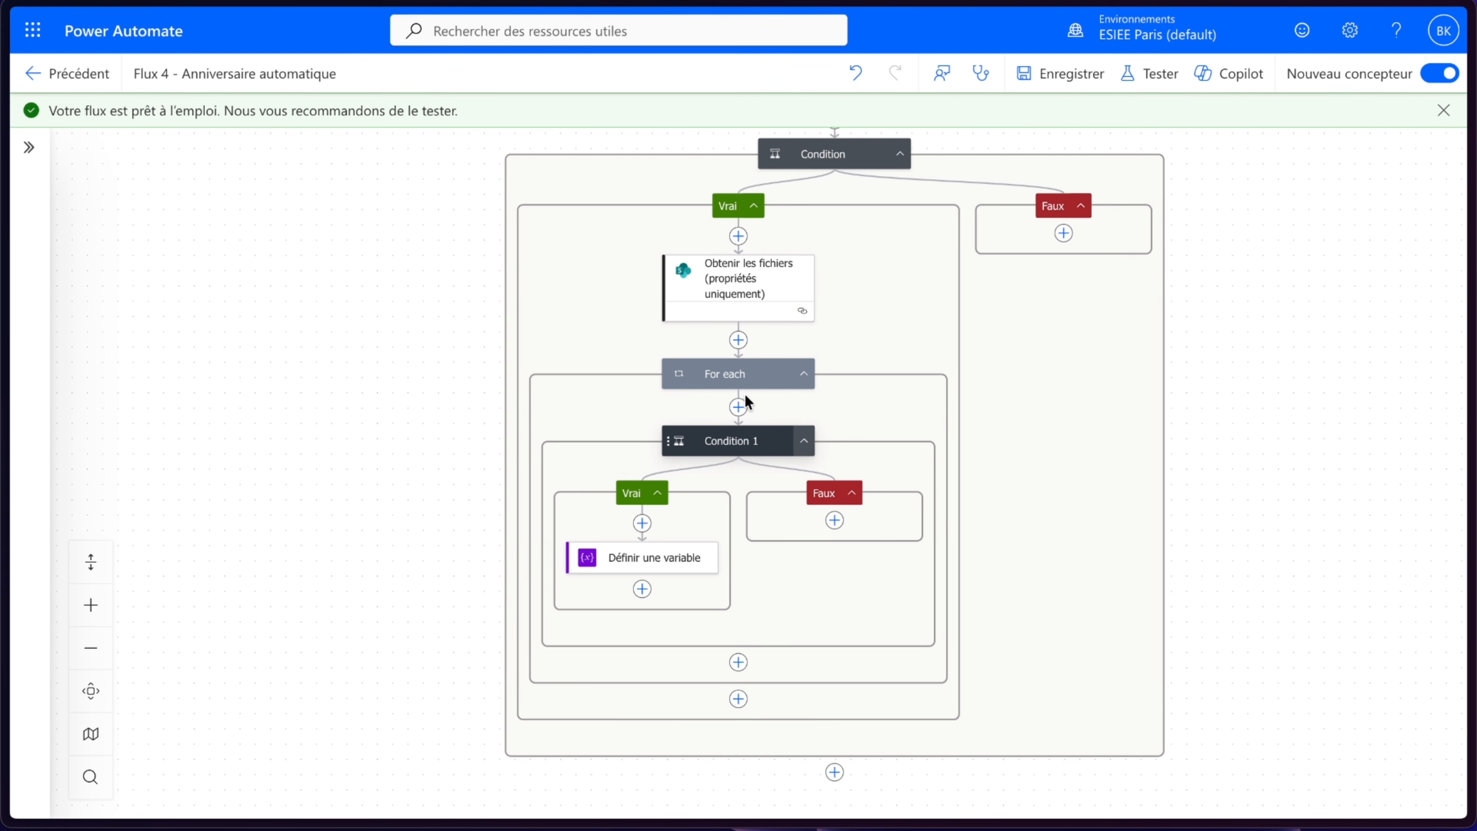
scroll(744, 394, "up", 2)
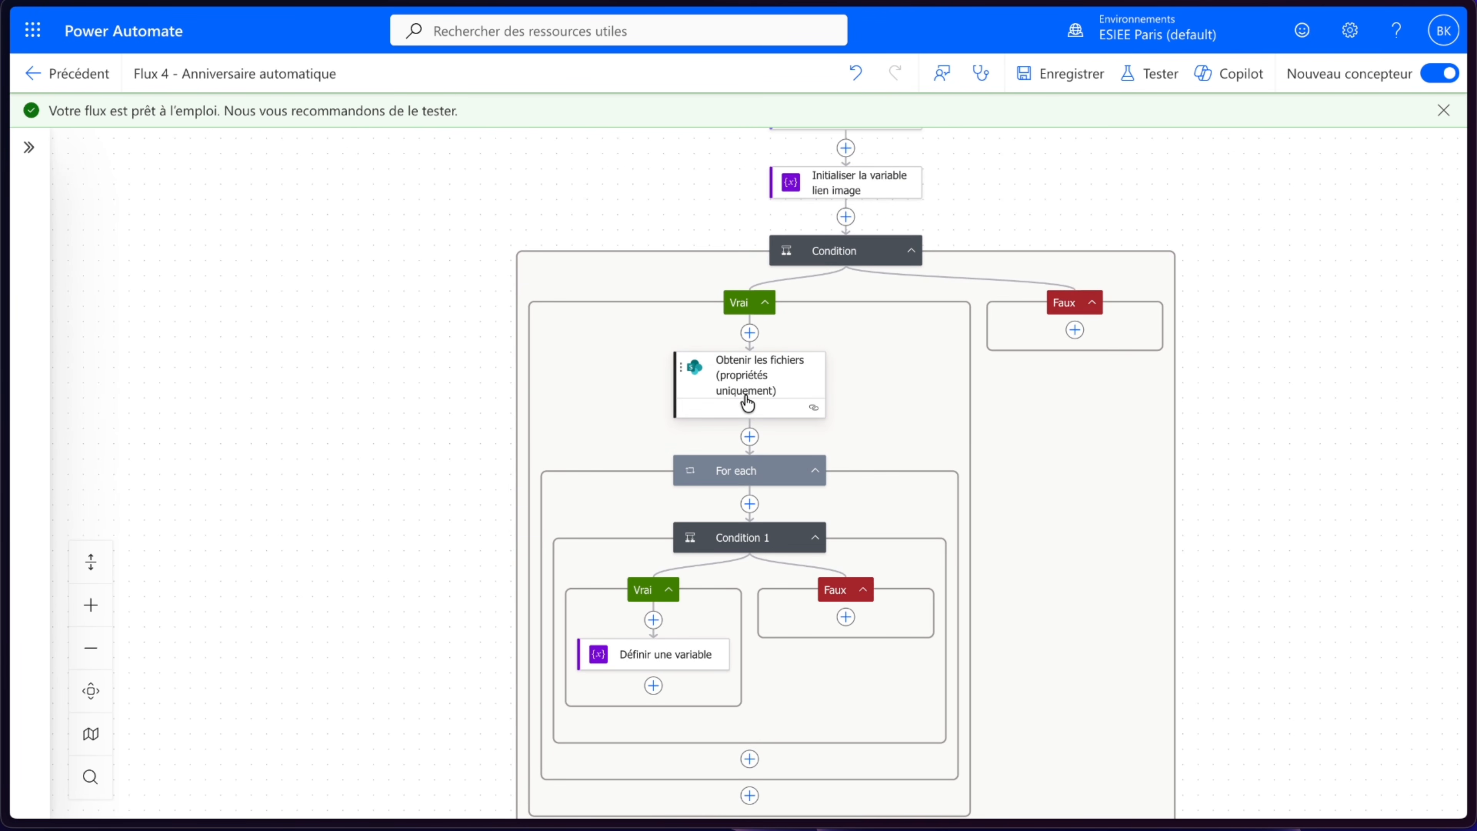
scroll(738, 398, "up", 3)
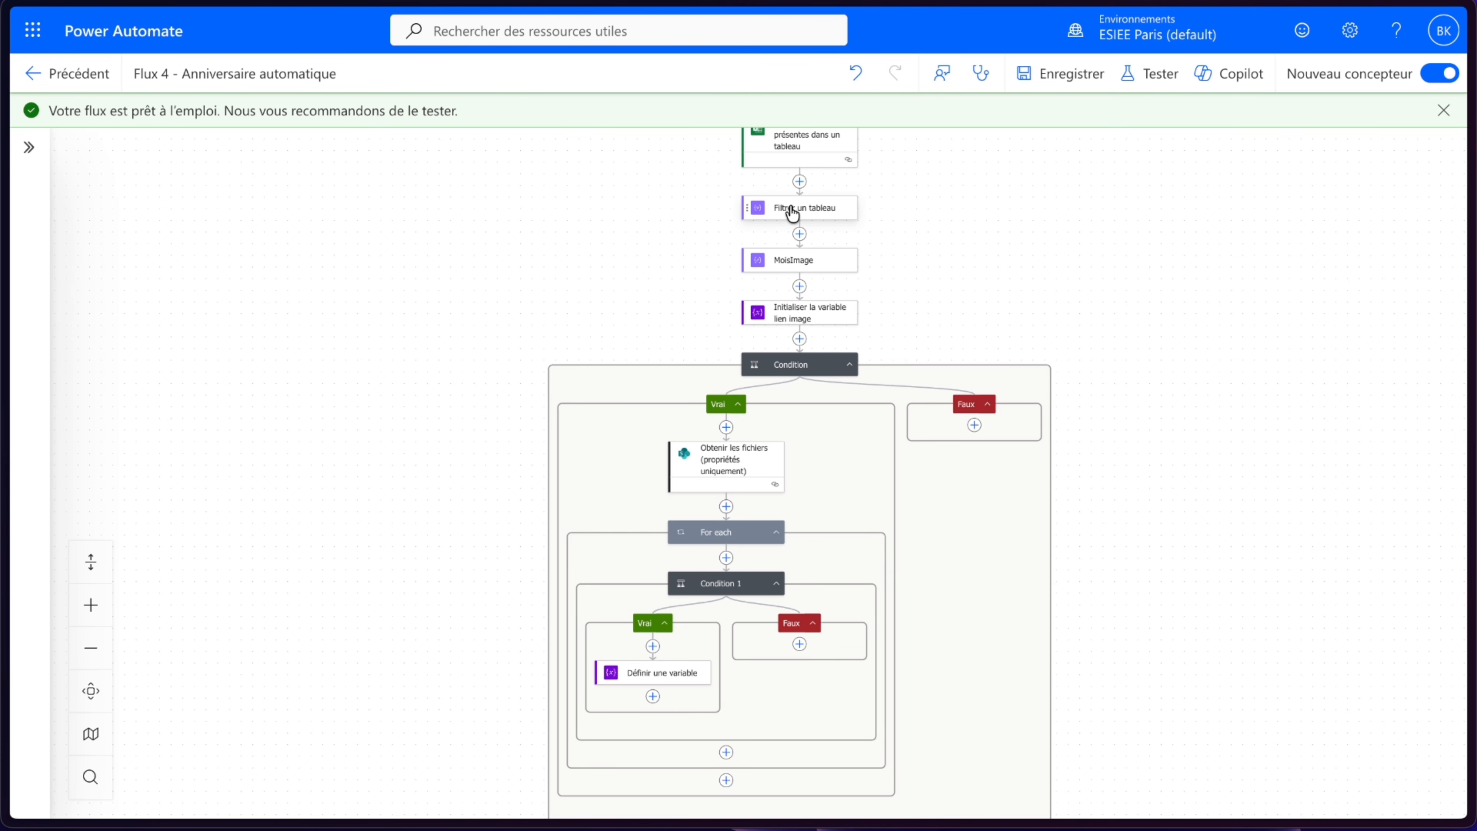
scroll(814, 429, "down", 3)
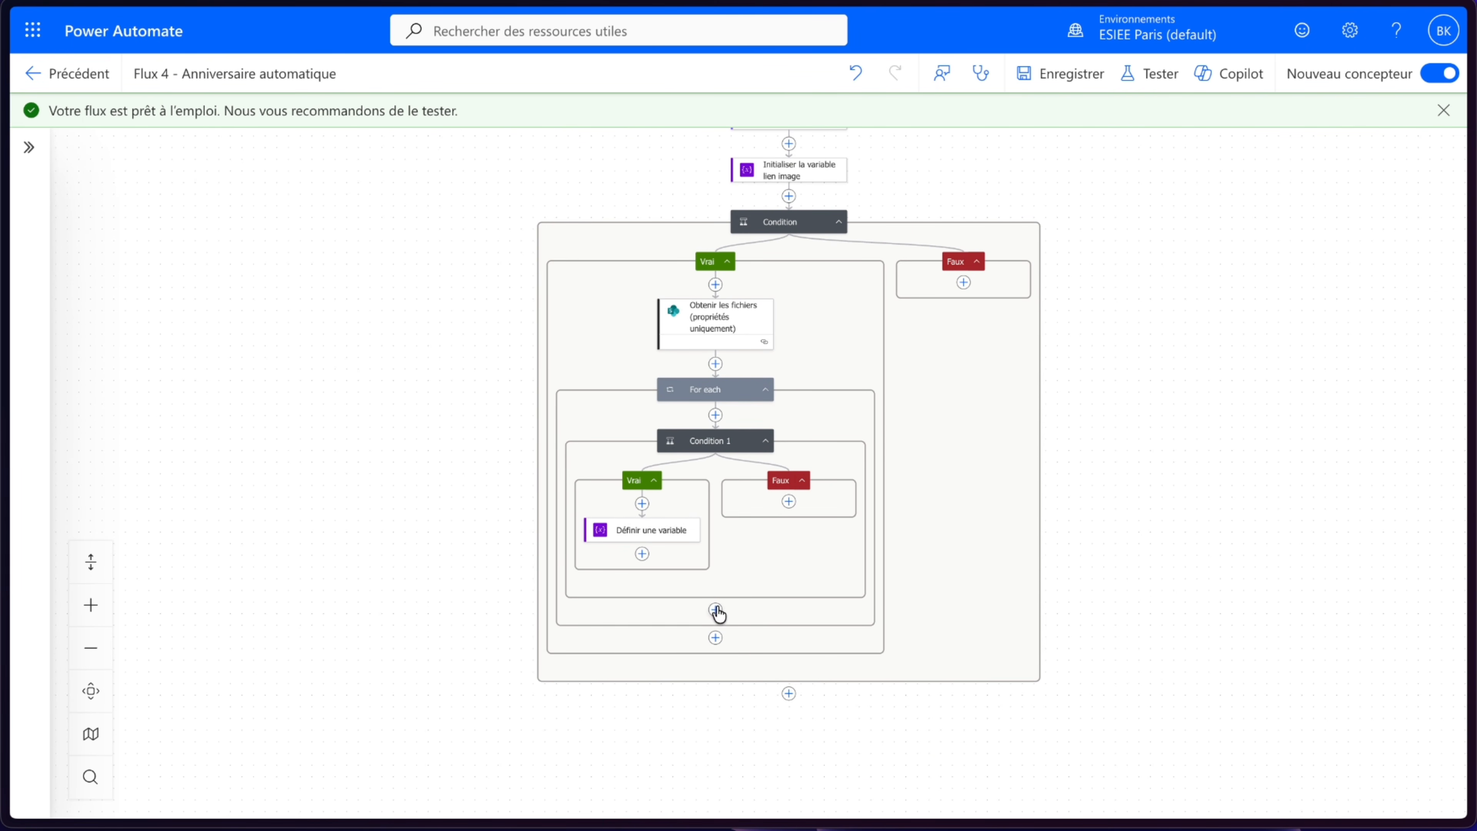
left_click(767, 391)
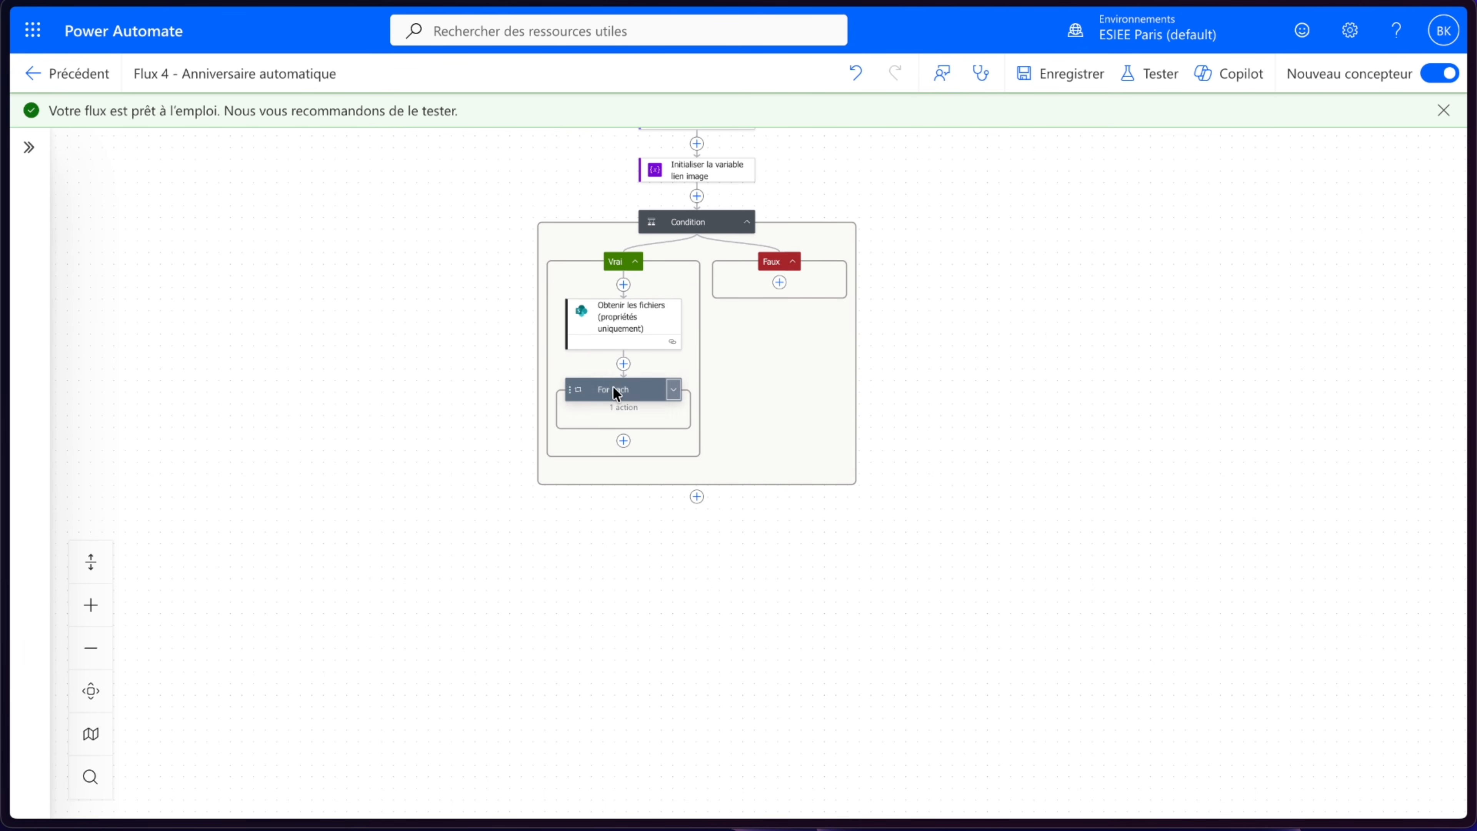
- Add an Appliquer à chacun loop after For each, iterating over the Body output of Filtrer un tableau
left_click(622, 442)
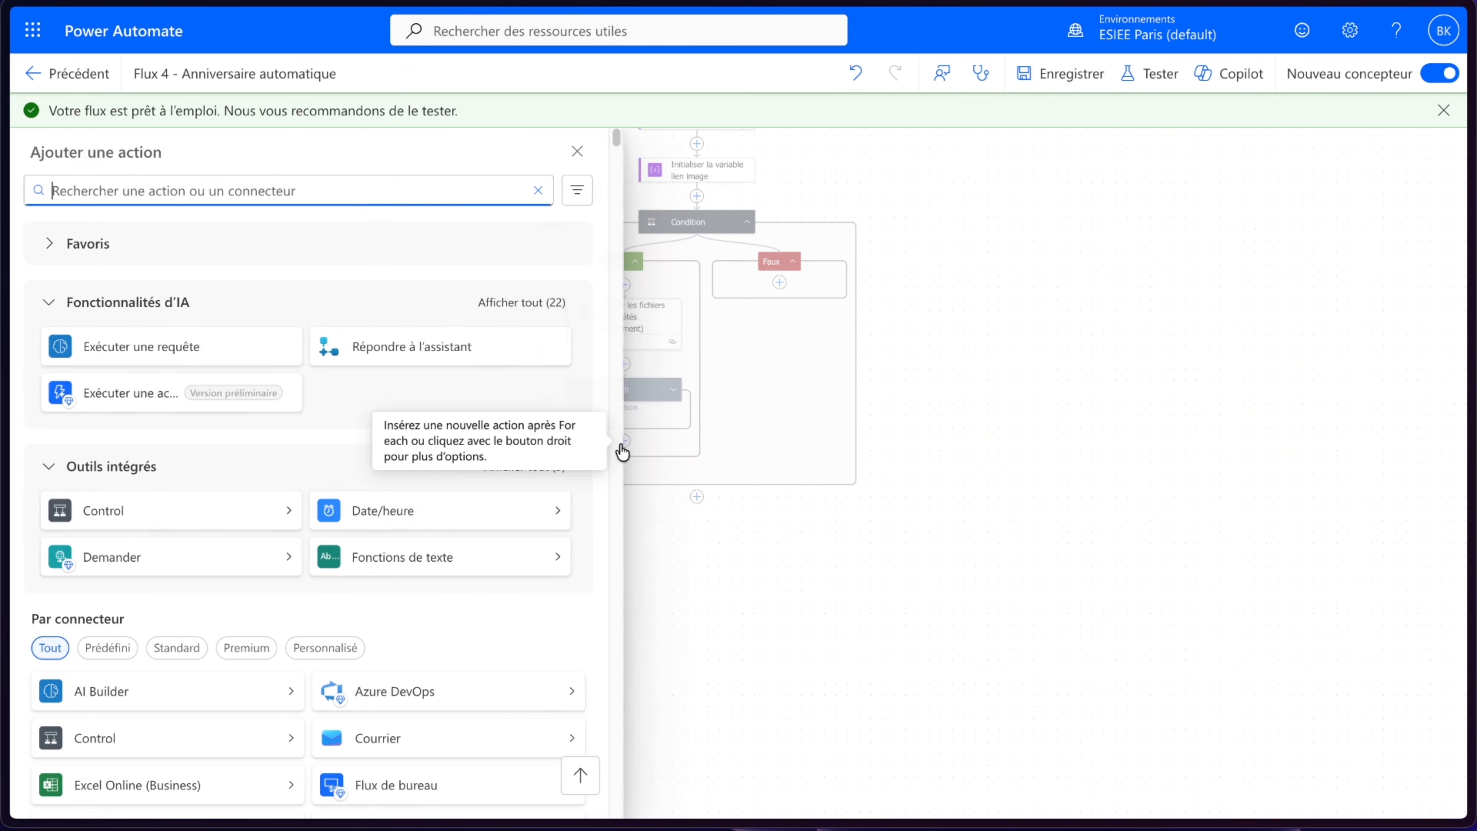
left_click(178, 508)
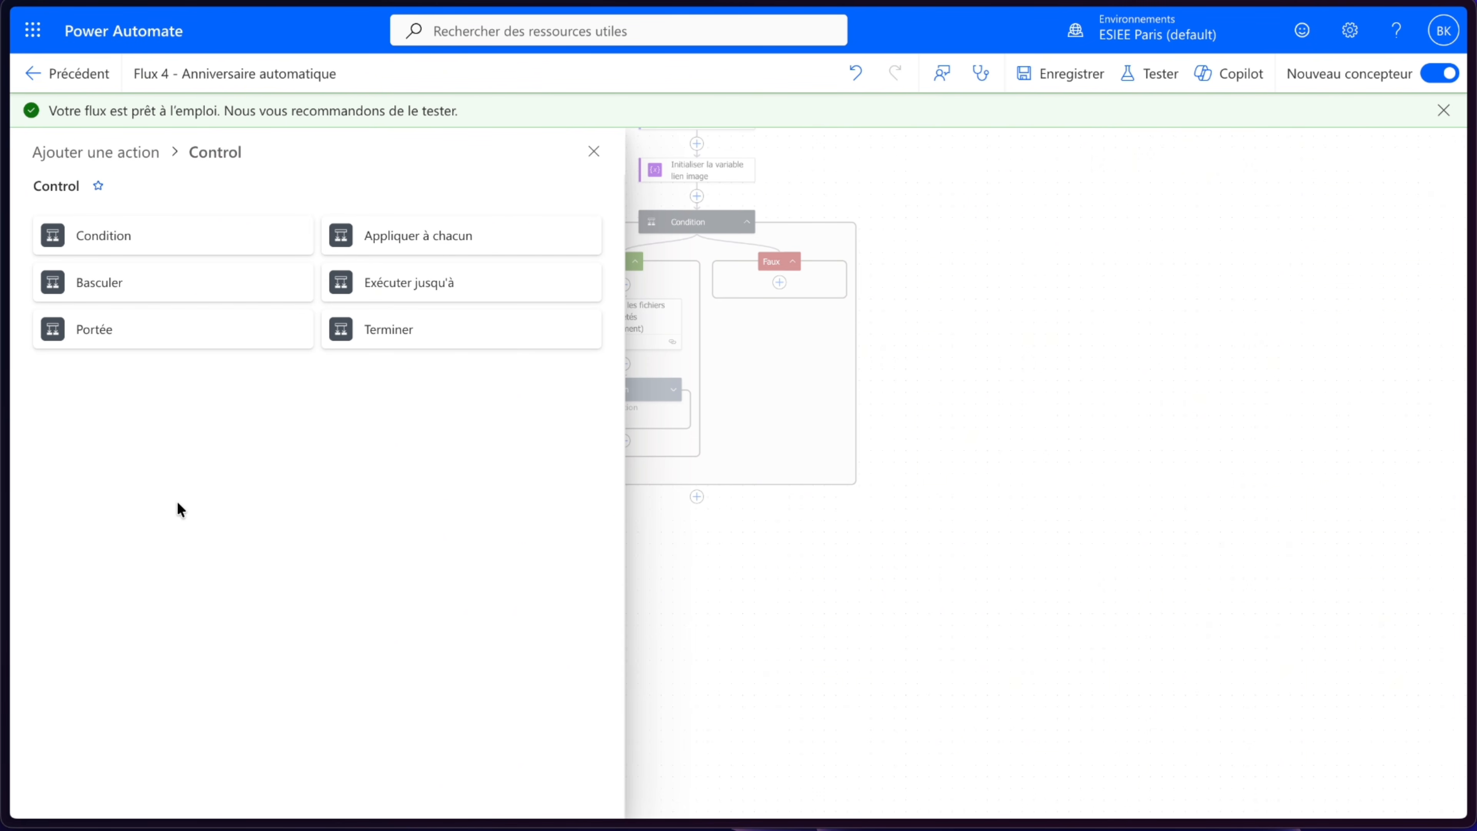
left_click(396, 245)
left_click(260, 277)
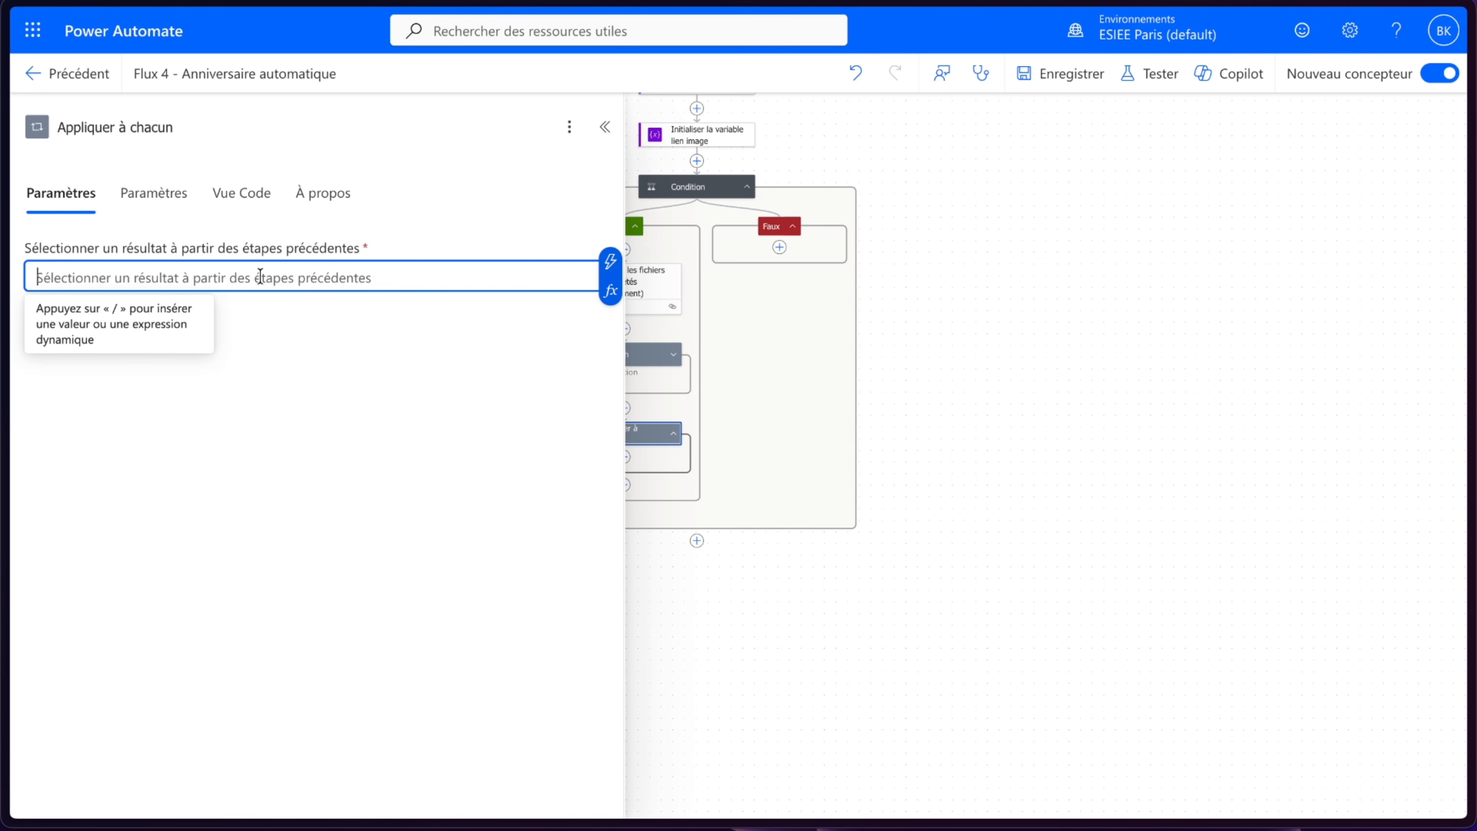
left_click(610, 261)
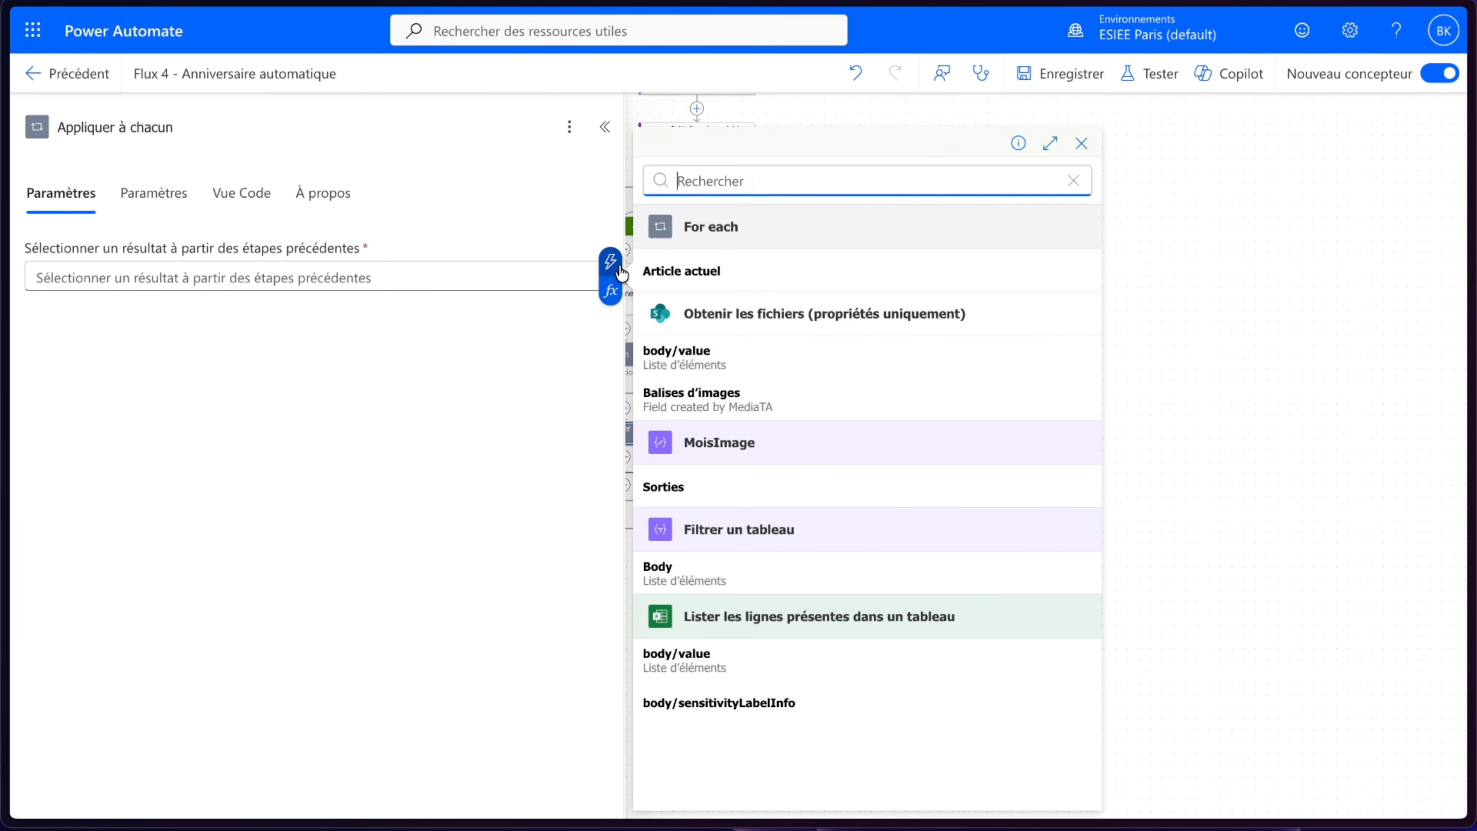
left_click(755, 573)
left_click(492, 511)
left_click(605, 126)
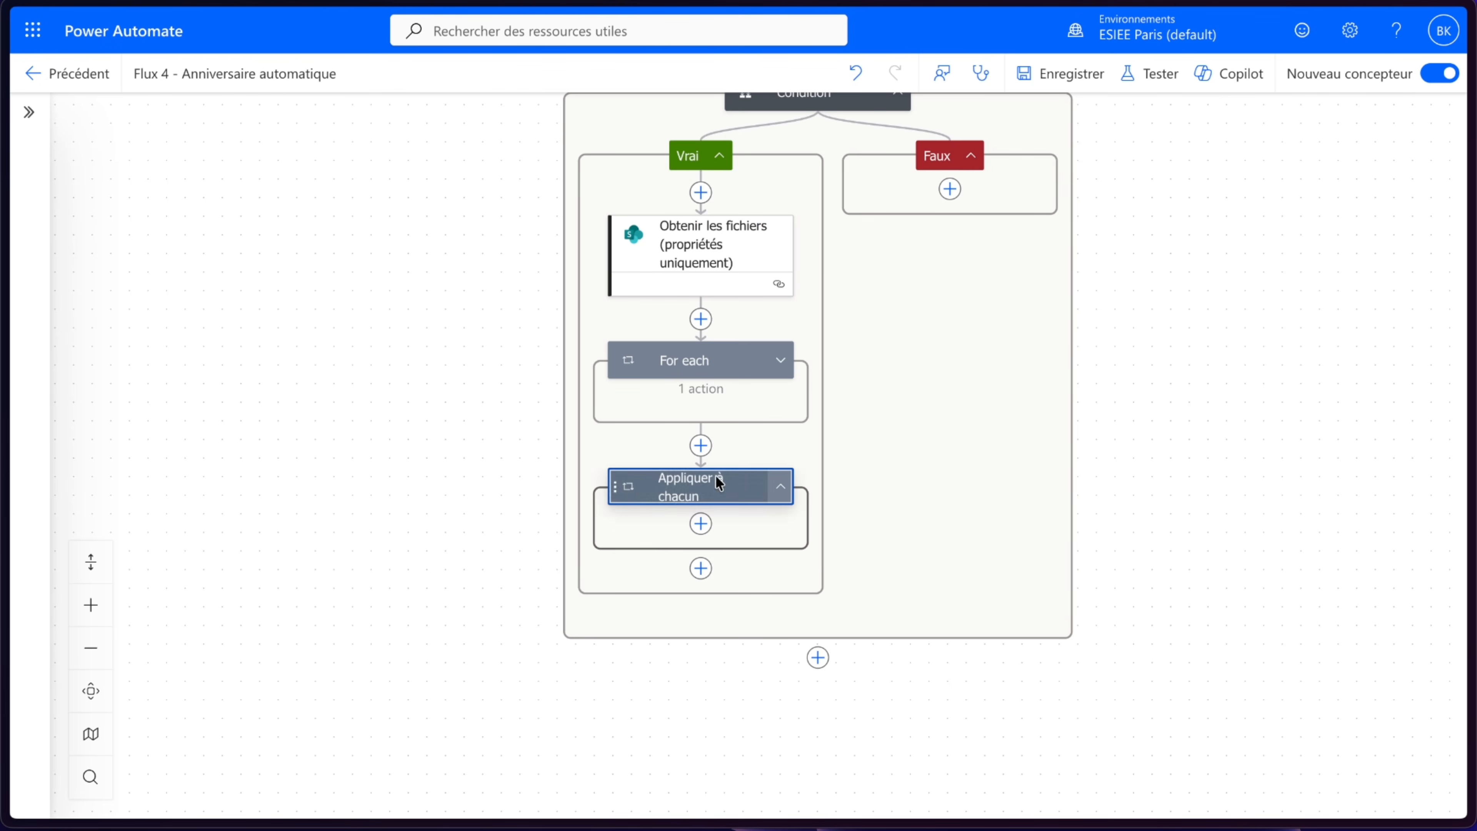
- Add a Message data operation inside Appliquer à chacun and rename it Prénom
left_click(701, 524)
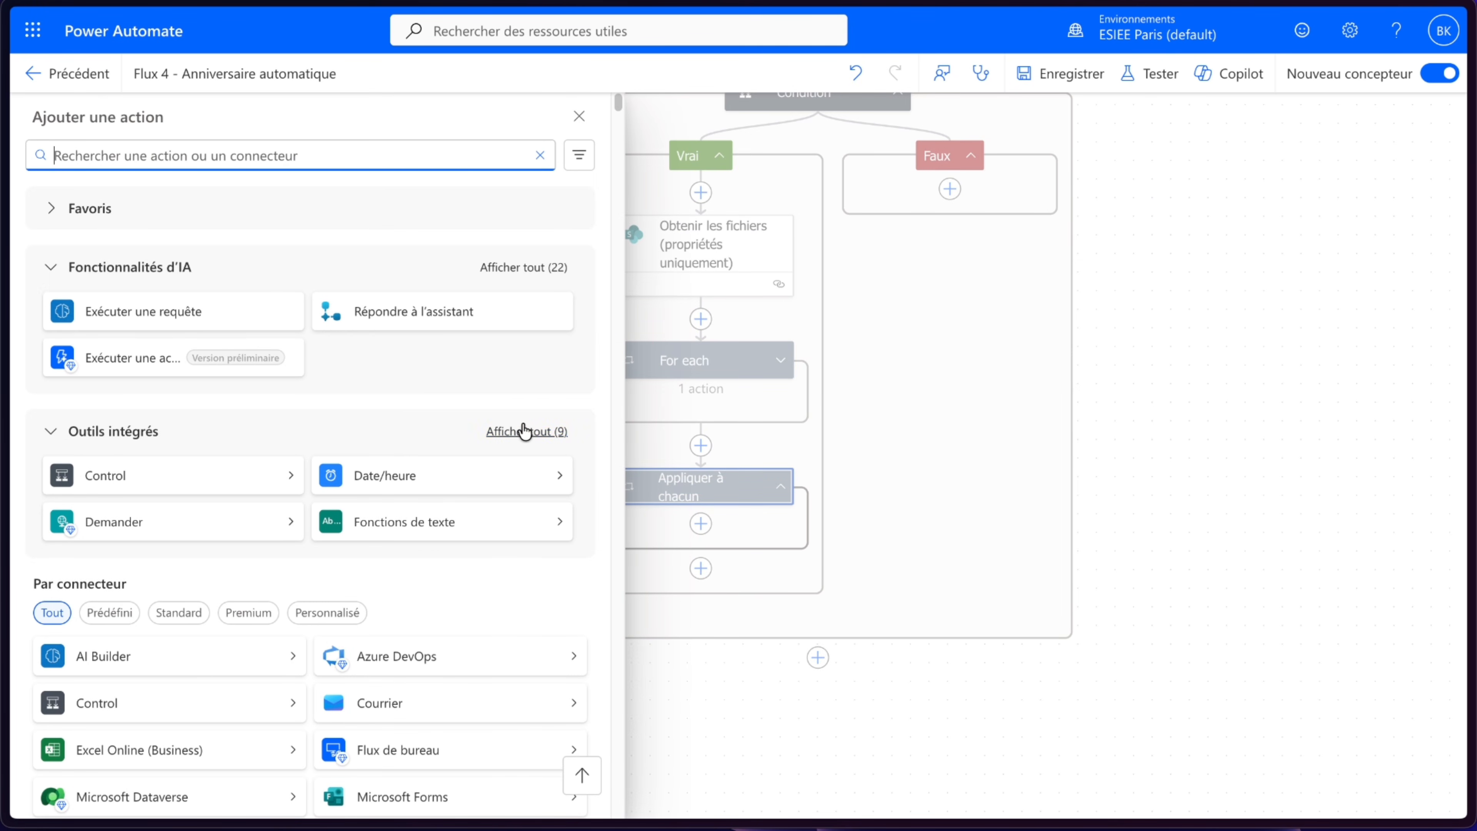
left_click(525, 431)
left_click(154, 624)
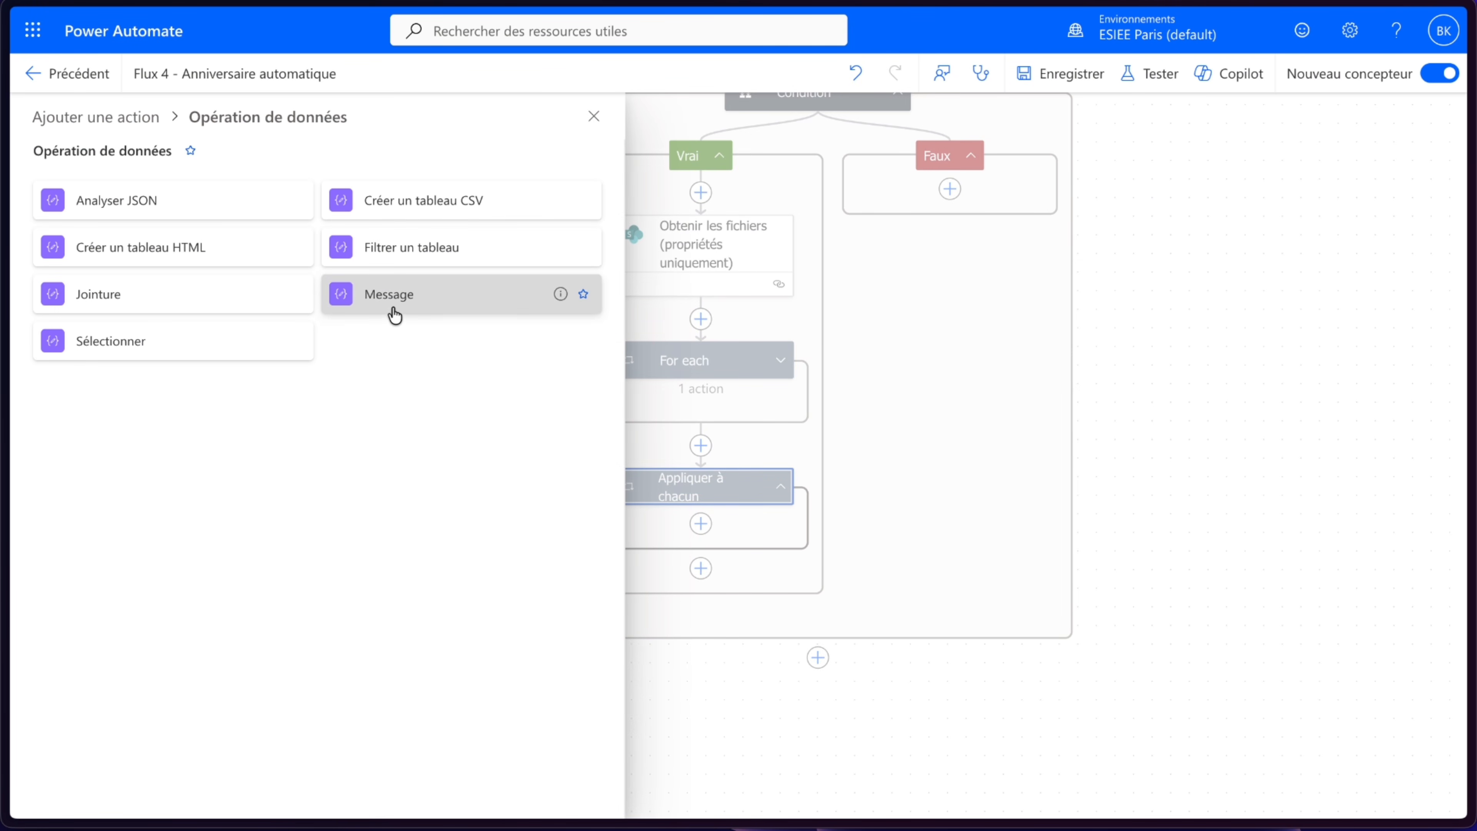
left_click(395, 294)
left_click(235, 272)
left_click(148, 126)
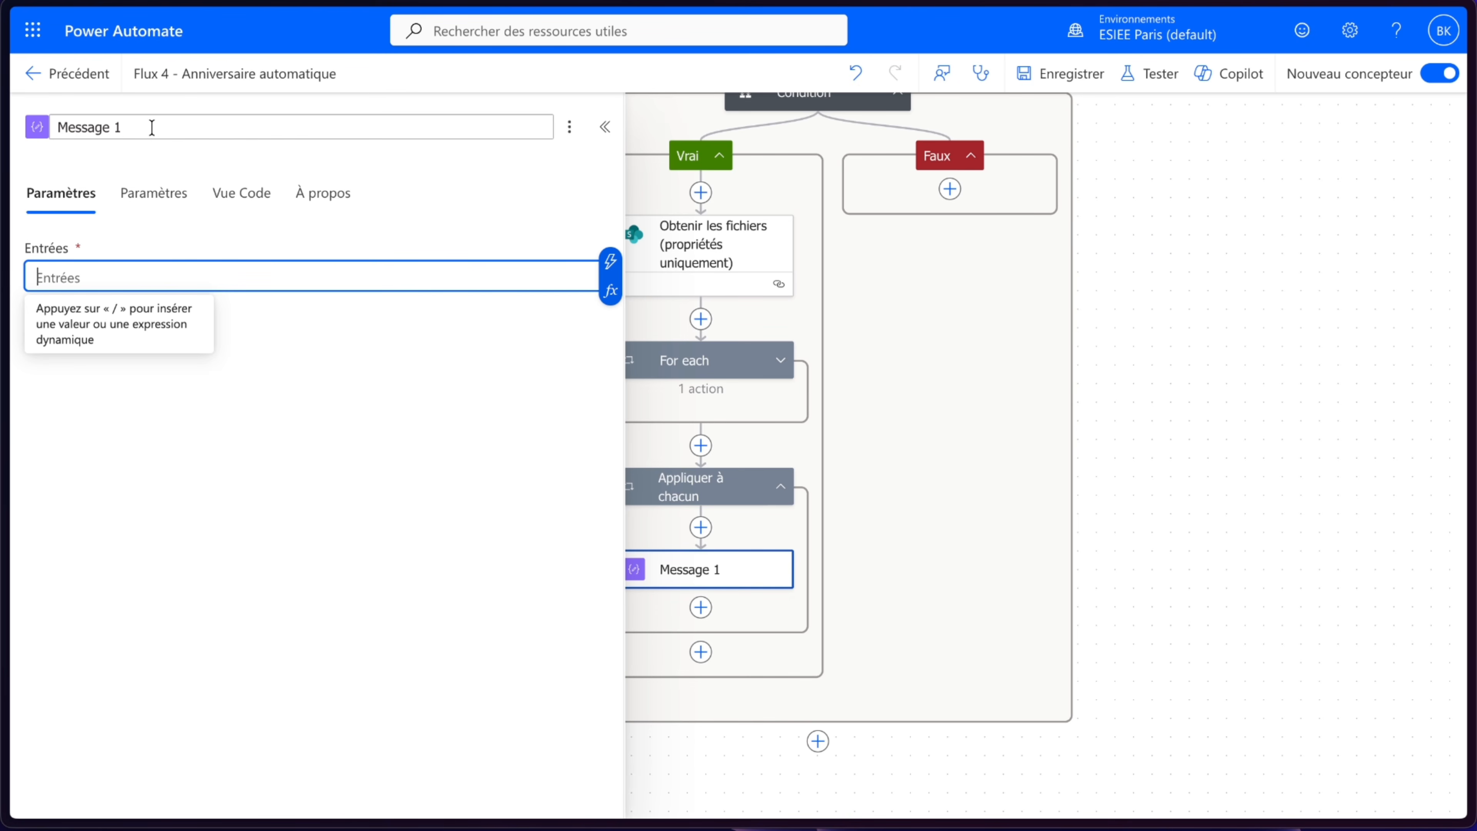
left_click_drag(124, 126, 2, 119)
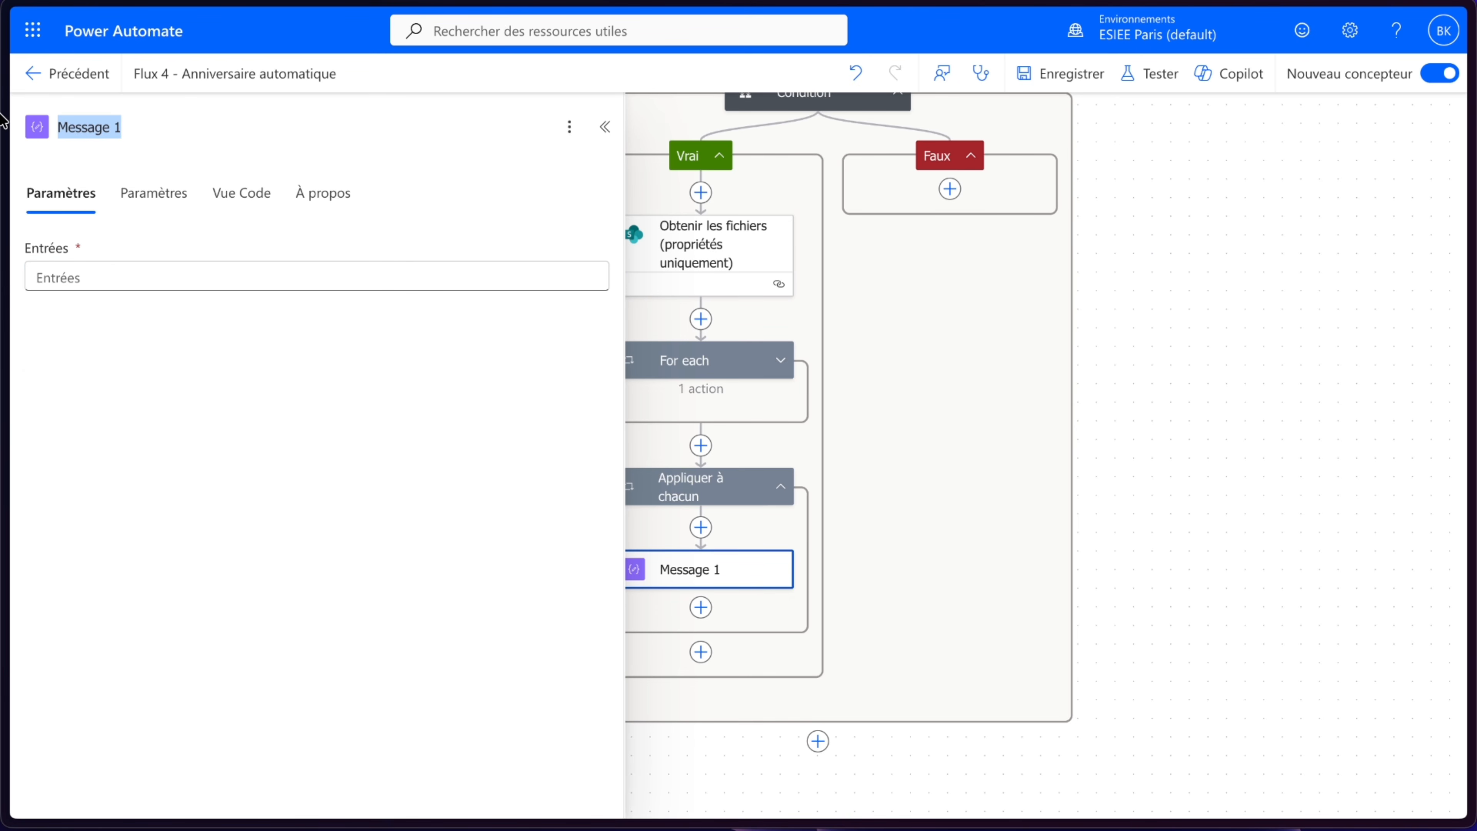
type("Prénom")
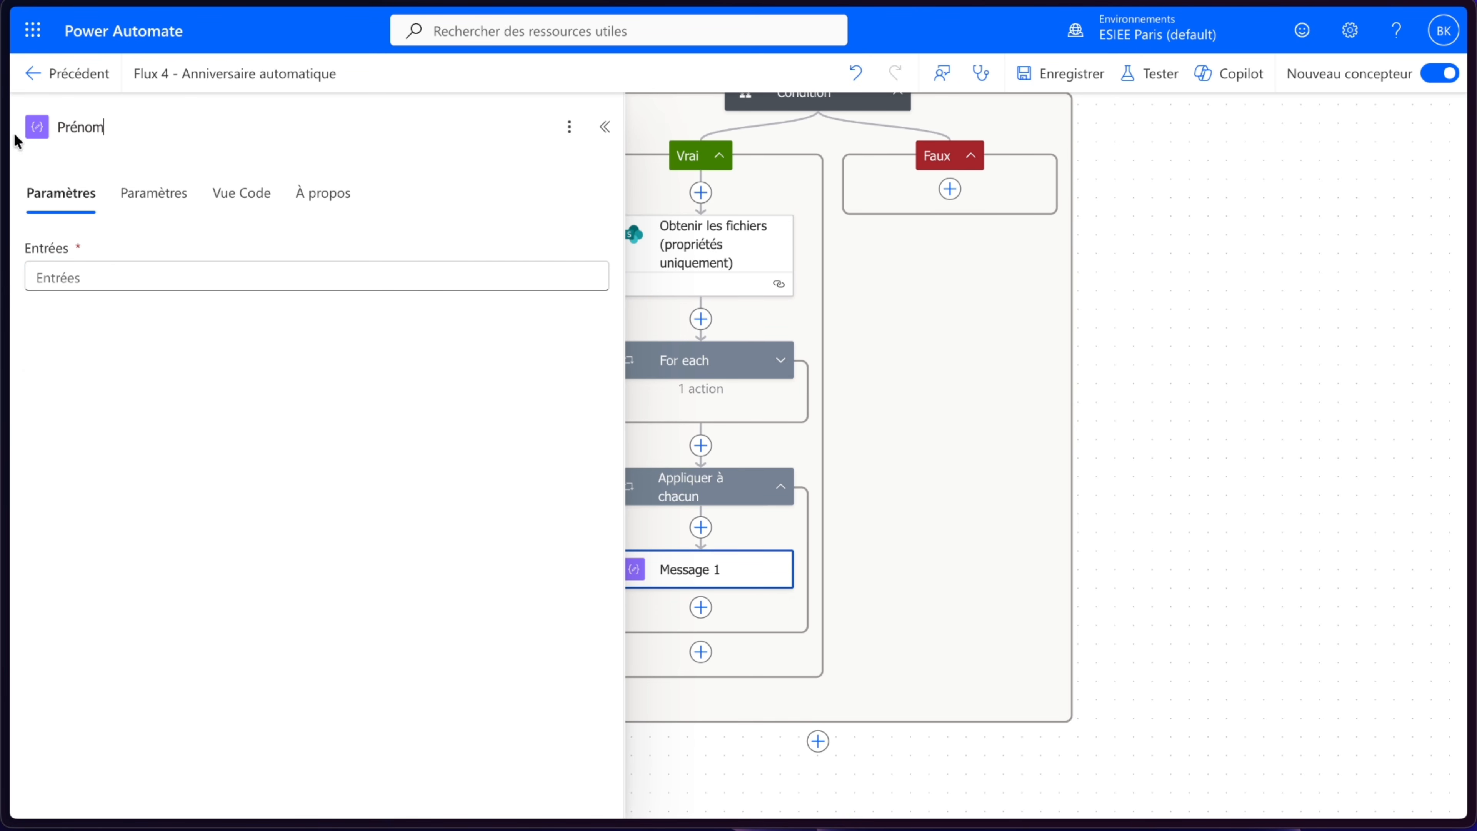
- Set Prénom's input to the expression items('Appliquer_à_chacun')?['Prénom']
left_click(425, 267)
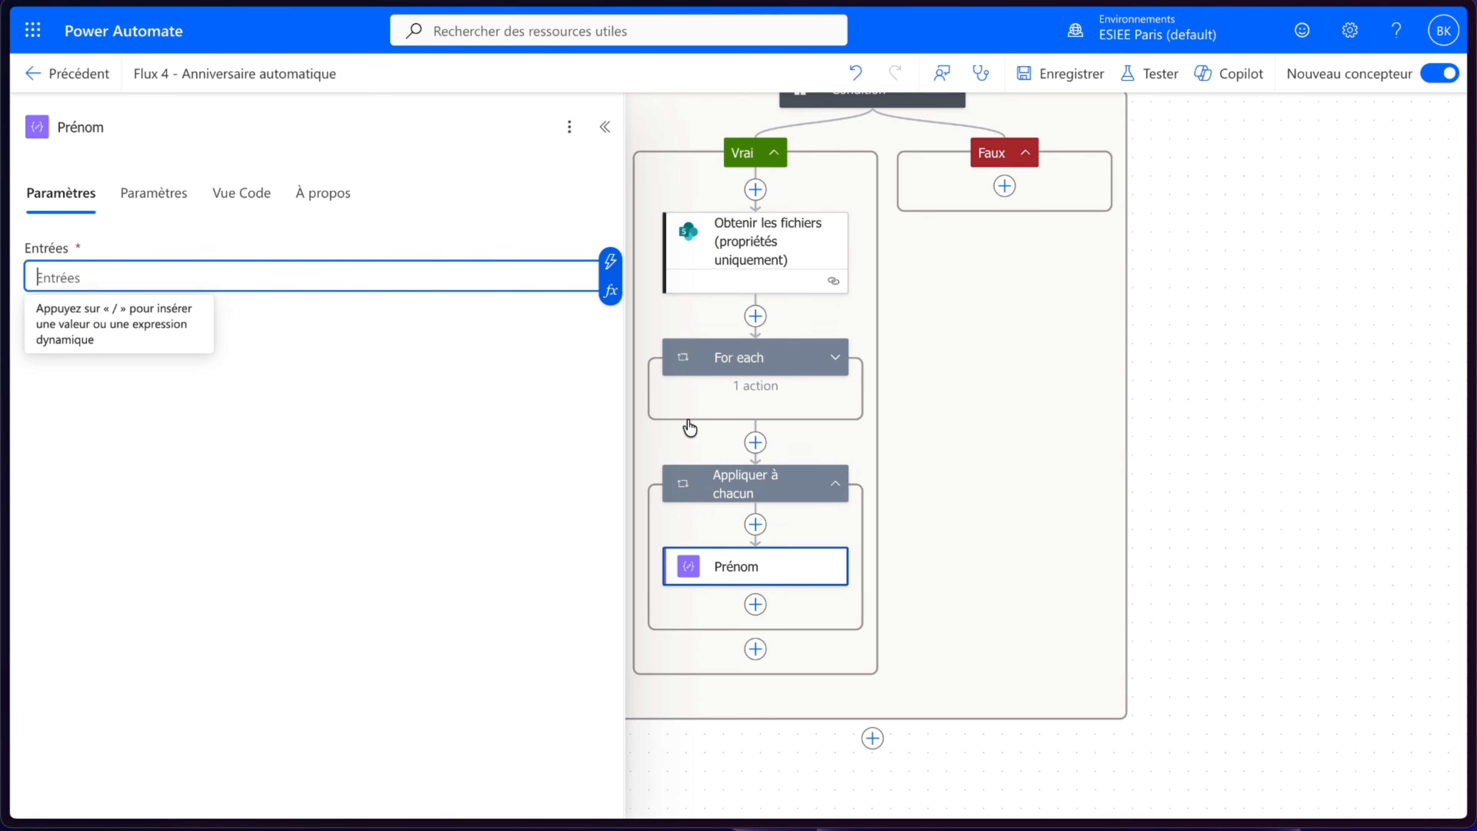
left_click(610, 290)
left_click(843, 428)
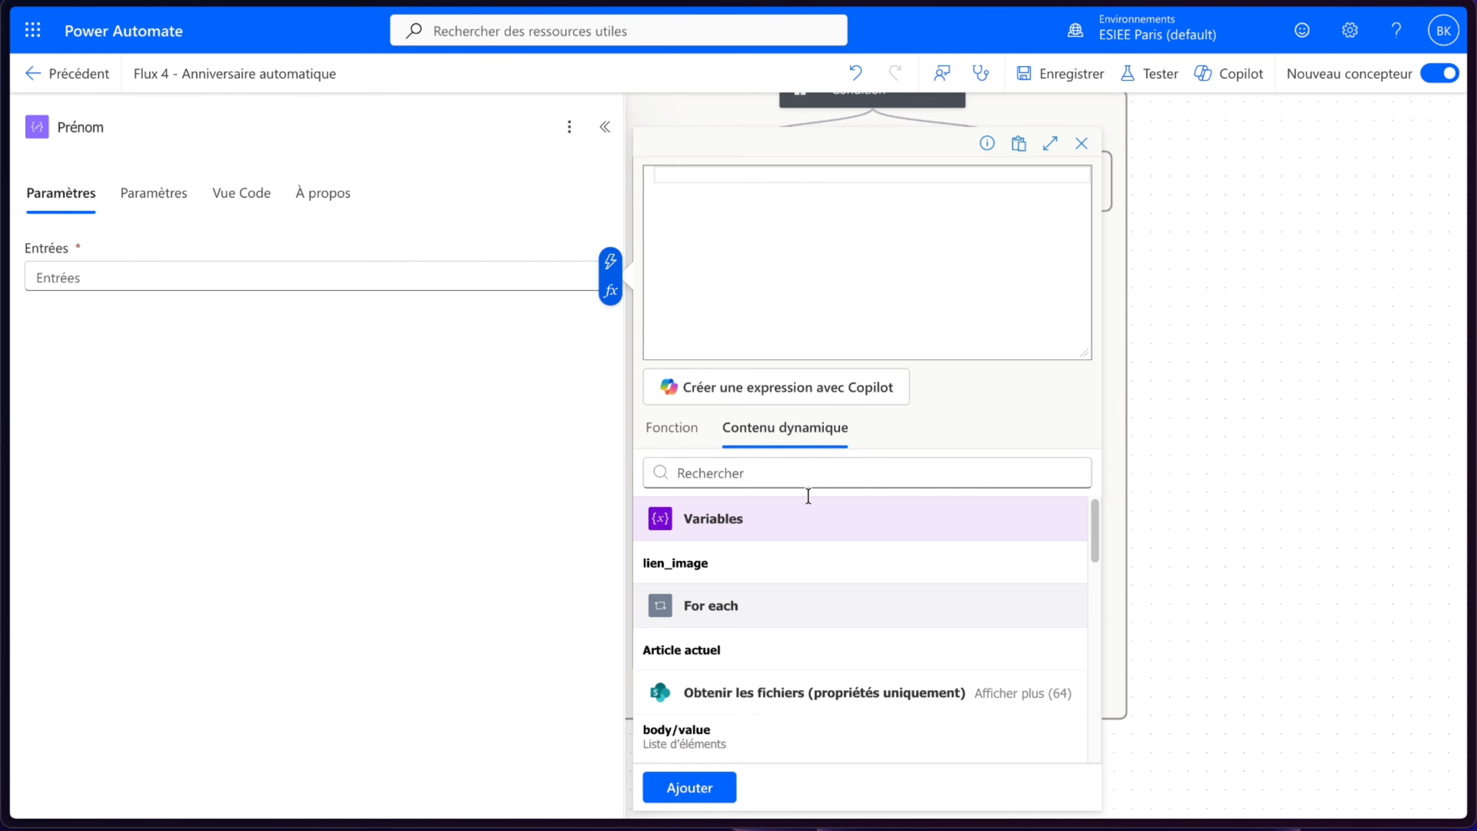
scroll(816, 603, "down", 5)
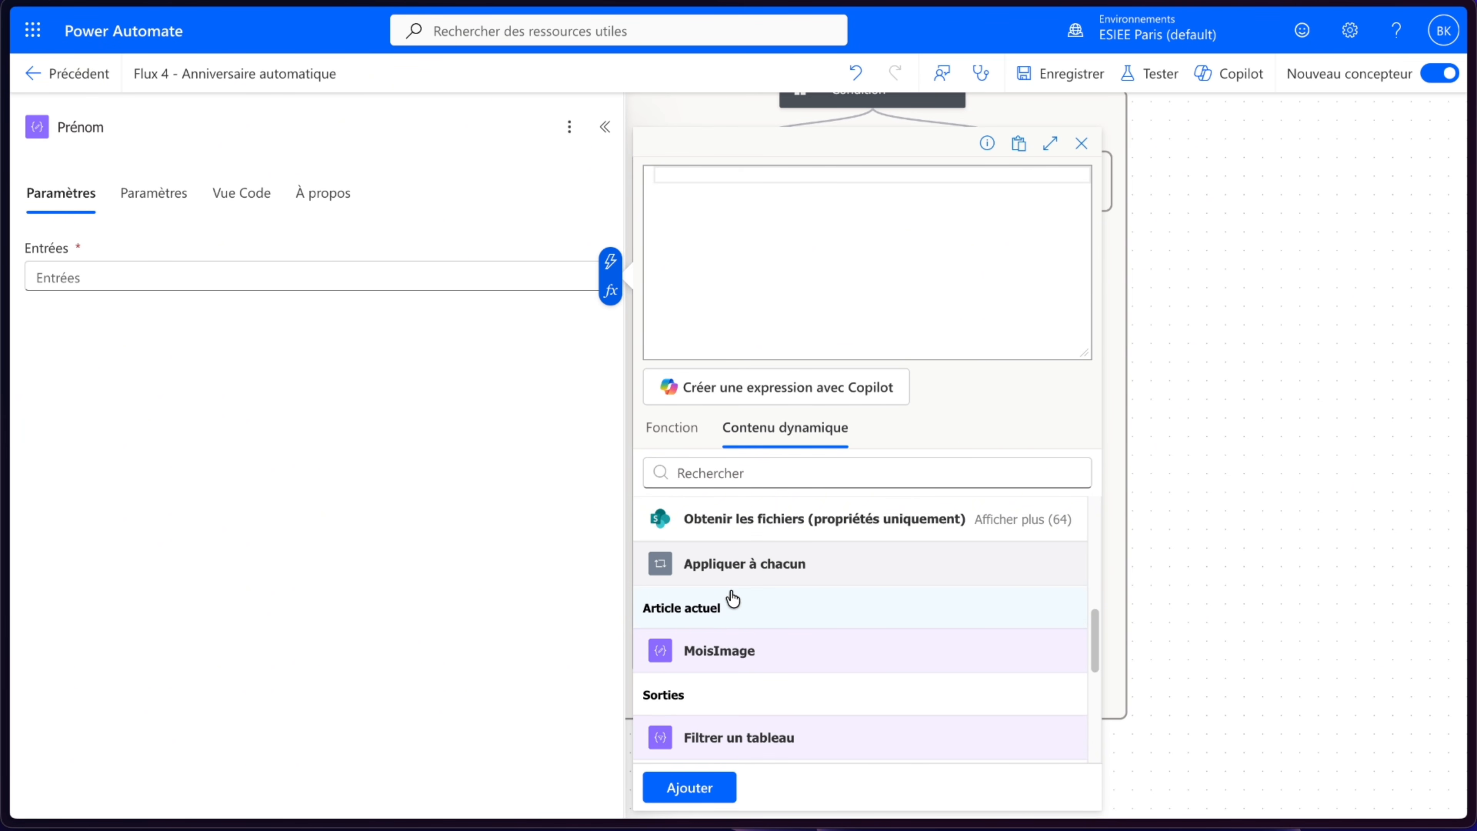
scroll(739, 596, "up", 3)
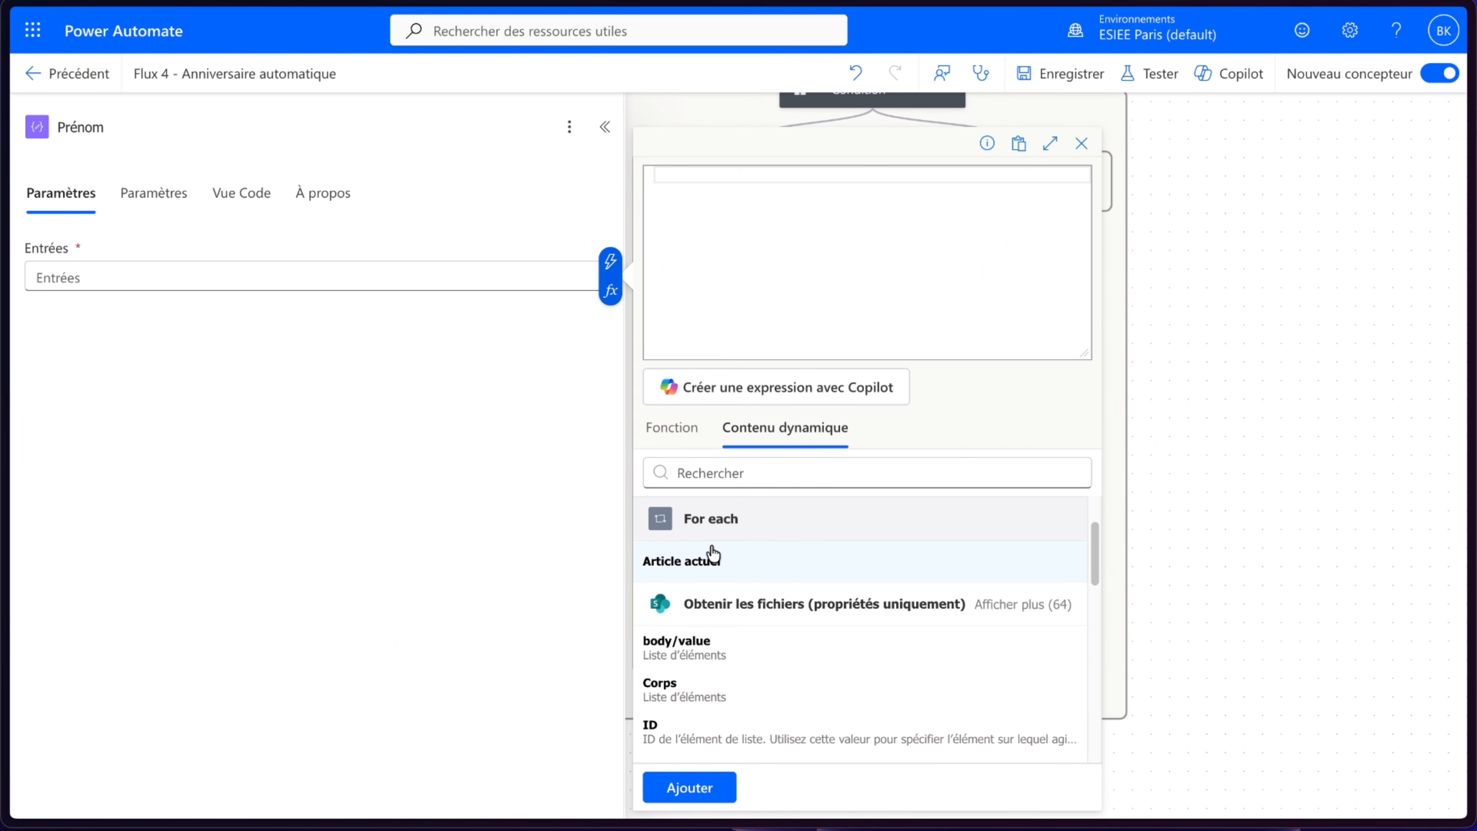
scroll(713, 555, "down", 3)
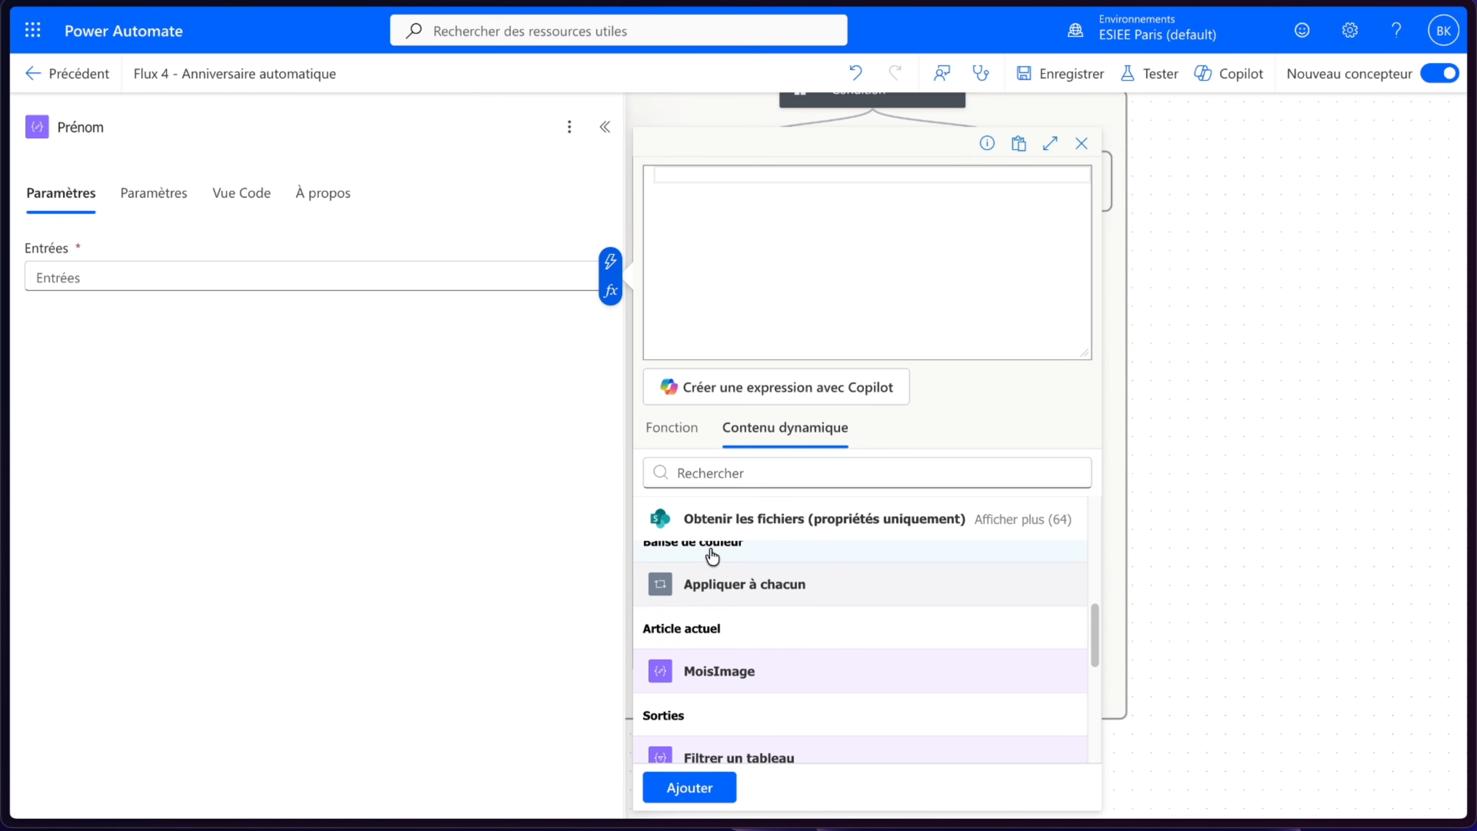
left_click(715, 622)
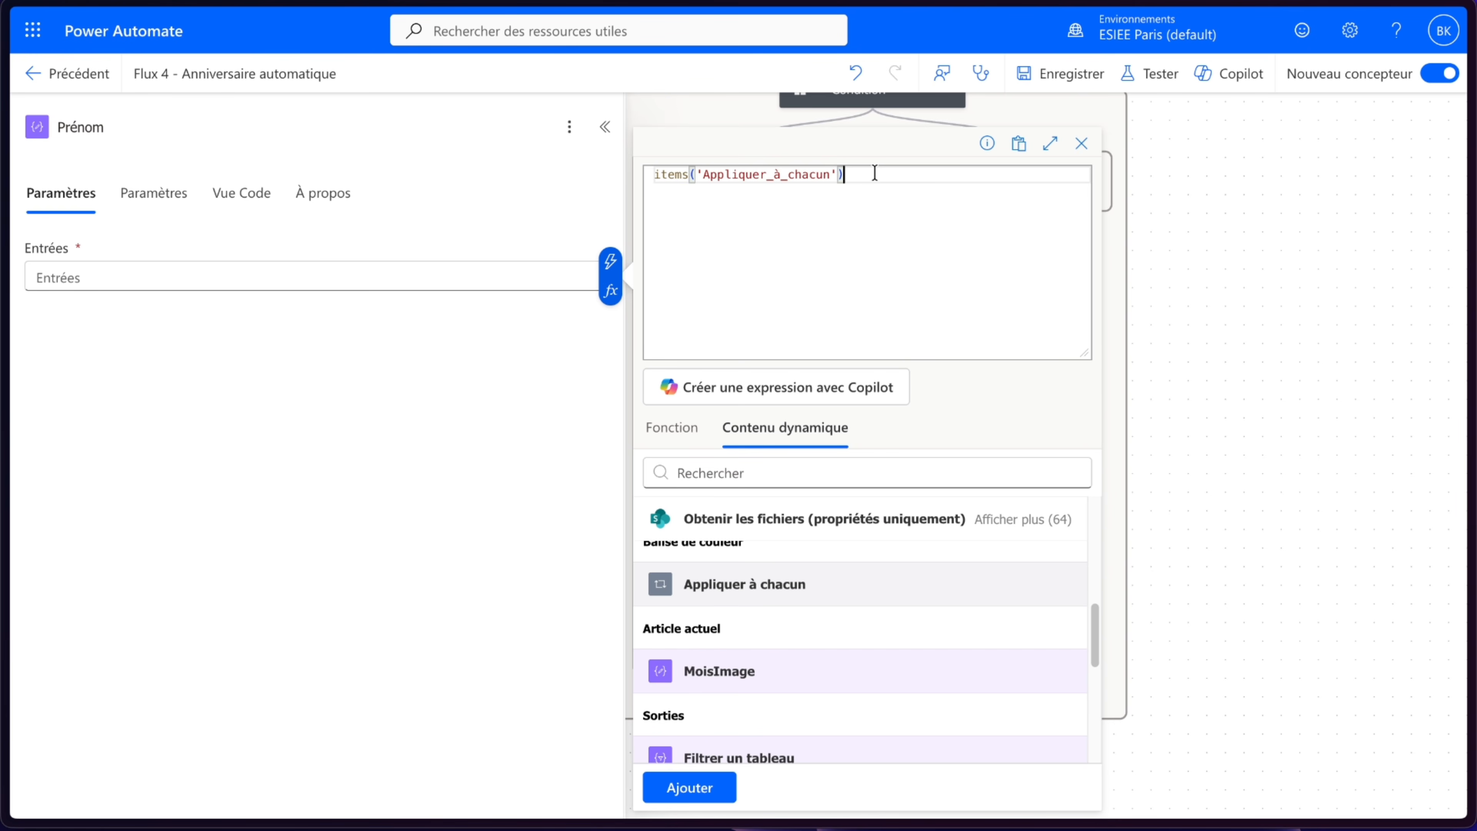
type("?['Prénom")
left_click(688, 787)
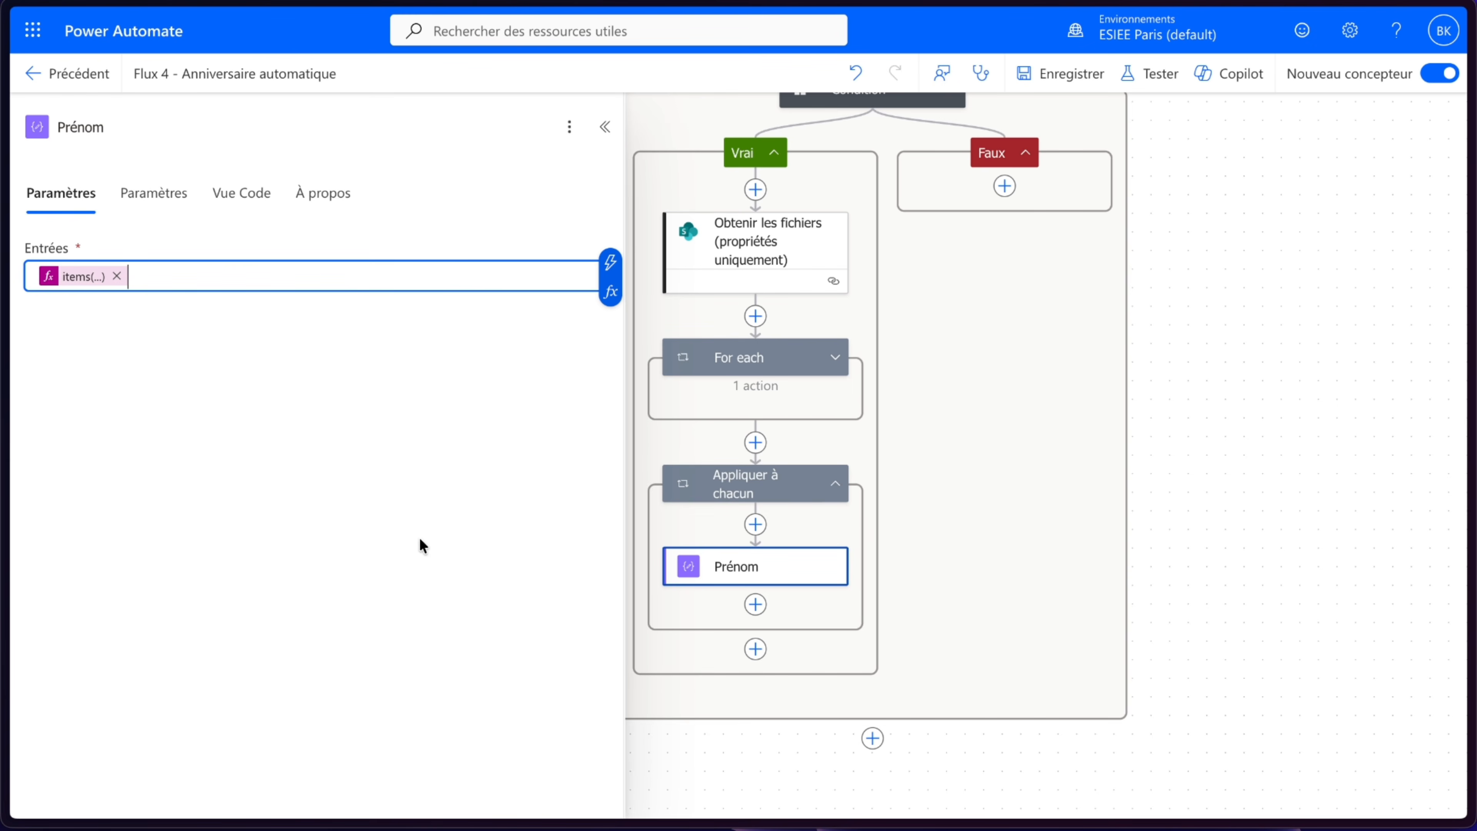
- Add another Message data operation after Prénom and rename it Nom
left_click(756, 604)
left_click(512, 431)
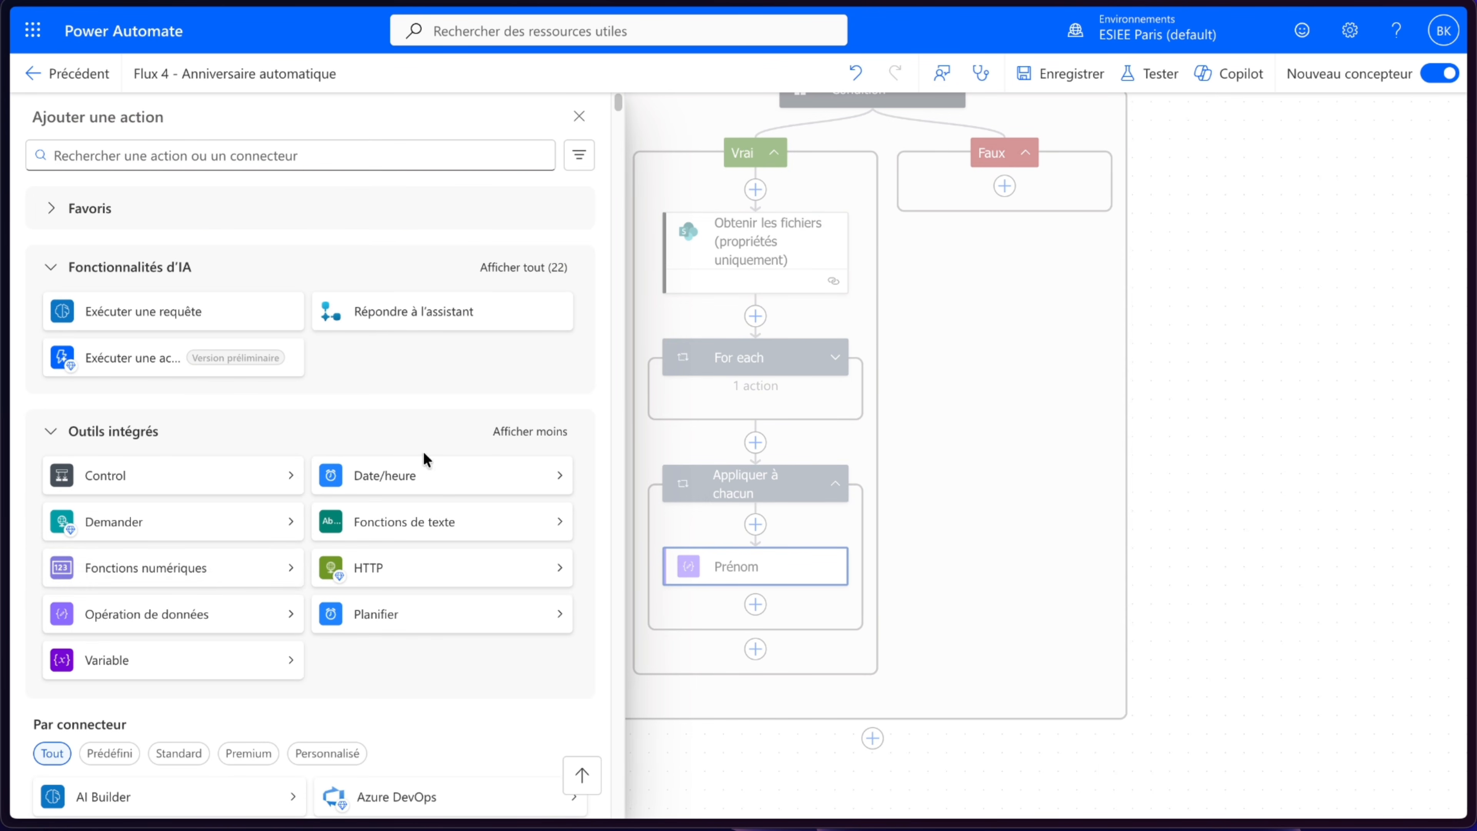
left_click(164, 611)
left_click(436, 310)
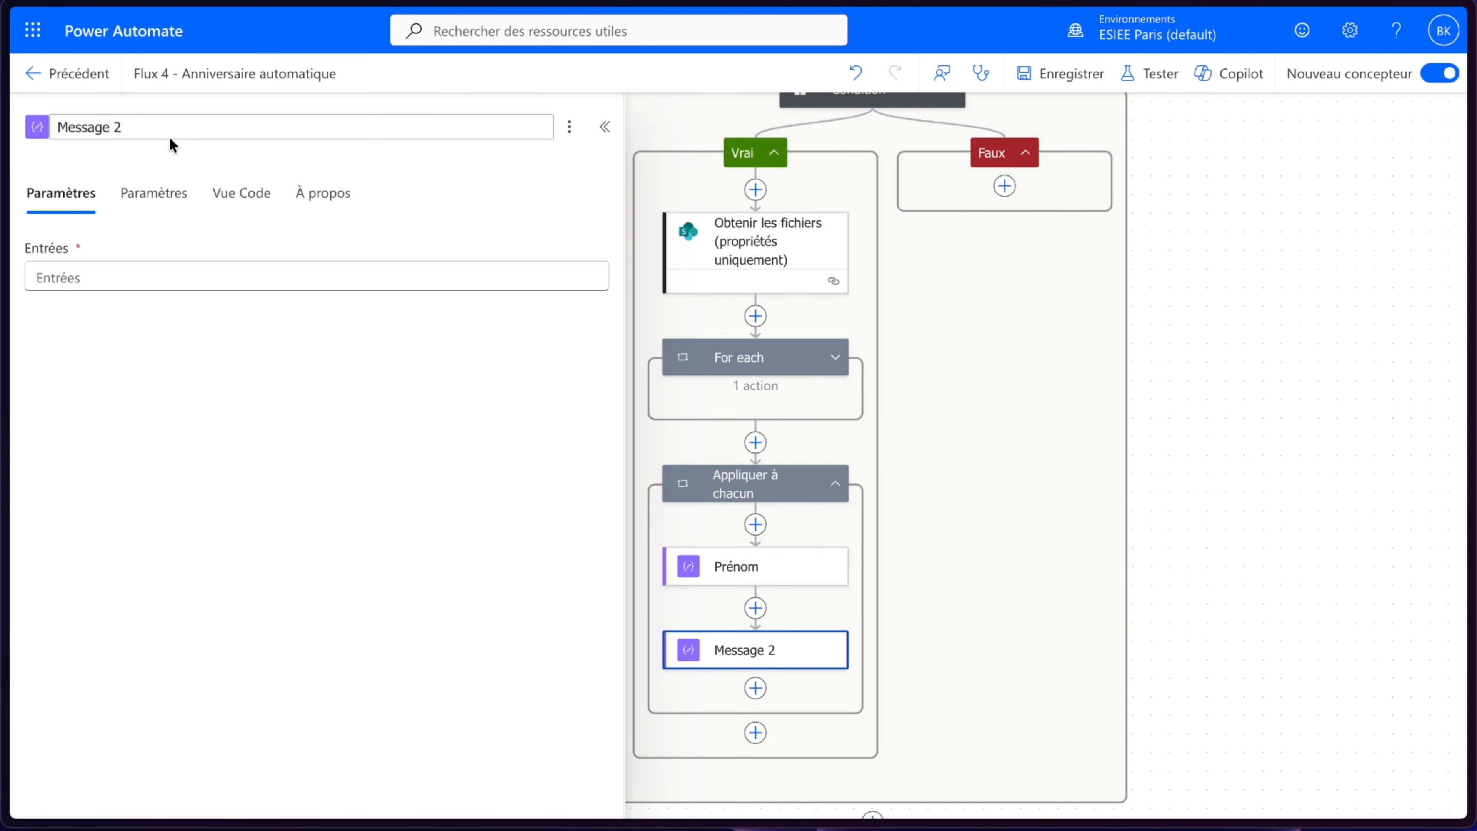
left_click_drag(153, 128, 55, 127)
type("Nom")
- Set Nom's input to the expression items('Appliquer_à_chacun')?['Nom']
left_click(167, 281)
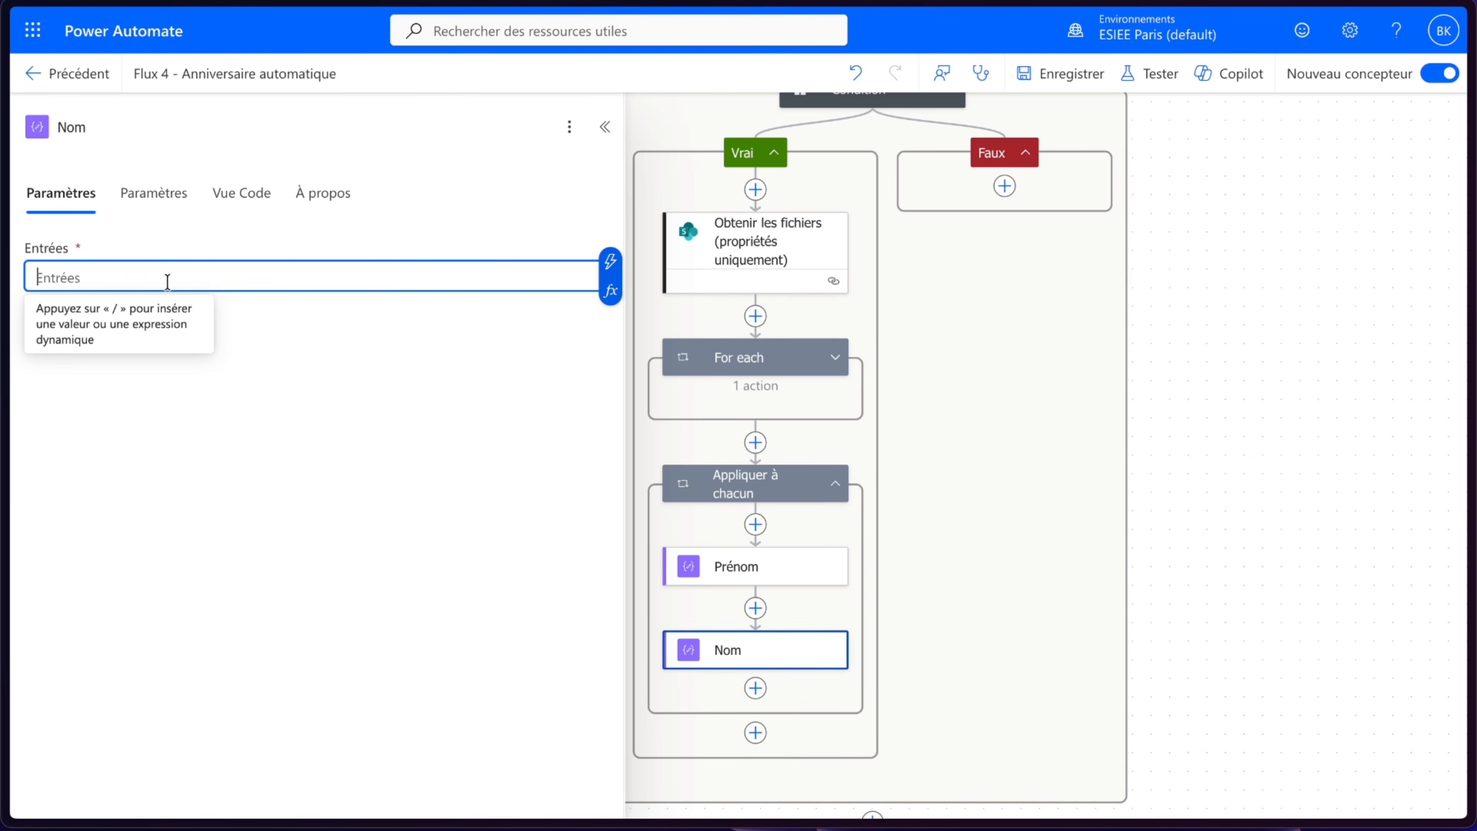
left_click(610, 290)
left_click(820, 431)
scroll(858, 651, "down", 10)
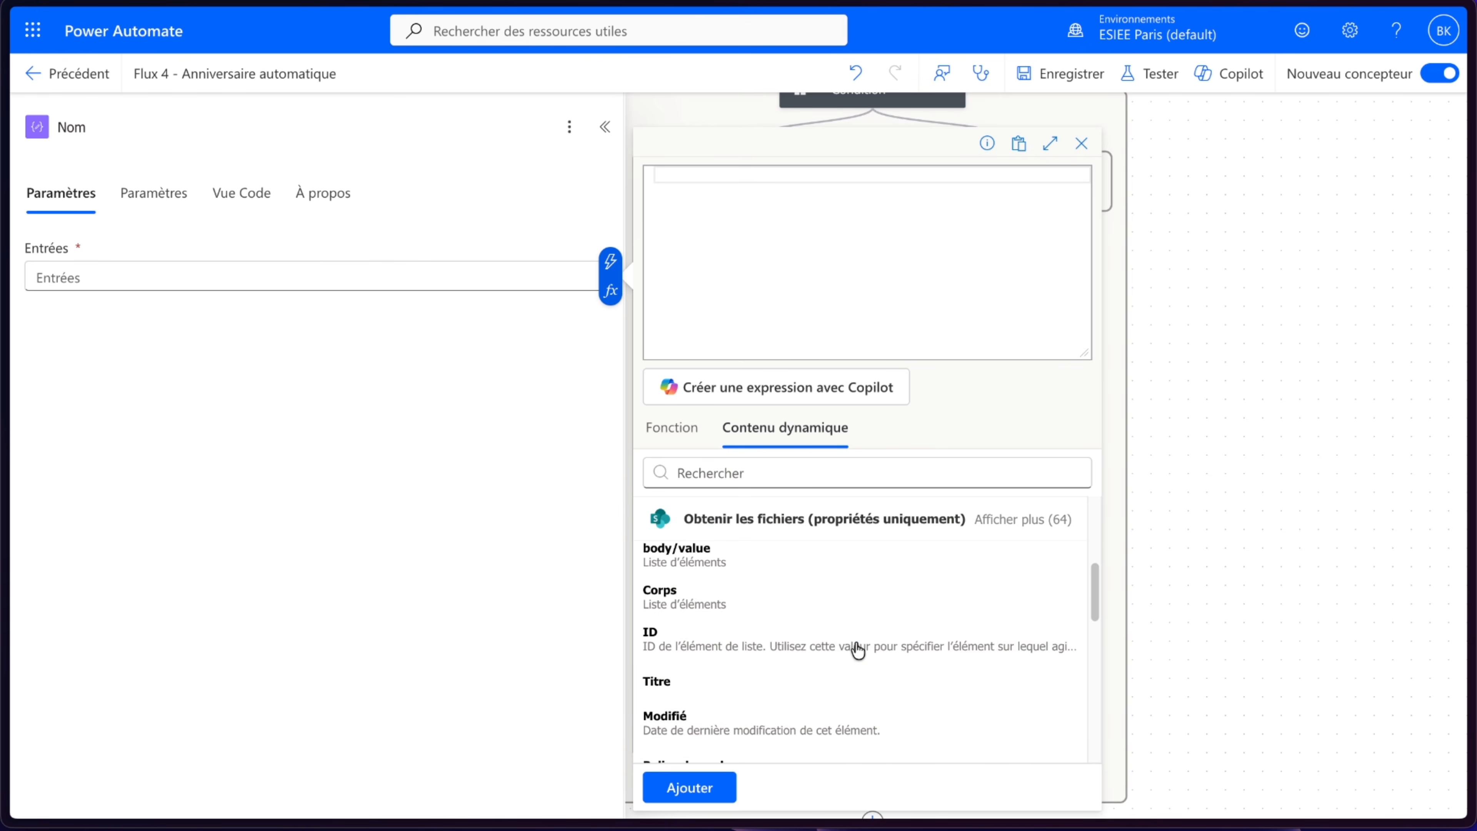
left_click(817, 606)
type("?['Nom")
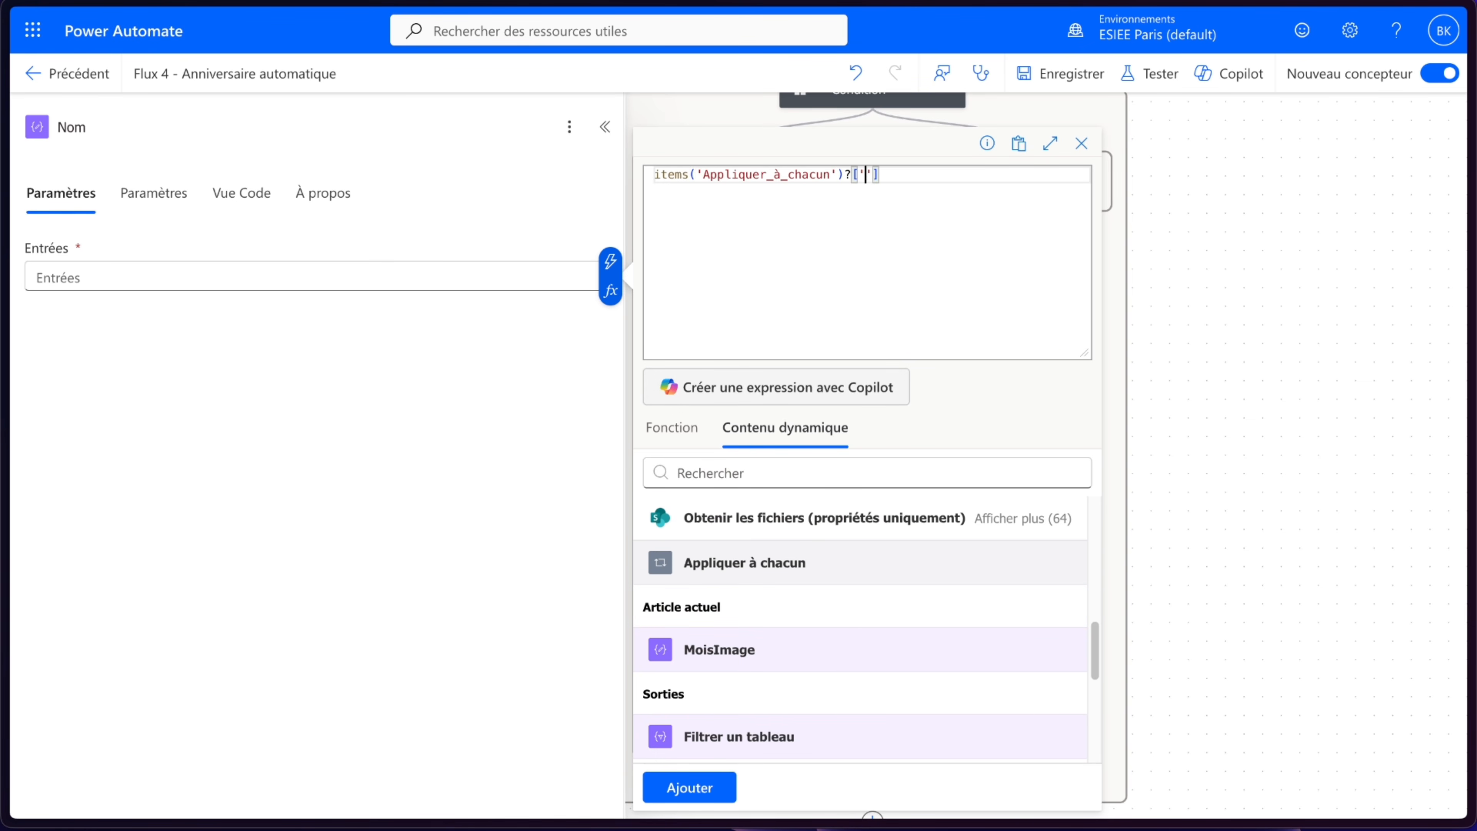
left_click(698, 789)
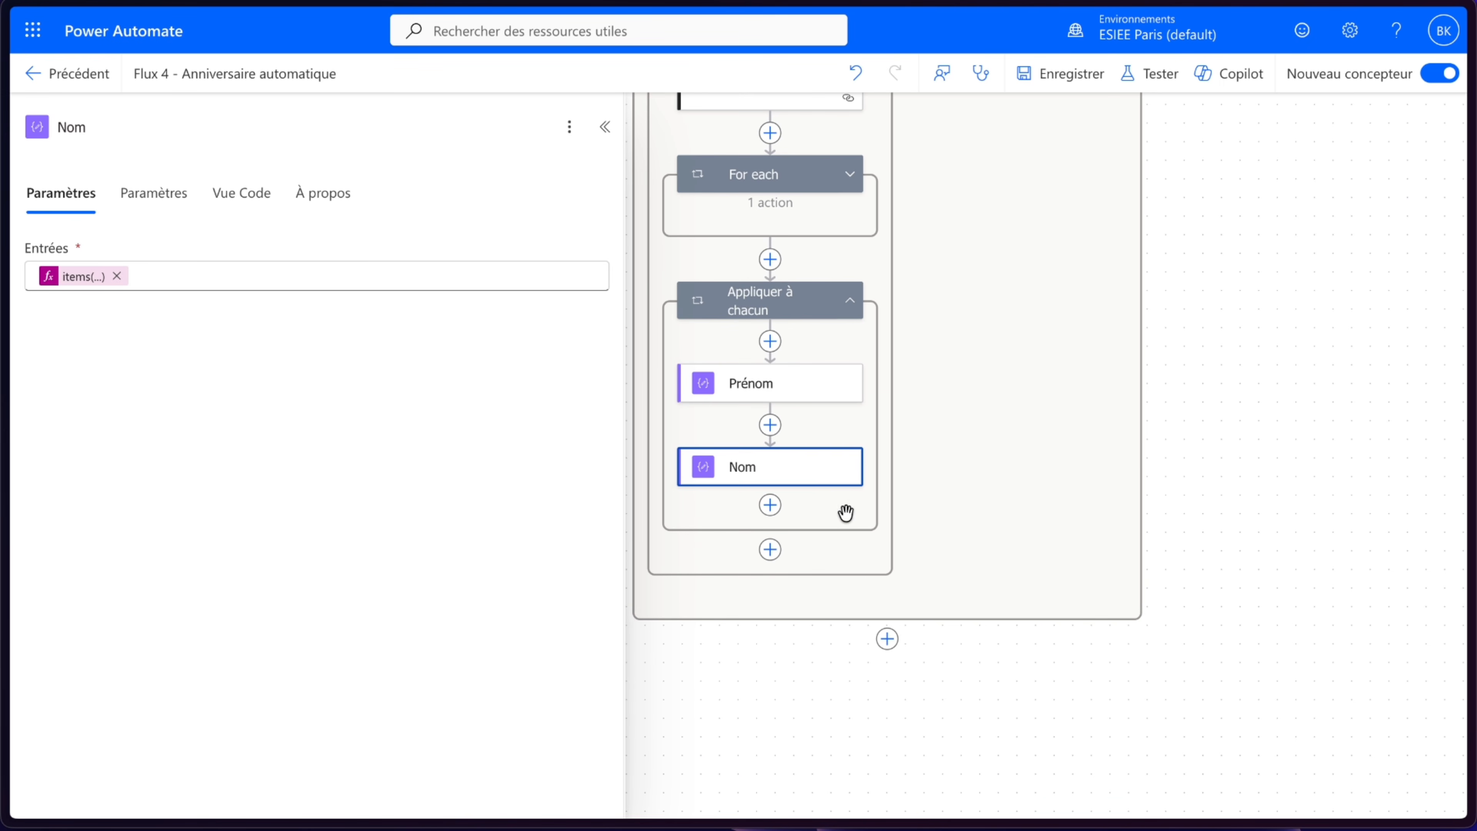
- Add an Office 365 Outlook Envoyer un e-mail (V2) action after Nom inside Appliquer à chacun
left_click(771, 506)
scroll(519, 610, "down", 3)
scroll(520, 609, "down", 2)
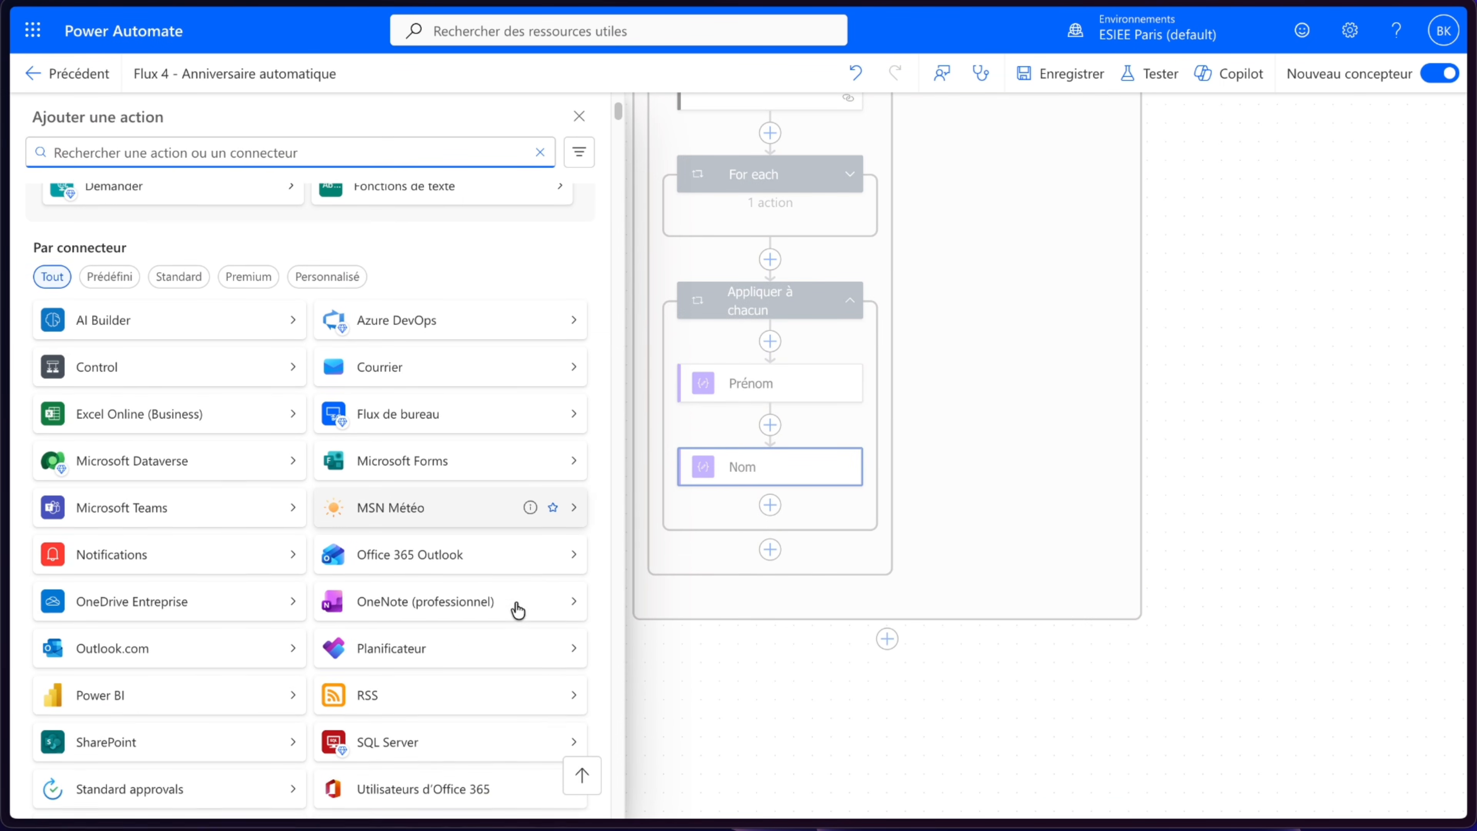
left_click(454, 547)
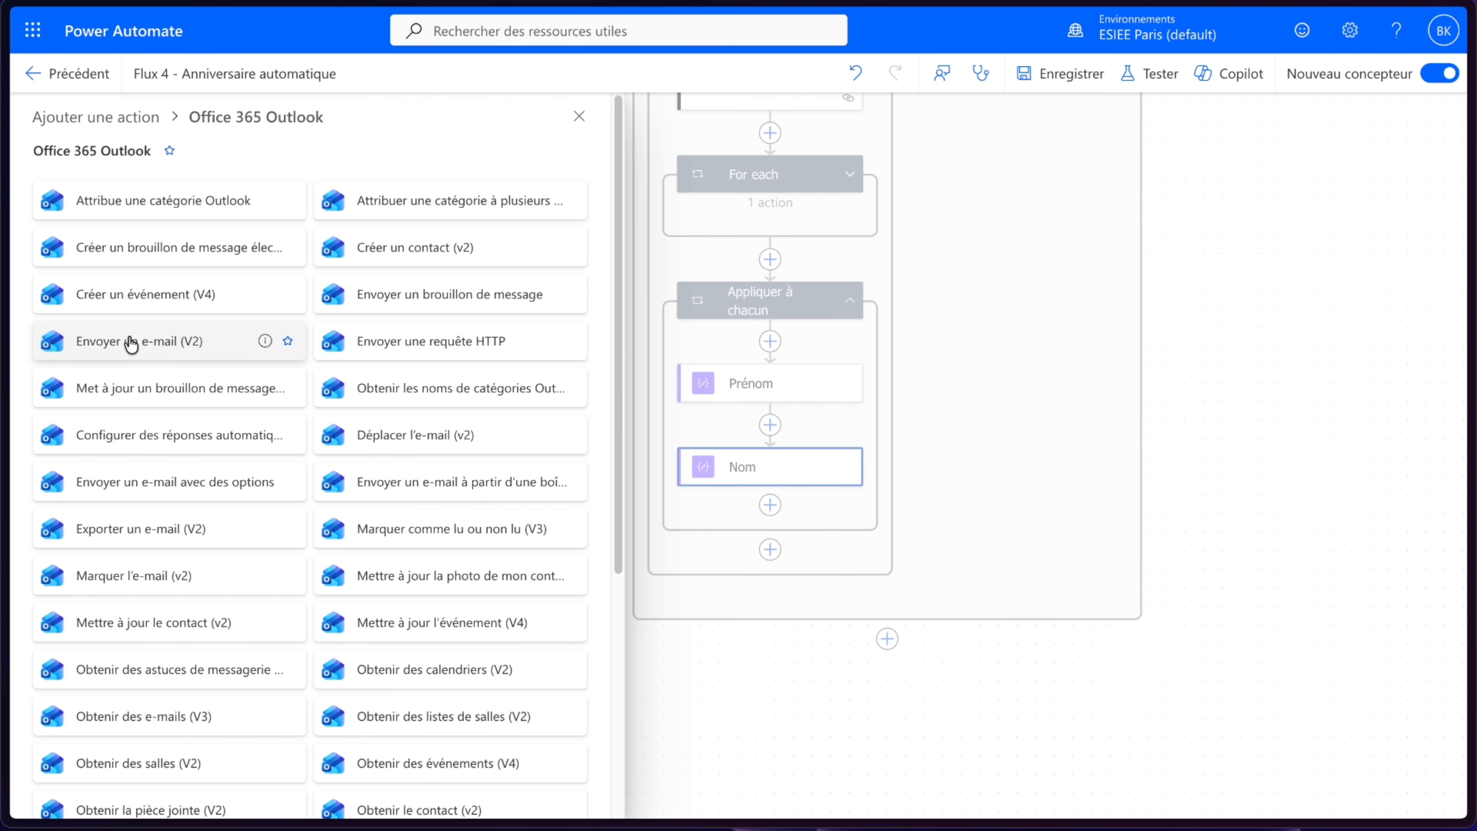
left_click(143, 342)
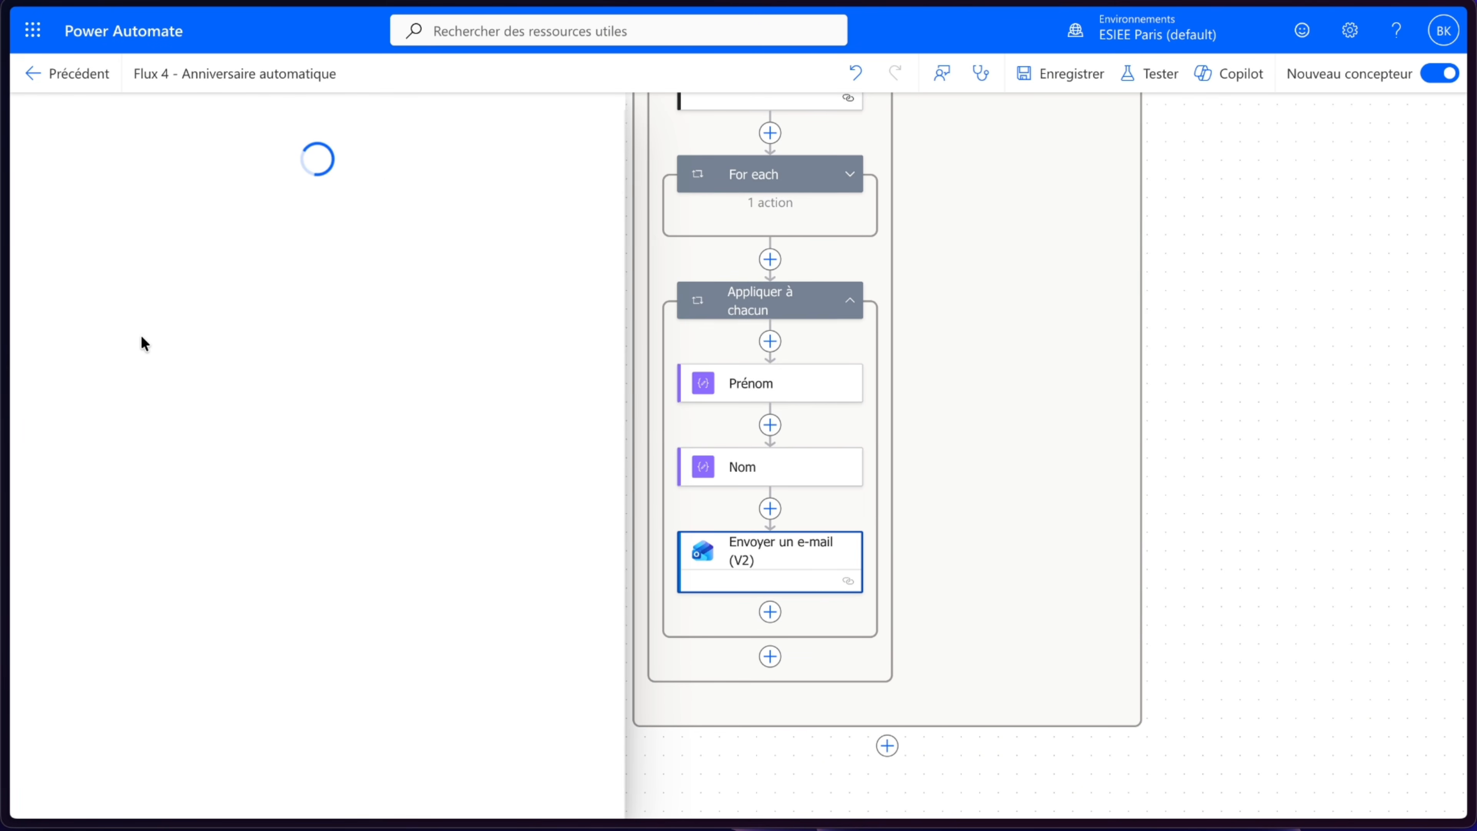
left_click(211, 273)
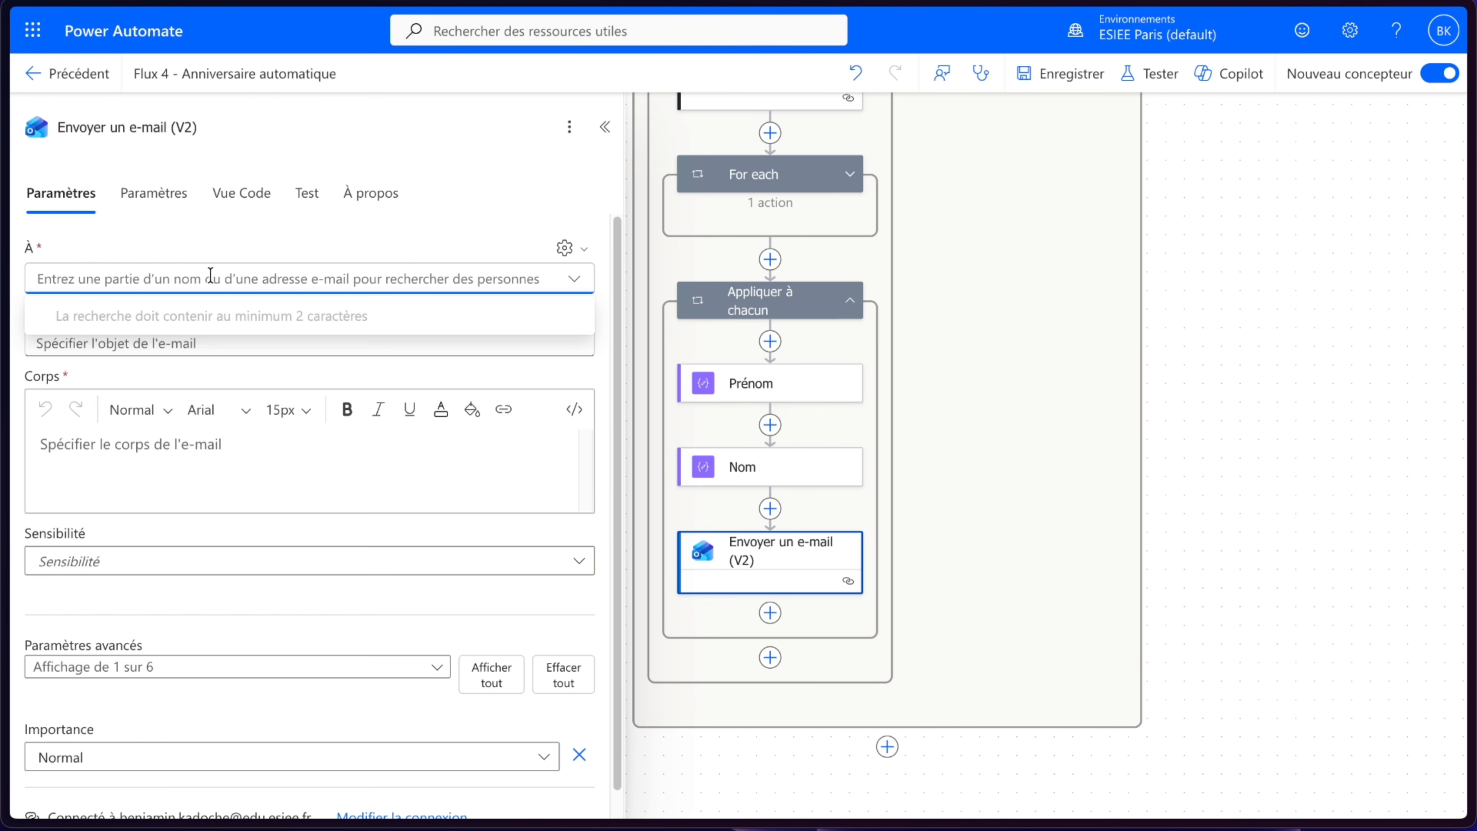
- Open the Dates Anniversaires.xlsx workbook in SharePoint to review its columns, then return to the flow editor
mouse_move(5, 203)
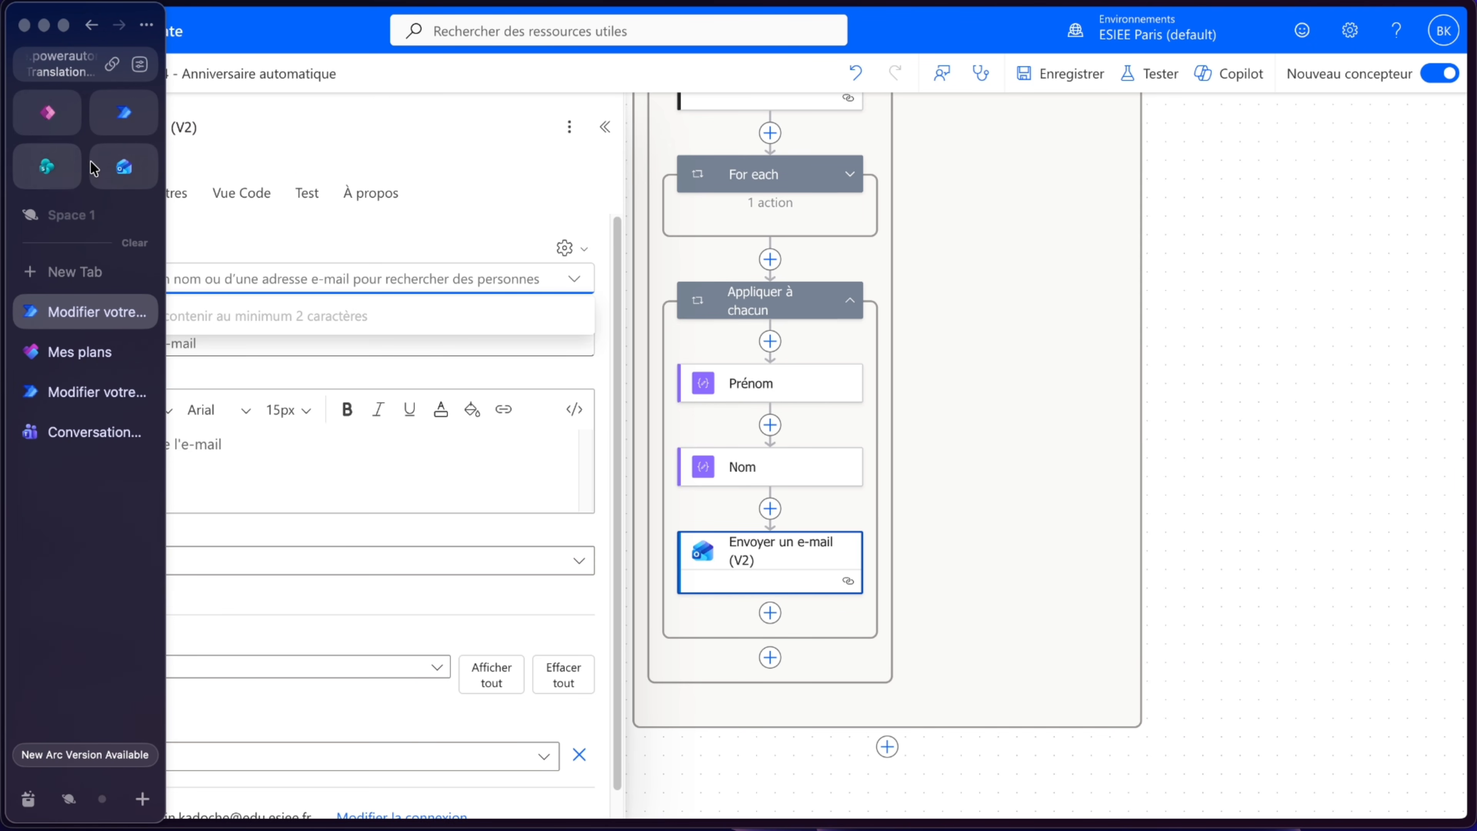
left_click(46, 167)
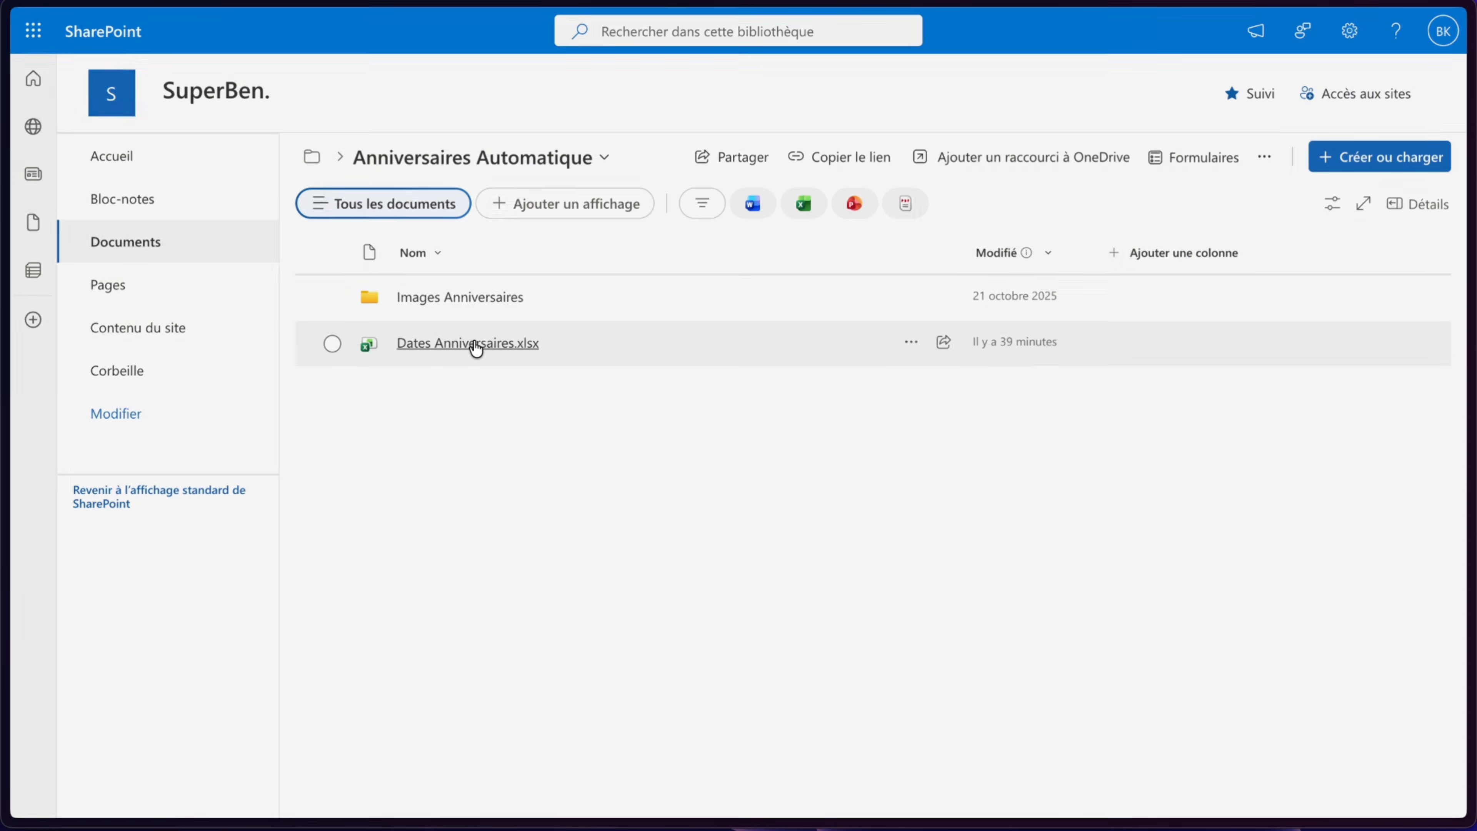
left_click(472, 343)
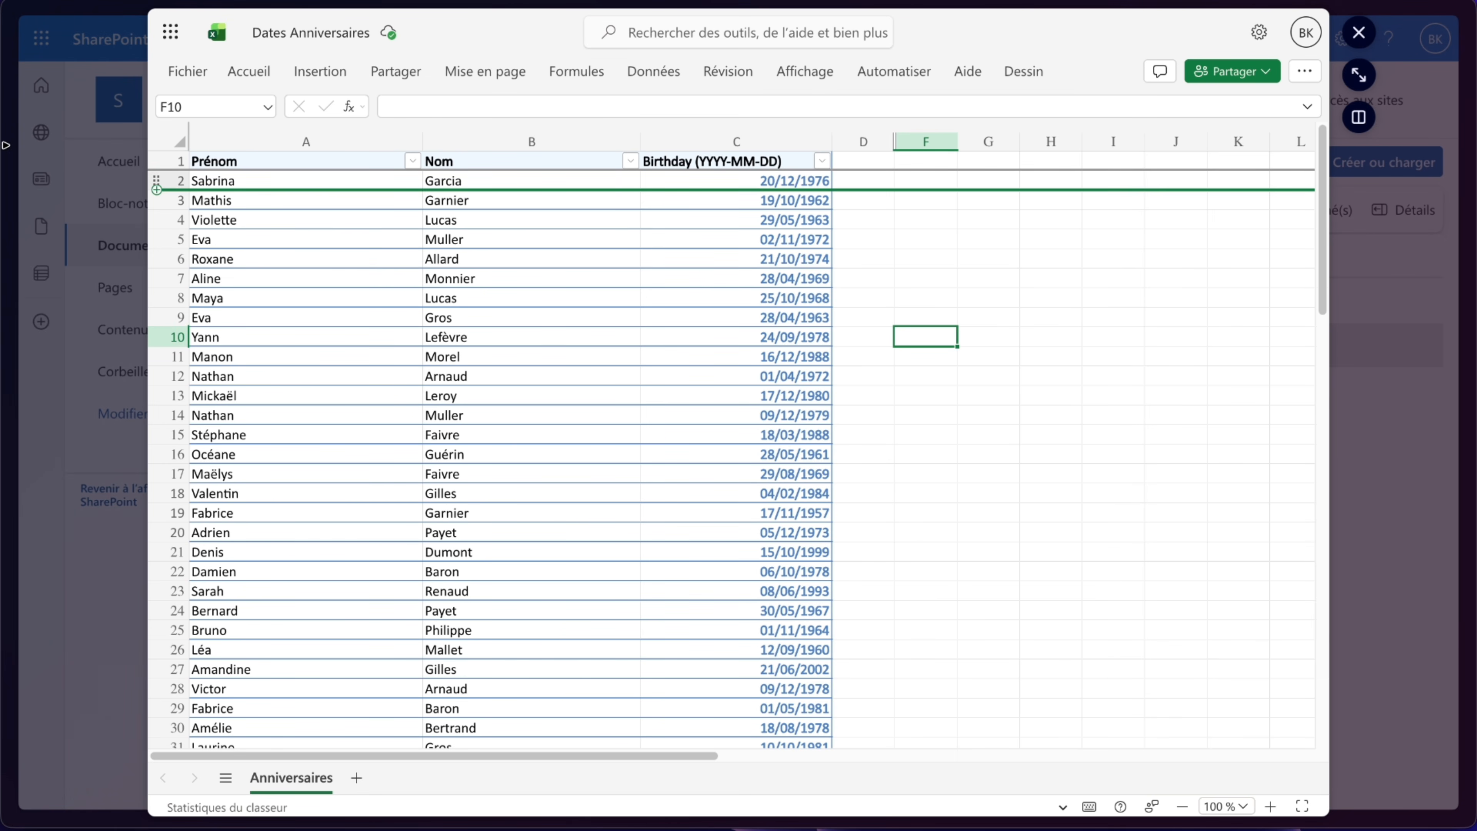
mouse_move(4, 141)
left_click(96, 313)
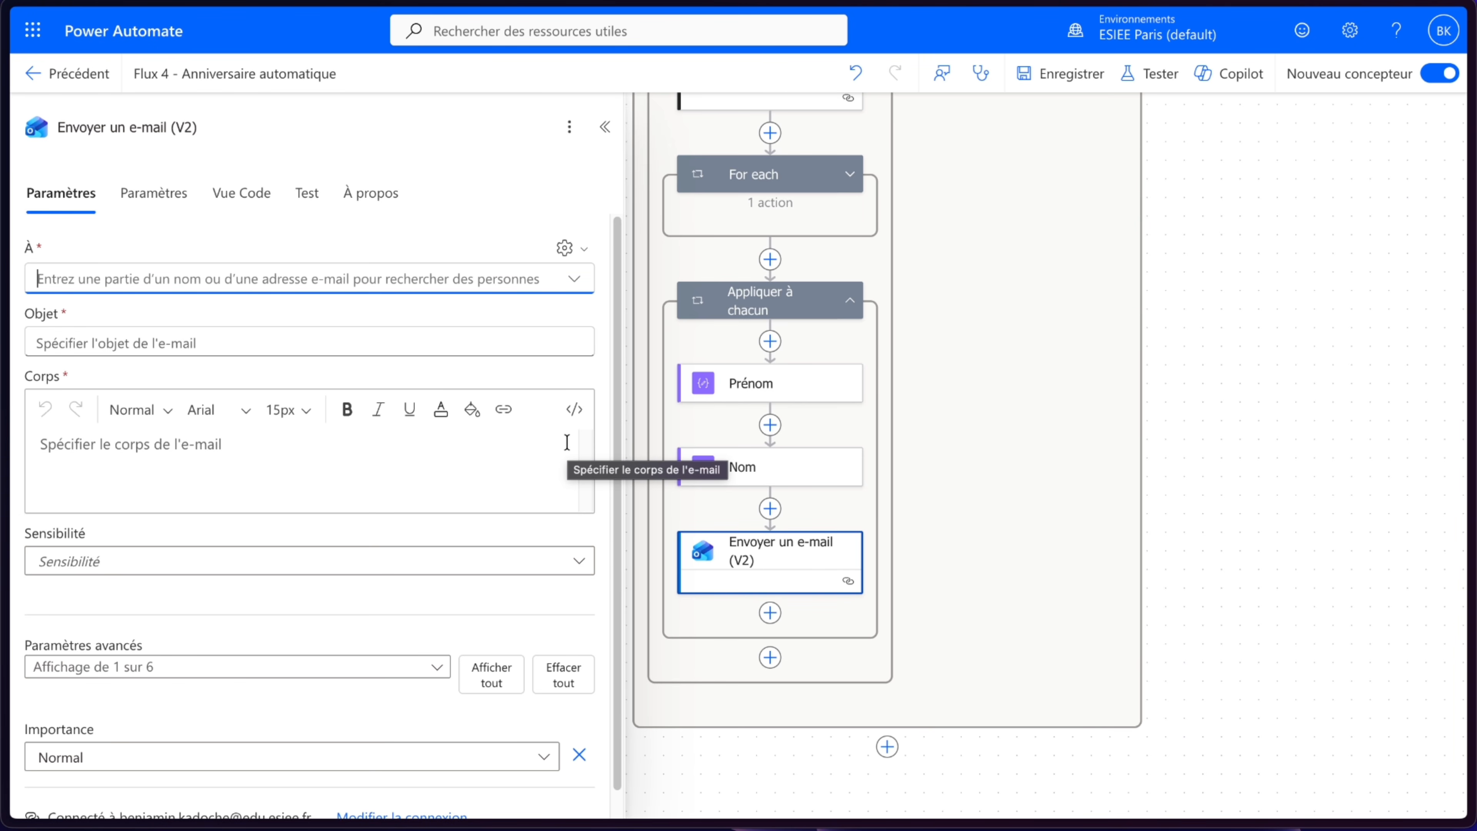
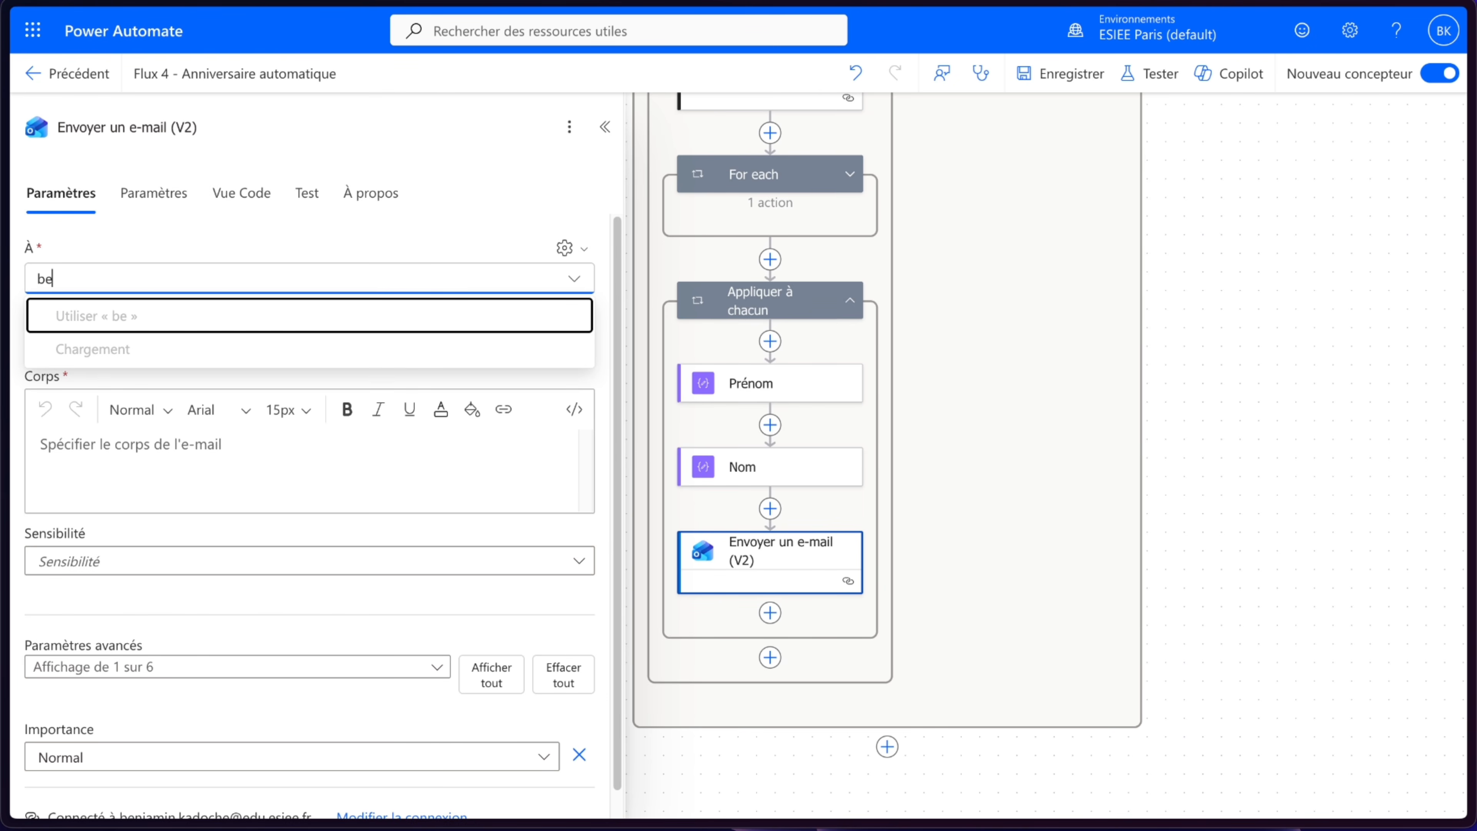
- Set the e-mail's recipient to the user's own address from the people search
left_click(224, 349)
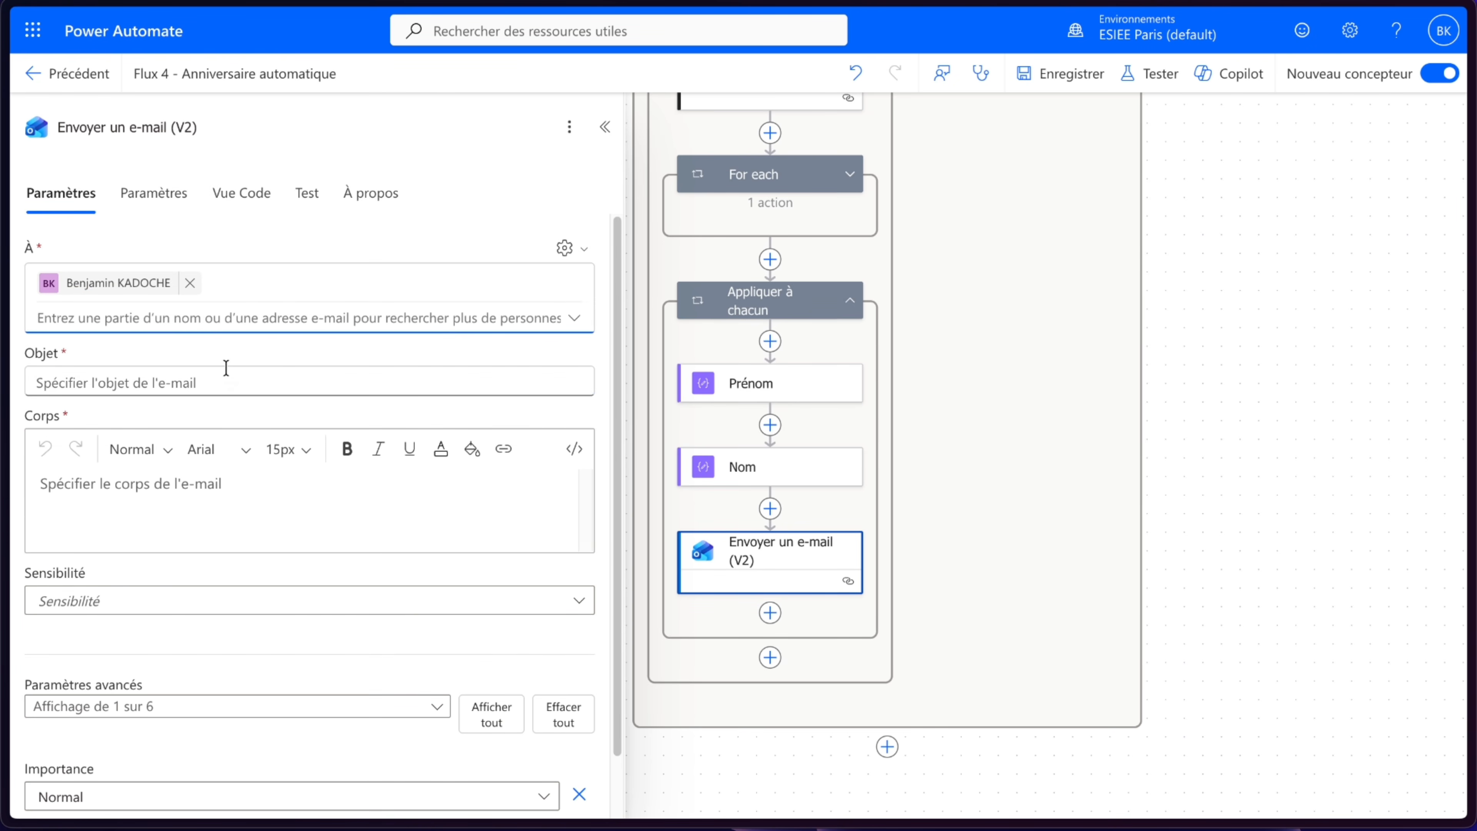
- Set the subject to "🎉 Joyeux Anniversaire" followed by the Prénom output and "!"
scroll(221, 347, "down", 1)
left_click(177, 321)
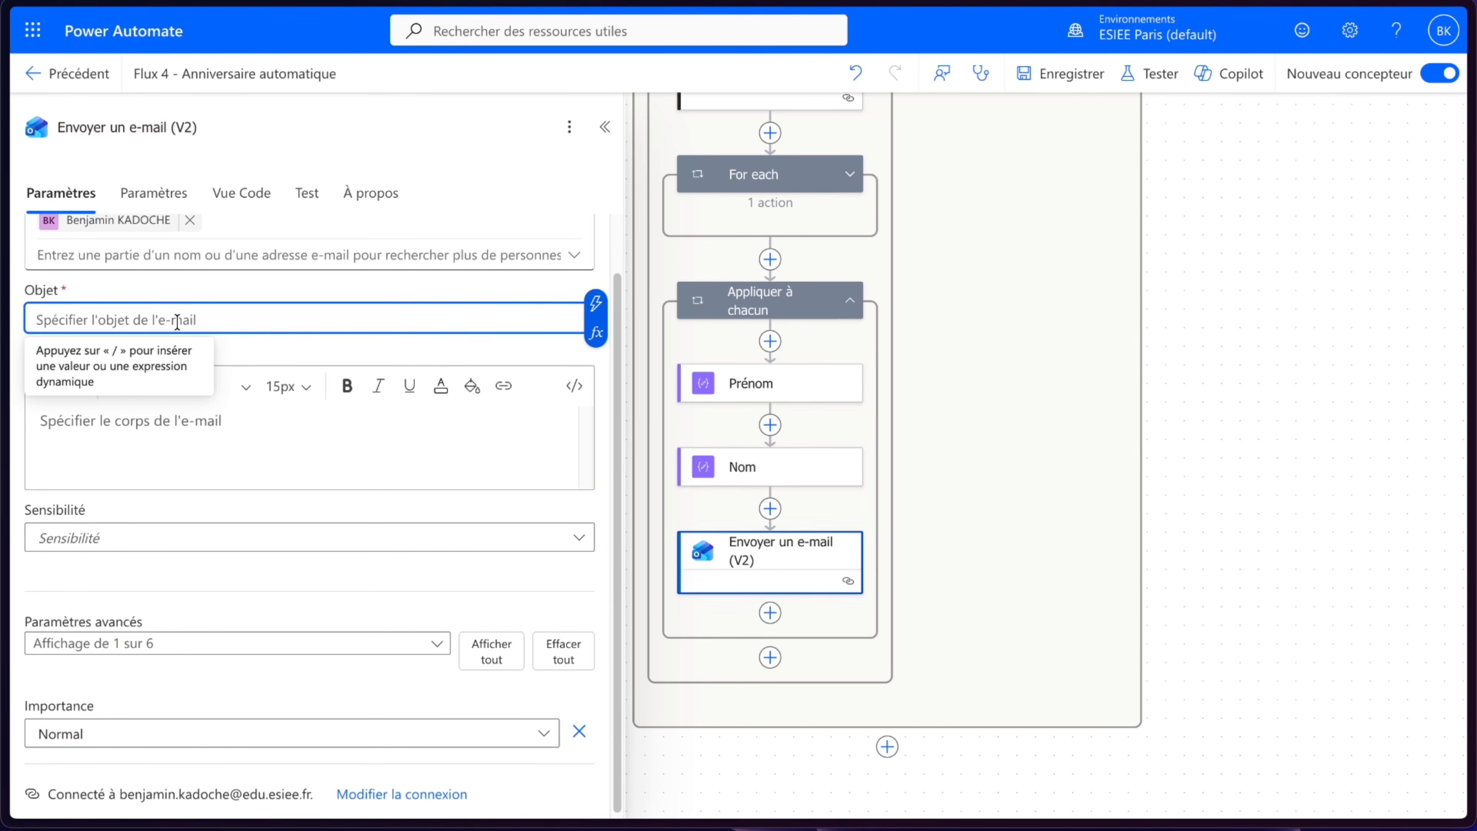
type("🎉 Joyeux ")
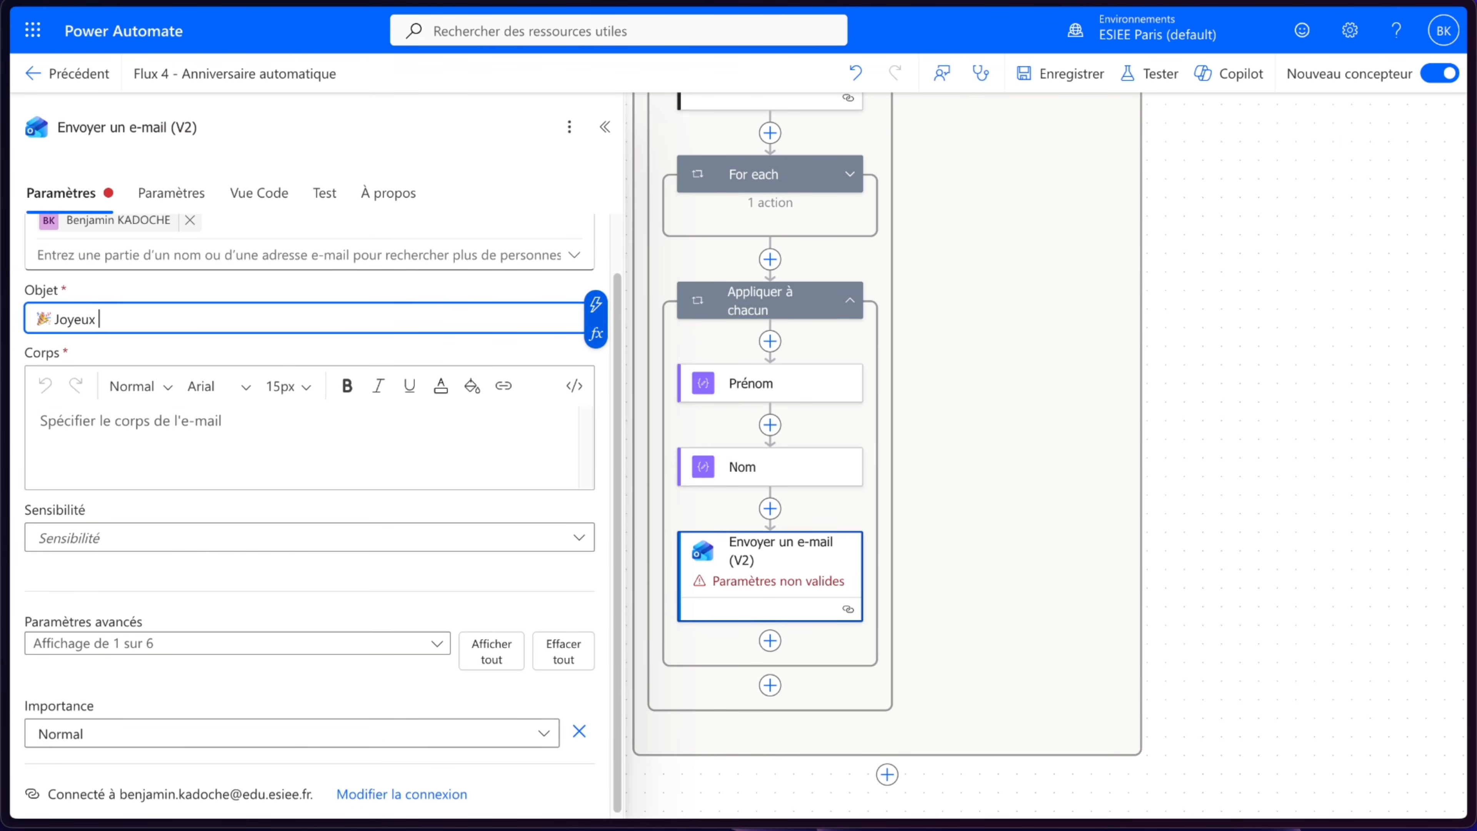
type("Anniversaire")
left_click(595, 303)
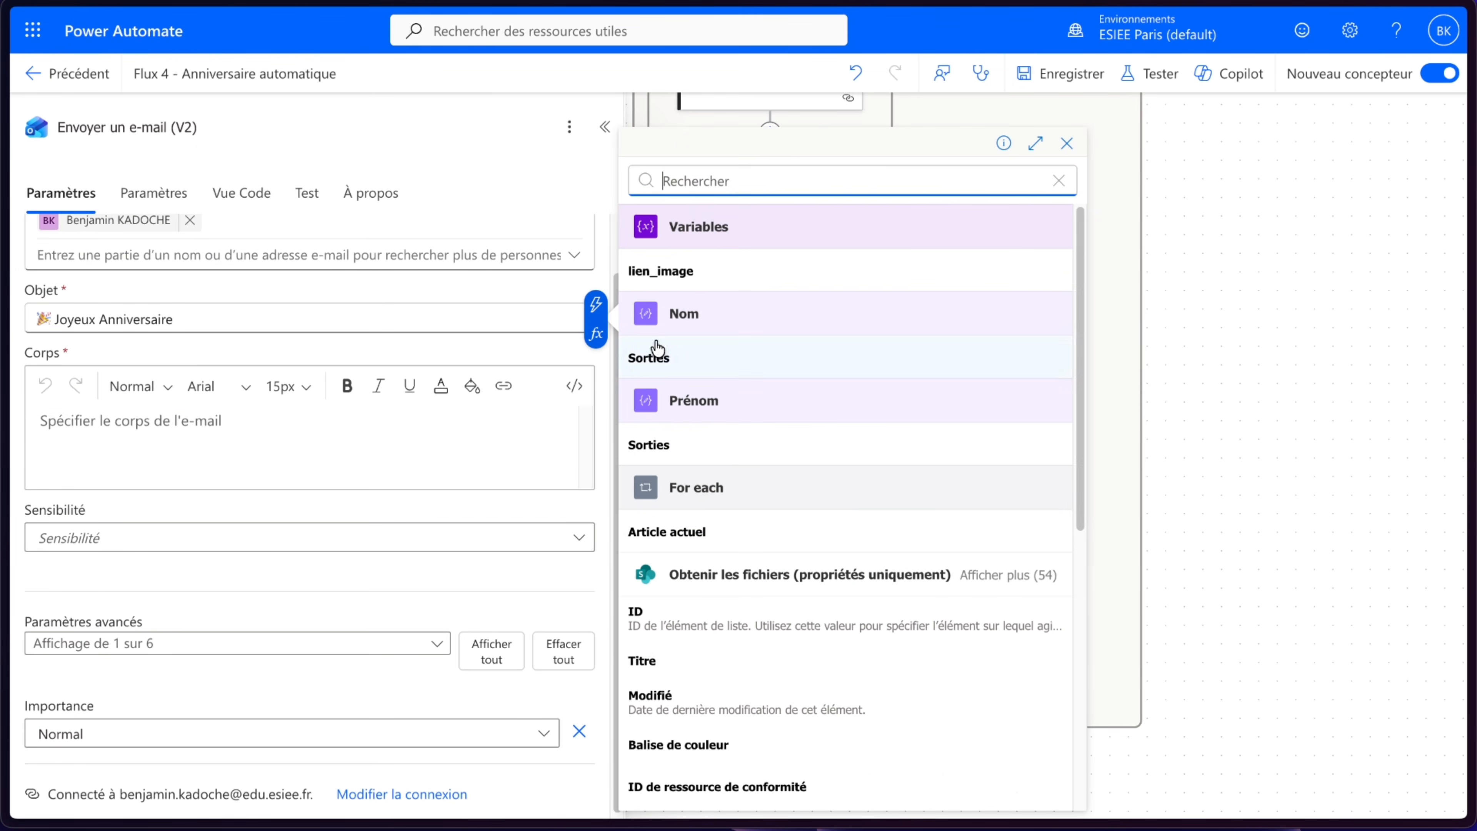
left_click(670, 436)
type("!")
left_click(186, 428)
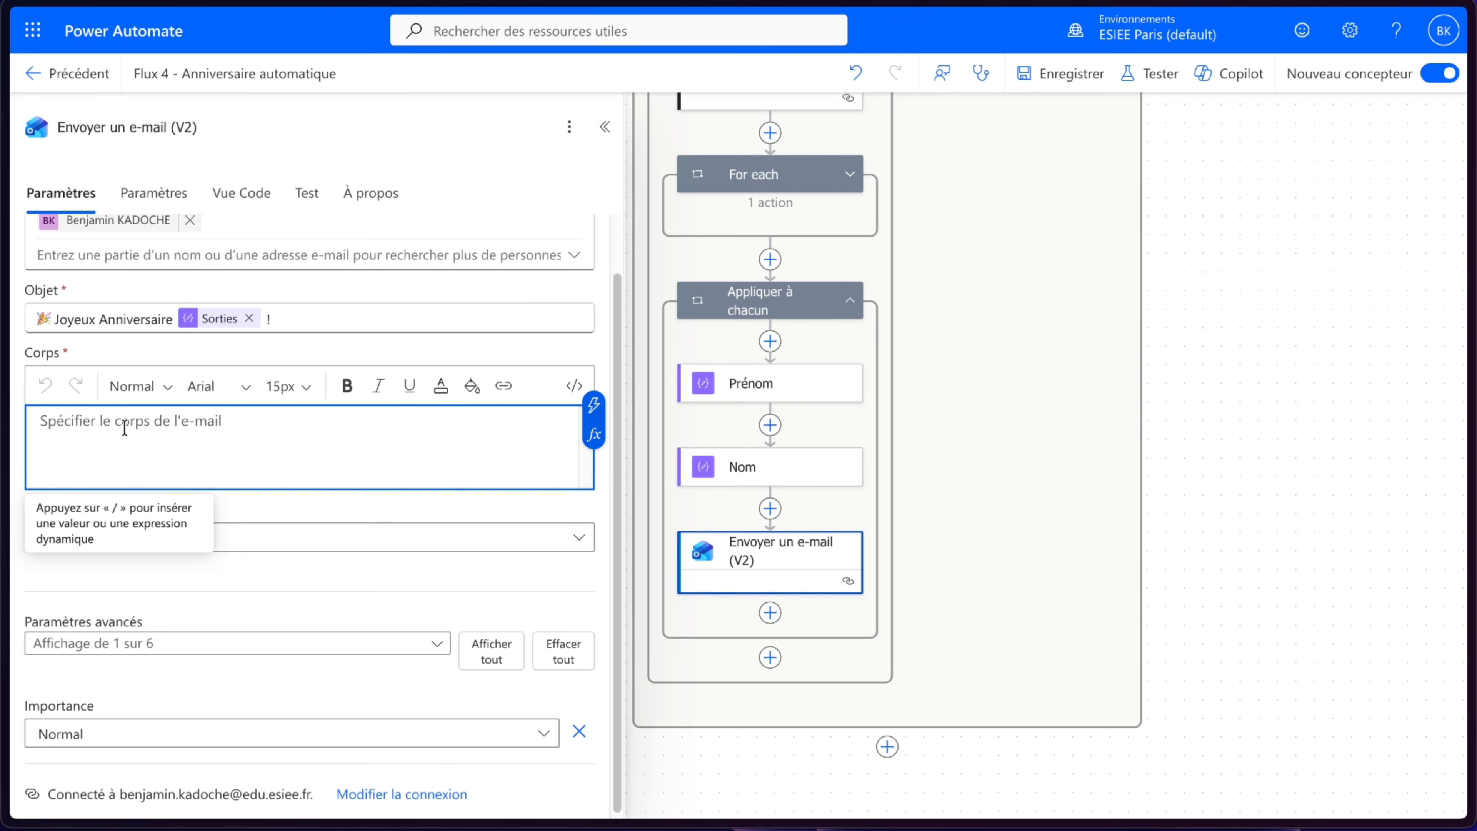
type("Bonjour")
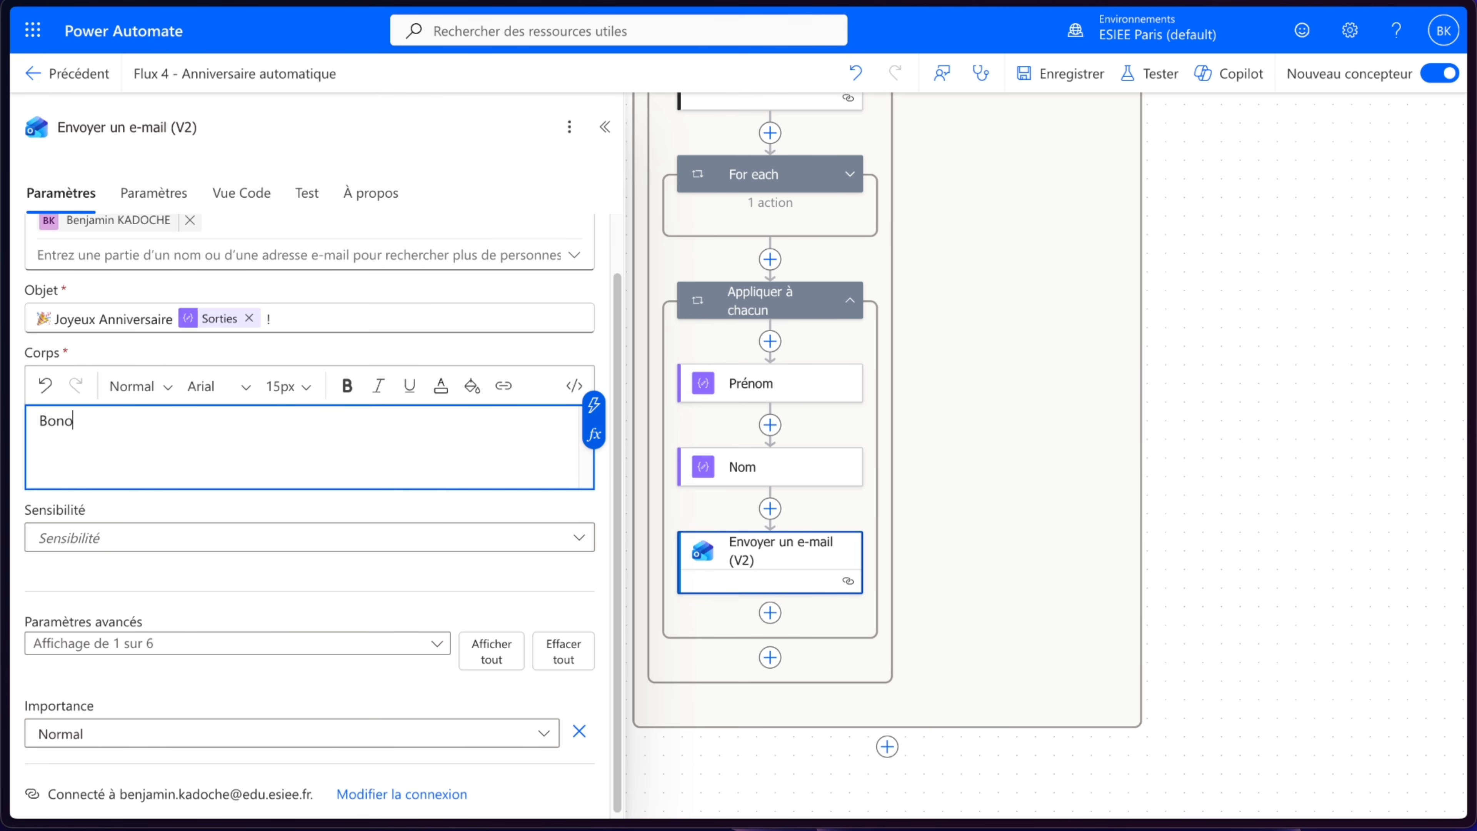
left_click(594, 405)
left_click(710, 402)
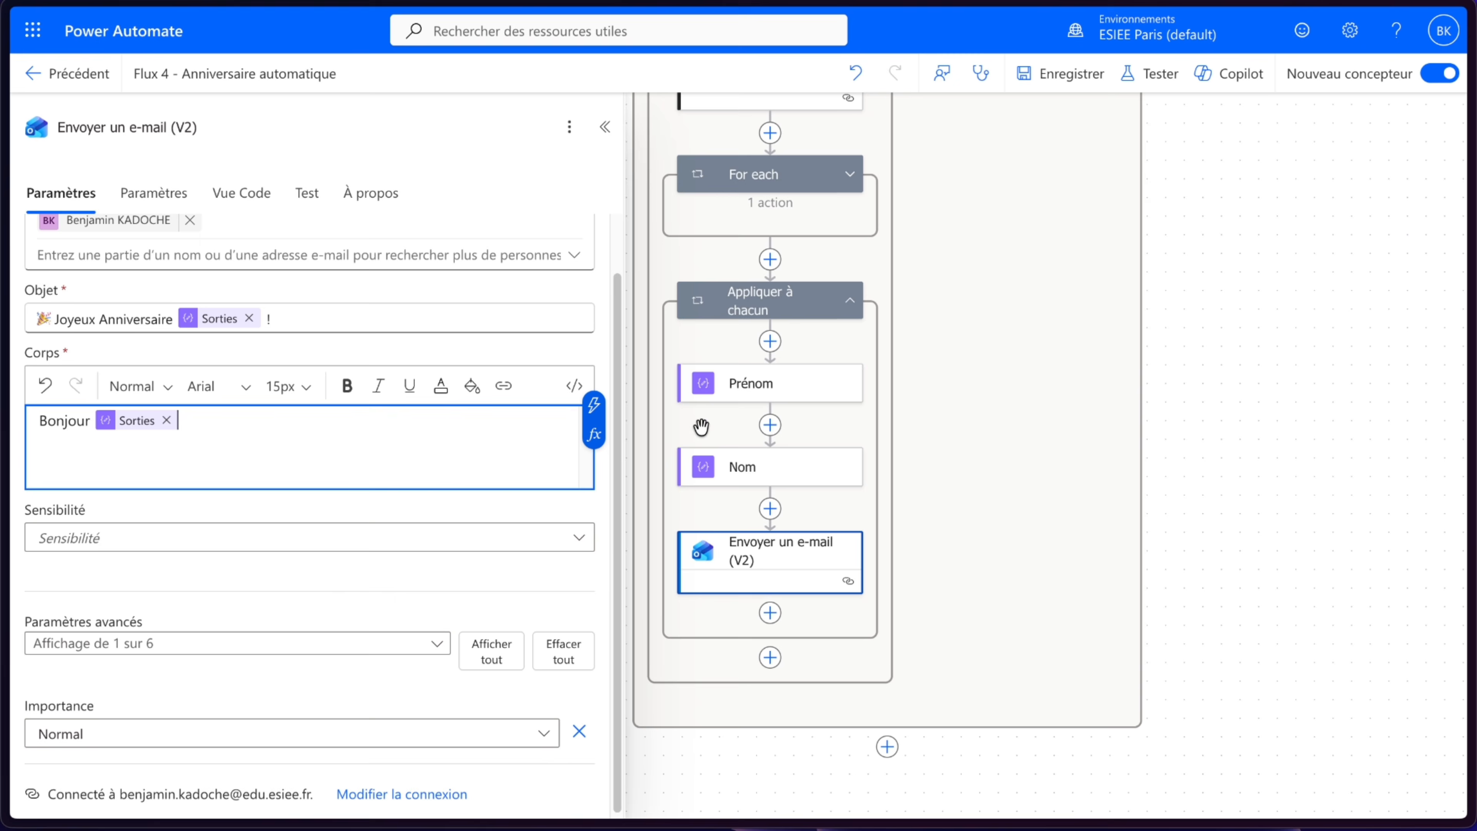
type(",")
key("Return")
key("Return")
type("Bon anniver")
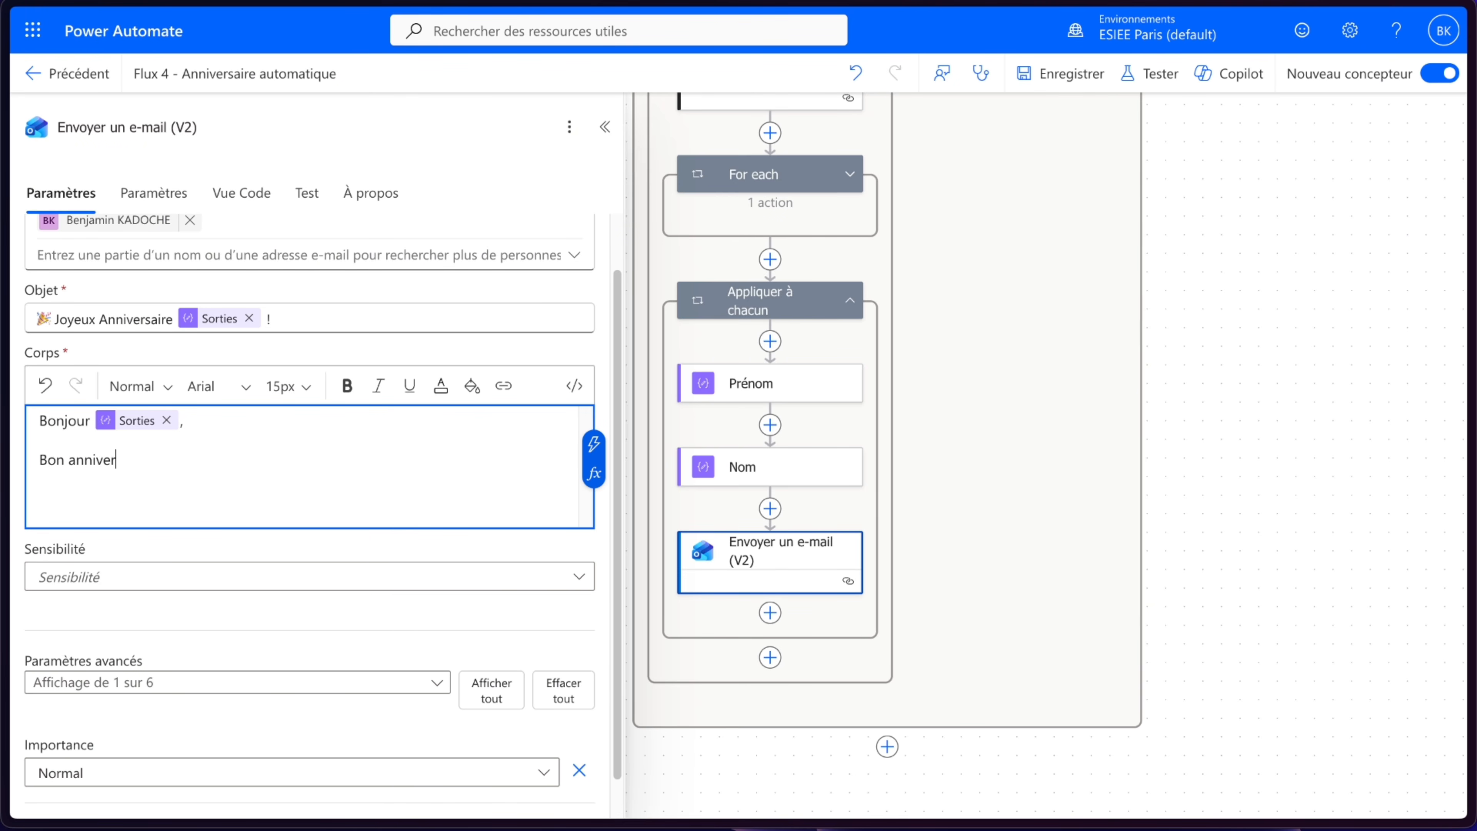
type("sarie")
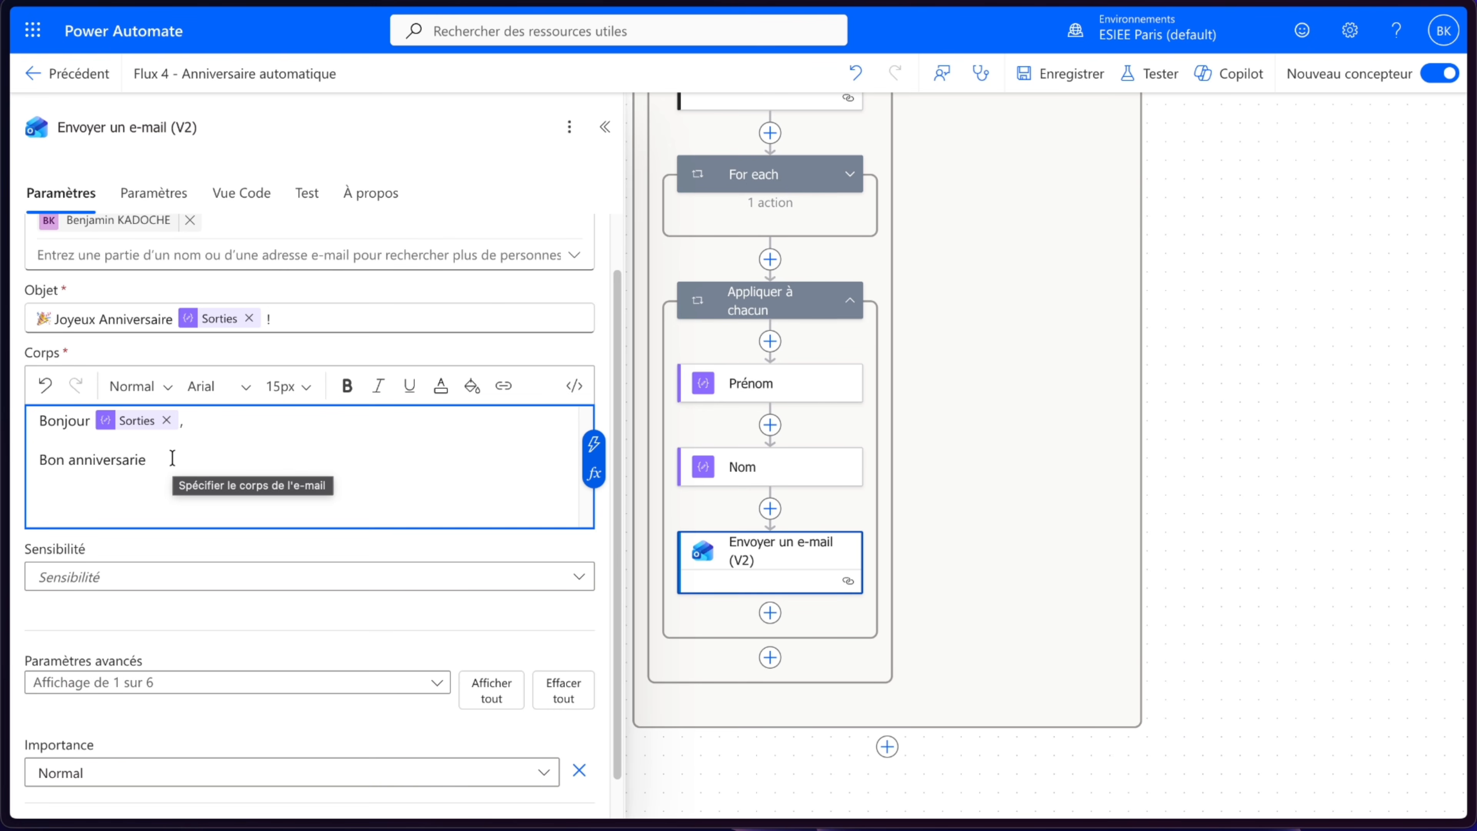
left_click_drag(172, 457, 3, 419)
key("BackSpace")
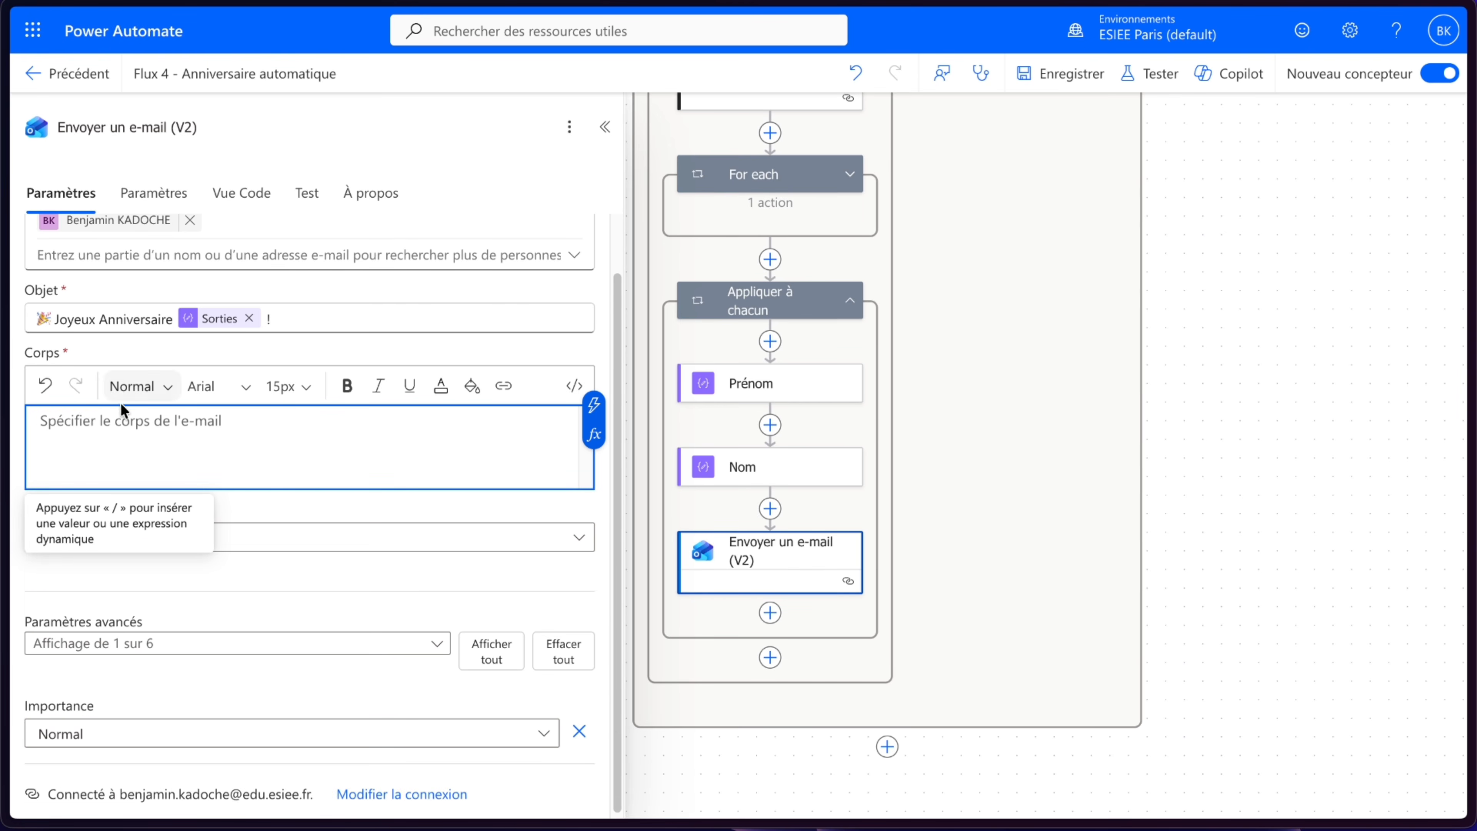
- Switch the body to code view and replace its content with the pasted HTML birthday message template
left_click(564, 387)
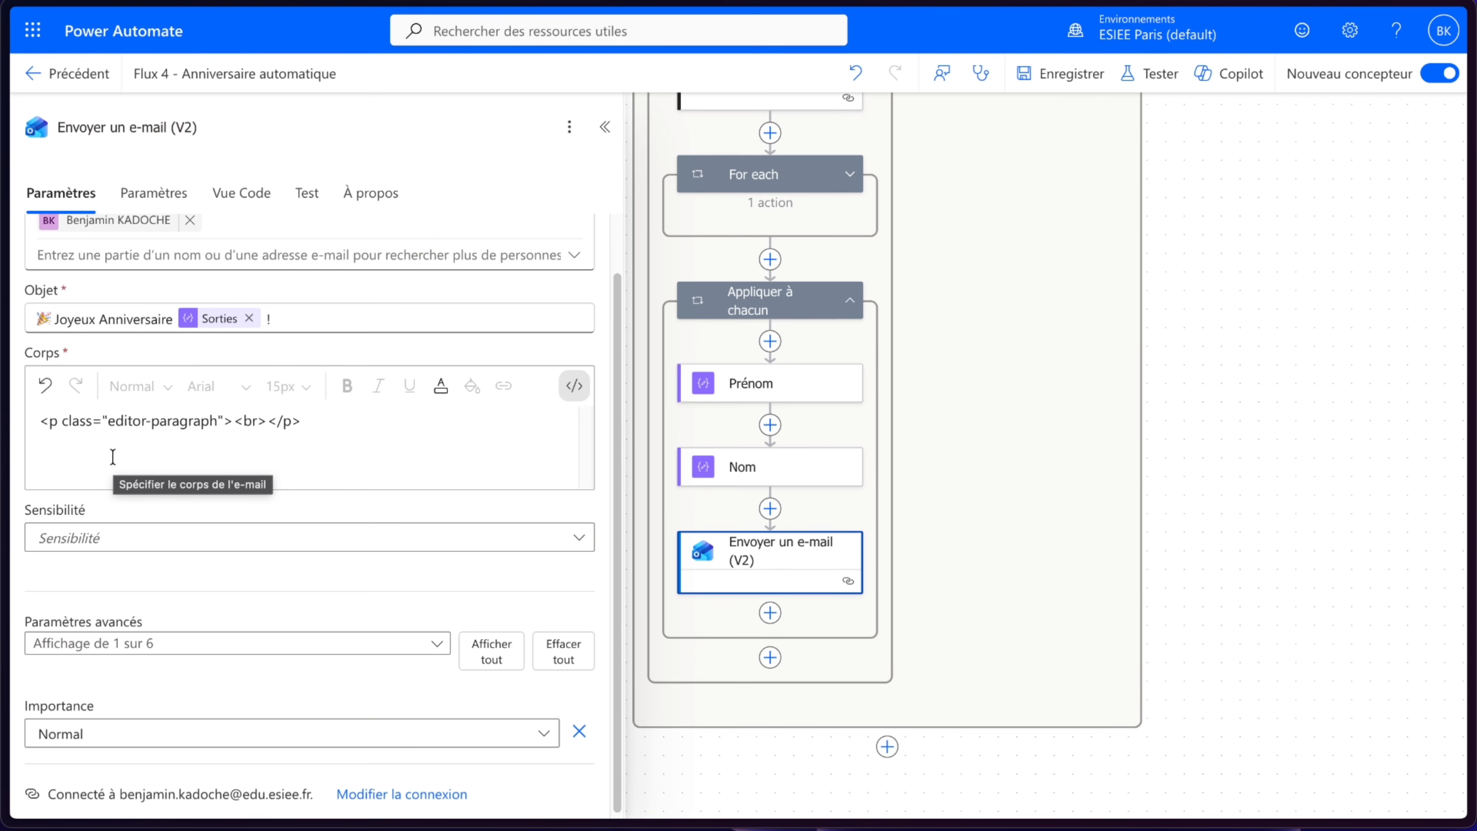
left_click_drag(113, 456, 0, 434)
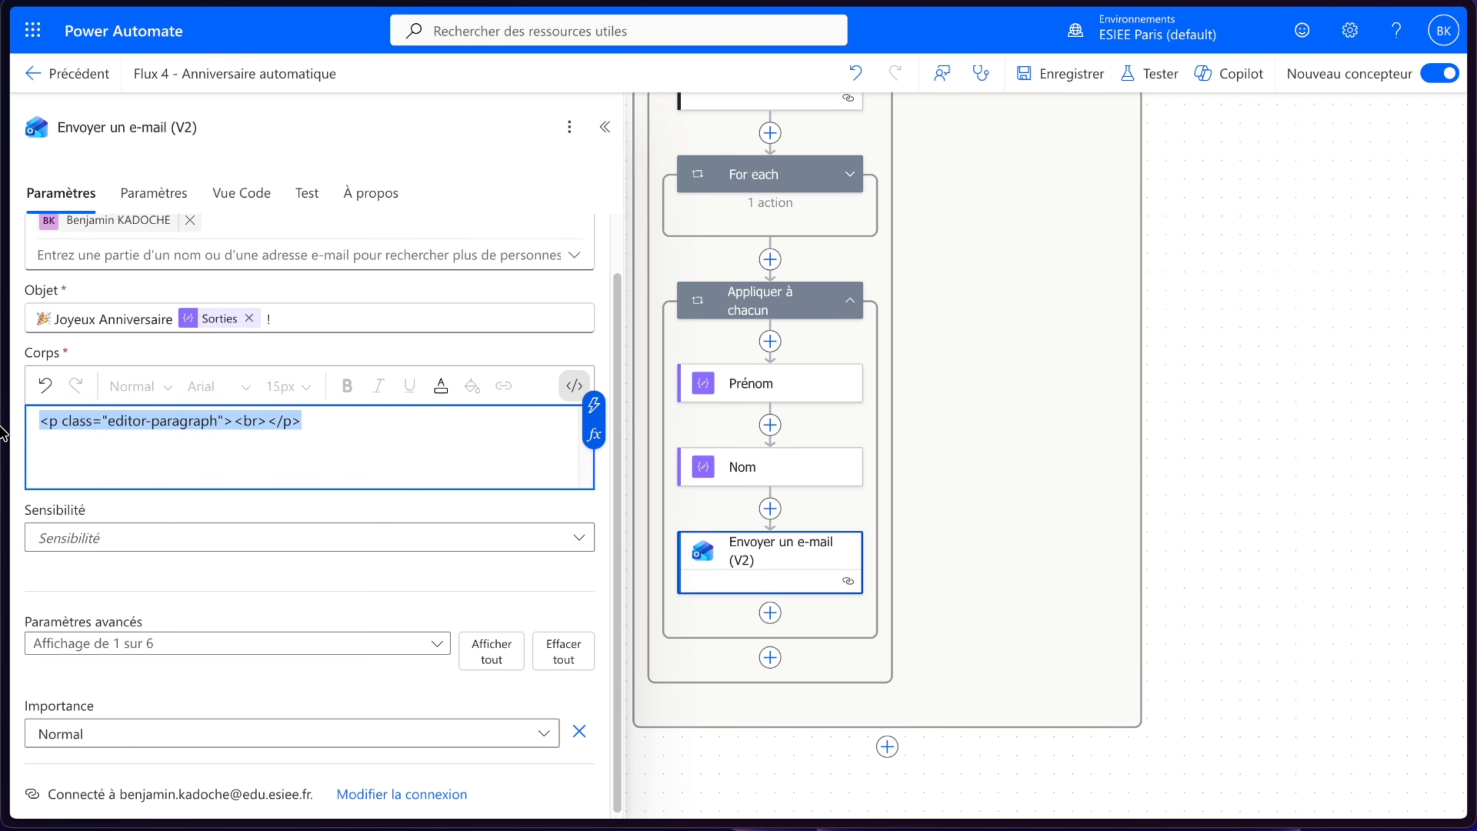
key("ctrl+v")
- Review the pasted HTML body and its dynamic Prénom, Nom, lien_image and date tokens
scroll(345, 463, "up", 10)
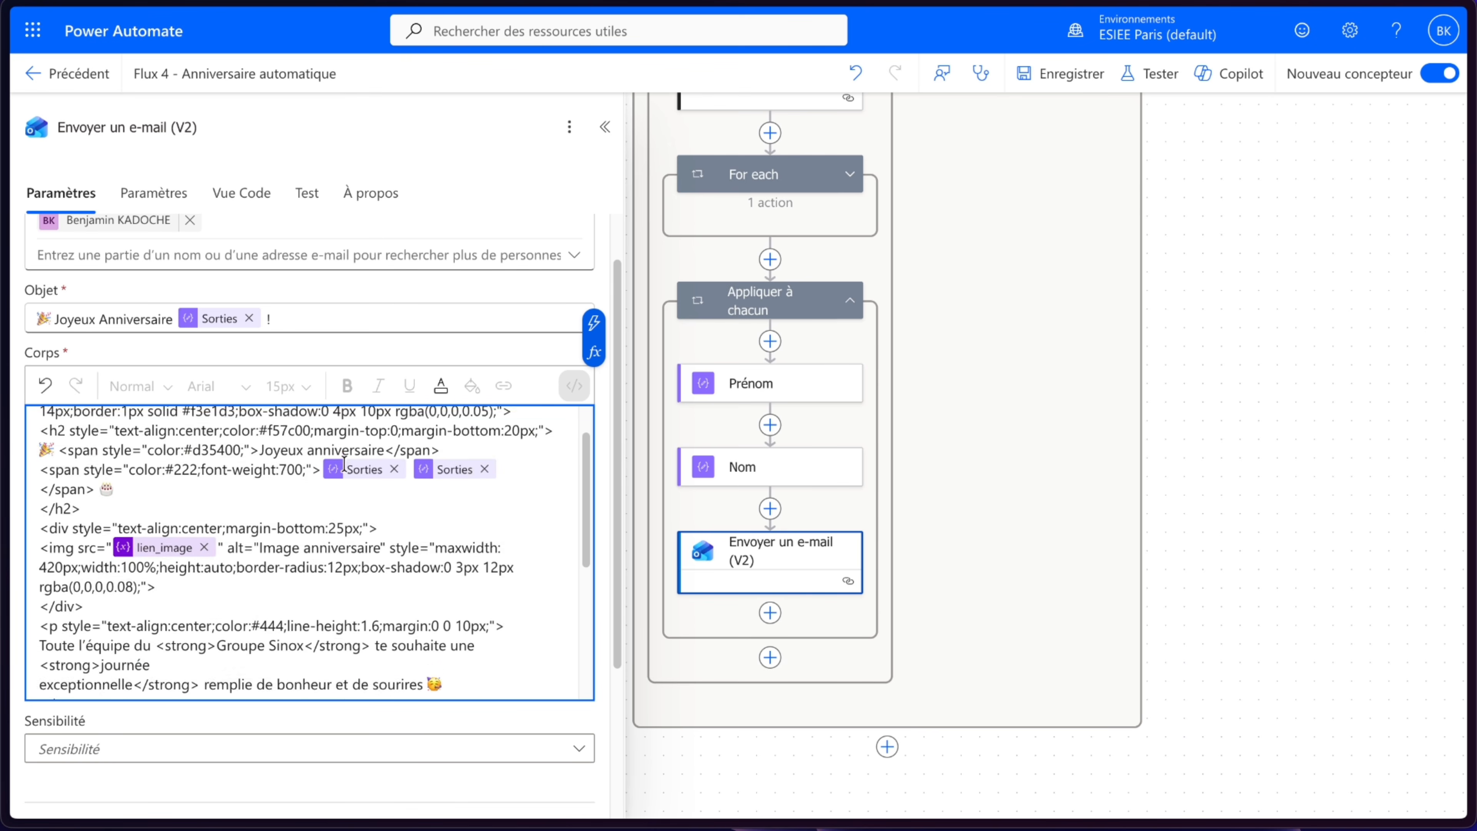
scroll(345, 464, "down", 2)
scroll(344, 464, "up", 1)
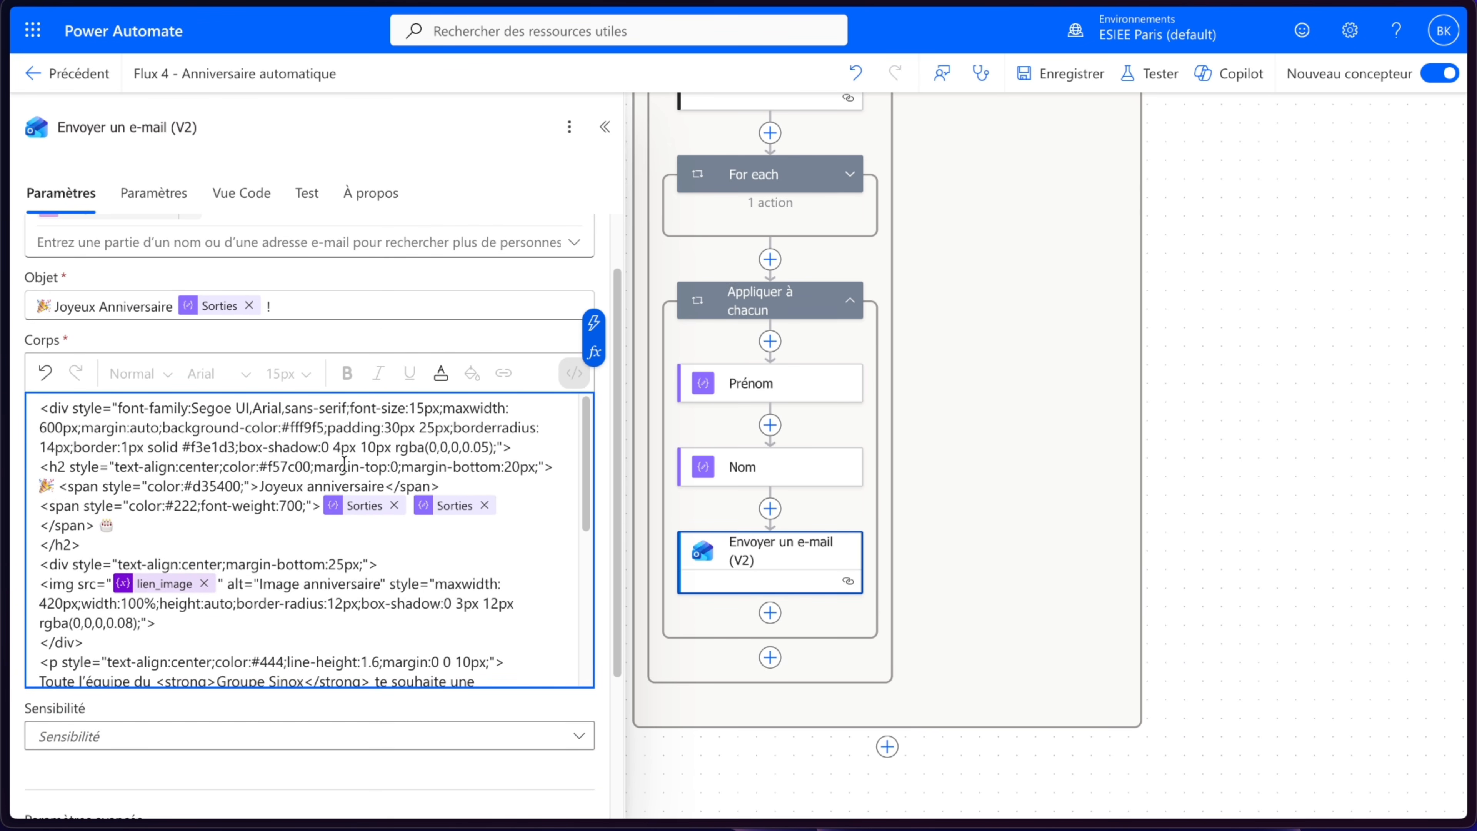
mouse_move(361, 511)
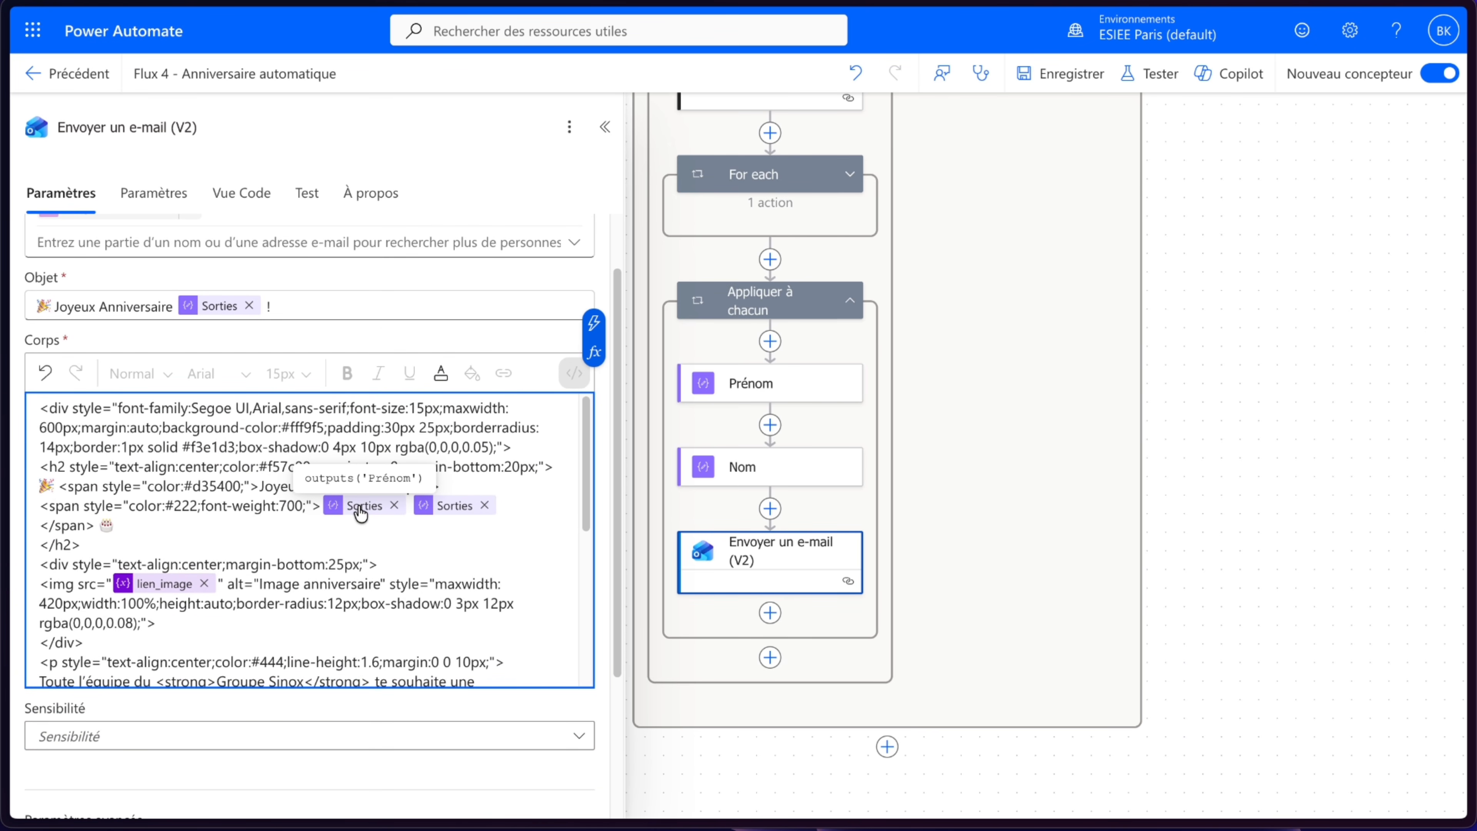
mouse_move(460, 508)
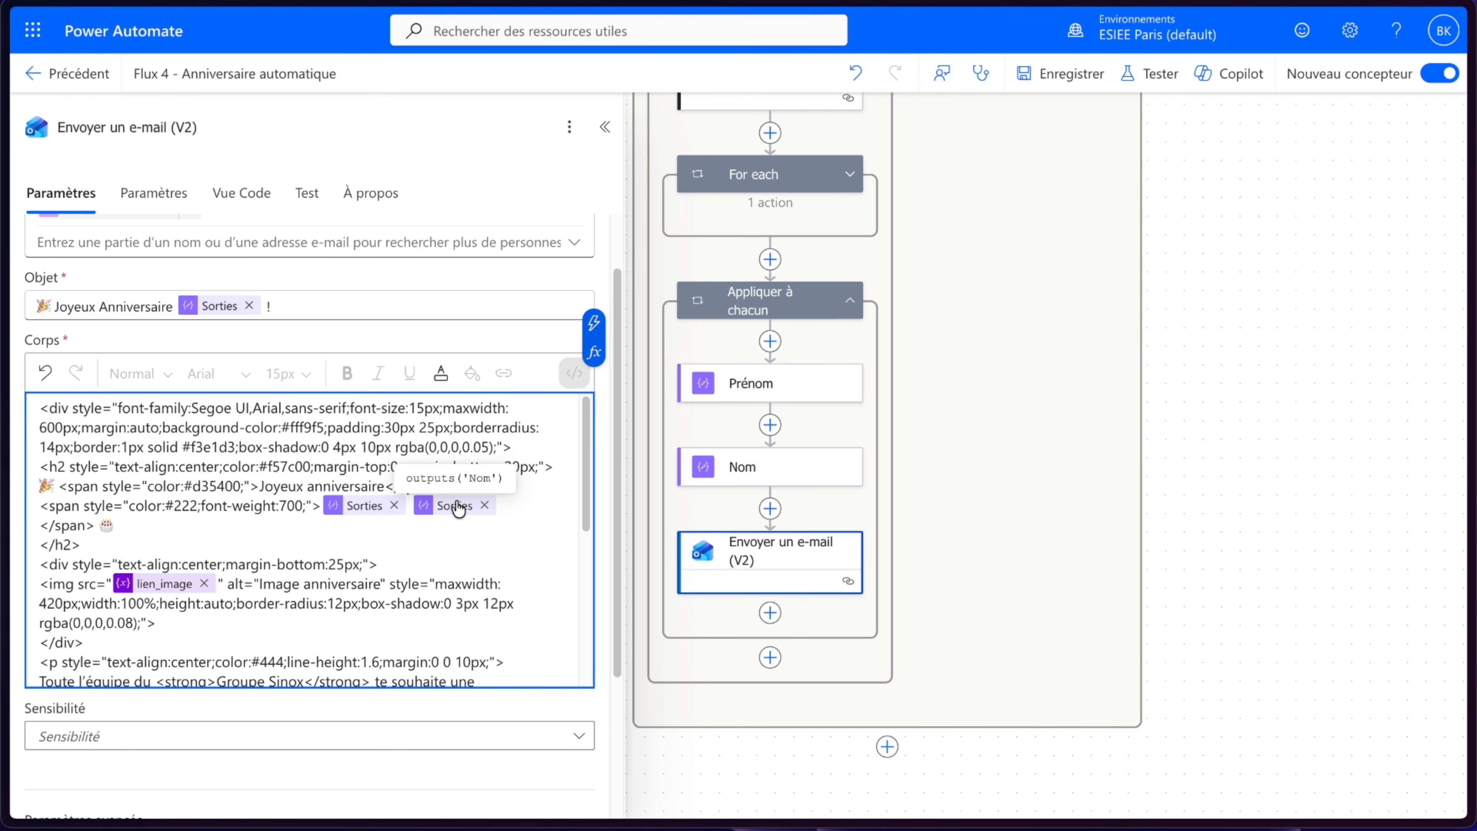
mouse_move(167, 585)
scroll(168, 585, "down", 5)
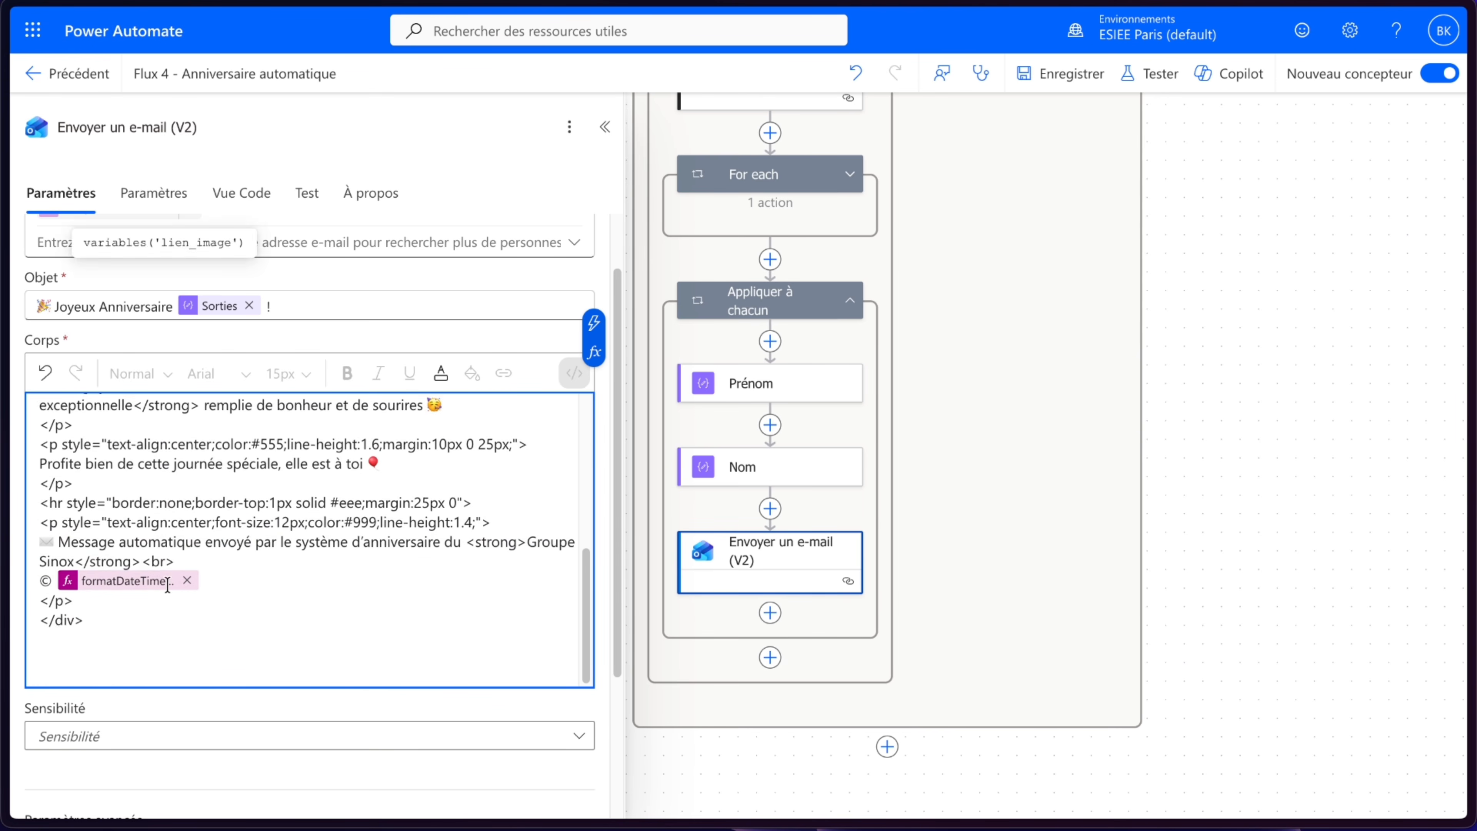
scroll(415, 623, "up", 5)
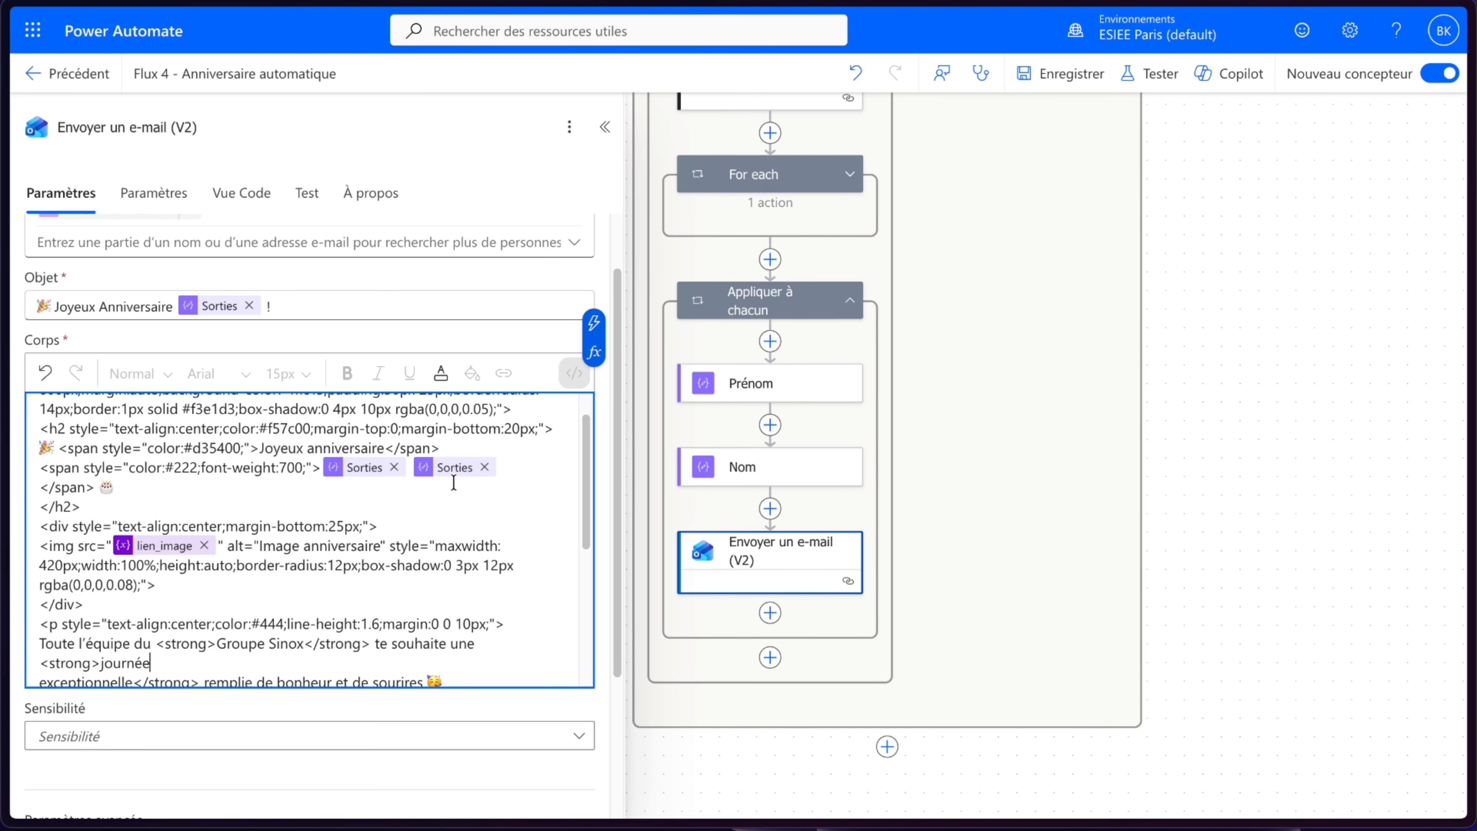
scroll(454, 483, "up", 1)
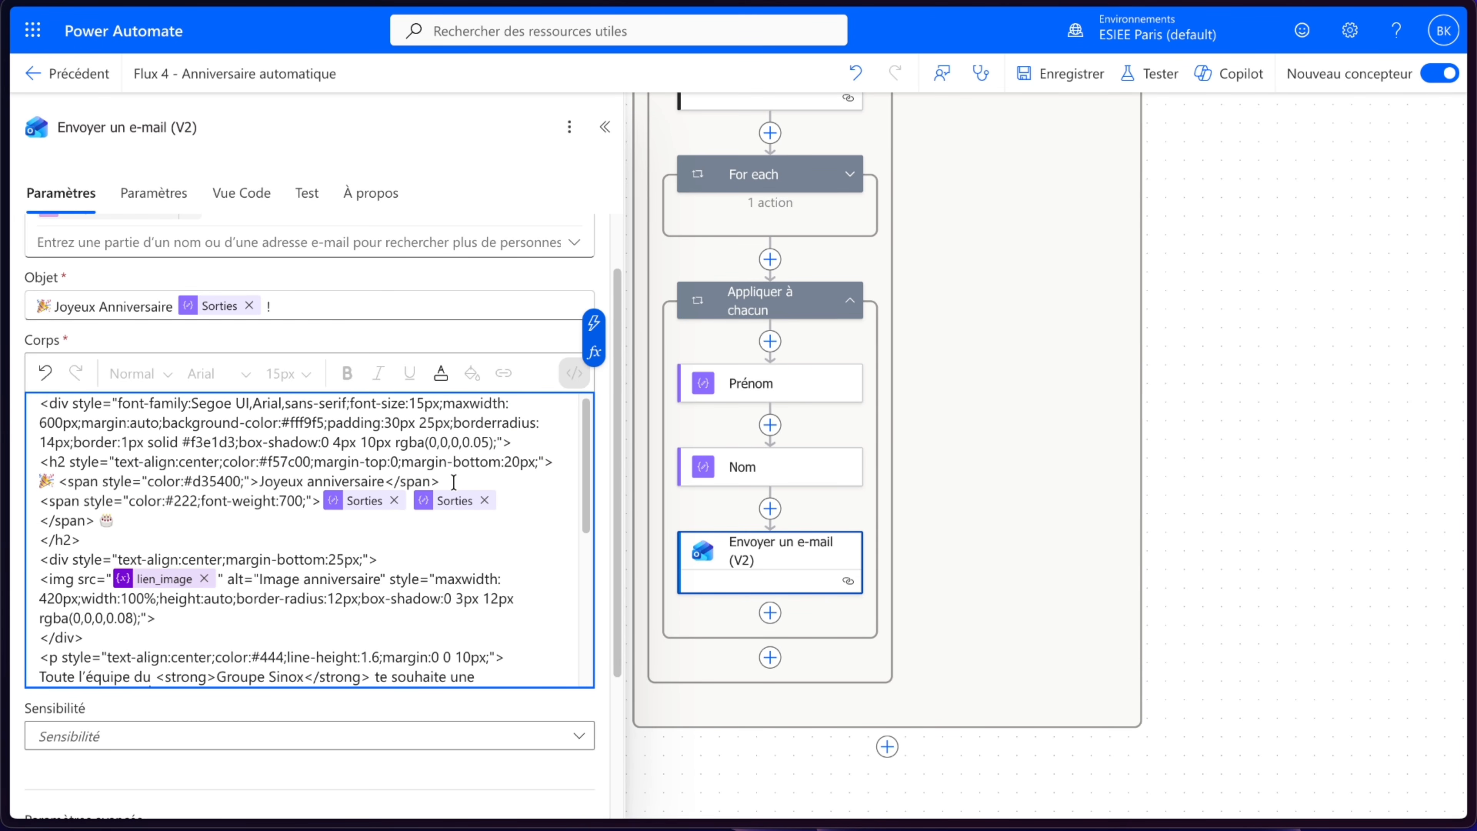
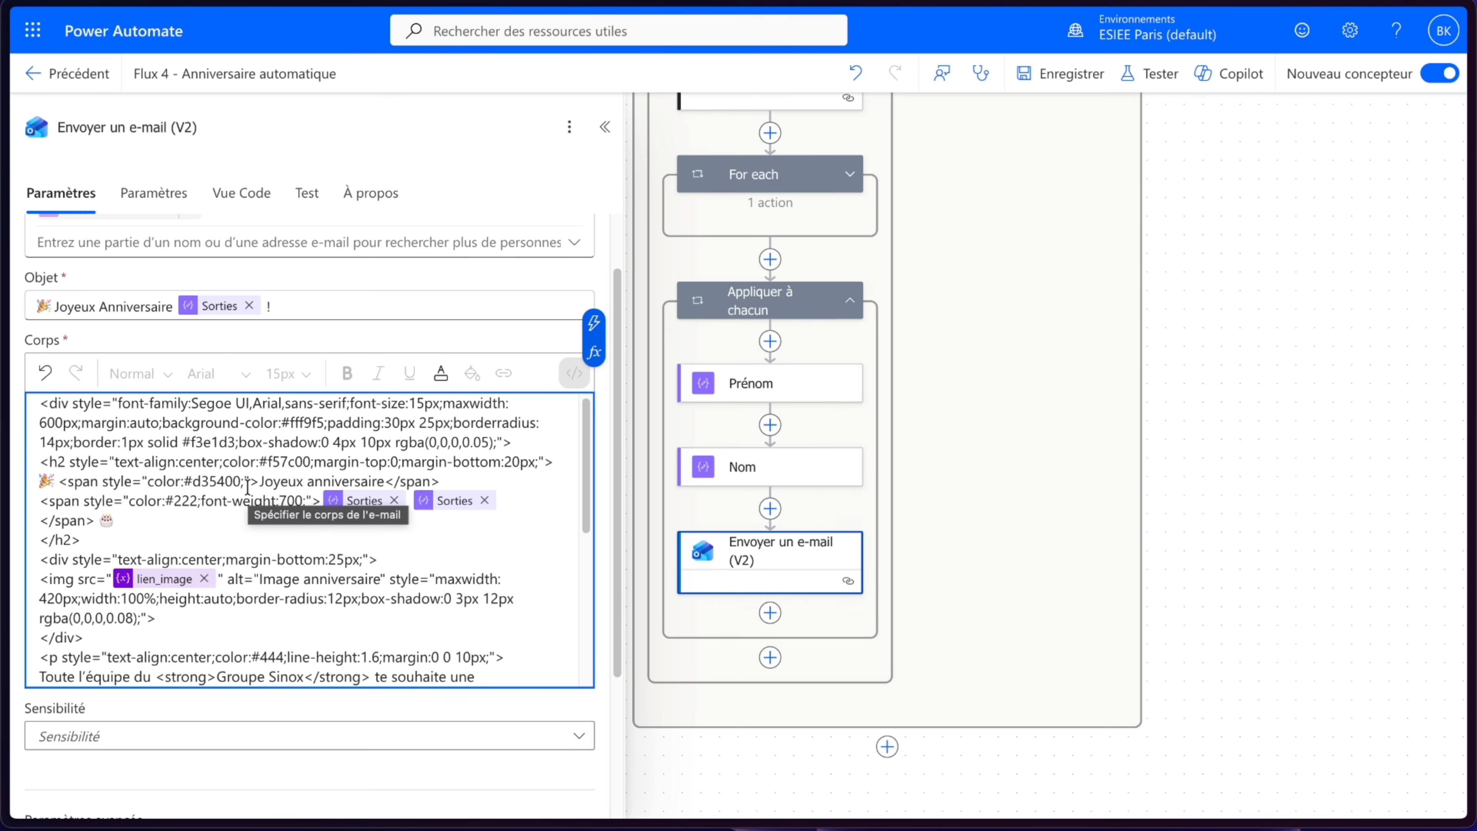
- Replace the email body's HTML with the pasted birthday card template
scroll(248, 487, "up", 1)
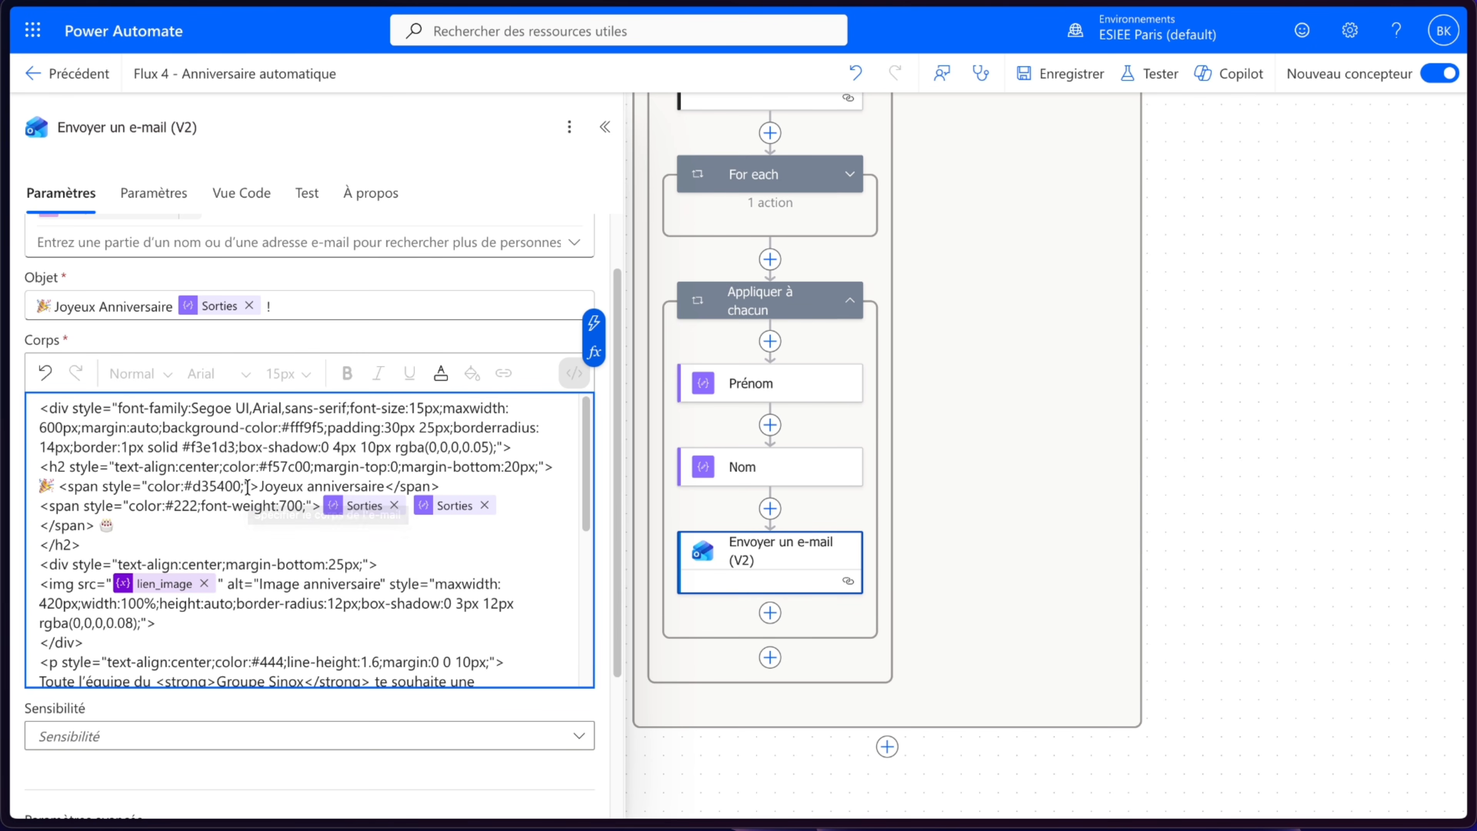
left_click(232, 508)
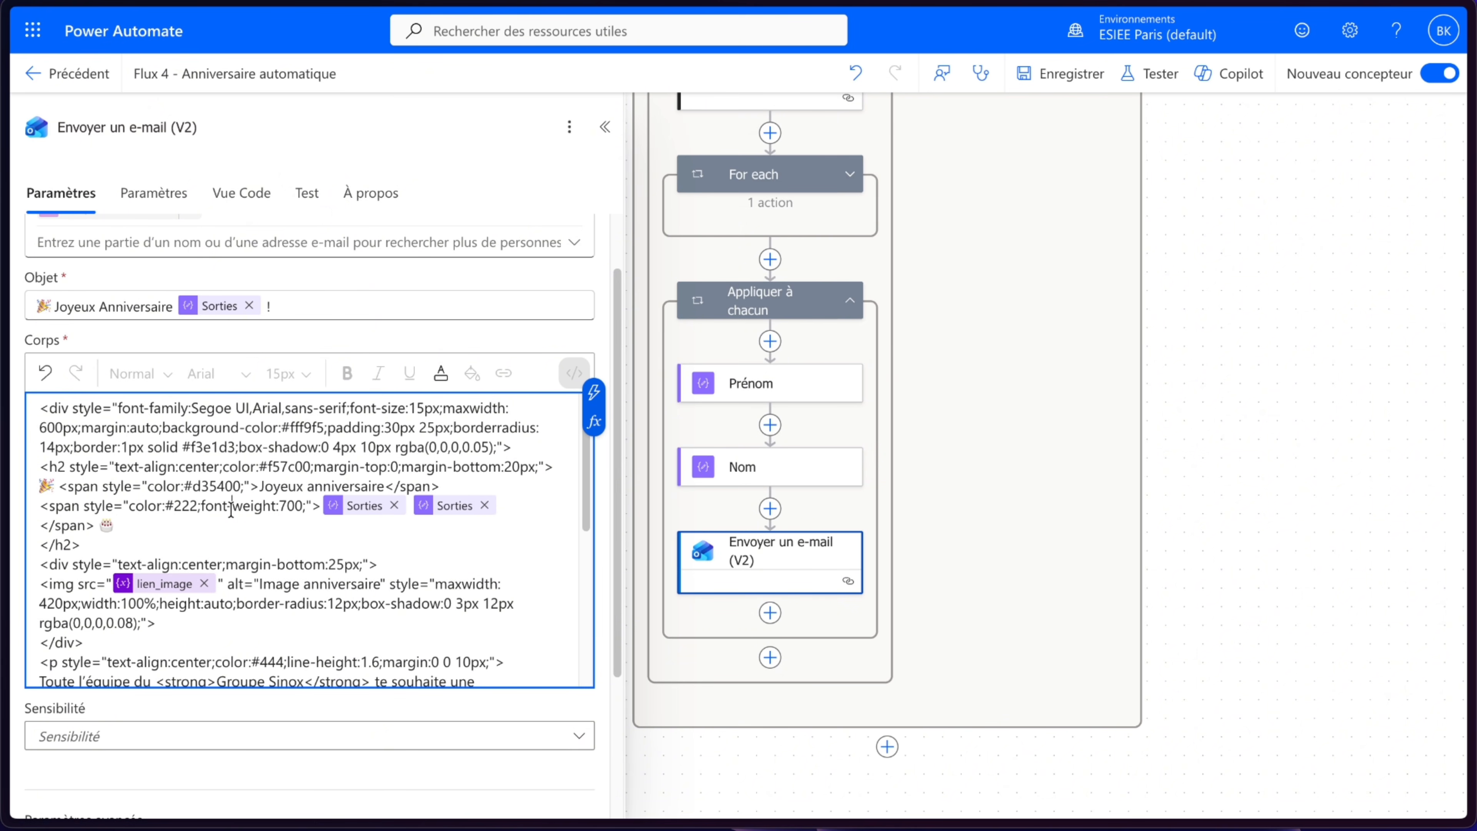
left_click_drag(39, 407, 56, 407)
left_click(198, 428)
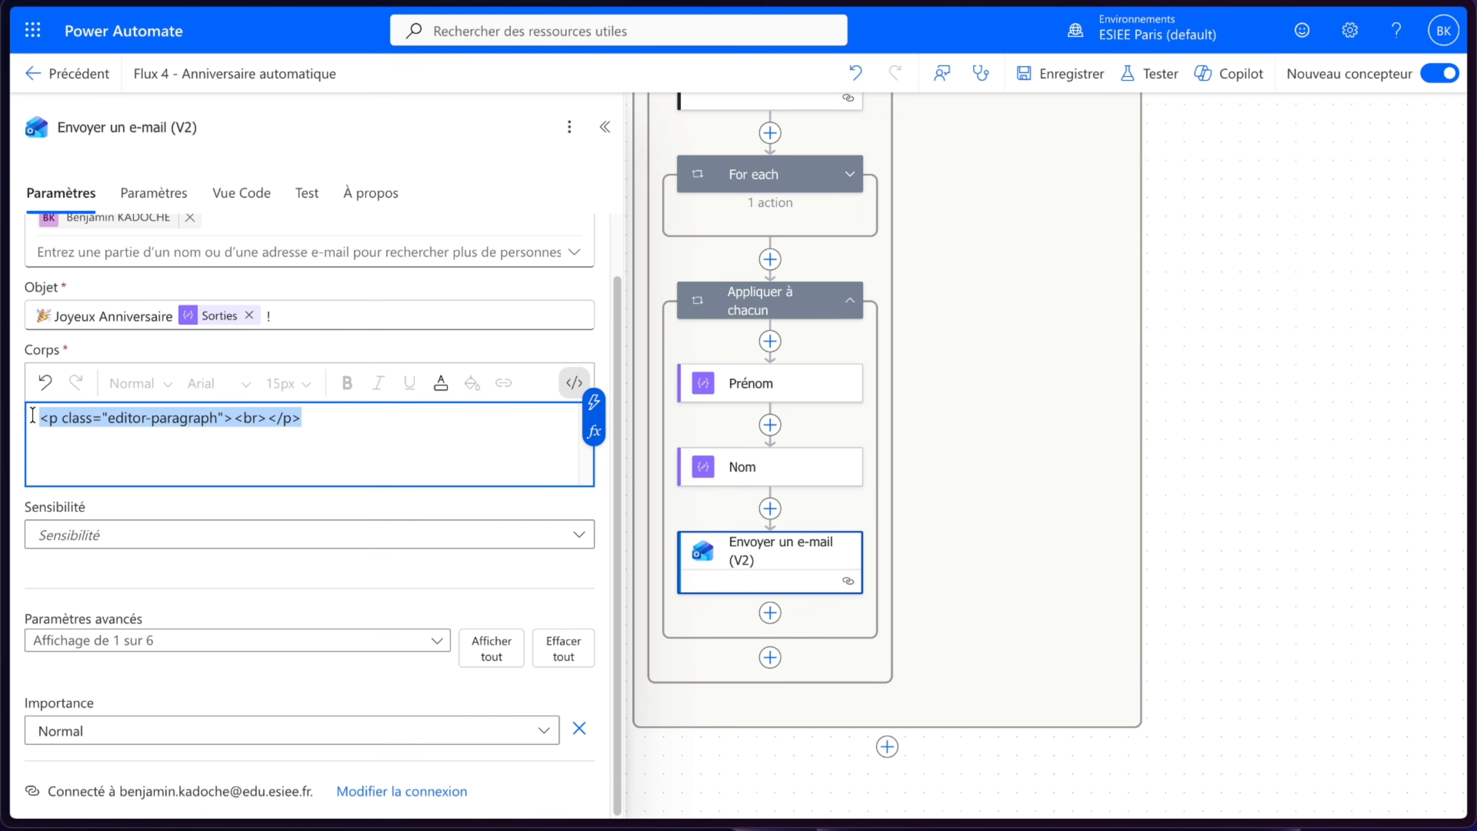
key("ctrl+v")
scroll(407, 512, "up", 10)
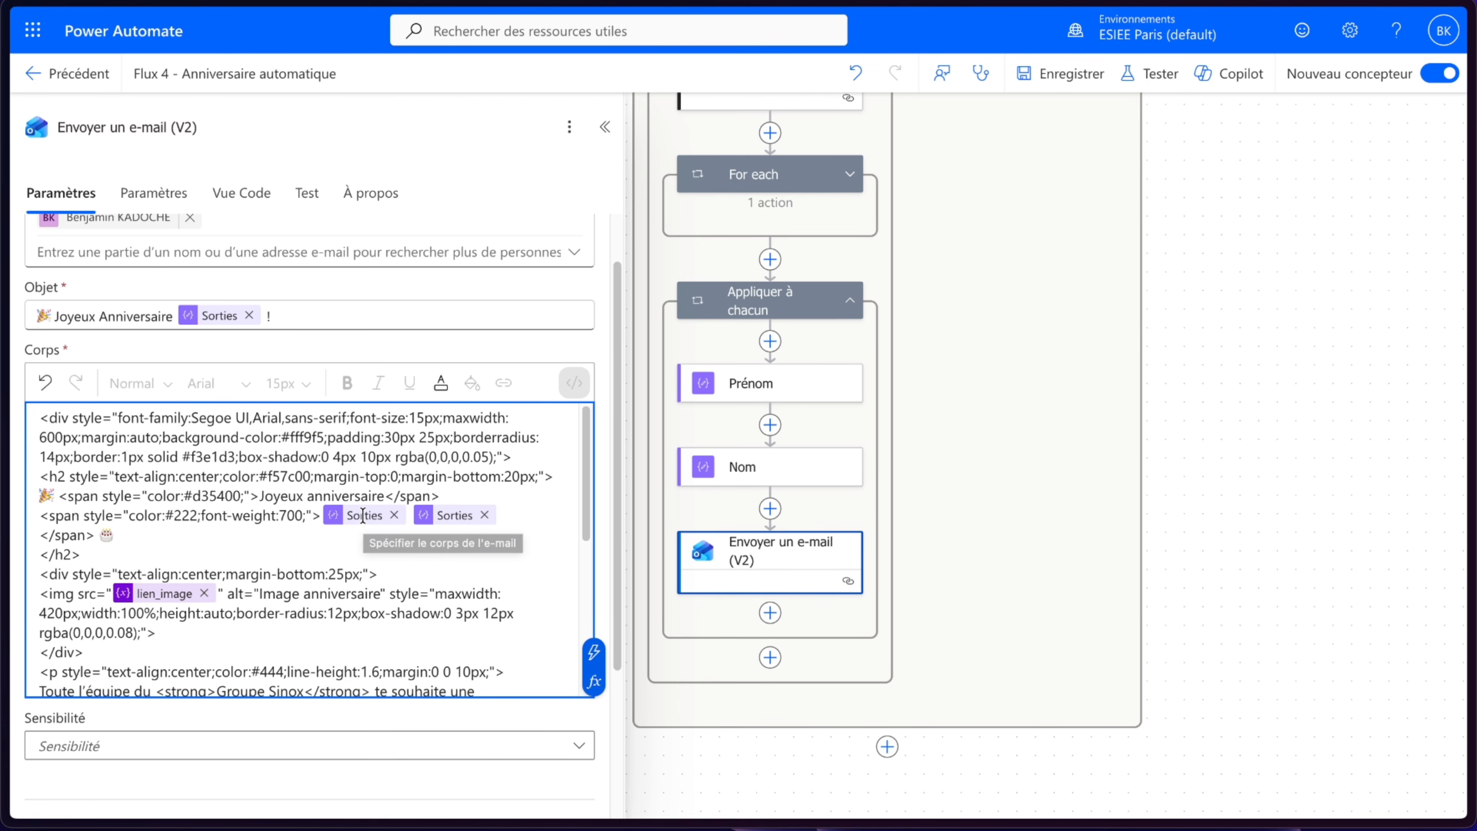
- Replace the second Sorties token in the heading with the Nom action's output from the dynamic content
mouse_move(363, 516)
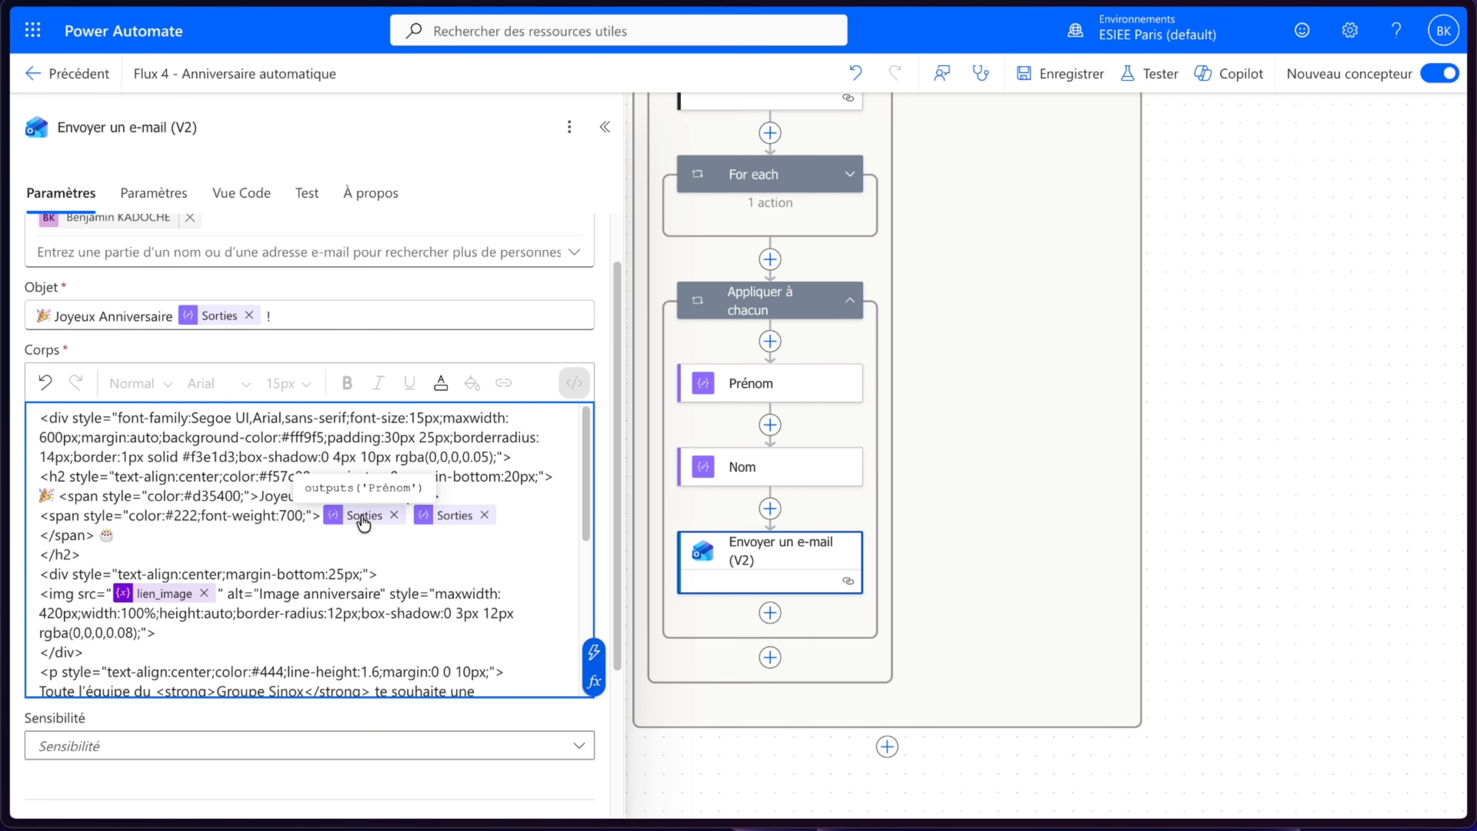
mouse_move(453, 525)
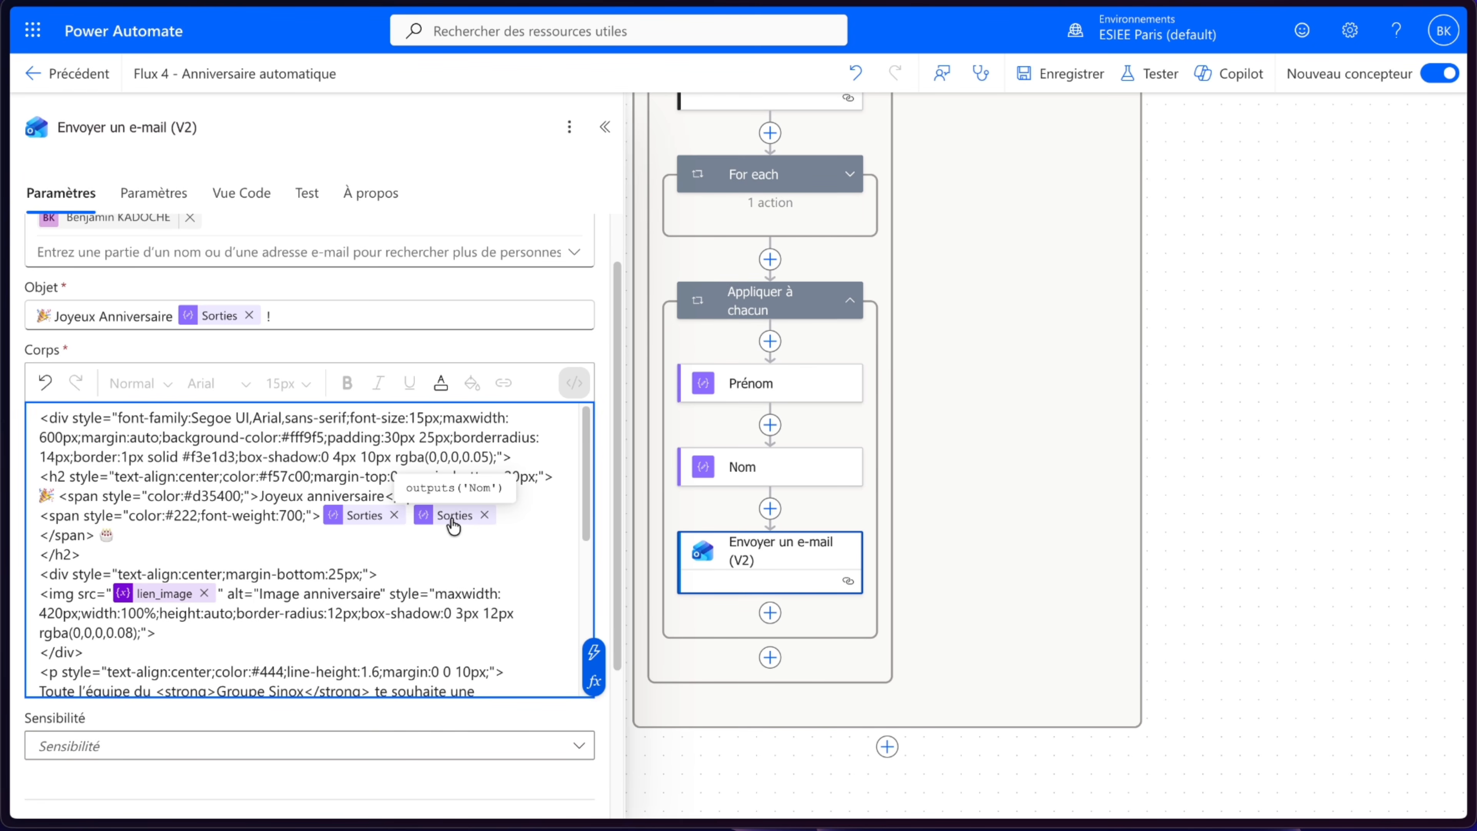
left_click(484, 515)
left_click(415, 511)
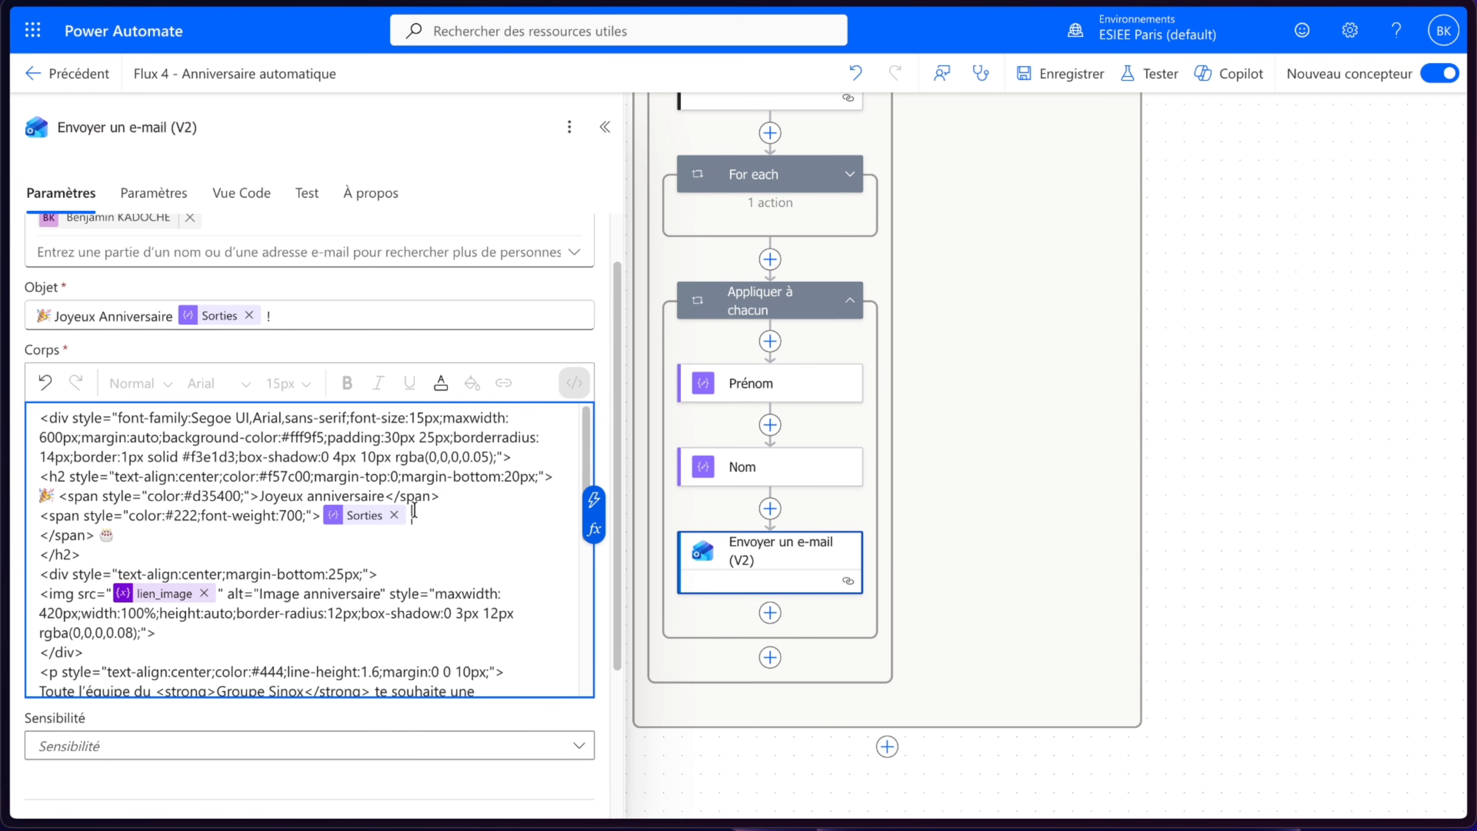
left_click(593, 499)
left_click(697, 355)
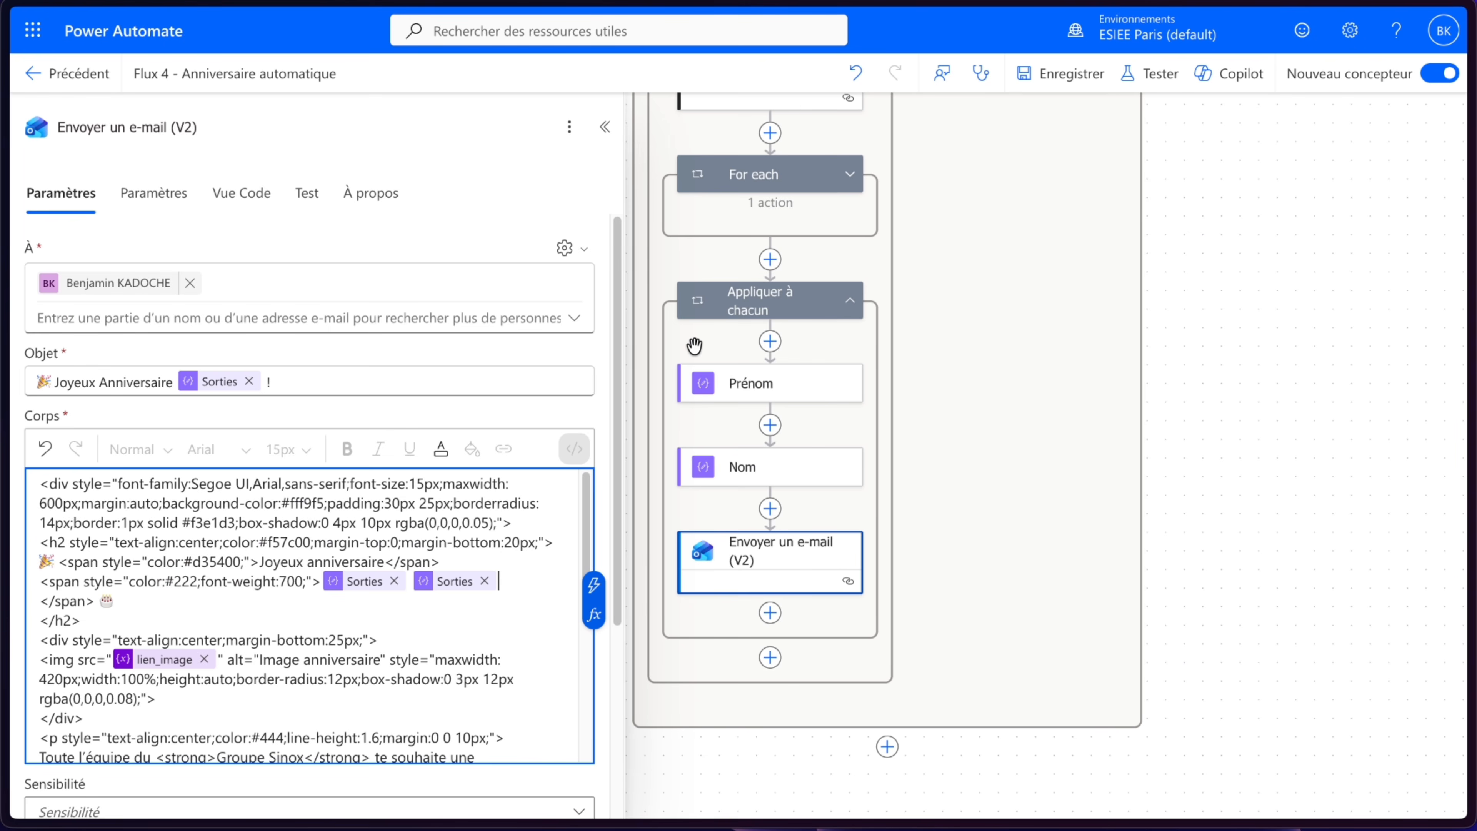
- Review the image tag and remaining HTML of the email body, then save the flow
scroll(298, 594, "down", 3)
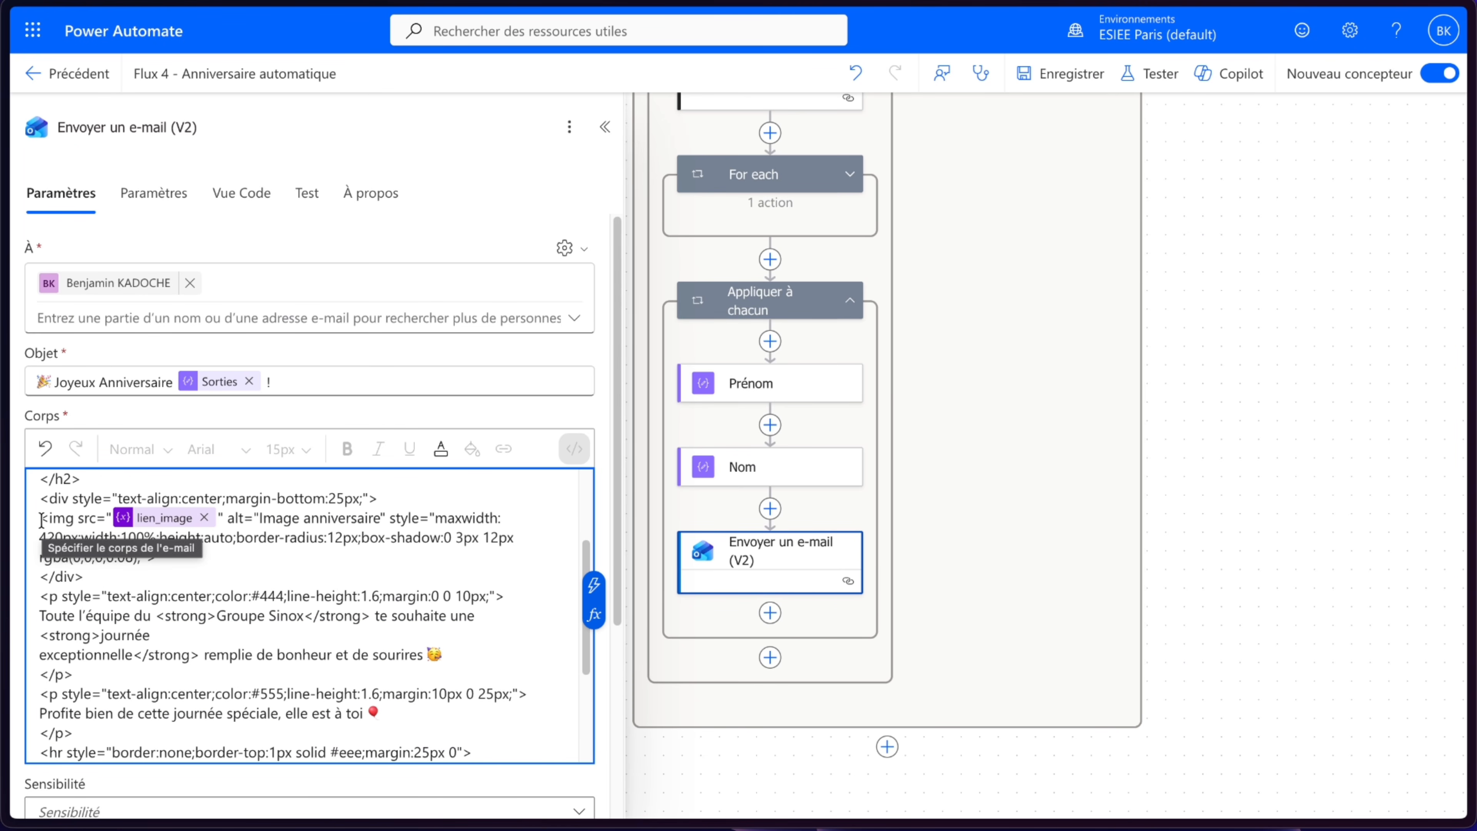
left_click_drag(41, 520, 159, 557)
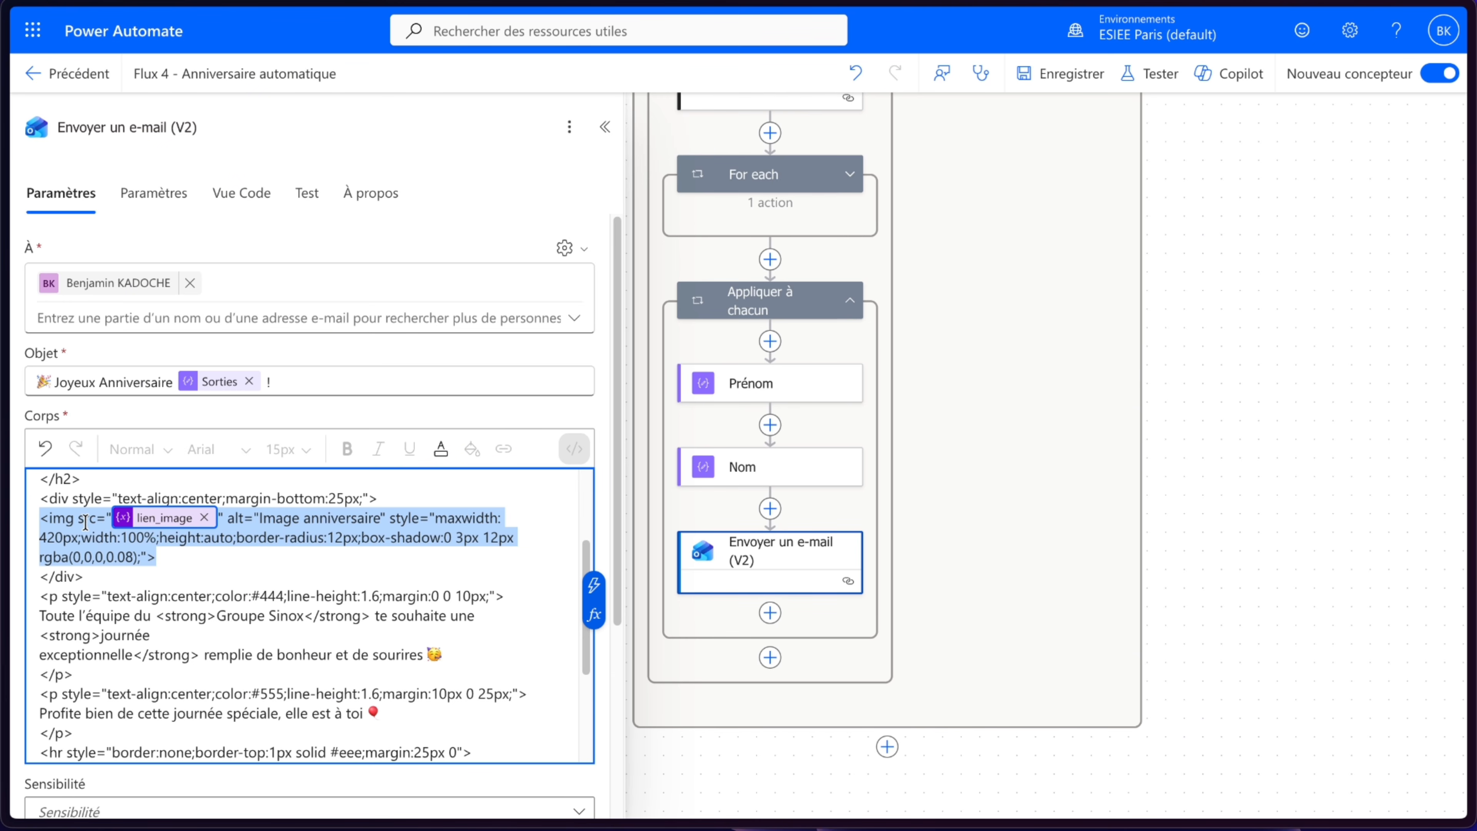
left_click(227, 523)
left_click_drag(227, 521, 264, 547)
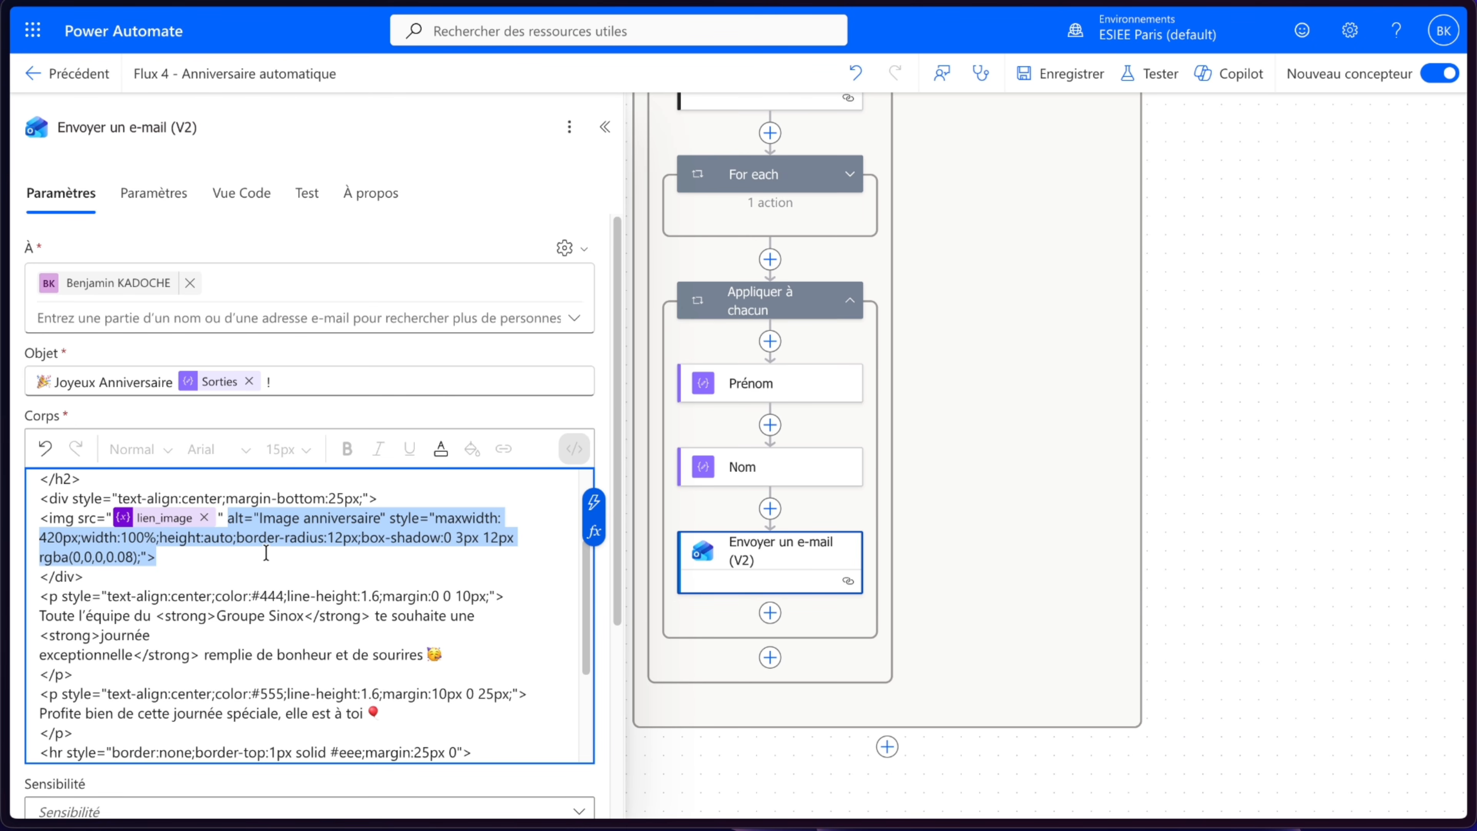
scroll(349, 579, "down", 3)
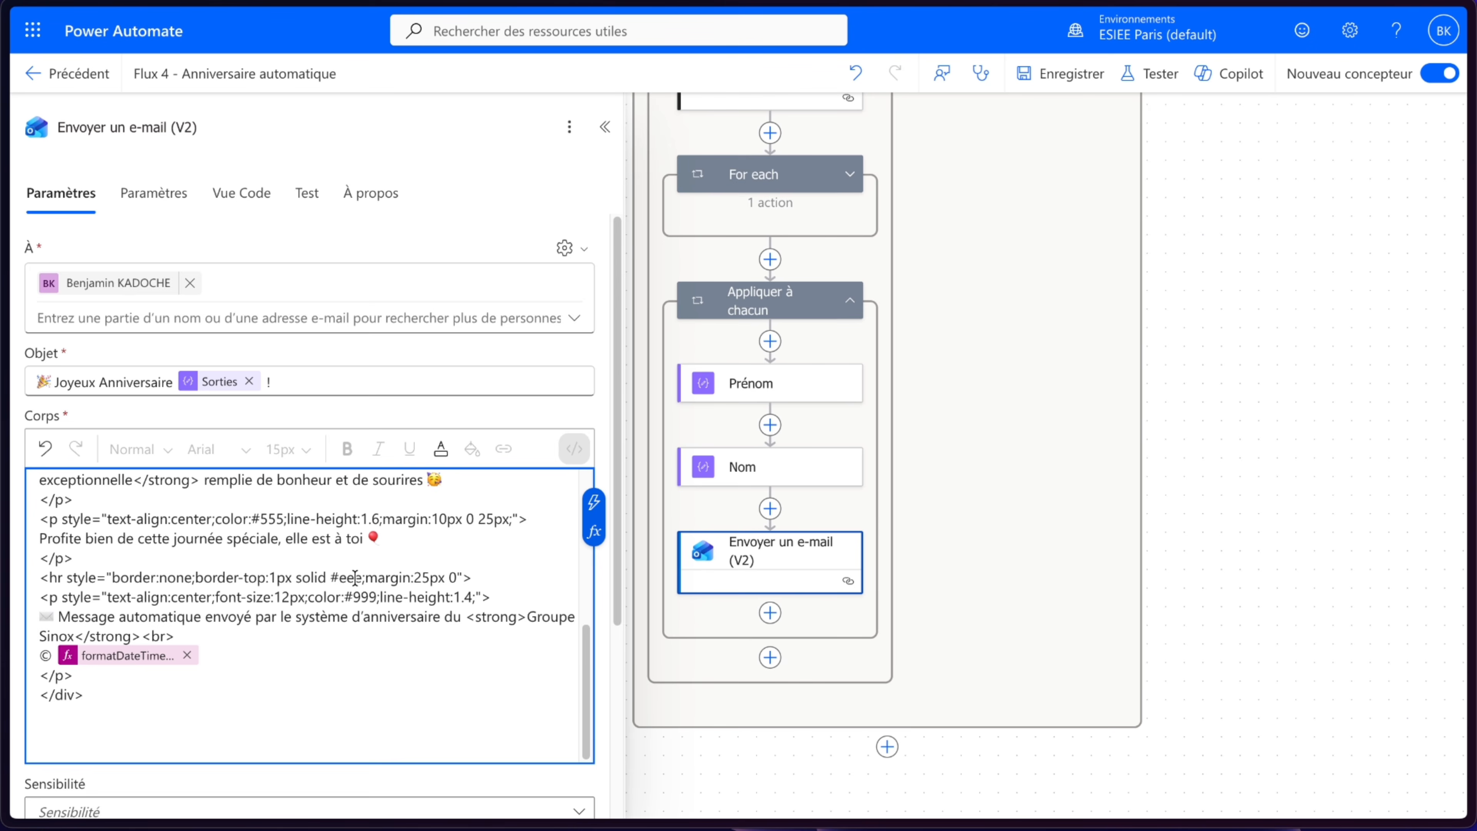
scroll(354, 578, "down", 2)
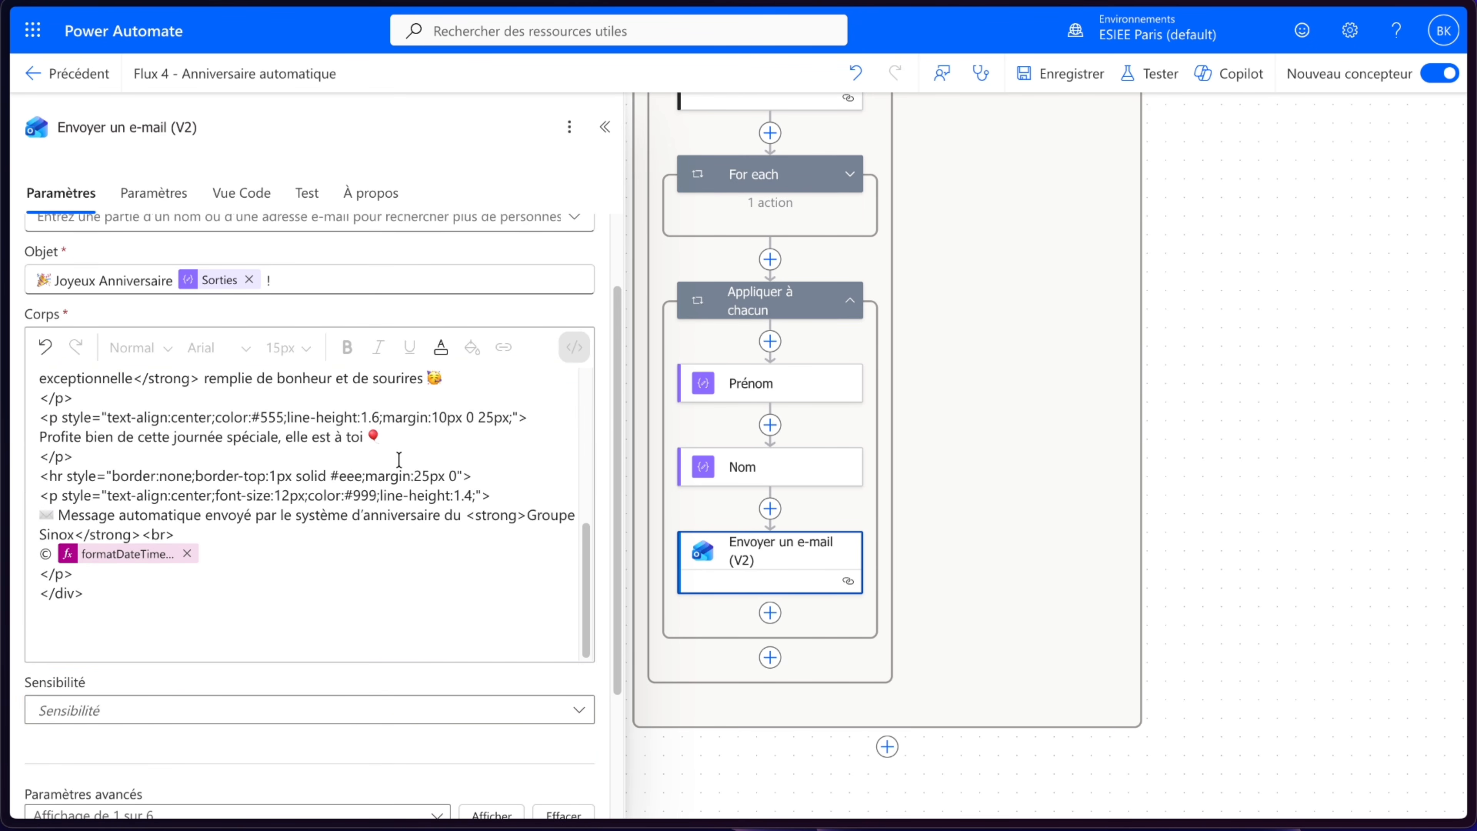
left_click(1045, 82)
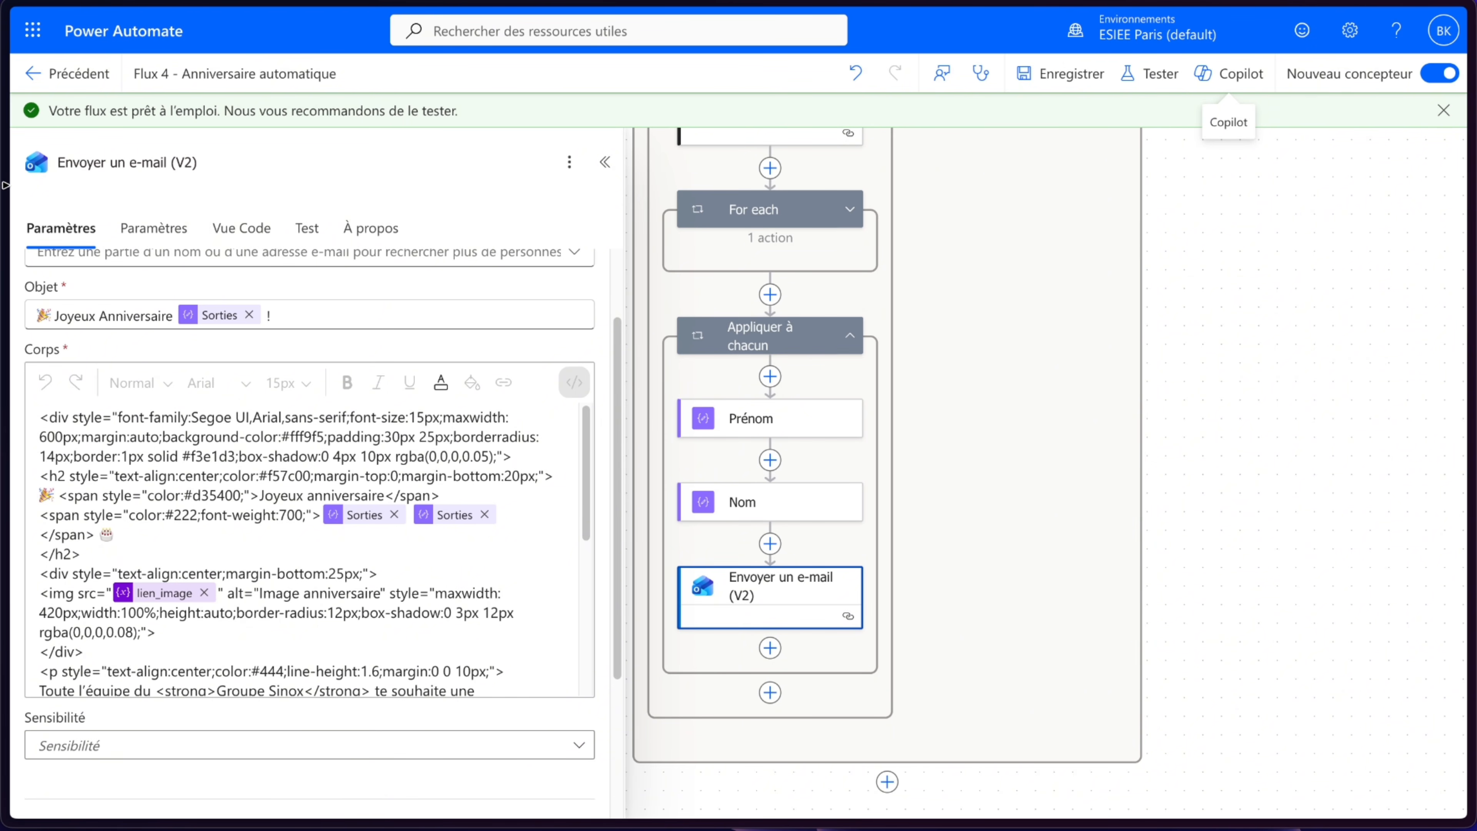
- Open the Dates Anniversaires workbook and edit the birth date in cell C2 so its day and month match today
left_click(35, 183)
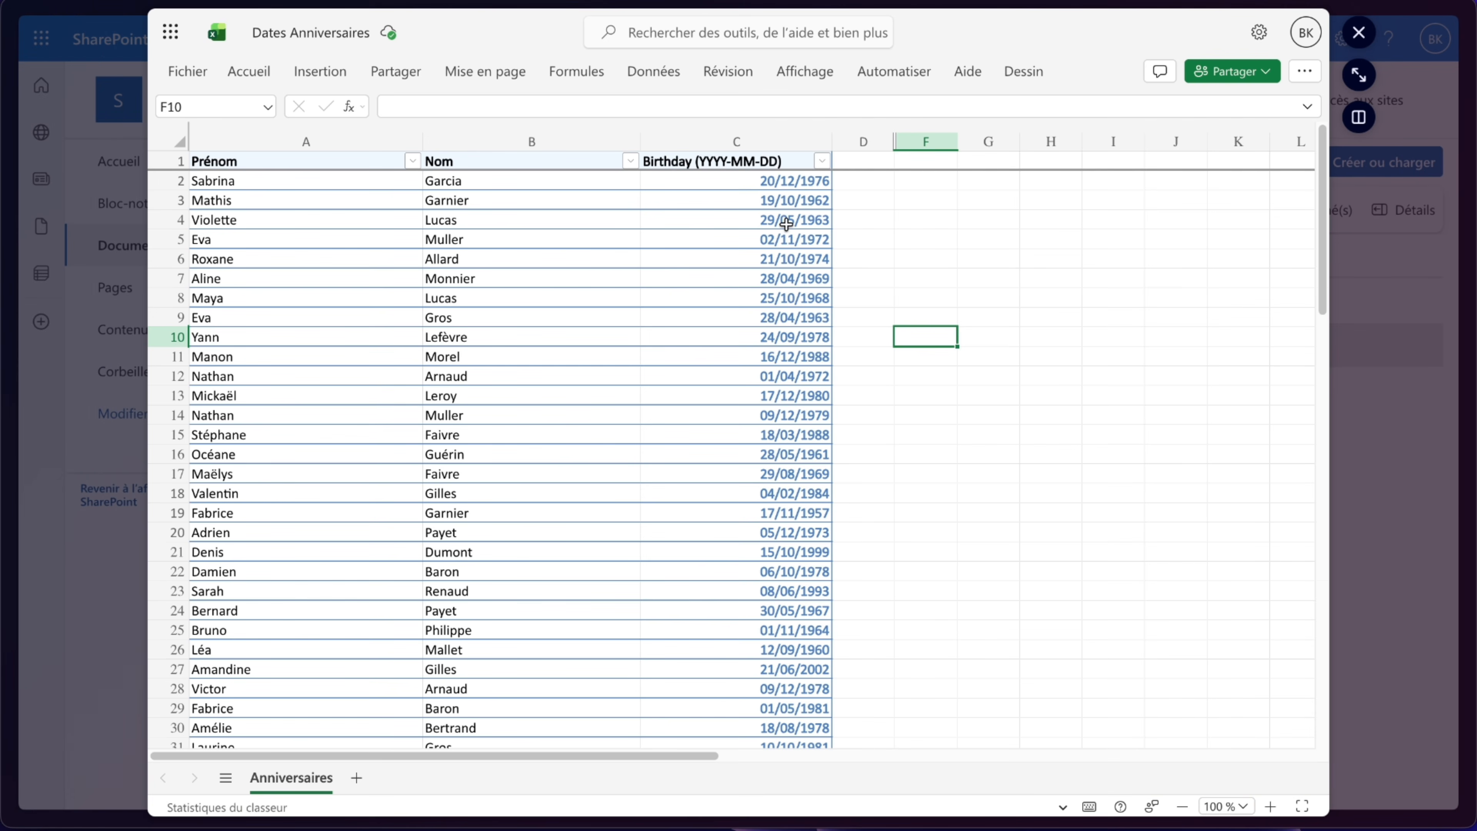
left_click(753, 184)
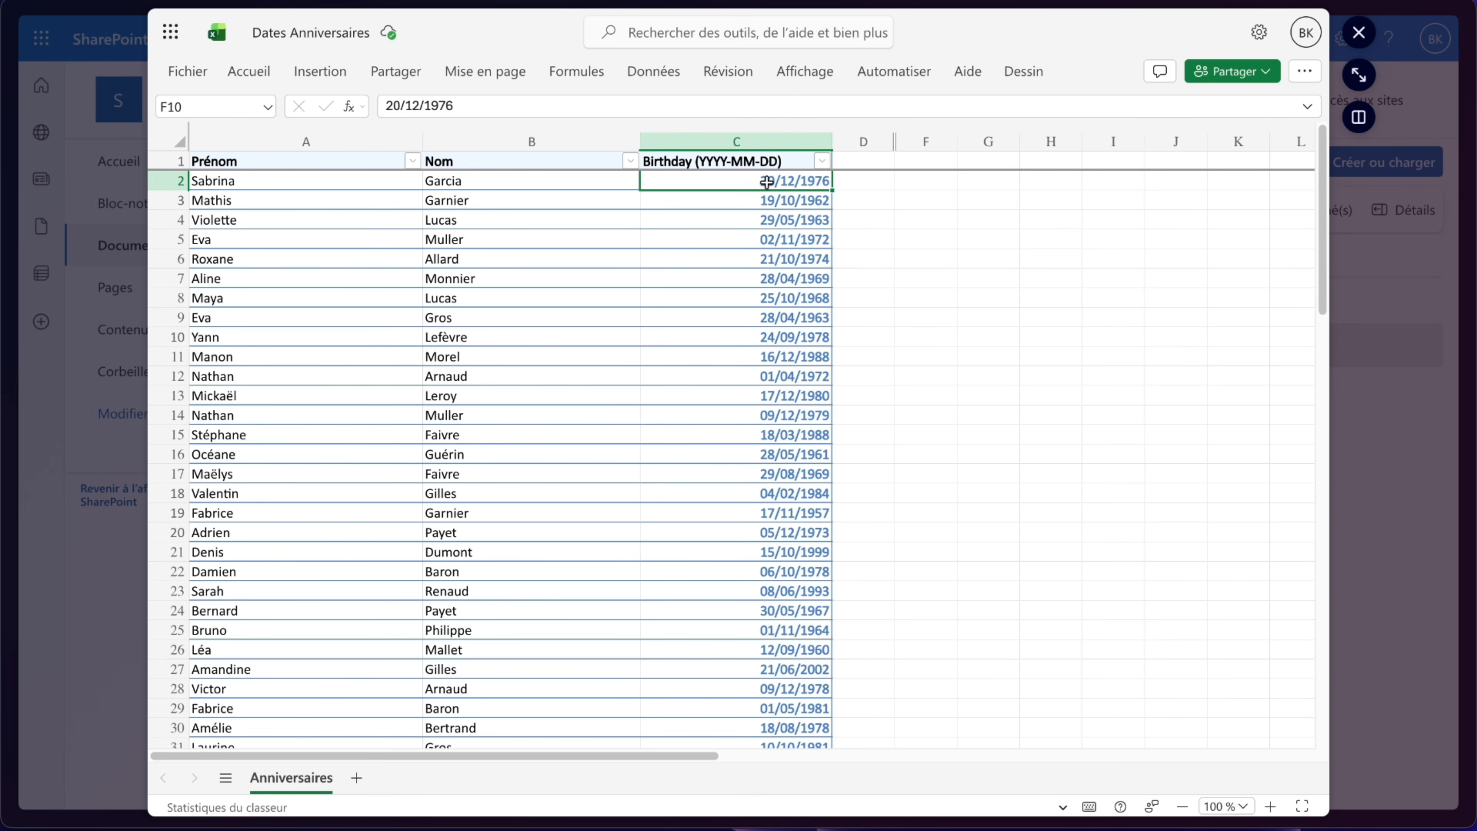
left_click(399, 105)
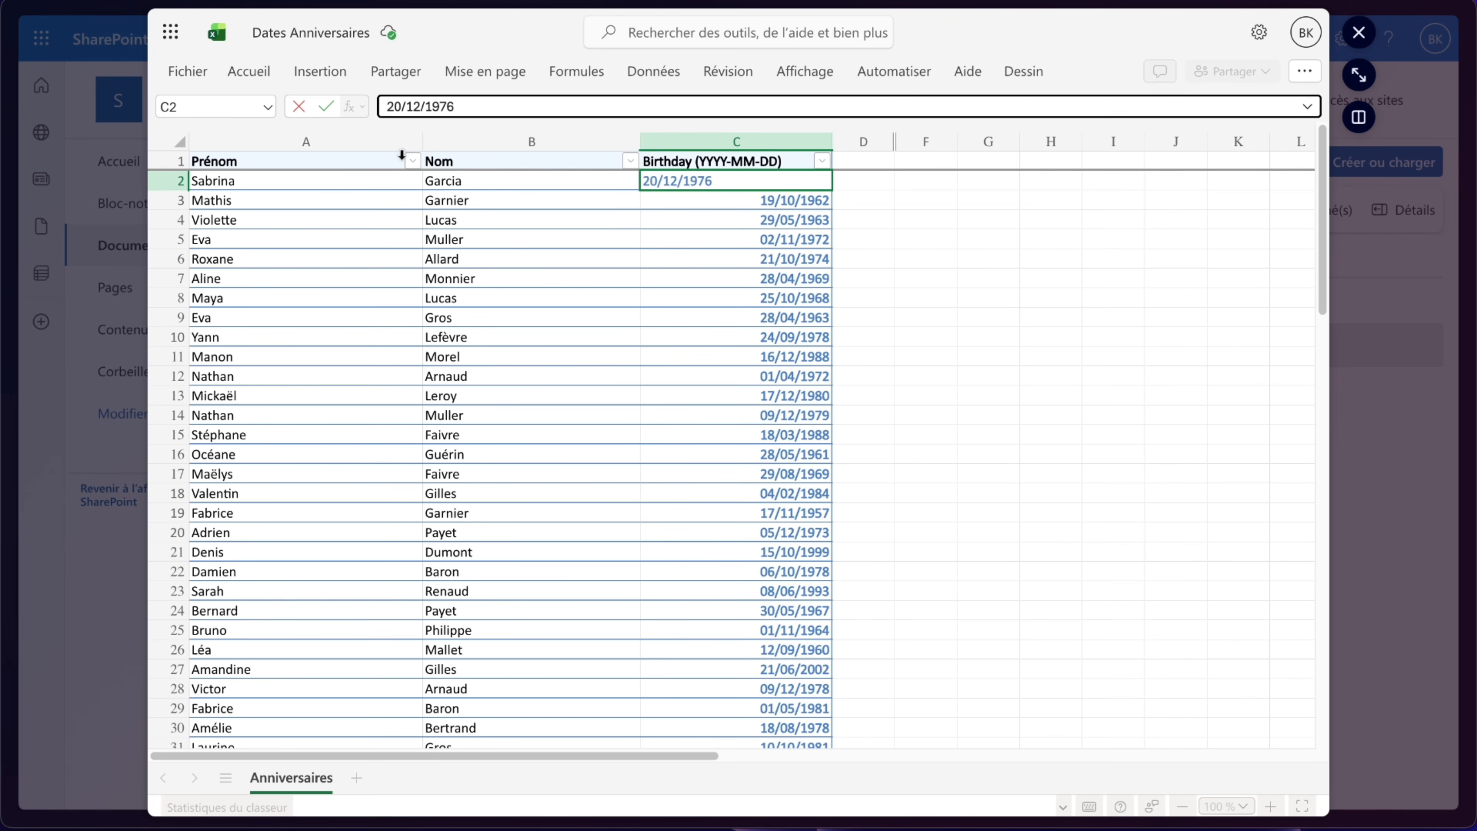
key("BackSpace")
key("BackSpace")
type("03")
left_click(420, 108)
key("BackSpace")
key("BackSpace")
type("0")
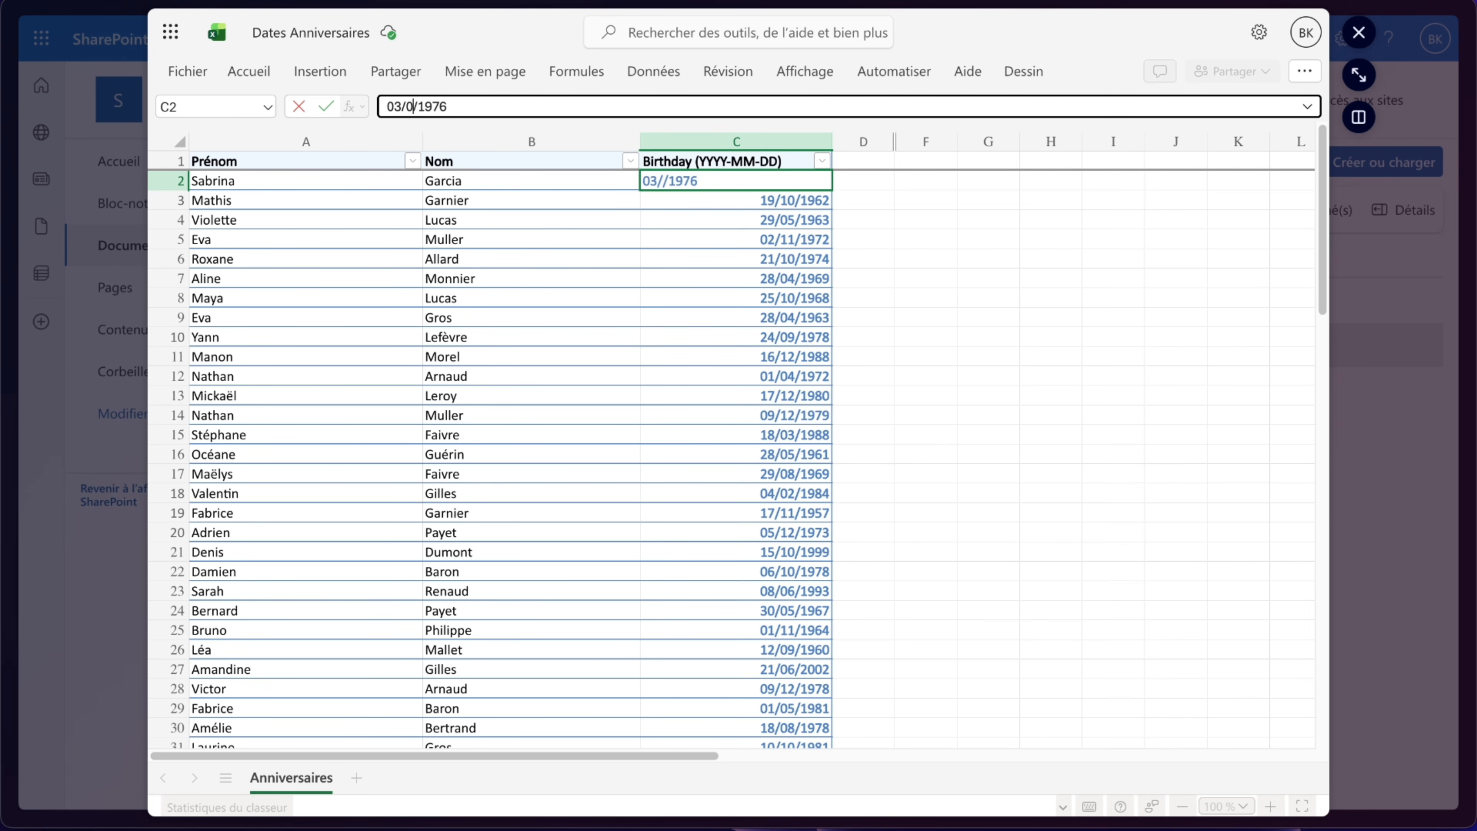
type("3")
left_click(327, 110)
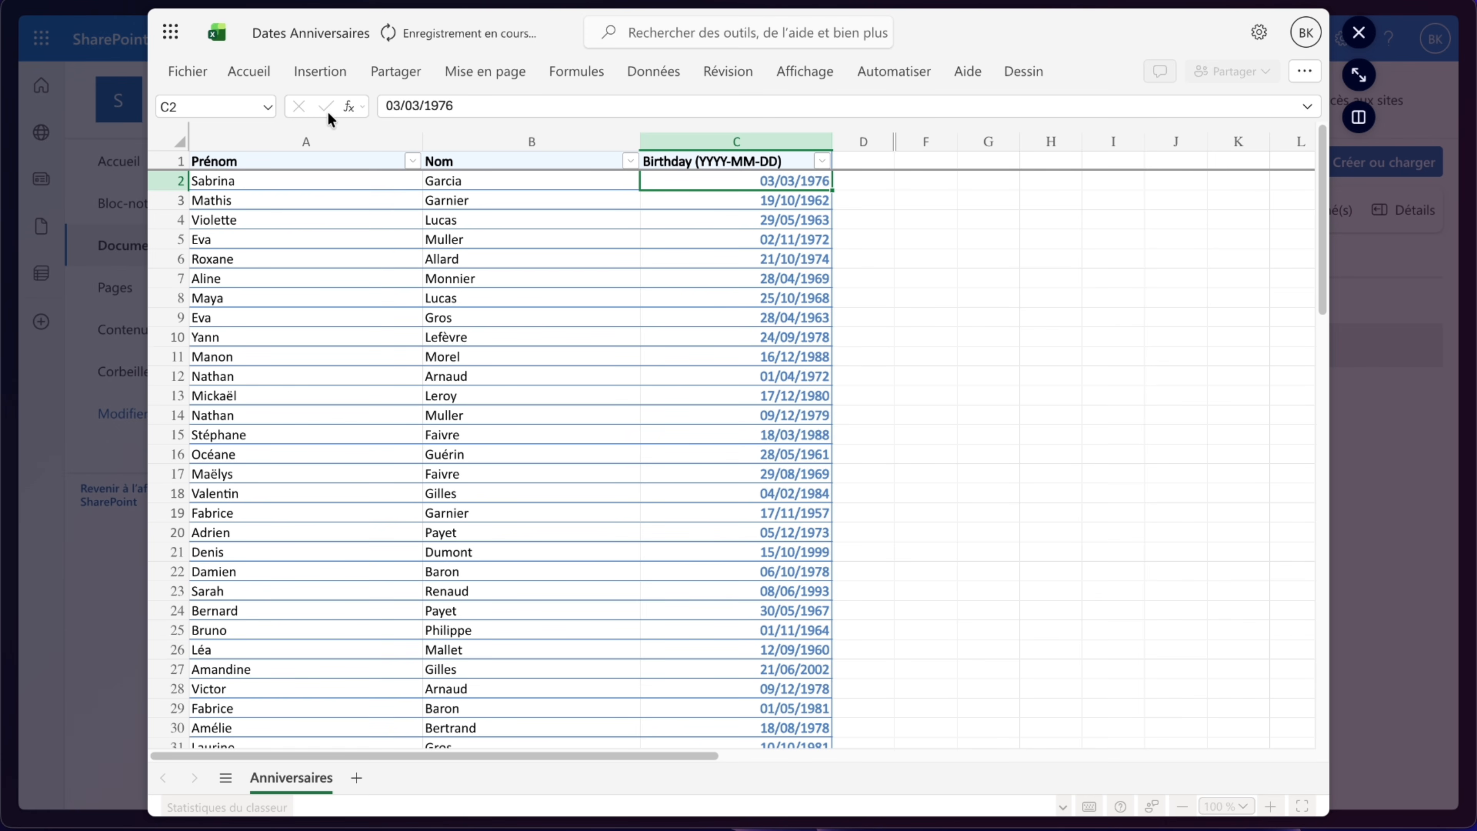
- Edit the birth date in cell C18 so its day and month match today, then close the workbook
scroll(768, 389, "down", 1)
left_click(773, 429)
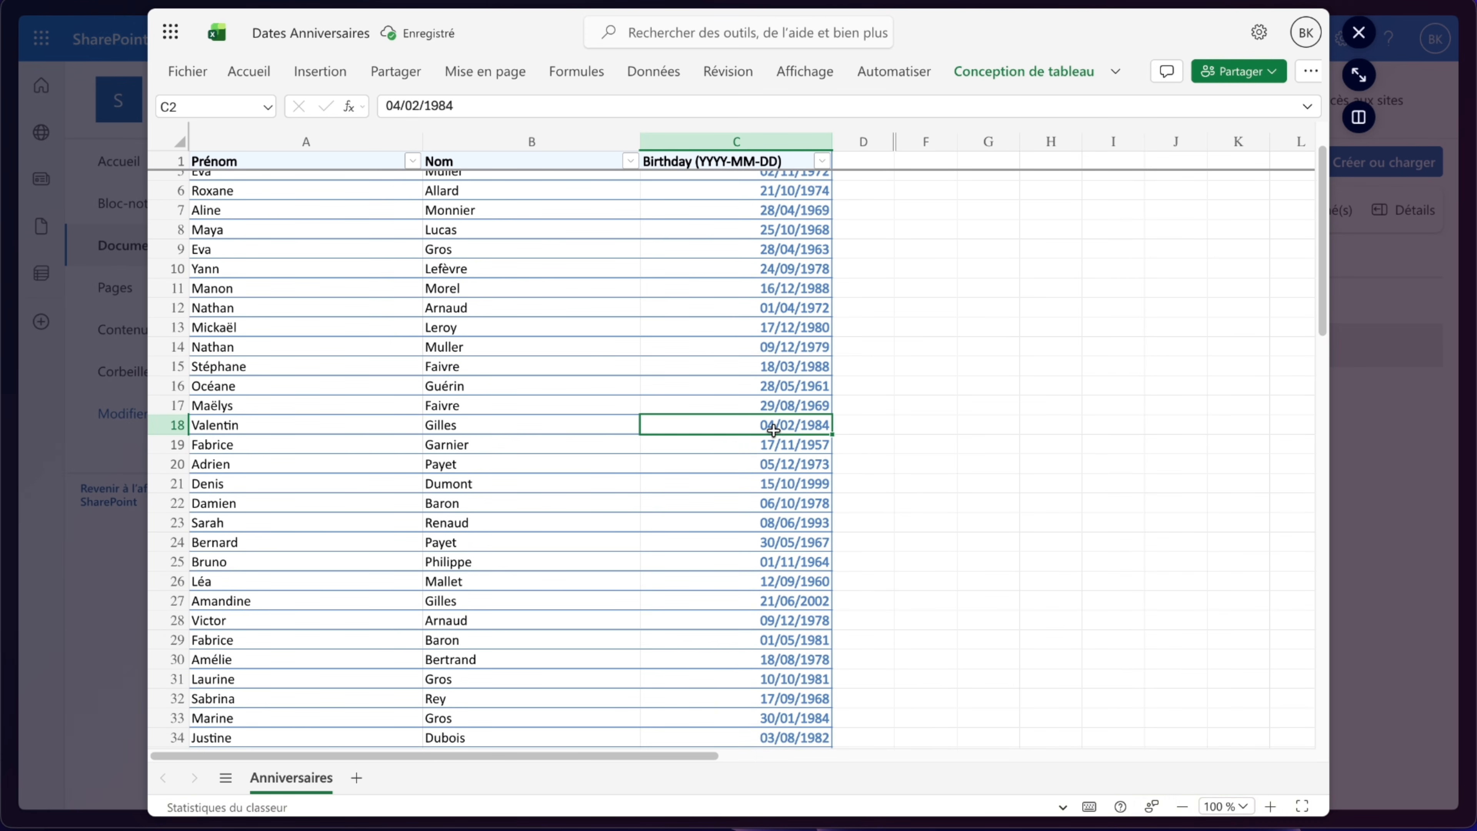
left_click(402, 107)
key("BackSpace")
type("3")
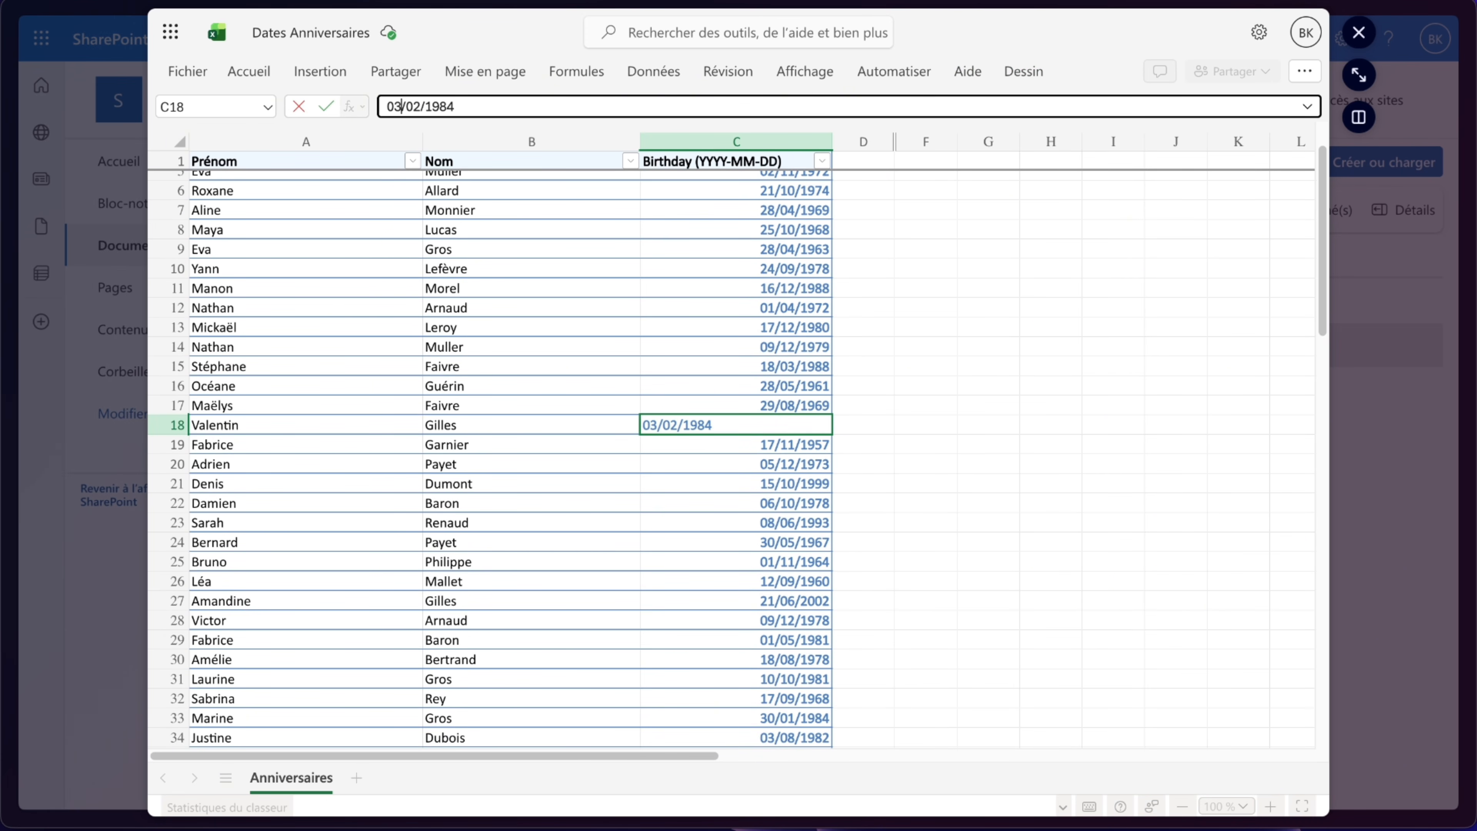
left_click(420, 106)
key("BackSpace")
type("3")
left_click(326, 107)
scroll(316, 330, "up", 1)
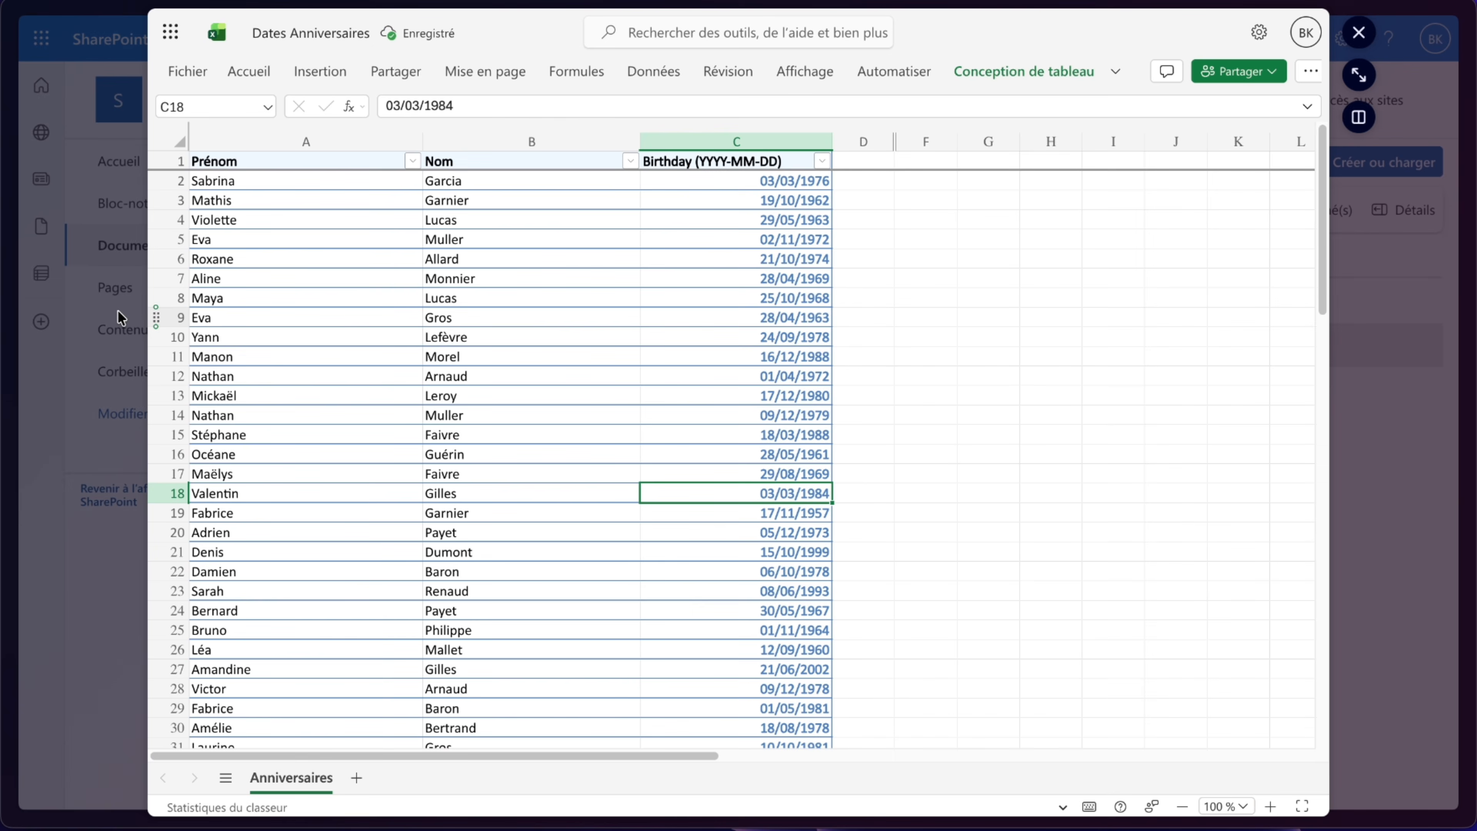
left_click(121, 319)
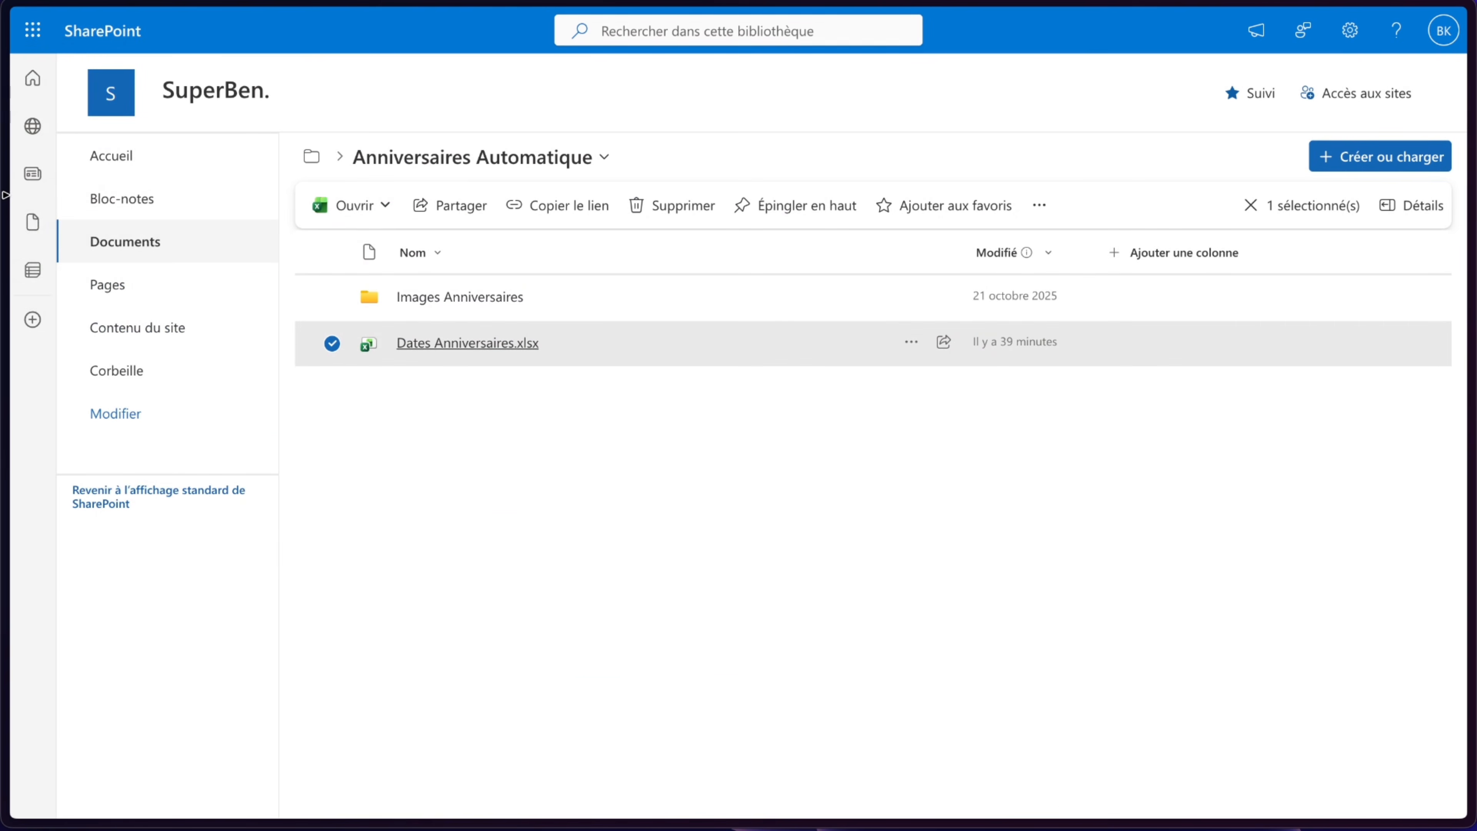
- Return to the flow, select the Périodicité trigger and run a manual test of the flow
mouse_move(75, 259)
left_click(87, 314)
scroll(970, 261, "up", 1)
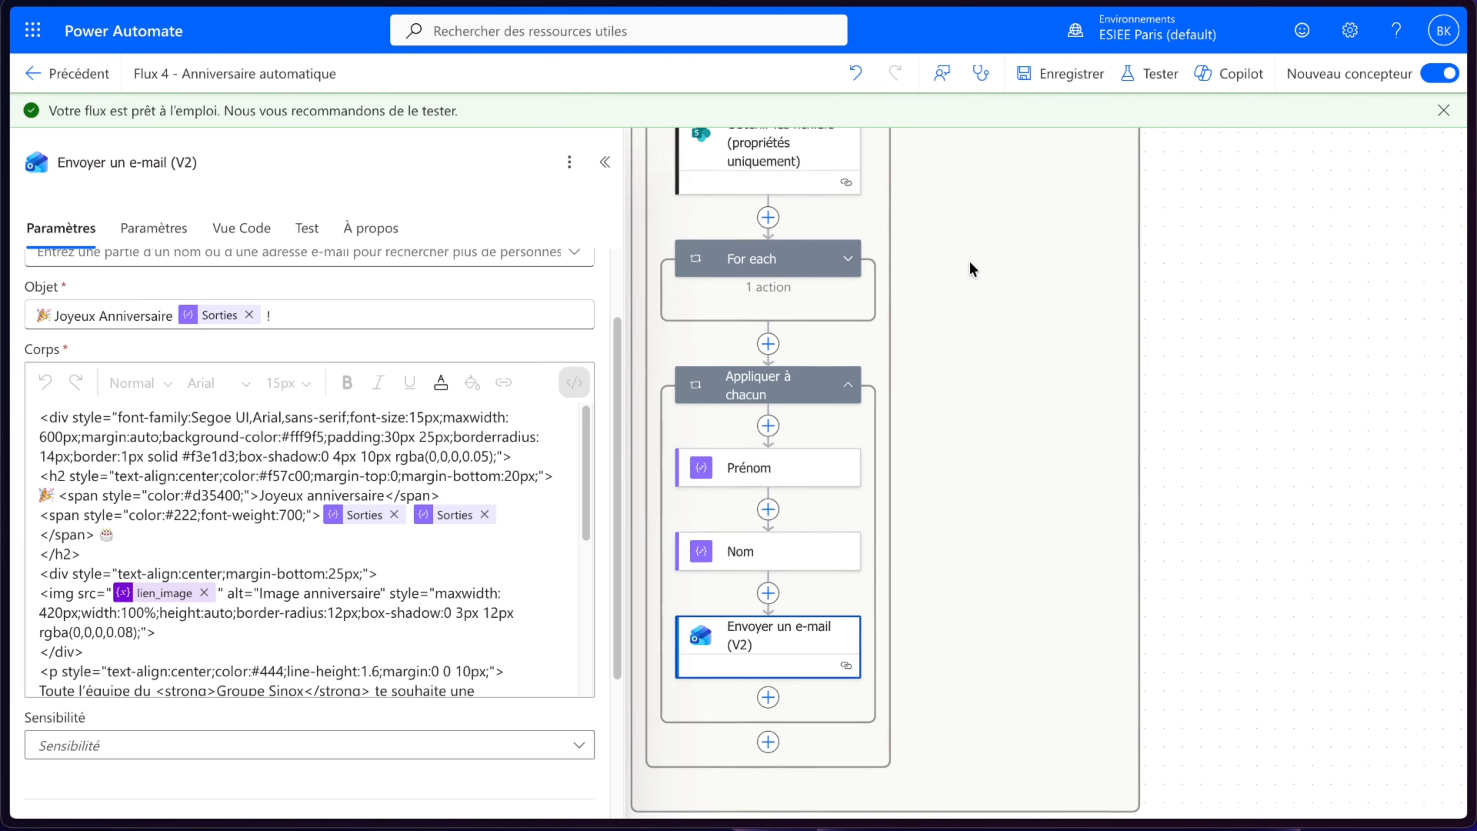
scroll(970, 261, "up", 2)
scroll(969, 260, "down", 3)
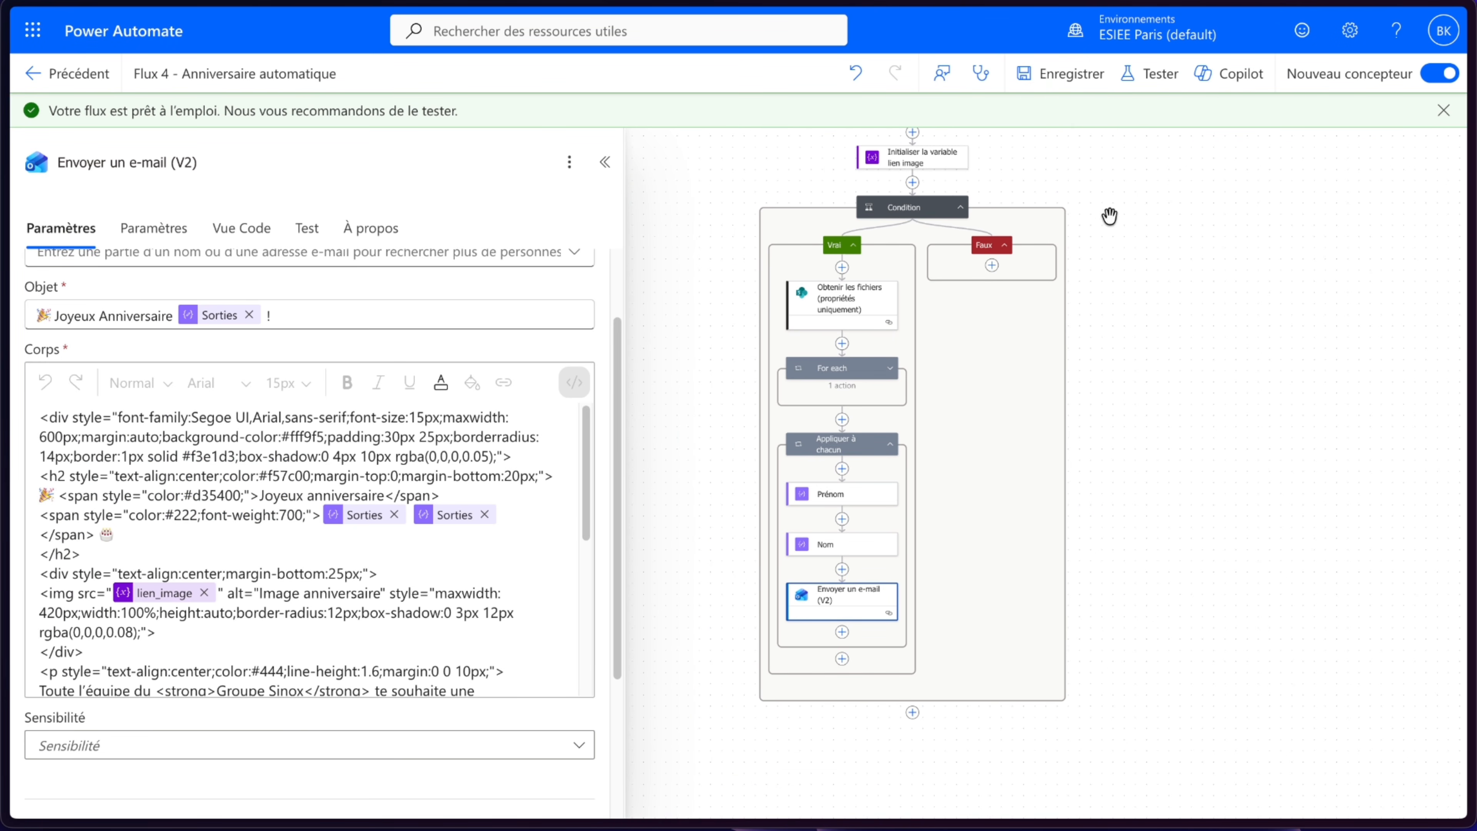
scroll(1109, 216, "up", 5)
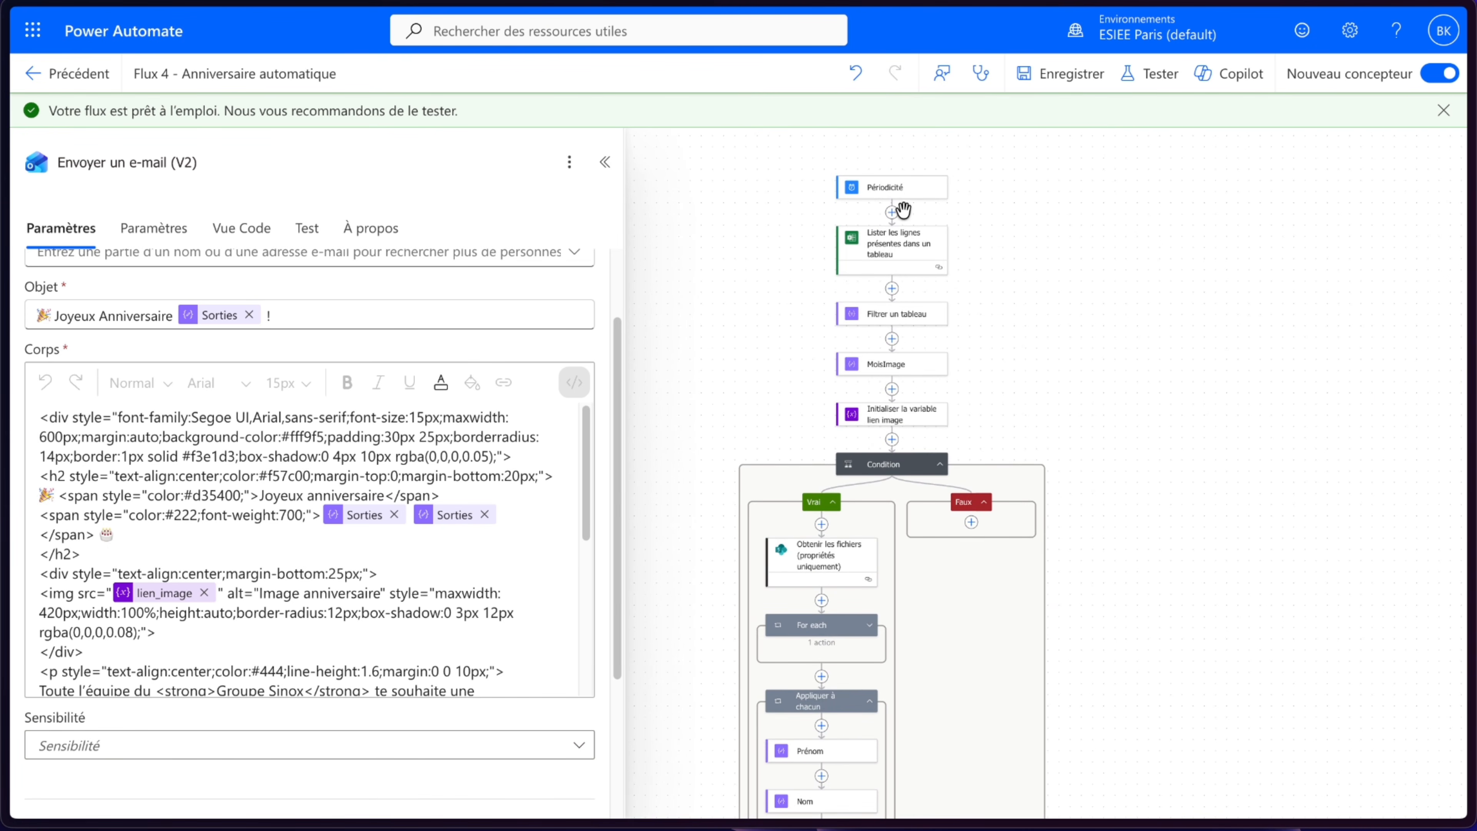
left_click(901, 197)
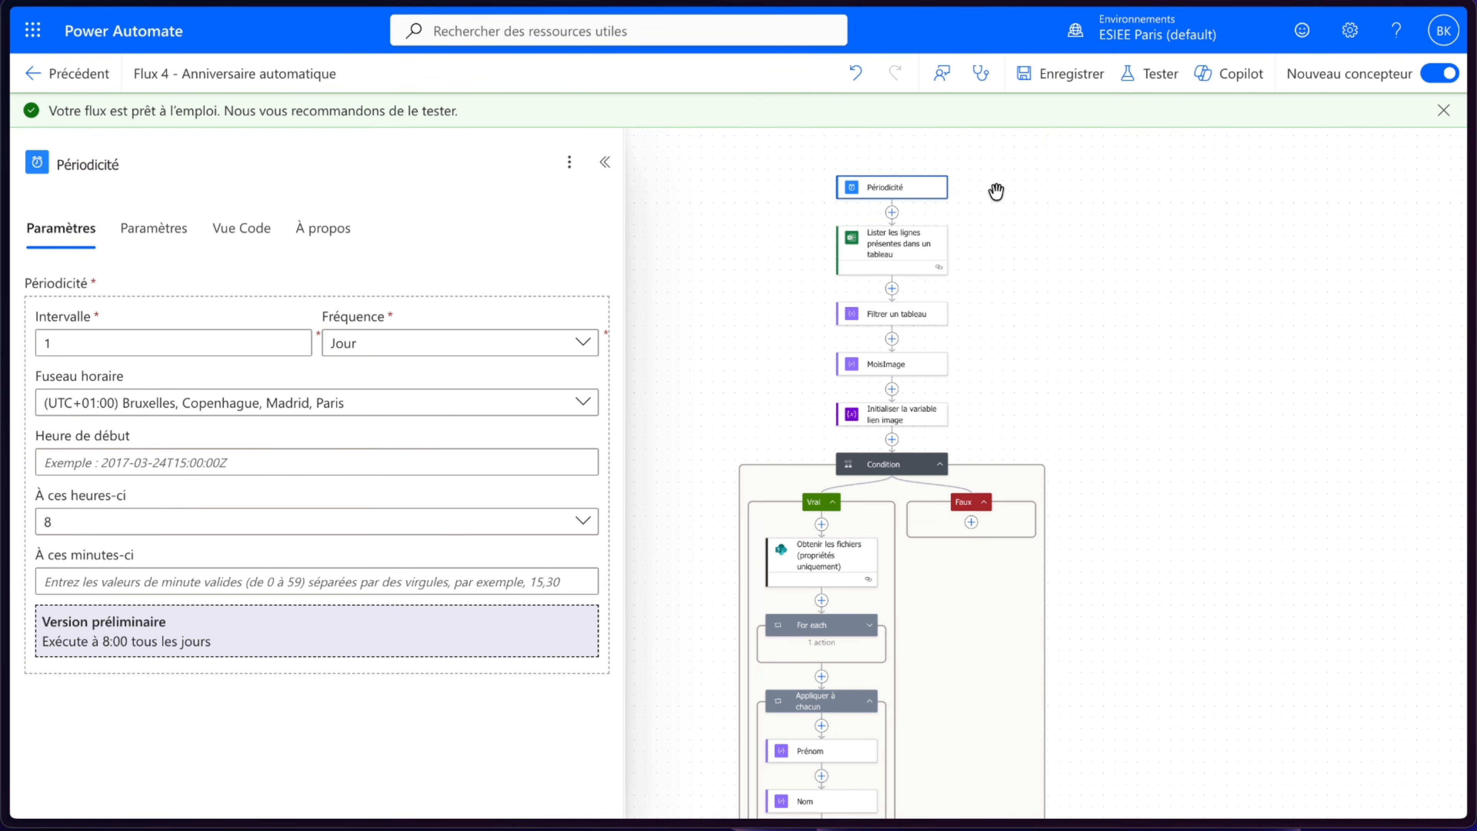
left_click(1149, 80)
left_click(1144, 144)
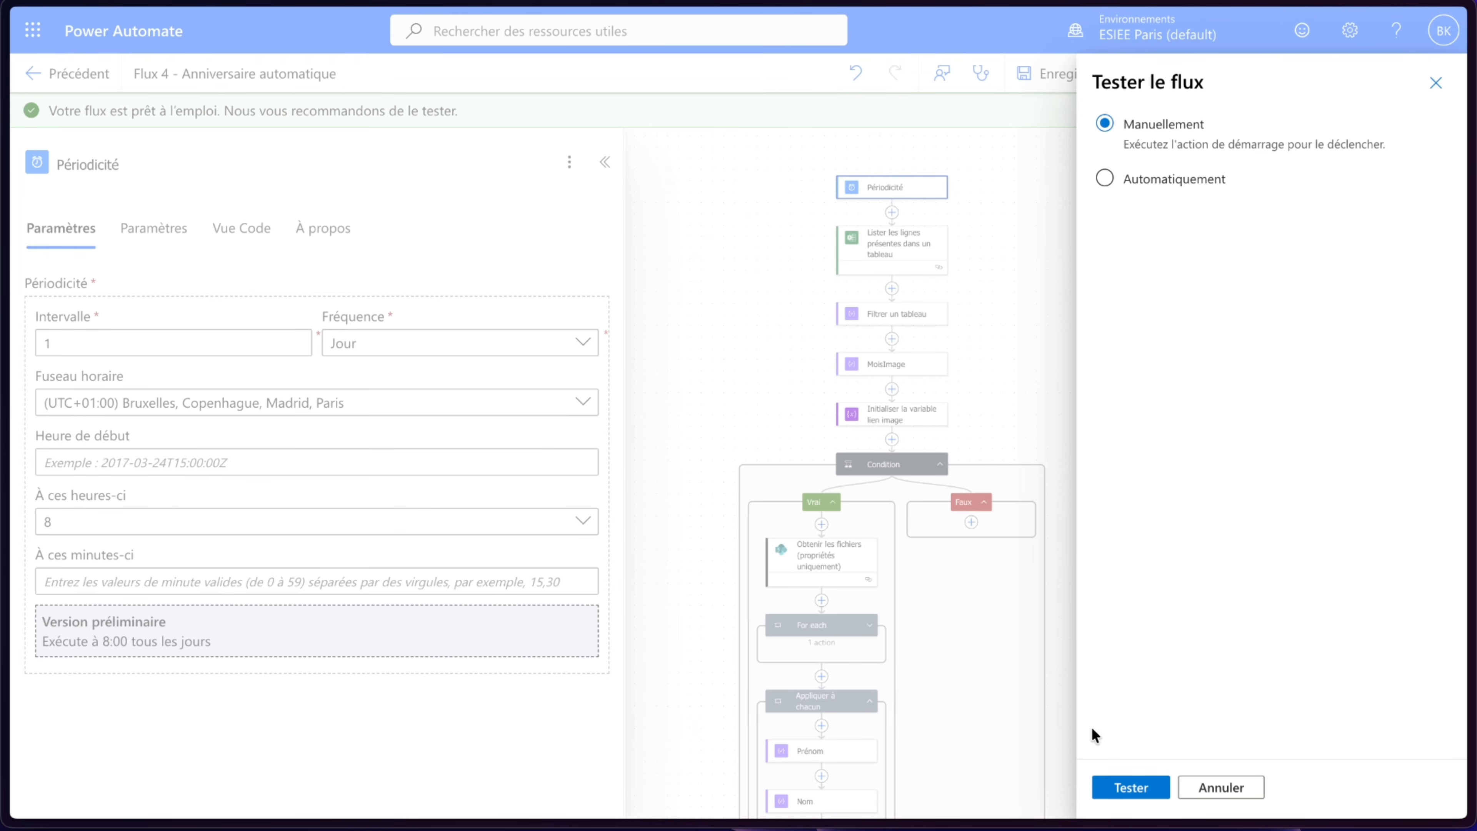
left_click(1124, 790)
left_click(1122, 792)
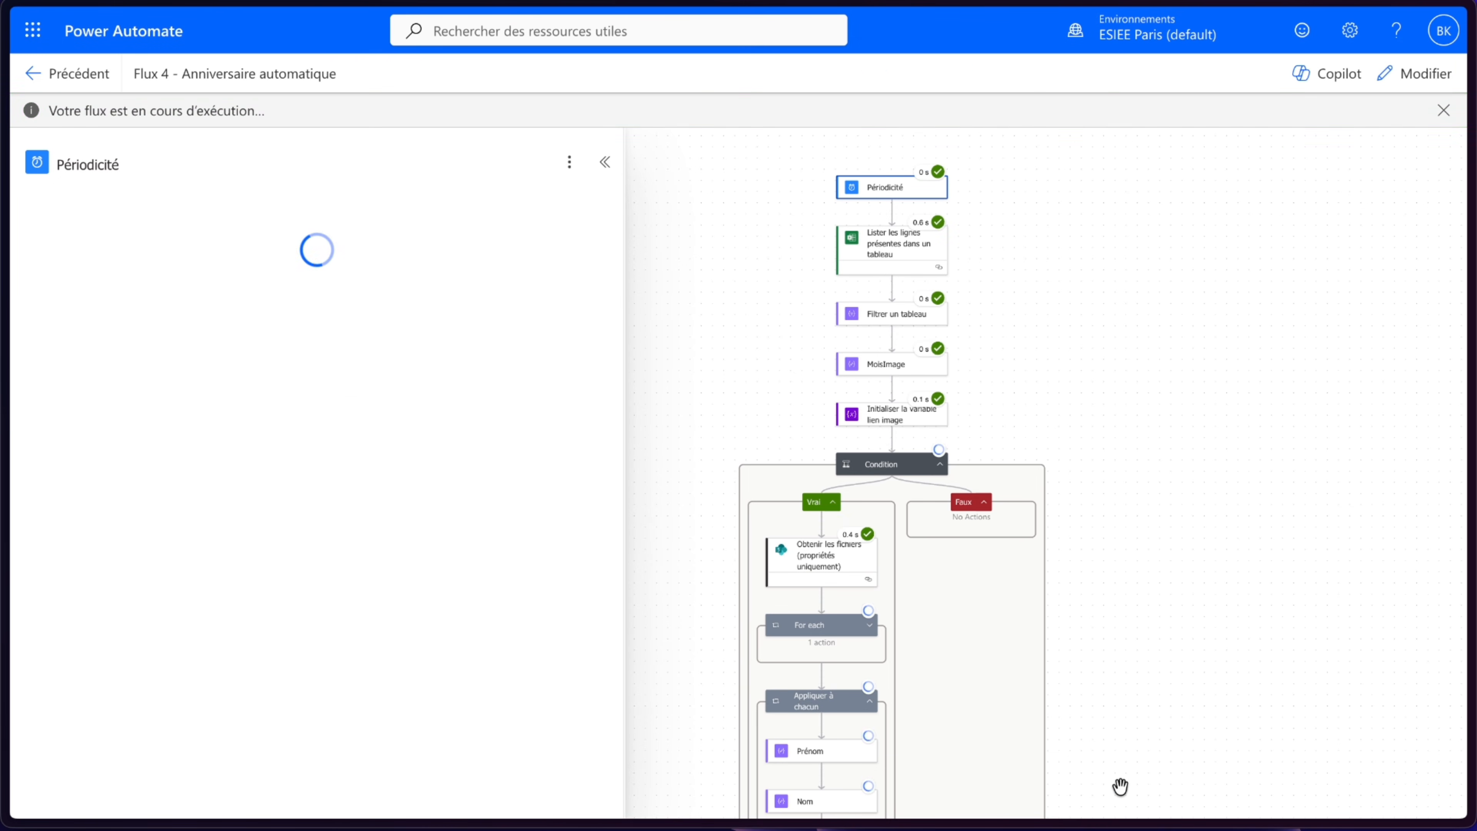
- Inspect the second iteration of the Appliquer à chacun loop and open the received birthday email in Outlook
left_click_drag(1194, 676, 1171, 511)
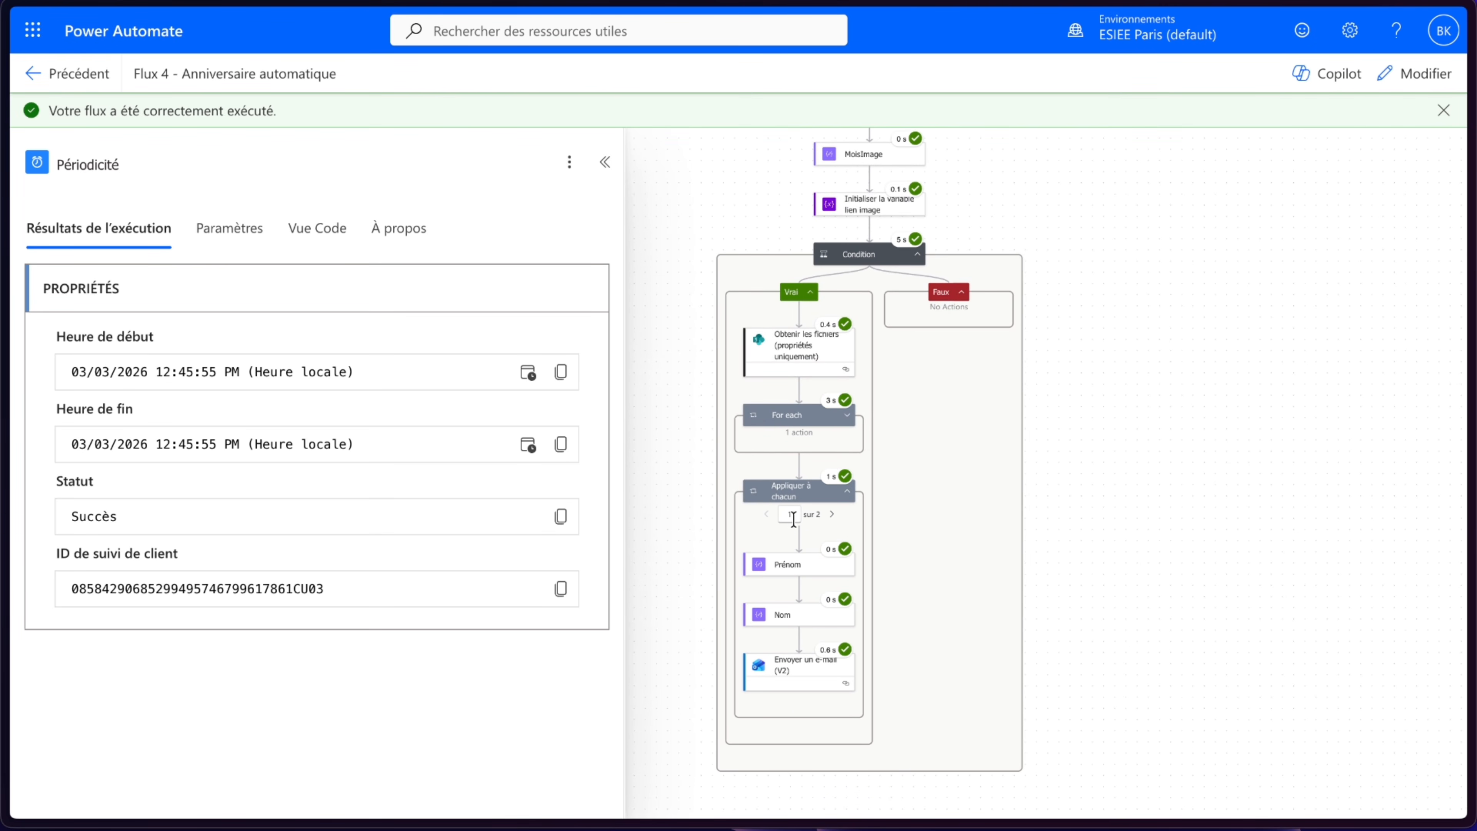
left_click(832, 514)
mouse_move(6, 128)
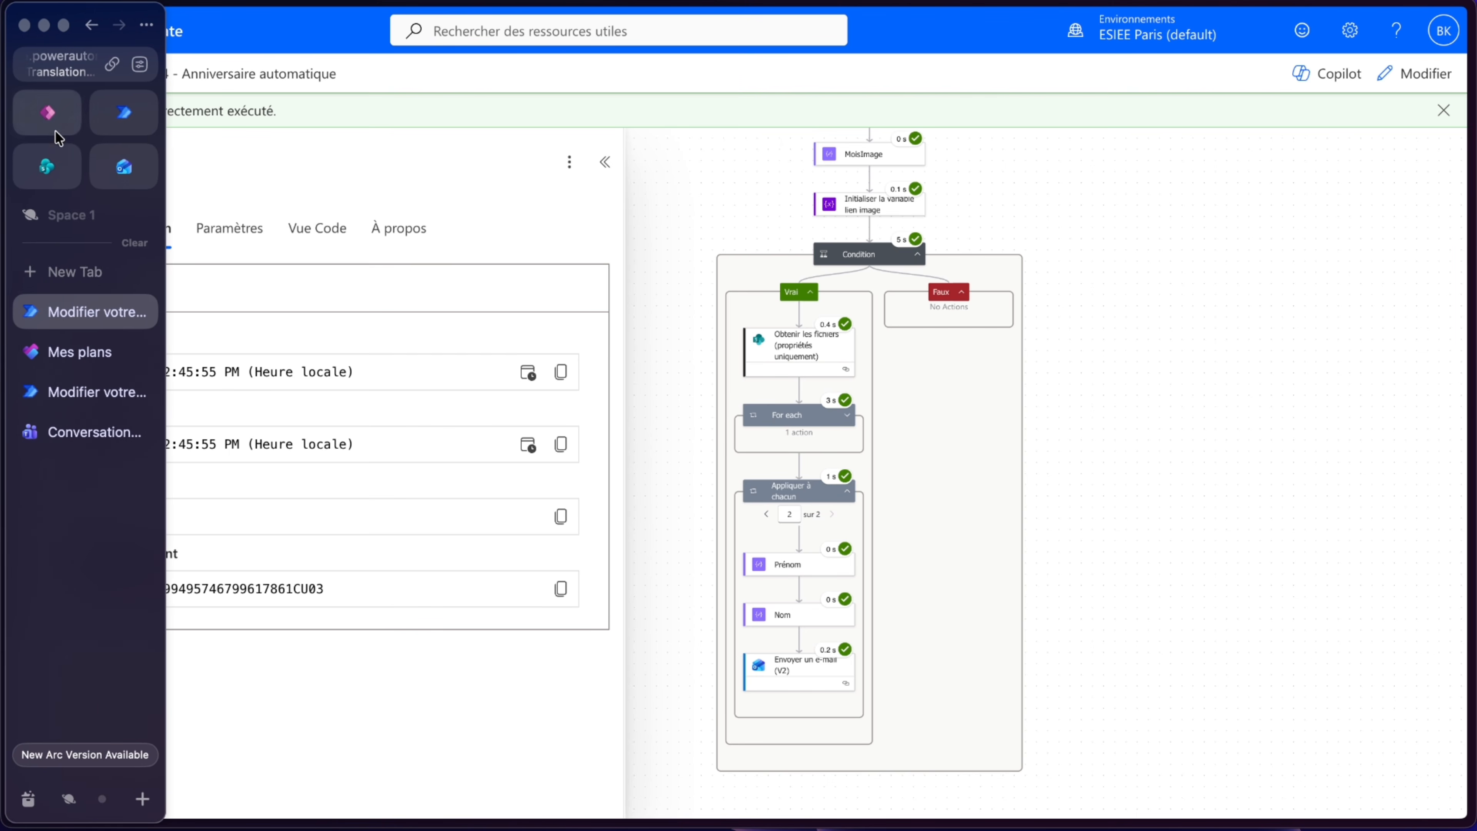
left_click(120, 158)
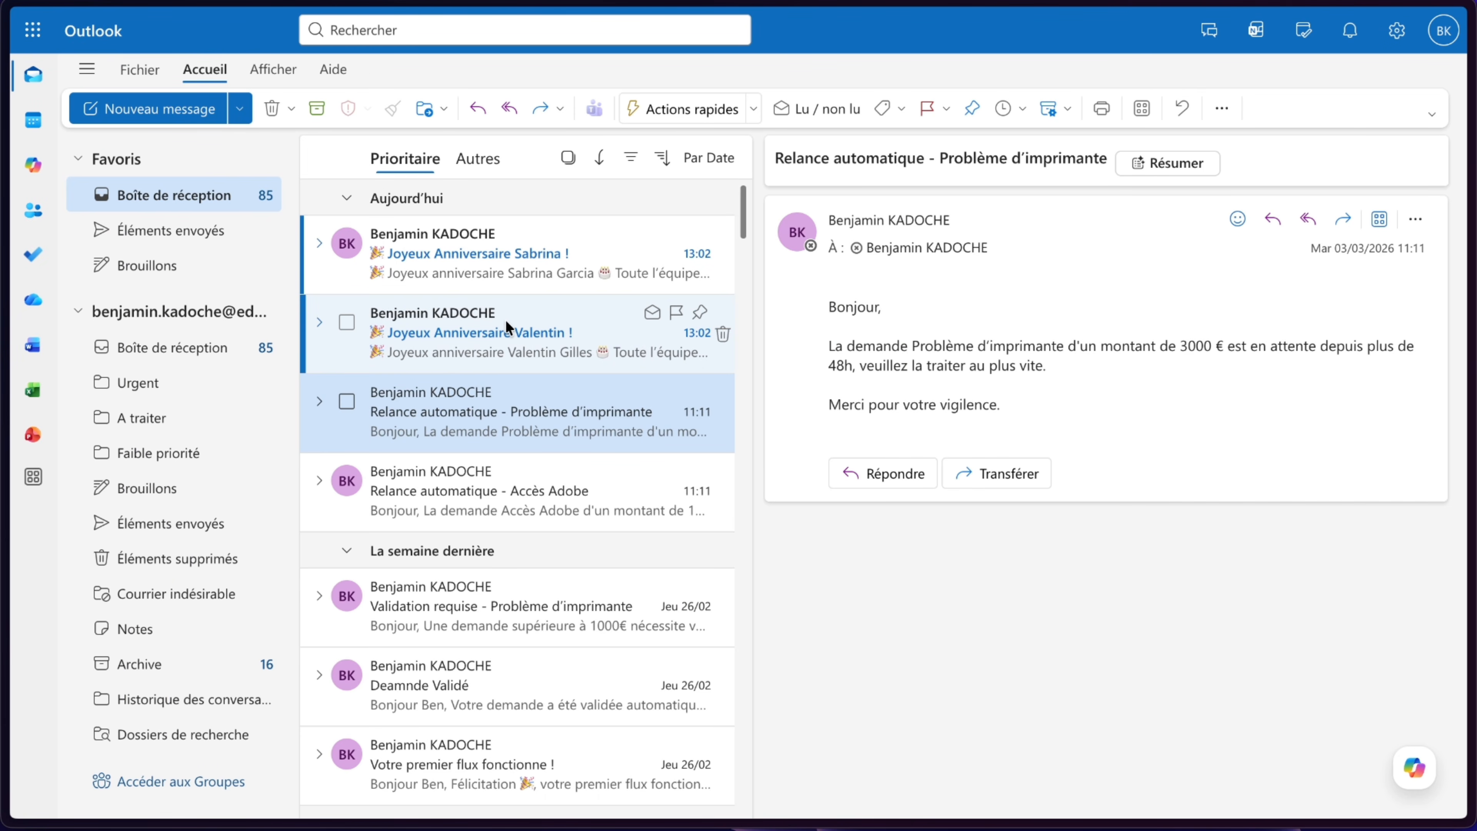
left_click(506, 321)
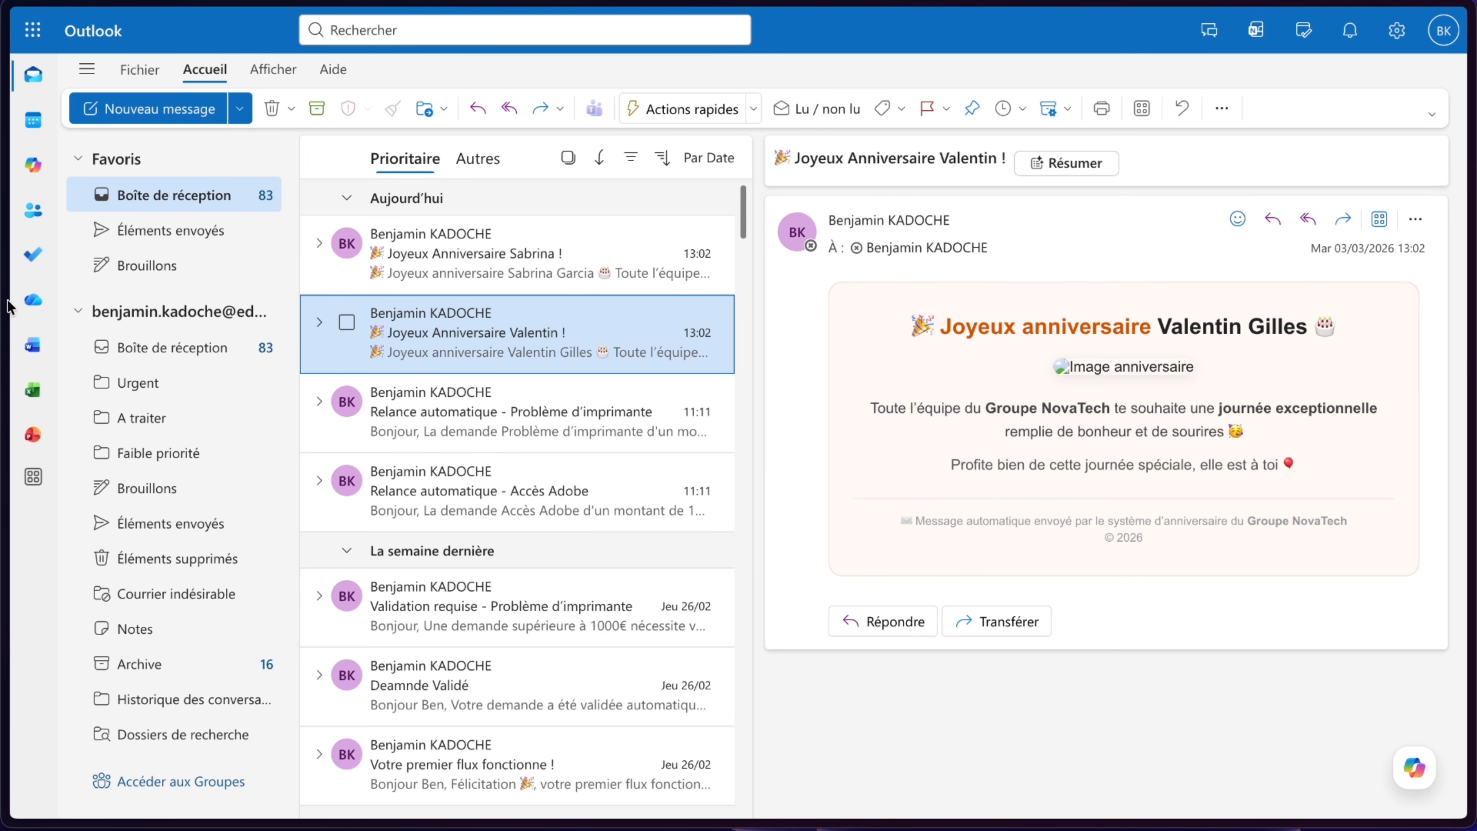
- Return to the flow run and reopen the flow in edit mode
mouse_move(7, 305)
left_click(73, 303)
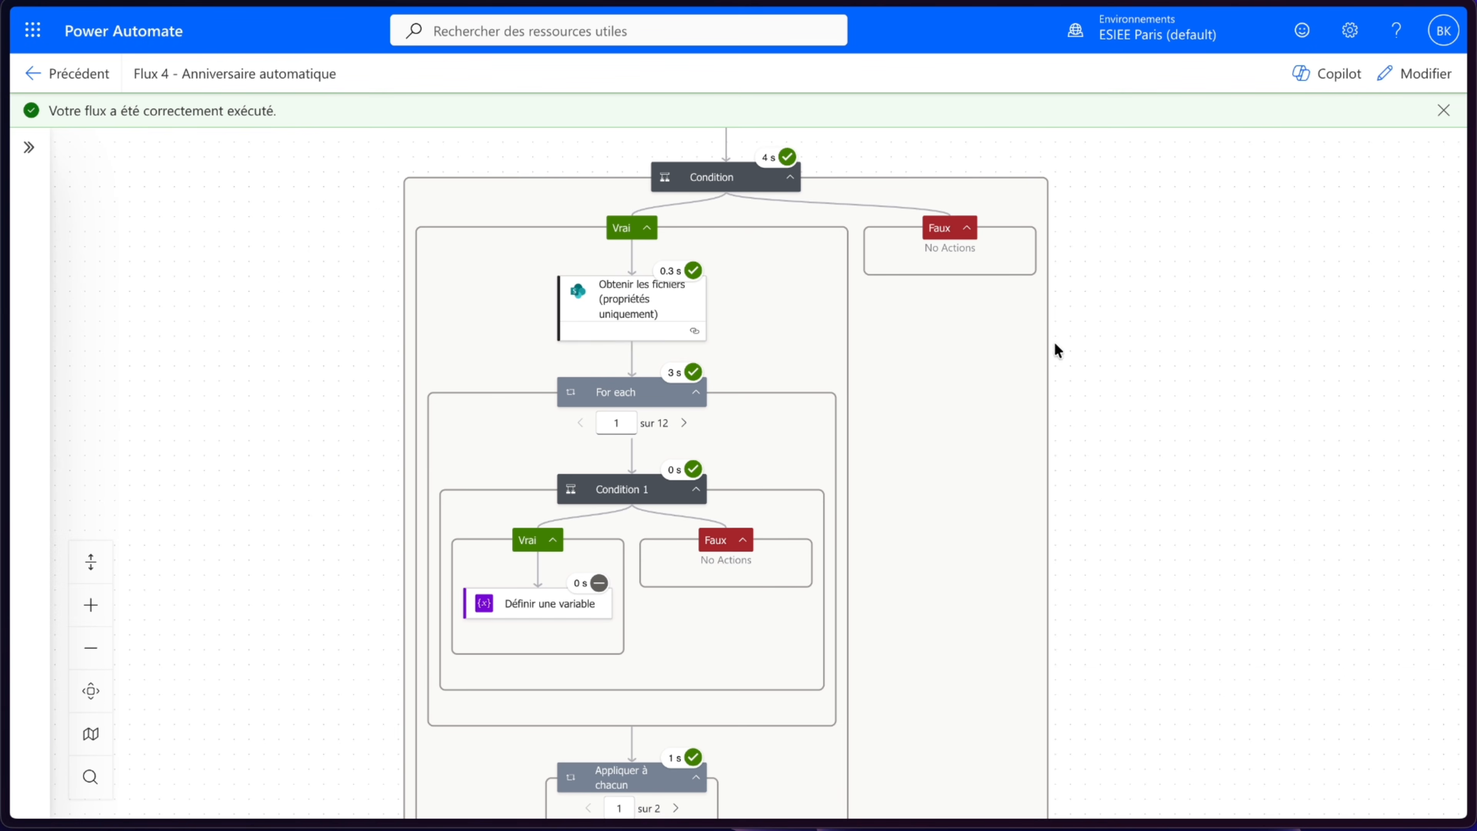
left_click(1391, 86)
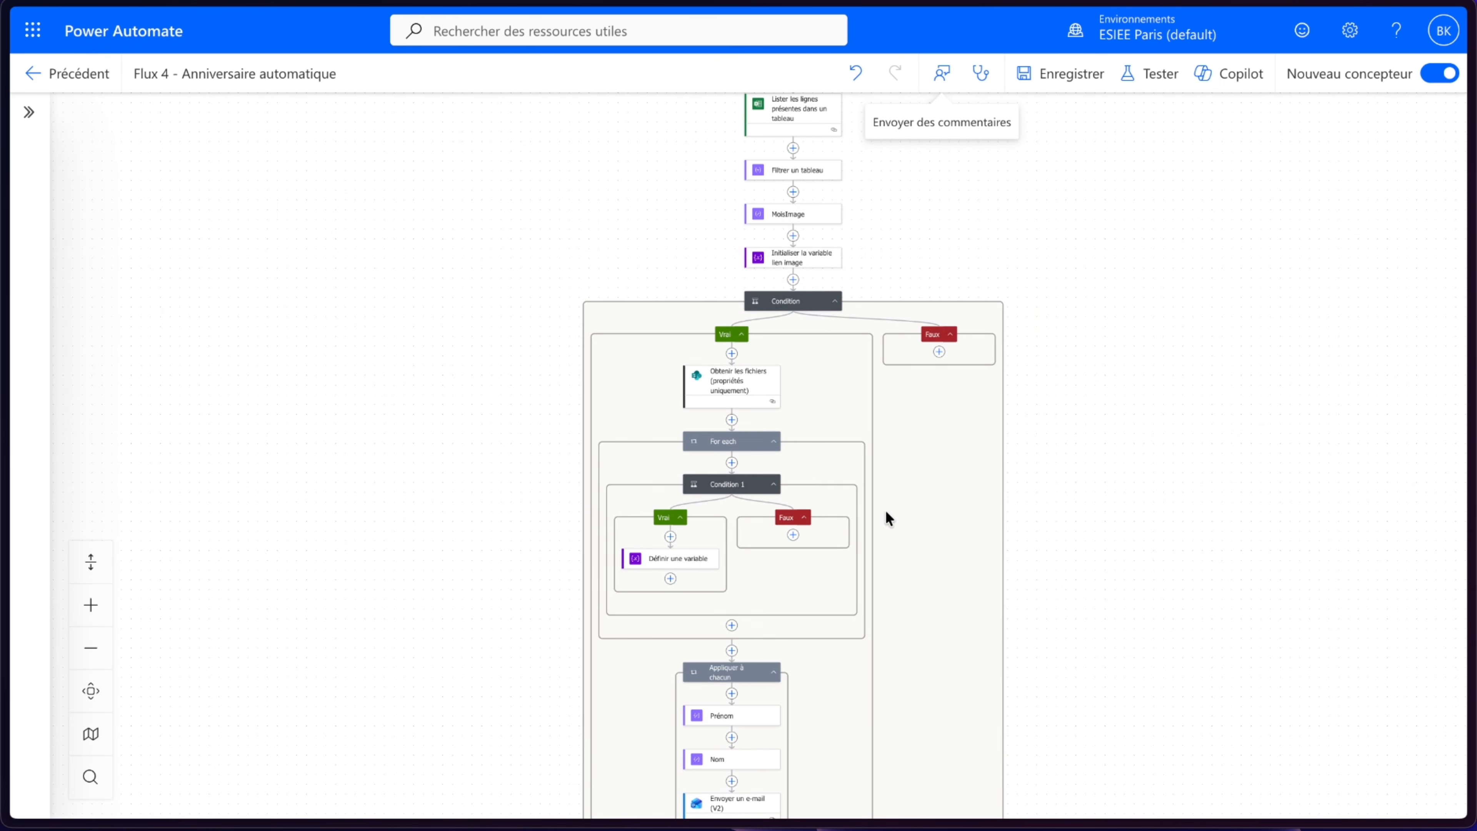
scroll(775, 465, "up", 1)
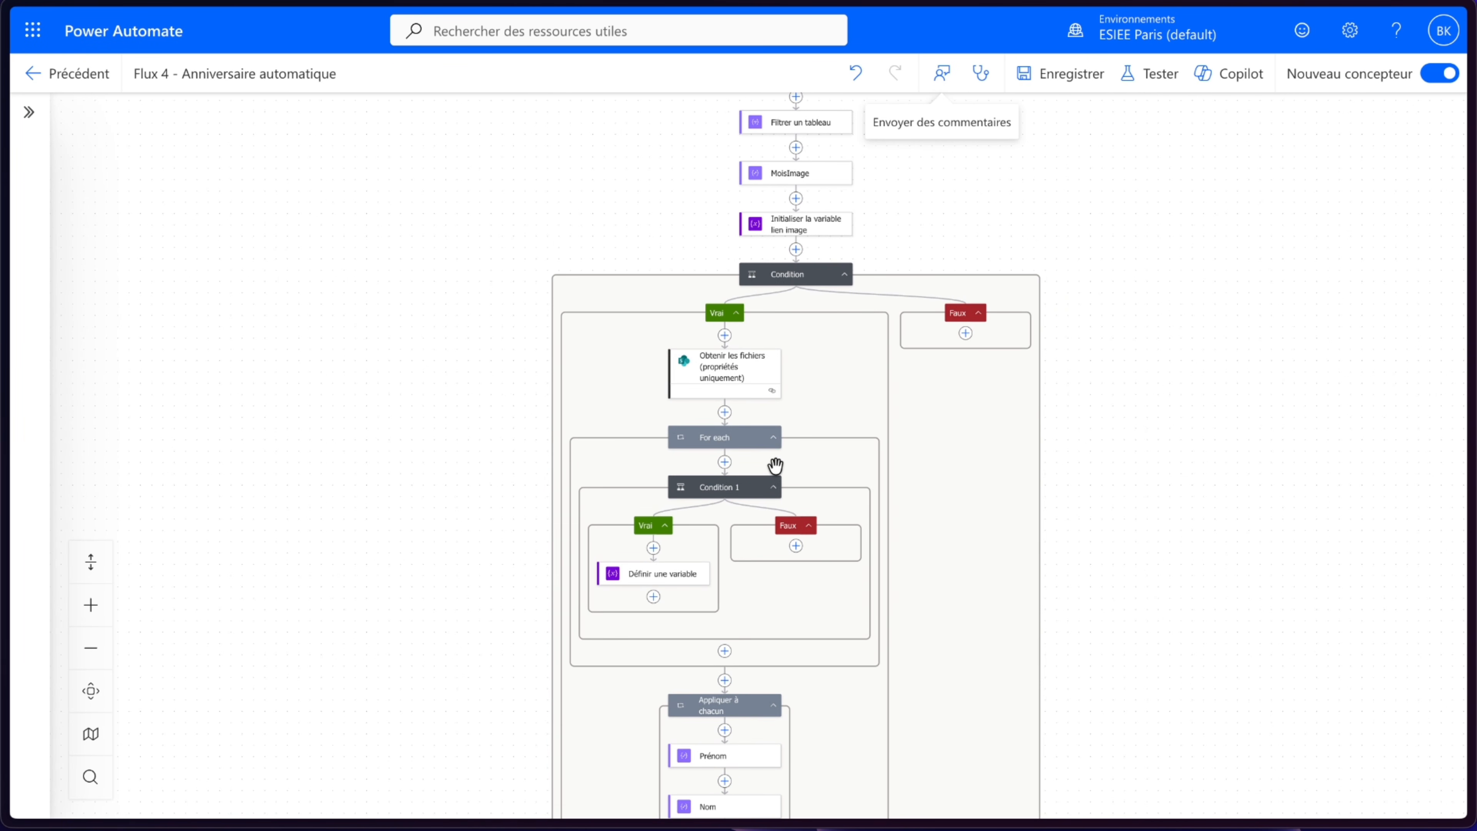
- Change Condition 1's comparison operator to contient and save the flow
left_click_drag(794, 451, 819, 402)
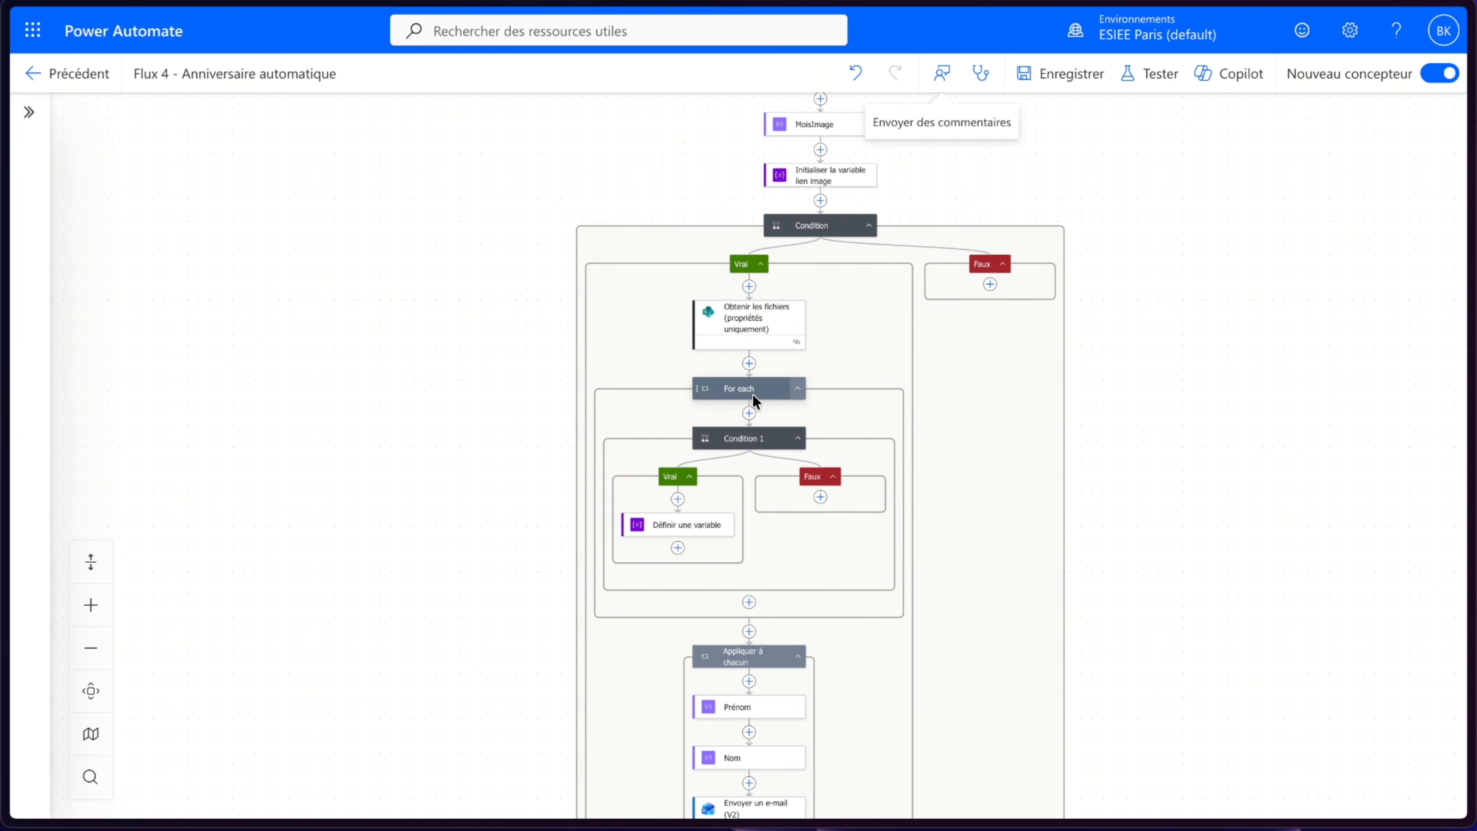
left_click(740, 442)
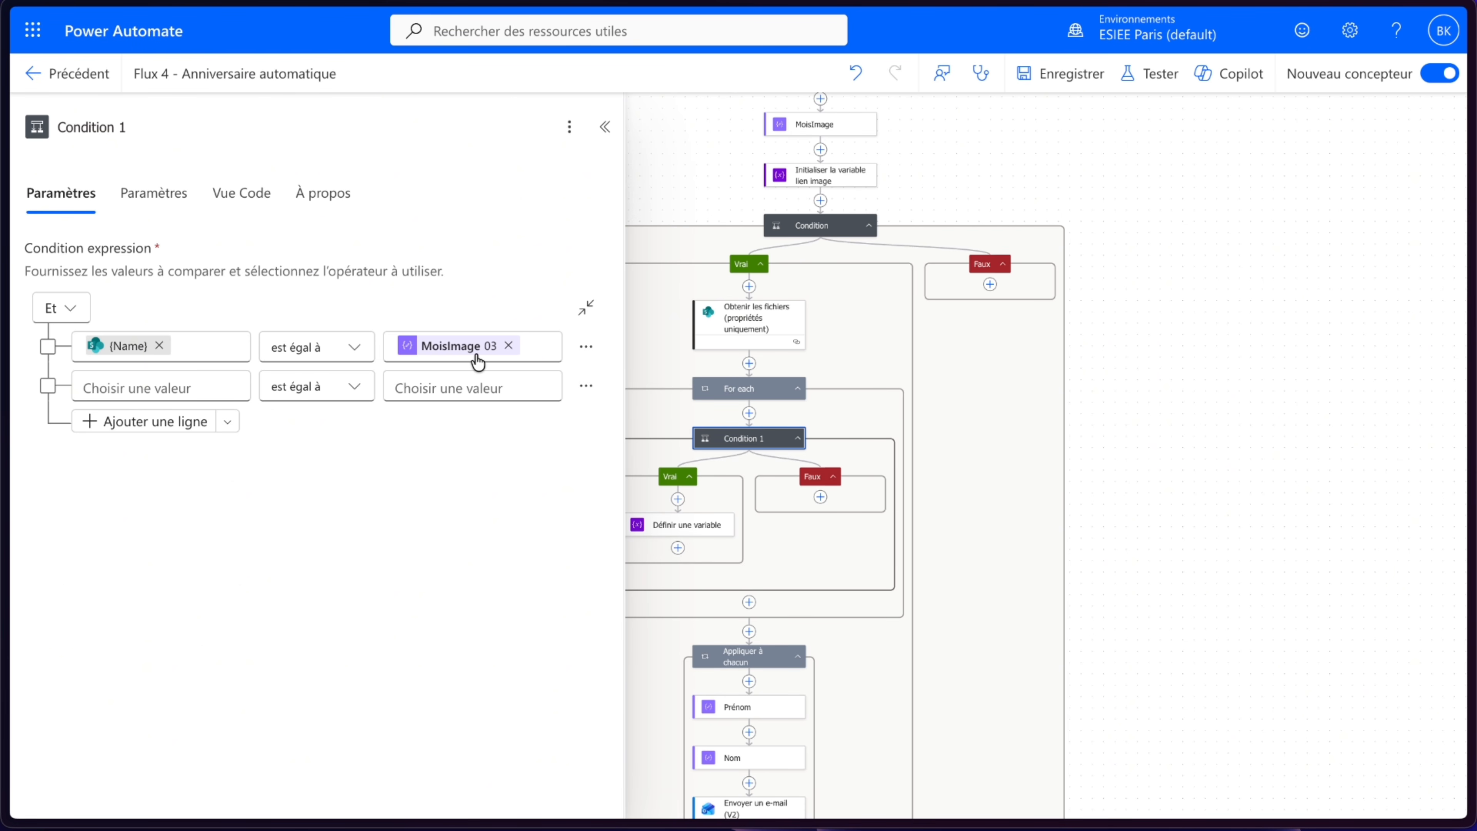
left_click(319, 348)
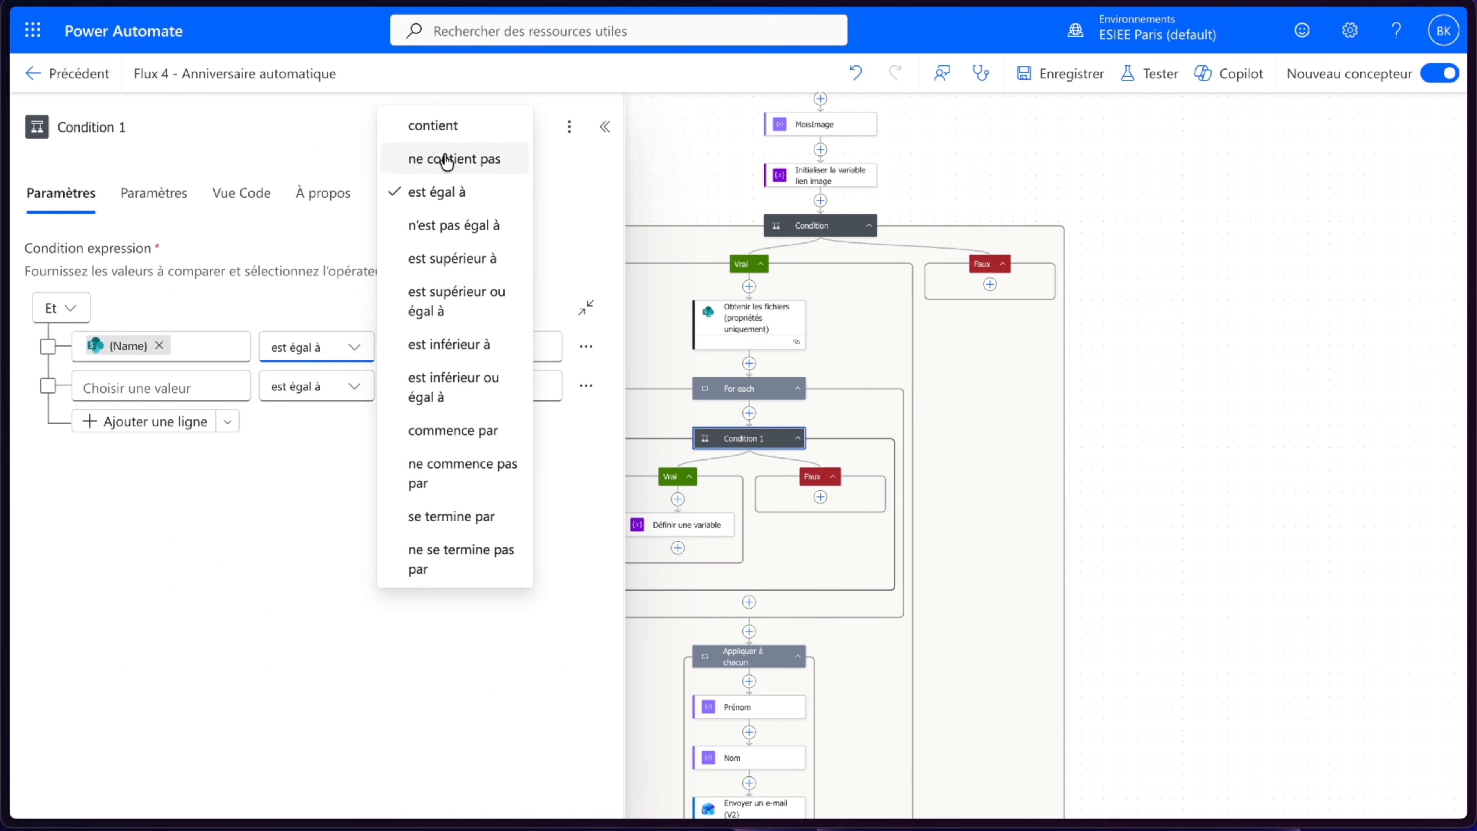
left_click(433, 126)
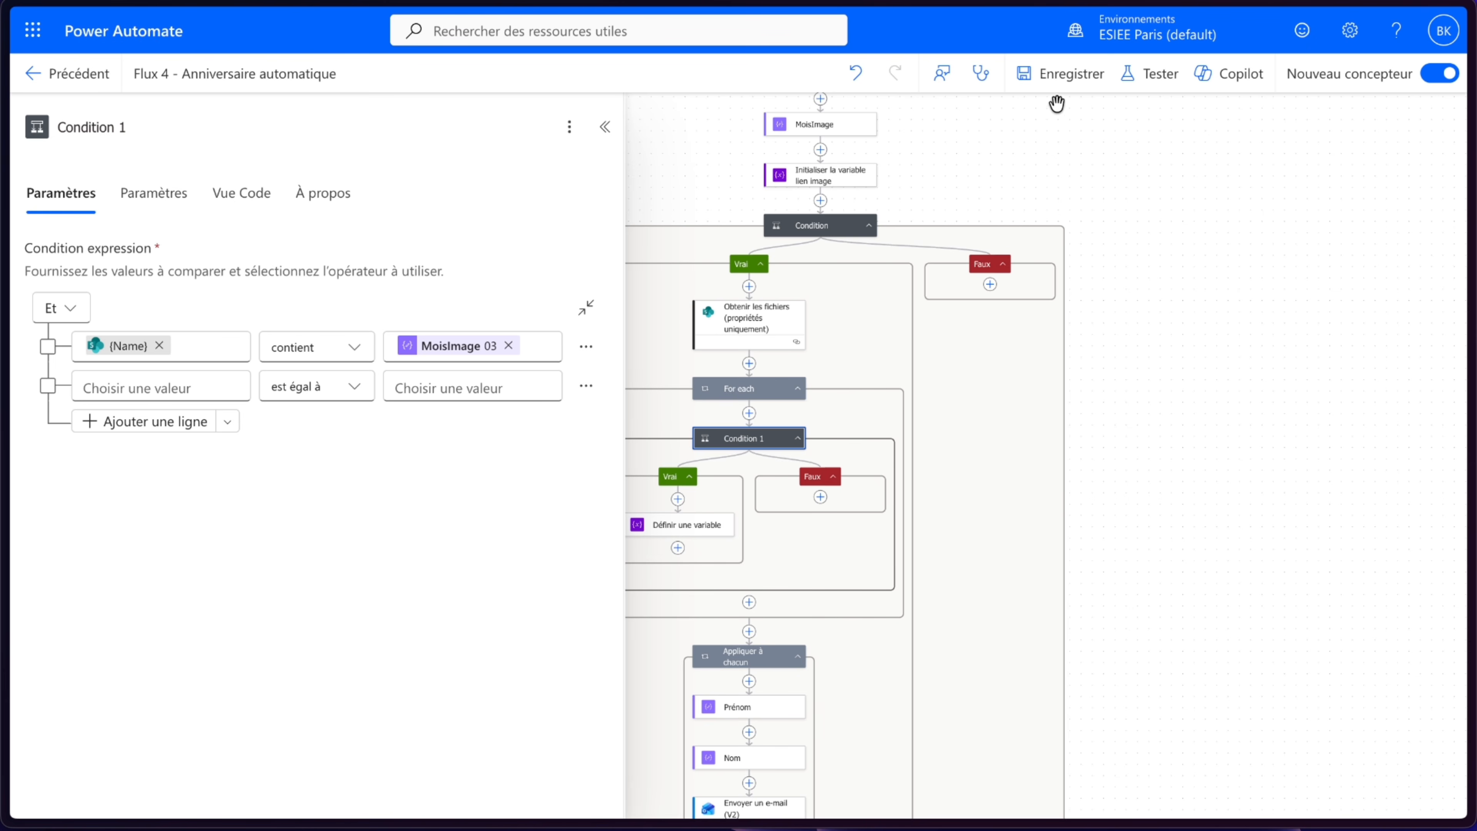
left_click(1062, 83)
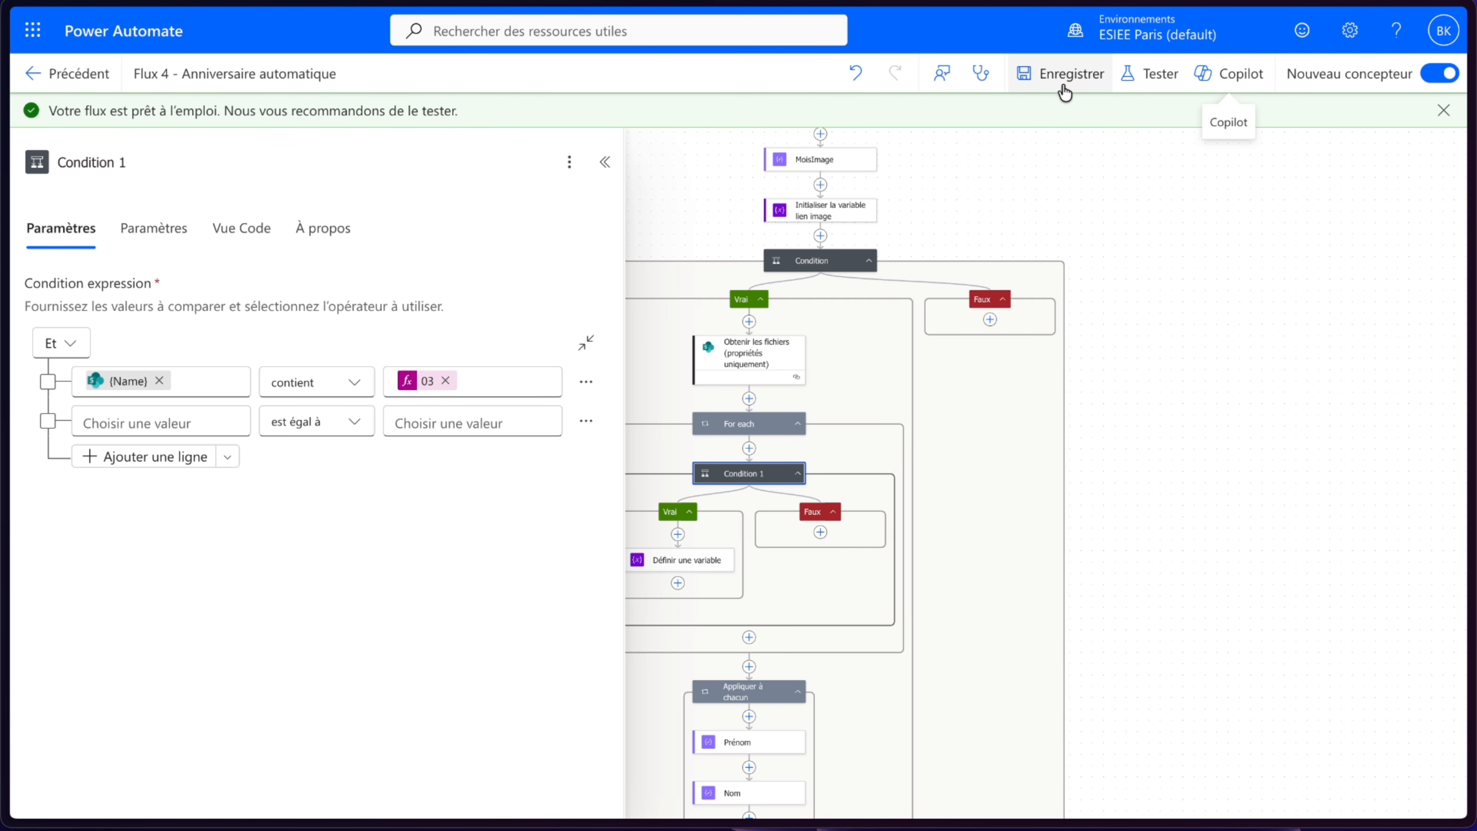
- Run a manual test of the flow and close the run panel
left_click(1154, 73)
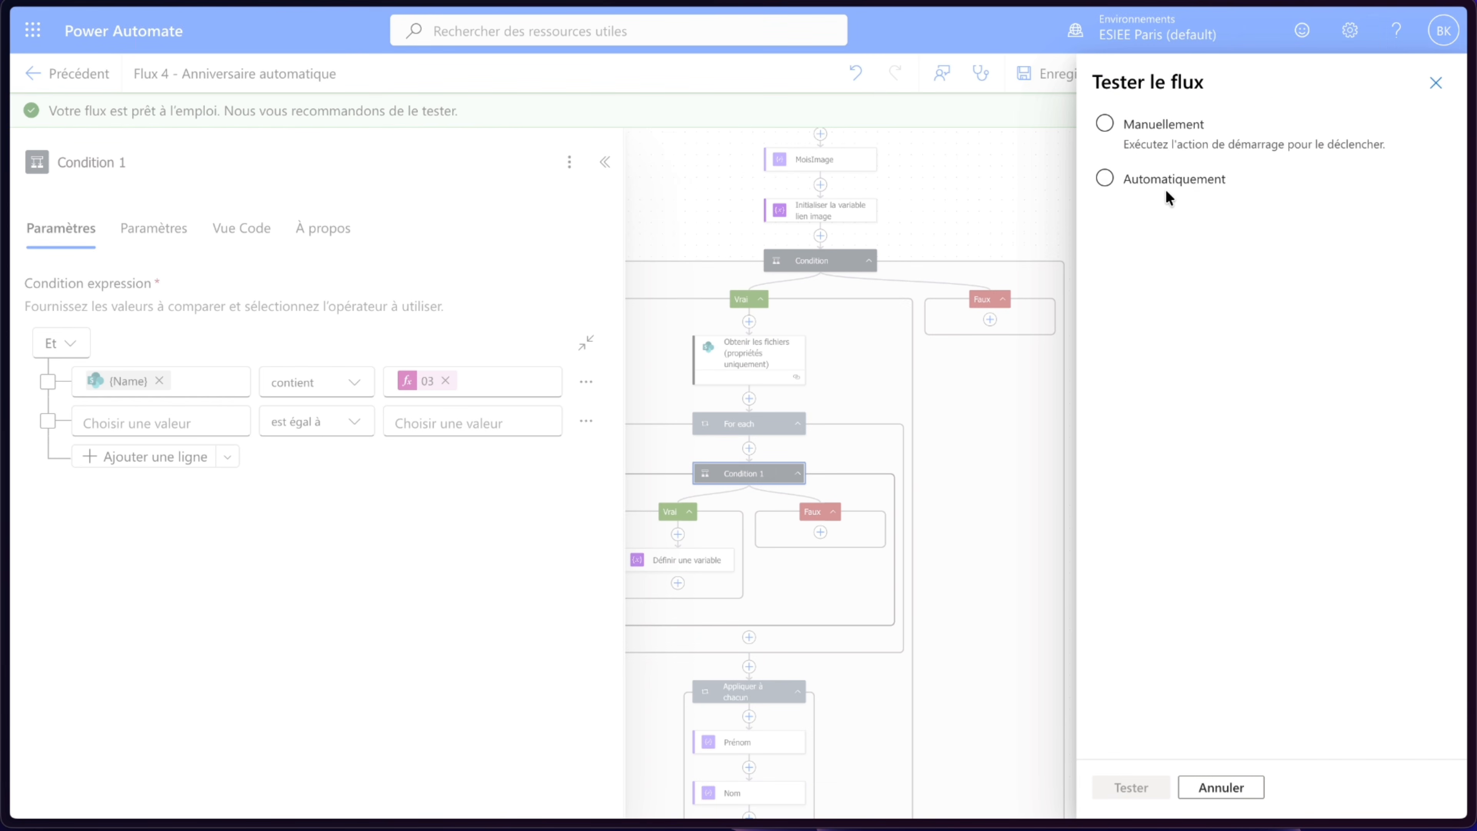
left_click(1161, 143)
left_click(1129, 787)
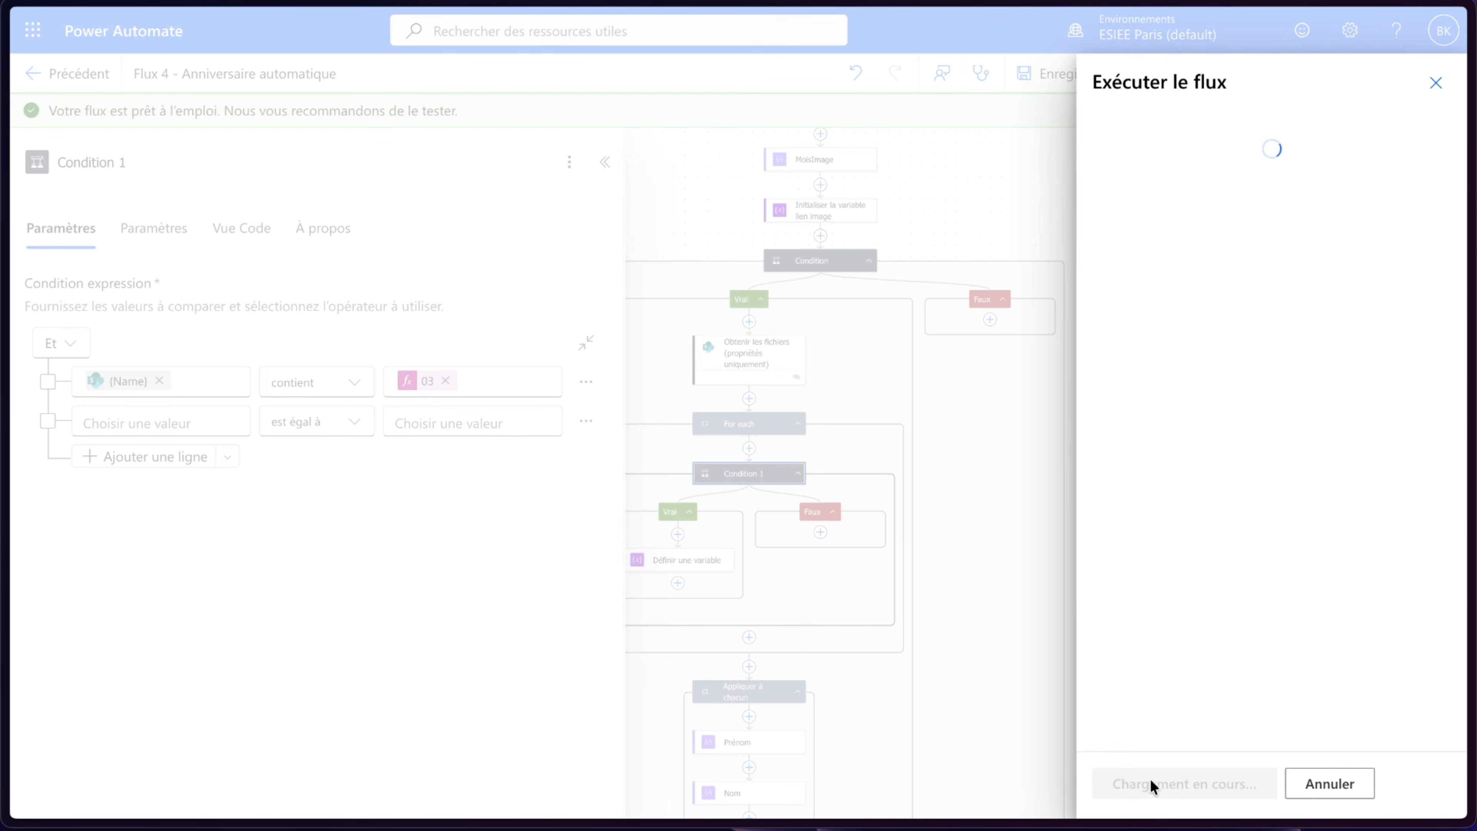
left_click(1155, 783)
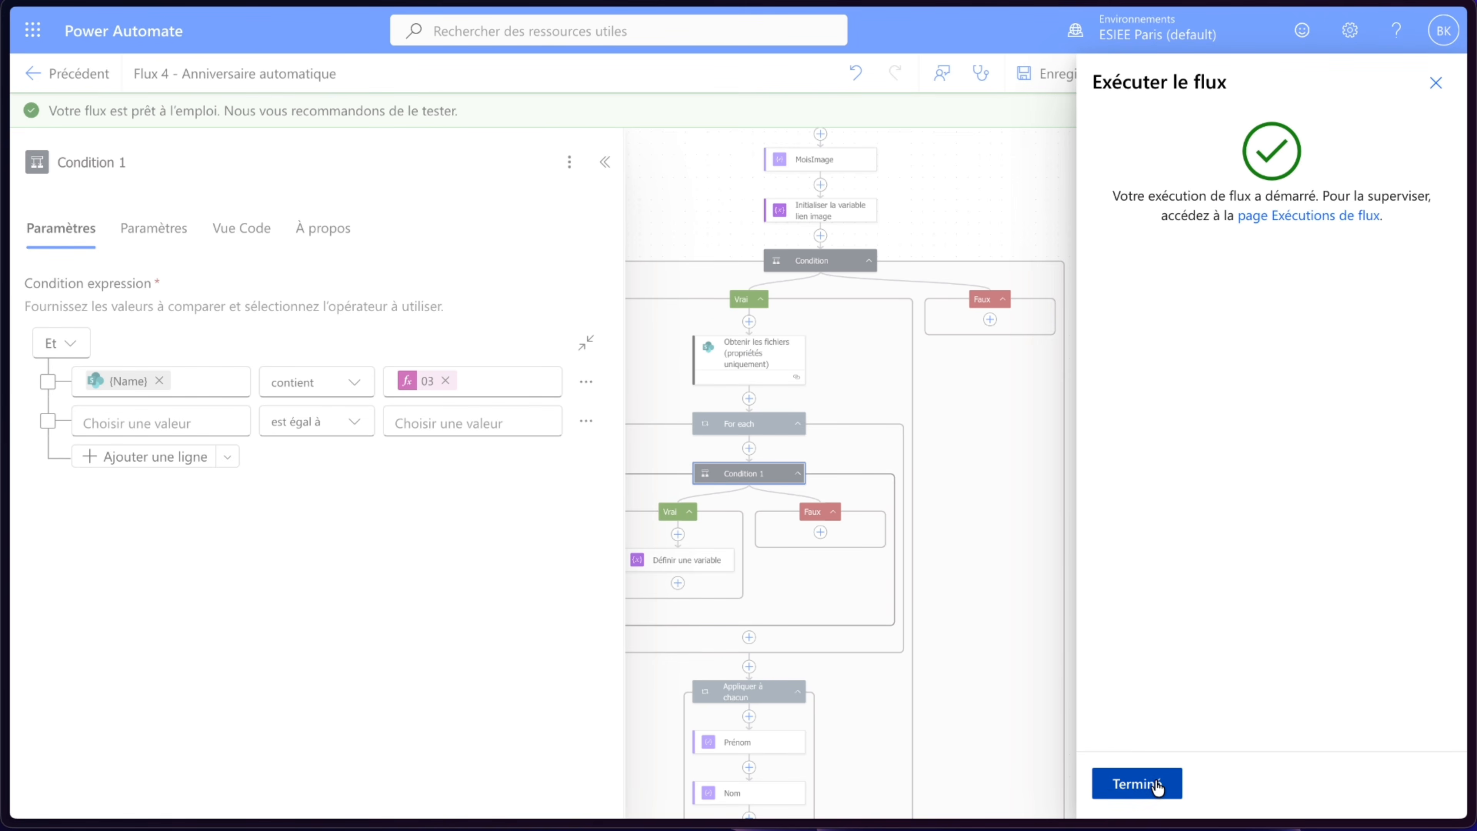
left_click(1156, 786)
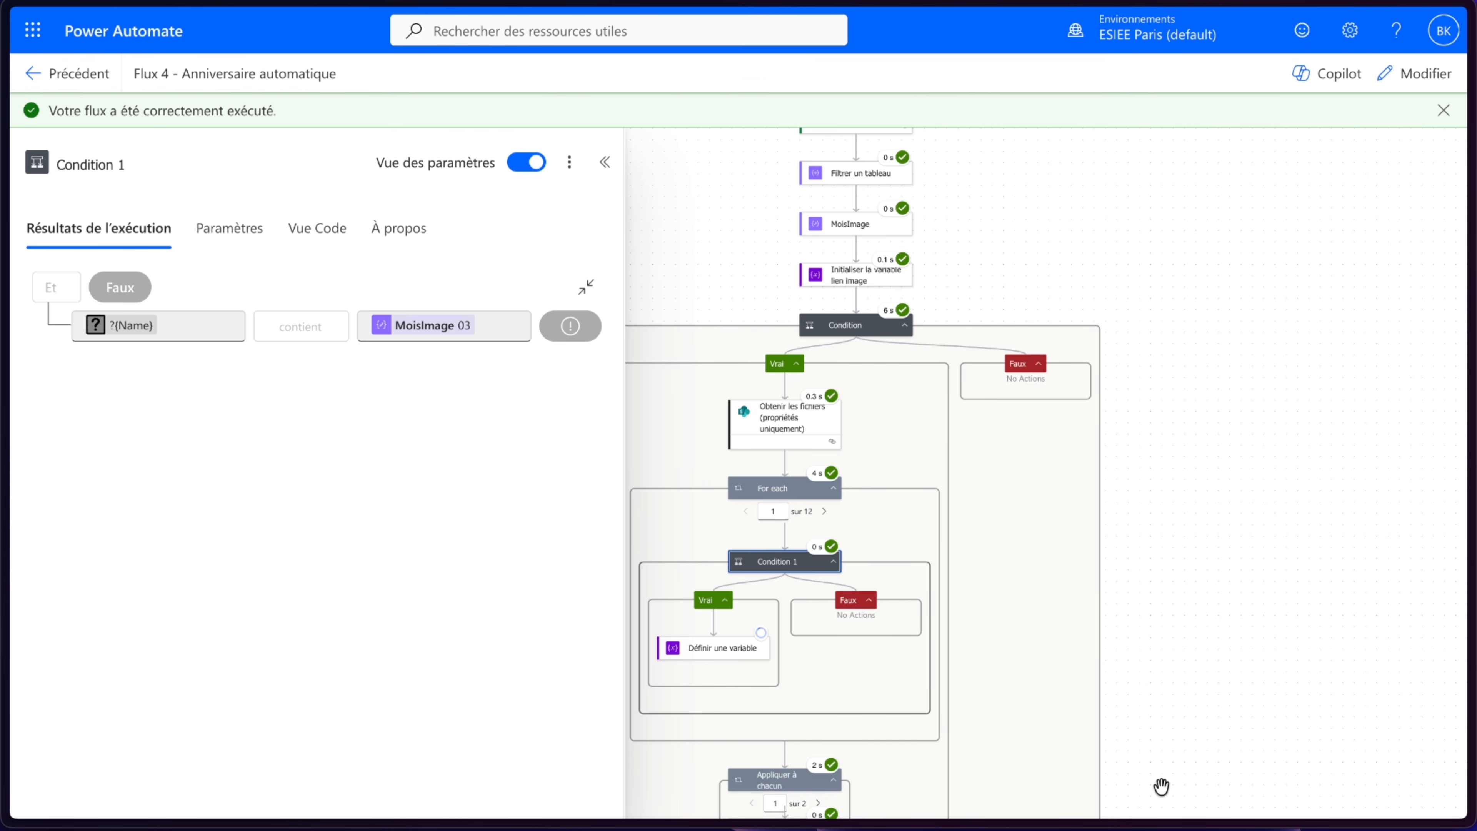
- Step through the For each loop iterations of the test run
scroll(1232, 605, "down", 3)
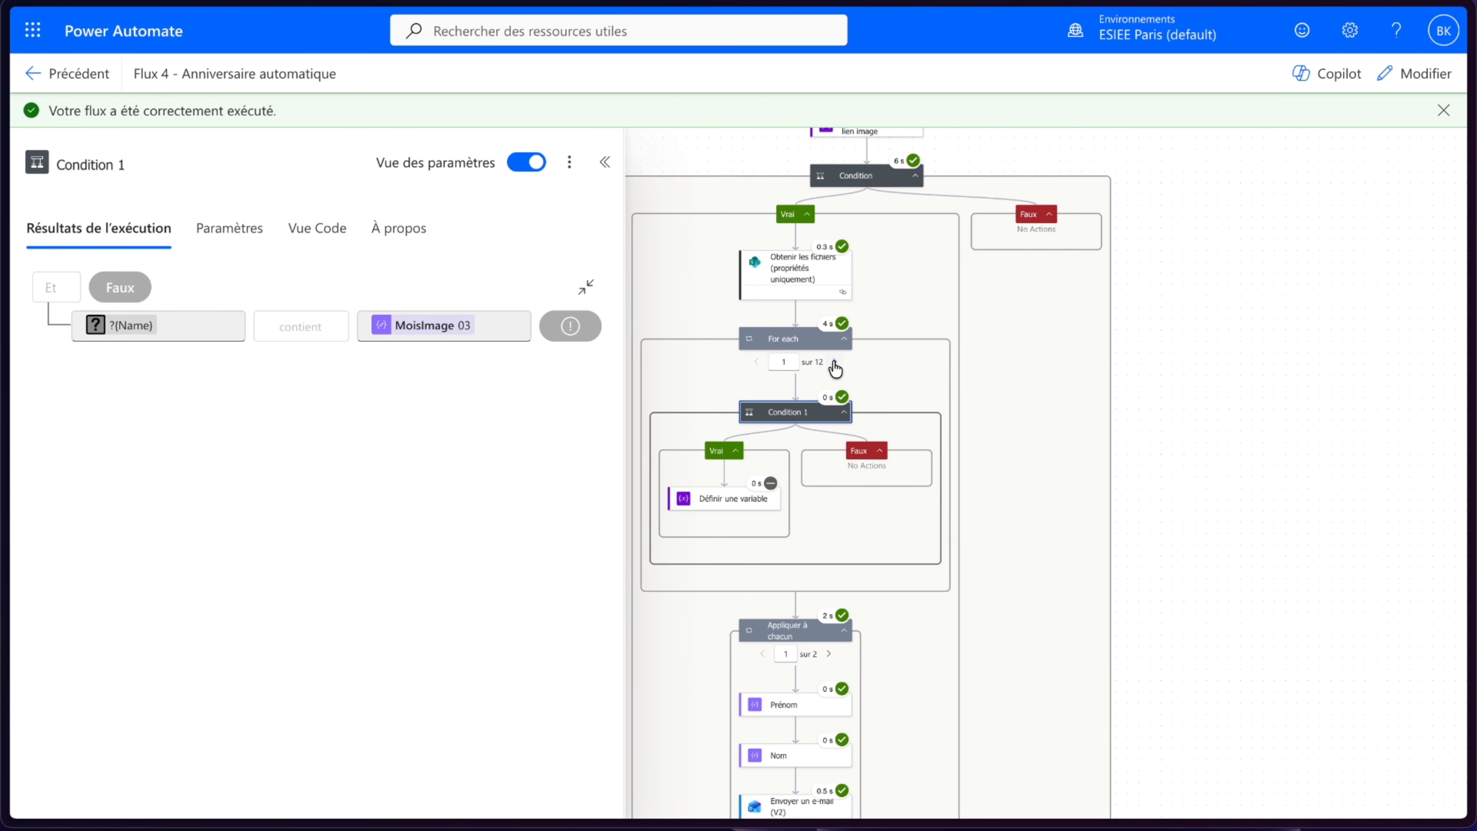
left_click(834, 362)
left_click(834, 364)
- Open and read the newly received birthday greeting emails in Outlook
mouse_move(6, 137)
left_click(115, 167)
left_click(509, 340)
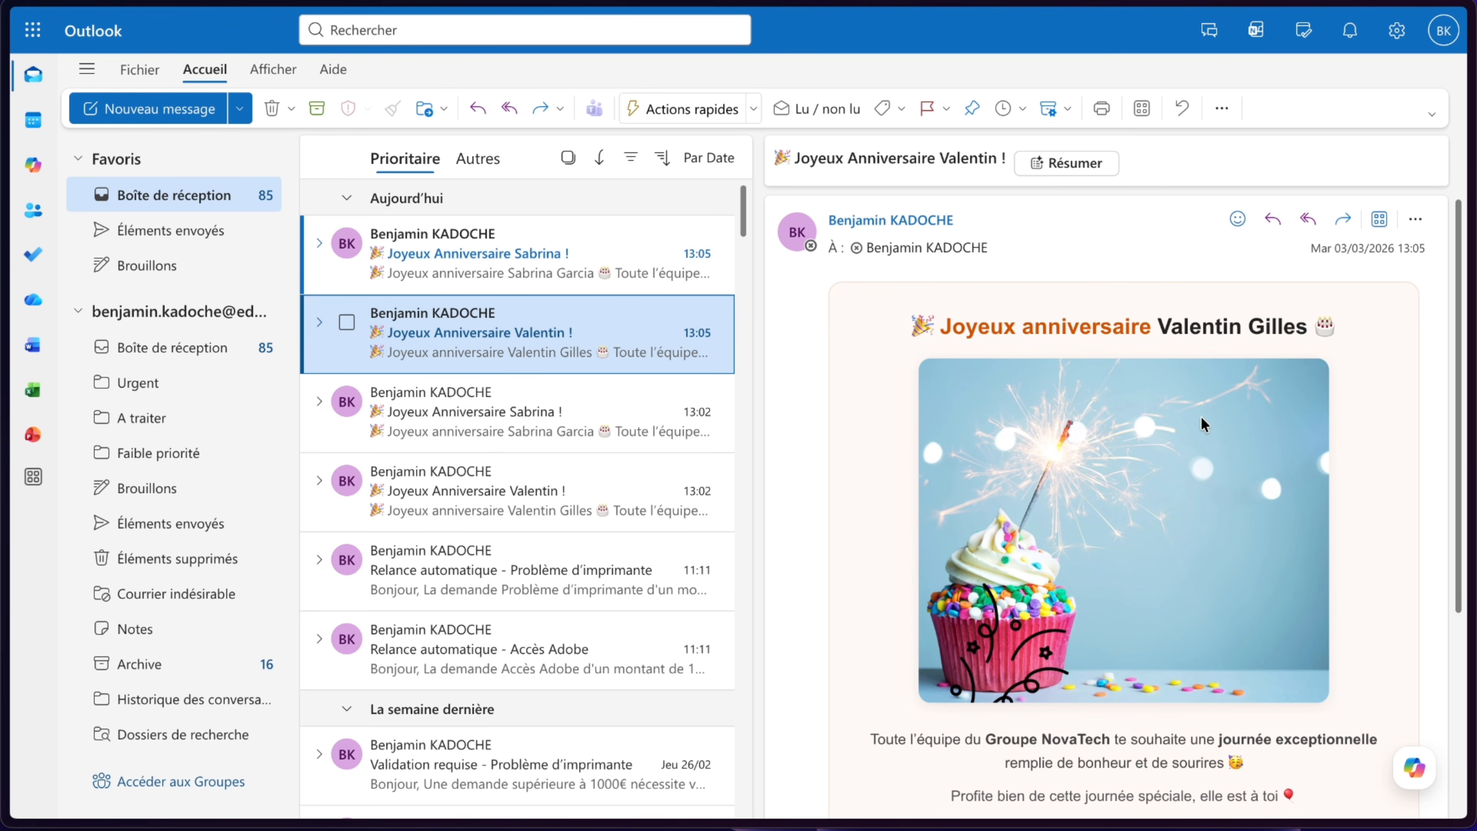
scroll(1127, 421, "down", 3)
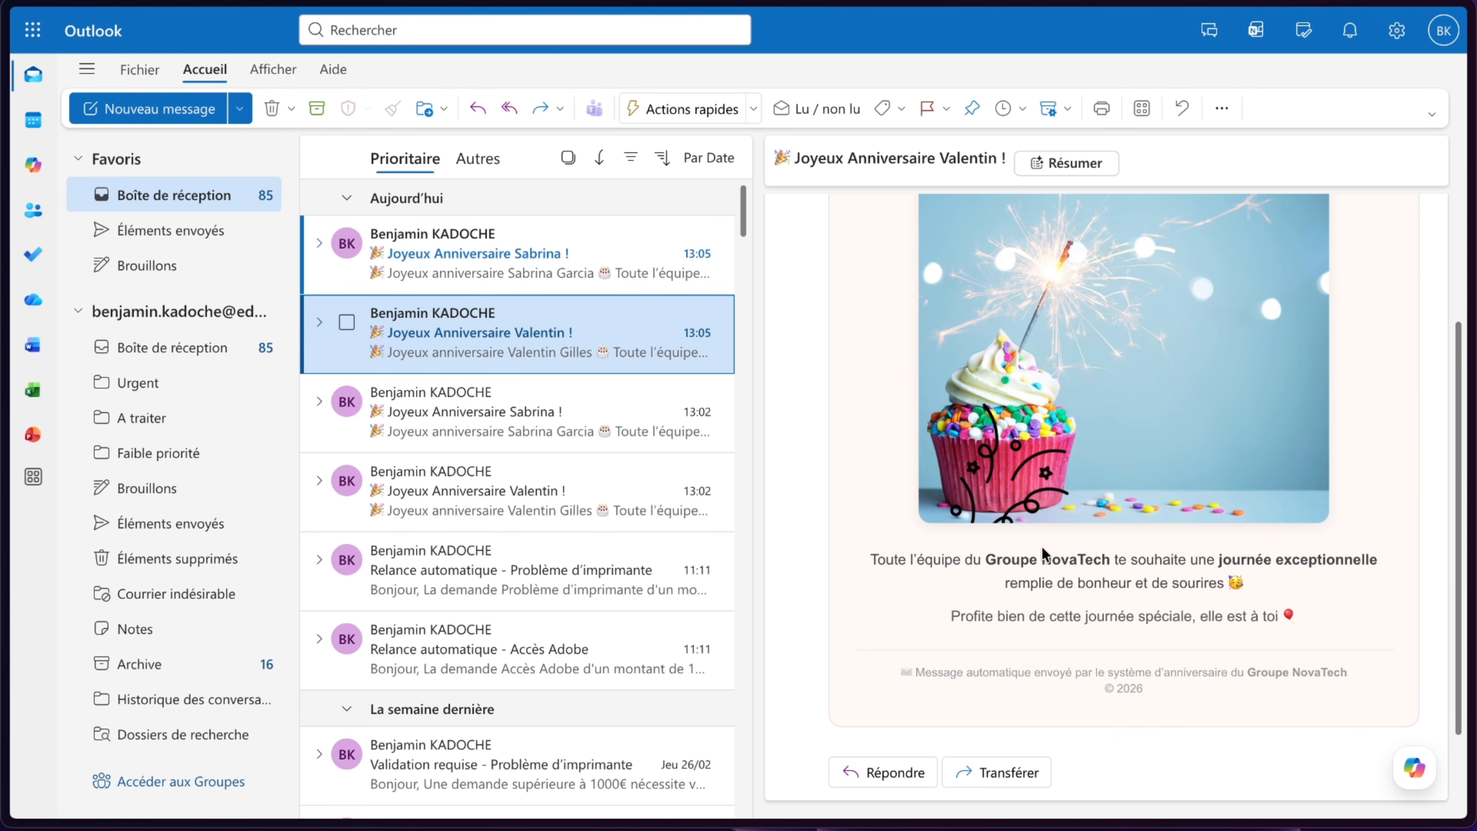
left_click(499, 277)
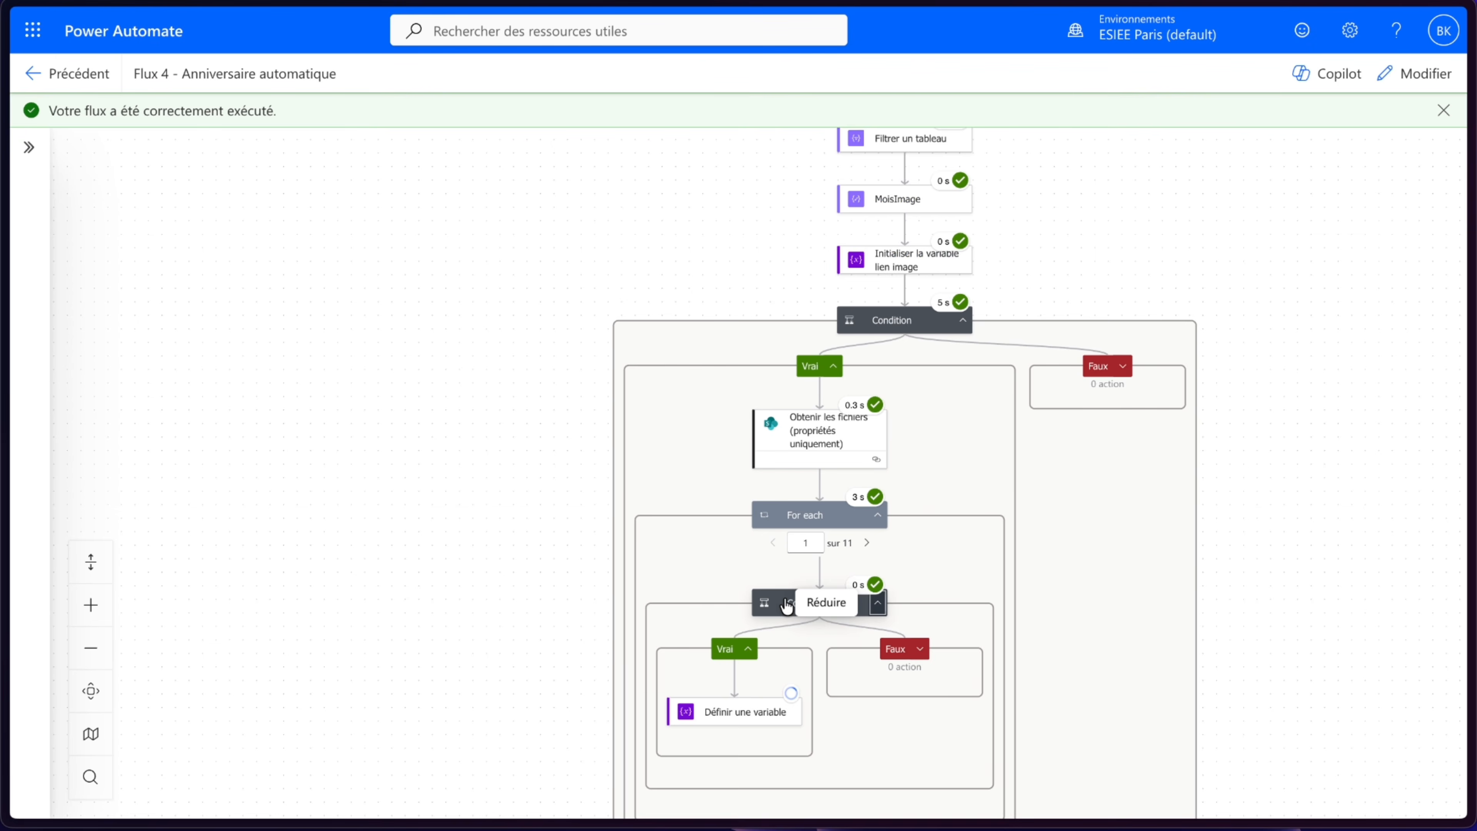
scroll(1203, 478, "down", 5)
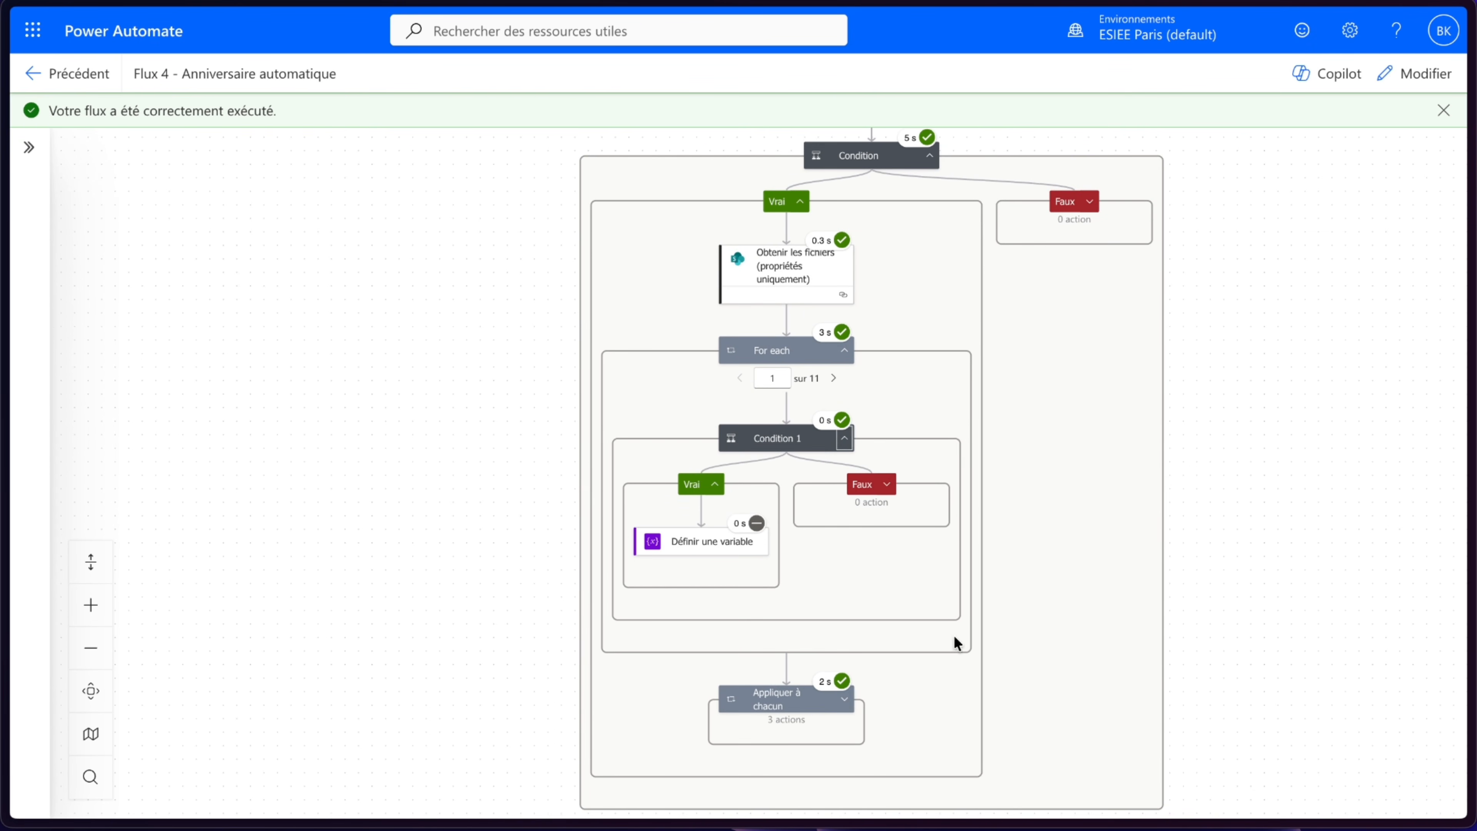
- Expand the Appliquer à chacun loop and scroll through the run's action results
left_click(845, 699)
scroll(1309, 504, "down", 2)
scroll(1309, 504, "up", 5)
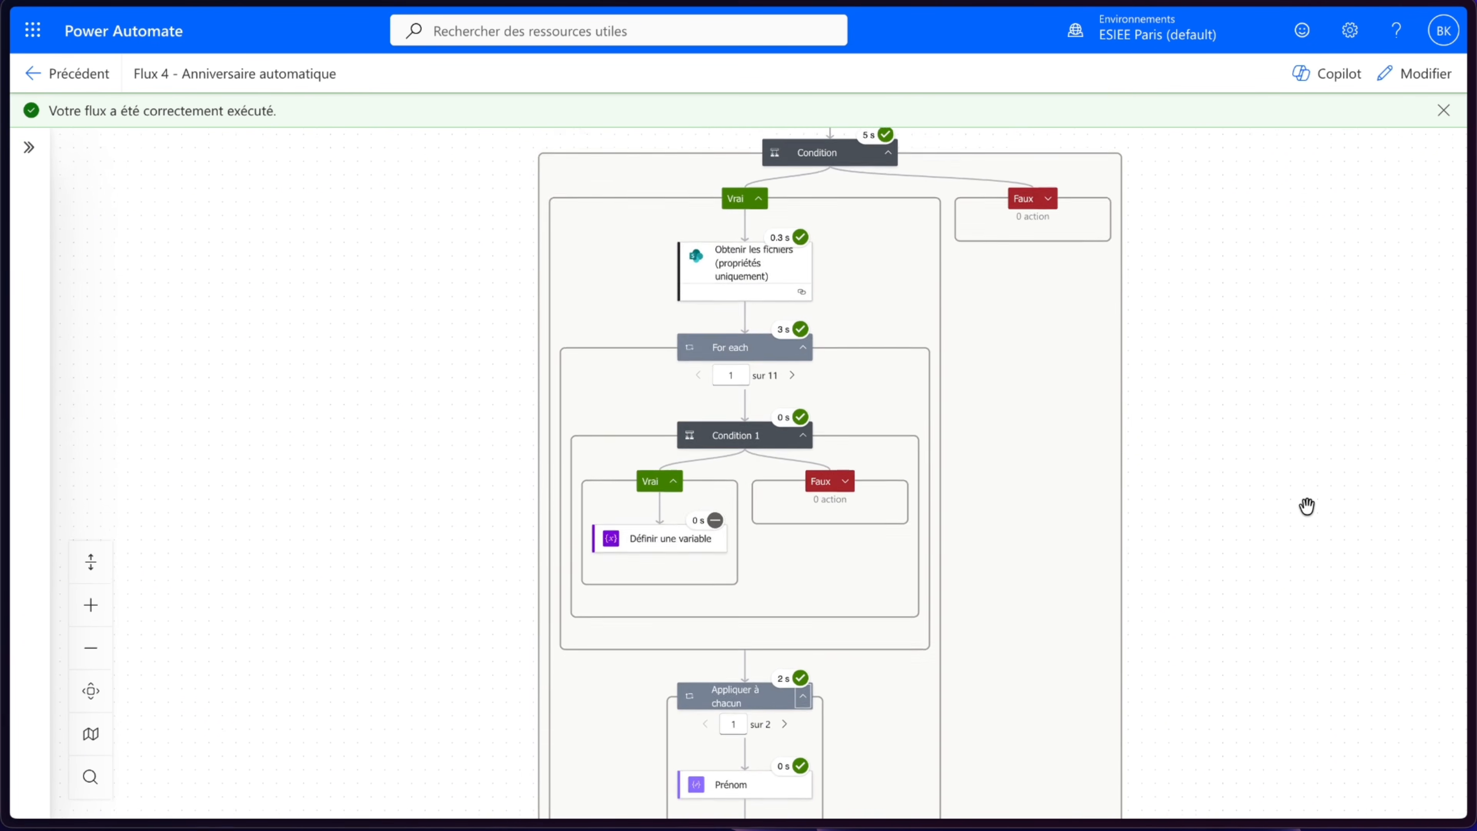
scroll(1308, 507, "up", 3)
scroll(1307, 507, "down", 4)
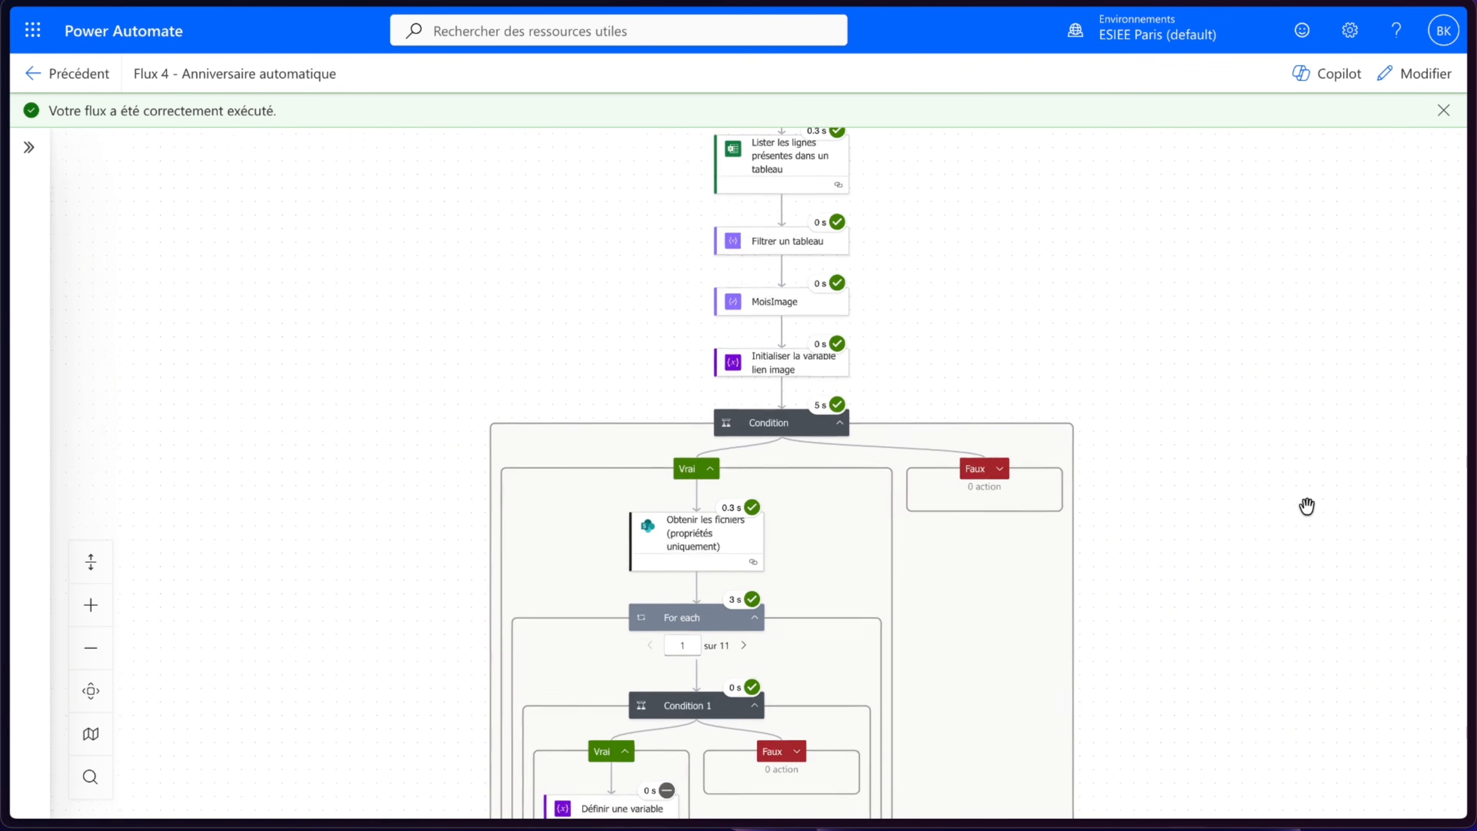
scroll(1308, 507, "down", 4)
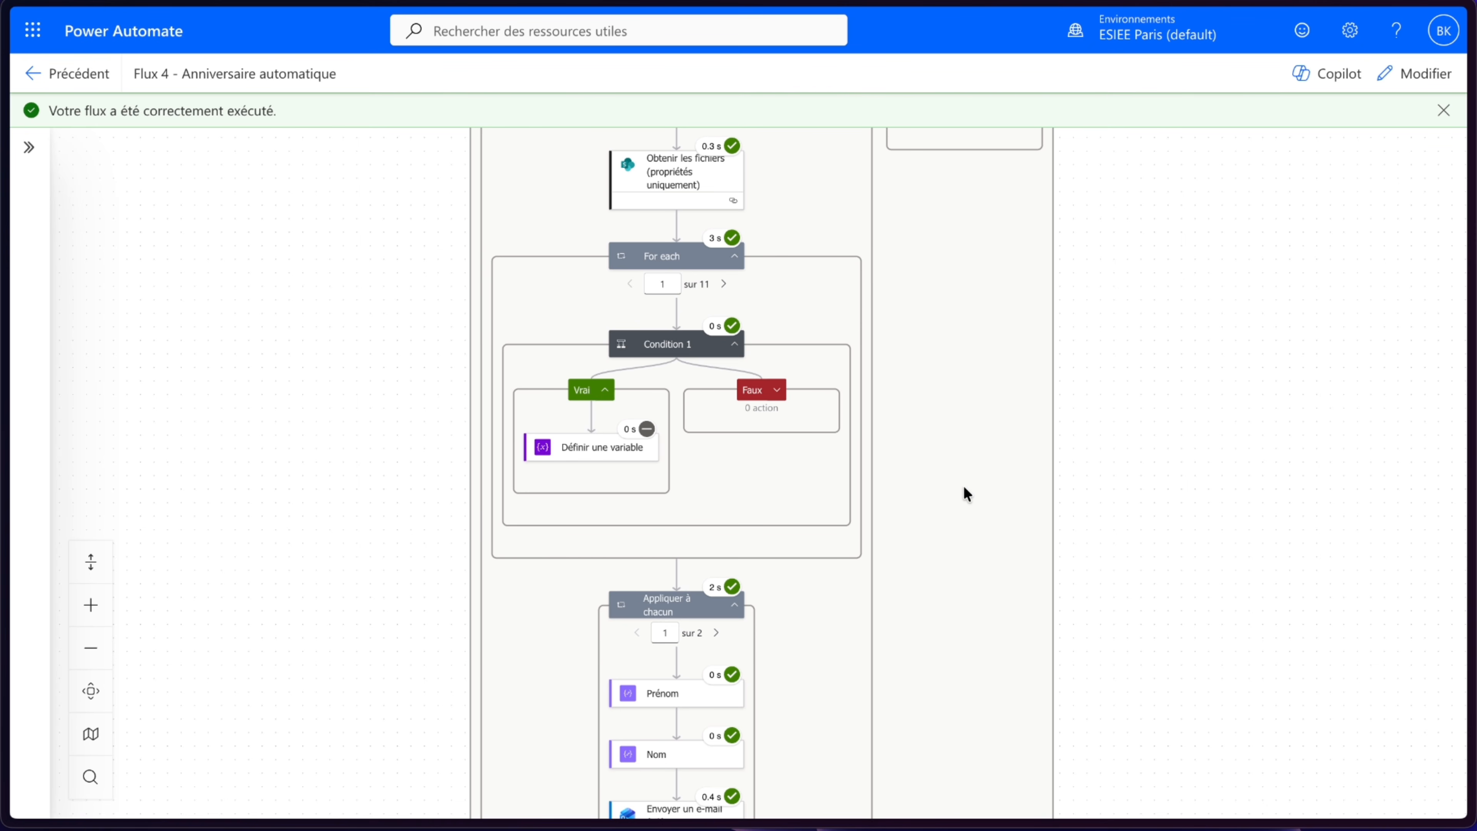
scroll(861, 527, "down", 5)
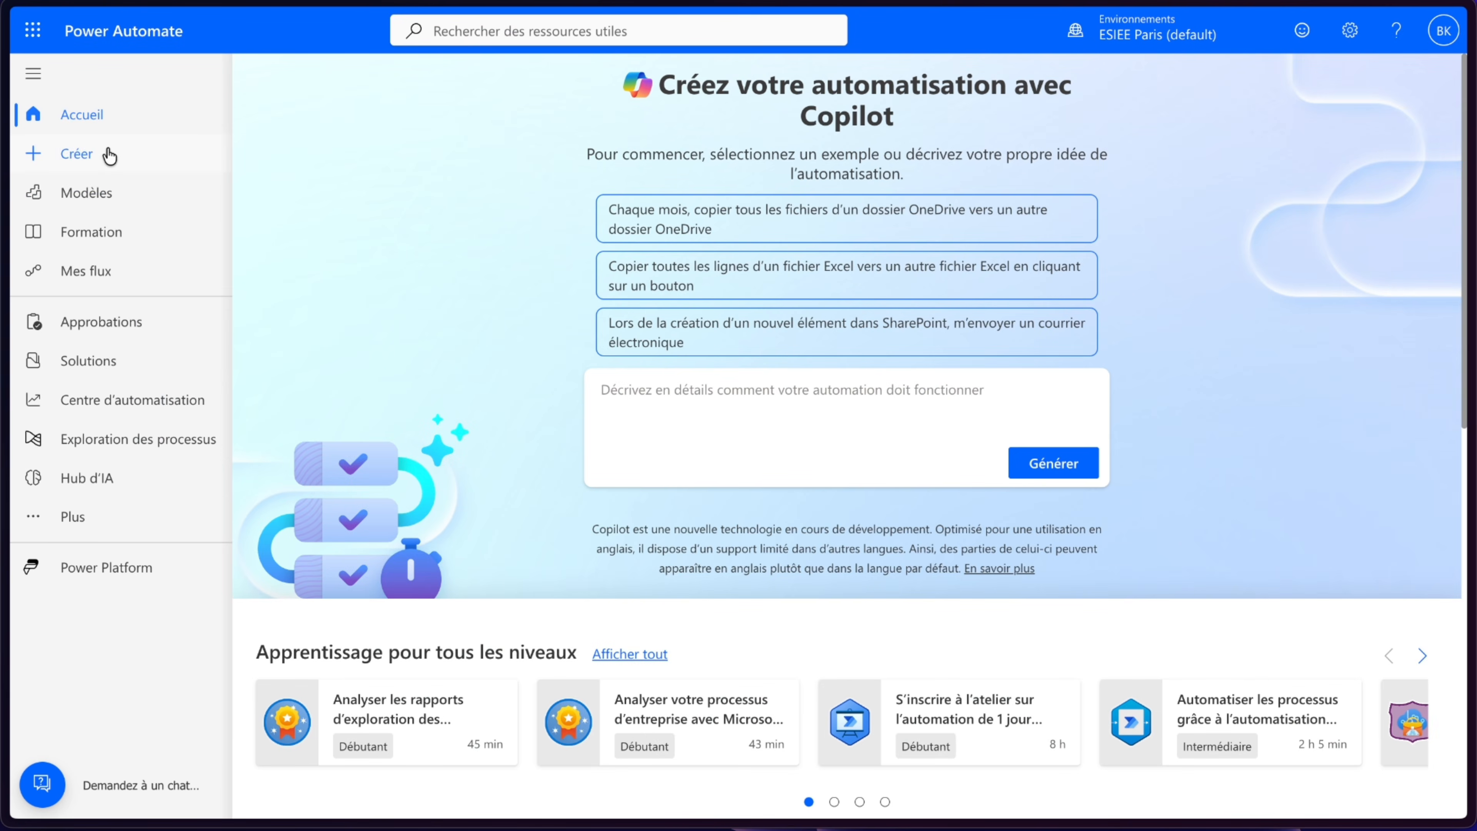
- Create an instant cloud flow named 'Flux 5 - Traitement automatique des emails' with the manual trigger
left_click(109, 152)
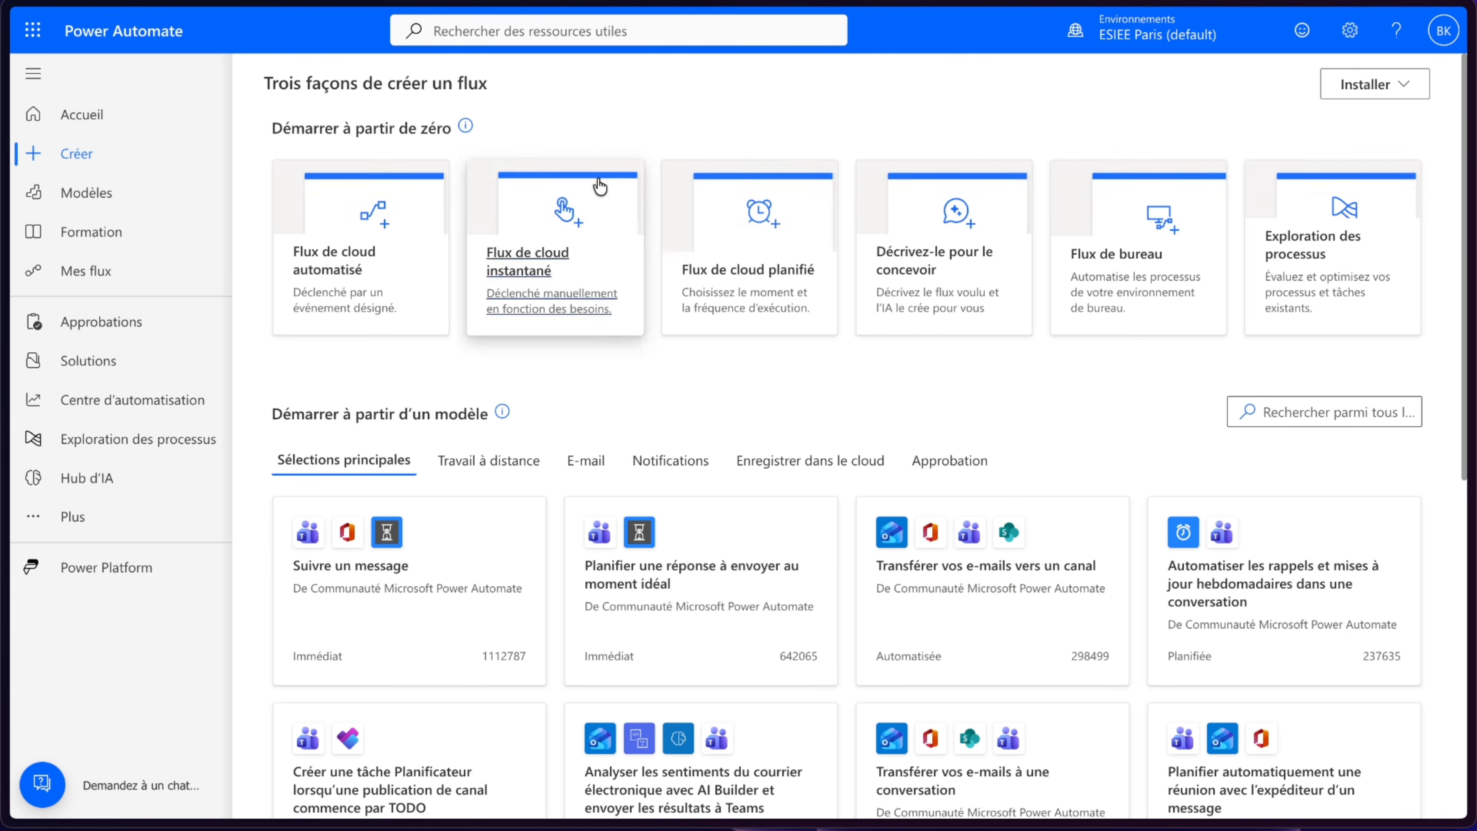
left_click(577, 208)
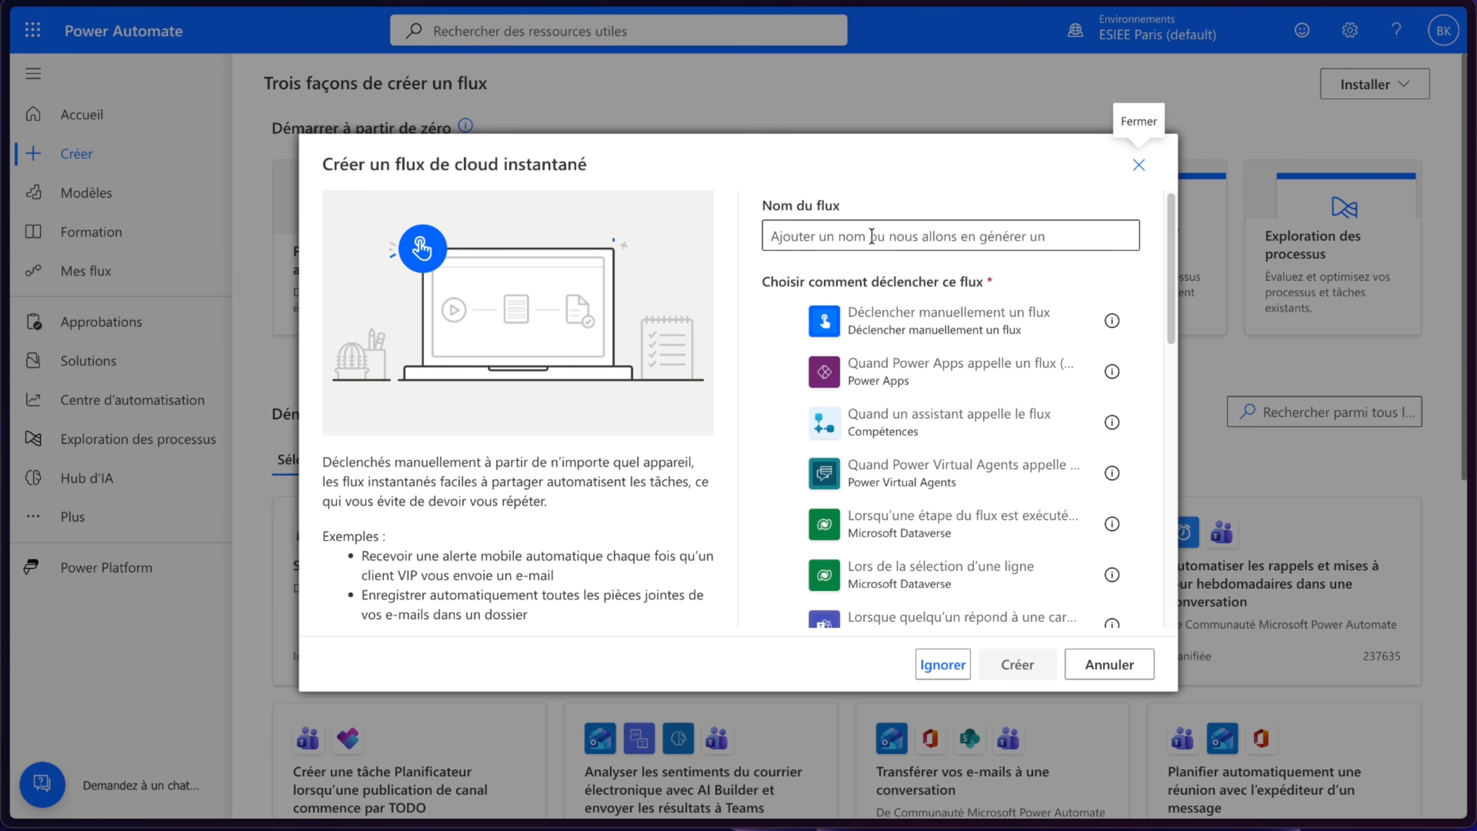
left_click(857, 237)
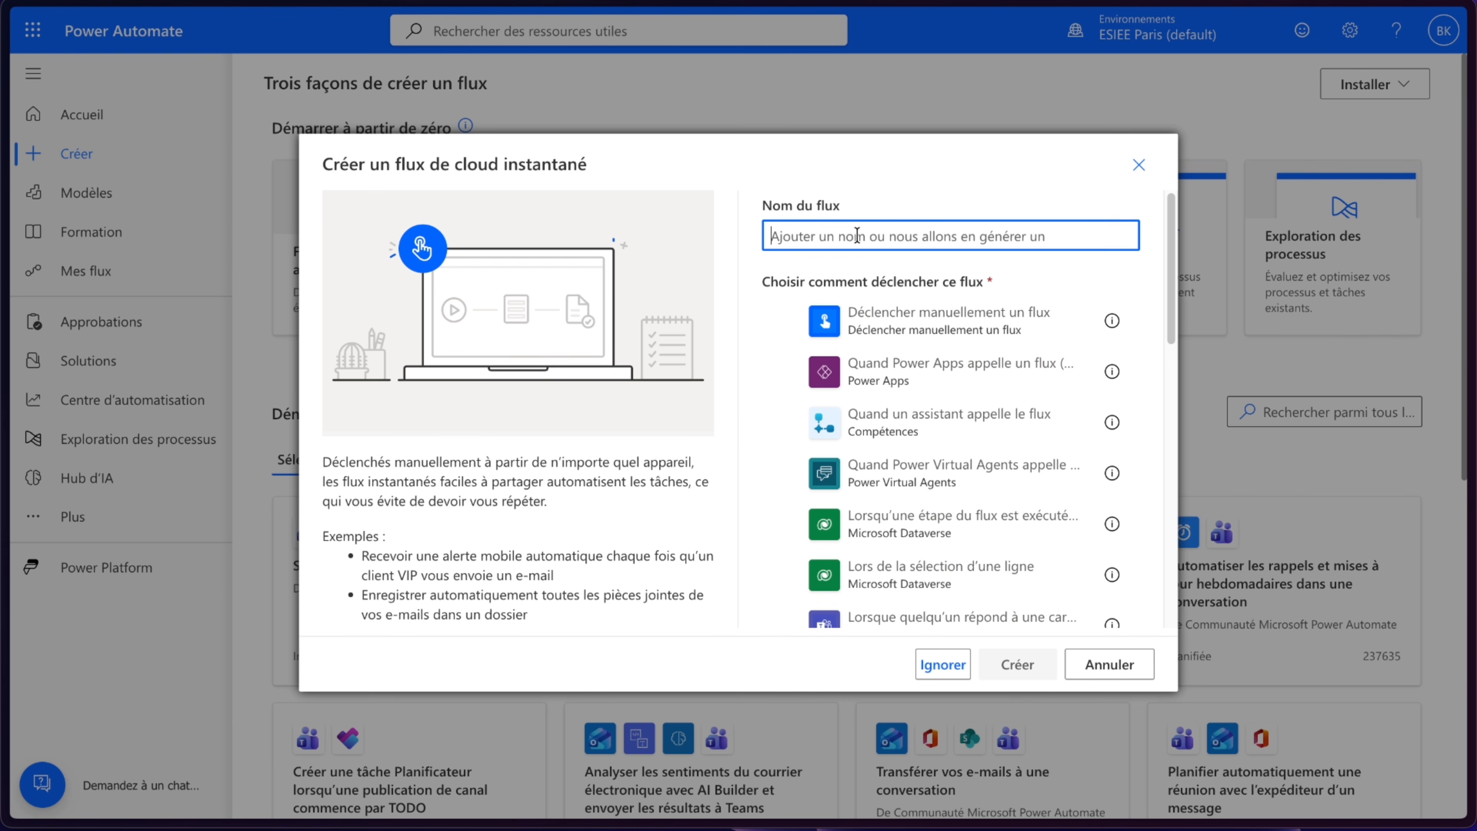
type("Flux 5")
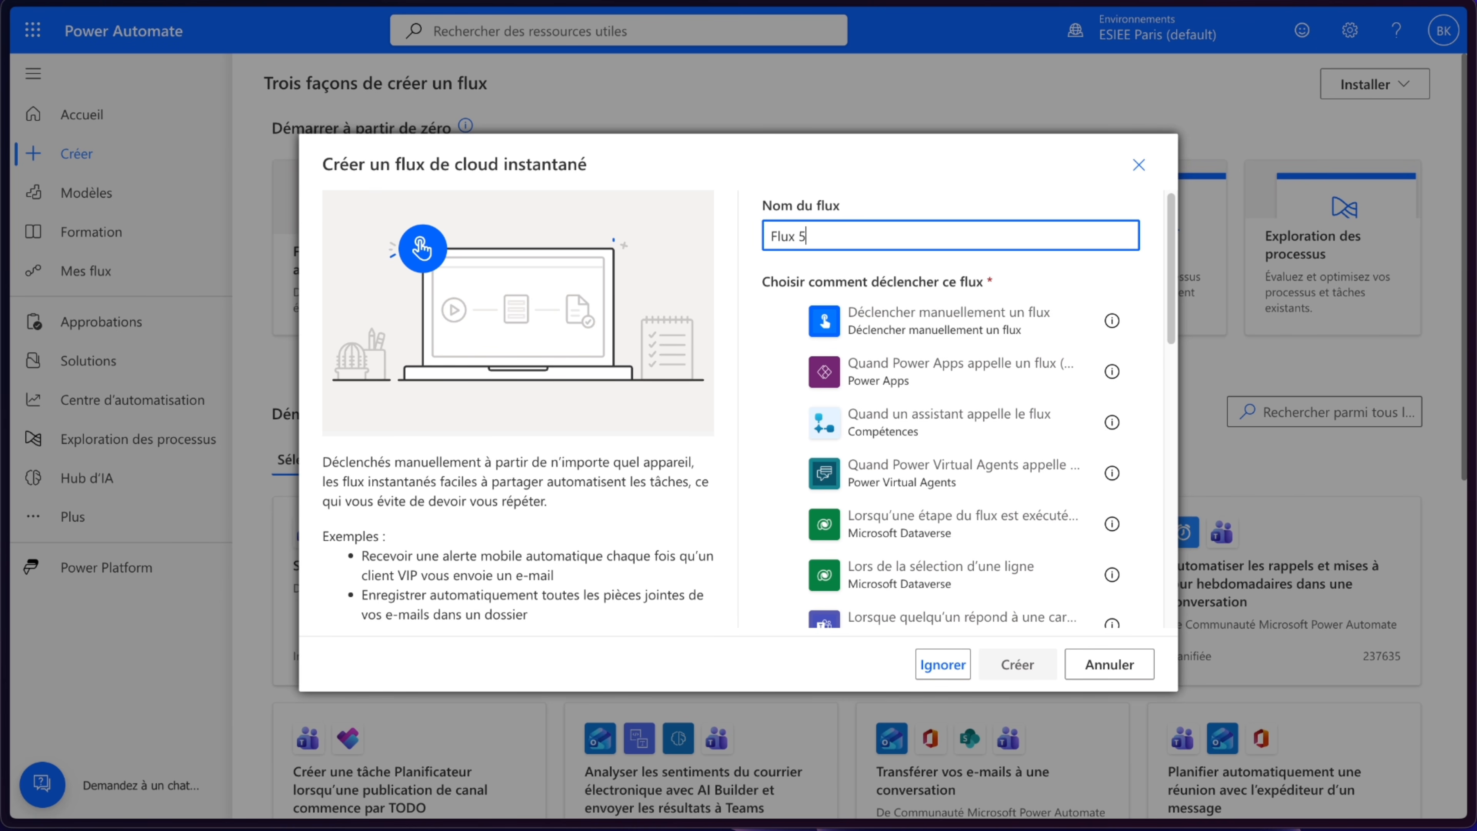
type(" - Traitement automatique des e")
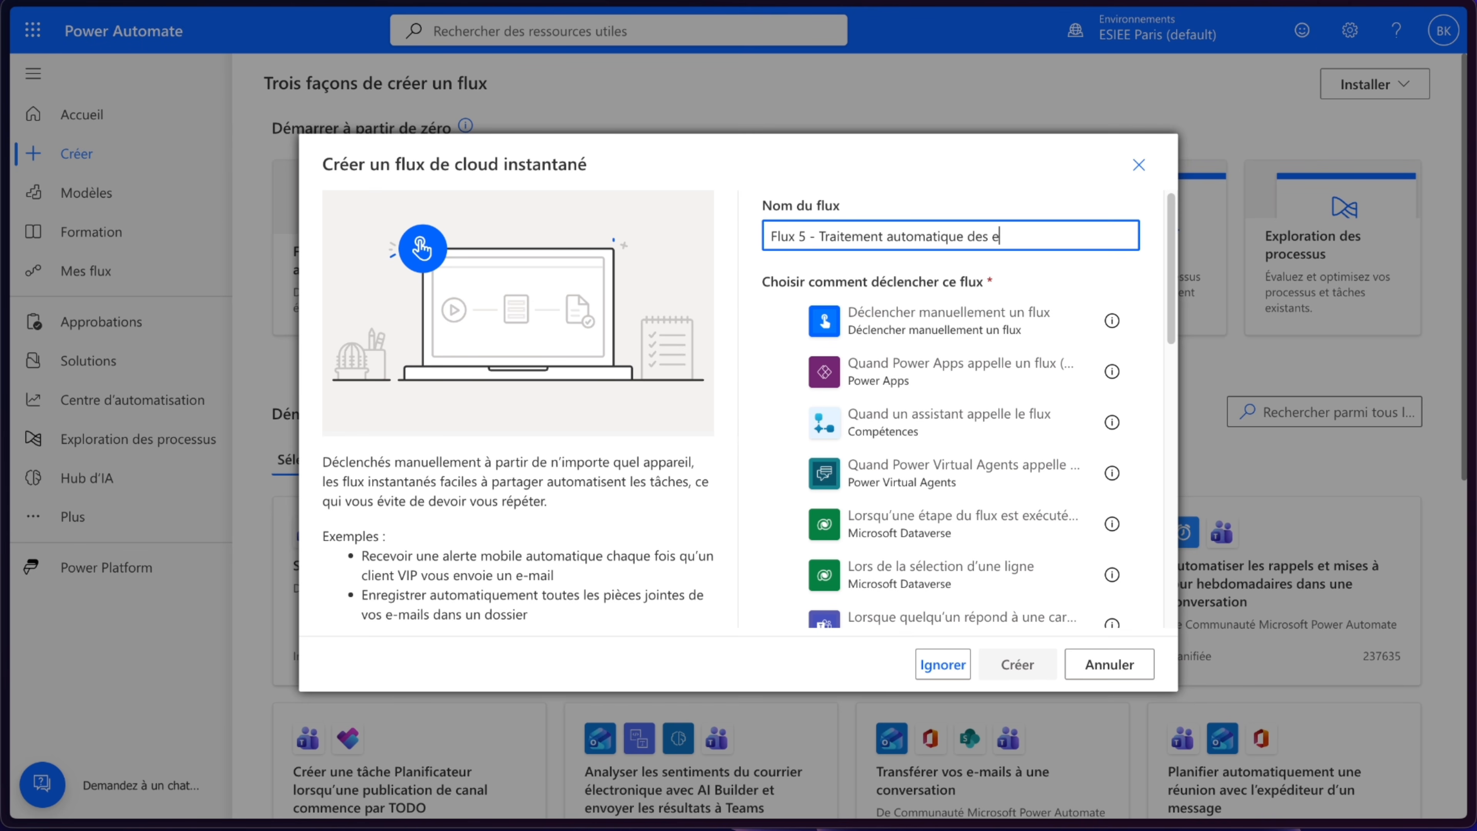
type("mails")
left_click(814, 317)
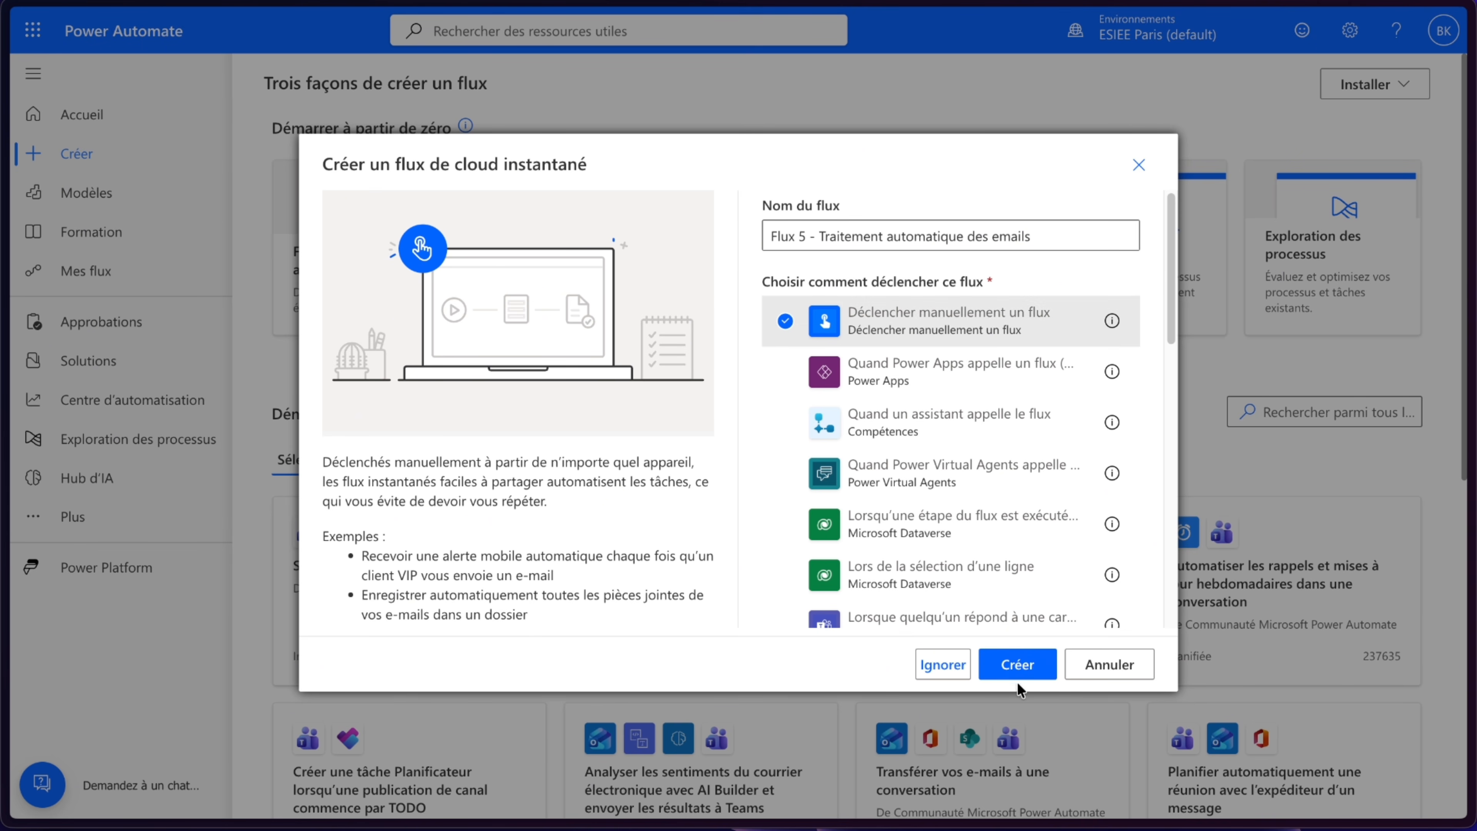
left_click(1017, 665)
- Replace the manual trigger with the Office 365 Outlook trigger À l'arrivée d'un nouvel e-mail (V3)
right_click(731, 135)
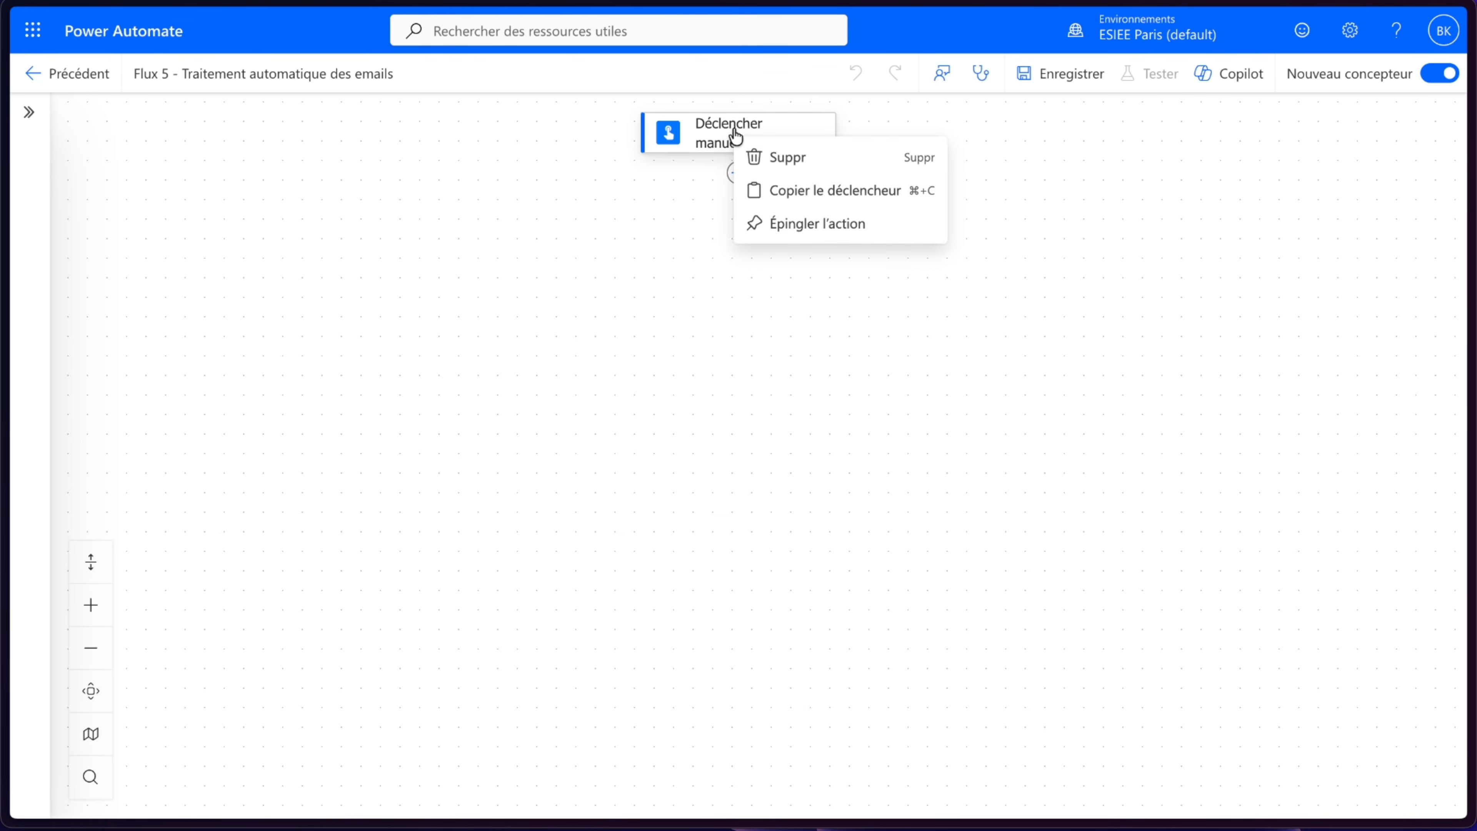
left_click(783, 156)
left_click(959, 463)
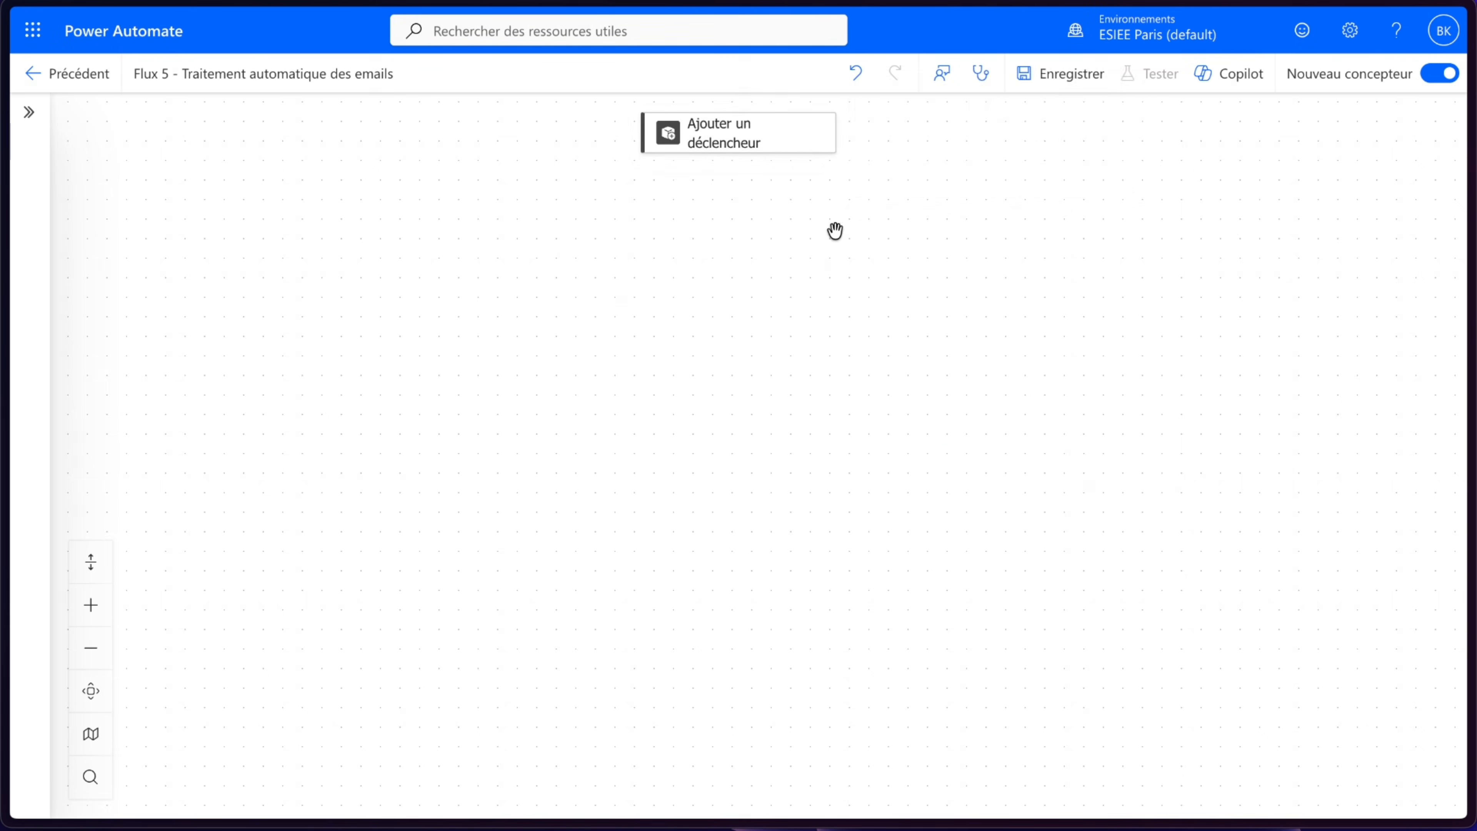
left_click(772, 134)
scroll(449, 396, "down", 3)
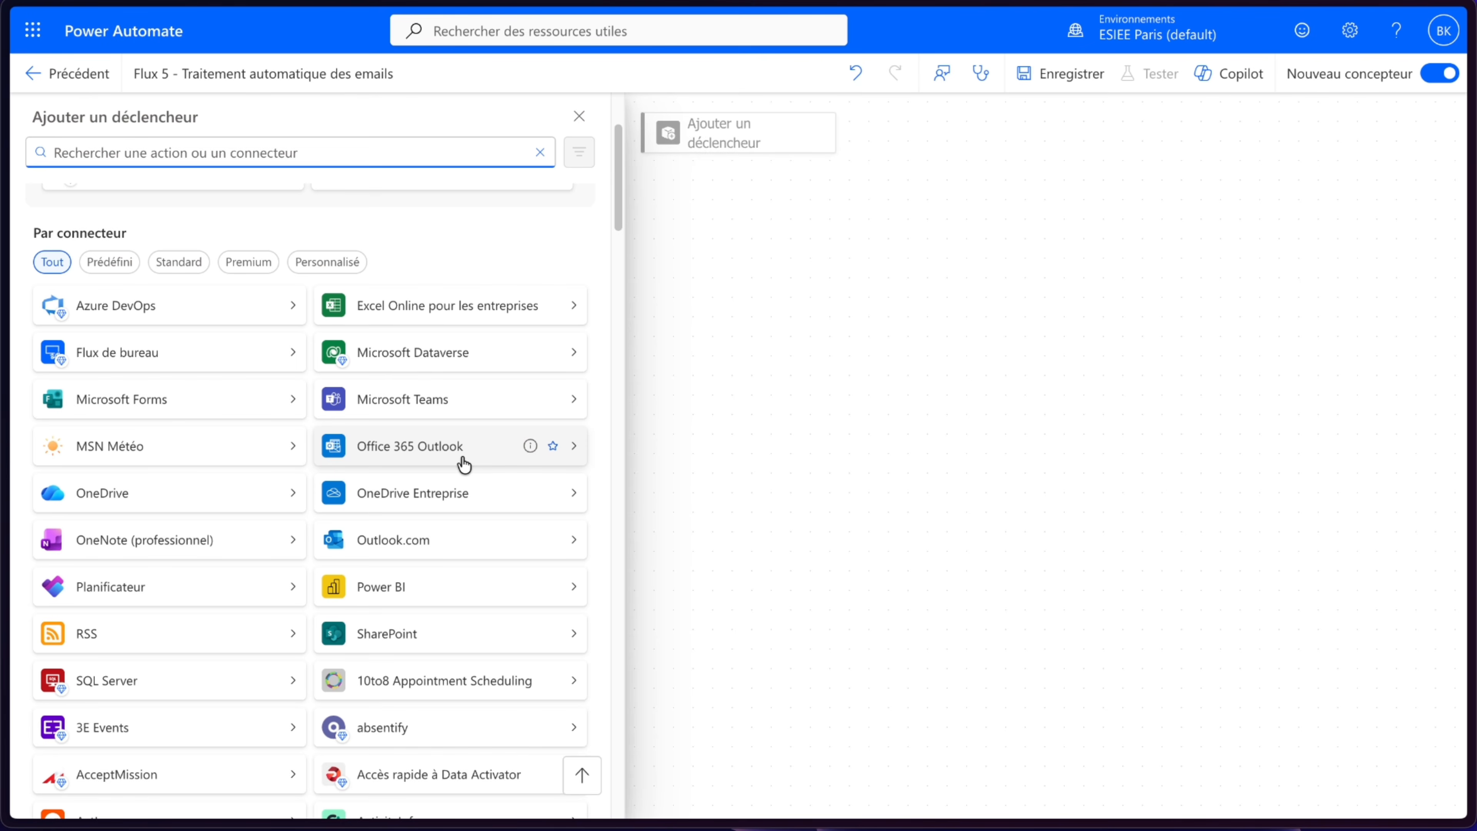
left_click(463, 463)
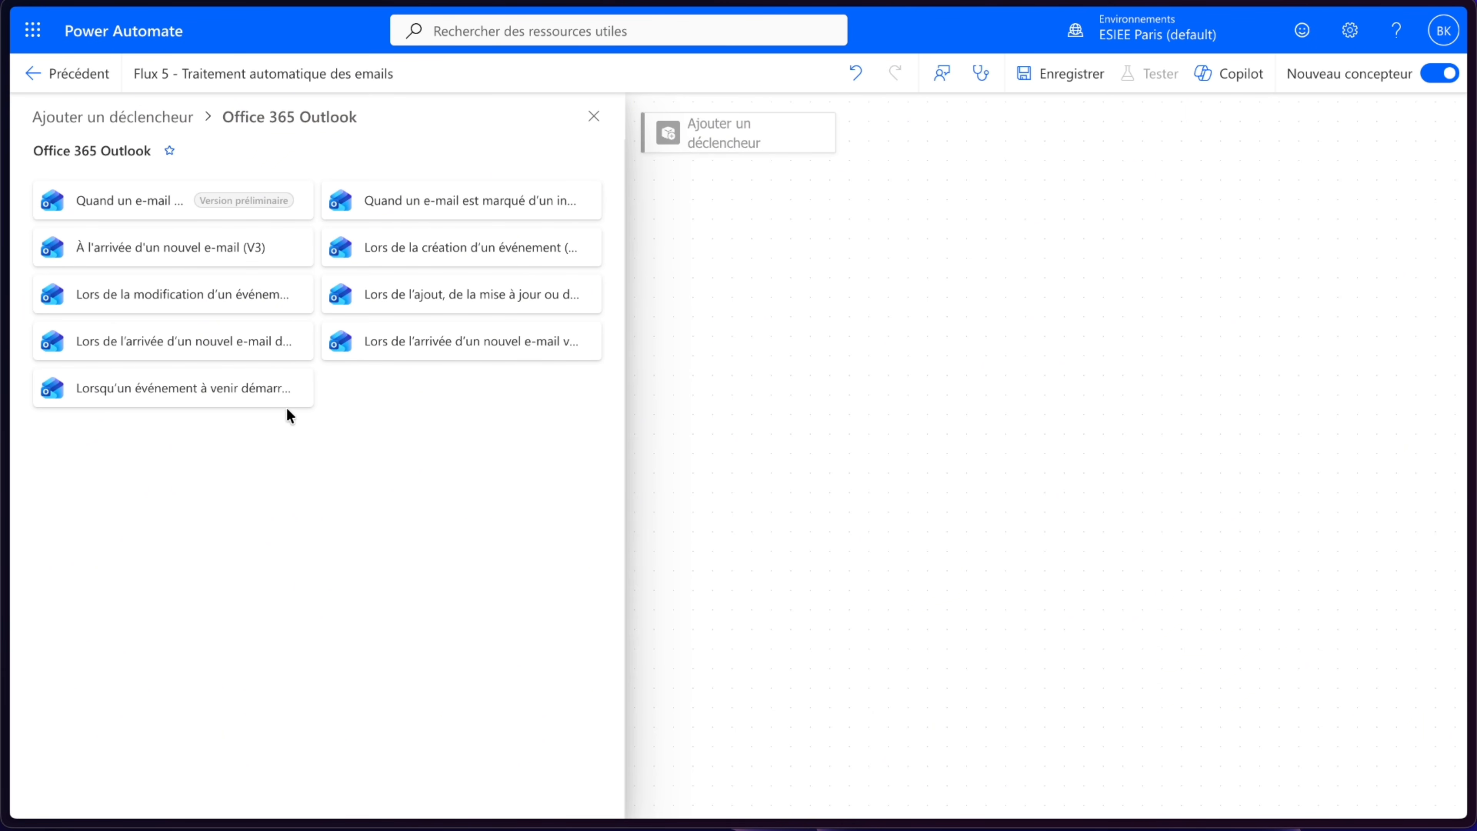
mouse_move(272, 250)
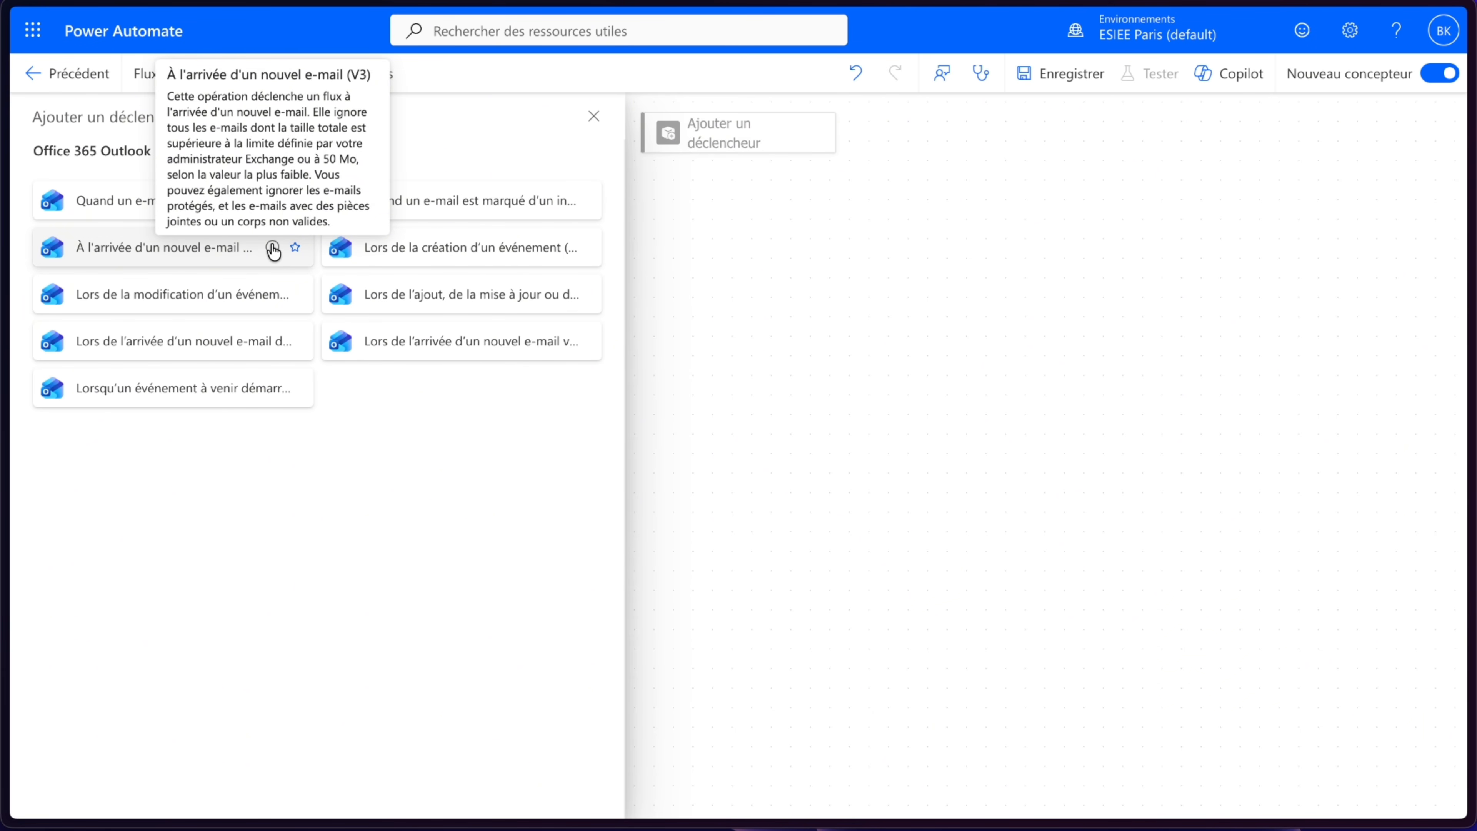
left_click(227, 249)
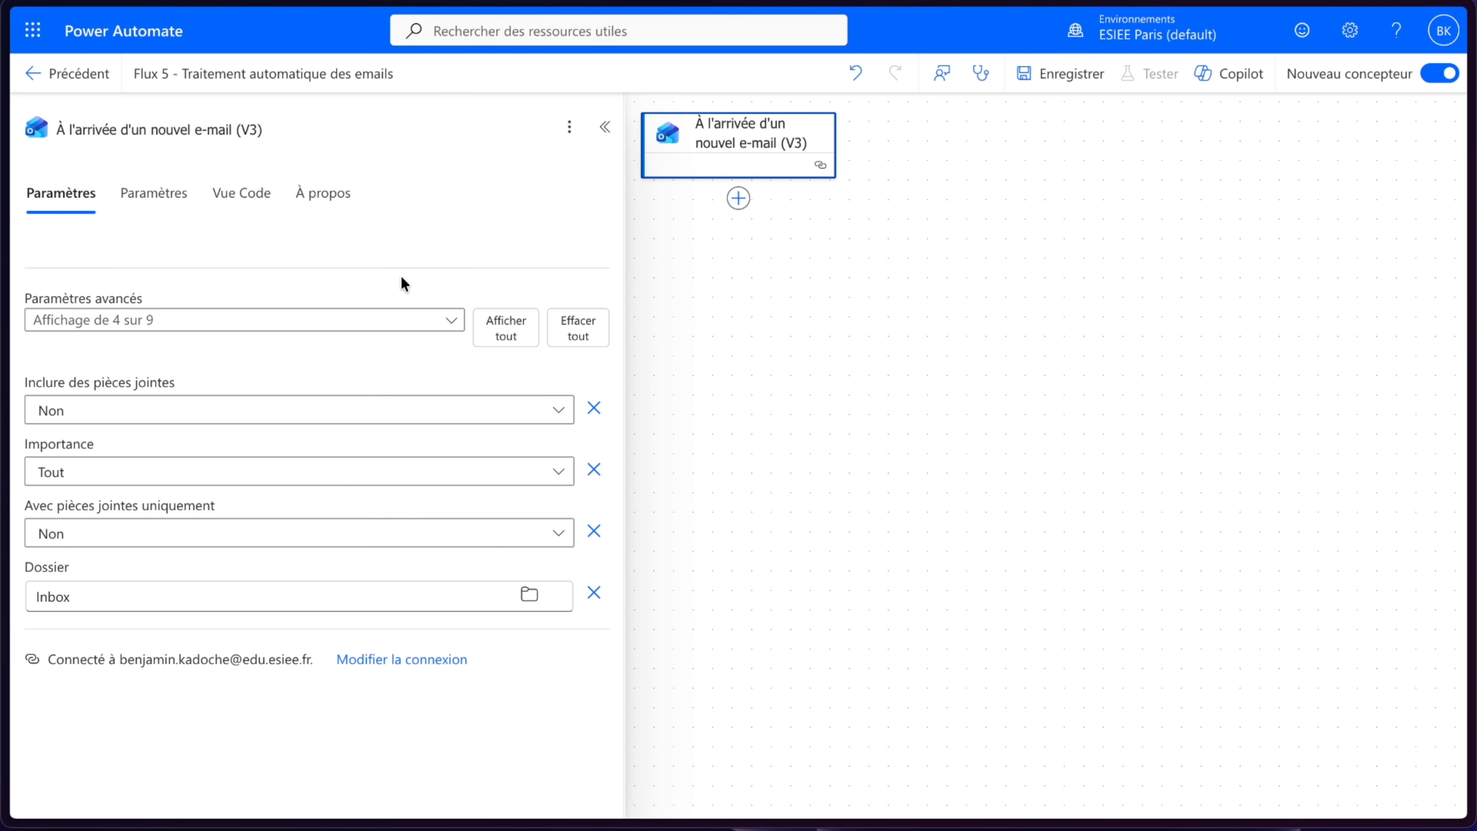
- Set the trigger to include attachments and to fire only on emails with attachments, leaving the folder as Inbox
left_click(208, 409)
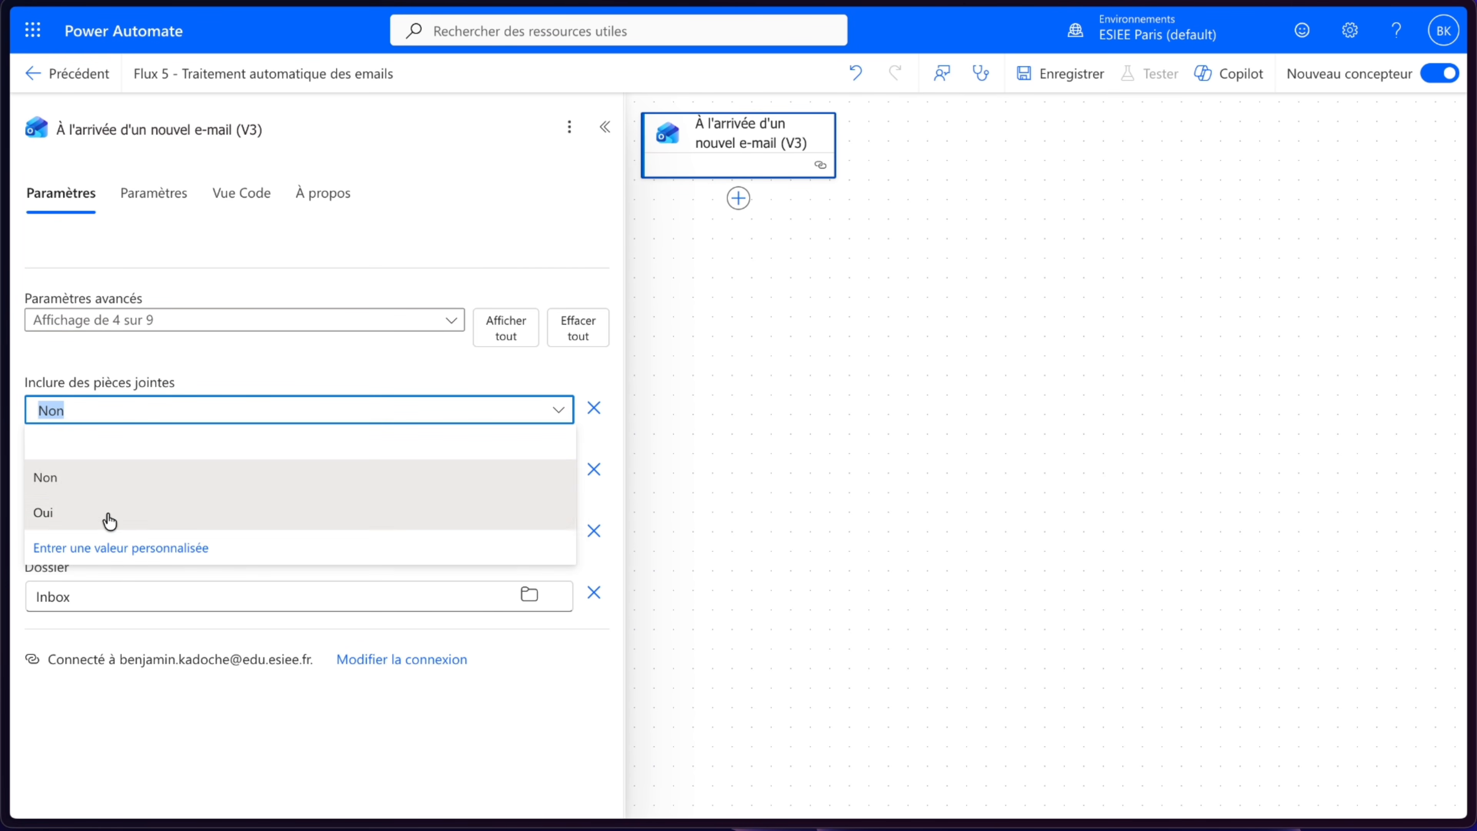
left_click(103, 515)
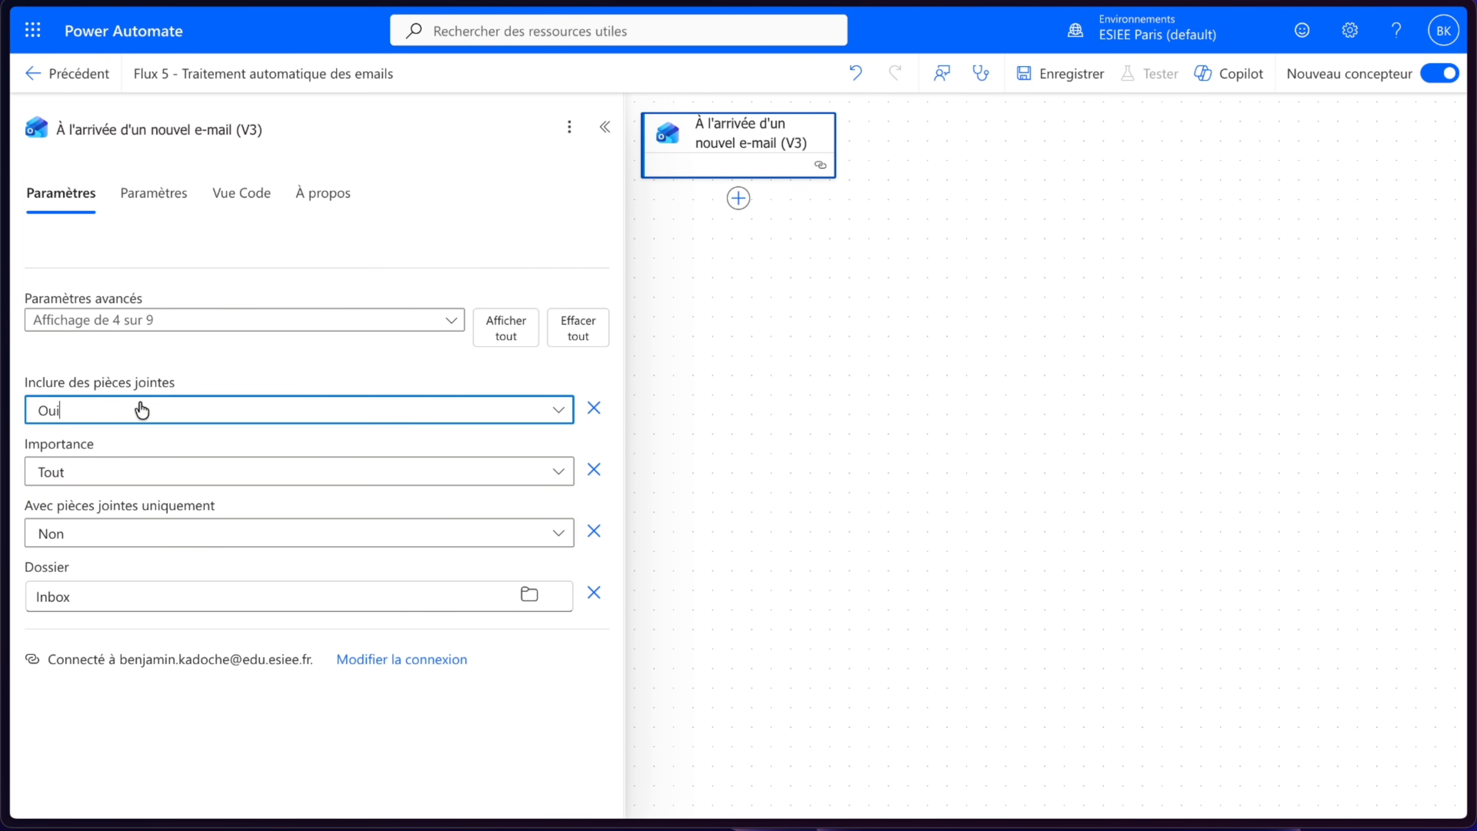
left_click(77, 548)
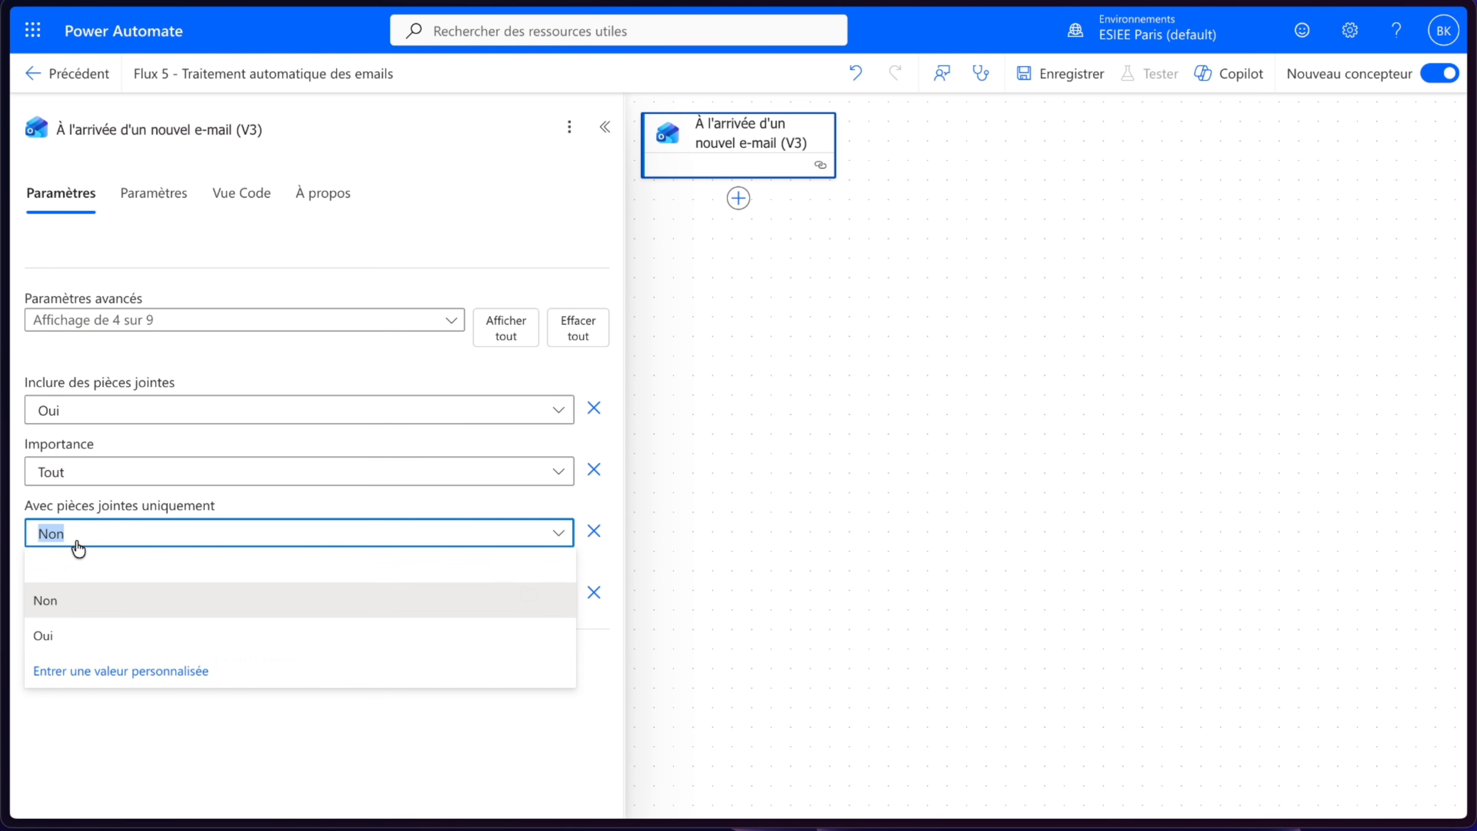
left_click(87, 643)
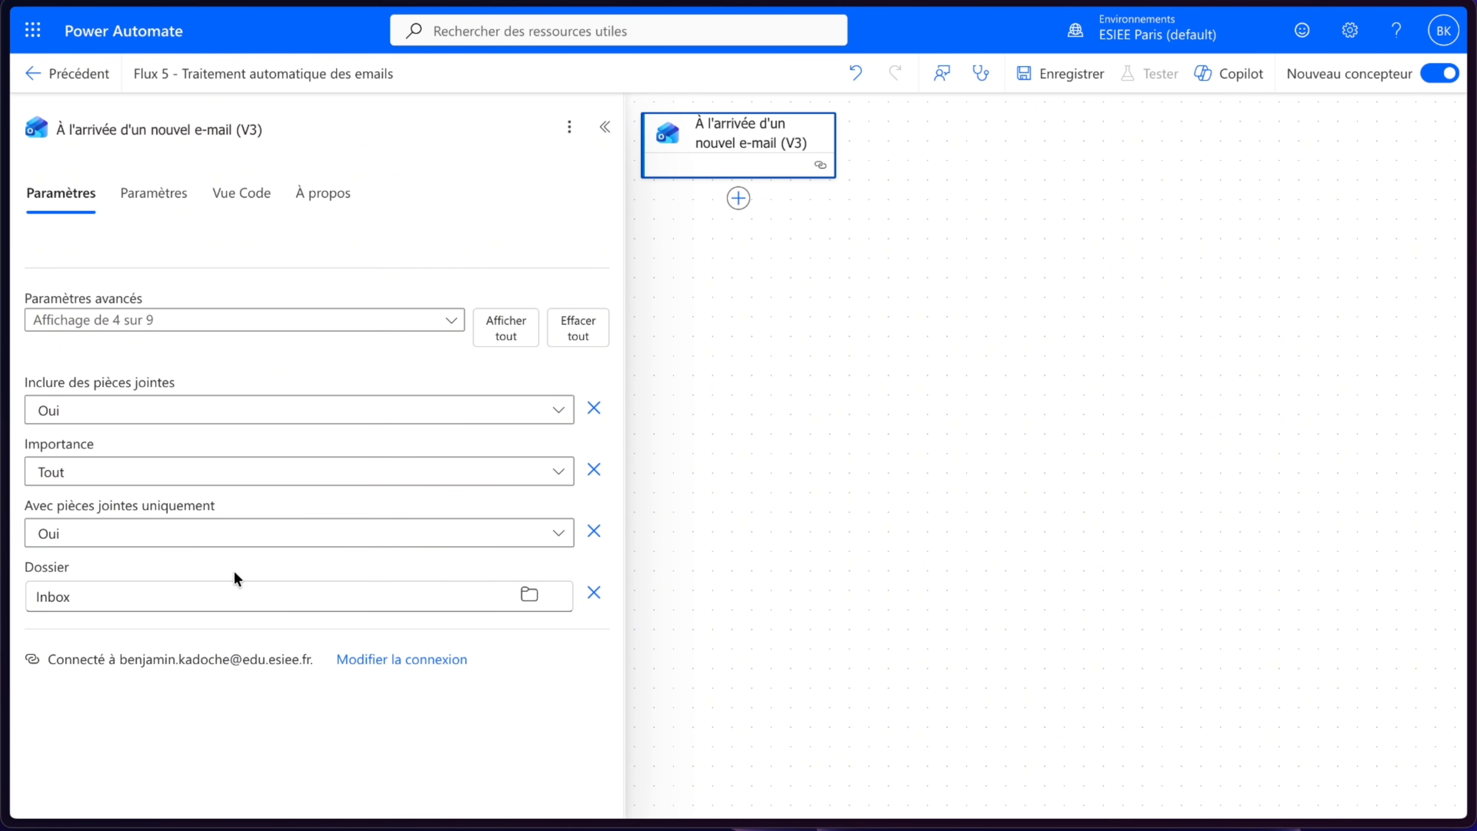
left_click(527, 604)
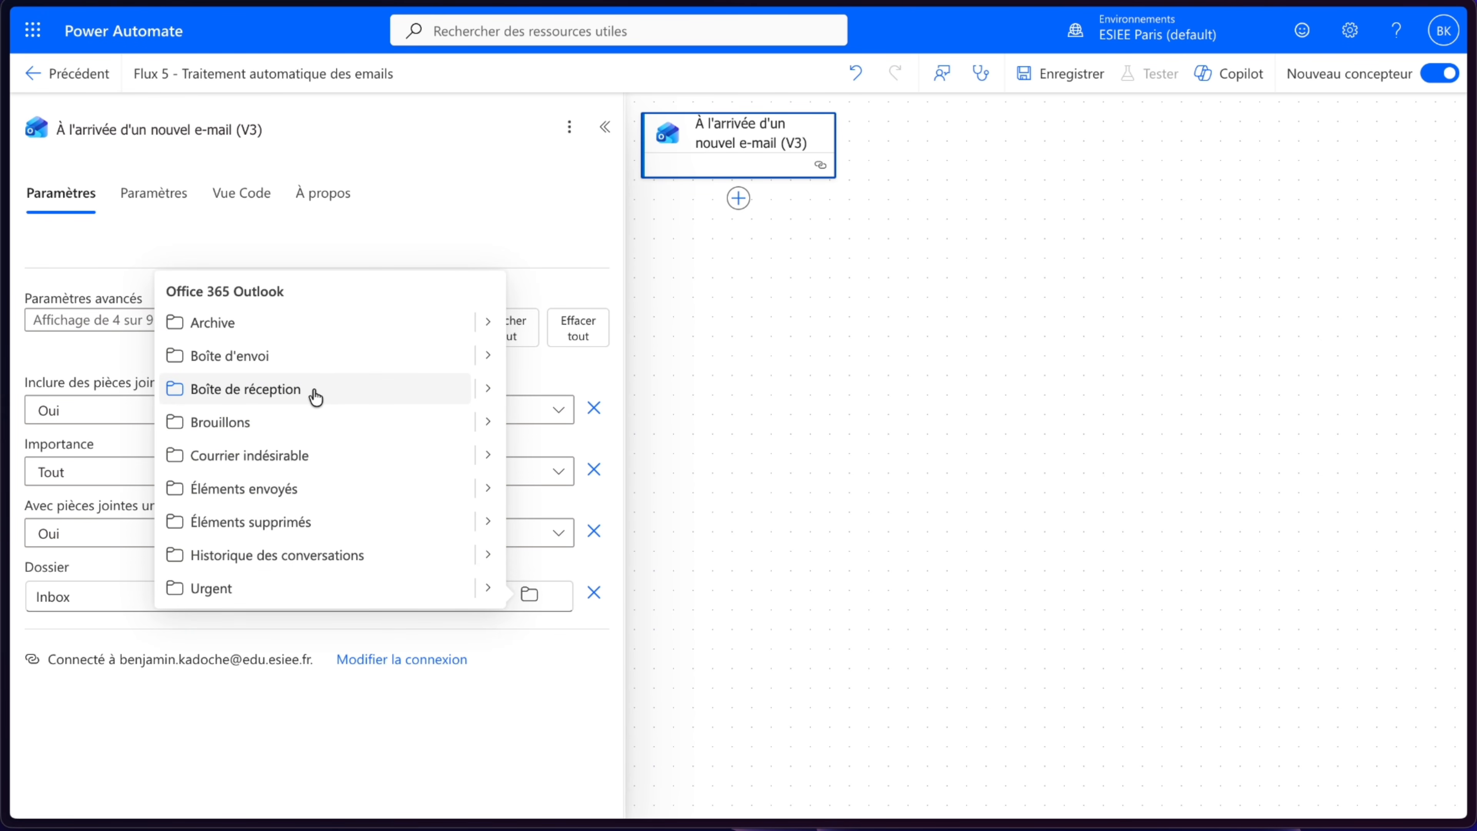
left_click(720, 393)
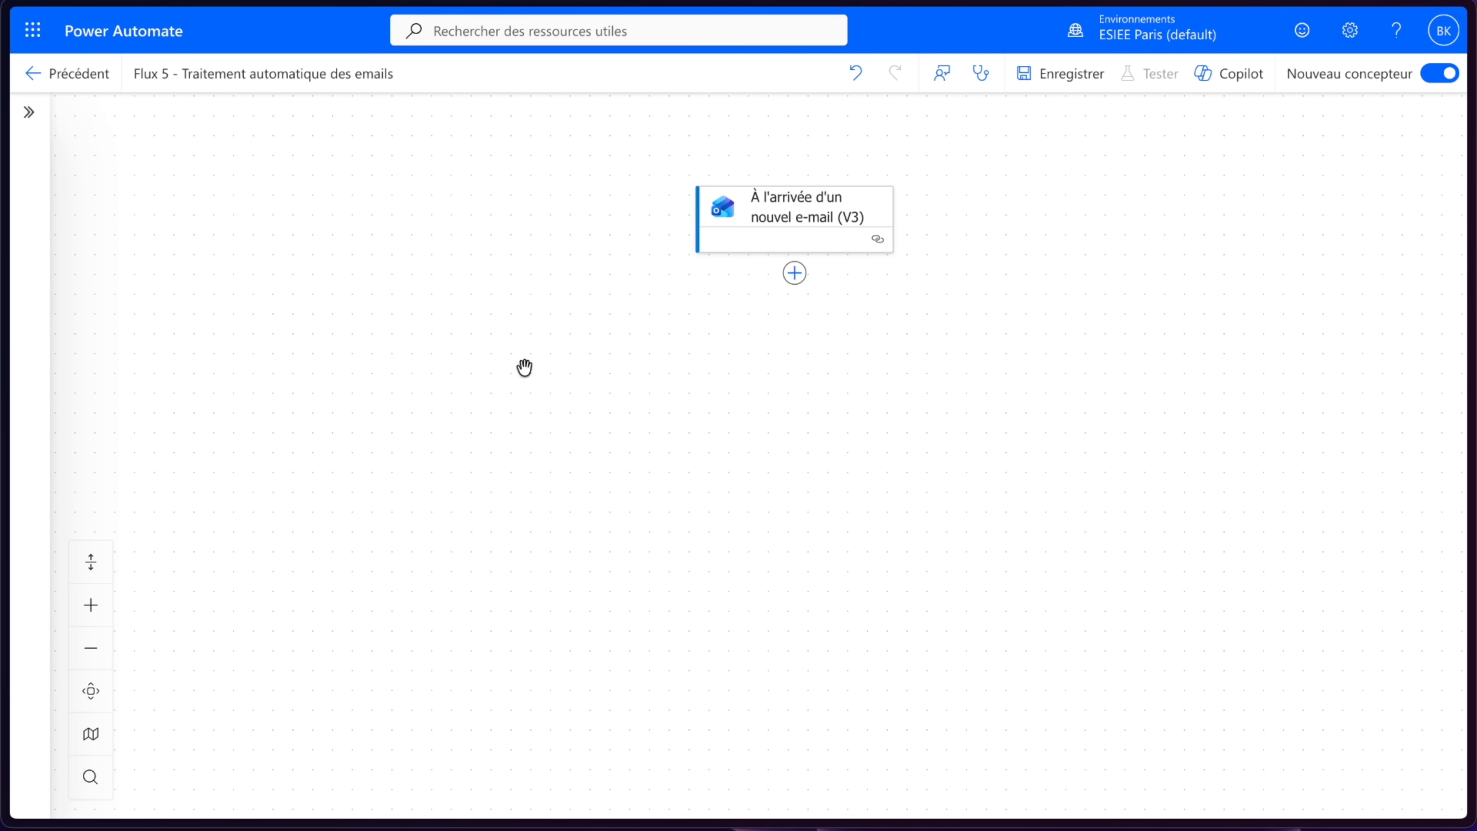
- Switch to Outlook and look at the Urgent folder and the inbox
mouse_move(3, 278)
left_click(124, 168)
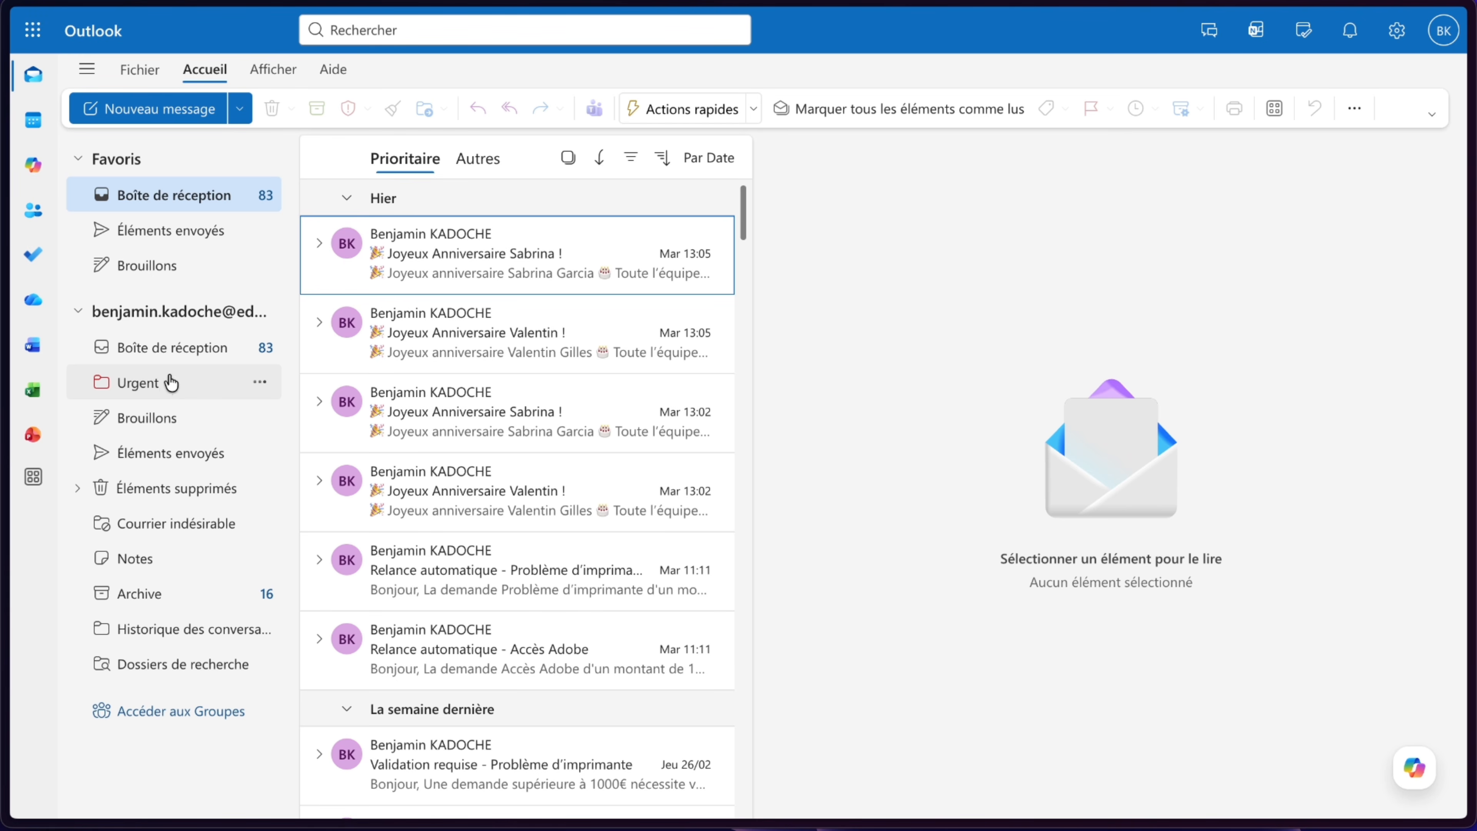
left_click(267, 313)
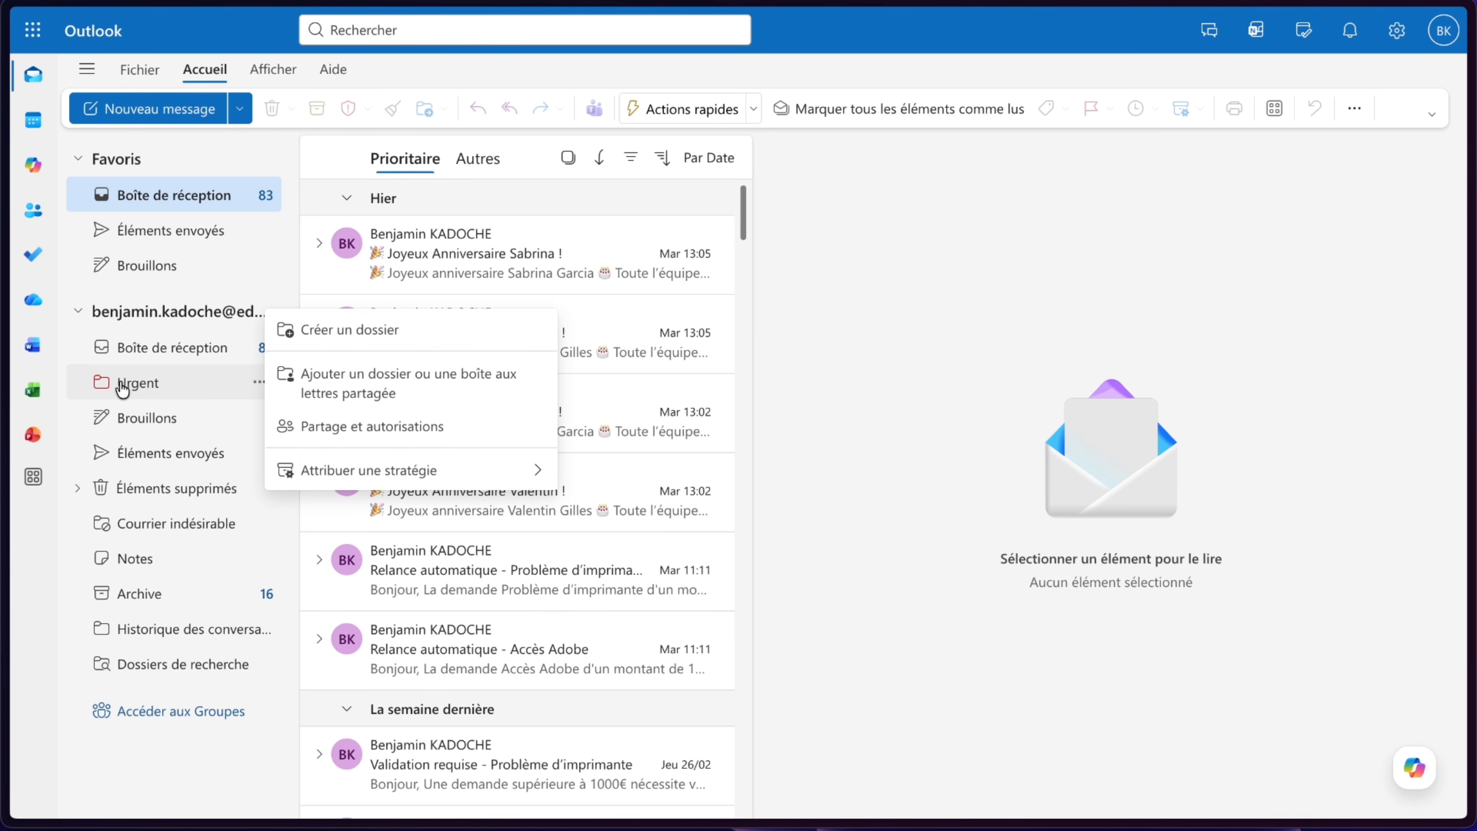
left_click(152, 385)
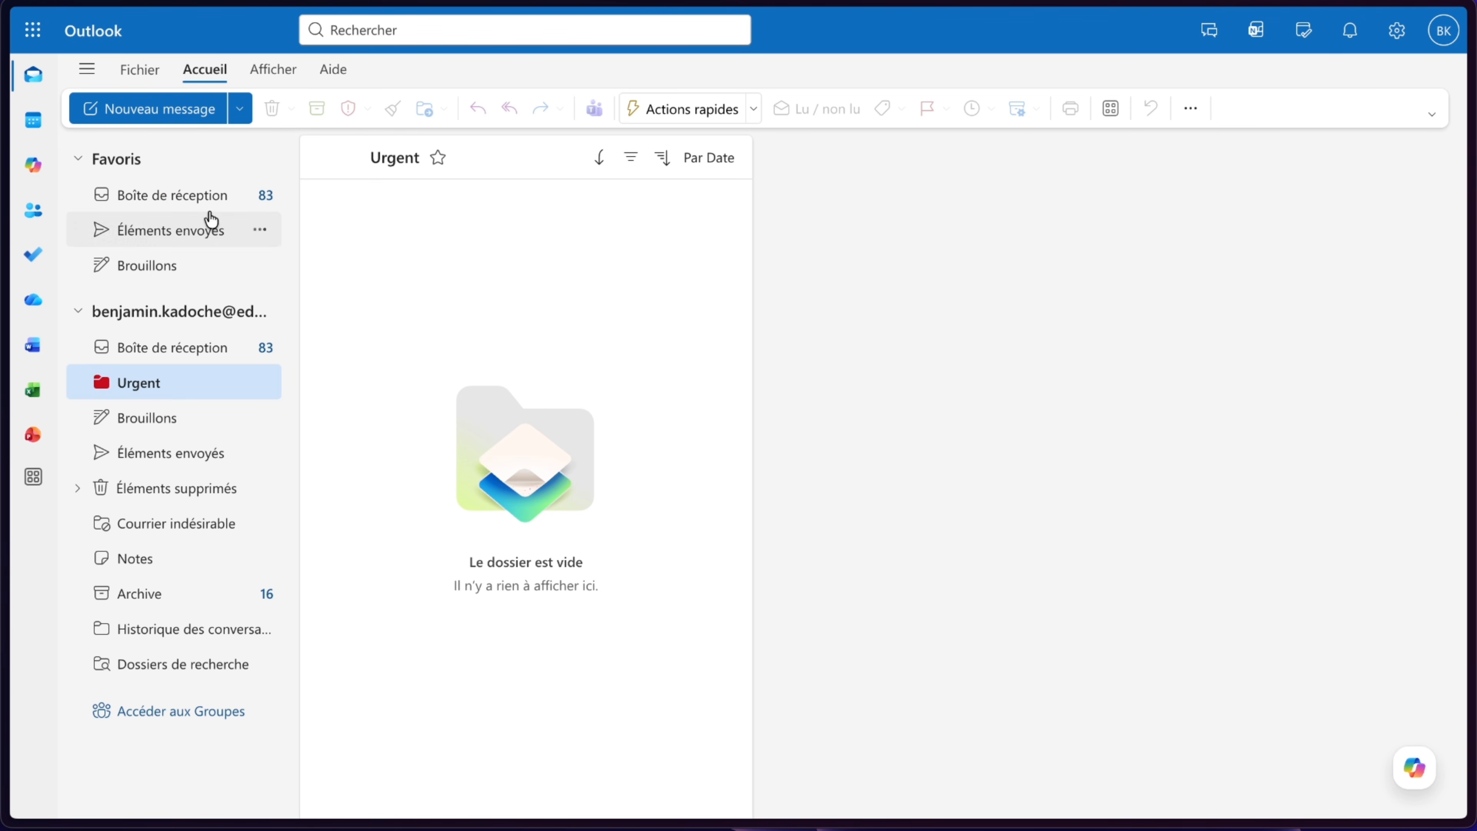
left_click(203, 201)
- Return to the flow and add a Condition action after the new-email trigger
mouse_move(37, 284)
left_click(70, 312)
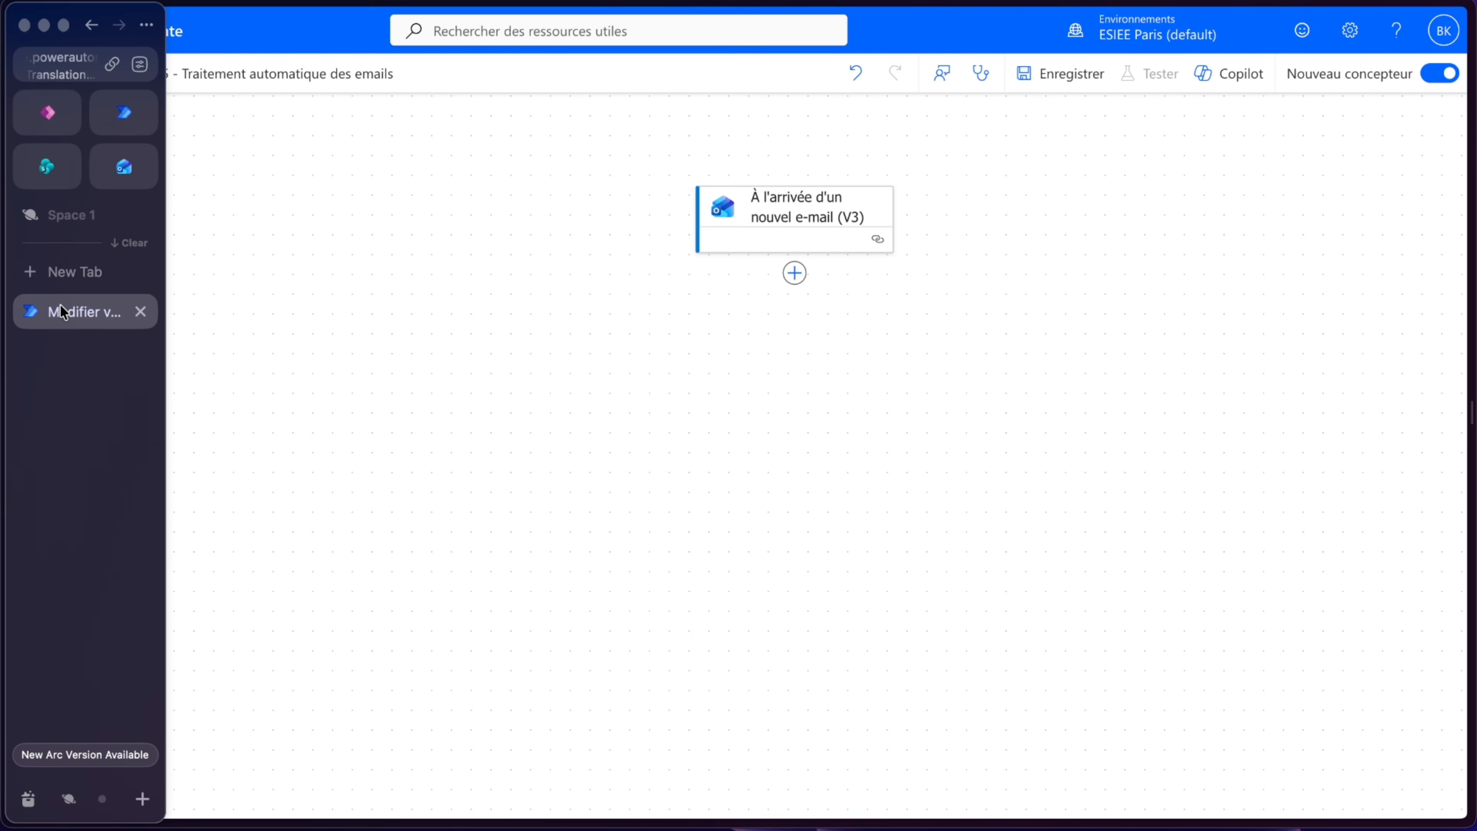
left_click(793, 262)
left_click(150, 494)
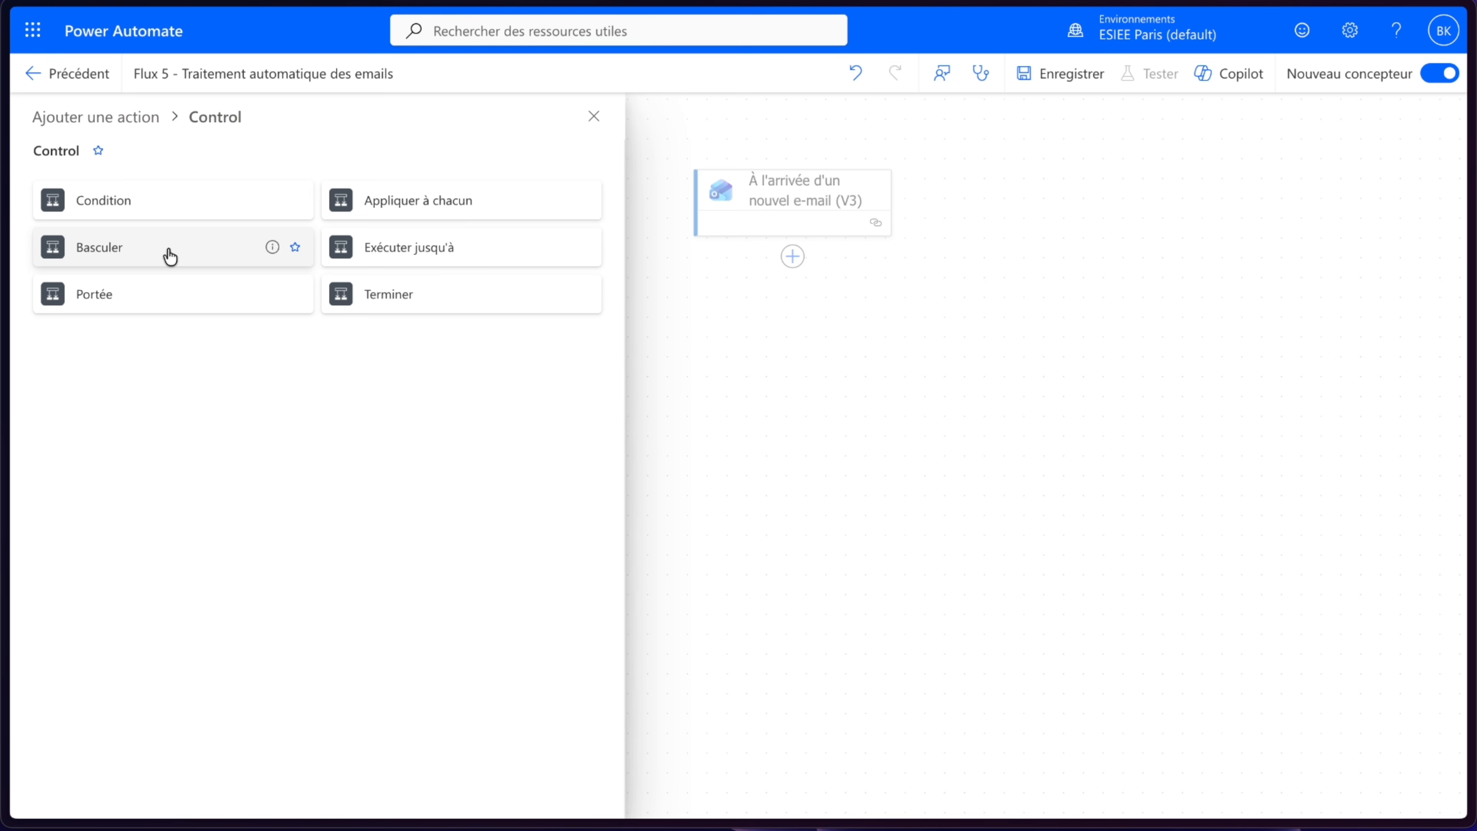
left_click(146, 203)
- Set the condition to check whether the email's Objet contient URGENT
left_click(167, 350)
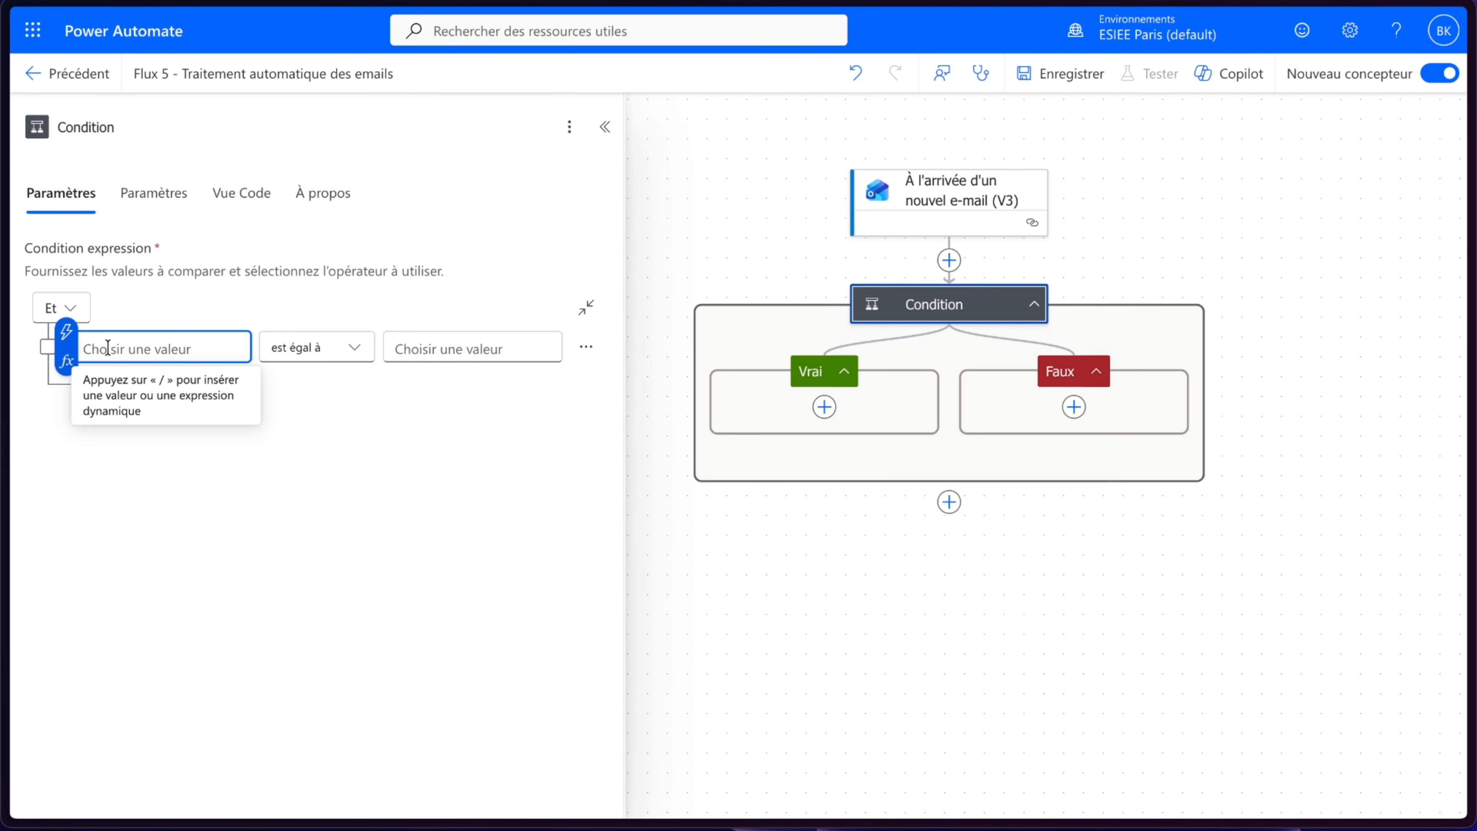
key("slash")
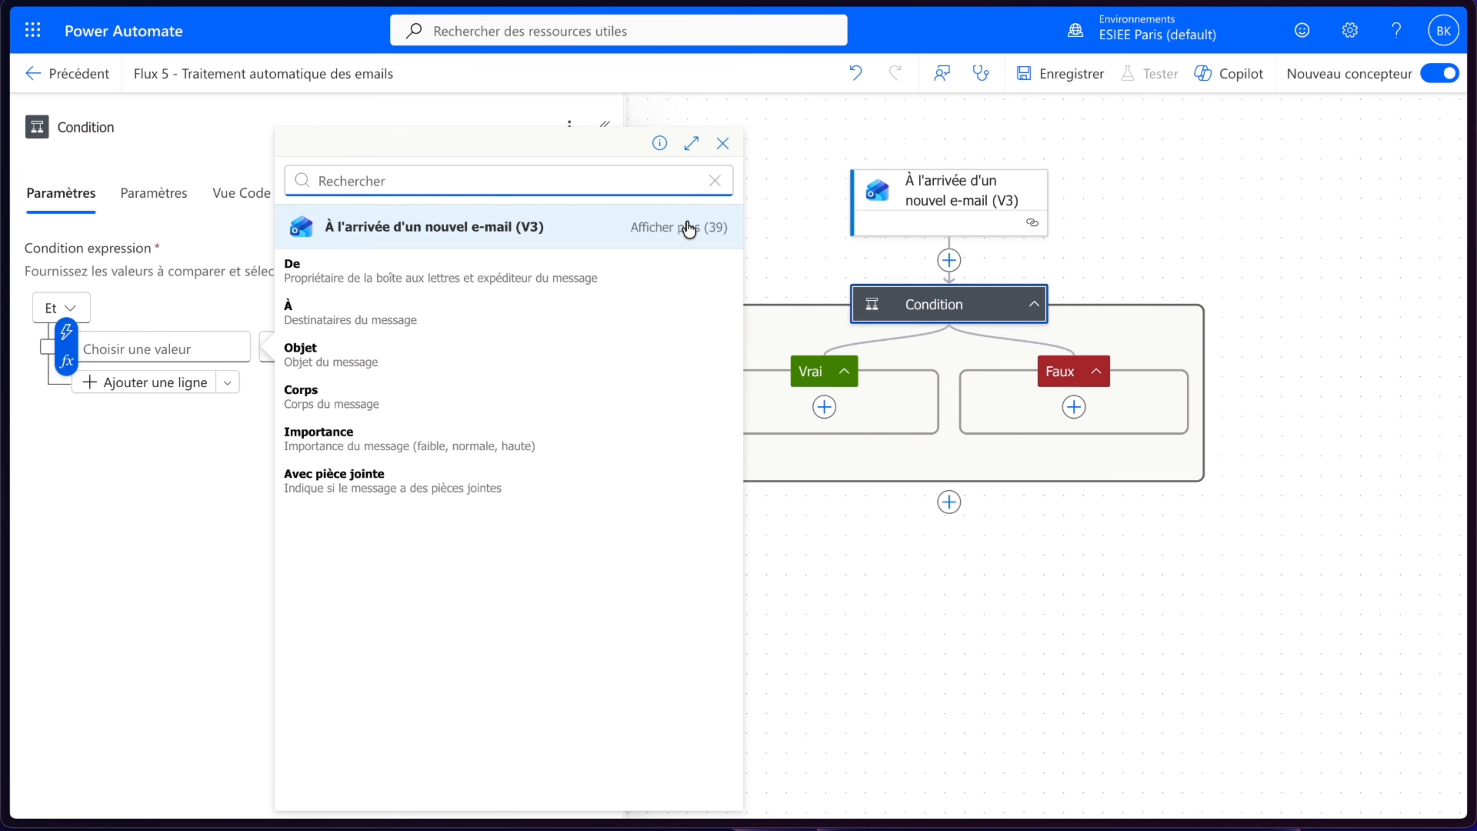
left_click(672, 227)
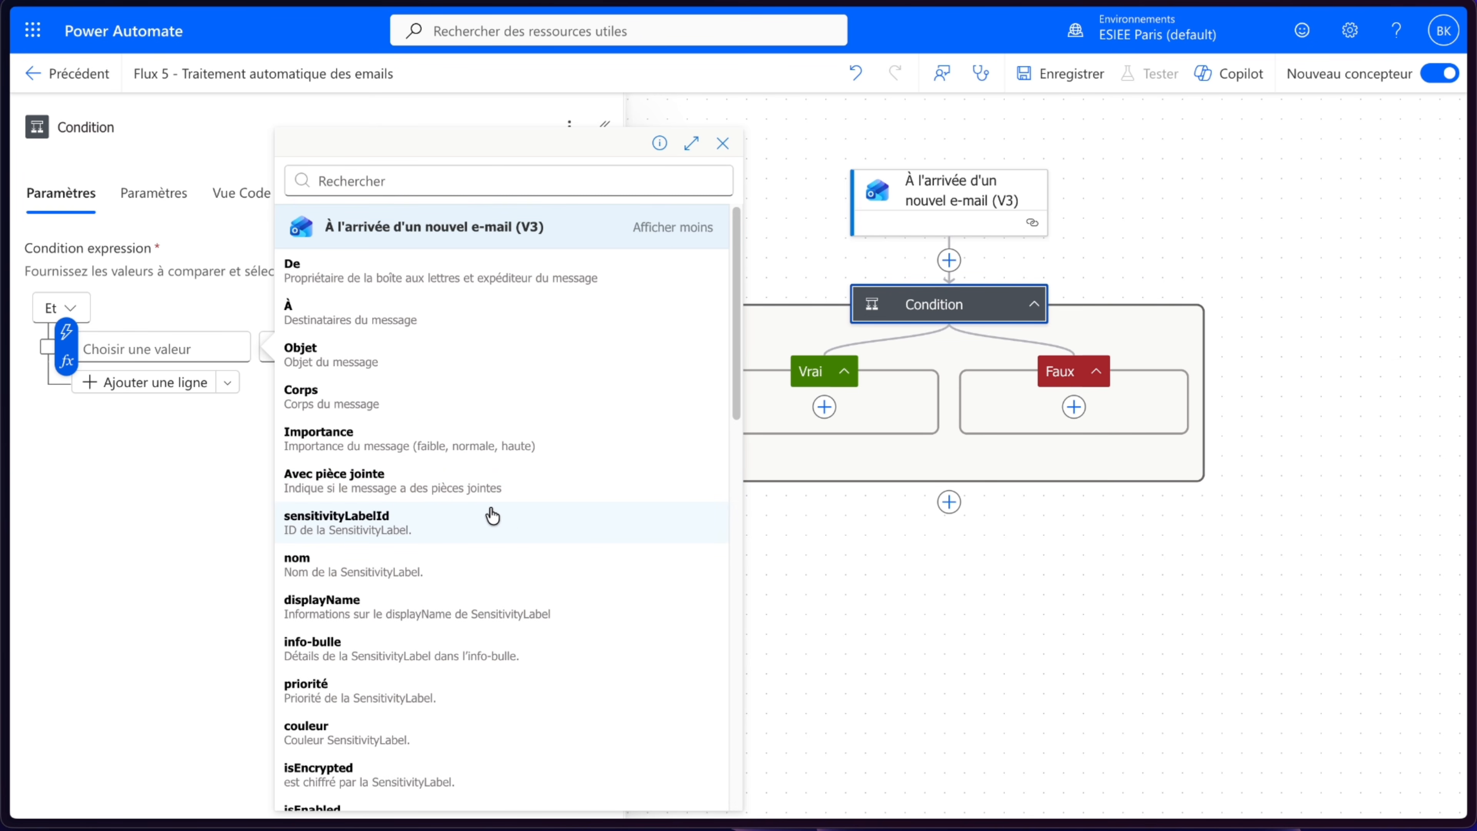
left_click(333, 373)
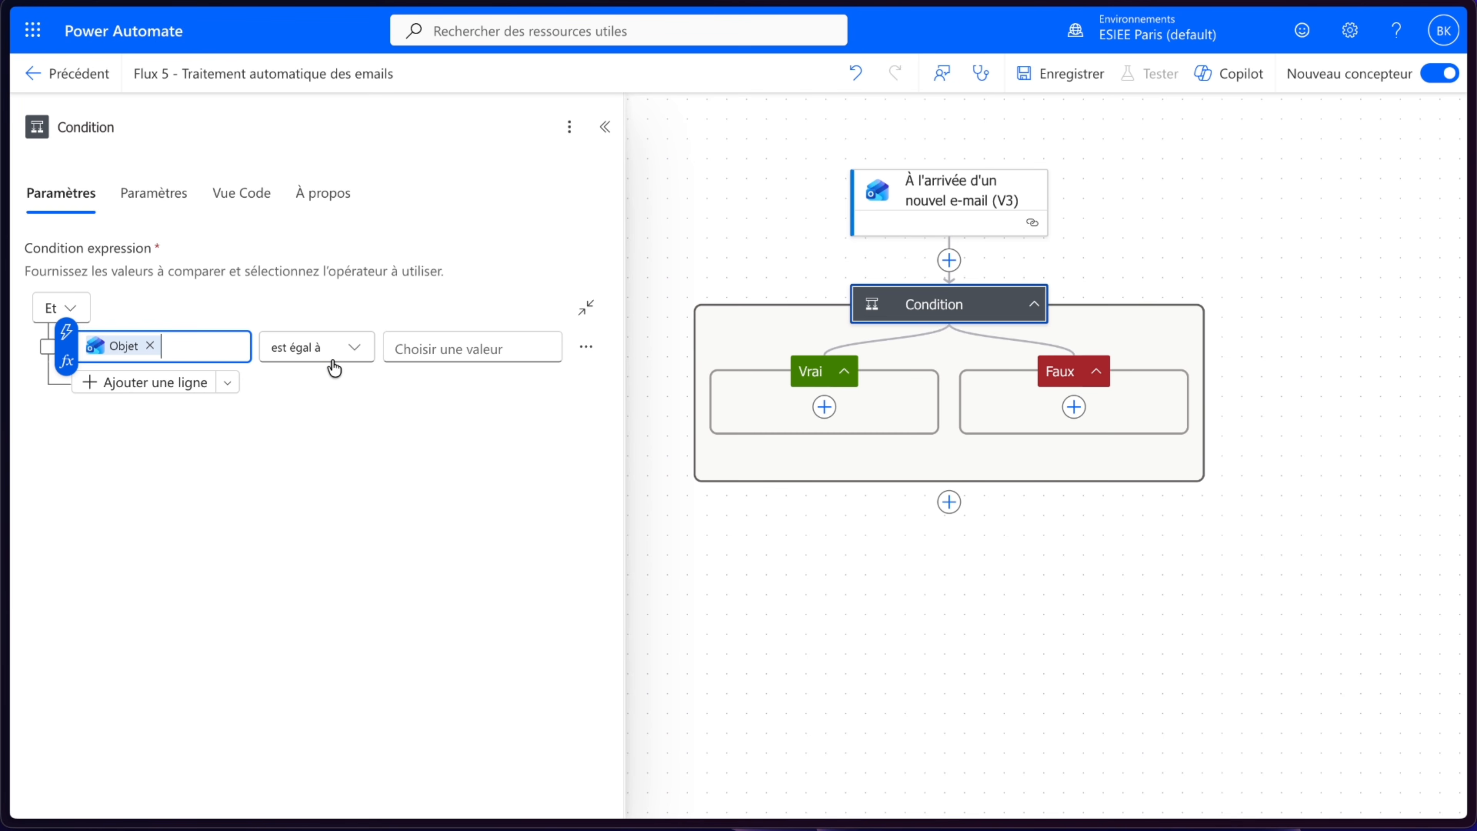
left_click(326, 347)
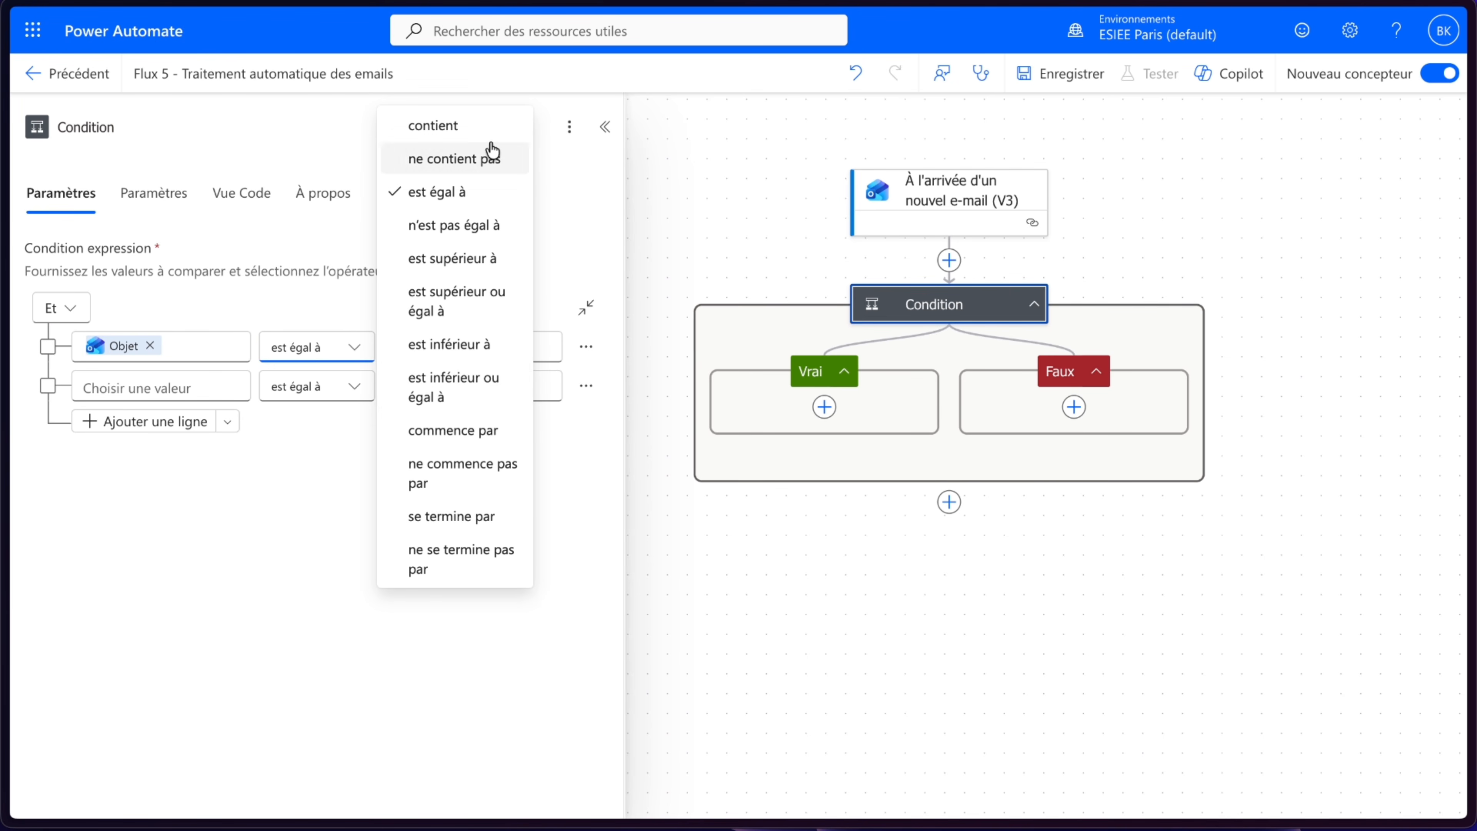
left_click(471, 124)
left_click(471, 352)
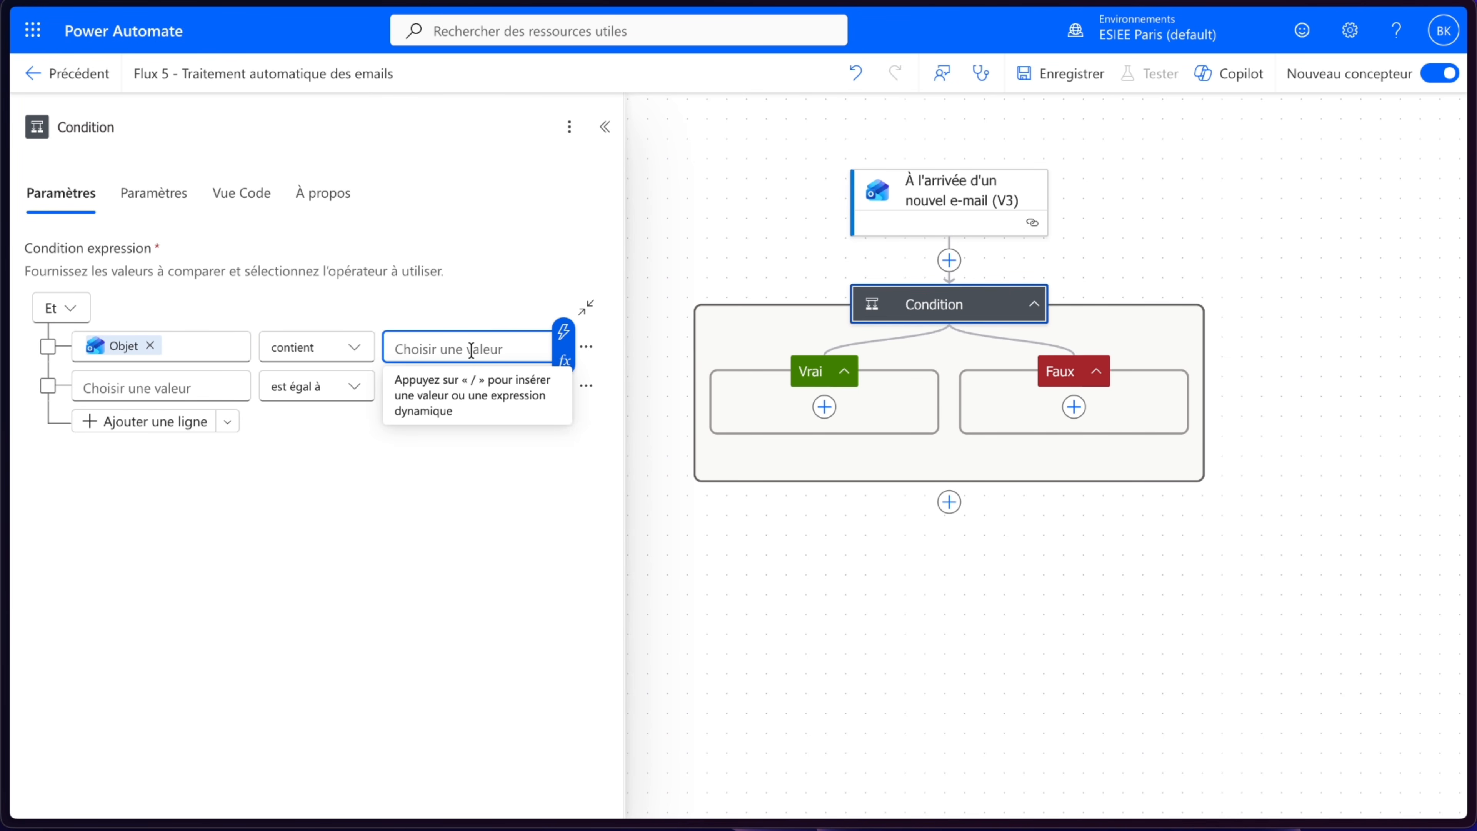
type("URGENT")
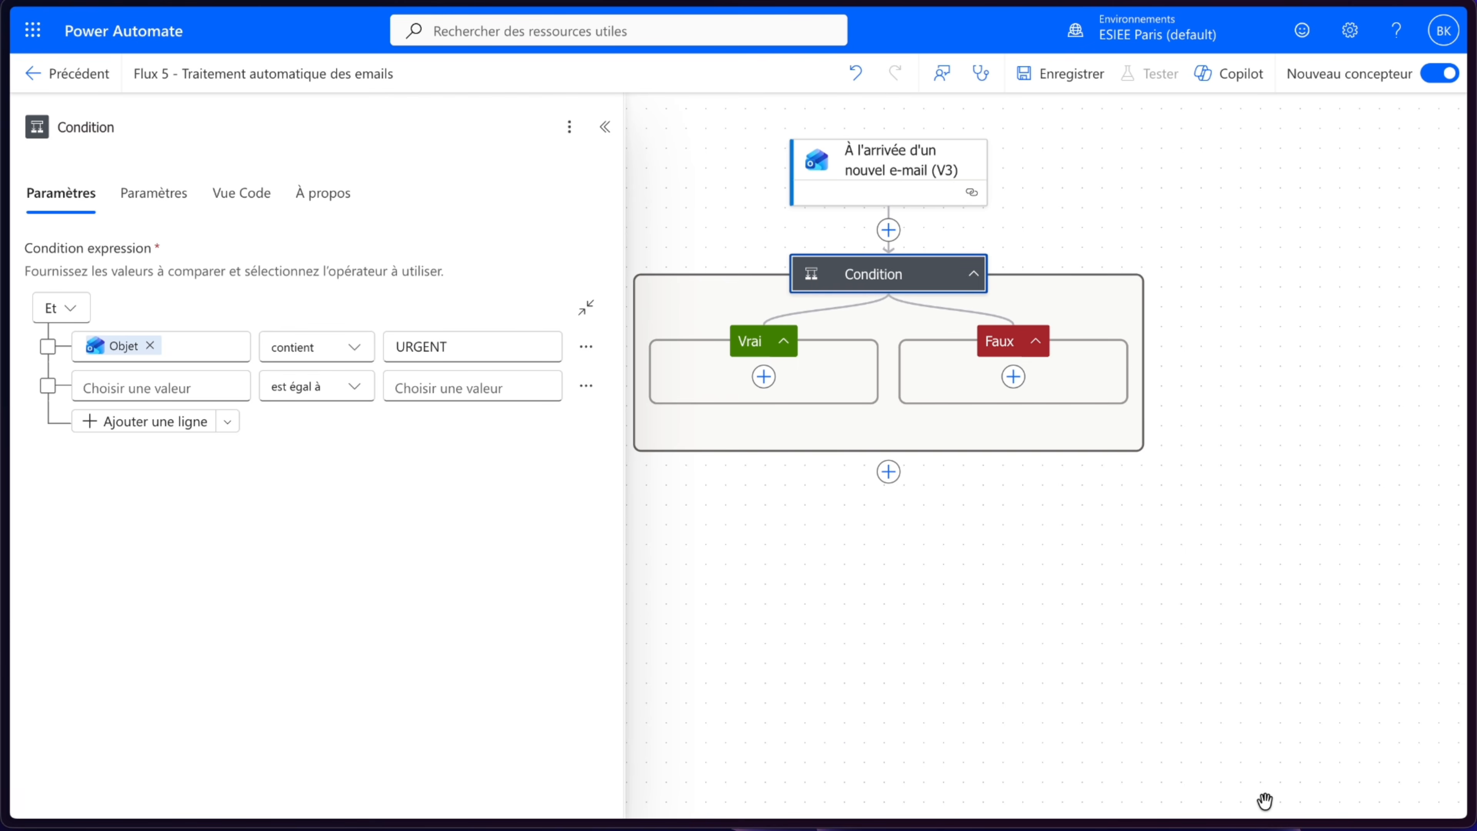
- Add an Office 365 Outlook Déplacer l'e-mail (v2) action in the condition's Vrai branch
left_click(602, 129)
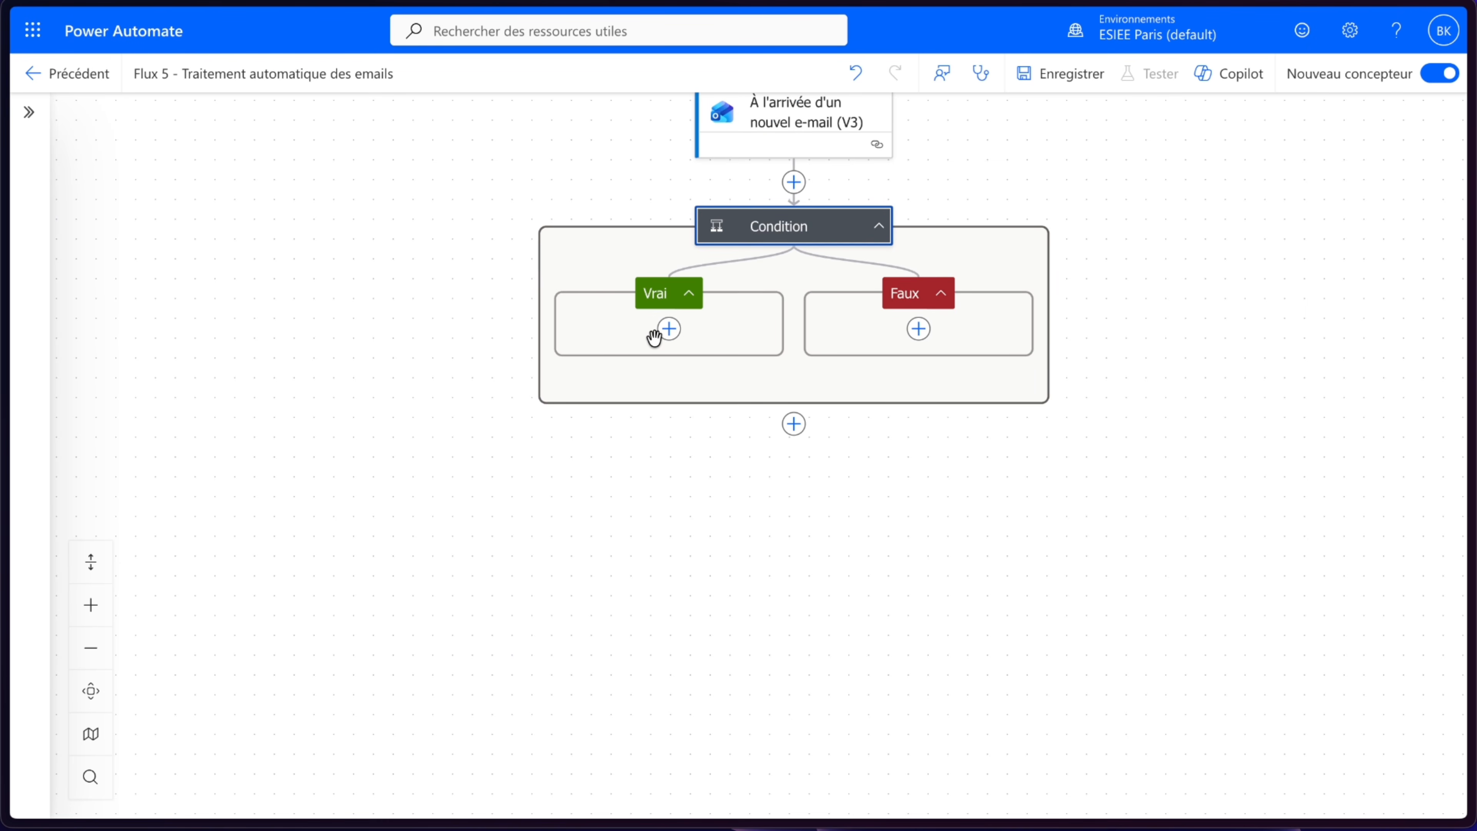
left_click(669, 329)
scroll(425, 413, "down", 7)
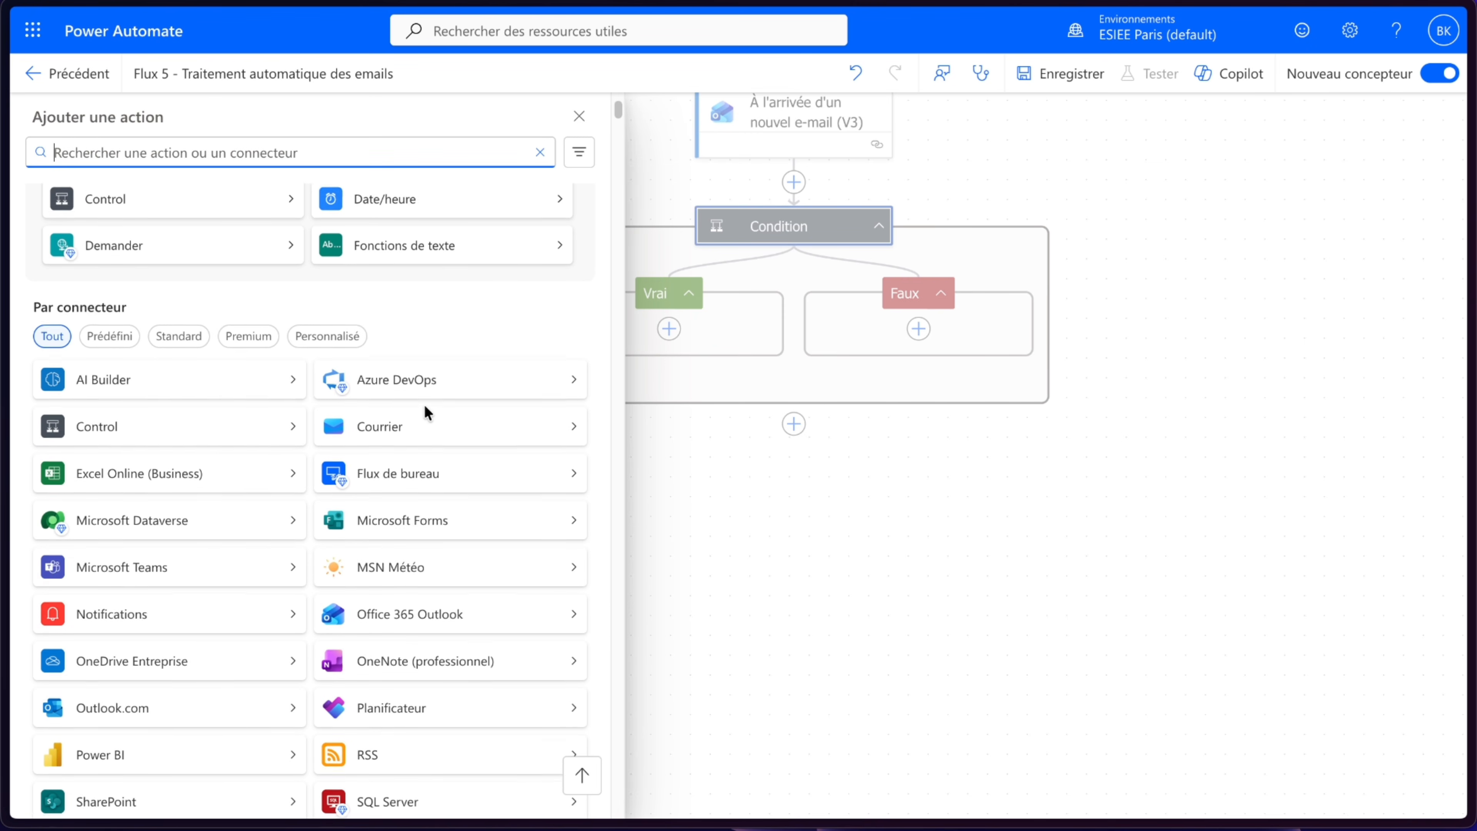
left_click(460, 472)
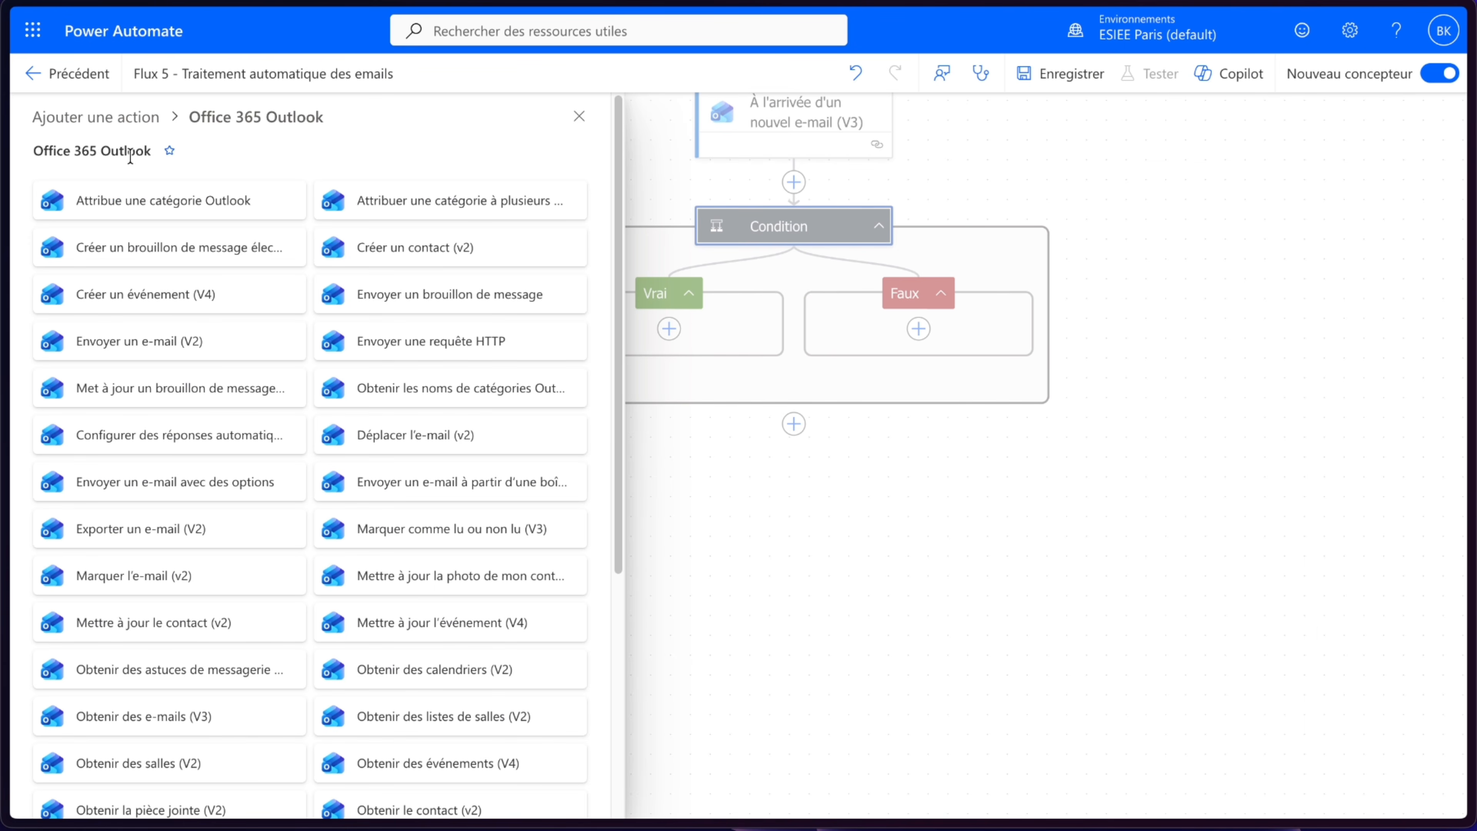
left_click(511, 441)
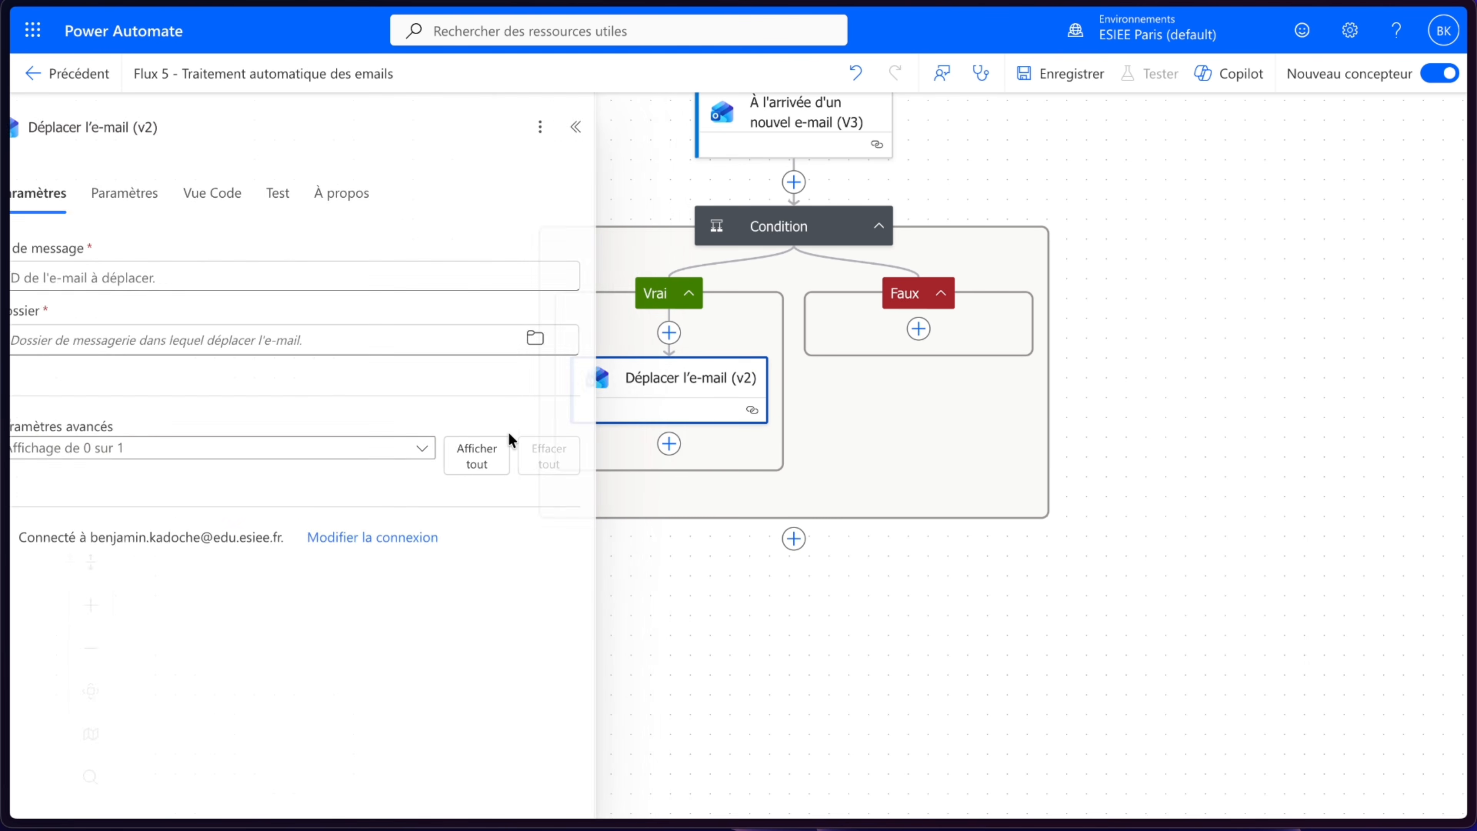
- Set the move action's message ID to the trigger's ID de message and its folder to Urgent
left_click(222, 268)
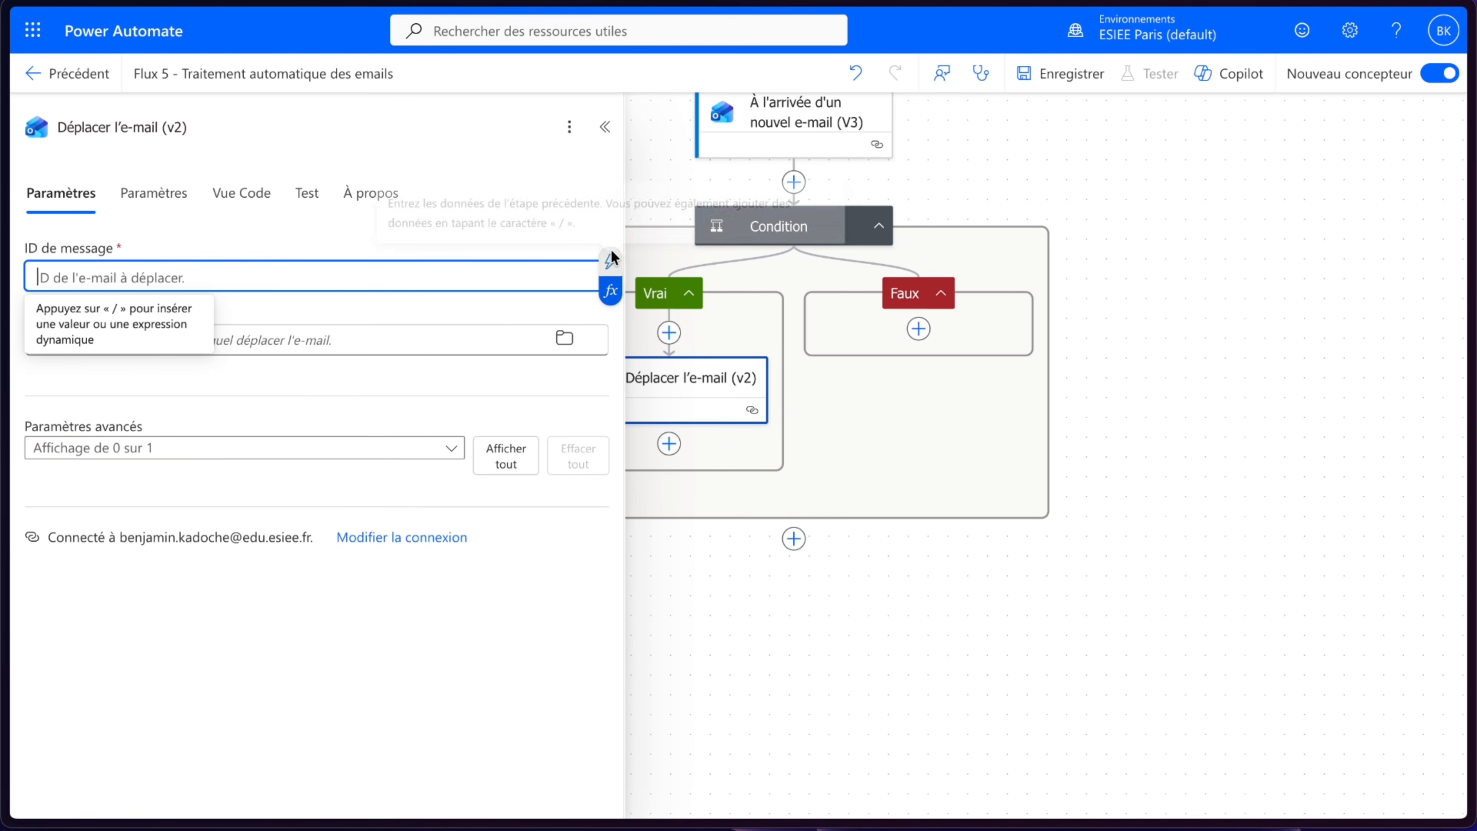
left_click(611, 262)
type("id")
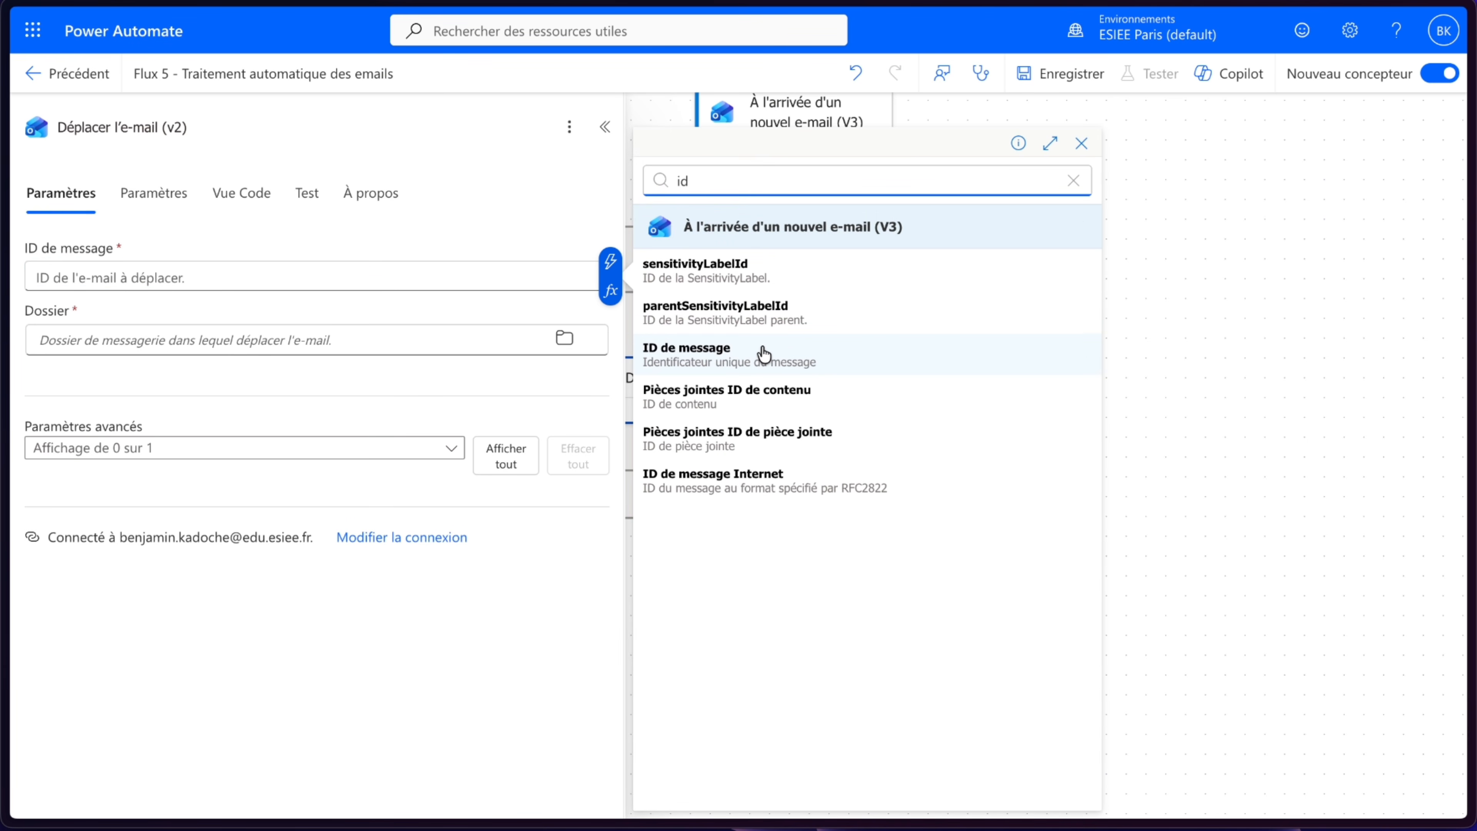
left_click(764, 353)
left_click(564, 339)
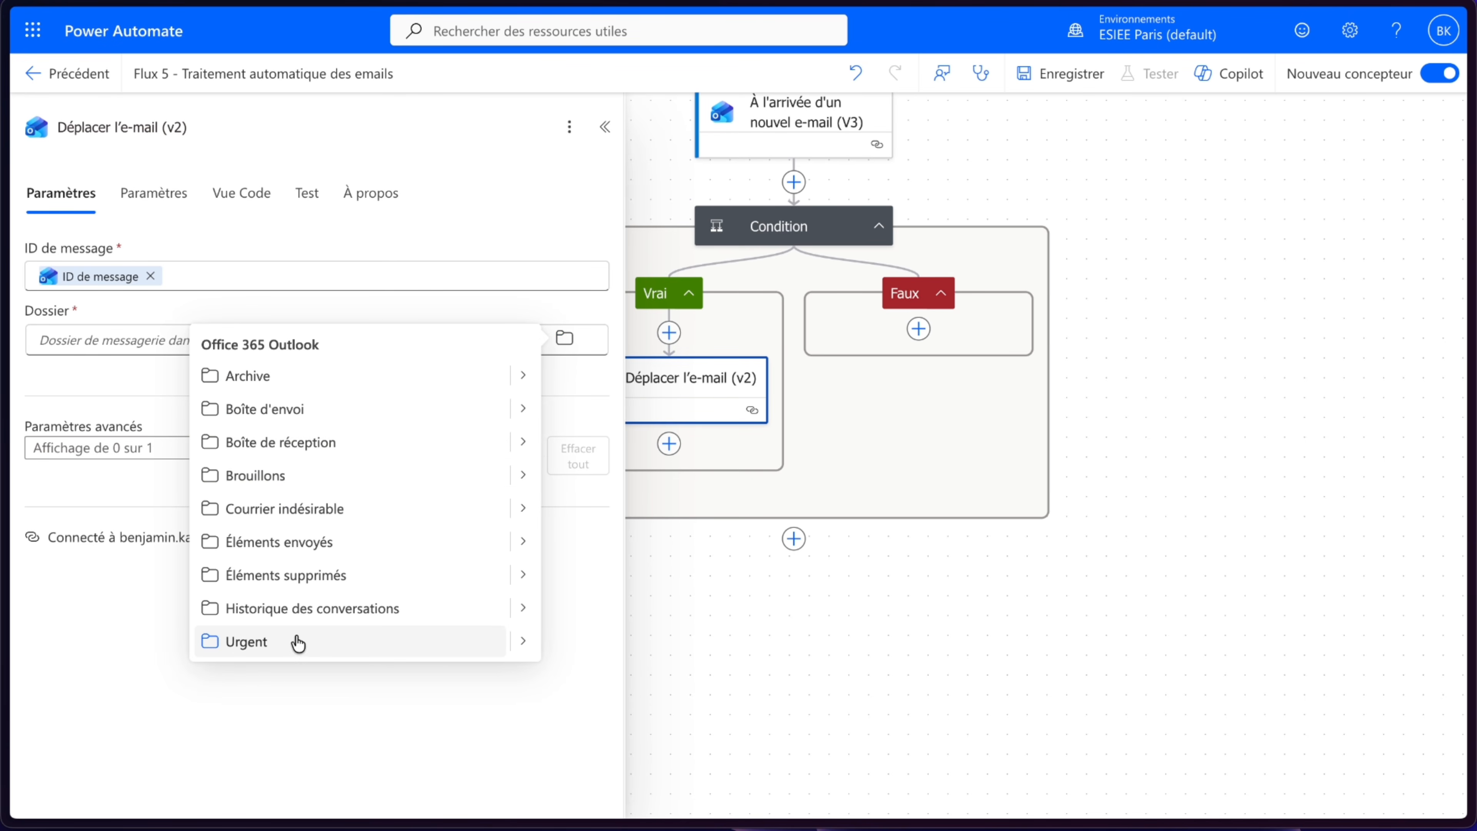
left_click(298, 643)
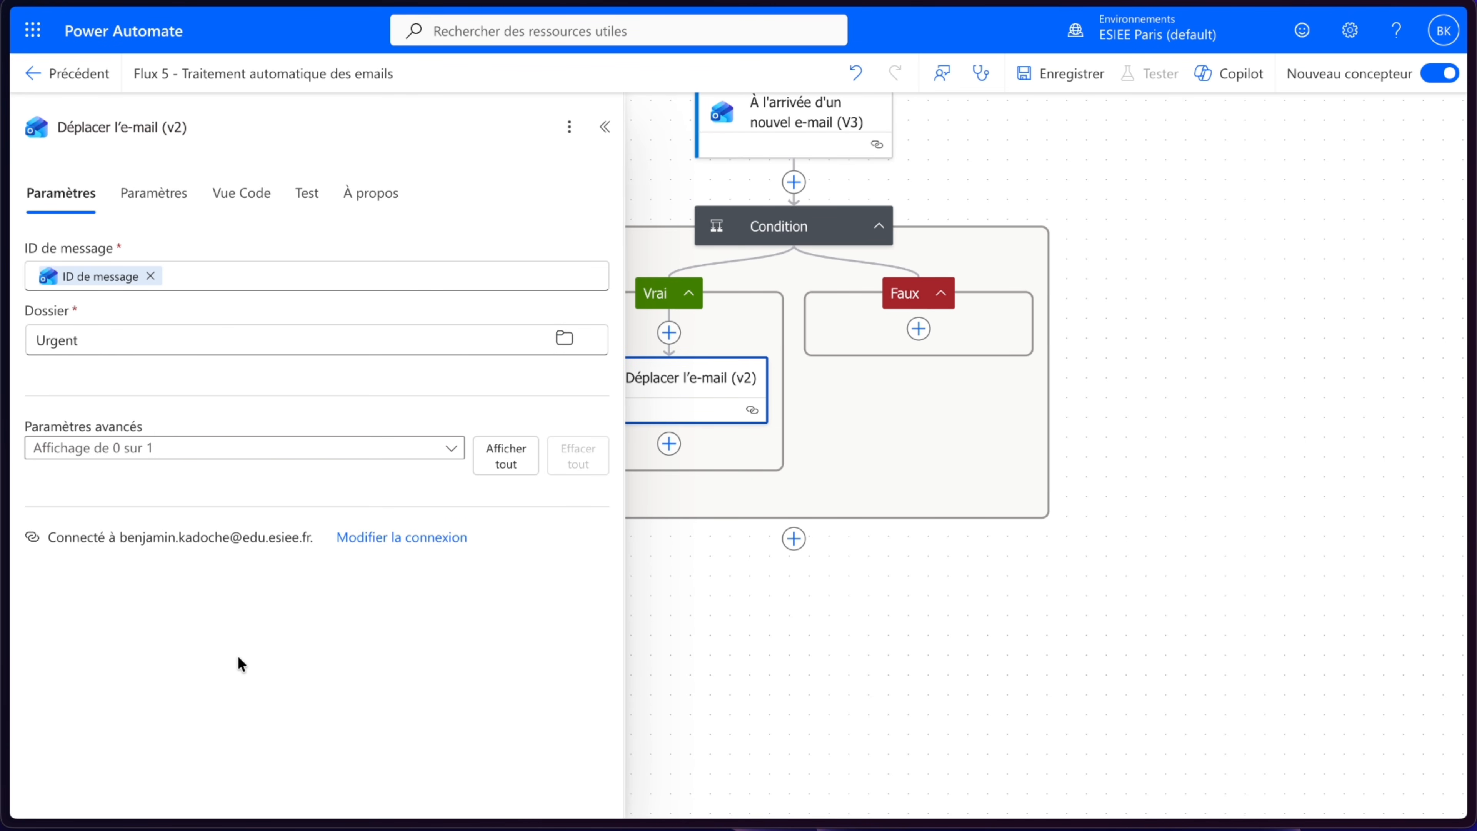
- Save the flow
left_click(604, 127)
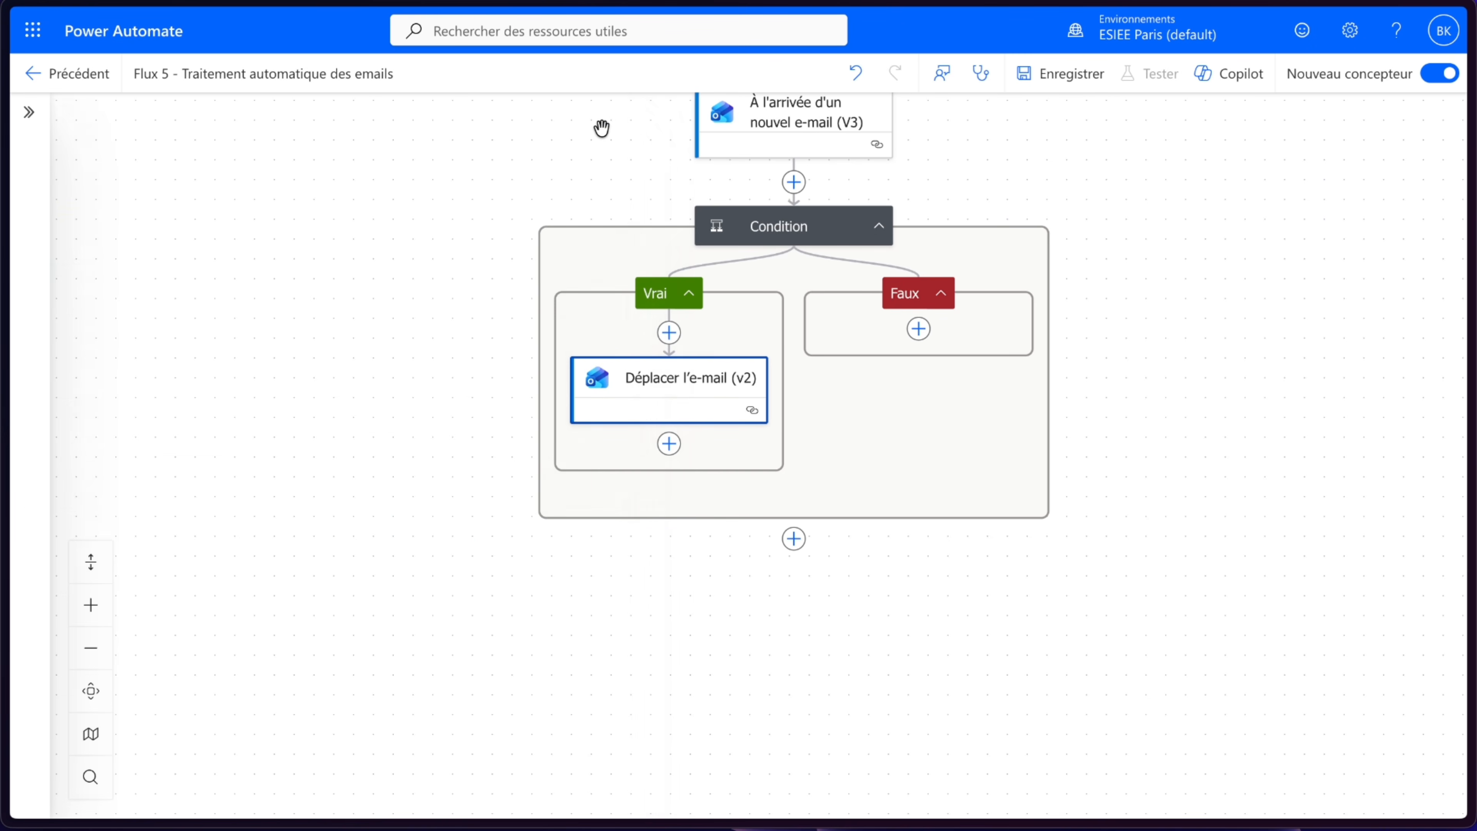
left_click(1070, 74)
left_click_drag(1092, 188, 1064, 226)
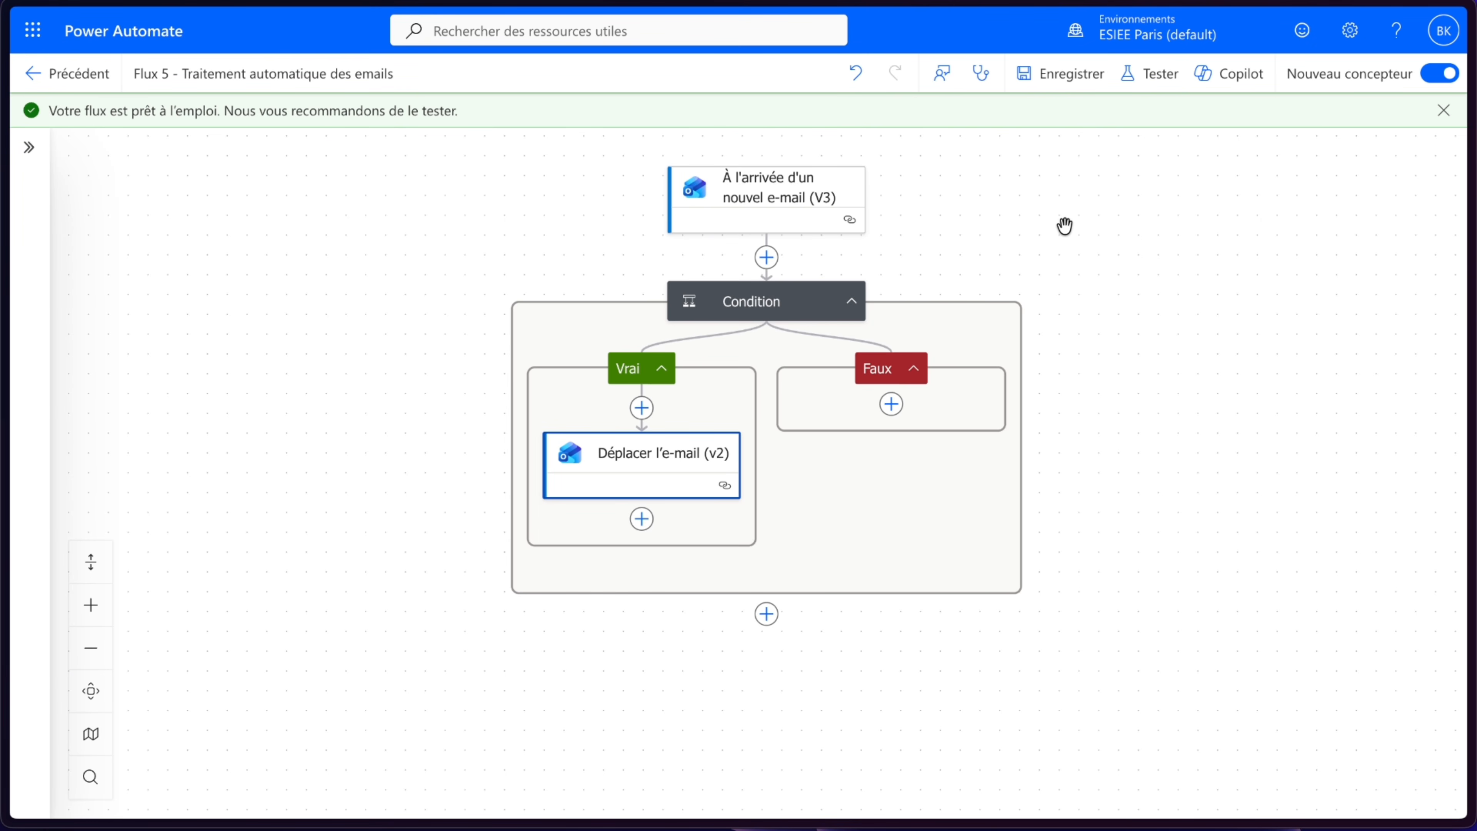
- Collapse the Condition block on the canvas
left_click(642, 519)
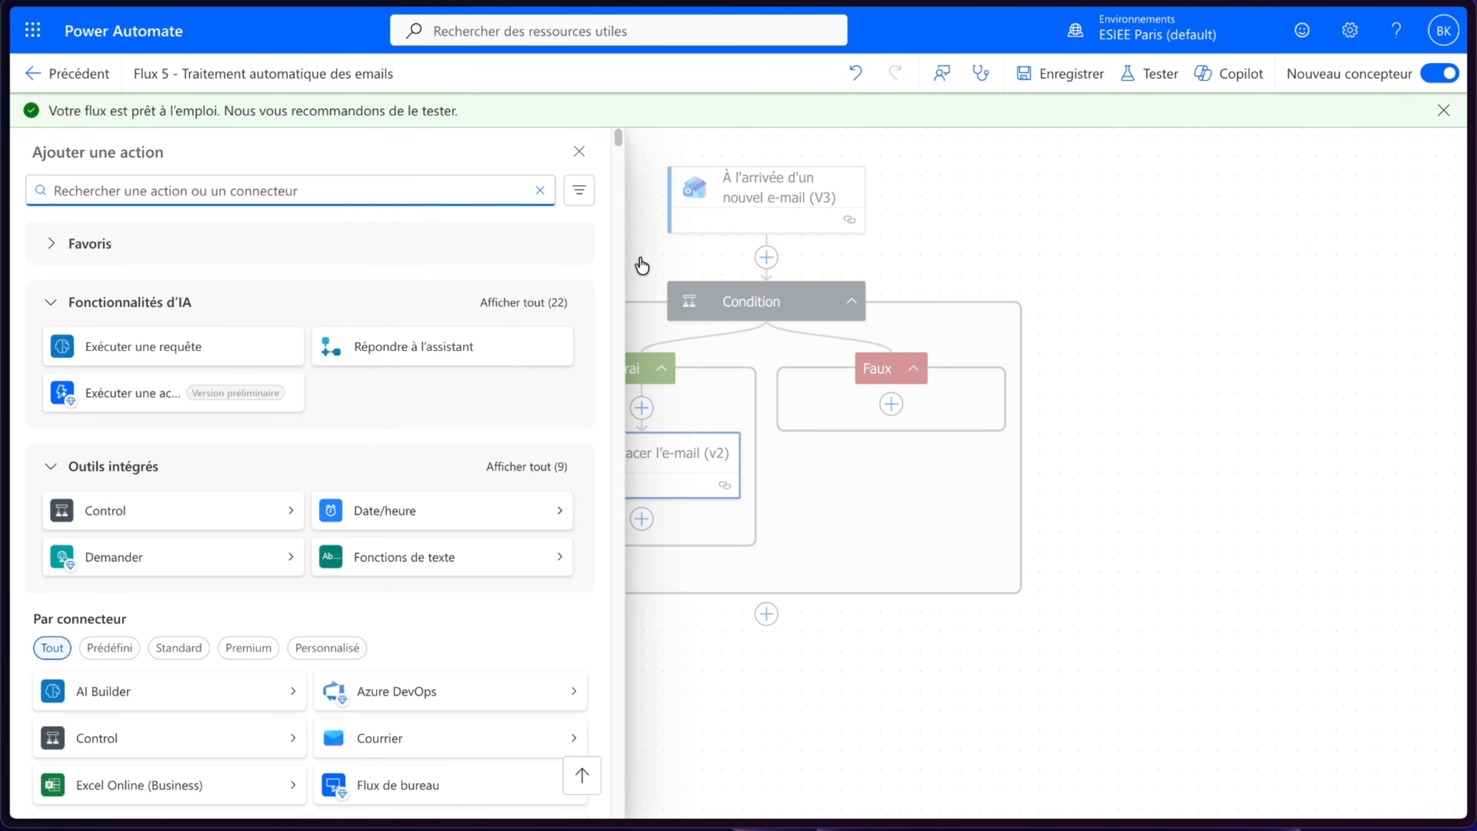
left_click(582, 146)
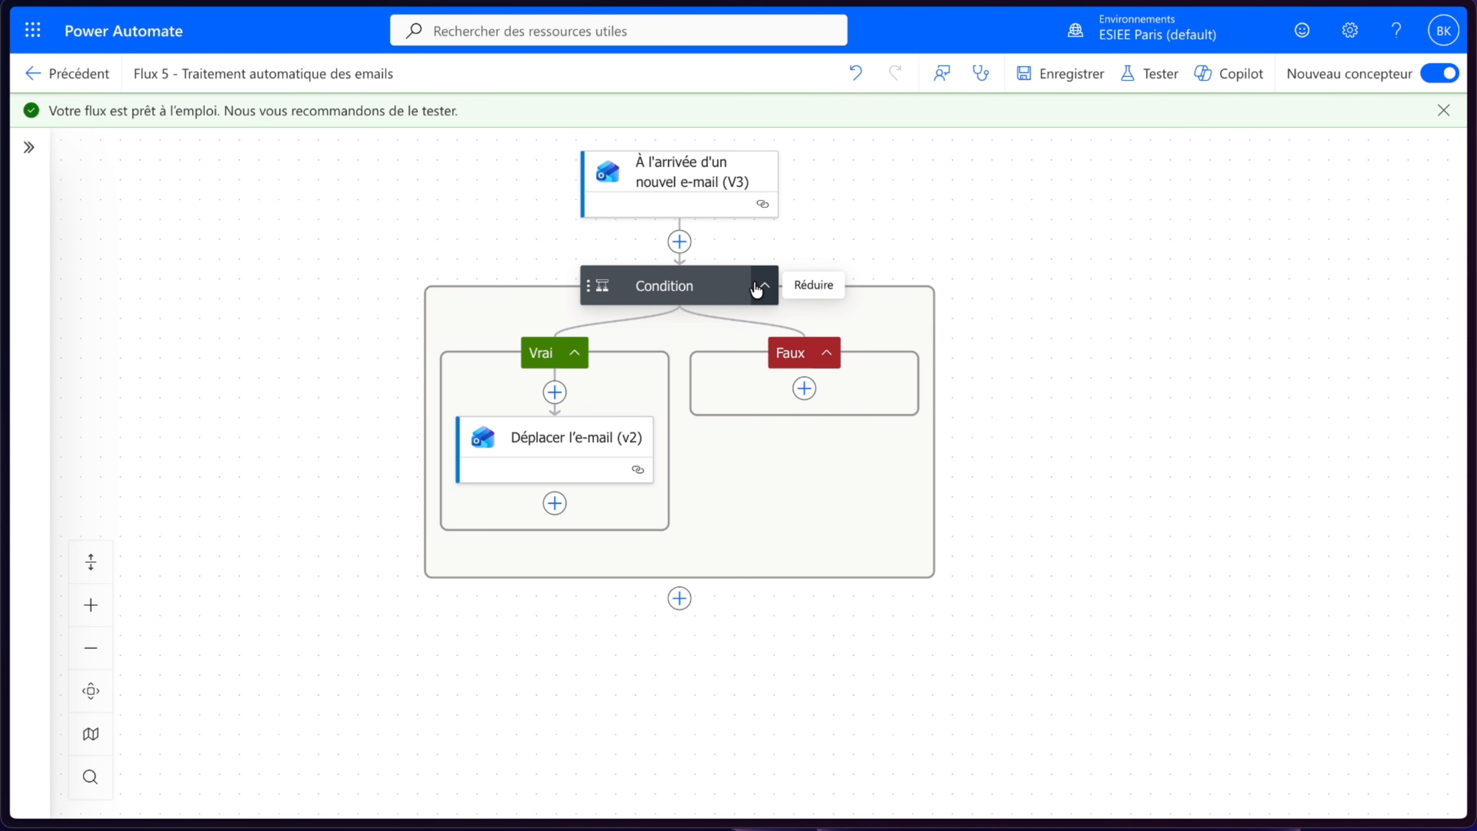
left_click(764, 289)
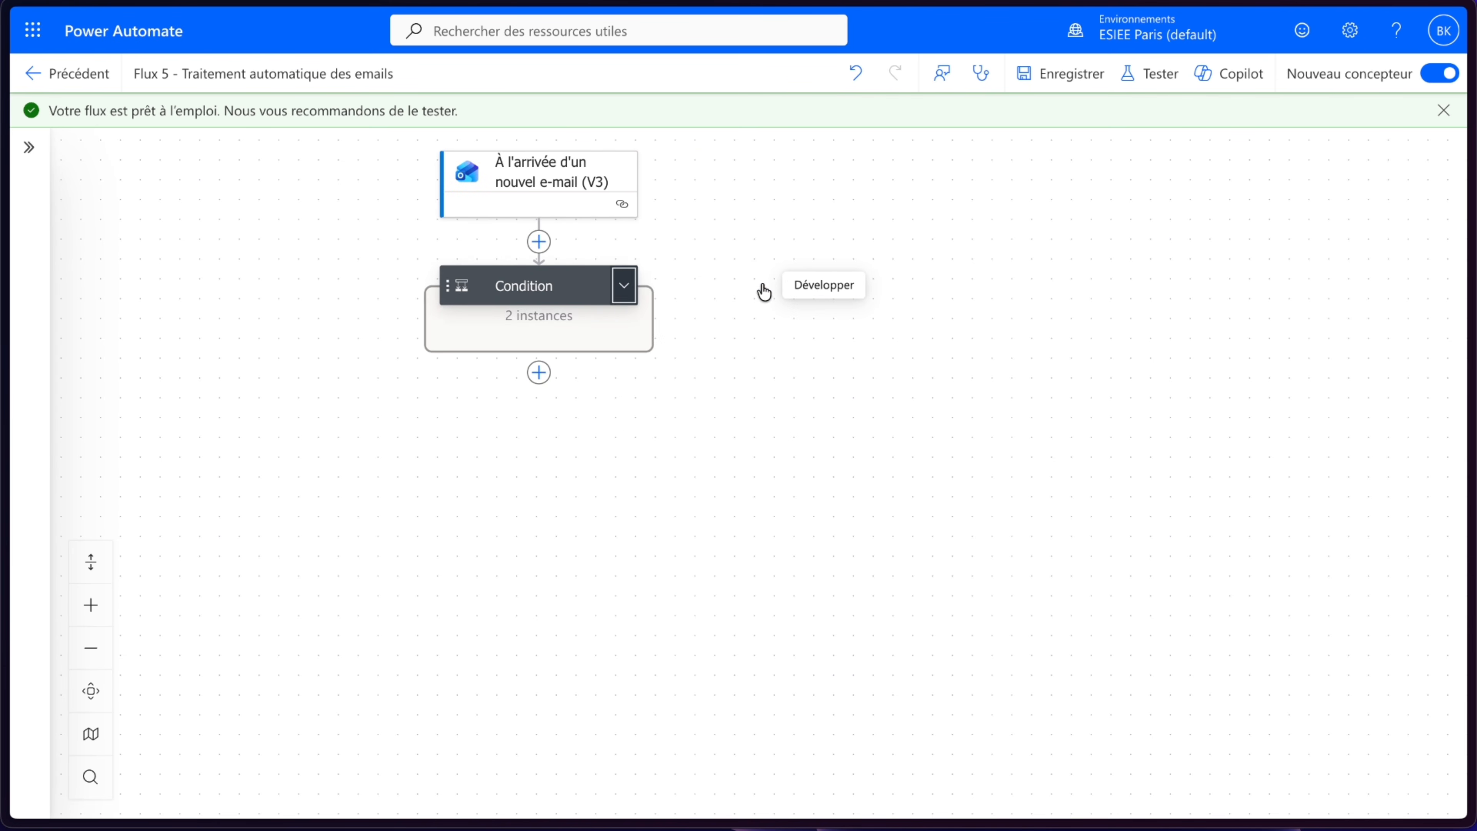
left_click_drag(571, 458, 745, 419)
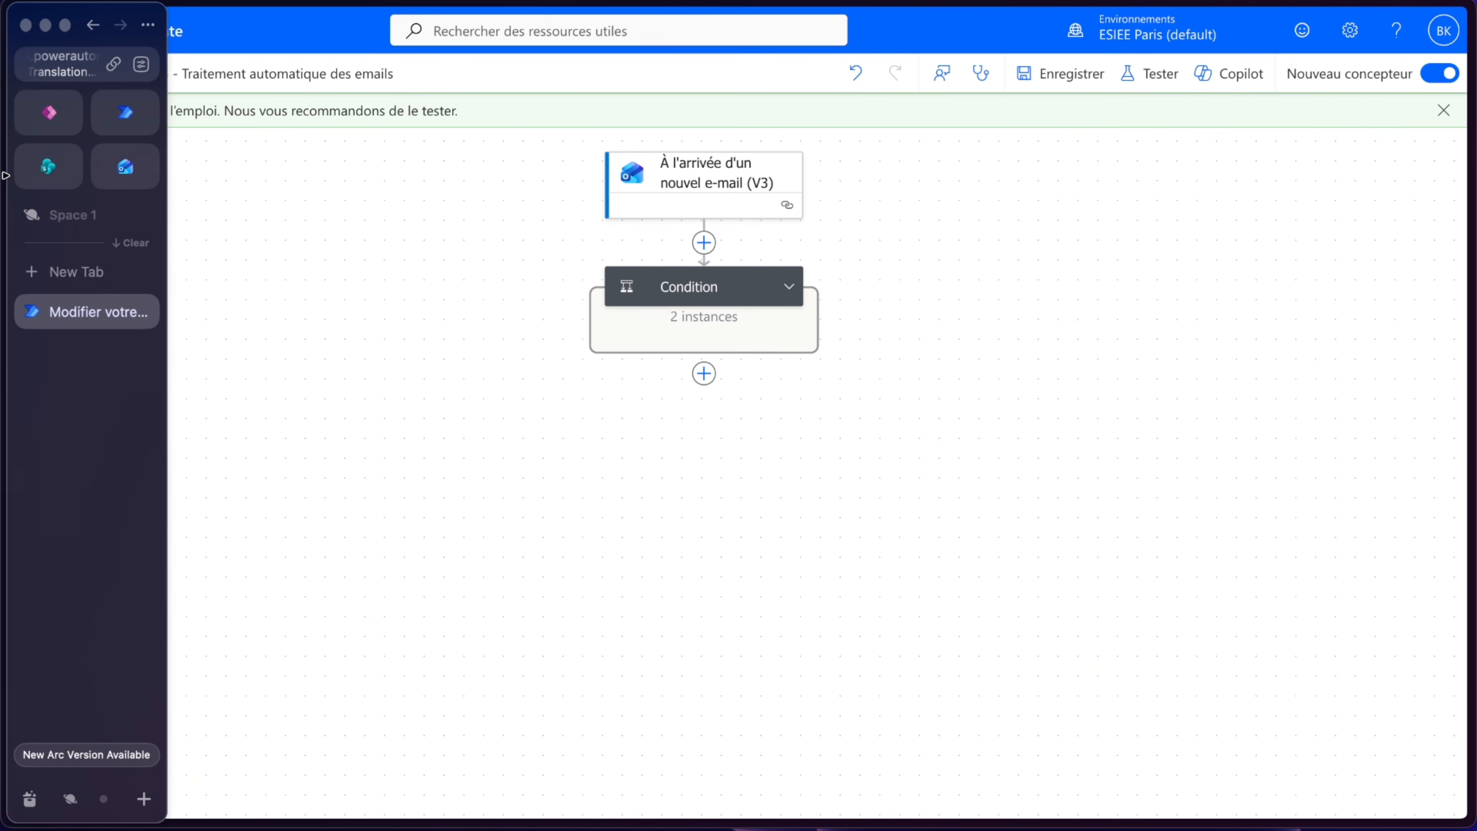
- Switch to SharePoint and create an empty document library named "Documents - Fournisseurs" from the site contents
left_click(37, 170)
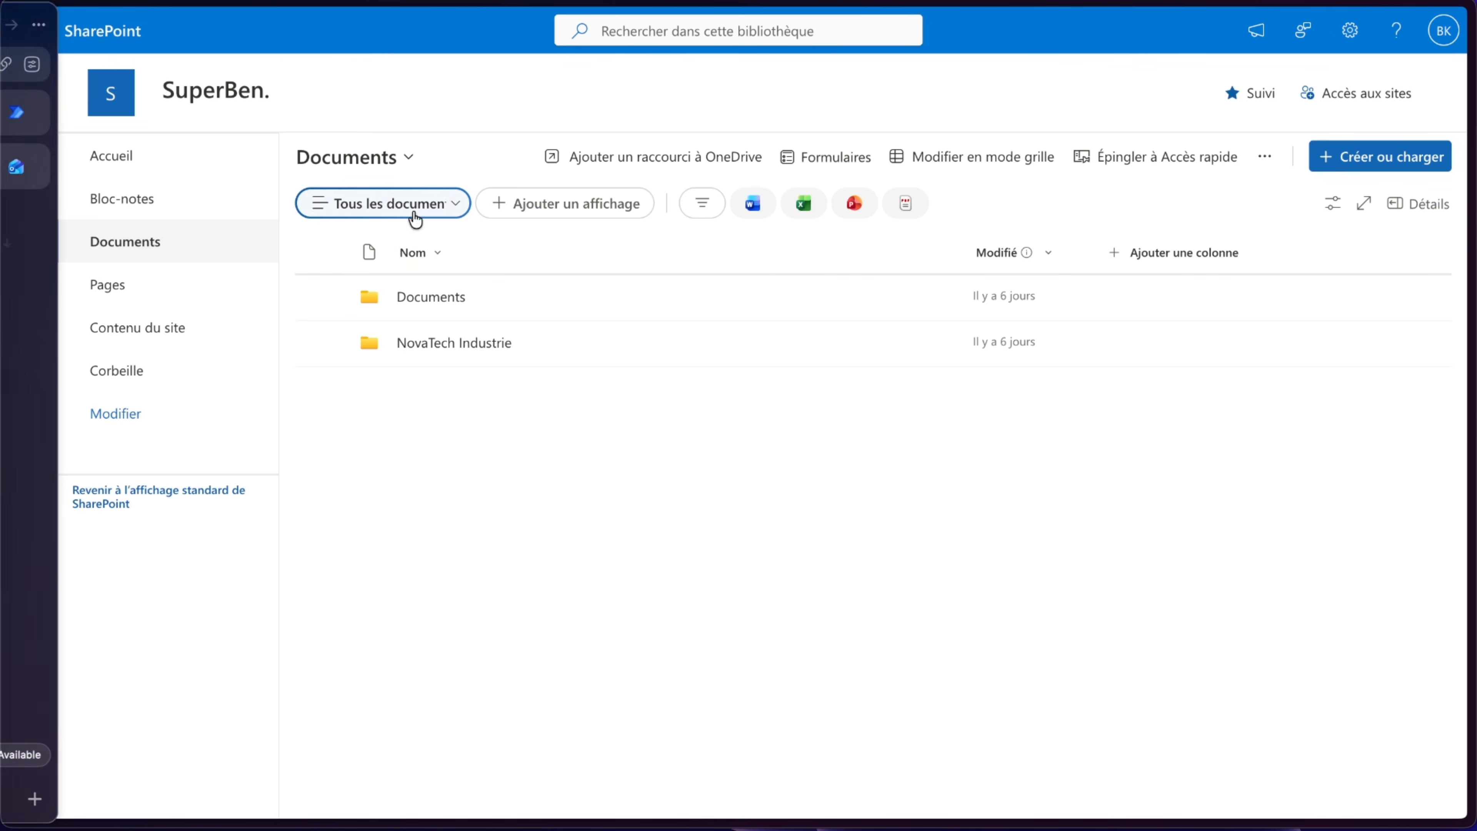
left_click(216, 332)
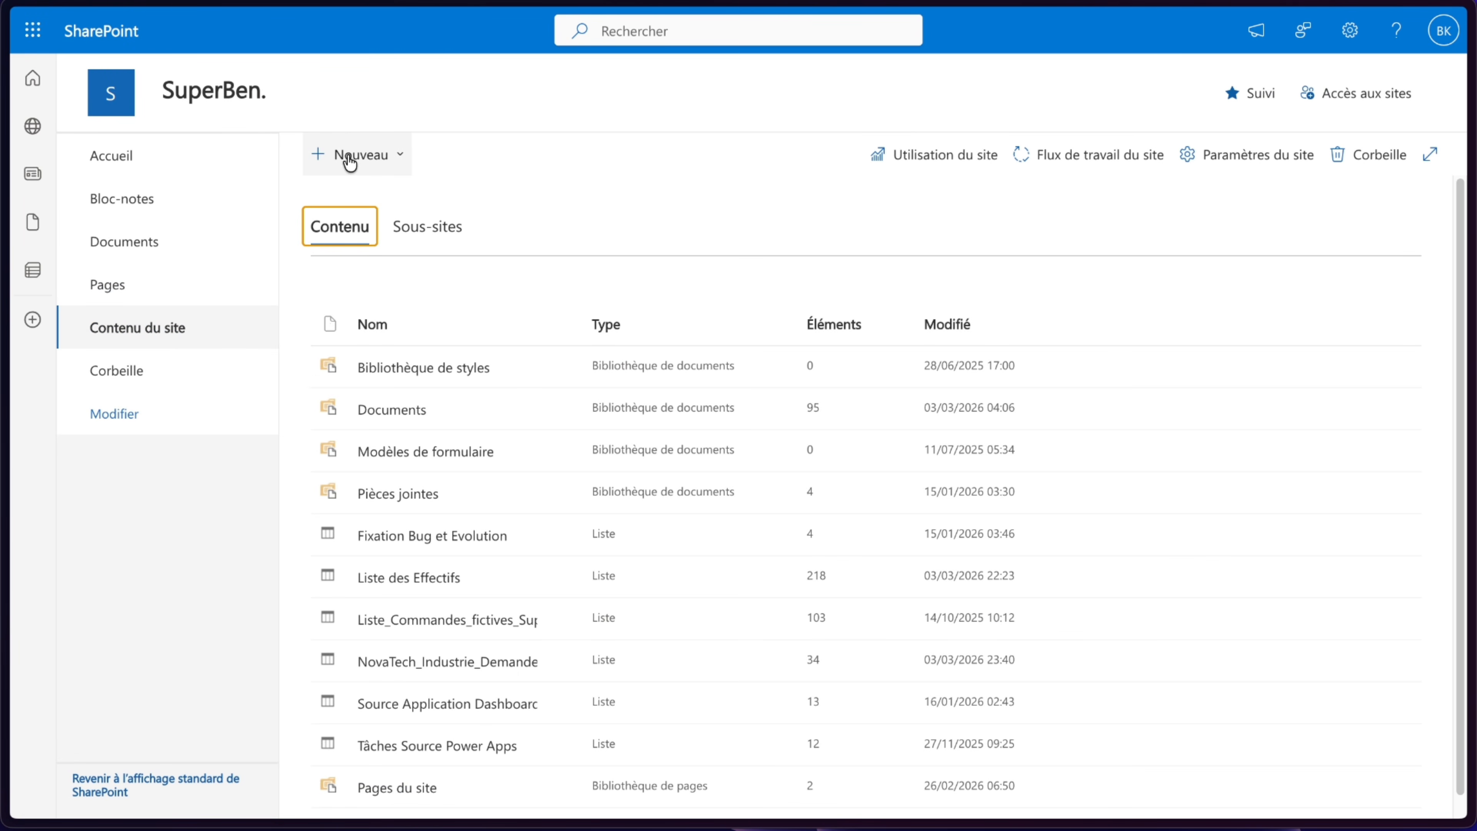
left_click(330, 155)
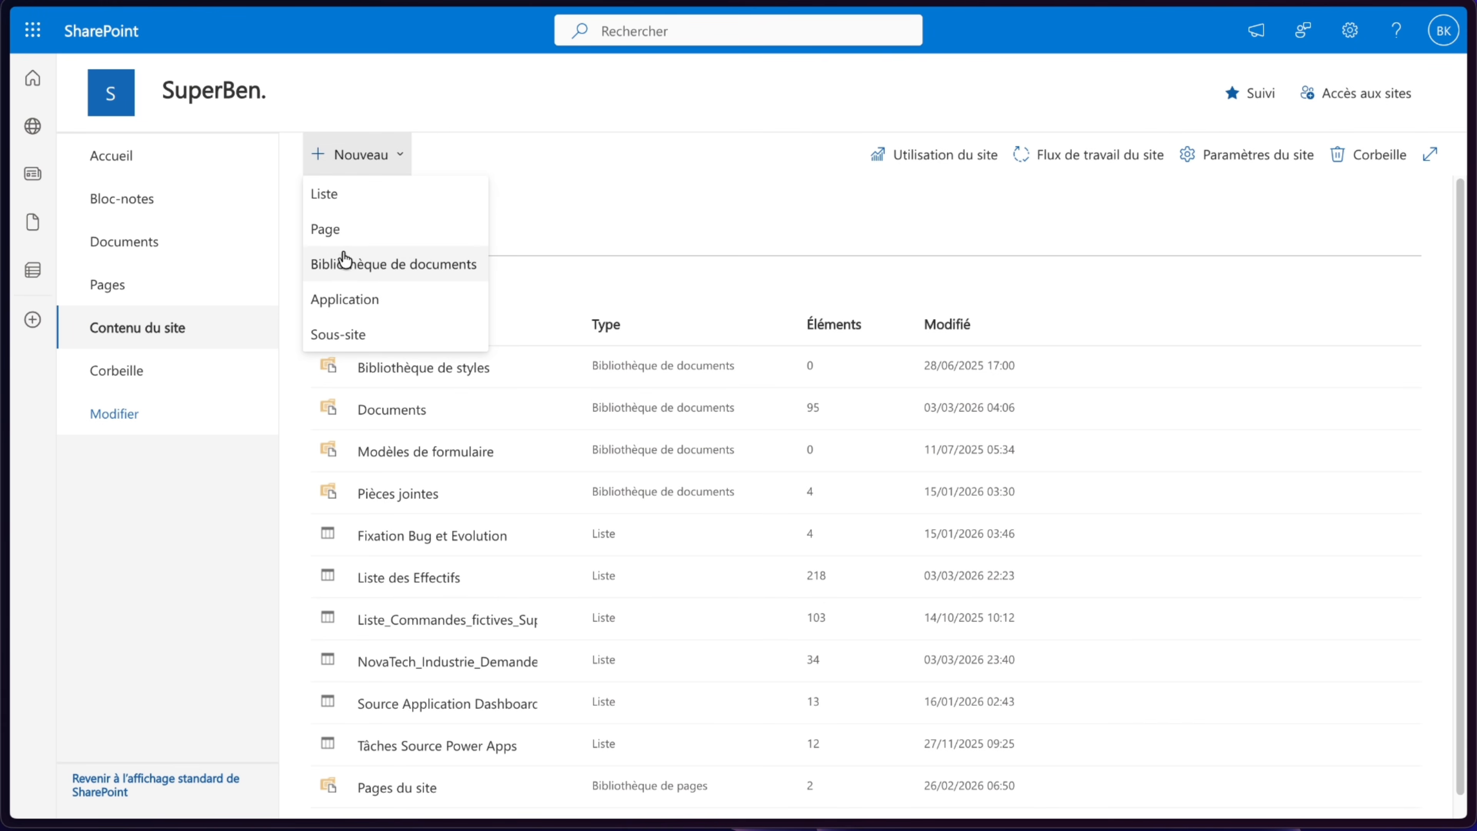
left_click(341, 258)
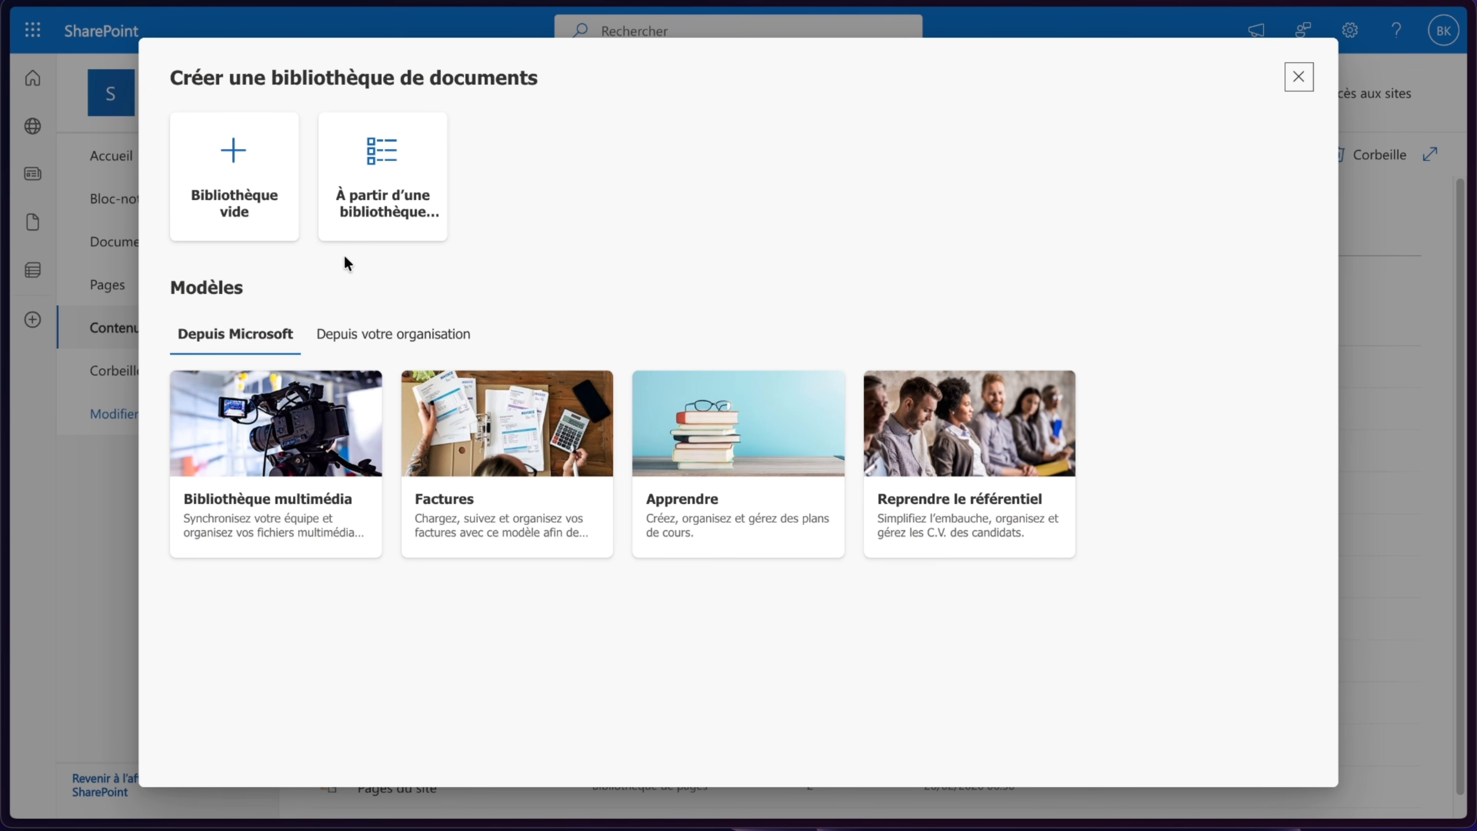
left_click(227, 170)
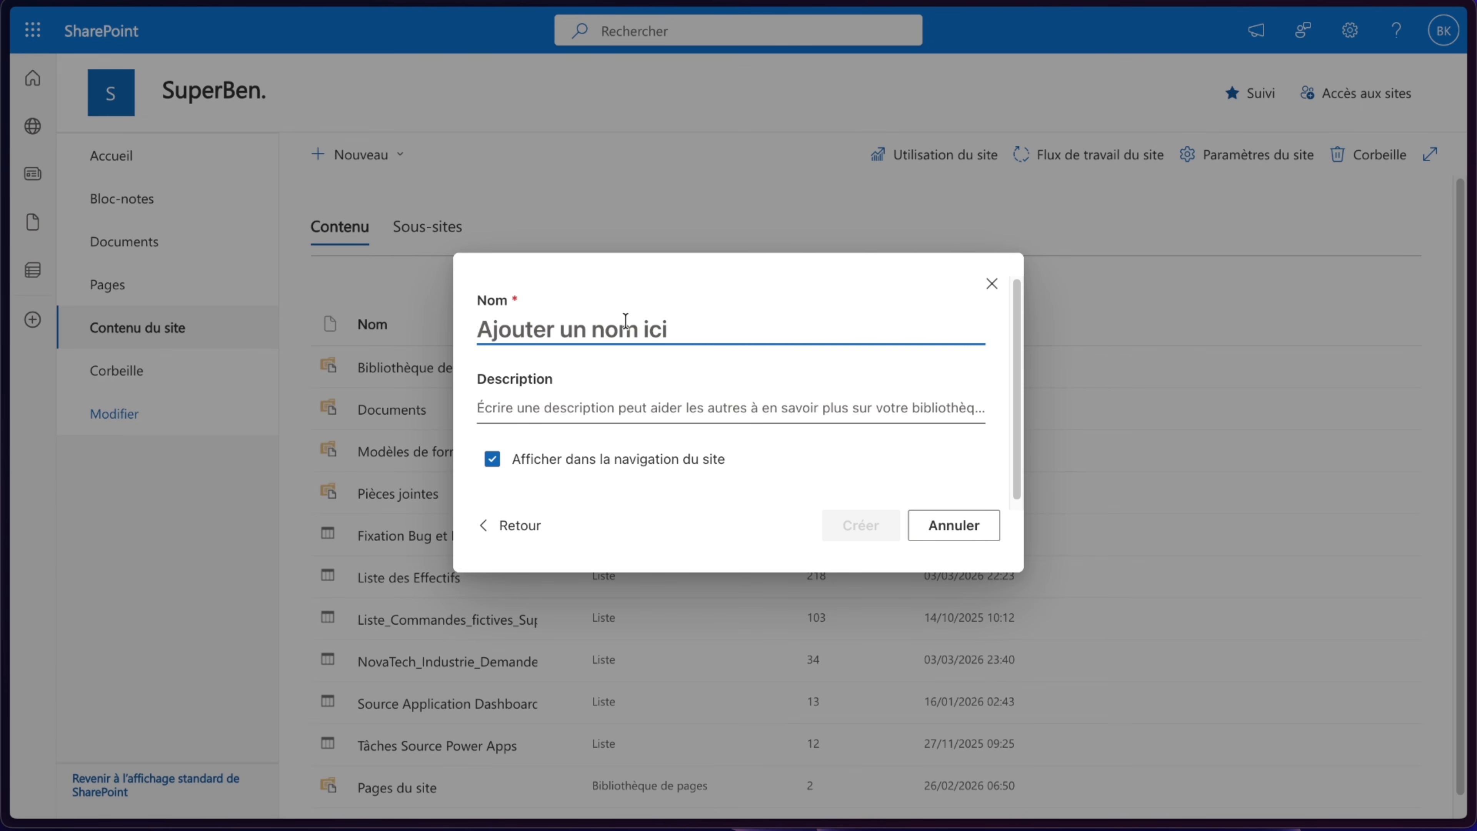
type("Do")
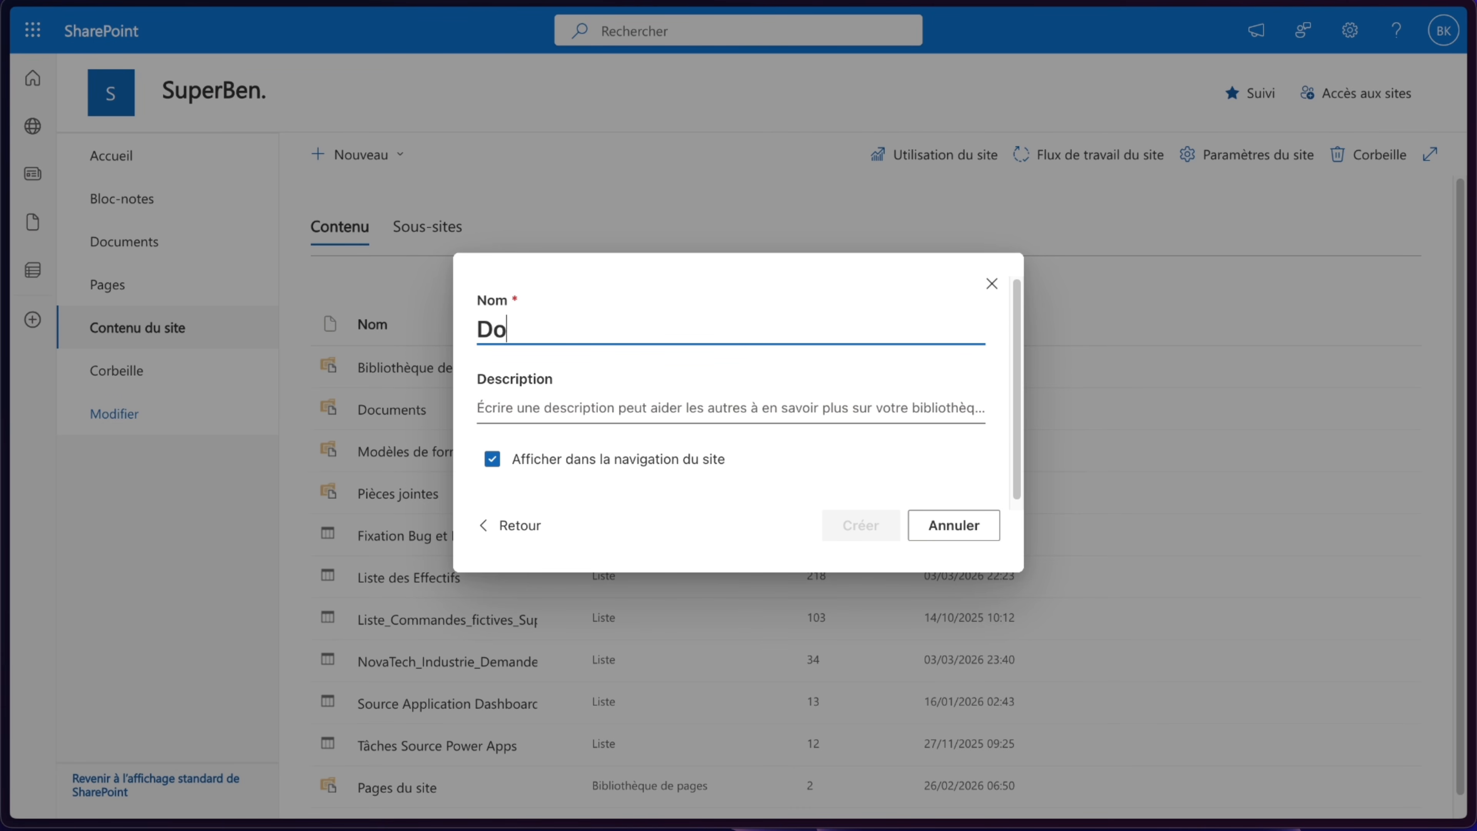
type("cuments - Fournisseurs")
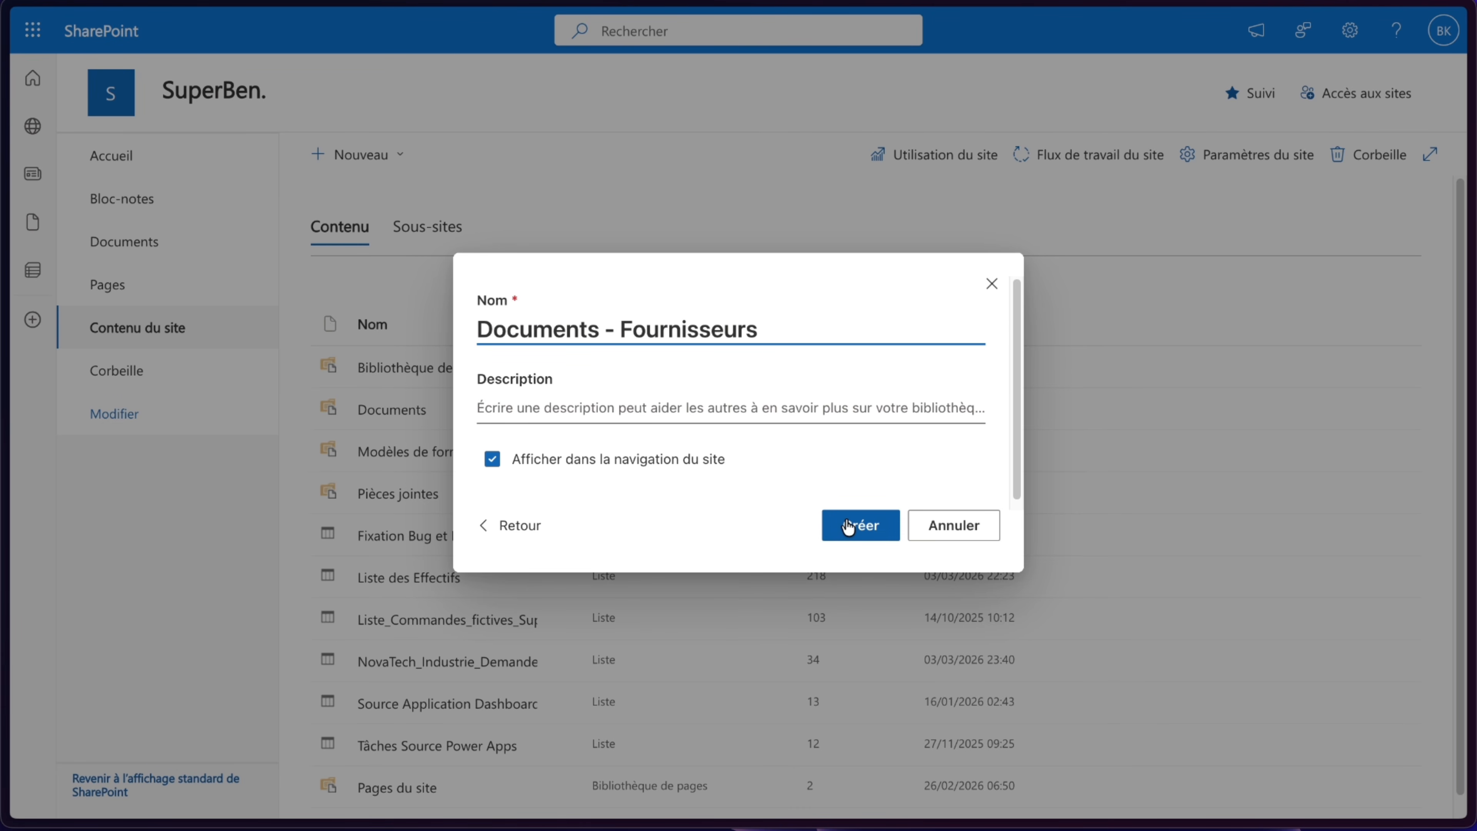
left_click(847, 520)
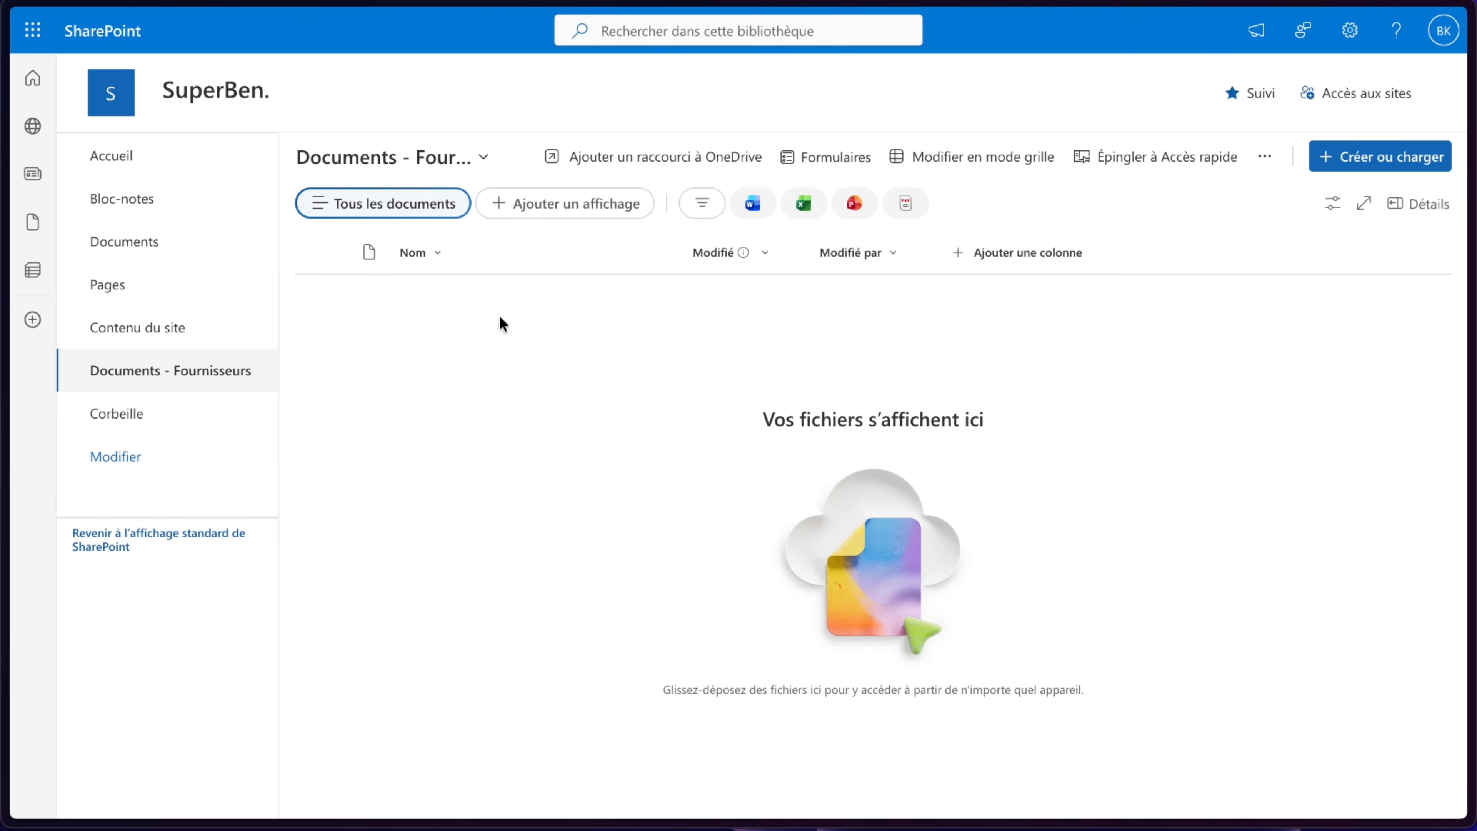
- Create a folder named Devis in the new library
left_click(1369, 164)
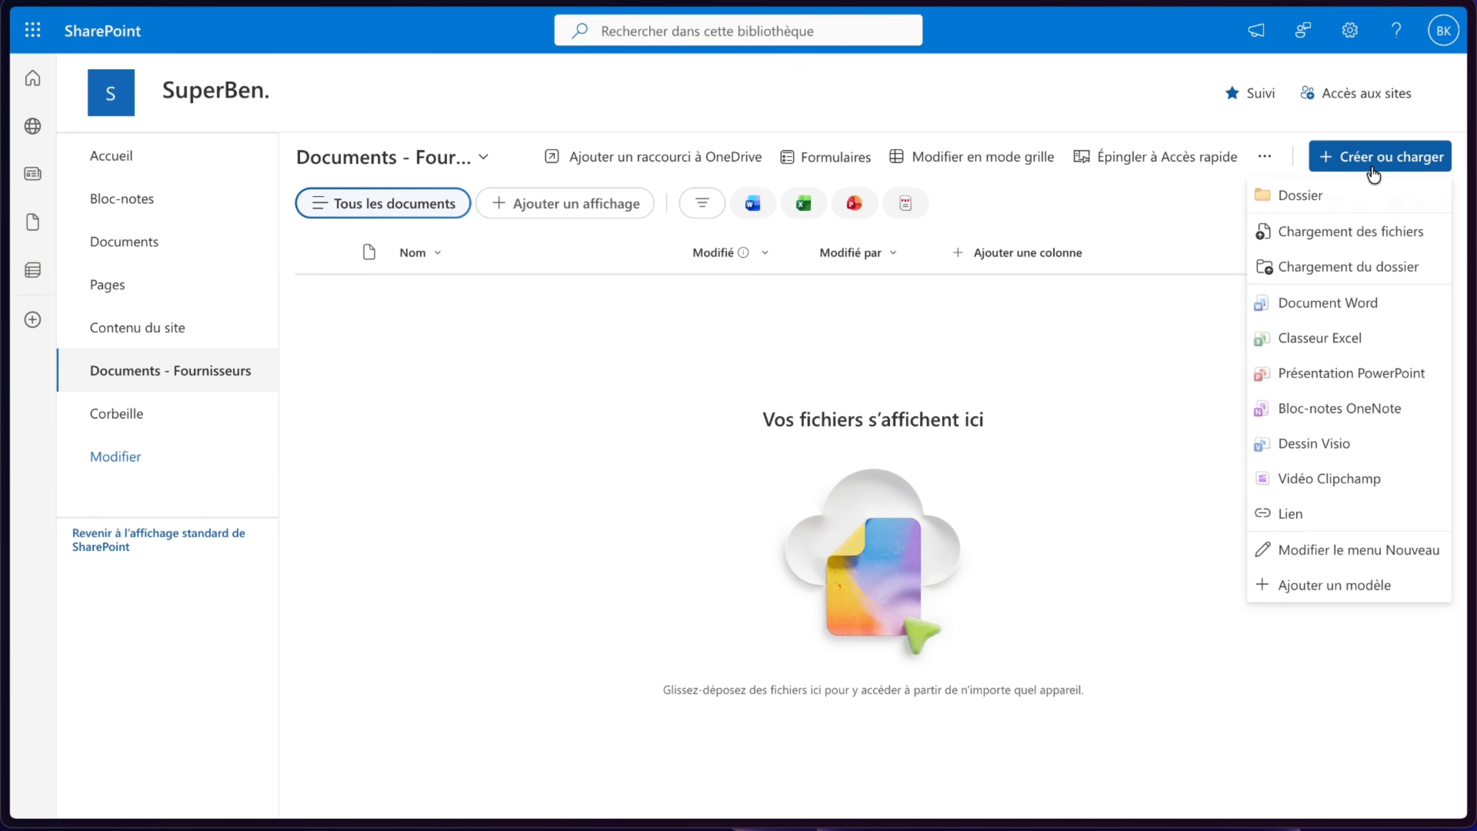
left_click(1316, 201)
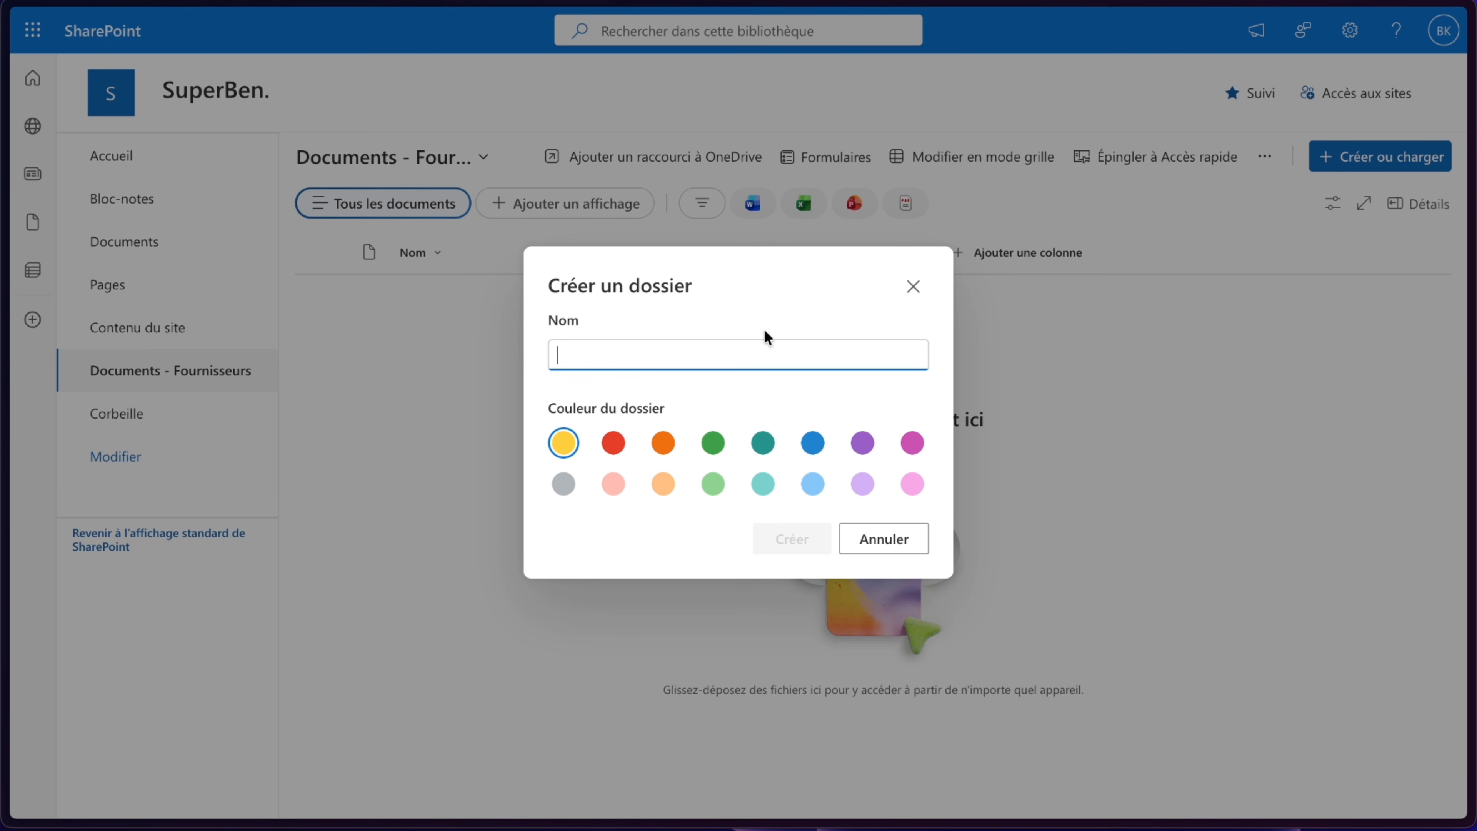
type("Devis")
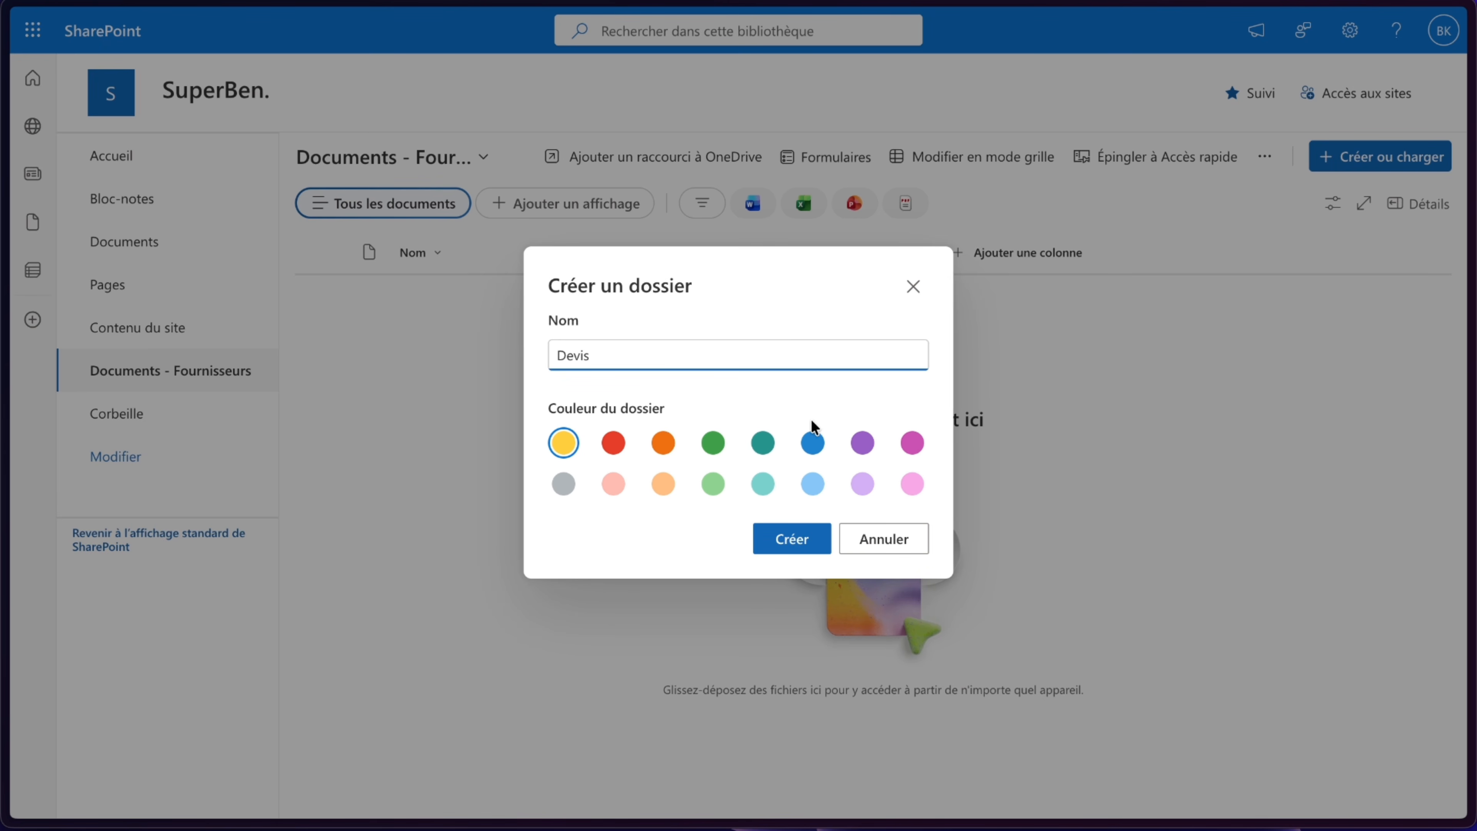
left_click(790, 540)
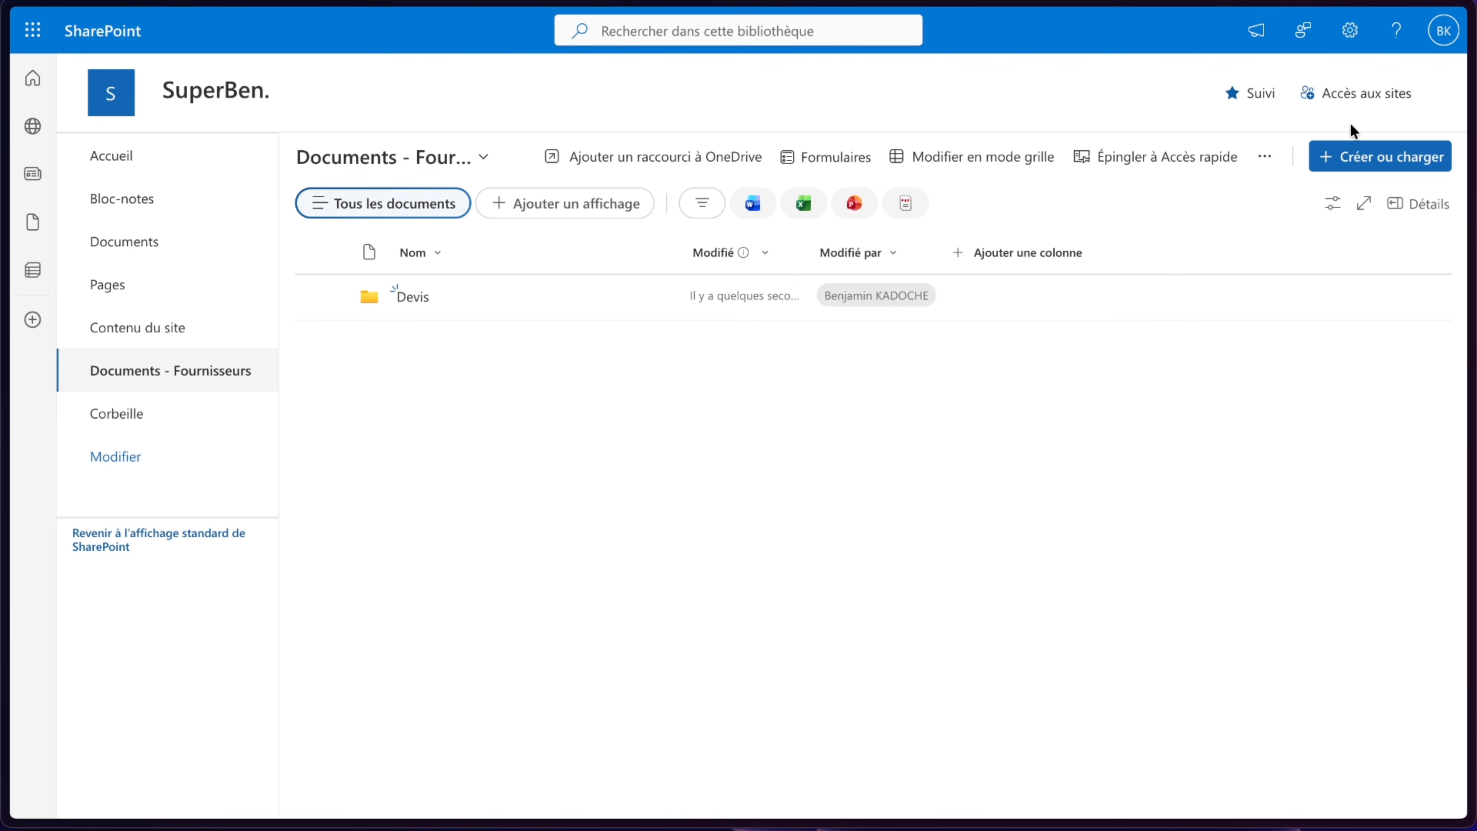
- Create two more folders in the library, named Factures and Contracts
left_click(1351, 156)
left_click(1344, 193)
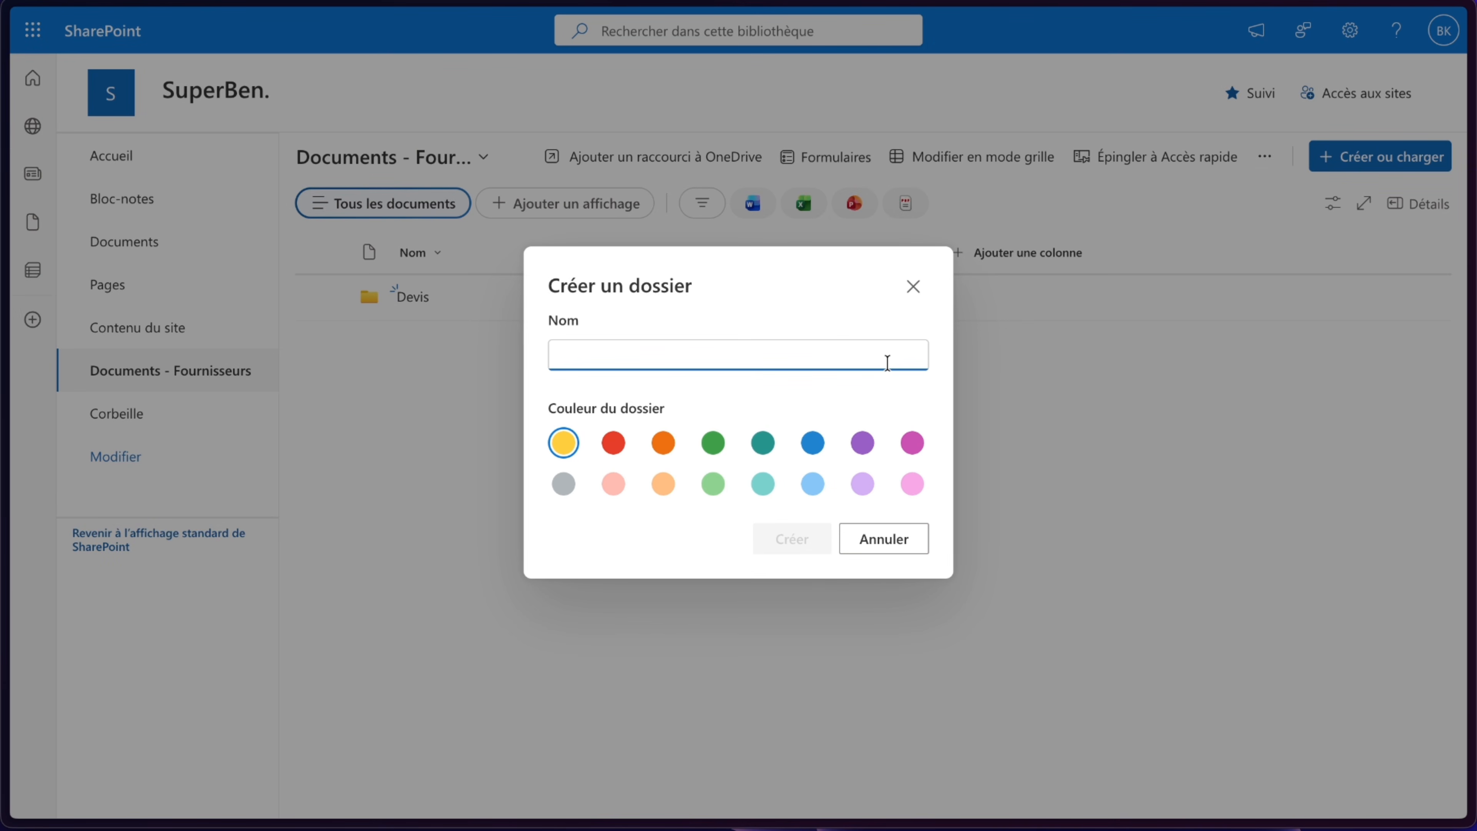
type("Factures")
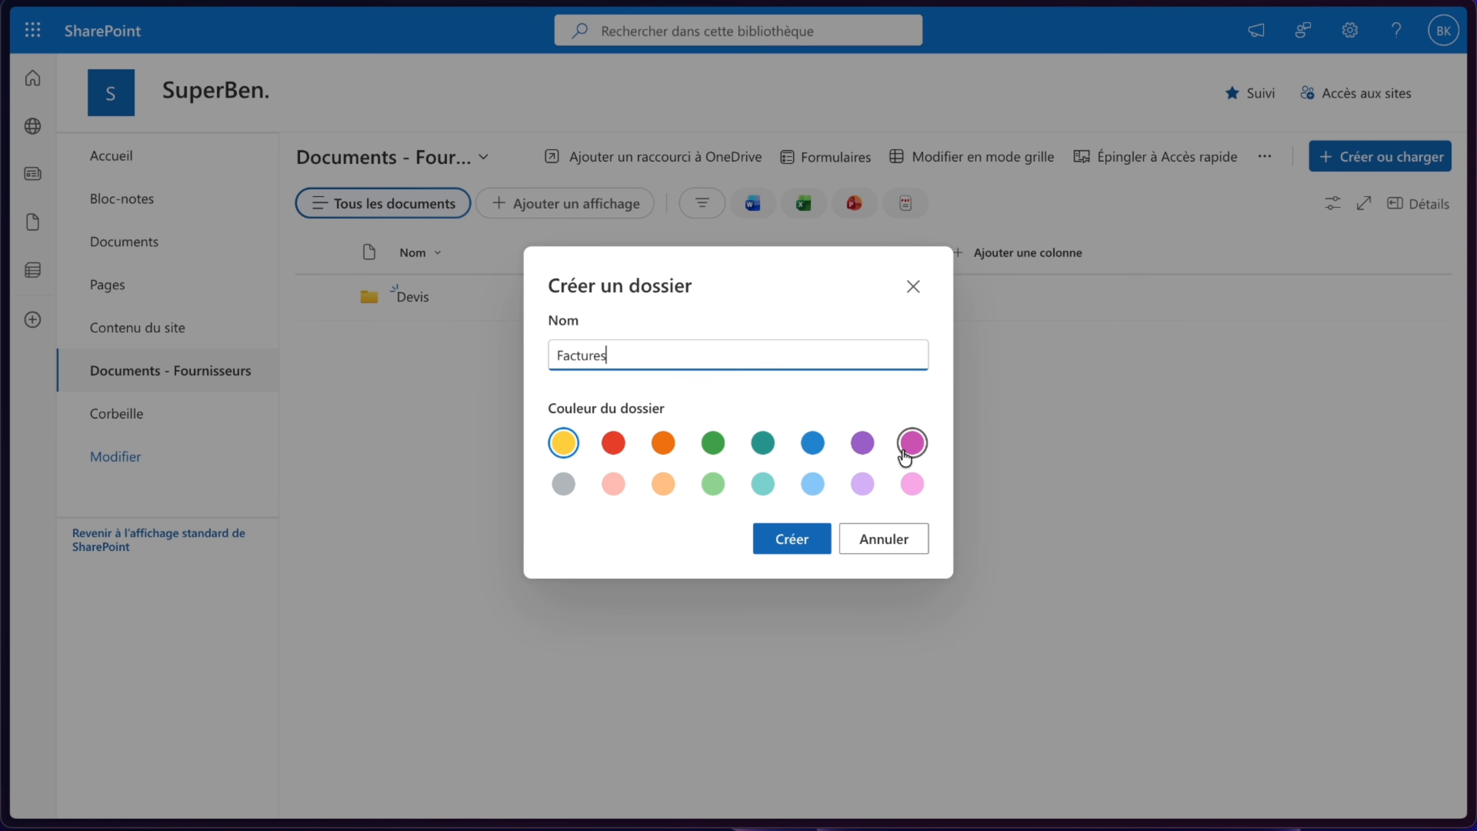
left_click(802, 538)
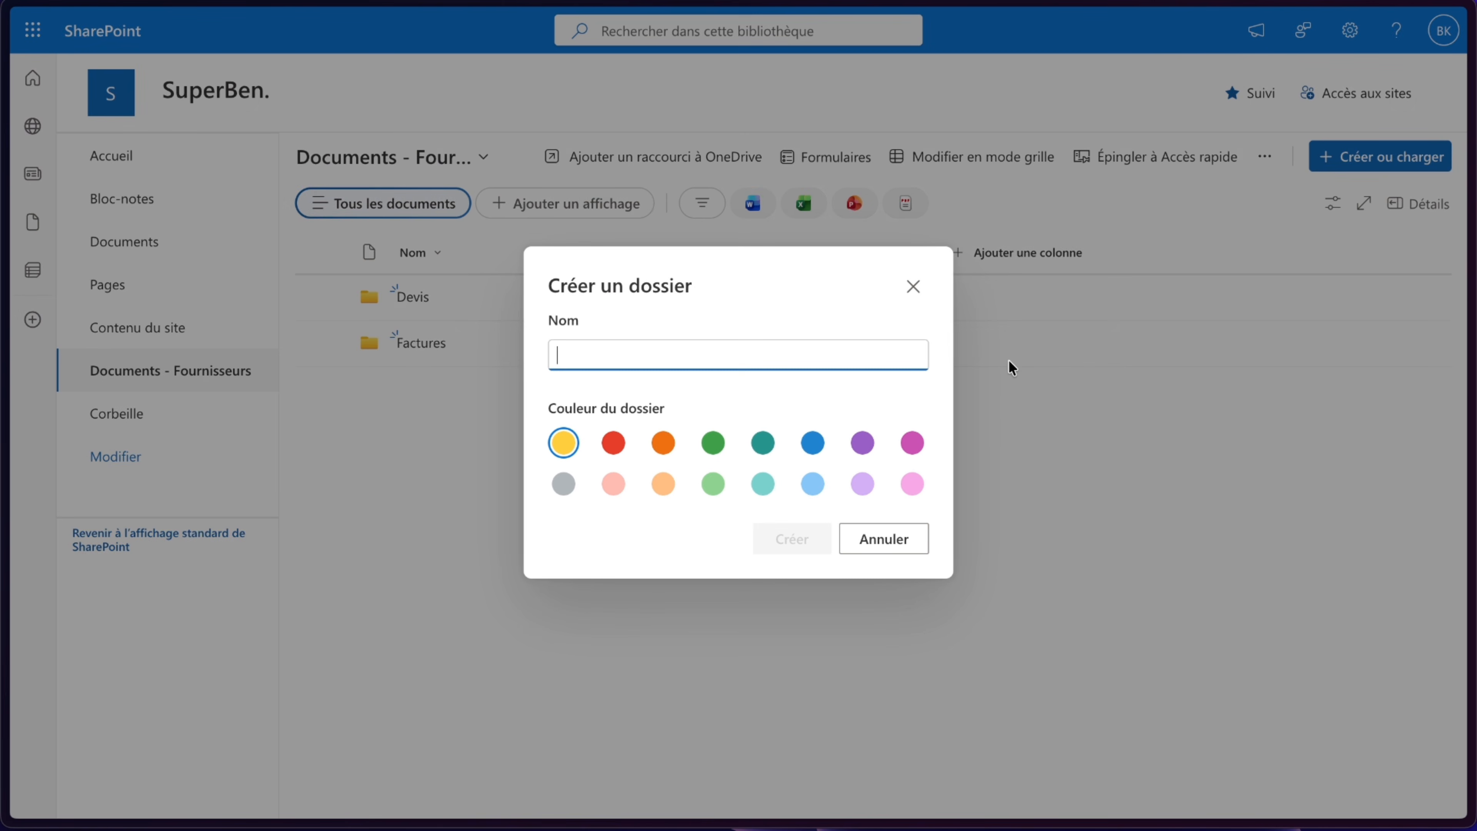
type("Contra")
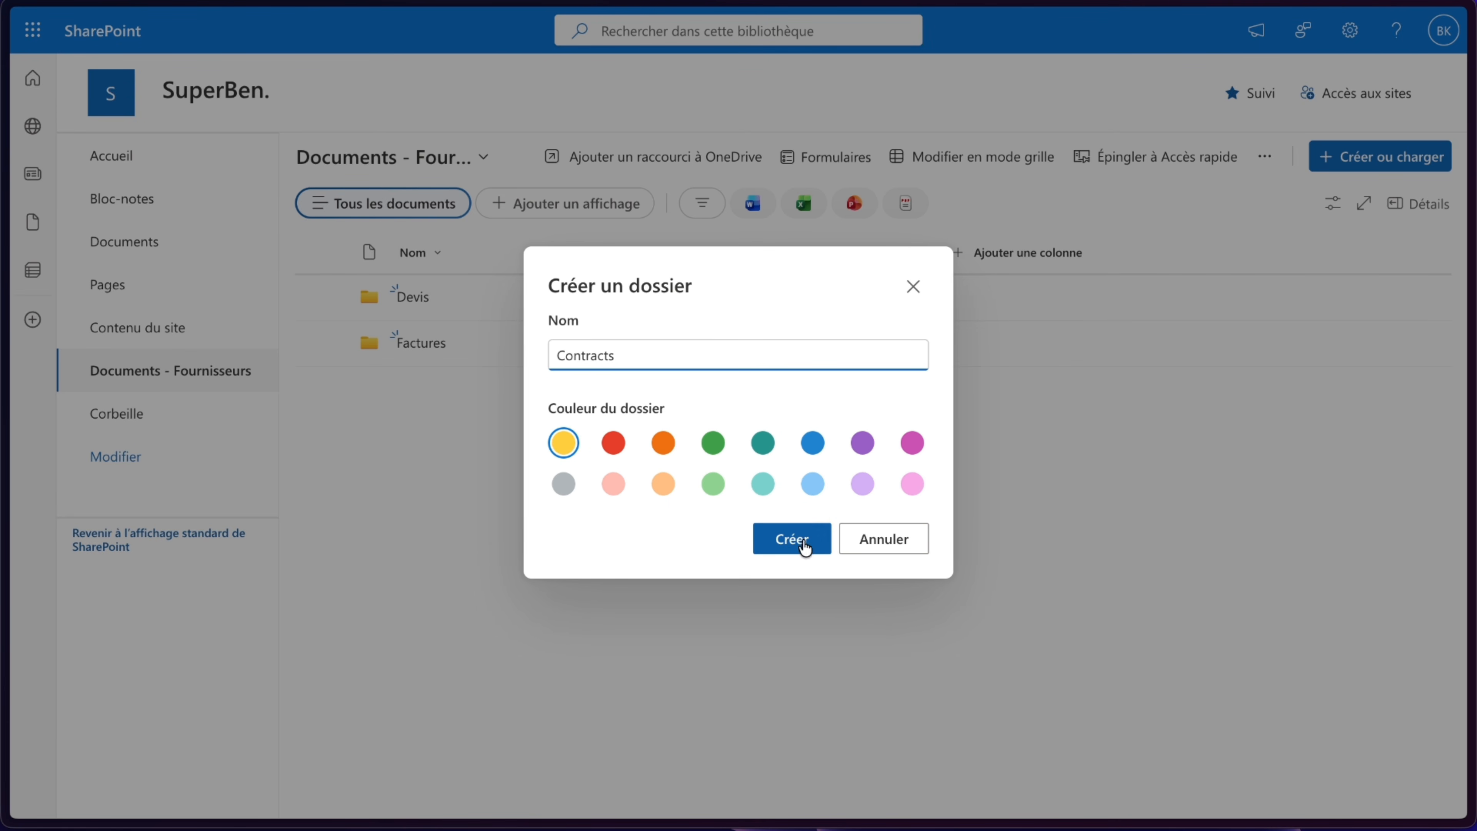
left_click(778, 547)
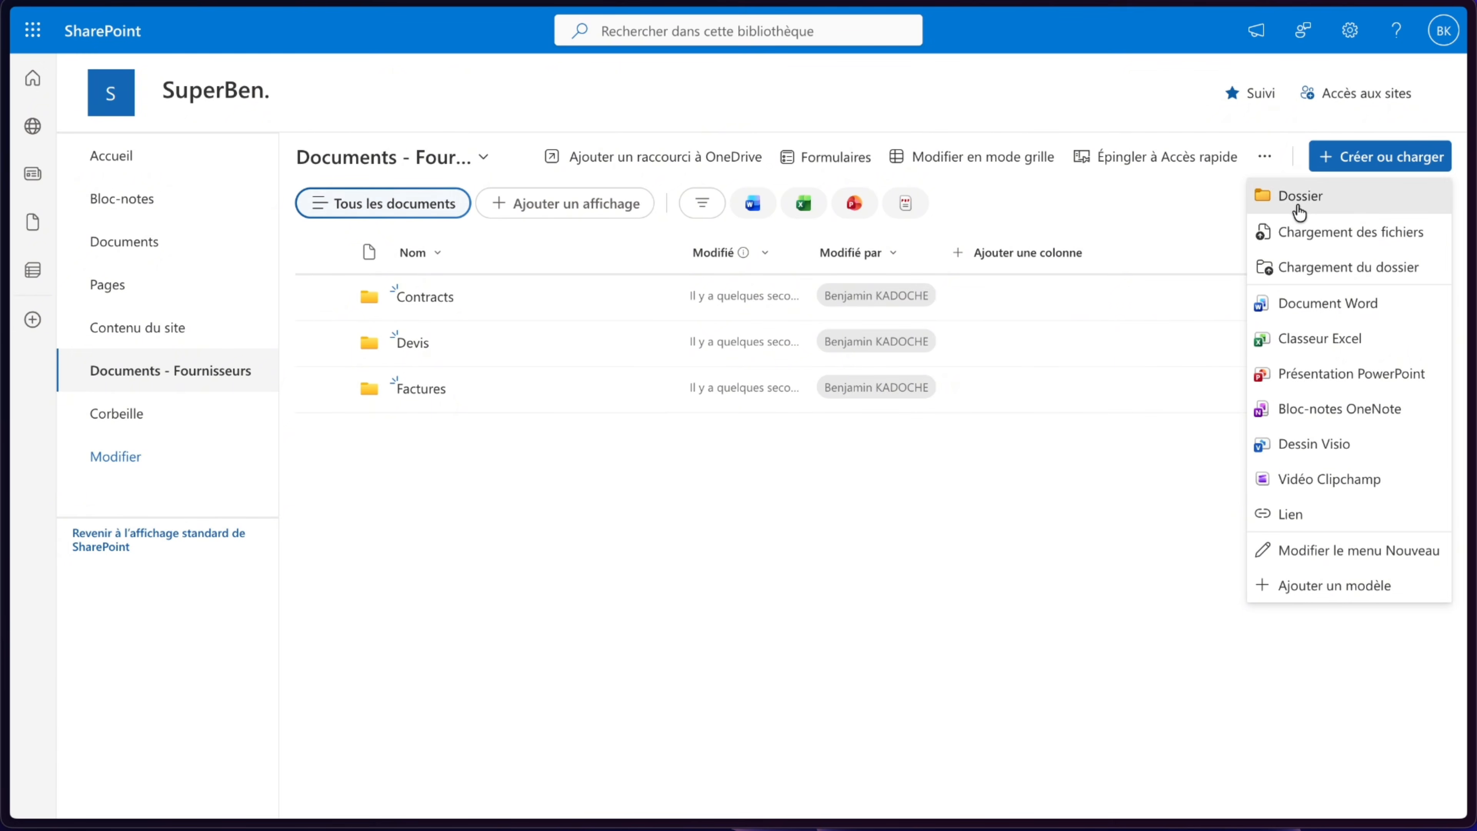
- Create the folders "Bons de commande" and "A trier" in the library
left_click(1294, 201)
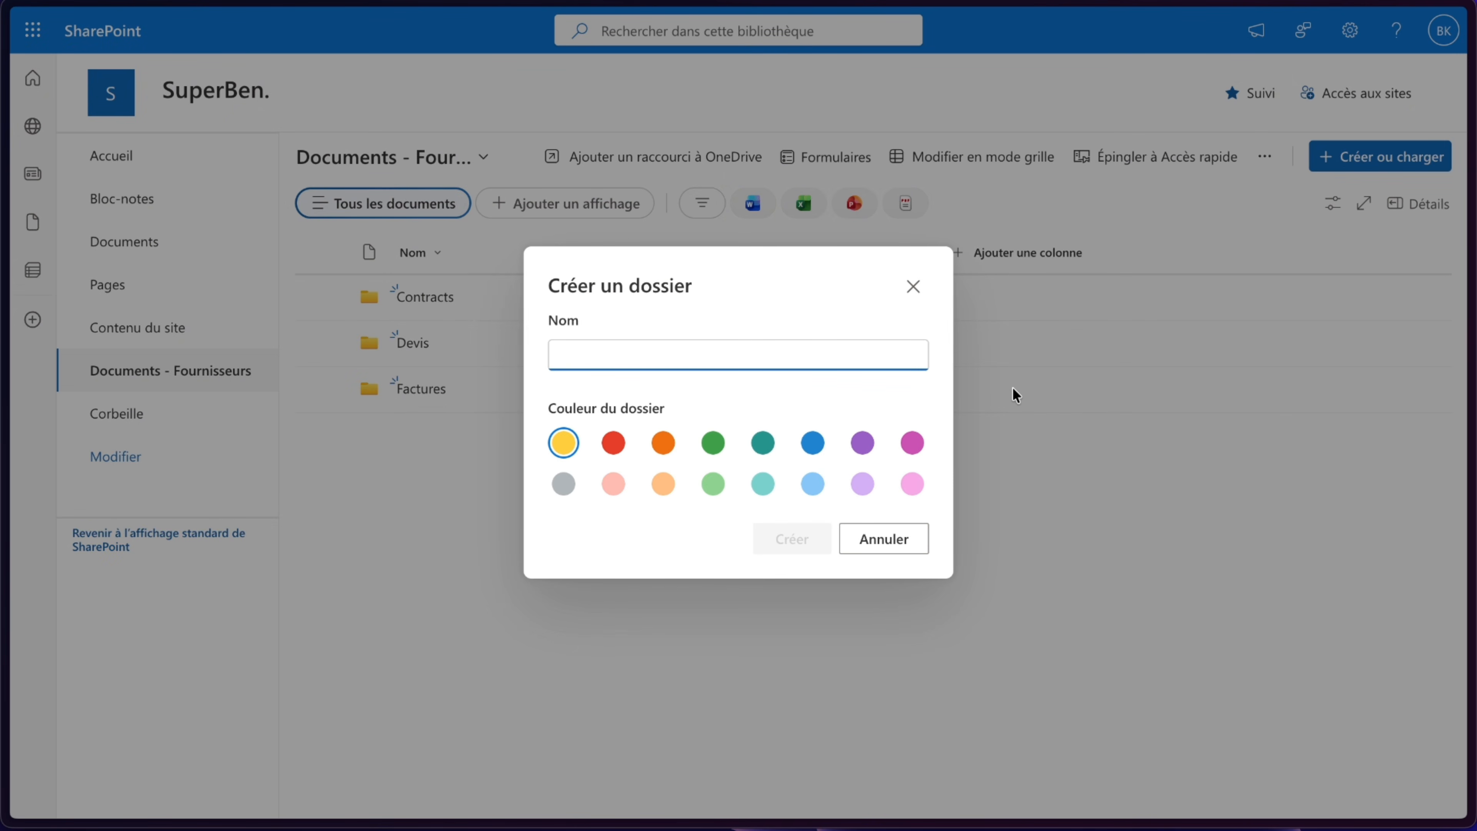
type("Bons de commande")
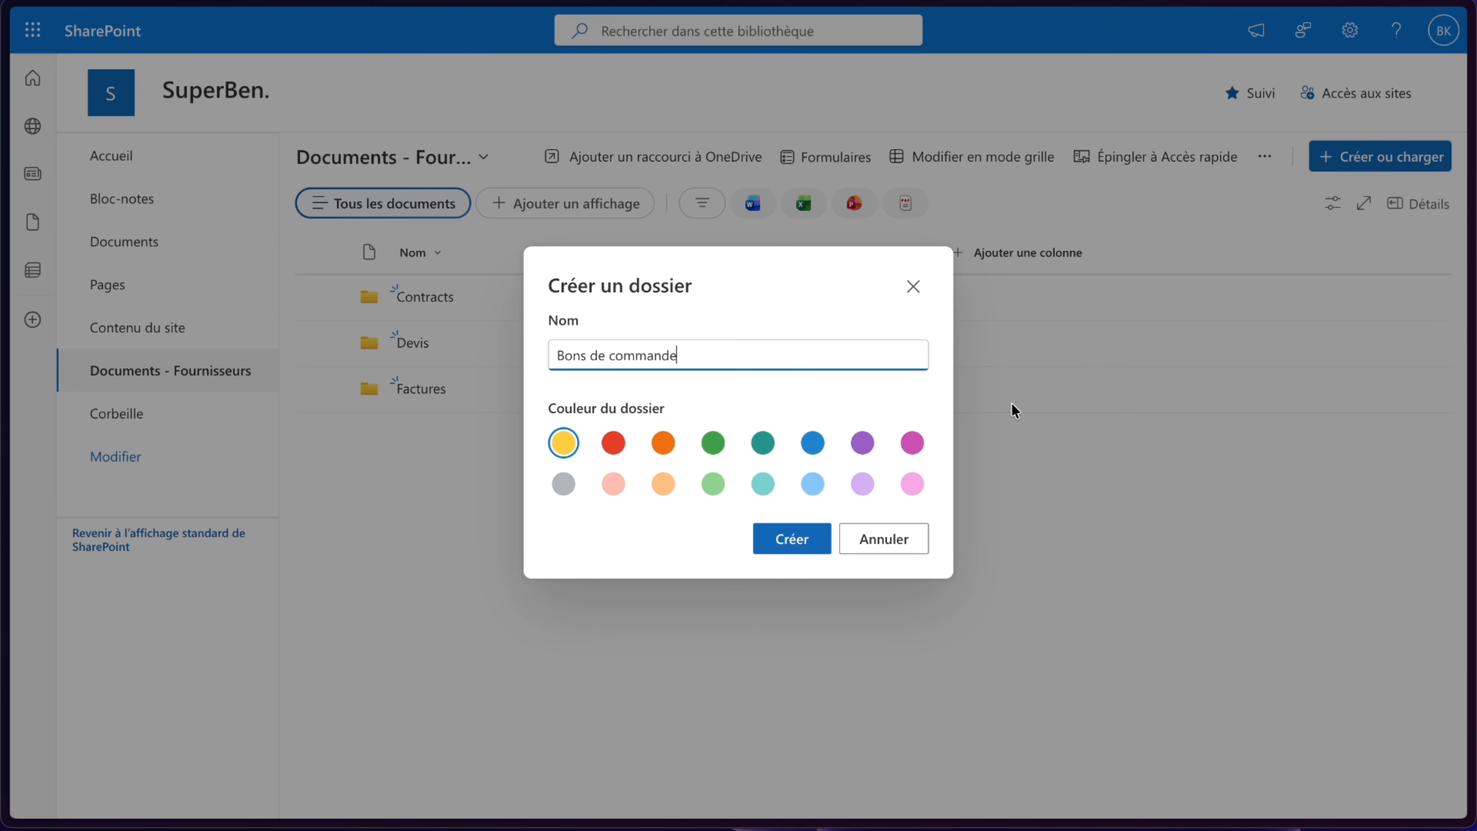
left_click(791, 539)
left_click(1378, 155)
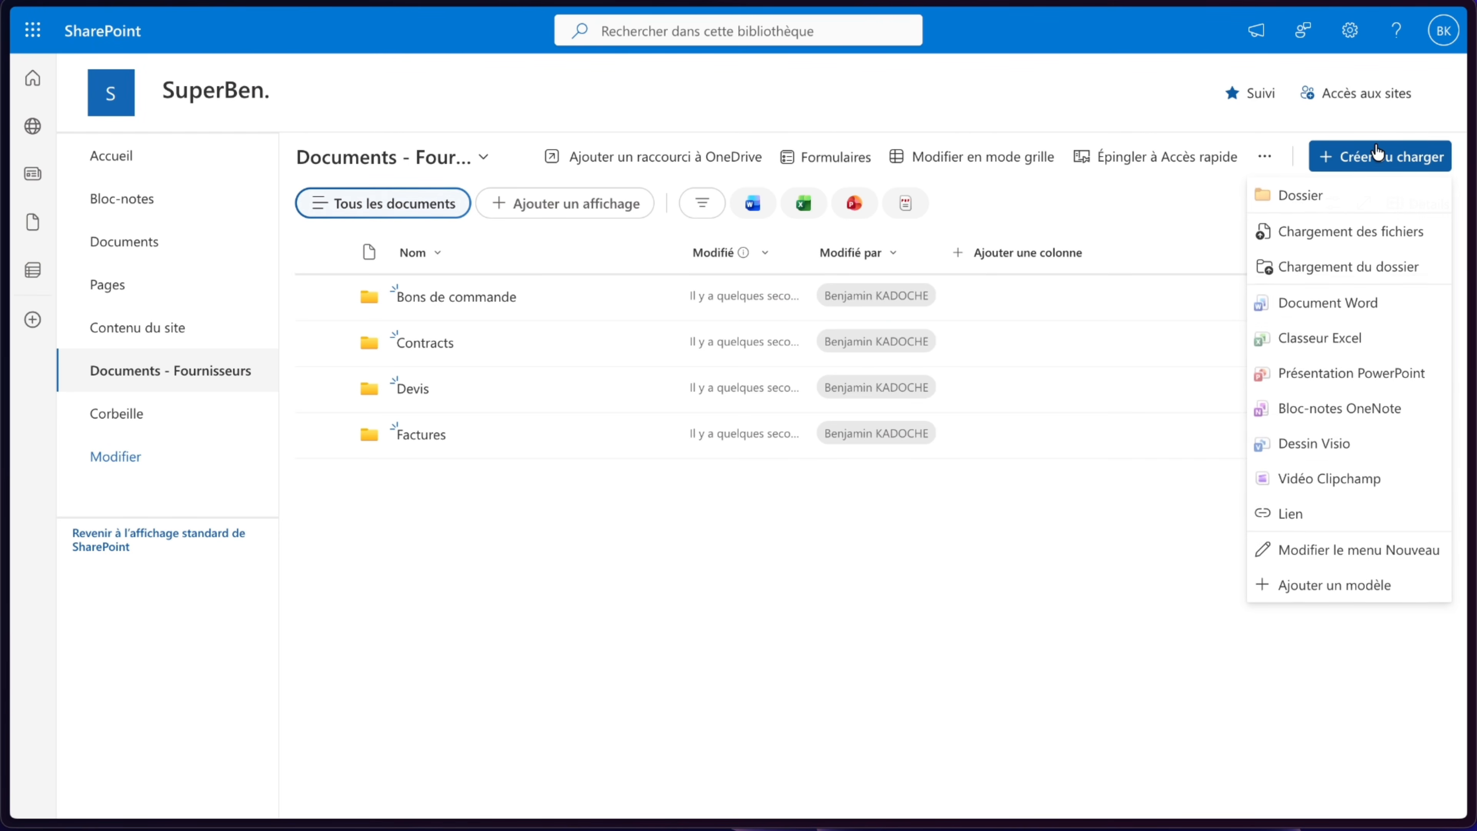
left_click(1303, 201)
type("A trier")
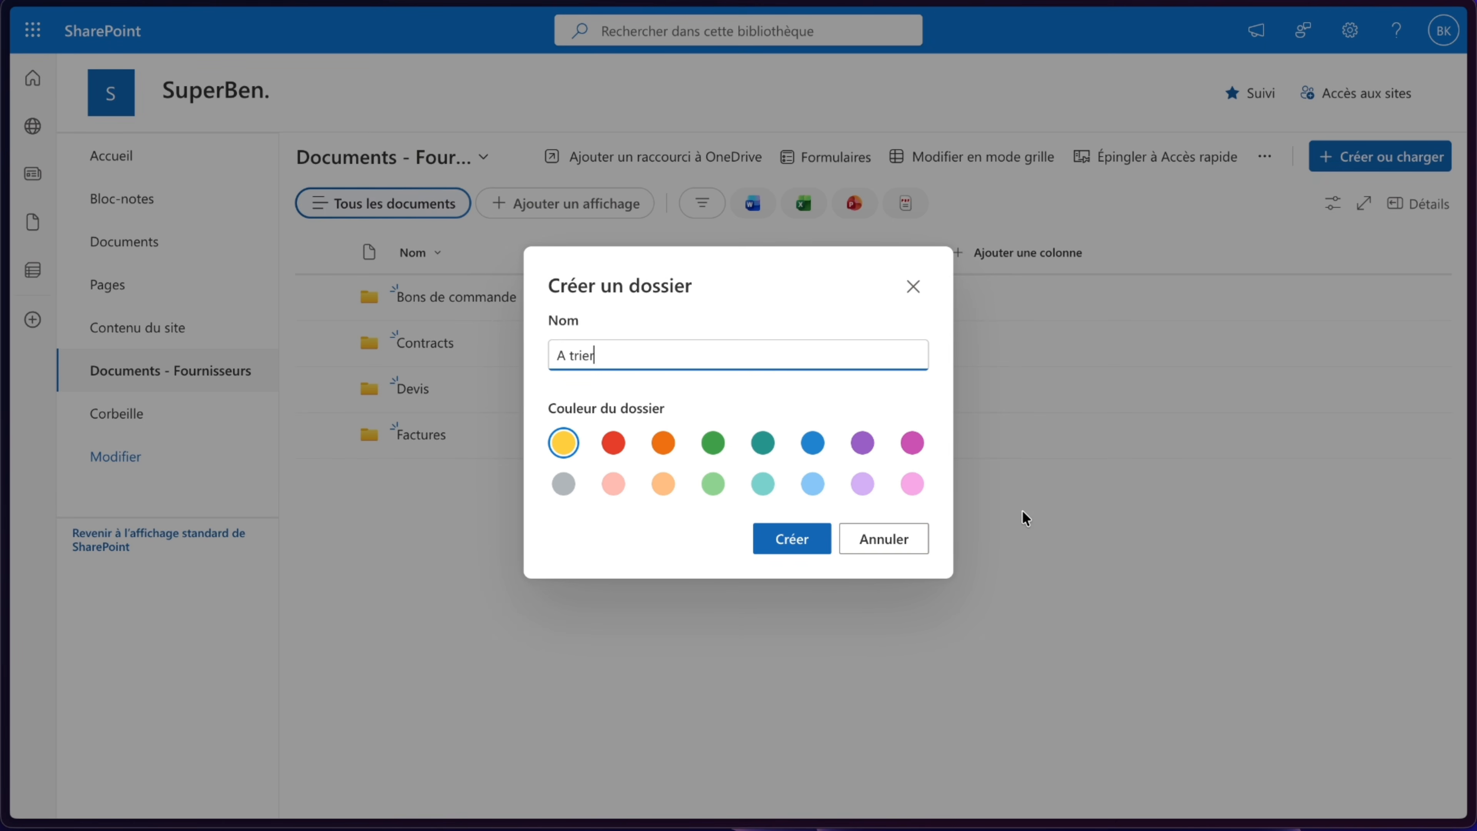
left_click(792, 539)
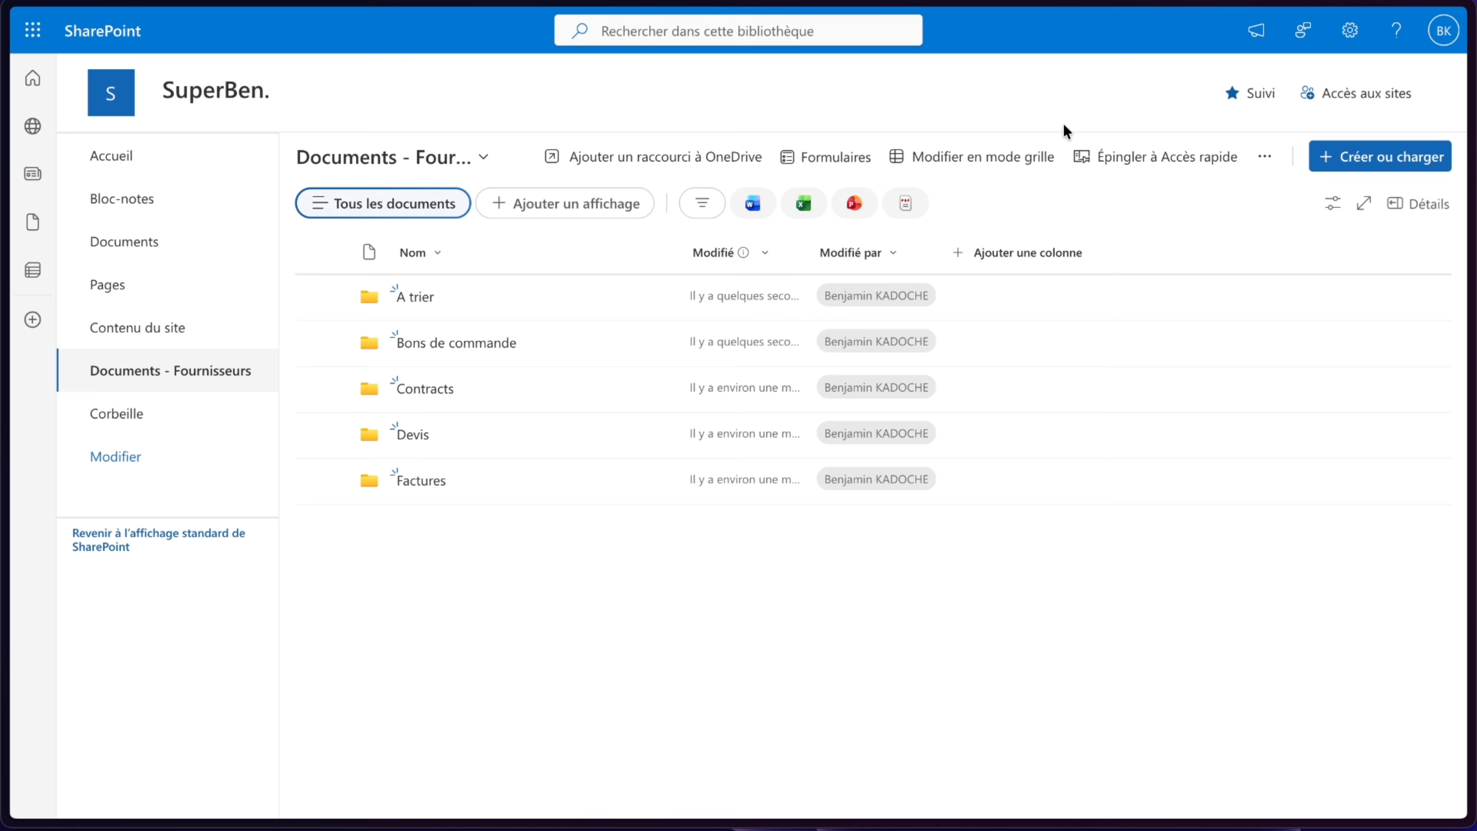
- Add a new Choice column to the library and name it TypeDoc
left_click(1039, 254)
left_click(1038, 351)
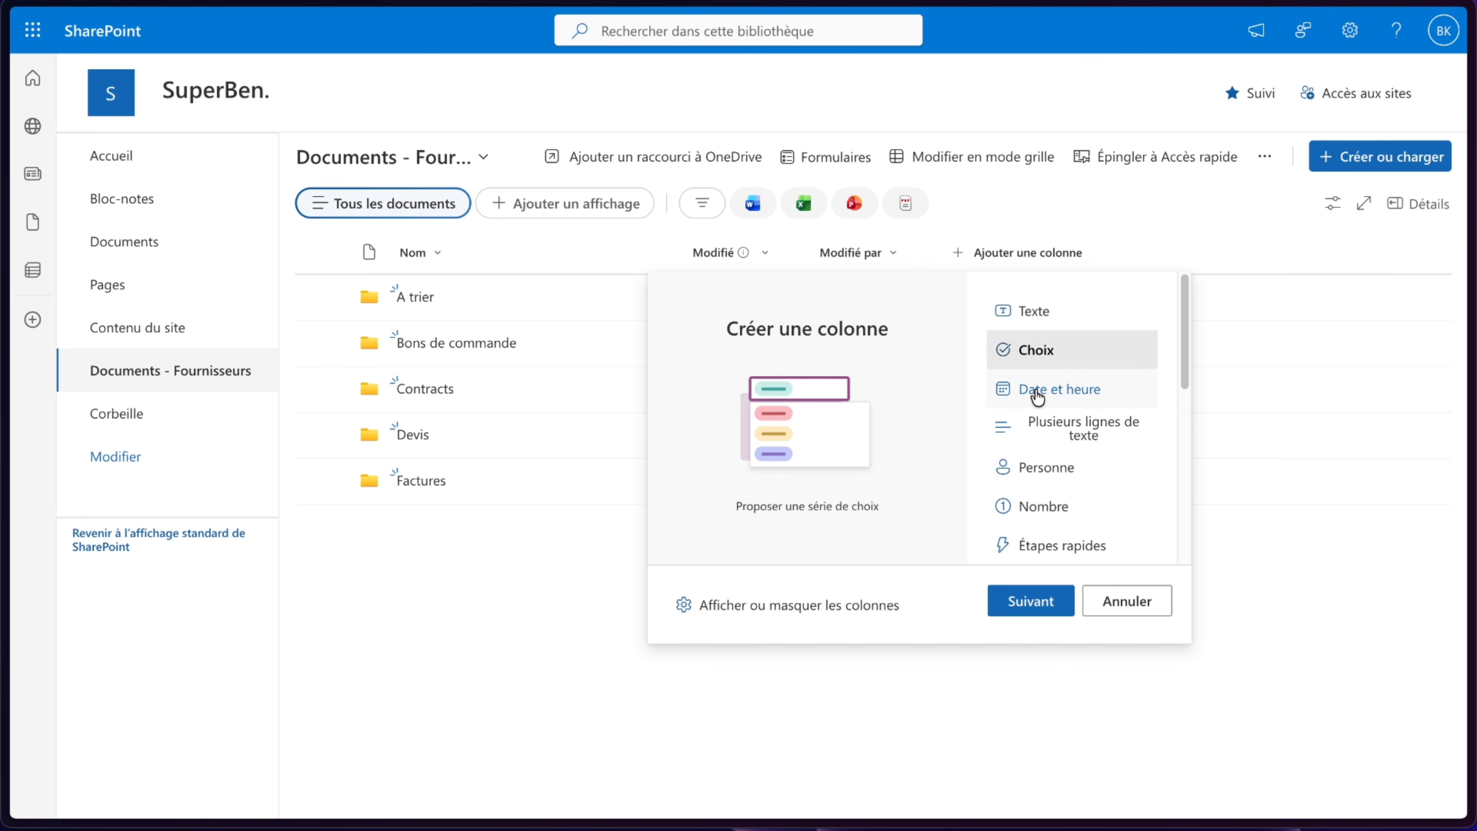
left_click(1017, 610)
type("TypeDoc")
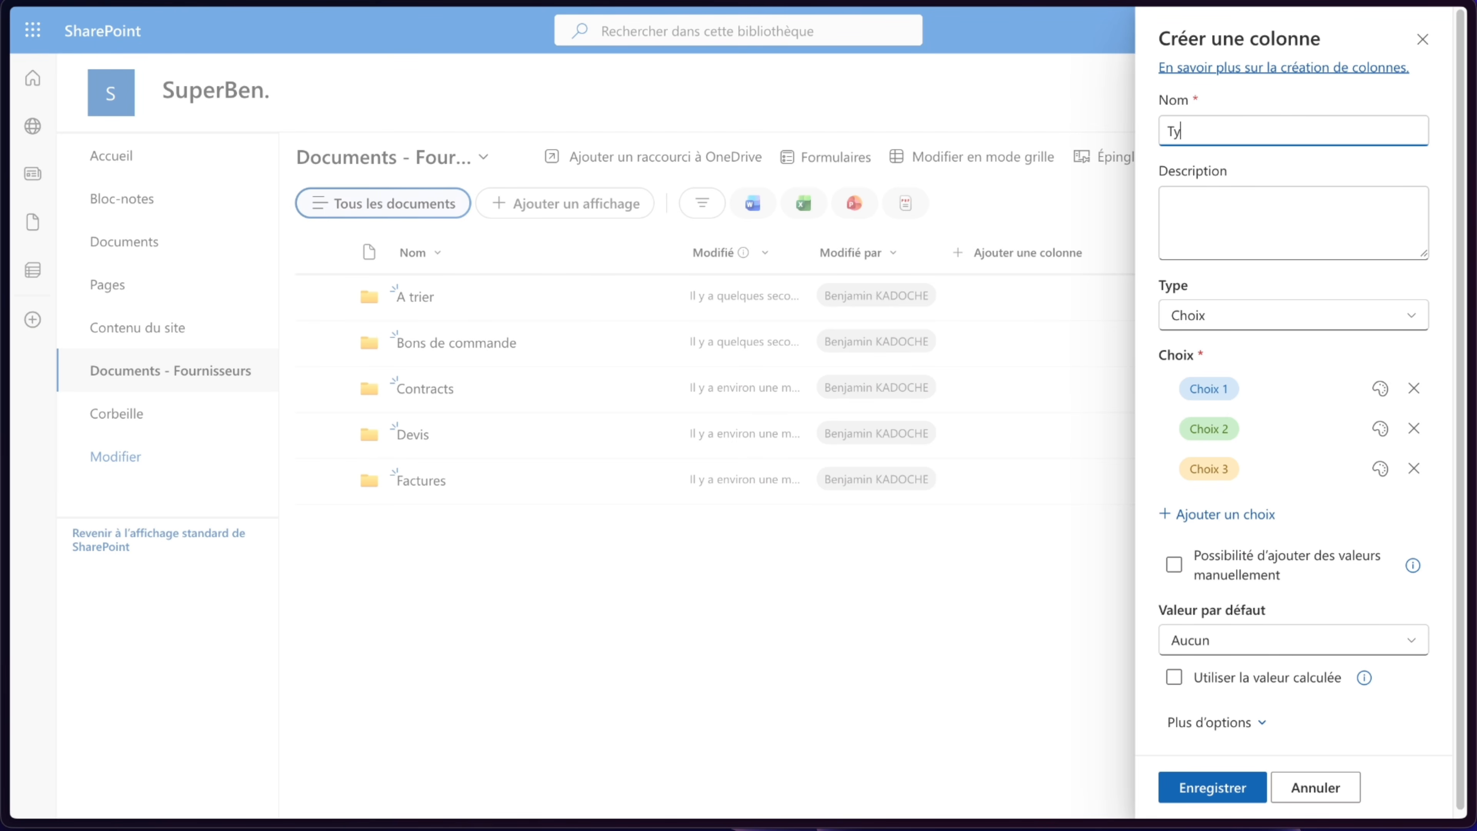
- Replace the first three TypeDoc choices with Devis, Facture and Contrat
left_click(1214, 385)
type("D")
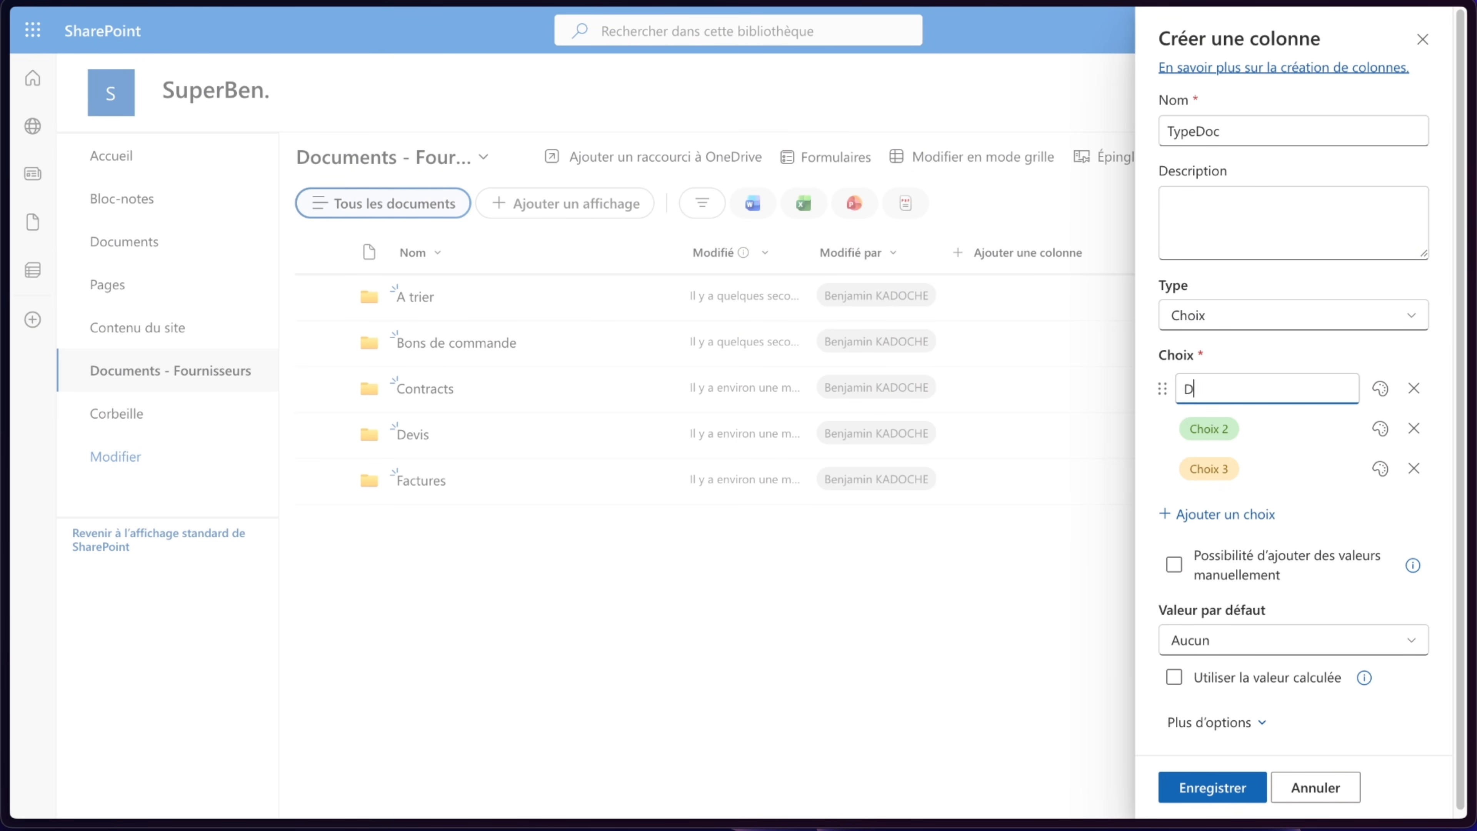
type("evis")
left_click(1204, 430)
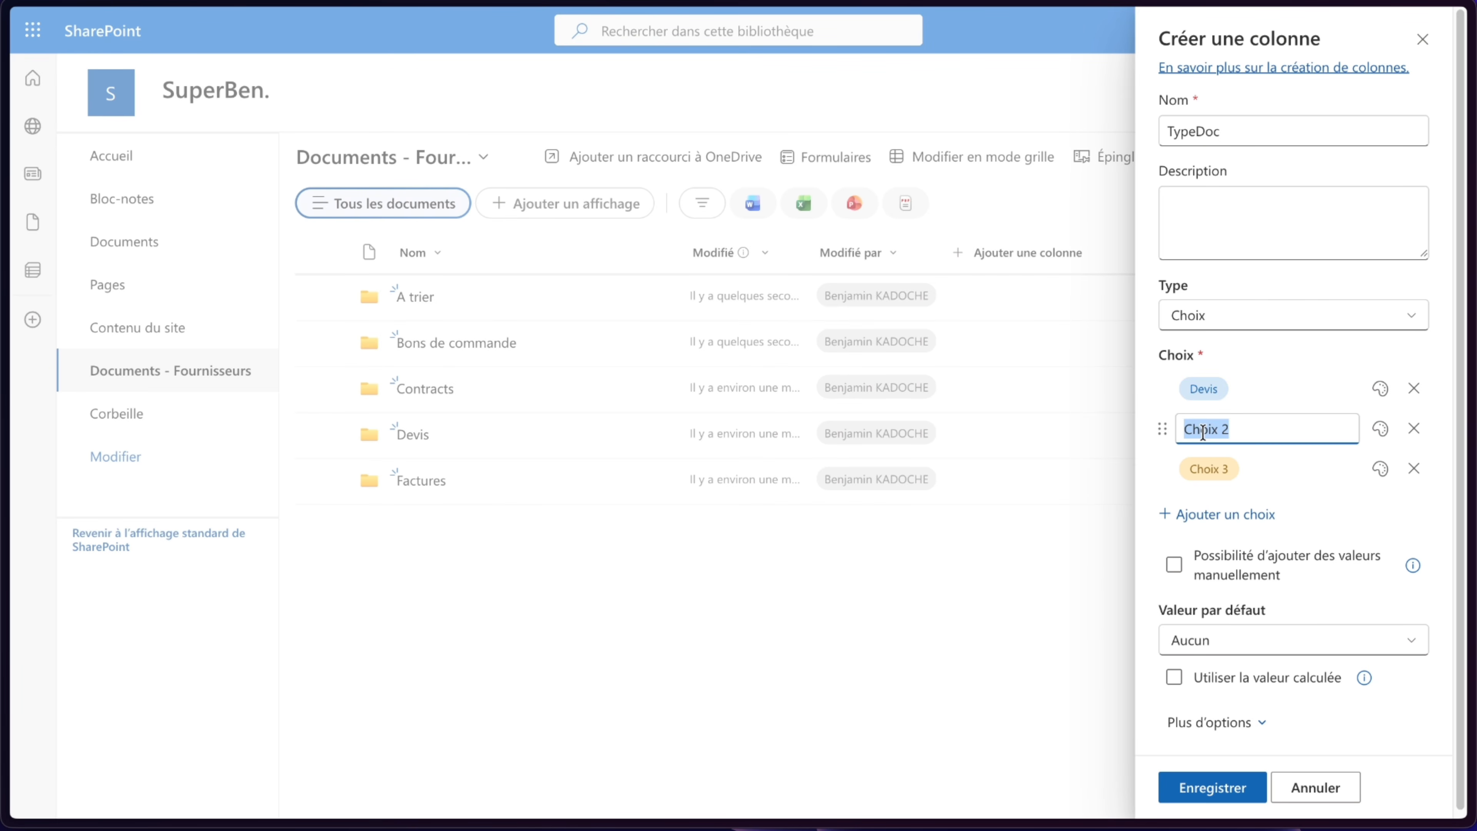
type("Facture")
left_click(1209, 469)
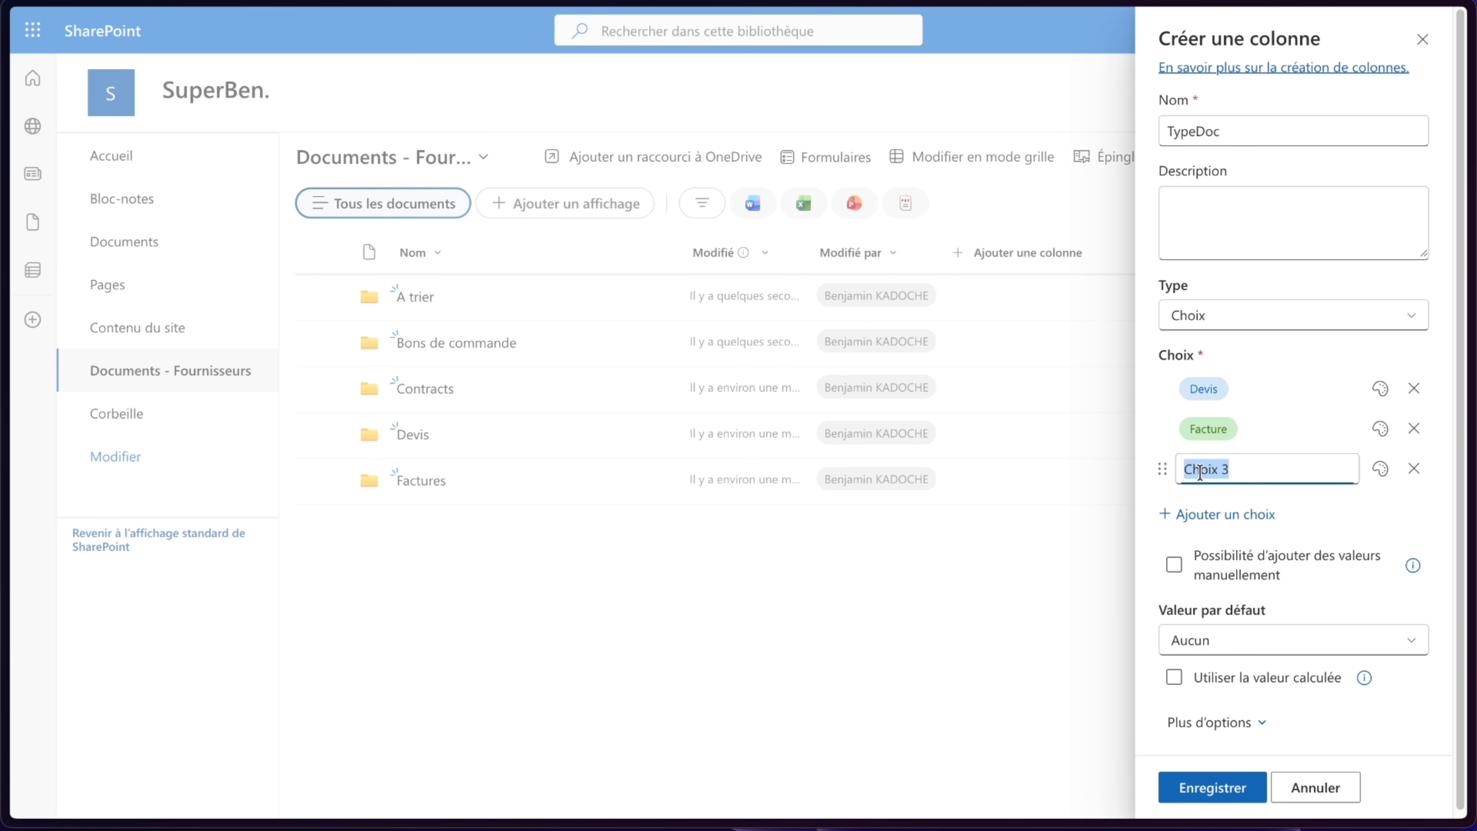
type("C")
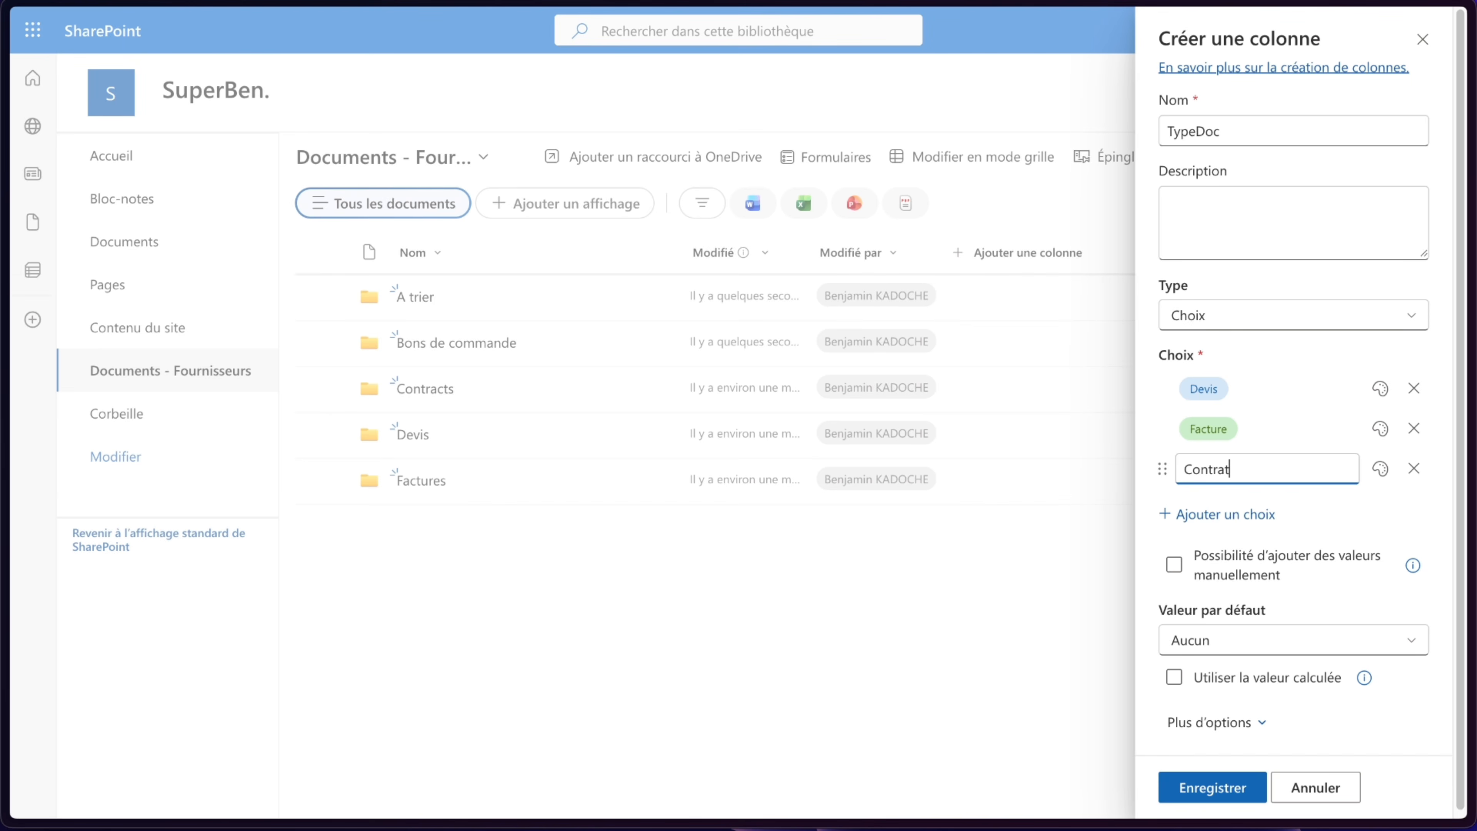
type("ontrat")
- Add two more TypeDoc choices: Bon de commande and Autre
left_click(1216, 515)
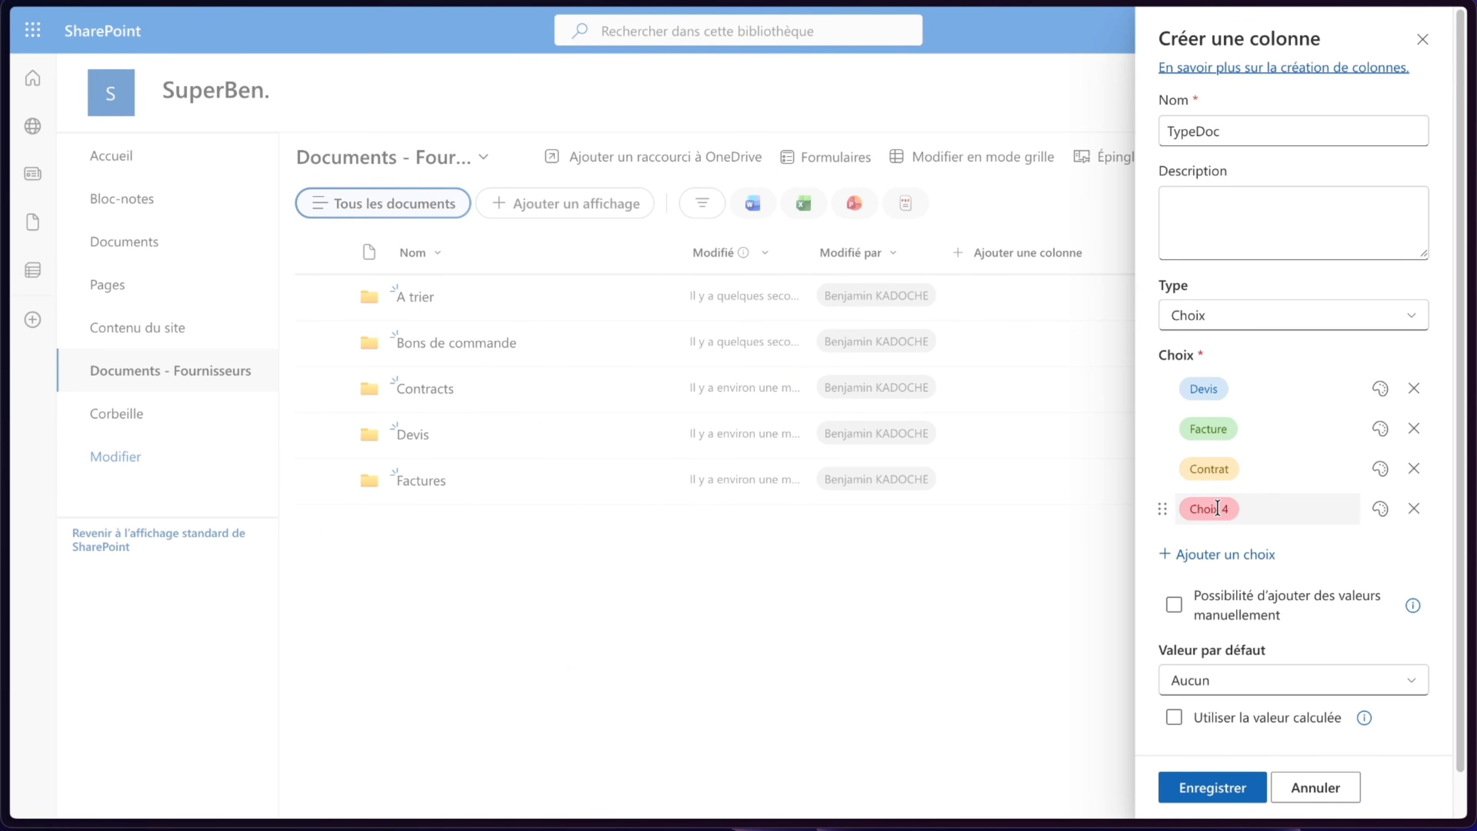
left_click(1218, 508)
type("Bon de commande")
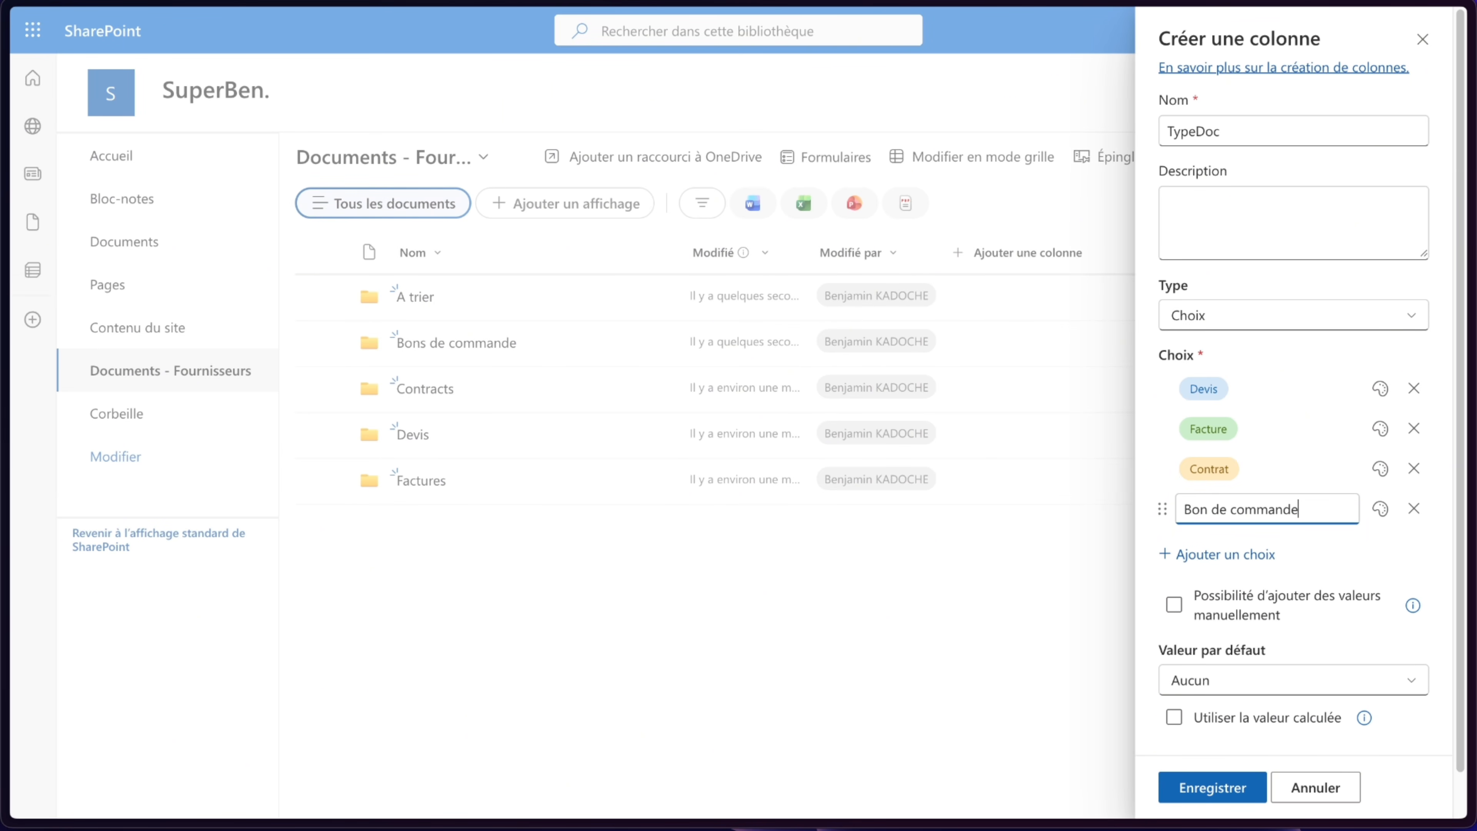
left_click(1216, 554)
left_click(1209, 547)
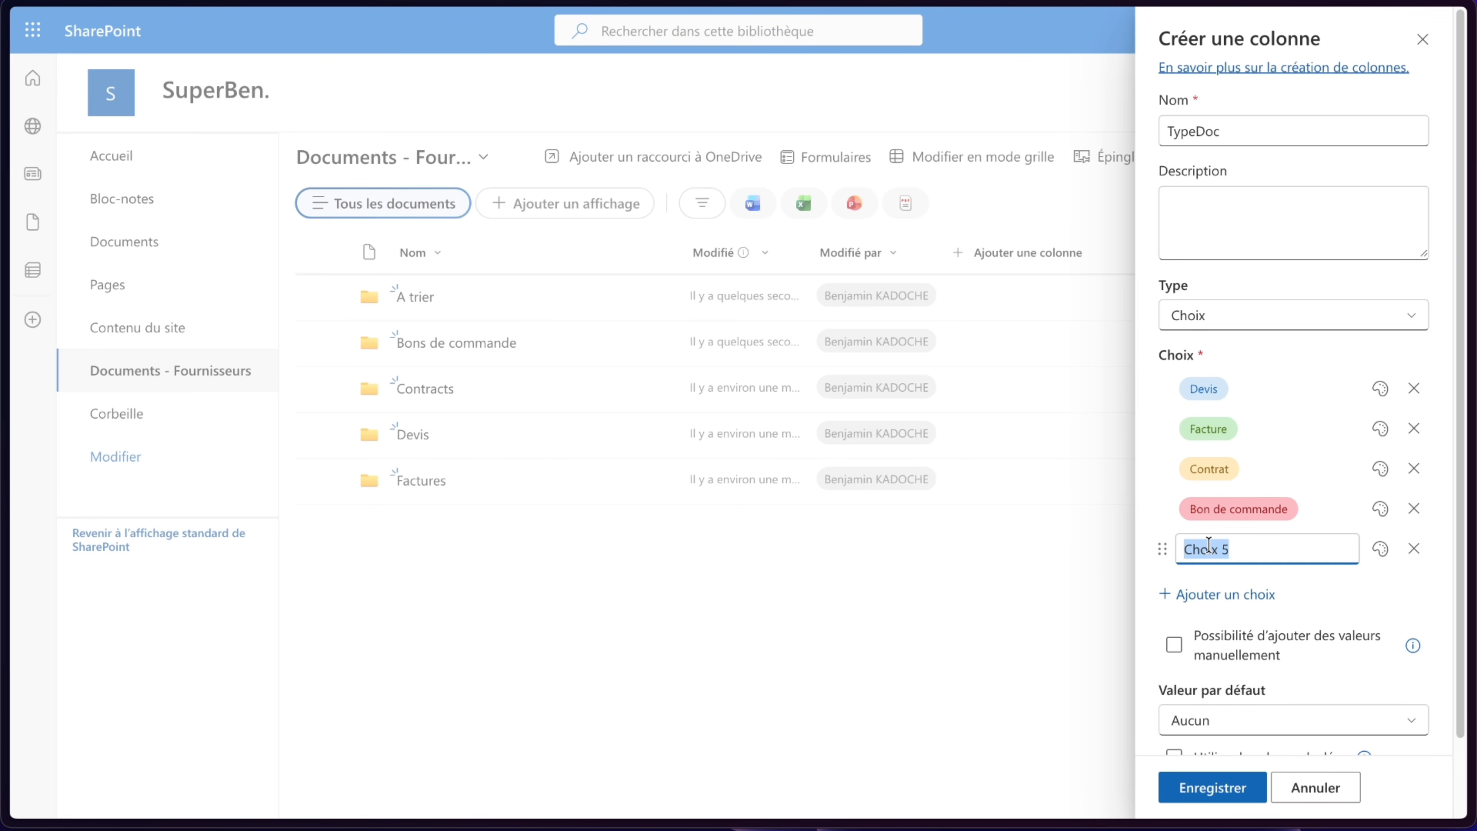
type("Autre")
left_click(1229, 573)
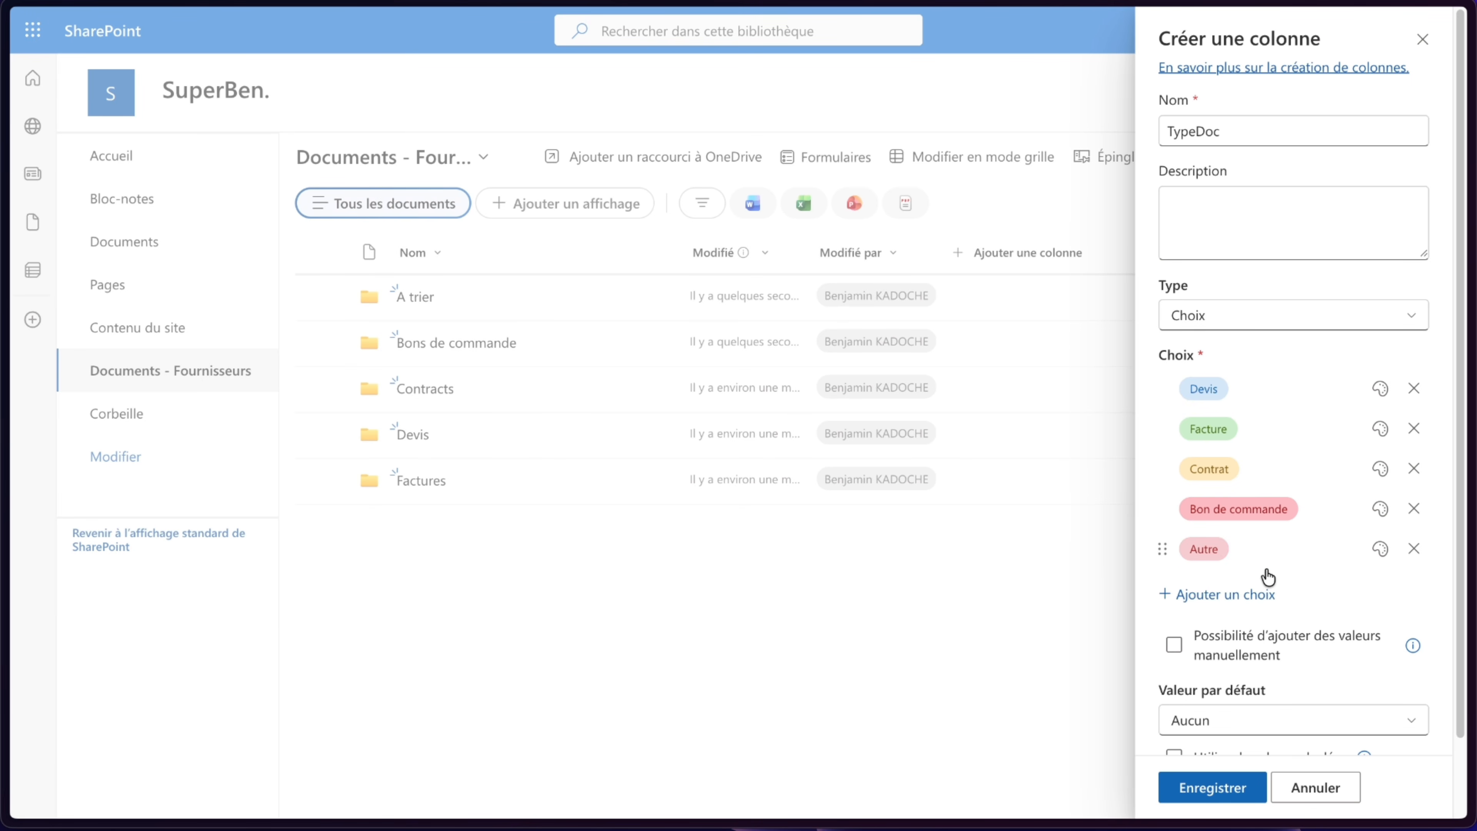
- Give the Bon de commande choice a dark teal fill colour and save the TypeDoc column
left_click(1381, 508)
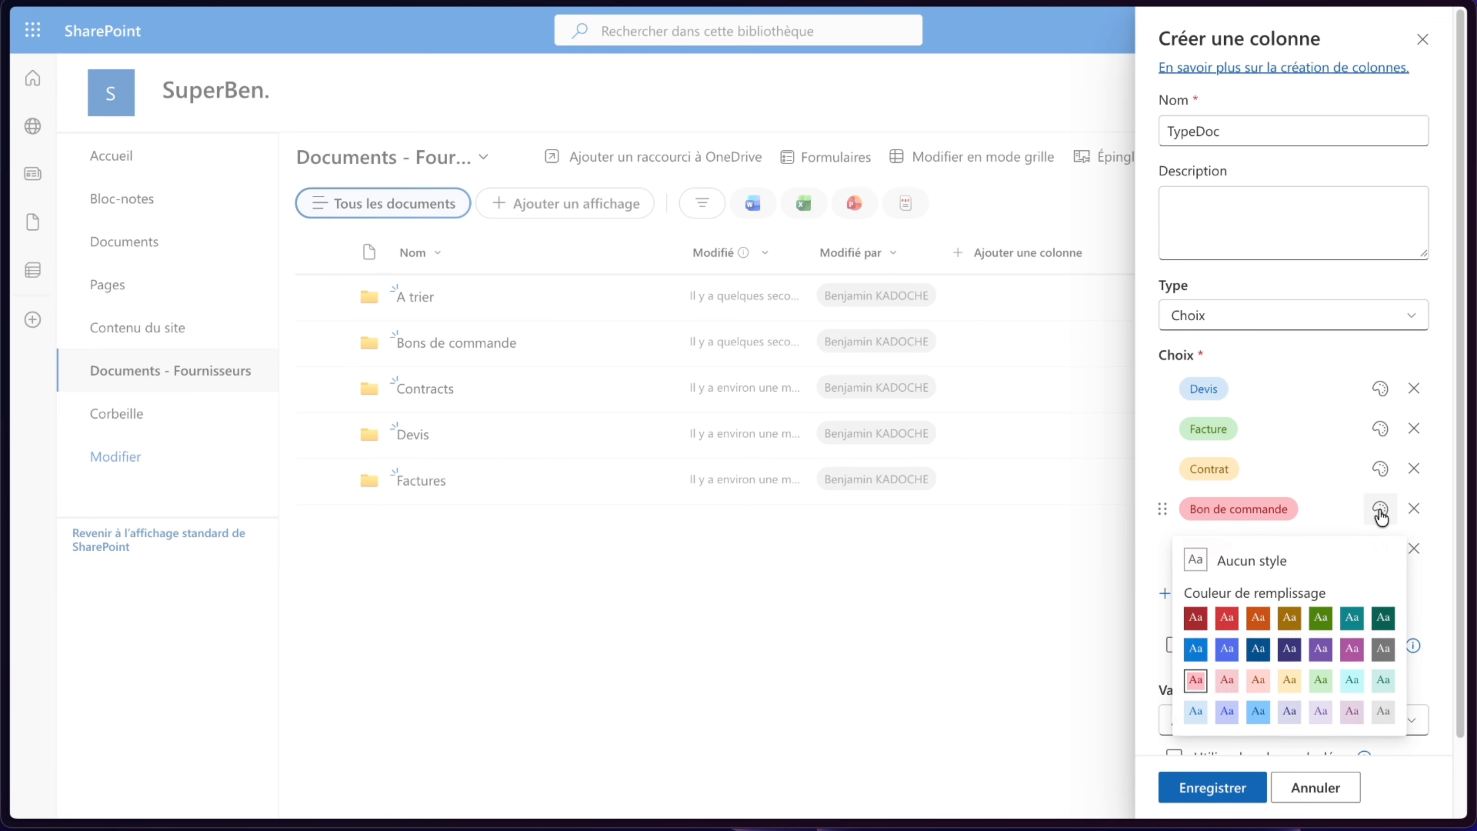
left_click(1350, 617)
left_click(1216, 788)
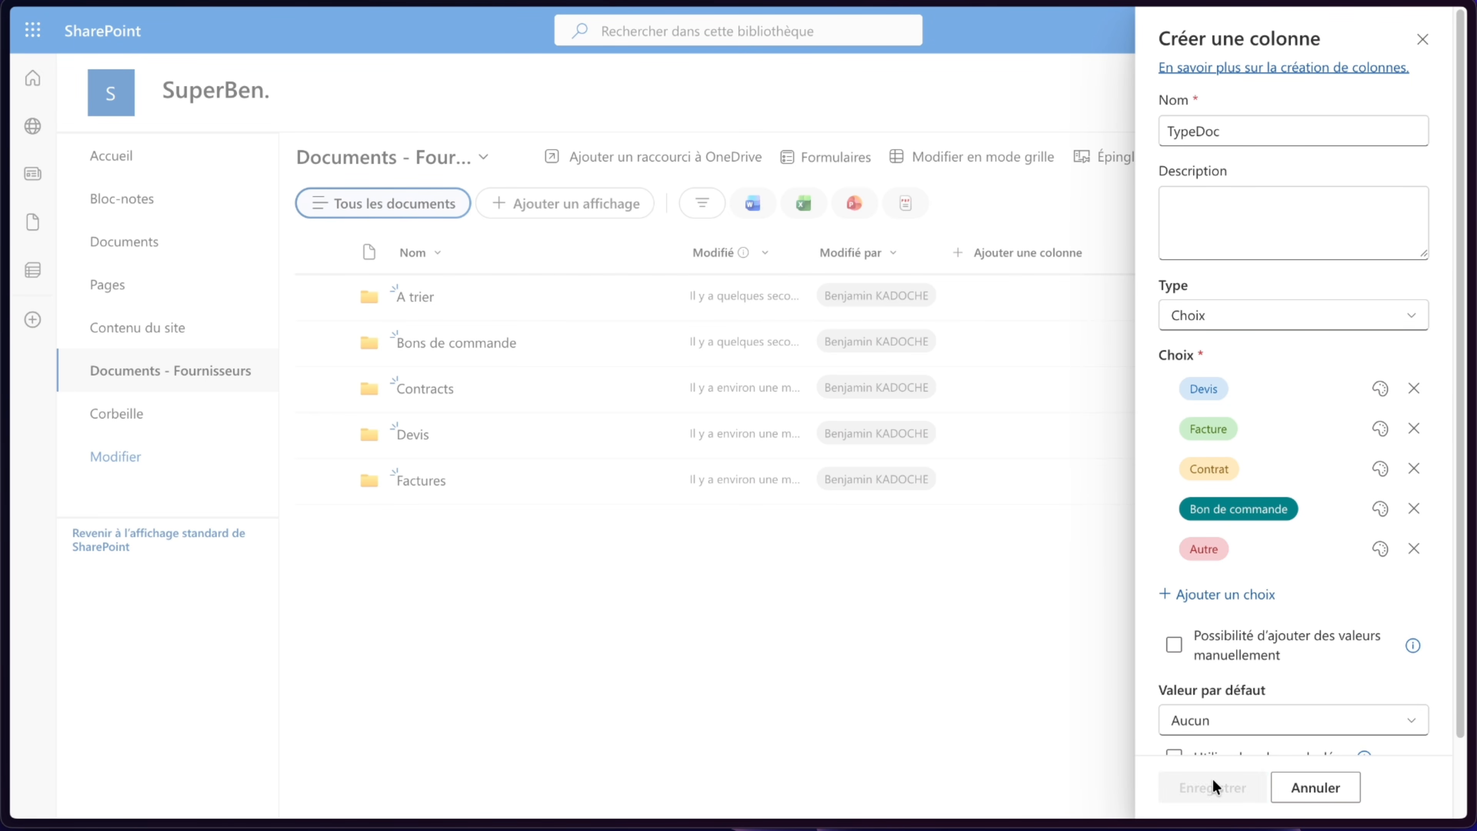
- Rename the Contracts folder to Contrats
left_click(597, 388)
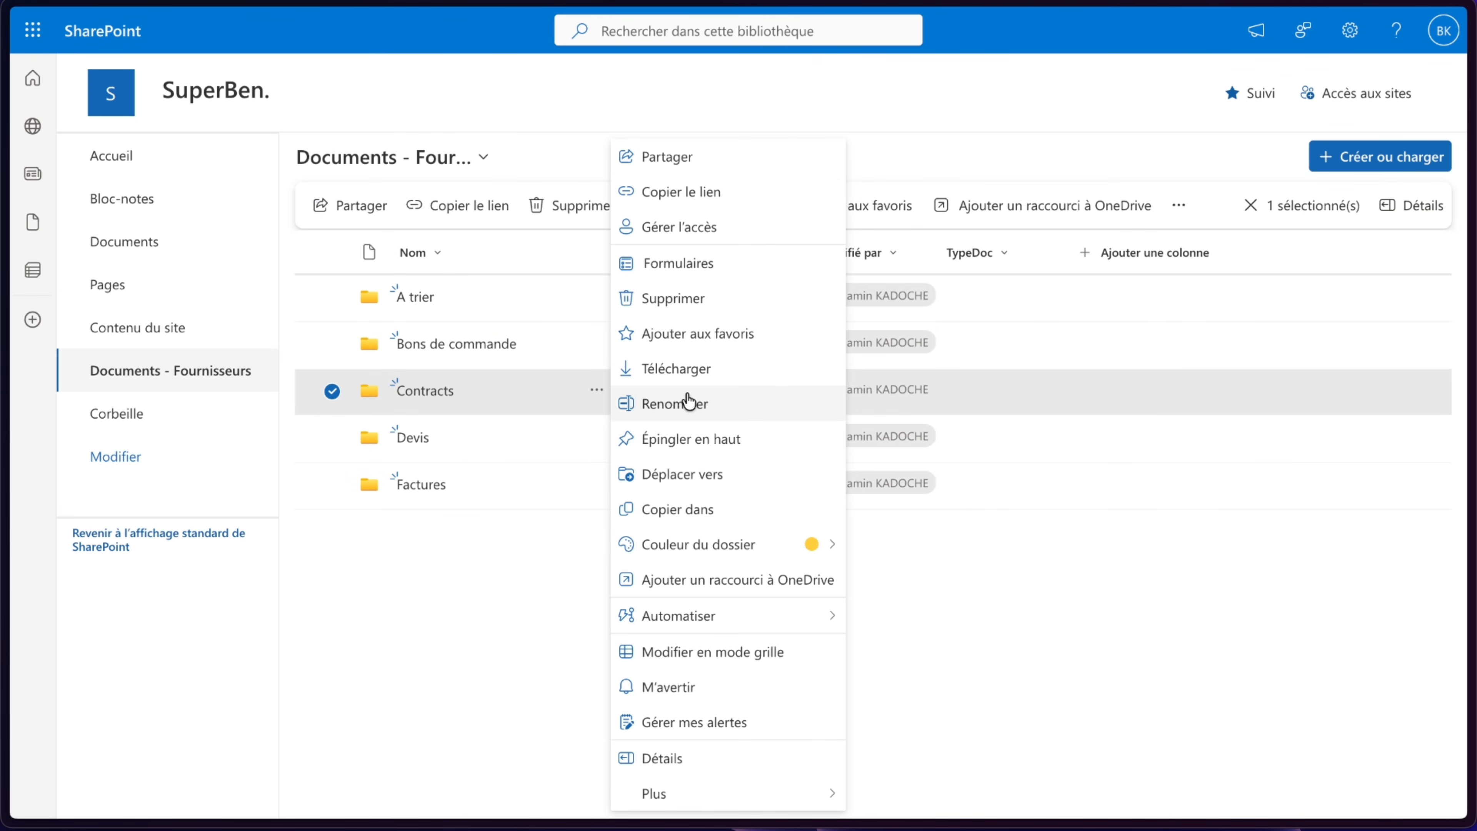
left_click(679, 402)
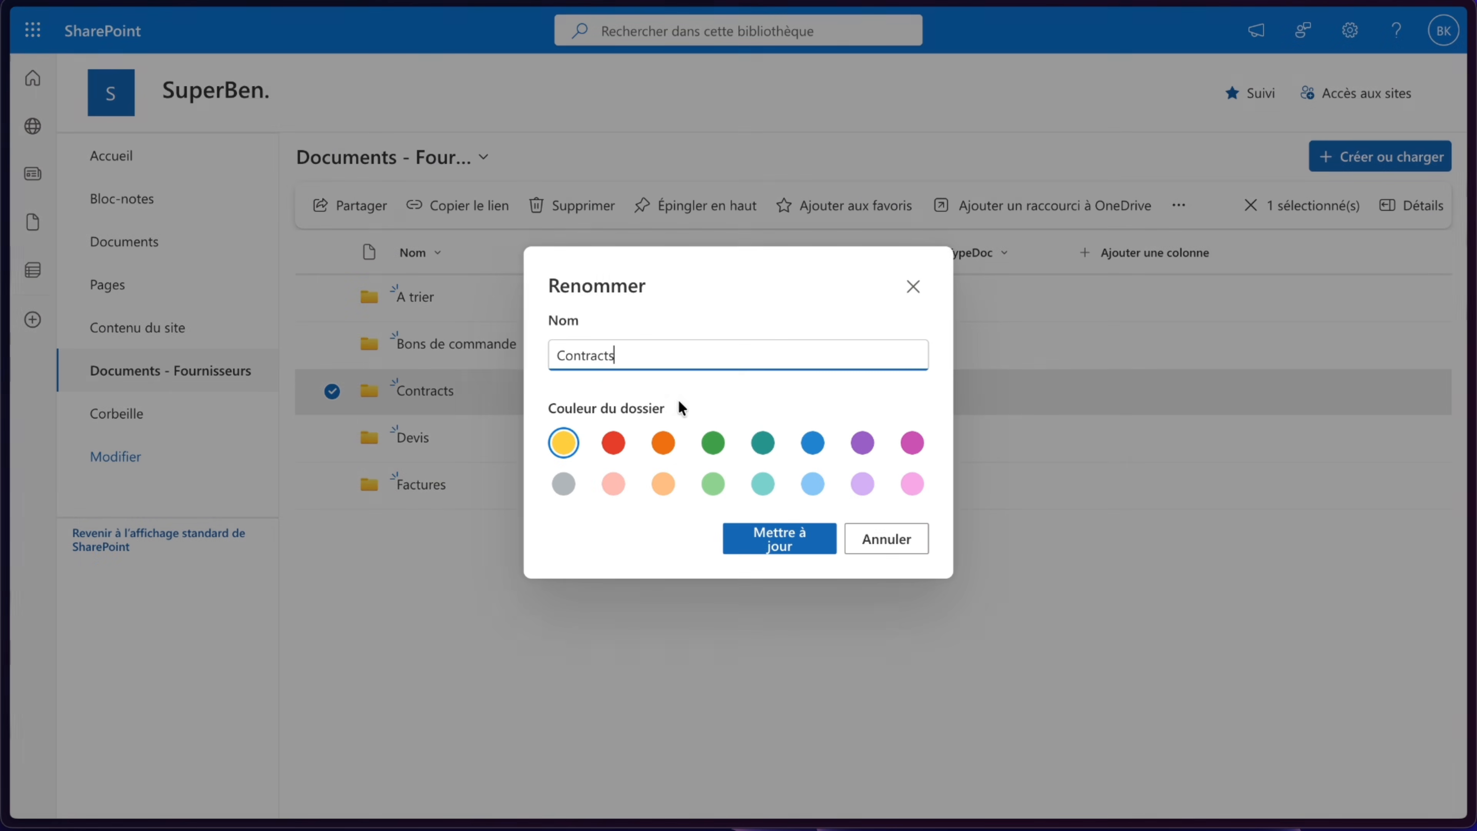
left_click(603, 354)
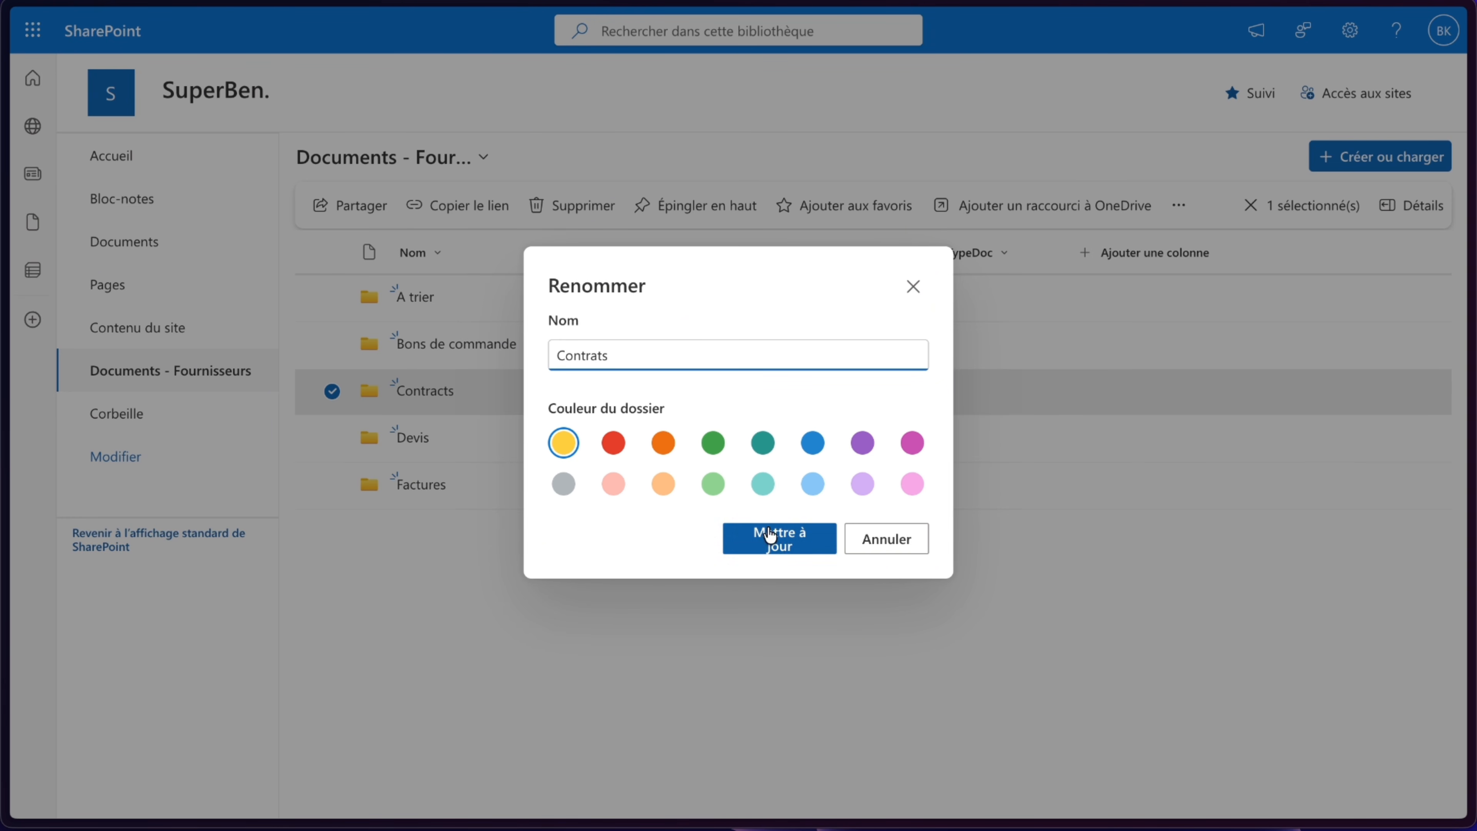
left_click(778, 538)
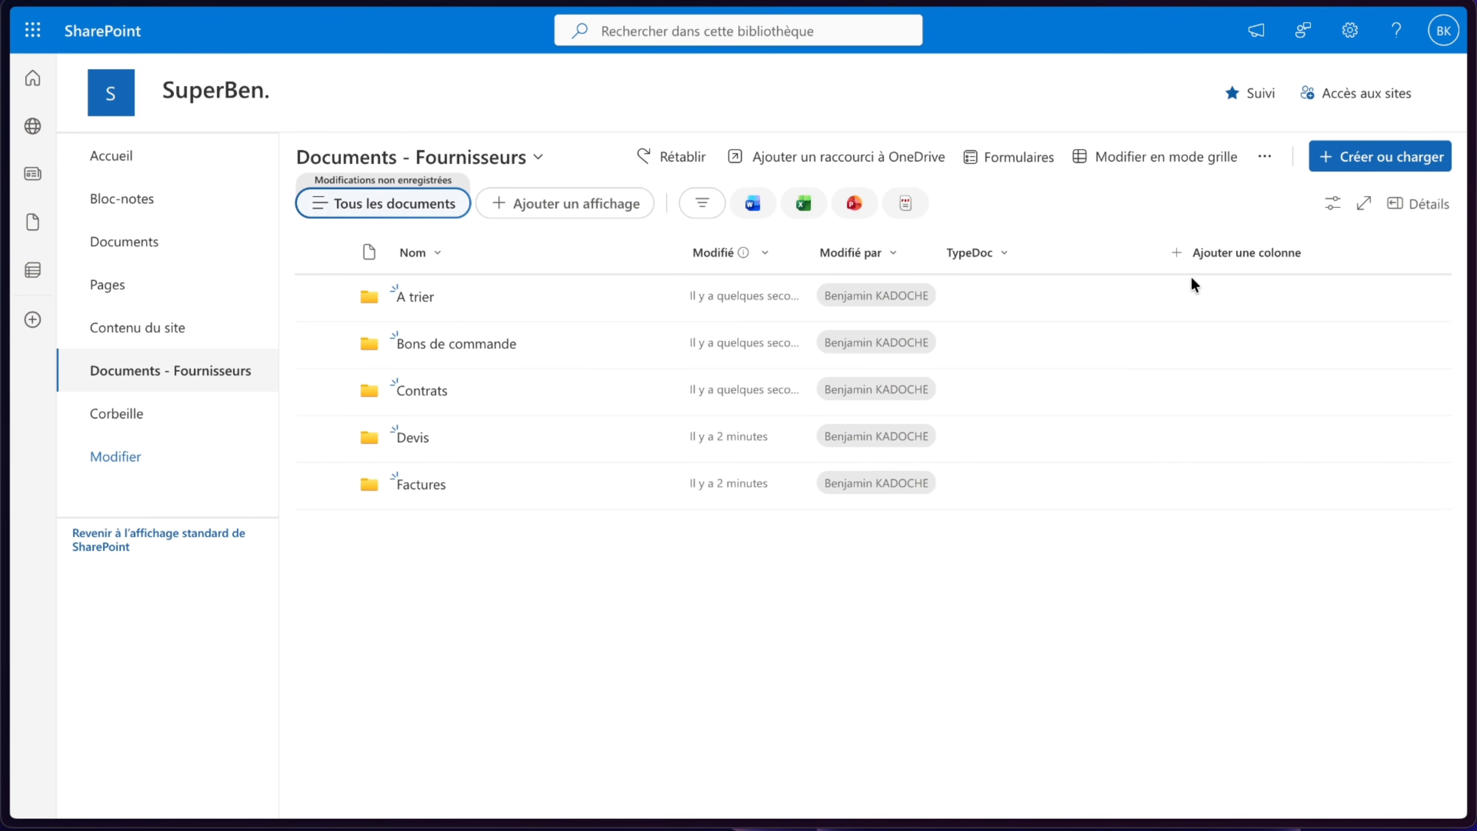
- Open the Devis folder and return to the Documents - Fournisseurs library root
left_click(416, 437)
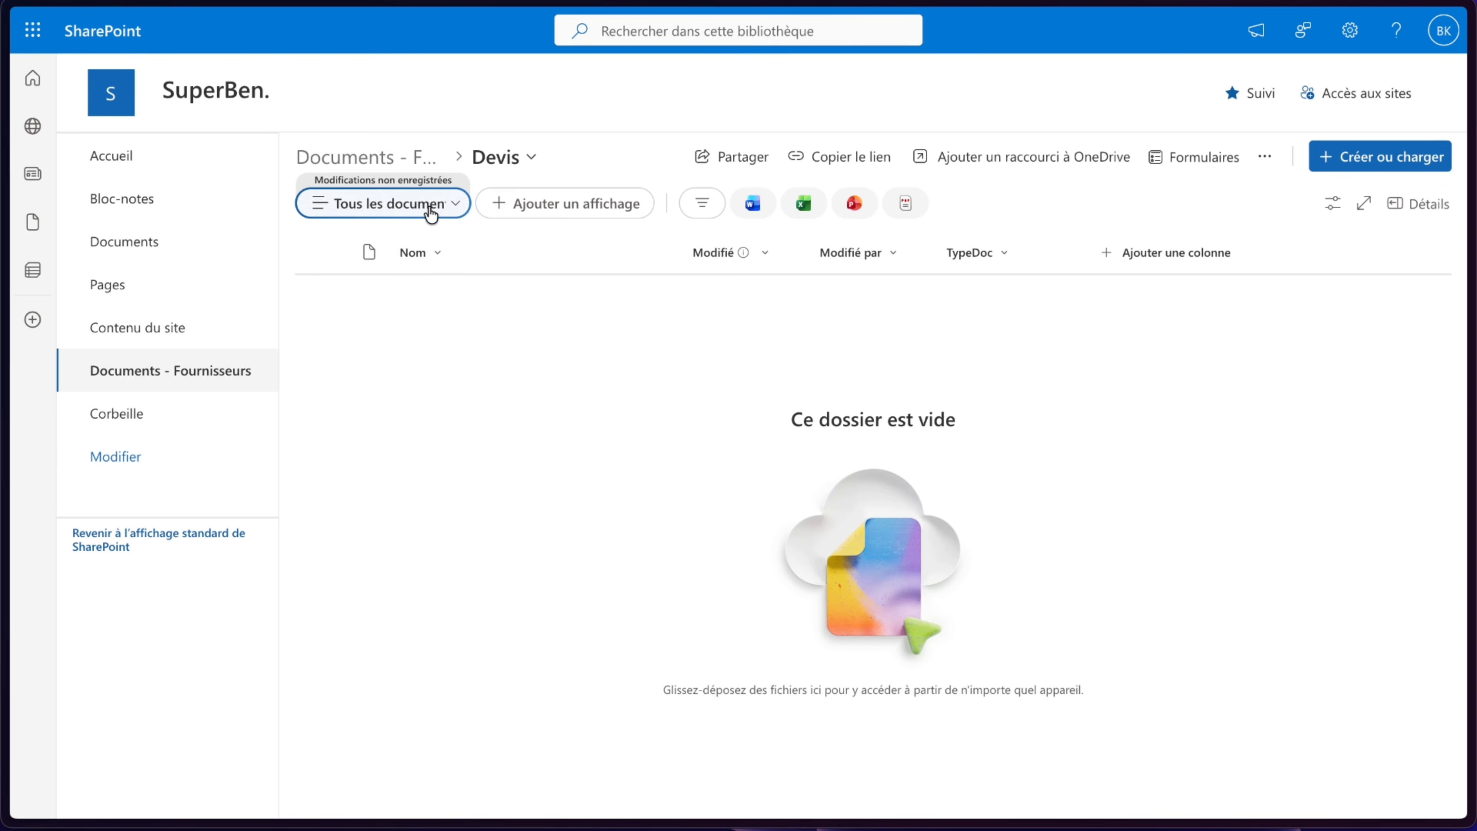
left_click(403, 163)
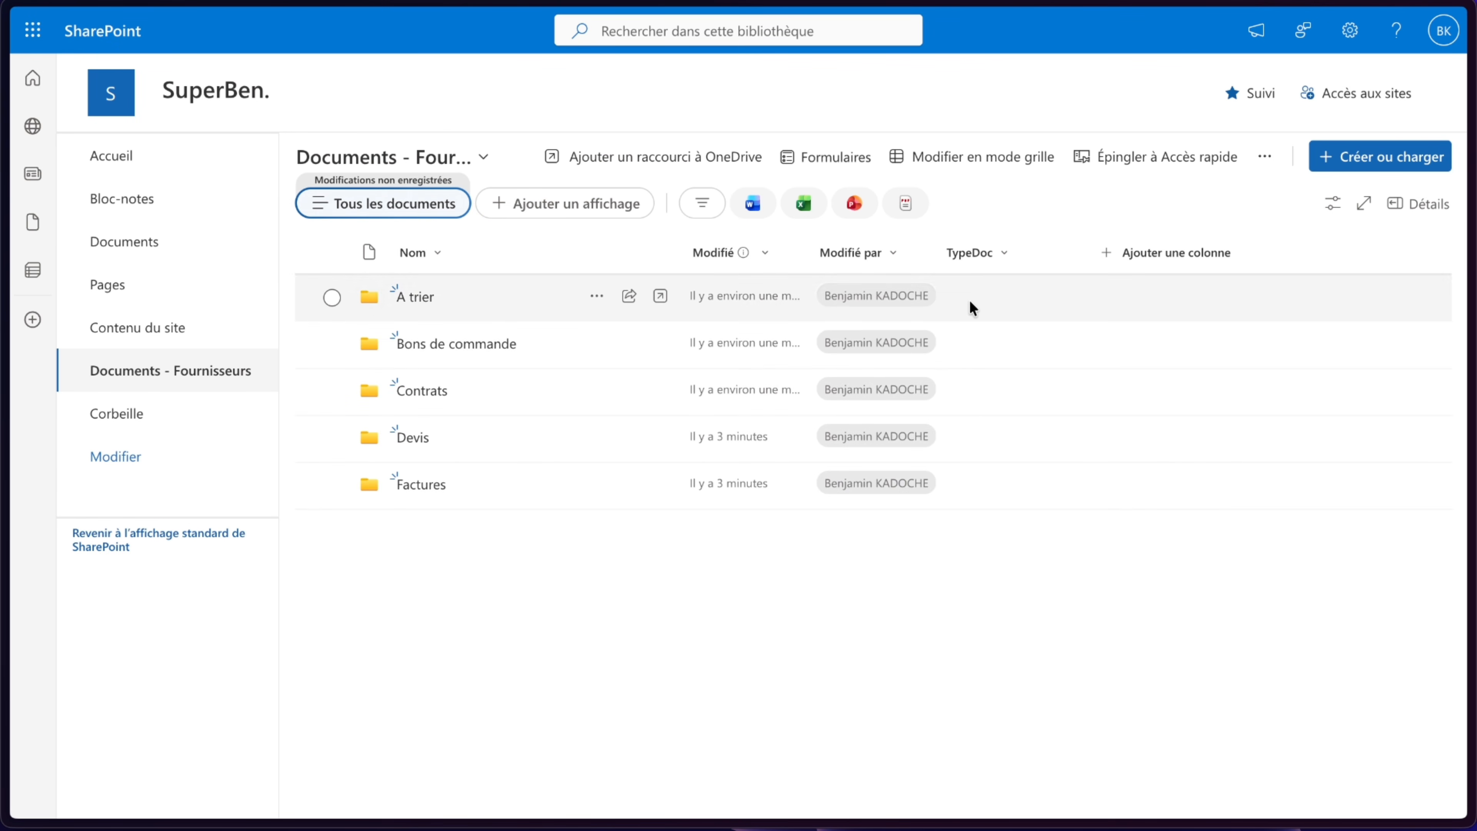
- Add a new Choice column to the library and name it Source
left_click(1113, 257)
left_click(1184, 350)
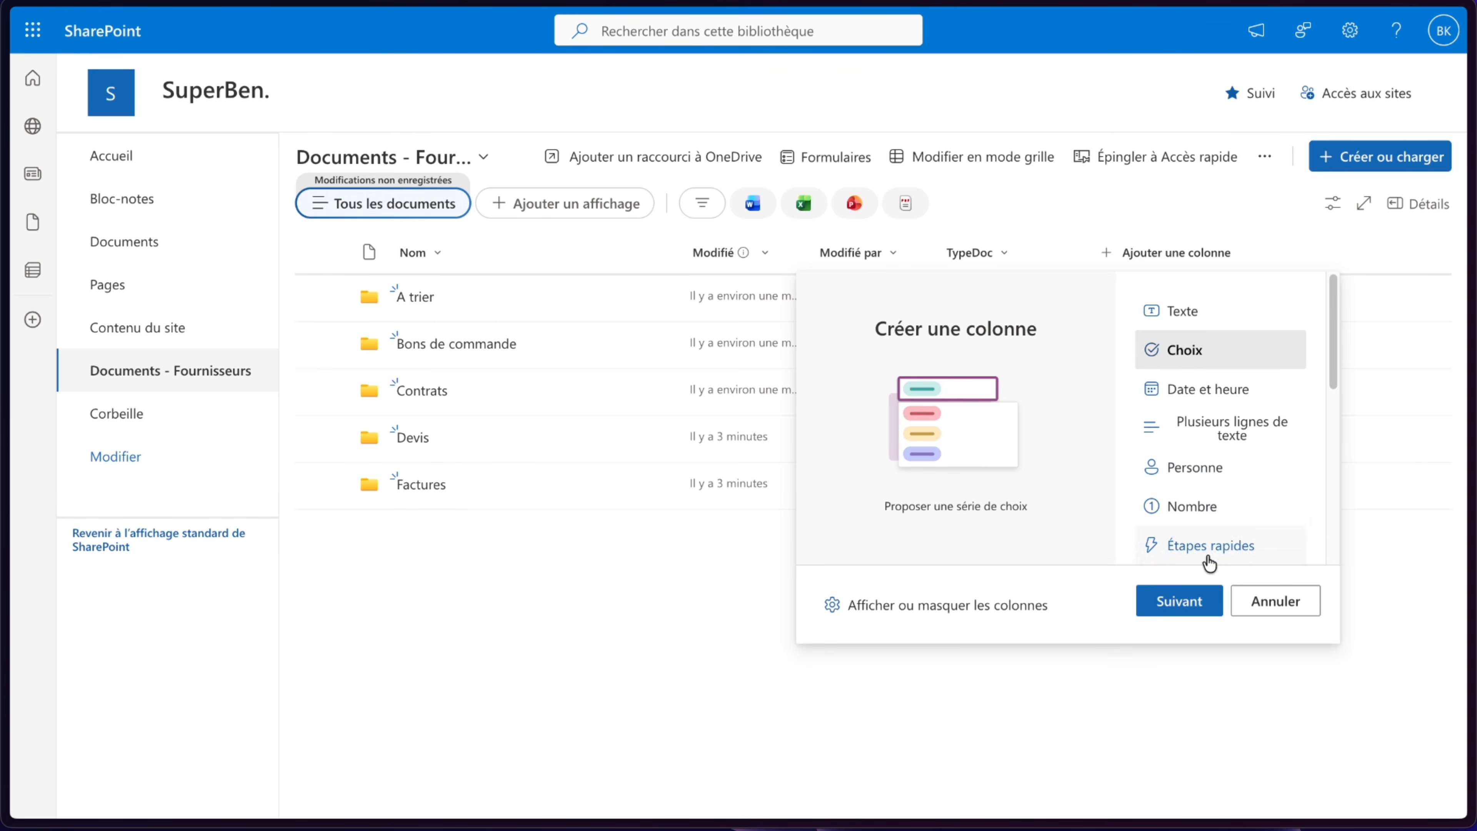
left_click(1180, 600)
type("Source")
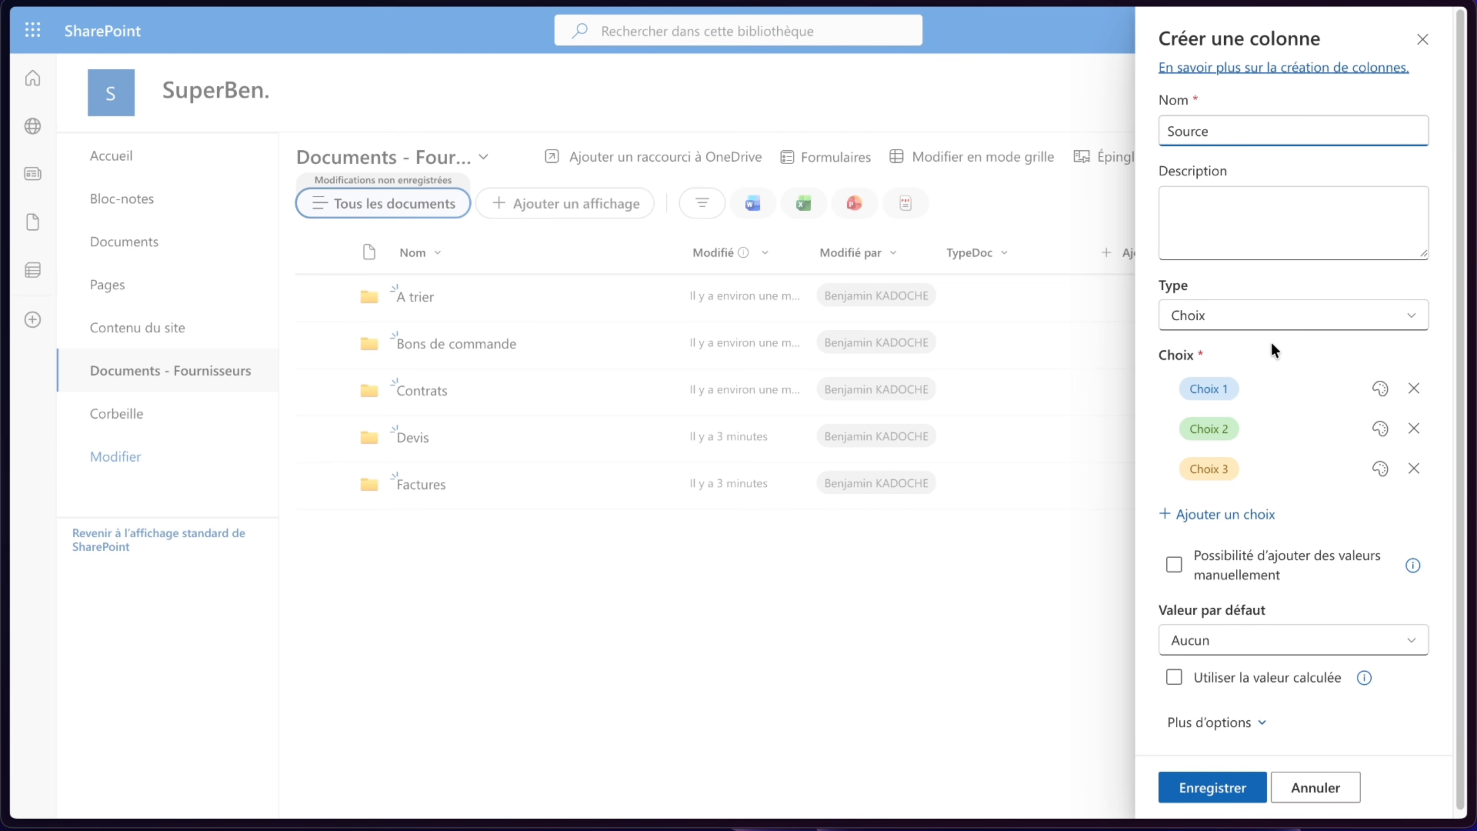
- Replace the Source choices with Email, Upload manuel and Autre, and save the column
left_click(1209, 387)
type("Email")
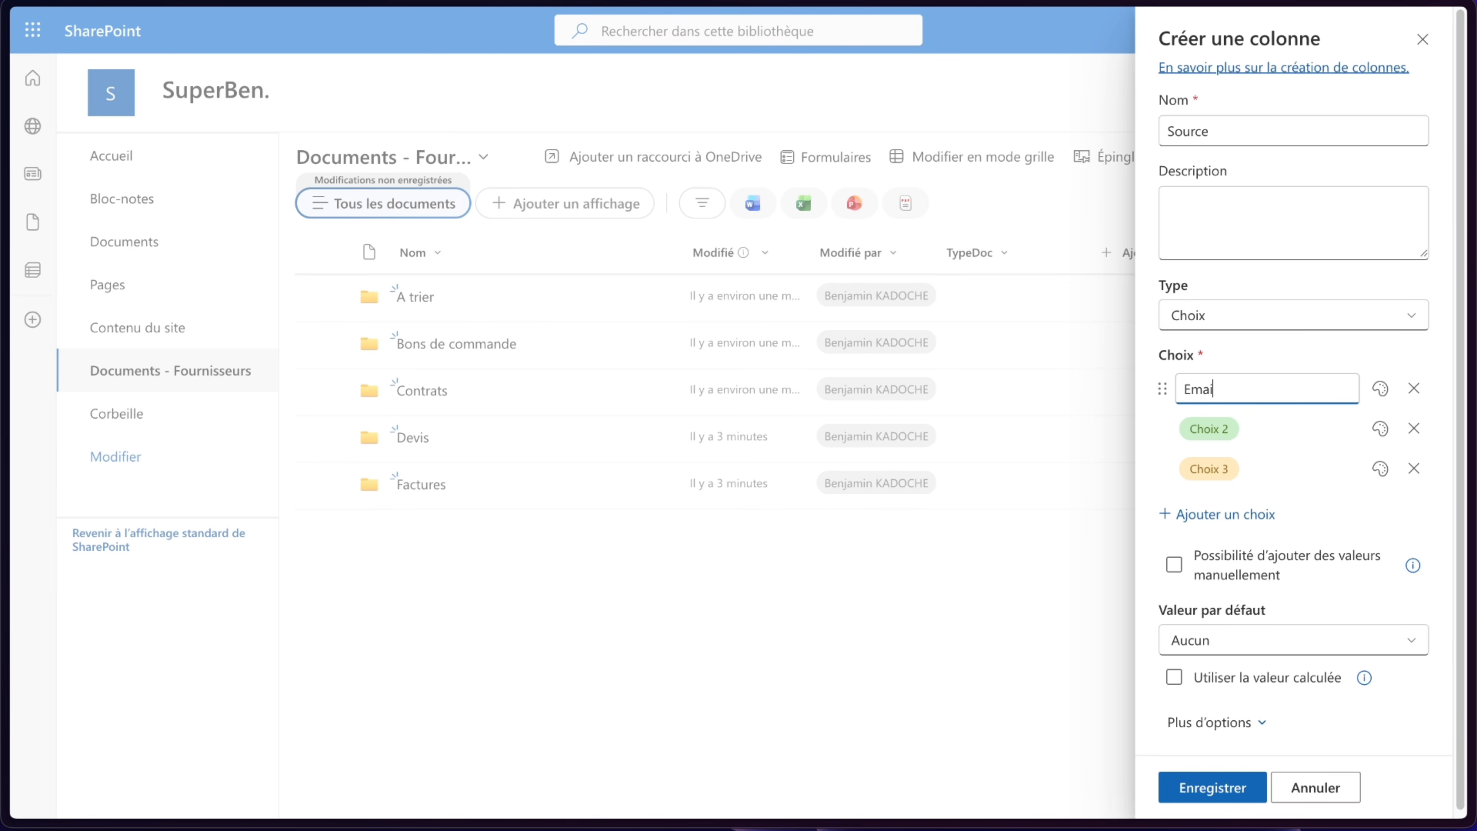
left_click(1192, 431)
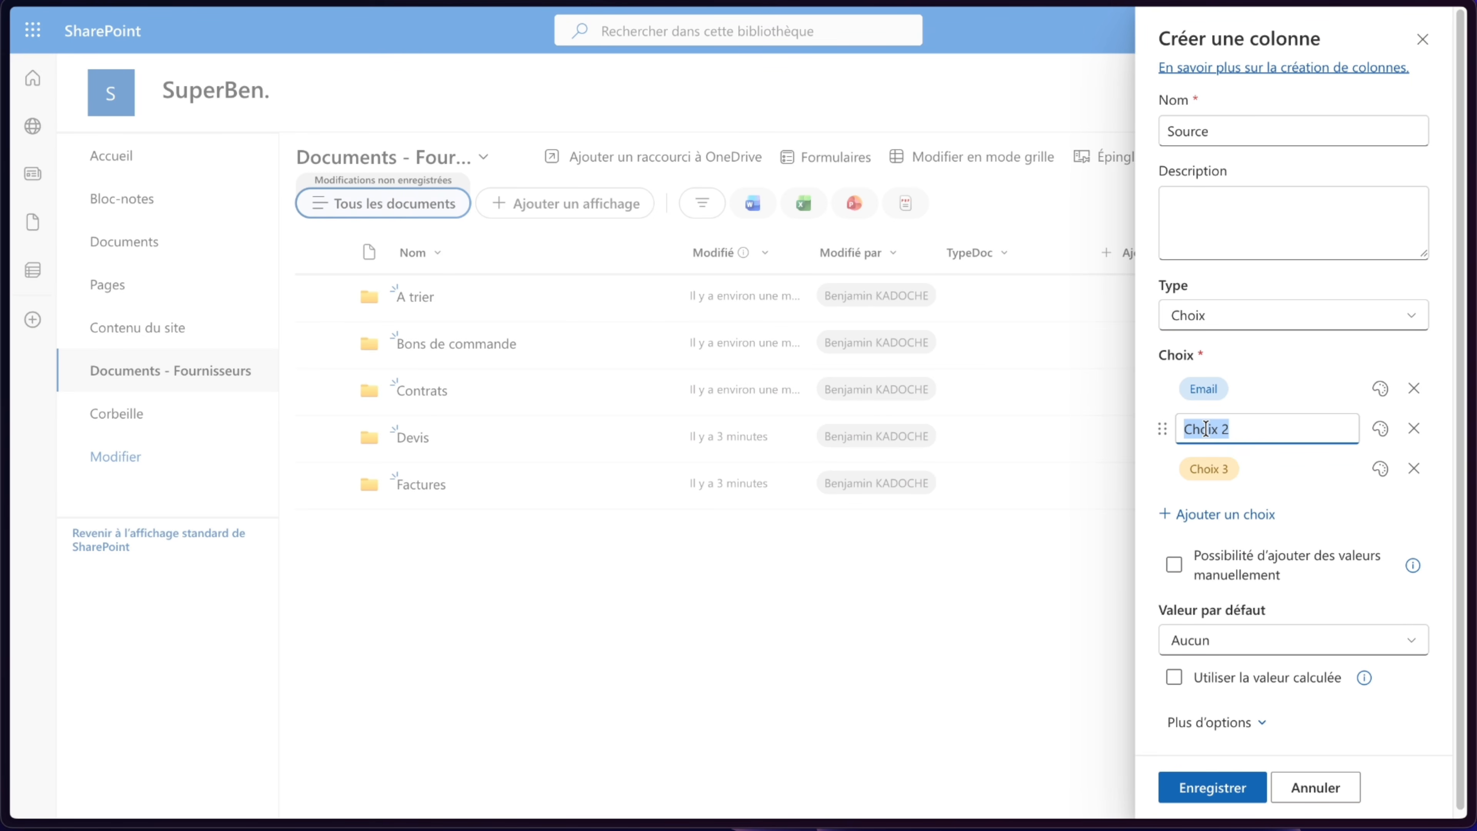
type("Upload manuel")
left_click(1210, 469)
type("Autre")
left_click(1322, 498)
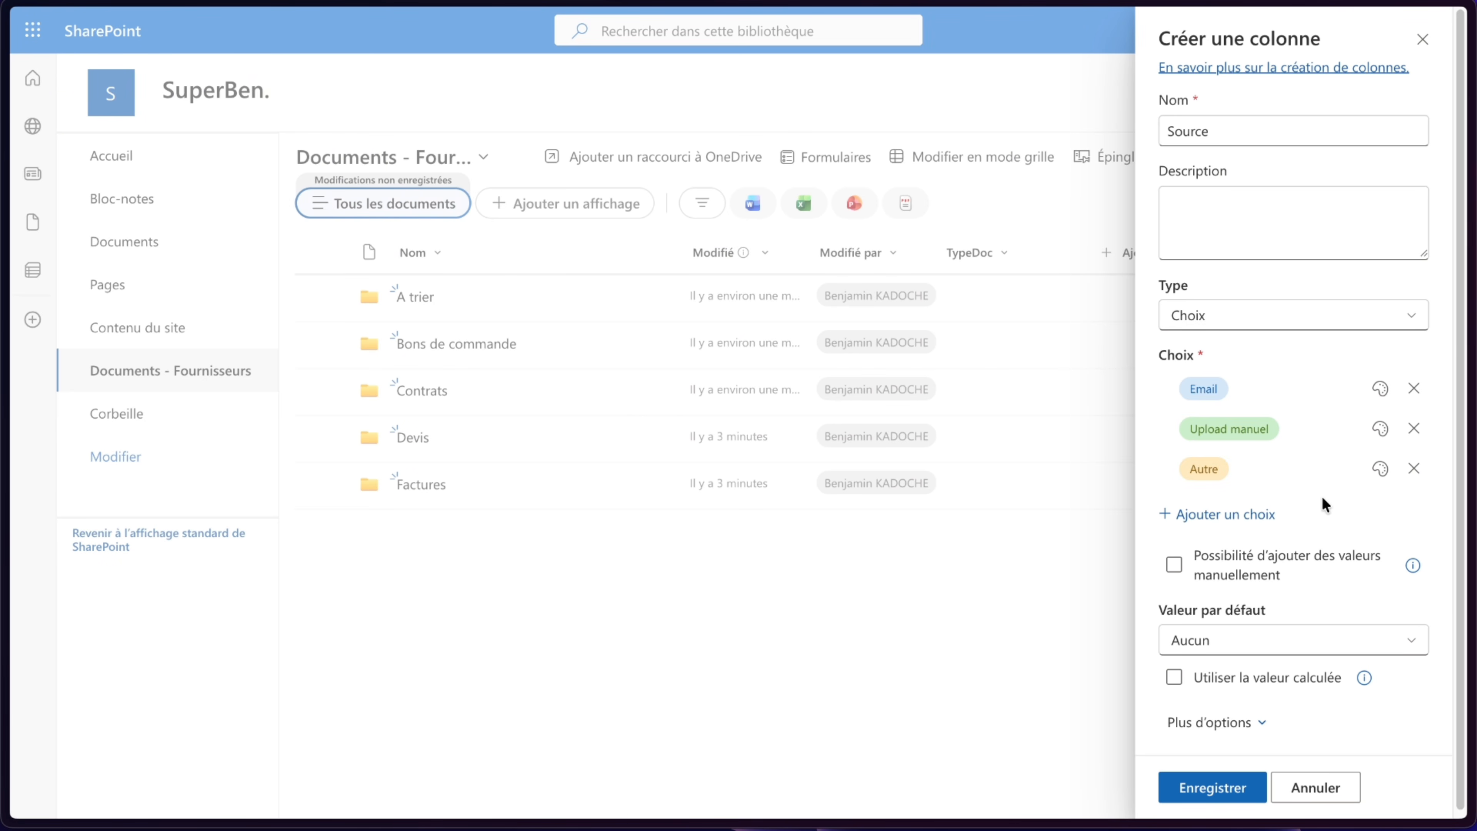
left_click(1204, 790)
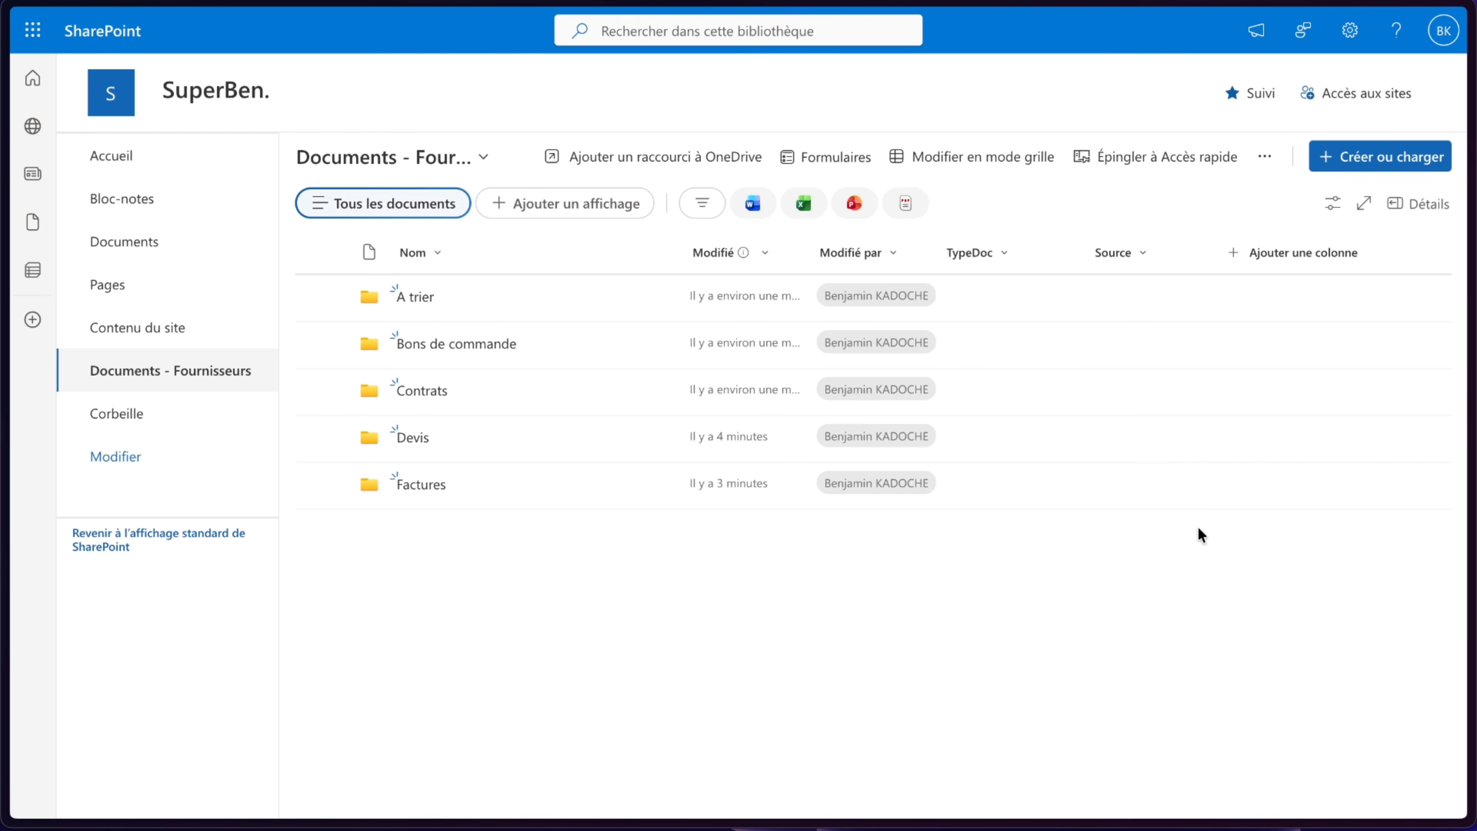
- Add another Choice column to the library and name it StatutDoc
left_click(1255, 269)
left_click(1292, 348)
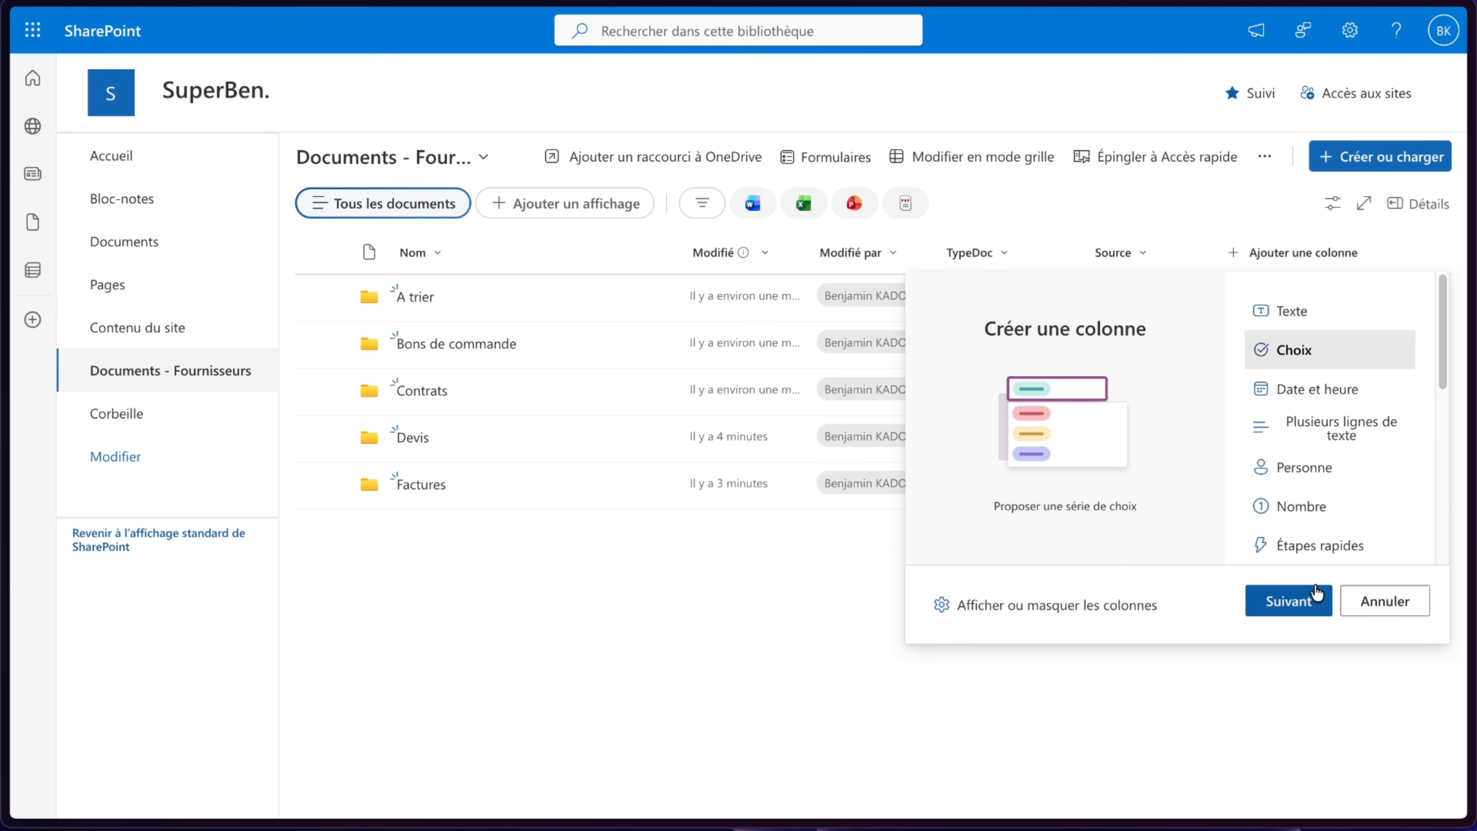
left_click(1288, 601)
type("S")
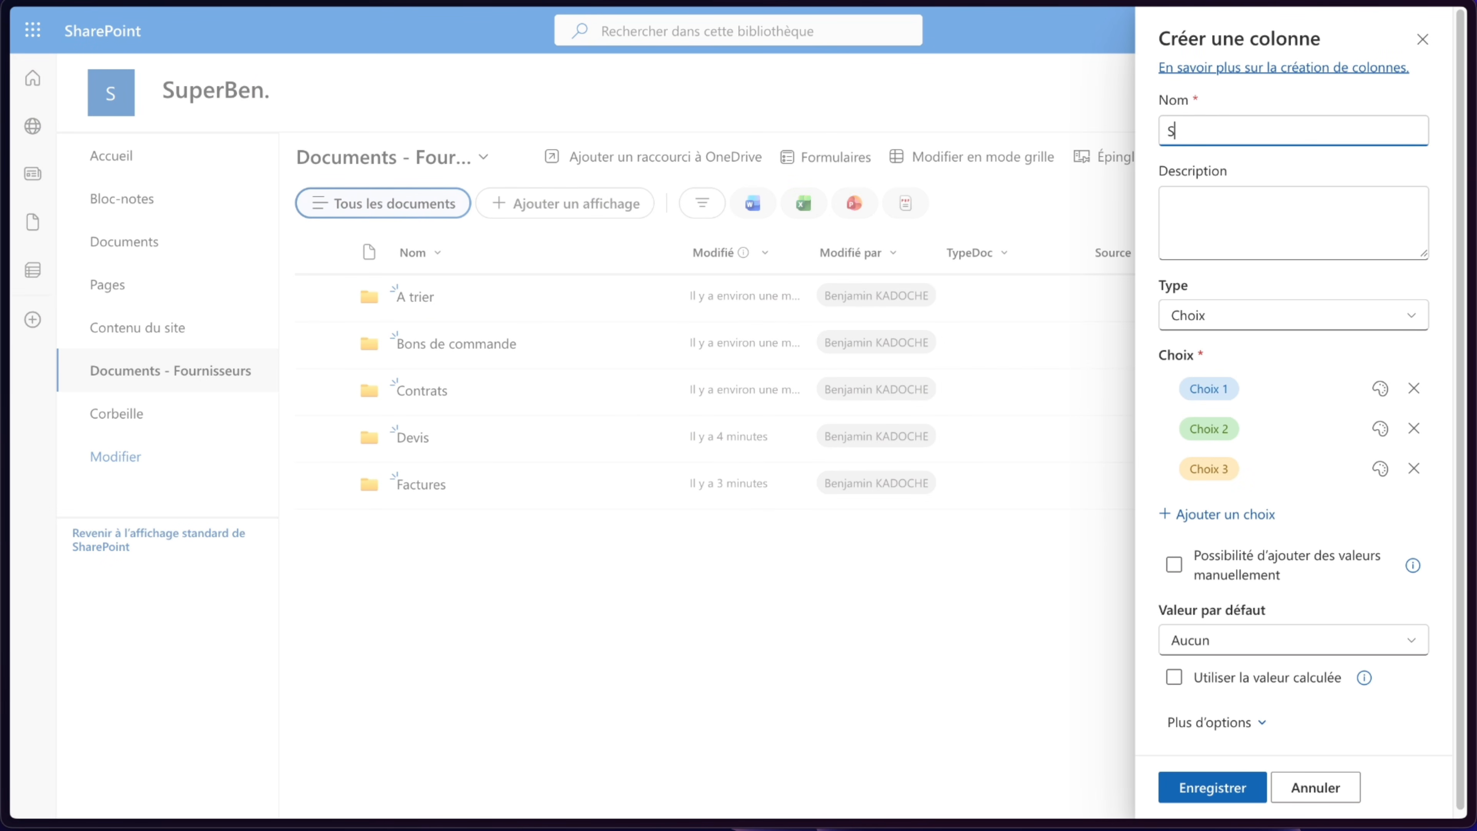
type("tatutDoc")
- Replace the StatutDoc choices with Reçu, Validé and Rejeté, and save the column
left_click(1207, 389)
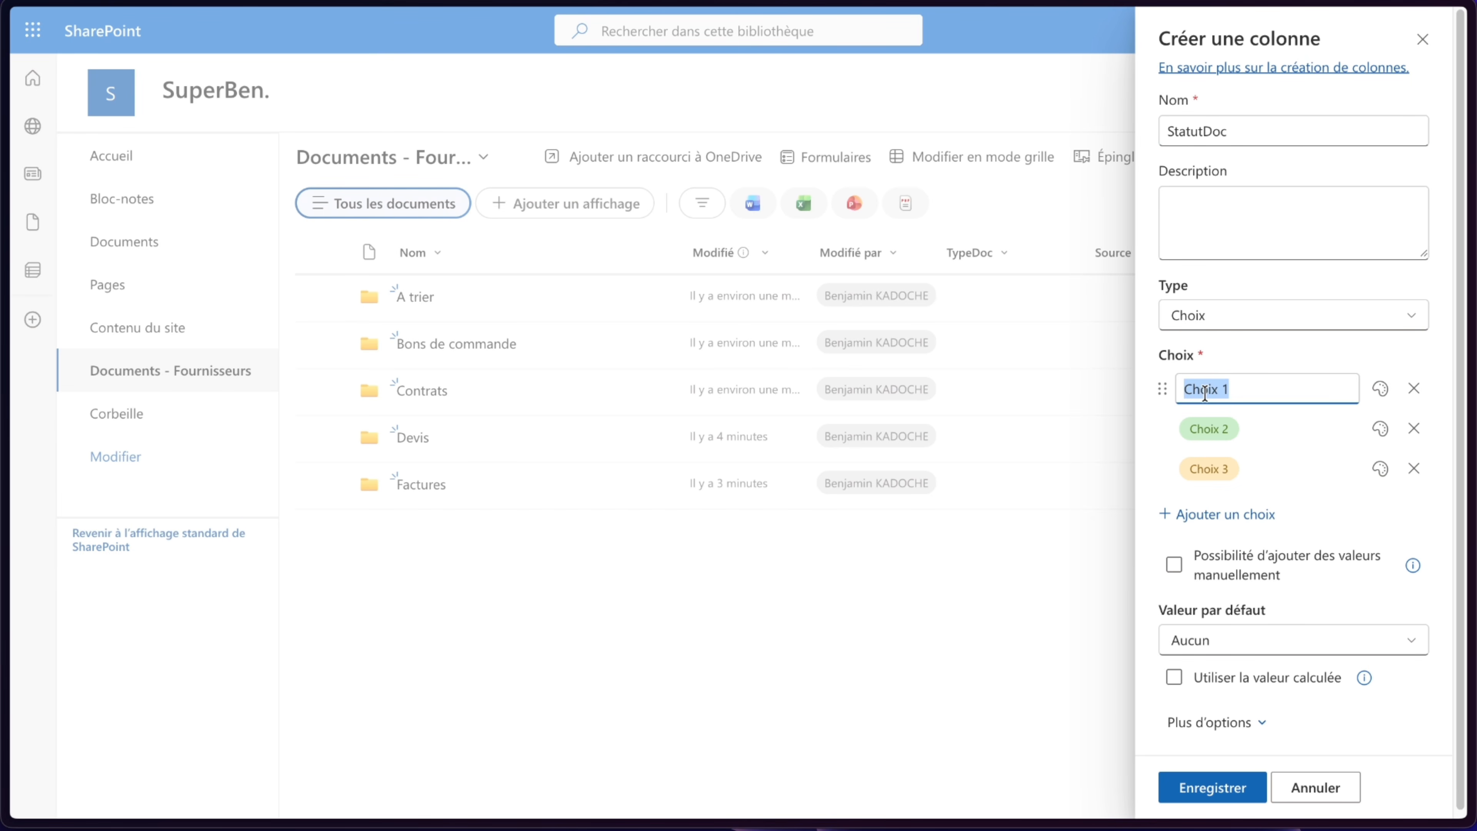
type("Reçu")
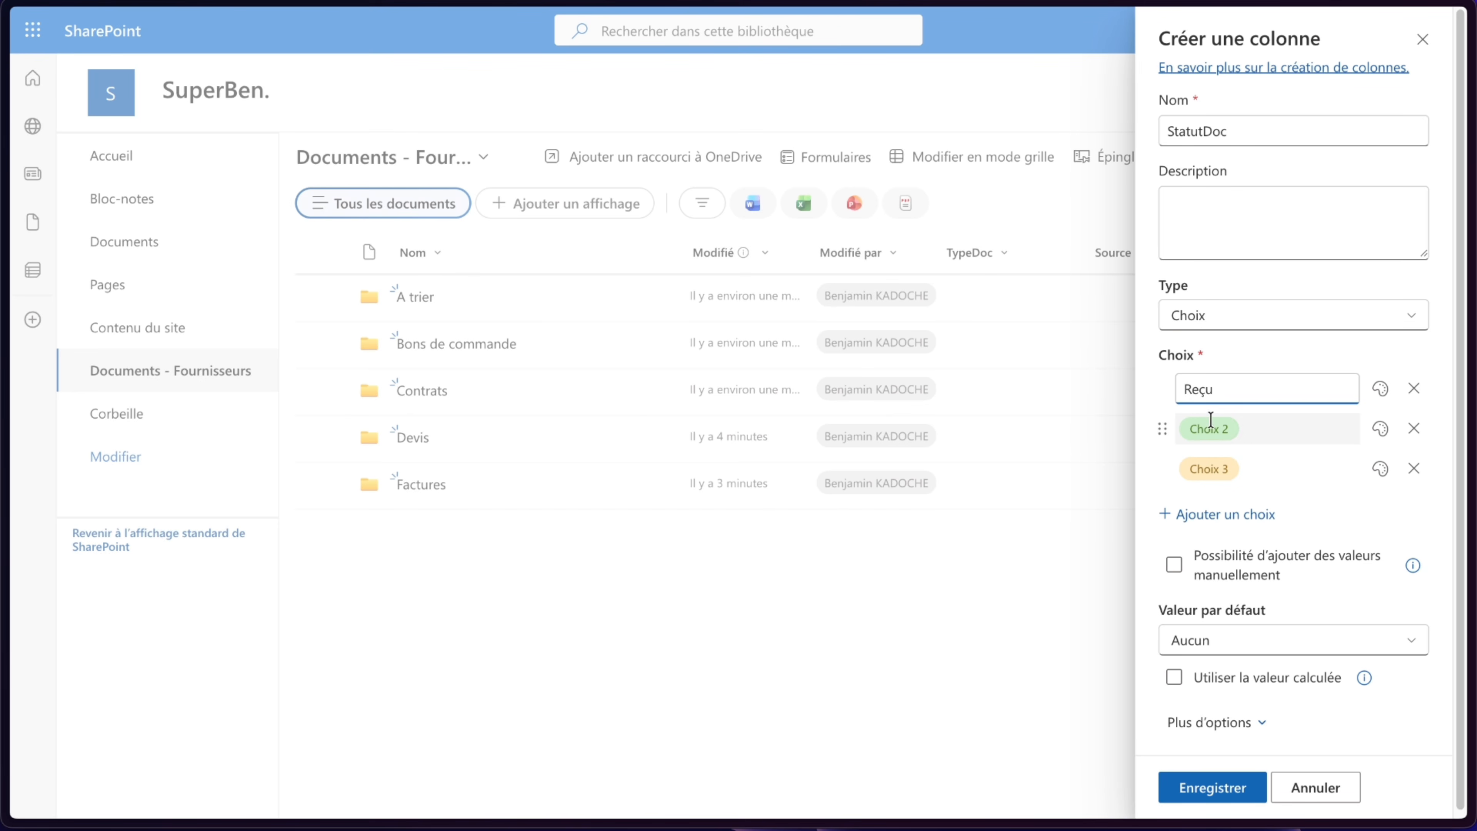
left_click(1205, 428)
type("Validé")
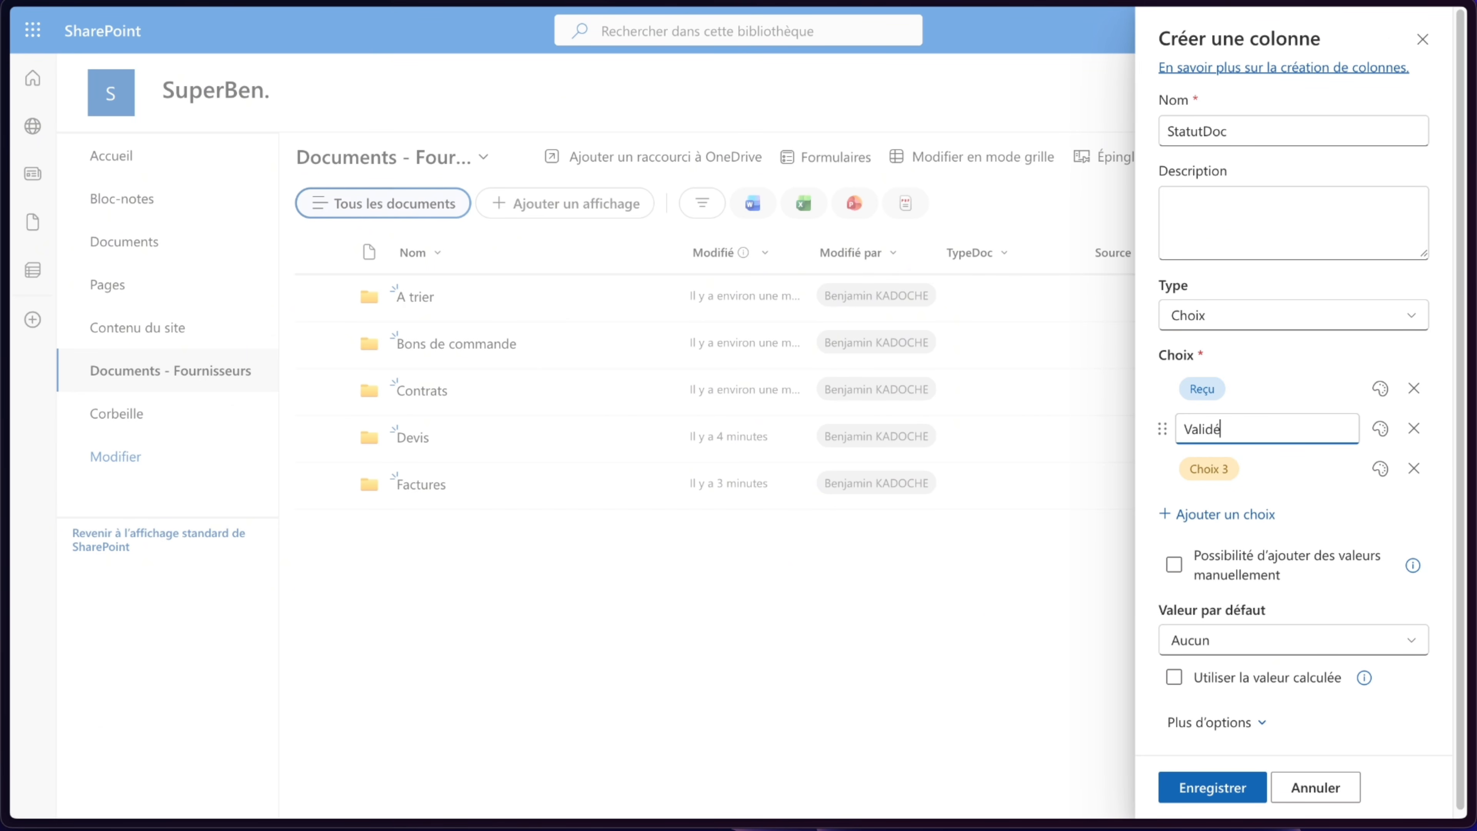
left_click(1209, 468)
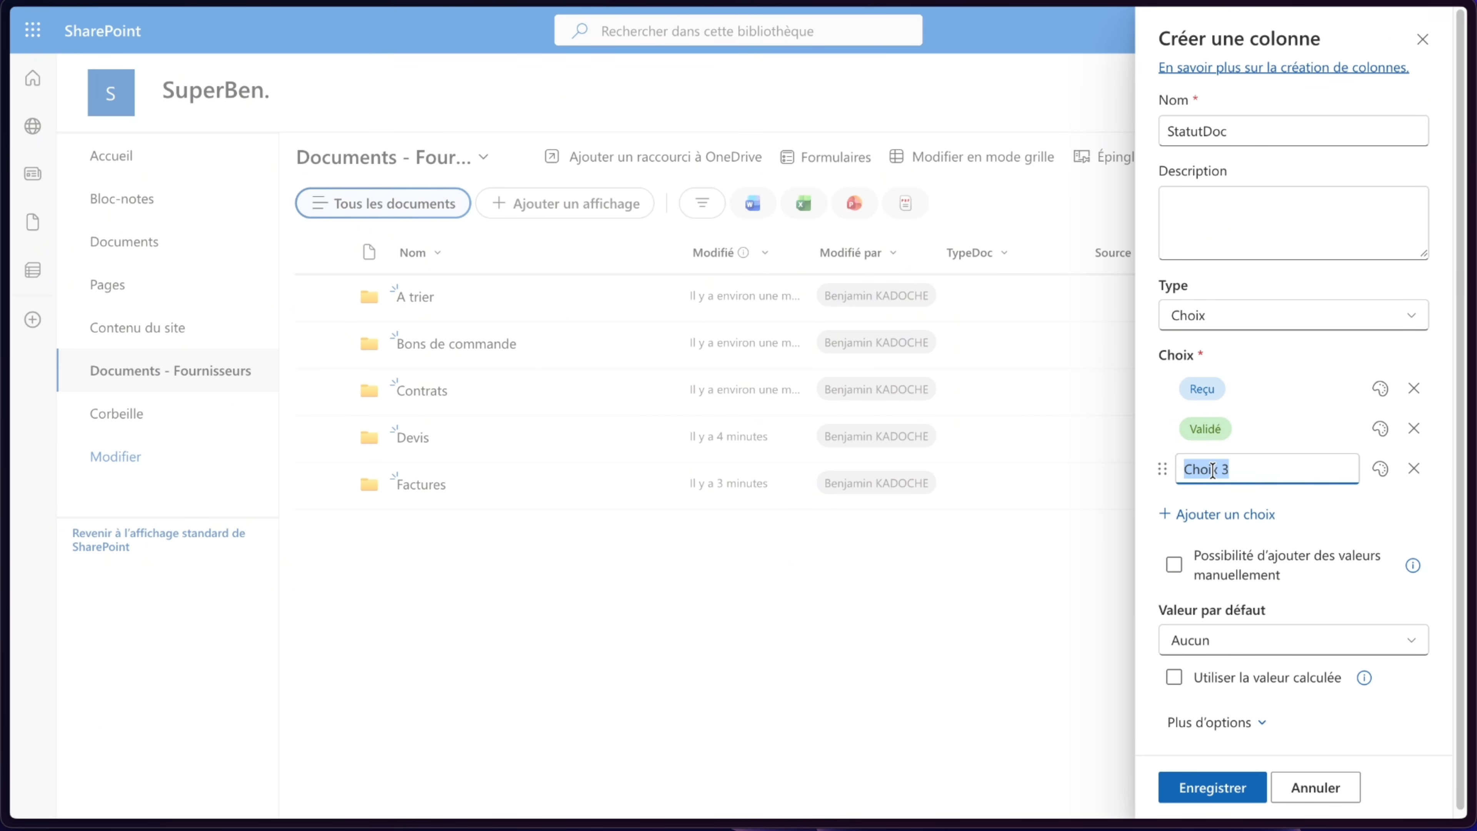
type("Rejeté")
left_click(1144, 540)
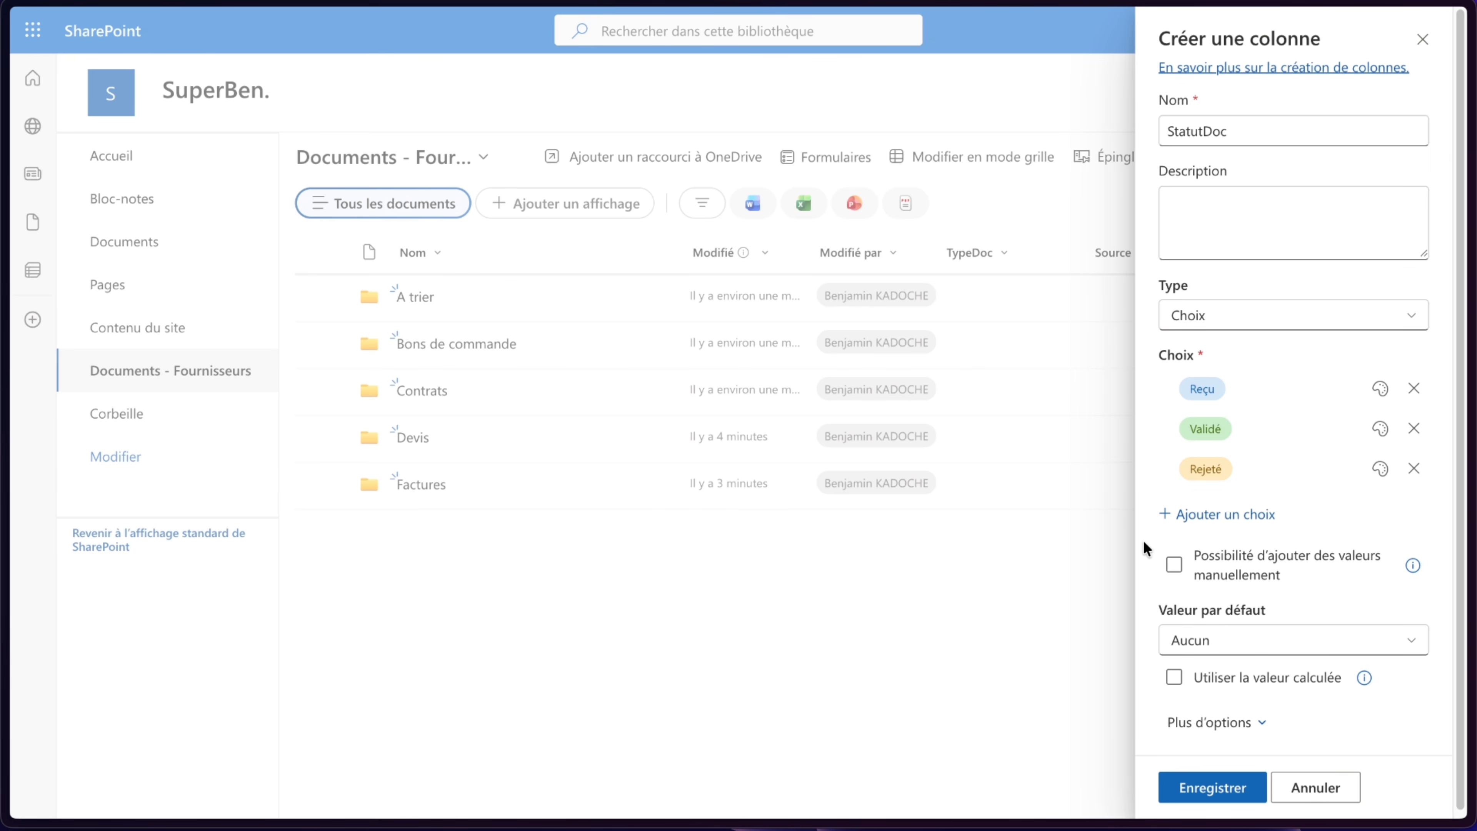
left_click(1219, 790)
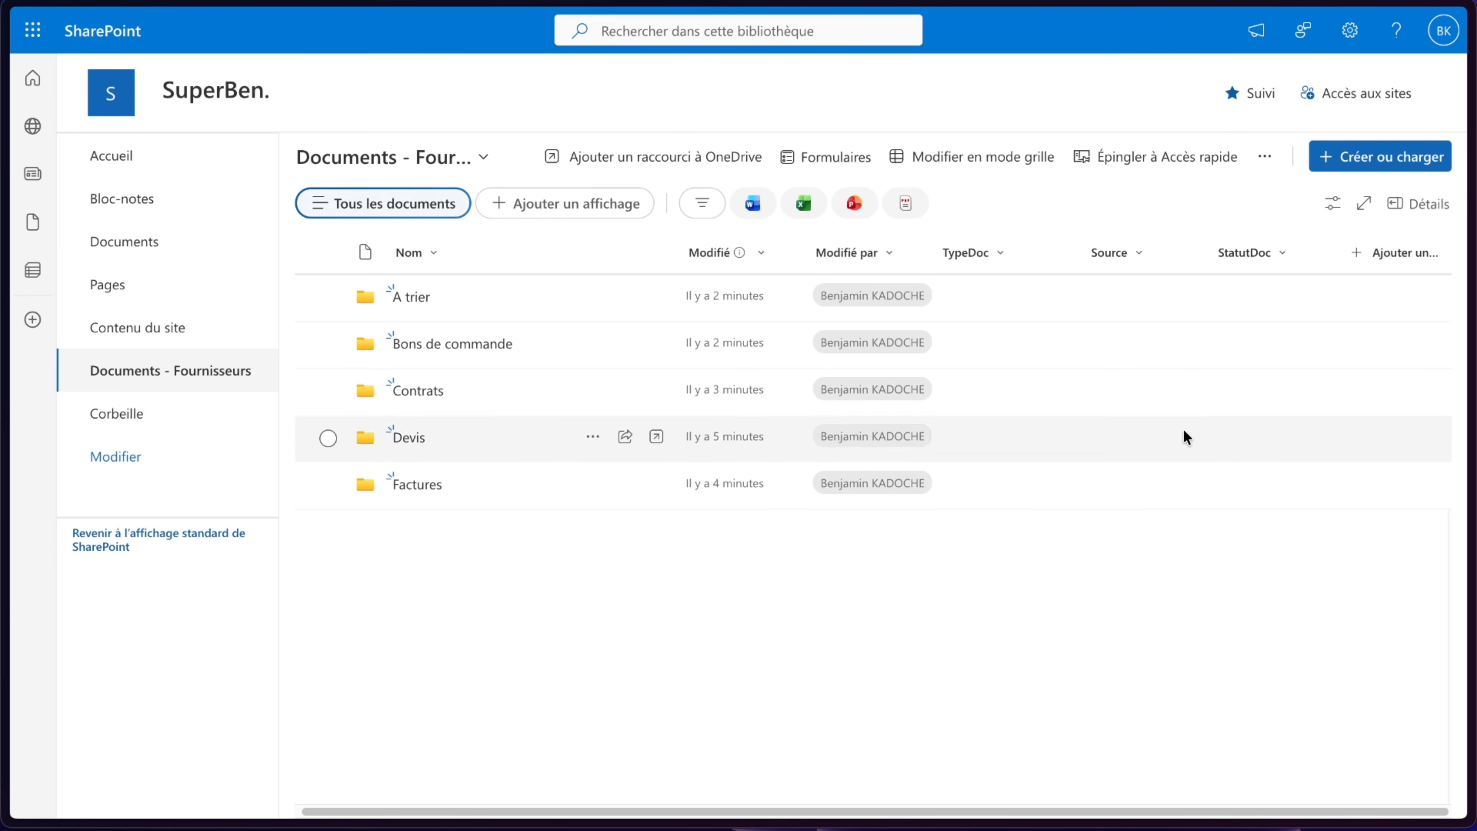
- Add a single line of text column named EmailExpediteur
left_click(1387, 252)
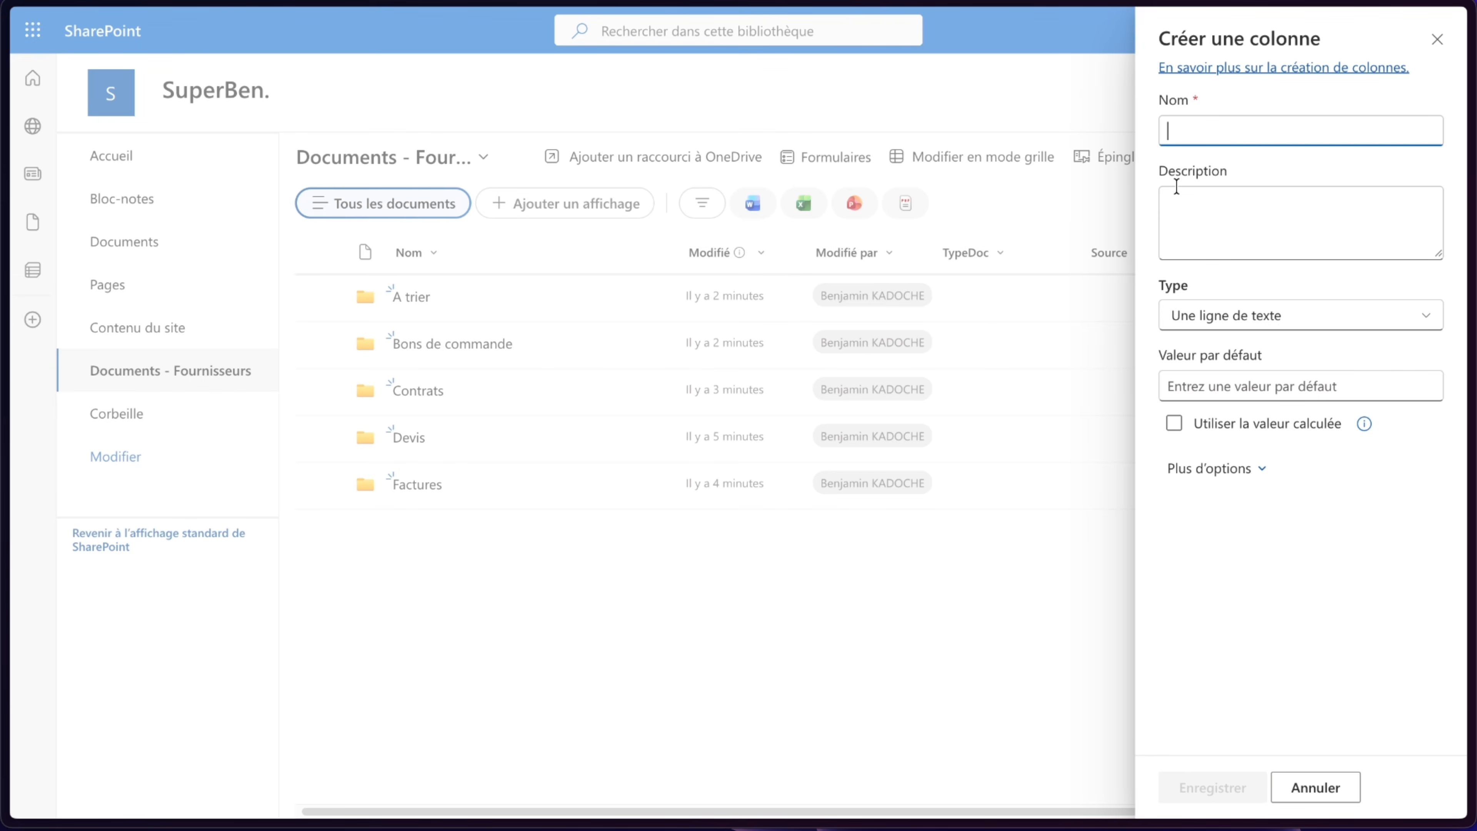
type("EmailExpediteur")
left_click(1210, 801)
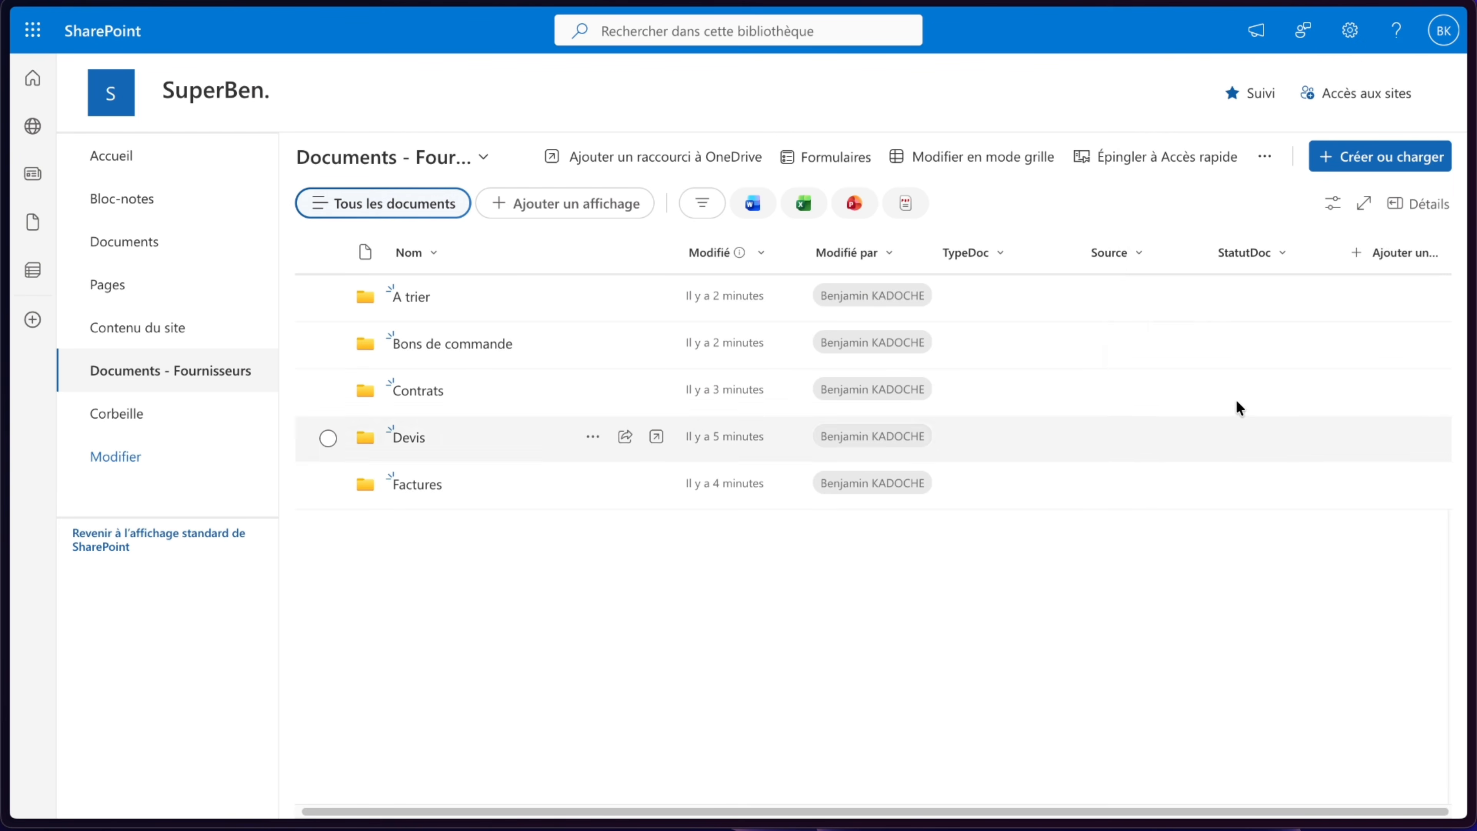
- Add a multiple lines of text column named ObjetMail
left_click(1409, 250)
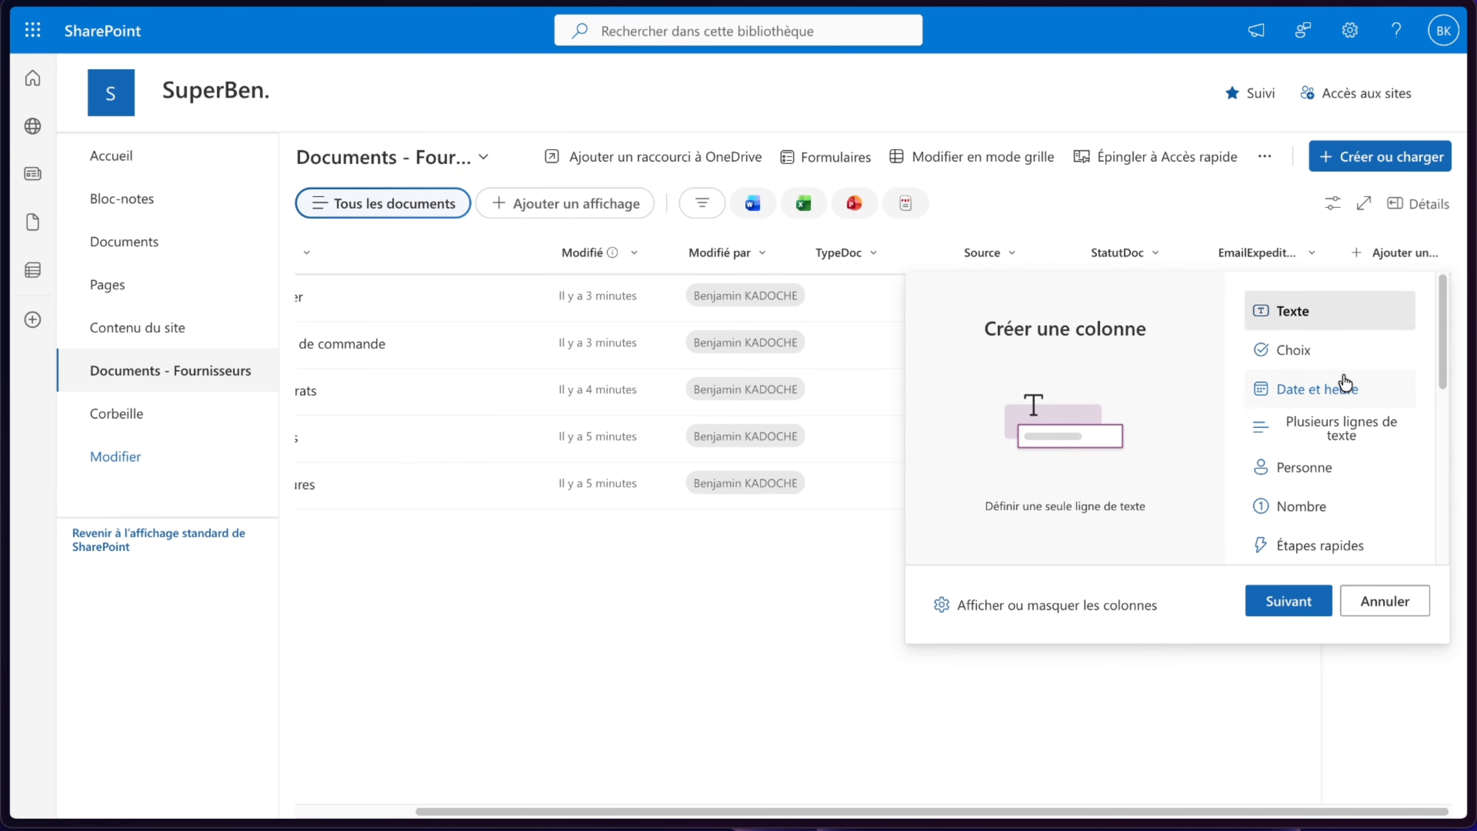
left_click(1319, 426)
left_click(1290, 594)
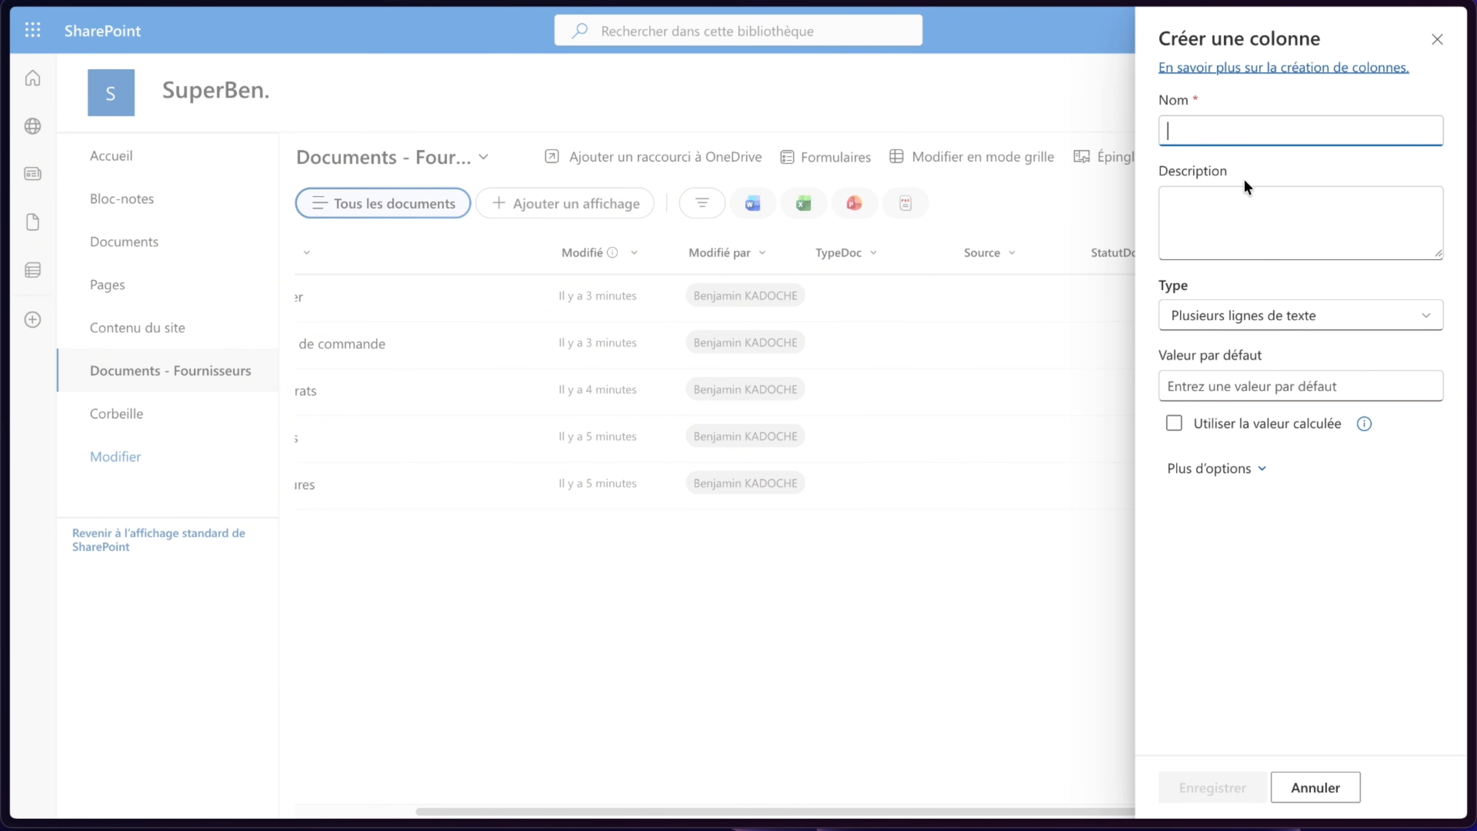
type("Objet")
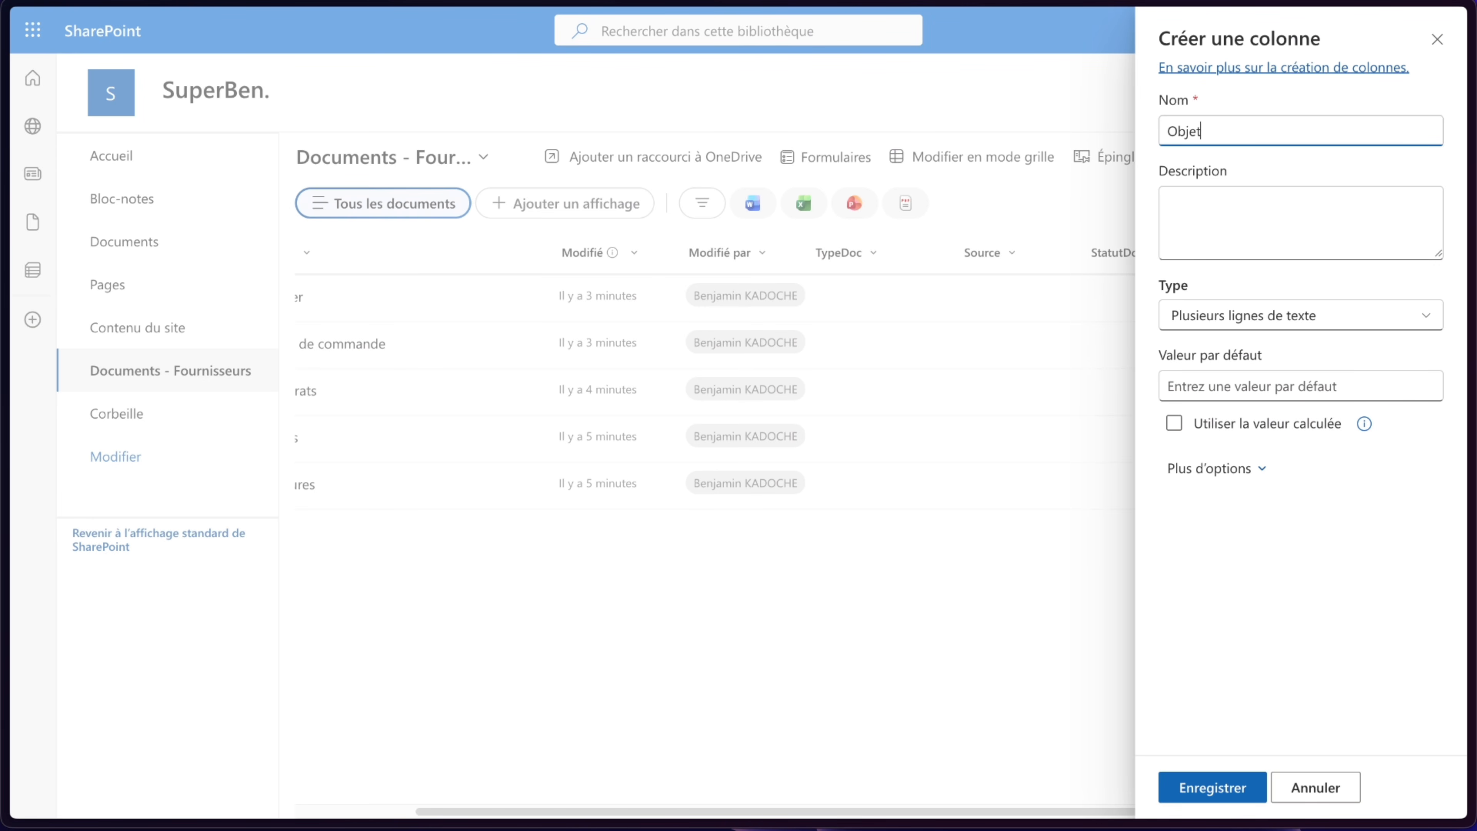
type("Mail")
left_click(1249, 664)
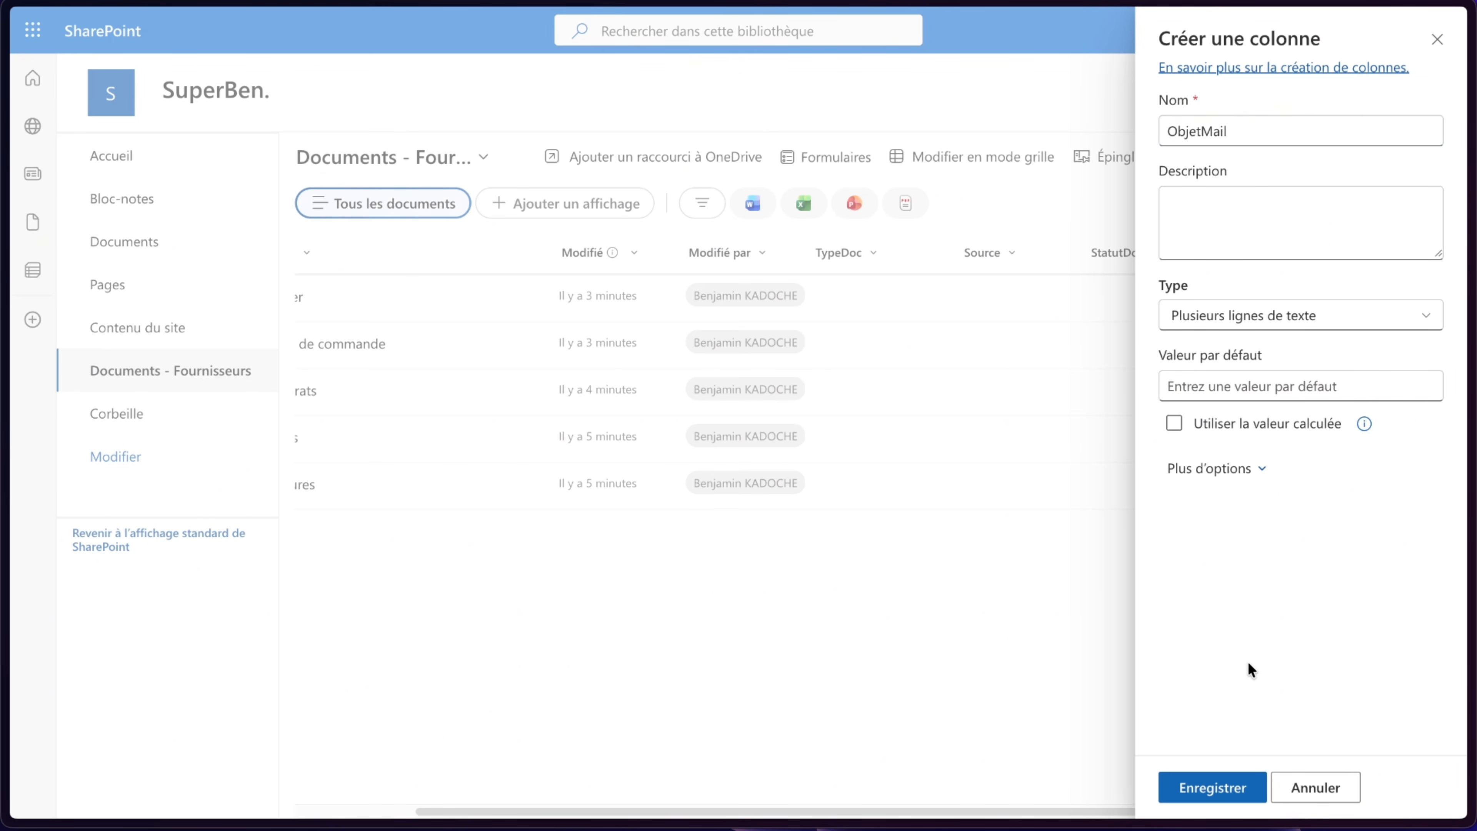
left_click(1197, 780)
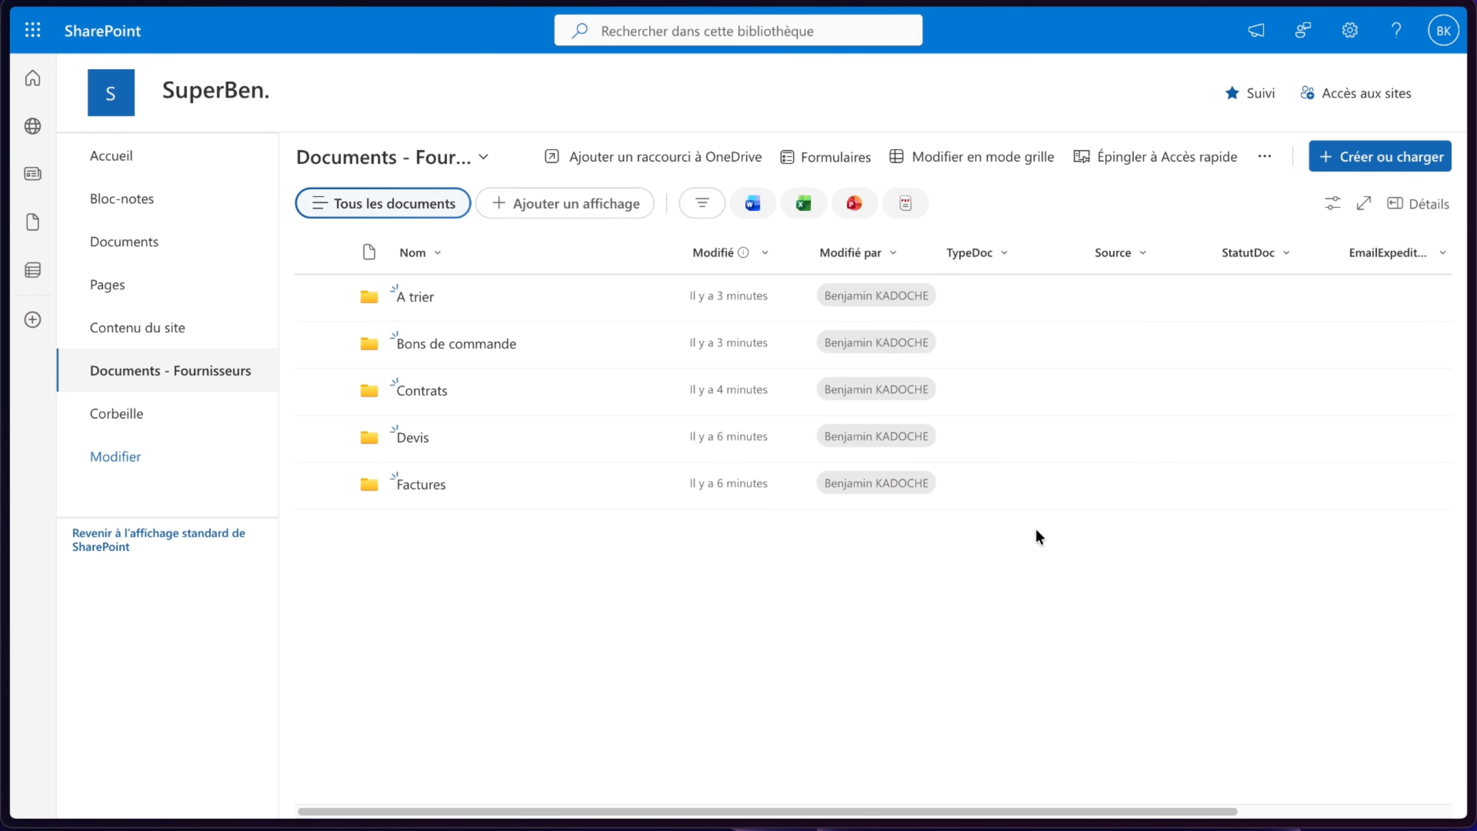
- Switch to the browser tab editing Flux 5 in Power Automate
scroll(1100, 492, "right", 5)
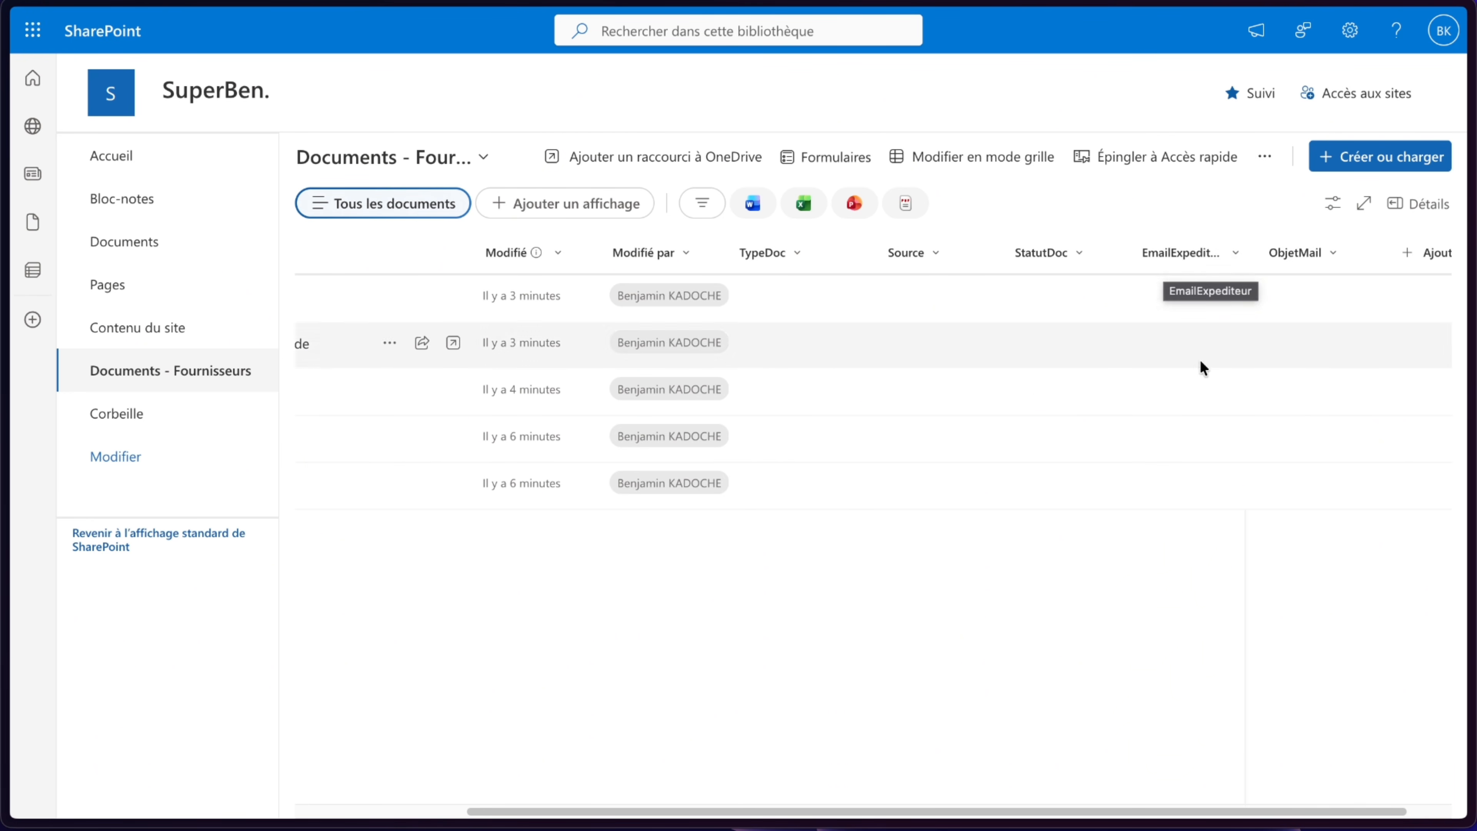
scroll(867, 548, "left", 5)
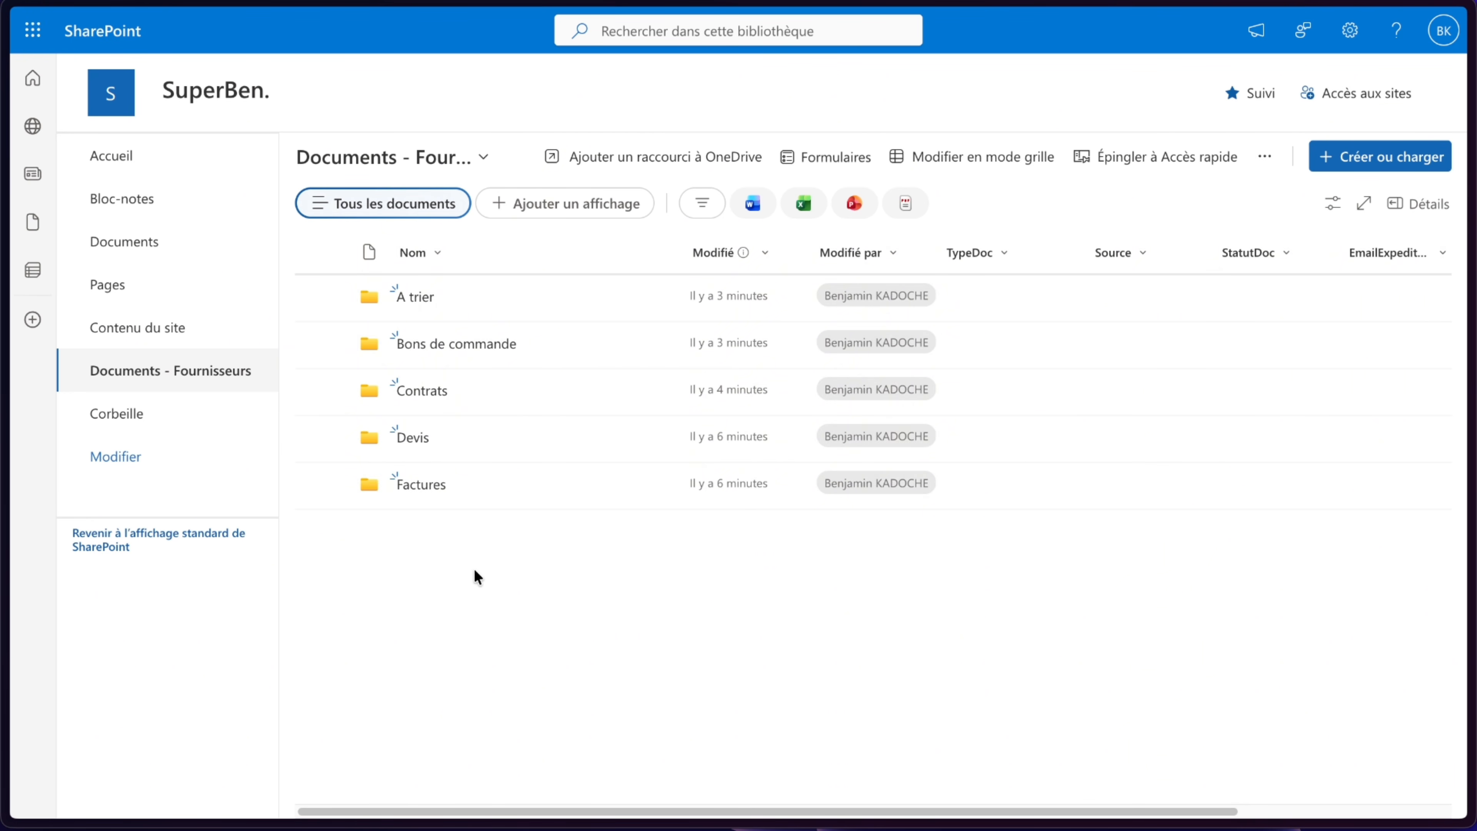
mouse_move(100, 250)
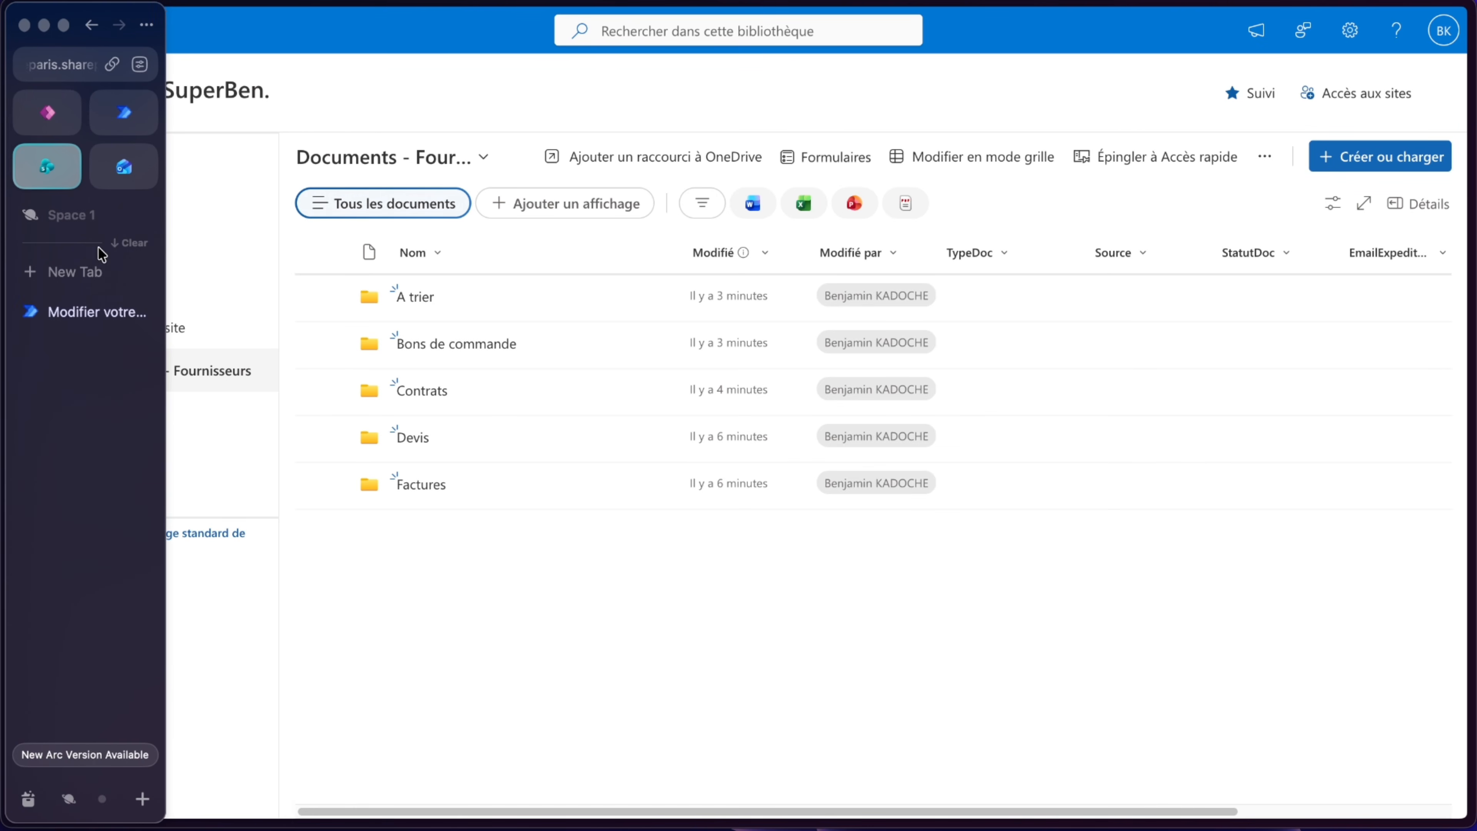
left_click(74, 298)
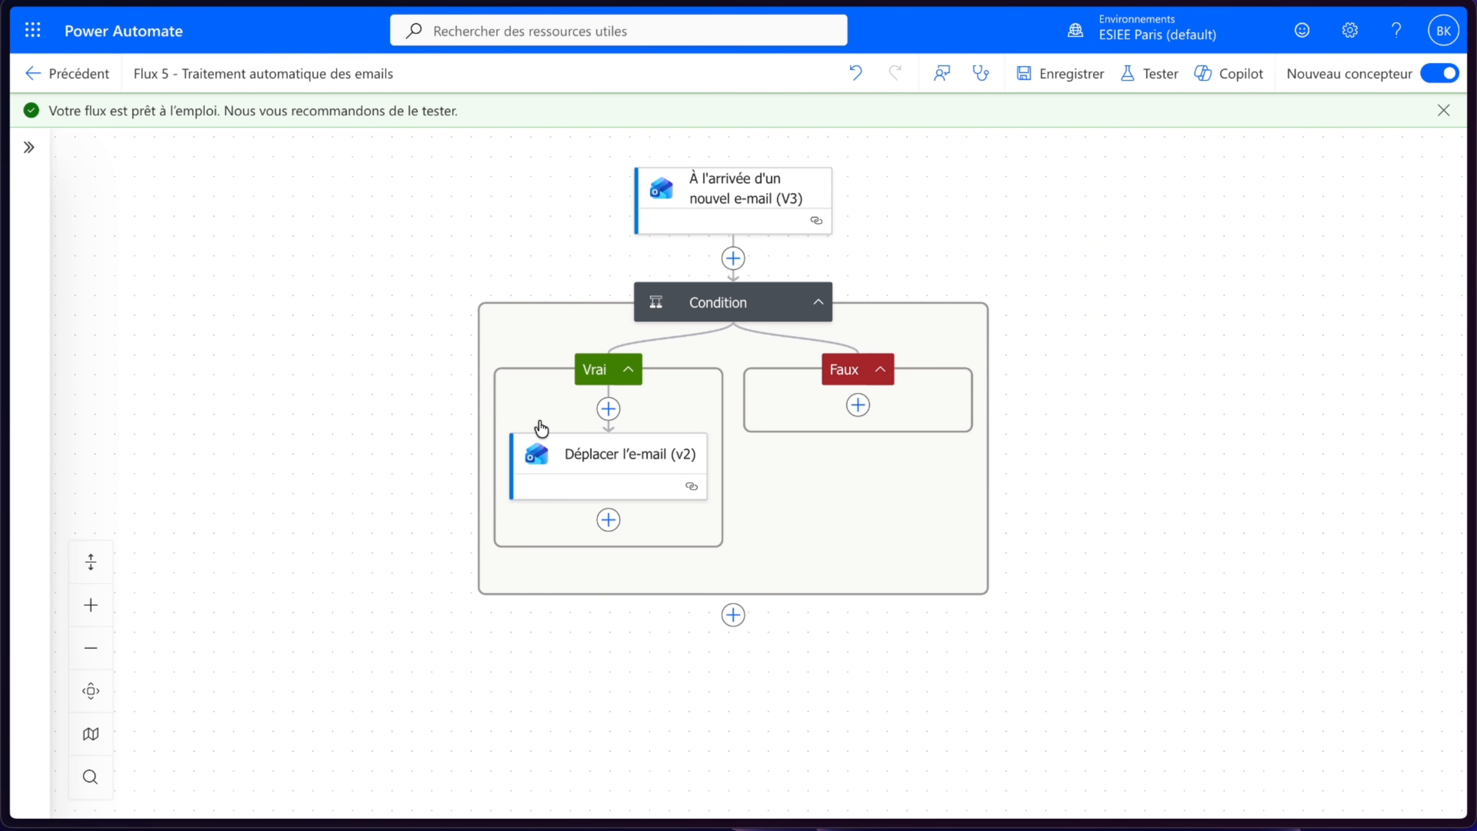
- Add an Apply to each loop after the Condition, iterating over the trigger's Pièces jointes
left_click(732, 617)
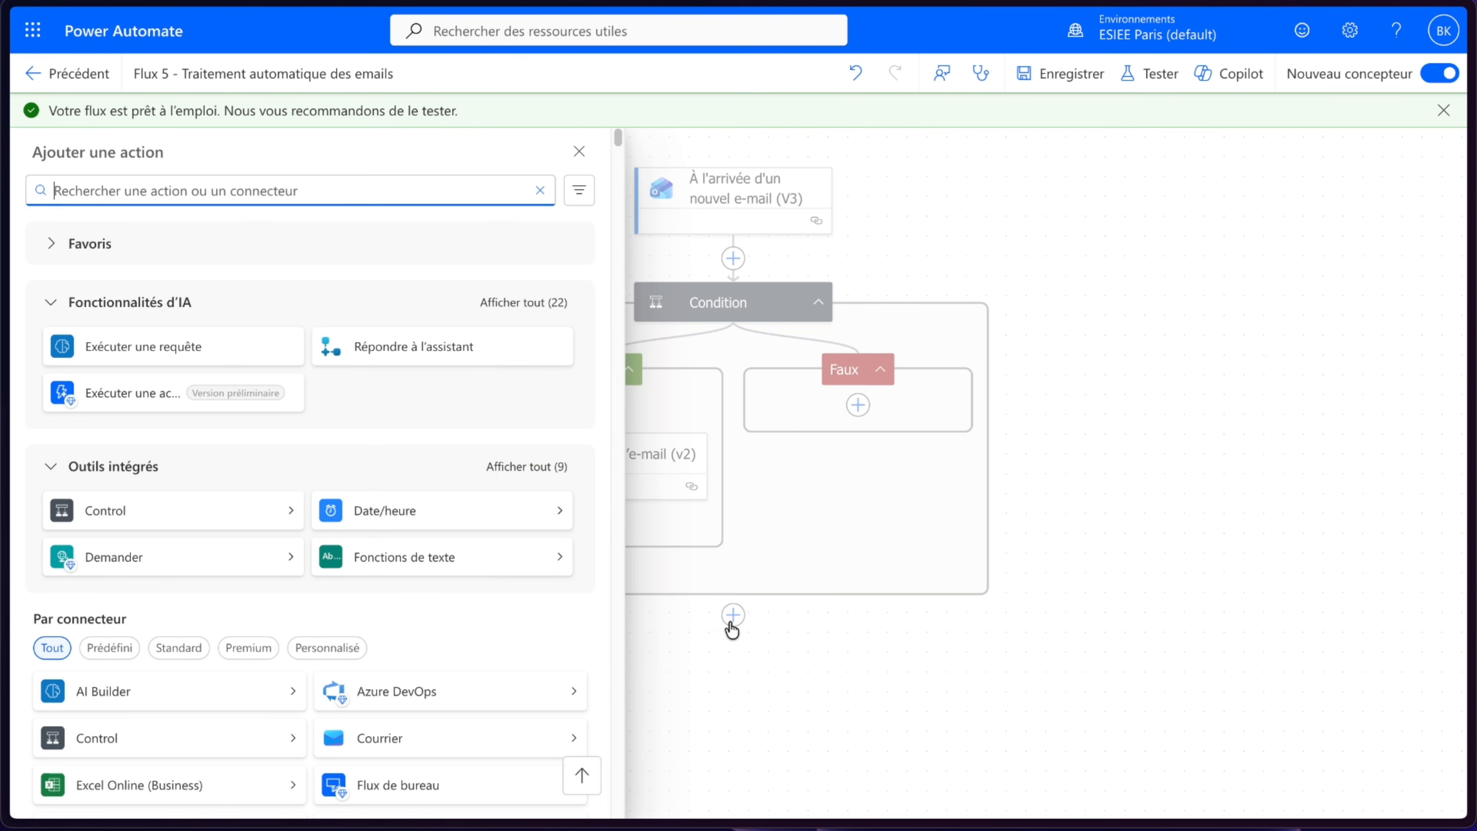
left_click(156, 515)
left_click(447, 249)
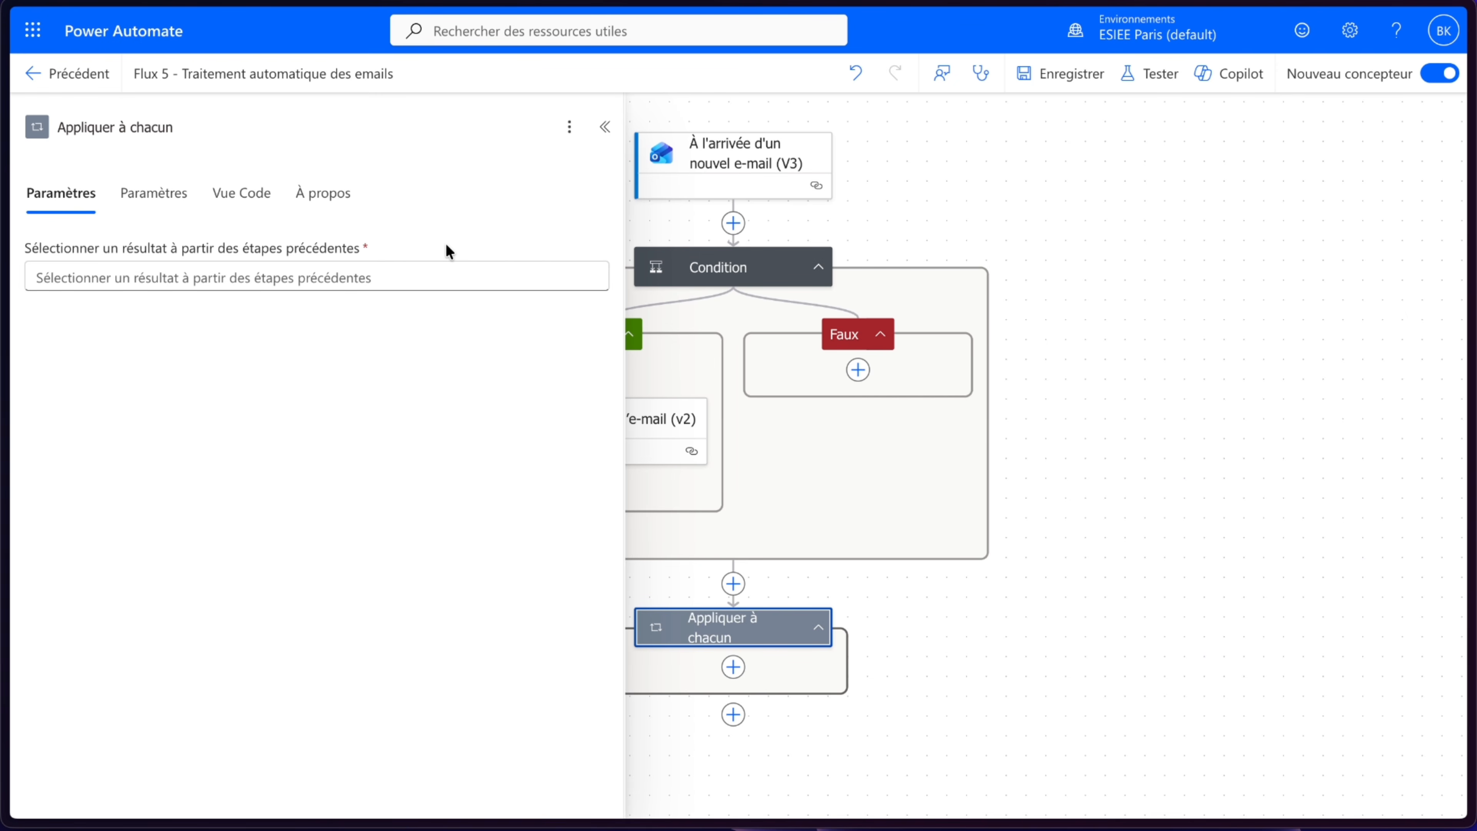
left_click(406, 274)
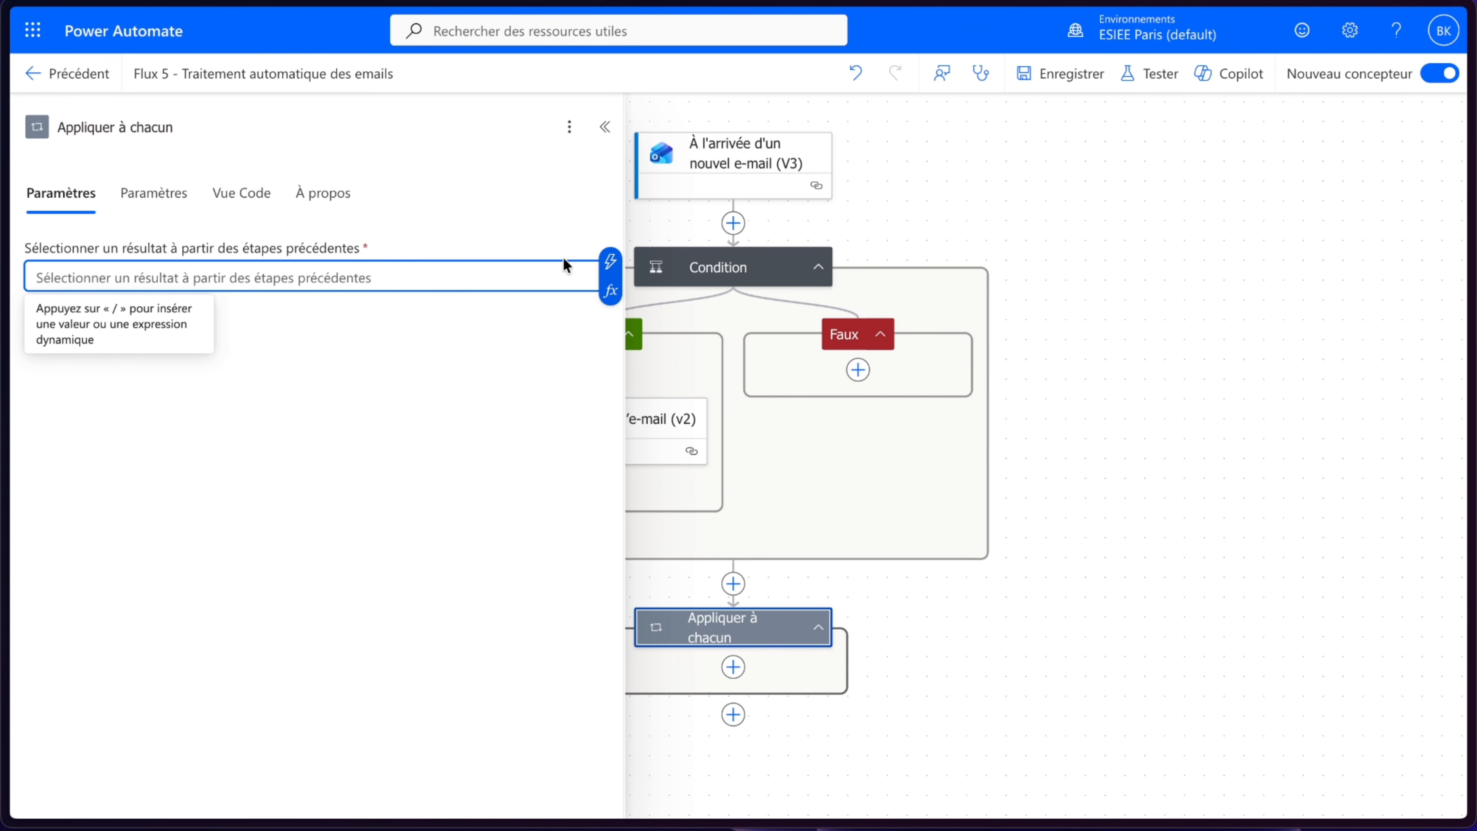
left_click(608, 262)
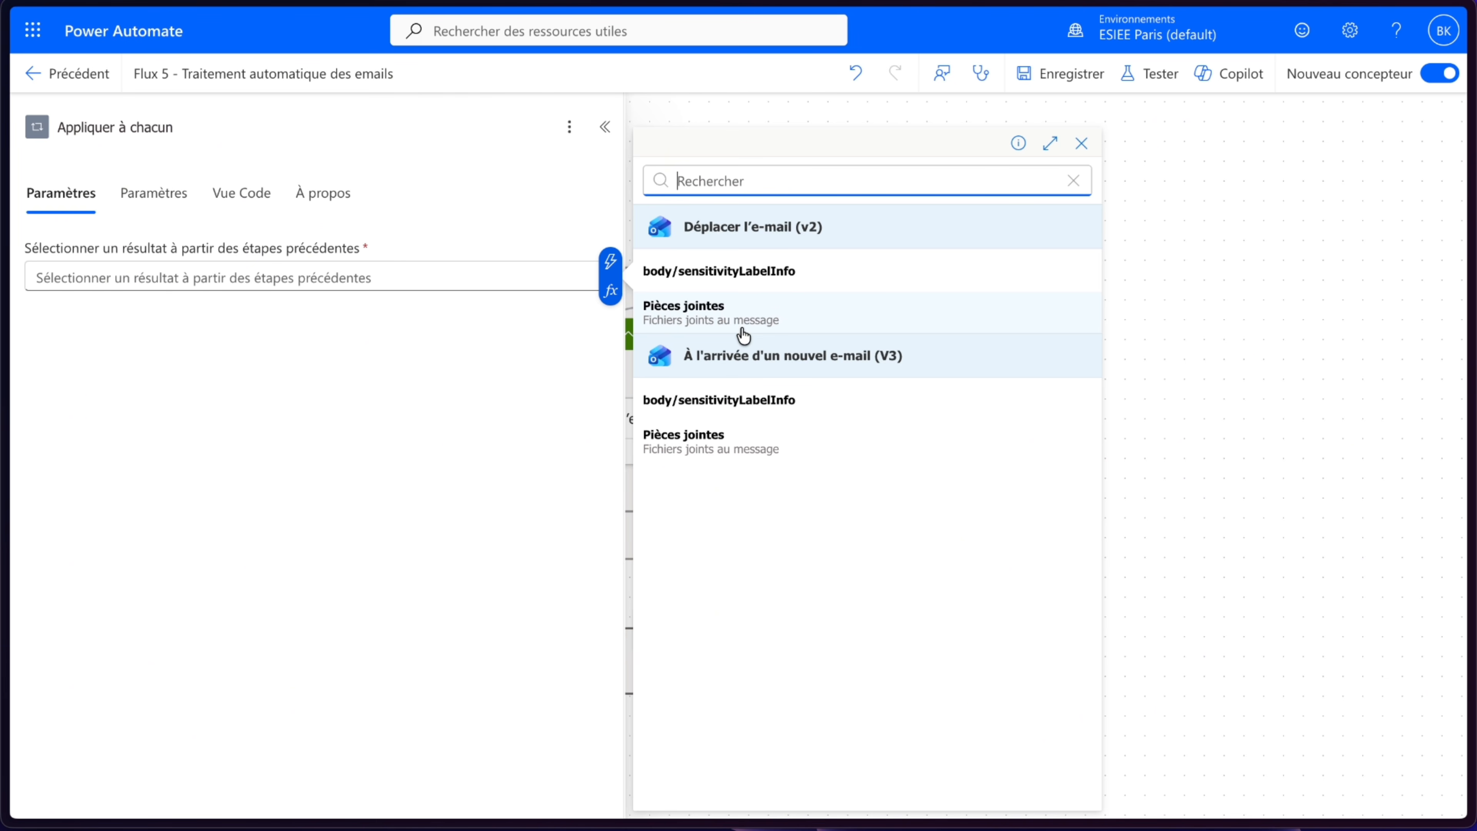
left_click(729, 445)
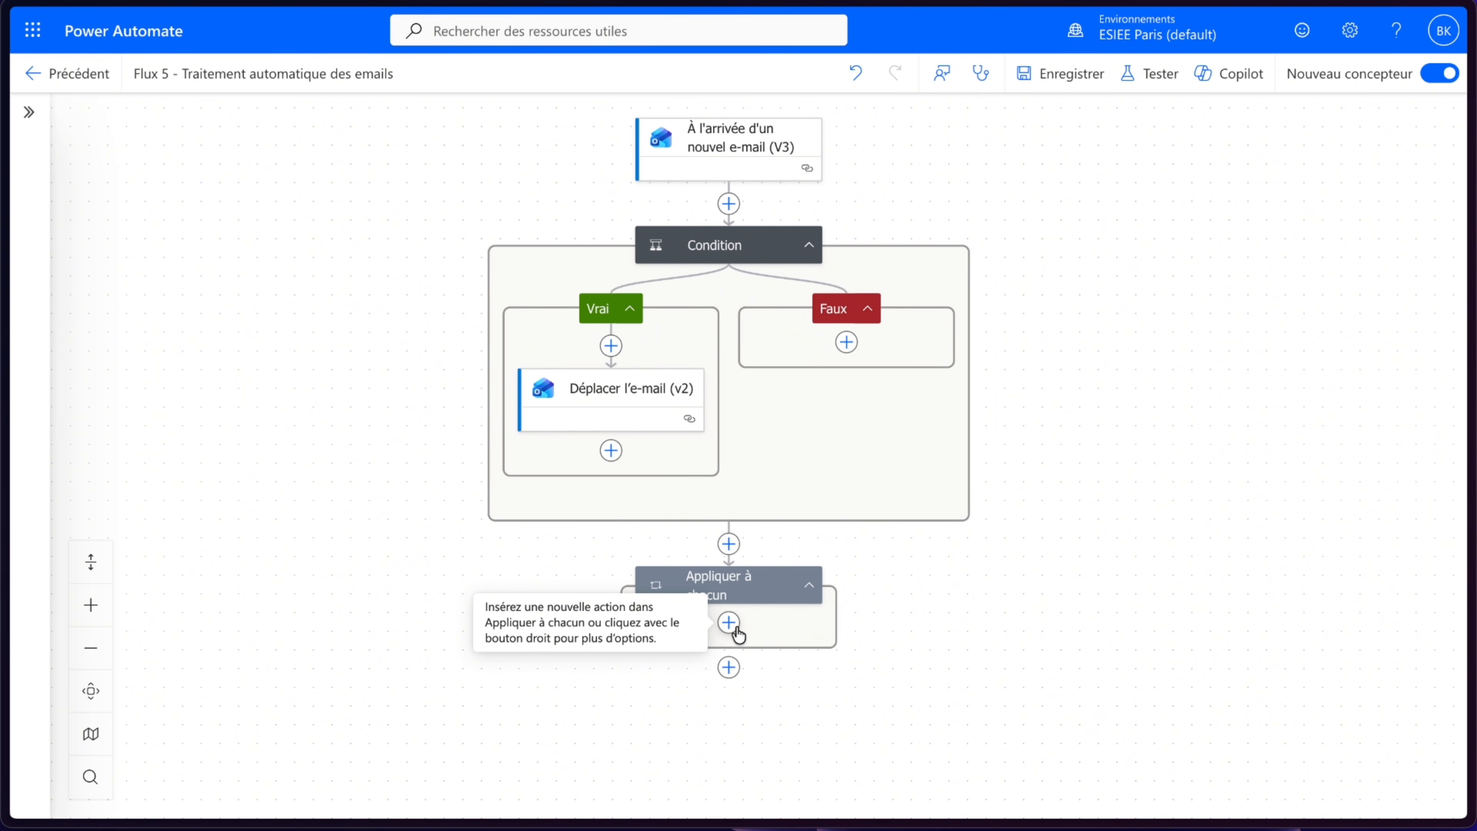
- Add a Condition inside the loop with the trigger's Pièces jointes Nom as its first value
left_click(729, 624)
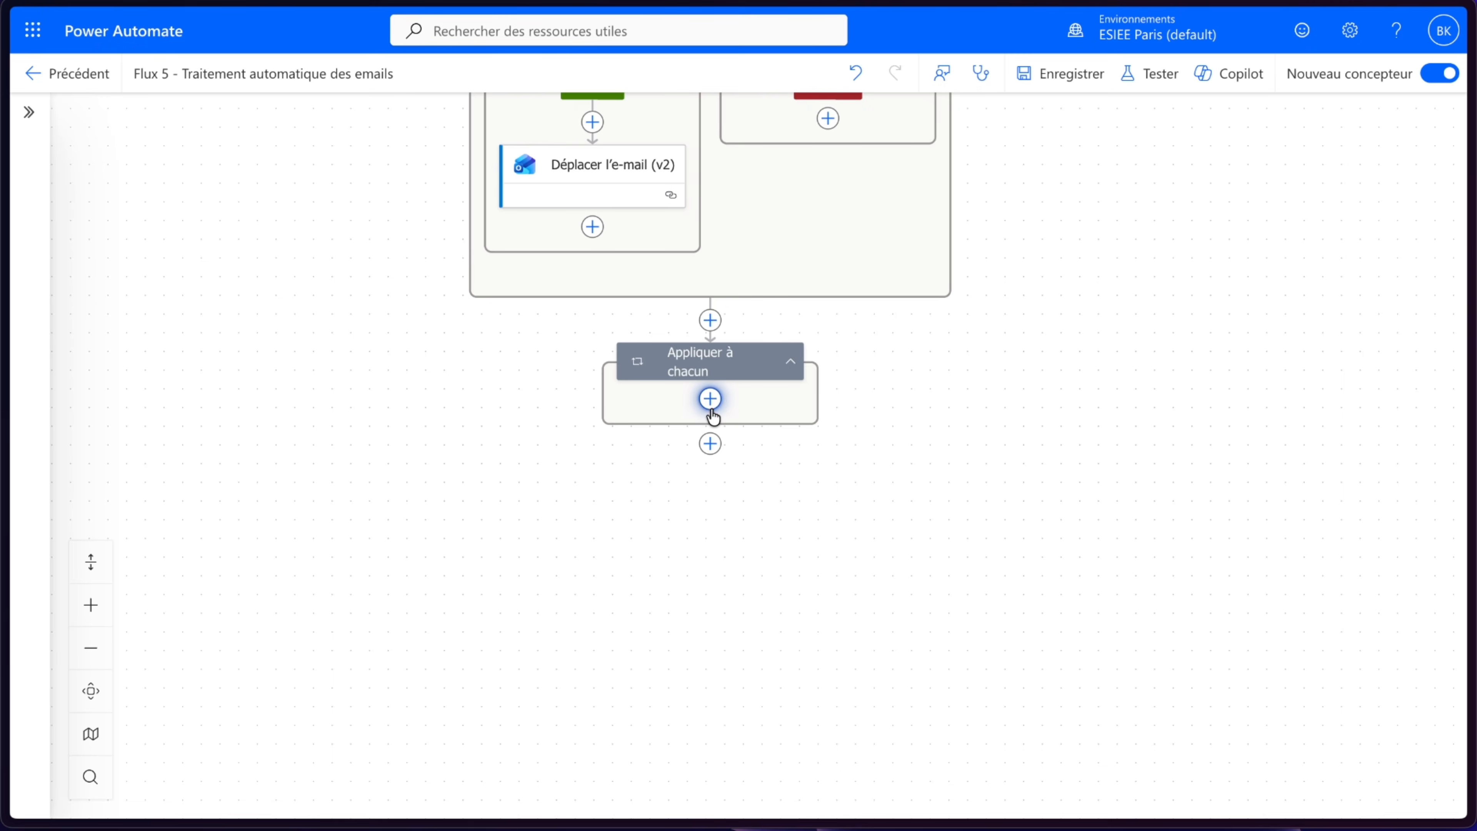
left_click(173, 489)
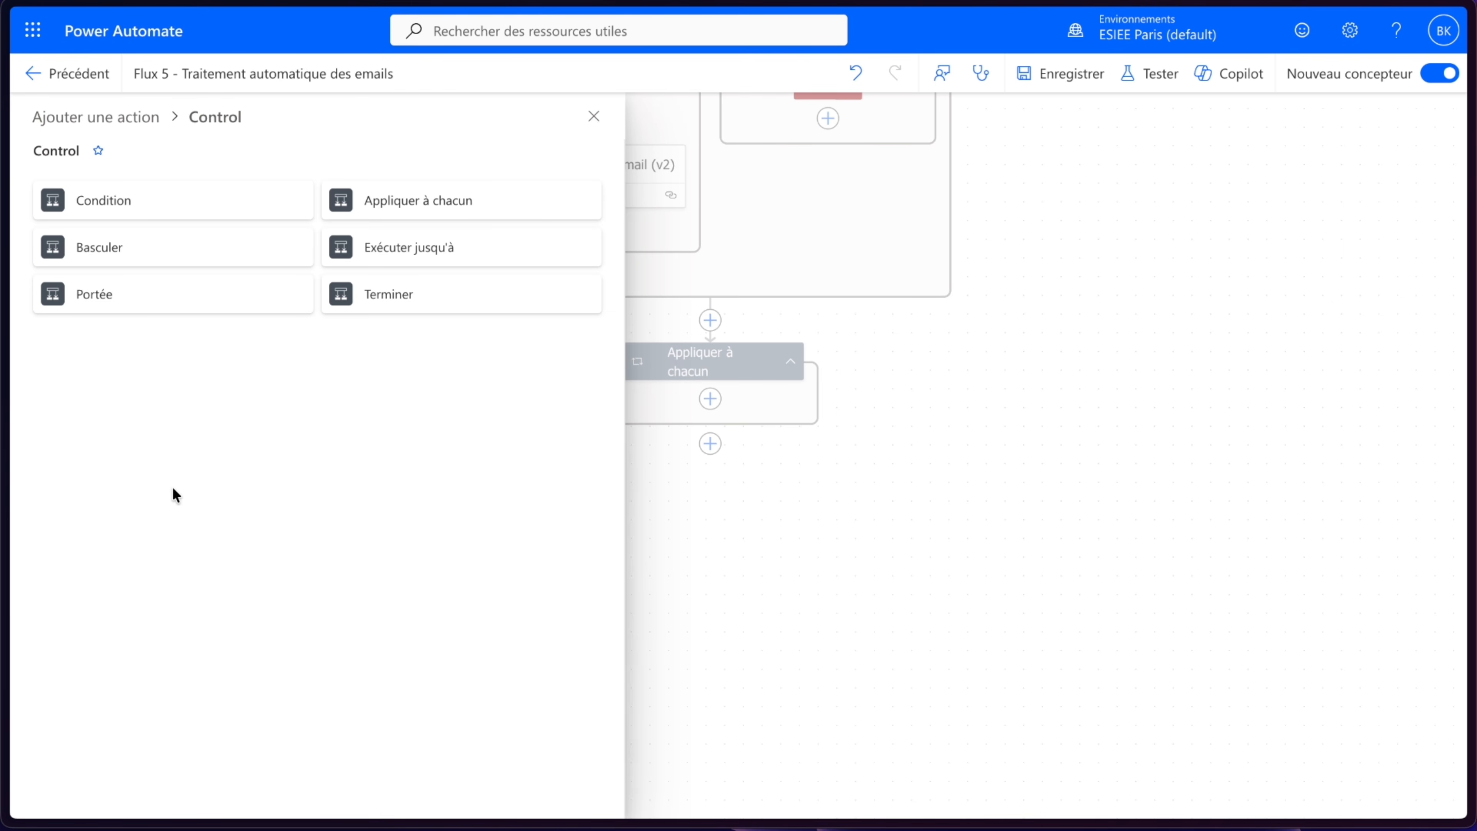
left_click(221, 200)
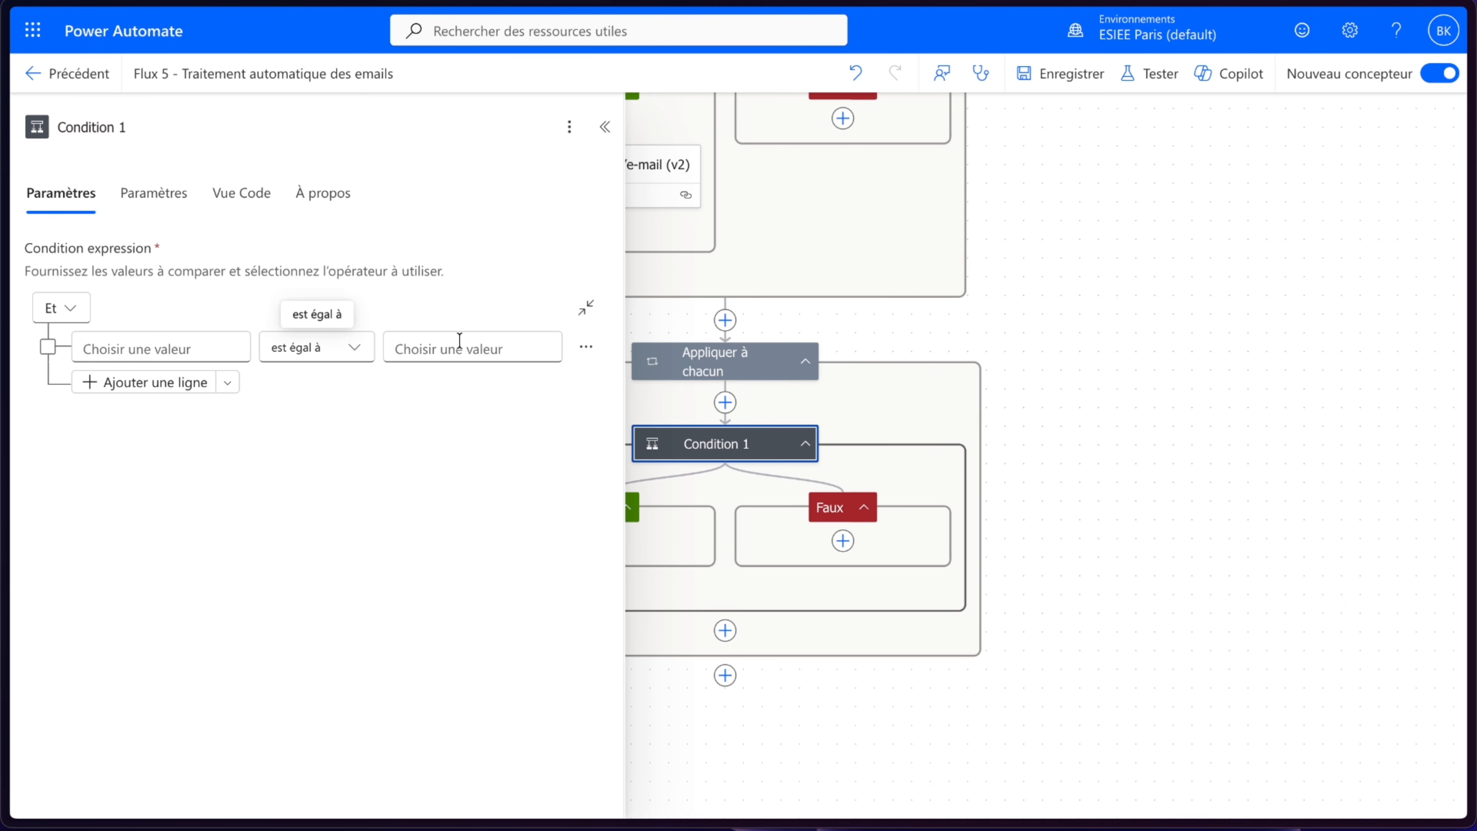
left_click(209, 344)
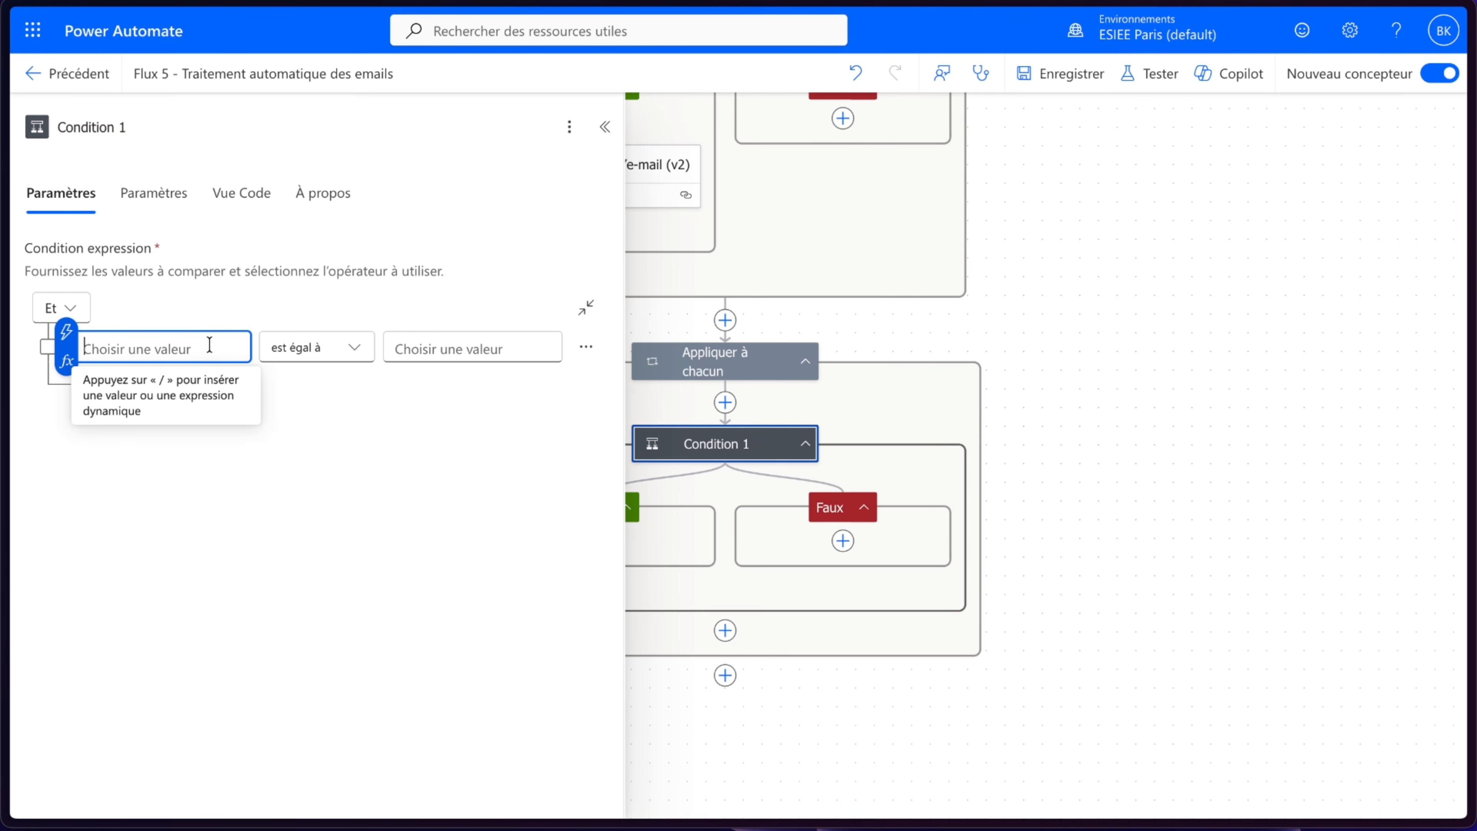
left_click(66, 332)
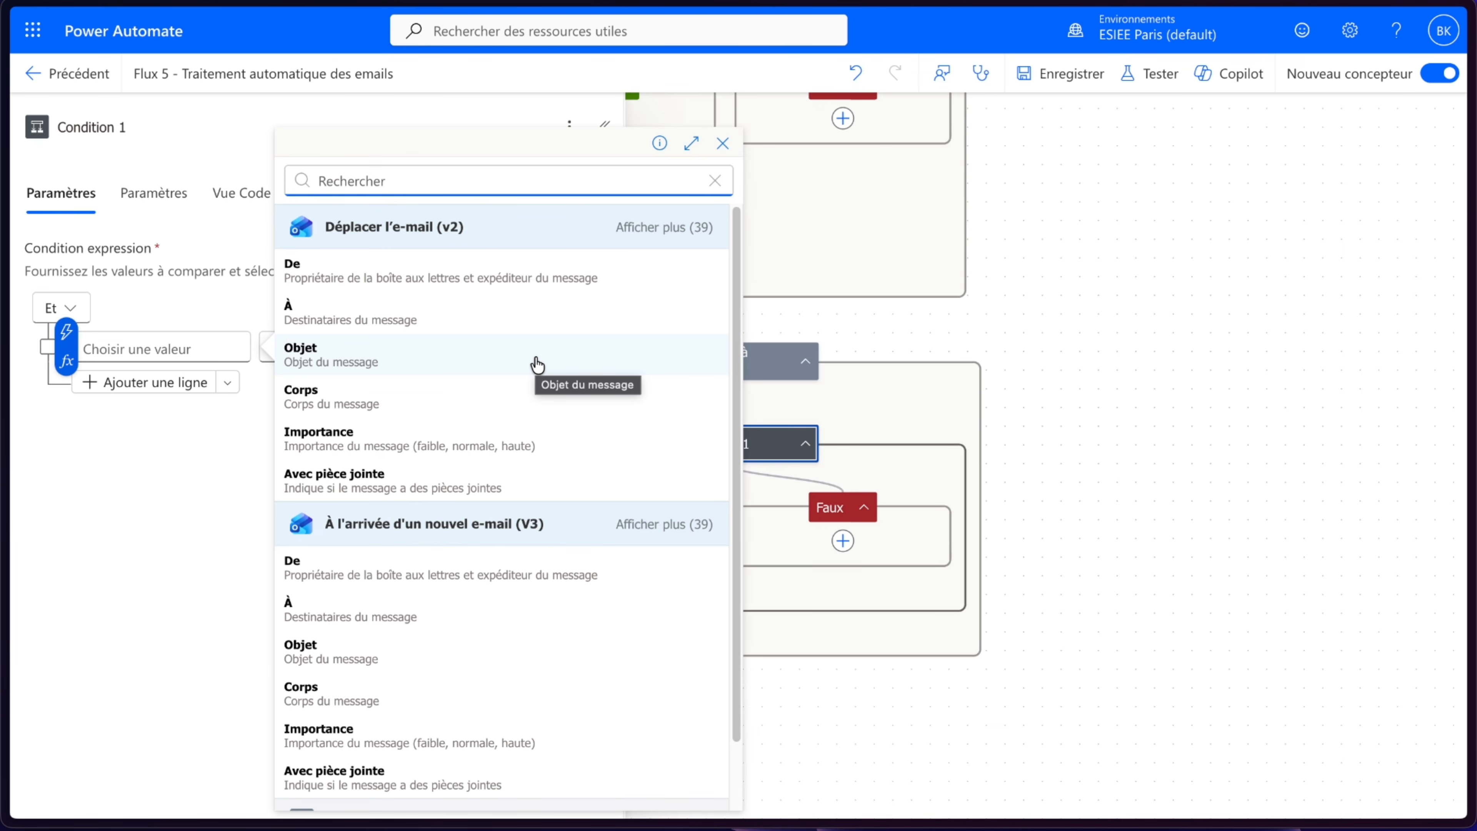
left_click(642, 523)
scroll(642, 524, "down", 10)
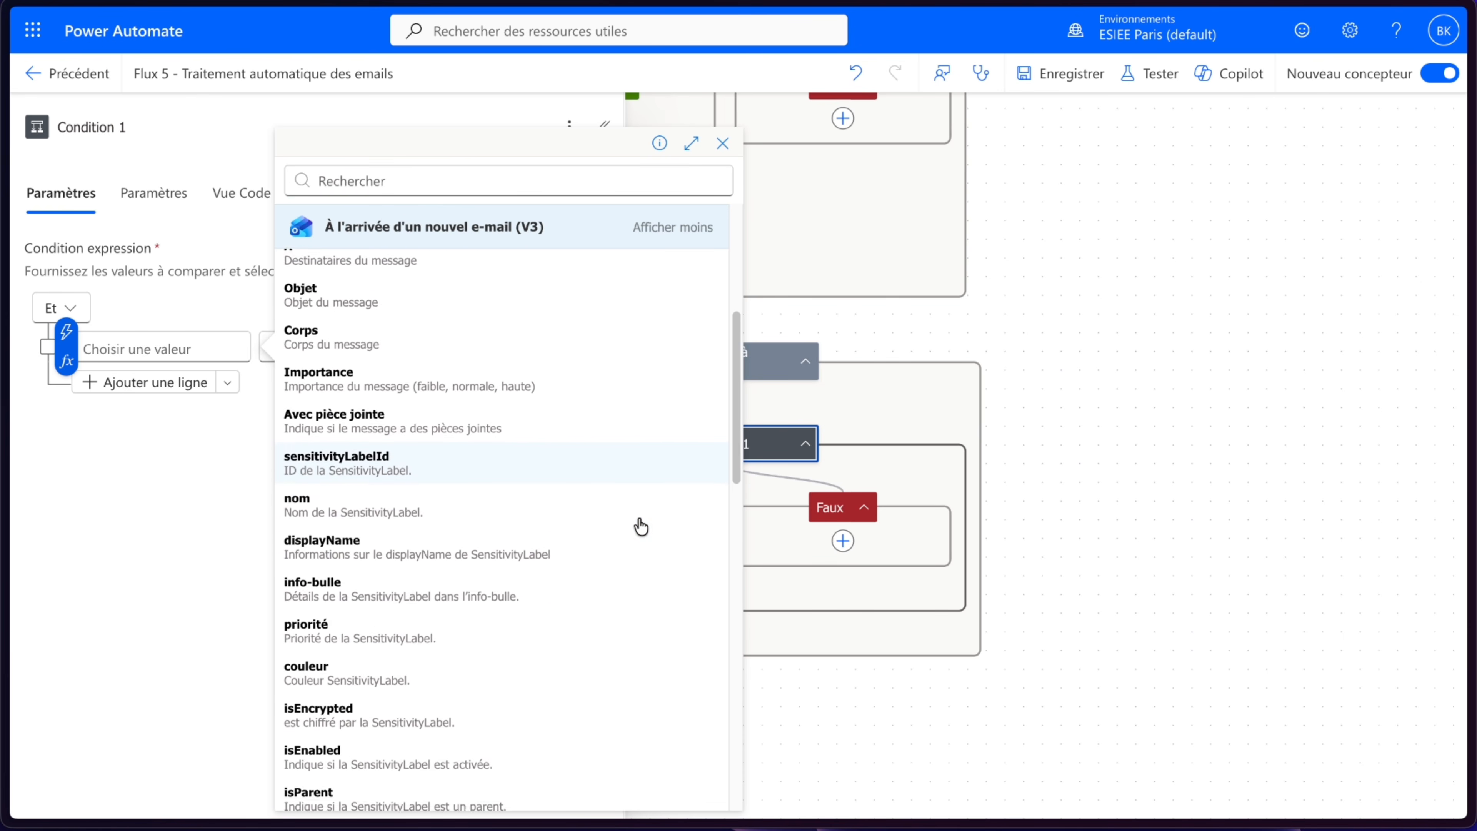
left_click(421, 505)
left_click(245, 496)
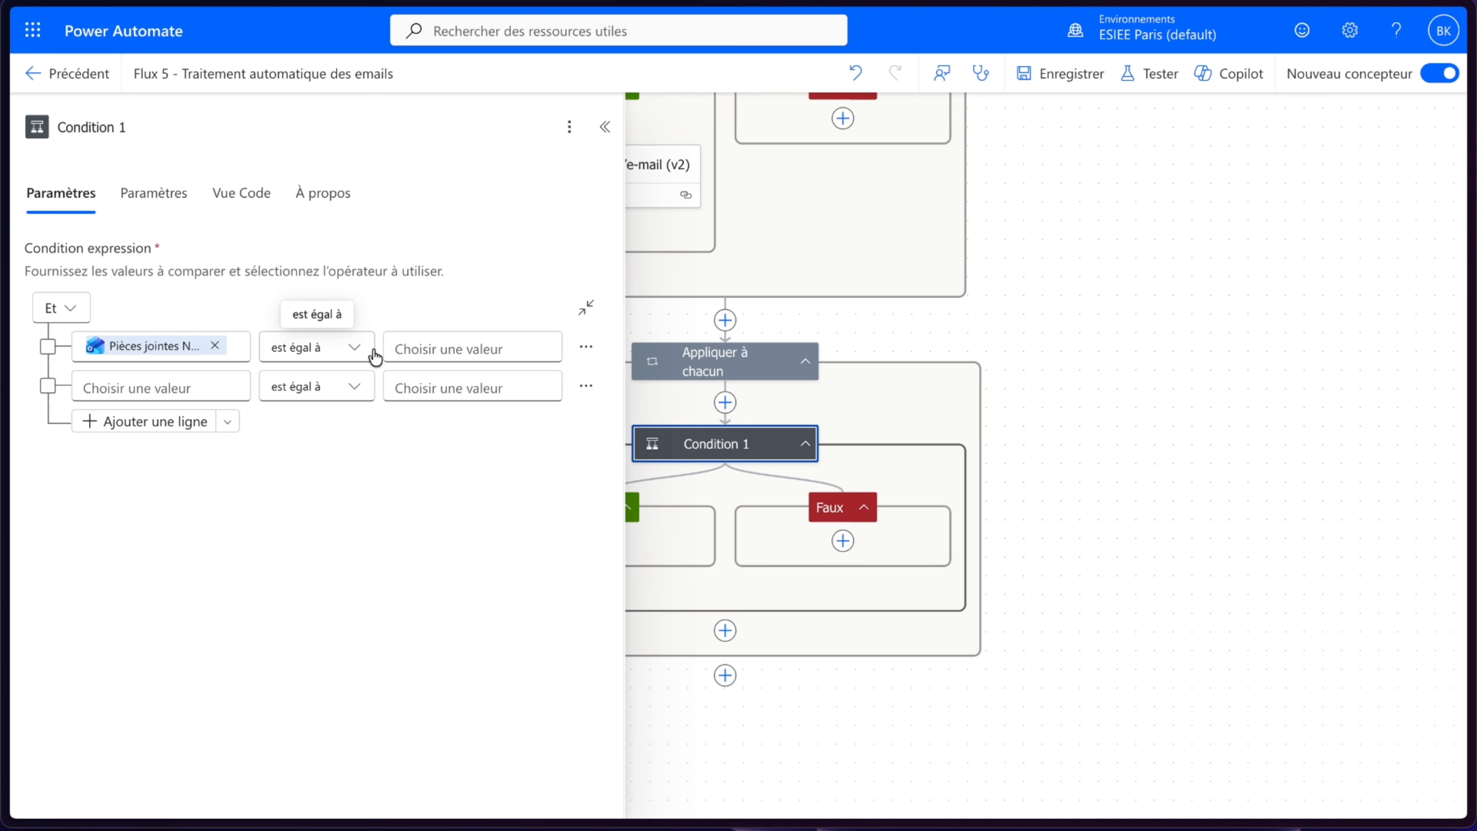
- Set the condition's operator to contient and its compared value to devis
left_click(351, 351)
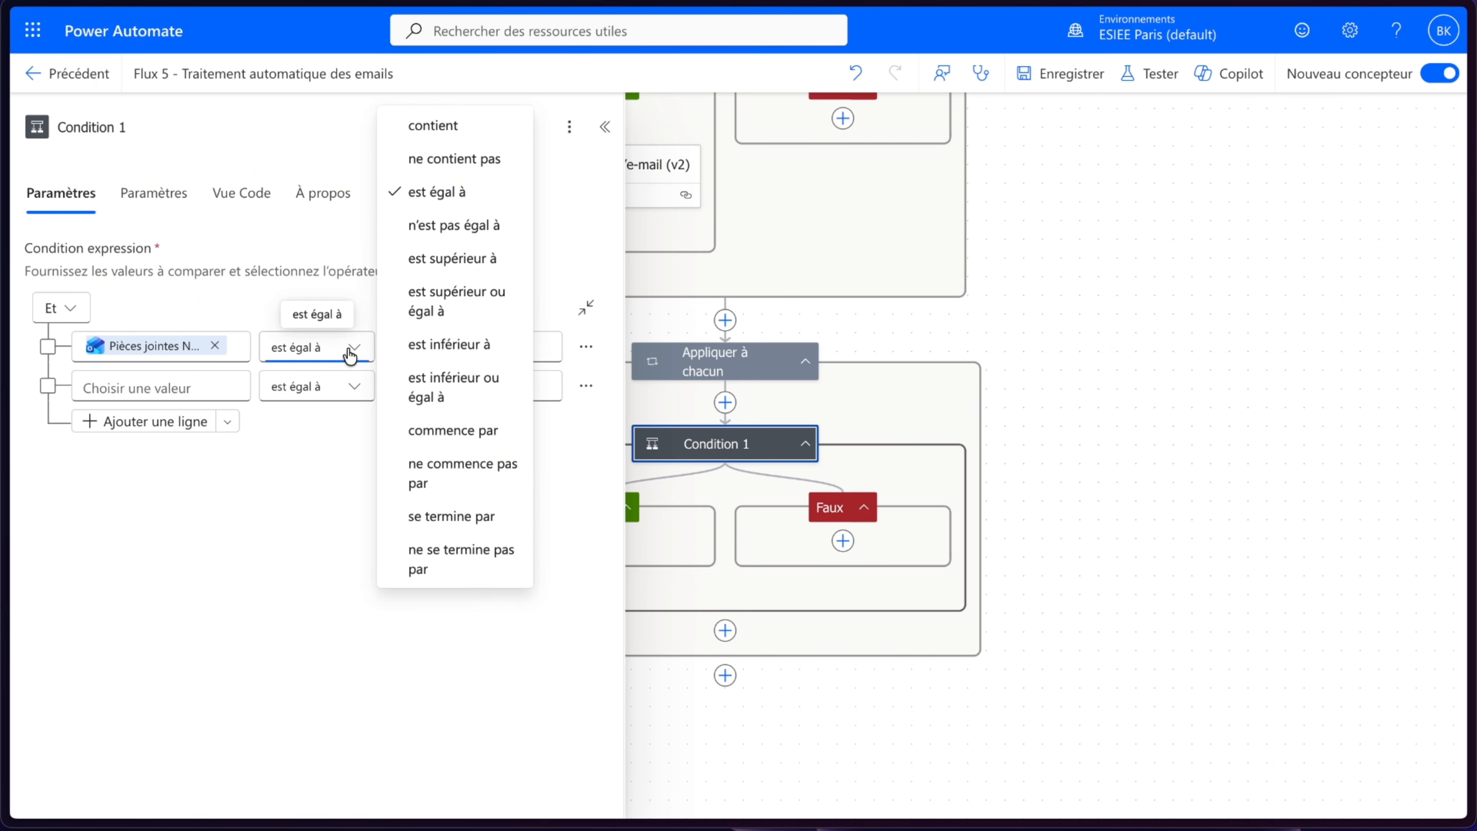
left_click(434, 129)
left_click(445, 348)
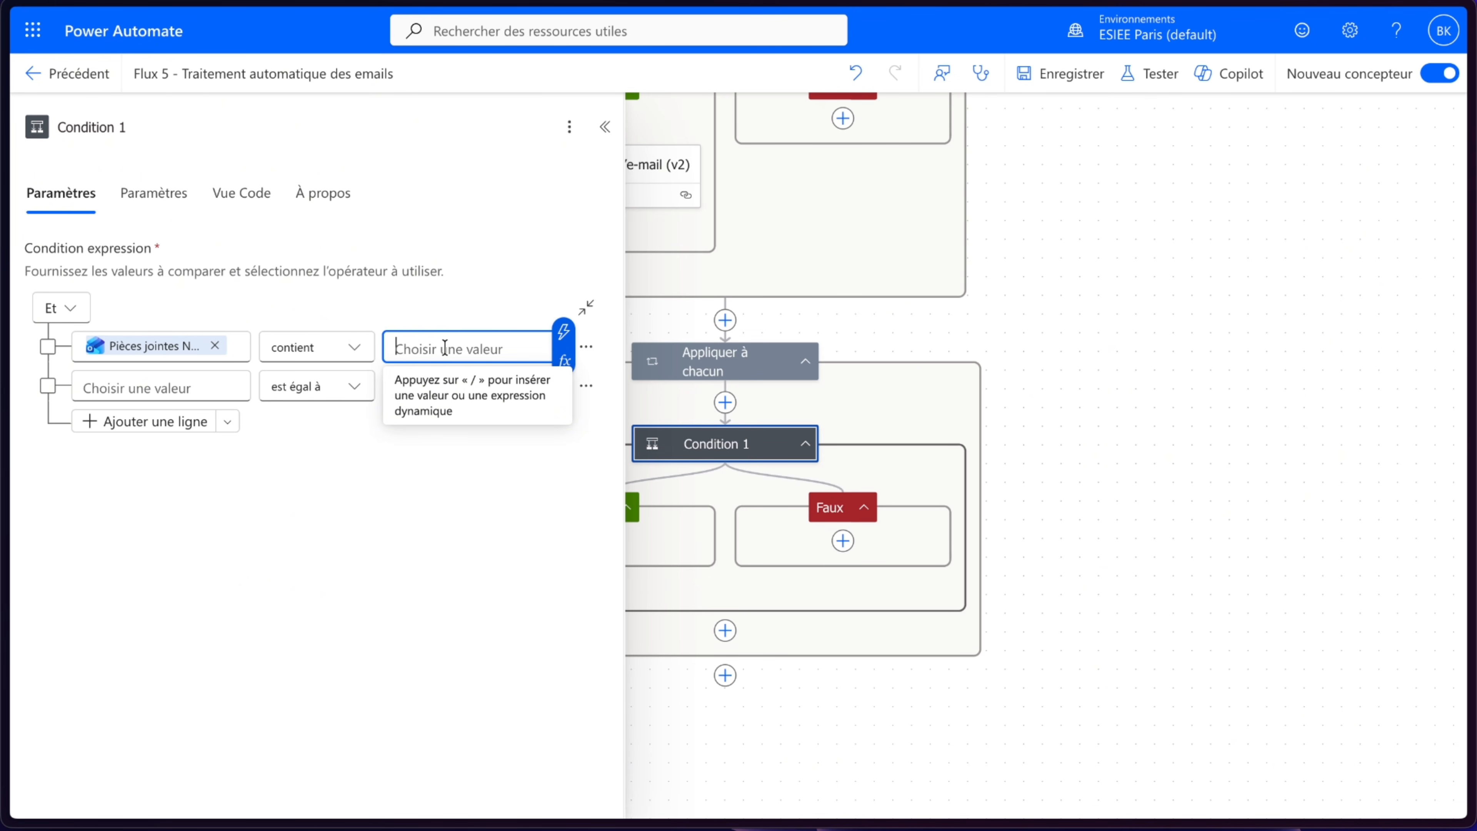
type("devis")
left_click(373, 499)
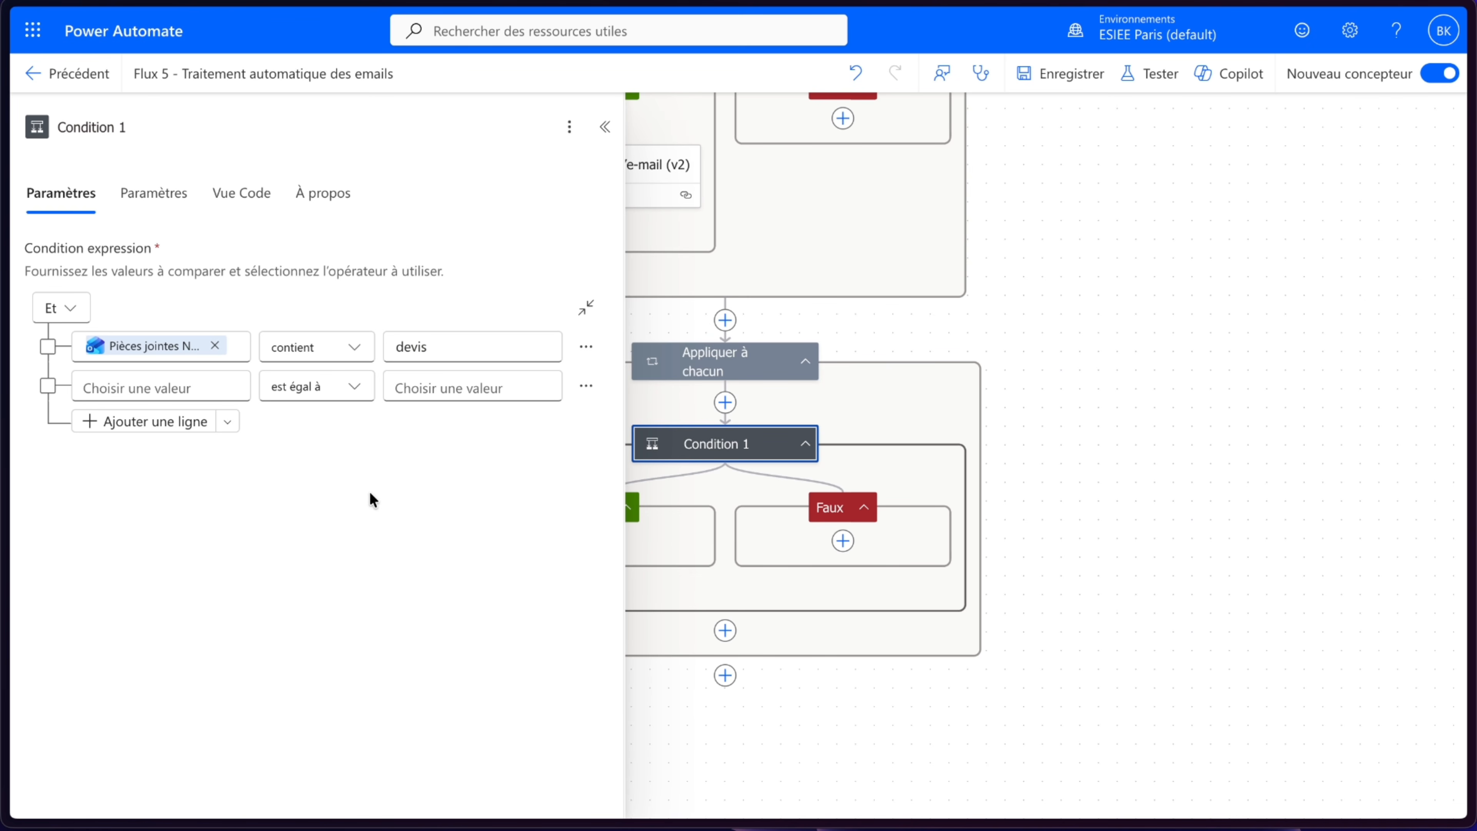
- Reselect the trigger's Pièces jointes Nom as the condition's first value
left_click(215, 345)
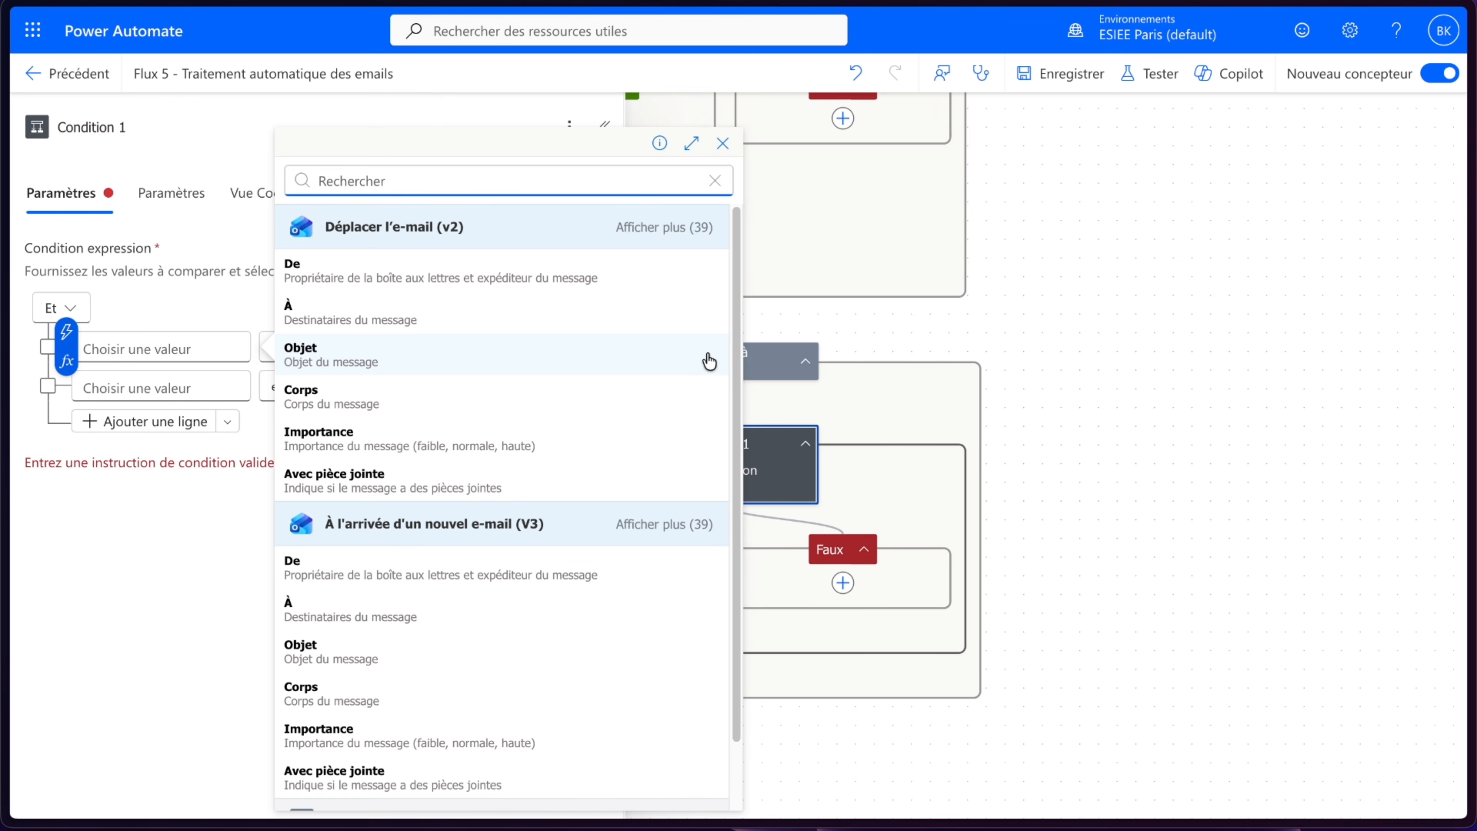
left_click(655, 226)
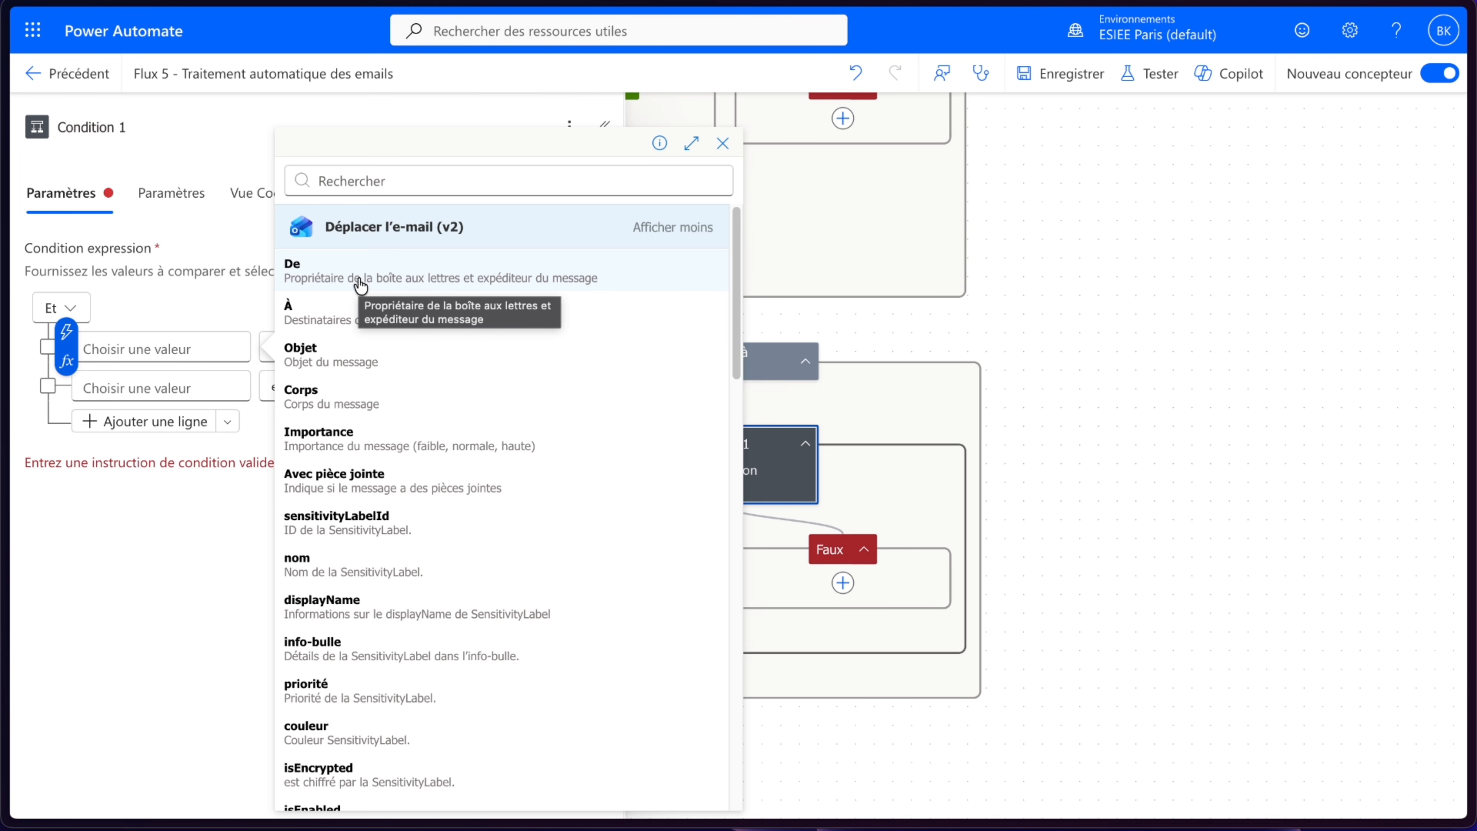
type("nom")
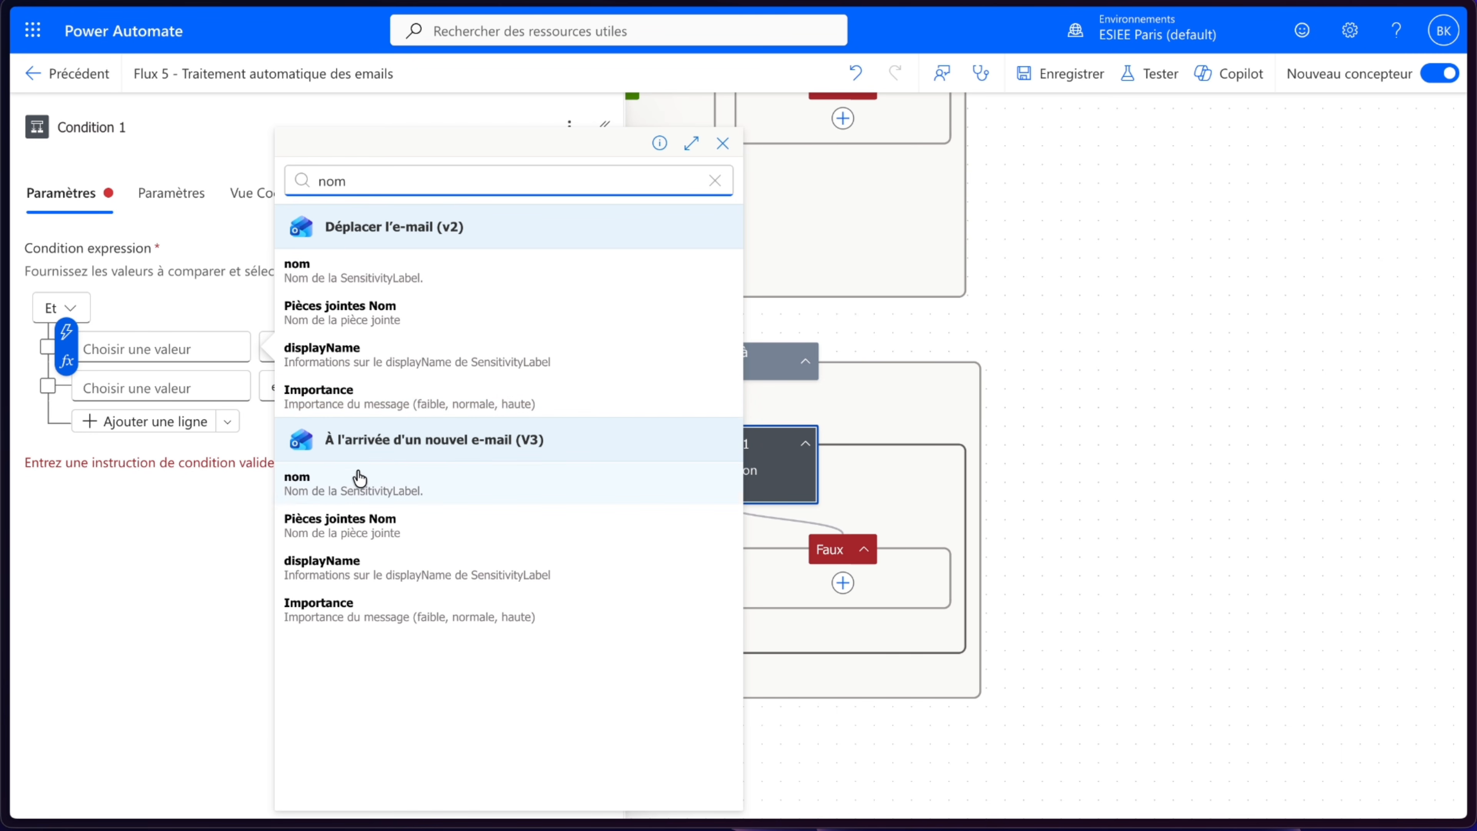
left_click(382, 522)
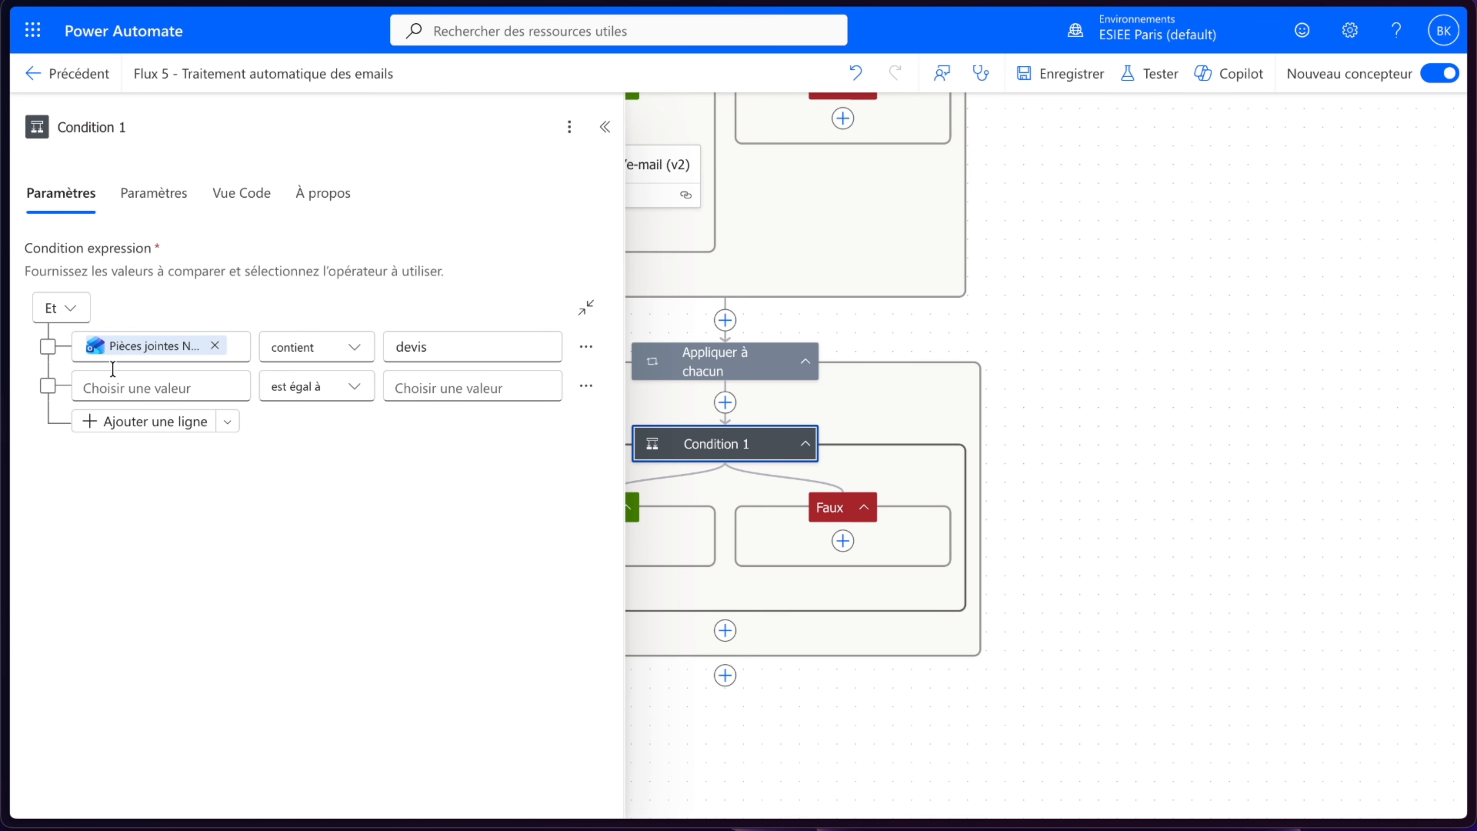
left_click(606, 129)
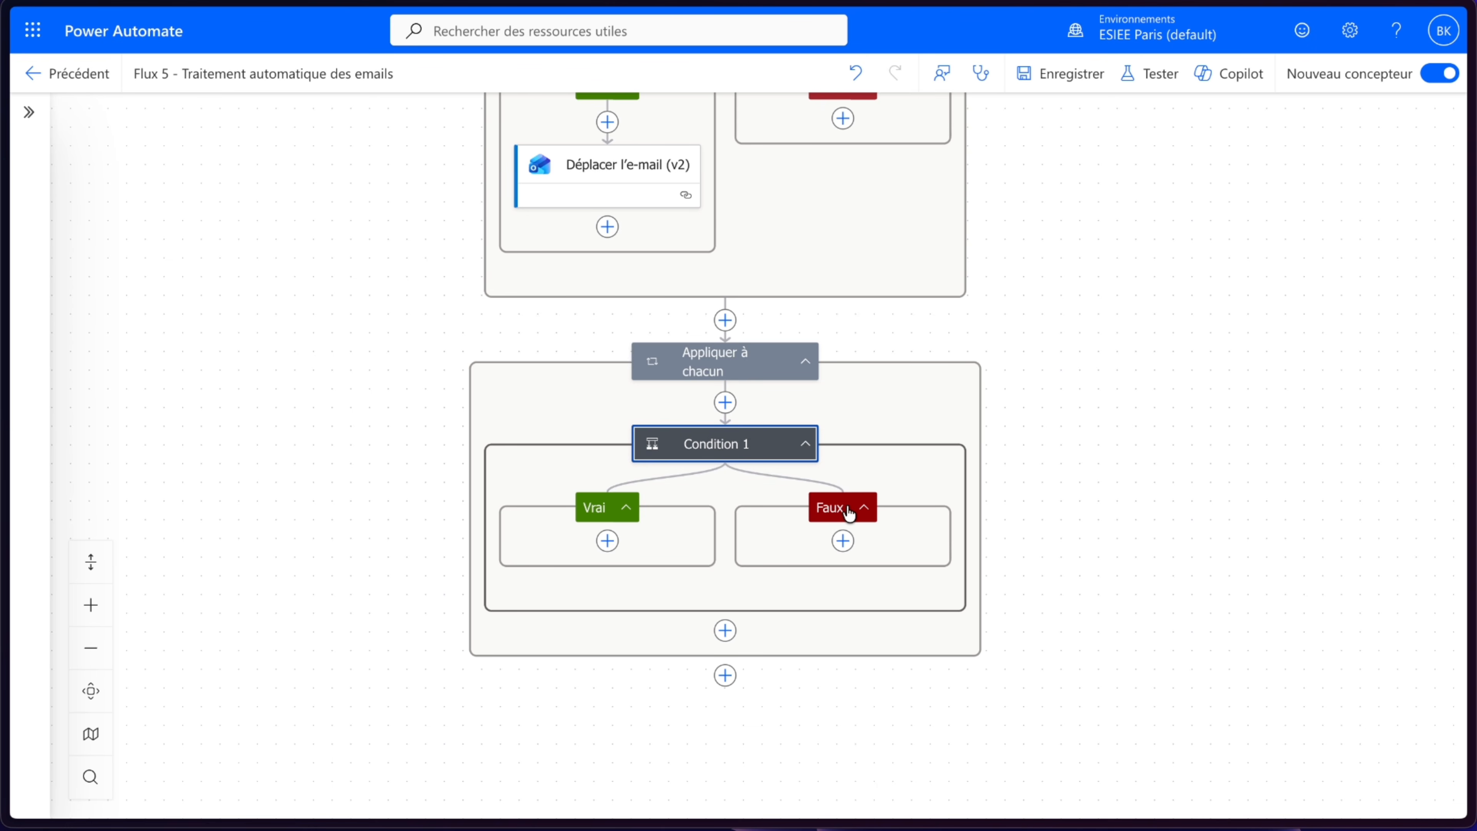
left_click(843, 541)
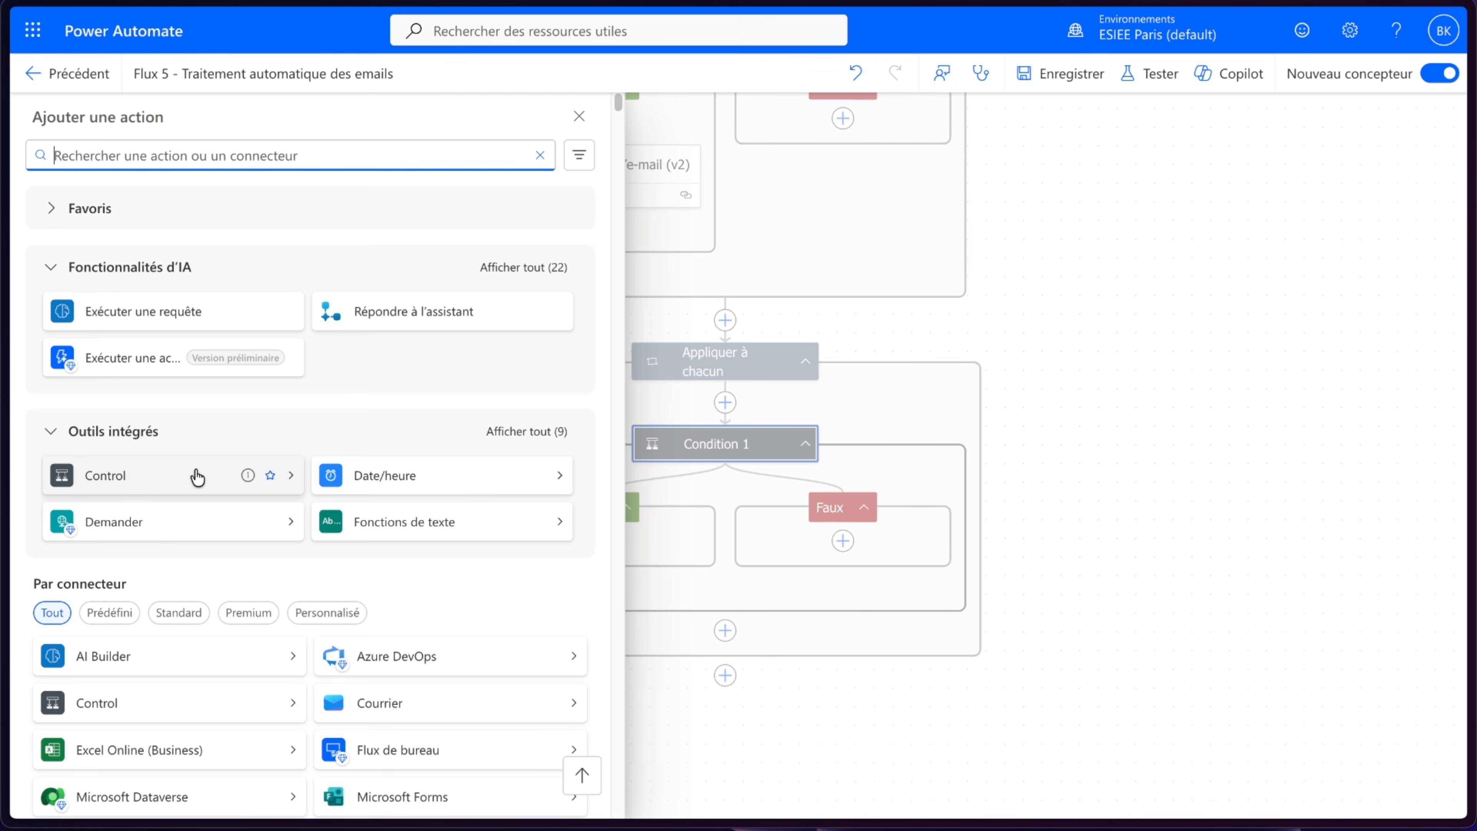
left_click(580, 116)
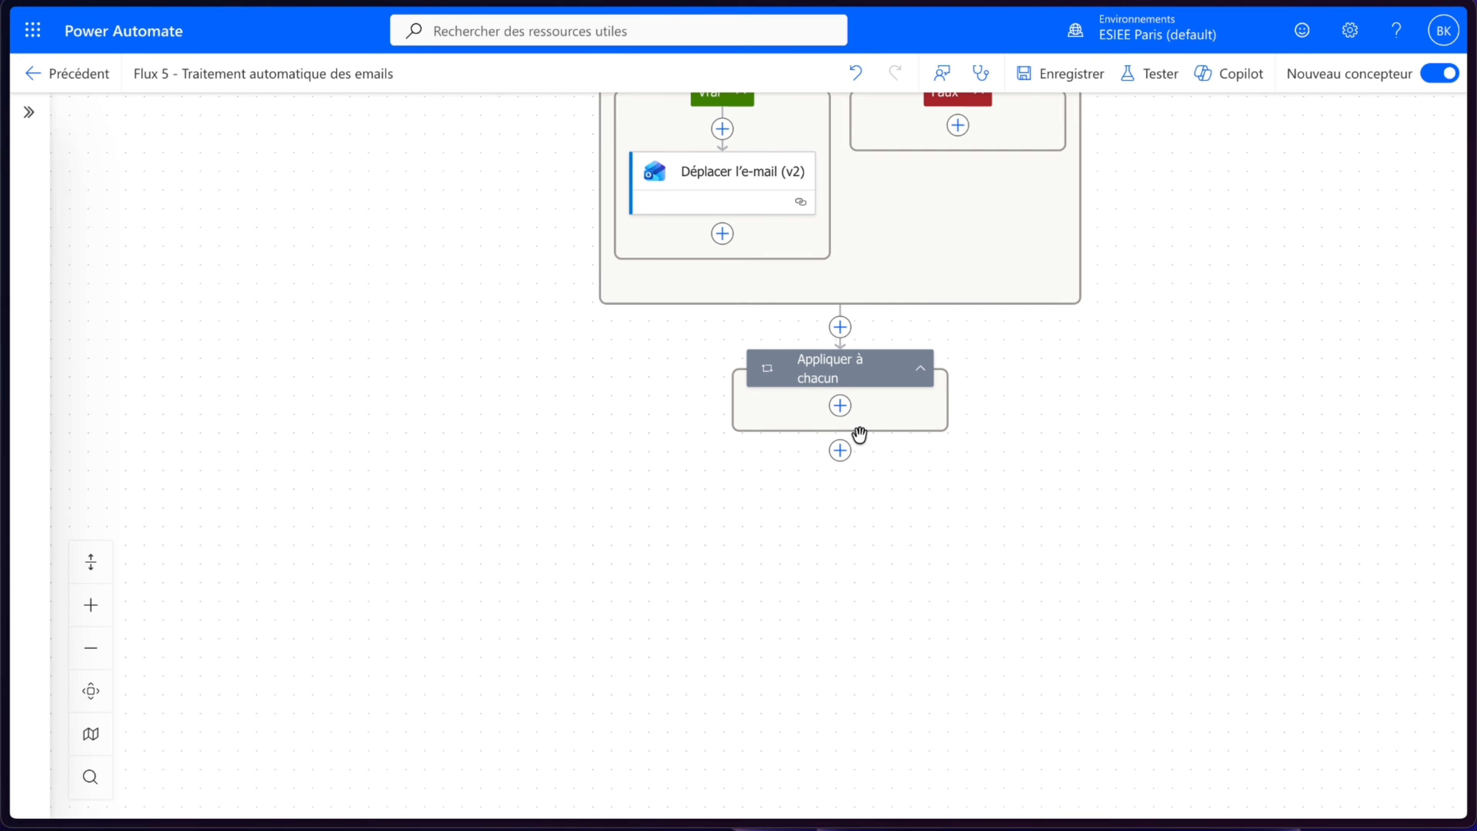
- Add a Switch inside the loop, switching on the trigger's Pièces jointes Nom
left_click(840, 405)
left_click(94, 478)
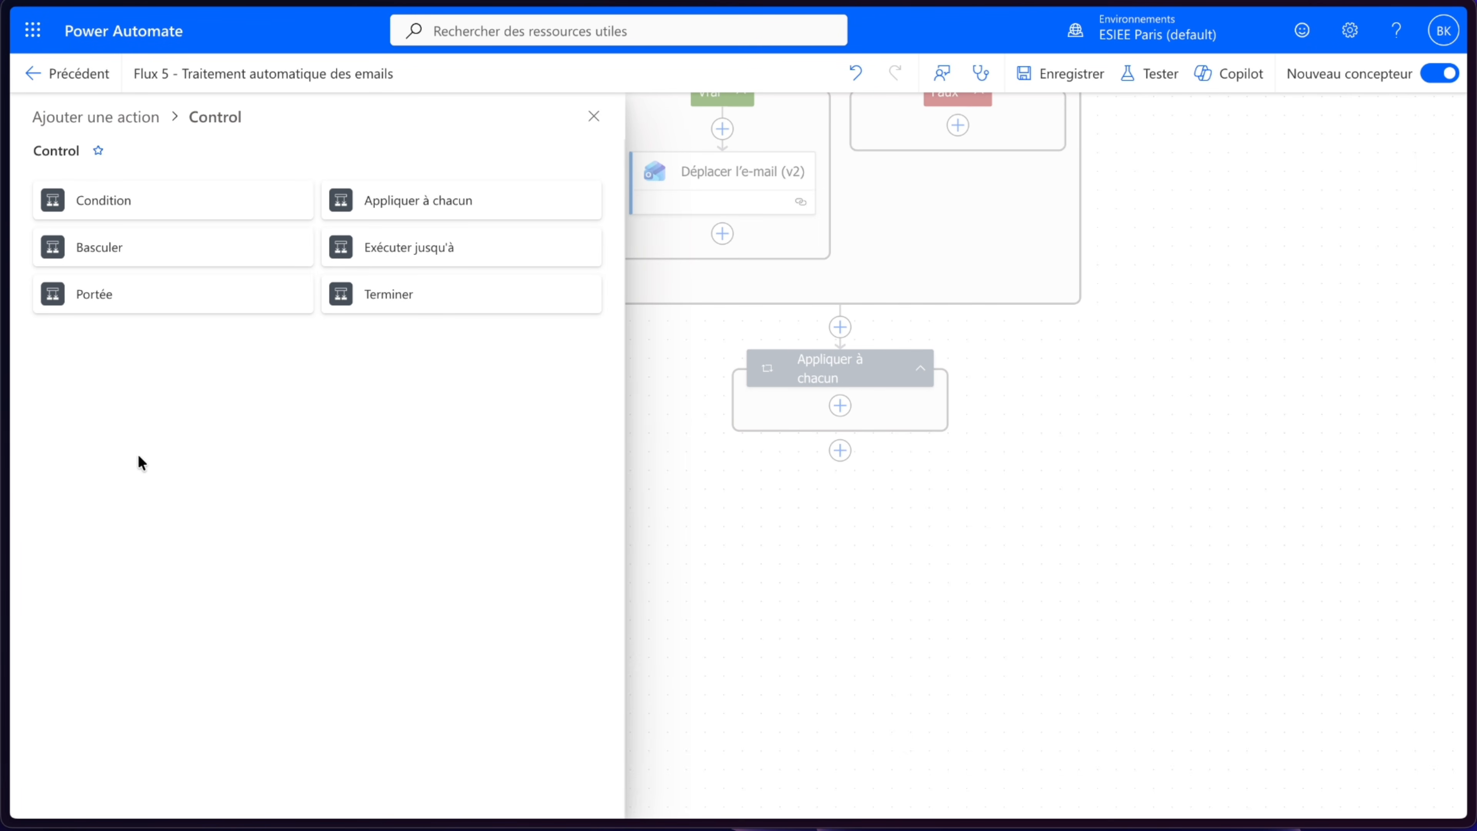
left_click(156, 259)
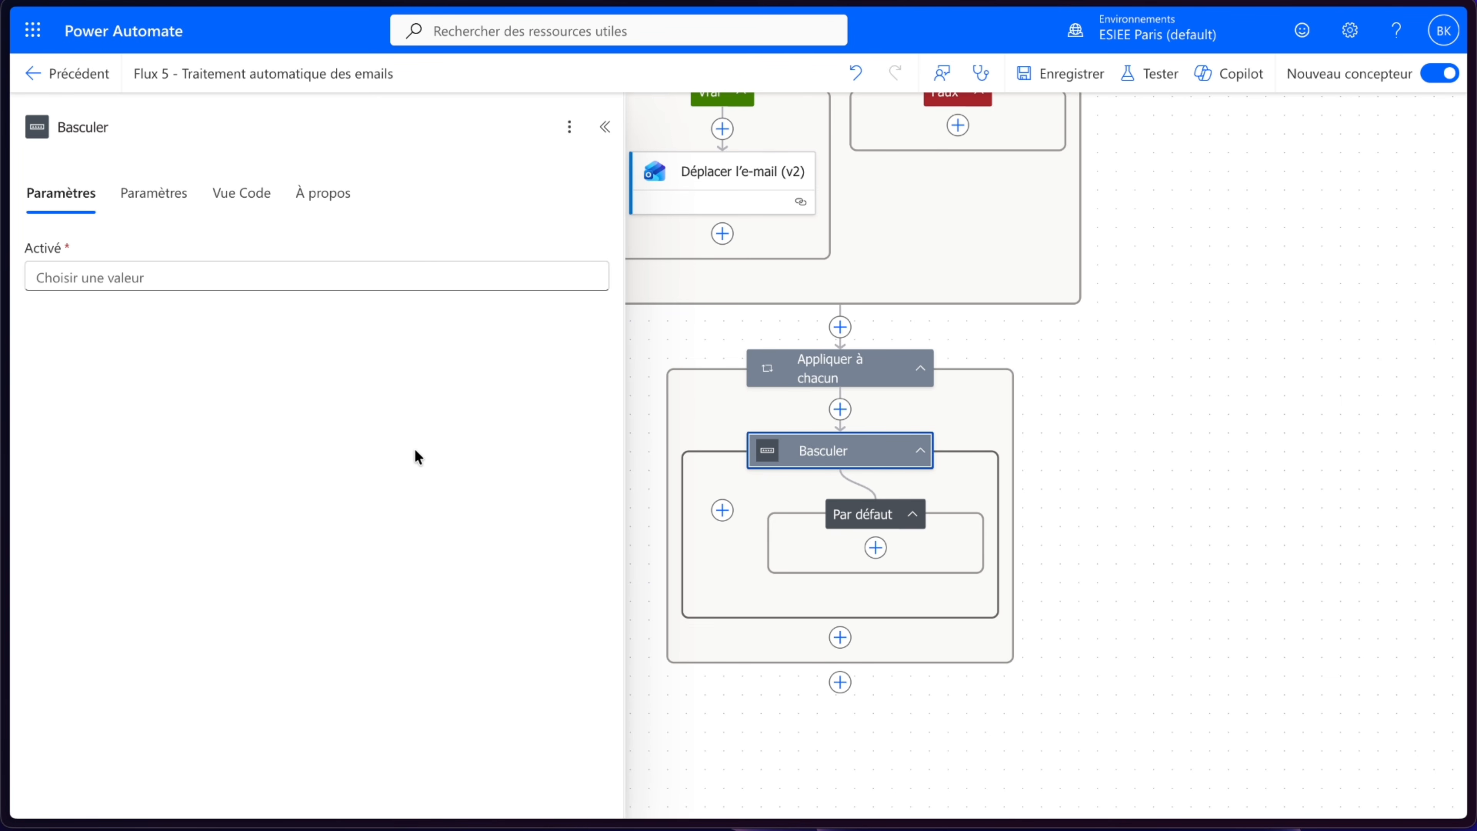
left_click(231, 273)
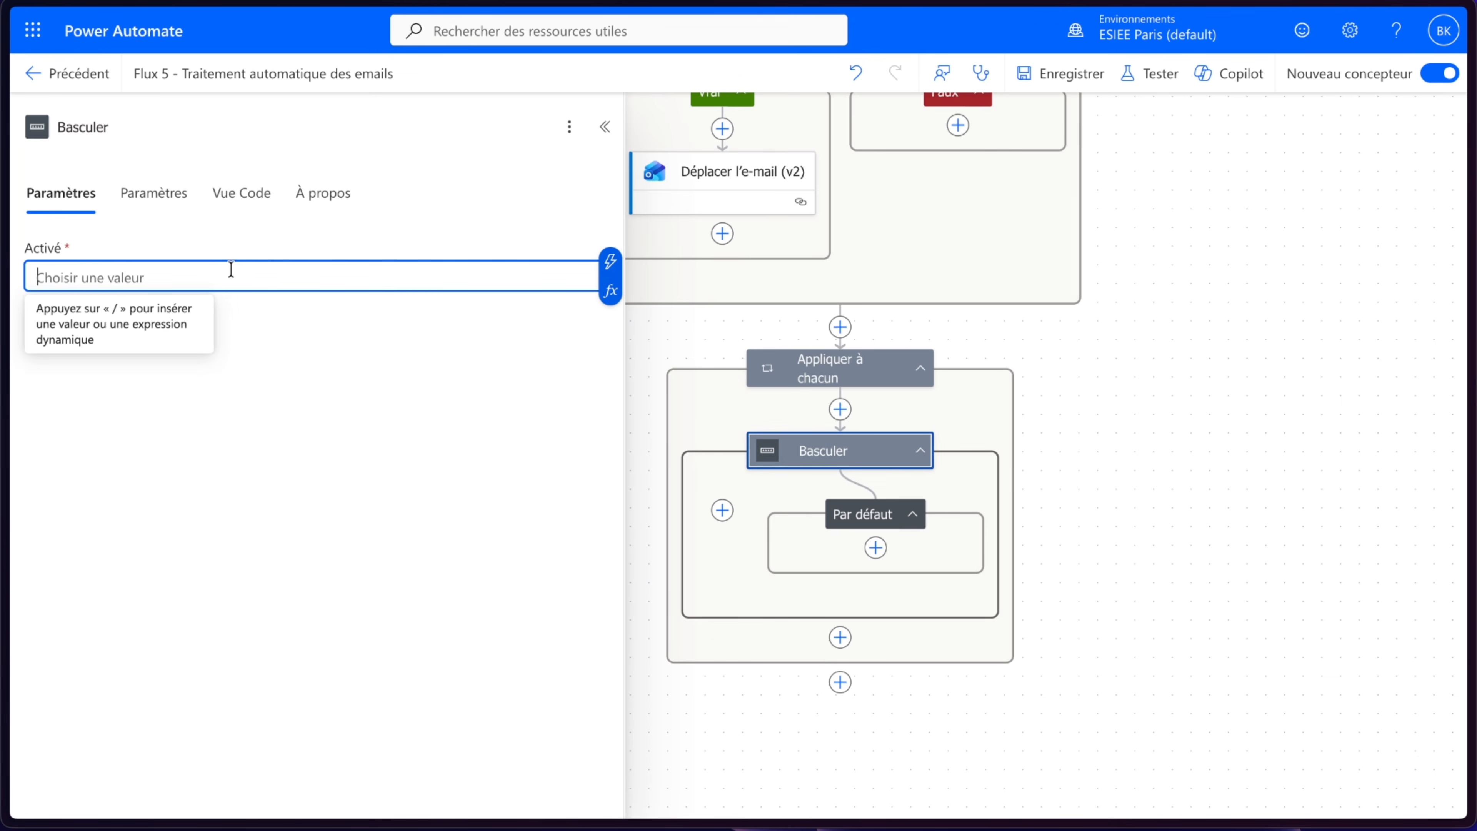
left_click(611, 261)
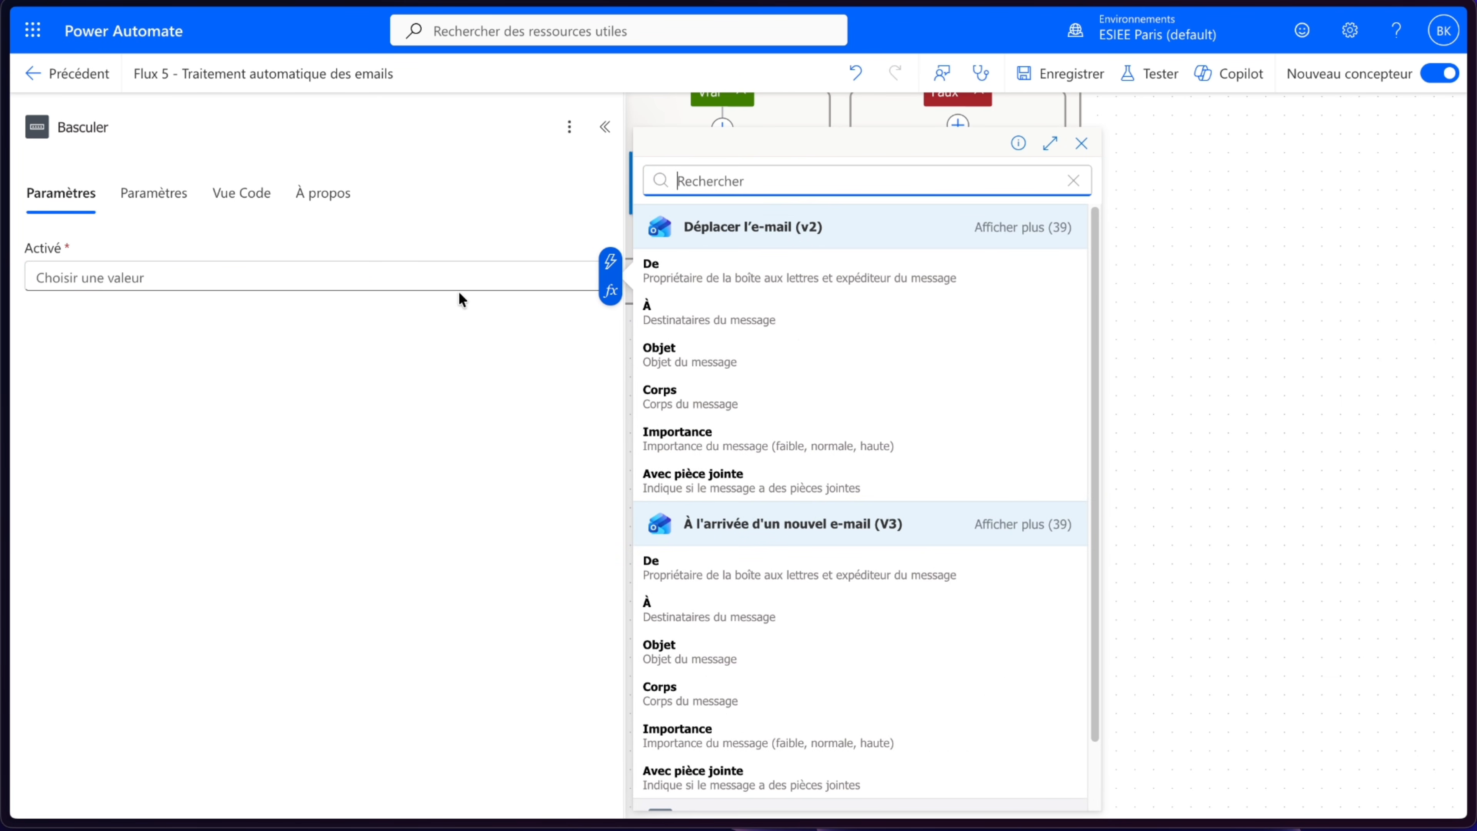
type("nom")
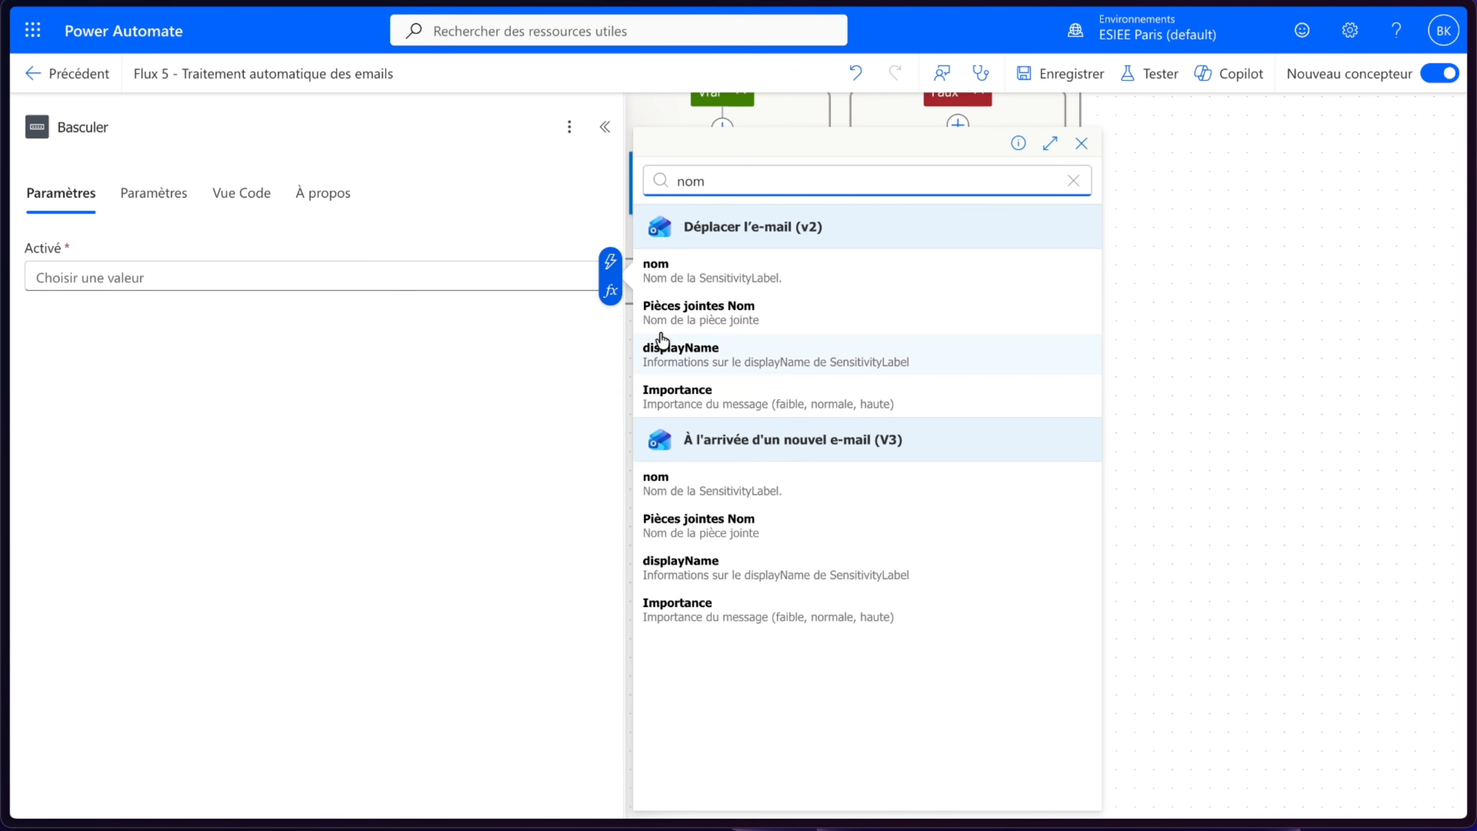
left_click(698, 518)
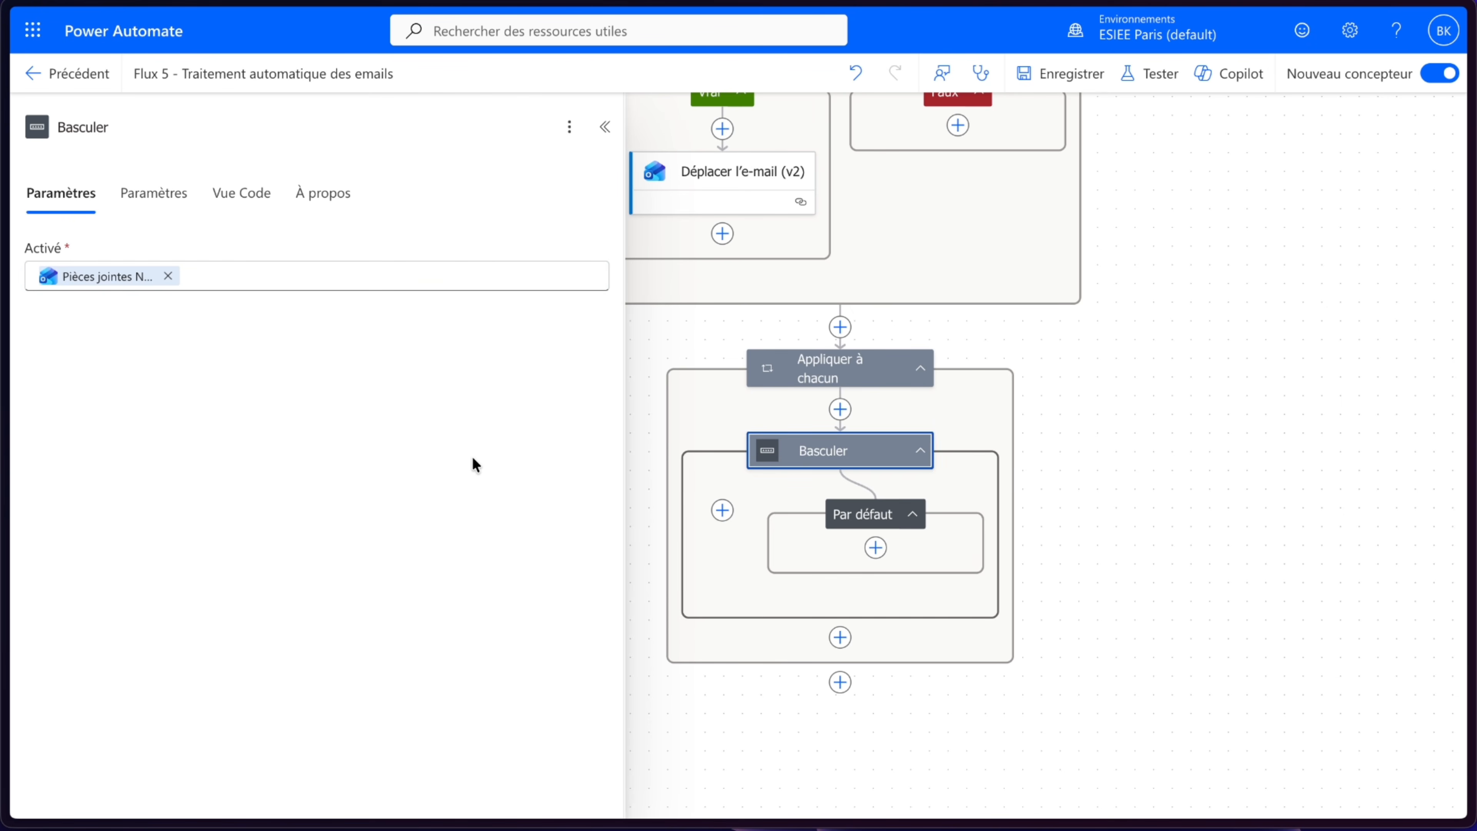
- Add a case to the Switch that matches devis
left_click(722, 510)
left_click(151, 278)
type("devis")
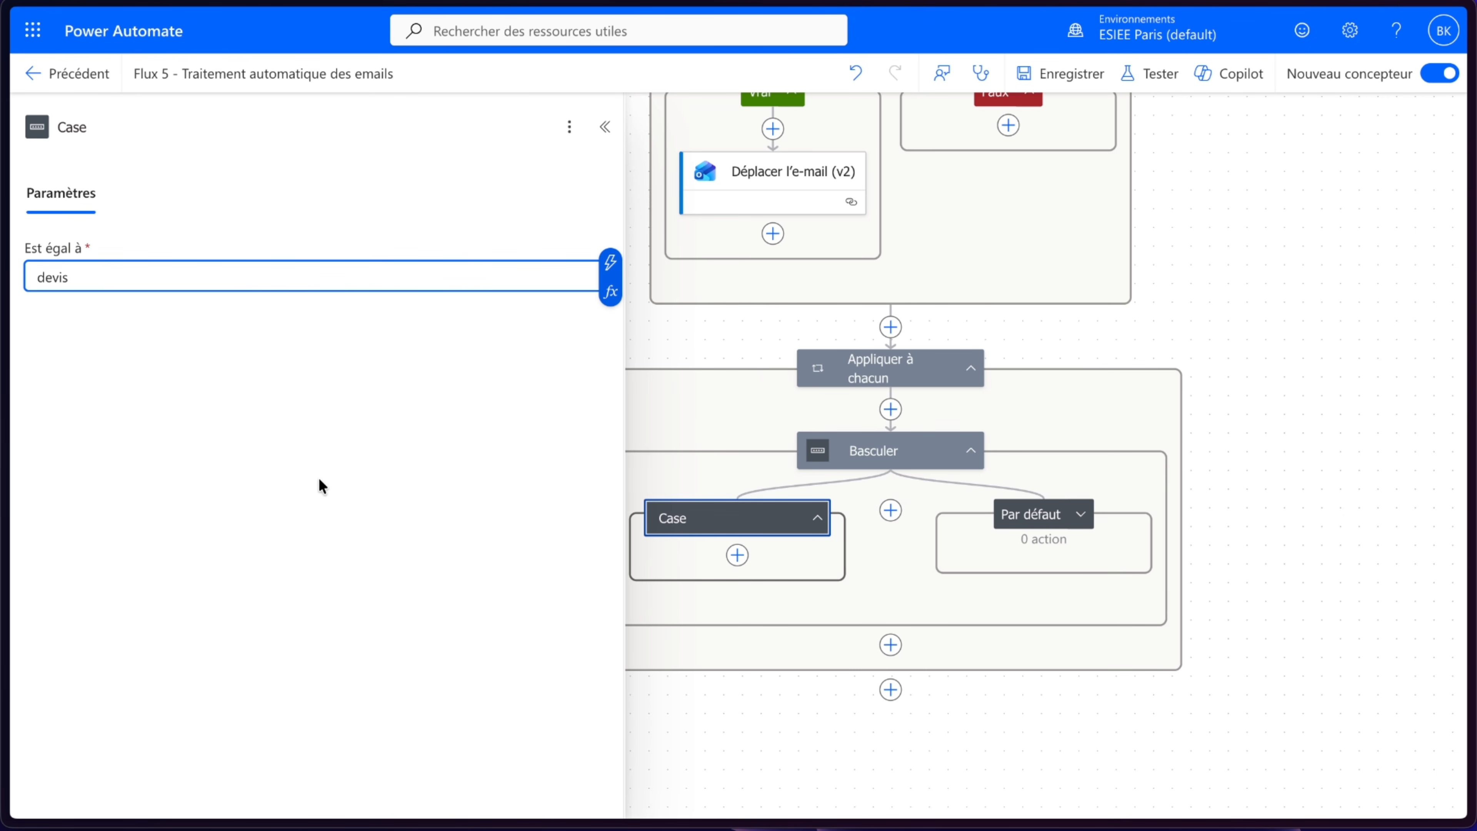
left_click(320, 480)
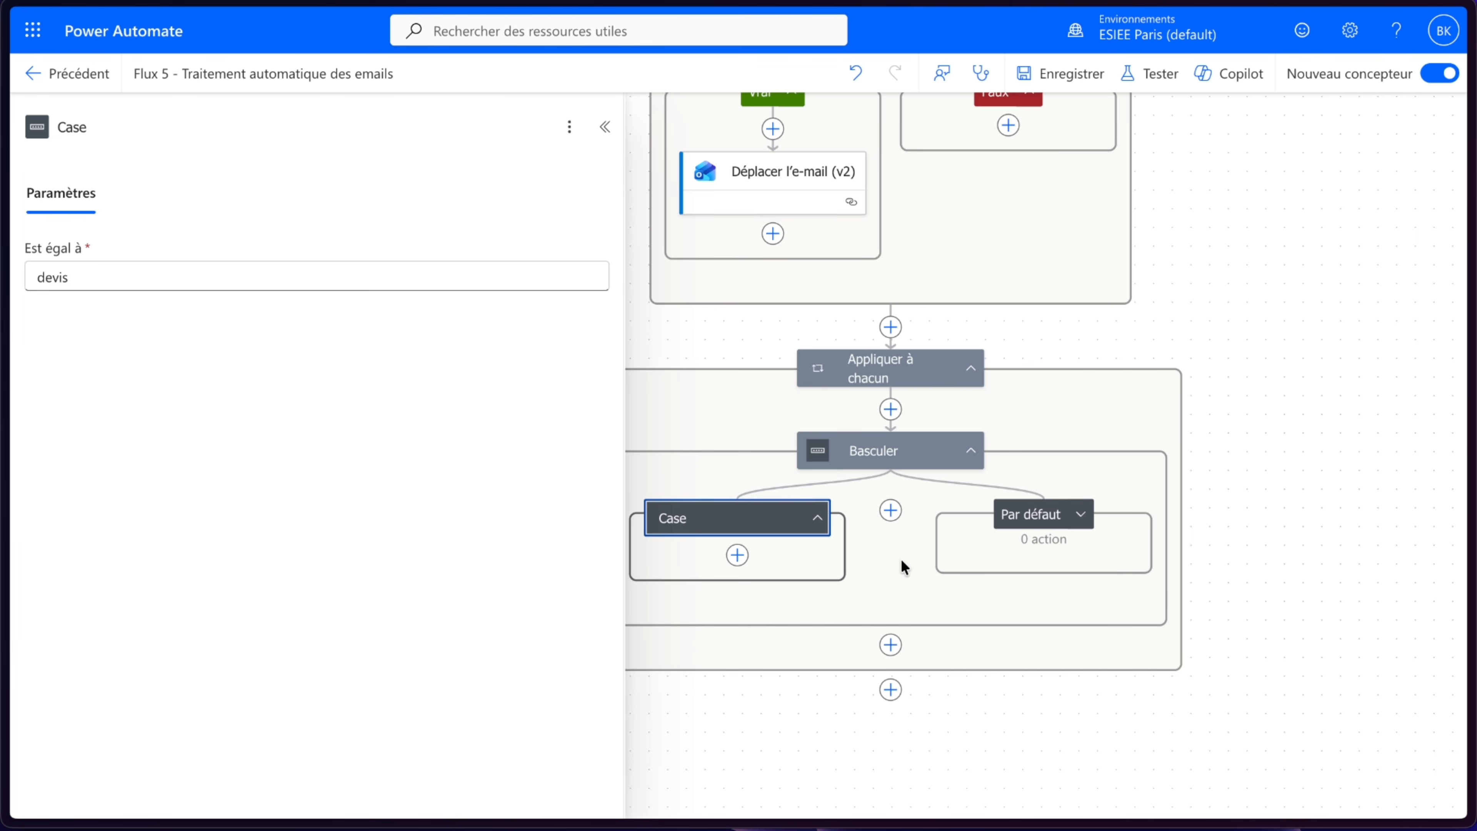
- Delete the Switch action from the loop
left_click_drag(902, 561, 933, 554)
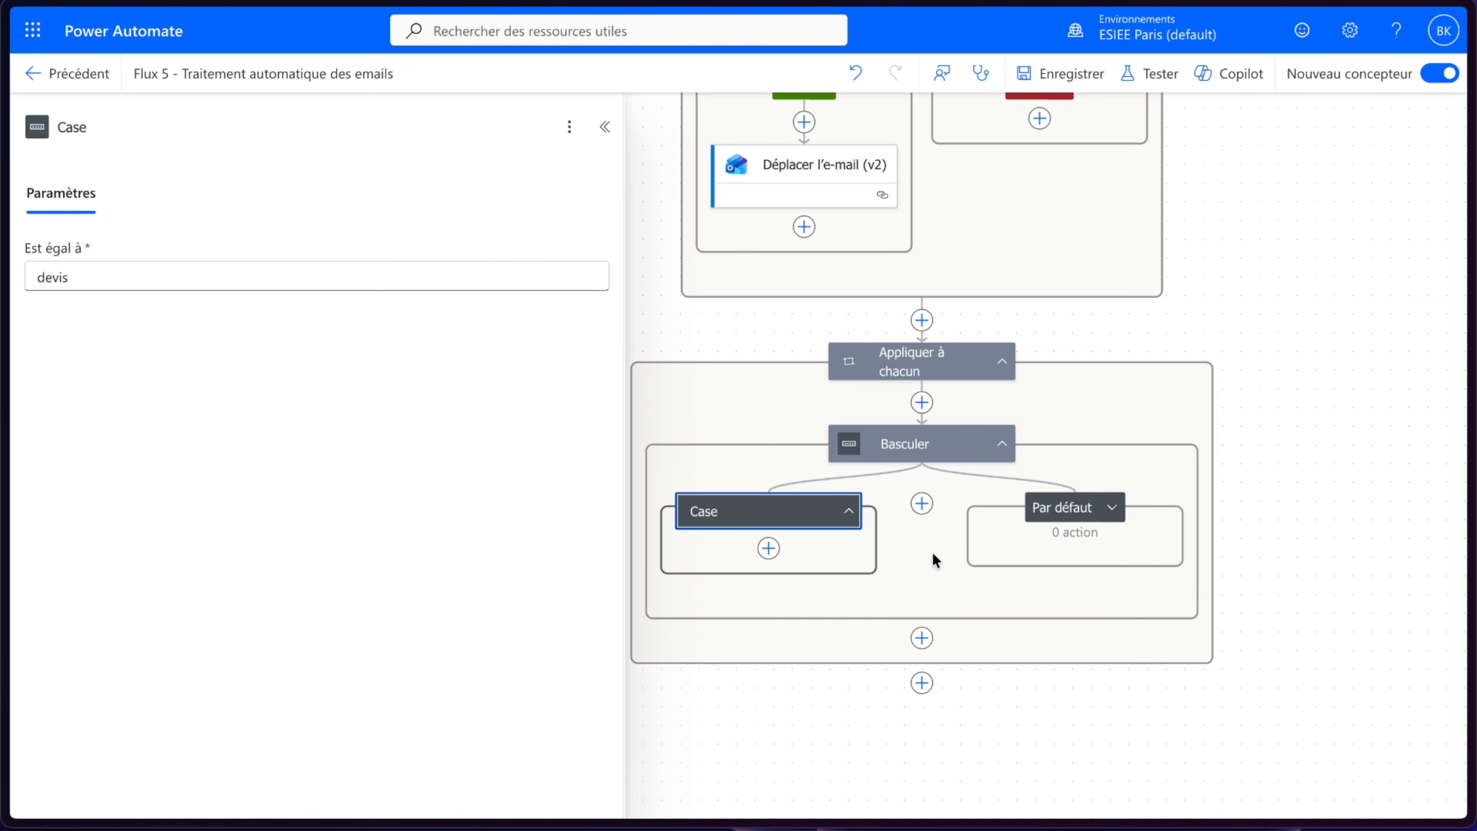
left_click(913, 447)
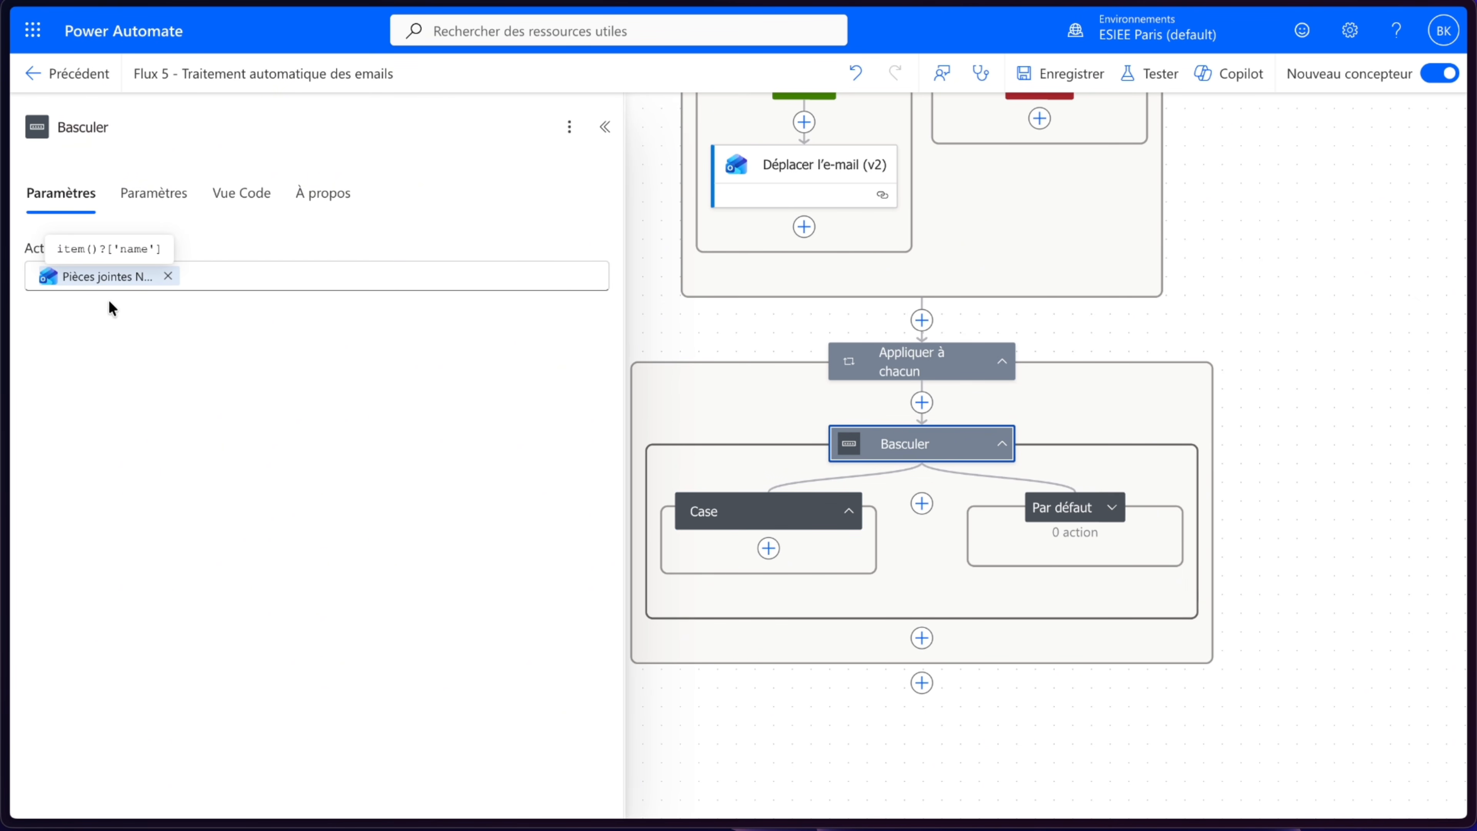
right_click(866, 440)
left_click(936, 466)
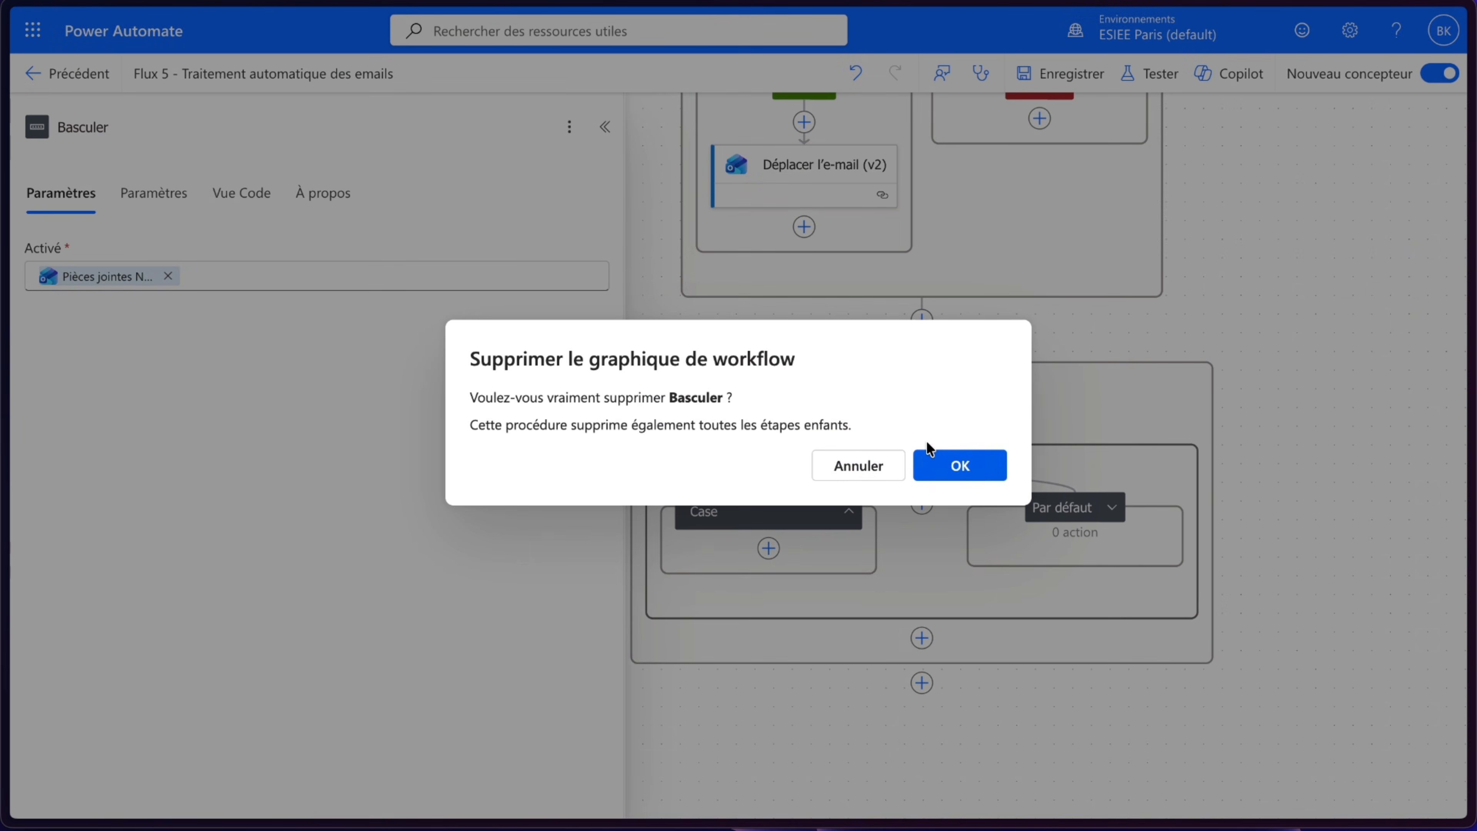
left_click(931, 454)
- Add Condition 1 inside the loop, testing whether the trigger's Pièces jointes Nom contains devis
left_click(871, 401)
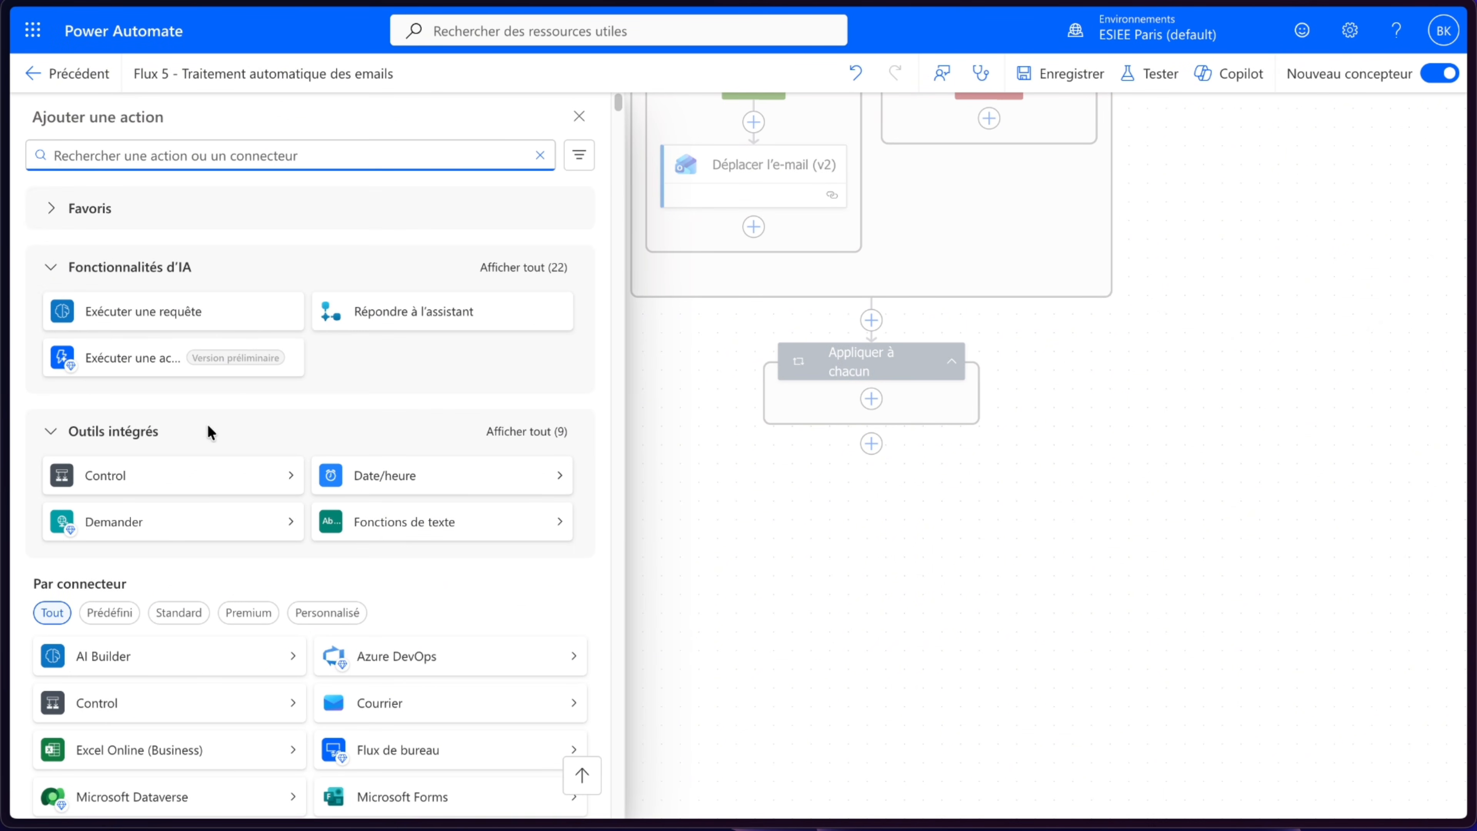
left_click(168, 475)
left_click(161, 218)
left_click(153, 350)
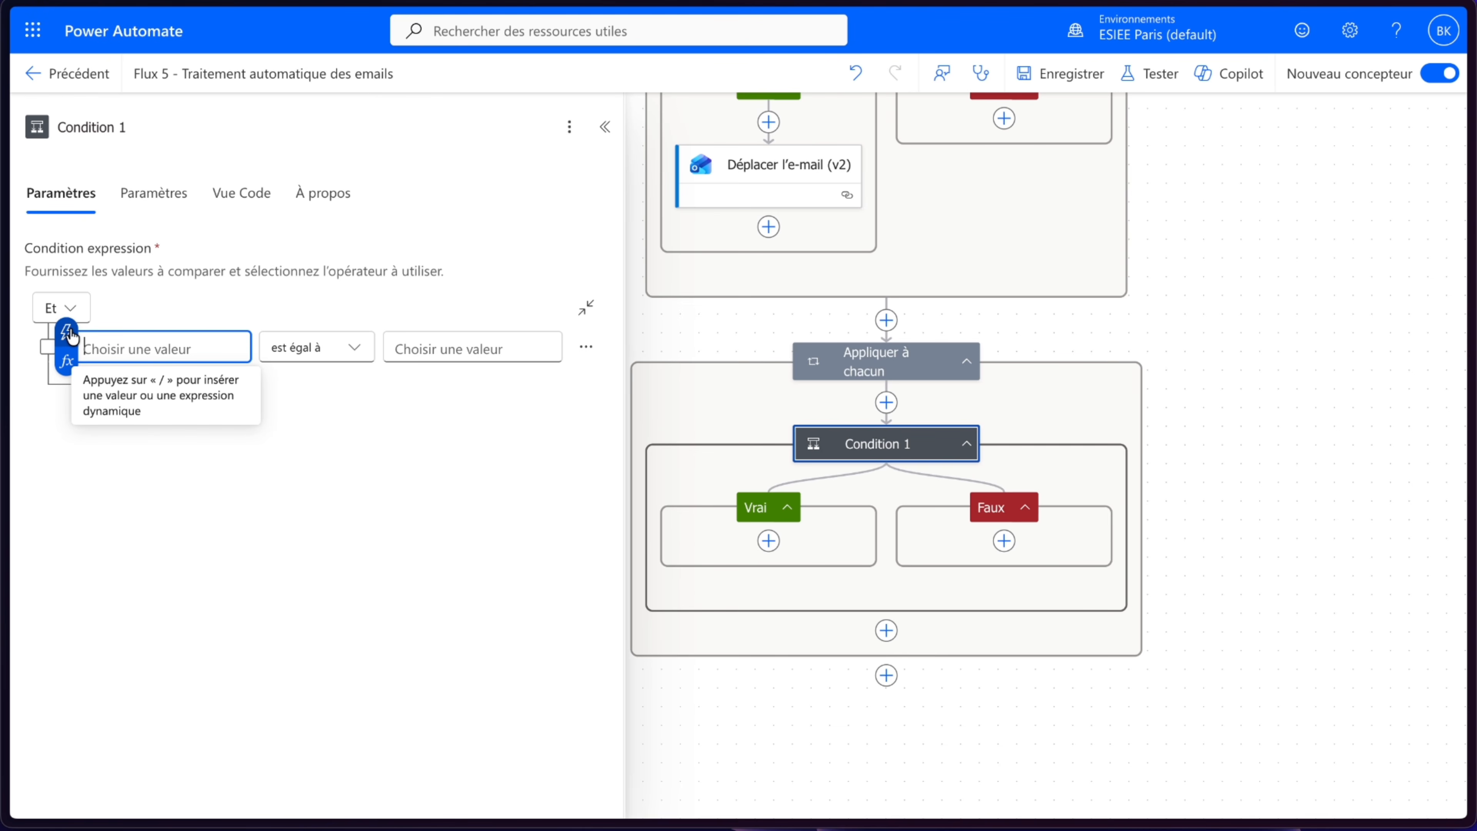
left_click(66, 331)
type("nom")
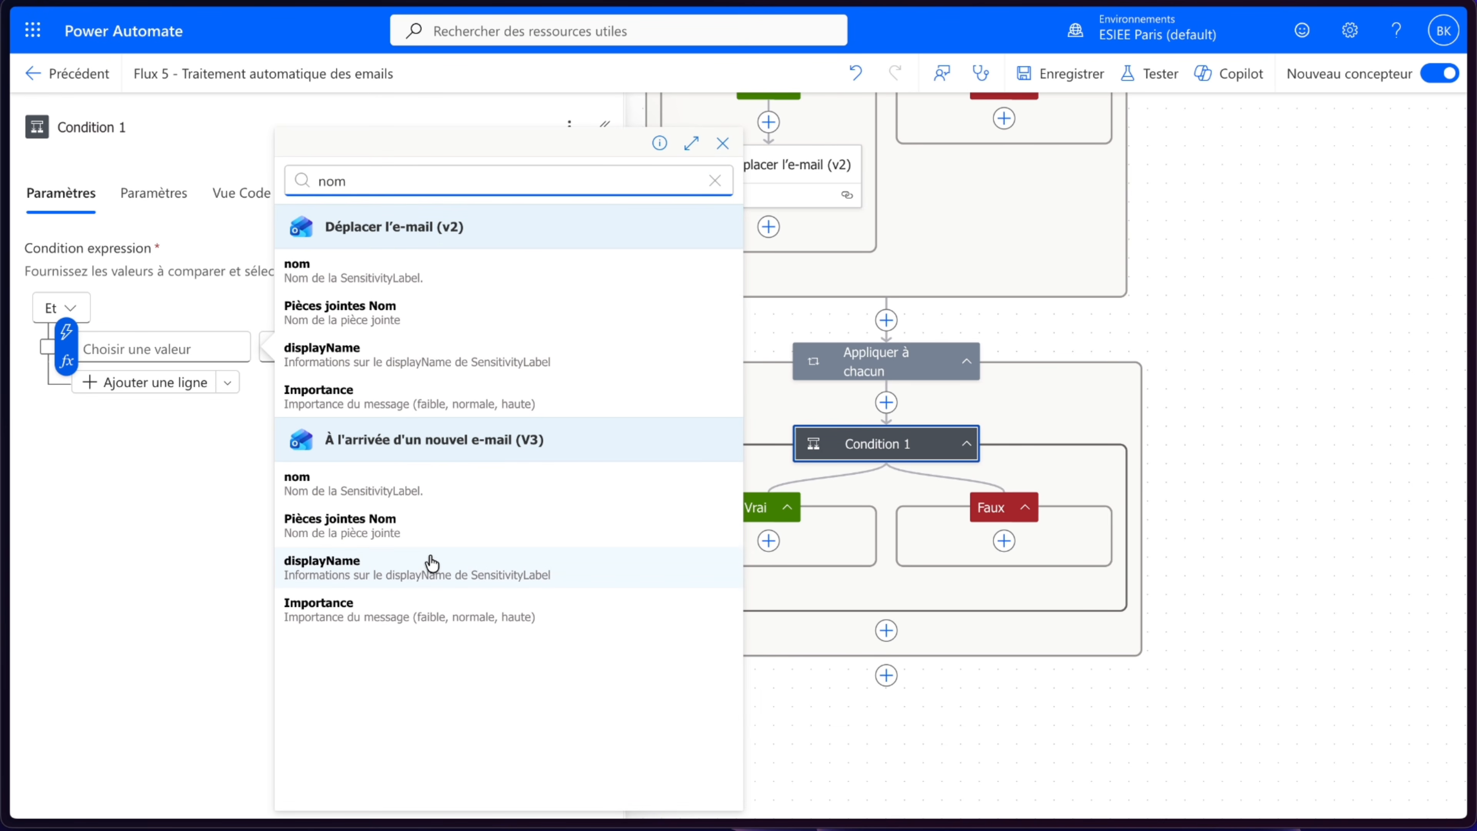
left_click(435, 535)
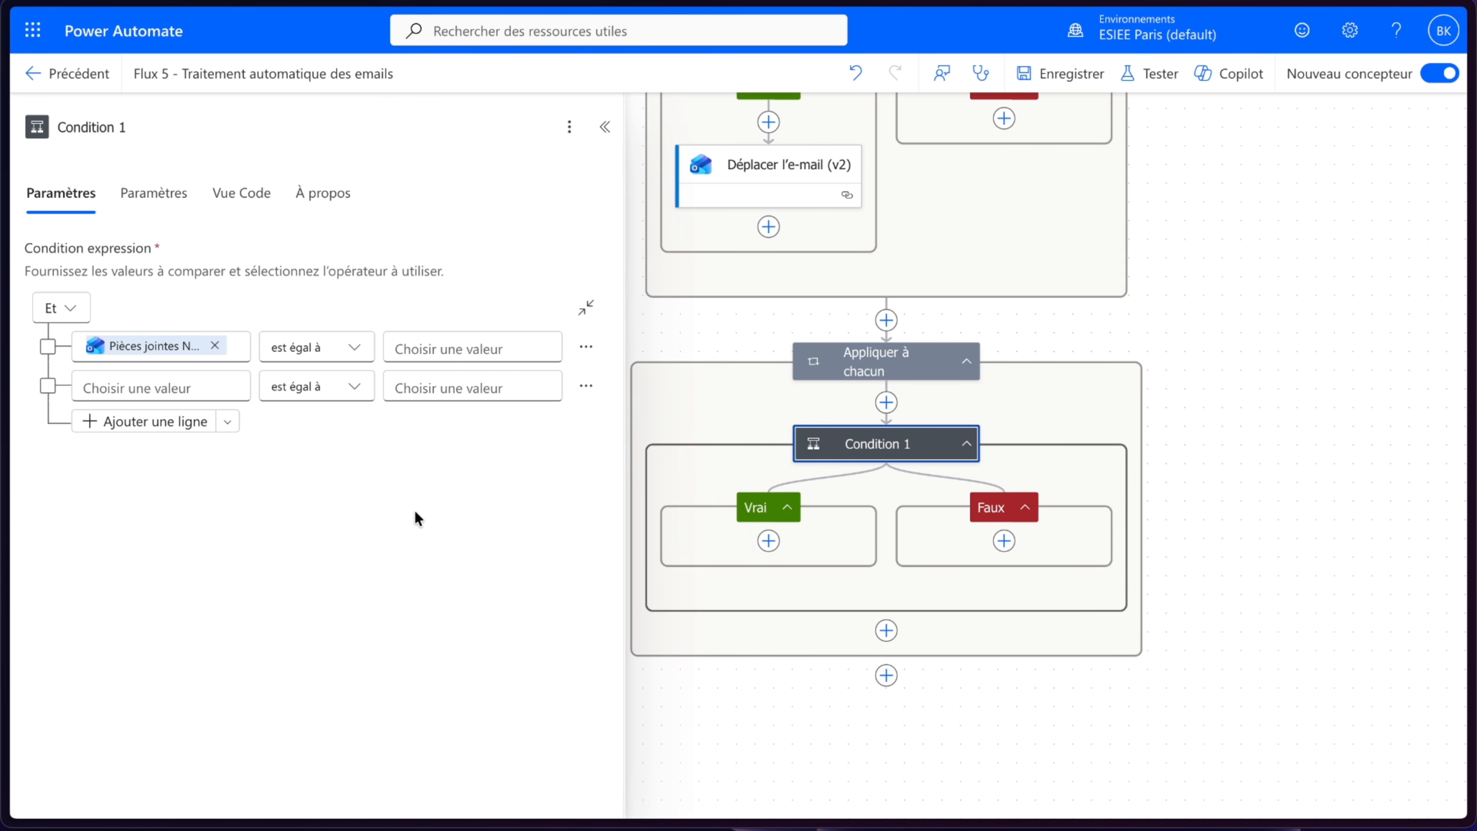
left_click(348, 348)
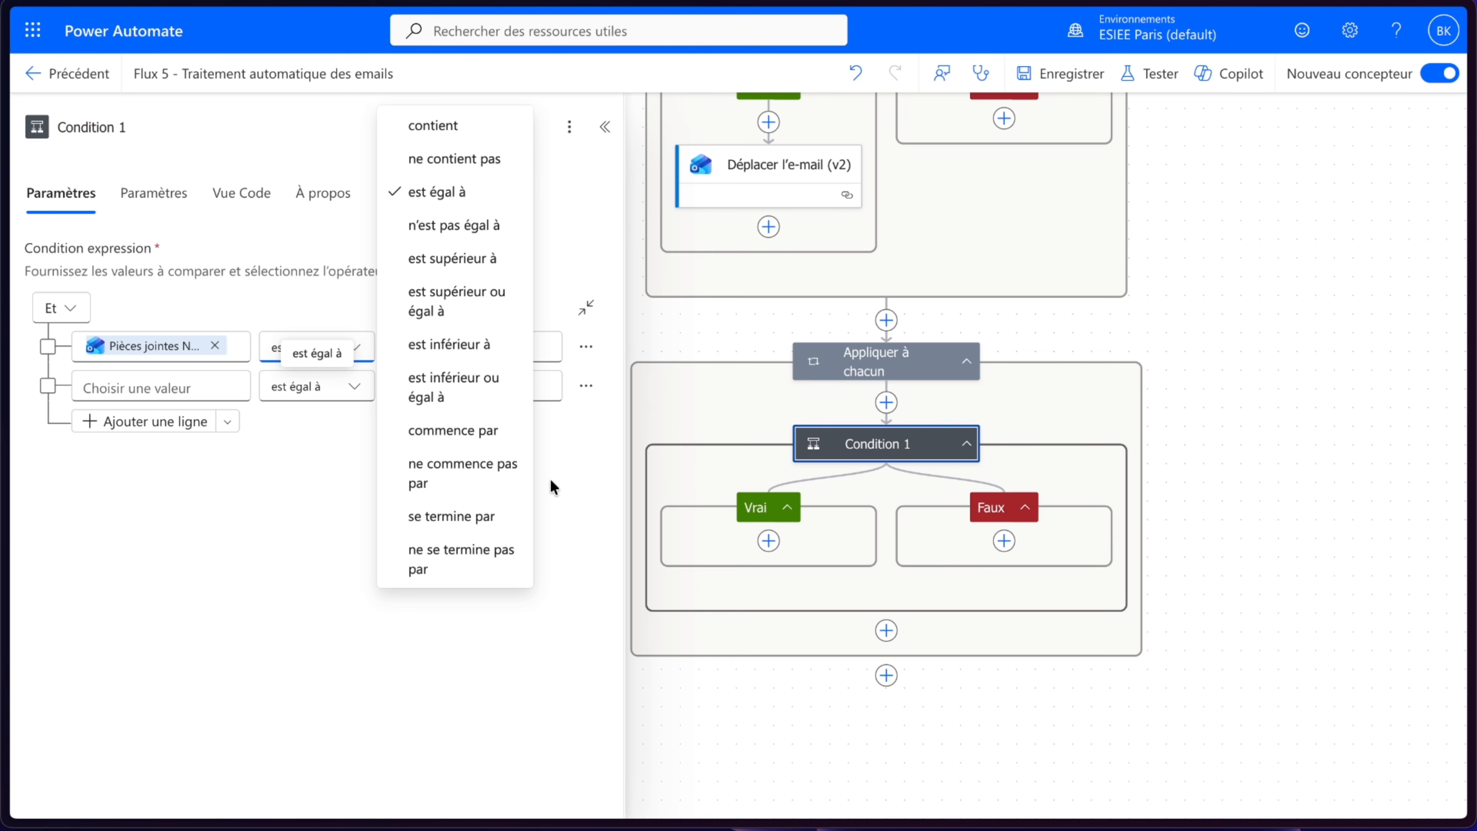
left_click(448, 125)
left_click(483, 336)
type("dev")
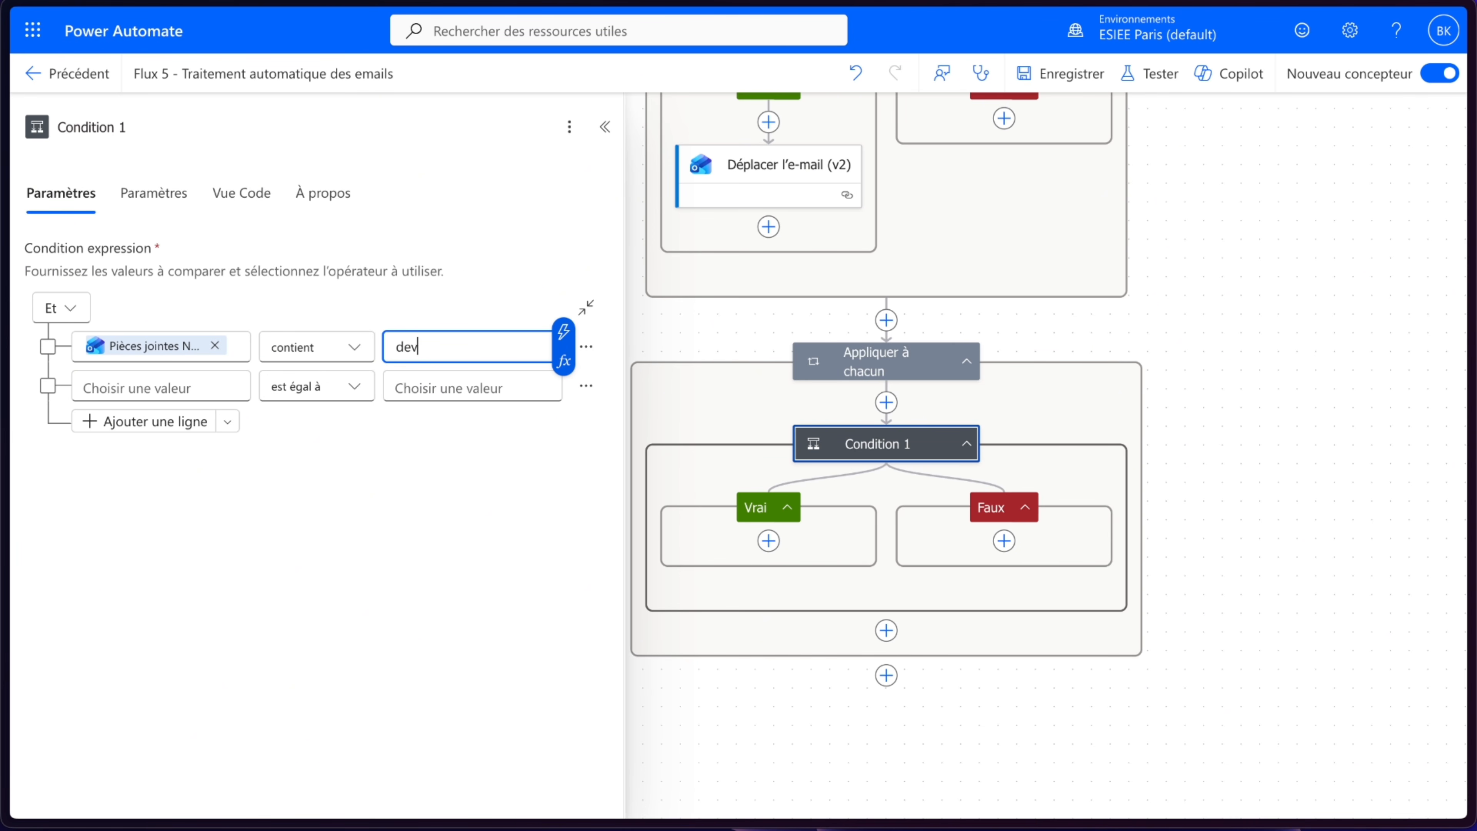
type("is")
left_click(497, 558)
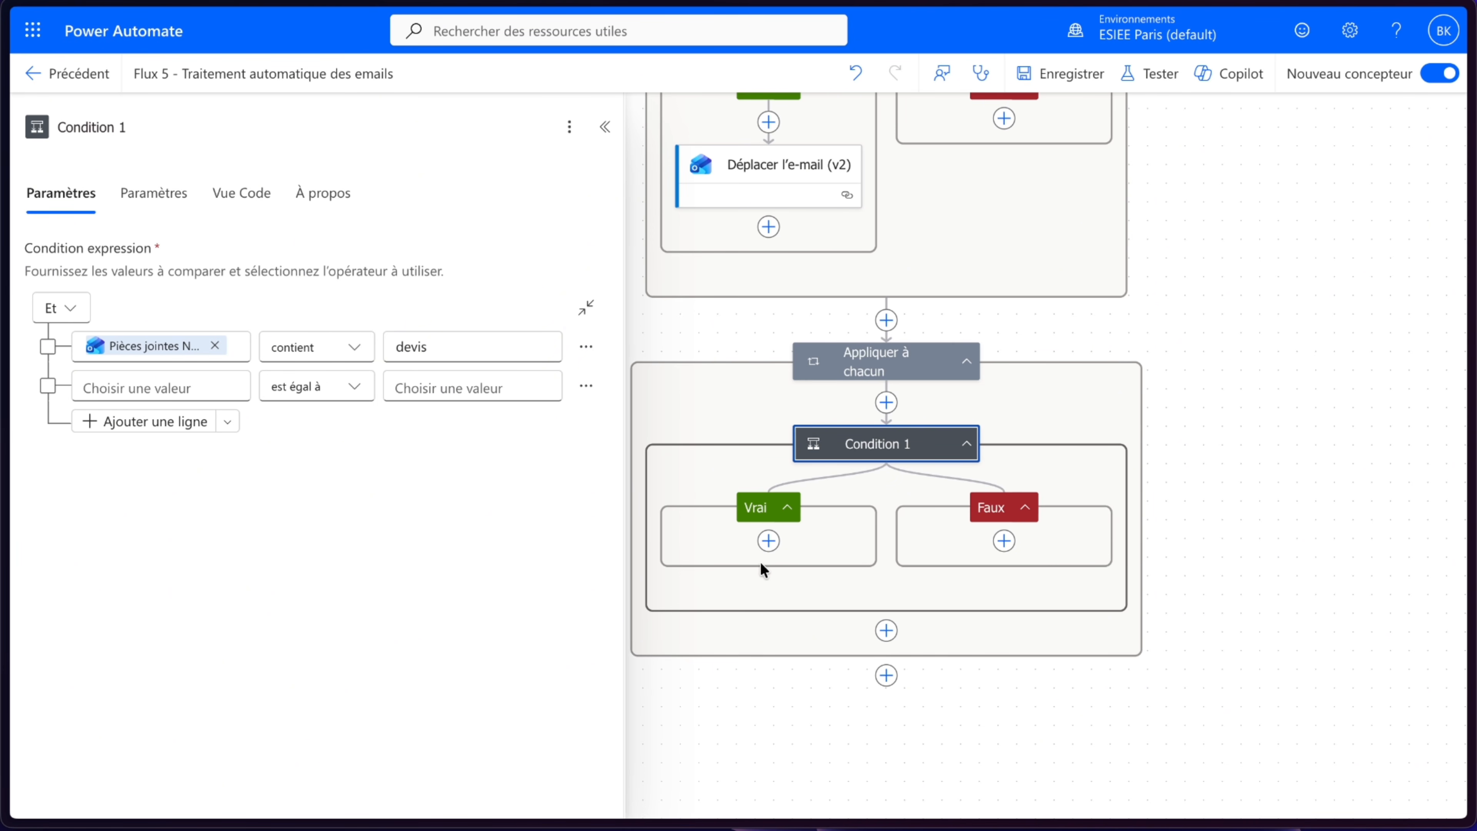
- Add Condition 2 in Condition 1's Faux branch, testing whether the trigger's Pièces jointes Nom contains facture
left_click_drag(846, 584, 776, 585)
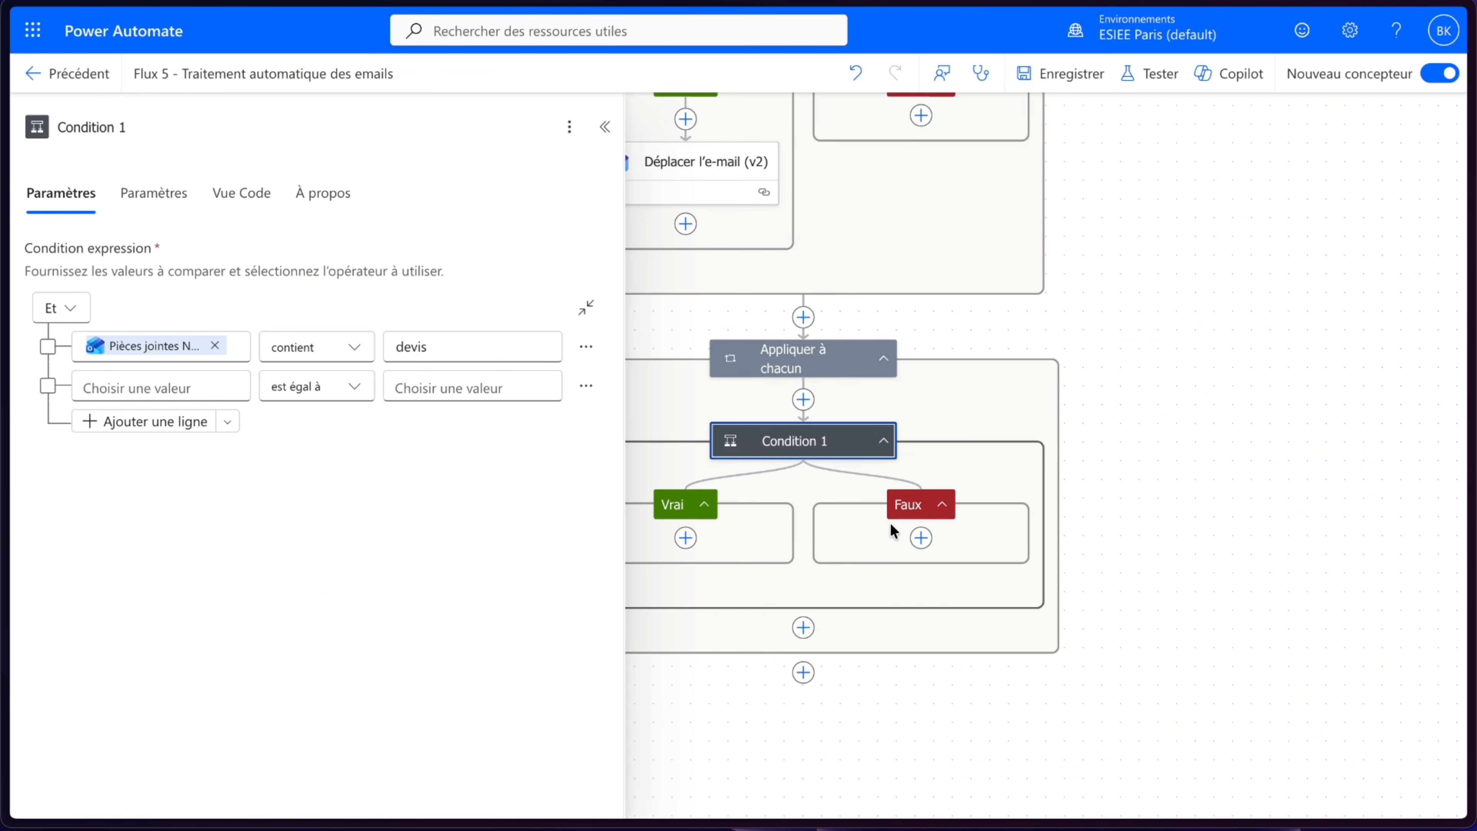
left_click(919, 539)
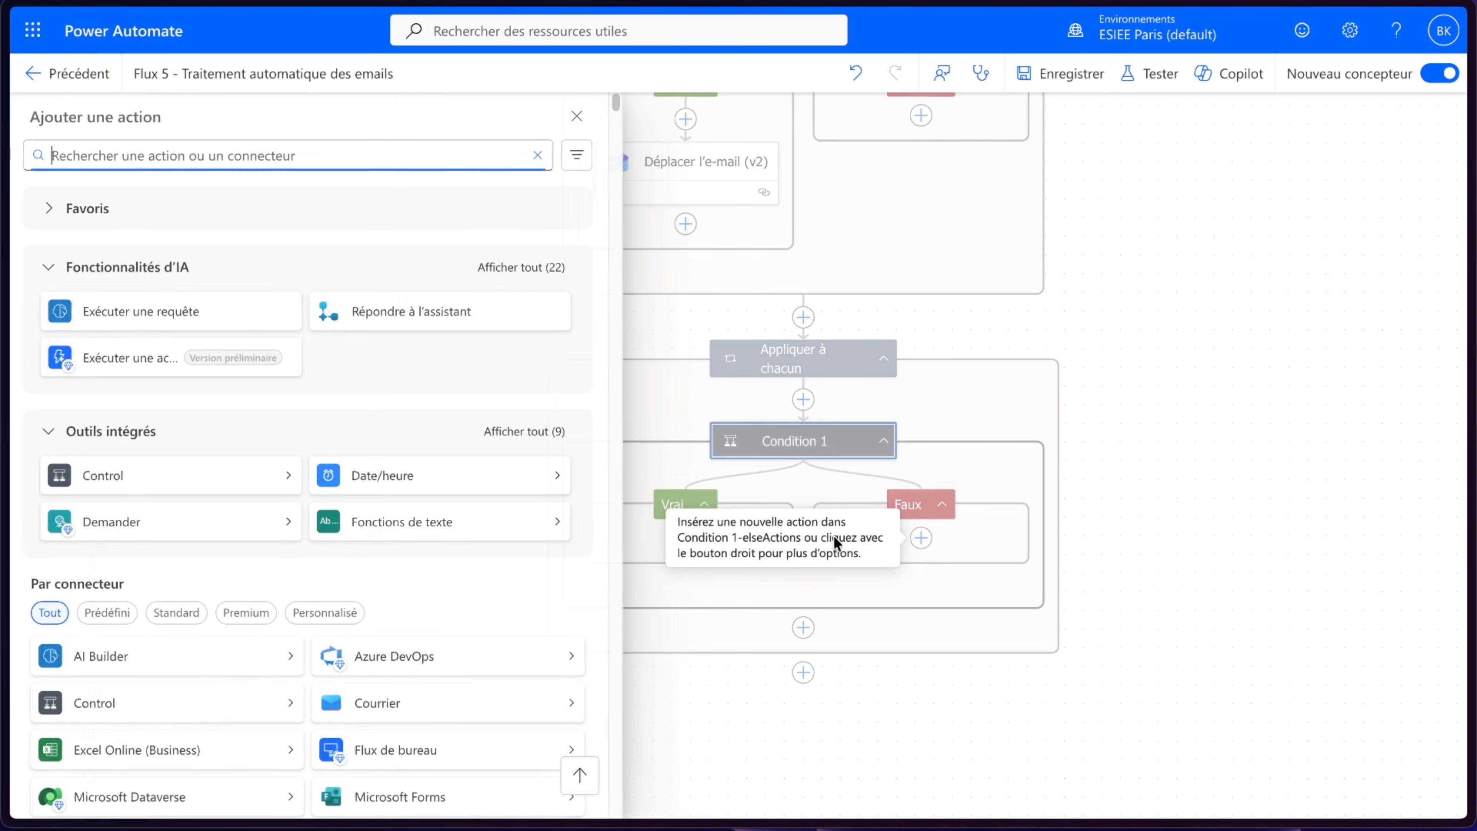
left_click(133, 480)
left_click(129, 215)
left_click(163, 344)
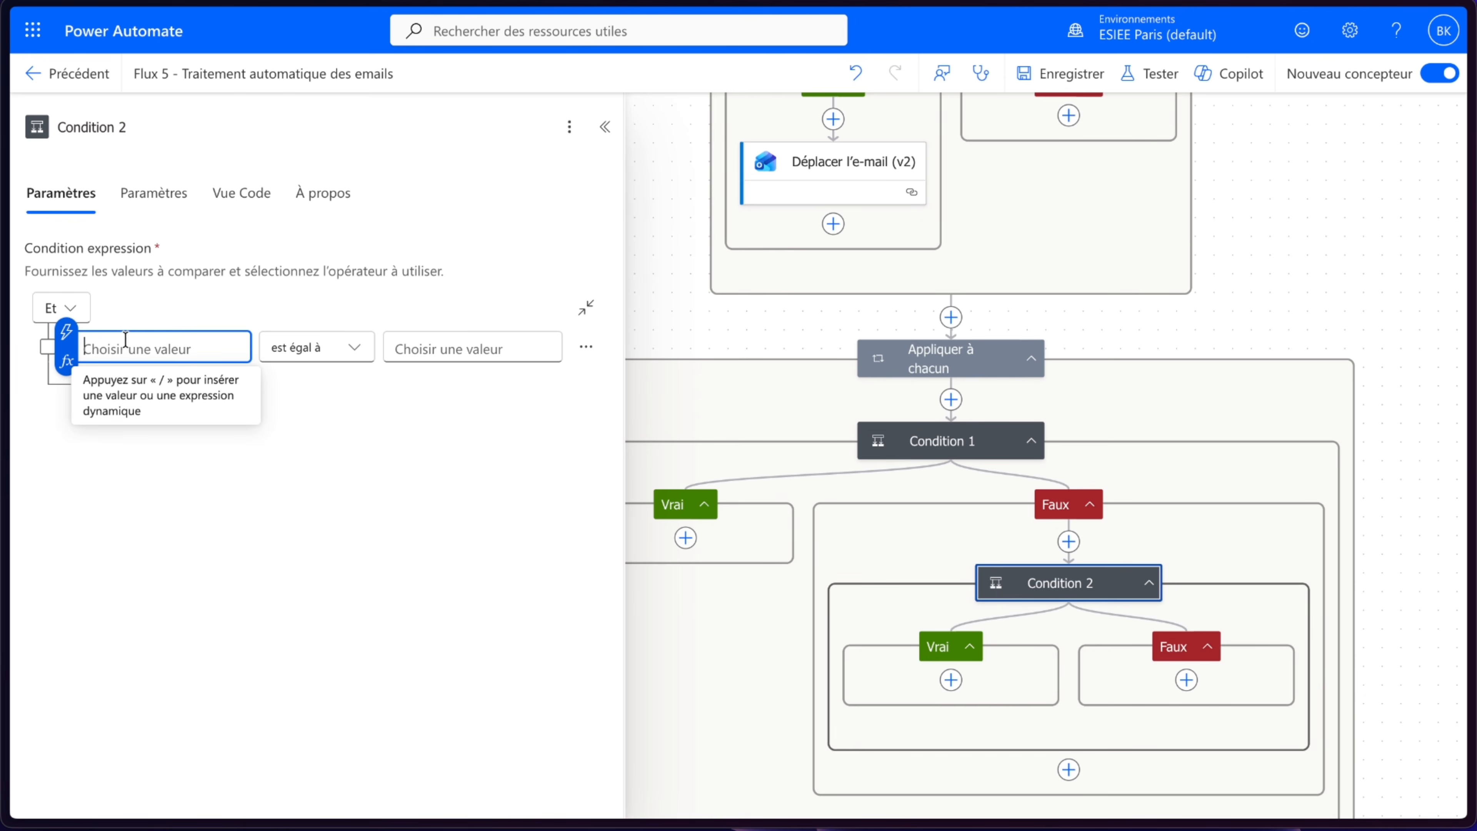
left_click(66, 333)
type("nom")
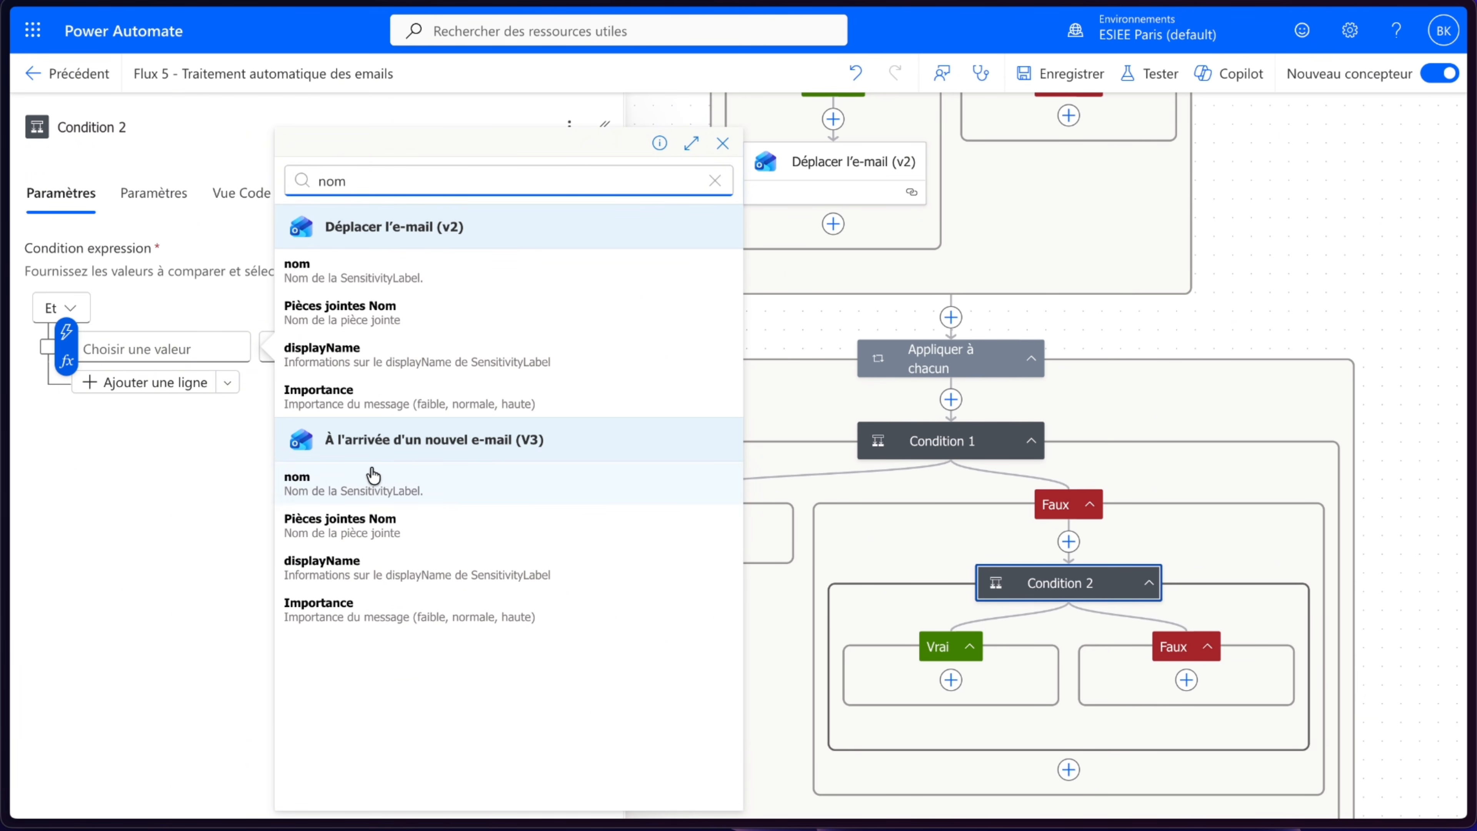
left_click(375, 522)
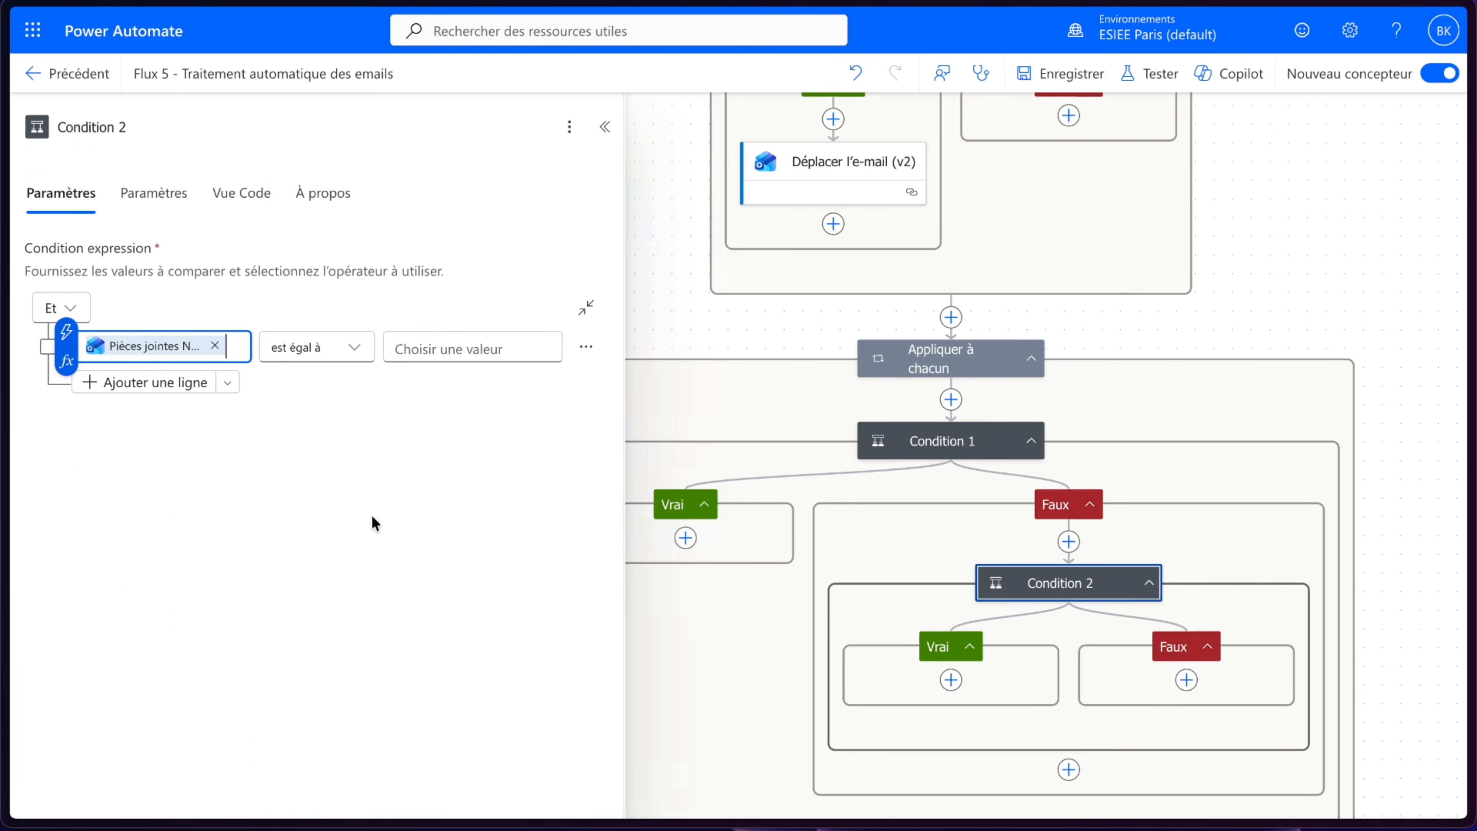
left_click(328, 350)
left_click(451, 132)
type("facture")
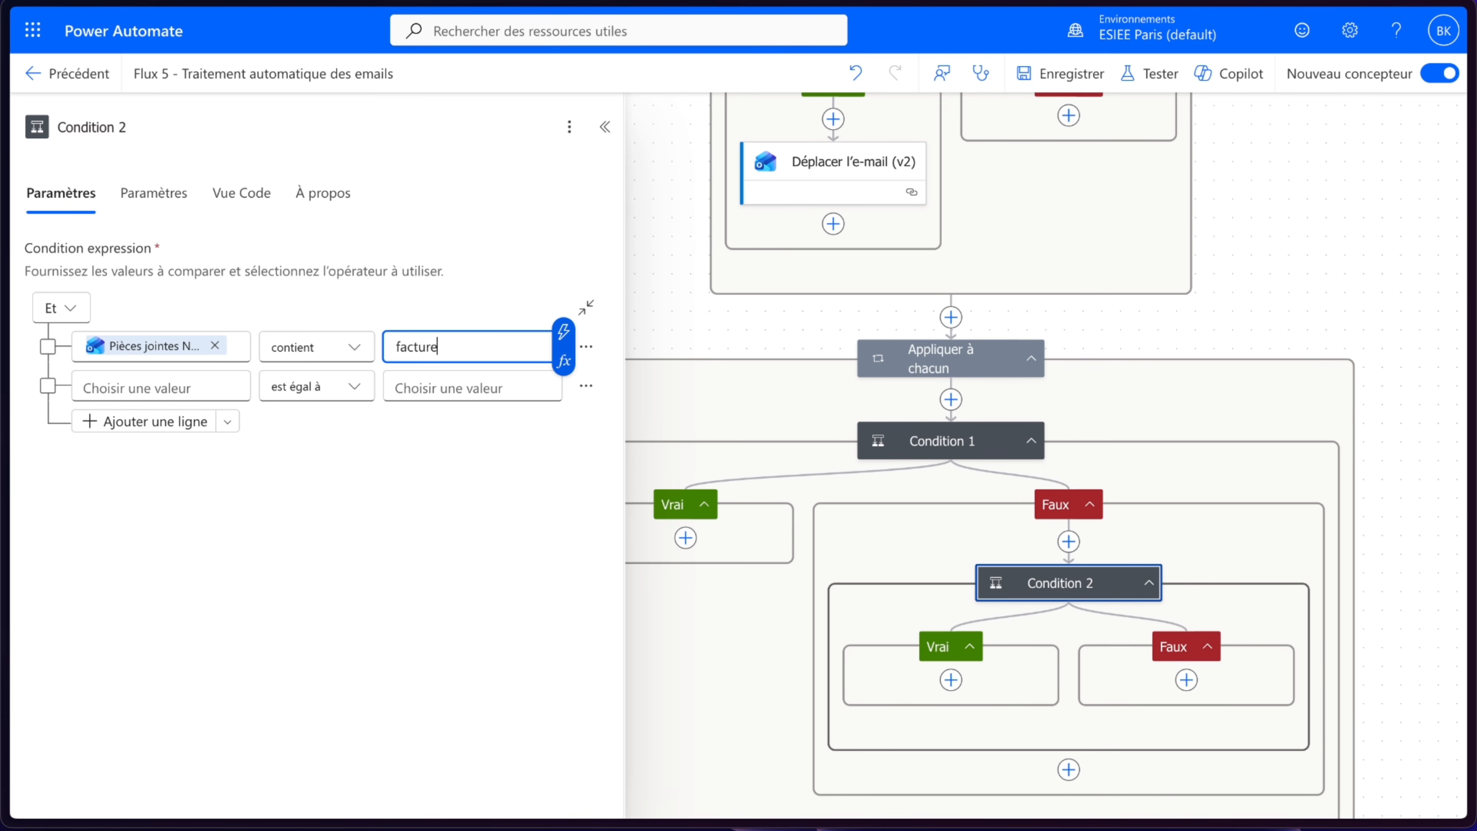
left_click(505, 532)
- Add Condition 3 in Condition 2's Faux branch, testing whether the trigger's Pièces jointes Nom contains contra
left_click_drag(1367, 452, 1034, 246)
left_click(852, 483)
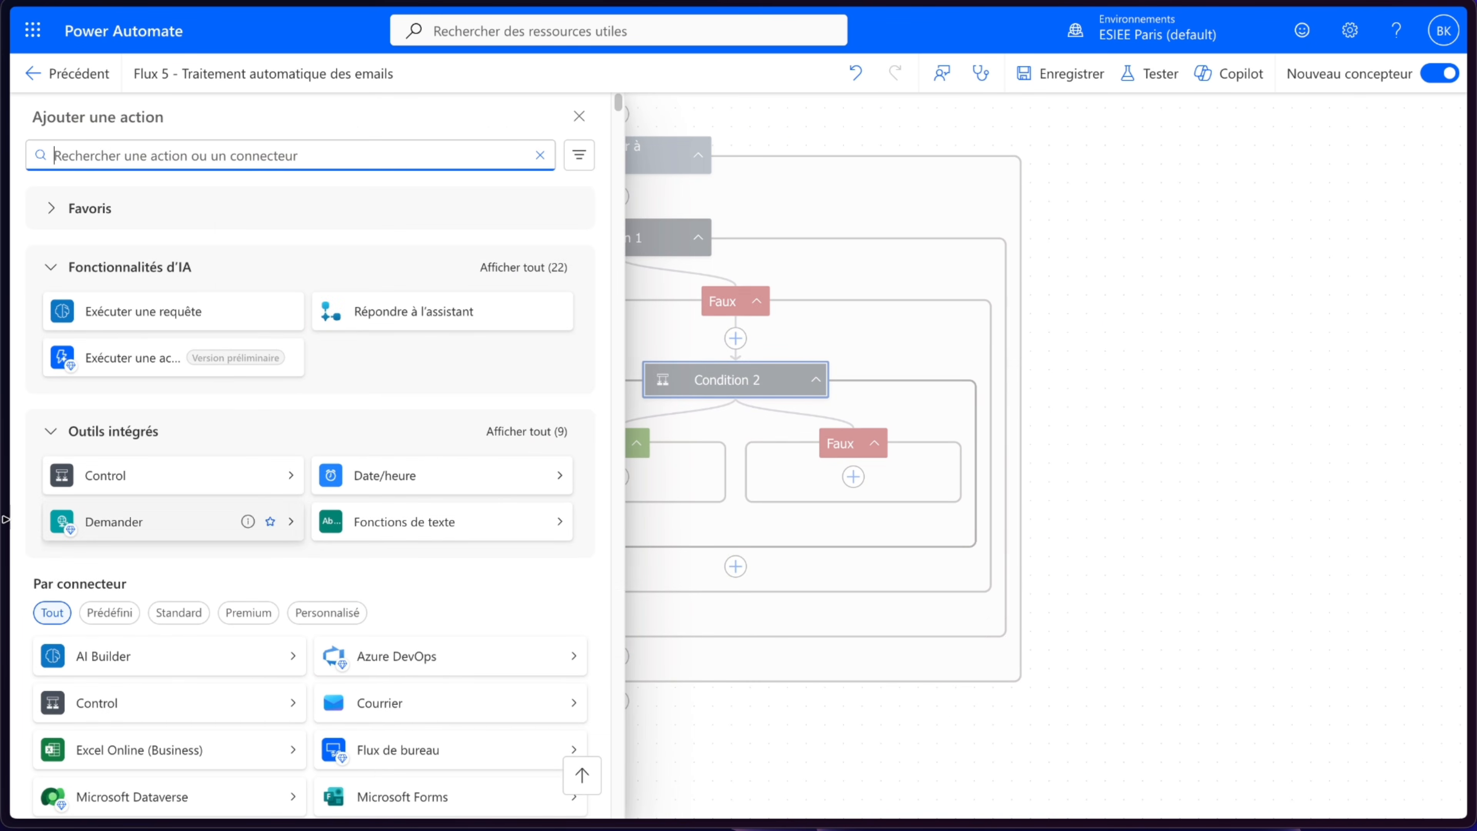
left_click(123, 489)
left_click(126, 208)
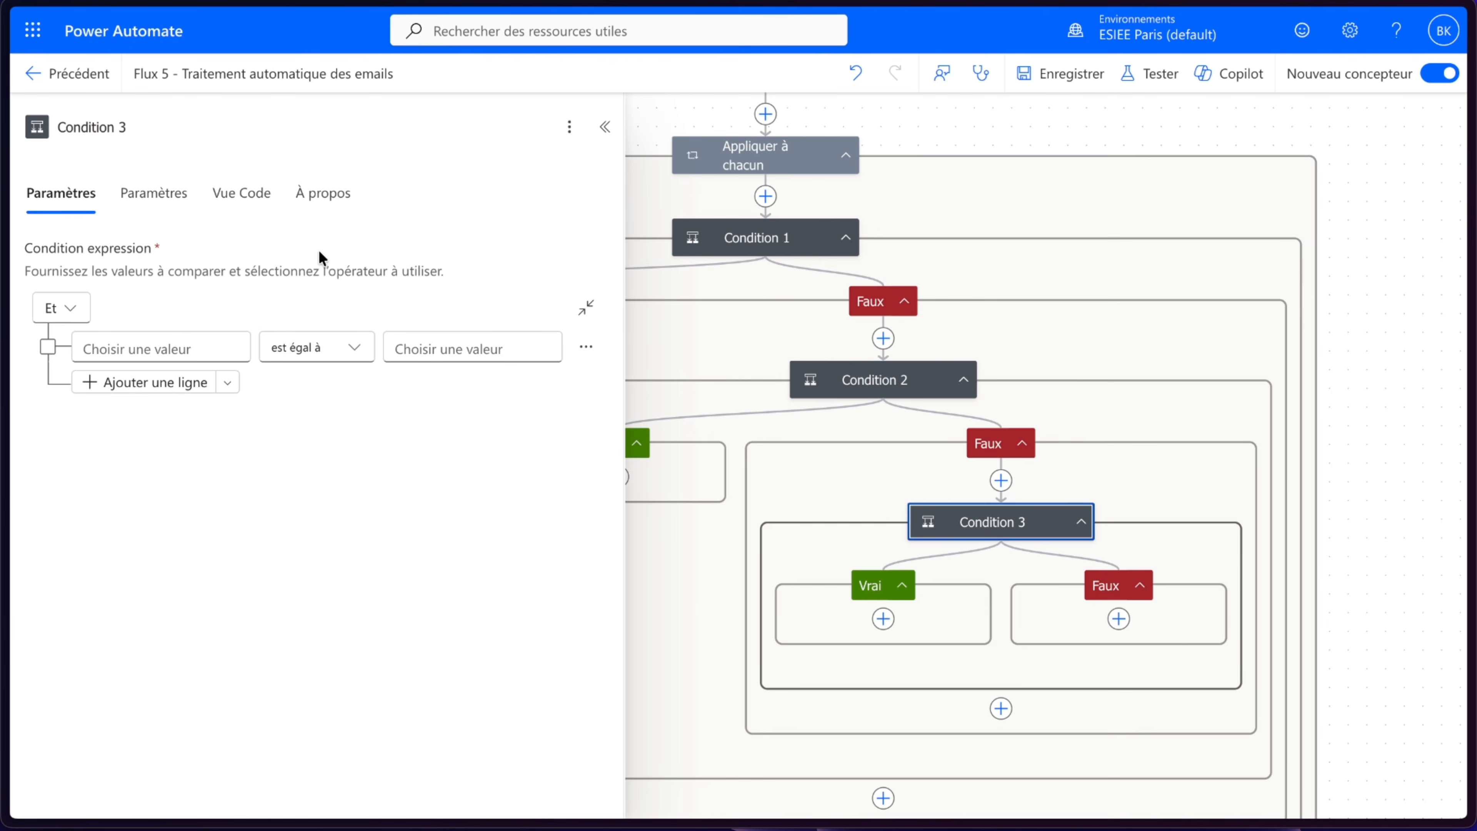
left_click(171, 348)
left_click(67, 333)
type("nom")
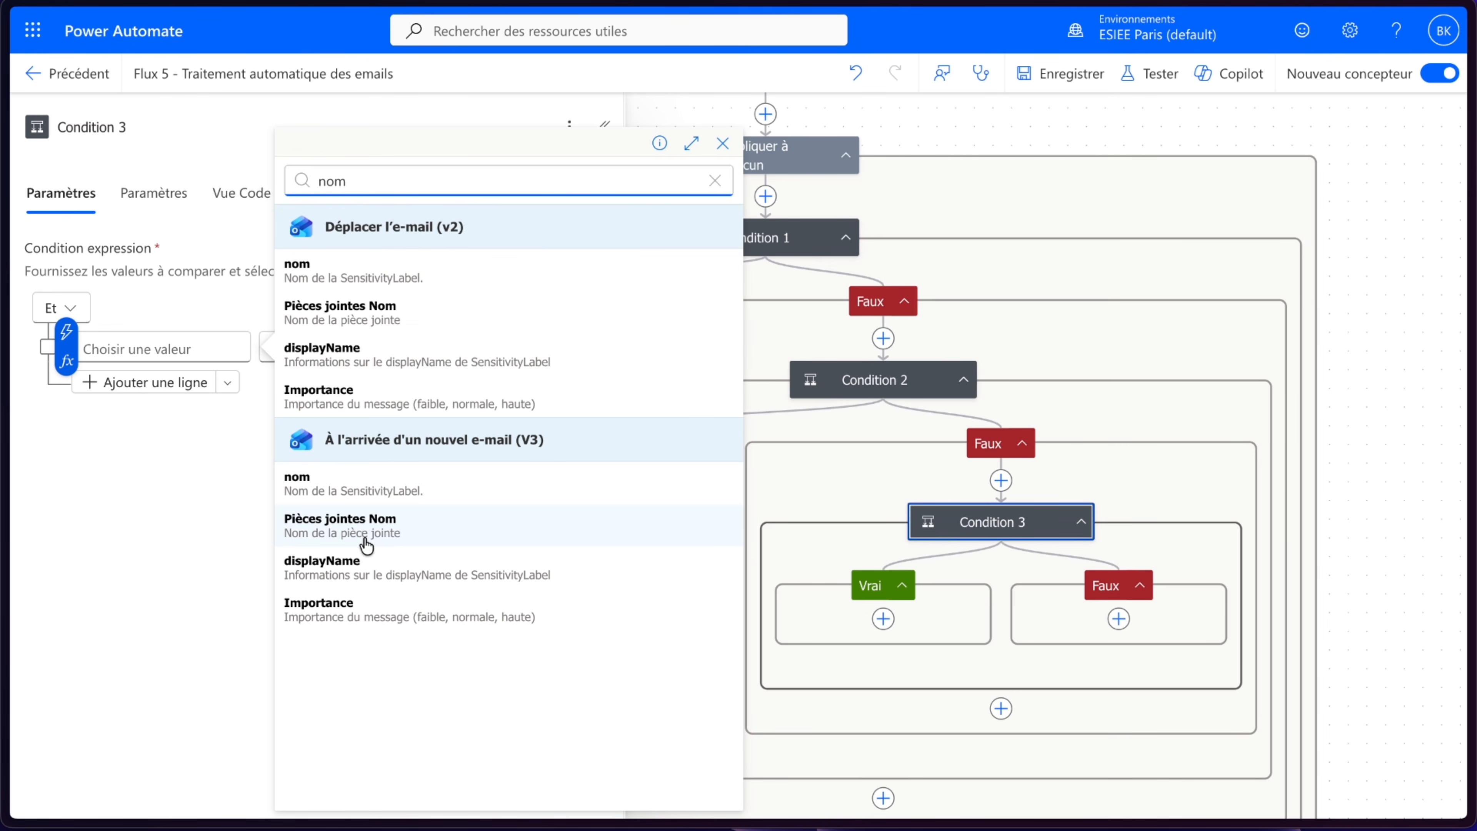
left_click(349, 525)
left_click(336, 347)
left_click(430, 123)
left_click(465, 347)
type("contrat")
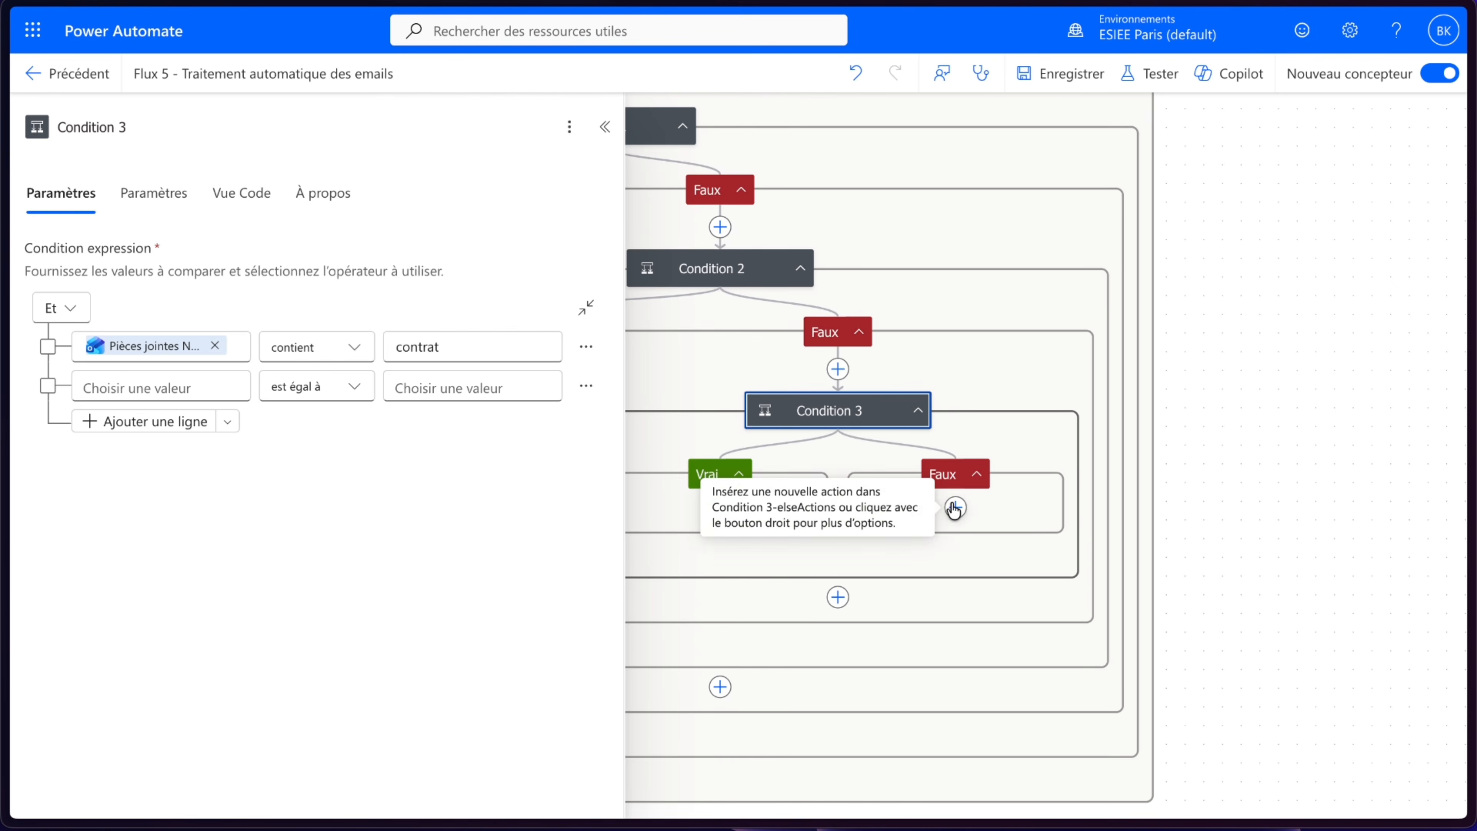
- Add Condition 4 in Condition 3's Faux branch, testing whether the trigger's Pièces jointes Nom contains bon_commande
left_click(955, 508)
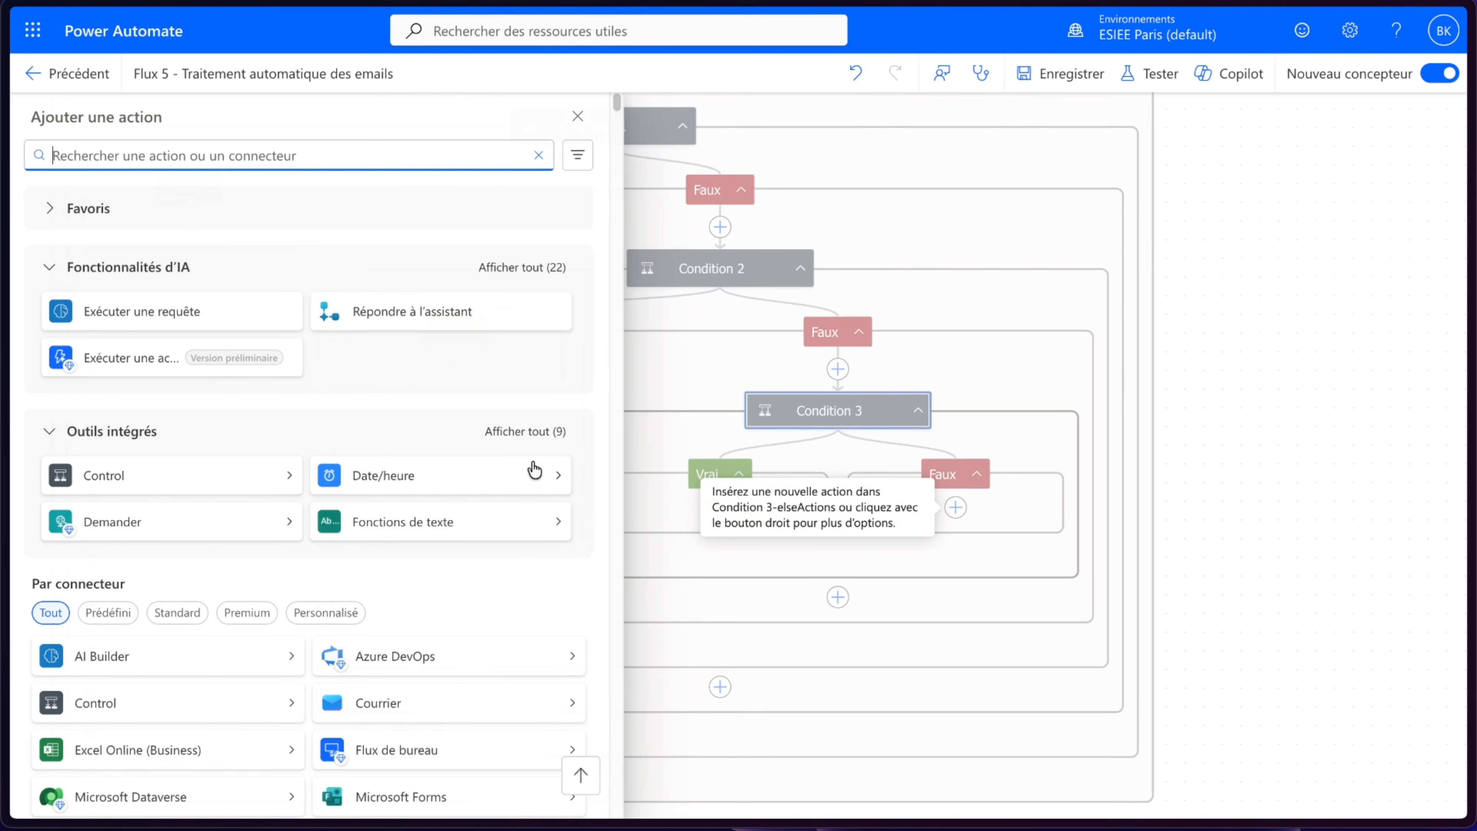
left_click(102, 474)
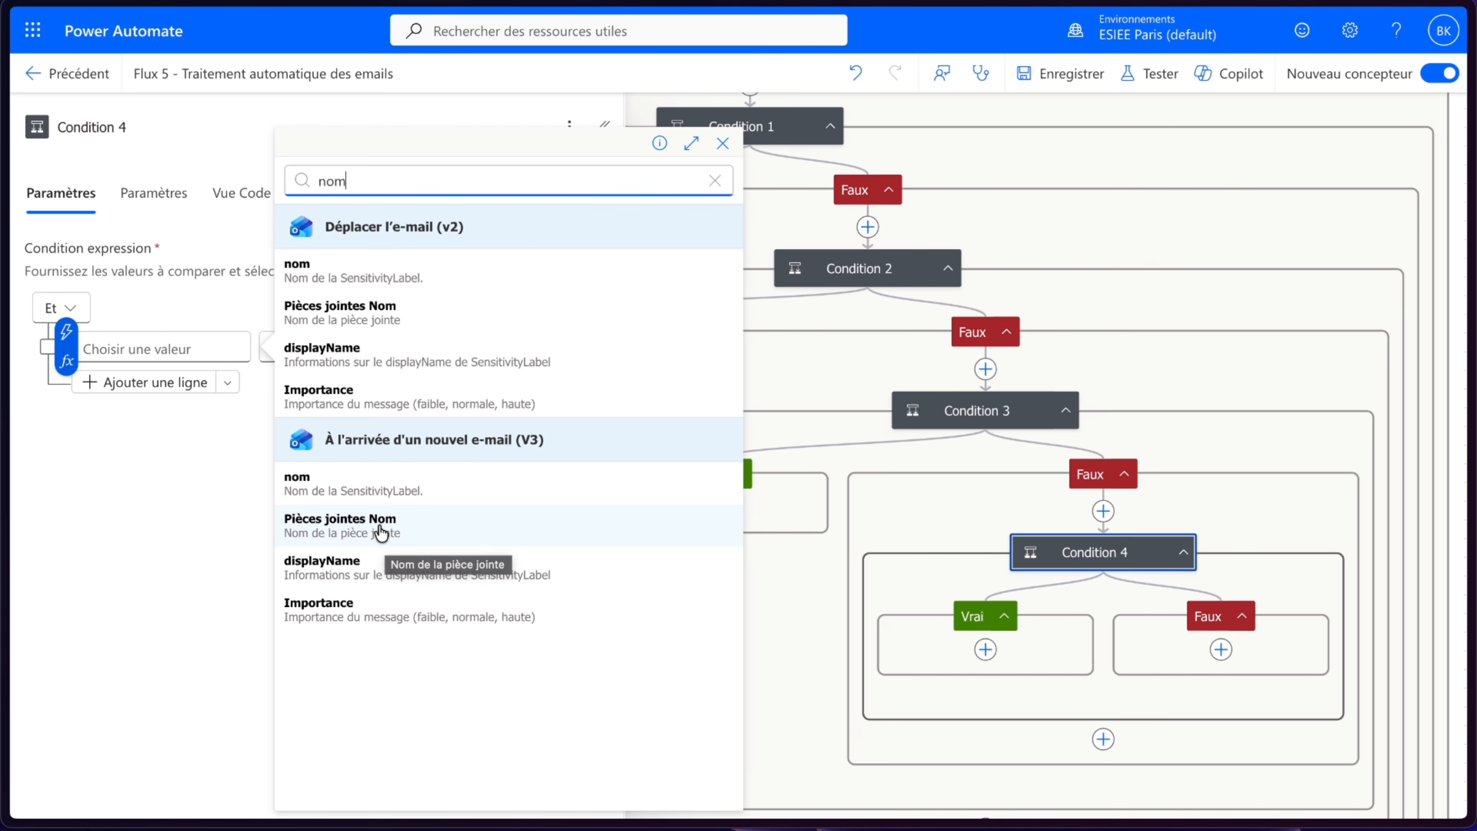
left_click(381, 535)
left_click(323, 347)
left_click(430, 124)
left_click(465, 348)
type("bon_commande")
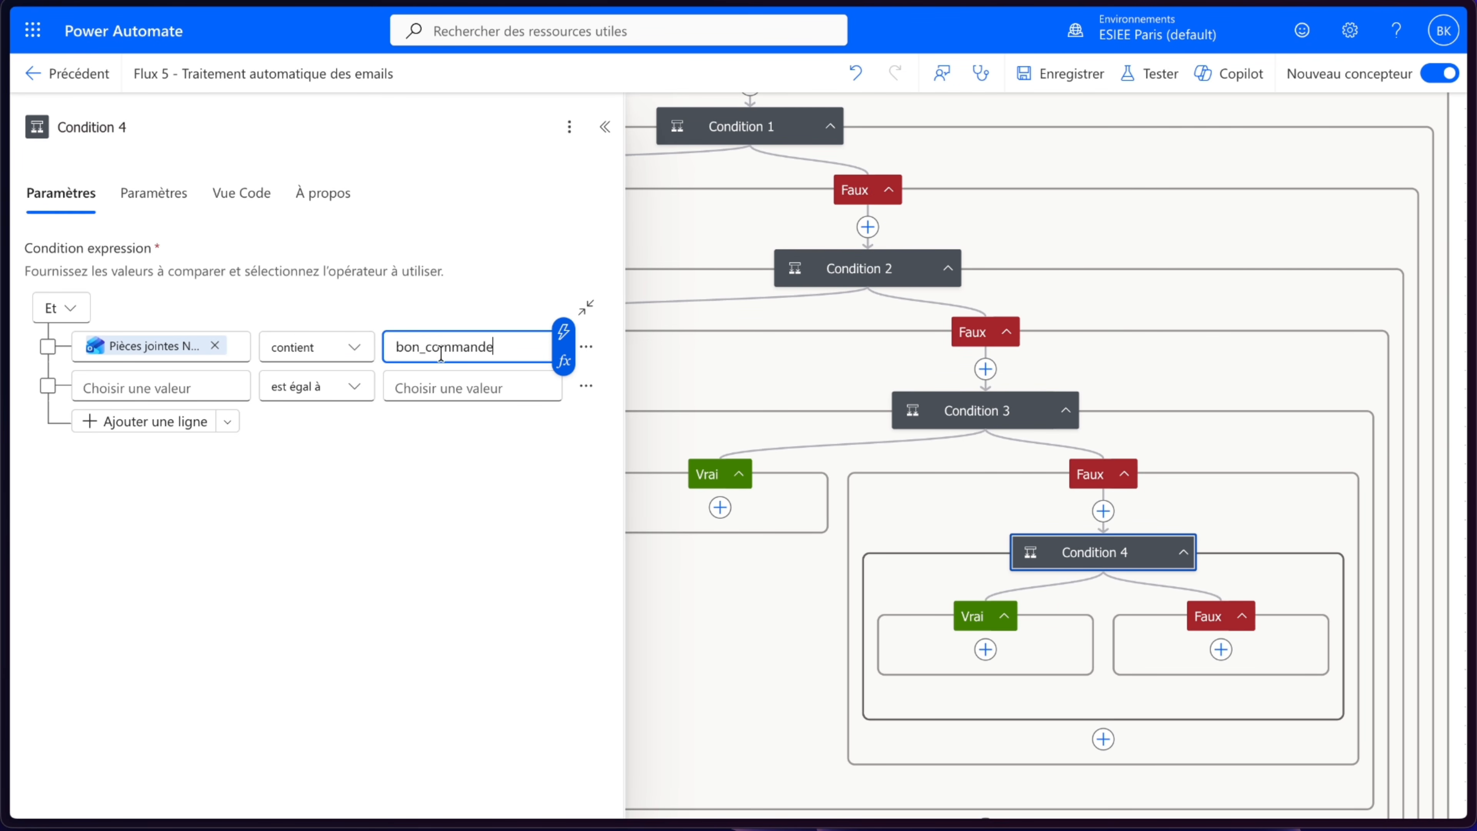
left_click(455, 534)
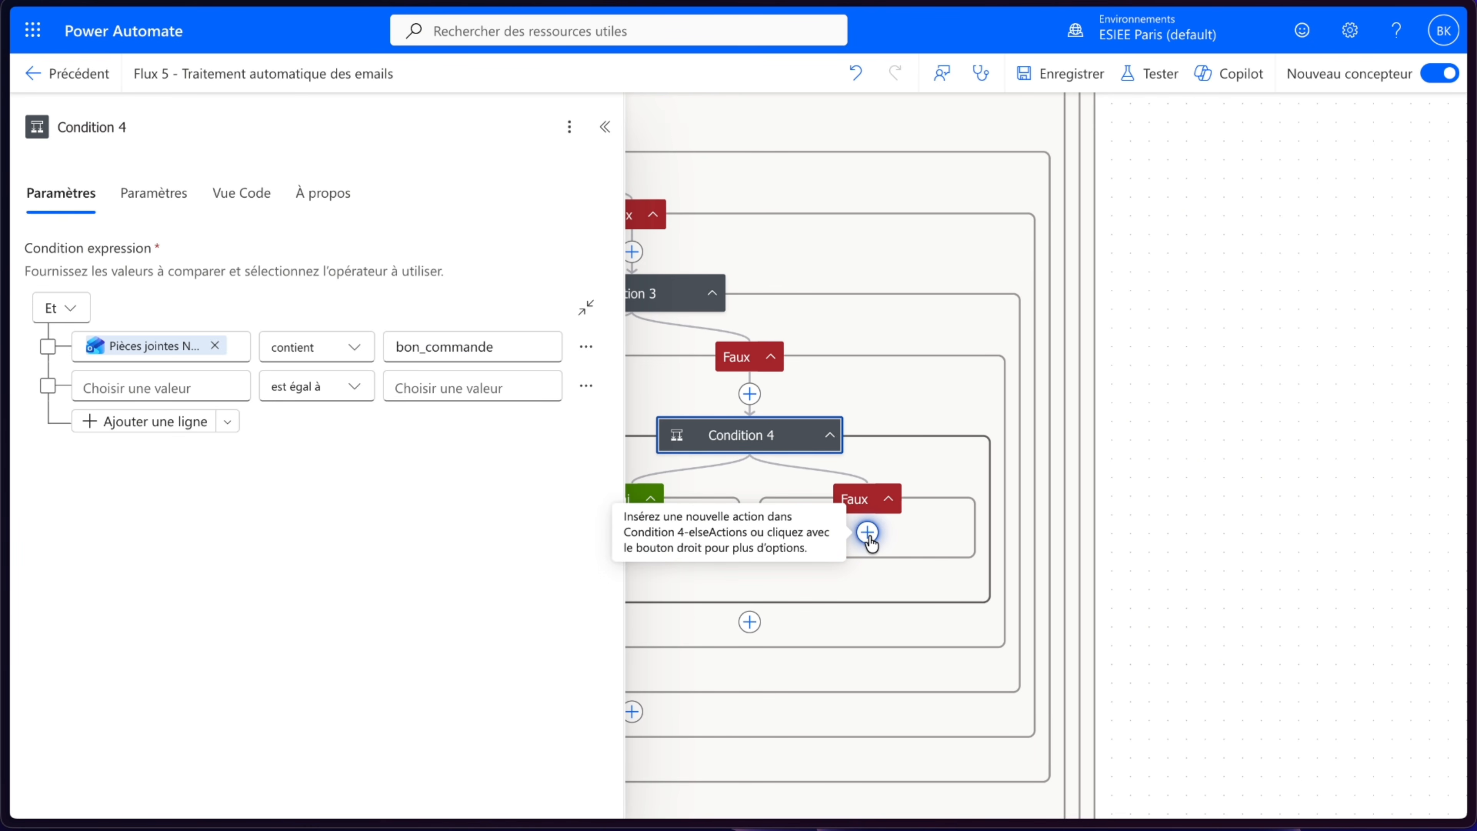
- Save the flow
left_click(867, 533)
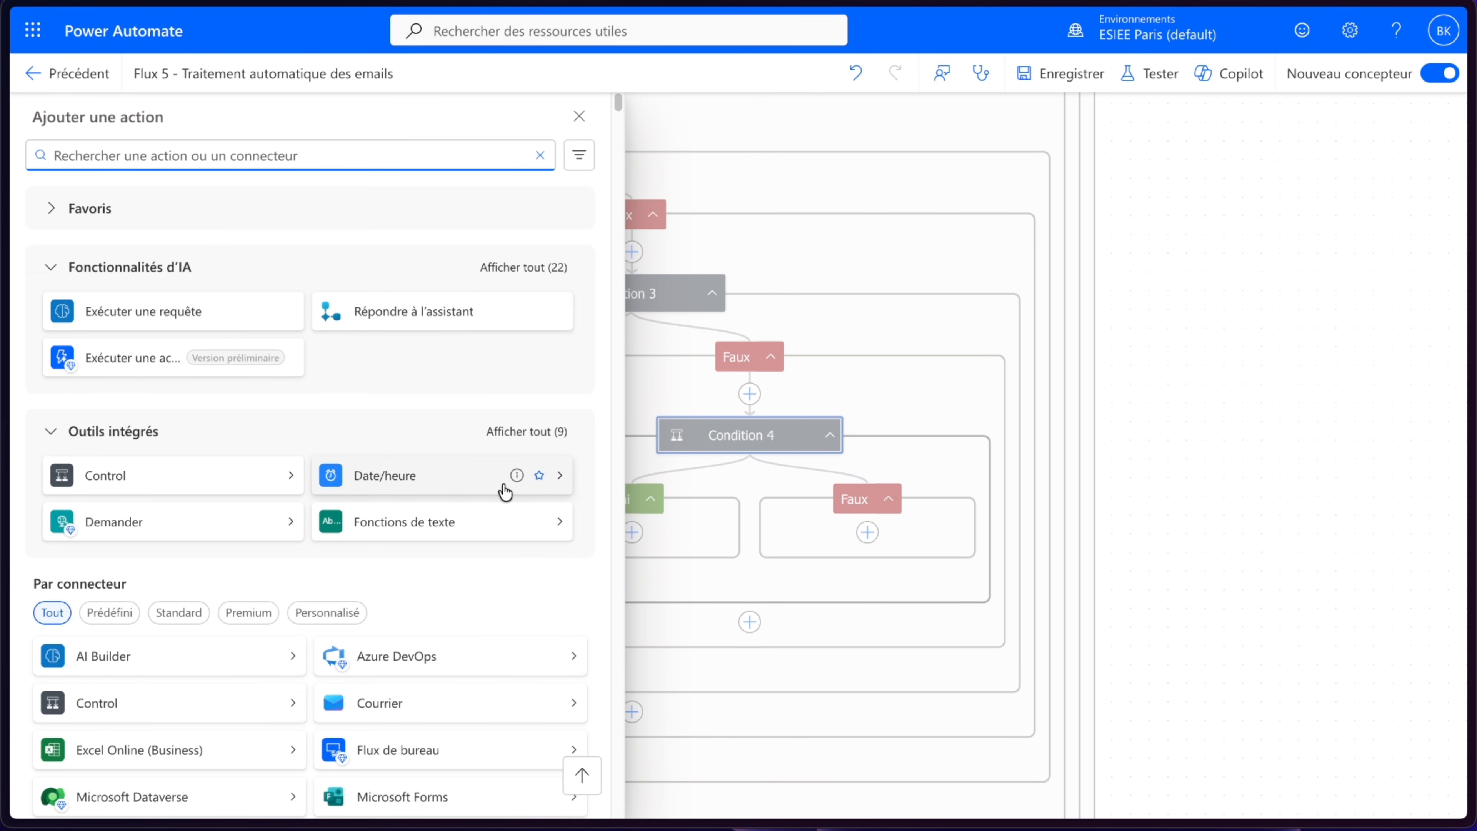
left_click(861, 445)
left_click_drag(1164, 310, 1171, 461)
scroll(1194, 356, "down", 5)
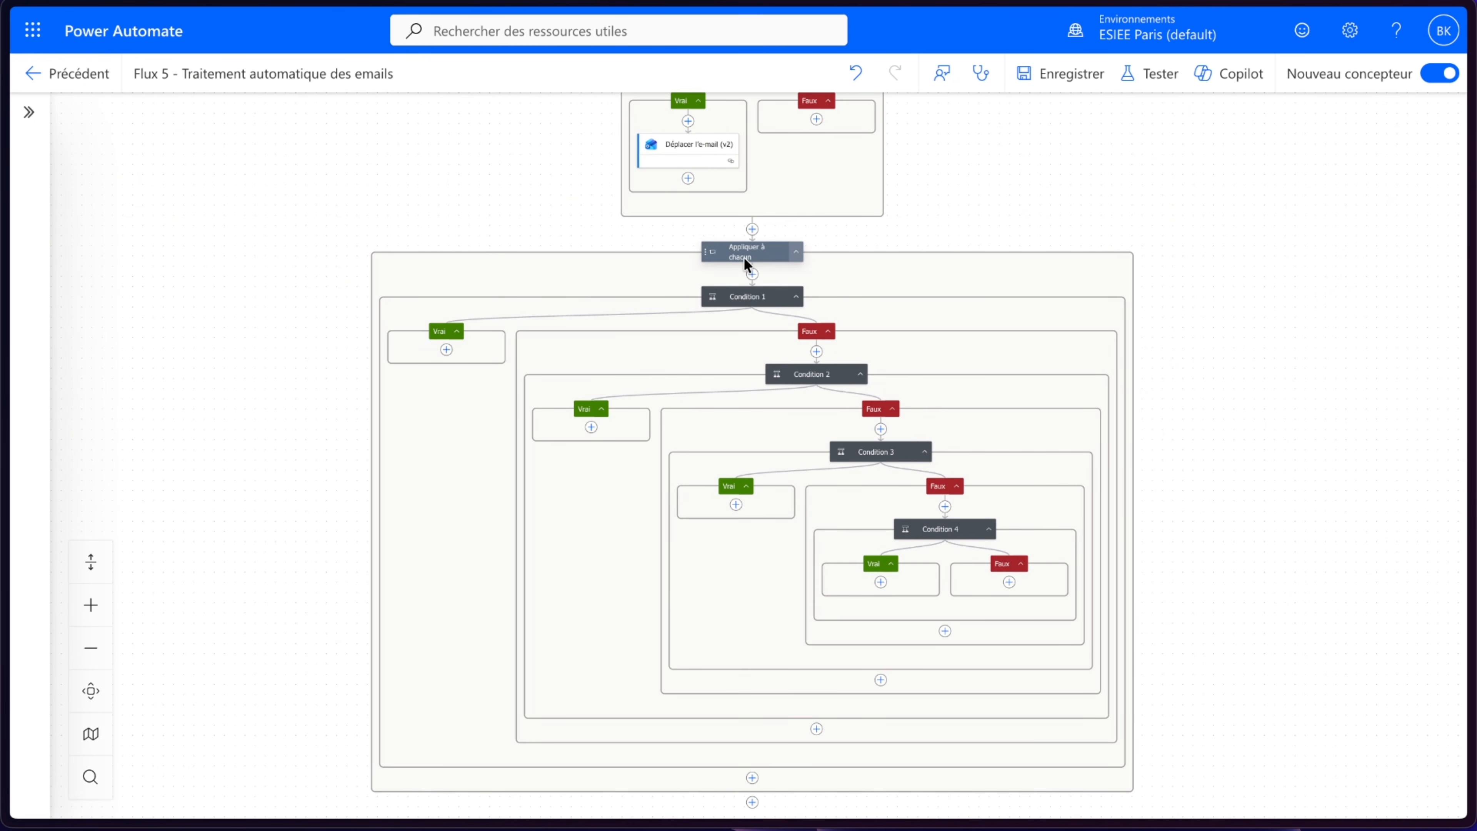
left_click(1060, 86)
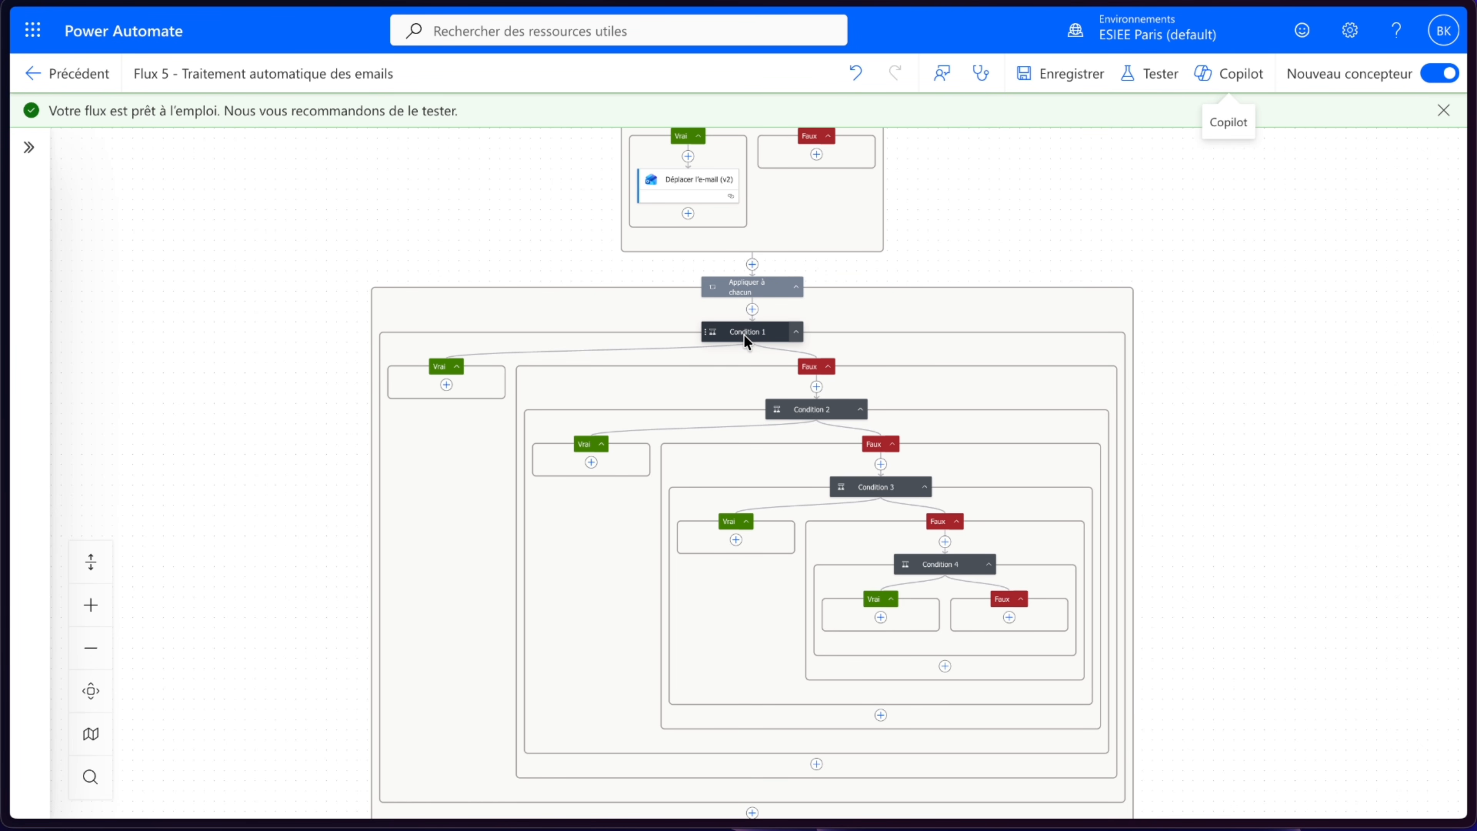
- Review Condition 1's settings and the Devis folder of the Documents - Fournisseurs library in SharePoint
left_click(744, 336)
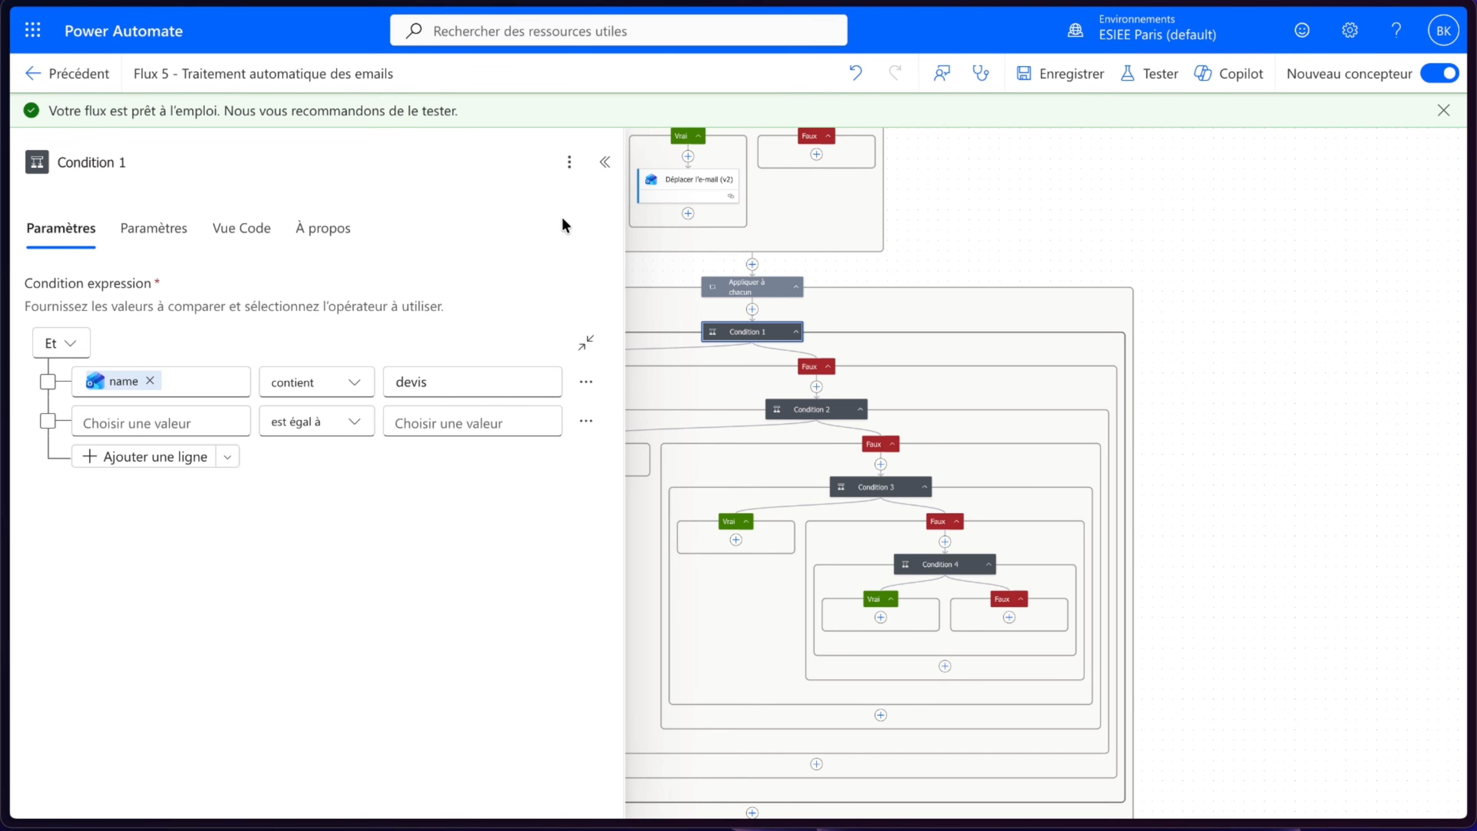
left_click(604, 162)
left_click_drag(446, 416, 585, 485)
scroll(585, 400, "up", 5)
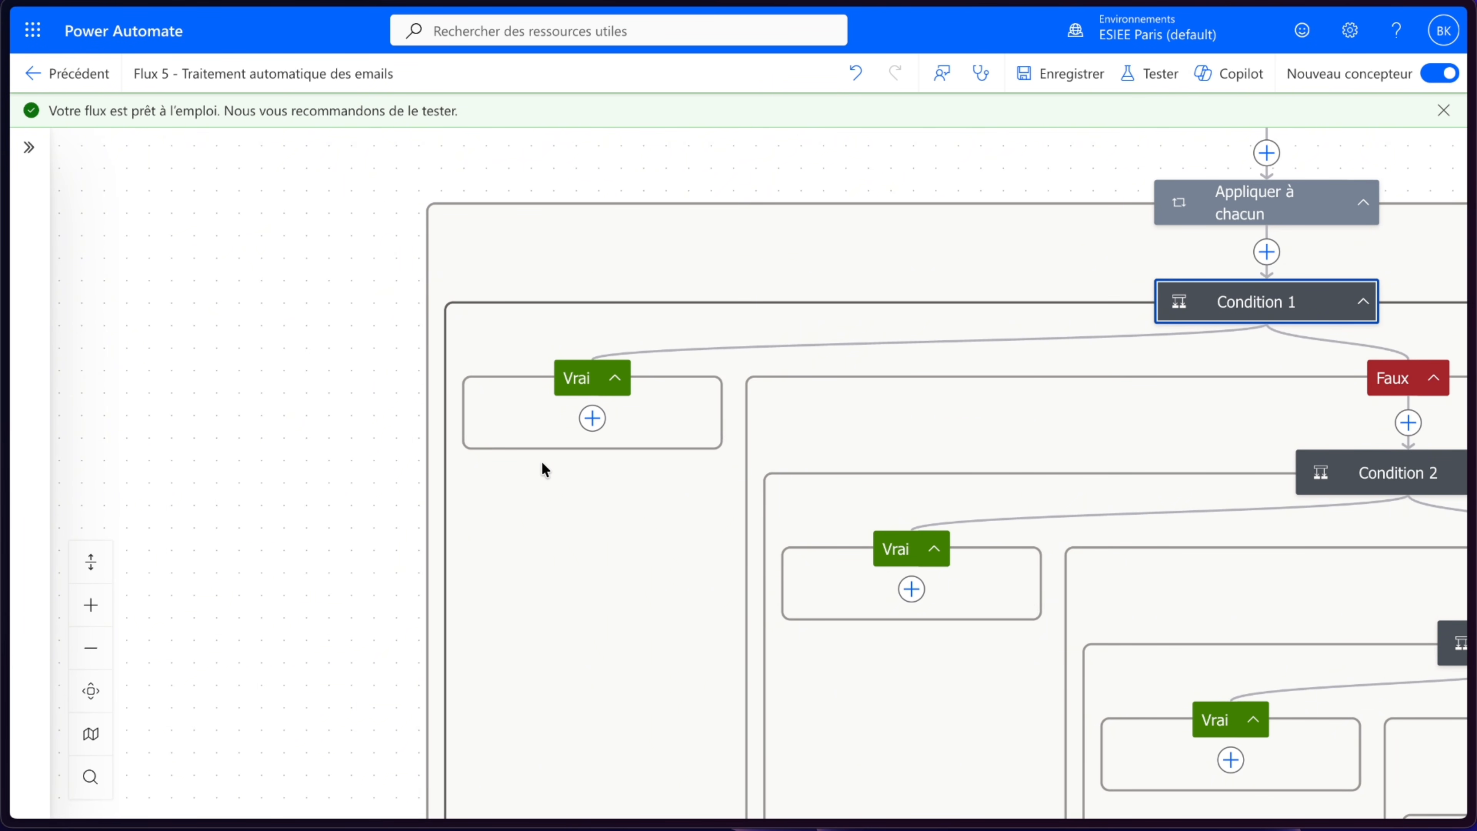
mouse_move(6, 273)
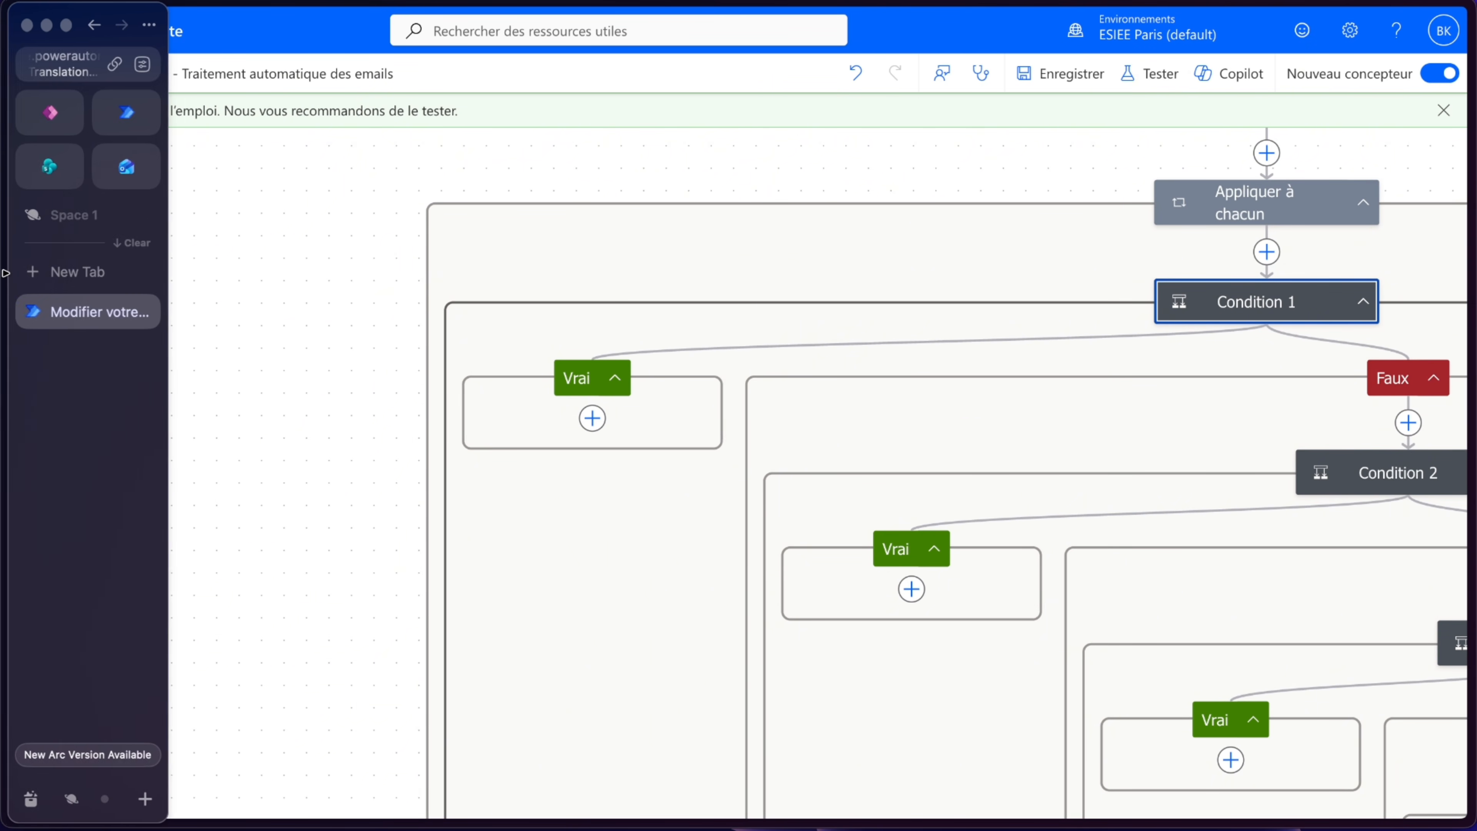
left_click(49, 166)
left_click(418, 440)
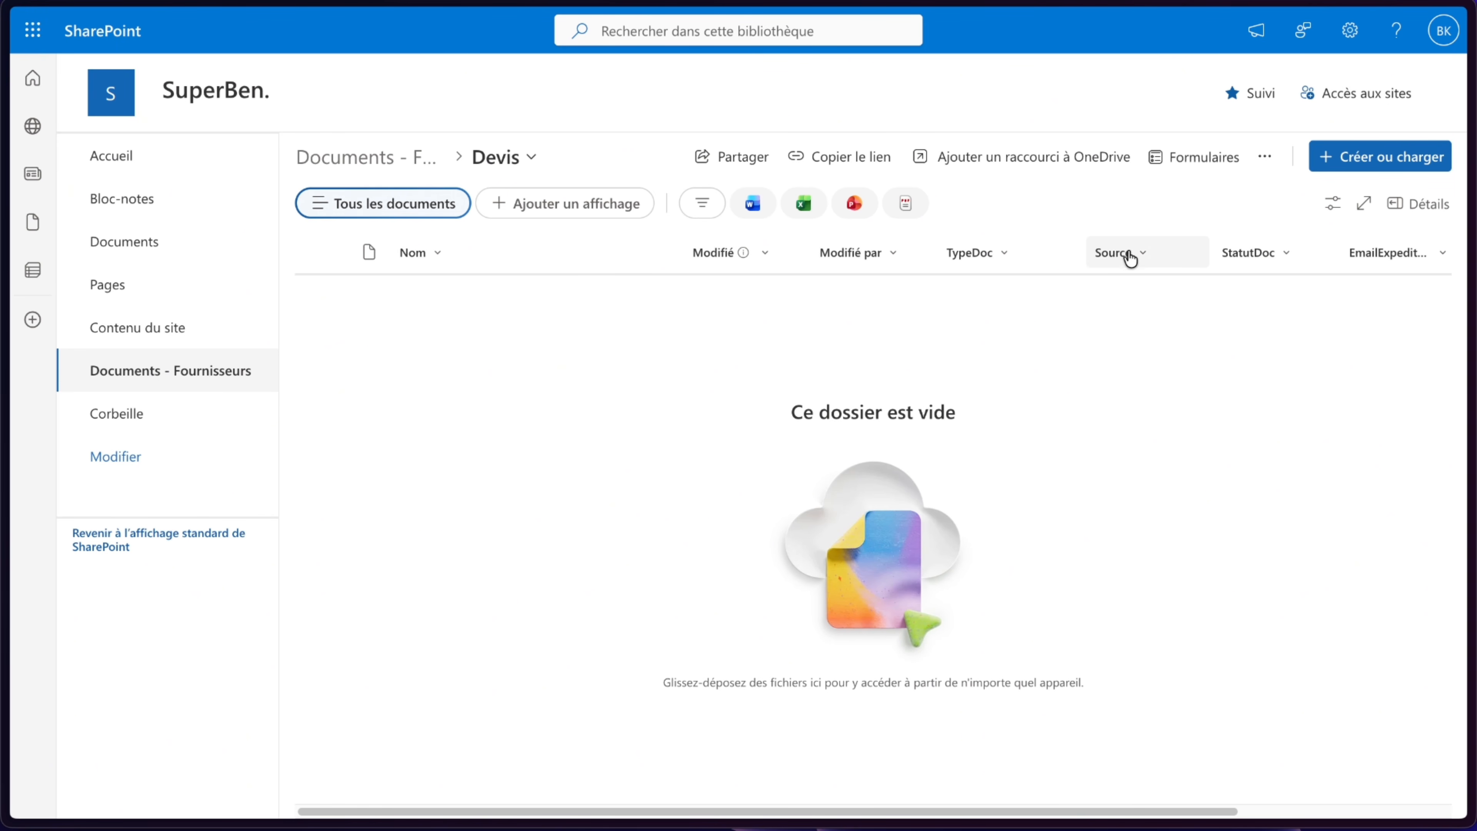
mouse_move(6, 331)
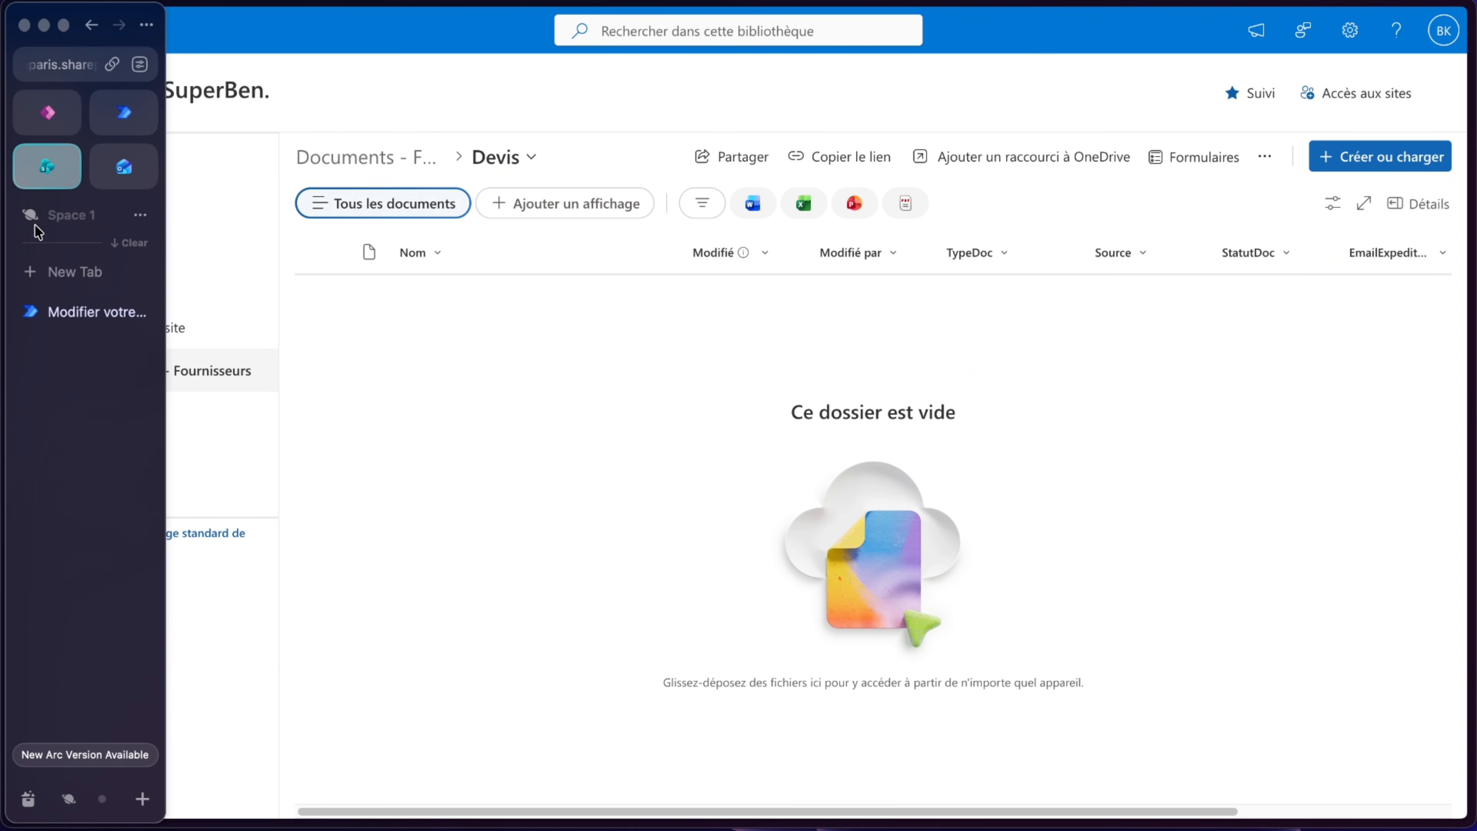
left_click(70, 311)
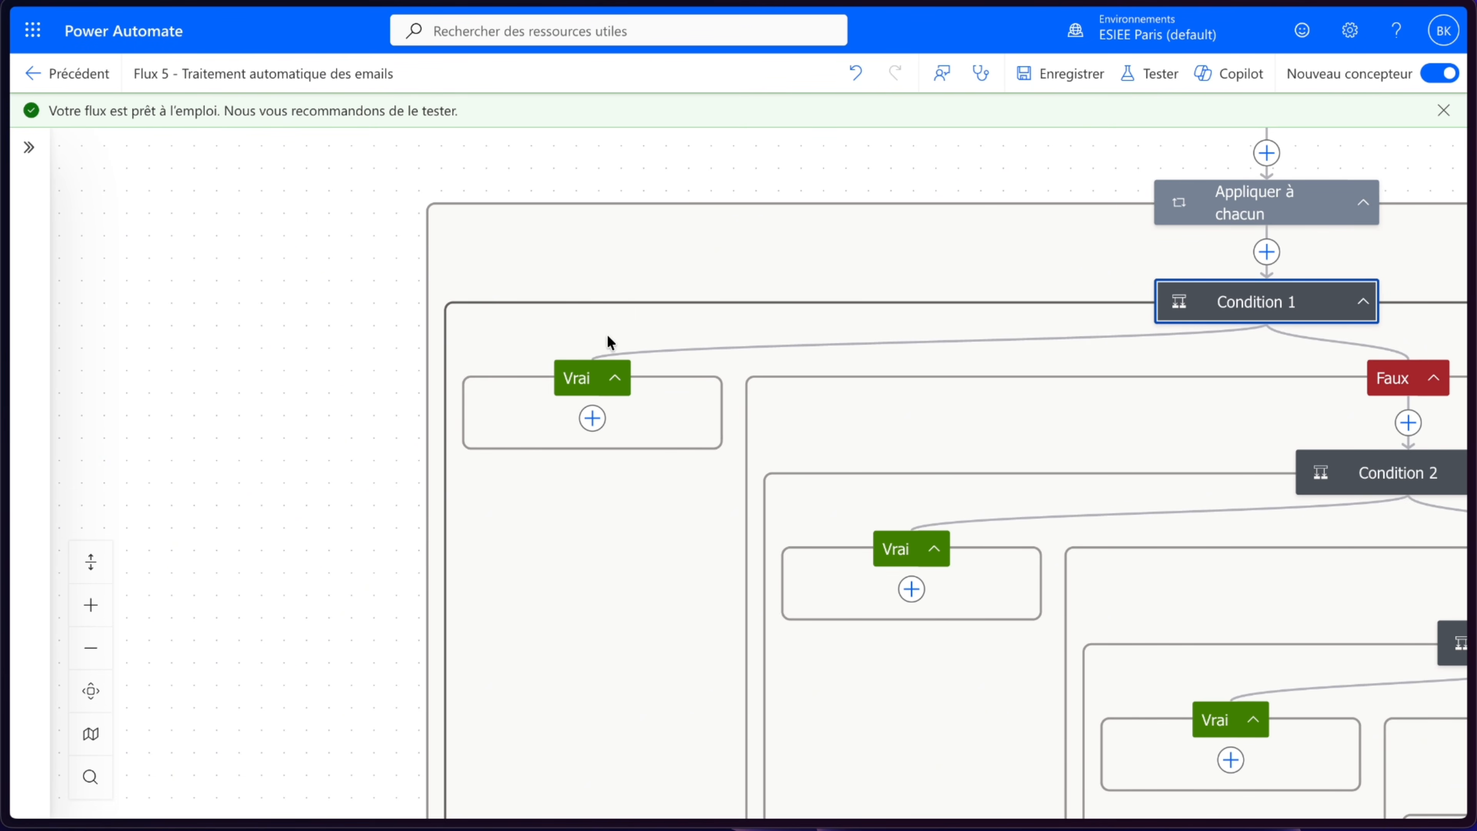
- Add a SharePoint Créer un fichier action in Condition 1's Vrai branch on the SuperBen. site, targeting the /Documents Fournisseurs/Devis folder
left_click(593, 419)
scroll(384, 640, "down", 8)
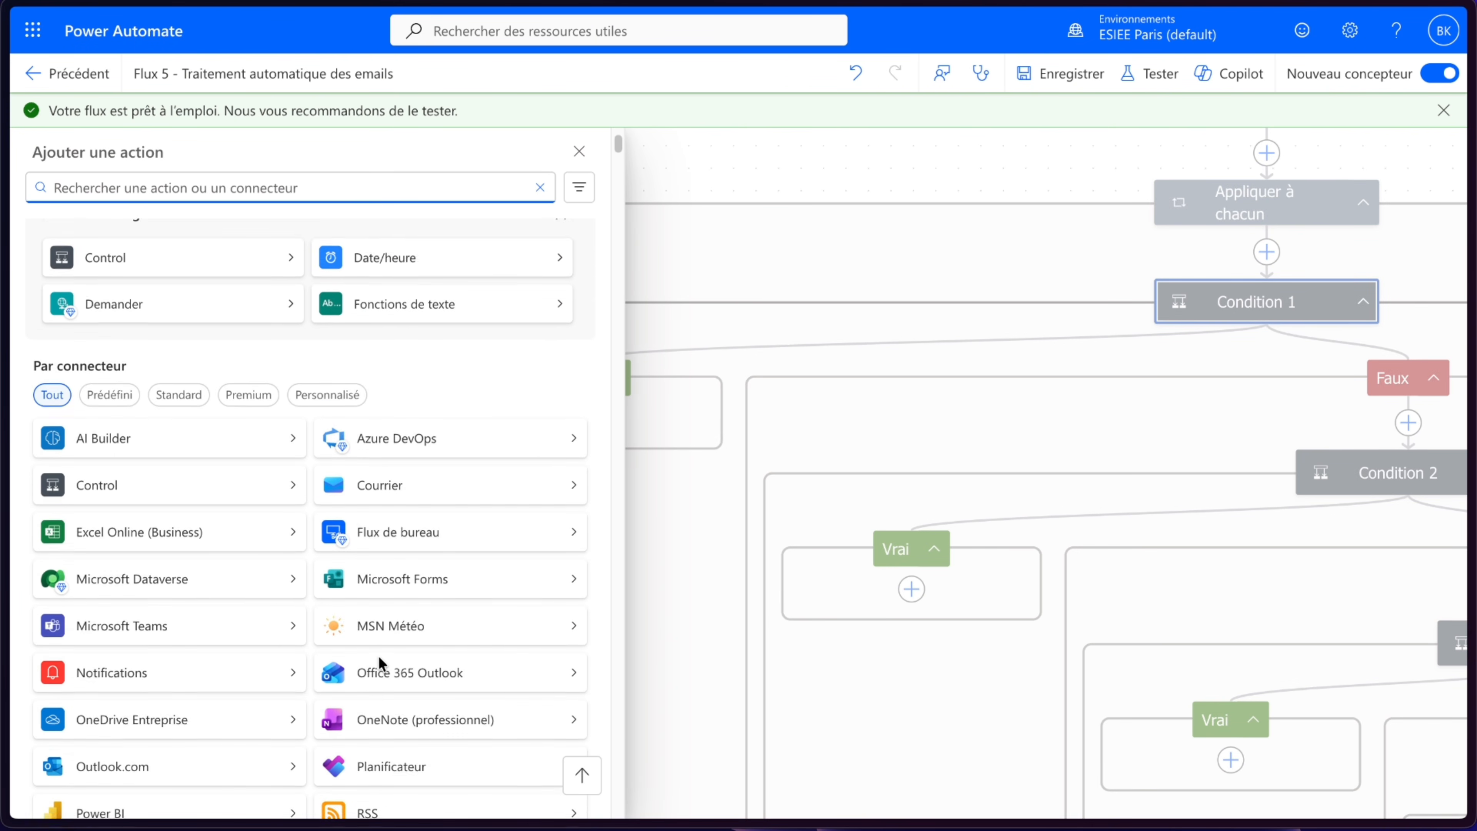
left_click(178, 662)
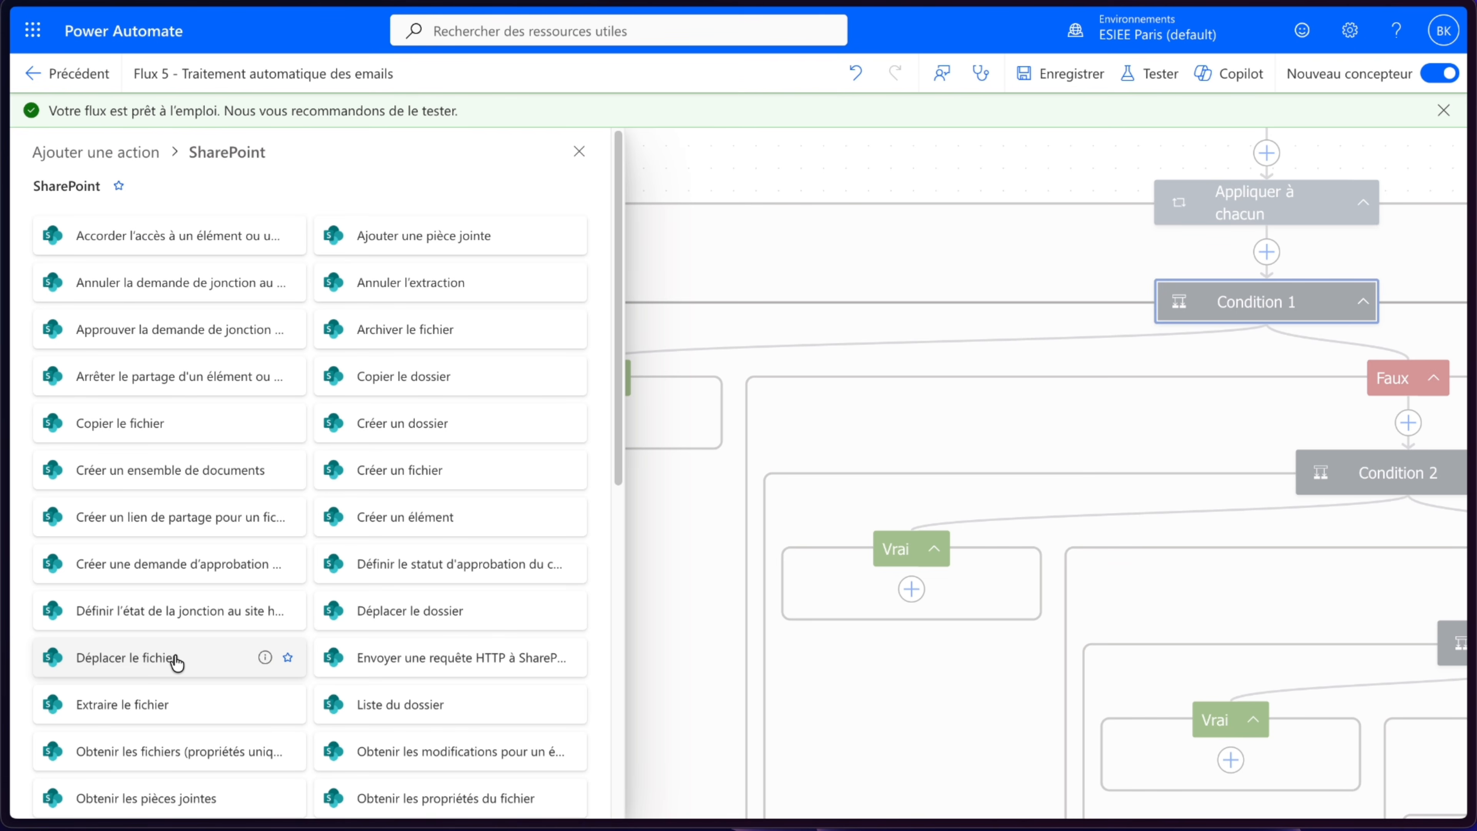
left_click(414, 469)
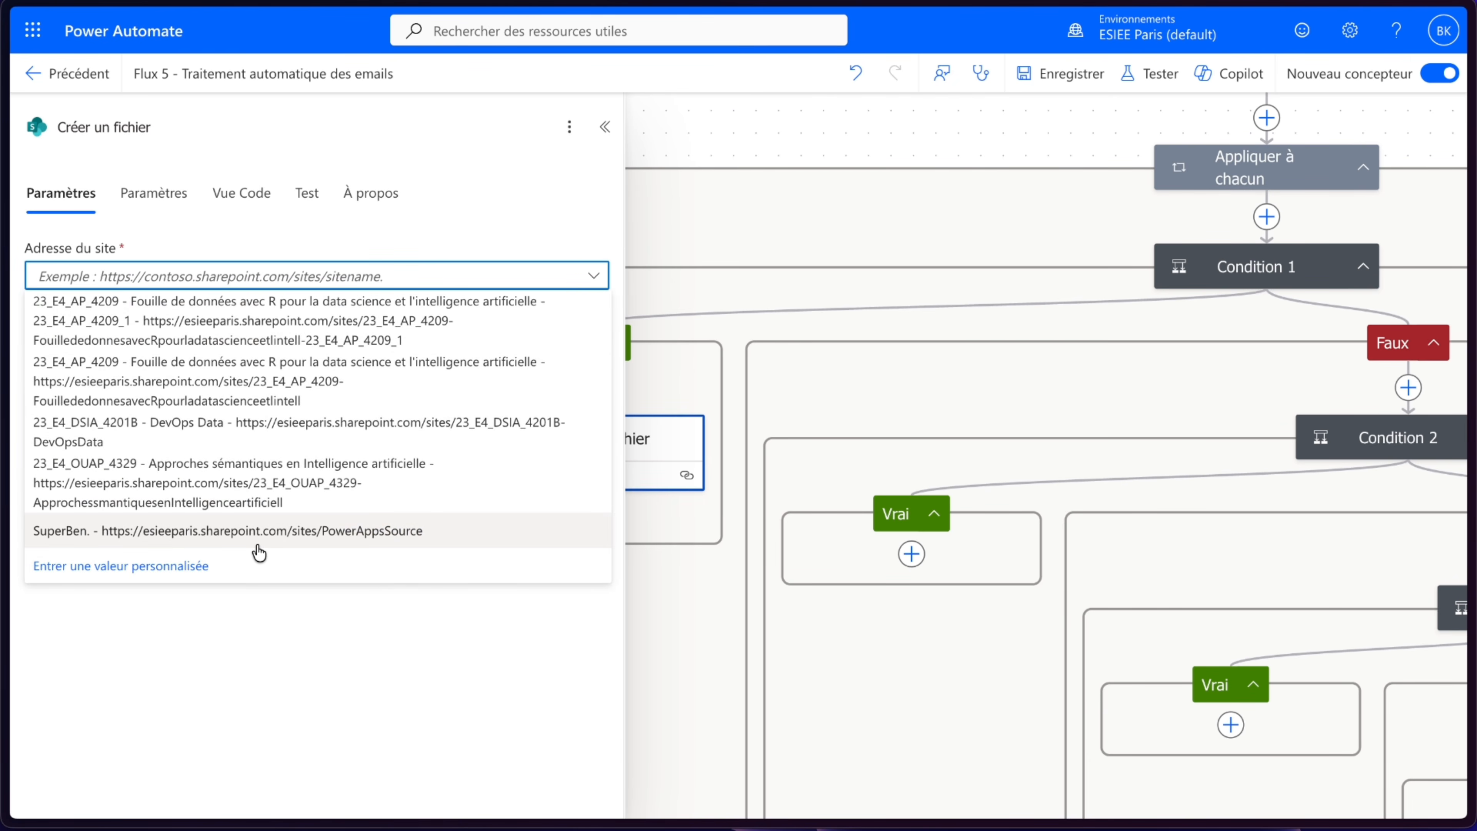
left_click(257, 531)
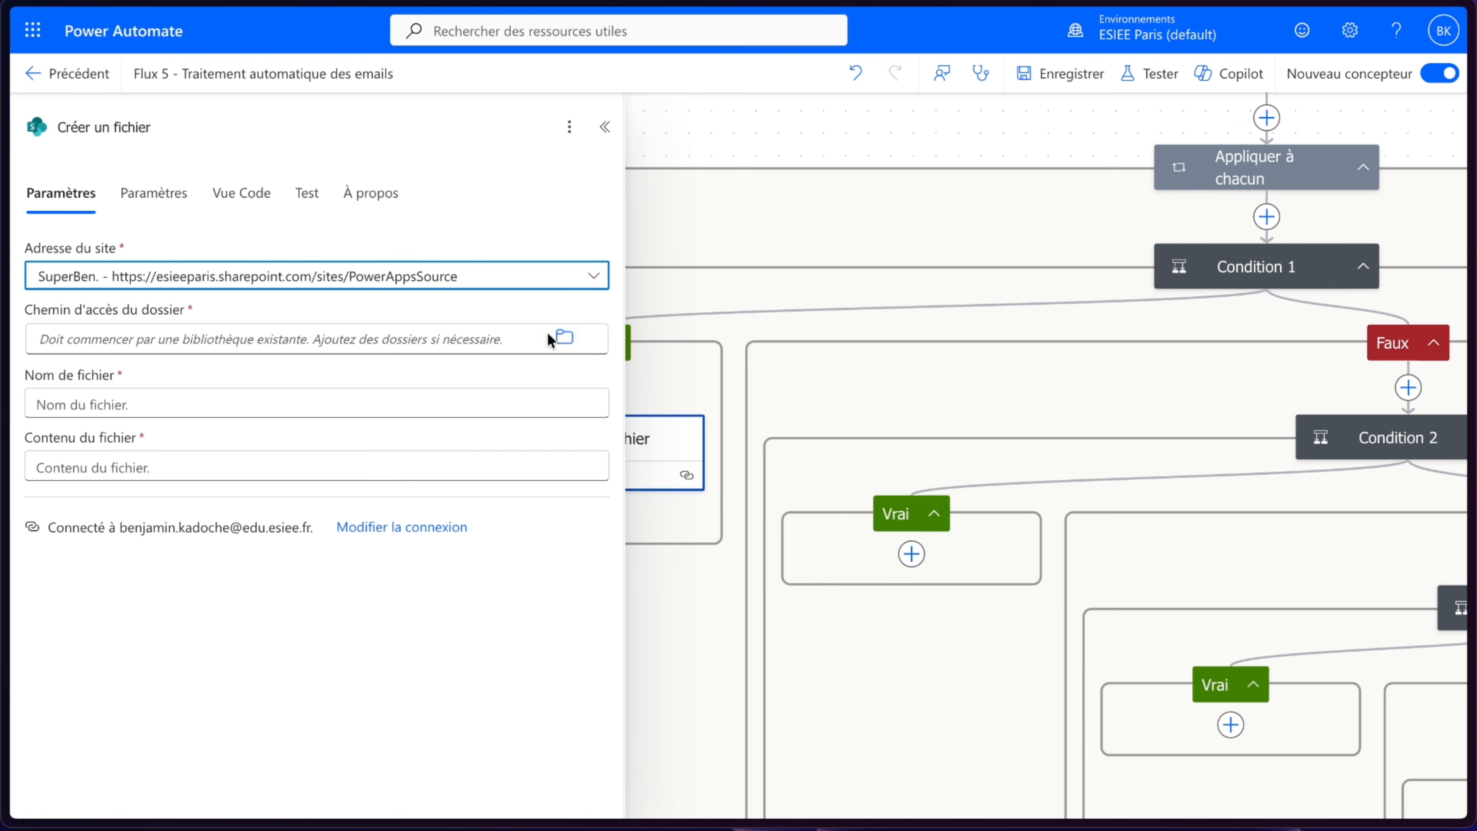
left_click(561, 338)
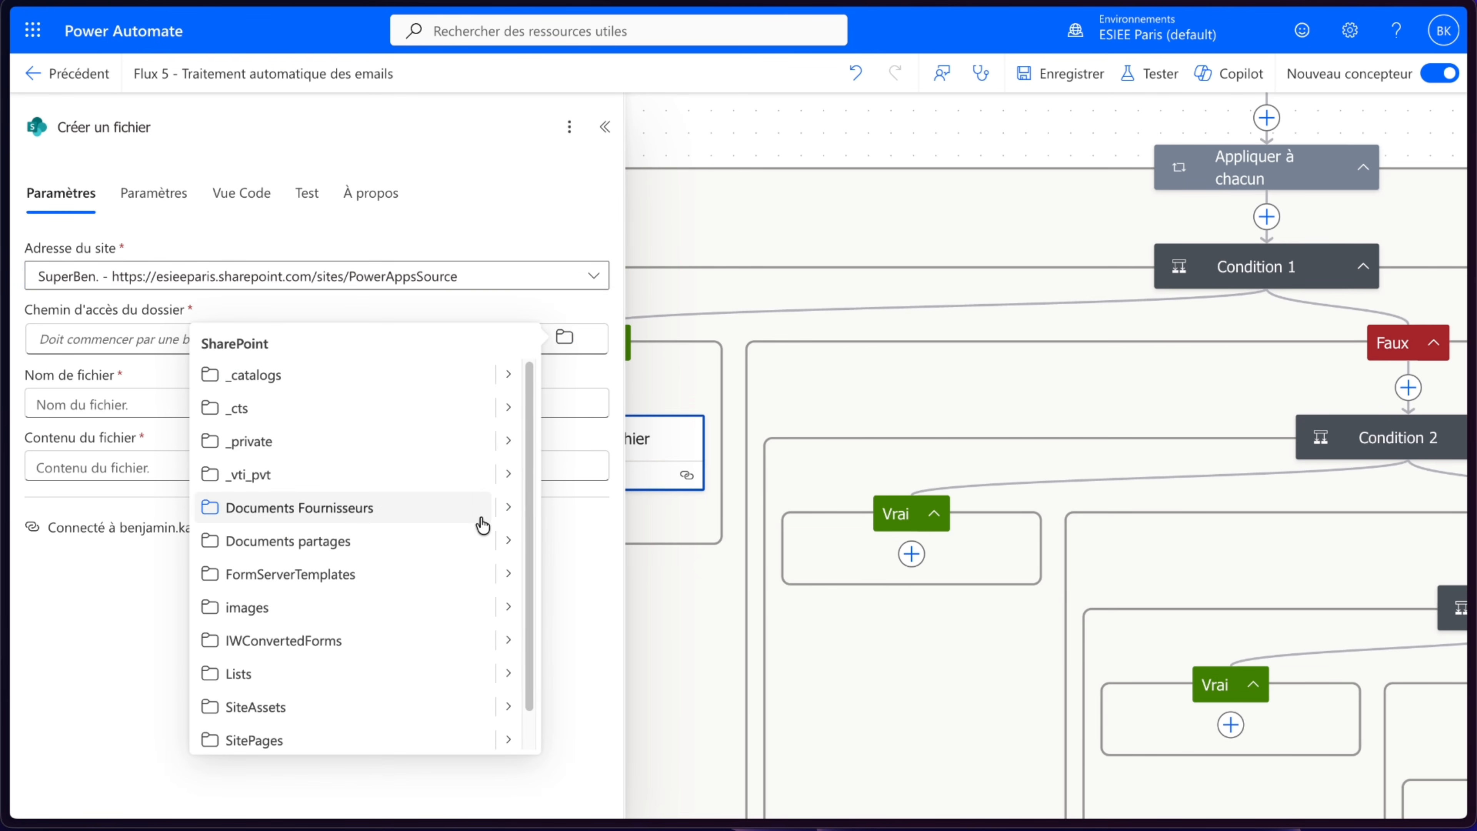
left_click(507, 508)
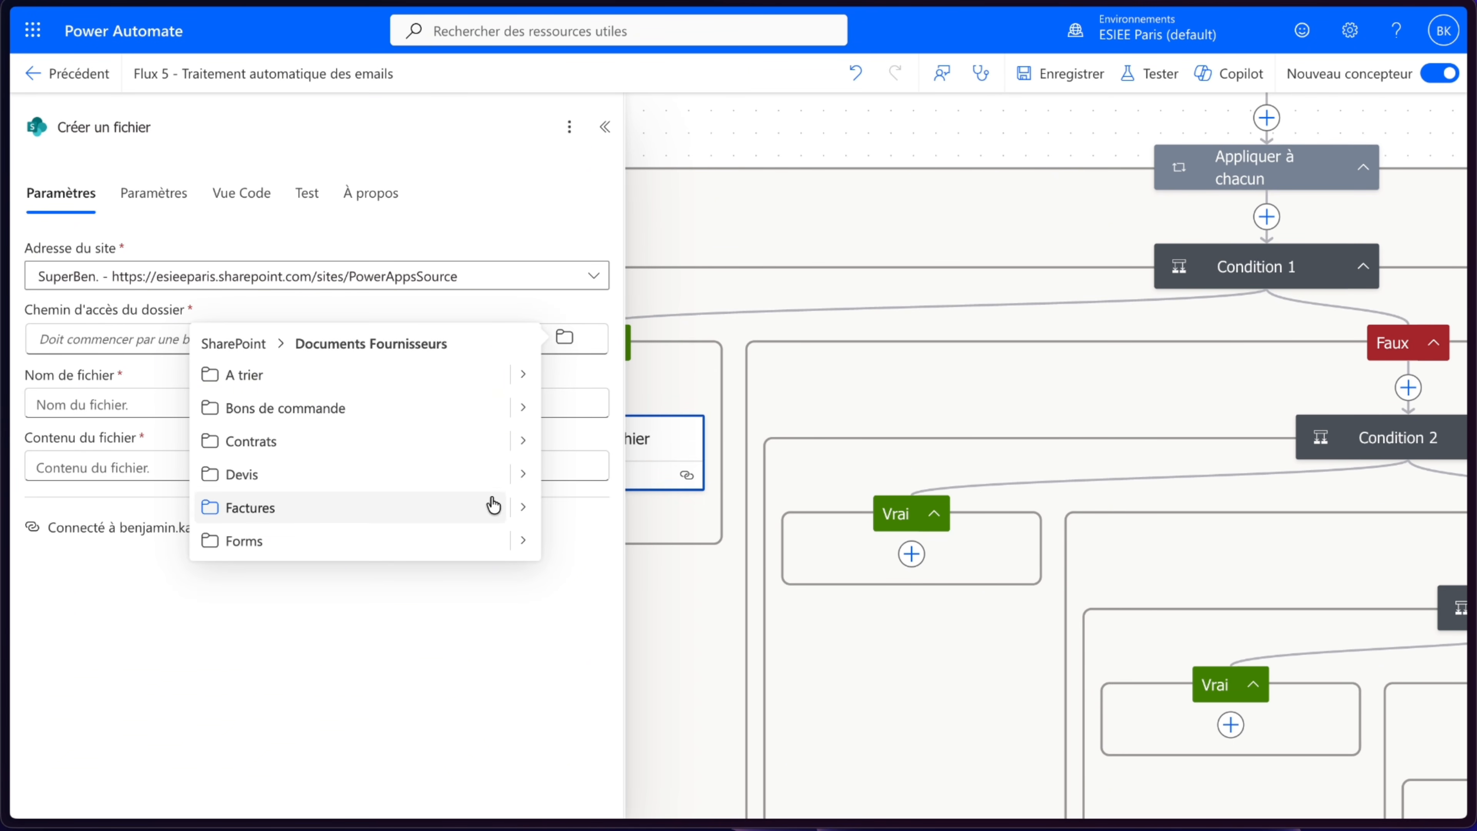
left_click(317, 483)
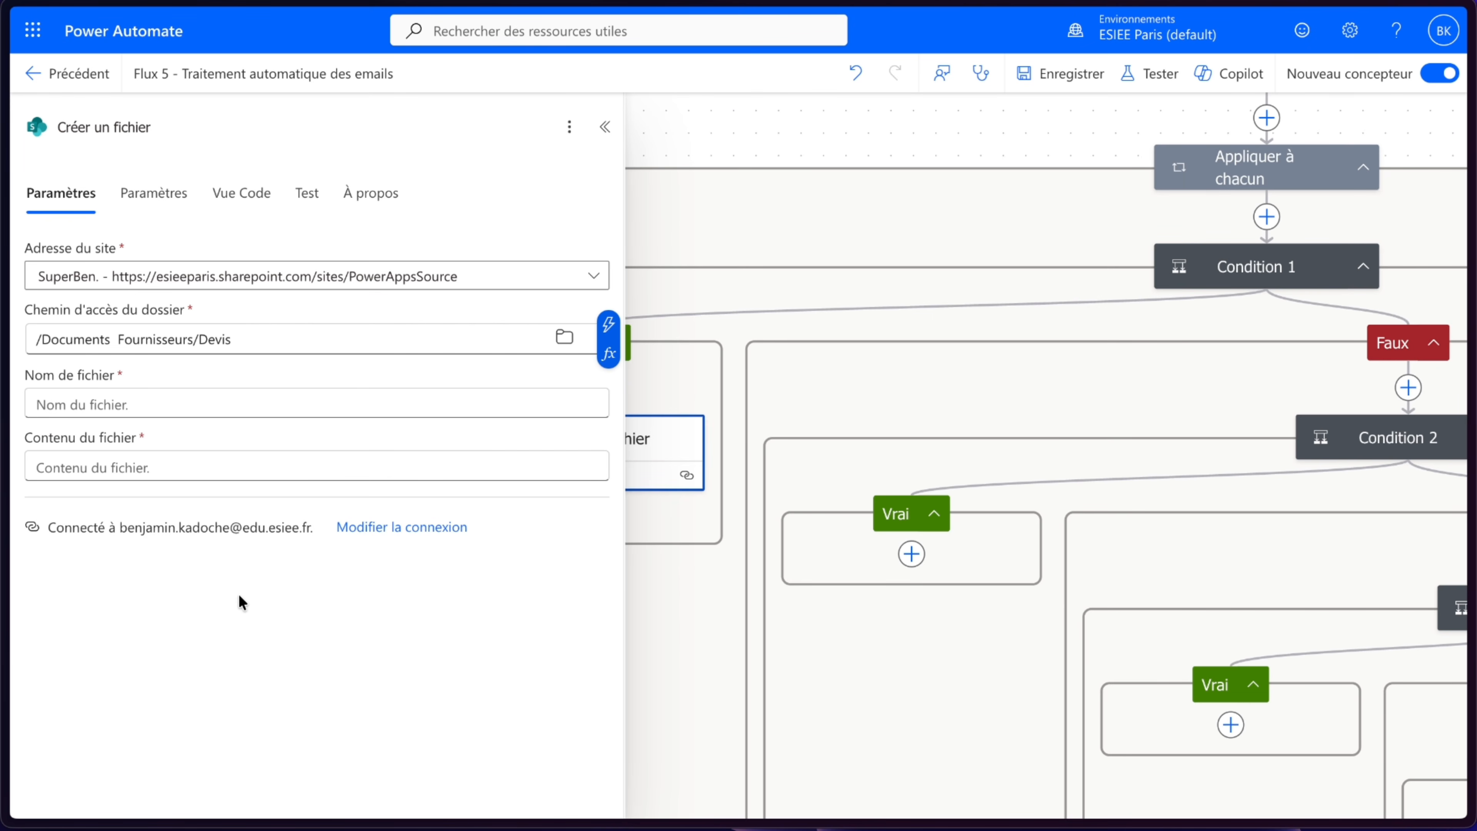
- Set the file name to the trigger's Pièces jointes Nom and the file content to its Pièces jointes Contenu
left_click(172, 397)
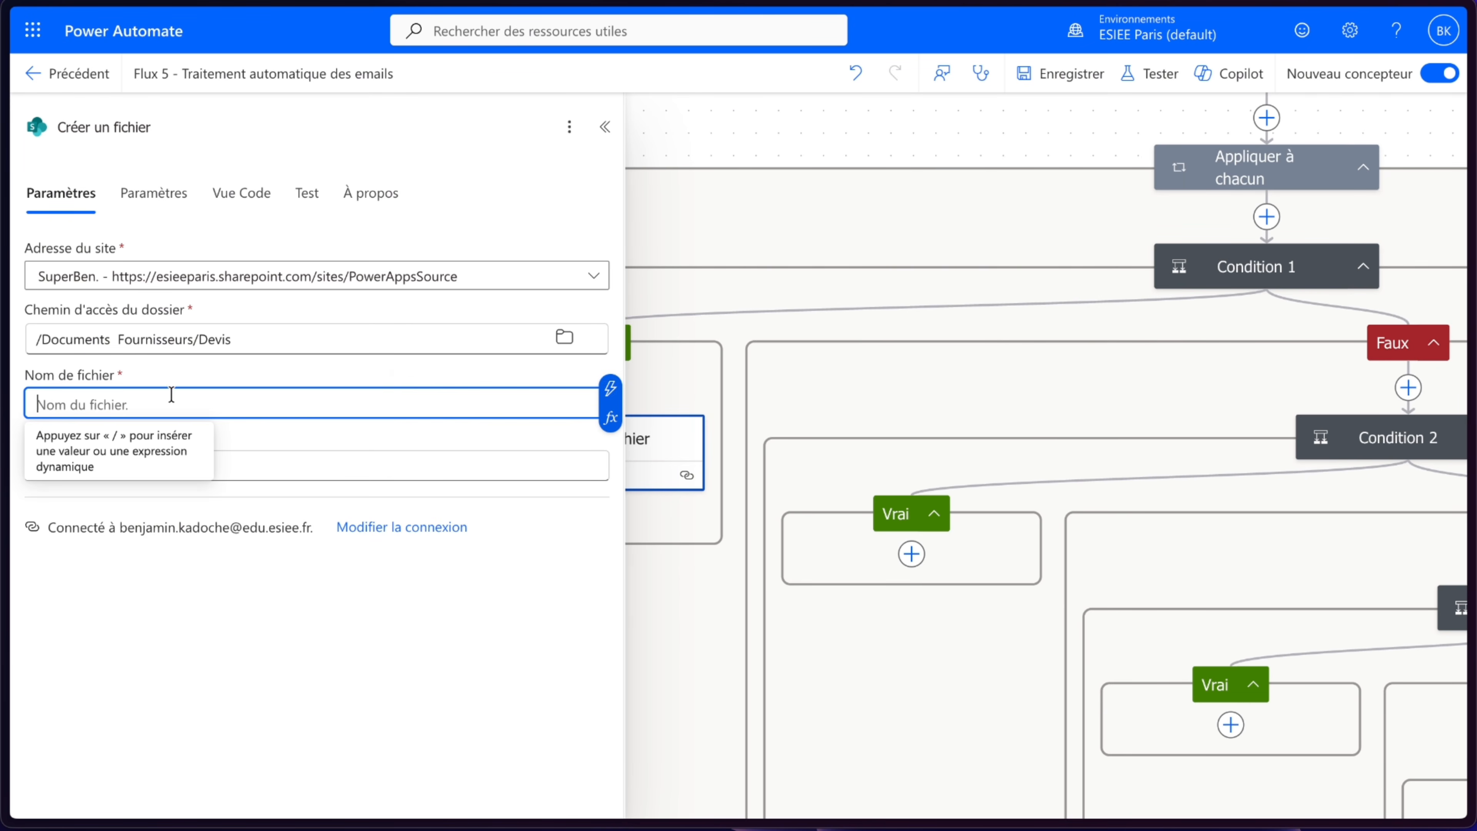
left_click(608, 387)
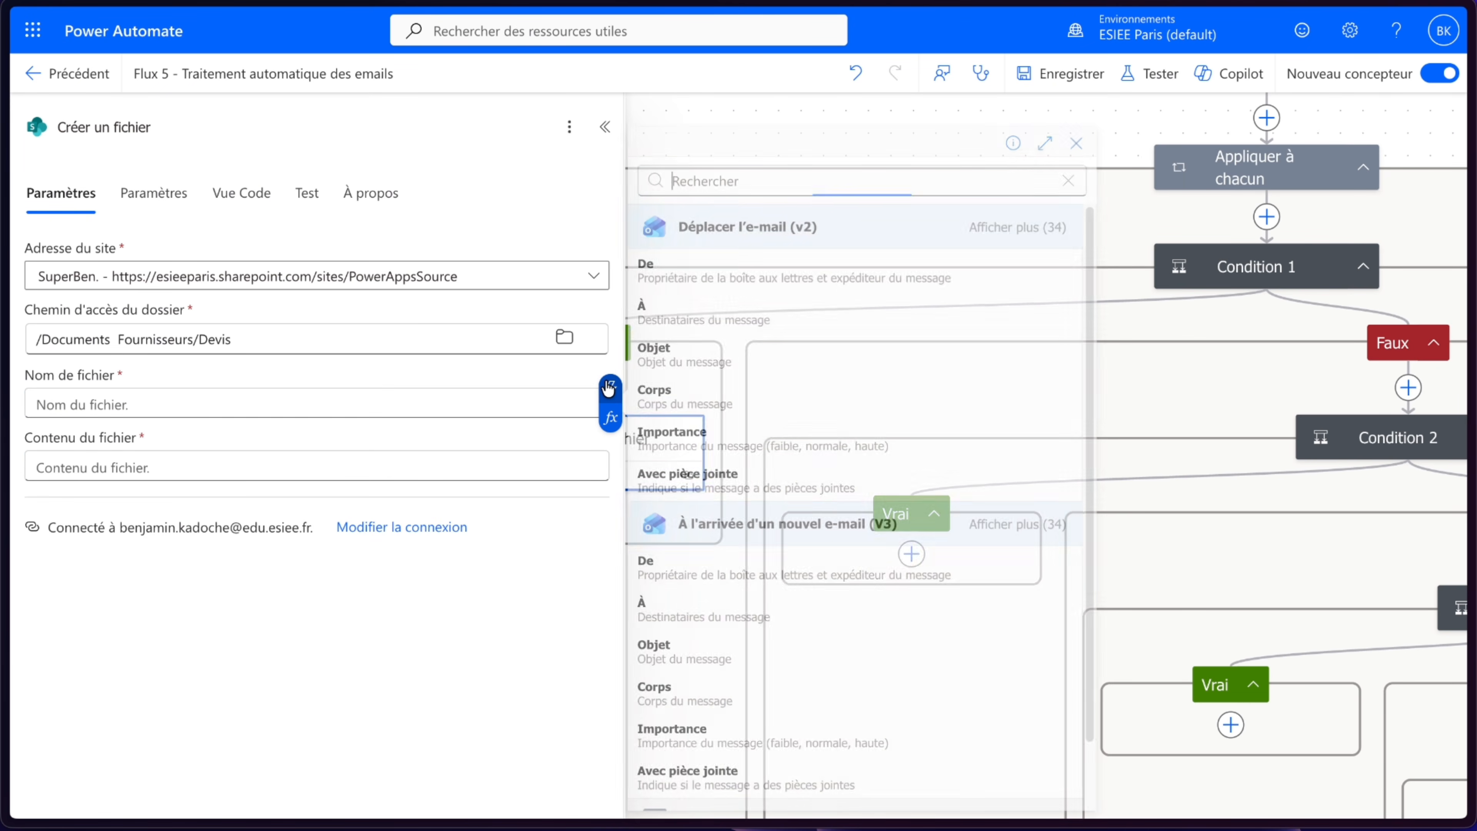
type("nom")
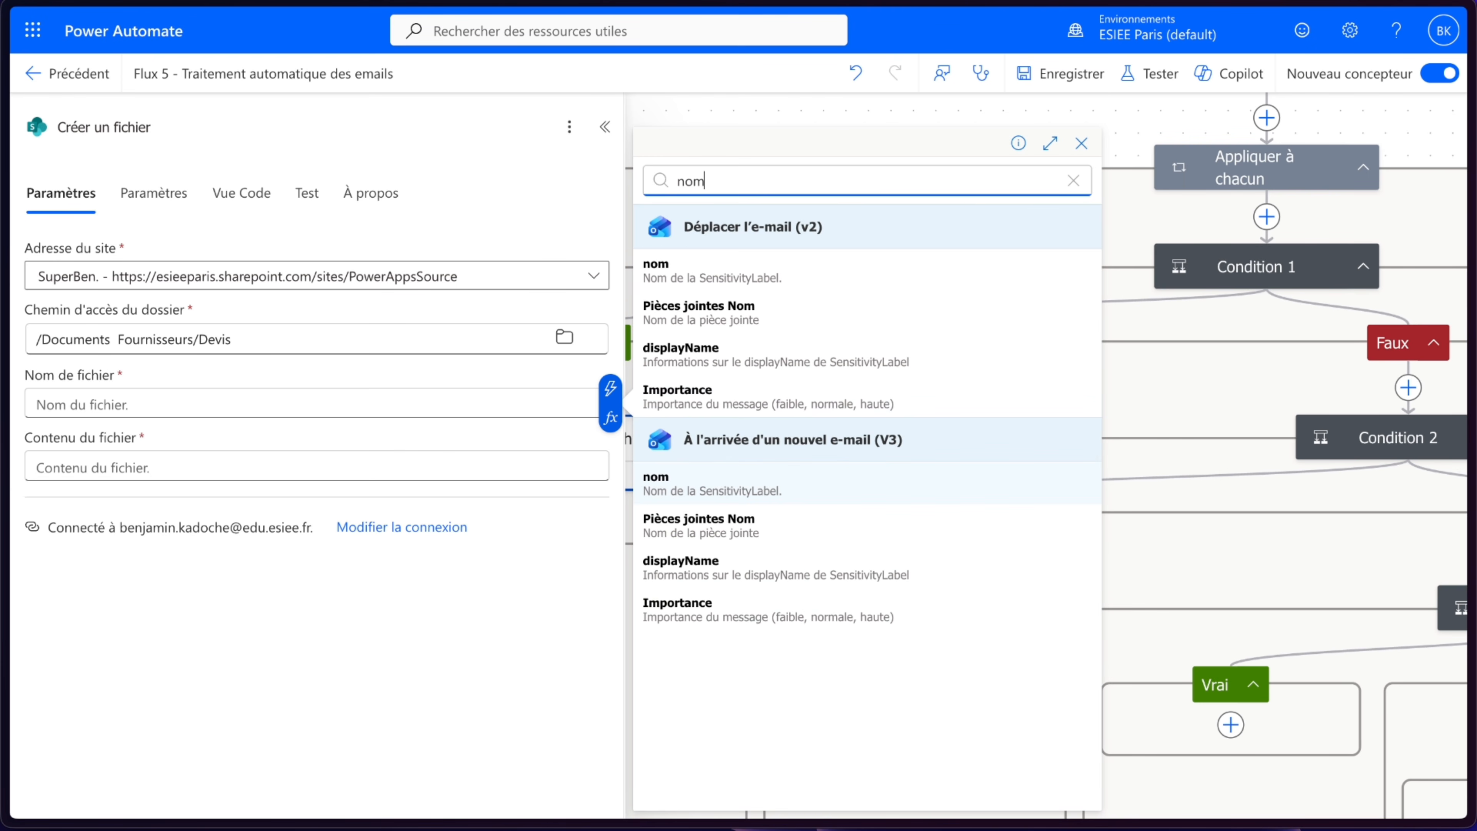
left_click(719, 524)
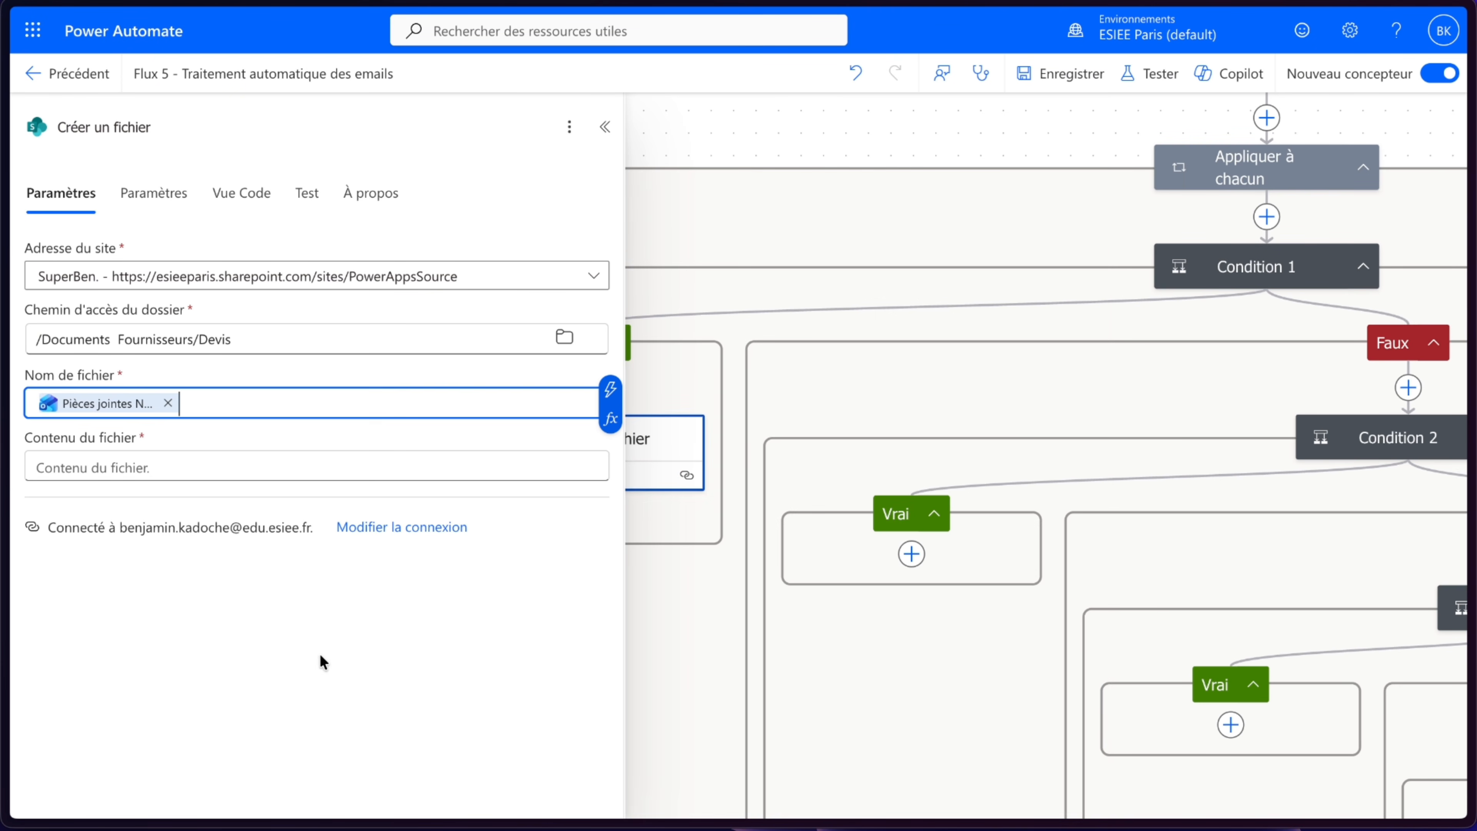
left_click(582, 469)
left_click(610, 451)
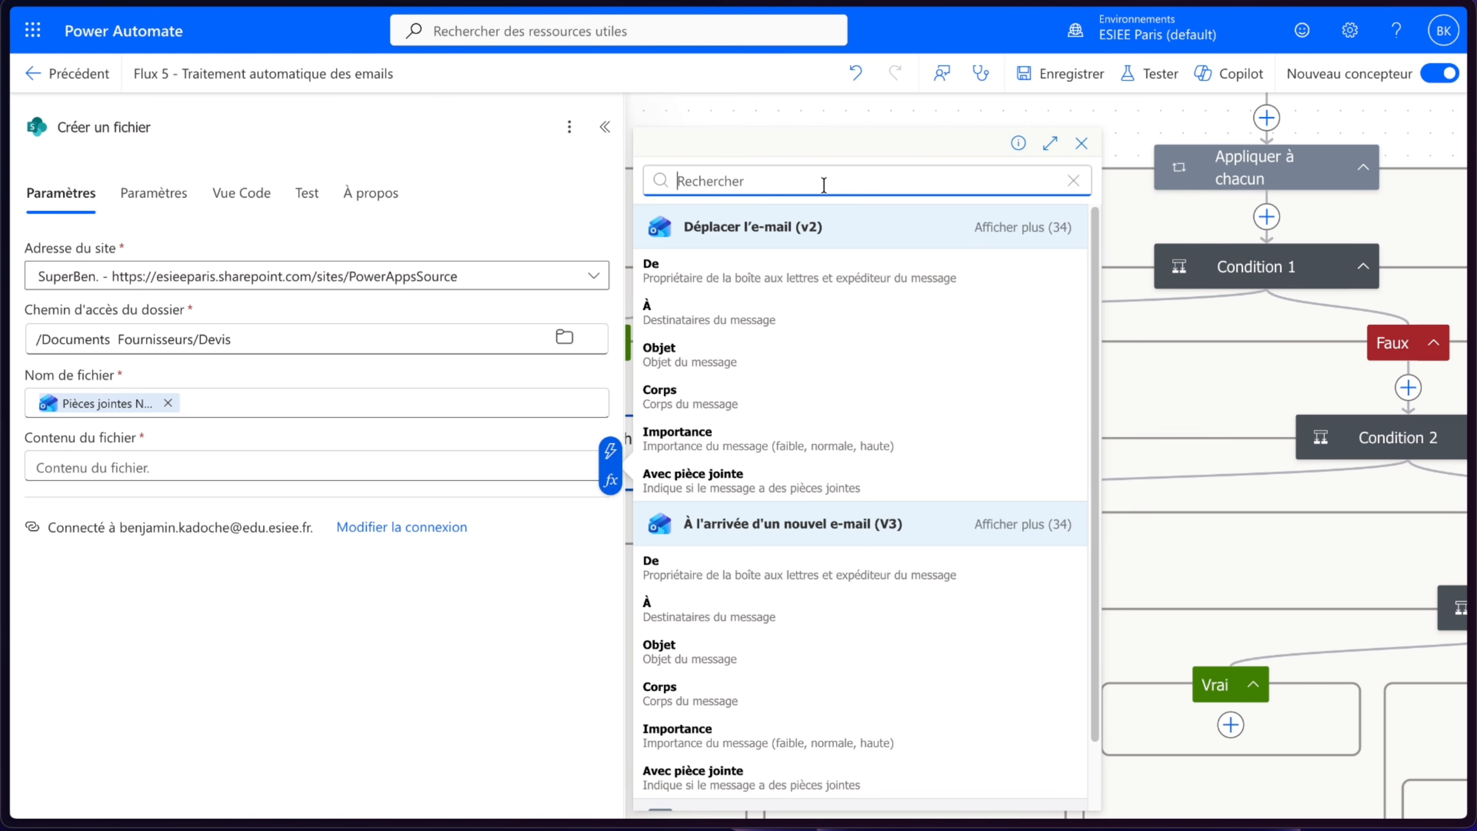
type("conte")
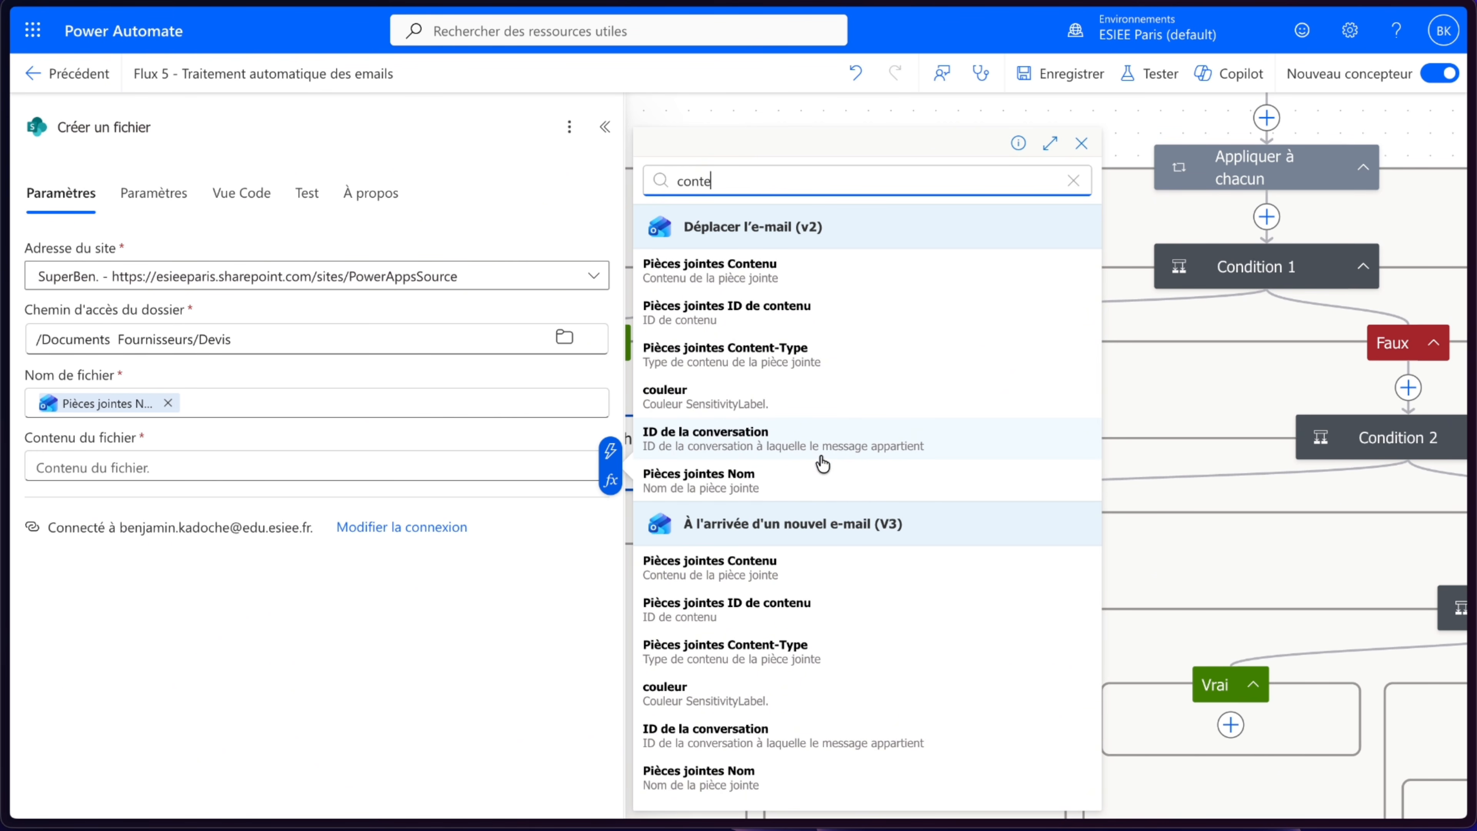
left_click(798, 579)
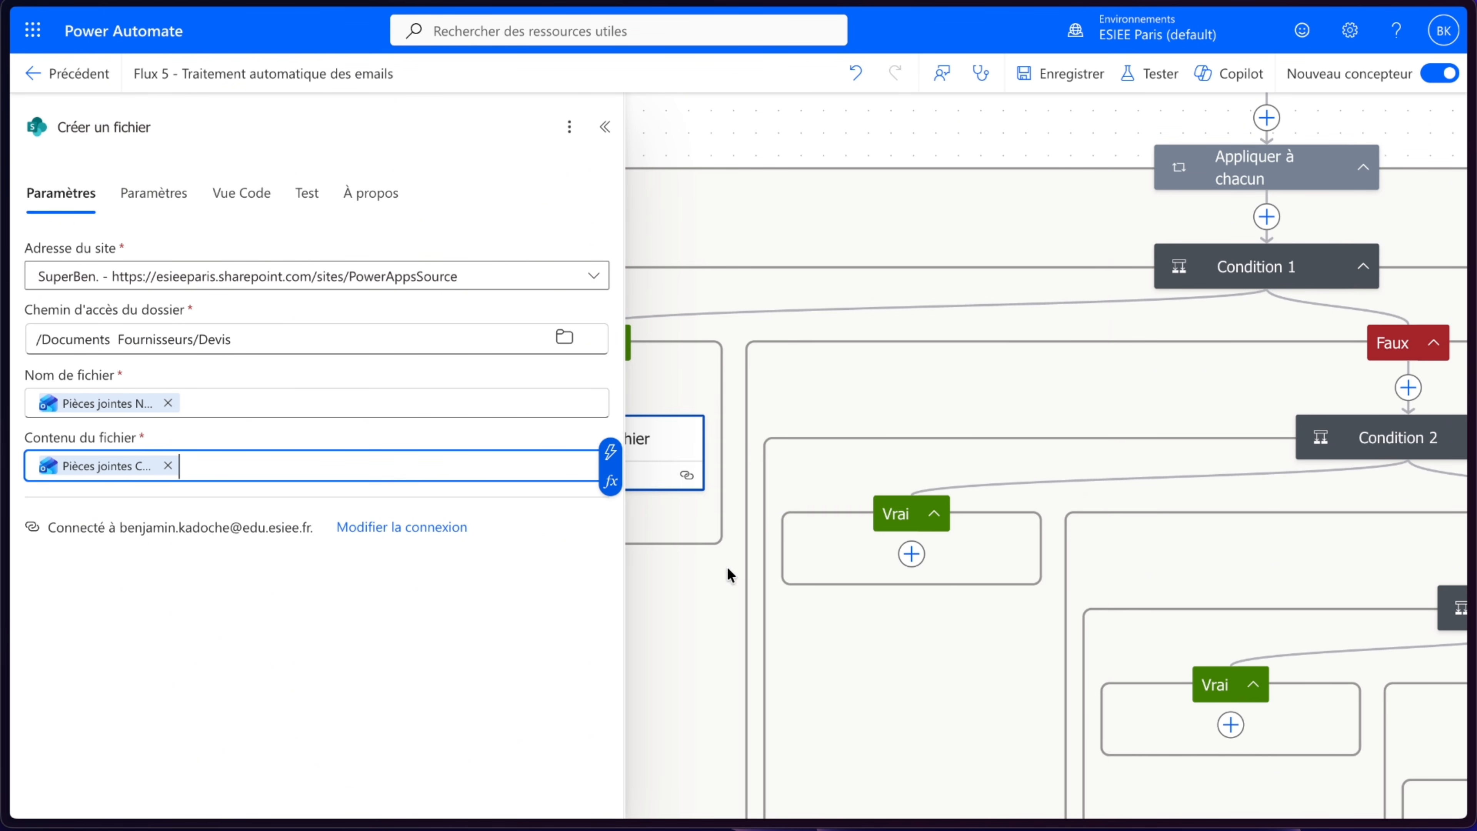
left_click(241, 627)
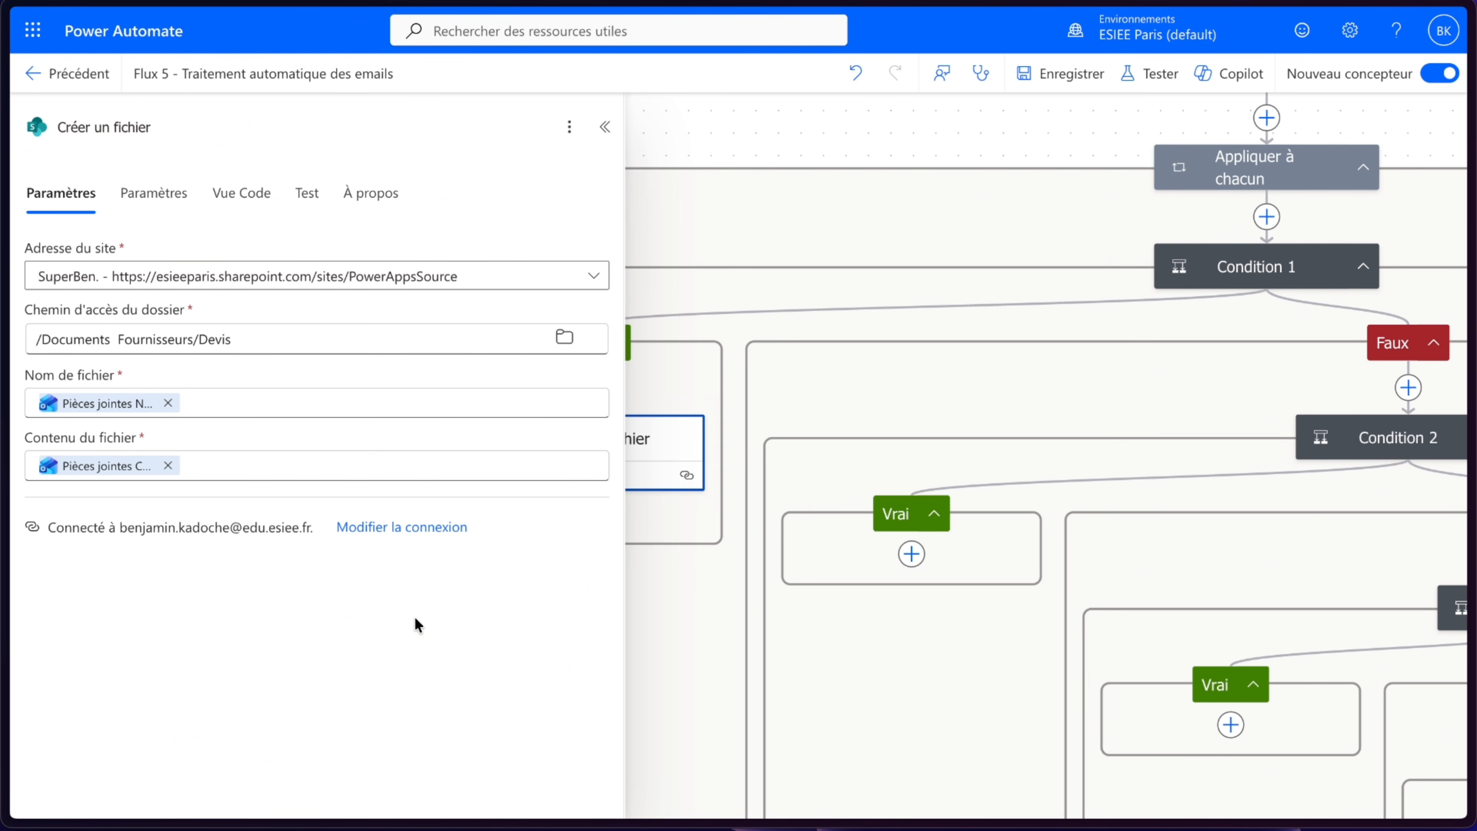
left_click(603, 127)
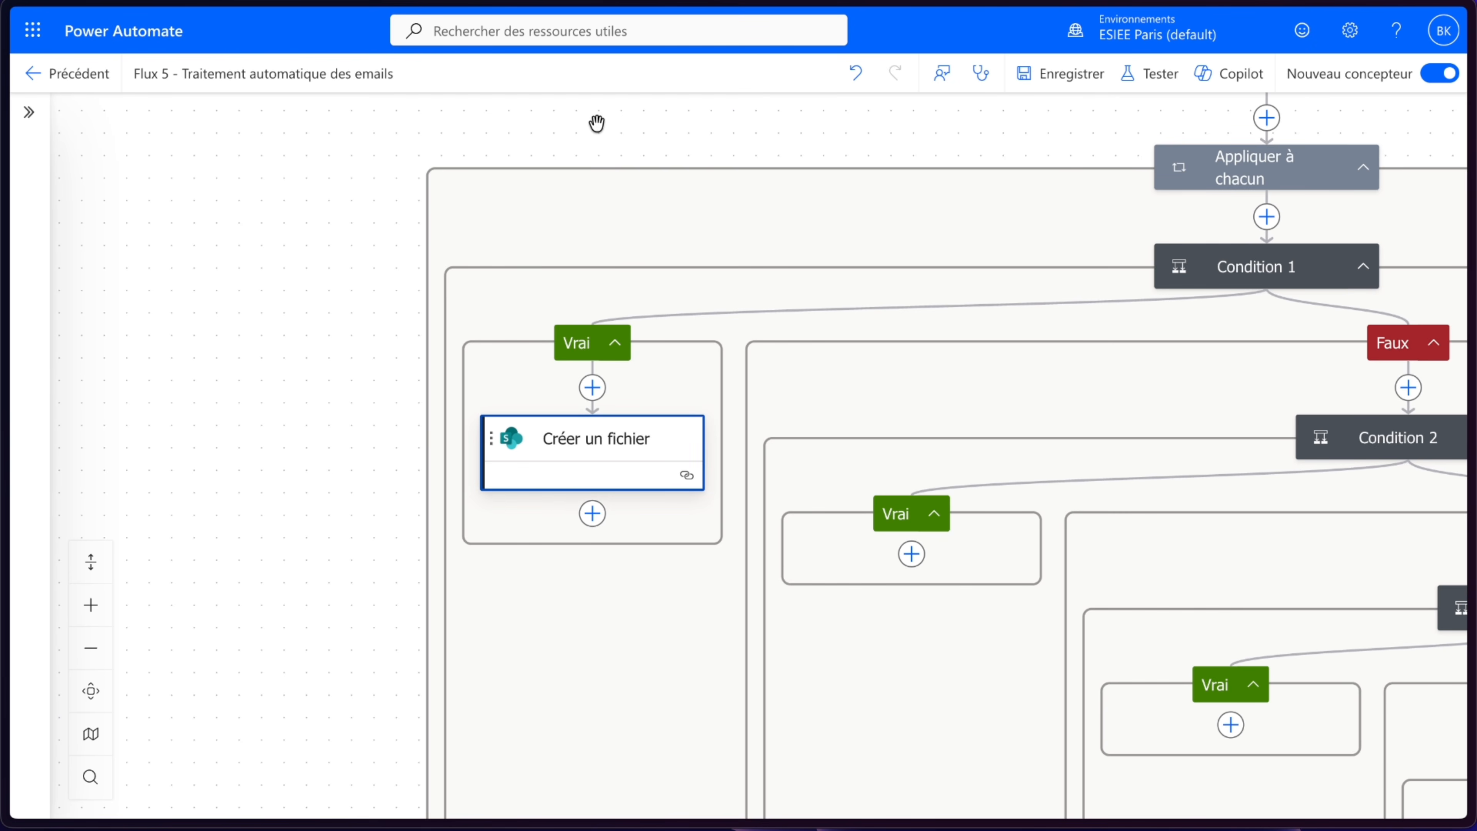
- Add a SharePoint Mettre à jour les propriétés du fichier action below Créer un fichier, on the SuperBen. site
left_click(592, 514)
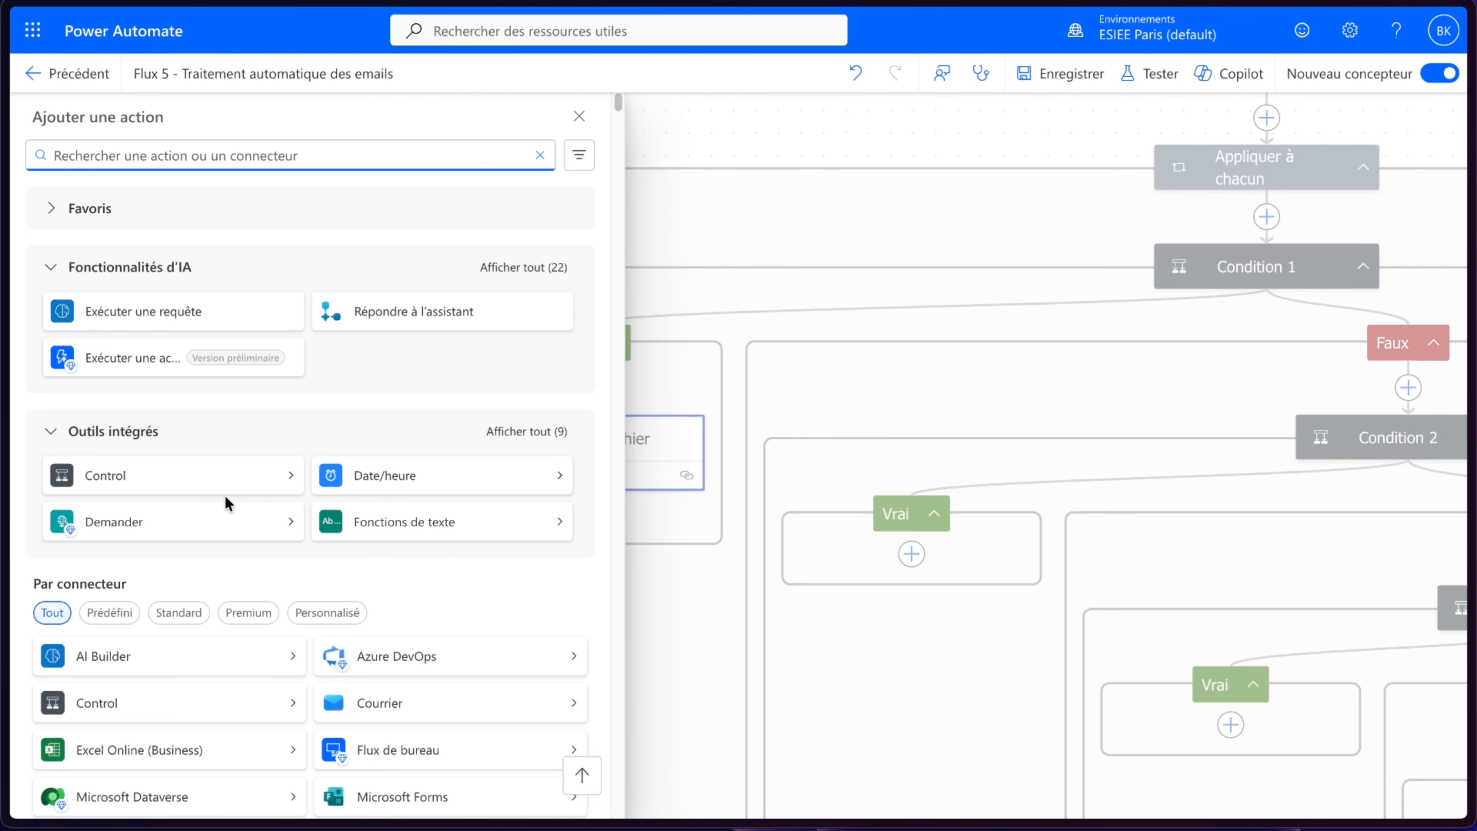
scroll(208, 616, "down", 3)
scroll(203, 614, "down", 4)
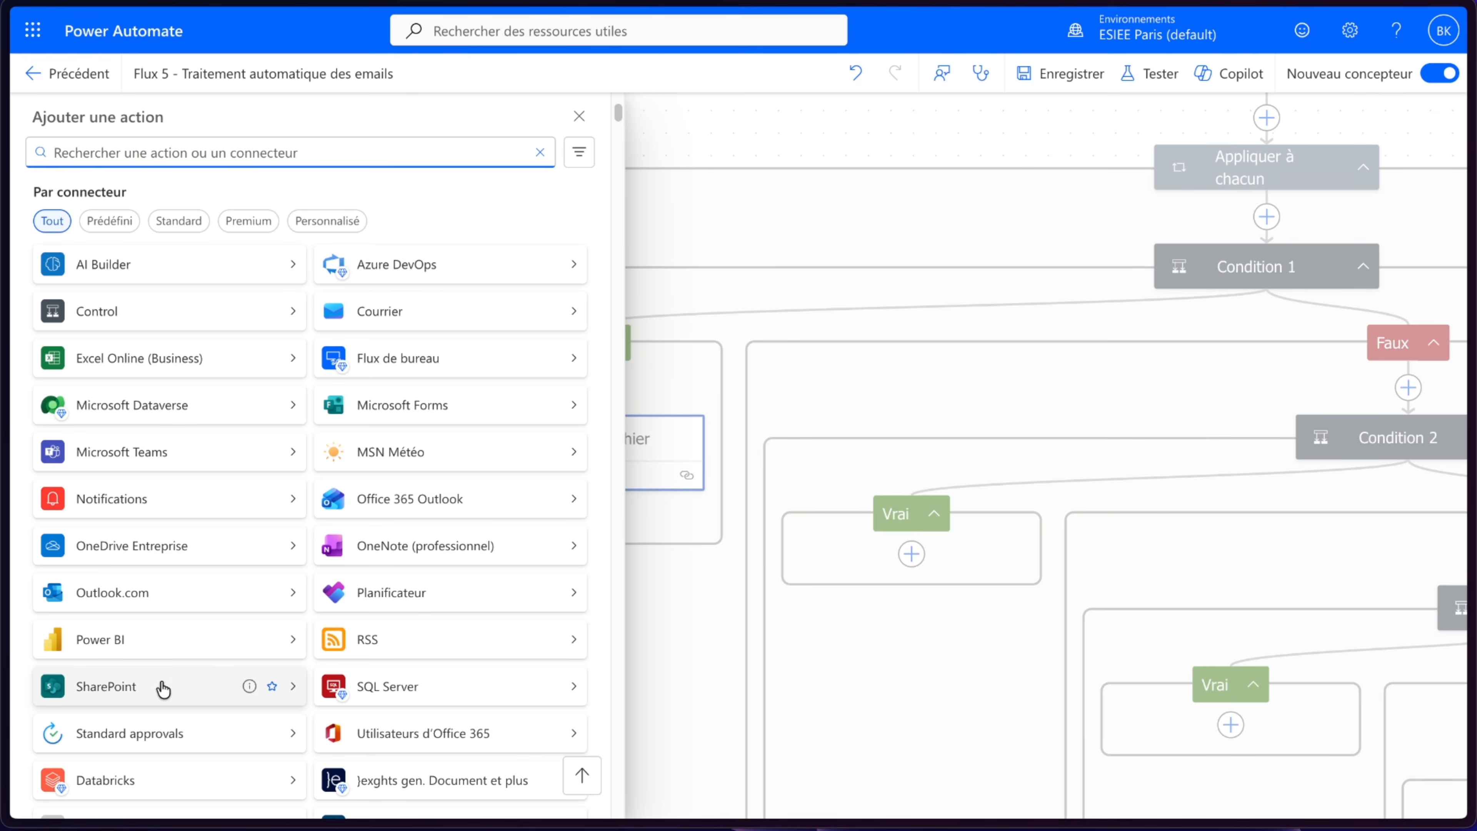
left_click(158, 686)
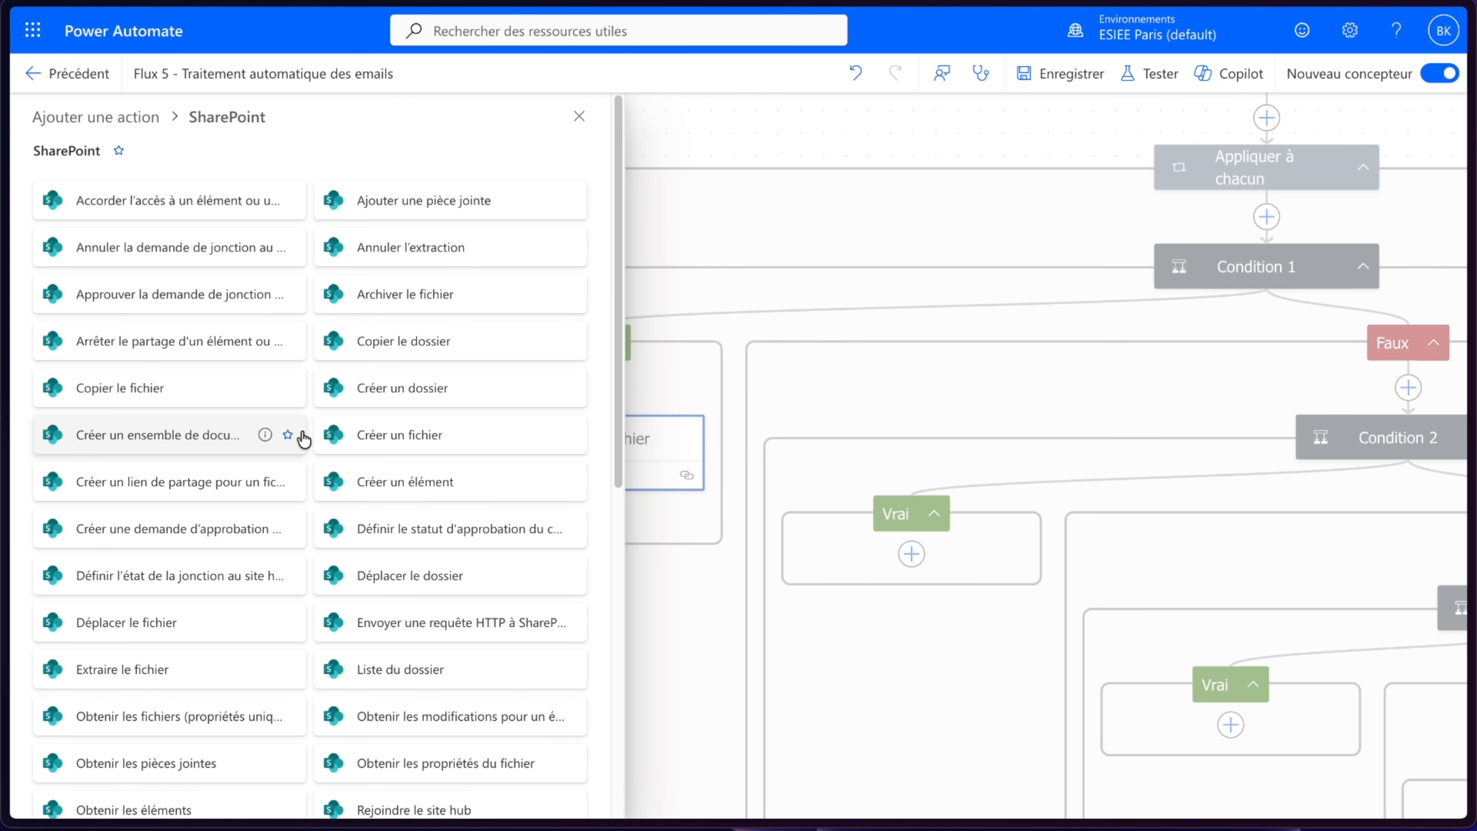
scroll(389, 304, "down", 10)
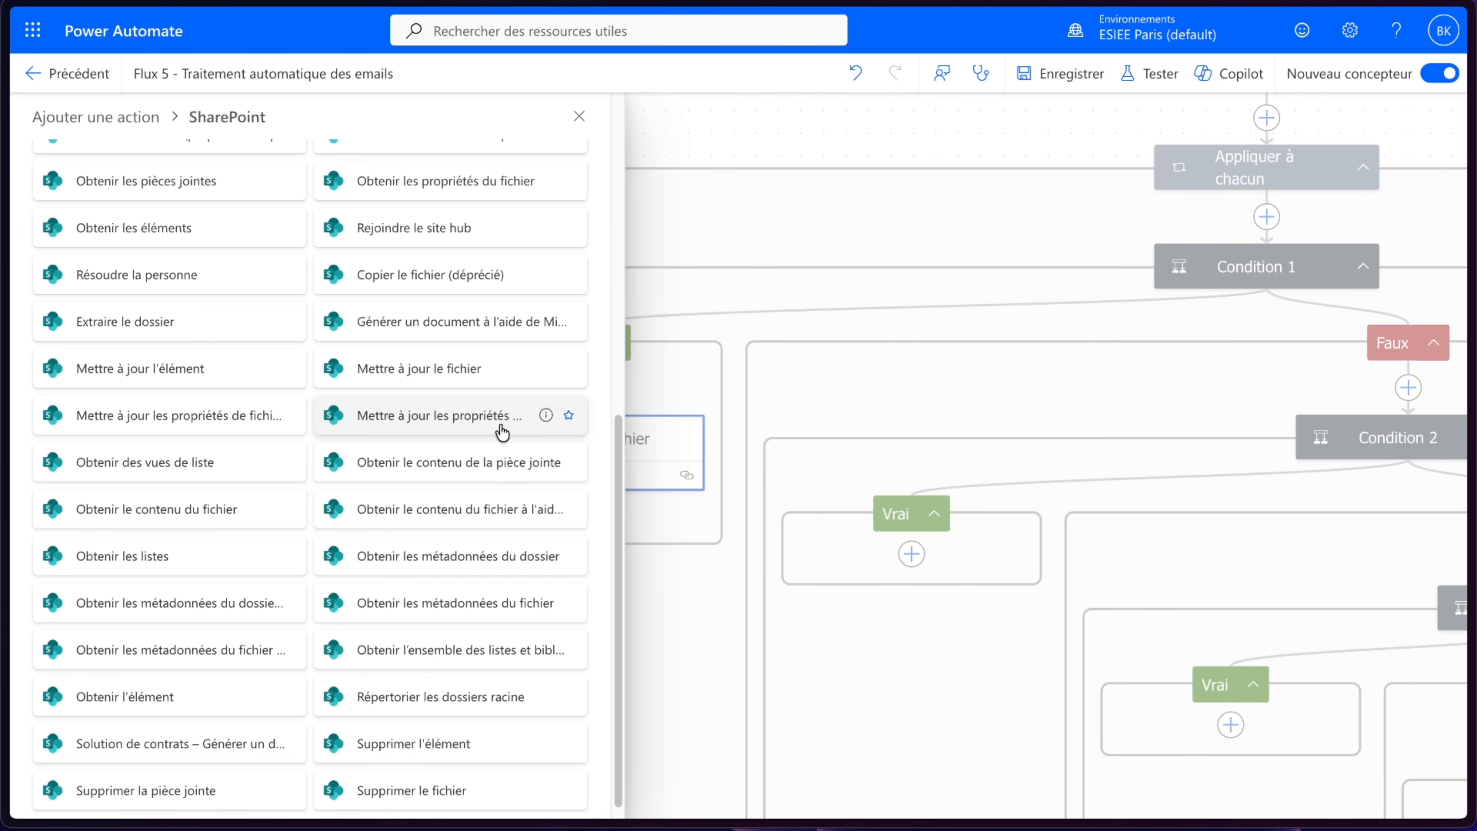
left_click(492, 415)
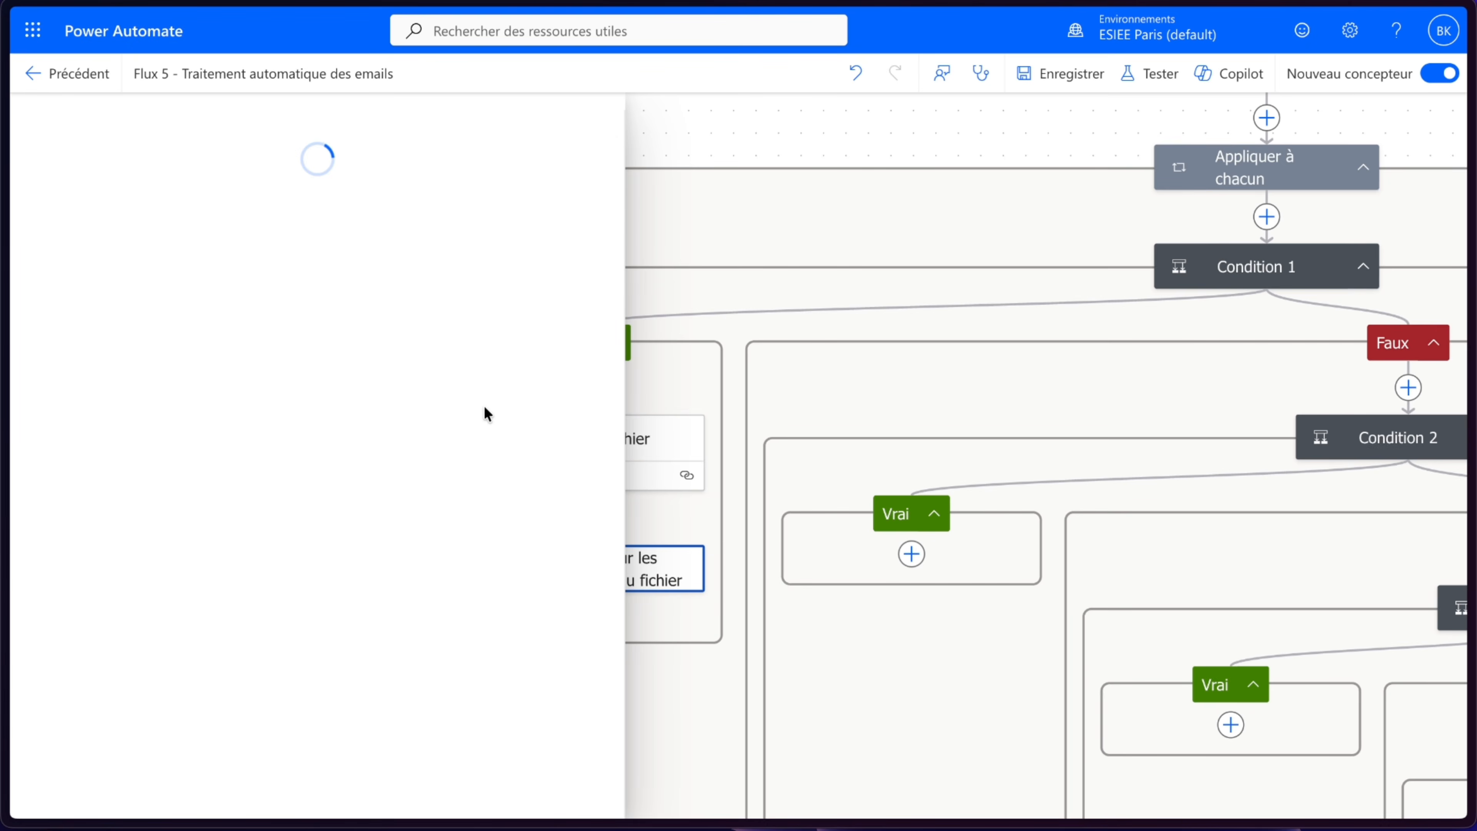
left_click(393, 274)
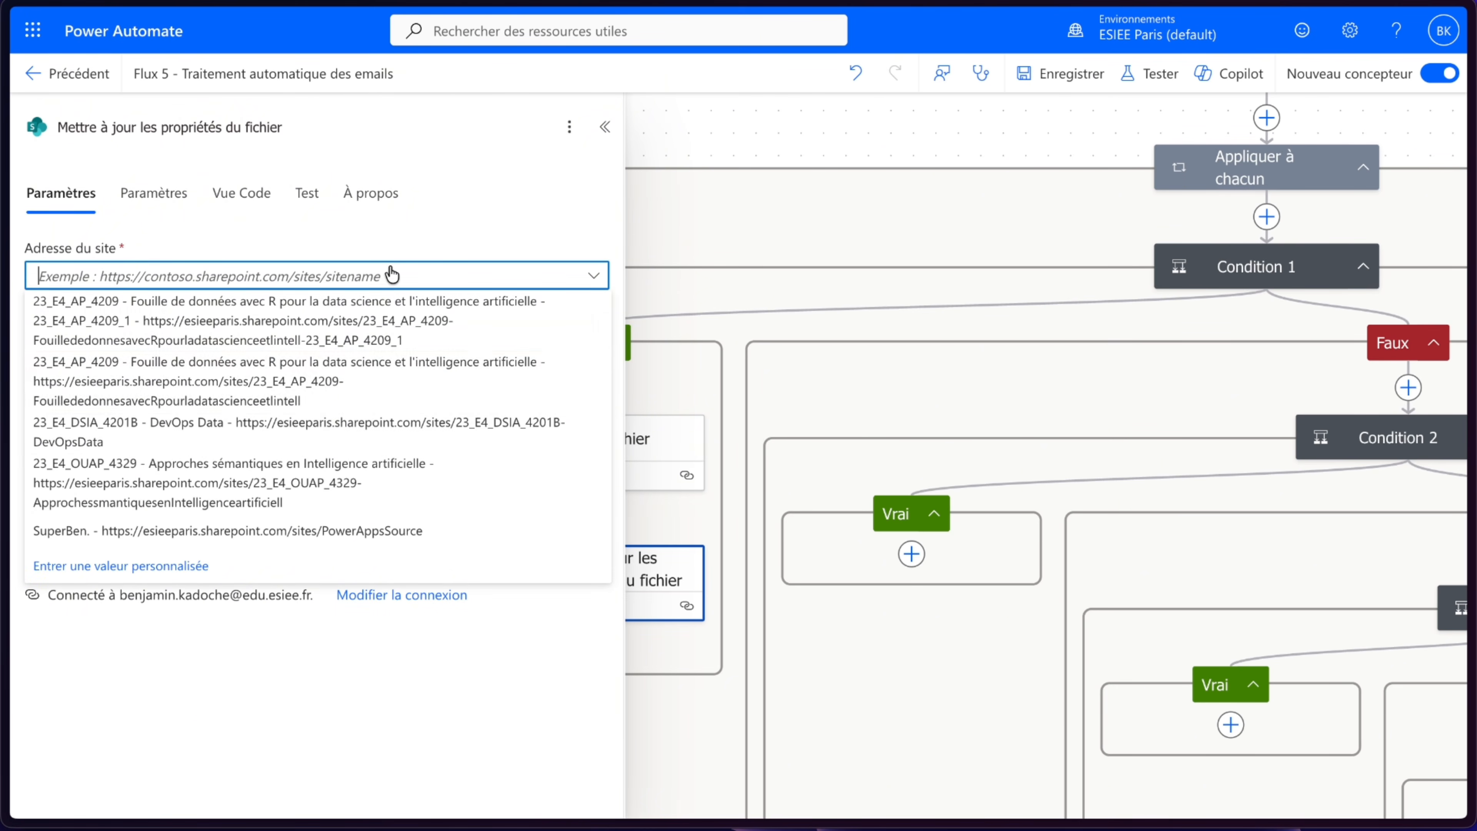
left_click(220, 522)
- Set the library to Documents - Fournisseurs and the ID to Créer un fichier's body/ItemId
left_click(247, 338)
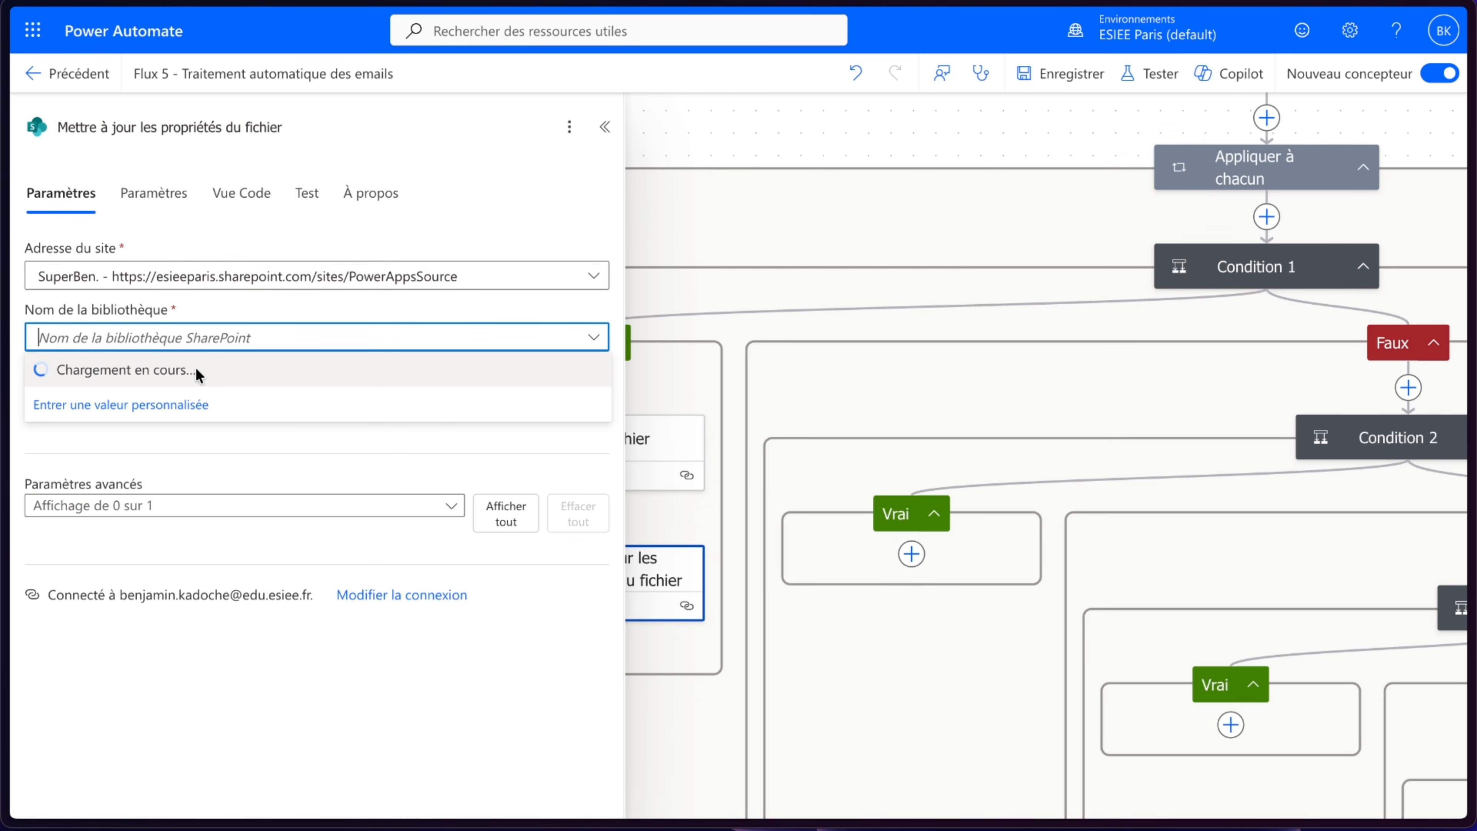
left_click(192, 402)
left_click(263, 400)
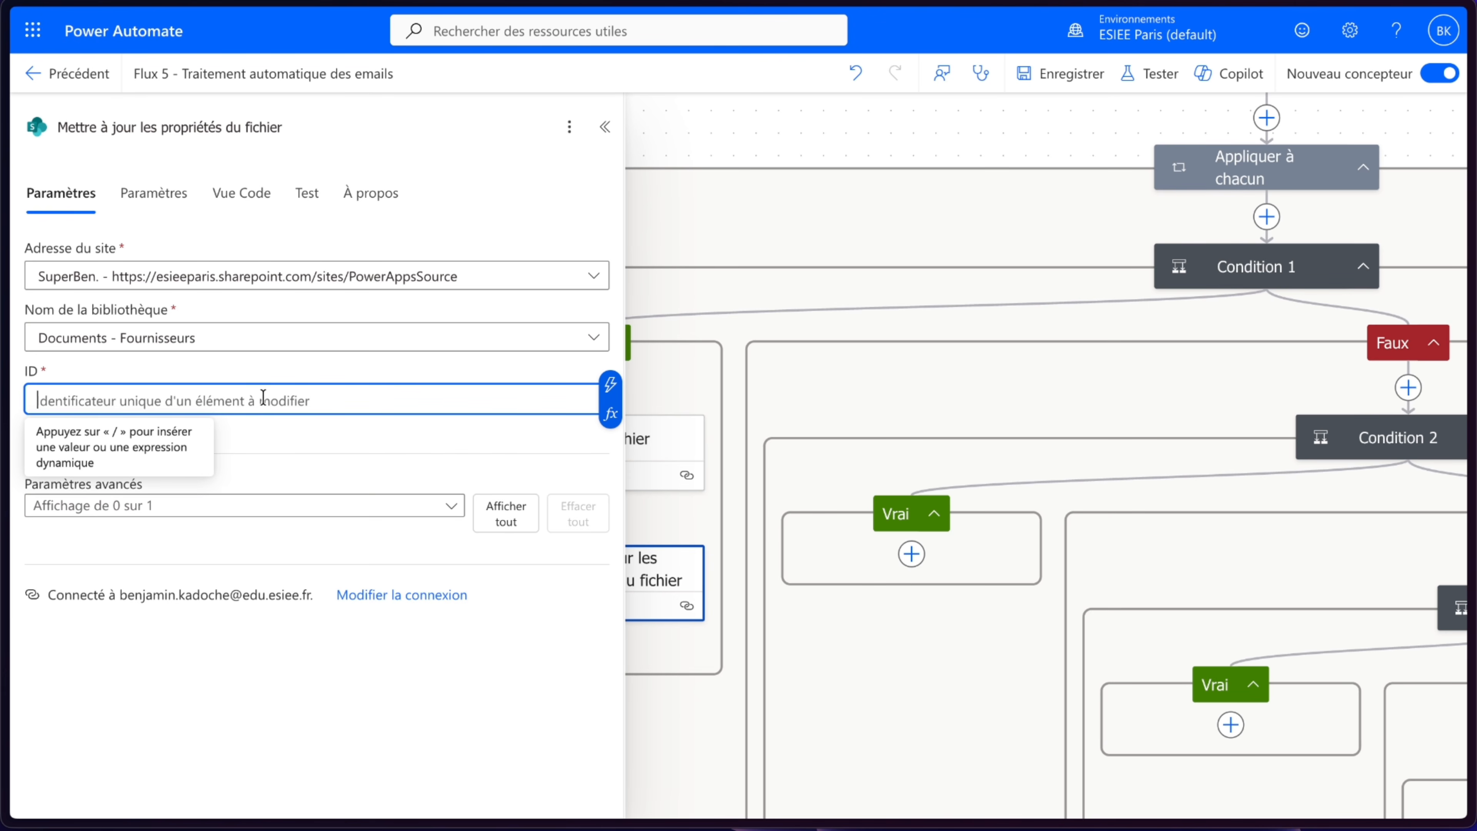
left_click(610, 384)
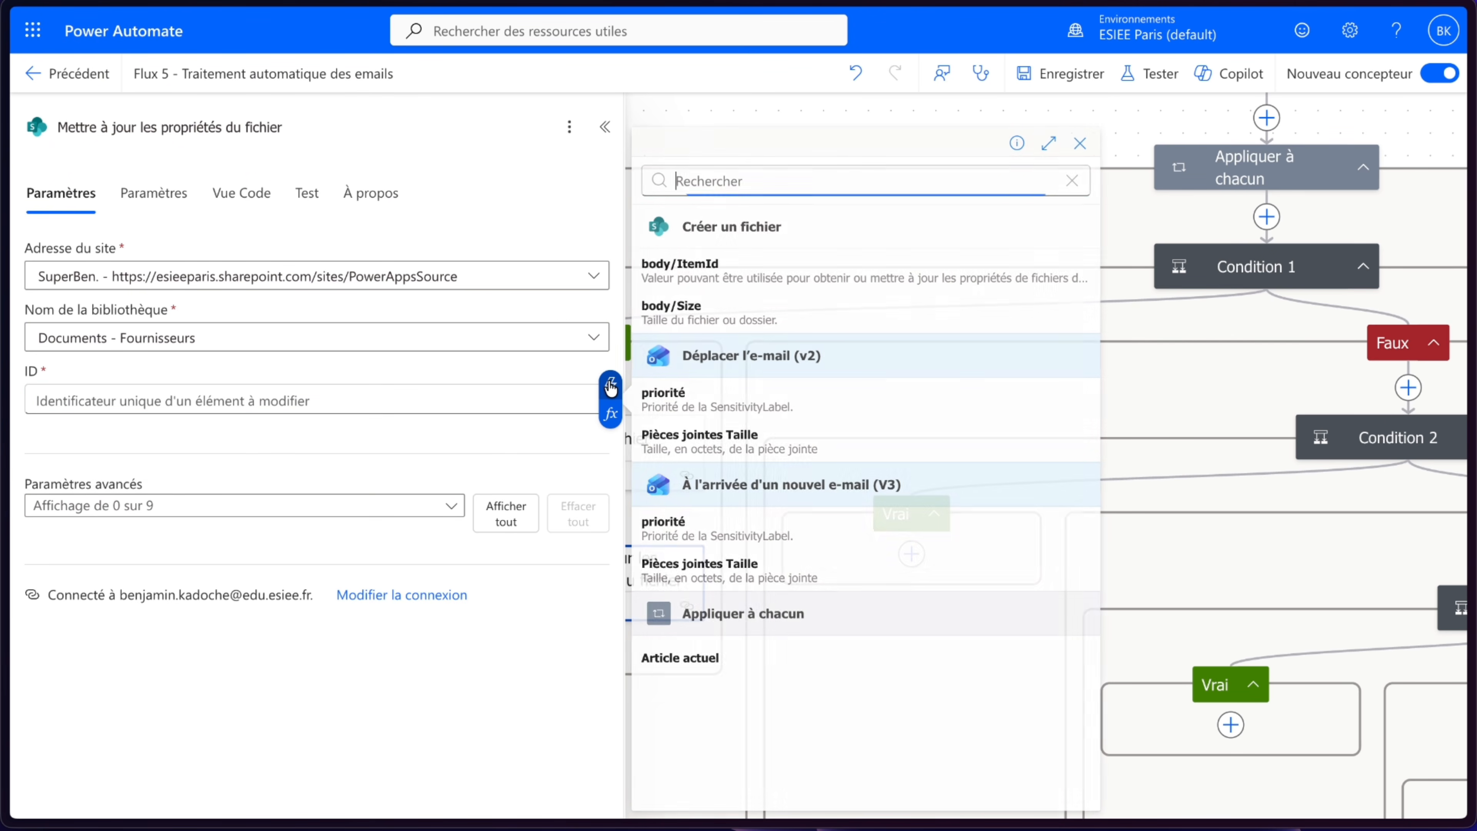
left_click(753, 278)
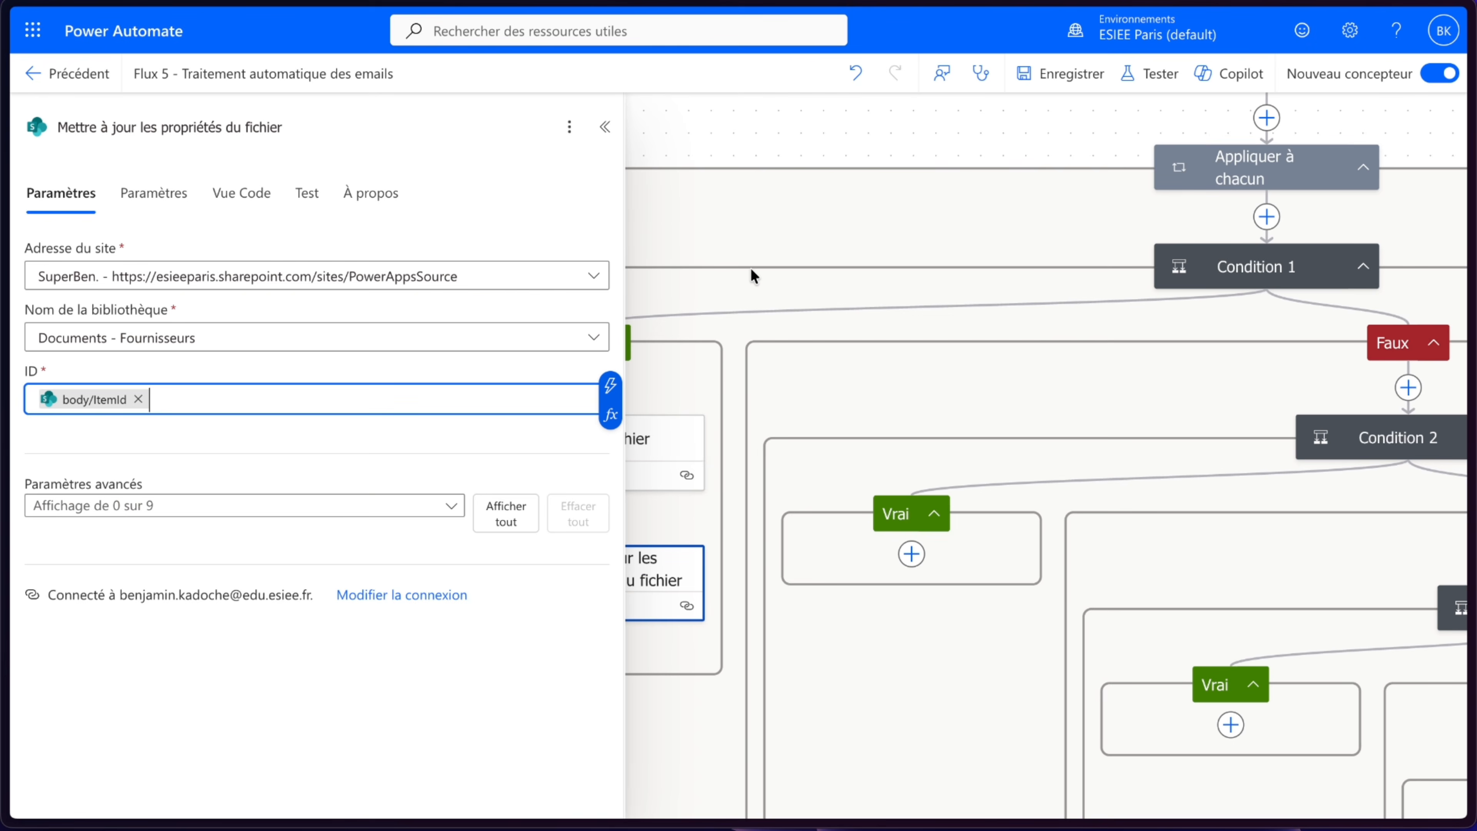
- Show the advanced parameters TypeDoc Value, Source Value, StatutDoc Value, EmailExpediteur and ObjetMail
left_click(204, 518)
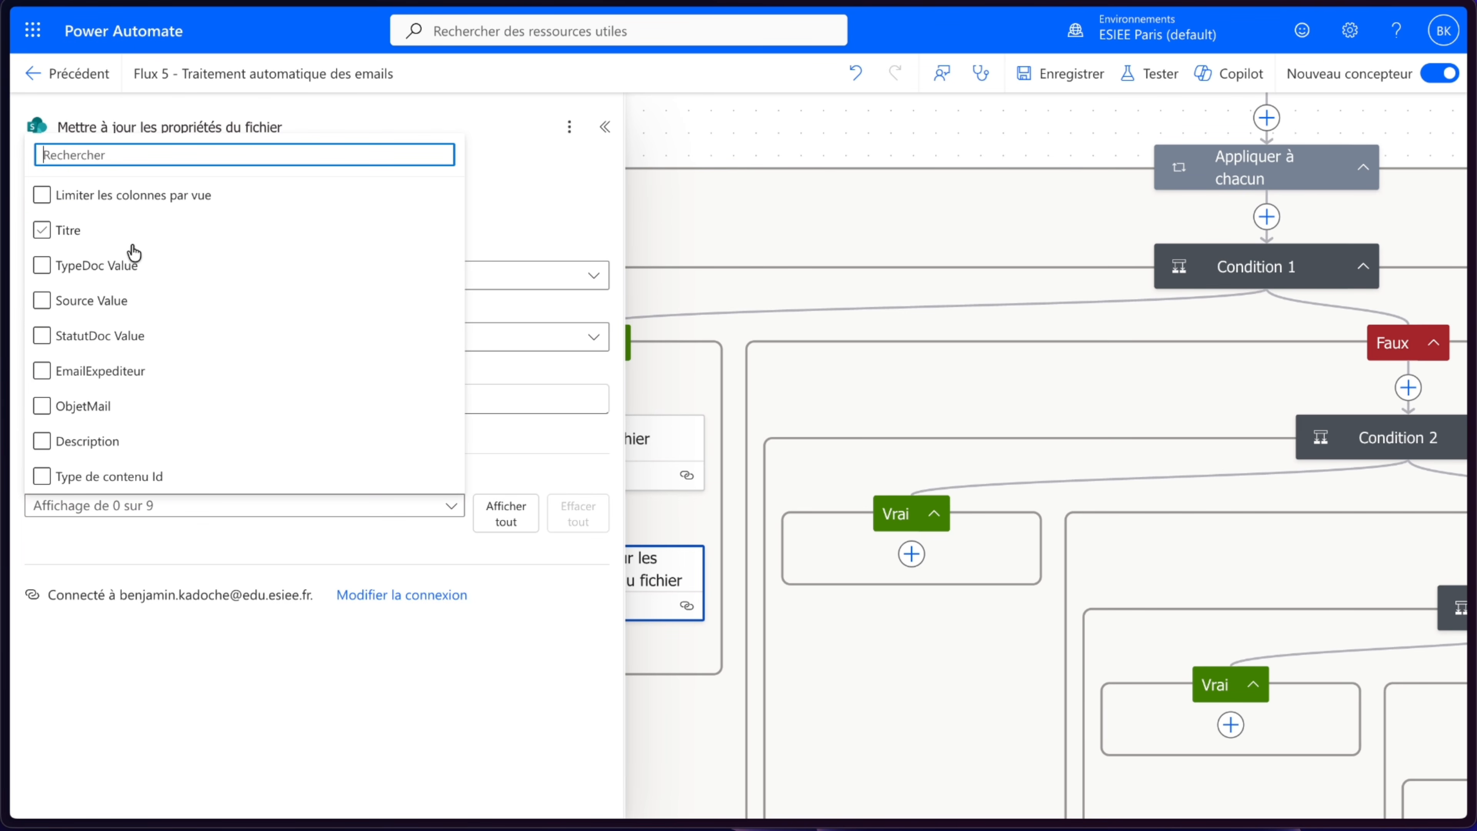
left_click(131, 272)
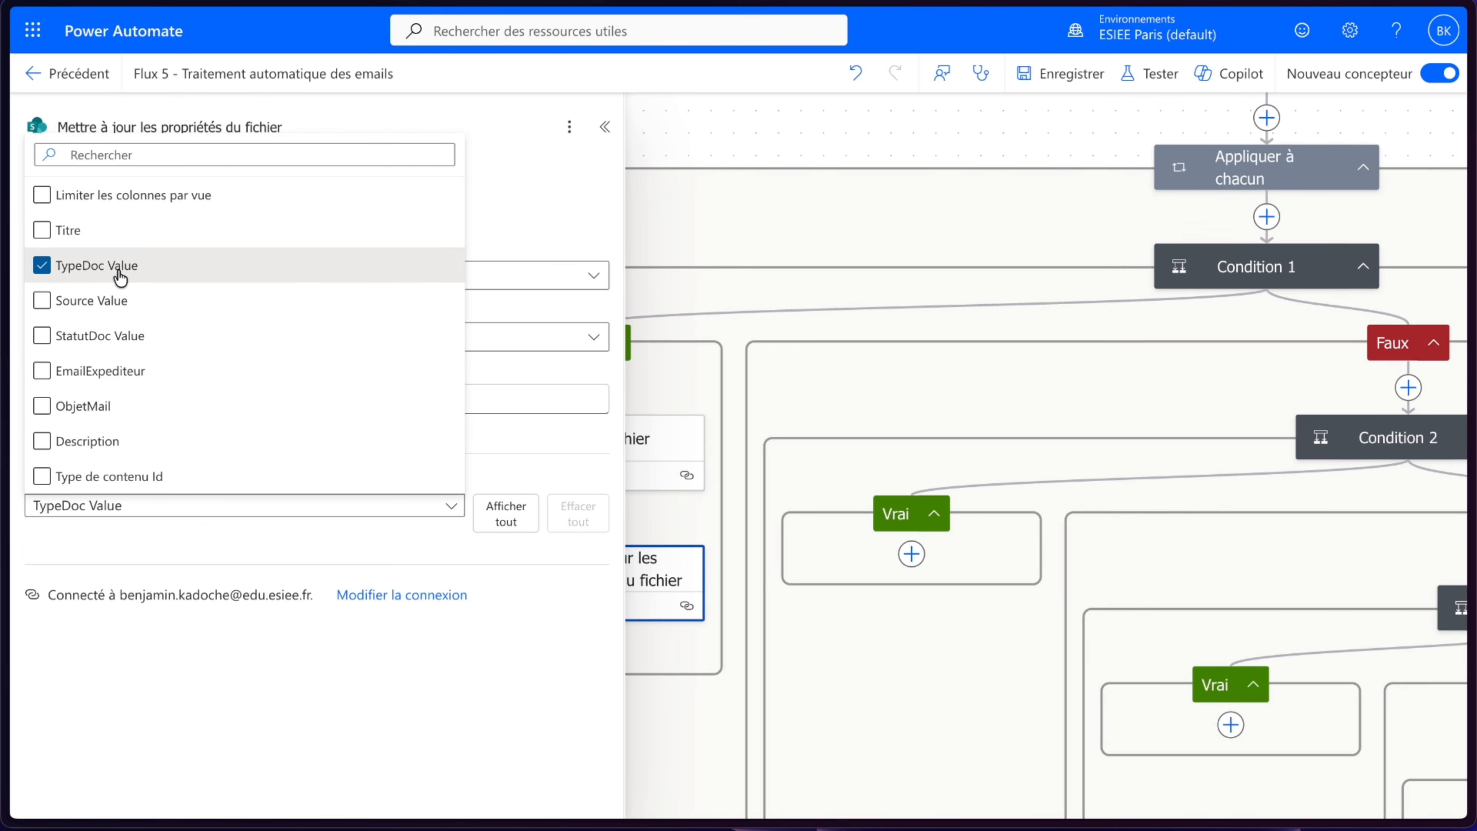
left_click(103, 305)
left_click(110, 351)
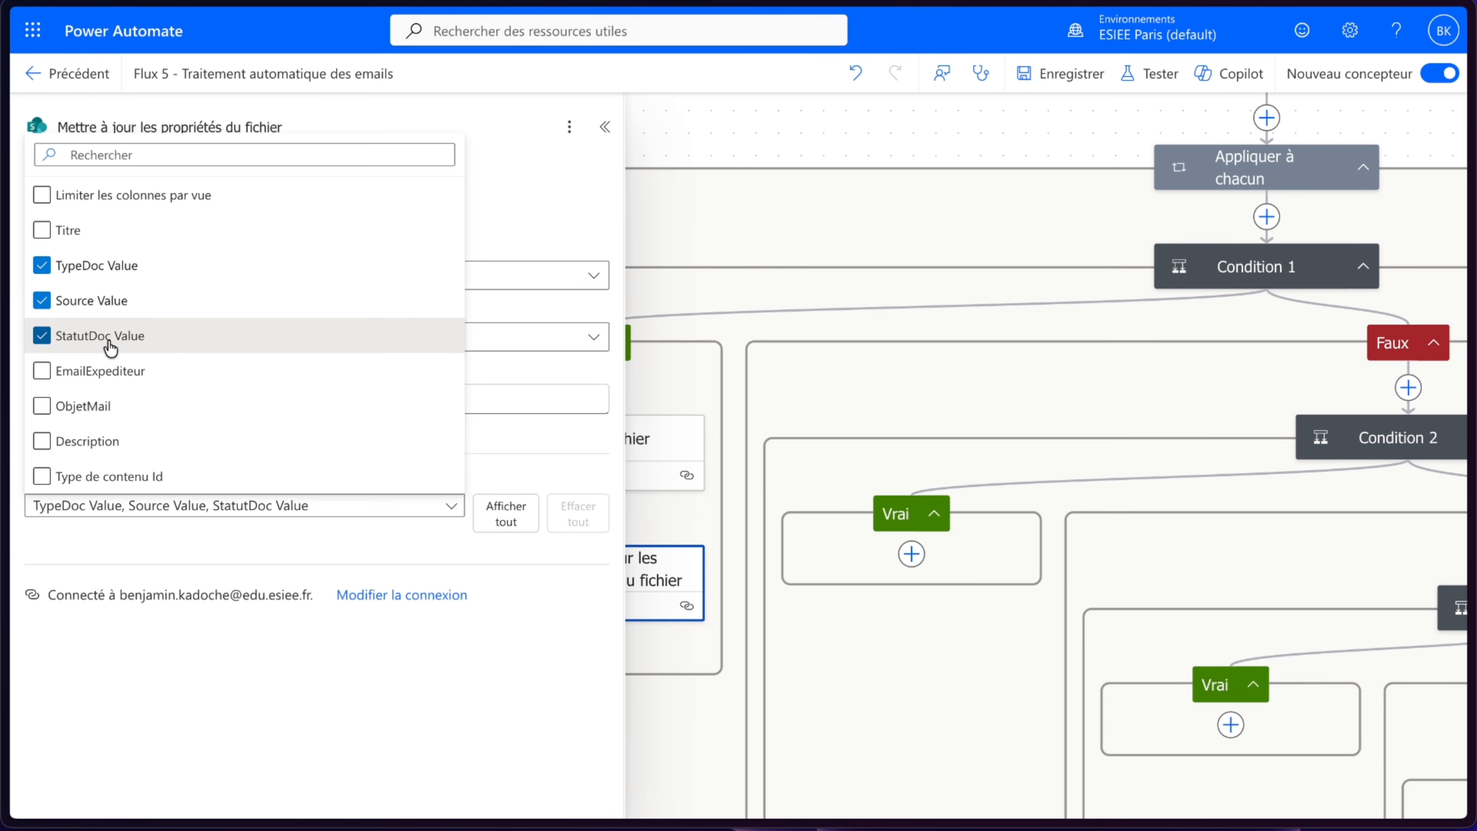
left_click(109, 374)
left_click(108, 413)
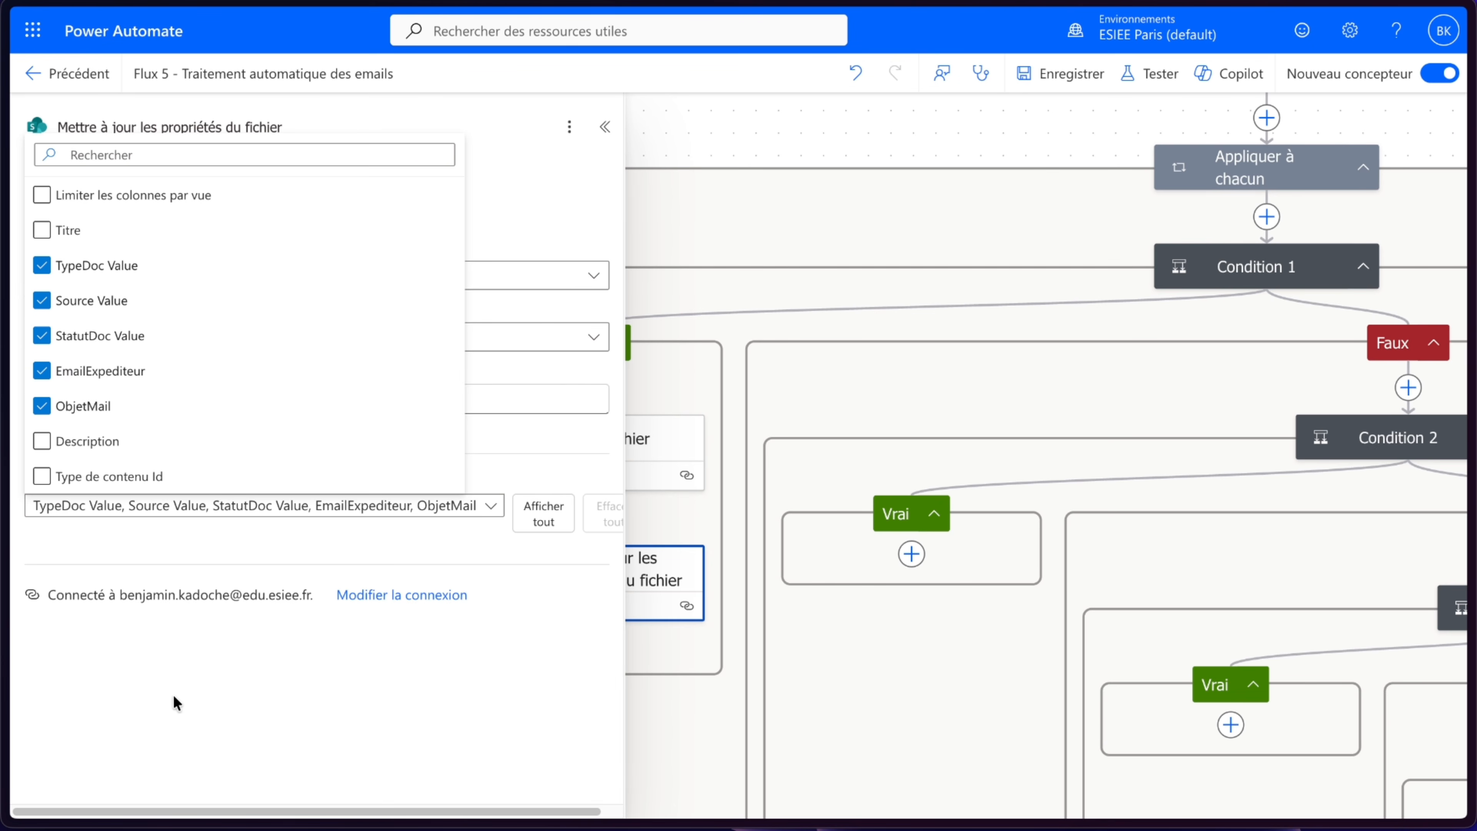
left_click(169, 718)
scroll(343, 528, "down", 2)
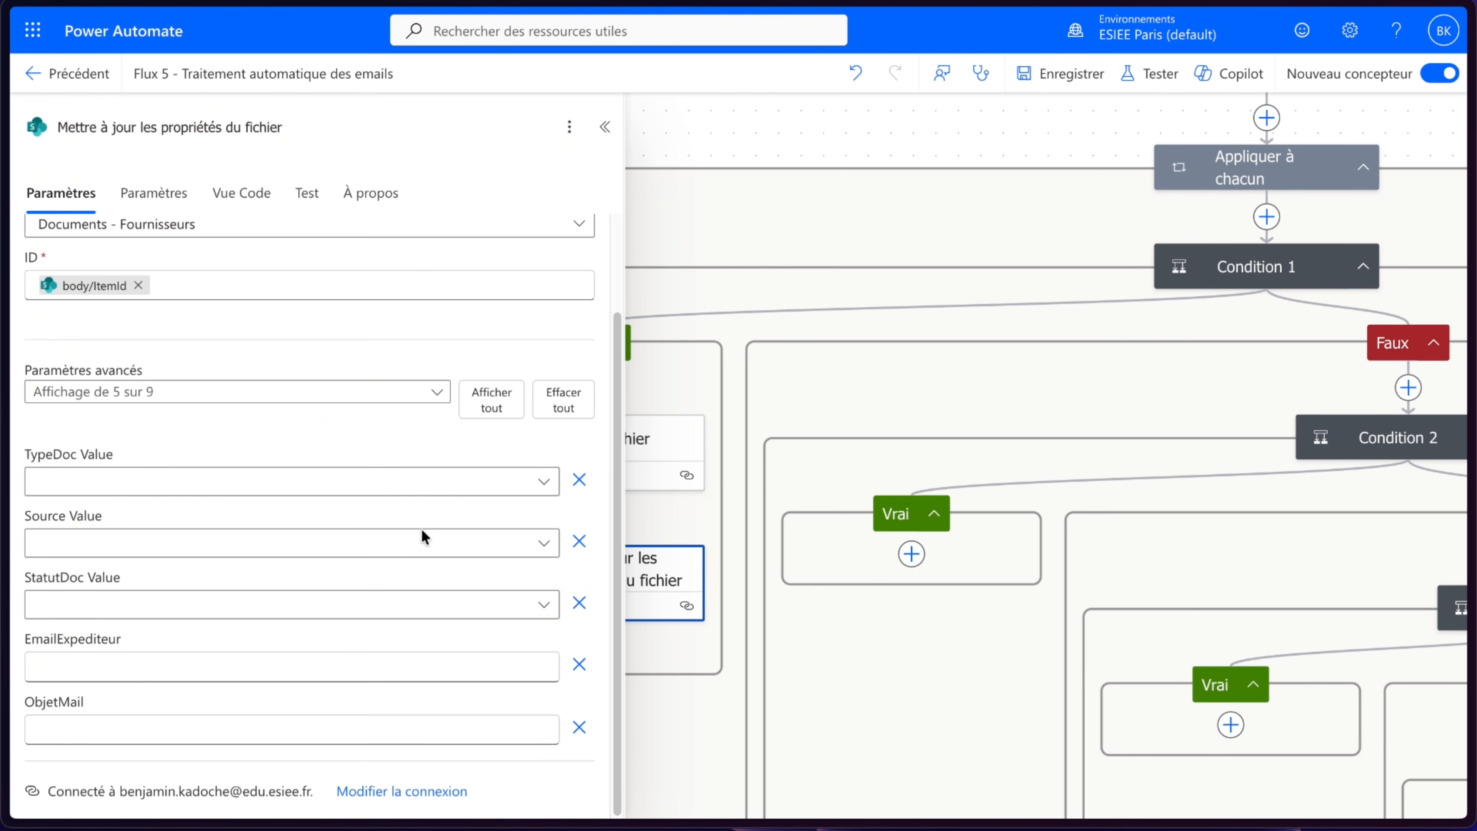
- Set TypeDoc Value to Devis, Source Value to Email and StatutDoc Value to Reçu
left_click(292, 475)
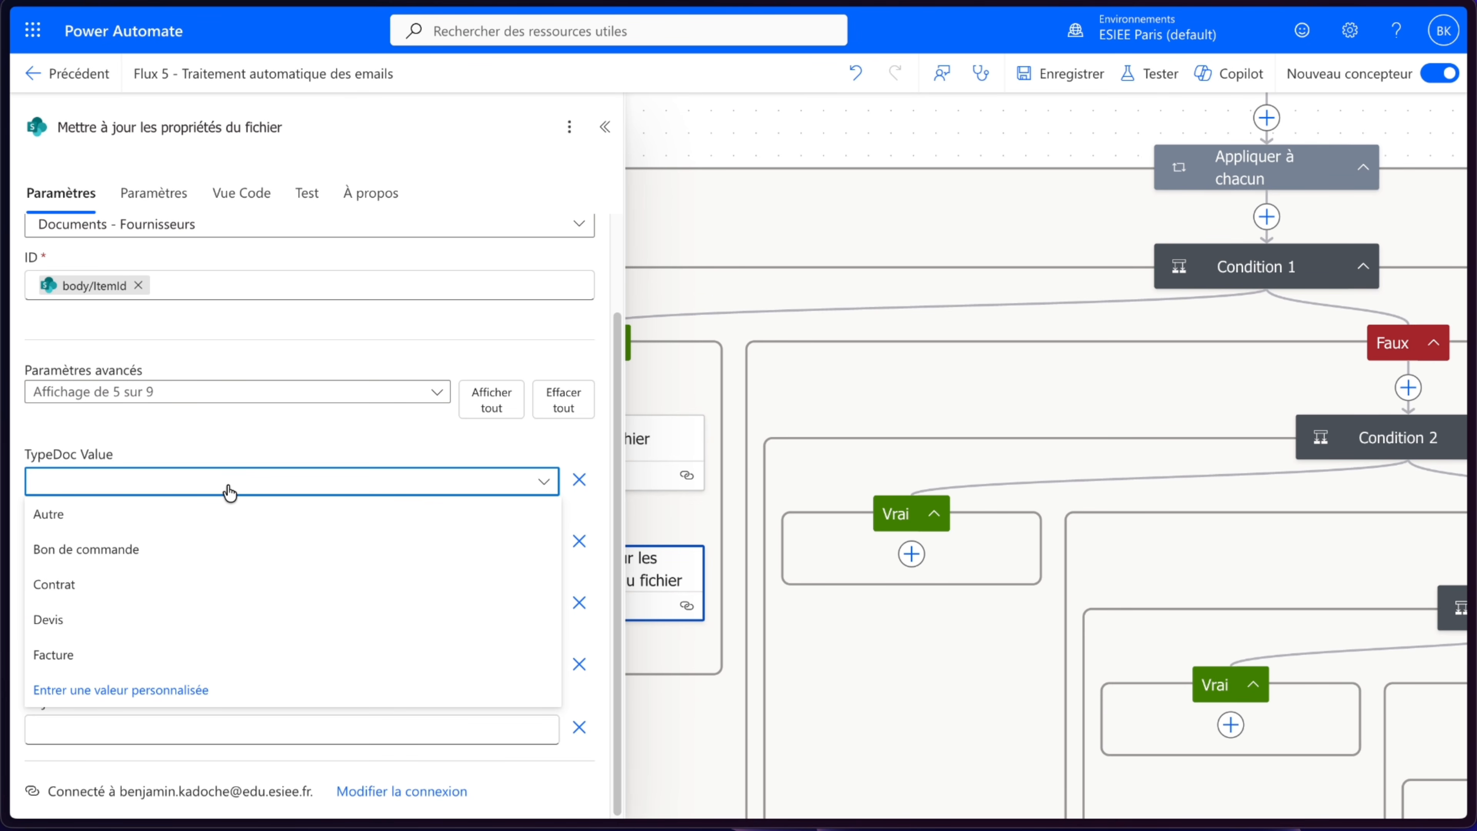
left_click(68, 625)
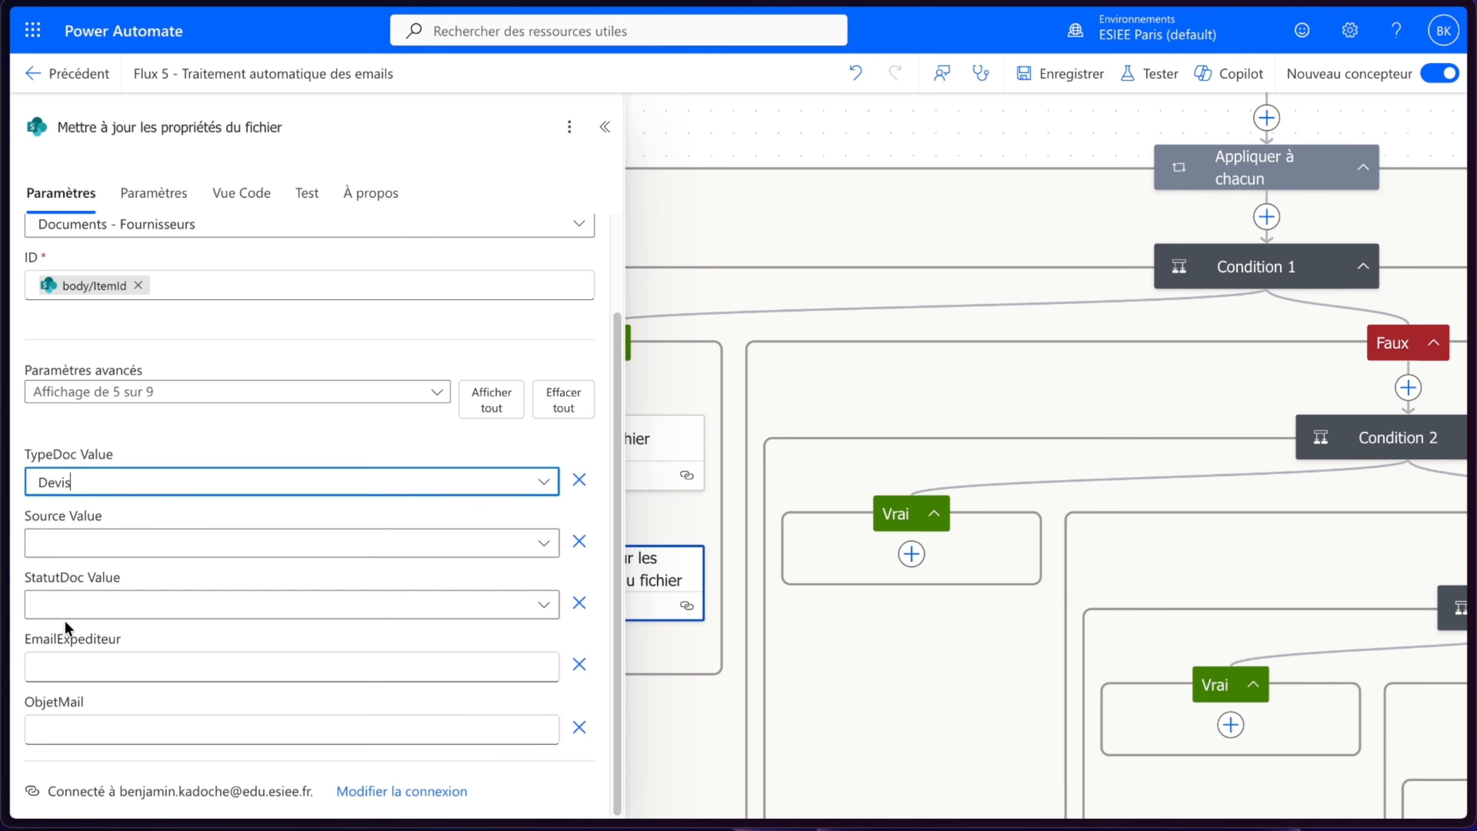
left_click(154, 544)
left_click(91, 610)
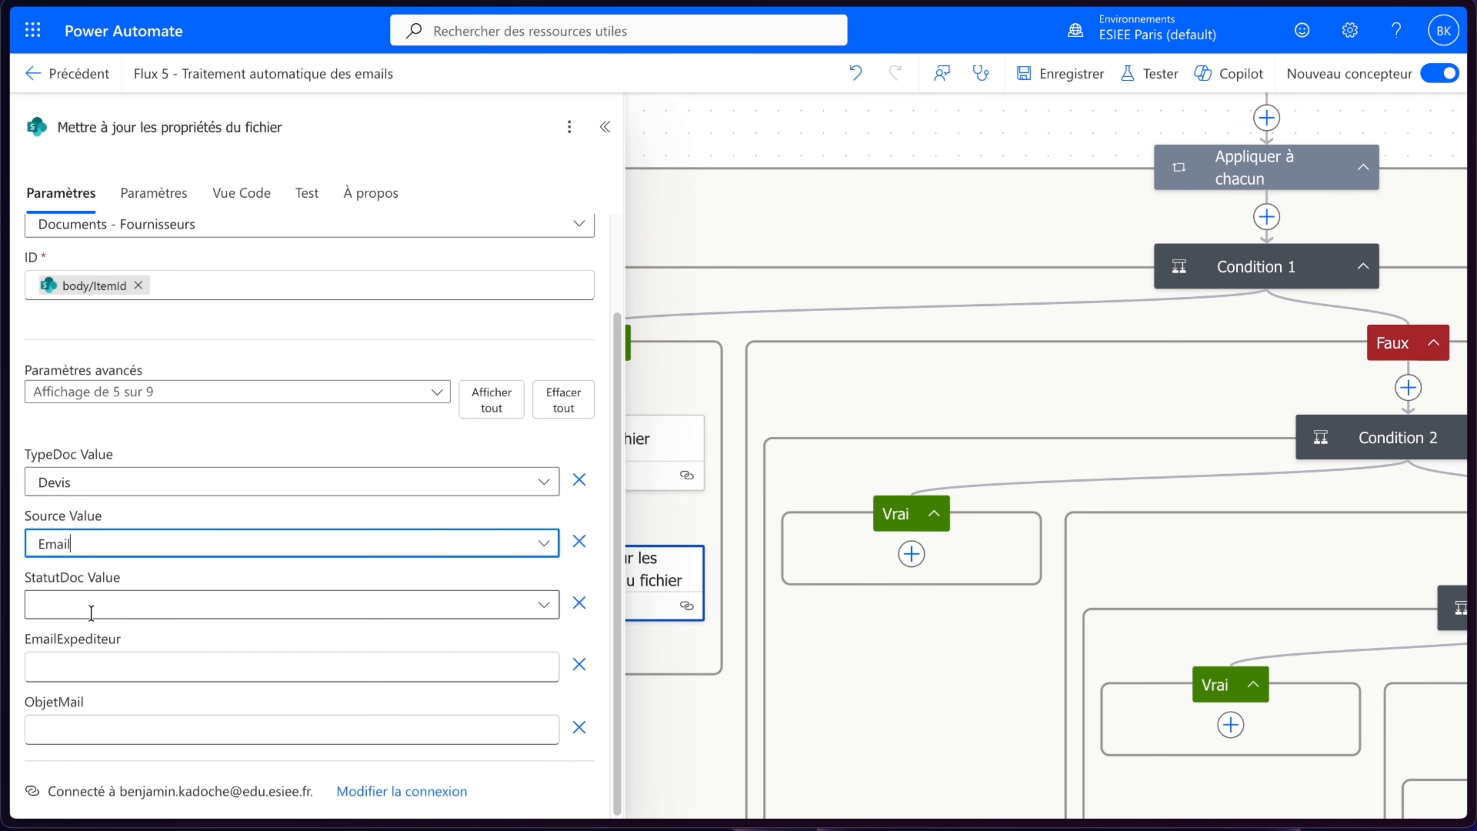
left_click(133, 608)
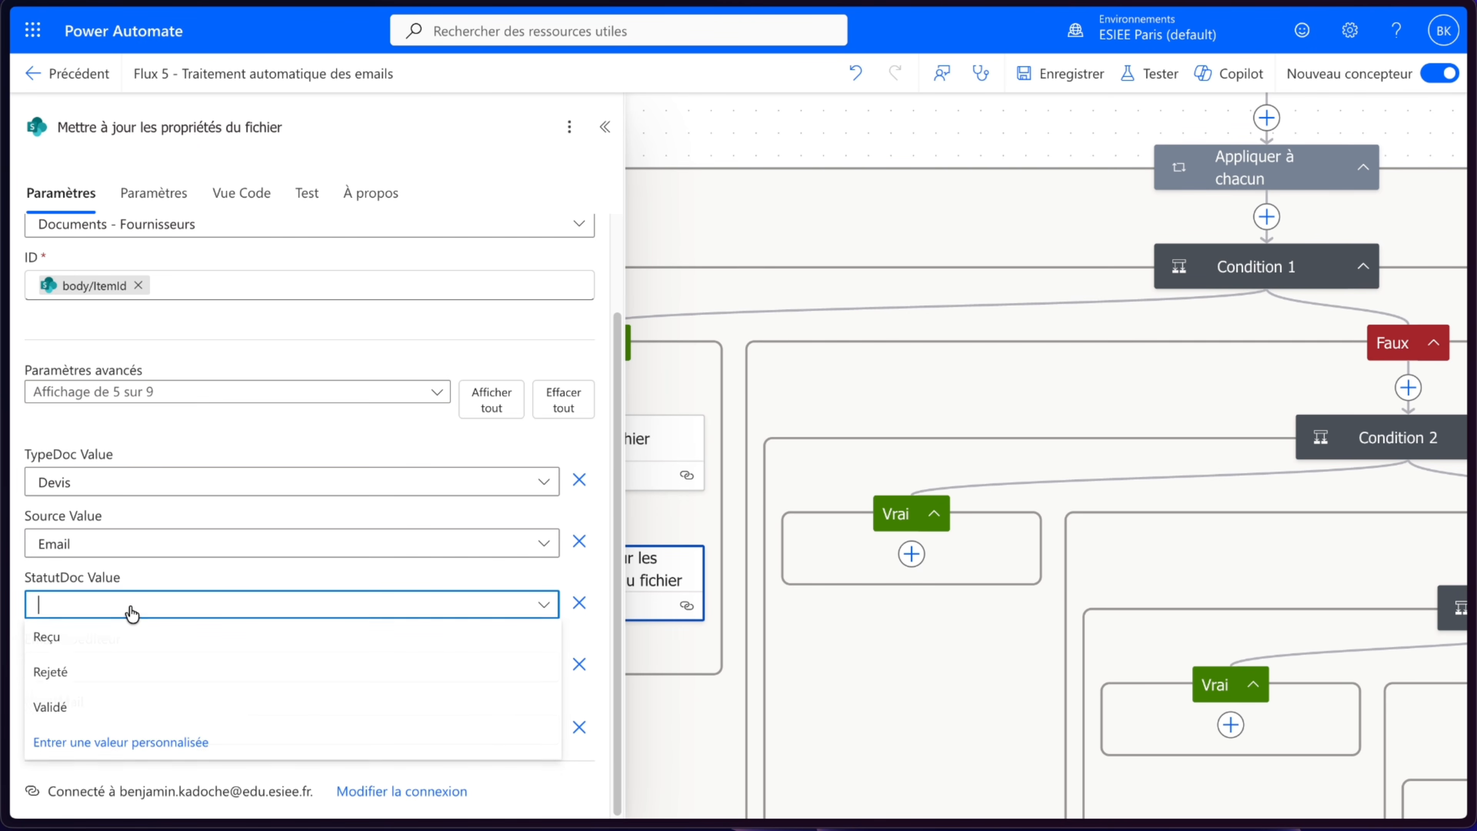
left_click(83, 646)
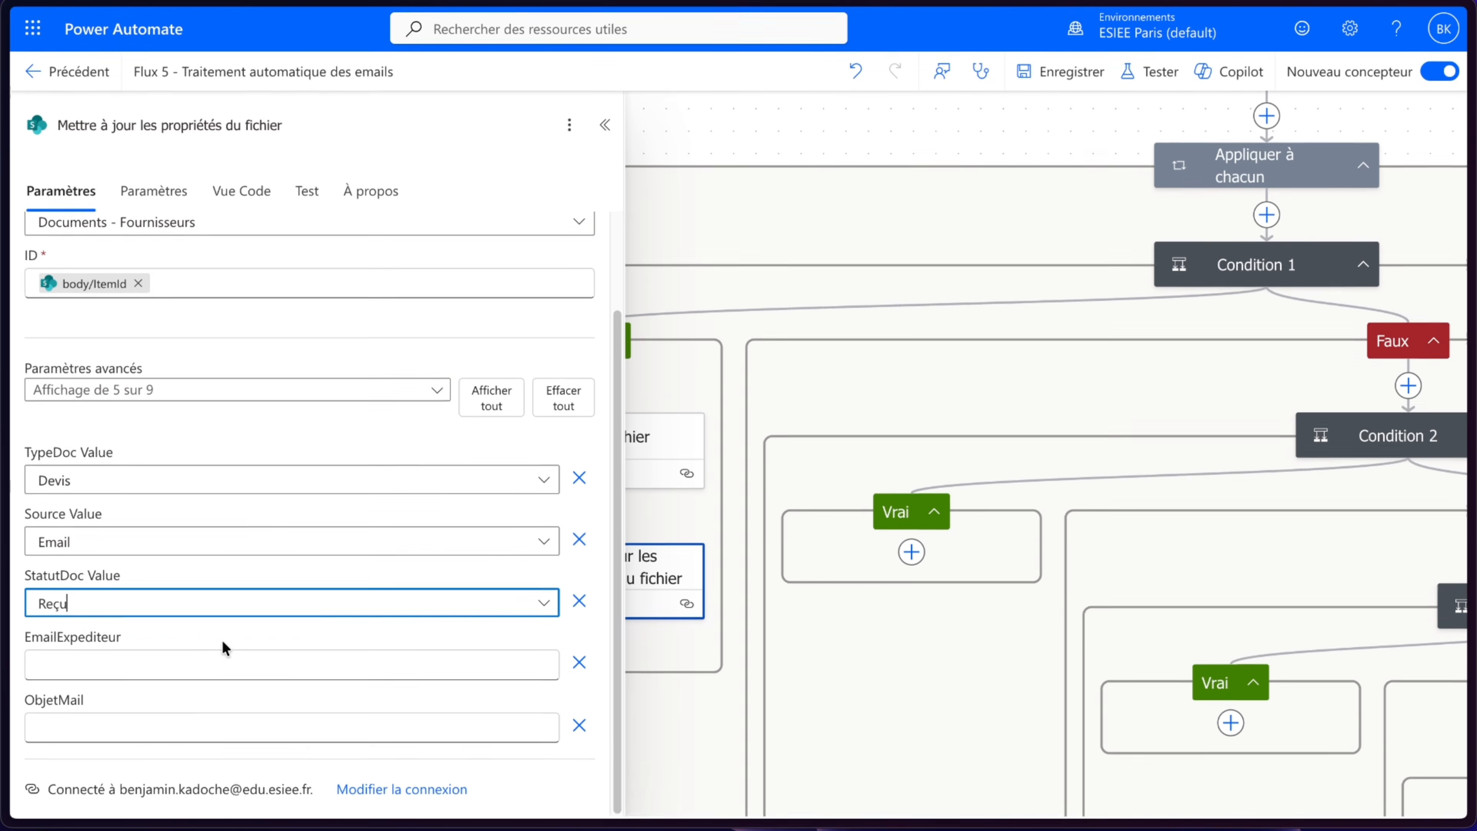
- Set EmailExpediteur to the De field of the new e-mail trigger
left_click(187, 669)
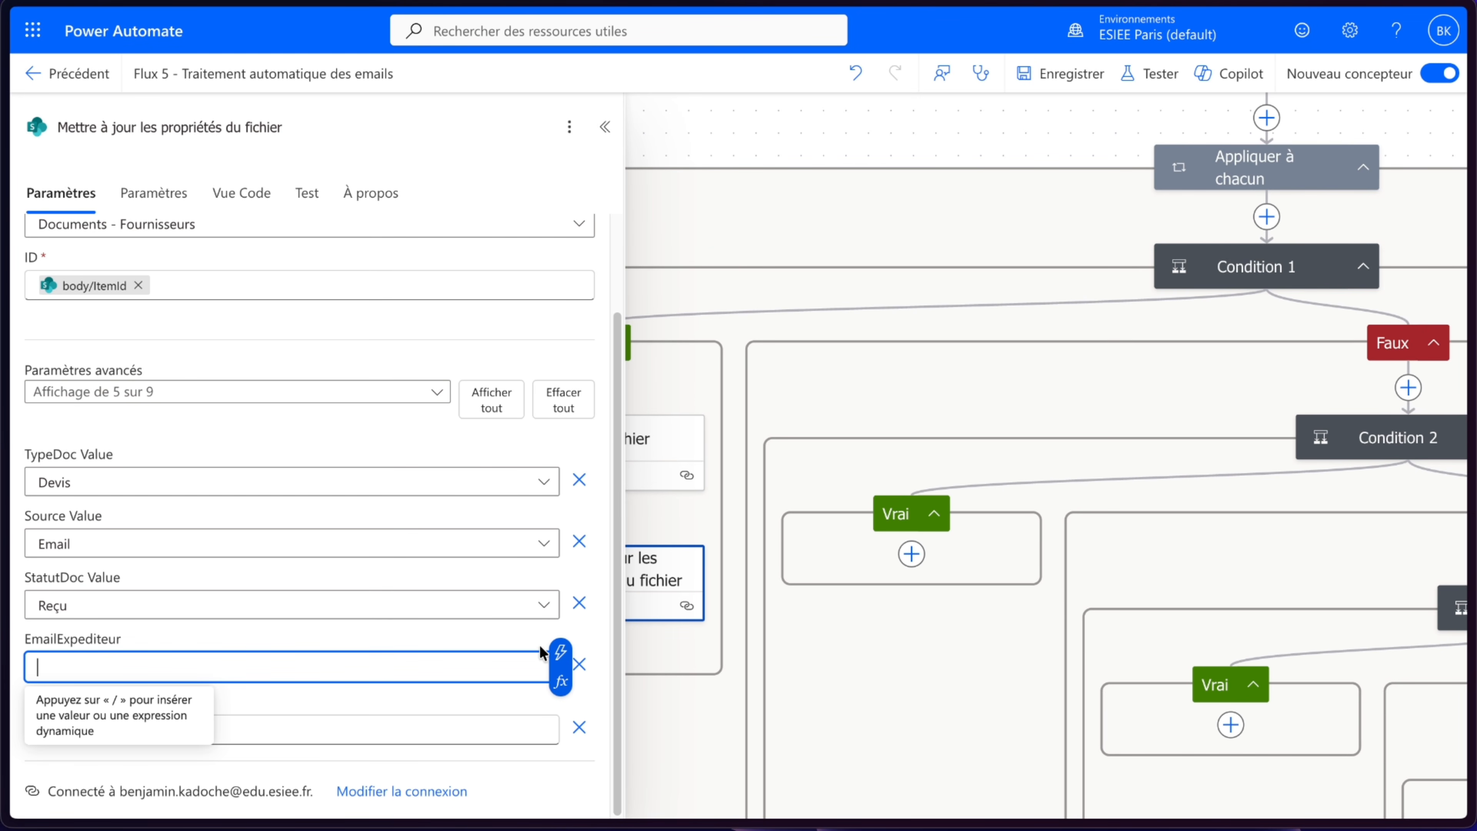
left_click(560, 652)
scroll(757, 437, "down", 1)
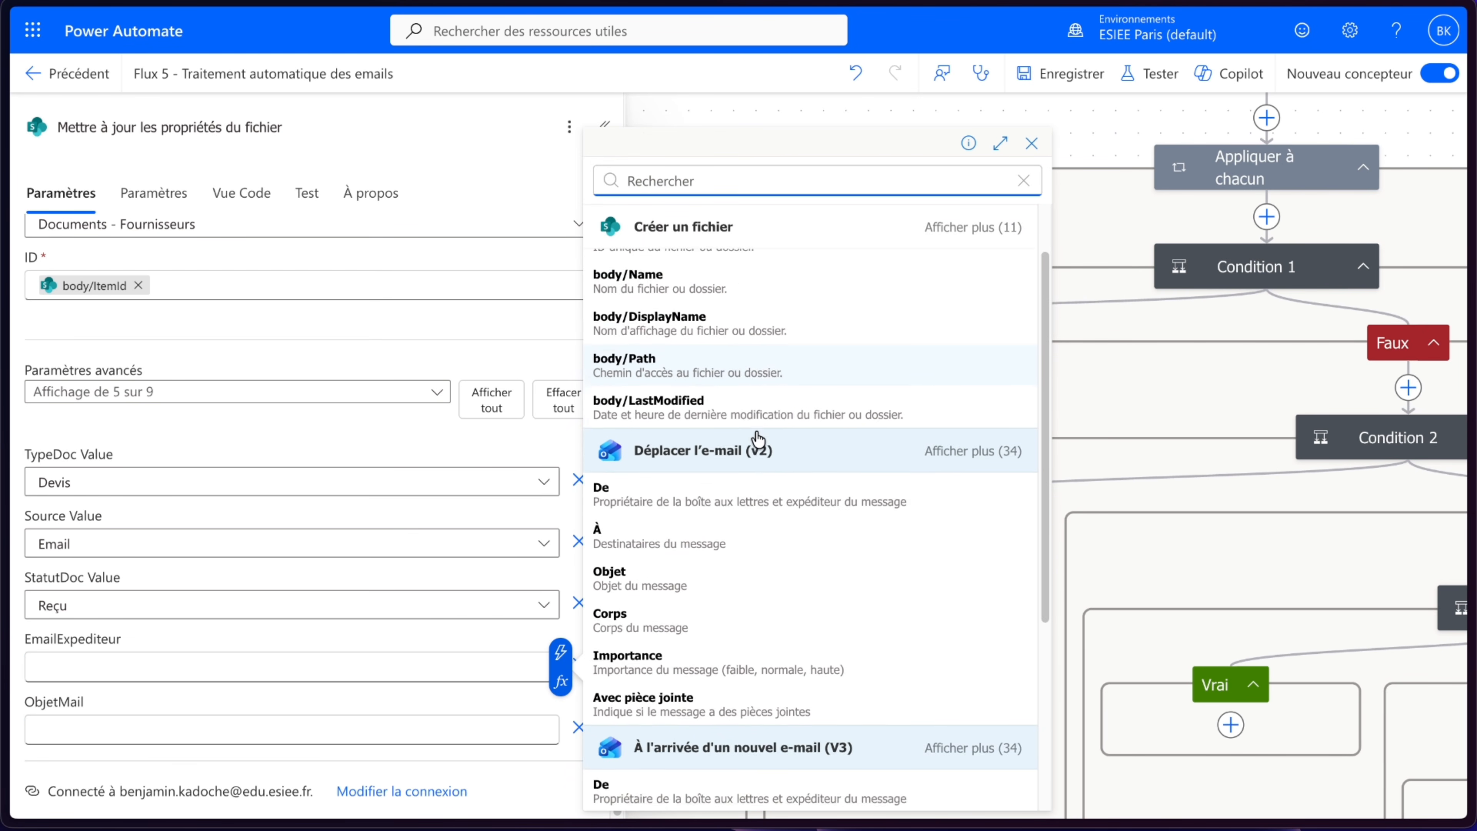
scroll(757, 438, "down", 1)
scroll(721, 643, "down", 2)
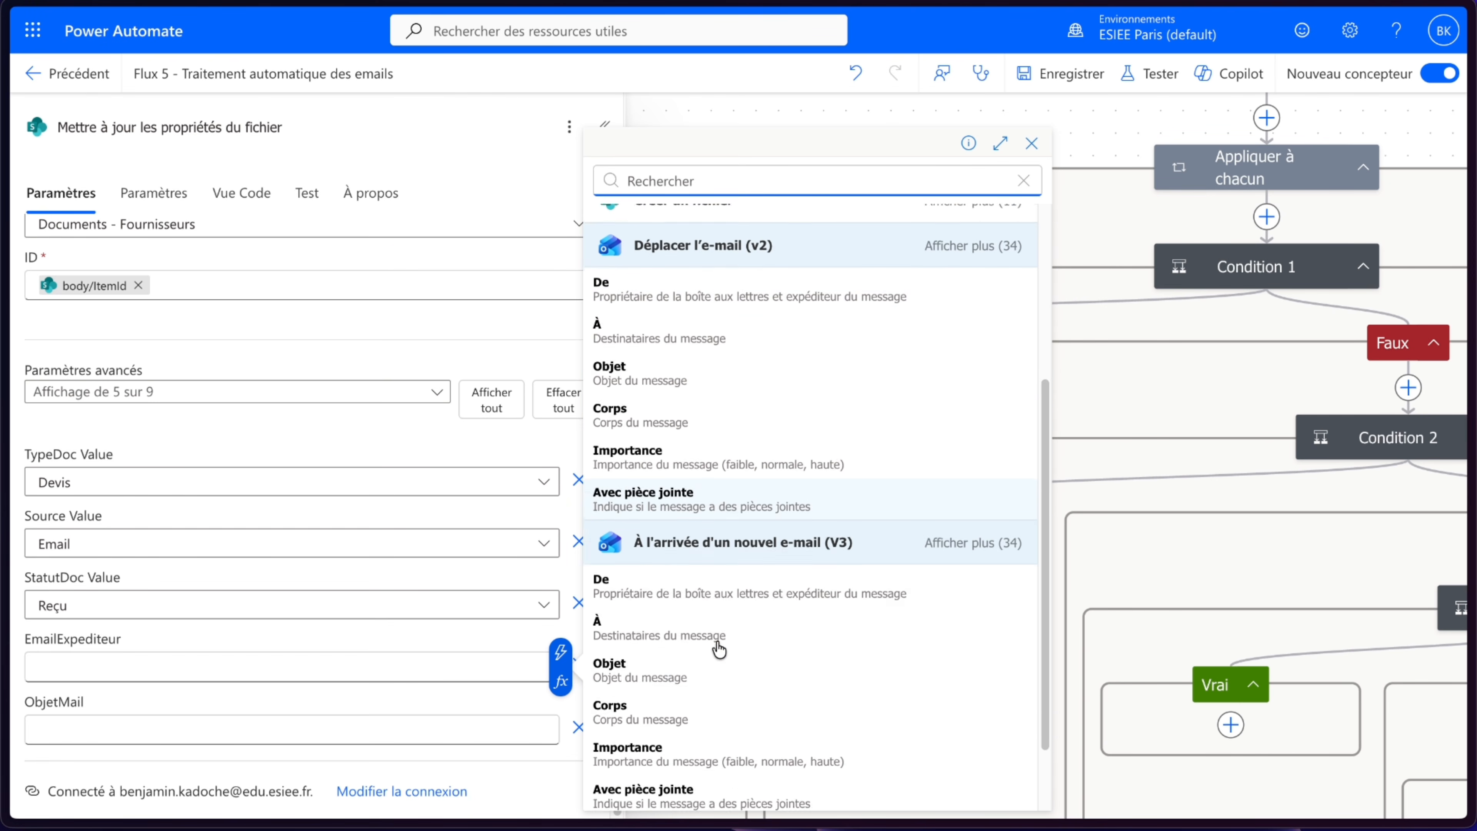
scroll(719, 648, "down", 1)
left_click(768, 544)
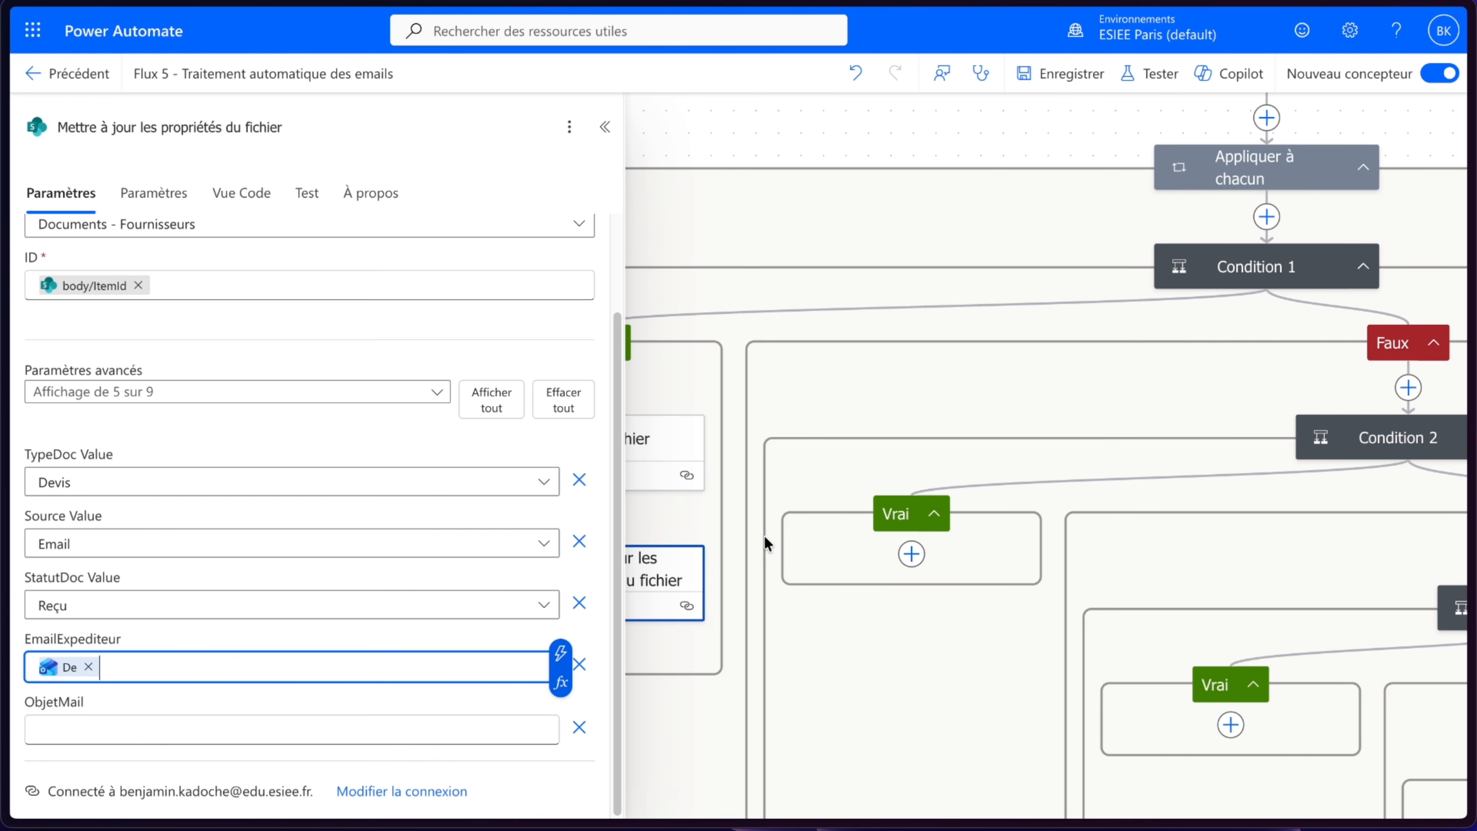
- Set ObjetMail to the new e-mail trigger's Objet and save the flow
left_click(185, 732)
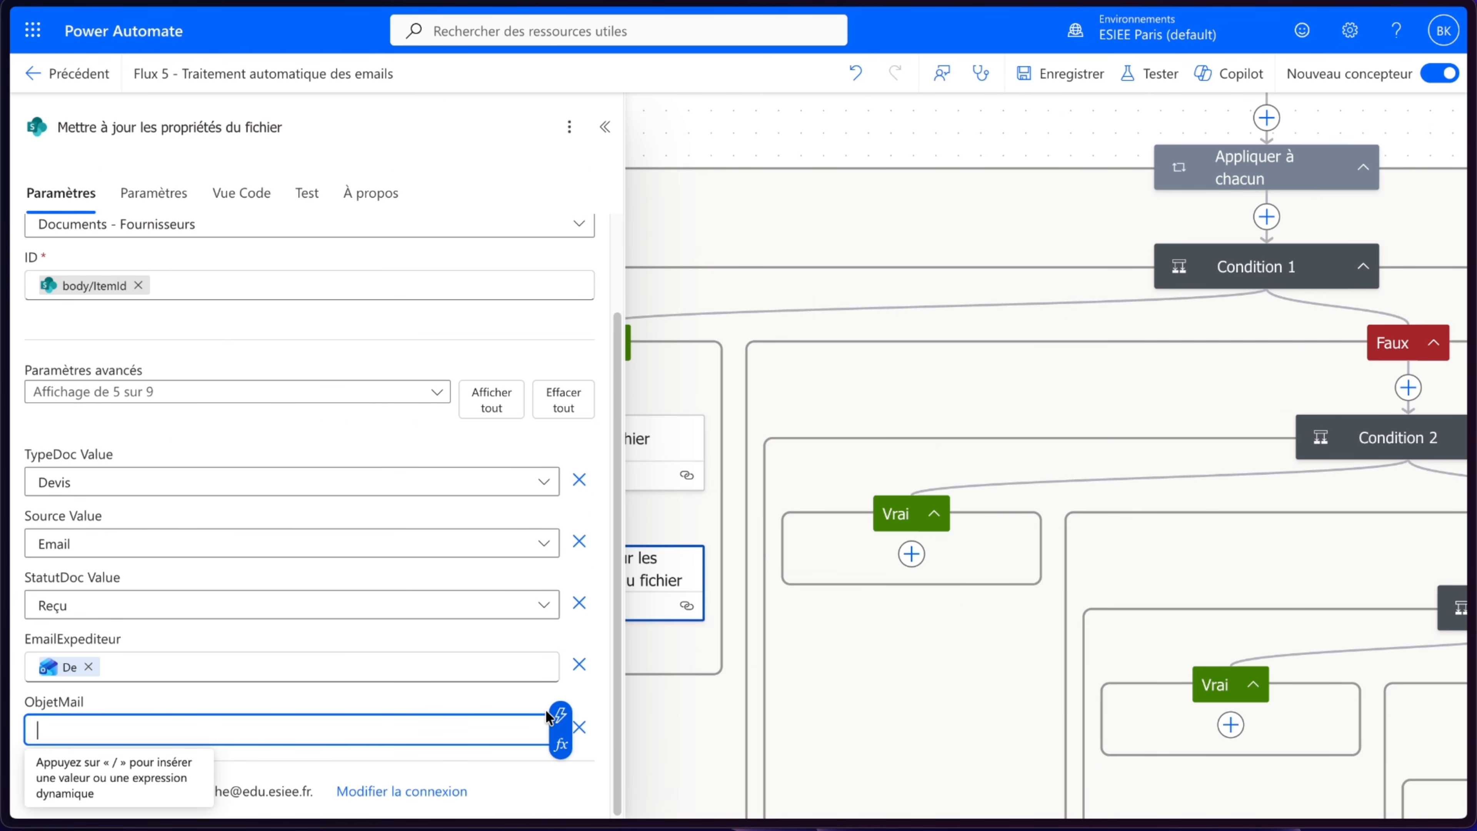
left_click(560, 715)
scroll(828, 551, "down", 4)
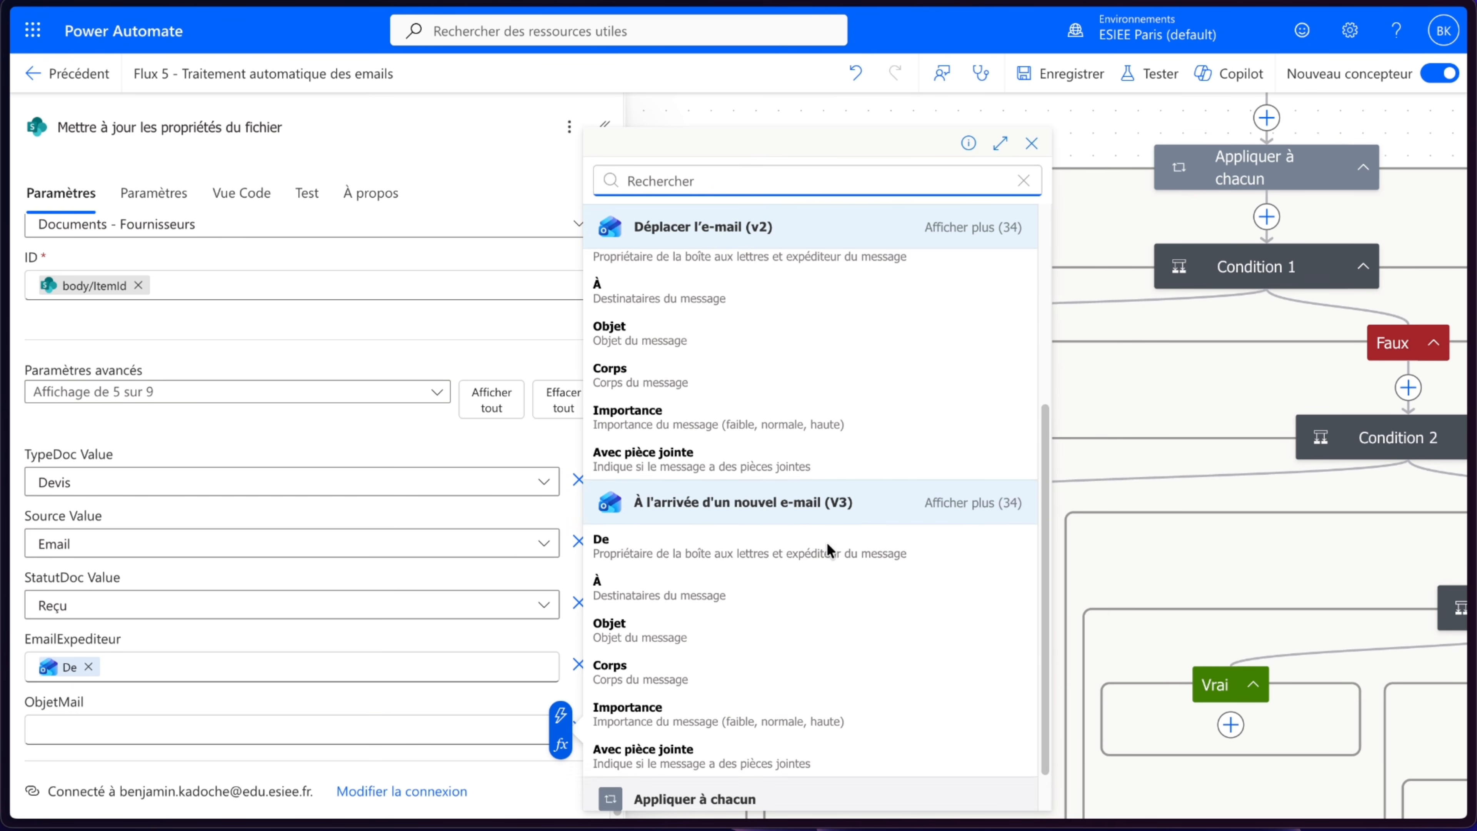
scroll(828, 551, "down", 1)
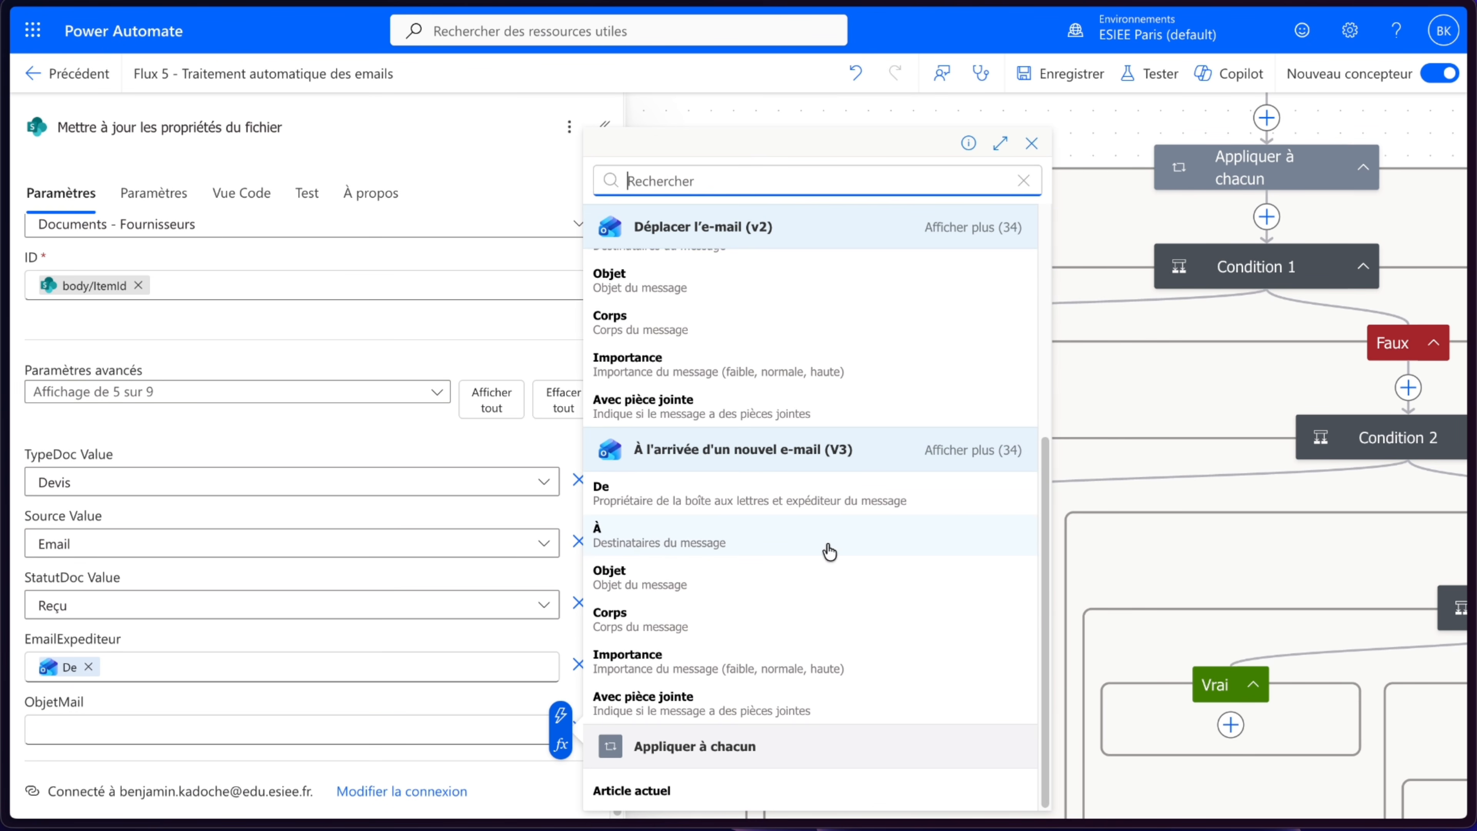
left_click(633, 597)
left_click(370, 711)
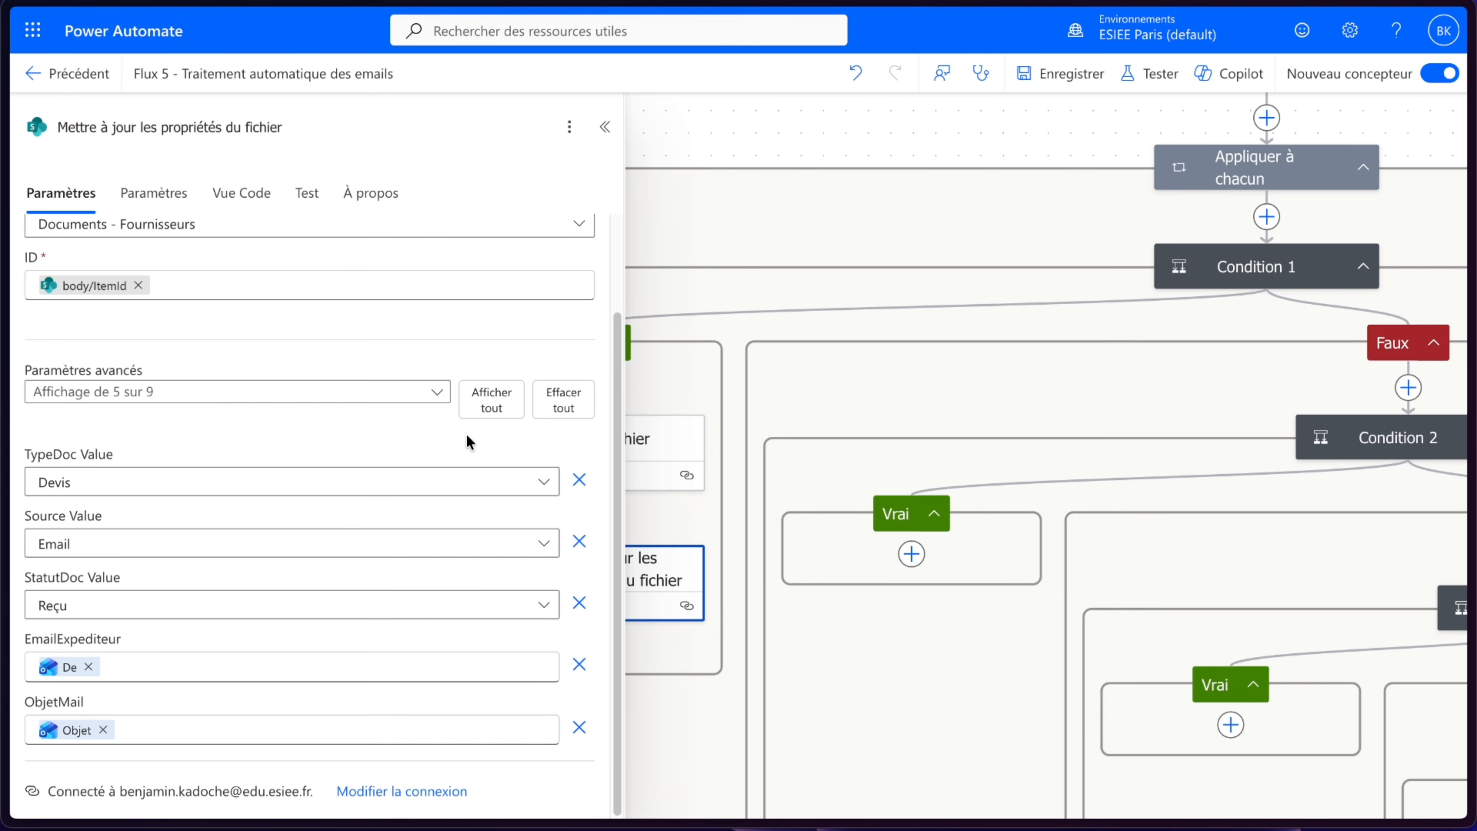
key("ctrl+s")
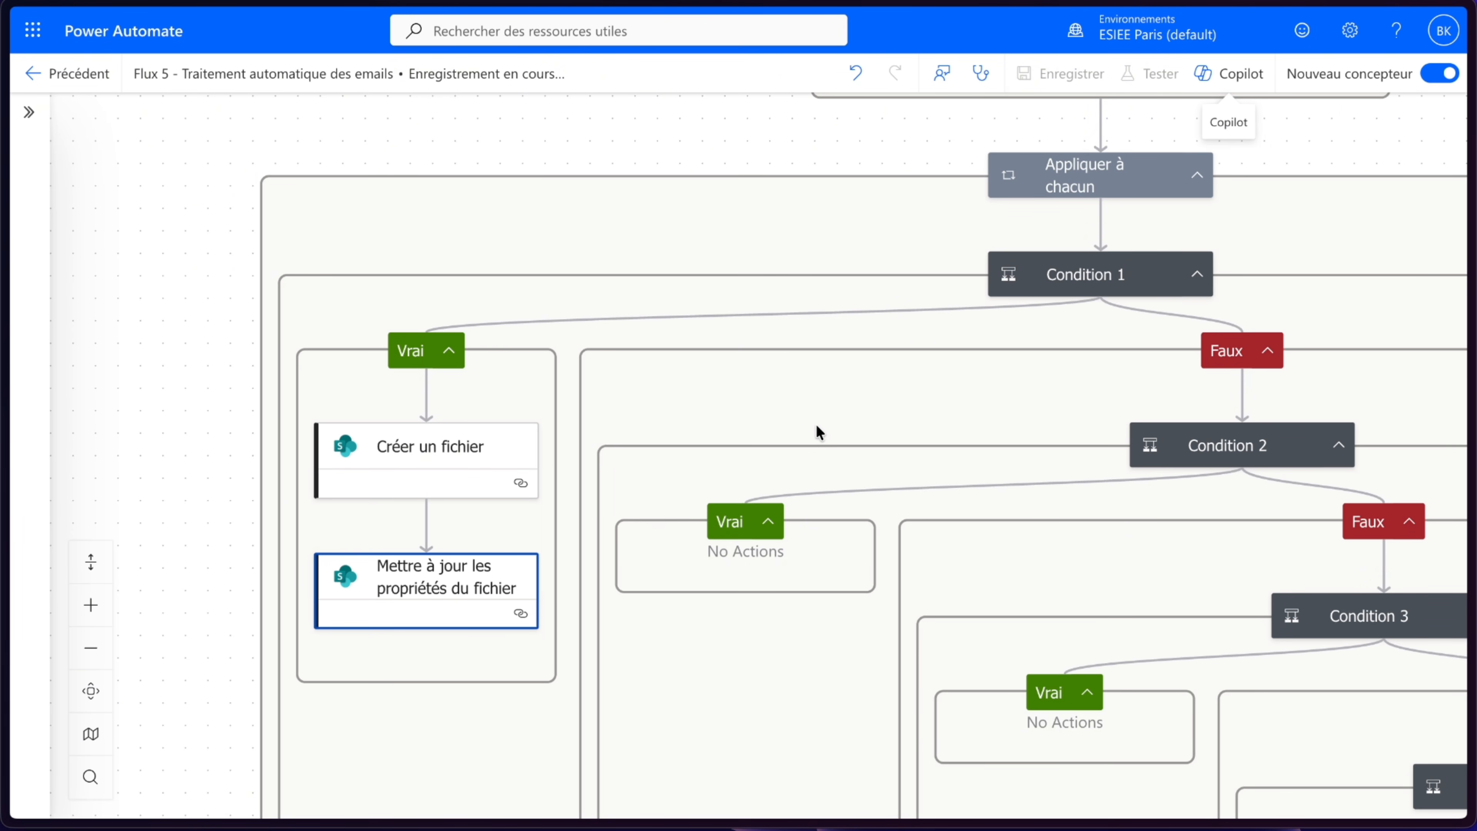
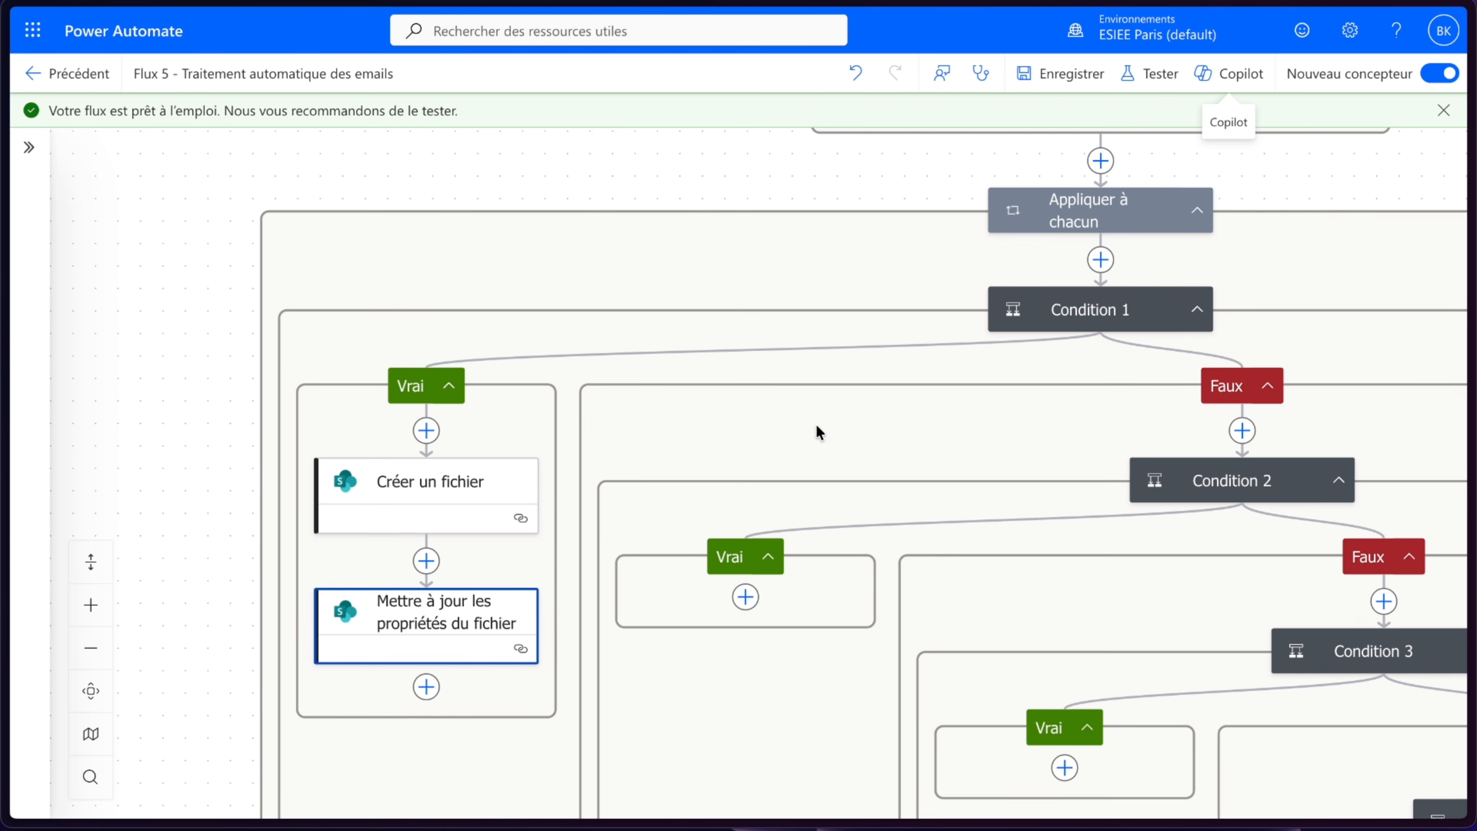
- Copy the Créer un fichier action from Condition 1's true branch
scroll(767, 375, "down", 5)
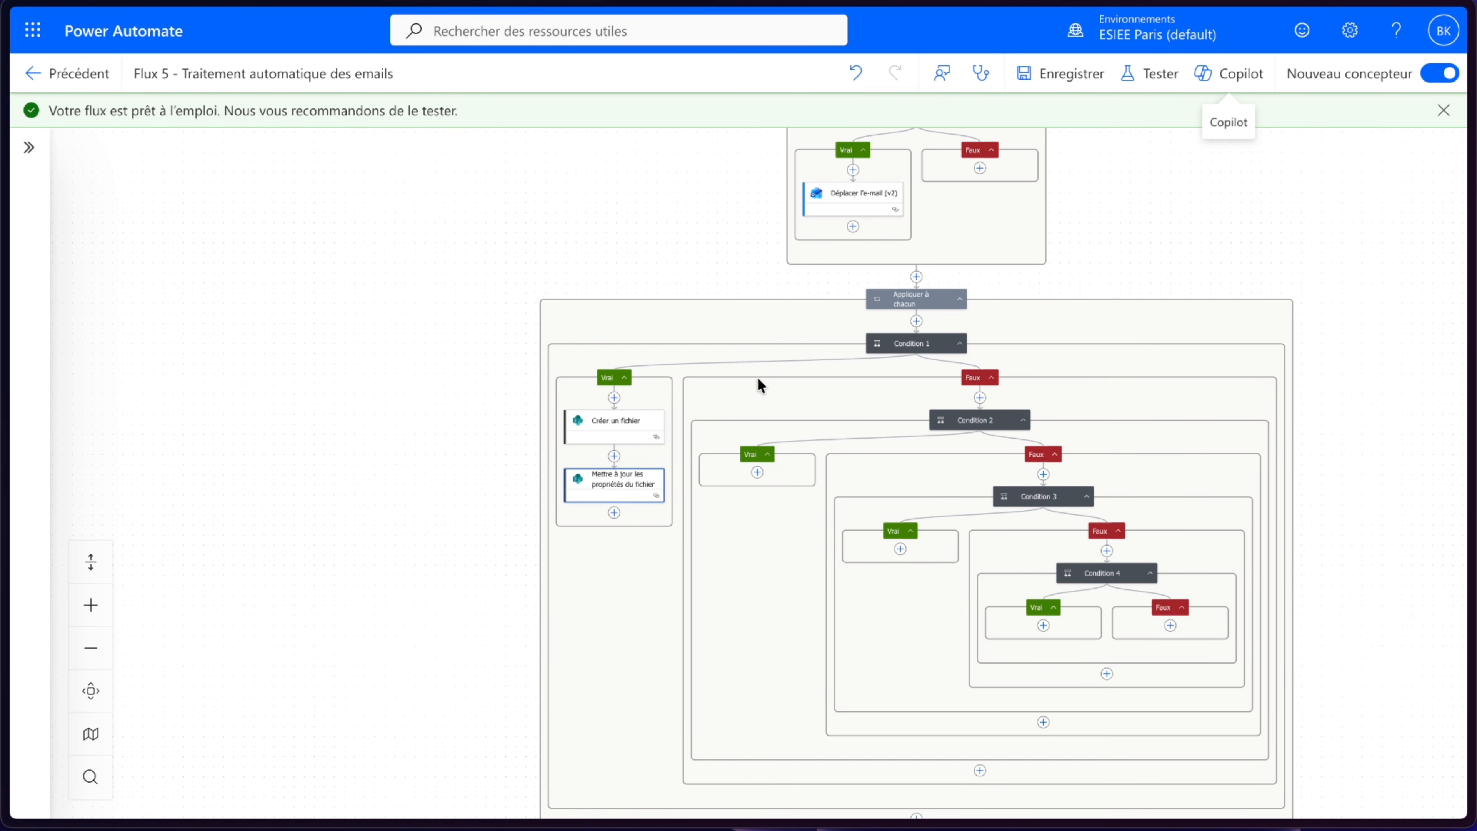
scroll(759, 375, "up", 5)
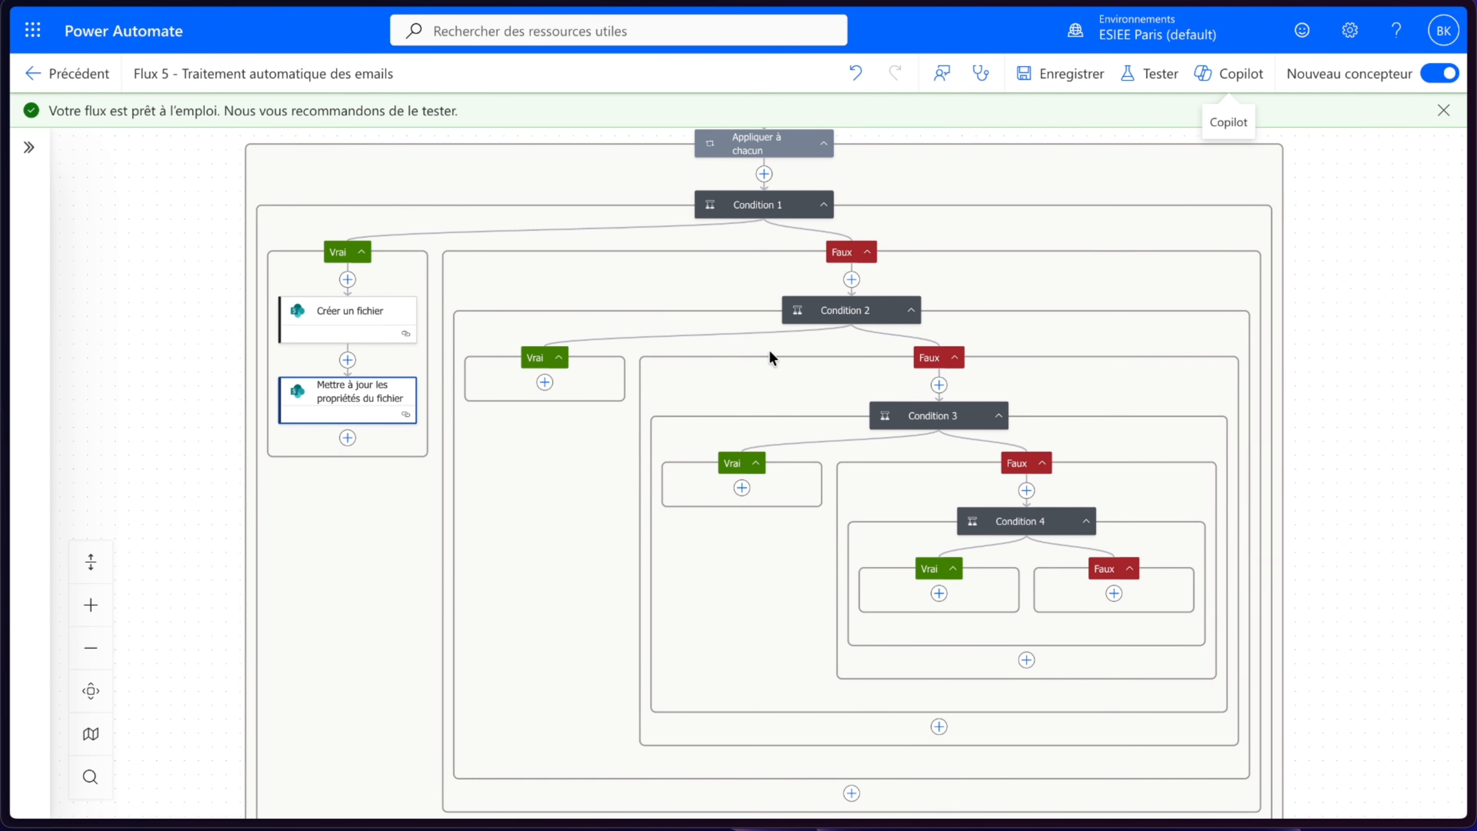
left_click(373, 319)
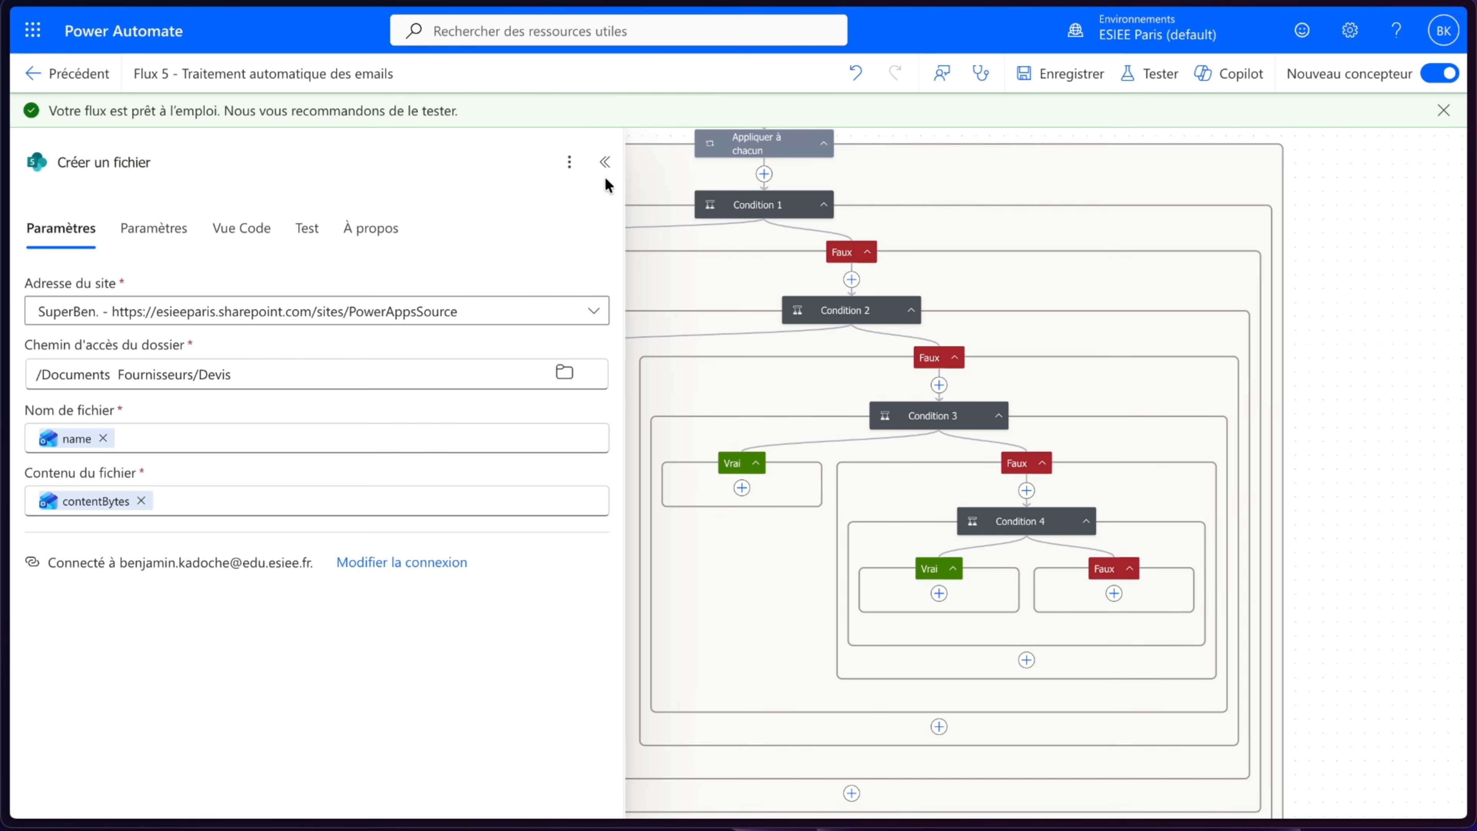
left_click(605, 161)
key("ctrl+c")
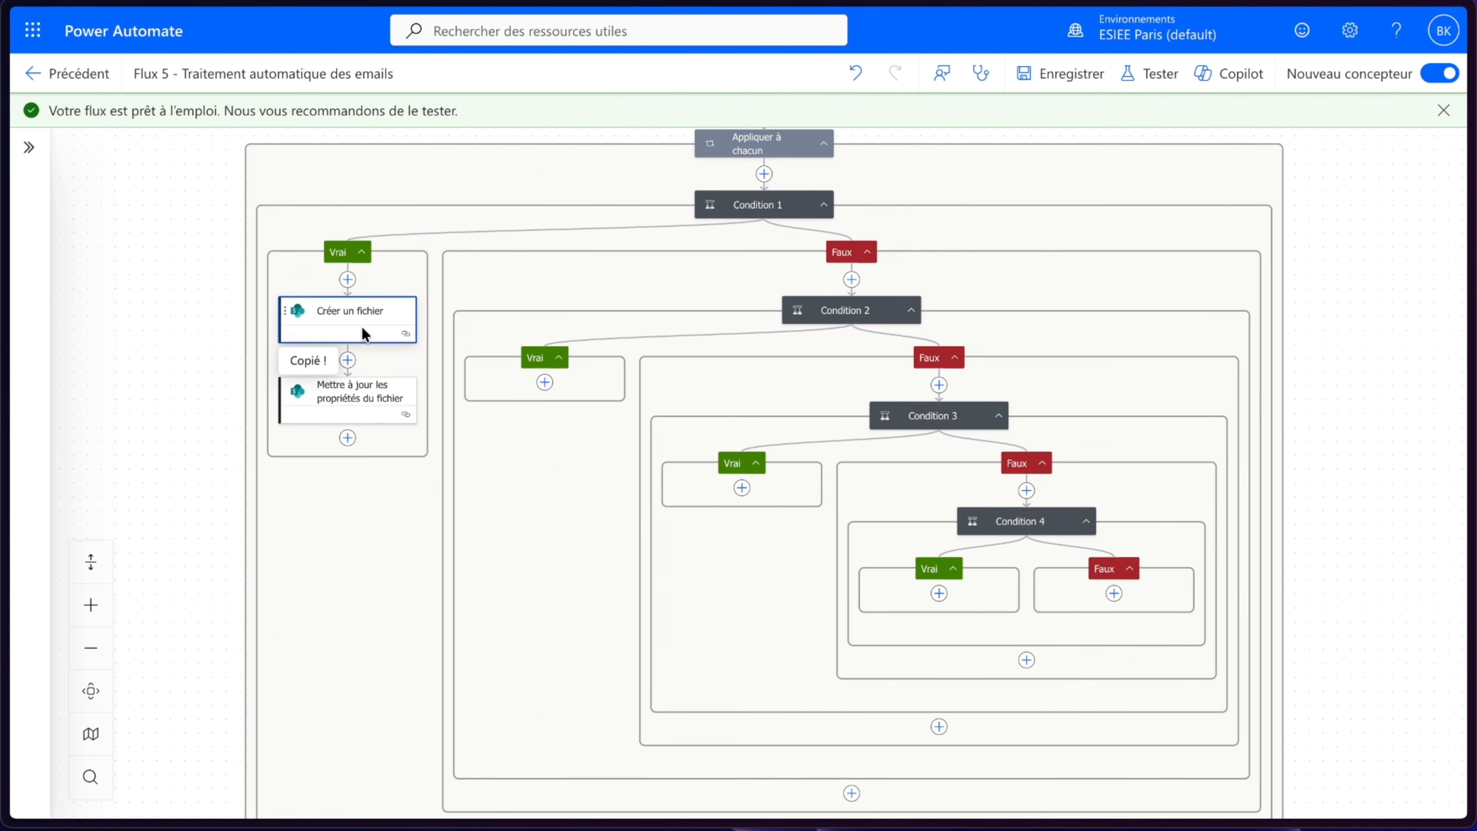
- Paste the copied action into Condition 2's true branch and set its folder path to /Documents Fournisseurs/Factures
left_click(544, 383)
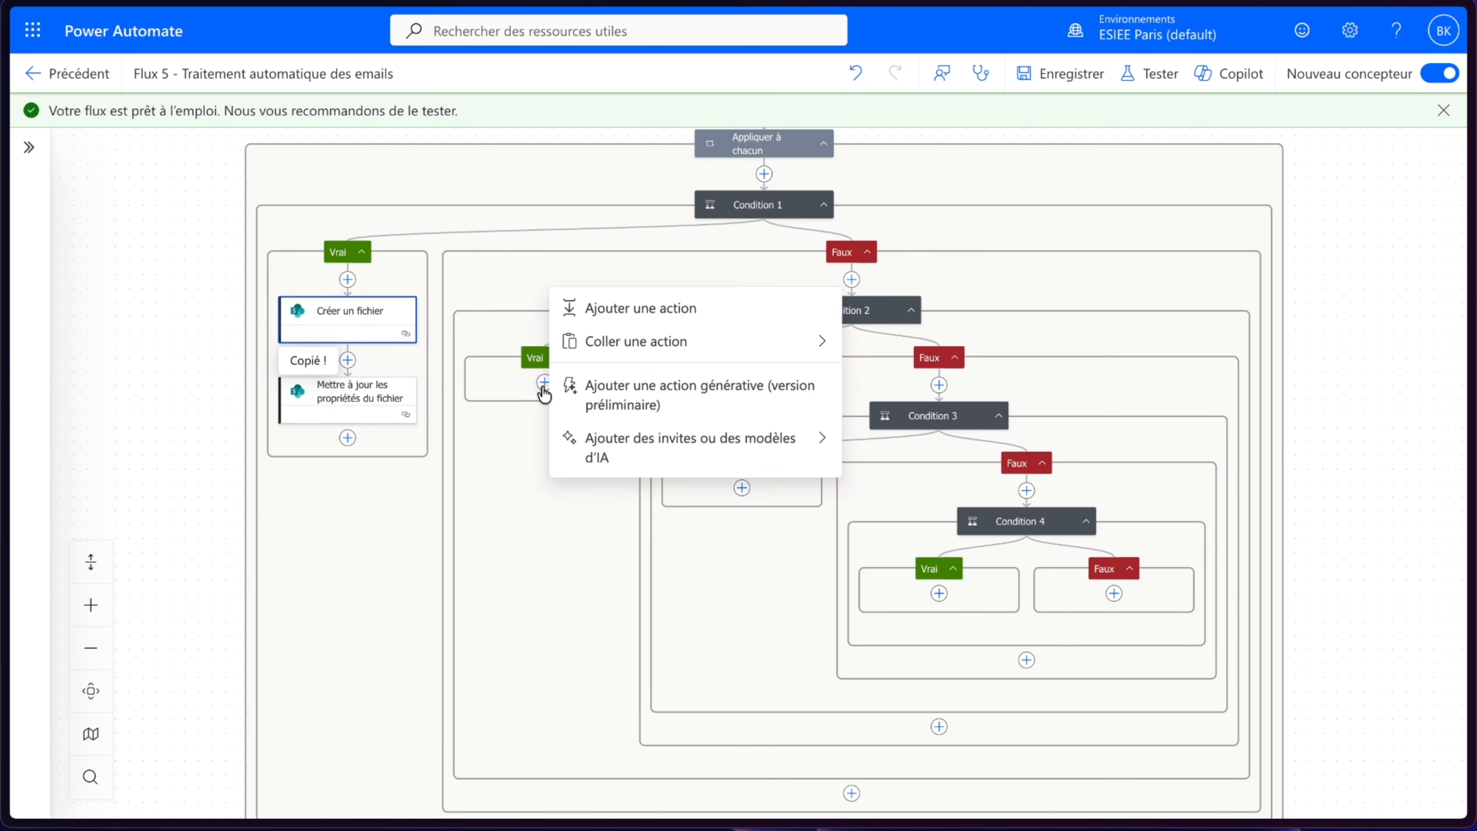
left_click(634, 347)
left_click(564, 337)
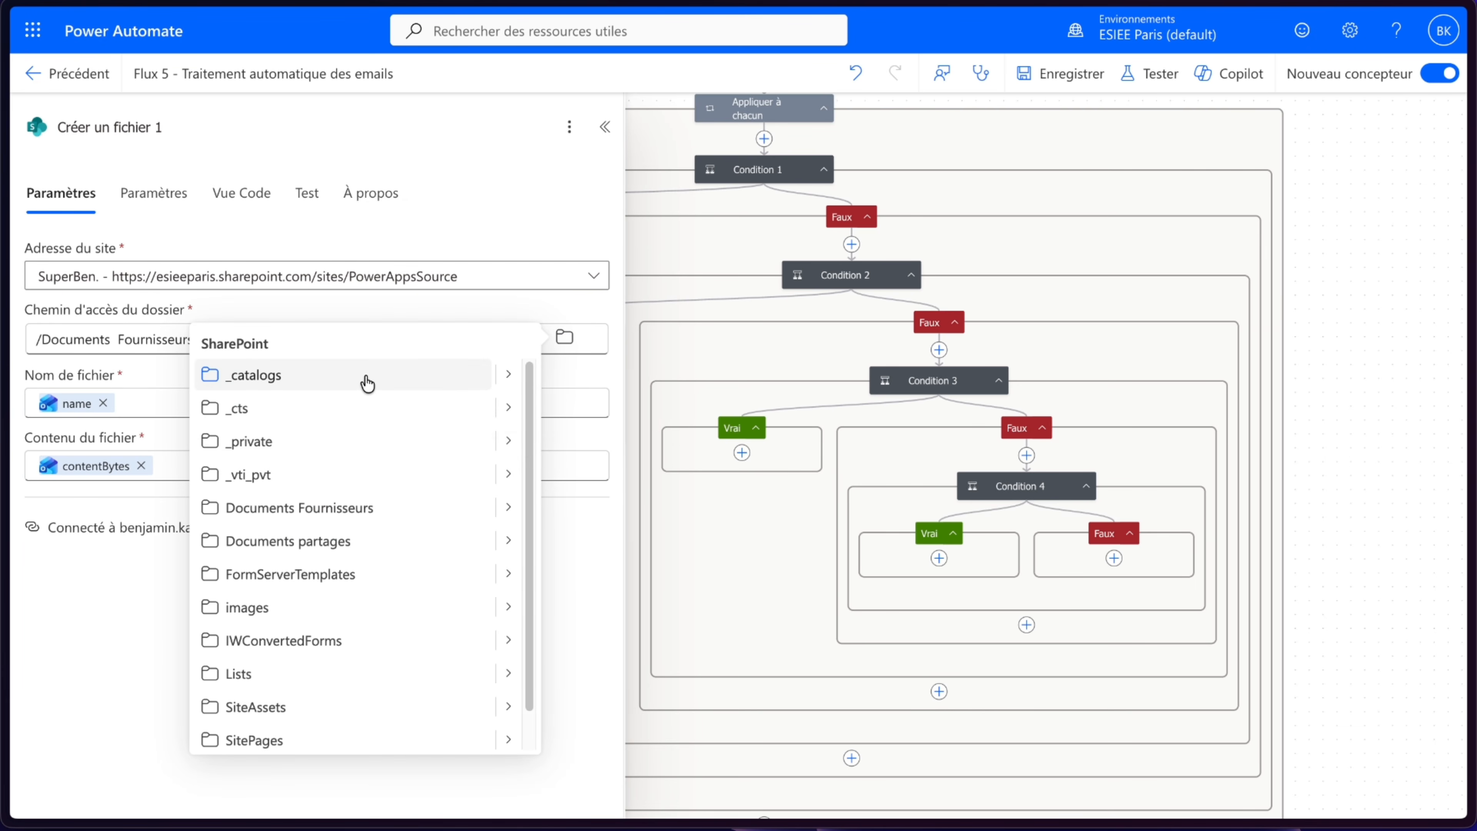
left_click(509, 508)
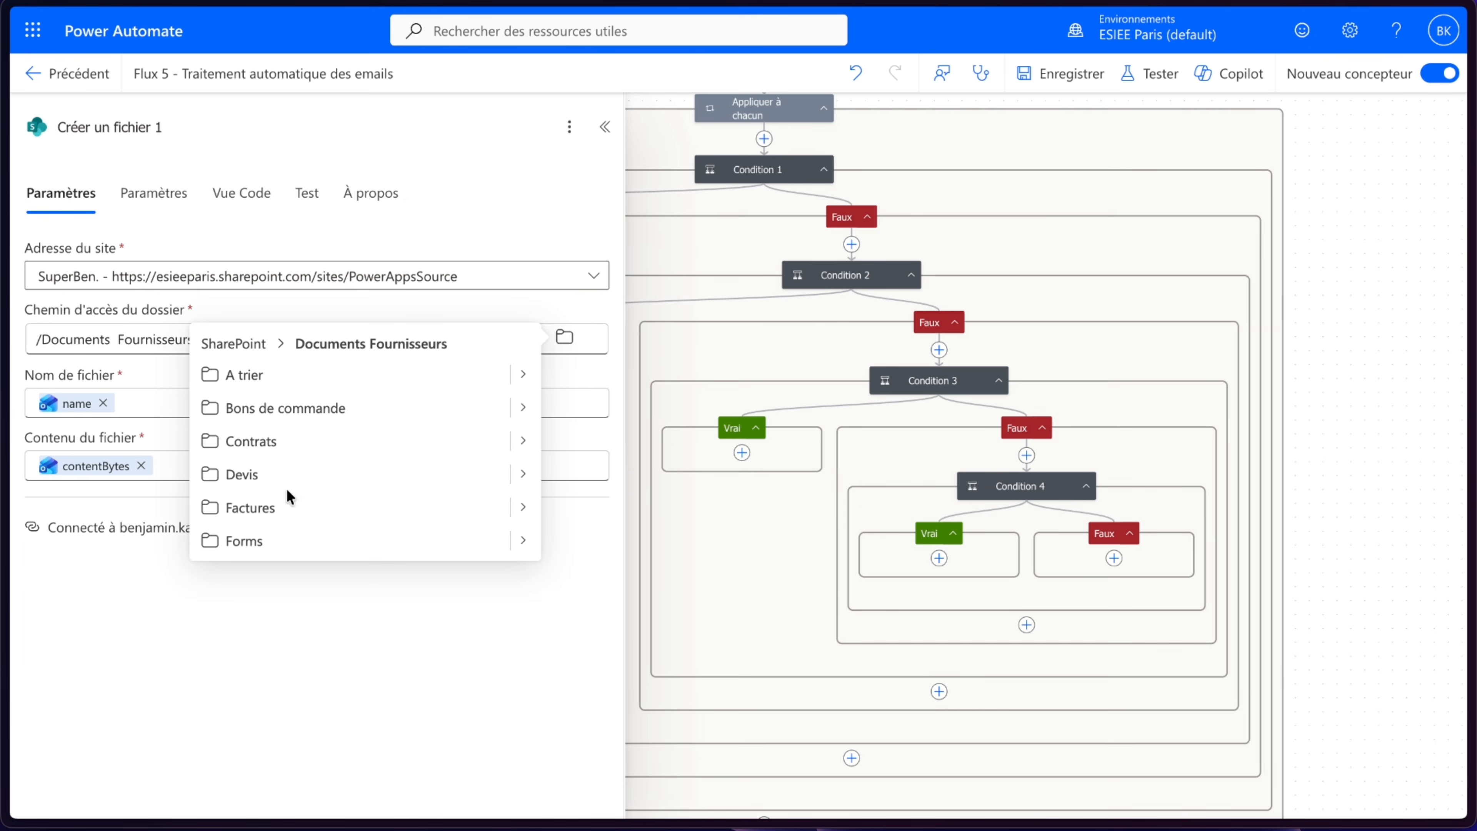
left_click(282, 507)
left_click(321, 632)
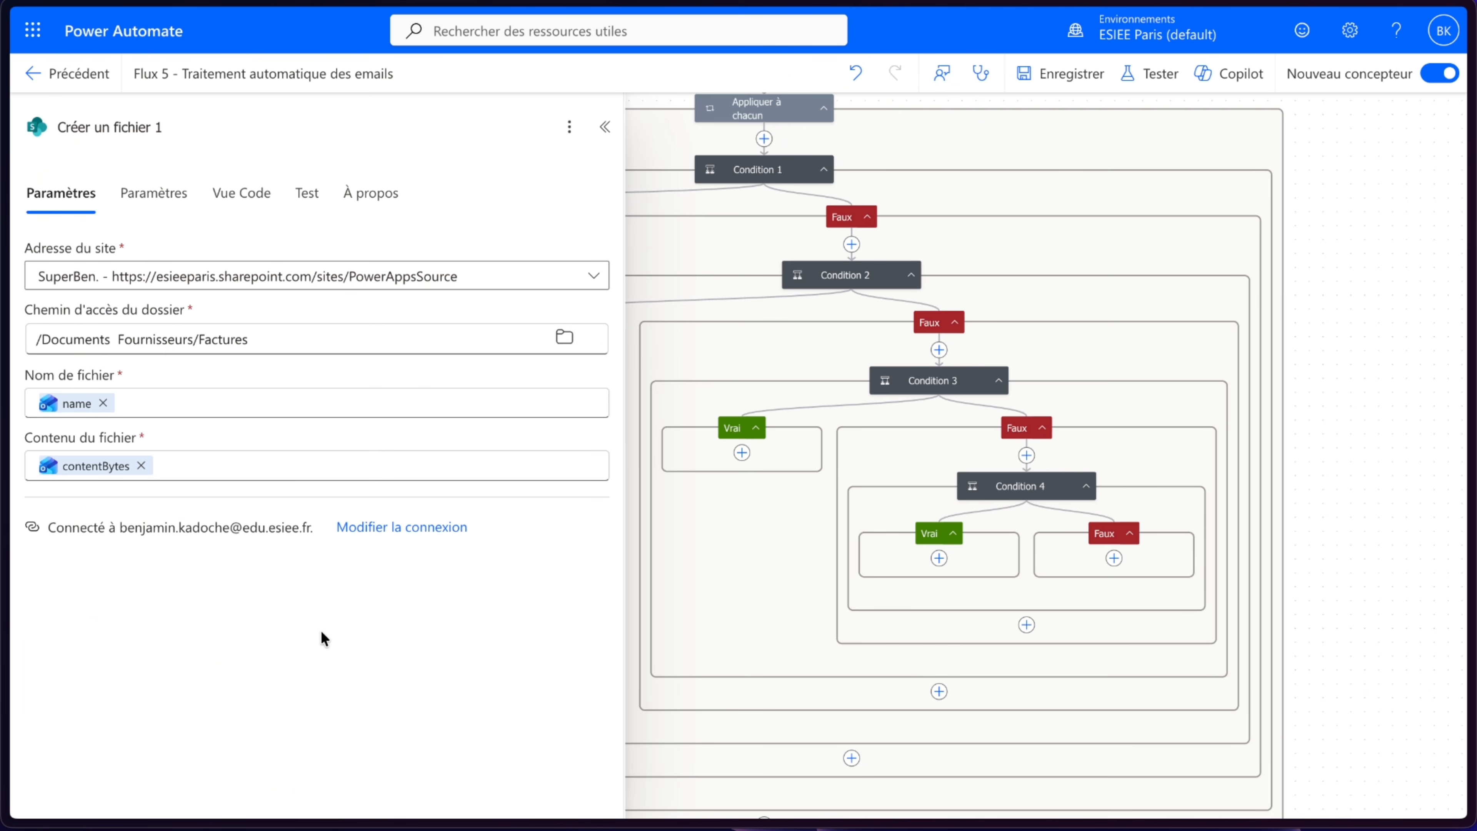
left_click(1381, 296)
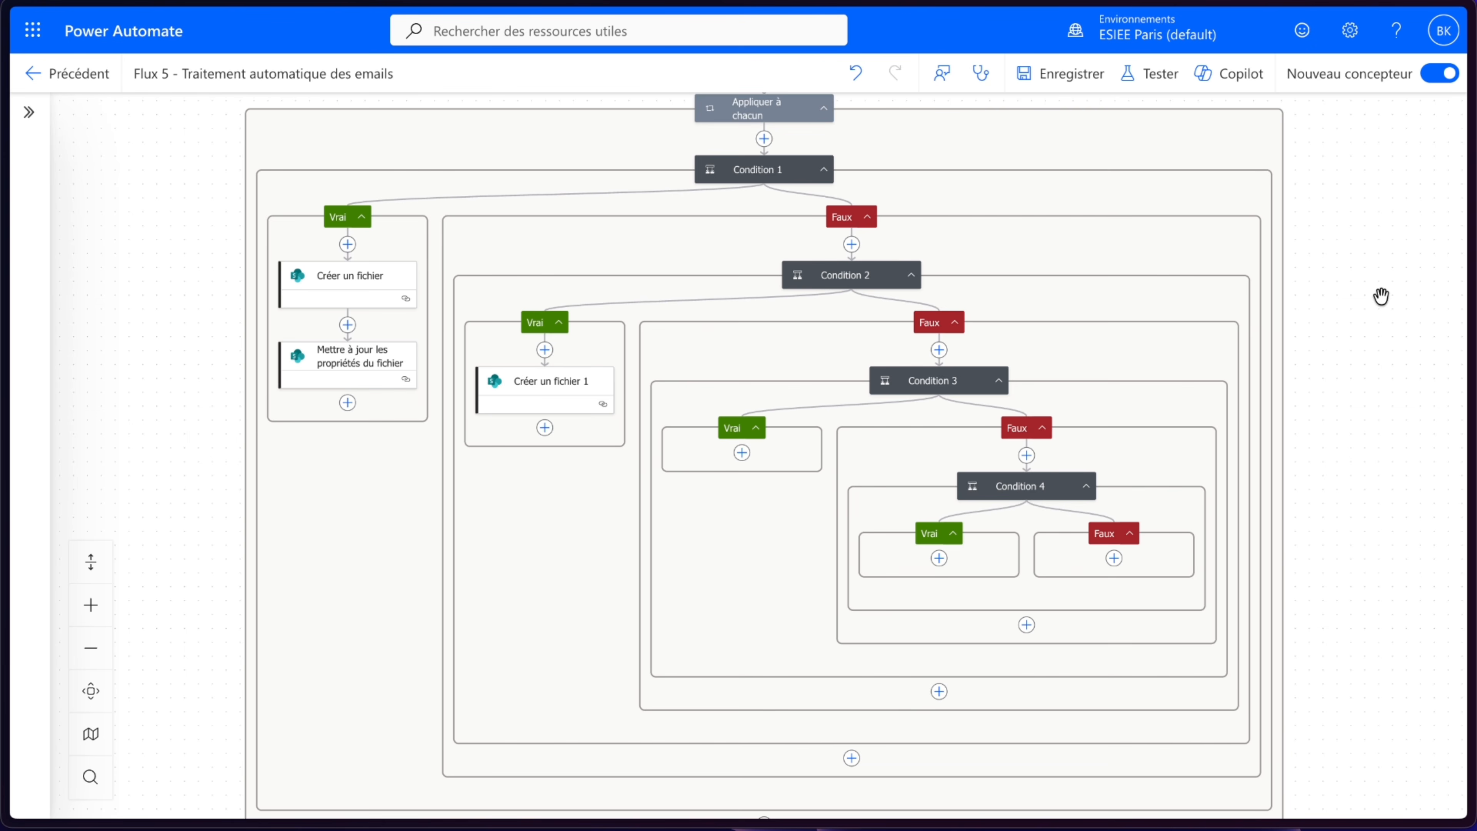
- Inspect the expressions of Condition 2 and Condition 3
left_click(853, 275)
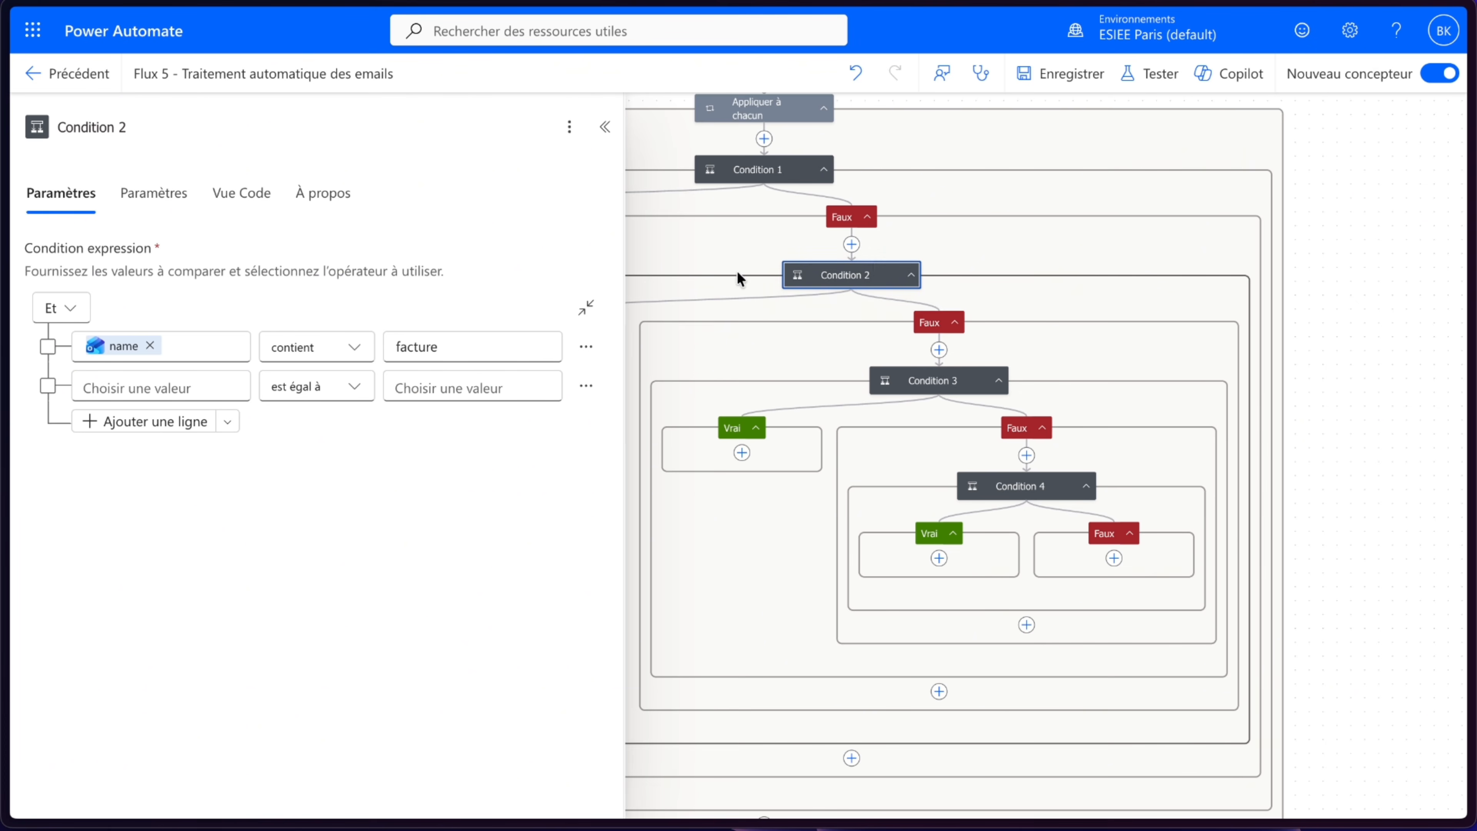
left_click(934, 383)
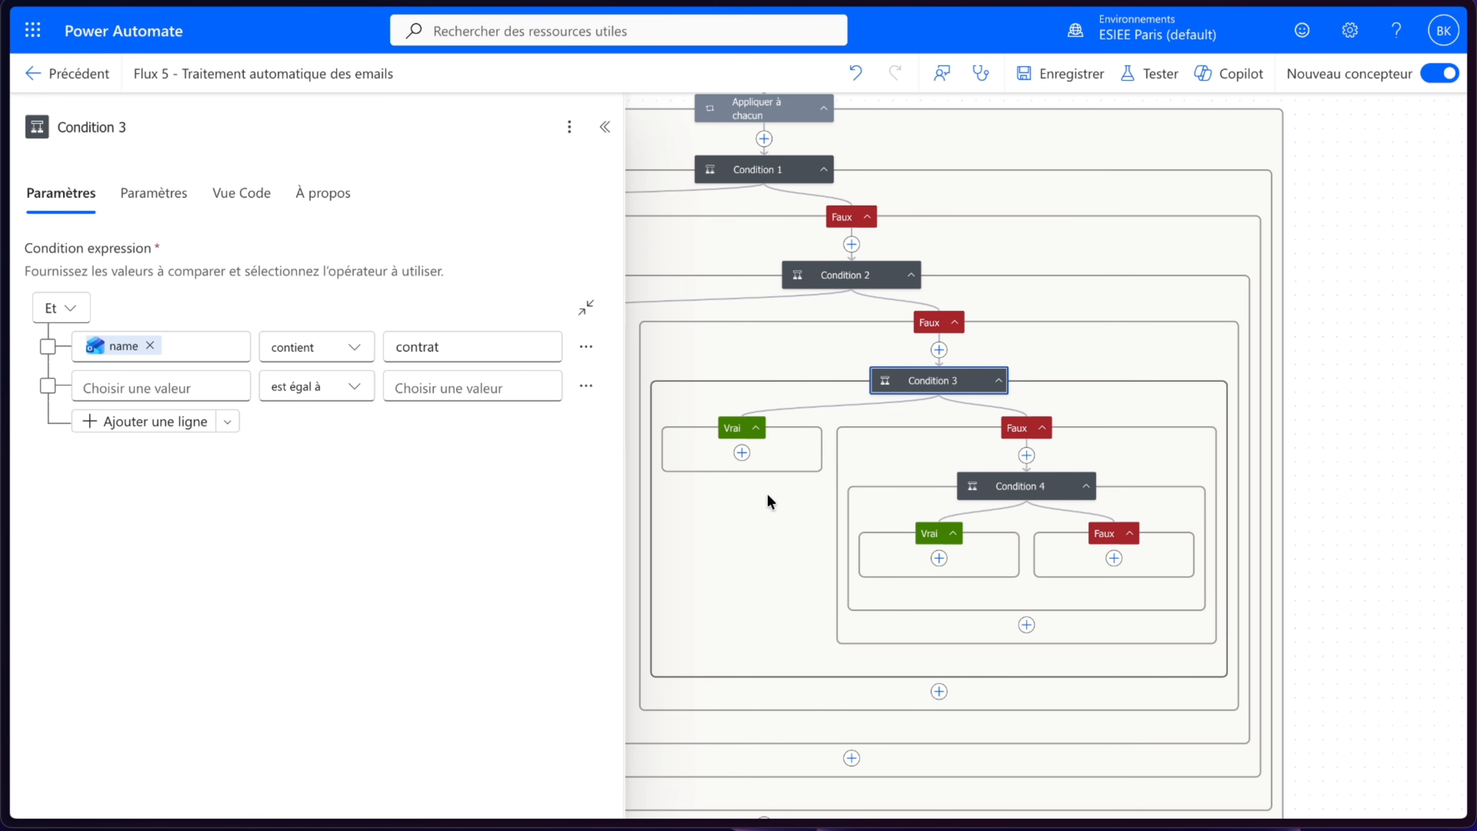
left_click(608, 128)
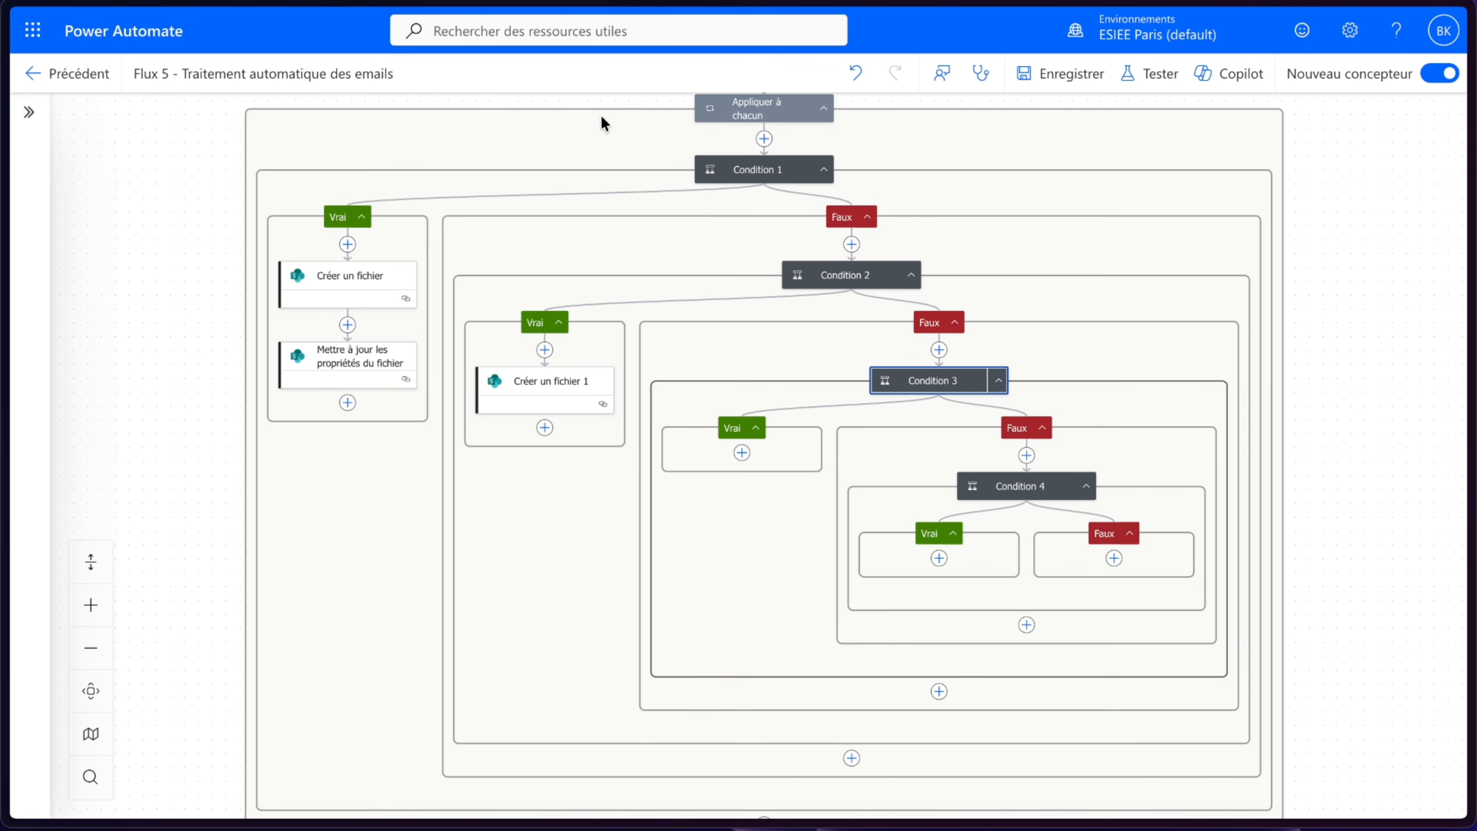
- Paste the file-creation action into Condition 3's true branch with folder path /Documents Fournisseurs/Contrats
left_click(743, 452)
left_click(832, 431)
left_click(564, 337)
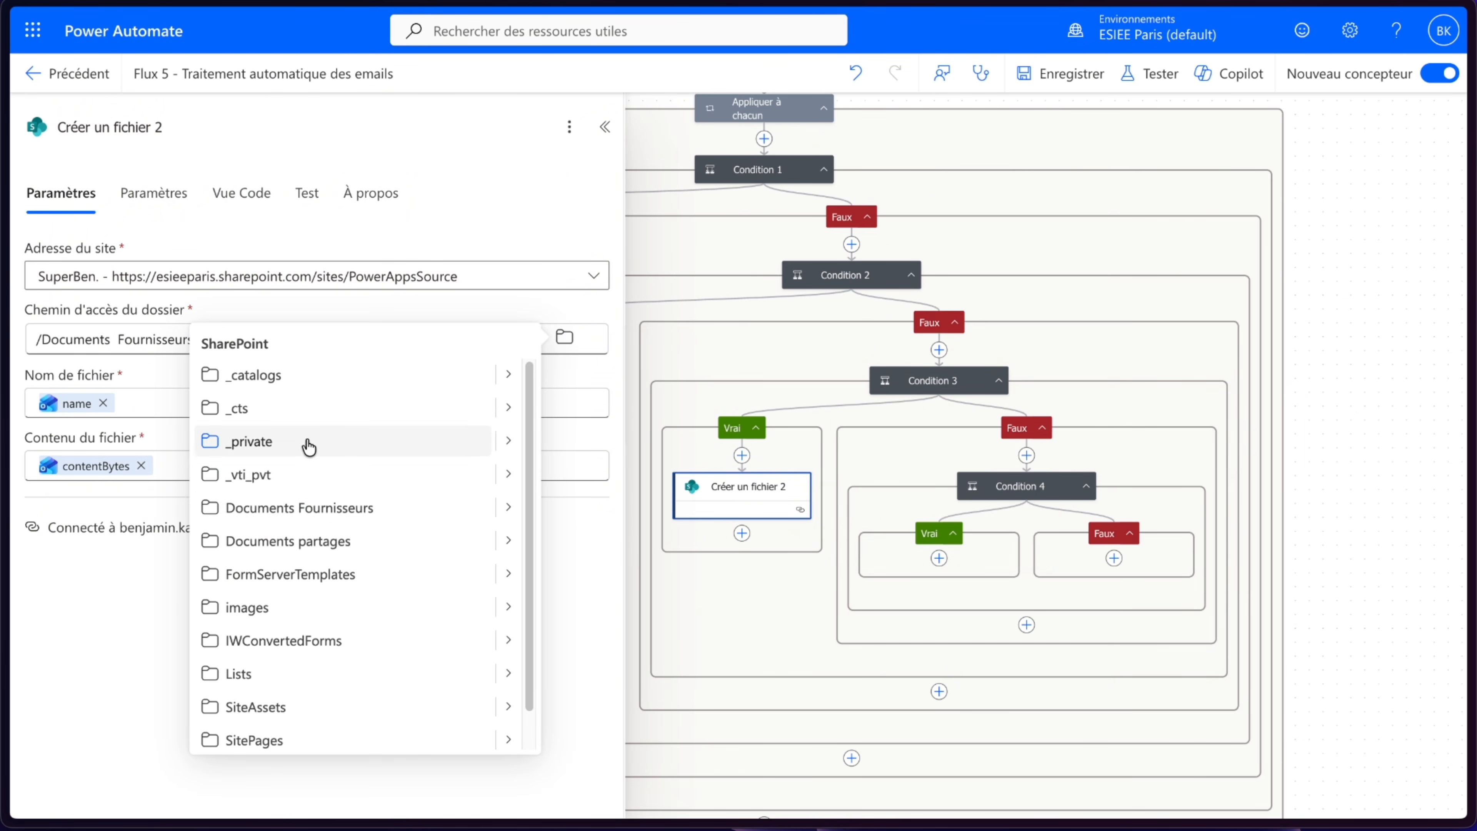
left_click(508, 507)
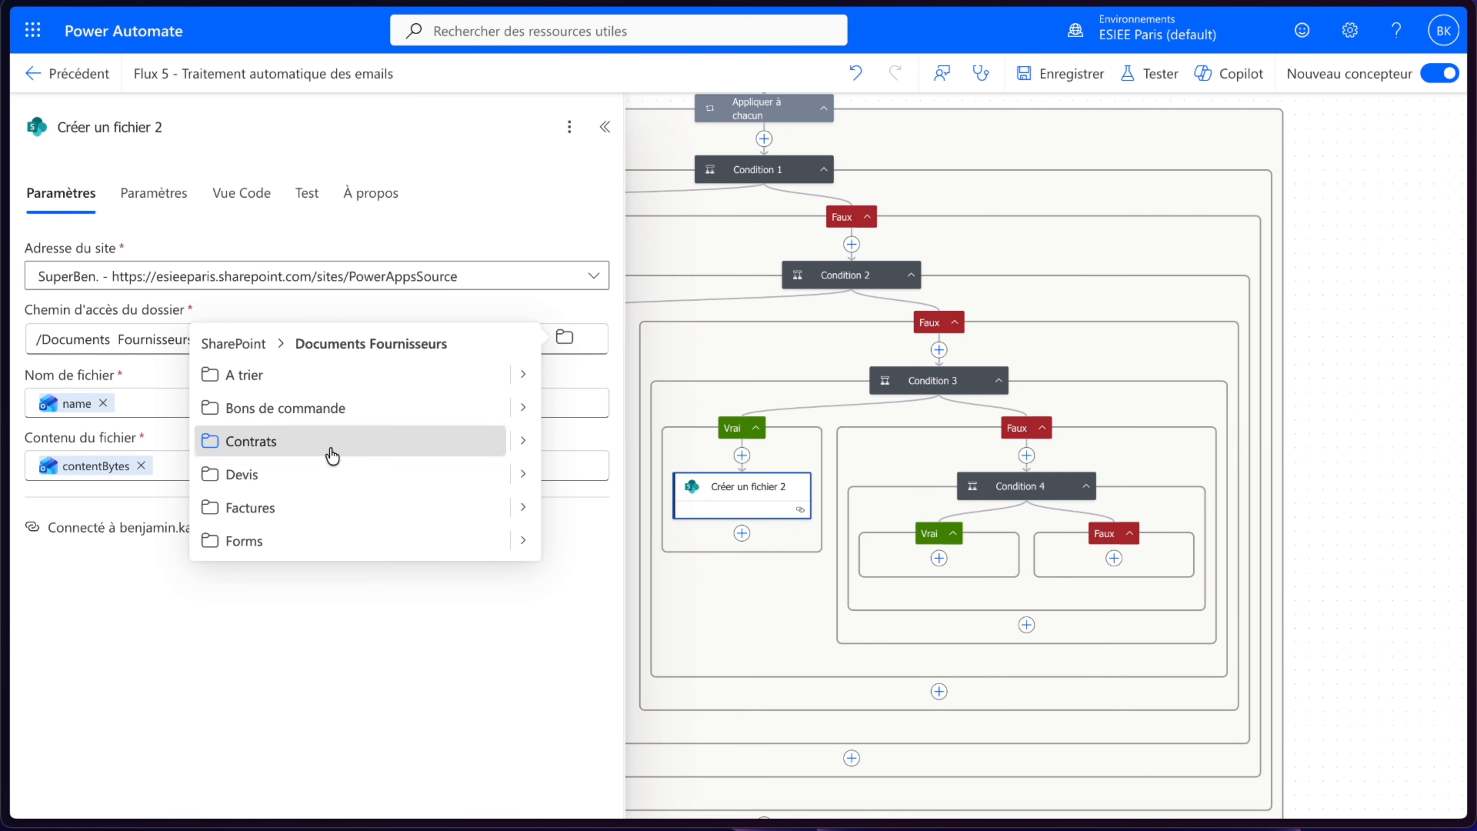
left_click(332, 456)
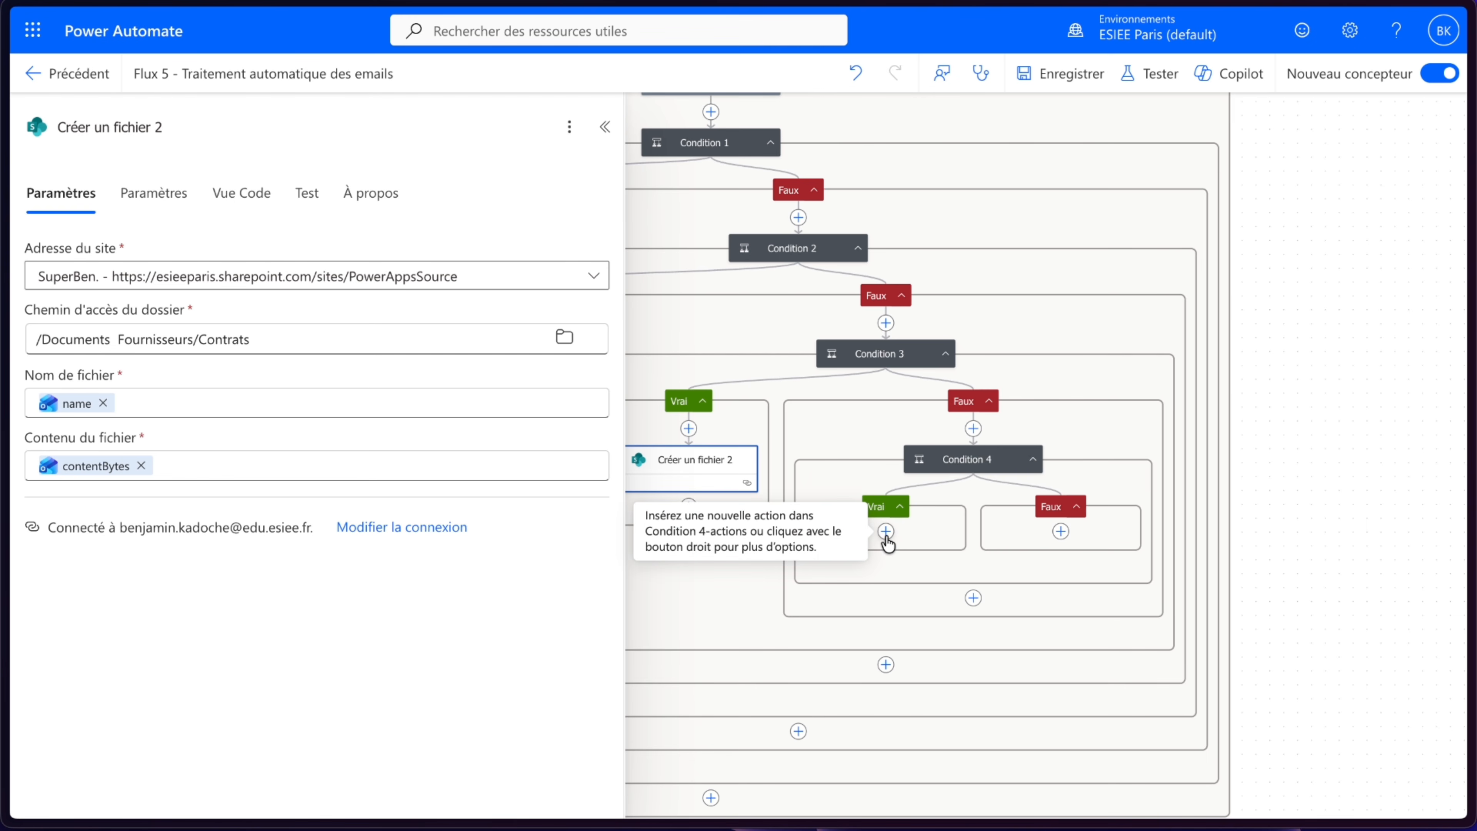
- Paste the file-creation action into Condition 4's true branch with folder path /Documents Fournisseurs/Bons de commande
left_click(885, 536)
left_click(972, 488)
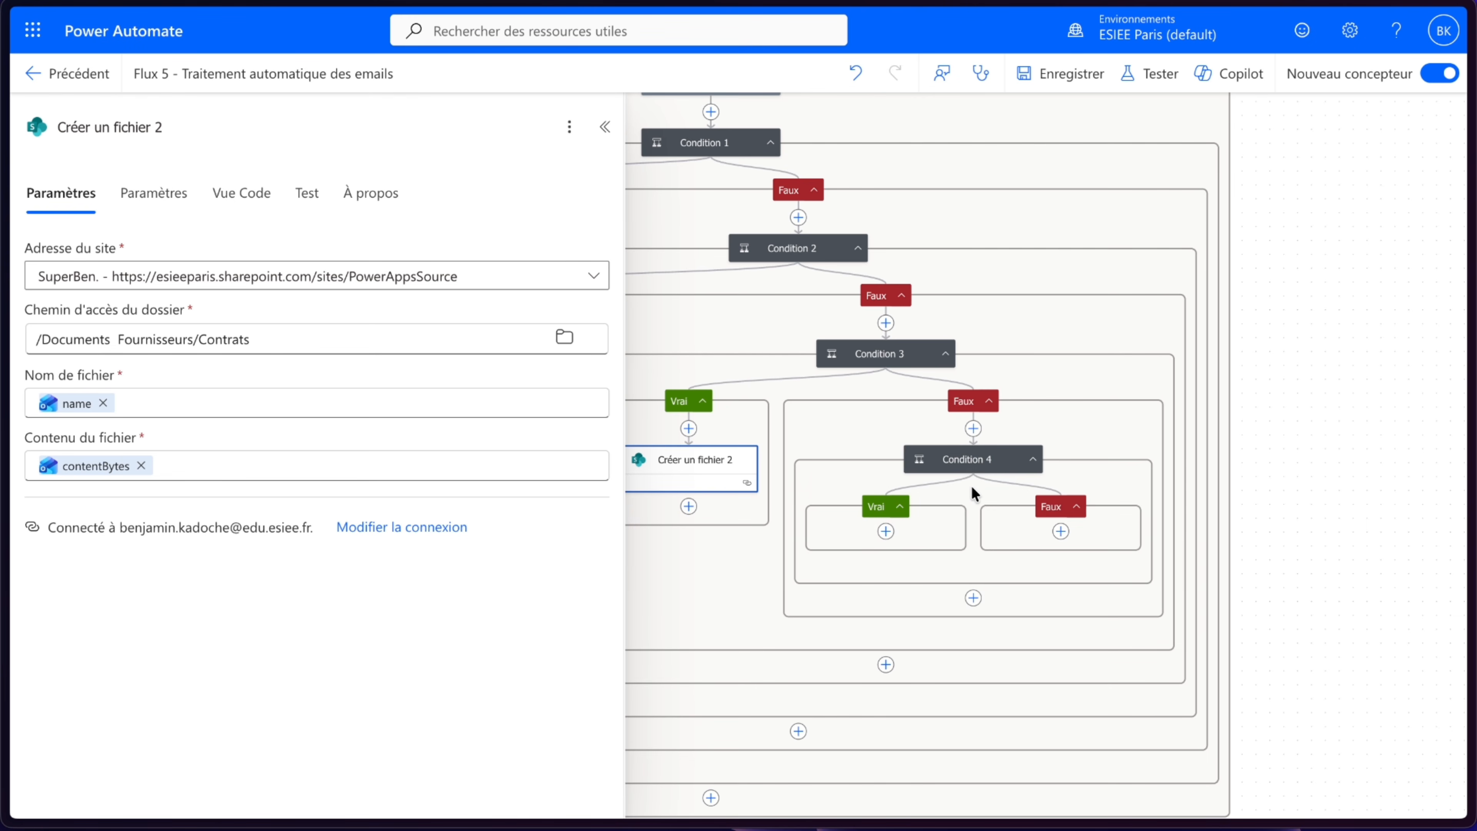
left_click(562, 339)
left_click(508, 506)
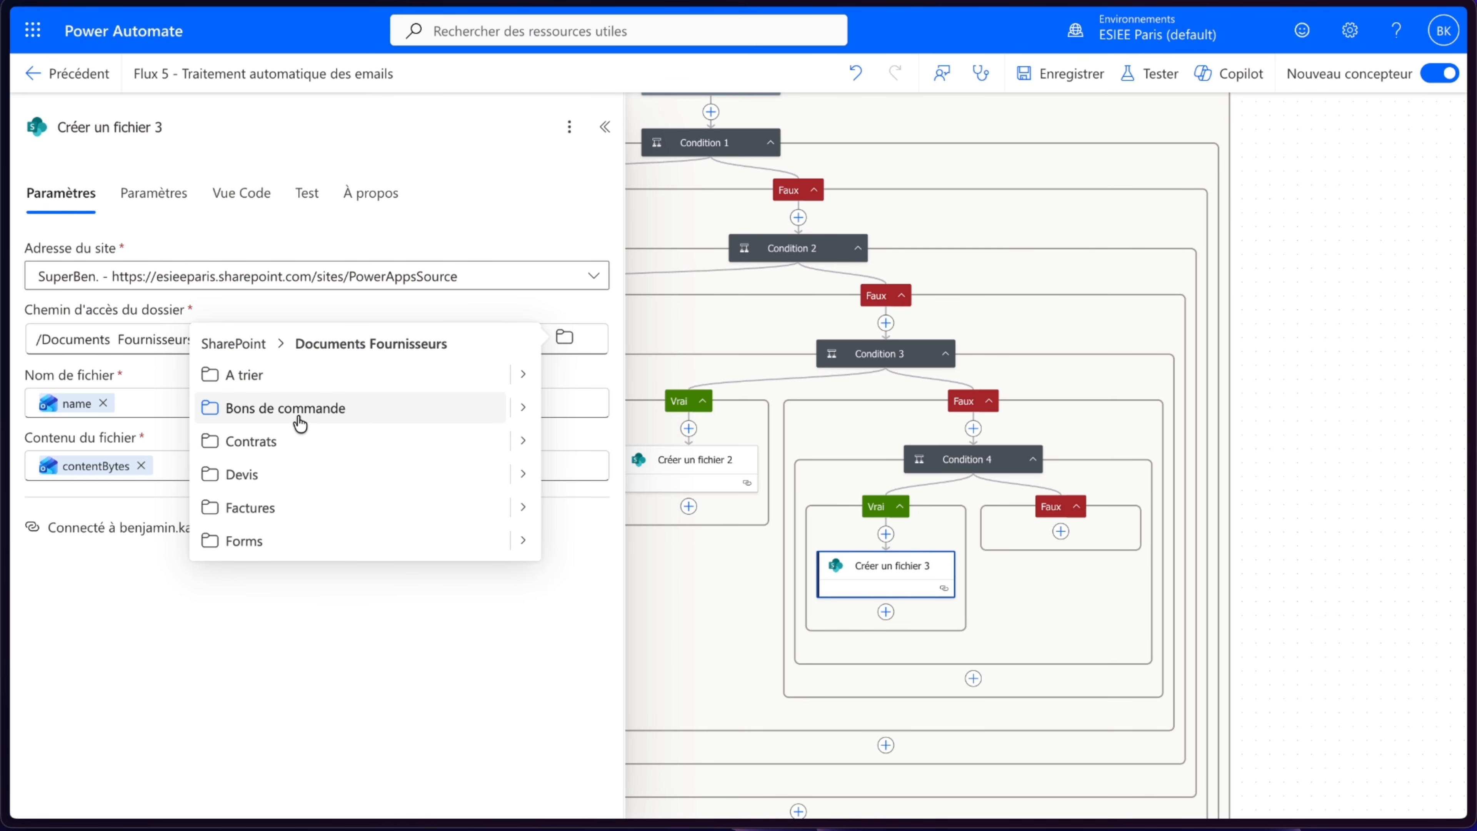
left_click(299, 419)
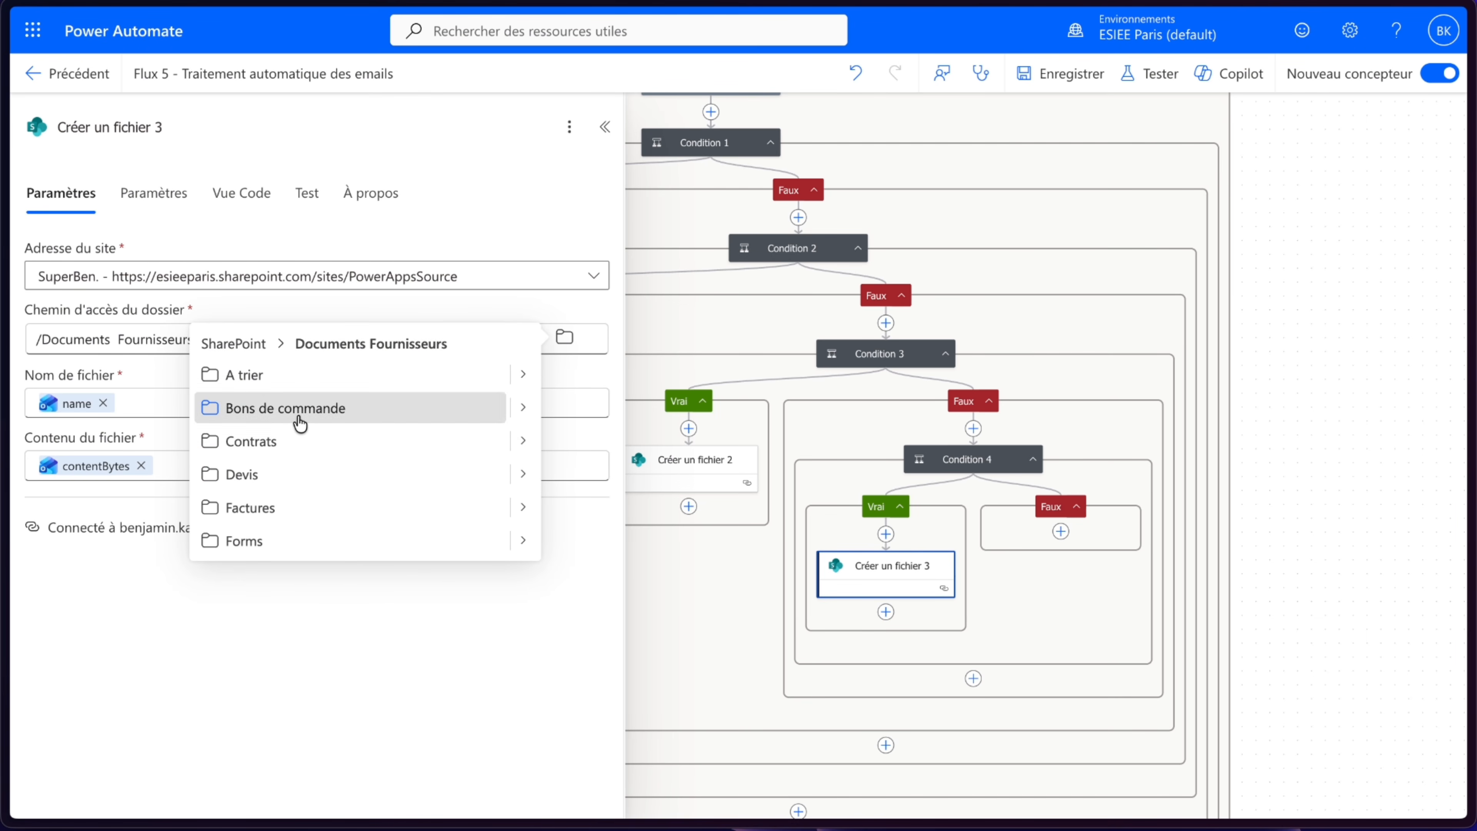
left_click(1276, 419)
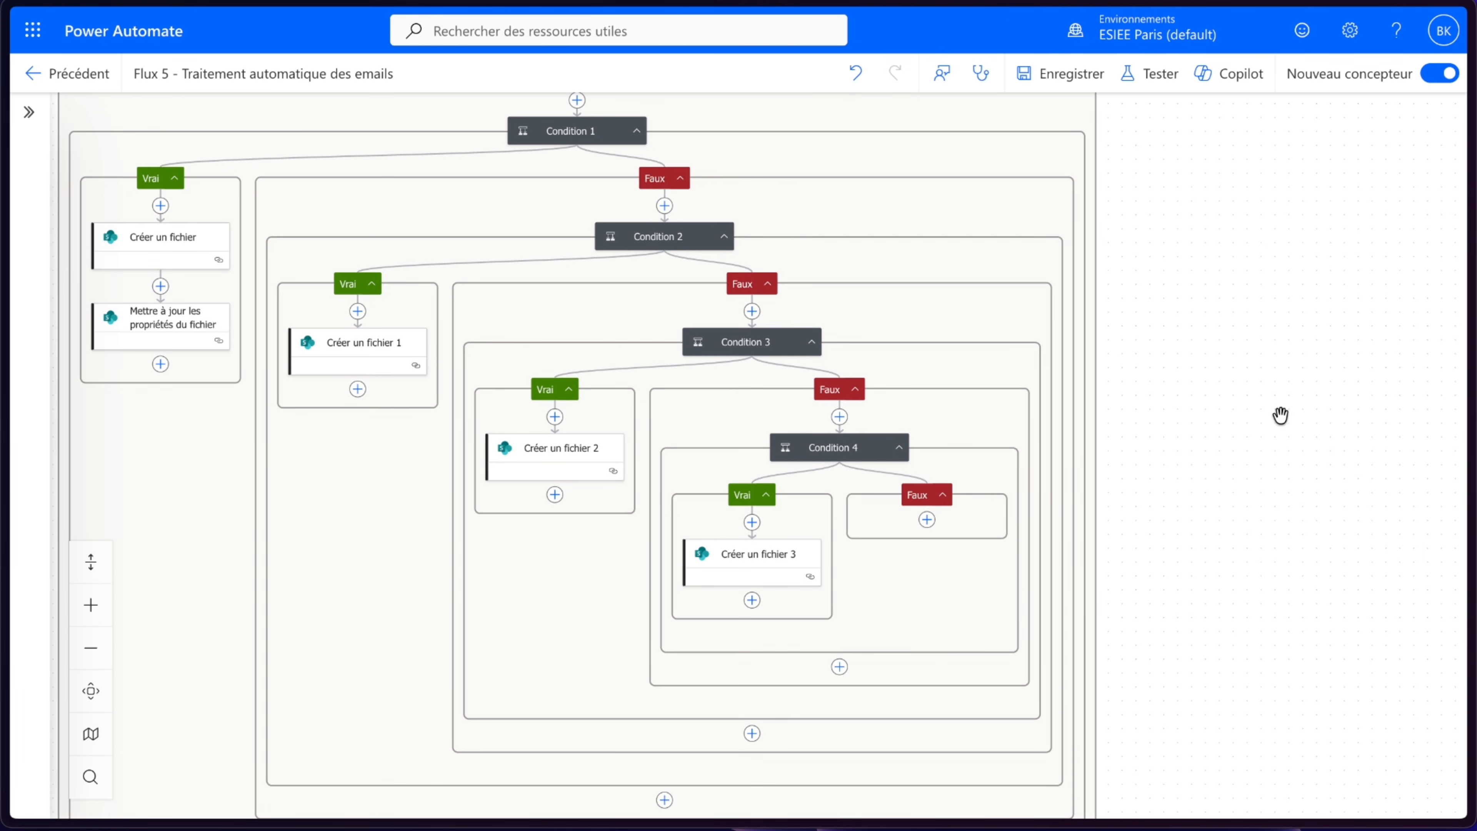
- Paste the file-creation action into Condition 4's false branch with folder path /Documents Fournisseurs/A trier, then save the flow
left_click(930, 516)
left_click(998, 490)
left_click(564, 337)
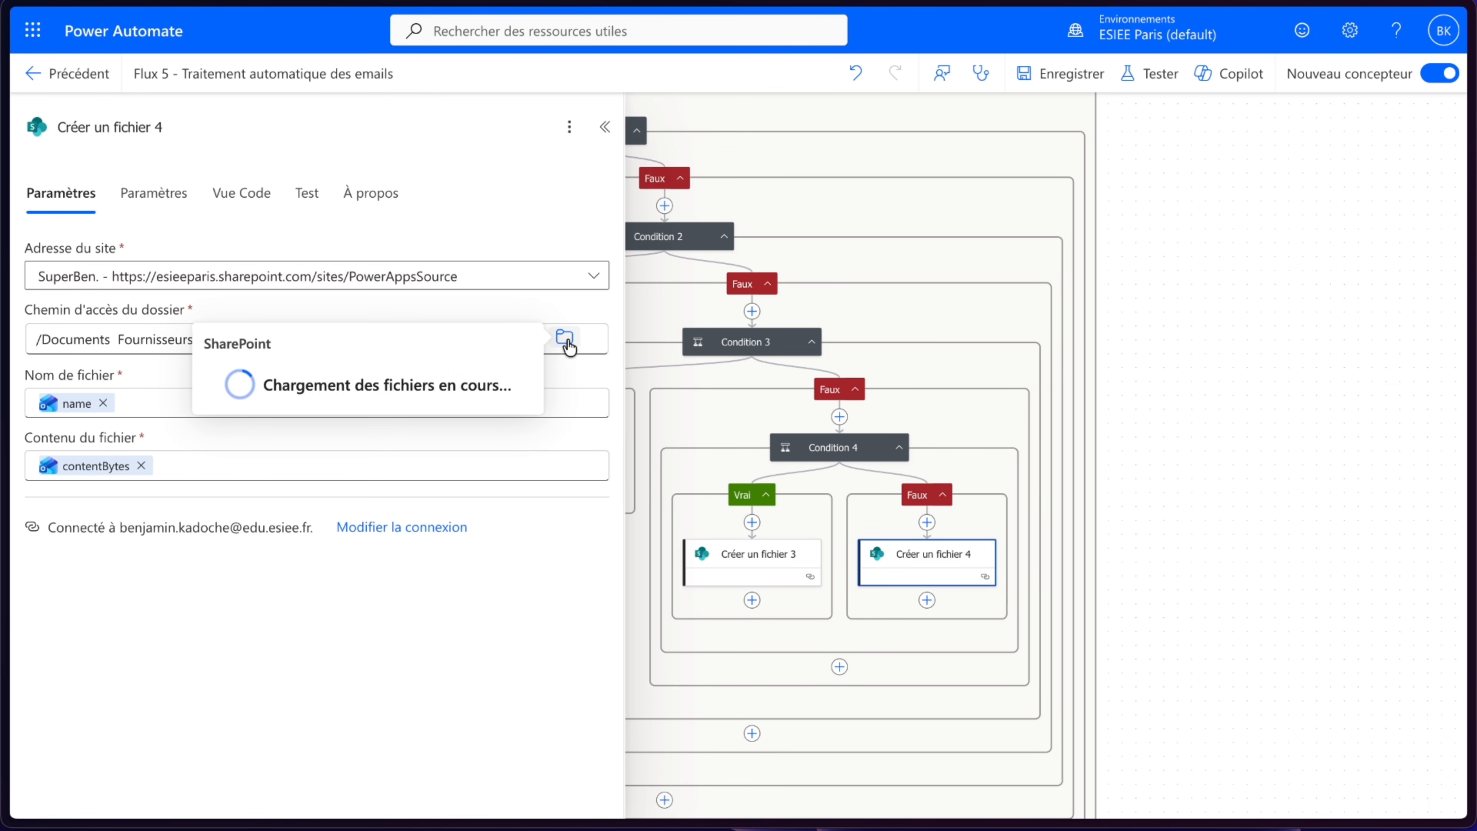
left_click(500, 510)
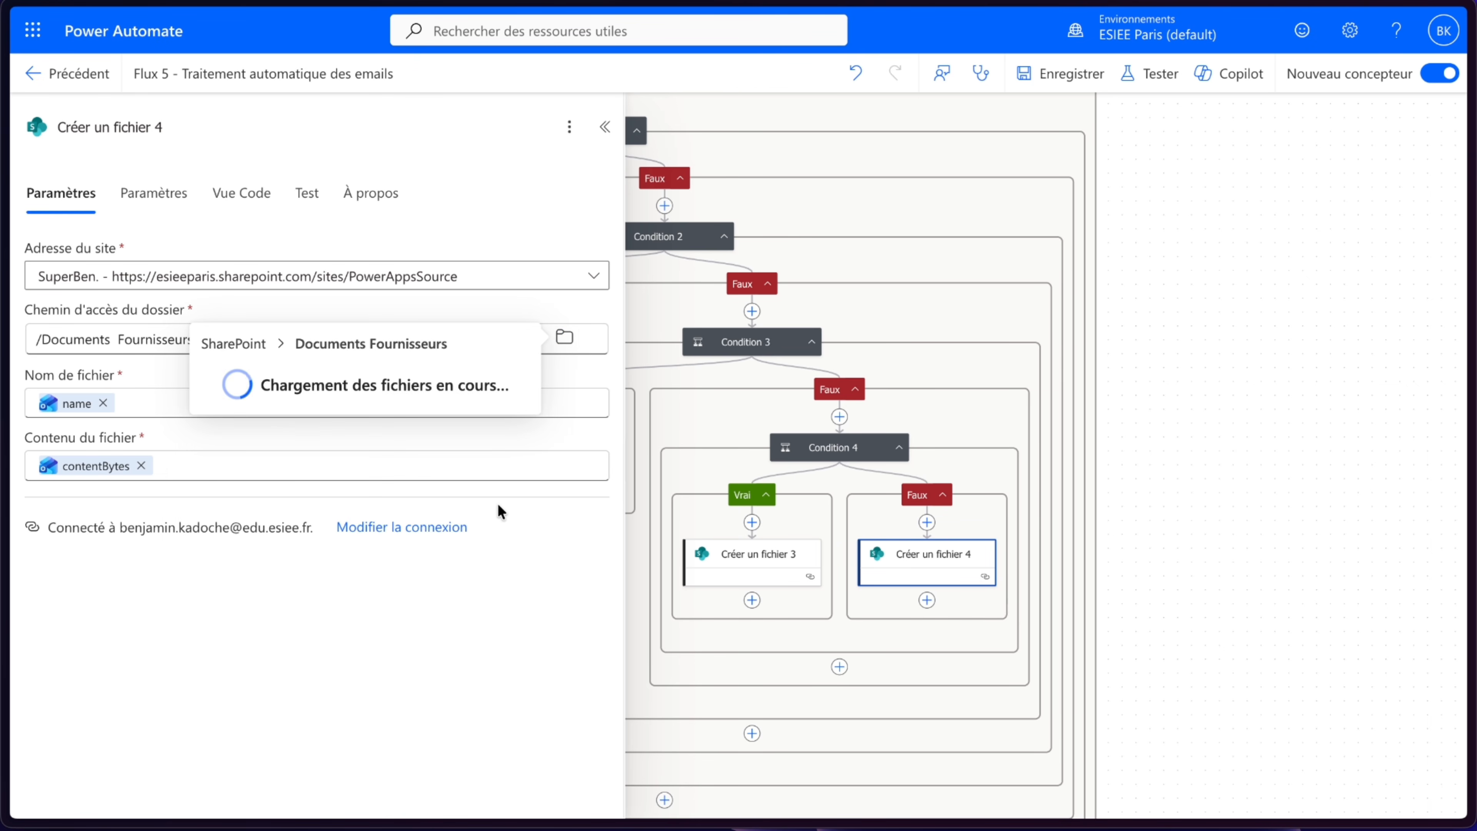
left_click(357, 375)
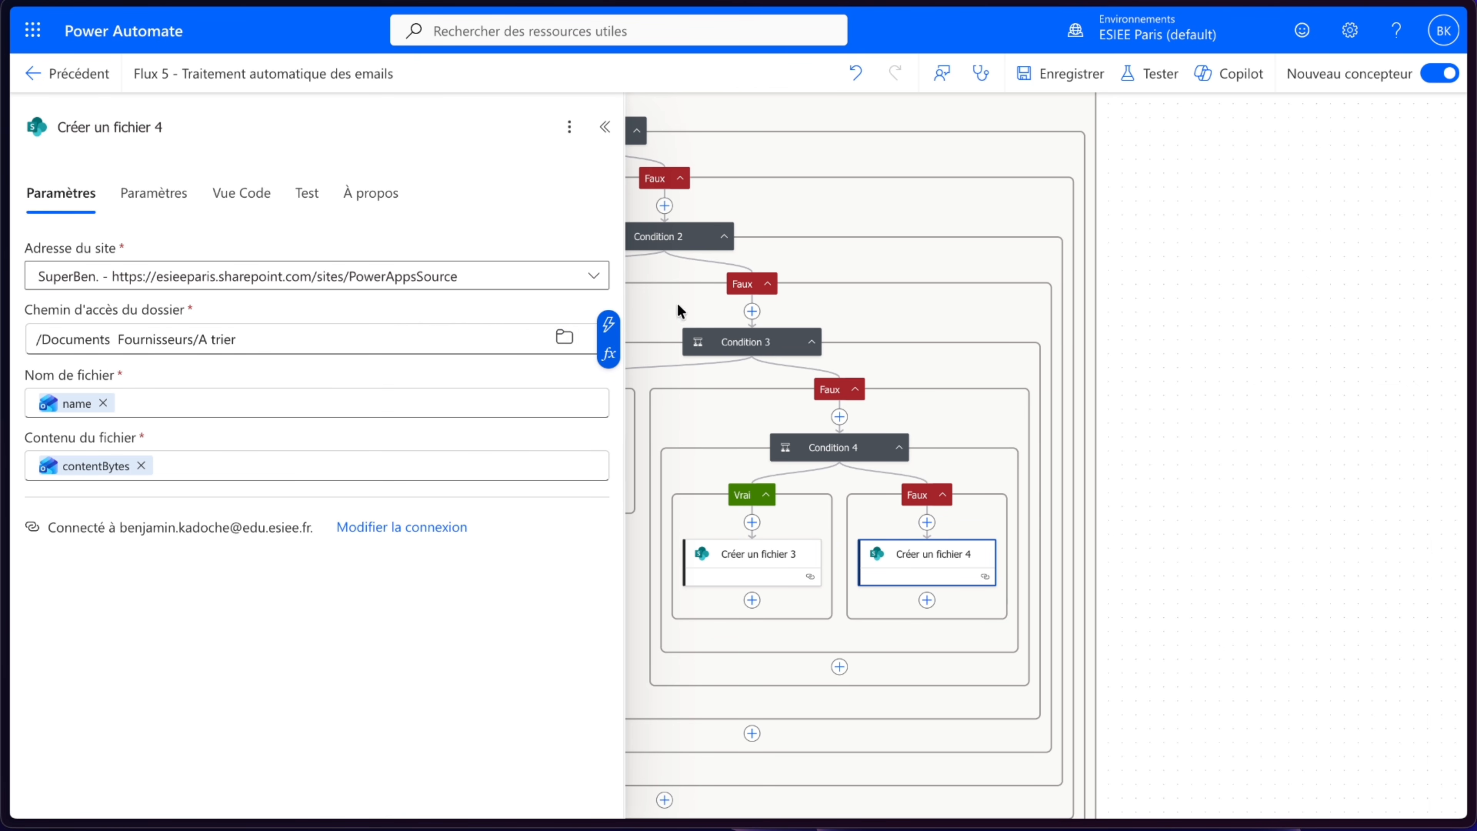
left_click(1129, 349)
left_click(1041, 72)
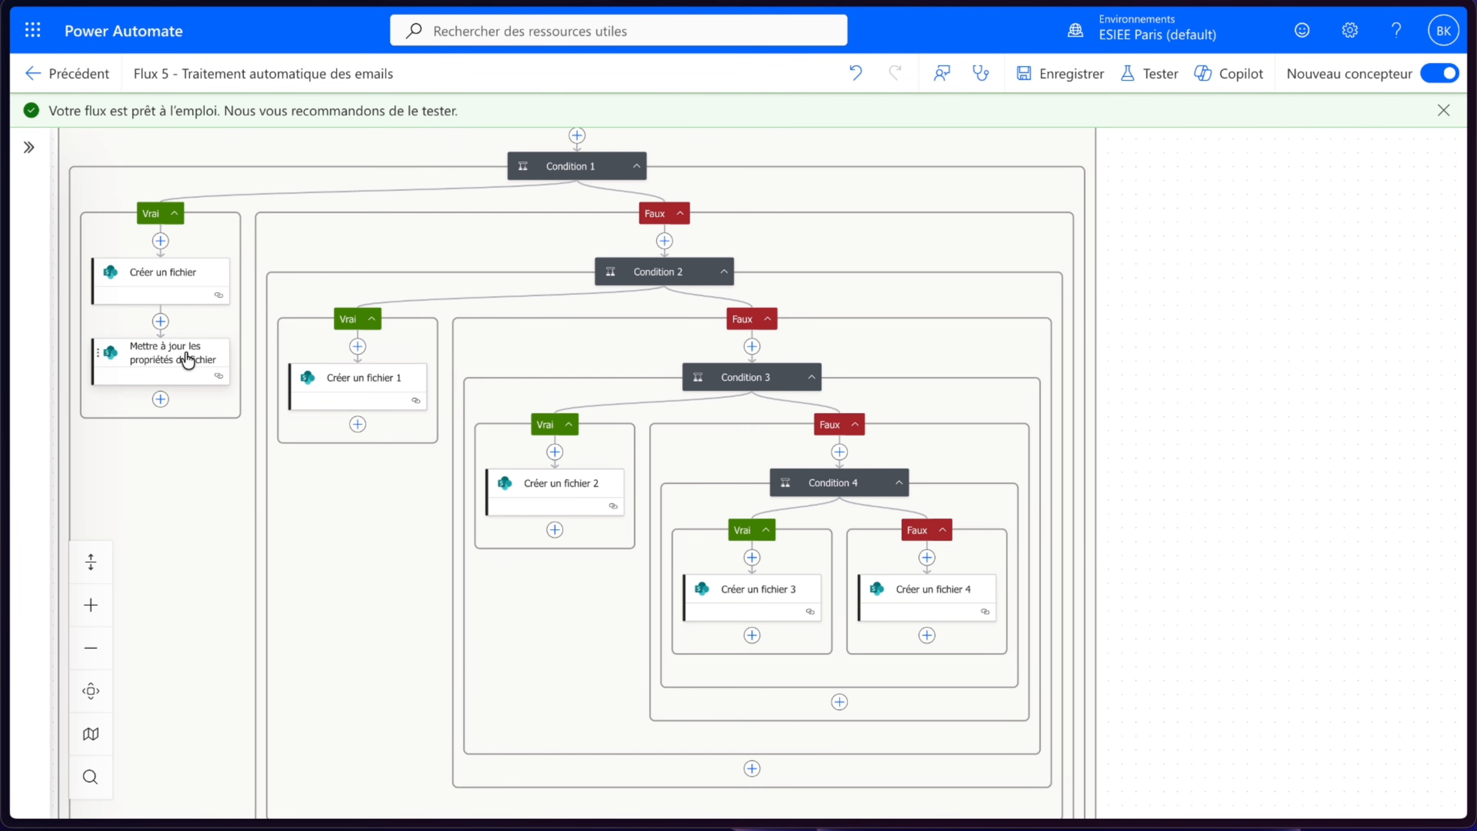
- Copy the update-properties action, paste it after Créer un fichier 1, and set its TypeDoc Value to Facture
right_click(185, 353)
left_click(272, 408)
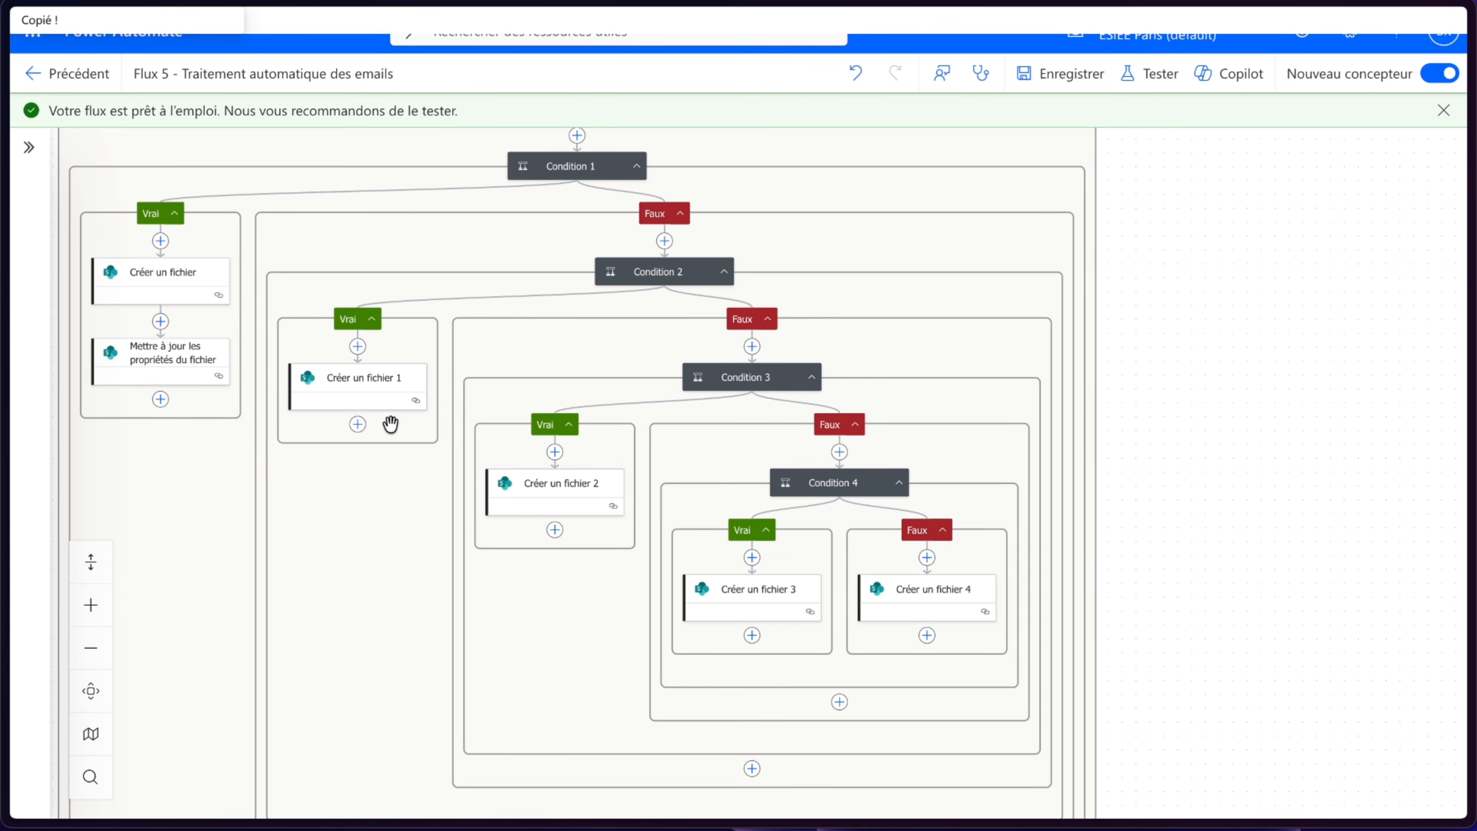
left_click(357, 424)
left_click(441, 394)
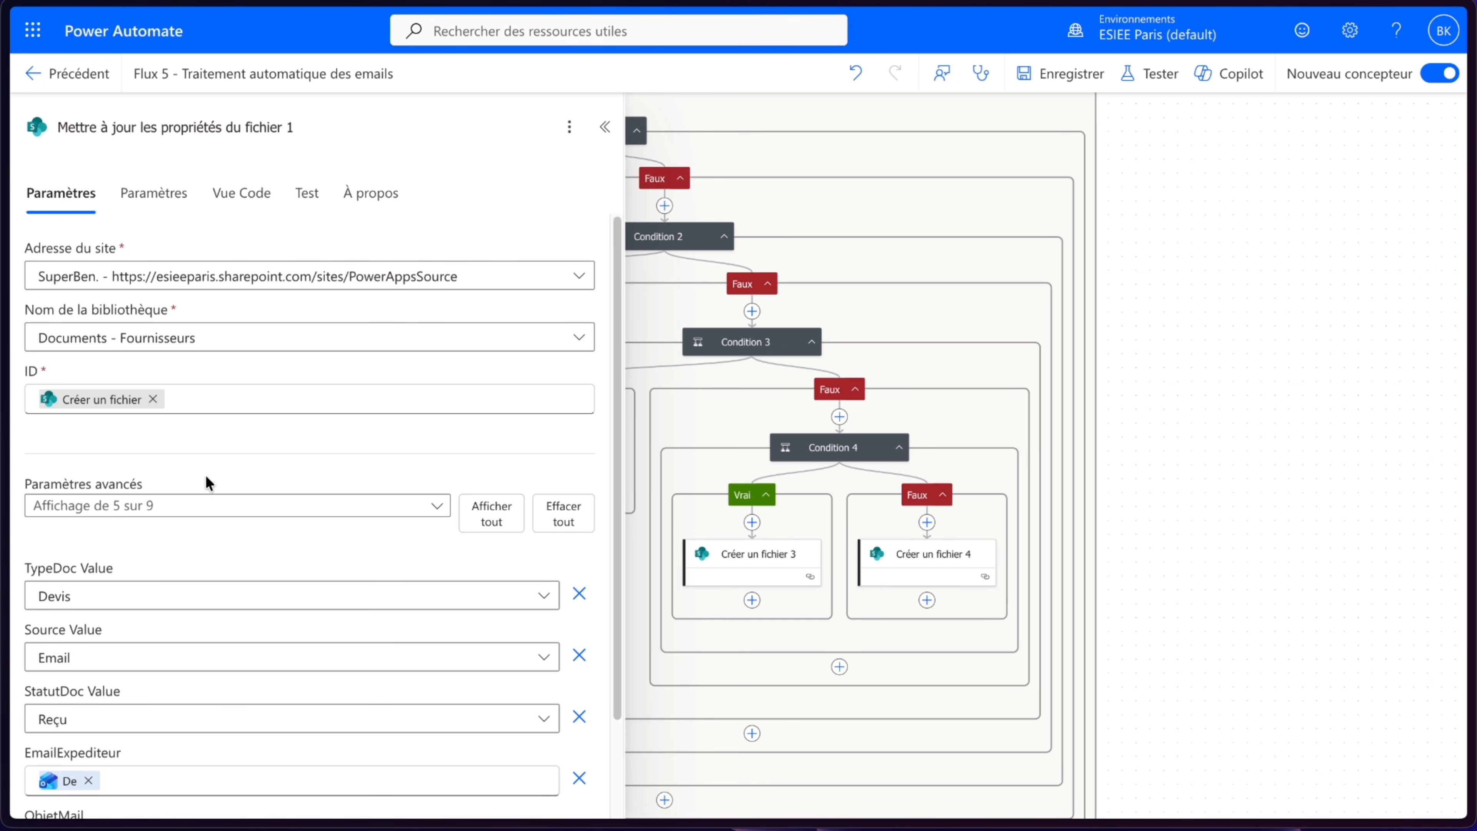
scroll(214, 610, "down", 2)
left_click(141, 482)
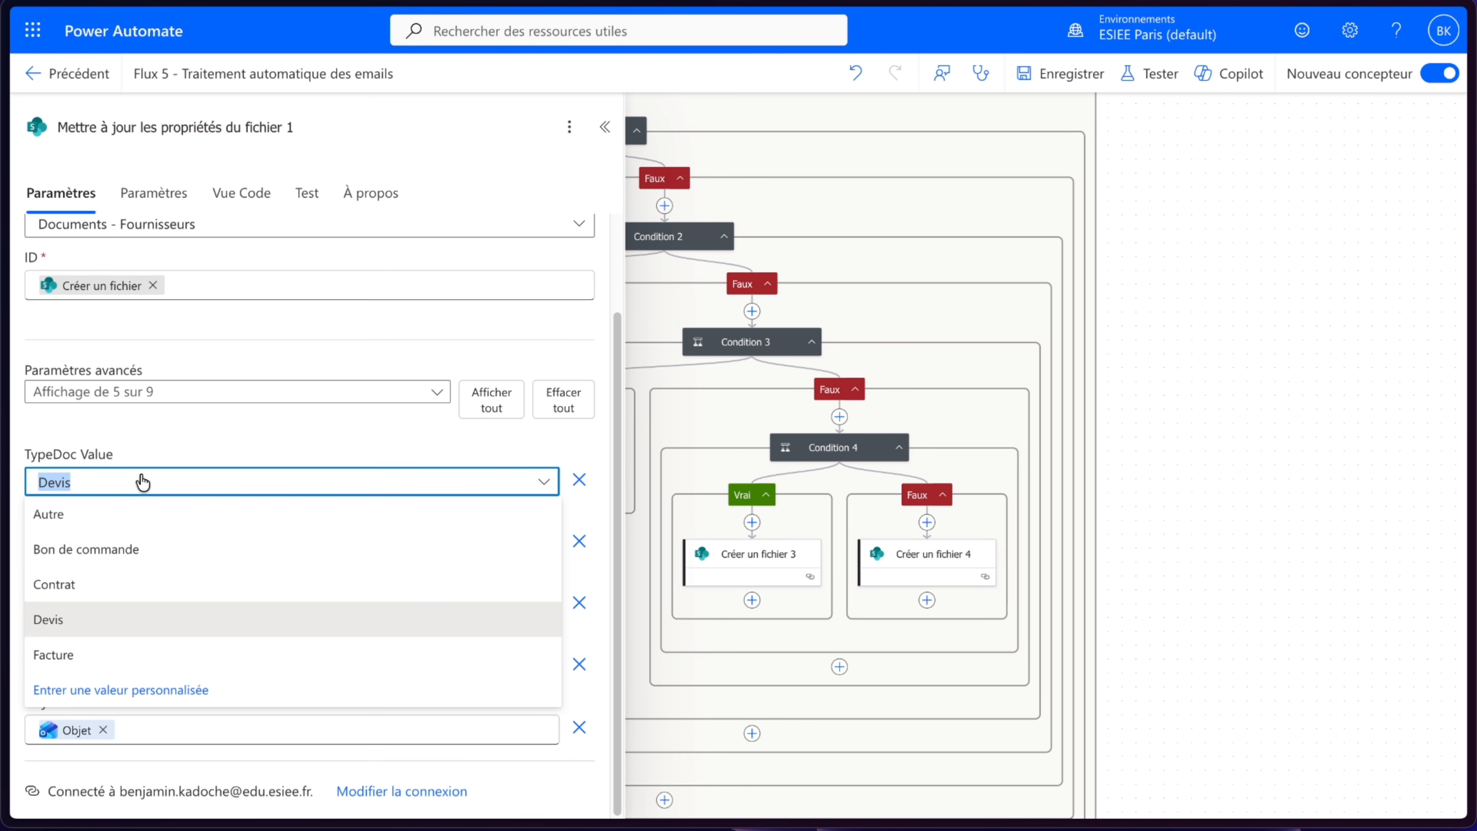
left_click(65, 656)
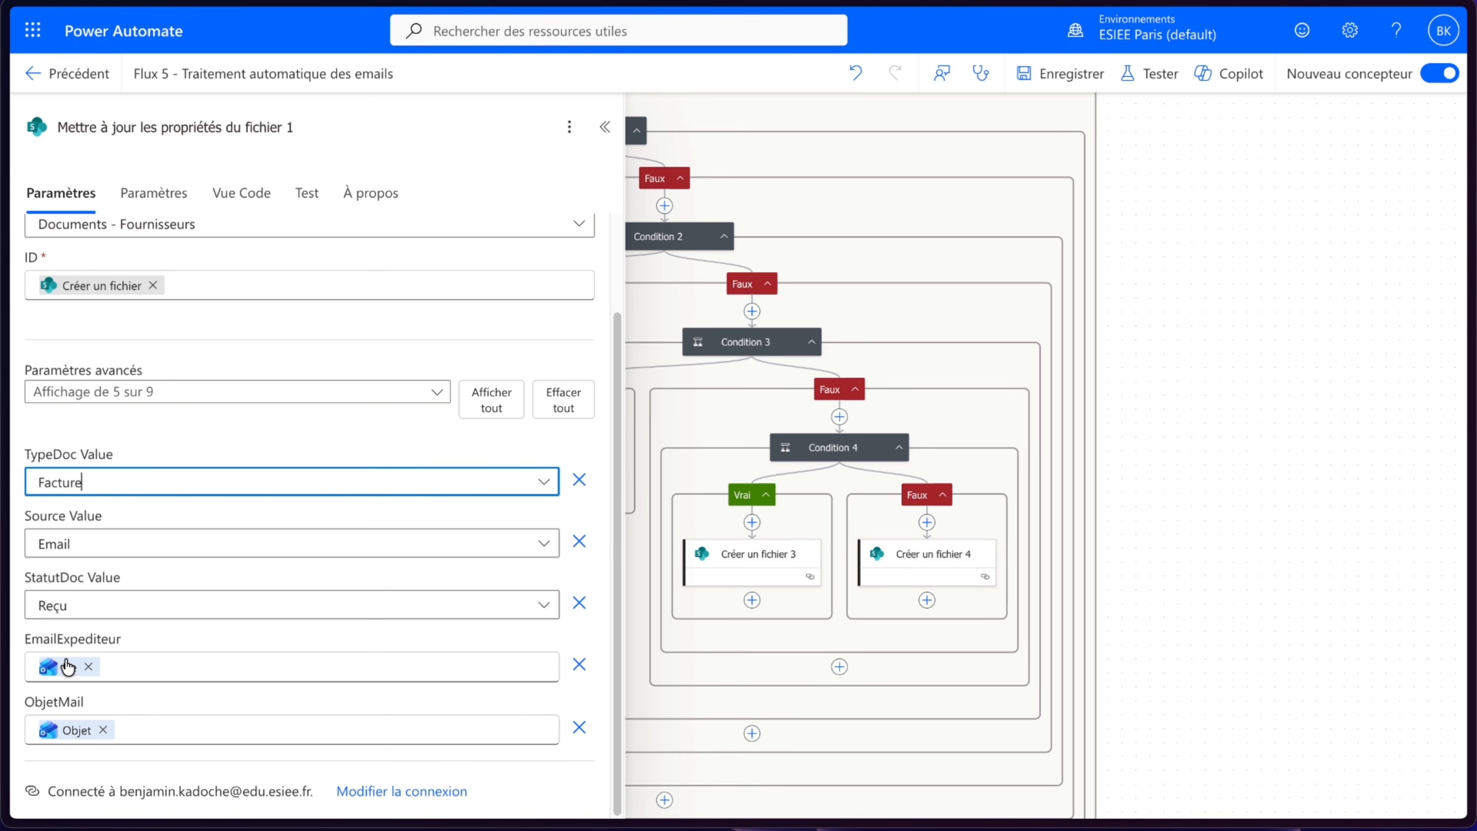
left_click(183, 437)
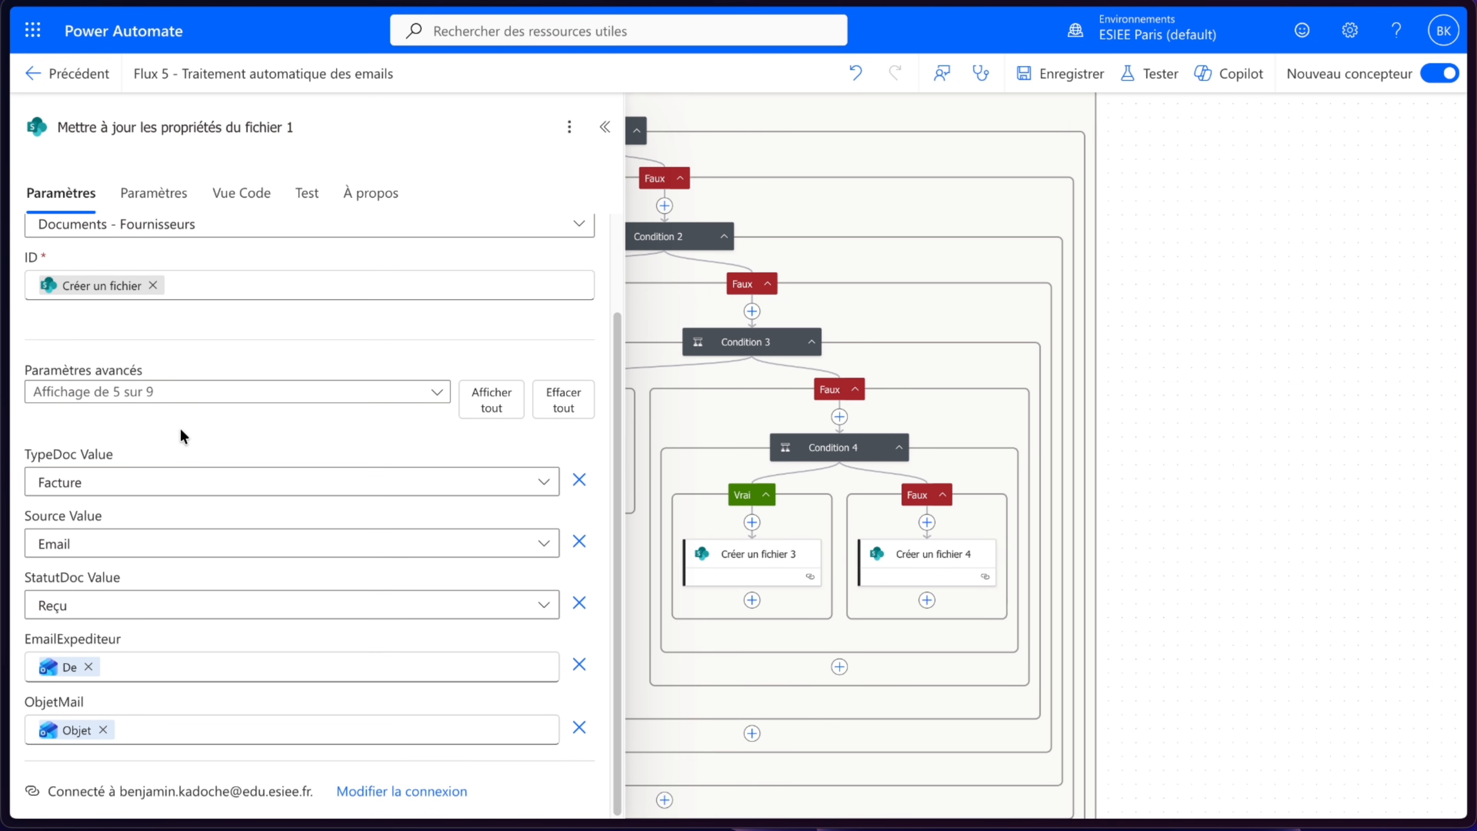
left_click(604, 126)
- Paste the update-properties action after Créer un fichier 2 and set its TypeDoc Value to Contrat
left_click(552, 495)
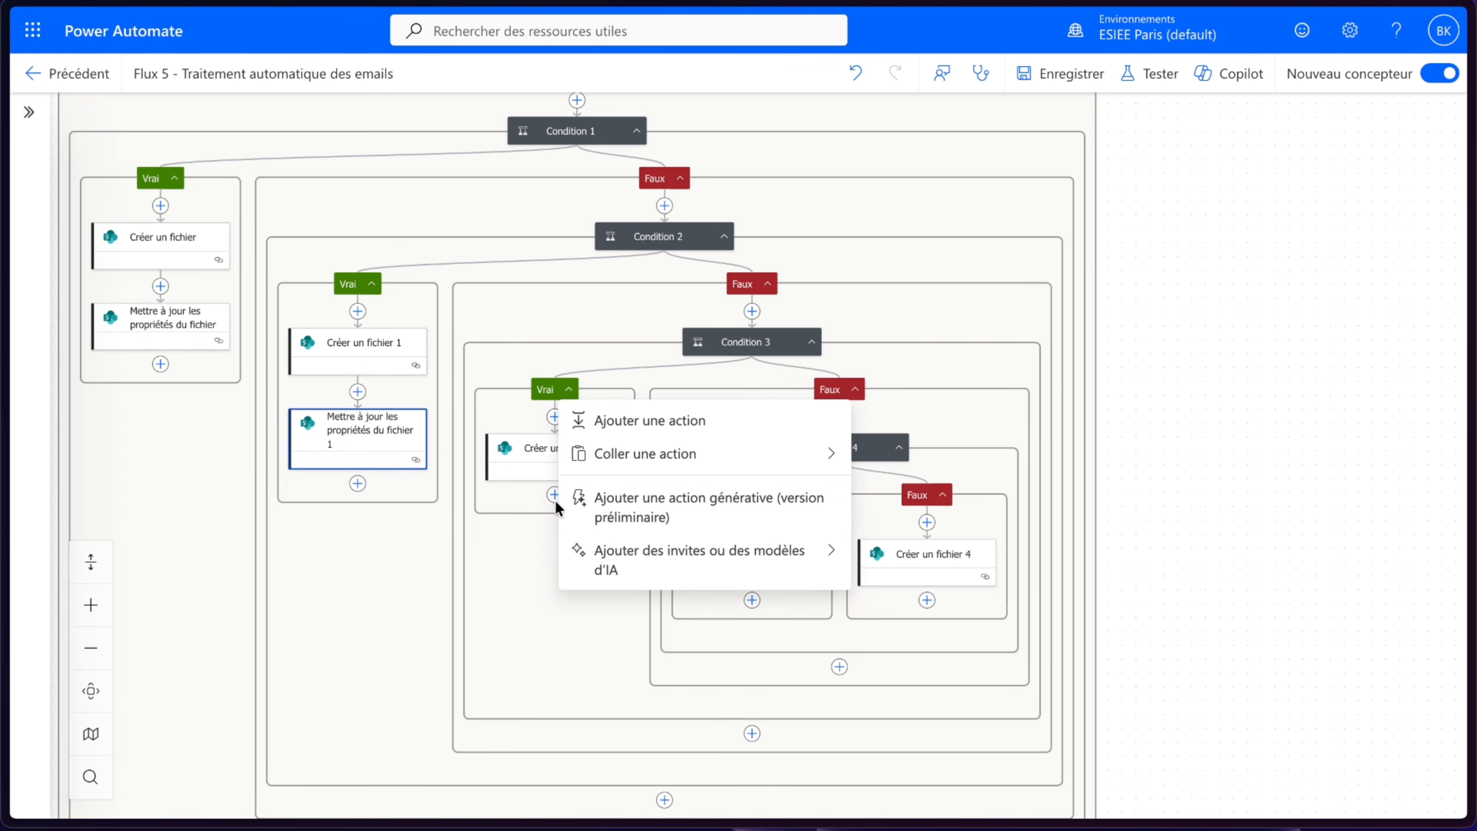
mouse_move(650, 453)
left_click(881, 458)
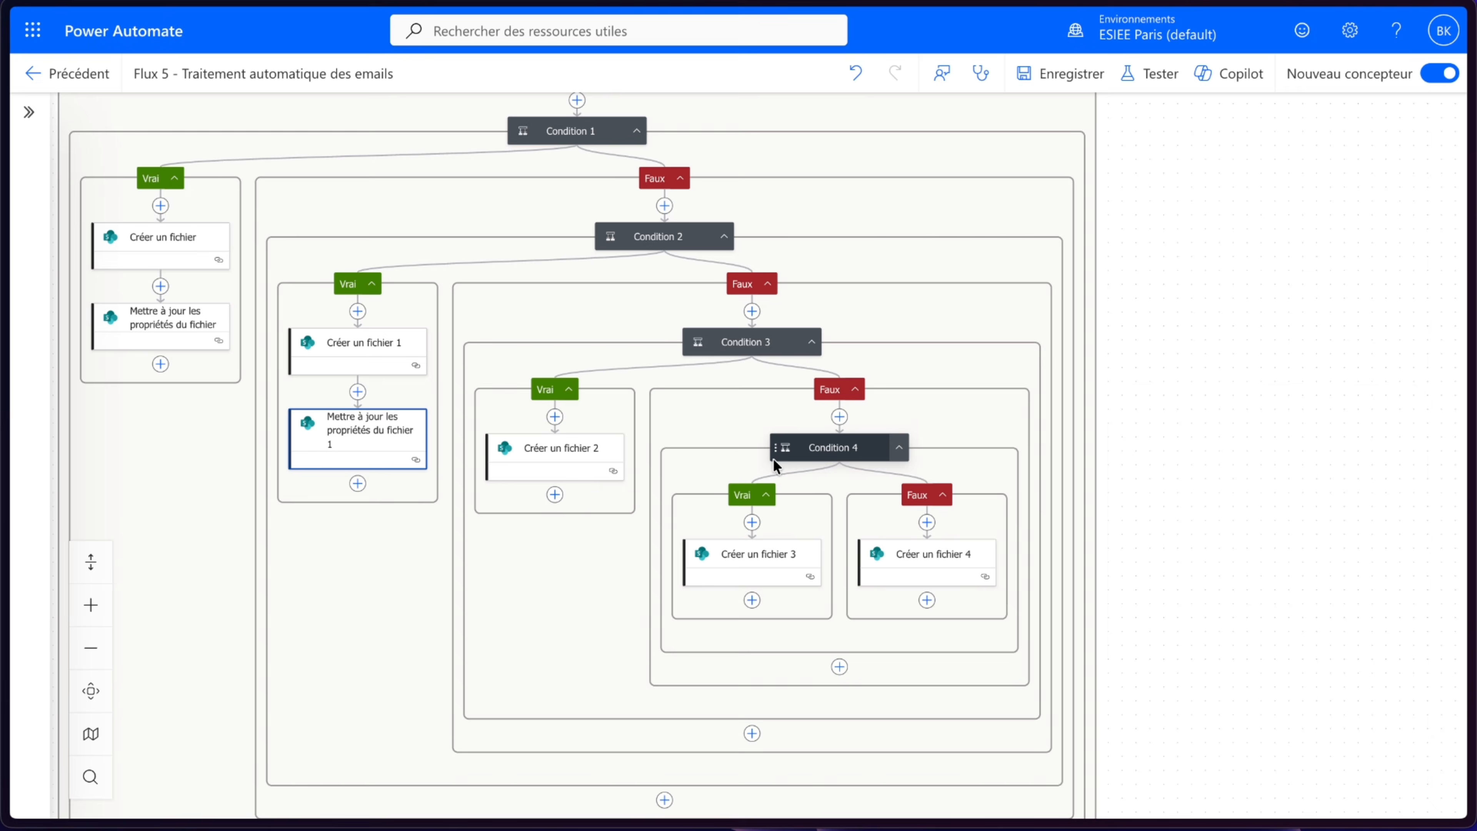
scroll(208, 576, "down", 2)
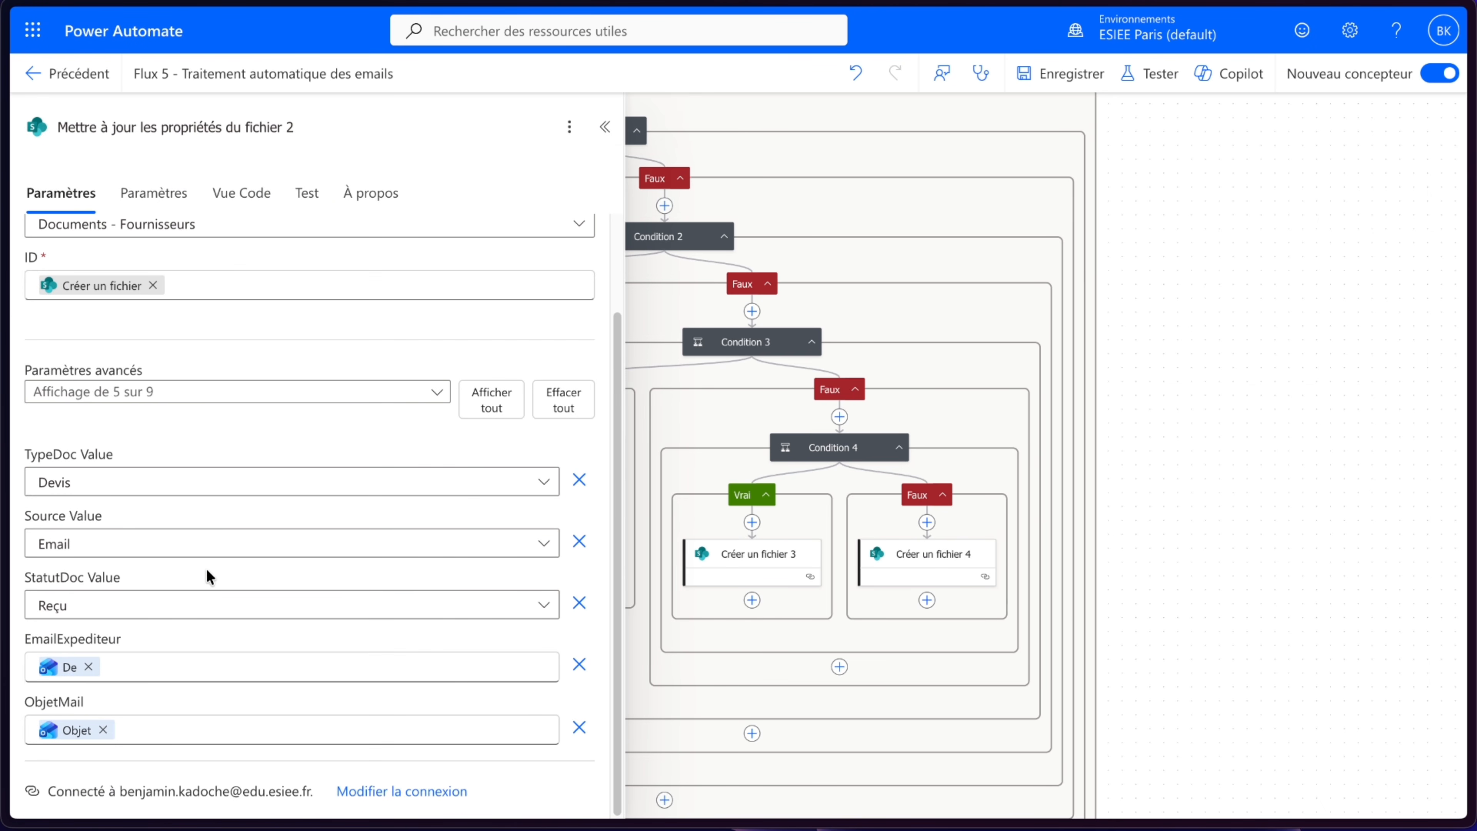
left_click(201, 485)
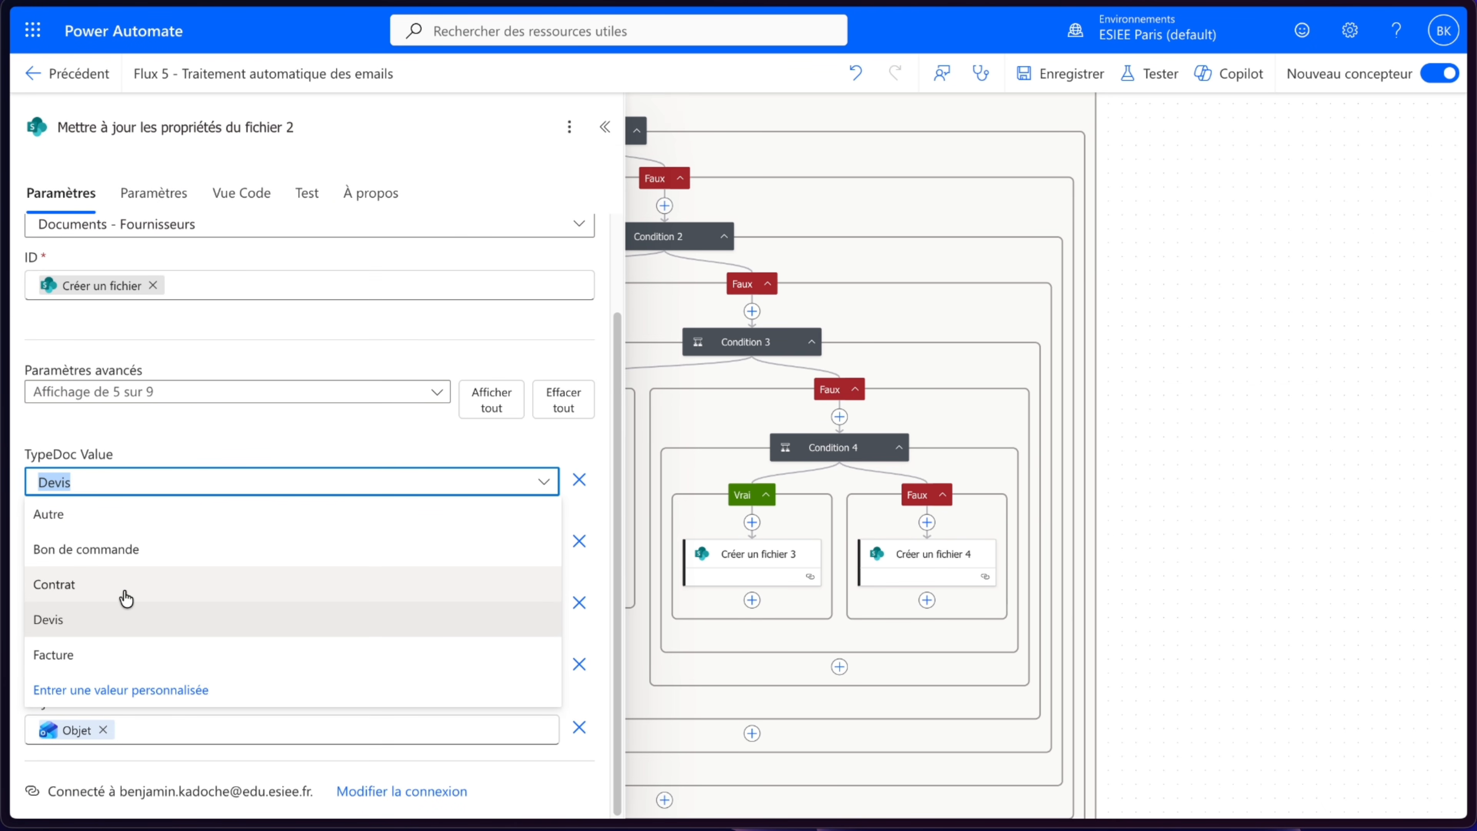
left_click(126, 598)
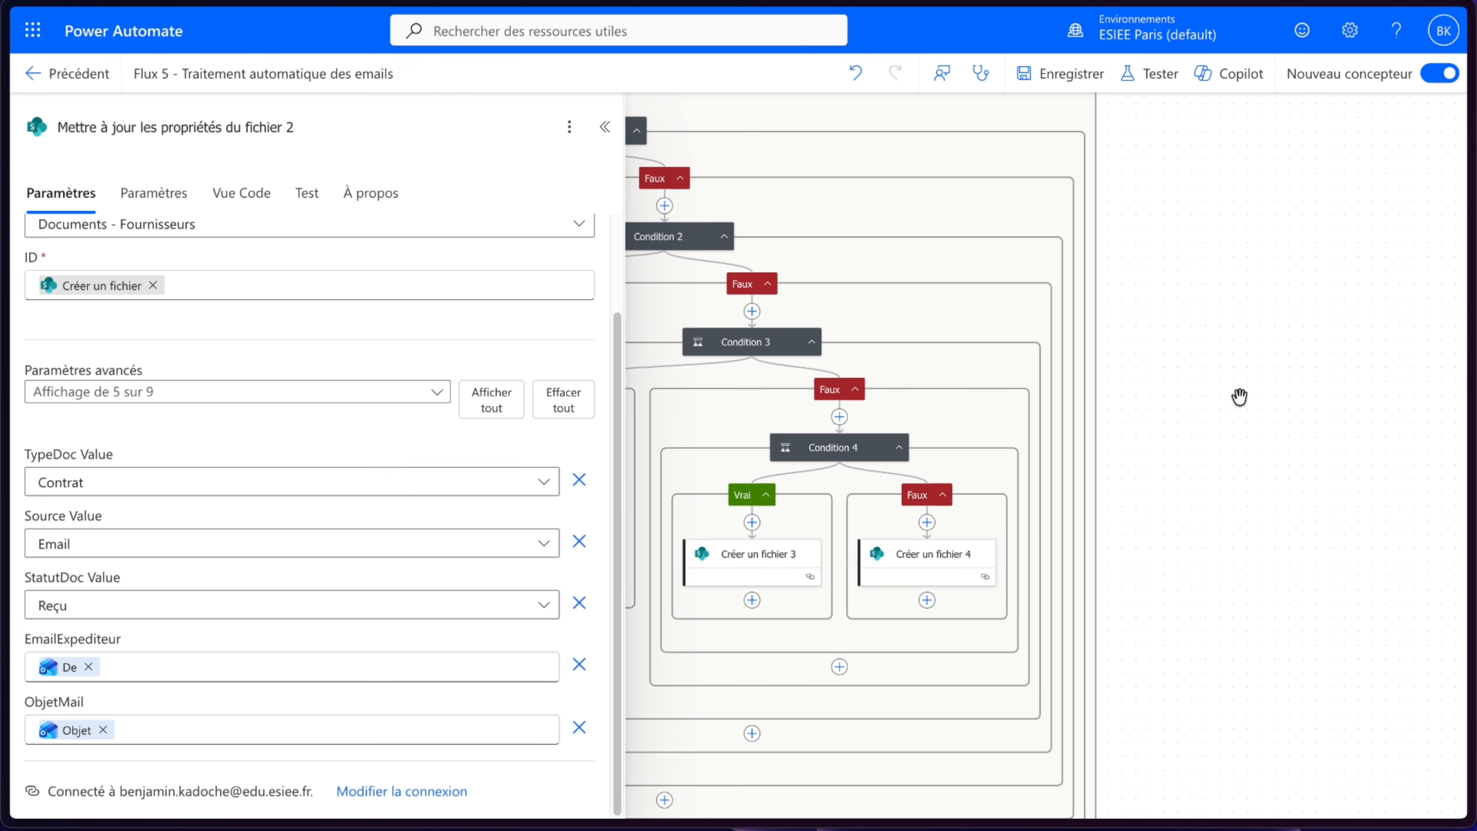
left_click(1251, 378)
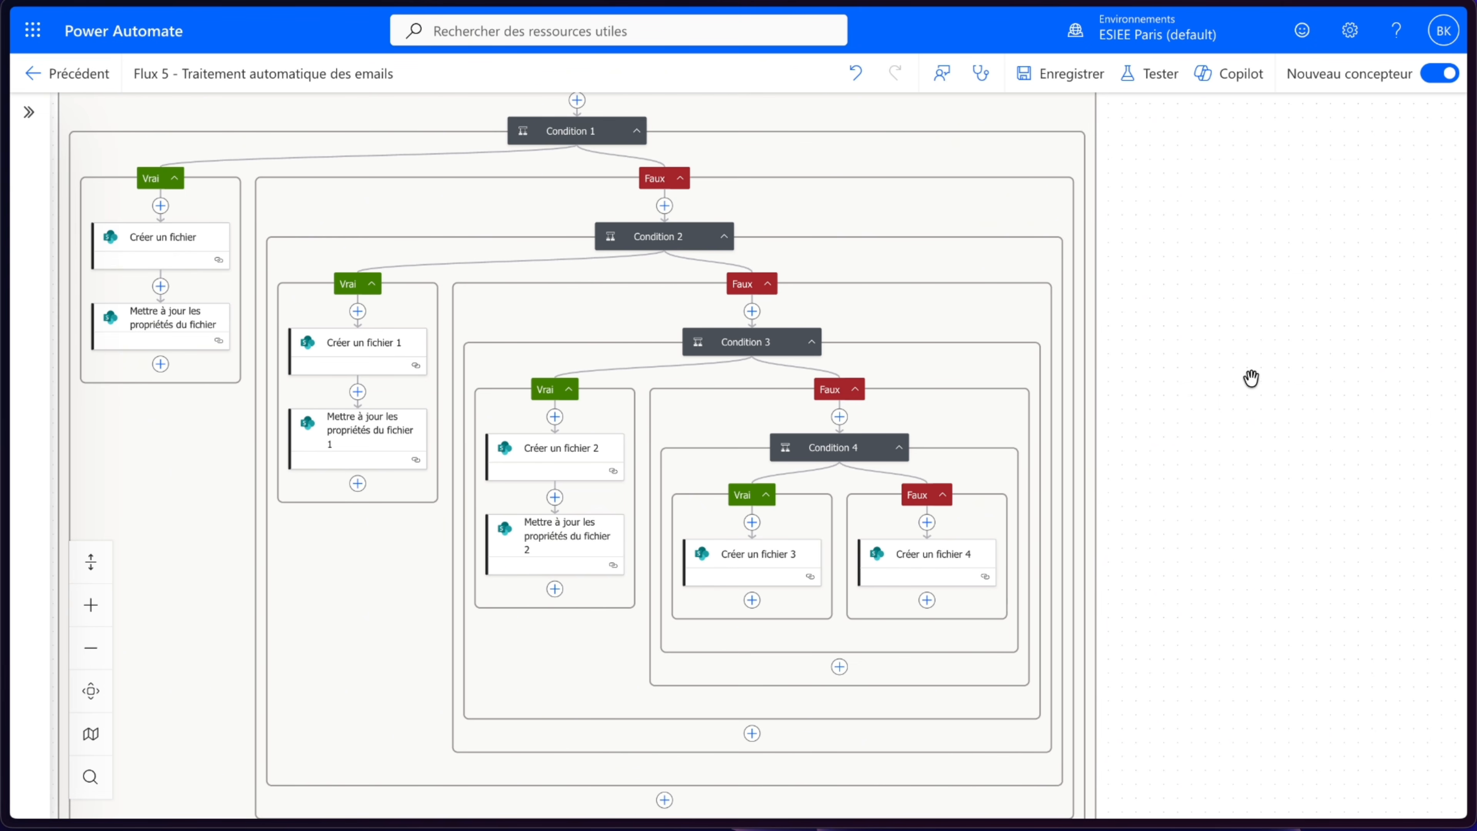
- Paste the update-properties action after Créer un fichier 3 and set its TypeDoc Value to Bon de commande
left_click(752, 600)
left_click(825, 557)
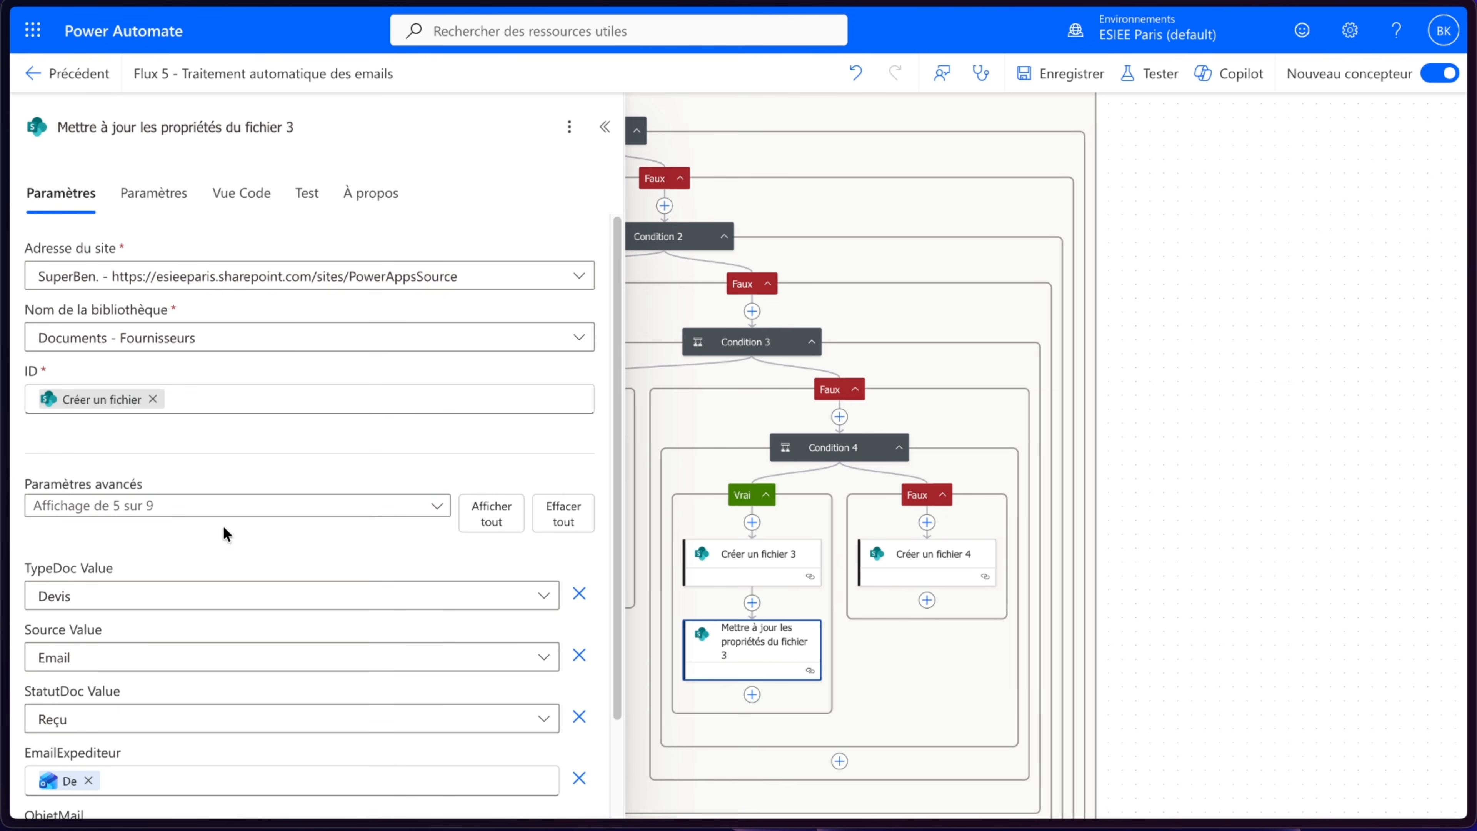
left_click(132, 600)
left_click(144, 427)
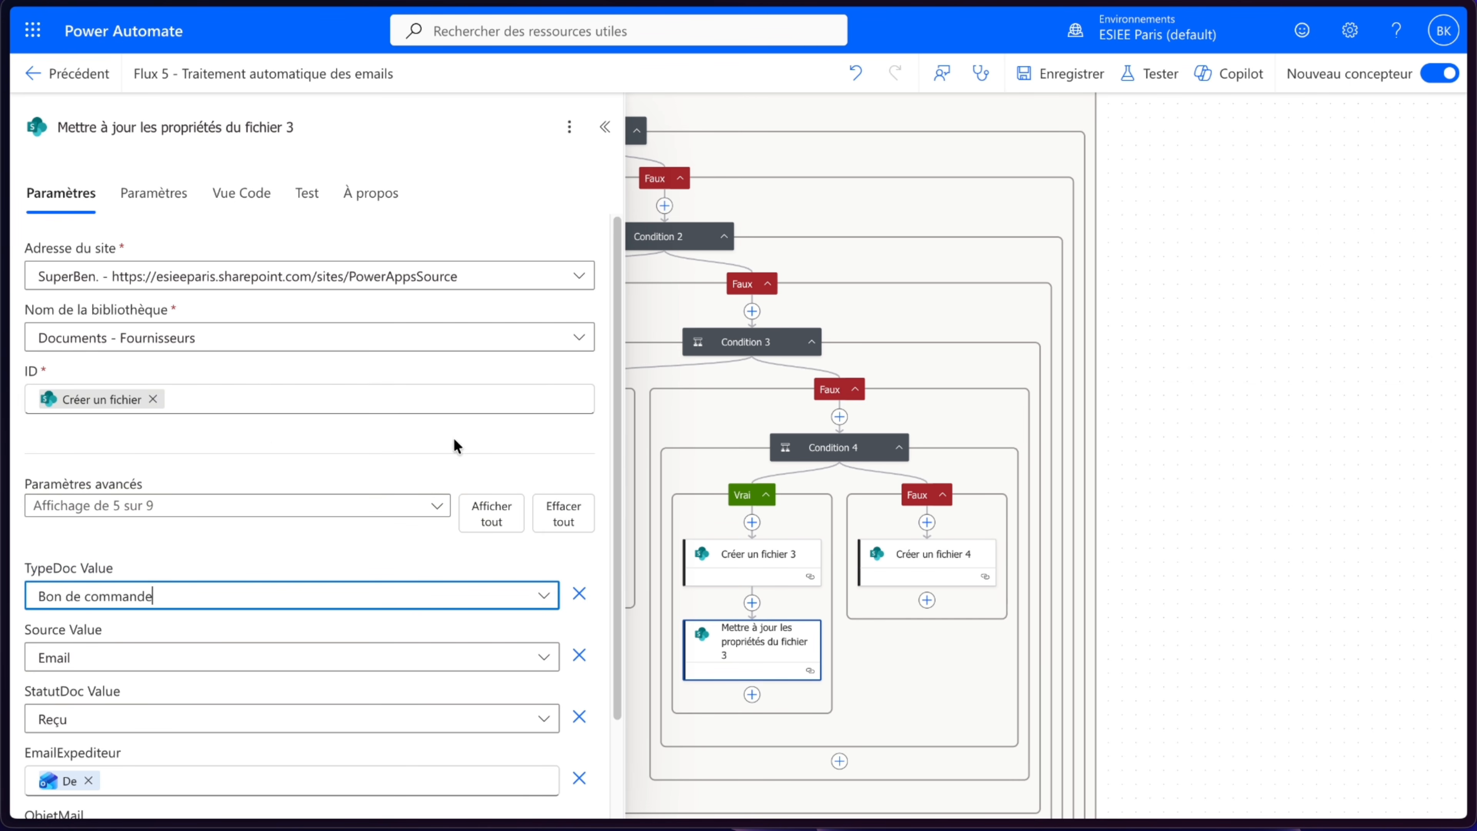
left_click(1190, 474)
- Paste the update-properties action after Créer un fichier 4 and set its TypeDoc Value to Autre
left_click(927, 599)
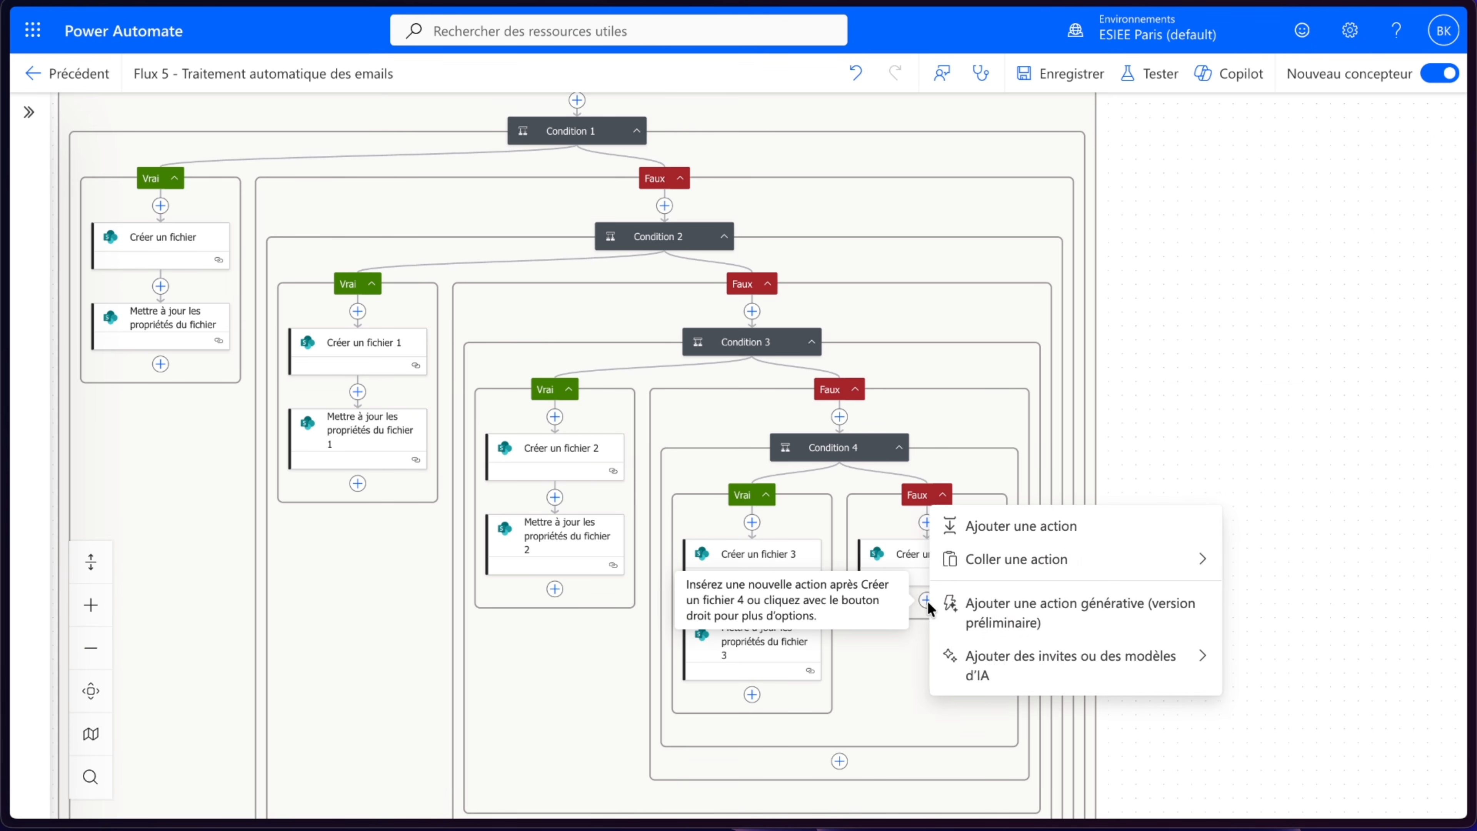
left_click(988, 569)
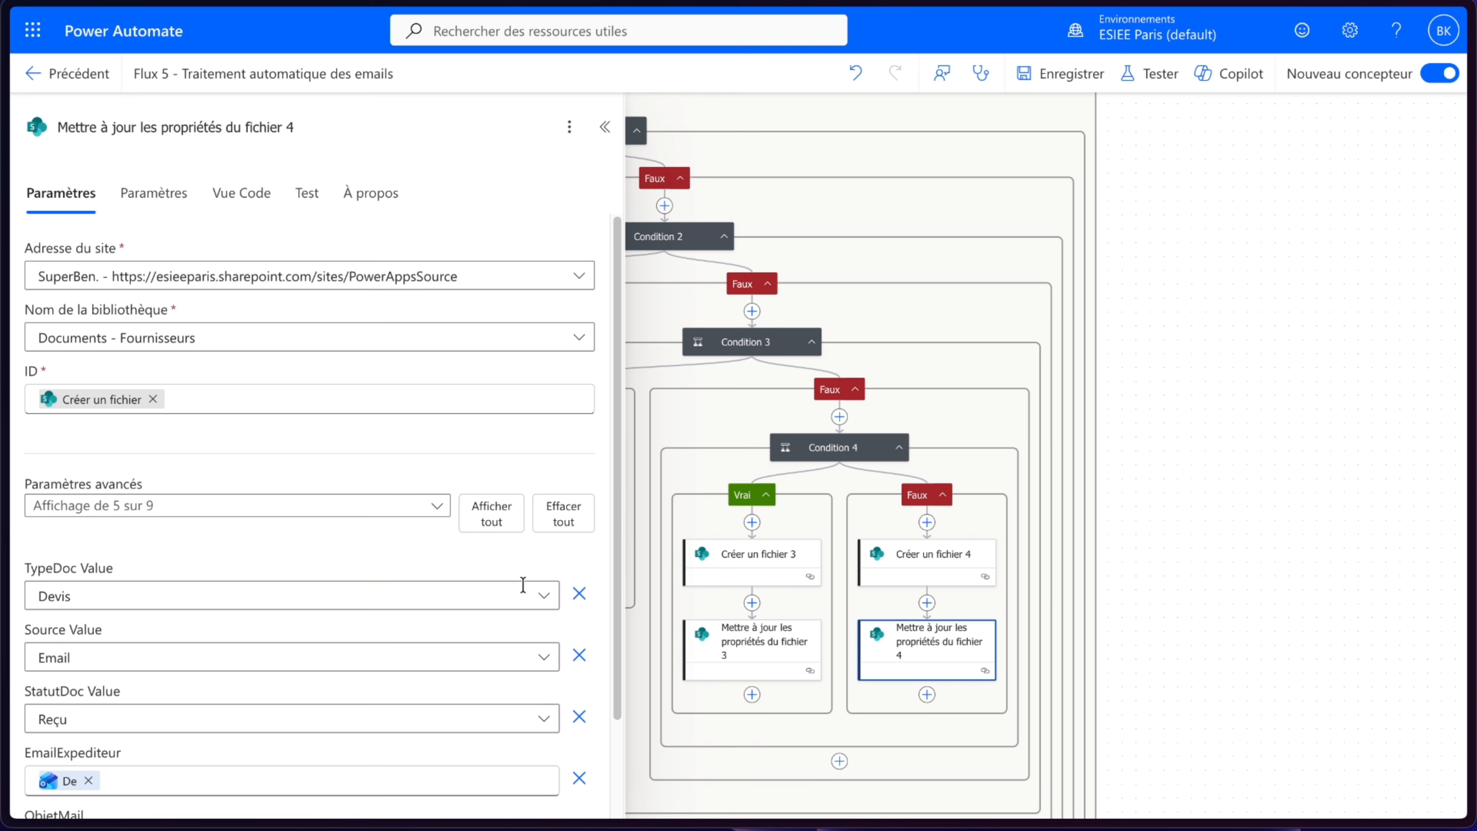
left_click(220, 605)
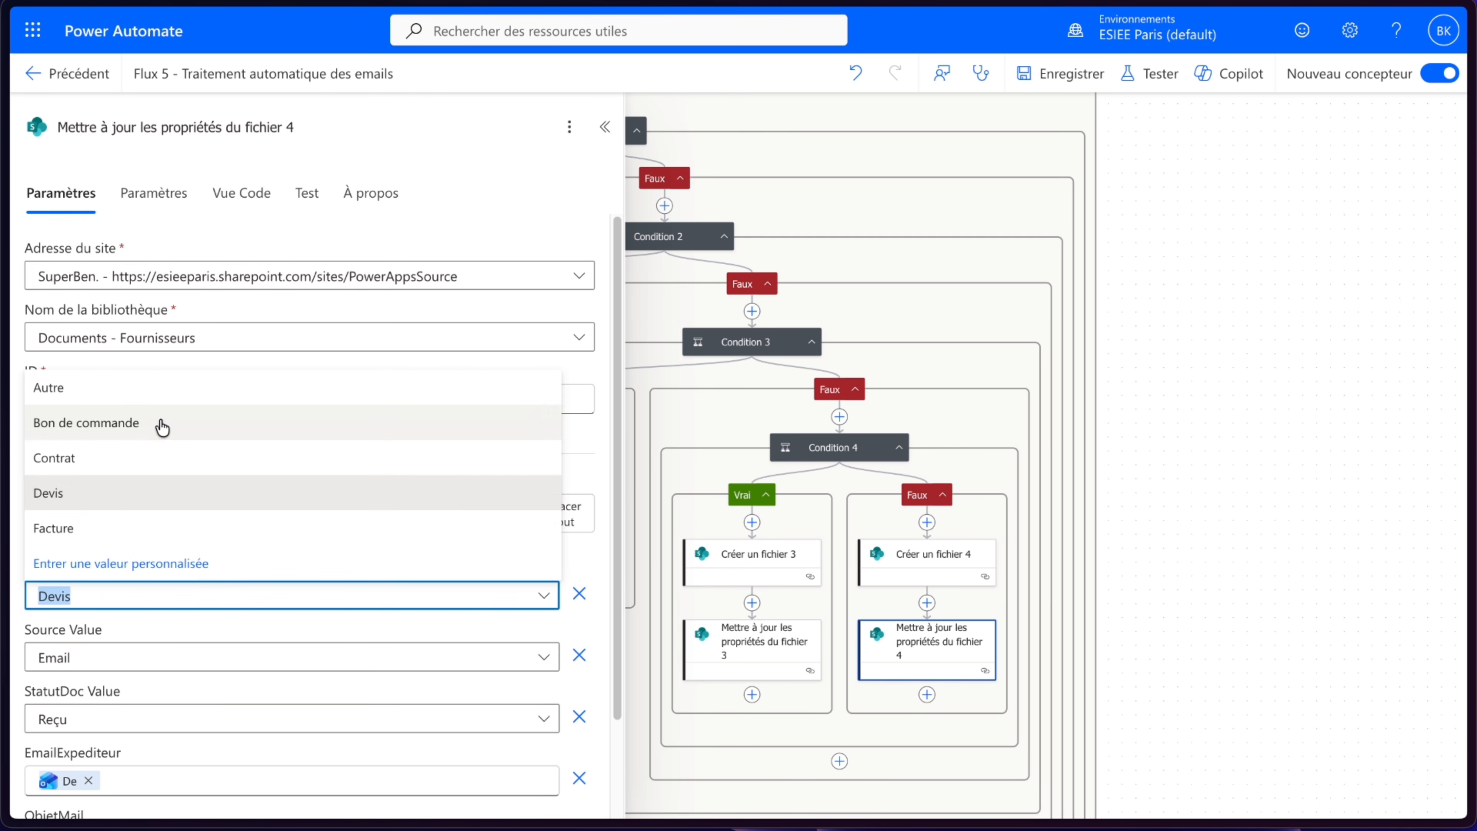
left_click(124, 388)
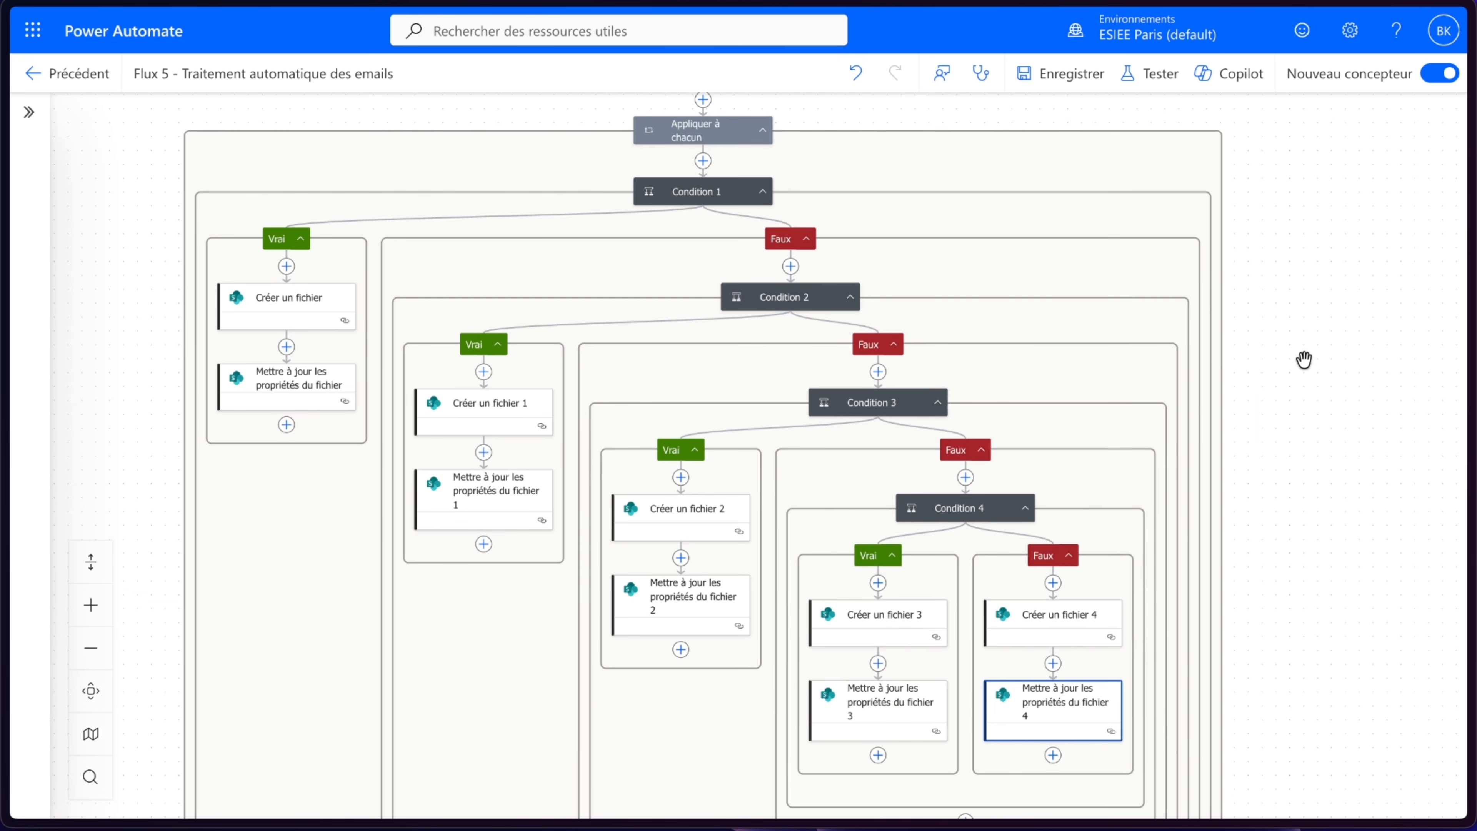
- Try to save the flow and dismiss the notification banners
scroll(1302, 361, "down", 3)
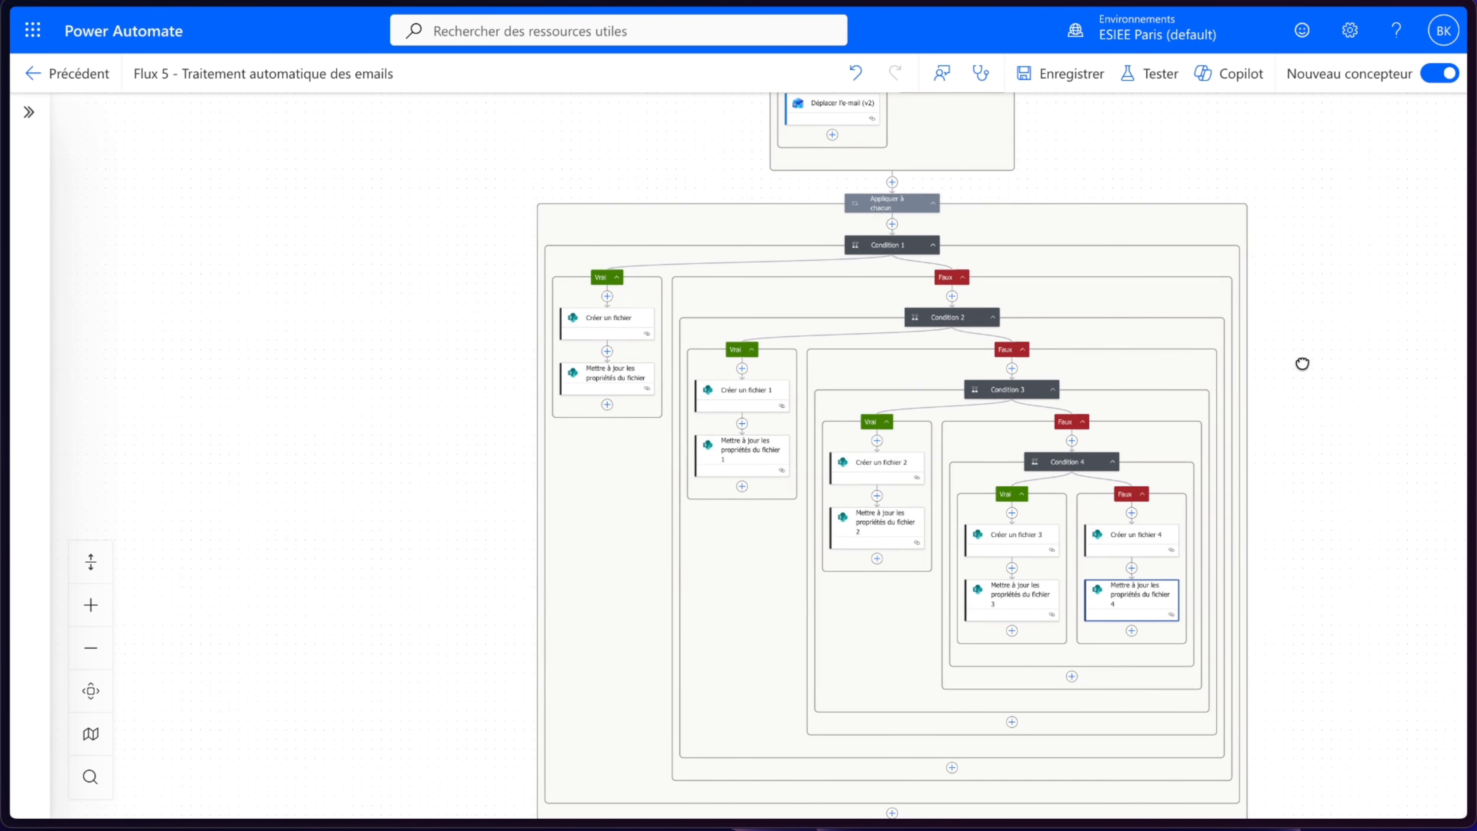
left_click_drag(1302, 362, 1171, 438)
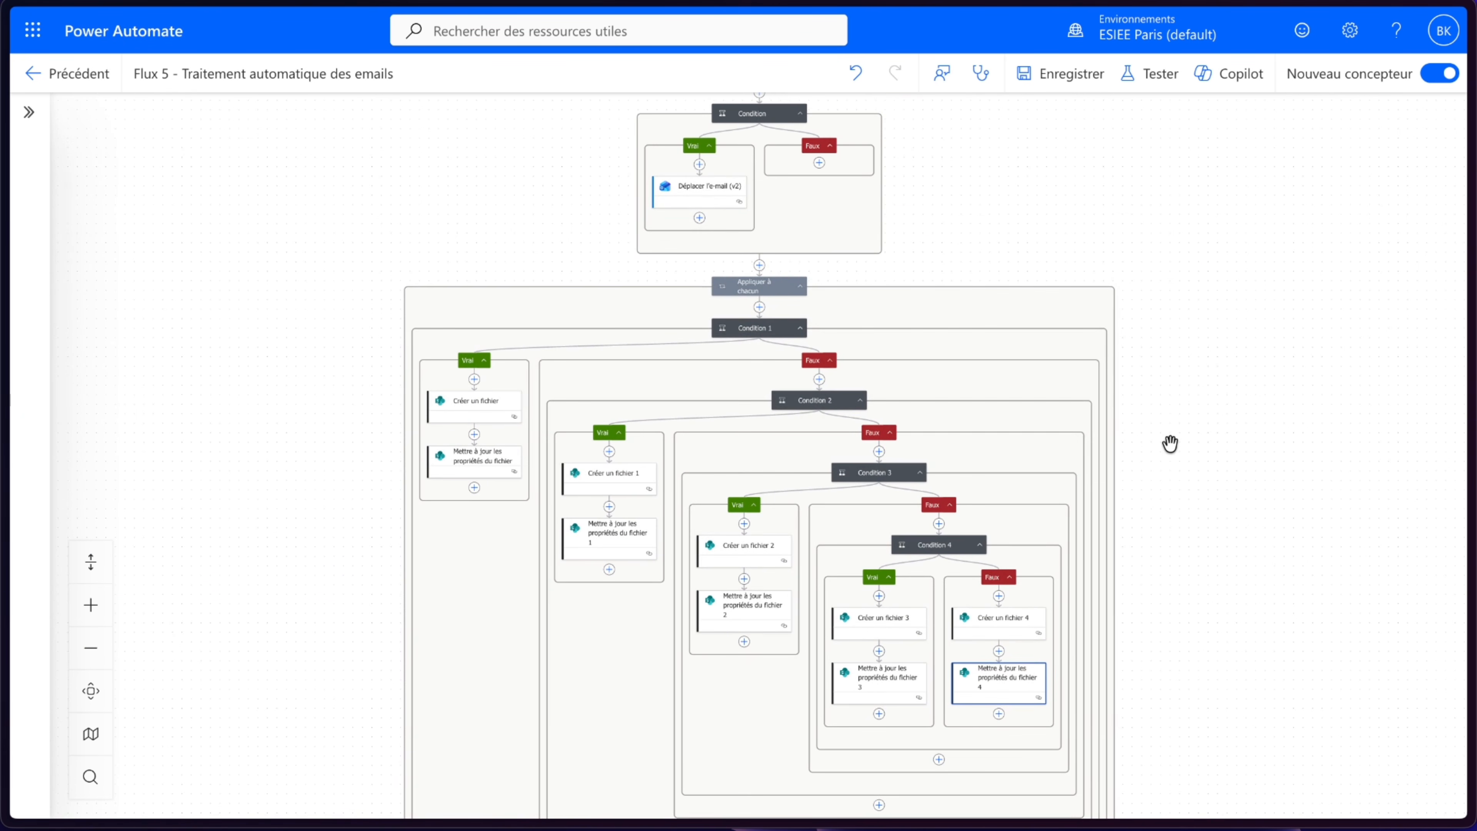
left_click(1070, 75)
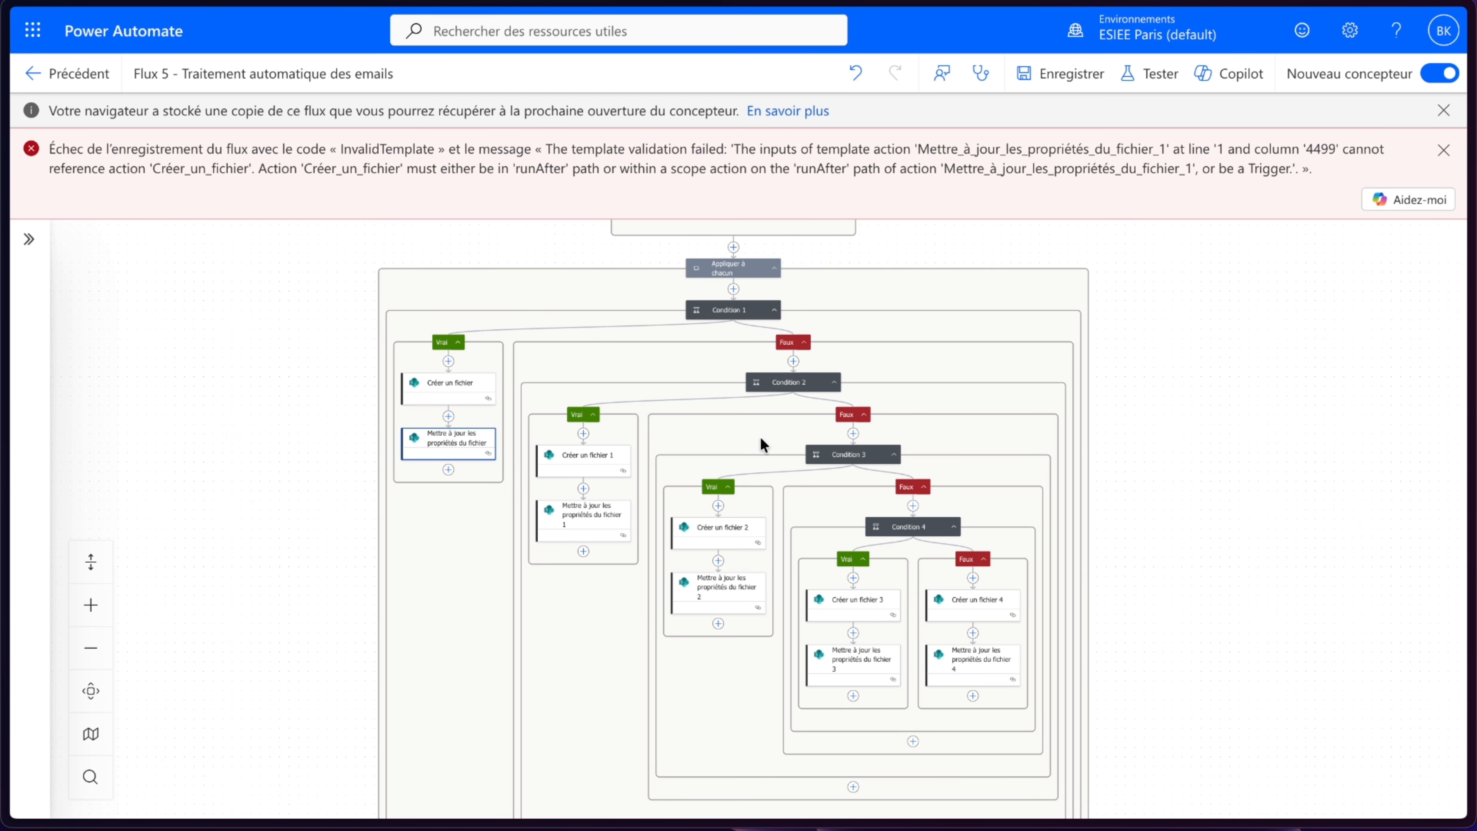
left_click(1443, 150)
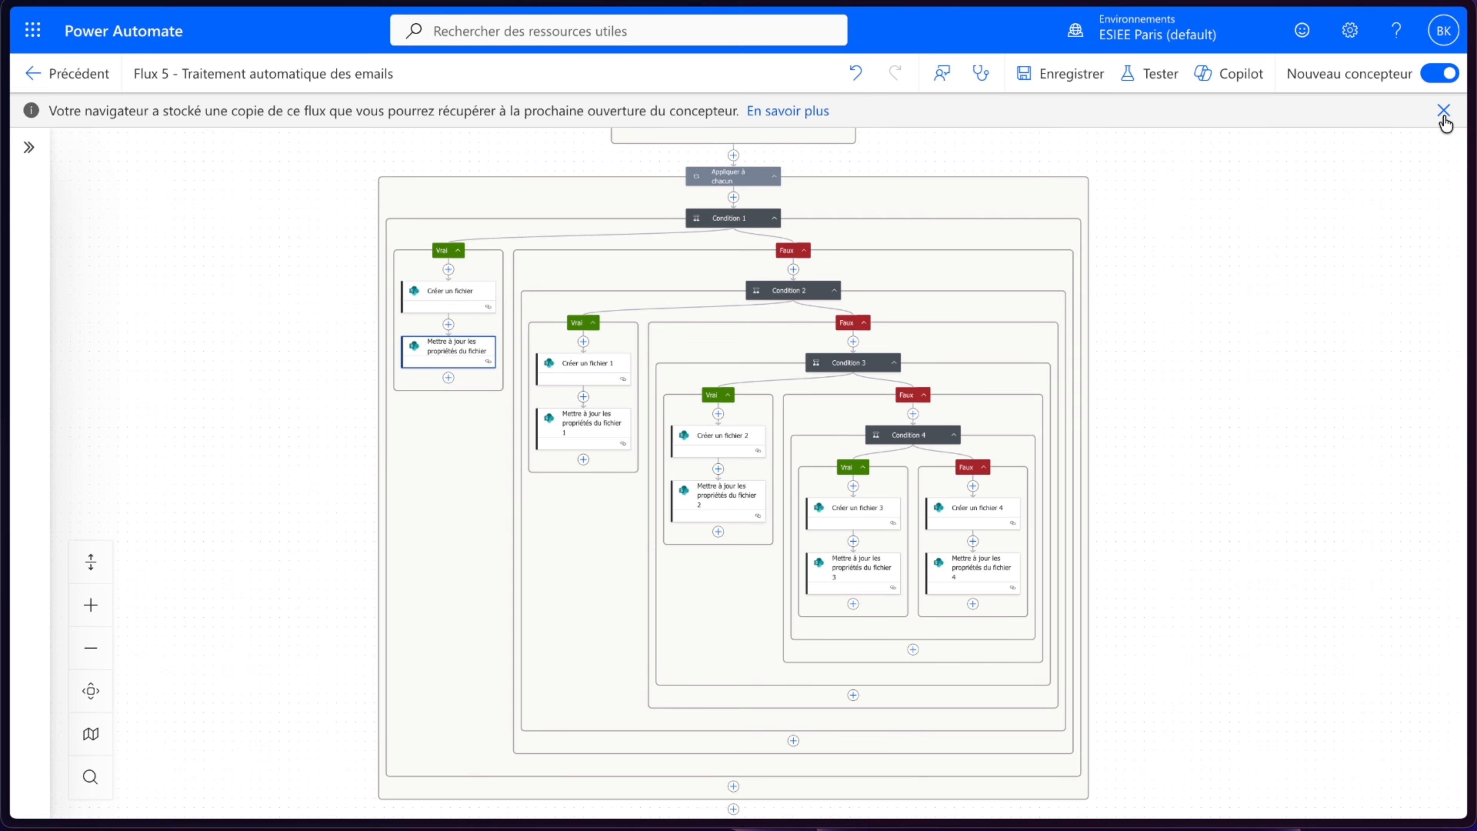
left_click(1443, 114)
- Inspect the ID references in the update-properties actions and the first file-creation action
left_click(428, 333)
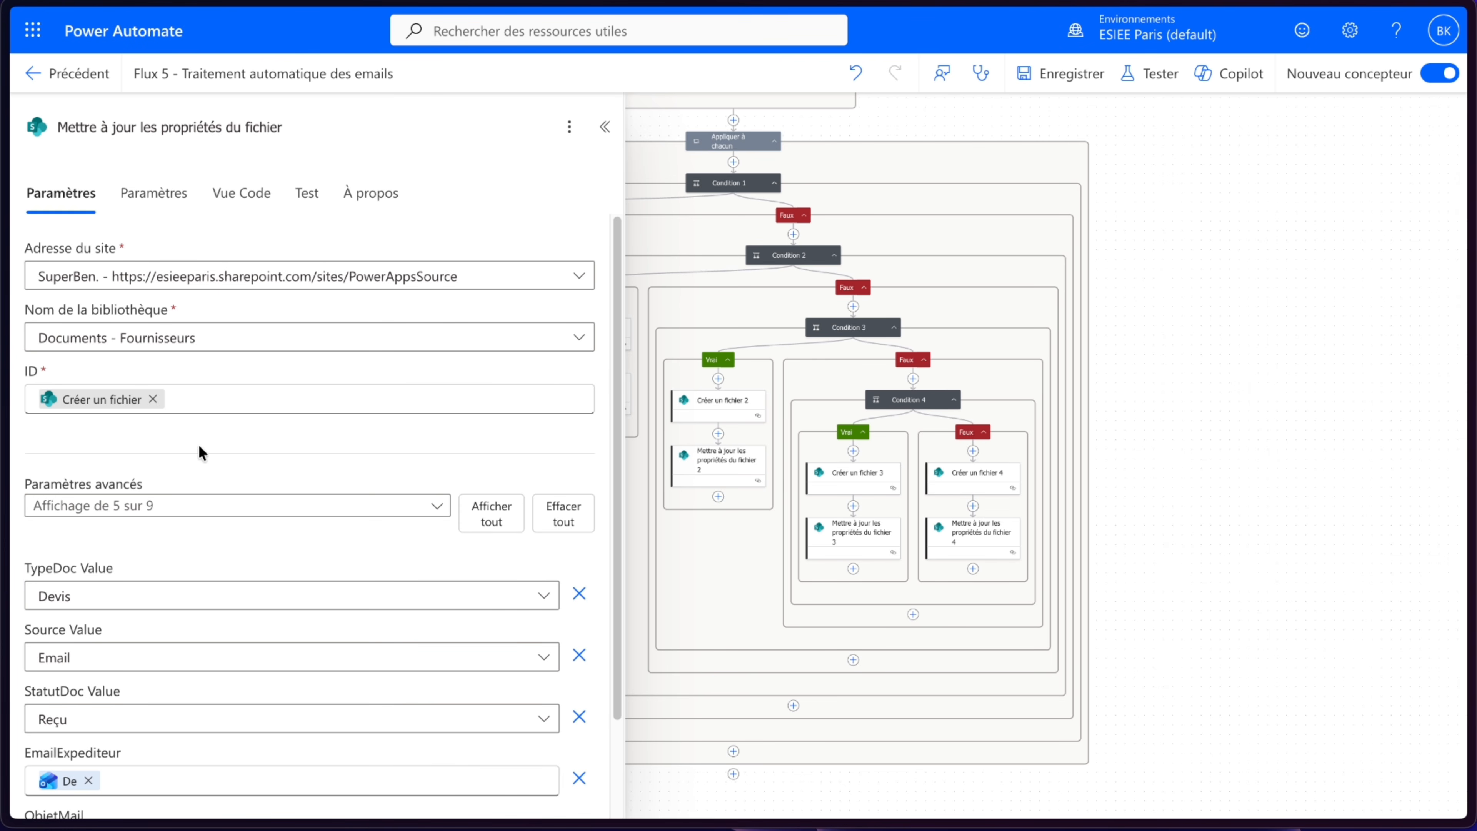
mouse_move(103, 410)
left_click(1274, 215)
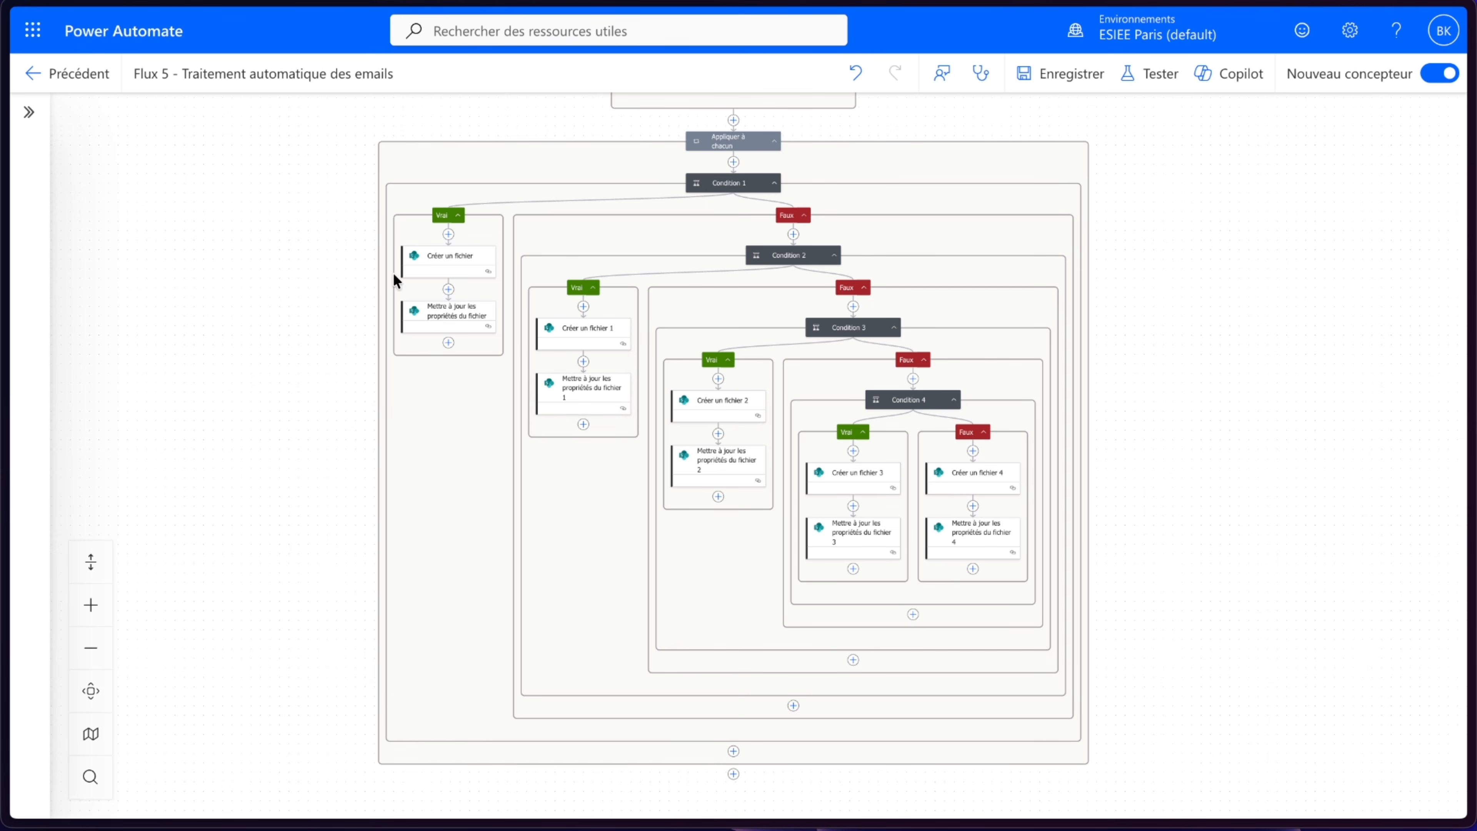
left_click(439, 314)
mouse_move(102, 408)
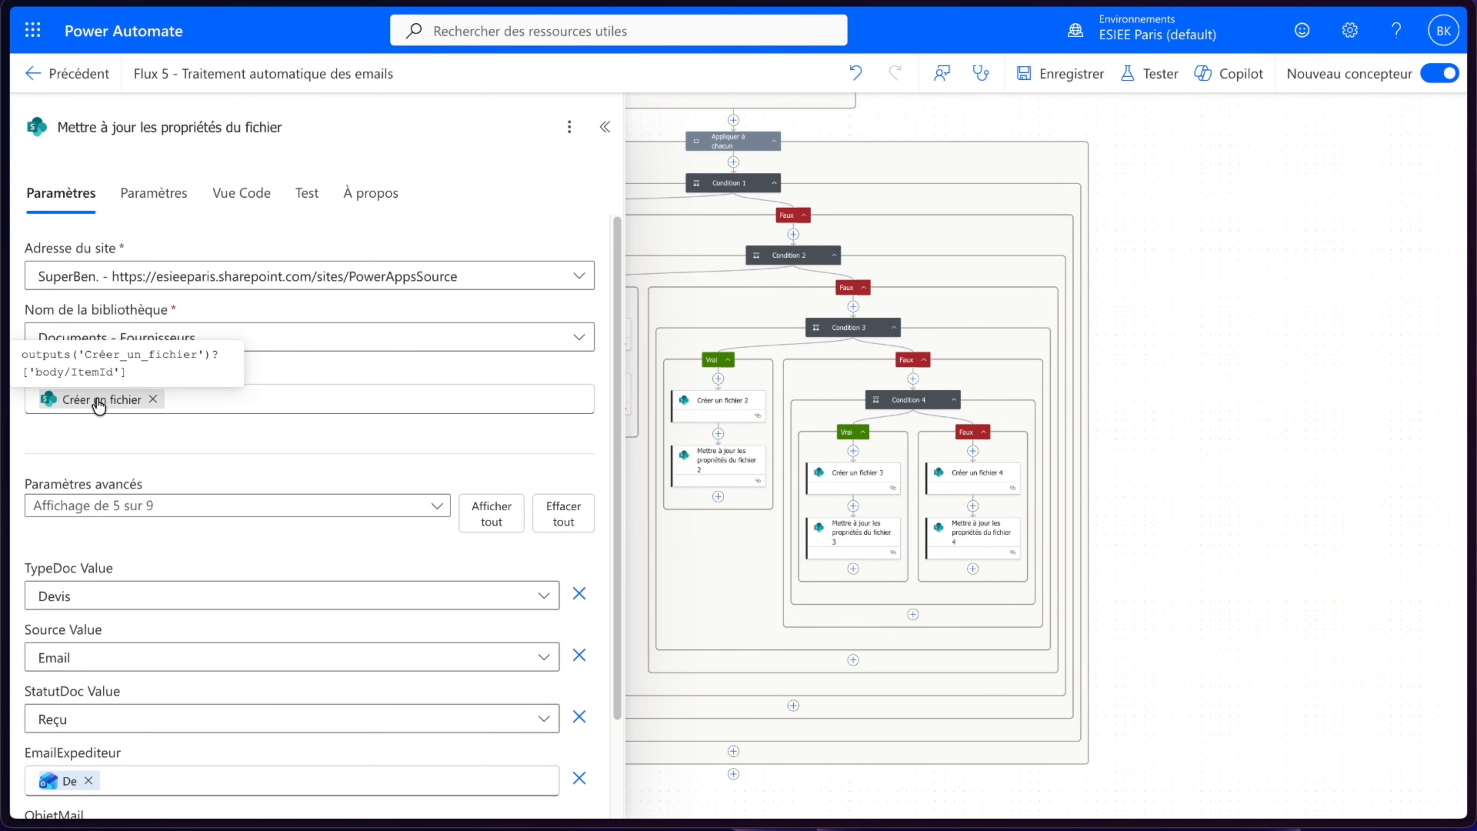
left_click(605, 127)
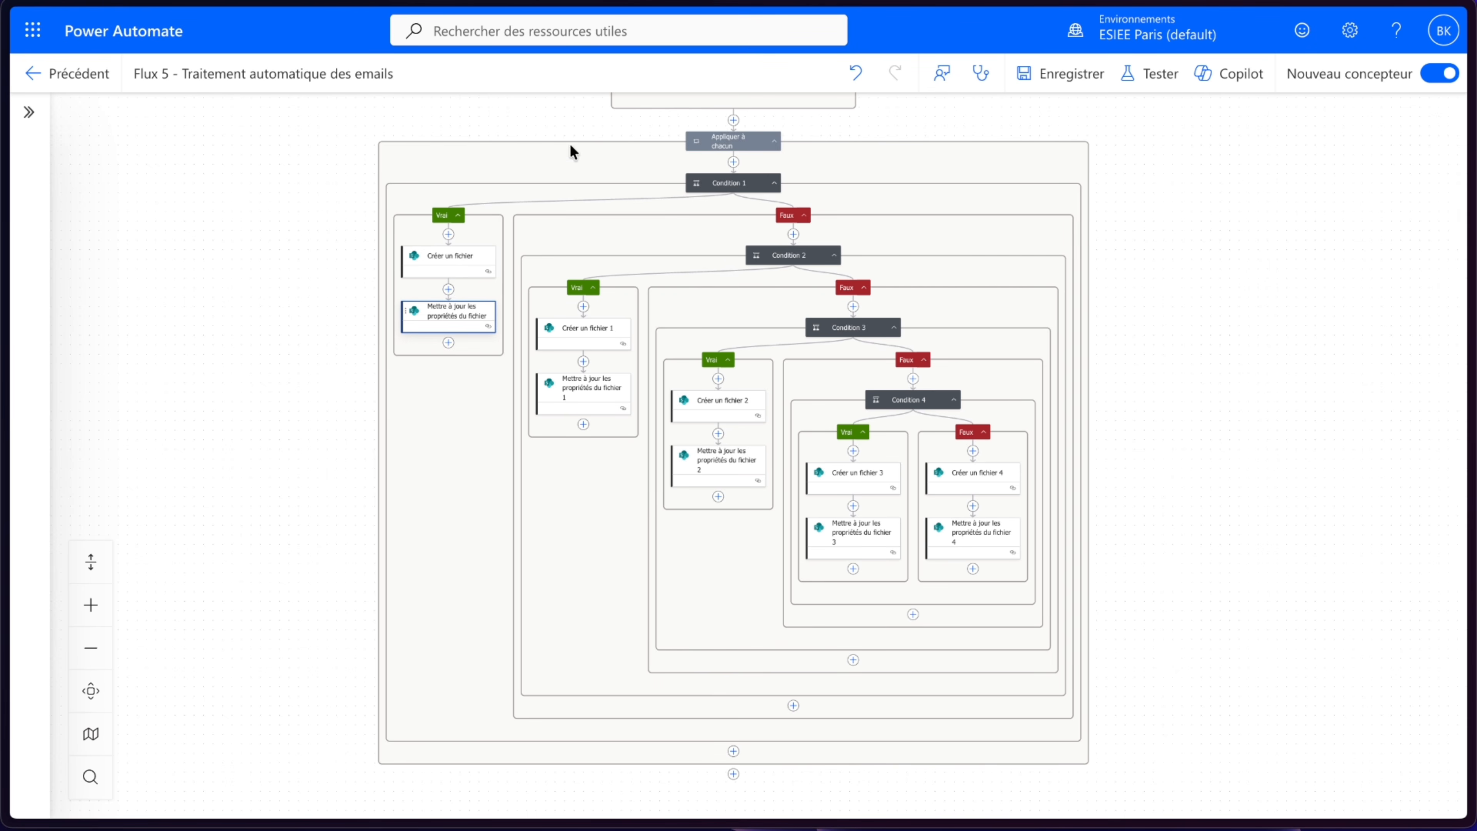
left_click(435, 272)
left_click(605, 127)
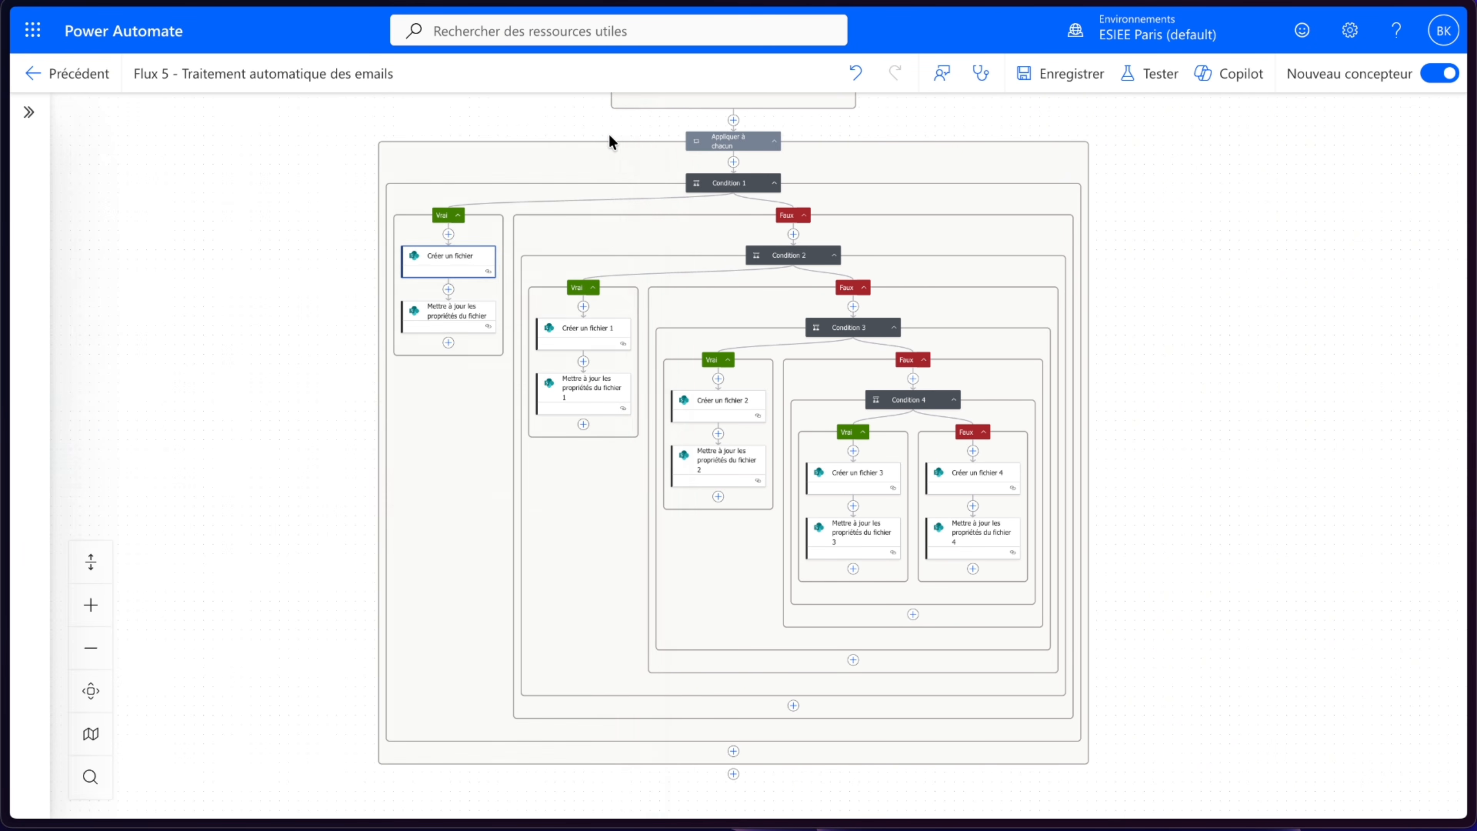
left_click(596, 405)
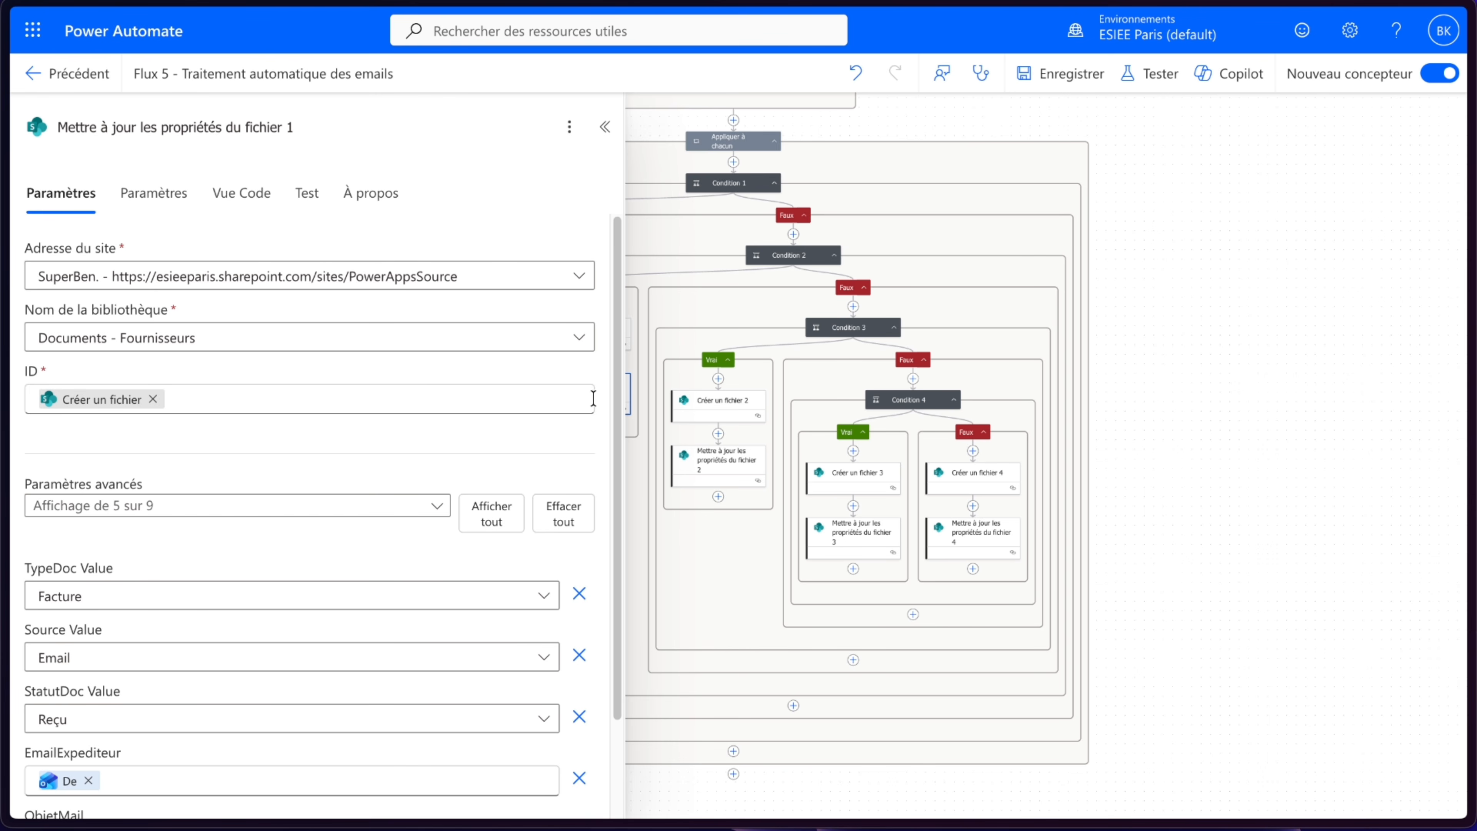
mouse_move(97, 410)
left_click(605, 127)
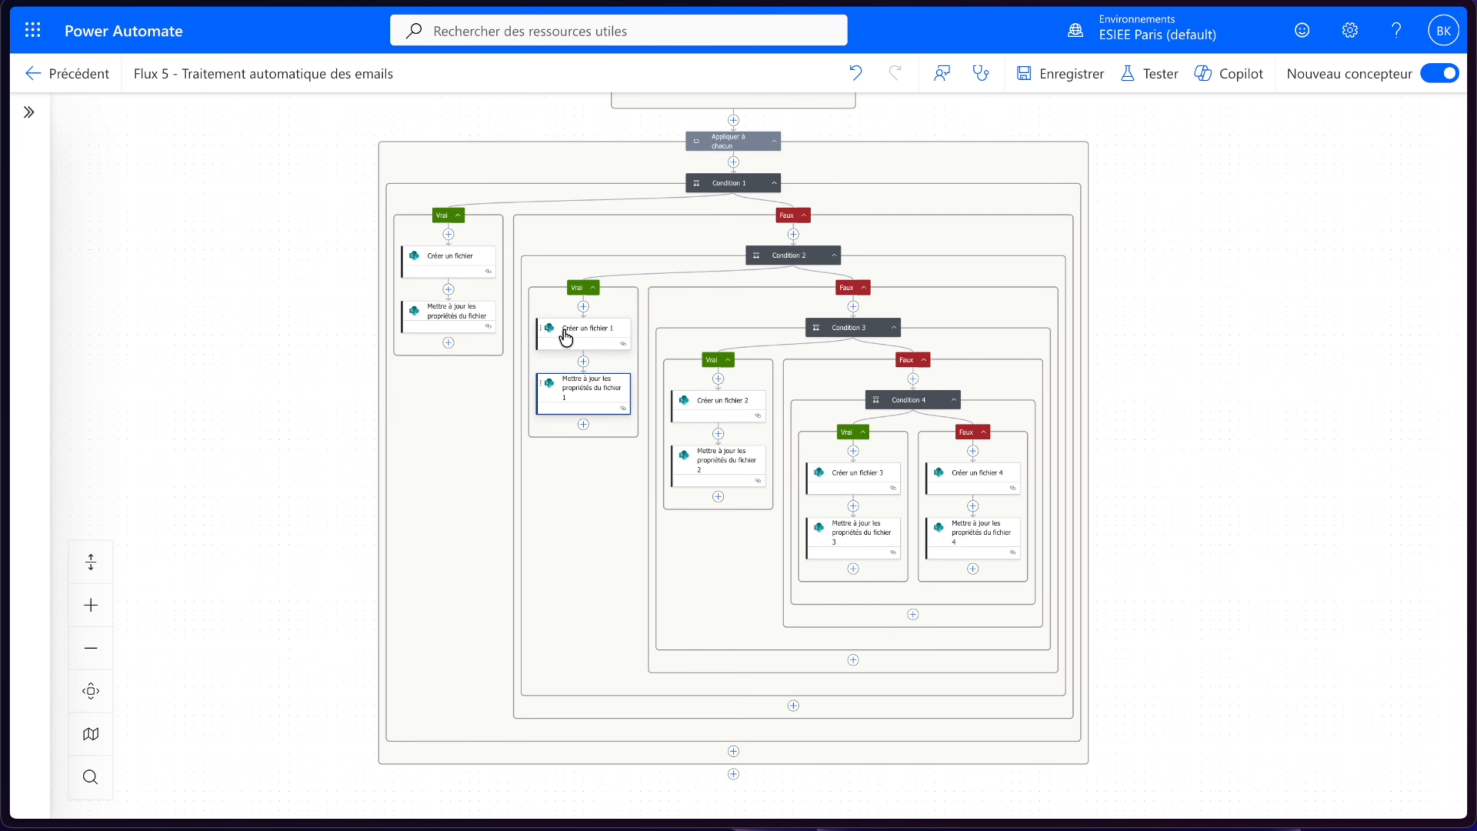
- Replace the ID in Mettre à jour les propriétés du fichier 1 with body/ItemId from Créer un fichier 1
left_click(573, 391)
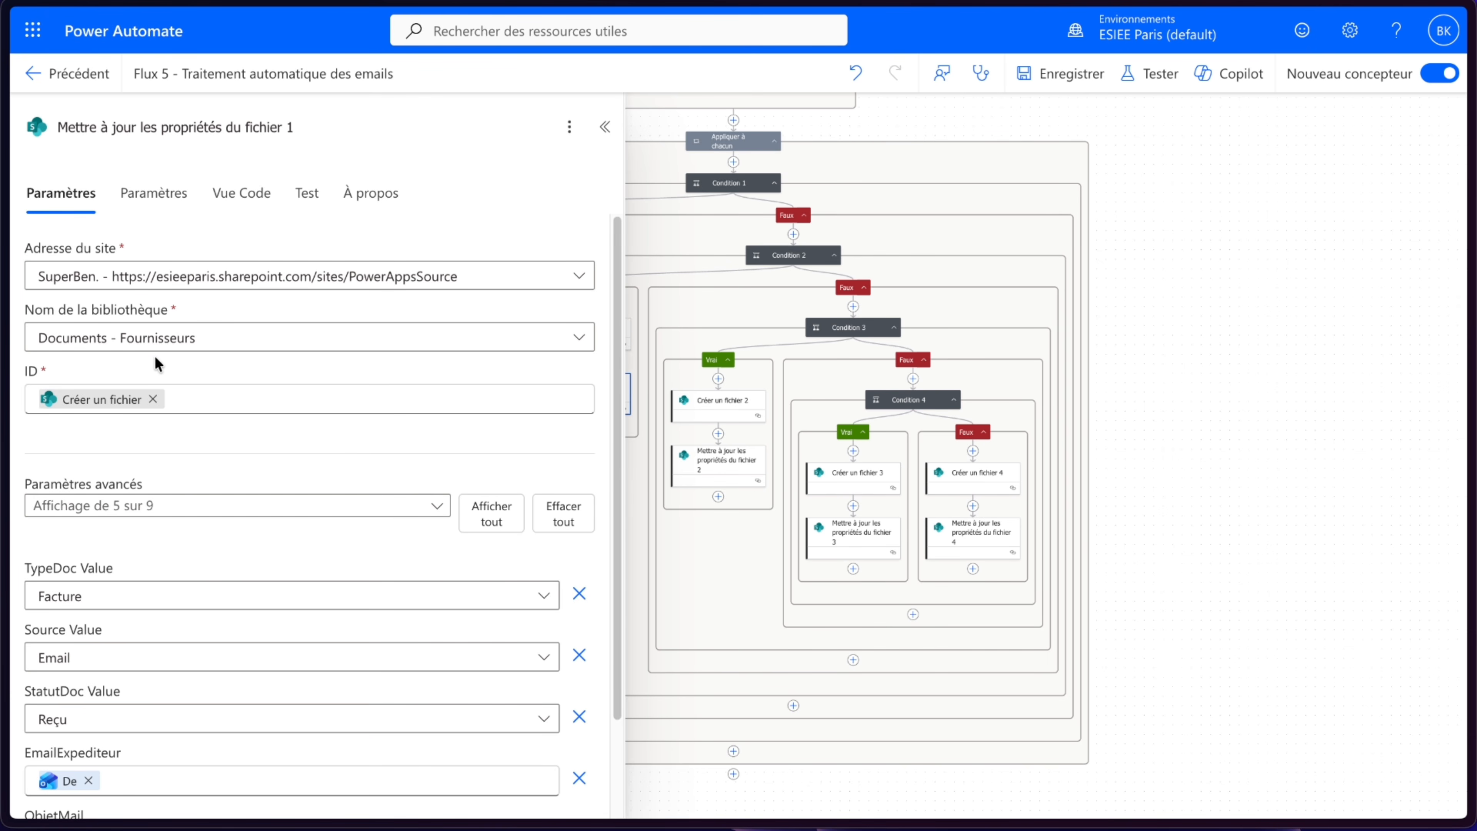
left_click(155, 399)
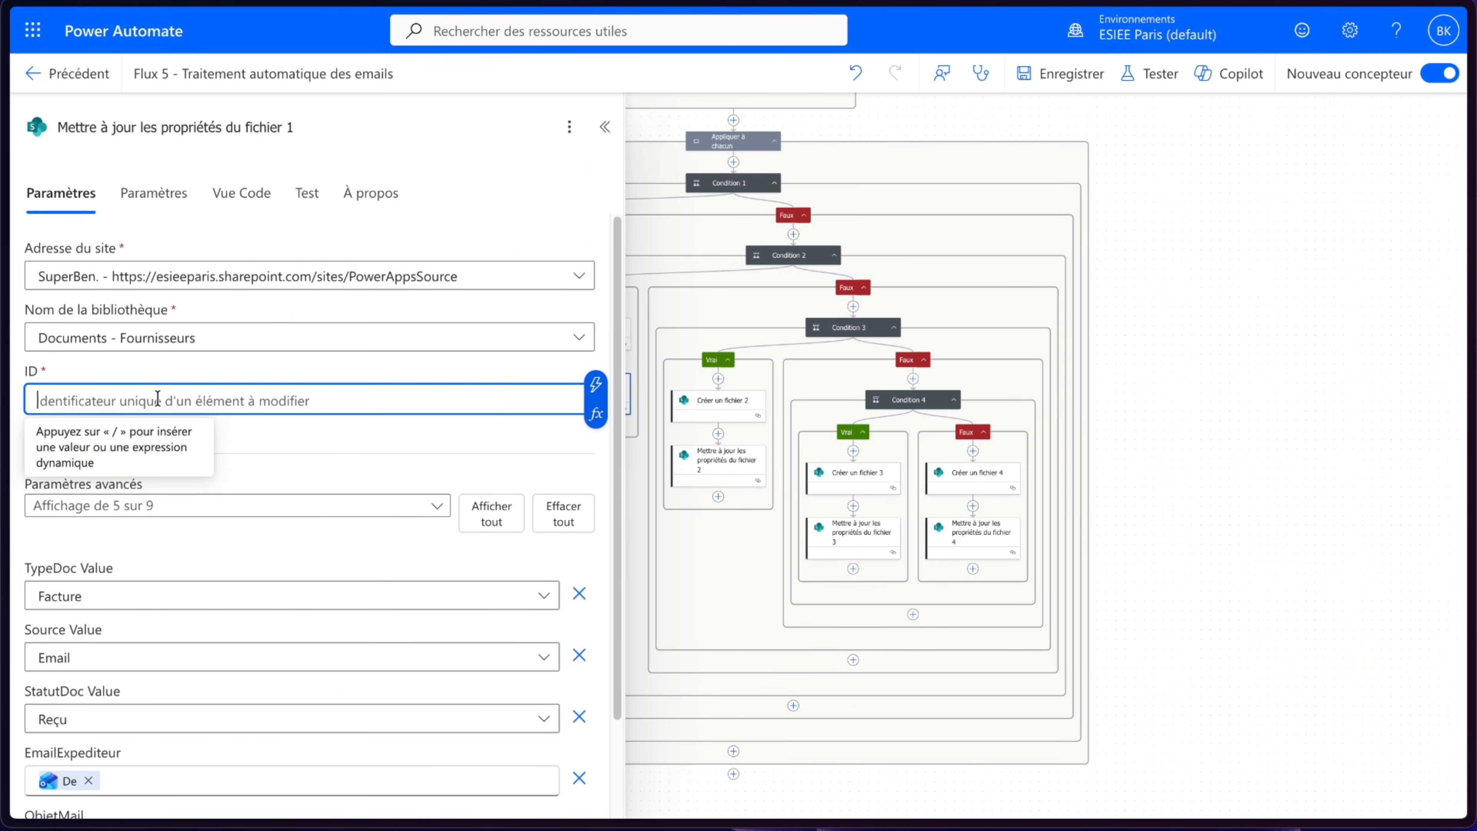
left_click(596, 384)
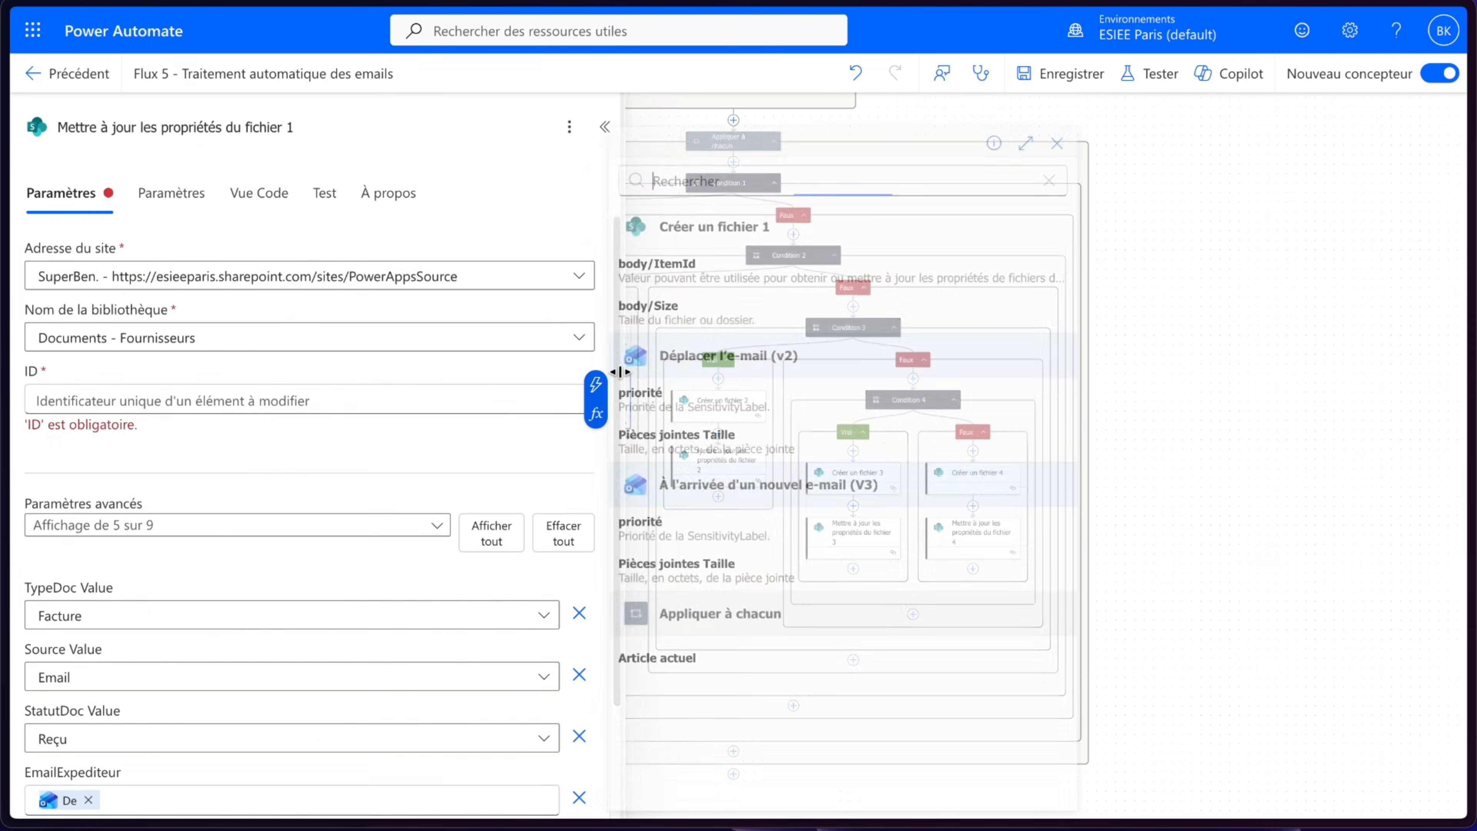
left_click(712, 285)
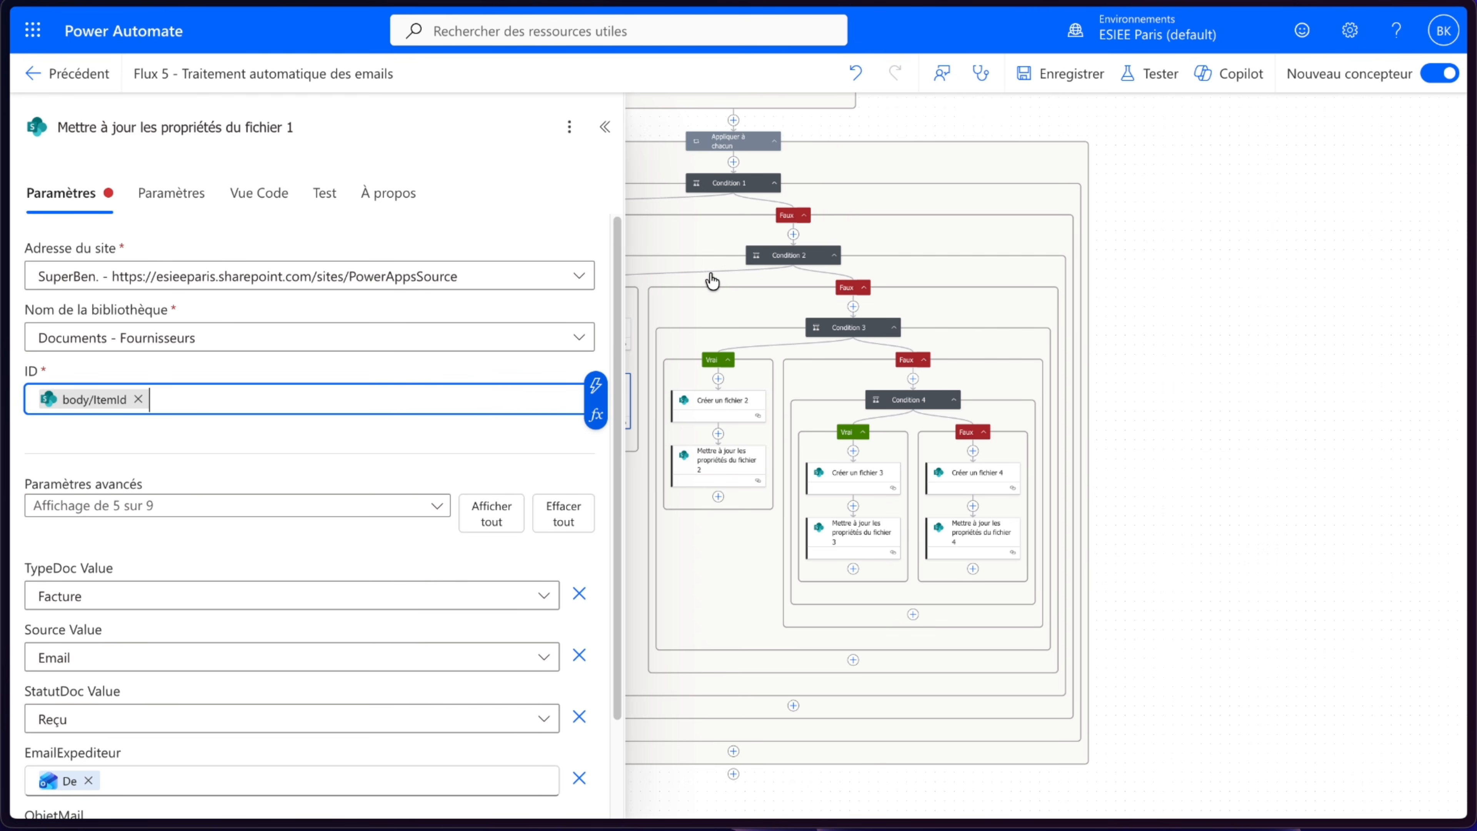
left_click(605, 127)
- Replace the ID in Mettre à jour les propriétés du fichier 2 with body/ItemId from Créer un fichier 2
left_click(724, 461)
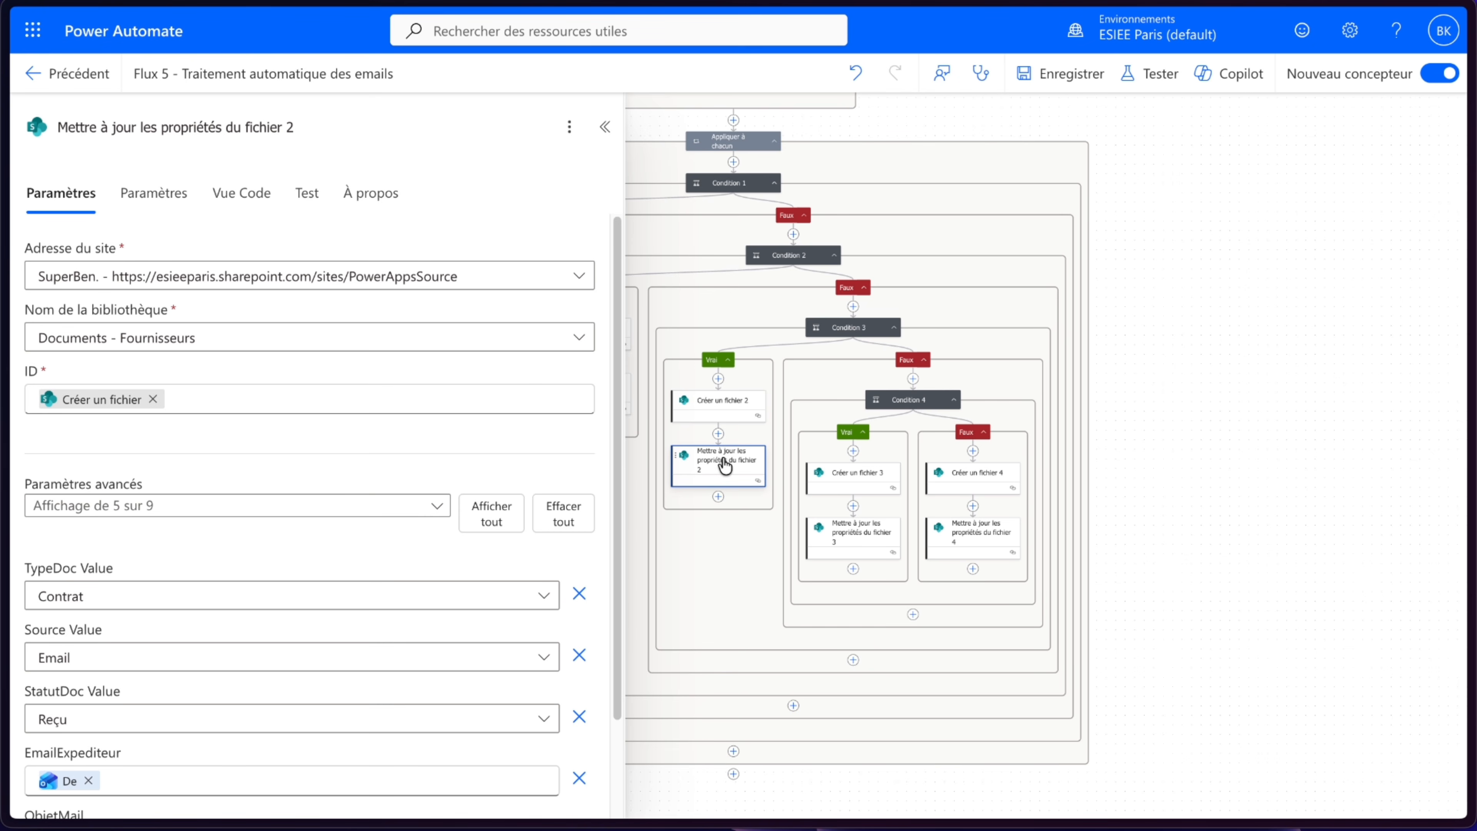
left_click(154, 397)
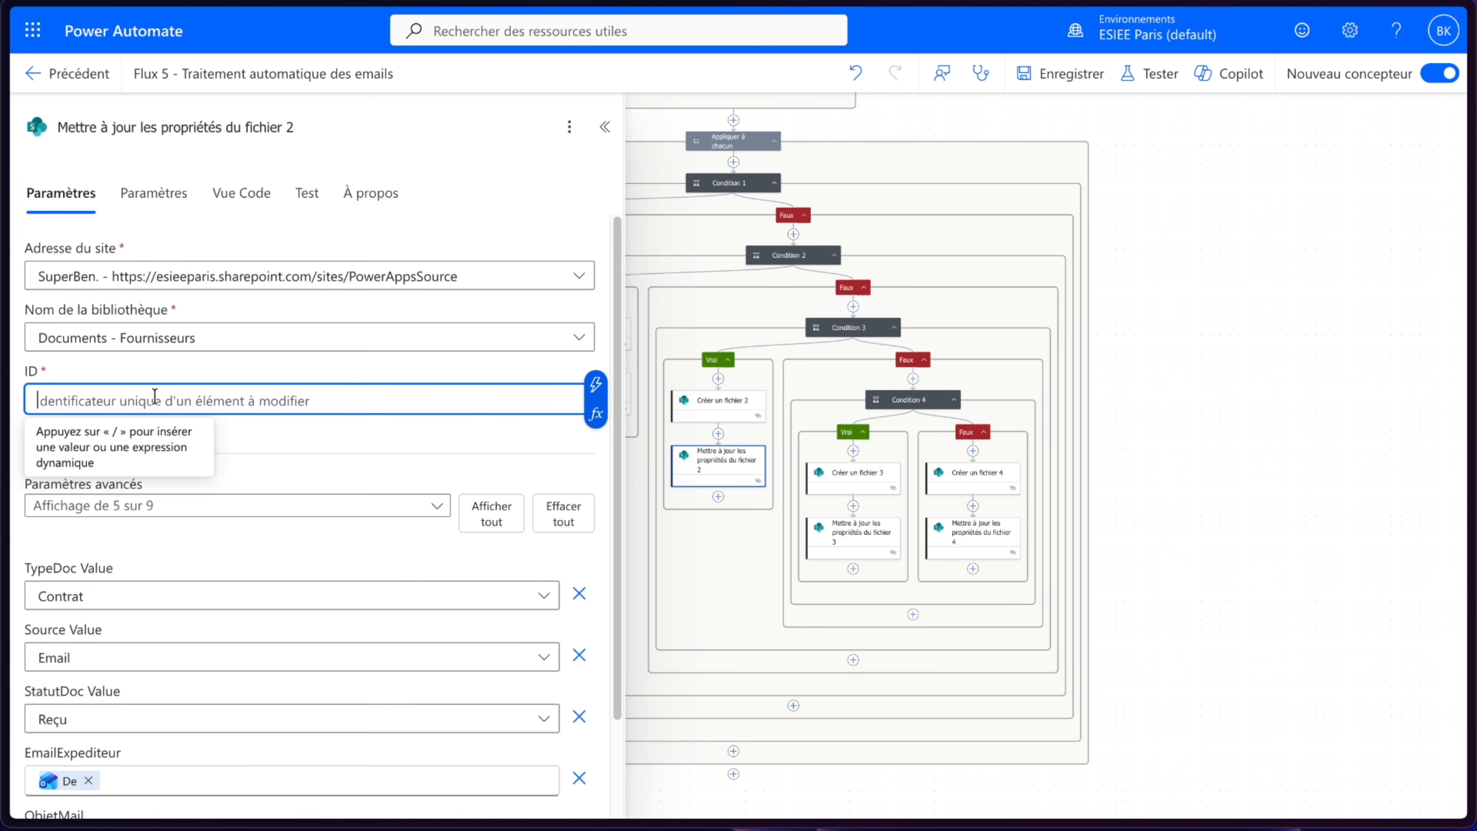
left_click(595, 384)
left_click(696, 269)
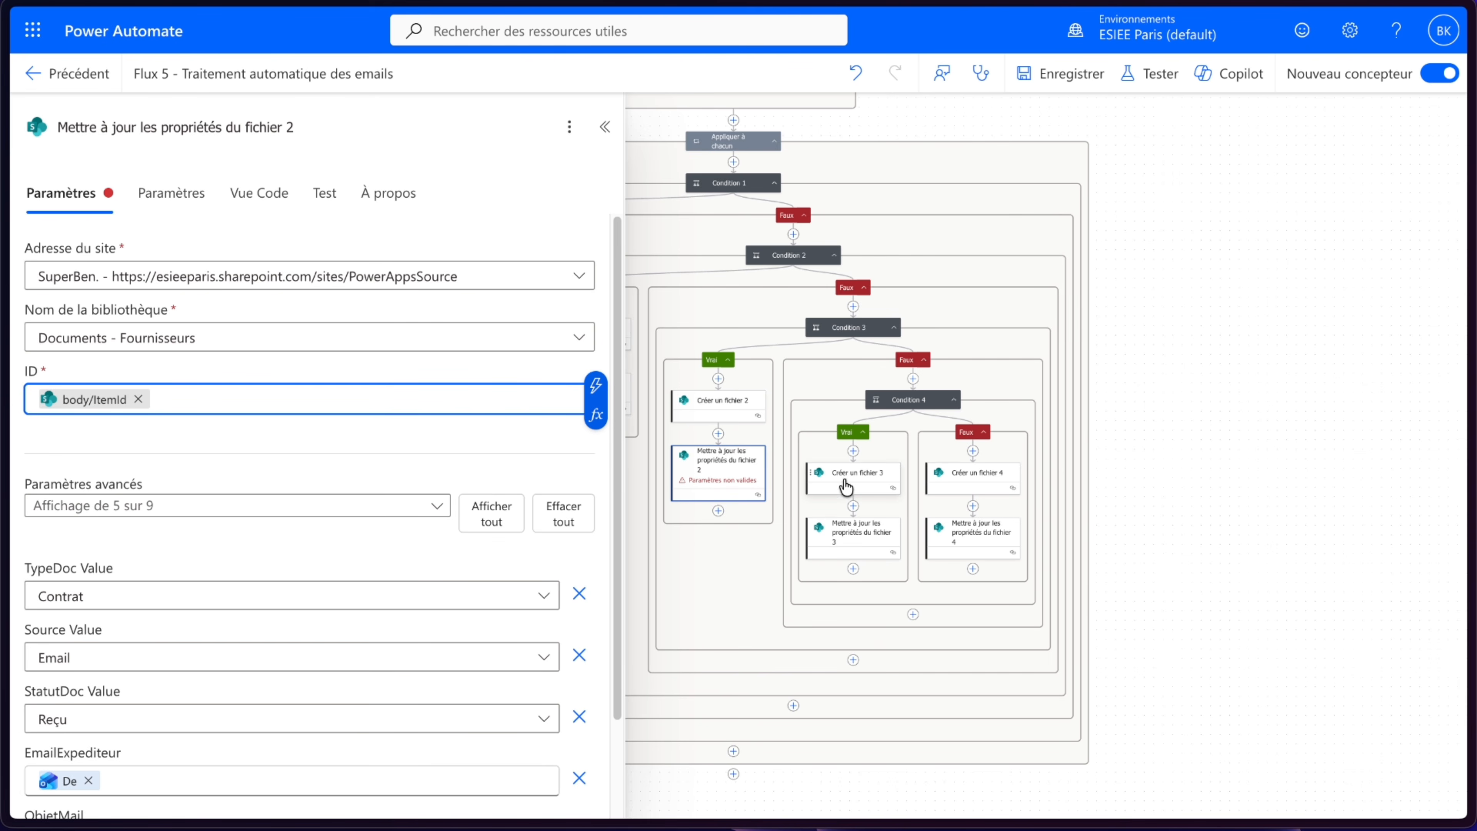
left_click(524, 451)
- Replace the ID in Mettre à jour les propriétés du fichier 3 with body/ItemId from Créer un fichier 3
left_click(842, 536)
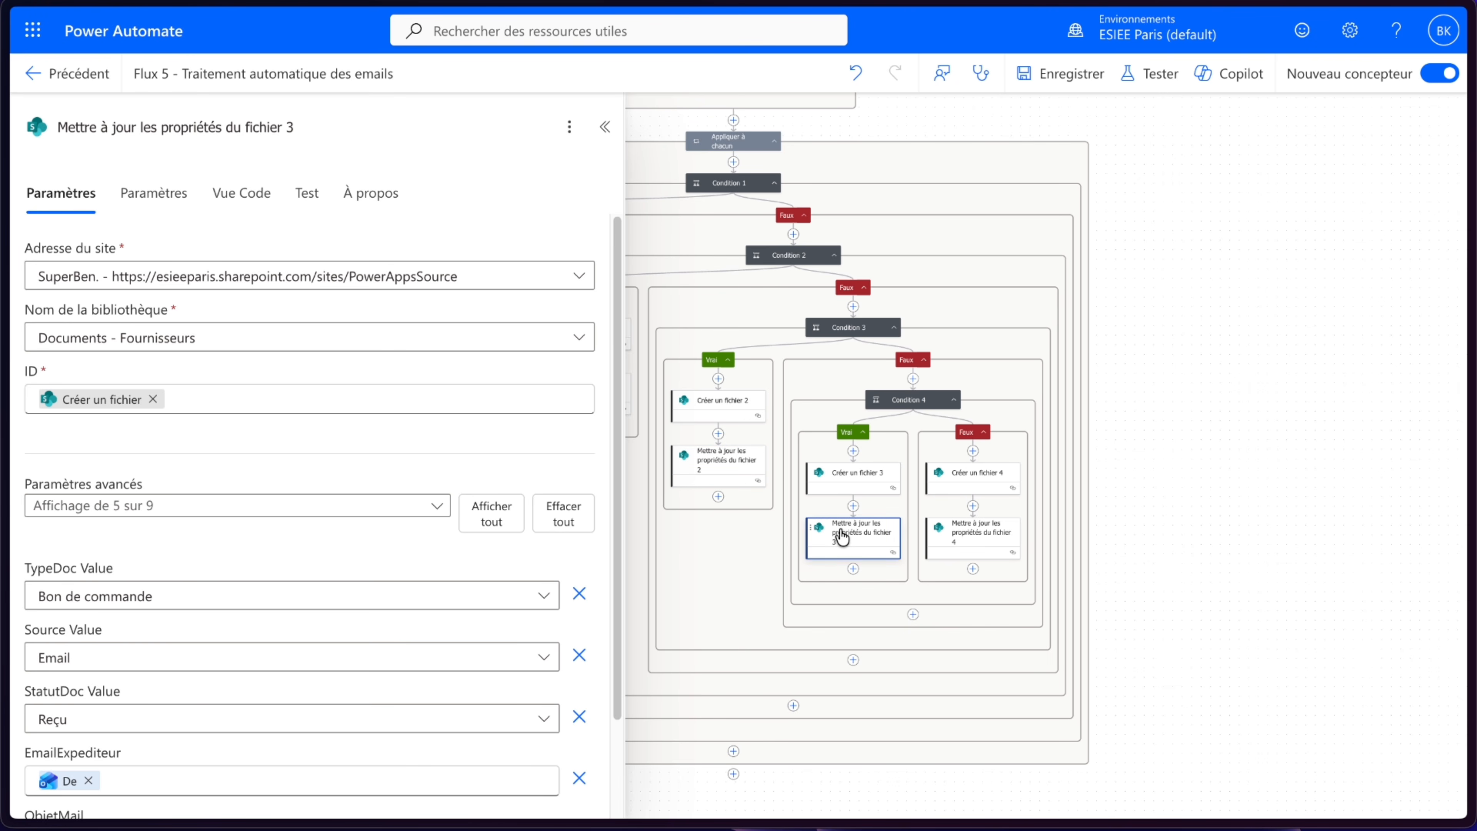
left_click(154, 399)
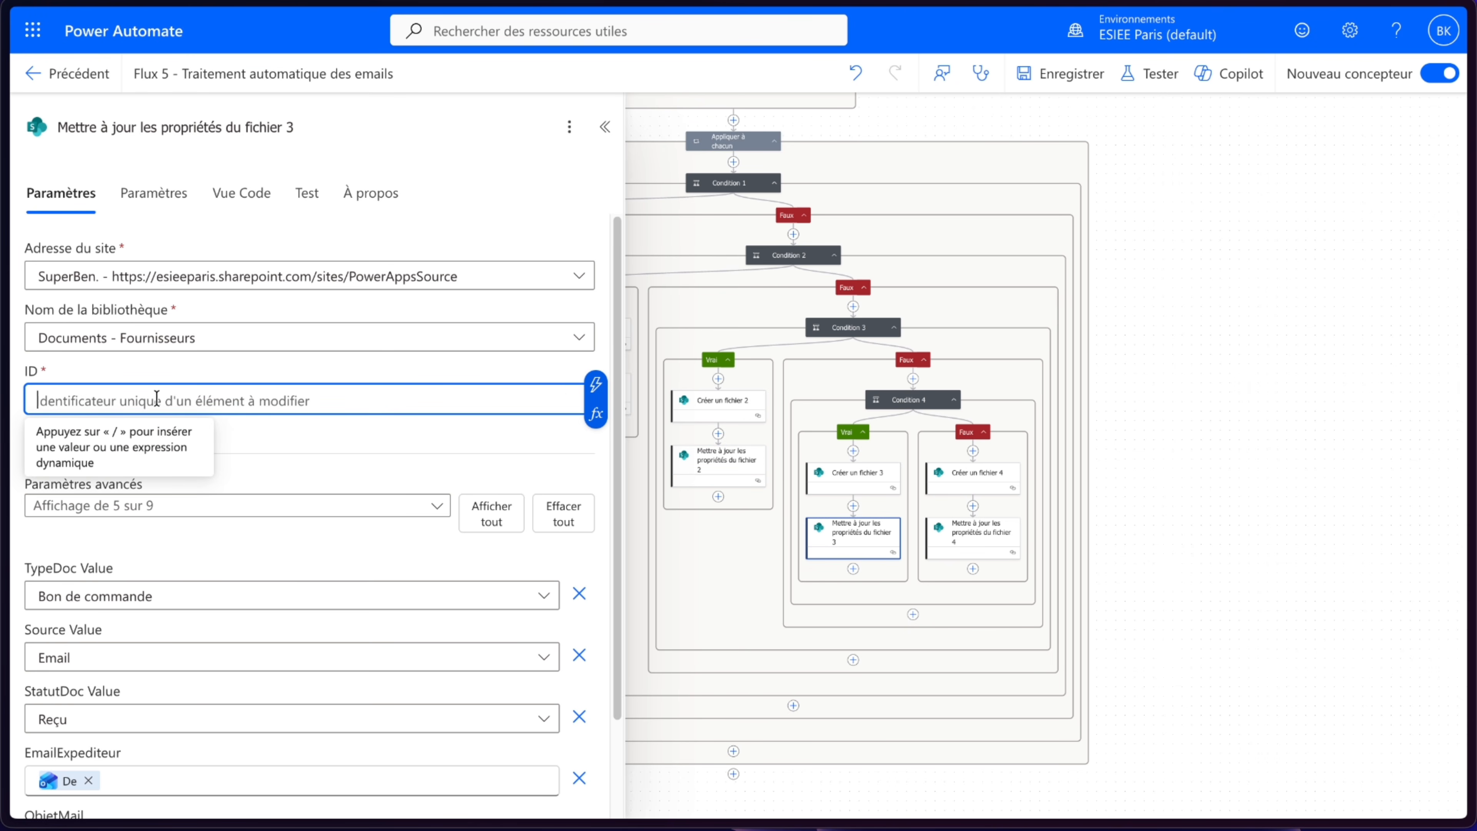
left_click(596, 384)
left_click(689, 271)
left_click(508, 463)
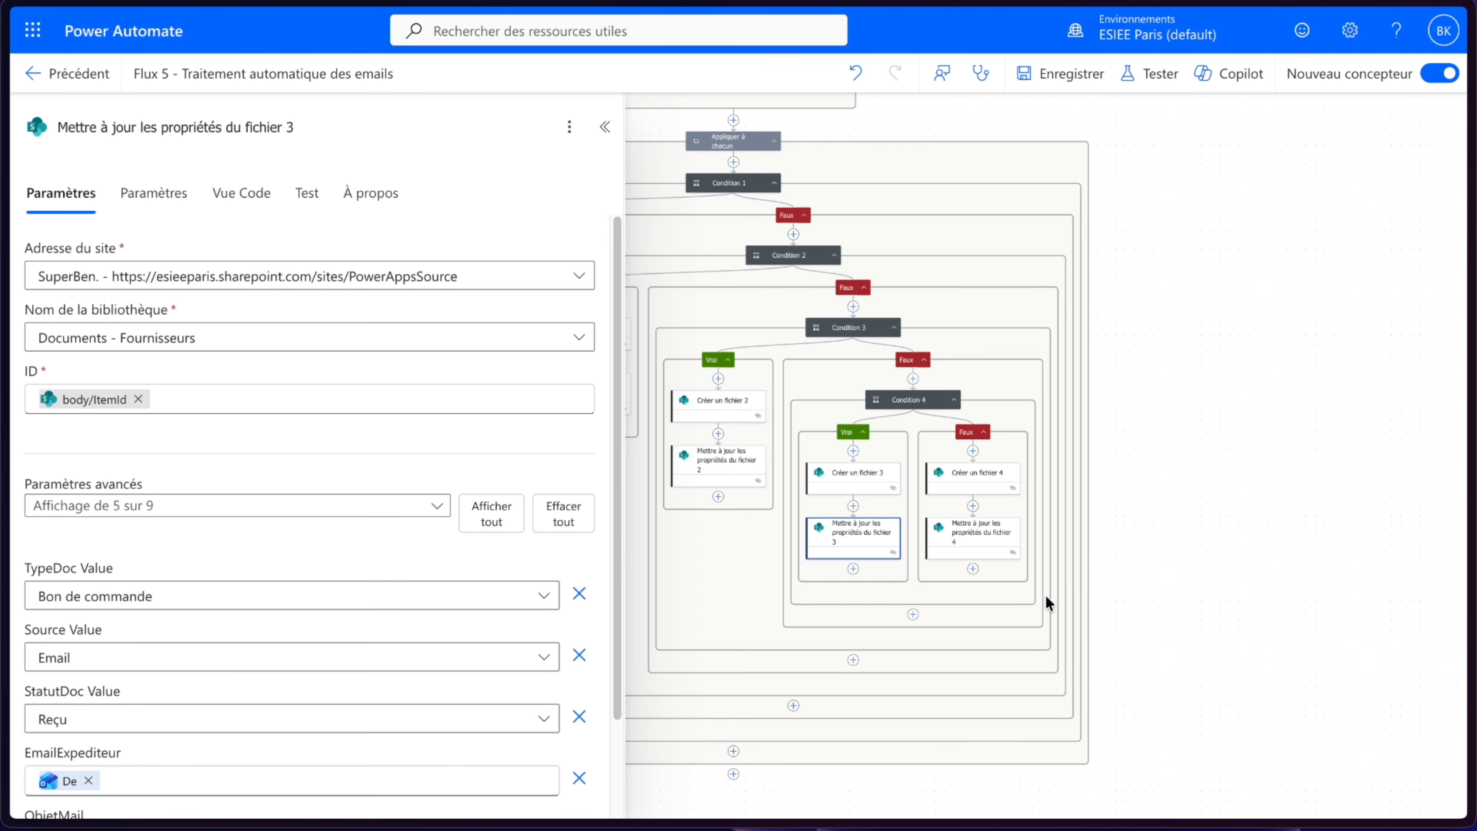
- Replace the ID in Mettre à jour les propriétés du fichier 4 with body/ItemId from Créer un fichier 4
left_click(979, 541)
left_click(153, 398)
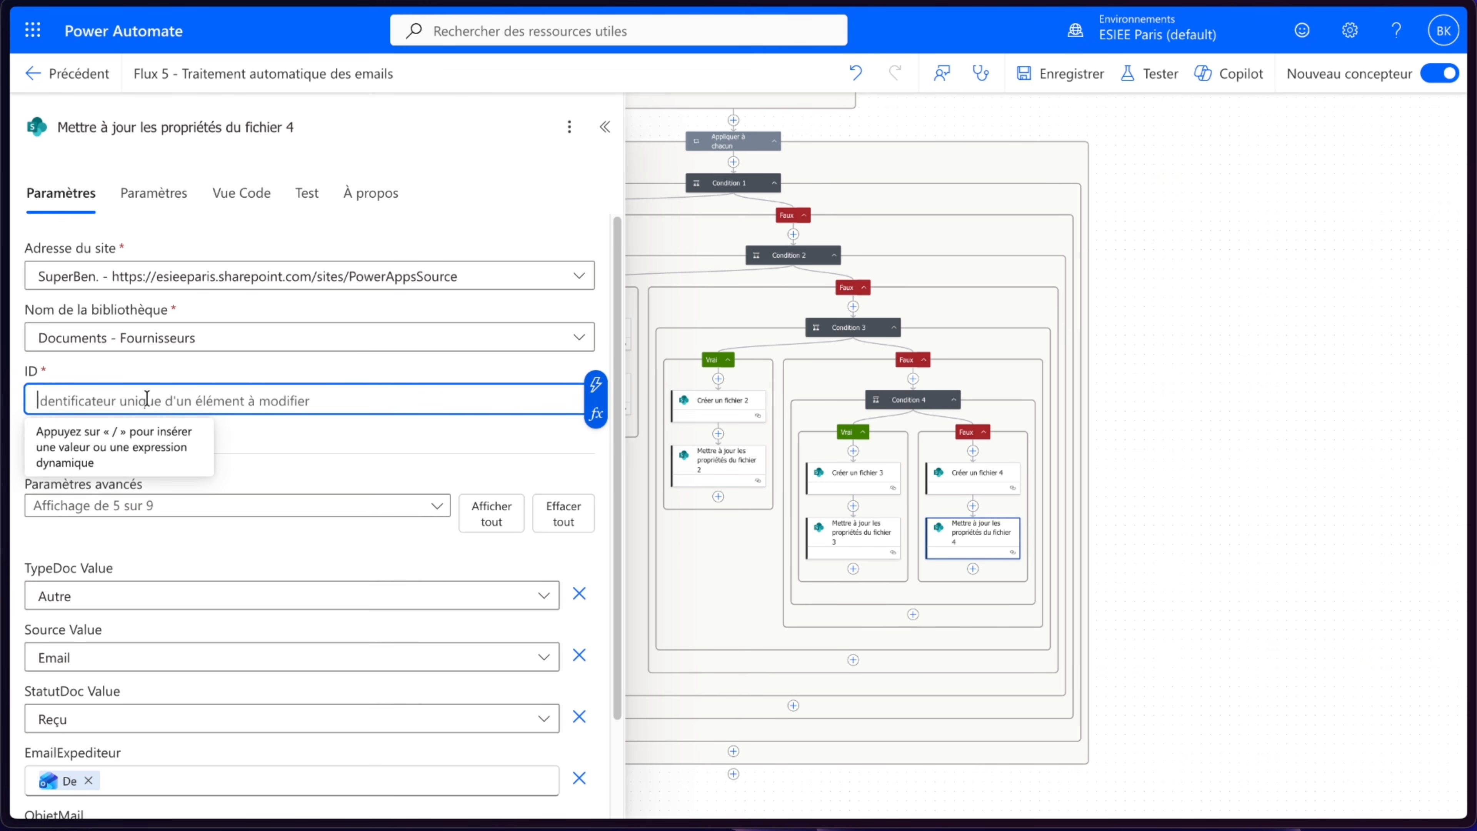
left_click(595, 384)
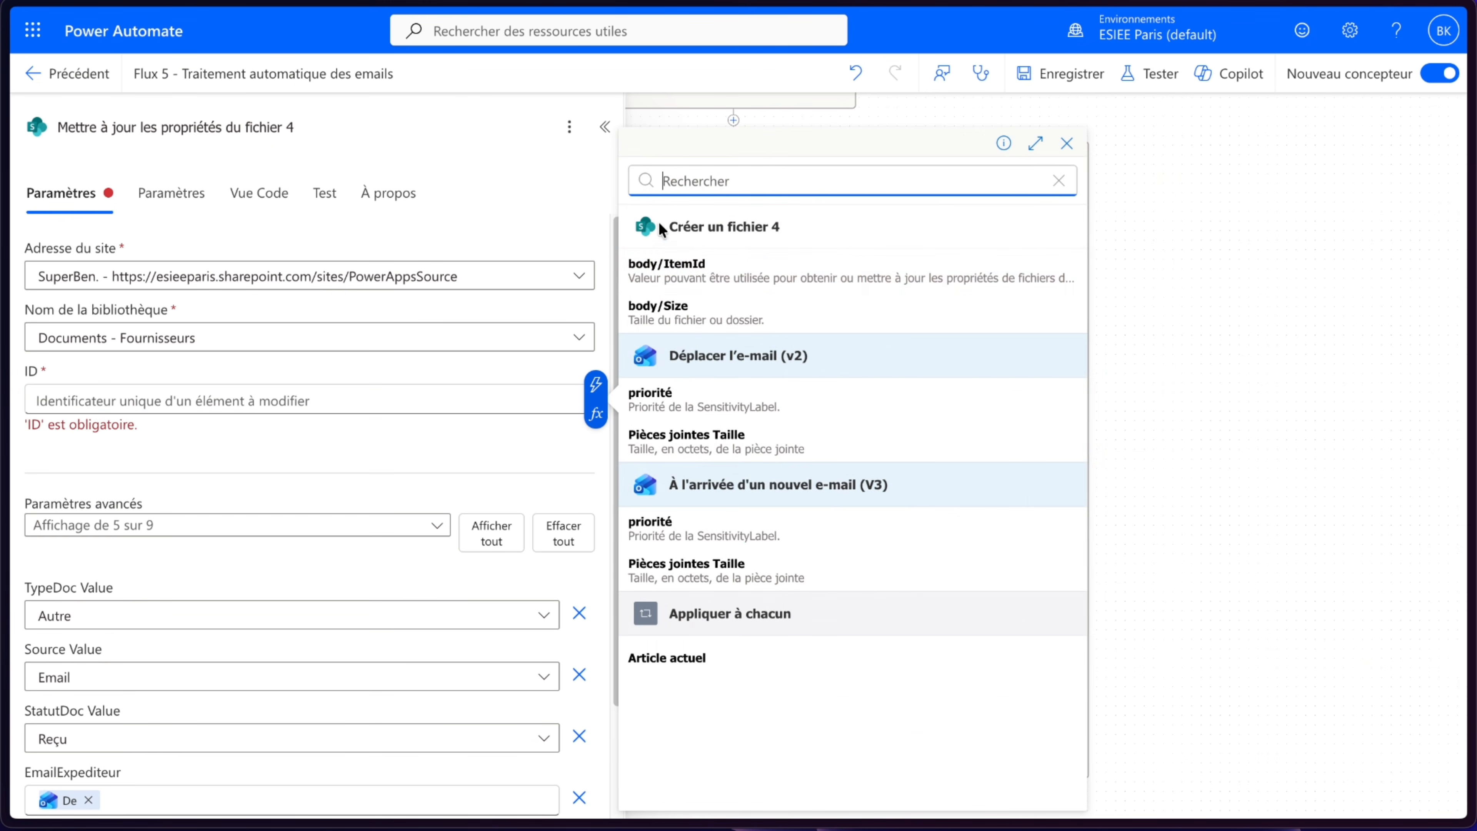
left_click(692, 267)
left_click(604, 127)
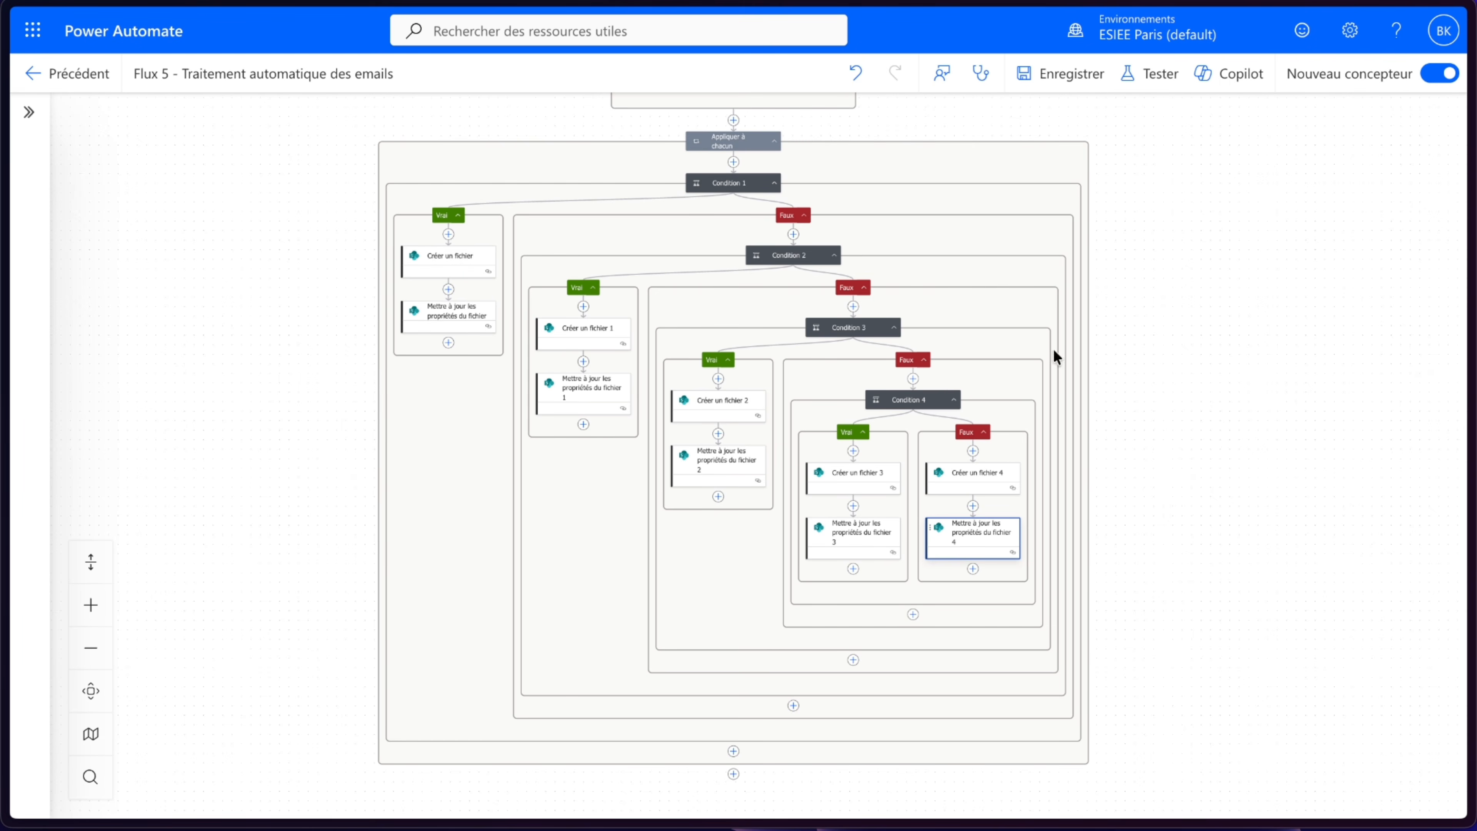
- Save the flow
scroll(1139, 362, "up", 2)
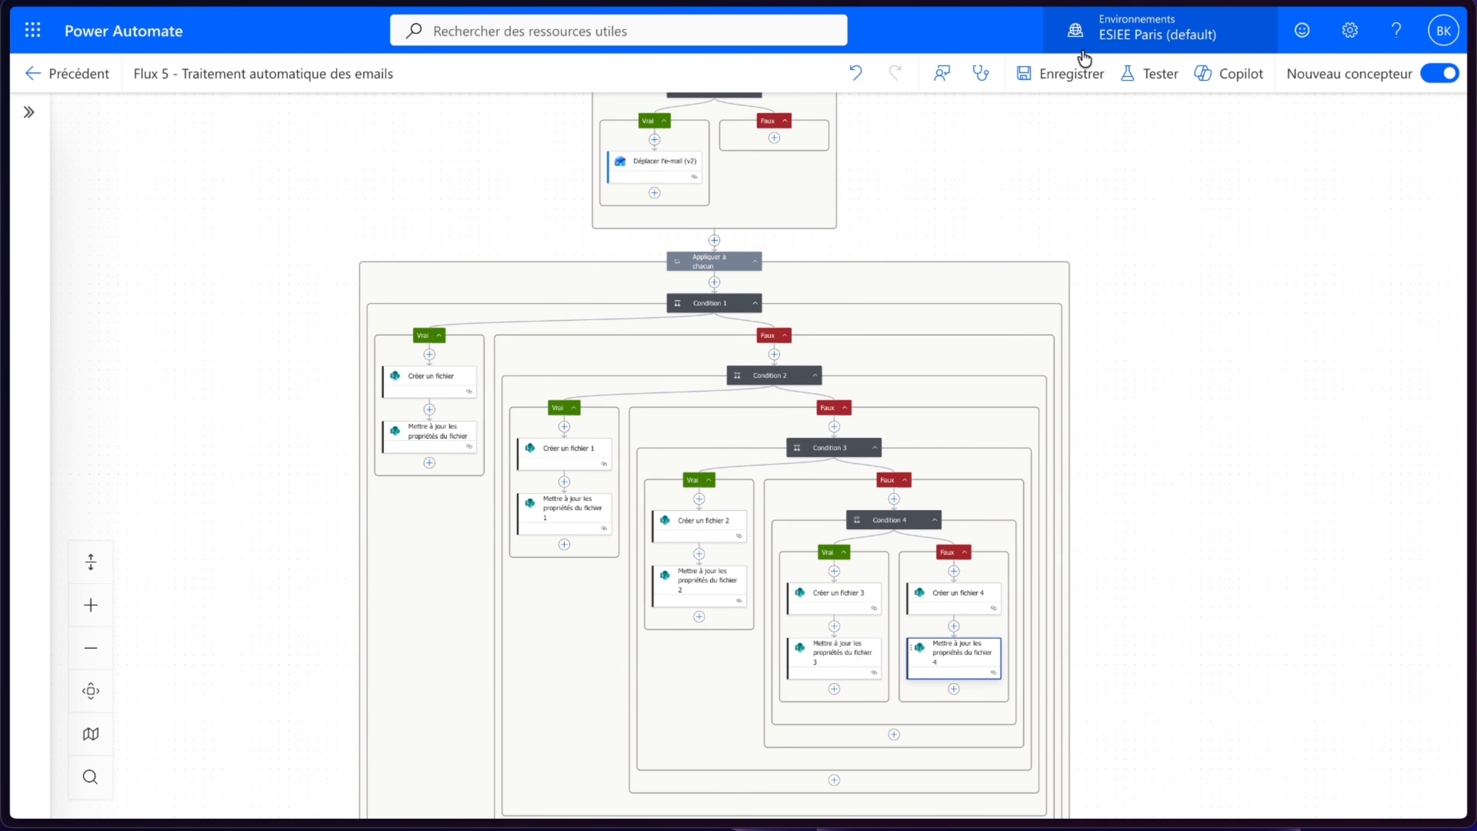
left_click(1062, 70)
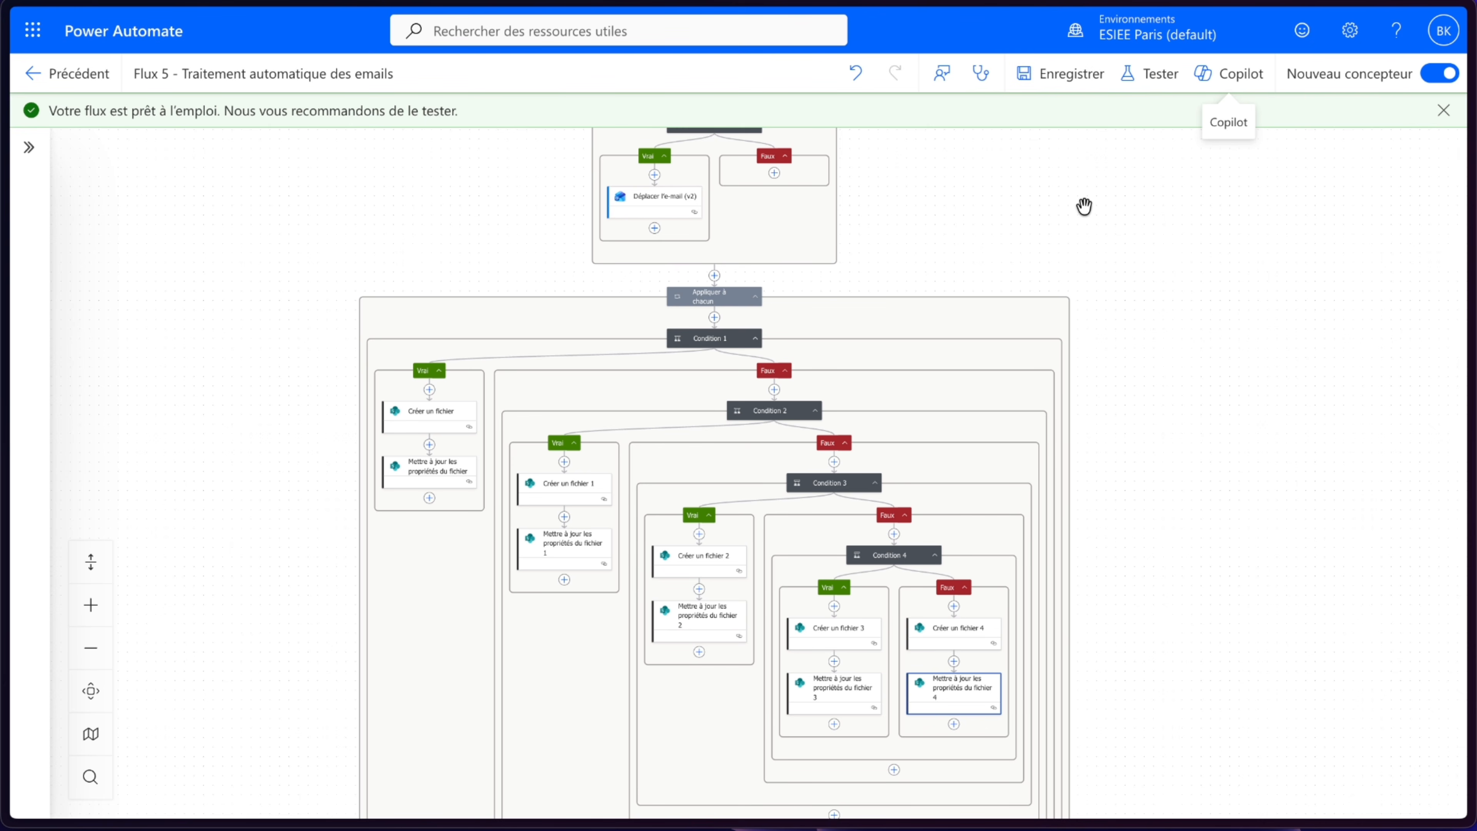
left_click_drag(1085, 204, 1067, 288)
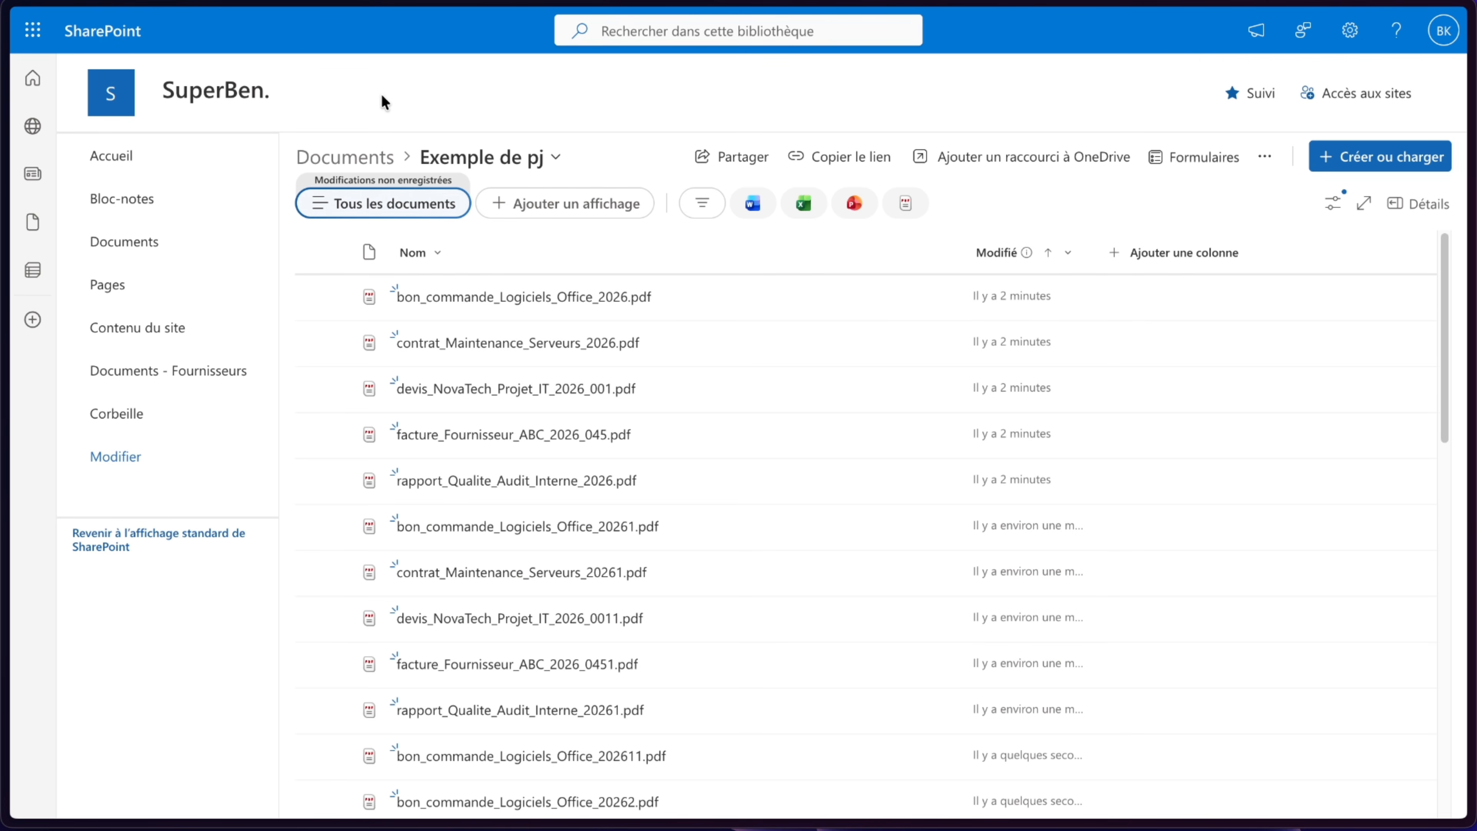
- Browse the files in the Exemple de pj SharePoint library, then switch to the Envoi mail automatique flow tab
scroll(611, 484, "down", 5)
scroll(612, 484, "down", 8)
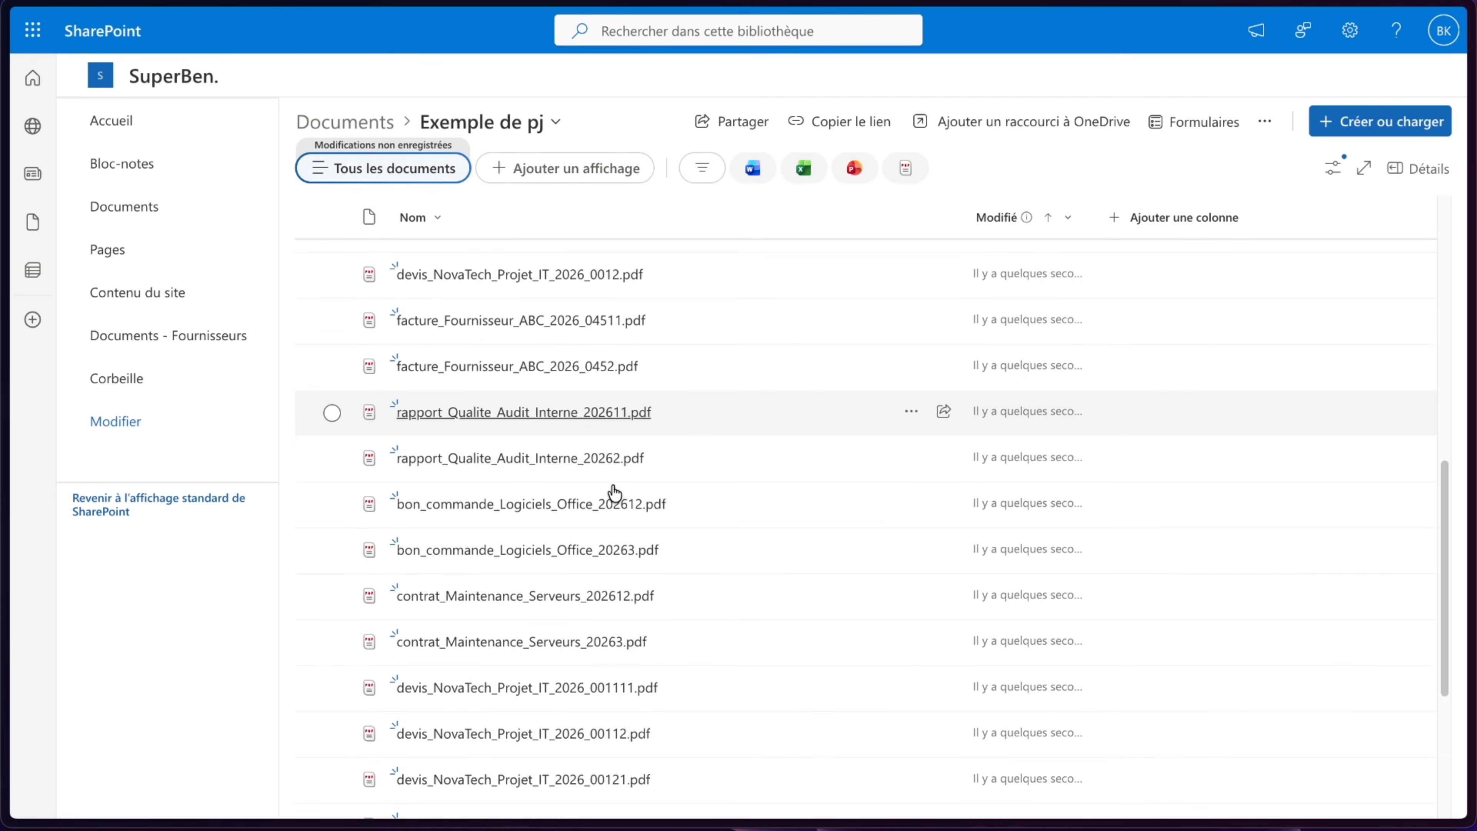
mouse_move(4, 221)
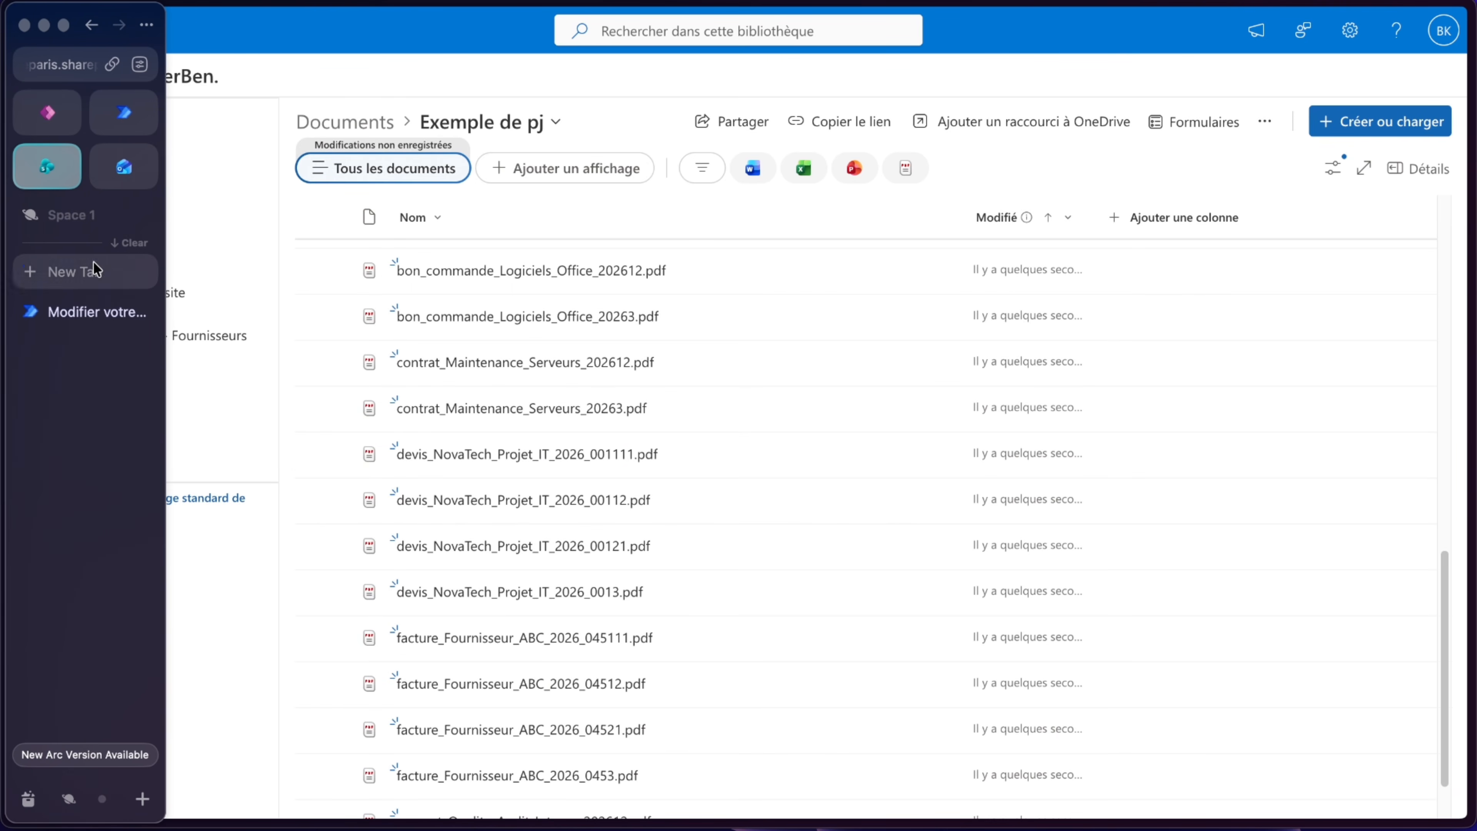
left_click(93, 312)
left_click_drag(891, 385, 889, 485)
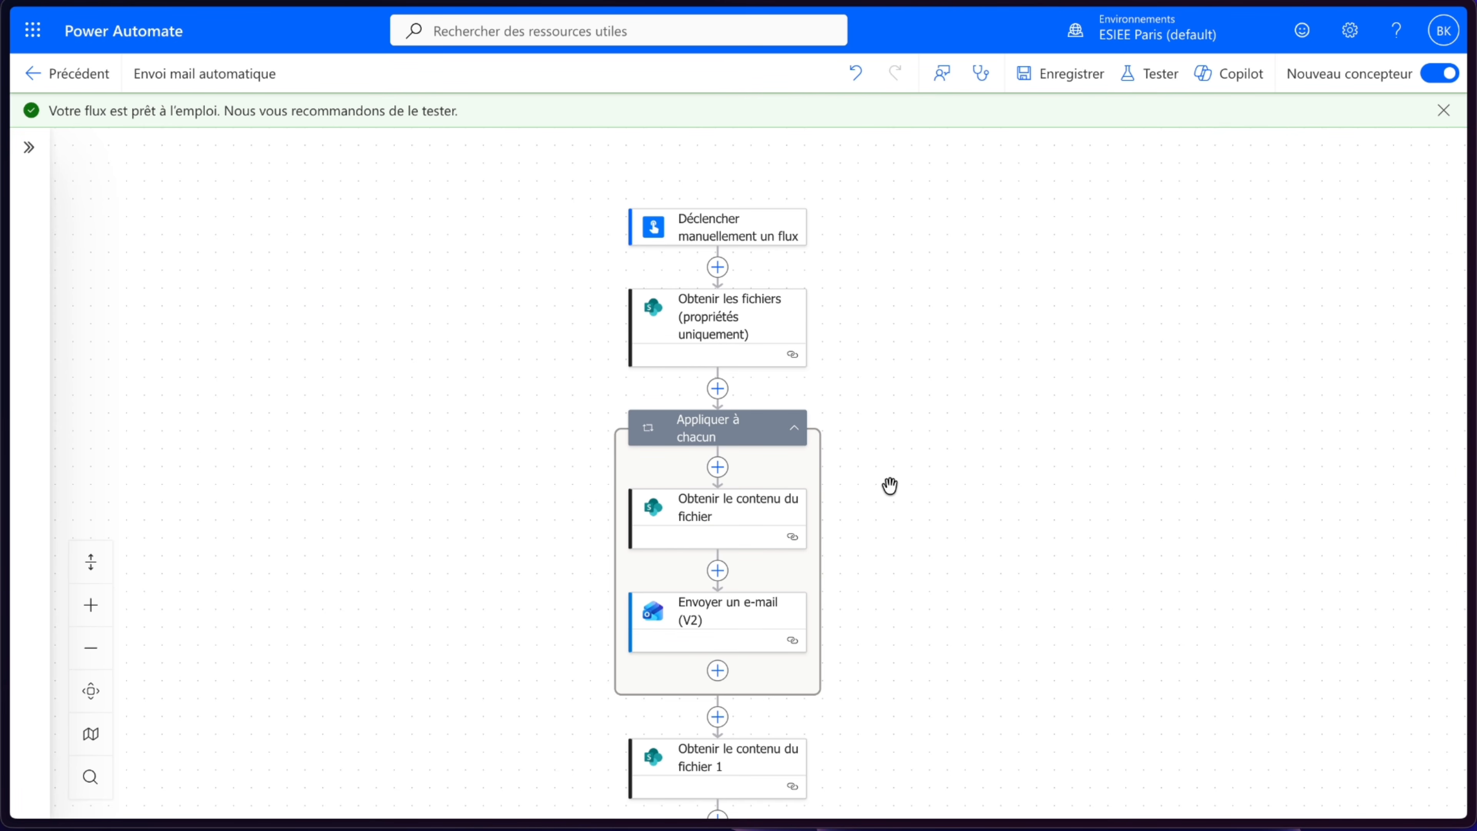
- Run a manual test of the Envoi mail automatique flow to send the sample attachments by email
left_click(1152, 75)
left_click(1144, 138)
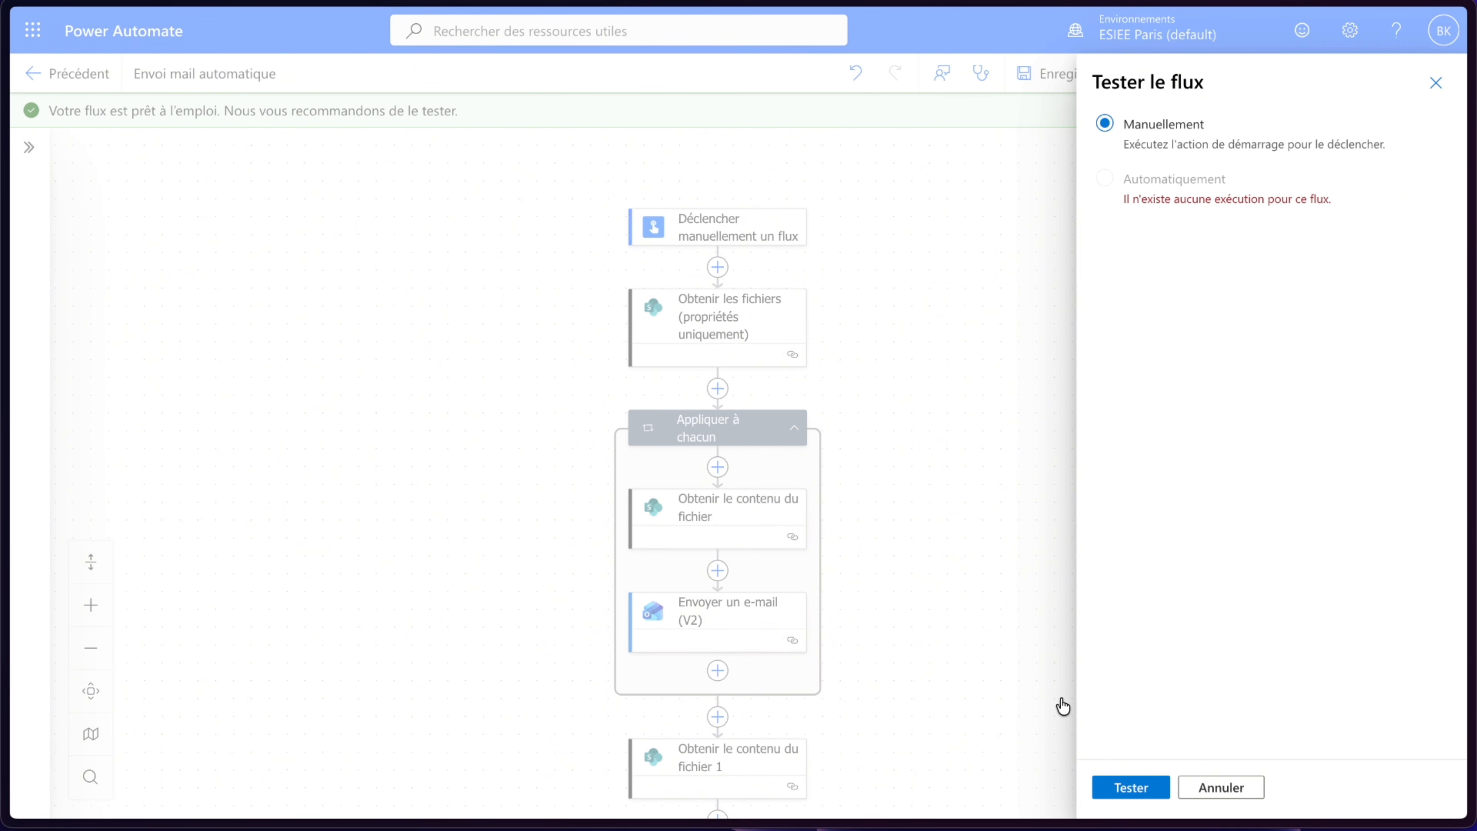
left_click(1150, 793)
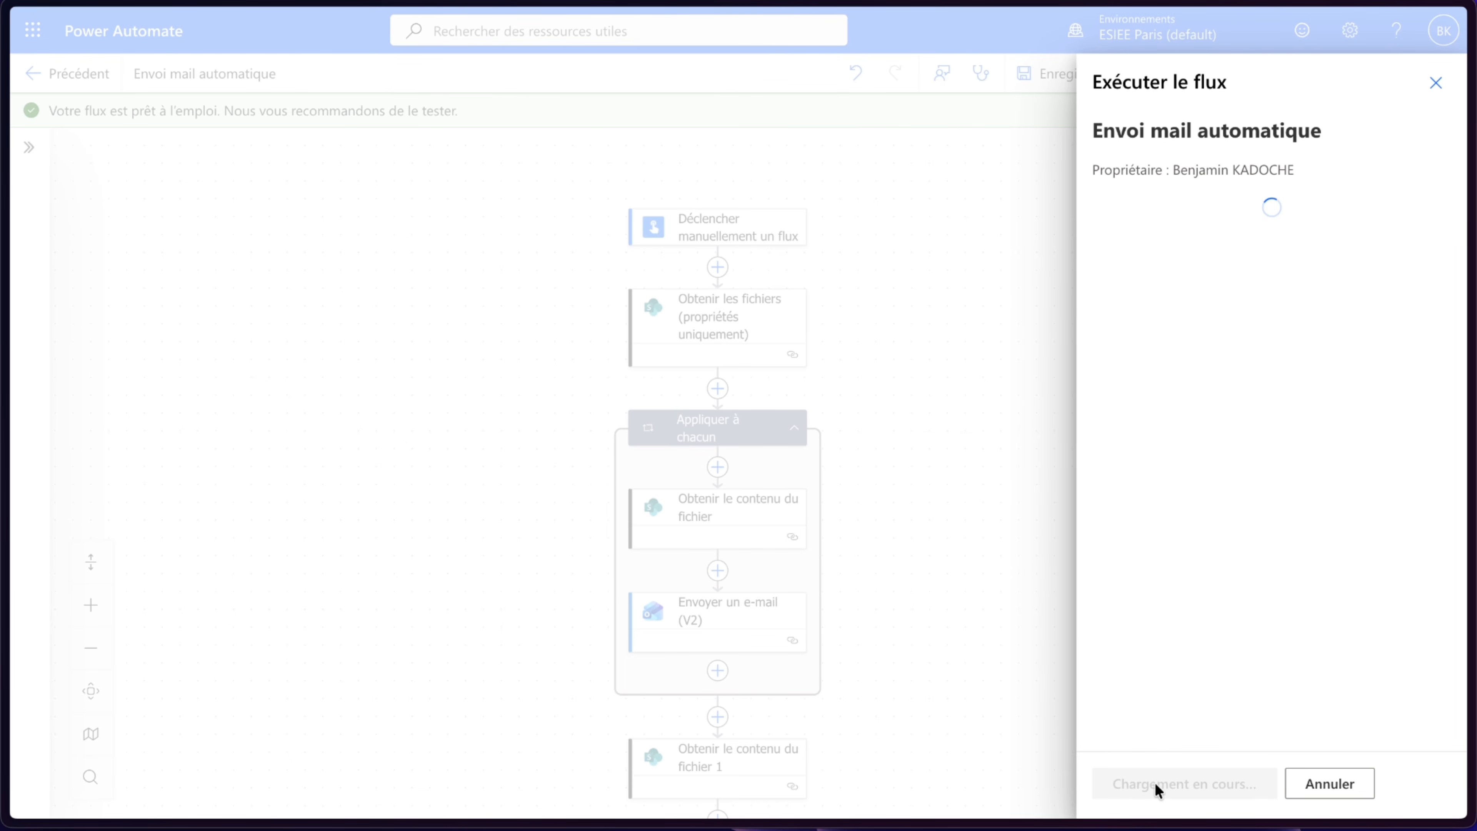
left_click(1154, 782)
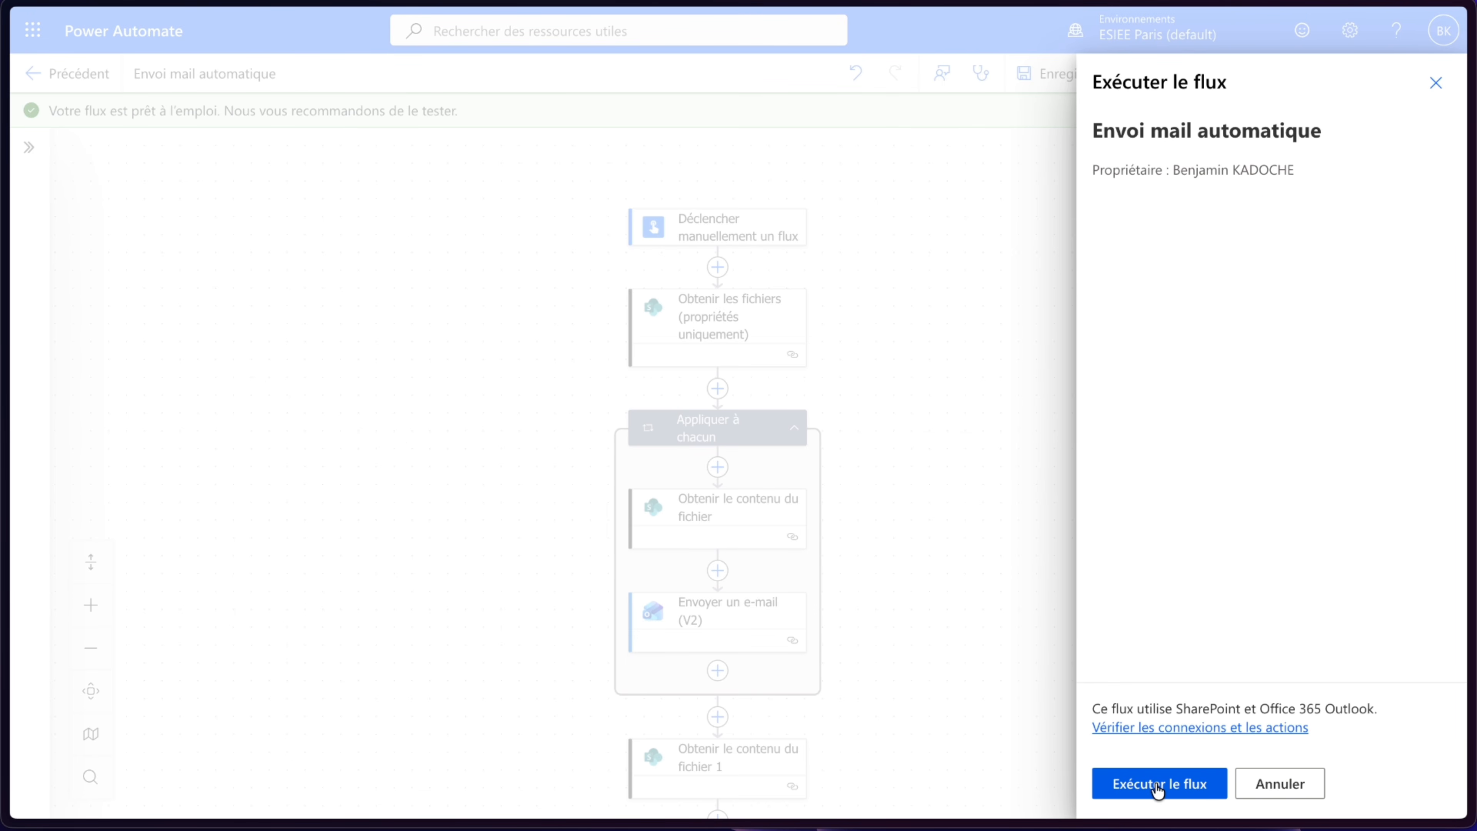
left_click(1155, 783)
left_click(1155, 782)
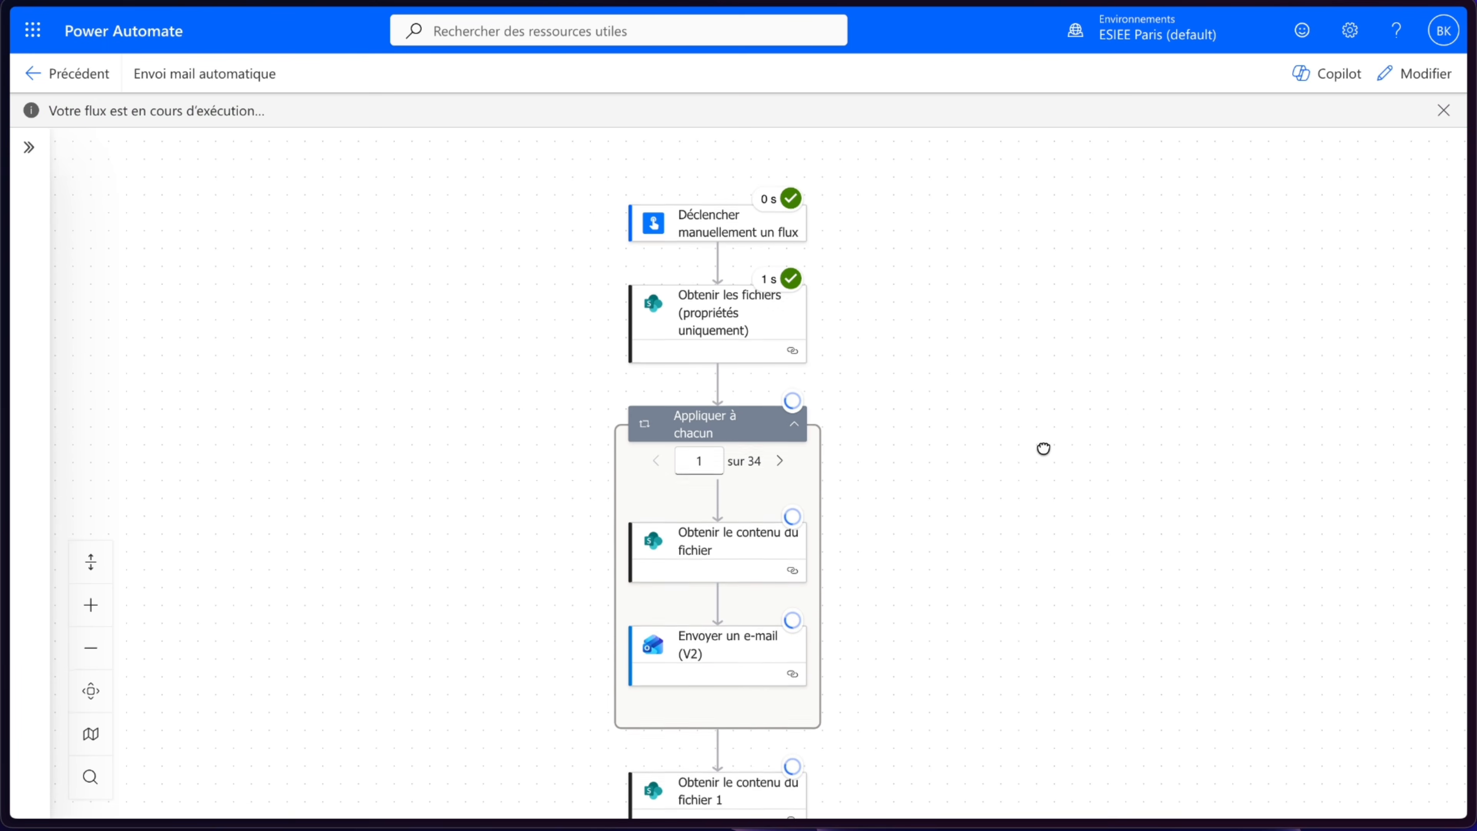
left_click_drag(1042, 446, 1040, 351)
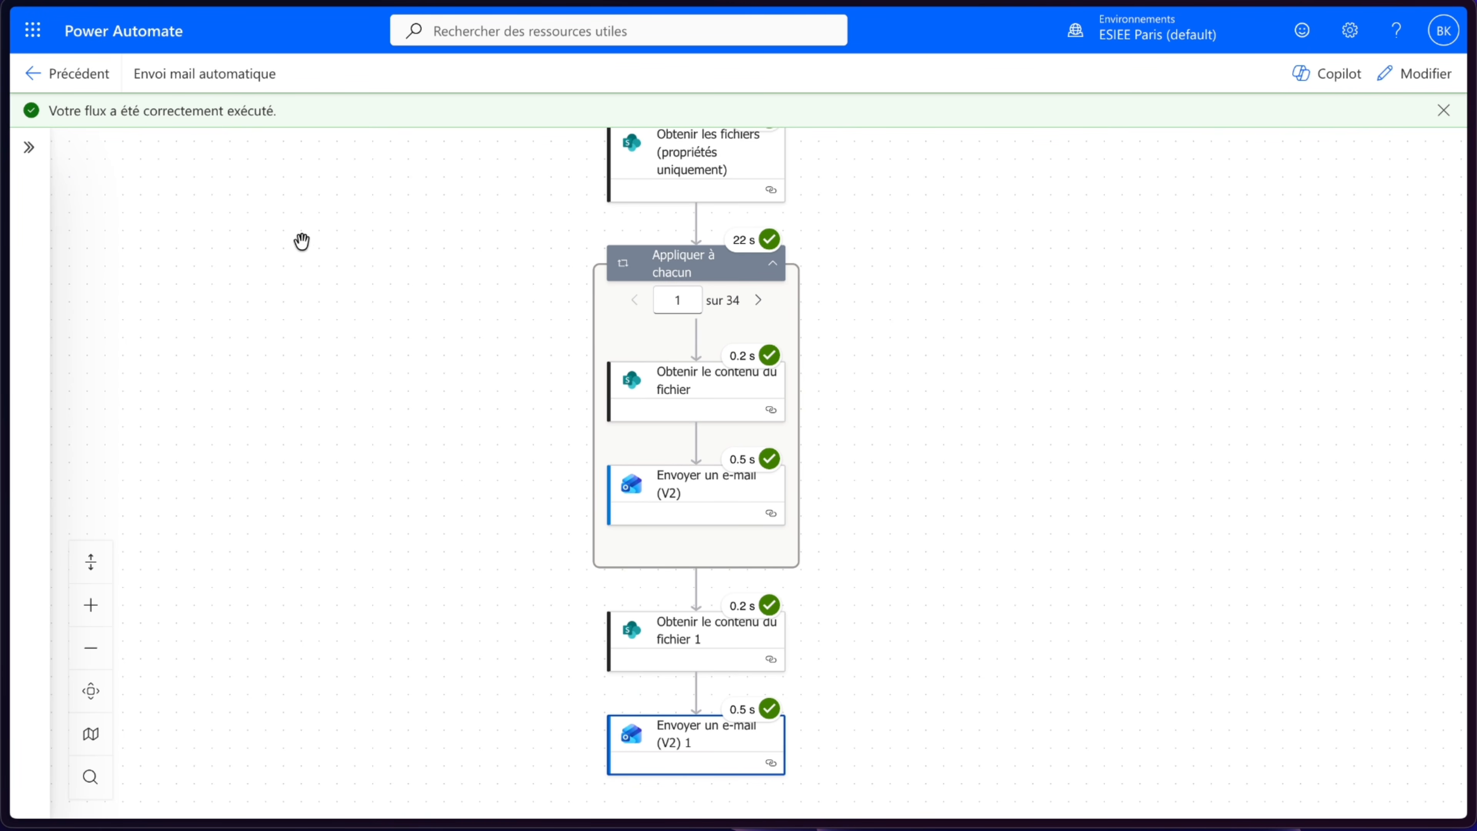
- Open Flux 5 - Traitement automatique des emails and review its full run history
left_click(37, 73)
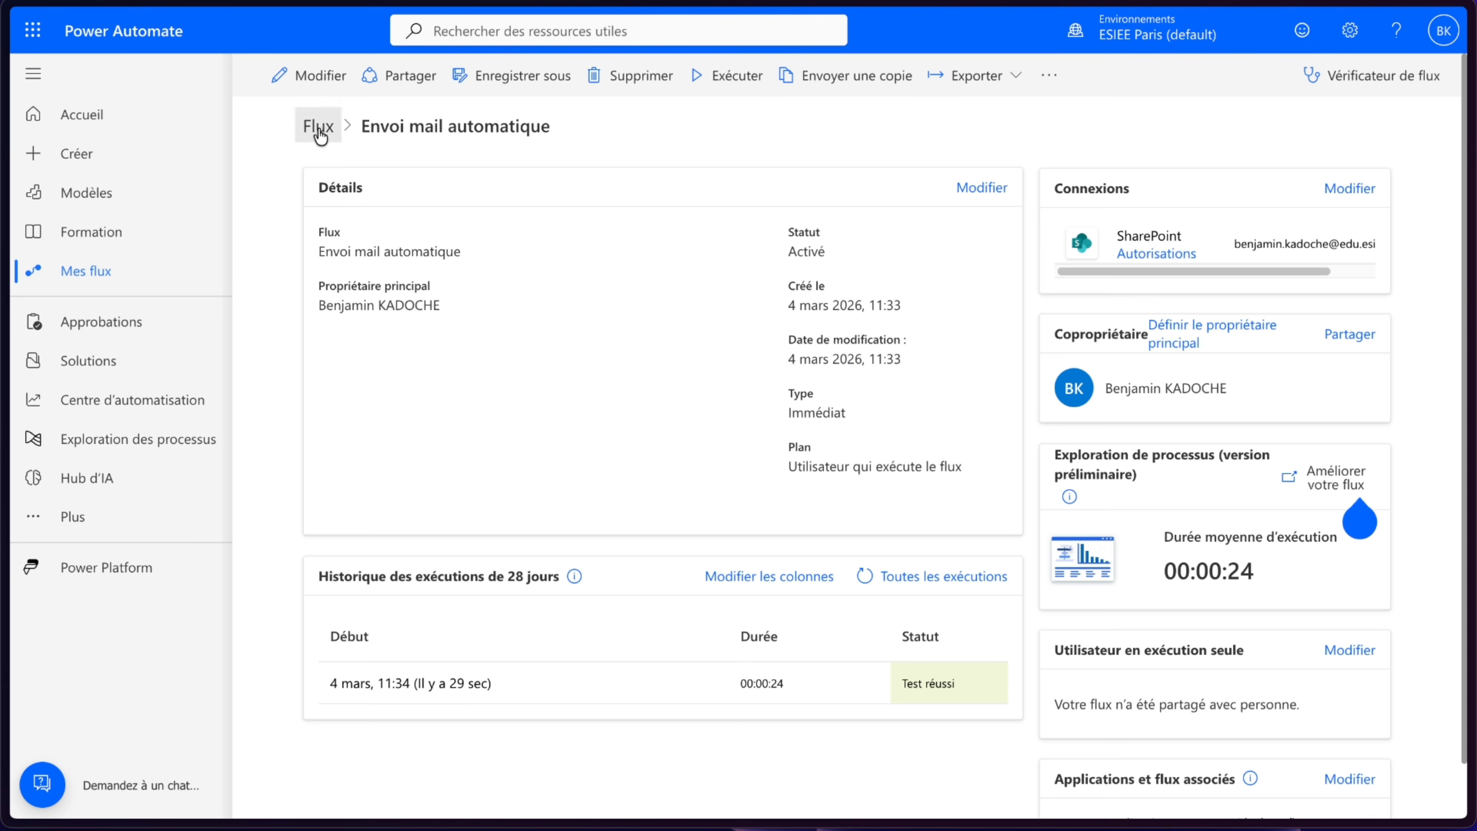
left_click(317, 125)
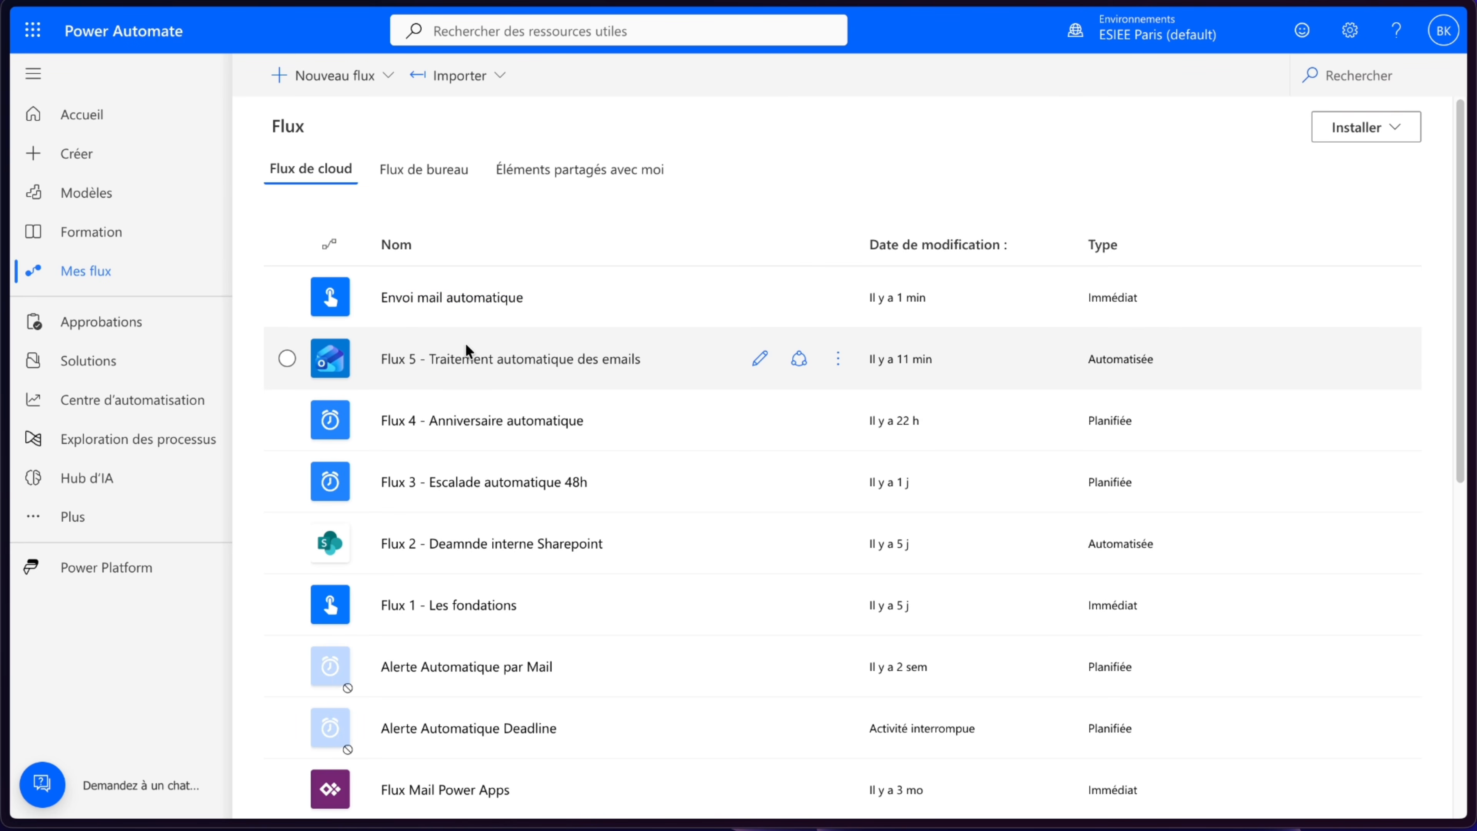
left_click(462, 360)
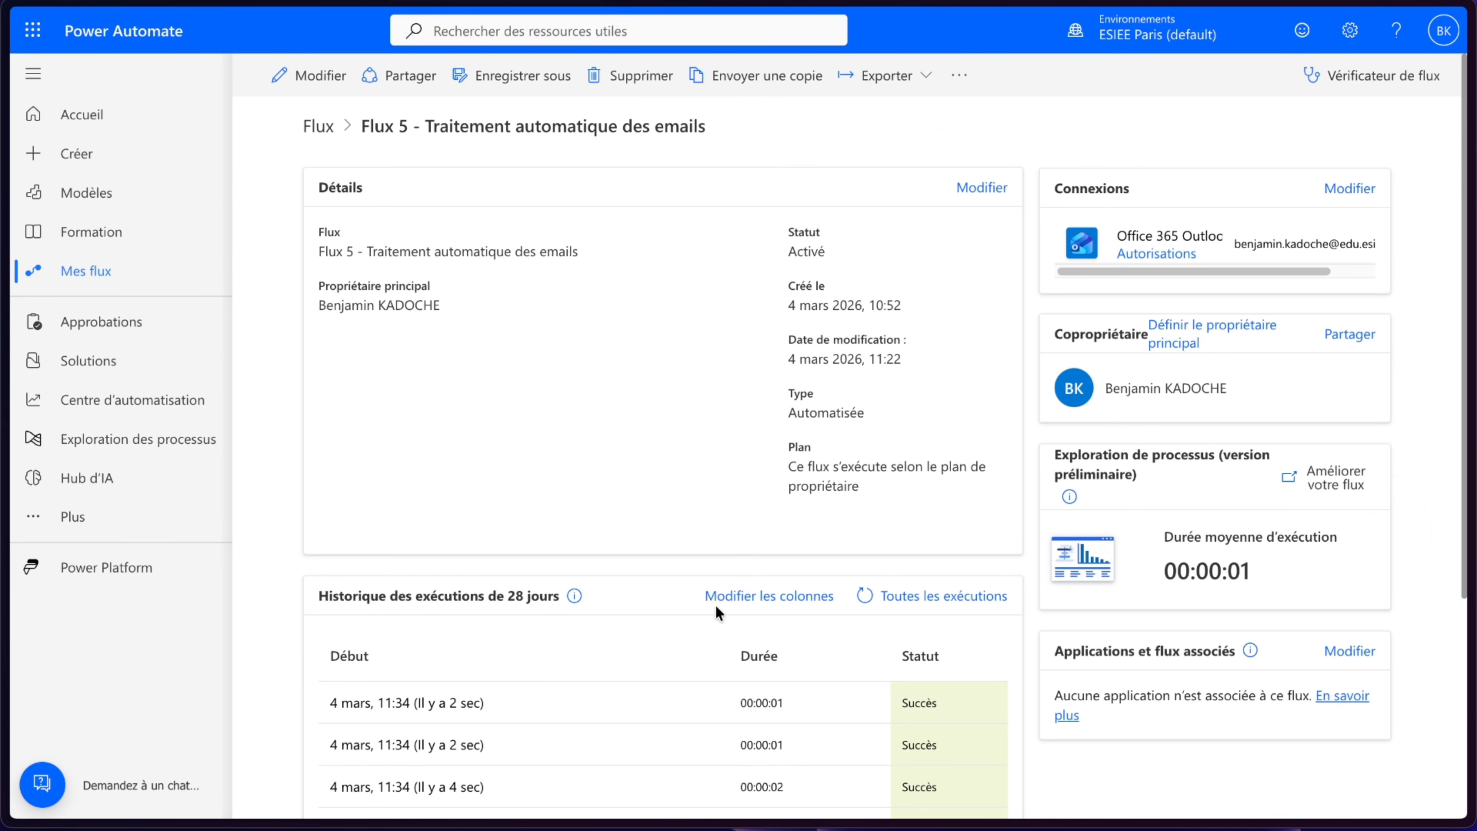
scroll(716, 605, "down", 5)
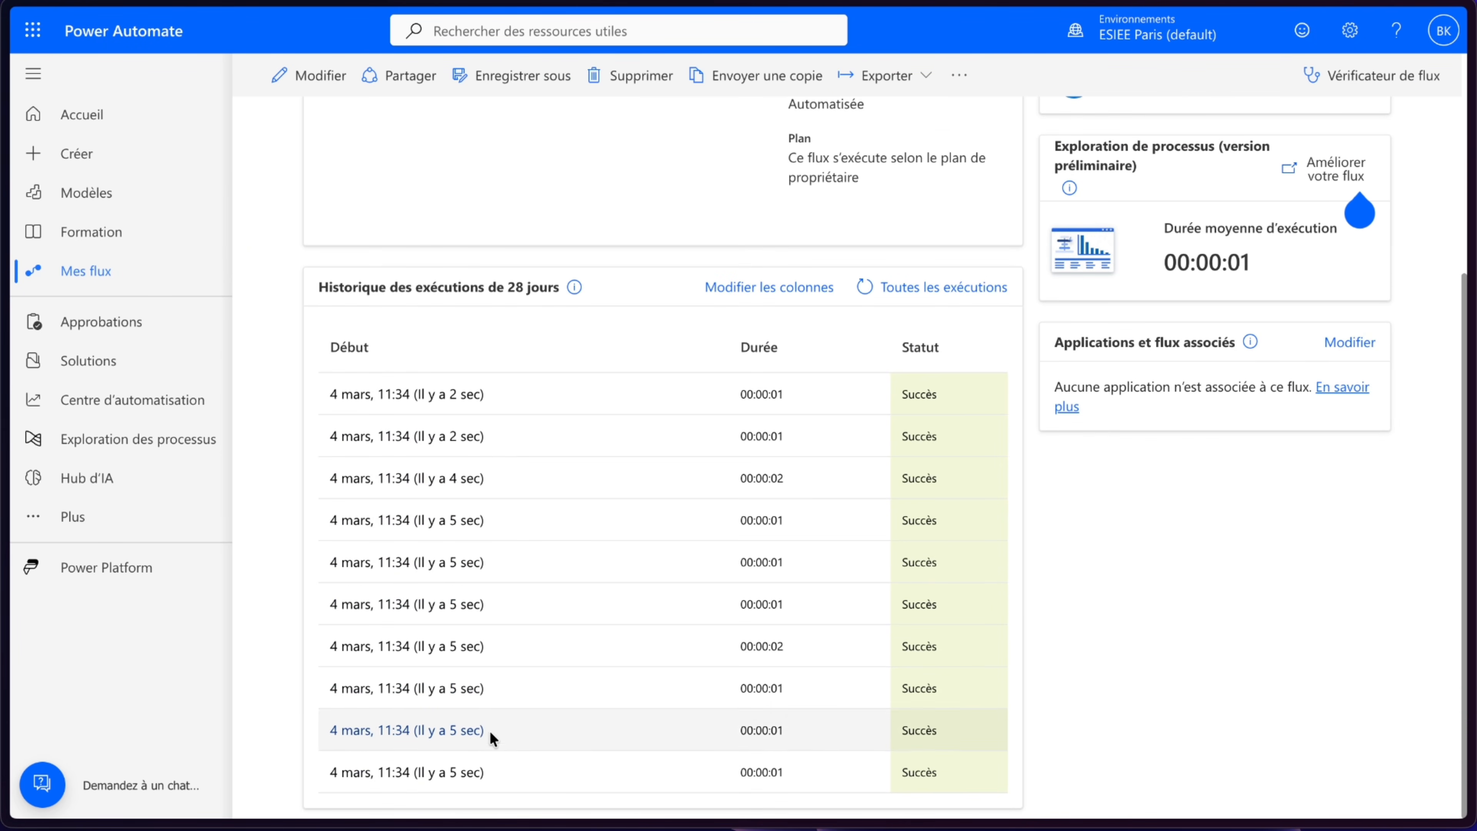
left_click(874, 289)
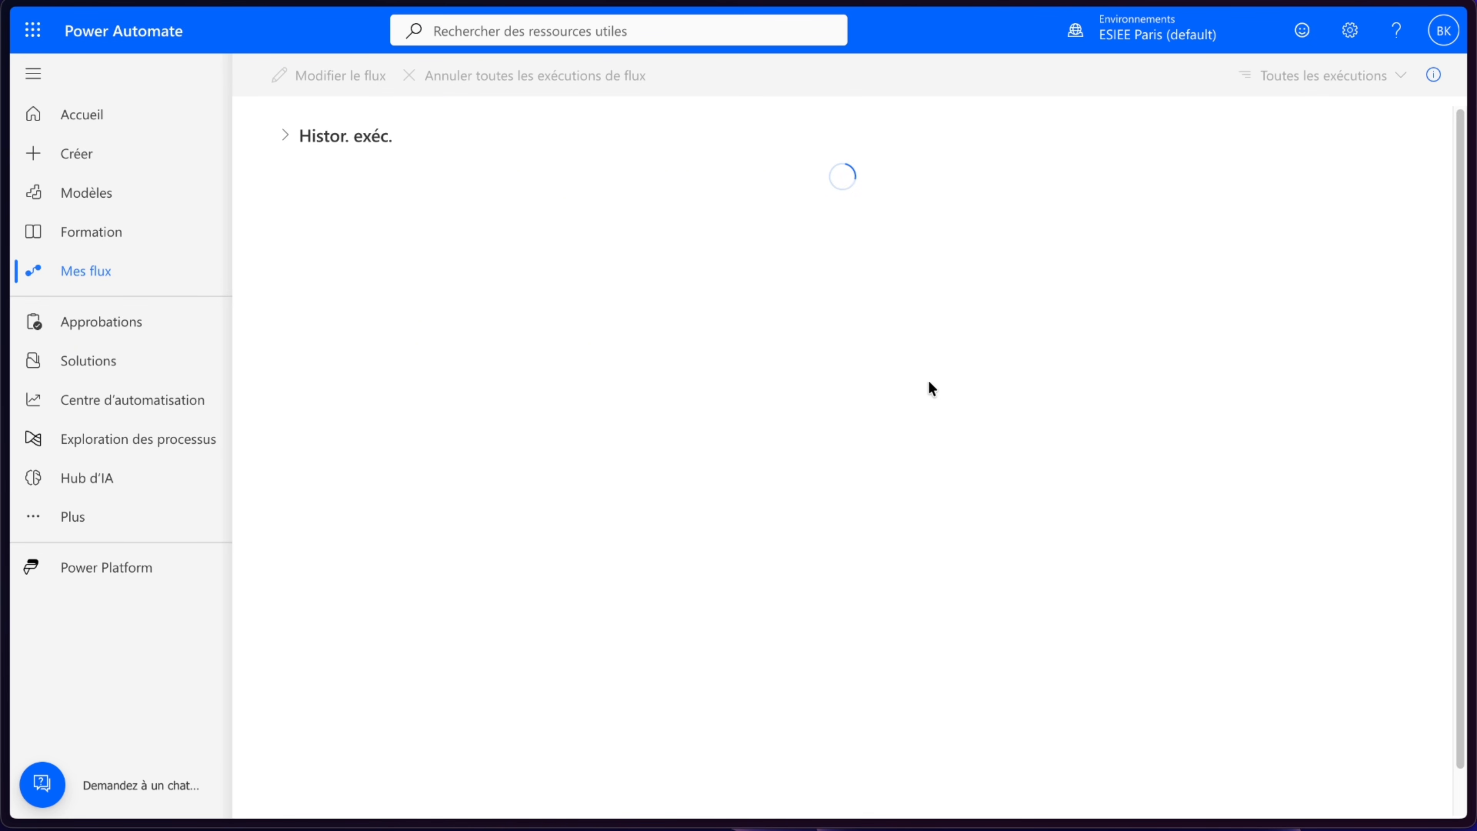
scroll(942, 471, "down", 5)
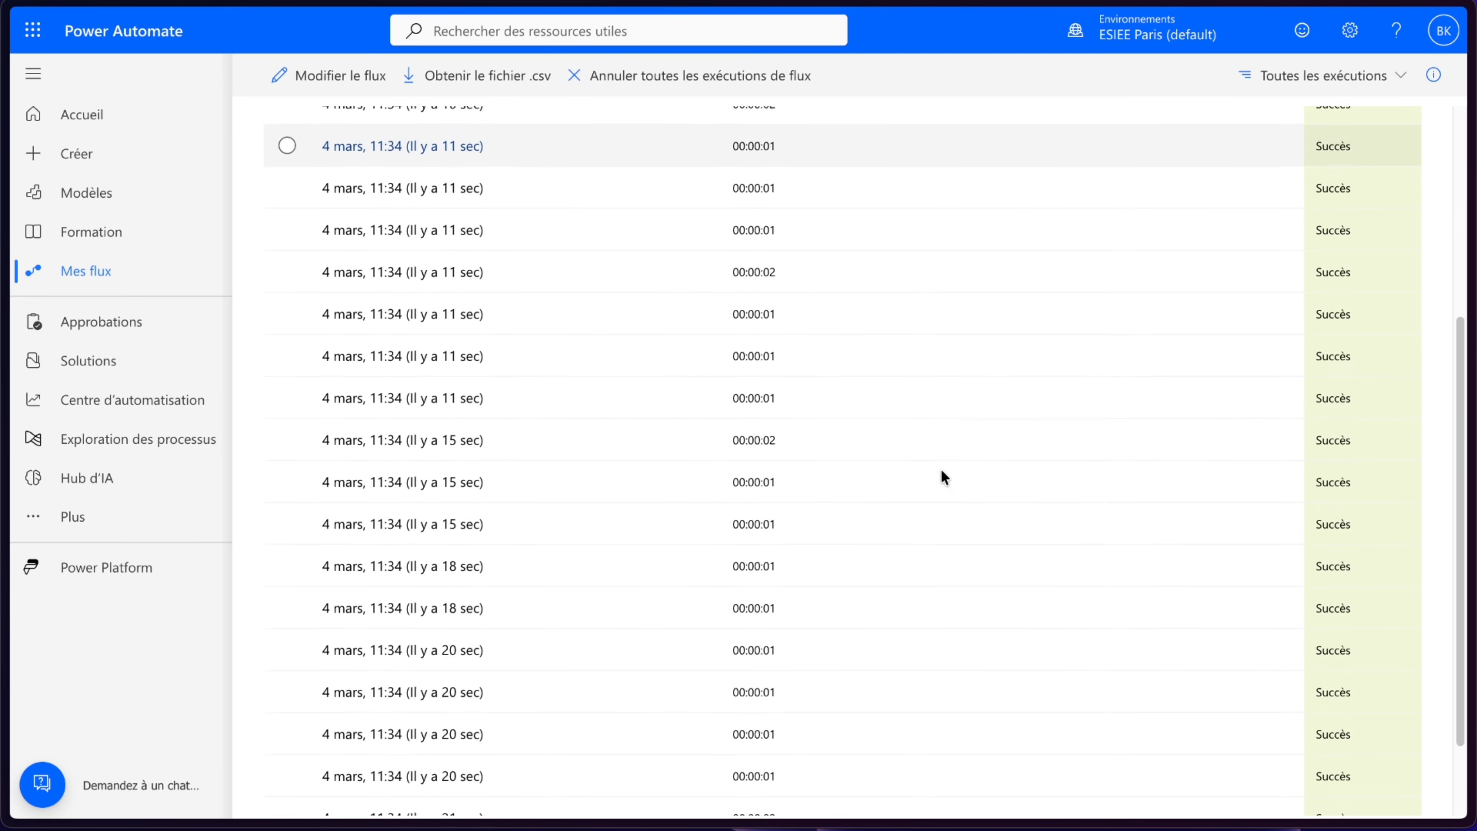
scroll(941, 469, "up", 5)
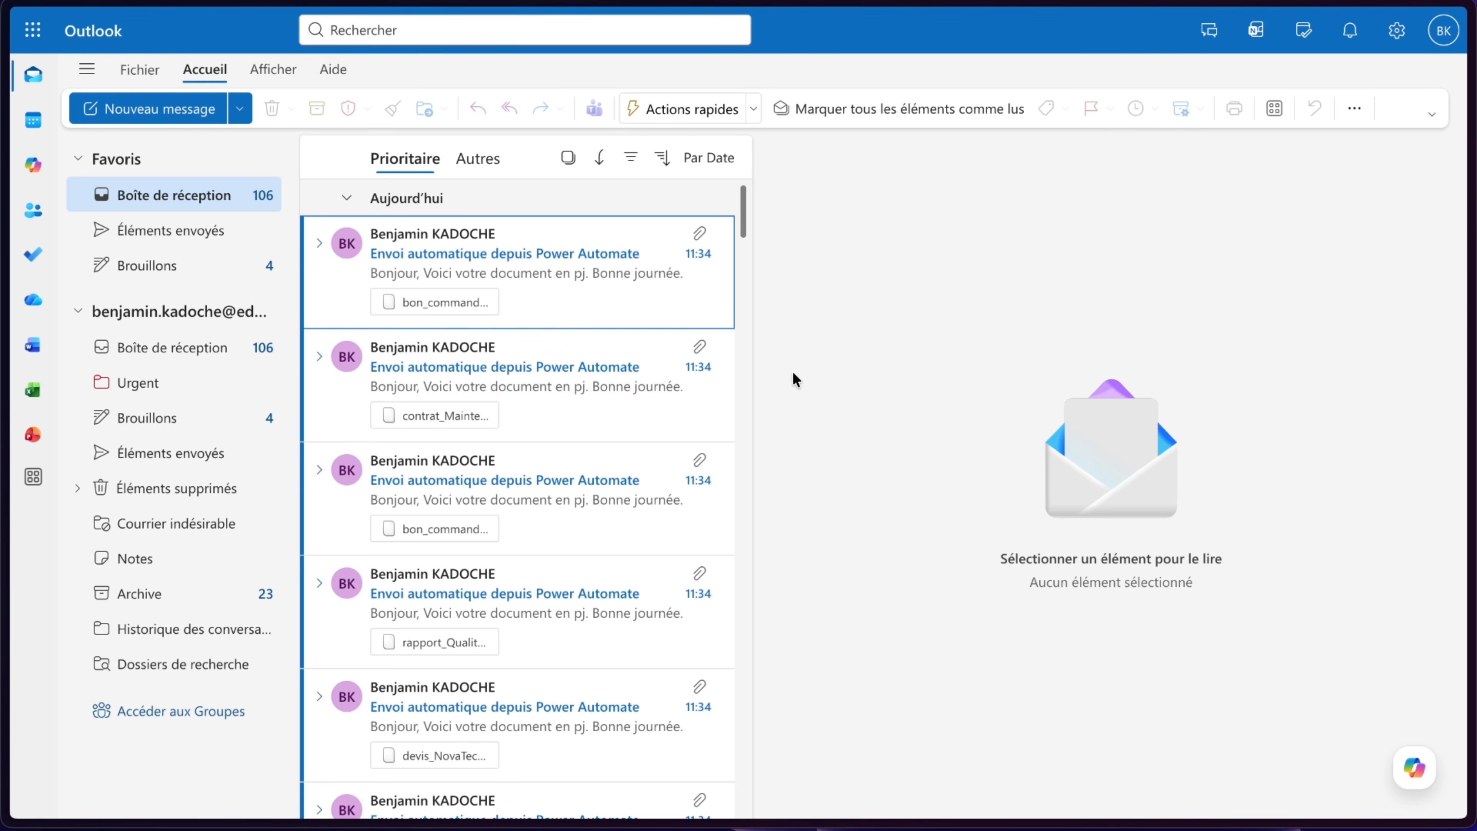
- Open a received email, then inspect the files and metadata columns in the A trier folder of Documents - Fournisseurs
left_click(586, 275)
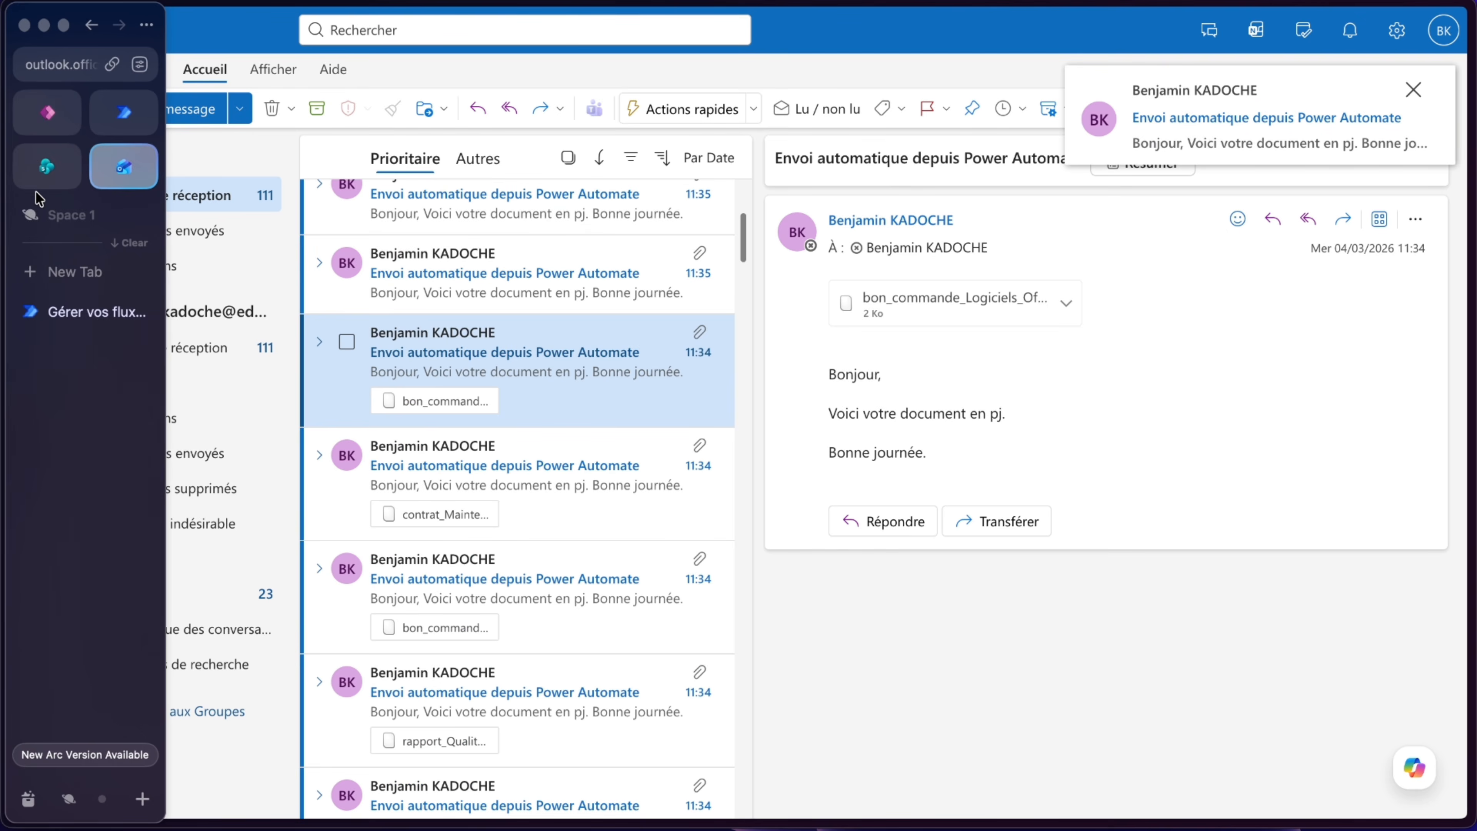
left_click(36, 179)
left_click(196, 334)
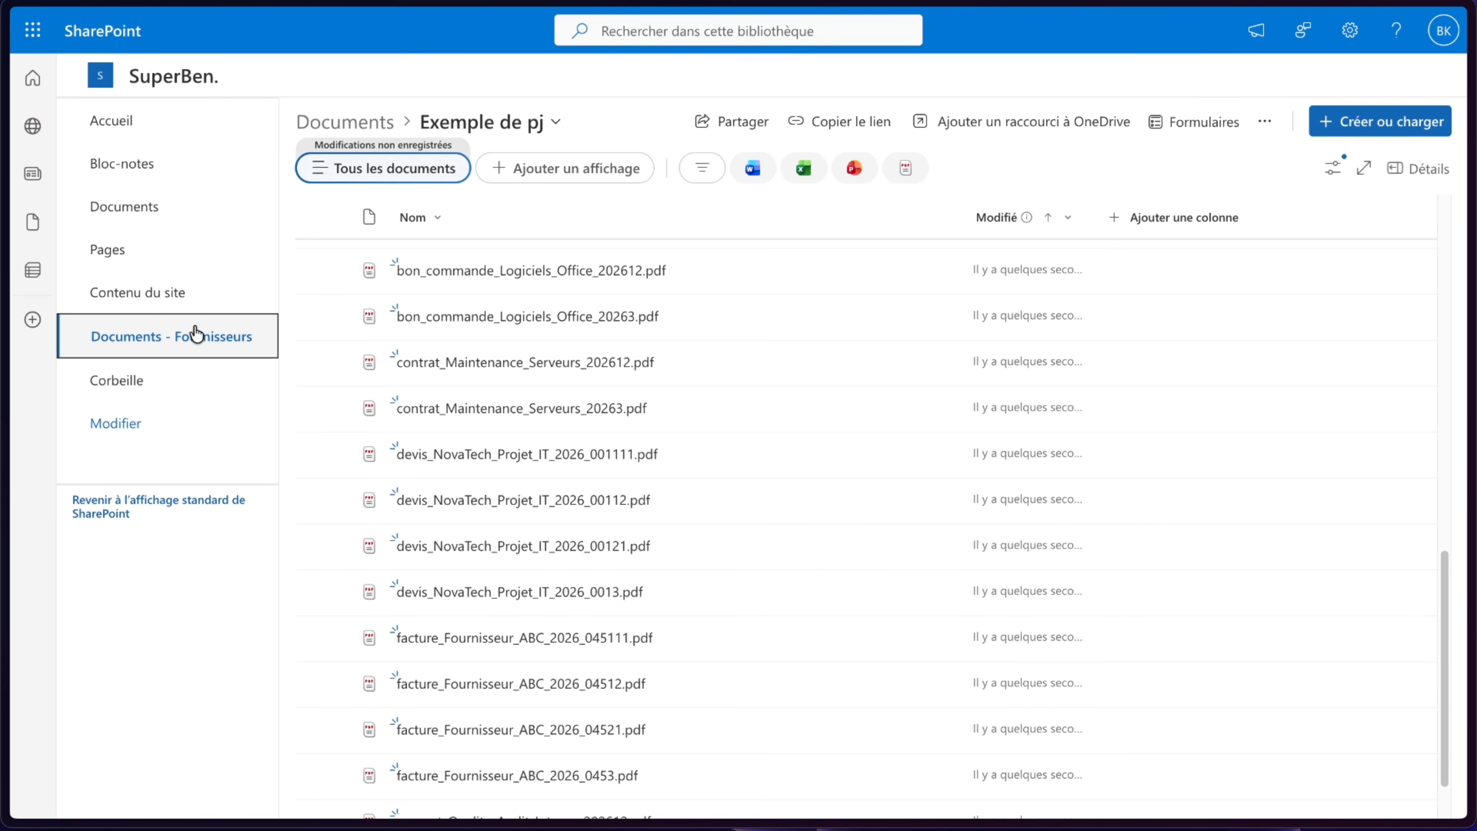
left_click(417, 258)
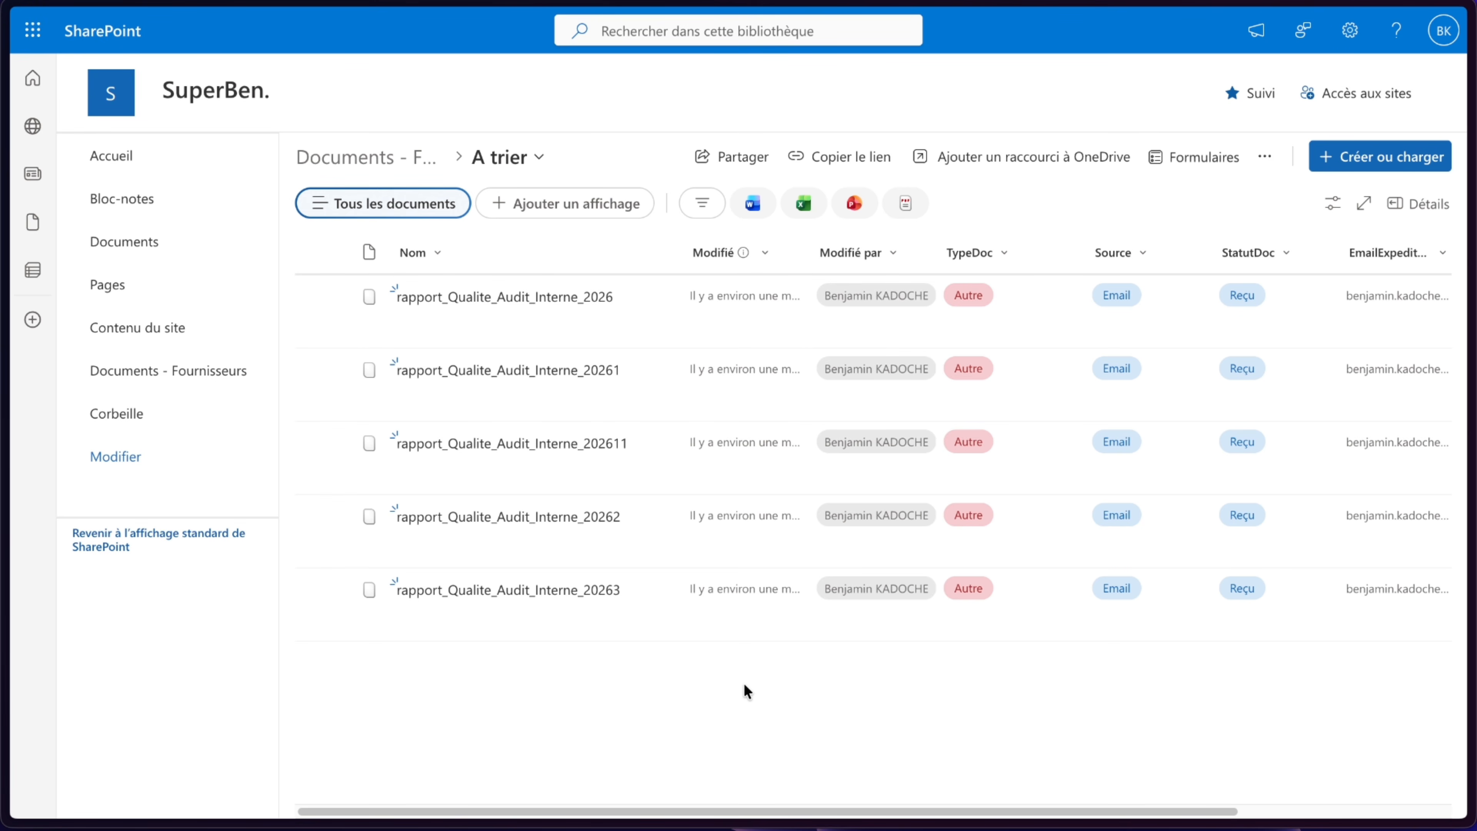
scroll(745, 685, "right", 3)
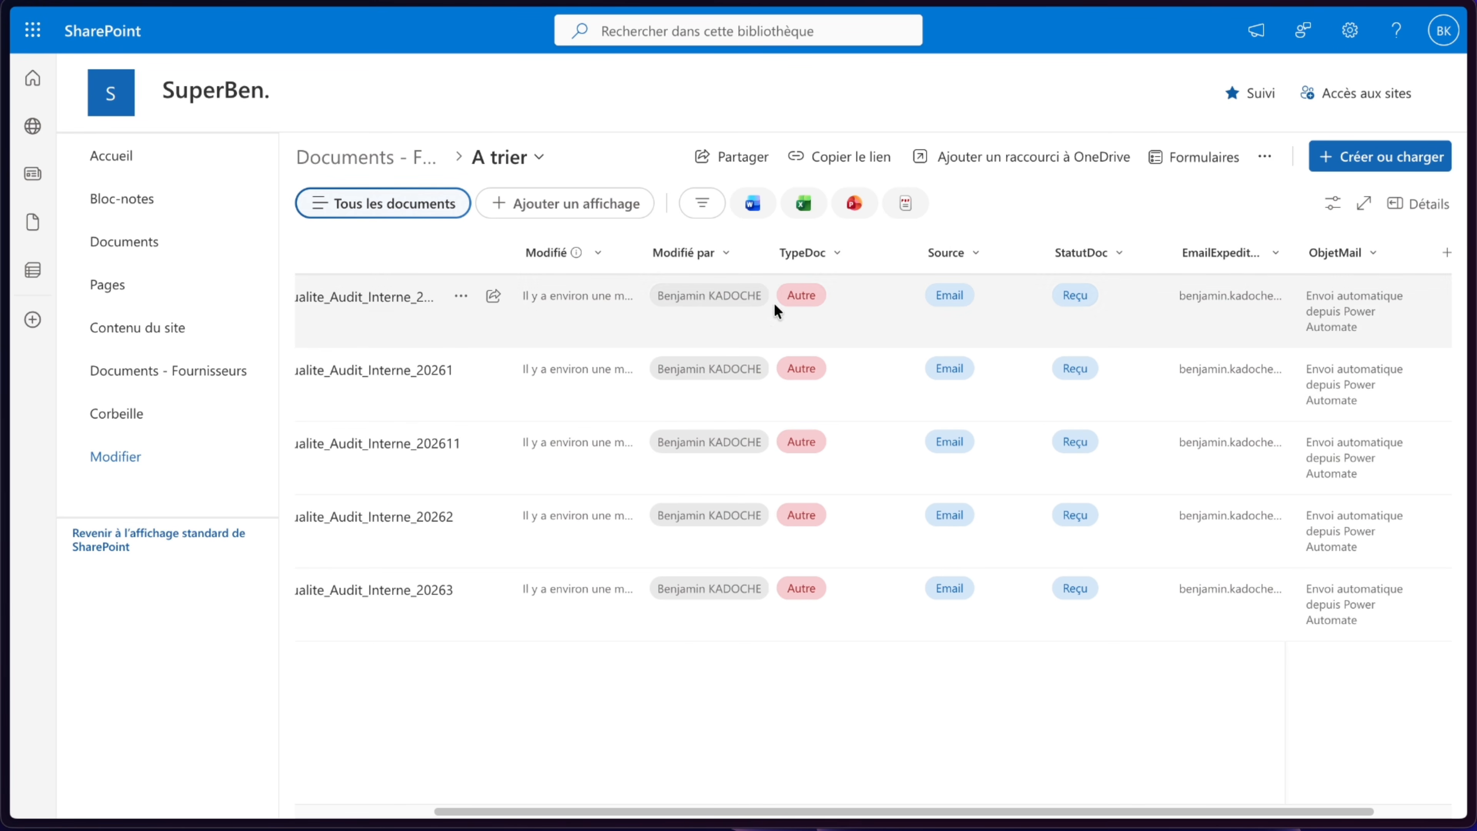
scroll(968, 582, "right", 2)
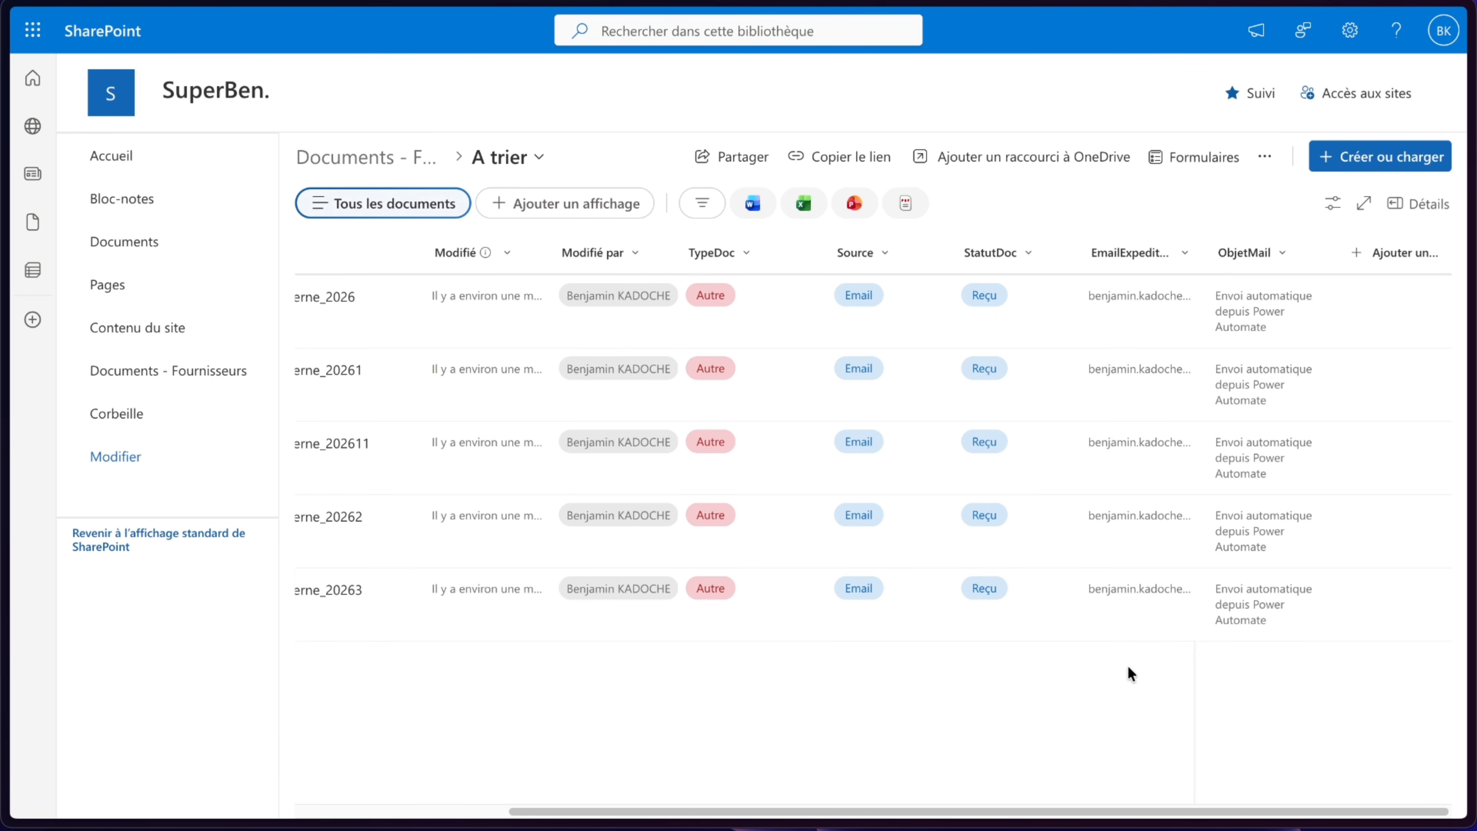
scroll(629, 600, "left", 5)
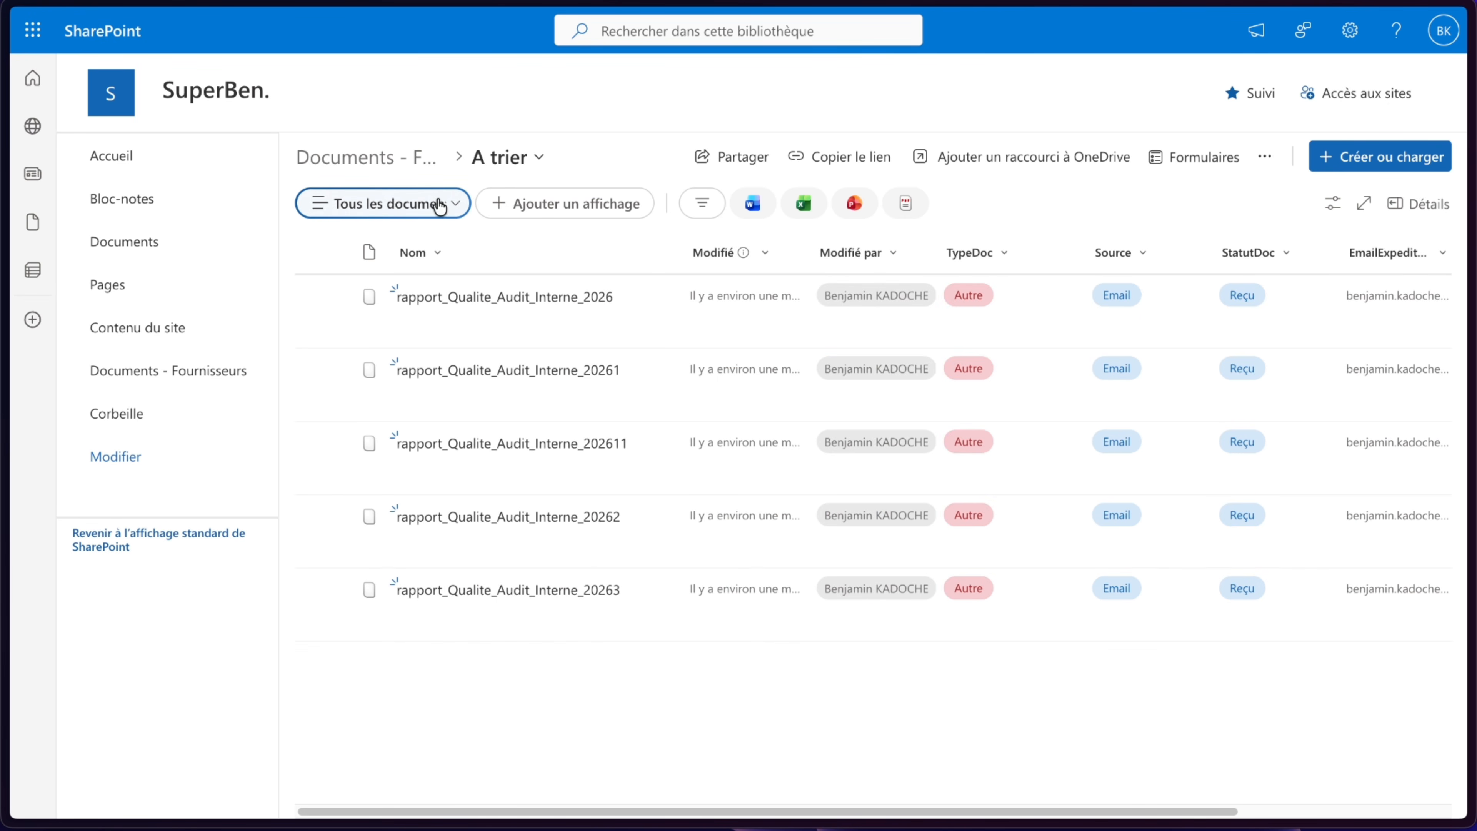
- Browse the Contrats and Factures folders of Documents - Fournisseurs to check the filed attachments
left_click(433, 168)
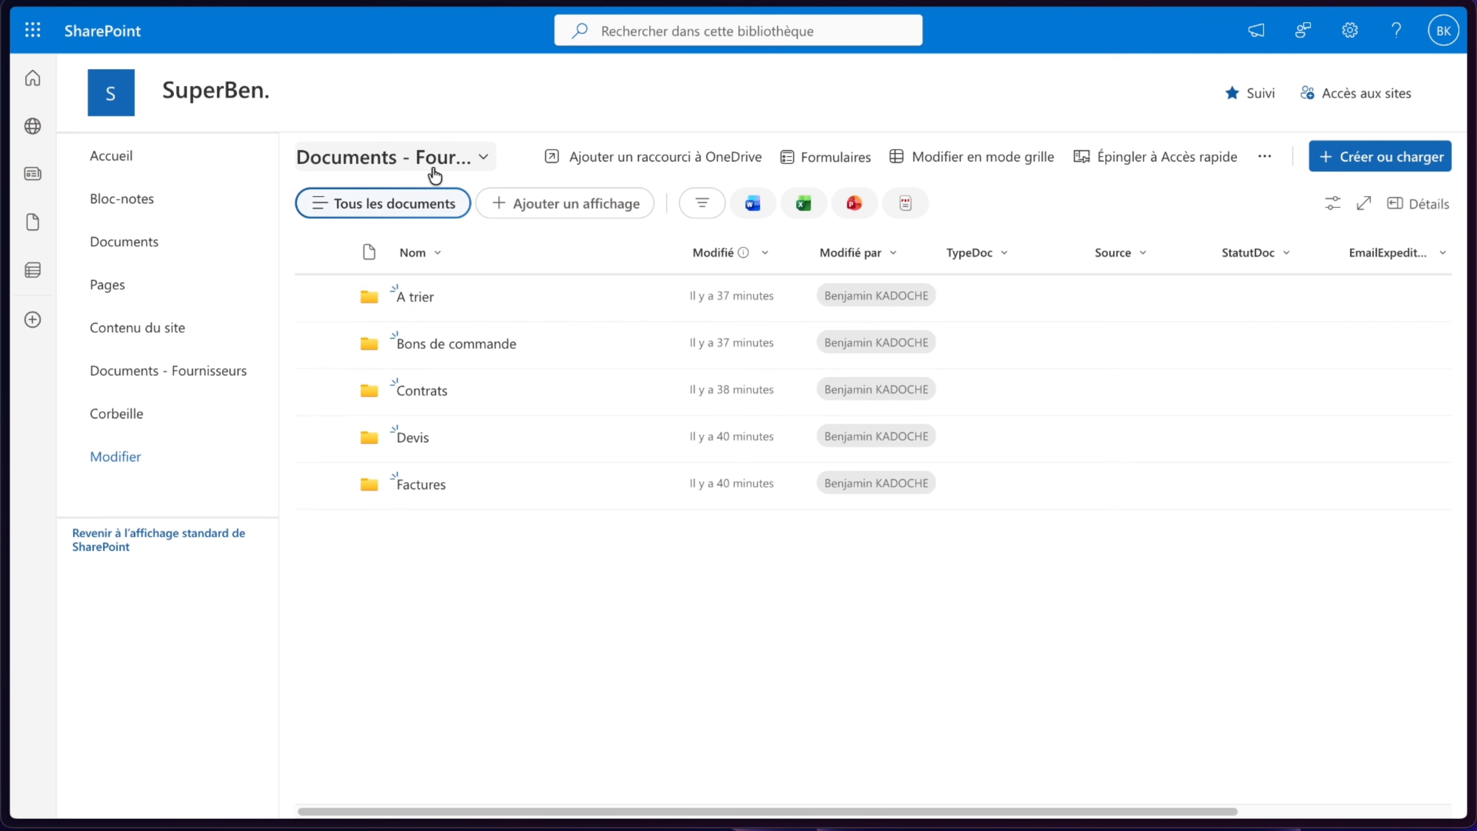
left_click(422, 397)
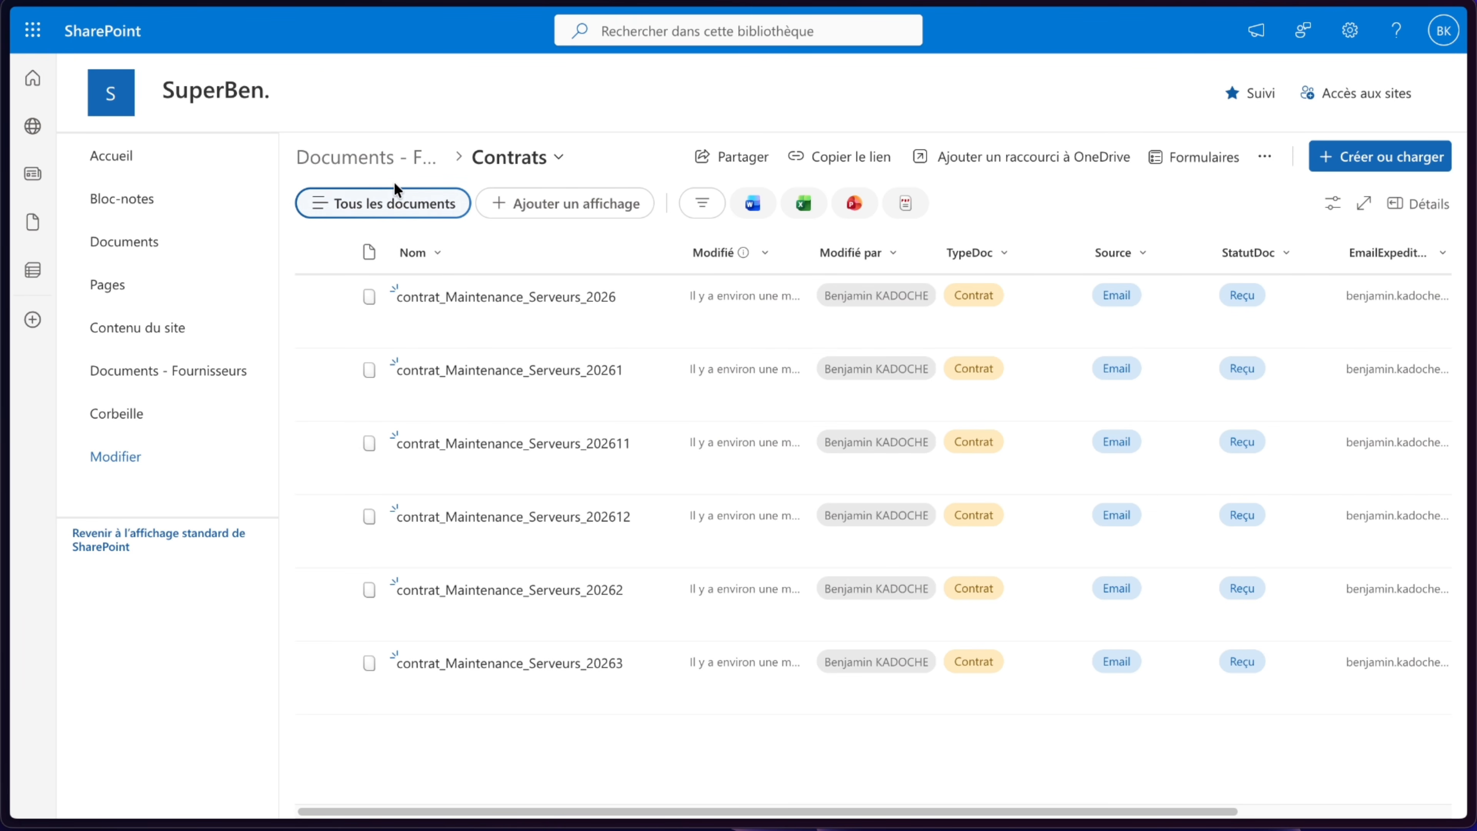
double_click(395, 177)
left_click(396, 164)
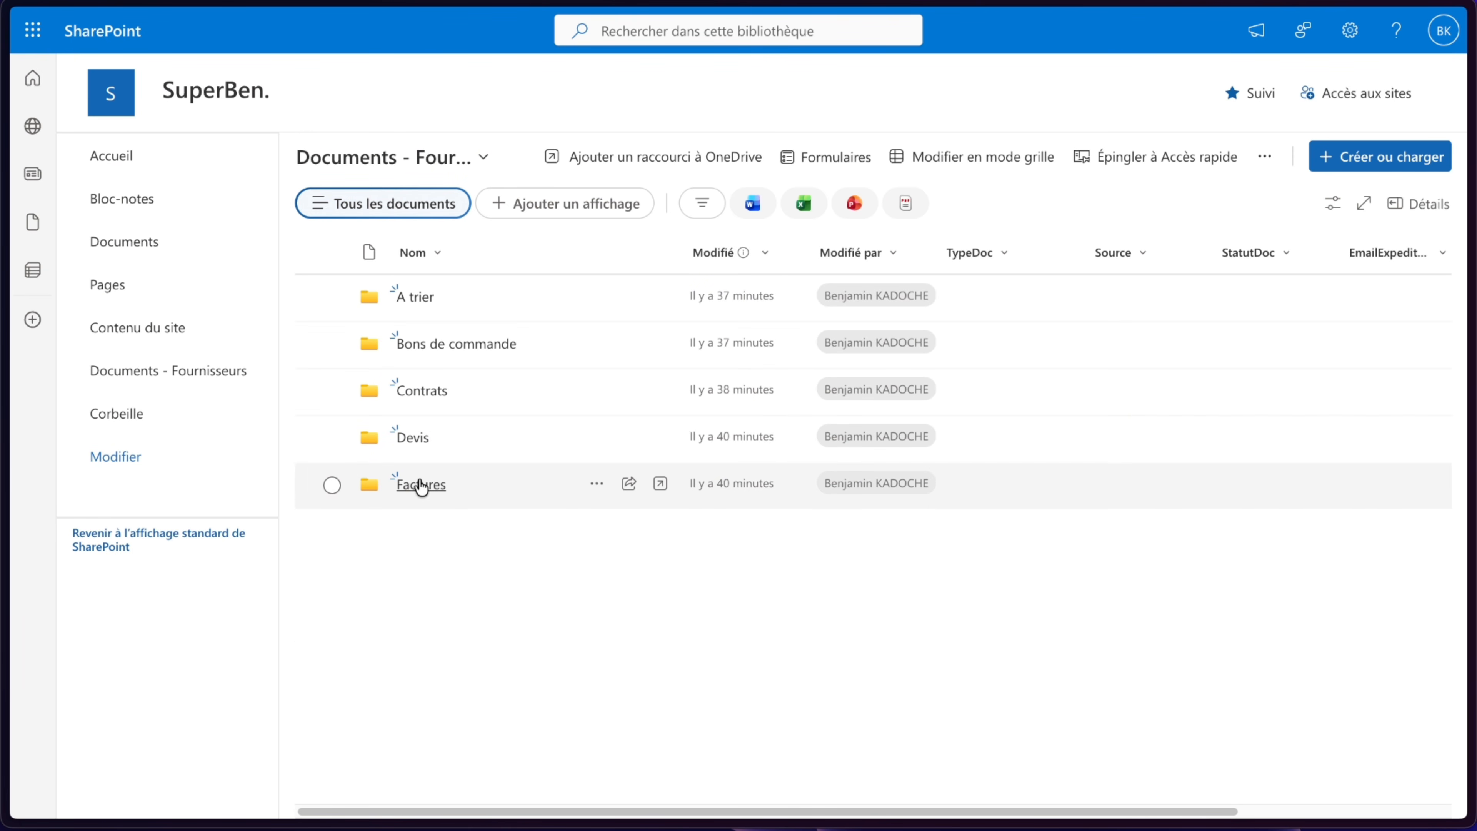
left_click(419, 484)
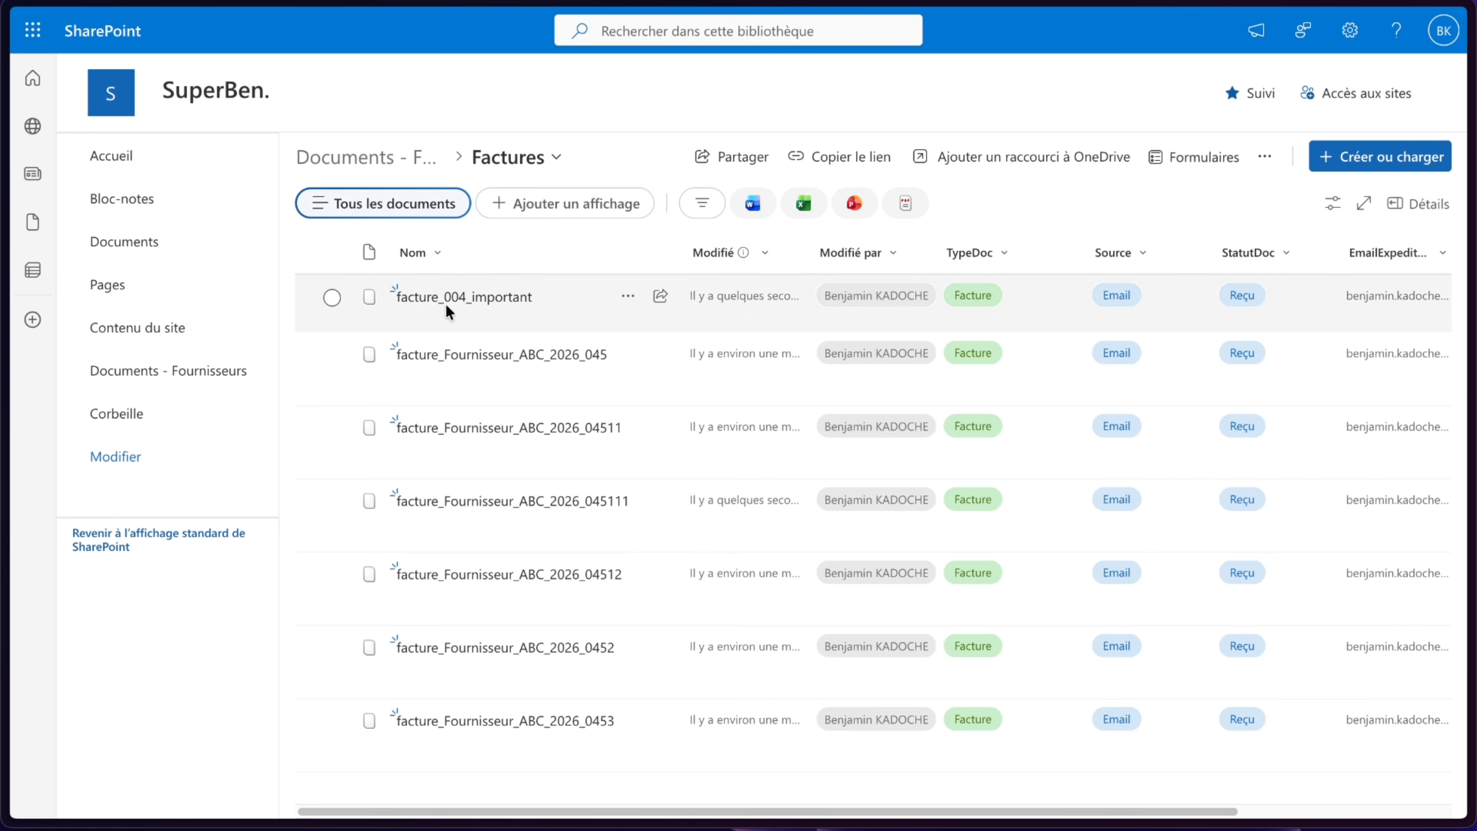
- Check the email in the Urgent mail folder and review the latest Flux 5 run diagram
mouse_move(5, 207)
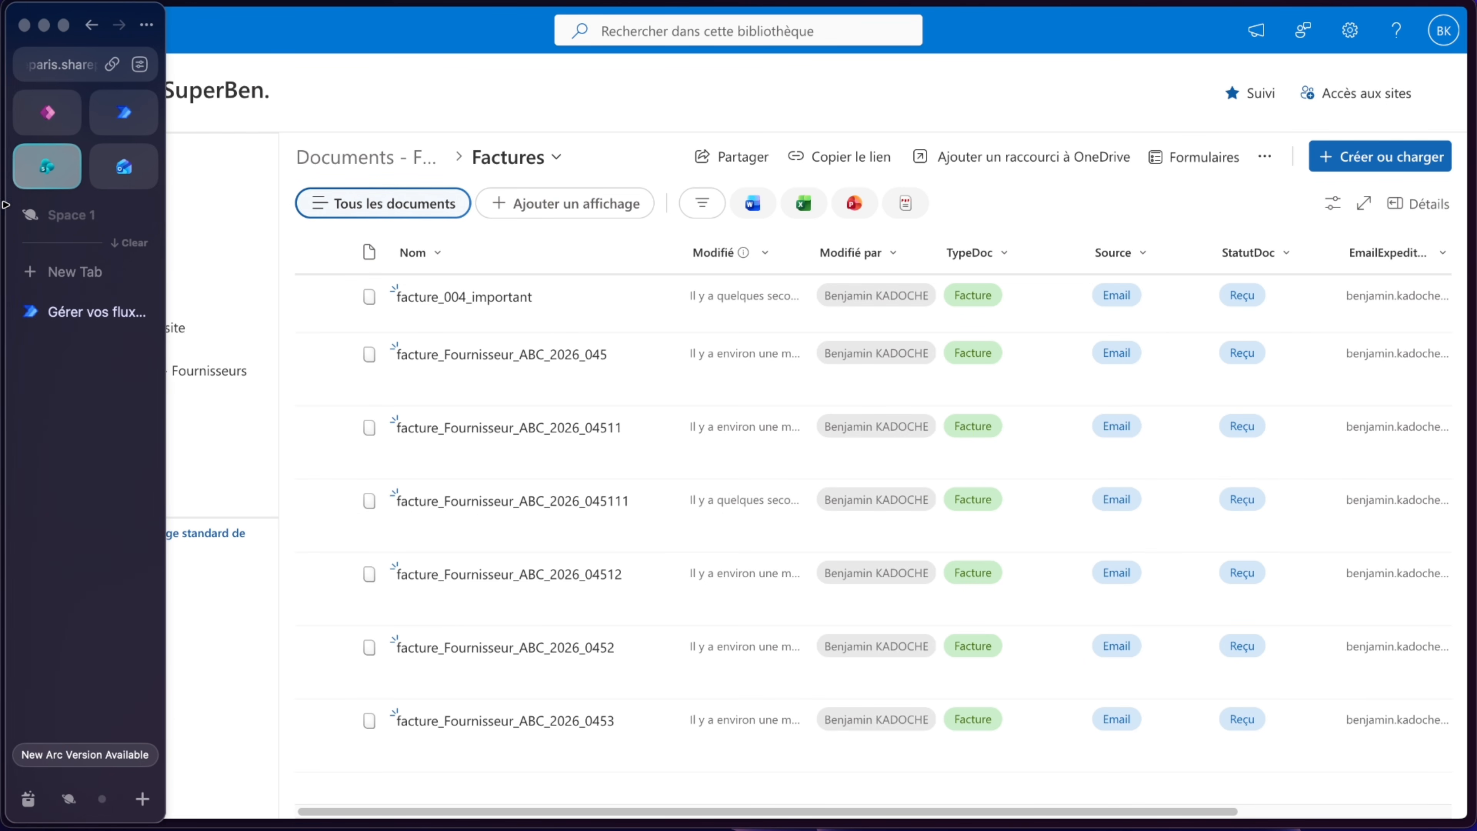
left_click(124, 169)
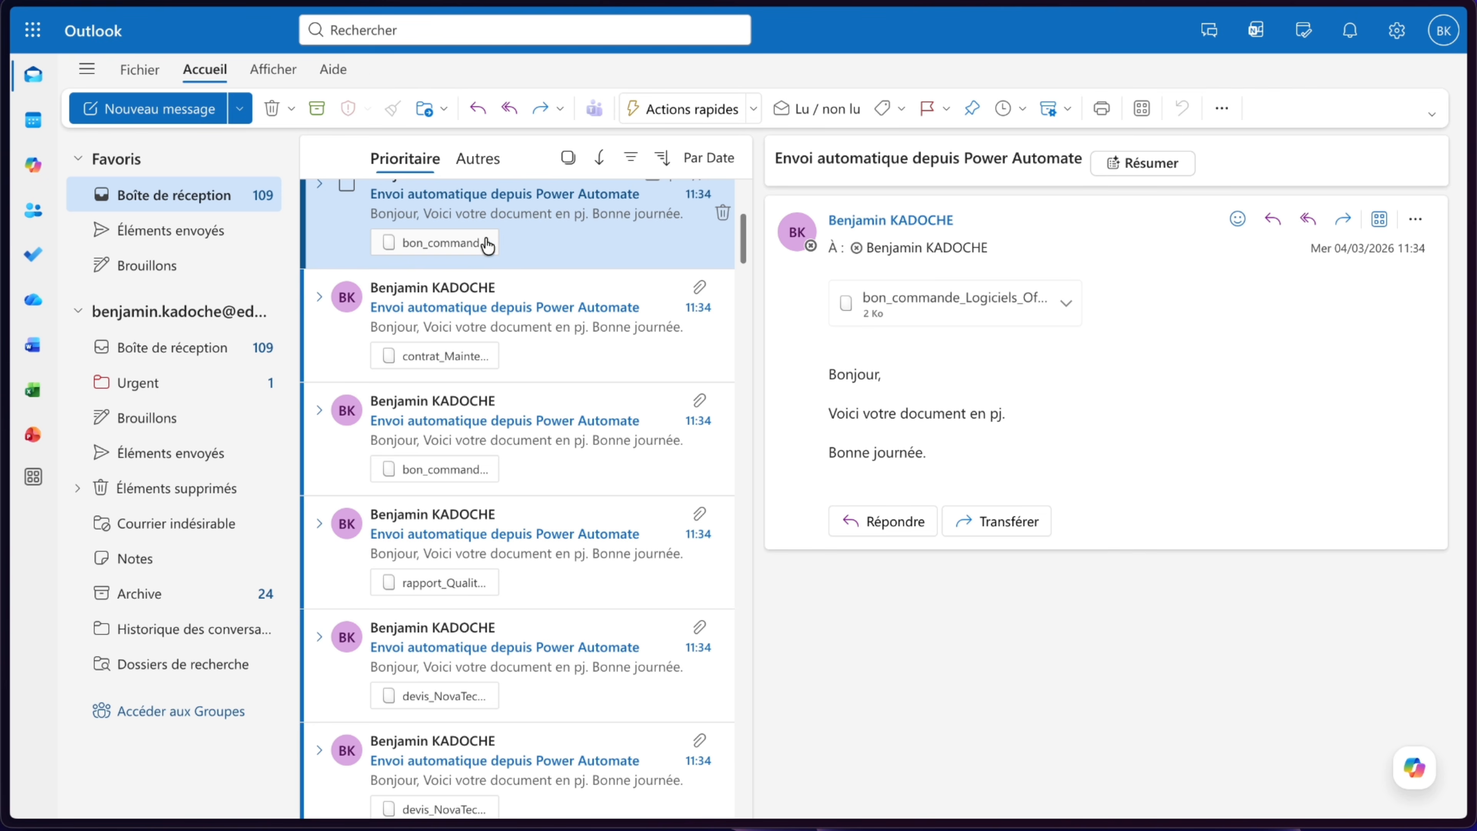
left_click(163, 393)
left_click(525, 277)
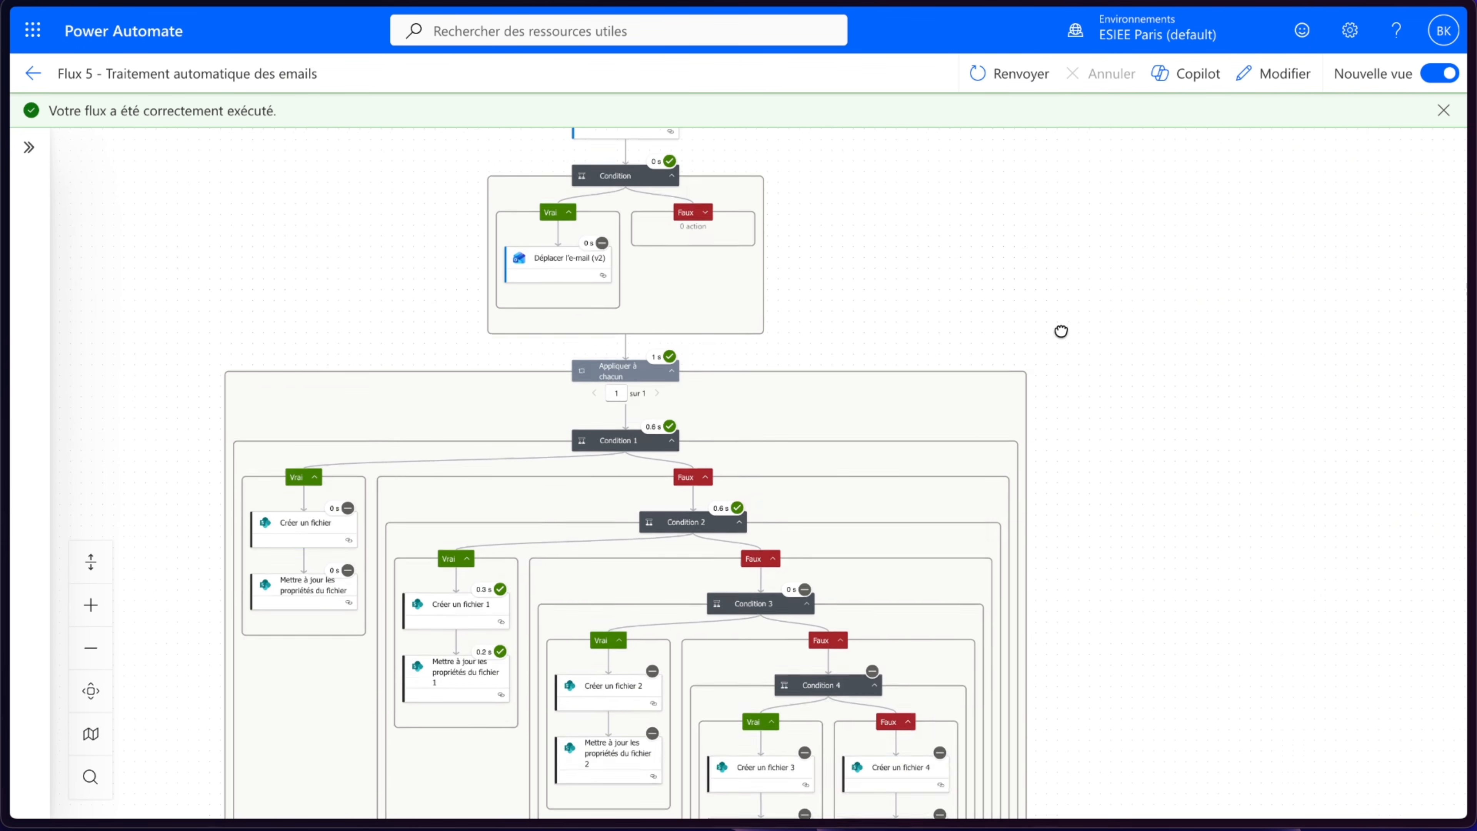
left_click_drag(1061, 331, 1112, 415)
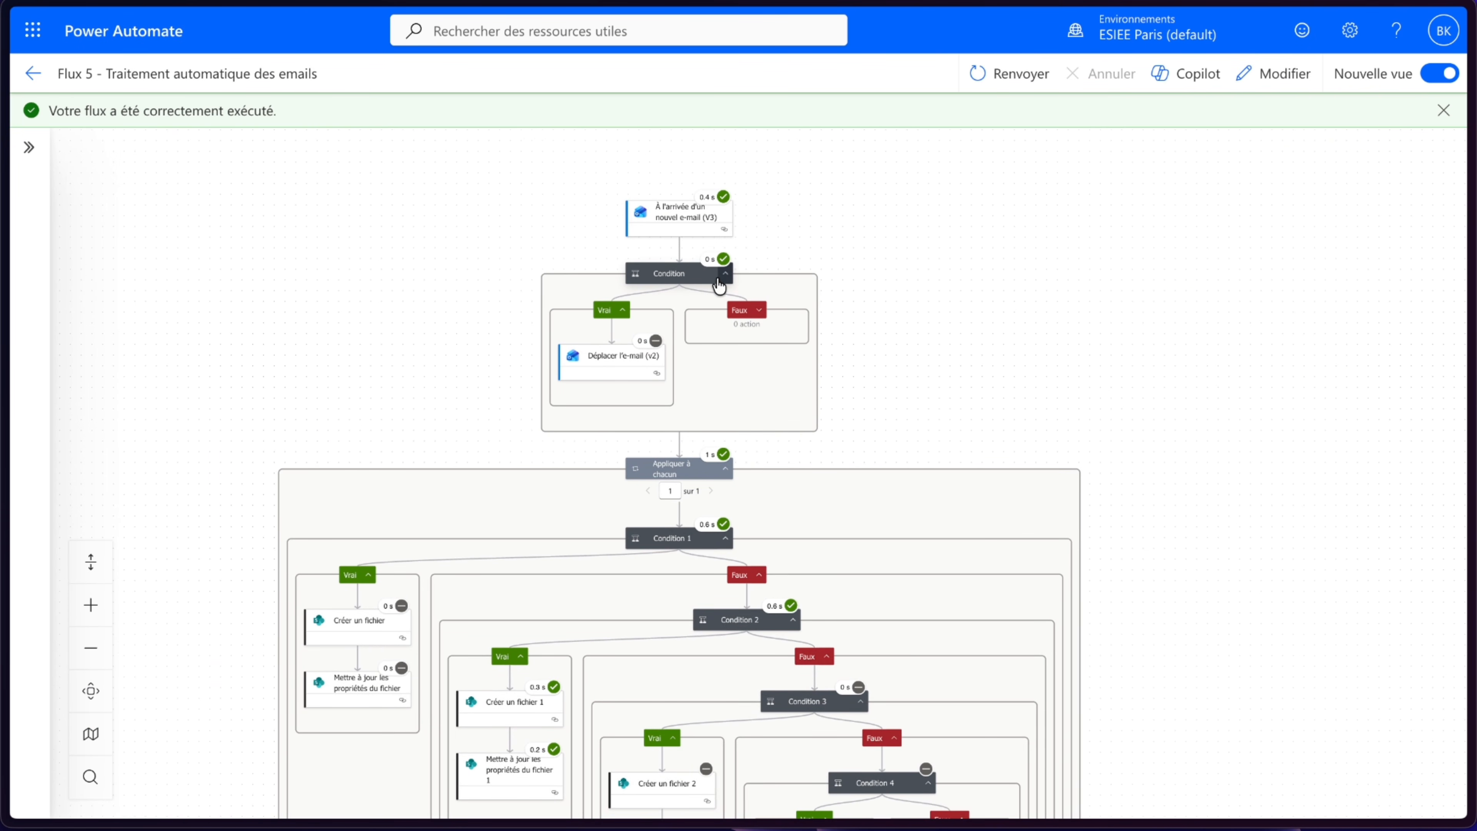
left_click_drag(883, 409, 877, 125)
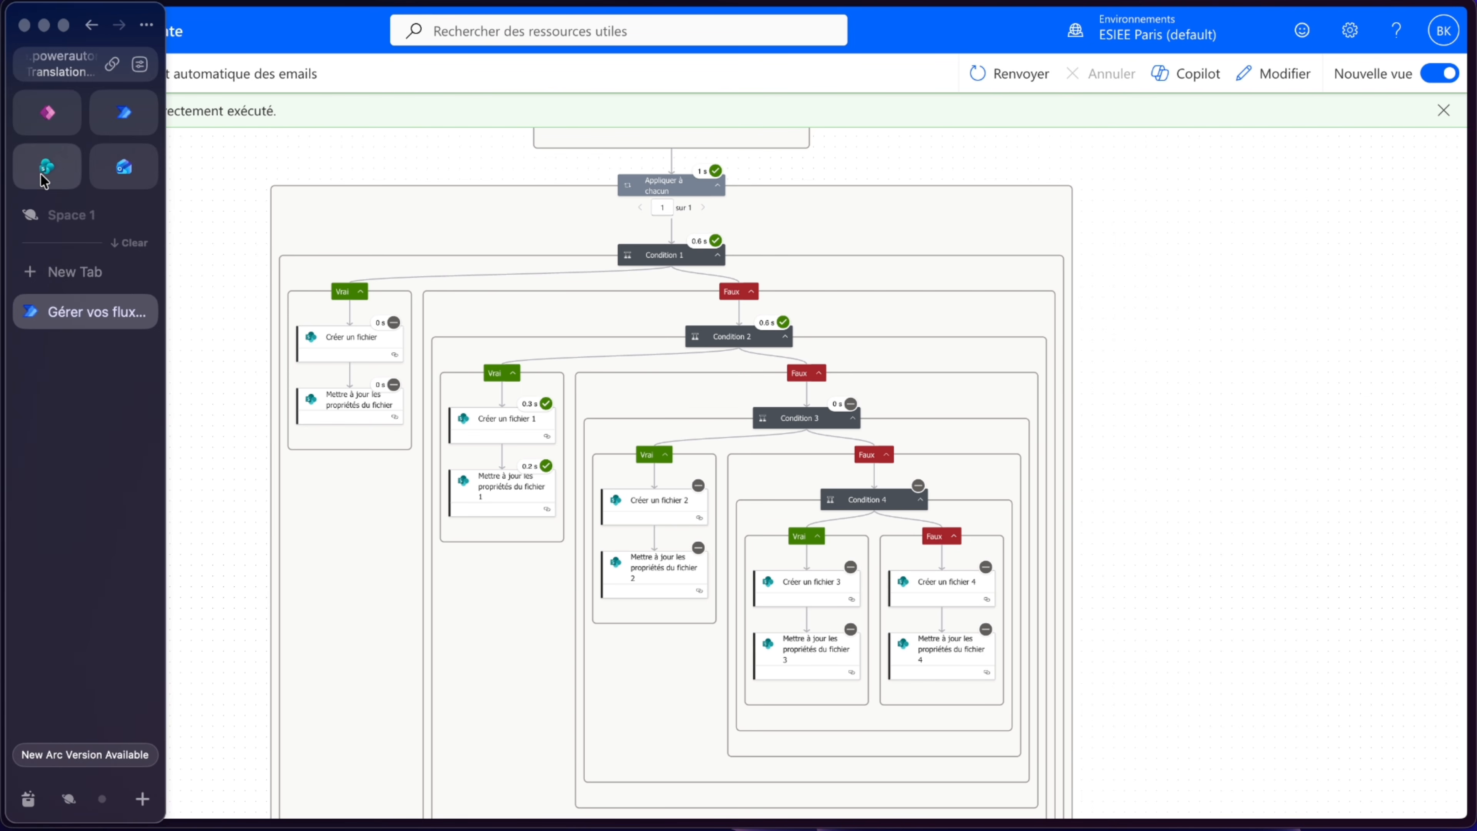
- Inspect the files and metadata columns in the Devis folder of Documents - Fournisseurs
left_click(44, 175)
left_click(398, 167)
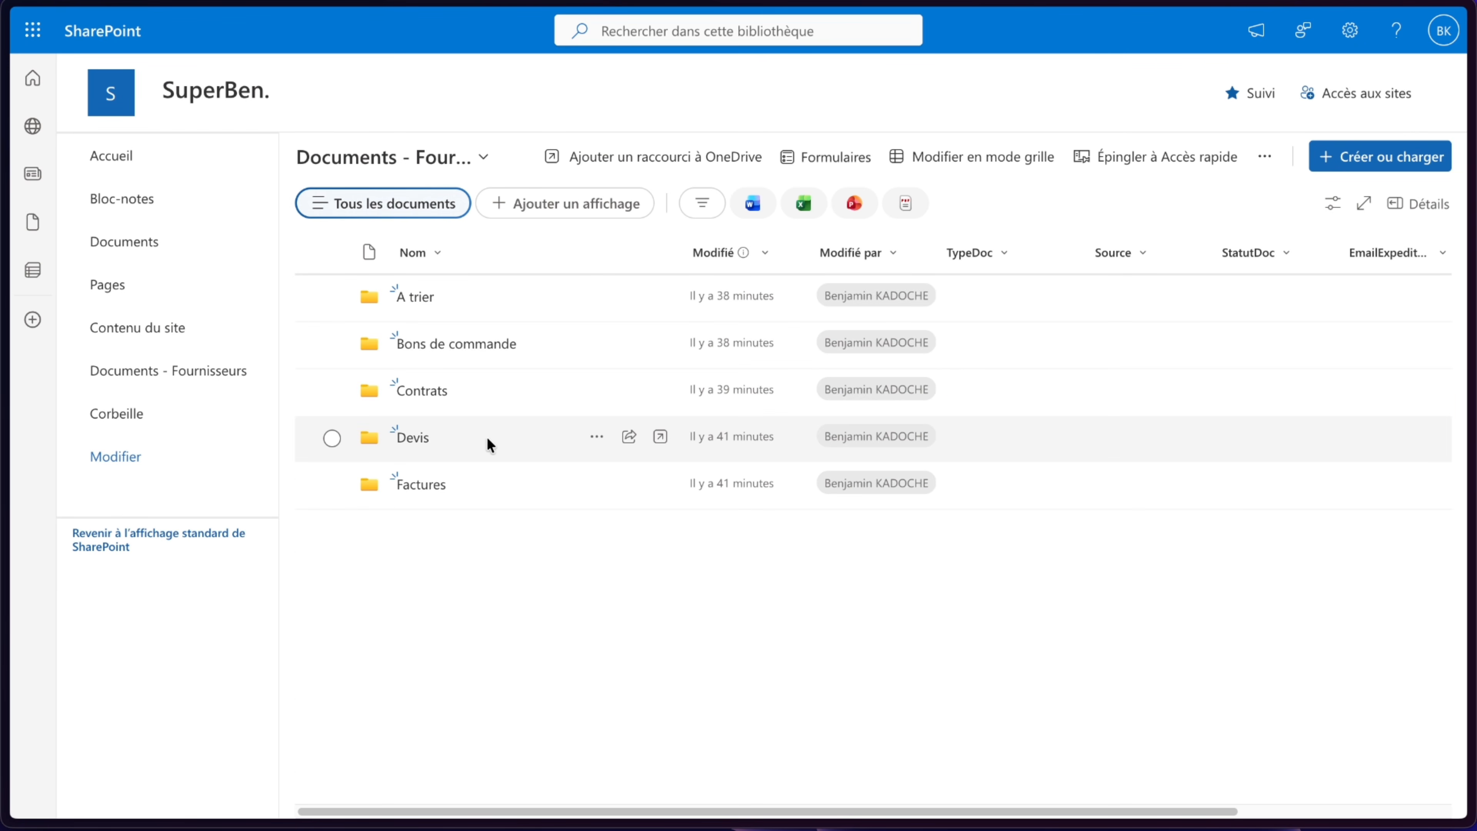
left_click(420, 441)
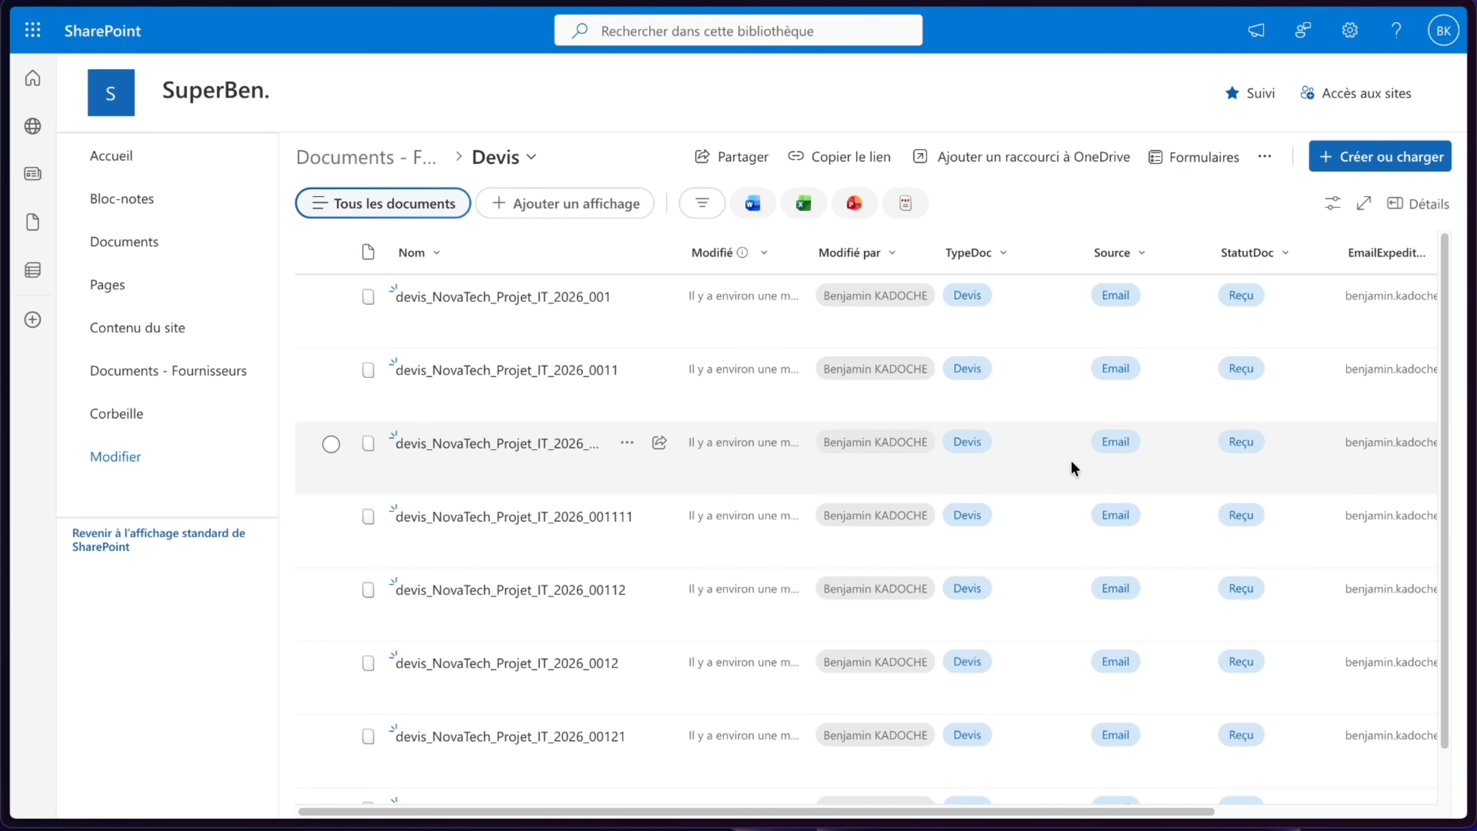
scroll(1072, 465, "right", 5)
scroll(1071, 461, "right", 1)
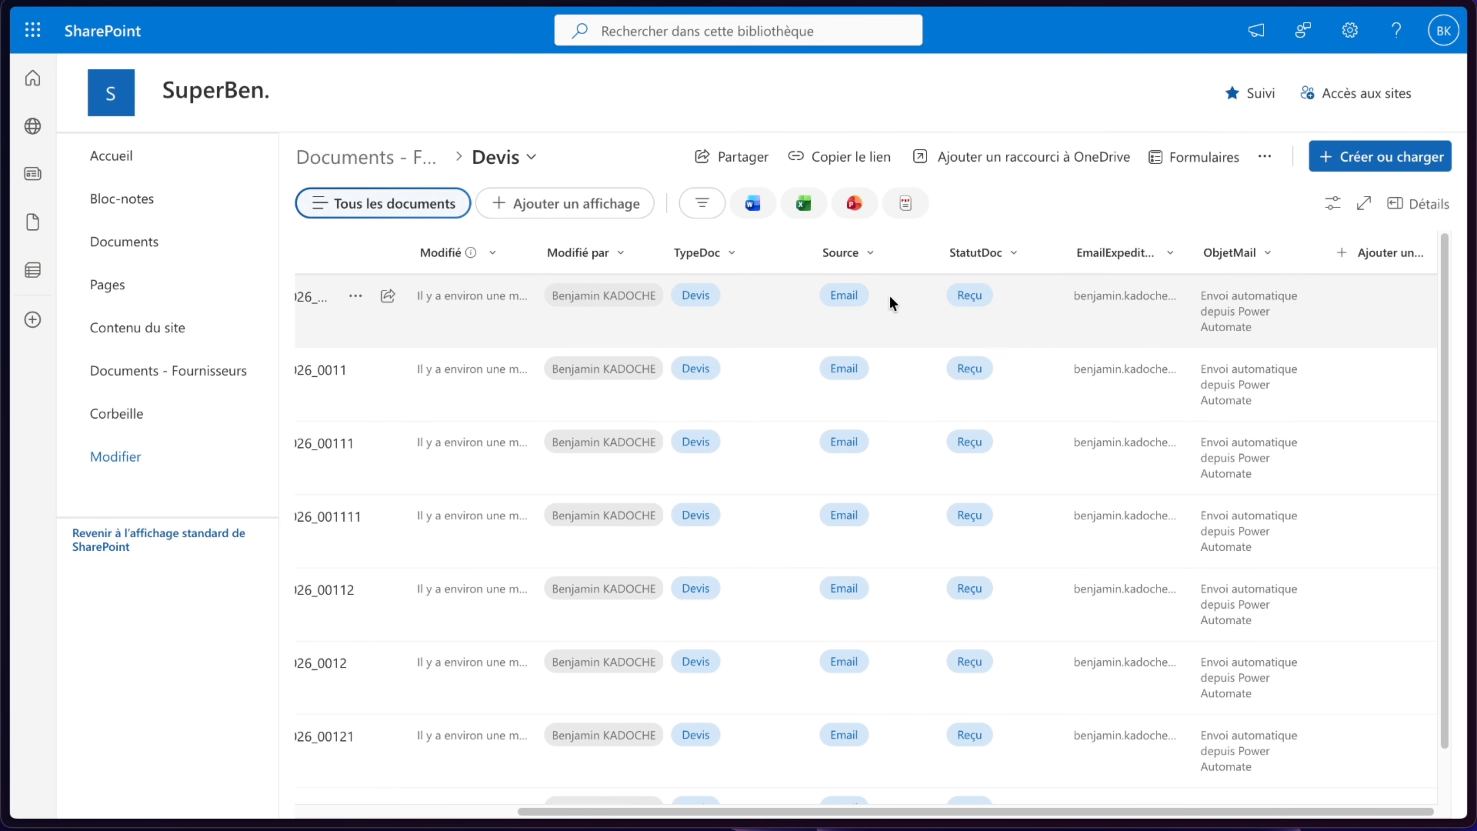
scroll(636, 409, "left", 5)
- Examine the Flux 5 run's trigger, condition branches and nested conditions
scroll(636, 410, "down", 1)
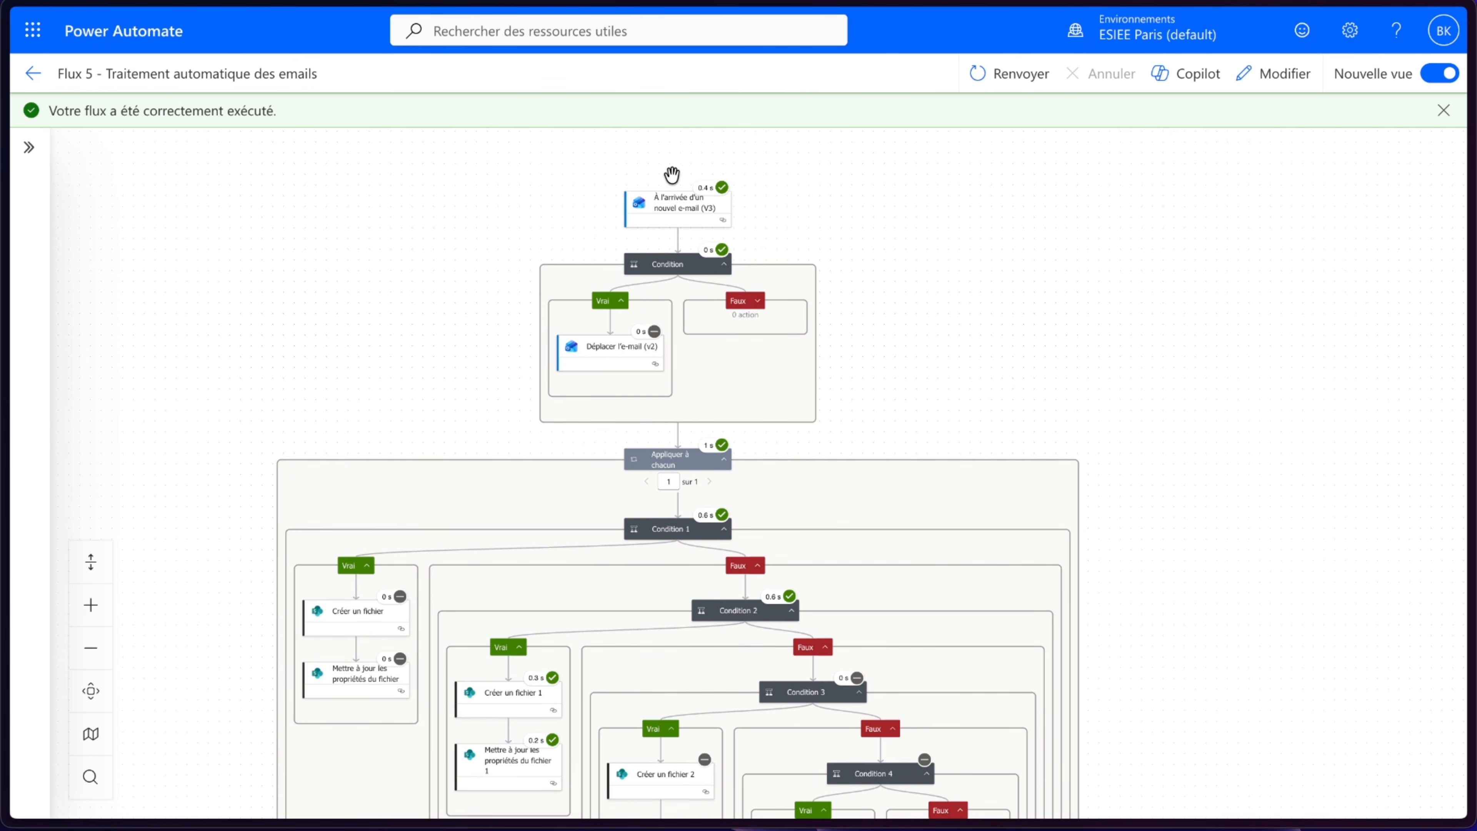
scroll(662, 187, "up", 5)
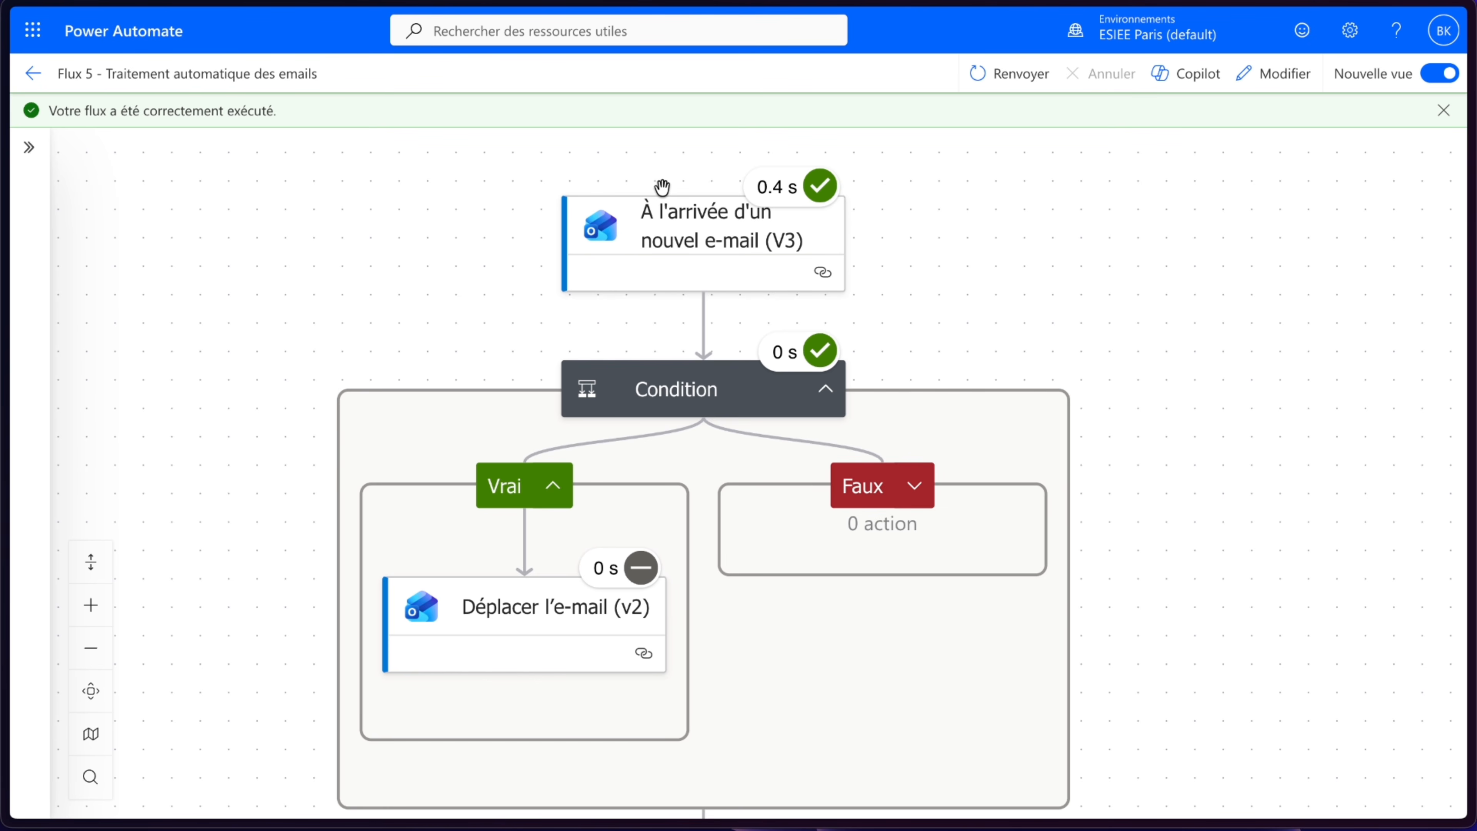
scroll(663, 187, "down", 5)
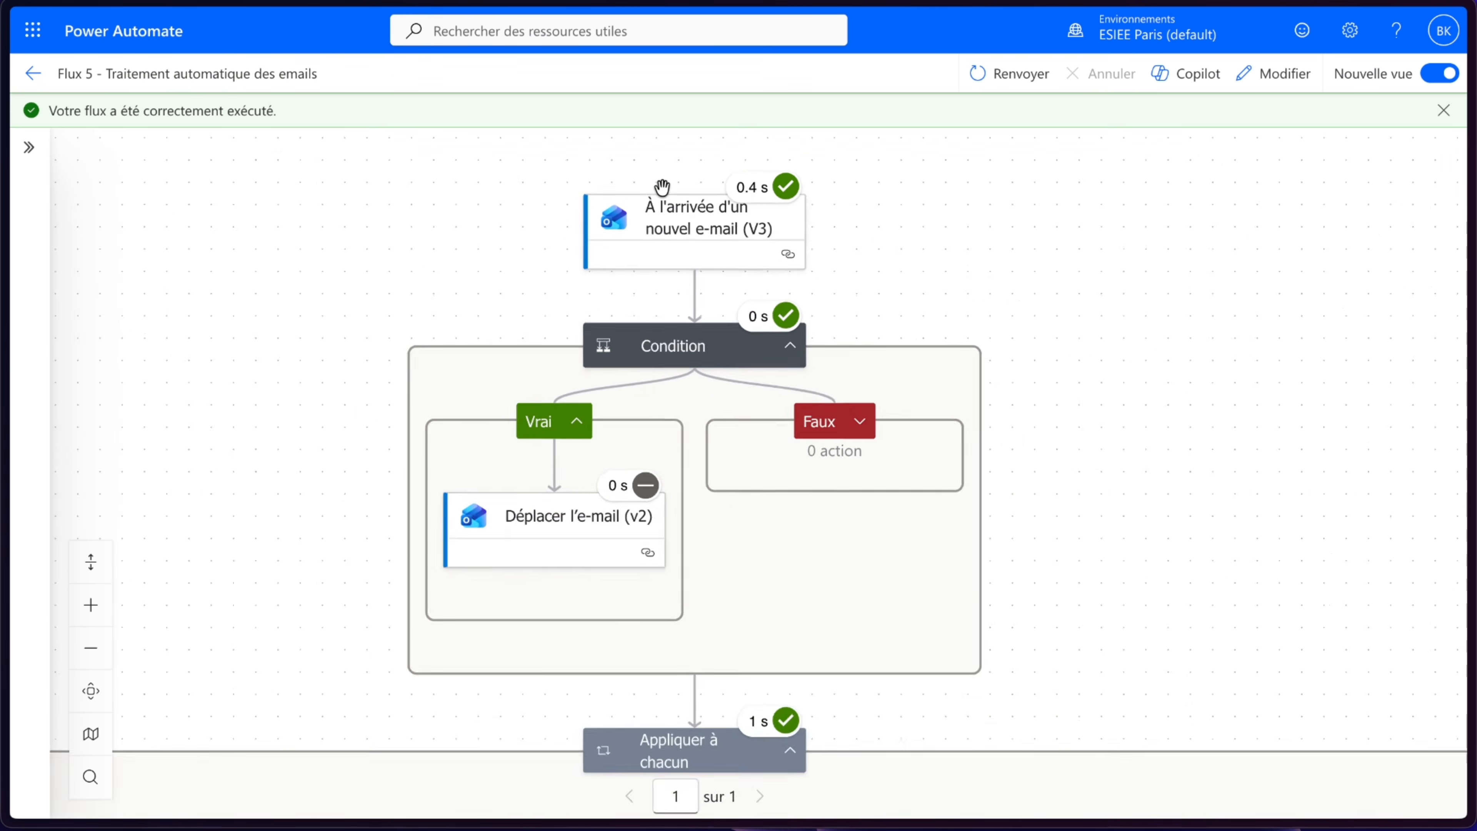
left_click_drag(925, 316, 920, 223)
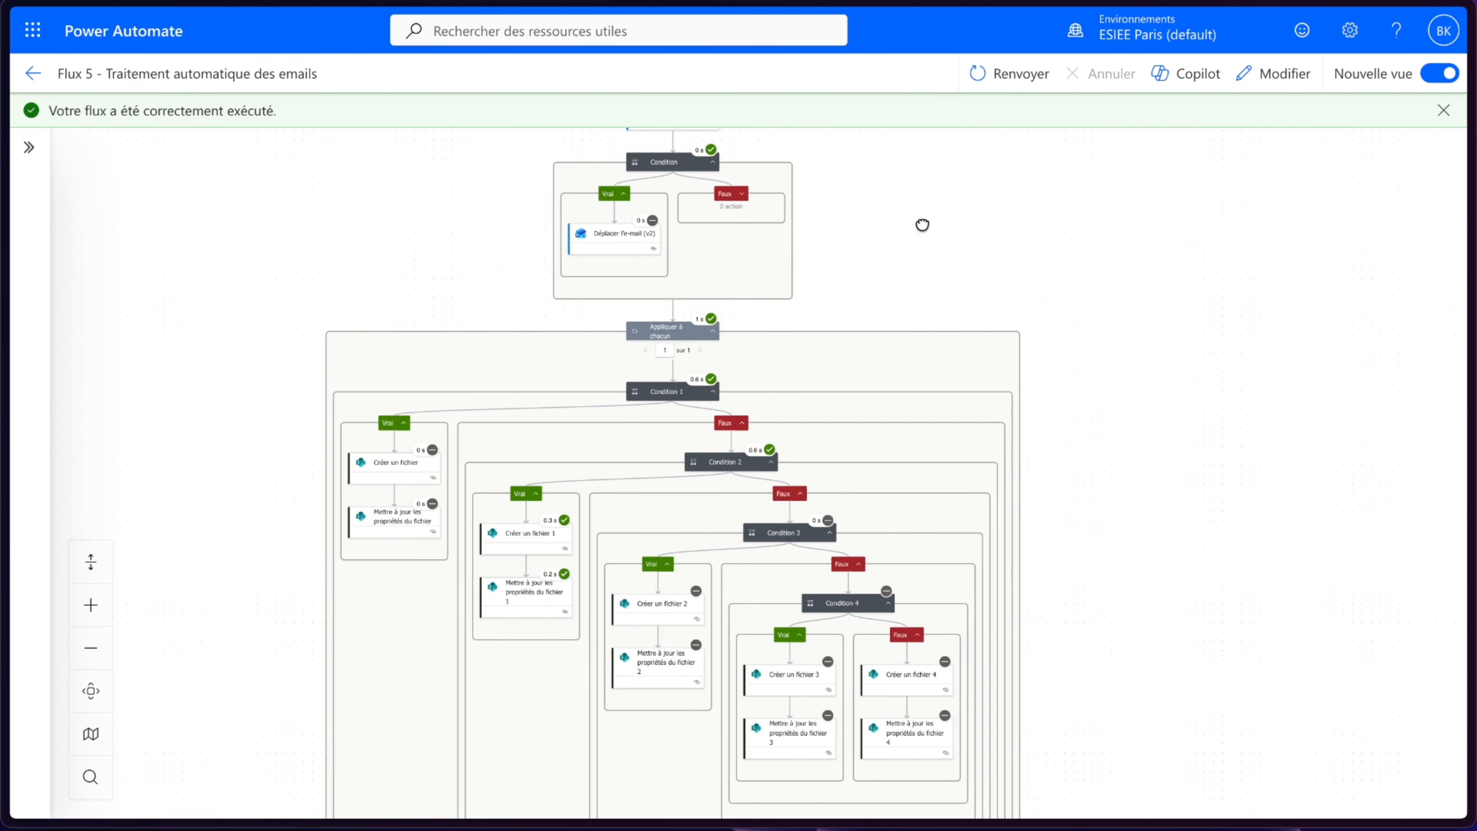